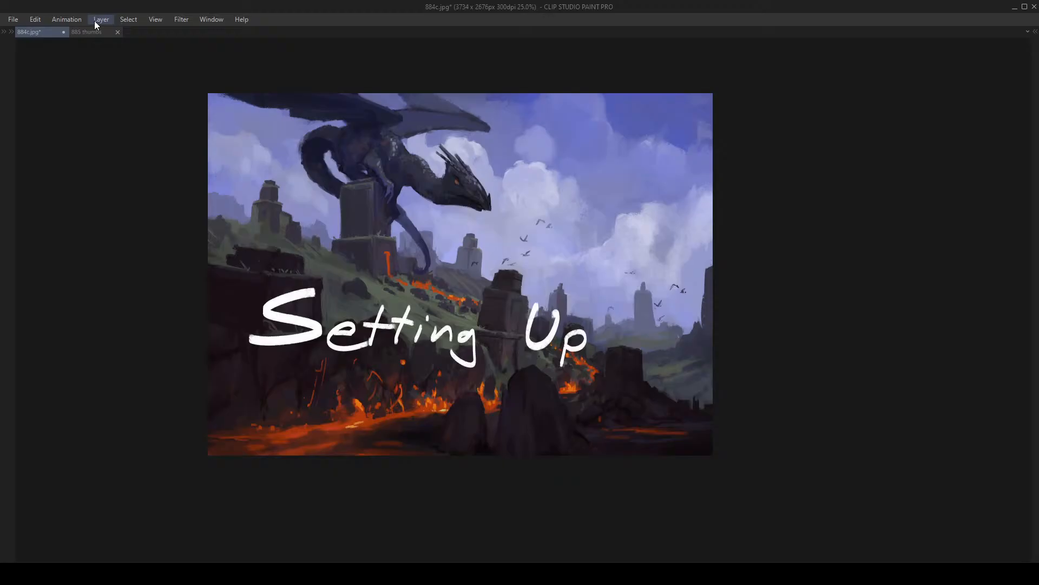
- Switch to the 885 thumbs canvas and bring the tool, color and layer palettes back into view
click(86, 31)
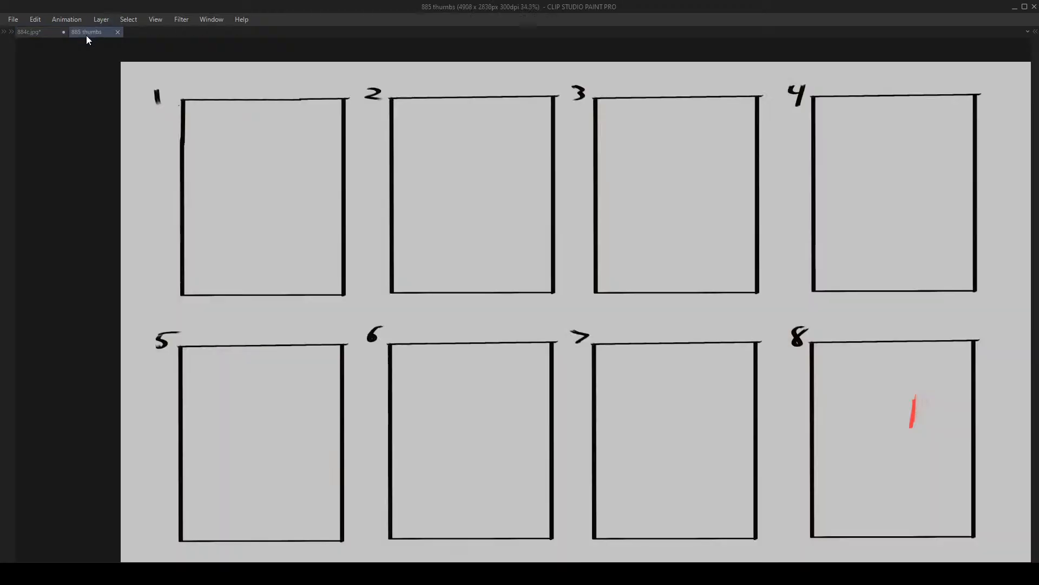
drag(344, 201, 324, 188)
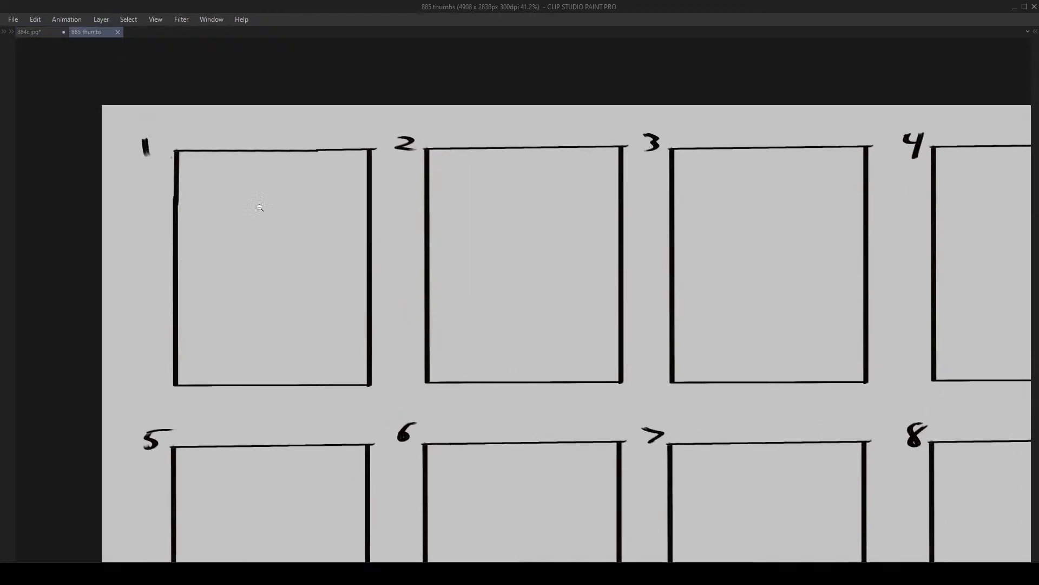
drag(260, 209, 299, 172)
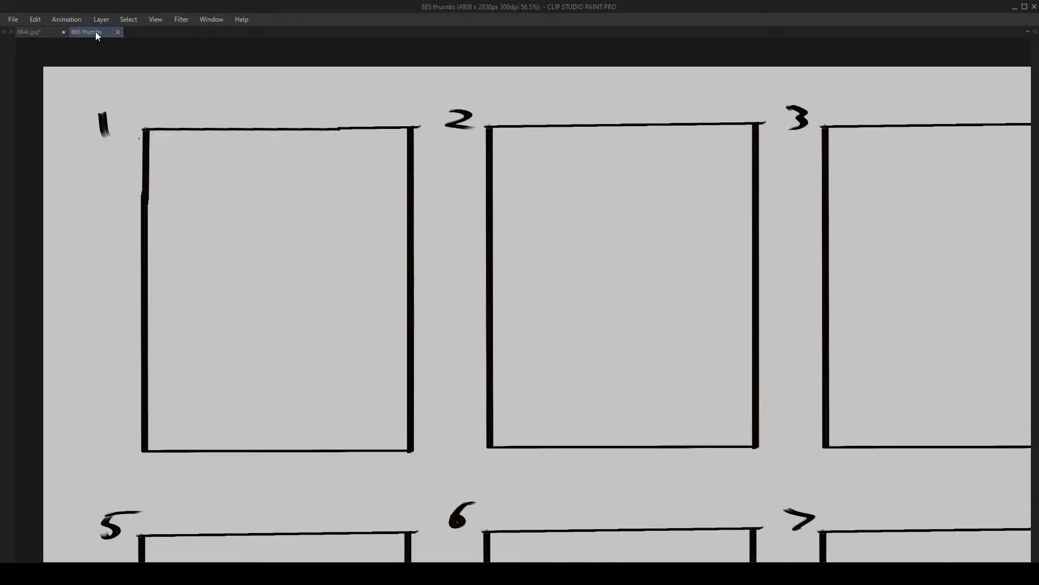
mouse_move(263, 199)
mouse_down()
mouse_move(253, 211)
mouse_move(271, 209)
mouse_move(227, 213)
mouse_move(246, 213)
mouse_move(214, 182)
mouse_move(260, 185)
mouse_move(230, 186)
mouse_move(270, 196)
mouse_up()
mouse_move(220, 236)
mouse_down()
mouse_move(204, 248)
mouse_move(234, 209)
mouse_up()
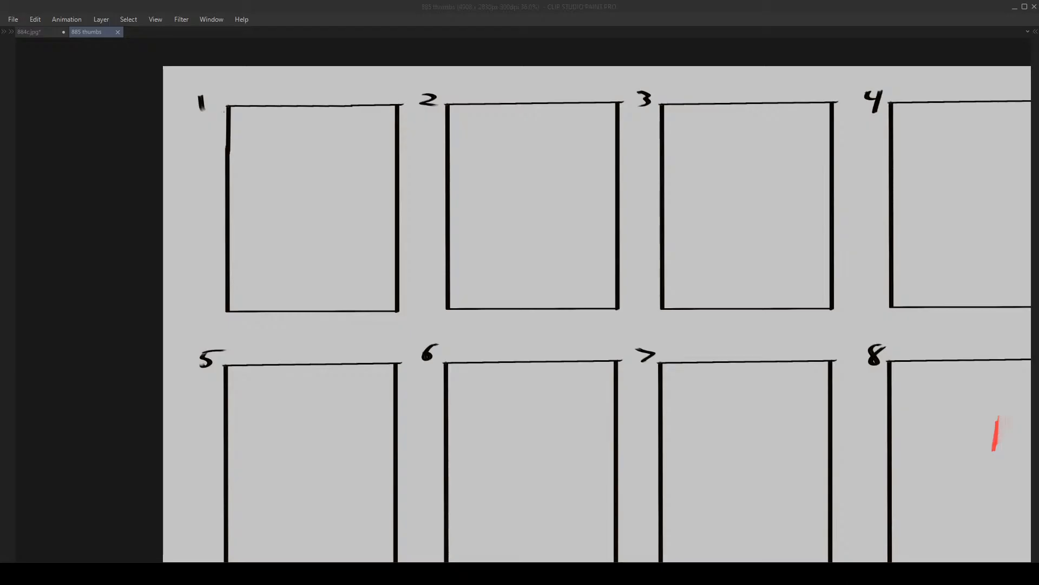
click(616, 200)
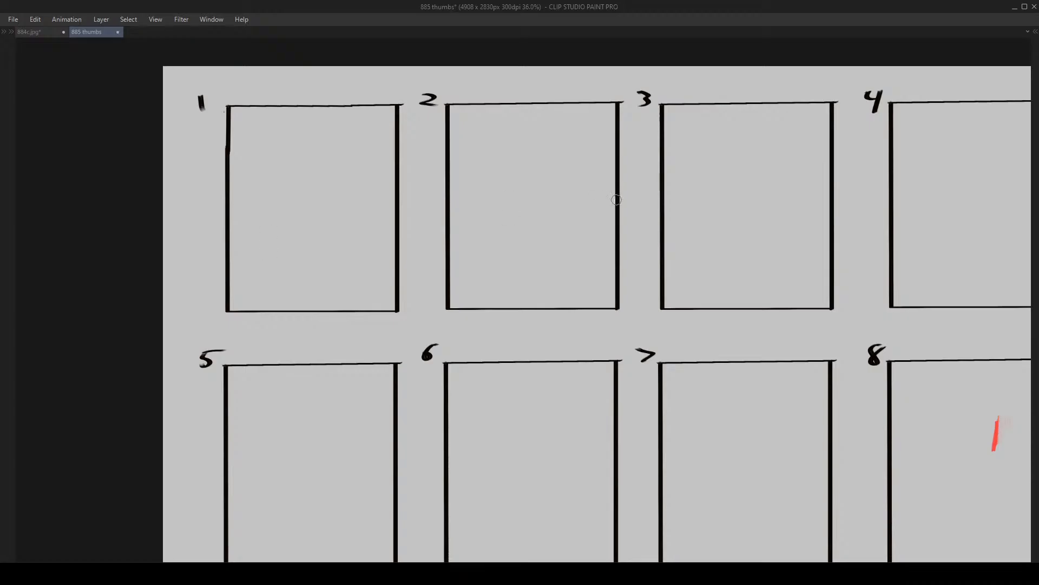
drag(294, 162, 292, 159)
key(Tab)
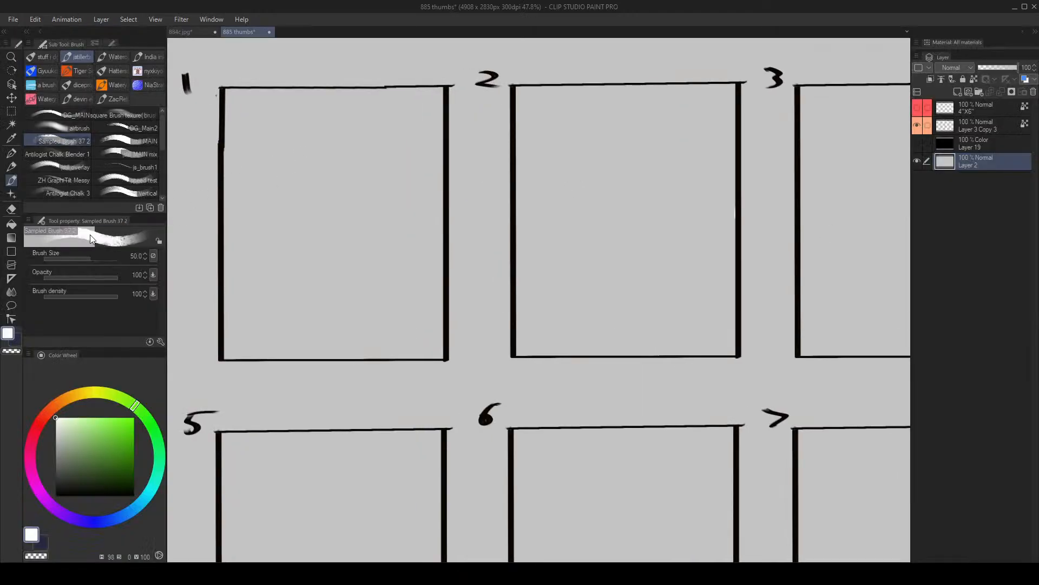
- Try to scale the gray background layer down to the size of thumbnail frame 1
key(alt+space)
drag(334, 229, 304, 259)
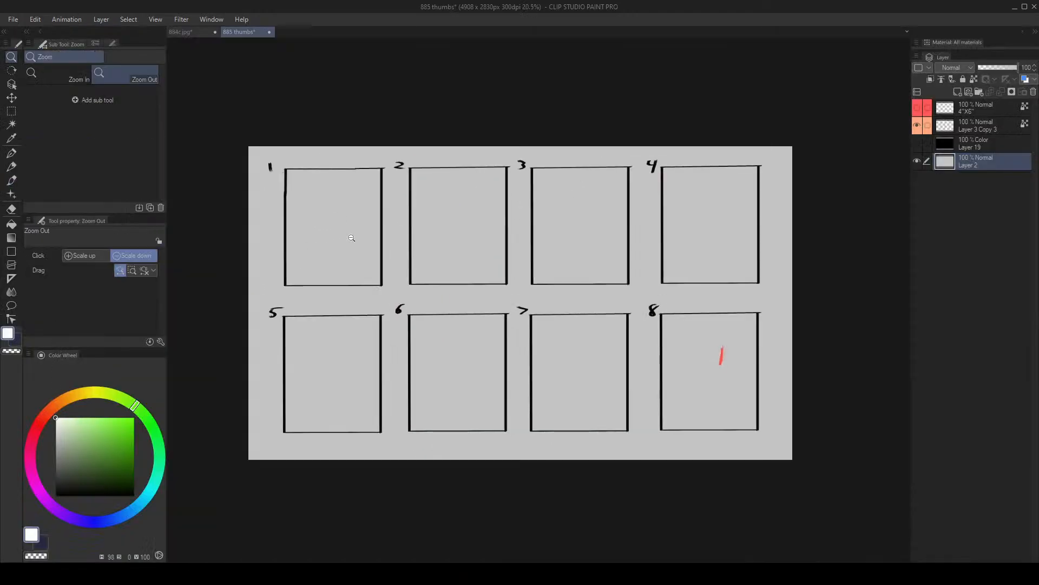
key(ctrl+t)
drag(794, 461, 381, 285)
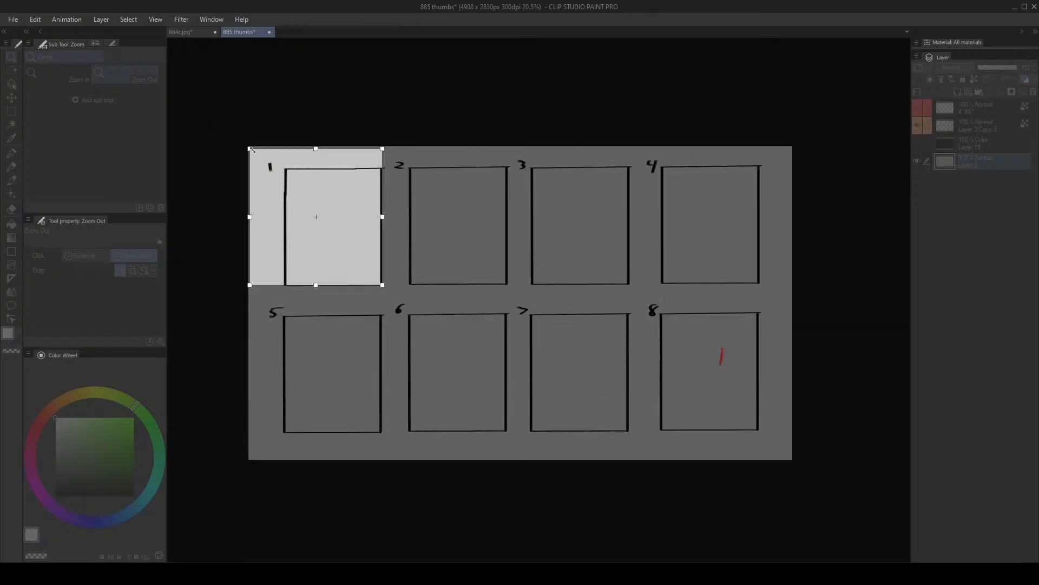
drag(249, 146, 288, 168)
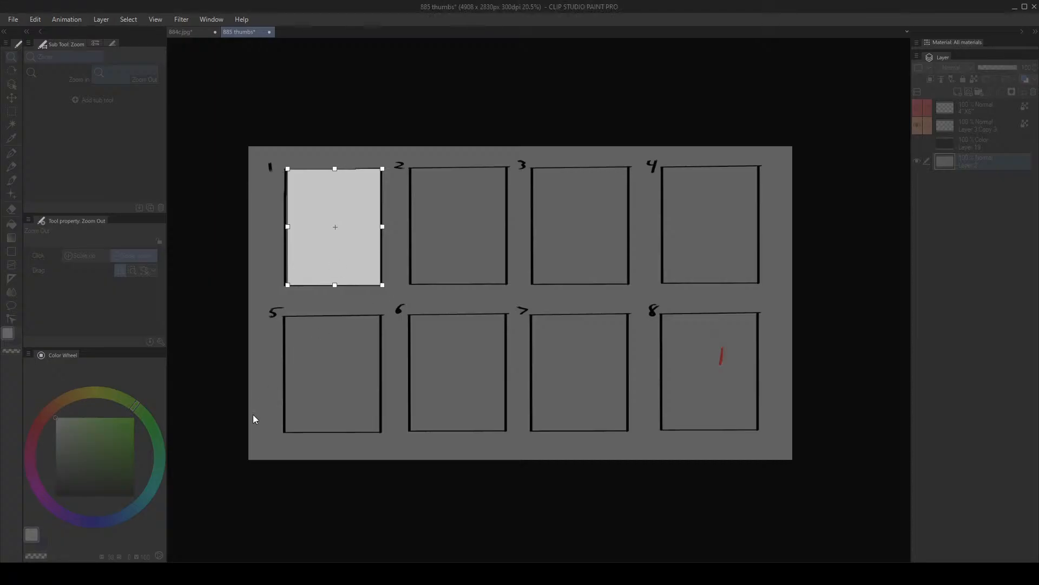
scroll(312, 232, up, 3)
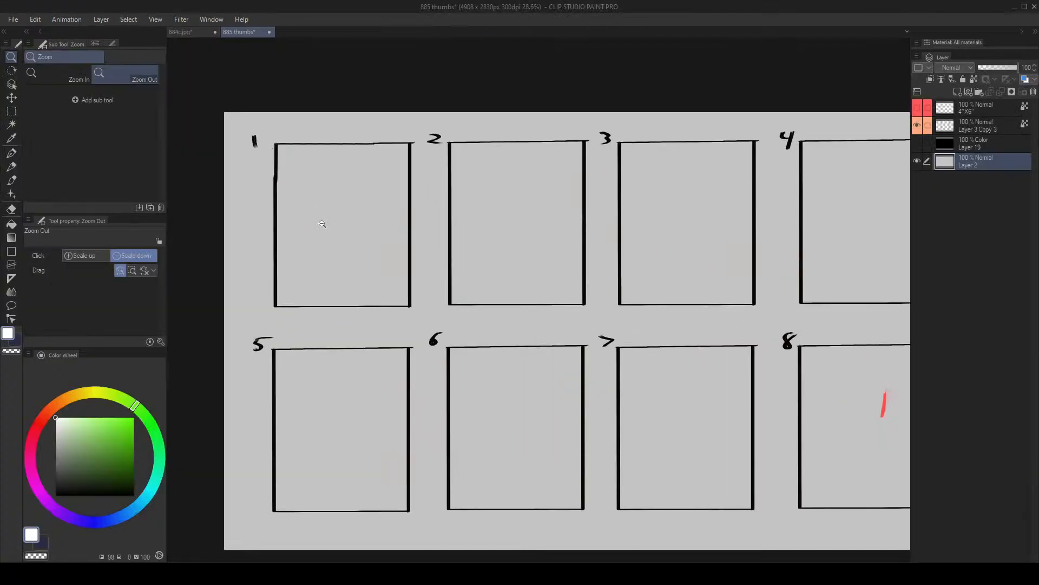
key(b)
key(alt+space)
mouse_move(325, 182)
mouse_down()
mouse_move(329, 211)
mouse_move(353, 183)
mouse_move(346, 164)
mouse_move(335, 180)
mouse_up()
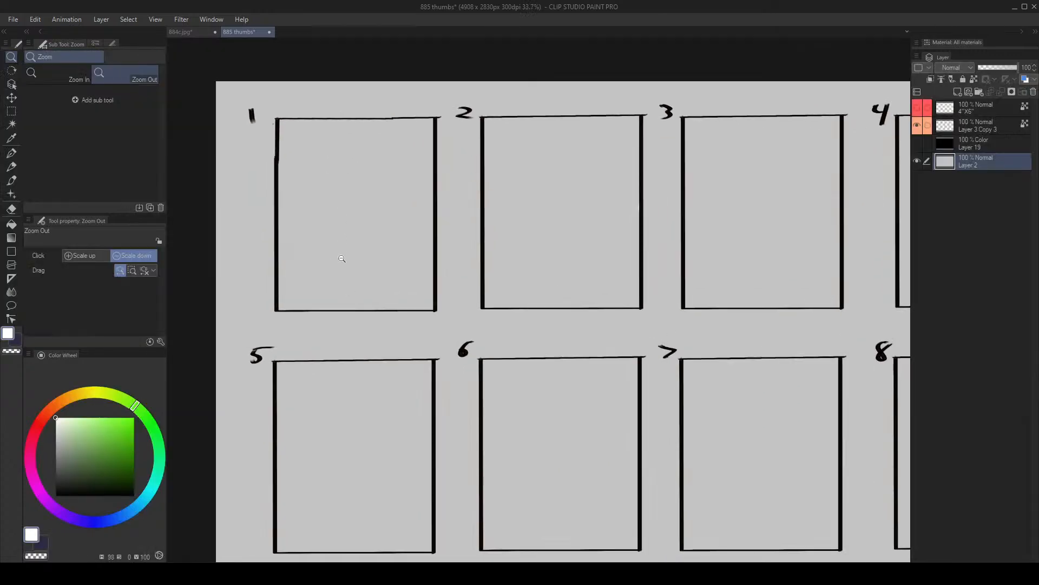
scroll(334, 243, up, 1)
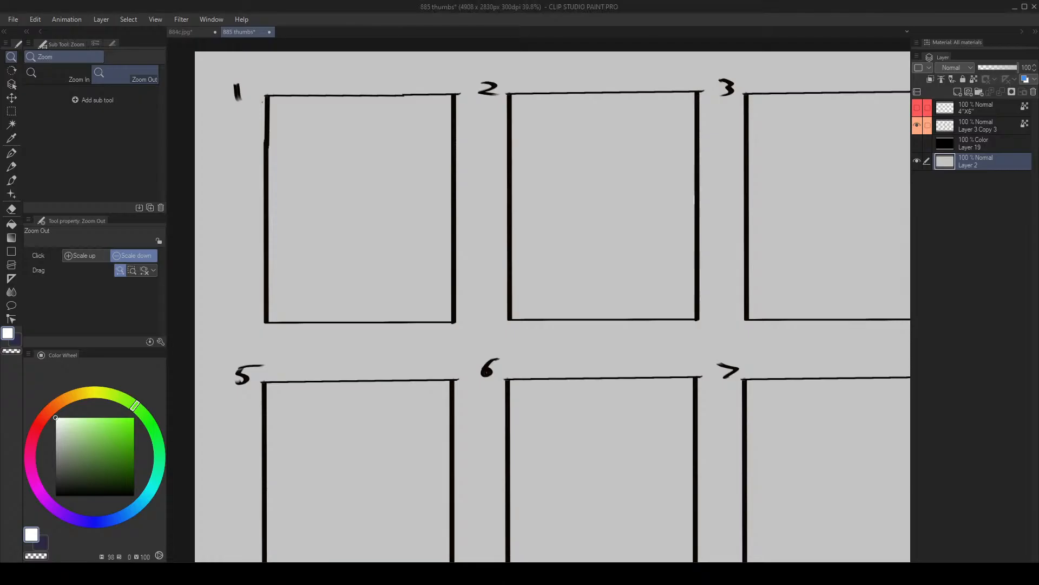
click(414, 289)
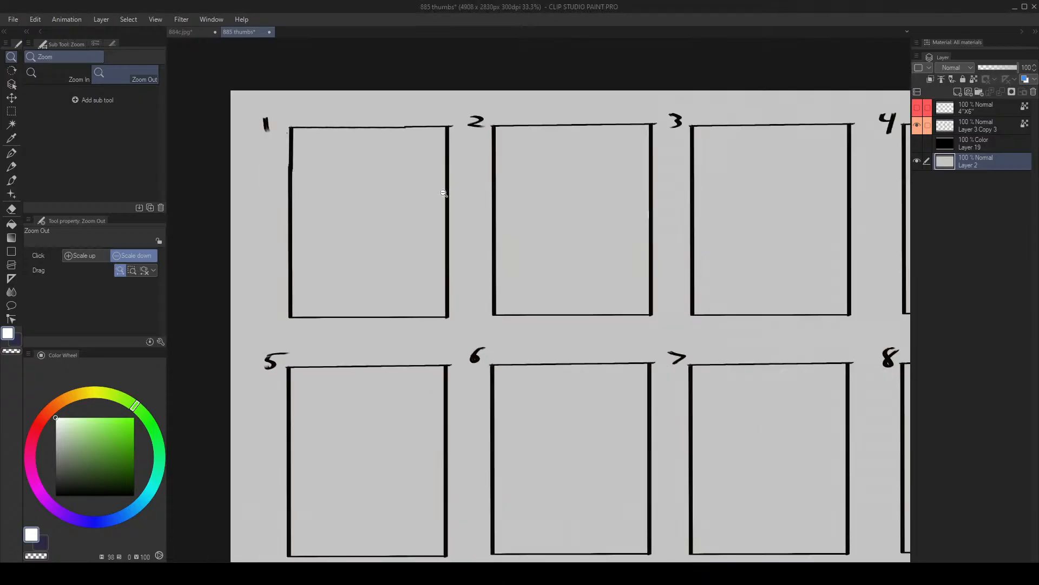
drag(441, 194, 353, 206)
click(373, 196)
scroll(359, 199, up, 1)
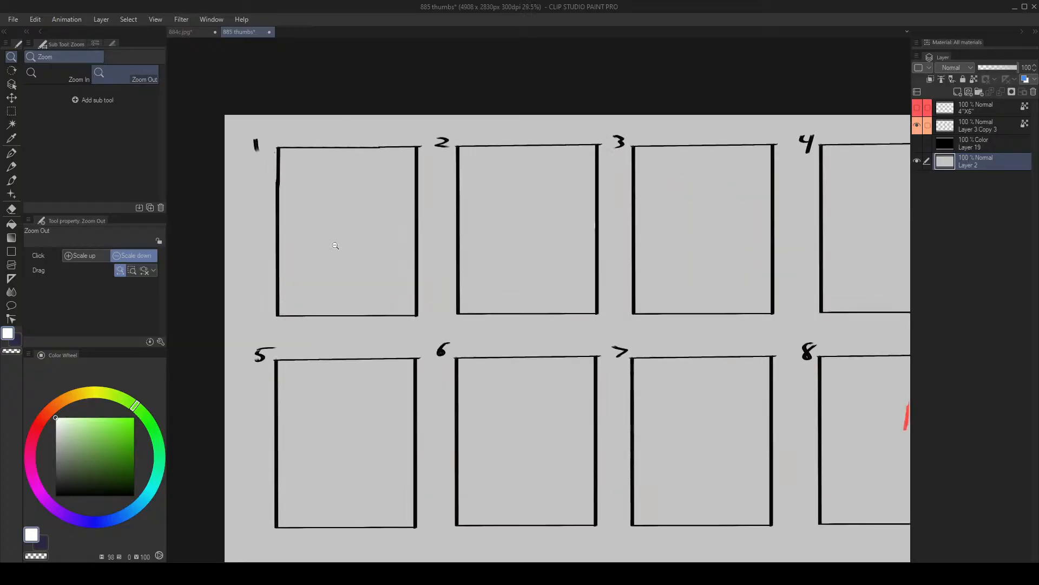
- Try vertical white brush strokes inside thumbnail frame 1 and undo each of them
key(b)
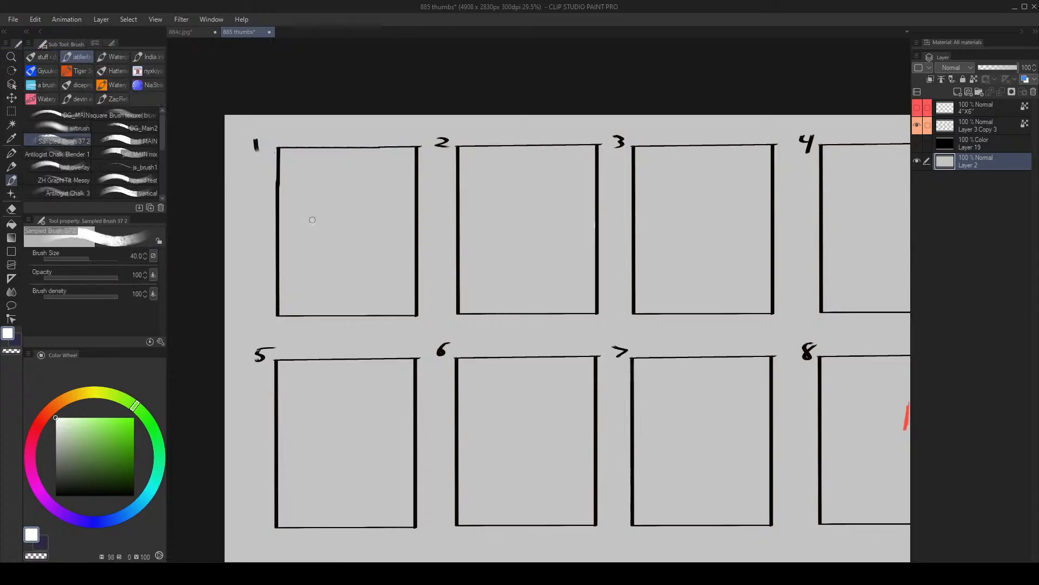
drag(312, 200, 312, 274)
key(ctrl+z)
drag(305, 163, 297, 263)
key(ctrl+z)
- Reduce the brush size to 30 and try long horizontal strokes between the two thumbnail rows, undoing each one
key(bracketright)
key(bracketright)
key(bracketright)
key(bracketright)
key(bracketright)
key(bracketright)
key(bracketright)
key(bracketright)
key(bracketright)
key(bracketright)
key(bracketright)
key(bracketright)
key(bracketright)
key(bracketright)
key(bracketright)
key(bracketright)
key(bracketright)
key(bracketright)
key(bracketright)
key(bracketright)
key(bracketleft)
key(bracketleft)
key(bracketleft)
key(bracketleft)
key(bracketleft)
key(bracketleft)
key(bracketleft)
key(bracketleft)
key(bracketleft)
key(bracketleft)
key(bracketleft)
key(bracketleft)
key(bracketleft)
key(bracketleft)
key(bracketleft)
key(bracketleft)
key(bracketleft)
key(bracketleft)
key(bracketleft)
key(bracketleft)
drag(285, 326, 671, 328)
key(ctrl+z)
drag(289, 339, 463, 340)
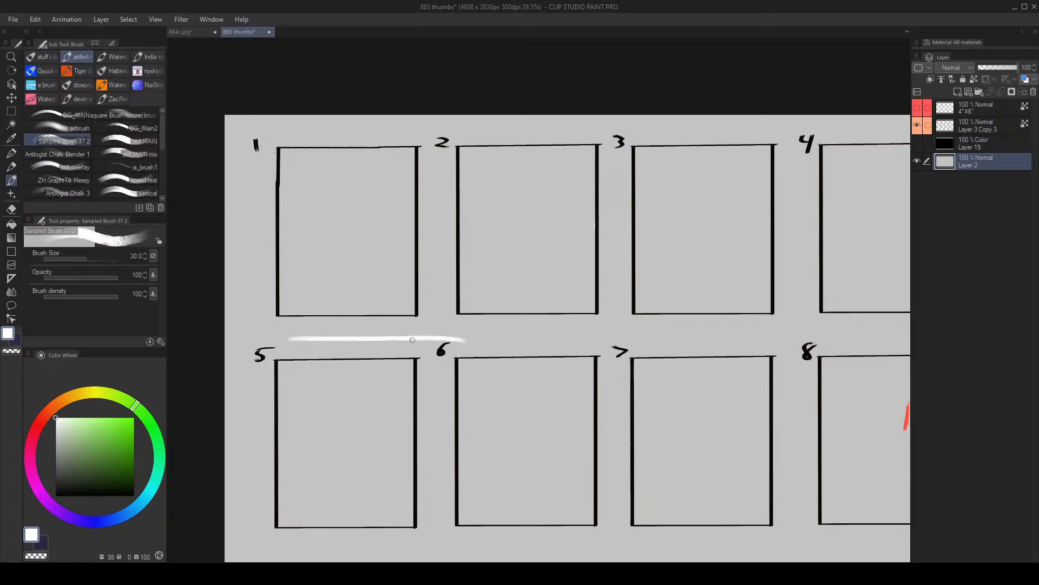
key(ctrl+z)
- Rotate the canvas view about a quarter turn and try white strokes around thumbnail frame 1, undoing each one
key(r)
drag(389, 167, 506, 297)
key(space)
key(alt+space)
drag(506, 218, 598, 165)
key(r)
key(b)
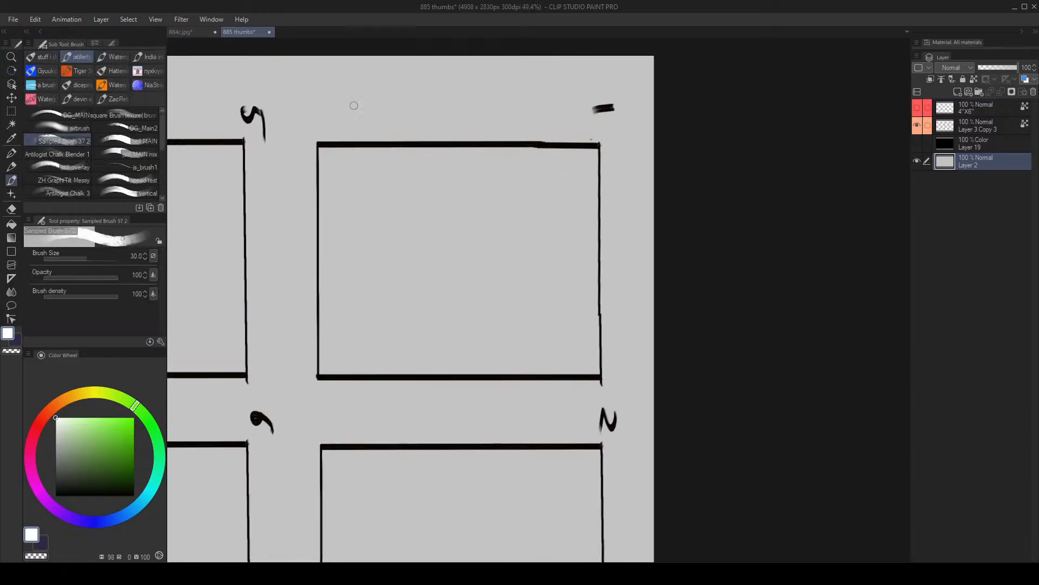
drag(320, 112, 598, 112)
key(ctrl+z)
mouse_move(296, 155)
mouse_down()
mouse_move(285, 353)
mouse_move(300, 374)
mouse_move(587, 390)
mouse_up()
key(ctrl+z)
- Rotate the canvas view back upright and zoom out to the whole sheet of eight frames
key(r)
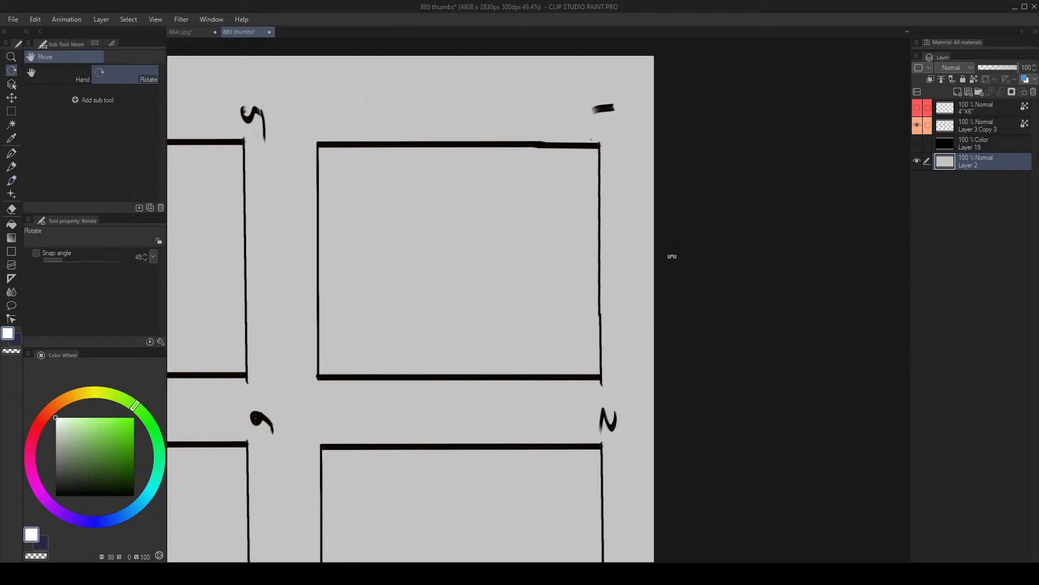
drag(673, 255, 471, 172)
drag(630, 265, 465, 156)
key(alt+space)
drag(496, 247, 482, 274)
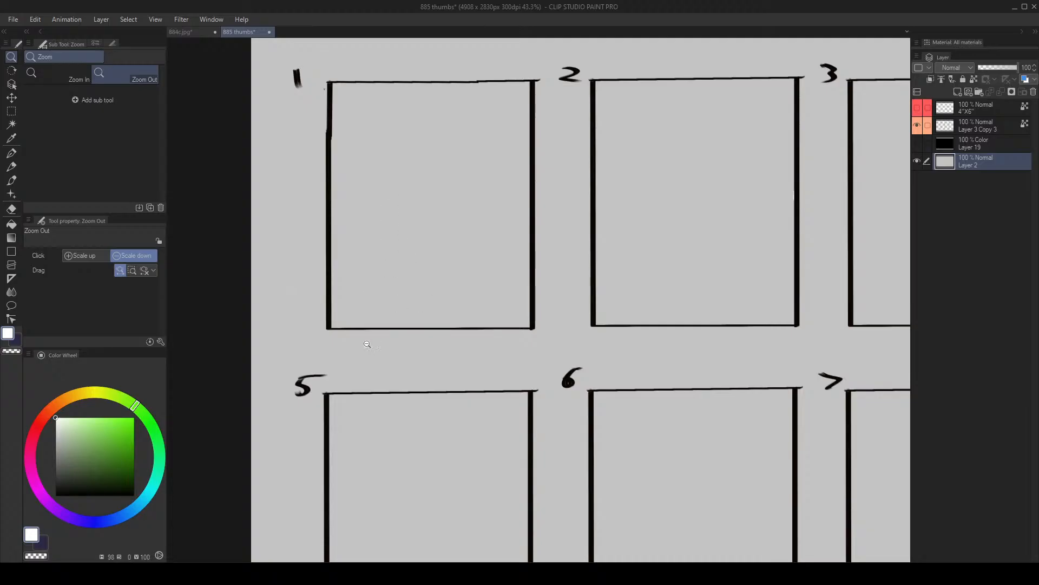
click(420, 236)
drag(440, 219, 485, 233)
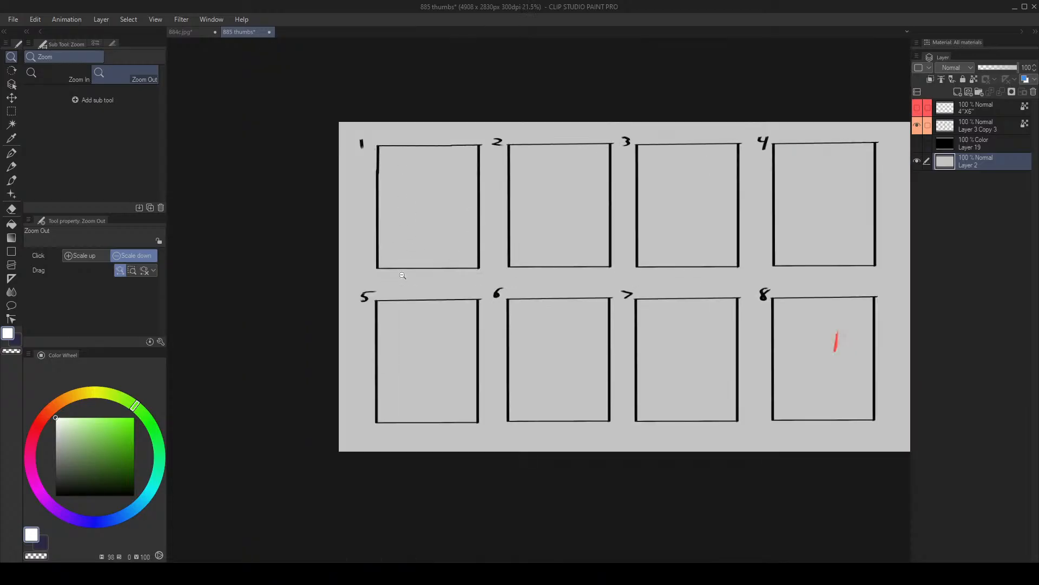
drag(581, 191, 543, 192)
mouse_move(366, 182)
mouse_down()
mouse_move(388, 179)
mouse_move(372, 178)
mouse_up()
drag(381, 175, 405, 150)
drag(497, 205, 369, 135)
drag(374, 163, 337, 179)
key(ctrl+t)
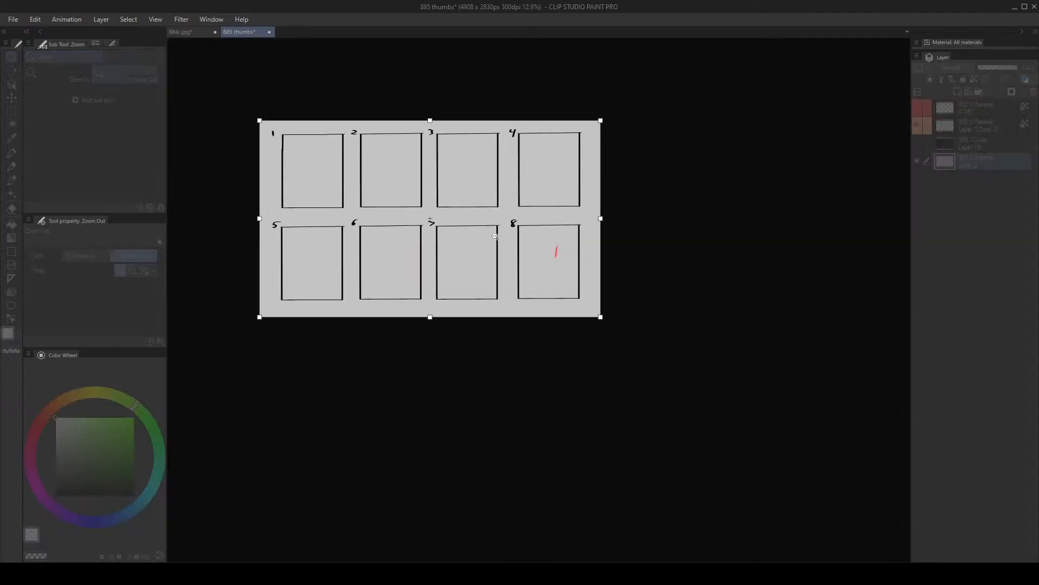
drag(436, 321, 433, 320)
key(Escape)
drag(329, 154, 353, 130)
scroll(306, 147, up, 1)
- Enlarge the brush to size 80 and add a new layer above Layer 3 Copy 3
click(973, 130)
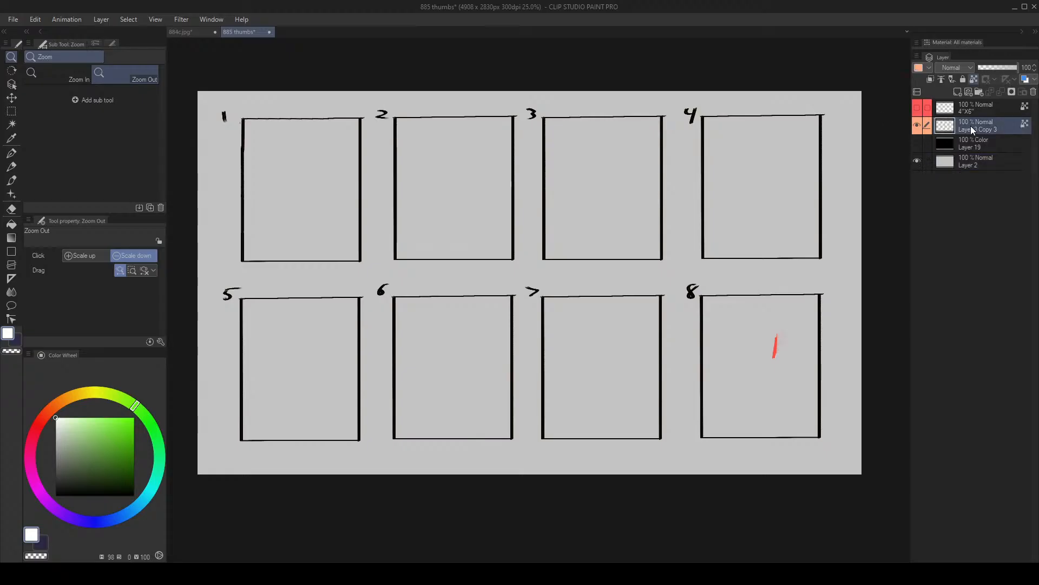
scroll(301, 168, up, 4)
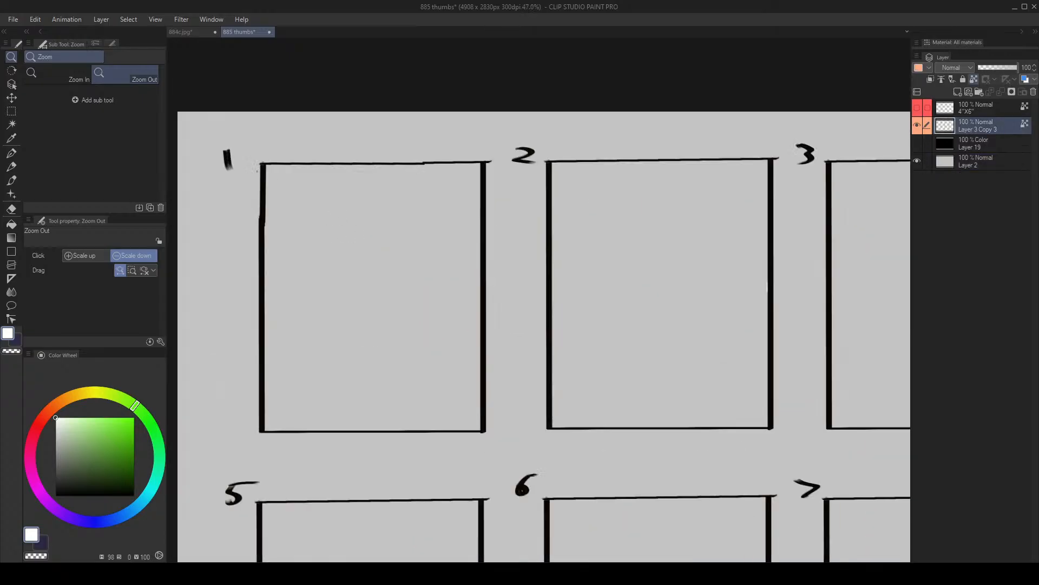
key(b)
key(bracketright)
key(bracketright)
key(bracketright)
key(bracketright)
key(bracketright)
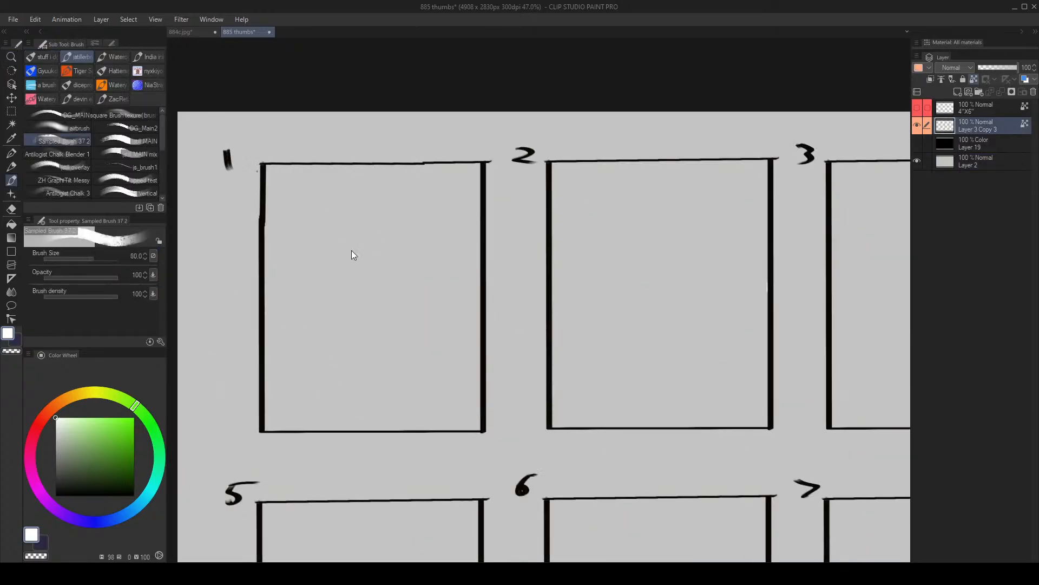
key(ctrl+shift+n)
- Paint overlapping gray, dark gray and white test strokes inside thumbnail frame 1 while enlarging the brush to size 300
key(bracketright)
drag(382, 317, 375, 355)
drag(58, 455, 55, 467)
key(bracketright)
key(bracketright)
drag(360, 337, 317, 362)
key(bracketright)
drag(281, 257, 295, 373)
key(bracketright)
drag(325, 297, 320, 371)
alt+click(385, 352)
mouse_move(394, 311)
mouse_down()
mouse_move(381, 334)
mouse_move(406, 232)
mouse_up()
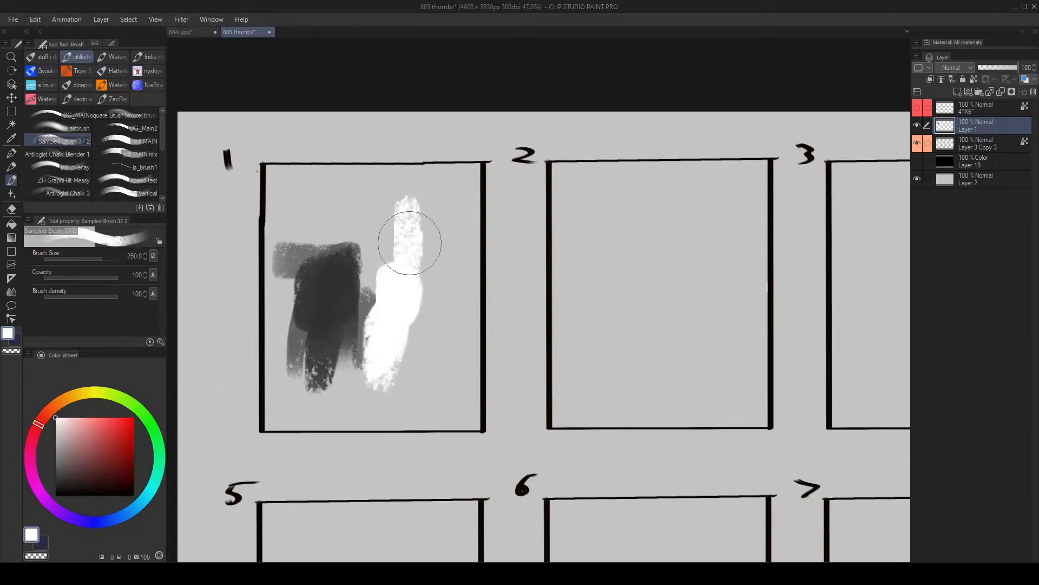
key(bracketright)
mouse_move(403, 189)
mouse_down()
mouse_move(420, 225)
mouse_move(415, 218)
mouse_up()
- Undo the gray and white test strokes in thumbnail frame 1
key(ctrl+z)
key(ctrl+z)
key(ctrl+z)
key(ctrl+z)
key(ctrl+z)
key(ctrl+z)
key(ctrl+z)
key(ctrl+z)
key(ctrl+z)
key(ctrl+z)
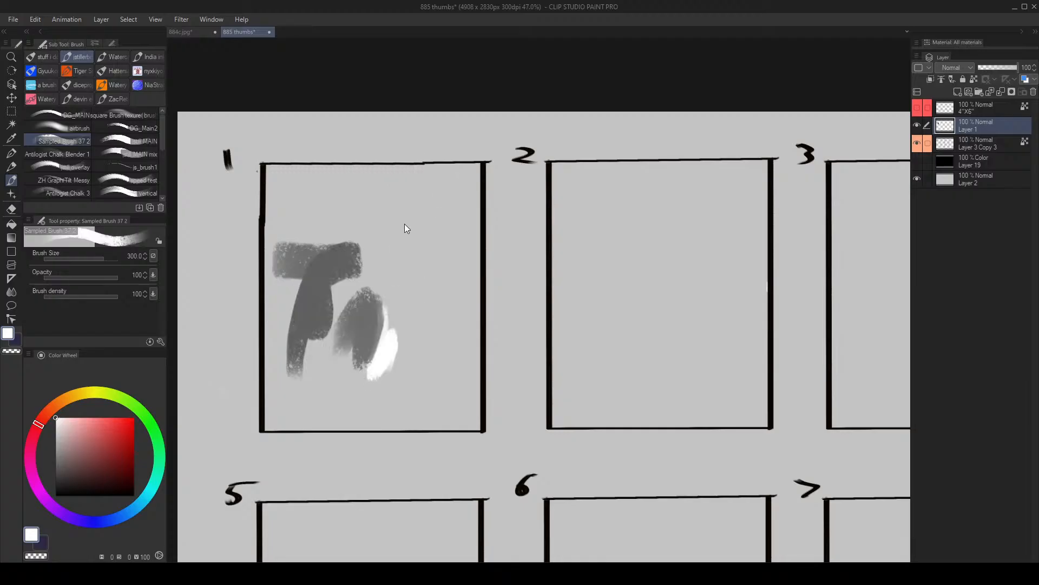
- Add a new layer directly above Layer 2 and paint a white patch passing beneath frame 1's upper border
click(955, 173)
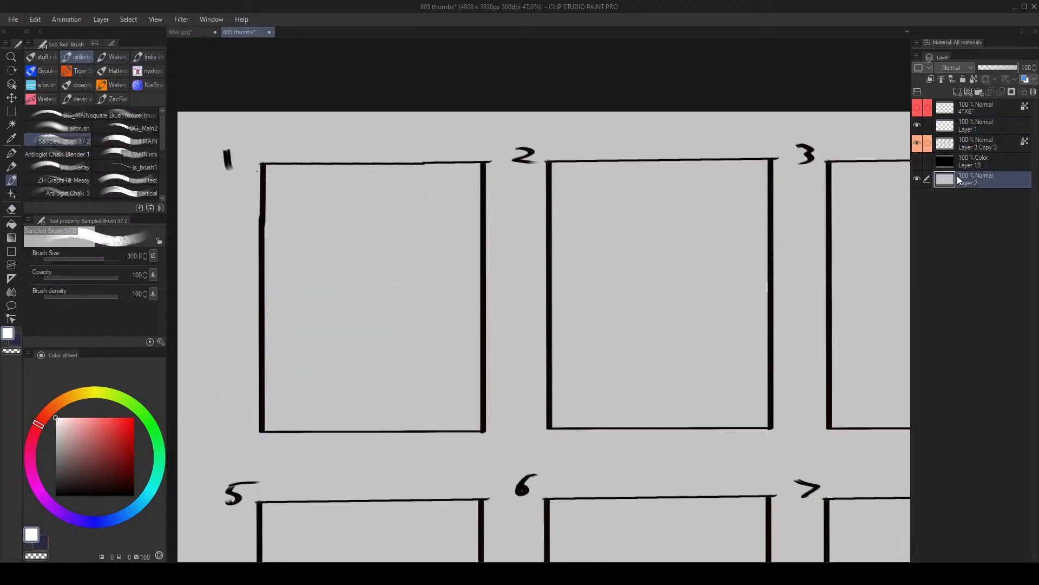
key(ctrl+shift+n)
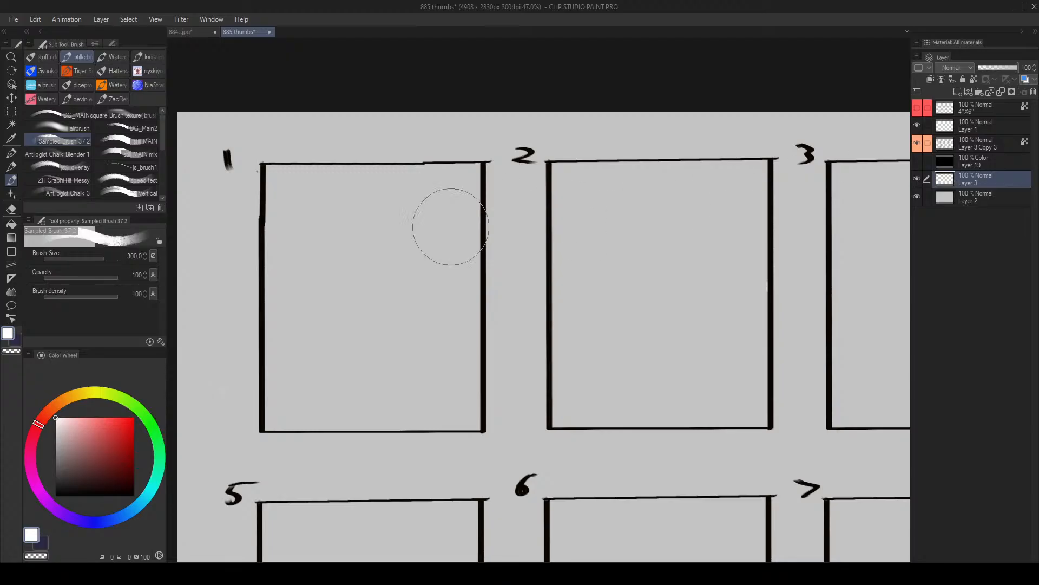
mouse_move(307, 230)
mouse_down()
mouse_move(359, 193)
mouse_move(401, 217)
mouse_up()
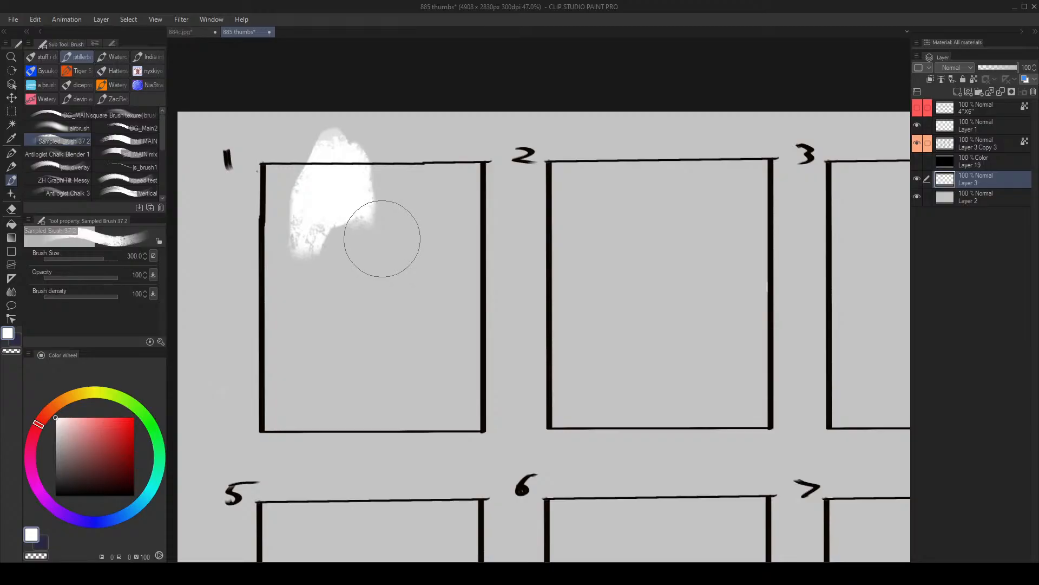
mouse_move(388, 226)
mouse_down()
mouse_move(427, 260)
mouse_move(380, 186)
mouse_up()
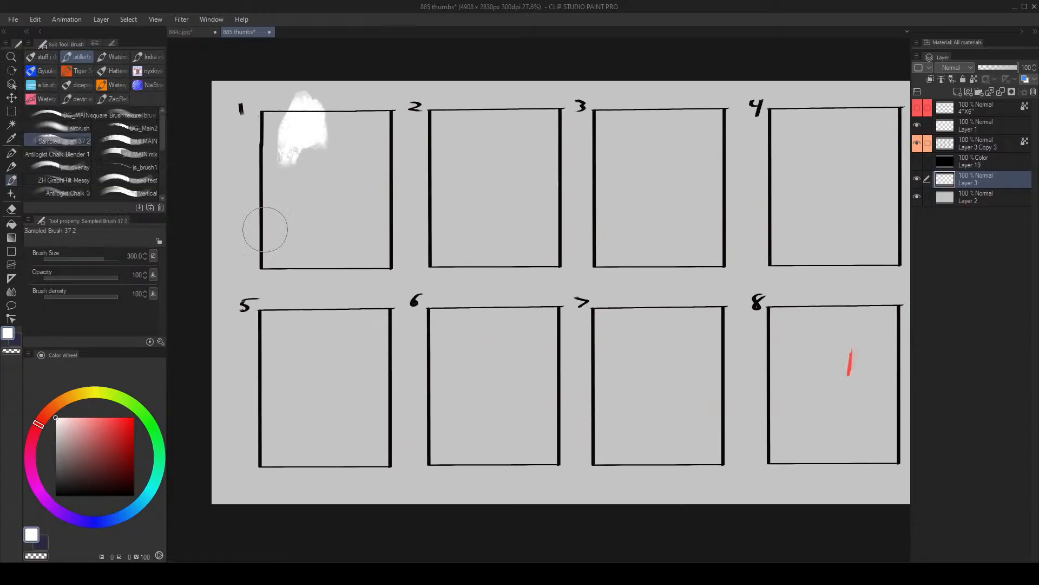
- With black sampled from frame 1's border and brush size 17, draw a horizontal line with outward-flaring fins between frames 2 and 6, and shift it left
alt+click(262, 265)
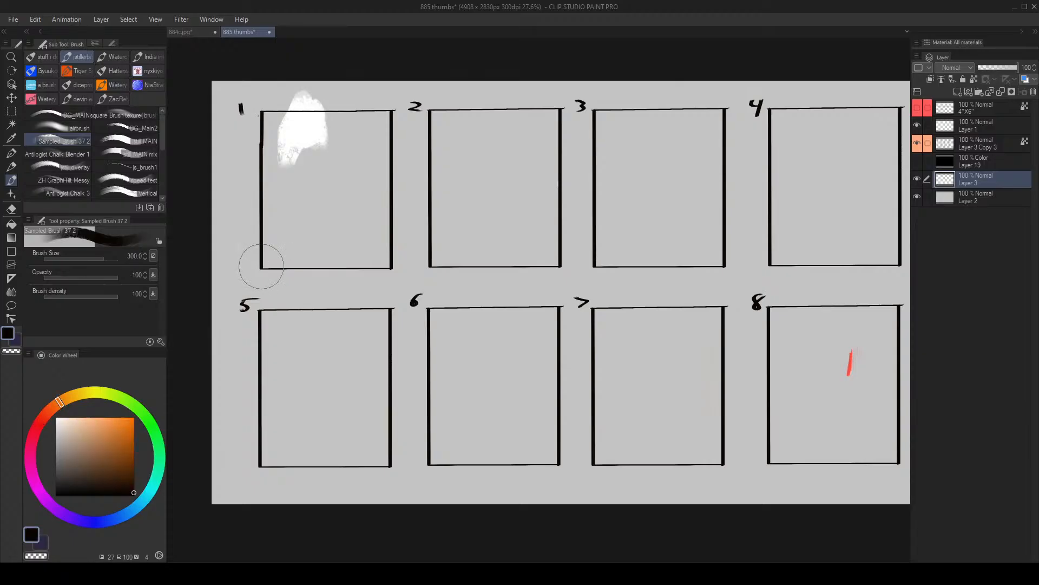
alt+click(266, 261)
alt+click(265, 261)
key([)
key([)
key([)
key([)
key([)
key([)
key([)
key([)
mouse_move(495, 273)
mouse_down()
mouse_move(511, 256)
mouse_move(398, 239)
mouse_up()
mouse_move(377, 239)
mouse_down()
mouse_move(326, 267)
mouse_move(503, 270)
mouse_move(527, 255)
mouse_move(523, 291)
mouse_up()
key([)
key([)
key([)
key([)
key([)
key([)
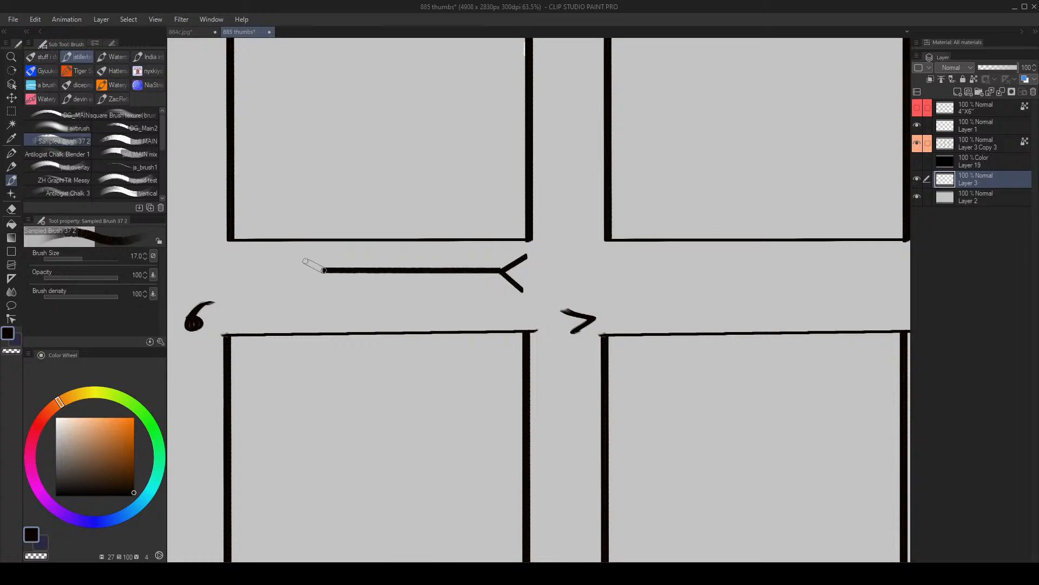
mouse_move(324, 269)
mouse_down()
mouse_move(305, 257)
mouse_move(298, 292)
mouse_up()
drag(361, 356, 373, 296)
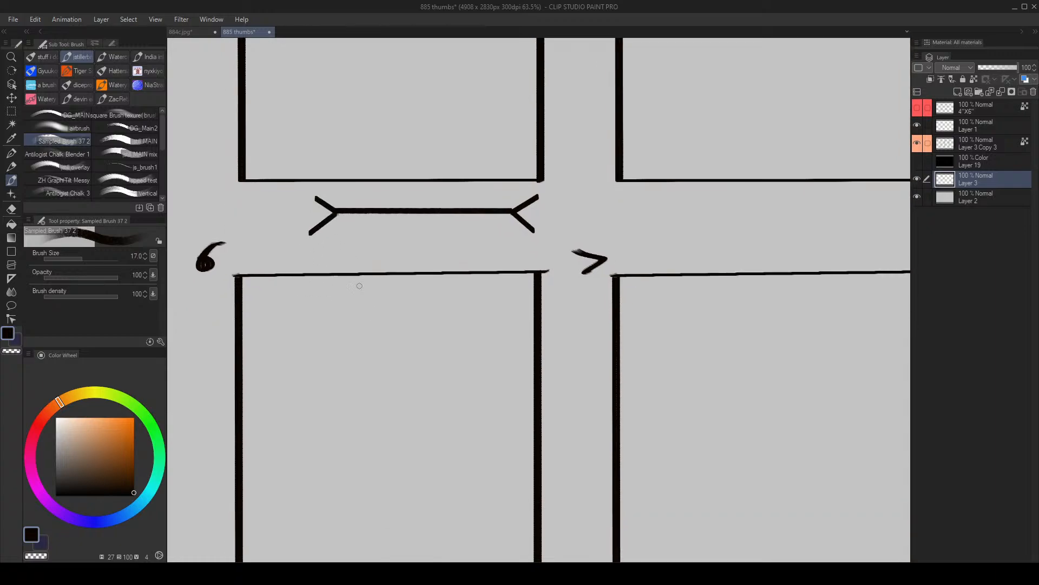
drag(455, 216, 405, 221)
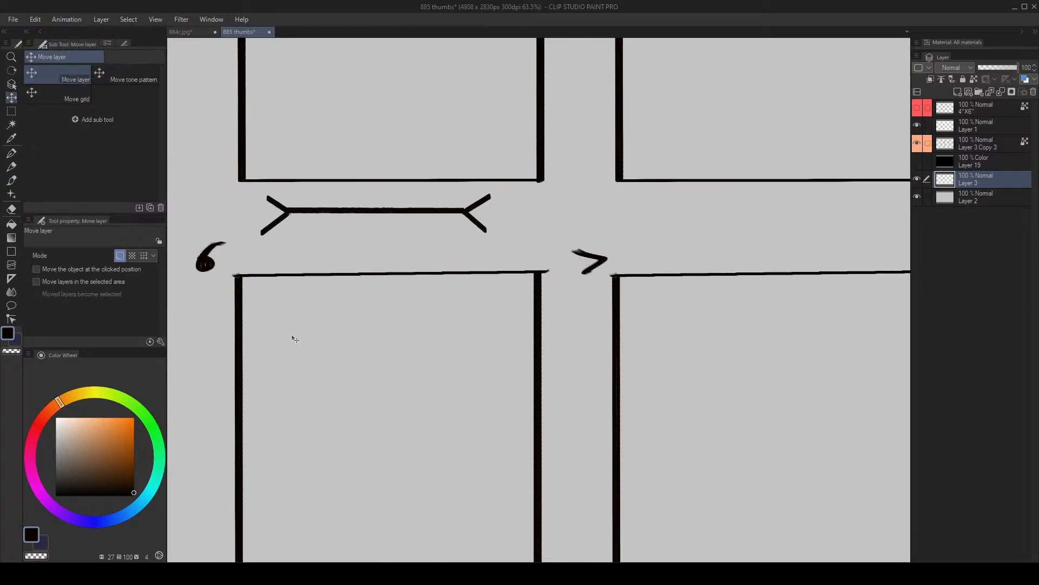
- Draw a second horizontal black line with arrowheads pointing outward at both ends inside frame 6
mouse_move(286, 335)
mouse_down()
mouse_move(492, 336)
mouse_move(466, 320)
mouse_move(485, 340)
mouse_move(465, 358)
mouse_up()
drag(282, 339, 304, 360)
scroll(404, 253, up, 2)
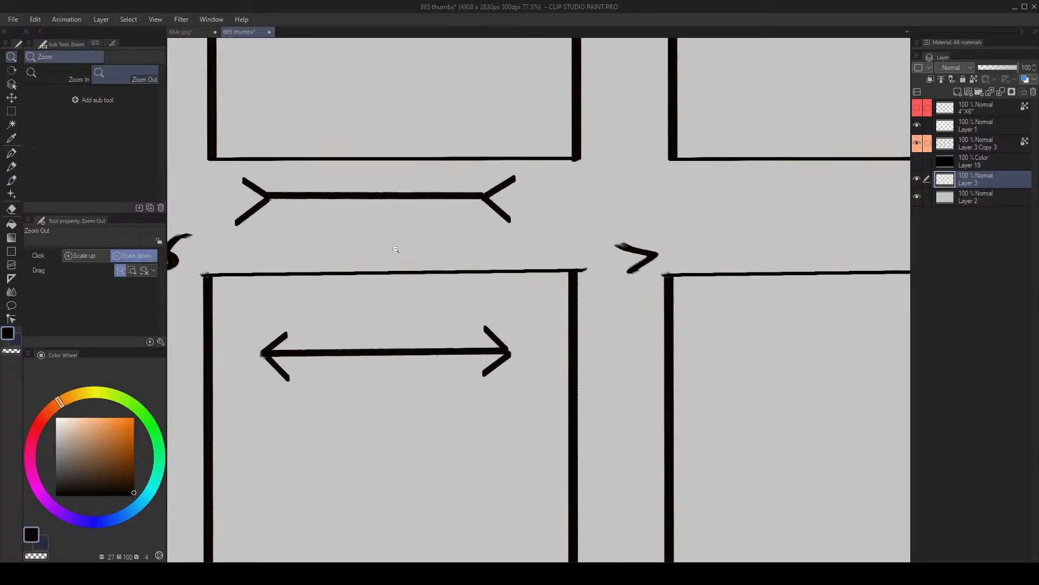
mouse_move(513, 298)
mouse_down()
mouse_move(220, 346)
mouse_move(463, 303)
mouse_move(365, 316)
mouse_up()
key(ctrl+z)
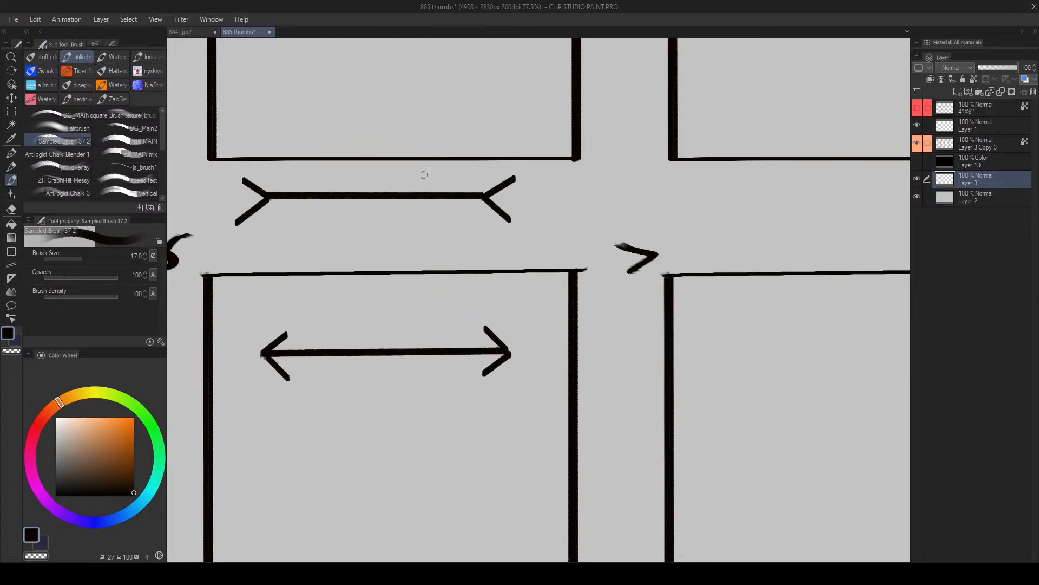
mouse_move(414, 169)
mouse_down()
mouse_move(283, 255)
mouse_move(568, 211)
mouse_up()
key(ctrl+z)
key(bracketleft)
drag(480, 195, 571, 191)
key(ctrl+z)
drag(252, 193, 203, 193)
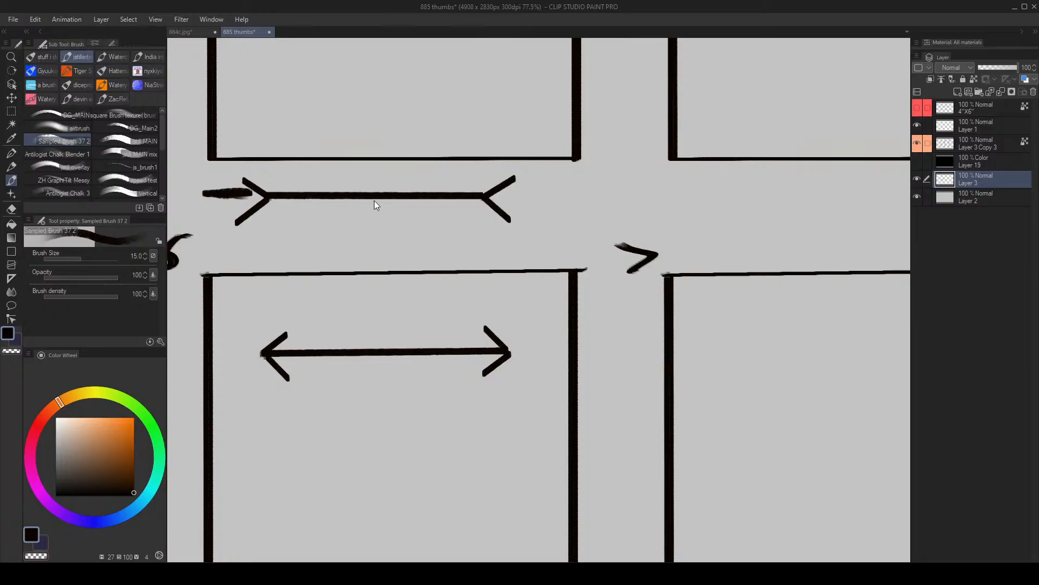
key(ctrl+z)
- With brush size 15, draw vertical end marks across both tips of the finned line and the arrow line, plus one beside the lower left arrowhead
drag(267, 225, 267, 169)
drag(485, 169, 485, 227)
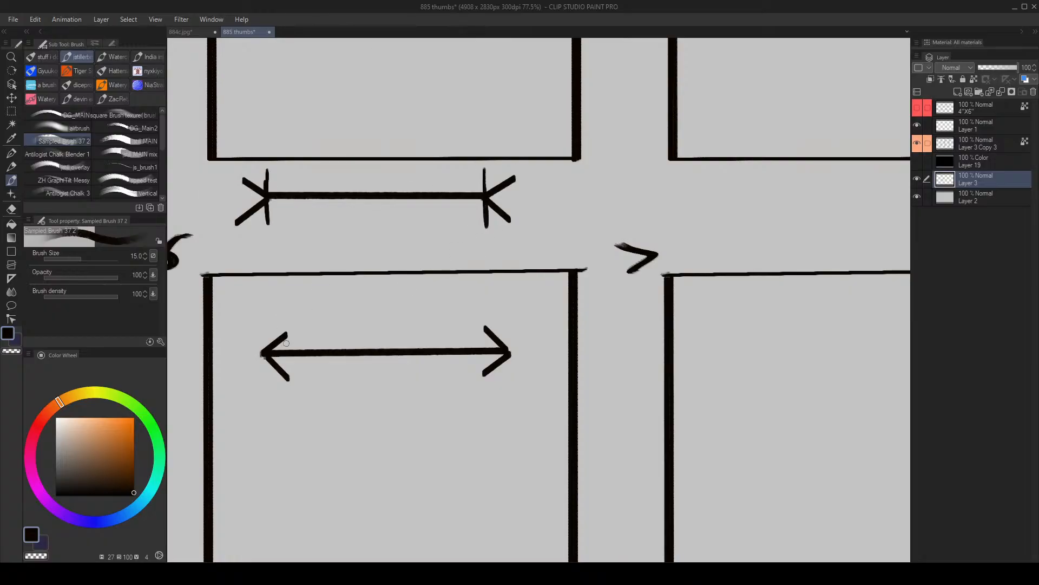
drag(264, 327, 265, 382)
drag(508, 318, 509, 379)
mouse_move(395, 322)
mouse_down()
mouse_move(330, 314)
mouse_move(386, 321)
mouse_up()
key(ctrl+z)
drag(293, 312, 297, 386)
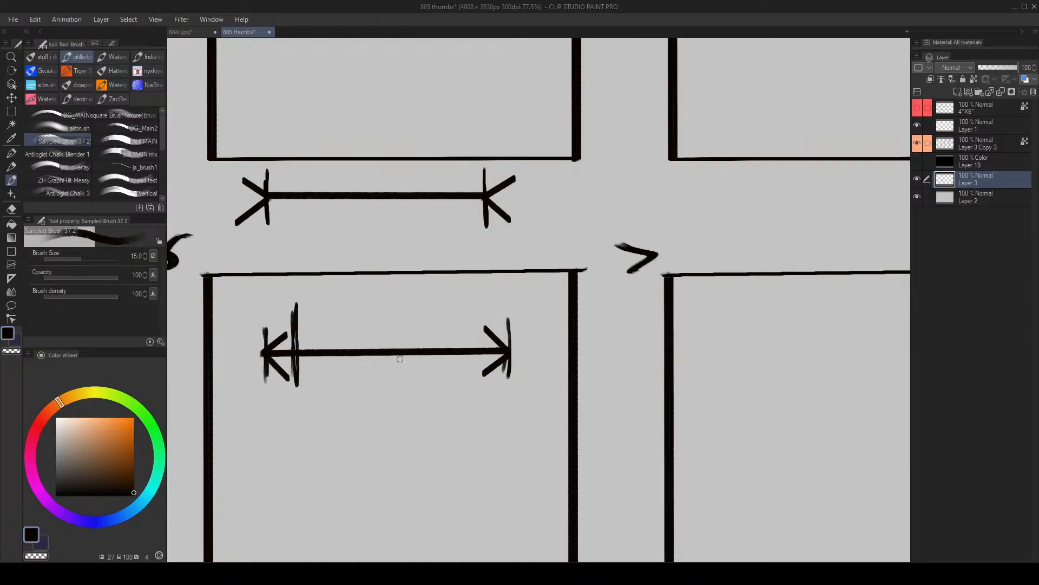
- Undo the vertical marks on the two comparison lines
key(ctrl+z)
key(ctrl+z)
key(ctrl+z)
key(ctrl+z)
key(ctrl+z)
key(ctrl+z)
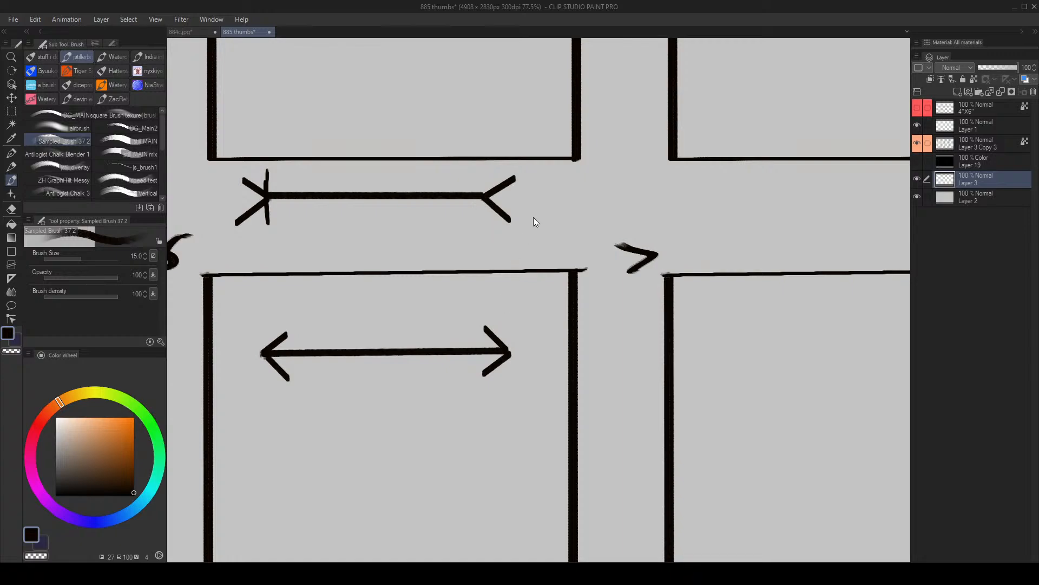
- Draw a vertical black line in the lower part of frame 6, near its left border
key(k)
scroll(511, 246, down, 3)
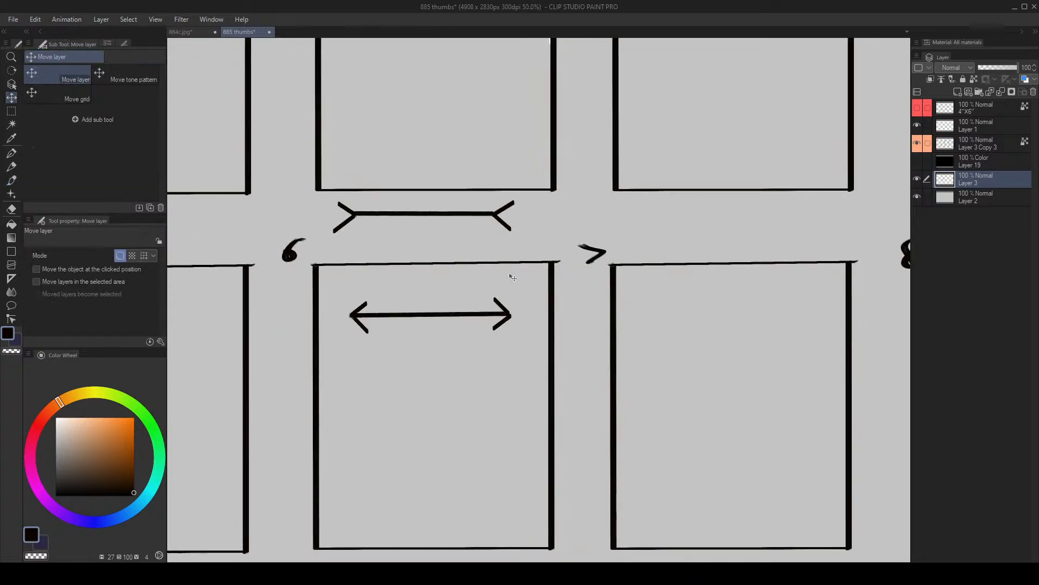
drag(469, 304, 483, 156)
key(b)
mouse_move(361, 260)
mouse_down()
mouse_move(365, 343)
mouse_move(364, 293)
mouse_up()
key(ctrl+z)
shift+click(371, 288)
drag(372, 251, 364, 272)
- Erase the finned line above frame 6 and the arrow line inside it with the Soft eraser at size 150
key(e)
mouse_move(359, 93)
mouse_down()
mouse_move(397, 92)
mouse_move(303, 100)
mouse_move(571, 80)
mouse_up()
mouse_move(352, 181)
mouse_down()
mouse_move(591, 178)
mouse_move(358, 203)
mouse_move(642, 196)
mouse_up()
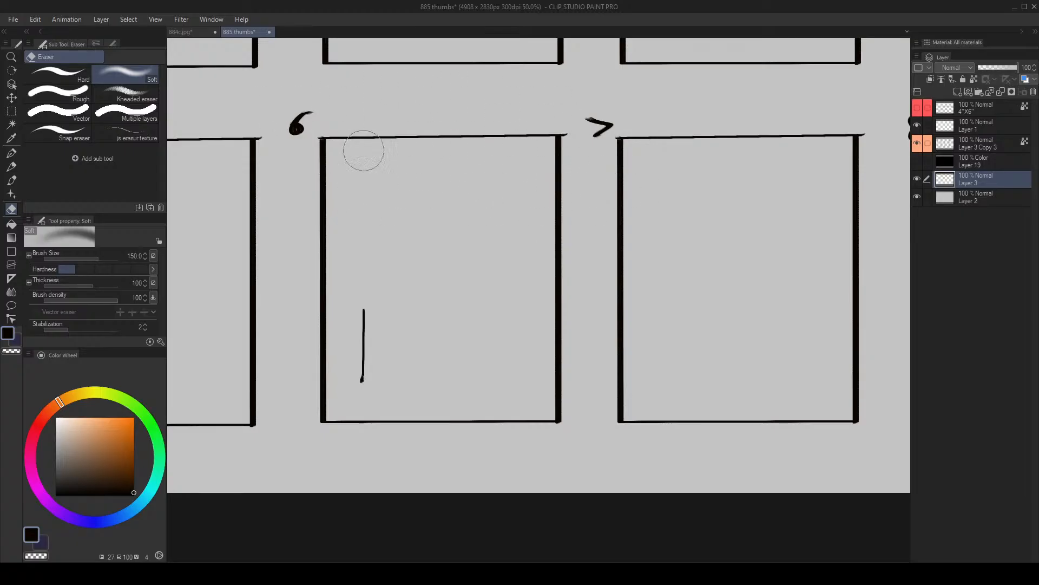
- Extend the vertical line in frame 6 upward with brush size 17
key(b)
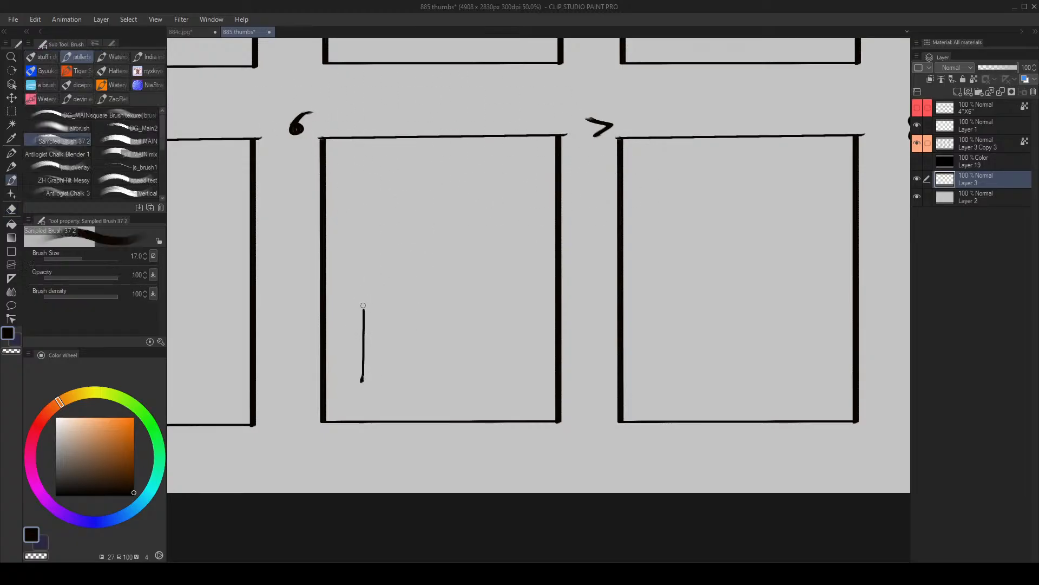
drag(363, 265, 363, 327)
key(r)
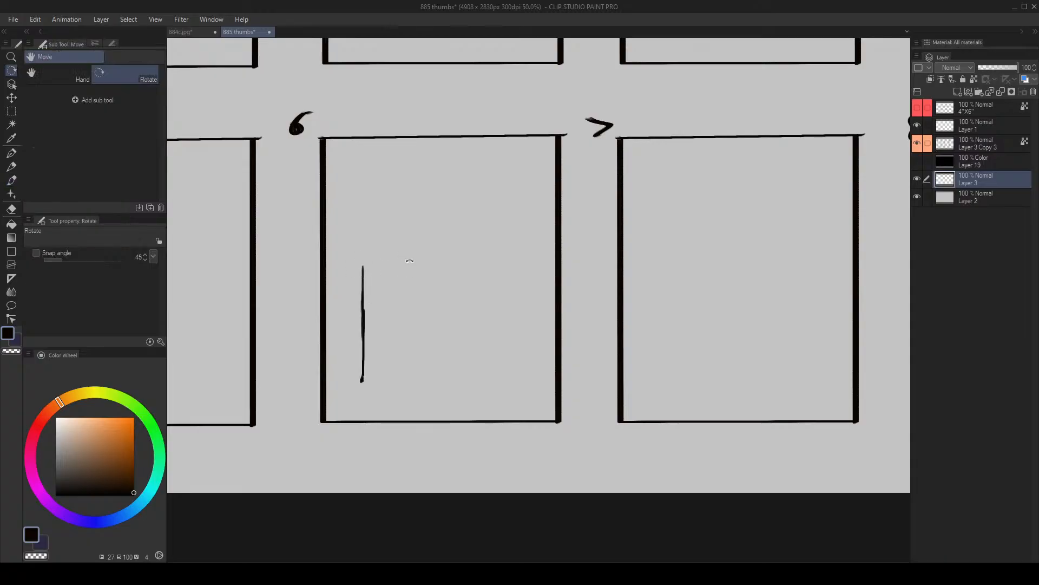
key(m)
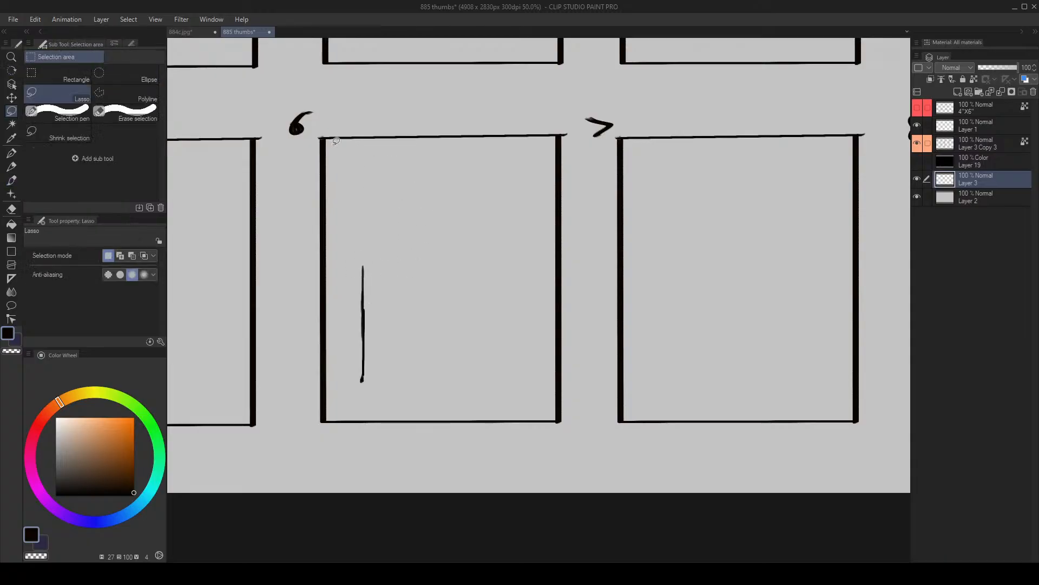
key(b)
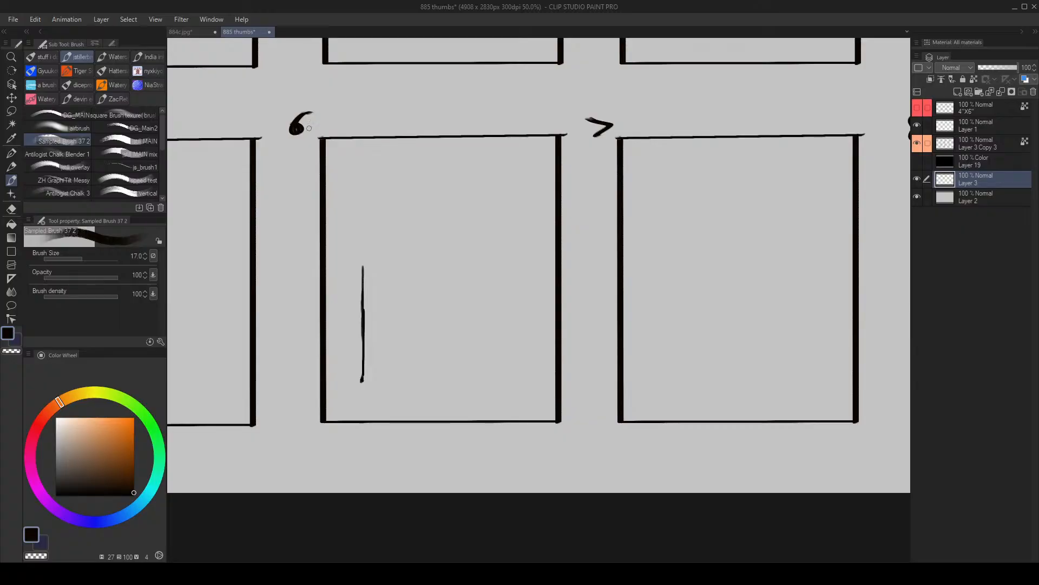
- With brush size 15, draw a short horizontal black bar near the lower left corner of frame 7
drag(700, 251, 358, 228)
key(alt+space)
mouse_move(367, 347)
mouse_down()
mouse_move(395, 327)
mouse_move(536, 308)
mouse_up()
drag(326, 383, 420, 382)
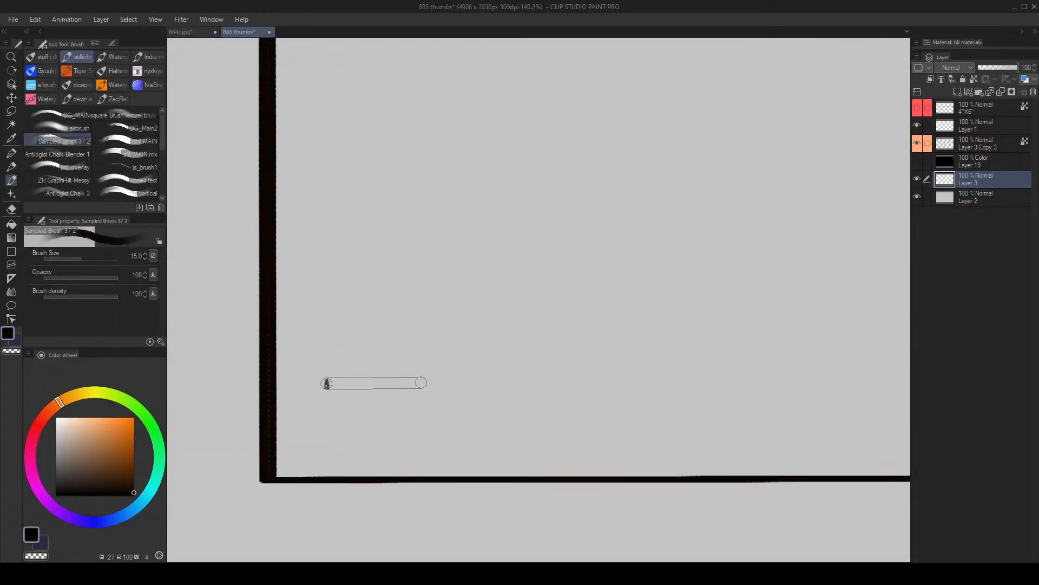
shift+click(398, 383)
drag(449, 288, 425, 277)
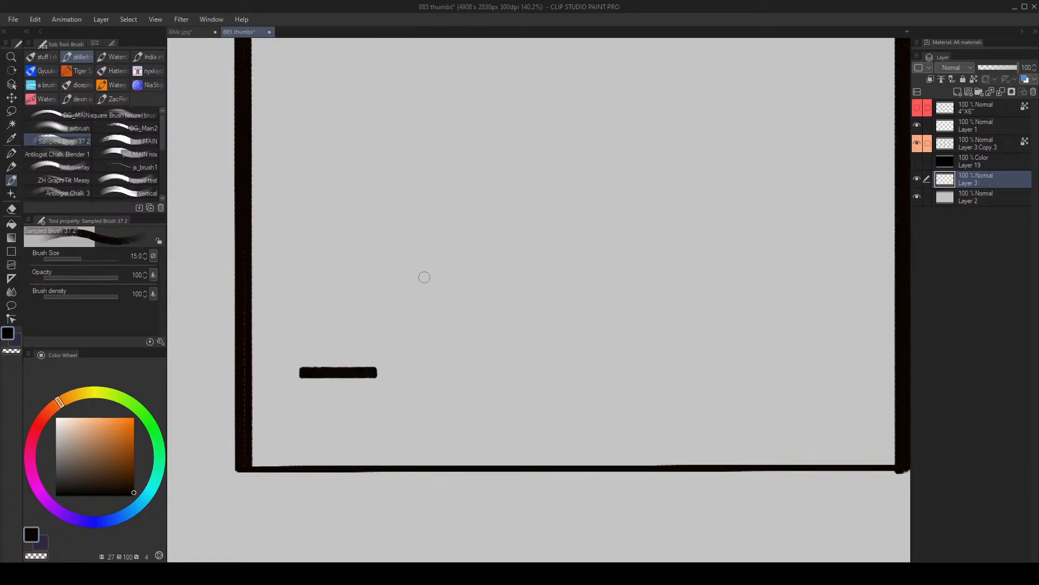
- Duplicate Layer 3 and, with brush size 12, draw a long horizontal line above the short bar in frame 7
key([)
key(ctrl+v)
key(k)
key(b)
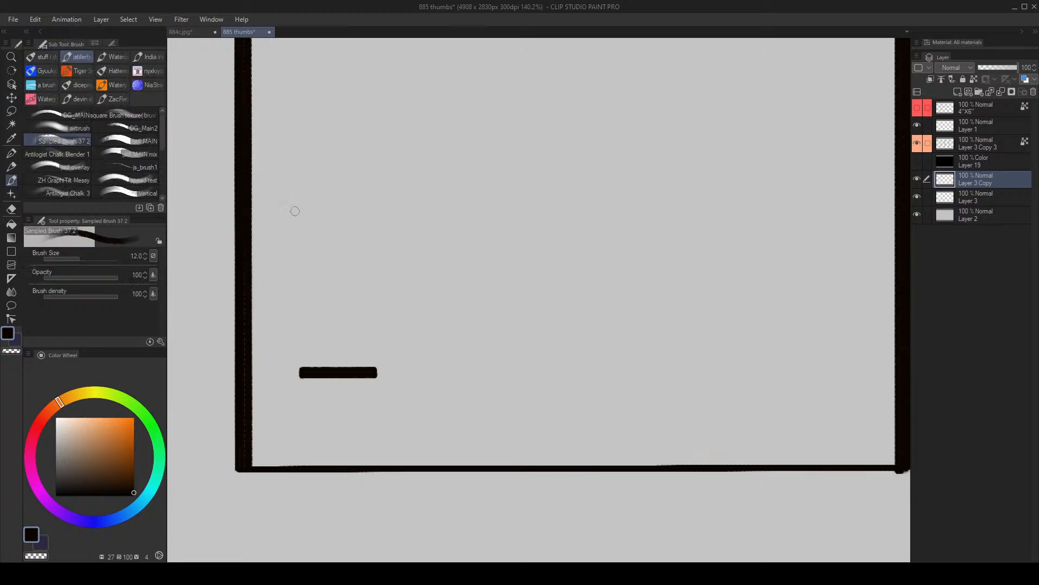
mouse_move(297, 210)
mouse_down()
mouse_move(761, 213)
mouse_move(710, 195)
mouse_move(691, 209)
mouse_up()
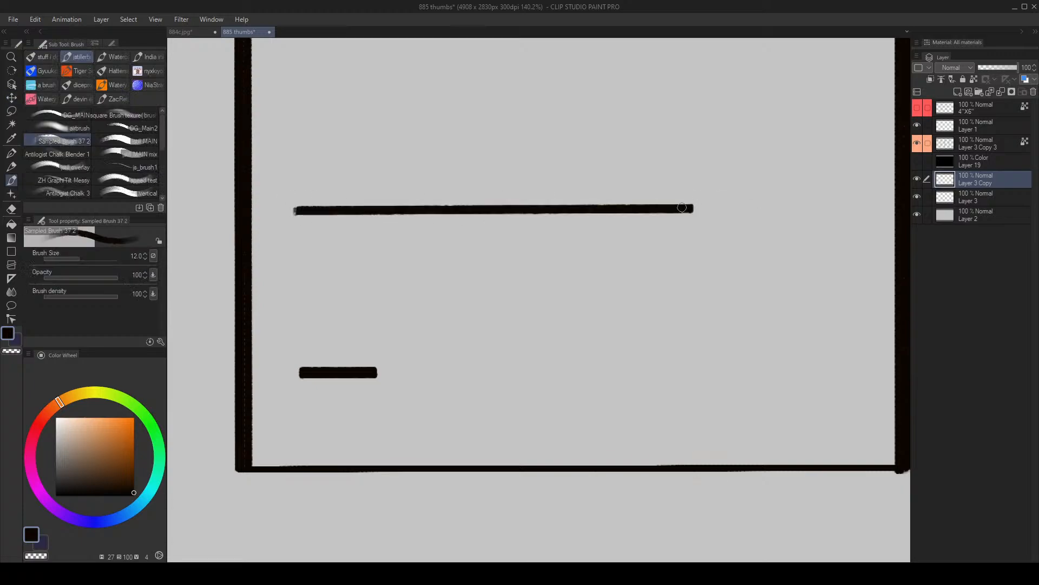
- With brush size 10, draw five strokes fanning from the short bar up to the long line
key(bracketleft)
drag(336, 333, 352, 236)
mouse_move(359, 338)
mouse_down()
mouse_move(440, 247)
mouse_move(439, 231)
mouse_up()
drag(377, 338, 491, 228)
drag(358, 359, 558, 228)
mouse_move(374, 343)
mouse_down()
mouse_move(616, 250)
mouse_move(639, 216)
mouse_up()
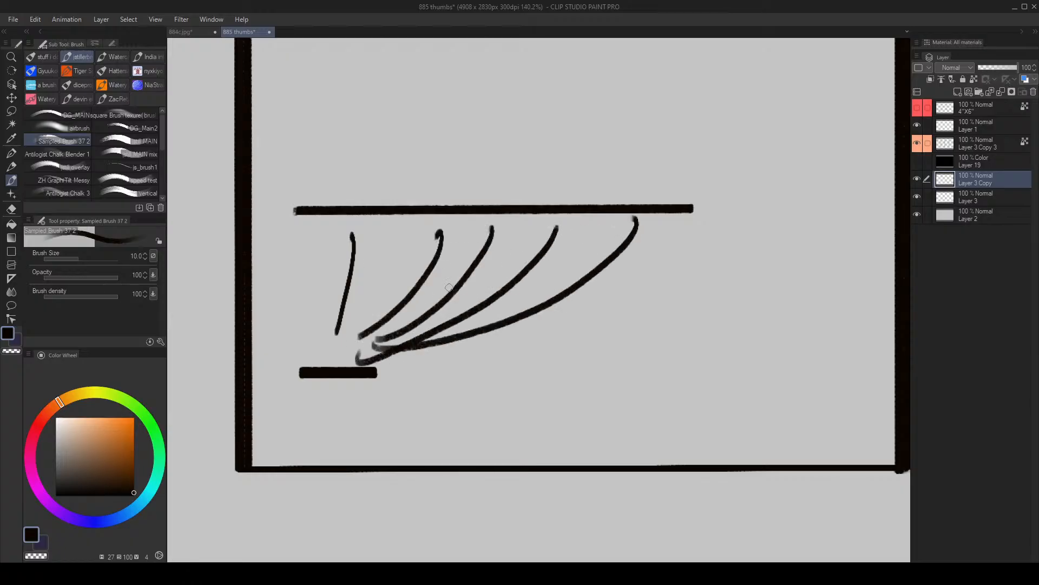
- Undo the five fanning strokes between the short bar and the long line
key(ctrl+z)
key(ctrl+z)
key(ctrl+z)
key(ctrl+z)
key(ctrl+z)
- With brush size 20, draw a long vertical line beyond the right end of the horizontal line in frame 7
drag(411, 225, 362, 355)
key(bracketright)
key(bracketright)
key(bracketright)
drag(696, 396, 547, 287)
key(bracketright)
drag(563, 402, 560, 52)
alt+drag(533, 140, 456, 247)
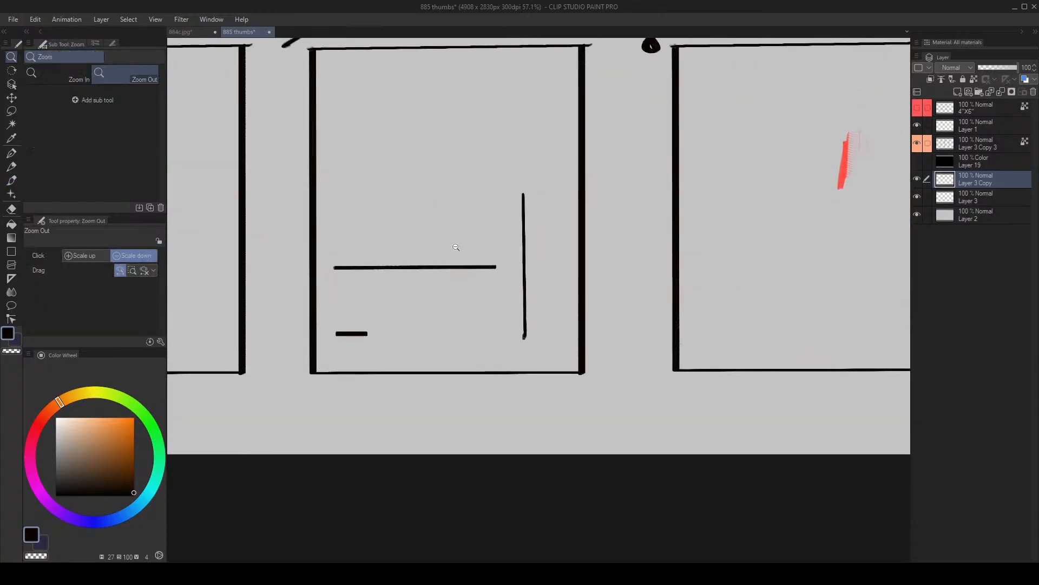
alt+drag(532, 192, 536, 182)
drag(486, 268, 527, 254)
alt+drag(516, 313, 552, 281)
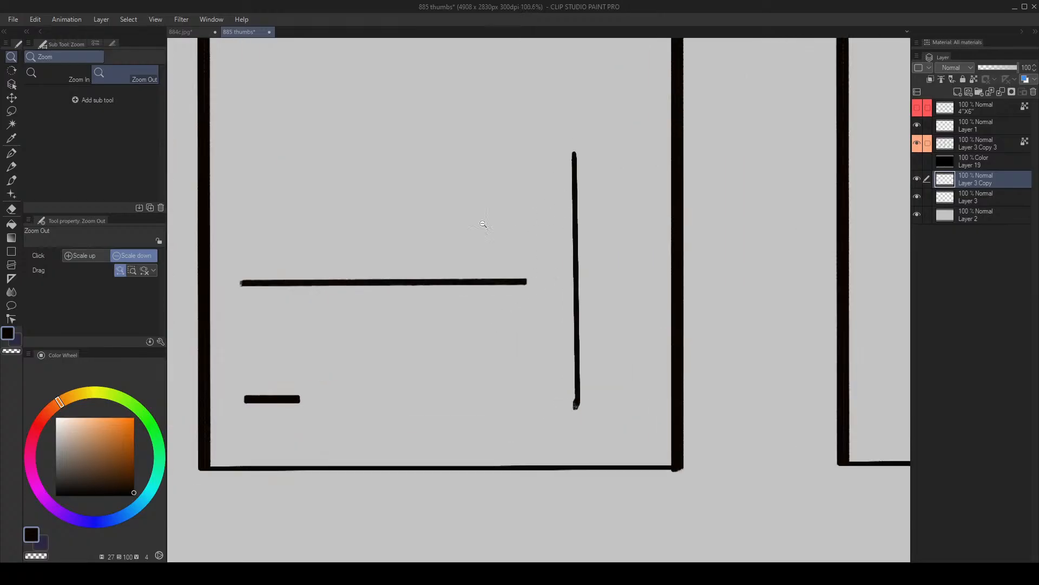
- Draw an arrow from a short vertical tick toward the long vertical line in frame 7, and undo its last stroke
click(510, 391)
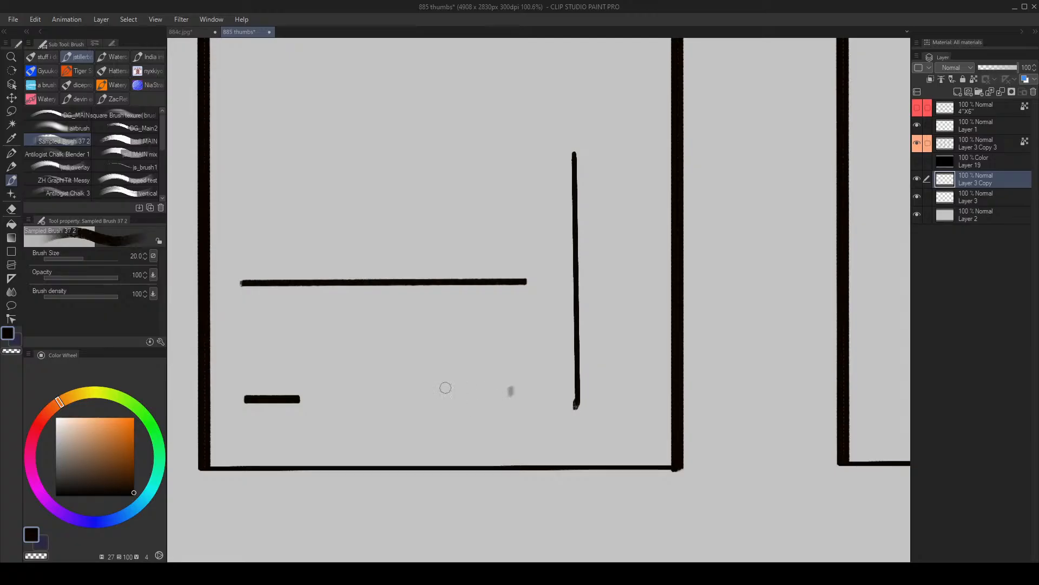
mouse_move(392, 396)
mouse_down()
mouse_move(390, 345)
mouse_move(444, 367)
mouse_move(519, 342)
mouse_move(541, 340)
mouse_up()
key(bracketleft)
key(bracketleft)
mouse_move(498, 340)
mouse_down()
mouse_move(552, 337)
mouse_move(503, 382)
mouse_up()
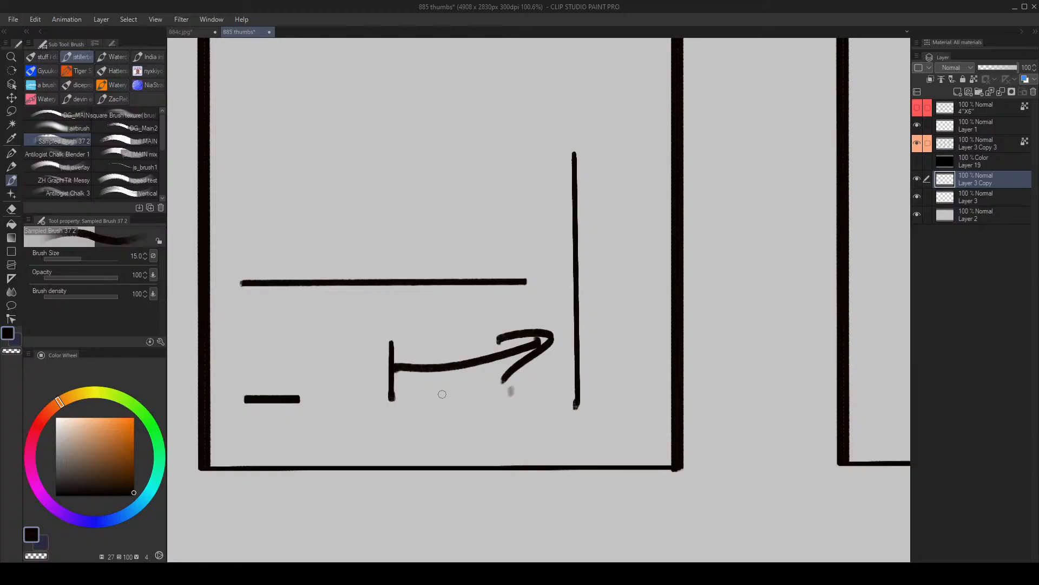
key(ctrl+z)
- Erase the long horizontal line, the vertical line and the arrow from frame 7, enlarging the Soft eraser to size 600
mouse_move(586, 278)
mouse_down()
mouse_move(566, 295)
mouse_move(538, 282)
mouse_up()
key(e)
drag(570, 321, 486, 351)
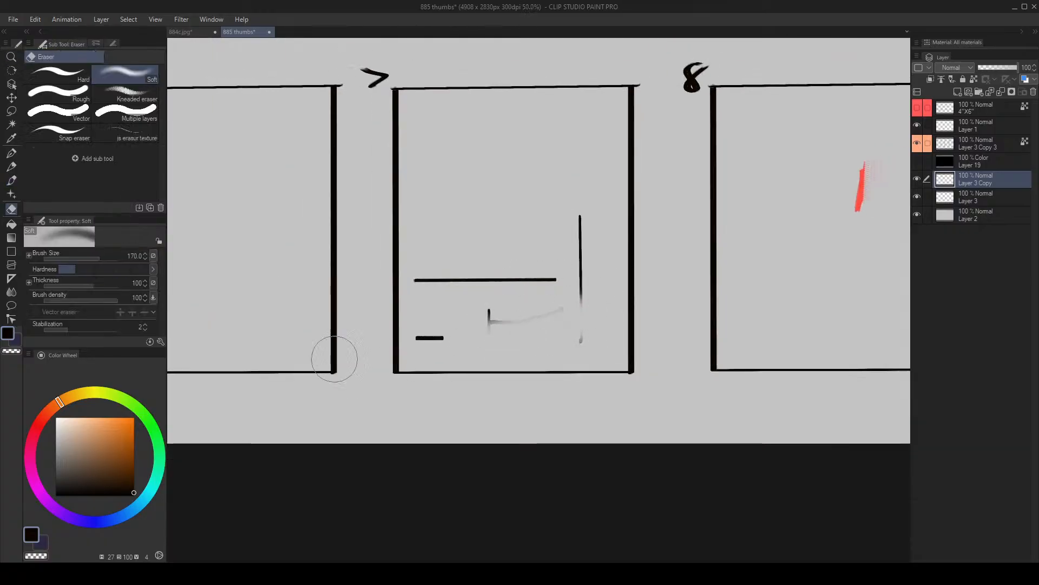
key(bracketright)
key(bracketright)
key(bracketright)
key(bracketright)
key(bracketright)
key(bracketright)
mouse_move(589, 255)
mouse_down()
mouse_move(606, 236)
mouse_move(634, 281)
mouse_up()
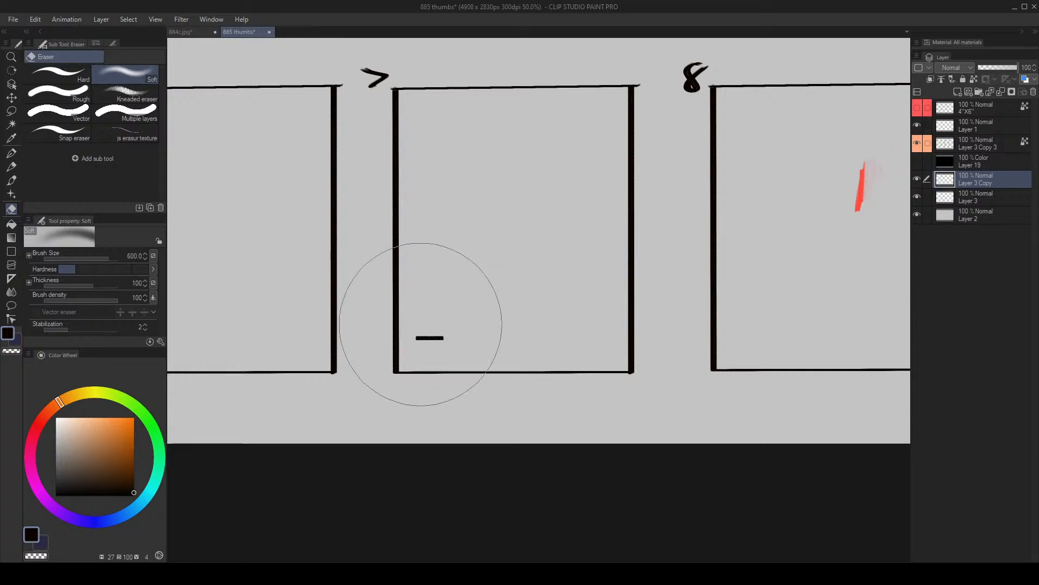
- With the gray background color and brush size 50, paint over the short bar in frame 7
key(b)
key(ctrl+z)
key(bracketright)
key(bracketright)
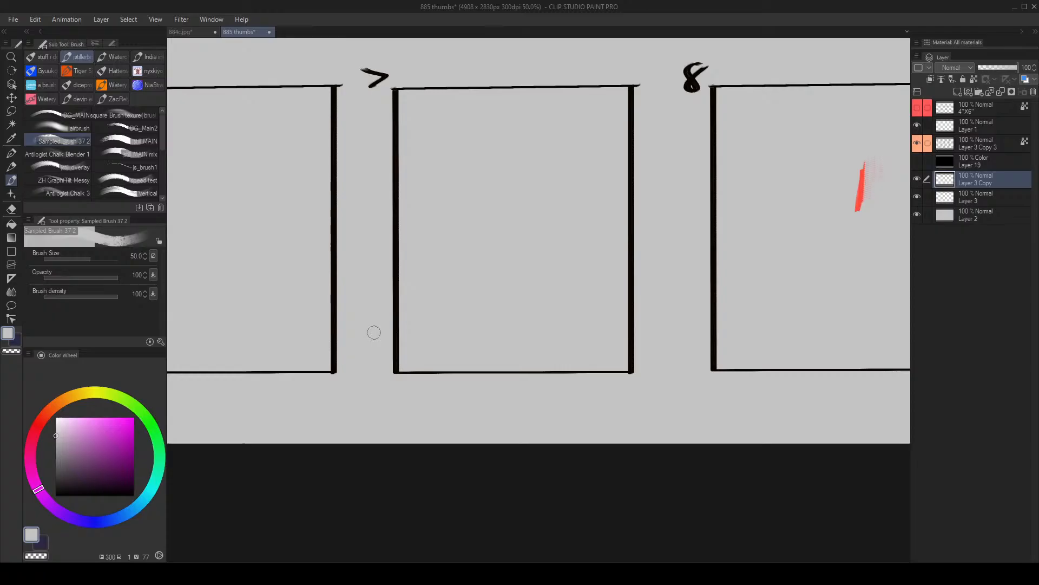
- Paint over the red mark in frame 8 with the background gray at brush size 60
key(alt+space)
drag(437, 302, 241, 302)
mouse_move(555, 269)
mouse_down()
mouse_move(623, 265)
mouse_move(431, 273)
mouse_move(674, 262)
mouse_up()
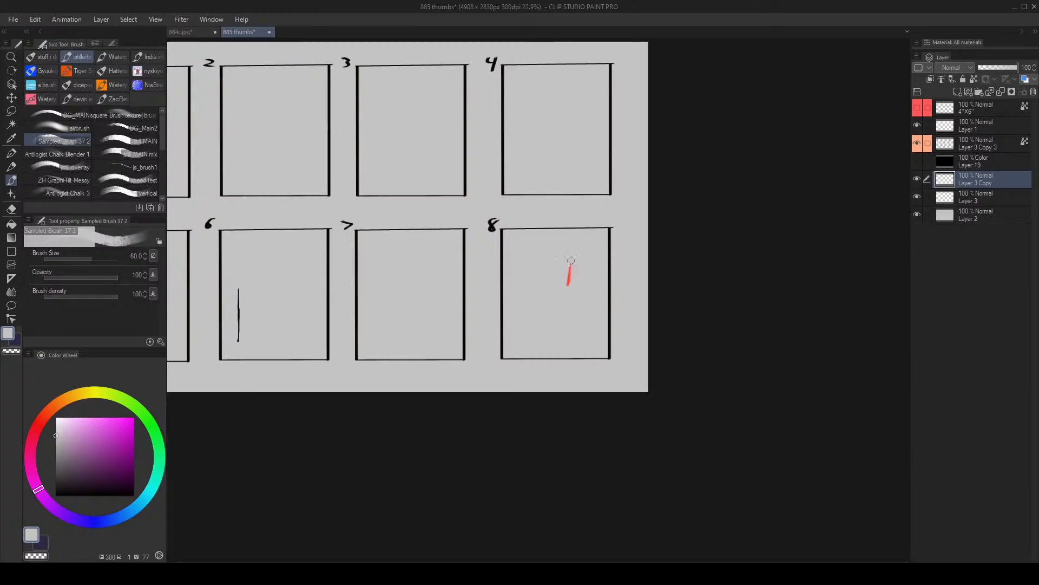
drag(572, 260, 559, 298)
key(space)
drag(320, 302, 450, 327)
key(alt+space)
mouse_move(381, 324)
mouse_down()
mouse_move(459, 322)
mouse_move(400, 317)
mouse_up()
mouse_move(360, 294)
mouse_down()
mouse_move(363, 284)
mouse_move(393, 309)
mouse_up()
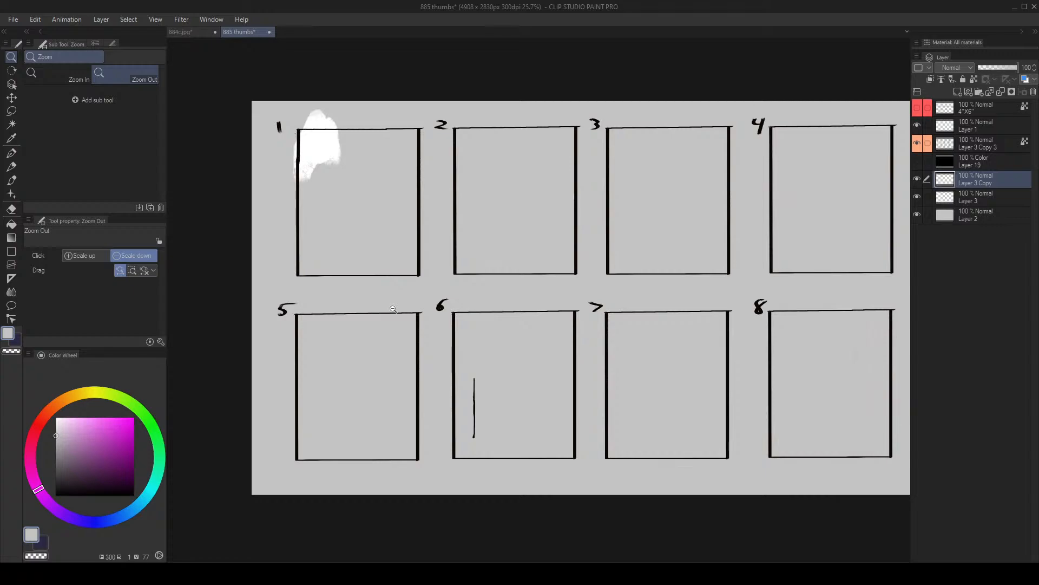
- Erase the vertical line from frame 6
scroll(506, 378, up, 1)
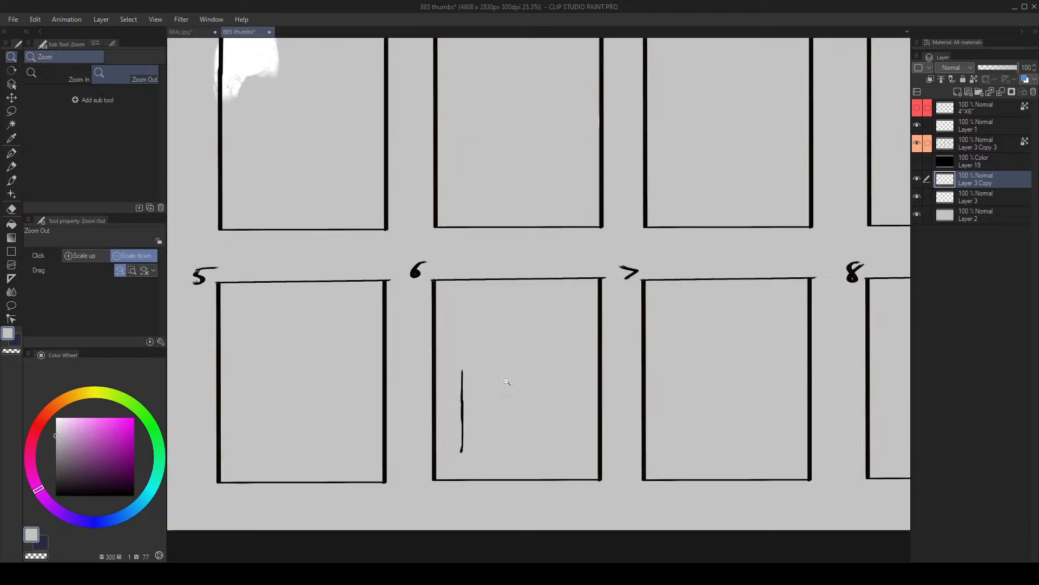
key(e)
drag(487, 395, 460, 466)
scroll(478, 370, down, 3)
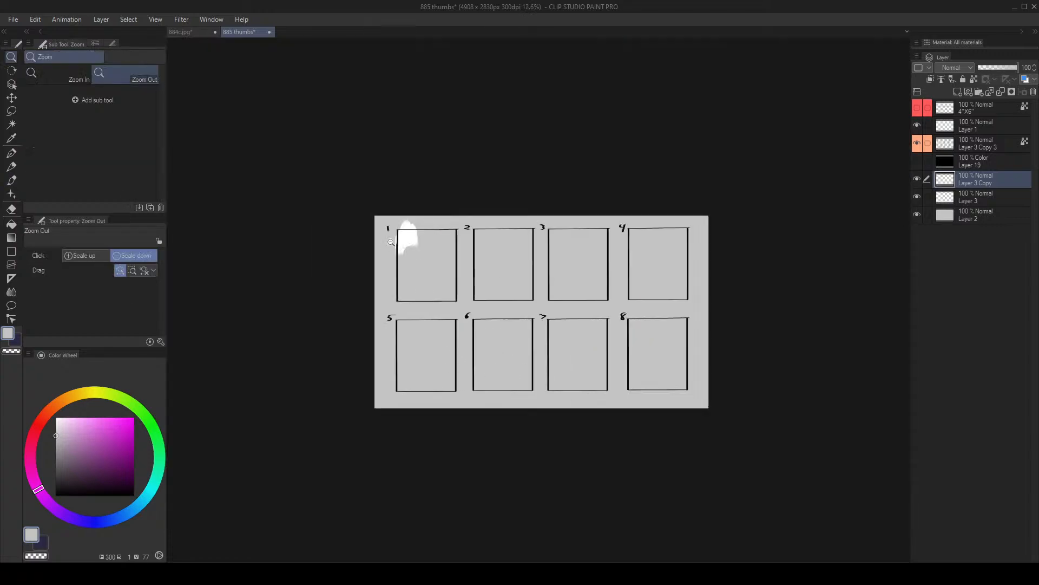
- Open the earlier thumbnail sheet thumbs 875
click(187, 33)
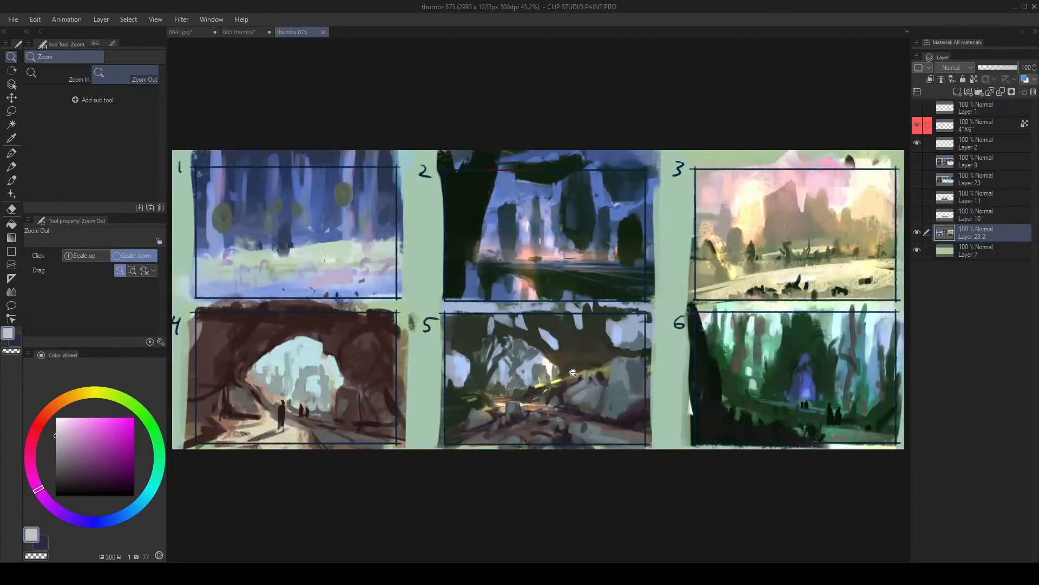
click(573, 373)
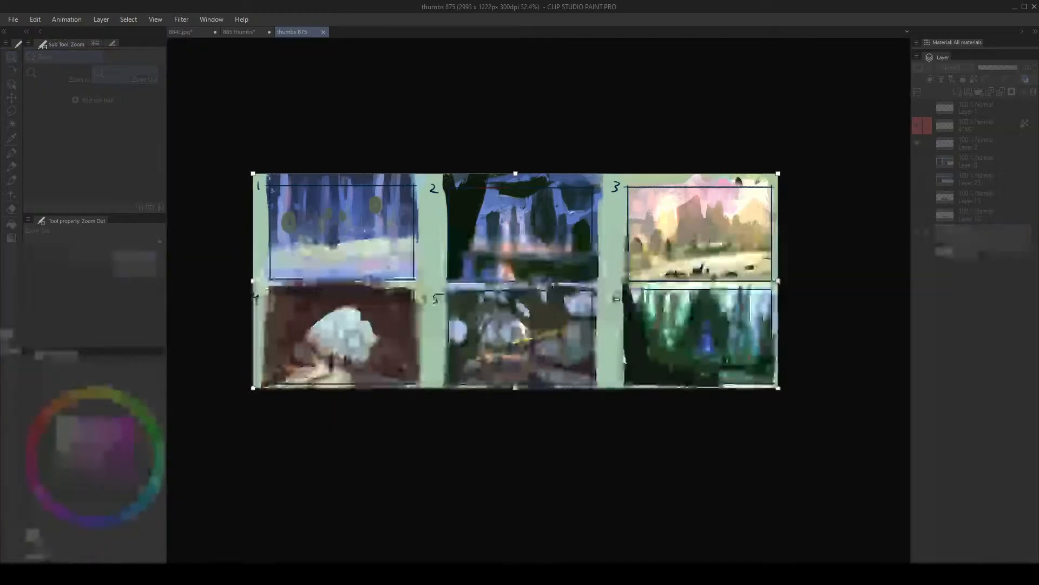
drag(515, 386, 494, 479)
drag(557, 369, 570, 293)
key(Escape)
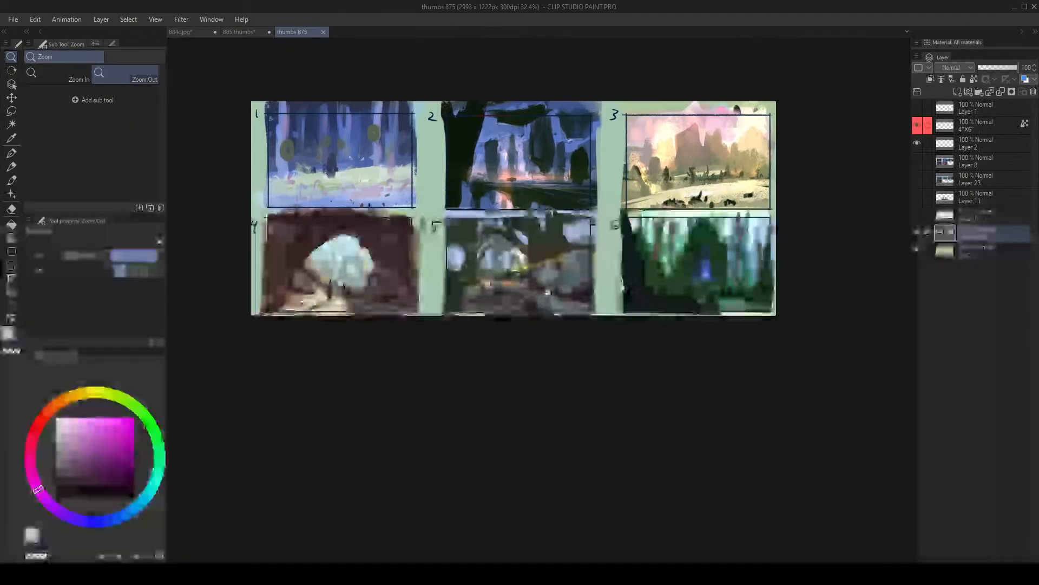
- Extend the canvas of thumbs 875 downward to 2993 x 1827 px to include a third row of frames
key(ctrl+alt+c)
drag(515, 317, 518, 421)
key(Return)
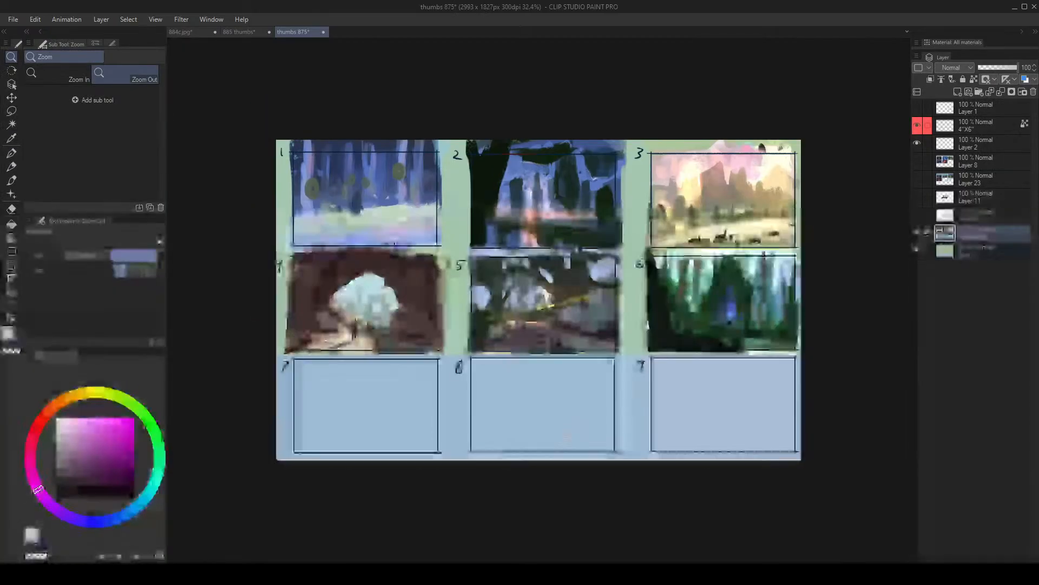
- With a smaller brush and dark blue sampled from frame 8's border, draw an arrow pointing at the canvas's lower edge beside frame 8
scroll(542, 454, up, 4)
key(b)
key(bracketleft)
key(bracketleft)
key(bracketleft)
key(bracketleft)
key(bracketleft)
key(bracketleft)
key(bracketleft)
key(bracketleft)
key(bracketleft)
key(bracketleft)
key(bracketleft)
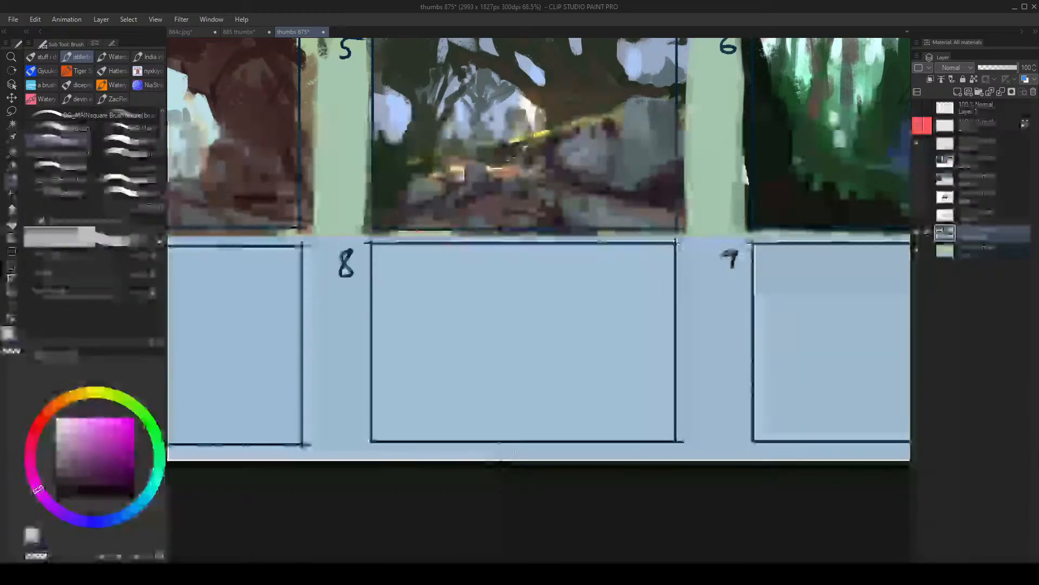
drag(517, 448, 526, 457)
alt+click(570, 441)
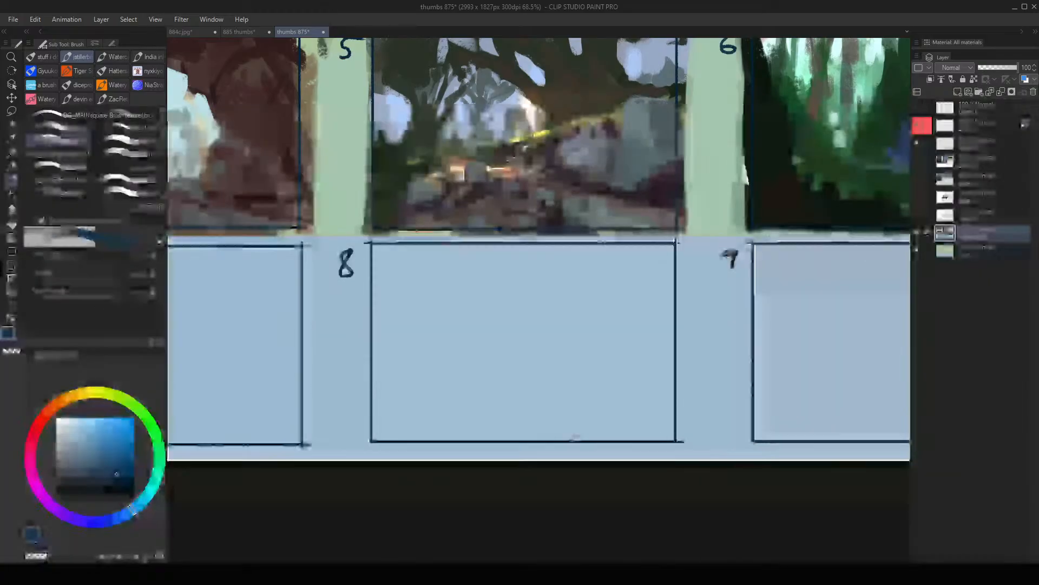
drag(693, 435, 705, 456)
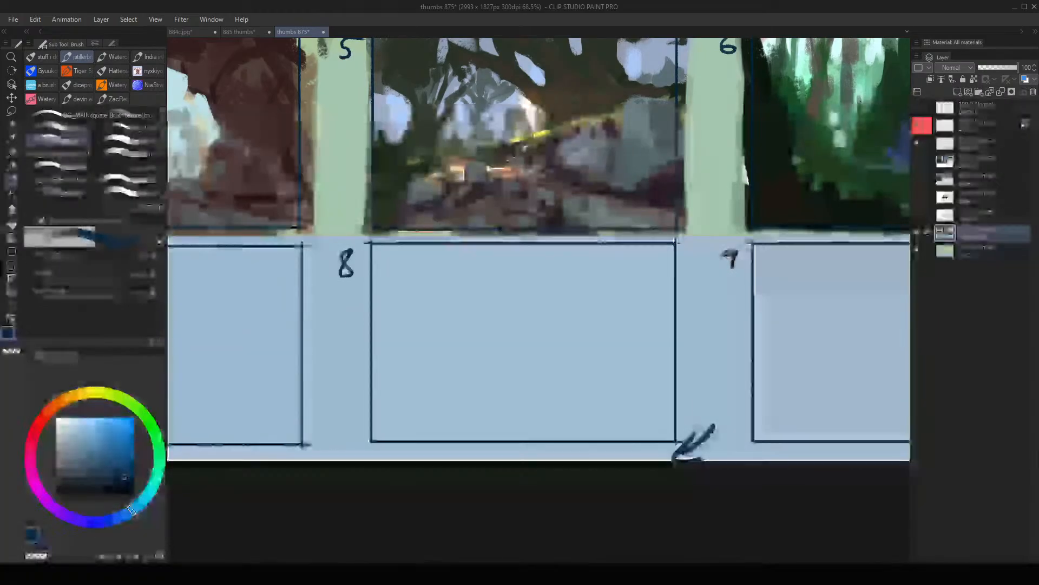
- Extend the canvas of thumbs 875 downward to 2993 x 1999 px, adding space below the third row of frames
key(alt+space)
mouse_move(685, 410)
mouse_down()
mouse_move(634, 396)
mouse_move(653, 380)
mouse_move(609, 394)
mouse_move(590, 427)
mouse_up()
key(ctrl+alt+c)
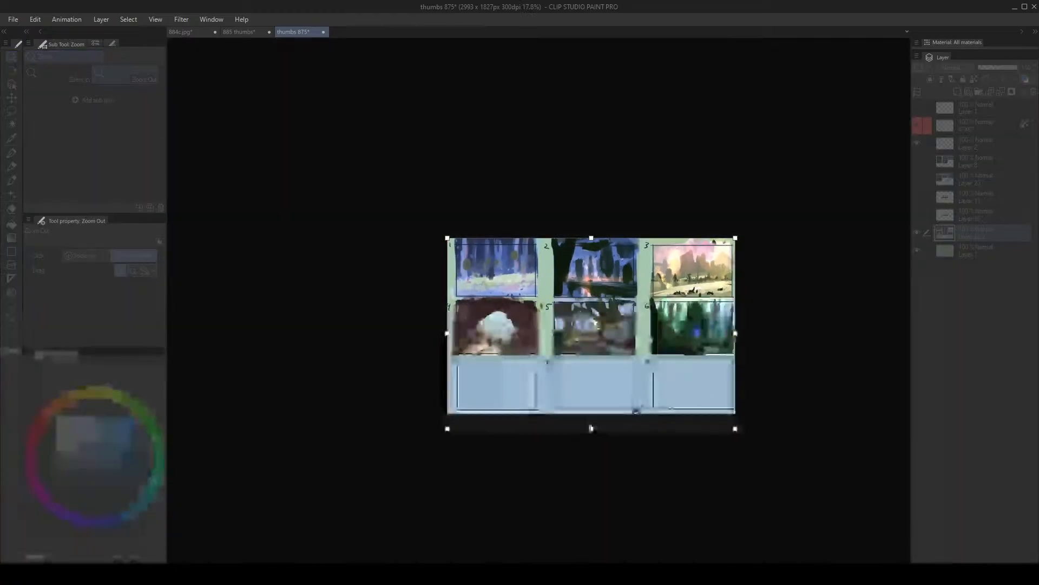
key(Return)
scroll(530, 372, up, 5)
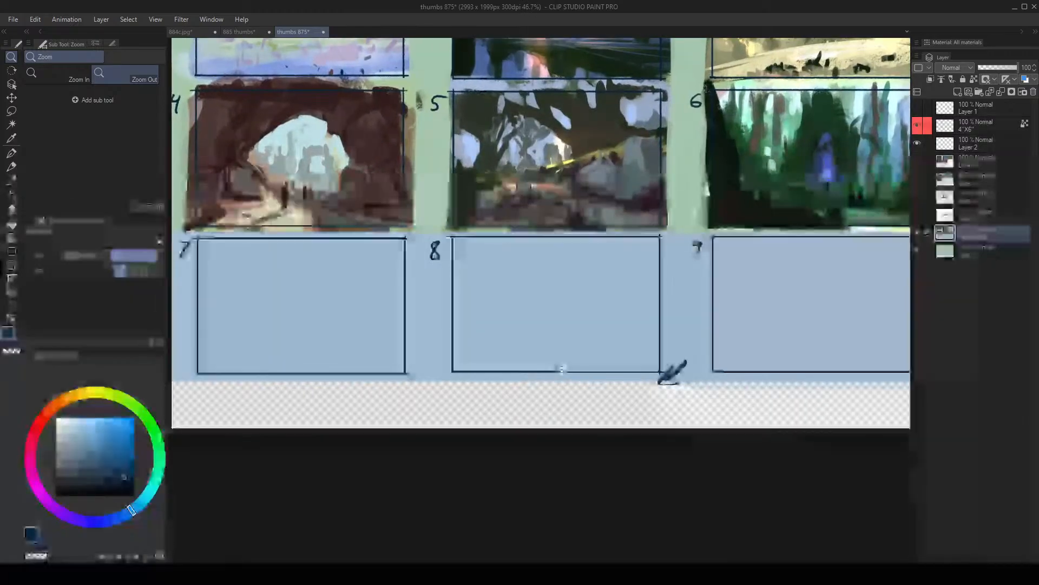
key(b)
mouse_move(457, 415)
mouse_down()
mouse_move(652, 271)
mouse_move(446, 246)
mouse_up()
key(ctrl+z)
key(alt+space)
drag(524, 298, 505, 317)
scroll(506, 316, up, 2)
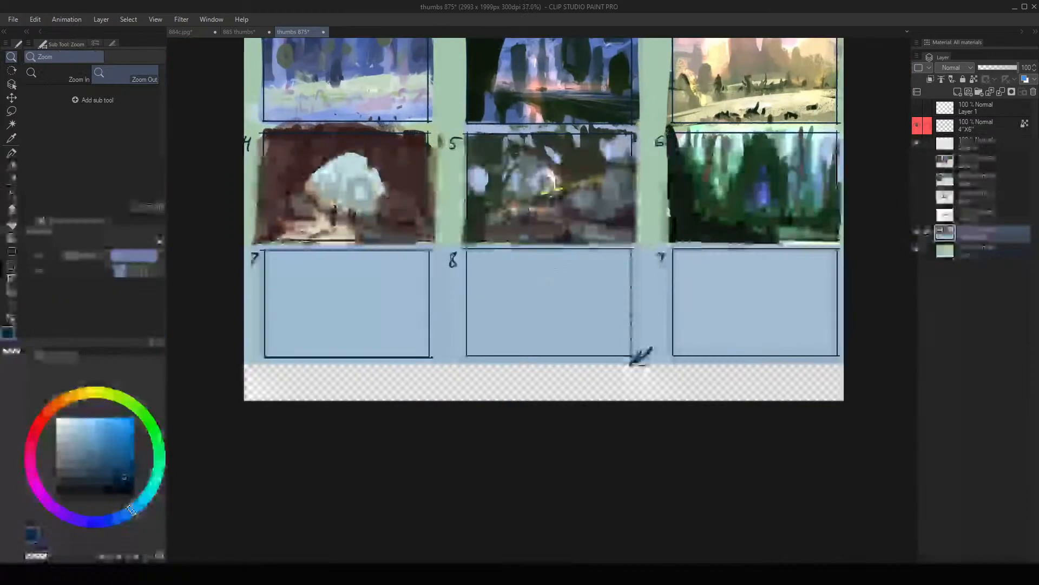
key(ctrl+t)
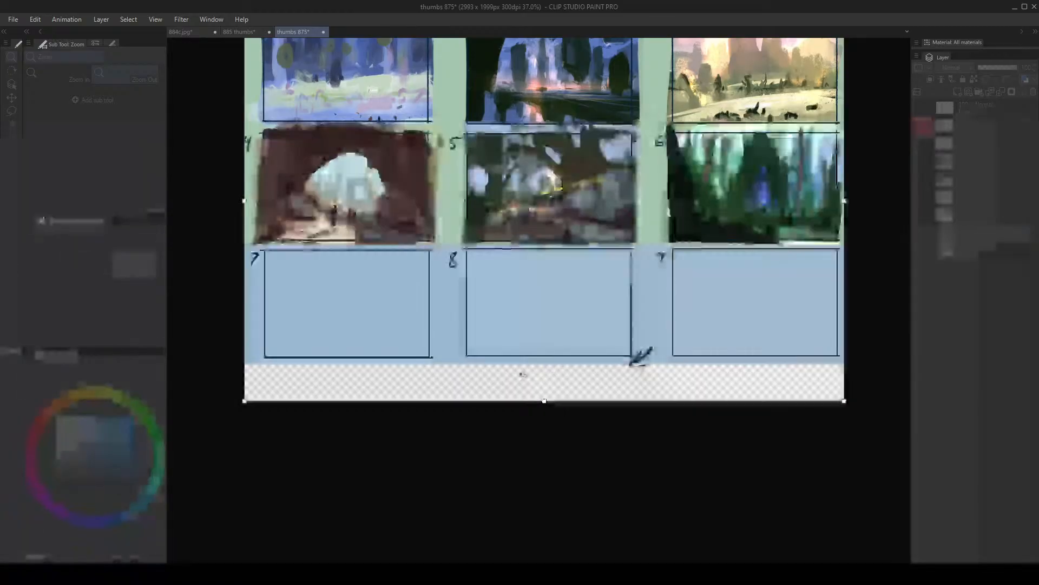
drag(574, 304, 555, 343)
key(Escape)
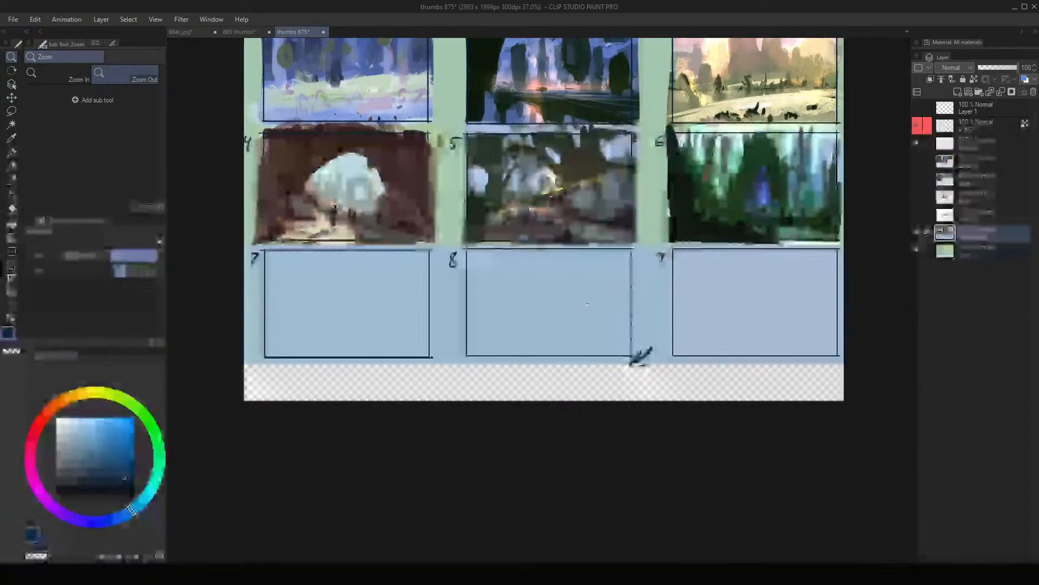
- Undo the last canvas extension of thumbs 875
key(ctrl+z)
drag(846, 276, 731, 307)
key(ctrl+alt+c)
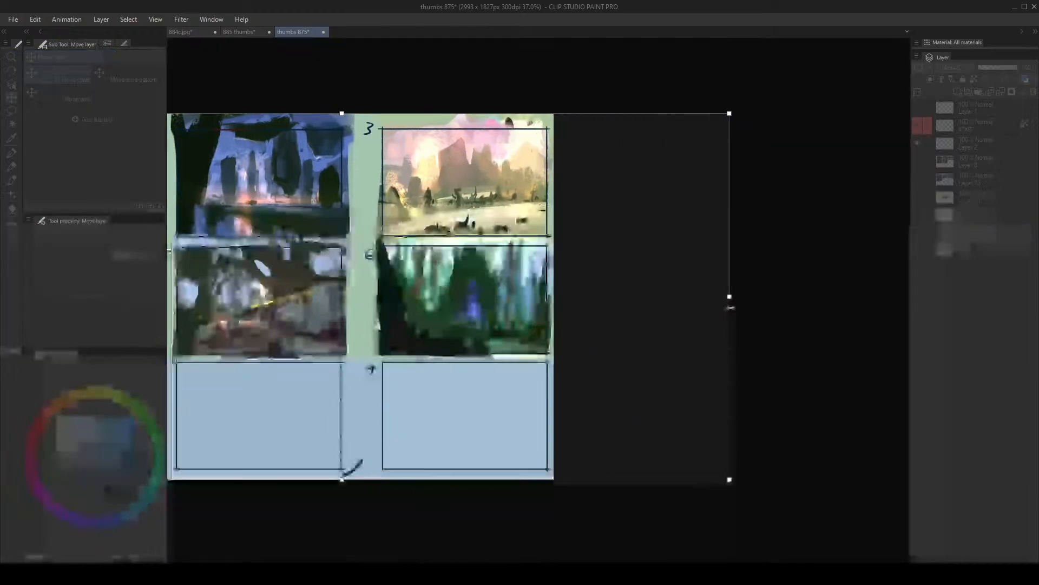
key(Escape)
- Crop the canvas of thumbs 875 from below to remove the third row of frames
key(alt+space)
drag(489, 310, 411, 296)
drag(340, 294, 403, 297)
key(k)
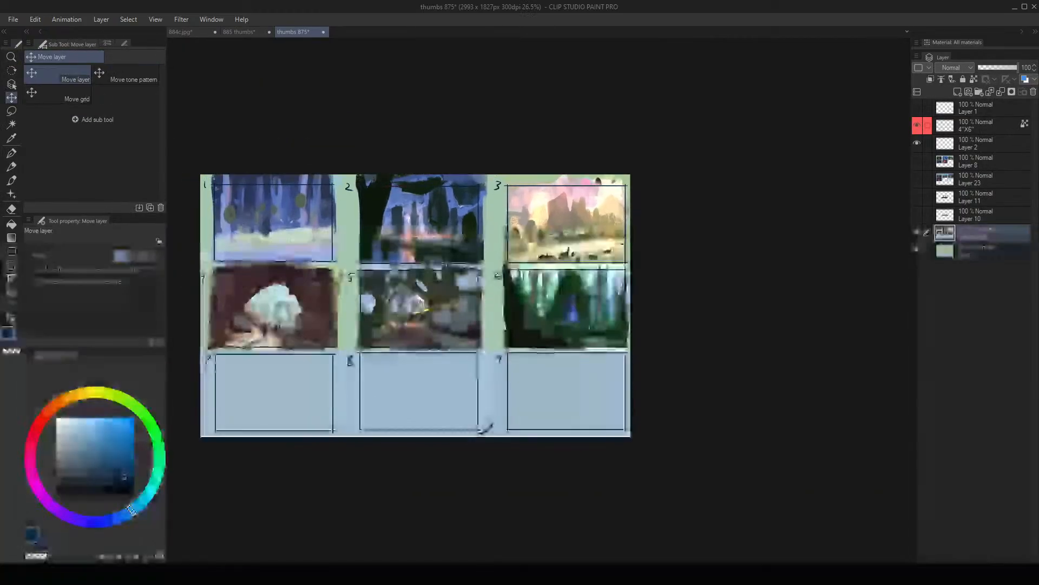
key(ctrl+alt+c)
drag(416, 436, 422, 354)
key(Return)
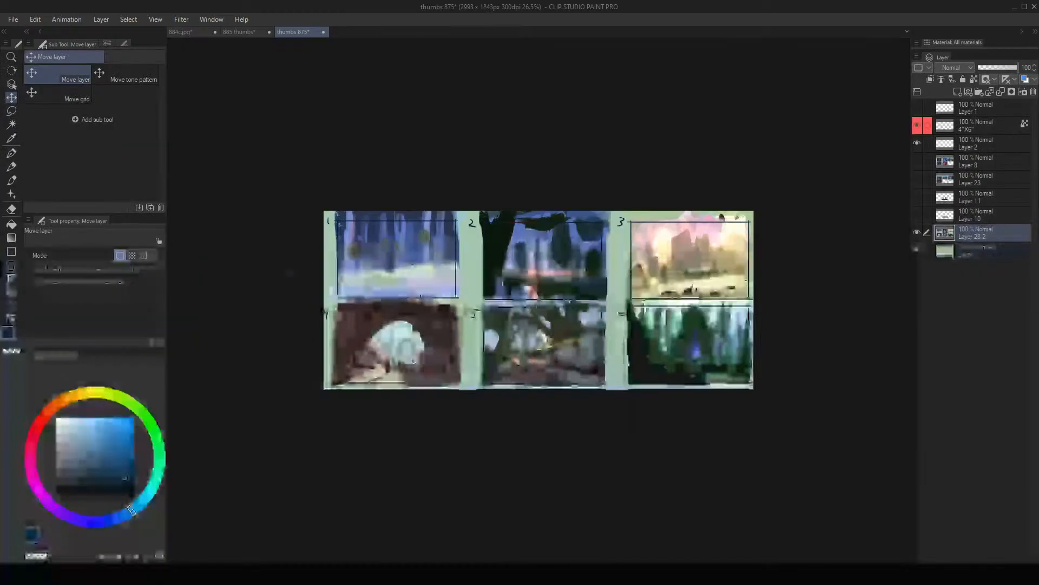
- Open the dragon painting 884c.jpg and clear the "Setting Up" lettering from it
key(alt+space)
click(472, 219)
click(172, 33)
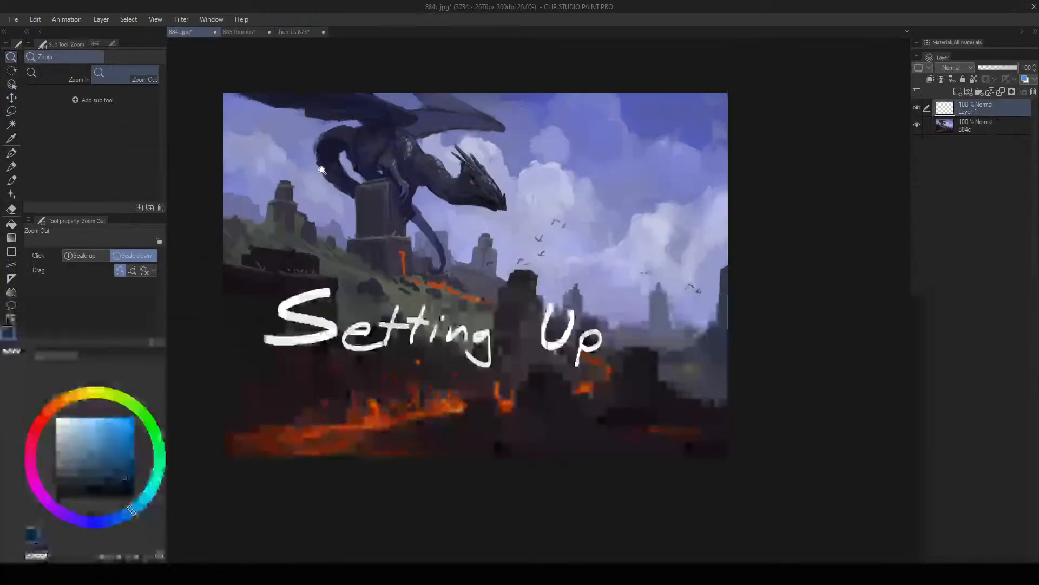
drag(413, 262, 460, 265)
key(k)
drag(479, 356, 466, 304)
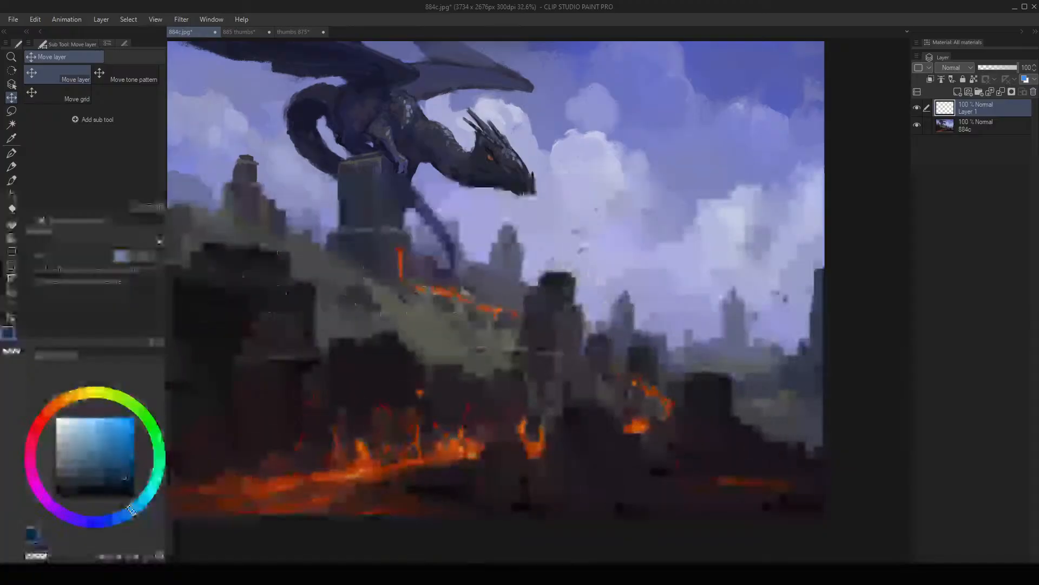
key(alt+space)
drag(496, 222, 479, 235)
mouse_move(483, 185)
mouse_down()
mouse_move(473, 239)
mouse_move(406, 238)
mouse_move(449, 230)
mouse_up()
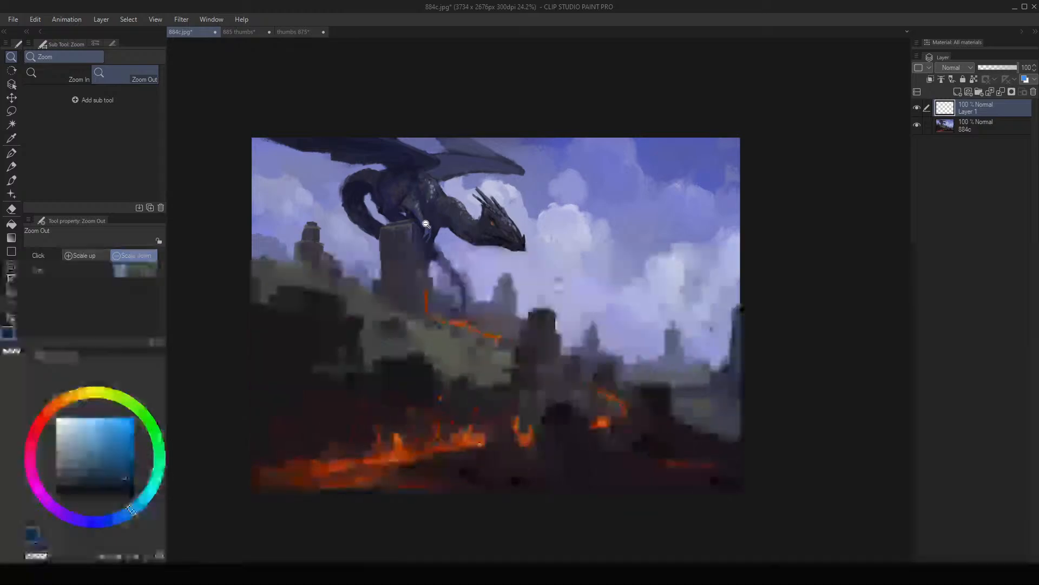
drag(417, 305, 390, 288)
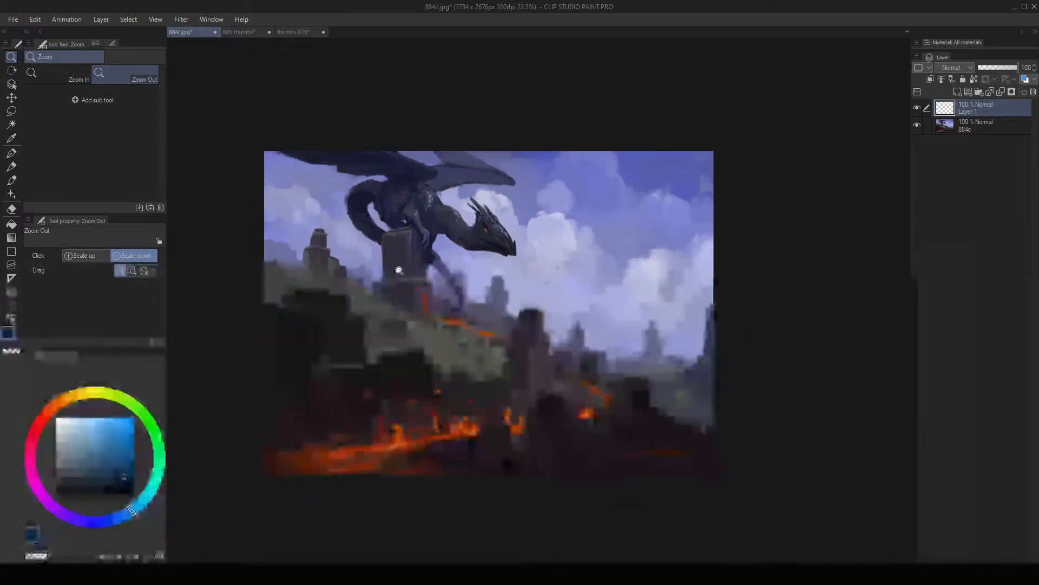
mouse_move(441, 267)
mouse_down()
mouse_move(404, 272)
mouse_move(448, 259)
mouse_up()
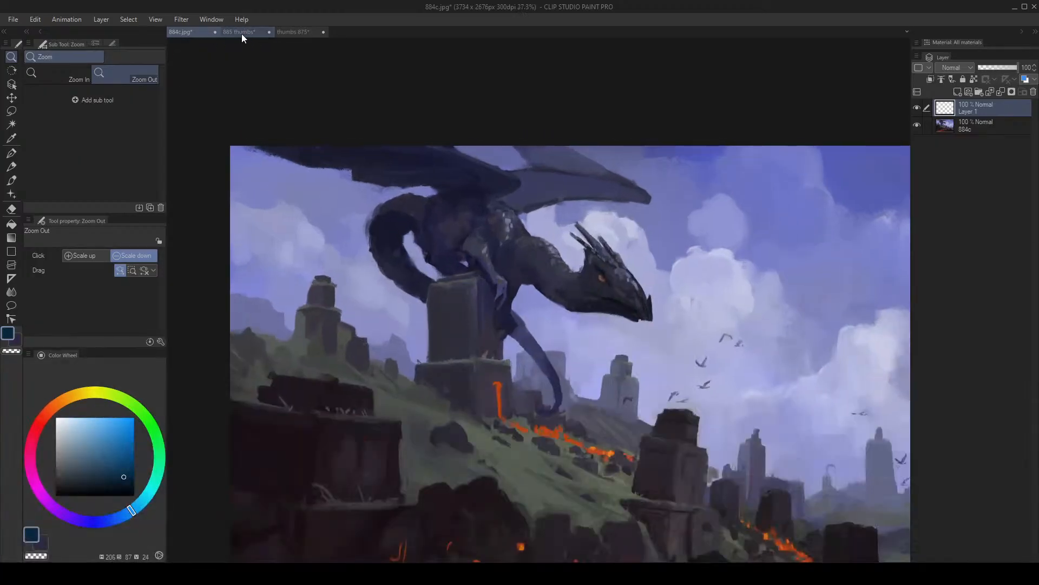
- Return to the 885 thumbs sheet and crop its canvas from below to 4908 x 2680 px
click(241, 34)
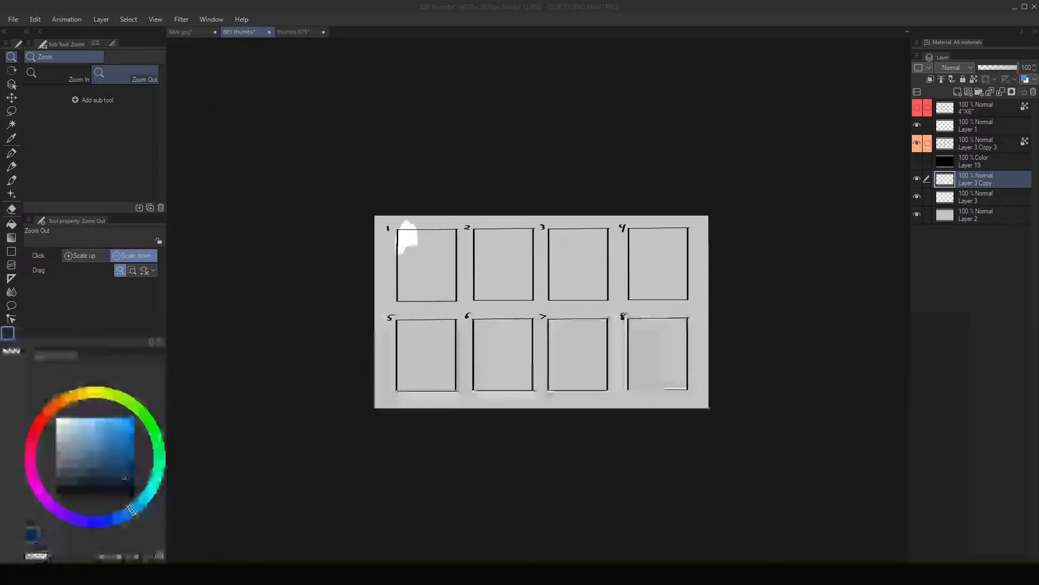
drag(428, 242, 439, 234)
key(ctrl+t)
drag(578, 464, 578, 450)
key(Return)
- Sample white from the blob at frame 1 and paint a vertical white stroke beside it
mouse_move(377, 239)
mouse_down()
mouse_move(401, 210)
mouse_move(417, 290)
mouse_up()
ctrl+click(388, 218)
alt+click(365, 204)
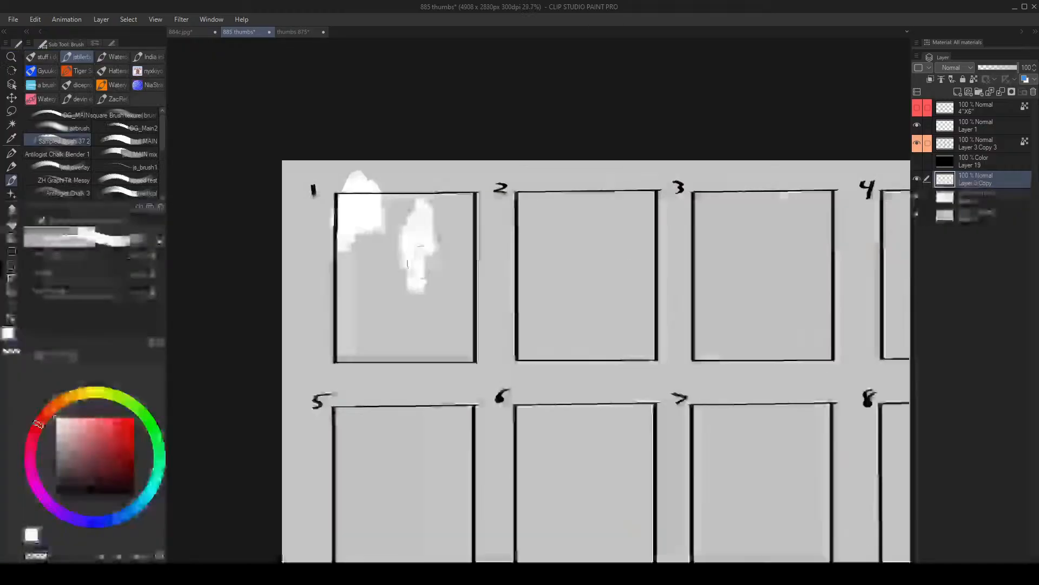
- Choose a dark brownish grey and paint a rough mass over frame 1's lower-left corner
click(76, 474)
mouse_move(303, 295)
mouse_down()
mouse_move(375, 293)
mouse_move(346, 373)
mouse_move(321, 287)
mouse_up()
ctrl+click(350, 325)
alt+click(346, 328)
- With a smaller brush, extend the dark mass across frame 1's centre with diagonal strokes rising toward its right side
key(bracketleft)
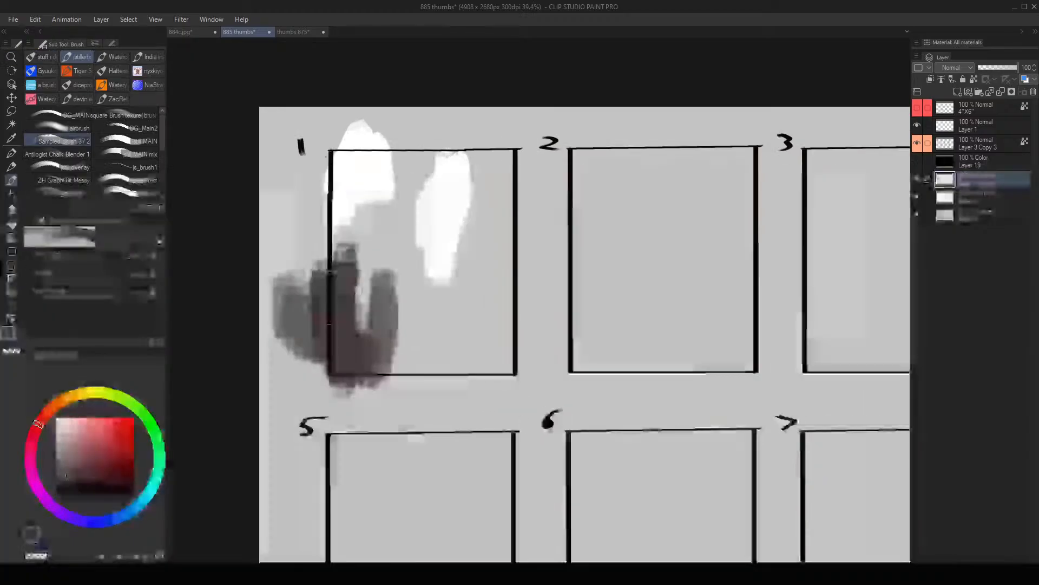
key(bracketleft)
key(bracketleft)
mouse_move(306, 187)
mouse_down()
mouse_move(409, 333)
mouse_move(485, 255)
mouse_move(428, 325)
mouse_up()
alt+click(469, 244)
mouse_move(481, 257)
mouse_down()
mouse_move(474, 310)
mouse_move(436, 330)
mouse_move(436, 285)
mouse_move(430, 325)
mouse_up()
alt+click(393, 310)
alt+click(394, 311)
- Paint a dark stroke into the lower end of the white stroke and, at brush size 100, one down frame 1's left border
key(bracketright)
drag(438, 238, 412, 287)
key(bracketleft)
key(bracketleft)
drag(312, 183, 364, 279)
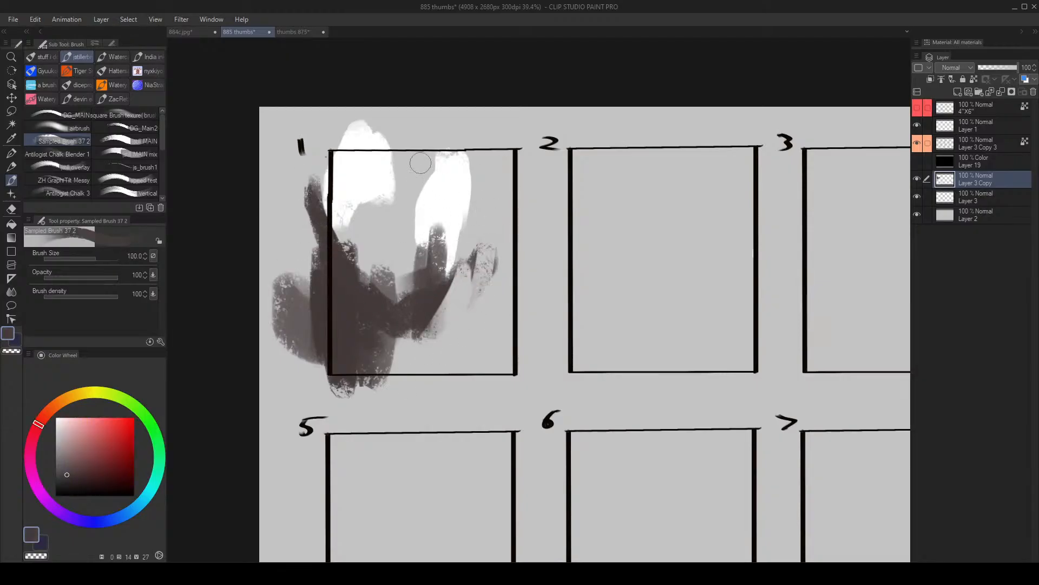
- Paint crossing dark strokes over frame 1's upper-right corner and fill its lower centre with overlapping dark strokes
drag(420, 163, 518, 190)
mouse_move(511, 189)
mouse_down()
mouse_move(406, 164)
mouse_move(480, 141)
mouse_up()
key(bracketright)
key(bracketright)
mouse_move(339, 191)
mouse_down()
mouse_move(468, 218)
mouse_move(460, 353)
mouse_up()
key(ctrl+z)
drag(437, 278, 425, 357)
drag(366, 345, 403, 346)
mouse_move(446, 239)
mouse_down()
mouse_move(443, 305)
mouse_move(436, 231)
mouse_up()
- Thicken the dark shape over the white stroke in frame 1 and add a thin vertical dark stroke beside it
key(alt+space)
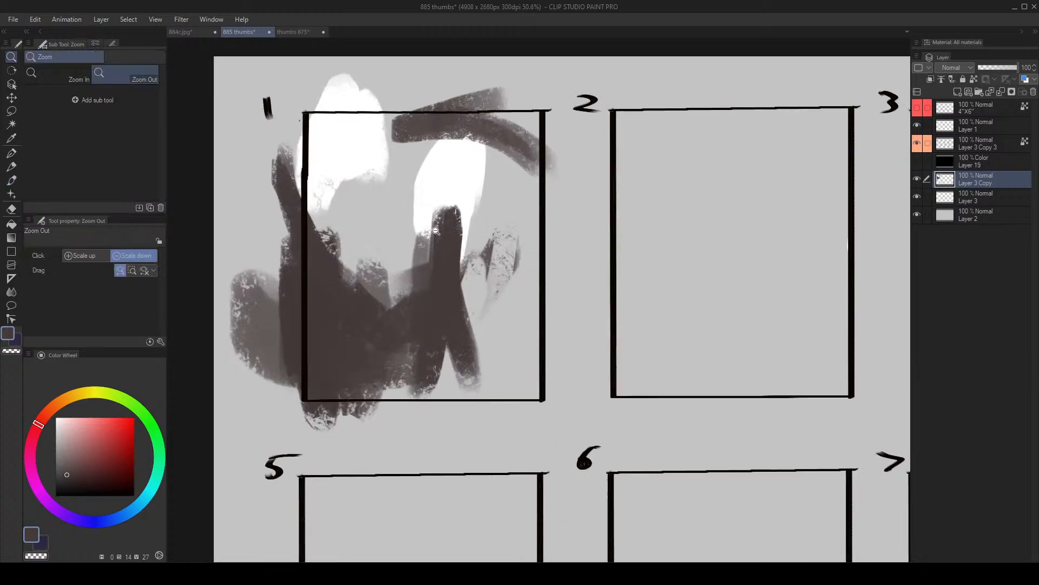
drag(284, 133, 417, 313)
key(ctrl+z)
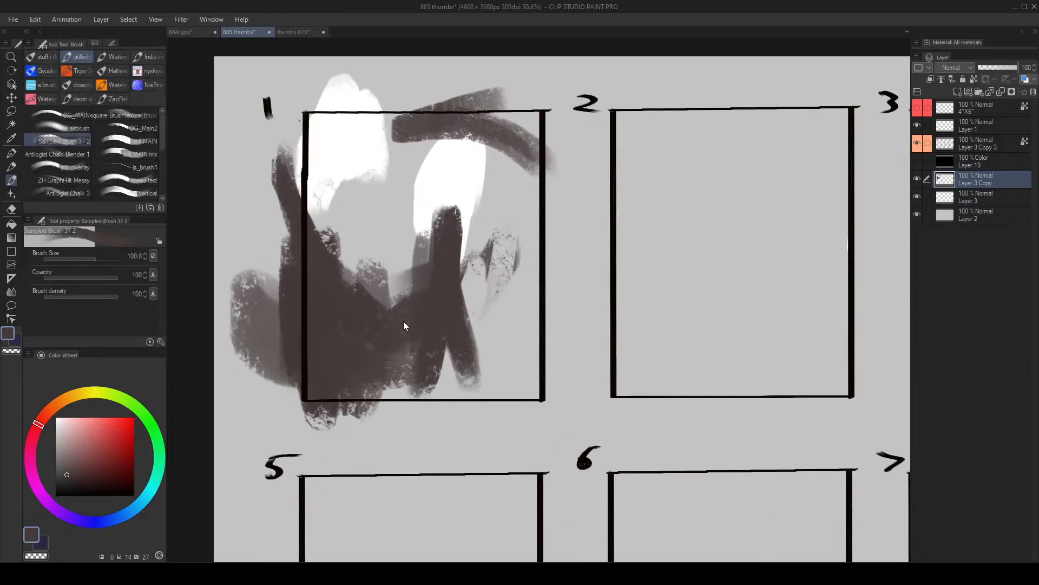
drag(460, 208, 426, 297)
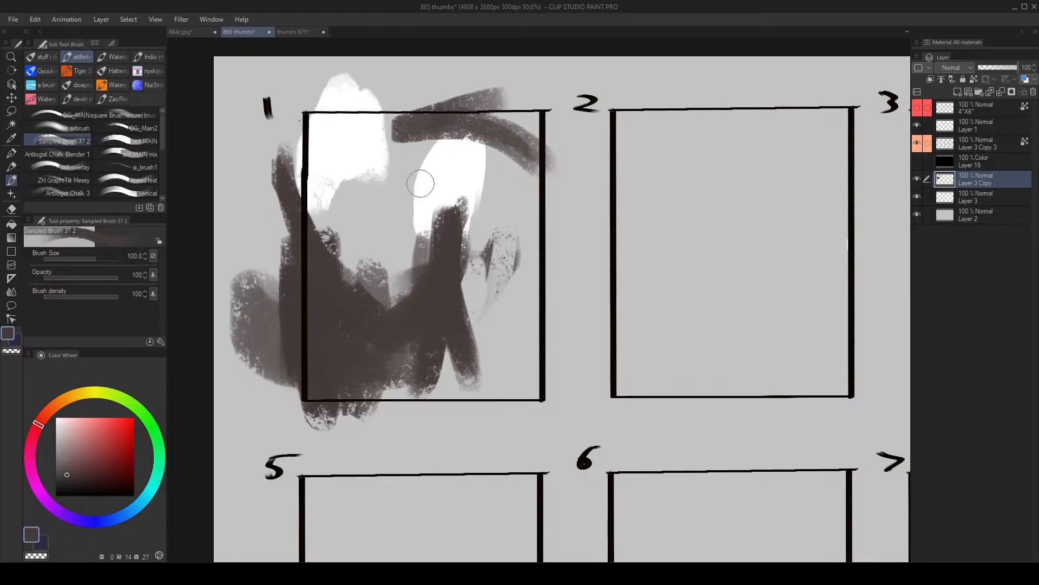
drag(482, 202, 478, 278)
- With the brush at size 300, paint a textured dark stroke down the right part of frame 1 over the white shape
key(bracketright)
key(bracketright)
key(bracketright)
key(bracketright)
key(bracketright)
key(bracketright)
key(bracketright)
key(bracketright)
key(bracketright)
key(bracketright)
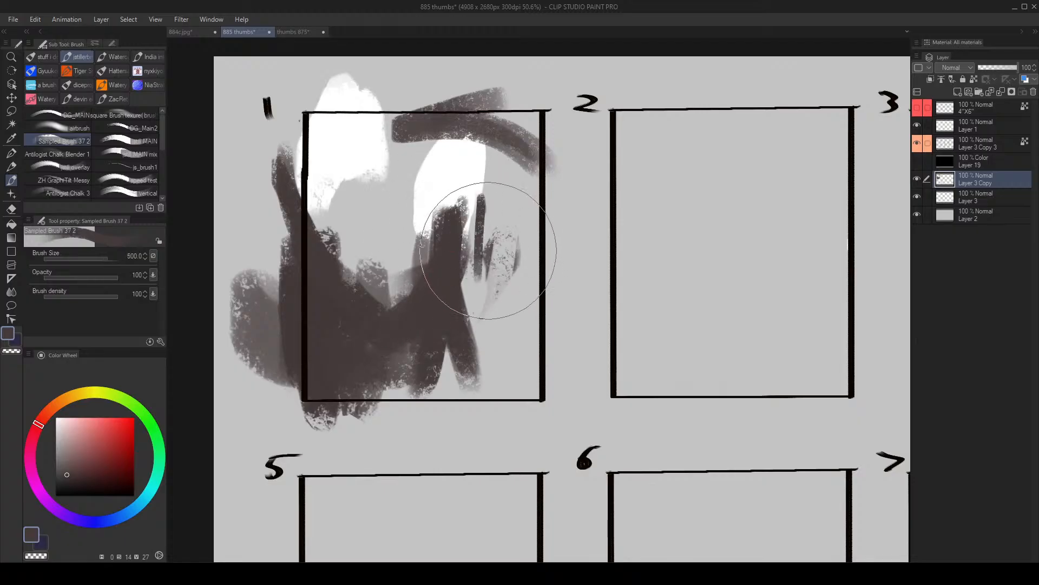
key(bracketleft)
key(bracketleft)
drag(465, 182, 478, 300)
drag(290, 190, 300, 241)
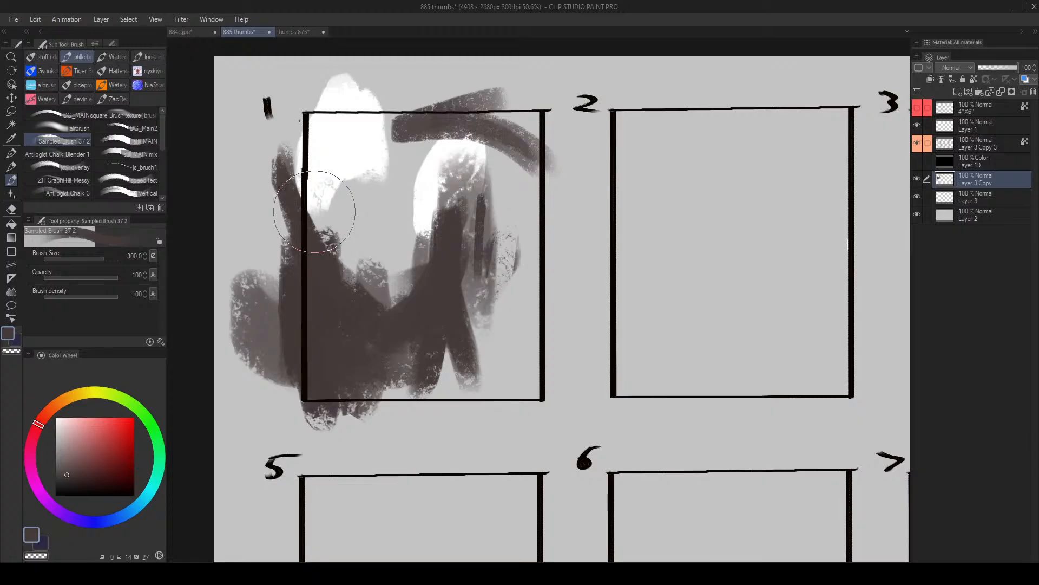
- Switch to white and paint a vertical stroke with a wide base through the dark shape in frame 1's lower centre
alt+click(345, 215)
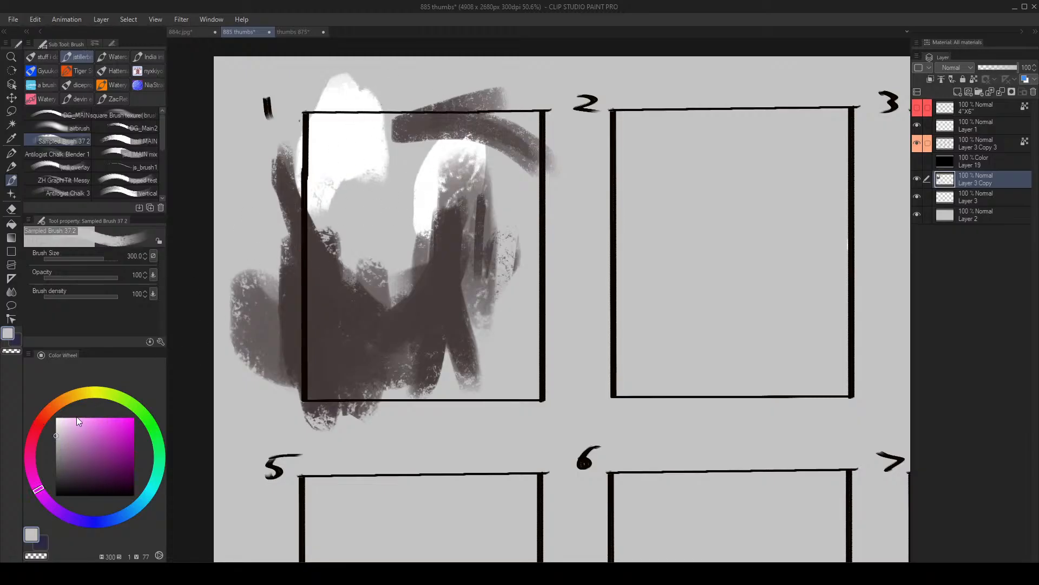
click(59, 450)
alt+click(416, 213)
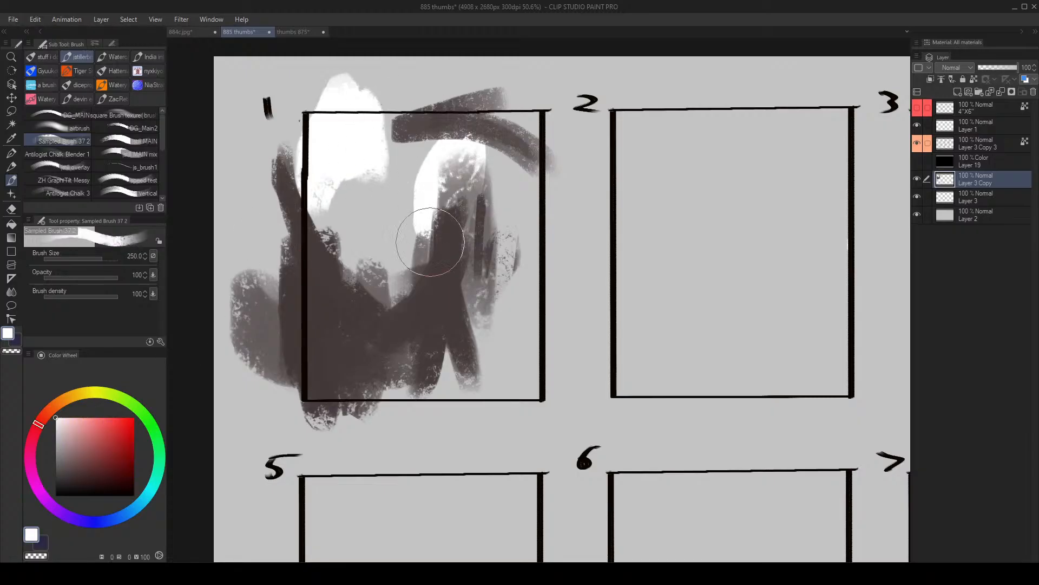
mouse_move(447, 296)
mouse_down()
mouse_move(454, 349)
mouse_move(453, 225)
mouse_move(443, 349)
mouse_up()
- Sample the dark brown and, at brush size 200, build a hard-edged V-shaped silhouette across frame 1's left half and centre
key(bracketright)
key(bracketright)
key(bracketright)
alt+click(402, 329)
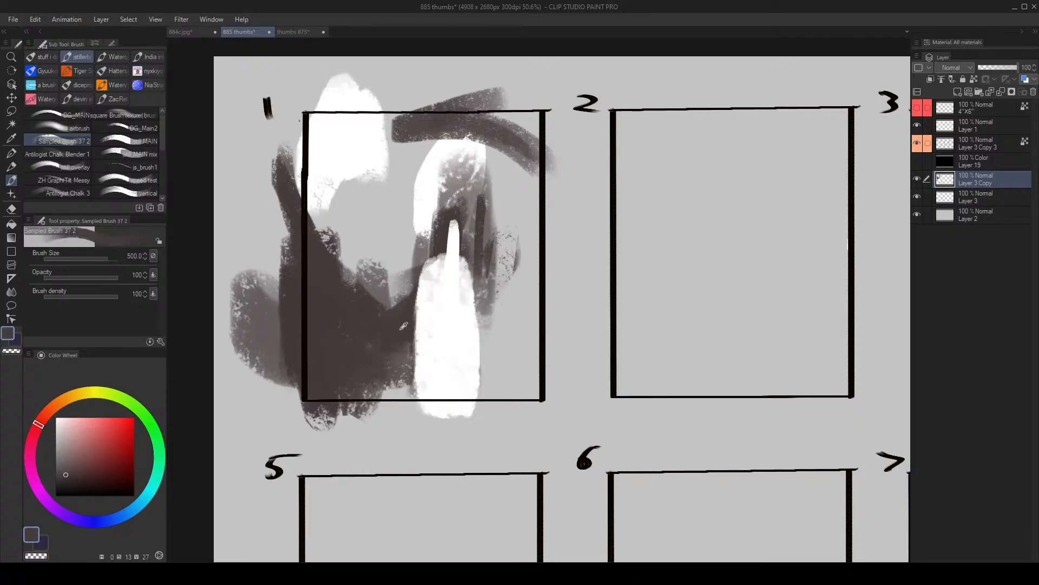
key(bracketleft)
key(bracketleft)
key(bracketleft)
key(bracketleft)
mouse_move(385, 320)
mouse_down()
mouse_move(404, 247)
mouse_move(370, 287)
mouse_move(432, 241)
mouse_move(409, 239)
mouse_move(454, 212)
mouse_move(437, 236)
mouse_move(340, 248)
mouse_move(316, 237)
mouse_move(355, 282)
mouse_up()
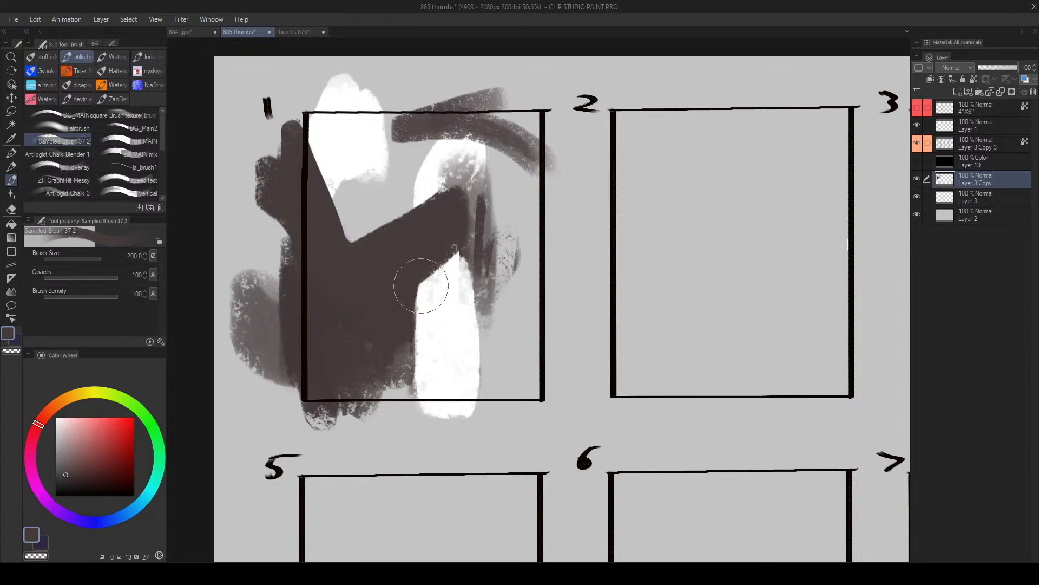
- Touch up the top of the white shape, and cover its left part with dark brown at size 250, leaving a narrow strip
alt+click(442, 309)
mouse_move(459, 229)
mouse_down()
mouse_move(464, 281)
mouse_move(461, 219)
mouse_up()
alt+click(414, 270)
key(bracketright)
mouse_move(411, 271)
mouse_down()
mouse_move(435, 370)
mouse_move(443, 243)
mouse_move(455, 345)
mouse_move(408, 342)
mouse_move(395, 374)
mouse_move(491, 336)
mouse_up()
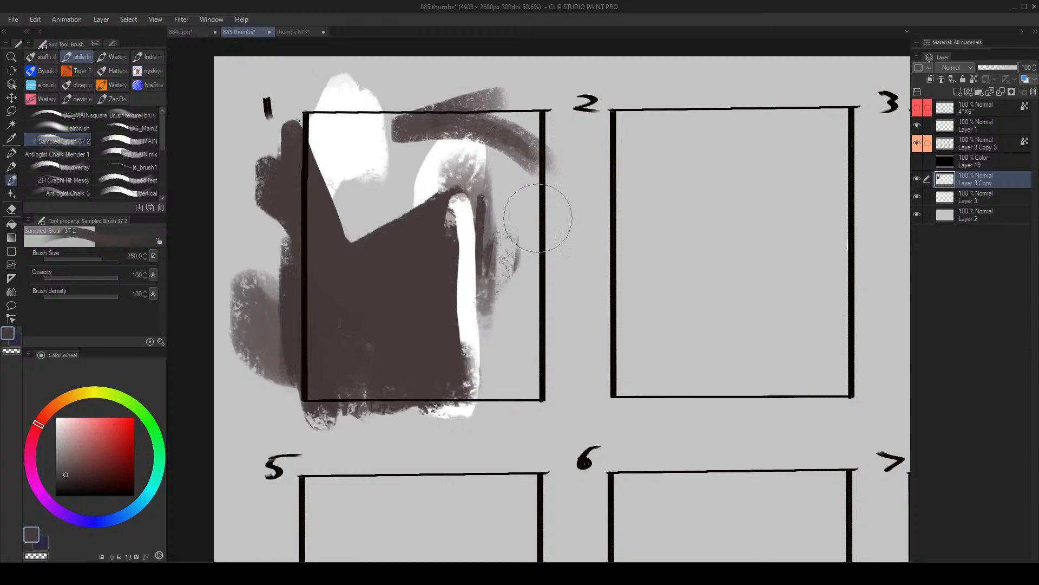
- Flip the view horizontally, widen frame 1's white strip and paint a dark patch at its foot
key(h)
mouse_move(667, 219)
mouse_down()
mouse_move(491, 237)
mouse_move(446, 334)
mouse_move(422, 405)
mouse_up()
alt+click(440, 249)
key(bracketright)
alt+click(495, 356)
alt+click(432, 341)
- Lasso a long wedge across the bottom of frame 1, brush textured white inside it and deselect
key(m)
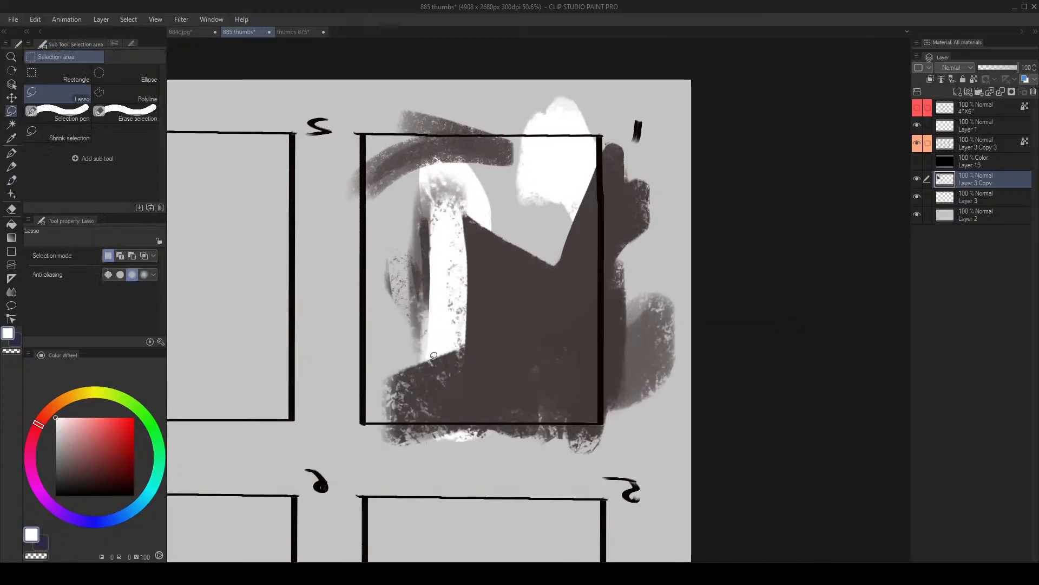
mouse_move(672, 415)
mouse_down()
mouse_move(412, 422)
mouse_move(557, 386)
mouse_move(705, 371)
mouse_up()
key(b)
key(ctrl+d)
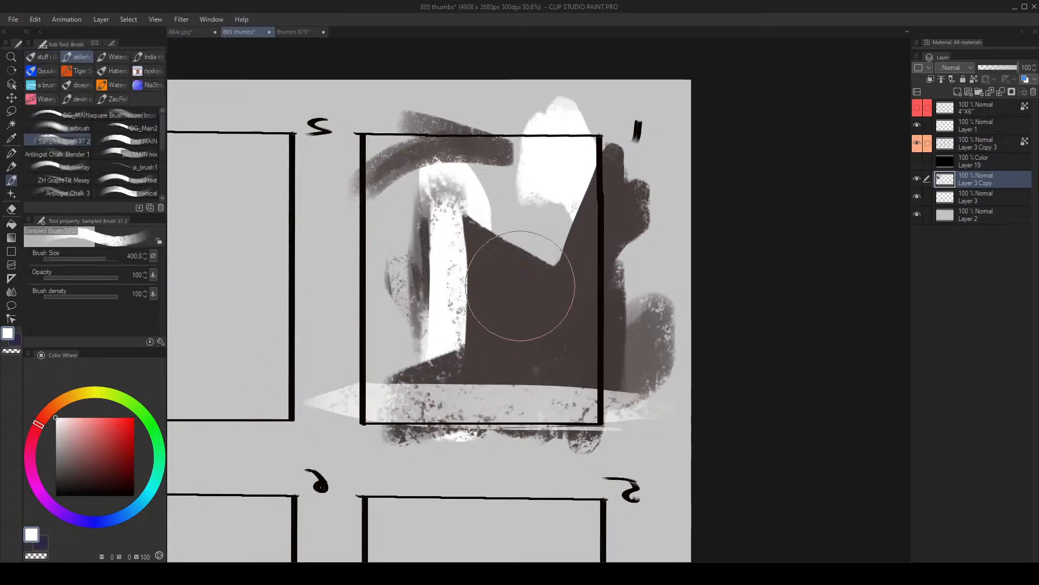
- Sample the dark brown and, with a smaller brush, paint around the foot and outer side of the white strip
alt+click(494, 319)
key(bracketleft)
mouse_move(431, 346)
mouse_down()
mouse_move(429, 368)
mouse_move(404, 357)
mouse_up()
alt+click(441, 325)
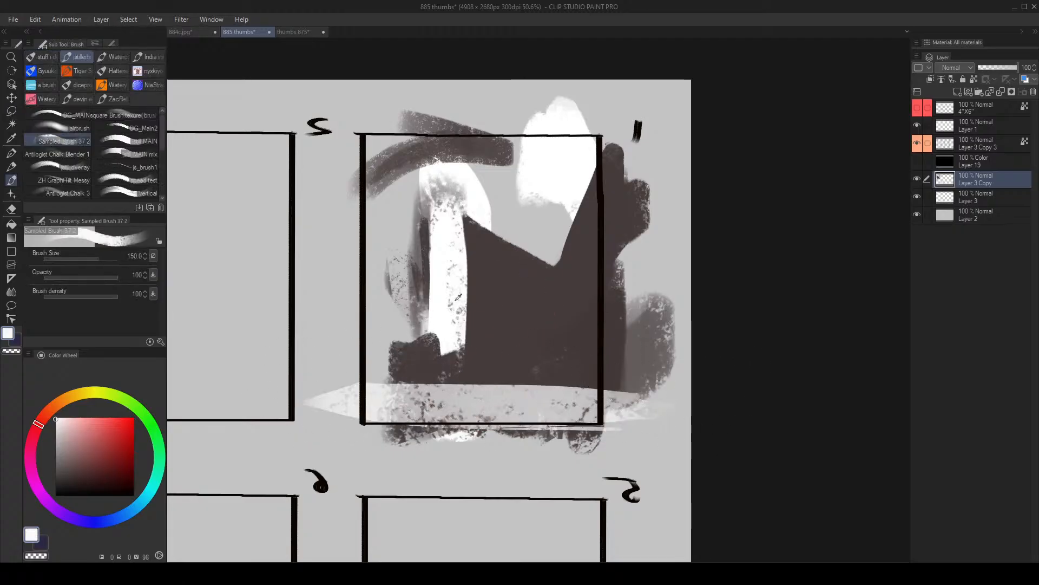
alt+click(415, 356)
drag(405, 269, 408, 331)
- With the brush at sizes 600 and 500, cover the area outside the white strip and frame 1's whole upper part in dark brown
key(bracketright)
key(bracketright)
key(bracketright)
drag(409, 222, 387, 346)
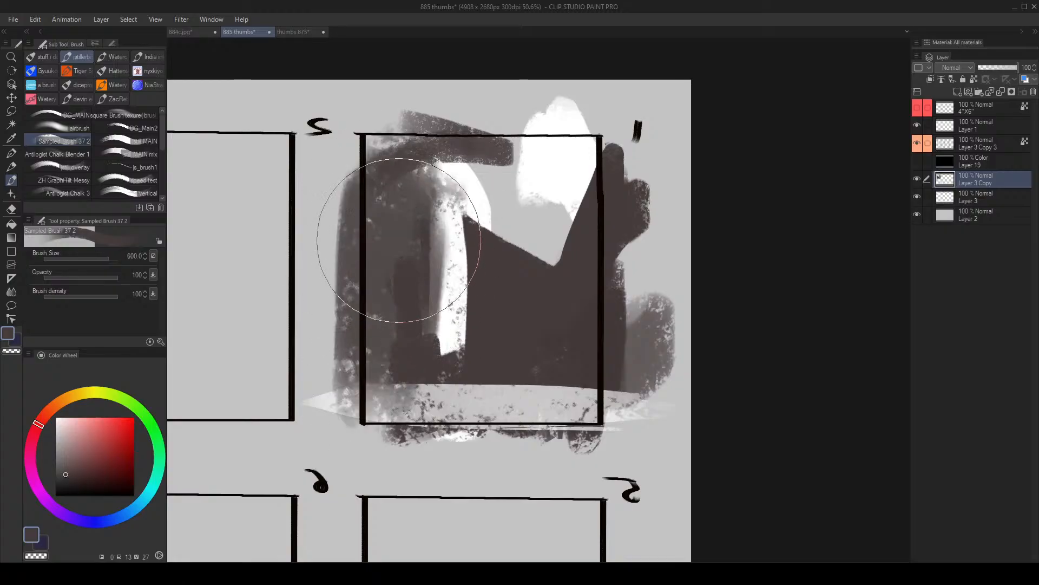
drag(399, 239, 400, 295)
key(bracketleft)
mouse_move(398, 205)
mouse_down()
mouse_move(506, 130)
mouse_move(533, 157)
mouse_move(585, 156)
mouse_up()
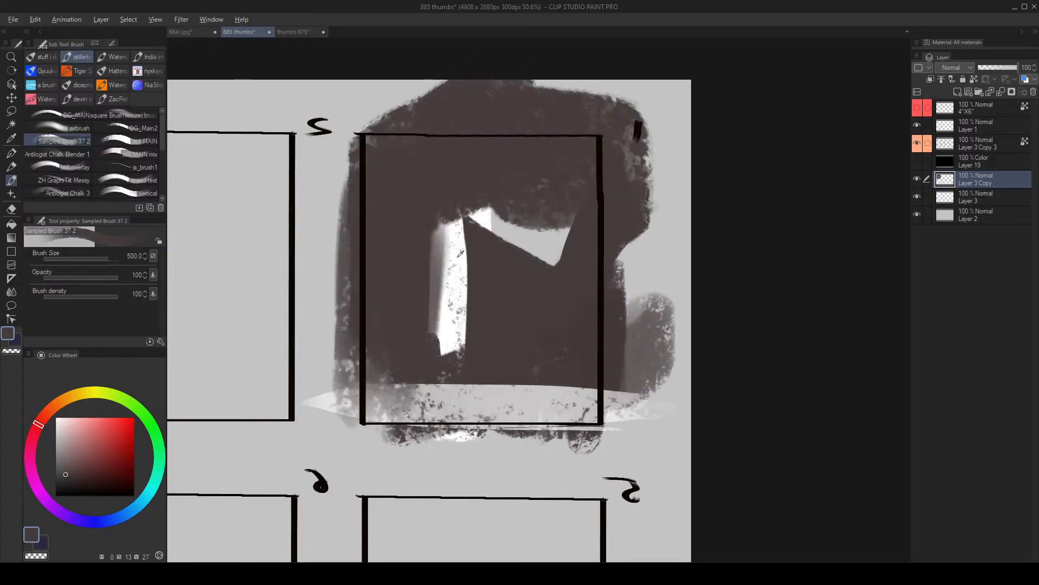
- Sample white and, at brush size 170, repaint the vertical white strip in frame 1
alt+click(461, 228)
key(bracketleft)
key(bracketleft)
key(bracketleft)
key(bracketleft)
key(bracketleft)
key(bracketleft)
mouse_move(472, 229)
mouse_down()
mouse_move(460, 336)
mouse_move(456, 320)
mouse_up()
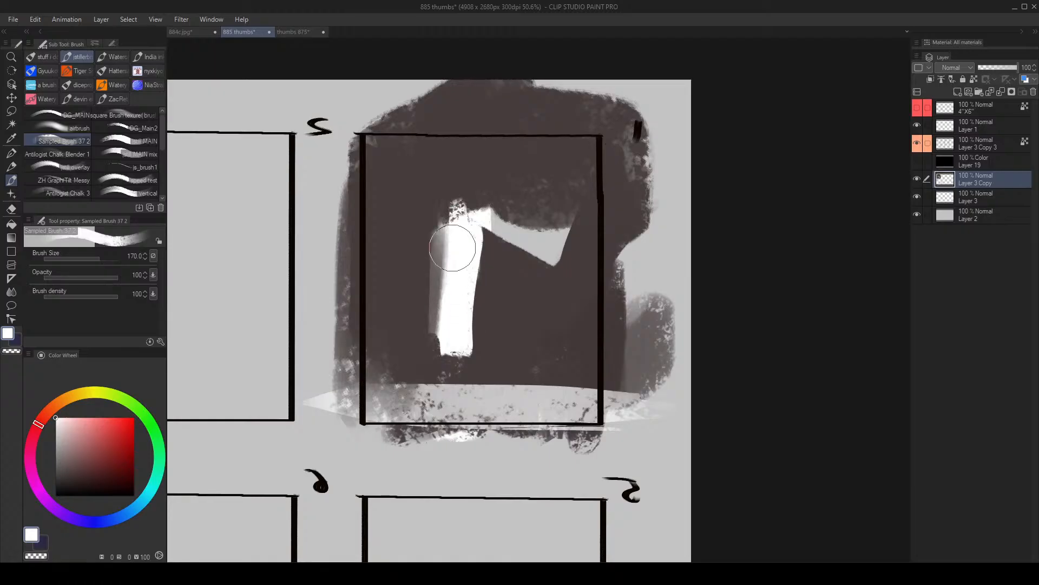
drag(451, 213, 454, 316)
- Sample the dark brown and, with a larger brush, trim the white strip's edge and cover the light gap beside it
alt+click(504, 299)
key(bracketright)
key(bracketright)
mouse_move(482, 235)
mouse_down()
mouse_move(482, 327)
mouse_move(551, 260)
mouse_move(553, 243)
mouse_up()
- Sample white and, at brush size 100, paint a thinner vertical strip next to the first one
alt+click(450, 248)
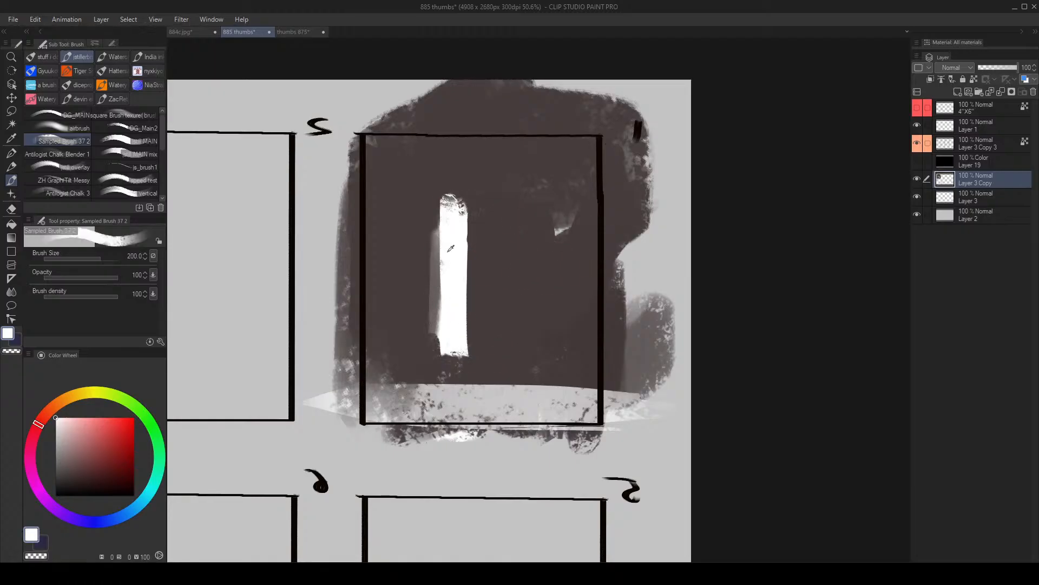
drag(483, 241, 480, 352)
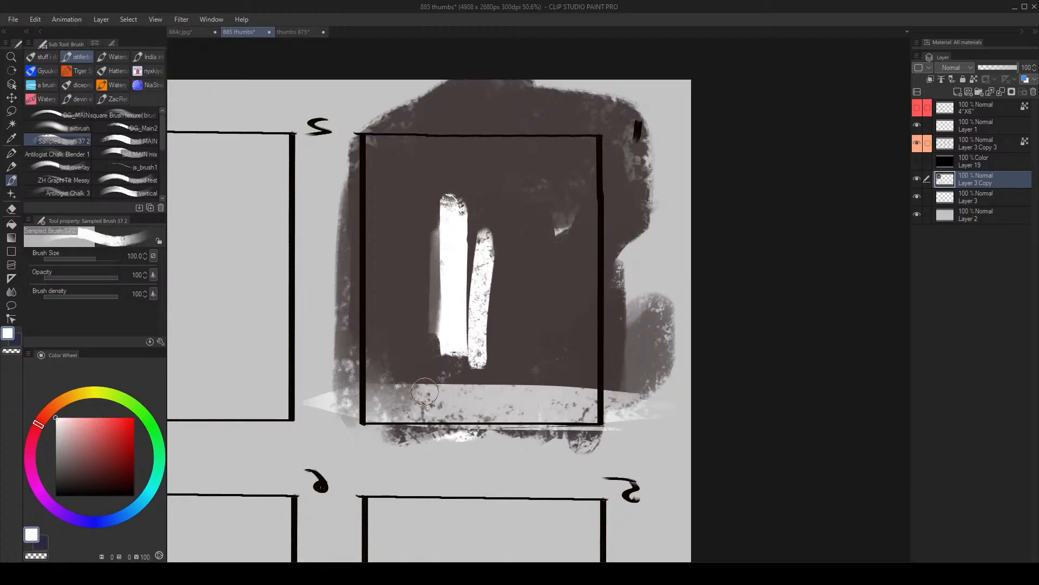
- Paint a dark horizontal band and two white horizontal bands across the lower part of frame 1, viewing the canvas flipped
drag(405, 388, 723, 376)
key(h)
alt+click(651, 368)
key([)
mouse_move(557, 370)
mouse_down()
mouse_move(427, 371)
mouse_move(656, 371)
mouse_up()
alt+click(580, 386)
mouse_move(445, 371)
mouse_down()
mouse_move(658, 368)
mouse_move(489, 368)
mouse_up()
- Taper the thin strip in dark brown at brush size 70, then add a short white strip beside it and a slanted one beyond the main strip
key([)
alt+click(569, 313)
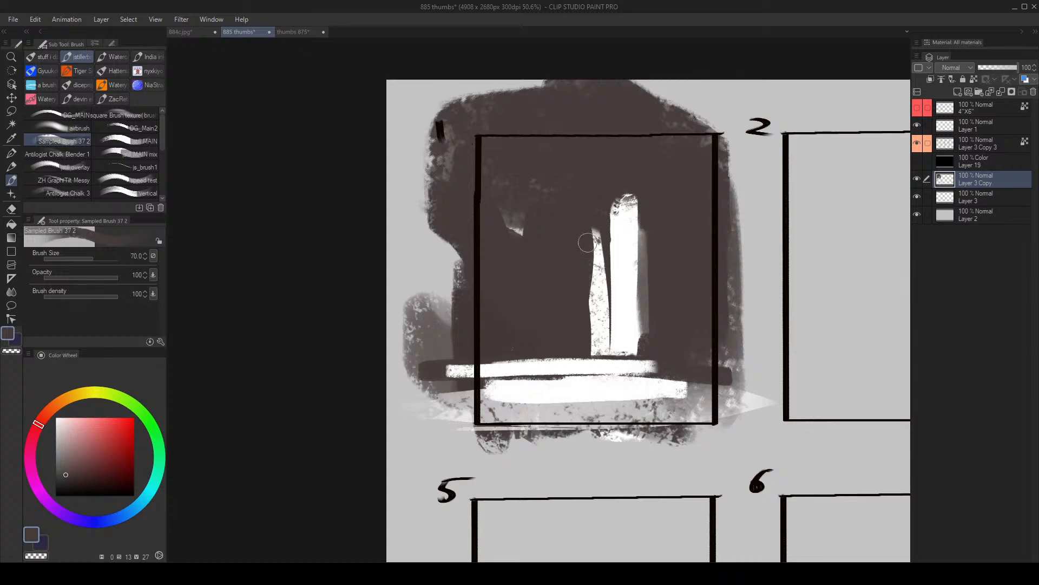
alt+click(633, 295)
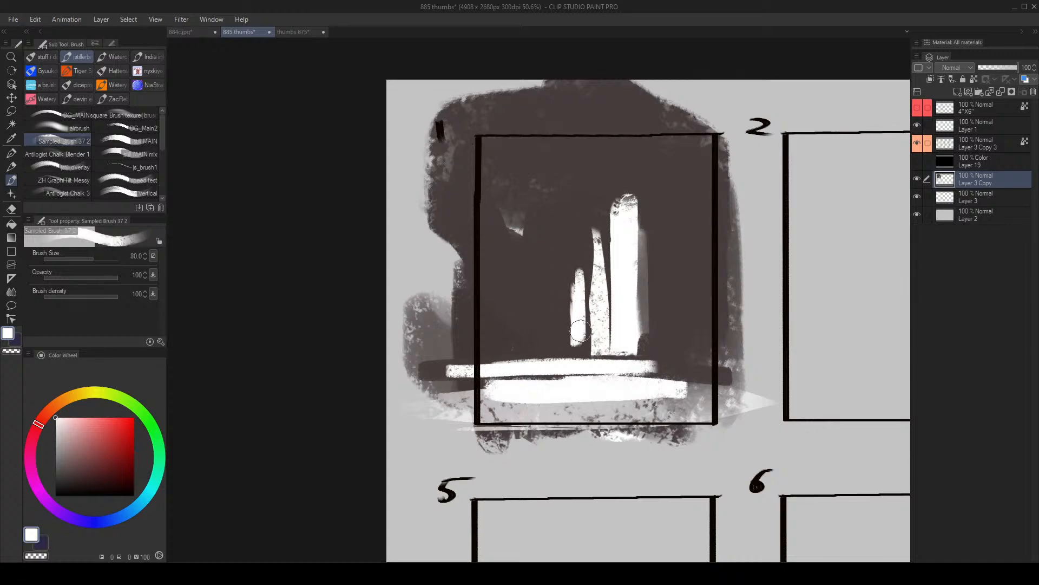
drag(654, 328, 674, 225)
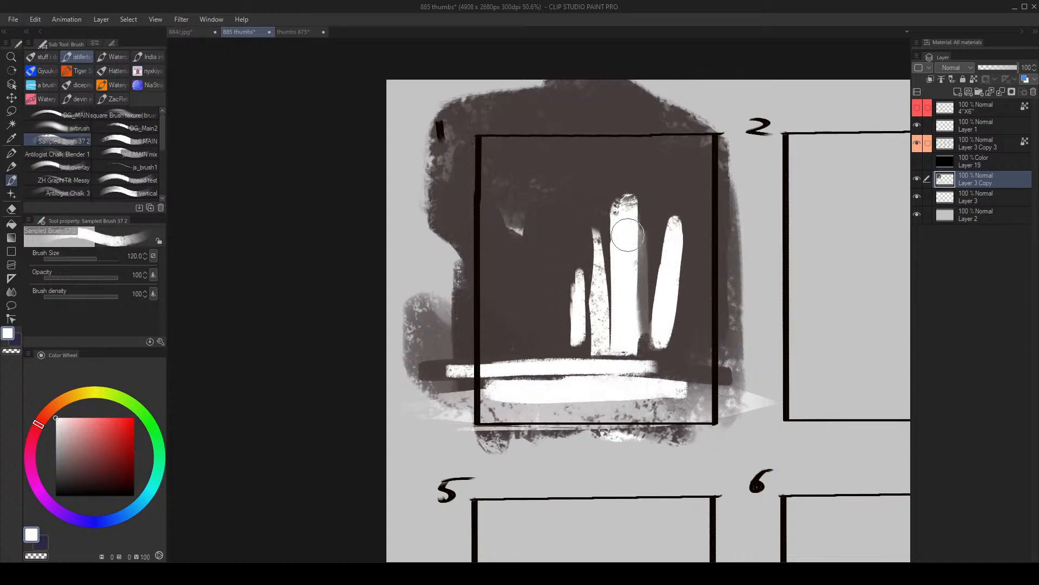
- Widen the top of the main white strip, extend the slanted strip upward, and trim its outer edge in dark brown
drag(606, 207, 606, 208)
drag(628, 249, 637, 259)
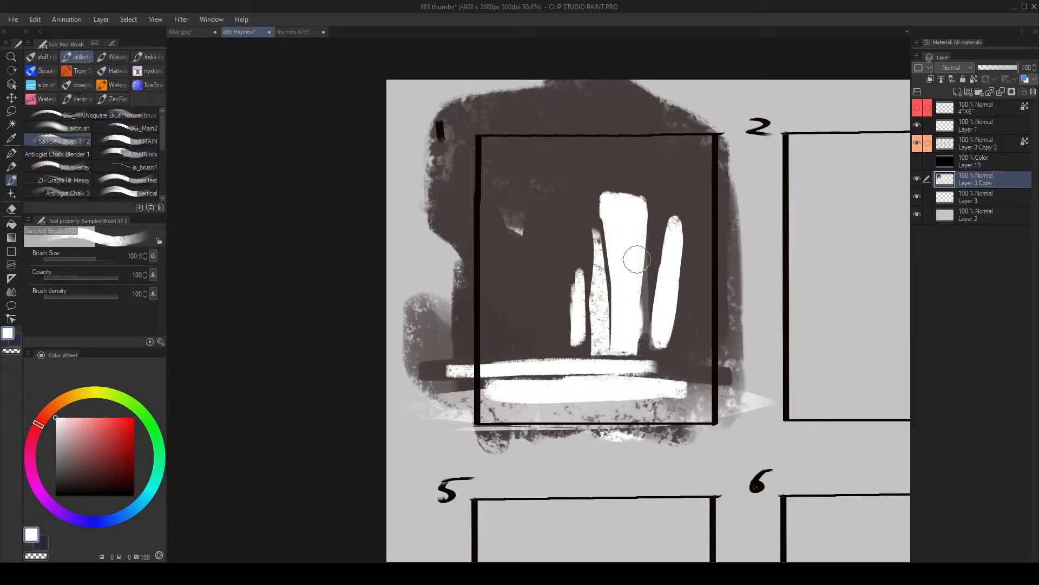
alt+click(713, 209)
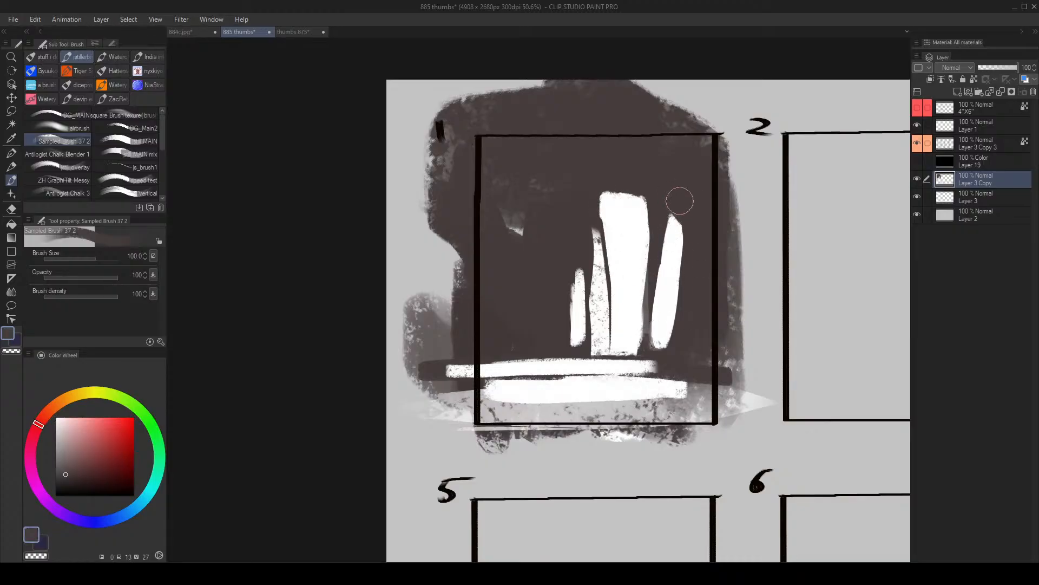
alt+click(676, 232)
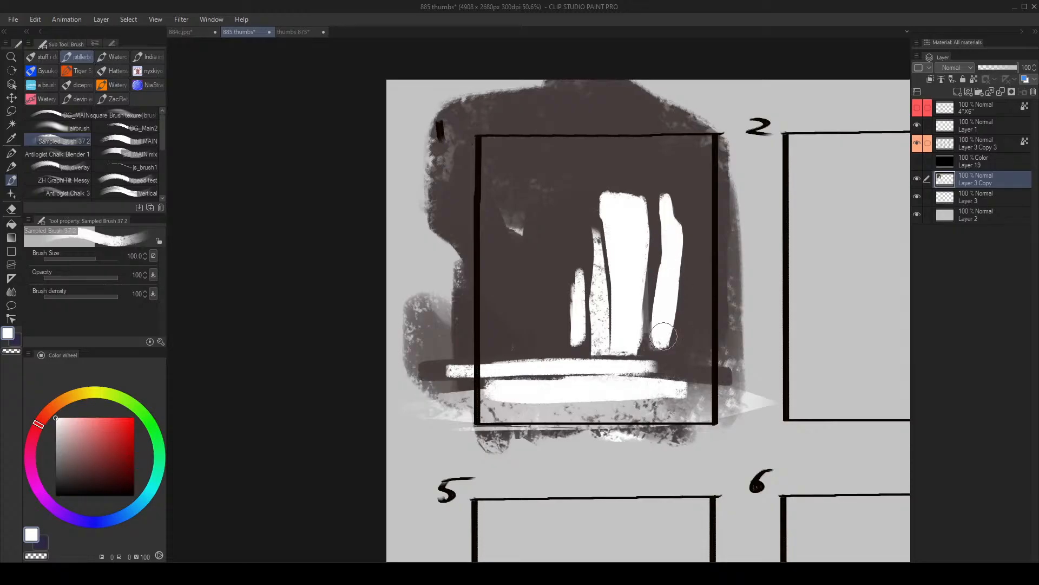
alt+click(686, 261)
key(bracketright)
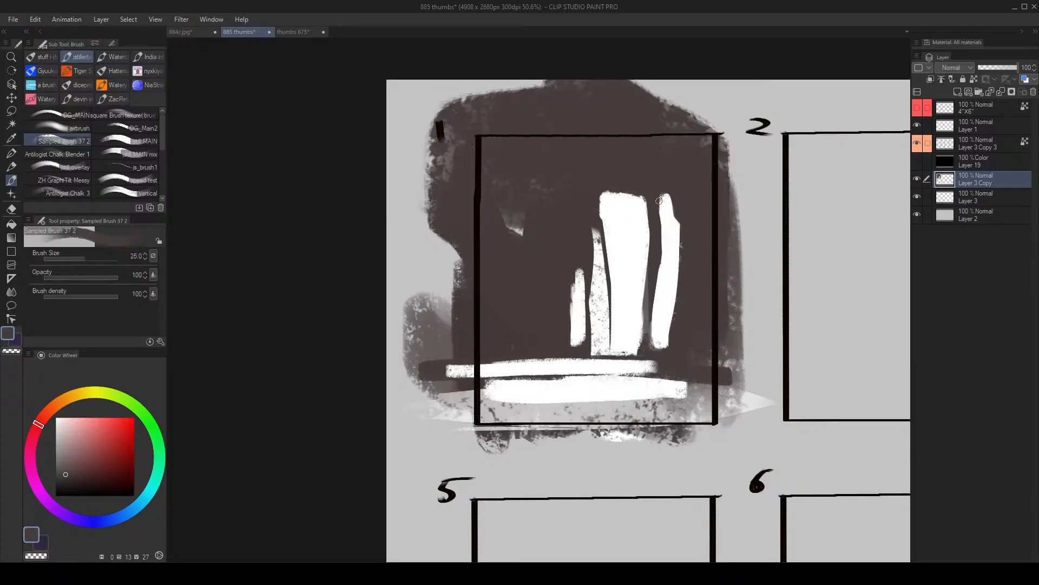
- With the brush at about size 30, add thin light strokes across the tops of the strips and flip the canvas view
alt+click(646, 198)
key(bracketleft)
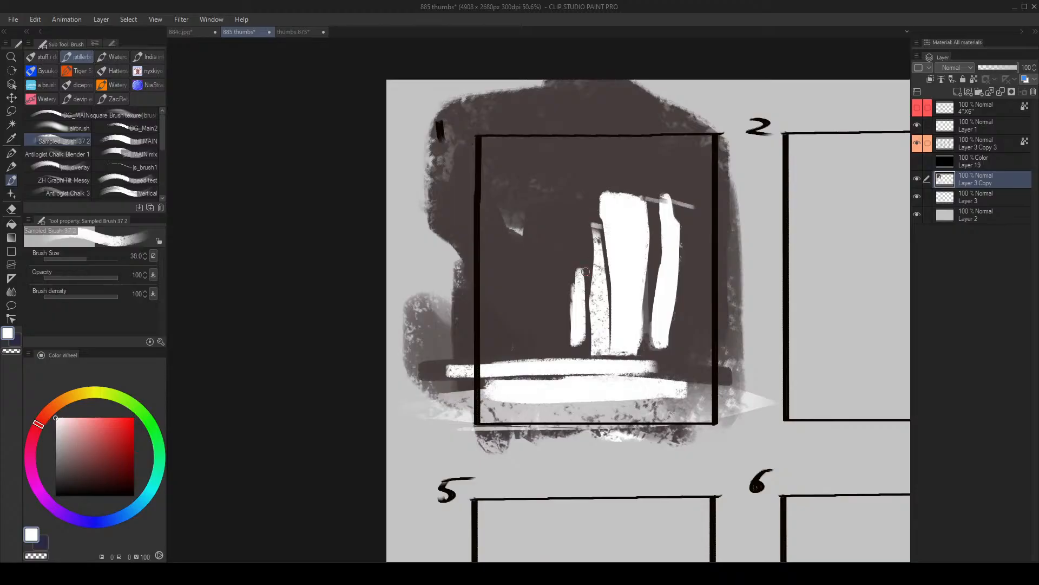
key(h)
key(bracketright)
key(bracketright)
mouse_move(634, 328)
mouse_down()
mouse_move(563, 305)
mouse_move(605, 316)
mouse_up()
- With the brush at size 170 and larger, paint a solid white ground band across the full width of frame 1
key(bracketright)
key(bracketright)
drag(530, 370, 395, 386)
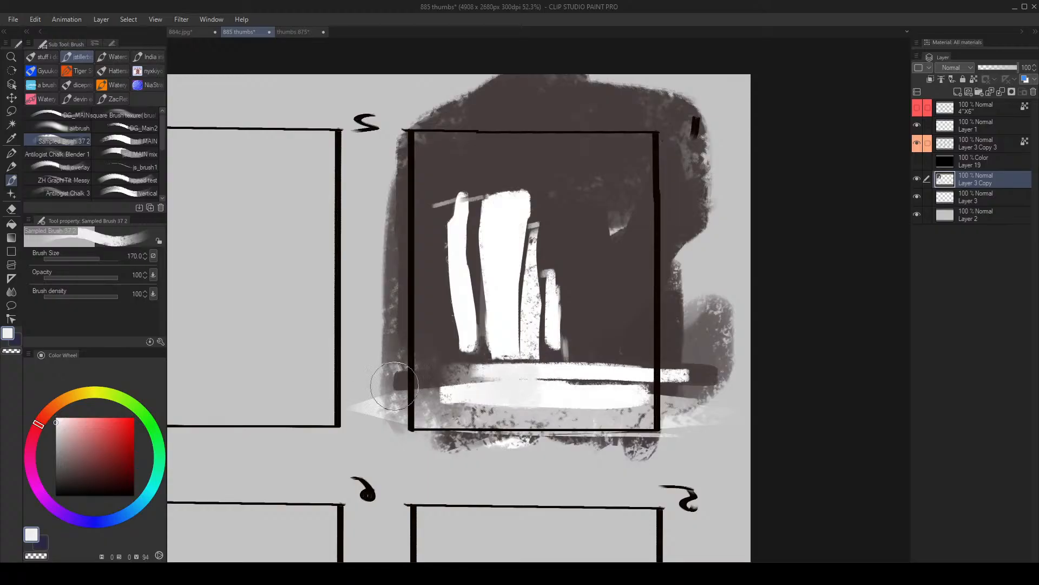
drag(558, 386, 428, 386)
key(bracketright)
mouse_move(620, 375)
mouse_down()
mouse_move(464, 374)
mouse_move(731, 379)
mouse_up()
drag(390, 369, 681, 358)
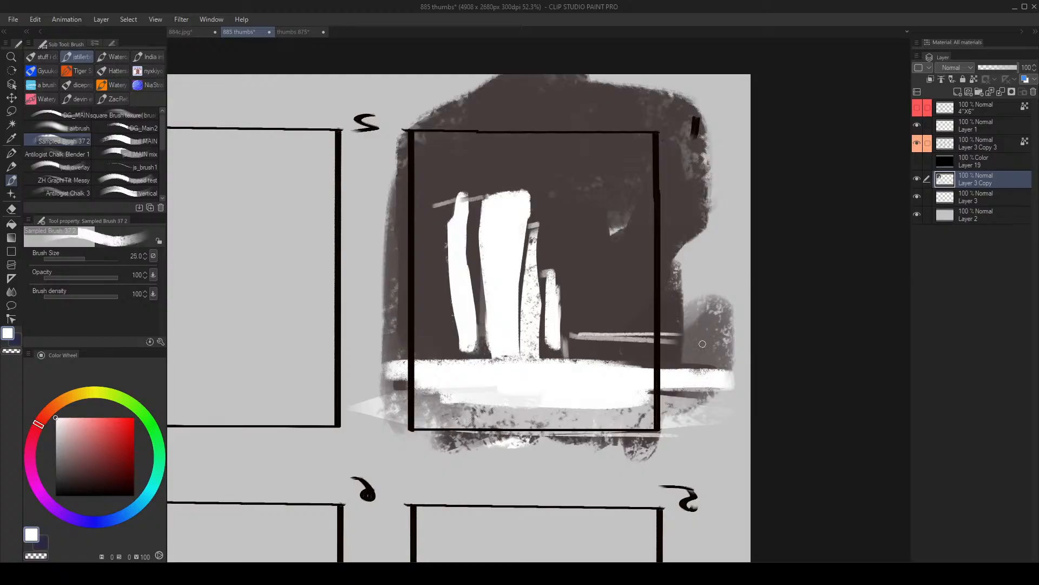
- Sample a mid grey and, from brush size 80 upward, paint a grey patch over the small light spot in frame 1's dark area
alt+click(615, 224)
key(bracketright)
alt+click(614, 223)
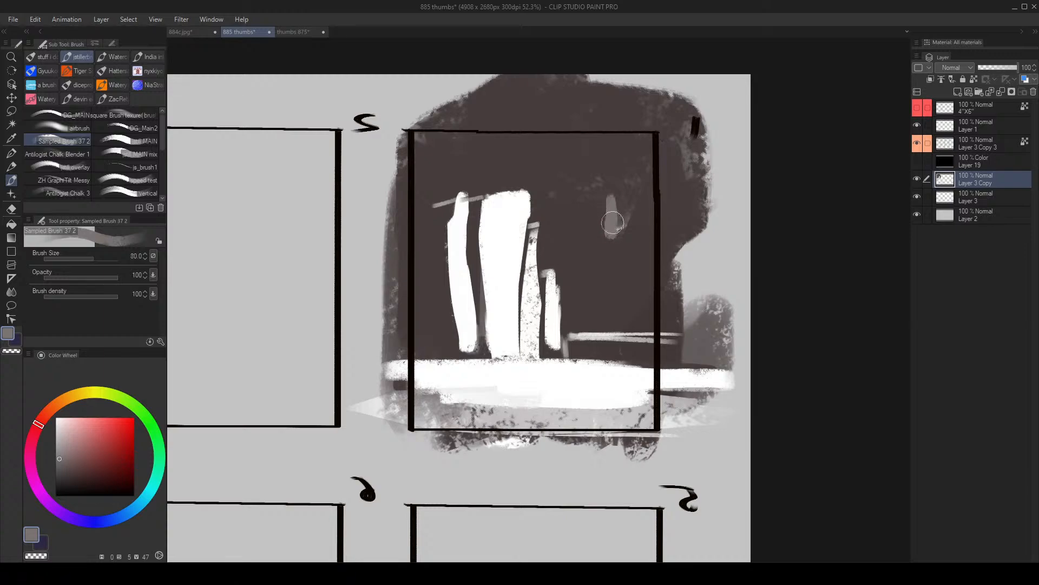
key(bracketright)
key(bracketright)
mouse_move(613, 223)
mouse_down()
mouse_move(650, 202)
mouse_move(675, 224)
mouse_move(639, 251)
mouse_move(650, 250)
mouse_up()
- Flip the canvas view and block in mid-grey shapes behind the white strips along frame 1's horizon
key(h)
key(ctrl+space)
mouse_move(493, 291)
mouse_down()
mouse_move(467, 303)
mouse_move(543, 290)
mouse_up()
key(bracketright)
mouse_move(647, 304)
mouse_down()
mouse_move(651, 286)
mouse_move(684, 317)
mouse_up()
- With a smaller brush, touch up the thin horizontal lines and the white ground band, then undo the last long stroke
key(bracketleft)
key(bracketleft)
key(bracketleft)
key(bracketleft)
key(bracketleft)
mouse_move(548, 331)
mouse_down()
mouse_move(461, 336)
mouse_move(559, 335)
mouse_up()
alt+click(542, 350)
alt+click(505, 338)
alt+click(538, 348)
drag(470, 345, 717, 333)
key(ctrl+z)
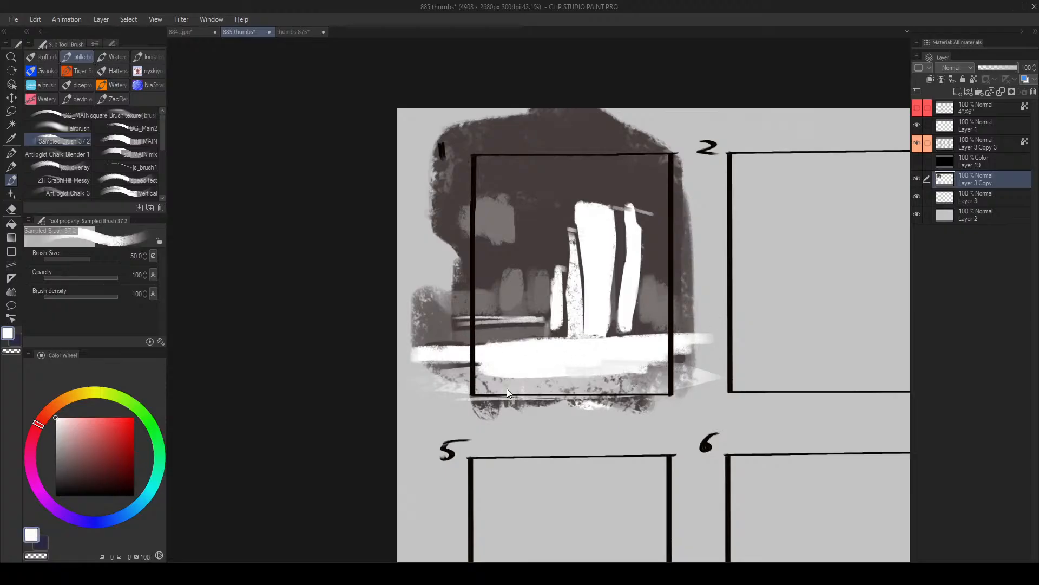
- Sample the light grey and paint an even band across the foot of frame 1, beneath the white ground band
alt+click(507, 388)
drag(509, 389, 708, 370)
drag(454, 374, 693, 364)
key(alt+space)
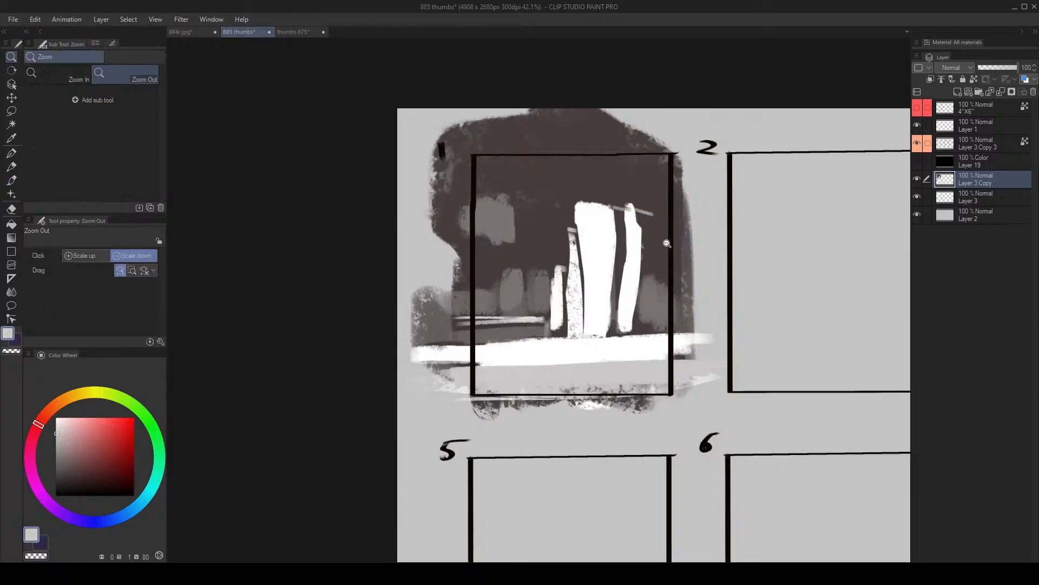
drag(627, 259, 624, 237)
drag(518, 211, 541, 216)
- Return to the brush, sample white and, with a larger size, paint a broad diagonal shape across frame 1's upper corner
key(b)
alt+click(560, 202)
key(bracketright)
key(bracketright)
key(bracketright)
key(bracketright)
key(bracketright)
mouse_move(405, 147)
mouse_down()
mouse_move(544, 112)
mouse_move(533, 120)
mouse_up()
- Flip the canvas view, sample the dark brown, and paint along the underside of the white diagonal shape and over the grey patch
key(h)
key(ctrl+space)
mouse_move(655, 157)
mouse_down()
mouse_move(631, 159)
mouse_move(658, 158)
mouse_up()
alt+click(524, 138)
key(bracketright)
drag(527, 131, 639, 198)
drag(564, 153, 695, 221)
- At brush size 170, fill out the diagonal shape in white and straighten its lower edge with dark brown
alt+click(631, 161)
key(bracketleft)
drag(635, 157, 685, 223)
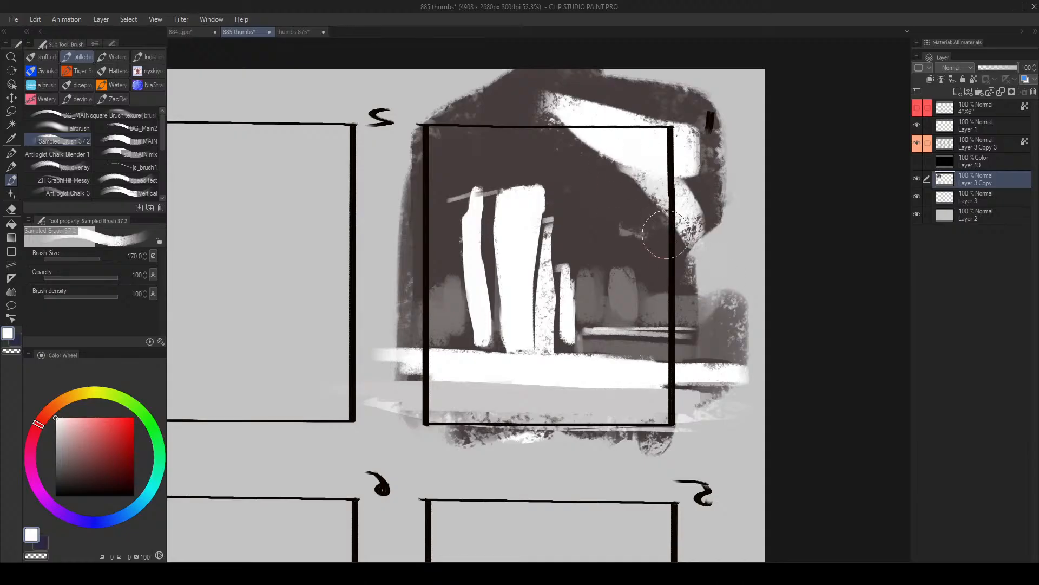
drag(579, 127, 702, 185)
drag(540, 110, 668, 185)
alt+click(542, 150)
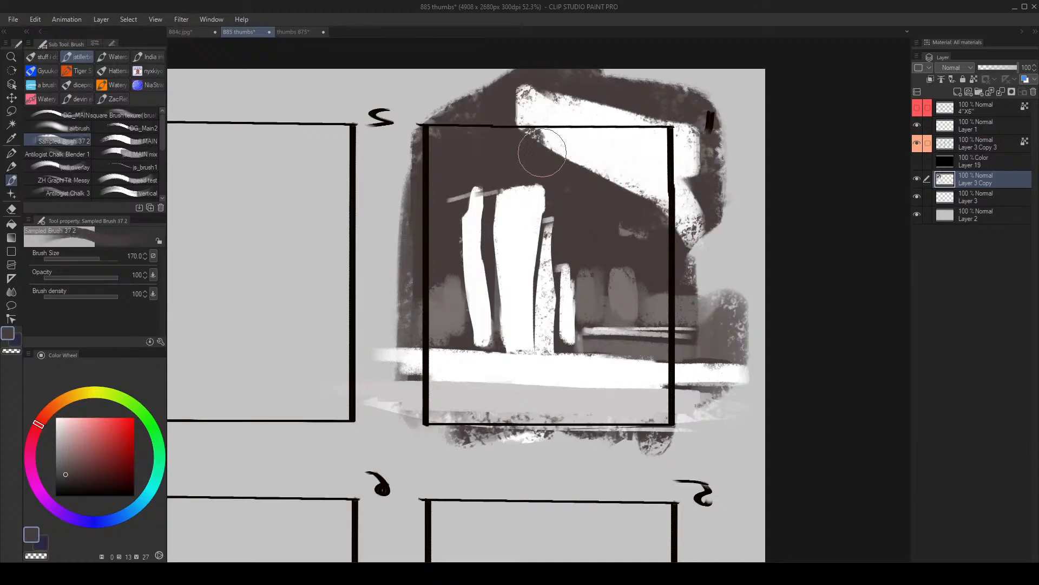
drag(543, 150, 690, 227)
drag(625, 208, 689, 234)
- Sample the mid grey and, at brush size 200, paint a tall grey column beneath the white diagonal shape
alt+click(627, 302)
key(bracketright)
mouse_move(627, 295)
mouse_down()
mouse_move(631, 230)
mouse_move(633, 309)
mouse_up()
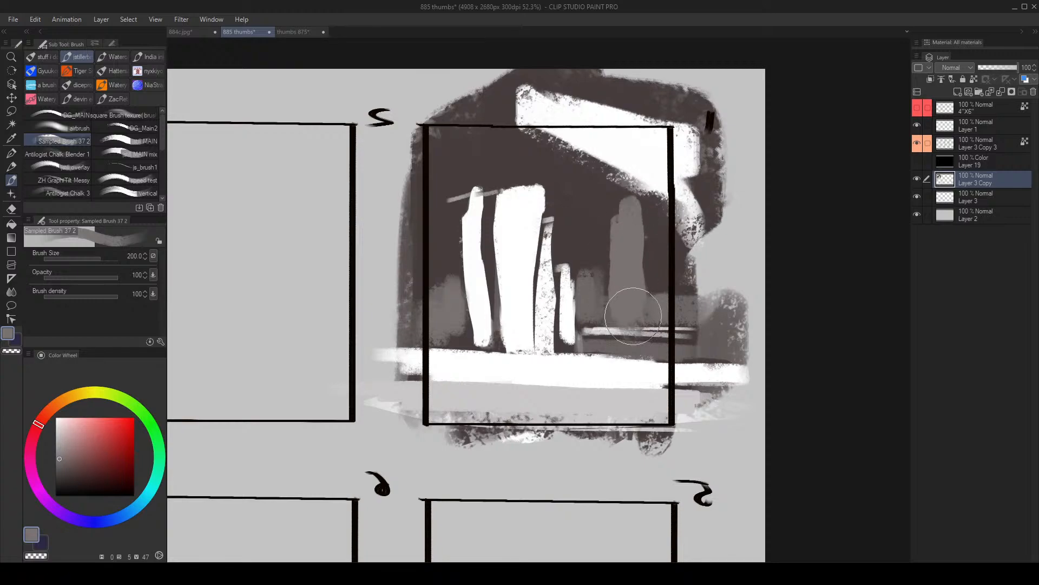
key(bracketright)
- Sample white and, at brush size 300, extend the main white column up to frame 1's upper border
alt+click(533, 224)
key(bracketright)
mouse_move(521, 203)
mouse_down()
mouse_move(521, 159)
mouse_move(528, 226)
mouse_up()
drag(522, 174, 532, 260)
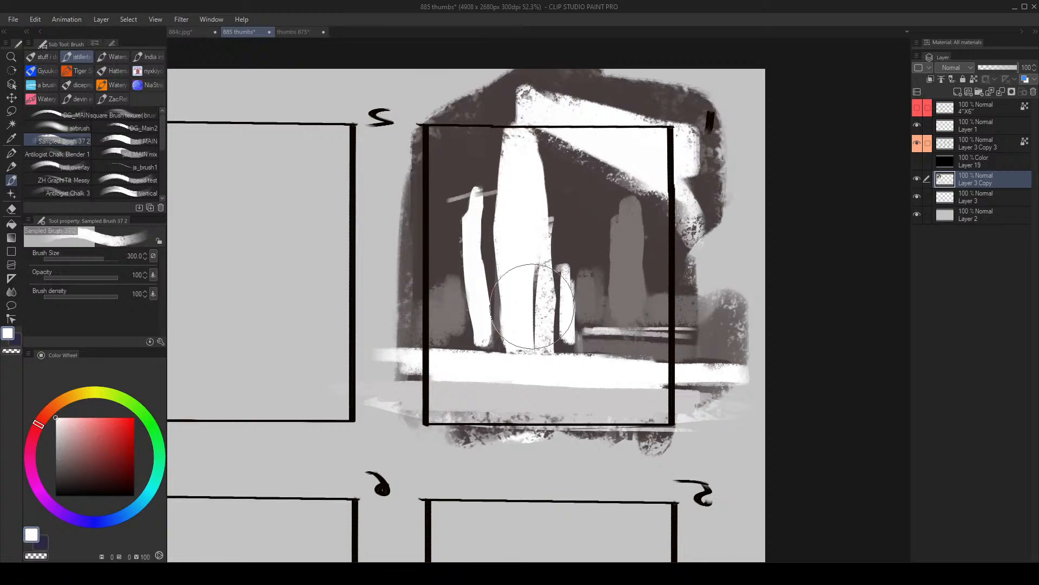
- Flip the canvas view, cover the short white strip beside the main column with dark brown, and undo the last dab
key(h)
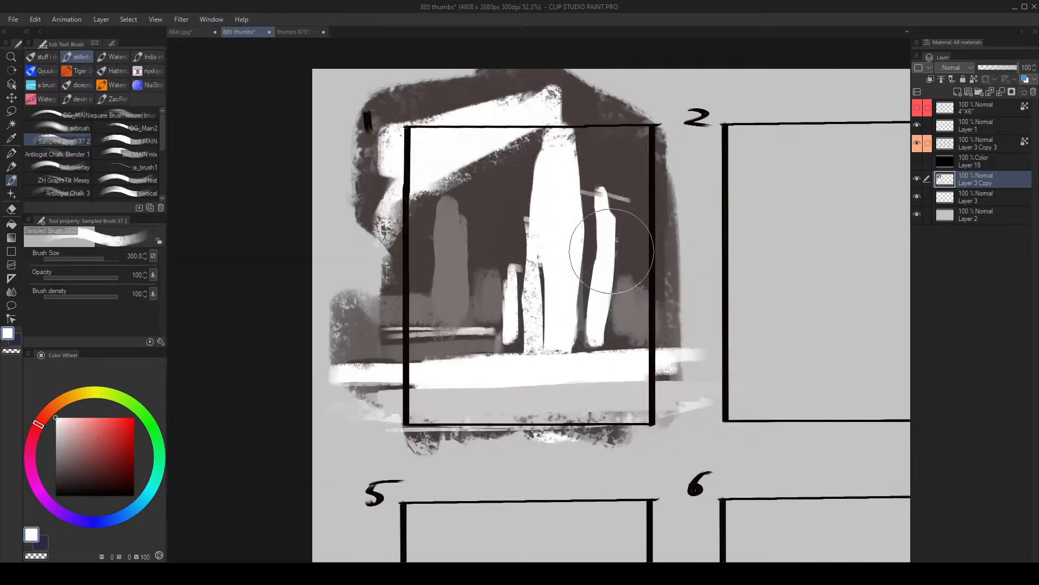
alt+click(508, 227)
drag(507, 244, 495, 328)
mouse_move(501, 287)
mouse_down()
mouse_move(508, 308)
mouse_move(556, 315)
mouse_up()
key(bracketleft)
key(bracketleft)
key(bracketleft)
click(556, 325)
key(ctrl+z)
alt+click(551, 264)
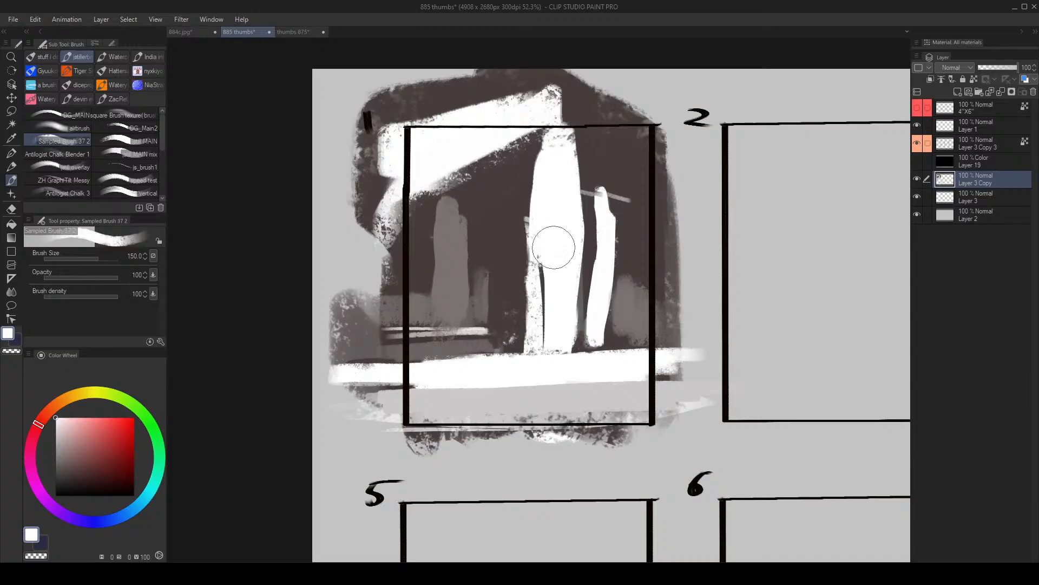
- Sample the dark brown and, at brush size 400, cover the thin strip and the lower side of the main column
alt+click(517, 215)
key(bracketright)
key(bracketright)
key(bracketright)
key(bracketright)
drag(523, 230, 524, 228)
drag(531, 291, 565, 311)
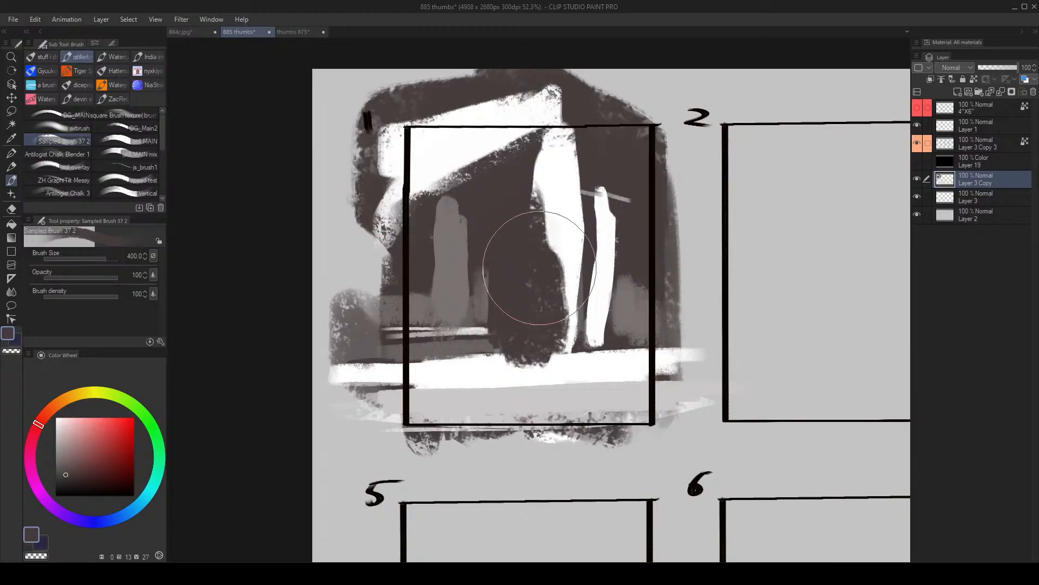
drag(538, 267, 544, 290)
- Sample white and, at brush sizes 170 and 200, rebuild the column's lower part and join it to the slanted strip
alt+click(565, 232)
key([)
key([)
key([)
key([)
mouse_move(546, 227)
mouse_down()
mouse_move(534, 330)
mouse_move(534, 289)
mouse_up()
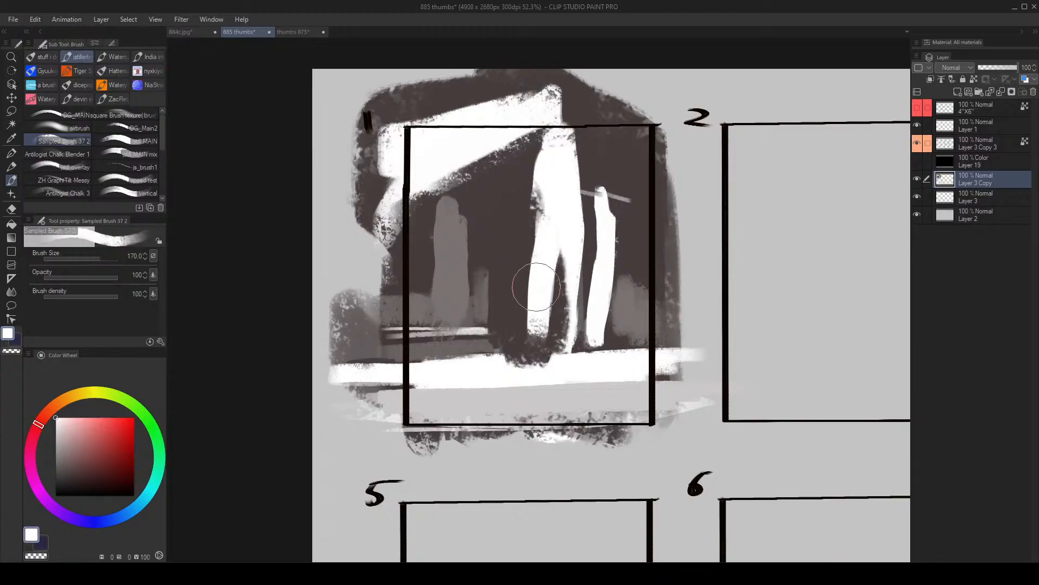
key(])
drag(547, 332, 589, 333)
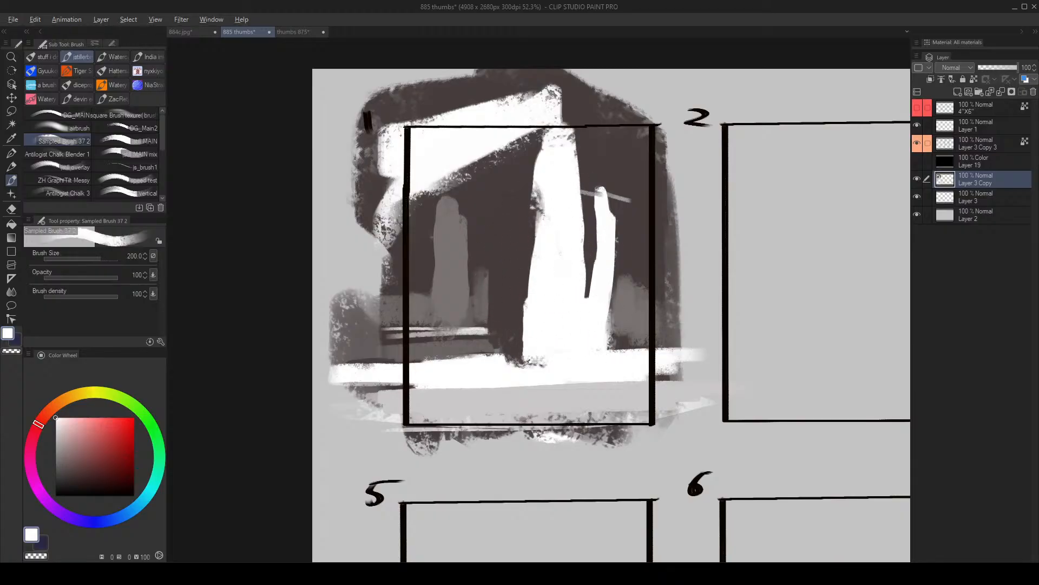
- Spread white over the ground at the column's base and dab dark brown over the band beside it at brush size 200
drag(474, 370, 618, 357)
alt+click(510, 315)
mouse_move(497, 344)
mouse_down()
mouse_move(458, 346)
mouse_move(497, 347)
mouse_up()
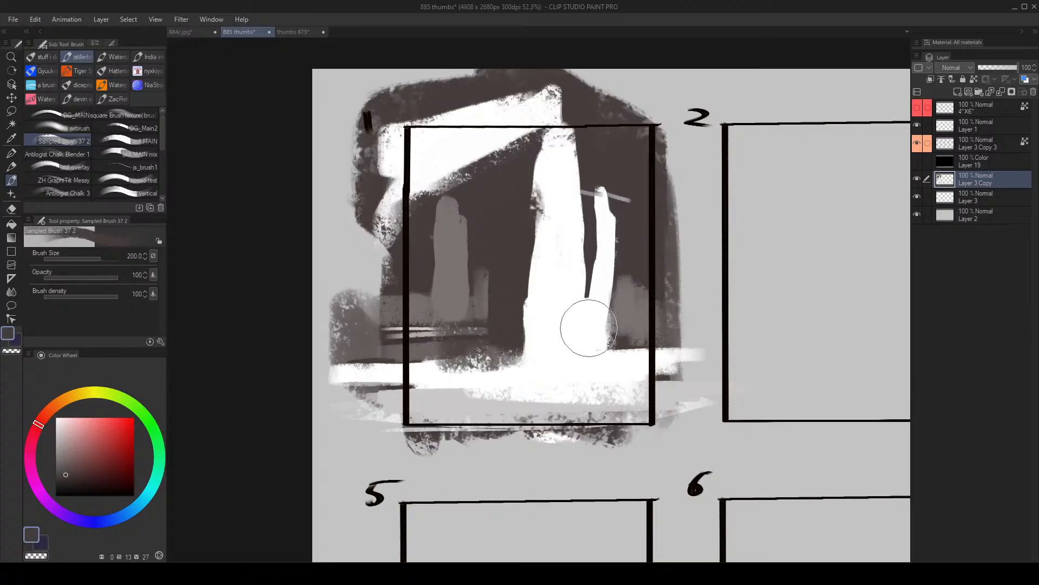
- Flip the canvas view, add a light patch beside the main column, and cut through the white diagonal shape with dark brown at size 170
key(h)
alt+click(533, 220)
key([)
mouse_move(553, 217)
mouse_down()
mouse_move(555, 148)
mouse_move(662, 150)
mouse_move(689, 142)
mouse_up()
alt+click(594, 196)
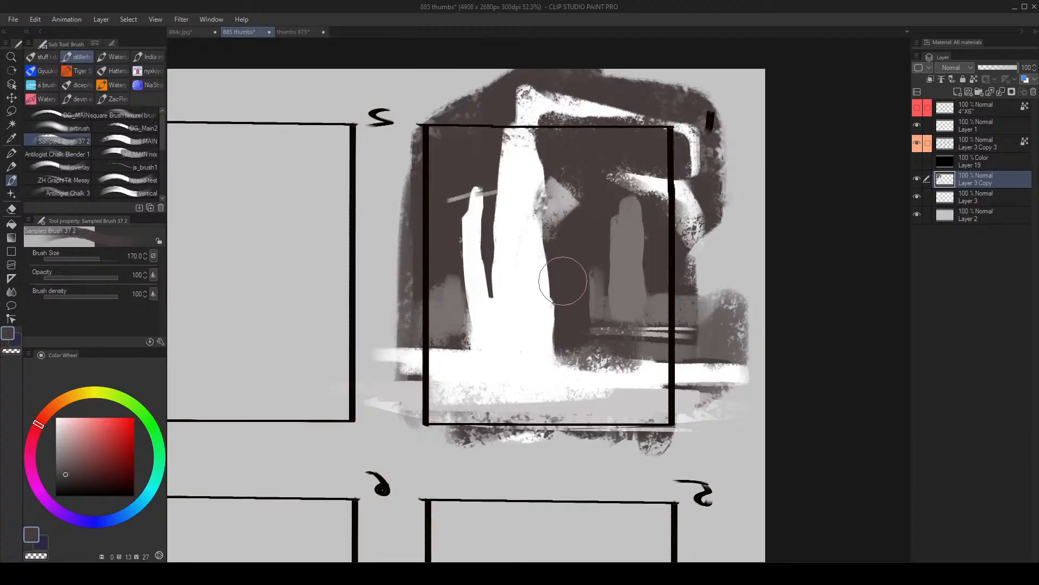
- Move on to frame 2 and block in a dark brown mass over its upper corner with the brush at size 200 or larger
drag(562, 279, 706, 272)
key(])
key(])
key(])
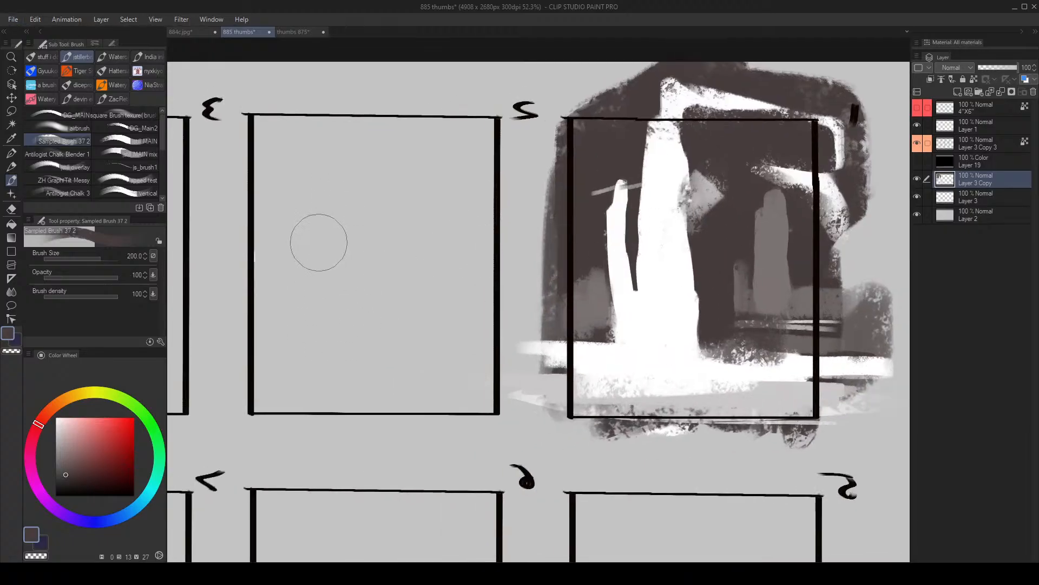
mouse_move(310, 217)
mouse_down()
mouse_move(269, 177)
mouse_move(269, 139)
mouse_move(299, 155)
mouse_up()
drag(367, 176, 441, 187)
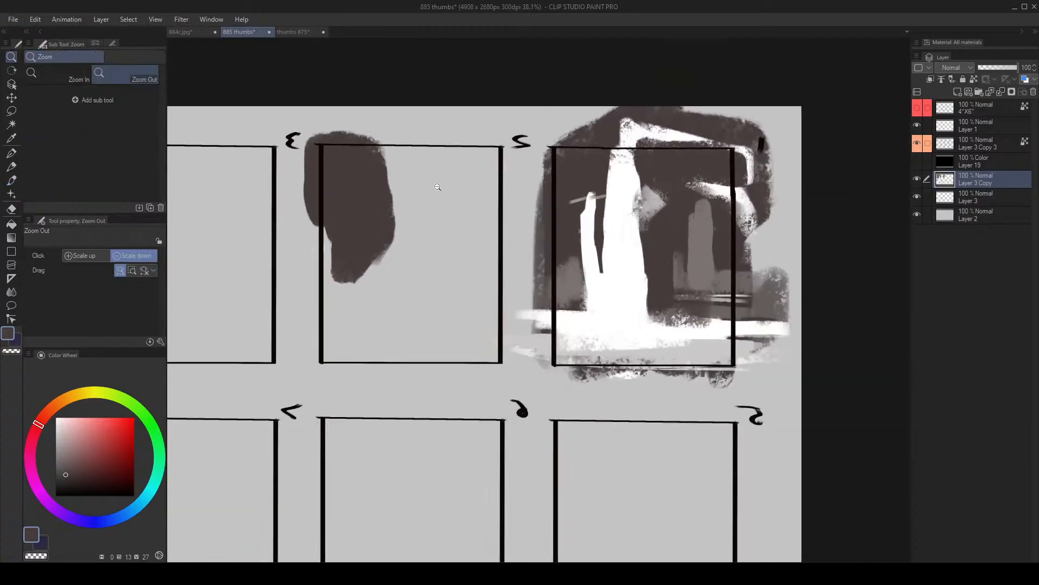
- In frame 2, paint a white diagonal mass at brush size 400, then a large dark brown triangular shape over it
alt+click(632, 262)
key(])
drag(348, 186, 415, 155)
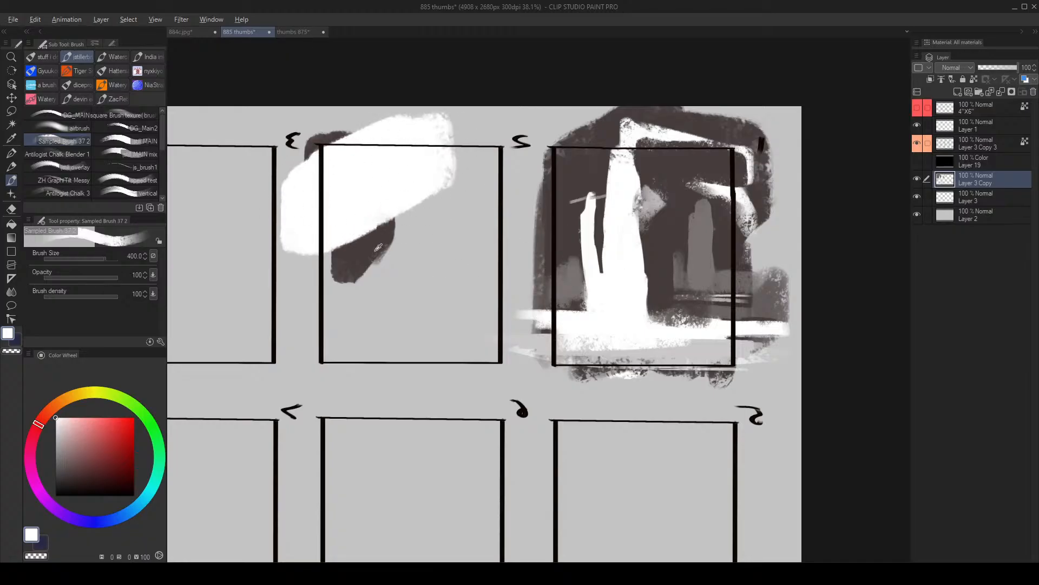
alt+click(368, 244)
mouse_move(390, 191)
mouse_down()
mouse_move(395, 213)
mouse_move(404, 186)
mouse_move(382, 266)
mouse_move(406, 269)
mouse_move(423, 223)
mouse_move(341, 274)
mouse_move(466, 293)
mouse_up()
- Lasso a narrow triangular opening and a flat ground sliver at the base of frame 2's dark shape, fill them with white, and deselect
key(m)
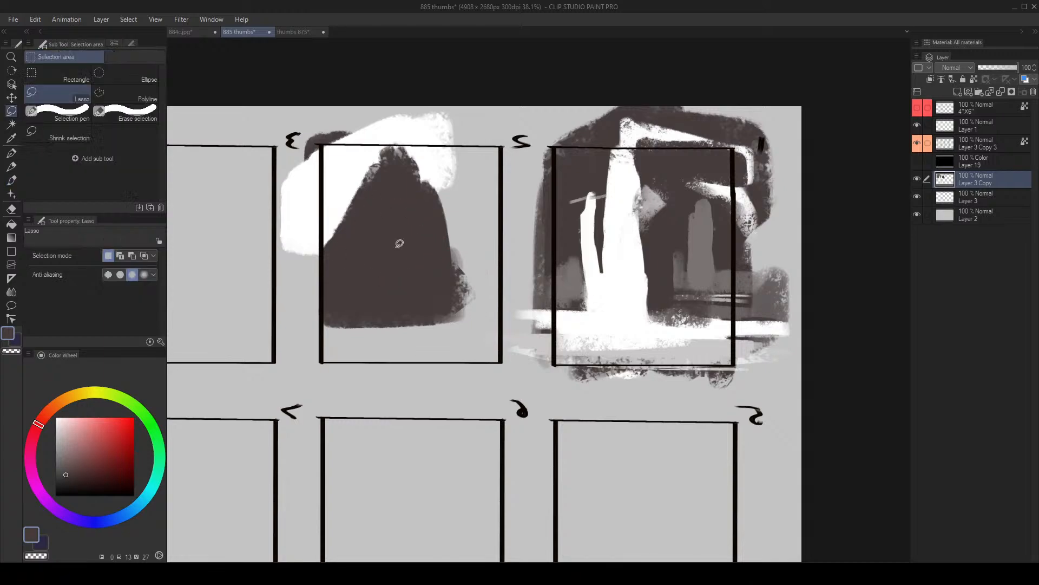
drag(323, 318, 377, 262)
key(ctrl+d)
mouse_move(401, 316)
mouse_down()
mouse_move(477, 329)
mouse_move(527, 321)
mouse_move(392, 254)
mouse_up()
key(b)
key([)
key(ctrl+d)
key([)
- Paint a white background along the other side of frame 2's dark triangle, with the brush at up to size 400
key([)
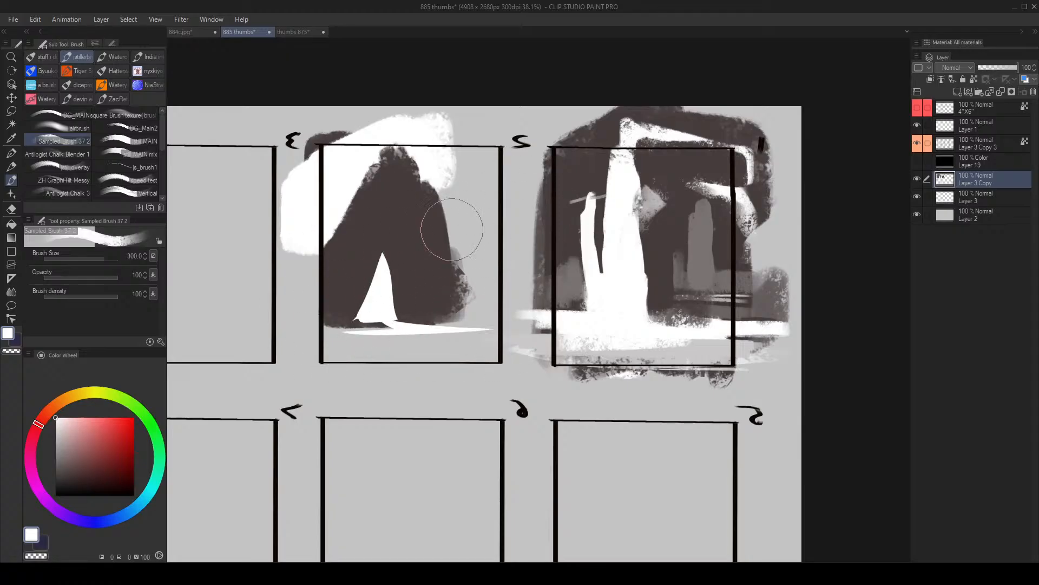
key([)
key([)
mouse_move(430, 165)
mouse_down()
mouse_move(461, 282)
mouse_move(470, 154)
mouse_up()
key(])
key(])
key(])
key(])
- Extend the dark triangle's slope in dark brown, trim its edge with a smaller white brush, and undo the last stroke
key([)
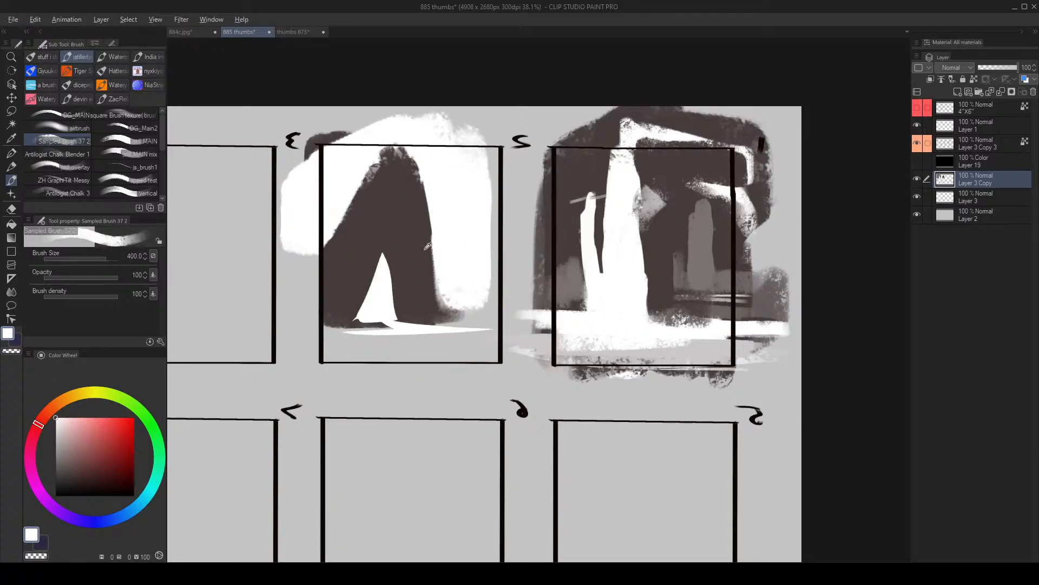
alt+click(426, 249)
key([)
drag(421, 232, 442, 287)
alt+click(475, 245)
key([)
key([)
key([)
key([)
key([)
key([)
key([)
drag(436, 323, 429, 253)
mouse_move(429, 252)
mouse_down()
mouse_move(436, 301)
mouse_move(441, 255)
mouse_up()
key(ctrl+z)
- Sample the dark brown and, at brush size 120, paint a horizontal band along frame 2's lower edge, redoing the first stroke
alt+click(424, 306)
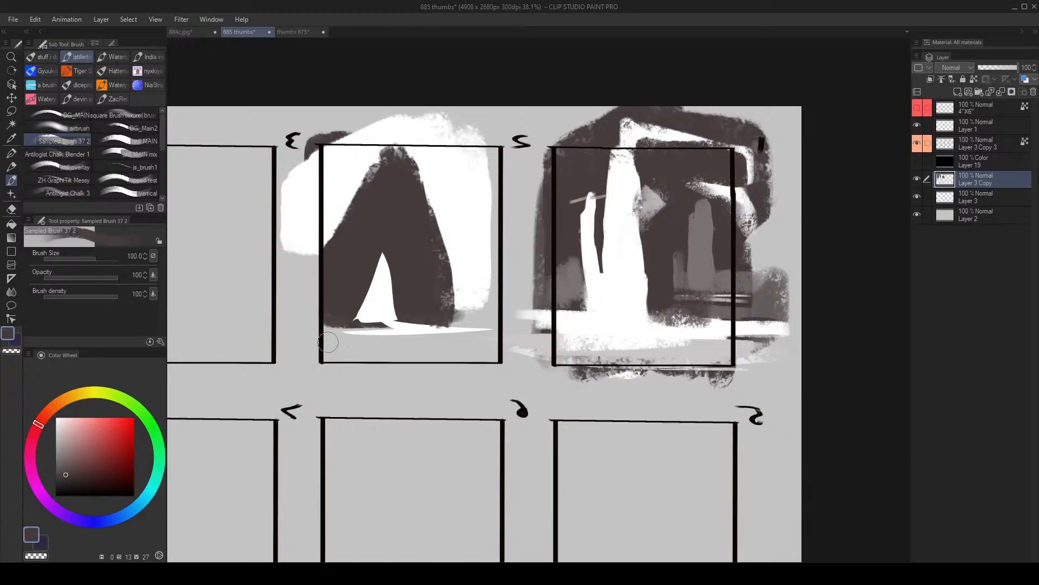
key(])
mouse_move(309, 346)
mouse_down()
mouse_move(504, 349)
mouse_move(507, 334)
mouse_up()
key(ctrl+z)
drag(308, 341, 505, 348)
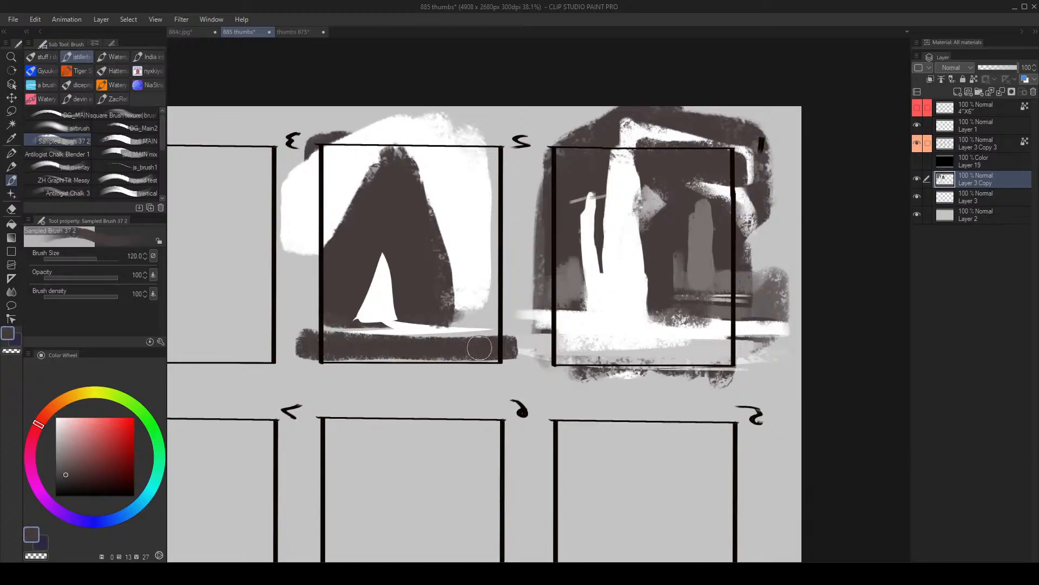
- Finish the dark band along frame 2's base and paint a dark vertical trunk beside the triangle with the brush at size 250
drag(339, 353, 475, 348)
key(])
key(])
key(])
mouse_move(473, 282)
mouse_down()
mouse_move(473, 334)
mouse_move(475, 276)
mouse_up()
key(])
drag(480, 190, 478, 322)
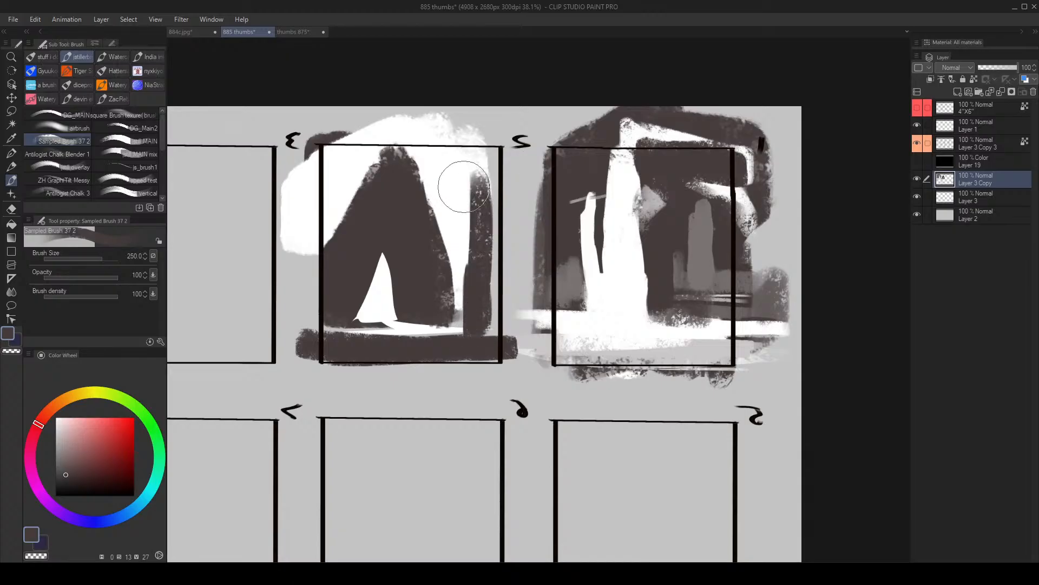
- Try dark vertical stripes at brush size 170 across frame 2's white background, undoing all except the one nearest the trunk
key([)
key([)
mouse_move(454, 128)
mouse_down()
mouse_move(430, 219)
mouse_move(438, 172)
mouse_move(429, 239)
mouse_up()
drag(340, 114, 335, 230)
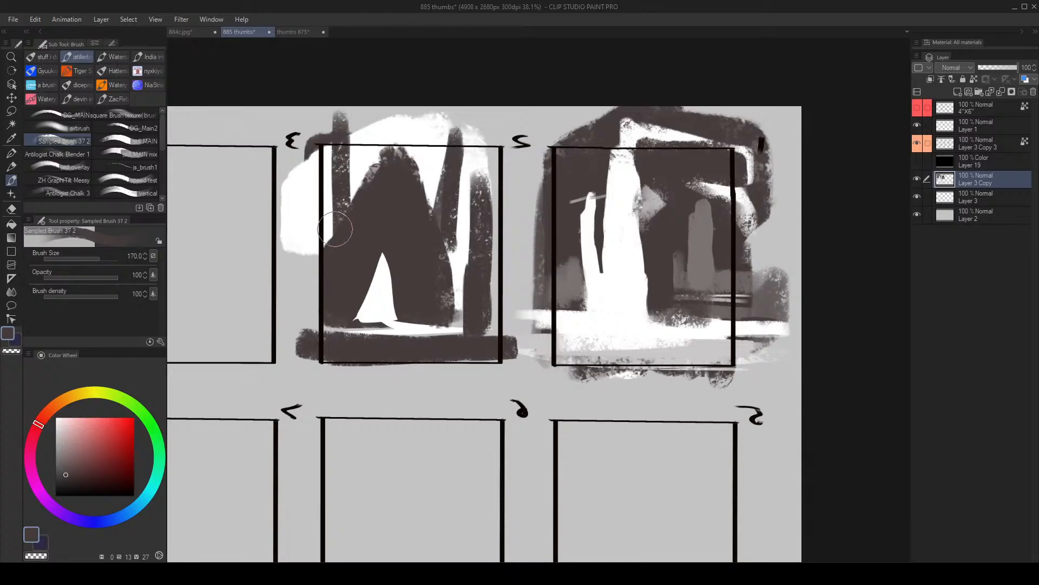
drag(365, 131, 373, 265)
key(ctrl+z)
key(ctrl+z)
key(ctrl+z)
drag(439, 131, 418, 267)
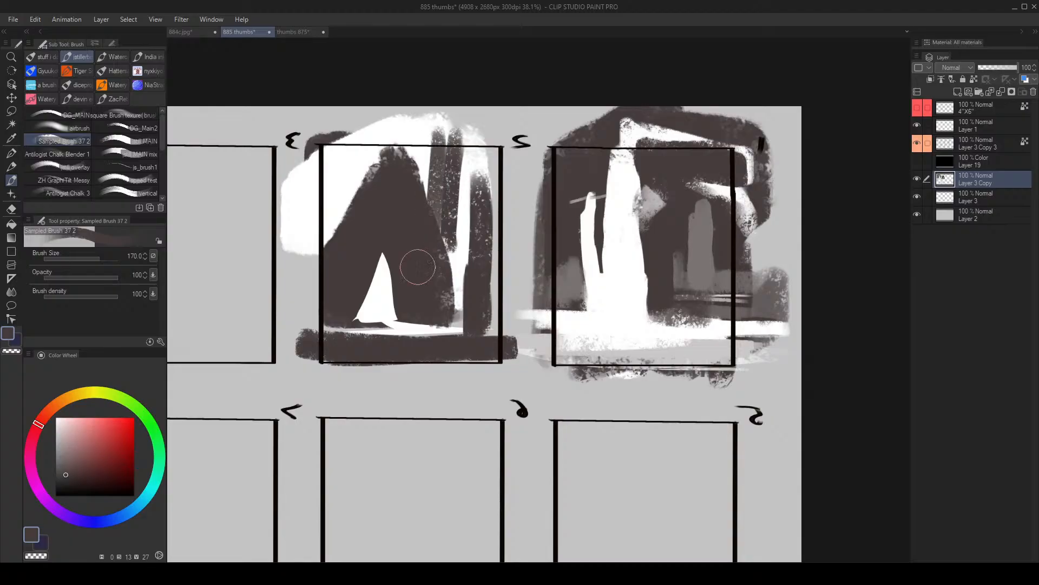
key(ctrl+z)
- Paint thinner dark stripes at brush size 120 on both sides of frame 2's triangle, retouch the trunk at size 170, and flip the view
key([)
key([)
drag(429, 134, 422, 222)
mouse_move(351, 126)
mouse_down()
mouse_move(346, 238)
mouse_move(331, 233)
mouse_up()
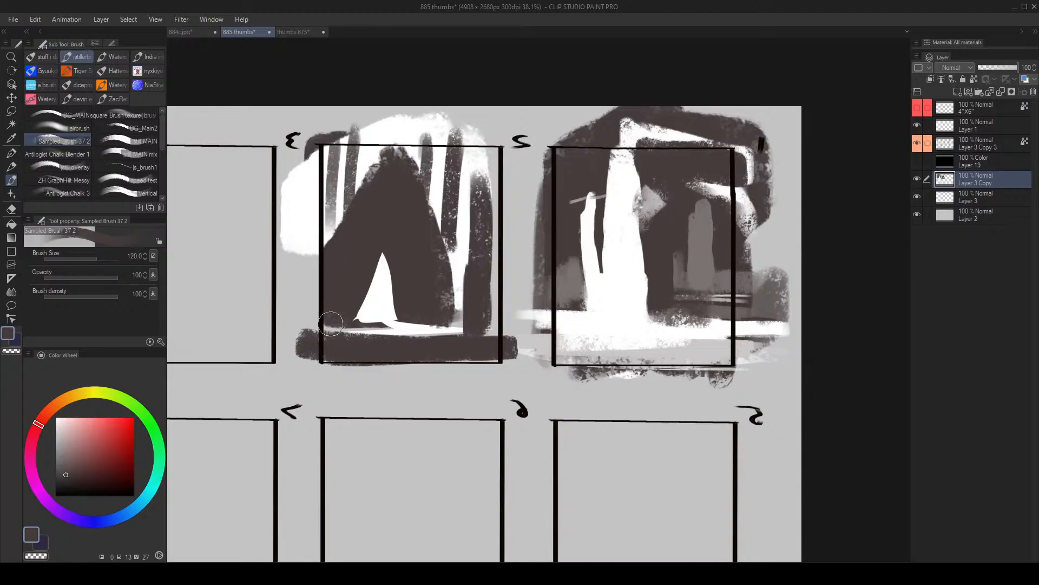
key(])
key(])
drag(476, 260, 479, 162)
key(h)
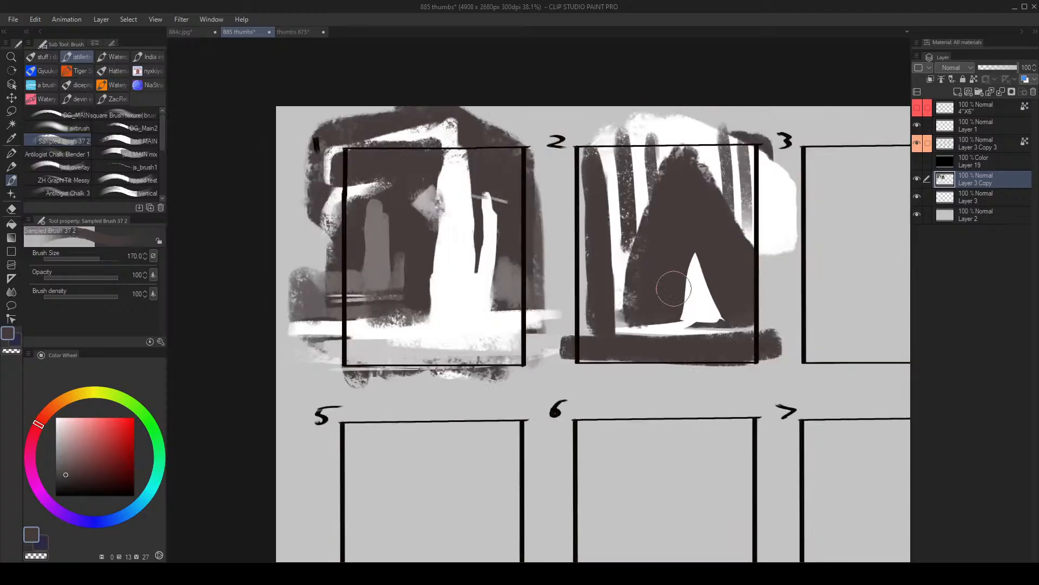
- Choose a darker brown and block in a large dark mass over frame 3 with the brush at size 500 to 600
drag(674, 289, 621, 293)
mouse_move(741, 261)
mouse_down()
mouse_move(575, 230)
mouse_move(591, 217)
mouse_move(623, 225)
mouse_move(550, 202)
mouse_move(530, 277)
mouse_move(556, 184)
mouse_up()
key(])
key(])
key(])
key(])
key(])
key(])
key(])
key(alt+space)
click(68, 481)
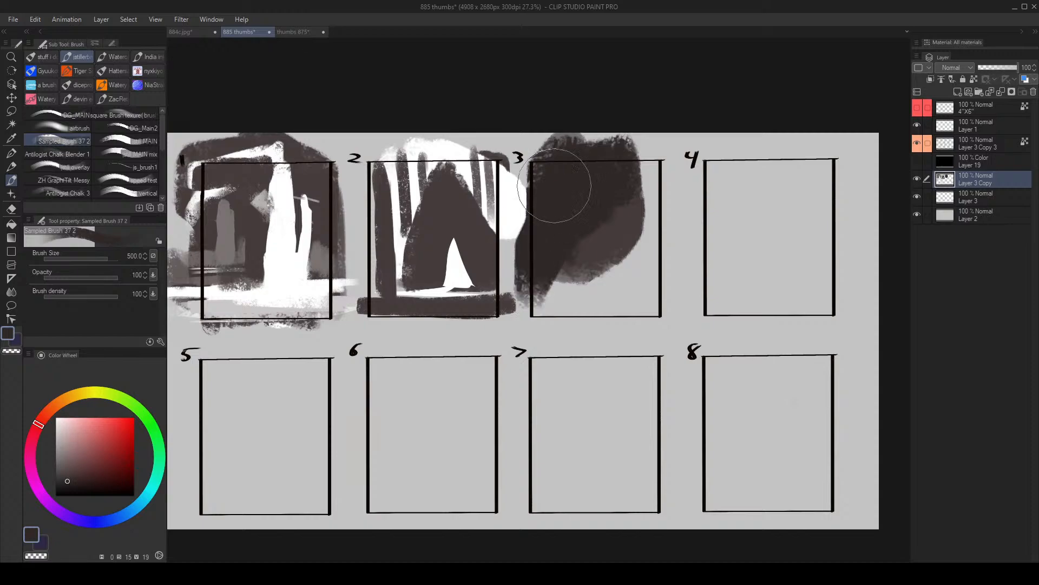
alt+click(601, 246)
drag(604, 223, 563, 270)
alt+click(582, 197)
mouse_move(582, 196)
mouse_down()
mouse_move(621, 212)
mouse_move(621, 228)
mouse_move(622, 214)
mouse_move(645, 204)
mouse_up()
key(])
mouse_move(590, 267)
mouse_down()
mouse_move(616, 266)
mouse_move(568, 256)
mouse_up()
- Extend the dark mass past frame 3's unfilled side and paint a slanted dark band along its base at brush size 120
alt+click(605, 304)
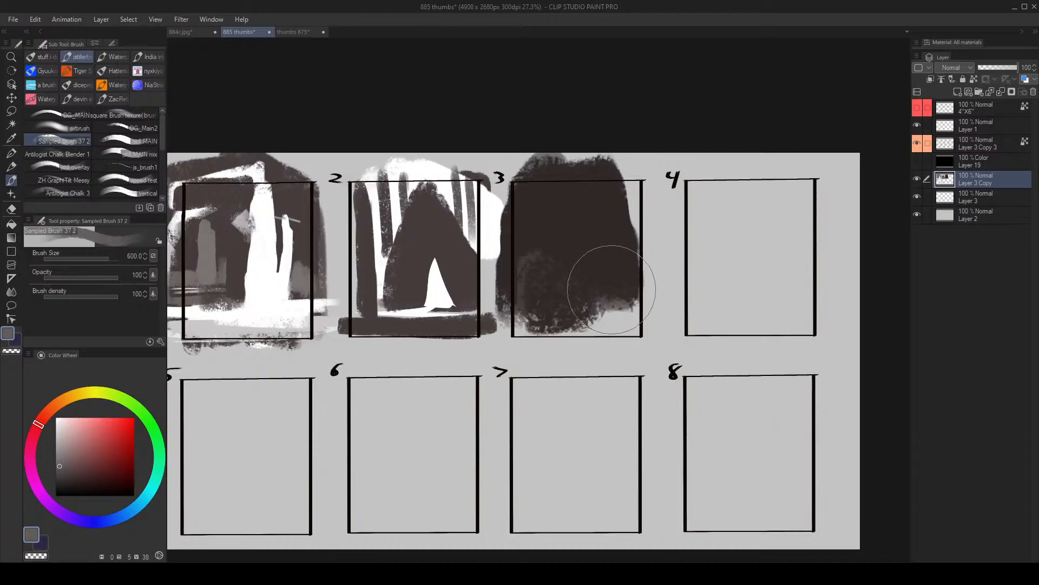
key(alt+space)
drag(612, 235, 645, 211)
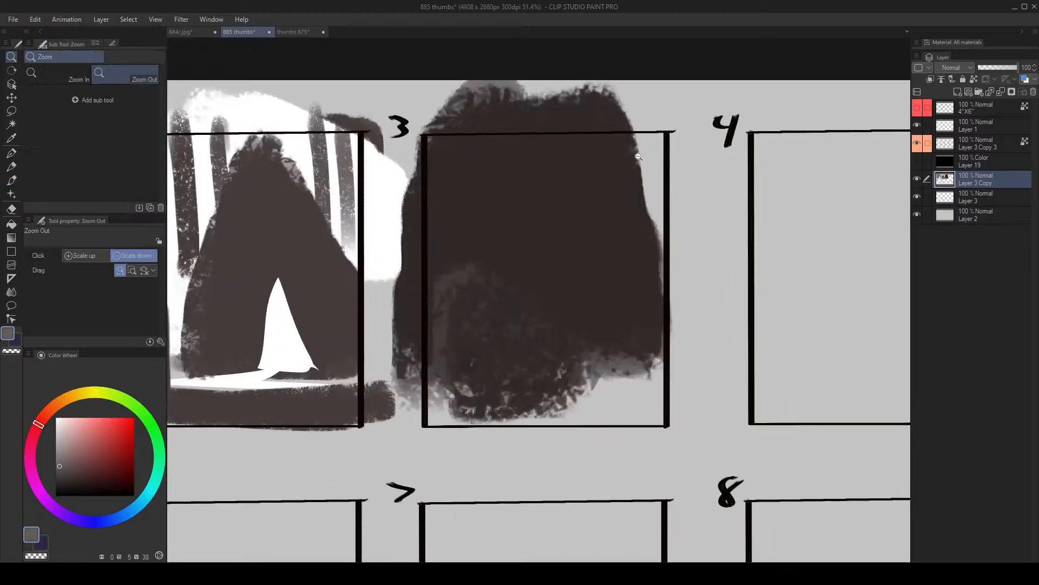
mouse_move(639, 160)
mouse_down()
mouse_move(657, 200)
mouse_move(650, 184)
mouse_move(654, 224)
mouse_move(639, 292)
mouse_up()
key(ctrl+z)
alt+click(622, 206)
key([)
drag(569, 376, 709, 384)
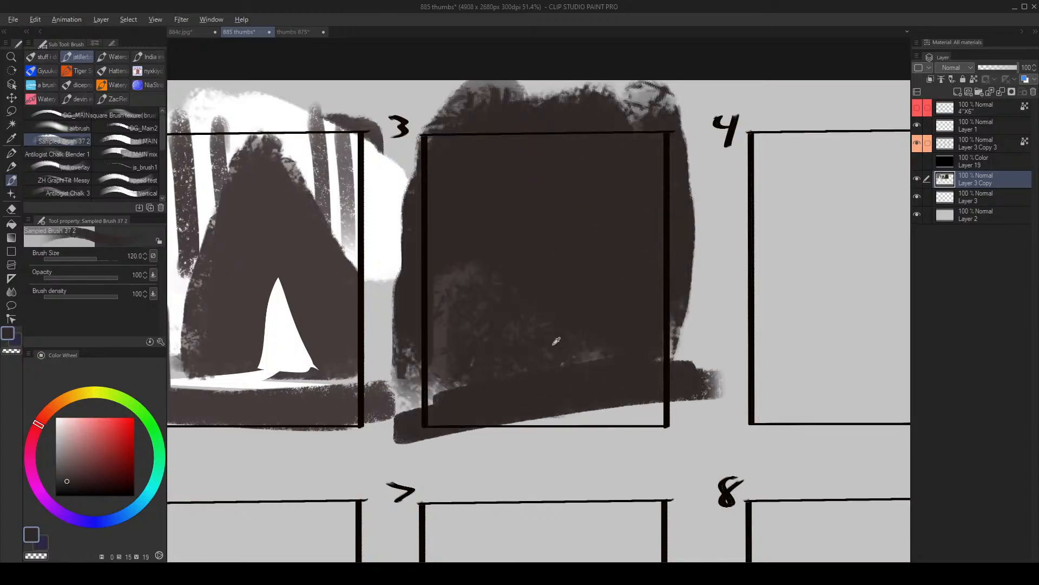
- Paint a small and a tall rock shape in slightly lighter brown inside frame 3, redoing the small one at brush size 250
alt+click(577, 356)
mouse_move(600, 368)
mouse_down()
mouse_move(583, 325)
mouse_move(602, 357)
mouse_up()
key(])
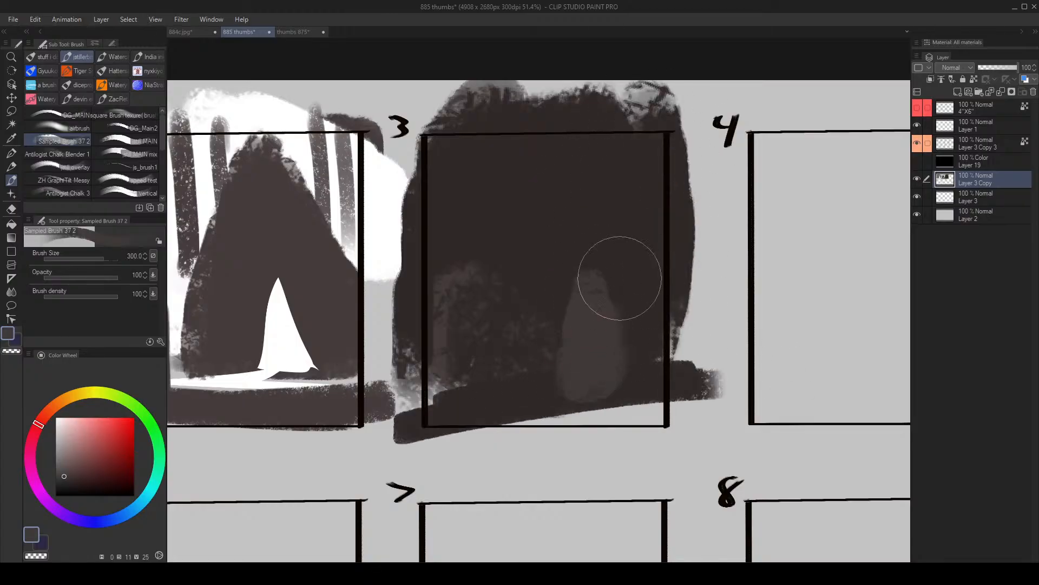
key(ctrl+z)
key([)
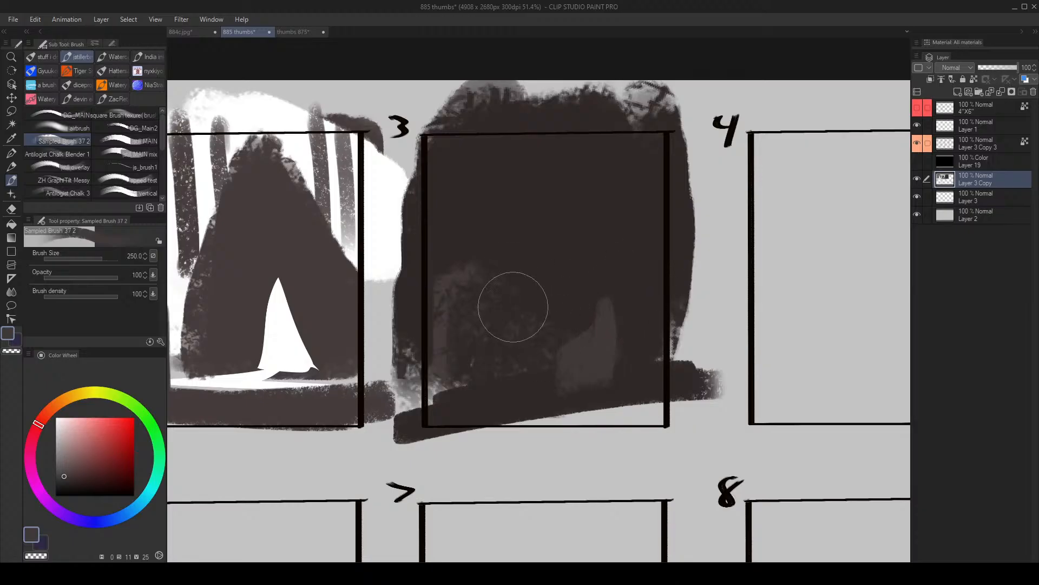
mouse_move(497, 310)
mouse_down()
mouse_move(501, 335)
mouse_move(525, 310)
mouse_move(495, 359)
mouse_move(488, 301)
mouse_move(499, 294)
mouse_move(518, 337)
mouse_up()
key(])
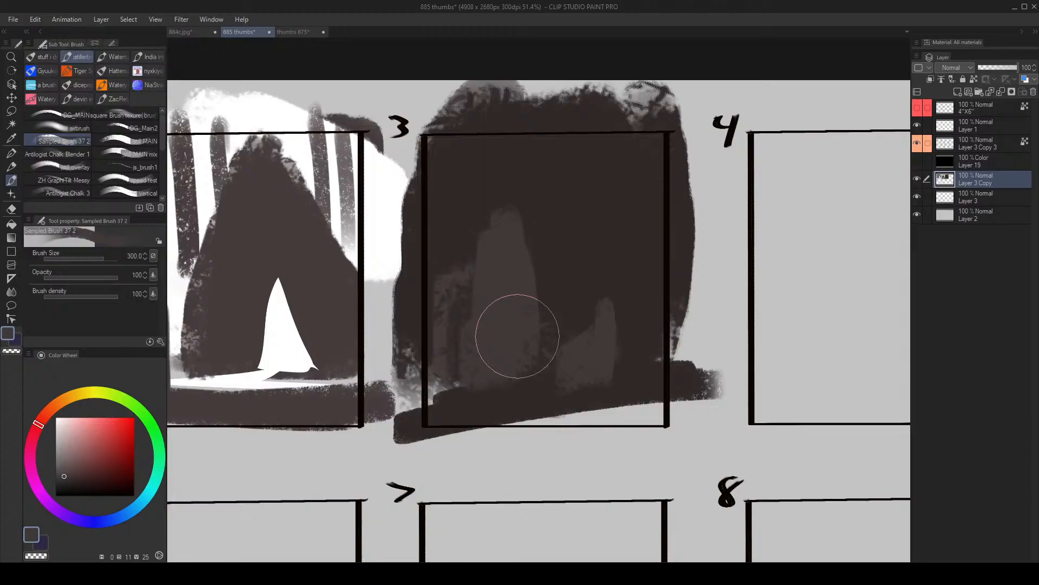
- Trim the tall shape in frame 3 to a point in dark brown, flip the view, and carve its base at brush size 150
alt+click(515, 200)
mouse_move(465, 238)
mouse_down()
mouse_move(489, 194)
mouse_move(547, 208)
mouse_up()
key(h)
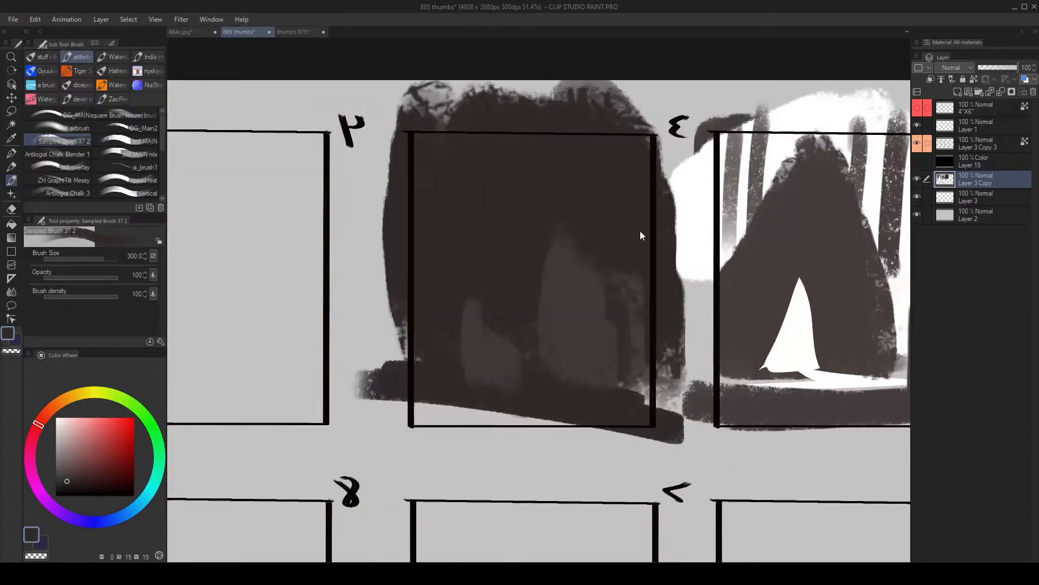
mouse_move(596, 276)
mouse_down()
mouse_move(580, 301)
mouse_move(578, 348)
mouse_move(609, 361)
mouse_up()
key([)
key([)
key([)
key([)
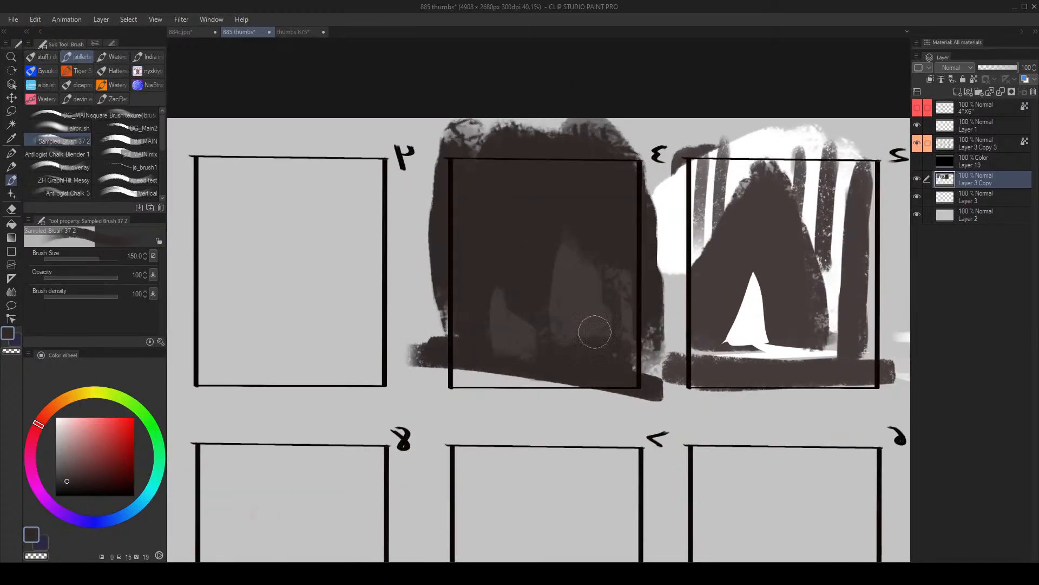
- Sample the lighter brown and extend the rock shapes upward in frame 3 with tall strokes, enlarging the brush to size 300
alt+click(568, 289)
drag(523, 220, 522, 271)
mouse_move(492, 320)
mouse_down()
mouse_move(494, 295)
mouse_move(481, 299)
mouse_move(531, 266)
mouse_up()
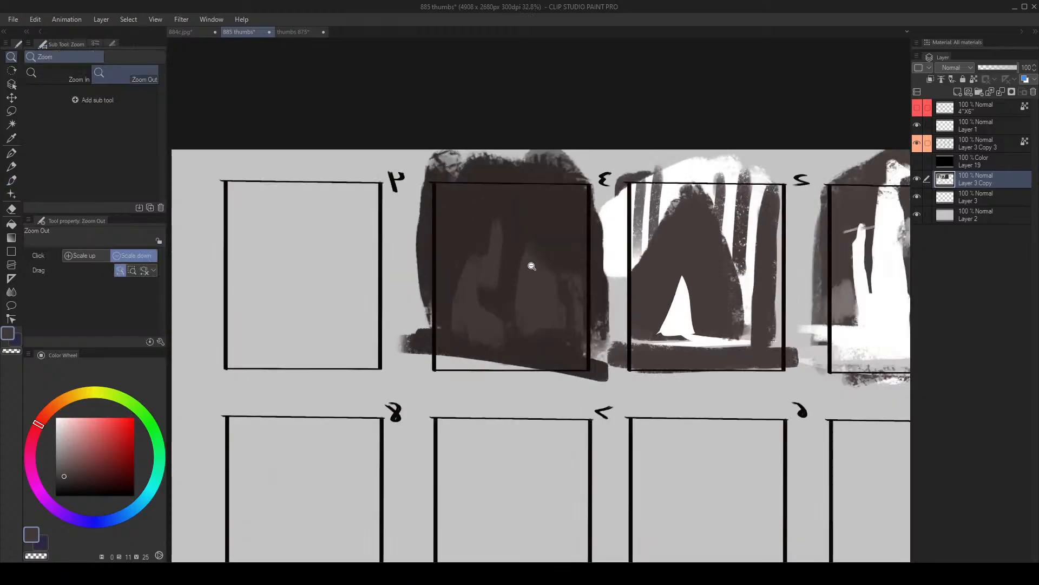
mouse_move(480, 307)
mouse_down()
mouse_move(502, 204)
mouse_move(498, 253)
mouse_up()
drag(469, 243, 450, 313)
key(])
key(])
key(])
key(])
drag(458, 204, 451, 260)
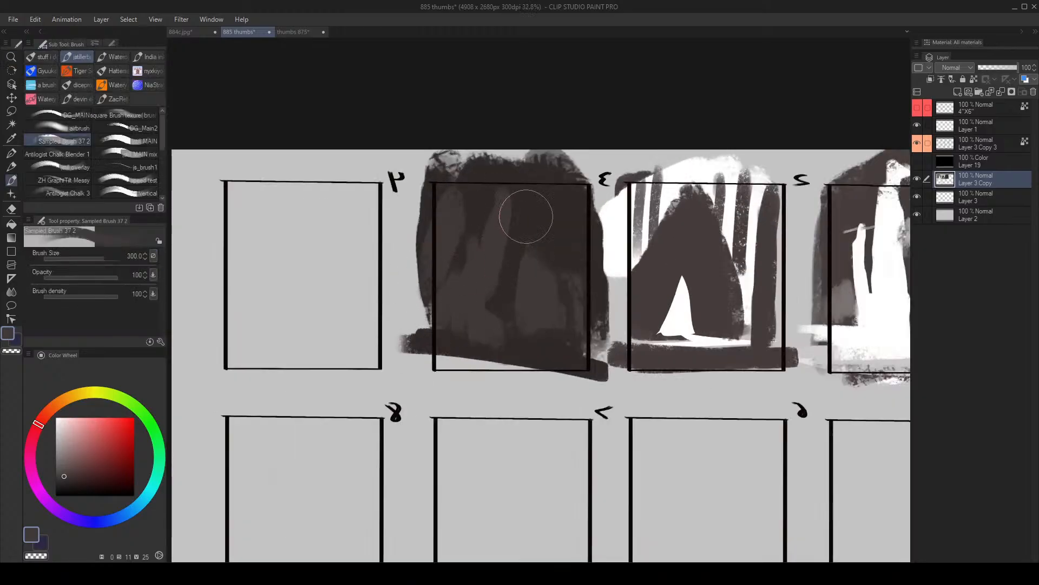
mouse_move(575, 267)
mouse_down()
mouse_move(519, 316)
mouse_move(537, 306)
mouse_up()
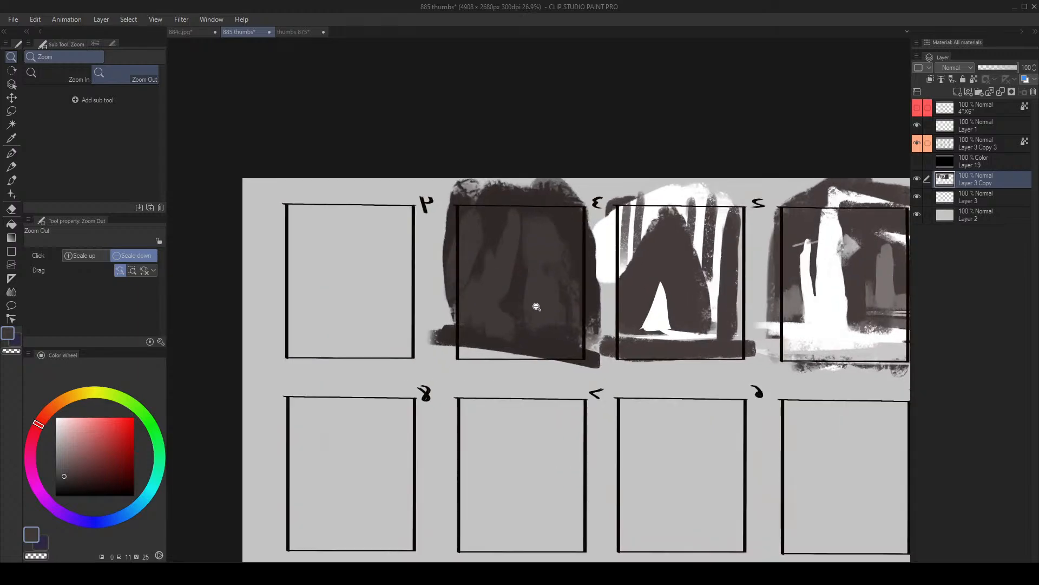
- Lasso a flat ground sliver across frame 3's base, paint it white at brush size 500 after undoing the first stroke, and deselect
key(m)
mouse_move(483, 329)
mouse_down()
mouse_move(612, 345)
mouse_move(417, 331)
mouse_move(578, 331)
mouse_up()
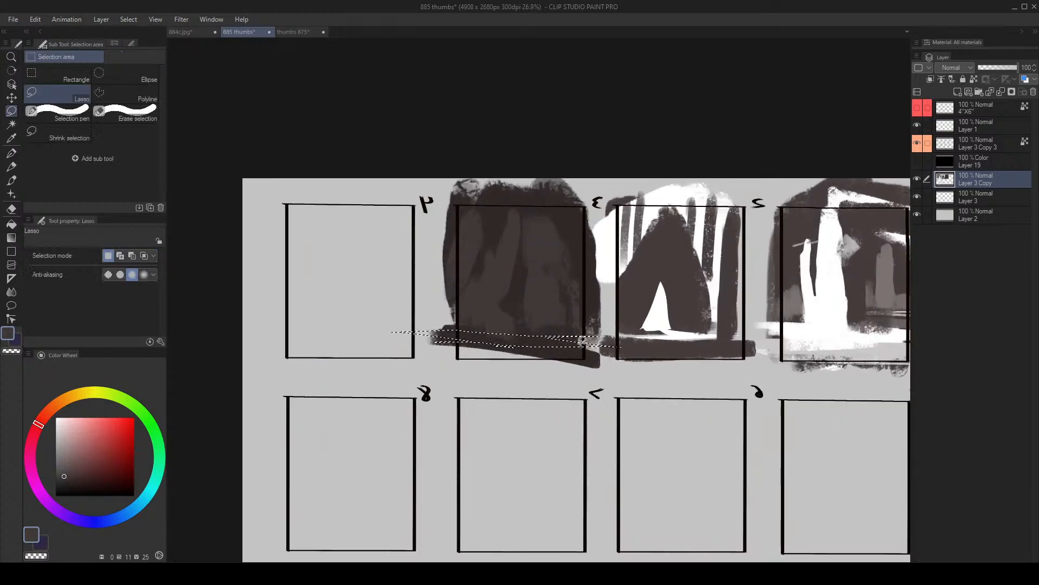
key(b)
key(bracketright)
drag(479, 333, 539, 331)
key(bracketright)
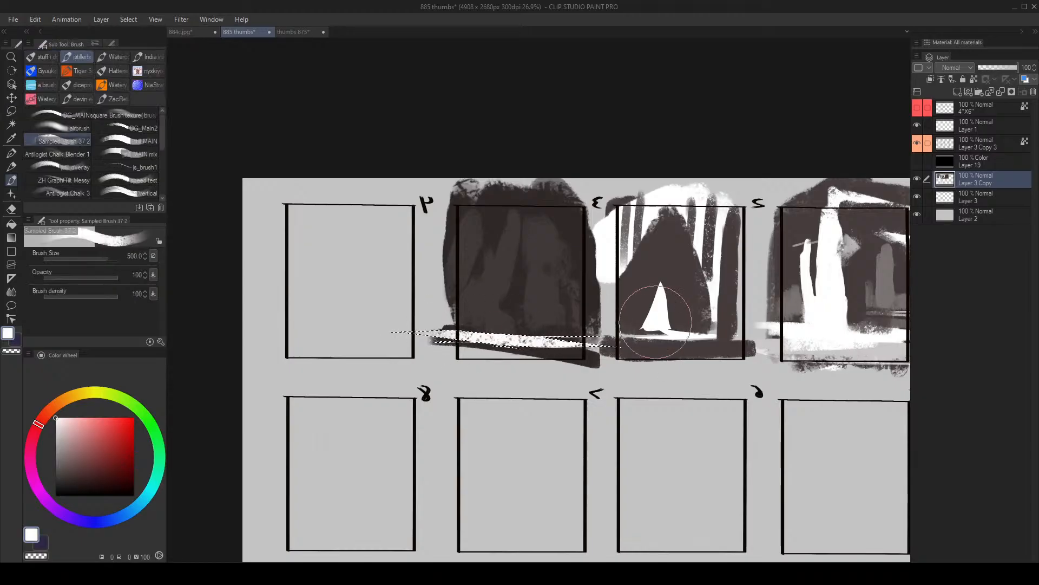
key(ctrl+z)
drag(424, 330, 626, 350)
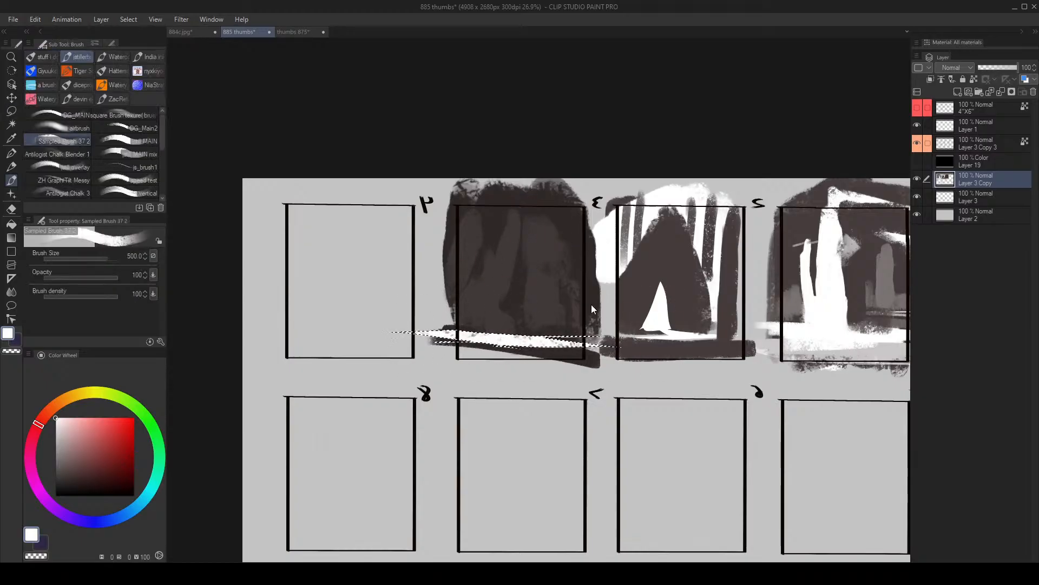
key(ctrl+d)
- Lasso a wide diagonal wedge across frame 3's upper part and paint it white at brush size 600
key(alt+space)
mouse_move(508, 249)
mouse_down()
mouse_move(518, 241)
mouse_move(371, 256)
mouse_move(529, 207)
mouse_up()
key(m)
key(b)
mouse_move(374, 259)
mouse_down()
mouse_move(444, 244)
mouse_move(547, 190)
mouse_up()
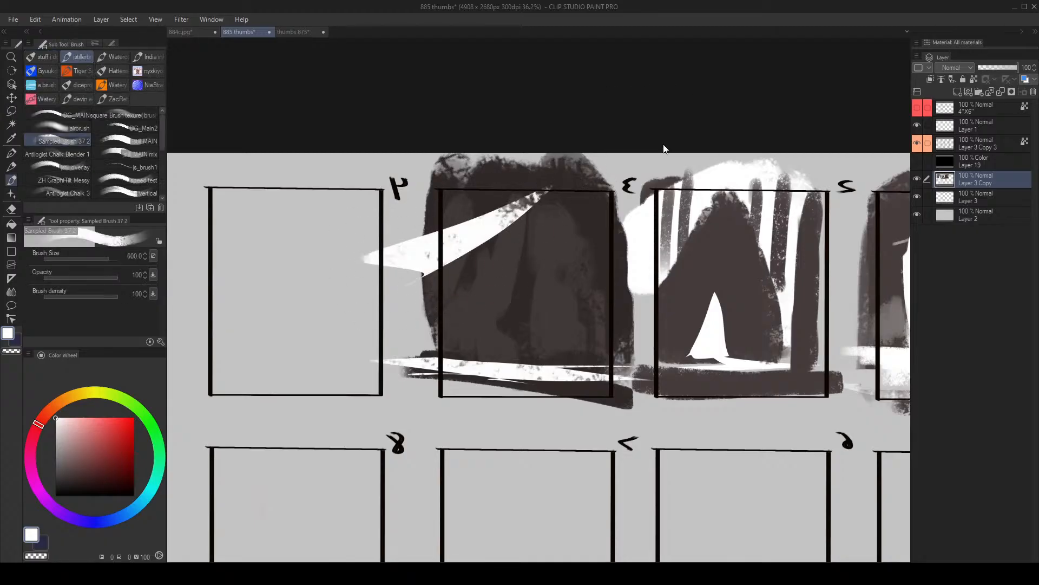
- Lasso a thin diagonal sliver across the middle of frame 3, paint it white, deselect, and reduce the brush to size 300
key(m)
mouse_move(606, 257)
mouse_down()
mouse_move(486, 282)
mouse_move(608, 251)
mouse_up()
key(b)
key(ctrl+d)
key(bracketleft)
key(bracketleft)
key(bracketleft)
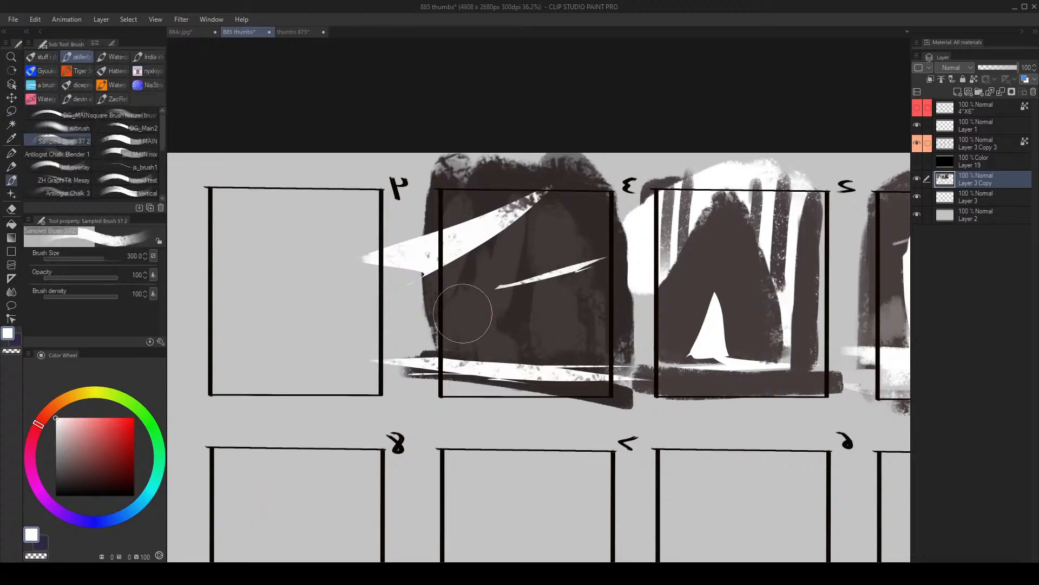
- Lasso two more slanted slivers at frame 3's edge below the wedge, paint them white, and deselect
key(m)
mouse_move(505, 298)
mouse_down()
mouse_move(491, 297)
mouse_move(448, 342)
mouse_move(381, 344)
mouse_move(541, 297)
mouse_up()
key(b)
key(ctrl+d)
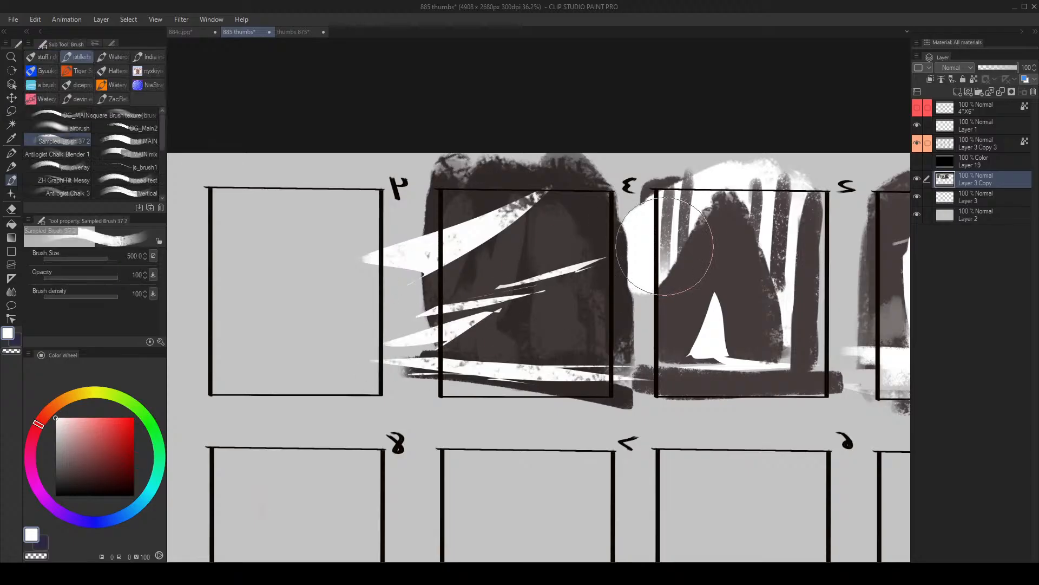
- Flip the view back and paint short white vertical strokes beside the wedge in frame 3 at brush size 70 to 80
key([)
key(h)
key([)
key([)
key([)
key([)
key([)
key([)
key([)
key([)
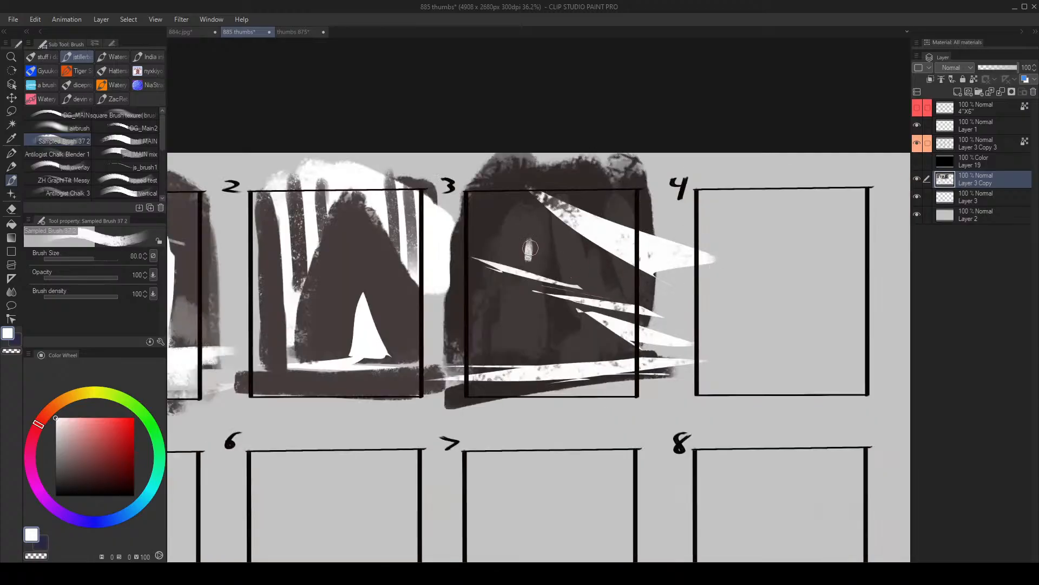
key([)
key([)
mouse_move(512, 257)
mouse_down()
mouse_move(511, 193)
mouse_move(513, 255)
mouse_up()
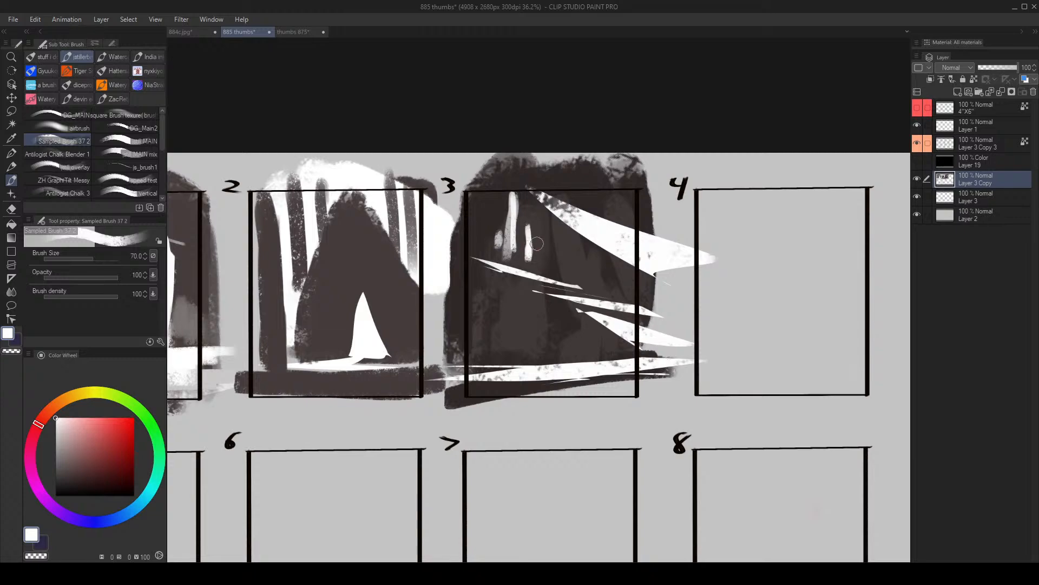
- Paint more thin white vertical trunks across the wedge in frame 3, and enlarge the brush to size 150
key([)
mouse_move(567, 277)
mouse_down()
mouse_move(574, 200)
mouse_move(594, 218)
mouse_move(618, 283)
mouse_move(632, 181)
mouse_up()
key(])
key(])
key(])
key(])
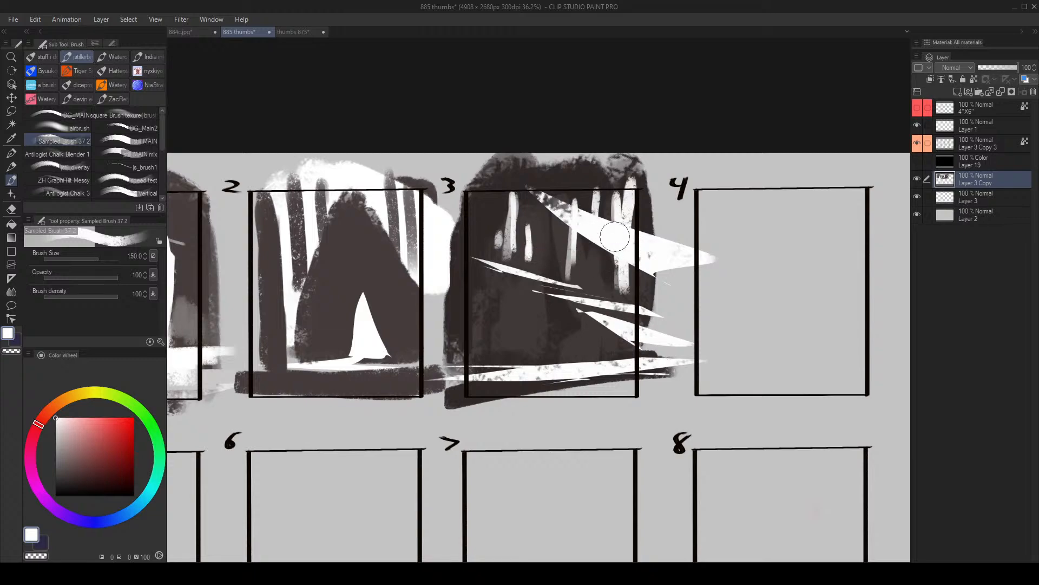
- Sample the dark brown and paint a dark vertical gap through the white wedge between frame 3's trunks
alt+click(609, 276)
key([)
drag(614, 232, 611, 270)
drag(612, 188, 606, 262)
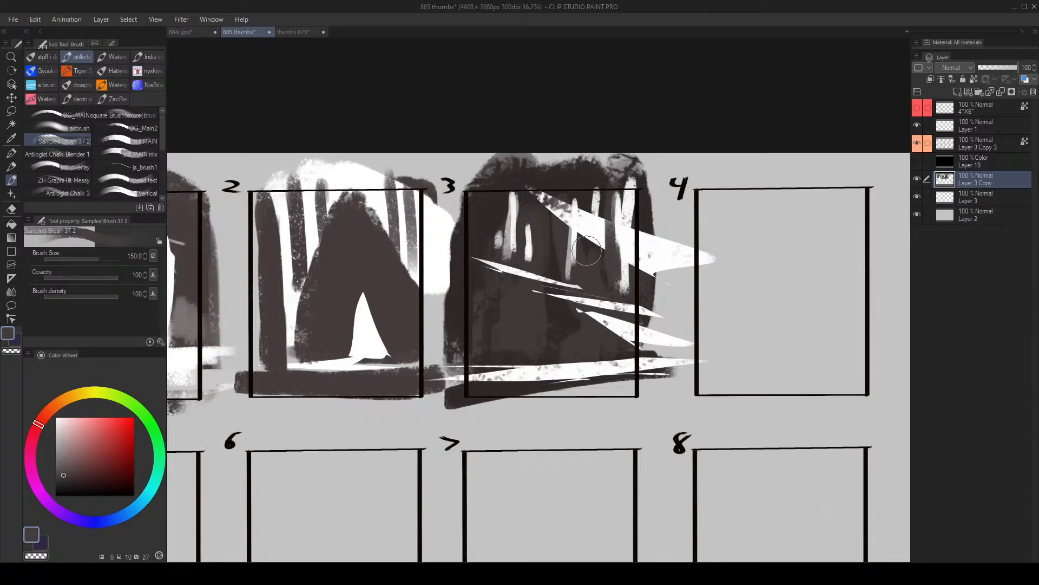
- Retouch frame 3's thin diagonal slivers, cutting across one near its tip in dark brown at brush size 80
alt+click(579, 208)
key(])
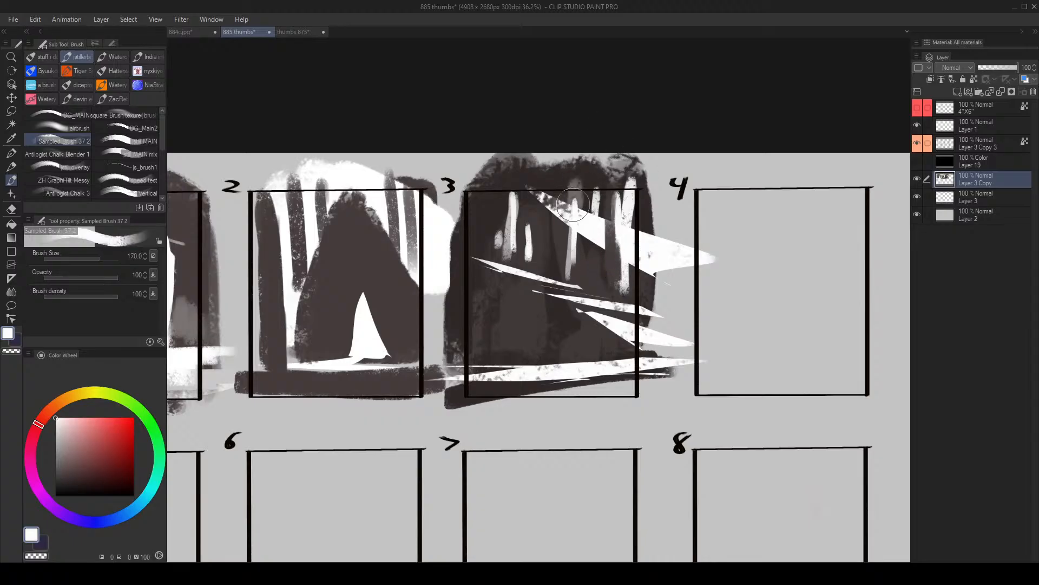
drag(507, 289, 507, 316)
key(alt+space)
mouse_move(506, 355)
mouse_down()
mouse_move(471, 370)
mouse_move(515, 340)
mouse_up()
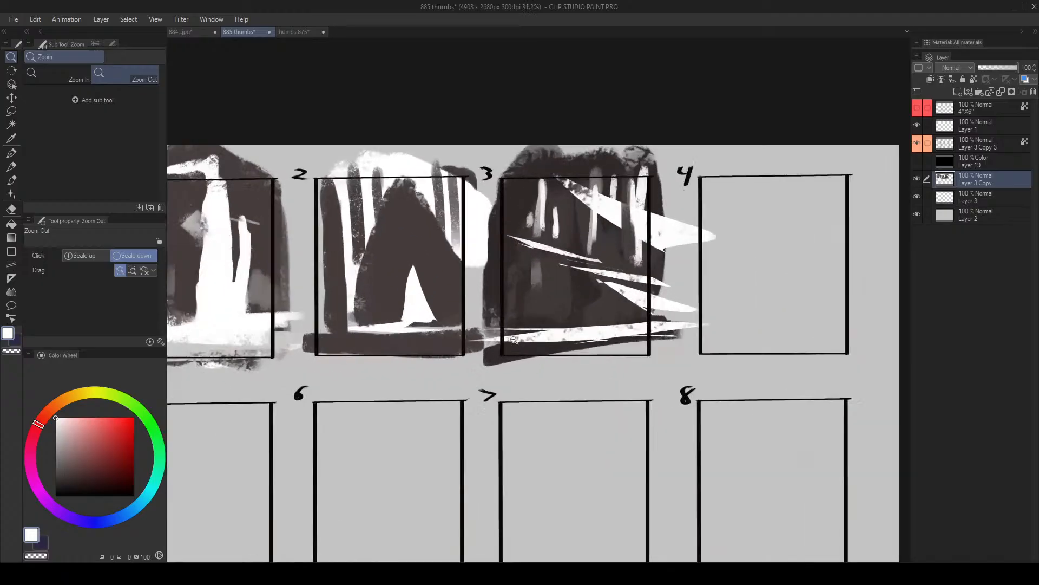
mouse_move(584, 293)
mouse_down()
mouse_move(557, 303)
mouse_move(587, 277)
mouse_up()
alt+click(587, 274)
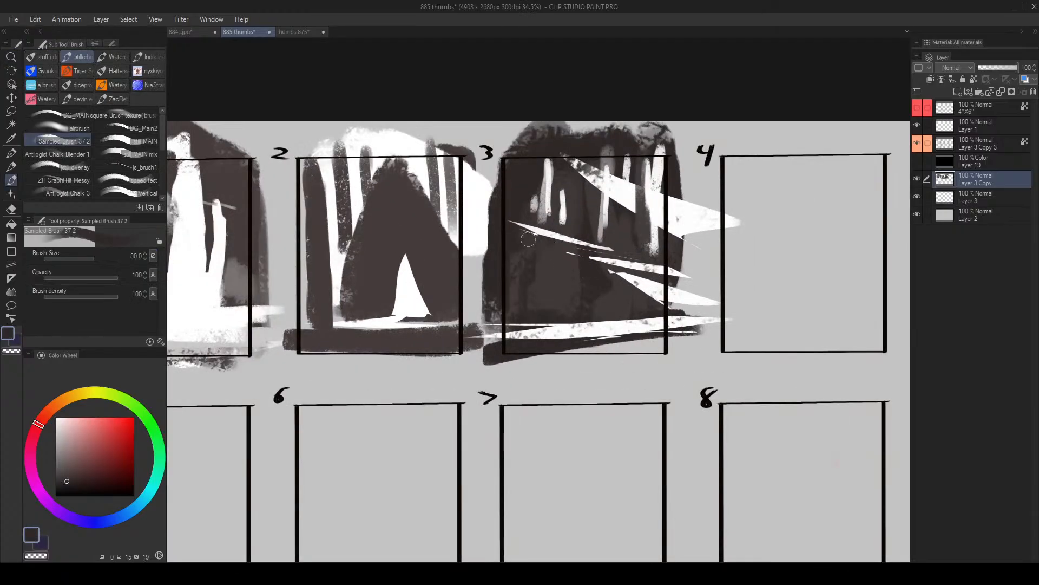
- Sample greys from the artwork and add faint vertical trunks between the white ones in frame 3 at brush size 100
mouse_move(579, 230)
mouse_down()
mouse_move(602, 239)
mouse_move(615, 227)
mouse_up()
alt+click(606, 210)
mouse_move(588, 176)
mouse_down()
mouse_move(590, 202)
mouse_move(574, 205)
mouse_move(601, 217)
mouse_up()
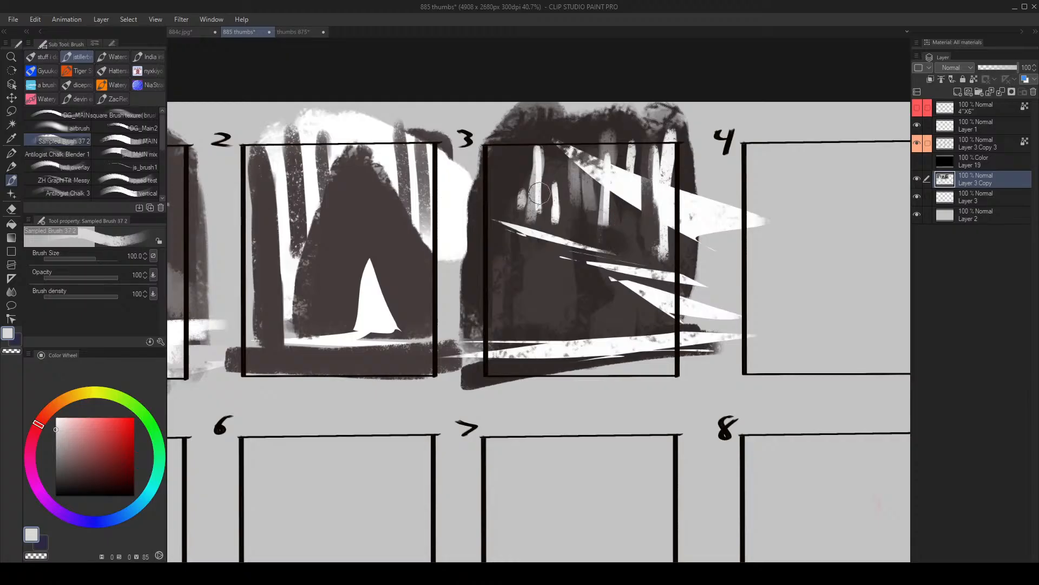
alt+click(527, 180)
drag(534, 150, 533, 208)
- Sample a mid grey, brush it at size 150 behind the trunks in frame 3's upper part, and flip the view
alt+click(589, 170)
alt+click(574, 182)
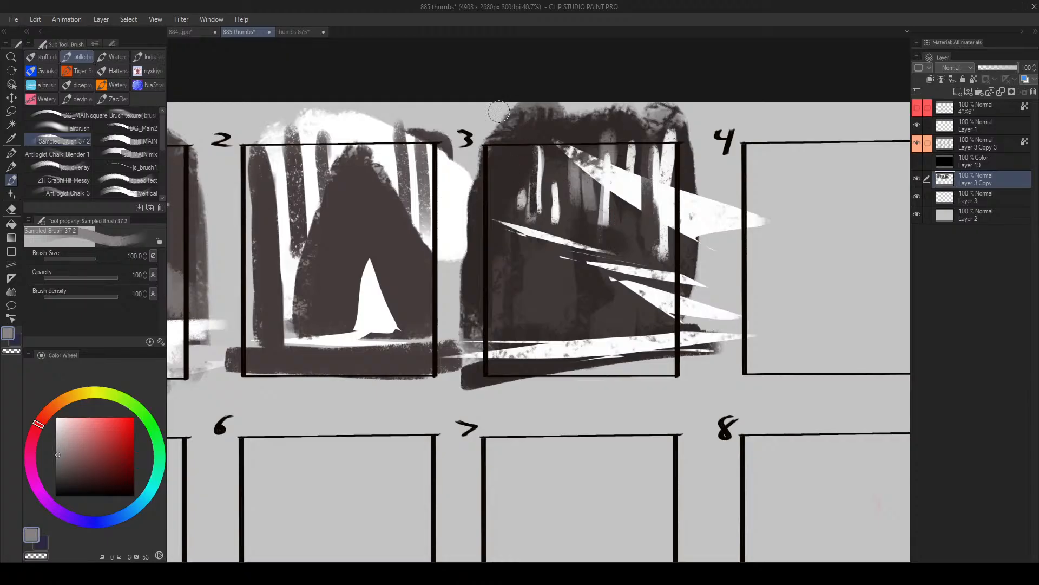
key(bracketright)
key(bracketright)
mouse_move(489, 163)
mouse_down()
mouse_move(491, 209)
mouse_move(523, 163)
mouse_move(557, 174)
mouse_move(583, 208)
mouse_move(623, 217)
mouse_move(650, 163)
mouse_move(623, 233)
mouse_move(549, 210)
mouse_move(670, 255)
mouse_up()
key(h)
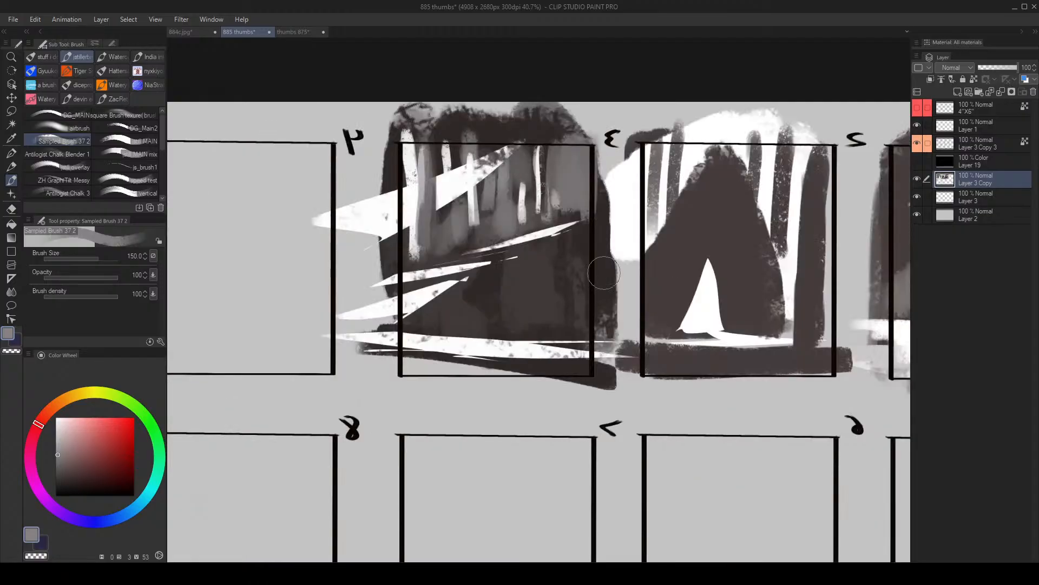
key(ctrl+space)
drag(511, 257, 528, 252)
key(bracketleft)
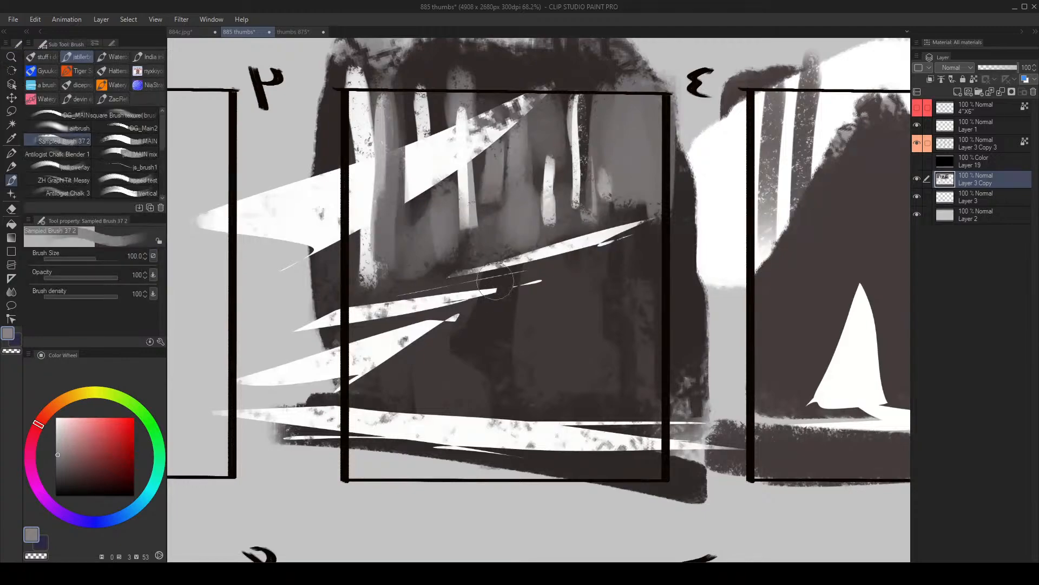
key(bracketleft)
key(bracketleft)
key(bracketleft)
key(bracketleft)
key(bracketleft)
key(bracketleft)
key(bracketleft)
key(bracketleft)
key(bracketleft)
key(bracketleft)
key(bracketleft)
alt+click(445, 425)
drag(338, 346, 572, 243)
key(ctrl+z)
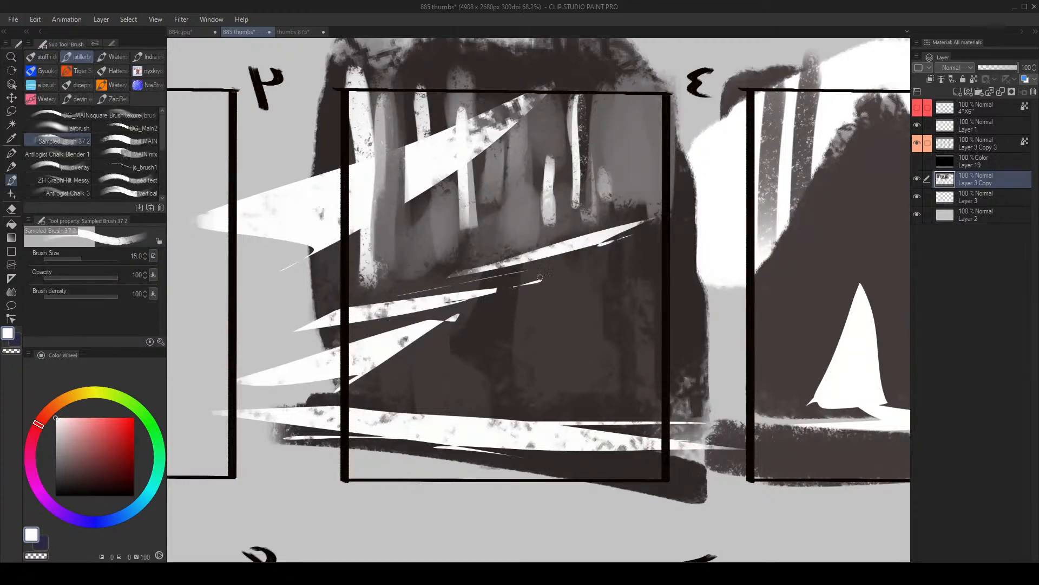
drag(504, 282, 517, 381)
key(ctrl+z)
- Sample the dark brown and paint thin dark marks at frame 3's sliver tip, below it, and upright above the long sliver at size 17
alt+click(510, 324)
key(bracketright)
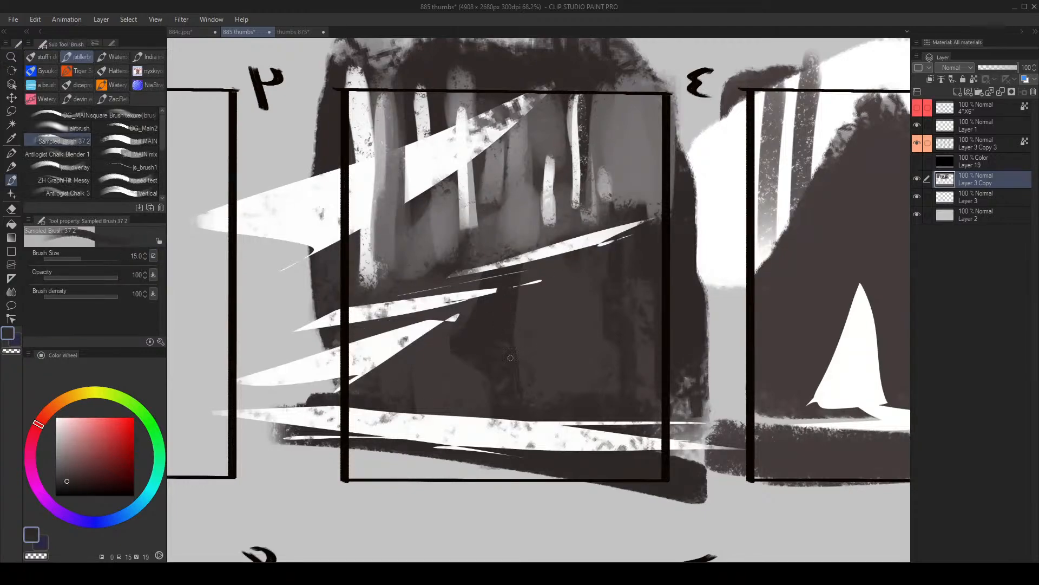
key(bracketright)
key(bracketright)
key(bracketleft)
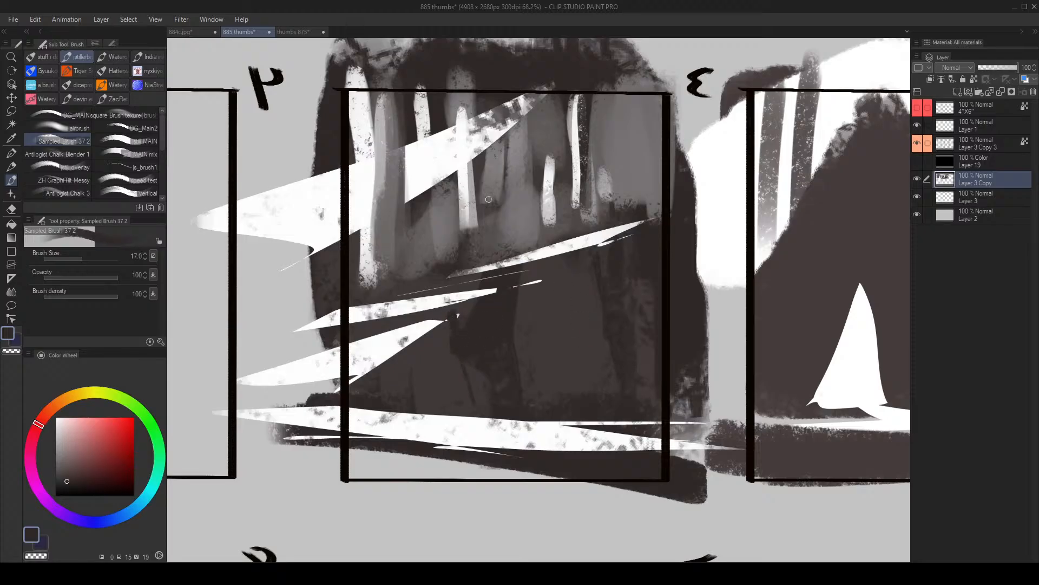
drag(522, 252, 528, 238)
- Sample white and paint a small upright figure shape just above the long diagonal sliver in frame 3
key(x)
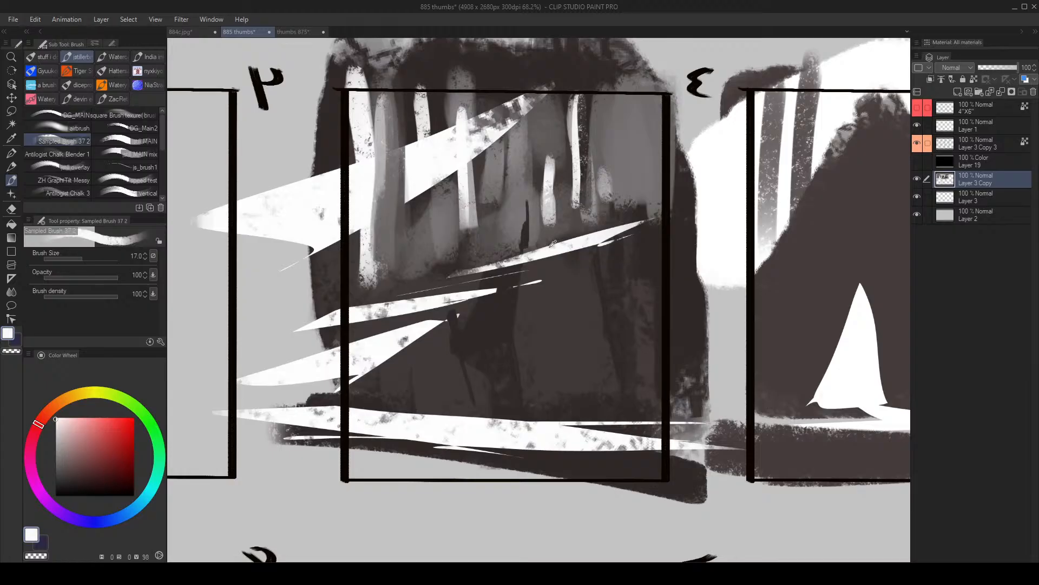
key(bracketright)
mouse_move(523, 232)
mouse_down()
mouse_move(520, 198)
mouse_move(527, 223)
mouse_move(514, 233)
mouse_move(528, 224)
mouse_move(526, 241)
mouse_up()
alt+click(507, 213)
alt+click(527, 235)
alt+click(522, 215)
key(bracketright)
- Sample a dark grey and trim the small white figure's edges and base in frame 3 at brush size 25
alt+click(534, 236)
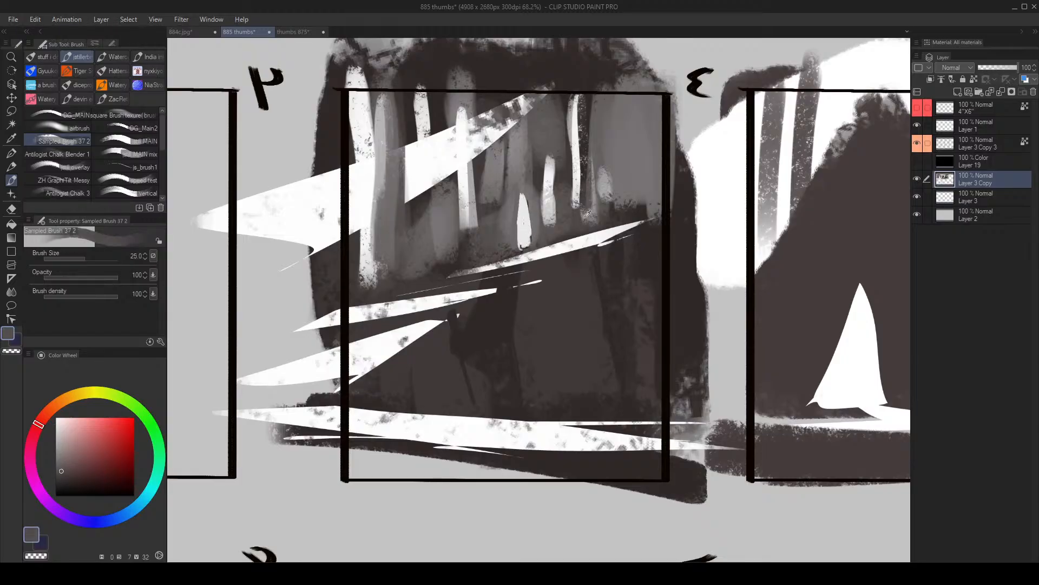
drag(532, 238, 530, 201)
mouse_move(534, 240)
mouse_down()
mouse_move(529, 204)
mouse_move(533, 232)
mouse_up()
mouse_move(545, 235)
mouse_down()
mouse_move(512, 273)
mouse_move(531, 239)
mouse_move(514, 195)
mouse_move(528, 214)
mouse_move(534, 187)
mouse_move(501, 201)
mouse_up()
- Sample the dark brown and brush it over the bright trunks and wedge in frame 3's upper part at size 250
key(bracketright)
key(bracketright)
key(bracketright)
key(bracketright)
key(bracketright)
key(bracketright)
key(bracketright)
key(bracketright)
key(bracketright)
alt+click(489, 254)
key(bracketright)
key(bracketright)
alt+click(471, 166)
alt+click(477, 154)
key(bracketright)
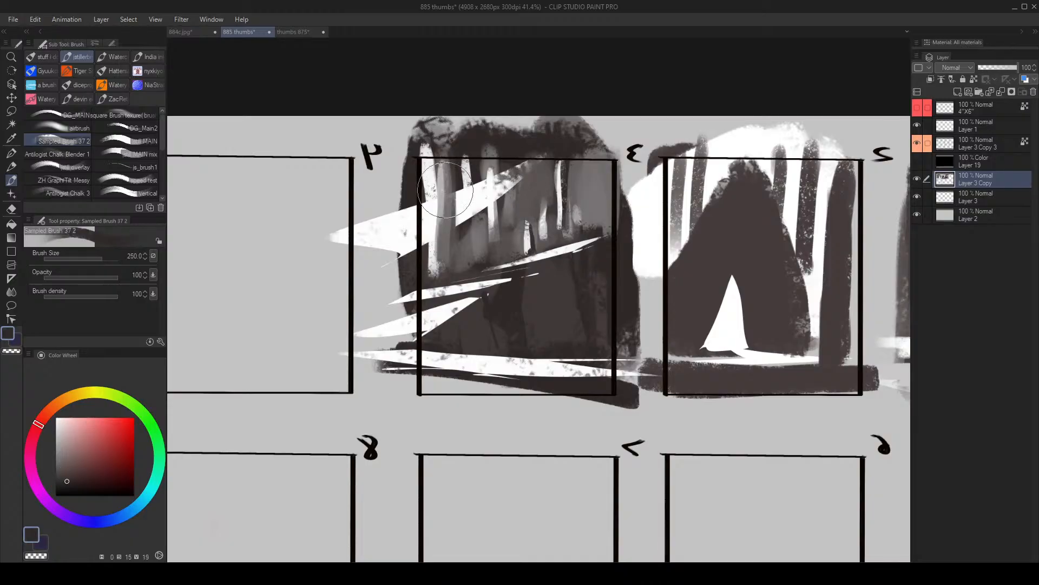
mouse_move(472, 168)
mouse_down()
mouse_move(476, 233)
mouse_move(533, 187)
mouse_move(538, 217)
mouse_move(519, 206)
mouse_move(569, 227)
mouse_move(608, 198)
mouse_move(560, 192)
mouse_up()
- Sample the dark brown and break up the remaining pale wedge among frame 3's trunks at brush size 250
key(alt+space)
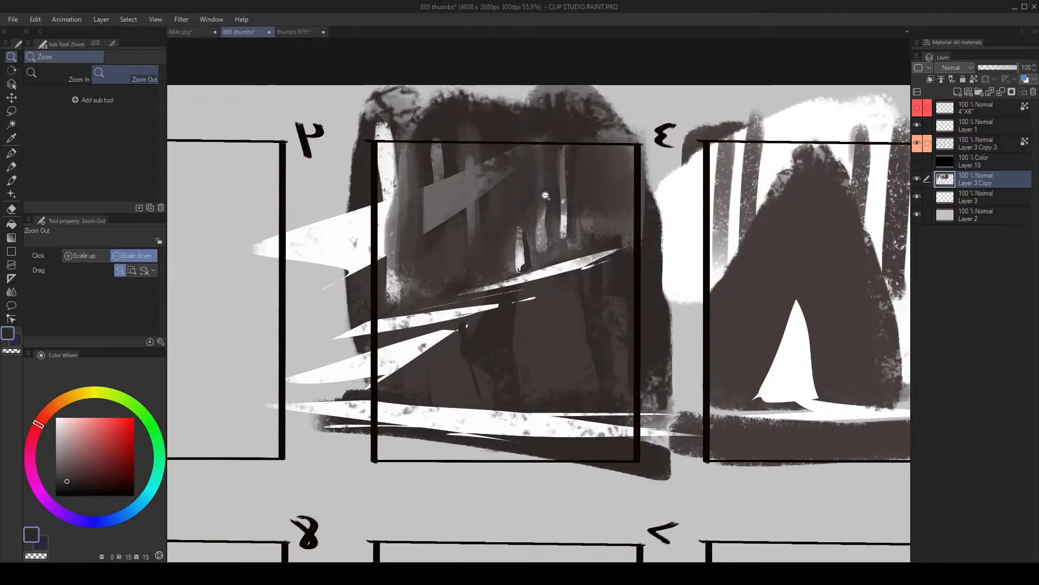
drag(621, 281, 575, 263)
scroll(575, 263, up, 2)
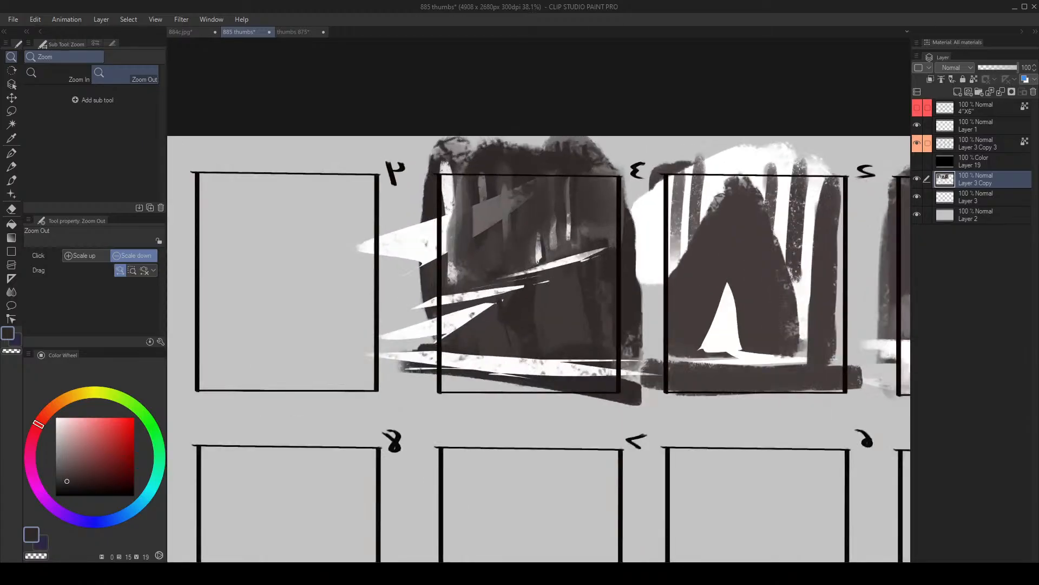
key(b)
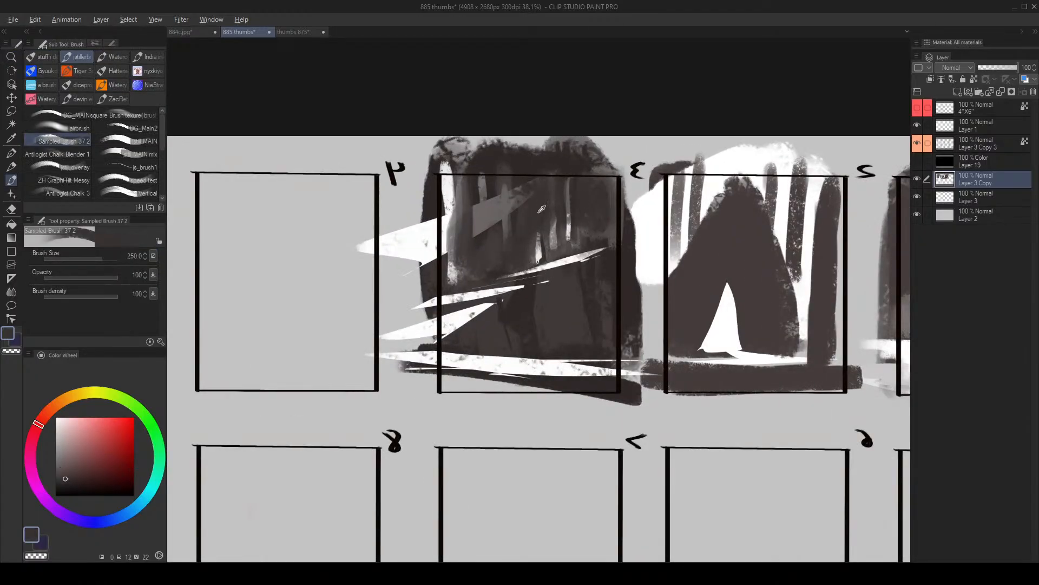
drag(526, 208, 488, 216)
alt+click(476, 213)
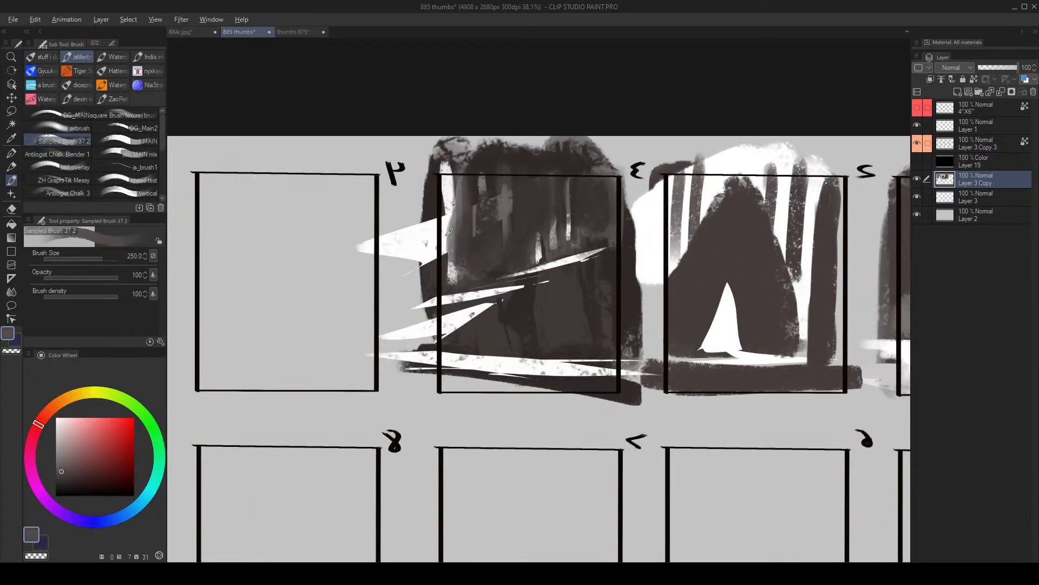
- Sample dark greys and cover the white trunk along frame 3's edge nearest frame 4 at brush size 250
alt+click(455, 214)
drag(446, 187, 440, 279)
alt+click(477, 237)
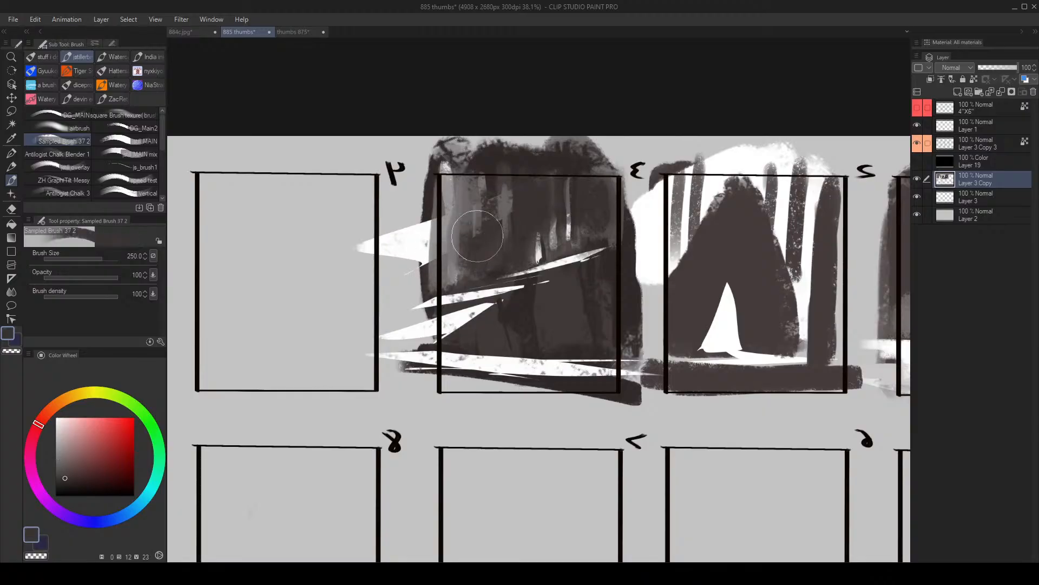
mouse_move(468, 186)
mouse_down()
mouse_move(463, 247)
mouse_move(450, 262)
mouse_up()
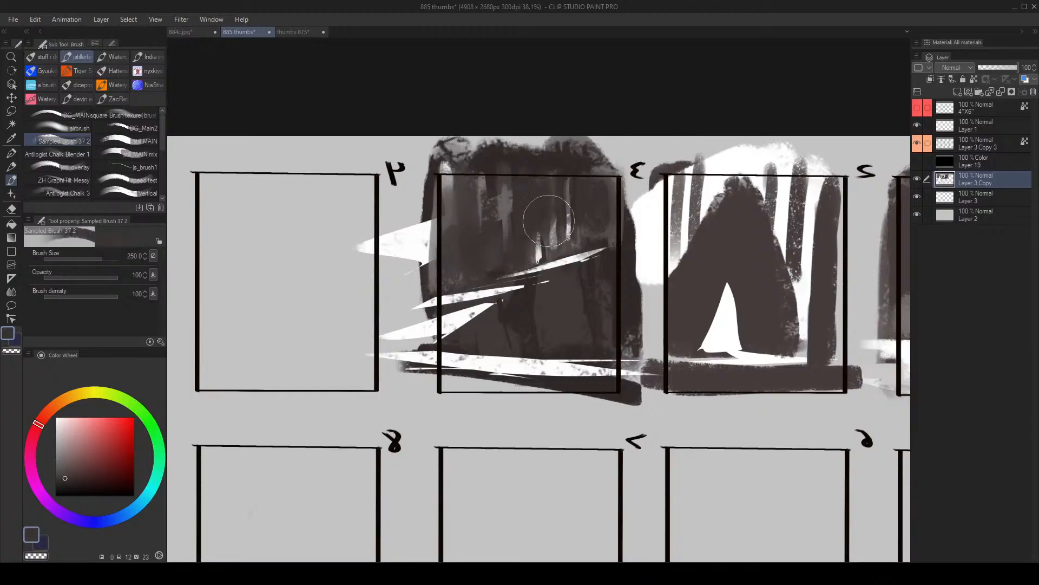
- Sample white and extend frame 3's small figure upward into a slim body with a head using a fine brush
key(ctrl+space)
drag(531, 244, 563, 244)
key(bracketleft)
key(bracketleft)
key(bracketleft)
key(bracketleft)
key(bracketleft)
key(bracketleft)
key(bracketleft)
key(bracketleft)
key(bracketleft)
alt+click(545, 248)
key(bracketleft)
key(bracketleft)
key(bracketleft)
key(bracketleft)
key(bracketleft)
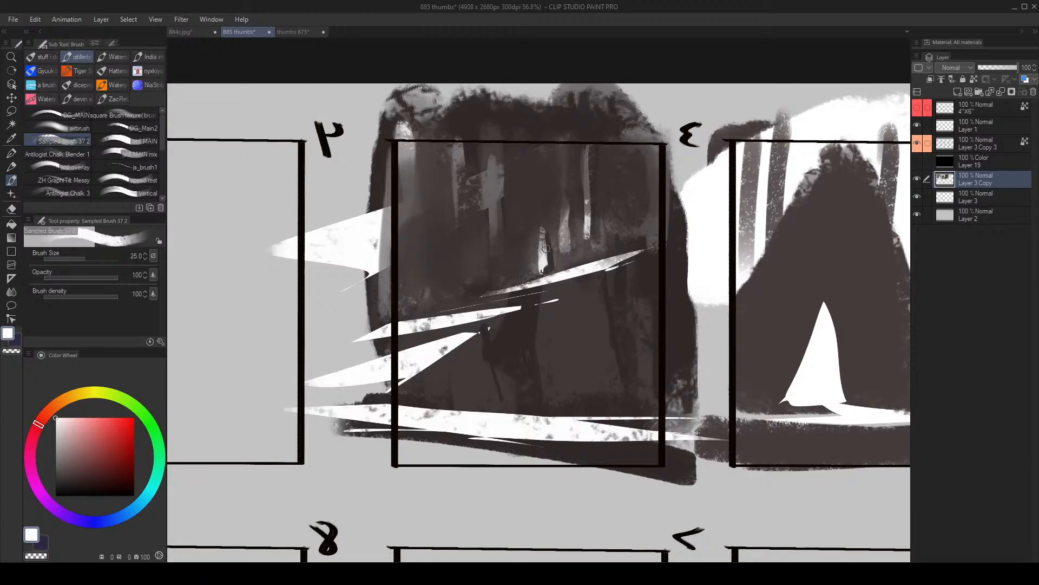
key(bracketleft)
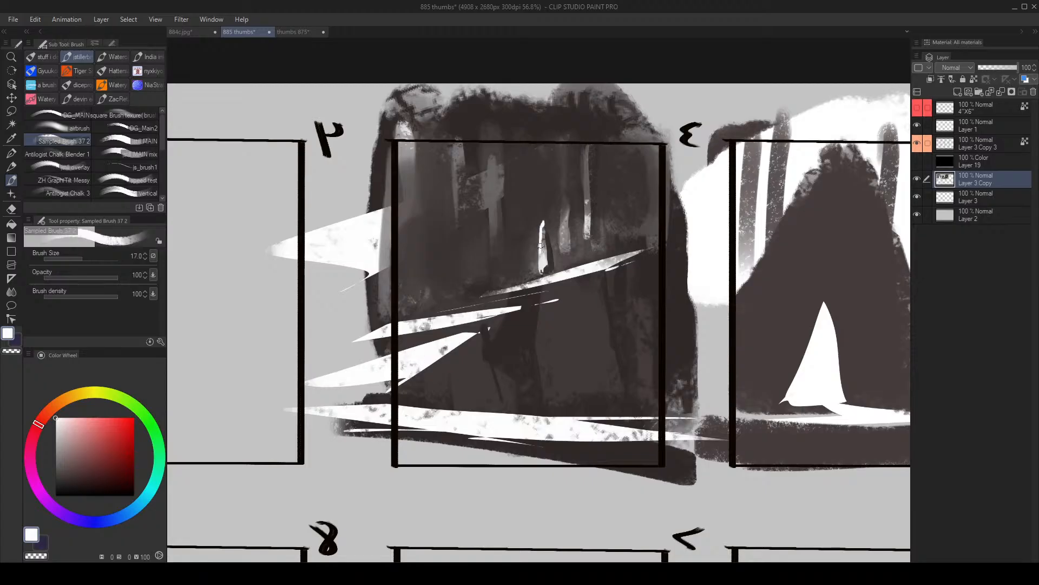
key(bracketright)
key(bracketright)
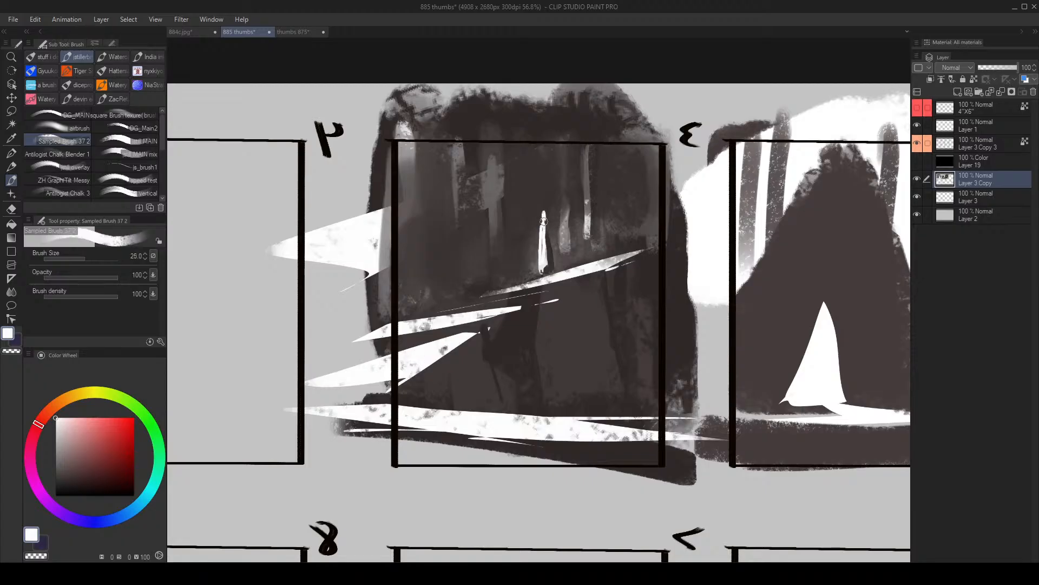
- Sample the dark brown and carve a notch into the lower part of frame 3's white figure at brush size 25
alt+click(553, 267)
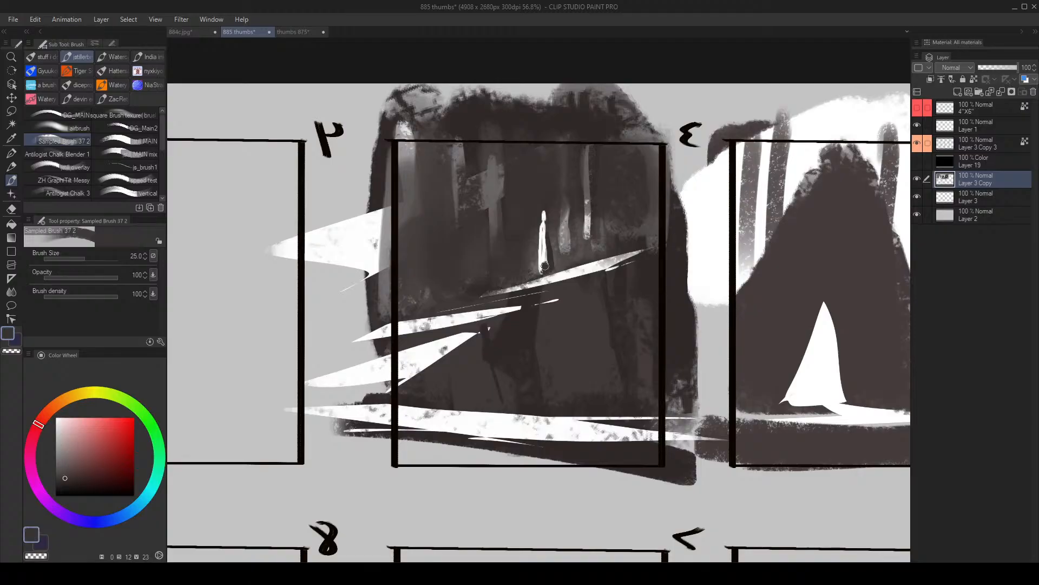
alt+click(551, 252)
alt+click(551, 260)
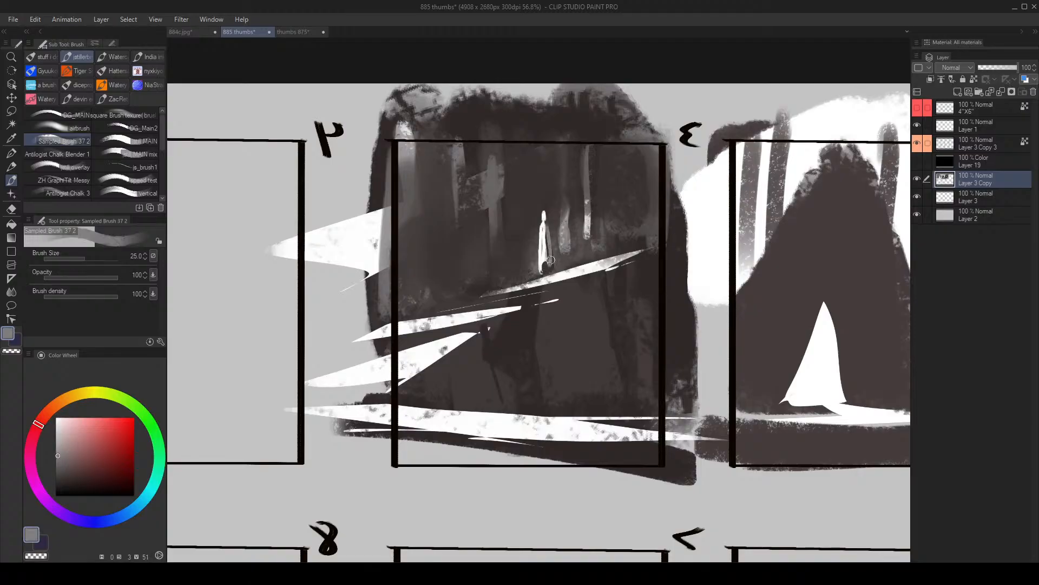
- Sample white and brighten the figure, adding a second small upright shape beside it in frame 3
scroll(561, 264, down, 3)
scroll(563, 241, up, 2)
alt+click(565, 255)
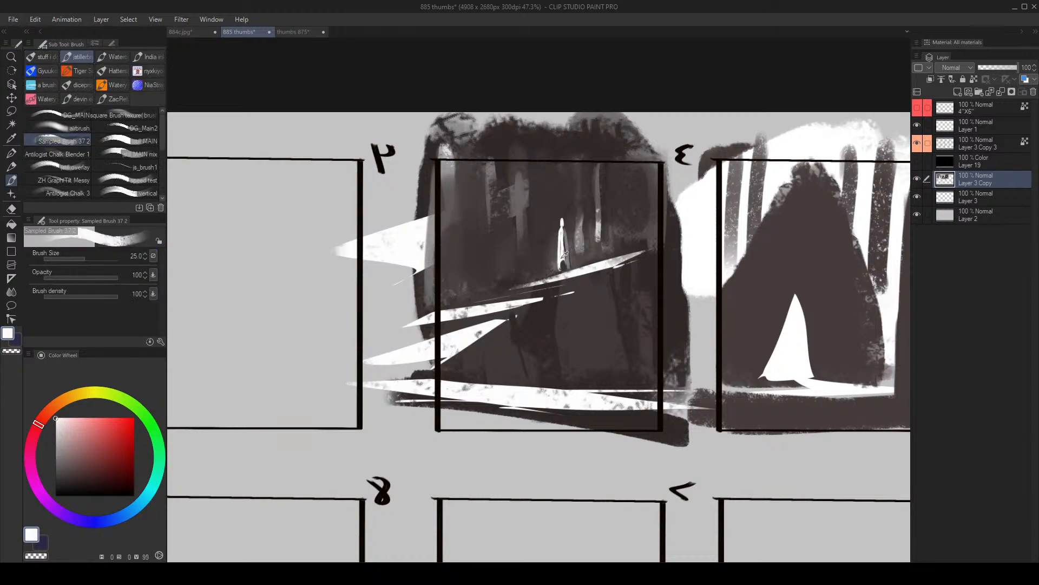
alt+click(562, 233)
mouse_move(564, 230)
mouse_down()
mouse_move(562, 255)
mouse_move(546, 256)
mouse_move(545, 242)
mouse_up()
key(bracketright)
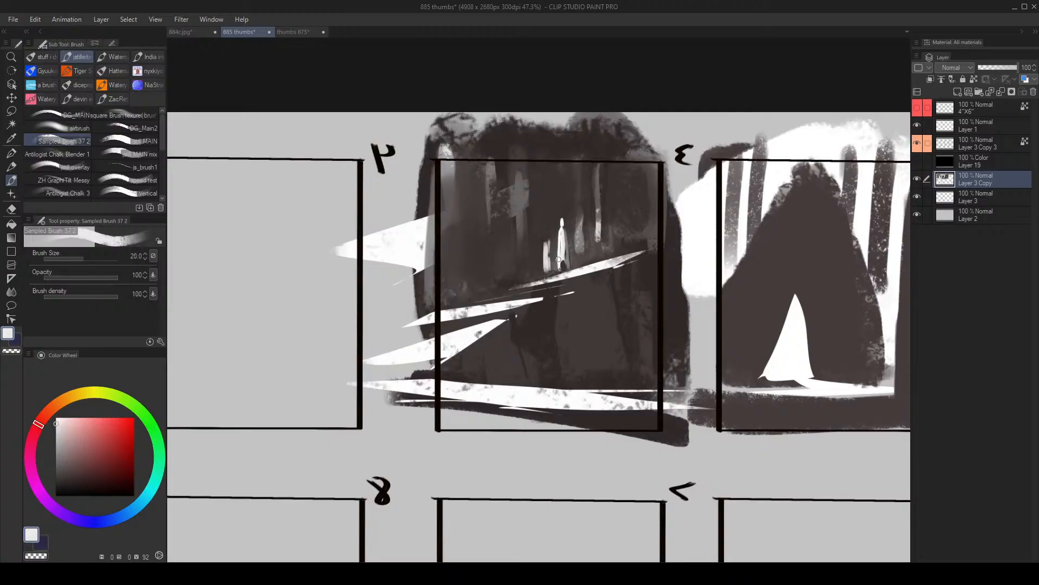
- Block in frame 4's upper half with broad vertical strokes of sampled white and dark brown at brush size 300
key(alt+space)
mouse_move(566, 244)
mouse_down()
mouse_move(522, 245)
mouse_move(551, 246)
mouse_up()
drag(628, 267, 615, 265)
alt+click(527, 360)
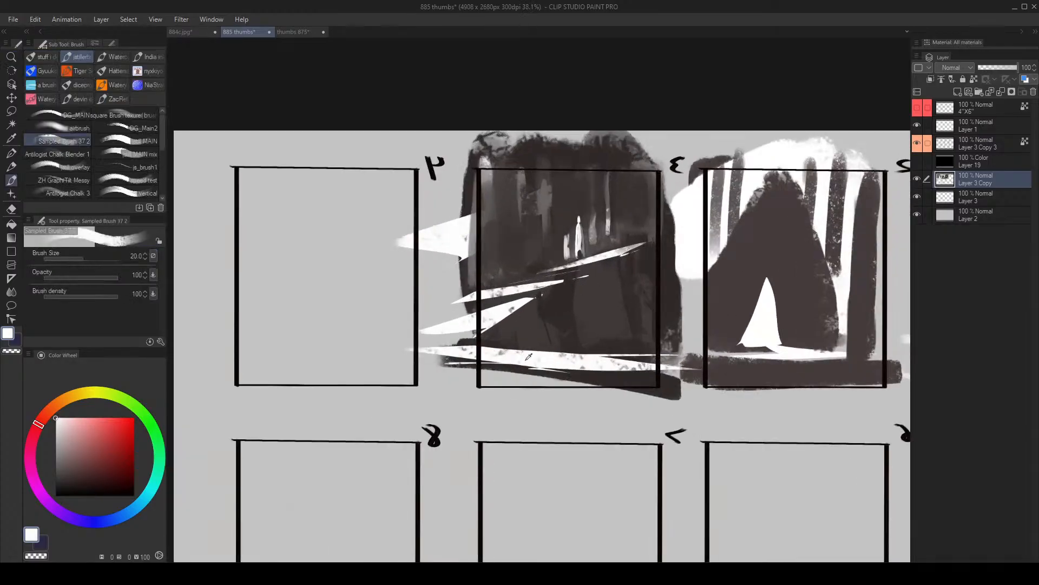
key(bracketright)
key(bracketright)
key(bracketright)
key(bracketright)
key(bracketright)
key(bracketright)
key(bracketright)
mouse_move(266, 269)
mouse_down()
mouse_move(262, 183)
mouse_move(336, 219)
mouse_move(372, 306)
mouse_move(343, 282)
mouse_up()
alt+click(521, 224)
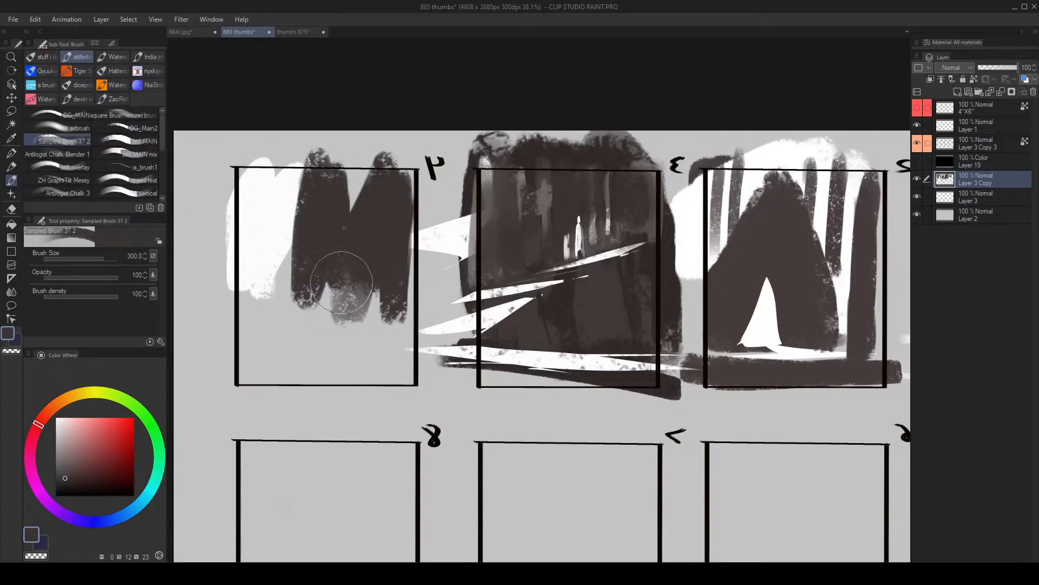
- Sample white and layer broad textured vertical strokes over the dark area in frame 4 at brush size 400
alt+click(286, 222)
key(bracketright)
mouse_move(320, 195)
mouse_down()
mouse_move(336, 209)
mouse_move(333, 238)
mouse_move(329, 218)
mouse_up()
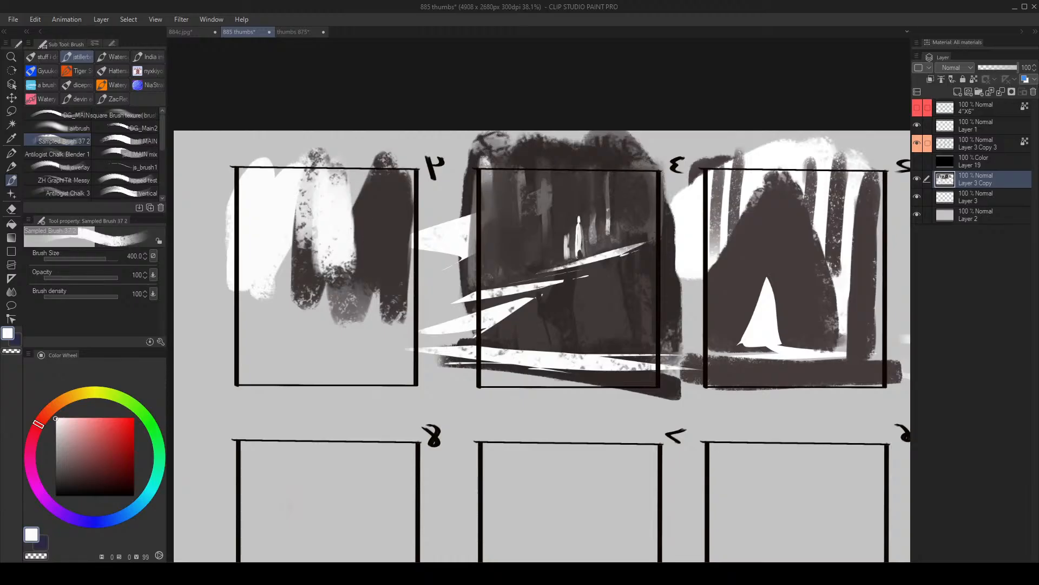
mouse_move(384, 194)
mouse_down()
mouse_move(382, 233)
mouse_move(351, 233)
mouse_move(413, 221)
mouse_move(309, 283)
mouse_up()
- Cover frame 4 with mid-grey vertical masses and add a dark brown patch near its centre at brush size 400
key(alt+space)
alt+click(383, 255)
mouse_move(352, 173)
mouse_down()
mouse_move(315, 251)
mouse_move(353, 186)
mouse_move(352, 199)
mouse_move(410, 154)
mouse_move(433, 257)
mouse_move(423, 274)
mouse_move(383, 274)
mouse_move(424, 272)
mouse_move(394, 296)
mouse_move(457, 180)
mouse_move(390, 282)
mouse_up()
alt+click(353, 190)
alt+click(376, 235)
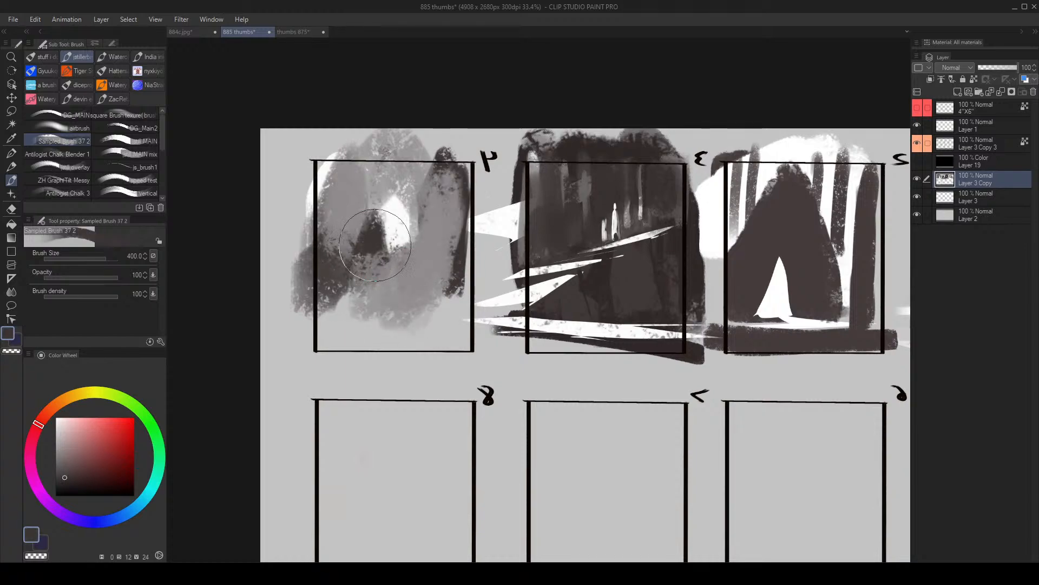
drag(376, 238, 373, 277)
- Blend frame 4's centre with sampled mid and light greys, then restate the dark mass beside it at brush size 400
alt+click(413, 251)
mouse_move(412, 249)
mouse_down()
mouse_move(407, 273)
mouse_move(418, 220)
mouse_move(387, 288)
mouse_move(399, 286)
mouse_move(415, 223)
mouse_move(379, 302)
mouse_up()
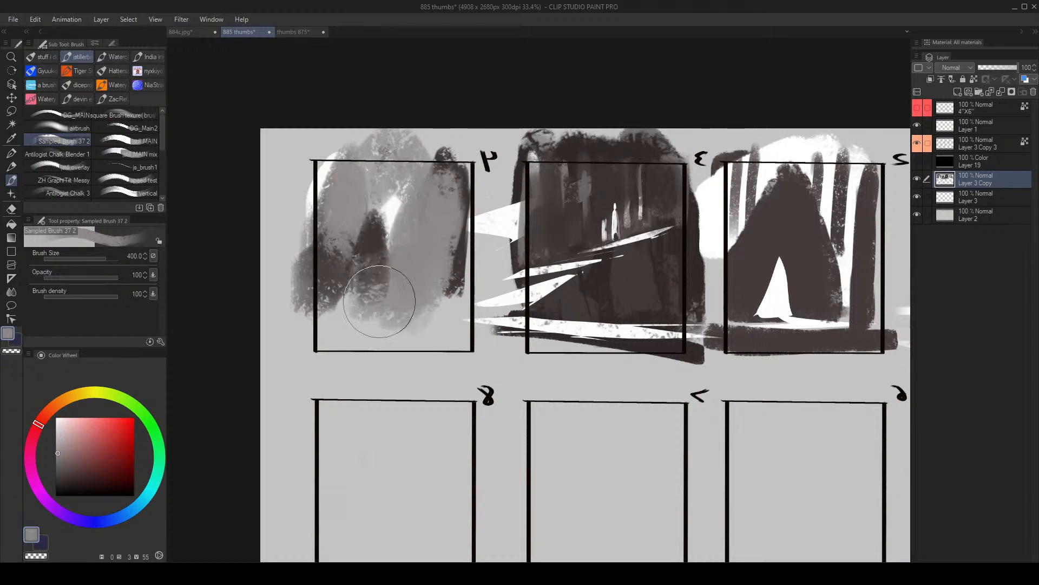
alt+click(393, 210)
drag(381, 223, 369, 289)
alt+click(360, 249)
alt+click(385, 233)
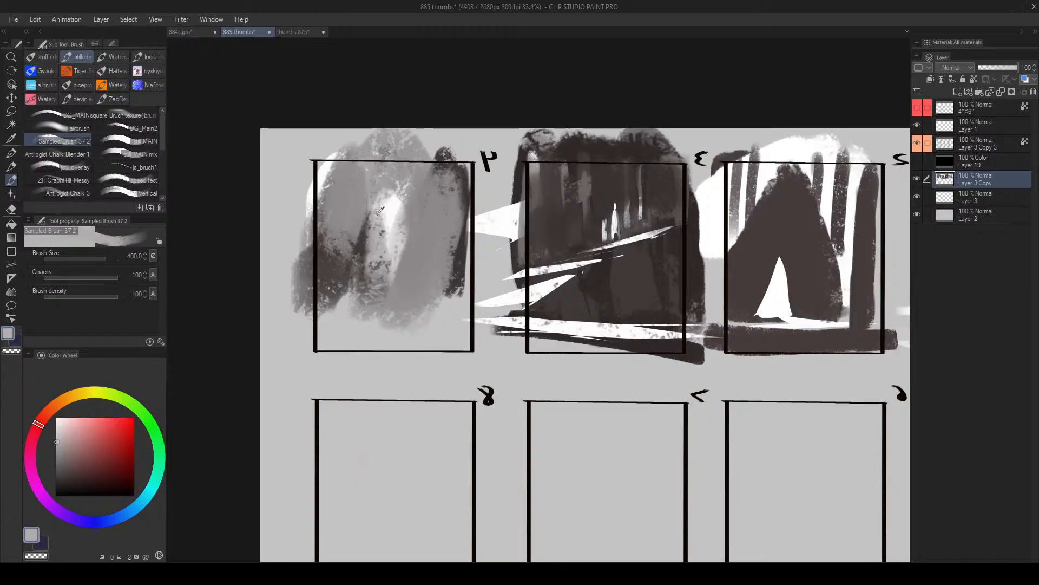
mouse_move(392, 200)
mouse_down()
mouse_move(362, 260)
mouse_move(395, 191)
mouse_move(393, 213)
mouse_up()
alt+click(334, 271)
drag(334, 271, 351, 305)
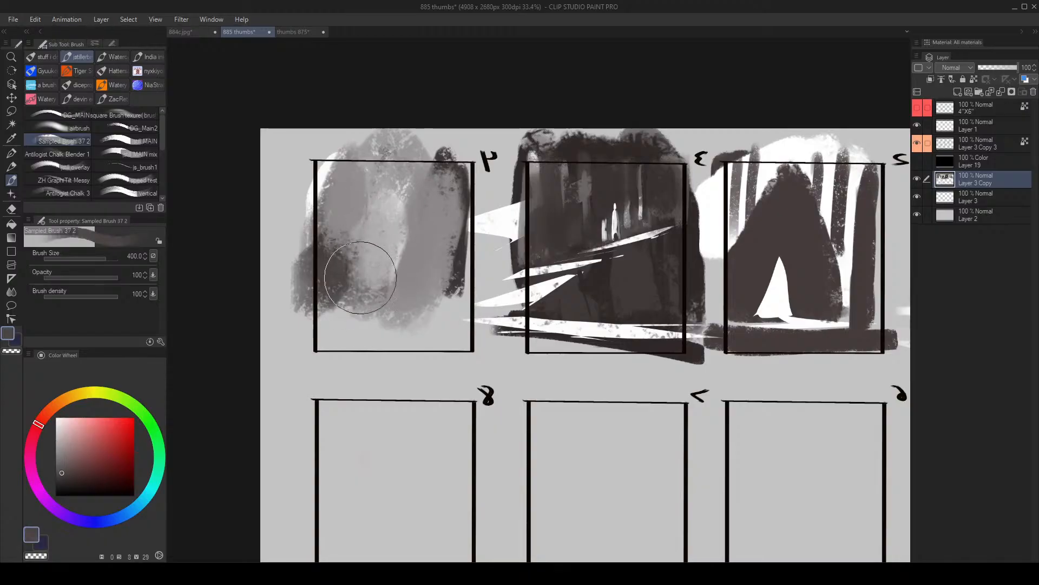
- Lasso sharp diagonal slivers across frame 4's lower part, fill them with white, and clear the selection
key(m)
mouse_move(454, 265)
mouse_down()
mouse_move(371, 321)
mouse_move(441, 268)
mouse_move(292, 325)
mouse_move(417, 300)
mouse_move(309, 306)
mouse_move(476, 323)
mouse_move(412, 308)
mouse_move(477, 321)
mouse_move(452, 301)
mouse_move(347, 304)
mouse_move(318, 323)
mouse_move(532, 255)
mouse_up()
key(b)
key(ctrl+d)
- Paint a slim white upright trunk above the slivers in frame 4 at brush size 120
key([)
key([)
key([)
key([)
key([)
key([)
drag(366, 219, 355, 289)
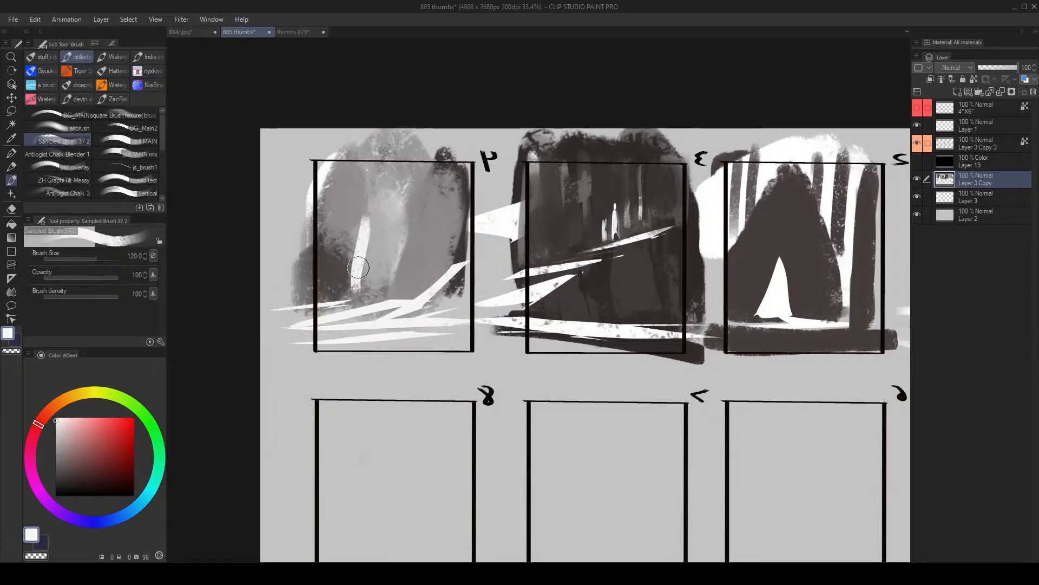
- Flip the canvas view back to its normal orientation and compare frames 1 to 4
key(m)
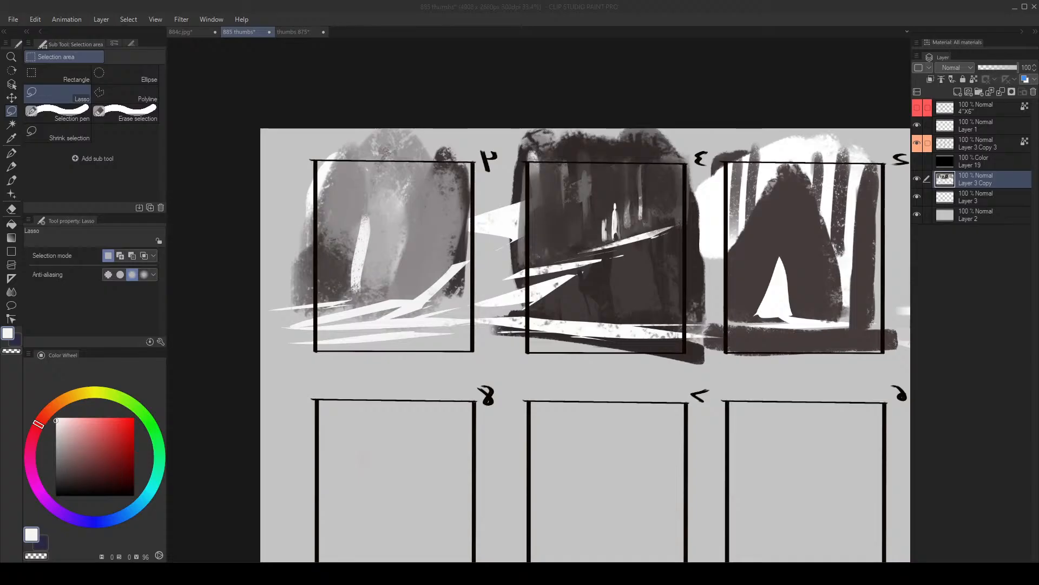
click(450, 288)
key(alt+space)
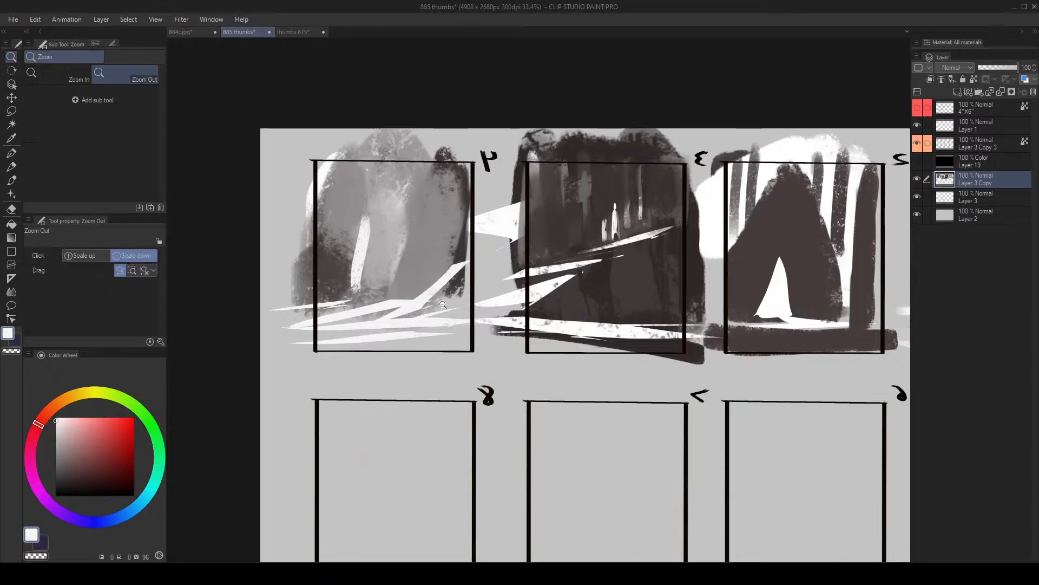
drag(447, 299, 461, 339)
drag(571, 282, 593, 258)
drag(594, 258, 537, 295)
key(h)
drag(621, 275, 606, 288)
drag(479, 275, 521, 253)
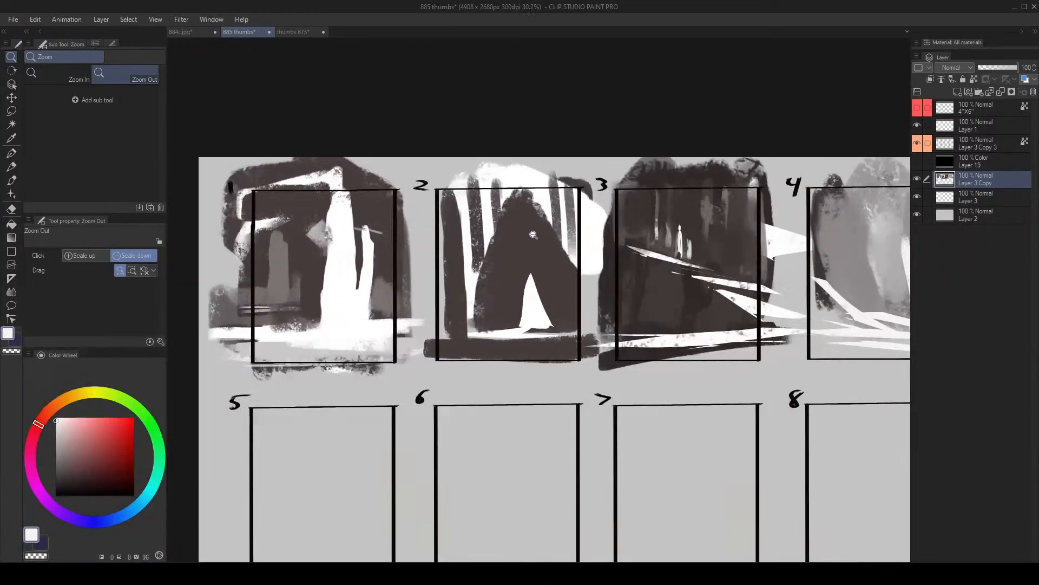
- Sample a dark grey and tone down the white background between frame 2's trunks at brush sizes 800 and 700
alt+click(503, 246)
drag(484, 222, 482, 271)
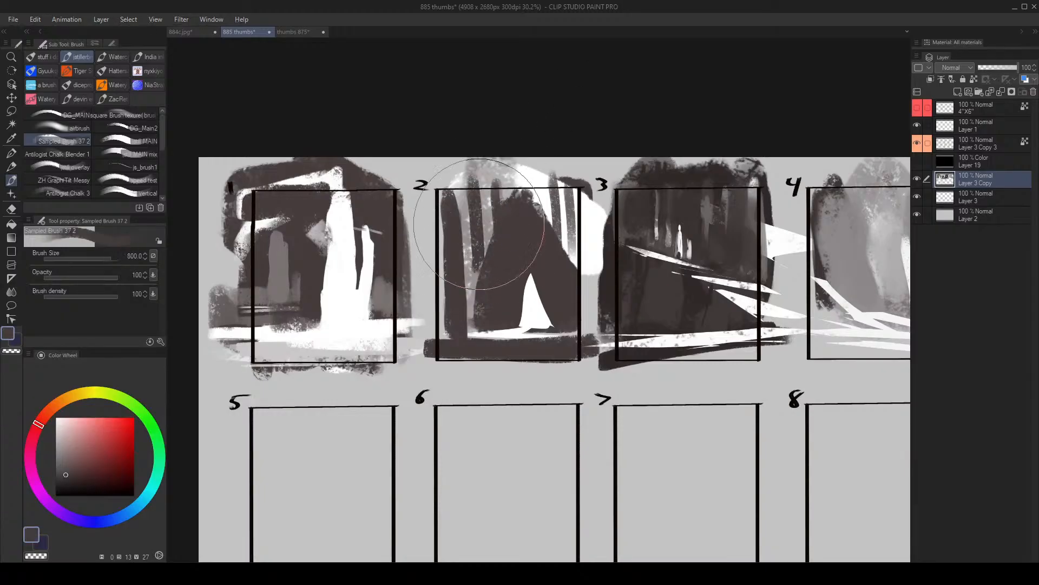
key([)
drag(550, 227, 544, 258)
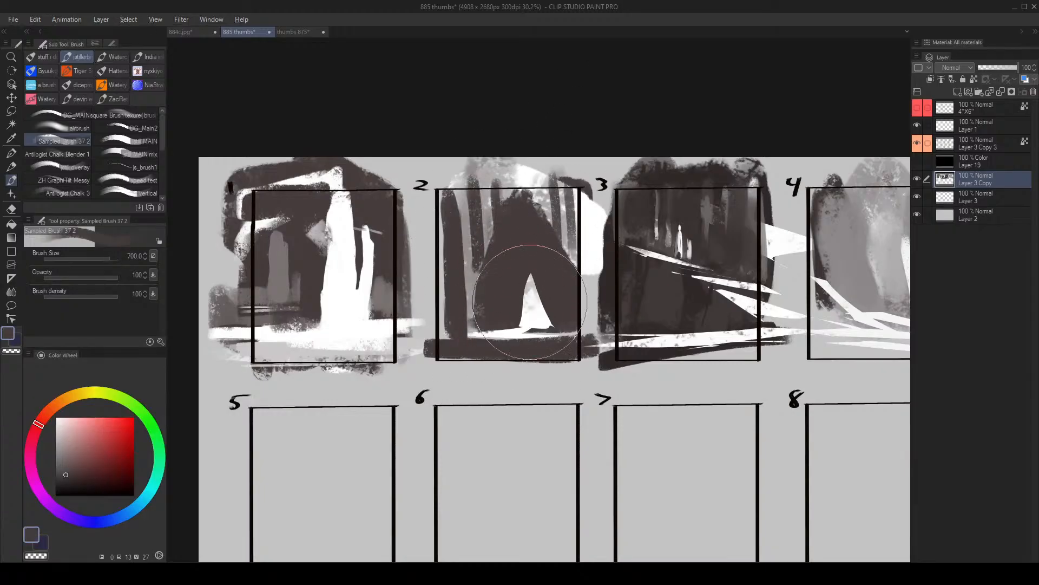
- Darken frame 2's white triangle with dark grey, then brush a sampled mid grey over it at size 500
key([)
drag(531, 301, 528, 346)
key([)
alt+click(537, 321)
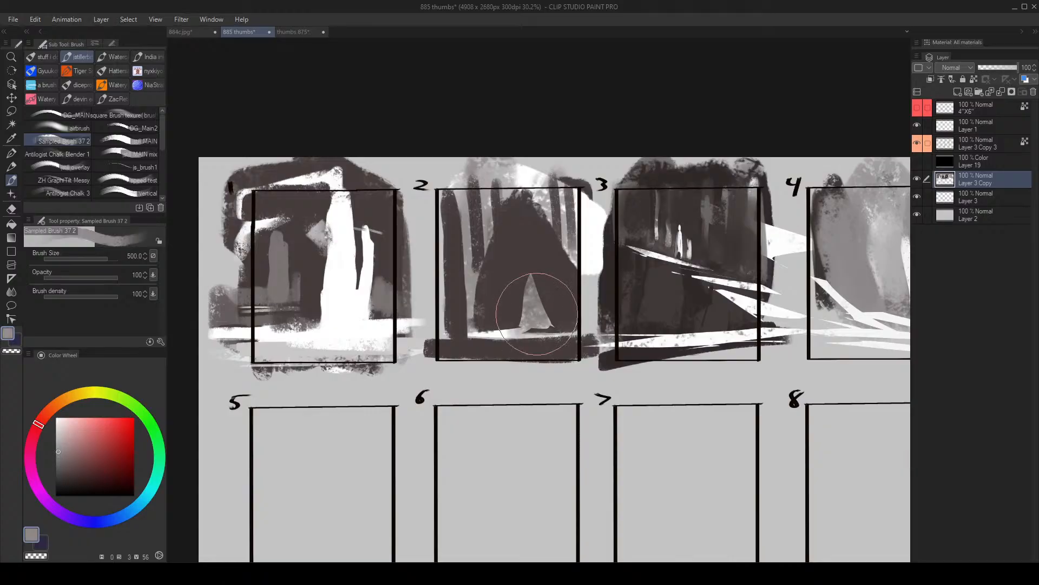
drag(539, 260, 535, 341)
- Sample the dark brown and fade frame 2's triangle into the surrounding dark mass at brush size 400
key([)
alt+click(518, 261)
mouse_move(520, 252)
mouse_down()
mouse_move(518, 297)
mouse_move(548, 346)
mouse_up()
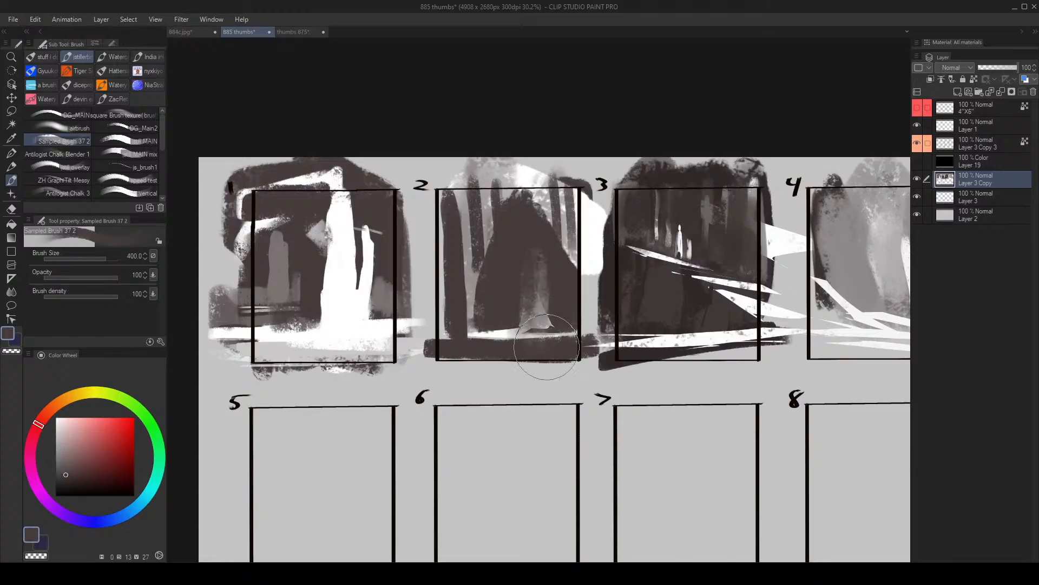
- Sample a mid grey and brush it over the lower-left area of frame 2 at brush size 200
alt+click(537, 321)
drag(521, 310, 512, 320)
key([)
key([)
drag(458, 301, 484, 320)
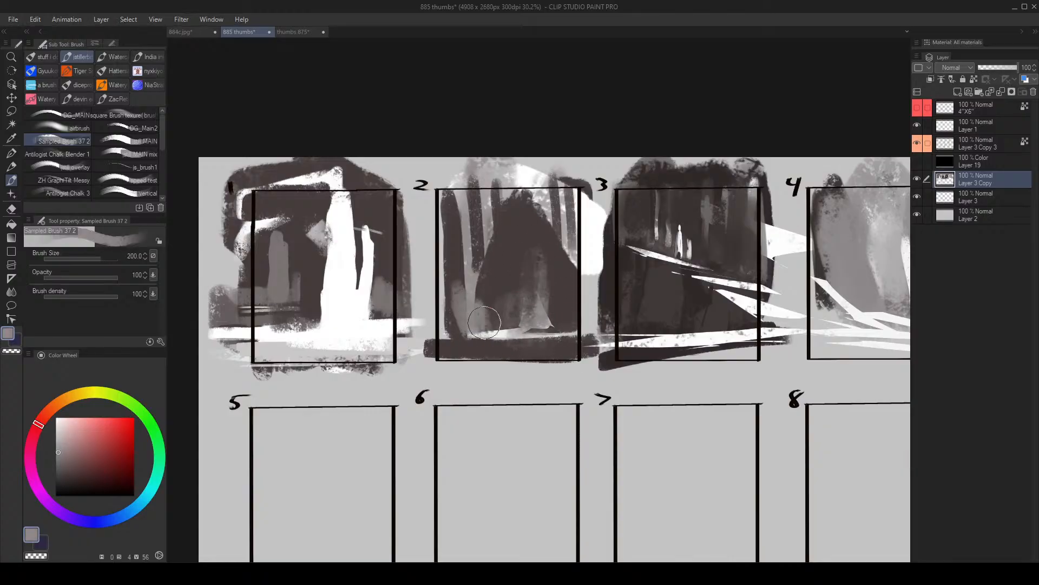
- Sample dark greys and darken the gaps between frame 2's trunks on both sides at brush size 200
alt+click(512, 294)
mouse_move(470, 277)
mouse_down()
mouse_move(473, 269)
mouse_move(446, 286)
mouse_up()
drag(466, 203, 458, 252)
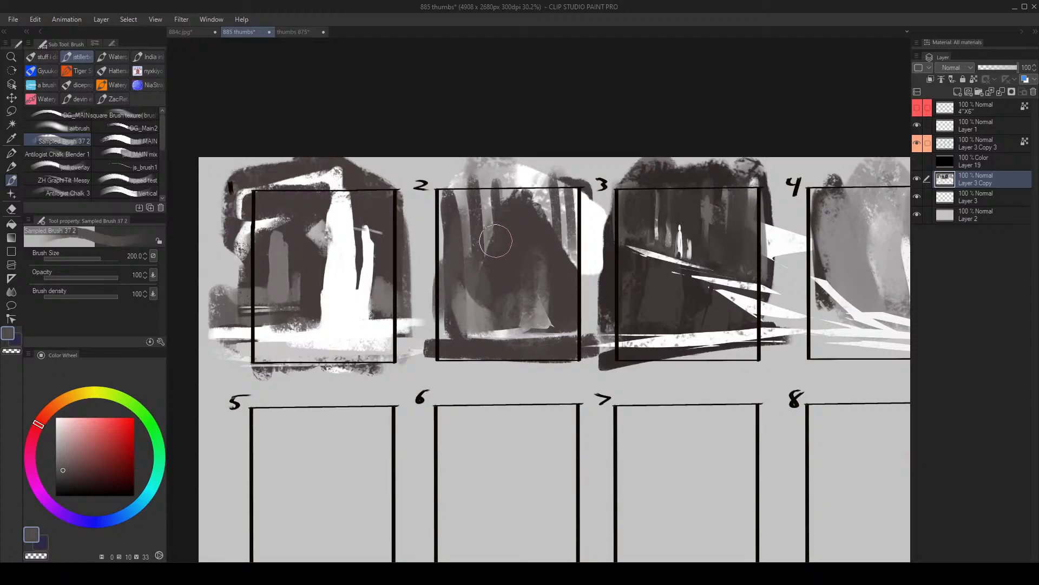
drag(554, 241, 566, 254)
alt+click(532, 226)
mouse_move(585, 191)
mouse_down()
mouse_move(563, 236)
mouse_move(569, 260)
mouse_up()
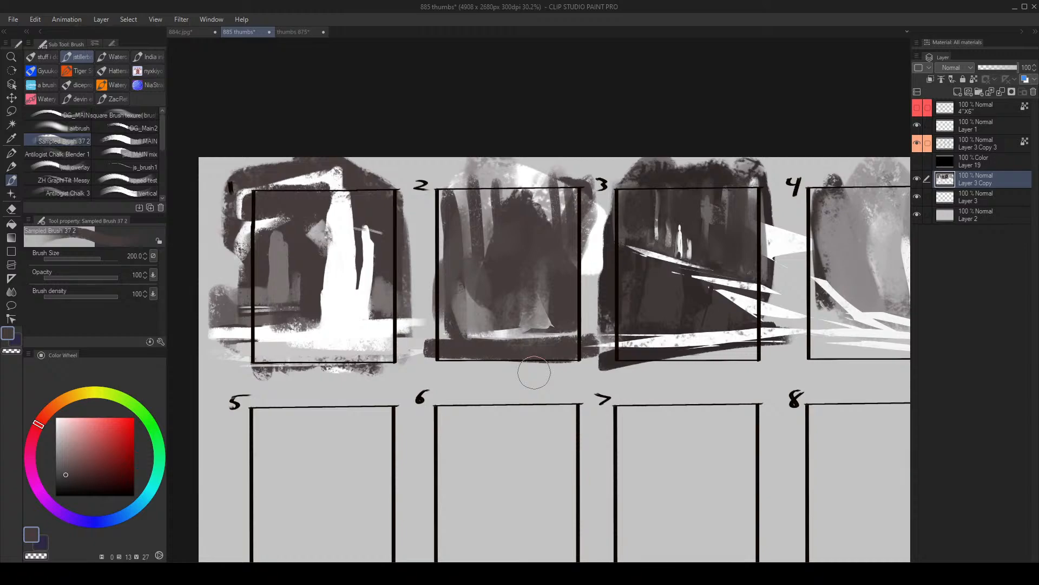
- Sample a dark grey and darken the left part of frame 4 with broad strokes at brush size 250
key(alt+space)
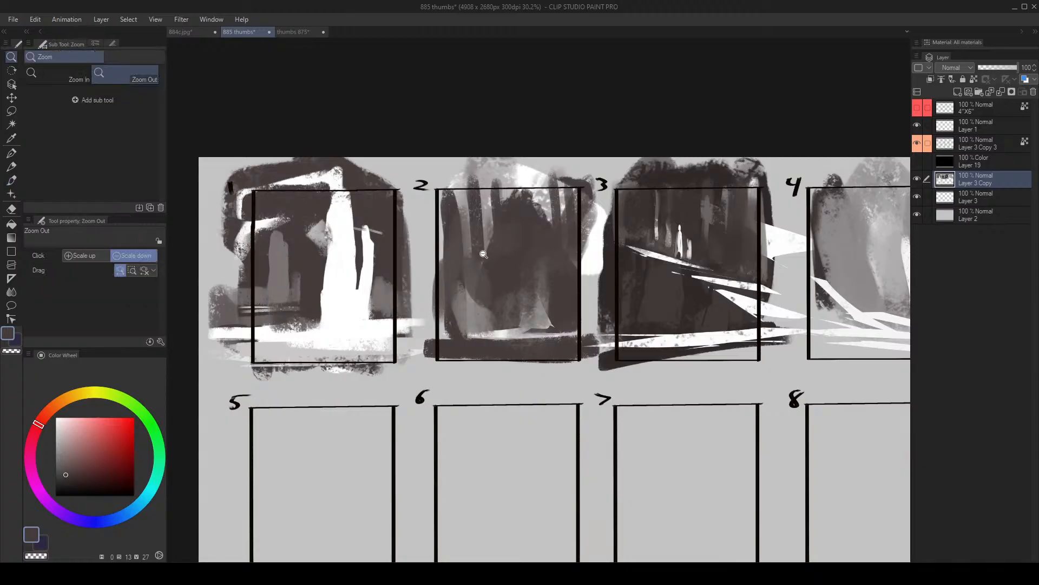
drag(483, 255, 446, 262)
drag(626, 262, 637, 244)
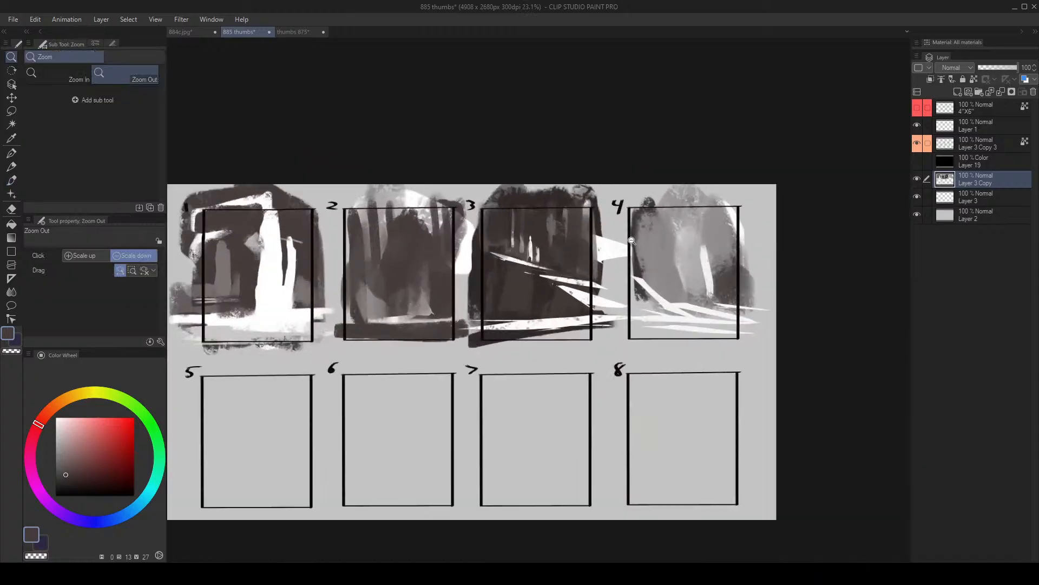
mouse_move(608, 304)
mouse_down()
mouse_move(628, 286)
mouse_move(589, 244)
mouse_up()
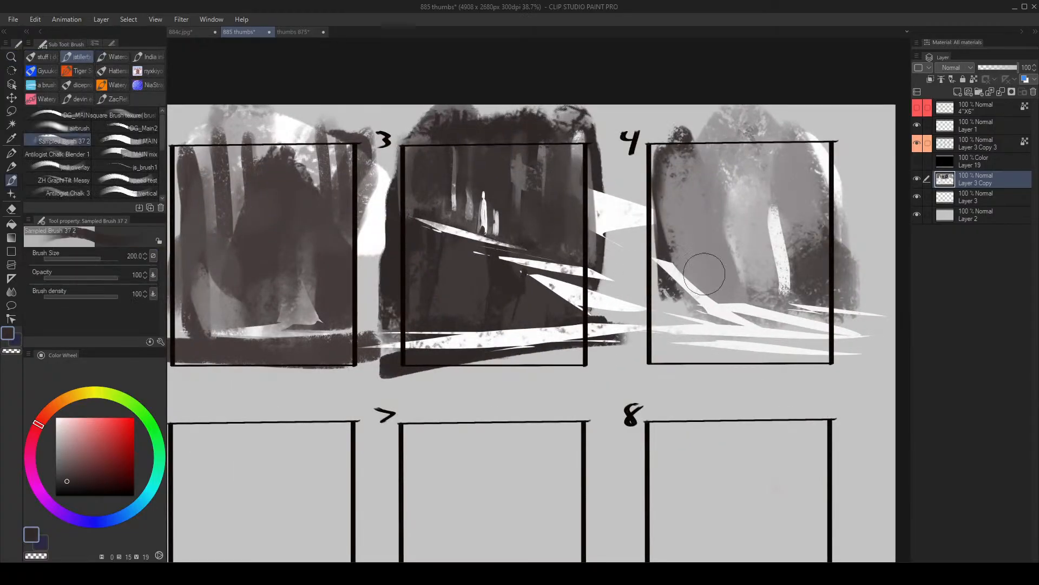
mouse_move(704, 274)
mouse_down()
mouse_move(647, 294)
mouse_move(627, 261)
mouse_up()
key(])
alt+click(608, 259)
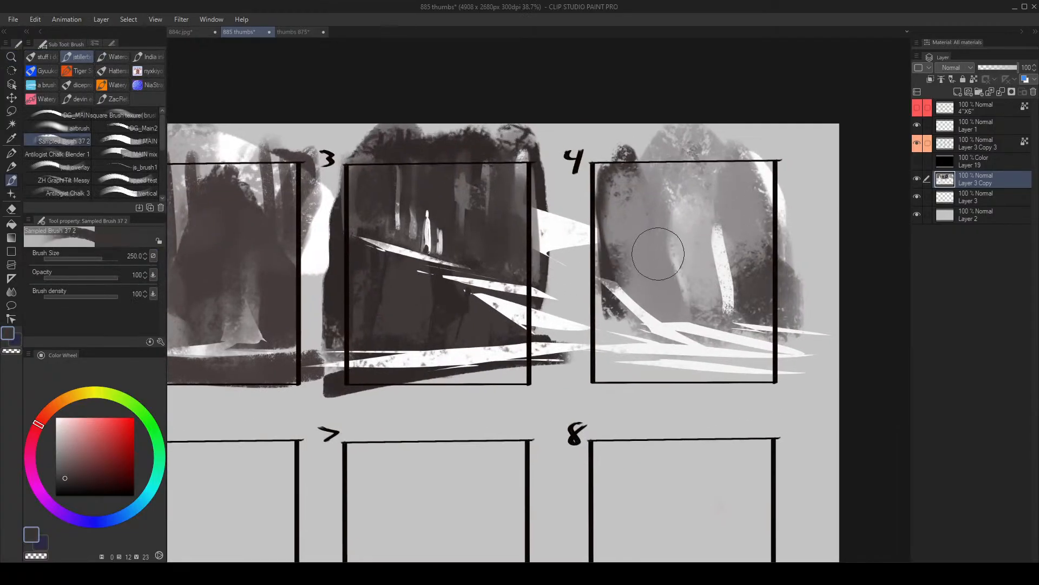
drag(636, 186, 627, 224)
drag(660, 150, 632, 231)
mouse_move(659, 176)
mouse_down()
mouse_move(640, 234)
mouse_move(617, 214)
mouse_up()
- Sample a mid grey and soften the new dark mass along frame 4's left side at brush size 250
alt+click(638, 234)
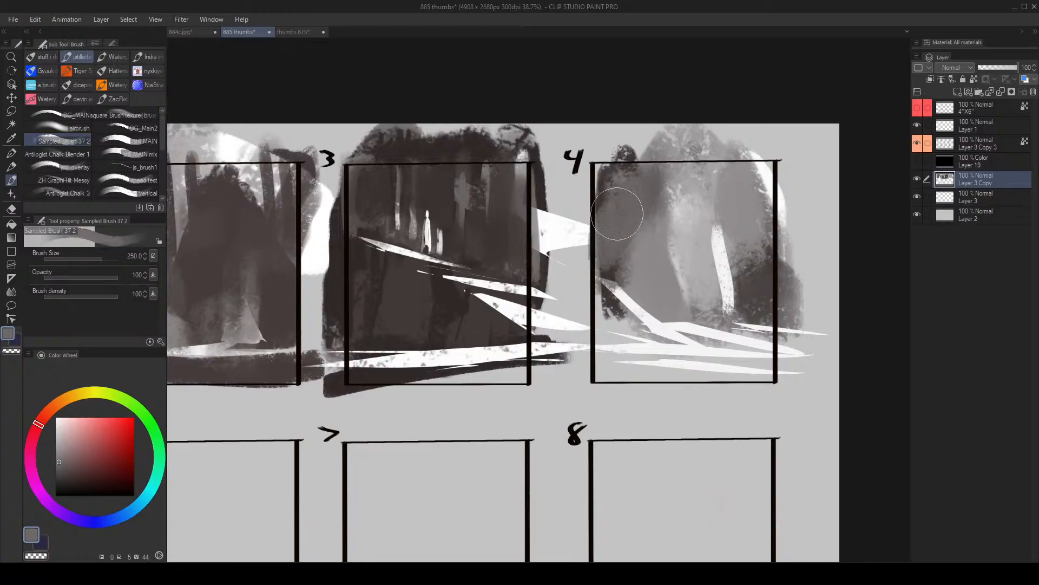
drag(656, 148, 607, 252)
drag(671, 269, 664, 238)
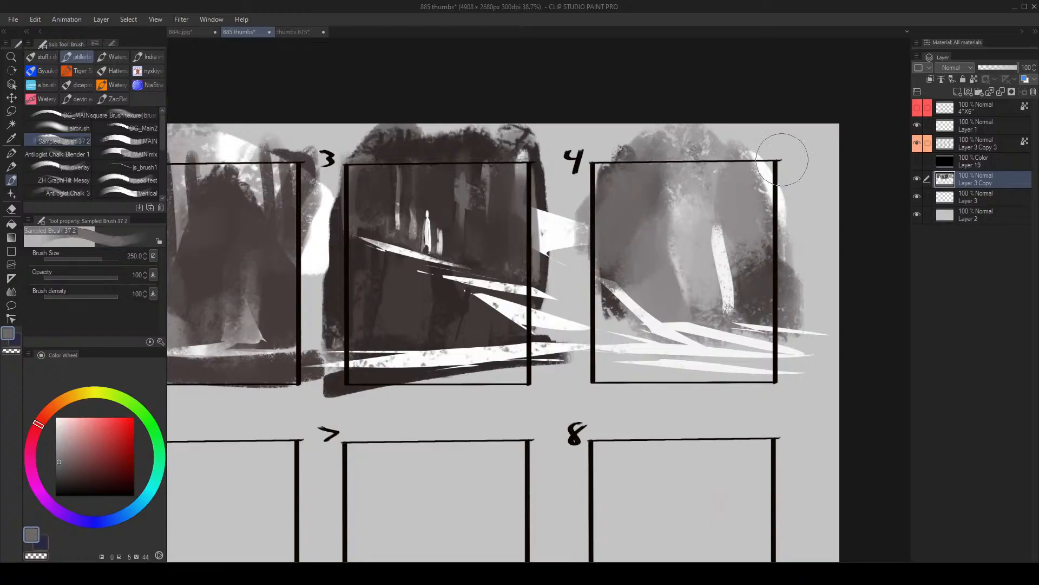
alt+click(714, 214)
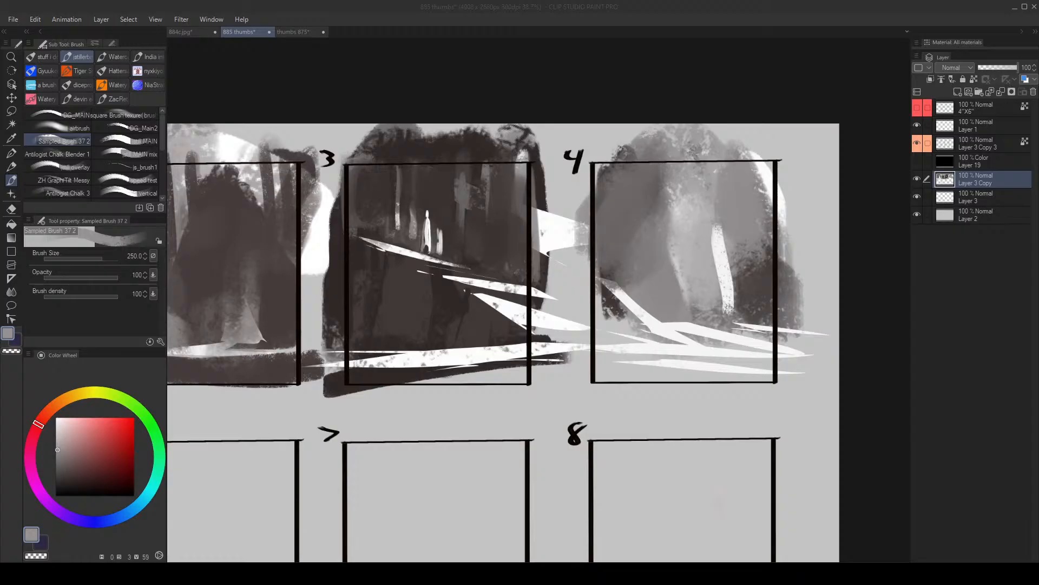
- Flip the canvas view horizontally and extend the top of frame 4's white trunk with a sampled near-white
key(alt+space)
drag(504, 301, 490, 303)
mouse_move(614, 273)
mouse_down()
mouse_move(636, 258)
mouse_move(628, 295)
mouse_up()
key(h)
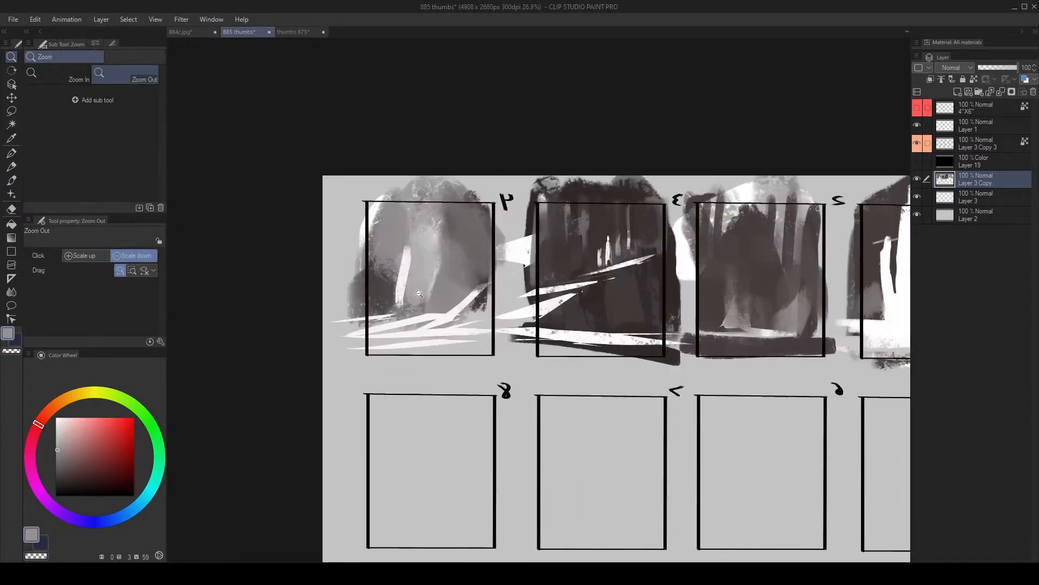
mouse_move(419, 295)
mouse_down()
mouse_move(441, 255)
mouse_move(383, 295)
mouse_move(381, 327)
mouse_up()
key([)
key([)
key([)
key([)
key([)
alt+click(406, 264)
alt+click(401, 265)
drag(399, 251, 402, 223)
key(])
key(])
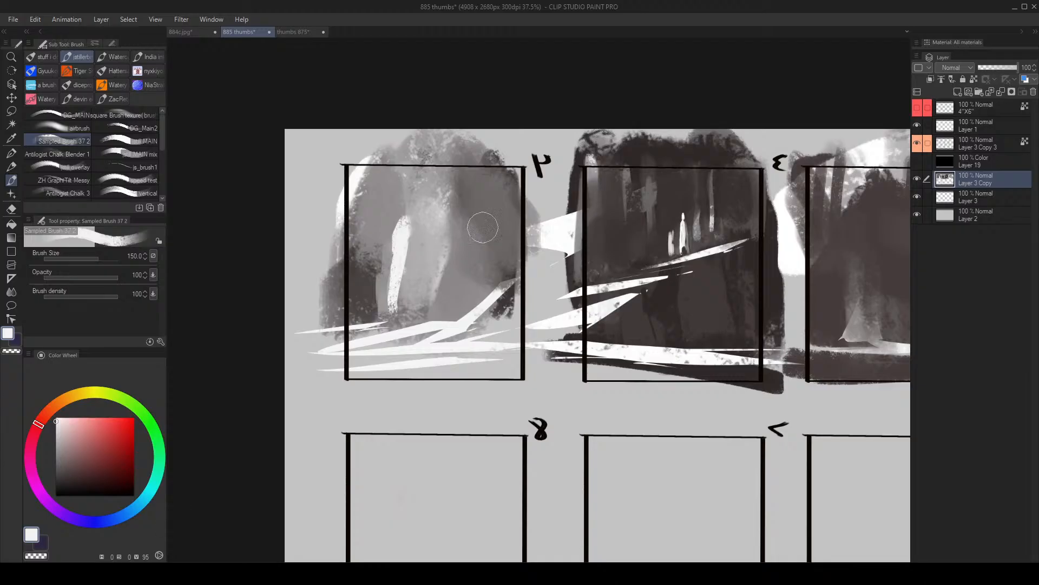
- Dab a small textured light patch into the grey mass beside frame 4's trunks
key(alt+space)
mouse_move(482, 219)
mouse_down()
mouse_move(479, 234)
mouse_move(438, 256)
mouse_up()
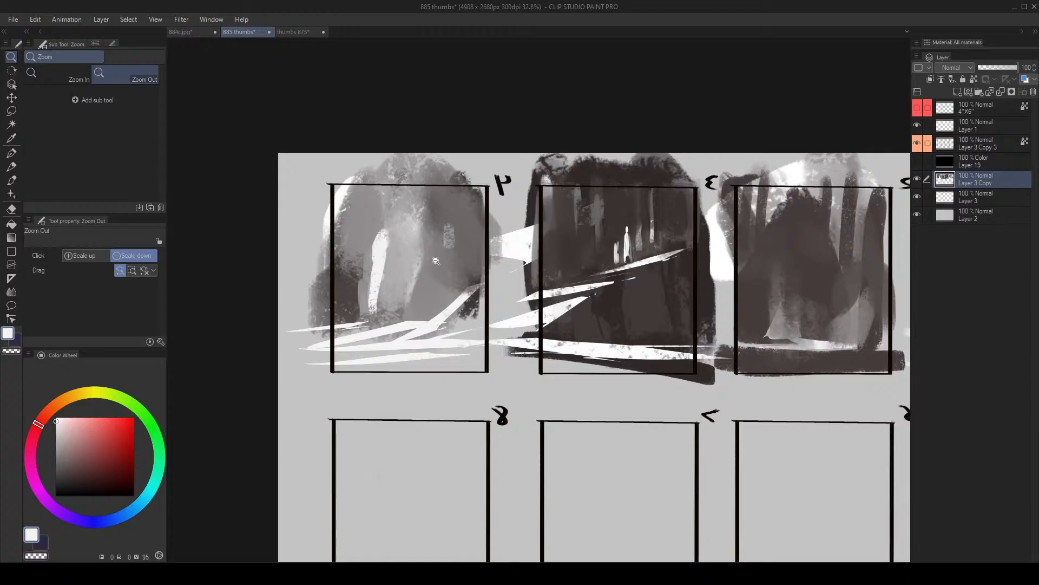
key(b)
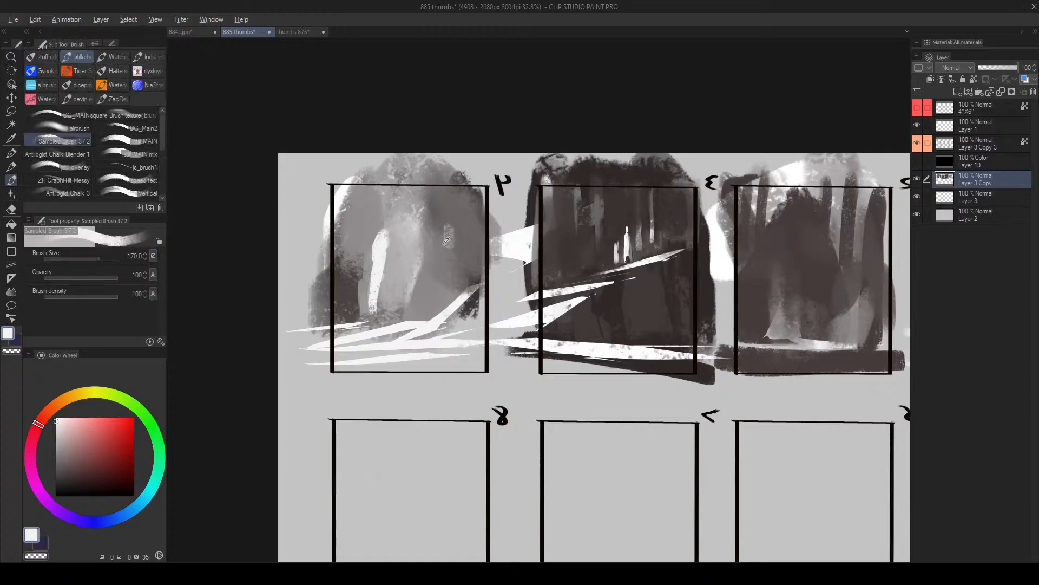
- Sample mid greys and brush soft vertical strokes across frame 4's background at brush size 170
alt+click(440, 252)
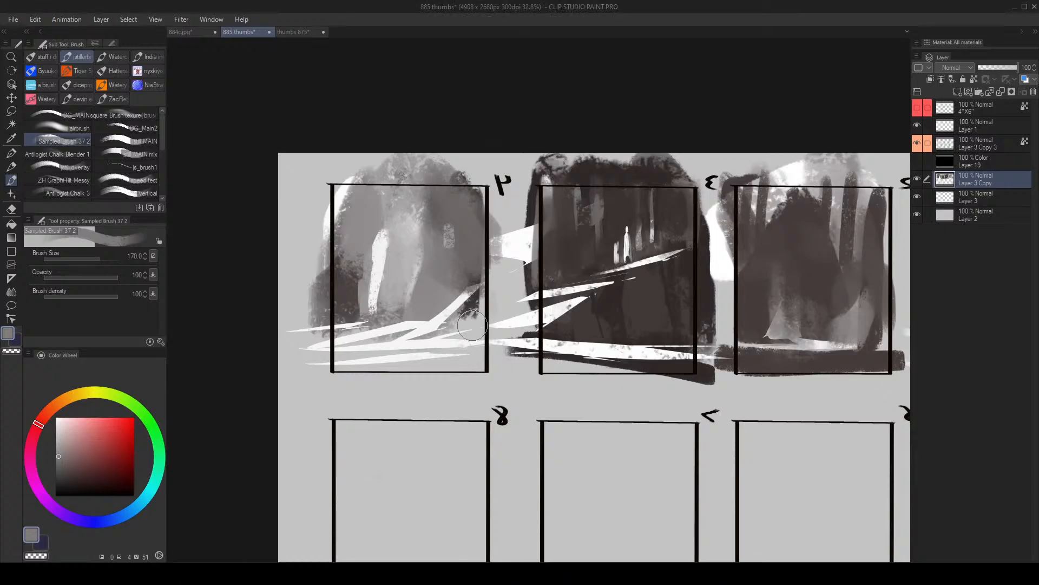
key(alt+space)
mouse_move(464, 350)
mouse_down()
mouse_move(455, 345)
mouse_move(471, 346)
mouse_move(462, 336)
mouse_move(475, 303)
mouse_up()
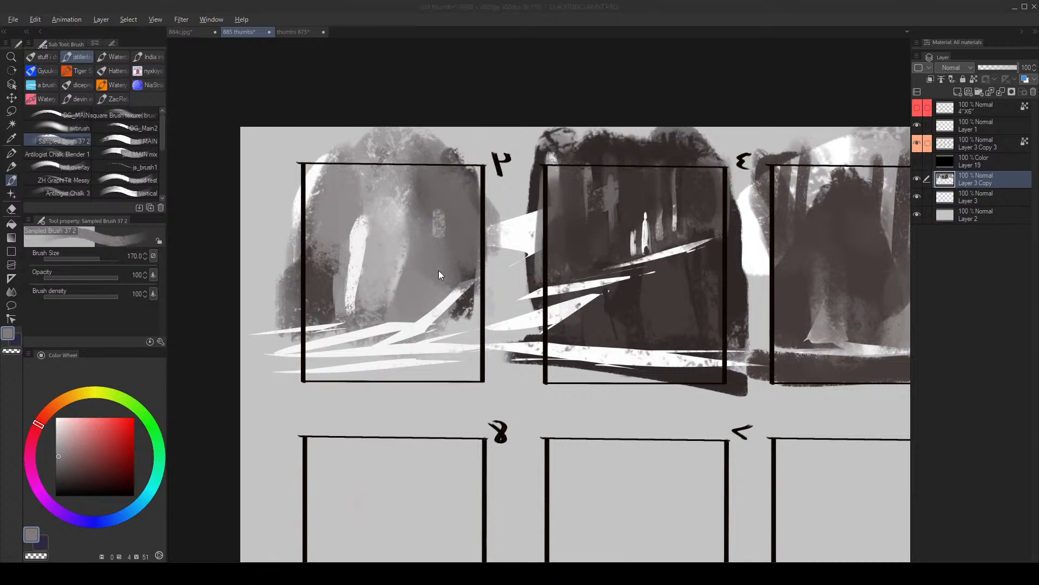
key(alt+space)
drag(410, 306, 393, 325)
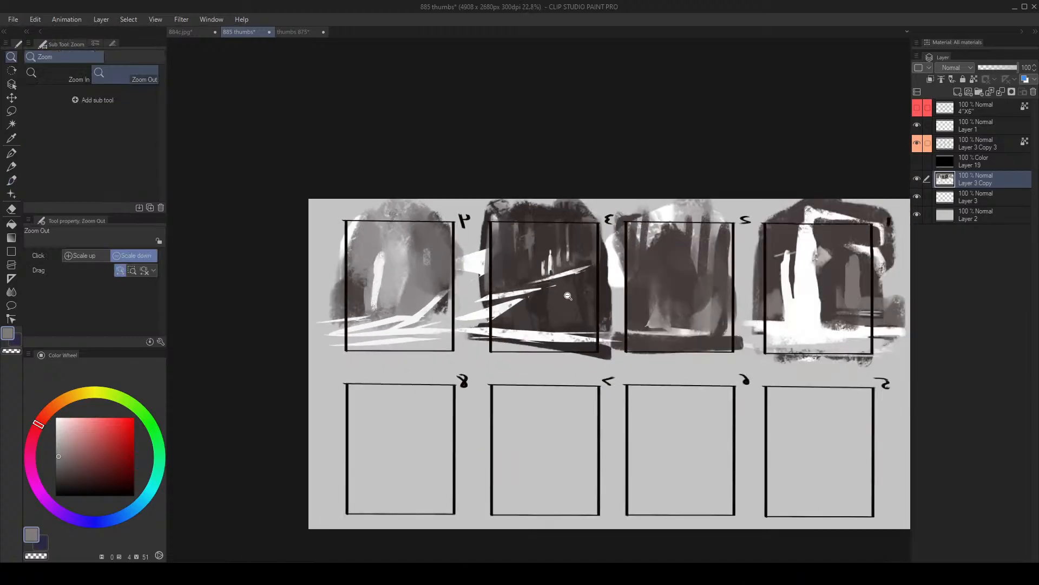
scroll(568, 296, up, 2)
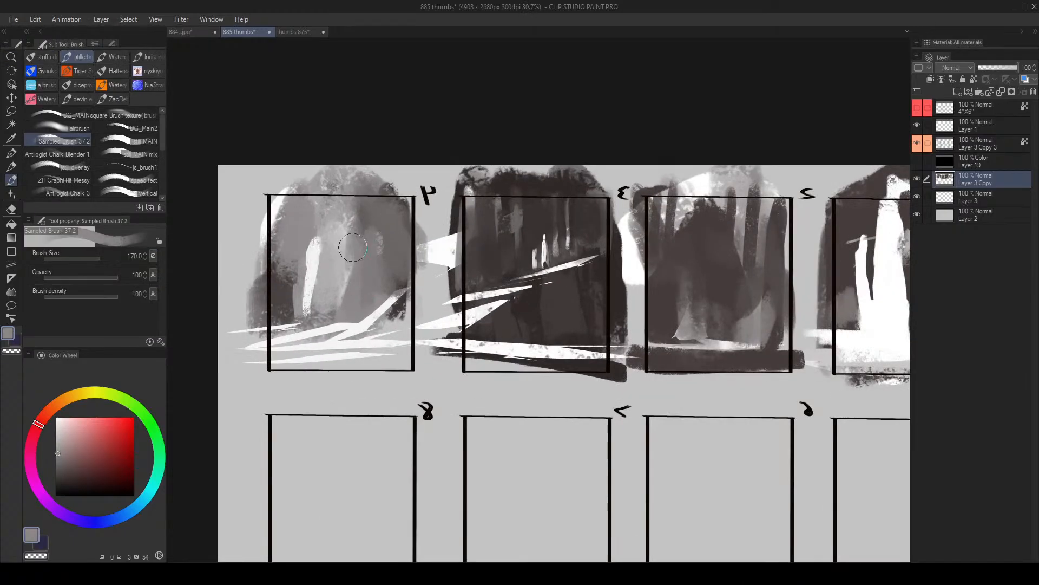
drag(353, 248, 345, 309)
alt+click(311, 289)
mouse_move(297, 283)
mouse_down()
mouse_move(296, 309)
mouse_move(278, 307)
mouse_up()
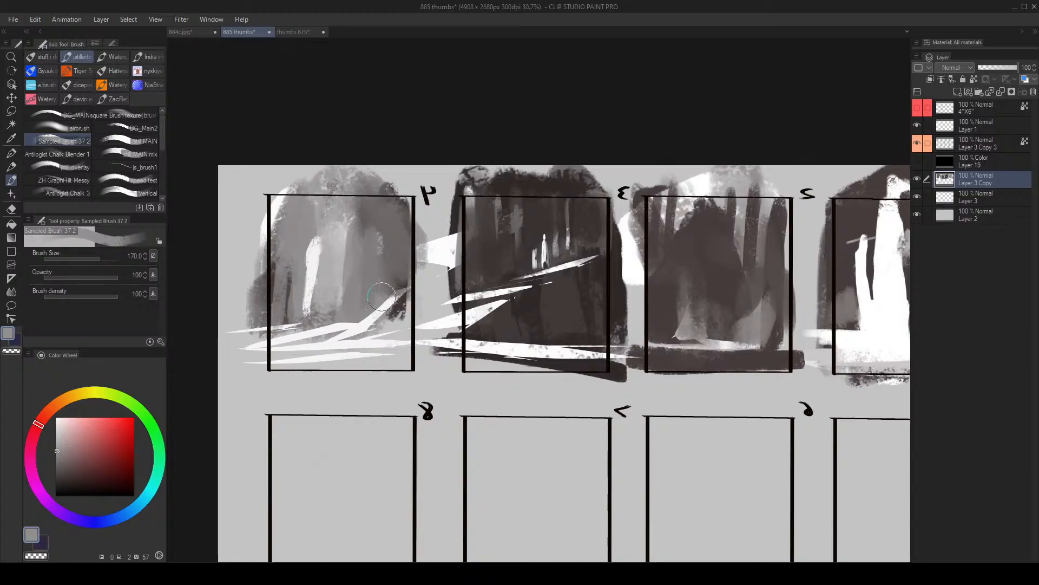
- Break up frame 4's white trunk with sampled light and mid grey vertical strokes at brush size 250
alt+click(346, 232)
key(bracketright)
key(bracketright)
mouse_move(347, 236)
mouse_down()
mouse_move(347, 275)
mouse_move(338, 274)
mouse_up()
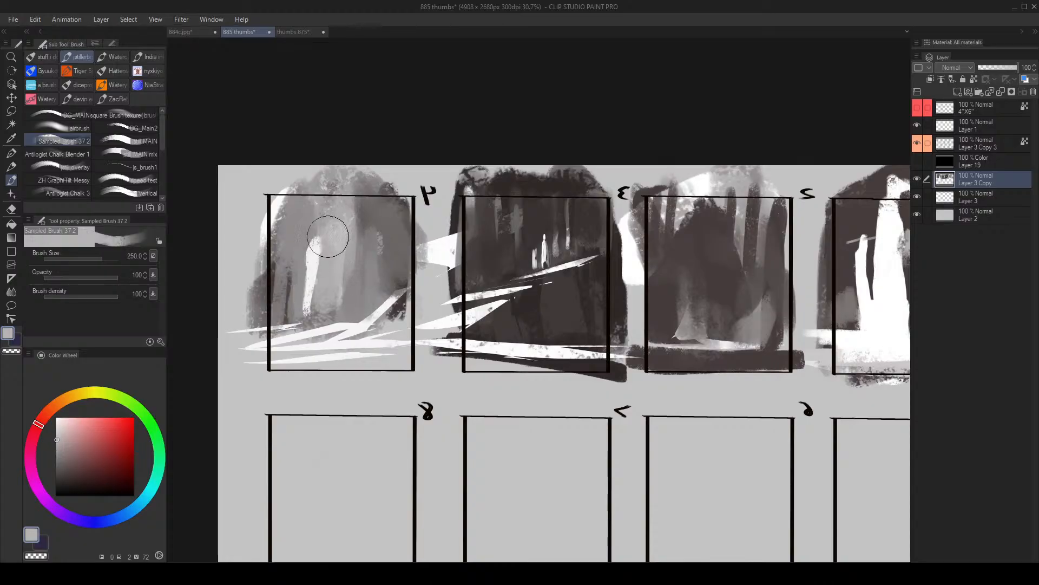
alt+click(301, 220)
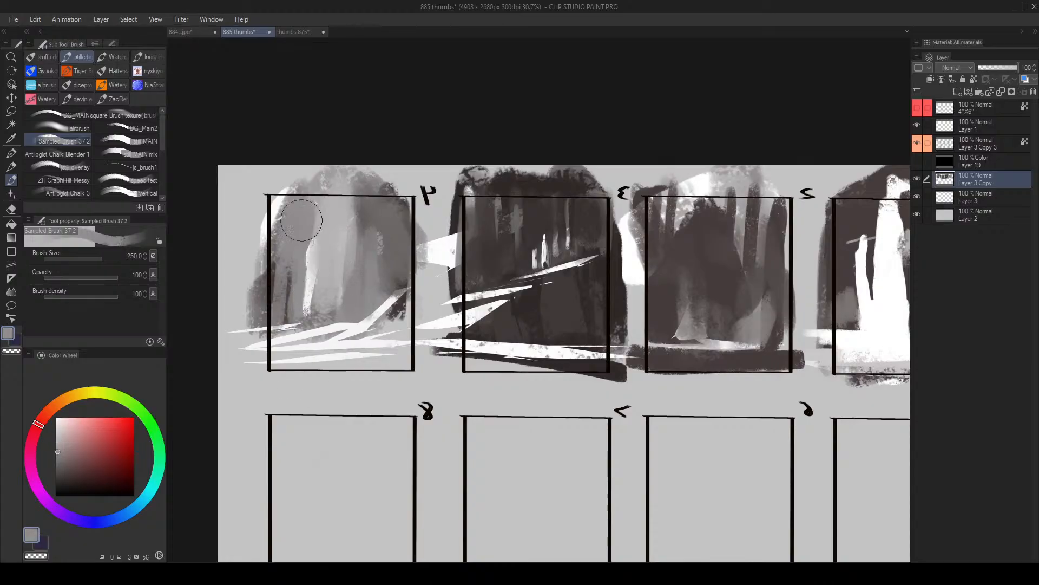
drag(301, 221, 300, 264)
alt+click(310, 270)
drag(310, 221, 293, 325)
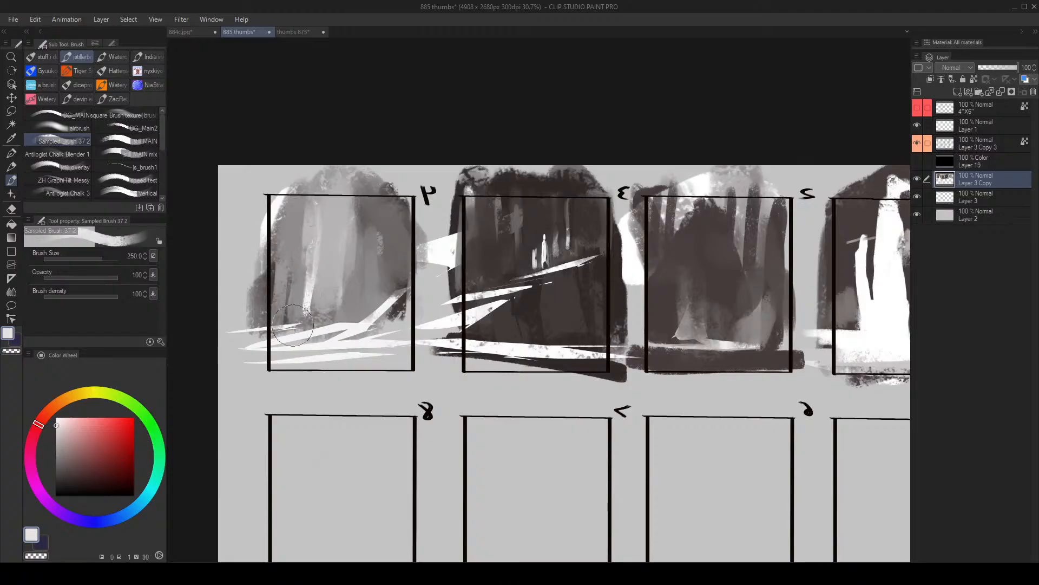
- Brush mid grey over frame 4's ground area at brush size 150, then dab white accents there
key(alt+space)
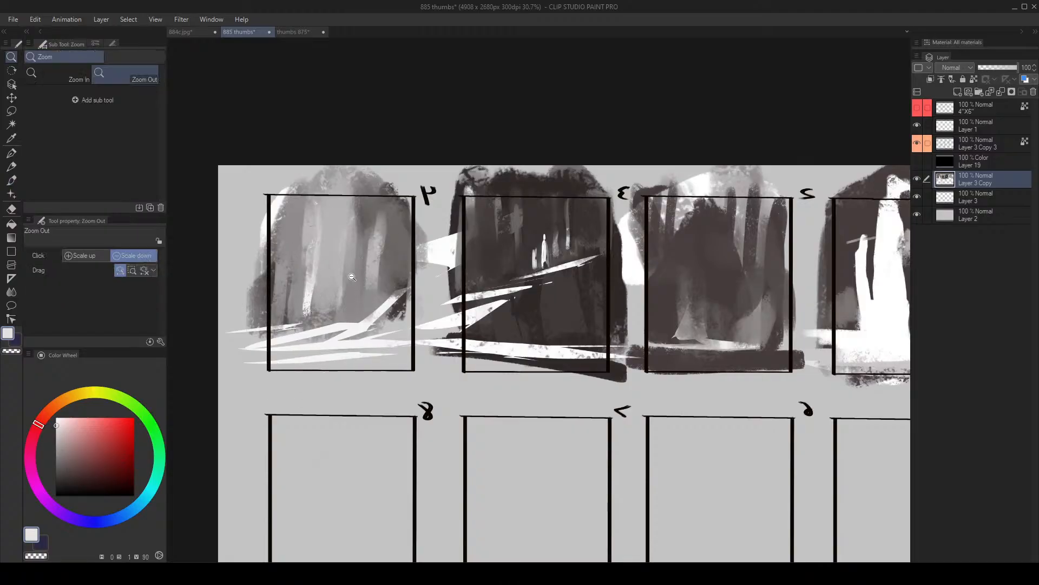
click(351, 277)
alt+click(346, 311)
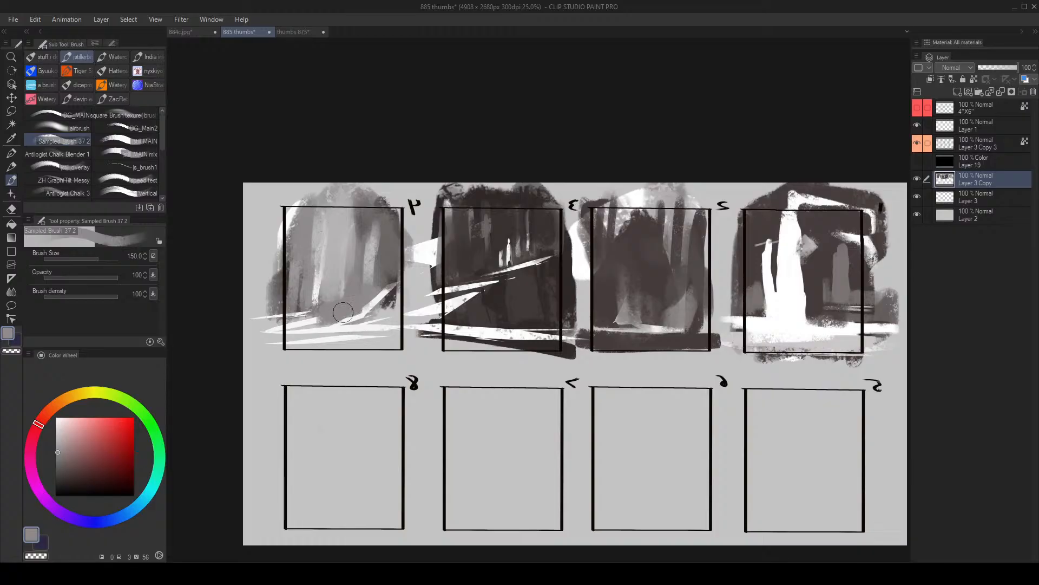
alt+click(346, 325)
mouse_move(343, 312)
mouse_down()
mouse_move(353, 312)
mouse_move(344, 326)
mouse_up()
drag(356, 289, 358, 285)
key(space)
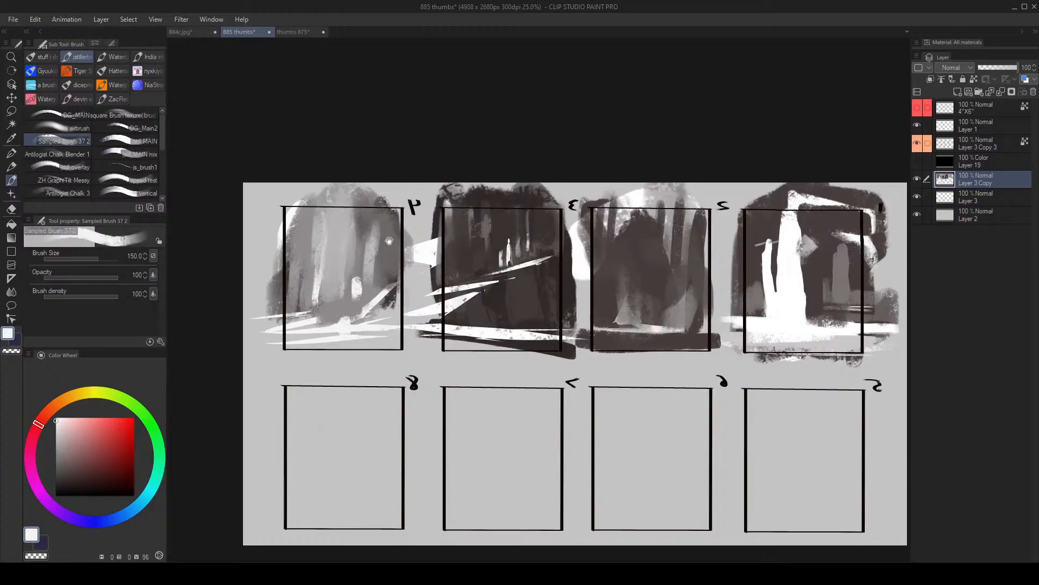
- Sample a mid grey and trim frame 4's upper white accent into a small triangular figure at brush size 50
drag(389, 241, 457, 263)
key(ctrl+space)
mouse_move(415, 290)
mouse_down()
mouse_move(425, 270)
mouse_move(428, 304)
mouse_move(437, 293)
mouse_move(434, 328)
mouse_up()
key(bracketleft)
key(bracketleft)
key(bracketleft)
key(bracketleft)
key(bracketleft)
key(bracketleft)
key(bracketleft)
alt+click(421, 326)
key(bracketright)
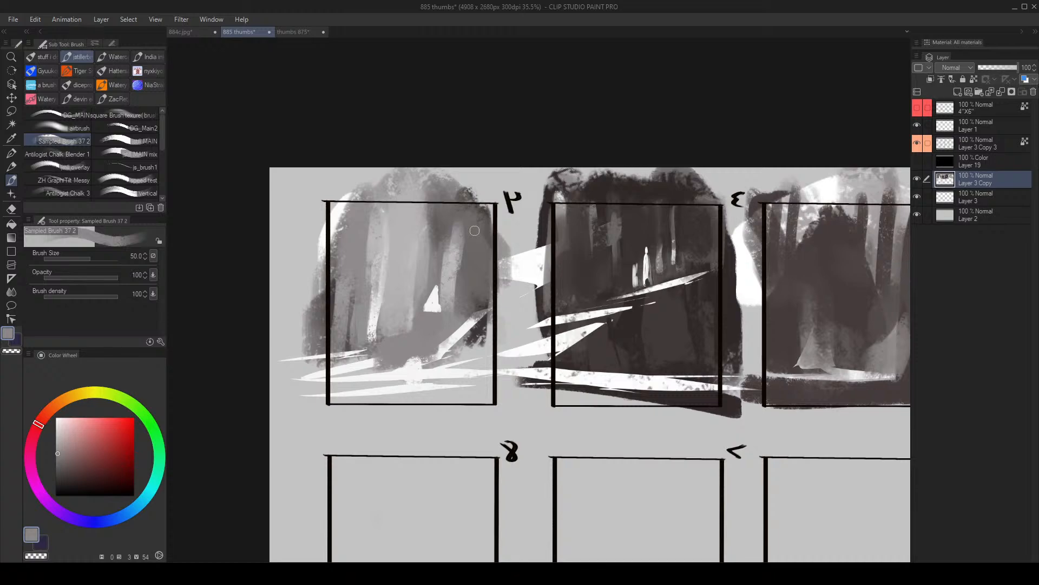
mouse_move(437, 298)
mouse_down()
mouse_move(427, 279)
mouse_move(460, 272)
mouse_up()
- Sample white and dab a rounded mark beside frame 4's triangular figure, then paint larger white marks near the frame's edge
alt+click(436, 303)
key(bracketright)
key(bracketright)
key(ctrl+z)
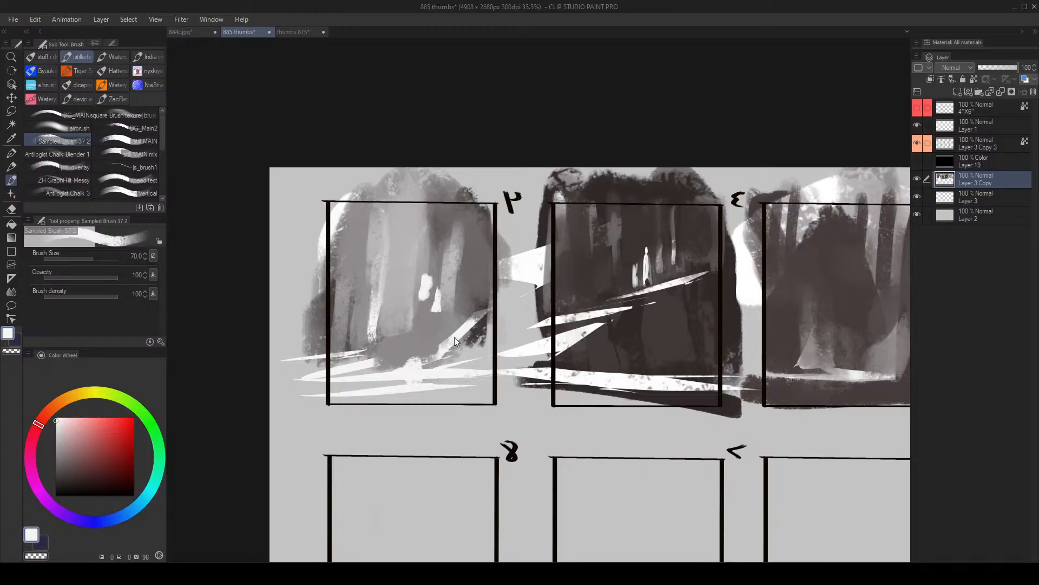
key(ctrl+z)
key(bracketright)
mouse_move(469, 326)
mouse_down()
mouse_move(475, 346)
mouse_move(445, 337)
mouse_move(497, 290)
mouse_up()
- Paint a near-black foreground rock over the lower-left corner of the mirrored frame 4
key(alt+space)
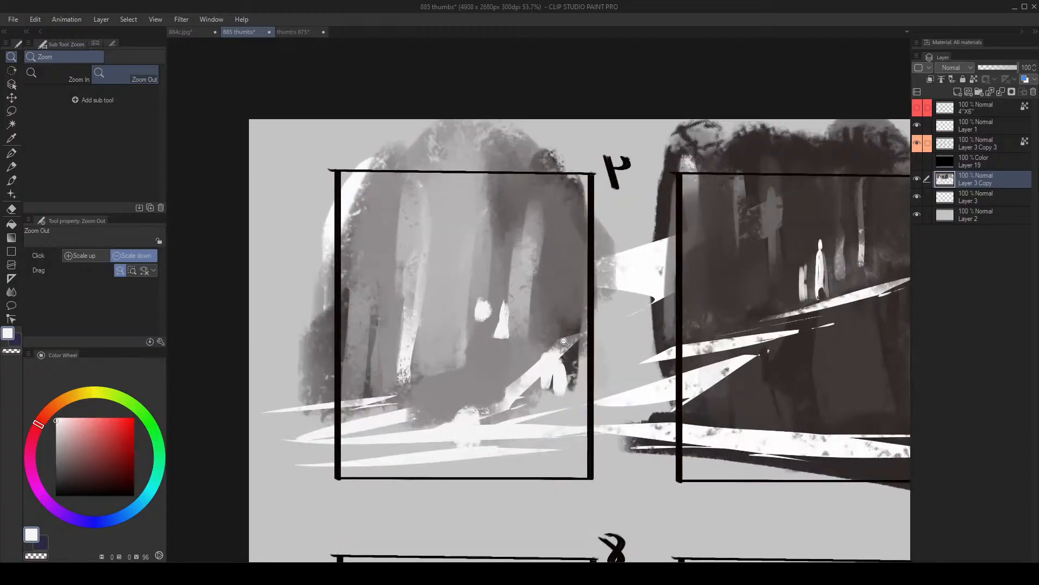
alt+click(695, 325)
key(bracketleft)
key(bracketleft)
key(bracketleft)
key(bracketleft)
key(bracketleft)
key(bracketleft)
mouse_move(392, 435)
mouse_down()
mouse_move(345, 435)
mouse_move(319, 407)
mouse_move(370, 417)
mouse_move(325, 393)
mouse_move(386, 441)
mouse_move(326, 449)
mouse_move(383, 456)
mouse_up()
- Paint a tall, winding dark trunk in frame 4 from above its top edge down to the white ground streaks
key(bracketright)
key(bracketright)
key(bracketright)
key(bracketright)
key(bracketright)
key(bracketright)
key(bracketright)
key(bracketright)
key(bracketright)
mouse_move(490, 391)
mouse_down()
mouse_move(491, 413)
mouse_move(490, 387)
mouse_move(488, 404)
mouse_move(536, 311)
mouse_up()
key(bracketleft)
drag(490, 414, 496, 379)
mouse_move(533, 330)
mouse_down()
mouse_move(518, 221)
mouse_move(529, 283)
mouse_move(522, 321)
mouse_move(433, 314)
mouse_move(490, 314)
mouse_move(492, 388)
mouse_move(506, 396)
mouse_up()
key(alt+space)
mouse_move(521, 347)
mouse_down()
mouse_move(513, 385)
mouse_move(480, 394)
mouse_up()
alt+click(481, 362)
alt+click(470, 406)
alt+click(497, 385)
key(])
- Brush a leaning dark grey trunk with a short side branch above frame 4's foreground rock
drag(419, 340, 413, 295)
key(])
key(])
drag(374, 266, 422, 366)
drag(391, 318, 431, 367)
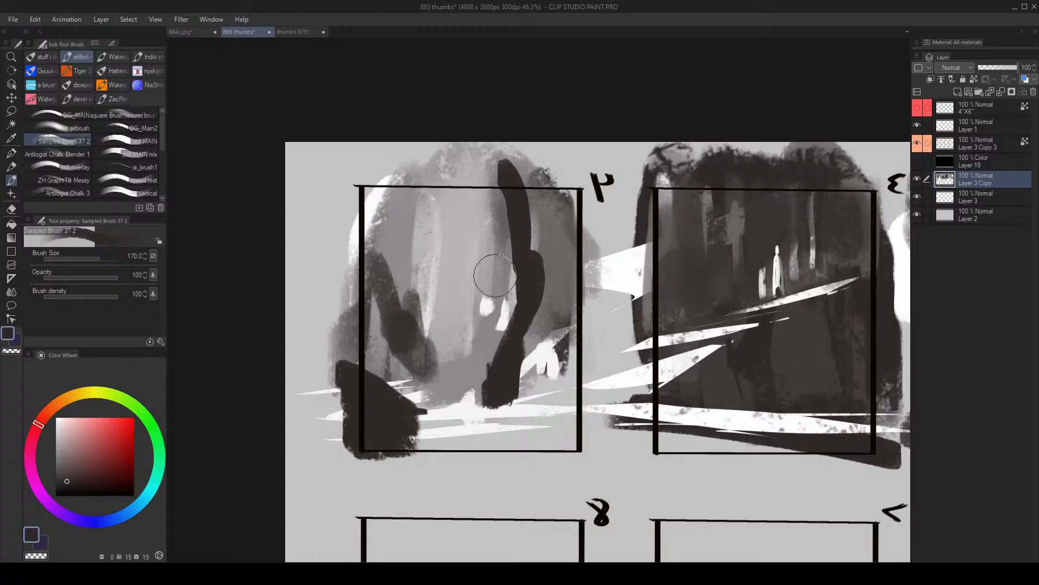
- Extend frame 4's leaning trunk upward past the frame's edge and thicken its base with dark grey
key(bracketright)
key(])
key(])
key([)
key([)
mouse_move(372, 219)
mouse_down()
mouse_move(387, 266)
mouse_move(353, 217)
mouse_move(371, 200)
mouse_move(354, 238)
mouse_up()
alt+click(399, 226)
alt+click(355, 244)
mouse_move(386, 294)
mouse_down()
mouse_move(437, 384)
mouse_move(433, 364)
mouse_move(439, 371)
mouse_move(438, 409)
mouse_move(431, 375)
mouse_move(421, 377)
mouse_move(444, 389)
mouse_move(423, 352)
mouse_up()
alt+click(438, 408)
alt+click(432, 375)
- Sample a softer dark grey and brush over frame 4's leaning trunk and side branch, starting at brush size 170
key(bracketleft)
alt+click(443, 382)
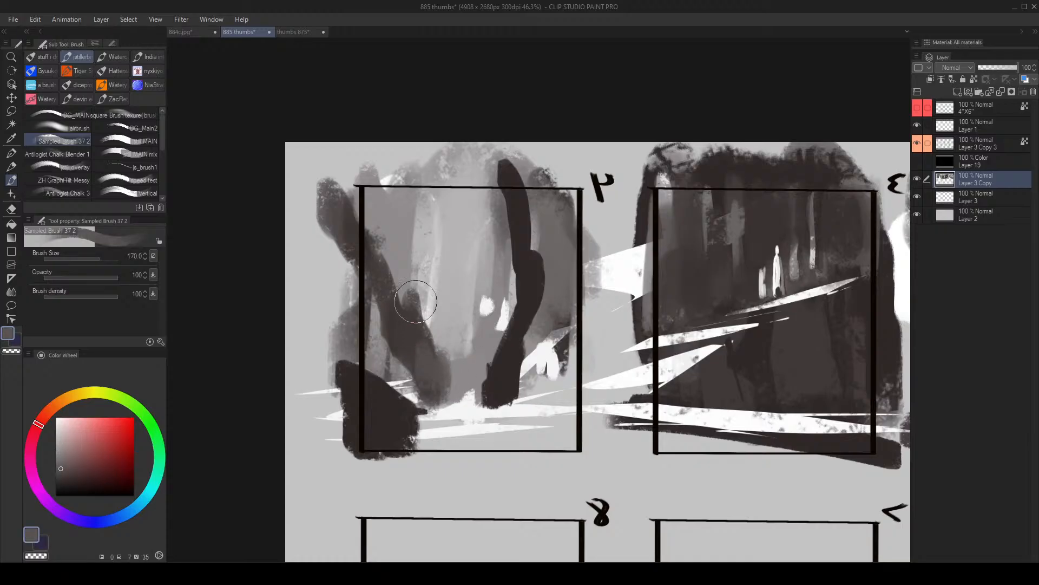
drag(416, 301, 415, 311)
key(bracketright)
drag(381, 251, 401, 314)
- Sample a dark grey and widen the middle and base of frame 4's winding trunk at brush sizes 170 and 200
key(bracketright)
key(bracketright)
alt+click(497, 380)
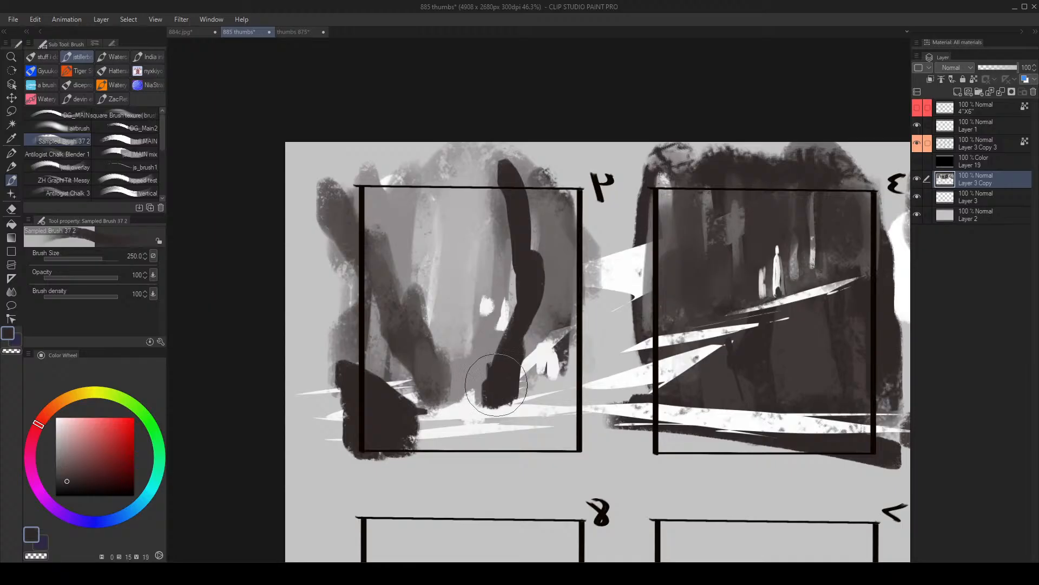
alt+click(479, 378)
alt+click(498, 375)
key([)
key([)
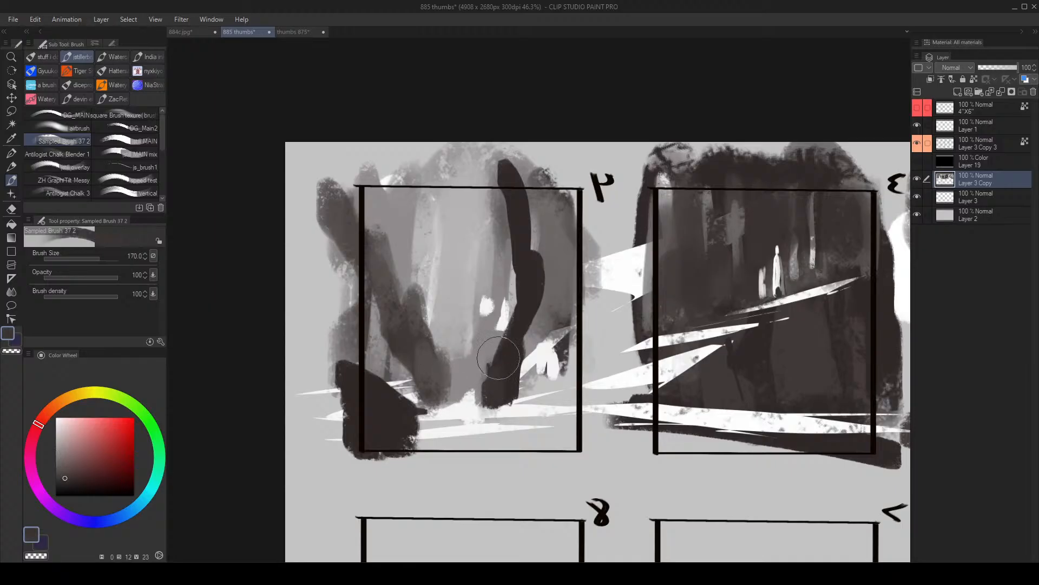
drag(513, 304, 510, 330)
key(])
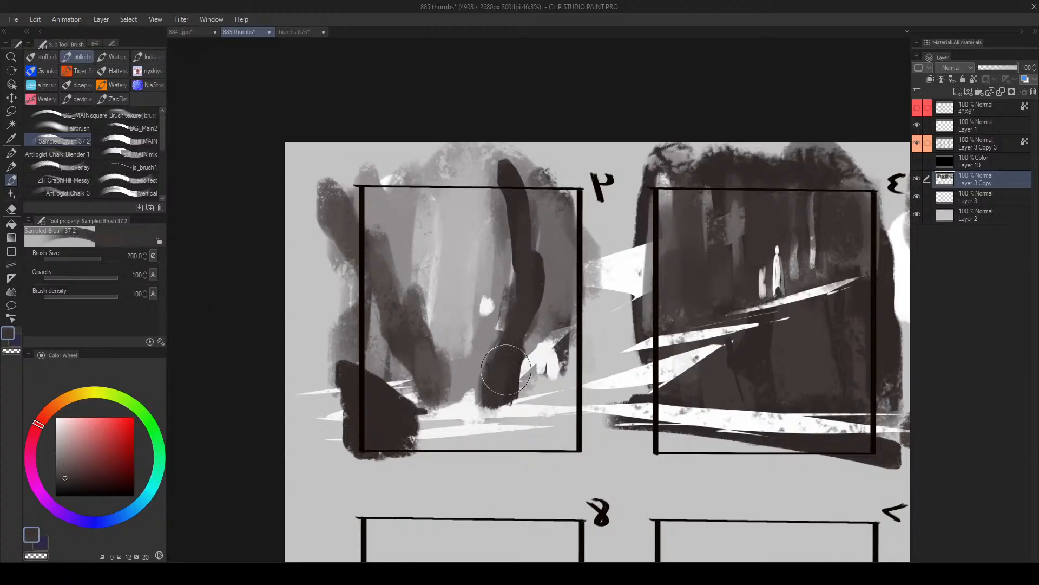
key([)
mouse_move(509, 365)
mouse_down()
mouse_move(501, 398)
mouse_move(533, 395)
mouse_move(525, 378)
mouse_move(477, 403)
mouse_up()
- Add a thin mid-grey trunk between frame 4's two dark trunks, reducing the brush size to 120
key([)
alt+click(471, 376)
mouse_move(468, 368)
mouse_down()
mouse_move(476, 383)
mouse_move(451, 269)
mouse_move(452, 192)
mouse_up()
alt+click(482, 376)
key([)
alt+click(467, 339)
drag(461, 303, 470, 338)
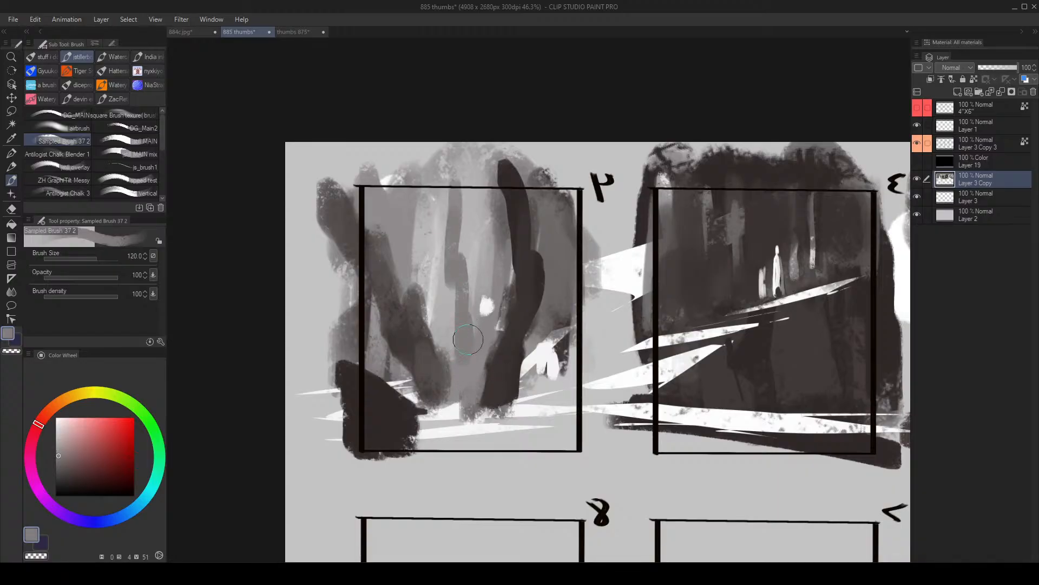
- Flip the canvas view back, undo the last stroke and paint a diagonal mid-grey branch between frame 4's dark trunks
key(h)
key(alt+space)
mouse_move(640, 280)
mouse_down()
mouse_move(601, 281)
mouse_move(640, 282)
mouse_move(635, 183)
mouse_up()
key(ctrl+z)
key([)
key([)
drag(634, 183, 581, 306)
- Sample dark grey from frame 4's winding trunk and set the brush size to 100
alt+click(570, 319)
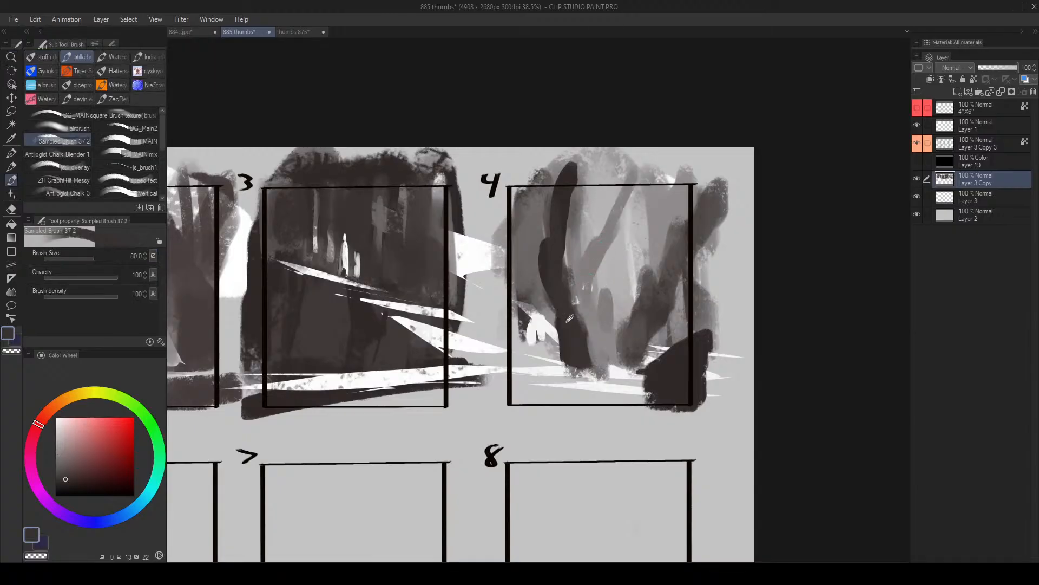
key(])
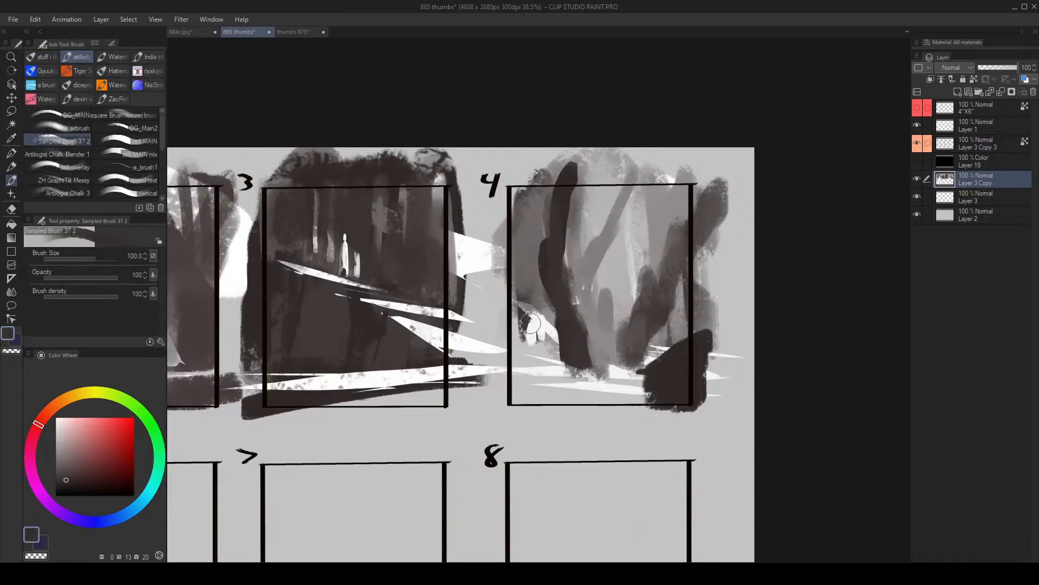
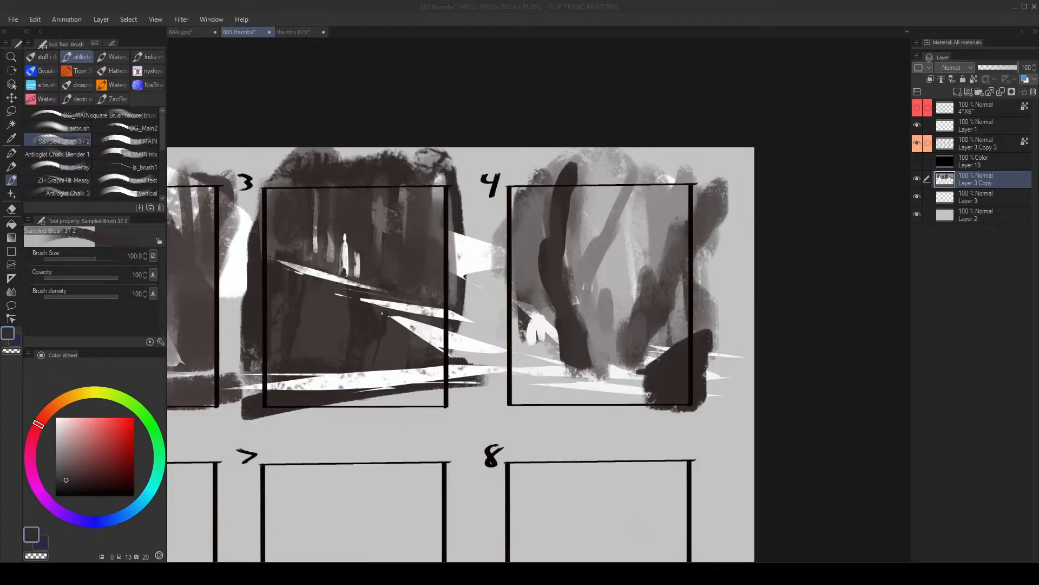
- Sample tones across the sheet, set the brush size to 150 and paint a light stroke beside frame 1's white trunk
key(alt+space)
mouse_move(449, 276)
mouse_down()
mouse_move(406, 303)
mouse_move(425, 289)
mouse_up()
drag(566, 256, 565, 262)
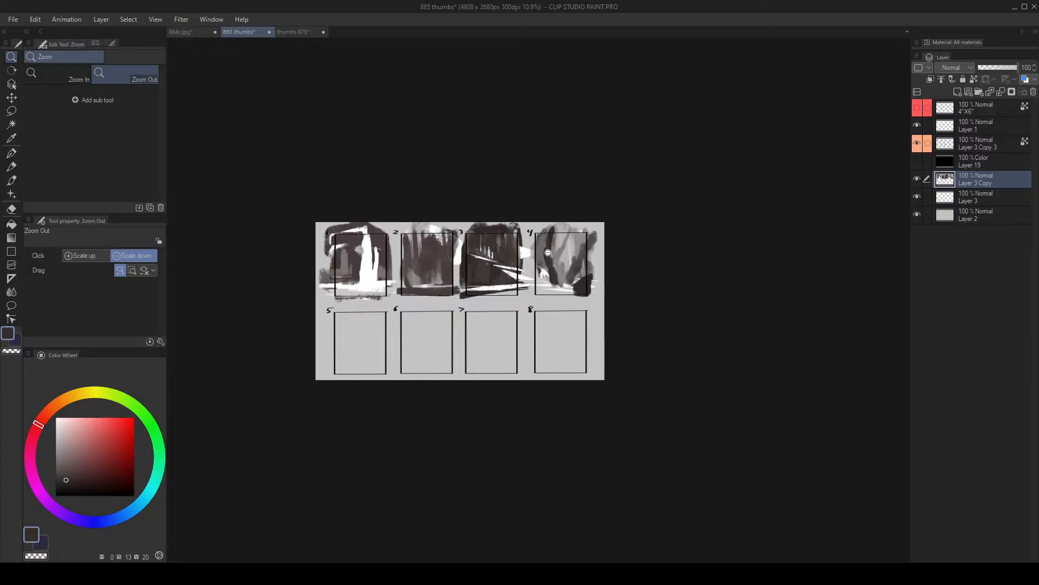
drag(589, 241, 576, 239)
alt+click(537, 283)
mouse_move(536, 296)
mouse_down()
mouse_move(538, 306)
mouse_move(513, 298)
mouse_move(557, 288)
mouse_up()
key(])
alt+click(255, 264)
alt+click(270, 276)
alt+click(285, 277)
mouse_move(270, 276)
mouse_down()
mouse_move(275, 258)
mouse_move(271, 297)
mouse_move(286, 298)
mouse_up()
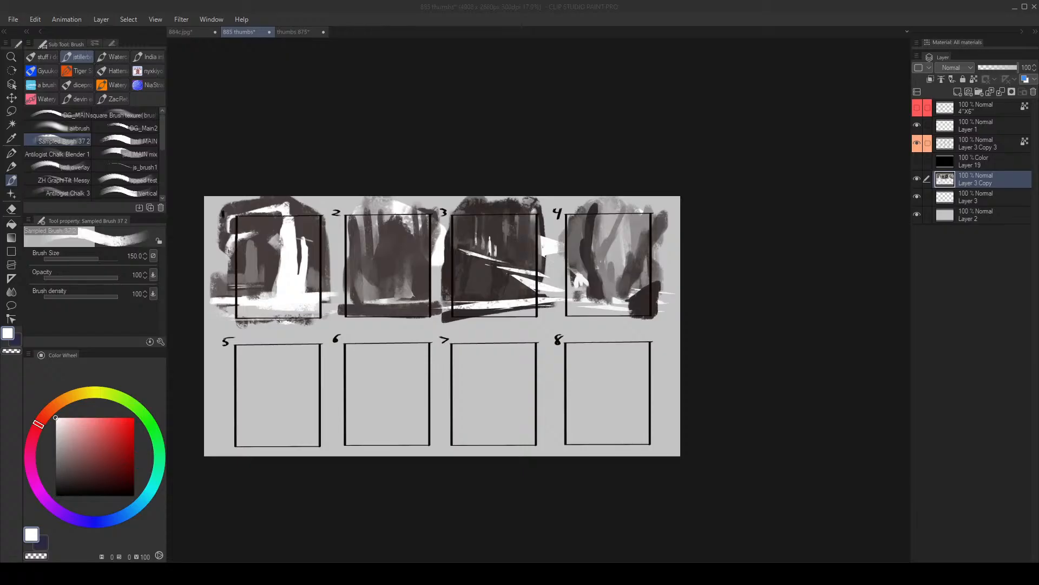
- Sample dark grey from frame 3's foreground and flip the canvas view horizontally
click(475, 177)
key(alt+space)
mouse_move(428, 209)
mouse_down()
mouse_move(398, 229)
mouse_move(427, 211)
mouse_up()
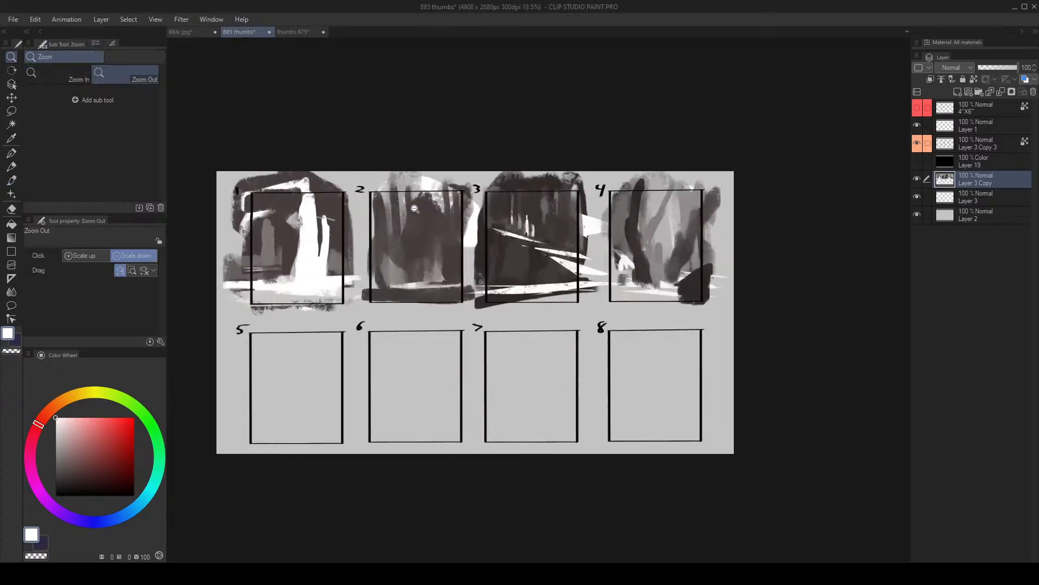
drag(374, 250, 403, 249)
drag(528, 242, 575, 214)
key(b)
alt+click(519, 294)
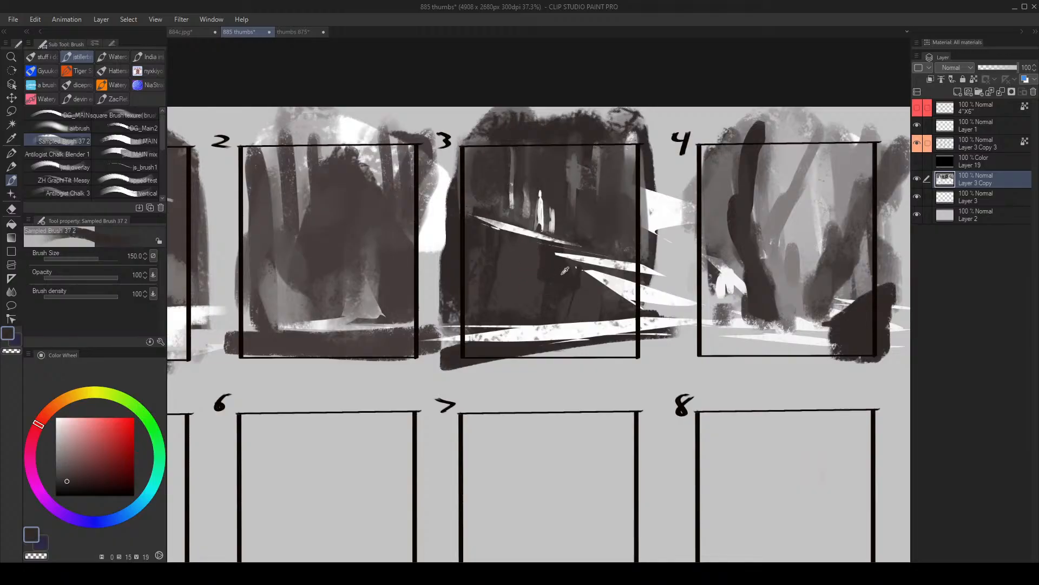
key(alt+space)
drag(506, 304, 460, 328)
key(h)
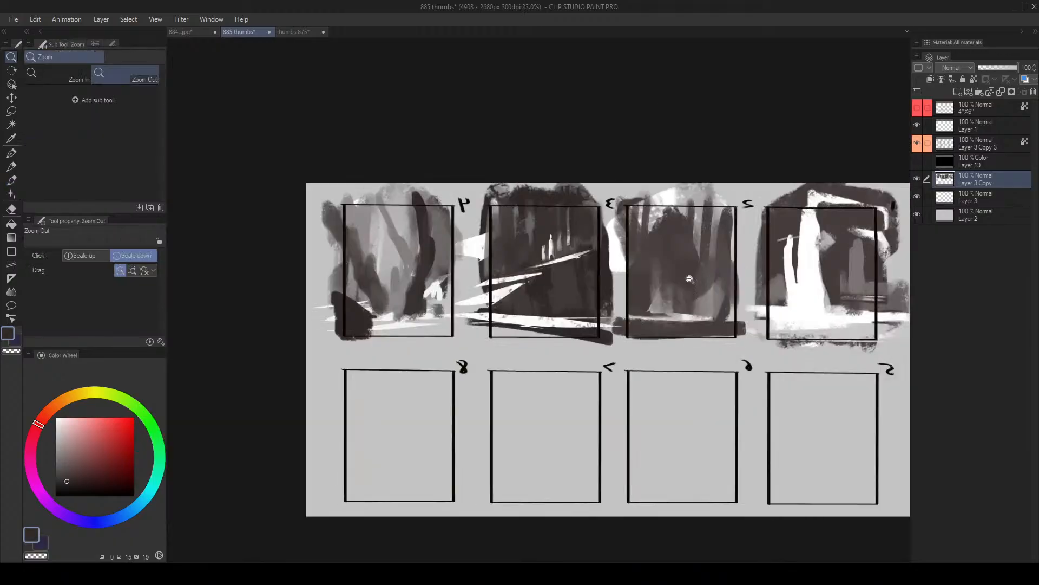
- Select a narrow sliver along the edge of frame 4's winding trunk, paint it light grey and clear the selection
drag(424, 244, 450, 221)
key(b)
alt+click(441, 271)
mouse_move(449, 274)
mouse_down()
mouse_move(414, 328)
mouse_move(400, 302)
mouse_move(420, 285)
mouse_move(403, 310)
mouse_move(419, 258)
mouse_move(398, 328)
mouse_up()
key(ctrl+space)
key(m)
key(b)
alt+click(445, 331)
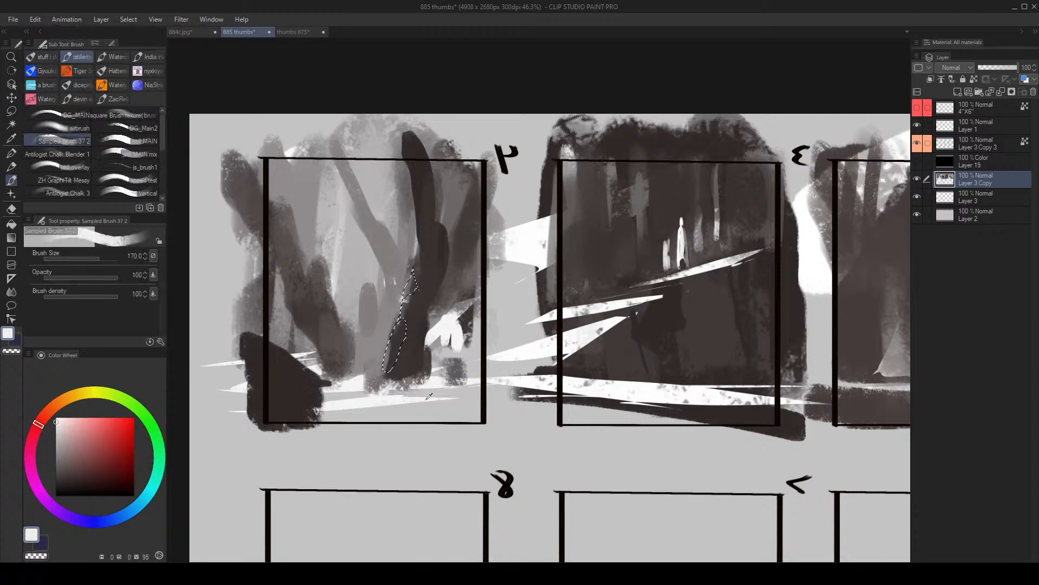
alt+click(407, 387)
drag(407, 382, 426, 257)
key(ctrl+d)
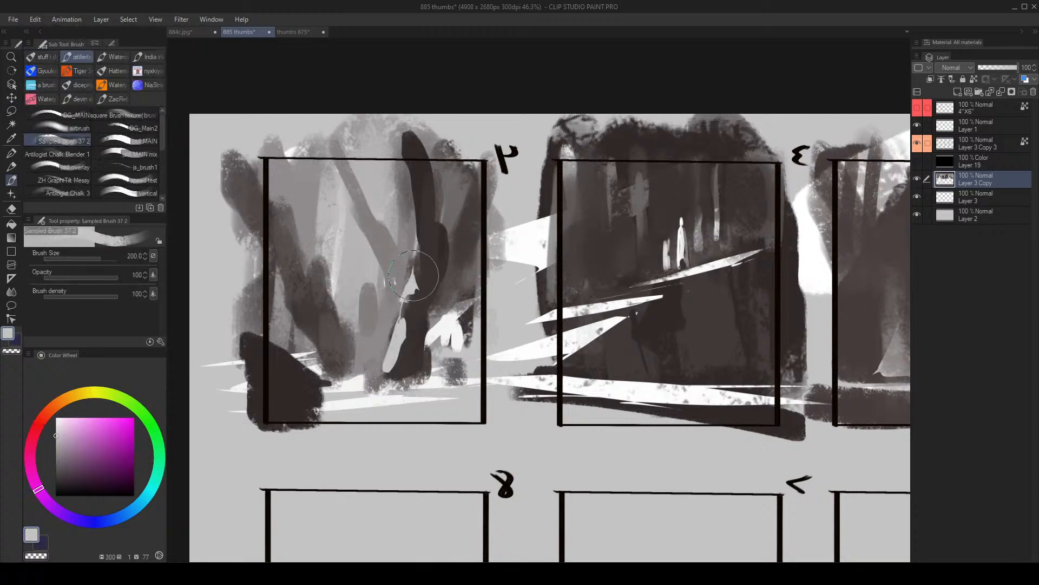
- Reduce the brush size and paint light touches around the small grey trunk between frame 4's dark trunks
key([)
- Flip the canvas view back, sample white and touch up the highlight on frame 4's winding trunk, starting from brush size 25
key([)
key([)
key([)
key([)
key([)
key([)
key([)
key([)
mouse_move(368, 303)
mouse_down()
mouse_move(363, 325)
mouse_move(347, 326)
mouse_move(361, 325)
mouse_move(363, 299)
mouse_move(371, 320)
mouse_move(353, 340)
mouse_move(361, 331)
mouse_up()
key(])
alt+click(362, 321)
alt+click(365, 318)
alt+click(372, 308)
alt+click(362, 338)
alt+click(445, 327)
key([)
key([)
key(h)
key(ctrl+space)
drag(702, 287, 677, 287)
drag(750, 300, 772, 273)
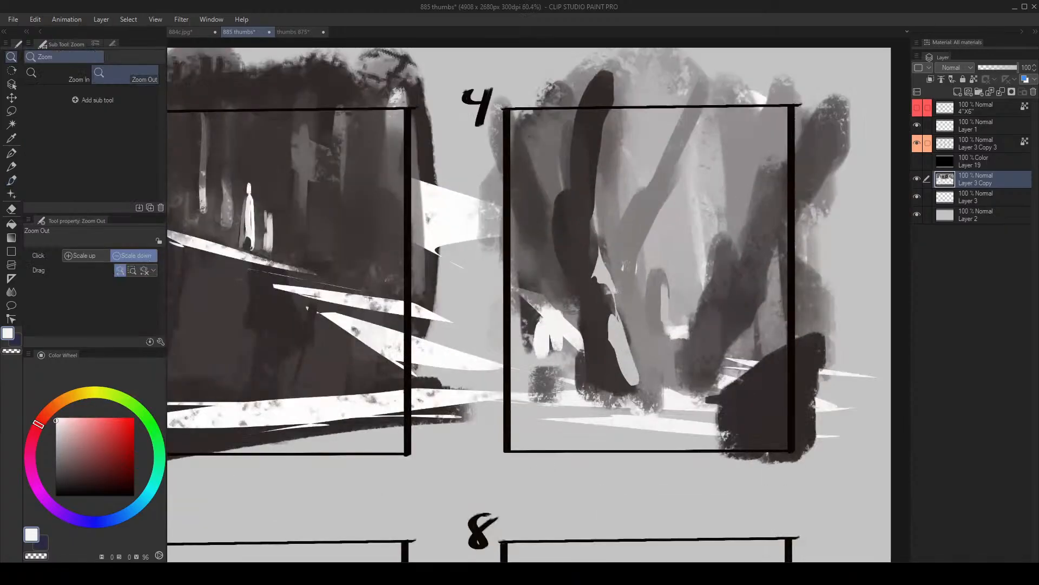
key([)
key([)
key([)
key(bracketright)
key(bracketright)
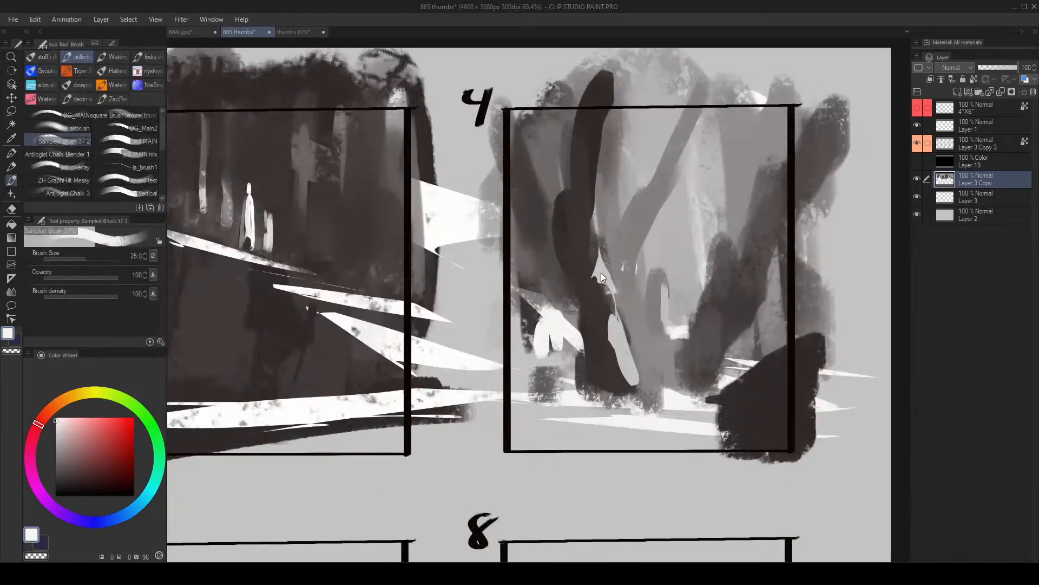
drag(602, 271, 601, 249)
key(bracketright)
key(bracketright)
alt+click(603, 266)
- Try broader strokes around the winding trunk's highlight, flip the canvas view and undo the last three strokes
key(bracketright)
key(bracketright)
drag(593, 232, 600, 306)
alt+click(585, 250)
alt+click(677, 387)
key(bracketright)
key(h)
key(ctrl+z)
key(ctrl+z)
key(ctrl+z)
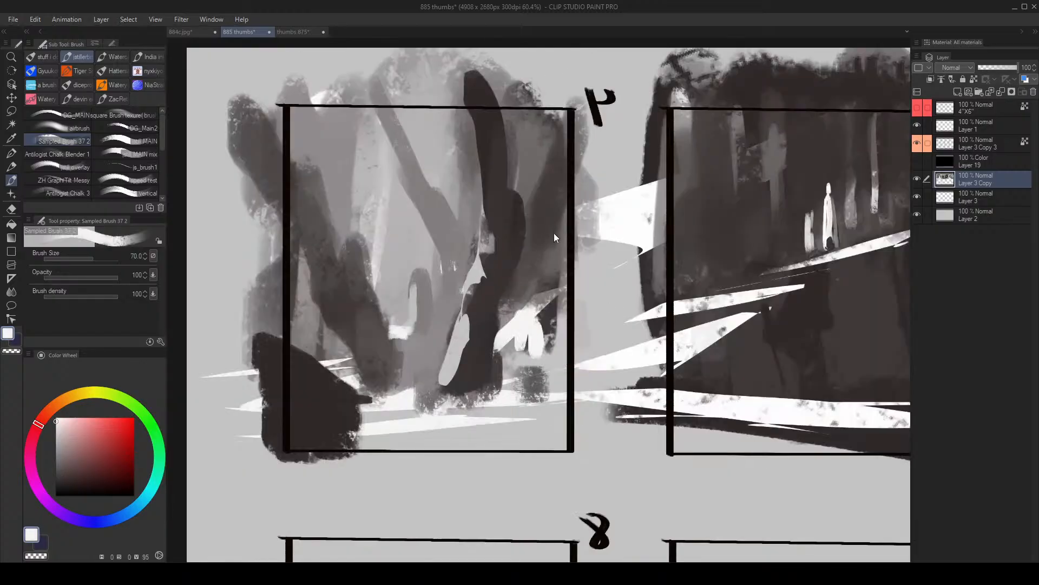
- Sample dark grey and paint over the light highlights on the winding trunk, undoing the last stroke
alt+click(495, 253)
key(bracketright)
mouse_move(485, 244)
mouse_down()
mouse_move(473, 290)
mouse_move(490, 214)
mouse_move(477, 315)
mouse_move(458, 352)
mouse_move(459, 326)
mouse_move(448, 374)
mouse_move(461, 330)
mouse_up()
key(bracketright)
key(bracketright)
alt+click(445, 399)
key(bracketleft)
key(bracketleft)
key(ctrl+z)
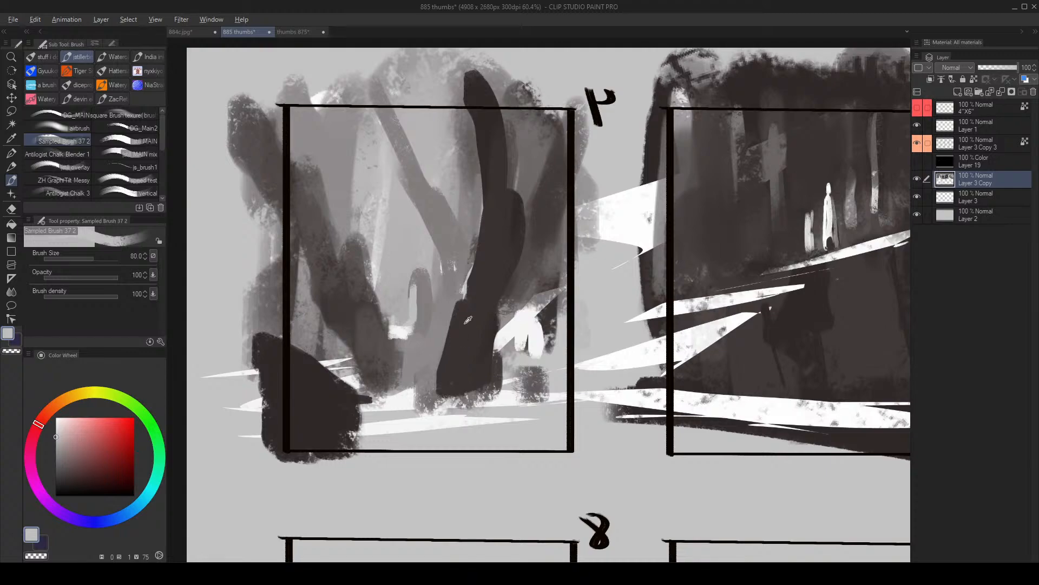
- Sample white and paint a bold highlight along the winding trunk's lower edge at brush size 70
alt+click(525, 324)
key(bracketleft)
mouse_move(464, 292)
mouse_down()
mouse_move(467, 322)
mouse_move(445, 356)
mouse_move(453, 340)
mouse_up()
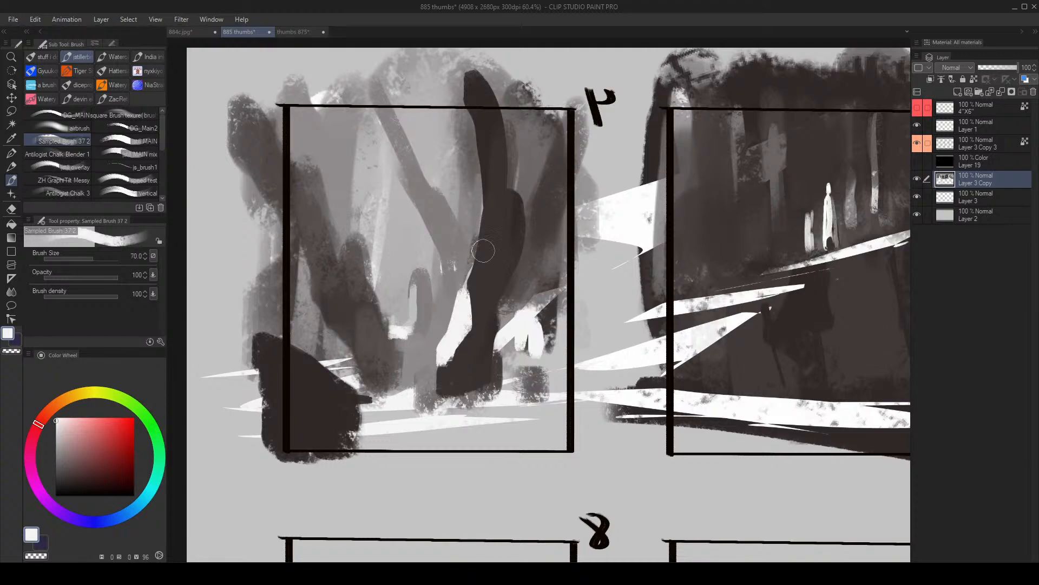
key(bracketleft)
key(bracketleft)
key(ctrl+space)
mouse_move(470, 275)
mouse_down()
mouse_move(464, 296)
mouse_move(481, 261)
mouse_move(474, 278)
mouse_move(492, 296)
mouse_up()
key(bracketleft)
key(bracketleft)
click(484, 318)
key(ctrl+z)
key(ctrl+z)
key(ctrl+z)
key(ctrl+z)
- Flip the canvas view back and add a white dot on frame 4's right dark trunk at brush size 30
key(h)
key(space)
drag(756, 238, 648, 233)
key(bracketright)
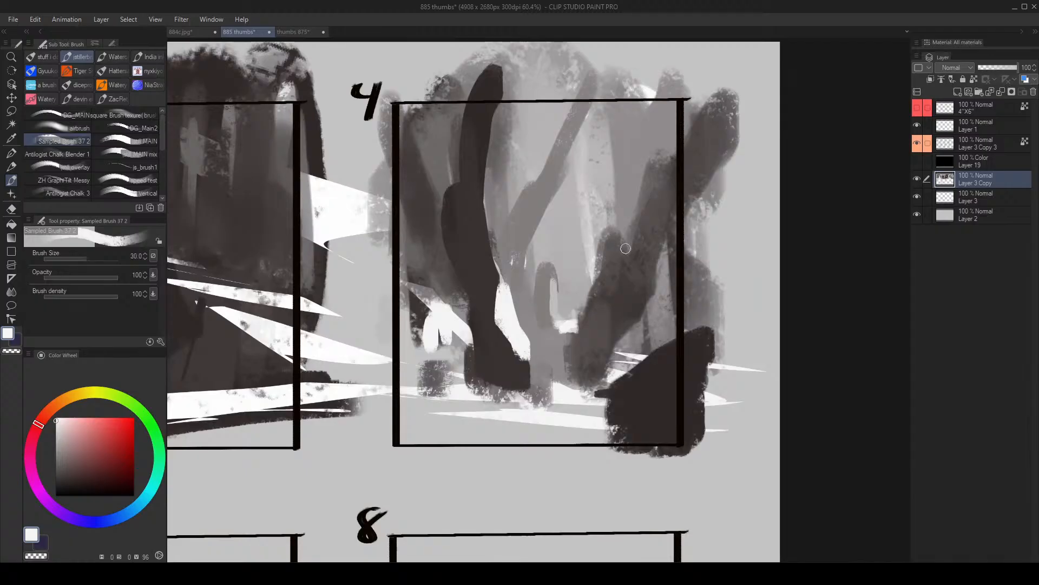
click(626, 253)
drag(573, 320, 559, 331)
- Sample mid-grey and reshape frame 4's small central trunk into a bent form with an upward branch, starting at brush size 50
alt+click(550, 324)
key(bracketright)
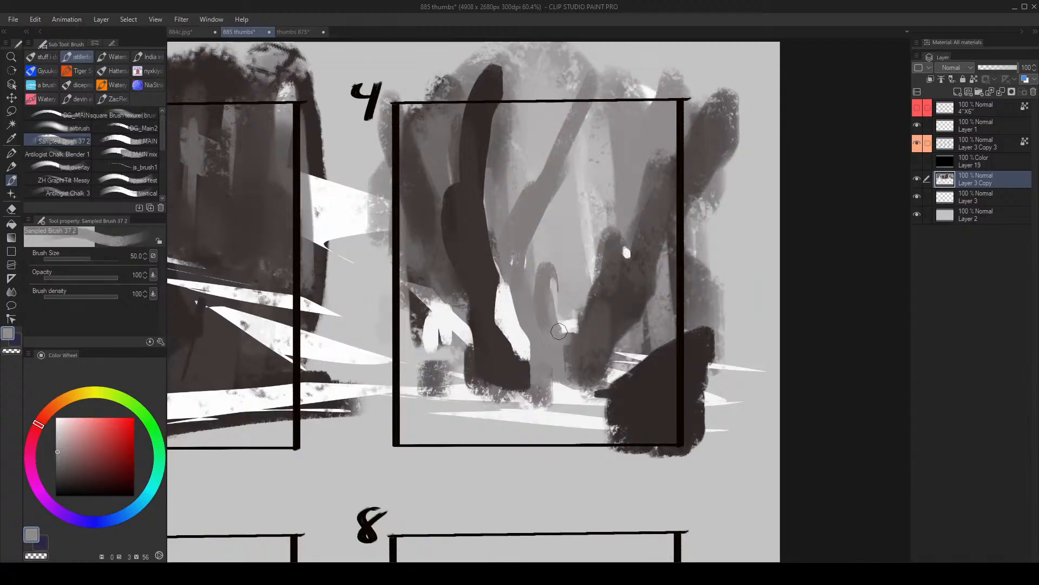
drag(553, 285, 560, 330)
alt+click(546, 255)
drag(535, 261, 533, 288)
alt+click(548, 285)
key(bracketright)
key(bracketright)
drag(550, 275, 573, 208)
- Try dark and mid-grey strokes across the winding trunk's base, raising the brush size to 80, and undo the last two
alt+click(527, 385)
mouse_move(526, 377)
mouse_down()
mouse_move(553, 384)
mouse_move(540, 385)
mouse_up()
alt+click(558, 360)
key(bracketright)
drag(494, 360, 540, 383)
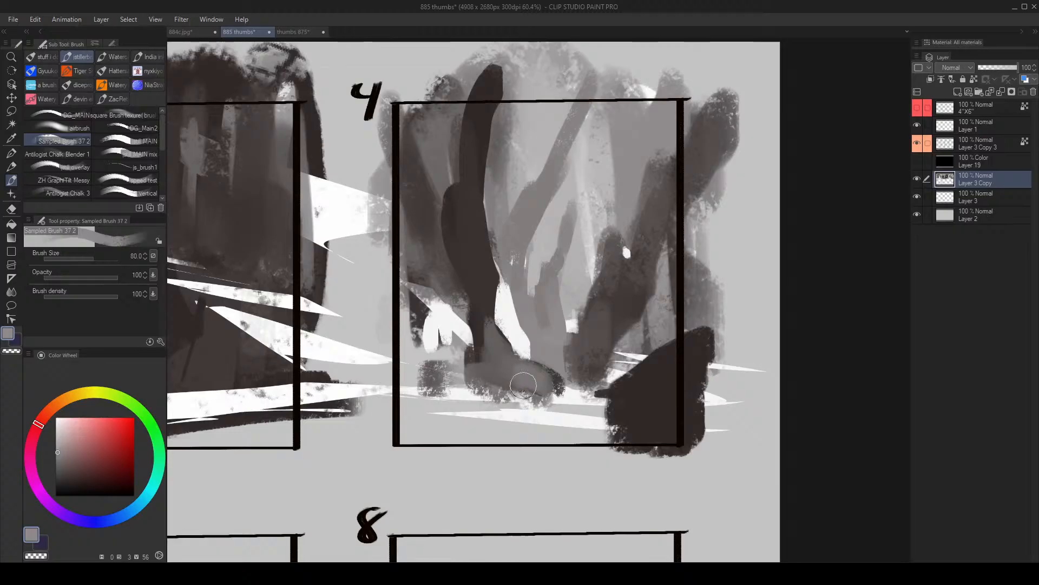
key(ctrl+z)
key(ctrl+z)
- Sample dark grey and paint a root spreading from the winding trunk's base toward frame 4's left edge
alt+click(494, 384)
drag(496, 384, 409, 388)
key(bracketleft)
drag(511, 386, 394, 393)
alt+click(451, 365)
mouse_move(456, 373)
mouse_down()
mouse_move(379, 383)
mouse_move(379, 399)
mouse_up()
alt+click(498, 370)
key(bracketleft)
- Cover the white shapes in frame 4's lower-left area with a dark grey mass, enlarging the brush to 100
alt+click(408, 362)
key(bracketright)
alt+click(453, 358)
mouse_move(405, 366)
mouse_down()
mouse_move(458, 362)
mouse_move(439, 356)
mouse_up()
alt+click(425, 316)
mouse_move(421, 315)
mouse_down()
mouse_move(440, 343)
mouse_move(416, 282)
mouse_move(433, 333)
mouse_up()
alt+click(458, 350)
key(bracketright)
mouse_move(435, 278)
mouse_down()
mouse_move(413, 336)
mouse_move(457, 321)
mouse_move(444, 363)
mouse_up()
- Flip the canvas view, sample a light tone and paint a light strip along the ground below frame 4's trunks
key(h)
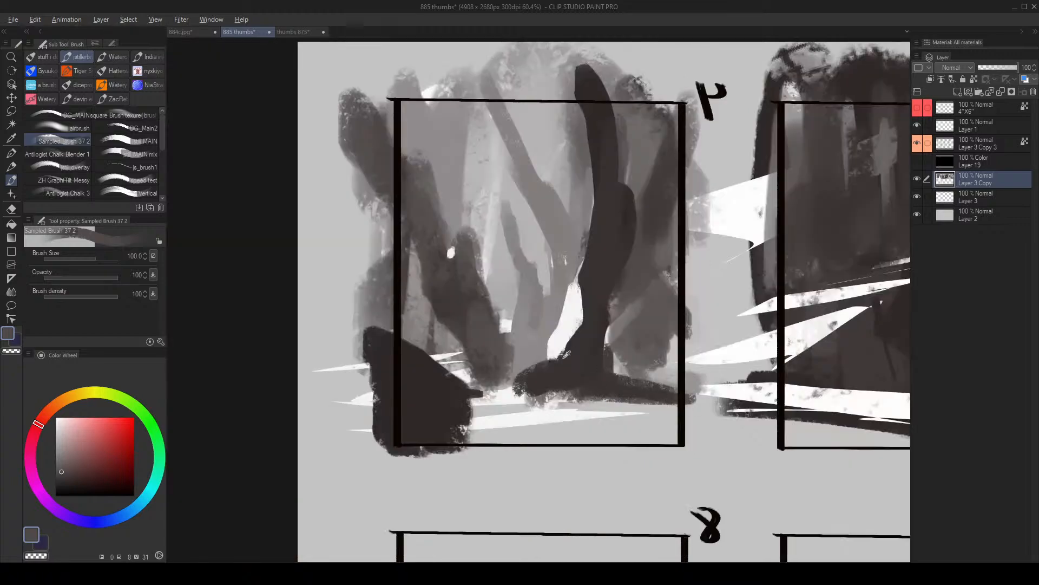
alt+click(536, 418)
key([)
mouse_move(484, 412)
mouse_down()
mouse_move(726, 406)
mouse_move(539, 408)
mouse_move(701, 402)
mouse_move(739, 390)
mouse_up()
- Paint a dark band across frame 4's foreground below the light strip and trim it with light strokes
alt+click(576, 379)
key([)
drag(553, 406, 700, 405)
mouse_move(602, 405)
mouse_down()
mouse_move(696, 408)
mouse_move(577, 408)
mouse_up()
alt+click(505, 413)
mouse_move(508, 411)
mouse_down()
mouse_move(610, 395)
mouse_move(563, 406)
mouse_move(699, 405)
mouse_up()
- Join frame 4's trunk bases with dark grey, fill the foreground below the light strip and flip the canvas view back
alt+click(644, 406)
key(])
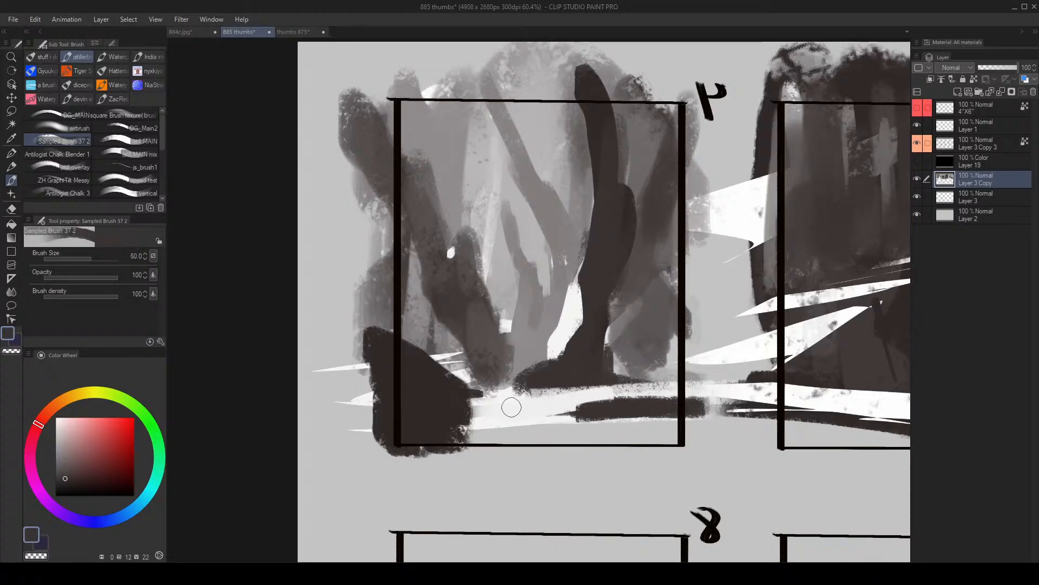
alt+click(481, 370)
mouse_move(496, 366)
mouse_down()
mouse_move(554, 376)
mouse_move(482, 377)
mouse_move(540, 379)
mouse_move(506, 386)
mouse_up()
key(])
mouse_move(479, 414)
mouse_down()
mouse_move(432, 423)
mouse_move(689, 434)
mouse_up()
key(h)
- Try white strokes along frame 4's ground at brush size 100 and undo them
alt+click(549, 399)
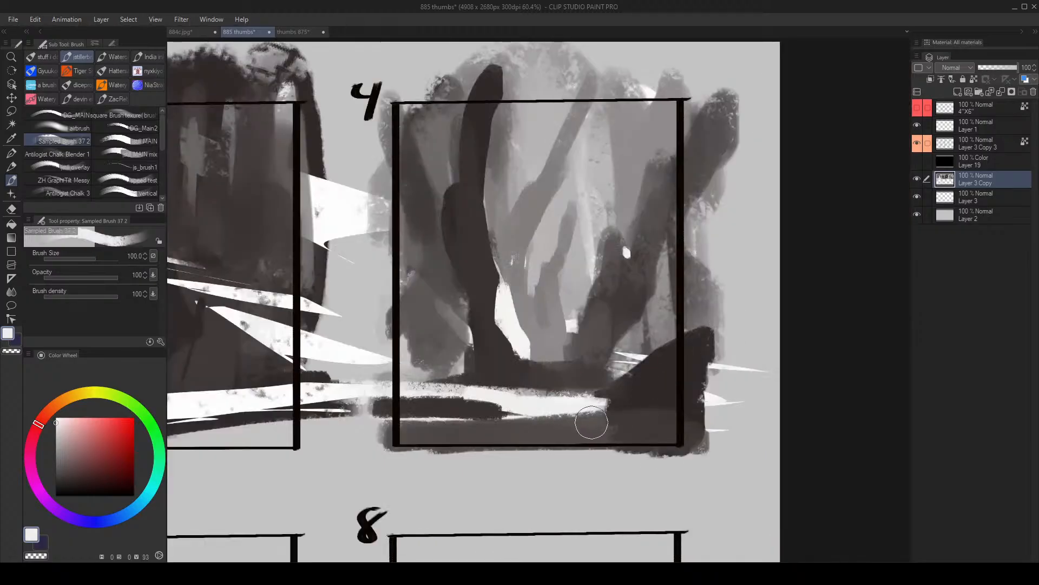
mouse_move(591, 422)
mouse_down()
mouse_move(339, 439)
mouse_move(636, 435)
mouse_move(709, 420)
mouse_up()
mouse_move(465, 379)
mouse_down()
mouse_move(549, 382)
mouse_move(469, 377)
mouse_move(458, 402)
mouse_move(498, 406)
mouse_move(414, 419)
mouse_move(479, 422)
mouse_move(520, 407)
mouse_move(421, 404)
mouse_up()
key(ctrl+z)
key(ctrl+z)
- Sample dark grey, paint over the left end of frame 4's light ground strip and reduce the brush size
alt+click(481, 380)
alt+click(478, 404)
key(bracketleft)
key(bracketleft)
- Try a thin dark upright mark on frame 4's light ground strip at brush size 10
alt+click(511, 380)
key(bracketleft)
key(bracketleft)
drag(524, 384, 518, 405)
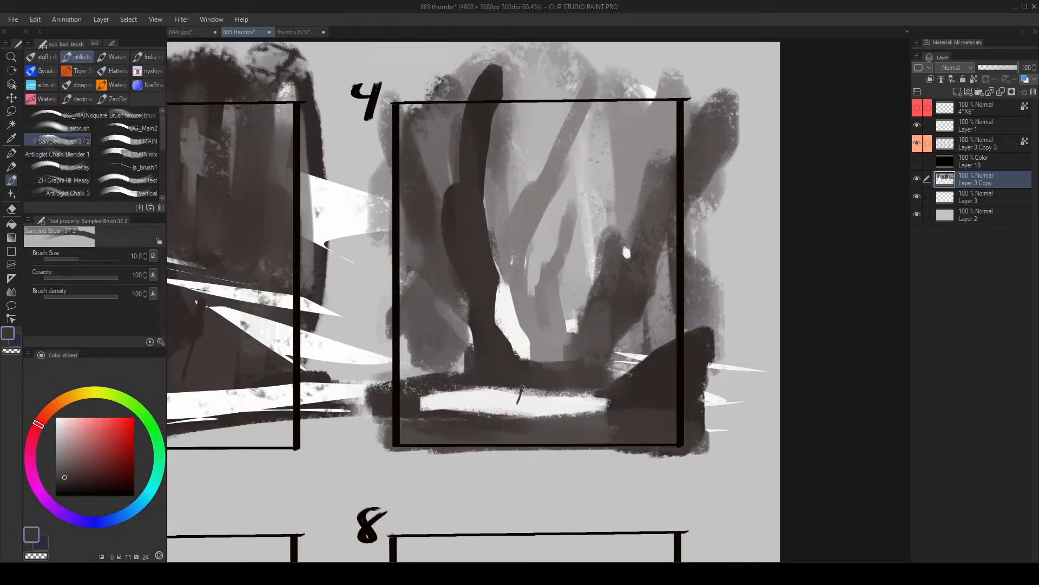
- Paint a small white standing figure at brush size 25, rising from frame 4's light ground strip between the trunks
alt+click(528, 399)
mouse_move(531, 363)
mouse_down()
mouse_move(525, 394)
mouse_move(520, 378)
mouse_move(540, 379)
mouse_move(545, 349)
mouse_move(549, 379)
mouse_up()
key(bracketright)
key(ctrl+z)
key(ctrl+z)
key(ctrl+z)
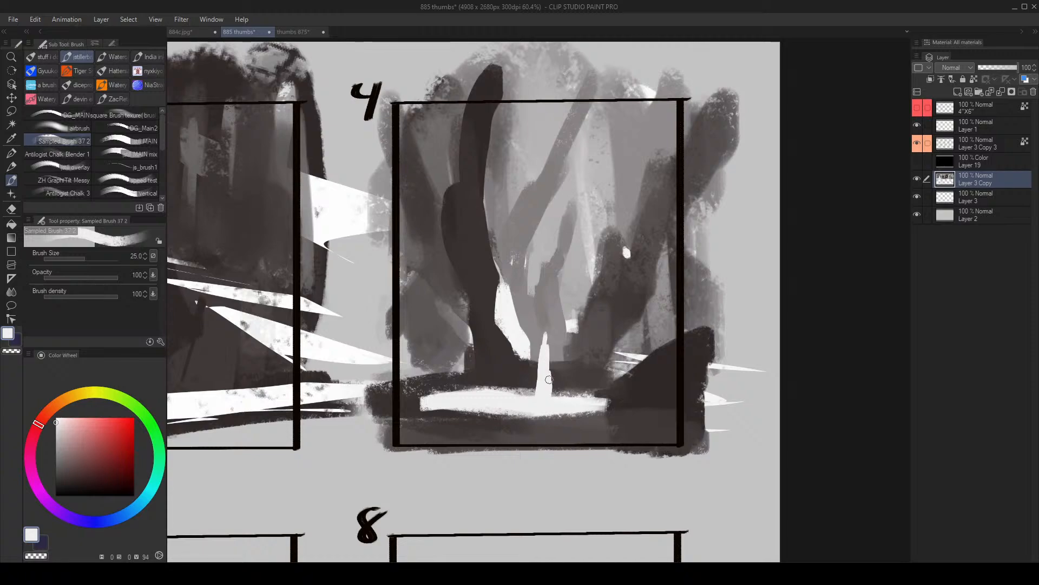
key(bracketleft)
scroll(553, 361, up, 4)
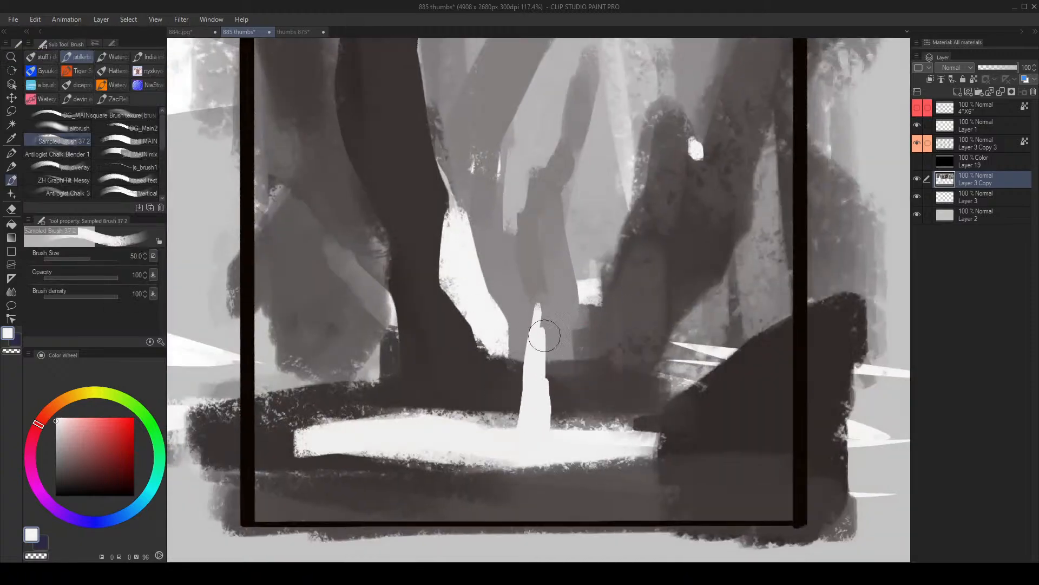
- Try a broad light wash behind the white figure at brush size 100 and undo it
key(bracketright)
key(bracketright)
key(bracketright)
key(bracketright)
key(bracketright)
mouse_move(450, 361)
mouse_down()
mouse_move(440, 388)
mouse_move(574, 370)
mouse_move(440, 402)
mouse_move(620, 381)
mouse_move(546, 309)
mouse_move(429, 332)
mouse_move(591, 267)
mouse_up()
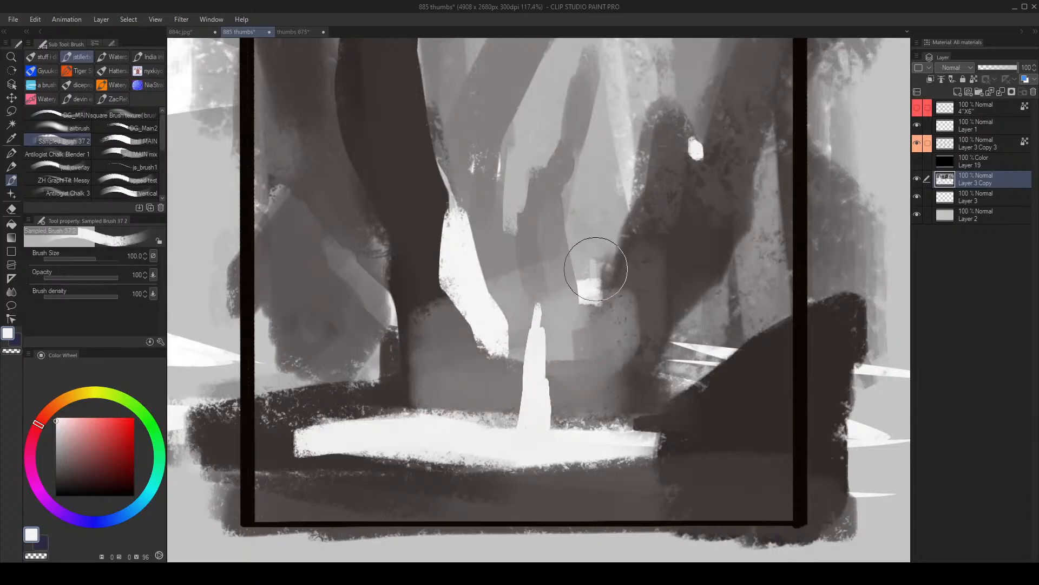
key(bracketleft)
key(bracketleft)
key(bracketleft)
key(bracketleft)
key(bracketleft)
key(bracketleft)
key(bracketleft)
key(bracketleft)
key(bracketleft)
key(bracketleft)
key(bracketleft)
key(ctrl+z)
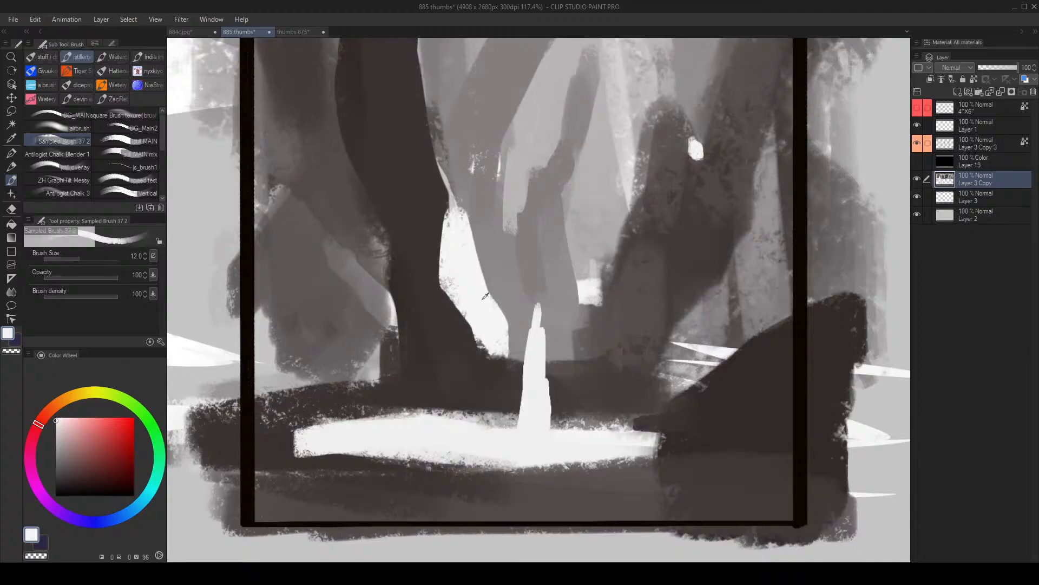
- Try thin white guide marks around the figure's head and the ground beside it, and undo them
mouse_move(550, 259)
mouse_down()
mouse_move(516, 263)
mouse_move(564, 318)
mouse_move(517, 270)
mouse_move(539, 255)
mouse_up()
key(ctrl+z)
key(bracketleft)
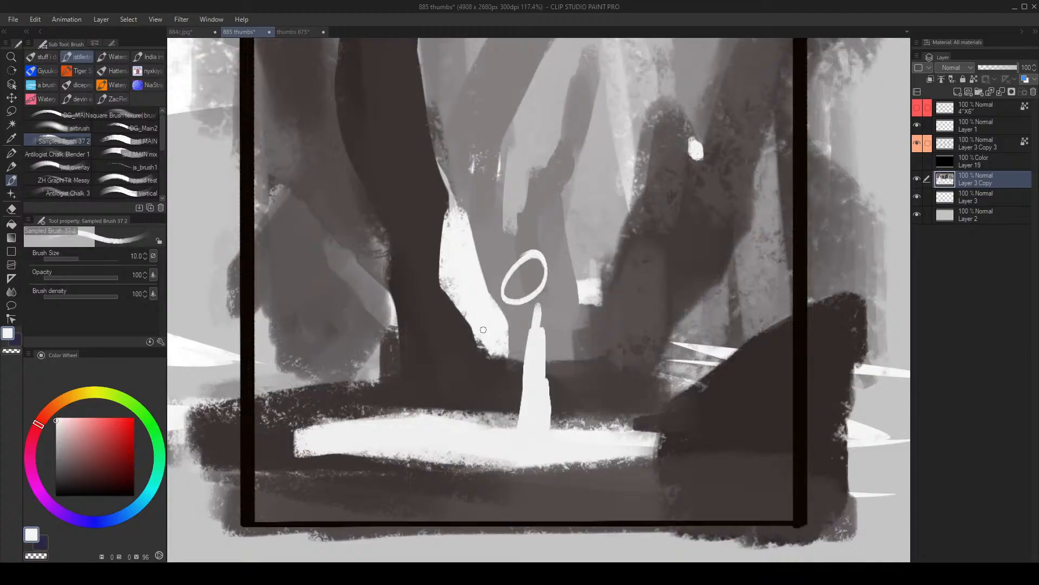
mouse_move(509, 382)
mouse_down()
mouse_move(468, 366)
mouse_move(510, 385)
mouse_move(447, 399)
mouse_up()
key(ctrl+z)
key(bracketright)
key(ctrl+z)
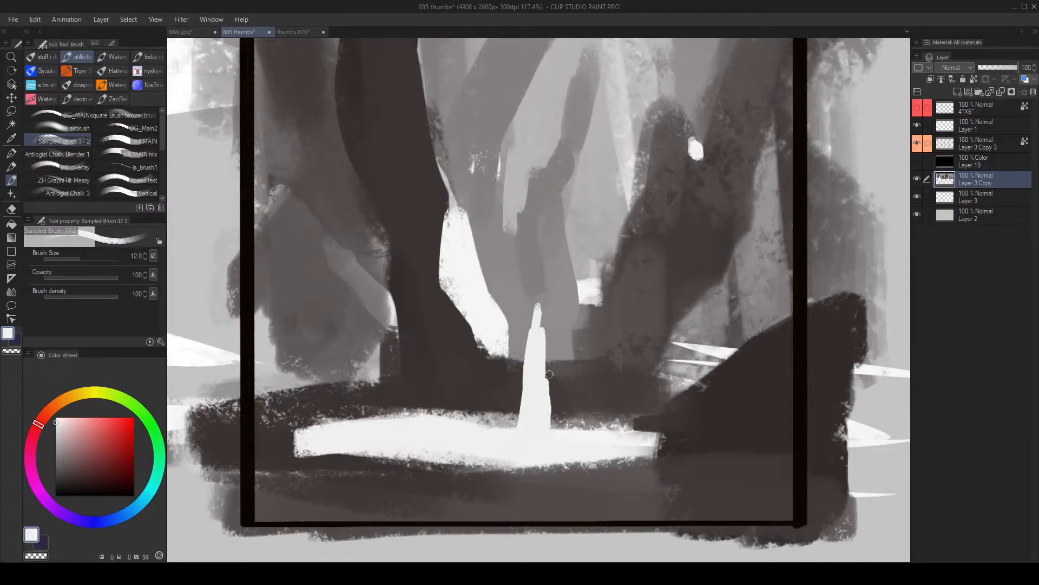
- Thicken the white figure's body with a vertical stroke at brush size 40
key(bracketright)
key(bracketright)
key(bracketright)
key(bracketright)
key(bracketright)
key(bracketright)
drag(539, 334, 543, 387)
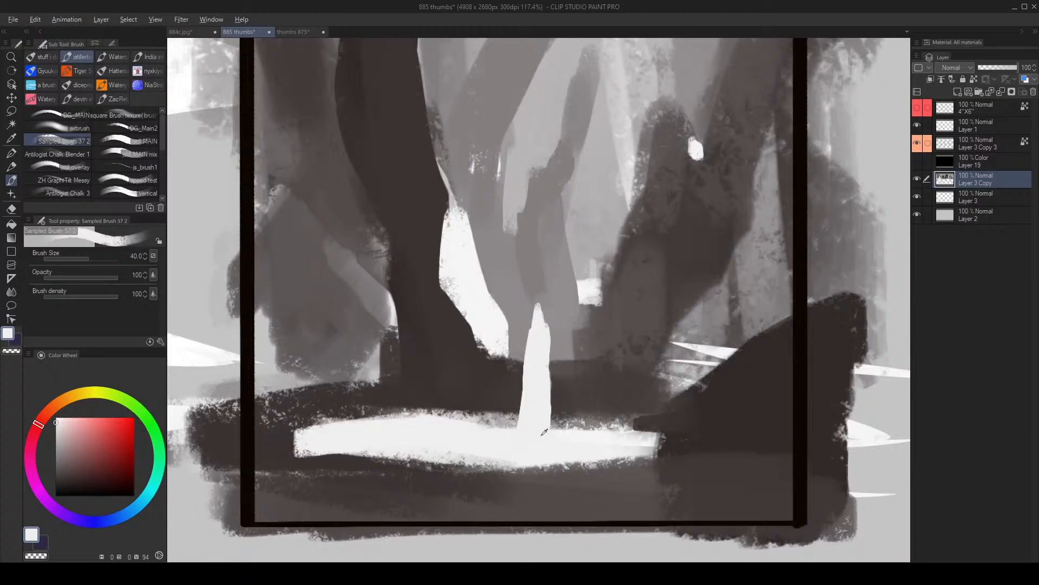
- Sample grey and paint a small dark gap at the base of the white figure
key(alt+space)
mouse_move(589, 322)
mouse_down()
mouse_move(520, 319)
mouse_move(588, 302)
mouse_up()
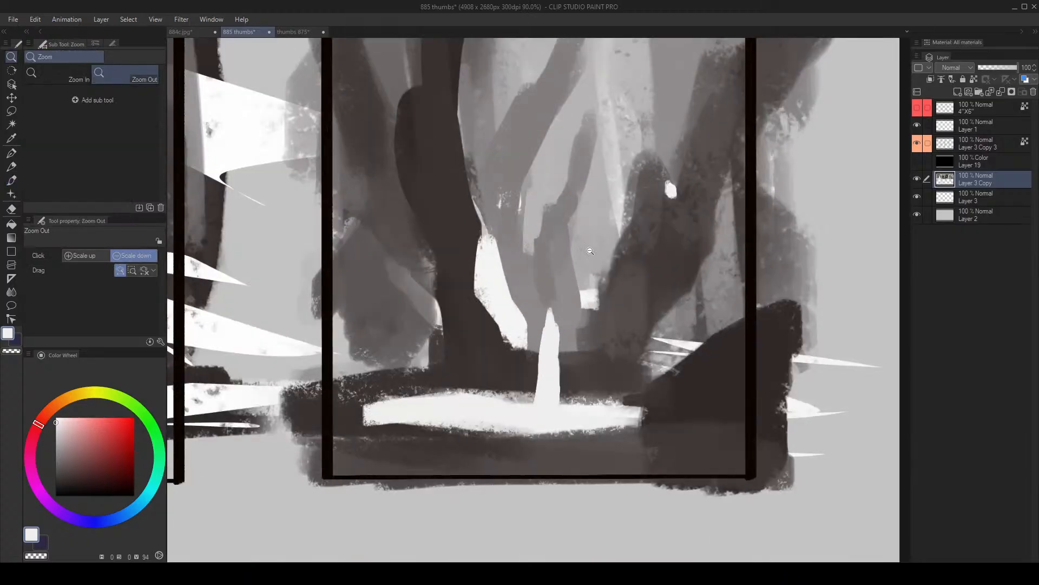
alt+click(535, 305)
mouse_move(527, 311)
mouse_down()
mouse_move(532, 340)
mouse_move(525, 313)
mouse_move(579, 307)
mouse_up()
key(alt+space)
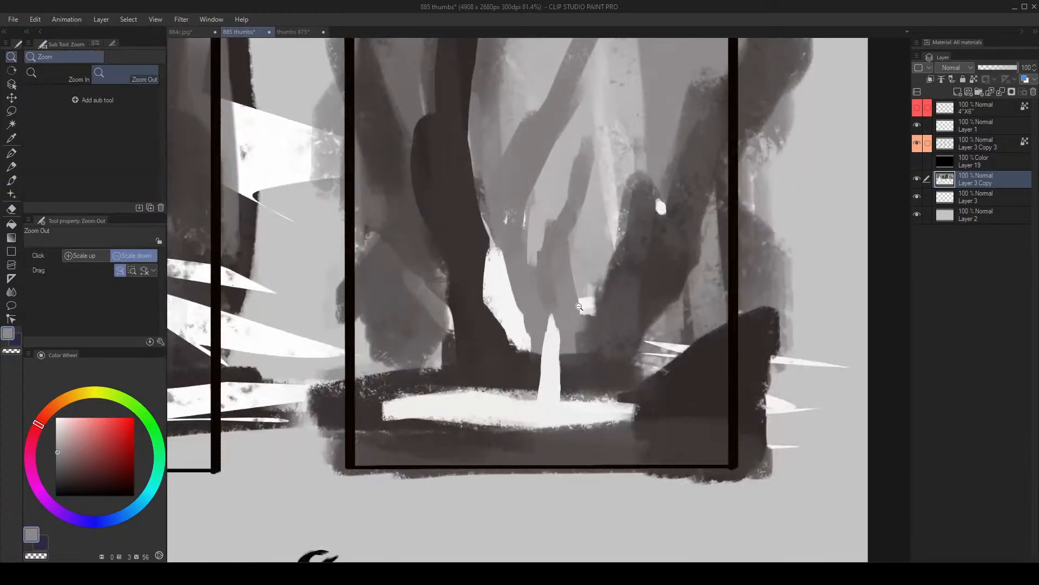
alt+click(570, 373)
key(bracketleft)
key(bracketleft)
key(bracketleft)
drag(546, 386, 548, 400)
alt+click(553, 381)
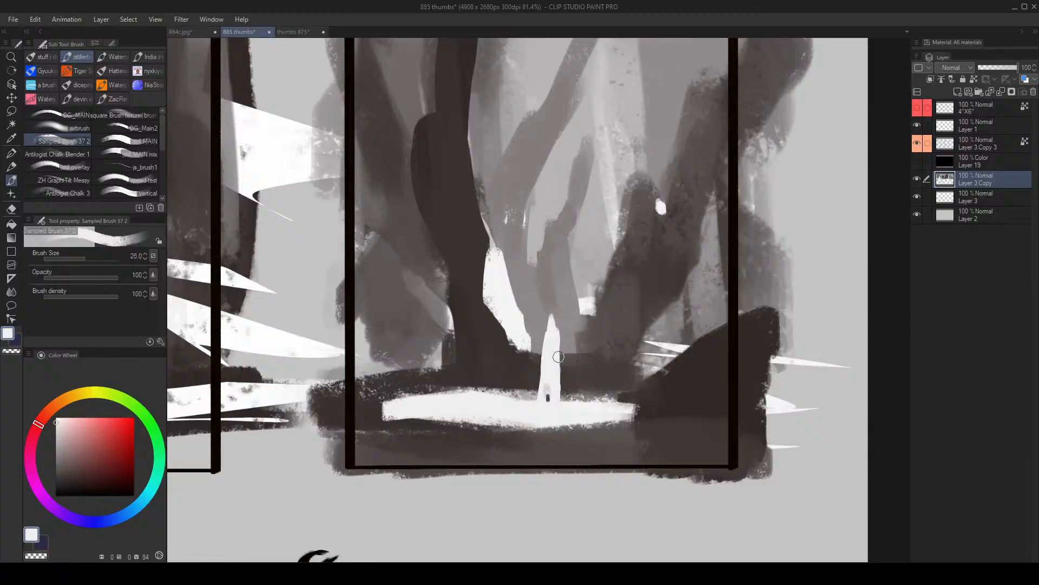
- Widen the white figure's right side at brush size 30 and shape its pointed head with sampled grey
key(bracketright)
key(bracketright)
drag(555, 346, 560, 391)
alt+click(544, 321)
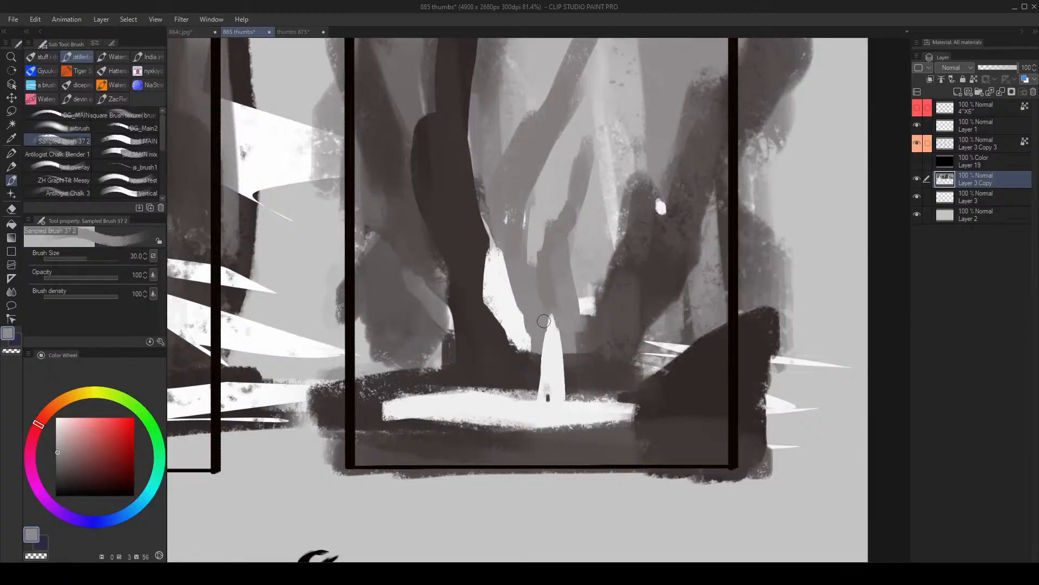
alt+click(553, 319)
key(bracketleft)
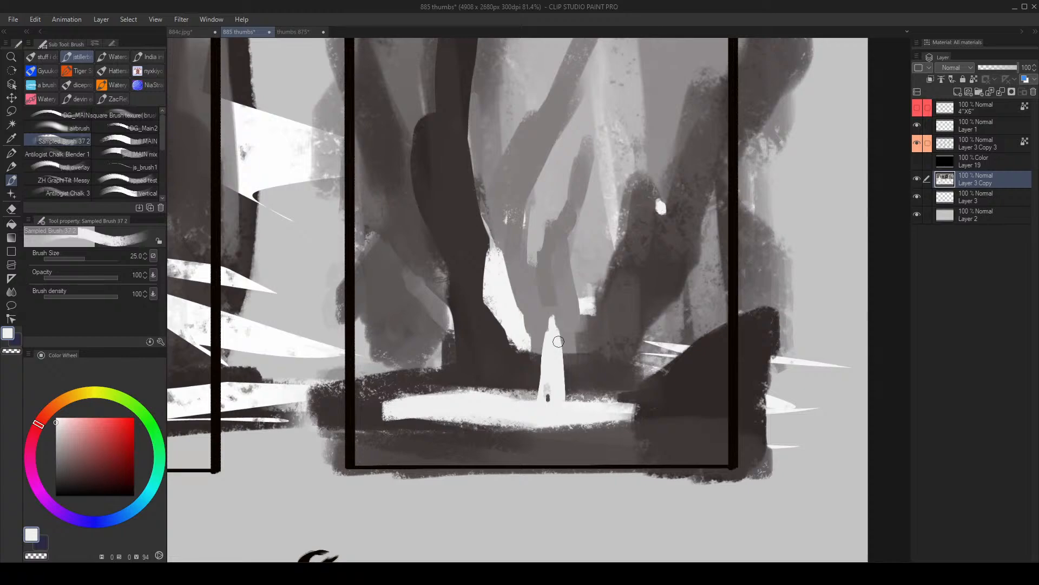
- Paint white strokes along the light strip's upper edge at the figure's feet
alt+click(538, 390)
mouse_move(536, 392)
mouse_down()
mouse_move(500, 394)
mouse_move(575, 397)
mouse_move(542, 409)
mouse_move(517, 398)
mouse_move(559, 397)
mouse_move(518, 395)
mouse_move(603, 393)
mouse_move(570, 395)
mouse_up()
alt+click(501, 395)
alt+click(541, 409)
key(bracketleft)
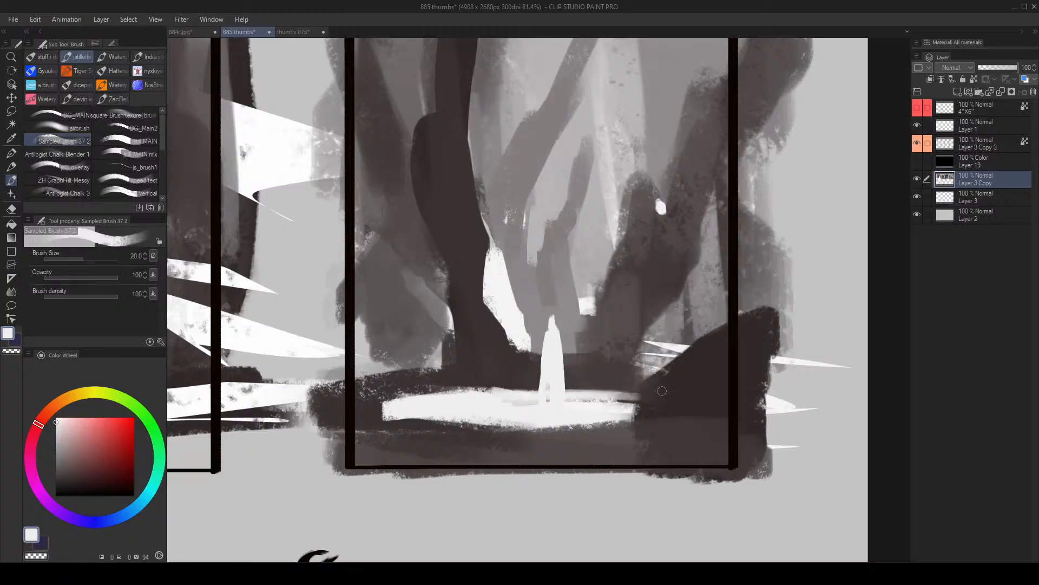
- Flip the canvas view and carve dark grey around the white figure's feet at brush size 25
key(ctrl+space)
drag(661, 391, 638, 386)
key(h)
drag(531, 343, 545, 342)
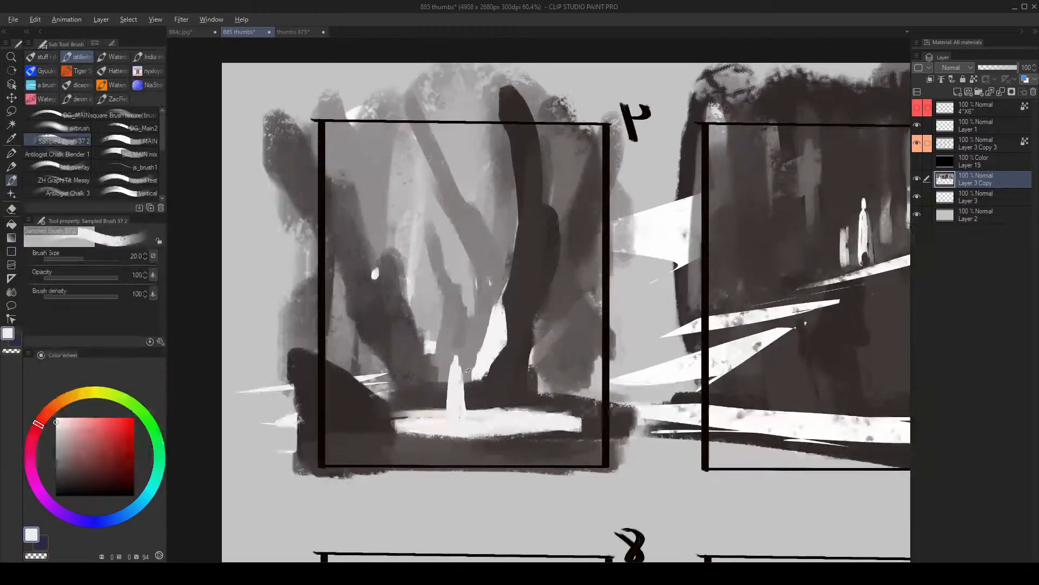
alt+click(466, 406)
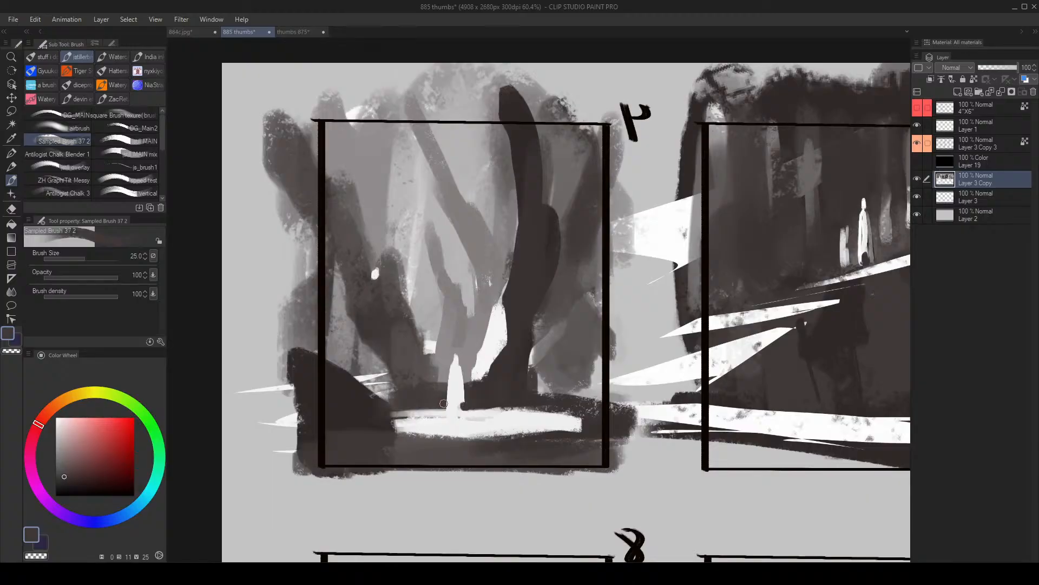
alt+click(457, 396)
drag(458, 406, 459, 411)
alt+click(474, 403)
- Refine the white figure's legs and hem at brush size 17 with alternating dark and white dabs
key([)
key([)
alt+click(463, 395)
click(459, 407)
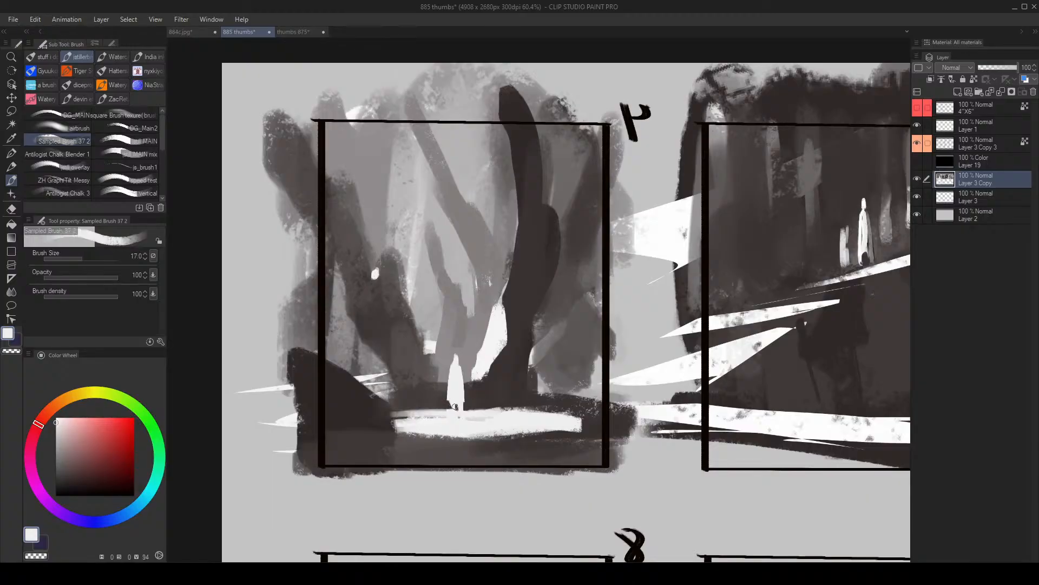
alt+click(459, 406)
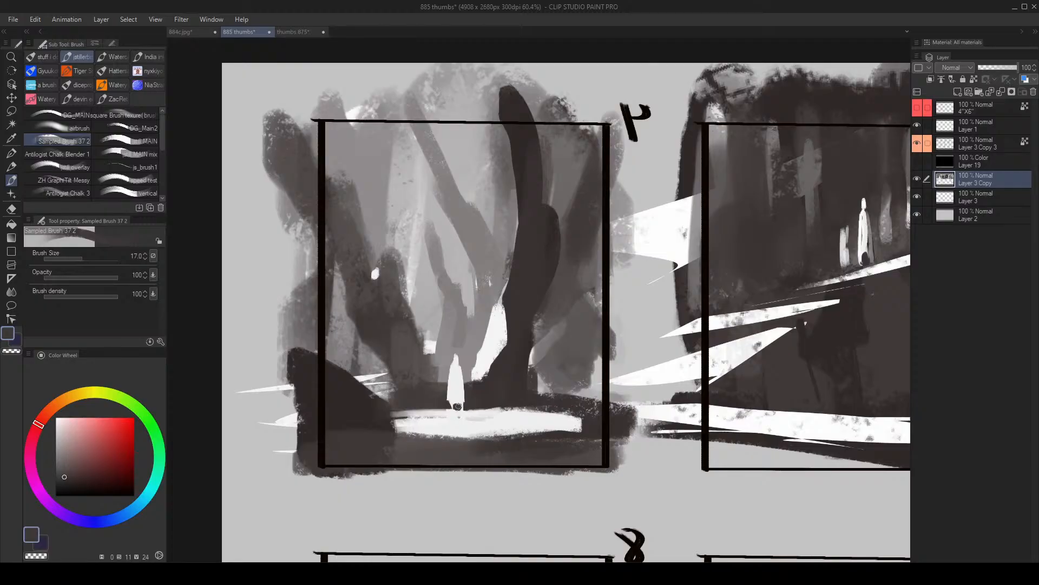
alt+click(456, 403)
click(454, 405)
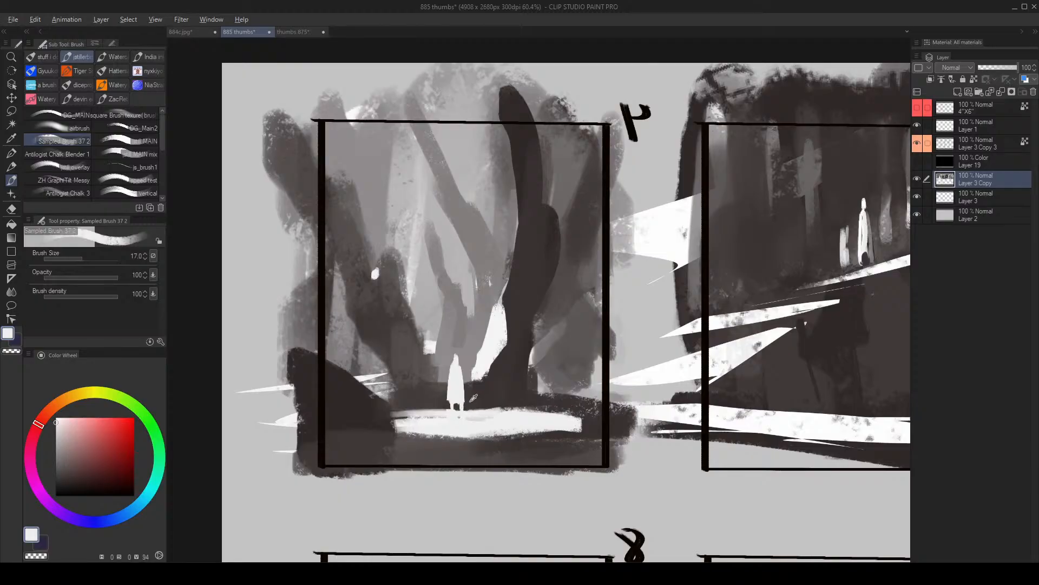
- Sample dark grey and paint over the end of frame 4's light strip beside the foreground rock
alt+click(471, 402)
mouse_move(469, 401)
mouse_down()
mouse_move(421, 420)
mouse_move(507, 350)
mouse_up()
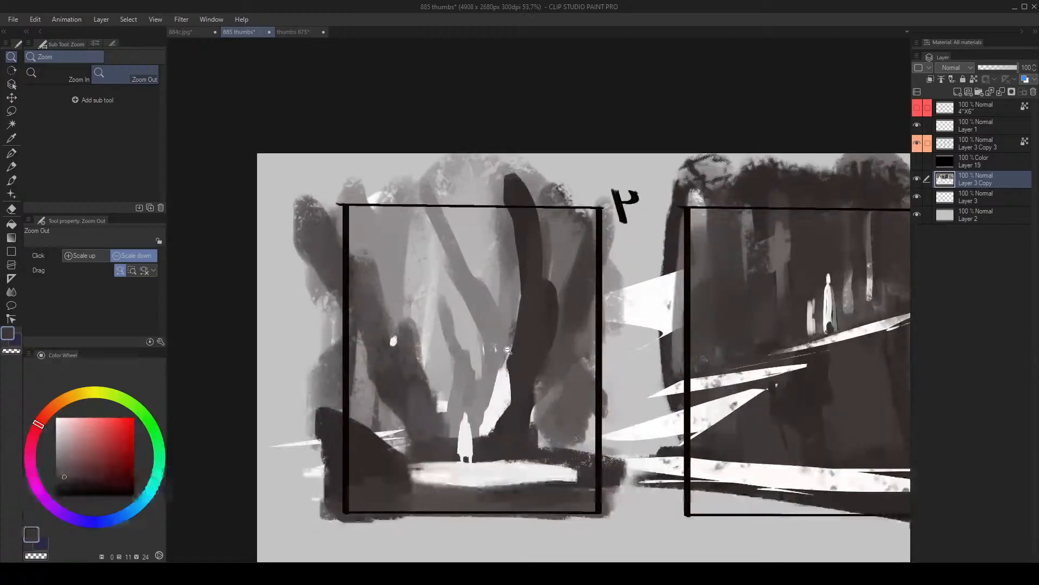
drag(481, 422, 483, 373)
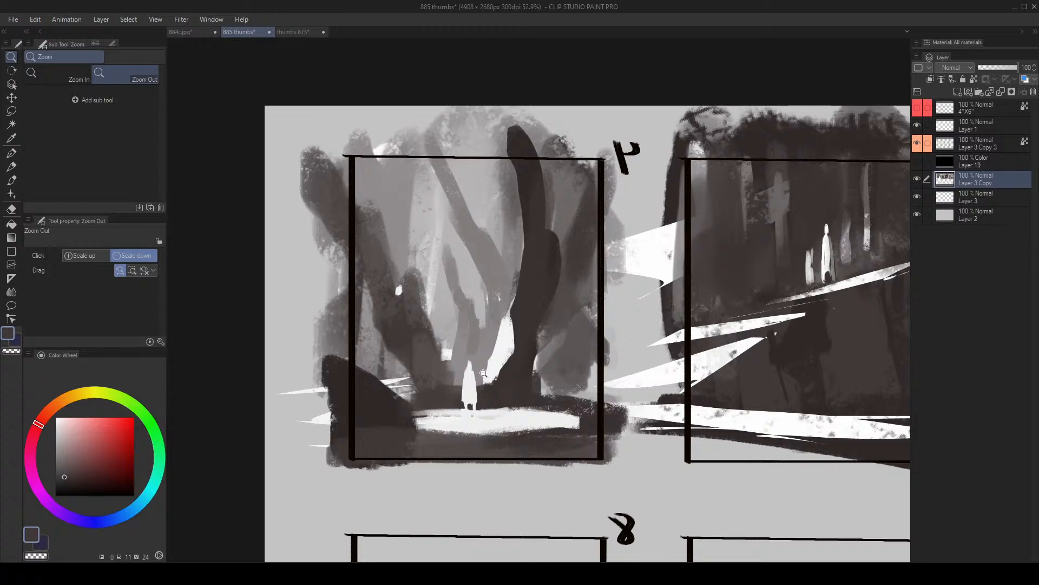
mouse_move(525, 395)
mouse_down()
mouse_move(478, 398)
mouse_move(577, 404)
mouse_up()
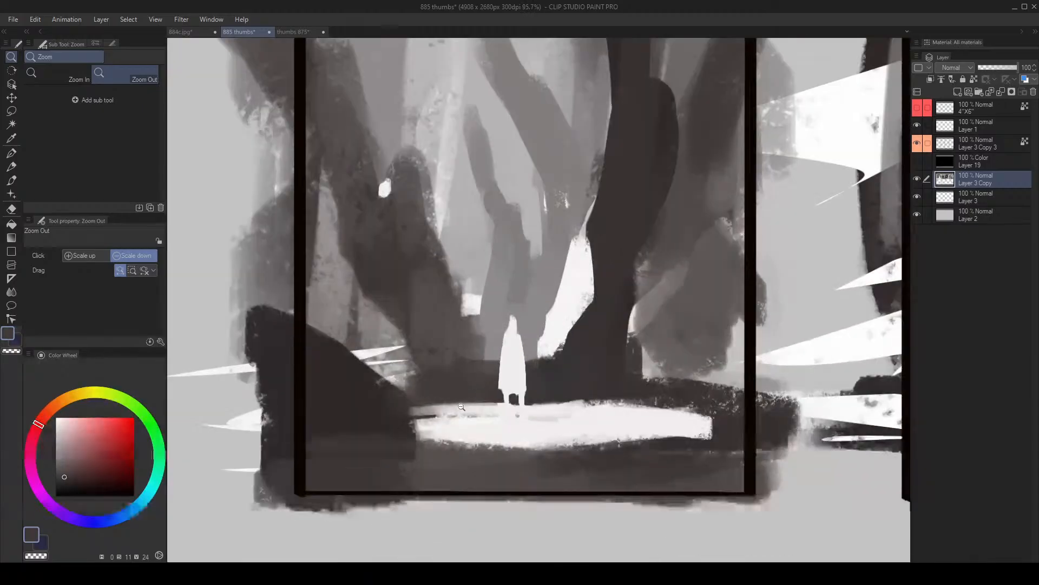
alt+click(433, 398)
key(bracketright)
key(bracketright)
drag(422, 403, 471, 399)
mouse_move(389, 409)
mouse_down()
mouse_move(492, 401)
mouse_move(350, 426)
mouse_up()
alt+click(352, 412)
alt+click(472, 397)
- Rework the rock's lower edge with dark tones at brush sizes 30 and 40, blending it into the ground
key(bracketright)
drag(372, 424, 488, 408)
alt+click(357, 407)
key(bracketright)
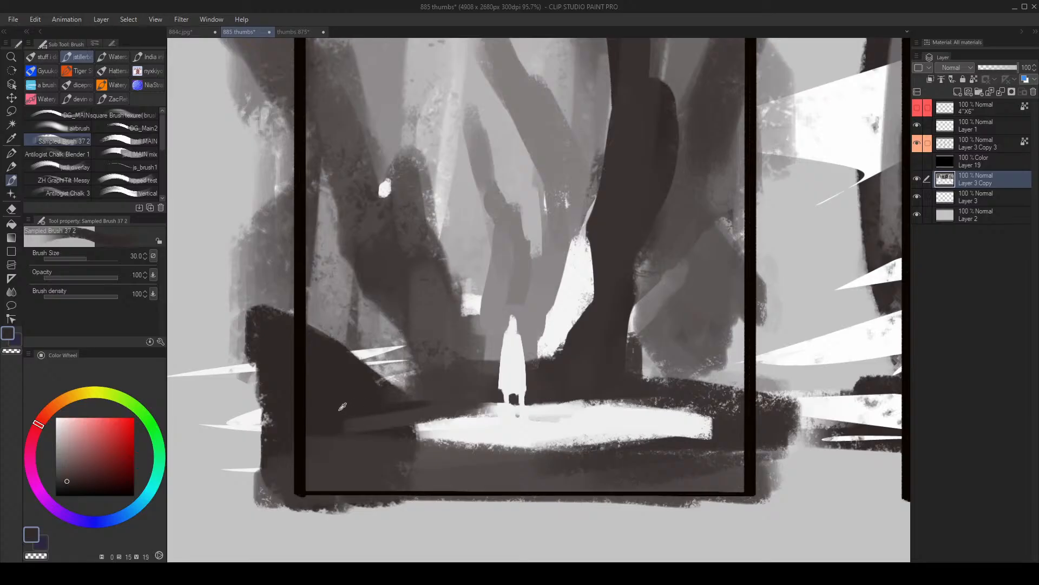
drag(335, 414, 393, 414)
alt+click(383, 430)
mouse_move(322, 421)
mouse_down()
mouse_move(455, 414)
mouse_move(441, 417)
mouse_up()
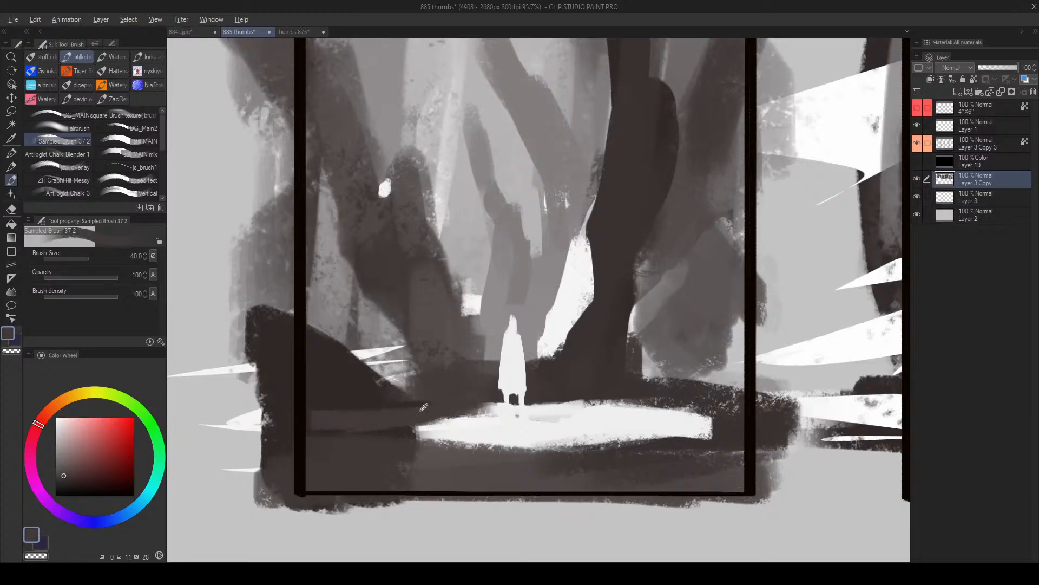
alt+click(357, 402)
mouse_move(351, 404)
mouse_down()
mouse_move(381, 405)
mouse_move(317, 403)
mouse_up()
alt+click(369, 418)
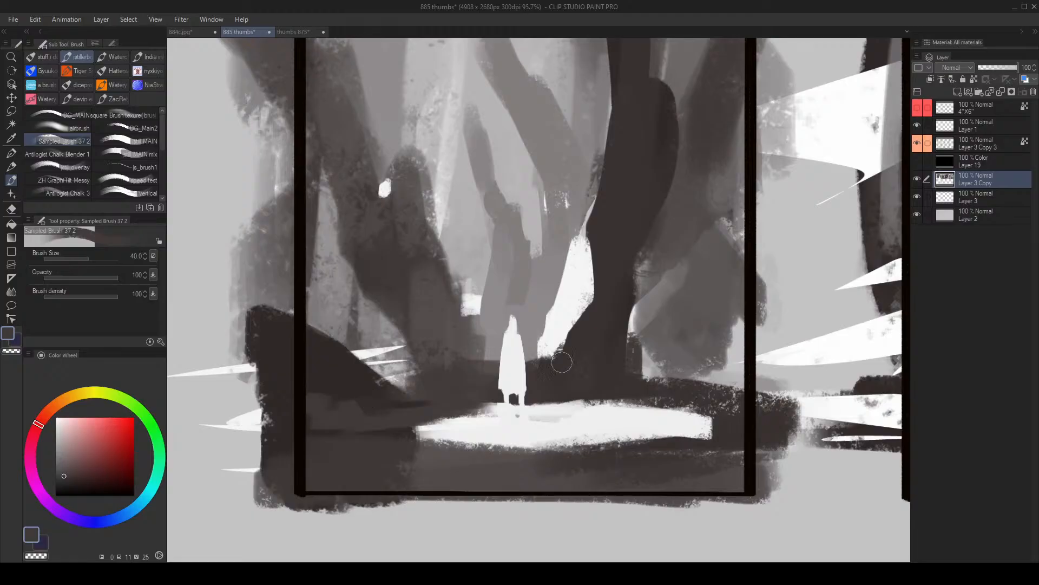
- Flip the canvas view back and paint dark ground shapes left of the main trunk's base
key(alt+space)
mouse_move(592, 405)
mouse_down()
mouse_move(577, 407)
mouse_move(594, 397)
mouse_move(586, 373)
mouse_up()
key(h)
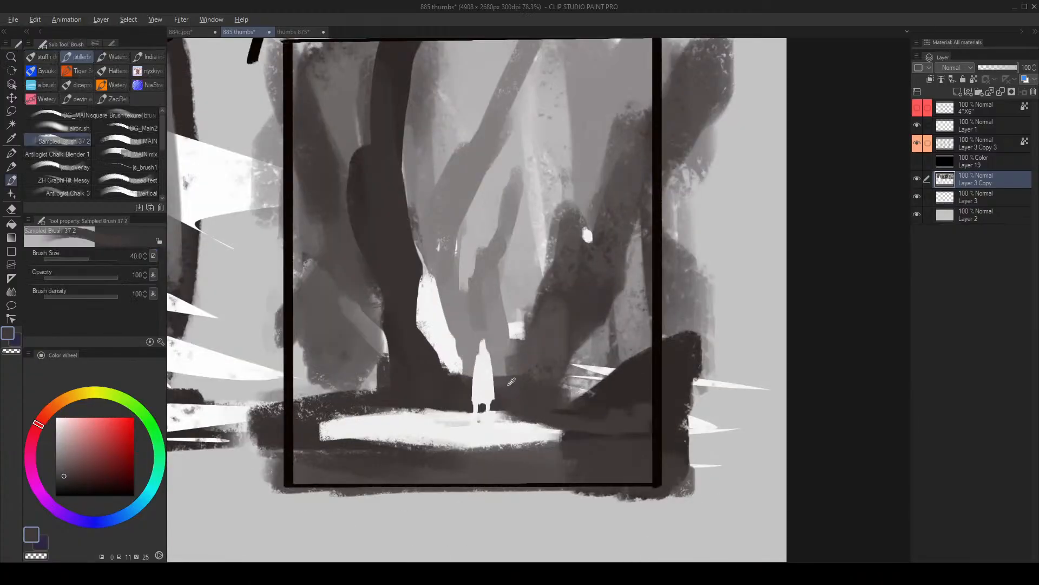
alt+click(384, 381)
key(bracketright)
key(bracketright)
mouse_move(367, 384)
mouse_down()
mouse_move(308, 397)
mouse_move(318, 397)
mouse_move(328, 367)
mouse_move(314, 369)
mouse_up()
- Cover the white spikes between the right trunk and the foreground rock with dark strokes at brush size 70
key(alt+space)
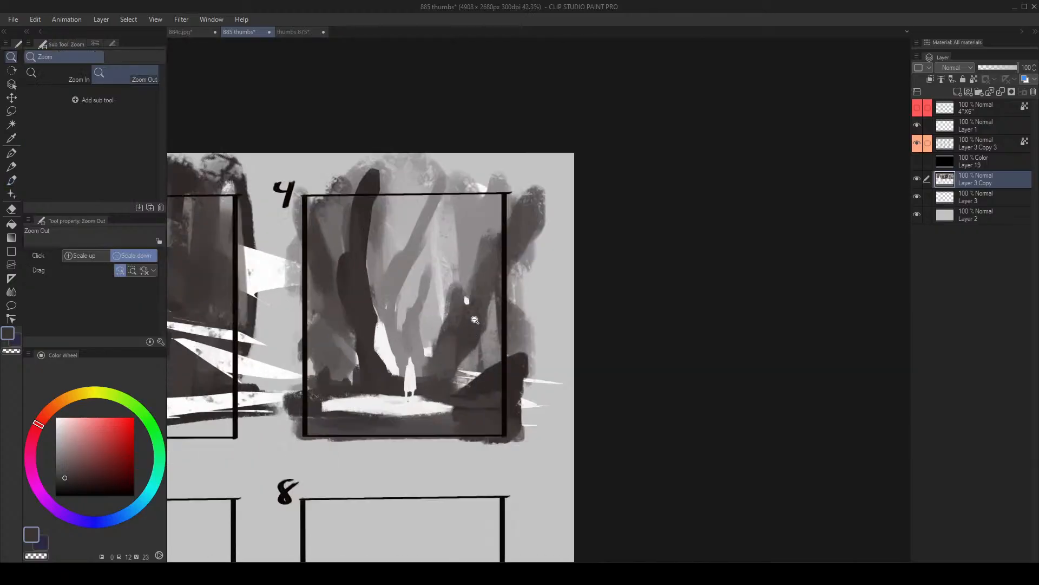
alt+click(477, 393)
key(bracketright)
mouse_move(449, 395)
mouse_down()
mouse_move(472, 399)
mouse_move(486, 378)
mouse_up()
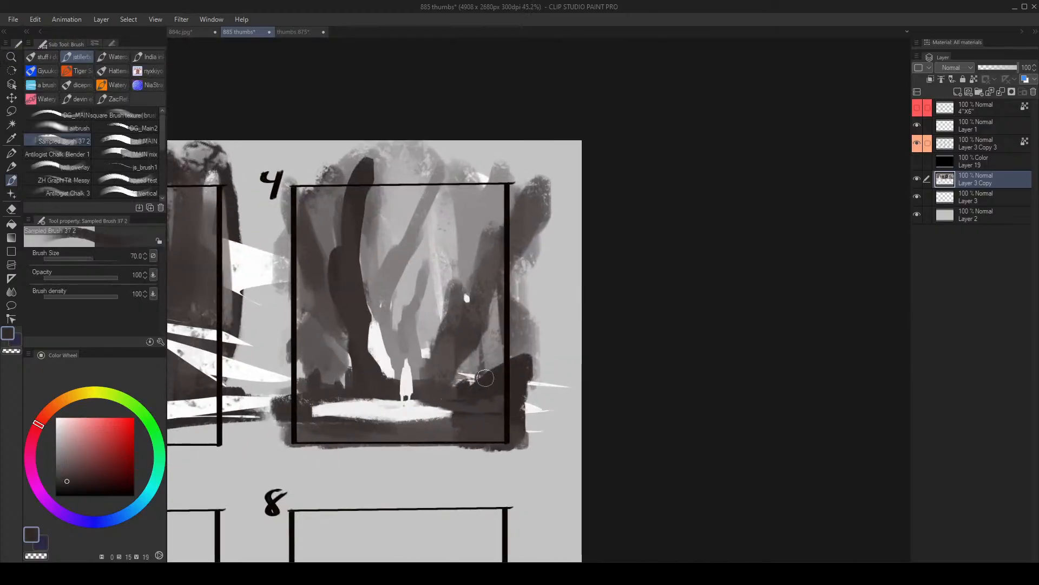
- Paint sampled greys at brush size 60 over the pale background areas between frame 4's middle and right trunks
alt+click(424, 277)
key(bracketleft)
mouse_move(449, 210)
mouse_down()
mouse_move(425, 288)
mouse_move(477, 184)
mouse_up()
alt+click(433, 271)
alt+click(456, 235)
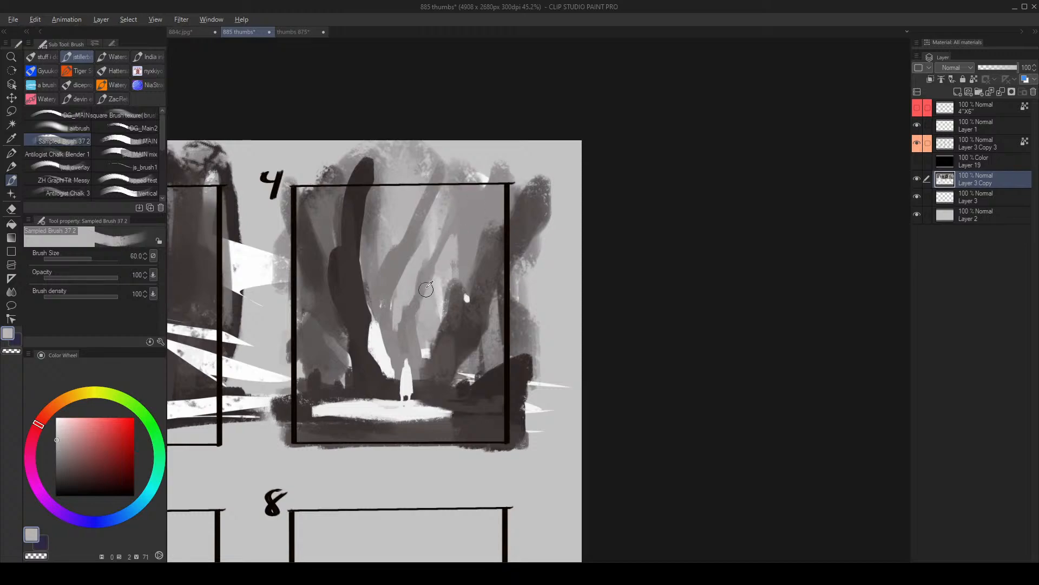
alt+click(426, 289)
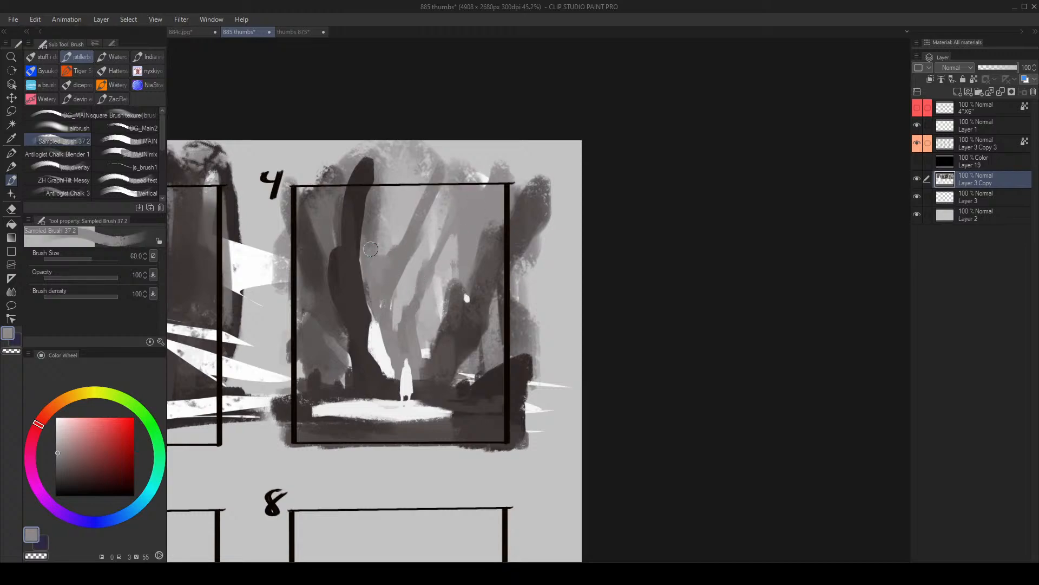
- Touch up the grey background around the main dark trunk and strengthen the thin middle tree's upper branch with mid-grey
mouse_move(372, 248)
mouse_down()
mouse_move(382, 186)
mouse_move(382, 242)
mouse_up()
alt+click(376, 192)
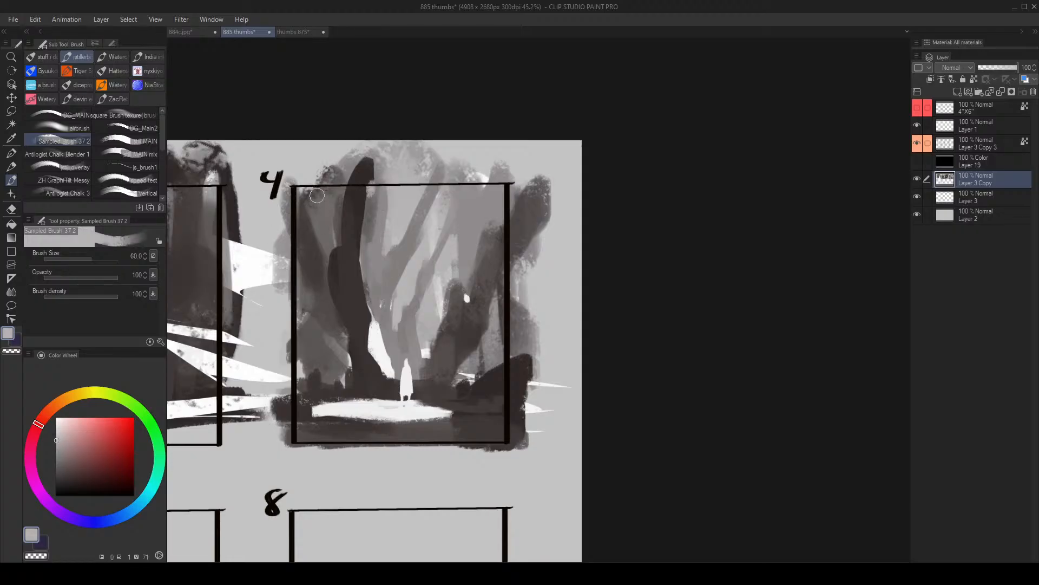
drag(318, 195, 319, 201)
alt+click(411, 317)
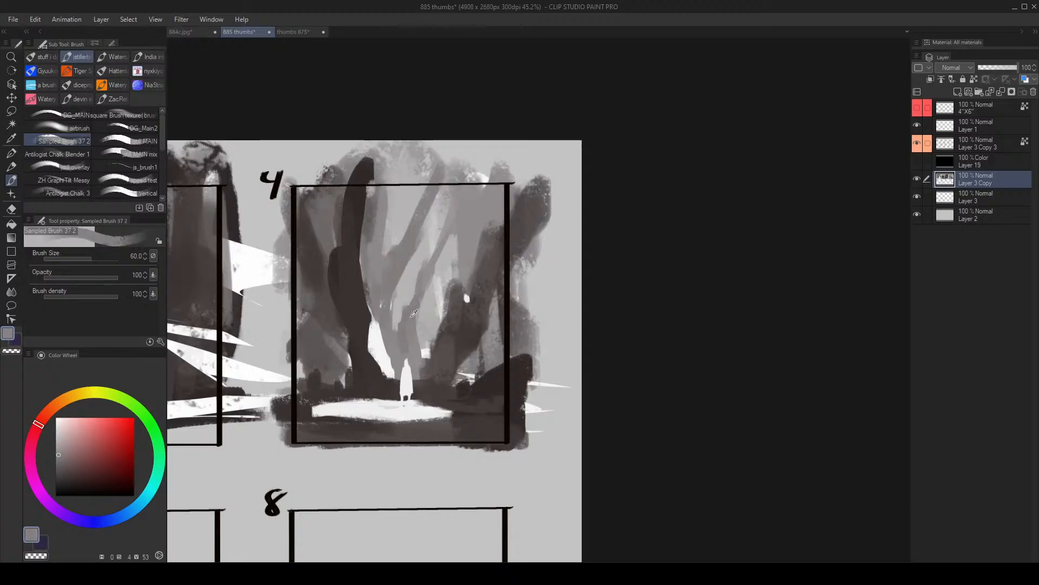
drag(418, 301, 440, 259)
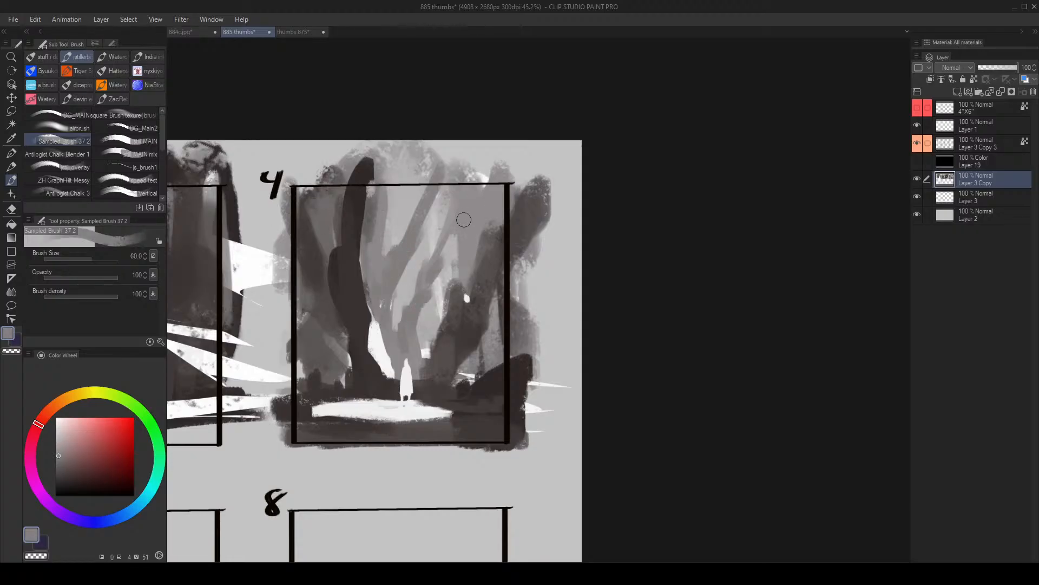
- Extend the dark right-hand trunk up past frame 4's upper edge at brush size 80 and darken its base
alt+click(455, 341)
key(])
mouse_move(456, 295)
mouse_down()
mouse_move(487, 262)
mouse_move(521, 165)
mouse_up()
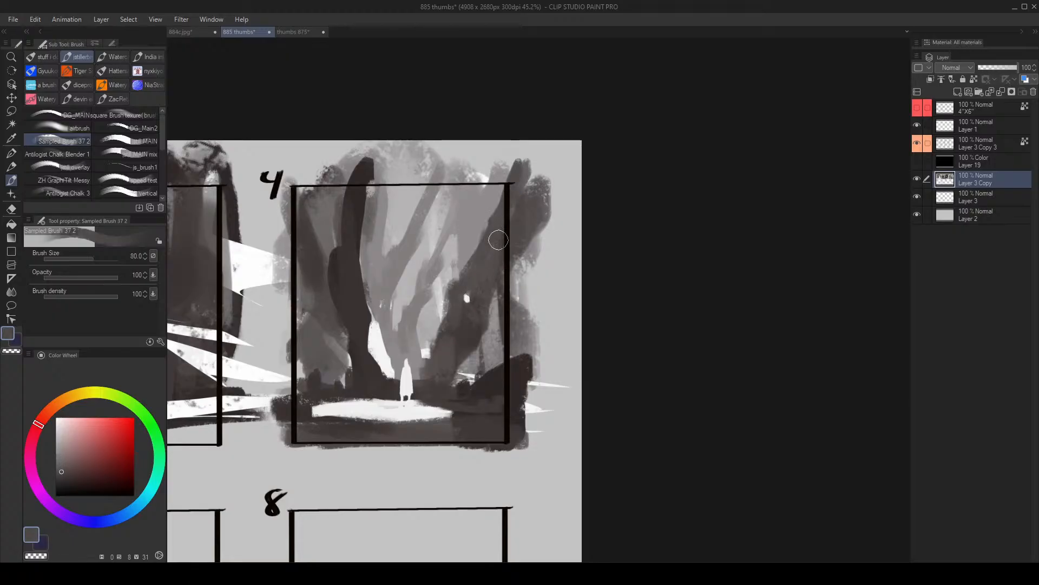
alt+click(455, 373)
key(])
alt+click(468, 395)
drag(458, 391, 437, 398)
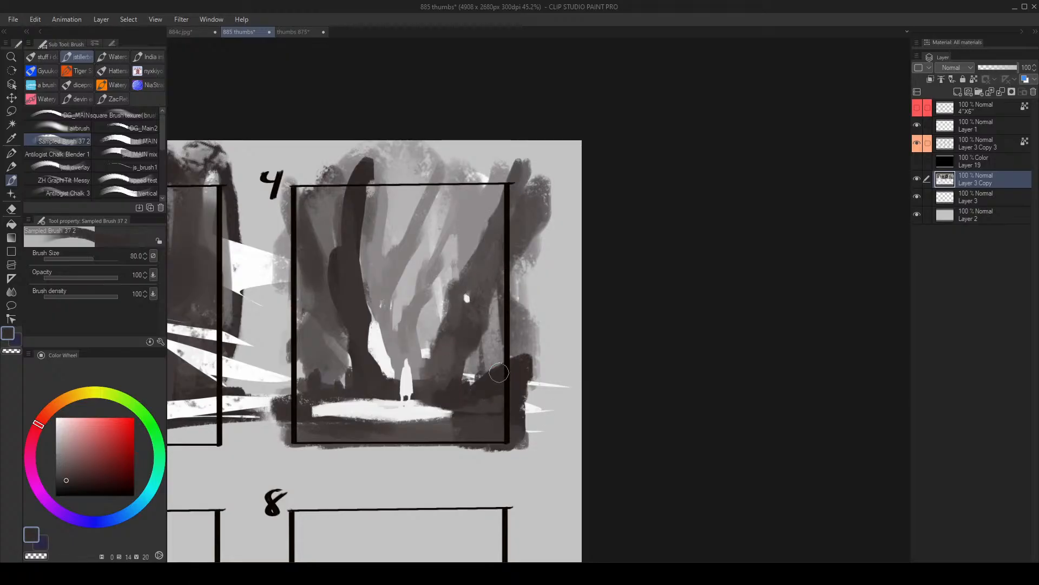
- Soften both ends of the pale ground patch beneath frame 4's white figure with sampled greys at brush size 80
mouse_move(507, 377)
mouse_down()
mouse_move(484, 396)
mouse_move(555, 371)
mouse_up()
key(h)
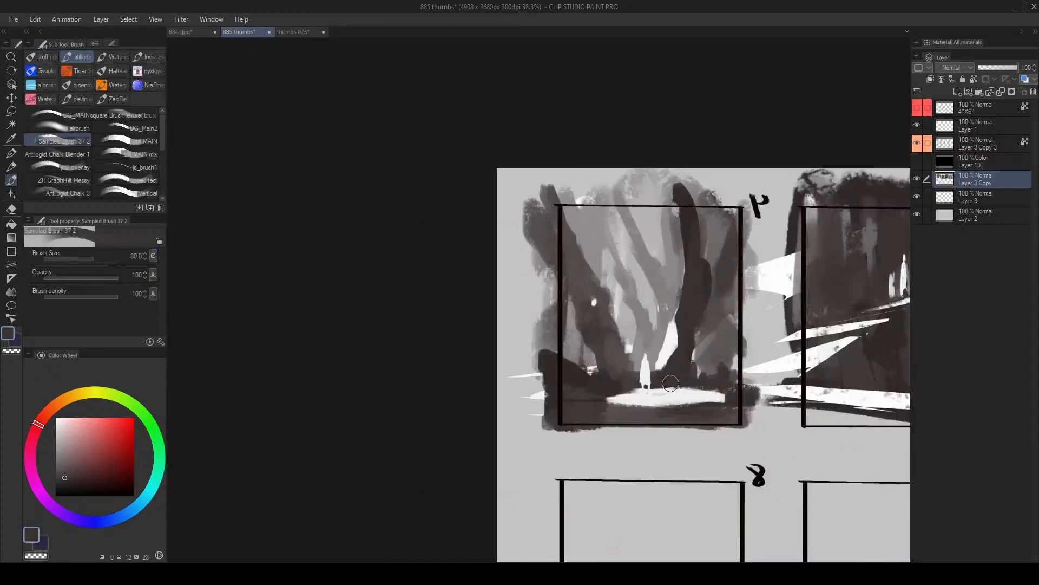
alt+click(638, 400)
mouse_move(632, 403)
mouse_down()
mouse_move(586, 405)
mouse_move(618, 405)
mouse_up()
mouse_move(681, 401)
mouse_down()
mouse_move(662, 406)
mouse_move(713, 398)
mouse_up()
key(h)
- Roughen the base of frame 4's main dark trunk with dark strokes and dab two white spots beside it at brush size 40
drag(587, 399, 568, 287)
alt+click(460, 355)
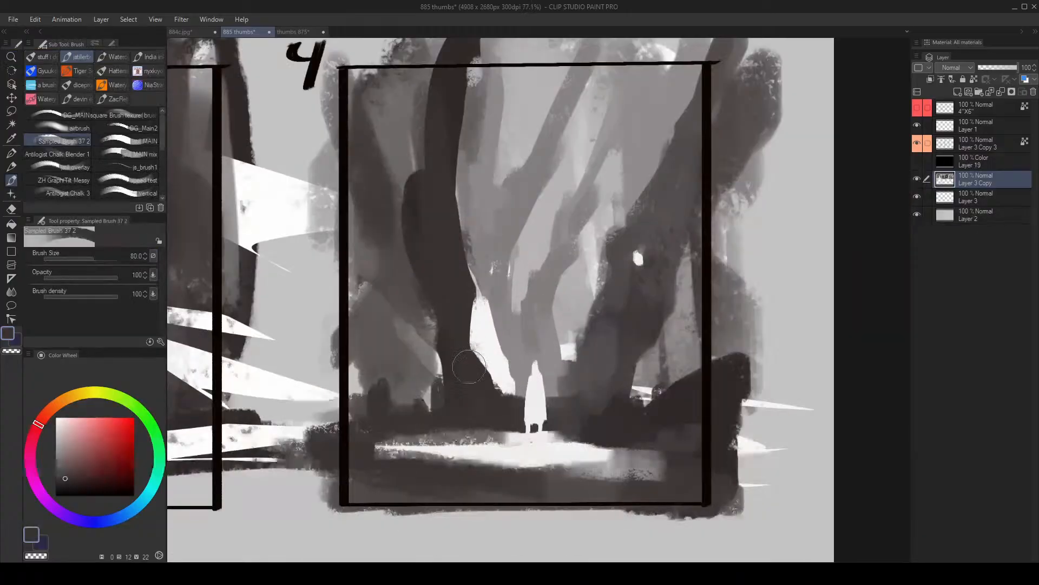
drag(473, 346, 488, 382)
alt+click(486, 344)
drag(432, 398, 431, 405)
click(415, 405)
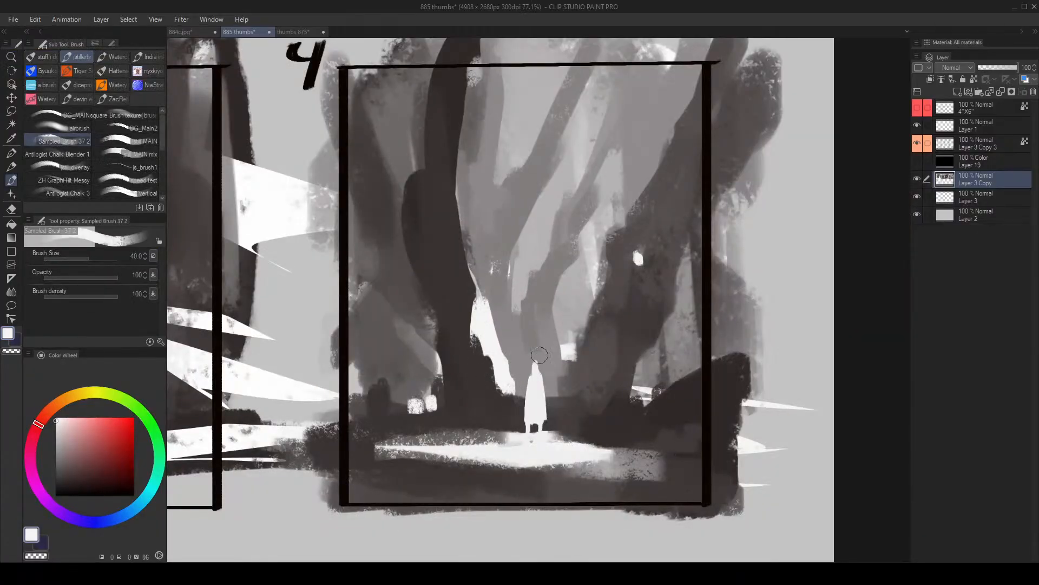
- Paint short vertical white streaks between the main dark trunk and the thin middle tree in frame 4
drag(515, 284, 515, 306)
drag(511, 258, 508, 306)
key(bracketleft)
key(bracketleft)
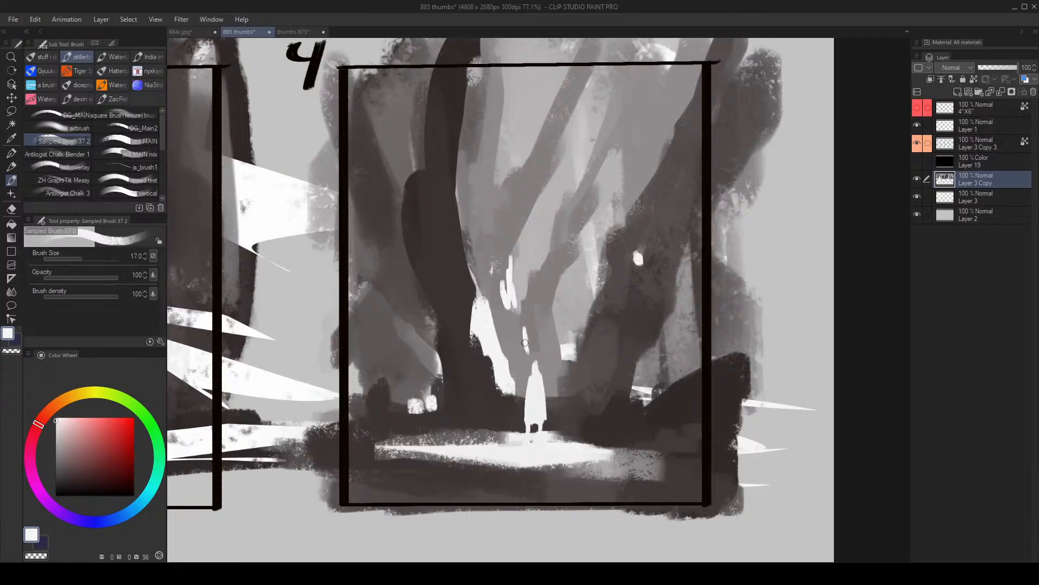
- Add small slanted white streaks on both sides of the thin tree above the figure, using brush sizes 17 and 25
drag(525, 343, 524, 327)
alt+click(524, 325)
alt+click(522, 331)
key(bracketright)
key(bracketright)
key(ctrl+z)
drag(554, 341, 558, 363)
alt+click(544, 353)
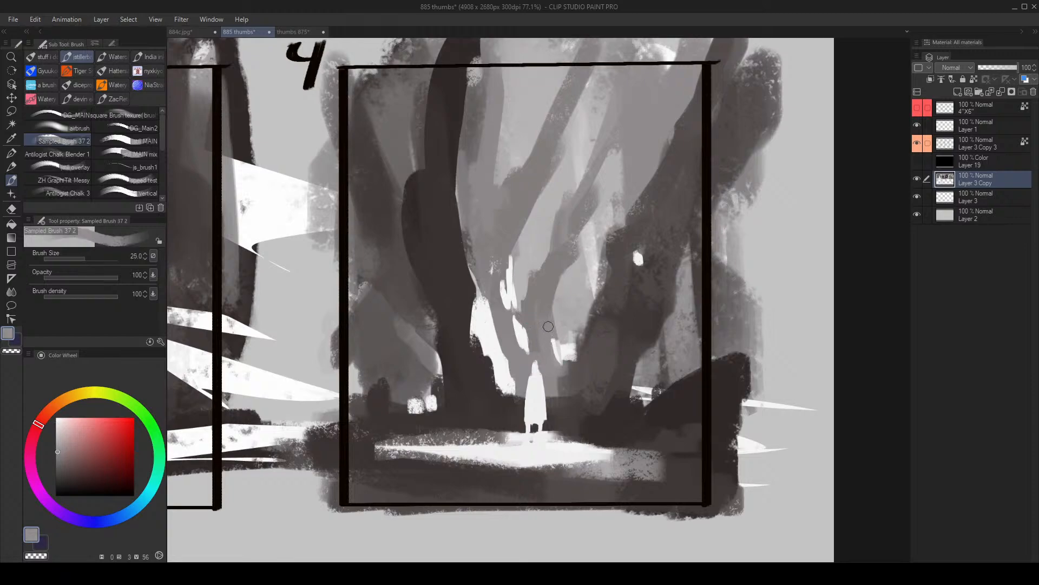
- Trim the white streaks above the figure's head with sampled greys at brush size 25
key(h)
alt+click(548, 331)
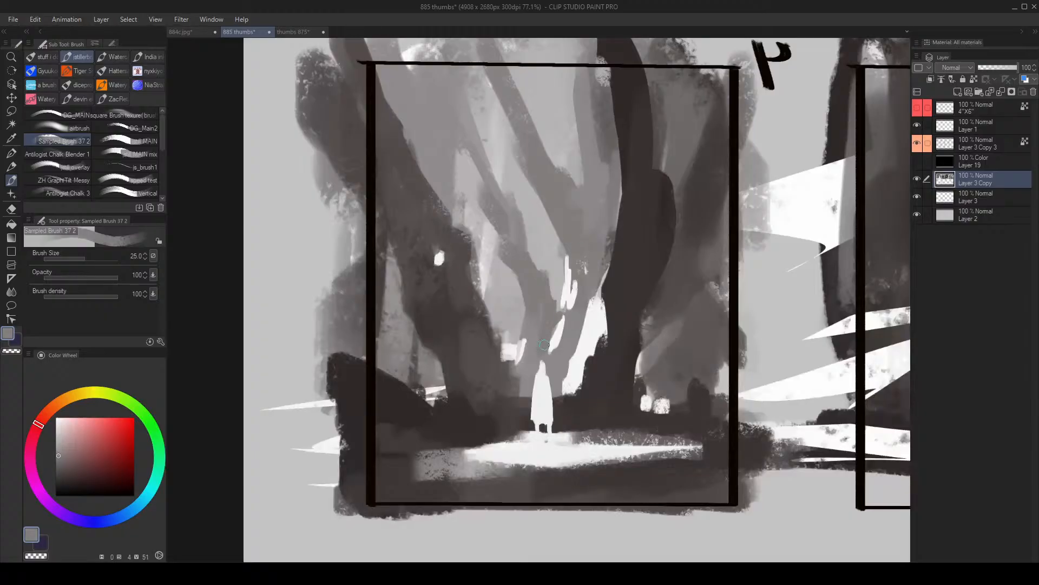
alt+click(559, 334)
mouse_move(548, 339)
mouse_down()
mouse_move(562, 316)
mouse_move(551, 352)
mouse_up()
alt+click(559, 353)
- Paint a white bank sloping from frame 4's edge past the main trunk's base, and cut into it with dark at brush size 30
alt+click(563, 330)
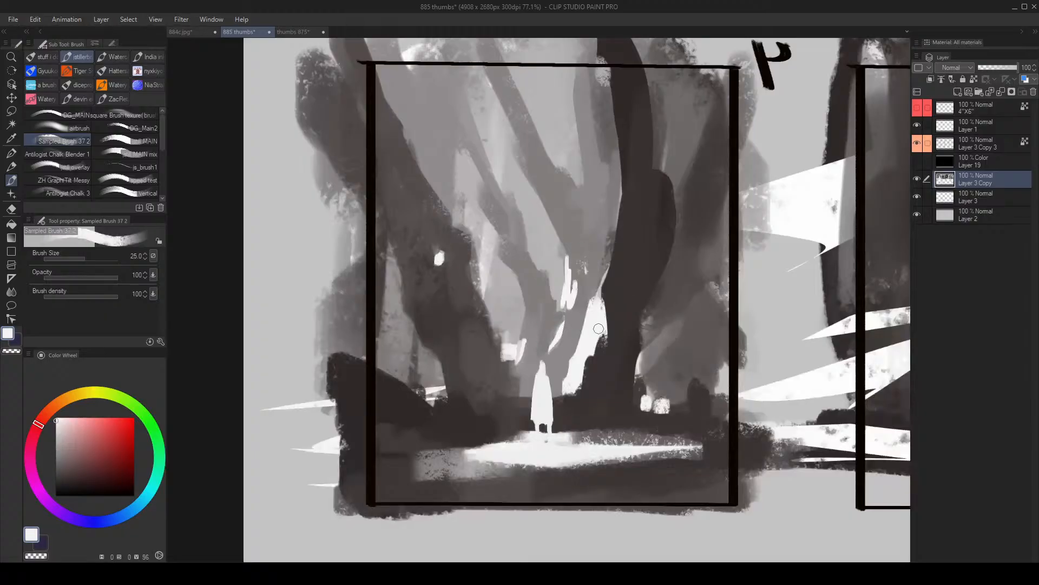
mouse_move(584, 400)
mouse_down()
mouse_move(578, 413)
mouse_move(673, 431)
mouse_move(608, 440)
mouse_up()
key(h)
drag(416, 418, 513, 445)
key(bracketright)
key(bracketright)
mouse_move(359, 403)
mouse_down()
mouse_move(430, 426)
mouse_move(360, 419)
mouse_move(385, 441)
mouse_move(411, 438)
mouse_up()
alt+click(364, 439)
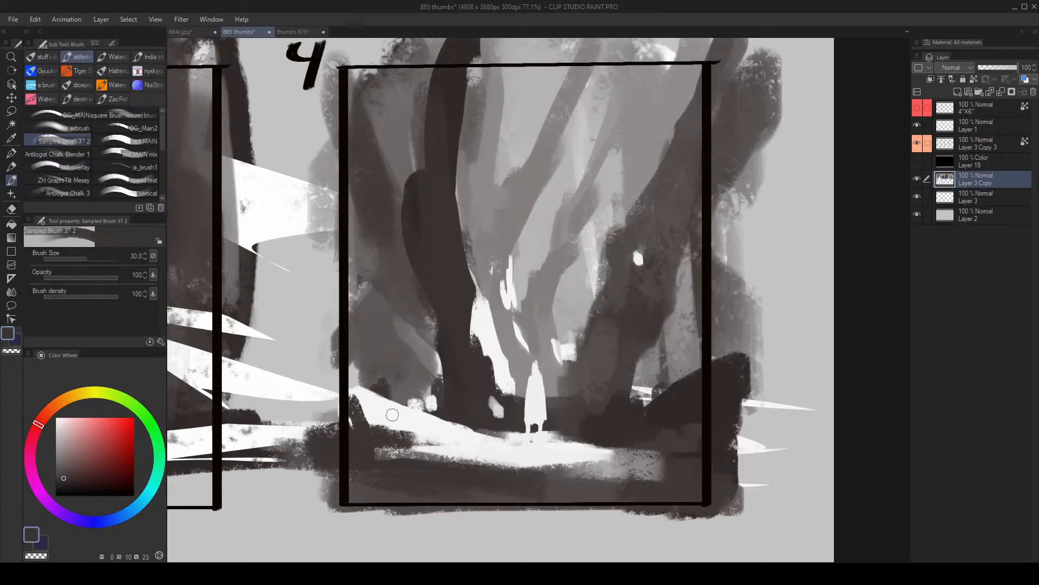
- Add small white plant-like shapes along the crest of the white bank and extend the bank towards the figure
alt+click(392, 415)
key(bracketleft)
key(bracketleft)
key(bracketleft)
key(bracketleft)
key(bracketleft)
key(bracketleft)
key(bracketleft)
mouse_move(413, 392)
mouse_down()
mouse_move(407, 406)
mouse_move(392, 402)
mouse_move(416, 389)
mouse_move(435, 414)
mouse_up()
key(bracketright)
key(bracketright)
key(bracketright)
mouse_move(456, 425)
mouse_down()
mouse_move(415, 425)
mouse_move(498, 435)
mouse_up()
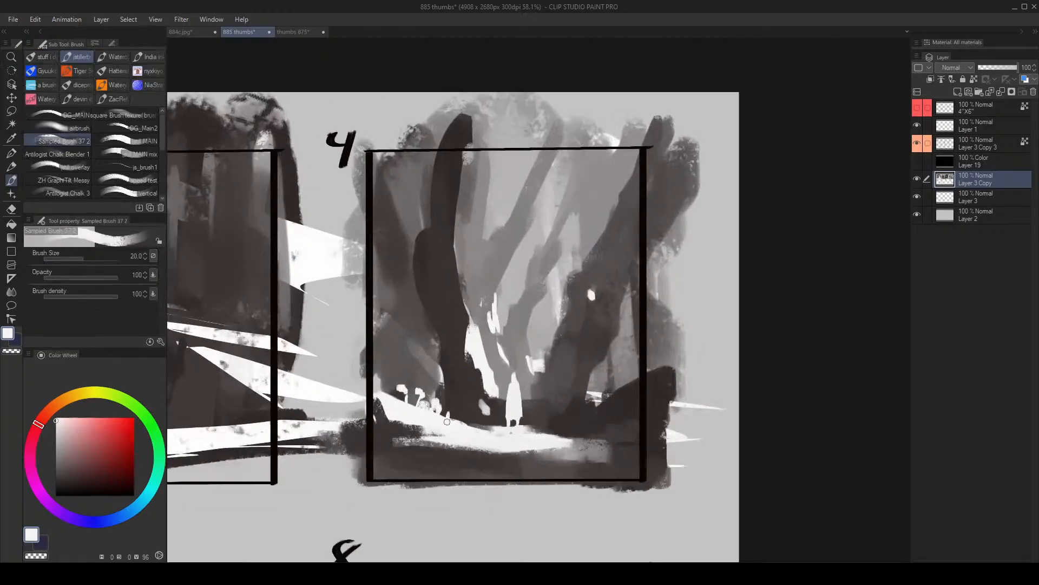
- Dot tiny white marks beside the main trunk's base and on the ground across from the figure, reducing the brush to 10
drag(453, 411, 449, 417)
key(bracketleft)
key(bracketleft)
key(bracketleft)
key(bracketleft)
key(bracketleft)
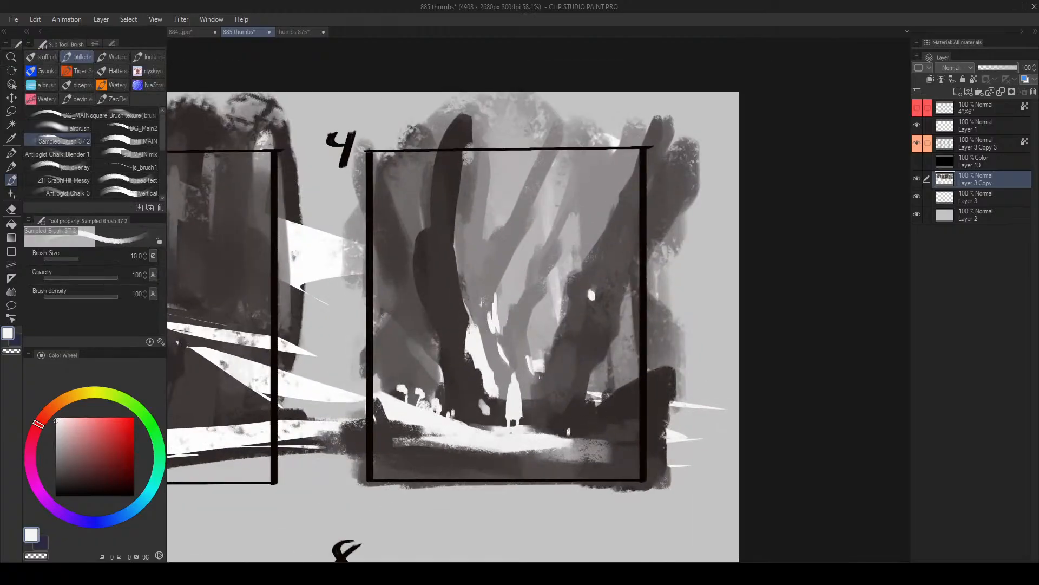
- Mirror the view and paint thin white streaks across frame 4's dark foreground below the rock at brush sizes 10 and 15
key(h)
mouse_move(728, 351)
mouse_down()
mouse_move(696, 355)
mouse_move(737, 342)
mouse_up()
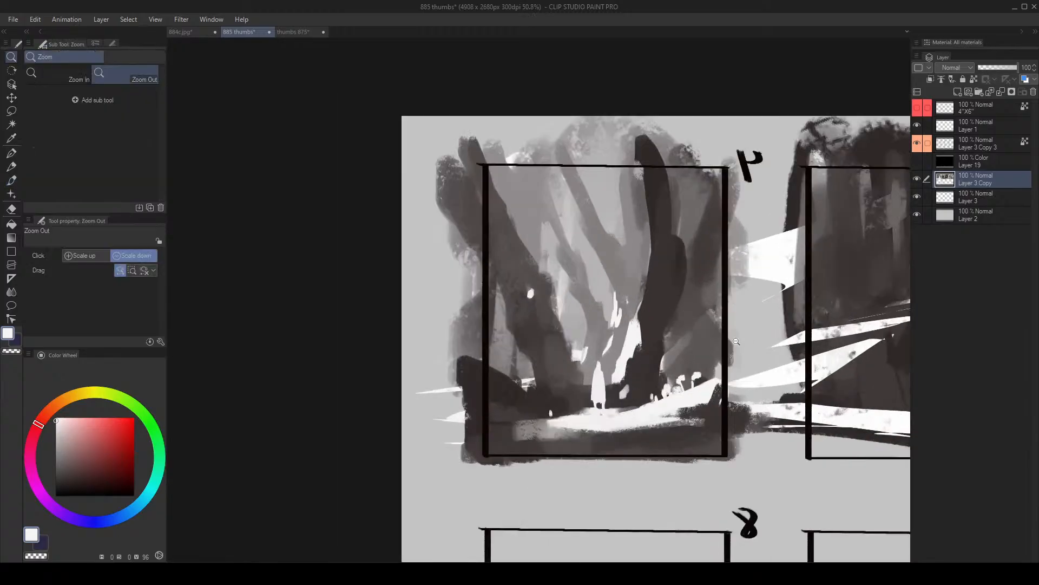
key(b)
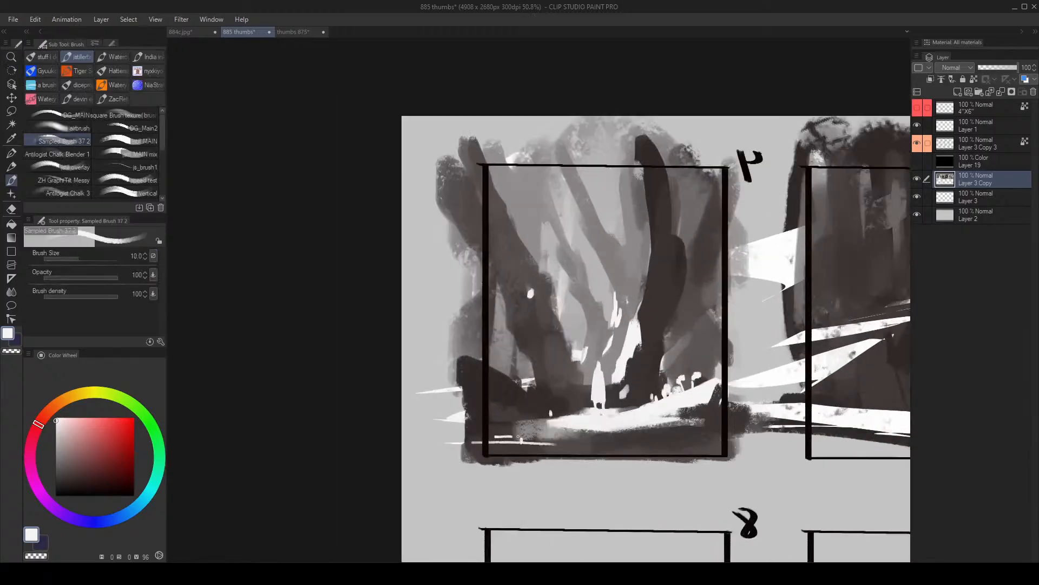
key(bracketright)
key(bracketright)
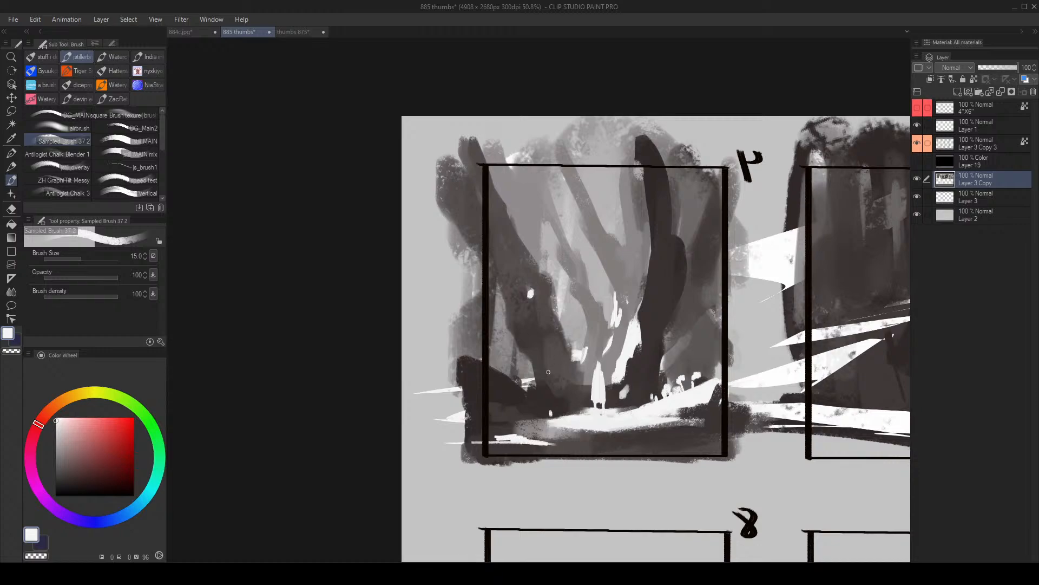
- Break up the white foreground streaks below the rock with sampled grey and dark strokes at brush sizes 15 and 17
alt+click(499, 429)
alt+click(514, 429)
alt+click(523, 428)
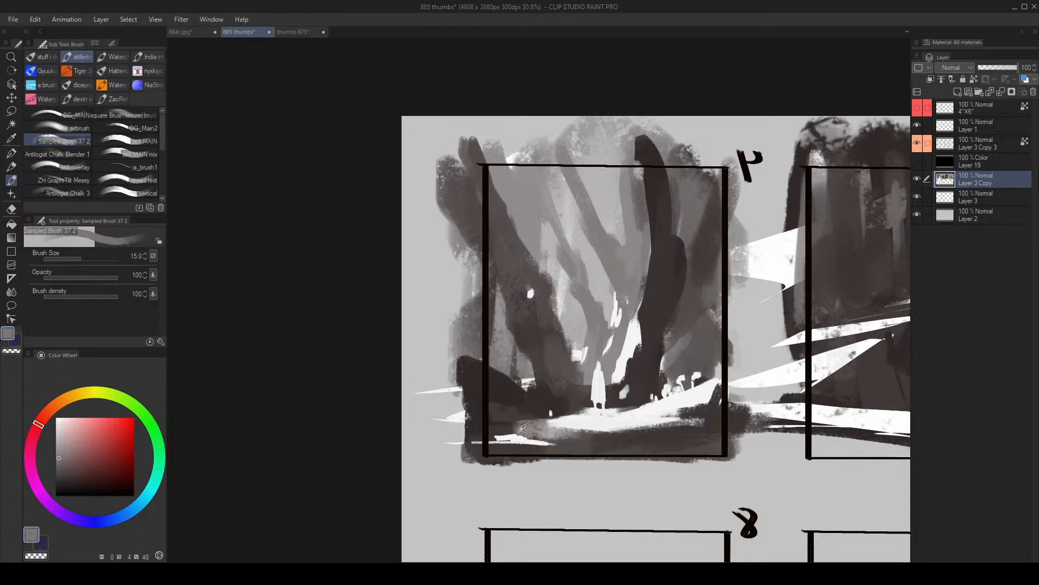
alt+click(531, 427)
alt+click(512, 433)
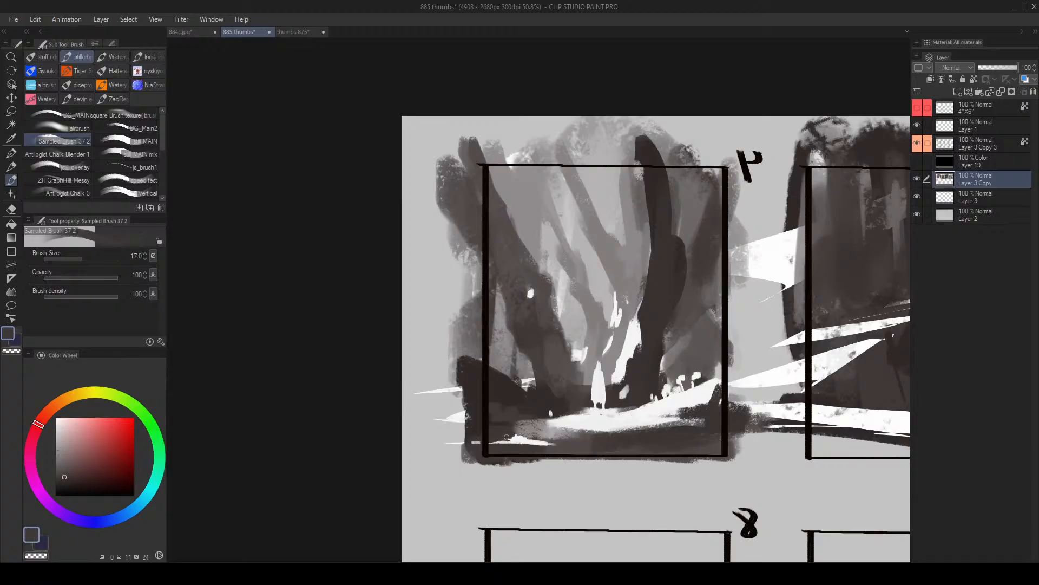
drag(507, 437, 581, 445)
- Enlarge the brush and paint dark strokes along frame 4's foreground between the rock and the pale ground
key(alt+space)
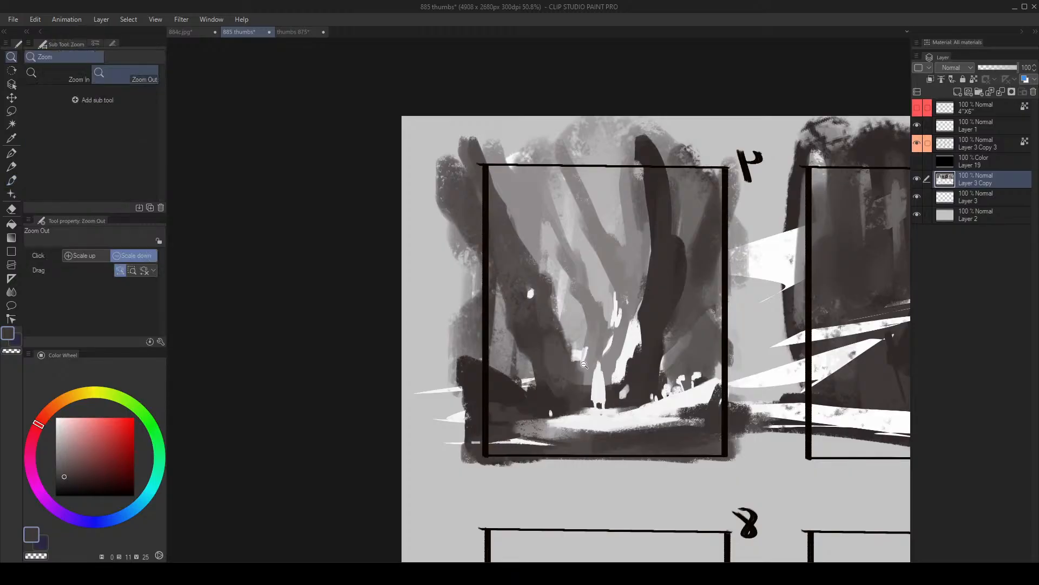
click(579, 378)
scroll(634, 386, up, 4)
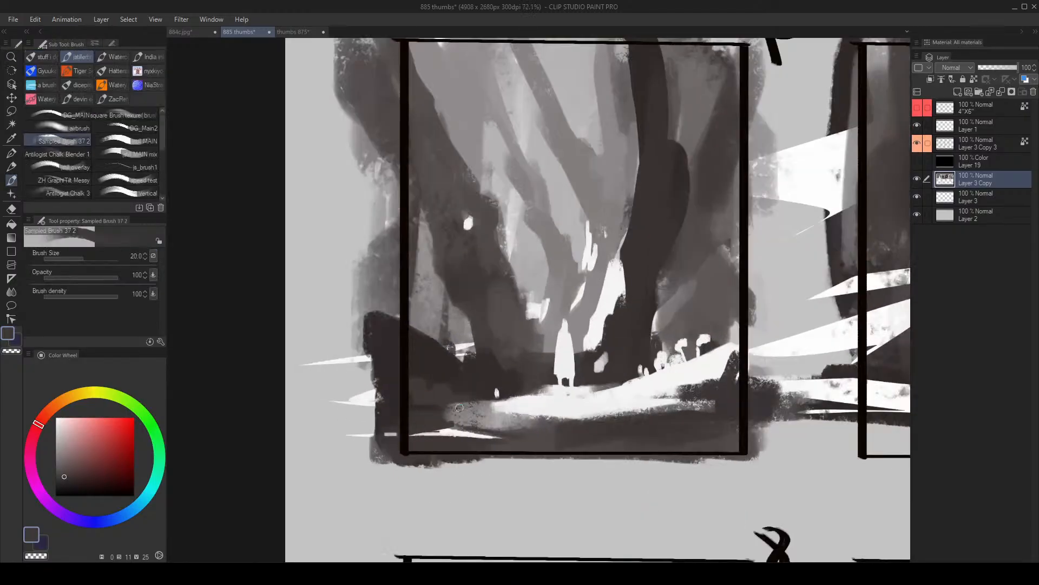
key(])
key(])
key(])
key(])
key(])
mouse_move(445, 406)
mouse_down()
mouse_move(488, 422)
mouse_move(595, 429)
mouse_move(583, 426)
mouse_up()
- Examine the painted thumbnails in the upper row at several zoom levels, in both normal and mirrored view
key(alt+space)
scroll(652, 425, down, 3)
scroll(674, 417, up, 1)
key(h)
drag(487, 437, 589, 434)
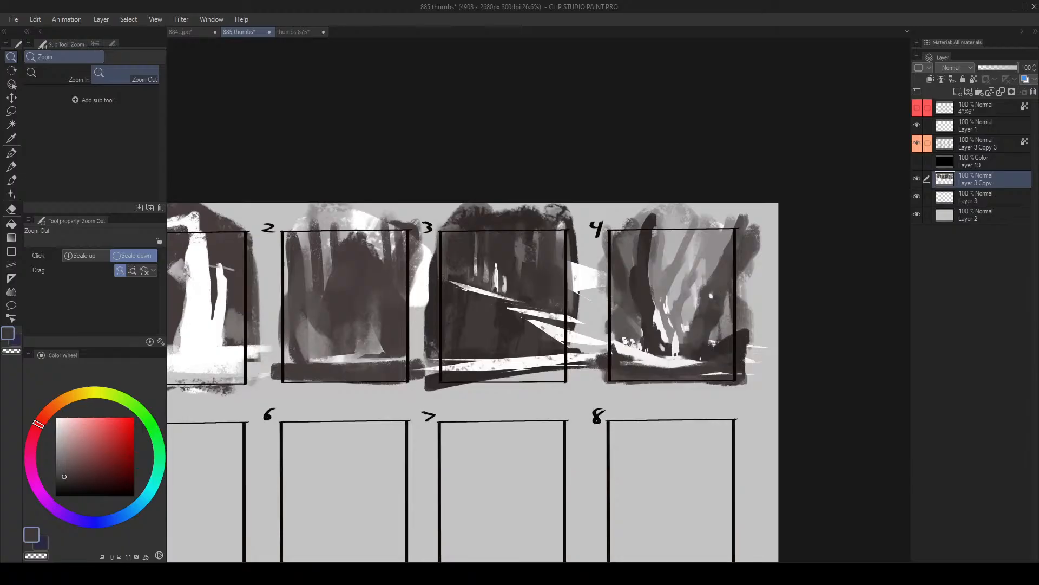
drag(528, 337, 713, 314)
drag(713, 314, 645, 327)
drag(644, 327, 714, 318)
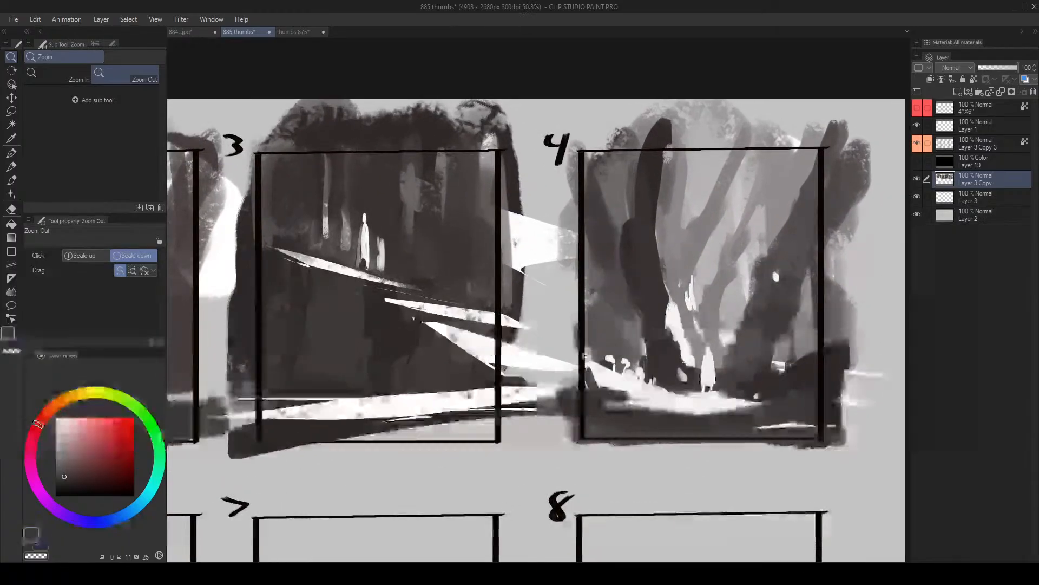
drag(645, 329, 520, 341)
key(h)
drag(557, 417, 506, 324)
click(504, 325)
drag(416, 284, 450, 282)
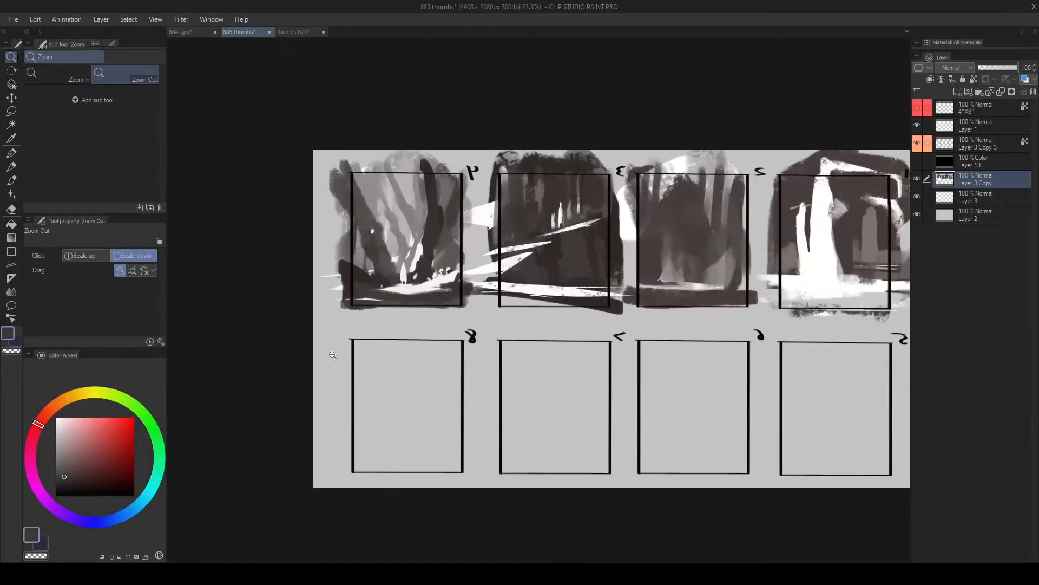
drag(332, 355, 368, 322)
drag(534, 373, 521, 380)
- Block in the upper part of frame 8 with a dark grey sampled from frame 4, enlarging the brush to 300
alt+click(441, 215)
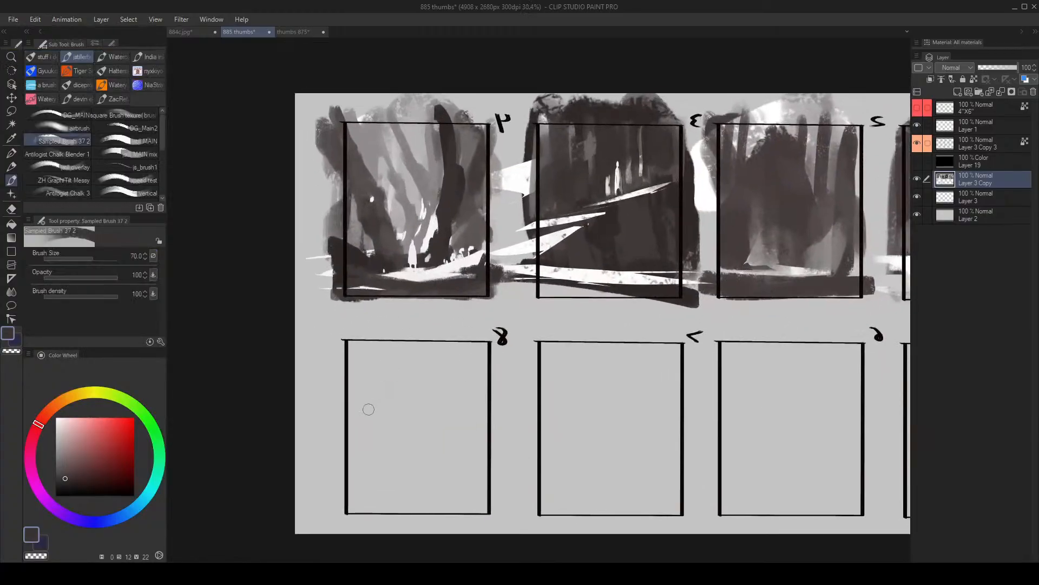
key(bracketright)
key(bracketright)
key(bracketright)
mouse_move(361, 355)
mouse_down()
mouse_move(390, 397)
mouse_move(381, 404)
mouse_move(403, 376)
mouse_move(463, 352)
mouse_up()
key(bracketright)
key(bracketright)
key(bracketright)
key(bracketright)
key(bracketright)
key(bracketright)
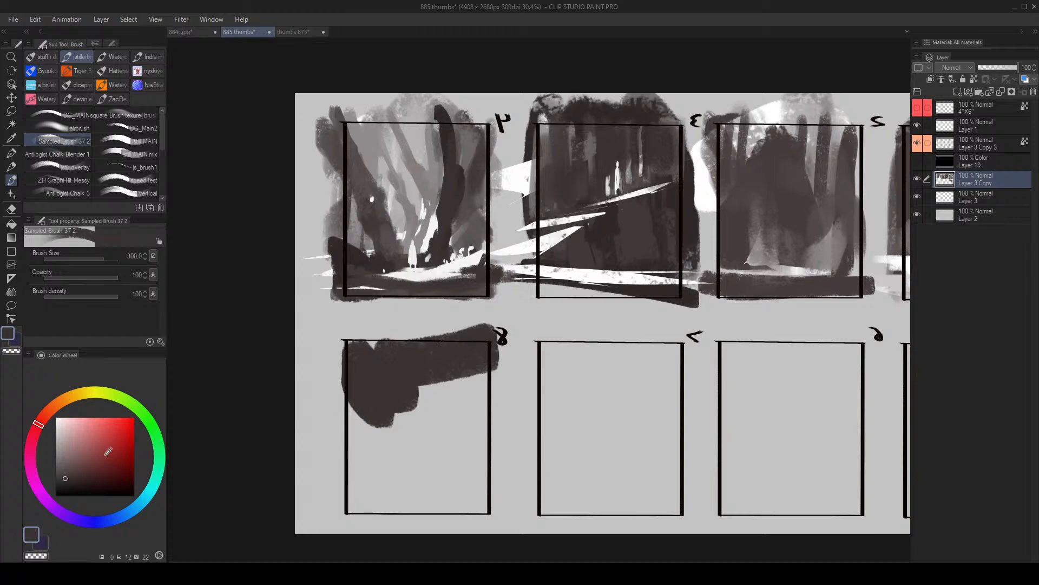
- Cover frame 8's upper half and one side with a near-black tone using broad brush strokes
click(67, 485)
key(bracketright)
mouse_move(408, 372)
mouse_down()
mouse_move(377, 360)
mouse_move(449, 397)
mouse_move(478, 392)
mouse_move(413, 422)
mouse_move(350, 367)
mouse_move(403, 353)
mouse_up()
alt+click(373, 449)
mouse_move(372, 441)
mouse_down()
mouse_move(479, 445)
mouse_move(325, 439)
mouse_move(367, 422)
mouse_move(343, 429)
mouse_up()
alt+click(442, 400)
key(bracketleft)
key(bracketleft)
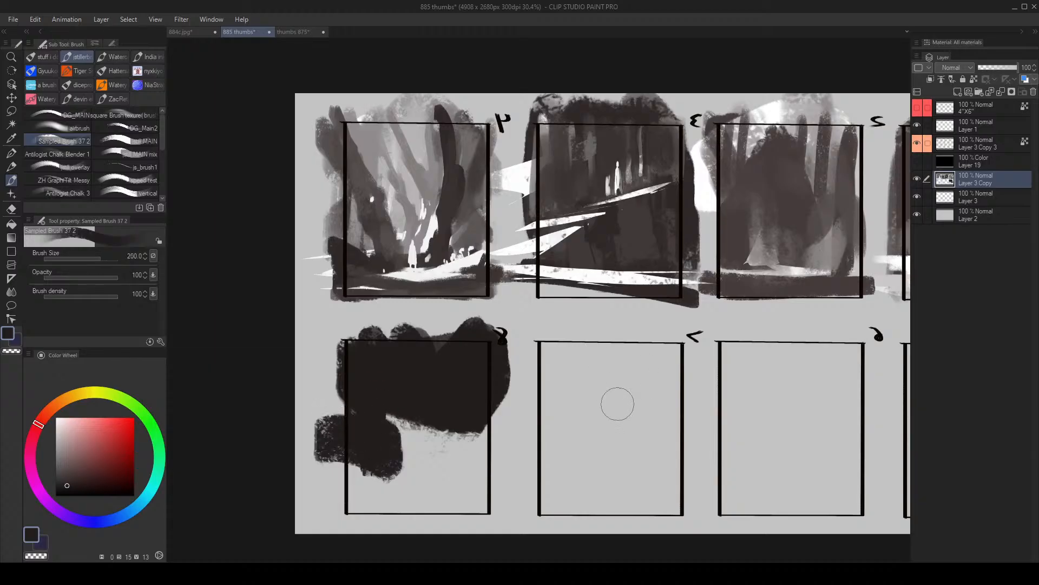
- Try sketching a dark rectangular outline inside empty frame 7 at brush size 20, and undo the strokes
mouse_move(561, 368)
mouse_down()
mouse_move(595, 413)
mouse_move(674, 374)
mouse_up()
key(ctrl+alt+space)
mouse_move(617, 401)
mouse_down()
mouse_move(668, 379)
mouse_move(658, 380)
mouse_up()
drag(466, 376, 778, 406)
key(ctrl+z)
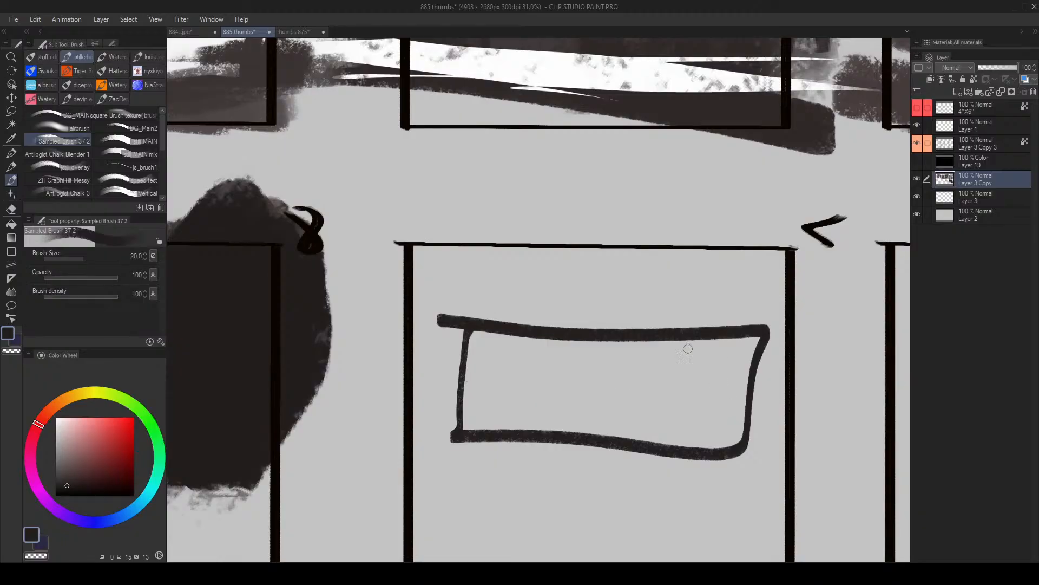
mouse_move(666, 418)
mouse_down()
mouse_move(652, 399)
mouse_move(640, 291)
mouse_up()
key(ctrl+z)
key(ctrl+z)
- Try dark strokes in frame 7 with the canvas rotated, undo them and restore the canvas orientation
key(alt+space)
mouse_move(599, 332)
mouse_down()
mouse_move(571, 326)
mouse_move(543, 341)
mouse_up()
key(shift+space)
mouse_move(709, 210)
mouse_down()
mouse_move(749, 281)
mouse_move(705, 169)
mouse_move(725, 200)
mouse_move(748, 326)
mouse_move(642, 263)
mouse_move(653, 361)
mouse_move(627, 430)
mouse_up()
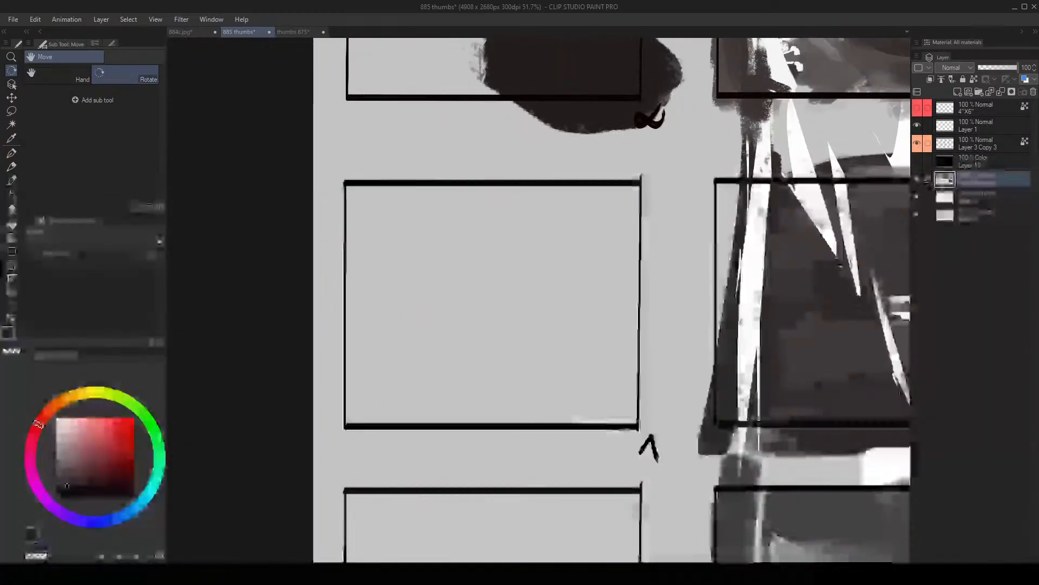
key(b)
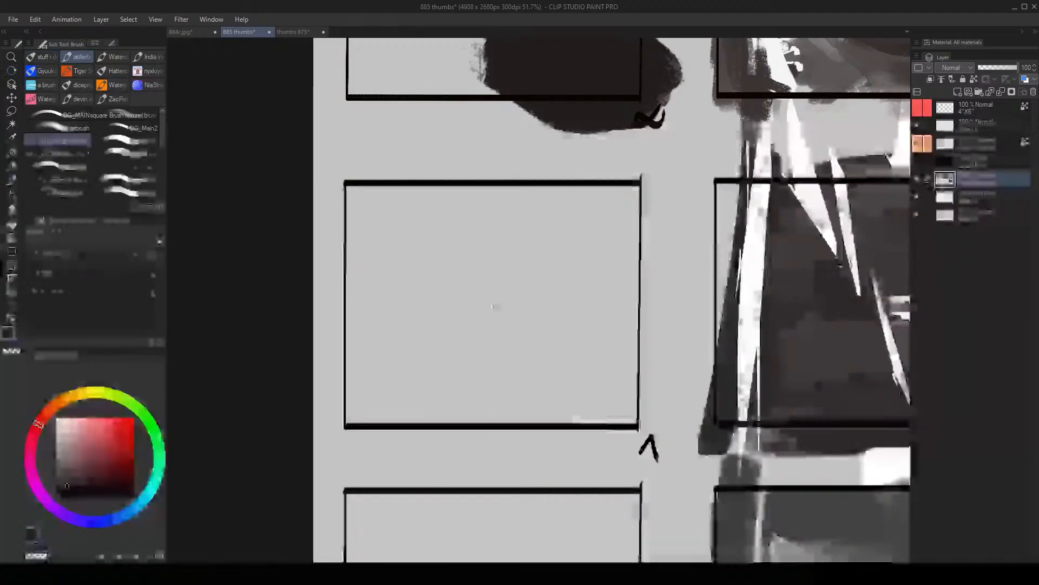
mouse_move(412, 286)
mouse_down()
mouse_move(413, 298)
mouse_move(615, 302)
mouse_move(453, 289)
mouse_up()
mouse_move(425, 250)
mouse_down()
mouse_move(498, 187)
mouse_move(404, 262)
mouse_up()
key(ctrl+z)
key(ctrl+z)
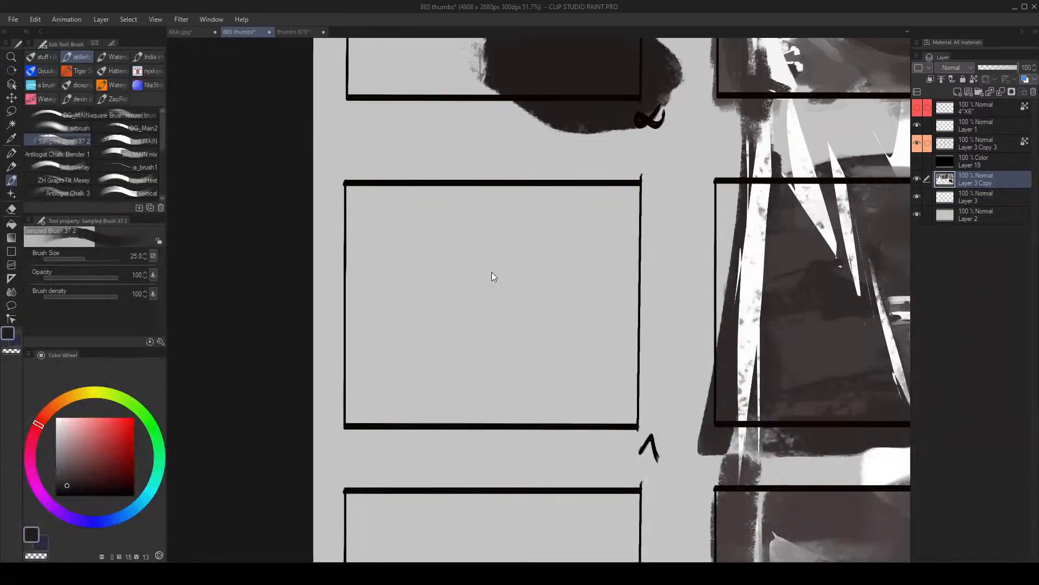
key(r)
mouse_move(620, 246)
mouse_down()
mouse_move(562, 196)
mouse_move(469, 202)
mouse_move(435, 246)
mouse_move(539, 333)
mouse_move(529, 291)
mouse_up()
key(slash)
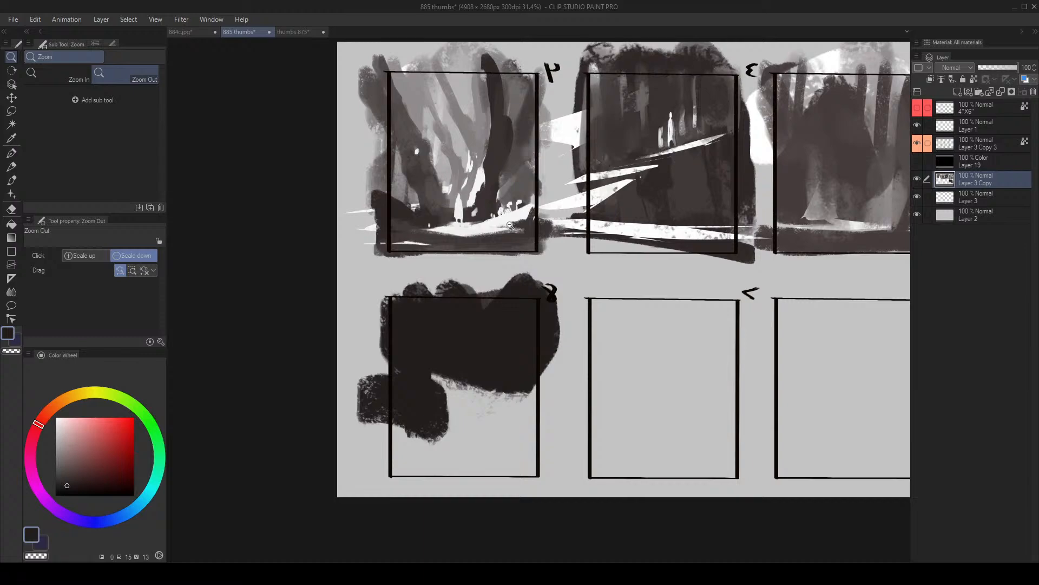
- Paint the sampled canvas grey over the dark lobes spilling above frame 8's upper edge
drag(517, 352, 468, 314)
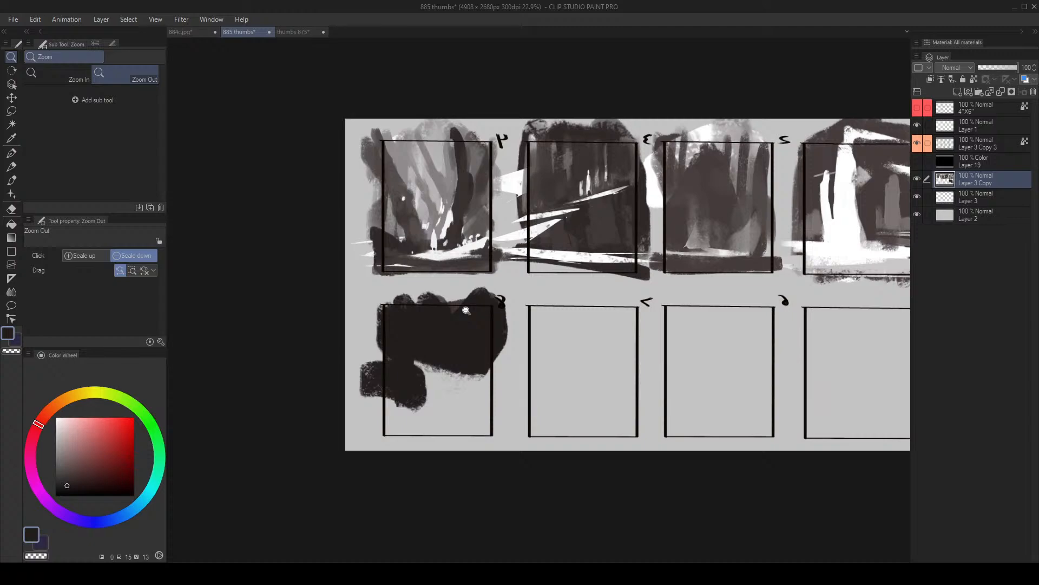
drag(485, 373, 488, 312)
alt+click(456, 272)
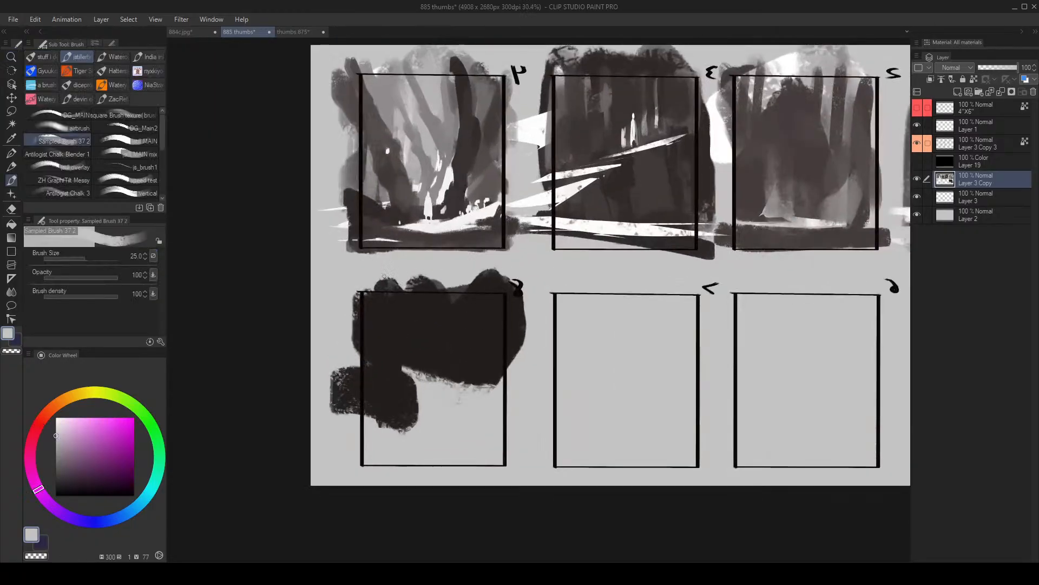
mouse_move(404, 281)
mouse_down()
mouse_move(517, 272)
mouse_move(333, 274)
mouse_move(517, 320)
mouse_move(522, 339)
mouse_move(591, 258)
mouse_move(579, 282)
mouse_up()
- Paint a slanted dark grey column and a matching patch over frame 8's near-black mass at brush sizes 300 and 400
alt+click(440, 313)
mouse_move(394, 329)
mouse_down()
mouse_move(378, 340)
mouse_move(395, 327)
mouse_move(371, 411)
mouse_move(435, 356)
mouse_up()
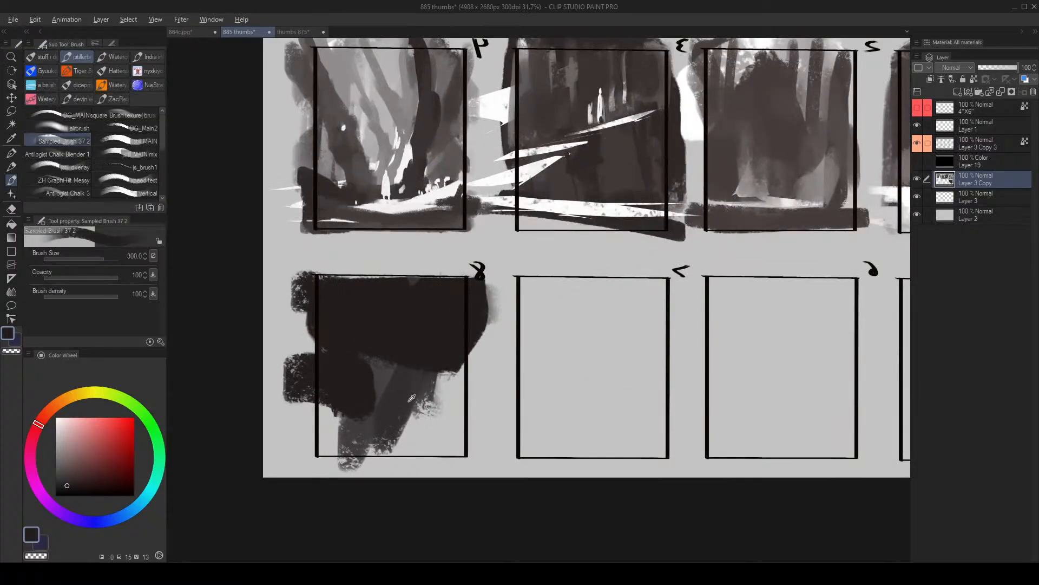
key(])
alt+click(402, 375)
drag(407, 396, 420, 303)
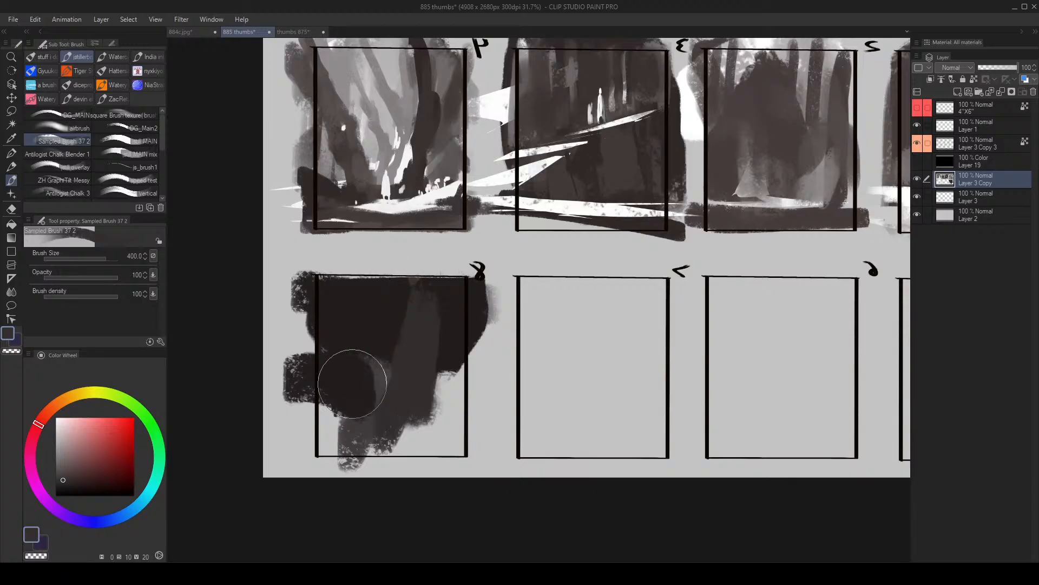
drag(353, 382, 334, 382)
- Paint a pale pink patch in frame 8's upper corner at brush size 250
click(66, 426)
key([)
key([)
mouse_move(337, 330)
mouse_down()
mouse_move(338, 296)
mouse_move(357, 303)
mouse_up()
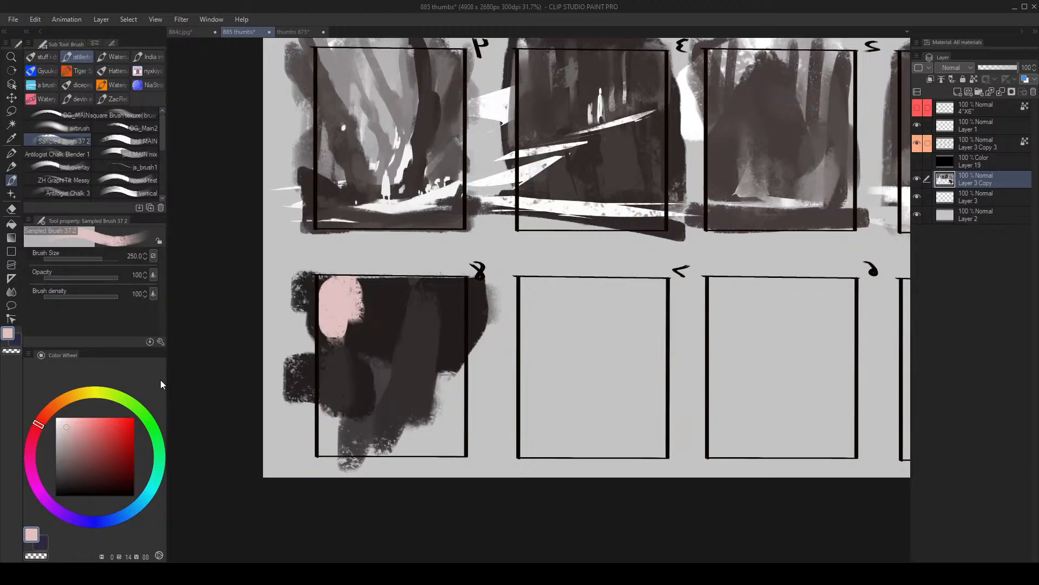
- Cover the pale pink patch in frame 8 with the sampled near-black at brush size 300
key(ctrl+space)
mouse_move(458, 312)
mouse_down()
mouse_move(411, 314)
mouse_move(482, 311)
mouse_up()
alt+click(398, 292)
key(])
mouse_move(377, 327)
mouse_down()
mouse_move(358, 336)
mouse_move(347, 299)
mouse_move(305, 324)
mouse_up()
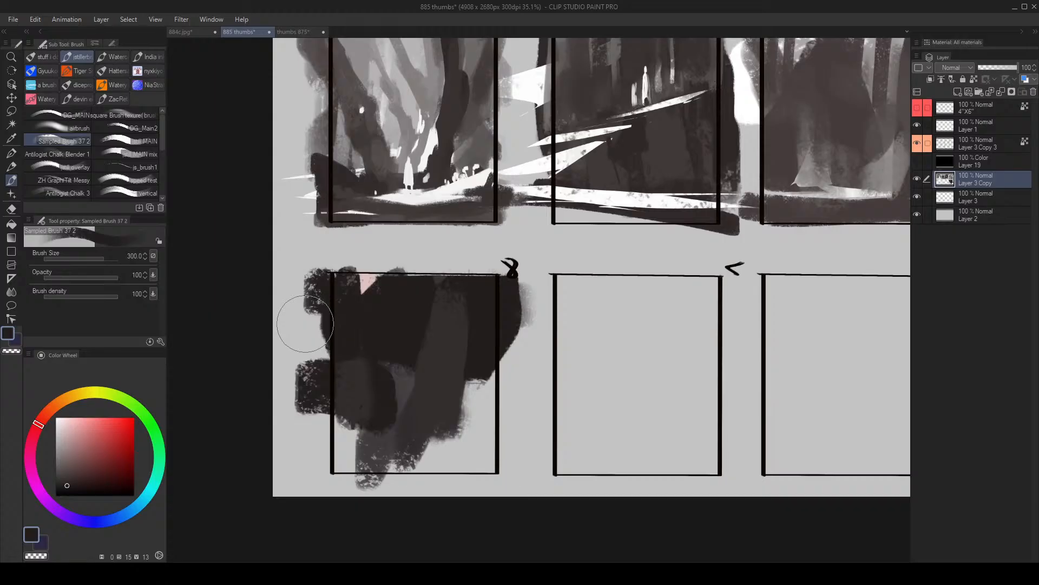
key(alt+space)
drag(410, 317, 400, 346)
drag(400, 299, 419, 243)
drag(420, 357, 392, 383)
drag(404, 336, 422, 312)
drag(343, 344, 471, 319)
- Clean the remaining dark spill along frame 8's upper edge with the sampled canvas grey and reduce the brush to 200
alt+click(444, 268)
key(bracketleft)
drag(287, 274, 482, 273)
key(bracketleft)
key(bracketleft)
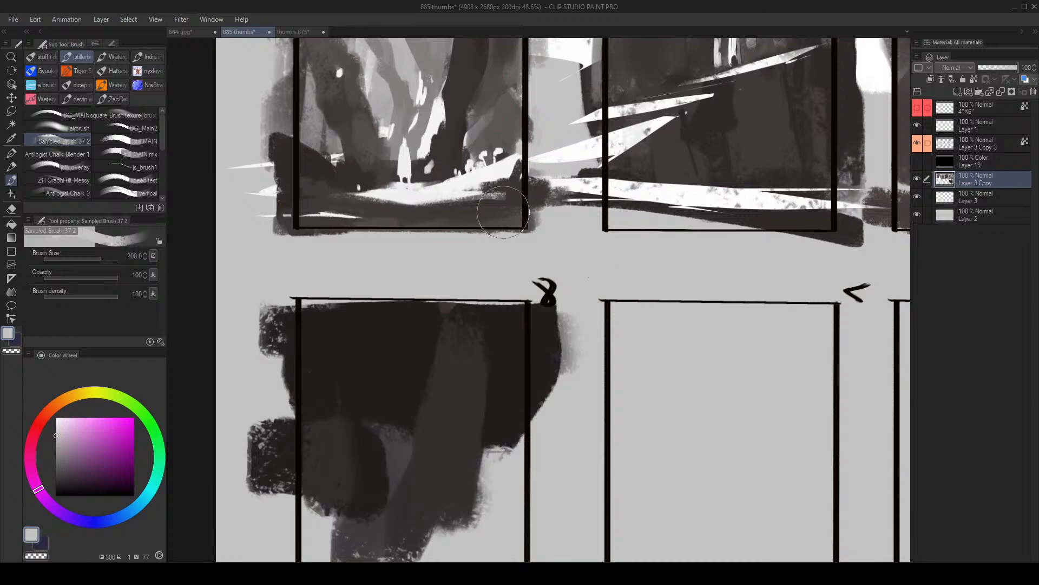
- Trim the dark spill outside both side edges of frame 8 with the canvas grey, raising the brush to 250
mouse_move(249, 308)
mouse_down()
mouse_move(270, 350)
mouse_move(270, 393)
mouse_move(284, 403)
mouse_move(260, 424)
mouse_move(267, 418)
mouse_move(281, 510)
mouse_move(273, 406)
mouse_move(280, 485)
mouse_up()
drag(576, 388, 525, 334)
key(bracketright)
mouse_move(528, 253)
mouse_down()
mouse_move(508, 267)
mouse_move(494, 335)
mouse_up()
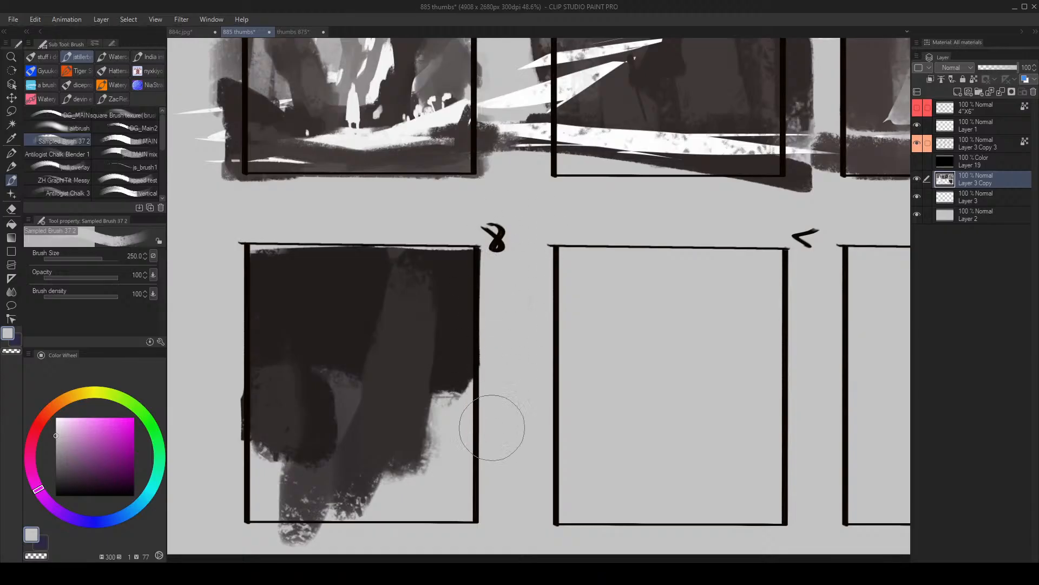
drag(500, 429, 521, 376)
- Paint a rounded dark grey shape in the middle of frame 8 with the sampled dark grey at brush size 300
alt+click(360, 344)
key(bracketright)
drag(348, 366, 329, 290)
drag(279, 302, 329, 351)
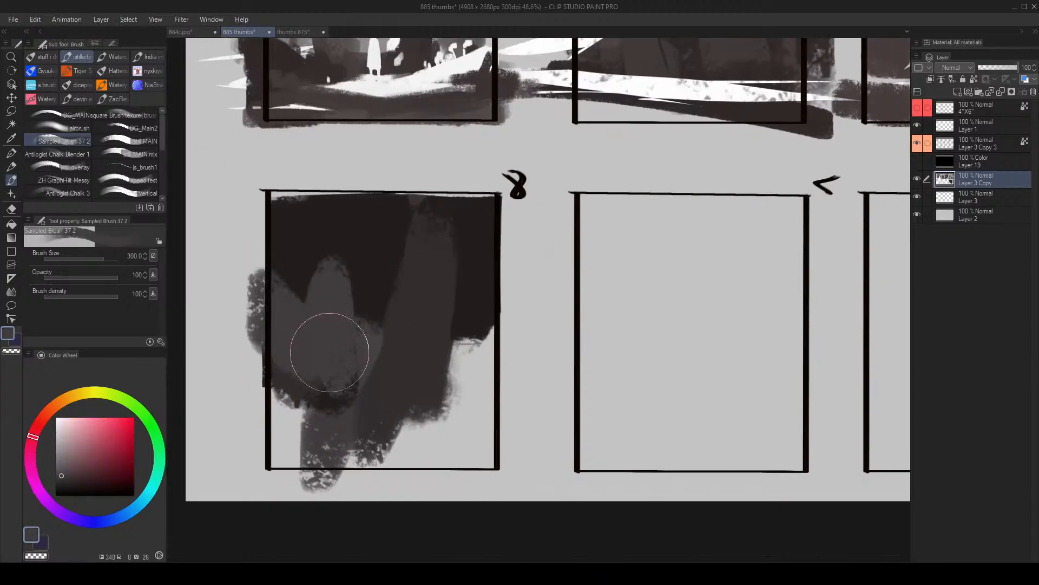
- Paint the sampled near-black over the rounded grey shape in frame 8 with a larger brush
key(bracketright)
key(bracketright)
key(bracketright)
key(bracketright)
key(bracketright)
alt+click(372, 299)
mouse_move(371, 299)
mouse_down()
mouse_move(339, 281)
mouse_move(386, 283)
mouse_up()
- Repaint the lower middle of frame 8 in the sampled dark grey with the brush reduced to 250
key(bracketleft)
key(bracketleft)
key(bracketleft)
key(bracketleft)
key(bracketleft)
alt+click(279, 334)
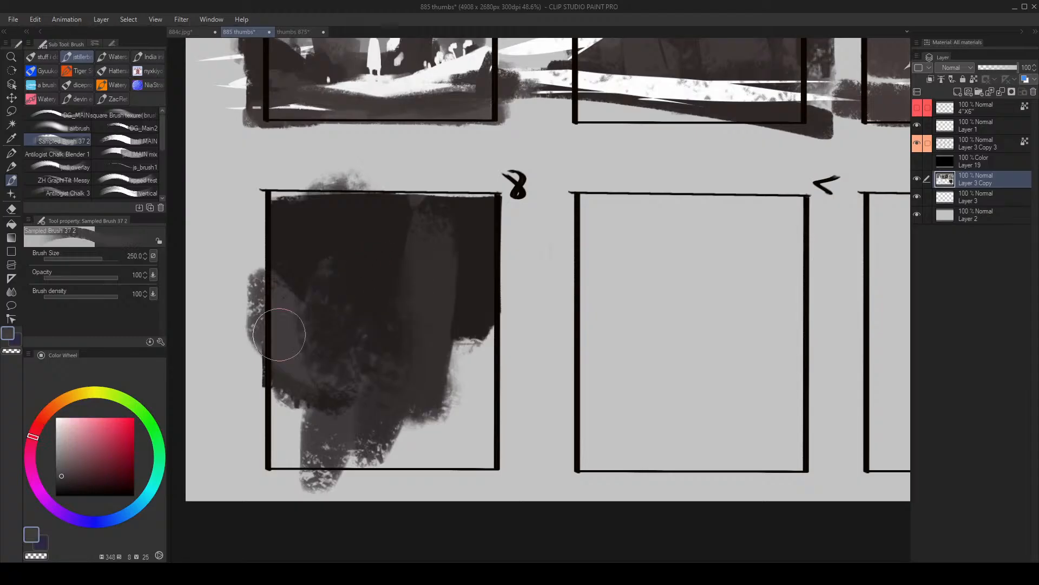
drag(280, 335, 342, 363)
drag(451, 365, 449, 316)
drag(433, 305, 418, 352)
- Extend the near-black mass across the upper half of frame 8 with a curved lower edge at brush size 250
alt+click(358, 291)
drag(313, 257, 365, 309)
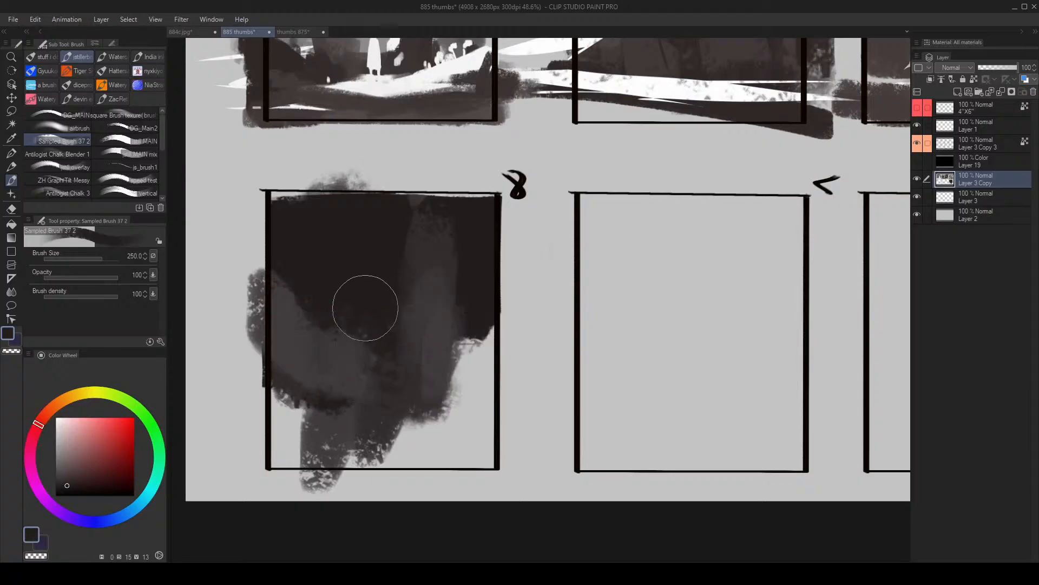
drag(278, 275, 368, 311)
mouse_move(449, 258)
mouse_down()
mouse_move(455, 180)
mouse_move(399, 281)
mouse_move(439, 281)
mouse_move(463, 236)
mouse_up()
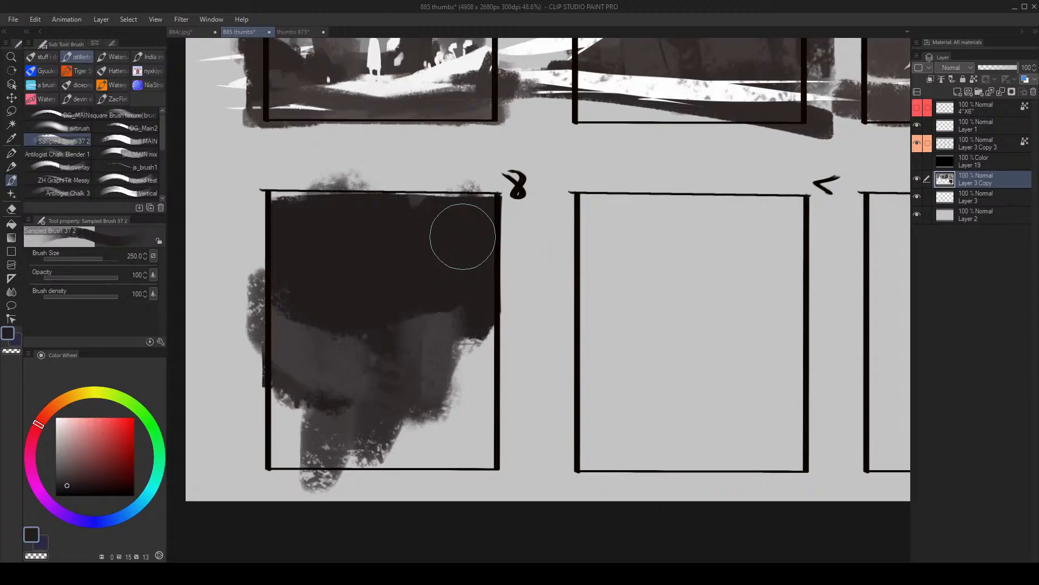
- Raise a dark grey dome in the middle of frame 8 at brush size 300 and cover the column beside it with near-black
key(alt+space)
drag(396, 336, 356, 386)
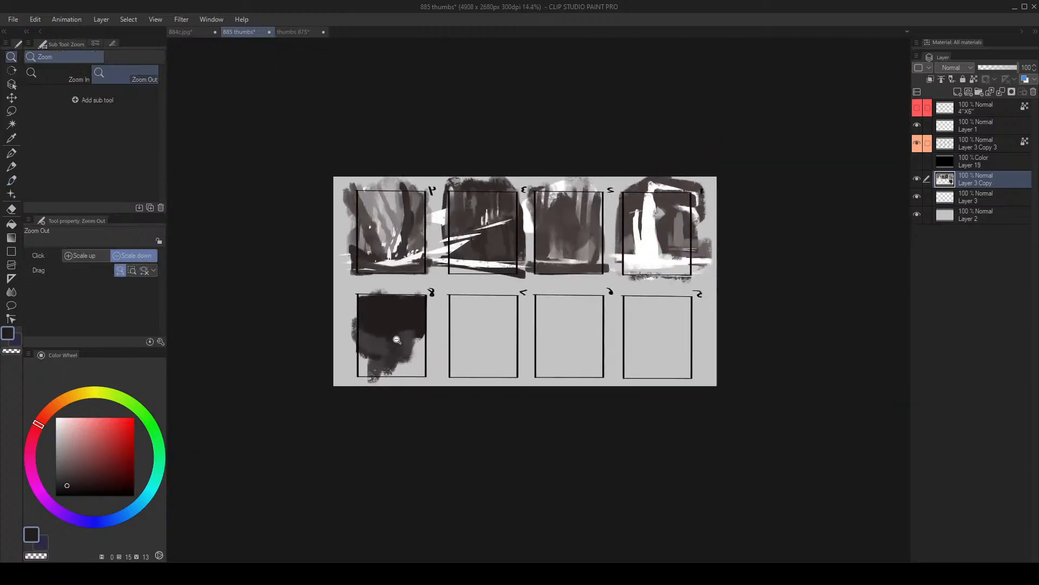
drag(395, 340, 399, 271)
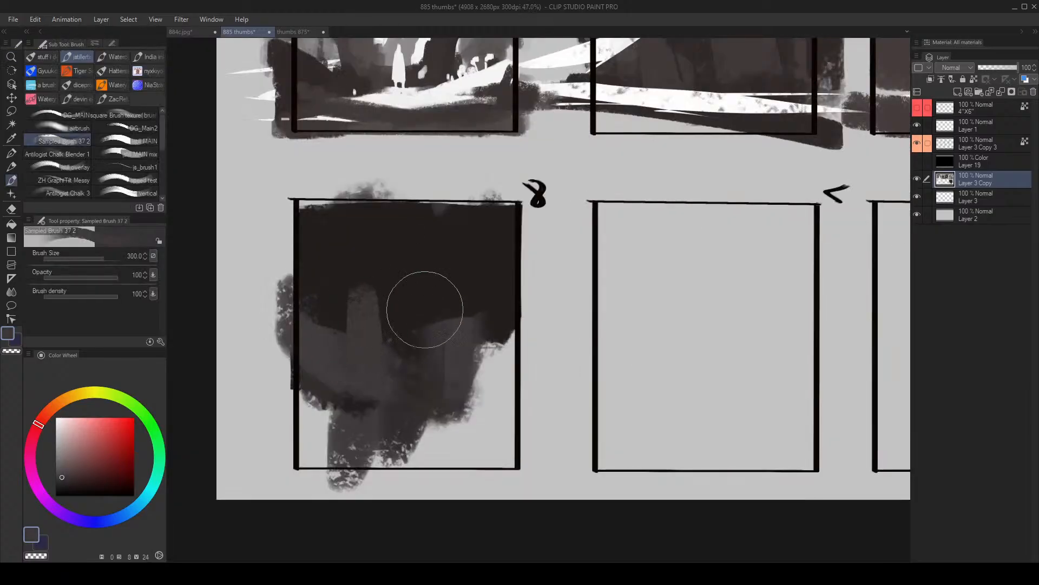
drag(399, 325, 433, 312)
alt+click(364, 263)
mouse_move(341, 284)
mouse_down()
mouse_move(362, 257)
mouse_move(352, 275)
mouse_up()
key([)
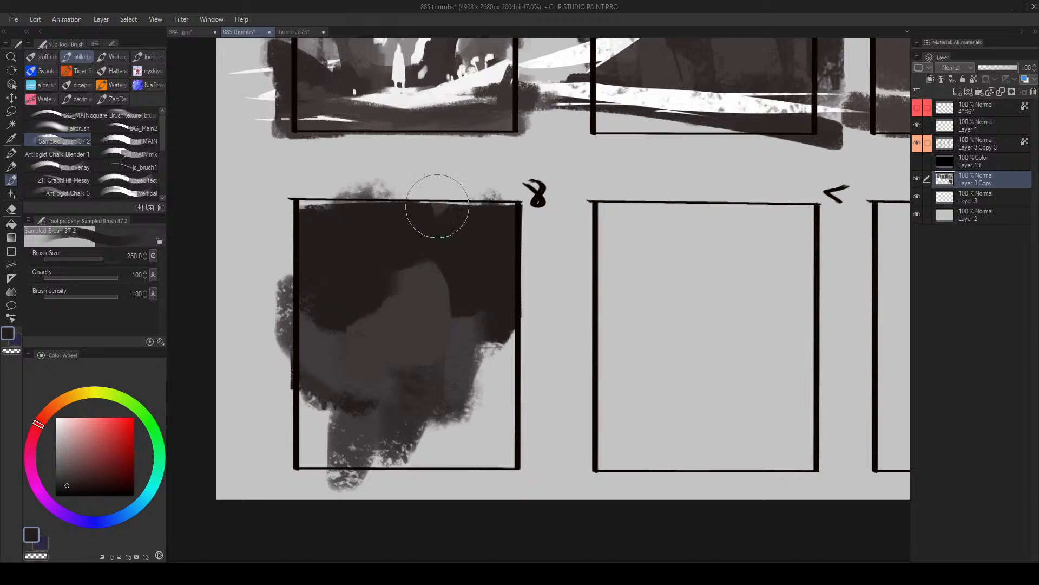
- Paint a slanted light grey peak on frame 8's dark dome with the brush reduced to 150
alt+click(437, 189)
key([)
drag(415, 267, 399, 317)
alt+click(409, 287)
key([)
key([)
drag(421, 248, 381, 331)
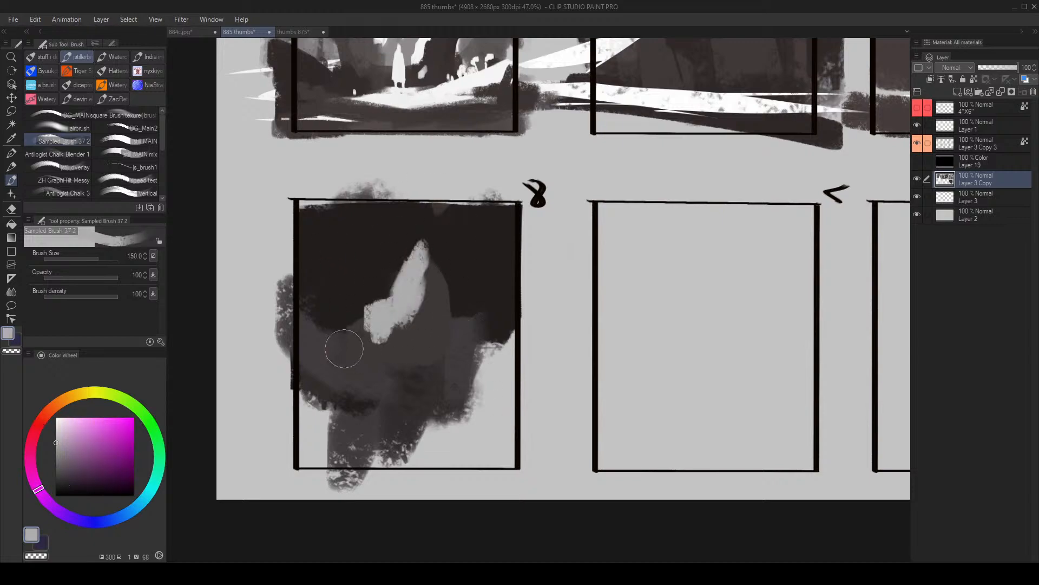
- Cover the lower part of frame 8's light peak with the sampled dark grey at brush size 170 and resample the near-black
alt+click(421, 342)
key(])
mouse_move(383, 354)
mouse_down()
mouse_move(393, 333)
mouse_move(423, 320)
mouse_up()
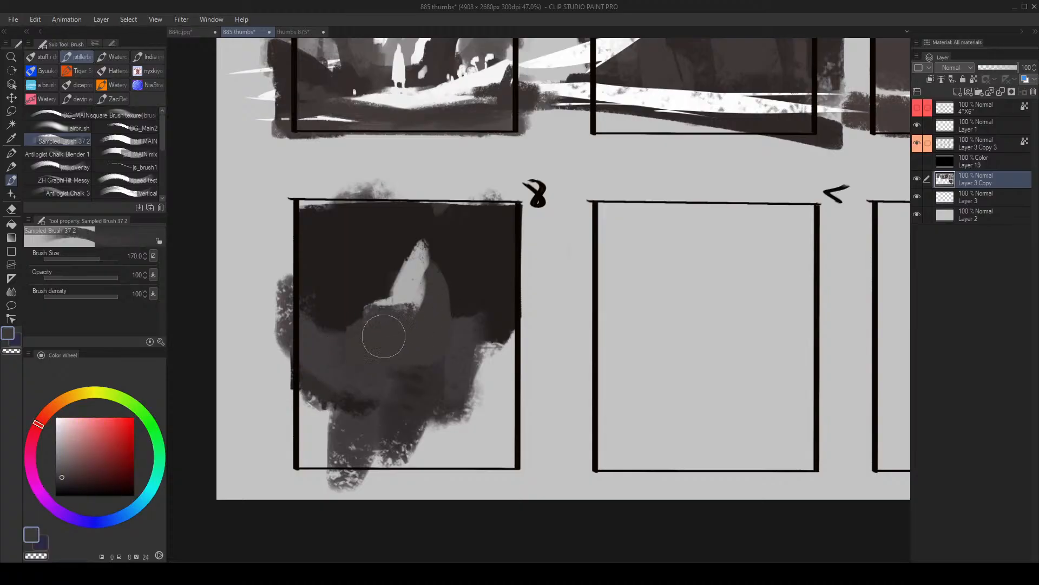
alt+click(332, 287)
- Block in a broad dark grey mass across the lower half of frame 7 and resample the canvas grey
key(alt+space)
mouse_move(498, 286)
mouse_down()
mouse_move(413, 274)
mouse_move(395, 309)
mouse_up()
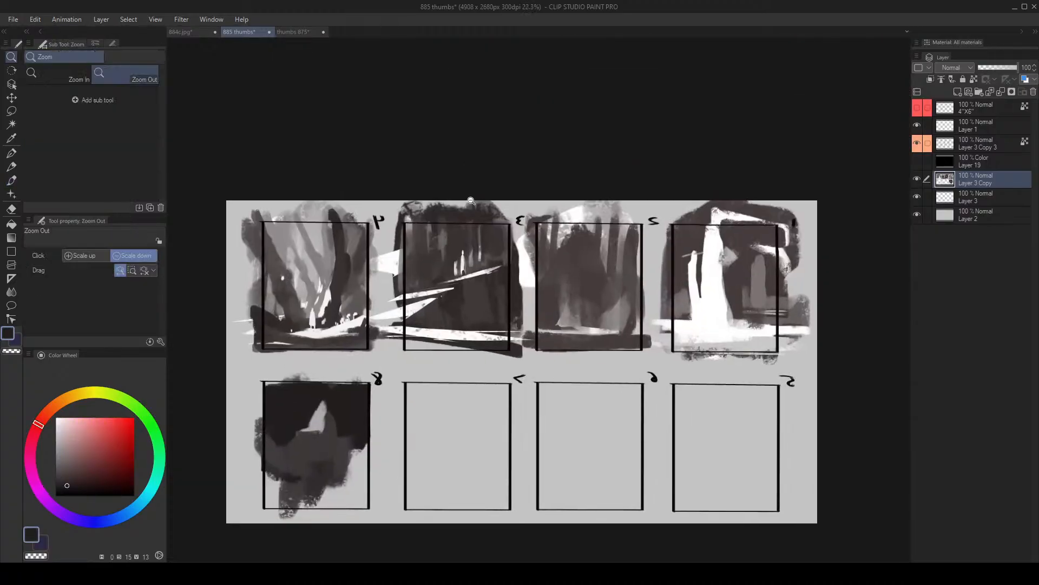
drag(479, 253, 504, 278)
mouse_move(377, 355)
mouse_down()
mouse_move(351, 225)
mouse_move(387, 246)
mouse_up()
key(])
drag(585, 311, 570, 338)
key(])
key(])
key(])
key(])
drag(494, 414, 671, 389)
alt+click(487, 296)
key([)
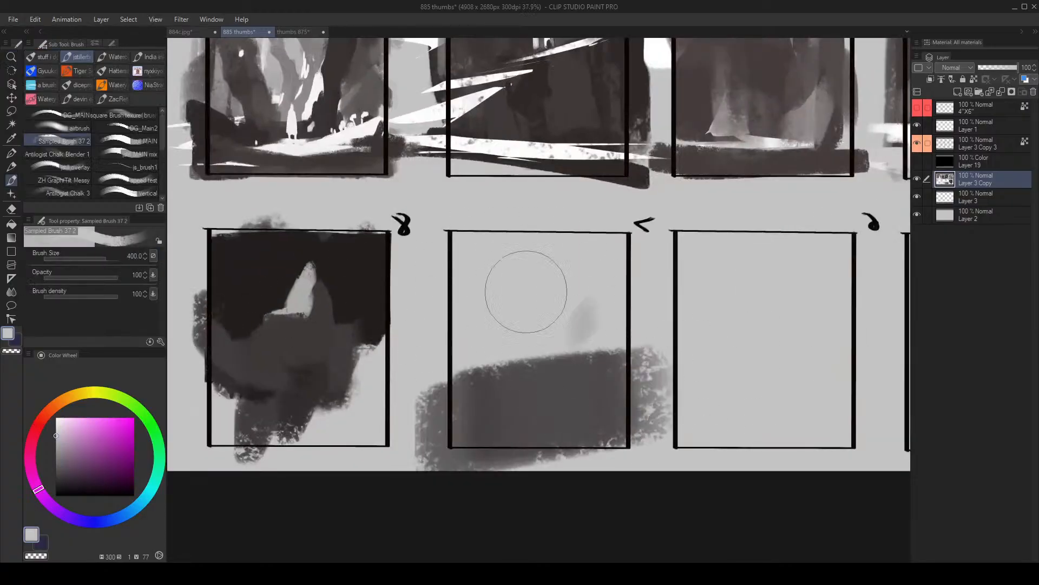
- Paint a near-black ground band along the base of frame 7 and grey columns rising behind it
alt+click(343, 268)
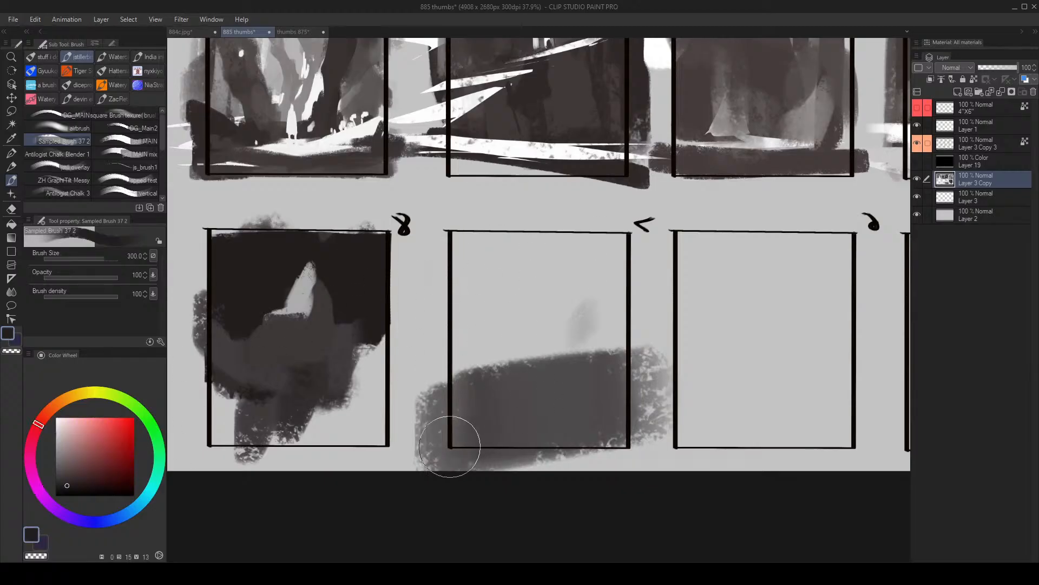
drag(453, 441, 564, 424)
key([)
mouse_move(494, 371)
mouse_down()
mouse_move(499, 339)
mouse_move(529, 353)
mouse_move(587, 274)
mouse_move(575, 343)
mouse_move(584, 245)
mouse_up()
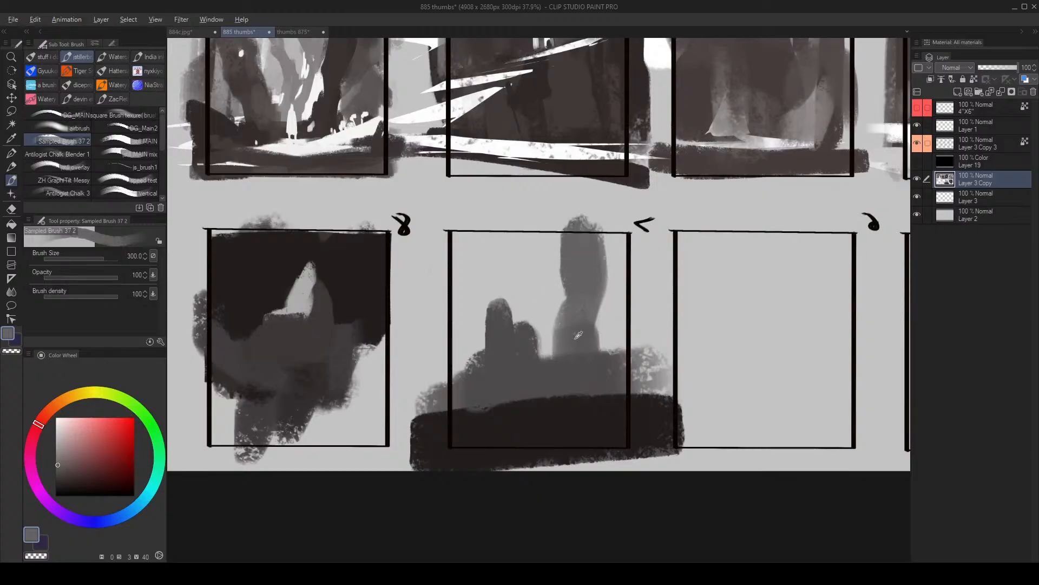
- Add a dark grey mass below frame 7's tall column and a near-black clump above the ground band
alt+click(554, 371)
mouse_move(550, 371)
mouse_down()
mouse_move(612, 355)
mouse_move(639, 371)
mouse_up()
alt+click(561, 417)
key([)
drag(583, 389, 542, 435)
- Lasso a long thin strip across frame 7's ground band, paint it dark grey and clear the selection
key(m)
mouse_move(489, 415)
mouse_down()
mouse_move(598, 413)
mouse_move(434, 427)
mouse_move(382, 443)
mouse_up()
key(b)
drag(564, 415, 788, 406)
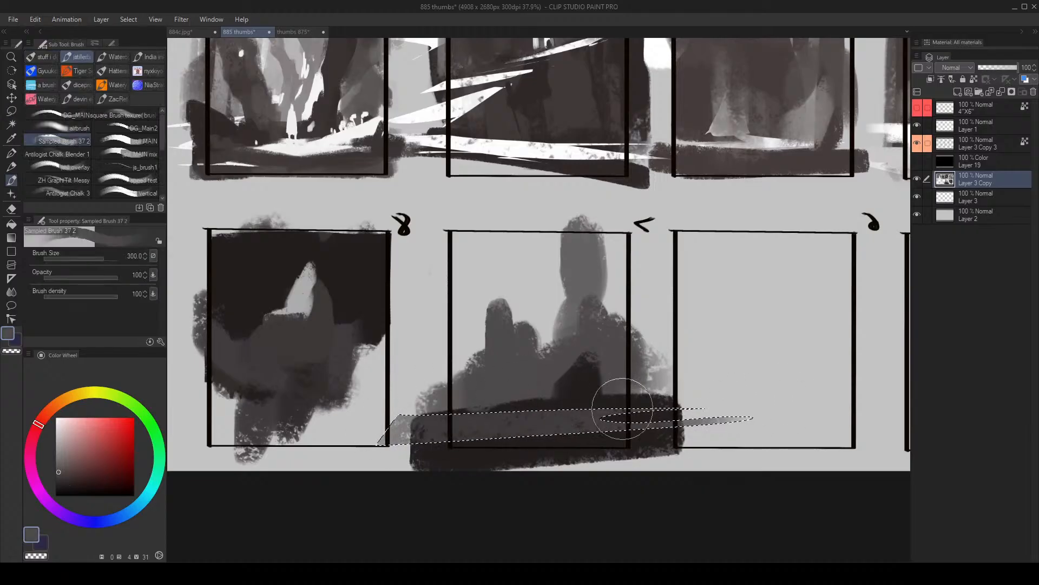
key(ctrl+z)
drag(397, 408, 759, 398)
alt+click(554, 399)
key(ctrl+d)
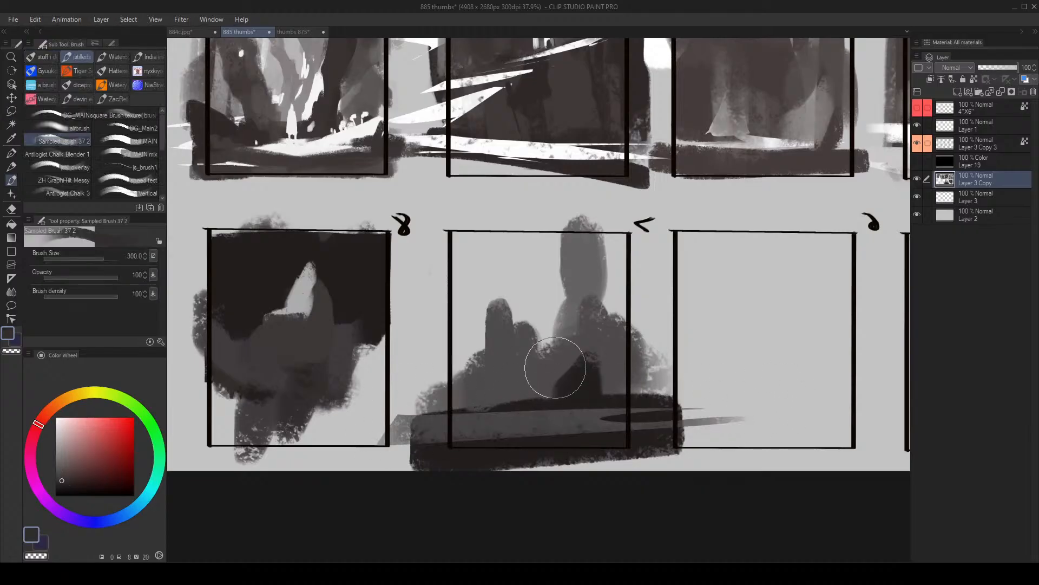
- Paint small rounded near-black clumps along frame 7's ground, reducing the brush to 170
key(bracketleft)
alt+click(563, 392)
mouse_move(550, 380)
mouse_down()
mouse_move(554, 397)
mouse_move(482, 413)
mouse_up()
key(bracketleft)
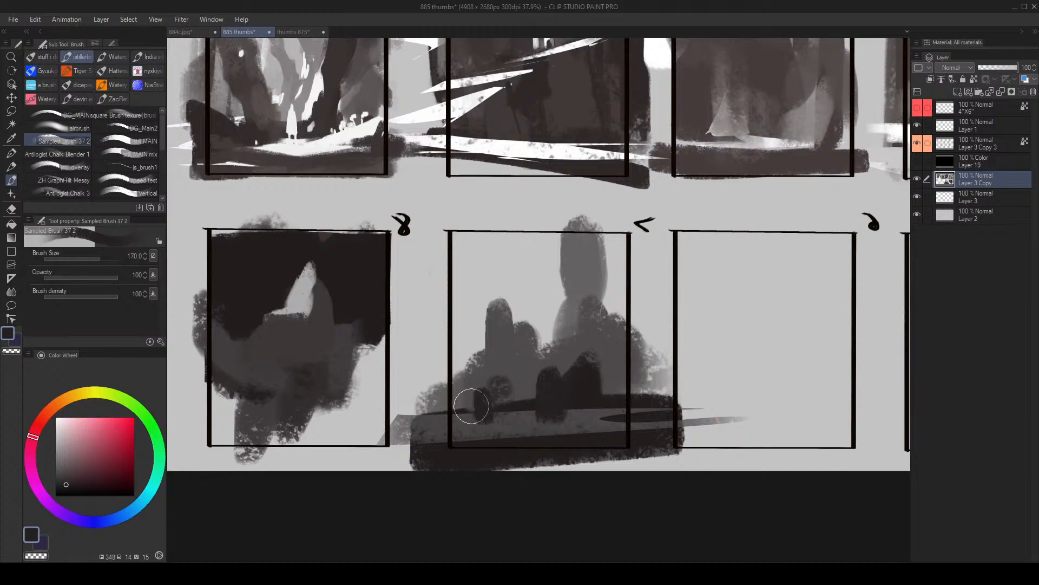
alt+click(576, 396)
- Lasso thin slivers across frame 7's ground and mid slope, paint them light grey and clear the selection
key(m)
mouse_move(407, 428)
mouse_down()
mouse_move(695, 418)
mouse_move(663, 425)
mouse_up()
drag(501, 410, 541, 415)
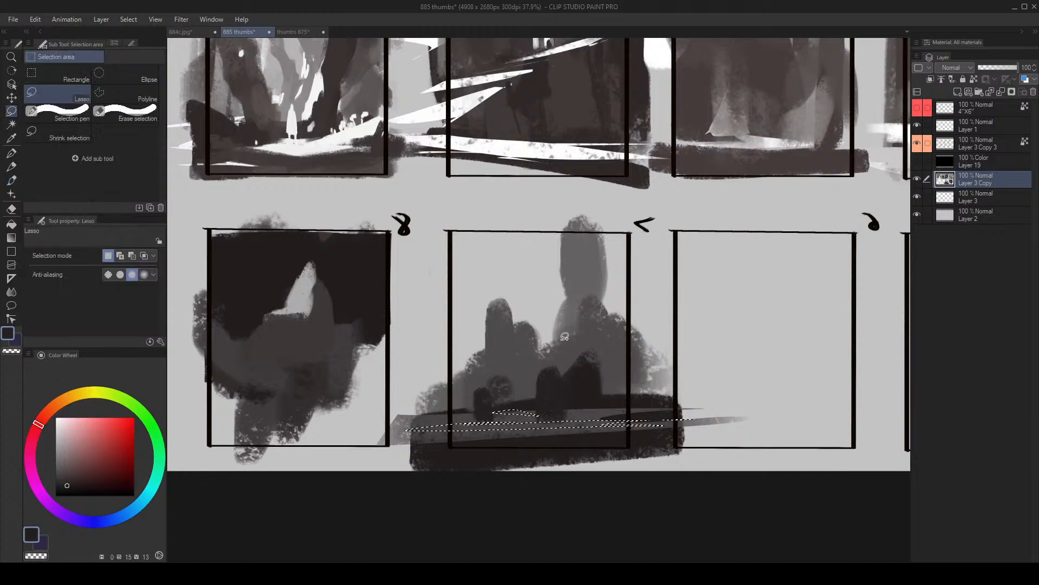
drag(573, 336, 588, 335)
mouse_move(508, 367)
mouse_down()
mouse_move(466, 395)
mouse_move(577, 432)
mouse_move(257, 467)
mouse_up()
key(b)
key(ctrl+z)
alt+click(540, 328)
key(ctrl+d)
- Widen frame 7's tall column with the sampled mid grey at brush size 200 and add a faint column near the opposite edge
key([)
key([)
alt+click(567, 336)
alt+click(566, 335)
key(])
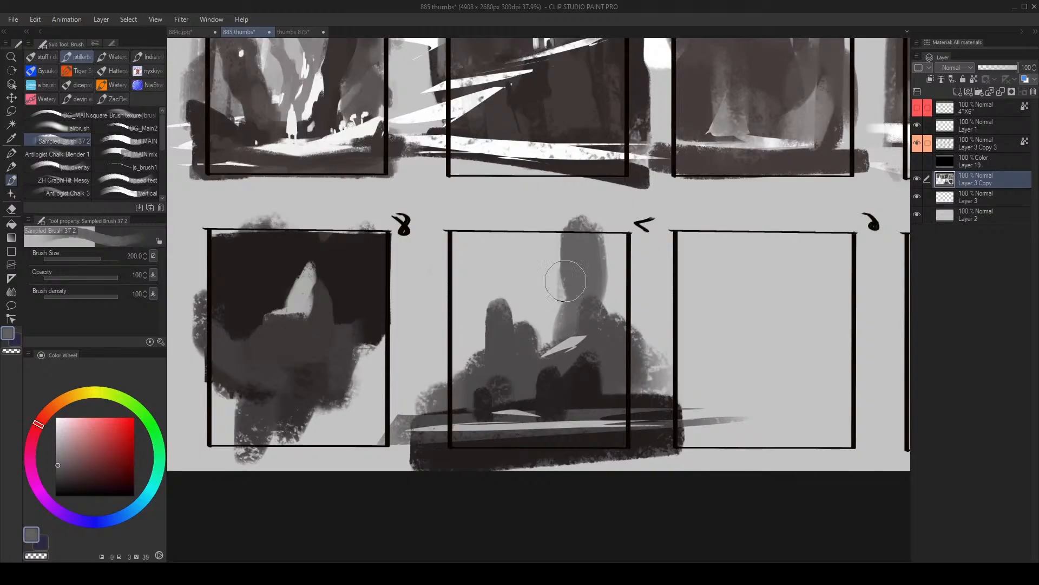
drag(565, 281, 565, 325)
drag(471, 279, 469, 319)
drag(469, 306, 463, 378)
drag(634, 314, 647, 314)
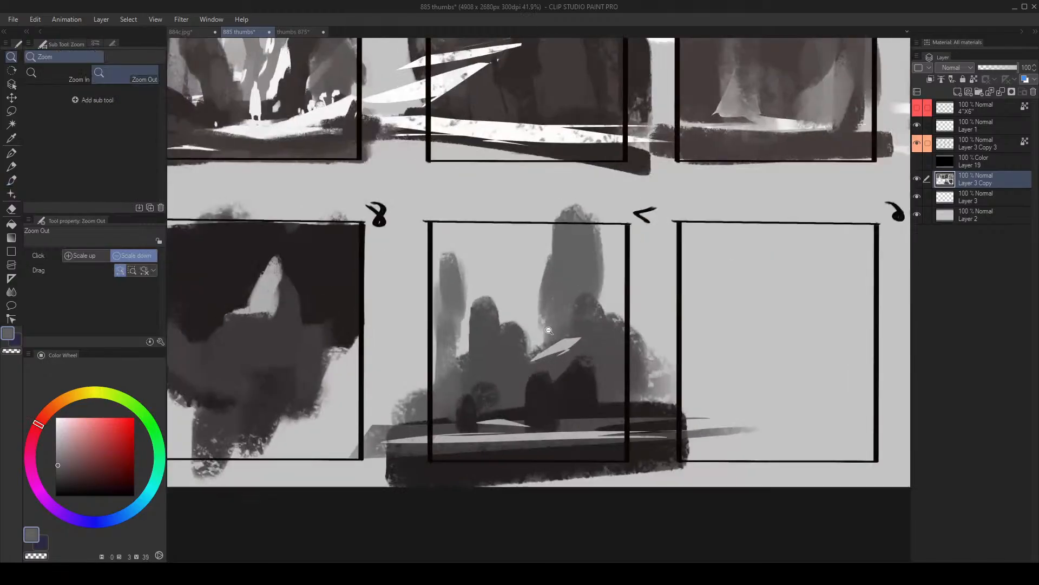
- Reshape frame 7's tall column into a tapered tower using the sampled mid grey and canvas grey
mouse_move(546, 348)
mouse_down()
mouse_move(581, 304)
mouse_move(567, 345)
mouse_move(610, 319)
mouse_move(617, 283)
mouse_move(608, 286)
mouse_move(603, 210)
mouse_up()
alt+click(567, 343)
key([)
alt+click(602, 331)
alt+click(608, 261)
alt+click(566, 298)
mouse_move(555, 286)
mouse_down()
mouse_move(543, 231)
mouse_move(550, 247)
mouse_move(533, 231)
mouse_up()
key(])
alt+click(520, 244)
- Build up textured grey foliage around the tower's base and the neighbouring columns in frame 7
mouse_move(592, 217)
mouse_down()
mouse_move(601, 264)
mouse_move(545, 325)
mouse_up()
drag(543, 327, 466, 327)
drag(558, 306, 639, 306)
alt+click(545, 325)
mouse_move(532, 316)
mouse_down()
mouse_move(530, 358)
mouse_move(481, 343)
mouse_move(534, 306)
mouse_move(548, 349)
mouse_move(549, 298)
mouse_up()
drag(519, 342, 547, 346)
- Sample the near-black from frame 7's clump, add a new layer above Layer 3 Copy and reduce the brush
alt+click(534, 401)
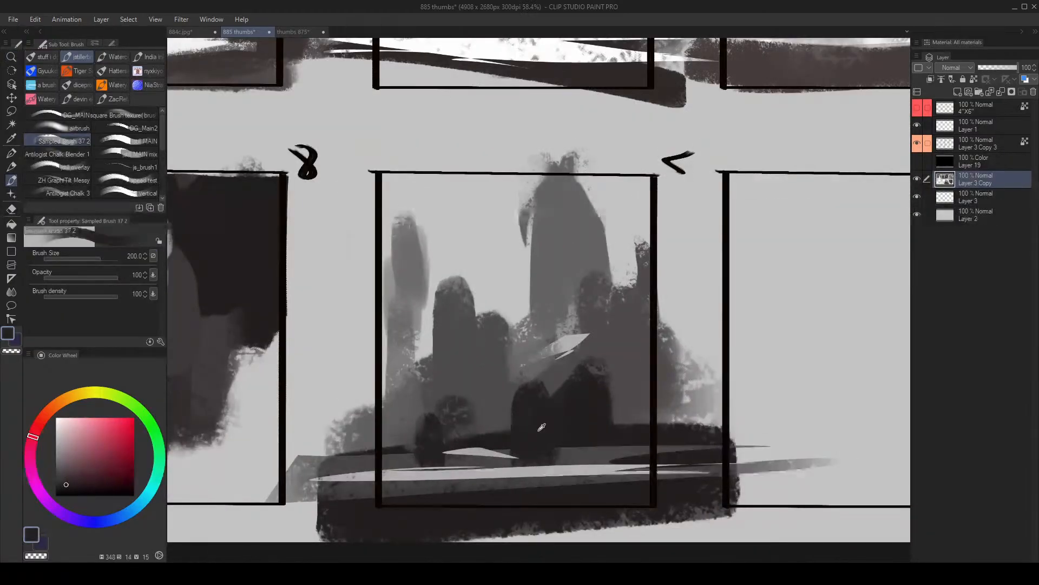
key(ctrl+shift+n)
key(bracketleft)
- Paint a near-black silhouette over frame 7's columns on the new layer and clear it again
mouse_move(414, 329)
mouse_down()
mouse_move(401, 244)
mouse_move(385, 260)
mouse_move(379, 429)
mouse_move(436, 411)
mouse_move(466, 378)
mouse_move(522, 418)
mouse_move(541, 216)
mouse_move(569, 364)
mouse_move(606, 382)
mouse_move(638, 420)
mouse_move(506, 430)
mouse_move(347, 512)
mouse_move(457, 504)
mouse_move(373, 514)
mouse_up()
key(alt+space)
drag(519, 372, 539, 354)
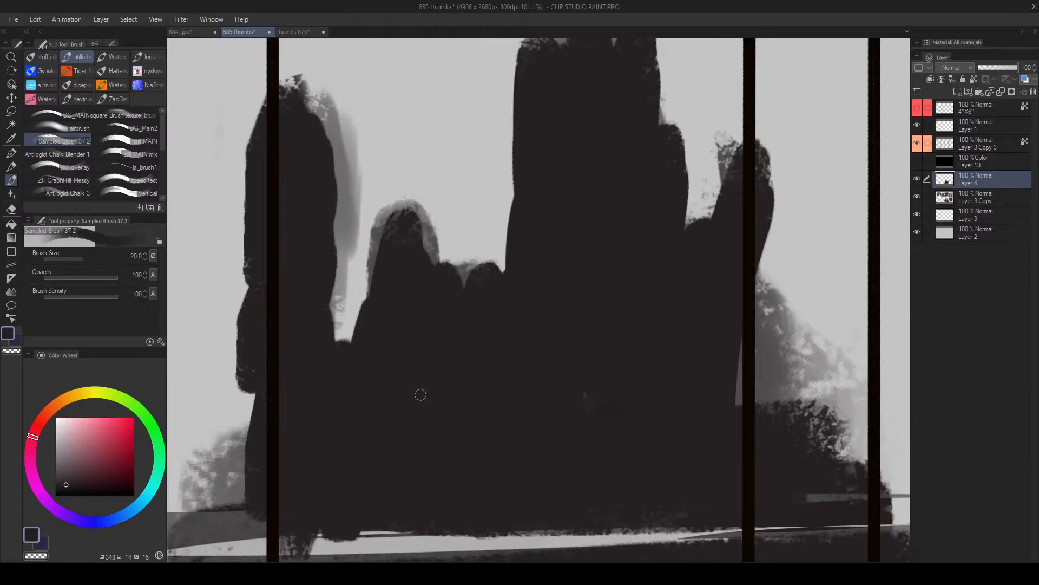
key(ctrl+z)
key(Delete)
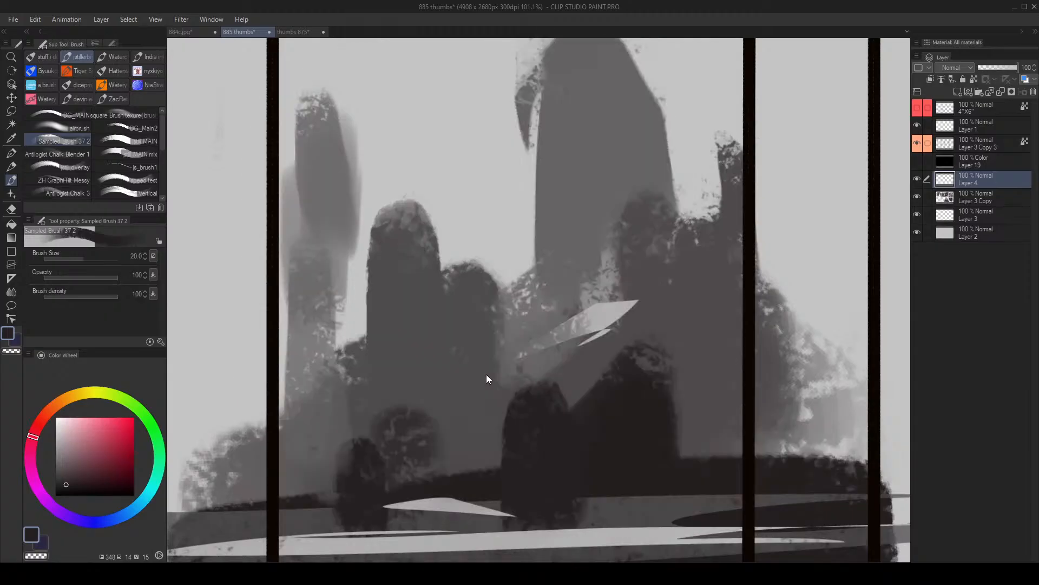
- Sample a dark tone in frame 3 and paint a broad dark mass over its upper half on Layer 4
key(alt+space)
mouse_move(621, 345)
mouse_down()
mouse_move(580, 361)
mouse_move(525, 338)
mouse_up()
drag(638, 246, 523, 277)
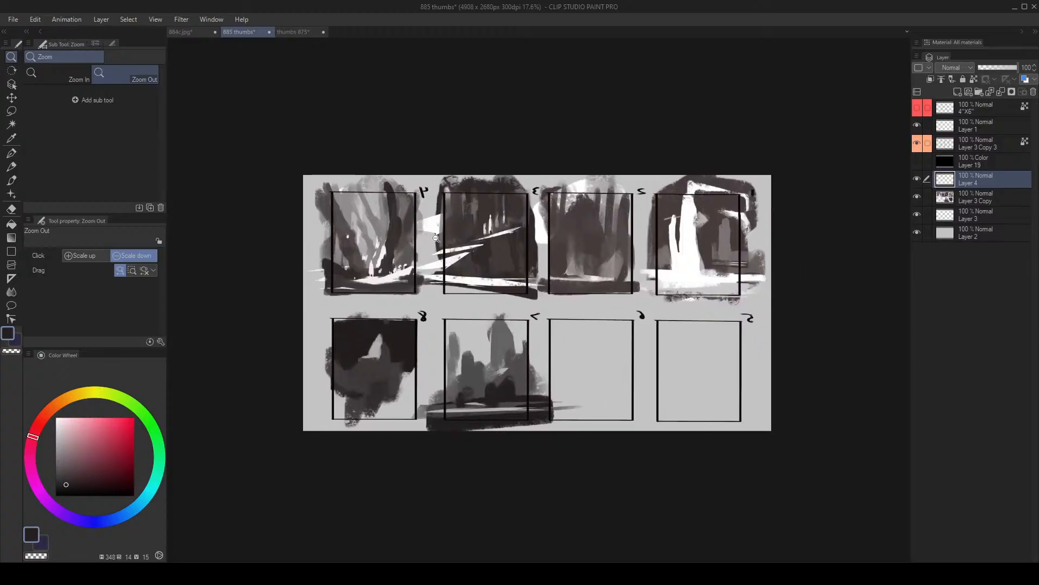
drag(437, 238, 578, 239)
alt+click(657, 184)
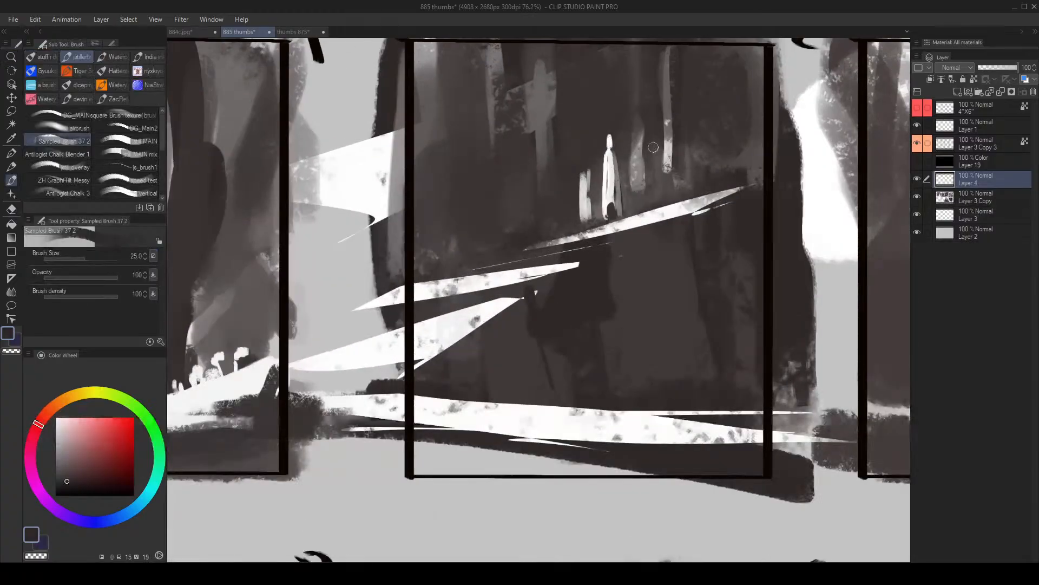
drag(589, 192, 555, 288)
key(bracketright)
key(bracketright)
key(bracketright)
key(bracketright)
key(bracketright)
key(bracketright)
key(bracketright)
key(bracketright)
key(bracketright)
mouse_move(437, 190)
mouse_down()
mouse_move(499, 172)
mouse_move(473, 241)
mouse_move(465, 313)
mouse_move(513, 257)
mouse_move(625, 170)
mouse_move(622, 261)
mouse_move(724, 221)
mouse_move(659, 191)
mouse_move(623, 201)
mouse_move(603, 261)
mouse_move(620, 372)
mouse_move(648, 345)
mouse_move(428, 469)
mouse_move(571, 456)
mouse_move(657, 459)
mouse_up()
- Undo the last test strokes in frame 3 and clear the remaining dark paint from Layer 4
key(ctrl+z)
key(bracketleft)
key(bracketleft)
key(bracketleft)
key(bracketleft)
key(bracketleft)
key(bracketleft)
key(bracketleft)
key(bracketleft)
key(bracketleft)
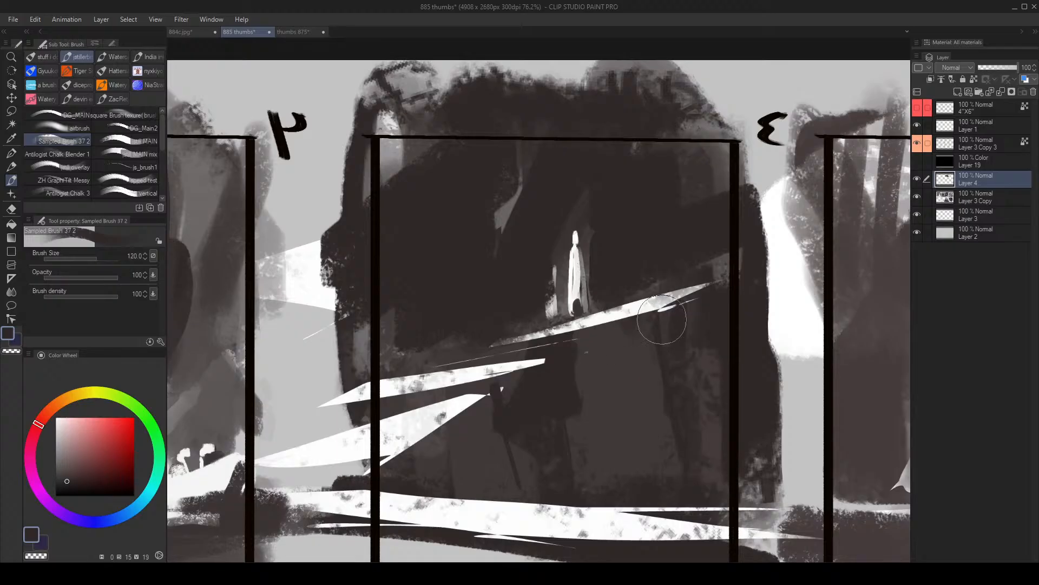
mouse_move(644, 373)
mouse_down()
mouse_move(527, 468)
mouse_move(663, 383)
mouse_move(574, 421)
mouse_up()
key(ctrl+z)
key(alt+space)
mouse_move(645, 379)
mouse_down()
mouse_move(617, 404)
mouse_move(641, 394)
mouse_move(471, 427)
mouse_up()
mouse_move(577, 484)
mouse_down()
mouse_move(535, 363)
mouse_move(610, 350)
mouse_up()
key(Delete)
- Darken and widen the two outer columns beside frame 7's tower with sampled greys at brush size 170
drag(625, 472, 578, 370)
mouse_move(507, 321)
mouse_down()
mouse_move(591, 343)
mouse_move(635, 331)
mouse_move(608, 294)
mouse_up()
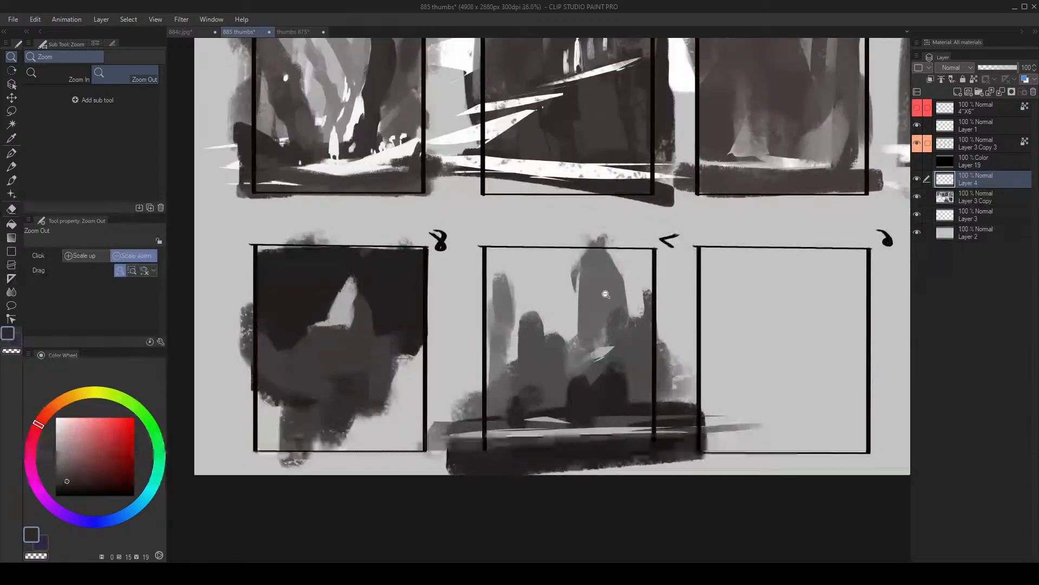
key(bracketright)
key(bracketright)
key(bracketright)
key(bracketright)
key(bracketright)
alt+click(517, 311)
mouse_move(517, 298)
mouse_down()
mouse_move(515, 286)
mouse_move(504, 346)
mouse_move(513, 354)
mouse_move(526, 347)
mouse_up()
alt+click(505, 311)
key(bracketright)
alt+click(524, 361)
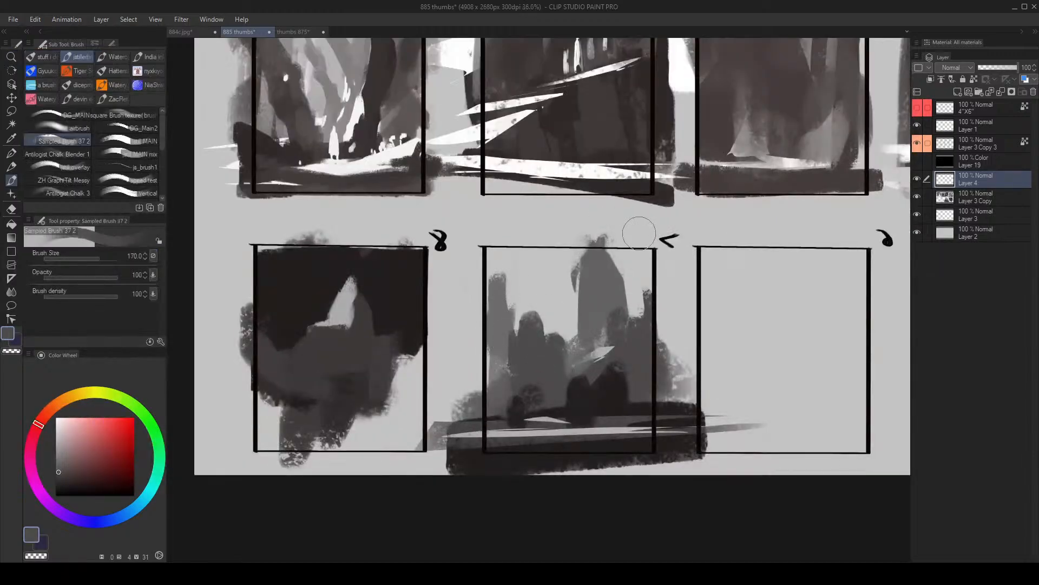
- Flip the canvas view horizontally and review frames 7 and 8 against the rest of the sheet
key(h)
key(alt+space)
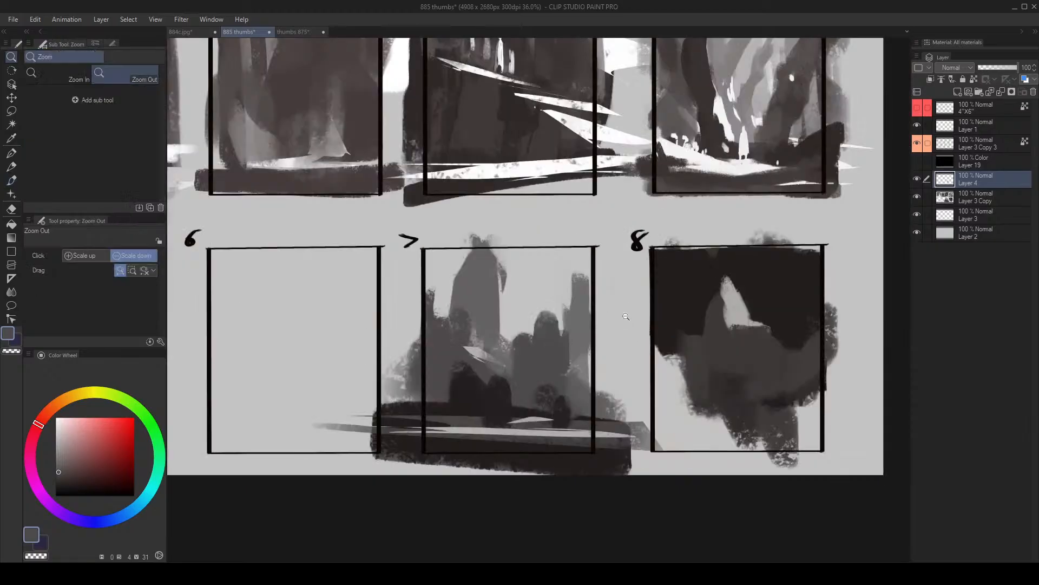
drag(625, 327, 471, 330)
drag(609, 345, 553, 365)
drag(553, 365, 639, 347)
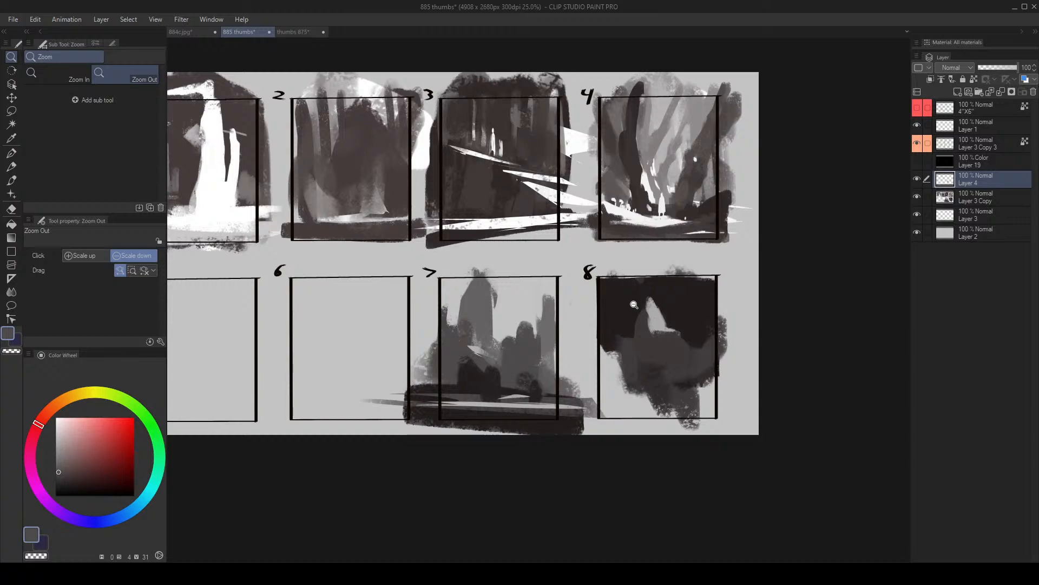
mouse_move(594, 353)
mouse_down()
mouse_move(555, 348)
mouse_move(649, 341)
mouse_up()
- Sample the light sky grey and paint out the stray dark sliver beside frame 7's tower at brush size 170
alt+click(452, 279)
alt+click(490, 271)
drag(483, 265, 490, 228)
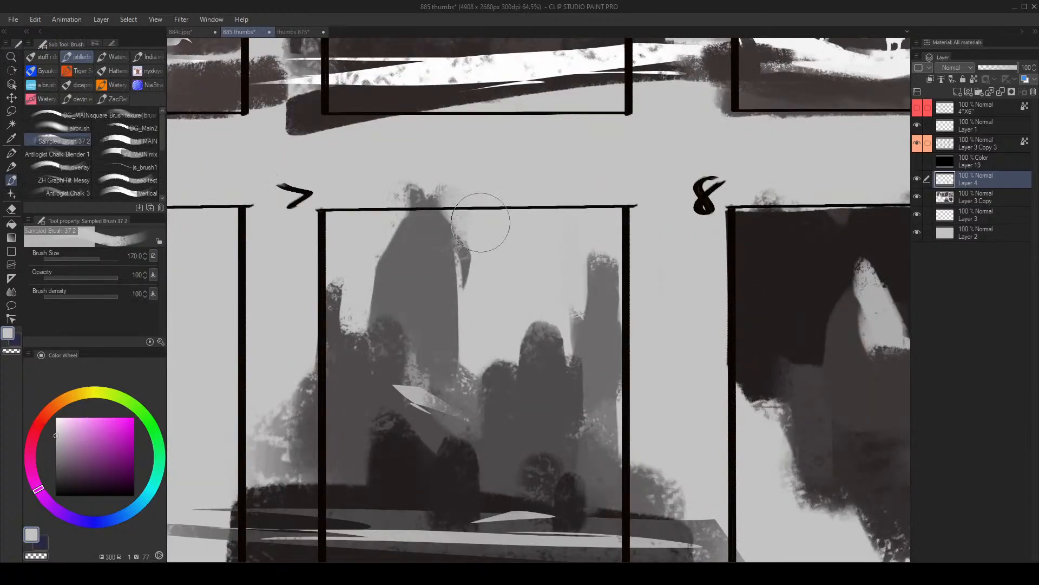
mouse_move(485, 283)
mouse_down()
mouse_move(433, 284)
mouse_move(510, 259)
mouse_up()
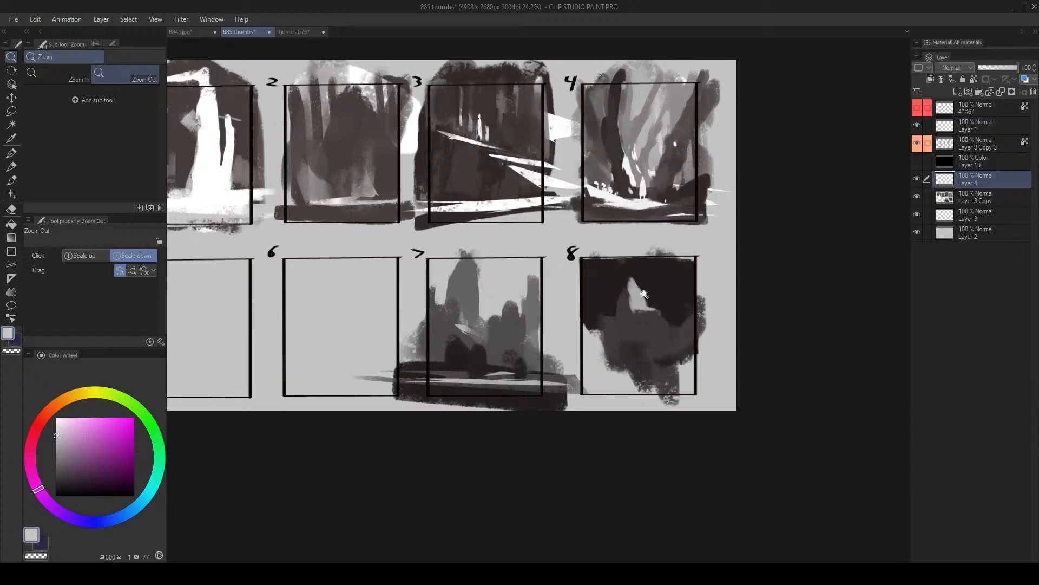
- Flip the canvas view and paint a dark grey tower beside frame 8's light spire at brush size 200
key(h)
drag(495, 315, 513, 314)
alt+click(404, 337)
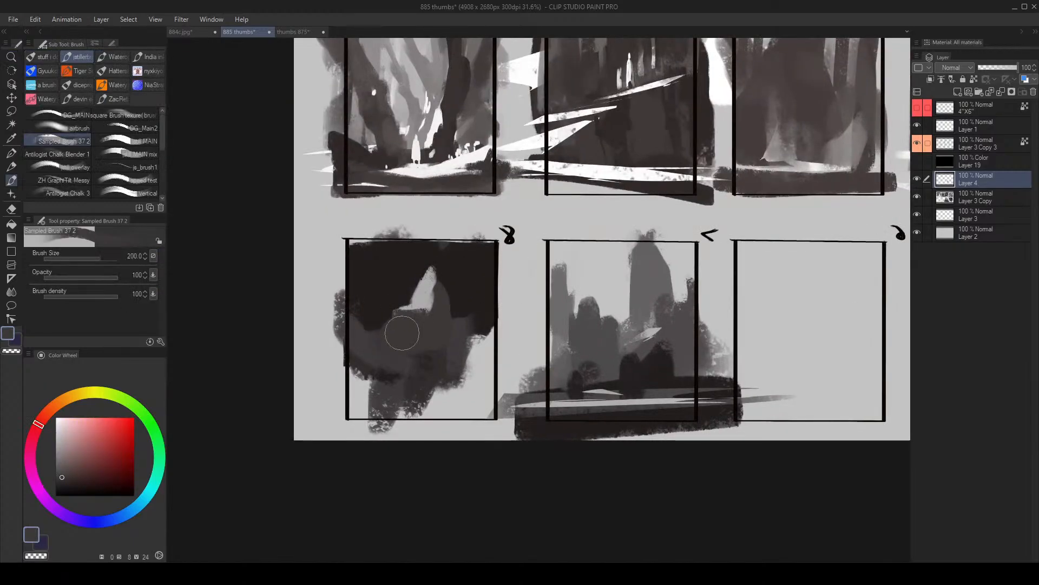
drag(402, 333, 402, 294)
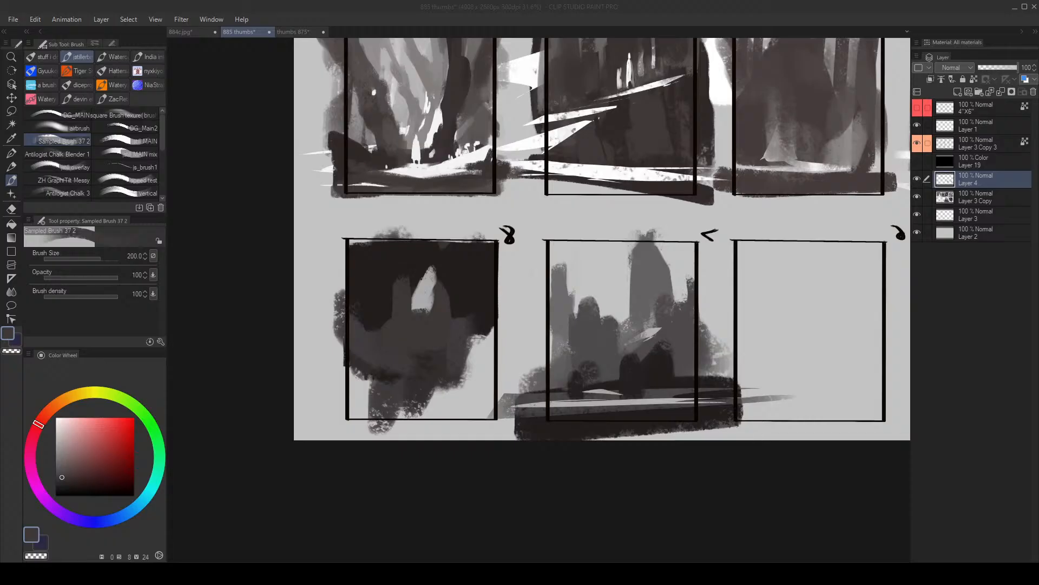
- Sample greys in frame 7 and break up the outer column with light sky-grey strokes
mouse_move(649, 268)
mouse_down()
mouse_move(743, 262)
mouse_move(638, 238)
mouse_move(553, 242)
mouse_move(509, 220)
mouse_up()
key(alt+space)
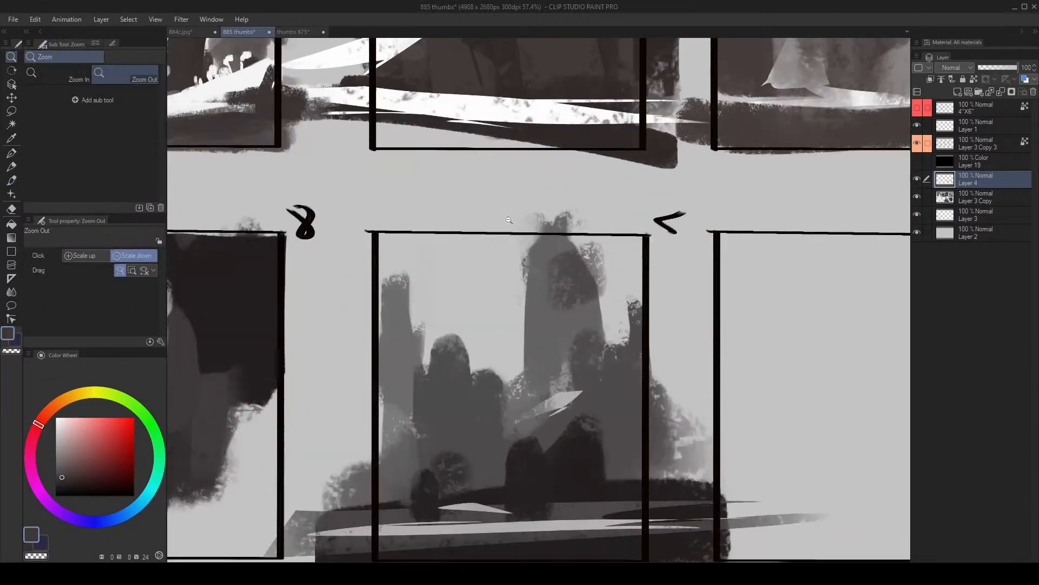
alt+click(419, 347)
drag(407, 295, 433, 325)
alt+click(482, 301)
mouse_move(428, 281)
mouse_down()
mouse_move(395, 309)
mouse_move(441, 317)
mouse_up()
- Paint out the dark overspill beyond frame 7's edge with light grey at brush size 300
key(alt+space)
drag(456, 307, 406, 327)
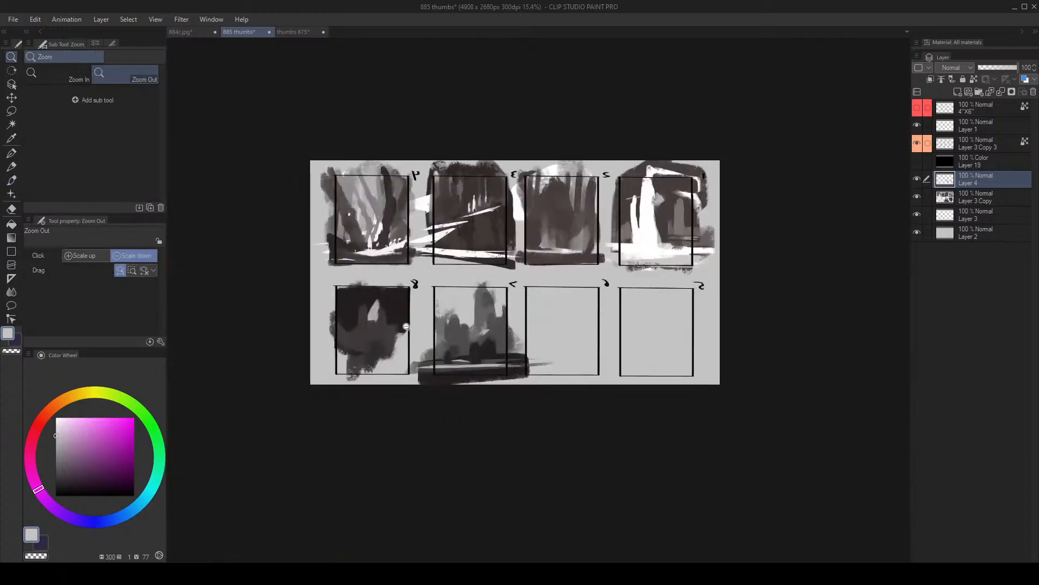
mouse_move(564, 322)
mouse_down()
mouse_move(479, 322)
mouse_move(533, 312)
mouse_up()
mouse_move(388, 458)
mouse_down()
mouse_move(388, 400)
mouse_move(352, 411)
mouse_move(344, 499)
mouse_up()
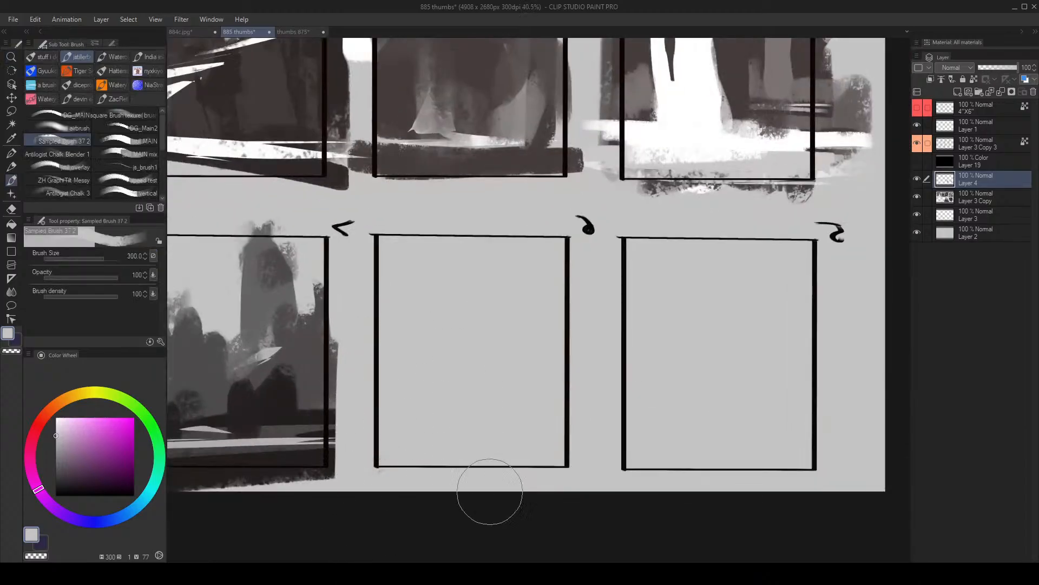
- Flip the canvas view back and examine empty frames 5 and 6 alongside the painted frames 3, 4, 7 and 8
key(alt+space)
mouse_move(508, 275)
mouse_down()
mouse_move(518, 275)
mouse_move(509, 275)
mouse_up()
key(h)
drag(413, 312, 435, 273)
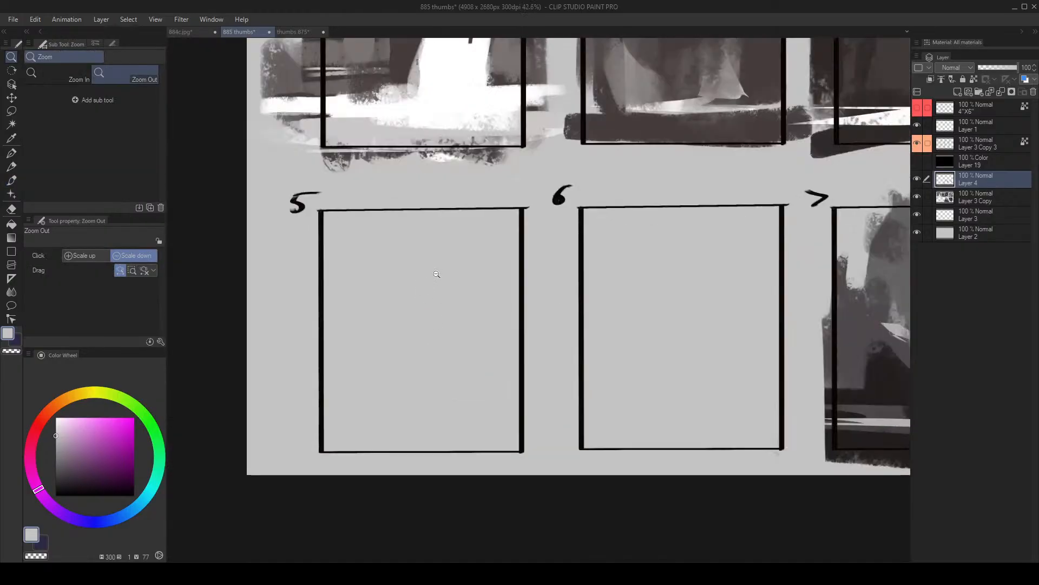
click(427, 307)
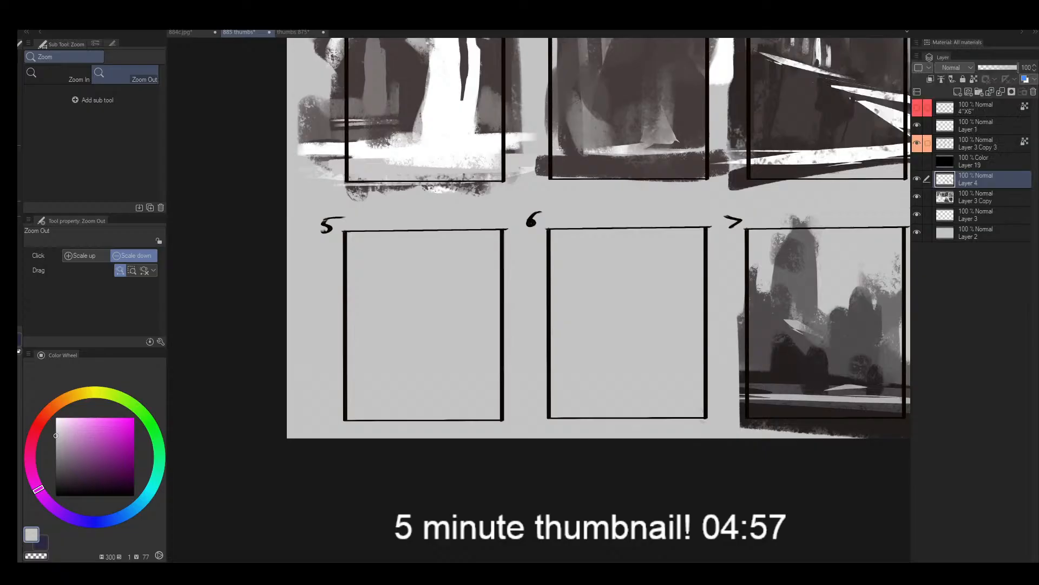
scroll(532, 218, down, 4)
drag(532, 218, 445, 263)
scroll(398, 271, up, 3)
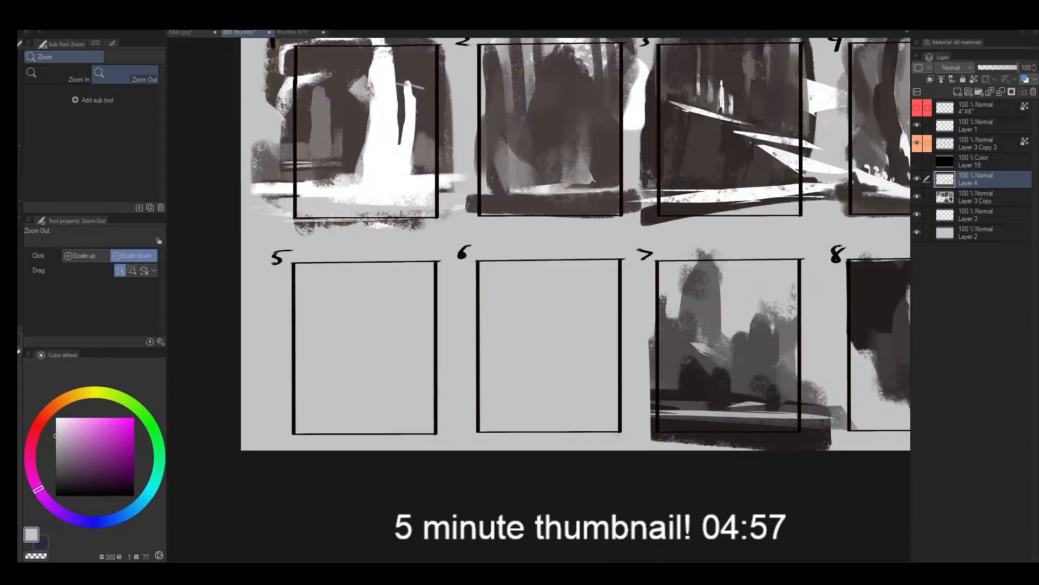
drag(764, 305, 540, 334)
drag(659, 331, 681, 448)
mouse_move(668, 238)
mouse_down()
mouse_move(686, 232)
mouse_move(677, 228)
mouse_up()
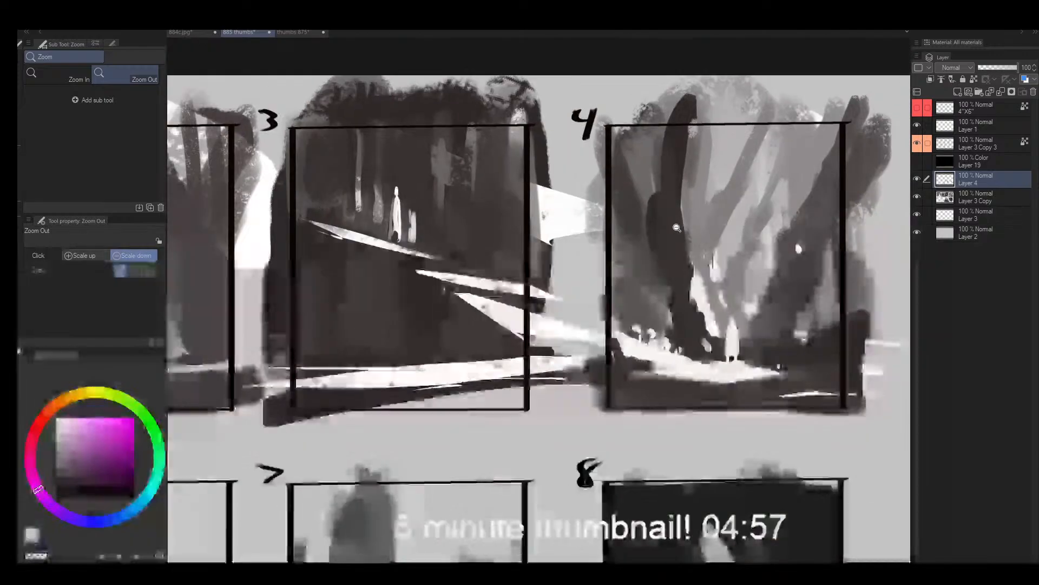
drag(605, 301, 658, 235)
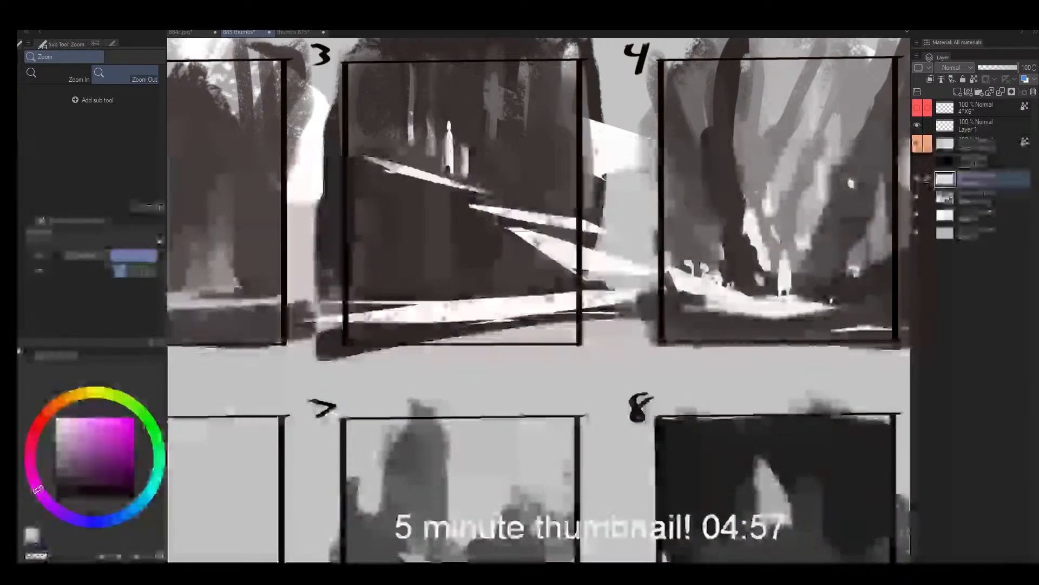
- Choose a muted orange-tan colour and block in a soft mass along one side of frame 5
click(399, 362)
click(399, 361)
mouse_move(312, 380)
mouse_down()
mouse_move(351, 355)
mouse_move(357, 281)
mouse_up()
click(78, 435)
drag(87, 401, 69, 397)
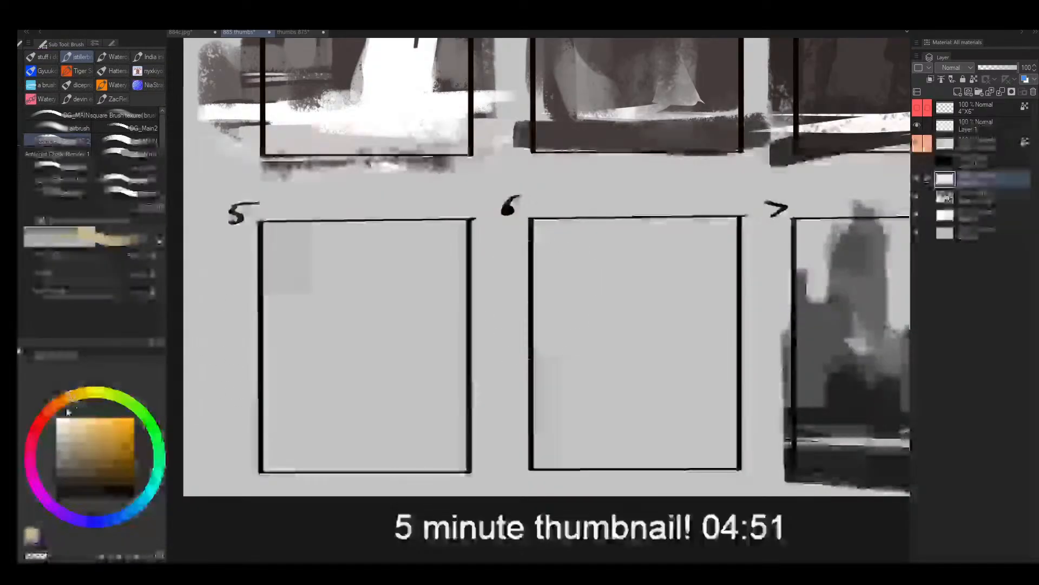
mouse_move(300, 292)
mouse_down()
mouse_move(308, 325)
mouse_move(298, 401)
mouse_up()
- Cover frame 5's tan mass with grey-brown, add an ochre patch above it and a bright orange vertical stroke
click(83, 442)
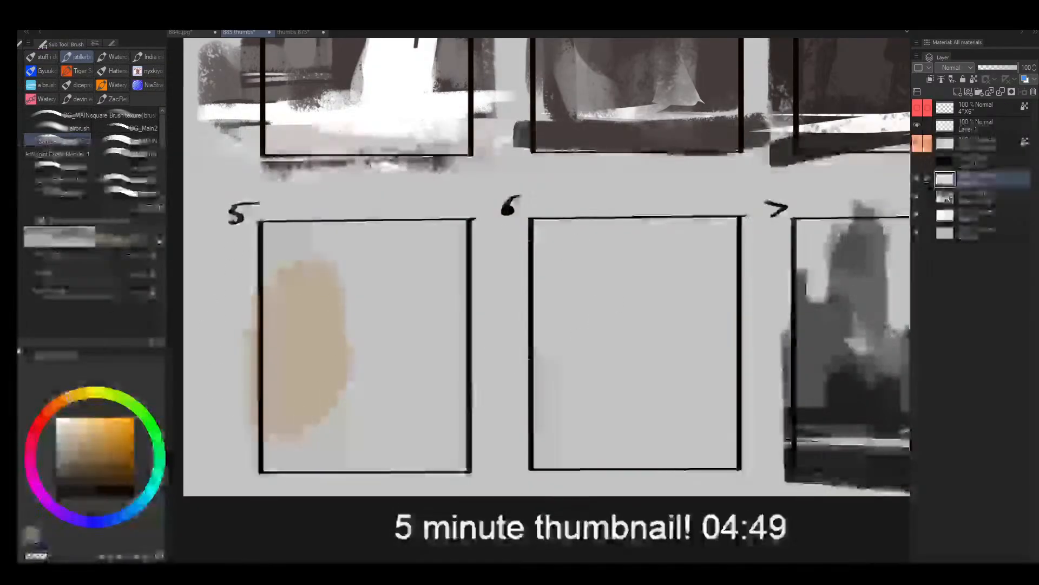
mouse_move(309, 254)
mouse_down()
mouse_move(281, 434)
mouse_move(313, 283)
mouse_move(351, 311)
mouse_move(376, 285)
mouse_up()
key([)
drag(69, 398, 51, 409)
drag(86, 438, 96, 418)
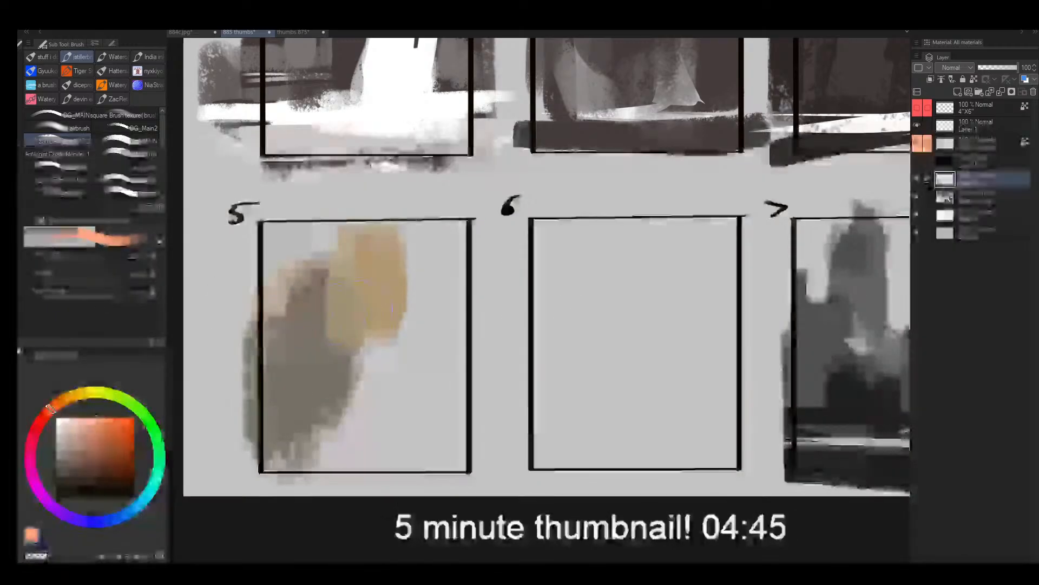
drag(369, 246, 357, 344)
- Lasso jagged spire shapes over frame 5's orange stroke and fill them with light peach
key(m)
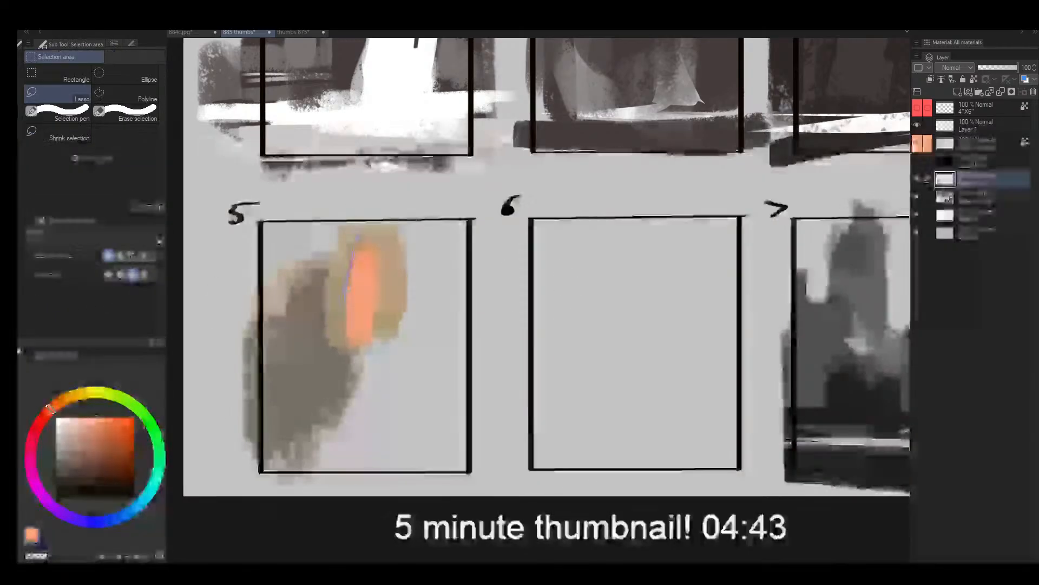
mouse_move(358, 237)
mouse_down()
mouse_move(355, 341)
mouse_move(325, 339)
mouse_move(327, 314)
mouse_up()
drag(336, 261, 332, 286)
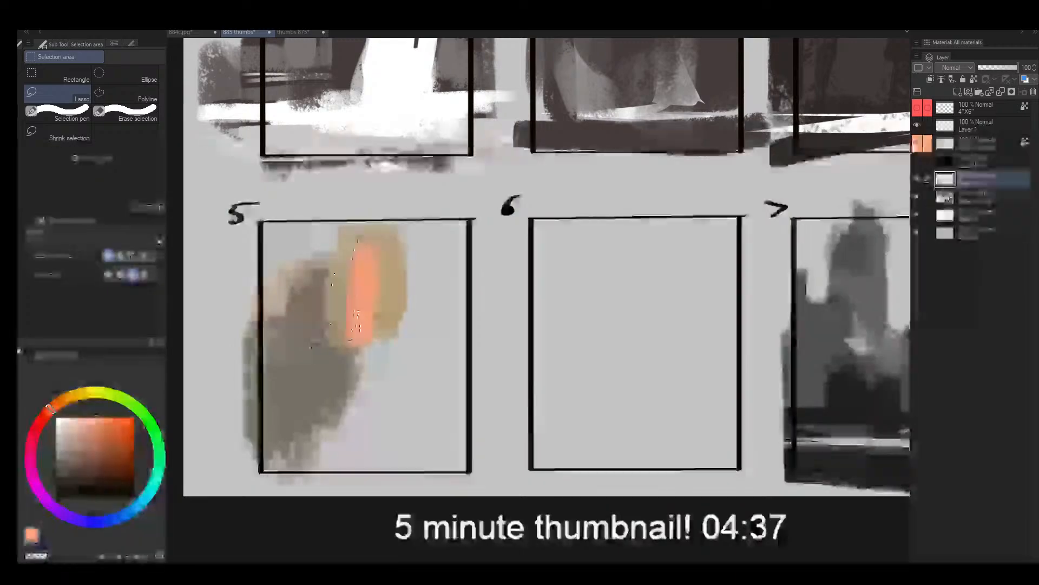
key(b)
drag(355, 227, 328, 341)
drag(77, 424, 83, 415)
drag(314, 344, 385, 210)
- Invert the selection and carve around the peach spire with sampled grey-brown using a smaller brush
key(ctrl+shift+i)
alt+click(311, 340)
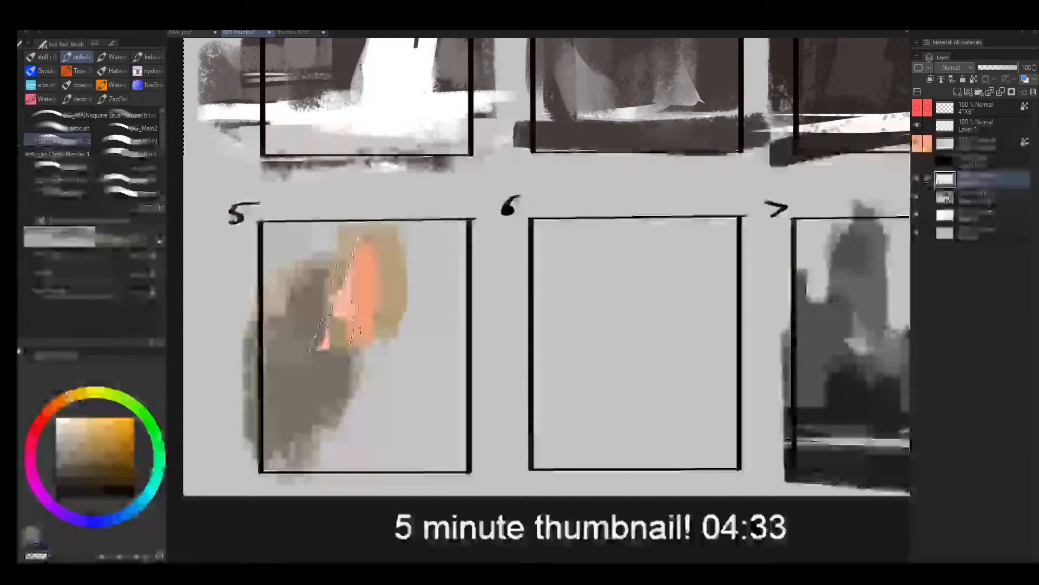
key([)
mouse_move(352, 346)
mouse_down()
mouse_move(364, 329)
mouse_move(344, 291)
mouse_move(364, 326)
mouse_up()
key([)
drag(356, 271, 364, 328)
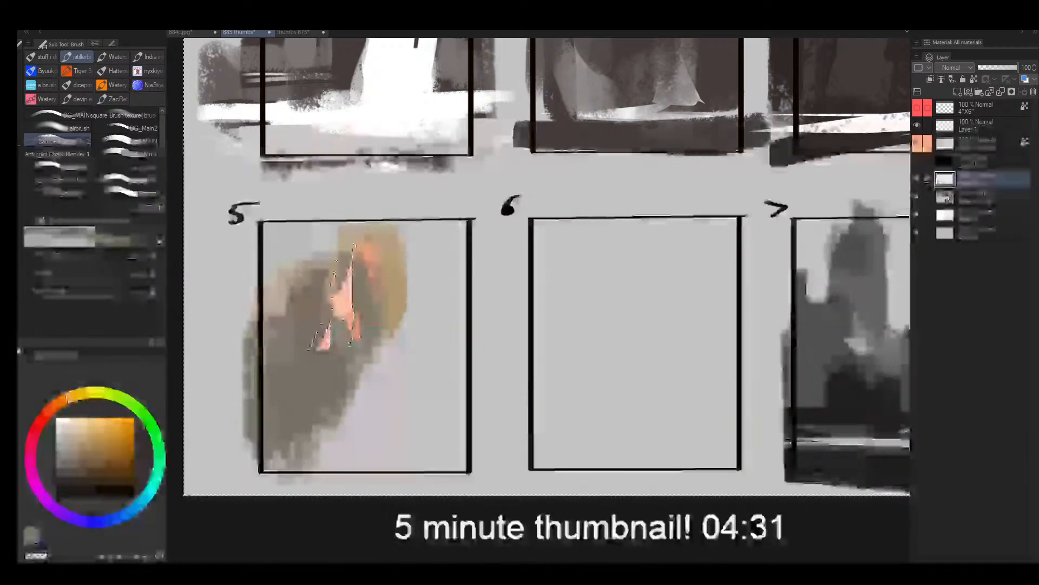
- Paint a muted blue sky around frame 5's spire and darken the spire's edges with a deep blue-grey
drag(136, 513, 127, 515)
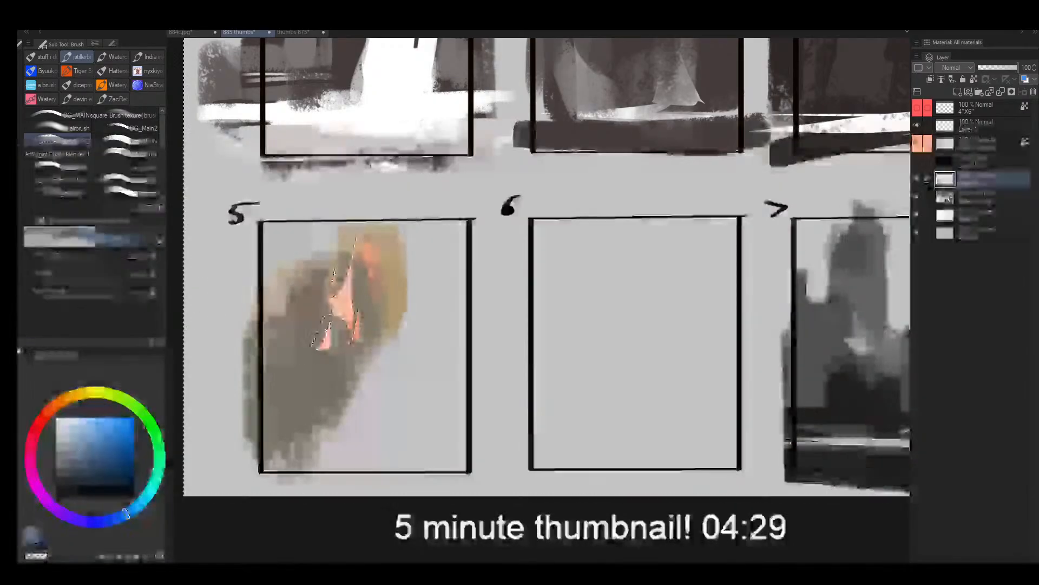
mouse_move(267, 299)
mouse_down()
mouse_move(282, 357)
mouse_move(293, 254)
mouse_move(313, 221)
mouse_move(372, 239)
mouse_move(383, 274)
mouse_move(395, 260)
mouse_move(433, 306)
mouse_up()
click(76, 472)
key(bracketleft)
key(bracketleft)
key(bracketleft)
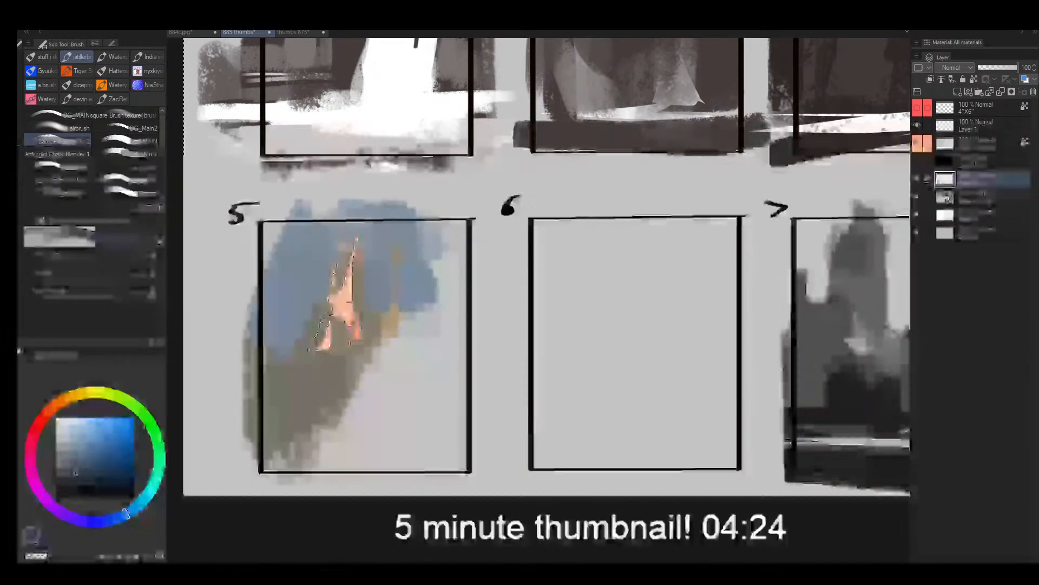
mouse_move(359, 257)
mouse_down()
mouse_move(346, 327)
mouse_move(323, 335)
mouse_move(335, 304)
mouse_up()
- Sample the sky blue and extend it with a larger brush over both sides of frame 5's spire
key(bracketright)
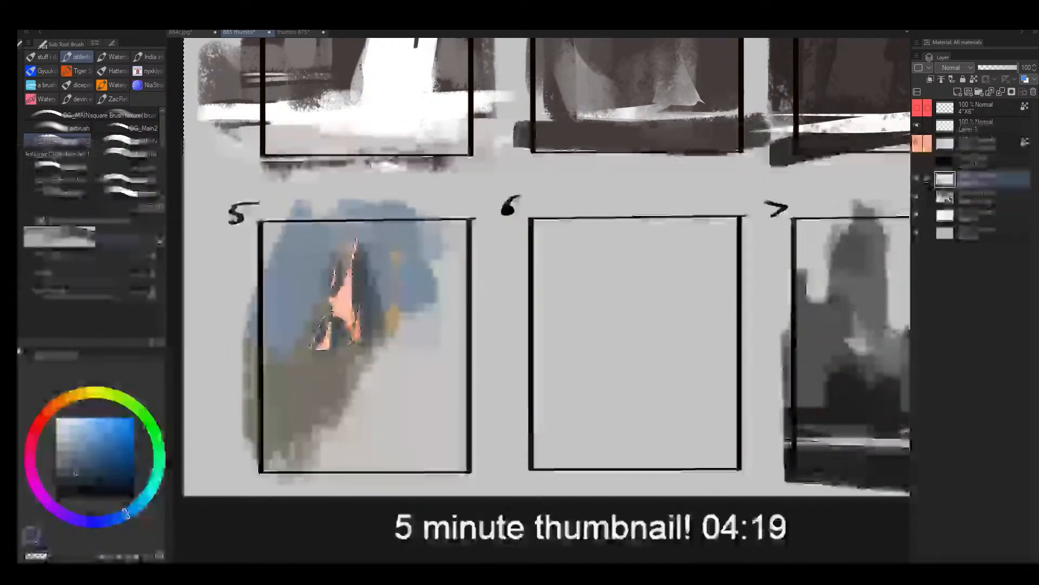
alt+click(407, 271)
mouse_move(398, 251)
mouse_down()
mouse_move(436, 250)
mouse_move(453, 311)
mouse_up()
key(bracketright)
key(bracketright)
key(bracketright)
key(bracketright)
key(bracketright)
key(bracketright)
key(bracketright)
drag(317, 260, 282, 357)
- Sample a dark tone, paint the base beneath frame 5's spire and clear the selection
key(bracketleft)
key(bracketleft)
alt+click(337, 342)
mouse_move(344, 378)
mouse_down()
mouse_move(354, 372)
mouse_move(340, 339)
mouse_move(353, 383)
mouse_move(375, 374)
mouse_up()
key(ctrl+d)
- Flip the canvas view and thicken the shadow side of frame 5's spire with dark blue-grey
key(bracketleft)
key(bracketleft)
key(bracketleft)
key(bracketleft)
key(bracketleft)
key(h)
key(ctrl+space)
drag(626, 303, 595, 302)
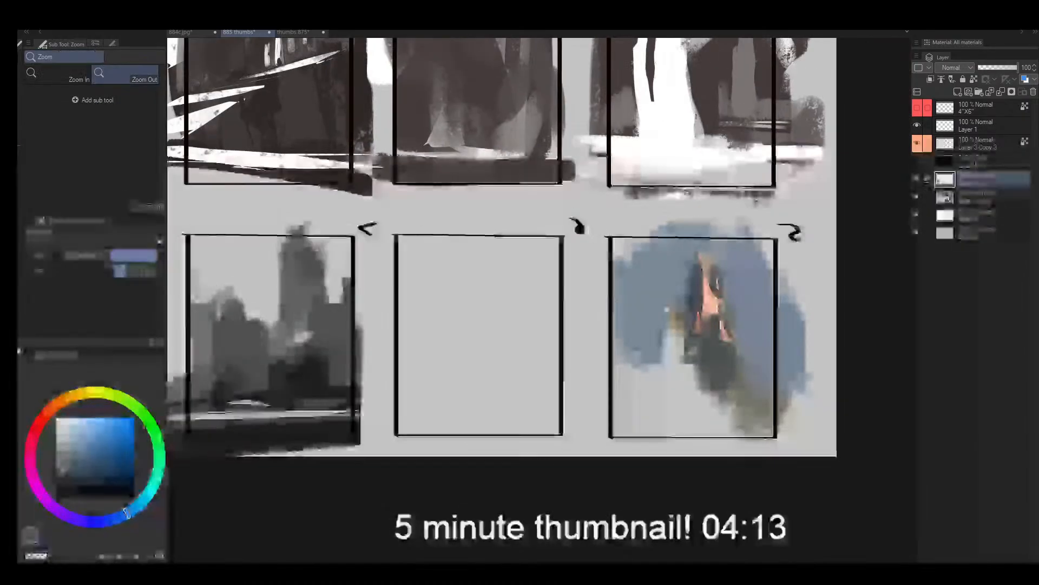
drag(720, 322, 780, 323)
key(bracketright)
mouse_move(669, 312)
mouse_down()
mouse_move(662, 361)
mouse_move(664, 318)
mouse_move(608, 383)
mouse_move(635, 367)
mouse_up()
- With a larger brush and sampled tones, paint low dark shapes beside the spire and a tall column at frame 5's far edge
key(bracketright)
key(bracketright)
key(bracketright)
key(bracketright)
alt+click(601, 309)
drag(614, 325, 631, 297)
alt+click(653, 338)
drag(636, 373, 615, 382)
drag(563, 357, 559, 375)
drag(501, 342, 501, 361)
drag(520, 308, 521, 379)
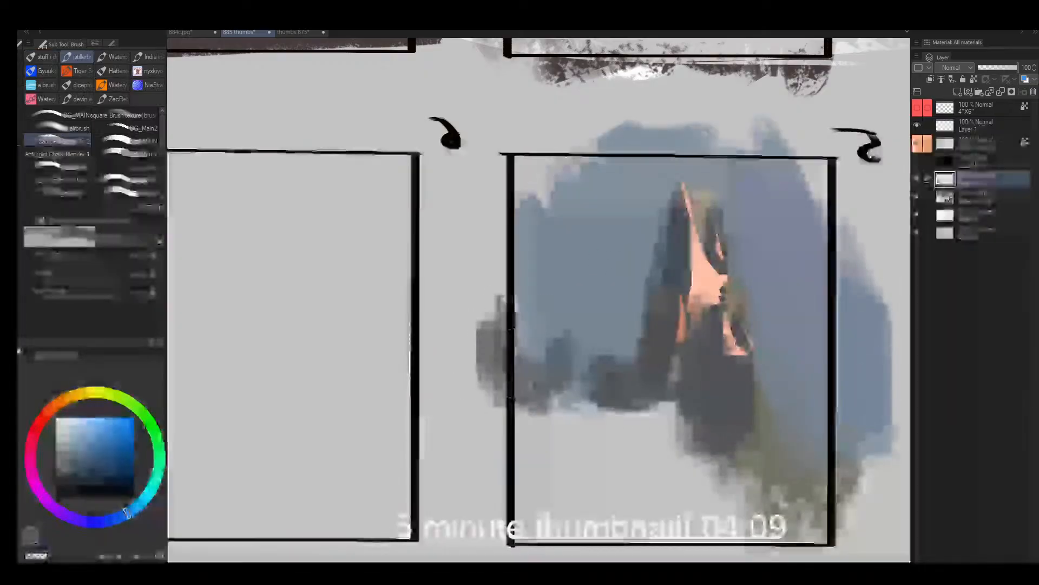
drag(525, 244, 528, 404)
- Lasso thin slanted slivers across frame 5's sky and ground, fill them with dark grey and clear the selection
key(space)
drag(668, 362, 560, 308)
key(m)
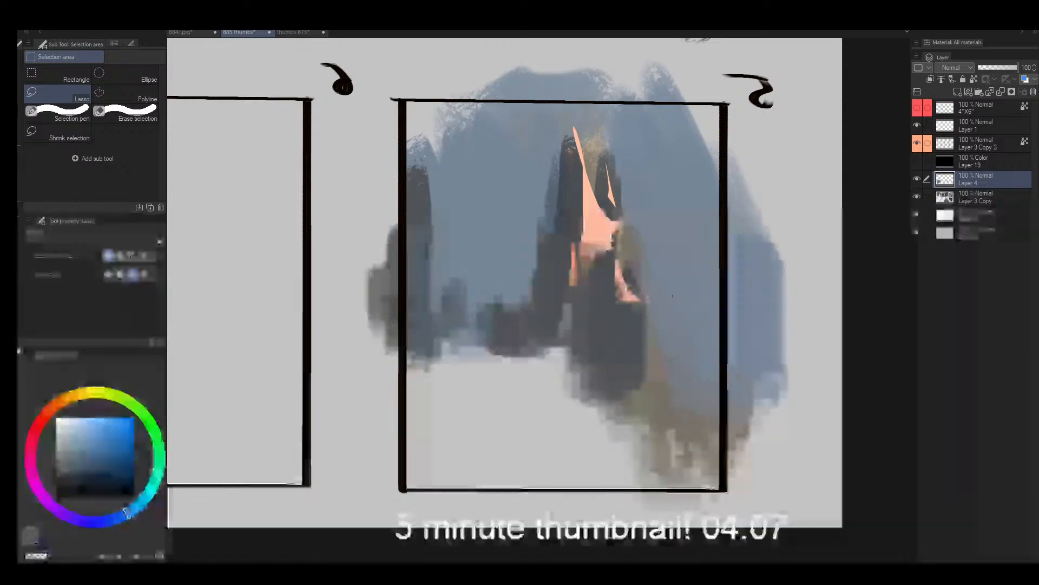
drag(788, 256, 684, 277)
mouse_move(480, 286)
mouse_down()
mouse_move(368, 297)
mouse_move(514, 287)
mouse_up()
mouse_move(470, 356)
mouse_down()
mouse_move(315, 391)
mouse_move(433, 378)
mouse_up()
key(b)
alt+click(538, 318)
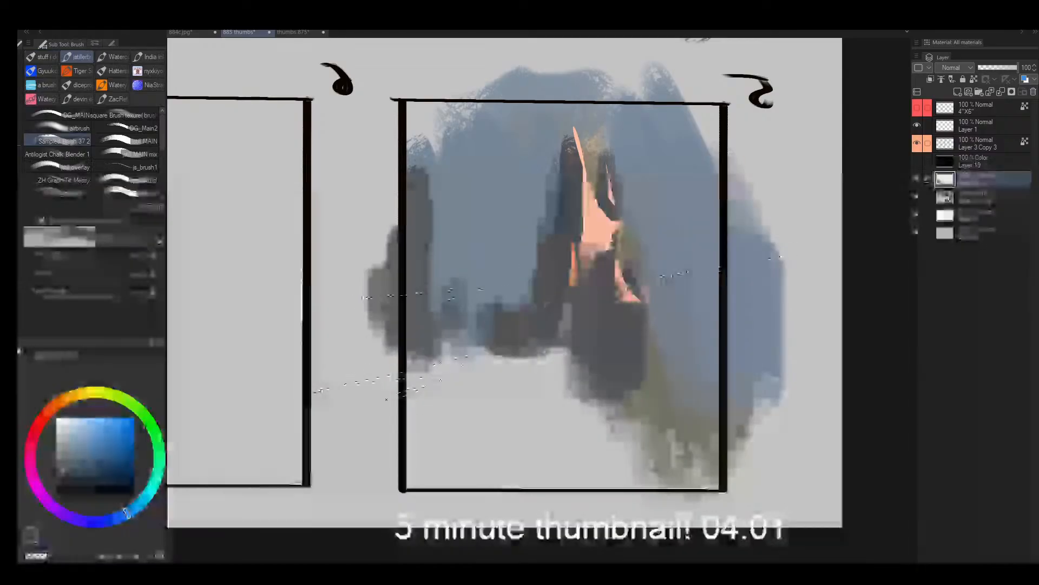
drag(504, 291, 373, 298)
drag(655, 281, 813, 251)
drag(463, 365, 364, 405)
key(ctrl+d)
- Sample the dark base tone and pull broad vertical strokes down from frame 5's spire into the foreground
alt+click(599, 372)
key(bracketright)
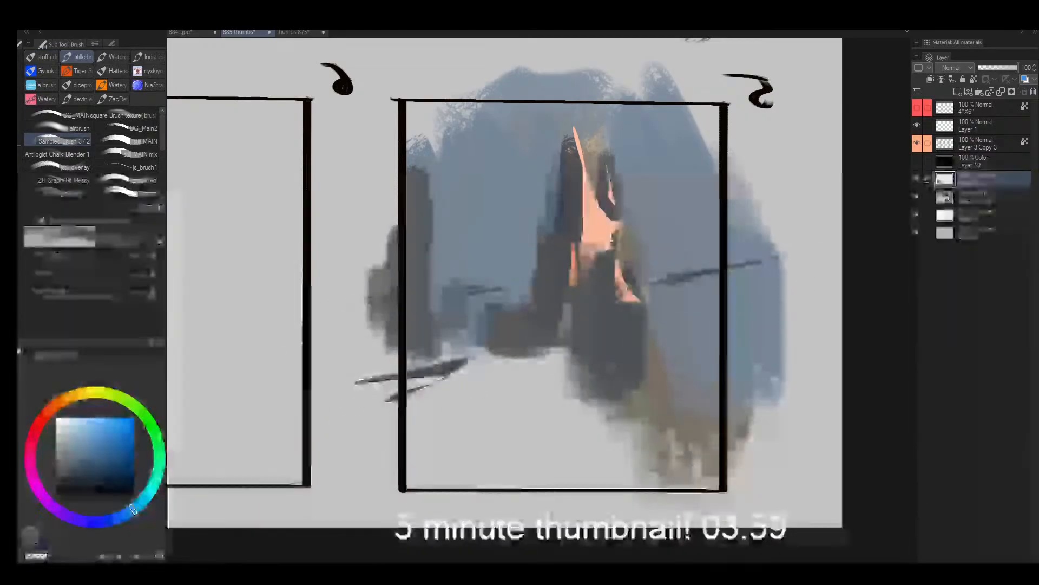
drag(561, 333, 544, 441)
drag(596, 374, 592, 433)
drag(627, 380, 644, 447)
- Lasso two diagonal streaks across frame 5's foreground and paint them muted orange based on the spire's peach
key(m)
mouse_move(658, 395)
mouse_down()
mouse_move(599, 459)
mouse_move(664, 389)
mouse_up()
mouse_move(557, 405)
mouse_down()
mouse_move(298, 494)
mouse_move(571, 397)
mouse_up()
key(b)
alt+click(588, 255)
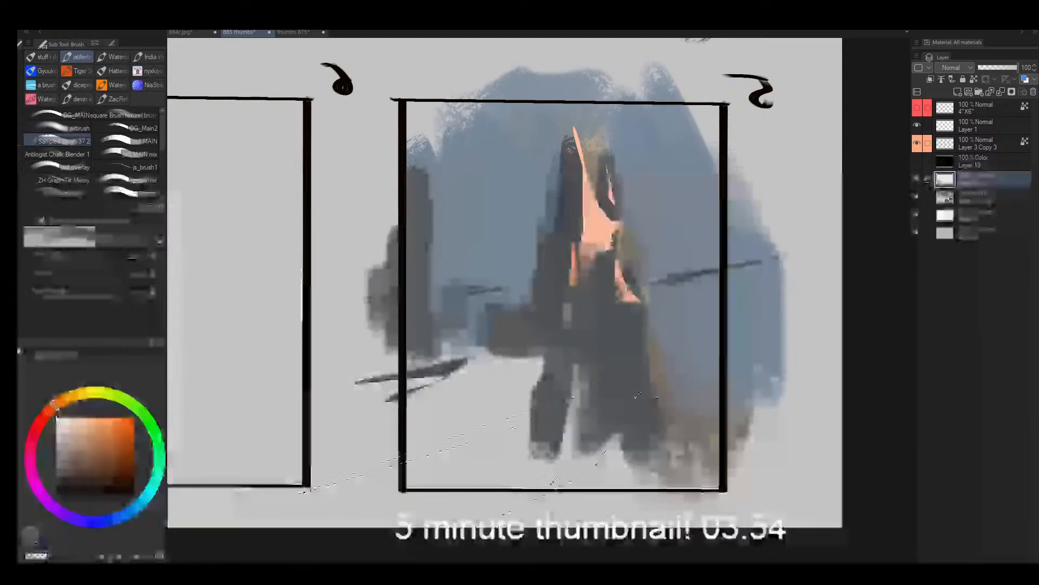
alt+click(592, 249)
drag(336, 466, 558, 406)
drag(671, 374, 494, 453)
- Invert the selection, undo a test stroke and paint dark grey ground around frame 5's orange streaks
key(ctrl+shift+i)
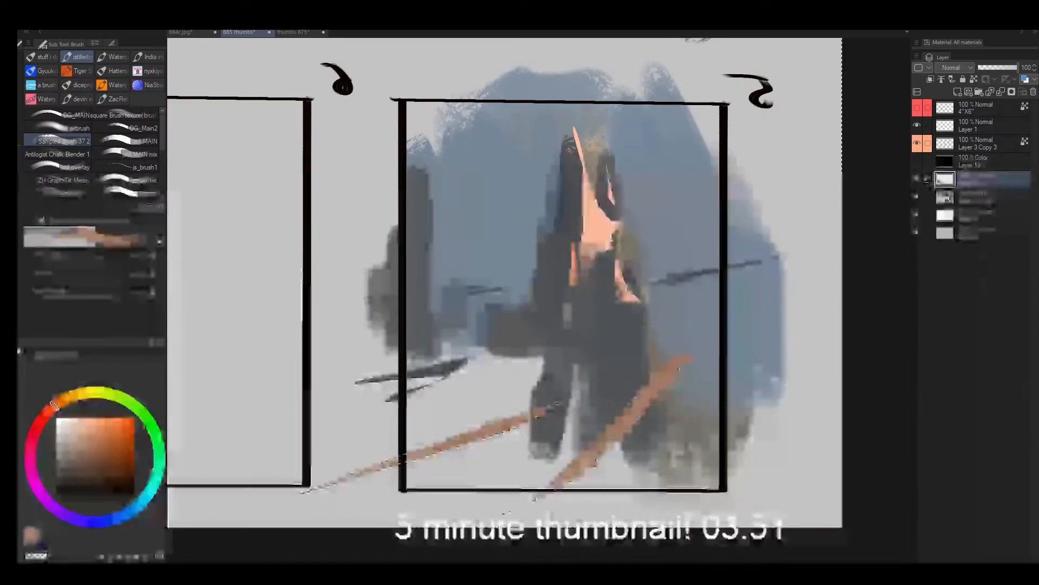
key([)
alt+click(580, 365)
alt+click(561, 346)
mouse_move(525, 369)
mouse_down()
mouse_move(404, 414)
mouse_move(563, 446)
mouse_up()
key(ctrl+z)
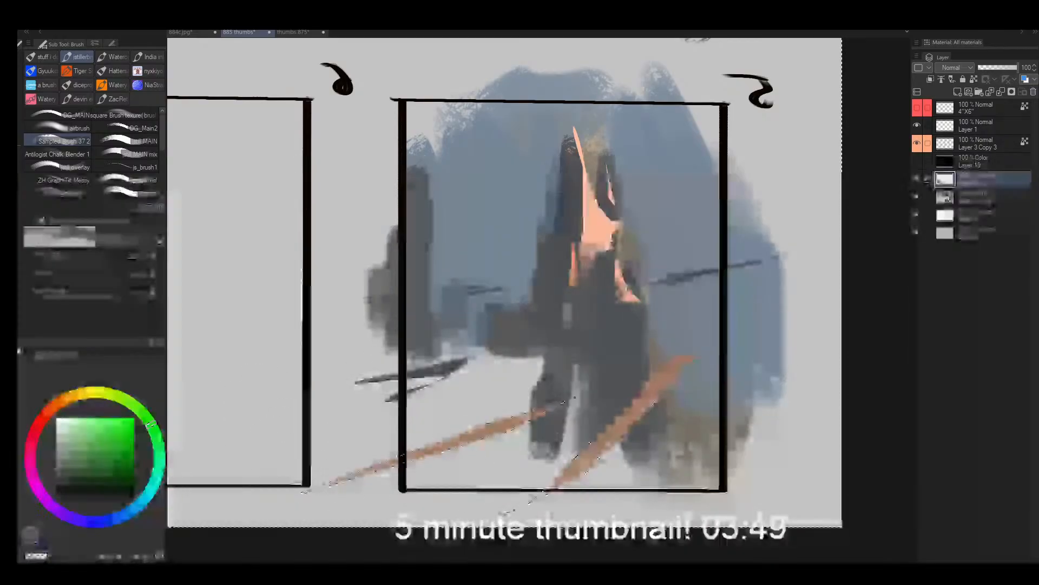
mouse_move(417, 430)
mouse_down()
mouse_move(522, 395)
mouse_move(528, 449)
mouse_move(547, 417)
mouse_up()
- Choose a dark magenta-tinted grey, paint it broadly across frame 5's foreground around the streaks and clear the selection
alt+click(587, 352)
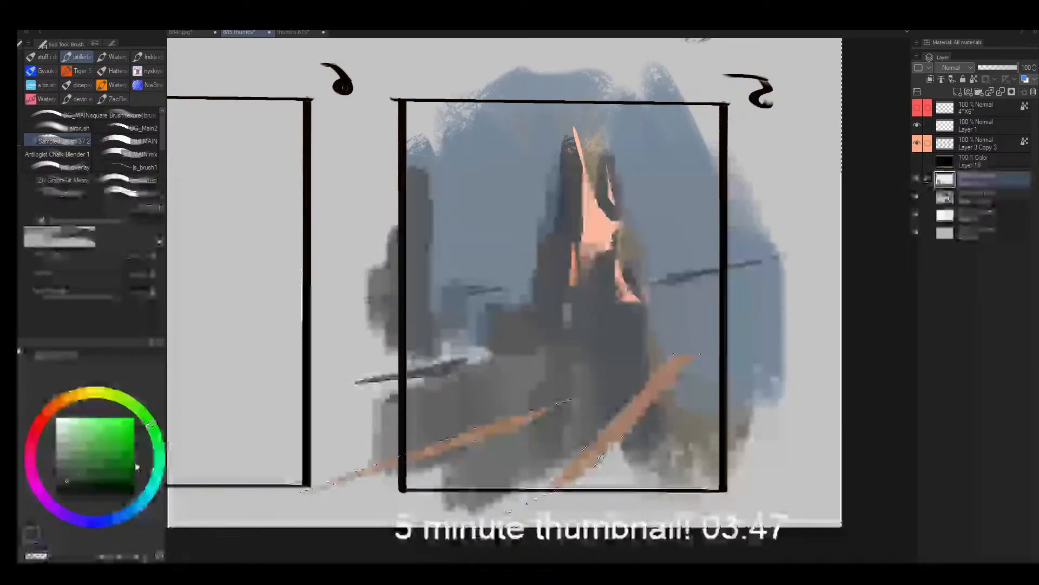
alt+click(460, 238)
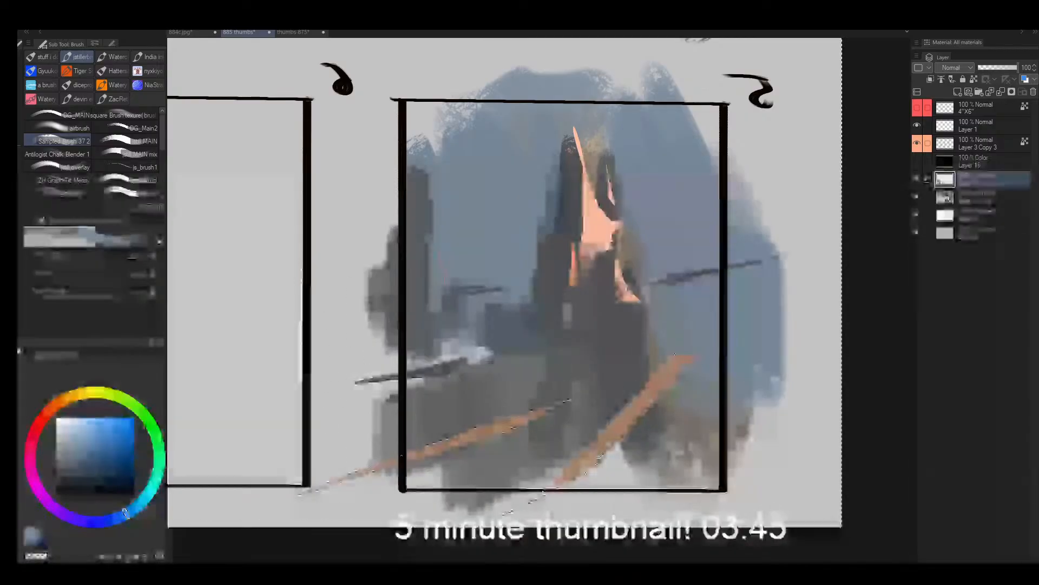
click(70, 482)
click(36, 453)
key(])
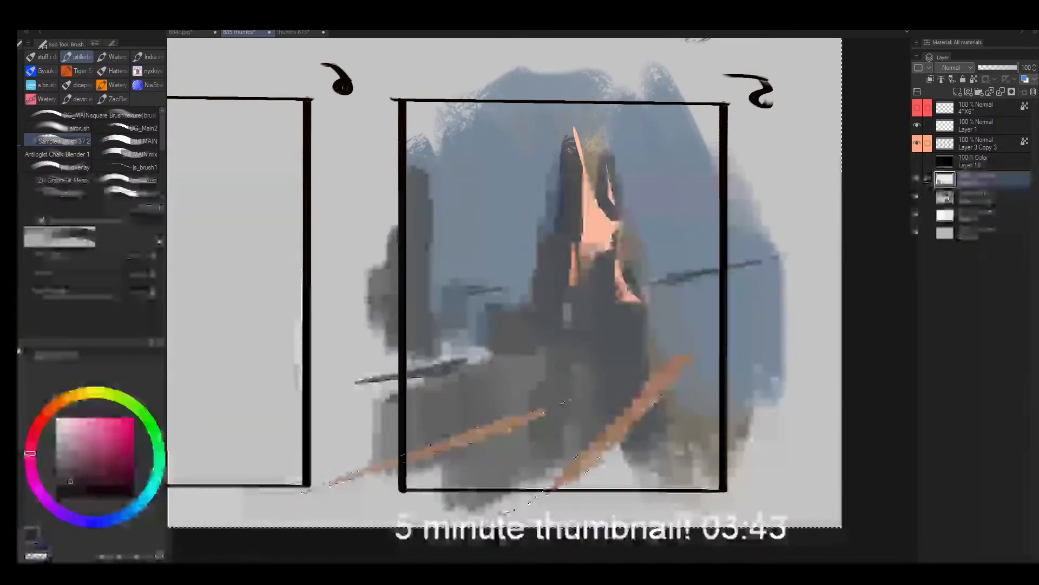
mouse_move(452, 466)
mouse_down()
mouse_move(595, 409)
mouse_move(559, 384)
mouse_move(360, 454)
mouse_move(551, 464)
mouse_move(630, 450)
mouse_move(723, 470)
mouse_up()
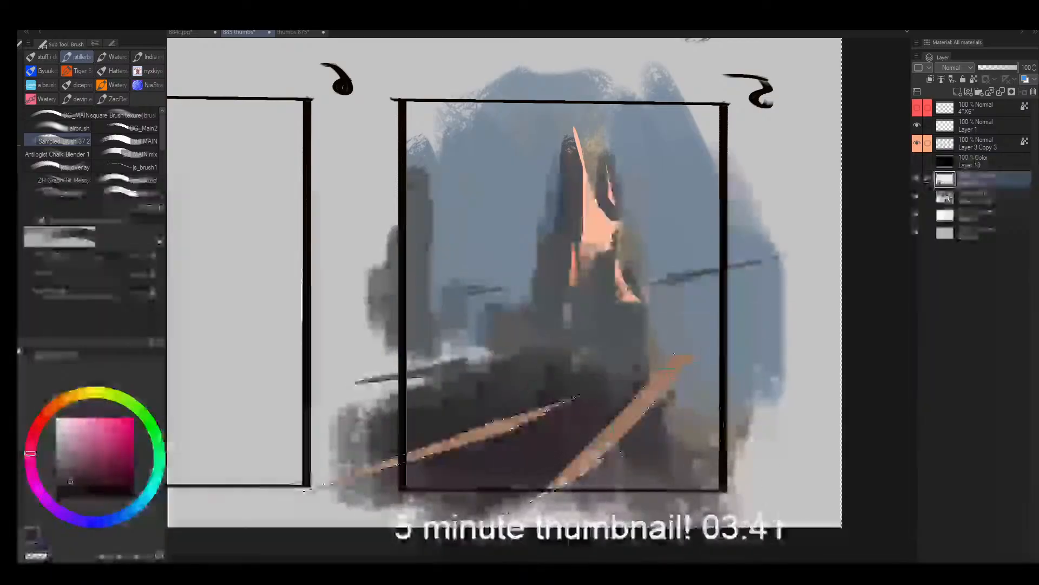
key(ctrl+d)
- Flip the canvas view back and blend the spire's base into frame 5's dark ground with sampled grey
key(h)
alt+click(519, 330)
drag(514, 341, 498, 382)
alt+click(534, 374)
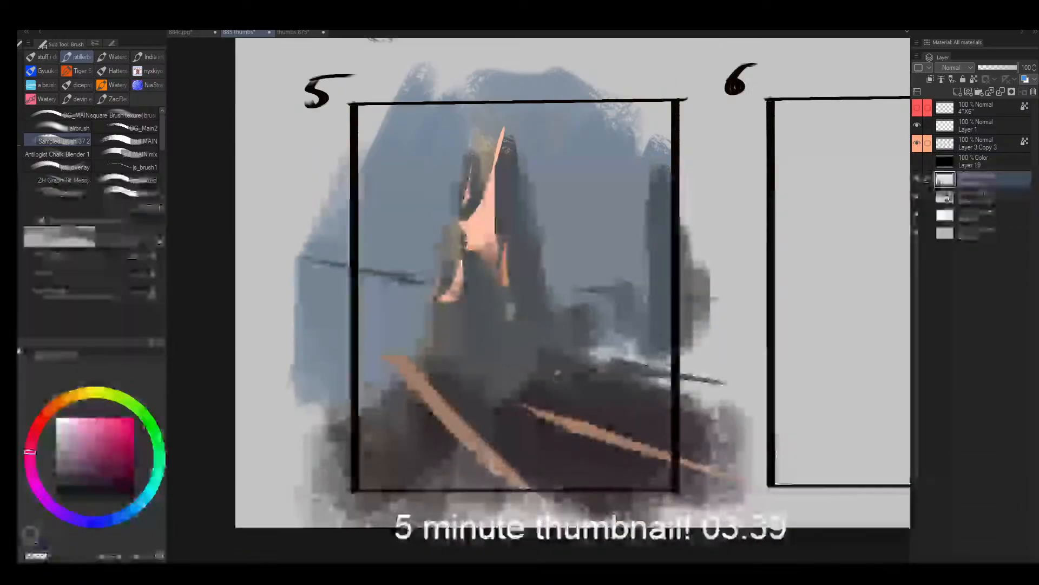
- Paint a small dark mound against the right base of frame 5's spire with a much smaller brush
key([)
key([)
key([)
key([)
key([)
key([)
key([)
drag(564, 362, 546, 352)
- Sample orange from the foreground streak and lasso two angular shapes on the ground right of frame 5's spire
alt+click(545, 416)
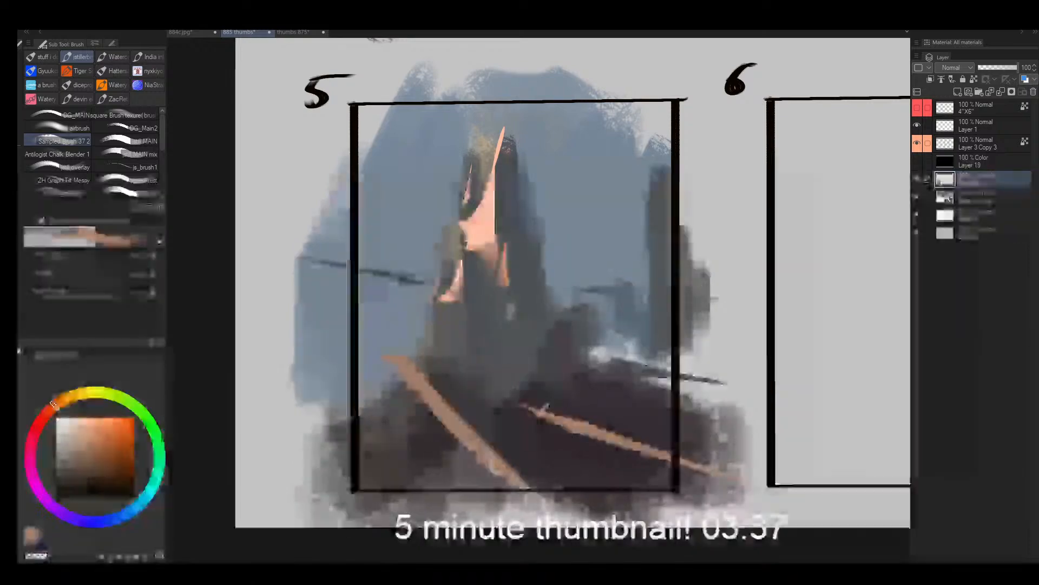
key(m)
drag(604, 327, 590, 376)
drag(614, 327, 612, 328)
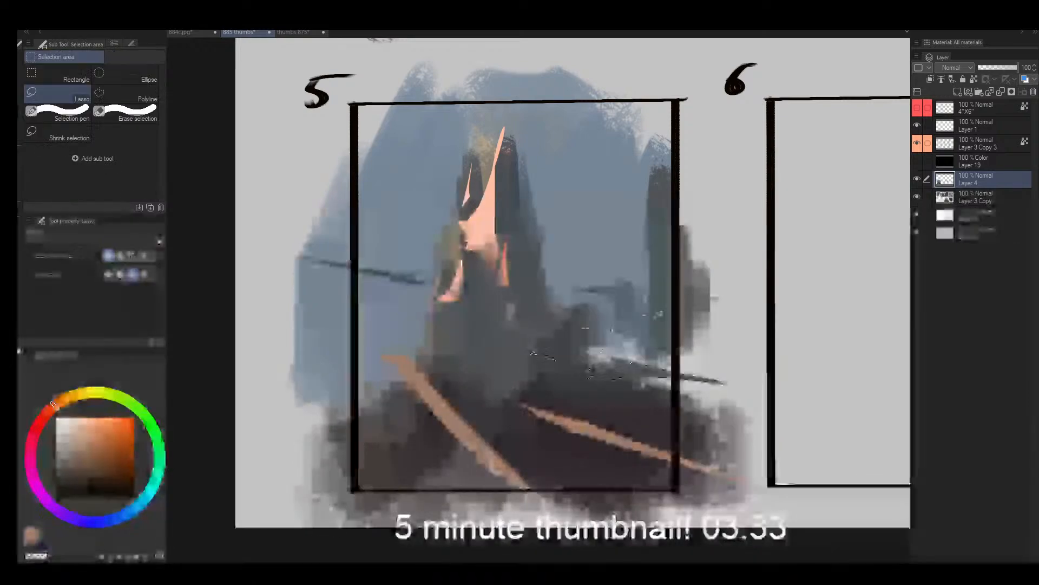
- Adjust the sampled colour to a muted brick red, paint the lassoed shapes with it and clear the selection
key(b)
alt+click(493, 234)
click(67, 449)
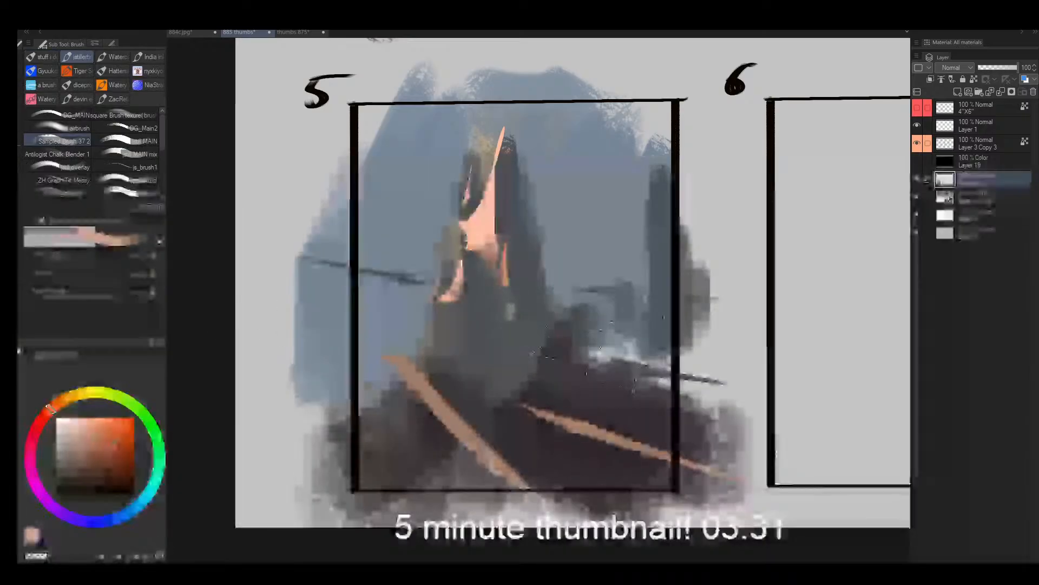
click(101, 450)
click(45, 414)
click(97, 462)
key(])
mouse_move(542, 361)
mouse_down()
mouse_move(574, 346)
mouse_move(647, 350)
mouse_up()
key(ctrl+d)
- Paint brick red with a small brush over the spire's lower left facet and its small side peak
key([)
key([)
key([)
key([)
key([)
drag(460, 265, 449, 294)
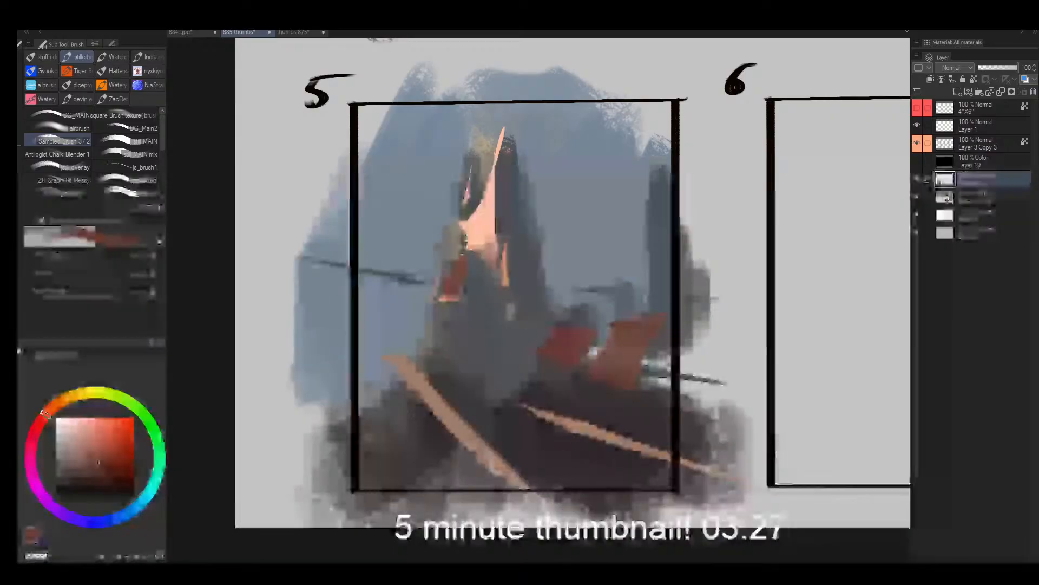
drag(464, 202, 471, 176)
- Paint brick-red accents down the spire's shaded right side and a thin upright accent above the distant red shapes
key(])
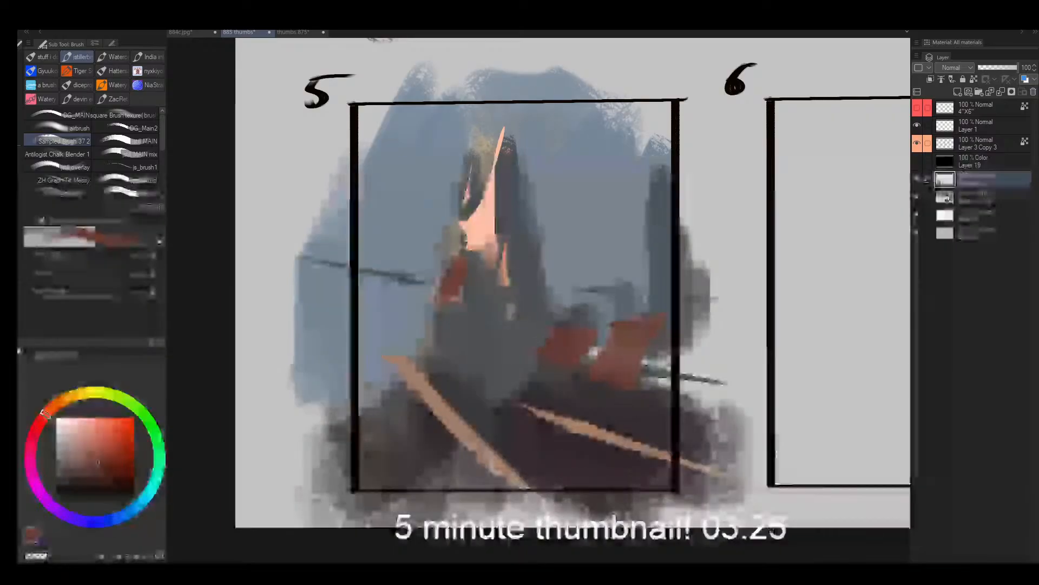
drag(507, 238, 517, 268)
drag(509, 163, 508, 213)
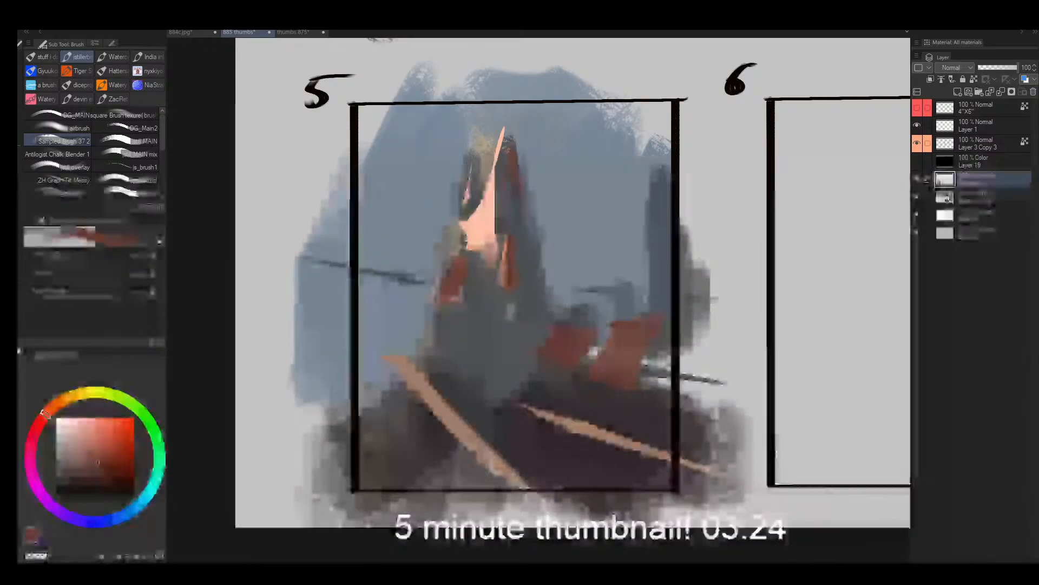
key(])
key([)
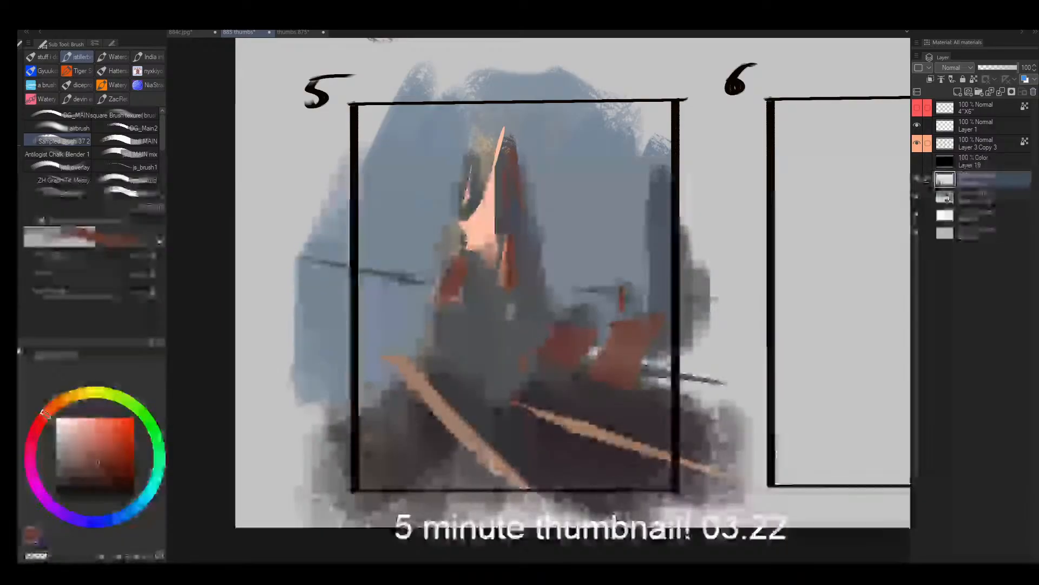
- Add brick red at the spire's foot and over the left mound, then cover the left streak's upper part with sampled dark grey
drag(490, 416, 522, 392)
mouse_move(398, 373)
mouse_down()
mouse_move(426, 409)
mouse_move(433, 402)
mouse_move(417, 367)
mouse_move(425, 391)
mouse_move(373, 404)
mouse_move(396, 390)
mouse_move(429, 403)
mouse_move(423, 389)
mouse_move(371, 431)
mouse_move(398, 403)
mouse_move(393, 436)
mouse_move(368, 406)
mouse_move(370, 439)
mouse_up()
key(])
alt+click(429, 403)
key([)
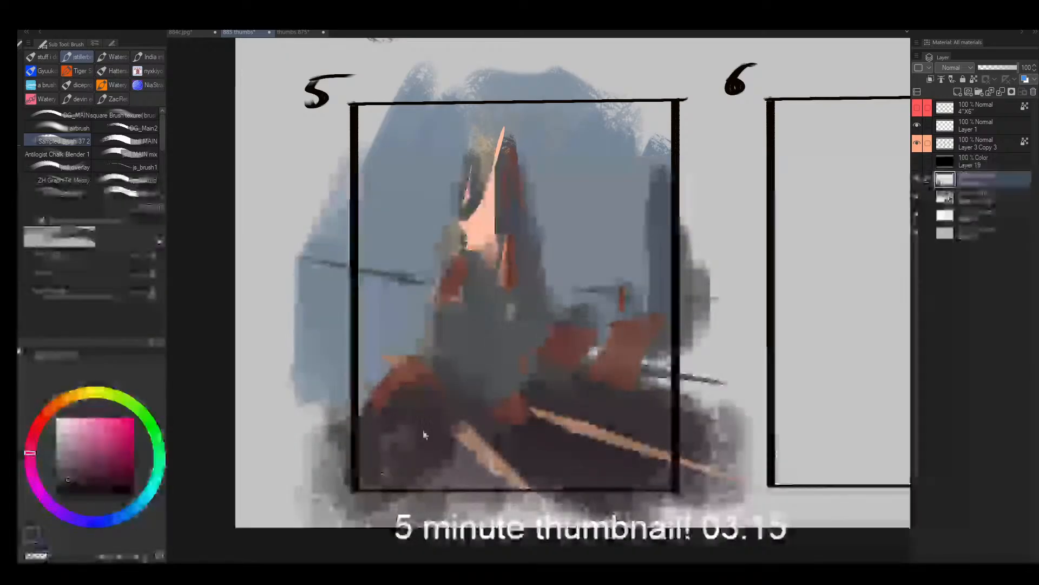
- Flip the canvas view and darken the edges of the spire's lower facets around the red accents with a larger brush
key(h)
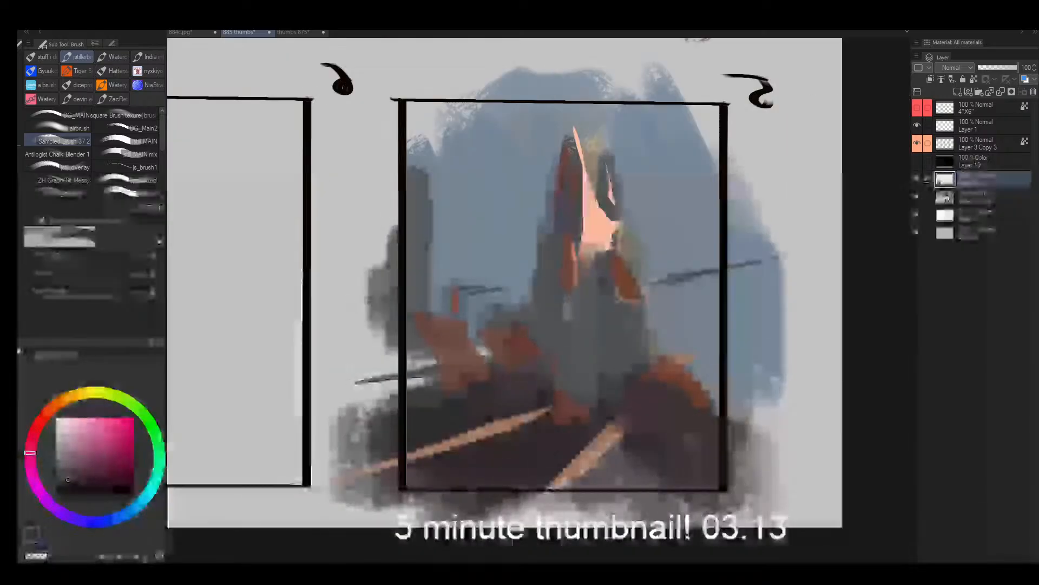
key(])
key(])
key(])
key(])
mouse_move(631, 264)
mouse_down()
mouse_move(635, 325)
mouse_move(617, 355)
mouse_move(612, 266)
mouse_up()
drag(560, 223, 539, 257)
- Darken the shaded side of the spire's tip with a small brush and undo the stray stroke beside it
key([)
key([)
key([)
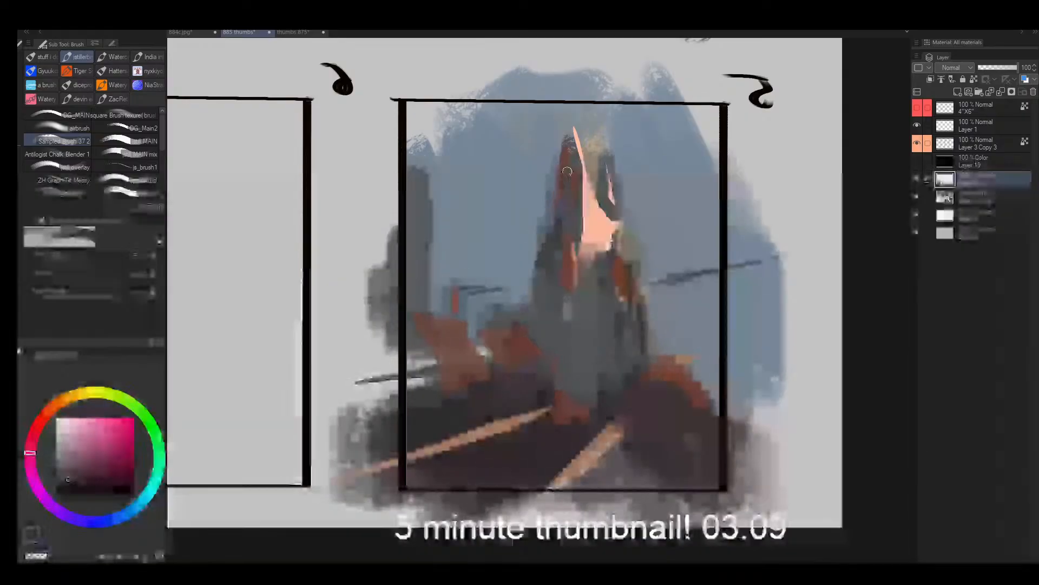
drag(572, 138, 553, 185)
key(bracketright)
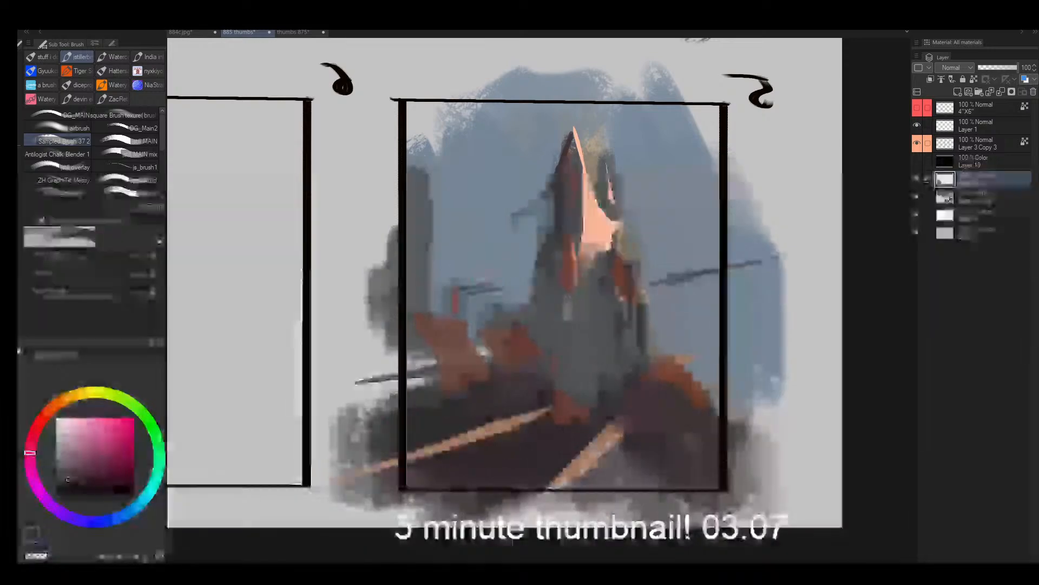
key(ctrl+z)
- Extend the distant blue-grey tower with sampled colour and brush sampled sky blue broadly across frame 5's upper sky
alt+click(421, 205)
drag(400, 158, 447, 256)
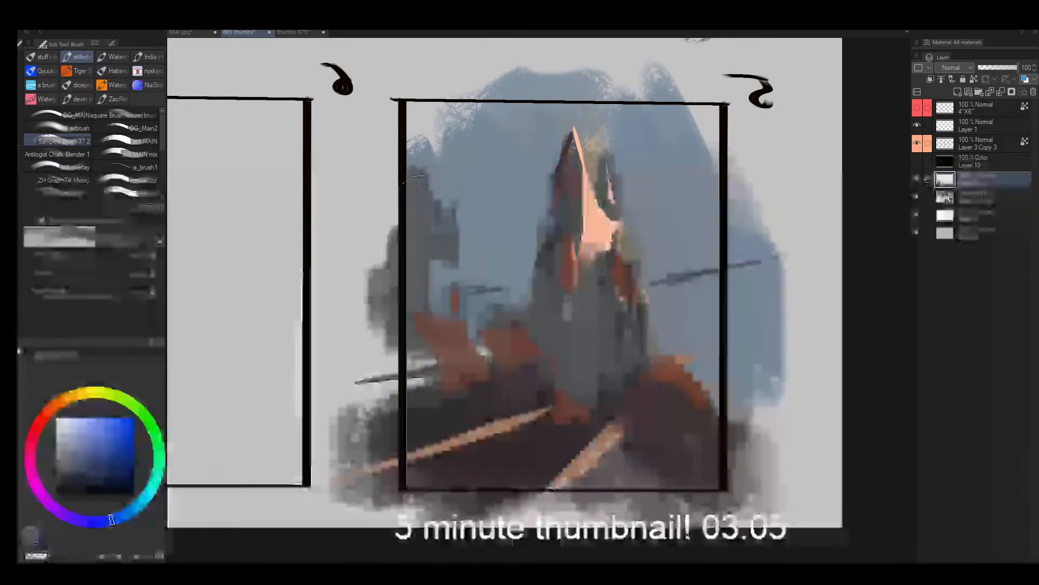
alt+click(470, 179)
key(])
key(])
key(])
key(])
mouse_move(443, 115)
mouse_down()
mouse_move(557, 108)
mouse_move(696, 114)
mouse_move(741, 139)
mouse_move(717, 195)
mouse_up()
- Flip the canvas view back and lasso streak shapes across the sky on the spire's left side
key(h)
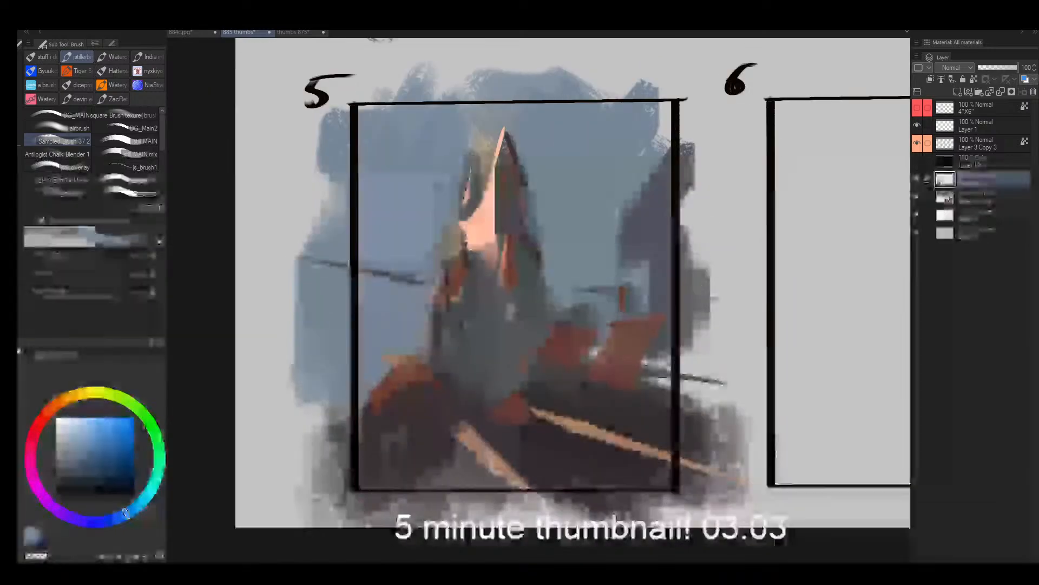
key(slash)
key(m)
drag(343, 190, 405, 247)
drag(382, 208, 358, 205)
drag(392, 176, 445, 198)
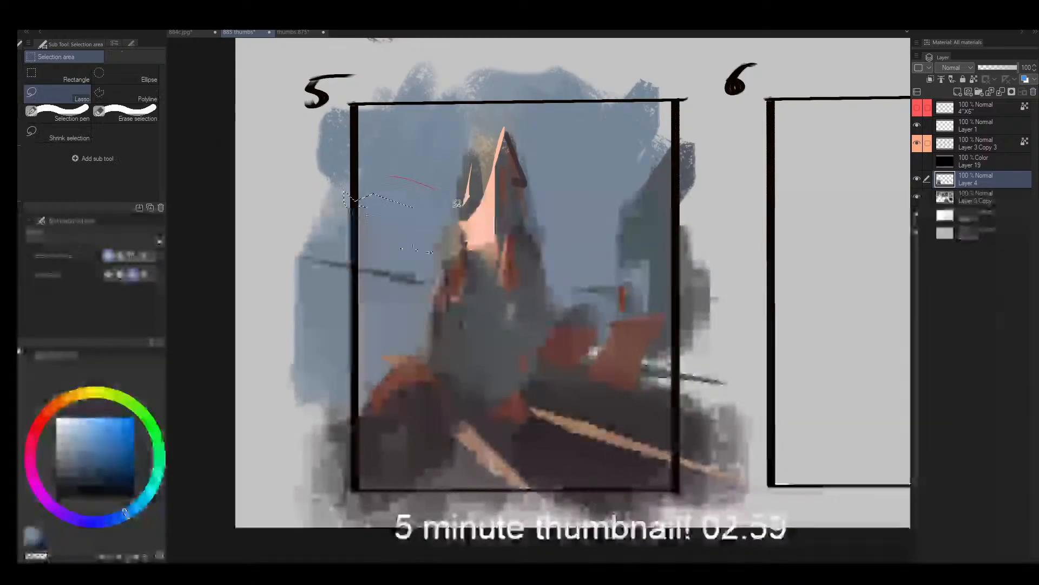
mouse_move(345, 237)
mouse_down()
mouse_move(374, 238)
mouse_move(353, 253)
mouse_up()
- Flip the canvas view again and lasso more diagonal ray shapes in the sky on both sides of the spire
key(h)
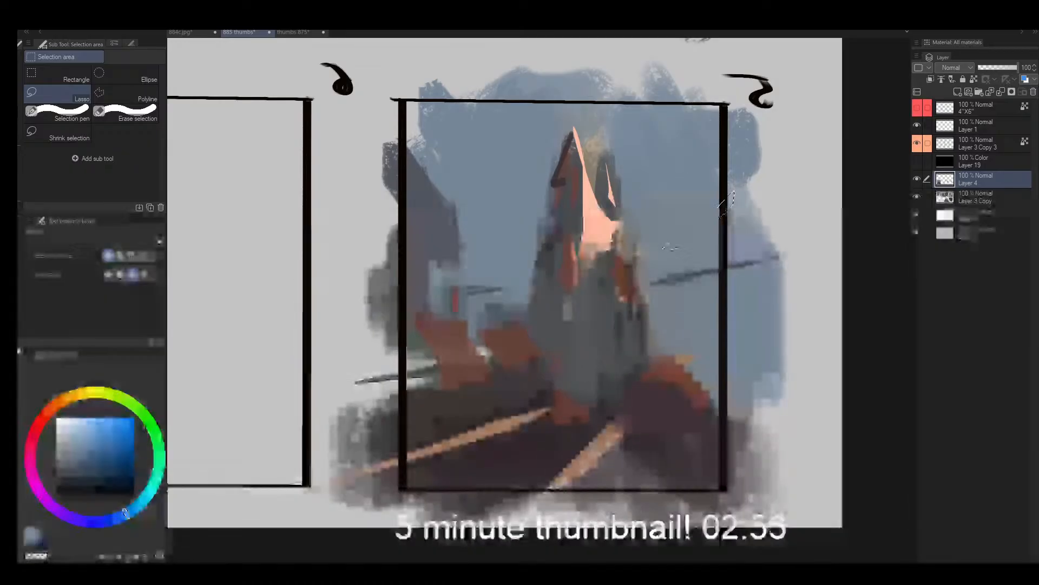
mouse_move(647, 273)
mouse_down()
mouse_move(747, 174)
mouse_move(635, 258)
mouse_up()
drag(641, 211, 630, 223)
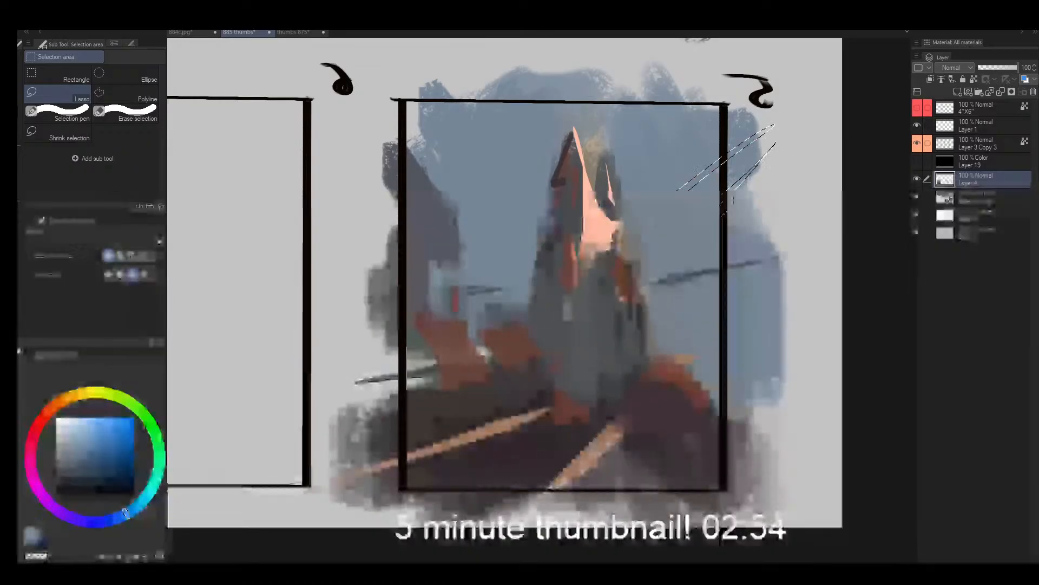
drag(428, 193, 528, 237)
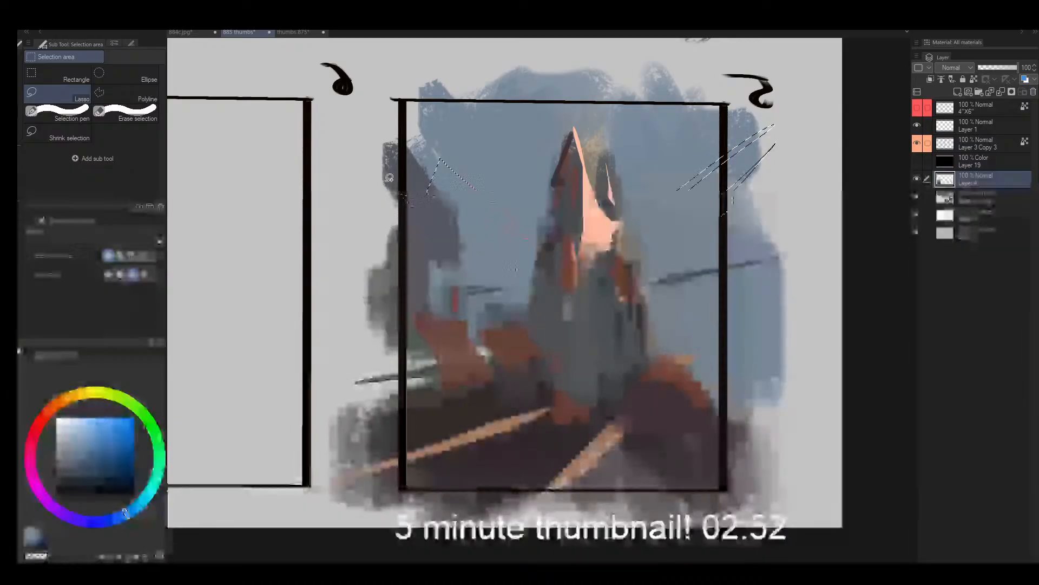
- Paint the lassoed diagonal rays in light sky blue and clear the selection
key(b)
drag(397, 183, 454, 292)
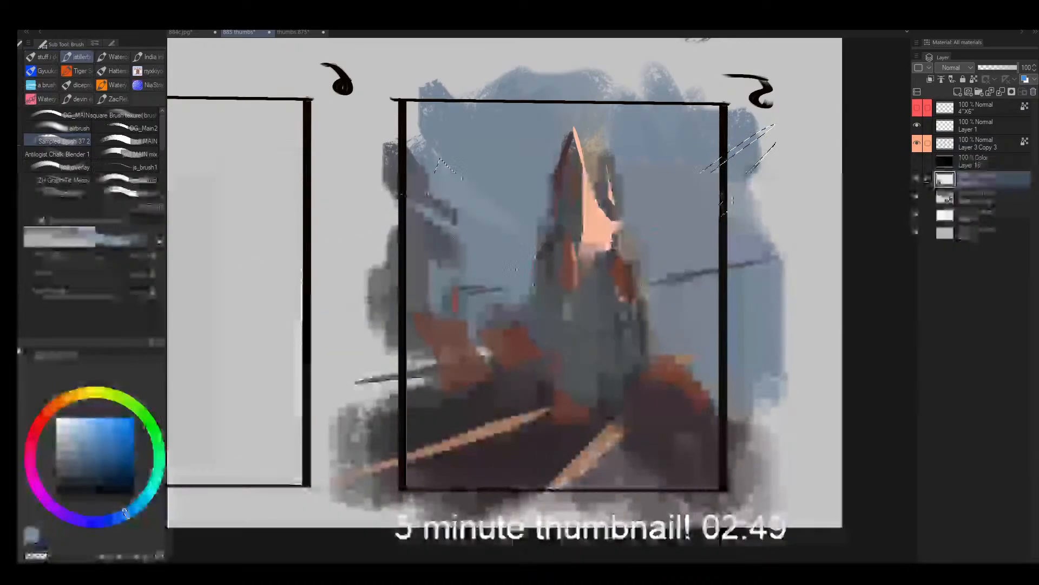
drag(650, 254, 780, 146)
key(ctrl+d)
- Paint a muted blue-grey distant band to the right of the flipped spire, sampling nearby colours with a smaller brush
key([)
key([)
key([)
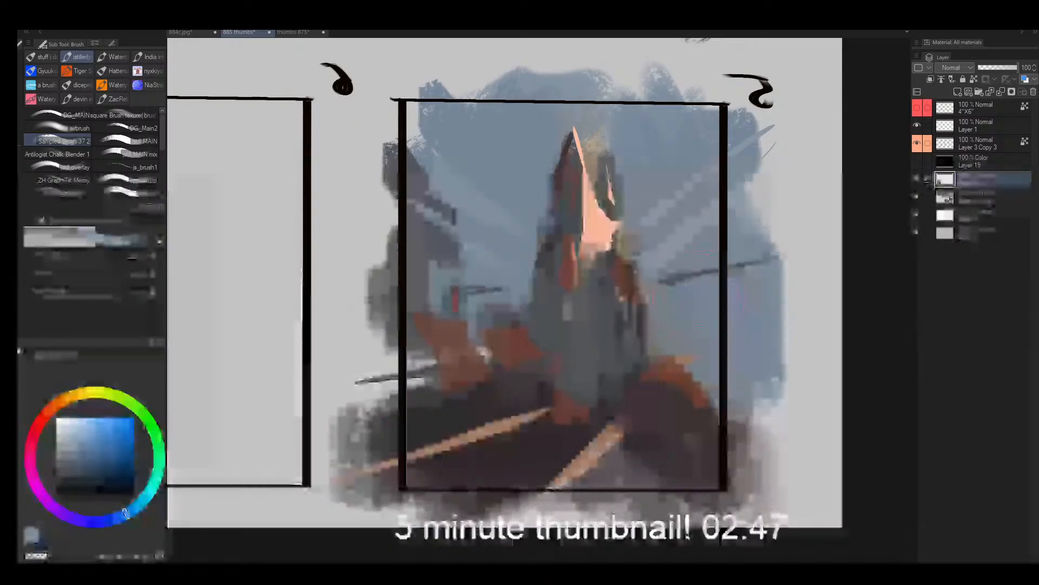
mouse_move(683, 319)
mouse_down()
mouse_move(708, 267)
mouse_move(674, 312)
mouse_move(713, 339)
mouse_move(717, 323)
mouse_move(685, 311)
mouse_move(674, 333)
mouse_up()
alt+click(656, 332)
alt+click(628, 335)
key([)
key([)
key([)
key([)
alt+click(707, 349)
alt+click(707, 349)
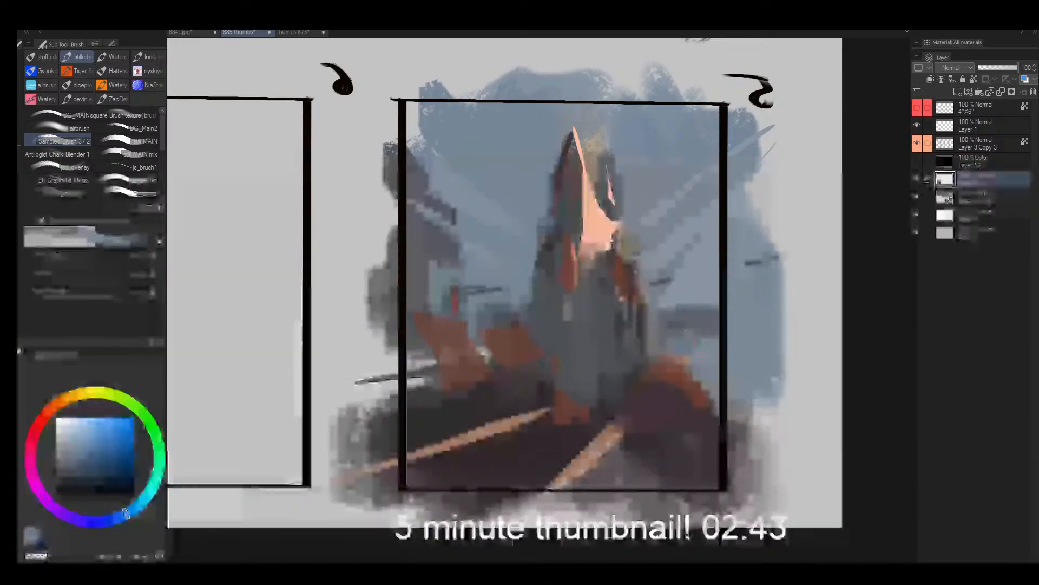
- Choose a lighter blue and brush it broadly over frame 5's upper sky with a large brush
click(77, 435)
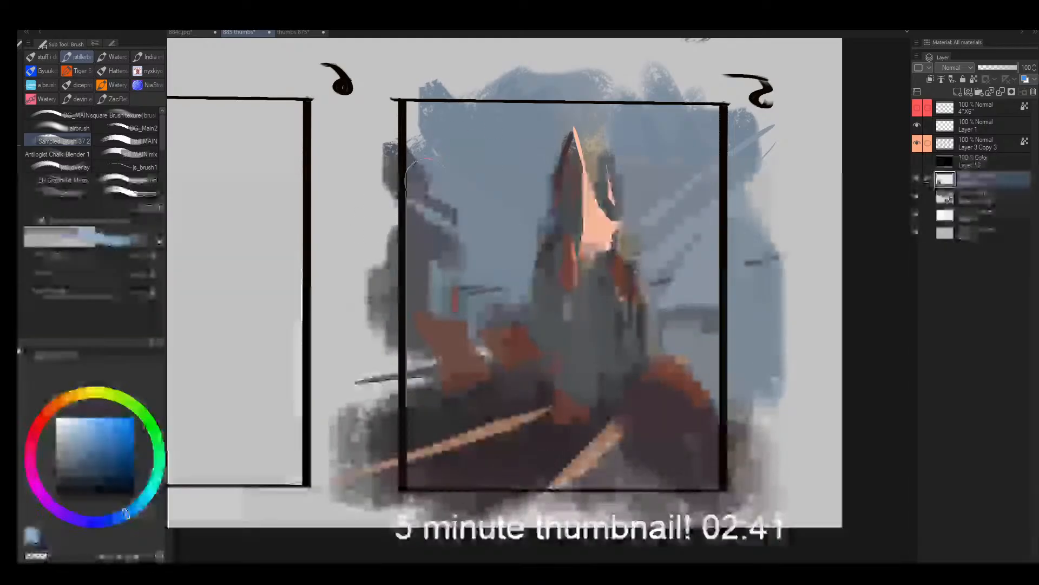
key(])
key(])
key(])
key(])
key(])
key(])
key(])
mouse_move(429, 116)
mouse_down()
mouse_move(415, 184)
mouse_move(488, 178)
mouse_move(536, 120)
mouse_up()
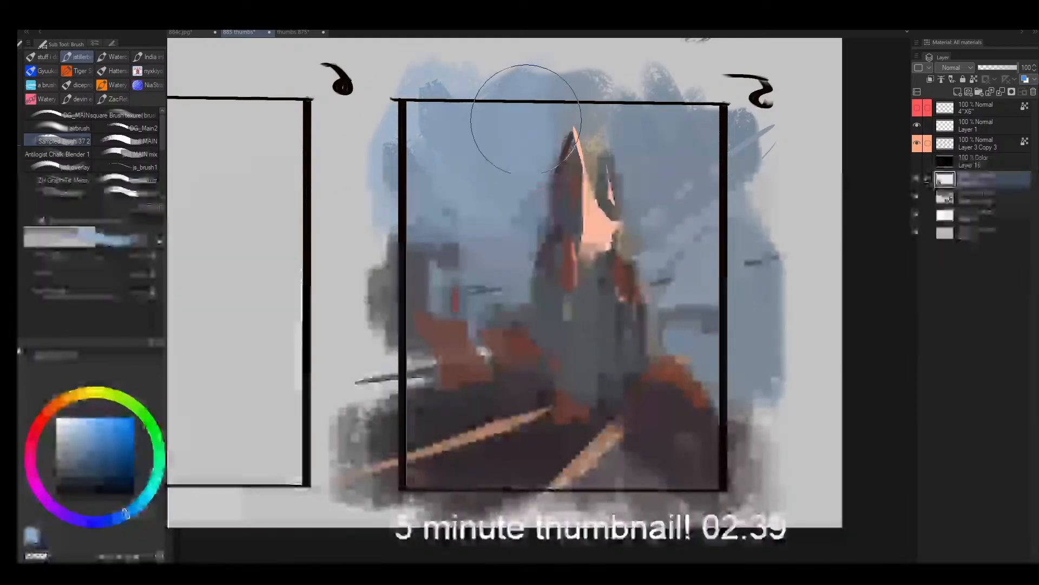
mouse_move(625, 103)
mouse_down()
mouse_move(642, 116)
mouse_move(640, 170)
mouse_up()
- Carve the gap between the spire's main tip and its side peak with light sky blue using a smaller brush
key([)
key([)
key([)
key([)
key([)
key([)
key([)
key([)
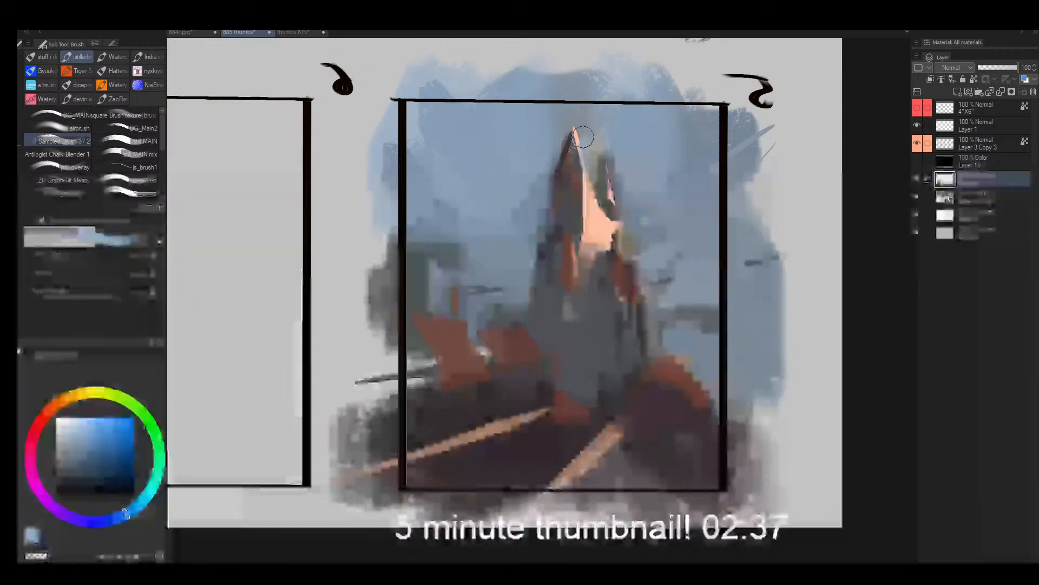
drag(591, 136, 595, 181)
key(bracketright)
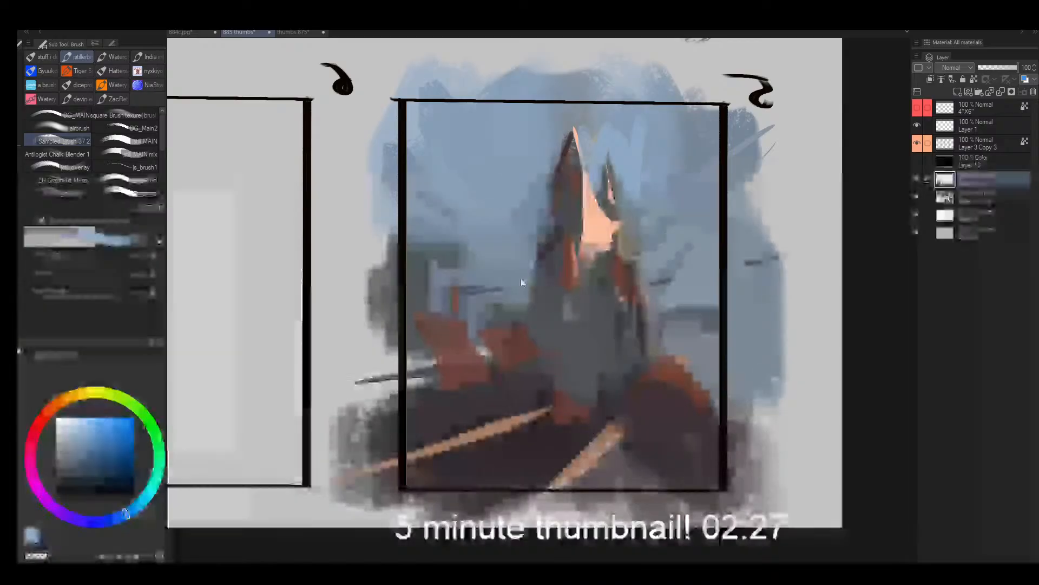
- Paint small blue-grey distant building silhouettes between the flipped spire and the far tower
alt+click(519, 271)
mouse_move(522, 275)
mouse_down()
mouse_move(520, 297)
mouse_move(469, 291)
mouse_up()
alt+click(501, 311)
key(bracketleft)
key(bracketleft)
key(bracketleft)
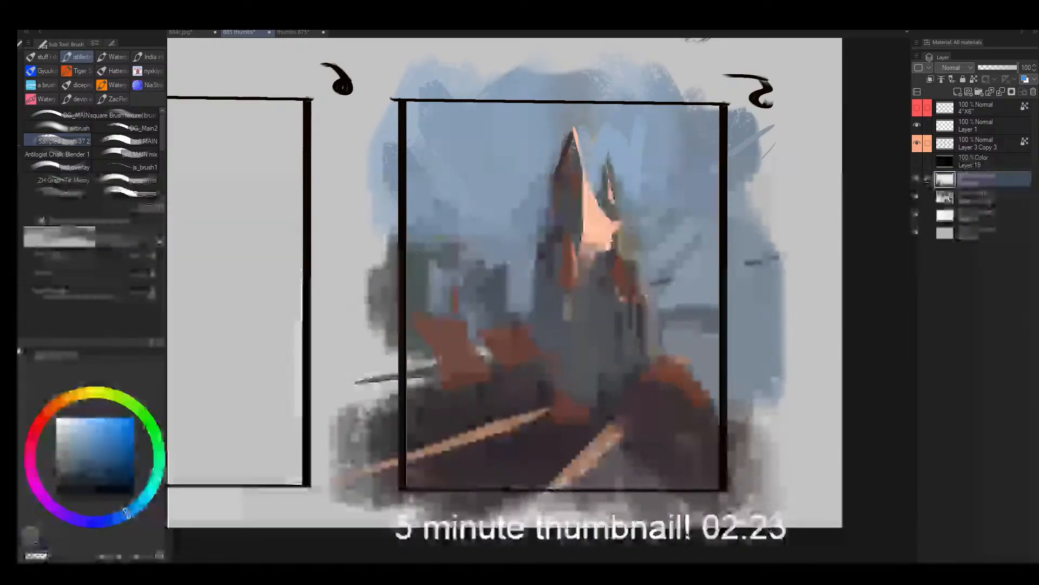
- Repaint the far tower as a tall dark grey silhouette and add a distant grey shape at the frame's opposite edge
key(bracketright)
key(bracketright)
mouse_move(423, 233)
mouse_down()
mouse_move(414, 248)
mouse_move(436, 281)
mouse_move(422, 212)
mouse_move(424, 239)
mouse_up()
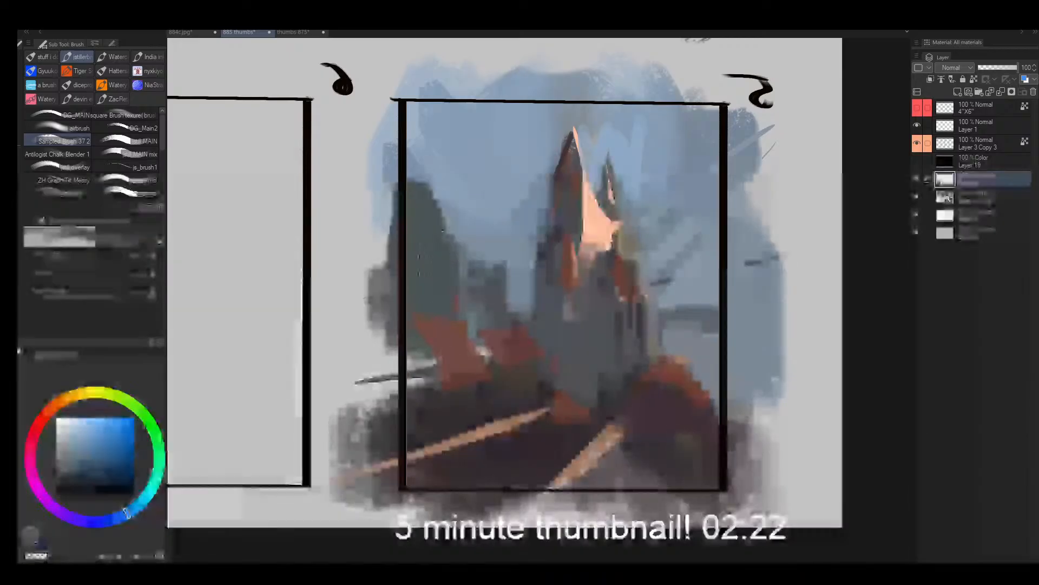
key(bracketleft)
drag(713, 319, 722, 403)
- Flip the canvas view back, touch up the distant shapes and paint sampled sky blue along the spire's left side
key(h)
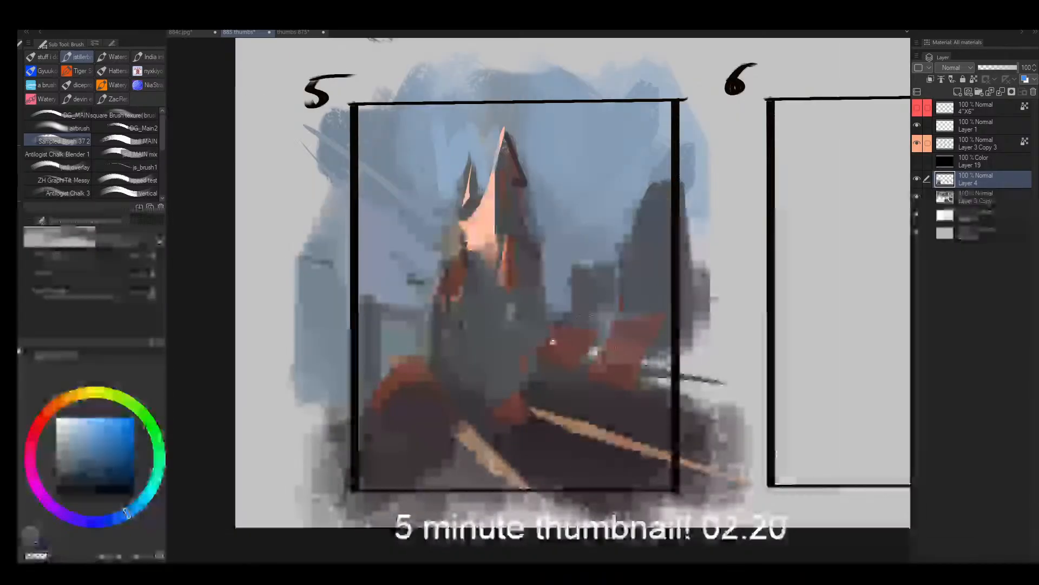
drag(641, 309, 601, 310)
alt+click(425, 281)
mouse_move(405, 290)
mouse_down()
mouse_move(432, 292)
mouse_move(439, 322)
mouse_up()
key(bracketleft)
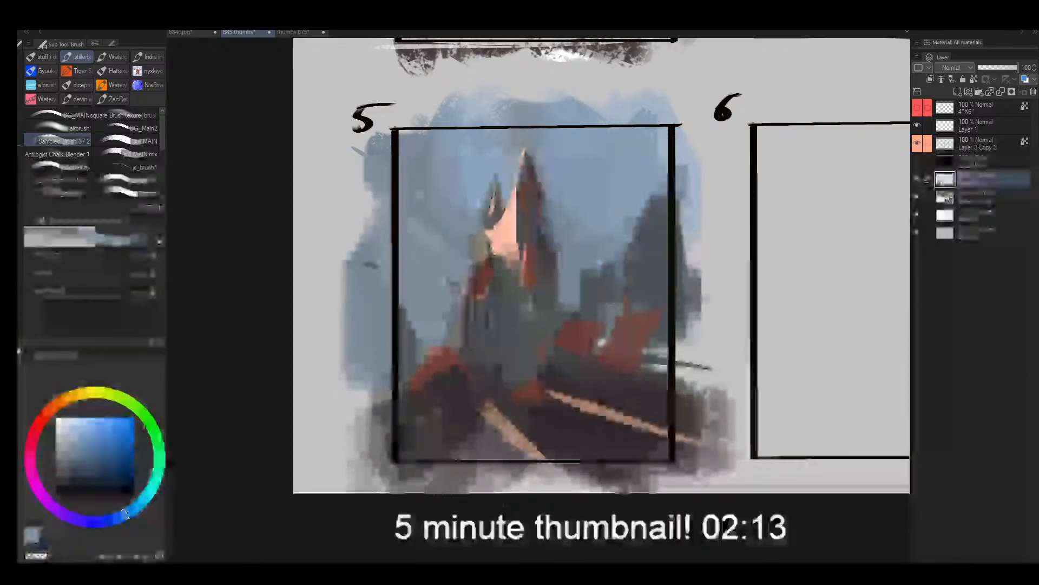
- Sample the spire's grey and paint it over the lower edge of the peach-lit area
alt+click(502, 265)
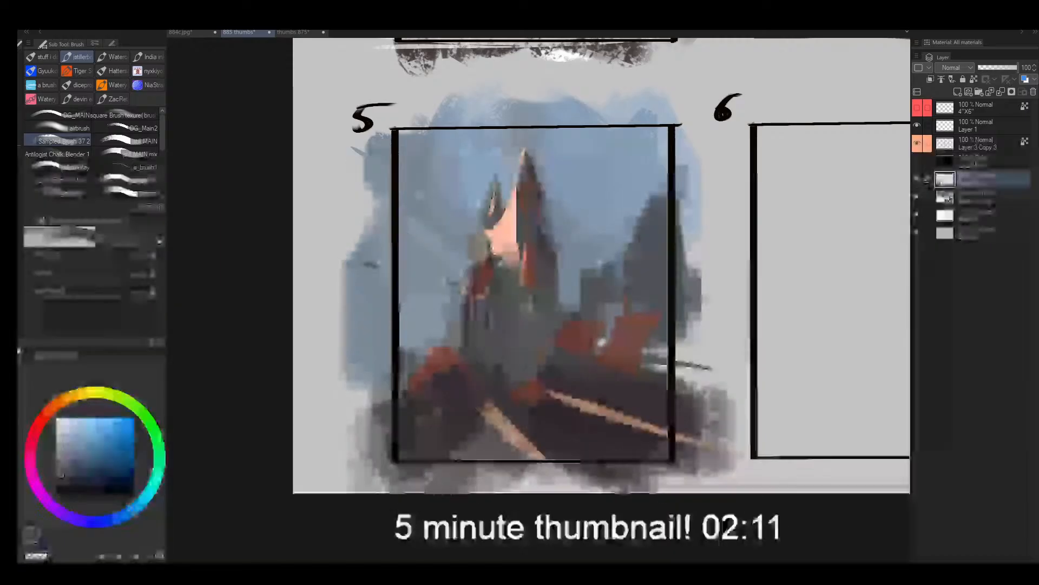
drag(502, 253, 515, 239)
key(bracketright)
- Extend sampled peach light at the spire's tip and shade the tip's right side with sampled dark red
alt+click(510, 223)
key(bracketleft)
key(bracketleft)
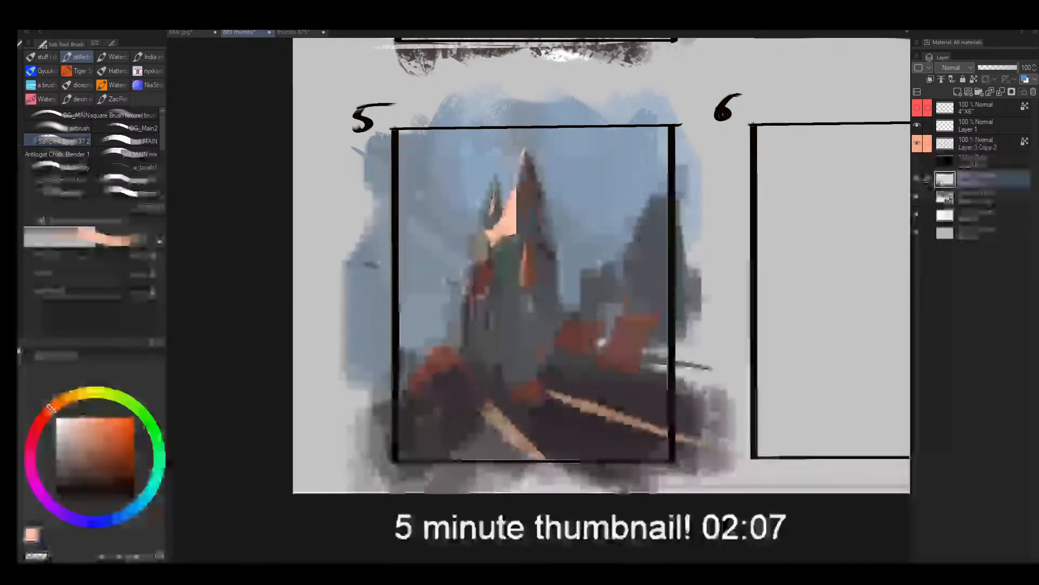
alt+click(523, 172)
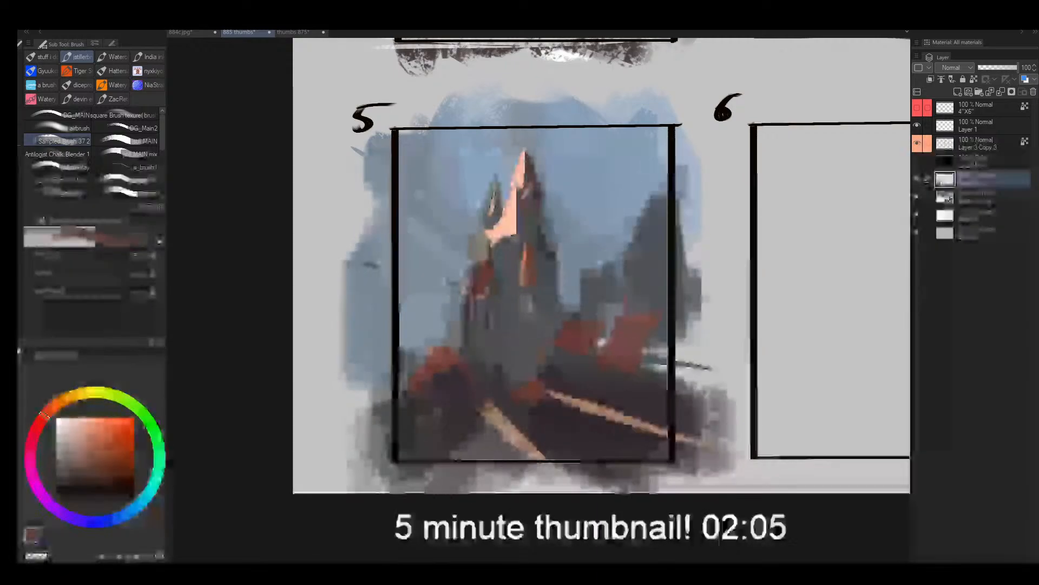
key(bracketright)
key(bracketright)
mouse_move(523, 198)
mouse_down()
mouse_move(514, 197)
mouse_move(541, 204)
mouse_up()
alt+click(531, 174)
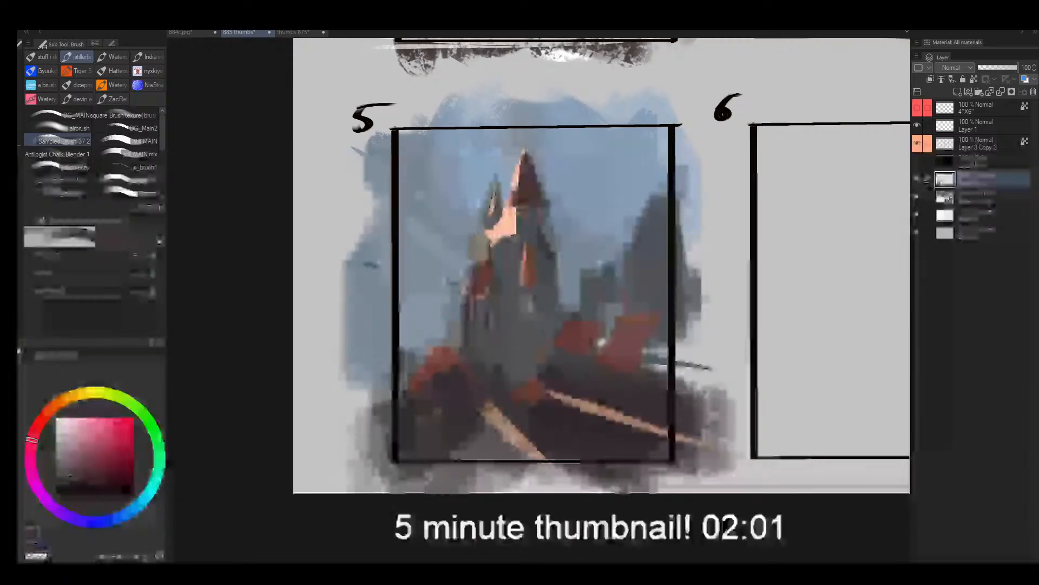
- Refine the spire's lower facets with sampled grey, light orange and brick-red accents
alt+click(525, 236)
key(bracketright)
alt+click(528, 253)
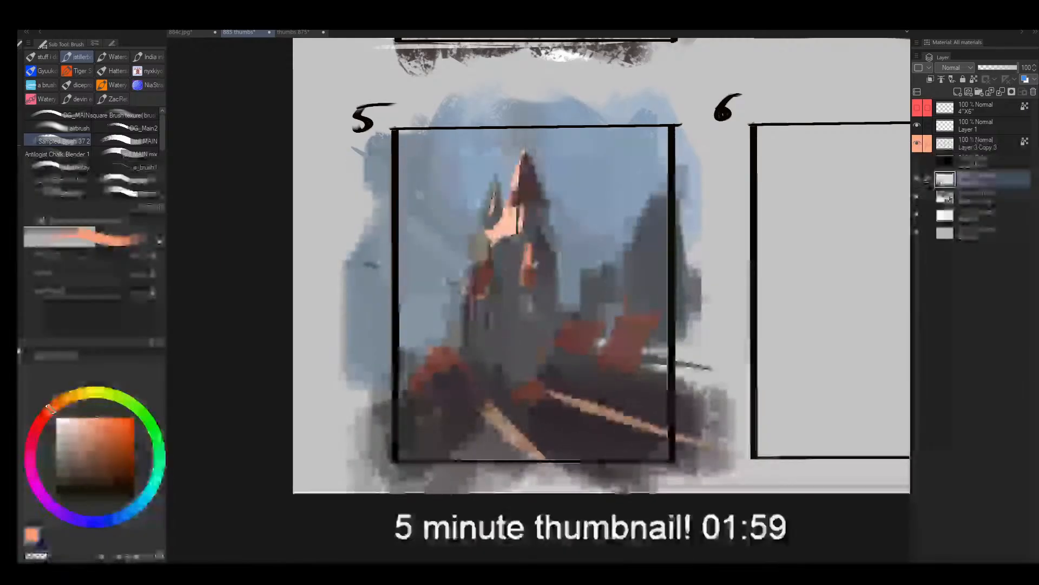
key(bracketright)
drag(485, 257, 474, 287)
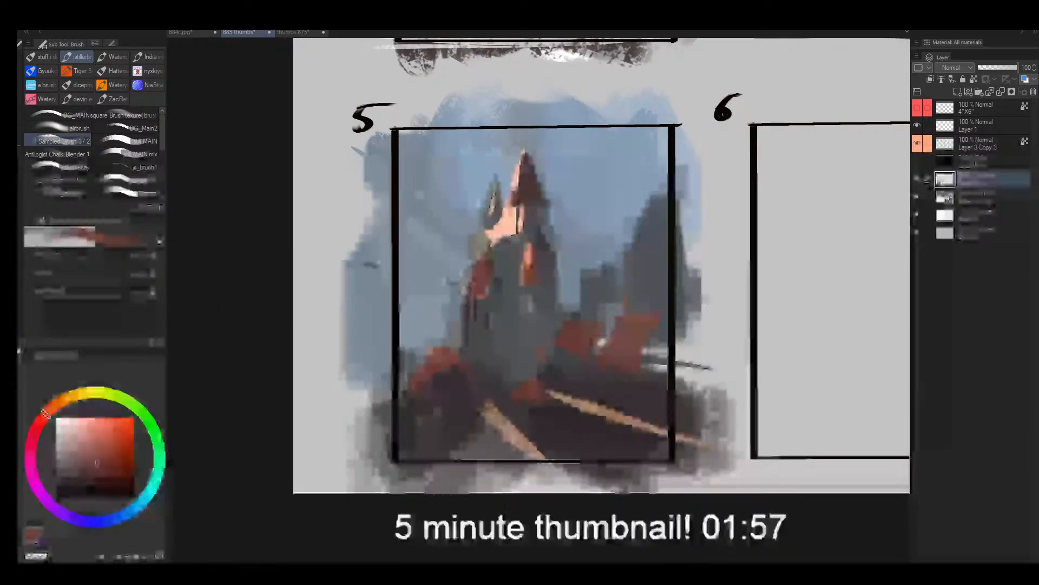
- Refine the spire's lower body with sampled grey and add dark vertical marks below its red accents
alt+click(540, 284)
mouse_move(539, 284)
mouse_down()
mouse_move(527, 286)
mouse_move(520, 315)
mouse_up()
alt+click(549, 256)
key(bracketleft)
key(bracketright)
key(bracketright)
key(bracketright)
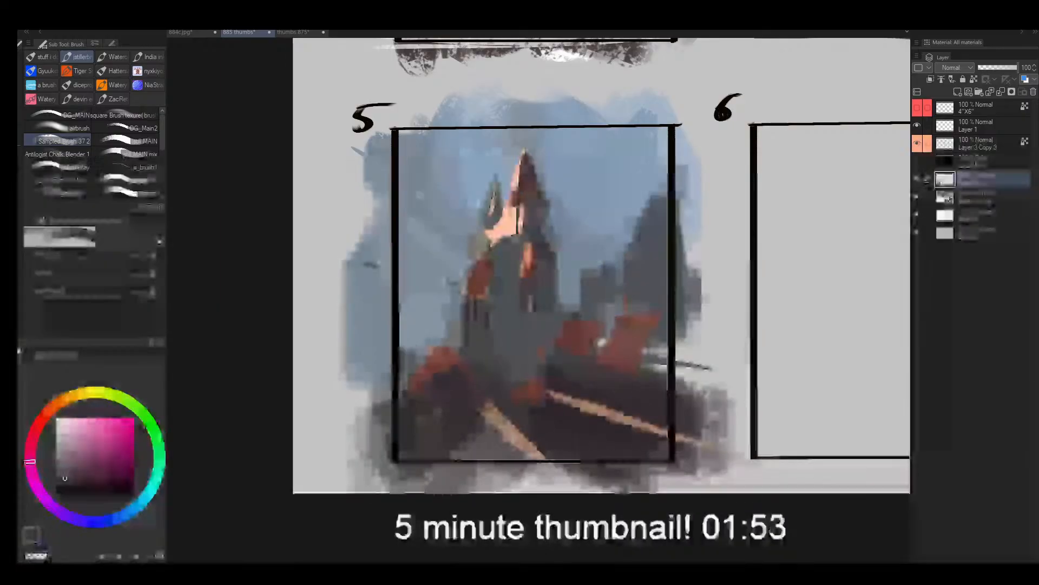
drag(498, 278, 498, 331)
- Mirror the canvas view, trim the spire's sunlit-side edge with sampled sky blue and enlarge its brick-red facet
key(h)
drag(578, 321, 588, 286)
alt+click(584, 261)
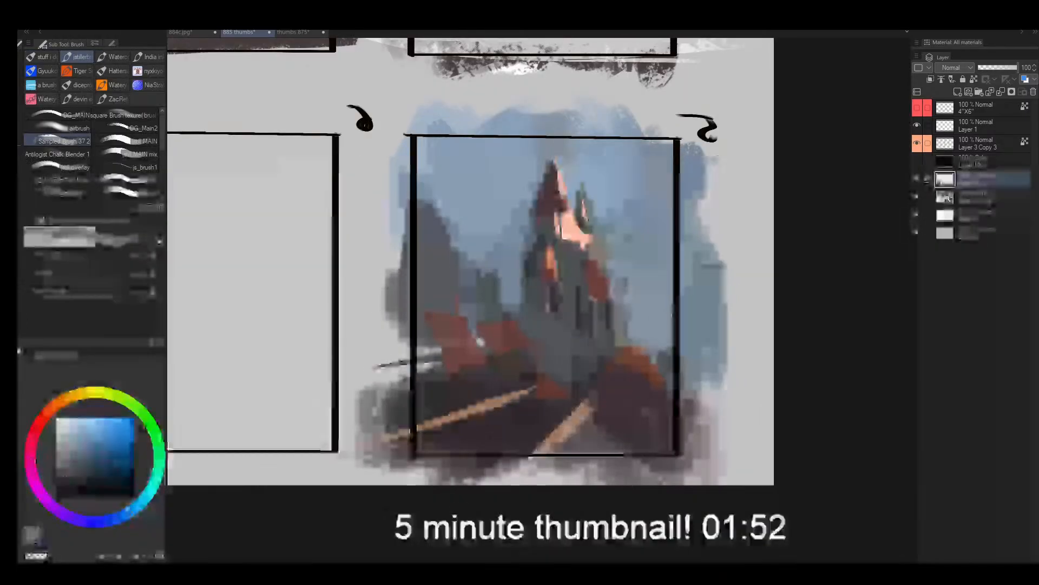
alt+click(600, 250)
drag(595, 246, 585, 266)
alt+click(592, 269)
key(bracketleft)
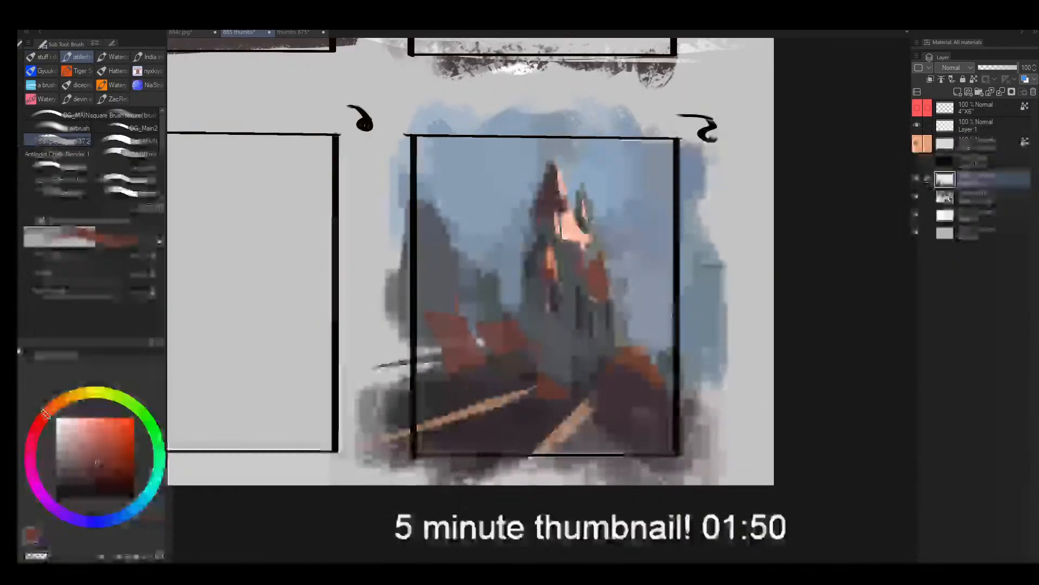
alt+click(579, 257)
- Extend the spire's lower edge with sampled grey and block in a narrow tower beside the large distant one
alt+click(540, 258)
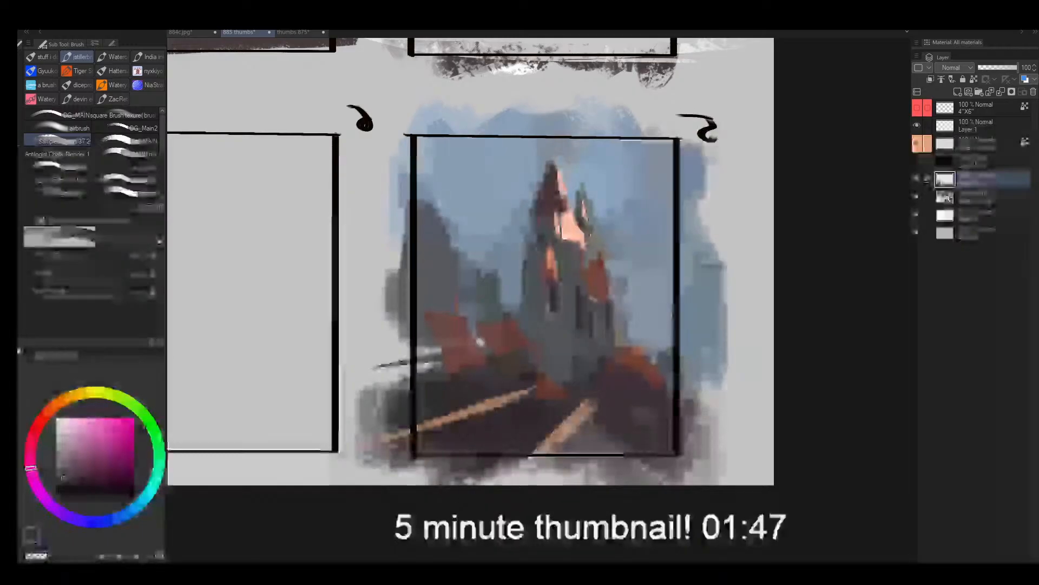
mouse_move(518, 286)
mouse_down()
mouse_move(514, 321)
mouse_move(494, 308)
mouse_up()
key(bracketright)
key(bracketright)
key(bracketright)
key(bracketright)
key(bracketright)
key(bracketright)
key(bracketright)
drag(462, 230, 468, 263)
key(bracketleft)
key(bracketleft)
key(bracketleft)
key(bracketleft)
- Shape the distant tower silhouettes and add a fainter blue-grey tower between them and the spire
mouse_move(463, 181)
mouse_down()
mouse_move(457, 246)
mouse_move(463, 254)
mouse_move(492, 233)
mouse_move(492, 204)
mouse_move(499, 234)
mouse_up()
alt+click(462, 226)
alt+click(448, 238)
key(bracketright)
key(bracketright)
key(bracketright)
key(bracketright)
alt+click(492, 230)
key(bracketleft)
key(bracketleft)
key(bracketleft)
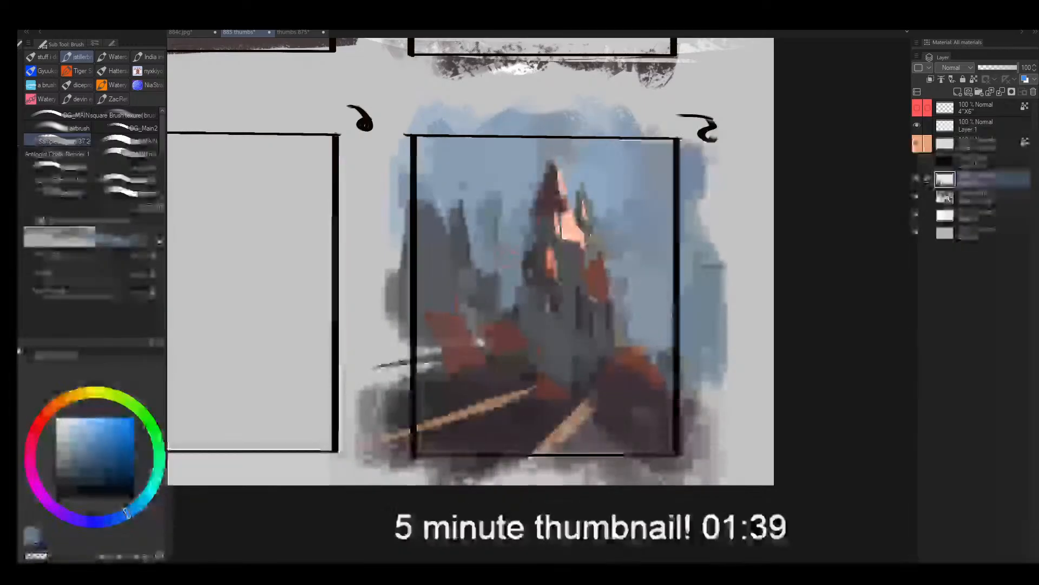
- Flip the view back, sharpen the faint tower's tip and add a thin, tall blue-grey tower behind the large ones
key(h)
key(bracketright)
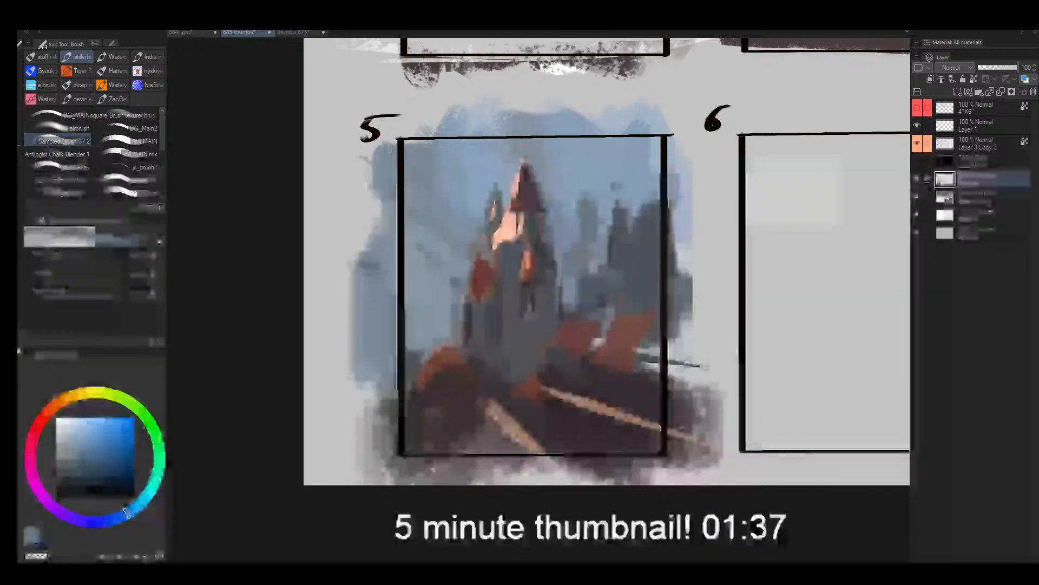
alt+click(590, 187)
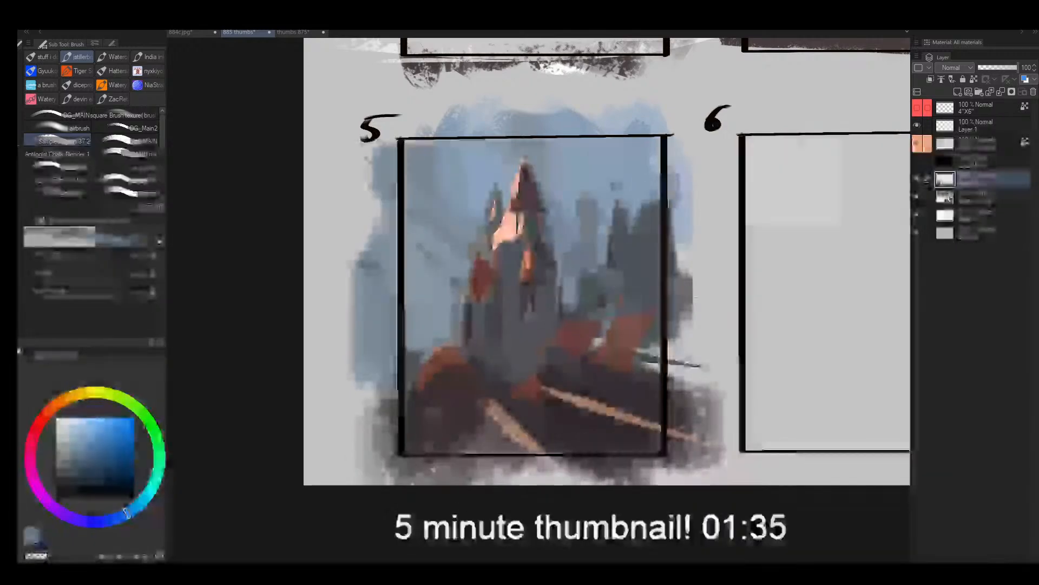
drag(589, 192, 577, 218)
alt+click(592, 216)
key(bracketleft)
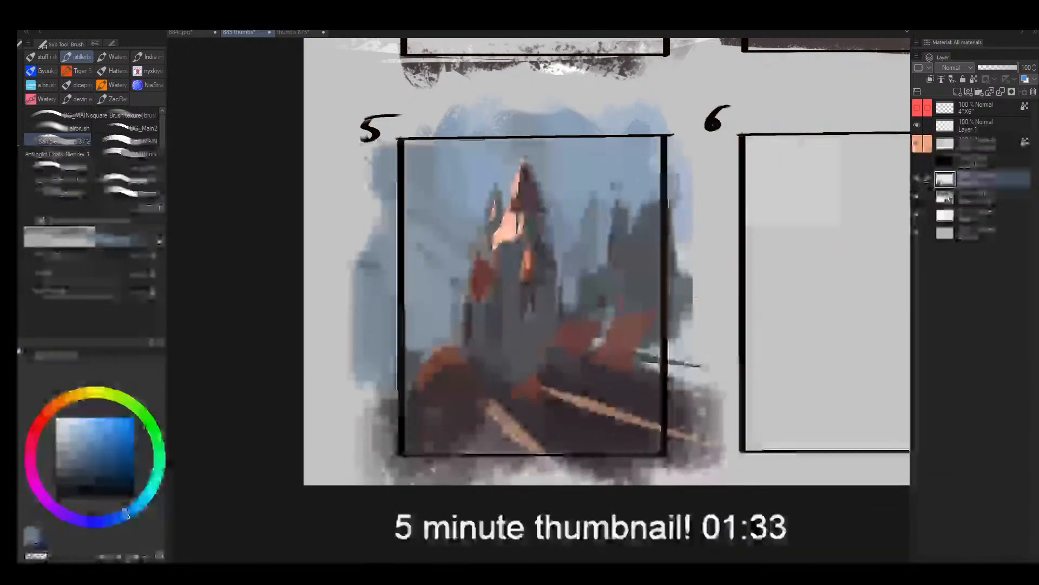
drag(634, 161, 632, 219)
drag(630, 154, 632, 183)
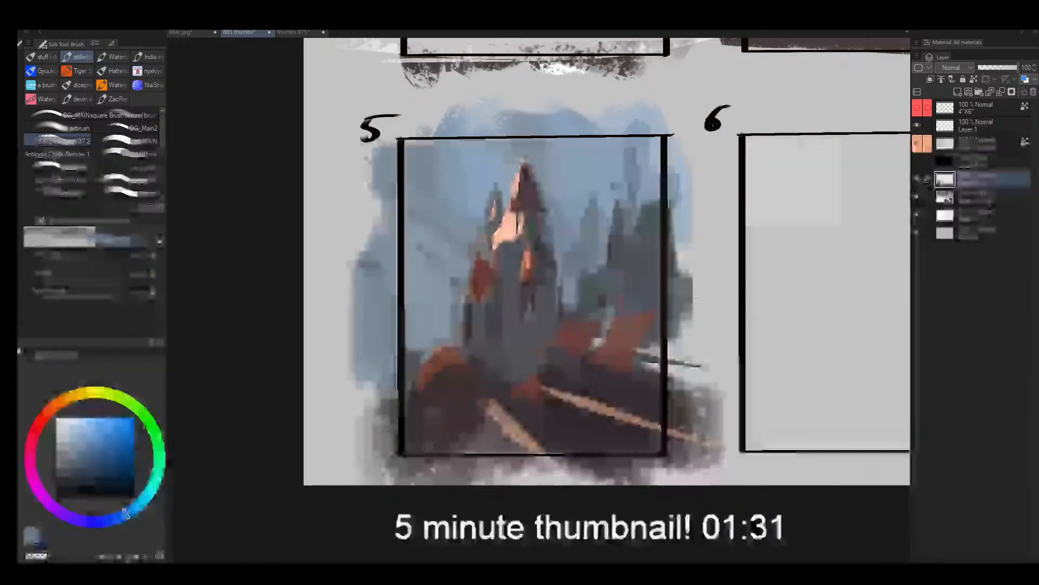
- Sample the dark ground colour and paint shadows around the red roof shape beside the spire's base
key(bracketright)
alt+click(559, 376)
key(bracketleft)
key(bracketleft)
key(bracketleft)
key(bracketleft)
key(bracketleft)
mouse_move(548, 346)
mouse_down()
mouse_move(550, 374)
mouse_move(568, 376)
mouse_up()
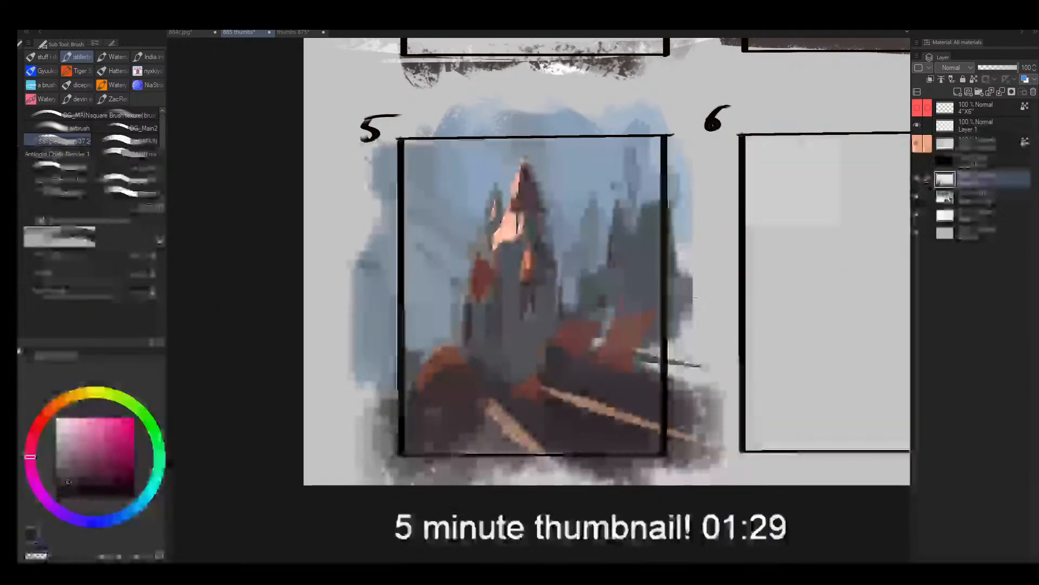
key(bracketright)
key(bracketright)
key(bracketright)
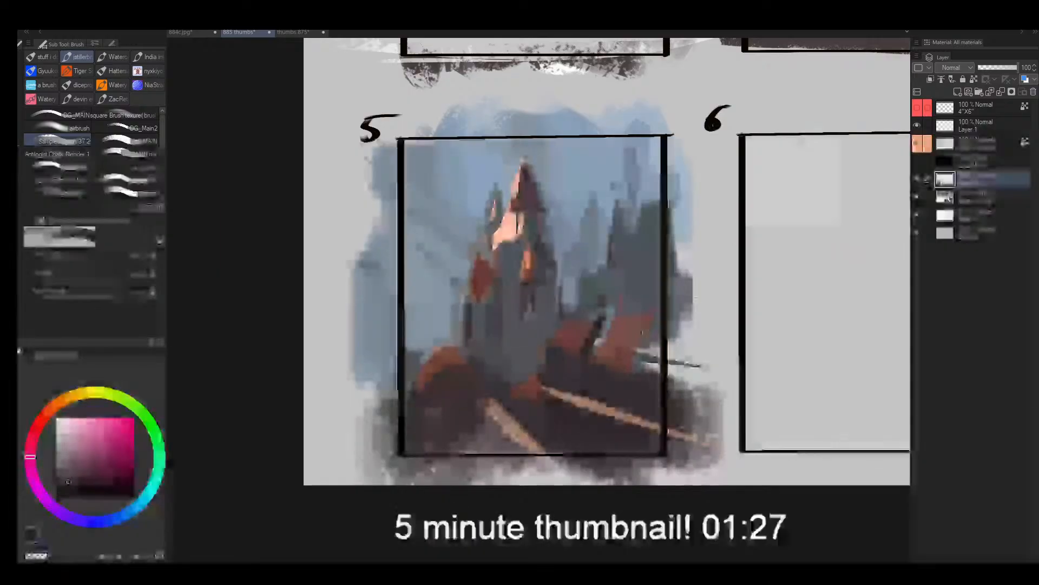
- Cut a dark slanted edge along the outer red roof and add dark marks above it
drag(656, 314, 632, 363)
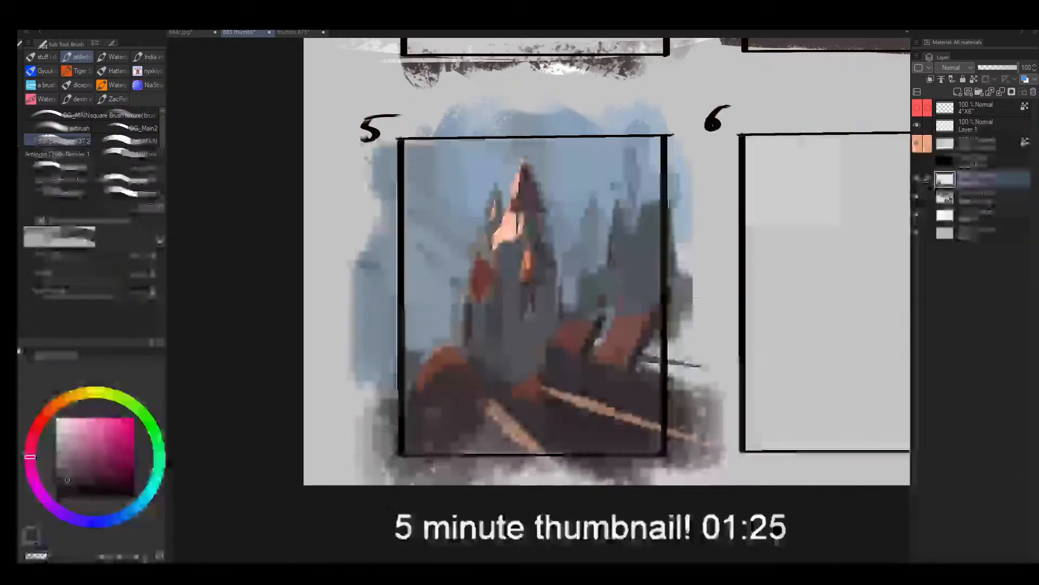
alt+click(628, 374)
key(bracketright)
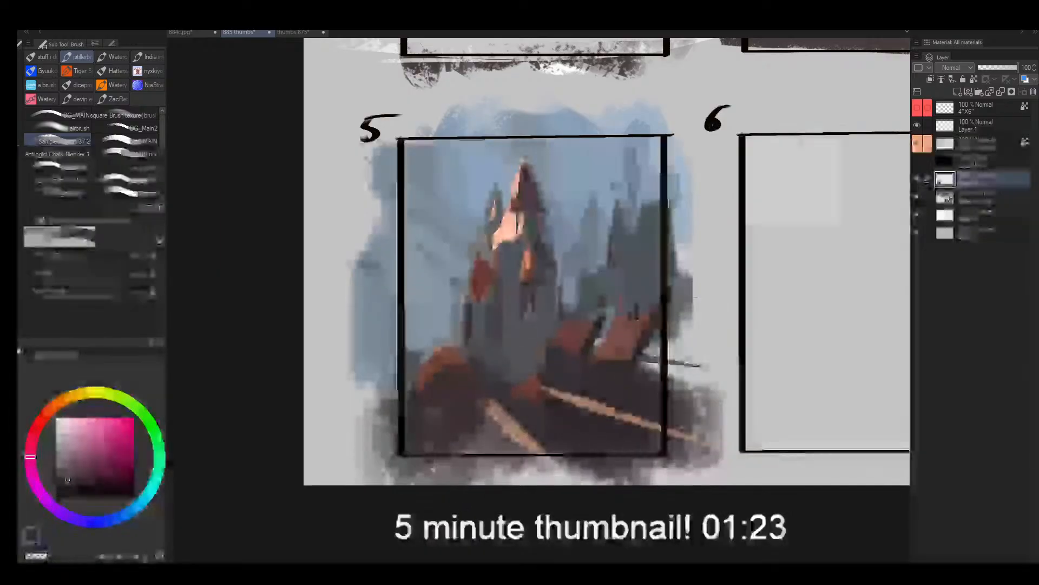
mouse_move(631, 299)
mouse_down()
mouse_move(629, 318)
mouse_move(586, 327)
mouse_move(514, 320)
mouse_move(677, 290)
mouse_up()
alt+click(600, 321)
- Mirror the view at a closer zoom and cover the far end of the long ground streak with dark ground colour
key(alt+space)
key(h)
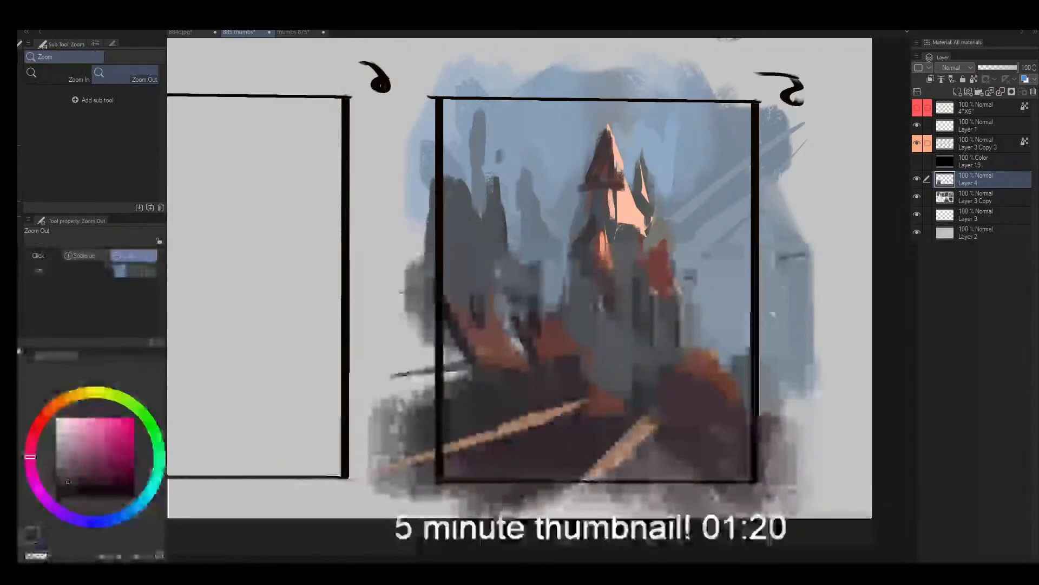
drag(772, 313, 734, 307)
alt+click(443, 418)
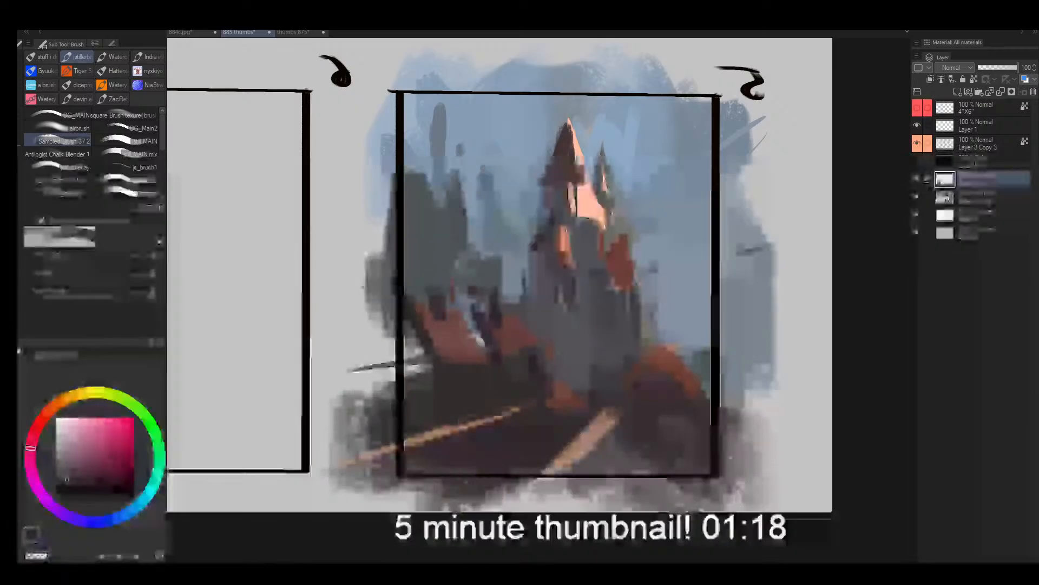
drag(433, 422, 544, 402)
- Lasso-select a narrow strip along the long ground streak and sample the grey at the spire's base
key(m)
drag(608, 395, 302, 451)
drag(604, 384, 612, 403)
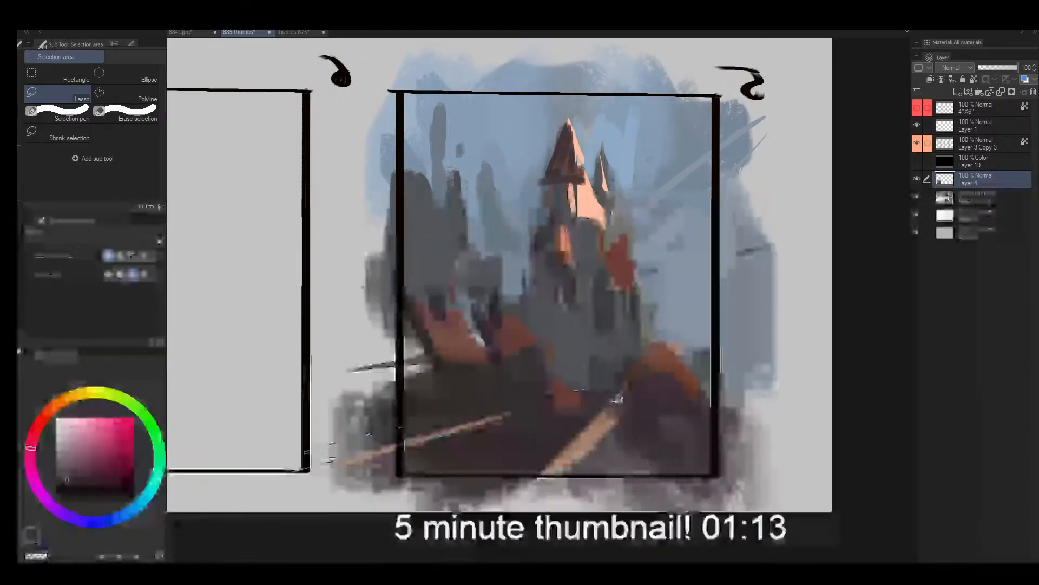
key(b)
alt+click(594, 382)
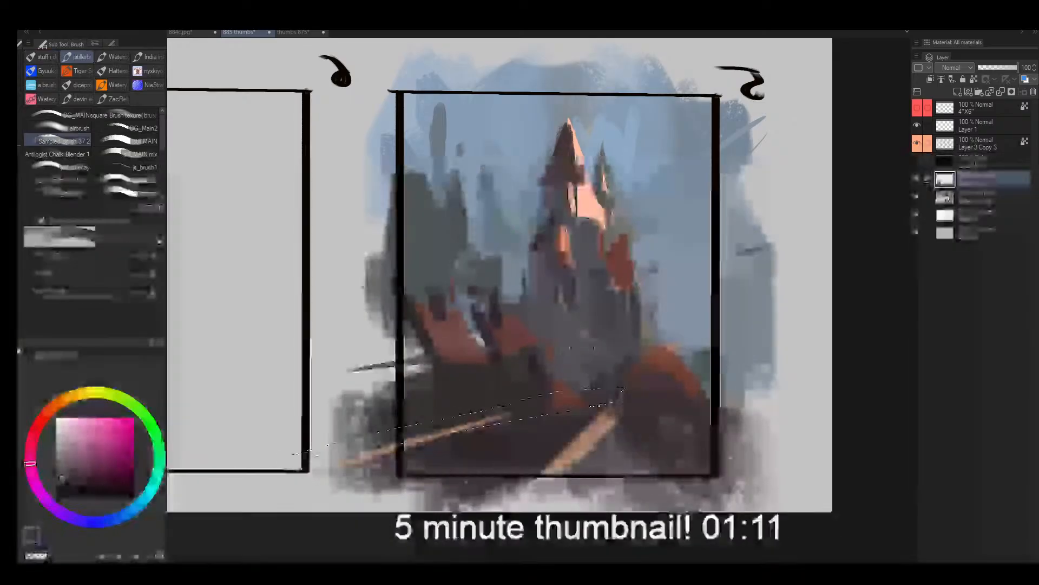
- Try a larger sampled sky-blue brush stroke inside the selected ground strip and undo it
alt+click(683, 304)
key(bracketright)
key(bracketright)
key(bracketright)
key(bracketright)
key(bracketright)
mouse_move(631, 373)
mouse_down()
mouse_move(198, 485)
mouse_move(537, 400)
mouse_up()
key(ctrl+z)
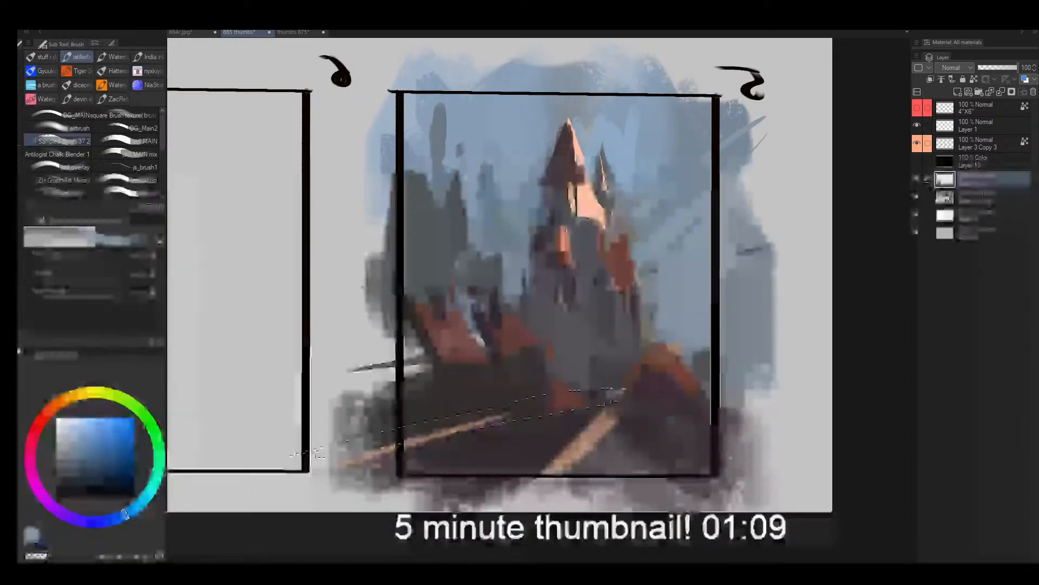
- Paint the selected ground strip with sampled spire grey and deselect it
alt+click(575, 357)
mouse_move(607, 394)
mouse_down()
mouse_move(364, 459)
mouse_move(587, 402)
mouse_move(376, 445)
mouse_up()
key(ctrl+d)
- Cover the shorter peach ground streak with sampled dark ground colour
key(bracketleft)
key(bracketleft)
alt+click(585, 425)
mouse_move(609, 416)
mouse_down()
mouse_move(530, 454)
mouse_move(584, 423)
mouse_move(374, 483)
mouse_up()
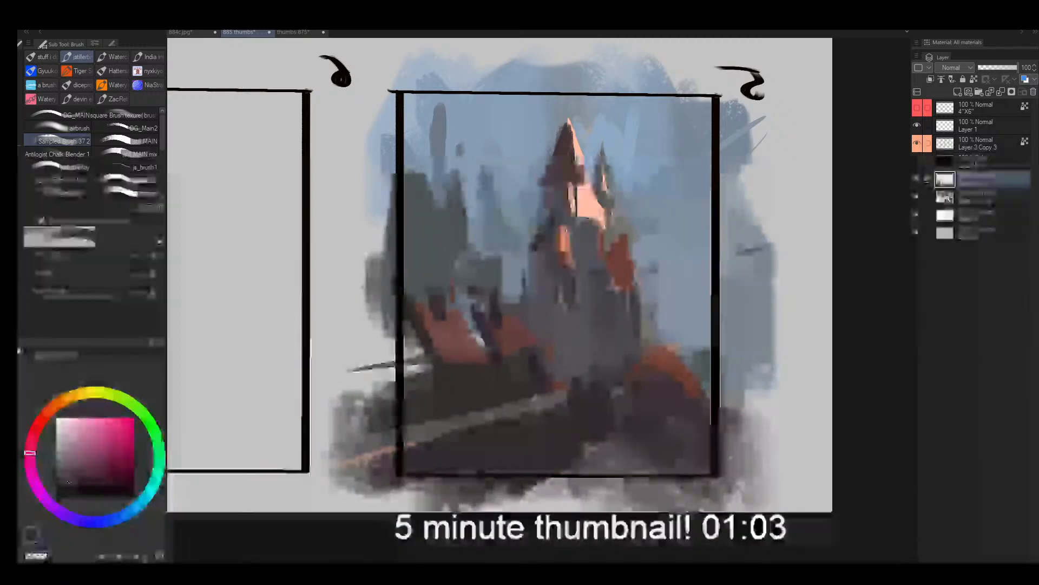
- Add grey vertical marks to the dark foreground below the grey strip
key(bracketleft)
alt+click(616, 436)
drag(490, 433, 492, 469)
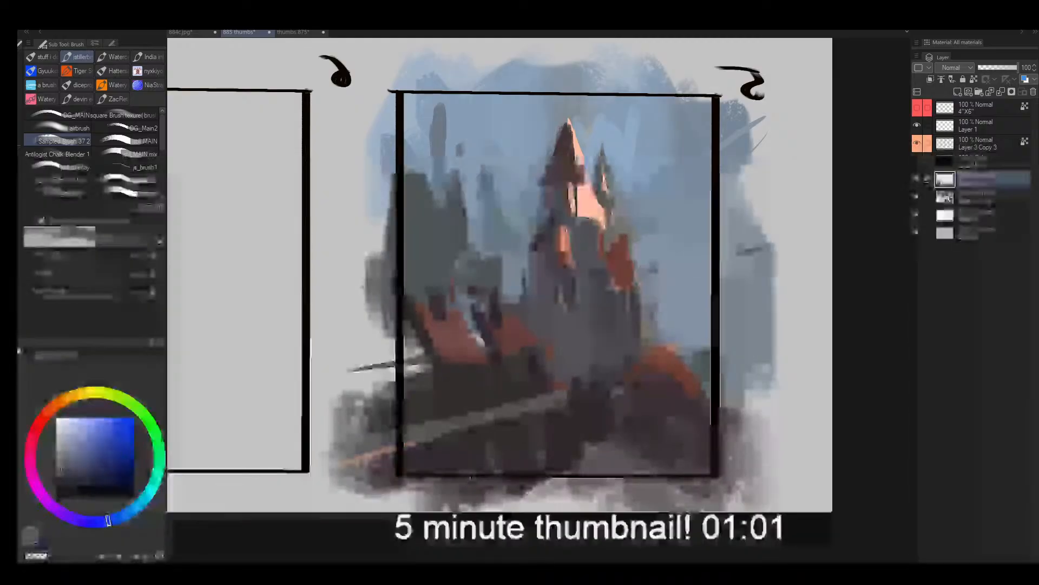
key(bracketright)
mouse_move(436, 442)
mouse_down()
mouse_move(434, 474)
mouse_move(533, 479)
mouse_up()
- Flip the view back, lasso-select the foreground's lower-left area, fill it with dark strokes and deselect it
key(h)
alt+click(487, 421)
mouse_move(487, 442)
mouse_down()
mouse_move(499, 482)
mouse_move(341, 445)
mouse_up()
drag(479, 424, 476, 419)
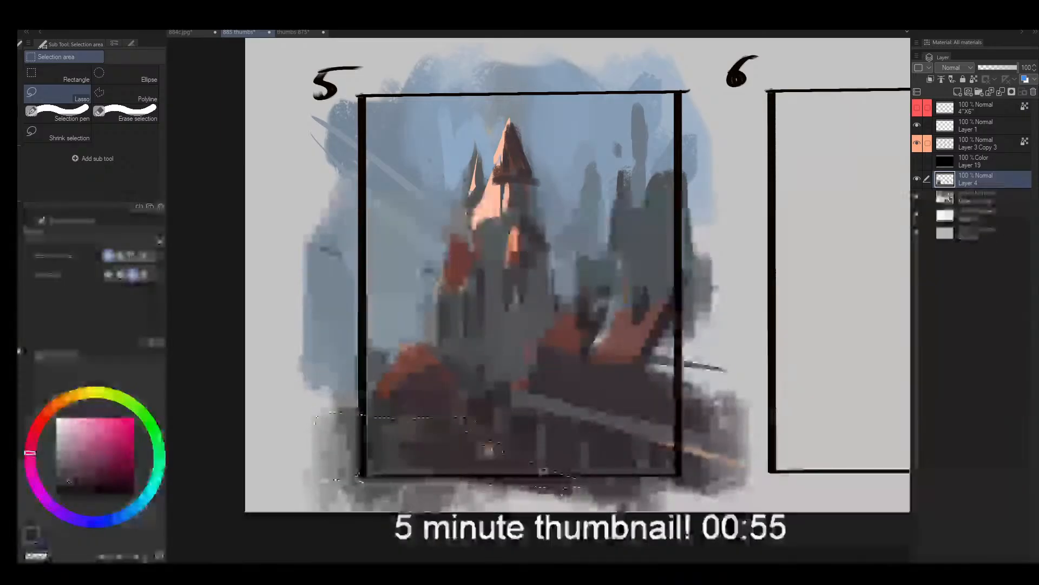
key(b)
drag(347, 428, 404, 452)
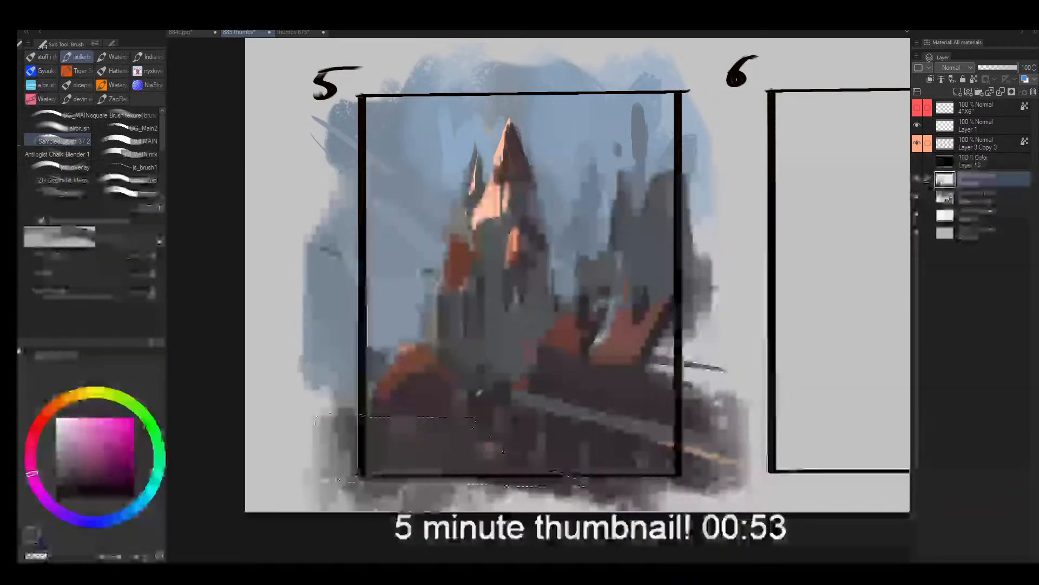
alt+click(437, 409)
drag(437, 415, 435, 433)
key(ctrl+d)
- Rework the left mound with a dark base and sampled orange-red over its upper part
key(bracketleft)
key(bracketleft)
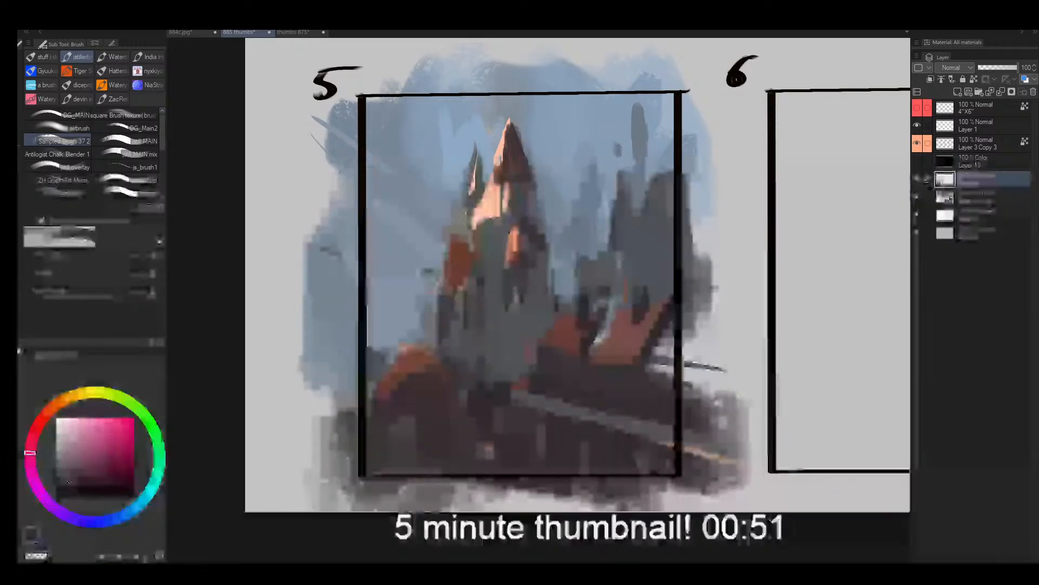
key(bracketleft)
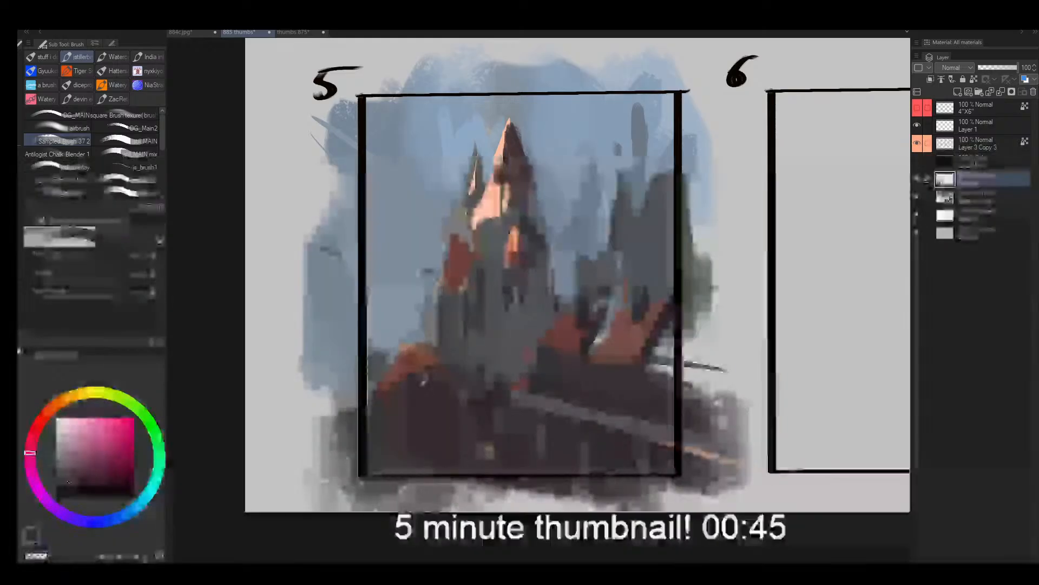
alt+click(412, 361)
key(bracketleft)
key(bracketleft)
key(bracketleft)
key(bracketleft)
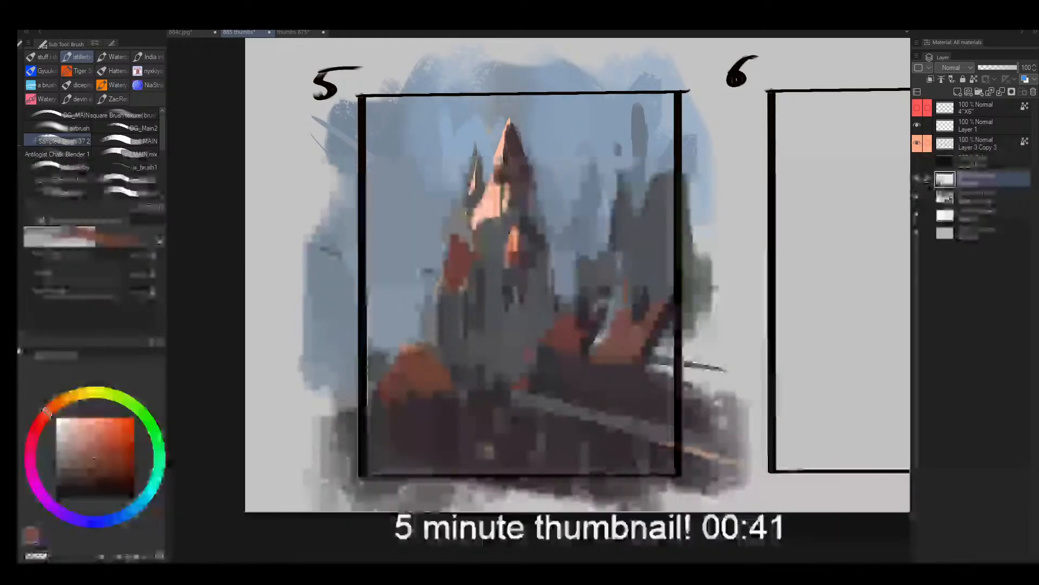
- Carve the left mound into a pointed roof with sampled sky blue and repaint its orange-red face
alt+click(413, 338)
key(bracketright)
alt+click(425, 354)
alt+click(415, 332)
mouse_move(418, 344)
mouse_down()
mouse_move(425, 302)
mouse_move(412, 295)
mouse_move(428, 312)
mouse_up()
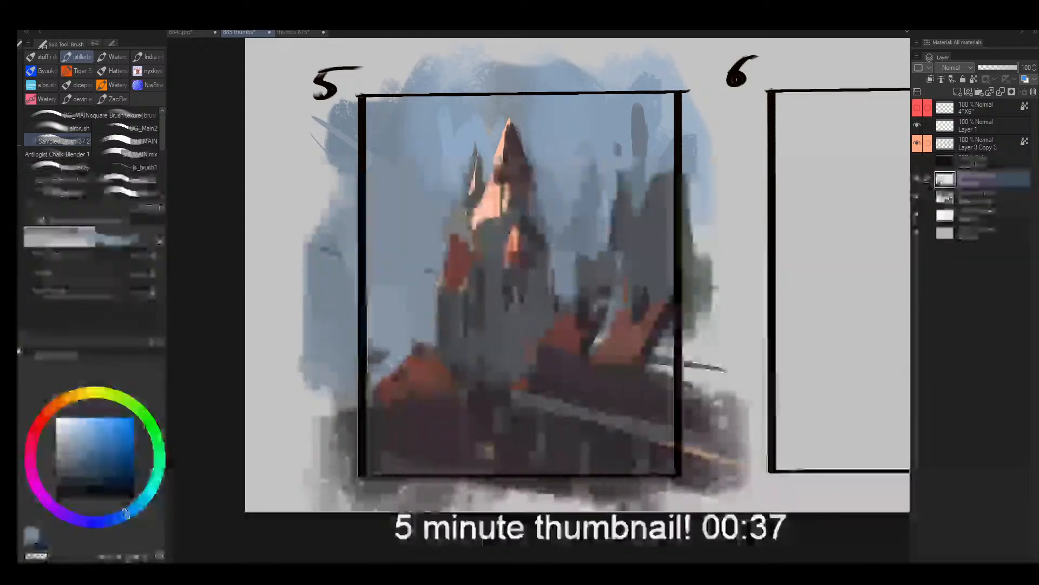
alt+click(381, 248)
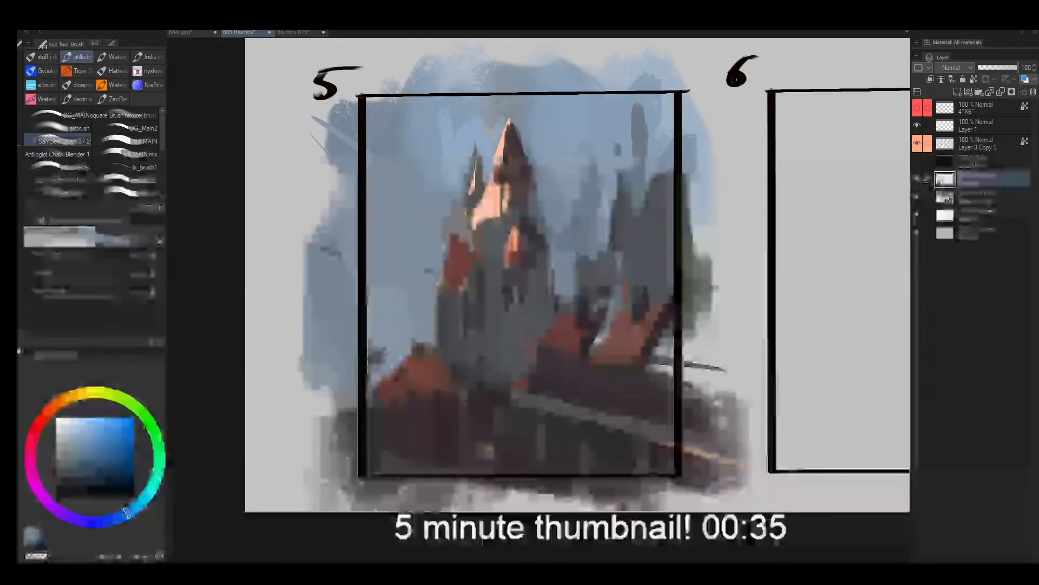
alt+click(416, 364)
drag(416, 345, 409, 364)
- Darken the wall below the left roof and try vertical marks in sampled grey on it
alt+click(389, 418)
key(bracketright)
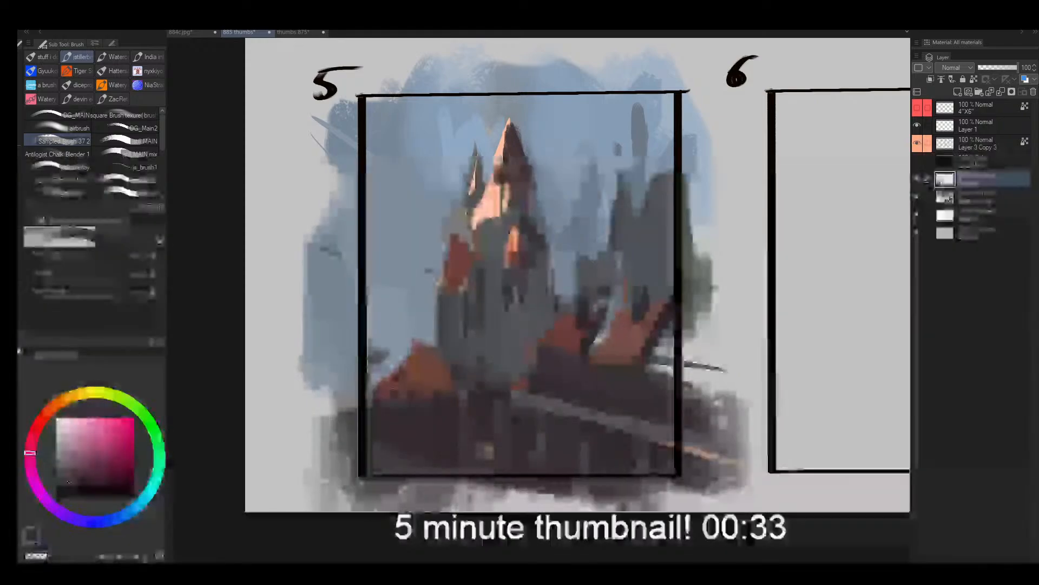
mouse_move(390, 411)
mouse_down()
mouse_move(397, 397)
mouse_move(406, 458)
mouse_up()
alt+click(506, 344)
key(bracketleft)
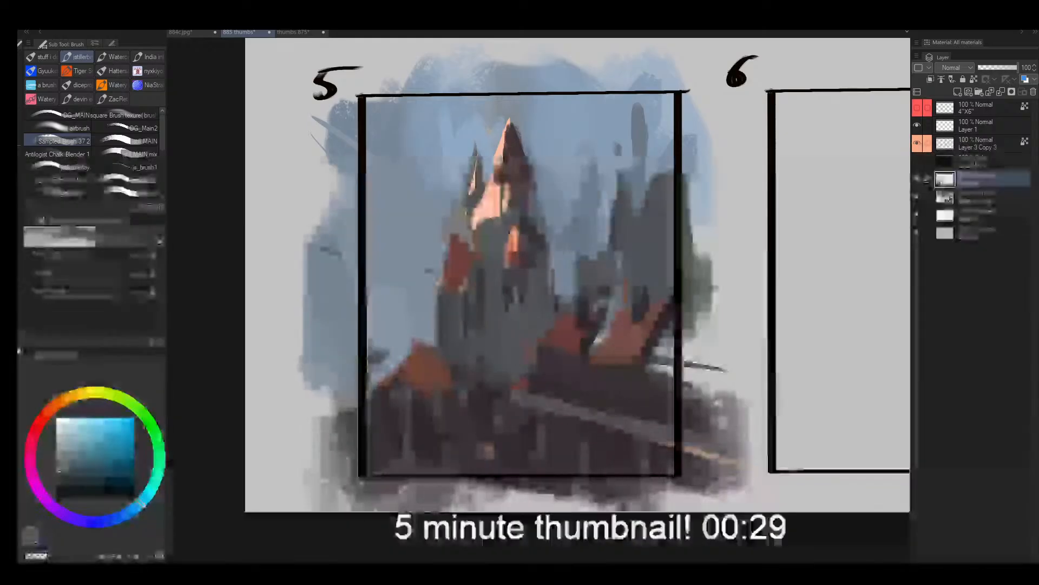
drag(599, 398, 609, 316)
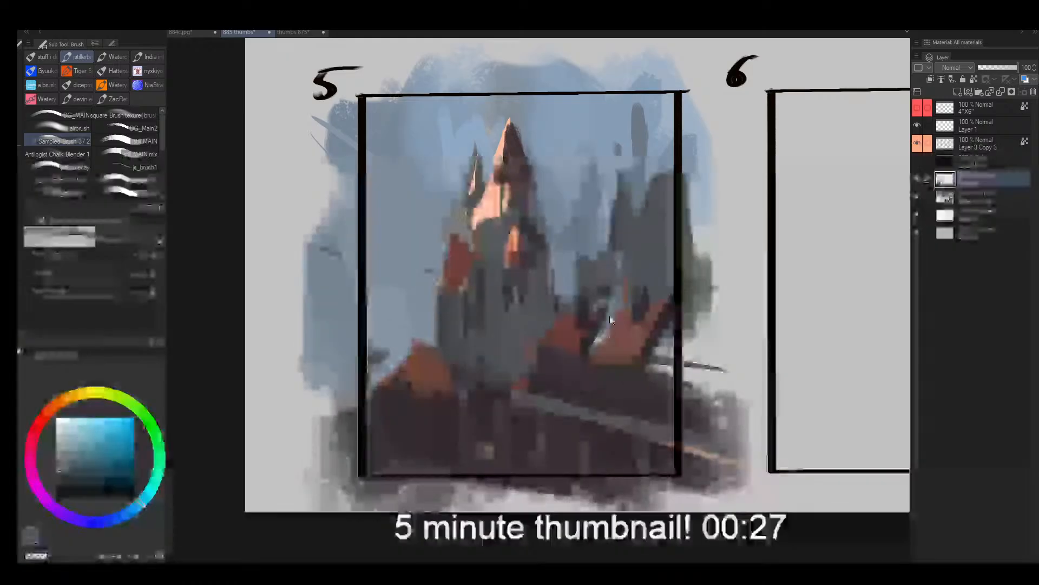
- Add a new Glow dodge layer and airbrush a small orange glow over the distant buildings
click(958, 92)
click(961, 169)
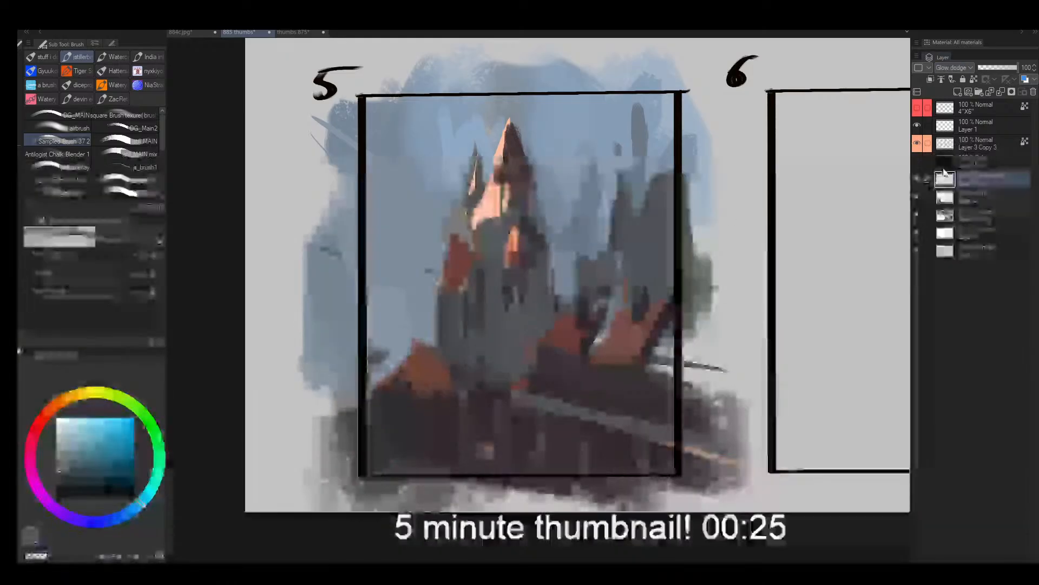
click(77, 128)
click(68, 397)
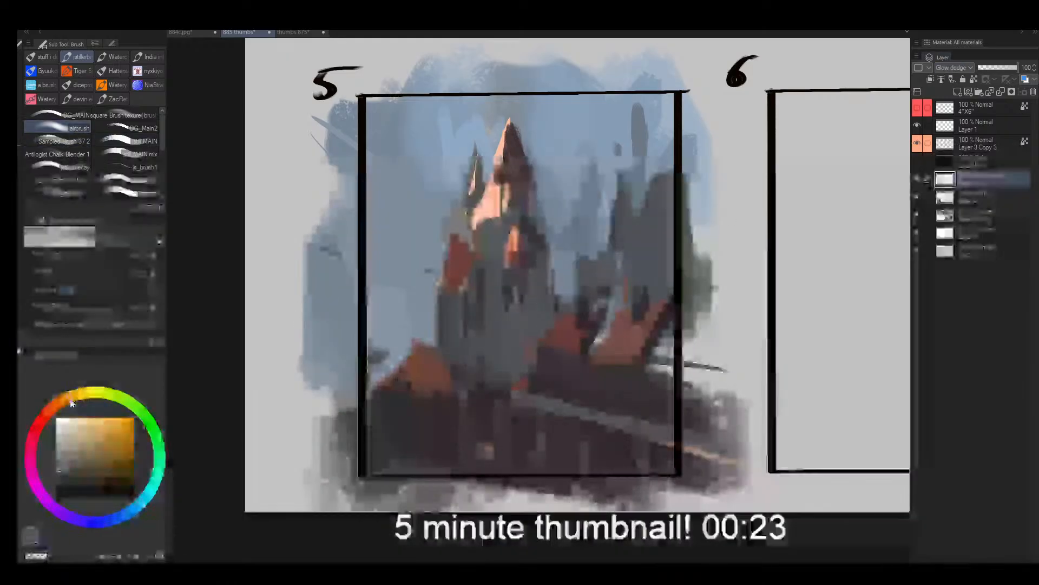
click(104, 431)
key(bracketright)
drag(626, 278, 636, 249)
- Try a large orange airbrush glow across the distant towers and spire, and undo it
key(bracketright)
key(bracketright)
key(bracketright)
key(bracketright)
key(bracketright)
key(bracketright)
key(bracketright)
key(bracketright)
key(bracketright)
key(bracketright)
drag(640, 173, 542, 381)
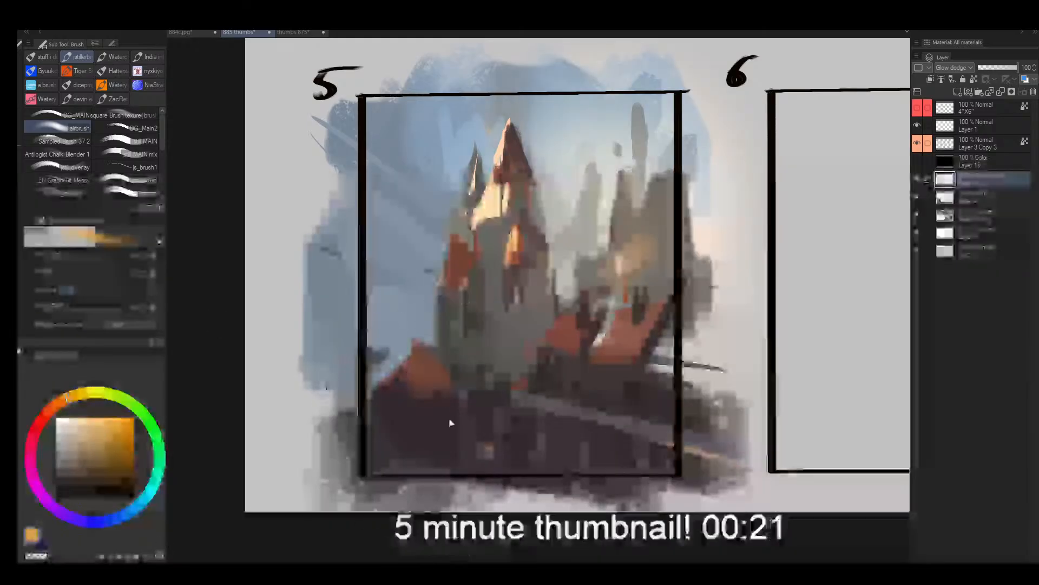
key(ctrl+z)
- Mirror the view, try smaller orange glows on the lower pointed roof and the spire's lit side, and undo them
key(h)
key(bracketleft)
key(bracketleft)
key(bracketleft)
key(bracketleft)
key(bracketleft)
drag(678, 349, 650, 379)
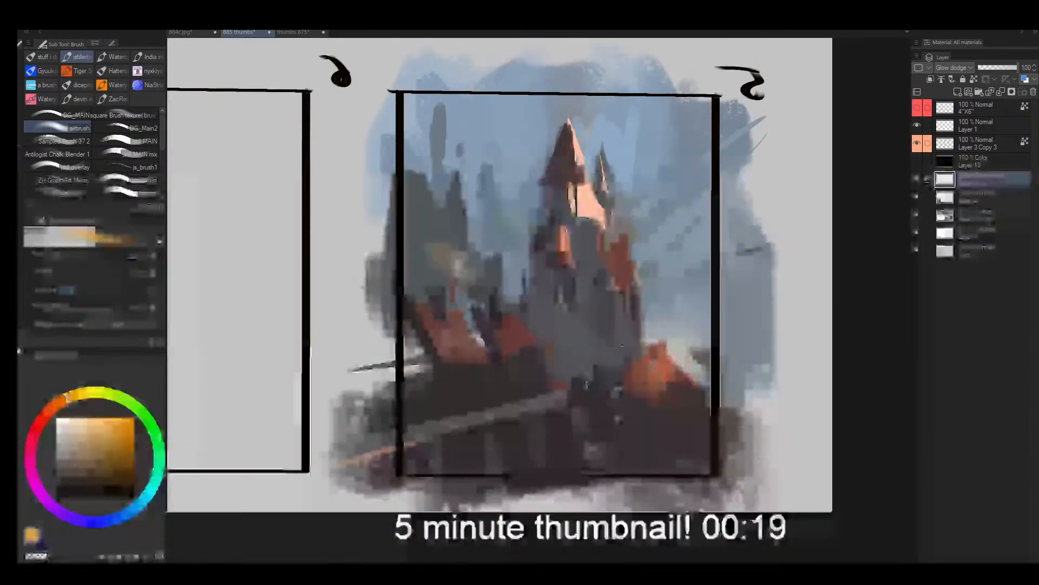
drag(609, 175, 613, 217)
key(bracketleft)
key(ctrl+z)
key(ctrl+z)
key(ctrl+z)
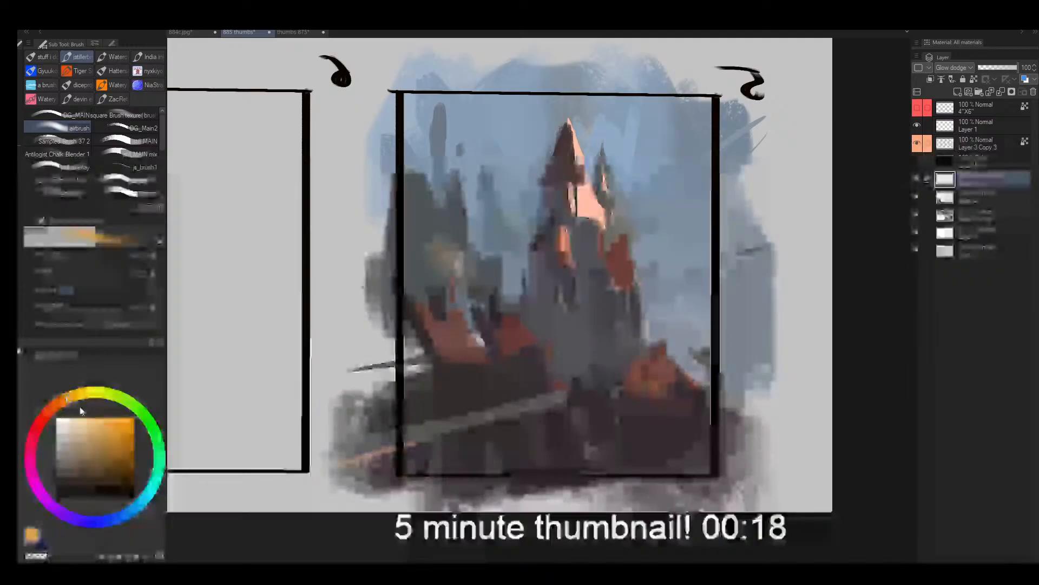
- Pick a deeper orange, airbrush a glow on the spire's lit side with erased edges, and undo the extra strokes
click(57, 404)
click(113, 418)
mouse_move(560, 204)
mouse_down()
mouse_move(587, 198)
mouse_move(615, 253)
mouse_up()
key(e)
drag(572, 184, 598, 203)
key(b)
mouse_move(595, 142)
mouse_down()
mouse_move(608, 153)
mouse_move(611, 209)
mouse_up()
key(ctrl+z)
key(ctrl+z)
- Airbrush a broad, faint orange glow over the tower walls below the spire using a larger brush
key(bracketright)
key(bracketright)
key(bracketright)
key(bracketright)
drag(523, 255, 606, 390)
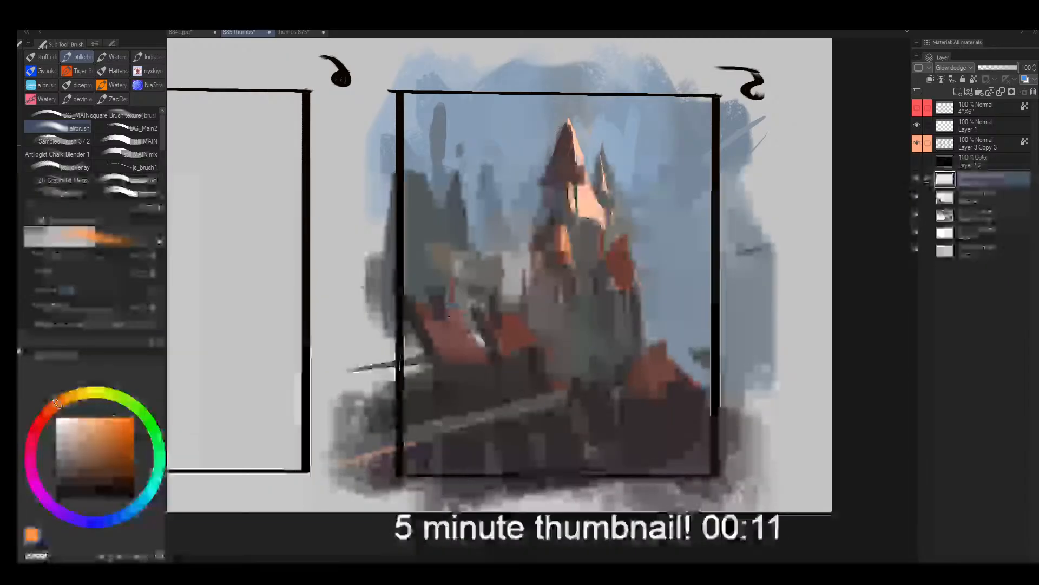
- Try a large orange airbrush glow across the diagonal foreground path and nearby roofs, and undo it
mouse_move(422, 401)
mouse_down()
mouse_move(303, 471)
mouse_move(595, 394)
mouse_up()
key(bracketleft)
key(bracketleft)
key(bracketleft)
key(bracketleft)
key(bracketleft)
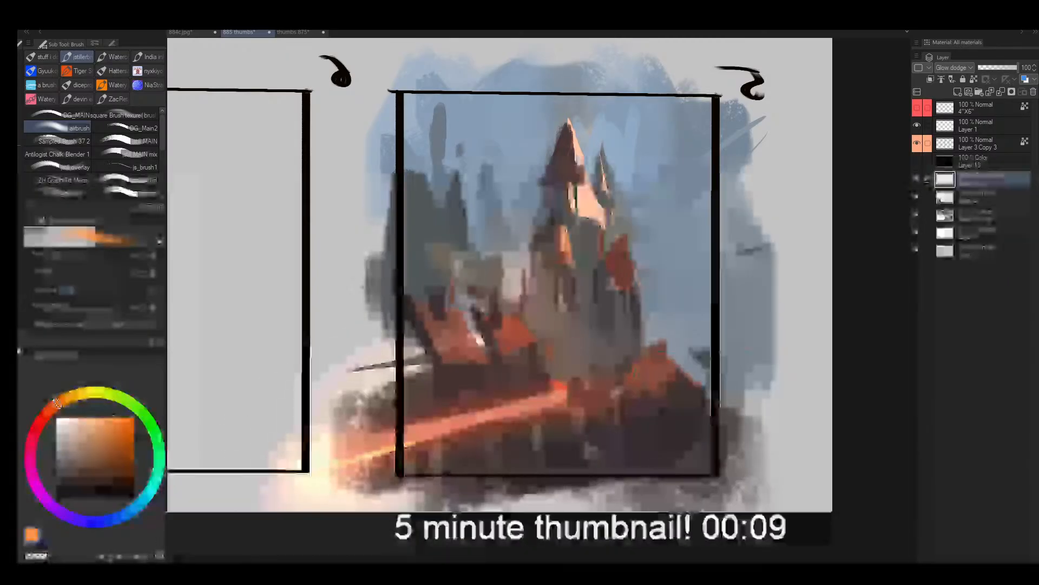
drag(503, 405, 609, 387)
key(ctrl+z)
key(ctrl+z)
key(ctrl+z)
key(ctrl+z)
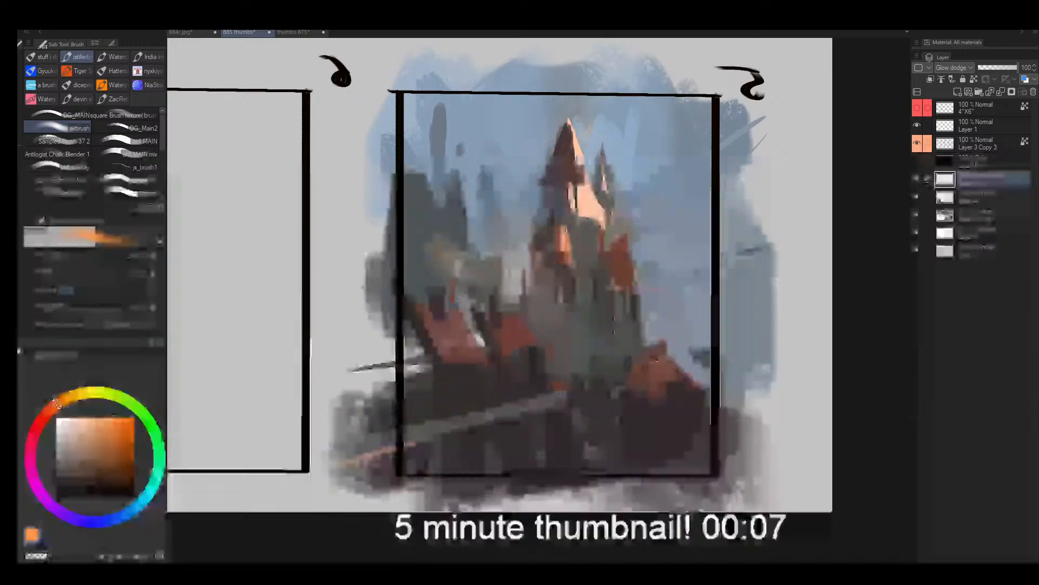
- Try a large orange glow in the open sky behind the lower pointed roof beside the spire
key(bracketright)
mouse_move(656, 330)
mouse_down()
mouse_move(671, 311)
mouse_move(669, 322)
mouse_up()
key(bracketright)
key(bracketright)
key(bracketright)
key(bracketright)
mouse_move(674, 322)
mouse_down()
mouse_move(709, 333)
mouse_move(698, 344)
mouse_up()
key(bracketright)
mouse_move(649, 265)
mouse_down()
mouse_move(661, 287)
mouse_move(587, 273)
mouse_move(542, 250)
mouse_move(504, 283)
mouse_move(615, 256)
mouse_move(545, 228)
mouse_move(528, 232)
mouse_move(663, 268)
mouse_up()
key(e)
key(bracketright)
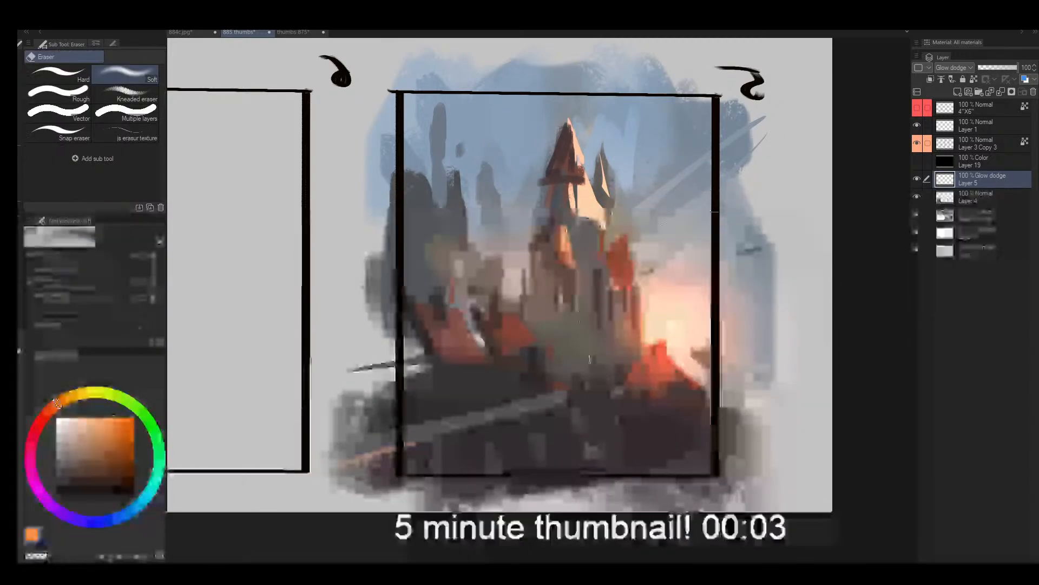
- Flip the view back and airbrush an orange glow in the gap between the spire and the distant towers, softening its upper edge
key(h)
mouse_move(471, 366)
mouse_down()
mouse_move(412, 322)
mouse_move(376, 335)
mouse_up()
key(b)
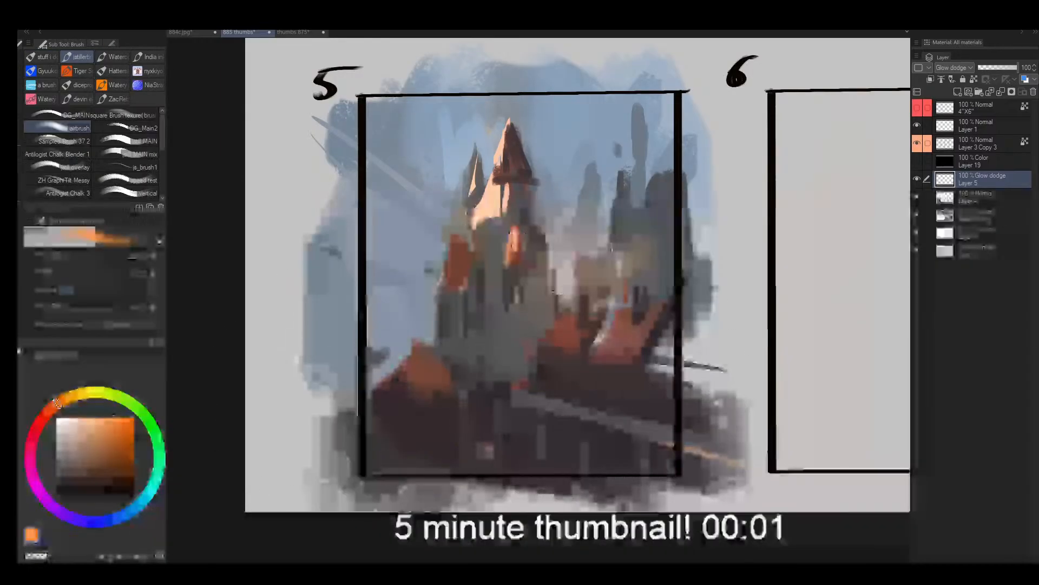
drag(570, 260, 557, 275)
key(e)
drag(560, 211, 563, 235)
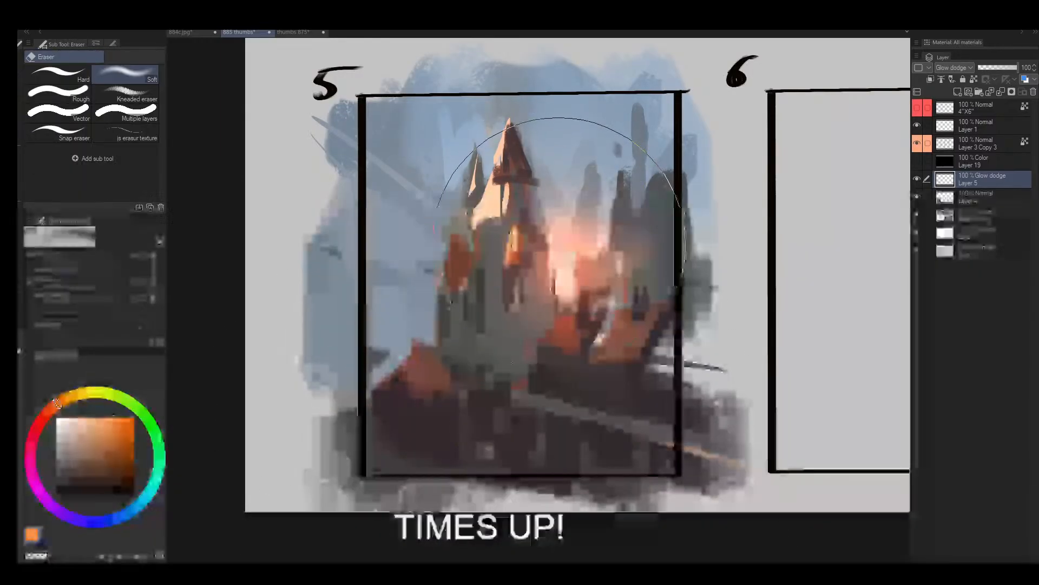
- Try an orange glow on the small pointed roof at the foot of the spire, and undo it
key(b)
drag(398, 336, 420, 374)
key(ctrl+z)
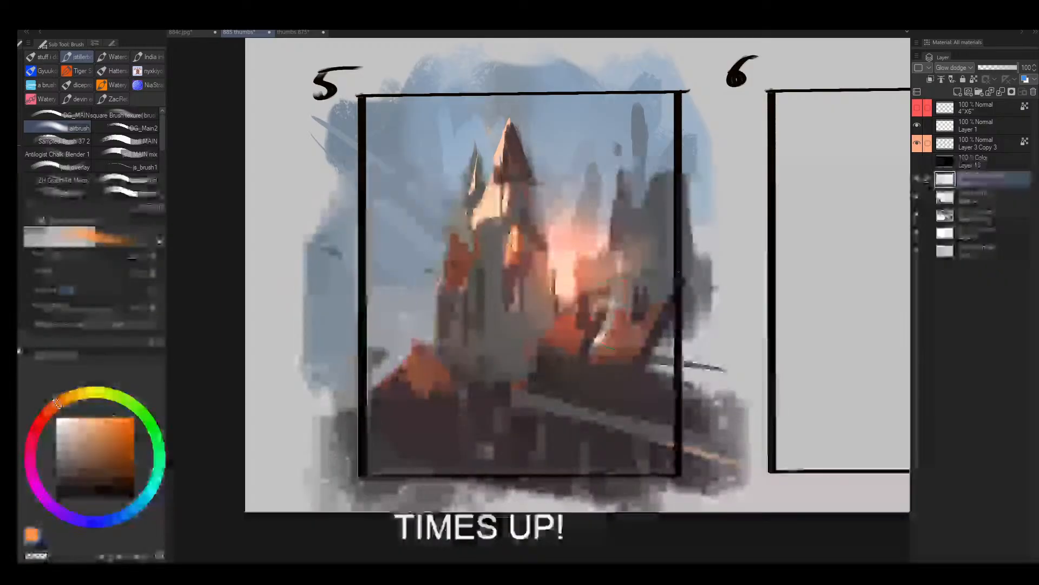
- Mirror the view and partly erase the orange glow over the distant towers and rooftops with the soft eraser
key(bracketleft)
key(bracketleft)
key(h)
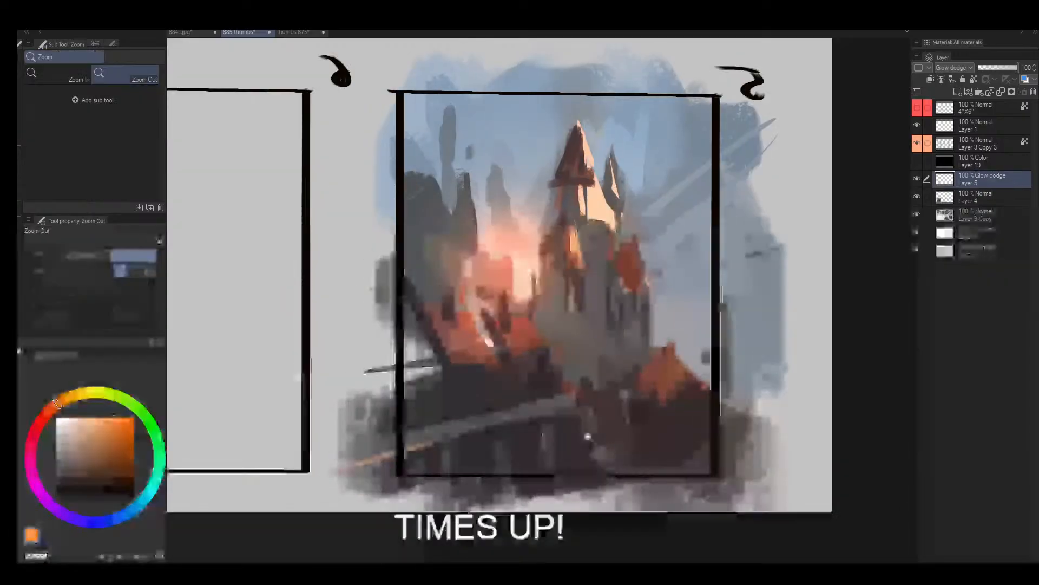
key(e)
drag(493, 251, 460, 301)
key(alt+space)
drag(520, 379, 522, 364)
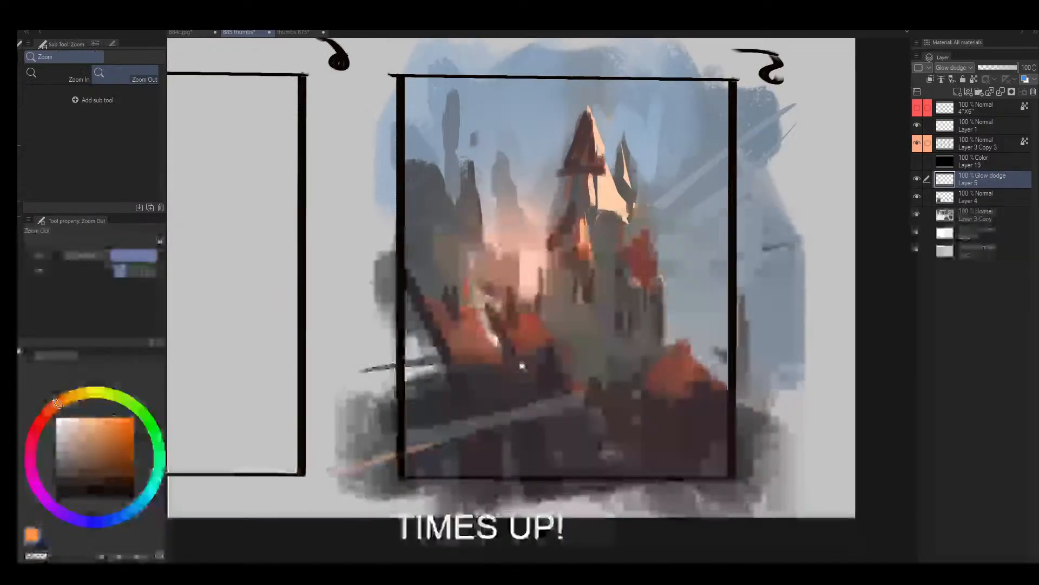
- Lasso the diagonal foreground path, airbrush an orange glow along the end nearest the spire, and deselect
key(m)
mouse_move(588, 392)
mouse_down()
mouse_move(416, 439)
mouse_move(340, 440)
mouse_move(563, 402)
mouse_up()
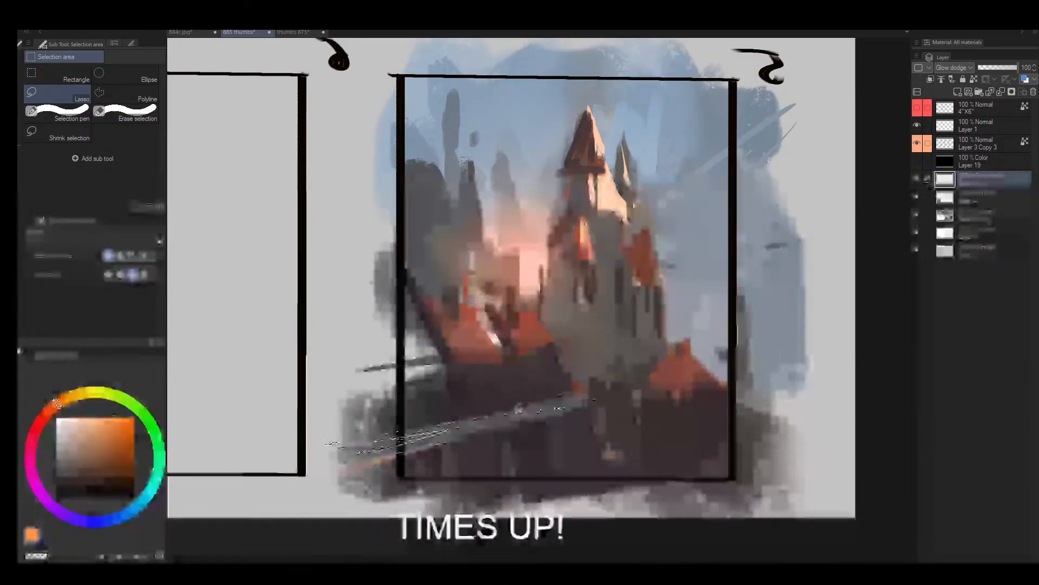
key(b)
drag(416, 411, 595, 403)
key(bracketleft)
key(bracketleft)
key(bracketleft)
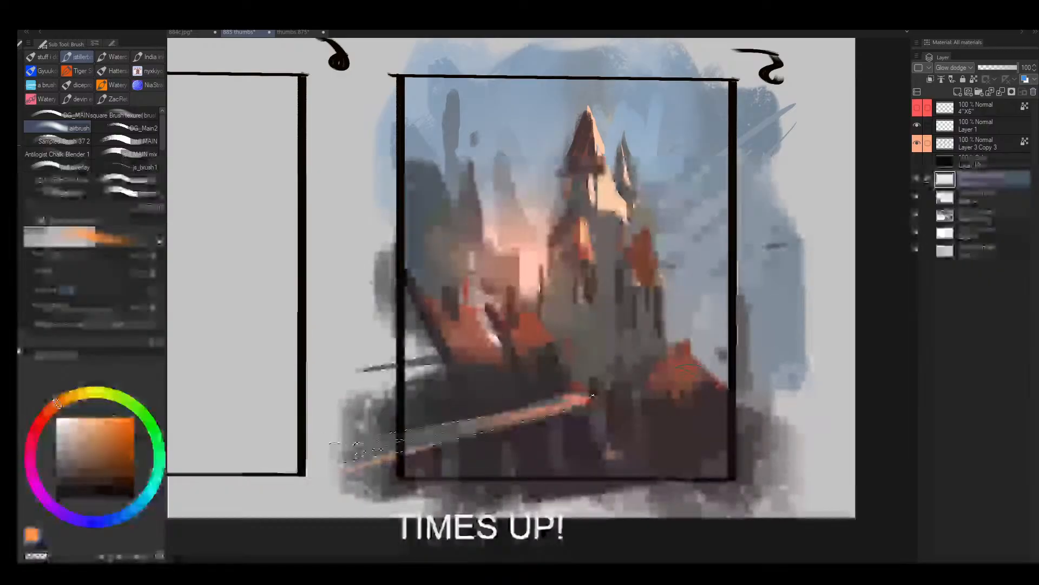
drag(471, 421, 590, 400)
key(ctrl+d)
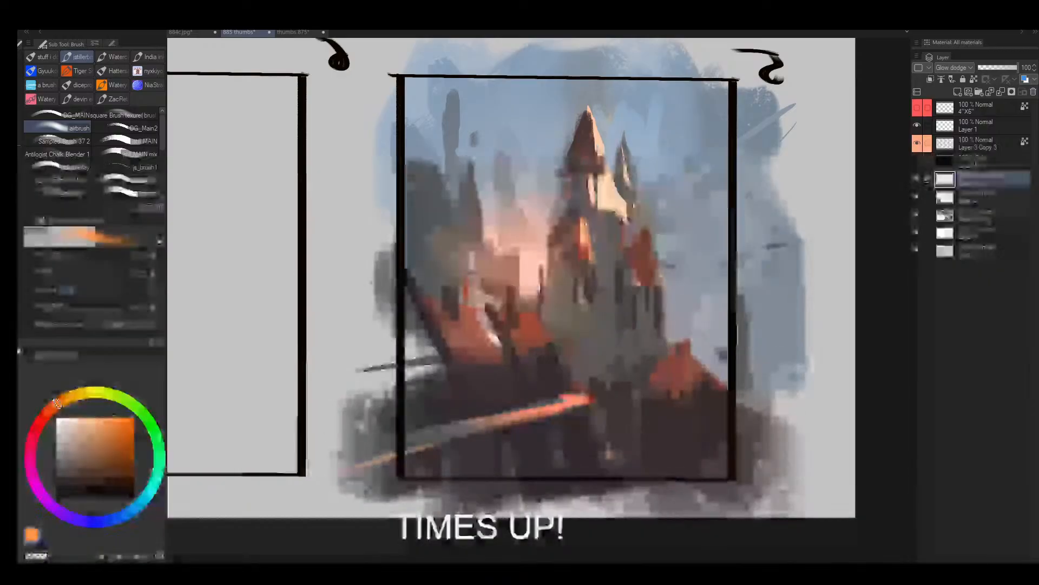
- Add a new Normal layer above the glow layer and sample peach from the spire's lit wall
key(bracketleft)
key(bracketleft)
key(bracketleft)
key(bracketleft)
key(bracketleft)
key(bracketleft)
key(bracketleft)
key(ctrl+shift+n)
alt+click(608, 205)
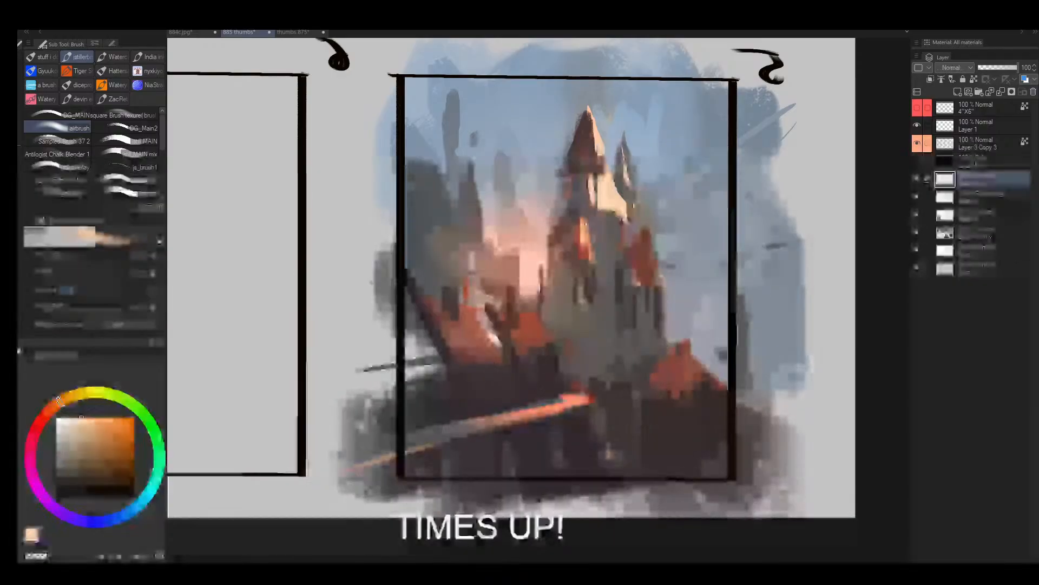
key(bracketleft)
scroll(574, 398, down, 2)
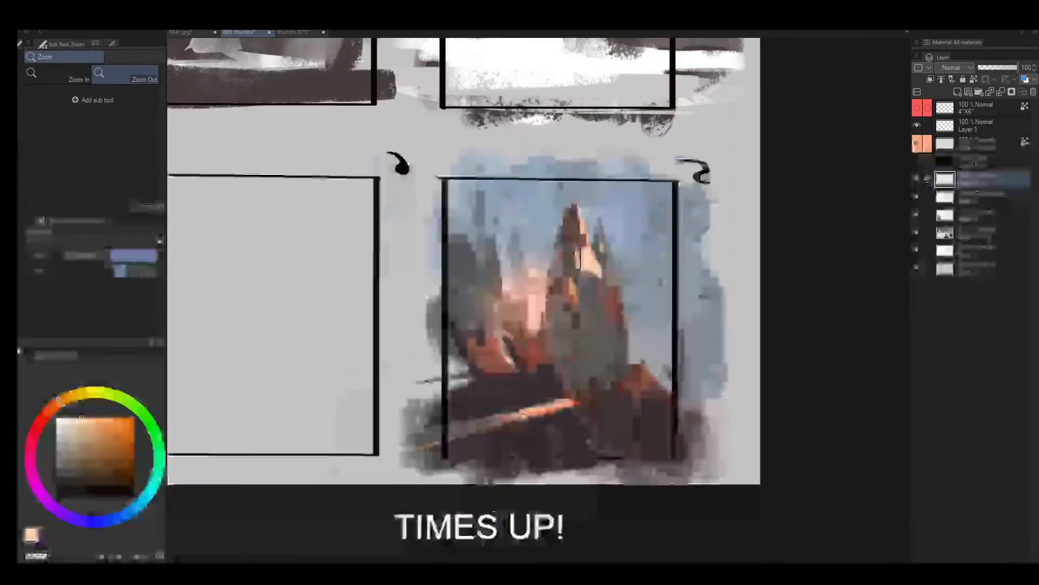
- Sample a colour near the foreground roofs, switch to Sampled Brush 37 2 and enlarge the brush
key(bracketright)
key(bracketright)
key(bracketright)
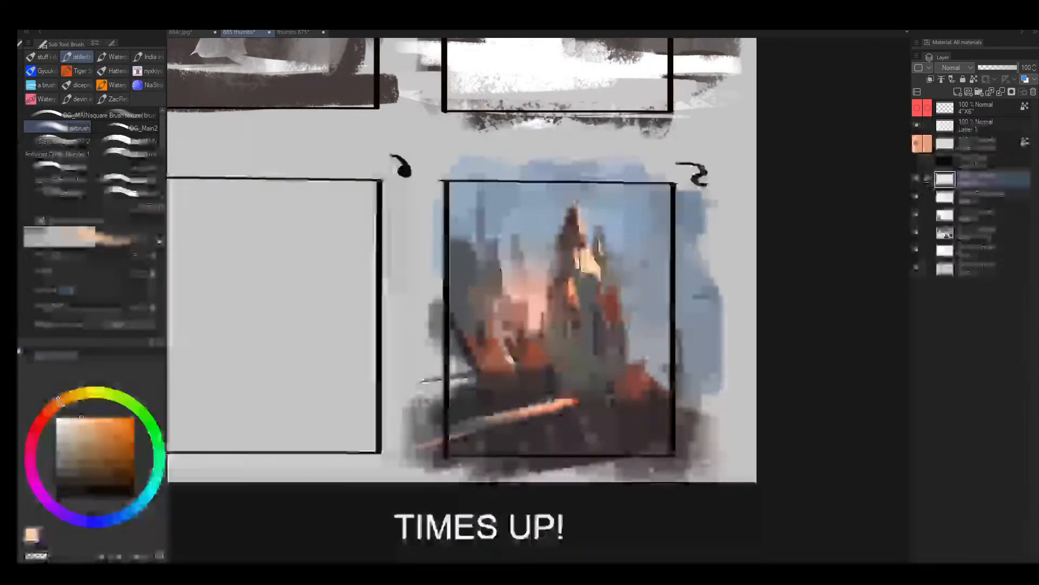
alt+click(532, 393)
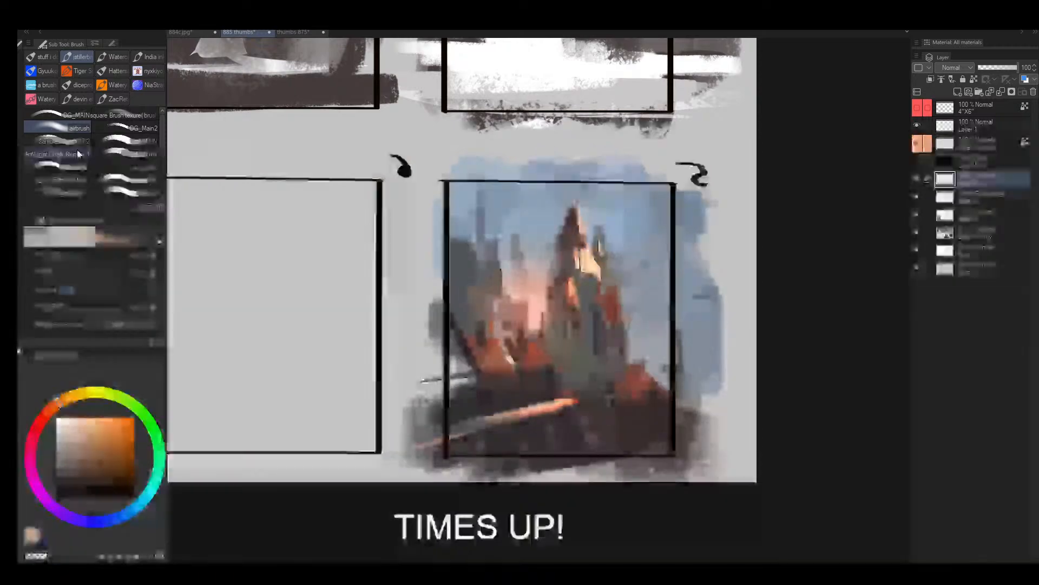
click(76, 141)
key(bracketright)
key(bracketright)
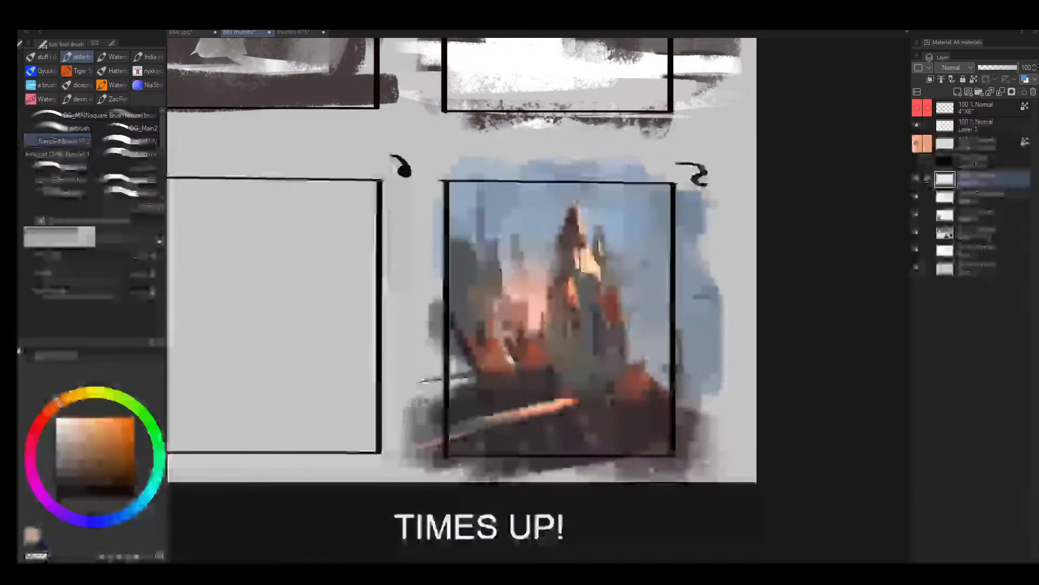
key(bracketright)
key(bracketright)
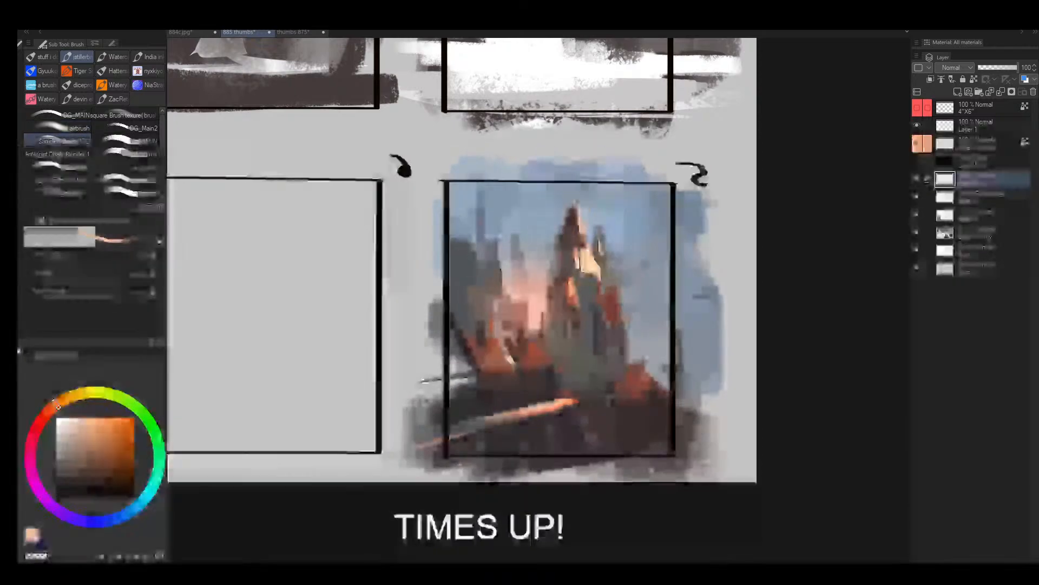
key(bracketright)
key(bracketright)
key(bracketright)
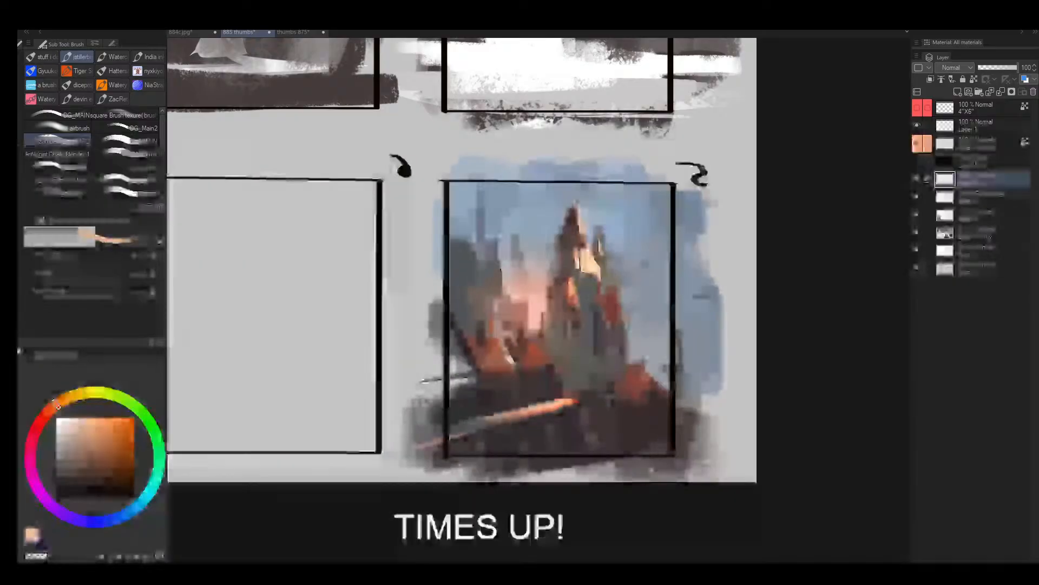
- Sample brick red from the distant rooftops, flip the view and extend the roof to the frame's nearby edge
alt+click(503, 349)
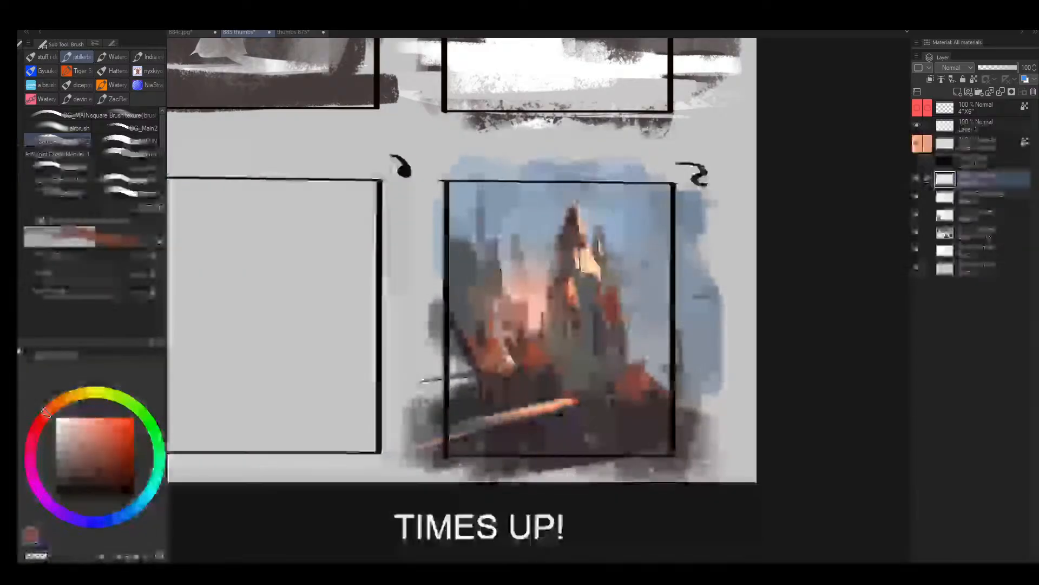
key(alt+space)
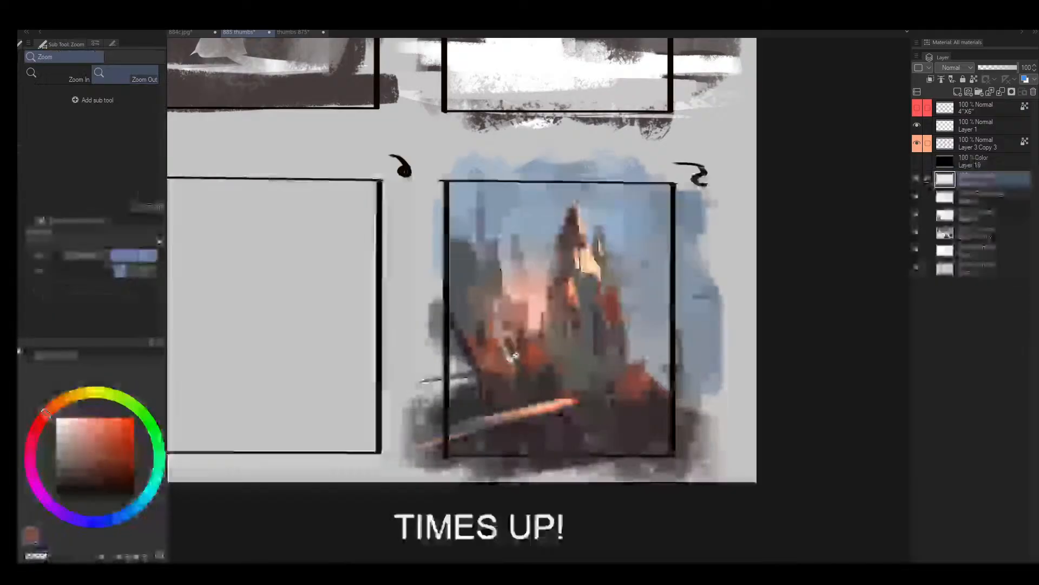
drag(509, 352, 454, 351)
drag(574, 331, 698, 244)
key(h)
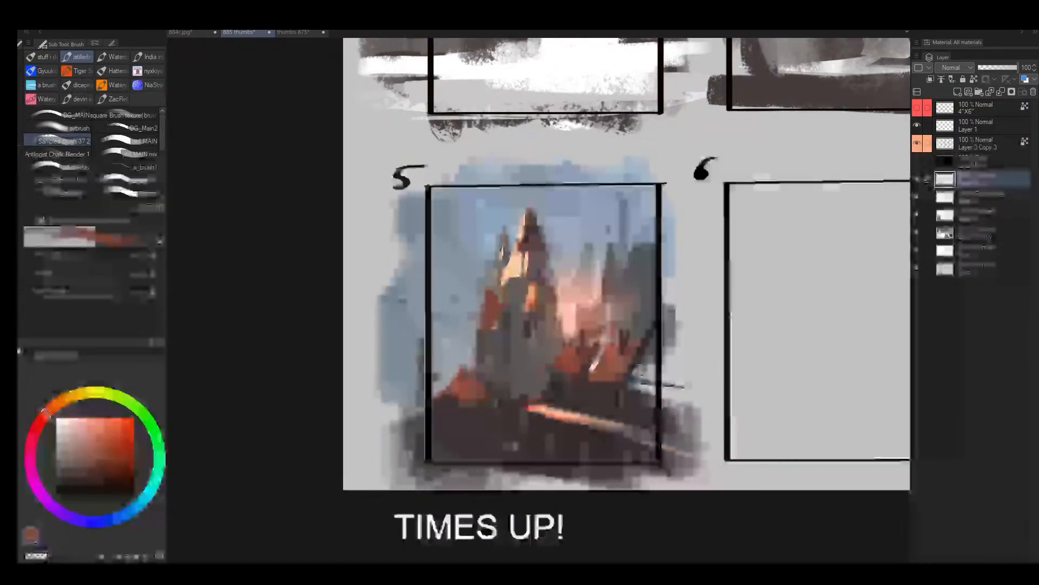
alt+click(630, 373)
alt+click(617, 368)
mouse_move(658, 345)
mouse_down()
mouse_move(611, 375)
mouse_move(625, 377)
mouse_move(644, 342)
mouse_up()
- Sample dark and red tones from the buildings and define the lower edge and wall of the extended roof
alt+click(623, 399)
mouse_move(621, 382)
mouse_down()
mouse_move(653, 375)
mouse_move(674, 392)
mouse_move(650, 382)
mouse_move(666, 387)
mouse_up()
key(])
alt+click(618, 371)
alt+click(624, 399)
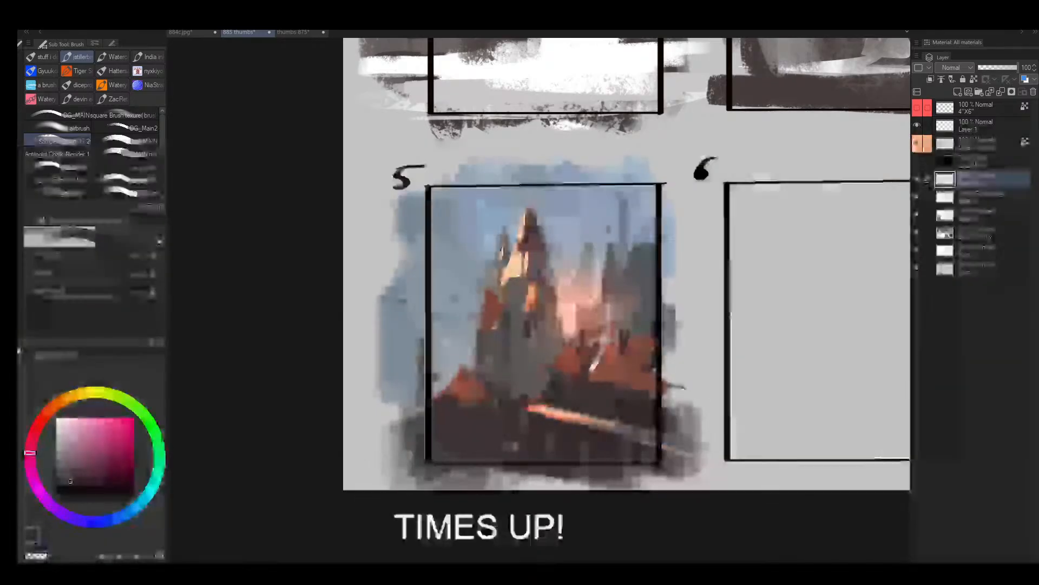
- Try small dark details on the extended red roof with a smaller brush, and undo them
key(bracketleft)
key(bracketleft)
key(bracketleft)
key(bracketleft)
key(bracketleft)
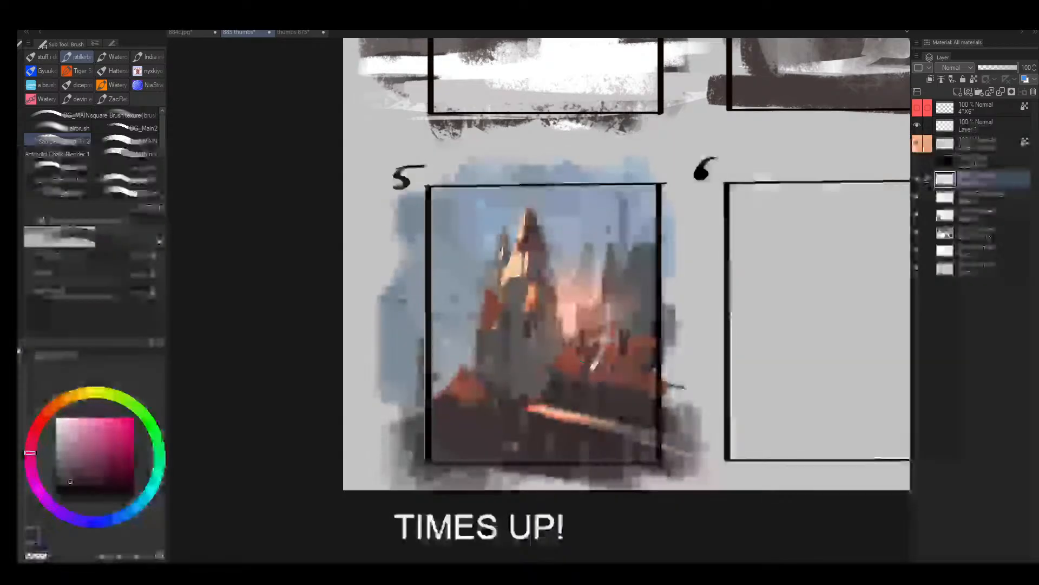
key(ctrl+z)
key(ctrl+z)
key(ctrl+z)
key(ctrl+z)
key(ctrl+z)
key(ctrl+z)
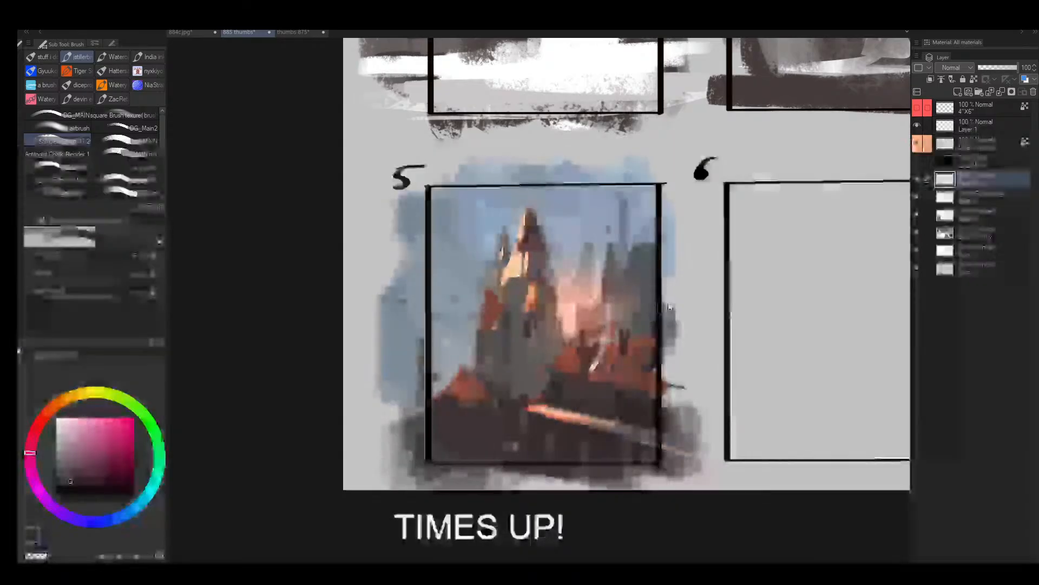
- Cover the pale streak between the red roofs and refine the small chimney shapes with colours sampled nearby
alt+click(631, 330)
key(bracketright)
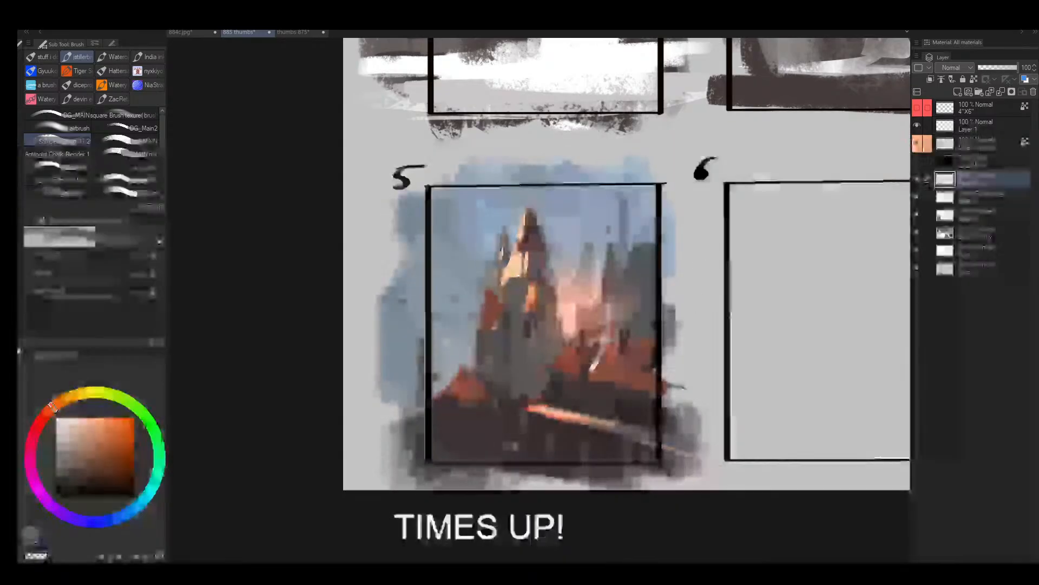
alt+click(603, 357)
key(bracketright)
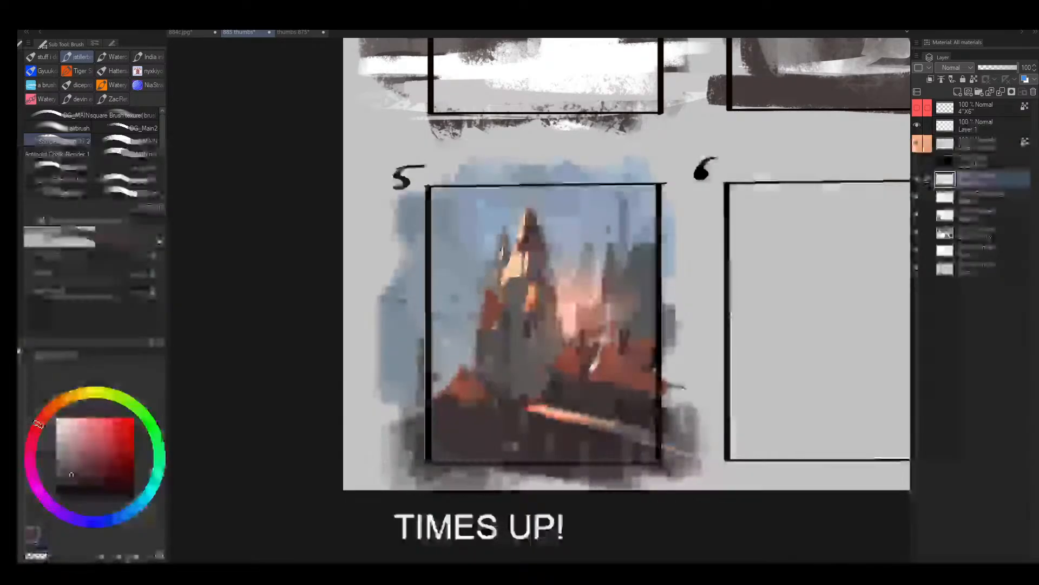
alt+click(601, 350)
alt+click(610, 332)
key(bracketright)
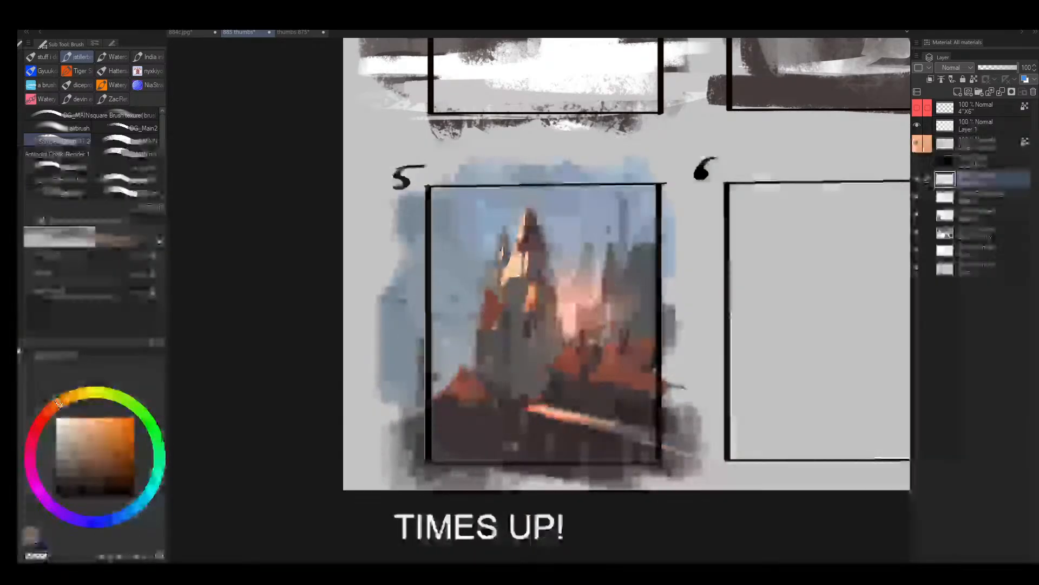
- Mirror the canvas and compare the finished colour thumbnail with the other frames at overview and close range
key(slash)
double_click(596, 341)
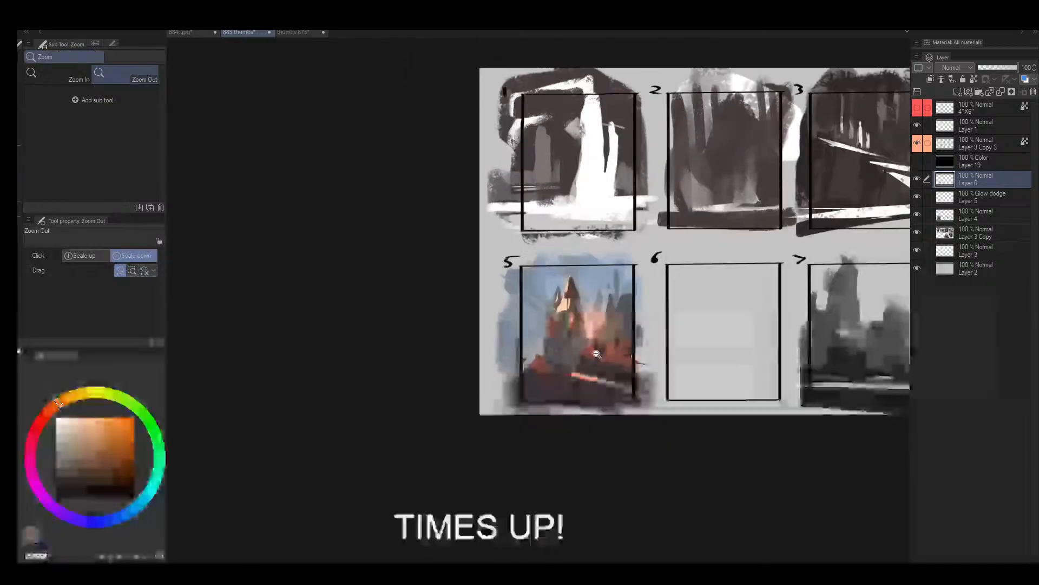
alt+click(596, 347)
key(h)
click(652, 286)
drag(469, 295, 490, 296)
drag(421, 282, 453, 270)
drag(687, 291, 729, 281)
drag(501, 308, 481, 324)
drag(396, 312, 489, 320)
drag(696, 330, 426, 337)
drag(527, 319, 553, 316)
drag(475, 321, 707, 341)
drag(411, 368, 380, 353)
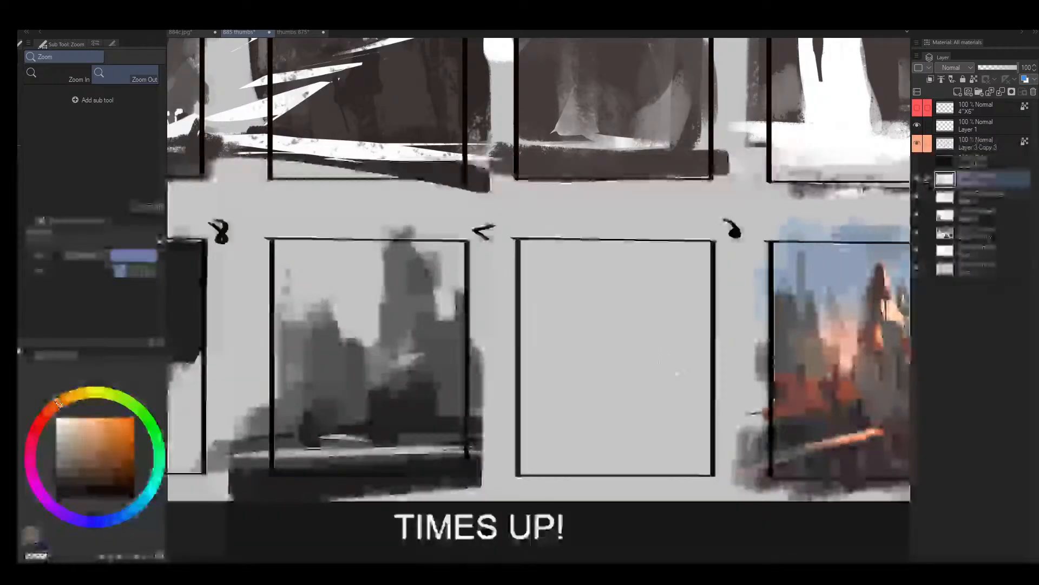
drag(664, 362, 384, 335)
drag(668, 378, 699, 374)
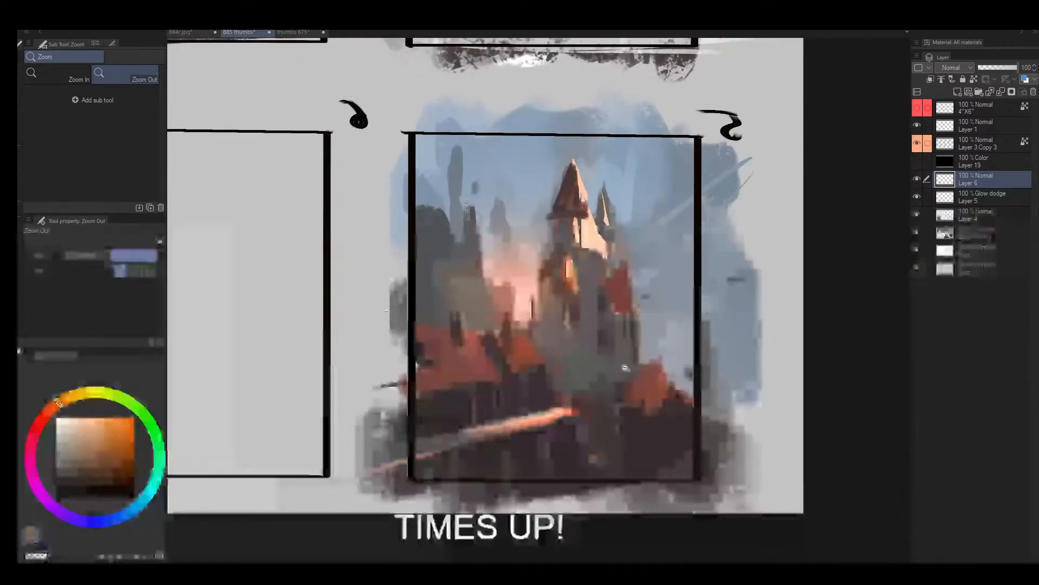
drag(634, 375, 651, 374)
drag(608, 345, 518, 381)
drag(529, 181, 730, 357)
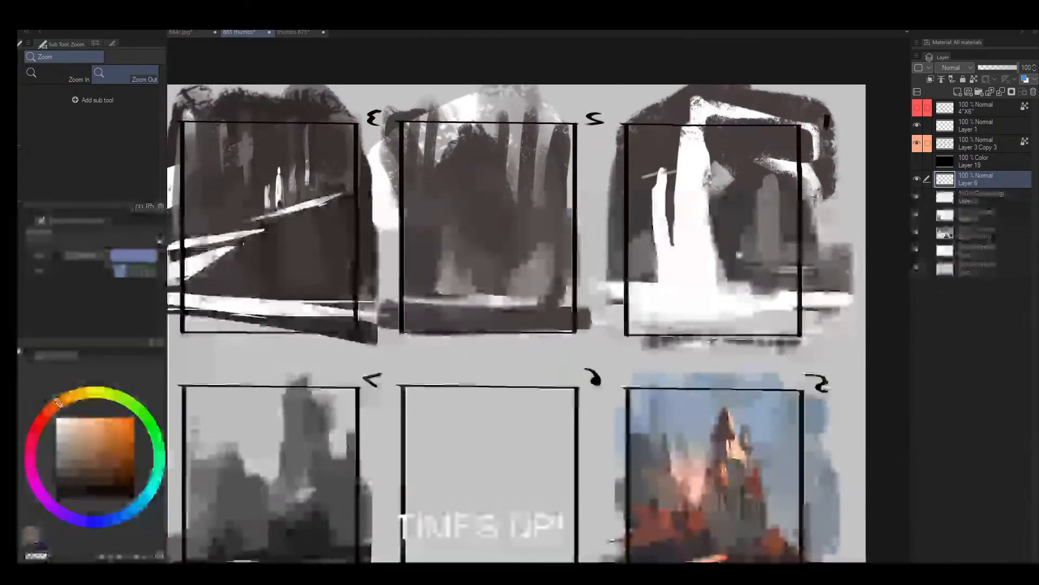
- Sample a dark tone in frame 5 and try a dark diagonal beam from the spire's wall down towards the distant roofs
drag(758, 487, 532, 287)
drag(530, 336, 575, 365)
alt+click(575, 368)
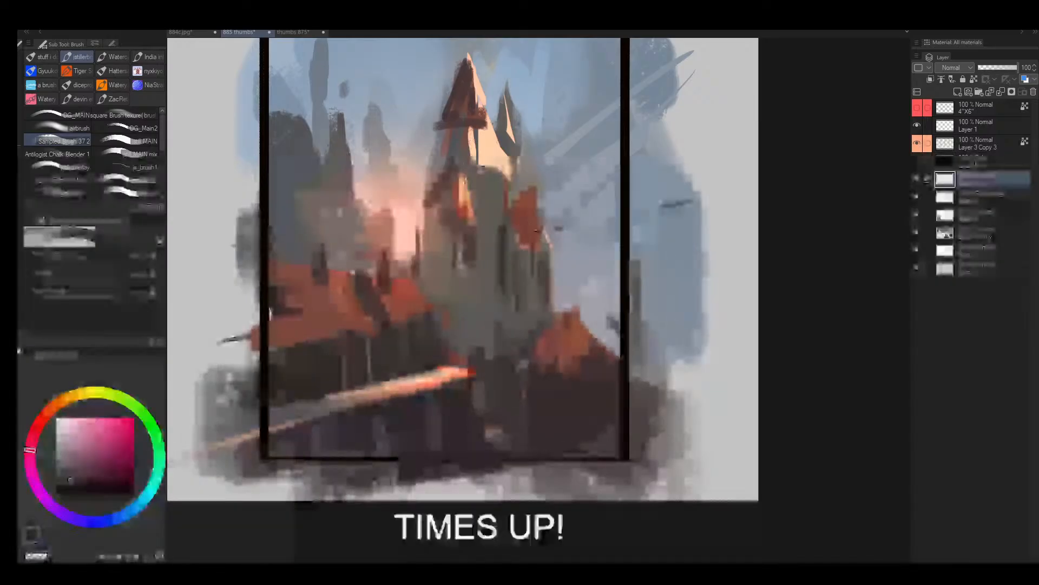
drag(524, 189, 590, 273)
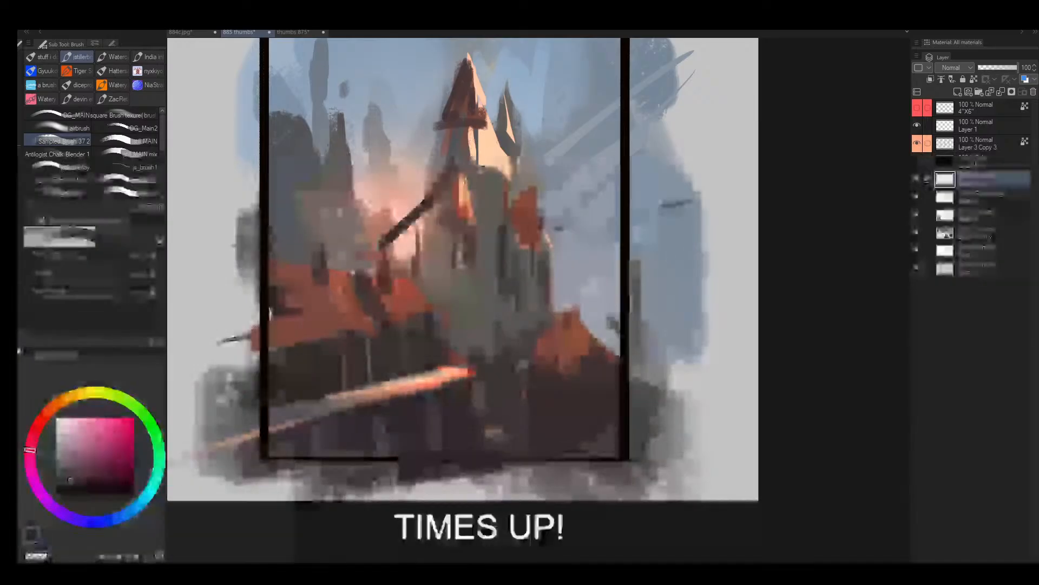
drag(432, 198, 381, 247)
drag(550, 175, 517, 206)
key(bracketleft)
key(bracketleft)
key(bracketleft)
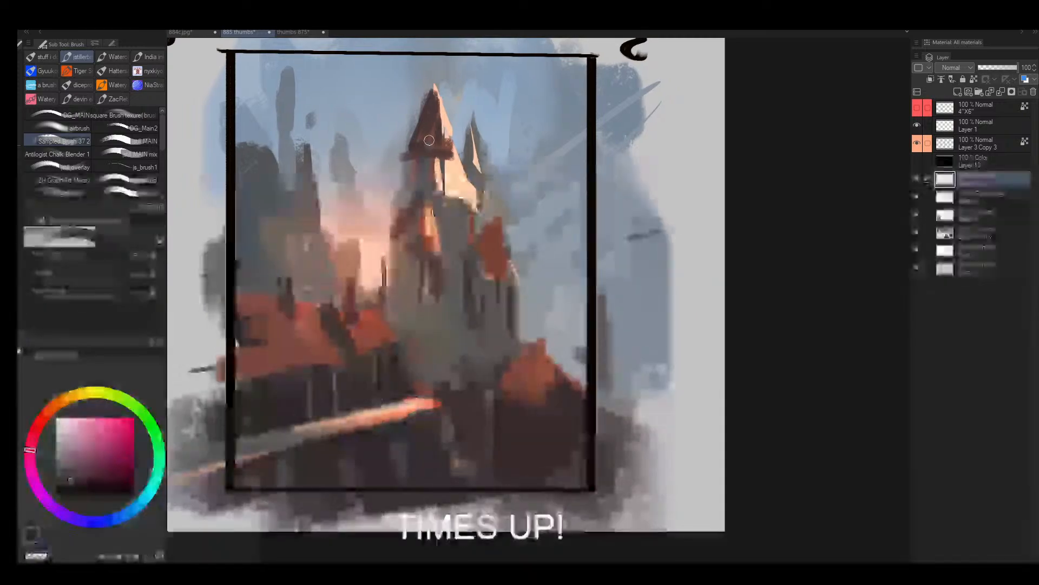
- Add a dark eave line beneath the spire's roof and a dark curved stroke along the edge near its tip
drag(402, 156, 465, 152)
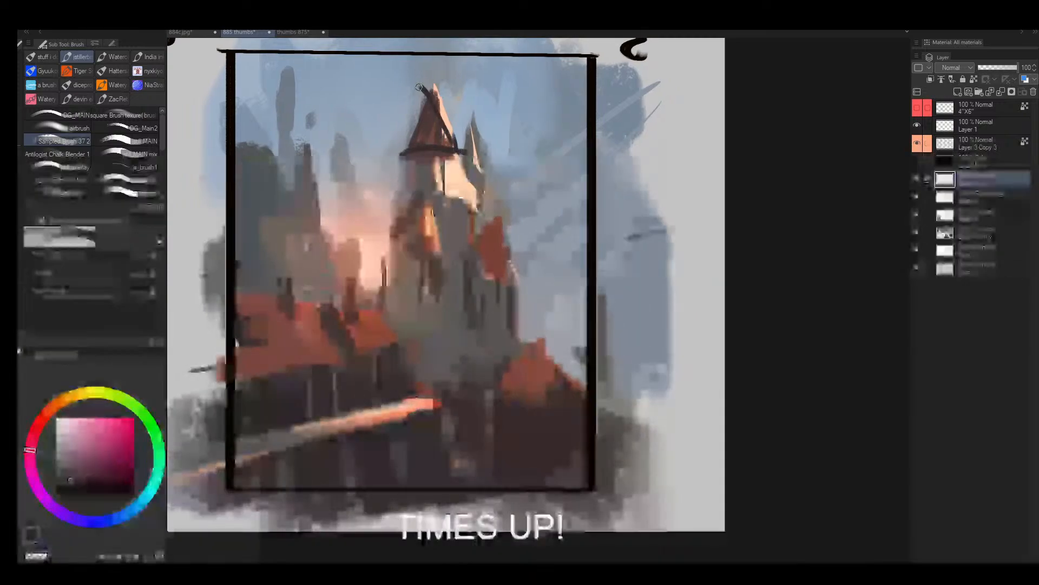
key(bracketright)
drag(422, 84, 407, 137)
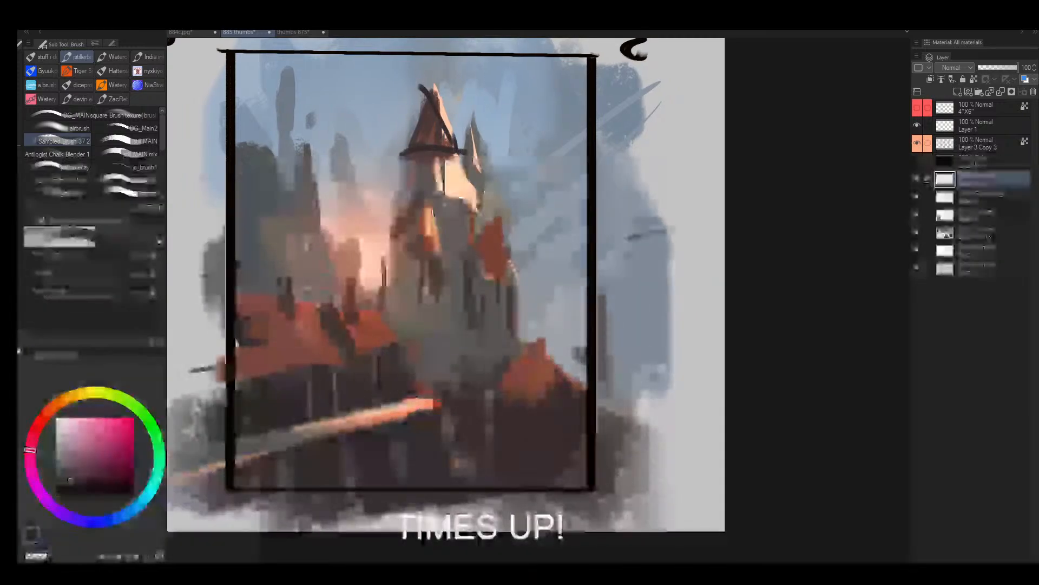
- Try dark vertical strokes along the tower walls below the spire, and undo them
drag(498, 232, 540, 273)
drag(473, 203, 476, 299)
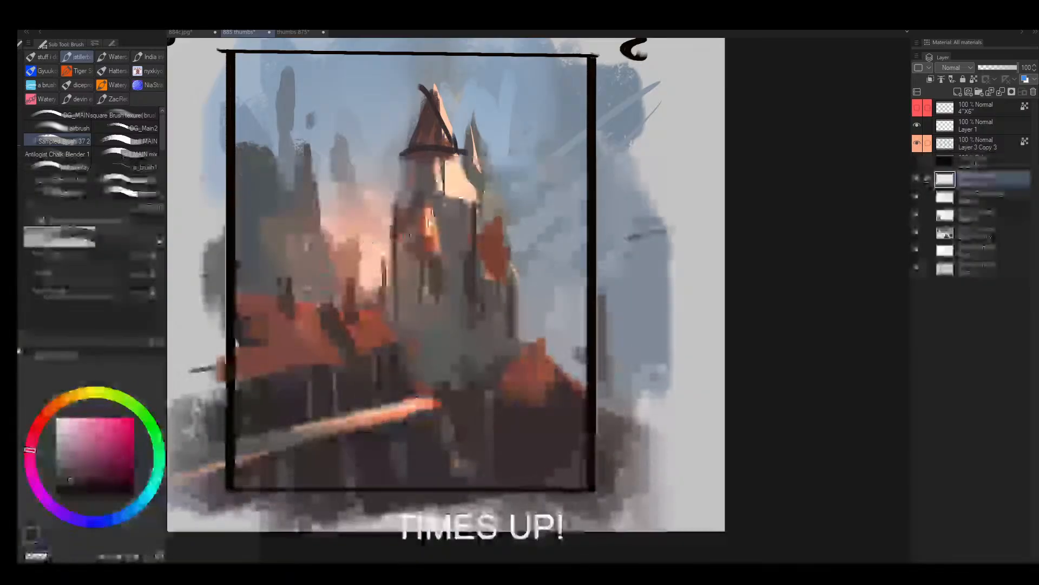
key(ctrl+z)
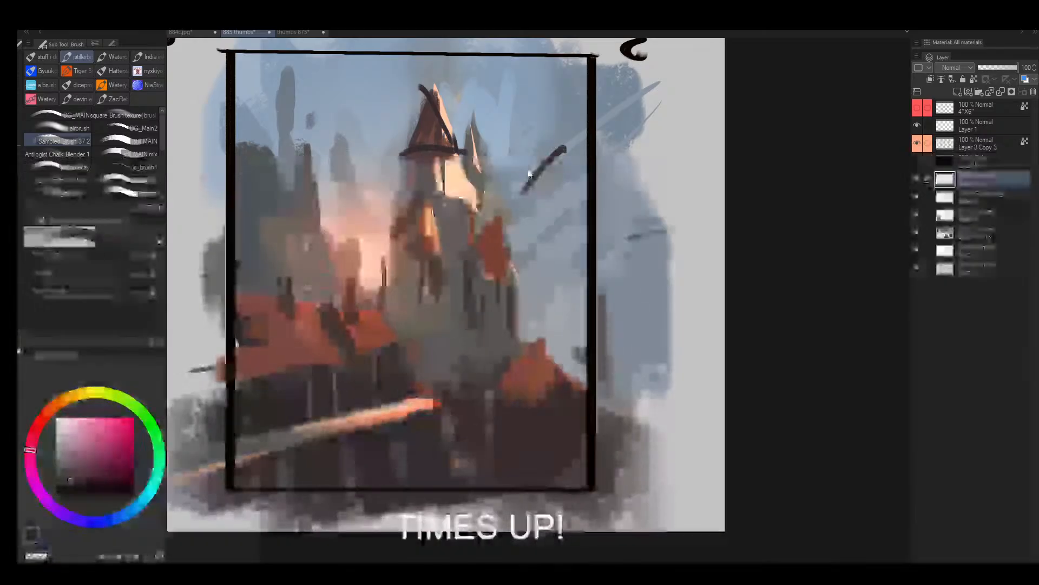
- Flip the canvas view and examine the frame 5 thumbnail, then compare it with the greyscale frames 7 and 8
key(alt+space)
alt+click(499, 200)
alt+click(501, 201)
key(h)
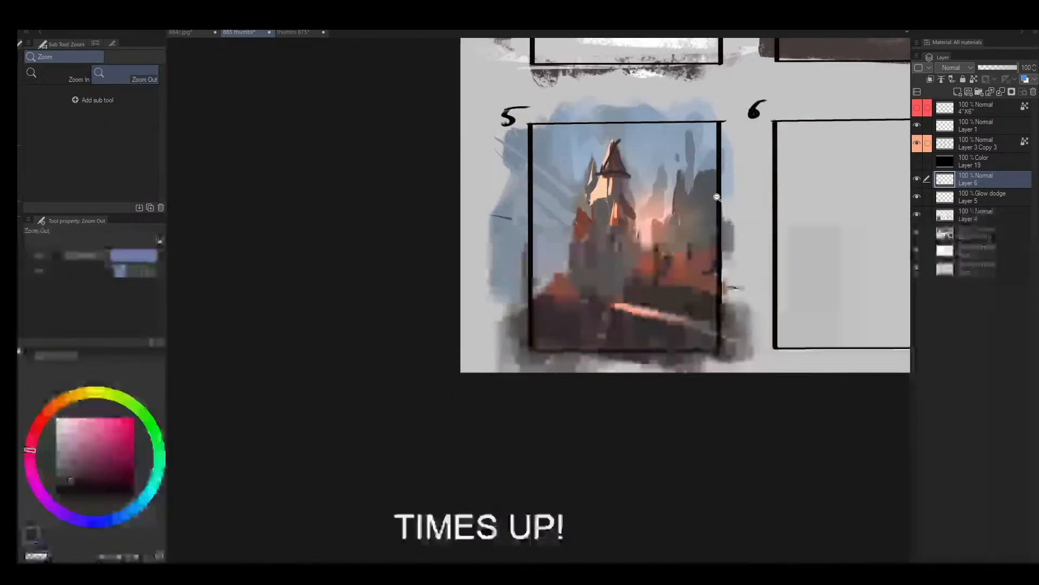
drag(706, 202, 515, 252)
drag(523, 254, 597, 222)
drag(720, 242, 584, 237)
drag(398, 335, 487, 325)
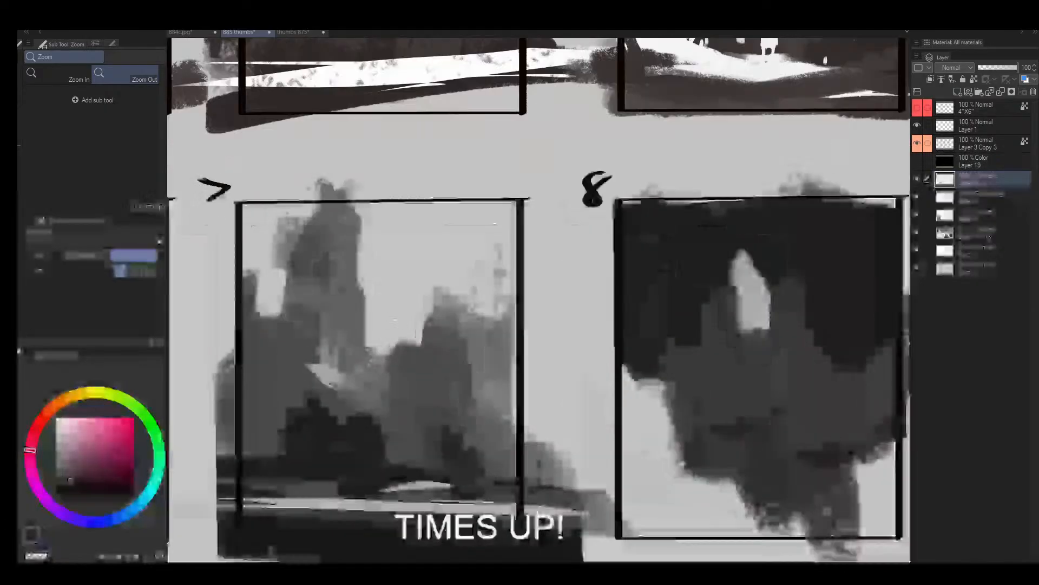
- Cover the grey castle thumbnail in frame 7 with the light background grey, using a larger brush
alt+click(351, 296)
mouse_move(384, 315)
mouse_down()
mouse_move(311, 303)
mouse_move(422, 325)
mouse_move(406, 371)
mouse_move(464, 406)
mouse_move(432, 344)
mouse_up()
key(])
key(])
key(])
key(])
key(])
key(])
key(])
key(])
alt+click(342, 251)
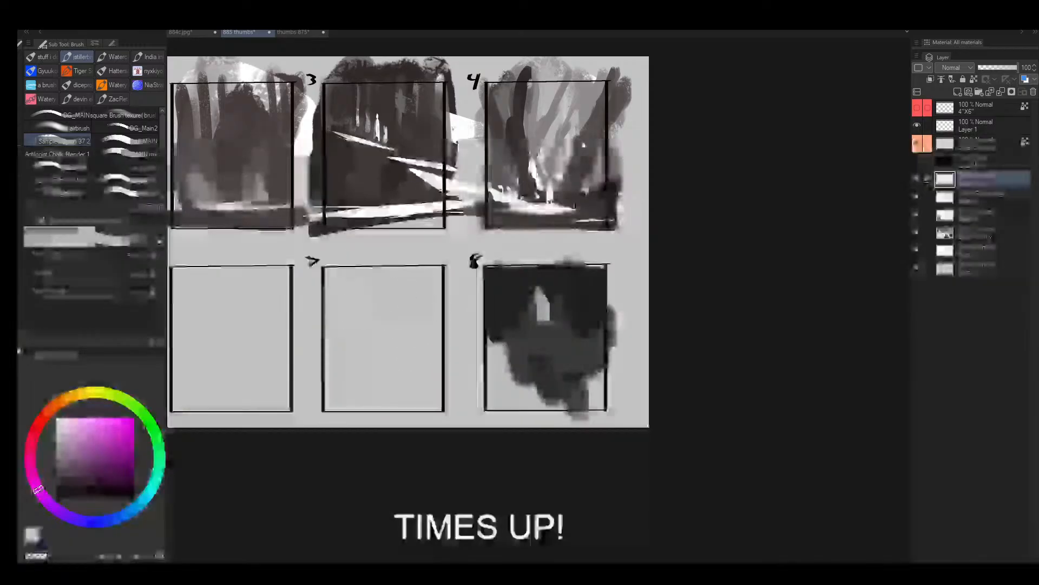
- Mirror the sheet and back to compare the colour thumbnail in frame 5 with the greyscale frames 1 to 4
drag(440, 300, 413, 309)
key(h)
drag(697, 288, 518, 272)
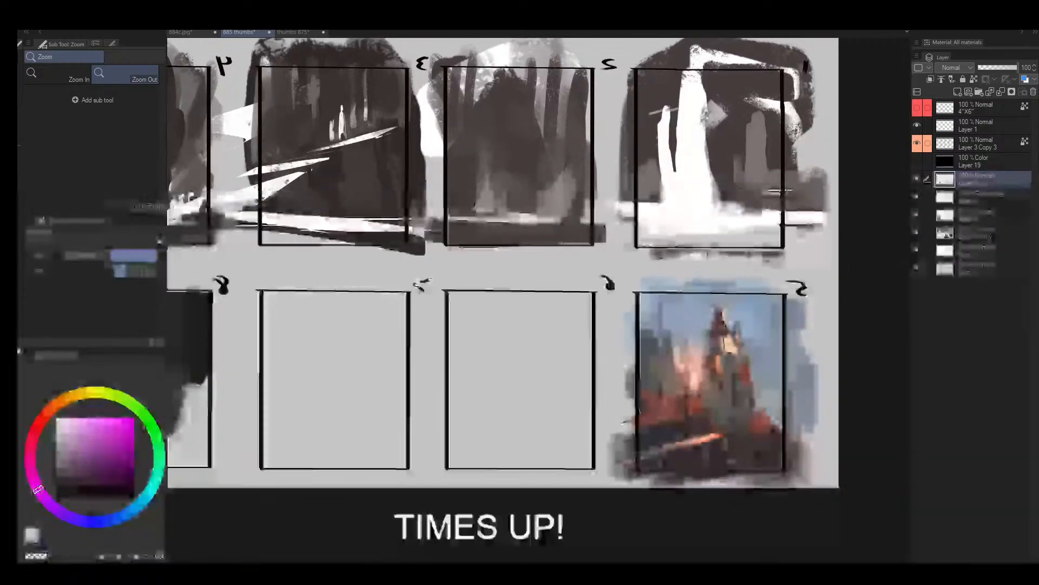
drag(425, 276, 520, 290)
key(h)
drag(618, 186, 594, 190)
mouse_move(698, 191)
mouse_down()
mouse_move(463, 241)
mouse_move(491, 242)
mouse_up()
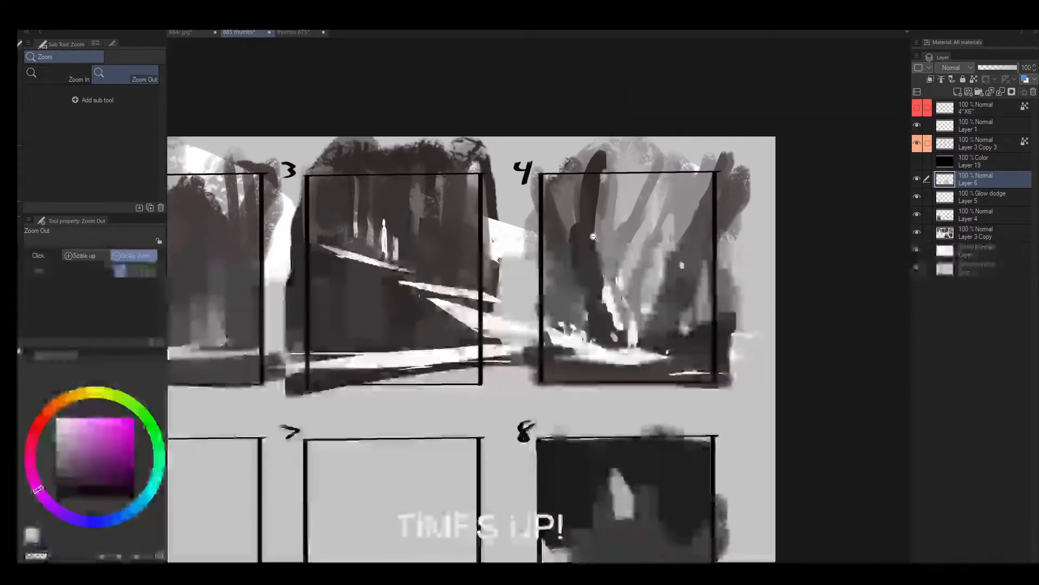
- Cover the white paint spill in the gap between frames 3 and 4 with the light background grey
alt+click(596, 345)
key(bracketright)
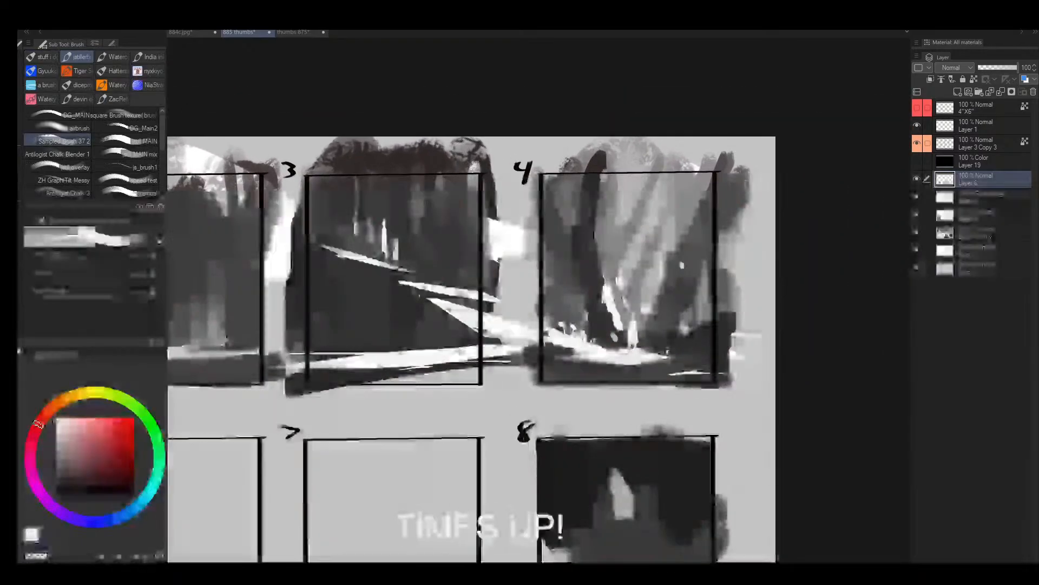
key(bracketleft)
key(bracketleft)
key(bracketleft)
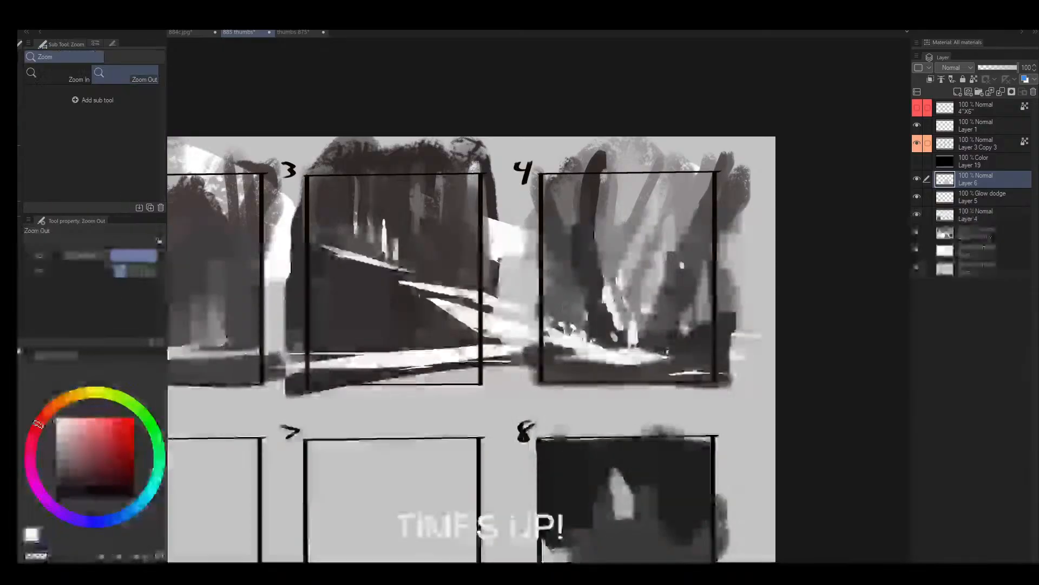
drag(483, 328, 493, 303)
key(bracketleft)
alt+click(528, 285)
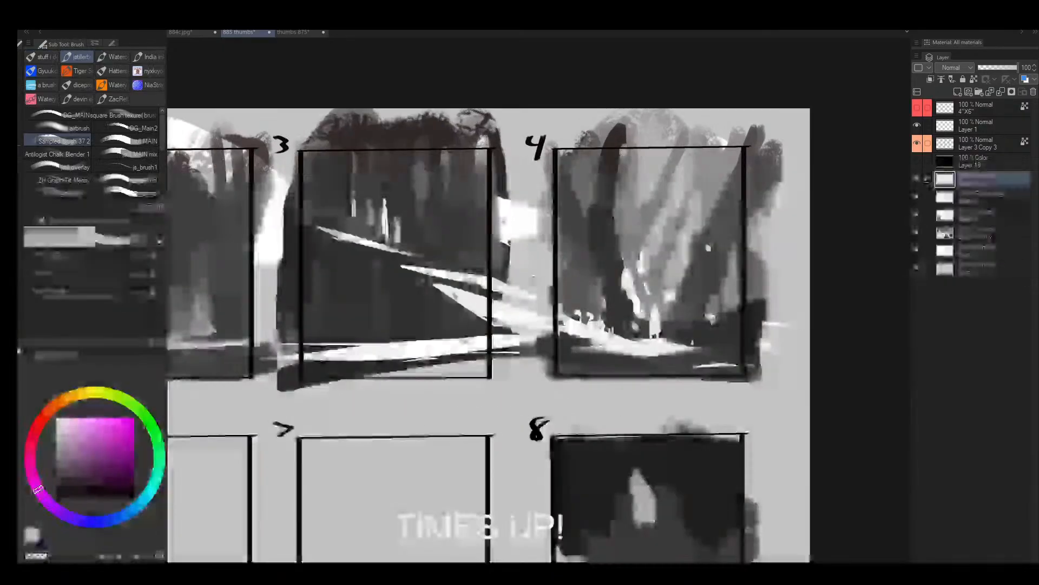
key(bracketright)
key(bracketright)
mouse_move(539, 359)
mouse_down()
mouse_move(506, 292)
mouse_move(531, 352)
mouse_up()
mouse_move(514, 244)
mouse_down()
mouse_move(507, 174)
mouse_move(533, 219)
mouse_move(505, 300)
mouse_move(529, 282)
mouse_move(506, 314)
mouse_move(520, 288)
mouse_up()
alt+click(510, 237)
- Paint a dark grey patch in the upper half of frame 6 and a short dark stroke at frame 7's edge
mouse_move(355, 342)
mouse_down()
mouse_move(342, 382)
mouse_move(401, 369)
mouse_move(379, 388)
mouse_move(450, 344)
mouse_up()
key(alt+space)
drag(536, 351, 473, 369)
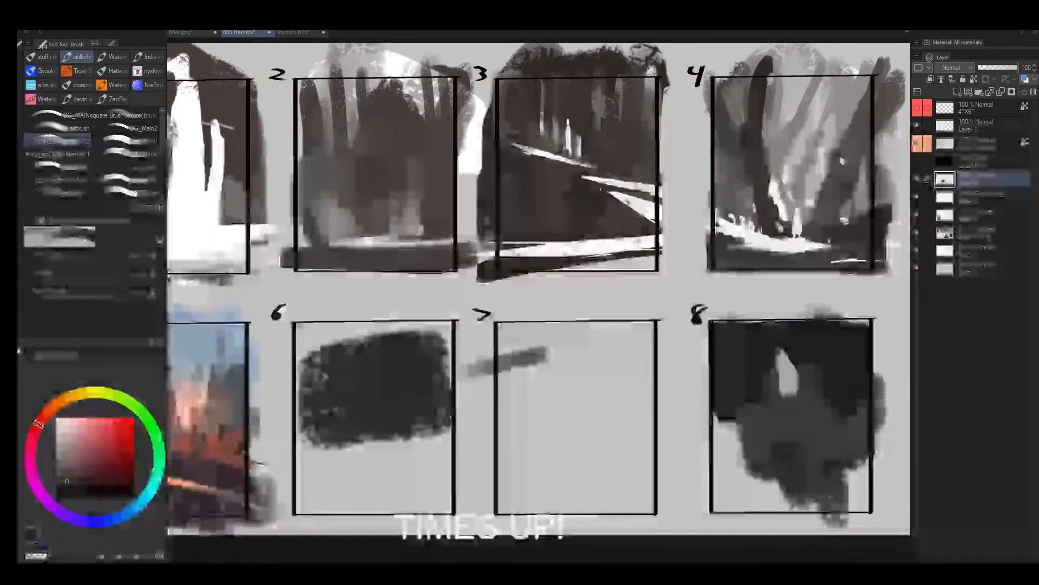
key(bracketright)
key(bracketright)
key(bracketright)
drag(552, 357, 464, 370)
- Extend the dark grey into a broad, slightly varied band rising from frame 6 across the top of frame 7
mouse_move(631, 350)
mouse_down()
mouse_move(533, 341)
mouse_move(608, 373)
mouse_move(362, 436)
mouse_move(422, 401)
mouse_move(344, 460)
mouse_move(600, 364)
mouse_move(323, 461)
mouse_up()
alt+click(353, 401)
drag(461, 365, 638, 334)
alt+click(638, 338)
drag(460, 387, 363, 415)
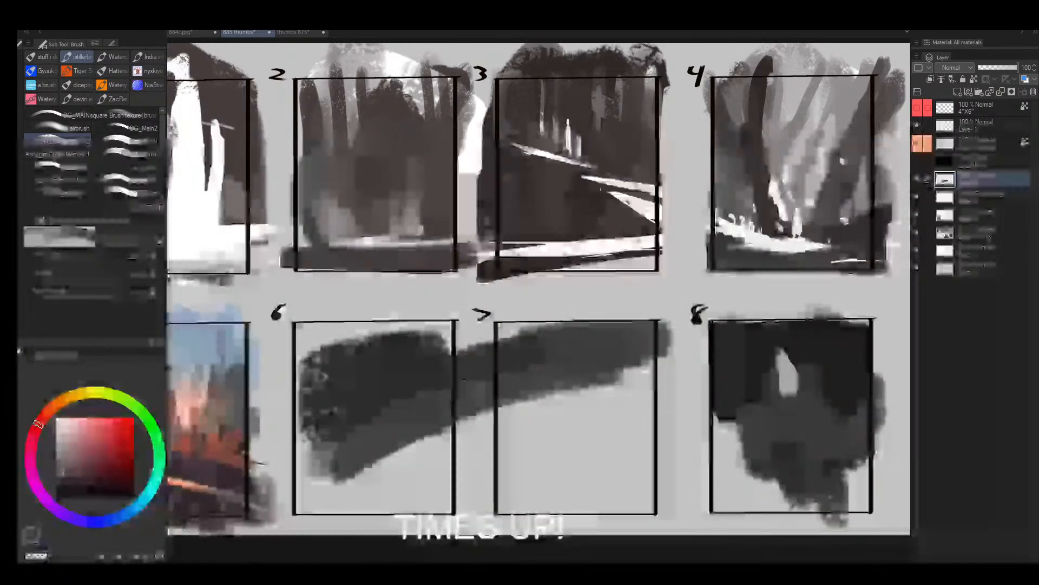
drag(333, 364, 479, 333)
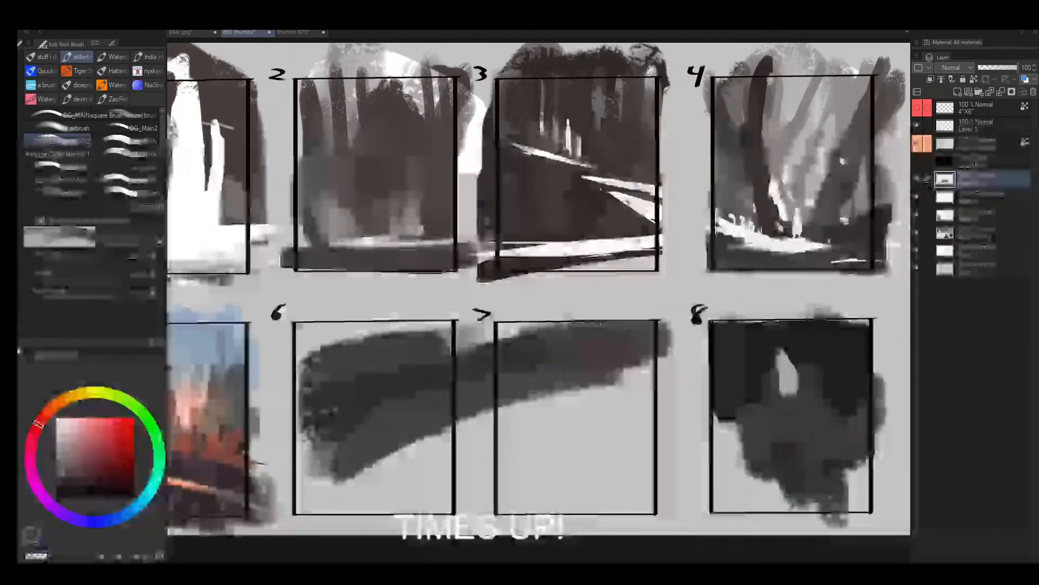
- Try a broad dark grey stroke across the upper row from frame 1 to frame 4, and undo it
key(ctrl+space)
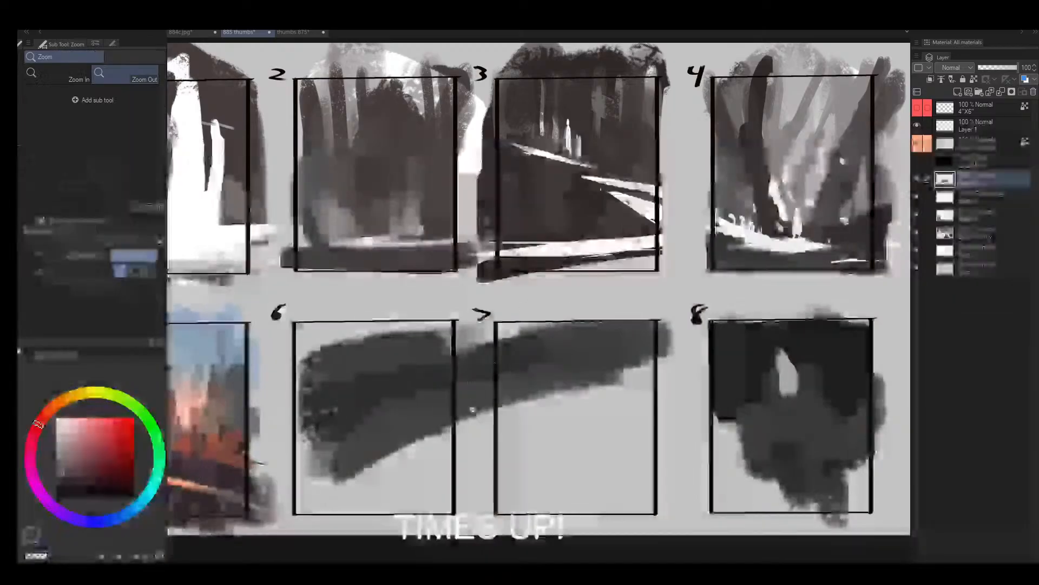
mouse_move(474, 412)
mouse_down()
mouse_move(406, 434)
mouse_move(468, 427)
mouse_up()
key(bracketleft)
alt+click(410, 351)
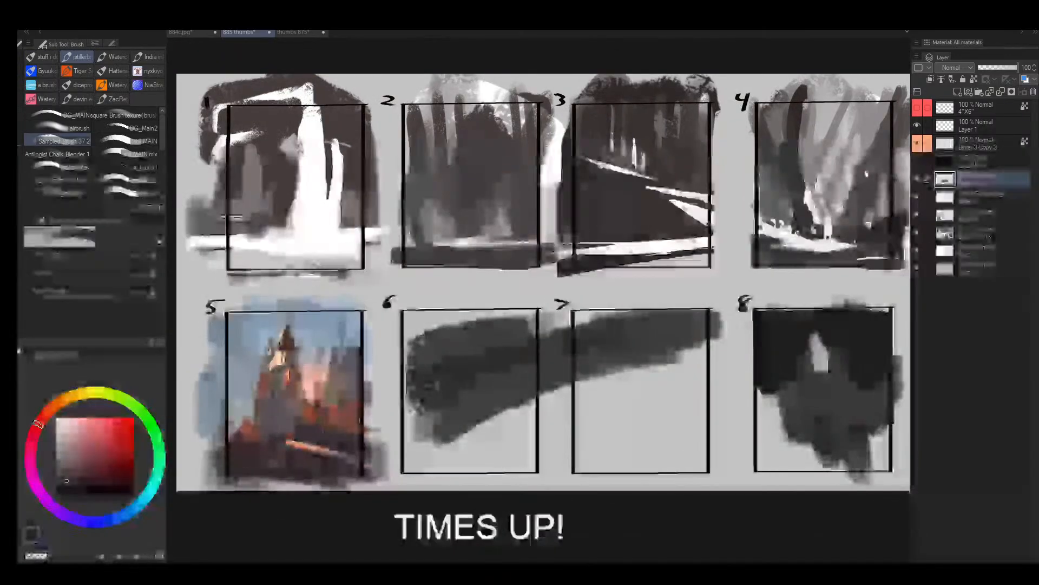
alt+click(456, 368)
key(bracketright)
key(bracketright)
key(bracketright)
mouse_move(241, 219)
mouse_down()
mouse_move(488, 230)
mouse_move(731, 184)
mouse_up()
key(ctrl+z)
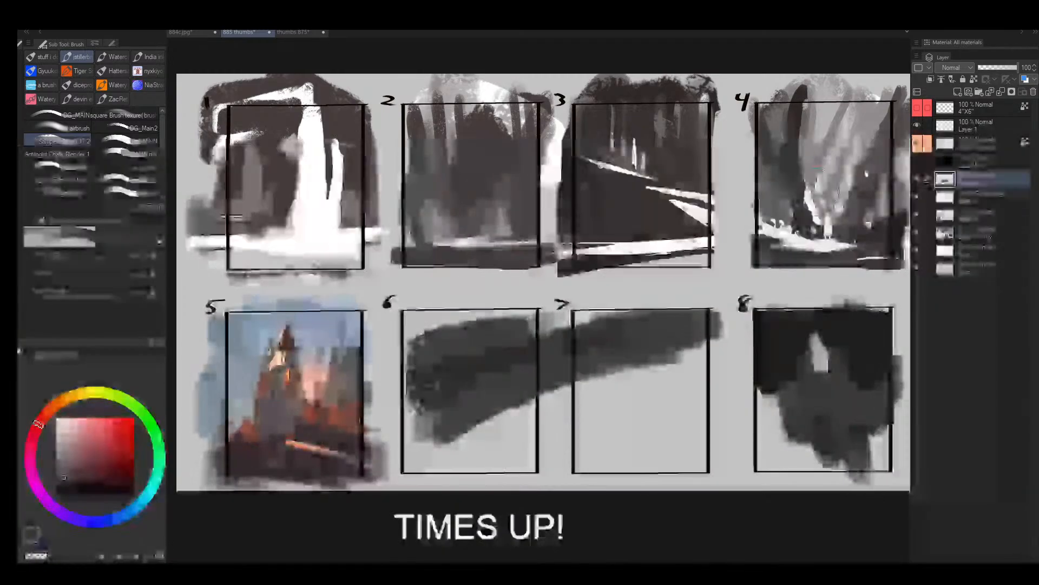
- Draw a long horizontal rectangle outline in the lower half of frame 7 with a thin dark brush
key(alt+space)
mouse_move(637, 419)
mouse_down()
mouse_move(663, 402)
mouse_move(482, 349)
mouse_move(509, 341)
mouse_up()
key(bracketleft)
key(bracketleft)
key(bracketleft)
key(bracketleft)
key(bracketleft)
key(bracketleft)
key(bracketleft)
key(bracketleft)
key(bracketleft)
key(bracketleft)
key(bracketleft)
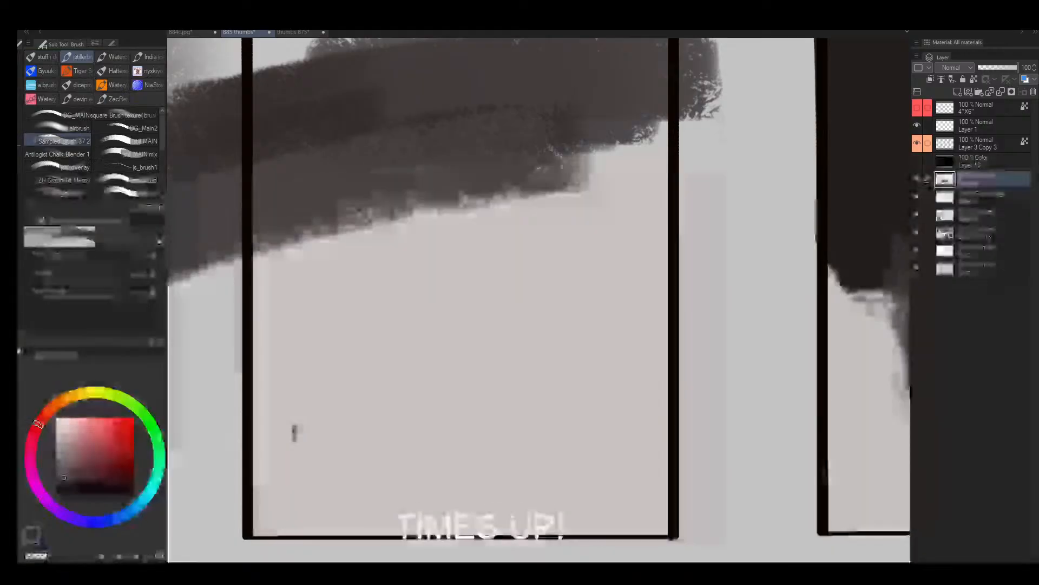
drag(294, 434, 293, 340)
shift+click(640, 334)
shift+click(640, 433)
key(bracketleft)
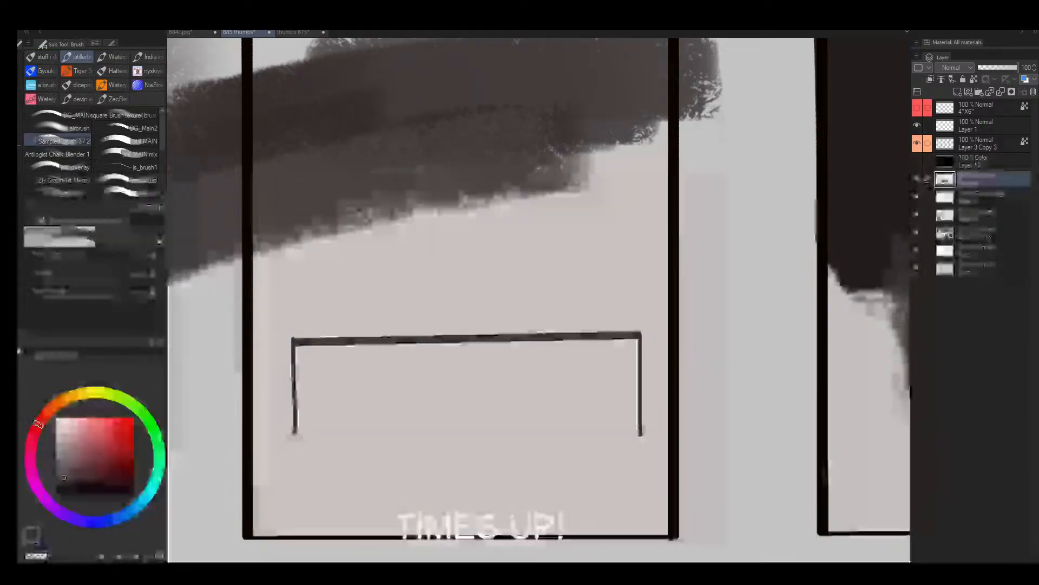
shift+click(294, 434)
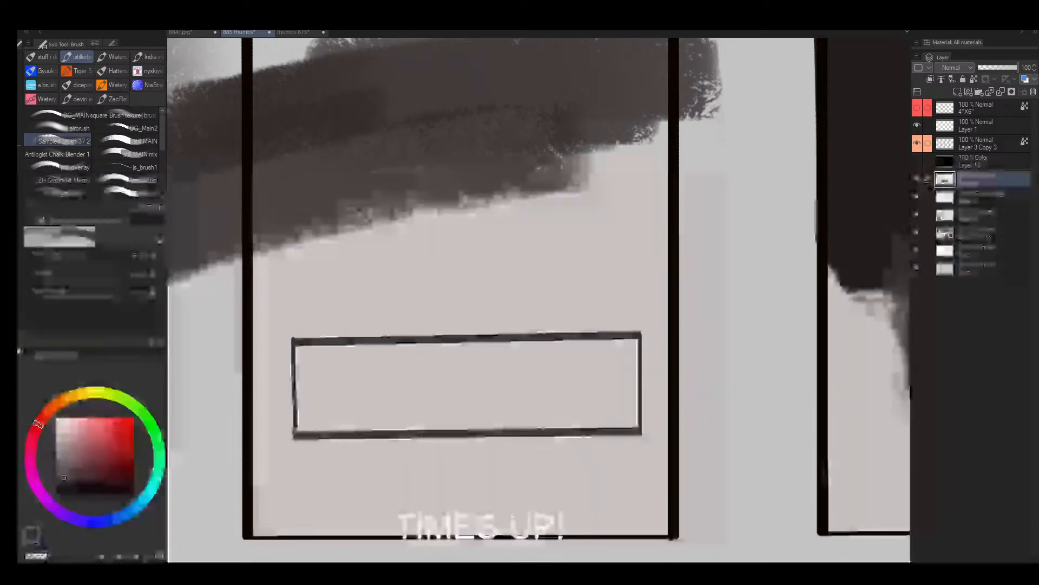
- Divide the rectangle in frame 7 into five cells with four vertical lines
drag(358, 335, 364, 442)
drag(439, 343, 438, 431)
drag(511, 334, 518, 447)
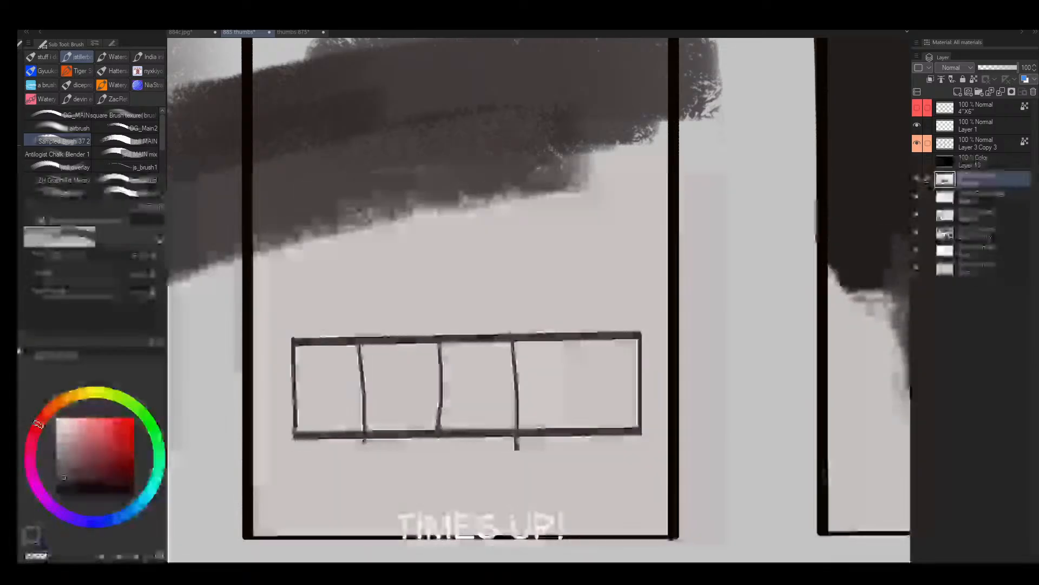
drag(576, 339, 577, 441)
- Paint a soft mid-grey hill silhouette running through the first three cells of the strip
drag(388, 394, 417, 374)
key(bracketleft)
drag(501, 420, 507, 325)
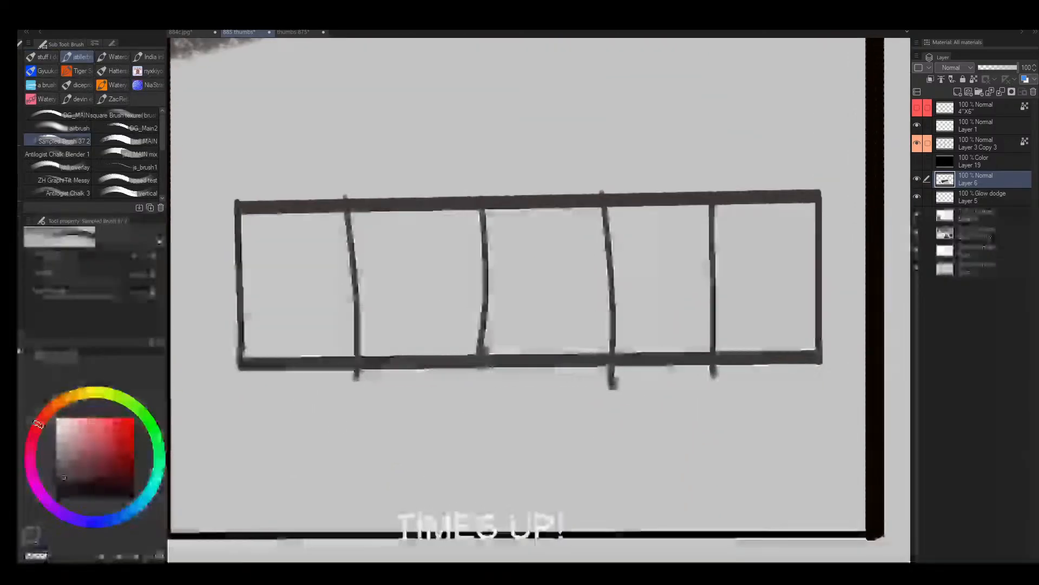
key(bracketright)
key(bracketright)
key(bracketright)
key(bracketright)
key(bracketright)
key(bracketright)
key(bracketright)
key(bracketright)
key(bracketright)
key(bracketleft)
key(bracketleft)
key(bracketleft)
key(bracketleft)
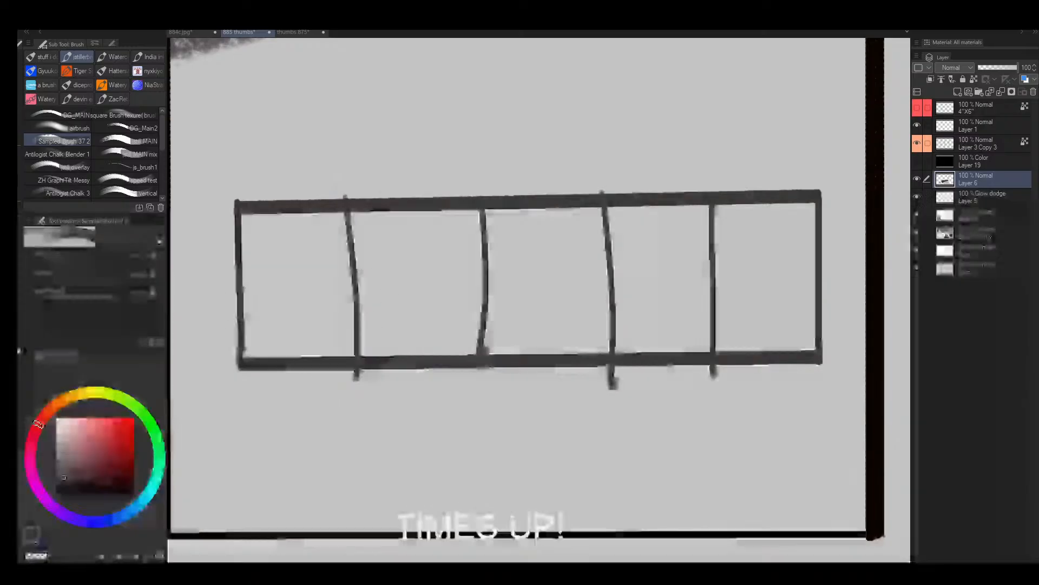
mouse_move(244, 317)
mouse_down()
mouse_move(342, 278)
mouse_move(376, 278)
mouse_move(335, 310)
mouse_move(286, 303)
mouse_move(461, 310)
mouse_move(539, 216)
mouse_up()
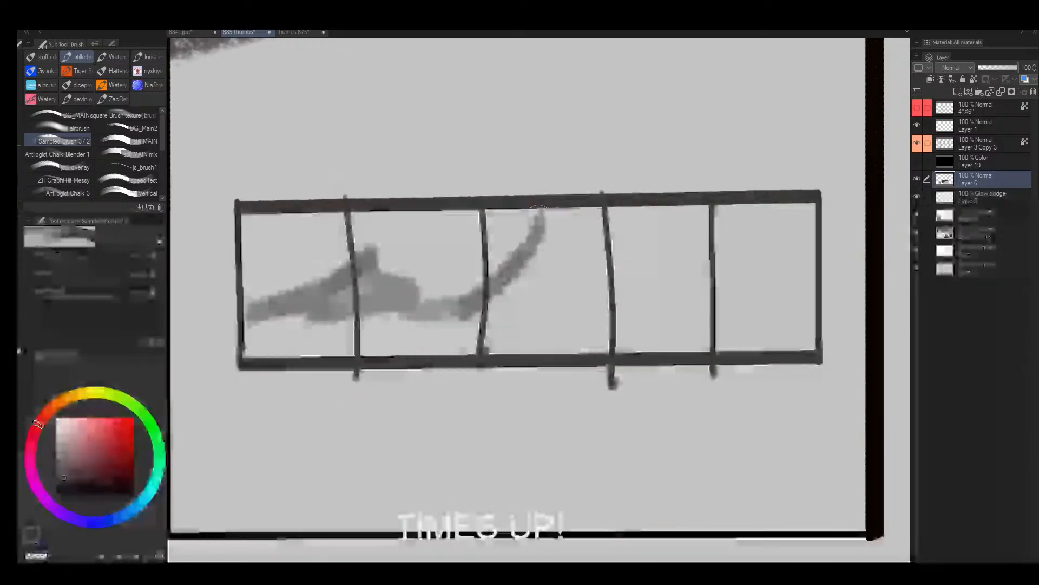
- Paint a grey ground band across all five cells with darker peaks rising in the last three
key(bracketright)
mouse_move(374, 329)
mouse_down()
mouse_move(578, 302)
mouse_move(647, 270)
mouse_move(812, 227)
mouse_move(741, 320)
mouse_move(657, 238)
mouse_move(564, 301)
mouse_move(655, 216)
mouse_move(837, 232)
mouse_up()
mouse_move(203, 333)
mouse_down()
mouse_move(845, 330)
mouse_move(190, 350)
mouse_up()
key(bracketleft)
key(bracketleft)
key(bracketleft)
key(bracketleft)
key(bracketleft)
key(bracketleft)
key(bracketleft)
key(bracketleft)
key(bracketleft)
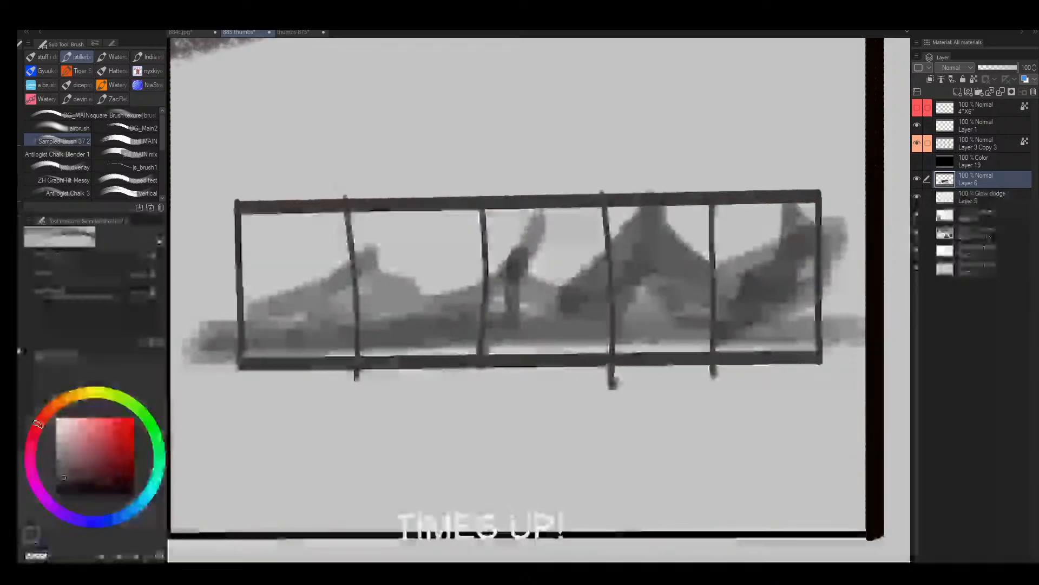
- Choose a pale cream yellow and paint a small round swatch above the first cell of the strip
drag(64, 399, 79, 395)
click(65, 423)
key(bracketright)
key(bracketright)
key(bracketright)
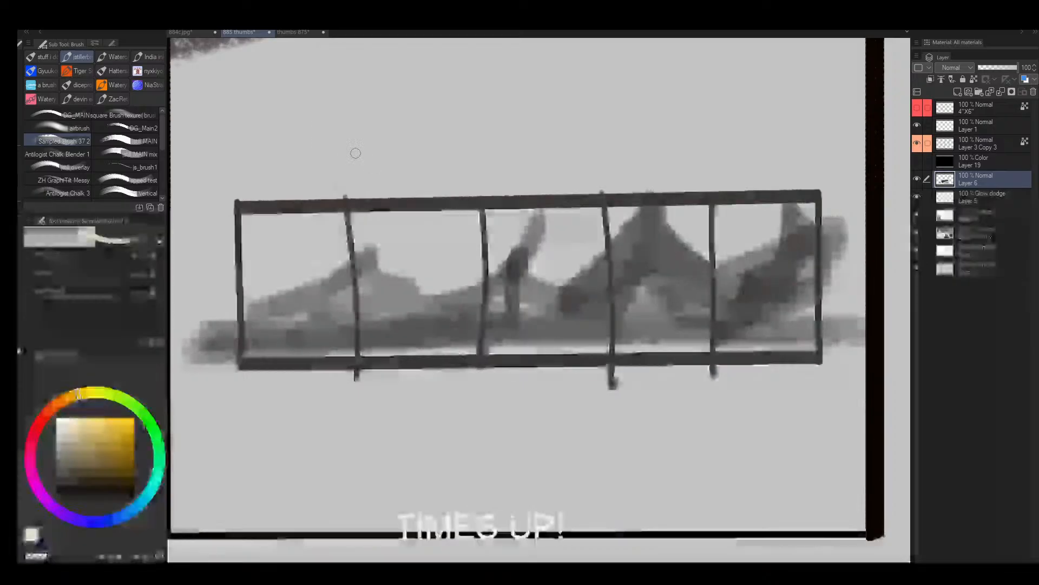
mouse_move(295, 125)
mouse_down()
mouse_move(309, 144)
mouse_move(288, 135)
mouse_up()
key(bracketright)
key(bracketright)
key(bracketright)
key(bracketright)
key(bracketright)
key(bracketright)
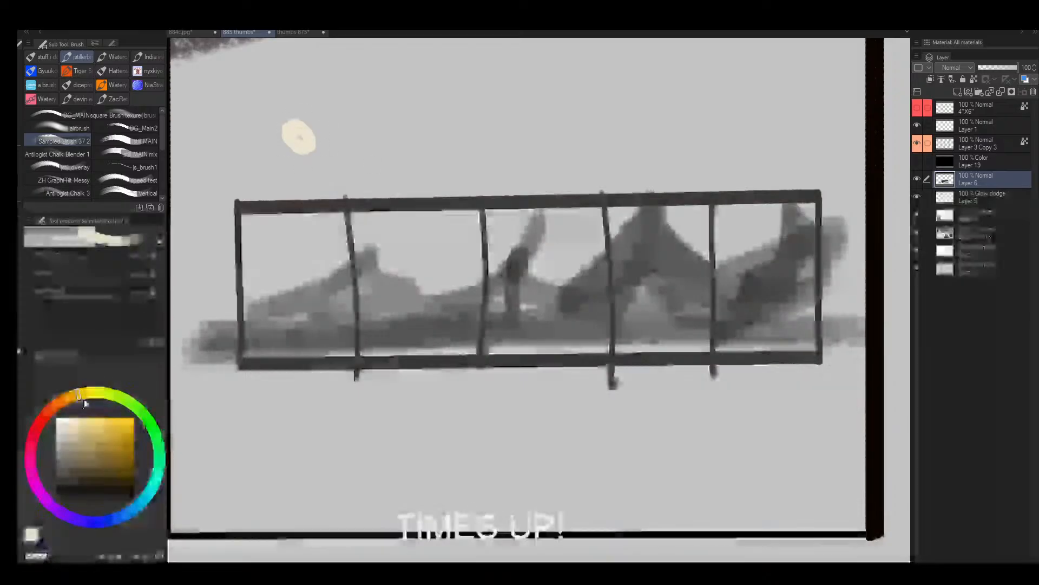
- Try a dark muted green swatch beside the cream one, and undo it
click(67, 482)
drag(122, 400, 154, 432)
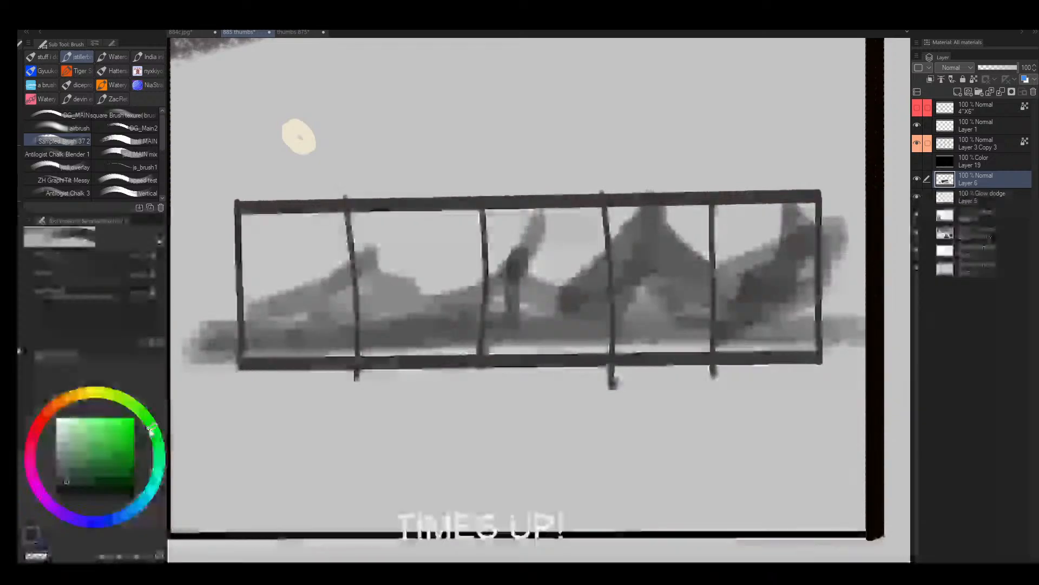
click(81, 476)
key(bracketright)
key(bracketright)
key(bracketright)
mouse_move(422, 121)
mouse_down()
mouse_move(422, 151)
mouse_move(391, 140)
mouse_up()
key(ctrl+z)
- Choose a more saturated, yellower green and paint a round swatch above the second cell
click(147, 419)
key(bracketleft)
click(111, 456)
key(bracketleft)
key(bracketleft)
key(bracketleft)
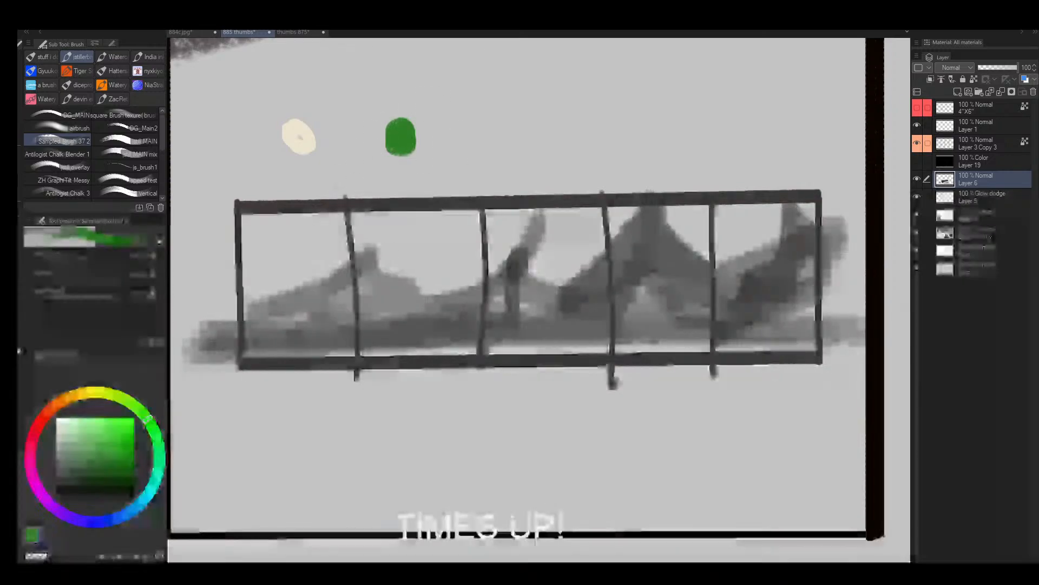
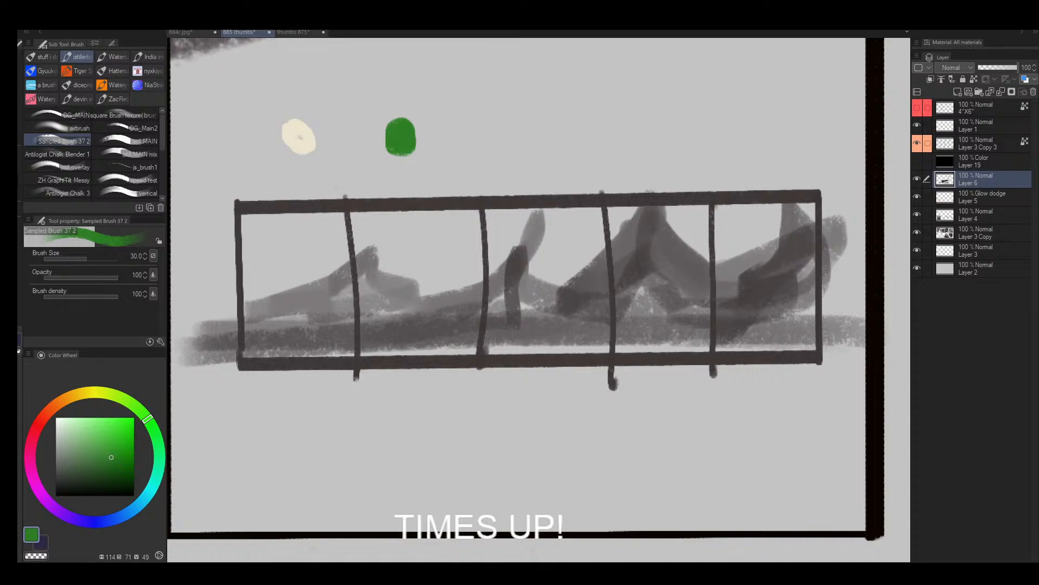
- Dab two small green accents around the peak at the start of the strip's third cell
drag(513, 230, 513, 243)
click(474, 299)
alt+click(475, 296)
key([)
alt+click(503, 233)
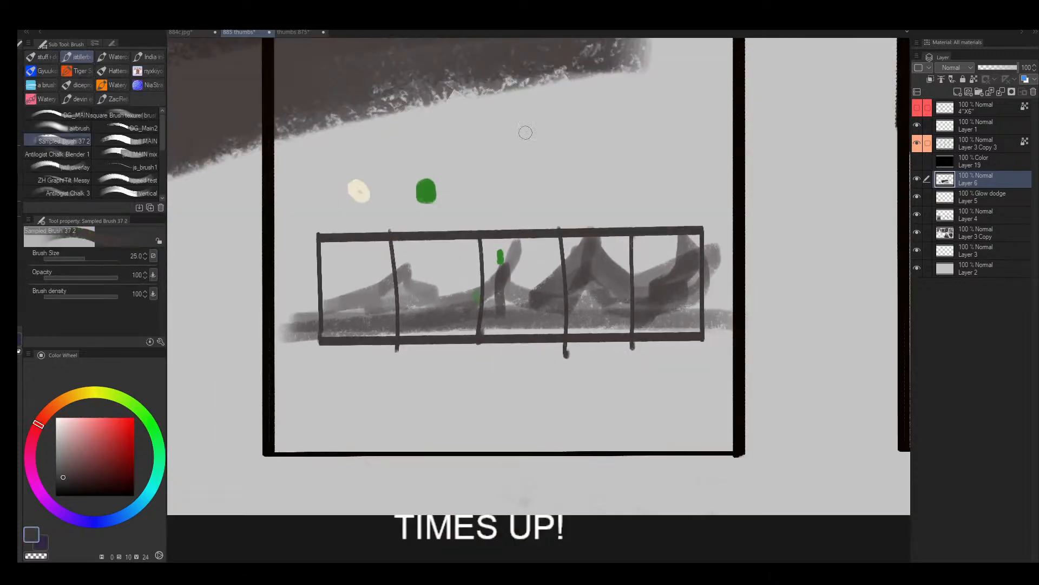
- Try a small dark arrow above the third cell with a smaller brush, and undo it
key([)
key([)
key([)
mouse_move(528, 145)
mouse_down()
mouse_move(494, 194)
mouse_move(548, 161)
mouse_up()
key(/)
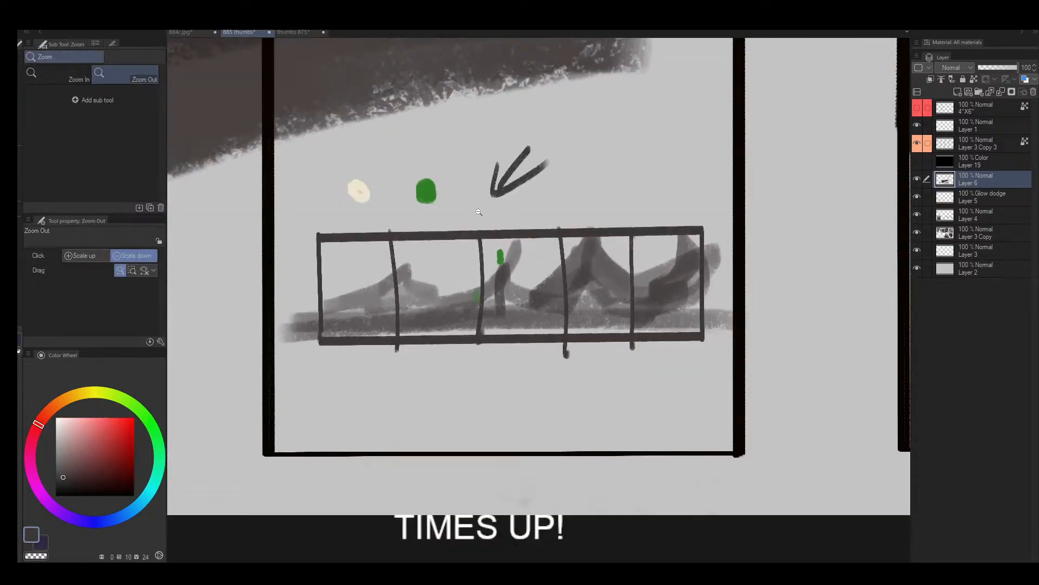
click(478, 212)
key(ctrl+z)
drag(474, 229, 502, 207)
key(ctrl+z)
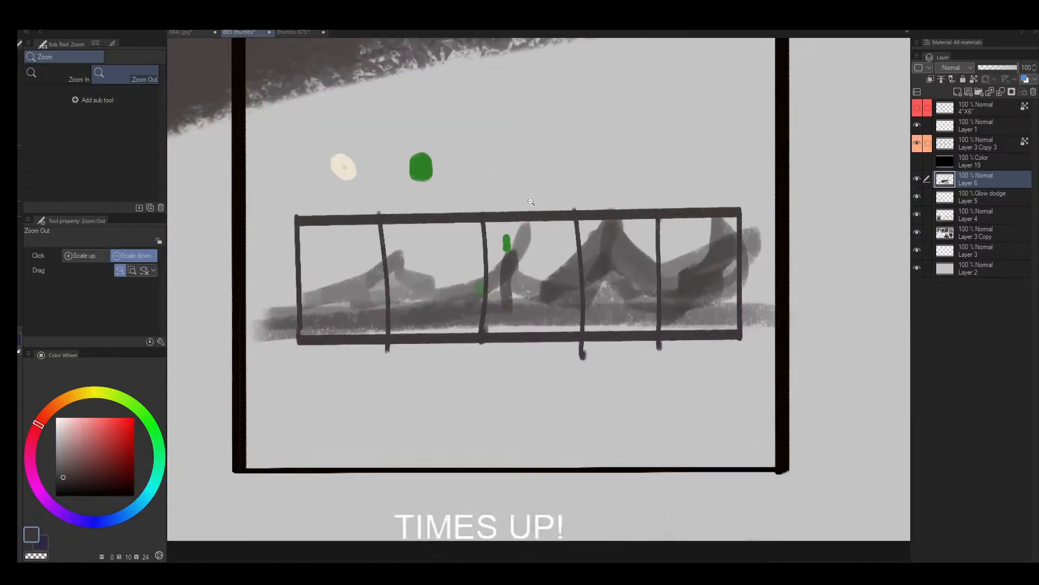
- Compare the strip and swatches in frame 7 with the other thumbnails on the sheet
key(b)
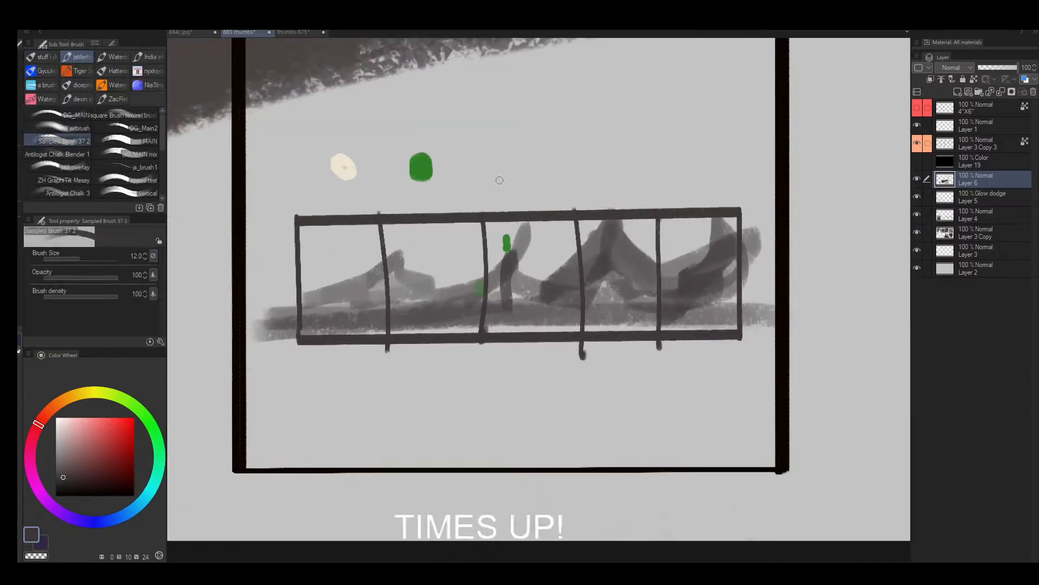
key(/)
click(498, 165)
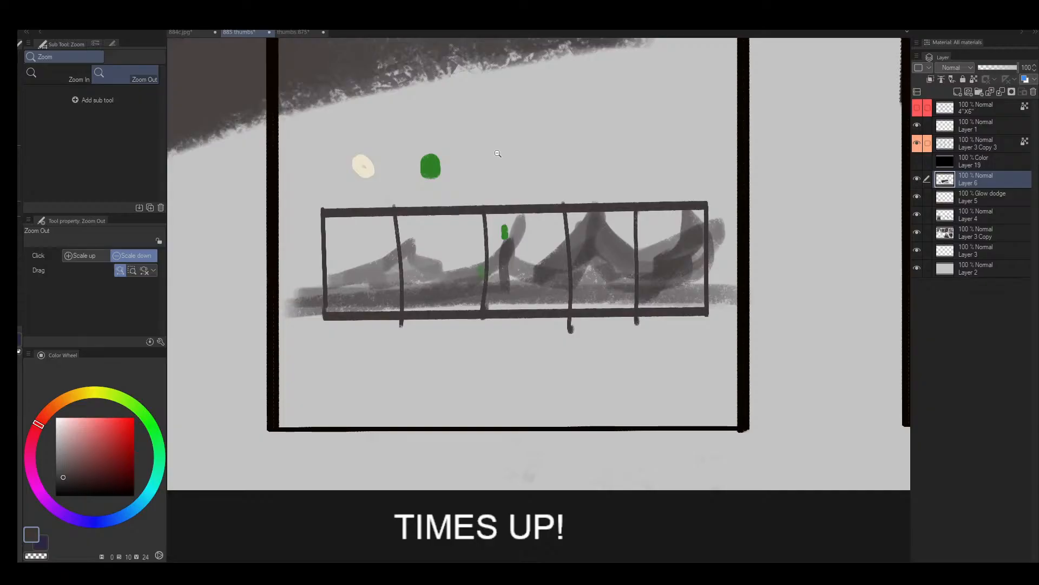
drag(505, 165, 396, 208)
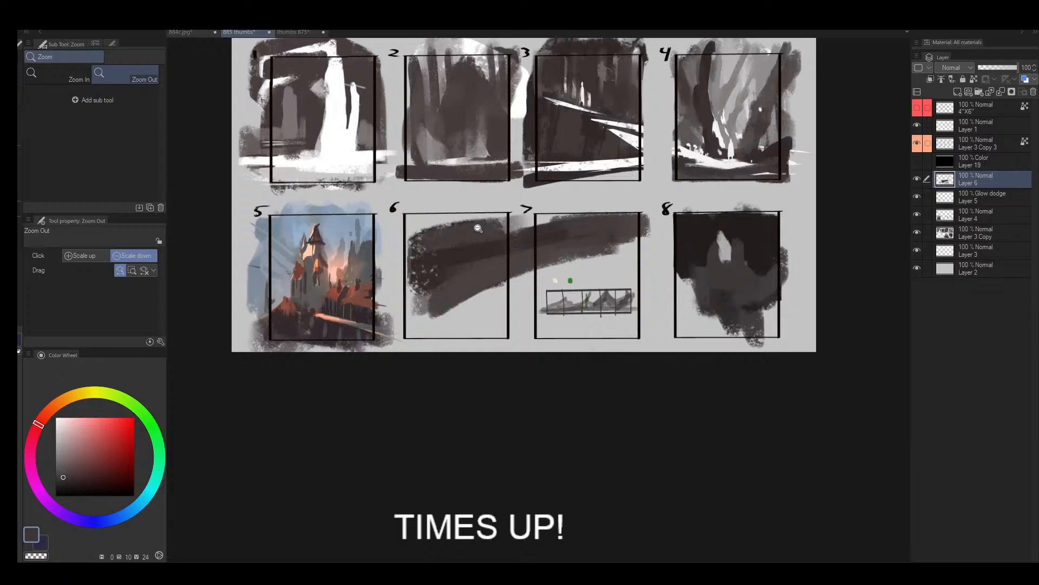
click(387, 237)
scroll(395, 241, up, 10)
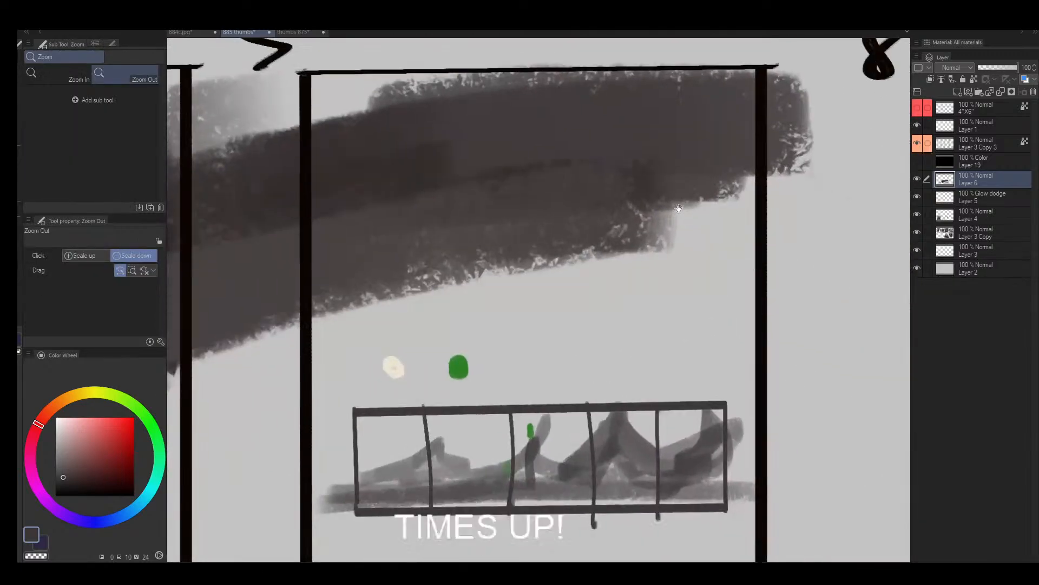
drag(679, 208, 654, 164)
scroll(543, 279, up, 2)
drag(534, 322, 545, 226)
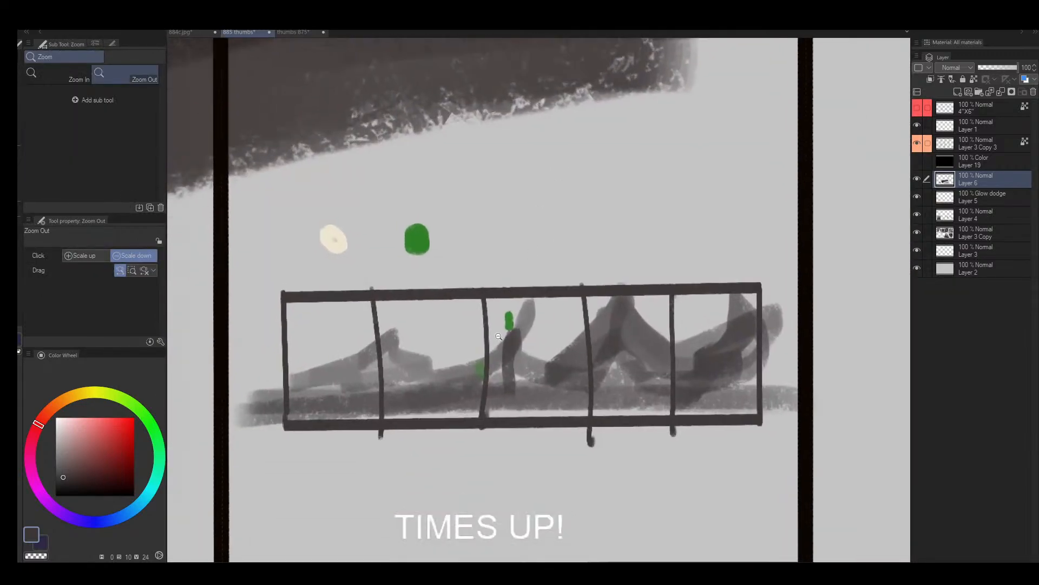
scroll(504, 333, up, 2)
scroll(517, 315, down, 5)
- Sample the light grey background and paint over the dark bands, strip and swatches in frames 6 and 7 with a very large brush
drag(517, 315, 490, 324)
mouse_move(432, 258)
mouse_down()
mouse_move(516, 293)
mouse_move(481, 296)
mouse_move(526, 331)
mouse_move(493, 353)
mouse_move(465, 338)
mouse_move(470, 319)
mouse_up()
key(bracketright)
key(bracketright)
key(bracketright)
key(bracketright)
key(bracketright)
key(bracketright)
key(bracketright)
key(bracketright)
key(bracketright)
key(bracketright)
key(bracketright)
key(bracketright)
key(bracketright)
key(bracketright)
key(bracketright)
key(bracketright)
key(bracketright)
key(bracketright)
alt+click(511, 363)
key(bracketright)
key(bracketright)
mouse_move(517, 347)
mouse_down()
mouse_move(502, 296)
mouse_move(552, 303)
mouse_move(574, 365)
mouse_move(602, 339)
mouse_move(646, 343)
mouse_move(648, 367)
mouse_up()
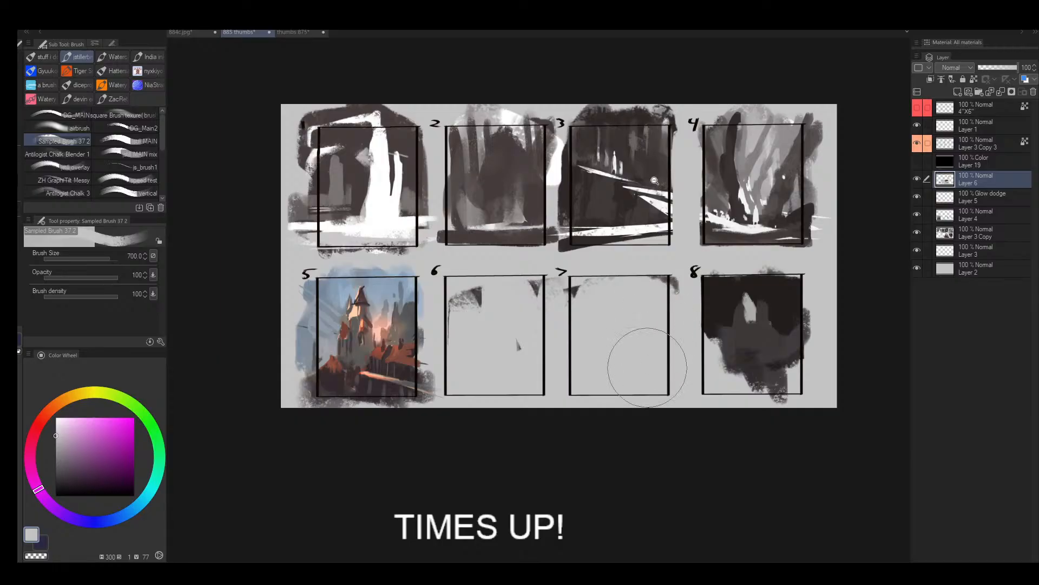
- Examine frame 5's colour thumbnail alongside the cleared frames 6 and 7 and the rest of the sheet
mouse_move(652, 178)
mouse_down()
mouse_move(689, 167)
mouse_move(630, 312)
mouse_move(582, 284)
mouse_up()
drag(688, 282, 470, 211)
drag(314, 304, 514, 249)
drag(468, 293, 515, 237)
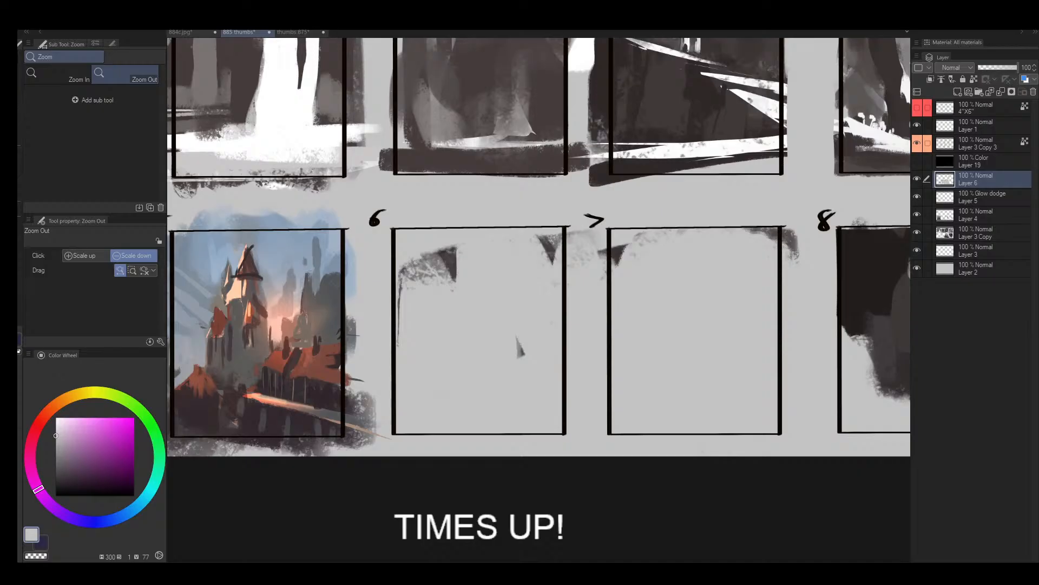
click(522, 278)
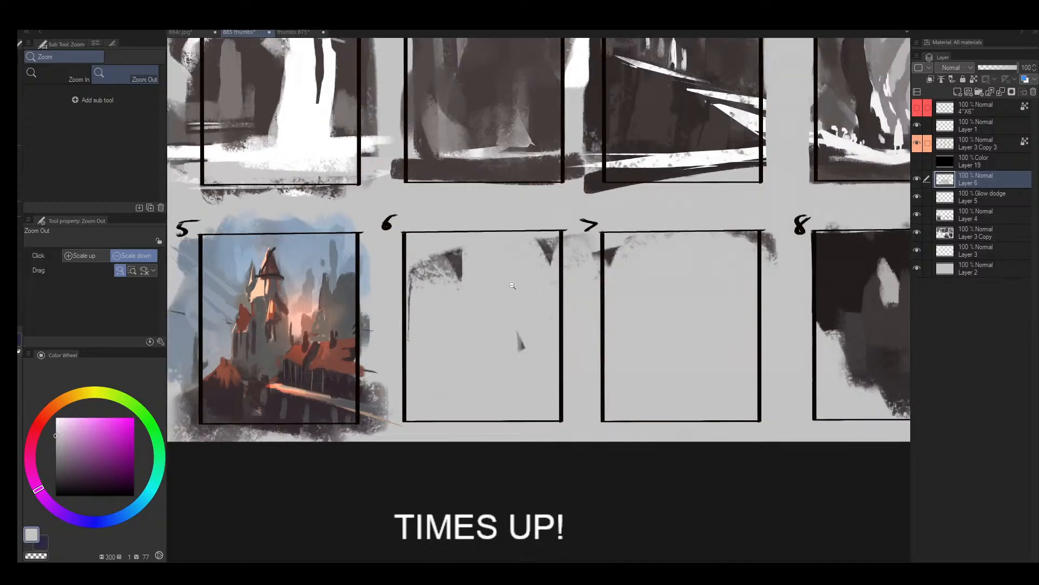
click(515, 286)
click(520, 286)
click(518, 291)
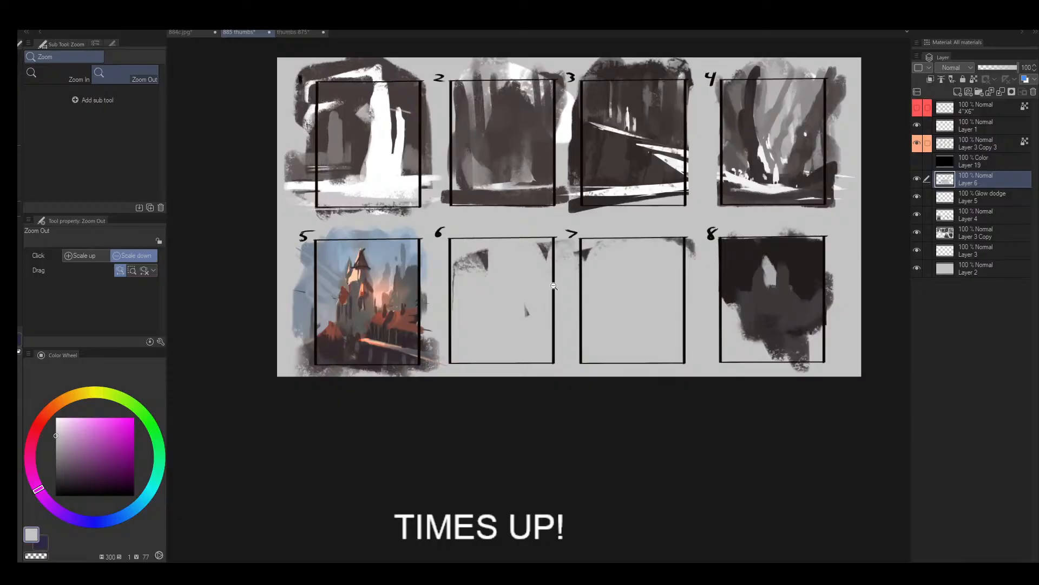
drag(499, 292, 475, 302)
mouse_move(474, 297)
mouse_down()
mouse_move(484, 293)
mouse_move(471, 294)
mouse_move(473, 282)
mouse_move(439, 333)
mouse_move(433, 303)
mouse_up()
- Sample tones from frame 5 and dab mottled grey and dark patches into the left half of frame 6 with a smaller brush
alt+click(353, 348)
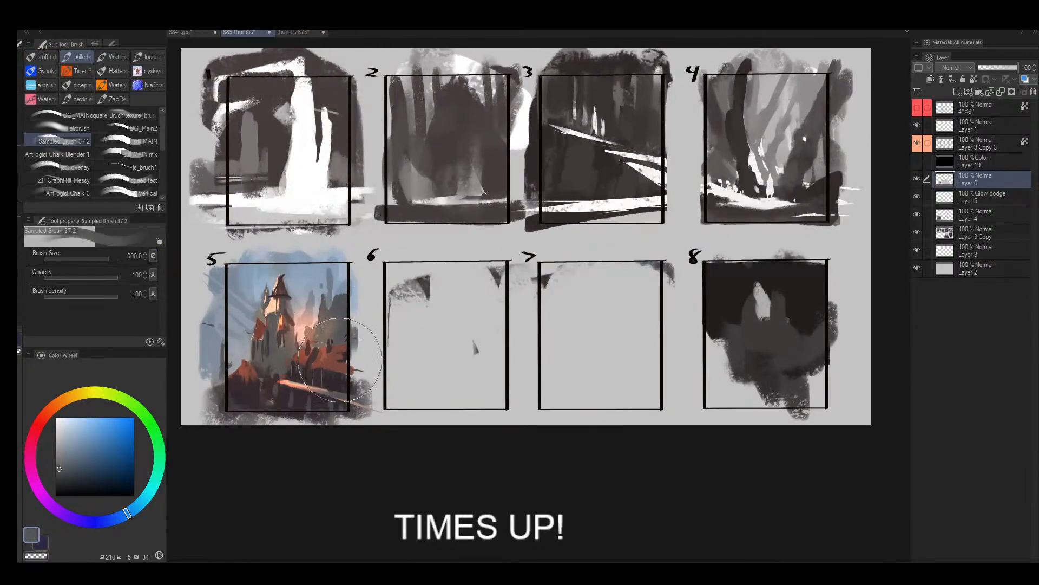
alt+click(328, 380)
key([)
key([)
key([)
key([)
mouse_move(438, 352)
mouse_down()
mouse_move(448, 330)
mouse_move(410, 331)
mouse_move(435, 291)
mouse_move(414, 341)
mouse_up()
alt+click(427, 274)
mouse_move(427, 273)
mouse_down()
mouse_move(393, 298)
mouse_move(417, 278)
mouse_move(401, 283)
mouse_move(414, 264)
mouse_up()
alt+click(399, 261)
key(])
alt+click(417, 277)
alt+click(402, 283)
drag(372, 296, 387, 294)
- Paint a cluster of mid-grey strokes in the upper right of frame 6
drag(472, 270, 491, 292)
alt+click(494, 303)
mouse_move(494, 303)
mouse_down()
mouse_move(491, 292)
mouse_move(523, 291)
mouse_up()
alt+click(477, 276)
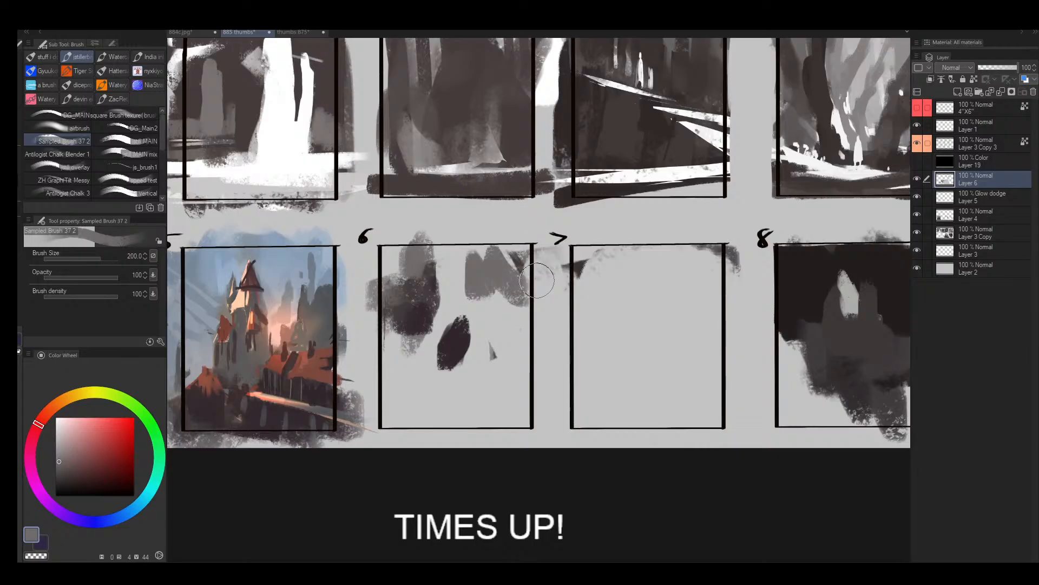
- Extend the left side of frame 6 with a tall grey vertical stroke and a darker mottled patch at its base
key(alt+space)
mouse_move(439, 311)
mouse_down()
mouse_move(420, 325)
mouse_move(438, 313)
mouse_up()
alt+click(437, 239)
drag(441, 255, 433, 377)
alt+click(475, 340)
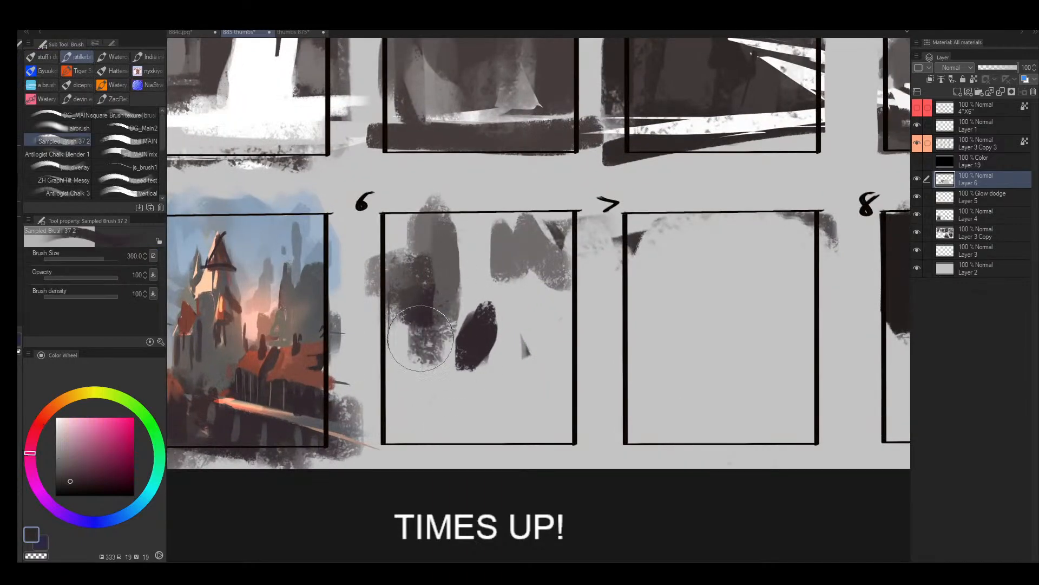
drag(421, 338, 391, 360)
- Add a dark mass on the right side of frame 6 and blend sampled mid-grey between the shapes
mouse_move(508, 349)
mouse_down()
mouse_move(530, 346)
mouse_move(545, 326)
mouse_move(563, 237)
mouse_move(514, 377)
mouse_up()
alt+click(519, 267)
mouse_move(509, 261)
mouse_down()
mouse_move(489, 311)
mouse_move(480, 306)
mouse_up()
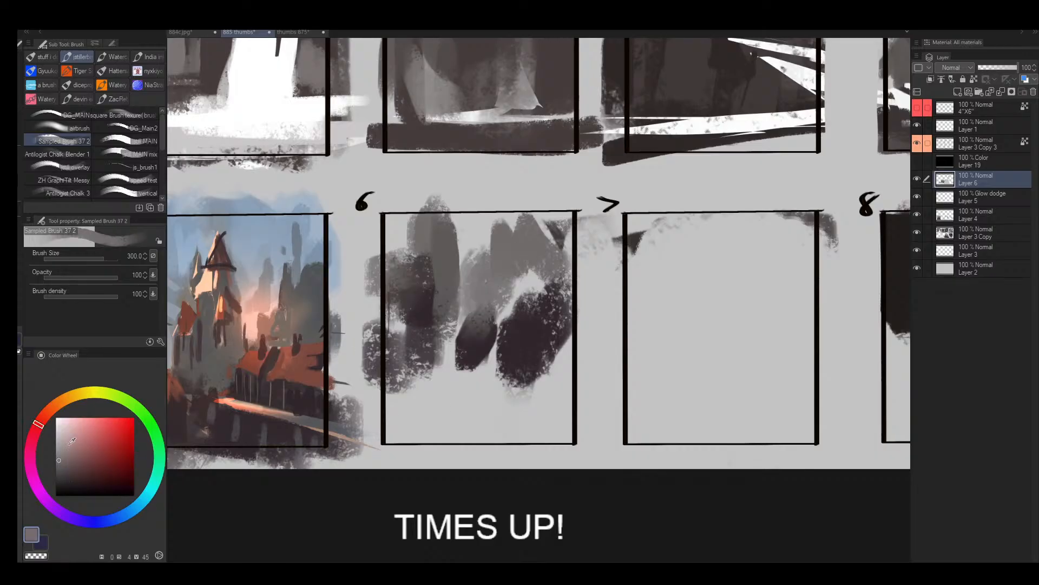
- Sample the white from frame 1 and paint two tall white strokes running down the middle of frame 6
click(58, 432)
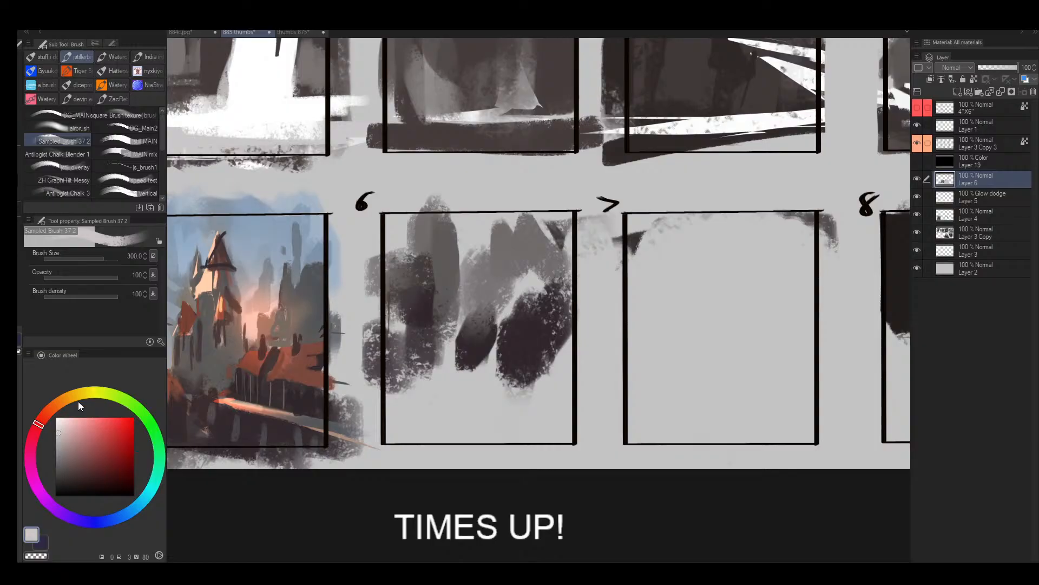
drag(488, 257, 481, 275)
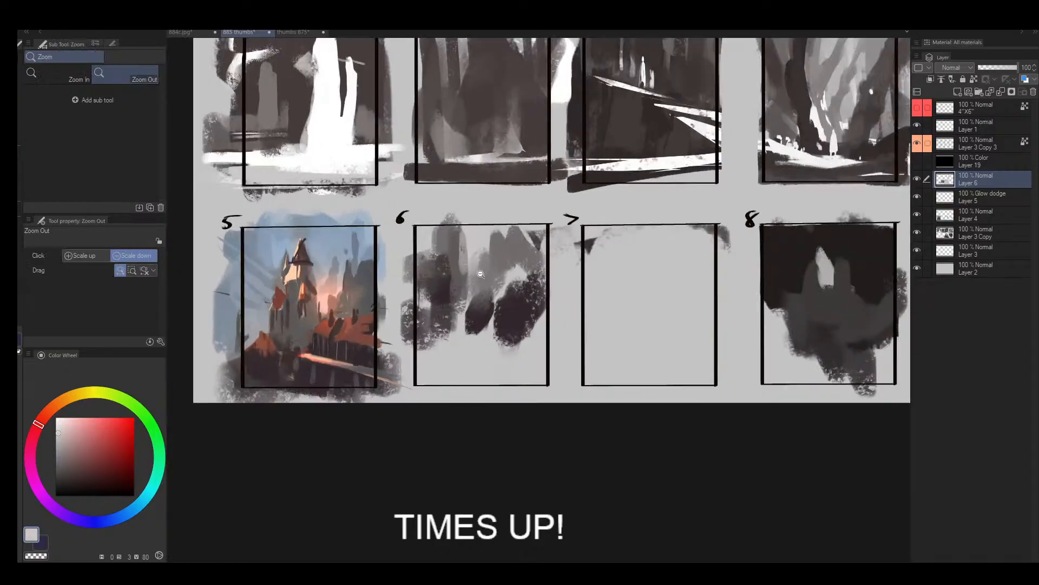
mouse_move(458, 347)
mouse_down()
mouse_move(443, 351)
mouse_move(462, 347)
mouse_move(464, 331)
mouse_up()
alt+click(345, 114)
mouse_move(477, 265)
mouse_down()
mouse_move(493, 250)
mouse_move(477, 324)
mouse_up()
key(bracketleft)
key(bracketleft)
key(bracketleft)
key(bracketleft)
key(bracketleft)
mouse_move(476, 208)
mouse_down()
mouse_move(467, 358)
mouse_move(445, 391)
mouse_up()
drag(536, 237, 512, 357)
- Broaden the white shapes in frame 6 with a larger brush and lay a mid-grey band between them
key(bracketright)
key(bracketright)
key(bracketright)
key(bracketright)
mouse_move(483, 270)
mouse_down()
mouse_move(527, 278)
mouse_move(497, 480)
mouse_up()
alt+click(476, 336)
key(bracketleft)
mouse_move(476, 336)
mouse_down()
mouse_move(475, 463)
mouse_move(489, 360)
mouse_move(499, 414)
mouse_move(544, 387)
mouse_move(562, 303)
mouse_up()
alt+click(557, 384)
alt+click(523, 381)
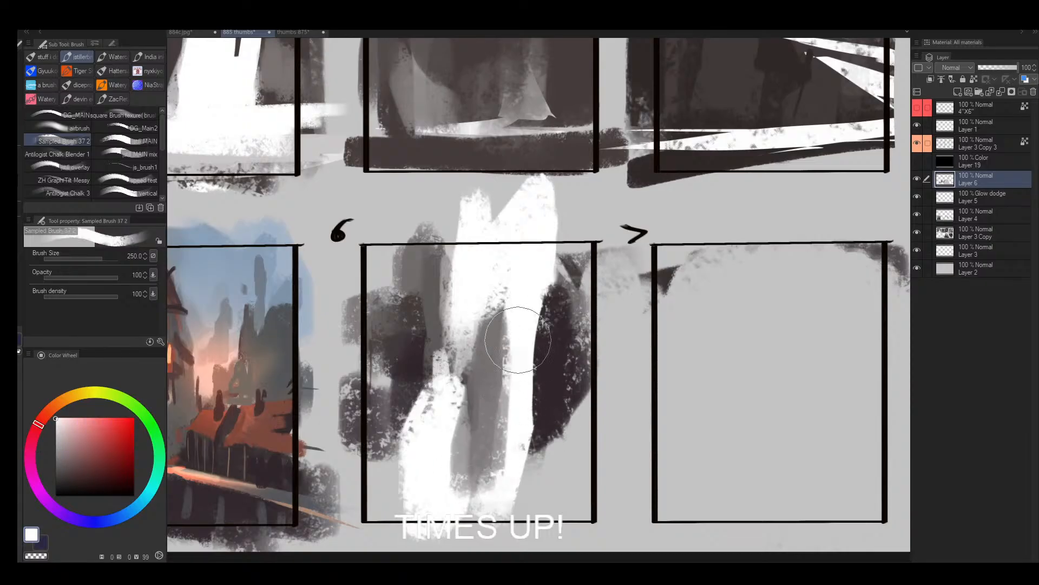
- Refine the edges of frame 6's white streams with alternating sampled grey and white strokes, using a 200-size brush
drag(518, 339, 502, 485)
alt+click(489, 381)
drag(486, 326, 483, 342)
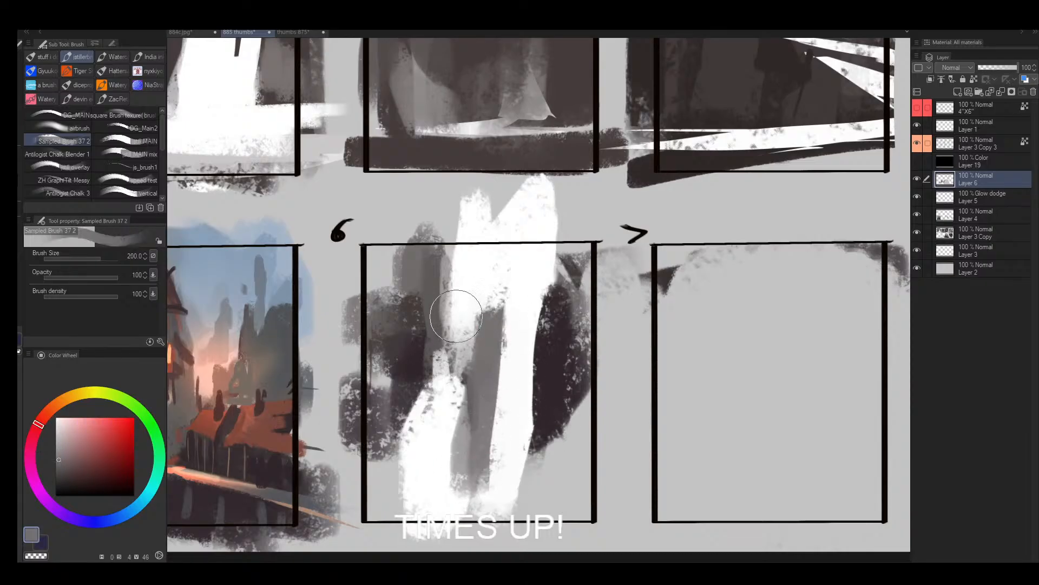
alt+click(468, 310)
key(bracketleft)
drag(477, 270, 458, 352)
drag(431, 407, 427, 379)
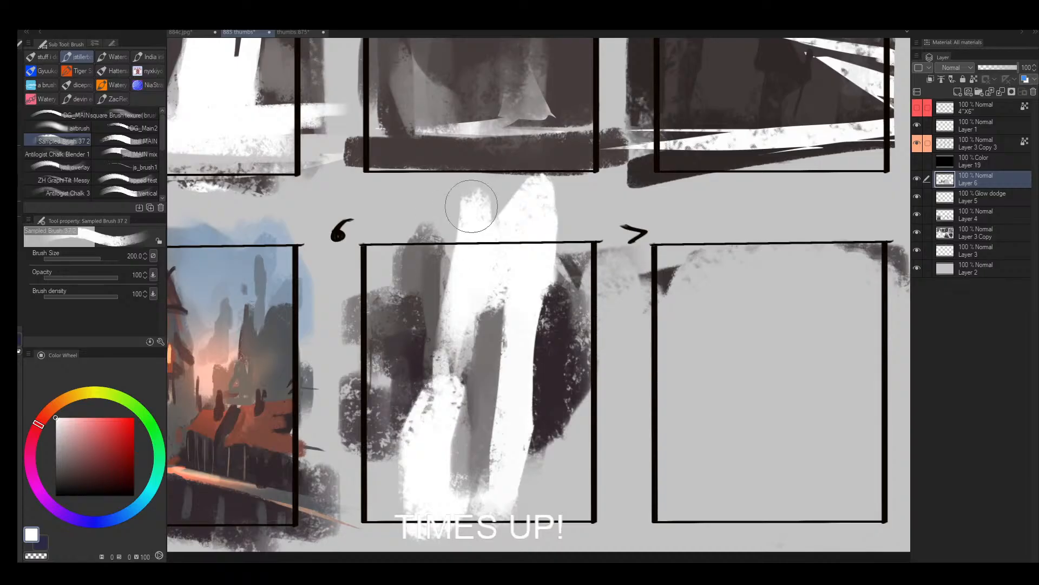
drag(475, 216, 470, 195)
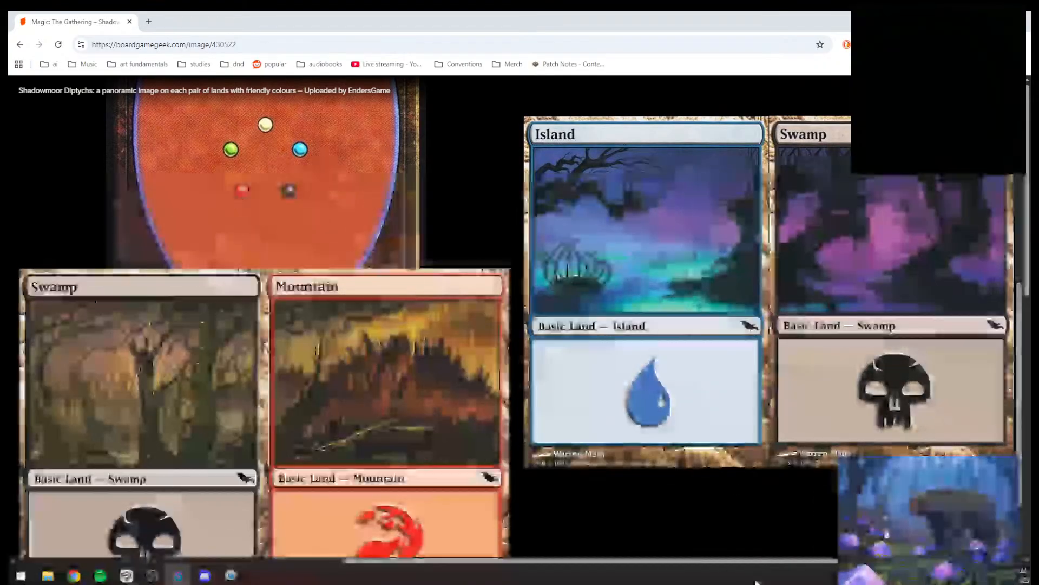
- In the browser, examine the enlarged Shadowmoor land diptychs across to the Forest and Plains pair, and close the enlarged view
scroll(799, 278, up, 4)
scroll(800, 278, up, 3)
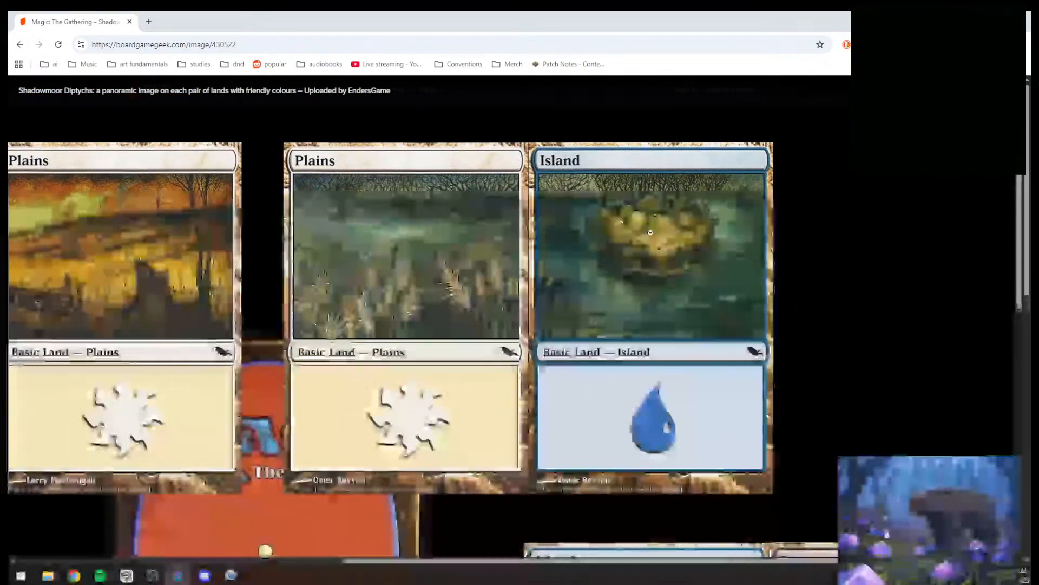
drag(464, 562, 213, 563)
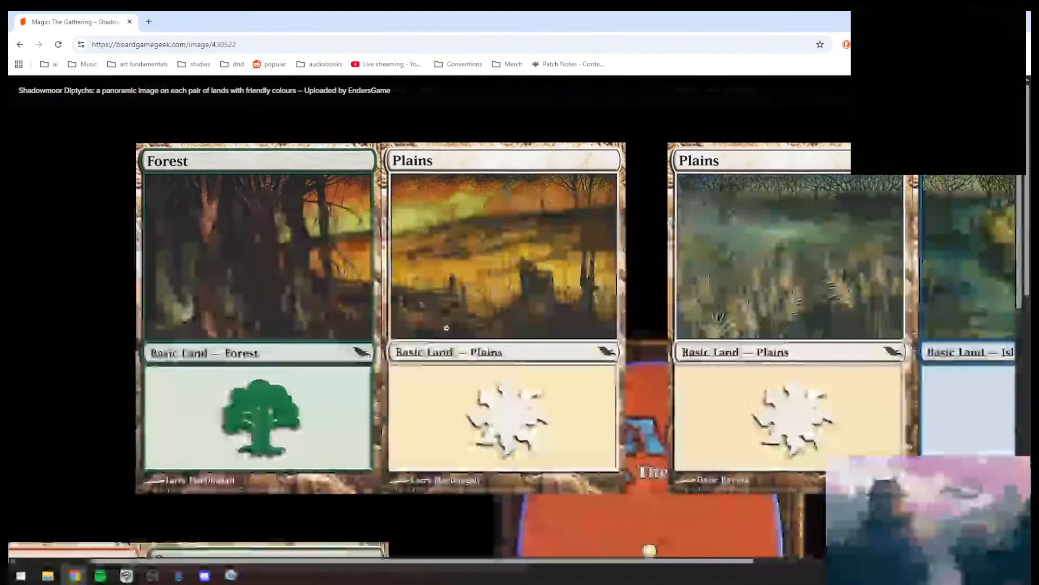
click(442, 366)
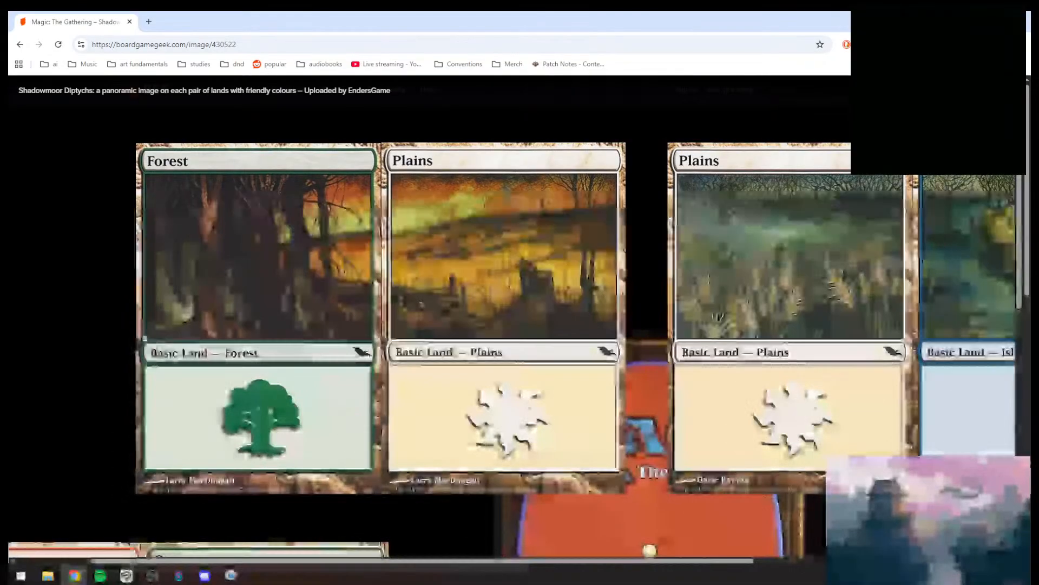
click(129, 232)
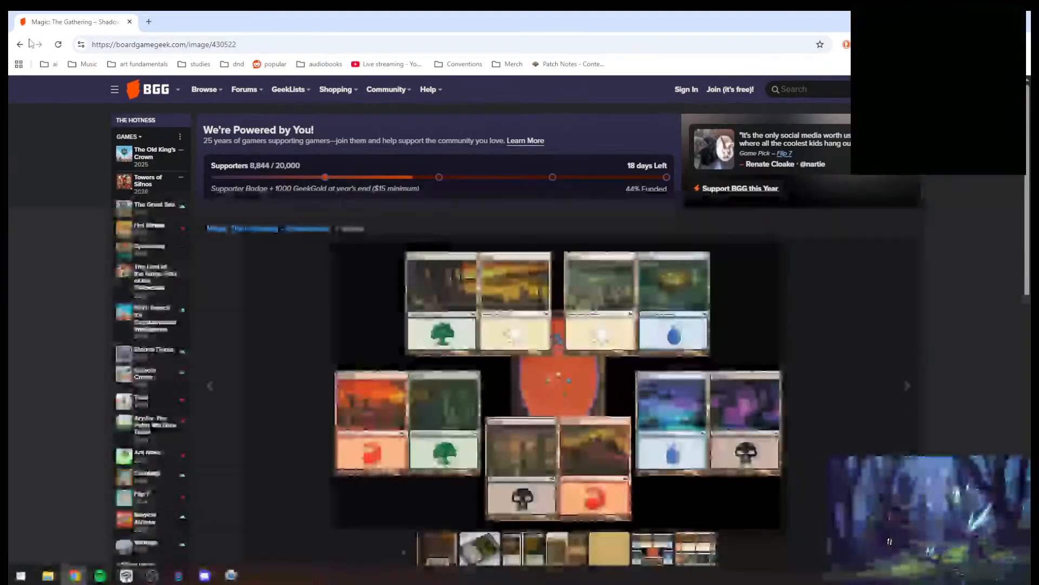
- Return to the Polyptychs and Diptychs thread and open the Champions of Kamigawa Mountain panorama enlarged
key(alt+Left)
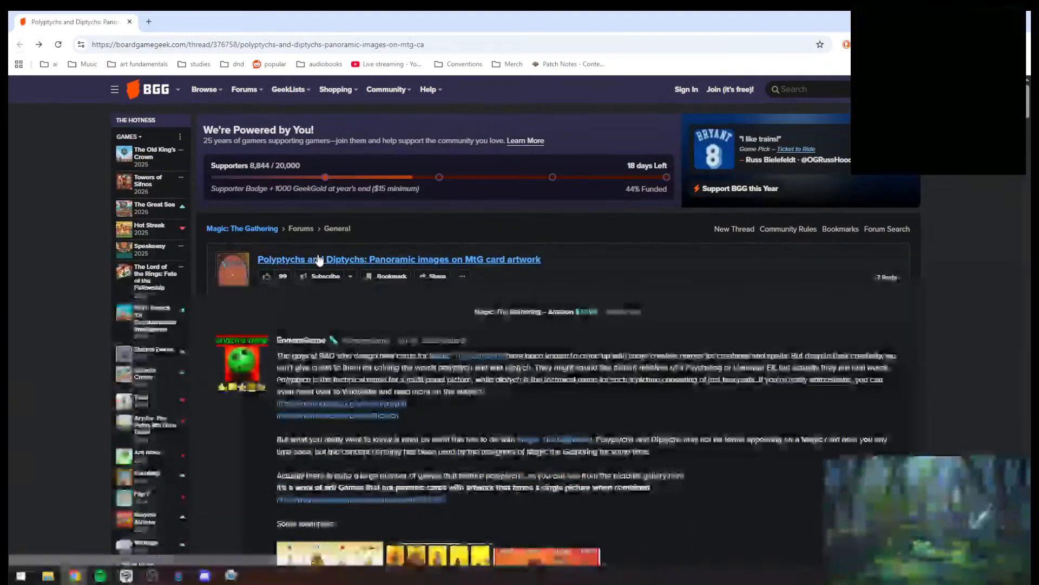
scroll(428, 262, down, 6)
scroll(428, 262, down, 12)
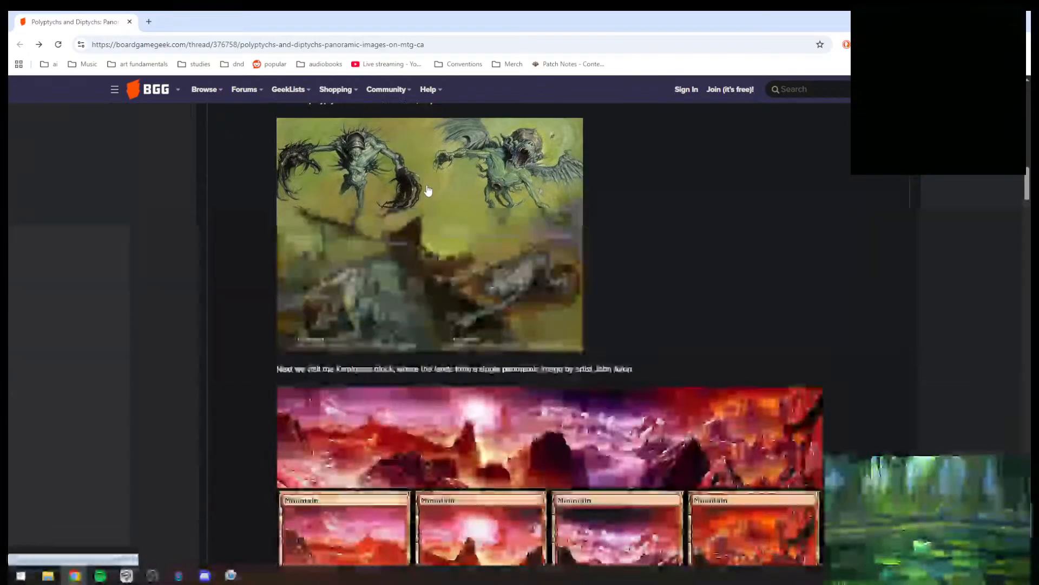
scroll(376, 219, down, 1)
scroll(377, 219, down, 2)
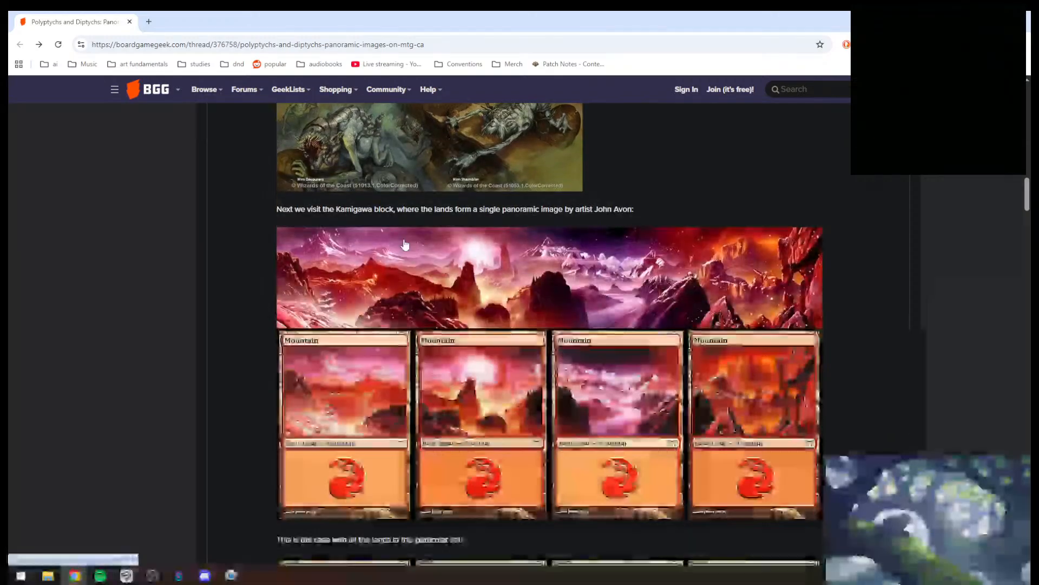
click(487, 271)
click(459, 329)
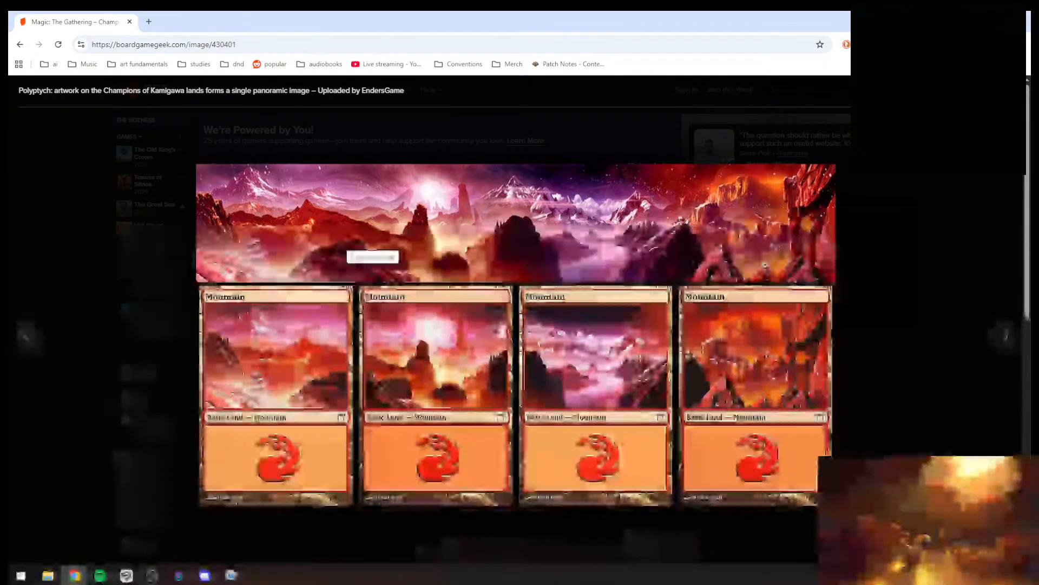
- Close the enlarged Kamigawa panorama and go back to the forum thread
click(911, 209)
scroll(540, 208, down, 4)
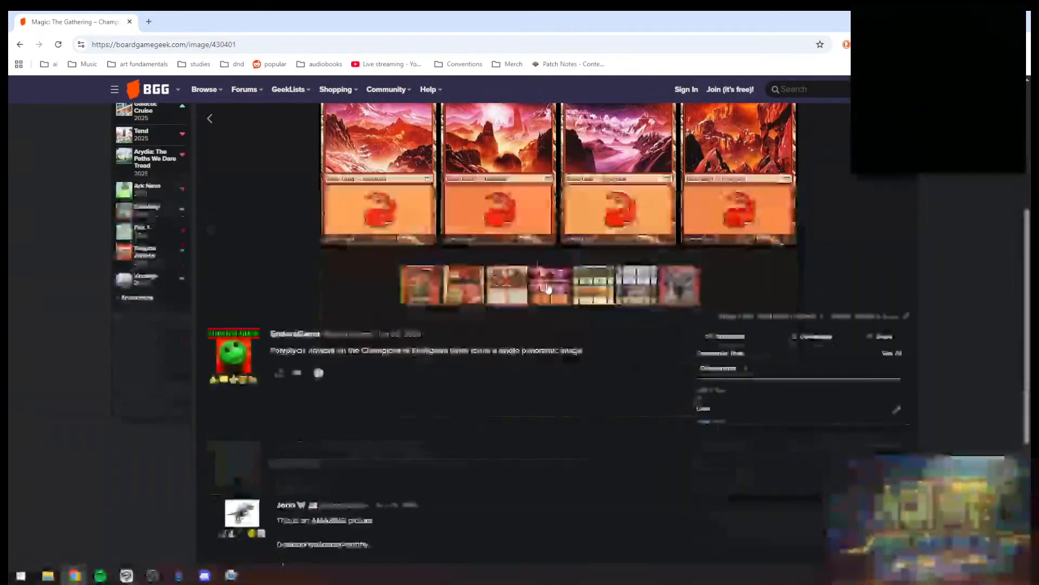
scroll(540, 208, up, 4)
click(21, 44)
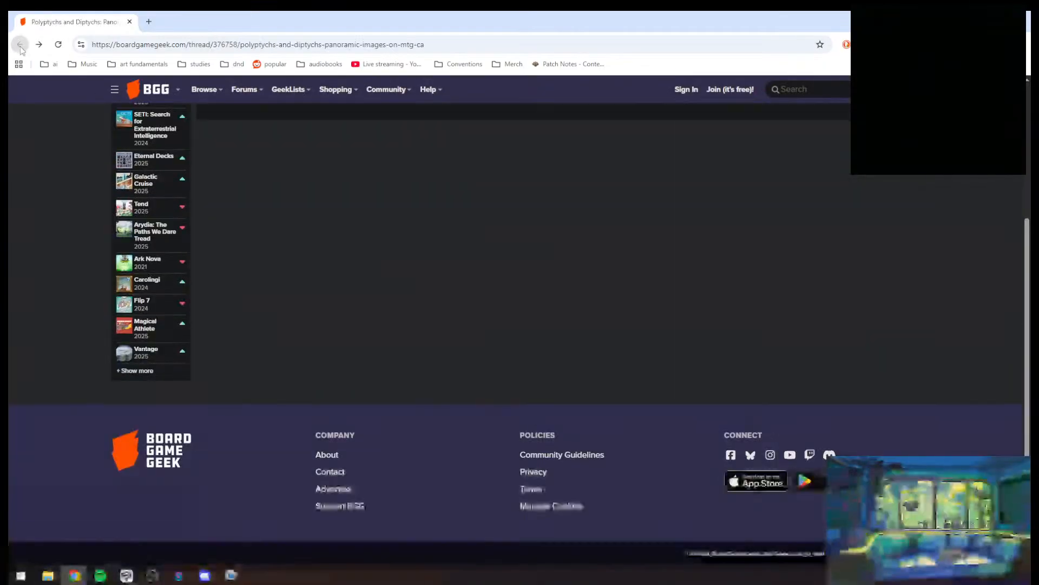
- Open the Ice Age Plains panorama from the thread and view it enlarged
scroll(325, 227, down, 4)
click(378, 226)
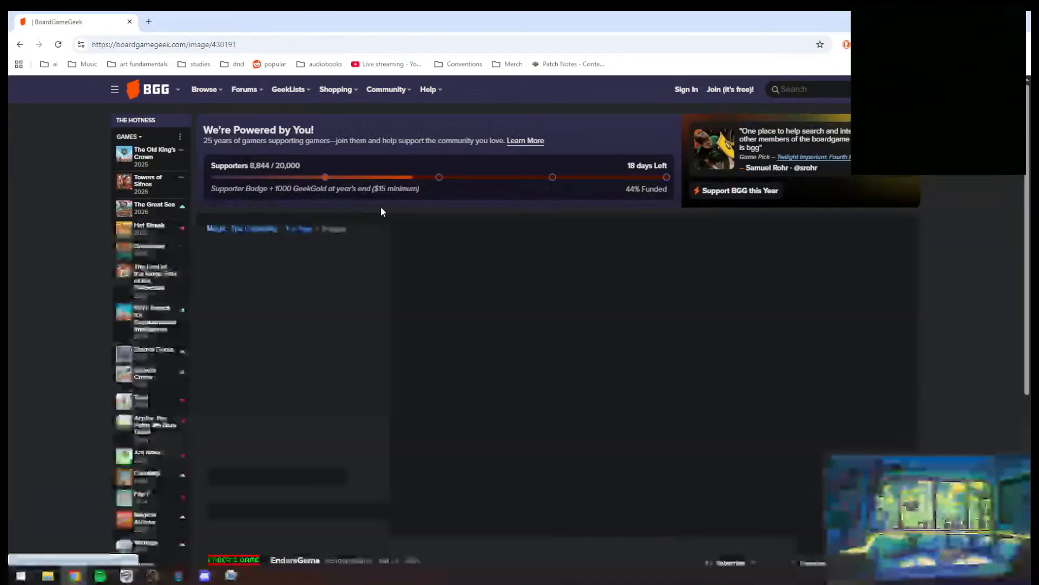
click(538, 403)
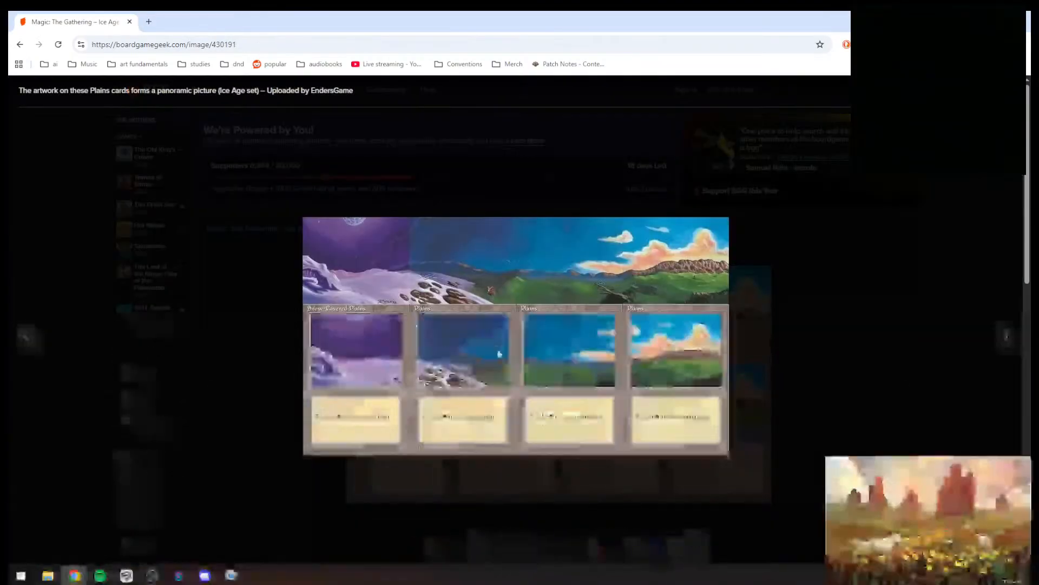
click(350, 421)
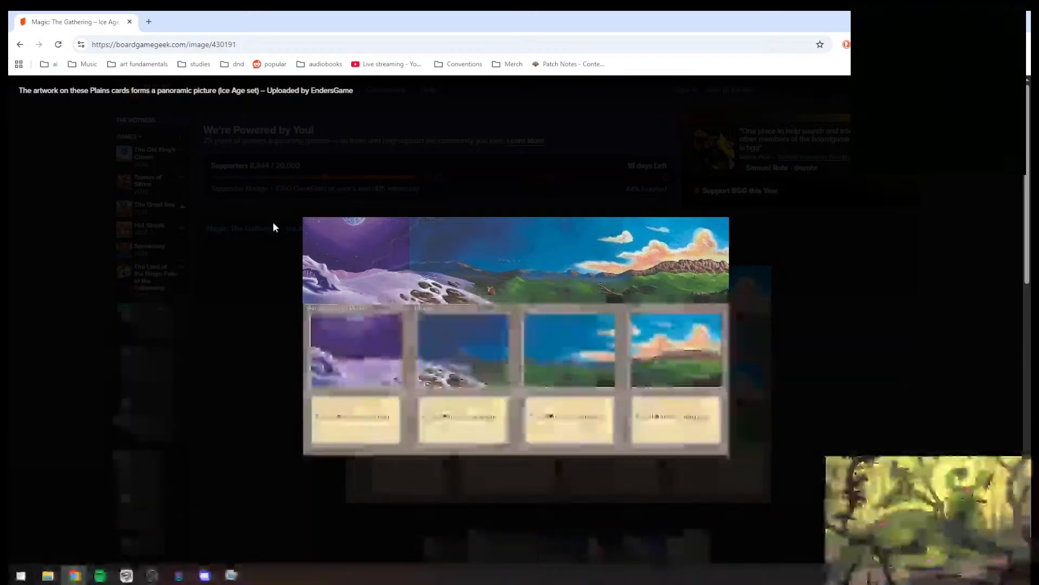
- Return to the Polyptychs and Diptychs thread and open the Lorwyn Swamp and Mountain diptych enlarged
click(20, 45)
scroll(349, 227, down, 20)
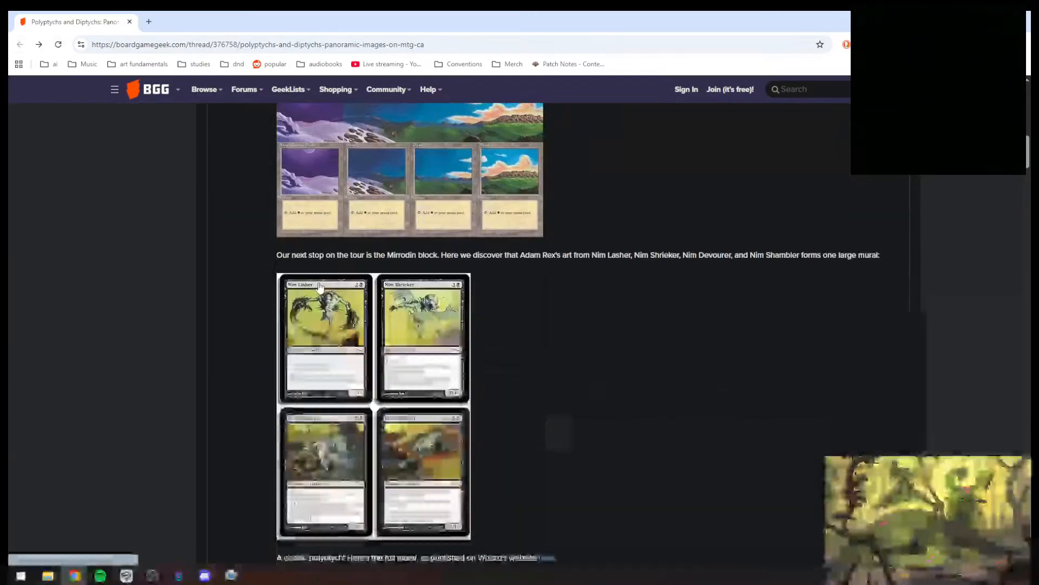
scroll(323, 296, up, 4)
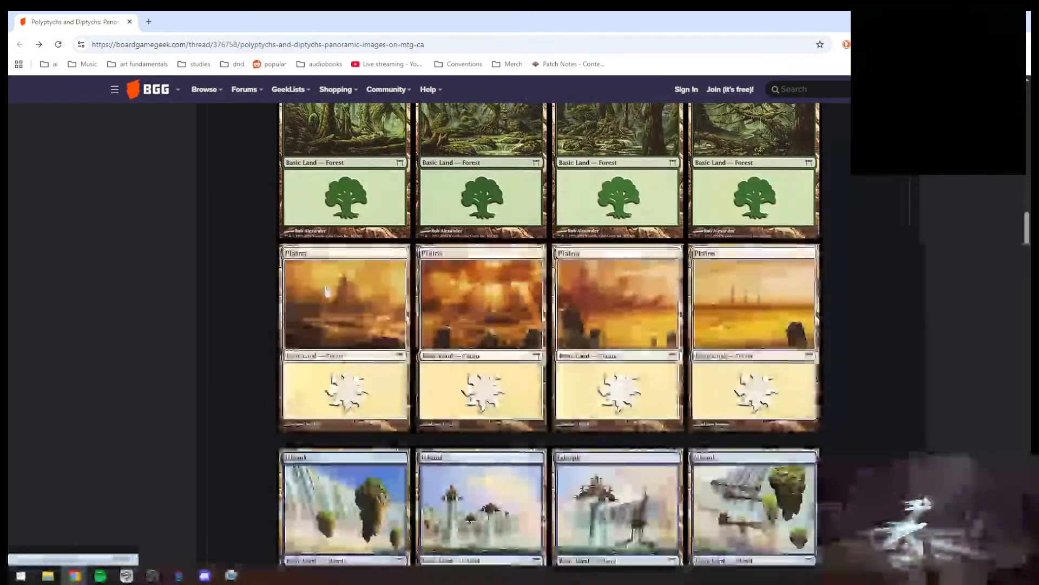
scroll(347, 293, down, 20)
scroll(349, 244, down, 1)
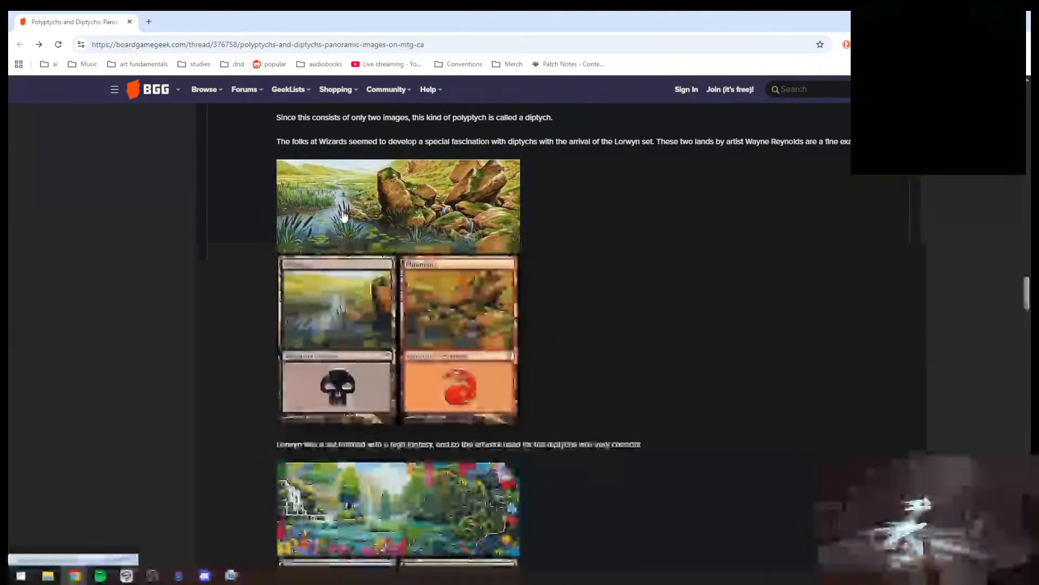
click(389, 243)
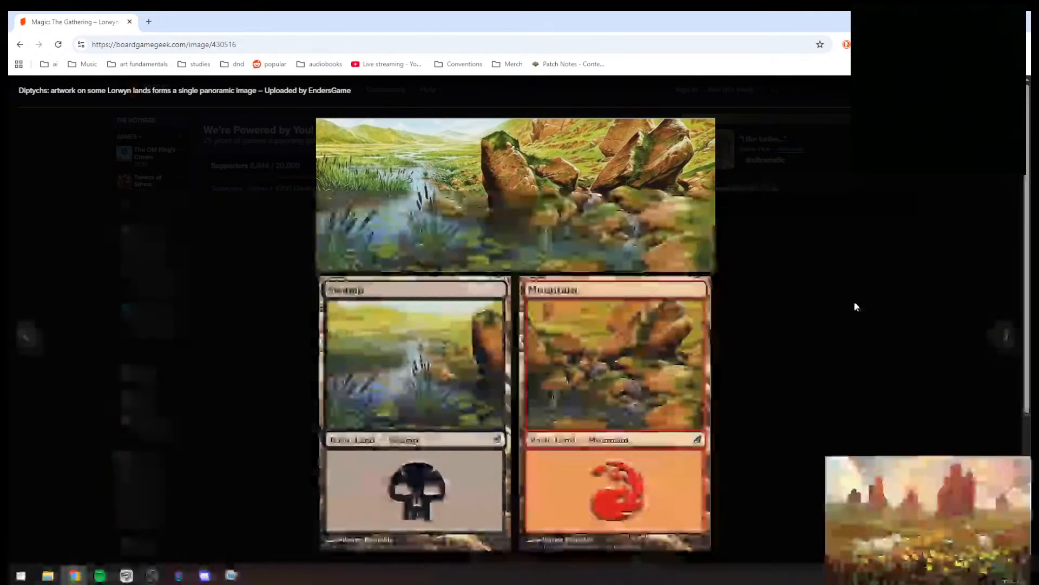
- Close the enlarged Lorwyn diptych and look over the page around it
click(854, 301)
scroll(367, 270, down, 5)
scroll(367, 270, up, 5)
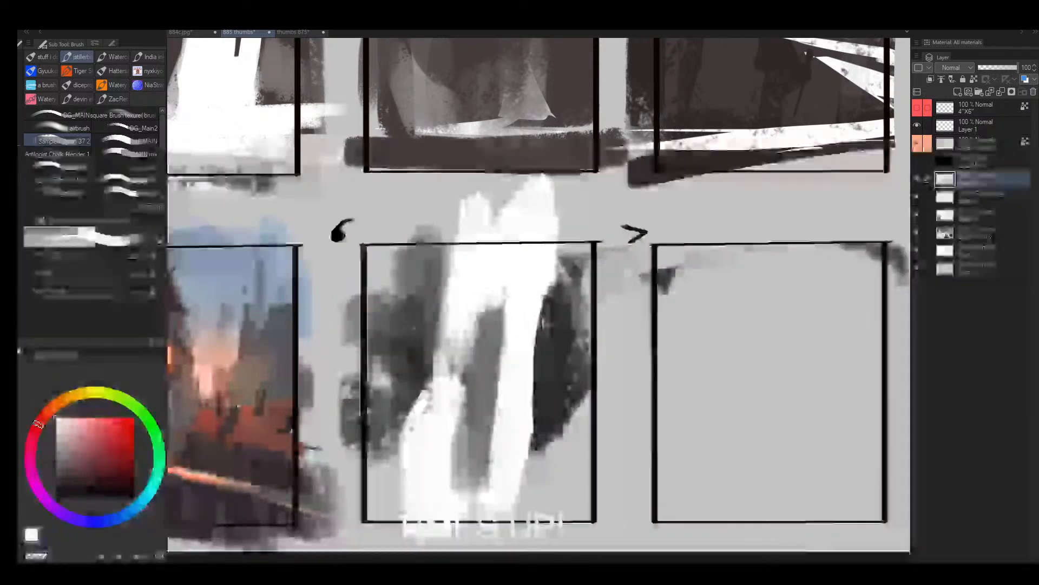
- Enlarge the brush and fill the area left of the white shape in frame 6 with an even mid-grey
key(alt+space)
mouse_move(452, 326)
mouse_down()
mouse_move(379, 326)
mouse_move(420, 327)
mouse_up()
drag(531, 295, 470, 327)
mouse_move(392, 347)
mouse_down()
mouse_move(357, 346)
mouse_move(410, 344)
mouse_up()
alt+click(382, 282)
key(])
key(])
drag(366, 304, 377, 349)
alt+click(368, 354)
drag(353, 314, 356, 272)
mouse_move(471, 321)
mouse_down()
mouse_move(469, 278)
mouse_move(448, 349)
mouse_up()
alt+click(472, 302)
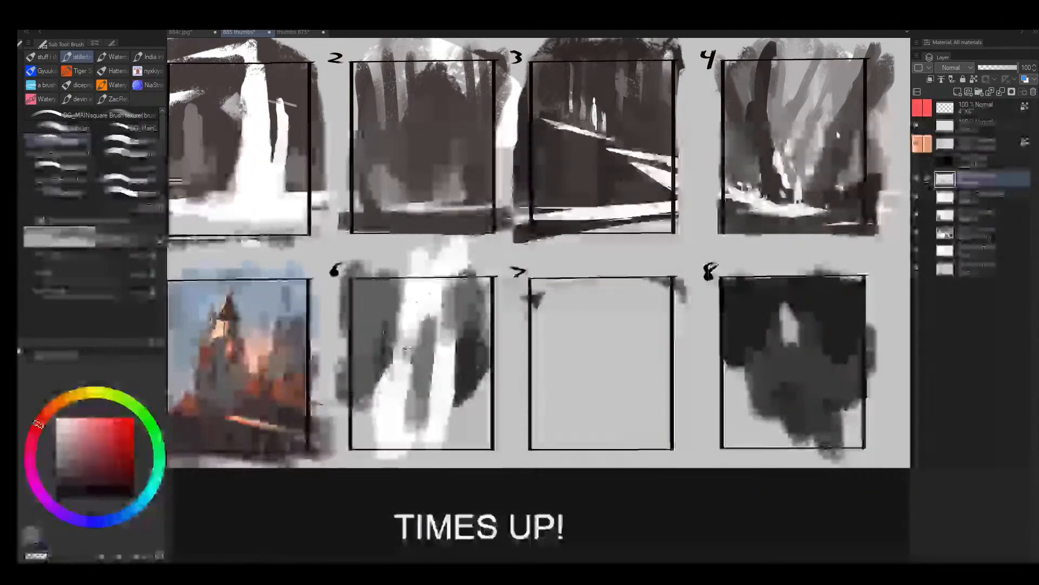
alt+click(413, 323)
mouse_move(398, 343)
mouse_down()
mouse_move(378, 430)
mouse_move(371, 352)
mouse_move(409, 264)
mouse_move(389, 321)
mouse_move(396, 280)
mouse_up()
alt+click(369, 356)
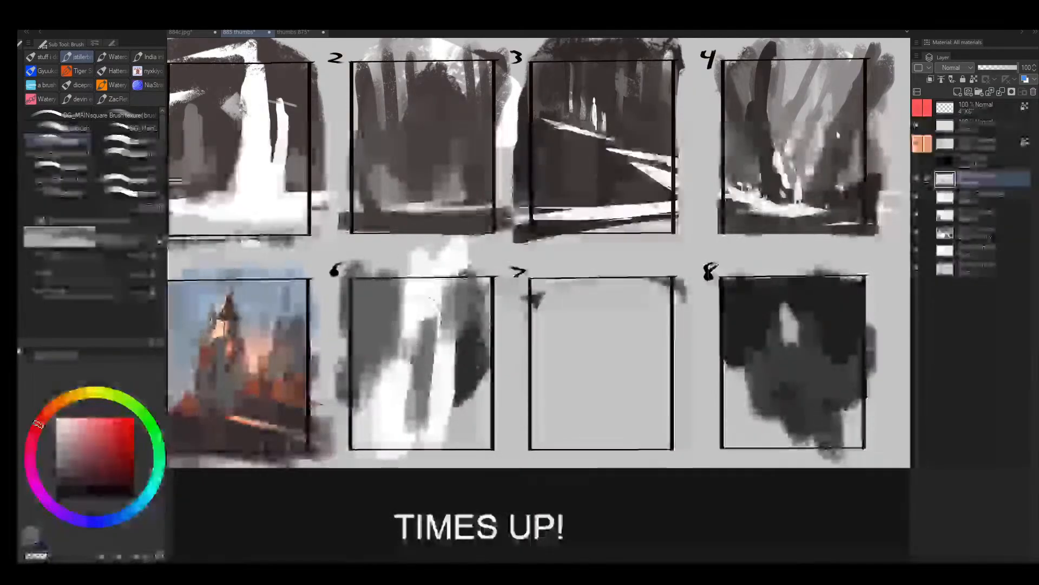
- Paint lighter greys over the dark patch on the right side of frame 6 and blend them into the white shape
mouse_move(472, 340)
mouse_down()
mouse_move(470, 367)
mouse_move(447, 348)
mouse_move(456, 391)
mouse_up()
alt+click(448, 348)
alt+click(462, 314)
mouse_move(462, 315)
mouse_down()
mouse_move(460, 290)
mouse_move(467, 330)
mouse_move(439, 294)
mouse_move(473, 450)
mouse_move(476, 401)
mouse_up()
alt+click(442, 314)
alt+click(455, 305)
alt+click(455, 402)
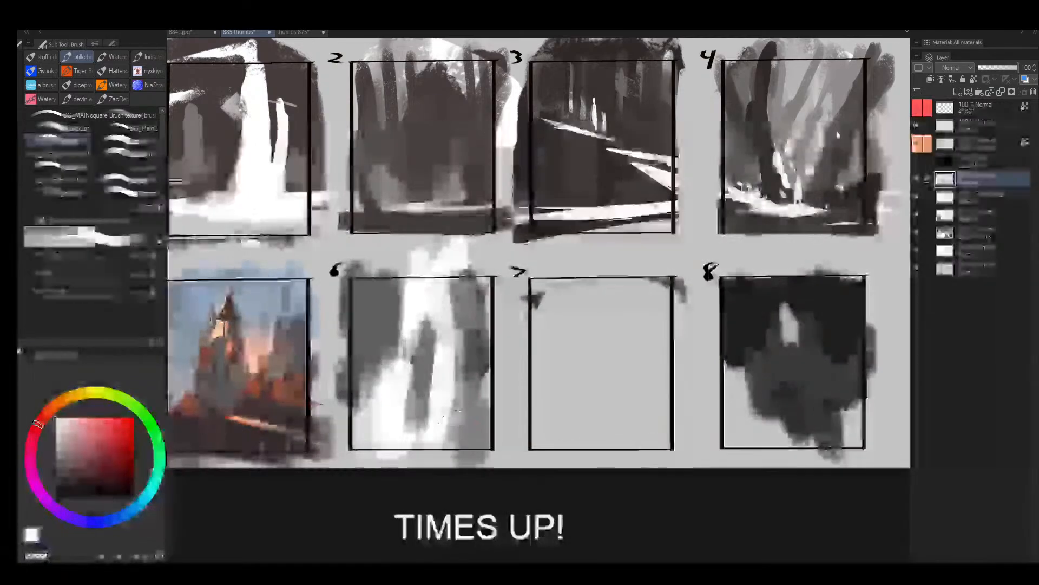
alt+click(458, 394)
drag(458, 355, 454, 419)
alt+click(446, 332)
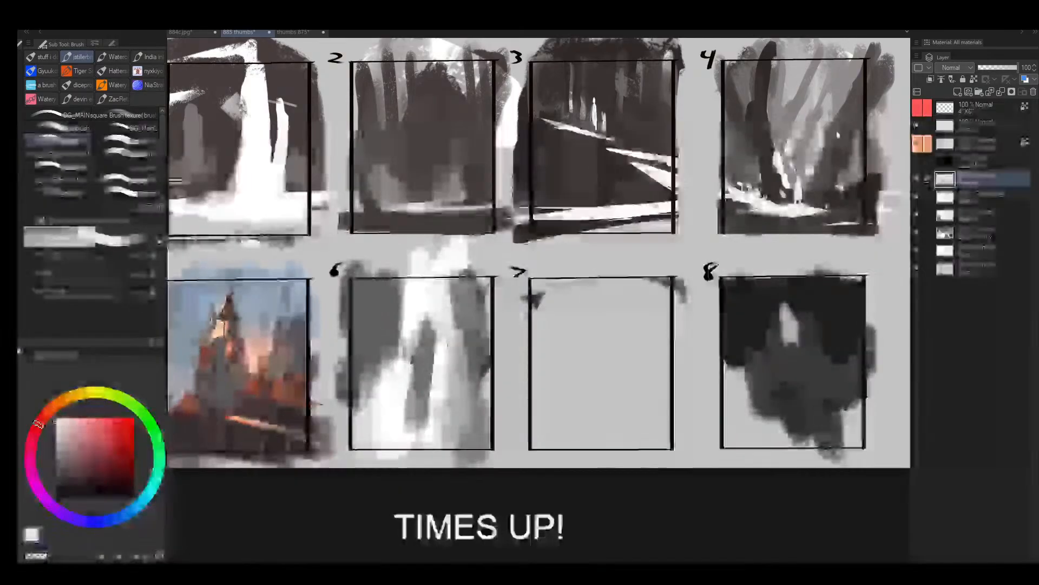
drag(445, 319, 447, 337)
alt+click(433, 331)
- Flip the canvas horizontally and, with a smaller brush, paint a white peak into the dark grey side of frame 6
key(h)
mouse_move(639, 325)
mouse_down()
mouse_move(677, 328)
mouse_move(416, 321)
mouse_move(452, 370)
mouse_up()
alt+click(396, 301)
key([)
key([)
key([)
alt+click(445, 315)
mouse_move(448, 298)
mouse_down()
mouse_move(445, 325)
mouse_move(456, 326)
mouse_move(471, 378)
mouse_up()
alt+click(459, 350)
- Shrink the brush further and sharpen the white peak in frame 6 into a narrow spire
key([)
key([)
key([)
key([)
key([)
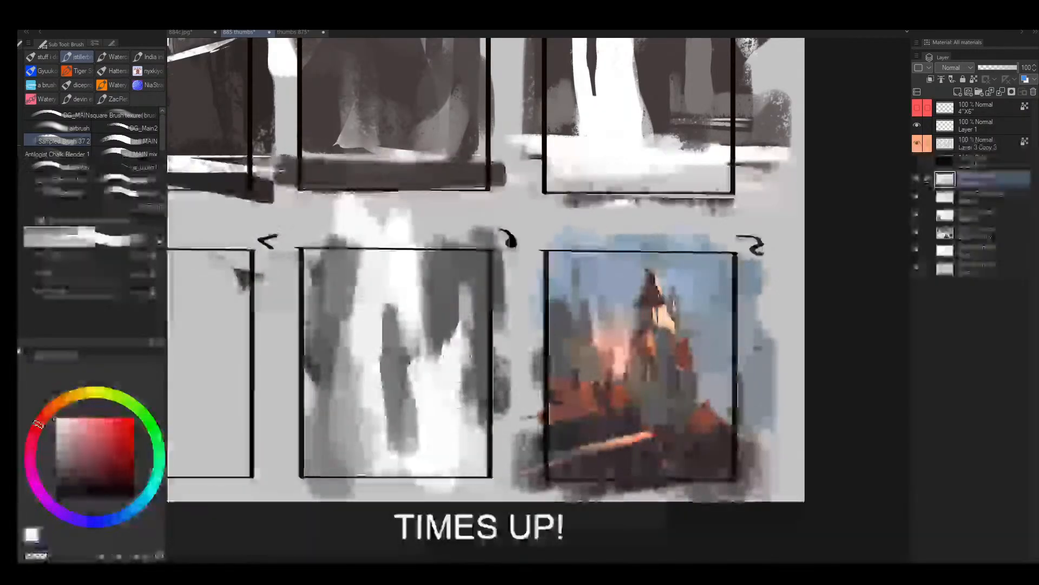
key([)
key([)
drag(460, 294, 456, 357)
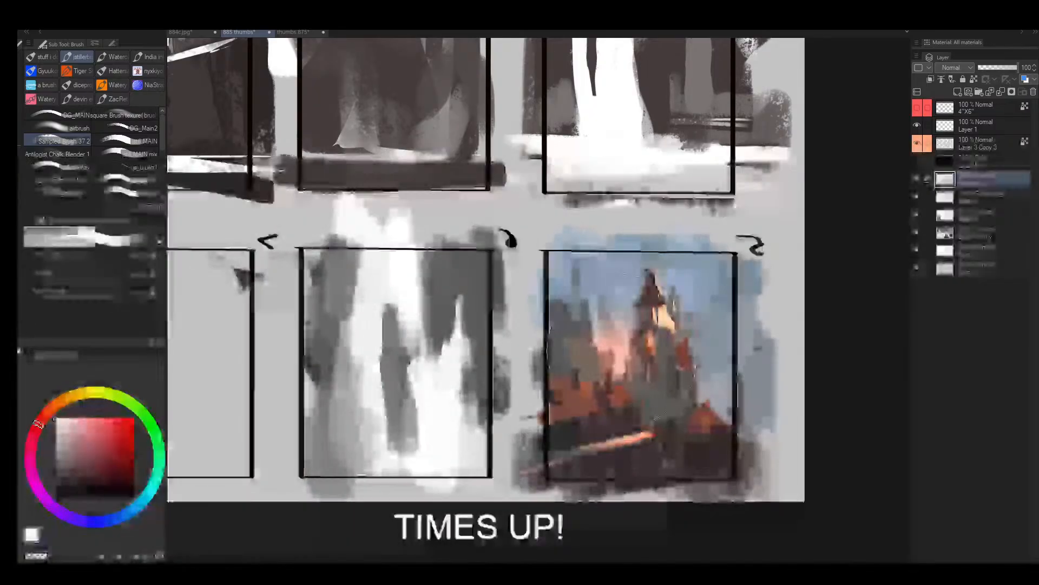
- Try a white line across the middle of frame 7 with a second line perpendicular to it, and undo them
key(alt+space)
mouse_move(504, 354)
mouse_down()
mouse_move(481, 366)
mouse_move(490, 363)
mouse_up()
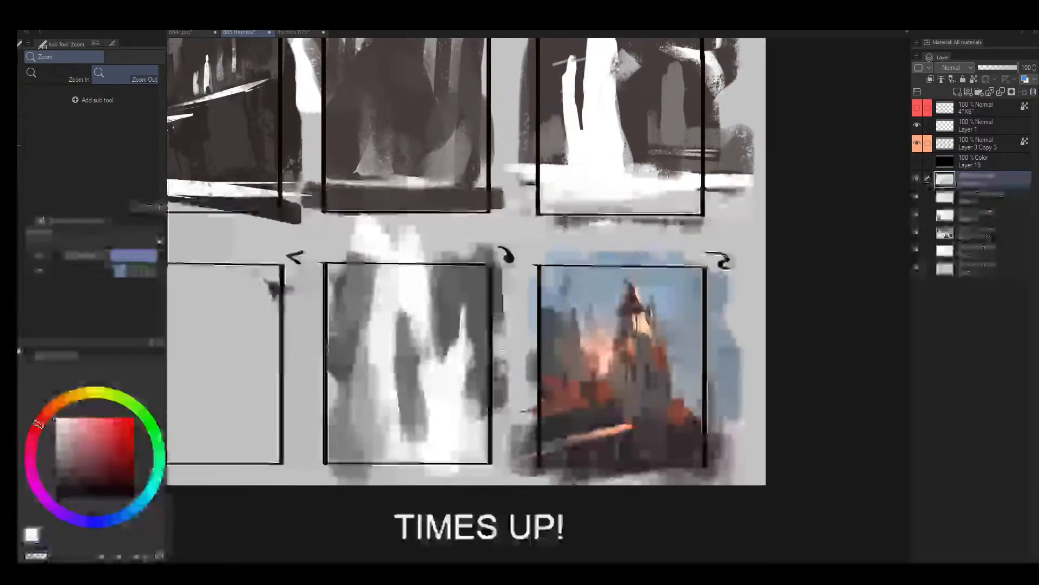
drag(341, 339, 529, 310)
drag(423, 340, 465, 333)
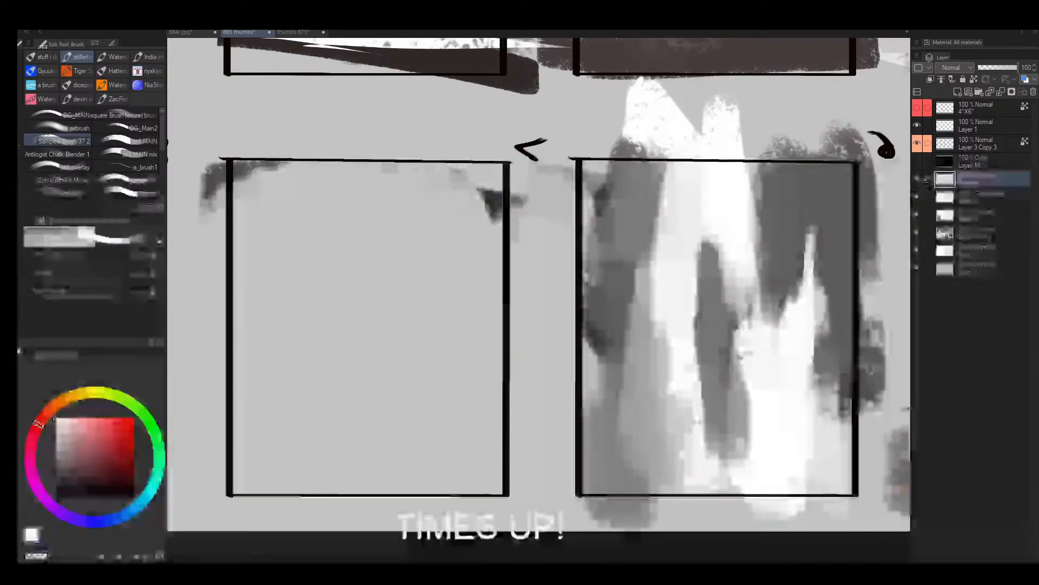
drag(234, 341, 532, 339)
key(shift+space)
drag(669, 283, 540, 171)
drag(731, 283, 575, 159)
drag(677, 255, 658, 229)
drag(425, 323, 569, 325)
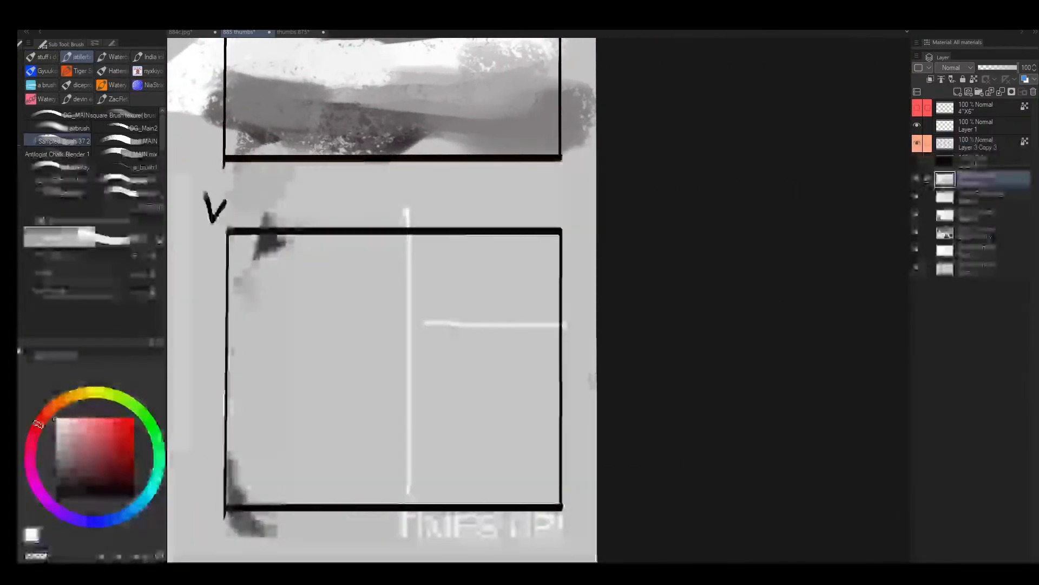
drag(242, 329, 418, 328)
key(ctrl+z)
key(ctrl+z)
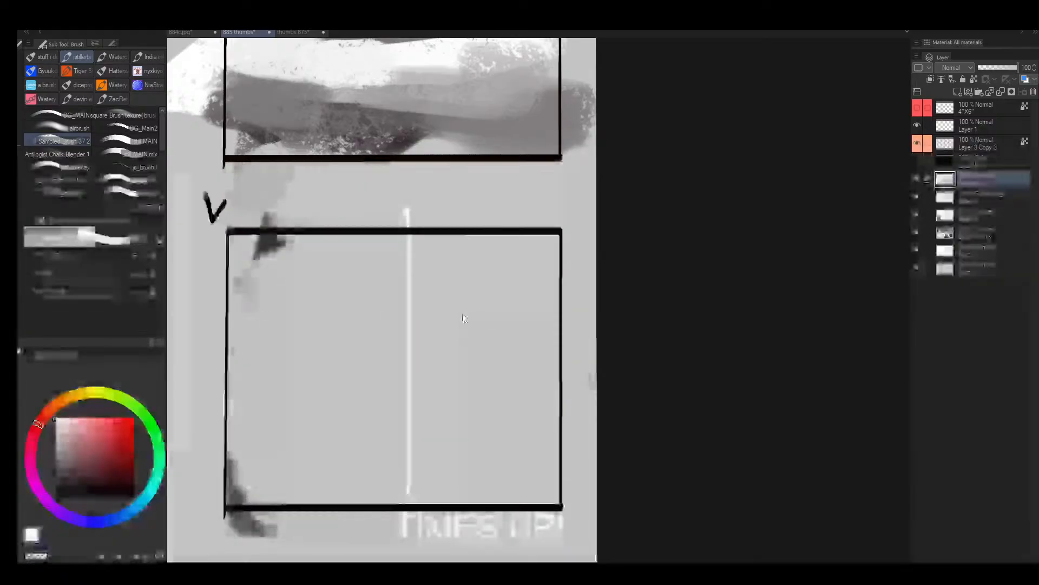
key(ctrl+z)
- Redraw the white midline across frame 7 and sketch a horizon with a triangular mountain in the upper half
key(shift+space)
mouse_move(573, 184)
mouse_down()
mouse_move(569, 199)
mouse_move(643, 310)
mouse_move(639, 330)
mouse_up()
drag(561, 240, 541, 367)
drag(328, 277, 587, 278)
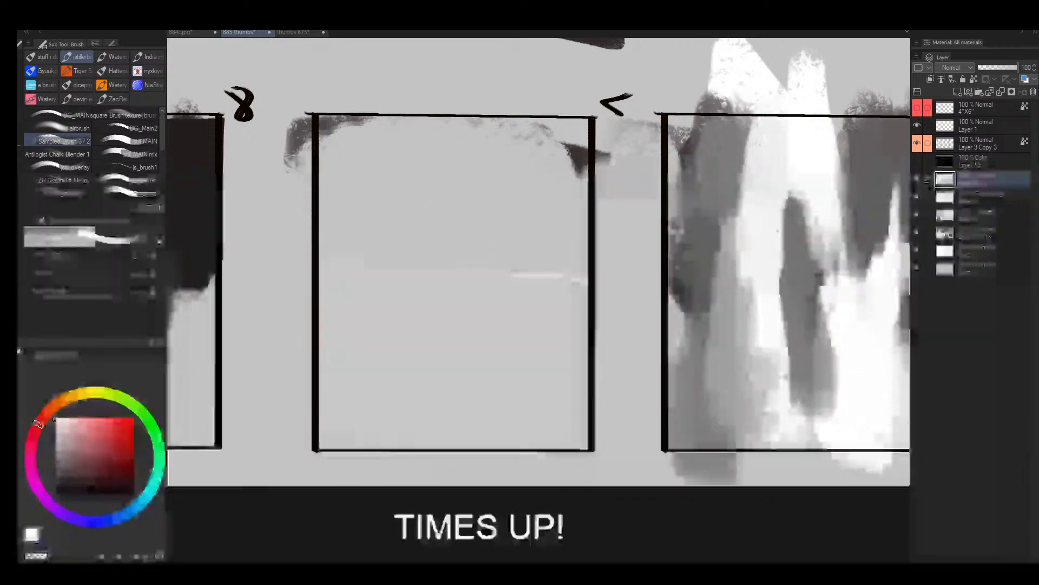
drag(319, 187, 601, 192)
key(ctrl+z)
mouse_move(328, 227)
mouse_down()
mouse_move(415, 160)
mouse_move(479, 214)
mouse_up()
mouse_move(322, 226)
mouse_down()
mouse_move(551, 203)
mouse_move(627, 224)
mouse_up()
- Sketch a white sun arc with short rays in the upper corner of frame 7 beside the mountain
drag(546, 142, 589, 196)
key(ctrl+z)
drag(515, 118, 601, 161)
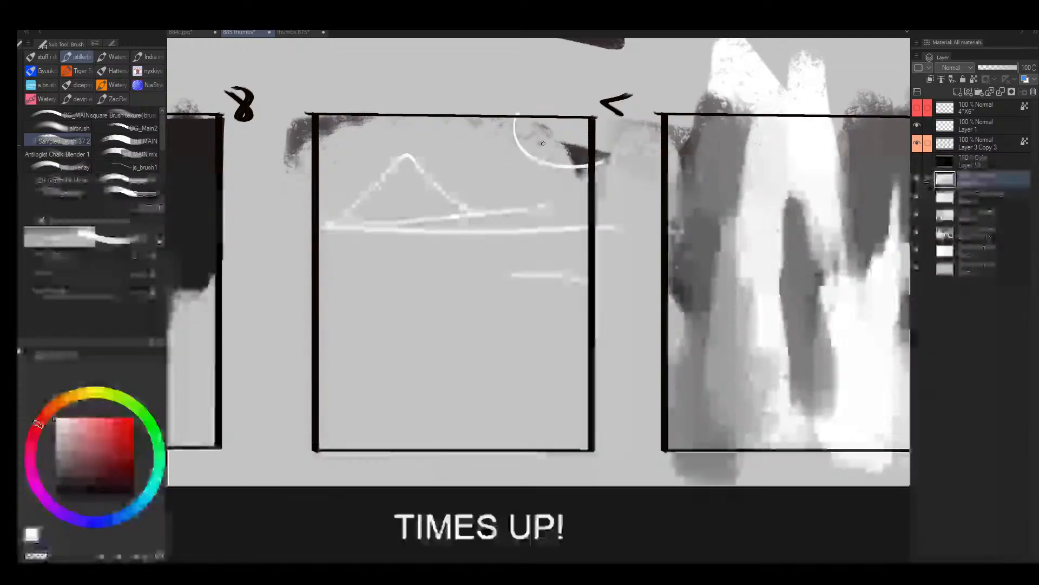
drag(504, 143, 486, 174)
drag(529, 161, 525, 179)
drag(569, 172, 579, 189)
- Turn the canvas upside down and sketch a white horizon, jagged peaks and ground lines in the other half of frame 7
key(r)
drag(672, 147, 606, 187)
key(space)
key(alt+space)
drag(533, 186, 548, 185)
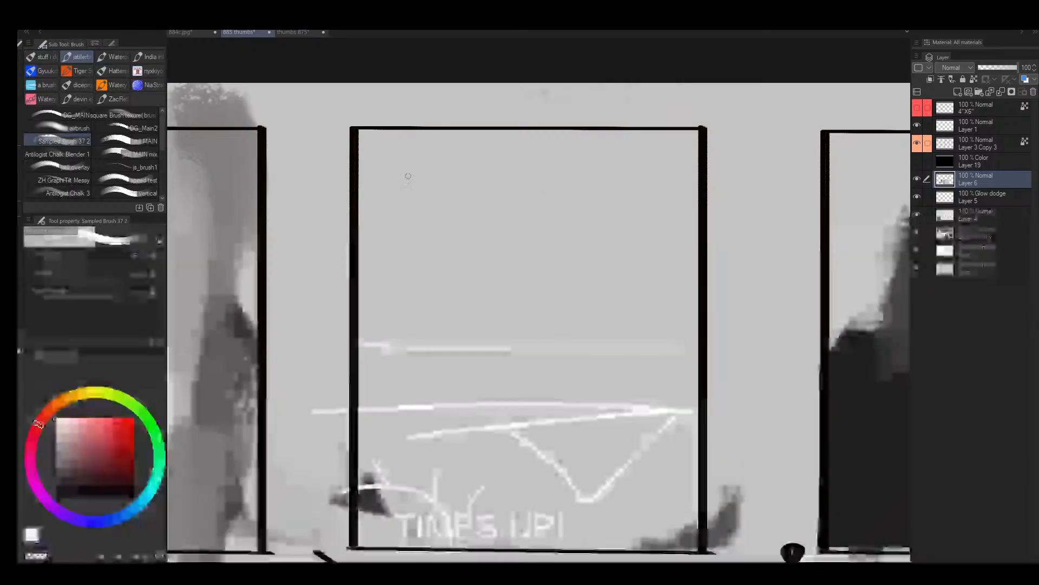
drag(378, 199, 522, 191)
drag(355, 263, 725, 265)
mouse_move(310, 302)
mouse_down()
mouse_move(433, 295)
mouse_move(585, 255)
mouse_move(630, 216)
mouse_move(607, 203)
mouse_up()
mouse_move(518, 263)
mouse_down()
mouse_move(392, 144)
mouse_move(334, 243)
mouse_up()
mouse_move(333, 243)
mouse_down()
mouse_move(517, 251)
mouse_move(625, 189)
mouse_move(652, 269)
mouse_up()
drag(576, 256, 384, 256)
drag(595, 274, 338, 282)
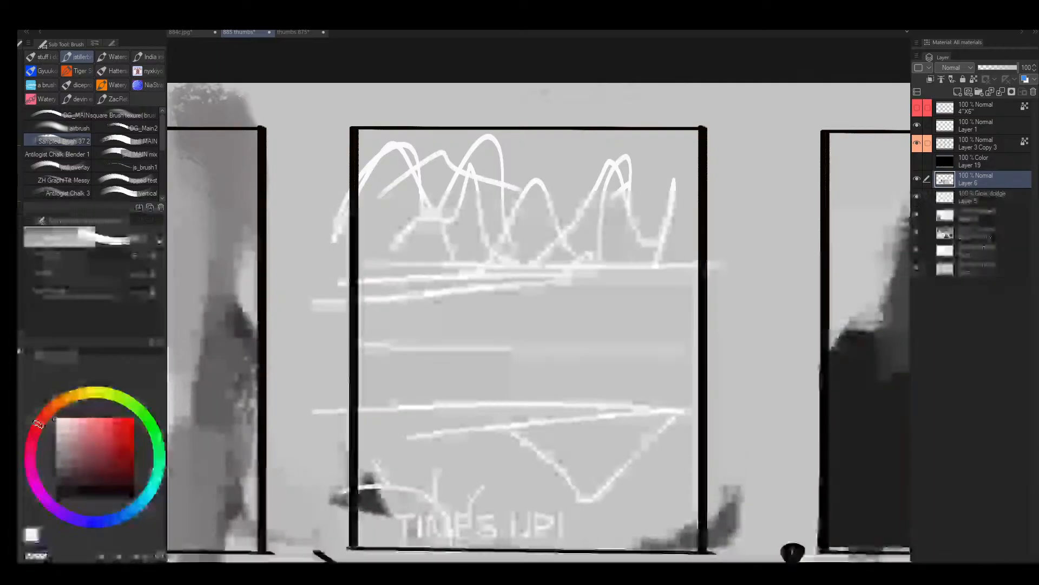
- Try a black dividing line through the middle of frame 7 and a black angular outline beside it, and undo them
key(x)
drag(330, 349, 794, 357)
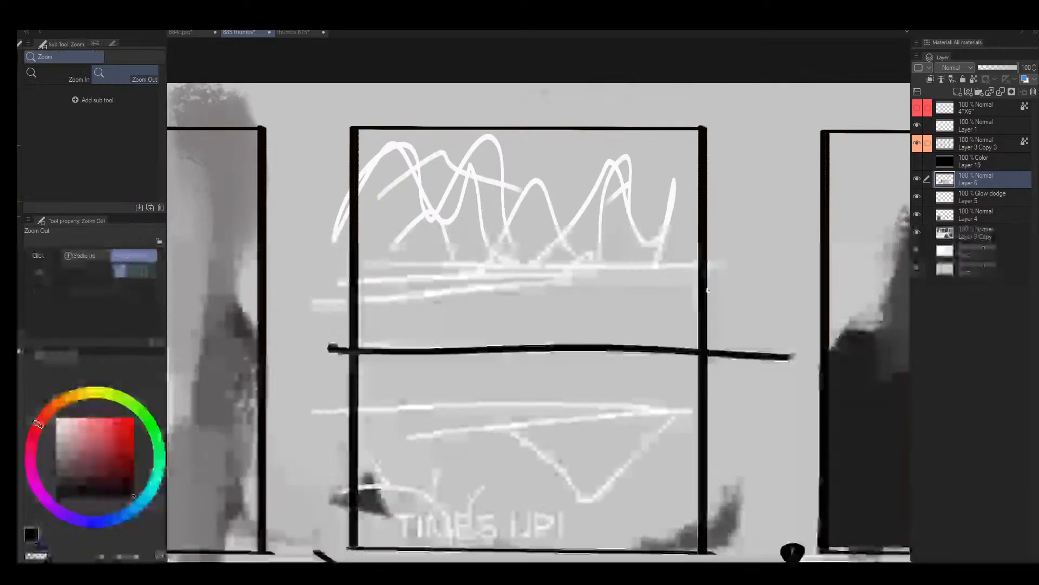
drag(705, 288, 669, 290)
drag(680, 202, 736, 336)
mouse_move(596, 306)
mouse_down()
mouse_move(577, 259)
mouse_move(557, 248)
mouse_up()
drag(661, 293, 566, 251)
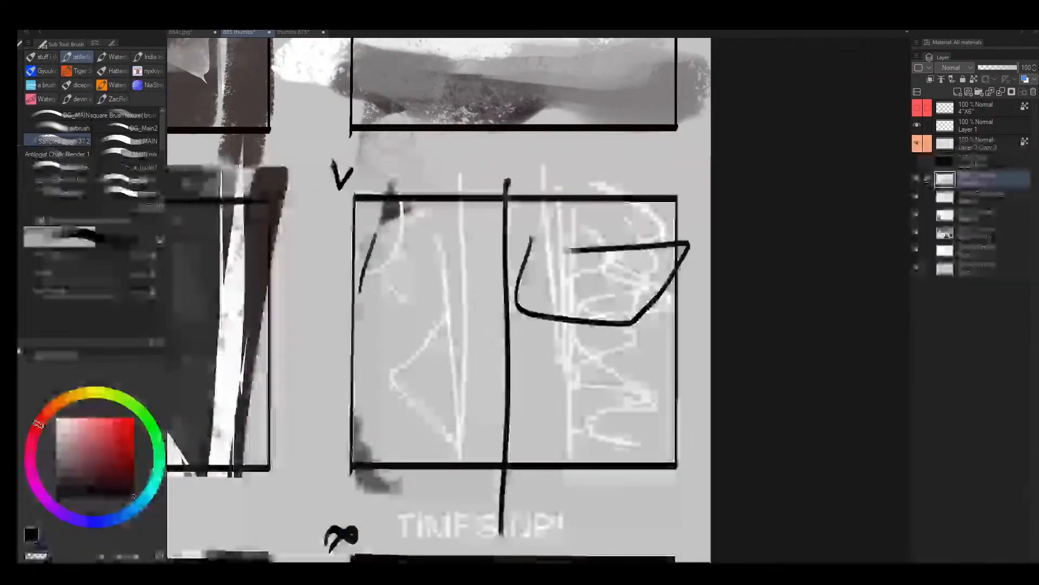
drag(375, 234, 379, 238)
key(ctrl+z)
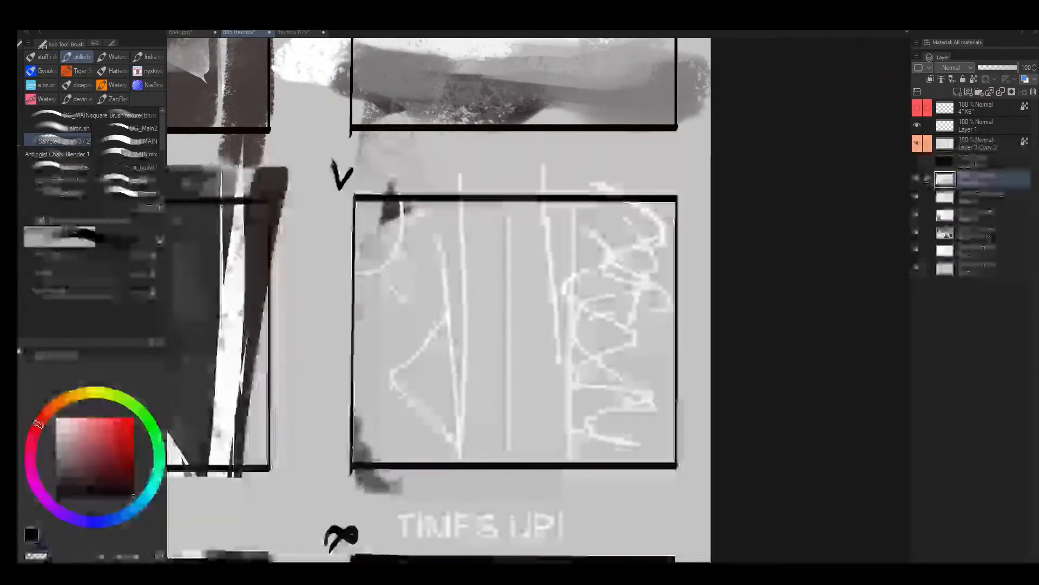
- Sample the light background grey, enlarge the brush and paint over most of the sketch lines in frame 7
mouse_move(513, 261)
mouse_down()
mouse_move(547, 246)
mouse_move(512, 250)
mouse_up()
mouse_move(587, 234)
mouse_down()
mouse_move(515, 210)
mouse_move(595, 288)
mouse_move(553, 323)
mouse_move(459, 313)
mouse_move(424, 226)
mouse_up()
scroll(424, 226, down, 6)
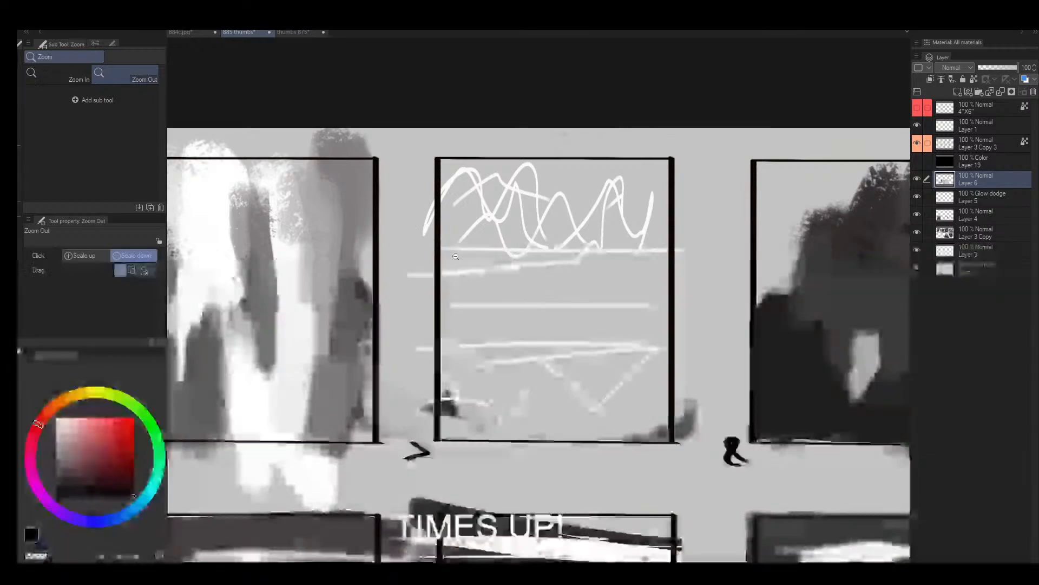
scroll(486, 253, up, 3)
key(b)
alt+click(487, 253)
key(bracketright)
key(bracketright)
key(bracketright)
key(bracketright)
key(bracketright)
key(bracketright)
key(bracketright)
key(bracketright)
key(bracketright)
key(bracketright)
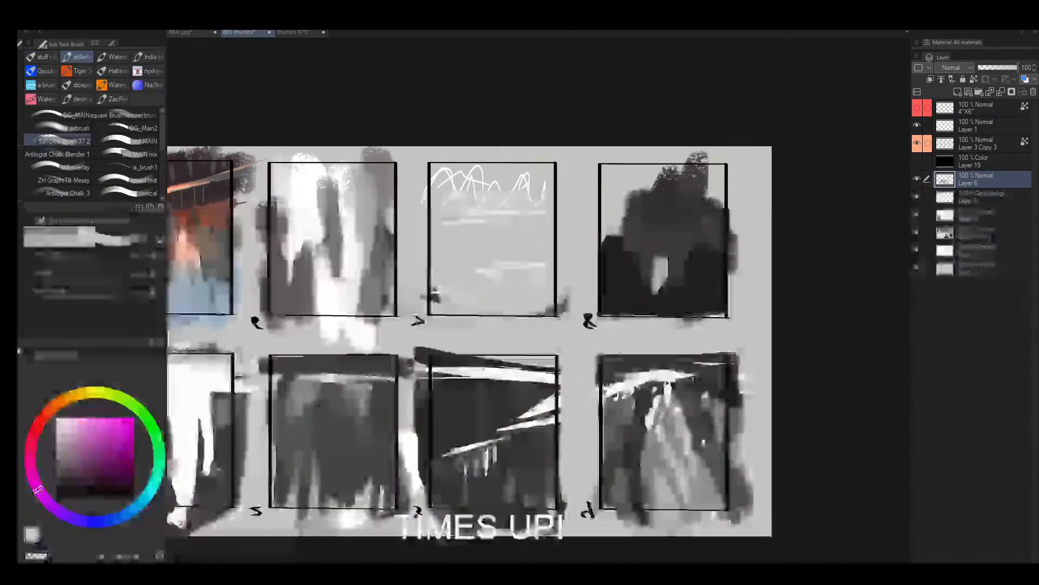
drag(439, 220, 474, 189)
drag(461, 283, 528, 271)
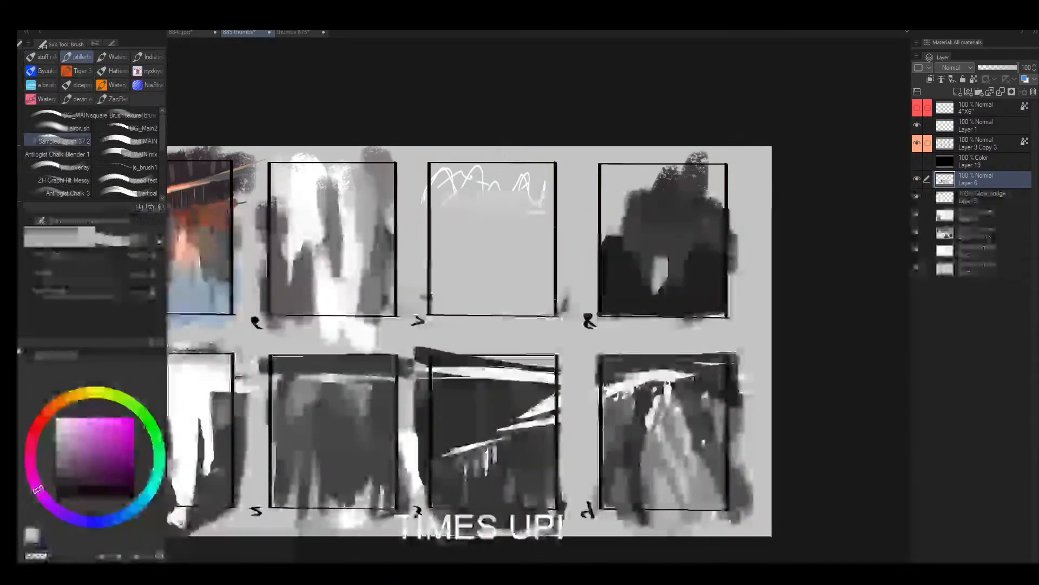
- Reduce the brush size and paint out the leftover marks inside and along the edges of frame 7
key(bracketleft)
key(bracketleft)
drag(541, 217, 532, 199)
mouse_move(430, 210)
mouse_down()
mouse_move(432, 277)
mouse_move(426, 232)
mouse_up()
drag(565, 201, 565, 303)
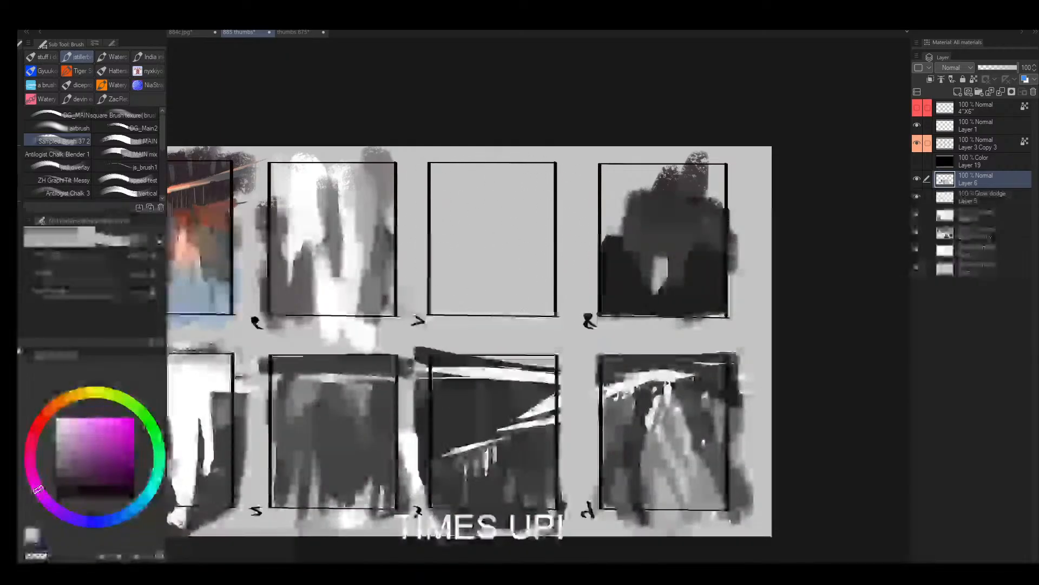
- Restore the canvas to its upright, unflipped orientation and block in soft mid-grey masses in frame 7
key(alt+space)
mouse_move(517, 211)
mouse_down()
mouse_move(480, 230)
mouse_move(525, 198)
mouse_move(497, 199)
mouse_up()
key(shift+space)
drag(509, 199, 541, 330)
double_click(574, 328)
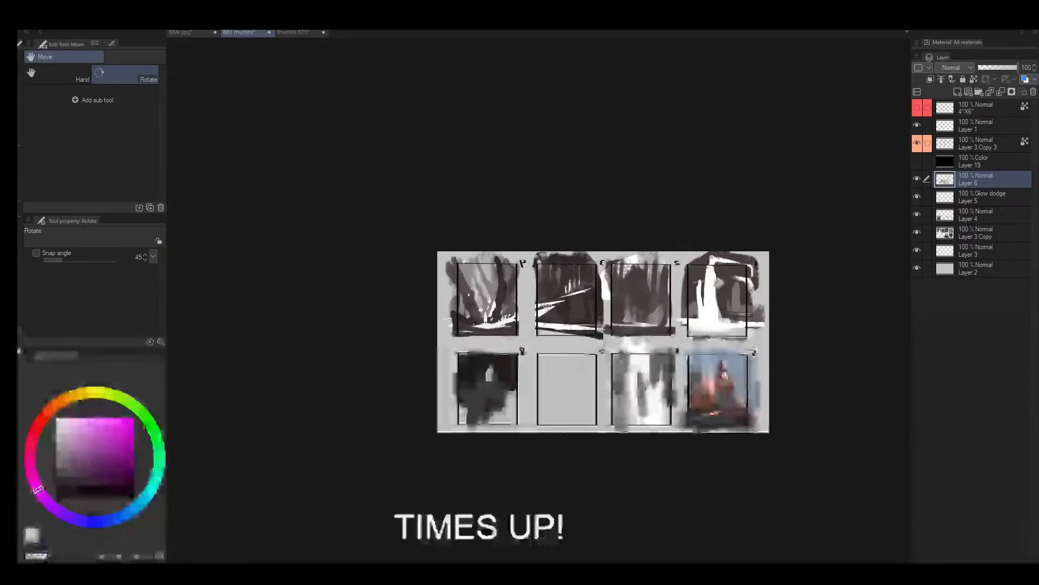
drag(623, 324, 512, 291)
drag(380, 241, 489, 294)
key(h)
click(489, 293)
drag(566, 275, 595, 259)
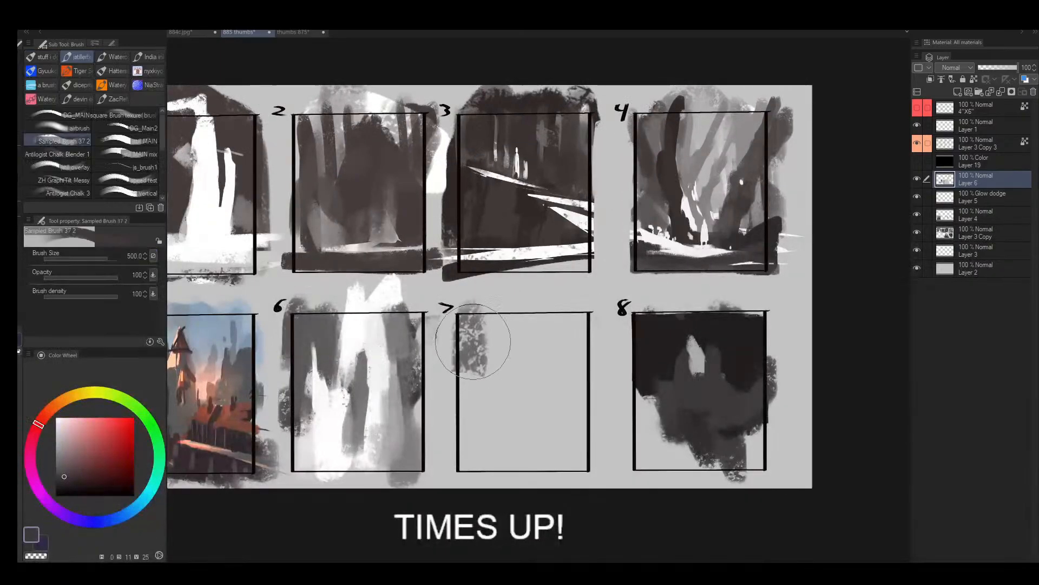
drag(473, 341, 498, 372)
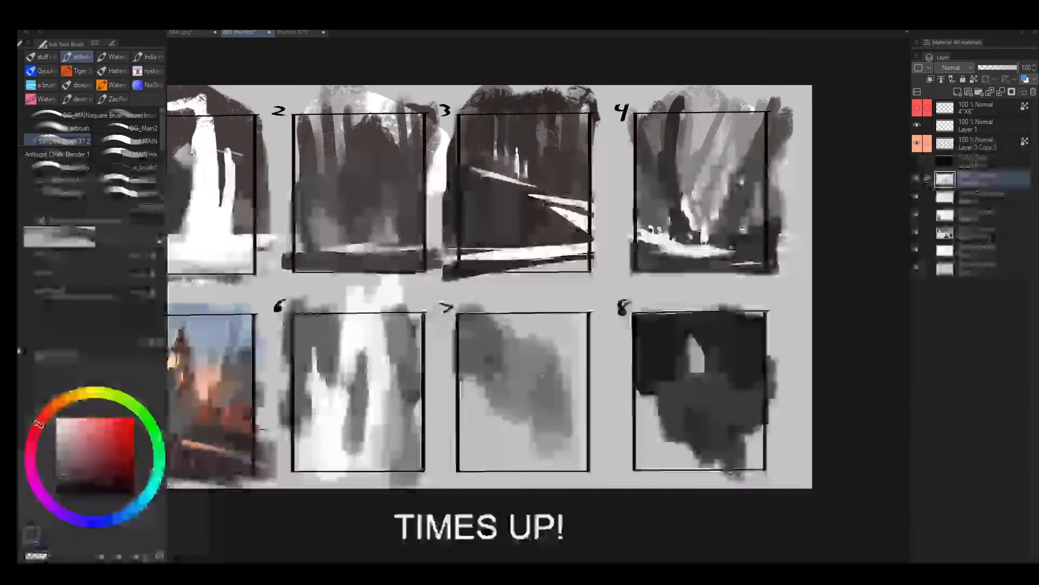
drag(548, 372, 534, 383)
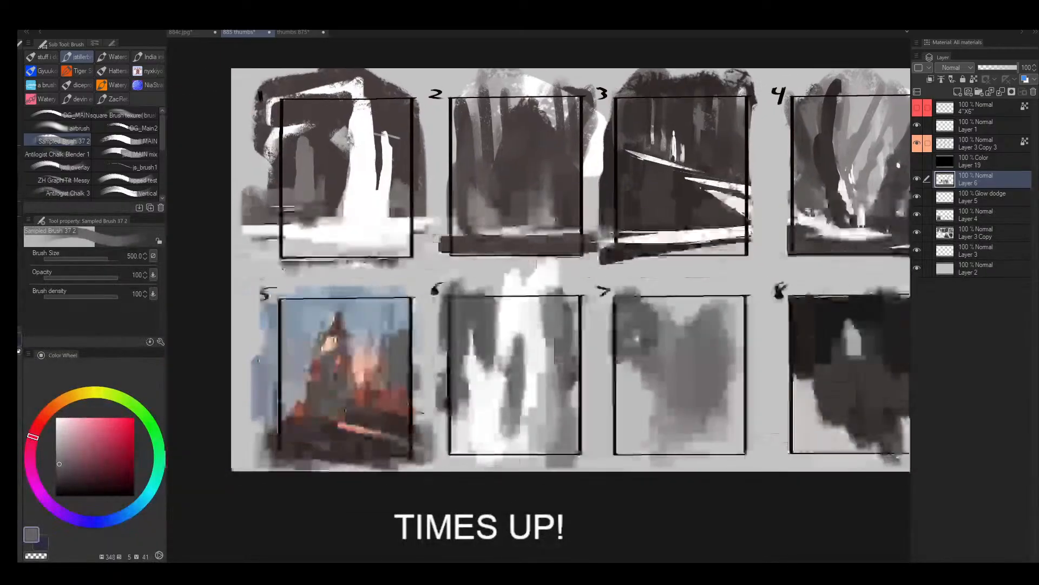
- Rework frame 6 with grey around its outer area and white strokes inside to define the two narrow white columns
key(ctrl+alt+space)
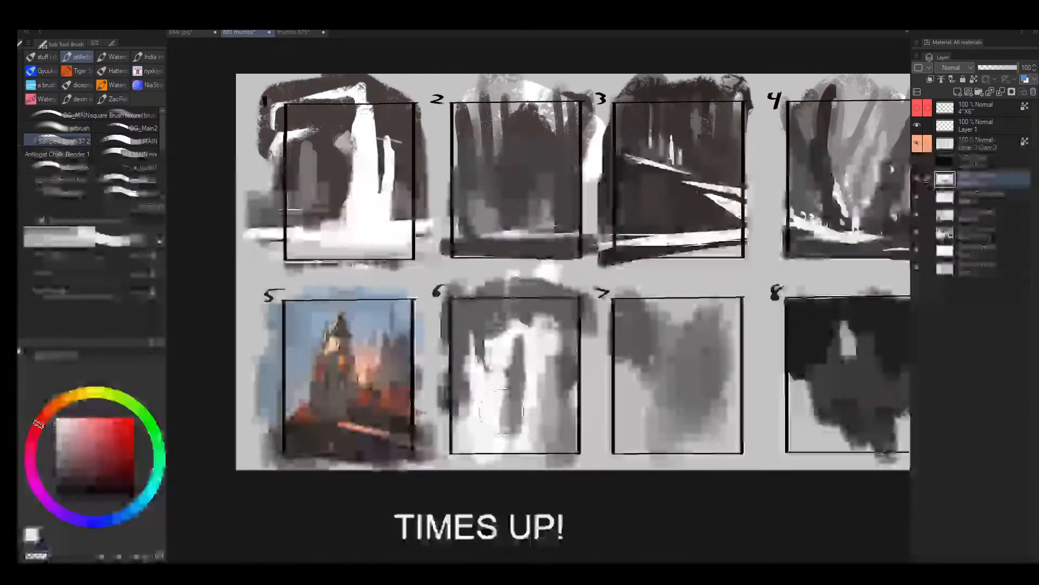
drag(550, 338, 482, 373)
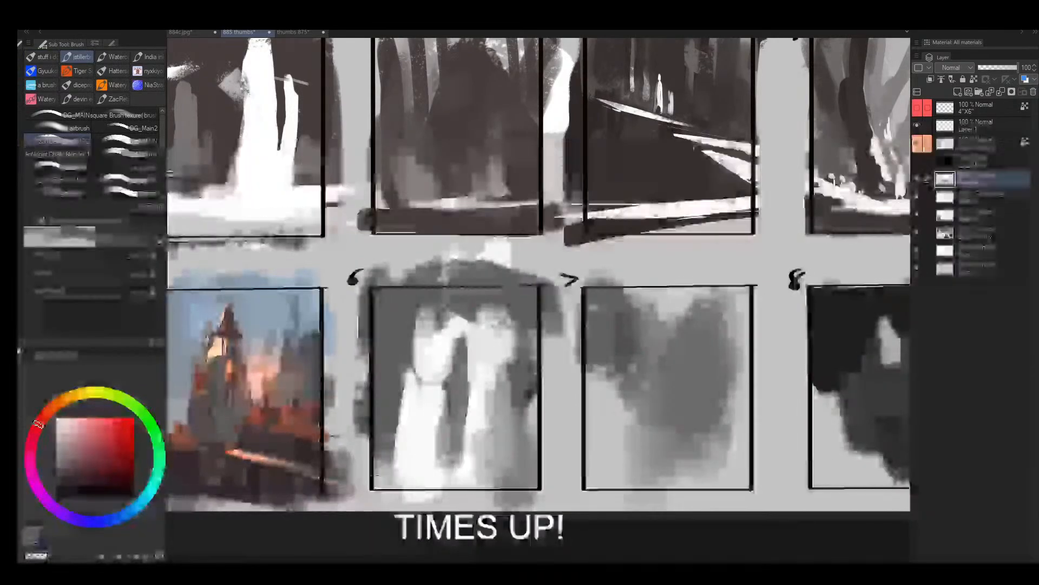
alt+click(411, 389)
alt+click(441, 426)
drag(444, 404, 445, 458)
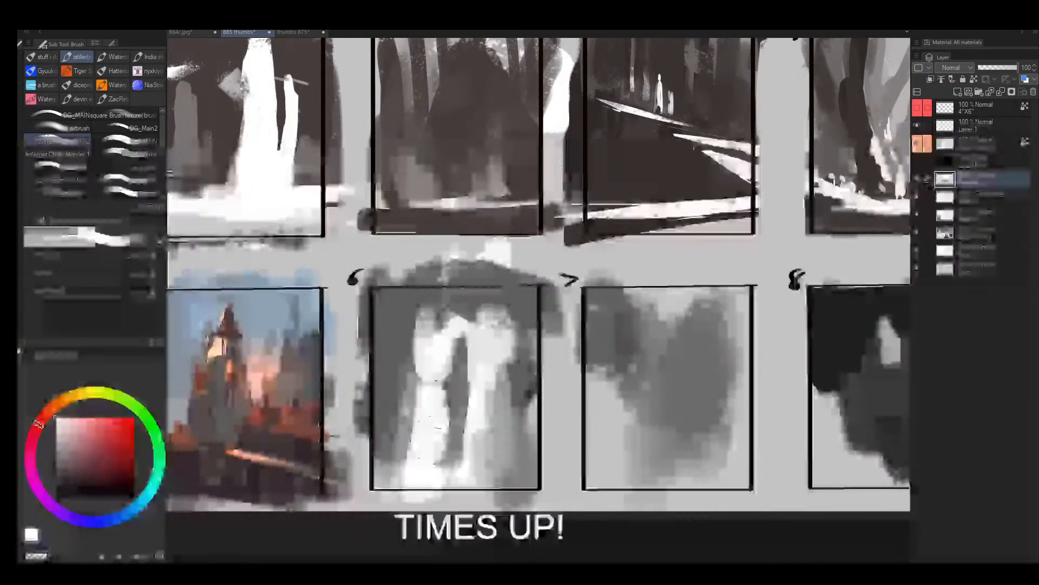
drag(541, 336, 487, 337)
drag(469, 174, 449, 208)
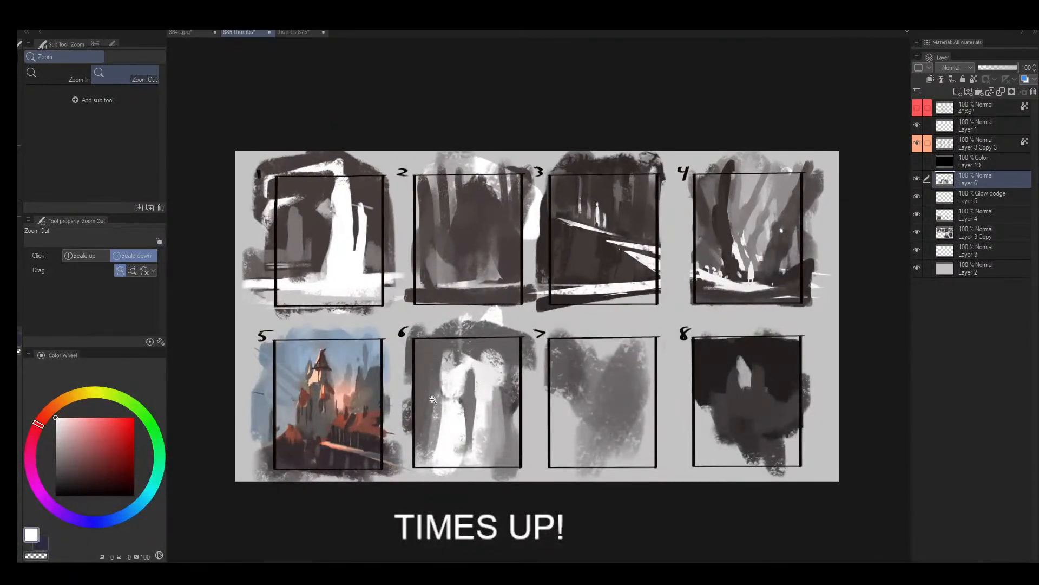
mouse_move(433, 400)
mouse_down()
mouse_move(466, 400)
mouse_move(465, 347)
mouse_up()
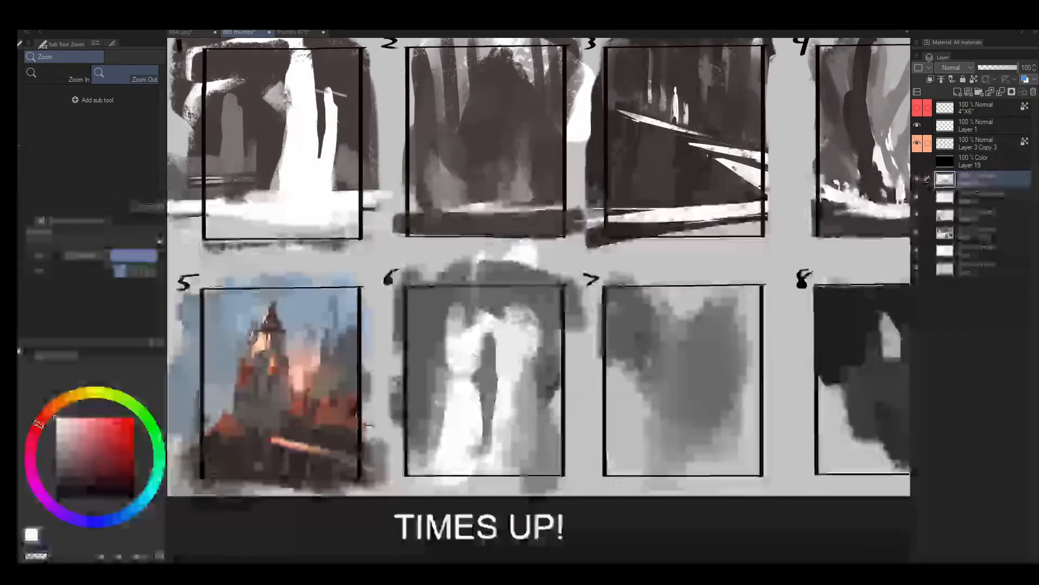
- Lasso several narrow spire shapes in the upper part of frame 6 and fill them with white
key(m)
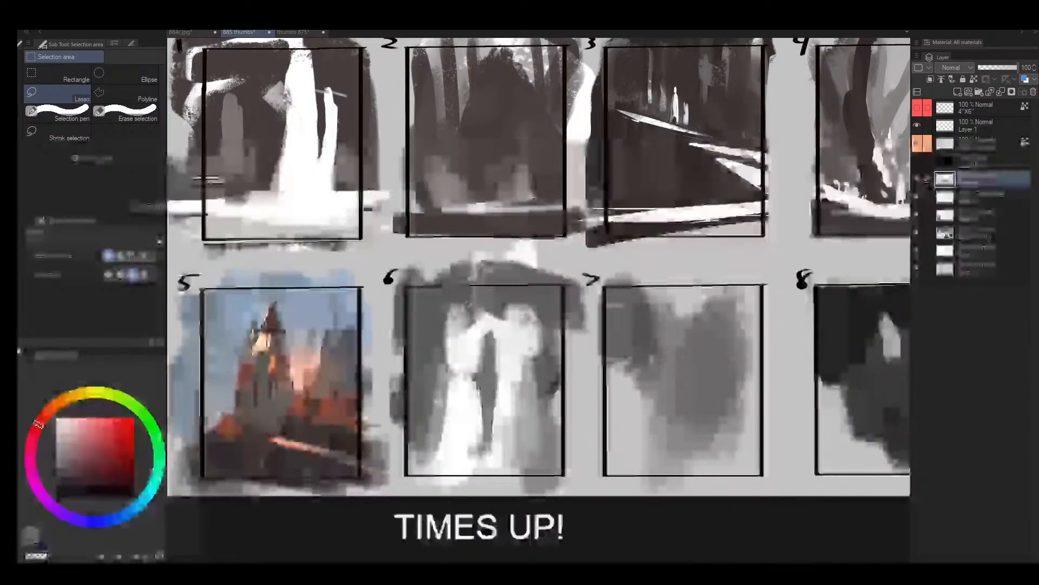
drag(463, 308, 455, 358)
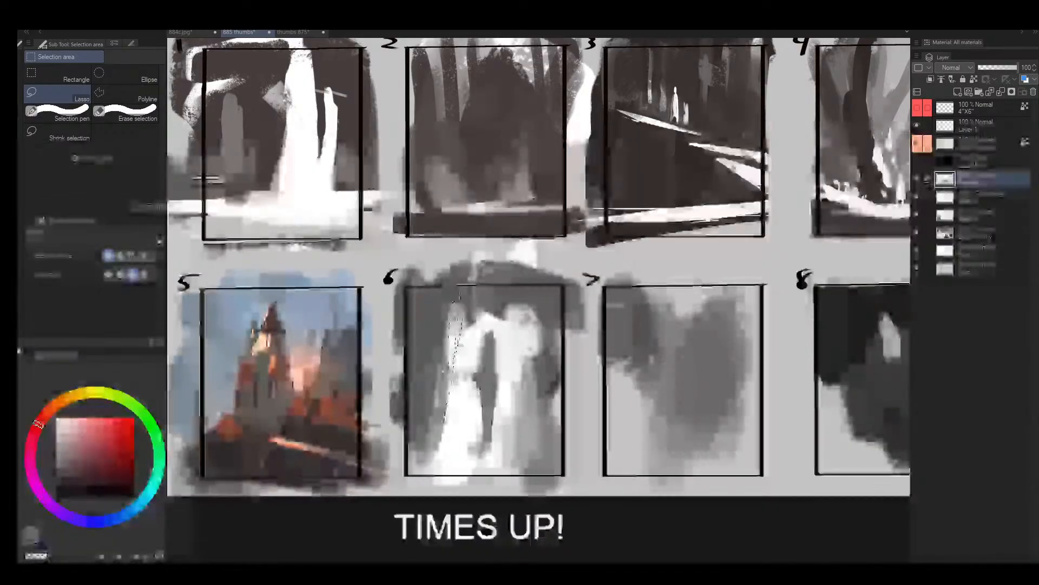
drag(477, 291, 475, 345)
drag(466, 398, 464, 400)
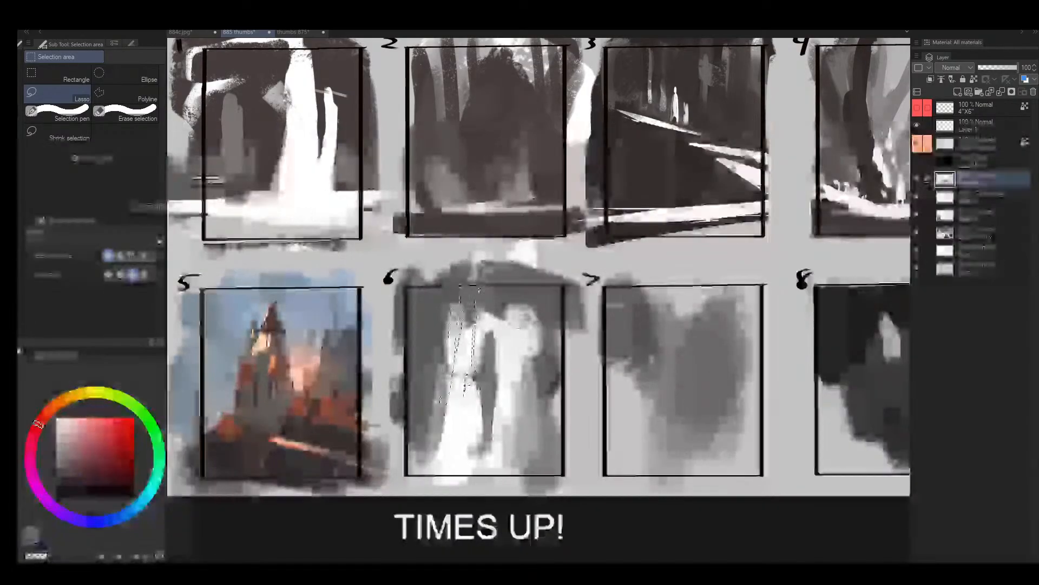
drag(507, 305, 509, 342)
key(b)
alt+click(467, 428)
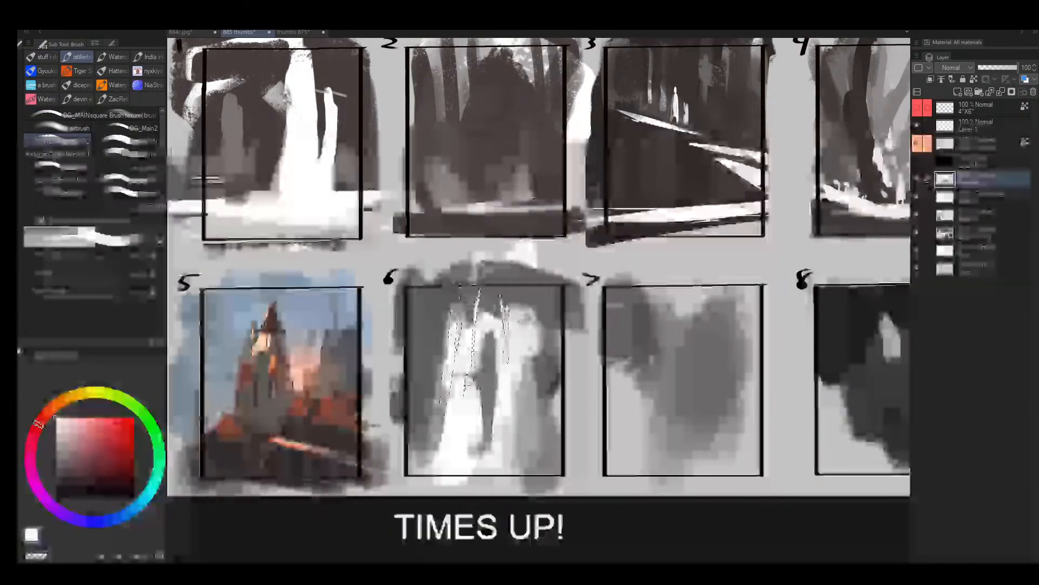
drag(460, 303, 433, 436)
- Paint a mid-grey mass across the middle of frame 6 with a smaller brush, clear the selection and flip the canvas horizontally
alt+click(490, 374)
key(bracketleft)
key(bracketleft)
key(bracketleft)
key(bracketleft)
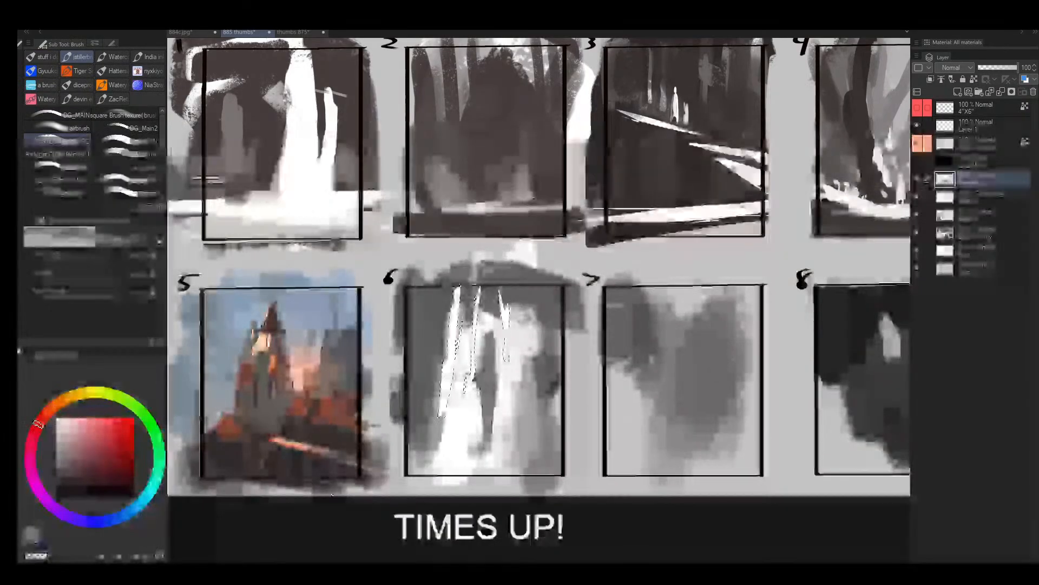
drag(505, 374, 452, 401)
key(ctrl+d)
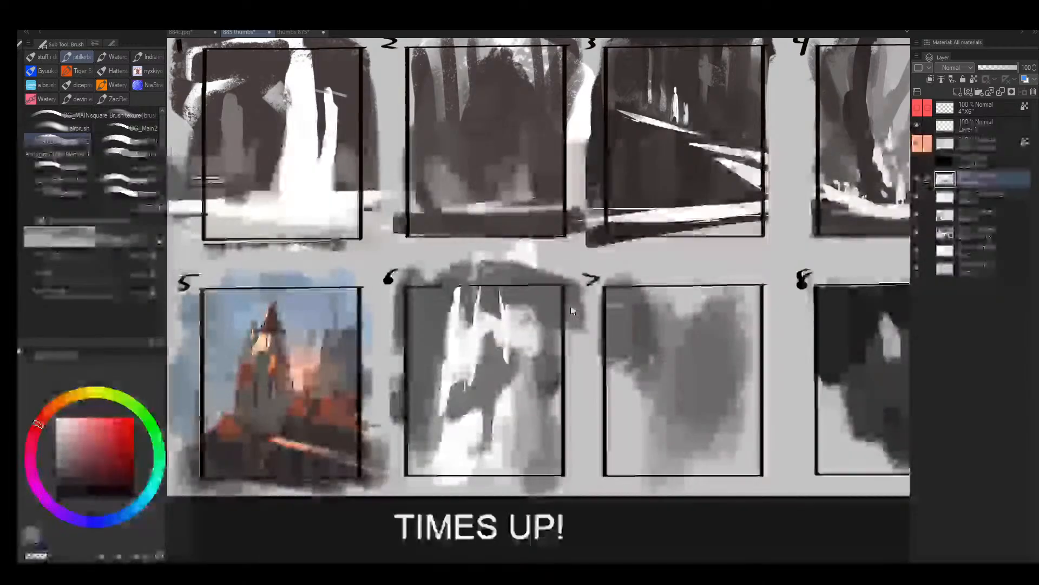
key(h)
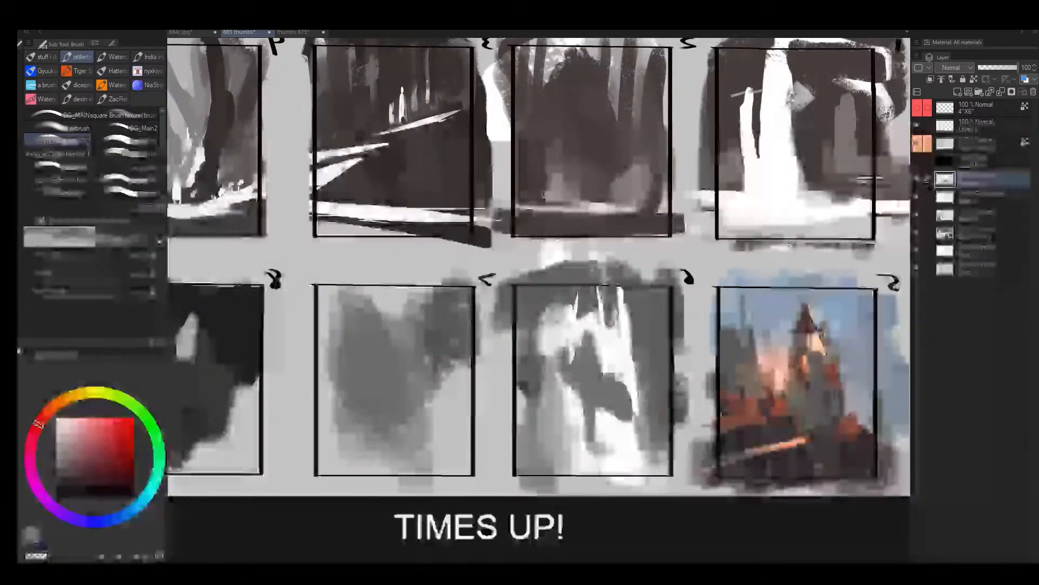
- Switch to the thumbs 875 document and examine its six landscape colour thumbnails
click(304, 33)
key(z)
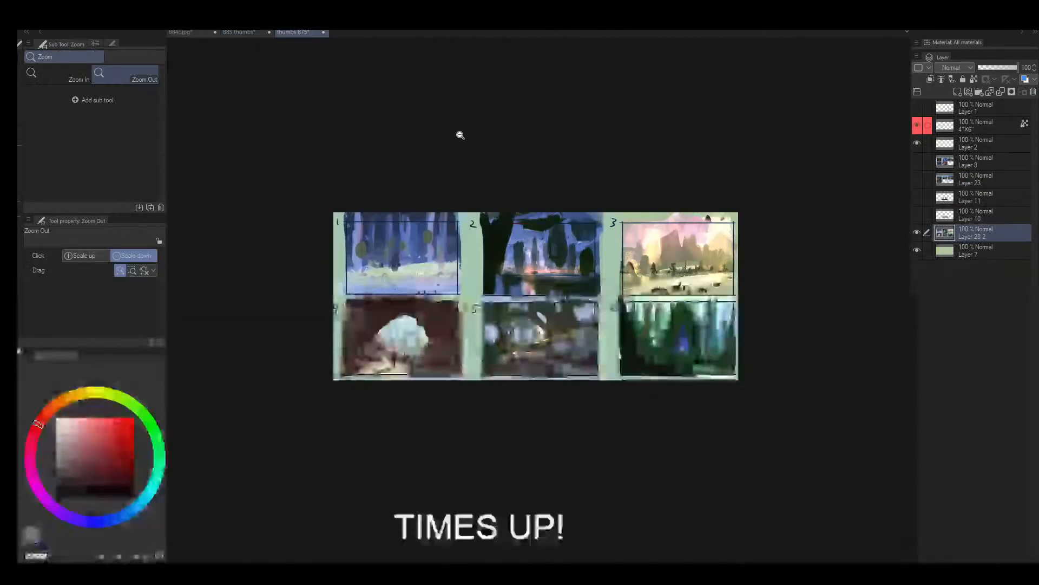
drag(470, 215, 509, 206)
drag(483, 174, 412, 147)
drag(346, 224, 353, 207)
mouse_move(427, 338)
mouse_down()
mouse_move(401, 342)
mouse_move(410, 335)
mouse_up()
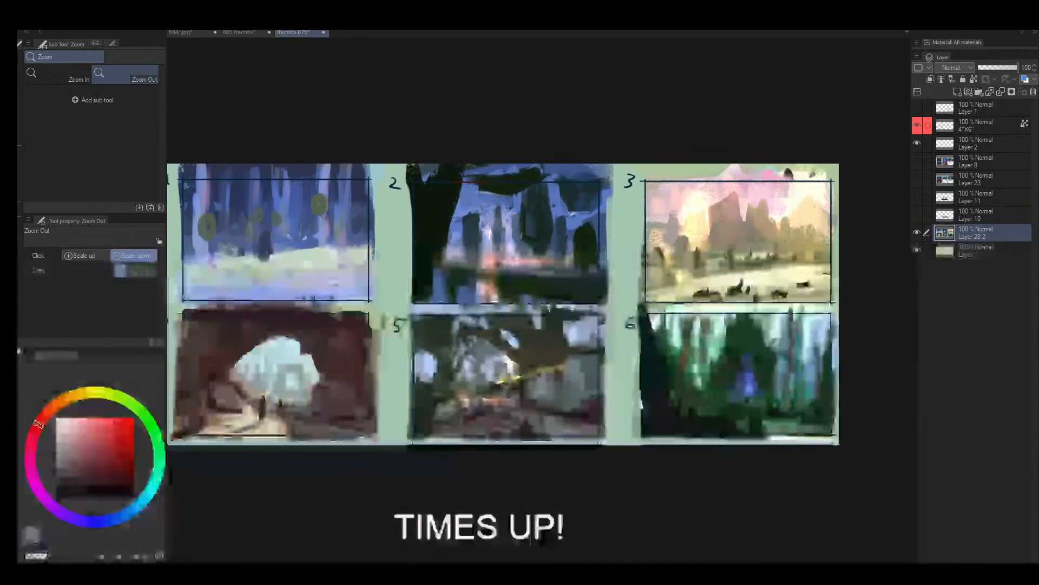
drag(845, 414, 865, 407)
drag(594, 350, 749, 409)
drag(318, 416, 477, 419)
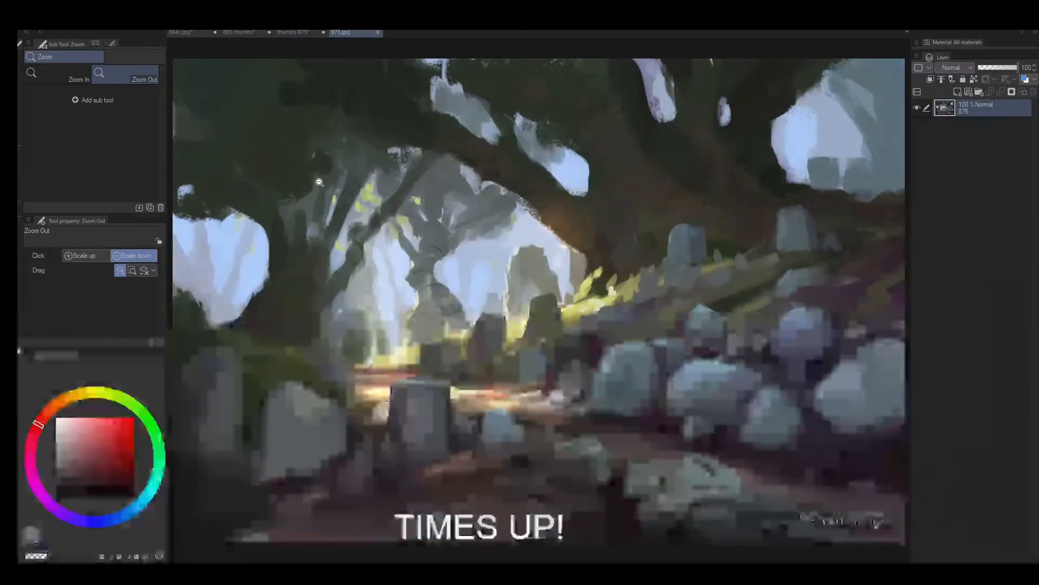
- Compare the finished 875.jpg painting with its rough in thumbs 875 and study that sheet's frames with the panels hidden
scroll(510, 299, up, 3)
click(309, 34)
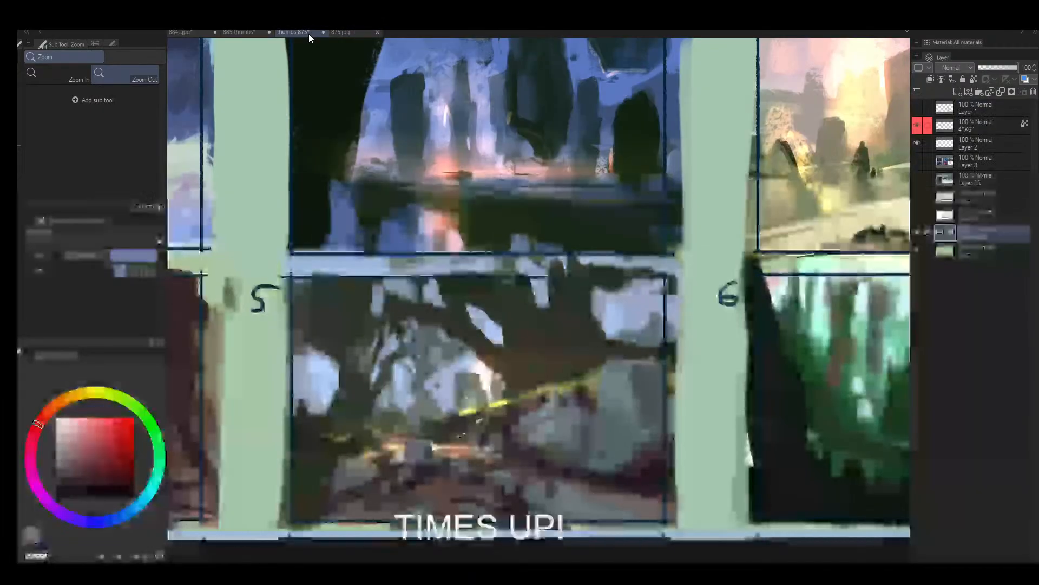
scroll(561, 379, down, 4)
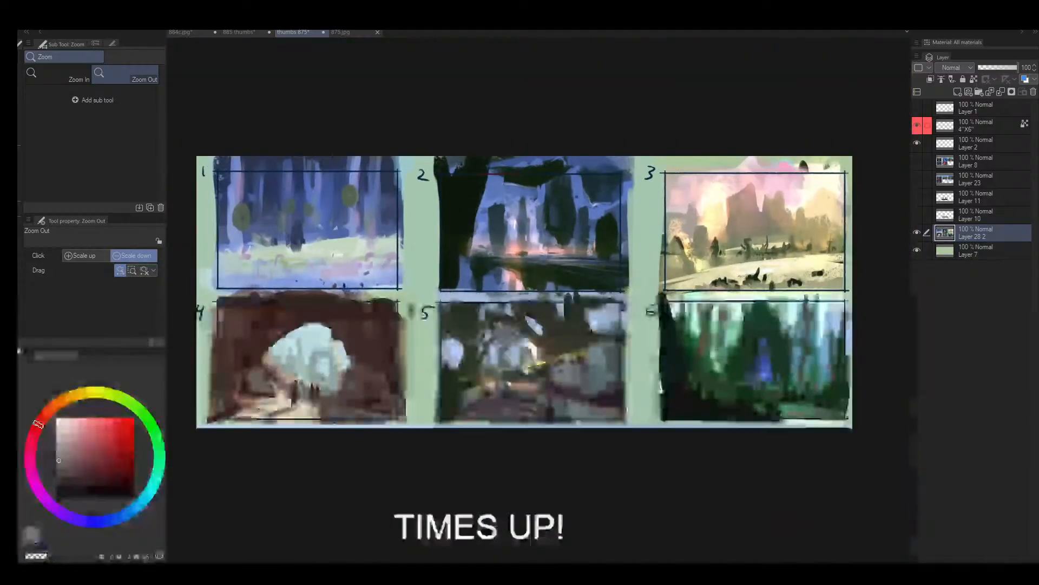
scroll(521, 360, up, 2)
key(Tab)
drag(845, 364, 587, 336)
scroll(636, 361, up, 2)
scroll(639, 360, down, 4)
scroll(425, 217, up, 3)
drag(426, 222, 756, 5)
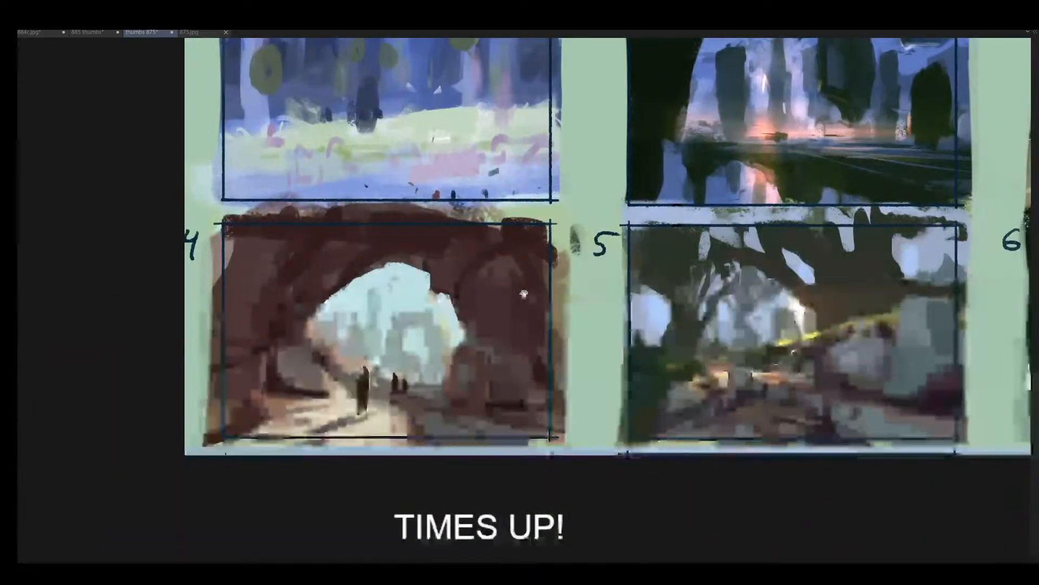
drag(858, 292, 373, 323)
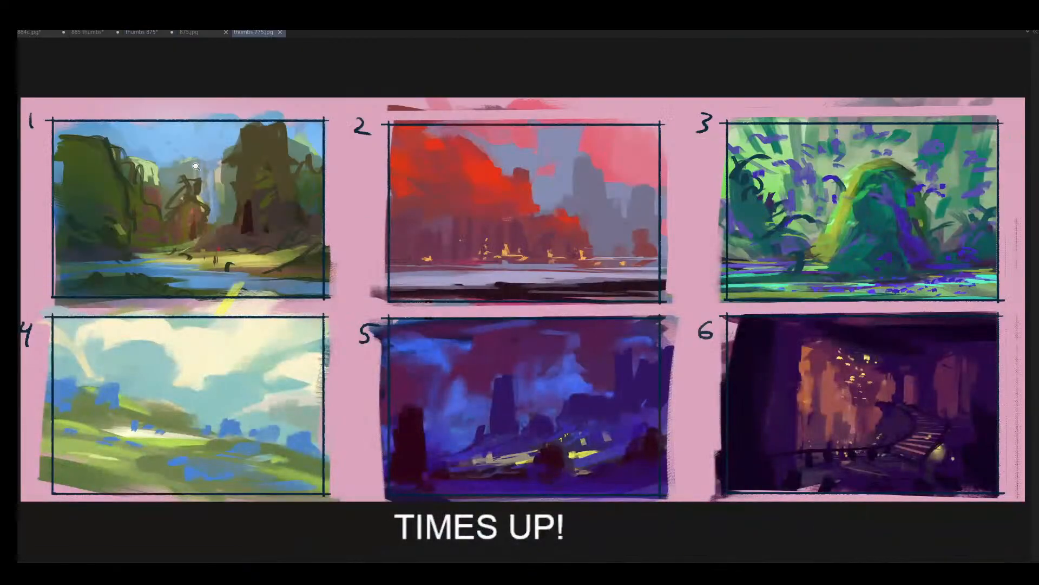
- Examine the pink-bordered sheet of six colour thumbnails, inspecting the dark purple frame 6 up close
drag(196, 167, 292, 208)
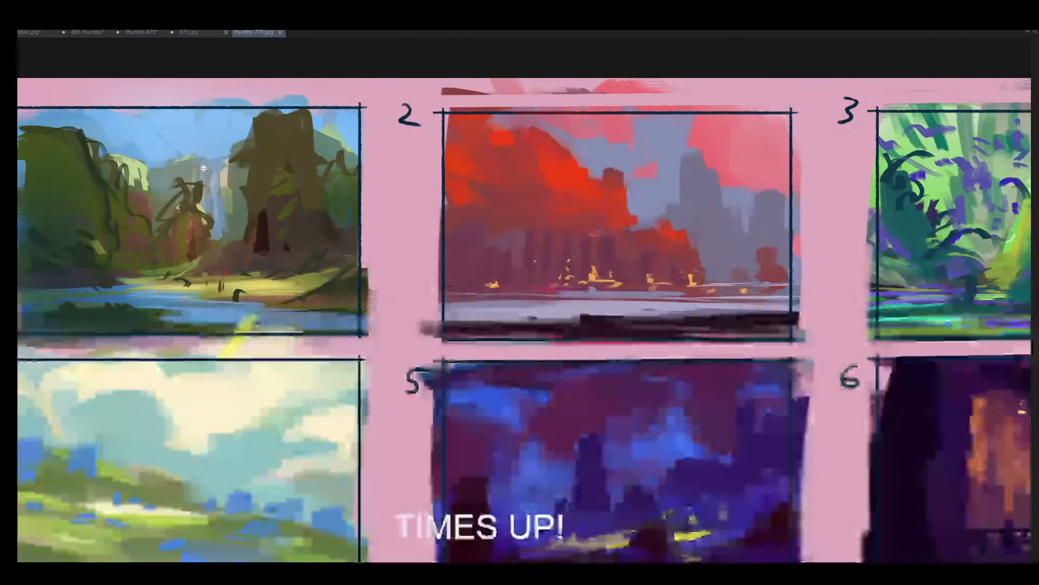
drag(574, 238, 335, 260)
drag(399, 197, 7, 182)
drag(532, 263, 509, 270)
drag(567, 353, 531, 394)
drag(431, 240, 405, 244)
drag(401, 332, 522, 289)
drag(445, 291, 478, 262)
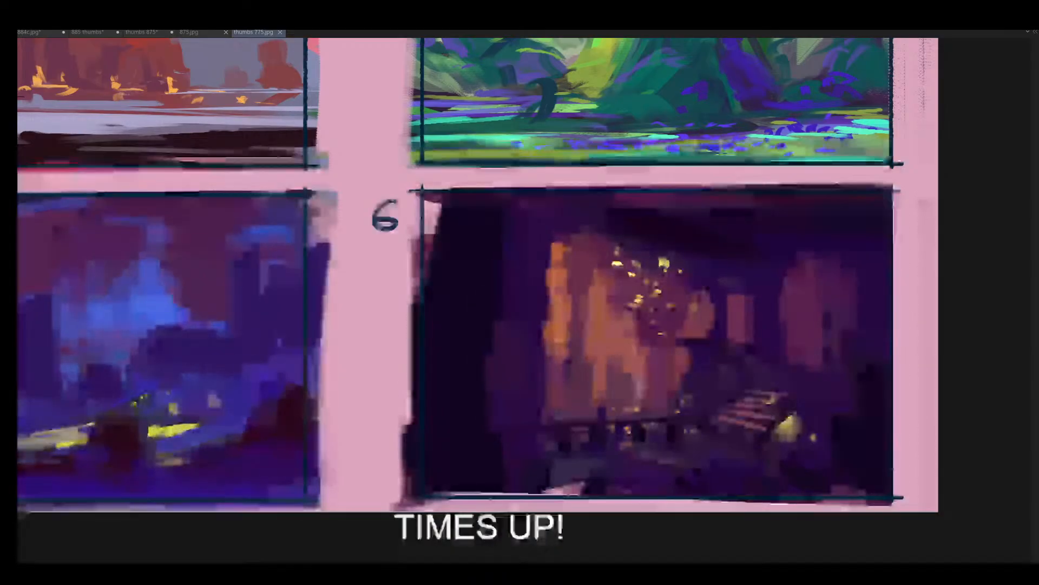
drag(249, 335, 222, 327)
drag(222, 327, 385, 339)
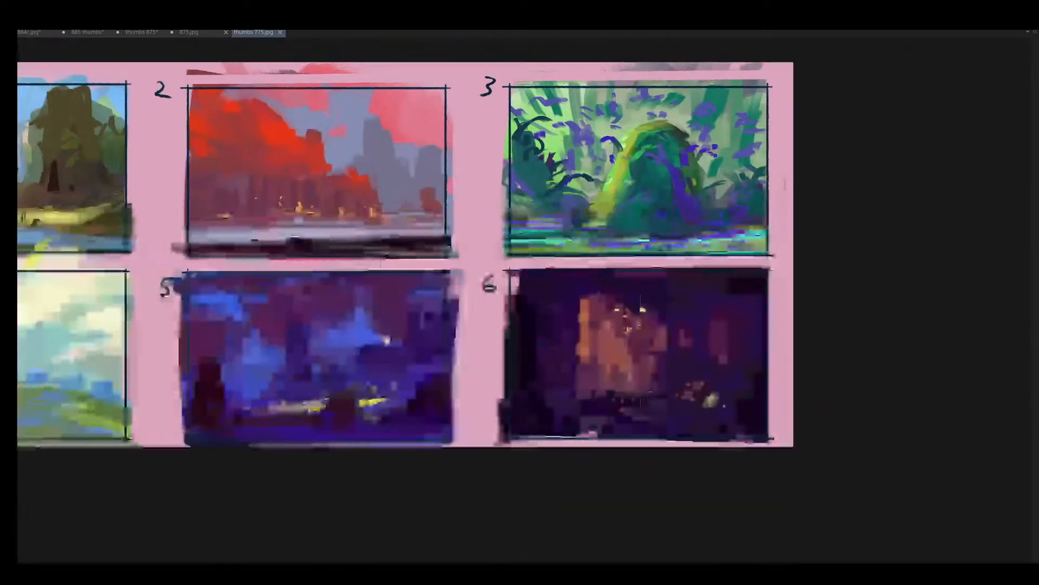
drag(288, 314, 412, 314)
drag(306, 283, 306, 309)
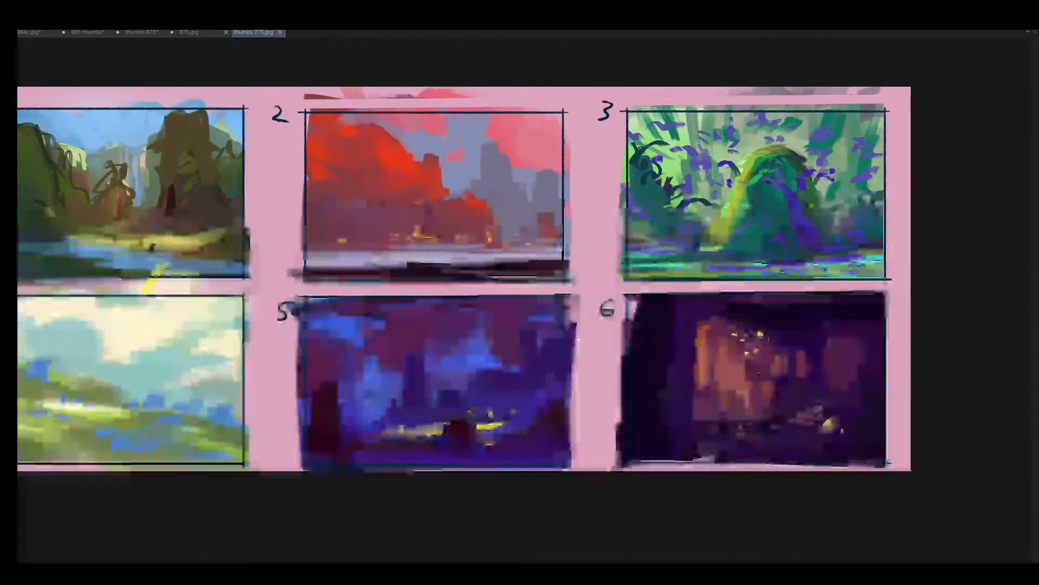
drag(788, 364, 861, 362)
drag(828, 363, 510, 327)
alt+click(459, 315)
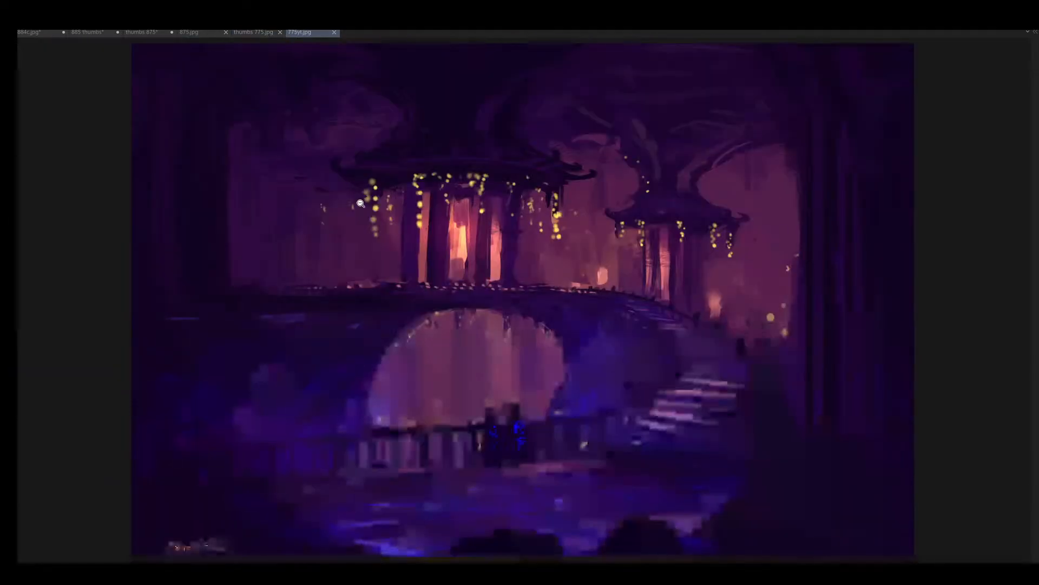
- Study the finished purple pavilion and bridge painting, including its lantern details and its mirrored composition
alt+click(492, 321)
click(493, 321)
drag(482, 246, 488, 382)
click(482, 293)
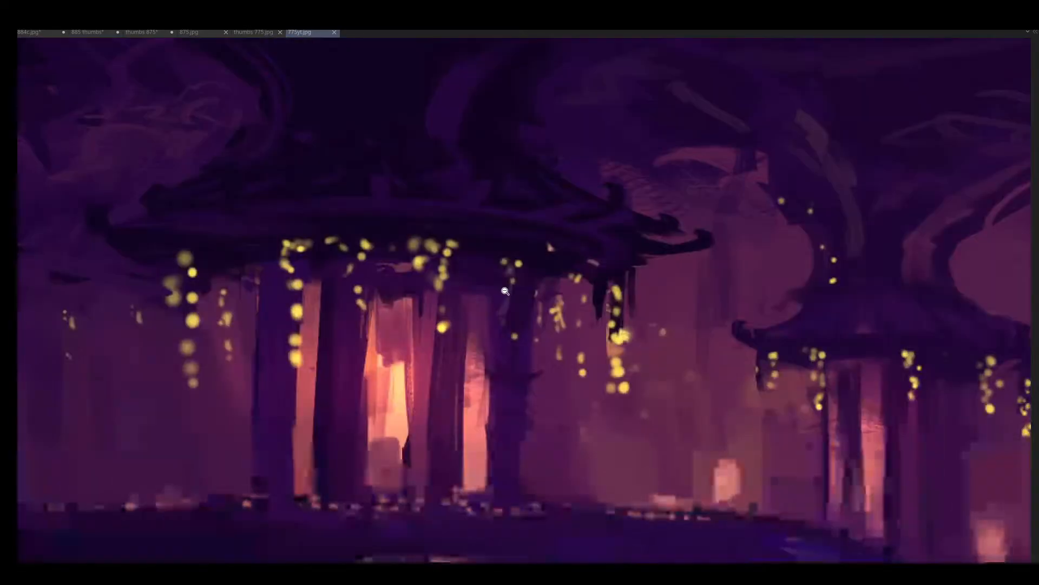
alt+click(491, 320)
drag(492, 320, 455, 247)
click(485, 318)
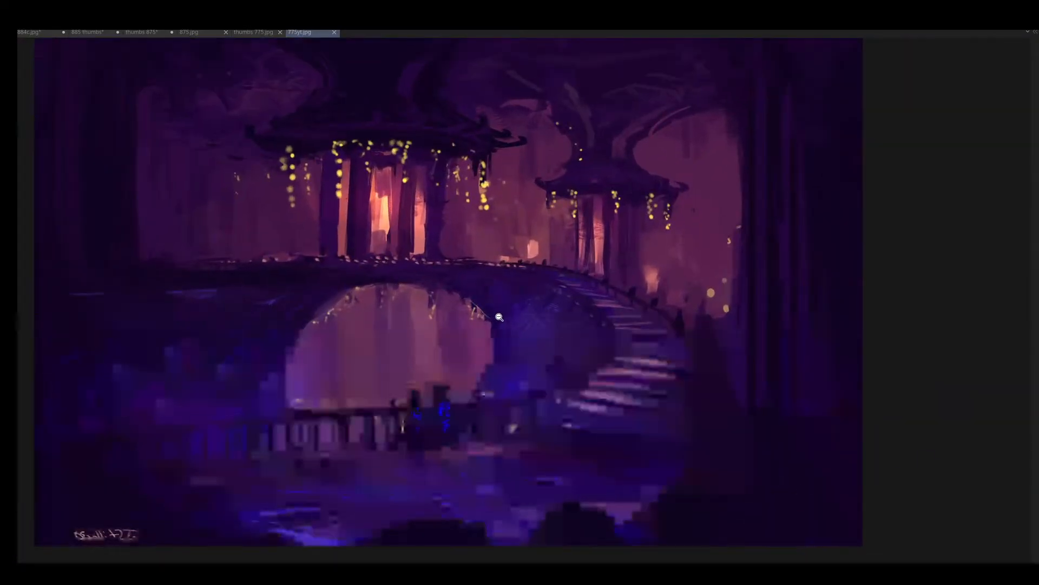
key(h)
drag(511, 272, 314, 253)
drag(314, 253, 353, 265)
- Return to the pink-bordered thumbnail sheet and try to extend its canvas below the bottom row of frames
click(261, 33)
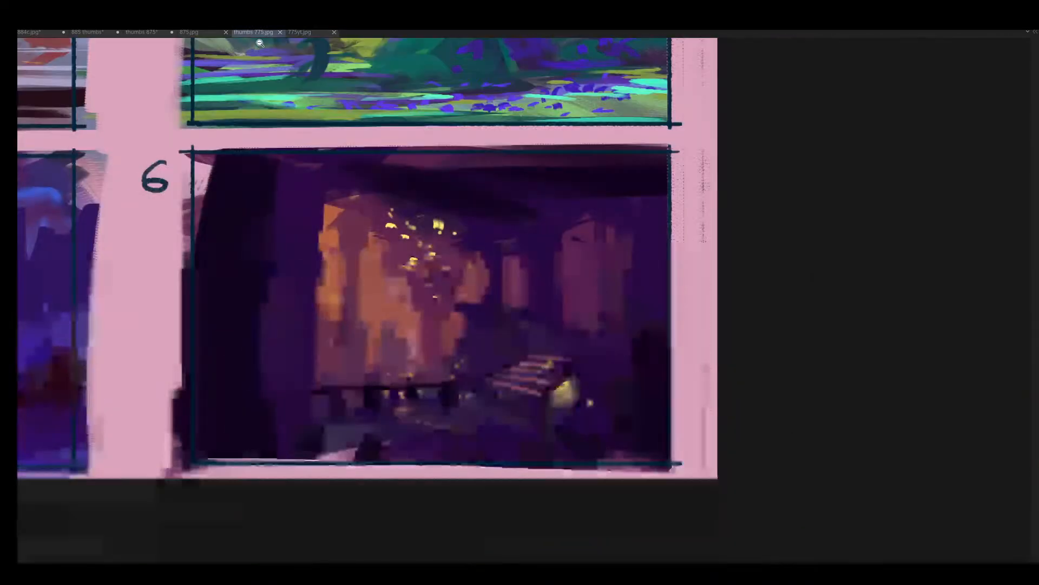
drag(323, 225, 863, 352)
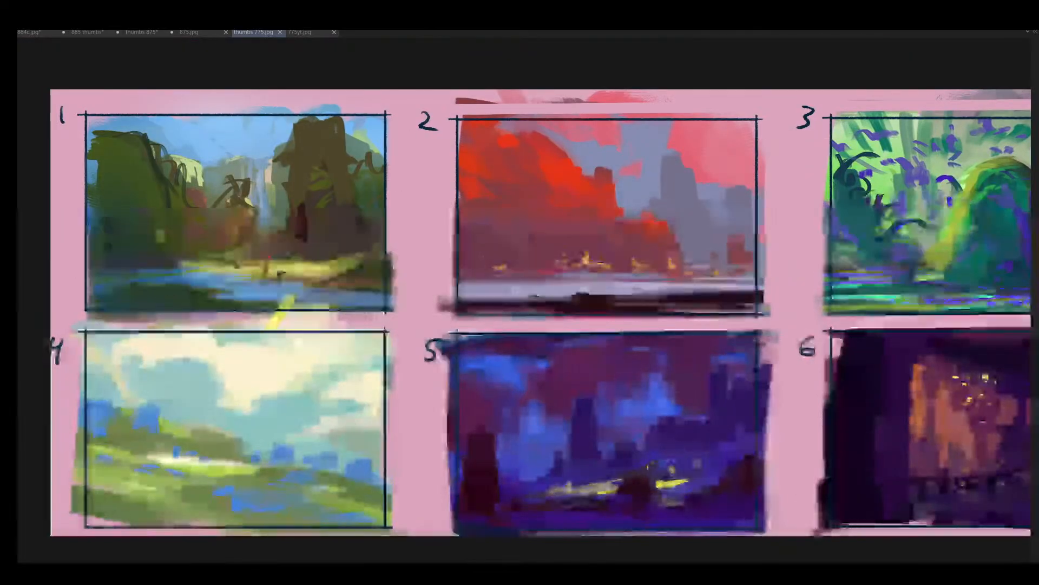
key(ctrl+minus)
drag(568, 312, 460, 297)
drag(485, 343, 430, 219)
key(c)
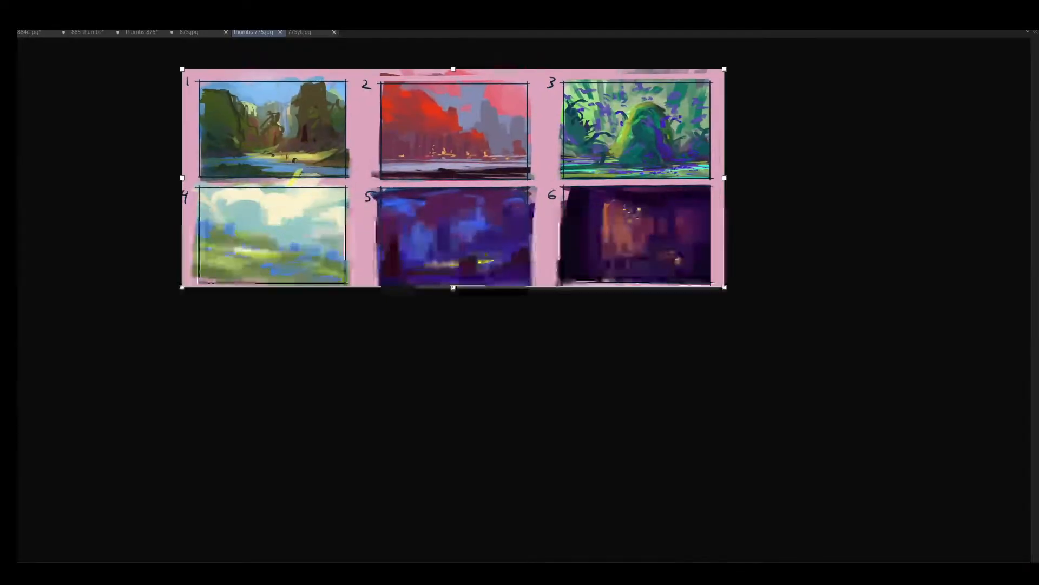
drag(473, 286, 473, 374)
key(Return)
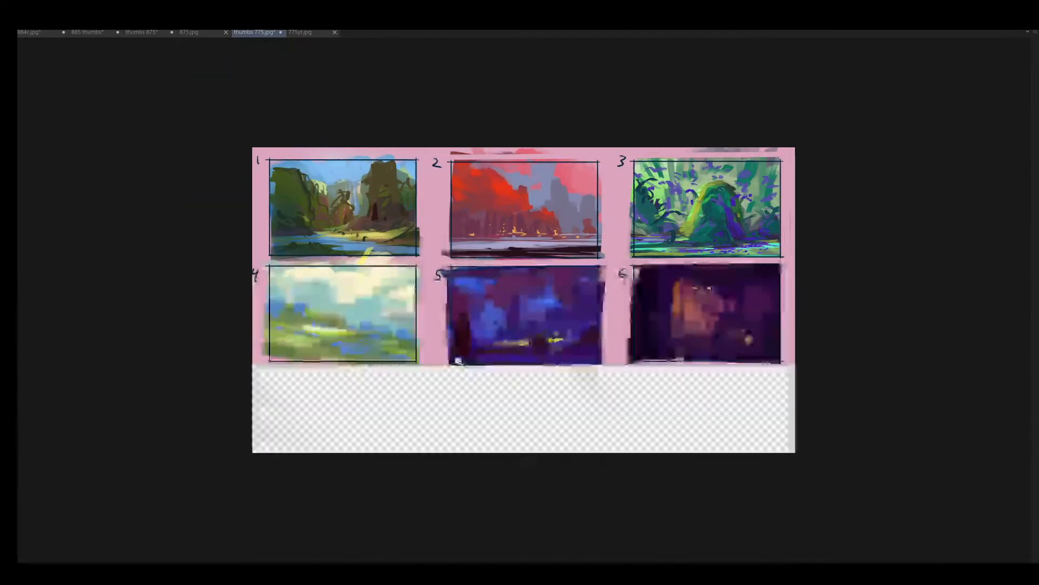
key(ctrl+z)
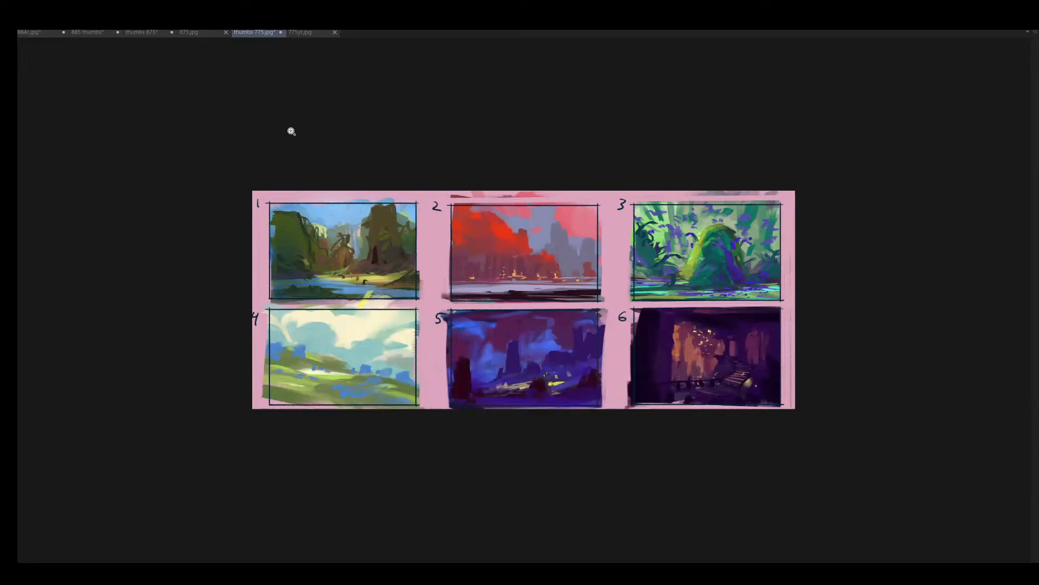
- Close the pink-bordered thumbnail sheet, the purple pavilion painting, 875.jpg and thumbs 875 to get back to the greyscale thumbnails
click(281, 32)
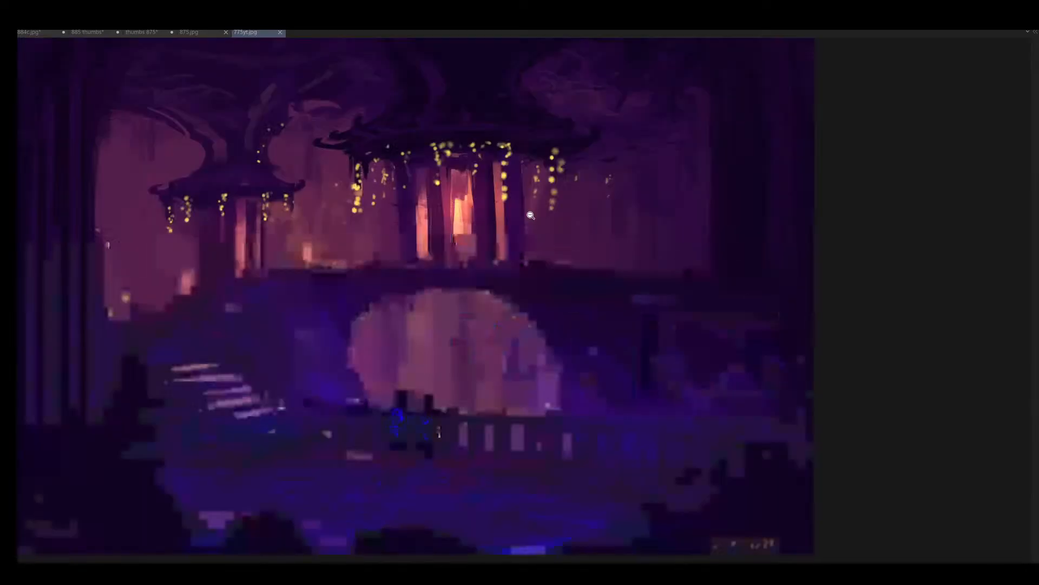
click(278, 32)
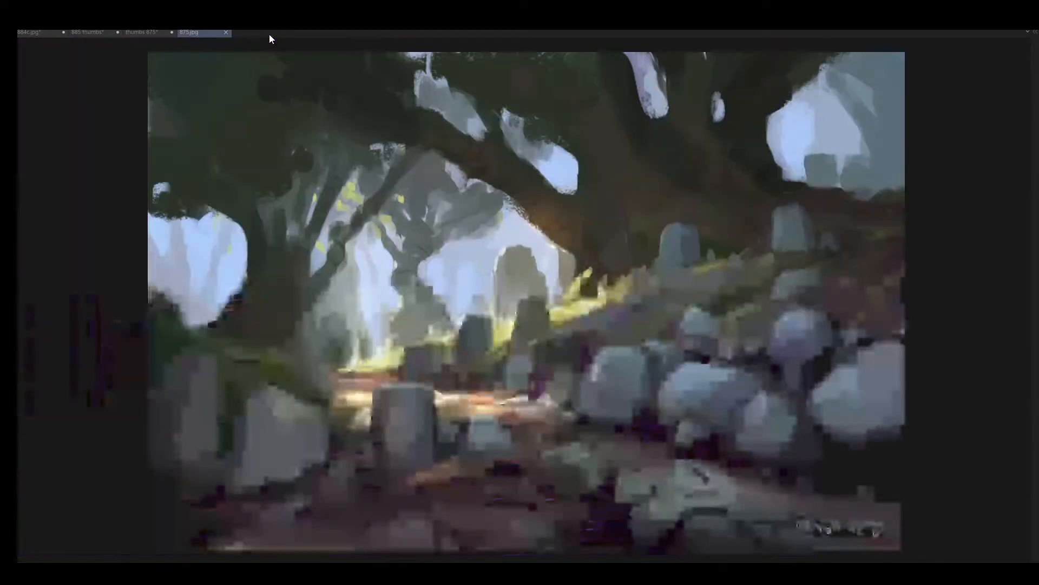
click(226, 32)
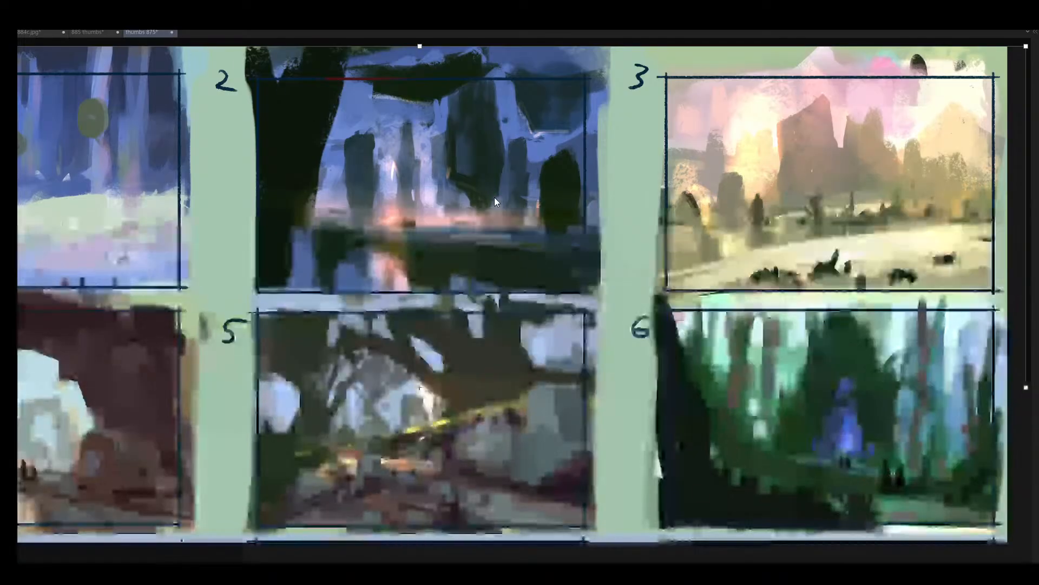
click(171, 32)
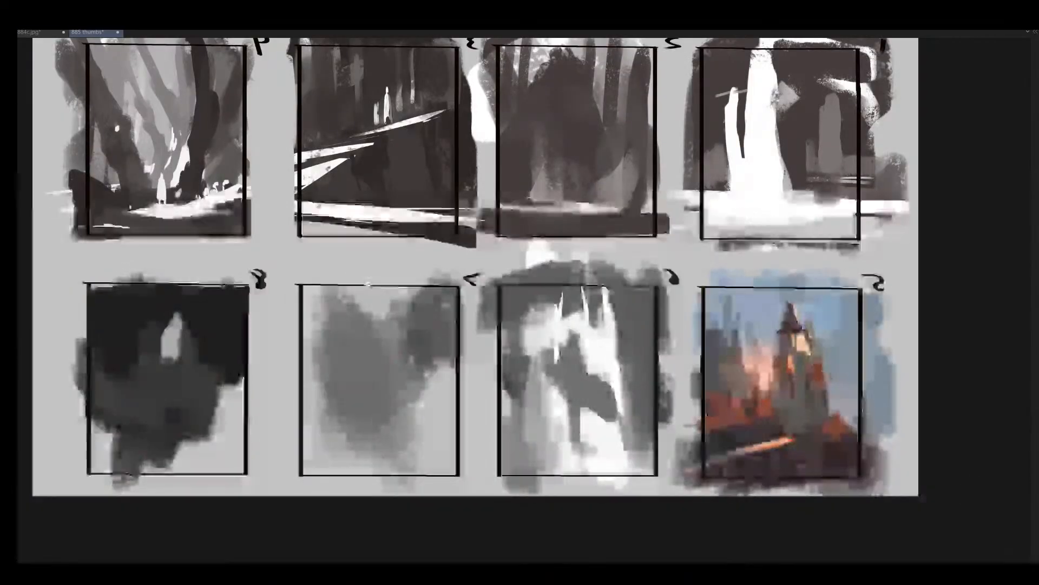
- Restore the unflipped view and paint white masses along both sides of the lower half of frame 6
drag(339, 271, 358, 278)
key(h)
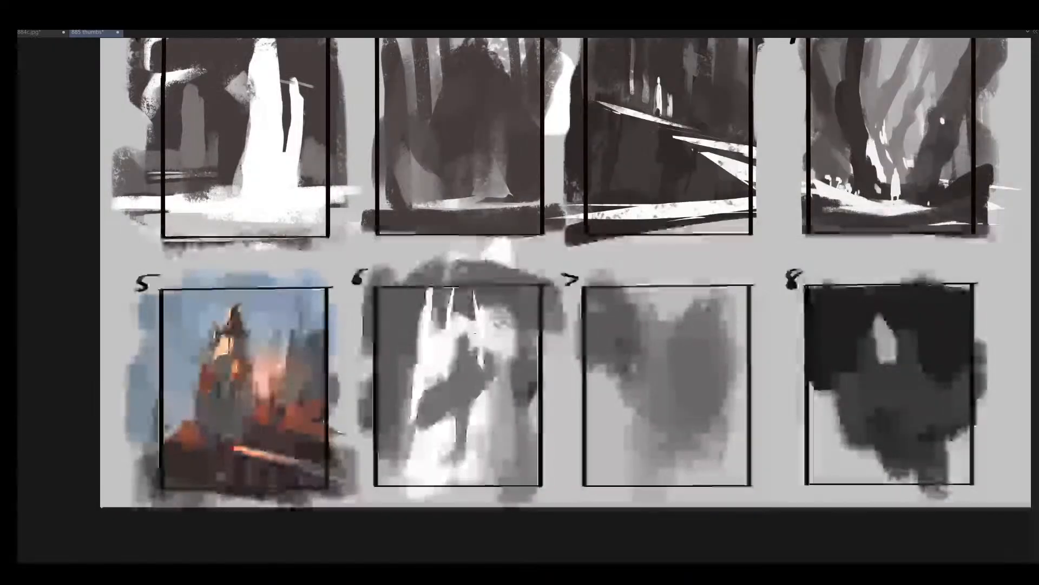
mouse_move(446, 374)
mouse_down()
mouse_move(398, 376)
mouse_move(451, 399)
mouse_move(394, 455)
mouse_up()
drag(400, 411, 395, 450)
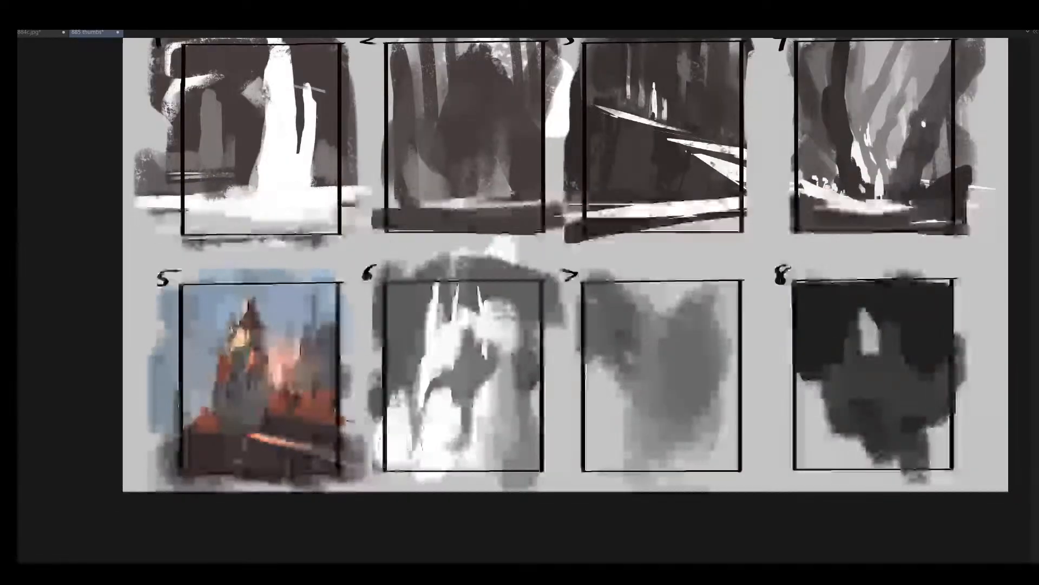
drag(513, 431, 541, 405)
drag(530, 352, 523, 438)
drag(486, 389, 488, 372)
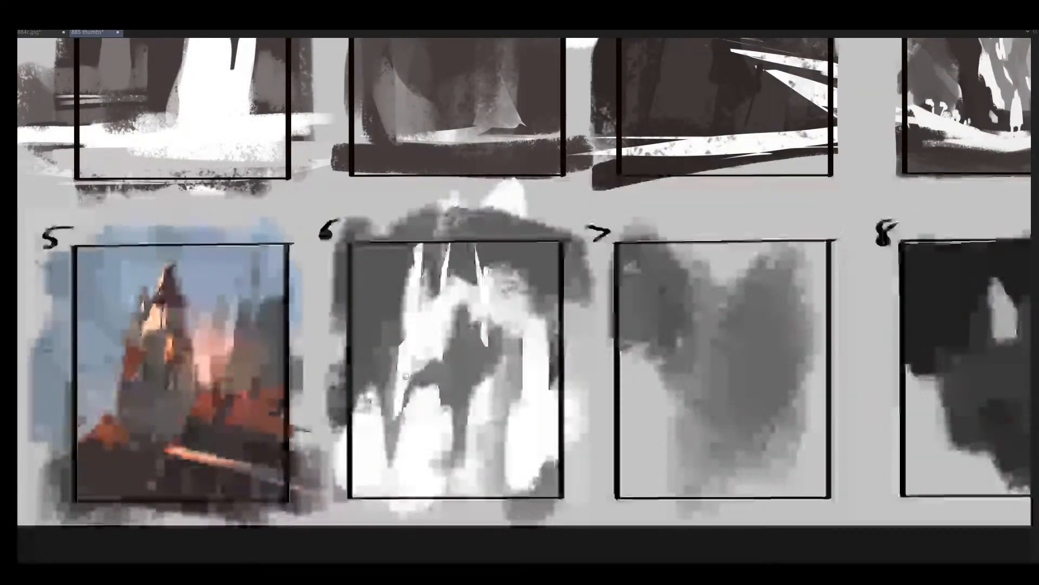
- Lasso a slanted, pointed band across the middle of frame 6, fill it with dark grey and clear the selection
mouse_move(451, 340)
mouse_down()
mouse_move(486, 324)
mouse_move(581, 322)
mouse_move(469, 357)
mouse_up()
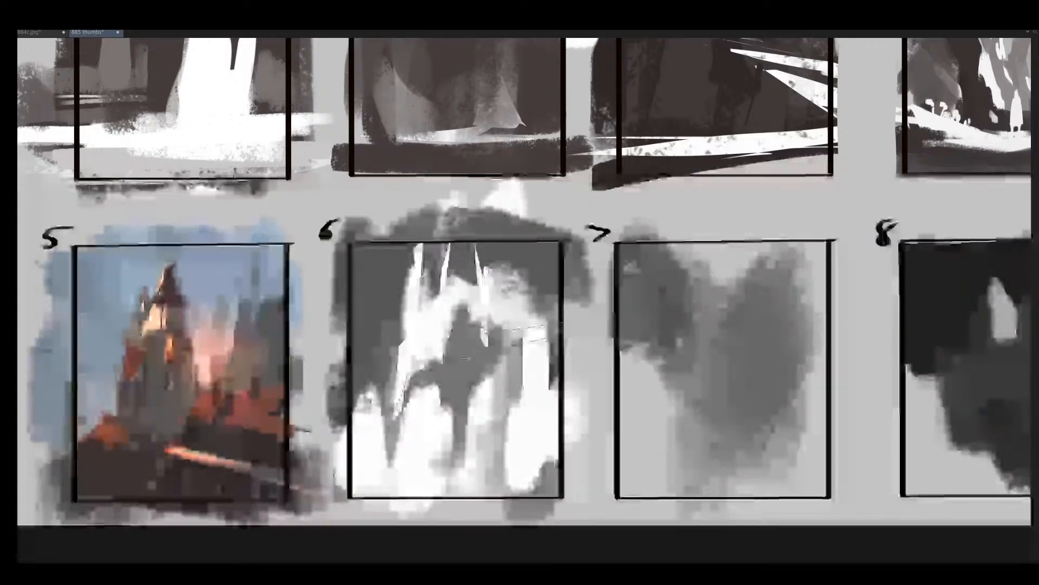
key(b)
mouse_move(569, 350)
mouse_down()
mouse_move(433, 371)
mouse_move(395, 401)
mouse_up()
key(ctrl+d)
- Paint dark grey vertical supports below the slanted band in frame 6 with a smaller brush
key(bracketleft)
key(bracketleft)
key(bracketleft)
mouse_move(452, 341)
mouse_down()
mouse_move(436, 374)
mouse_move(470, 398)
mouse_move(438, 397)
mouse_move(450, 455)
mouse_up()
key(bracketleft)
mouse_move(468, 394)
mouse_down()
mouse_move(495, 371)
mouse_move(510, 414)
mouse_up()
drag(501, 373, 502, 433)
- Flip the canvas horizontally and block in a near-black mass above the slanted band in frame 6
key(h)
mouse_move(536, 364)
mouse_down()
mouse_move(456, 355)
mouse_move(459, 321)
mouse_move(431, 289)
mouse_move(459, 303)
mouse_move(463, 269)
mouse_up()
mouse_move(451, 322)
mouse_down()
mouse_move(456, 271)
mouse_move(468, 329)
mouse_move(445, 287)
mouse_move(469, 312)
mouse_up()
alt+click(498, 338)
mouse_move(454, 276)
mouse_down()
mouse_move(461, 314)
mouse_move(500, 292)
mouse_move(509, 318)
mouse_up()
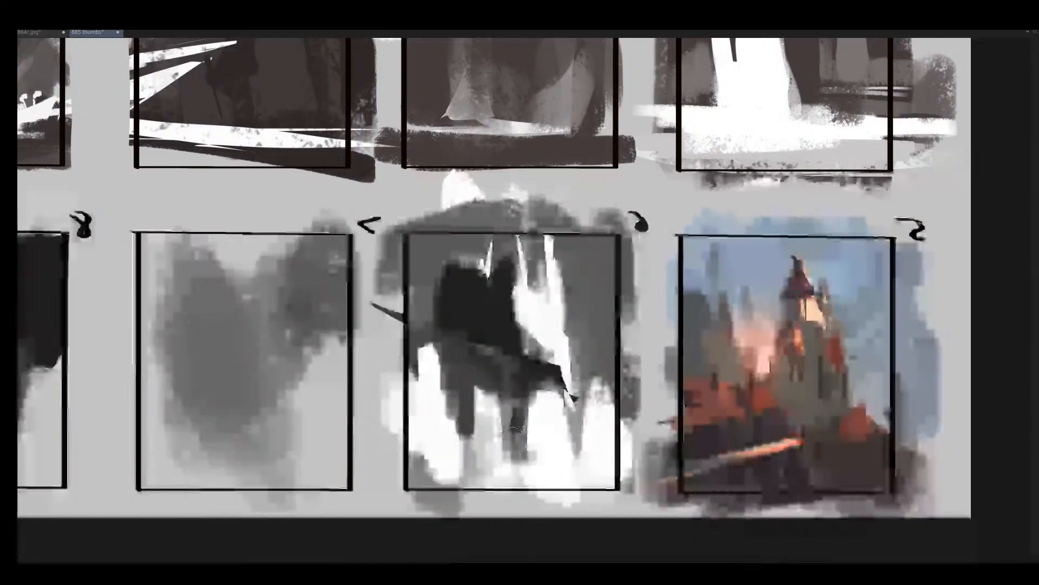
- Lengthen and thicken the dark supports below the slanted band in frame 6 and brush mid-grey along the band
drag(526, 394, 517, 456)
drag(524, 414, 514, 406)
drag(512, 407, 514, 460)
drag(472, 385, 454, 456)
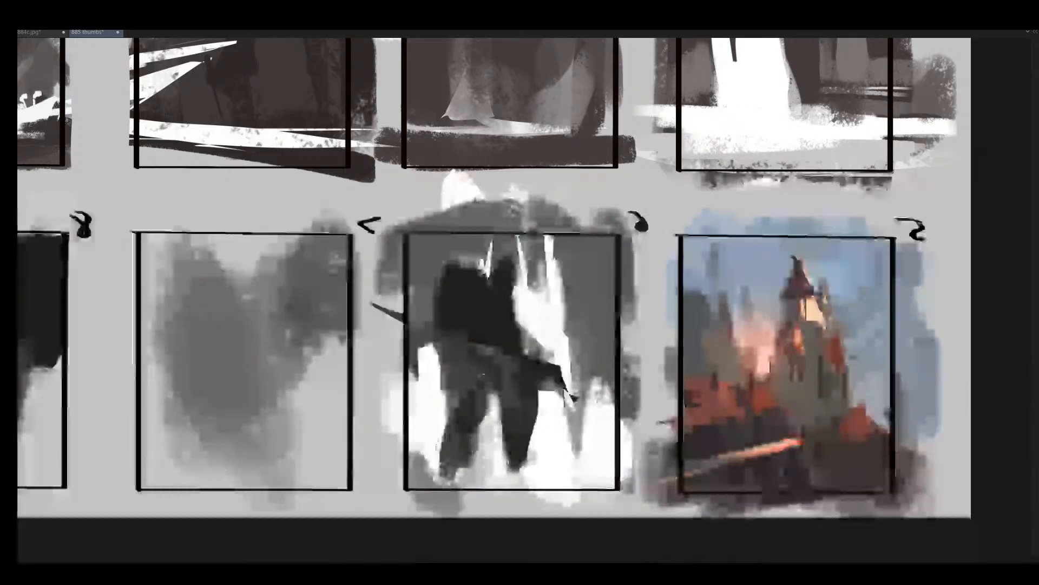
mouse_move(469, 403)
mouse_down()
mouse_move(456, 471)
mouse_move(474, 455)
mouse_up()
alt+click(600, 337)
mouse_move(508, 352)
mouse_down()
mouse_move(419, 333)
mouse_move(544, 372)
mouse_up()
- Restore the unflipped view and trim the outer and lower edges of frame 6's near-black mass with mid-grey
key(m)
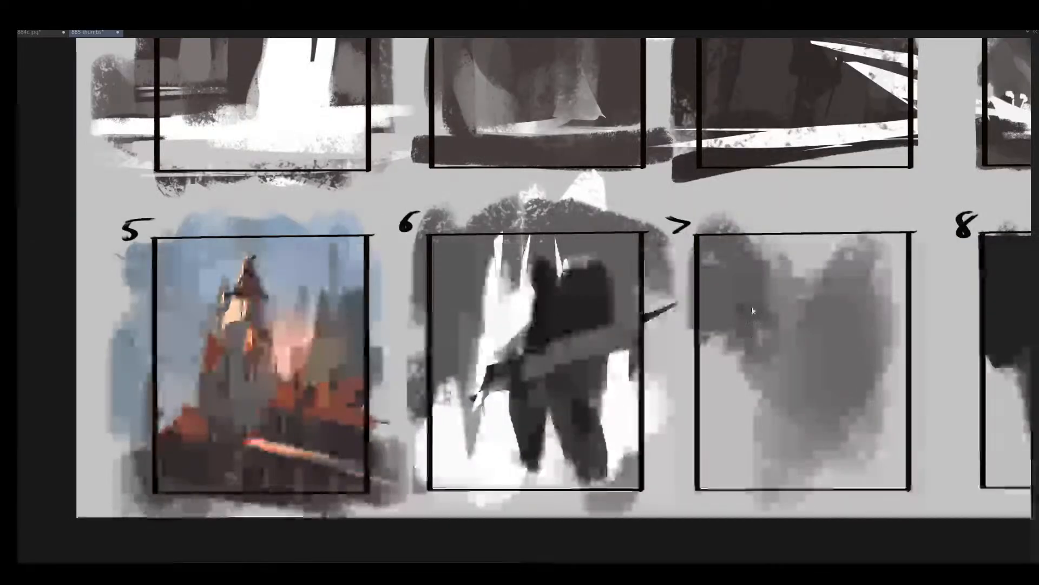
alt+click(633, 289)
drag(609, 304, 589, 336)
drag(609, 290, 608, 317)
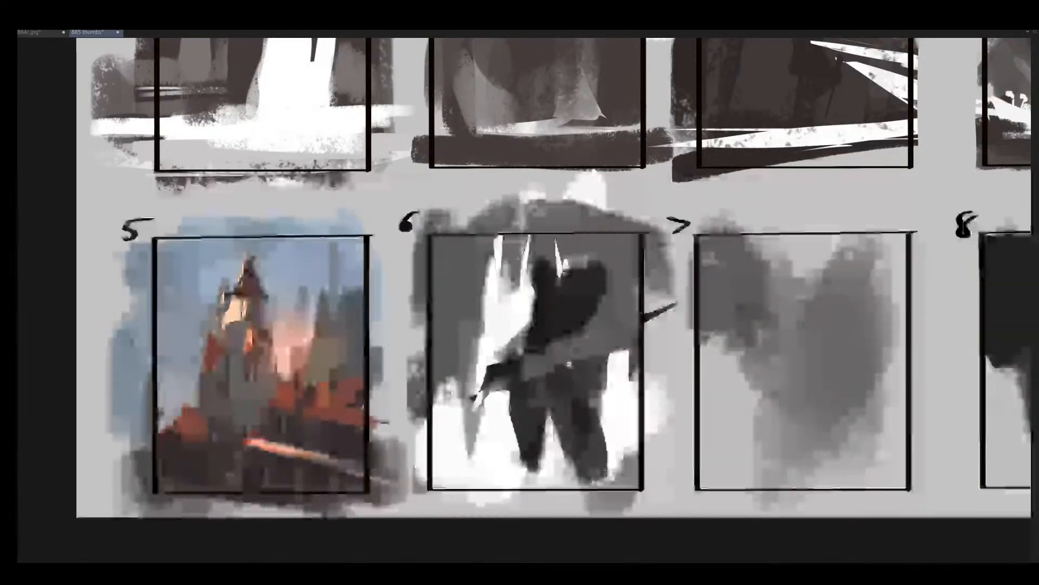
mouse_move(576, 355)
mouse_down()
mouse_move(549, 350)
mouse_move(516, 305)
mouse_up()
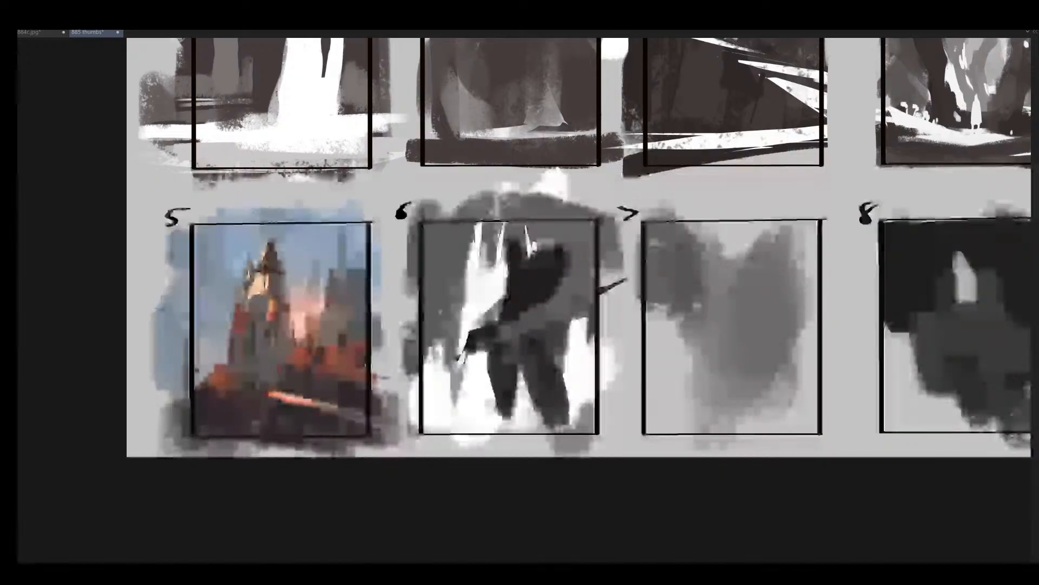
- Paint a grey mass over the white beside the supports in frame 6 and add a spire to the near-black shape
drag(432, 325, 452, 405)
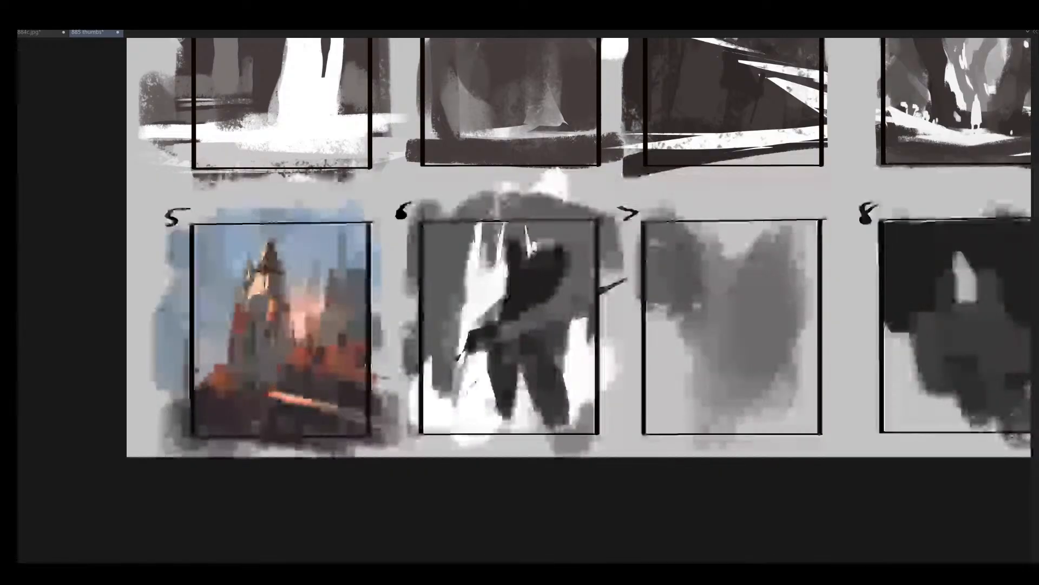
mouse_move(506, 328)
mouse_down()
mouse_move(460, 371)
mouse_move(486, 344)
mouse_move(457, 381)
mouse_move(503, 347)
mouse_move(442, 420)
mouse_up()
alt+click(526, 337)
mouse_move(557, 303)
mouse_down()
mouse_move(528, 299)
mouse_move(480, 330)
mouse_up()
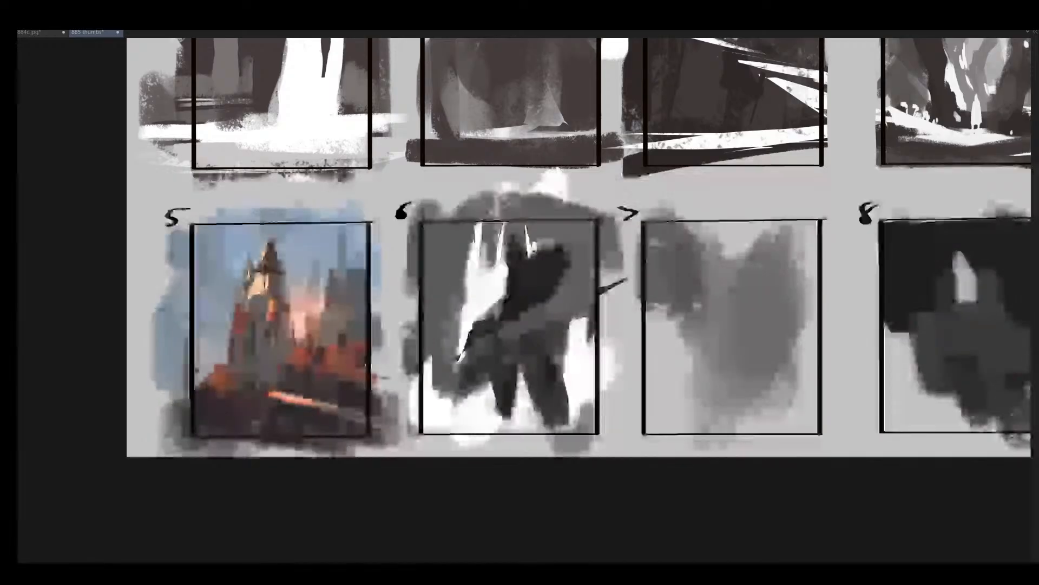
drag(517, 246, 508, 276)
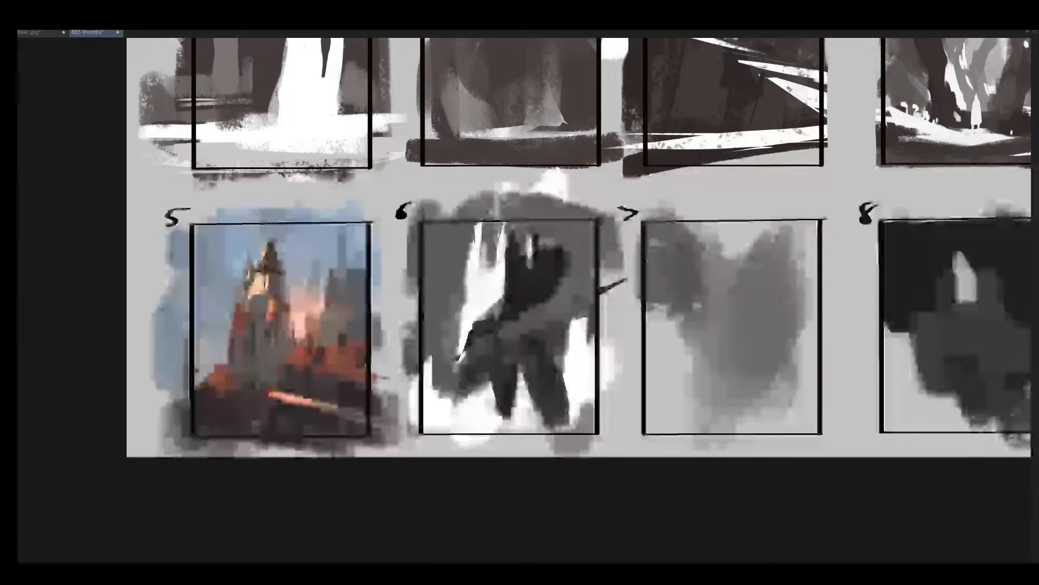
- Flip the canvas horizontally and carve the outer edge of frame 6's near-black mass with mid-grey
key(m)
alt+click(567, 279)
ctrl+click(559, 280)
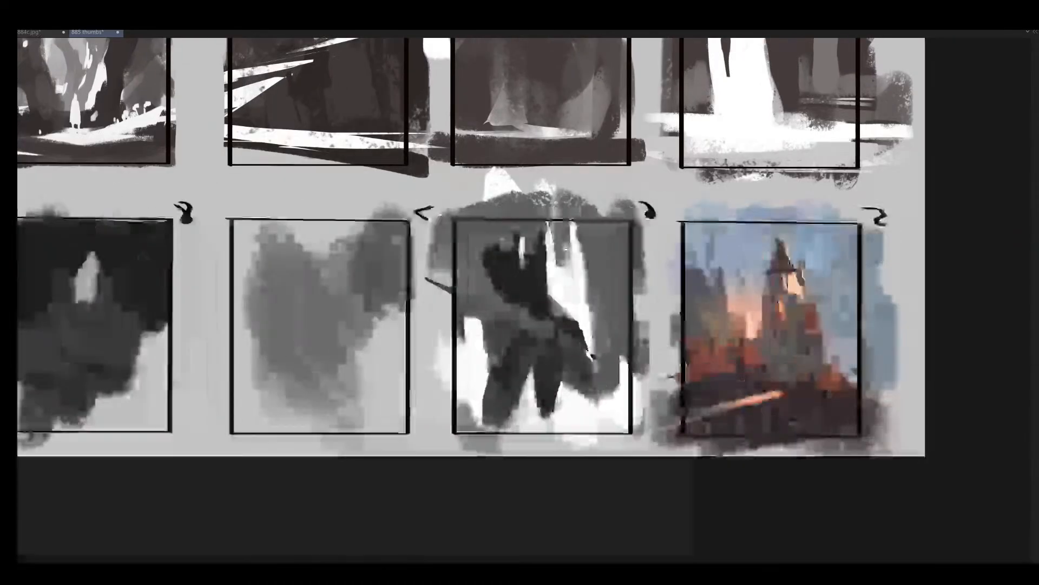
alt+click(517, 298)
drag(504, 297, 505, 309)
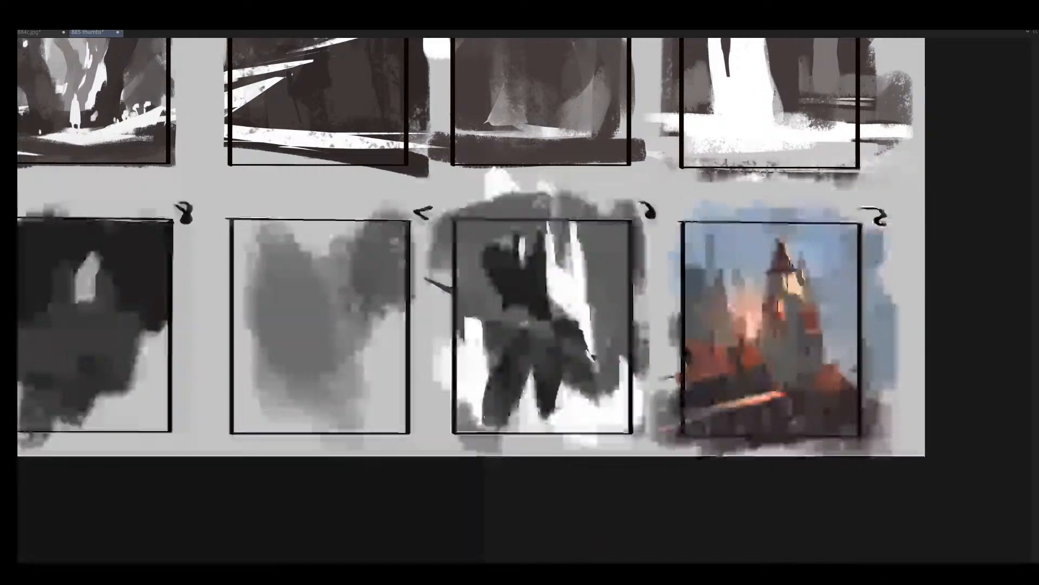
- Paint dark grey strokes below the slanted band in frame 6, extending the supports to the frame's bottom edge
alt+click(536, 365)
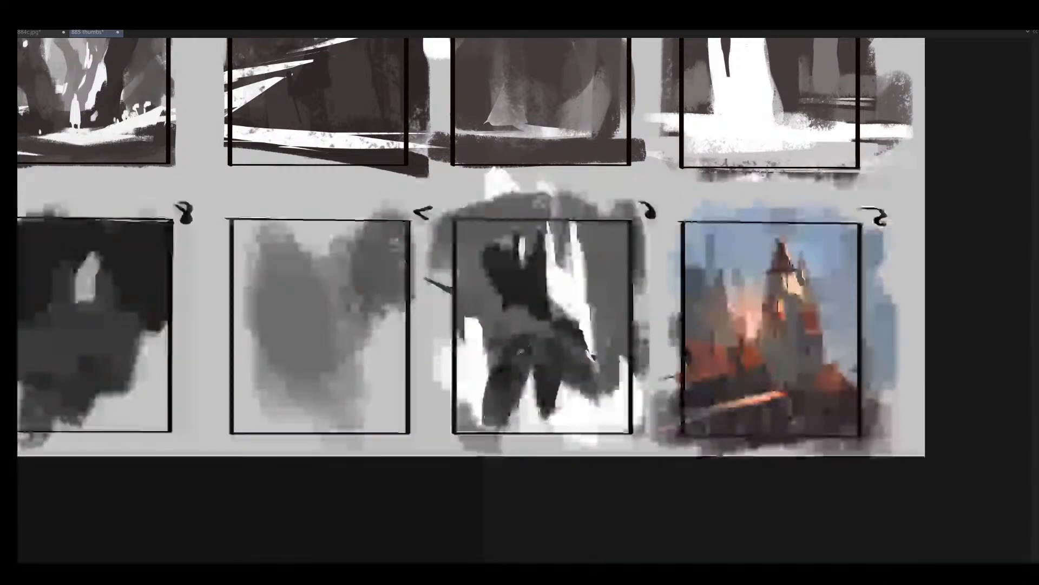
mouse_move(524, 347)
mouse_down()
mouse_move(521, 379)
mouse_move(552, 268)
mouse_move(543, 405)
mouse_move(532, 378)
mouse_move(548, 418)
mouse_move(558, 385)
mouse_move(569, 413)
mouse_move(599, 379)
mouse_up()
alt+click(584, 372)
alt+click(609, 371)
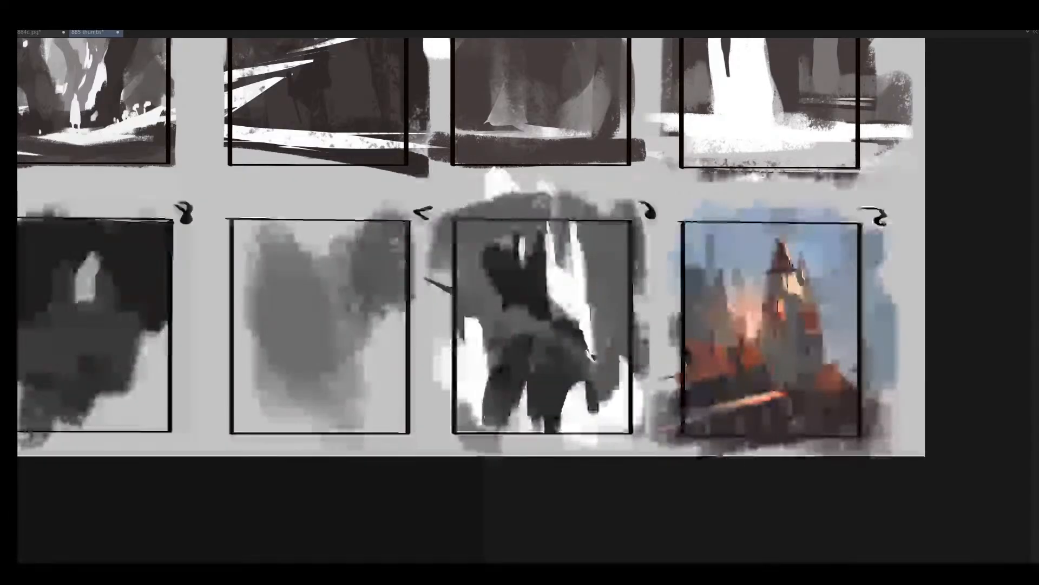
mouse_move(612, 324)
mouse_down()
mouse_move(590, 353)
mouse_move(616, 323)
mouse_up()
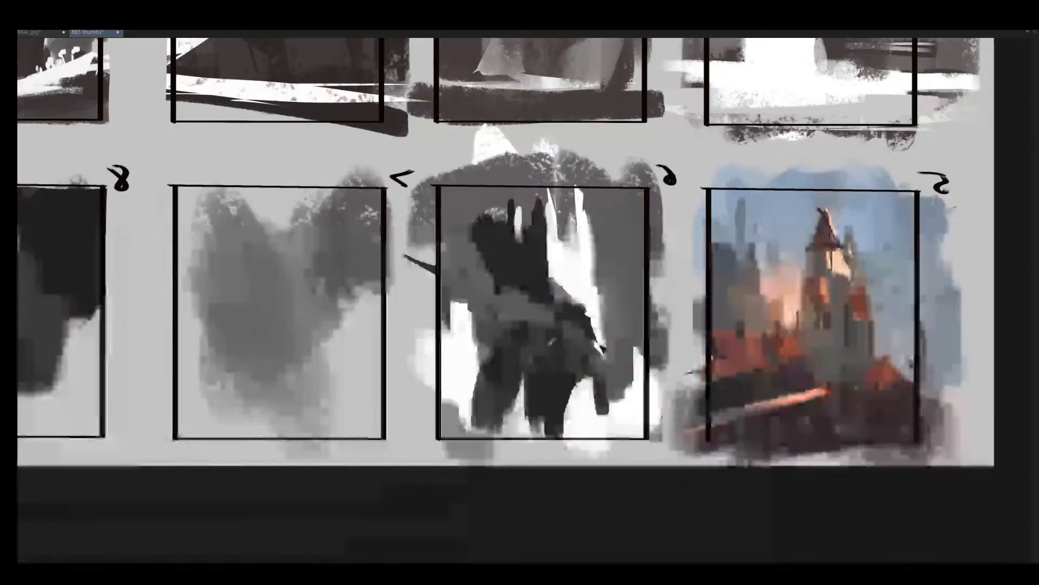
- Widen the central support in frame 6 into a solid dark block with vertical strokes down to the bottom edge
drag(564, 405, 569, 438)
alt+click(609, 291)
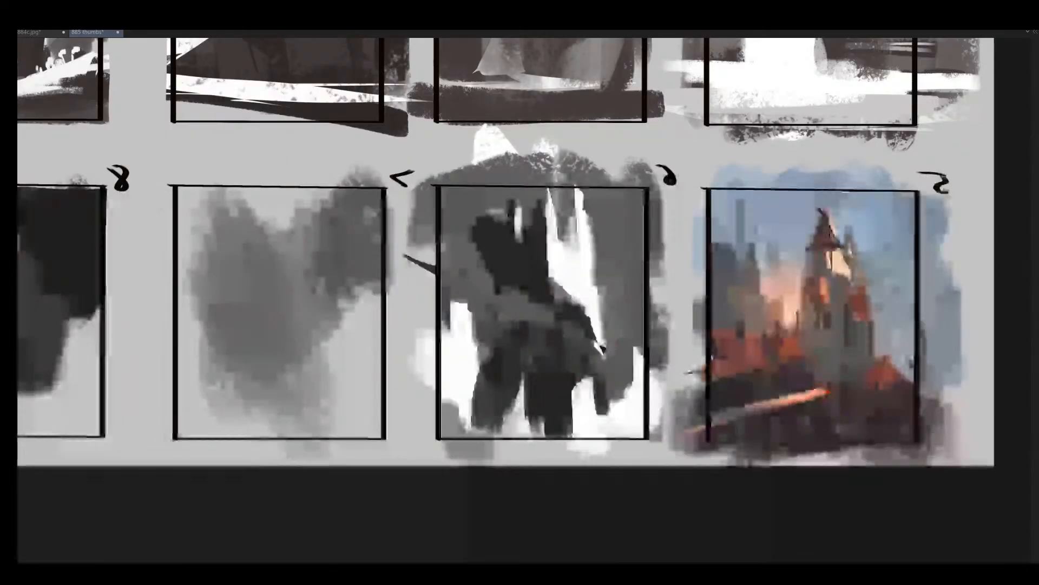
drag(577, 380, 564, 447)
alt+click(562, 377)
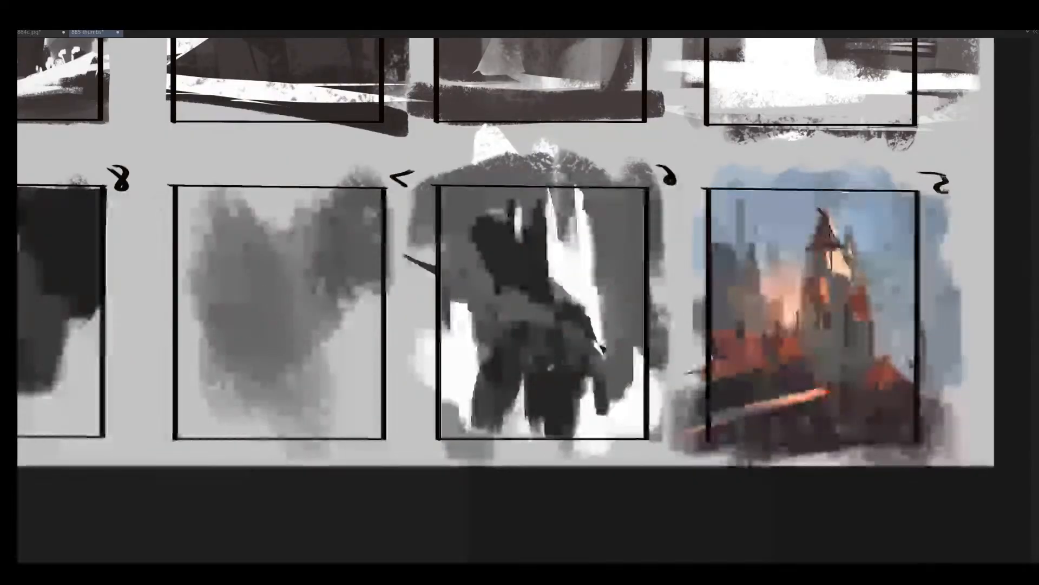
drag(536, 384, 531, 431)
alt+click(573, 329)
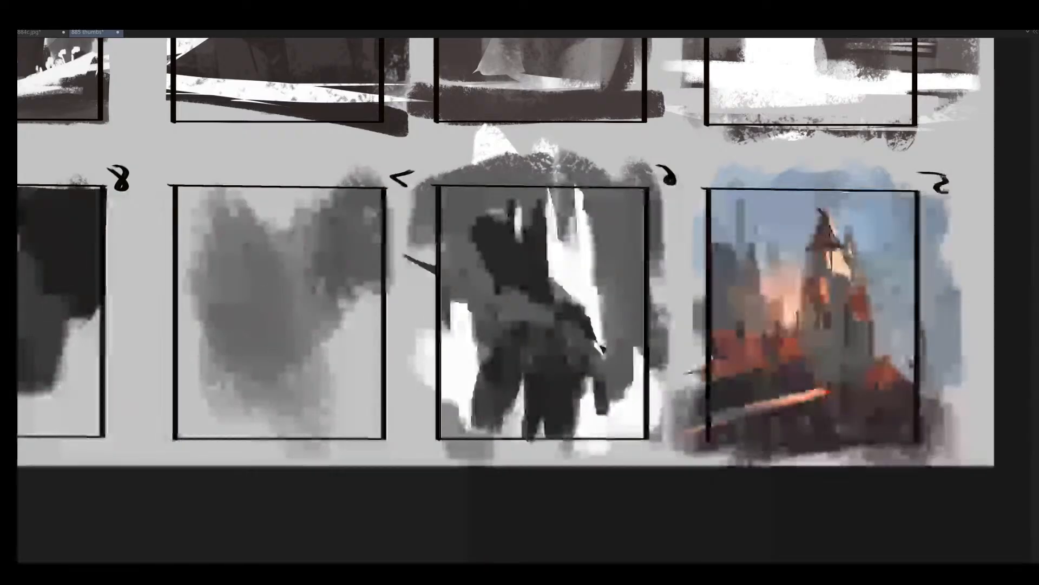
- Paint a near-black mass across frame 6's lower left, closing the gap between the supports, and undo the grey over the white patch
scroll(547, 291, up, 2)
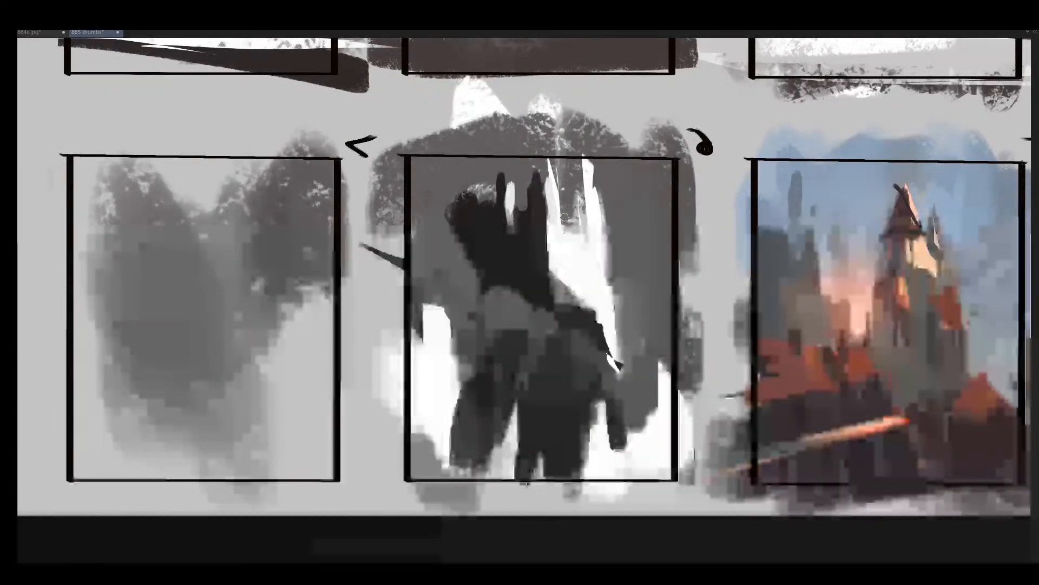
mouse_move(557, 202)
mouse_down()
mouse_move(560, 234)
mouse_move(586, 244)
mouse_up()
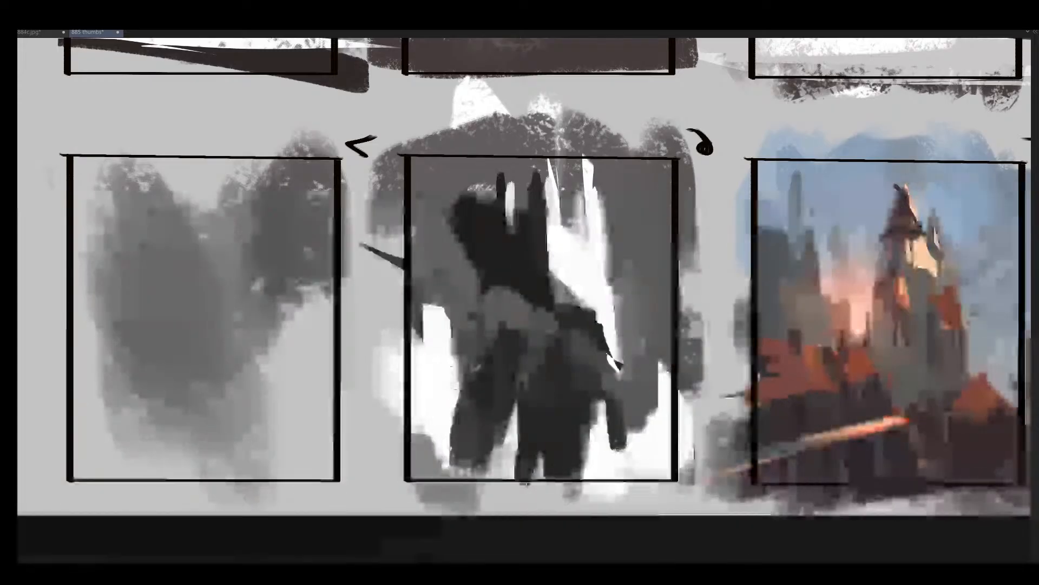
drag(453, 371, 450, 456)
drag(435, 303, 421, 360)
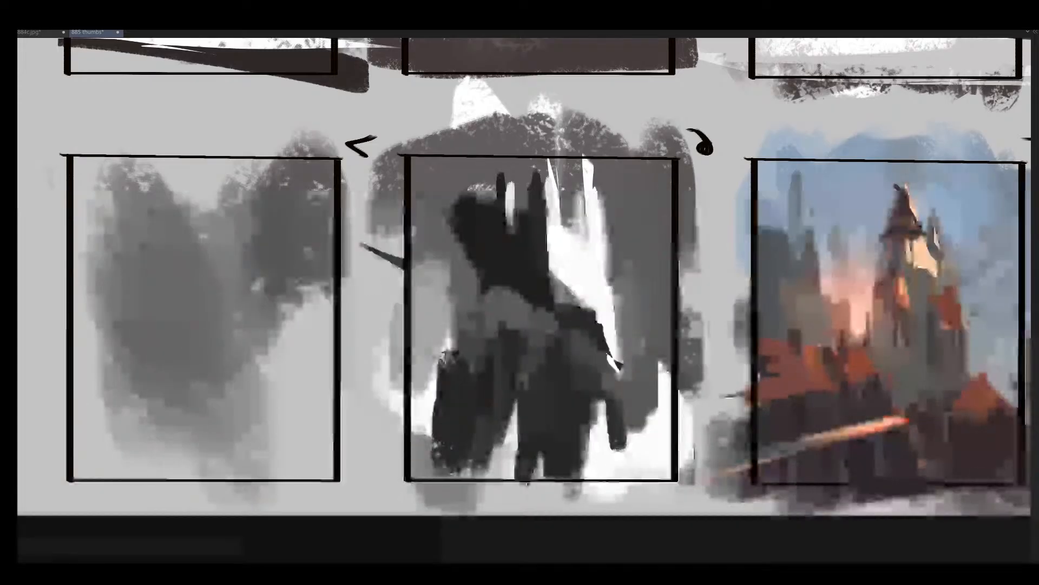
key(ctrl+z)
mouse_move(485, 314)
mouse_down()
mouse_move(475, 342)
mouse_move(506, 325)
mouse_move(501, 316)
mouse_move(499, 332)
mouse_move(503, 312)
mouse_move(504, 336)
mouse_move(520, 330)
mouse_move(523, 381)
mouse_move(528, 372)
mouse_move(504, 453)
mouse_move(488, 457)
mouse_move(500, 413)
mouse_up()
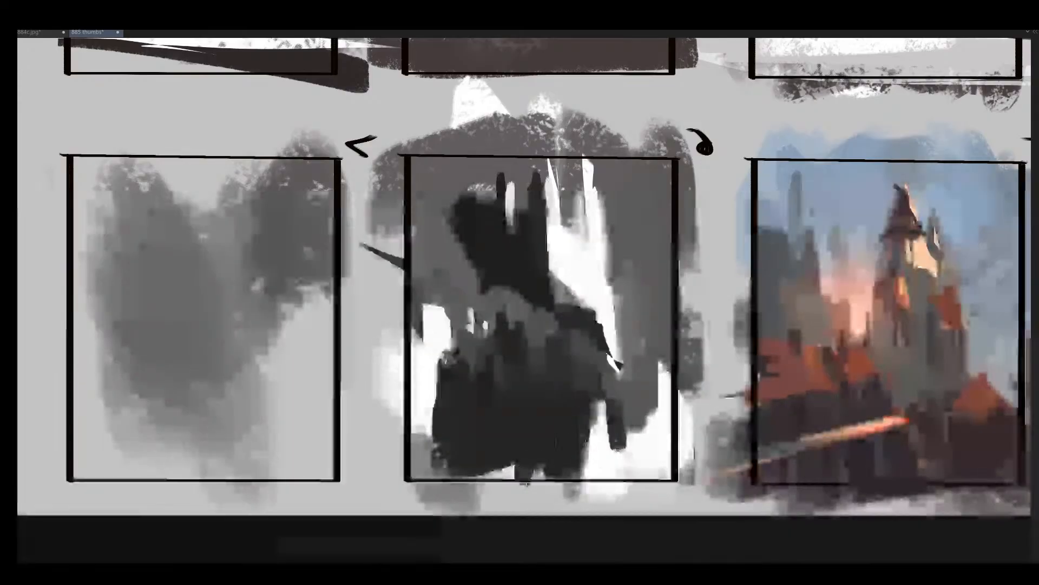
- Restore the unflipped view and brush lighter grey vertical strokes into the dark mass in the lower half of frame 6
key(m)
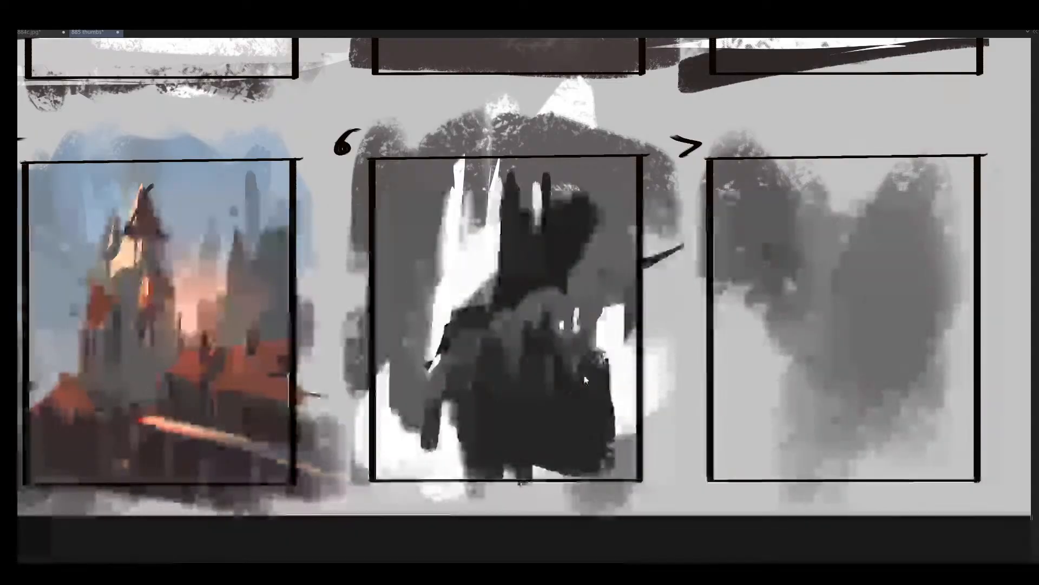
mouse_move(596, 371)
mouse_down()
mouse_move(569, 422)
mouse_move(577, 386)
mouse_move(544, 414)
mouse_move(540, 351)
mouse_up()
mouse_move(502, 397)
mouse_down()
mouse_move(495, 370)
mouse_move(533, 382)
mouse_up()
key(b)
alt+click(448, 357)
drag(582, 354, 573, 403)
key(ctrl+d)
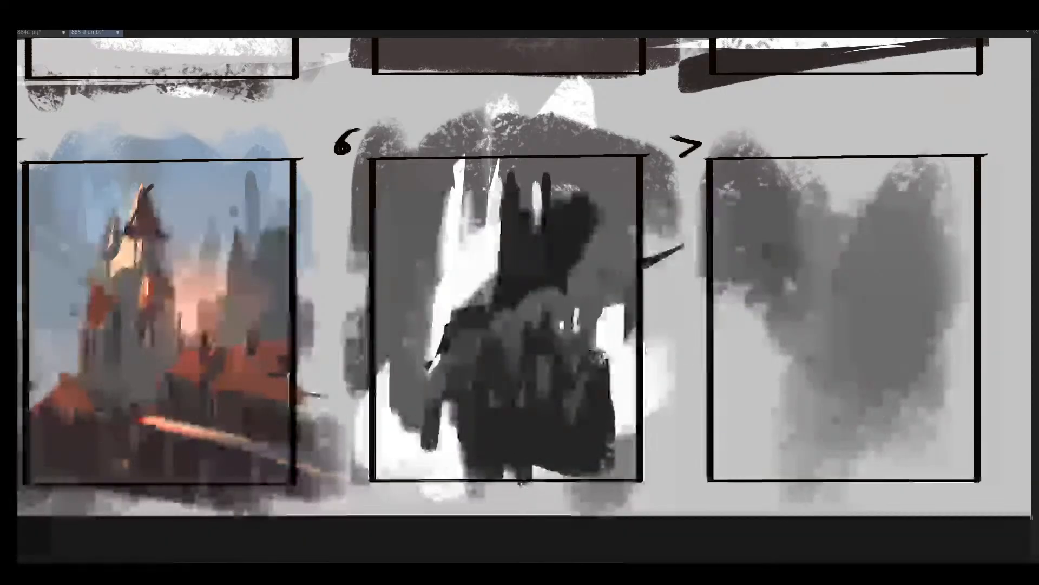
- Extend the mid-grey column down the left side of frame 6 to the bottom edge with a larger brush
key(bracketleft)
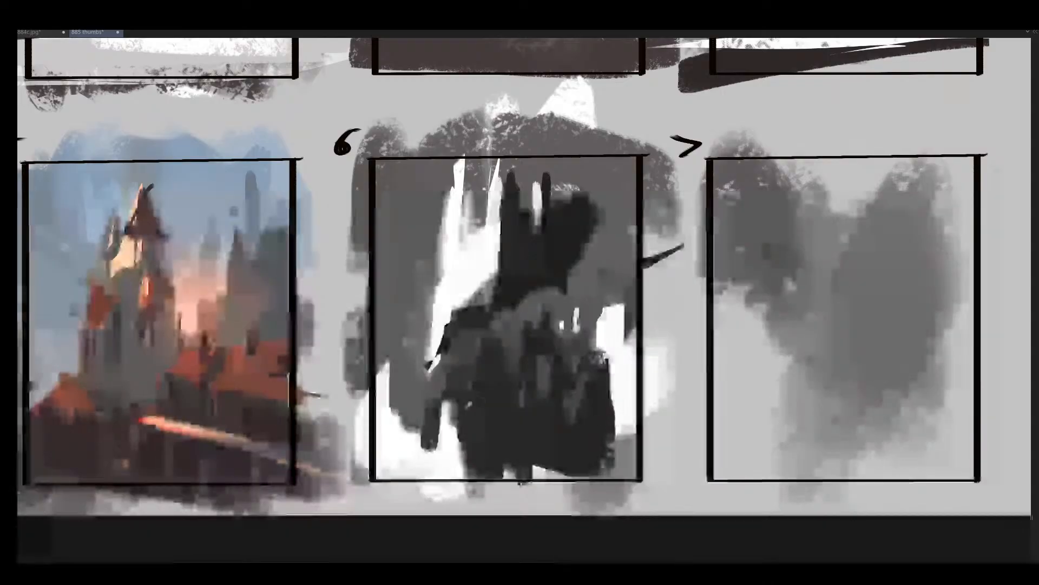
key(bracketright)
key(bracketright)
drag(398, 376, 407, 478)
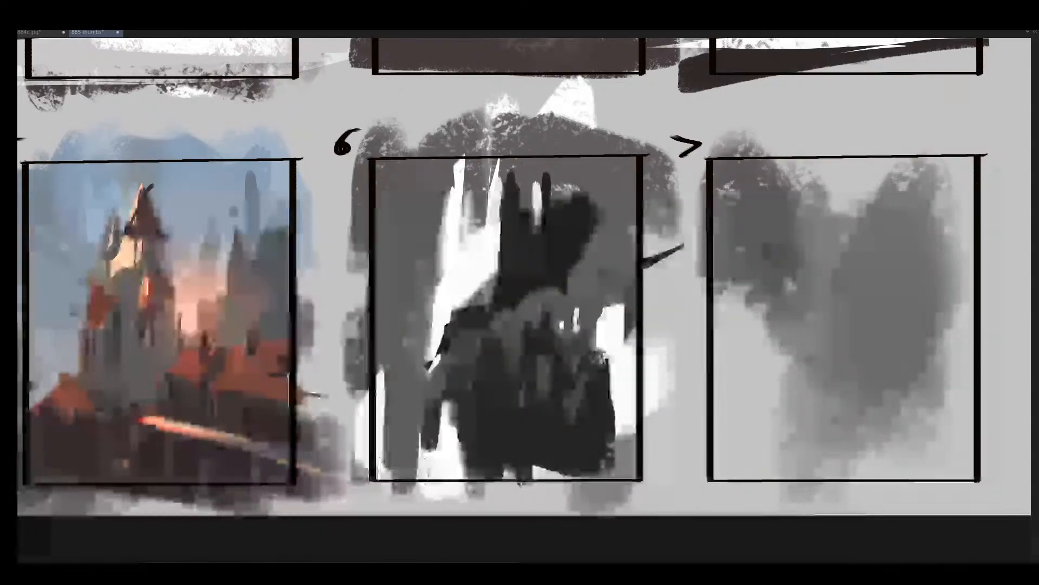
- Refine the lower edge of frame 6's dark mass with small dark strokes and a narrow white gap
key(bracketleft)
key(bracketleft)
mouse_move(434, 430)
mouse_down()
mouse_move(437, 475)
mouse_move(463, 467)
mouse_up()
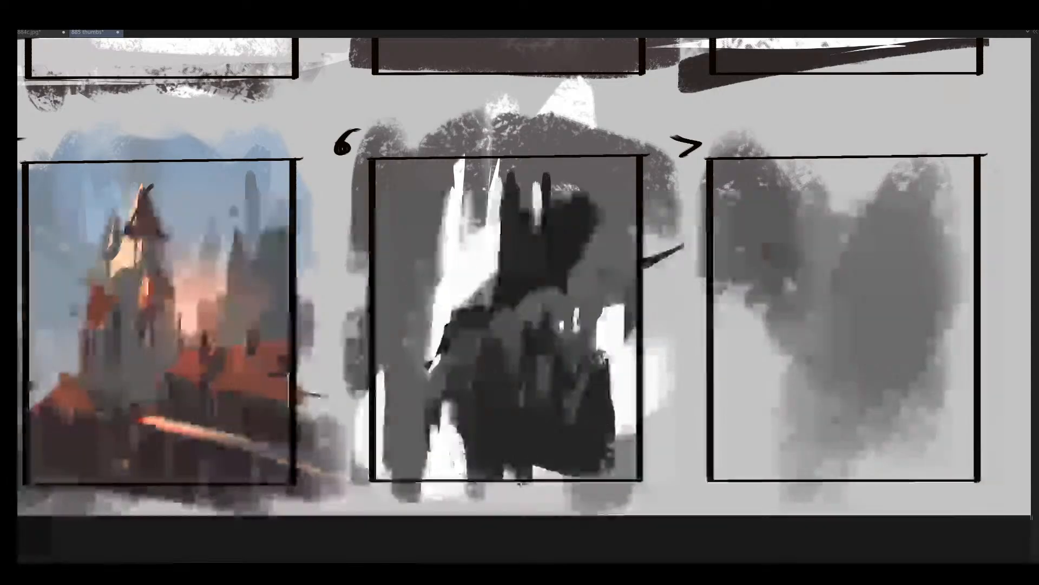
drag(481, 419, 482, 429)
drag(474, 465, 478, 435)
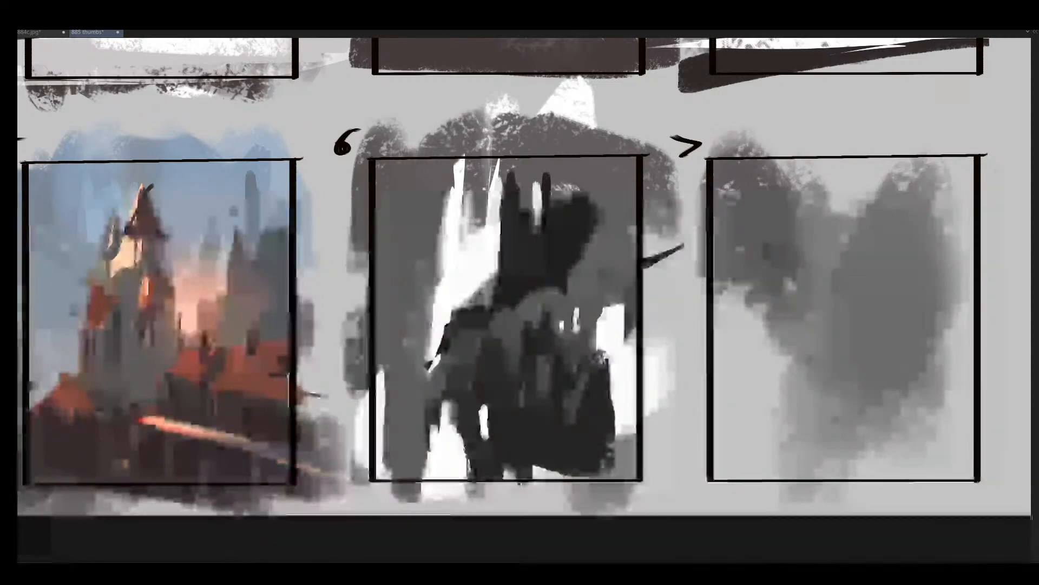
- Flip the canvas horizontally and break up frame 6's lower dark mass with short dark and mid-grey strokes
key(m)
drag(557, 432, 558, 440)
key(bracketright)
key(bracketright)
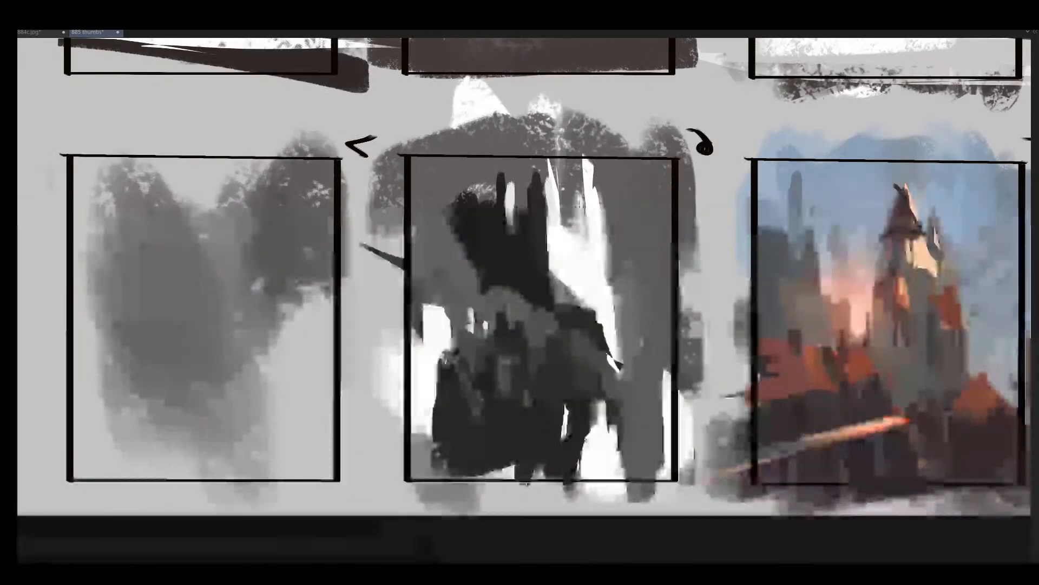
mouse_move(466, 420)
mouse_down()
mouse_move(540, 427)
mouse_move(517, 425)
mouse_move(542, 410)
mouse_up()
key(bracketleft)
key(bracketleft)
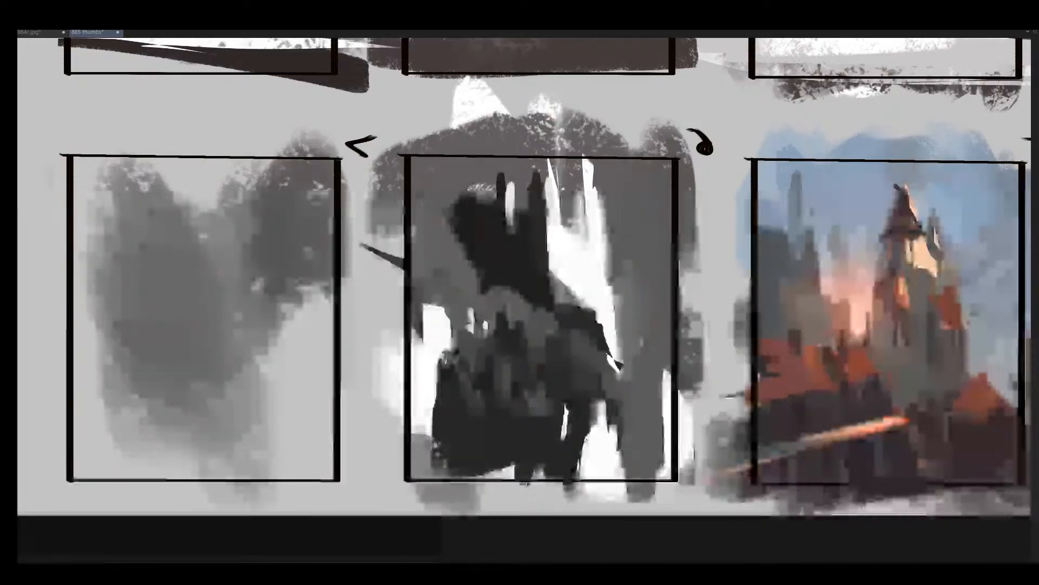
drag(544, 325, 546, 341)
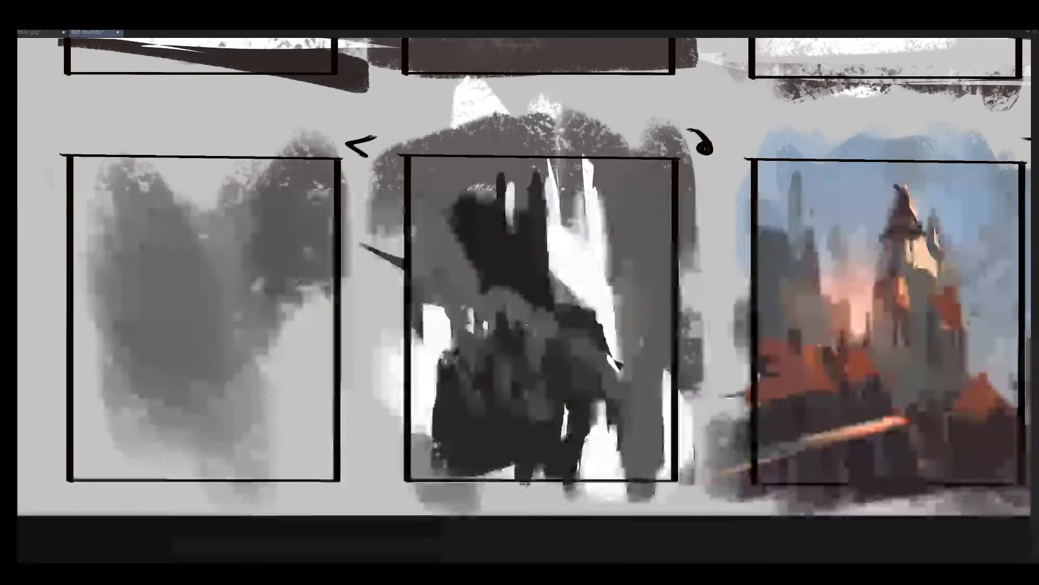
- Cover the white area along the left side of mirrored frame 6 with mid-grey and check the whole sheet
key(bracketright)
key(bracketright)
mouse_move(440, 314)
mouse_down()
mouse_move(419, 427)
mouse_move(428, 422)
mouse_up()
scroll(458, 383, down, 5)
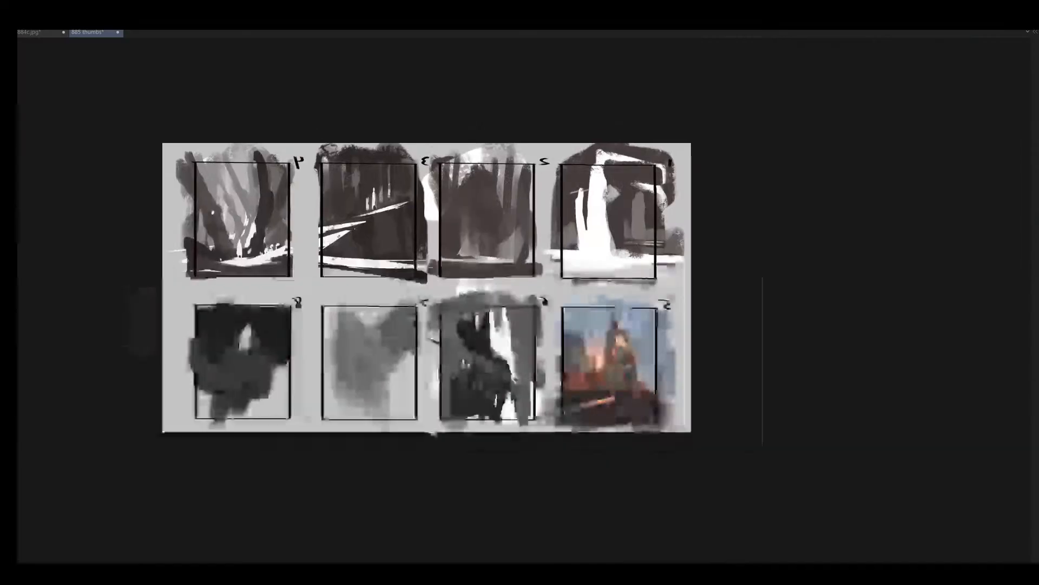
scroll(487, 384, up, 6)
drag(487, 370, 480, 416)
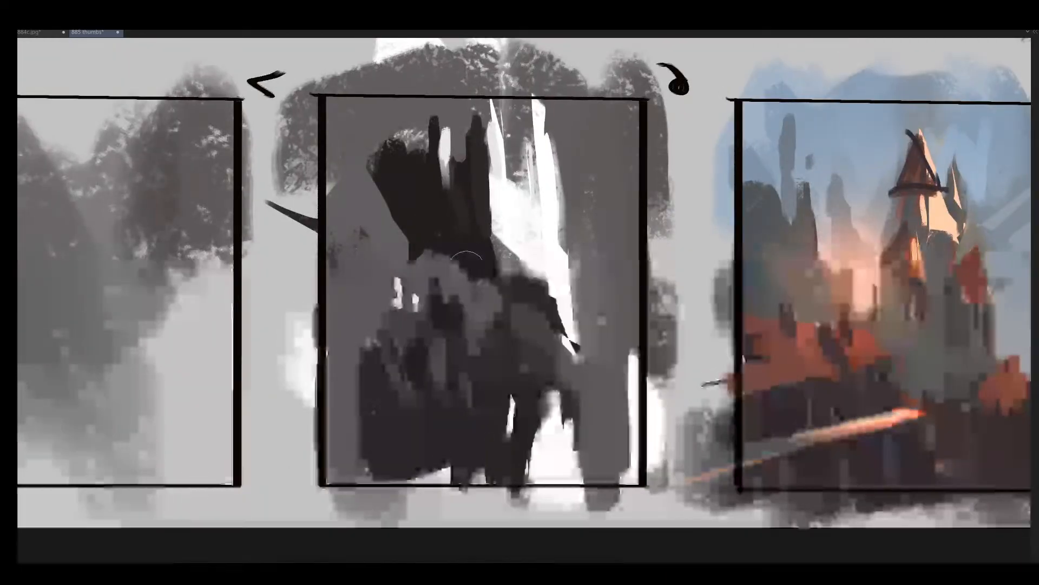
drag(337, 256, 331, 291)
drag(348, 254, 354, 294)
key(ctrl+z)
key(ctrl+z)
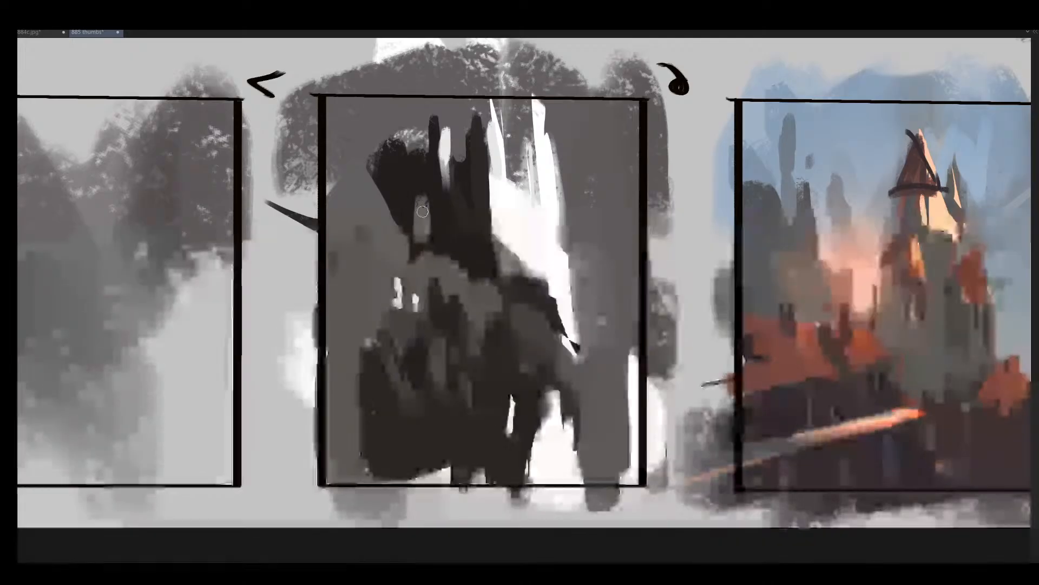
- Lighten the near-black mass and its towers in the upper half of frame 6 with dark grey strokes
key(])
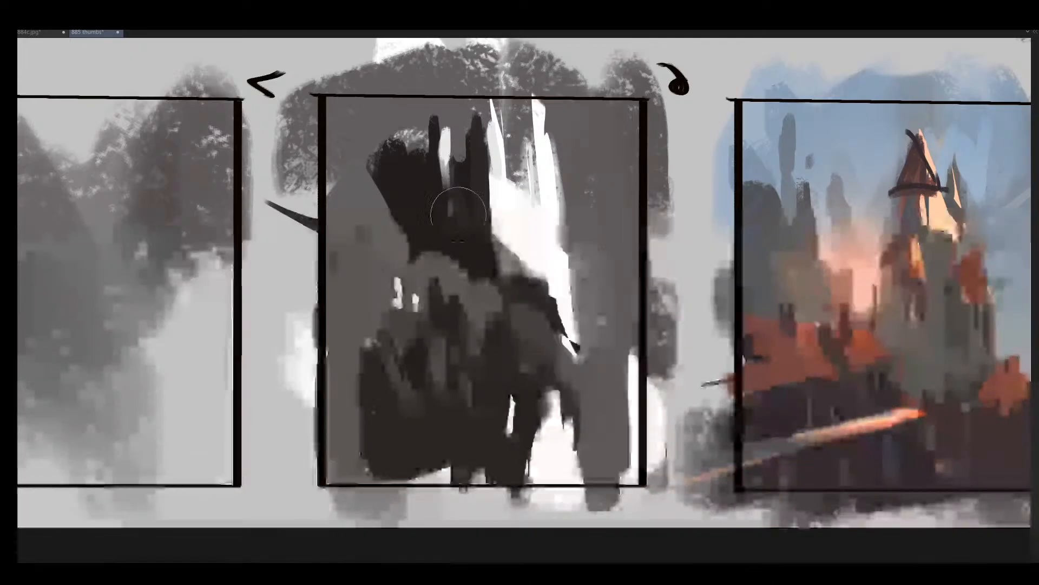
mouse_move(465, 187)
mouse_down()
mouse_move(469, 216)
mouse_move(475, 199)
mouse_up()
mouse_move(404, 176)
mouse_down()
mouse_move(396, 193)
mouse_move(417, 188)
mouse_move(397, 165)
mouse_move(439, 183)
mouse_move(406, 176)
mouse_up()
key([)
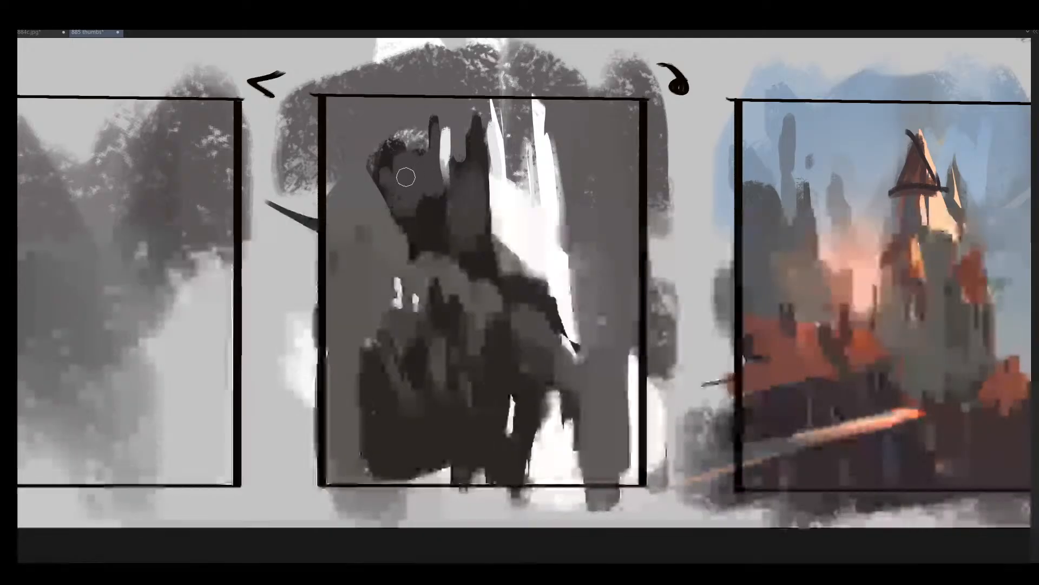
drag(481, 135, 479, 167)
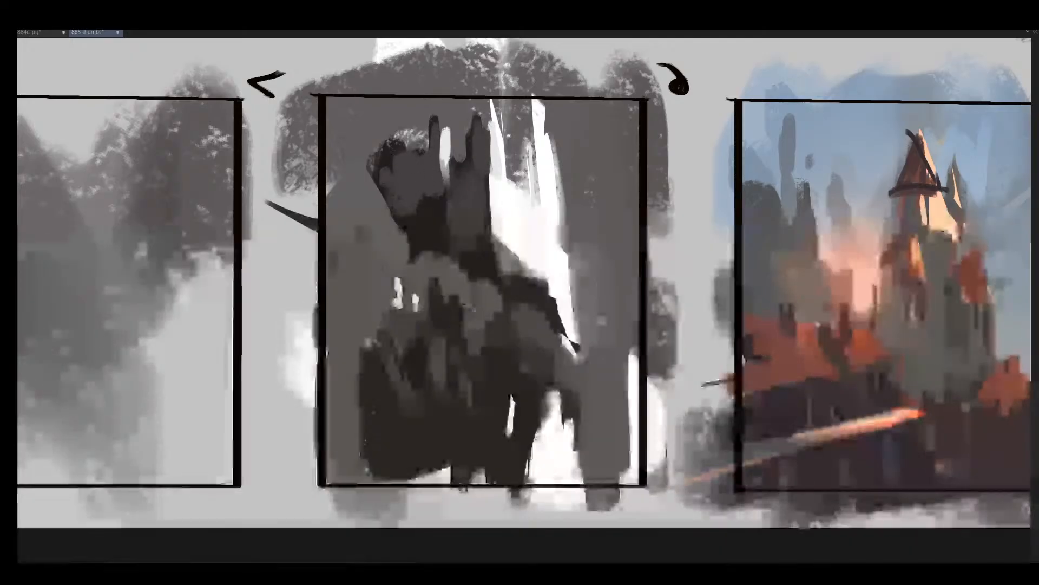
- Undo a stroke in frame 6's upper right and sweep a curved grey band around the white gap below
mouse_move(628, 157)
mouse_down()
mouse_move(606, 146)
mouse_move(611, 204)
mouse_up()
key(ctrl+z)
drag(531, 392, 601, 403)
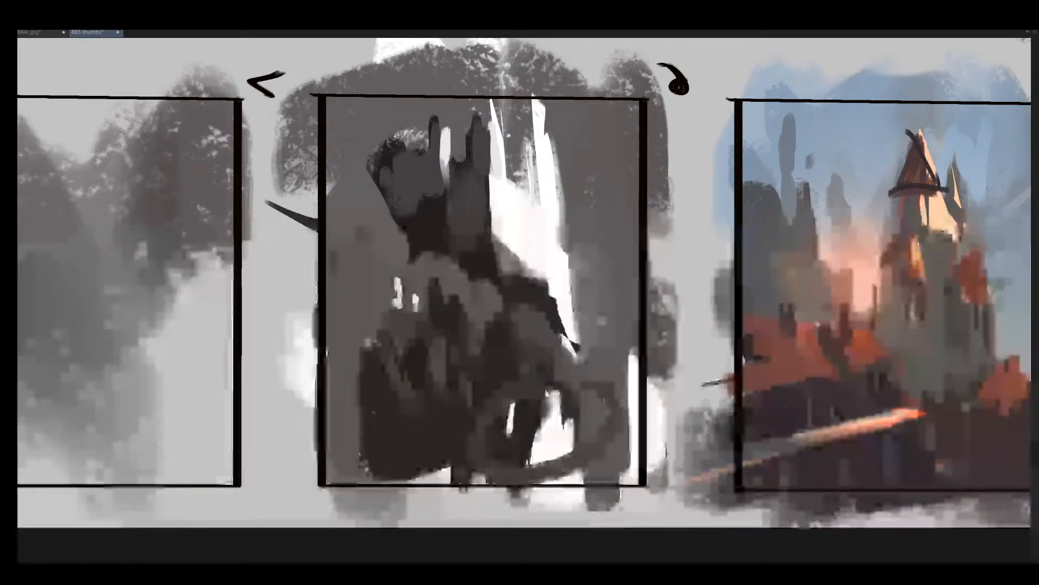
- Unflip the canvas, undo the last stroke and extend frame 6's lower dark mass to the frame's right edge
key(h)
key(ctrl+z)
mouse_move(653, 377)
mouse_down()
mouse_move(605, 378)
mouse_move(680, 335)
mouse_up()
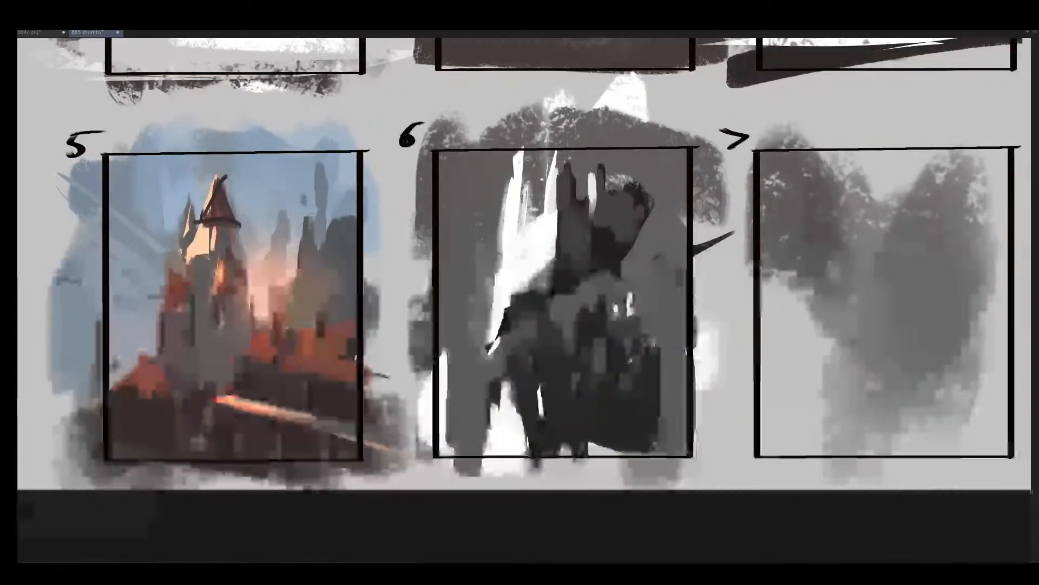
mouse_move(650, 390)
mouse_down()
mouse_move(647, 416)
mouse_move(650, 397)
mouse_up()
drag(677, 362, 677, 430)
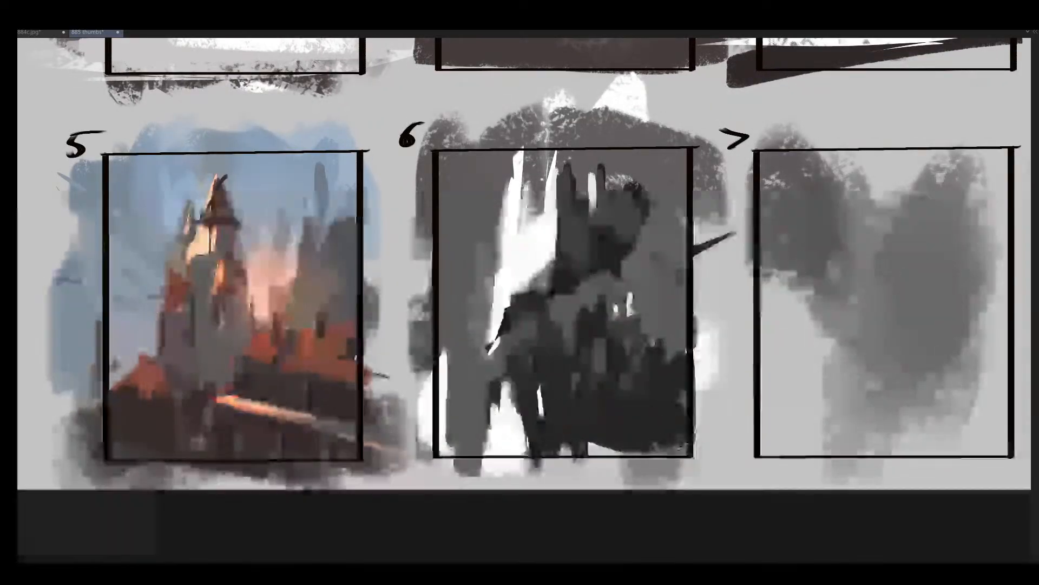
- Fill a solid near-black diagonal slope across the lower part of frame 6 and mirror the canvas
mouse_move(656, 238)
mouse_down()
mouse_move(673, 267)
mouse_move(667, 321)
mouse_up()
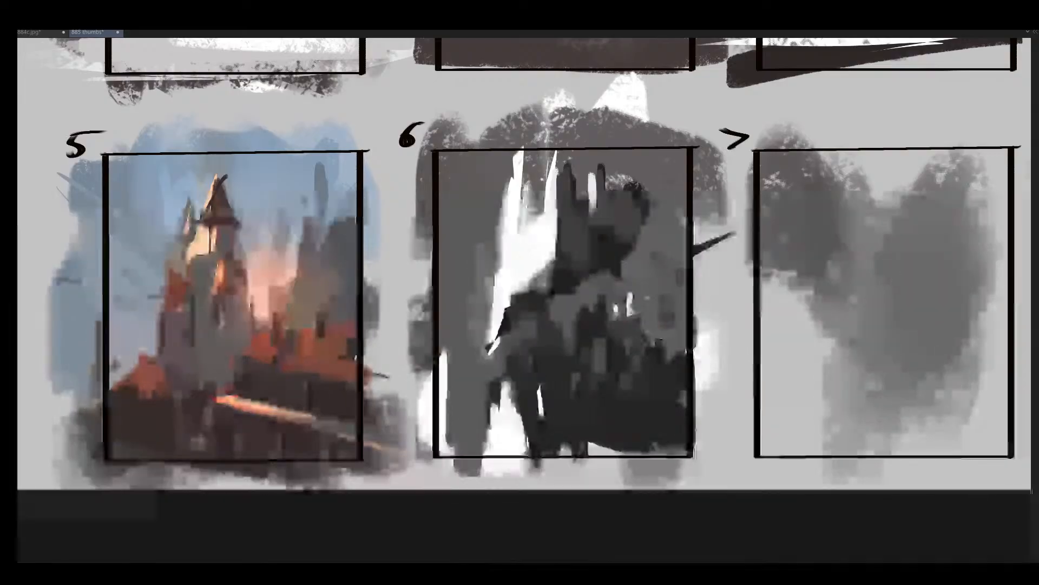
mouse_move(632, 291)
mouse_down()
mouse_move(627, 307)
mouse_move(666, 282)
mouse_up()
mouse_move(619, 329)
mouse_down()
mouse_move(681, 285)
mouse_move(647, 388)
mouse_move(674, 350)
mouse_up()
key(m)
mouse_move(422, 433)
mouse_down()
mouse_move(557, 465)
mouse_move(515, 456)
mouse_move(537, 451)
mouse_move(525, 433)
mouse_move(498, 429)
mouse_move(504, 400)
mouse_move(504, 440)
mouse_move(508, 422)
mouse_up()
ctrl+click(553, 424)
scroll(511, 436, down, 2)
scroll(488, 420, up, 2)
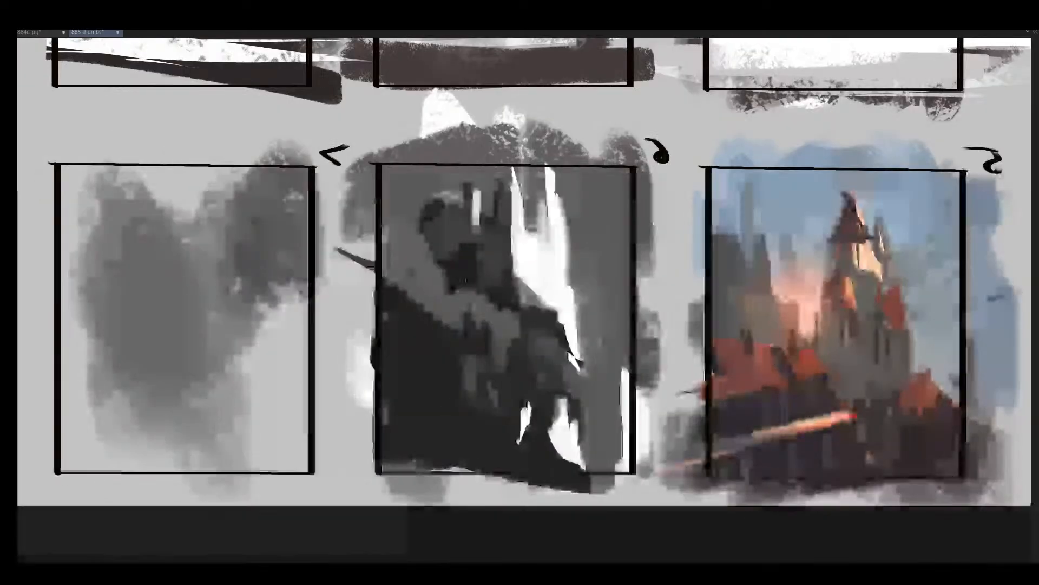
- Dot tiny white windows into mirrored frame 6's dark mass and cover the narrow white sliver below them with near-black
scroll(517, 379, up, 1)
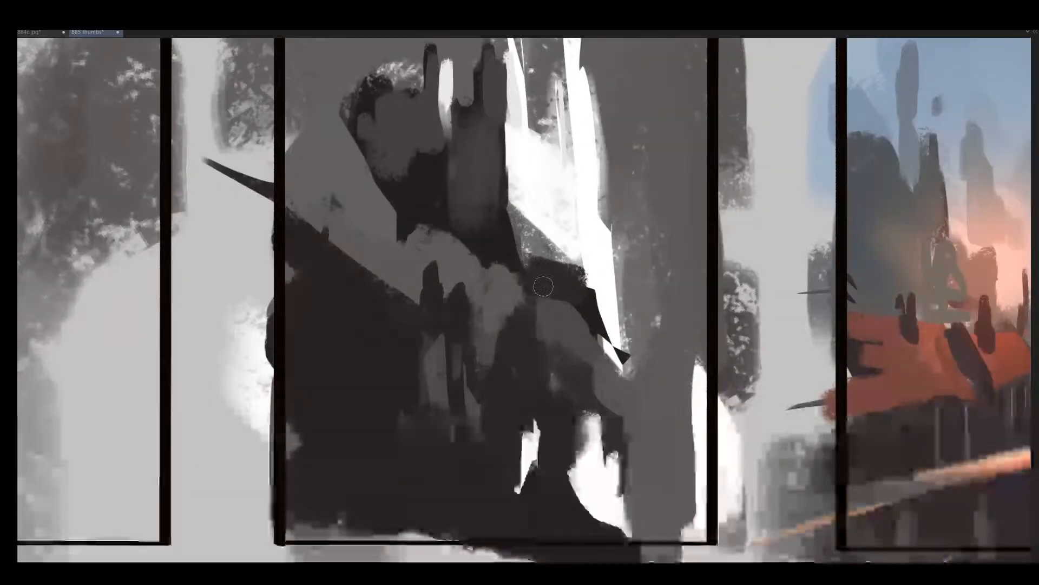
mouse_move(533, 301)
mouse_down()
mouse_move(541, 338)
mouse_move(489, 341)
mouse_up()
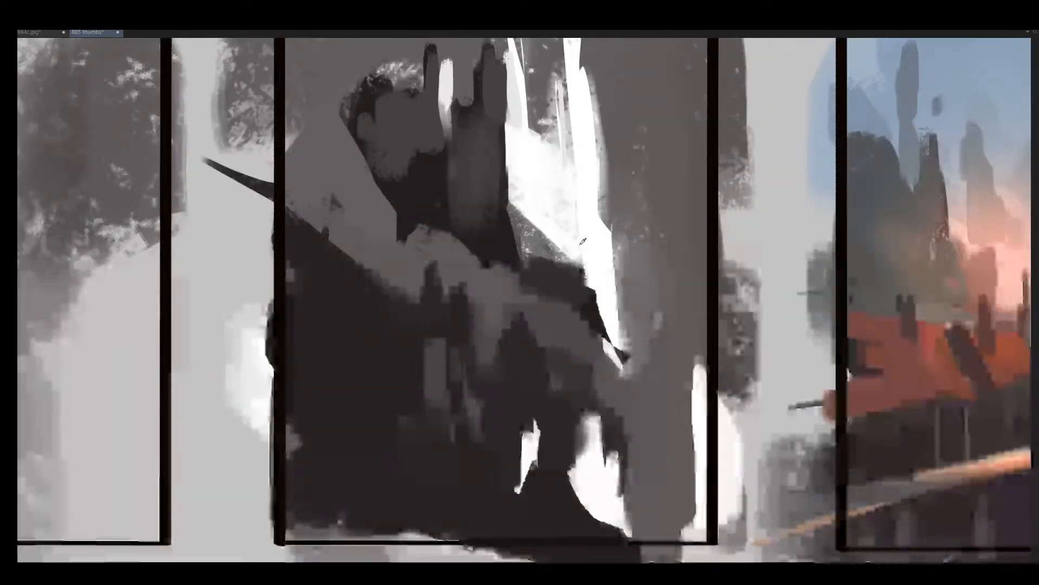
click(526, 370)
click(533, 370)
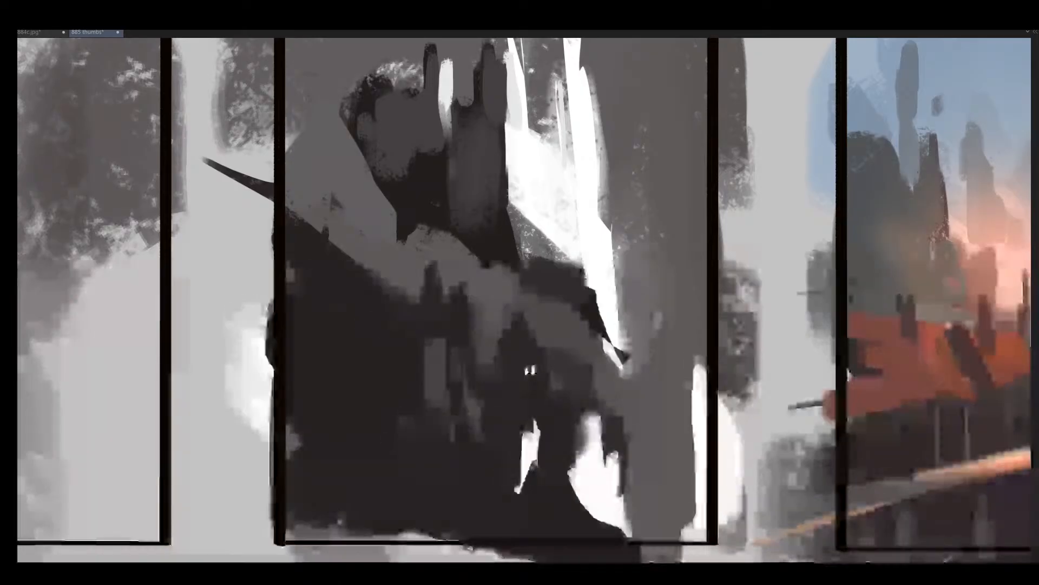
key(ctrl+z)
key(ctrl+z)
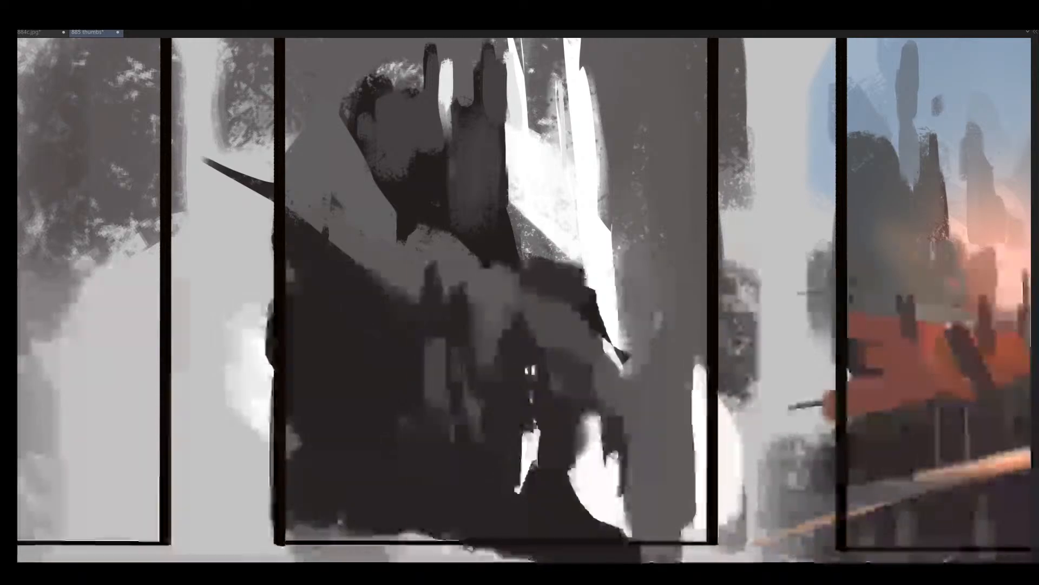
drag(534, 471, 503, 420)
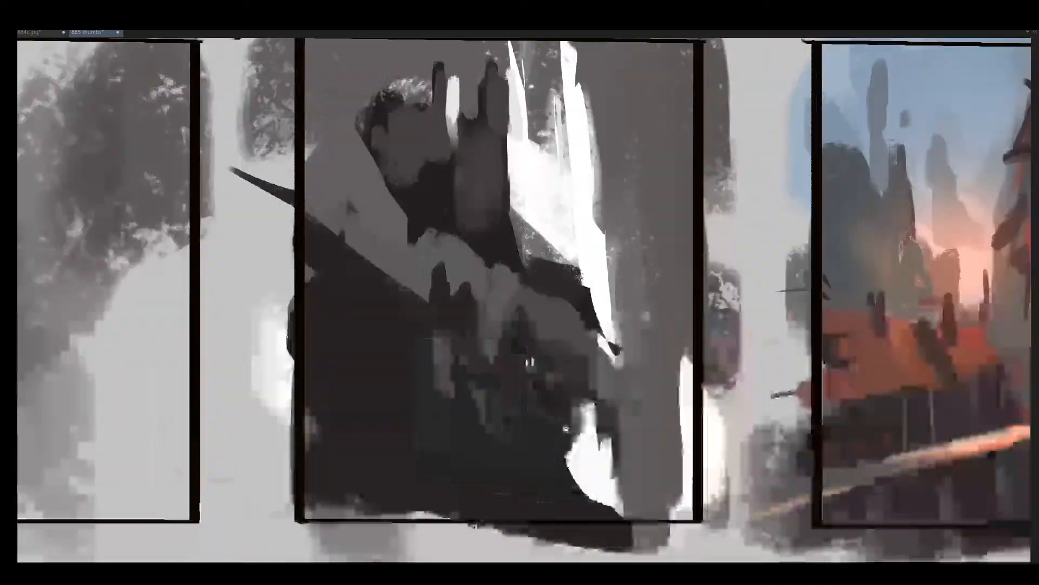
- Unflip the canvas and add thin light and dark vertical strokes to the towers in frame 6's upper half
key(h)
drag(590, 324, 564, 204)
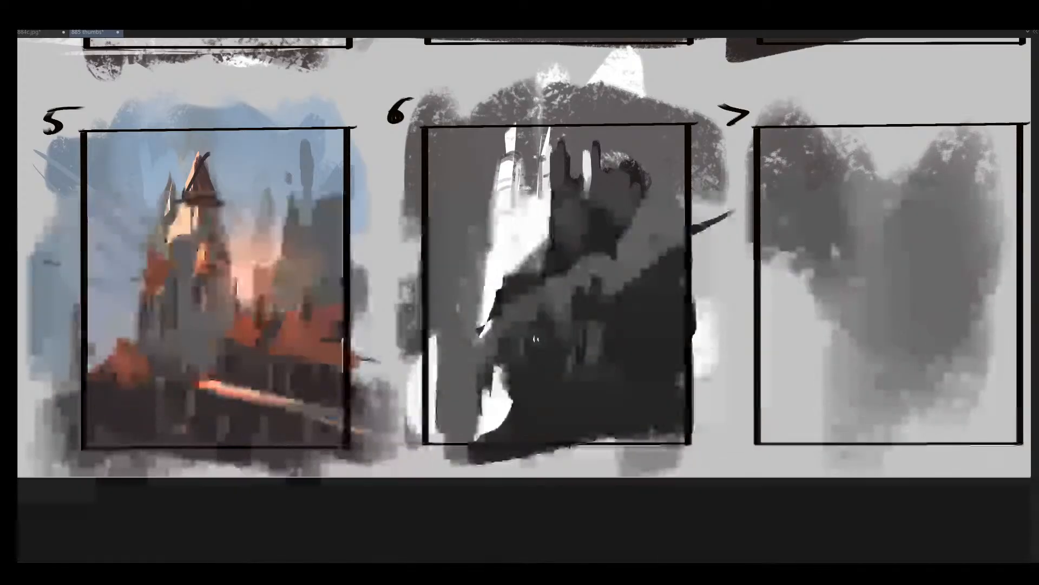
drag(544, 218, 543, 197)
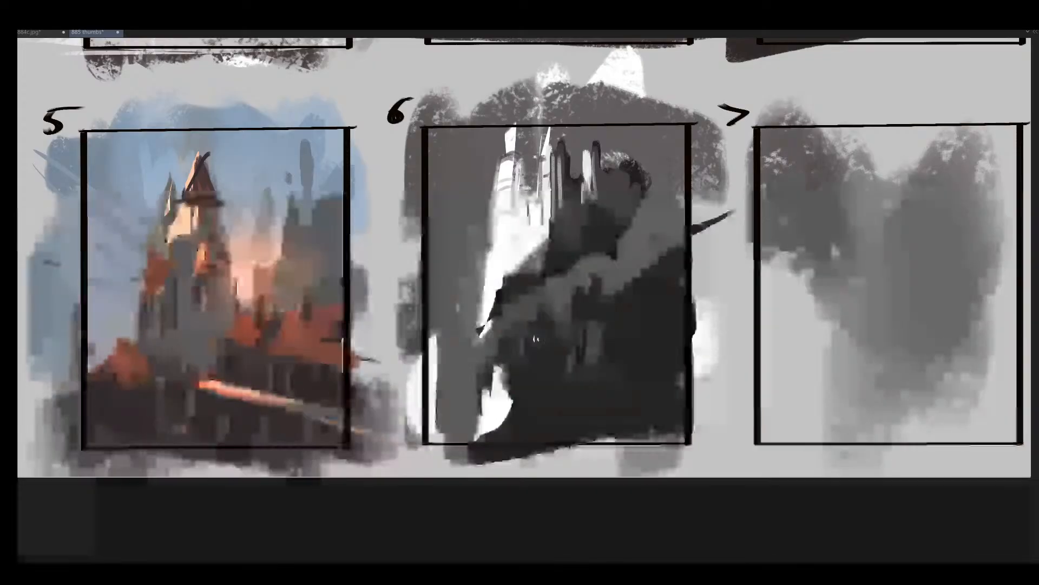
drag(586, 201, 586, 218)
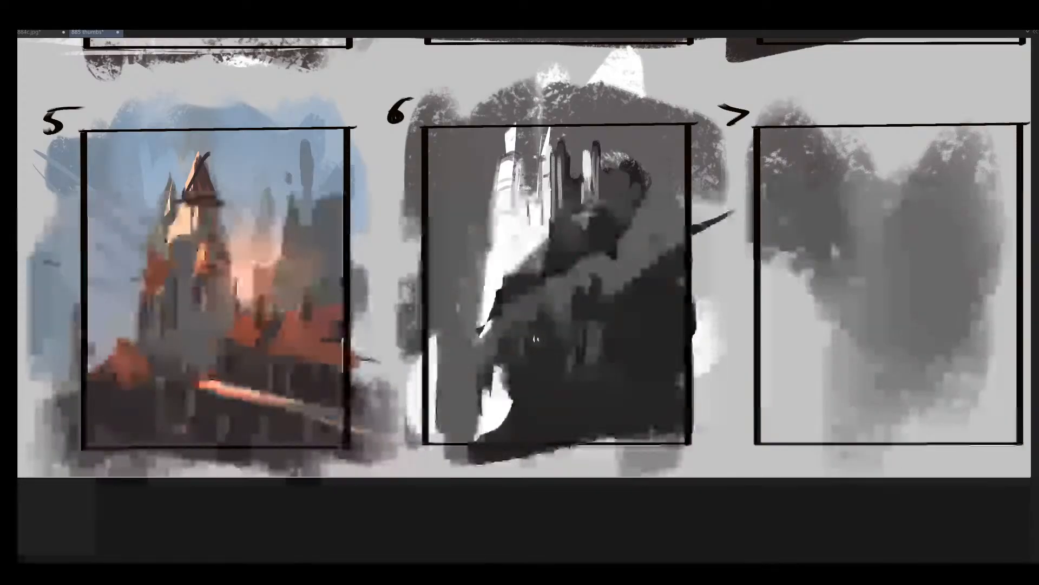
- Mirror the canvas and break up frame 6's tall white shape with narrow grey vertical strokes, undoing one of them
key(h)
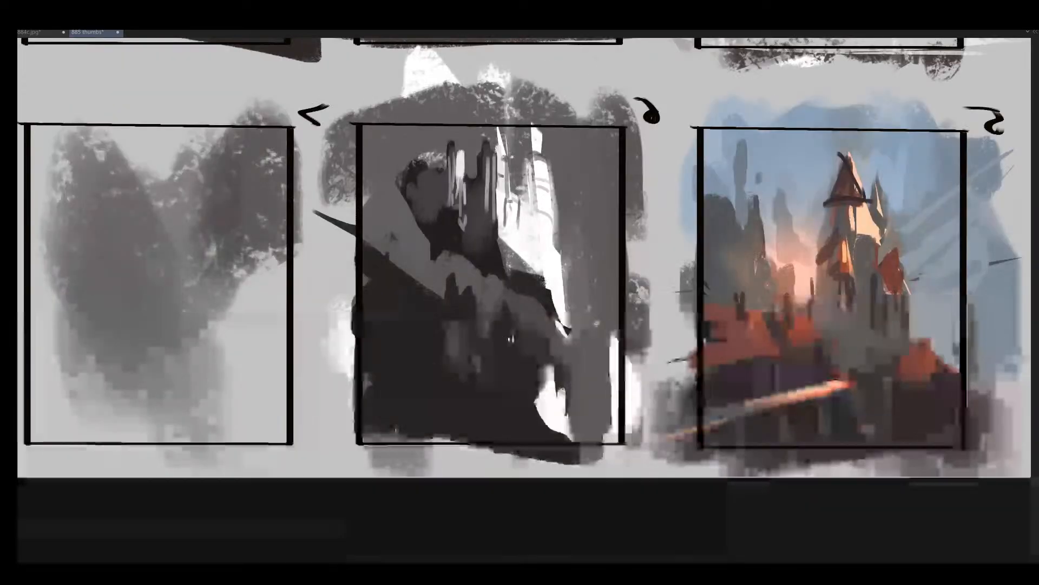
drag(619, 327, 512, 257)
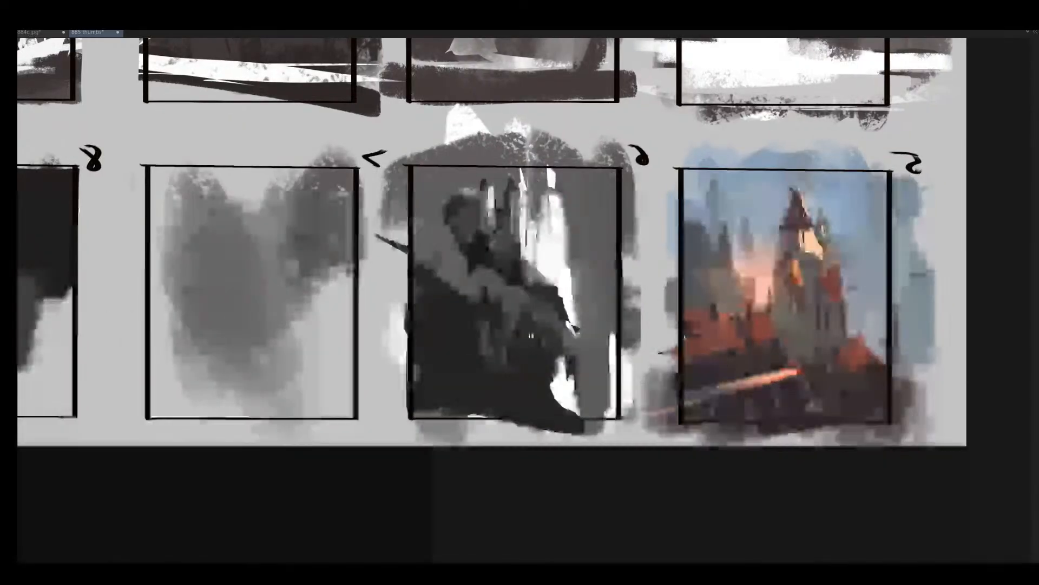
mouse_move(539, 208)
mouse_down()
mouse_move(549, 268)
mouse_move(549, 208)
mouse_move(533, 272)
mouse_move(534, 255)
mouse_move(555, 241)
mouse_move(547, 213)
mouse_up()
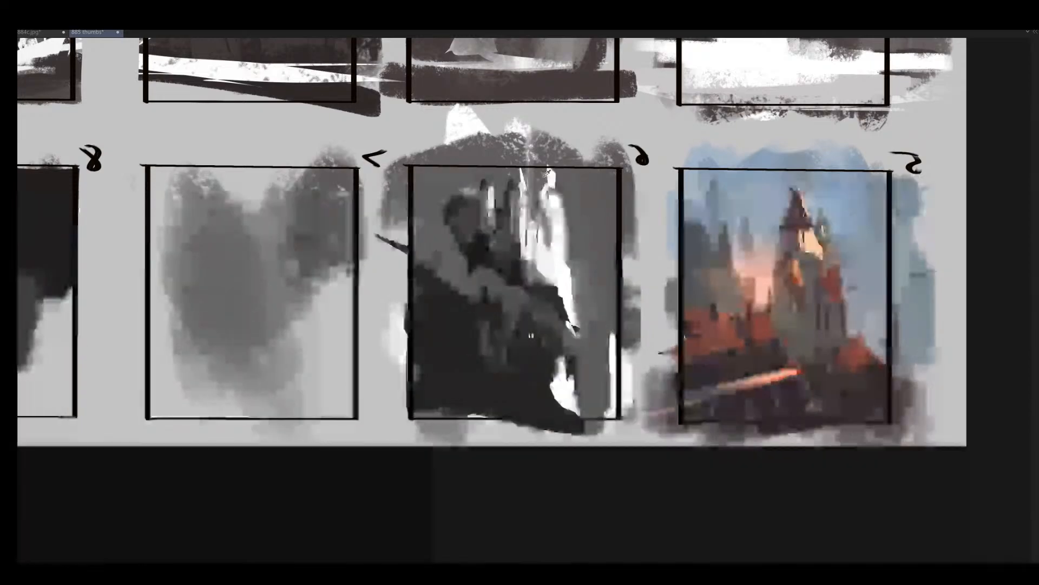
drag(550, 169, 556, 192)
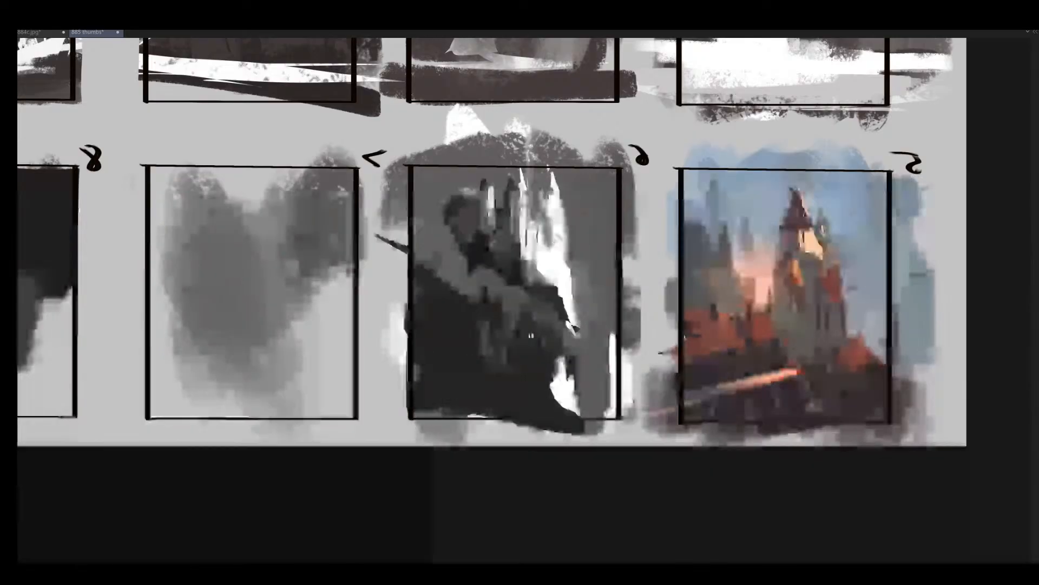
key(ctrl+z)
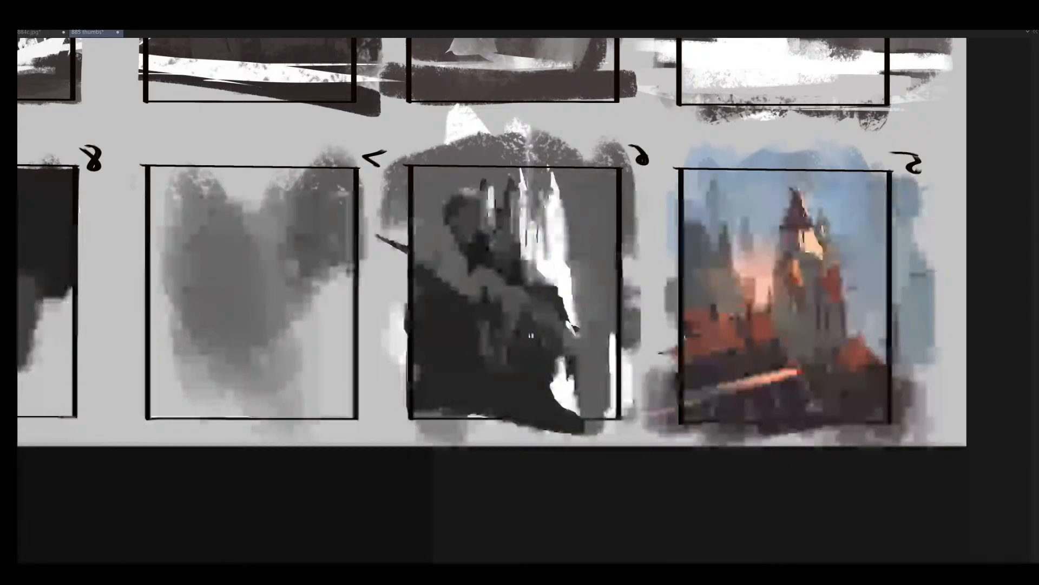
mouse_move(547, 205)
mouse_down()
mouse_move(547, 255)
mouse_move(552, 232)
mouse_up()
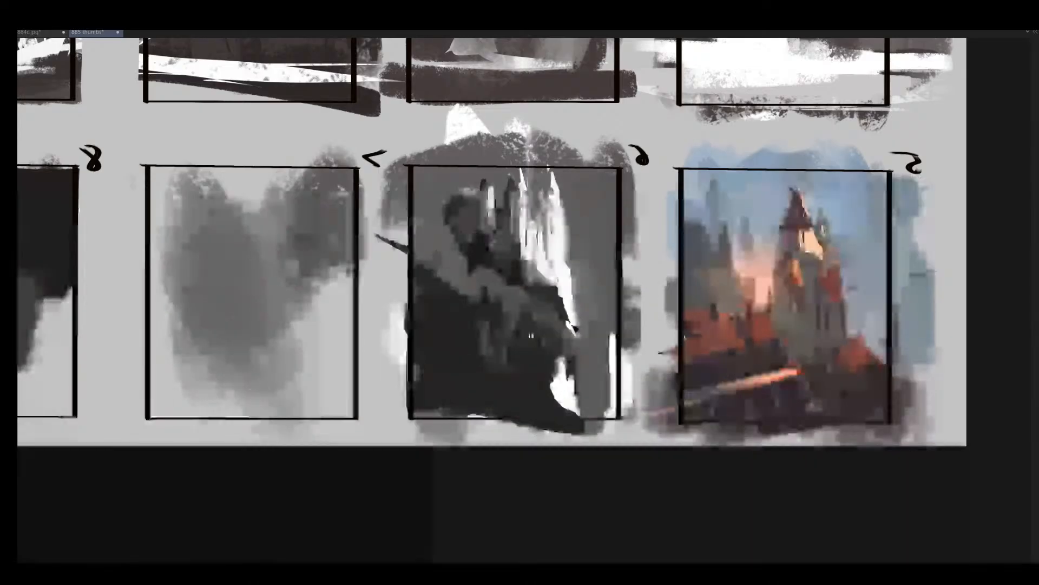
- Work short grey strokes into mirrored frame 6's lower white gap and the slope's upper edge, then unflip the canvas
alt+click(519, 359)
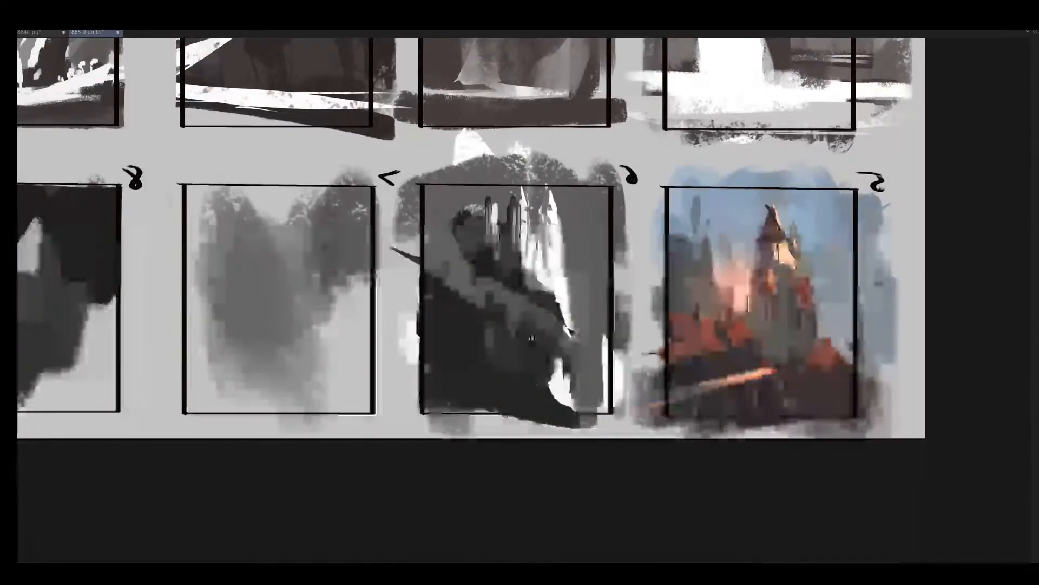
drag(552, 359, 553, 394)
drag(460, 285, 463, 306)
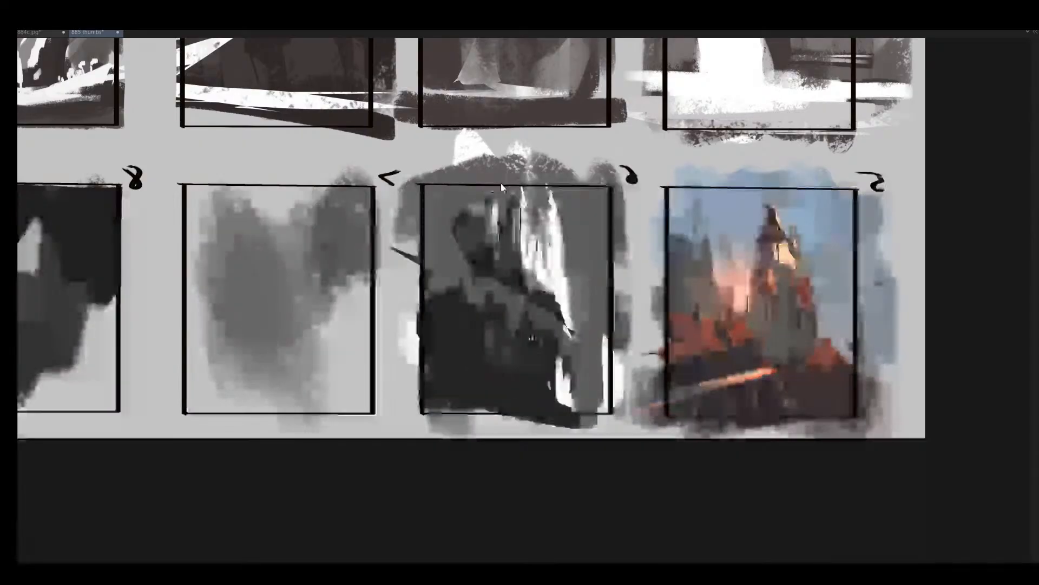
key(h)
alt+click(561, 252)
alt+click(561, 251)
ctrl+click(562, 252)
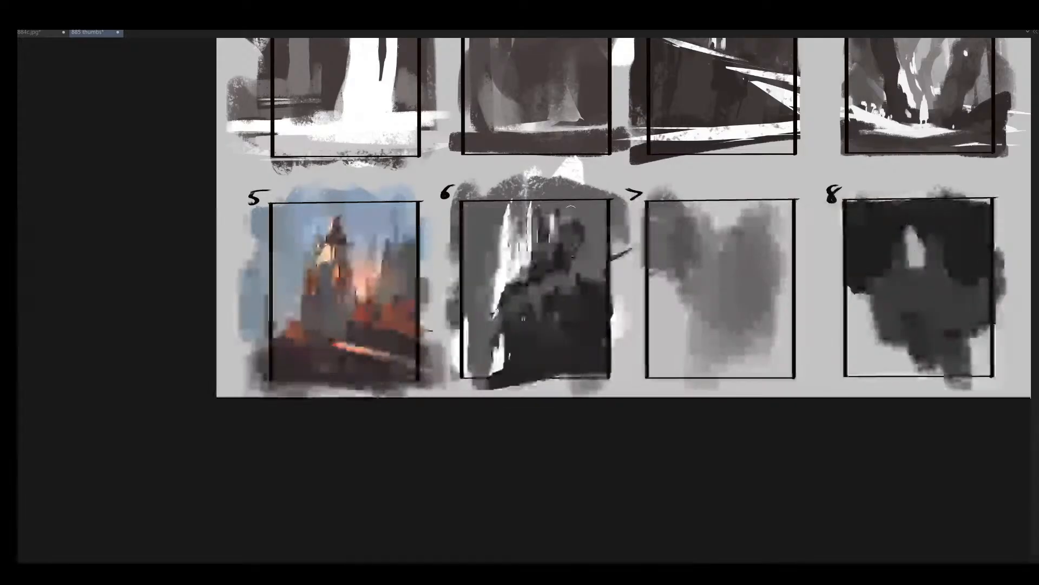
- Try a stroke across frame 6's upper right, undo it and check the whole thumbnail sheet
drag(553, 206, 613, 223)
key(ctrl+z)
mouse_move(566, 250)
mouse_down()
mouse_move(534, 250)
mouse_move(594, 252)
mouse_move(451, 319)
mouse_up()
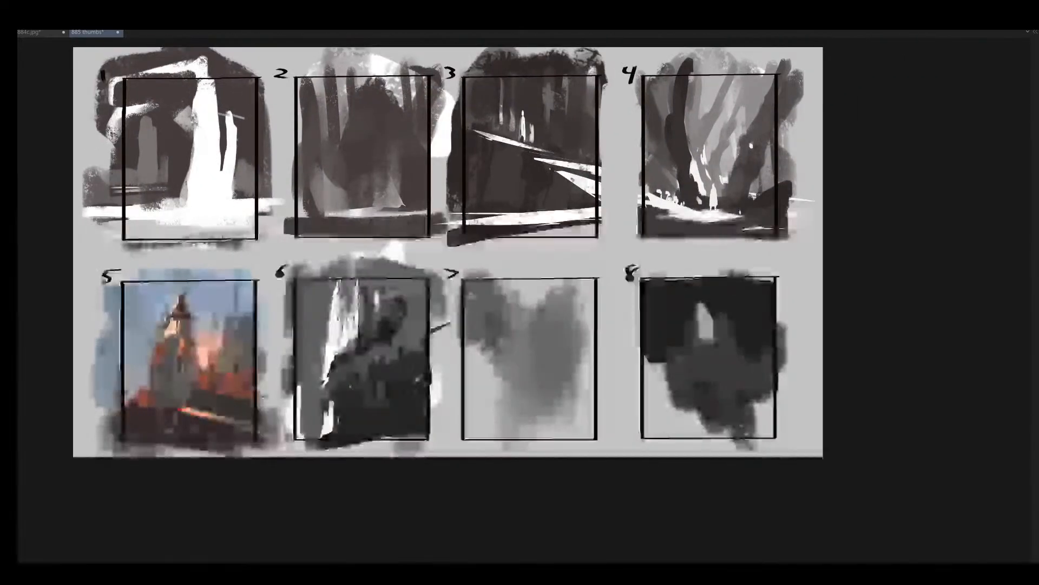
scroll(487, 320, down, 1)
scroll(486, 319, up, 1)
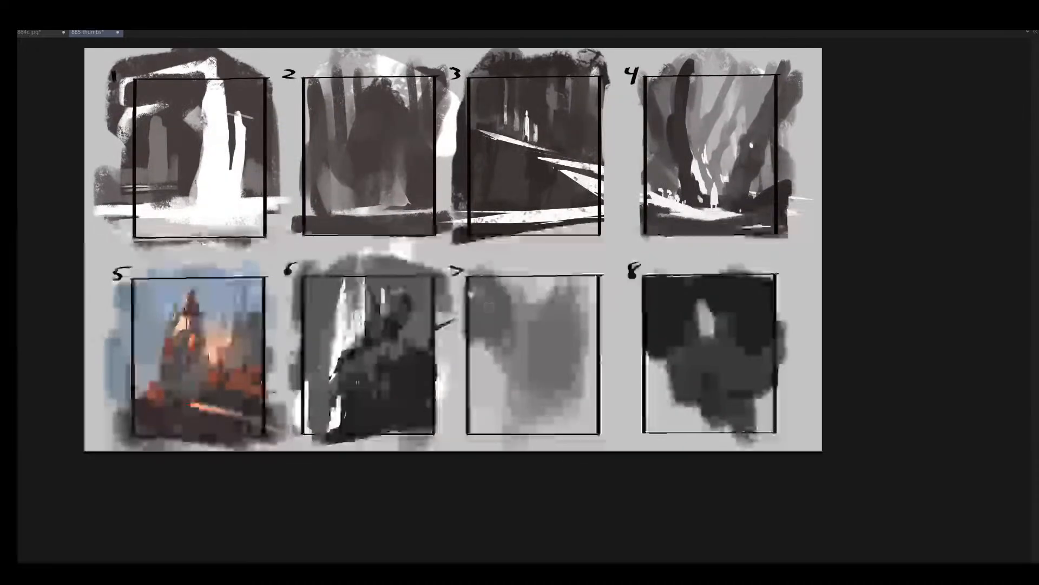
- Show the palettes and paint near-black over the tall white shapes in the upper part of frame 1
key(Tab)
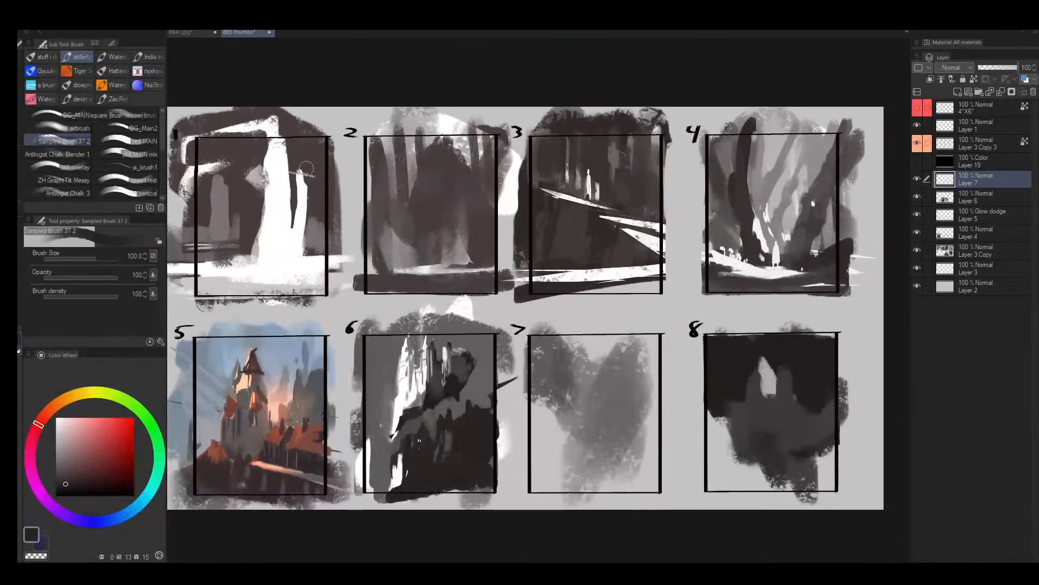
alt+click(278, 222)
mouse_move(258, 209)
mouse_down()
mouse_move(256, 258)
mouse_move(221, 251)
mouse_up()
alt+click(247, 189)
key(bracketright)
mouse_move(269, 145)
mouse_down()
mouse_move(278, 197)
mouse_move(304, 163)
mouse_move(310, 241)
mouse_up()
key(bracketright)
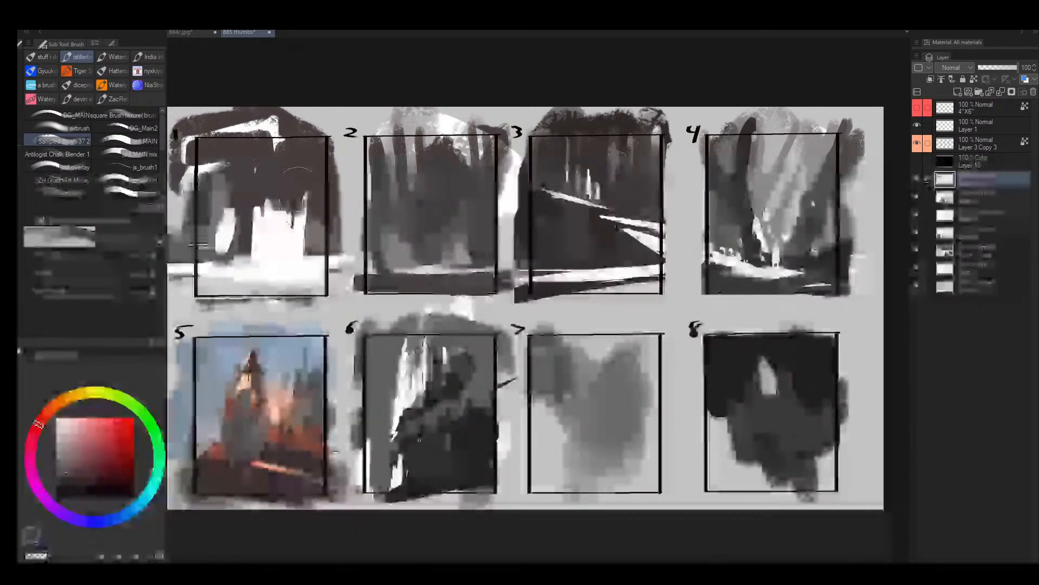
- Paint broad white strokes down the left side of frame 1 to join the white ground
alt+click(273, 238)
drag(213, 185, 203, 239)
key(bracketleft)
drag(220, 238, 237, 252)
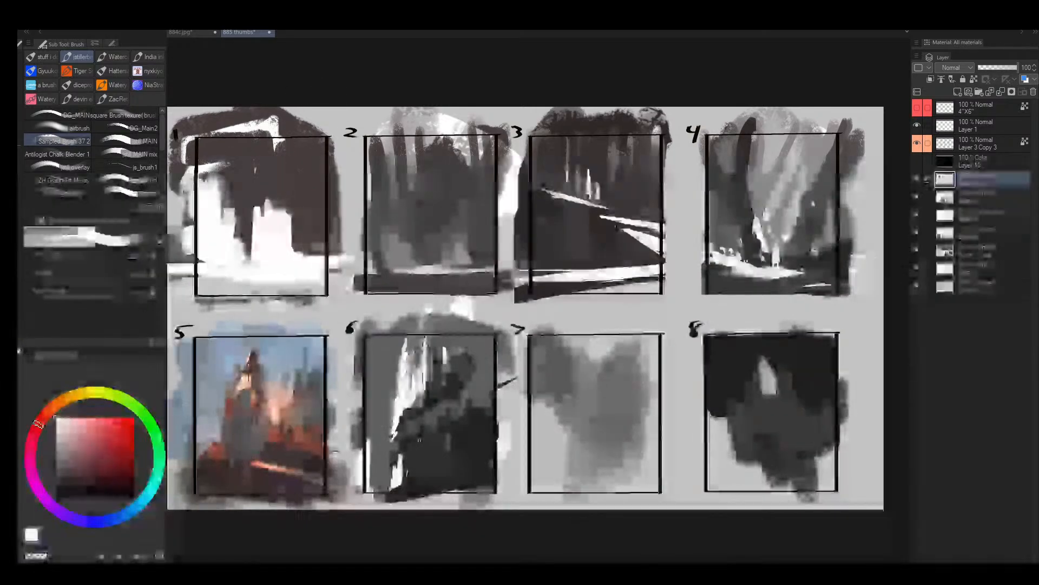
- Cover the grey and black masses in frames 7 and 8 with the sheet's light grey using a large brush
alt+click(673, 443)
key(bracketright)
key(bracketright)
key(bracketright)
key(bracketright)
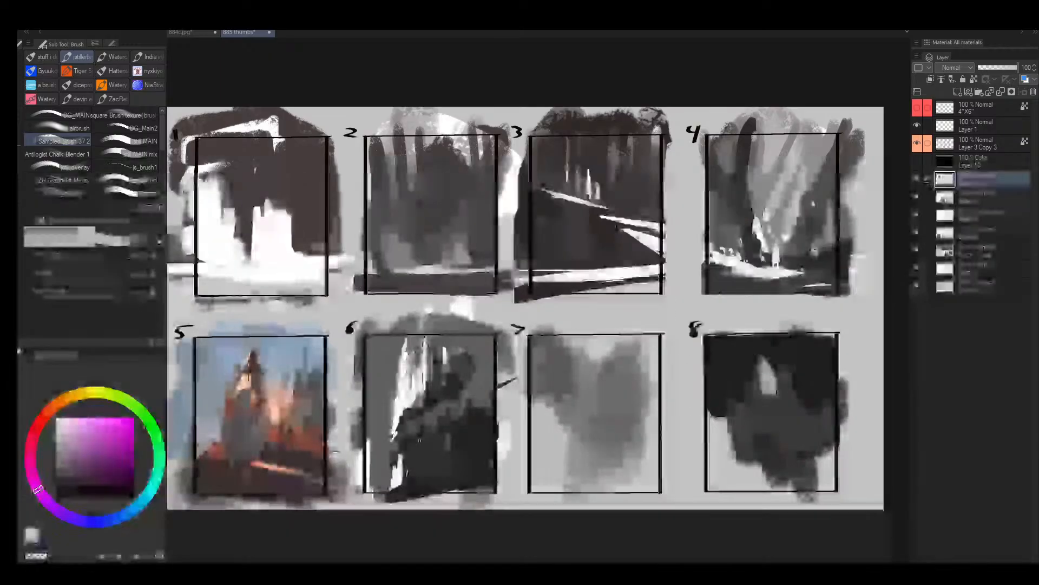
drag(818, 441, 726, 457)
drag(655, 471, 568, 490)
mouse_move(801, 447)
mouse_down()
mouse_move(749, 444)
mouse_move(766, 413)
mouse_move(596, 390)
mouse_move(666, 352)
mouse_move(763, 343)
mouse_up()
drag(644, 347, 549, 346)
- Flip the canvas horizontally and add a new layer with its blending mode set to Overlay
key(h)
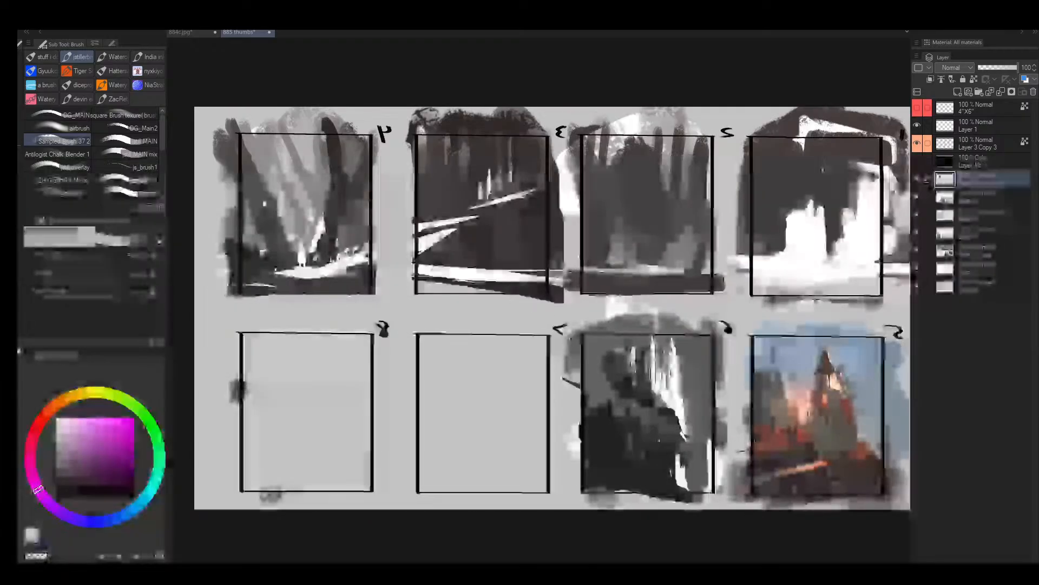
drag(580, 255, 496, 297)
key(ctrl+shift+n)
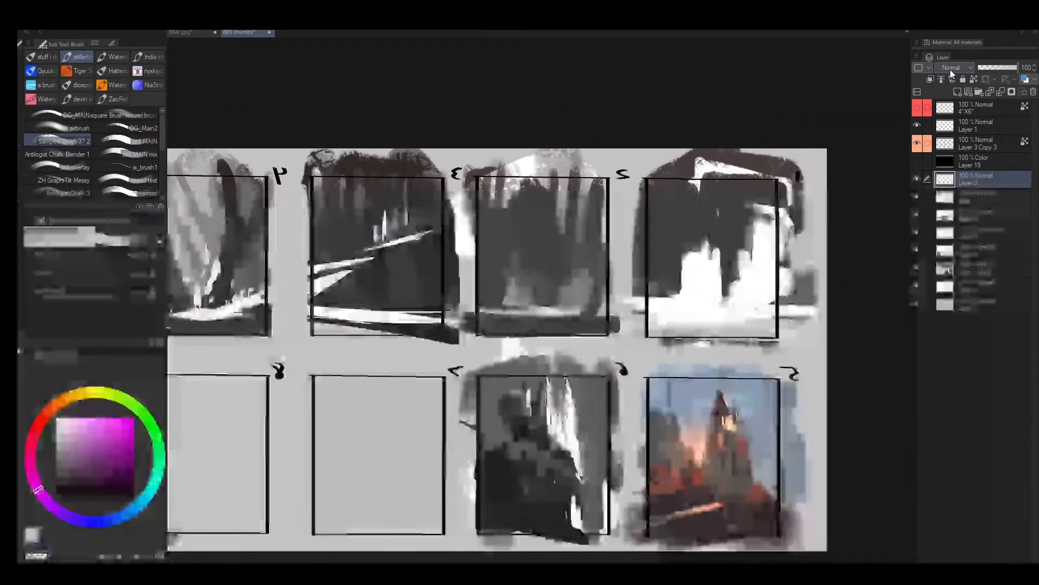
click(951, 69)
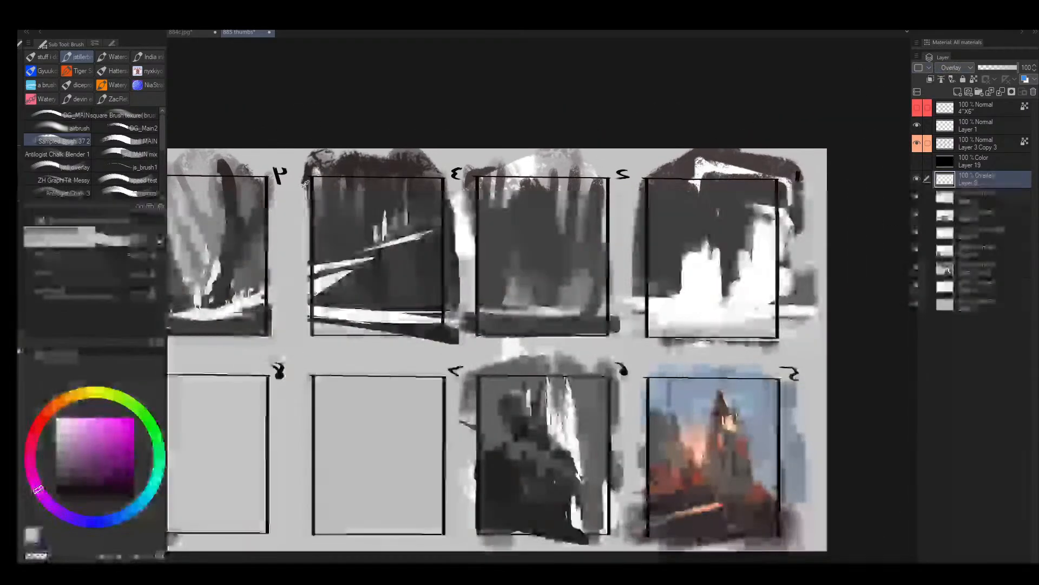
- Choose a muted teal and tint the dark upper background of mirrored frame 3
alt+click(390, 281)
mouse_move(152, 487)
mouse_down()
mouse_move(156, 462)
mouse_move(154, 481)
mouse_up()
click(80, 454)
drag(80, 455, 79, 466)
key(bracketleft)
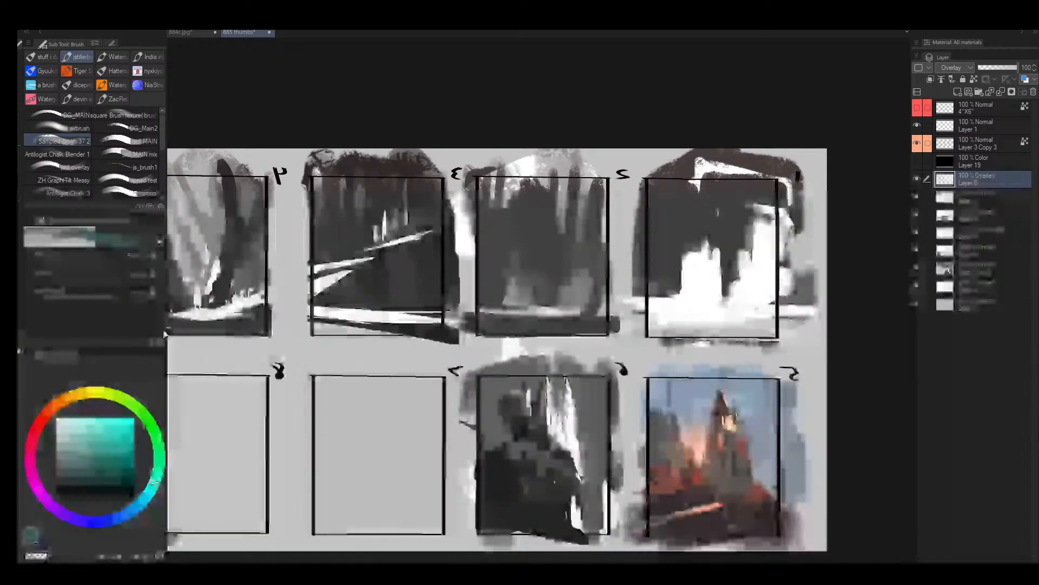
mouse_move(321, 209)
mouse_down()
mouse_move(331, 181)
mouse_move(323, 218)
mouse_move(361, 195)
mouse_move(378, 200)
mouse_move(387, 178)
mouse_move(424, 208)
mouse_up()
- Adjust the teal and tint the dark wedge below the light path in mirrored frame 3 with a smaller brush
click(77, 451)
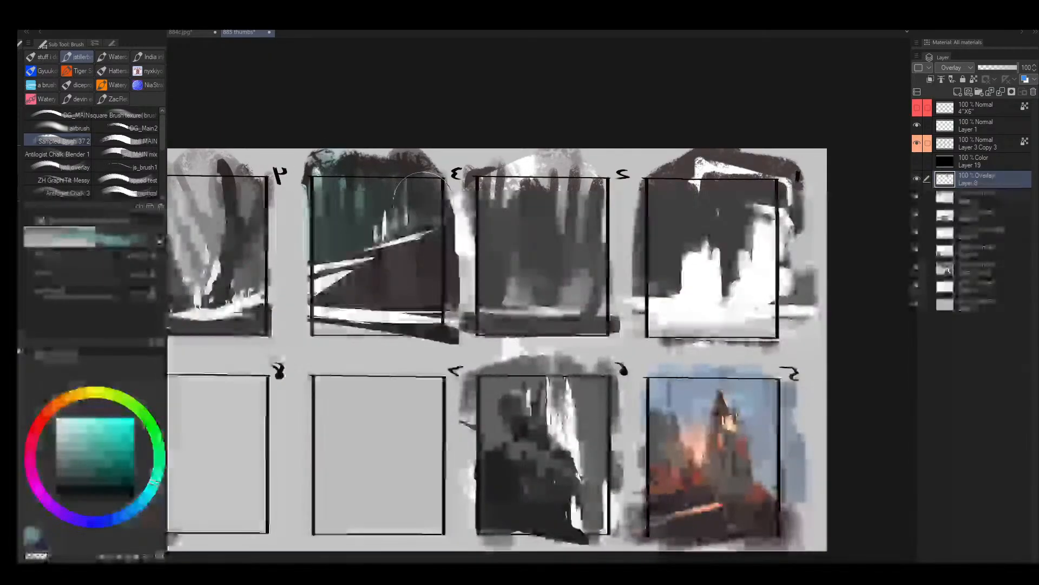
key(bracketleft)
drag(369, 277, 400, 275)
drag(320, 288, 427, 287)
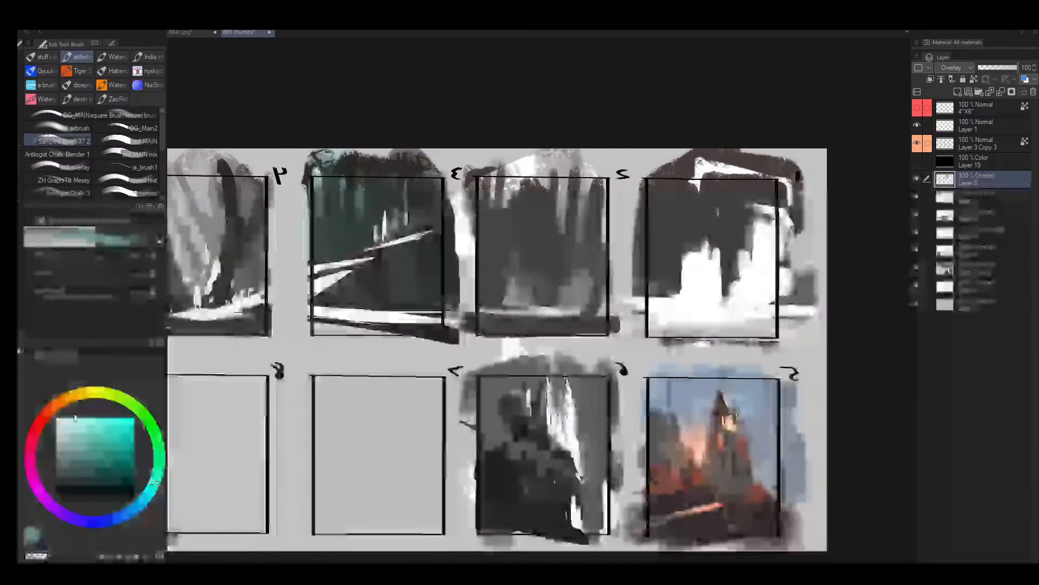
- Choose a pale yellow and brush it with a smaller brush over the light path streaks in mirrored frame 3
drag(93, 393, 82, 394)
click(65, 429)
key(bracketleft)
key(bracketleft)
key(bracketleft)
key(bracketleft)
key(bracketleft)
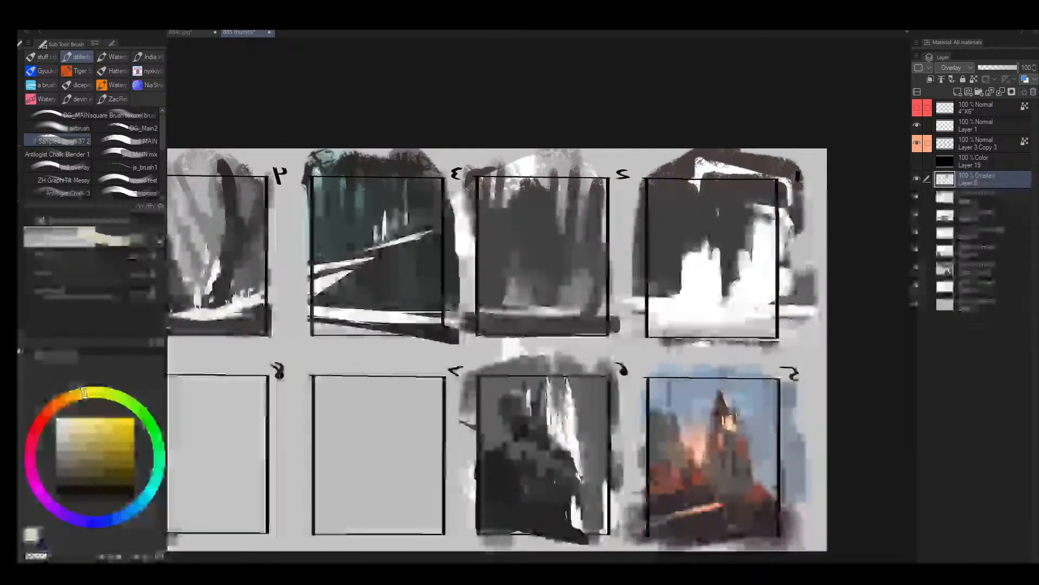
mouse_move(303, 275)
mouse_down()
mouse_move(382, 256)
mouse_move(314, 299)
mouse_up()
drag(378, 247, 433, 231)
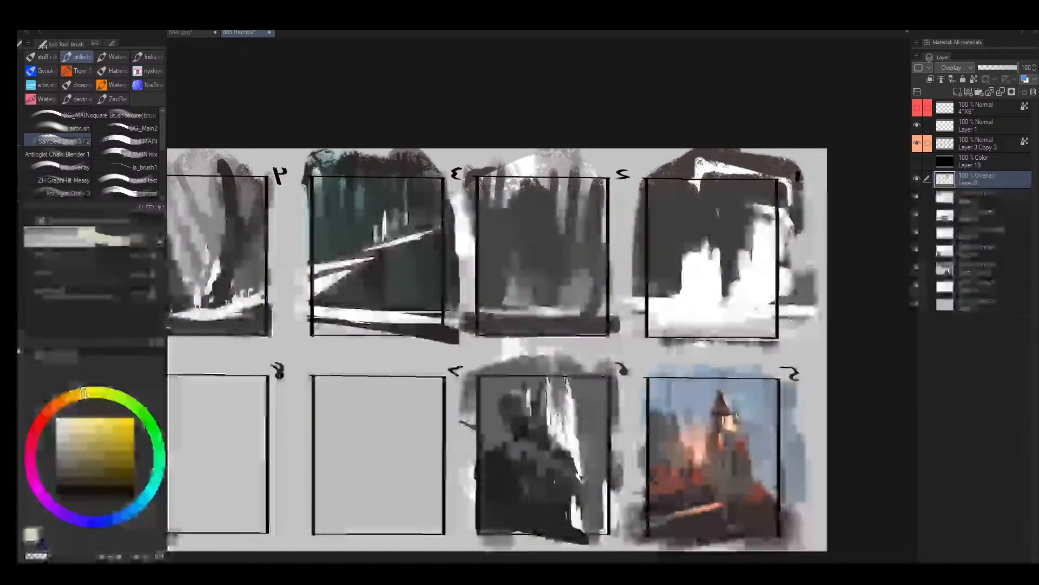
- Brush the pale yellow over the bright bands along the base of mirrored frame 3, enlarging the brush
key(bracketleft)
drag(369, 317, 428, 320)
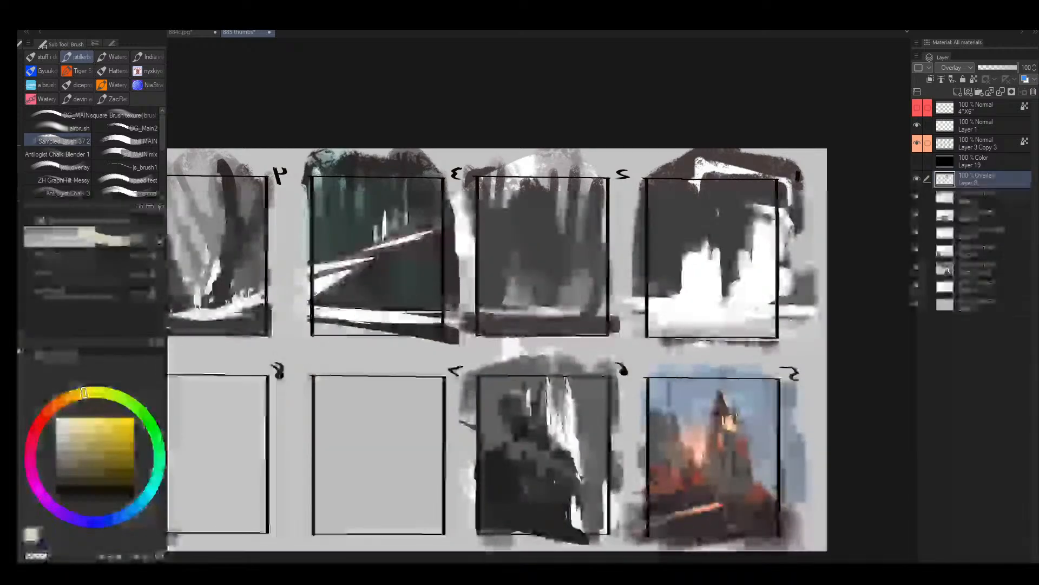
key(bracketright)
key(bracketright)
drag(318, 312, 413, 312)
mouse_move(323, 332)
mouse_down()
mouse_move(295, 330)
mouse_move(414, 337)
mouse_up()
ctrl+drag(393, 245, 414, 240)
- Tint the small upright streaks above the light path in mirrored frame 3 pale yellow with a smaller brush
key(bracketleft)
key(bracketleft)
key(bracketleft)
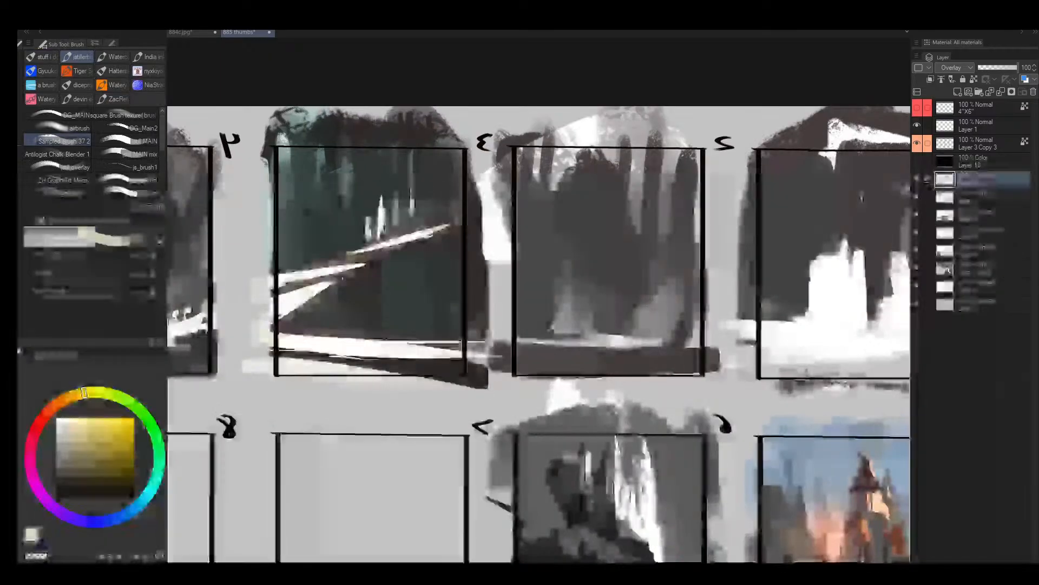
key(bracketright)
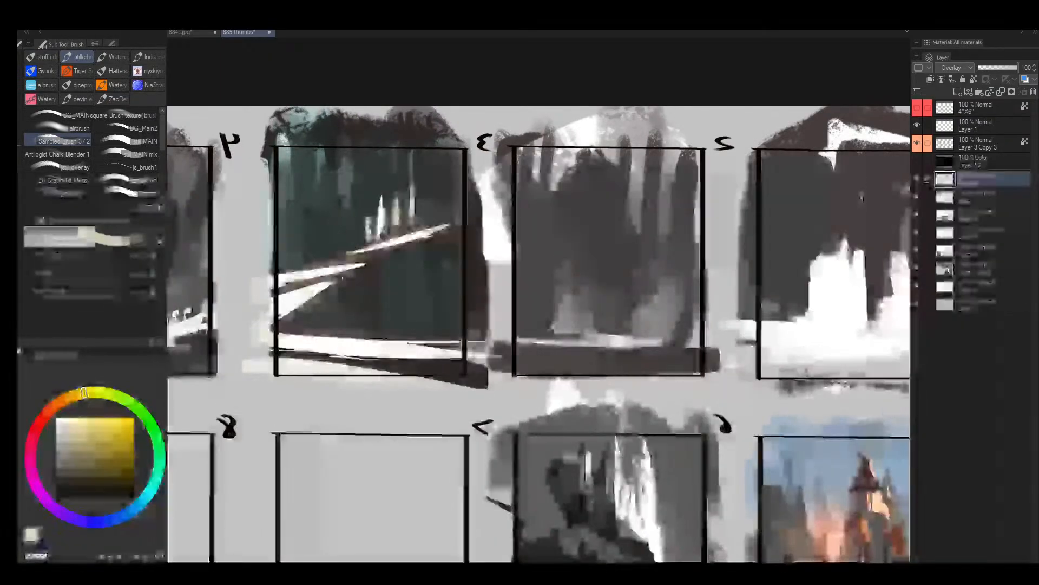
ctrl+click(392, 260)
mouse_move(561, 277)
ctrl+mouse_down()
mouse_move(672, 278)
mouse_move(461, 295)
mouse_move(504, 295)
mouse_move(414, 289)
ctrl+mouse_up()
mouse_move(395, 285)
alt+mouse_down()
mouse_move(433, 274)
mouse_move(382, 306)
mouse_move(551, 309)
mouse_move(466, 285)
alt+mouse_up()
- Choose a stronger yellow and tint the light path and the bright streaks above it in mirrored frame 4
key(bracketright)
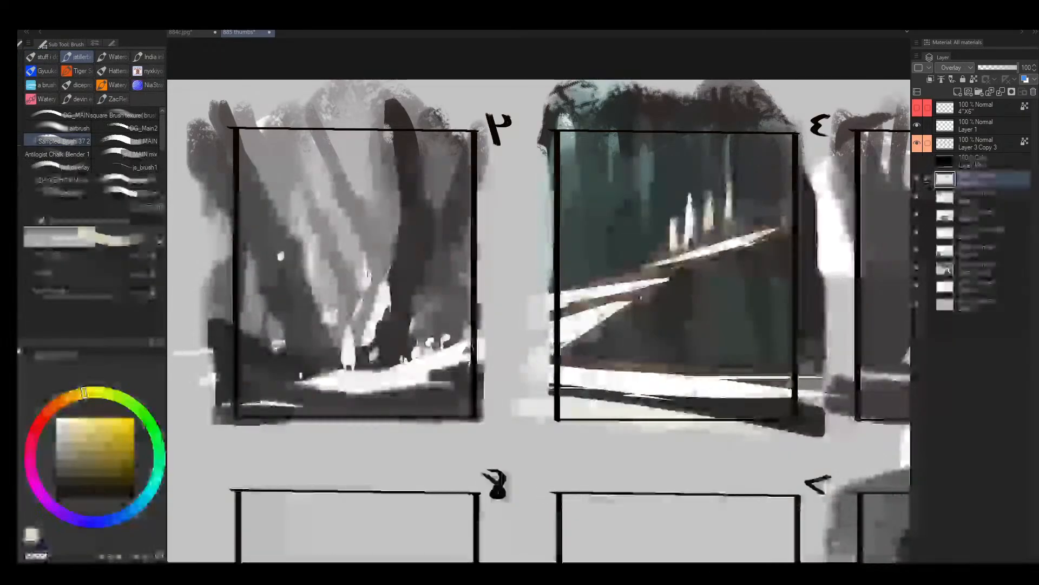
drag(369, 379, 476, 347)
click(77, 441)
key(bracketright)
drag(293, 387, 430, 373)
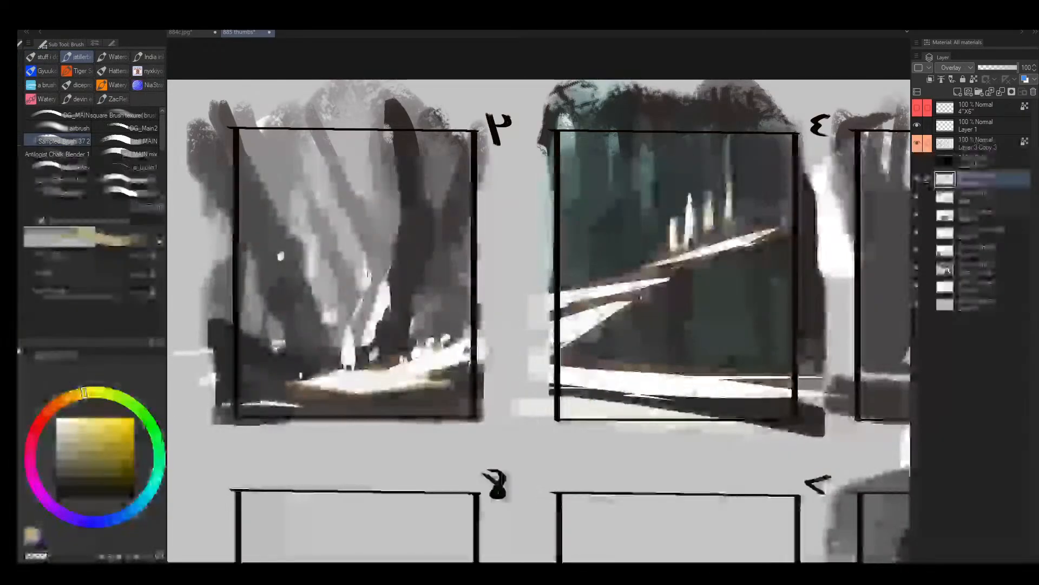
key(bracketright)
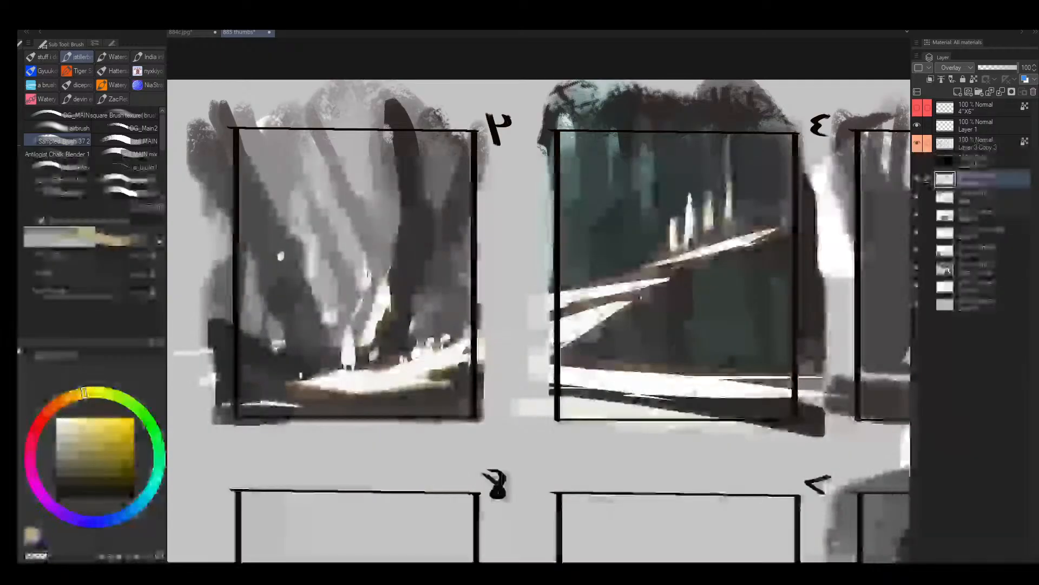
key(bracketright)
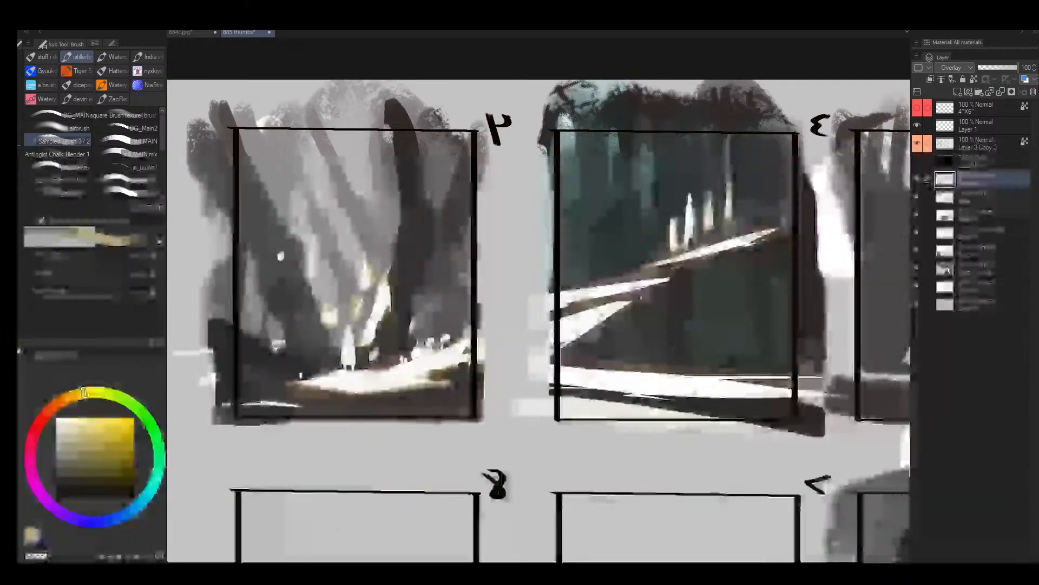
- Choose a light blue and tint the sky between the trees in mirrored frame 4 with a larger brush
click(124, 517)
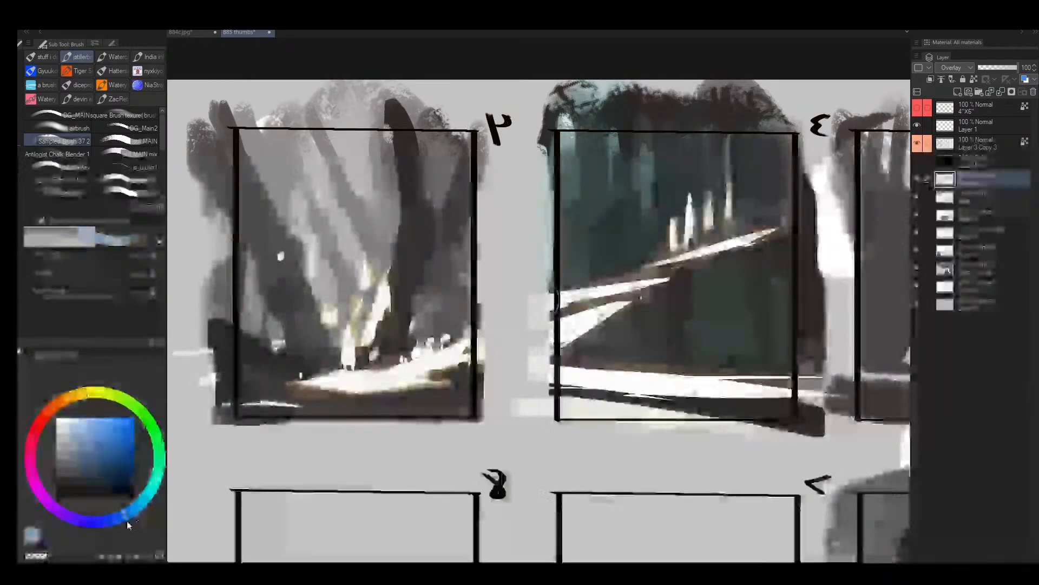
click(79, 425)
key(bracketright)
key(bracketright)
key(bracketright)
mouse_move(241, 111)
mouse_down()
mouse_move(245, 129)
mouse_move(355, 122)
mouse_move(352, 221)
mouse_move(336, 262)
mouse_move(416, 128)
mouse_up()
key(bracketright)
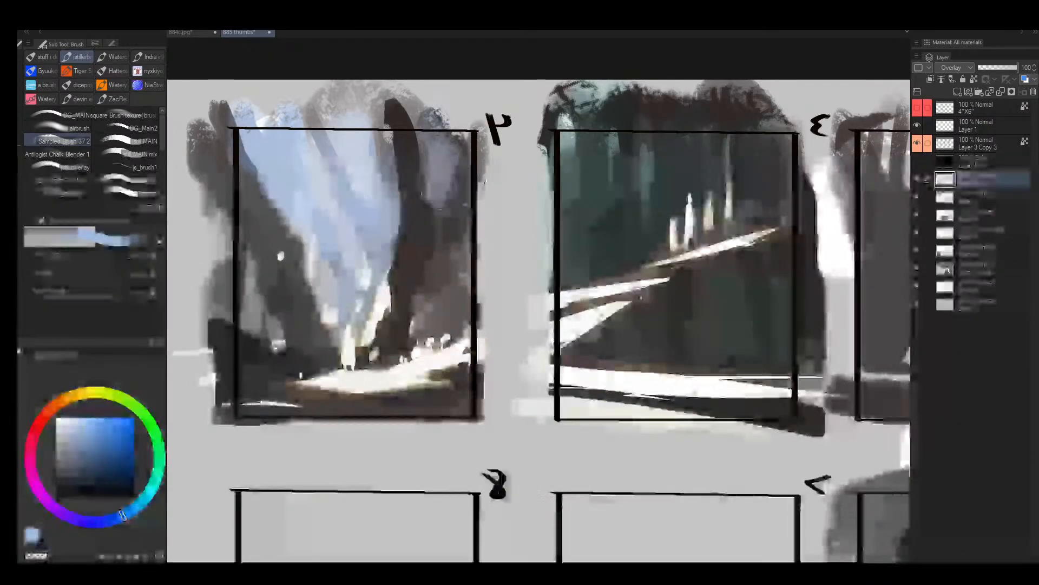
- Brush the light blue over the lower trunks and dark foreground of mirrored frame 4
drag(394, 330, 439, 297)
mouse_move(309, 277)
mouse_down()
mouse_move(217, 173)
mouse_move(305, 318)
mouse_move(228, 324)
mouse_move(302, 337)
mouse_move(227, 333)
mouse_move(353, 336)
mouse_up()
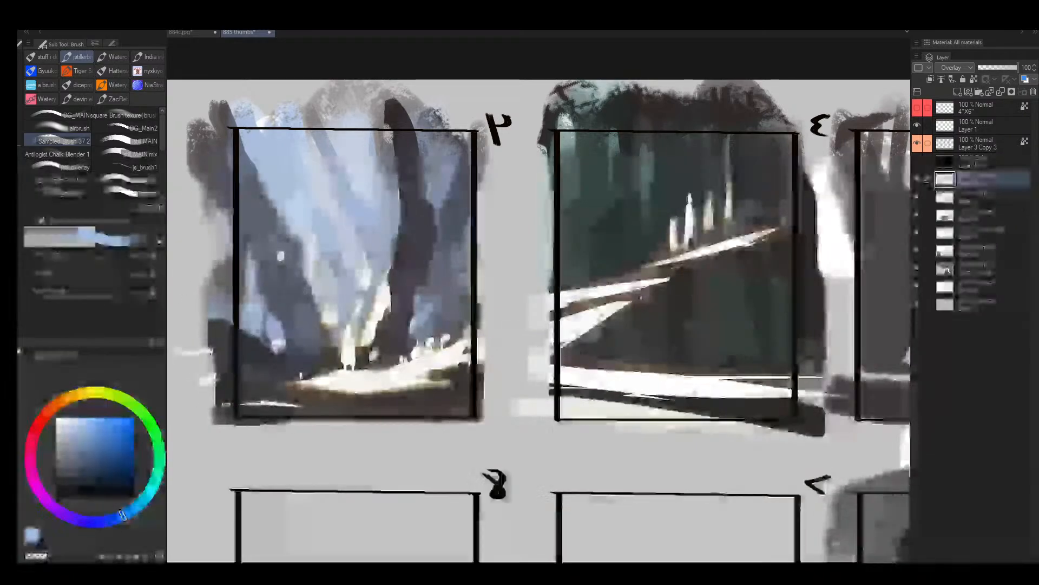
drag(238, 411, 440, 417)
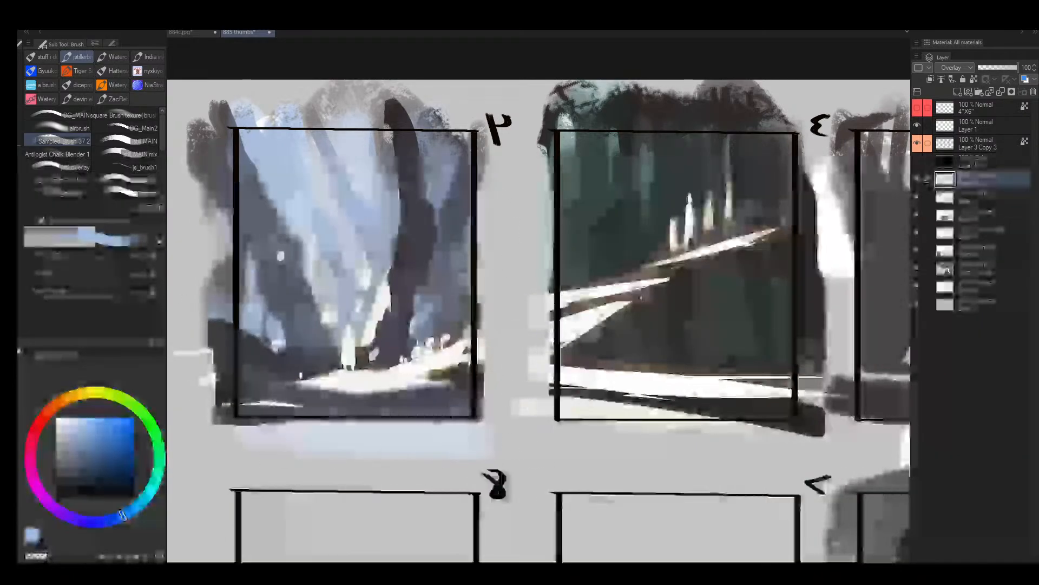
- Flip the canvas back, then choose a dark green and tint the forest background of frame 2
key(alt+space)
key(h)
drag(715, 353, 726, 303)
mouse_move(325, 262)
mouse_down()
mouse_move(421, 265)
mouse_move(427, 202)
mouse_move(530, 299)
mouse_move(541, 239)
mouse_move(441, 325)
mouse_move(522, 197)
mouse_move(531, 268)
mouse_up()
click(155, 487)
click(85, 469)
key(])
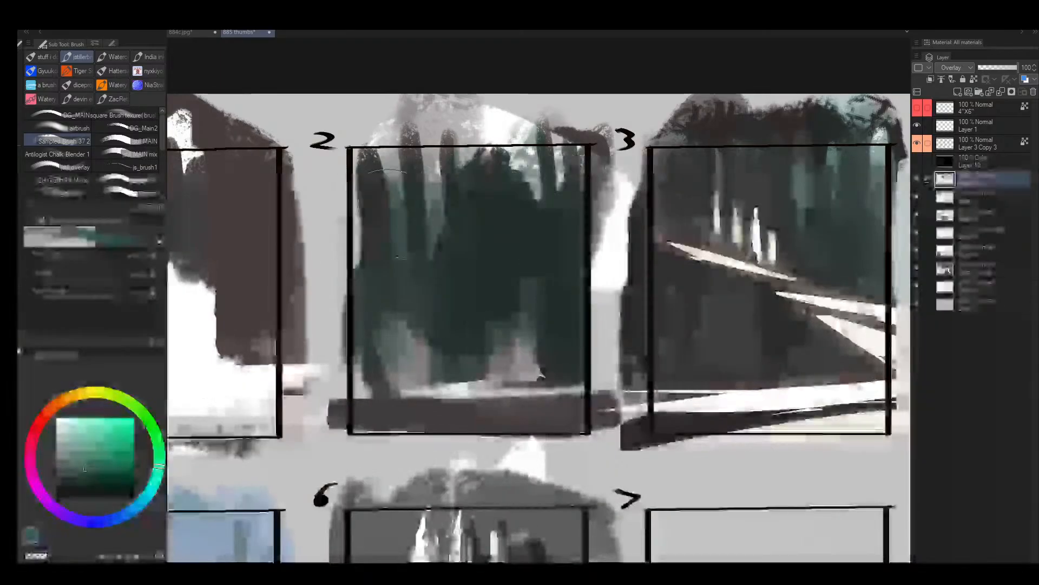
- Tint the dark ground strip across the base of frame 2 green with a smaller brush
key(bracketleft)
key(bracketleft)
key(bracketleft)
key(bracketleft)
key(bracketleft)
drag(352, 412, 595, 410)
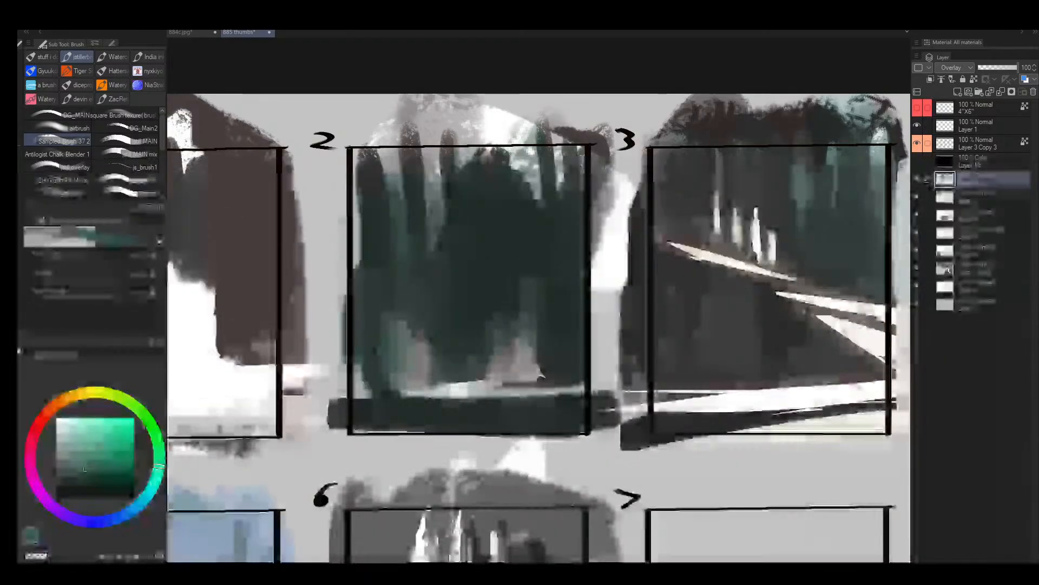
- Choose a bright cyan and tint the light ground line and left mist patch in frame 2
click(145, 496)
click(97, 417)
key(bracketleft)
key(bracketleft)
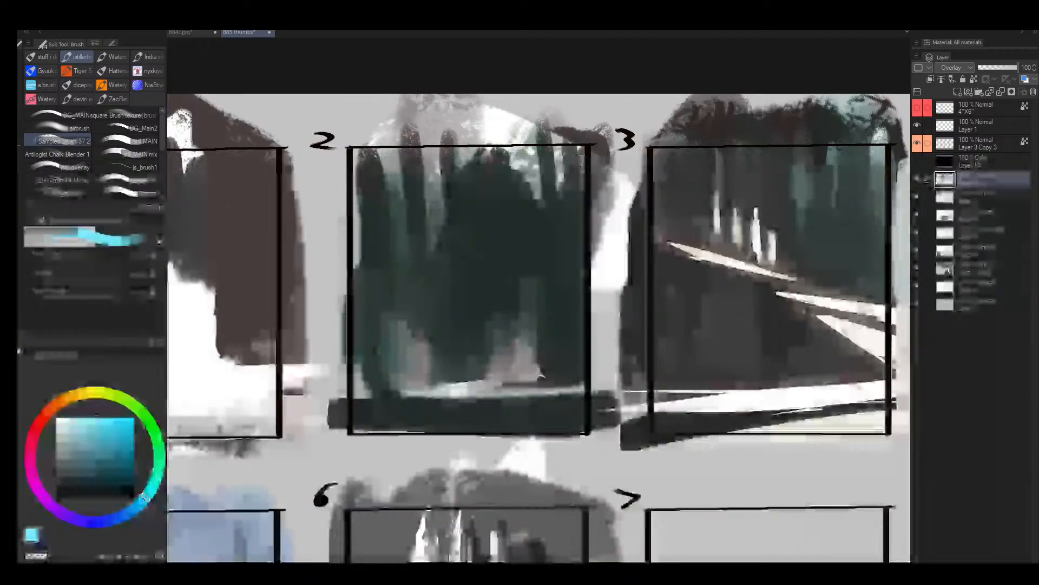
drag(414, 387, 510, 386)
mouse_move(400, 347)
mouse_down()
mouse_move(399, 379)
mouse_move(384, 350)
mouse_move(434, 348)
mouse_move(428, 378)
mouse_up()
key(bracketright)
key(bracketright)
key(bracketright)
- Undo and redo the last three cyan strokes in frame 2
key(ctrl+z)
key(ctrl+z)
key(ctrl+z)
key(ctrl+z)
key(ctrl+z)
key(ctrl+z)
key(ctrl+z)
key(ctrl+z)
key(ctrl+y)
key(ctrl+y)
key(ctrl+y)
key(ctrl+y)
key(ctrl+y)
key(ctrl+y)
key(ctrl+y)
key(ctrl+y)
- Tint the right mist patch in frame 2 cyan and brush a thin streak rising above it
mouse_move(506, 367)
mouse_down()
mouse_move(513, 360)
mouse_move(551, 386)
mouse_up()
key(bracketleft)
key(bracketleft)
key(bracketleft)
key(bracketleft)
key(bracketleft)
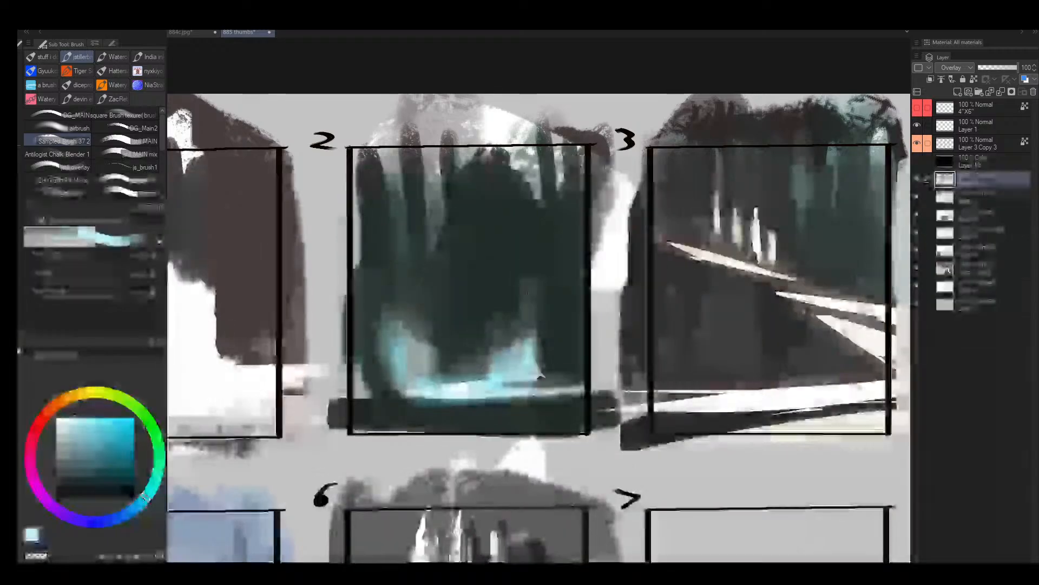
drag(533, 260, 531, 349)
- Tint the light gaps between the upper trunks in frame 2 pale cyan with a progressively larger brush
key(bracketright)
drag(428, 153, 436, 227)
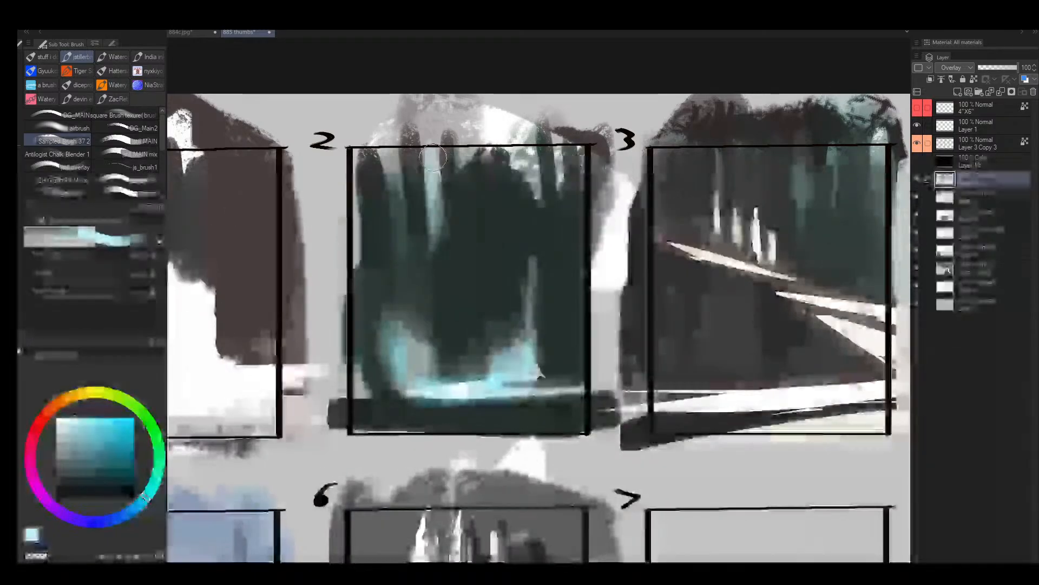
key(bracketright)
key(bracketright)
key(bracketright)
drag(394, 162, 396, 196)
key(bracketright)
drag(524, 176, 538, 152)
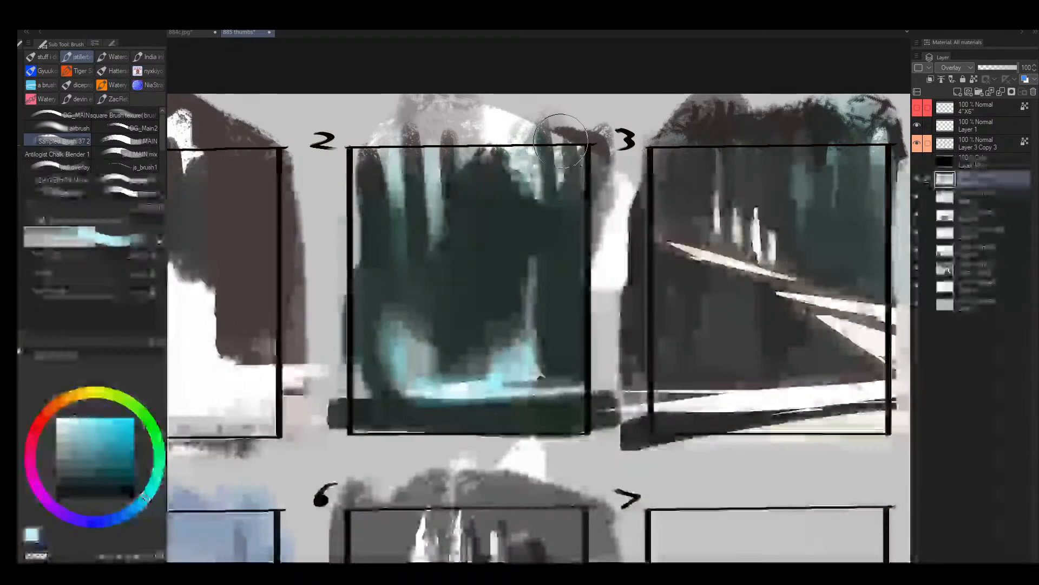
- Flip the canvas horizontally and brush the pale cyan along the outer edge of mirrored frame 6's sky
key(alt+space)
mouse_move(567, 324)
mouse_down()
mouse_move(559, 340)
mouse_move(582, 341)
mouse_move(572, 352)
mouse_move(604, 361)
mouse_up()
key(h)
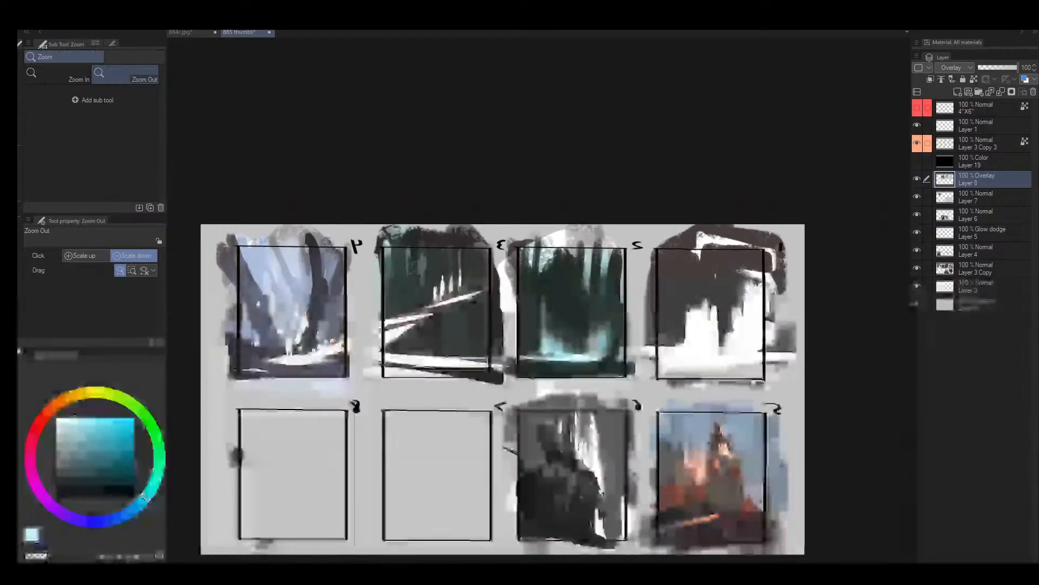
drag(769, 379, 798, 379)
drag(531, 449, 413, 354)
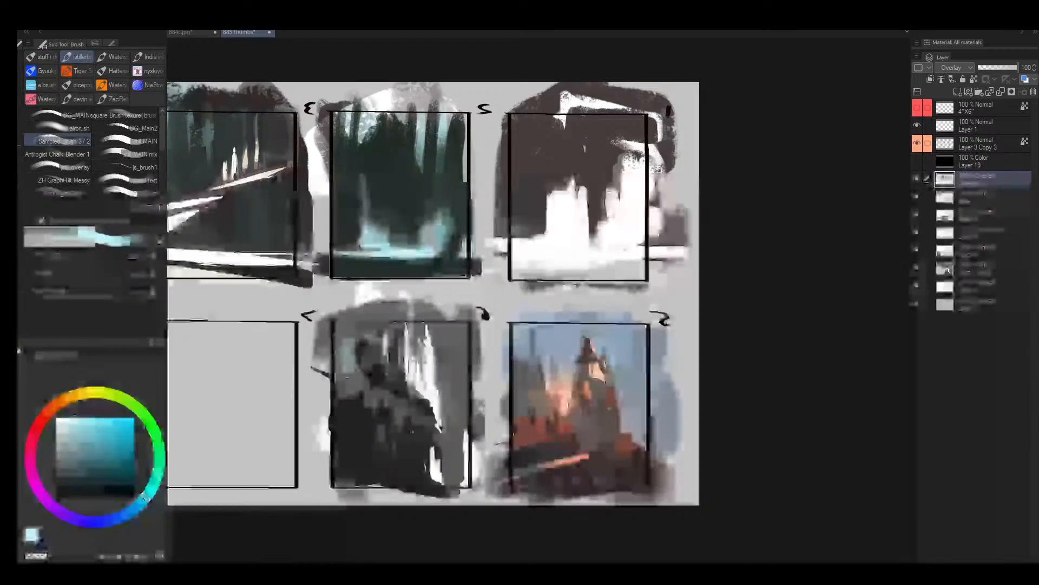
drag(348, 327, 348, 372)
- Choose a bright blue and tint the sky and upper castle mass of mirrored frame 6 with a larger brush
click(88, 440)
drag(139, 511, 132, 509)
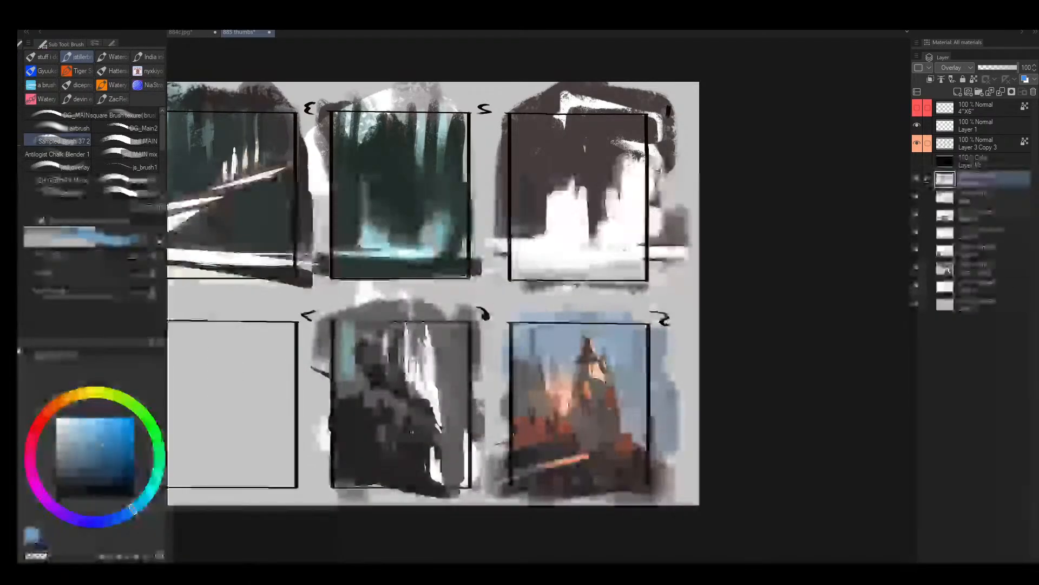
click(103, 422)
key(bracketright)
key(bracketright)
key(bracketright)
mouse_move(347, 312)
mouse_down()
mouse_move(345, 372)
mouse_move(413, 407)
mouse_move(451, 455)
mouse_up()
key(bracketleft)
drag(448, 353, 449, 325)
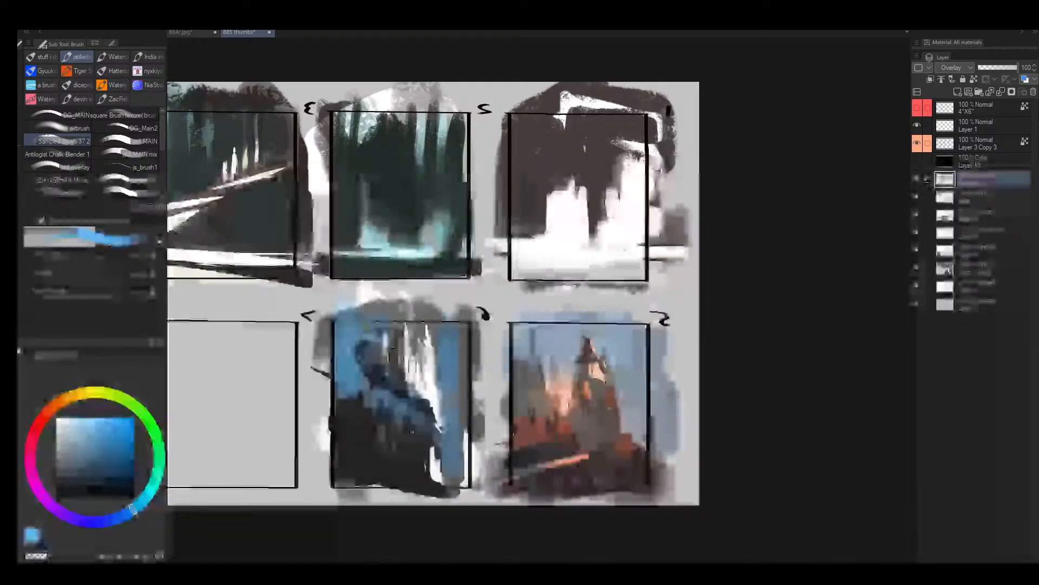
- Extend the blue tint down the remaining sky and over the dark cliff in mirrored frame 6
drag(463, 371, 447, 447)
drag(386, 424, 406, 424)
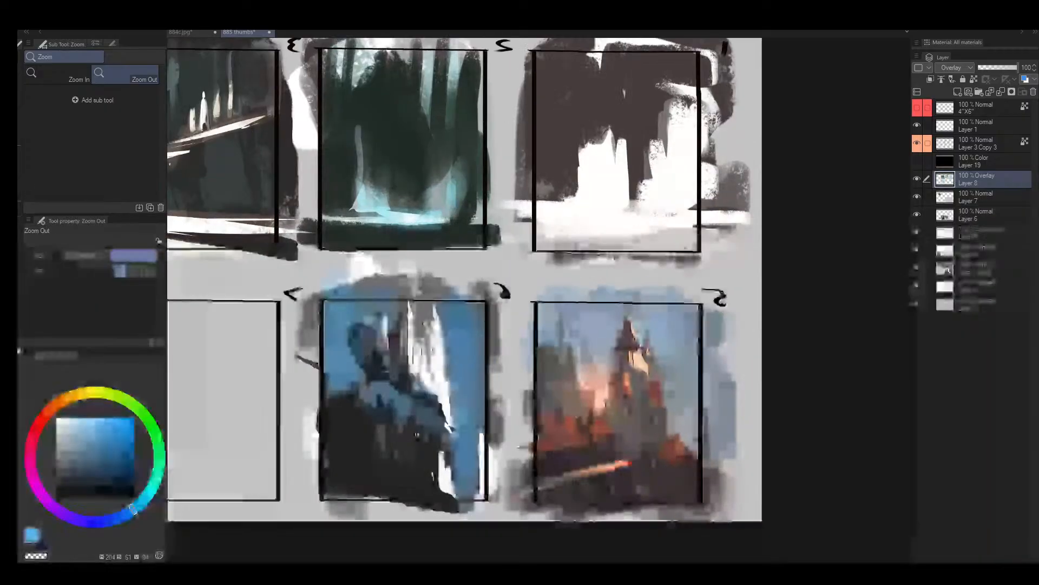
key(bracketright)
key(bracketleft)
key(bracketleft)
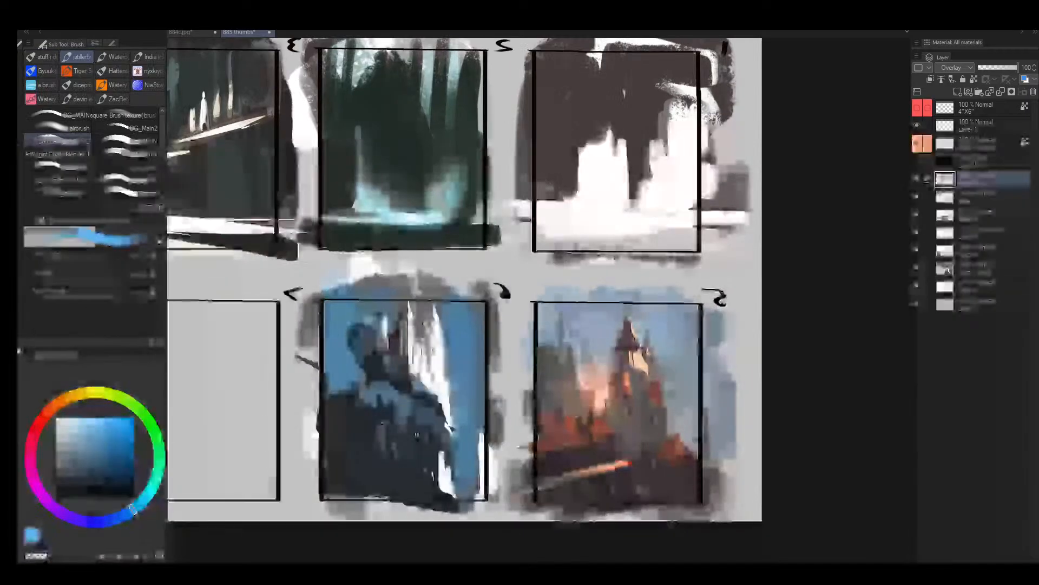
- Choose a light orange and tint the white castle towers in mirrored frame 6 with a smaller brush
click(73, 397)
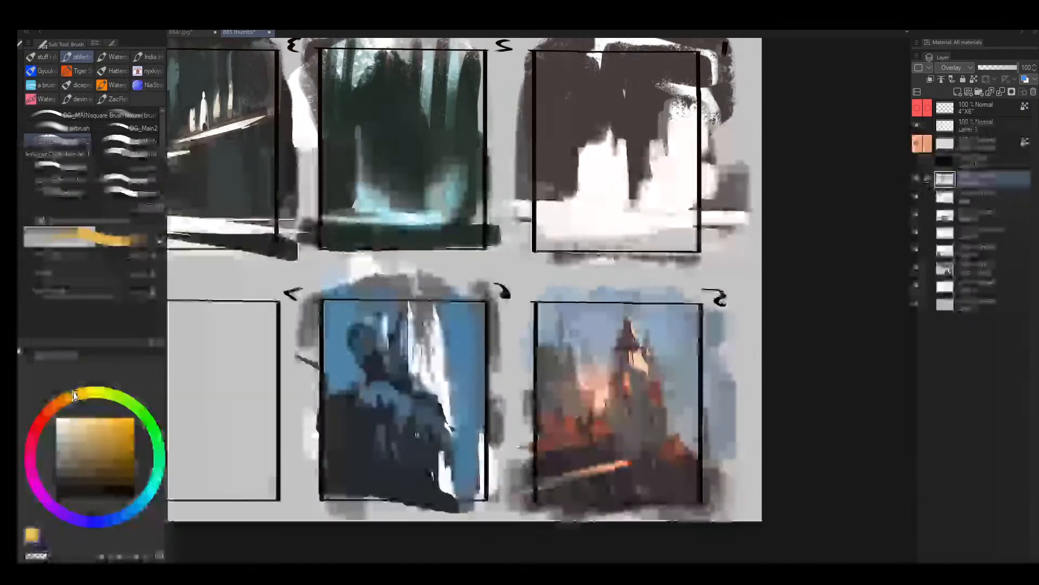
mouse_move(96, 426)
mouse_down()
mouse_move(87, 432)
mouse_move(89, 420)
mouse_up()
click(62, 400)
key(bracketleft)
key(bracketleft)
key(bracketleft)
key(bracketleft)
key(bracketleft)
key(bracketleft)
key(bracketleft)
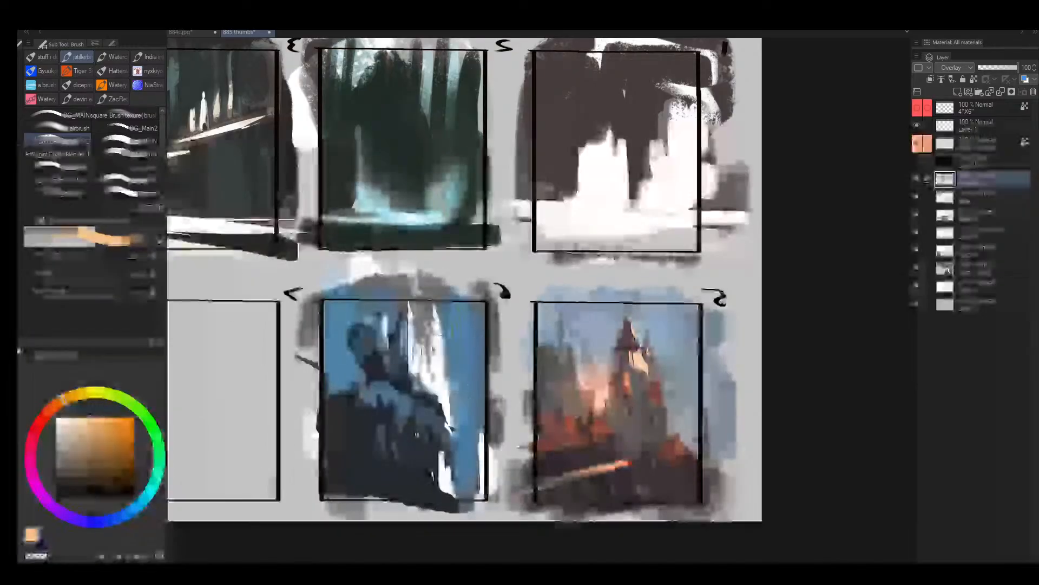
drag(427, 355, 429, 325)
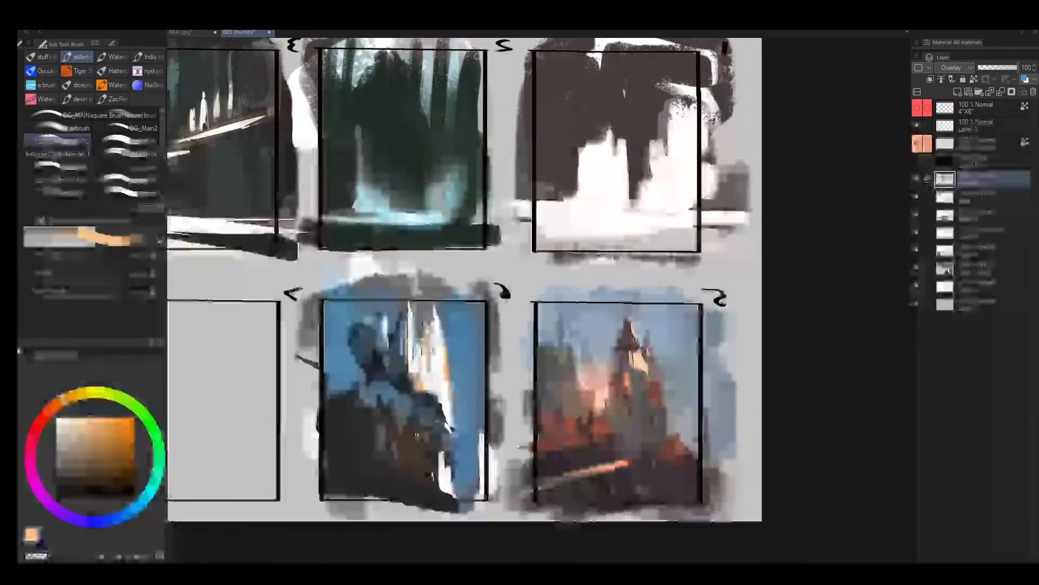
- Brush the light orange over the cliff face and lower castle in mirrored frame 6, undoing the last stray strokes
mouse_move(412, 424)
mouse_down()
mouse_move(445, 425)
mouse_move(414, 371)
mouse_move(376, 379)
mouse_move(431, 385)
mouse_up()
mouse_move(441, 445)
mouse_down()
mouse_move(410, 444)
mouse_move(463, 434)
mouse_up()
key(bracketleft)
key(bracketleft)
mouse_move(529, 138)
mouse_down()
mouse_move(382, 266)
mouse_move(544, 127)
mouse_move(412, 271)
mouse_move(541, 129)
mouse_up()
key(ctrl+z)
key(ctrl+z)
key(bracketleft)
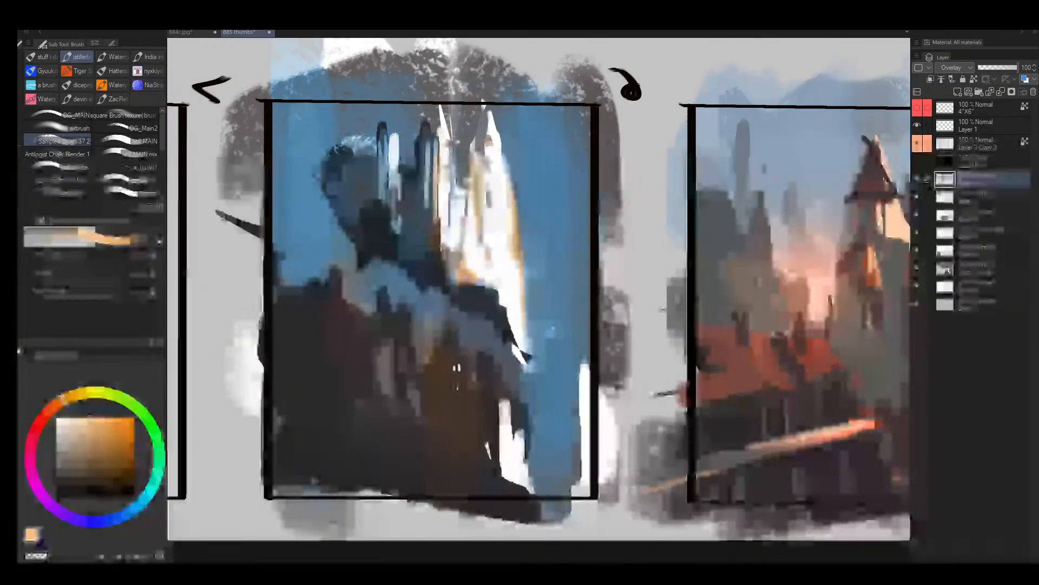
- Add a new normal layer and paint a sampled muted blue down the cliff below mirrored frame 6's castle
alt+click(447, 271)
key(ctrl+shift+n)
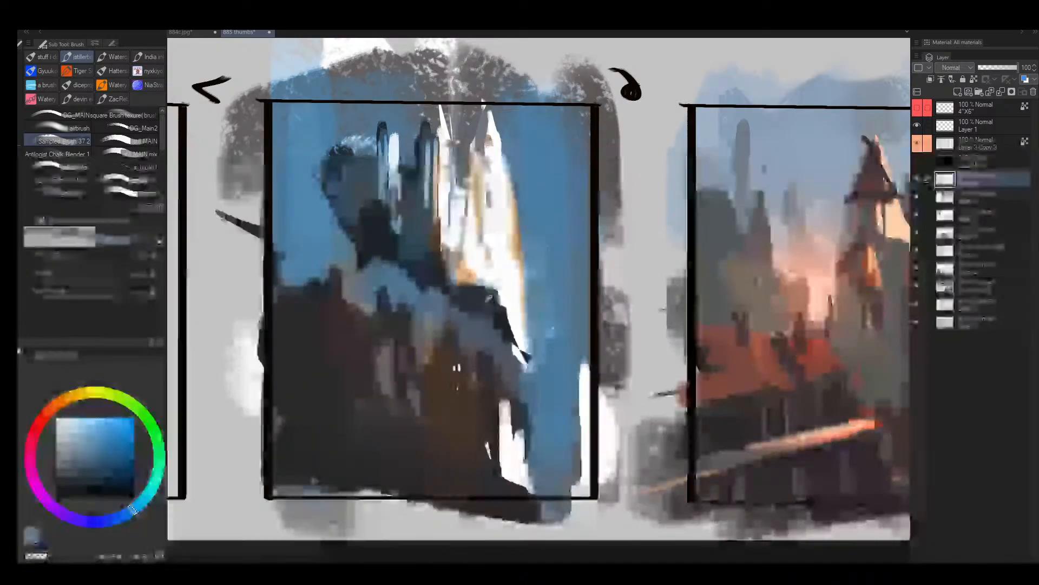
alt+click(483, 297)
drag(483, 303, 483, 352)
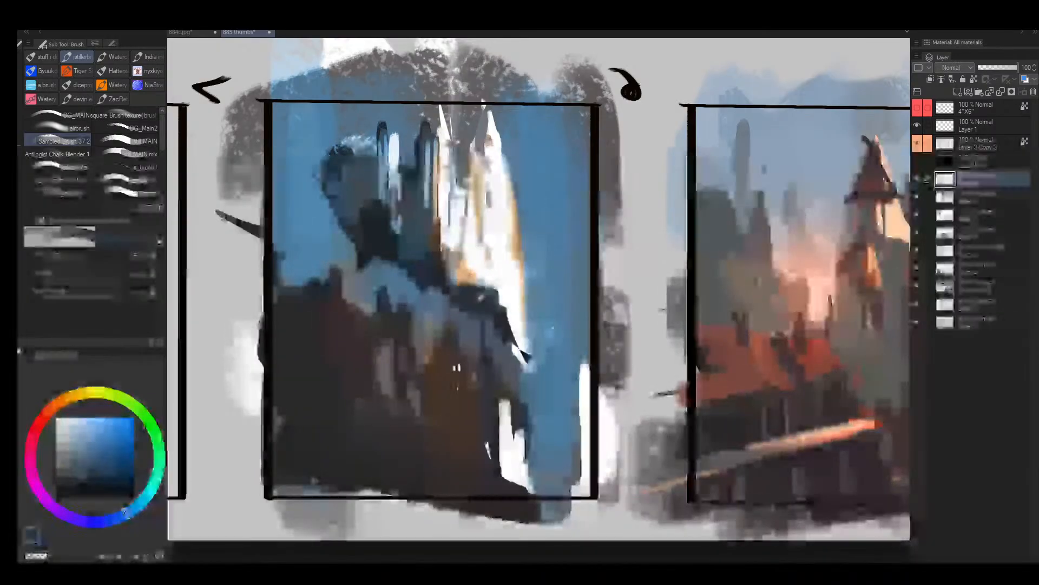
- Sample a dark blue-grey and paint thin vertical supports beneath the dark rounded tower in mirrored frame 6
key(bracketright)
alt+click(363, 255)
drag(357, 248, 359, 349)
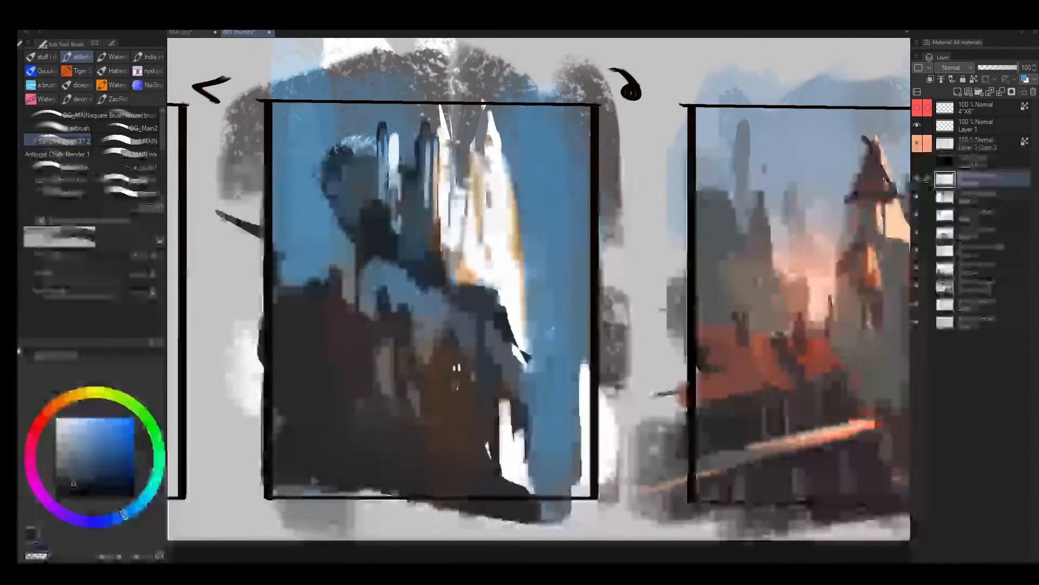
key(bracketleft)
drag(344, 228, 341, 293)
drag(330, 211, 328, 274)
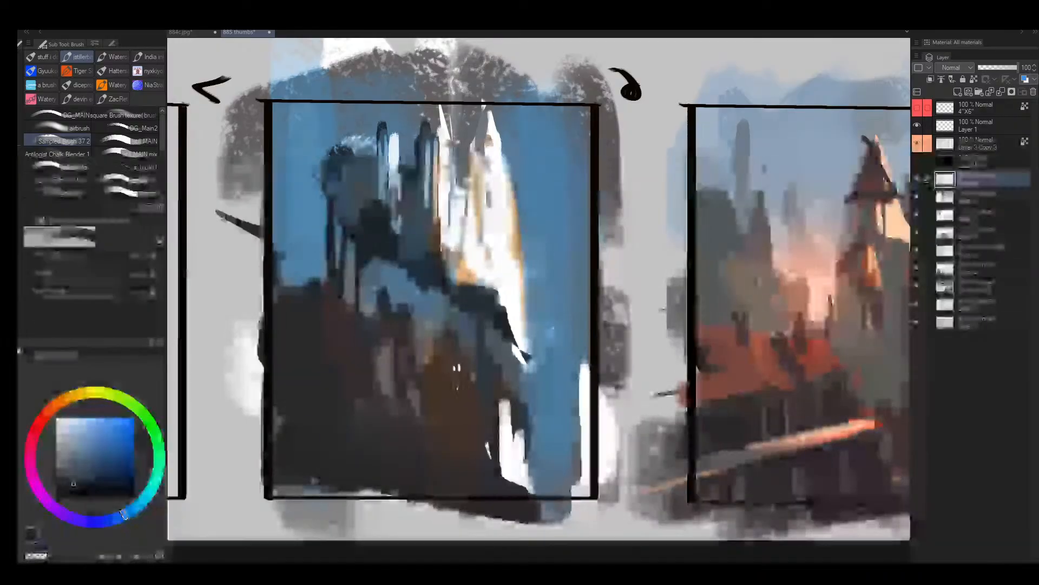
key(bracketright)
mouse_move(532, 397)
mouse_down()
mouse_move(531, 339)
mouse_move(533, 398)
mouse_up()
key(ctrl+z)
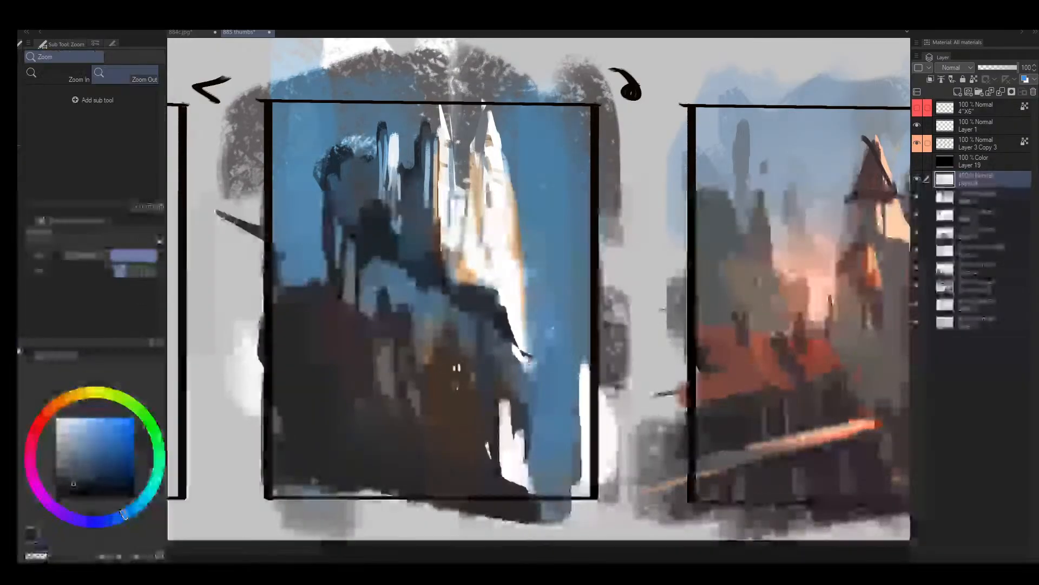
- Flip the canvas back to its original orientation and bring the whole thumbnail sheet into view
key(h)
drag(582, 325, 564, 326)
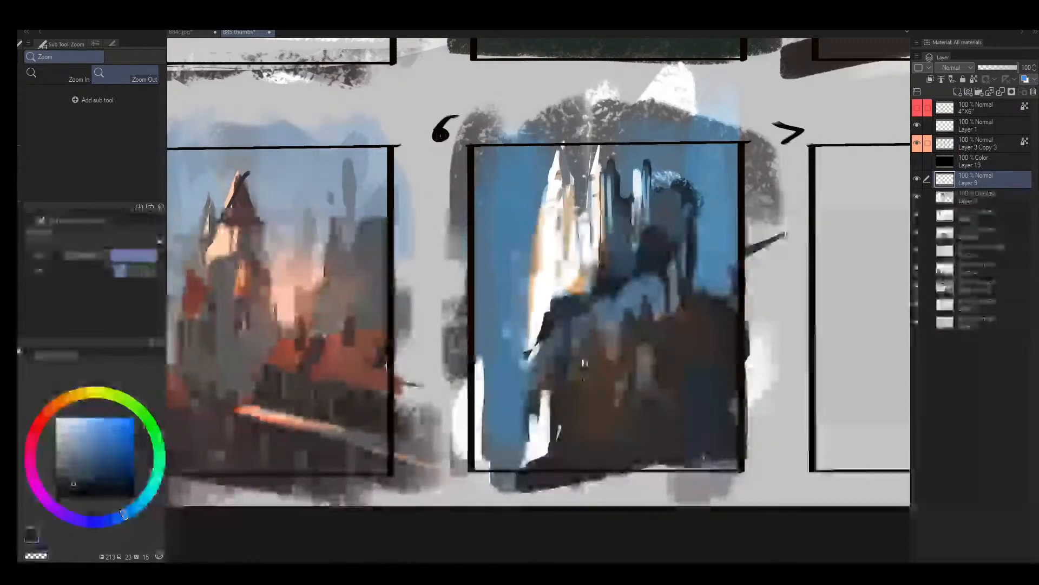
mouse_move(679, 285)
mouse_down()
mouse_move(630, 291)
mouse_move(671, 264)
mouse_move(604, 262)
mouse_up()
key(ctrl+z)
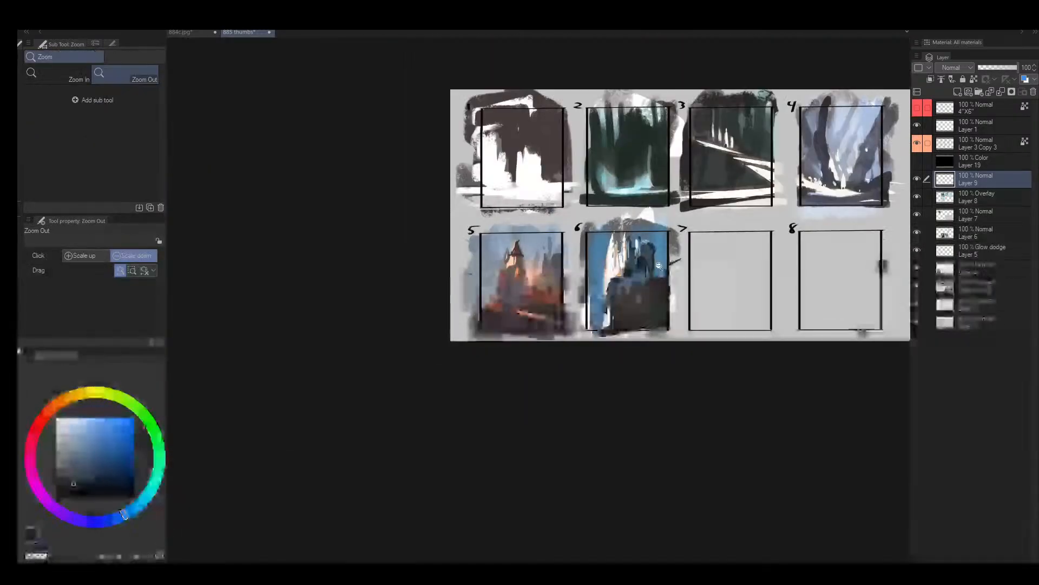
drag(677, 257, 689, 252)
drag(617, 288, 570, 299)
drag(567, 302, 433, 390)
drag(503, 319, 531, 263)
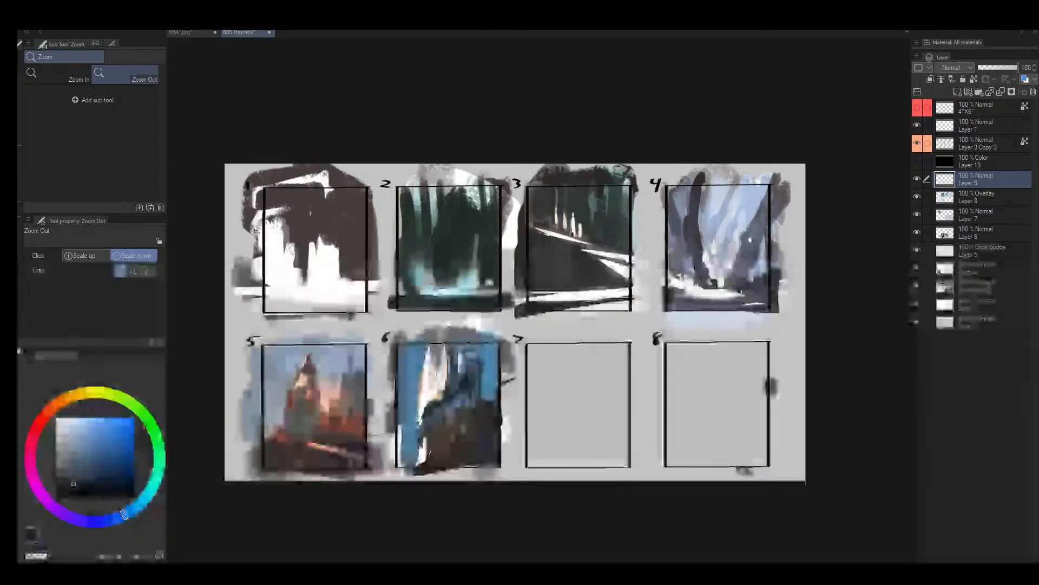
- Flip the canvas horizontally, sample frame 1's dark reddish-brown and glaze it over the white shapes with a larger brush
key(h)
drag(776, 203, 574, 216)
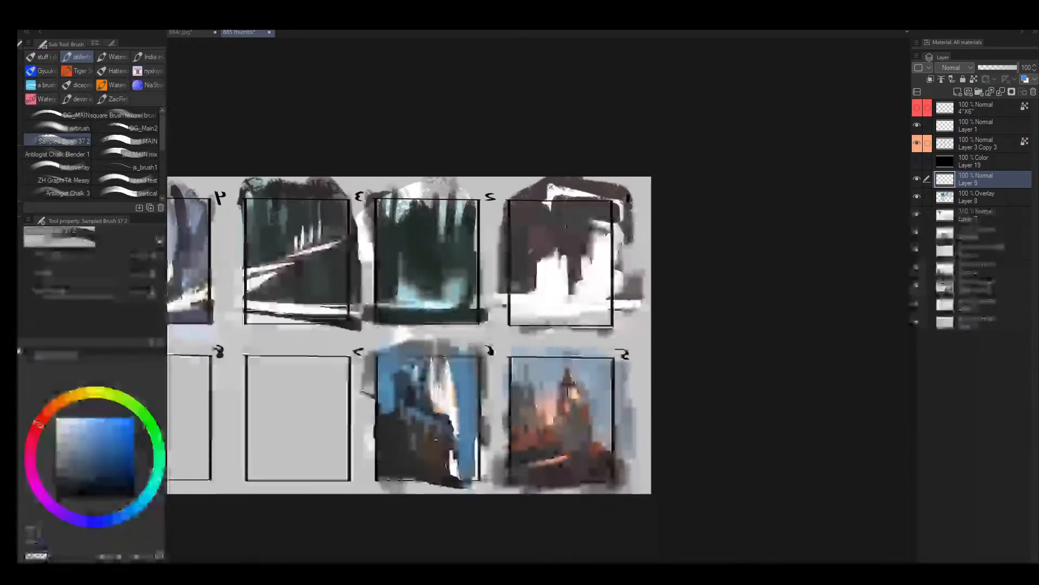
alt+click(555, 224)
key(bracketright)
key(bracketright)
key(bracketright)
key(bracketright)
key(bracketright)
key(bracketright)
key(bracketright)
key(bracketright)
key(bracketright)
key(bracketright)
mouse_move(550, 266)
mouse_down()
mouse_move(517, 297)
mouse_move(599, 277)
mouse_move(610, 312)
mouse_up()
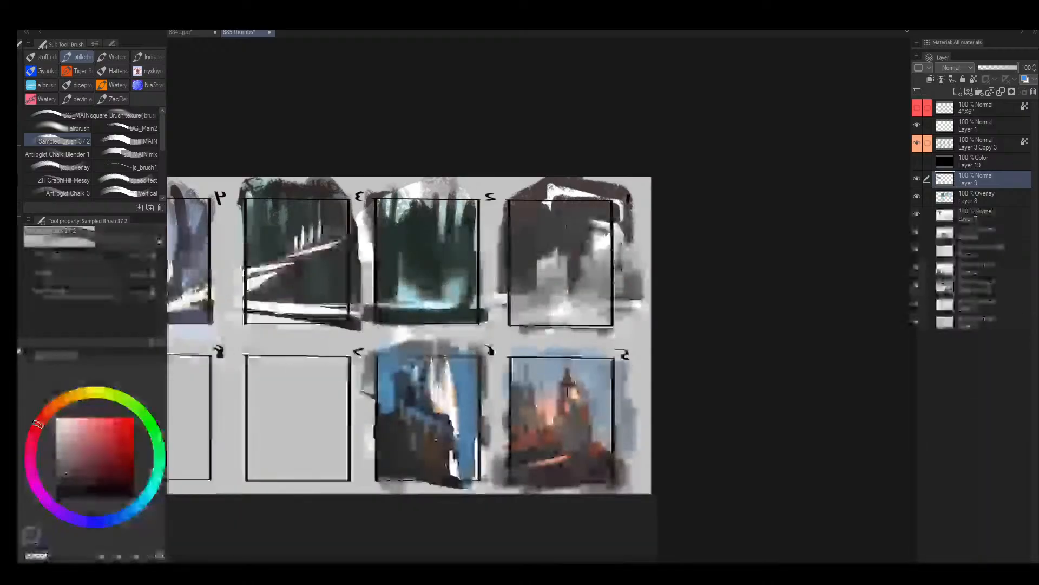
drag(575, 257, 600, 233)
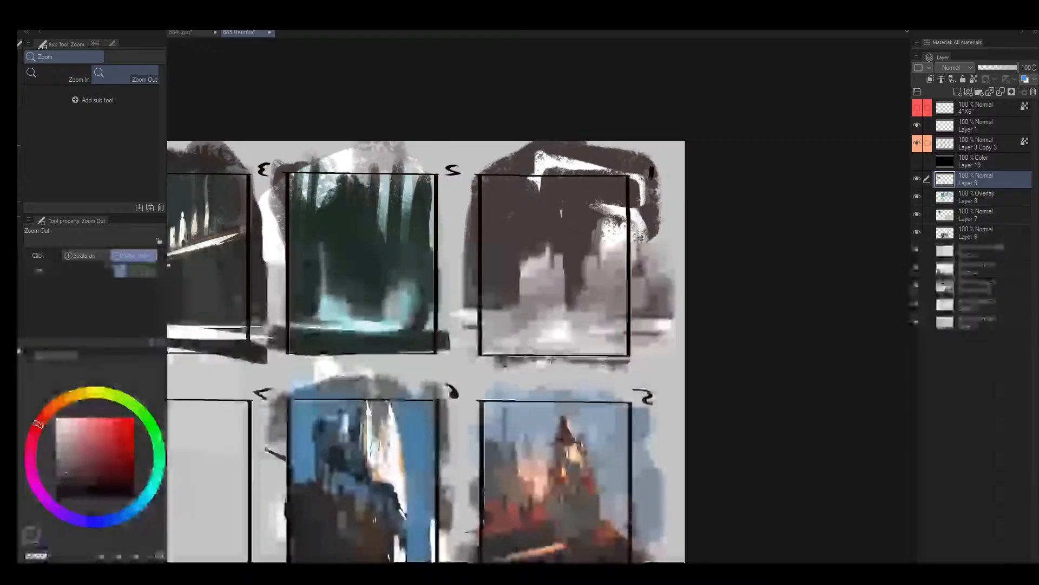
- Save the thumbnail file and flip the canvas back to its original orientation
key(ctrl+s)
mouse_move(584, 357)
mouse_down()
mouse_move(533, 383)
mouse_move(597, 344)
mouse_up()
key(h)
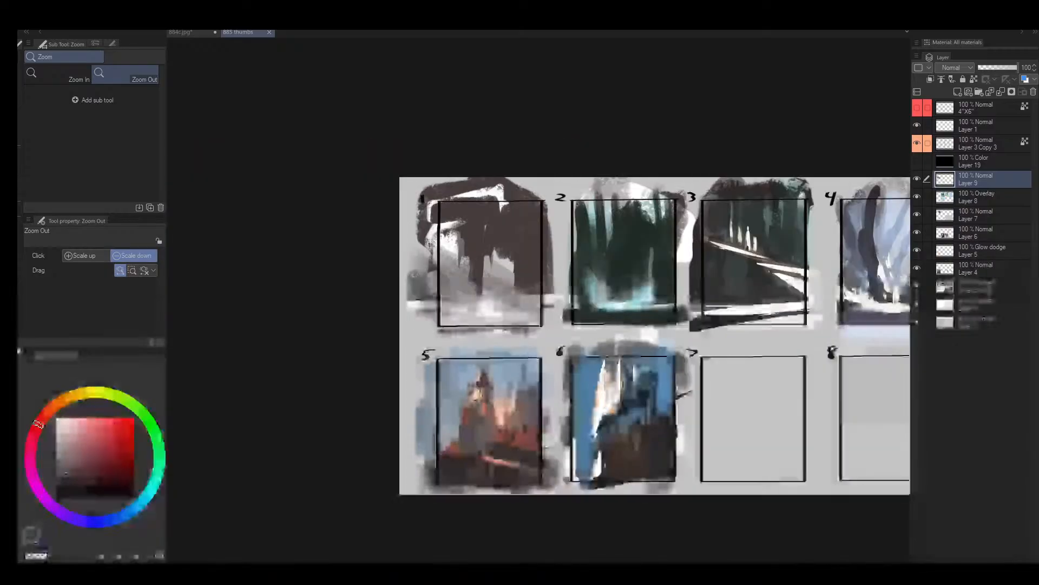
- Choose a muted yellow-green and brush it over frame 1's pale lower shapes and dark upper area
mouse_move(596, 290)
mouse_down()
mouse_move(354, 316)
mouse_move(364, 263)
mouse_move(387, 316)
mouse_up()
key(b)
click(123, 401)
click(83, 459)
key(bracketright)
key(bracketright)
mouse_move(303, 255)
mouse_down()
mouse_move(310, 246)
mouse_move(328, 328)
mouse_up()
mouse_move(420, 339)
mouse_down()
mouse_move(308, 338)
mouse_move(425, 309)
mouse_move(437, 316)
mouse_move(384, 302)
mouse_up()
key(alt+space)
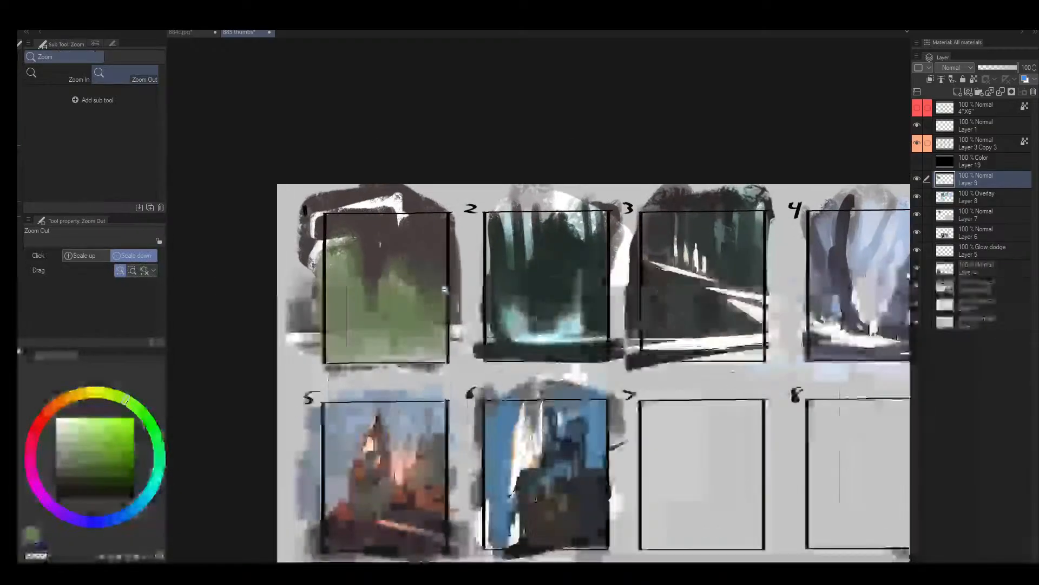
drag(435, 279, 469, 279)
key(b)
drag(364, 215, 431, 225)
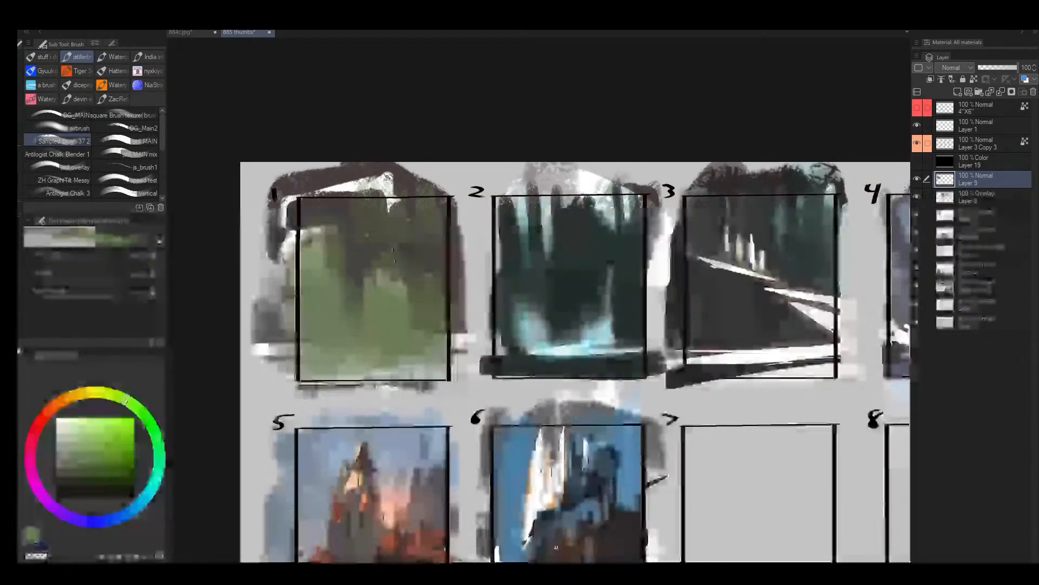
- Lasso several jagged slanted shapes in the middle of frame 1 and brush a burnt orange into them
key(m)
mouse_move(339, 262)
mouse_down()
mouse_move(317, 290)
mouse_move(349, 341)
mouse_up()
drag(388, 277, 390, 291)
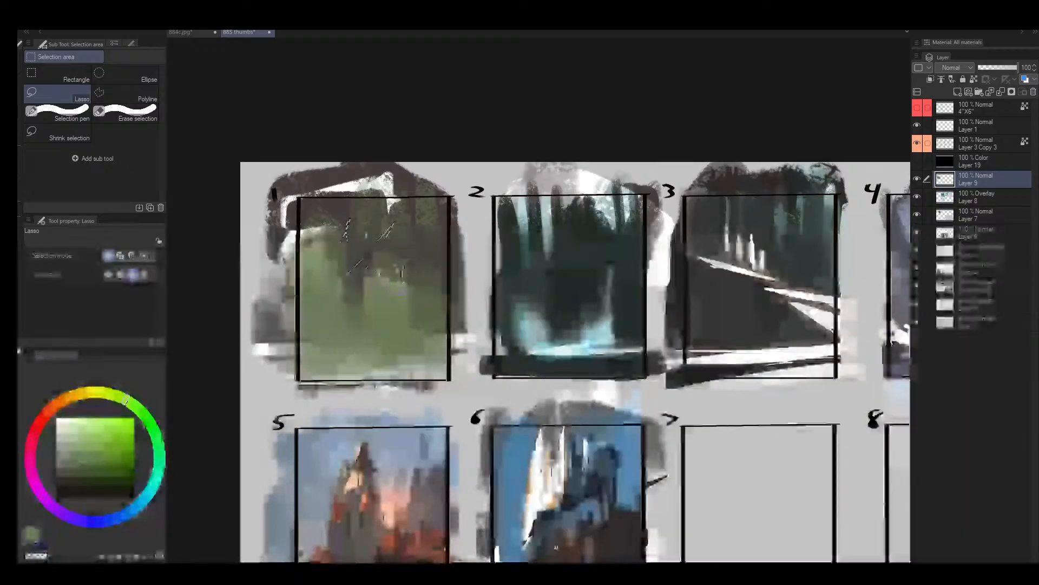
key(b)
mouse_move(102, 391)
mouse_down()
mouse_move(78, 389)
mouse_move(49, 410)
mouse_up()
click(106, 443)
drag(107, 443, 105, 441)
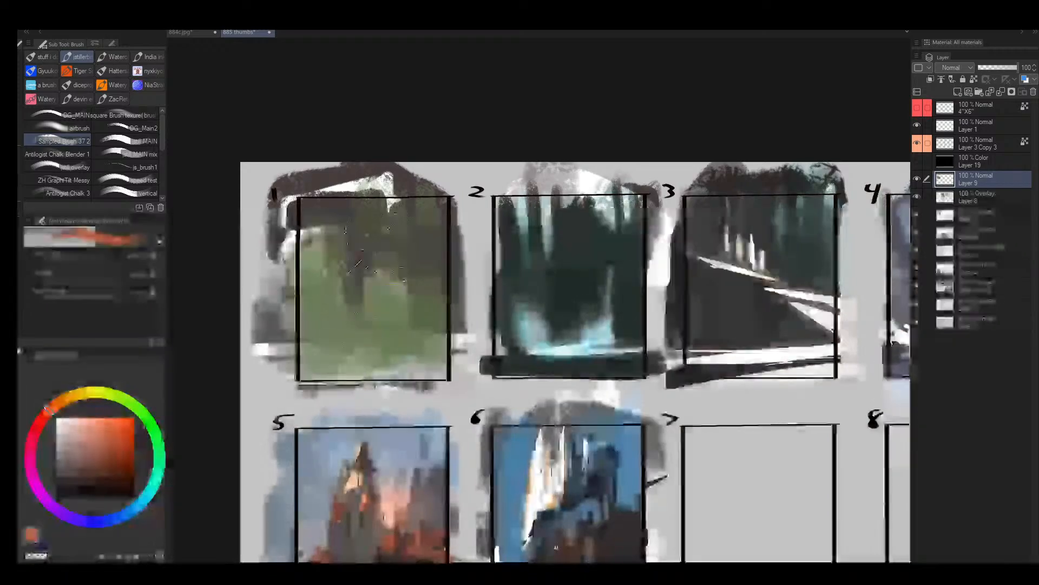
key(])
mouse_move(330, 281)
mouse_down()
mouse_move(368, 217)
mouse_move(377, 373)
mouse_up()
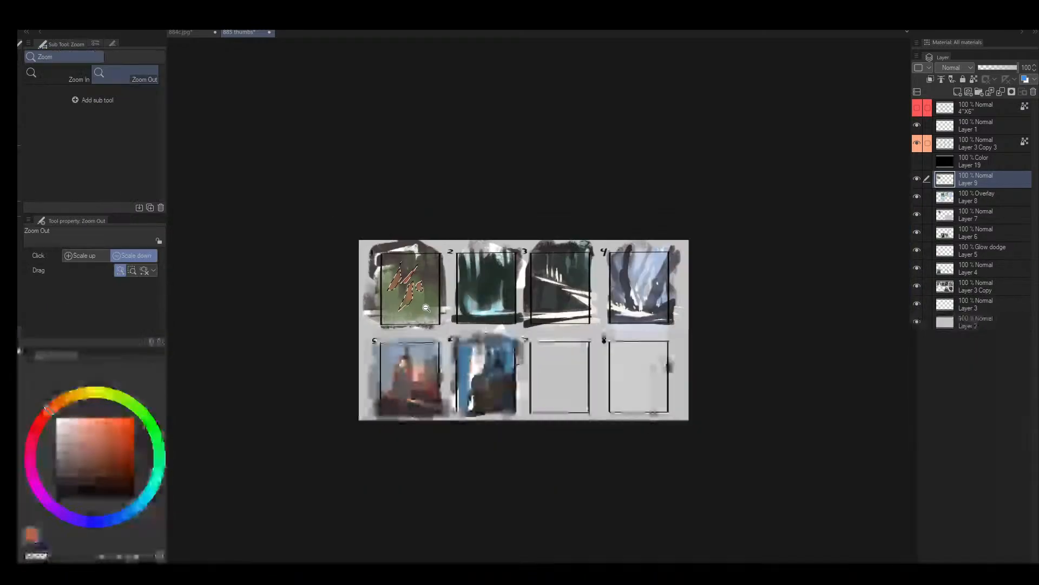
- Choose a dark teal-green and brush it across the base of frame 1 beneath the orange shapes
key(b)
key([)
key([)
key([)
key([)
key([)
key([)
key([)
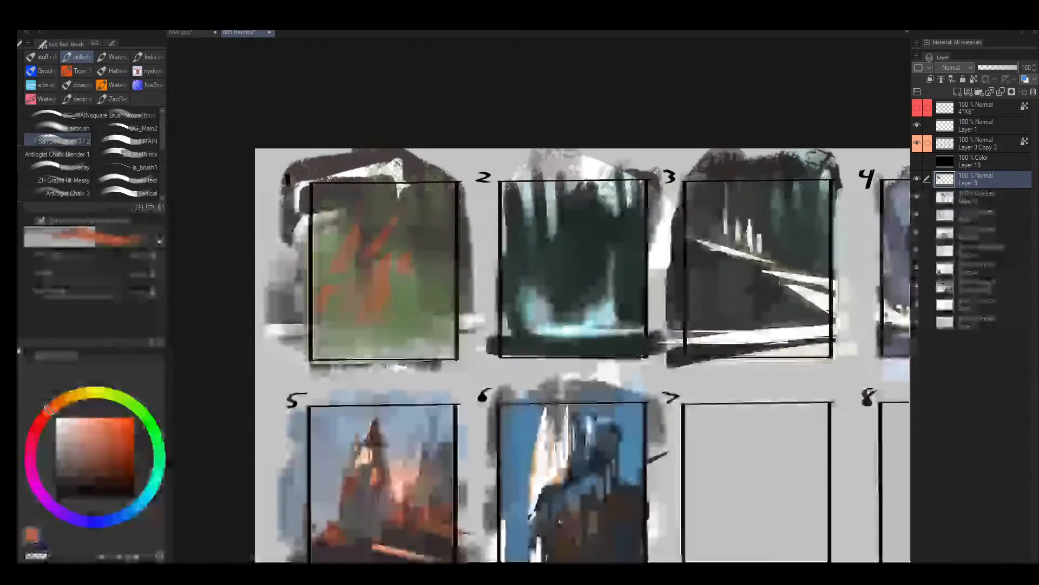
click(156, 474)
click(104, 475)
key(])
key(])
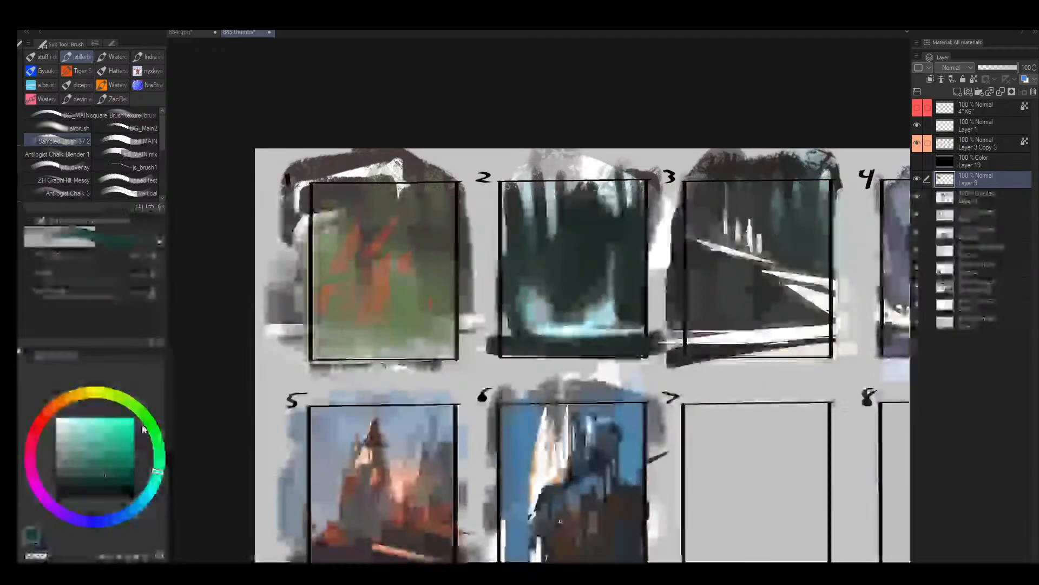
mouse_move(357, 355)
mouse_down()
mouse_move(427, 303)
mouse_move(406, 341)
mouse_move(394, 326)
mouse_up()
- Sample the blended green and paint it across frame 1's lower ground and around the edges of the orange shapes
alt+click(388, 328)
key(])
key([)
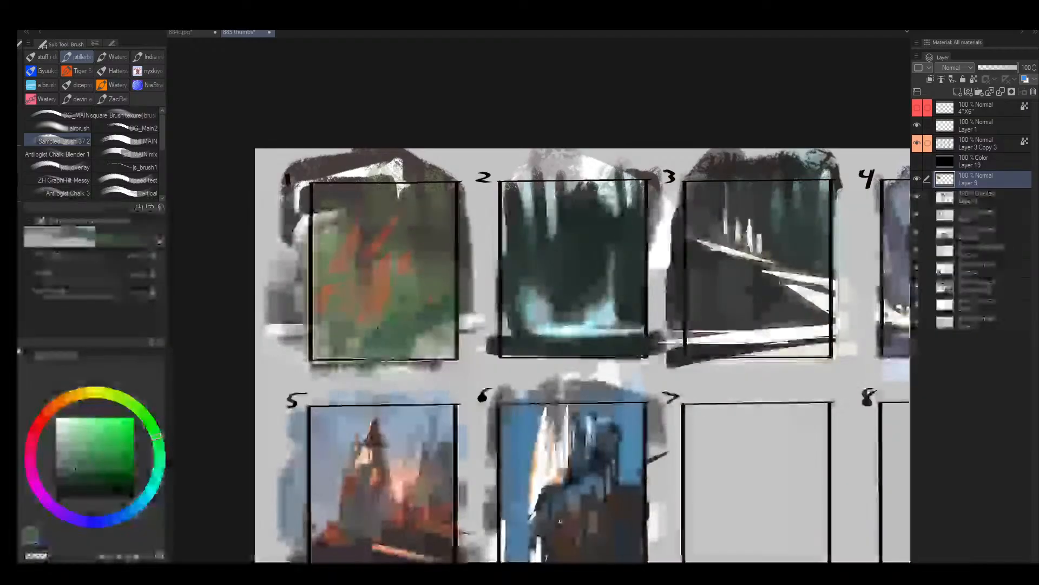
mouse_move(287, 325)
mouse_down()
mouse_move(324, 336)
mouse_move(417, 313)
mouse_move(441, 280)
mouse_up()
key([)
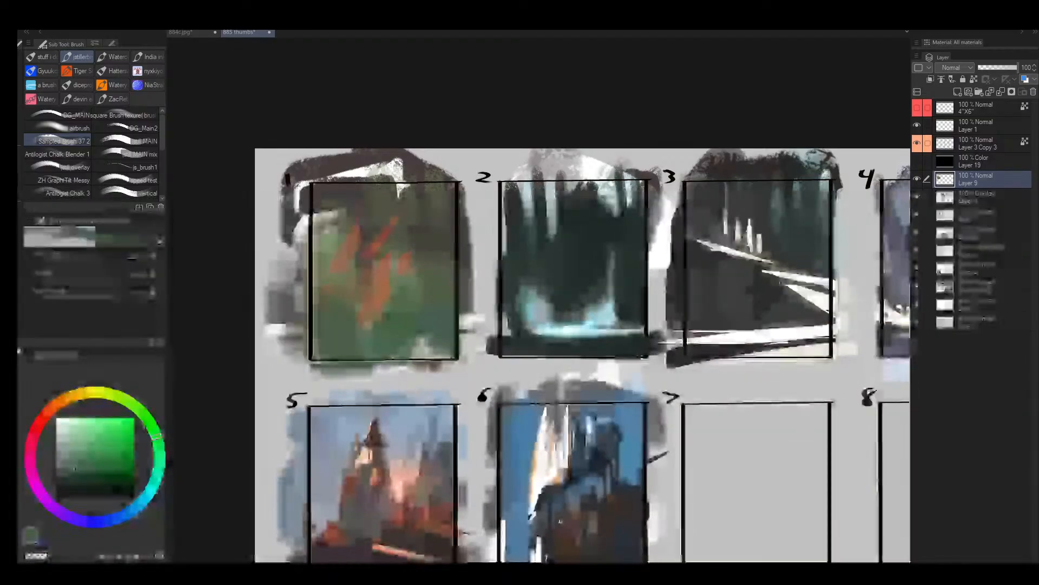
mouse_move(360, 292)
mouse_down()
mouse_move(354, 325)
mouse_move(345, 292)
mouse_move(329, 302)
mouse_move(333, 269)
mouse_up()
- Flip the canvas horizontally, sample frame 6's sky blue and paint it across the upper background of frame 1
key(h)
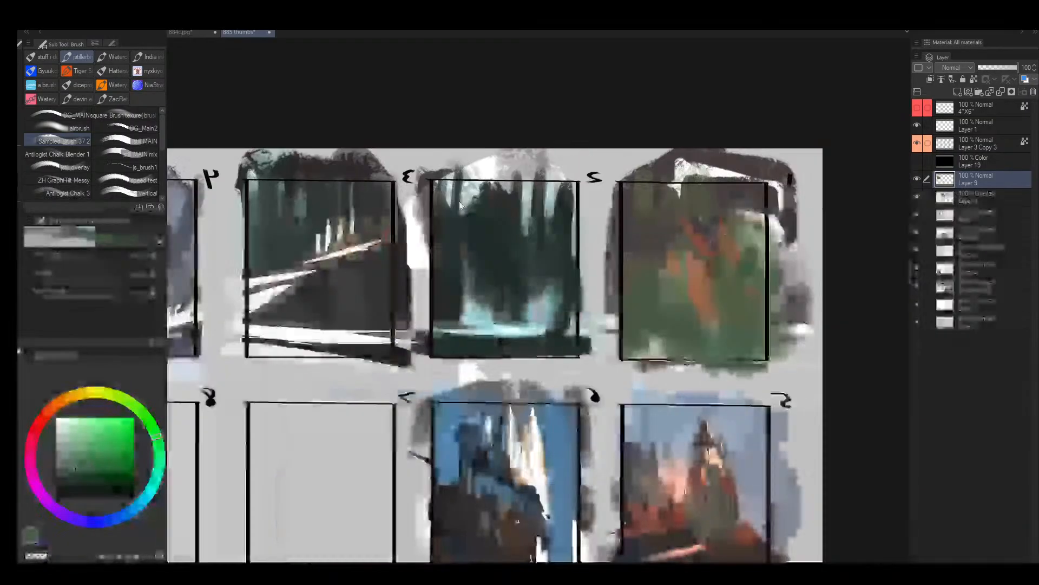
key(alt+space)
drag(755, 237, 779, 237)
drag(779, 237, 592, 244)
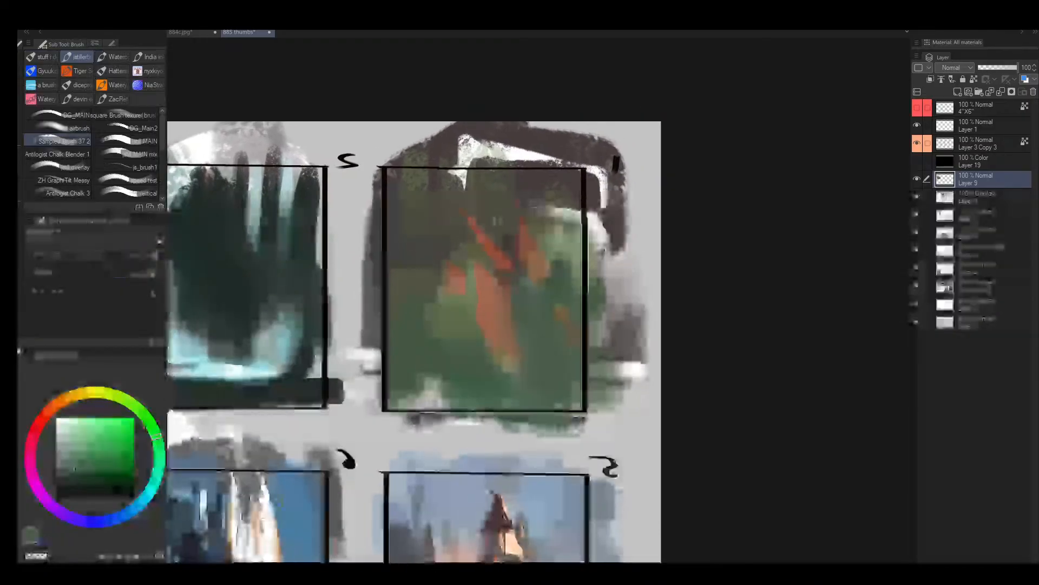
alt+click(301, 510)
key(])
key(])
mouse_move(387, 209)
mouse_down()
mouse_move(409, 166)
mouse_move(424, 234)
mouse_move(452, 243)
mouse_up()
alt+click(427, 235)
key(])
key(])
mouse_move(460, 187)
mouse_down()
mouse_move(500, 209)
mouse_move(566, 200)
mouse_move(596, 201)
mouse_up()
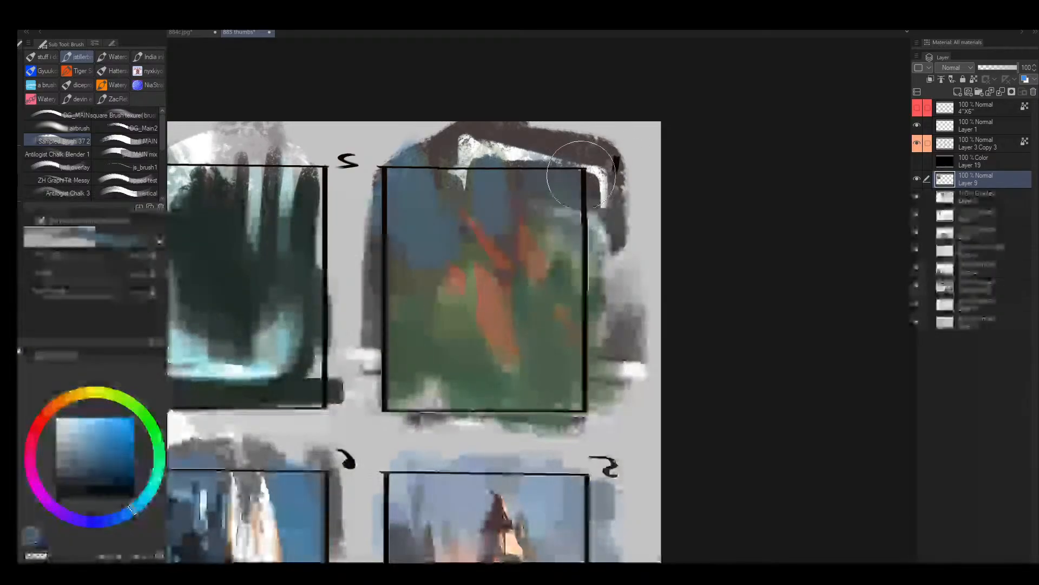
- Flip the canvas back to its original orientation with the whole thumbnail sheet in view
key(slash)
drag(575, 308, 593, 319)
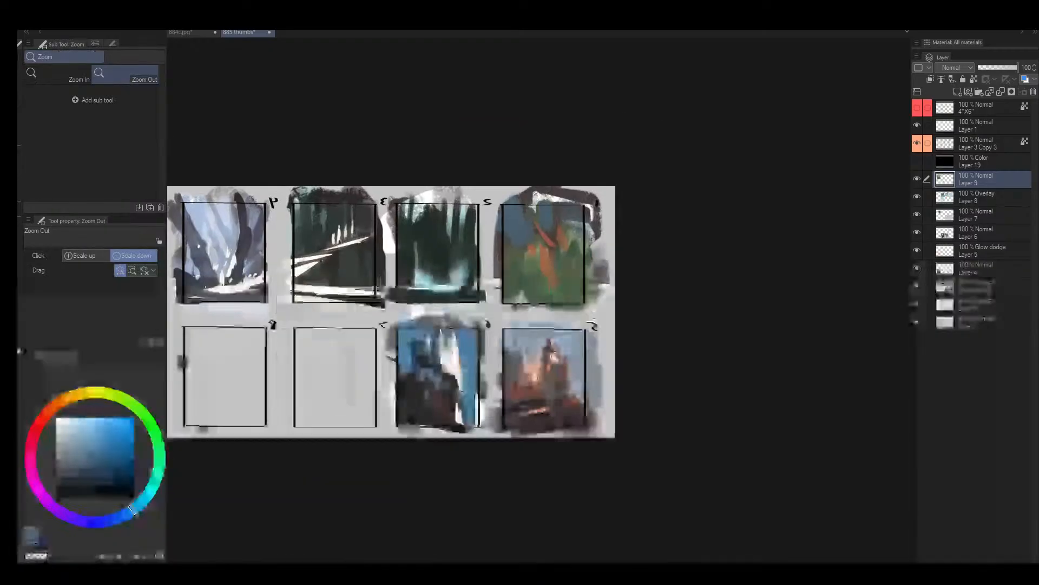
key(h)
drag(664, 316, 471, 317)
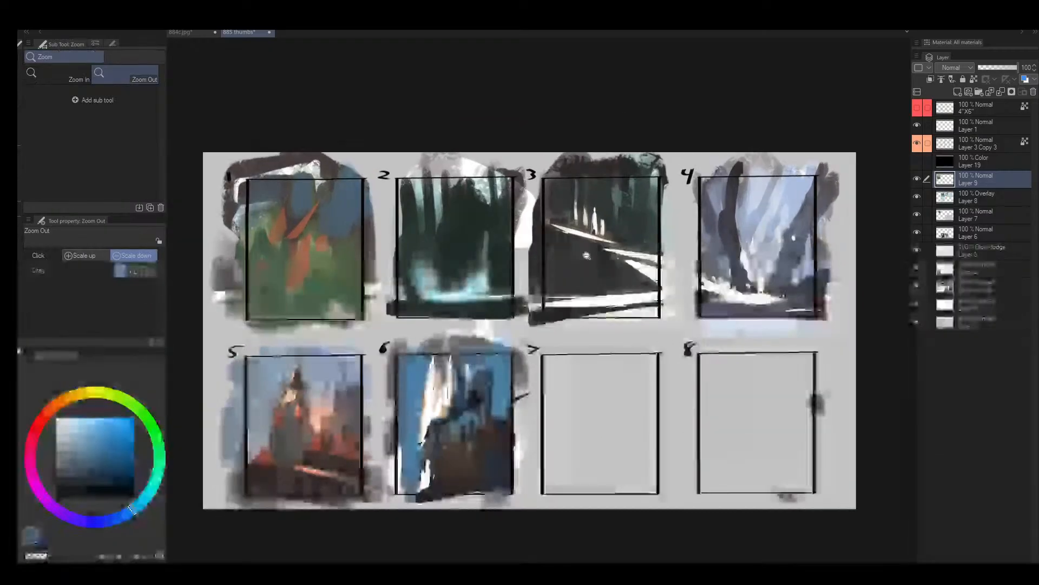
- Sample pale blues in frame 4 and reshape the faint background trunk between the two large dark trees
drag(793, 241, 695, 267)
drag(695, 267, 664, 307)
scroll(664, 306, up, 2)
key(b)
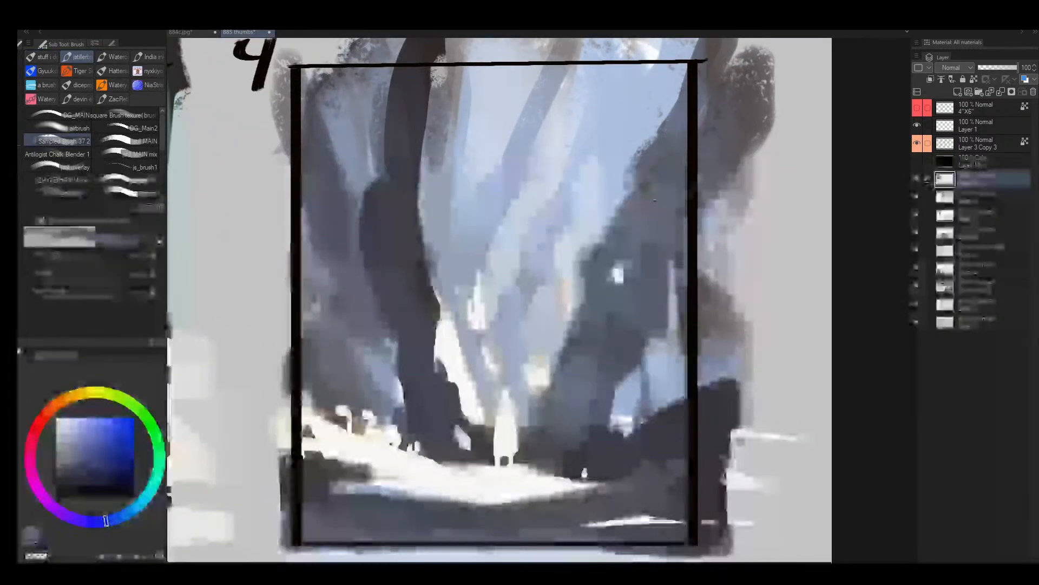
alt+click(527, 142)
key([)
alt+click(545, 149)
mouse_move(525, 129)
mouse_down()
mouse_move(545, 148)
mouse_move(553, 120)
mouse_move(532, 153)
mouse_move(525, 145)
mouse_move(560, 98)
mouse_up()
alt+click(547, 111)
key(alt+space)
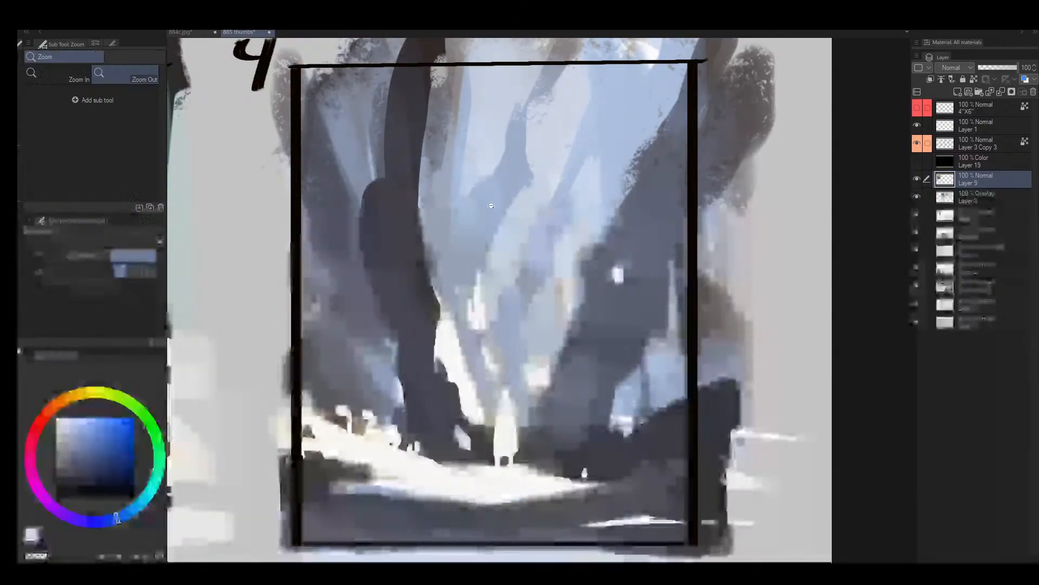
- Sample a dark blue-grey in frame 4 and brush it along the lower edge of the bright path
drag(492, 214, 448, 238)
drag(470, 273, 515, 262)
alt+click(483, 338)
key([)
key([)
key([)
key([)
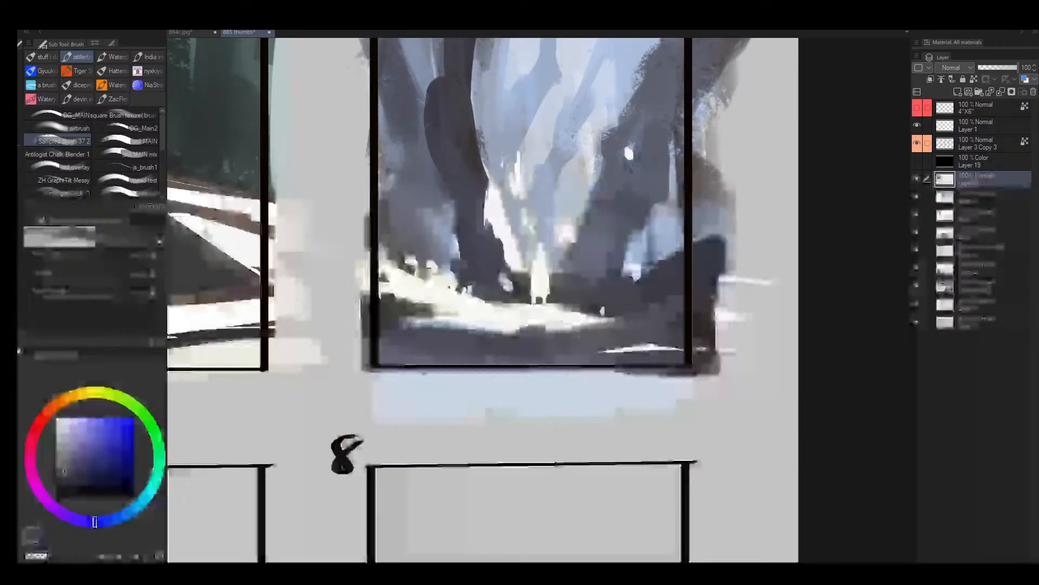
alt+click(520, 292)
drag(443, 320, 475, 323)
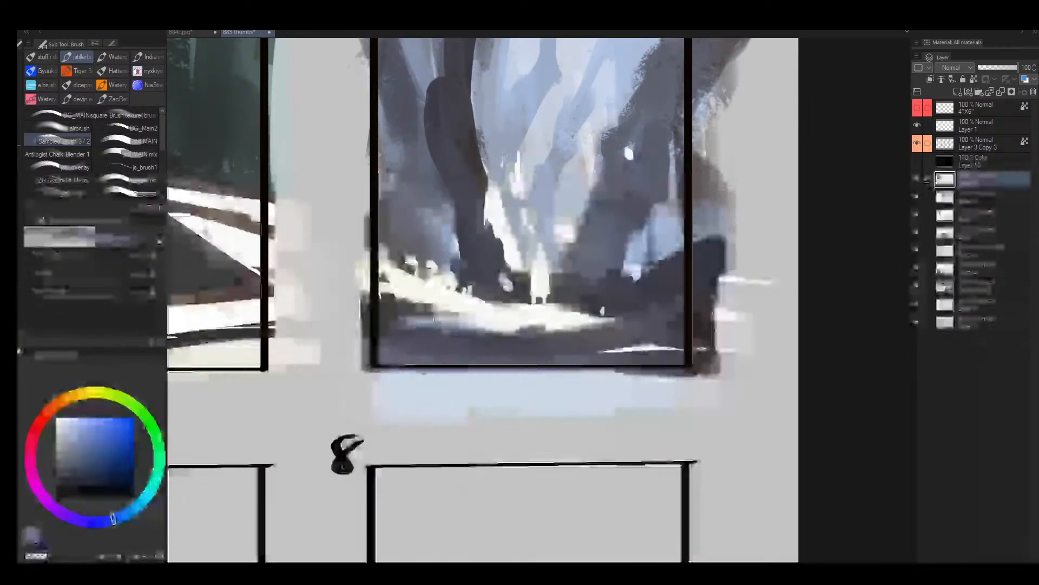
- Reduce the brush size and darken the left part of frame 4's bright path, narrowing it toward the figure
key([)
key([)
key([)
mouse_move(376, 286)
mouse_down()
mouse_move(441, 310)
mouse_move(364, 286)
mouse_move(457, 315)
mouse_move(449, 297)
mouse_move(511, 303)
mouse_up()
key([)
- Try small light dabs on the large dark trunk in frame 4 and undo them
alt+click(459, 293)
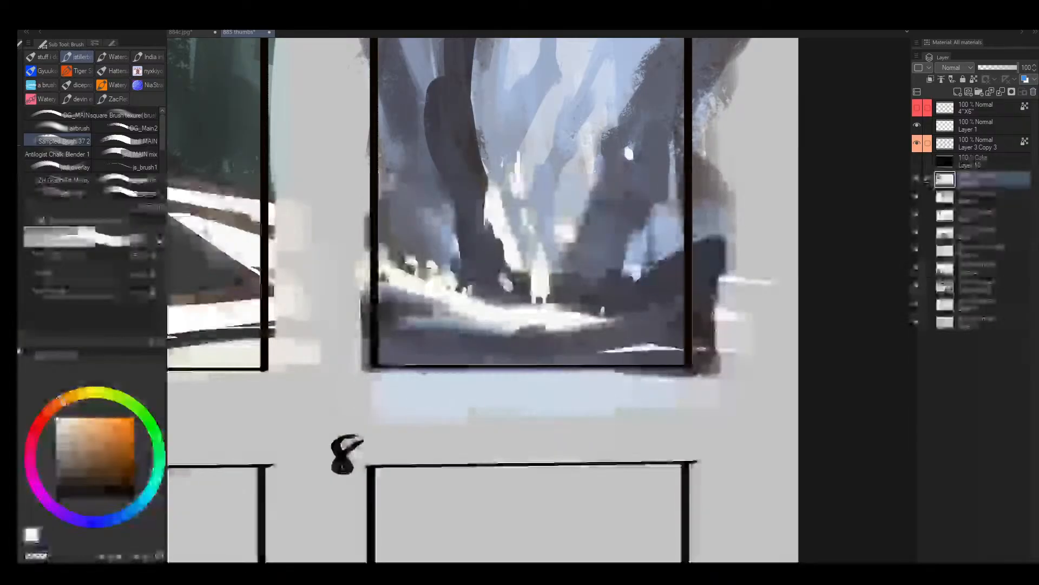
key(])
key(])
drag(472, 167, 472, 176)
alt+click(472, 173)
key(ctrl+z)
key(ctrl+z)
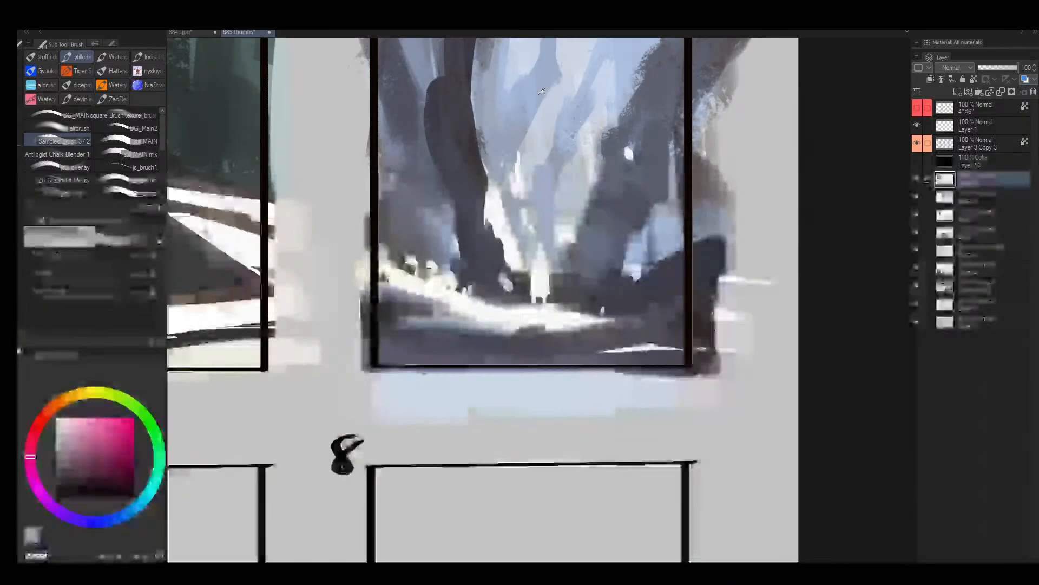
- Sample light blues from frame 4's background and paint them along the right edge of the large dark trunk
alt+click(519, 111)
key(])
alt+click(474, 191)
key(])
drag(479, 178, 478, 199)
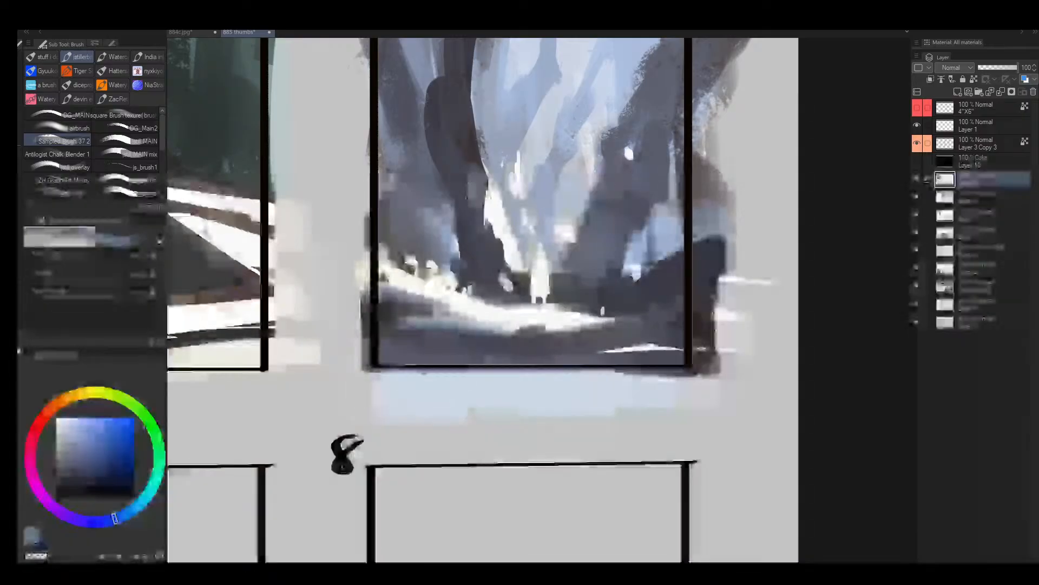
drag(486, 237, 492, 252)
alt+click(491, 253)
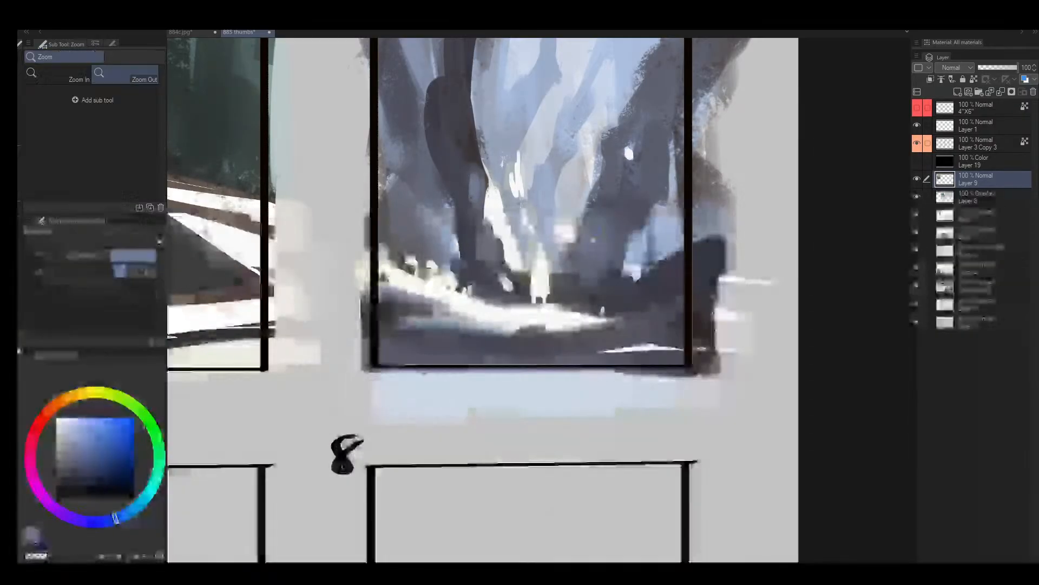
- Sample a blue, lighten it and paint it over the upper-left sky of frame 1 with a larger brush
ctrl+alt+click(579, 244)
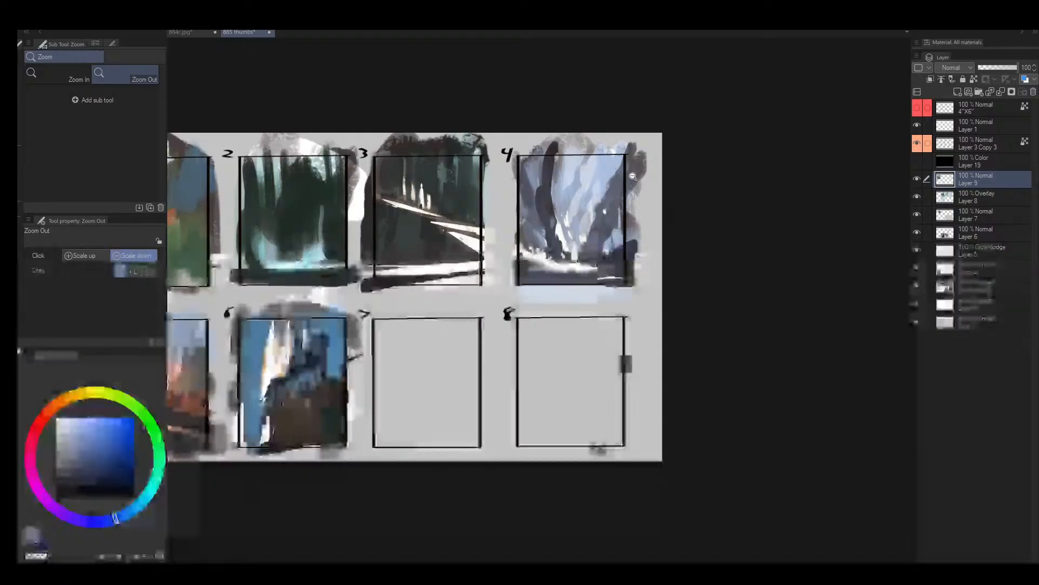
drag(543, 233, 515, 255)
drag(417, 286, 459, 319)
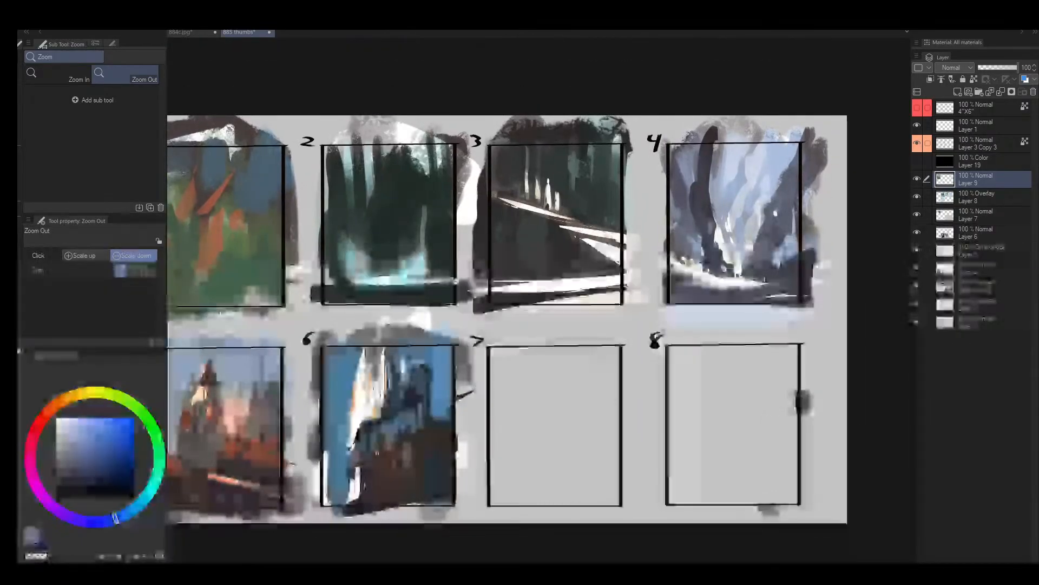
mouse_move(438, 252)
mouse_down()
mouse_move(484, 296)
mouse_move(433, 232)
mouse_up()
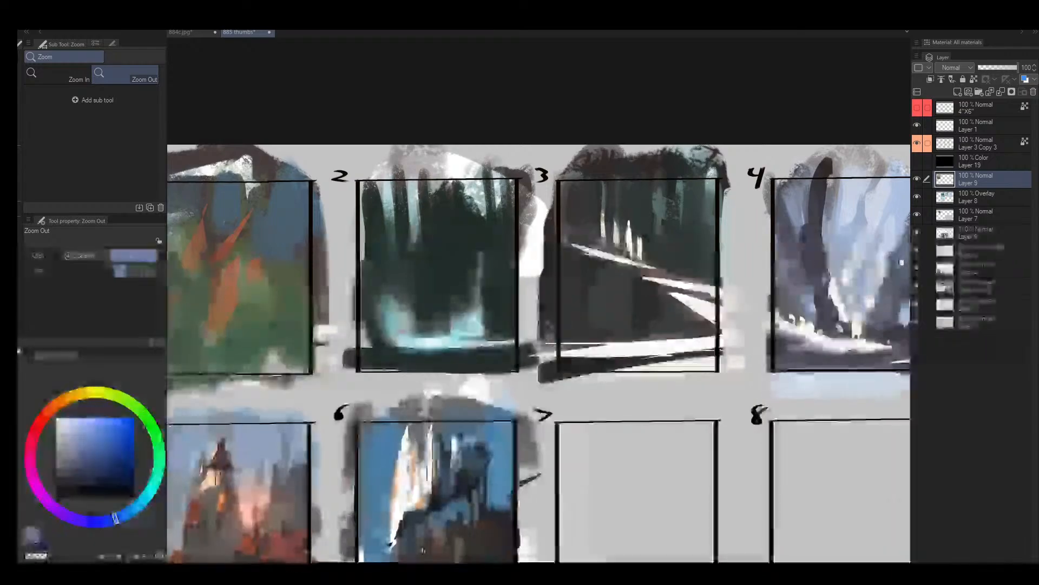
drag(459, 281, 427, 330)
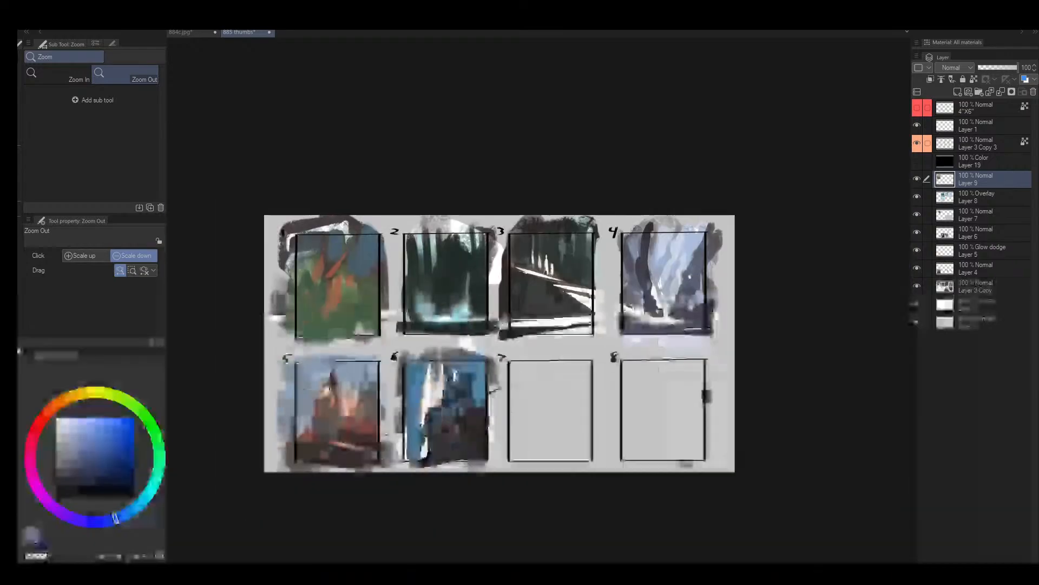
drag(312, 331, 341, 319)
alt+click(309, 180)
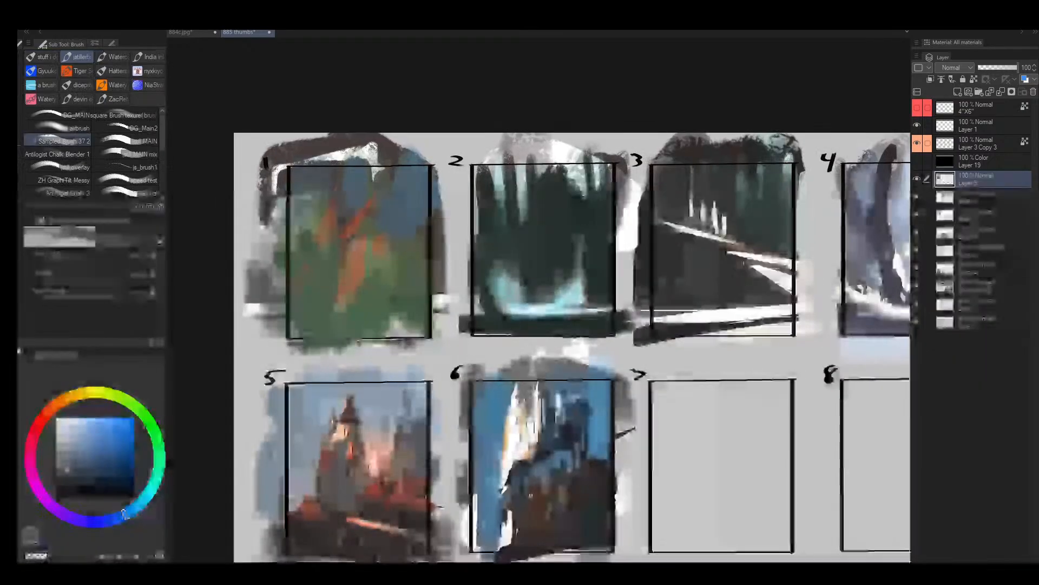
click(75, 446)
key(bracketright)
key(bracketright)
key(bracketright)
key(bracketright)
key(bracketright)
key(bracketright)
mouse_move(308, 187)
mouse_down()
mouse_move(306, 222)
mouse_move(323, 176)
mouse_move(301, 217)
mouse_up()
key(bracketright)
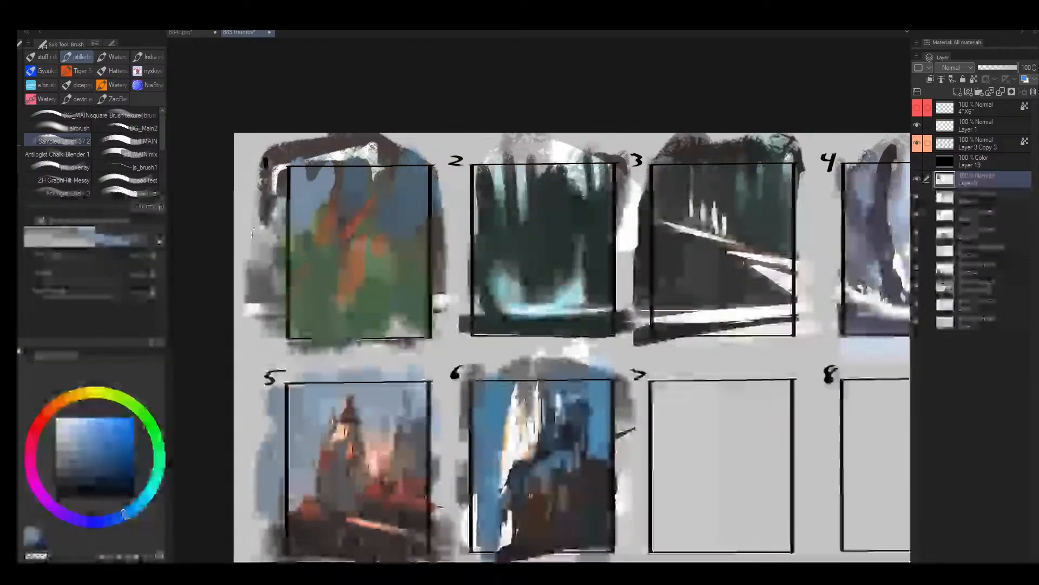
- Paint varied lighter blues down the right side of frame 1, over the sky and the edge of the green ground
drag(424, 228, 422, 260)
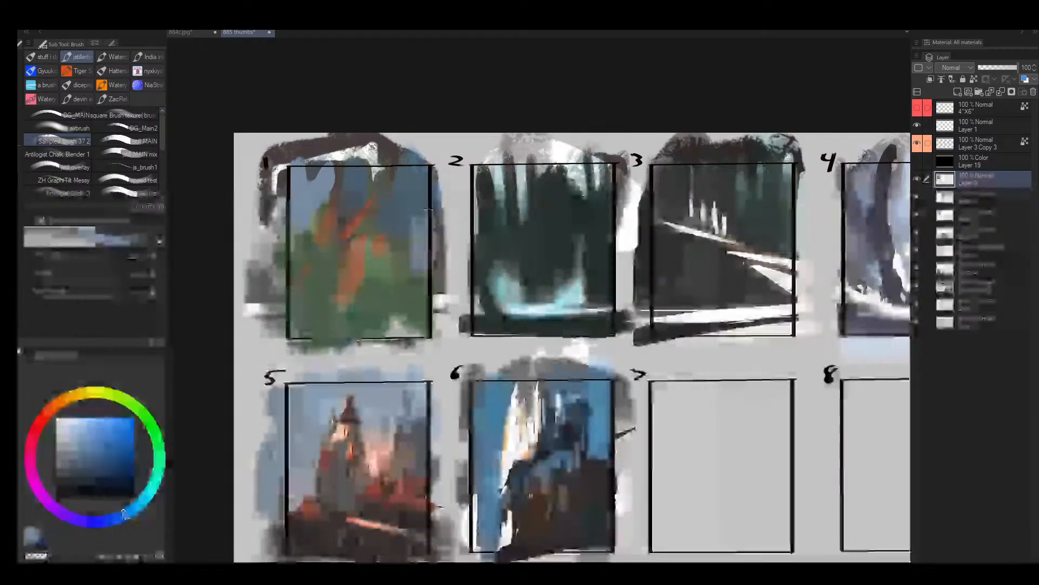
key(bracketright)
alt+click(399, 211)
drag(86, 438, 97, 458)
key(bracketright)
key(bracketright)
mouse_move(413, 223)
mouse_down()
mouse_move(416, 259)
mouse_move(398, 295)
mouse_up()
click(76, 445)
key(bracketright)
key(bracketright)
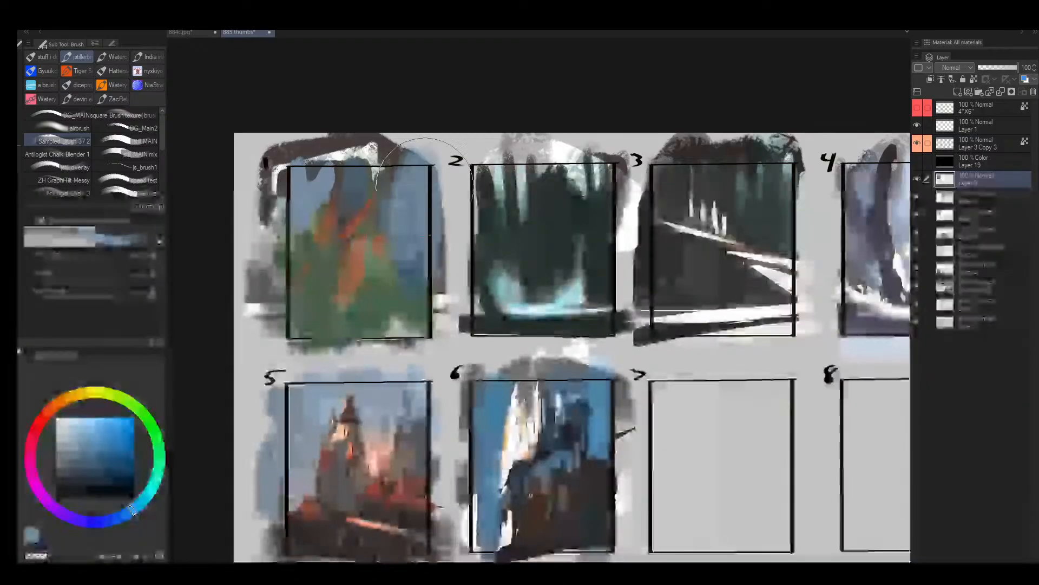
- Sample blue and olive tones in frame 1 and paint around the central green and orange shapes with a smaller brush
alt+click(383, 228)
key(bracketleft)
key(bracketleft)
key(bracketleft)
key(bracketleft)
key(bracketleft)
key(bracketleft)
key(bracketleft)
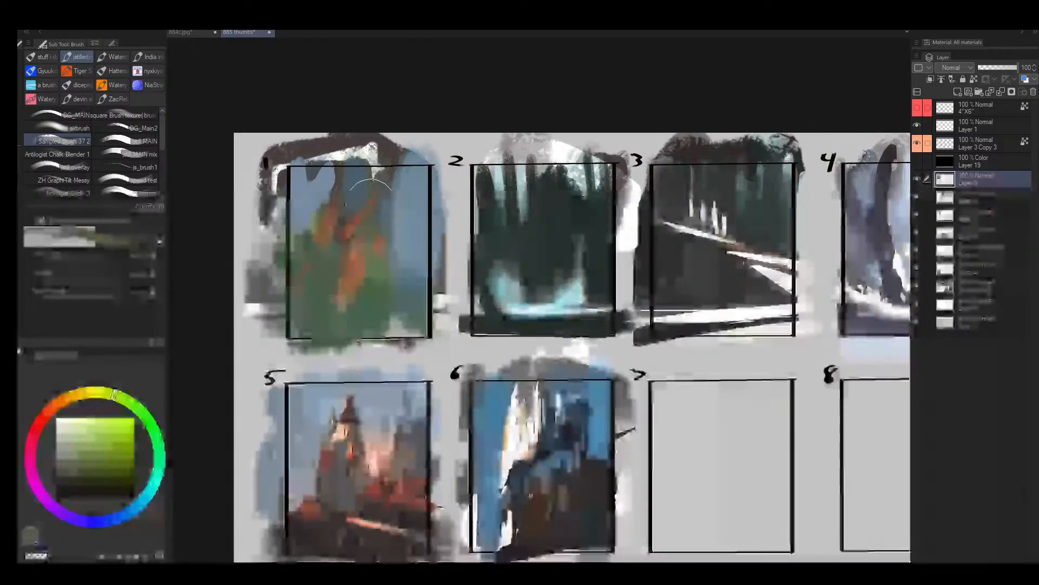
alt+click(358, 226)
key(bracketleft)
key(bracketleft)
key(bracketleft)
key(bracketleft)
key(bracketleft)
- Paint sampled blue sky strokes around the upper tips and right side of the orange rocks in frame 1
mouse_move(366, 197)
mouse_down()
mouse_move(356, 235)
mouse_move(378, 241)
mouse_up()
alt+click(342, 241)
alt+click(360, 196)
alt+click(391, 230)
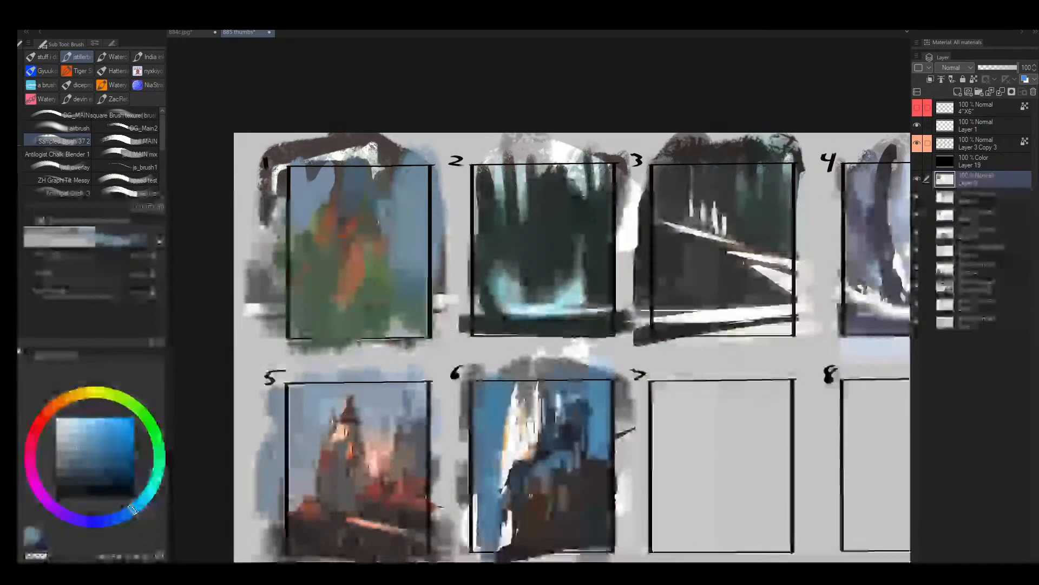
mouse_move(379, 194)
mouse_down()
mouse_move(385, 229)
mouse_move(359, 208)
mouse_move(344, 240)
mouse_move(390, 245)
mouse_up()
alt+click(345, 235)
alt+click(355, 195)
alt+click(362, 202)
- Flip the canvas view horizontally and extend the orange rock mass into the blue area of frame 1
key(])
key(h)
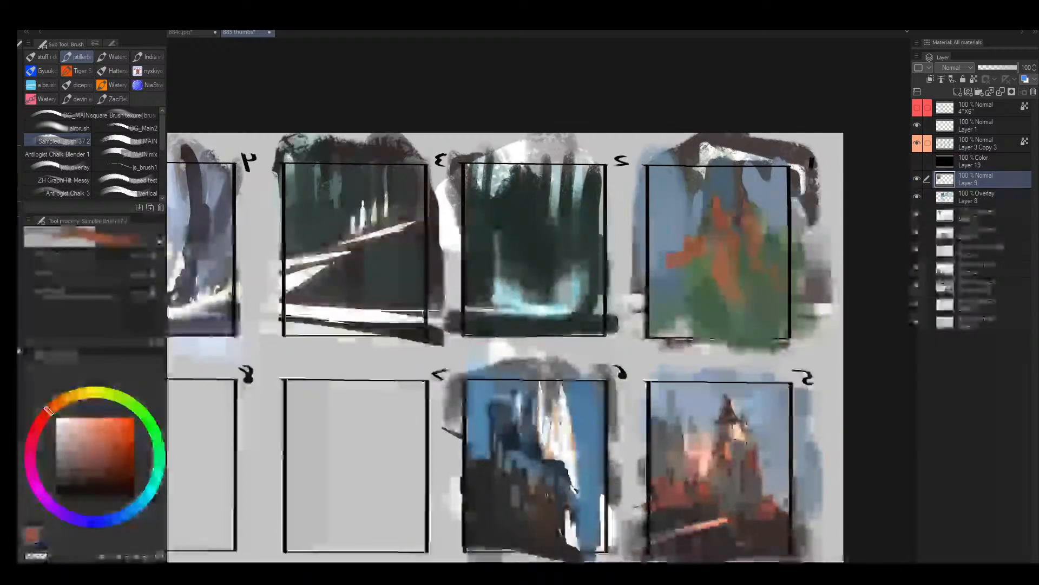
mouse_move(709, 233)
mouse_down()
mouse_move(498, 242)
mouse_move(512, 246)
mouse_move(472, 263)
mouse_move(456, 247)
mouse_move(499, 255)
mouse_move(482, 238)
mouse_up()
key(])
- Lasso several angular patches over the spire tips and middle of the orange rocks in frame 1
key(m)
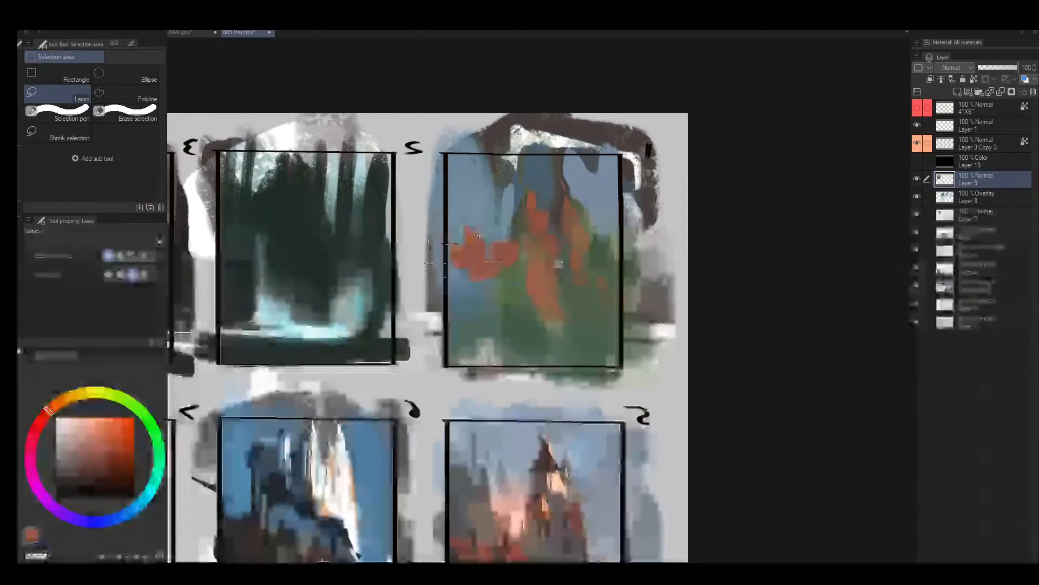
mouse_move(535, 191)
mouse_down()
mouse_move(540, 213)
mouse_move(529, 207)
mouse_move(559, 184)
mouse_move(566, 191)
mouse_up()
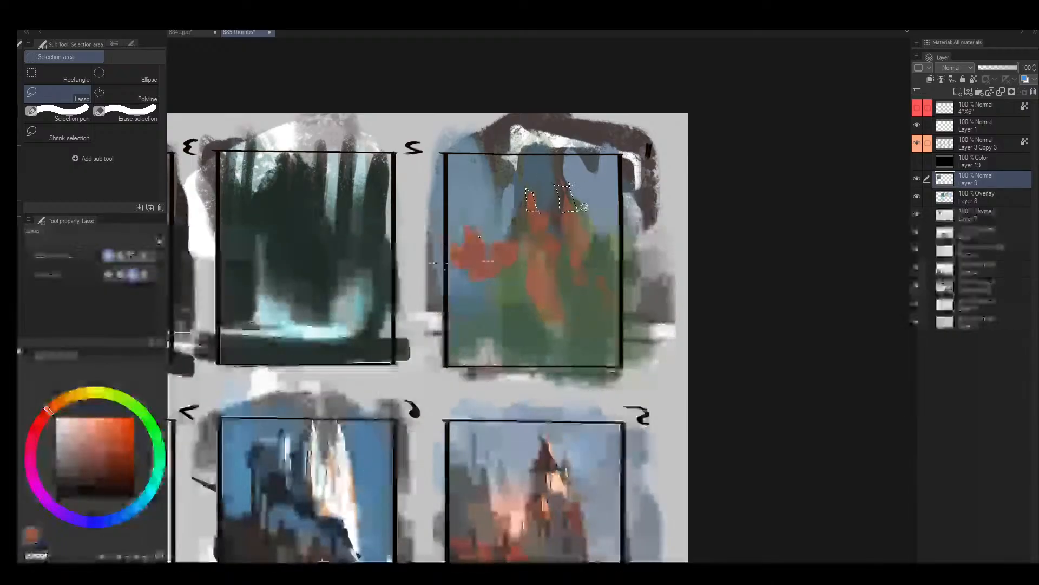
mouse_move(564, 248)
mouse_down()
mouse_move(538, 241)
mouse_move(554, 234)
mouse_move(527, 244)
mouse_up()
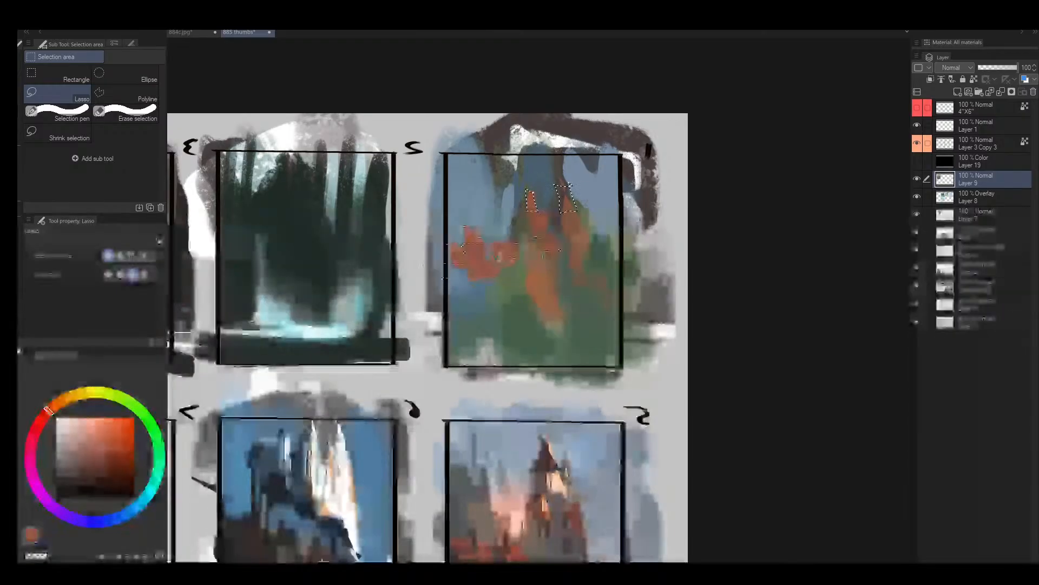
drag(595, 244, 572, 224)
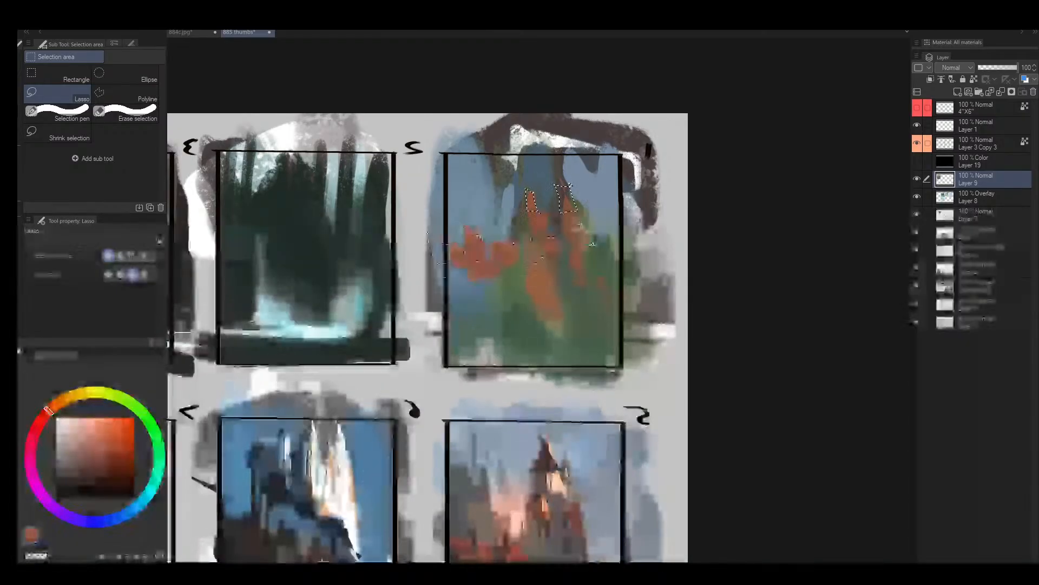
- Paint a lighter orange into the selected rock patches with the brush and clear the selection
key(b)
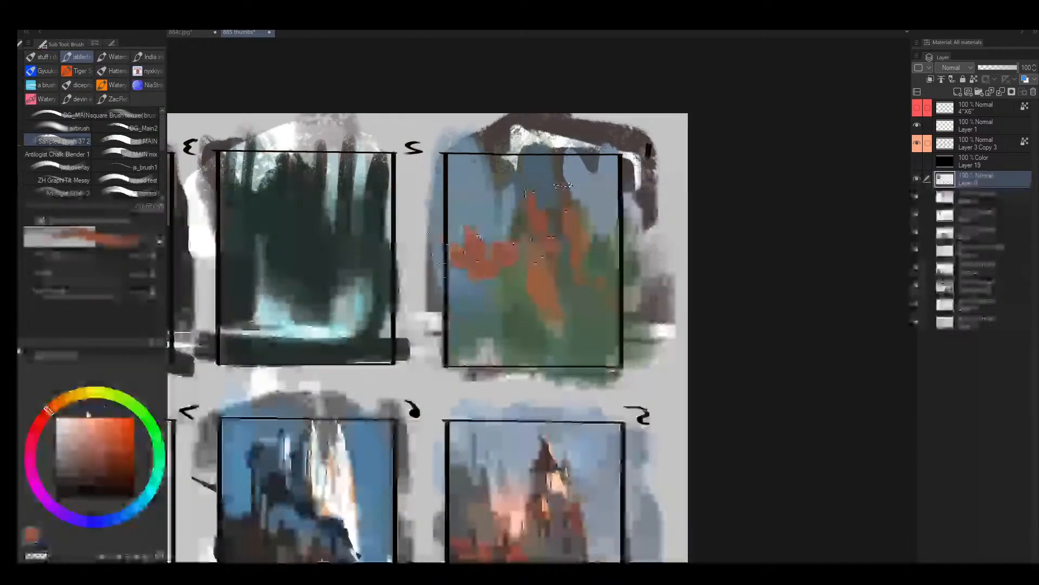
click(94, 433)
drag(539, 251, 474, 262)
key(])
key(ctrl+d)
- Refine the edges of frame 1's rock spires with a smaller brush and a muted greyish red
key([)
key([)
key([)
key([)
key([)
key([)
key([)
key([)
key([)
key([)
key([)
key([)
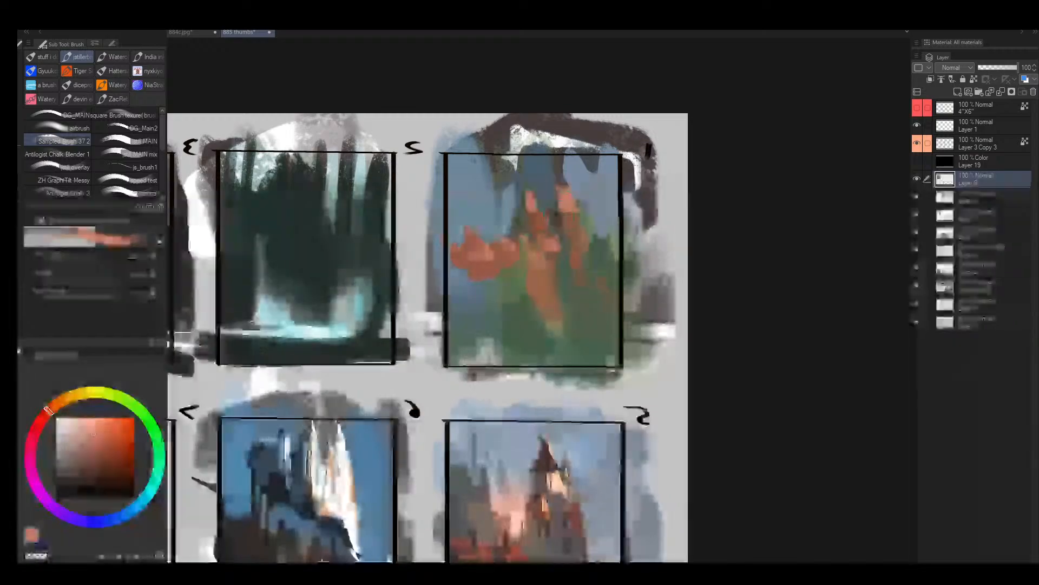
alt+click(555, 230)
key(bracketleft)
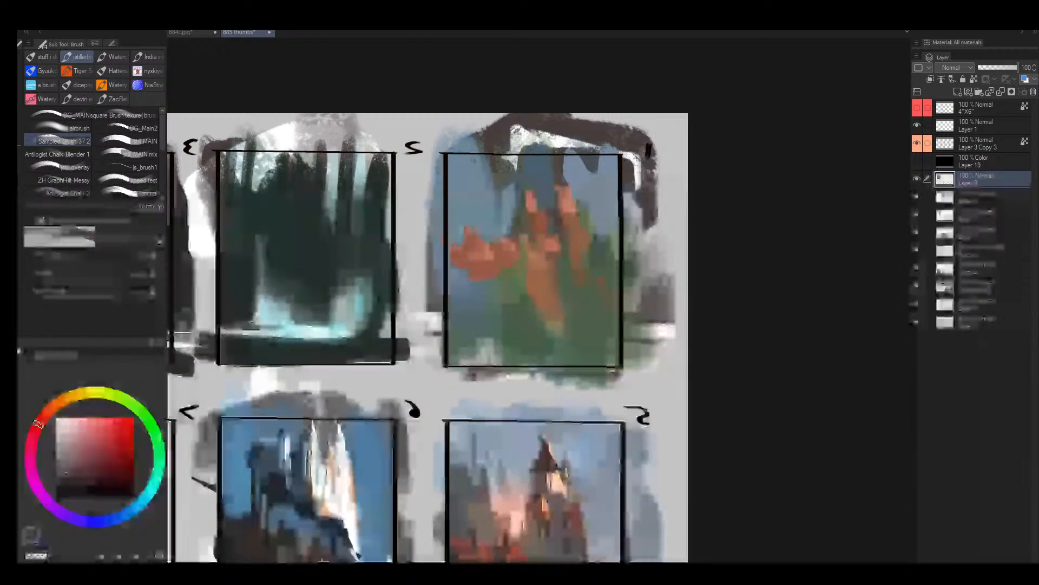
mouse_move(565, 297)
mouse_down()
mouse_move(570, 247)
mouse_move(557, 289)
mouse_move(520, 238)
mouse_move(536, 199)
mouse_up()
key(alt+space)
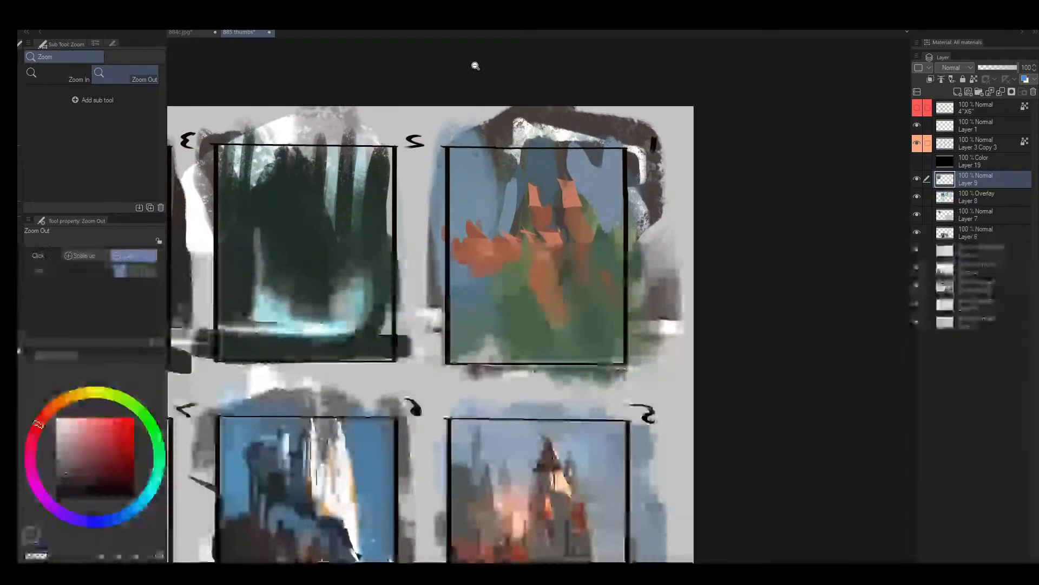
- Switch to the 884c.jpg dragon painting and examine its composition up close and at reduced size
click(193, 32)
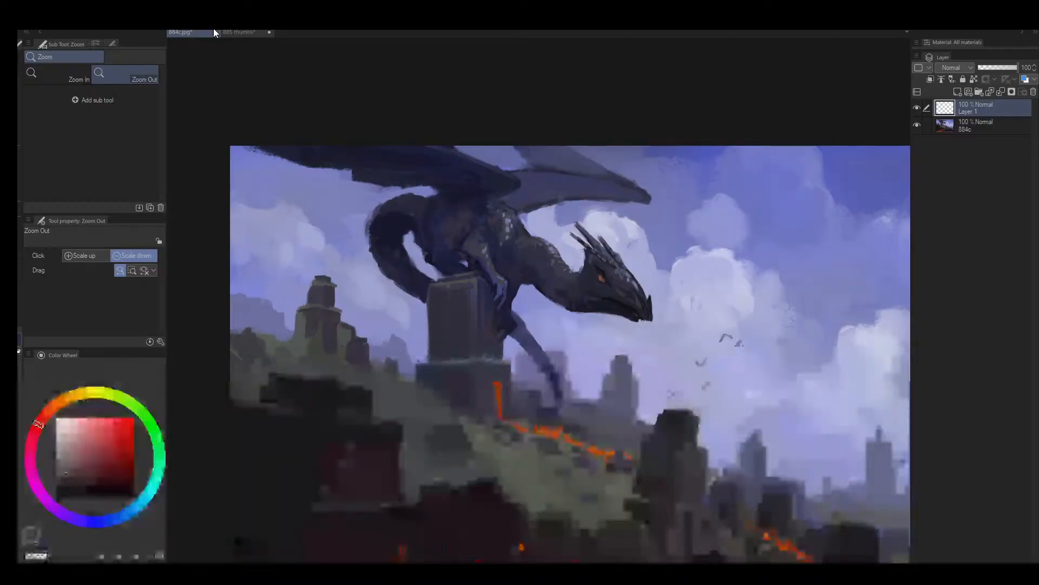
click(567, 213)
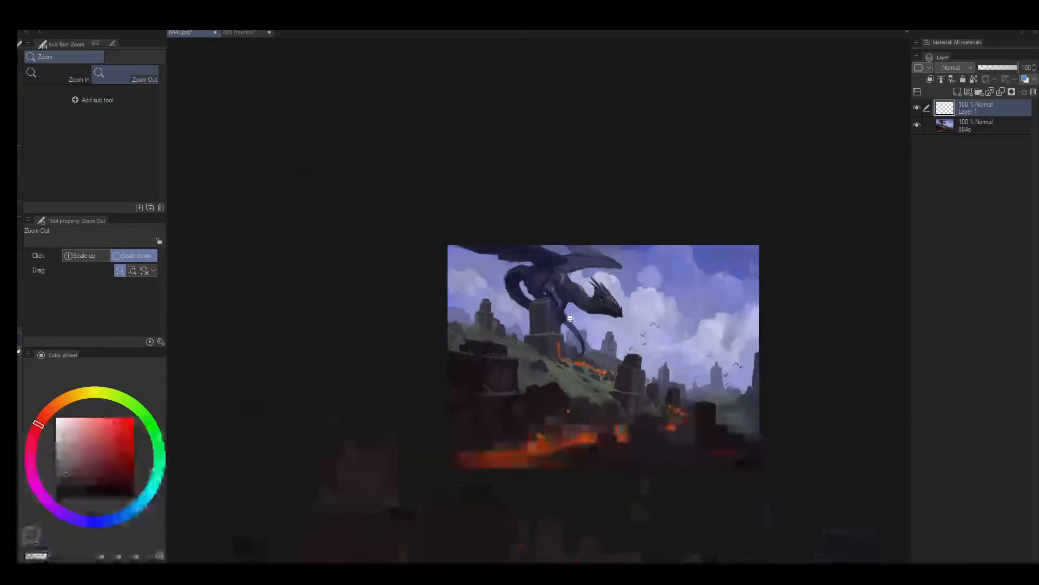
scroll(562, 309, up, 2)
drag(639, 338, 547, 312)
scroll(551, 306, up, 1)
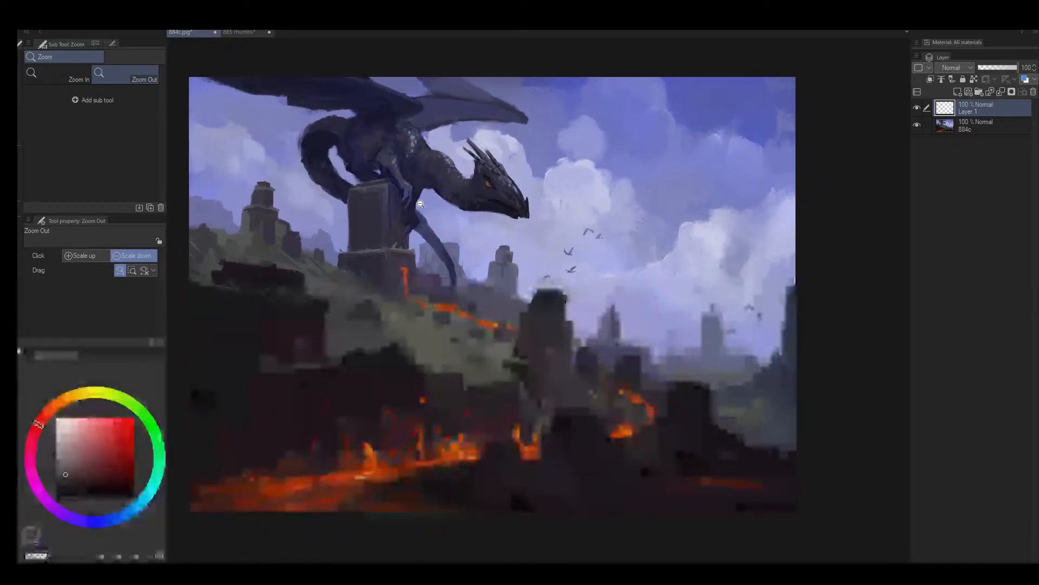
scroll(411, 347, up, 2)
scroll(415, 342, down, 1)
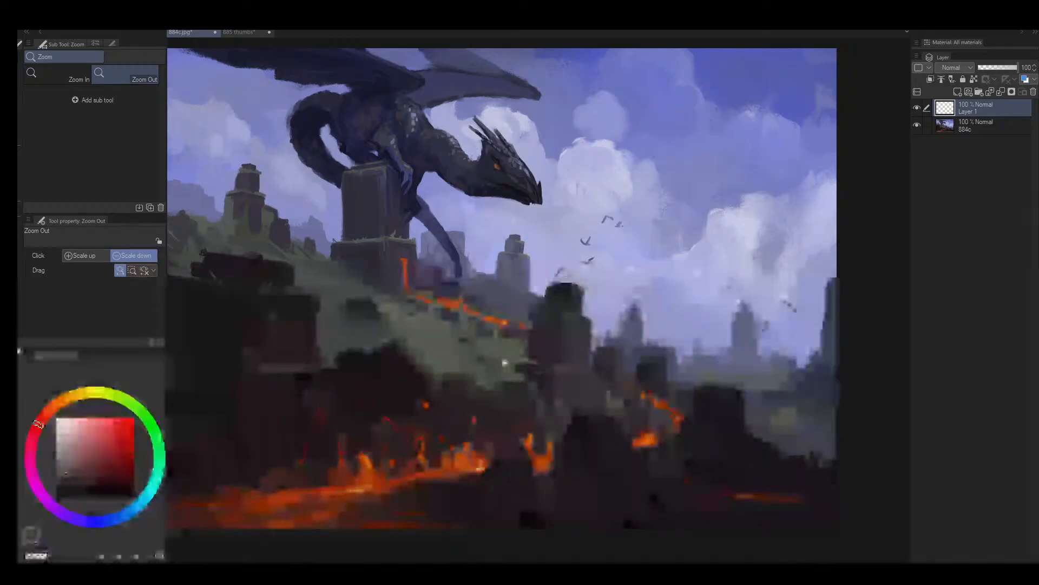
mouse_move(434, 250)
mouse_down()
mouse_move(470, 292)
mouse_move(504, 293)
mouse_up()
- Try a looping stroke around the dragon's head and a larger dark stroke over the ruins, undoing both
drag(550, 163, 562, 196)
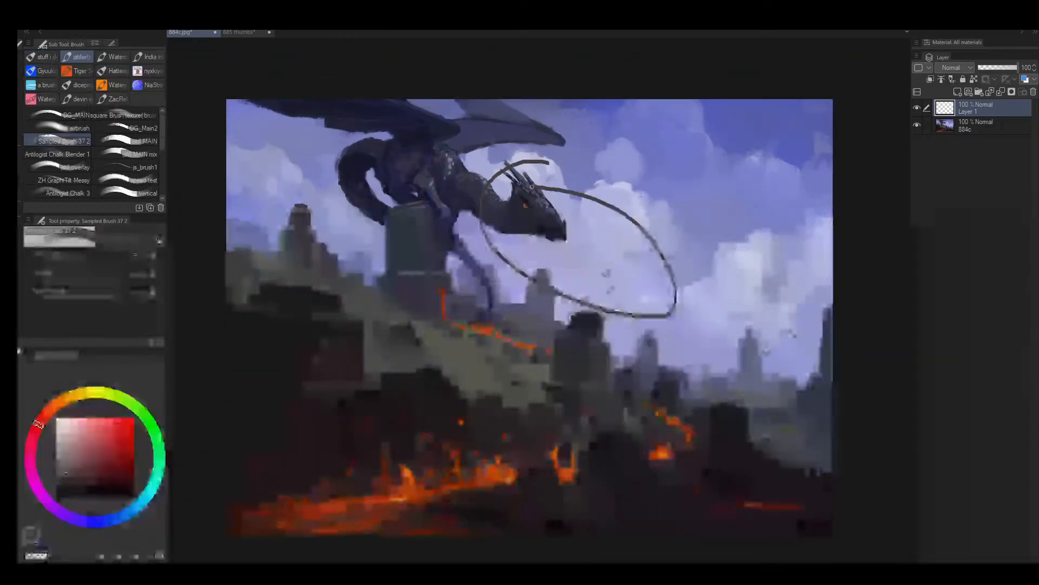
key(ctrl+z)
key(])
key(])
key(])
key(])
key(])
key(])
key(])
key(])
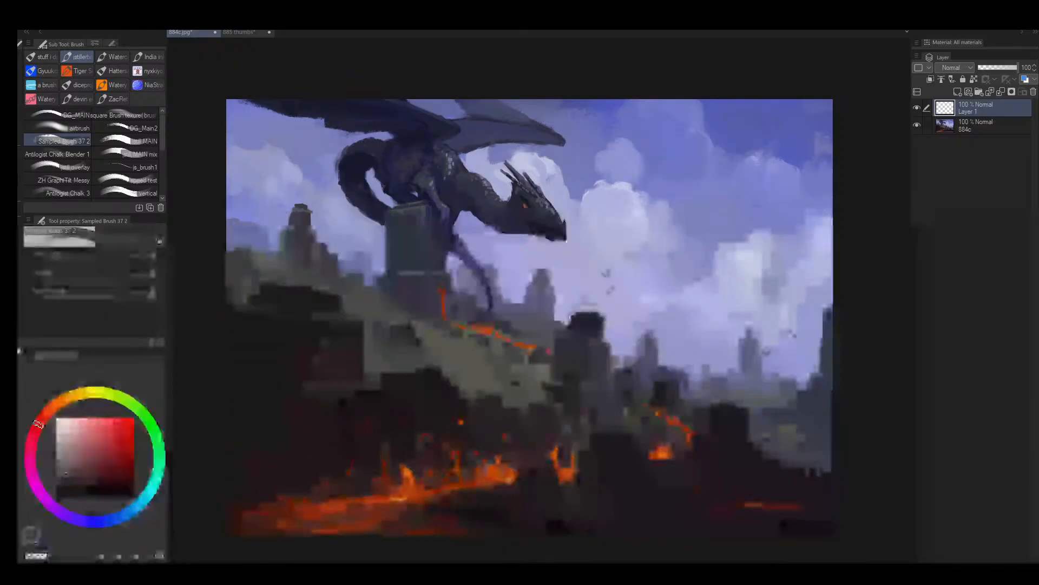
alt+click(351, 400)
mouse_move(611, 351)
mouse_down()
mouse_move(263, 452)
mouse_move(629, 400)
mouse_move(512, 265)
mouse_up()
key(ctrl+z)
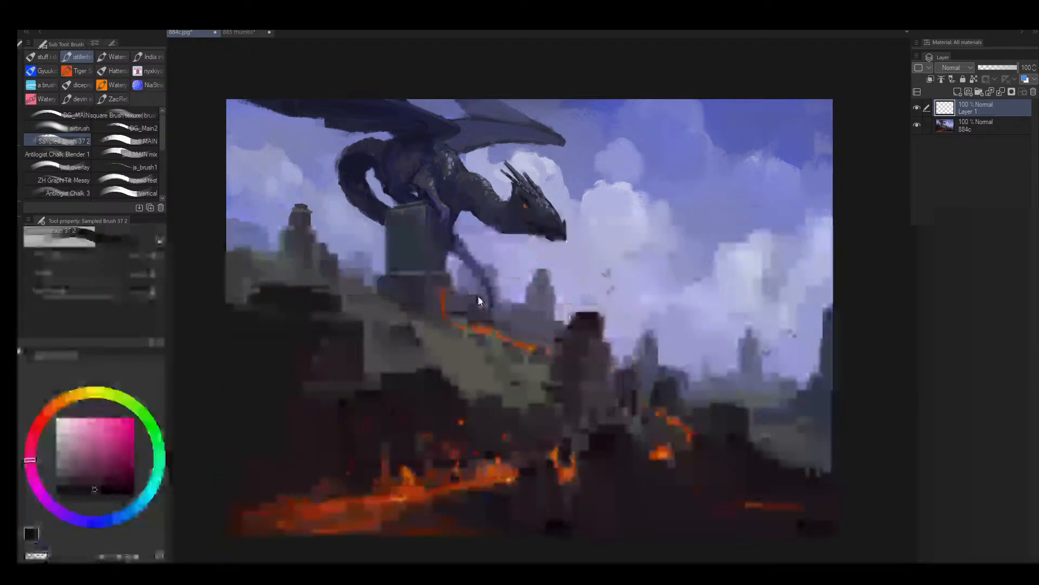
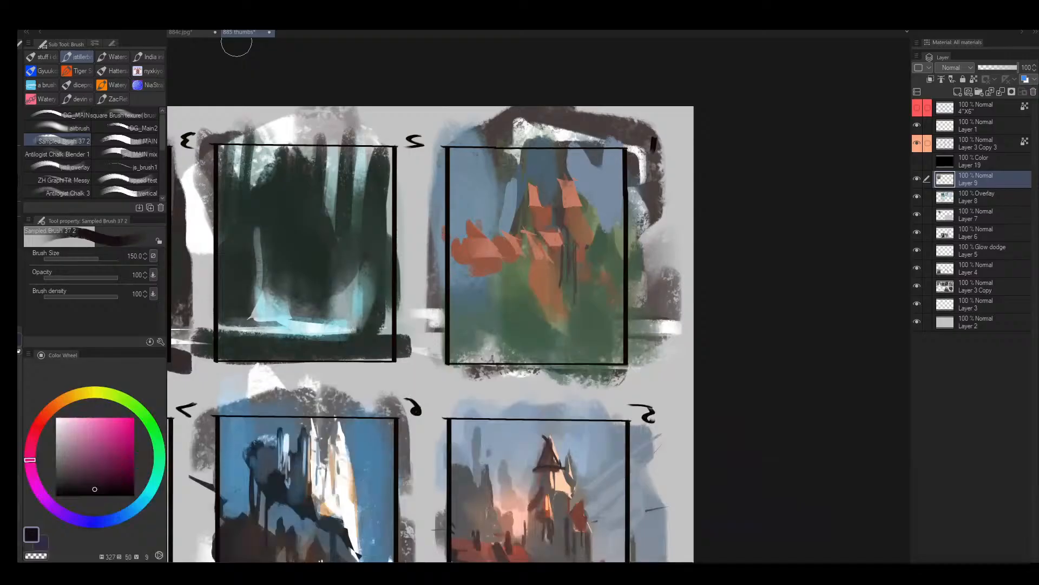
- Return to the thumbnail sheet, unmirror the view and stroke a muted greyish red into frame 1's rock shadows with a smaller brush
key(ctrl+alt+space)
drag(345, 369, 378, 367)
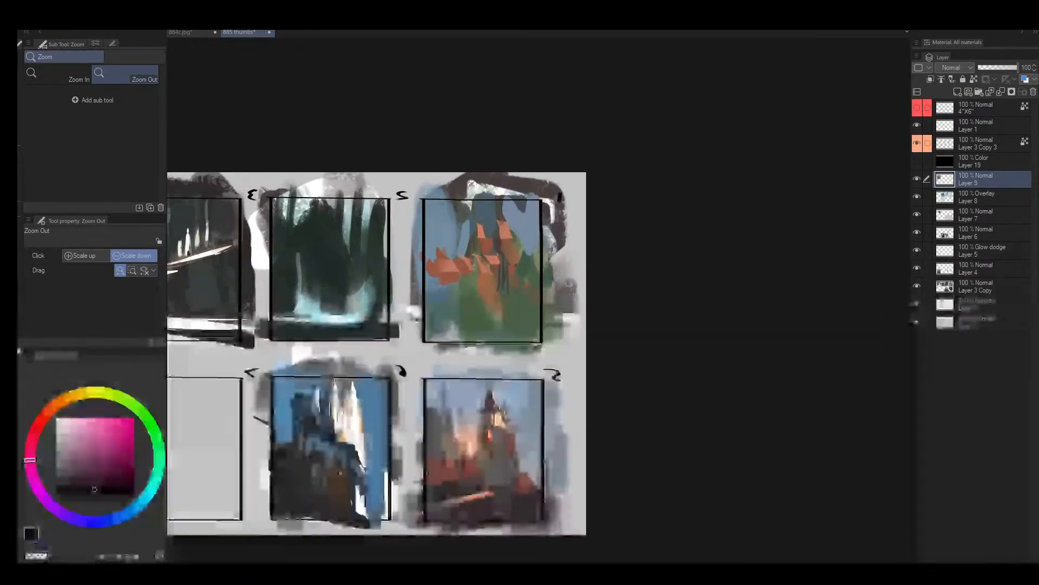
key(h)
drag(705, 286, 585, 288)
drag(477, 223, 520, 224)
alt+click(385, 213)
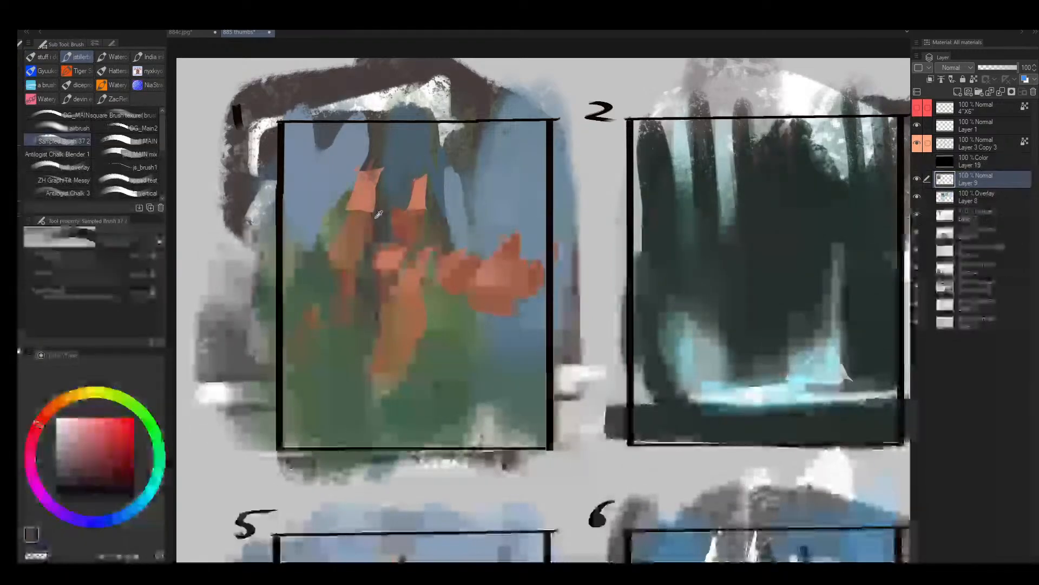
key(bracketleft)
key(bracketleft)
key(bracketleft)
key(bracketleft)
key(bracketleft)
key(bracketleft)
key(bracketleft)
key(bracketleft)
key(bracketleft)
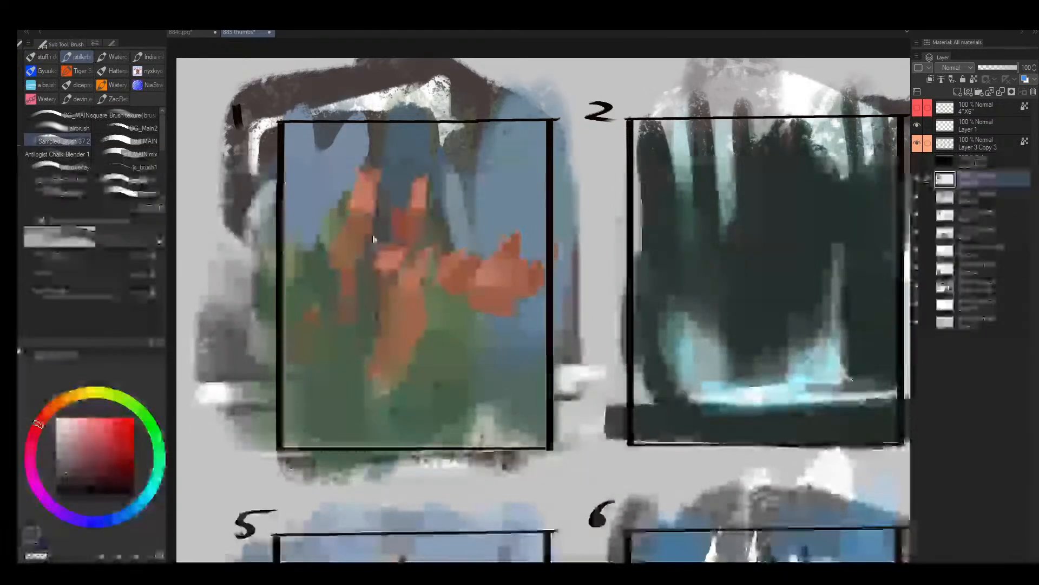
key(bracketleft)
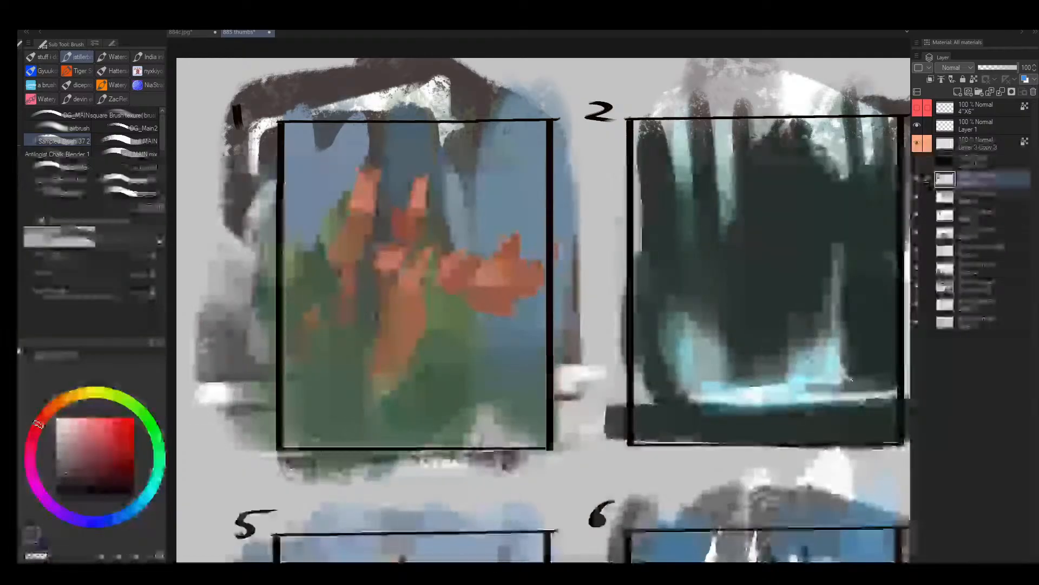
drag(327, 320, 325, 245)
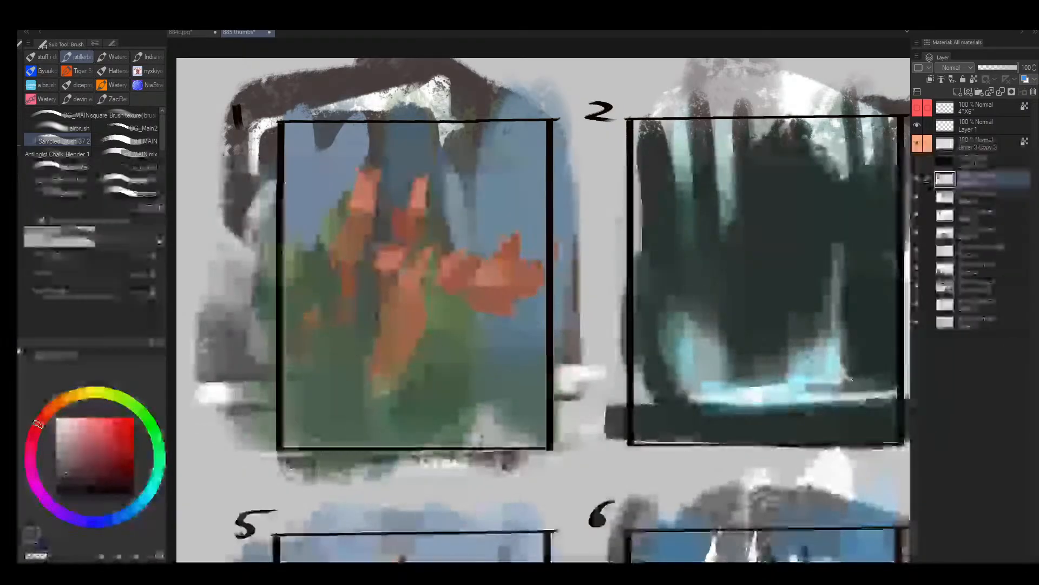
- Paint a thin dark greyish red shadow line down the shaded side of frame 1's central orange rock column
key(bracketright)
key(bracketright)
key(bracketright)
key(bracketright)
drag(391, 313, 407, 310)
drag(437, 270, 432, 361)
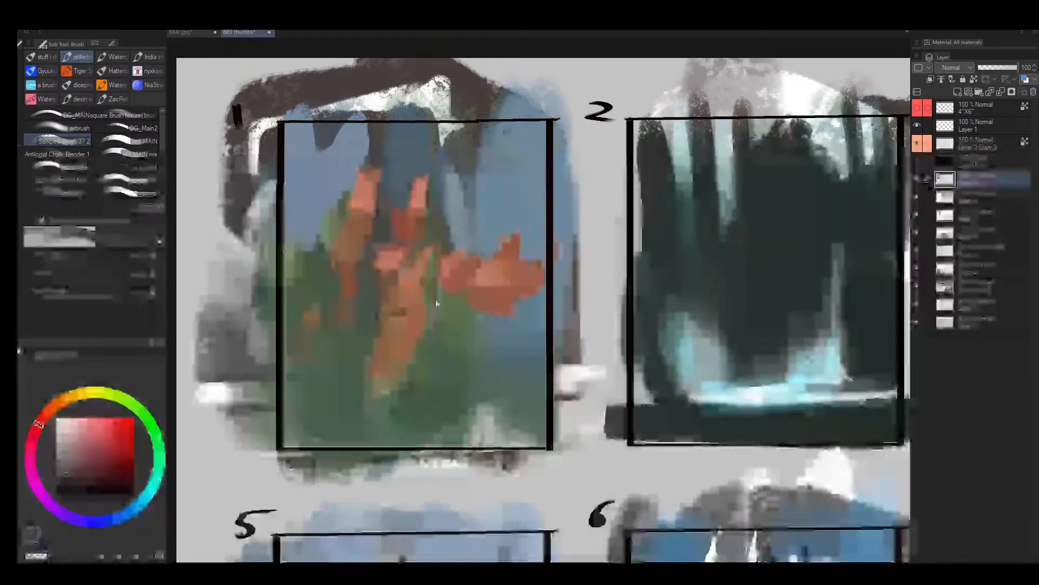
drag(431, 294, 424, 372)
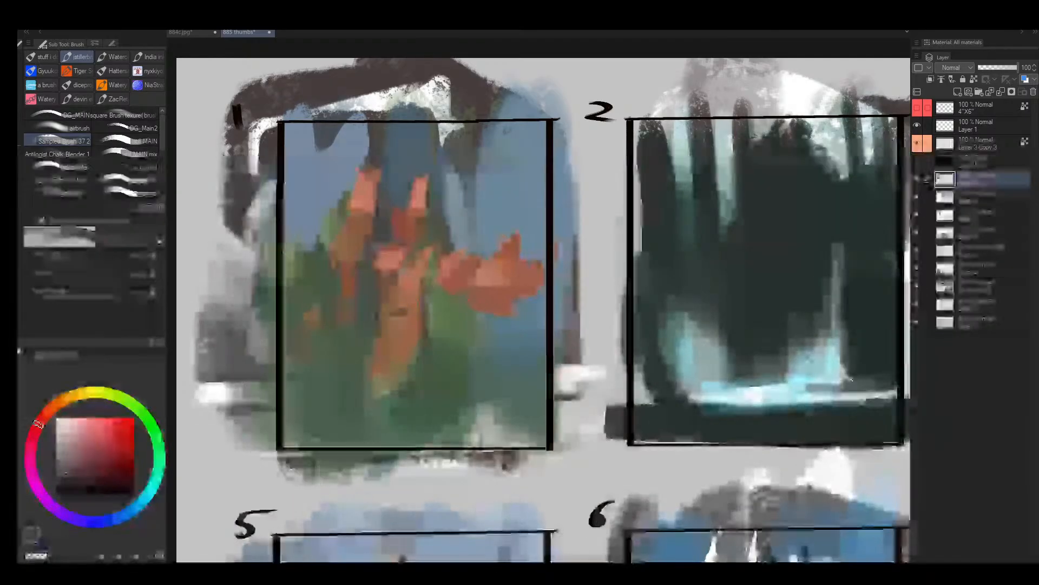
drag(566, 130, 587, 126)
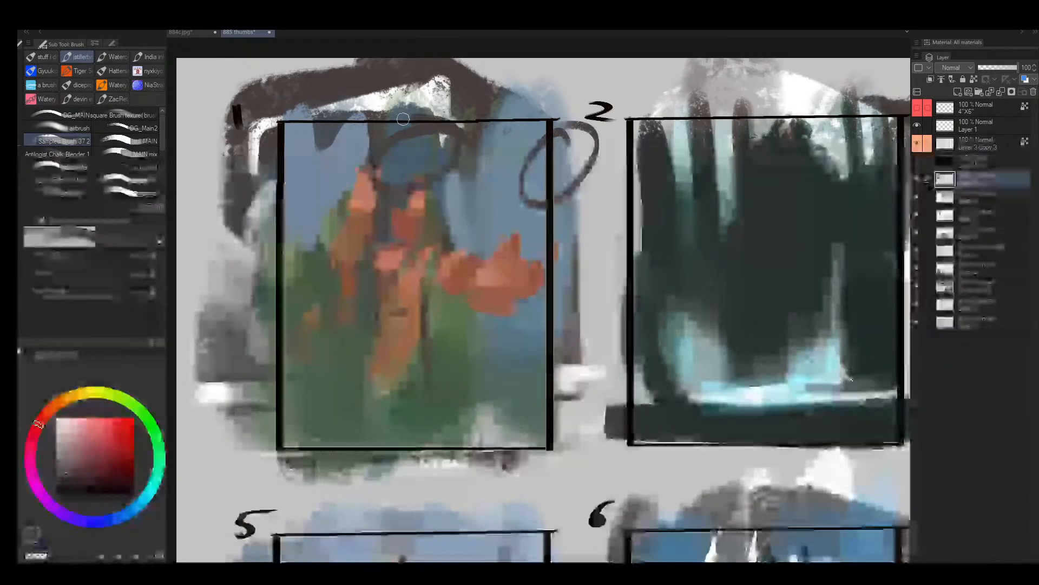
key(ctrl+z)
key(ctrl+z)
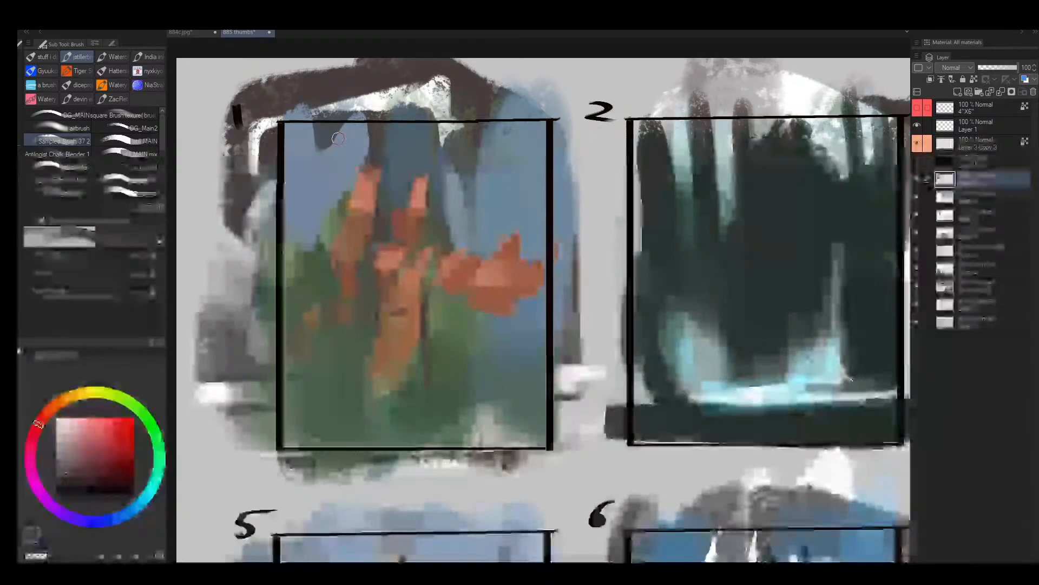
- Sample the light orange and reshape the left edge of frame 1's right spire with a smaller brush
scroll(422, 194, up, 3)
alt+click(423, 194)
key(bracketleft)
key(bracketleft)
key(bracketleft)
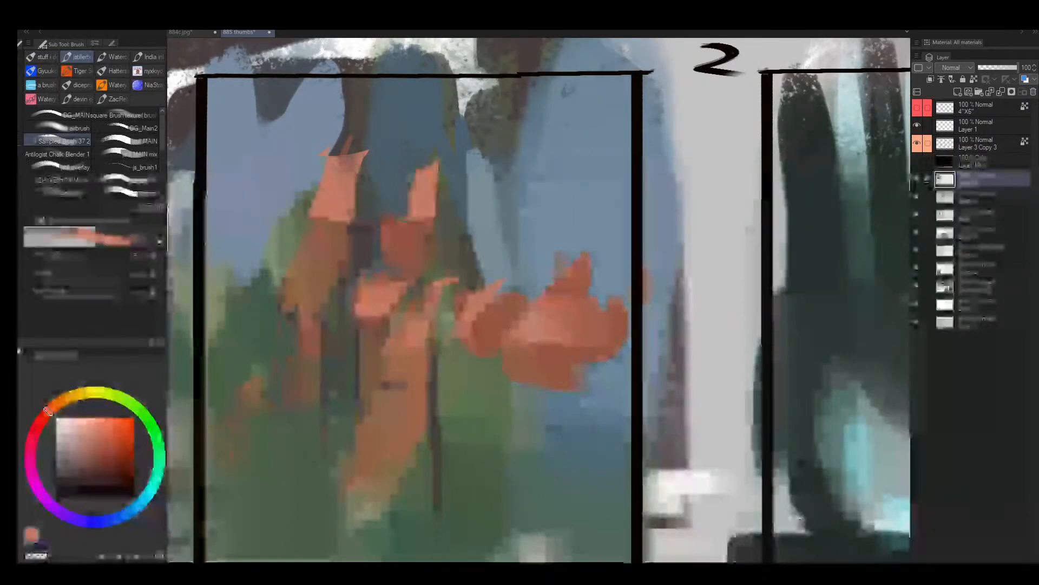
drag(416, 179, 399, 217)
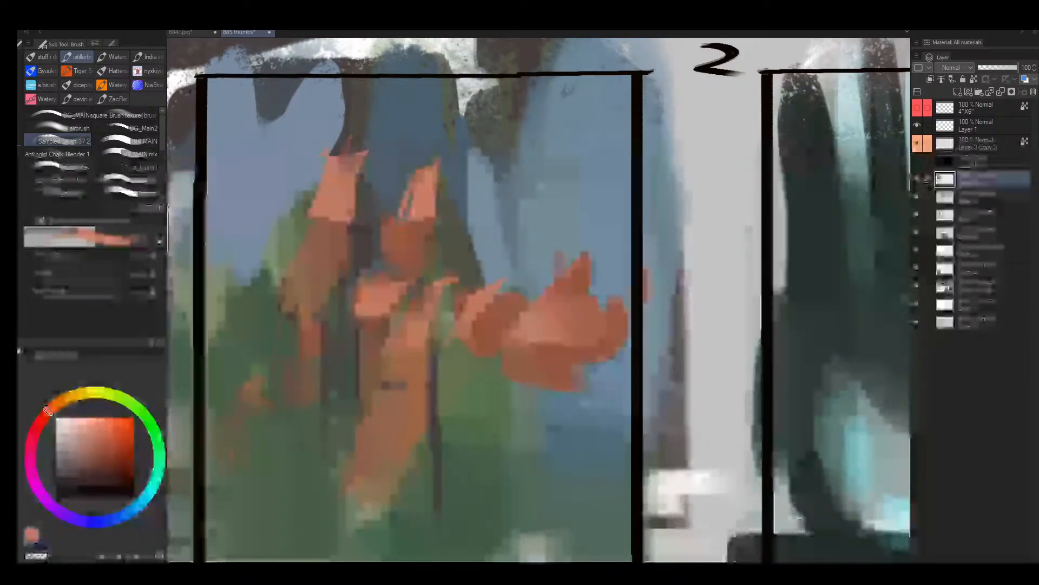
alt+click(399, 189)
drag(413, 176, 389, 223)
alt+click(422, 175)
- Dab a small orange accent beside the right spire and touch up the edge above it with sampled blue
key(bracketleft)
key(bracketright)
drag(454, 221, 457, 228)
alt+click(451, 210)
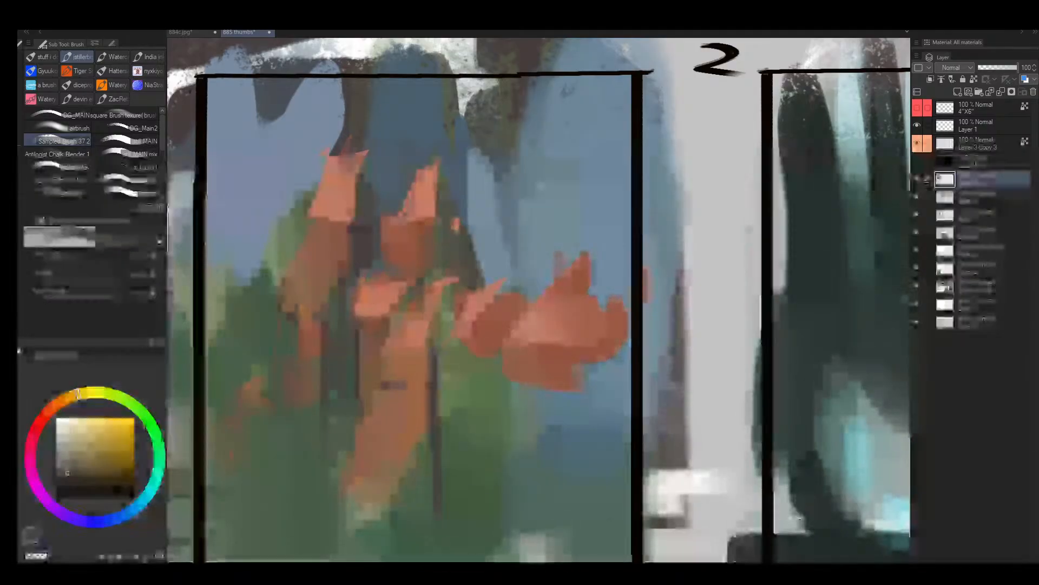
alt+click(455, 187)
key(bracketright)
drag(450, 191, 448, 171)
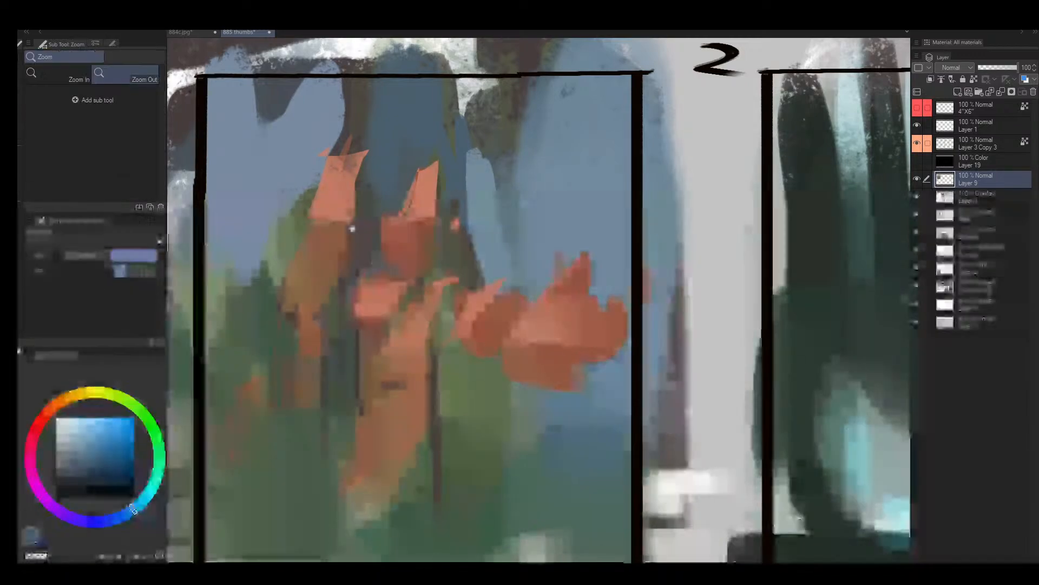
- Rework the boundary between the light and dark orange planes of frame 1's left spire with sampled oranges
alt+click(336, 218)
drag(329, 220, 339, 215)
alt+click(337, 204)
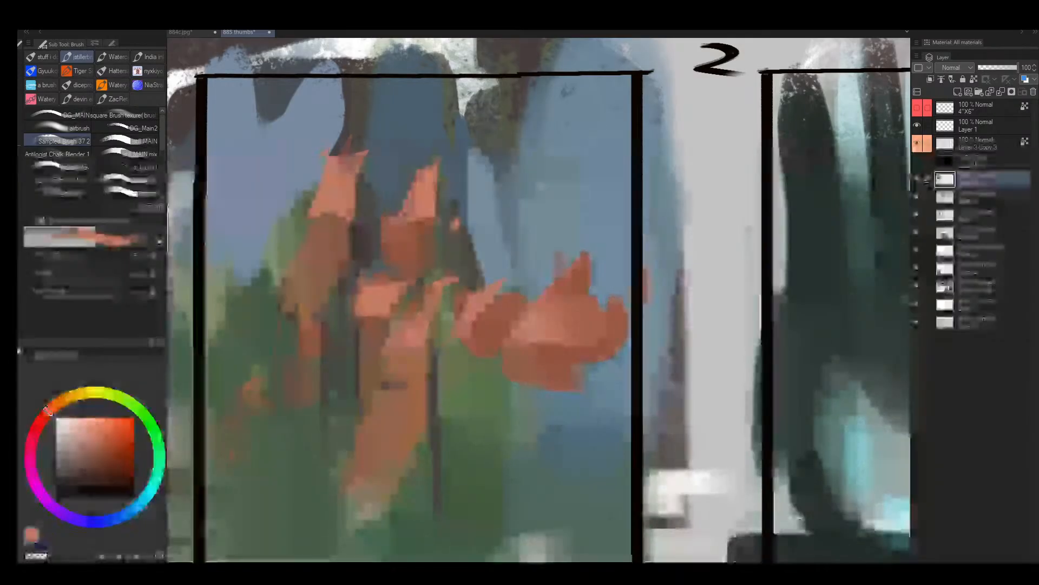
click(473, 257)
key(alt+space)
mouse_move(318, 226)
mouse_down()
mouse_move(387, 212)
mouse_move(304, 224)
mouse_move(291, 261)
mouse_move(332, 252)
mouse_up()
alt+click(318, 228)
key(alt+space)
alt+click(346, 239)
key([)
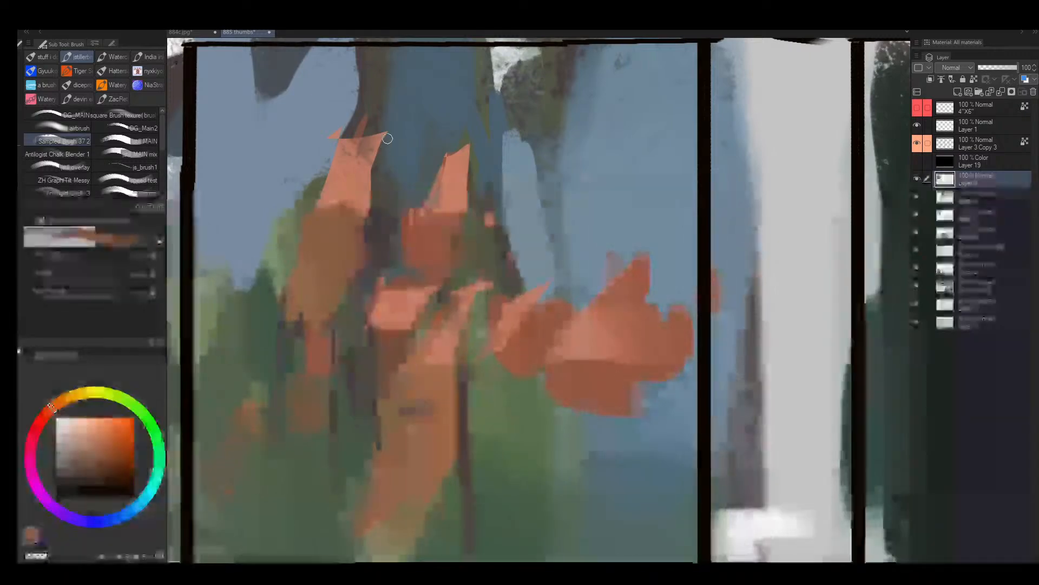
- Shade the right side of the left spire with brownish orange and greyish red, and touch up its tip in light orange
drag(383, 139, 368, 216)
alt+click(376, 235)
drag(387, 144, 388, 190)
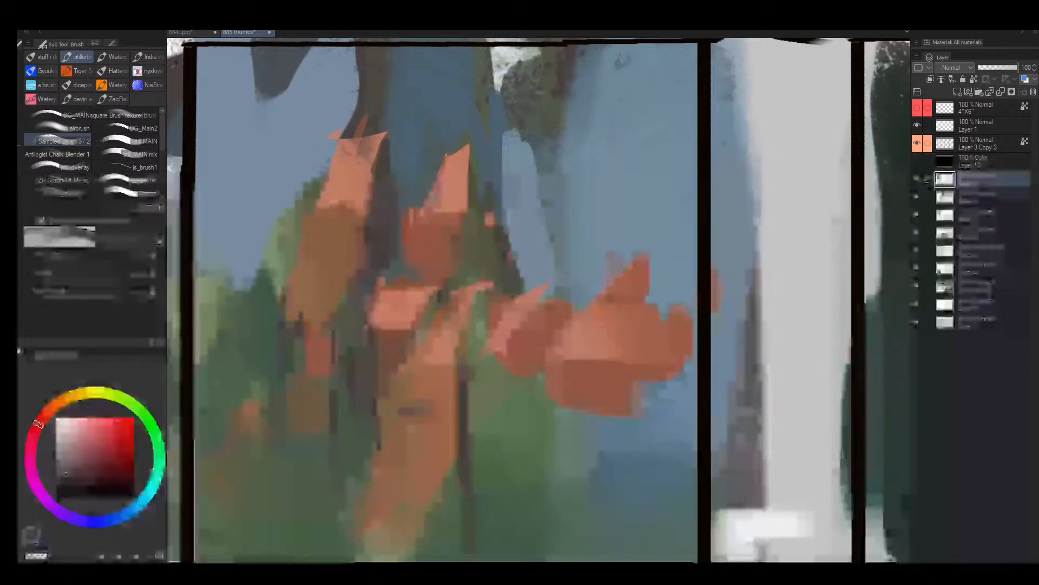
alt+click(384, 154)
drag(383, 139, 373, 157)
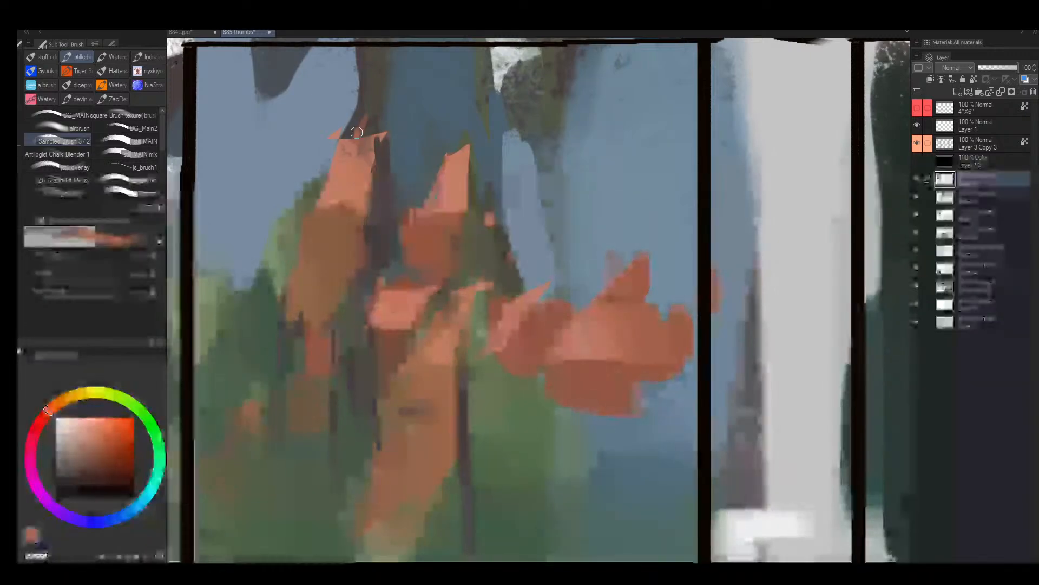
alt+click(352, 139)
- Mirror the canvas view and paint muted olive-brown shadow along the outer slope of frame 1's smaller spire
key(alt+space)
scroll(331, 221, down, 2)
key(h)
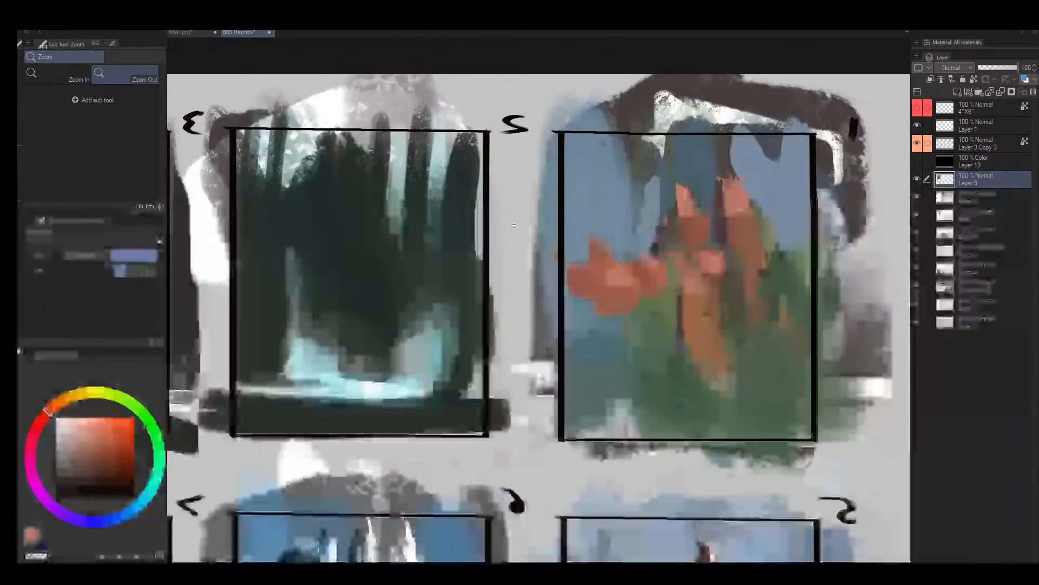
scroll(755, 223, up, 1)
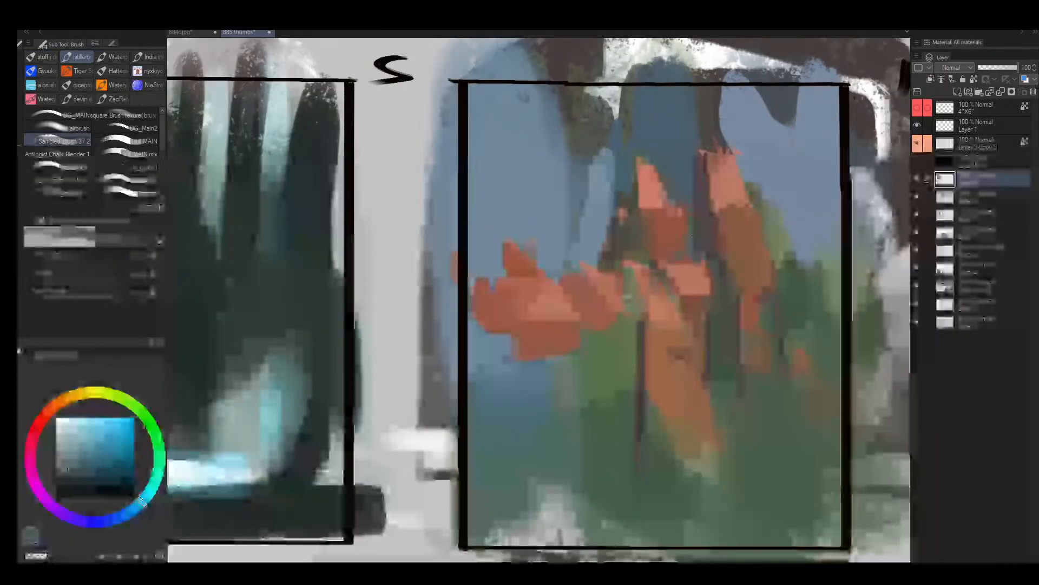
alt+click(648, 223)
alt+click(636, 244)
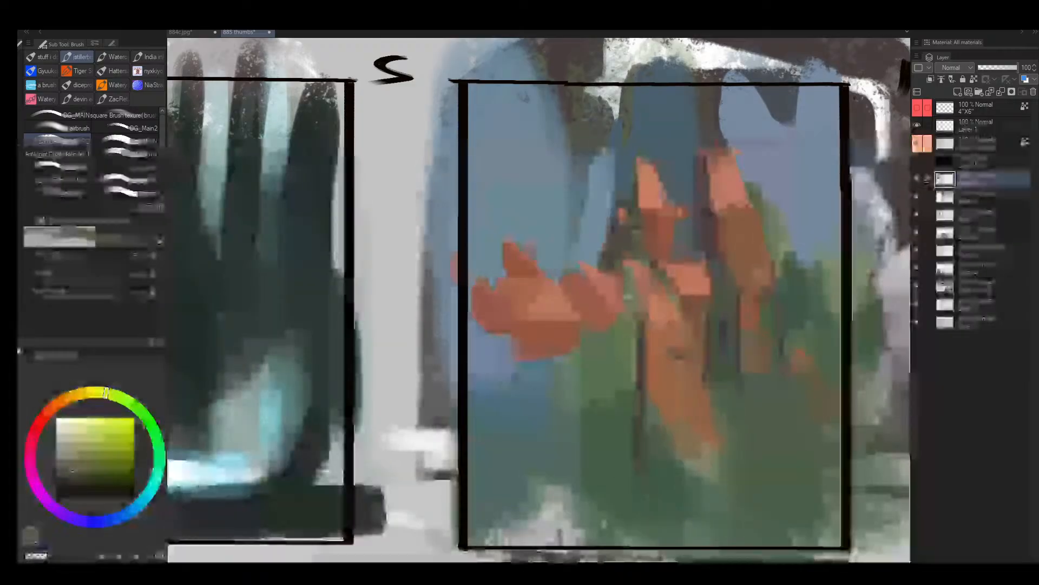
key(bracketright)
alt+click(620, 196)
drag(625, 204, 636, 165)
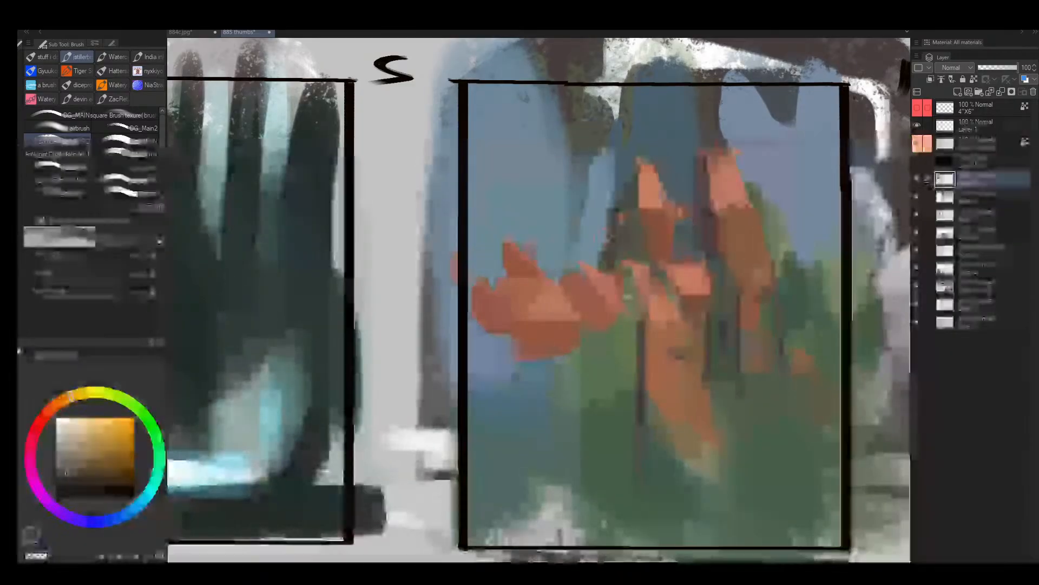
- Break up the outer edge of the taller spire with muted brown and green touches at varying brush sizes
key(bracketleft)
key(bracketleft)
key(bracketleft)
key(bracketleft)
key(bracketleft)
mouse_move(723, 211)
mouse_down()
mouse_move(752, 212)
mouse_move(746, 226)
mouse_move(726, 227)
mouse_move(785, 198)
mouse_move(762, 167)
mouse_move(755, 190)
mouse_up()
key(bracketright)
key(bracketright)
- Cover the dark shapes behind frame 1's spires with sampled light blue sky using a larger brush
key(bracketright)
key(bracketright)
alt+click(767, 212)
key(bracketright)
key(bracketright)
key(bracketright)
alt+click(780, 214)
alt+click(769, 176)
key(bracketright)
key(bracketright)
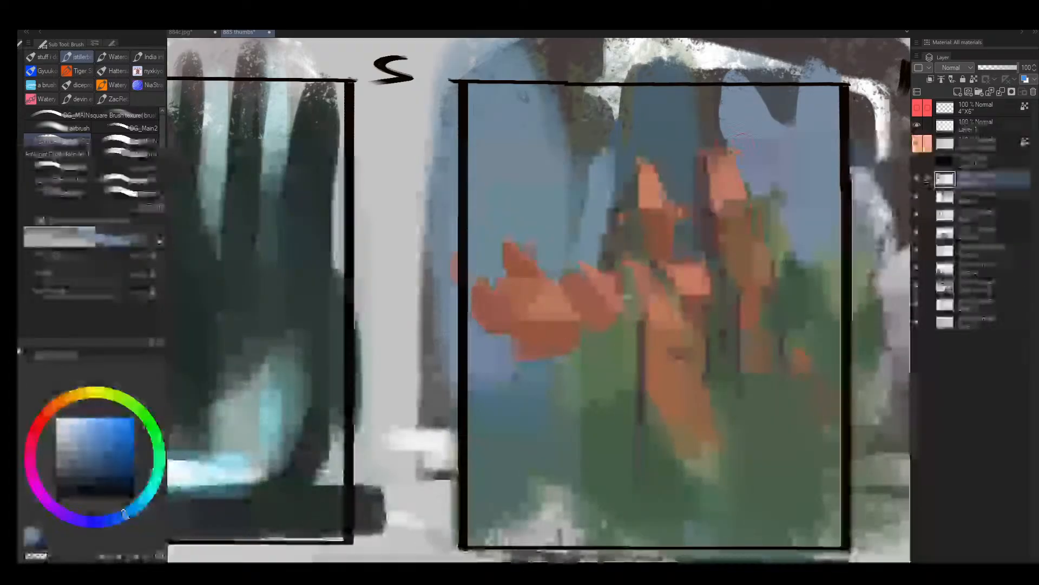
mouse_move(728, 135)
mouse_down()
mouse_move(677, 146)
mouse_move(684, 173)
mouse_move(680, 146)
mouse_move(718, 93)
mouse_move(669, 169)
mouse_move(675, 183)
mouse_move(657, 131)
mouse_move(674, 139)
mouse_move(615, 143)
mouse_move(584, 190)
mouse_move(634, 128)
mouse_move(539, 201)
mouse_move(559, 244)
mouse_up()
- Paint a large darker blue background mass behind the low orange rocks beside the smaller spire
key(bracketright)
key(bracketright)
key(bracketright)
alt+click(565, 136)
alt+click(559, 142)
alt+click(545, 230)
key(bracketright)
drag(499, 166, 543, 223)
mouse_move(478, 190)
mouse_down()
mouse_move(494, 148)
mouse_move(539, 142)
mouse_move(561, 191)
mouse_up()
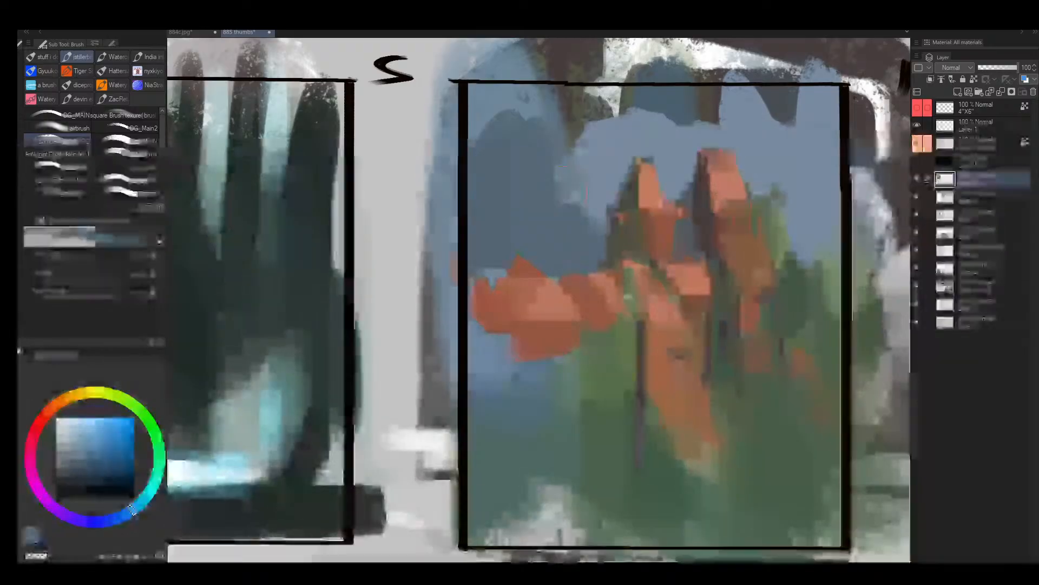
- Unmirror the view and paint greyish red and green strokes into the vegetation below frame 1's taller spire
key(alt+space)
mouse_move(559, 194)
mouse_down()
mouse_move(552, 229)
mouse_move(577, 229)
mouse_up()
key(h)
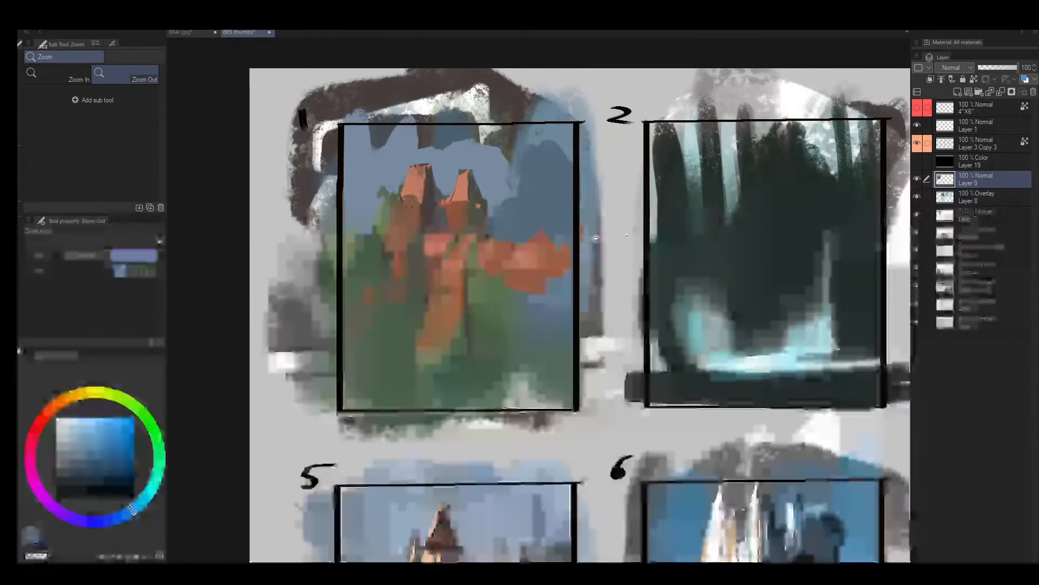
drag(480, 246, 494, 230)
alt+click(354, 255)
key([)
key([)
key([)
key([)
key([)
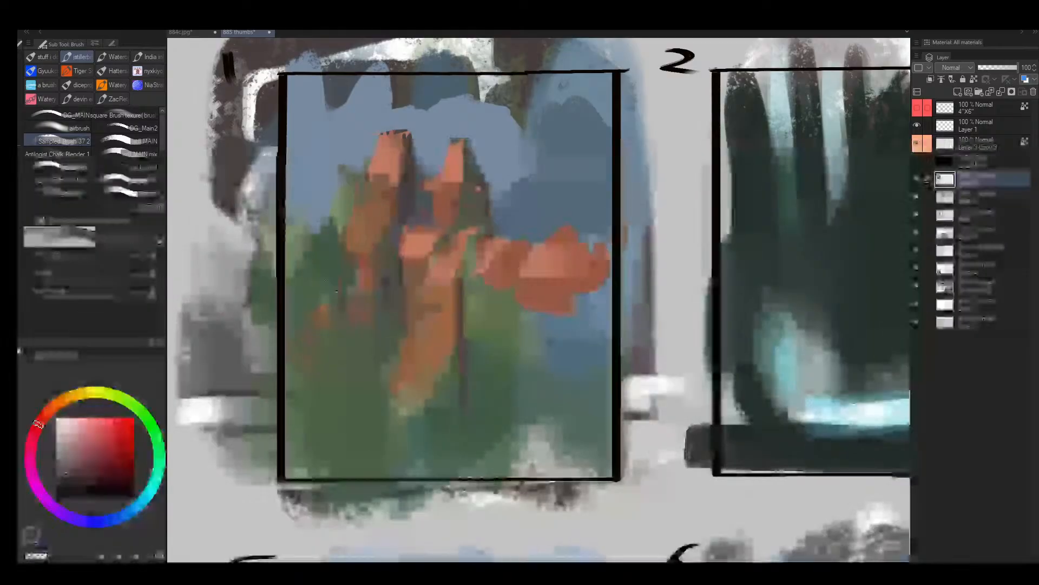
drag(345, 261, 345, 333)
alt+click(334, 269)
drag(338, 262, 332, 314)
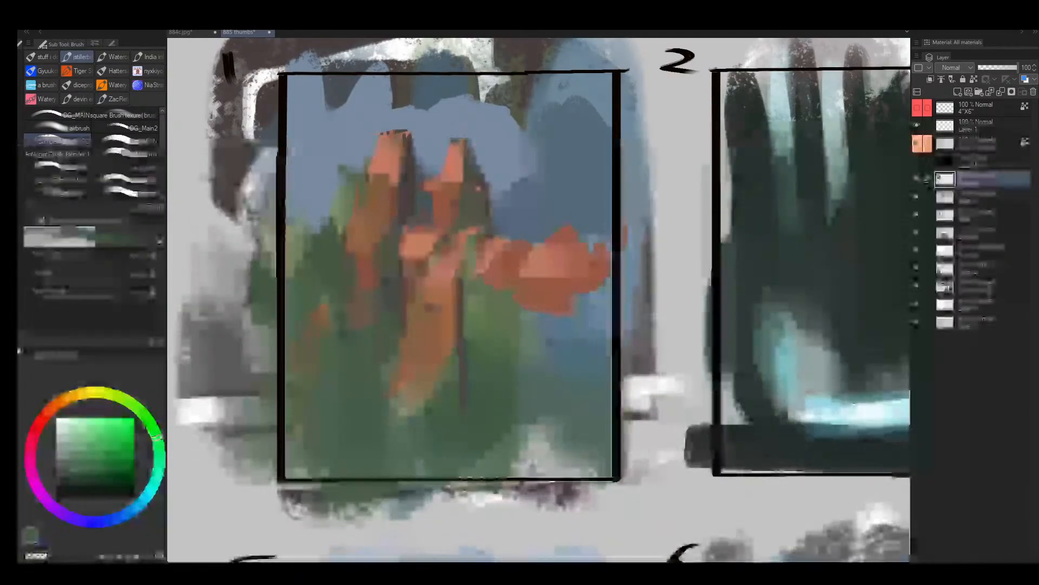
- Touch up frame 1's central rock column using colours sampled from the surrounding rocks
key(alt+space)
mouse_move(436, 290)
mouse_down()
mouse_move(414, 340)
mouse_move(477, 277)
mouse_move(445, 283)
mouse_move(439, 297)
mouse_up()
alt+click(449, 299)
alt+click(460, 246)
alt+click(448, 319)
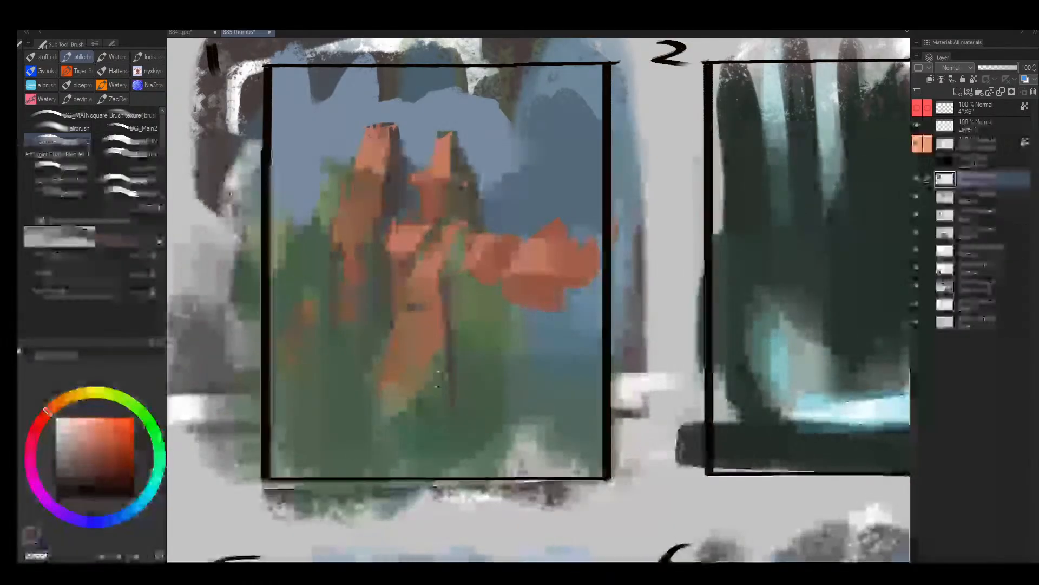
- Add small dark greyish red shadow touches in the gap between frame 1's two spires
key(alt+space)
mouse_move(511, 188)
mouse_down()
mouse_move(484, 224)
mouse_move(504, 206)
mouse_up()
alt+click(430, 182)
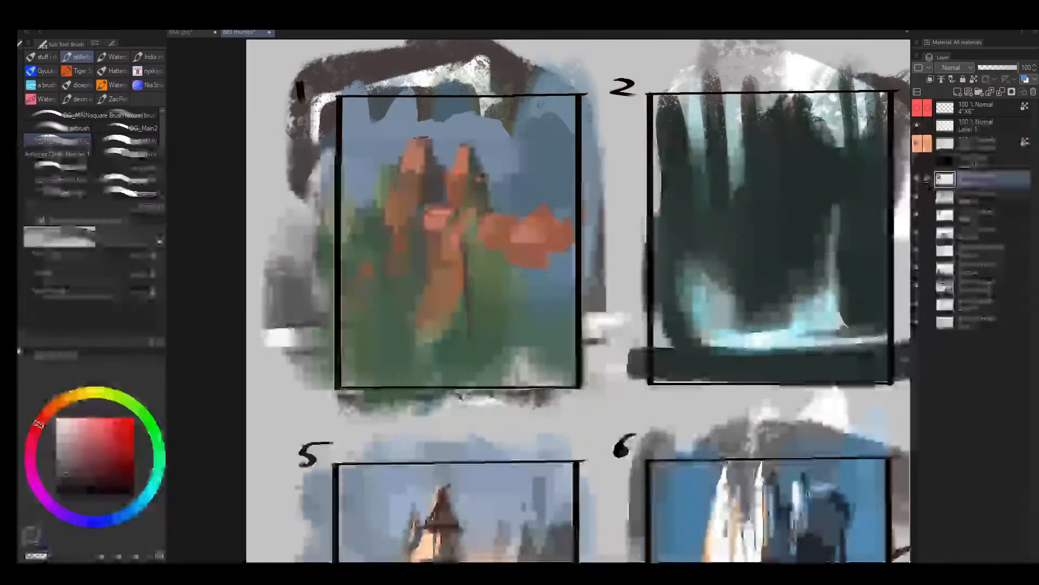
key(bracketright)
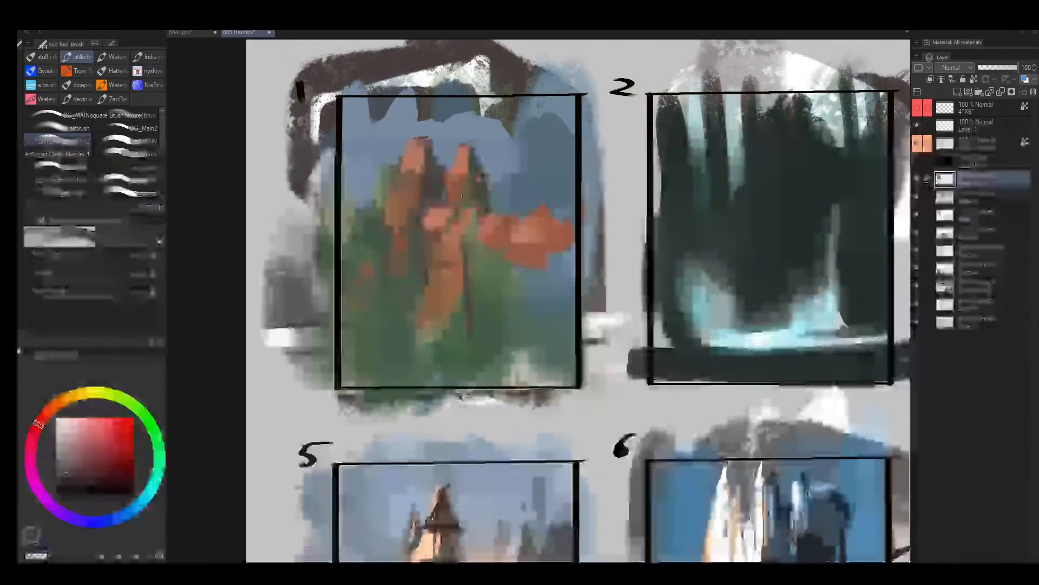
key(bracketleft)
alt+click(442, 250)
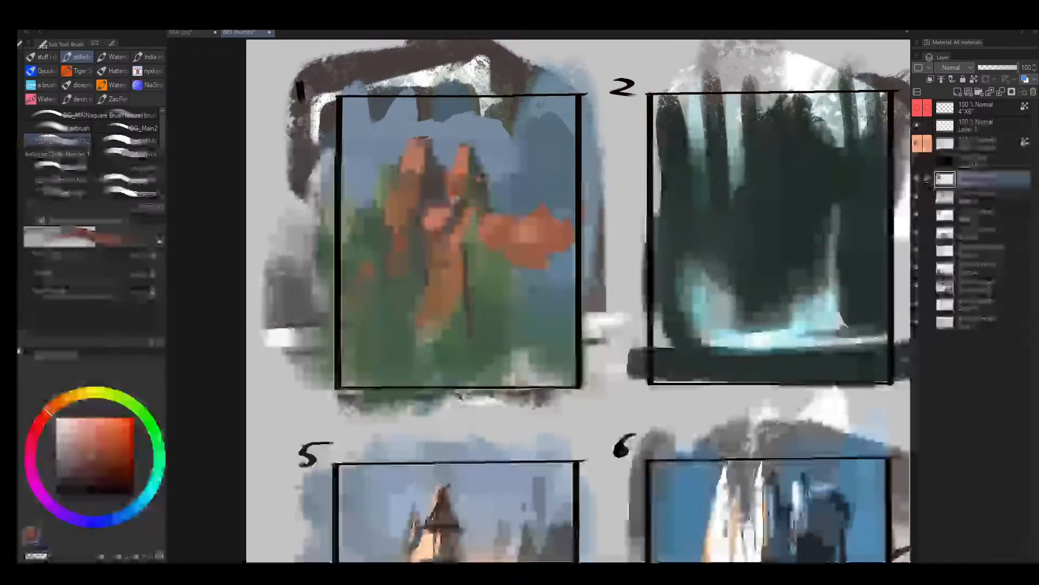
alt+click(458, 208)
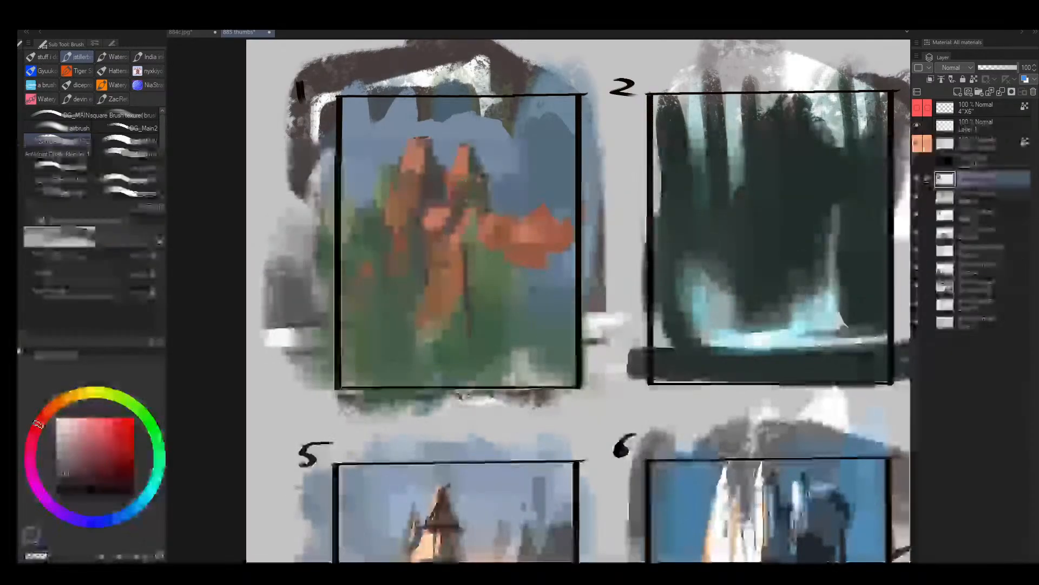
- Refine the smaller spire's shaded slope with small touches of sampled orange and muted brown
alt+click(460, 183)
key(bracketright)
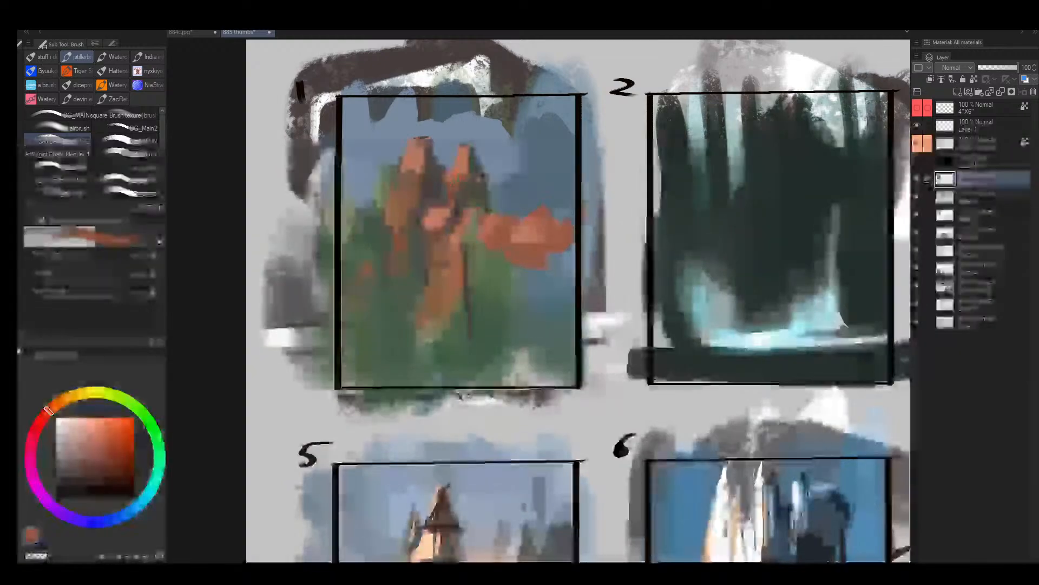
alt+click(480, 181)
alt+click(476, 191)
key(bracketleft)
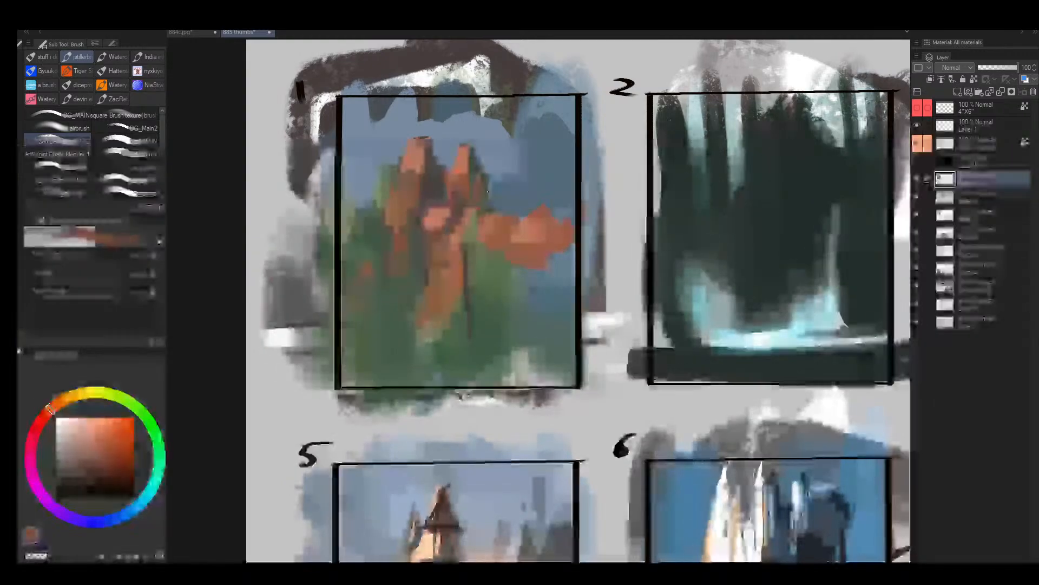
mouse_move(478, 180)
mouse_down()
mouse_move(477, 200)
mouse_move(507, 209)
mouse_up()
alt+click(487, 199)
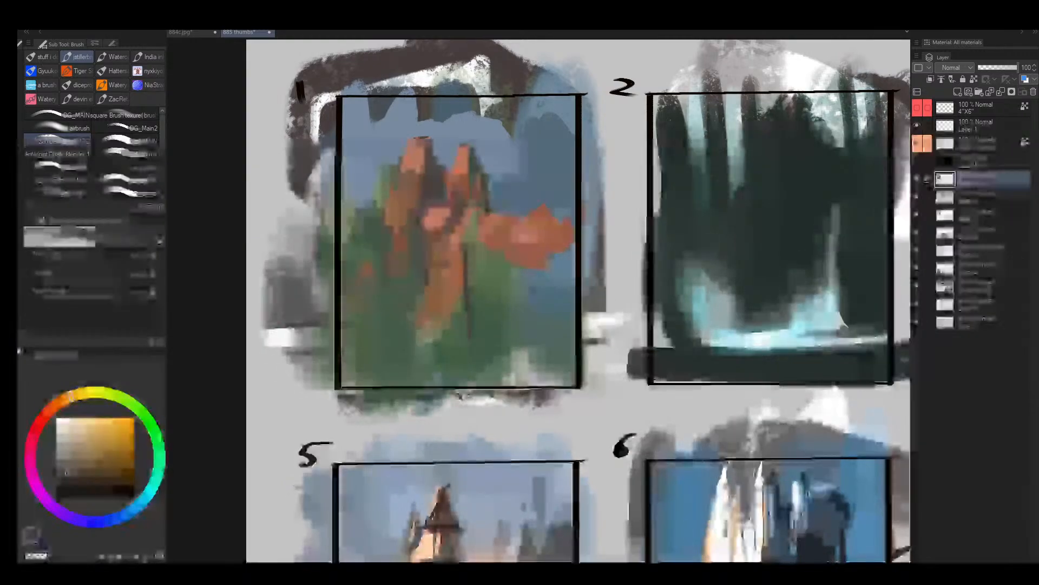
- Mirror the view and trim the jagged top and underside of frame 1's orange rock arm into a flatter ledge with muted strokes
key(h)
key(bracketright)
key(bracketright)
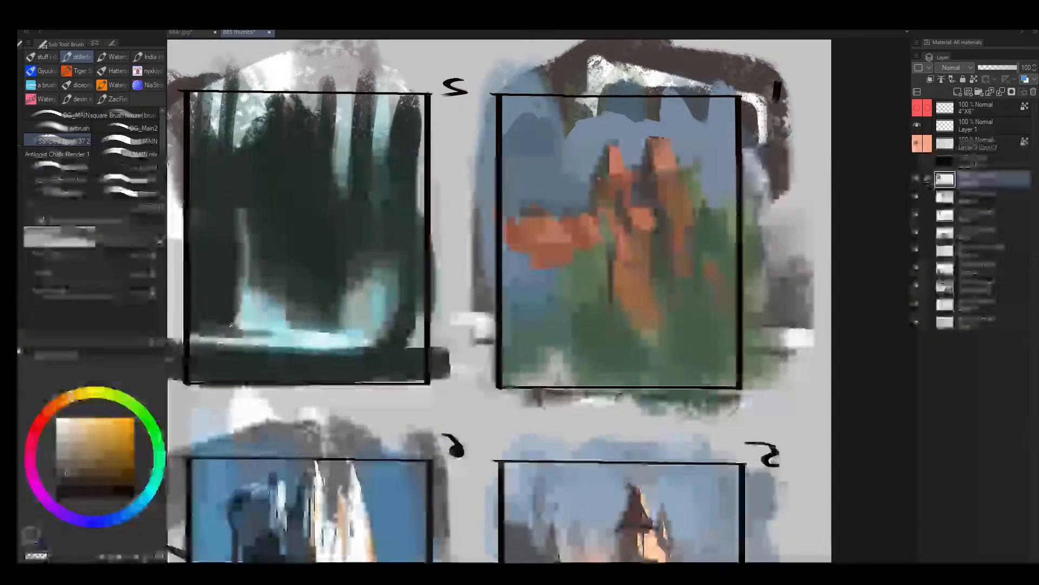
drag(563, 208, 522, 203)
drag(552, 261, 521, 257)
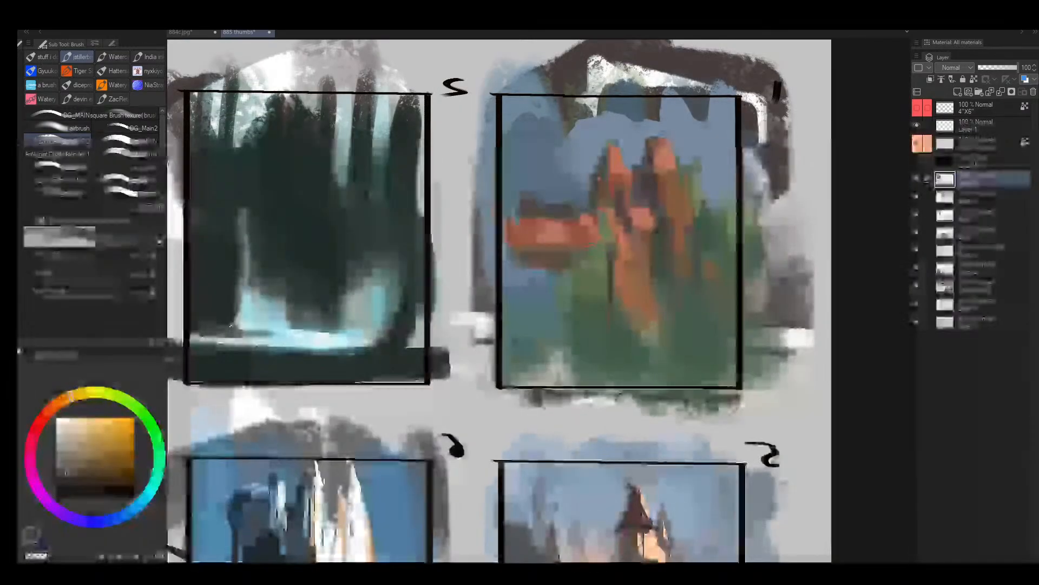
- Paint sampled greens over the lower rocks beneath frame 1's two spires and along the edges of the central column
key(bracketright)
alt+click(590, 261)
drag(590, 261, 631, 271)
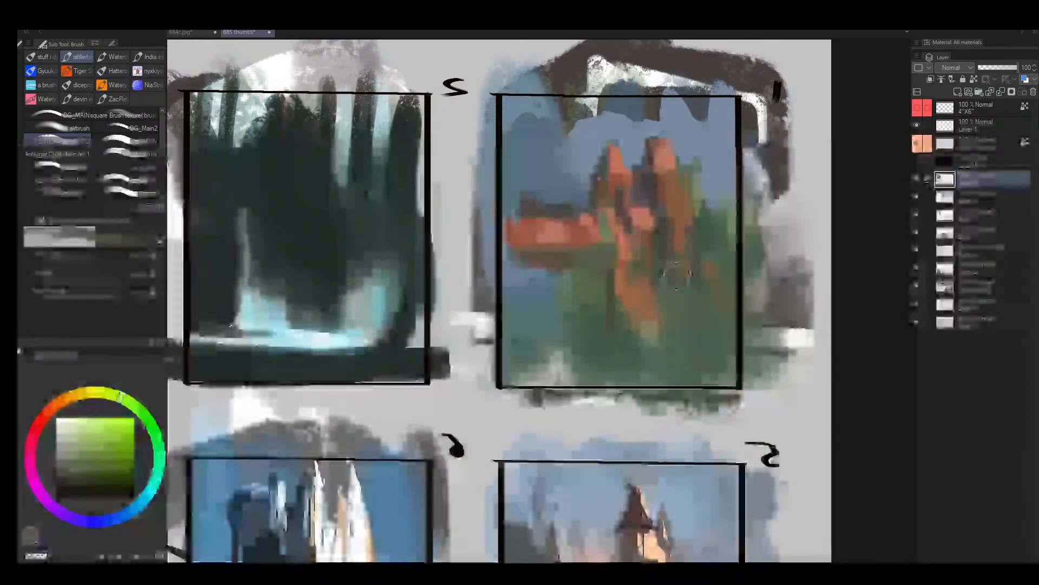
alt+click(621, 309)
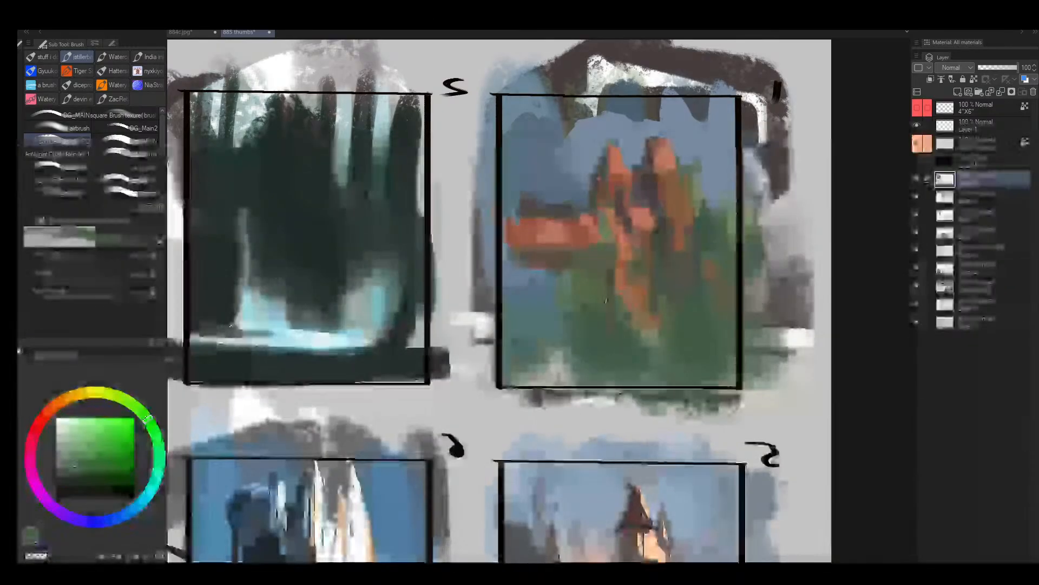
mouse_move(658, 287)
mouse_down()
mouse_move(642, 276)
mouse_move(656, 288)
mouse_move(654, 310)
mouse_up()
key(bracketleft)
key(bracketleft)
- Reshape frame 1's lower orange rock patch with sampled orange and separate it from the column above with green strokes
alt+click(638, 291)
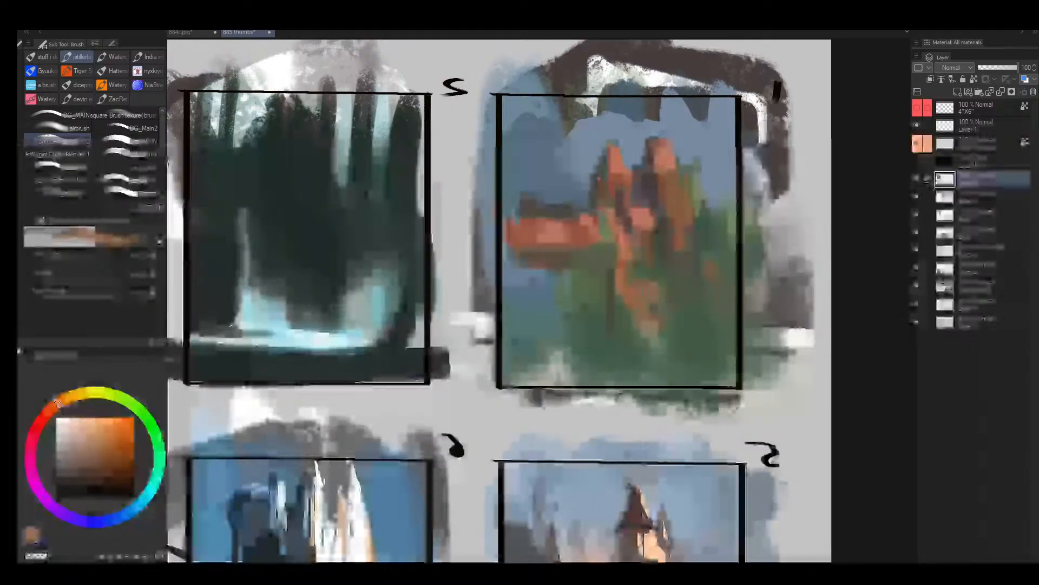
alt+click(643, 273)
drag(629, 274, 657, 275)
key(bracketleft)
key(bracketleft)
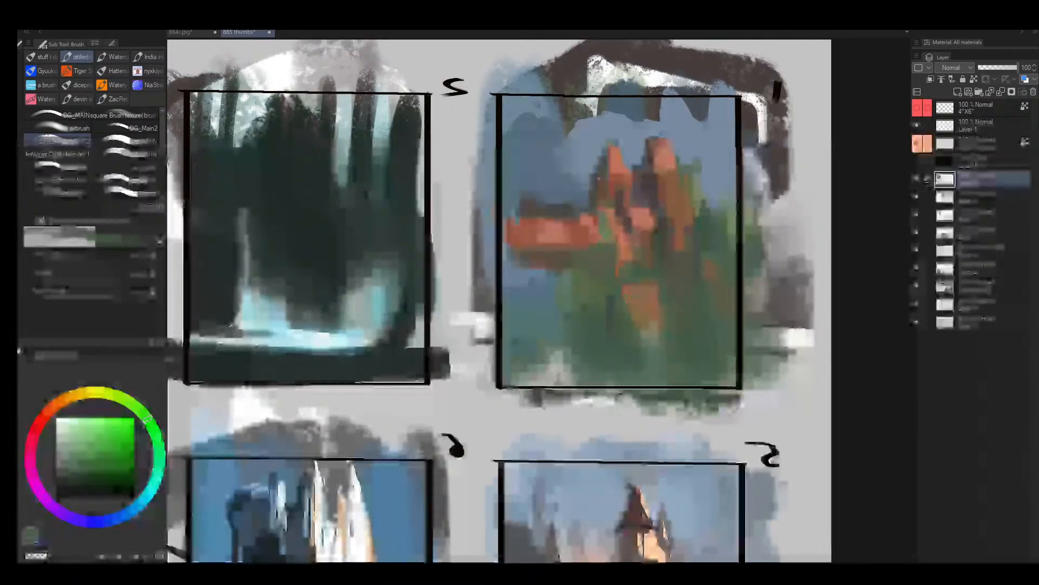
alt+click(653, 306)
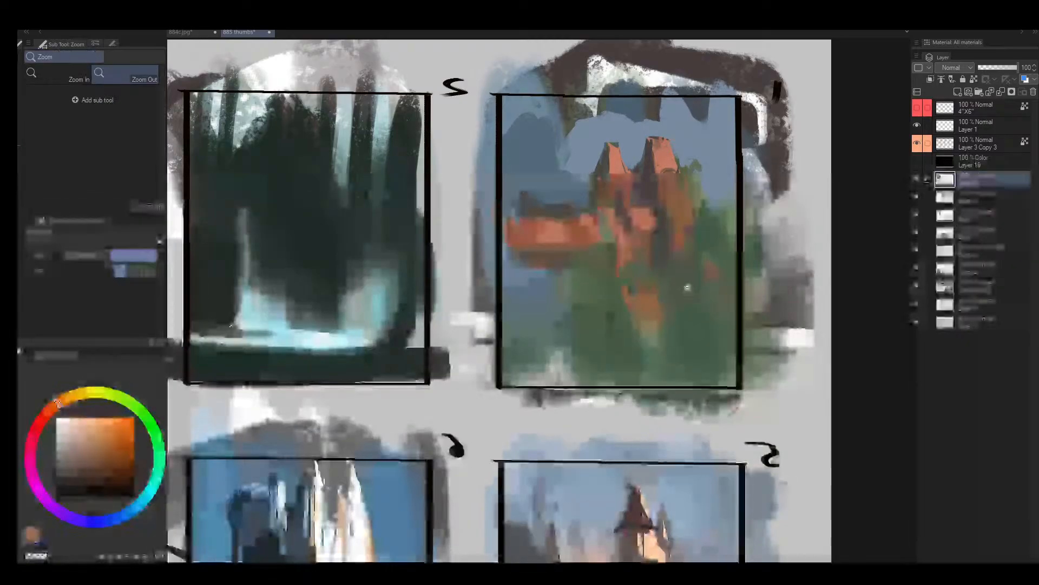
- Unmirror the view and paint dark greyish red shadows between frame 1's central rocks and the taller spire's base
key(h)
alt+click(453, 209)
alt+click(429, 207)
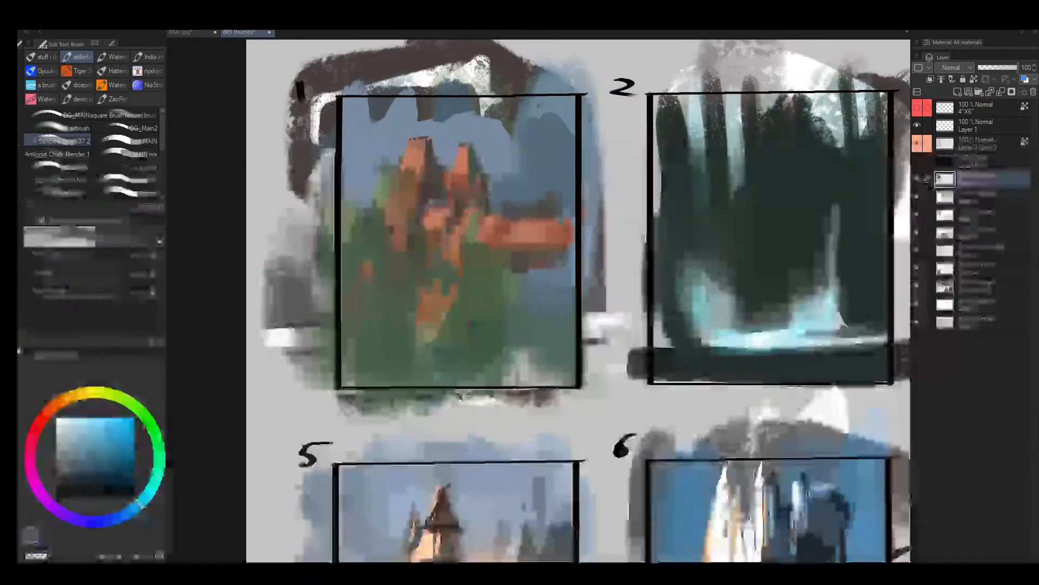
drag(413, 225, 442, 195)
alt+click(435, 194)
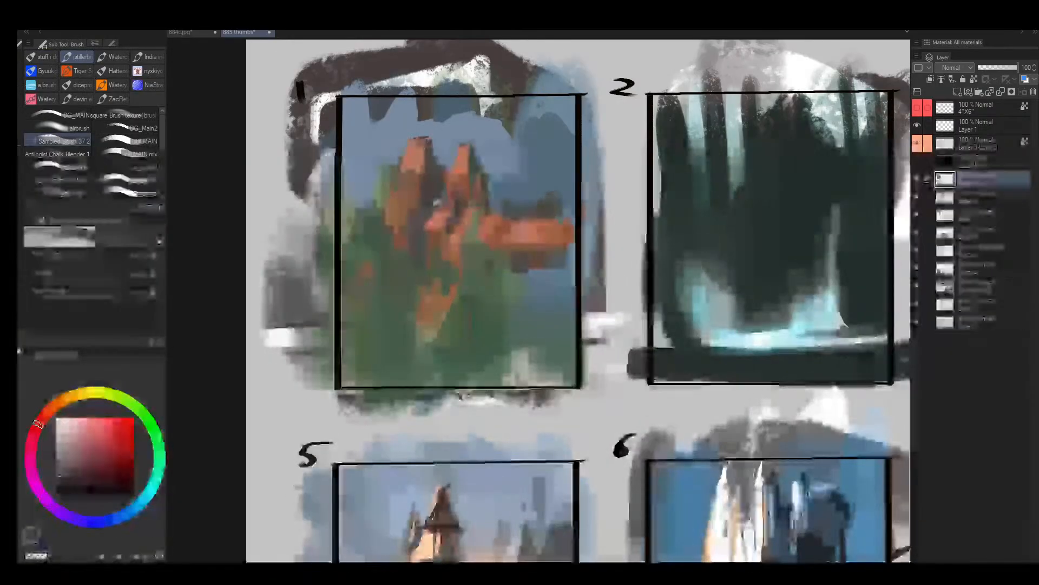
alt+click(443, 200)
alt+click(415, 228)
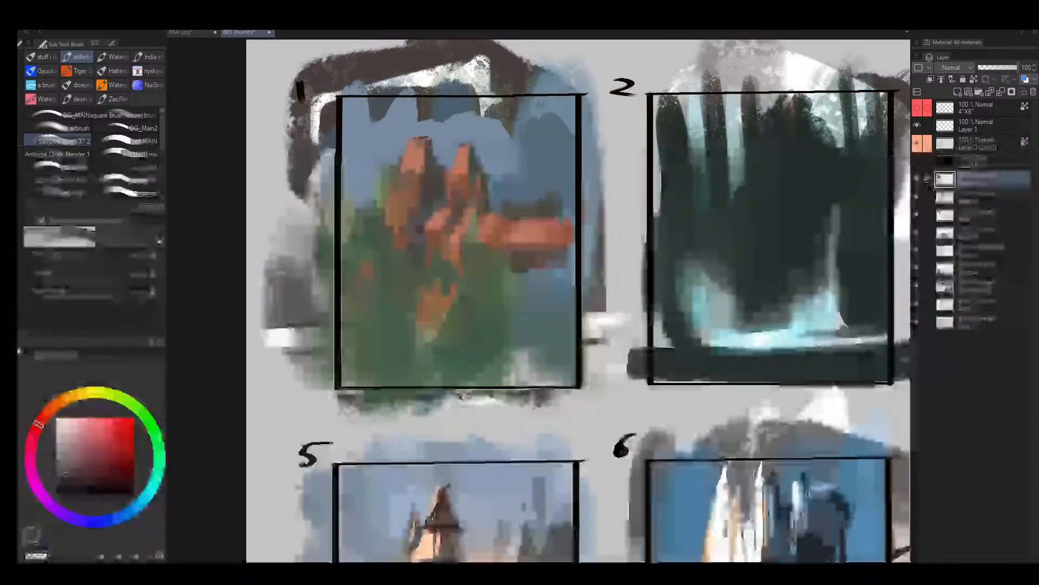
alt+click(419, 237)
drag(413, 245, 416, 264)
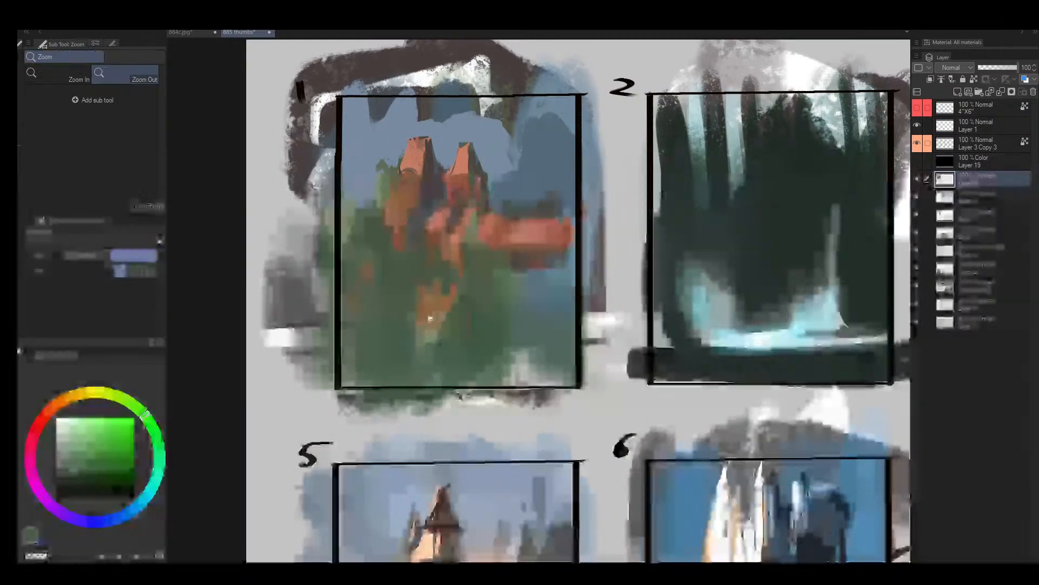
- Rework the vegetation beside frame 1's taller spire with sampled green and extend the blue sky down along the frame's outer edge
mouse_move(429, 320)
mouse_down()
mouse_move(413, 334)
mouse_move(457, 319)
mouse_up()
alt+click(381, 162)
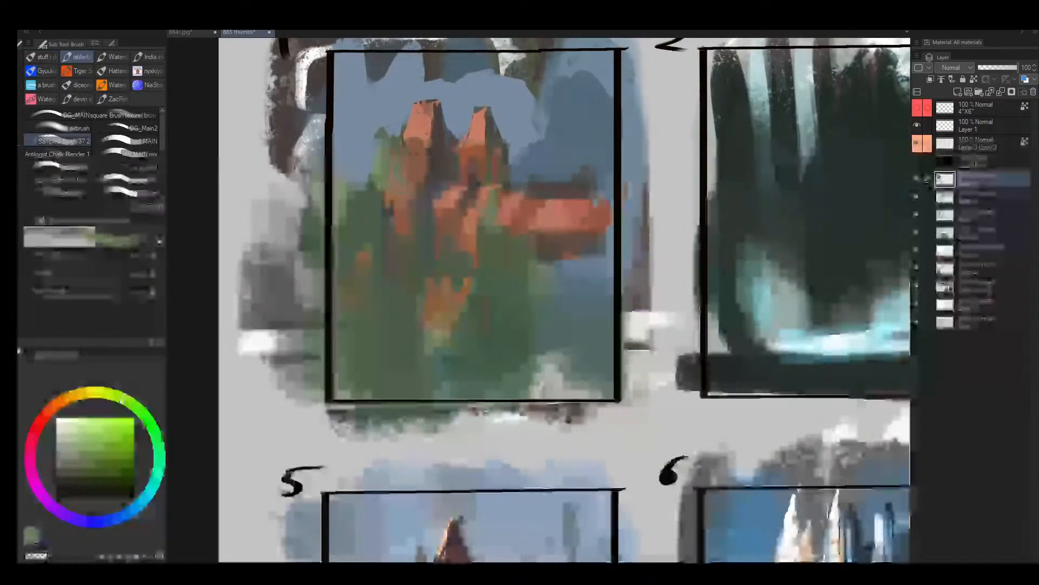
alt+click(432, 178)
alt+click(436, 183)
drag(376, 177, 343, 290)
key(bracketright)
key(bracketright)
key(bracketright)
key(bracketright)
key(bracketright)
key(bracketright)
alt+click(343, 161)
drag(343, 161, 350, 242)
alt+click(349, 230)
- Mirror the view and touch up the taller spire's lower slope in frame 1 with sampled orange and reddish tones
key(h)
drag(620, 272, 665, 269)
key(b)
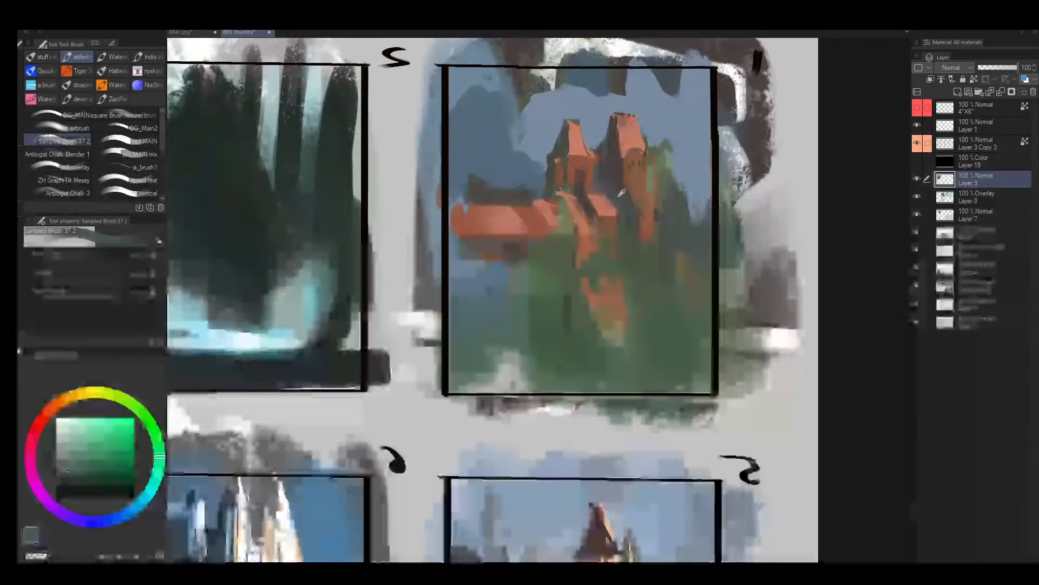
alt+click(628, 193)
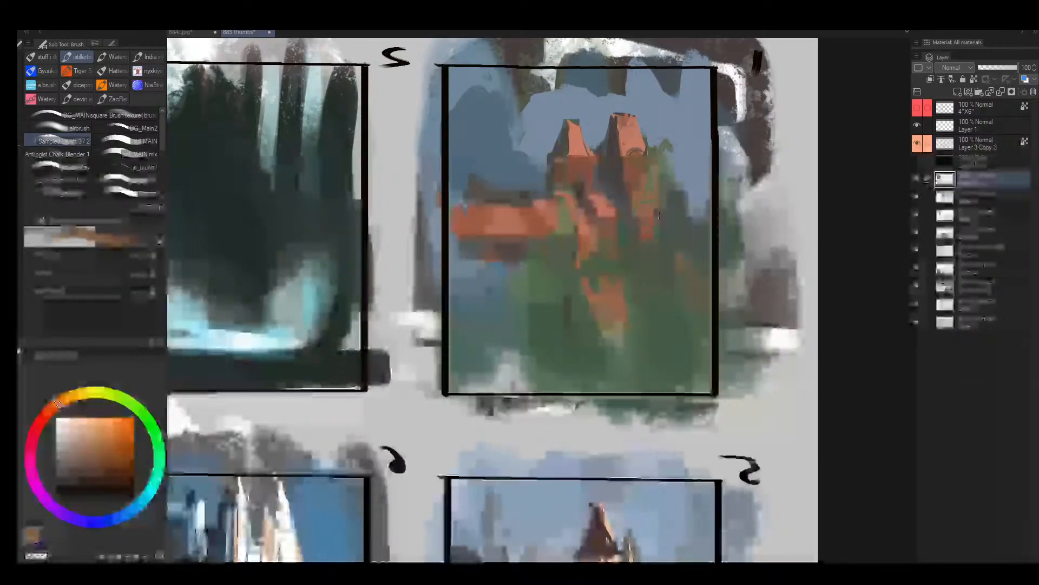
alt+click(639, 226)
alt+click(655, 204)
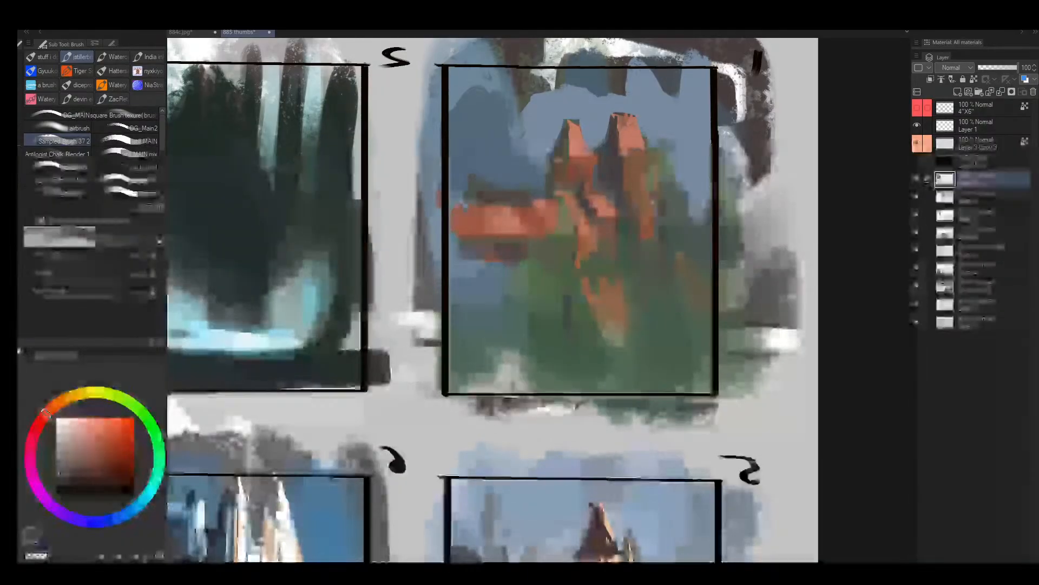
- Paint small green foliage clumps against the sky beside frame 1's taller spire using a smaller brush
key(bracketleft)
key(bracketleft)
key(bracketleft)
alt+click(665, 181)
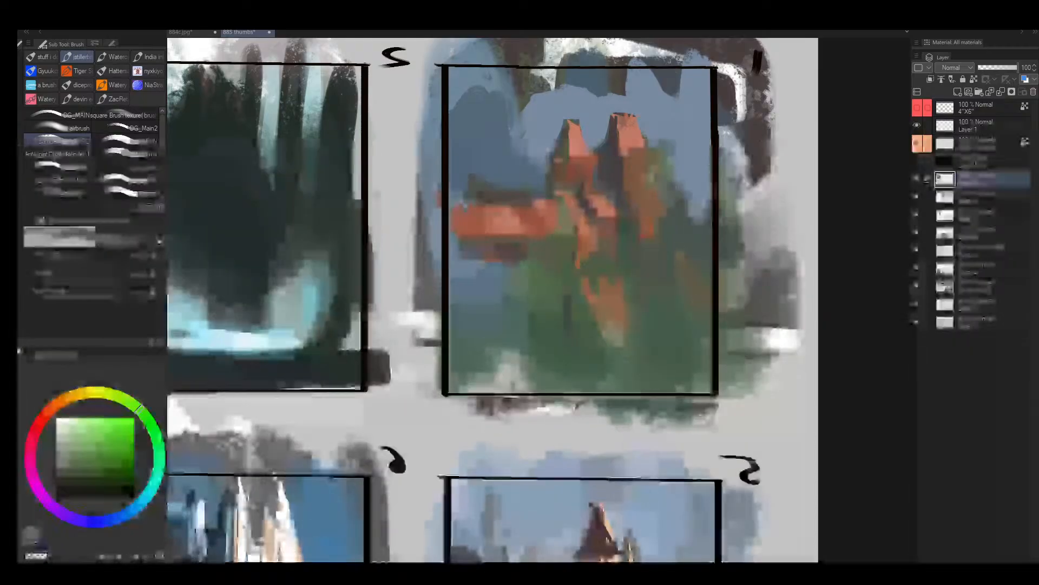
drag(668, 154, 701, 195)
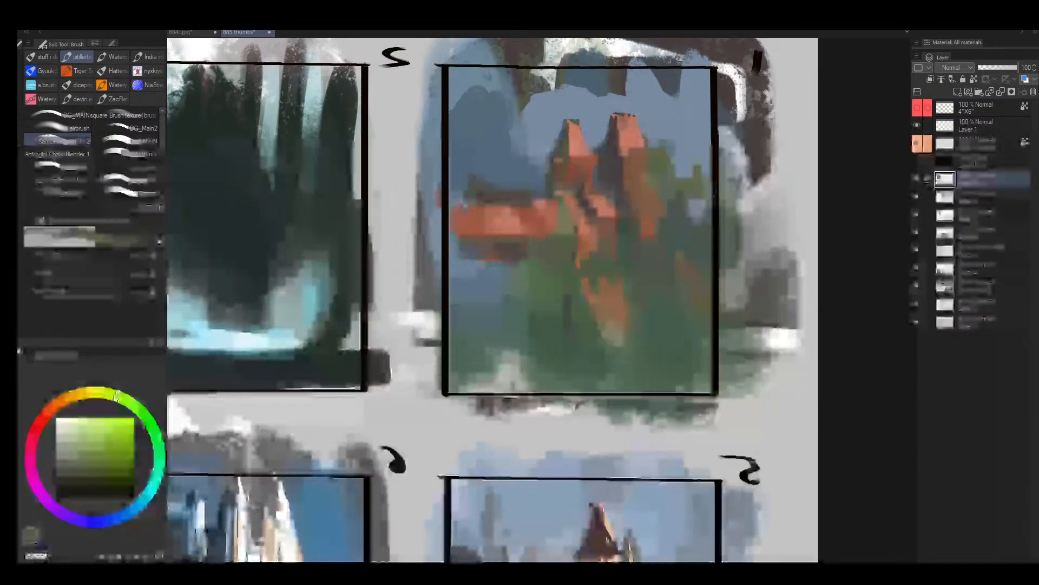
- Refine the smaller spire's base in frame 1 with fine touches of sampled orange, dark red and olive
alt+click(581, 199)
drag(594, 230, 553, 243)
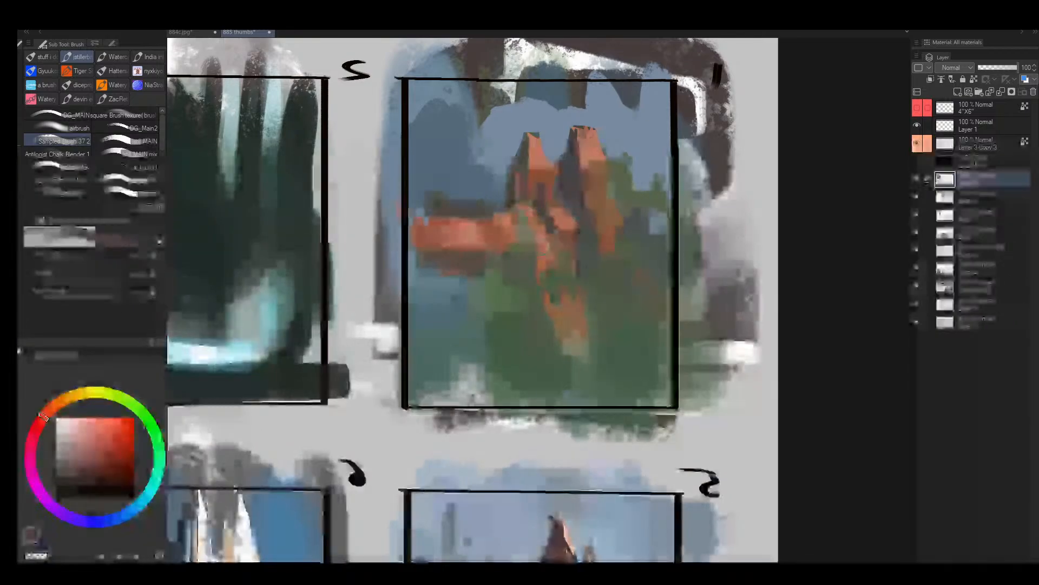
key(ctrl+space)
mouse_move(547, 254)
mouse_down()
mouse_move(519, 271)
mouse_move(617, 207)
mouse_up()
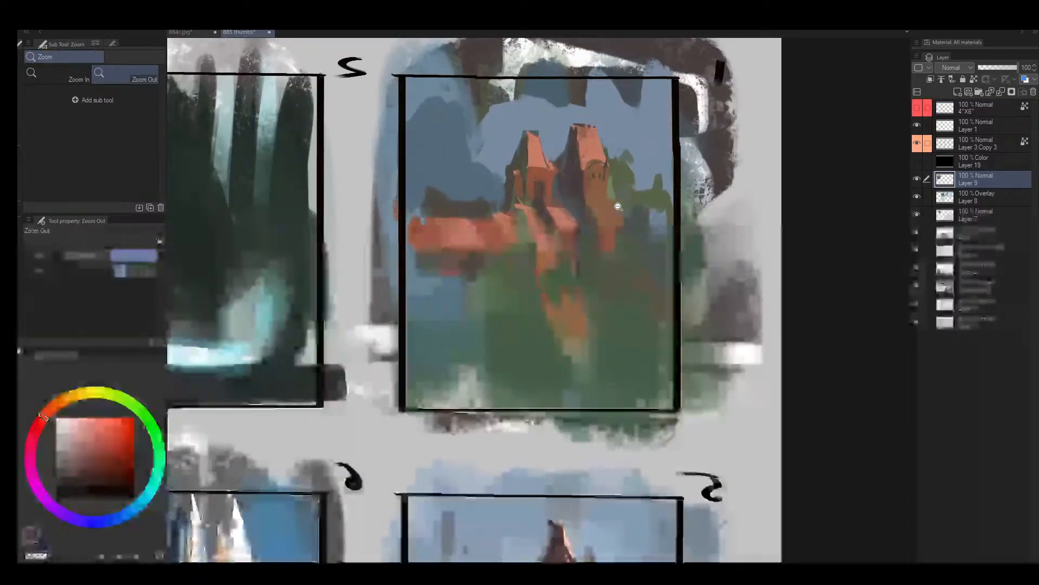
key([)
key([)
key([)
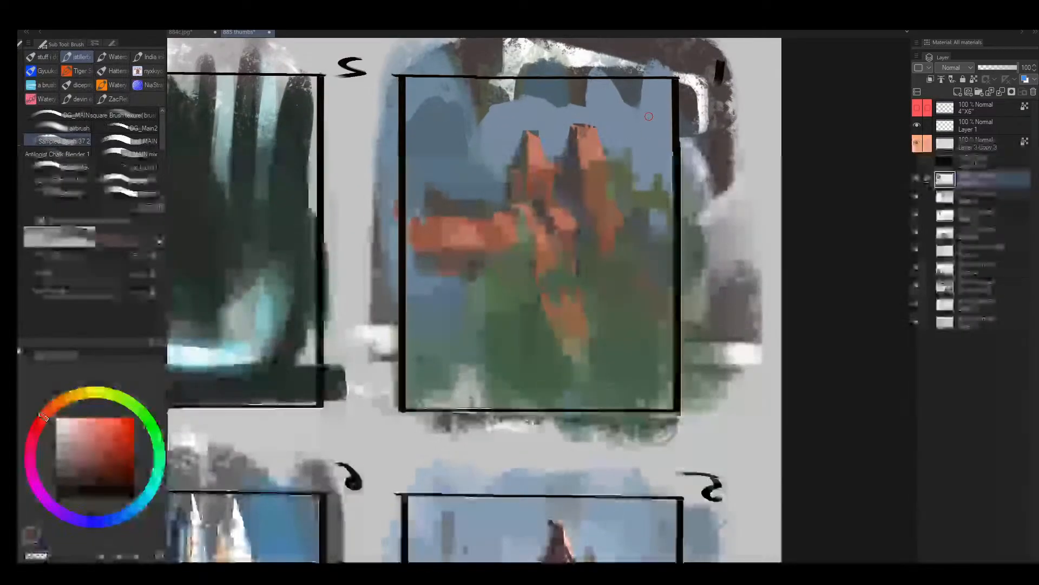
key(bracketleft)
key(bracketleft)
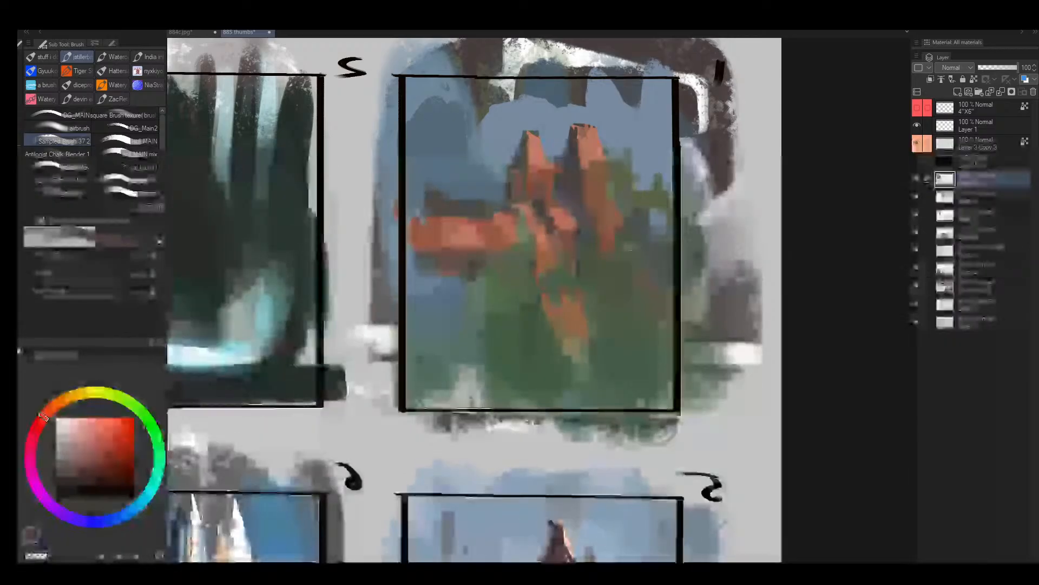
key(bracketright)
key(bracketright)
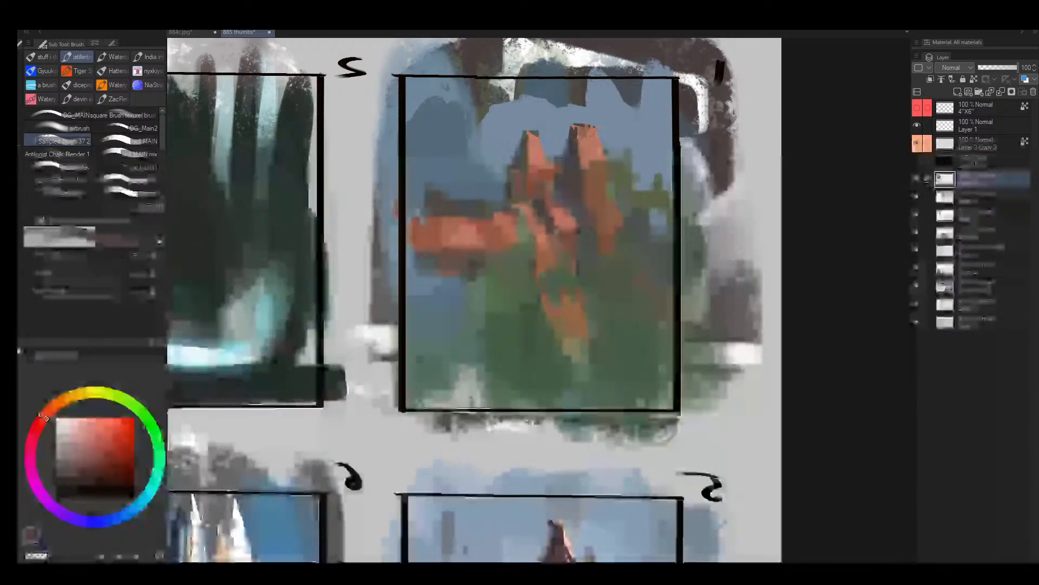
alt+click(544, 176)
key(bracketleft)
key(bracketleft)
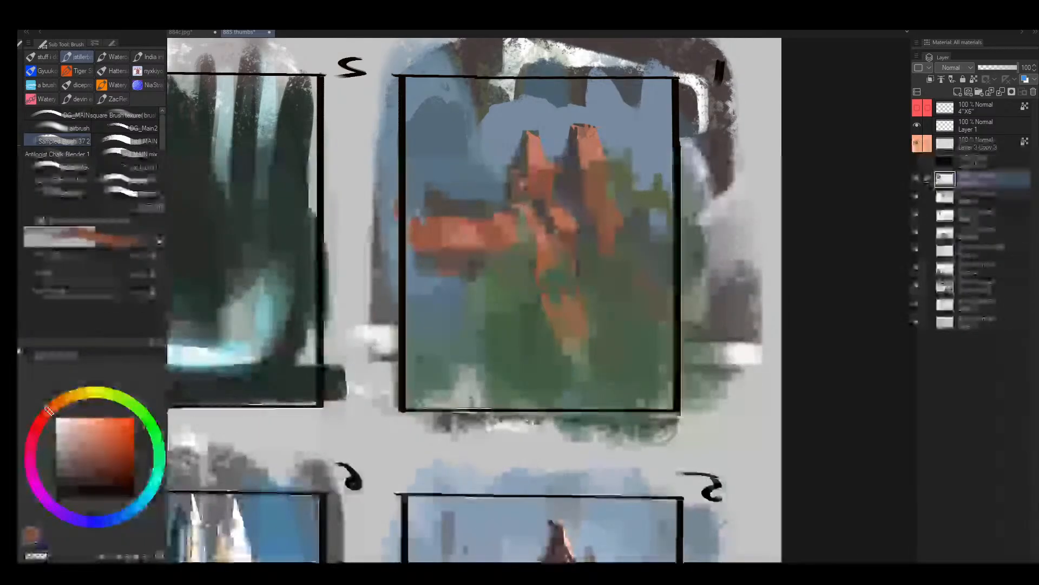
alt+click(524, 186)
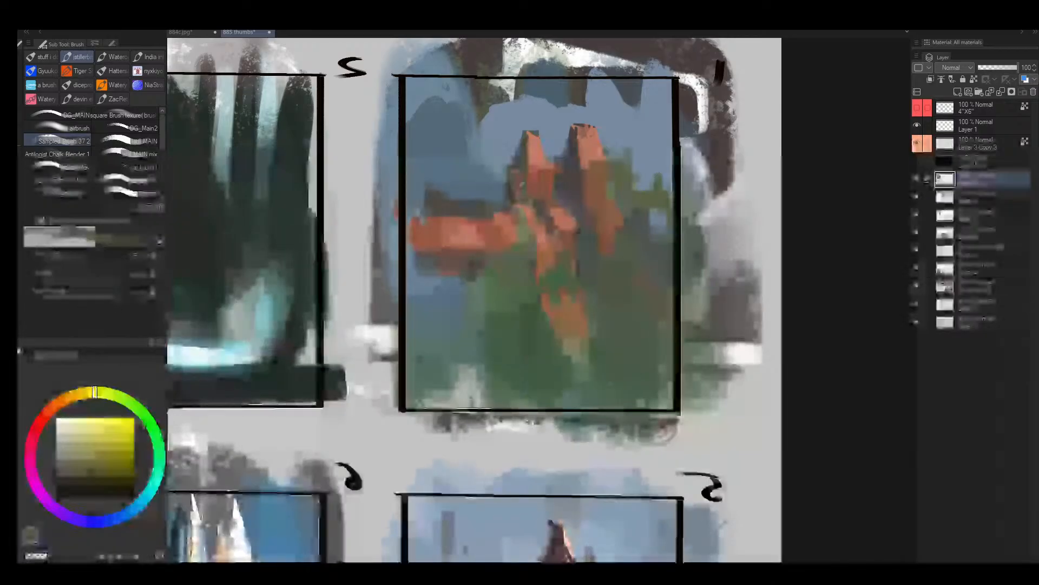
alt+click(523, 205)
key(bracketleft)
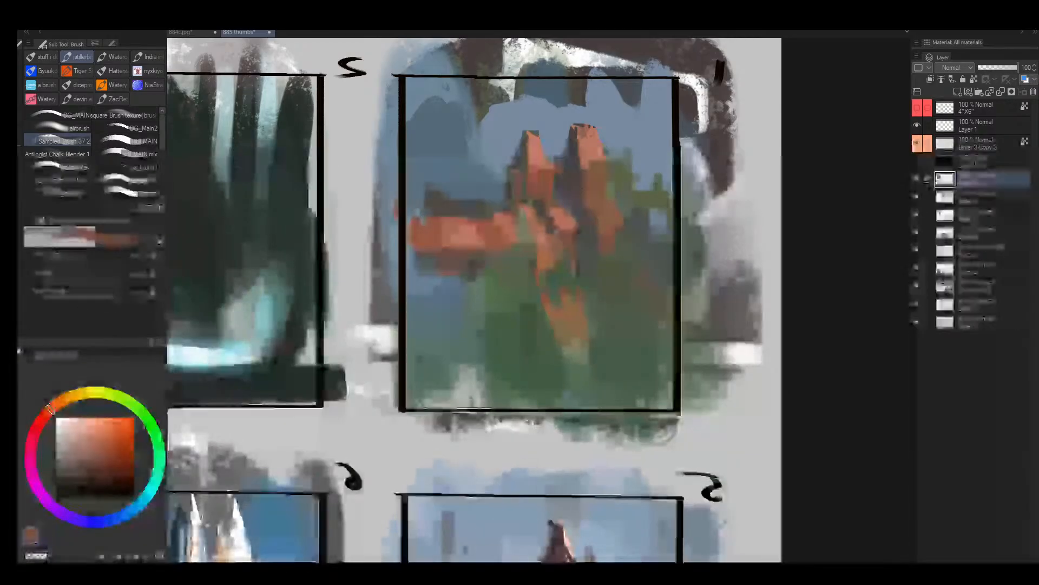
- Break up the taller spire's shaded side in frame 1 with small dabs of sampled dark red and muted orange
alt+click(590, 185)
alt+click(578, 195)
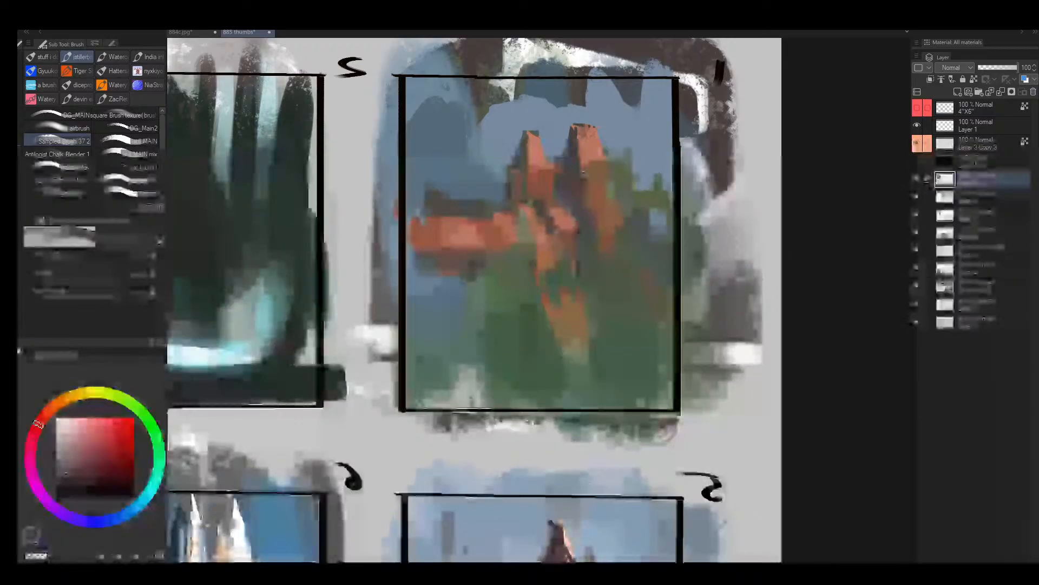
key(alt+space)
mouse_move(583, 230)
mouse_down()
mouse_move(608, 200)
mouse_move(596, 261)
mouse_up()
alt+click(600, 224)
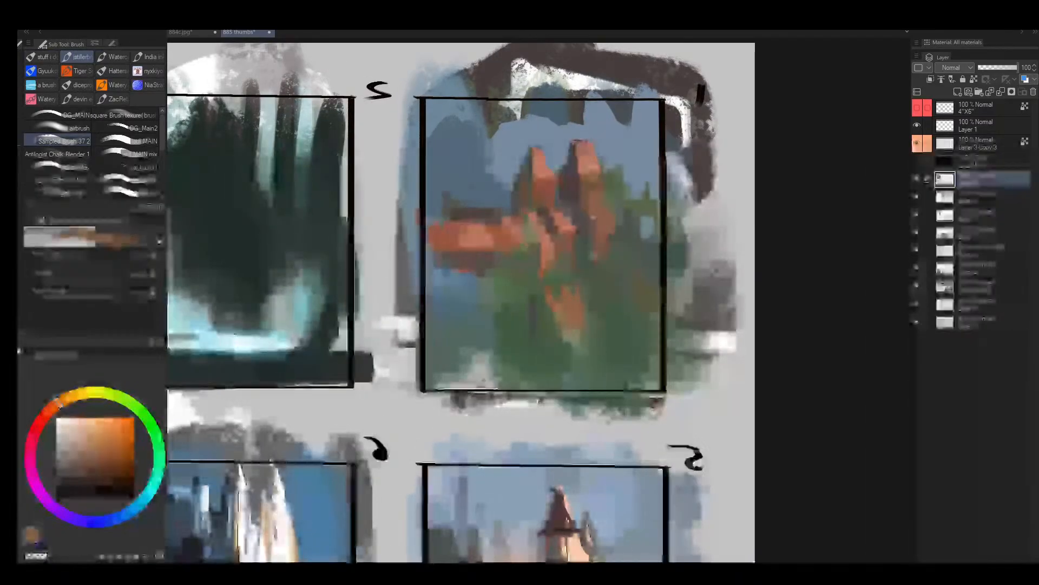
alt+click(593, 219)
alt+click(592, 218)
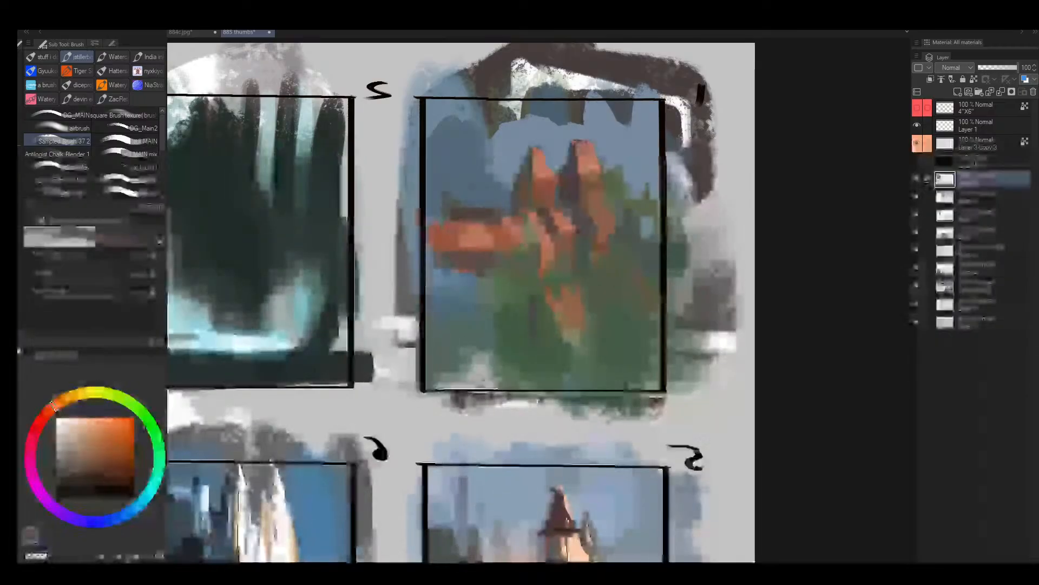
alt+click(587, 202)
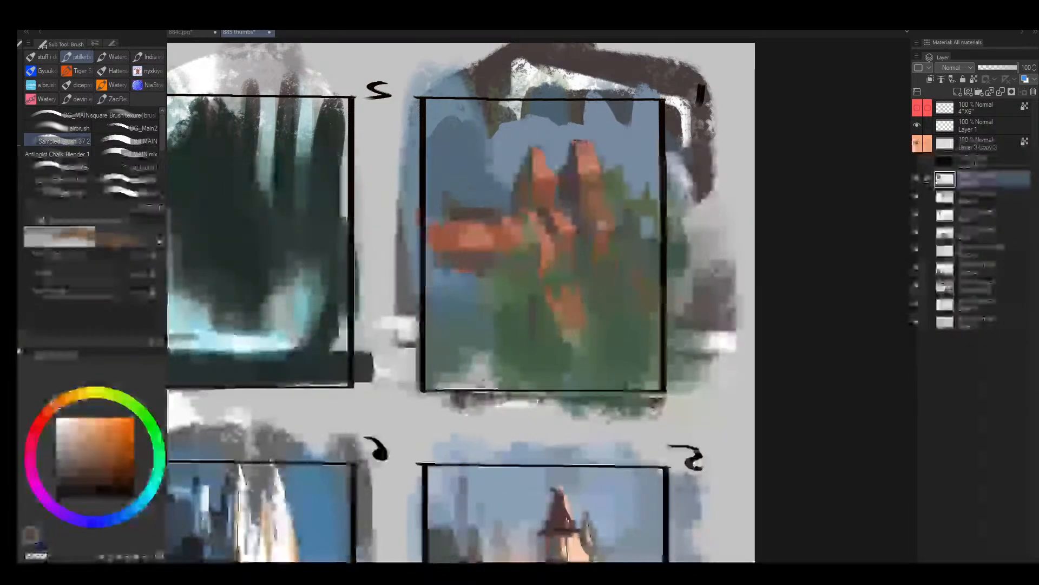
alt+click(585, 216)
alt+click(591, 218)
- Unmirror the view and touch up the central rocks and the gap between frame 1's spires with sampled orange and dark muted tones
key(alt+space)
mouse_move(607, 244)
mouse_down()
mouse_move(596, 235)
mouse_move(617, 223)
mouse_move(601, 225)
mouse_up()
key(h)
drag(454, 231, 467, 229)
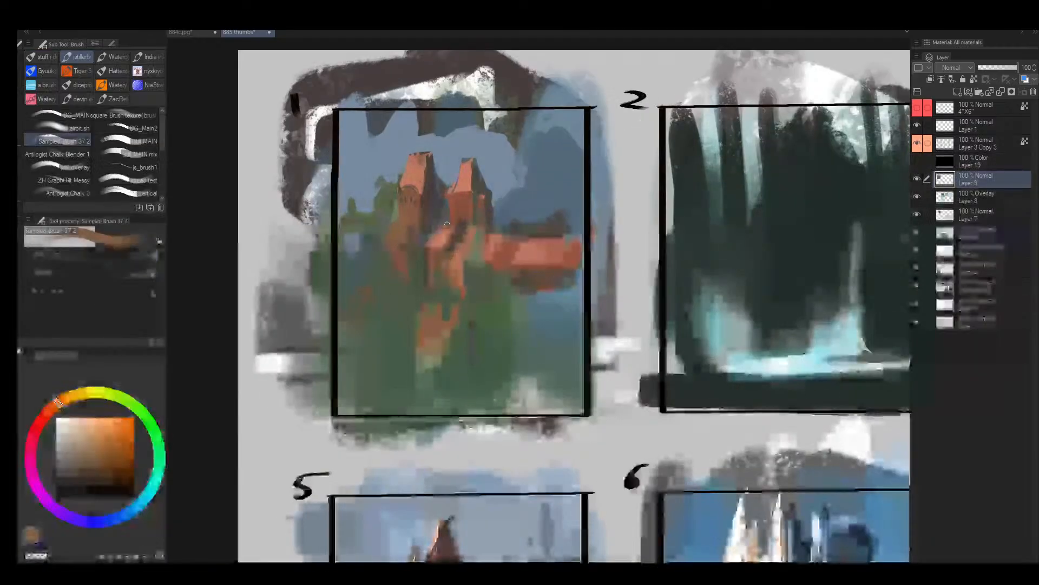
alt+click(452, 233)
alt+click(451, 235)
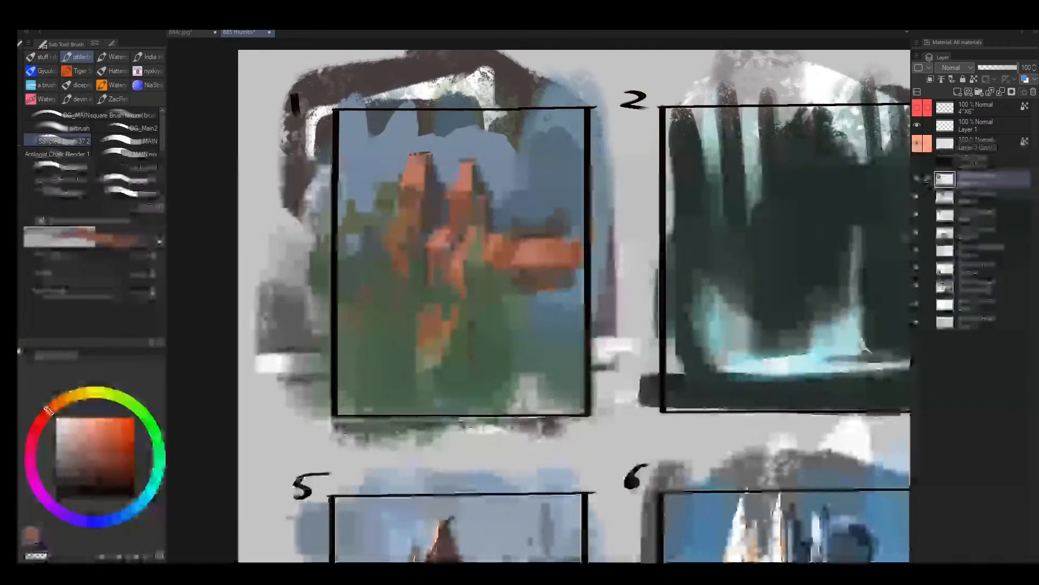
alt+click(452, 233)
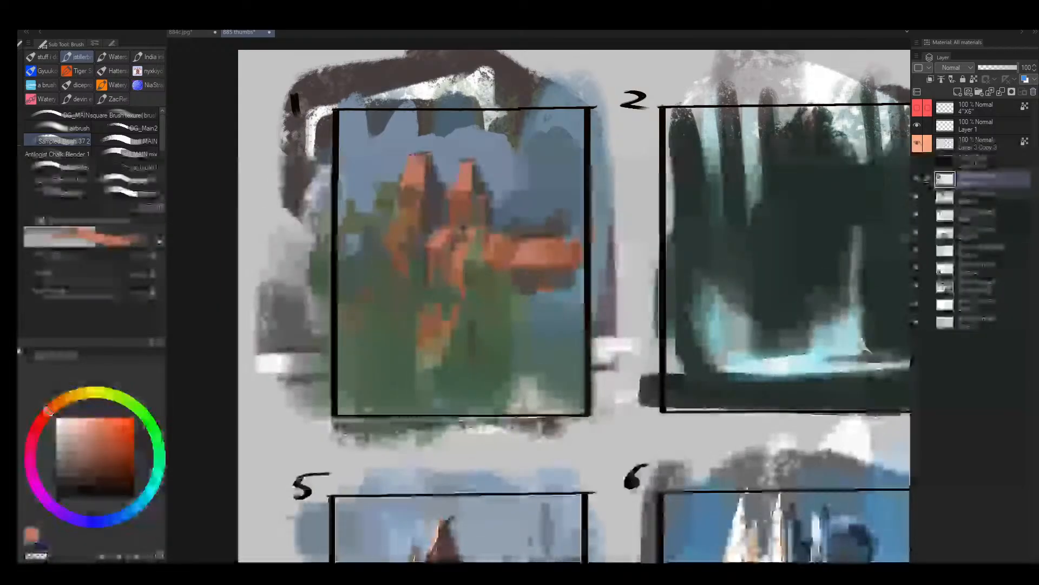
alt+click(454, 246)
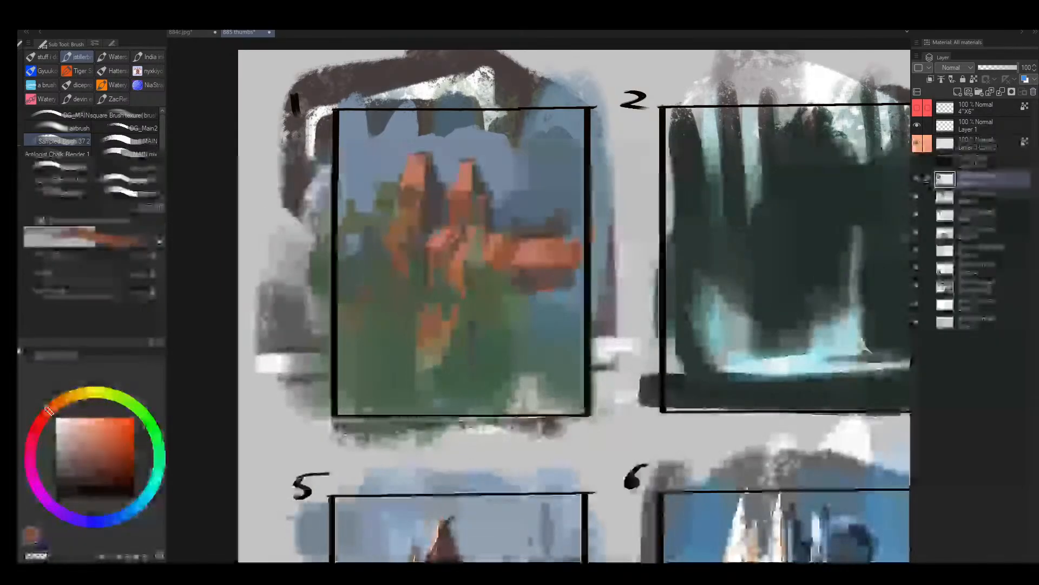
alt+click(446, 215)
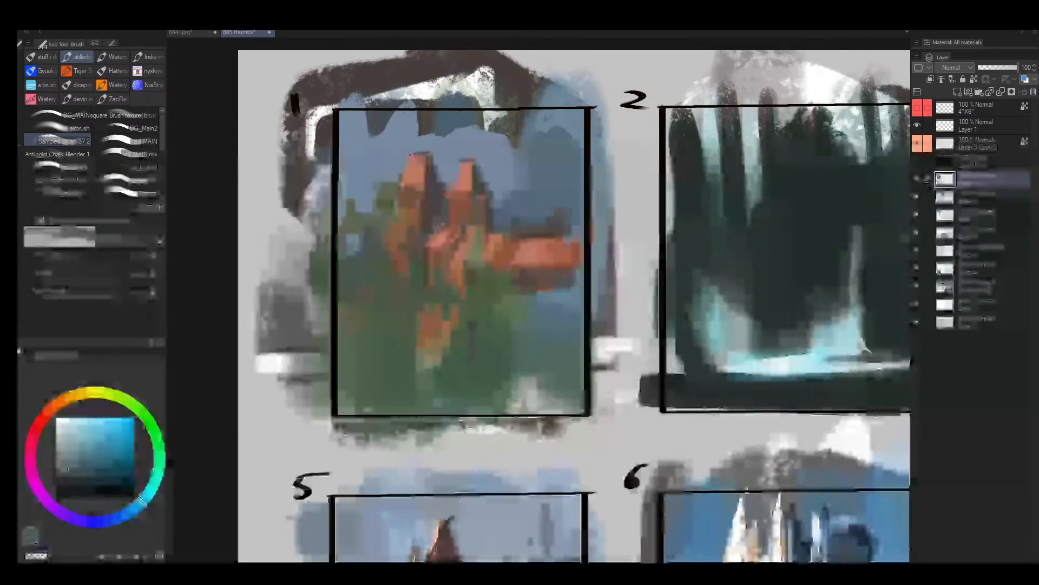
alt+click(436, 209)
alt+click(493, 207)
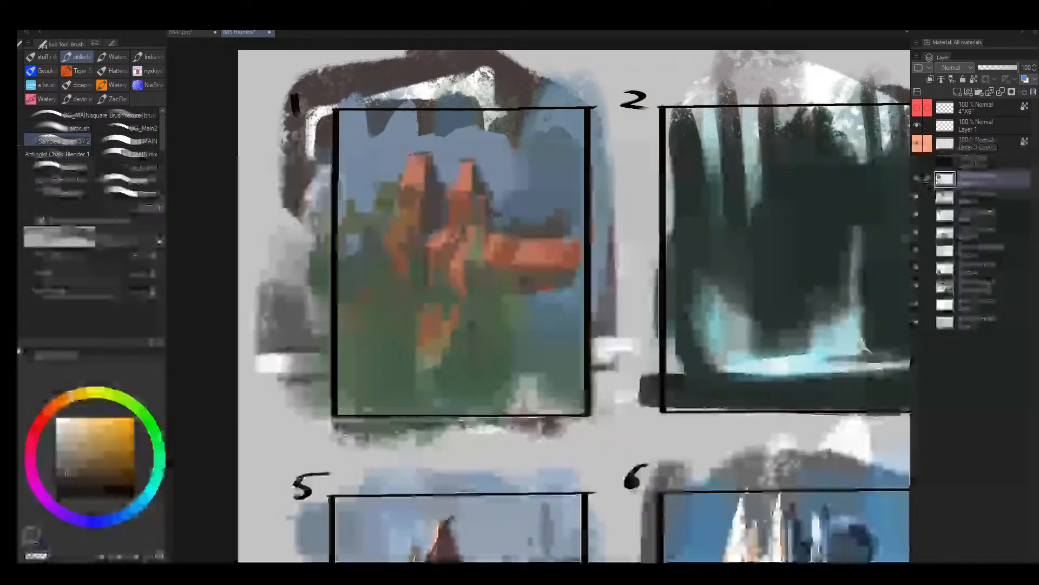
- Paint small dark foliage shapes above frame 1's orange ledge and a muted brown streak through the green below the spires
key(bracketright)
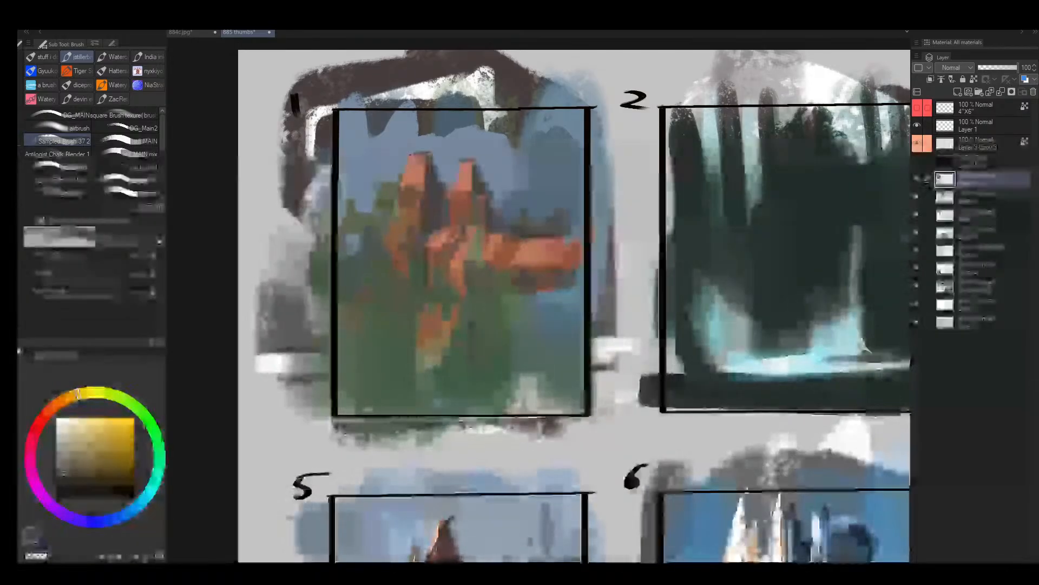
alt+click(511, 224)
alt+click(544, 223)
key(bracketright)
key(bracketright)
key(bracketright)
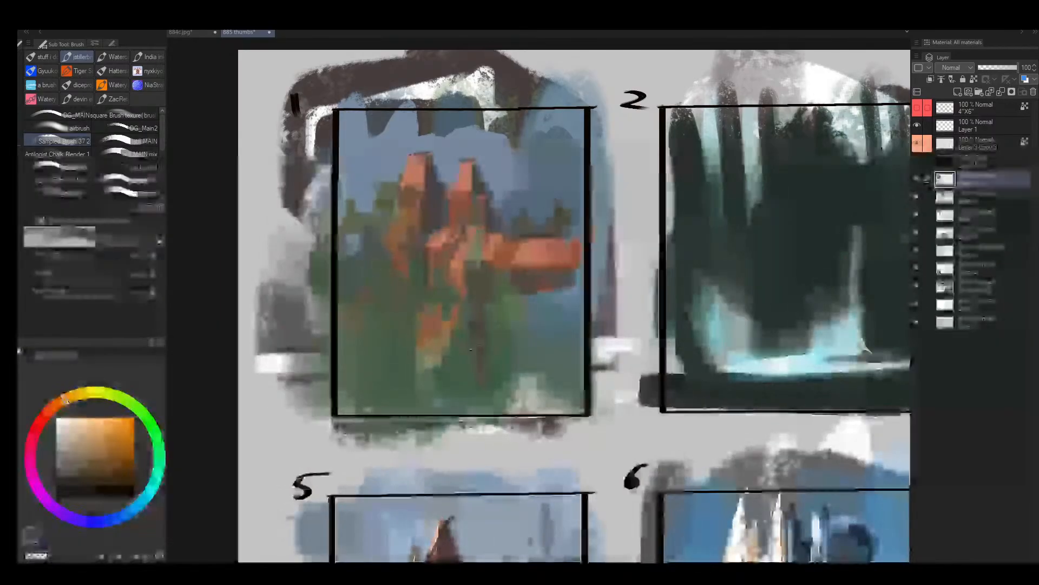
alt+click(468, 300)
key(bracketright)
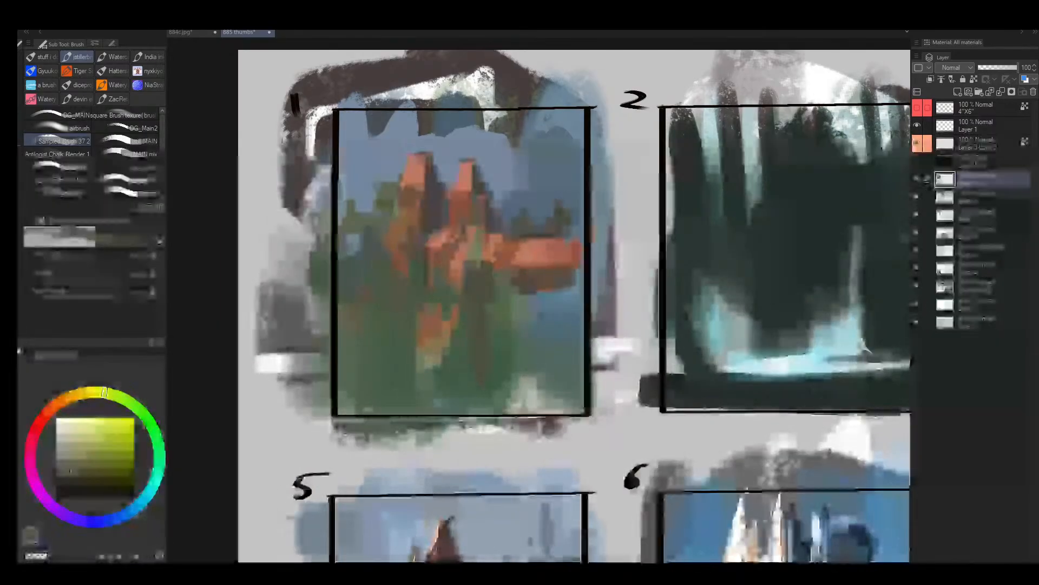
- Cover the area beneath frame 1's orange ledge with sampled green and muted red-brown strokes
alt+click(489, 279)
key(bracketleft)
drag(517, 307, 517, 290)
alt+click(533, 328)
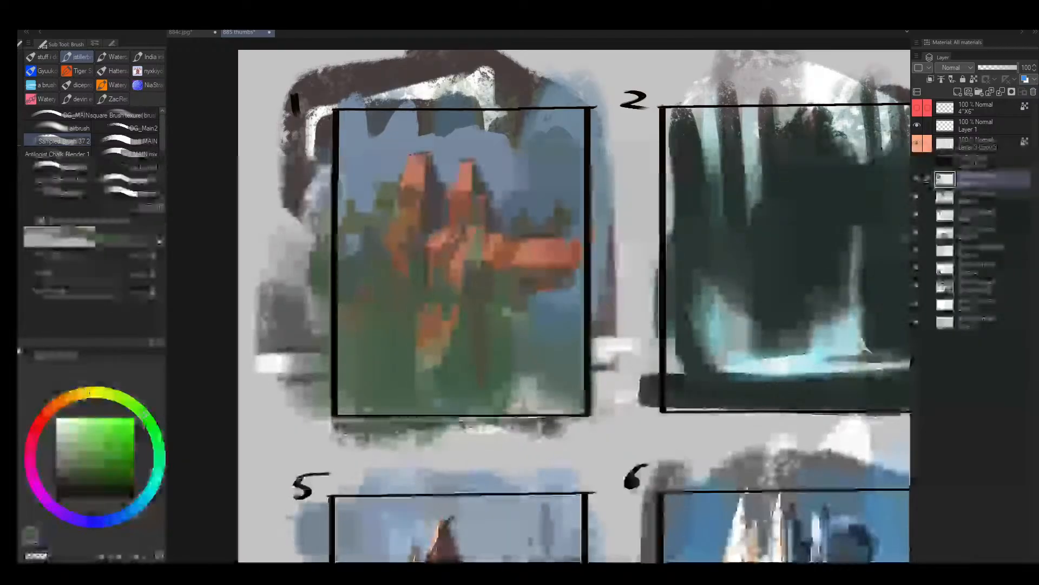
alt+click(534, 272)
key(bracketright)
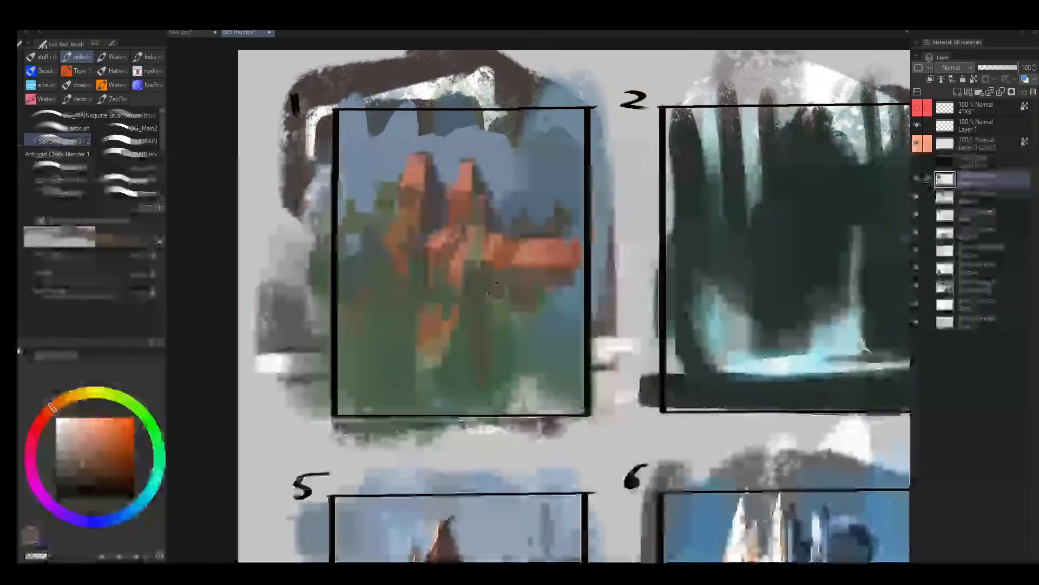
mouse_move(495, 318)
mouse_down()
mouse_move(593, 291)
mouse_move(485, 314)
mouse_move(556, 317)
mouse_move(501, 325)
mouse_move(590, 327)
mouse_up()
- Mirror the view and lay a muted olive-brown band below frame 1's ledge with sampled colours
key(h)
alt+click(602, 295)
alt+click(546, 209)
key(bracketright)
drag(713, 304, 665, 310)
alt+click(644, 304)
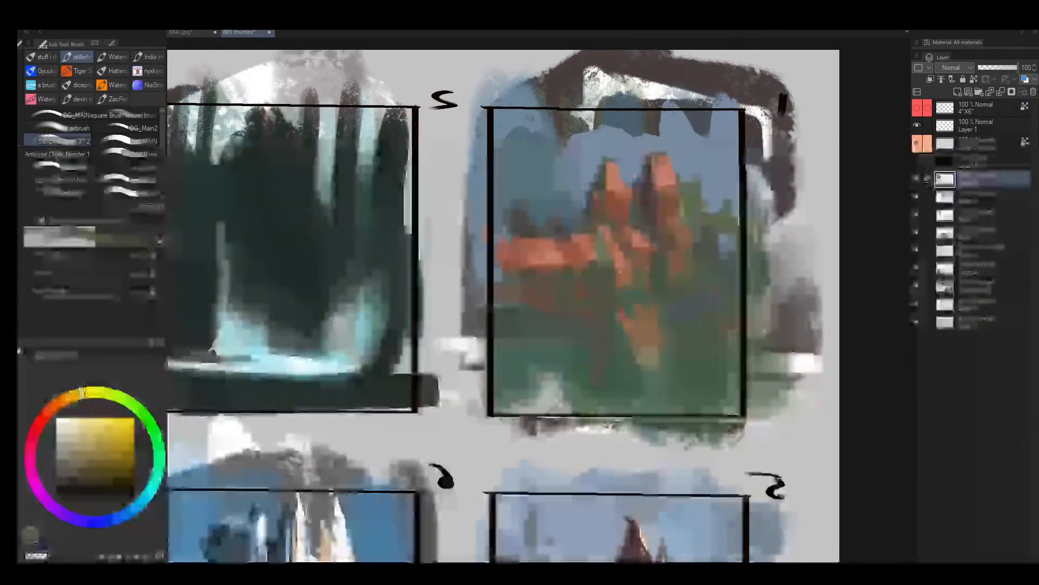
key(bracketleft)
alt+click(603, 341)
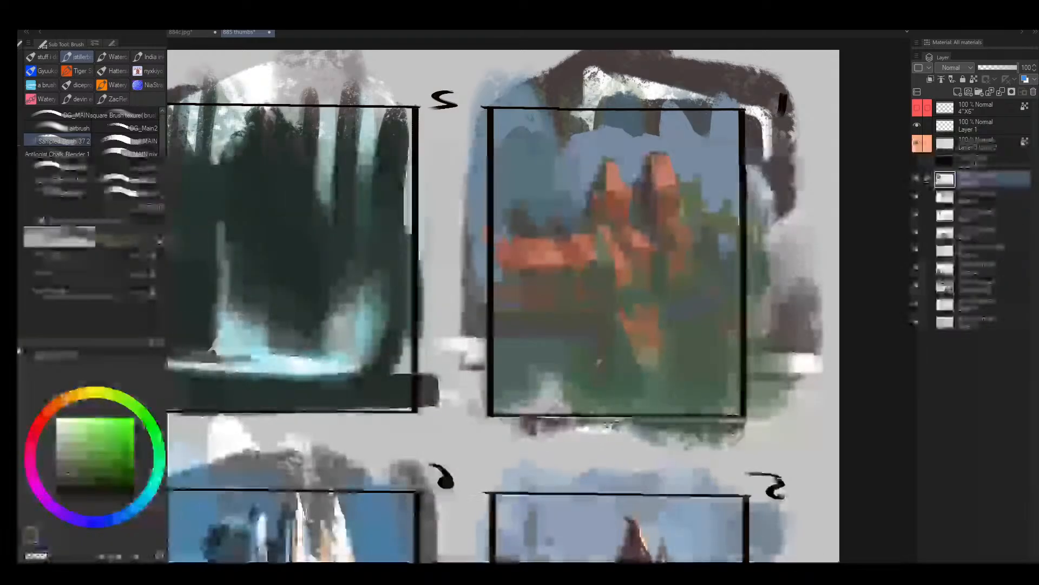
- Extend a dark brown horizontal band across frame 1 below the ledge and spires
alt+click(594, 352)
mouse_move(606, 333)
mouse_down()
mouse_move(606, 361)
mouse_move(562, 325)
mouse_move(501, 324)
mouse_up()
click(75, 478)
drag(661, 317, 737, 314)
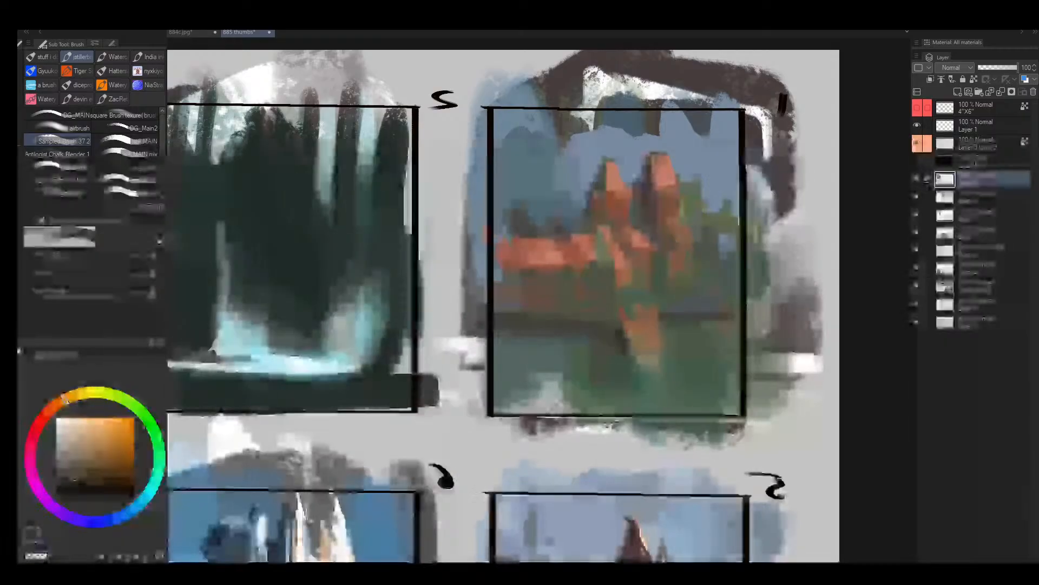
mouse_move(606, 325)
mouse_down()
mouse_move(519, 322)
mouse_move(595, 322)
mouse_up()
- Block in dark brown patches along frame 1's bottom edge with a larger brush
key(bracketright)
key(bracketright)
key(bracketright)
mouse_move(627, 390)
mouse_down()
mouse_move(626, 406)
mouse_move(549, 385)
mouse_move(513, 395)
mouse_up()
key(bracketleft)
key(bracketleft)
key(bracketleft)
key(bracketleft)
key(bracketleft)
key(bracketleft)
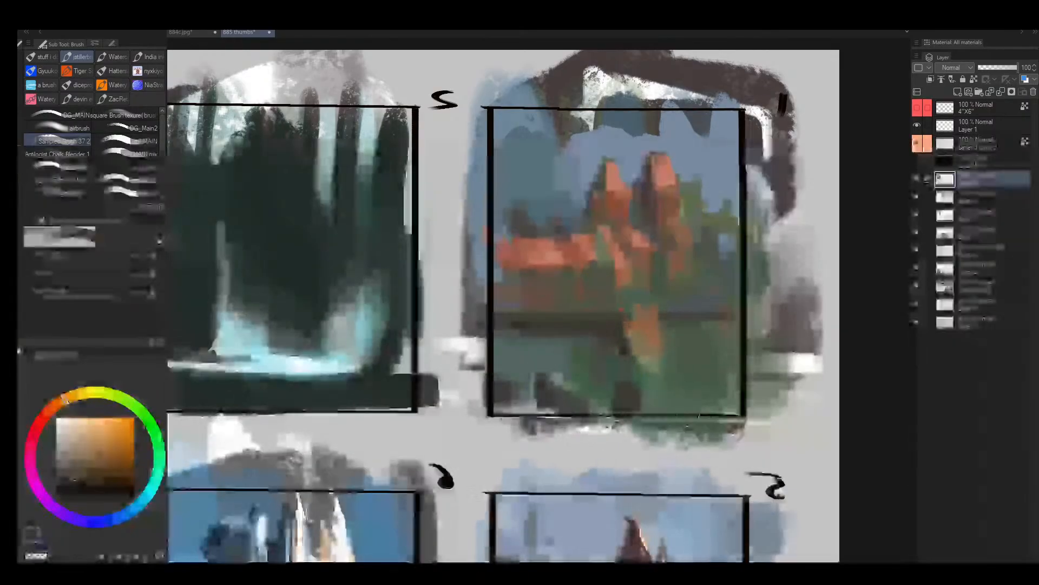
- Paint a leaning dark brown trunk in frame 1's lower foreground beside the frame edge
mouse_move(686, 415)
mouse_down()
mouse_move(721, 360)
mouse_move(712, 320)
mouse_up()
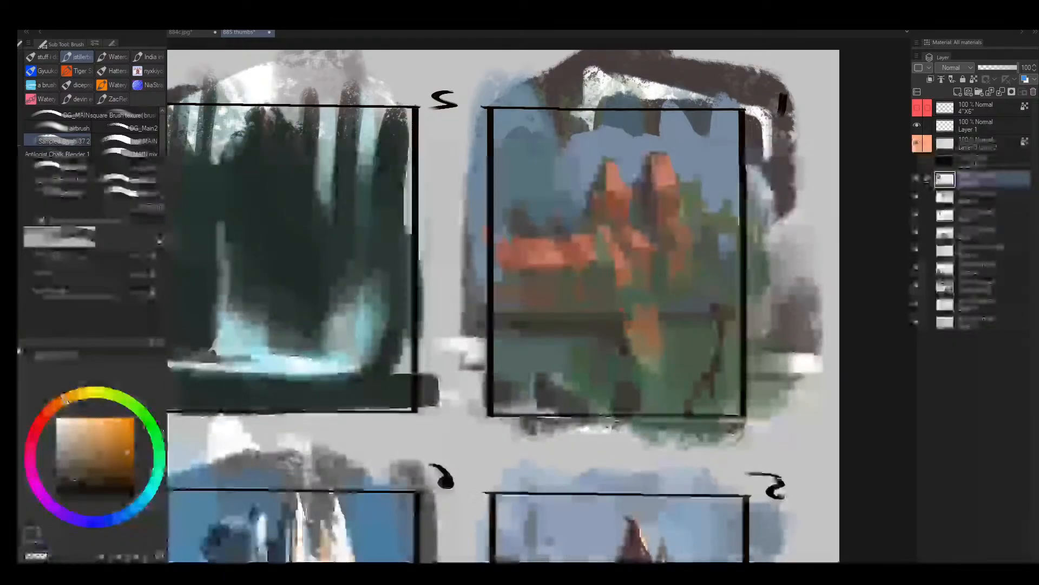
click(80, 480)
mouse_move(698, 430)
mouse_down()
mouse_move(724, 370)
mouse_move(723, 314)
mouse_up()
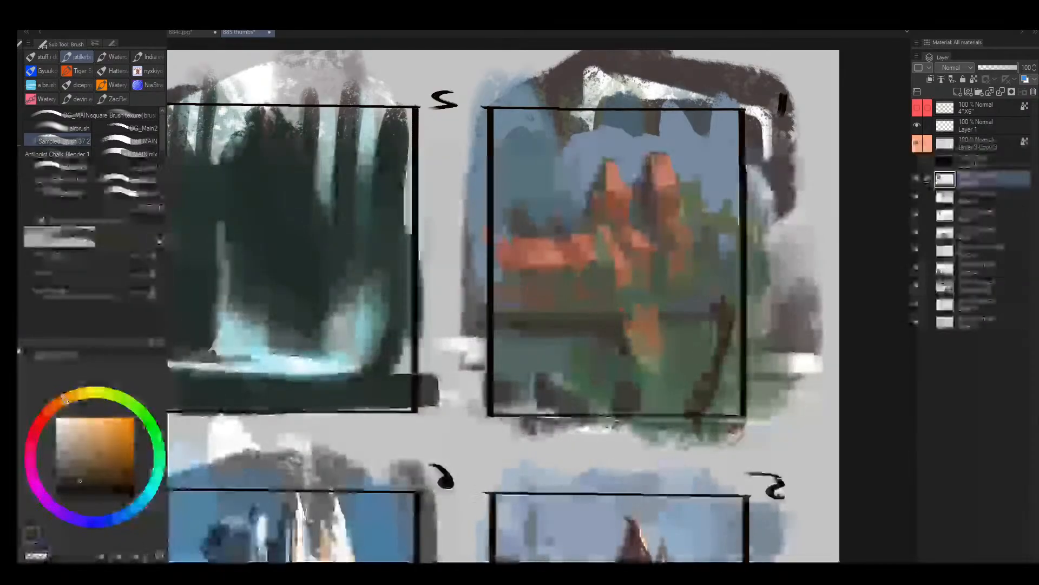
key(bracketleft)
drag(680, 378, 673, 404)
- Add thin dark twigs and grass strokes to frame 1's lower foreground with a smaller brush
key(bracketleft)
key(bracketleft)
key(bracketleft)
mouse_move(694, 360)
mouse_down()
mouse_move(678, 335)
mouse_move(715, 320)
mouse_up()
drag(569, 408, 581, 369)
drag(580, 371, 553, 390)
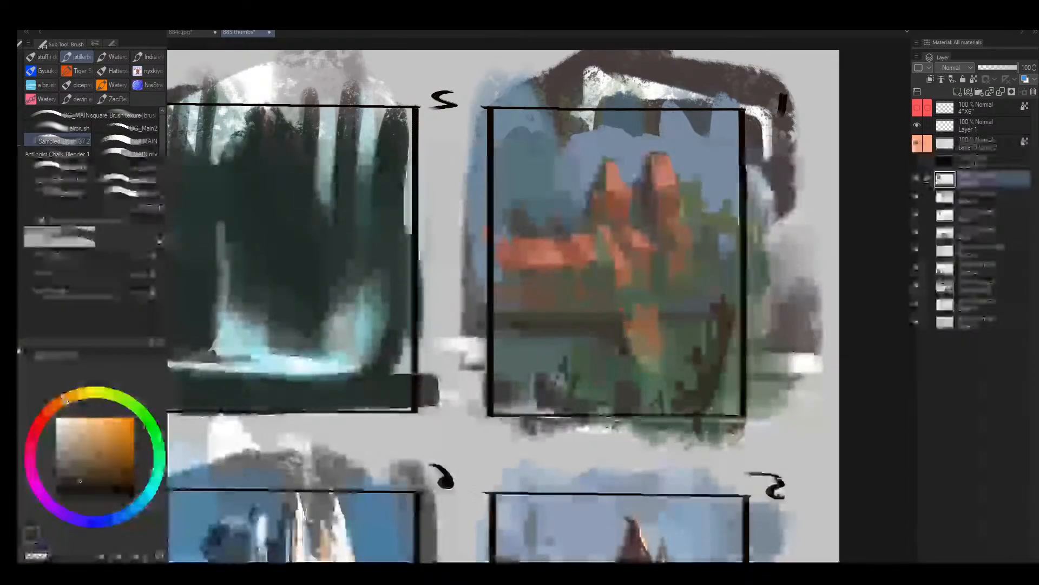
- Paint dark vertical strokes through the lower foreground beneath frame 1's ledge
key(bracketright)
key(bracketright)
key(bracketright)
key(bracketright)
key(bracketright)
key(bracketright)
key(bracketright)
drag(598, 342, 590, 382)
drag(551, 336, 547, 370)
mouse_move(530, 337)
mouse_down()
mouse_move(546, 370)
mouse_move(509, 361)
mouse_move(489, 391)
mouse_up()
- Fill the gaps between the dark vertical strokes into a solid brown foreground mass using a larger brush
key(bracketright)
key(bracketright)
drag(504, 380, 518, 389)
key(bracketright)
key(bracketright)
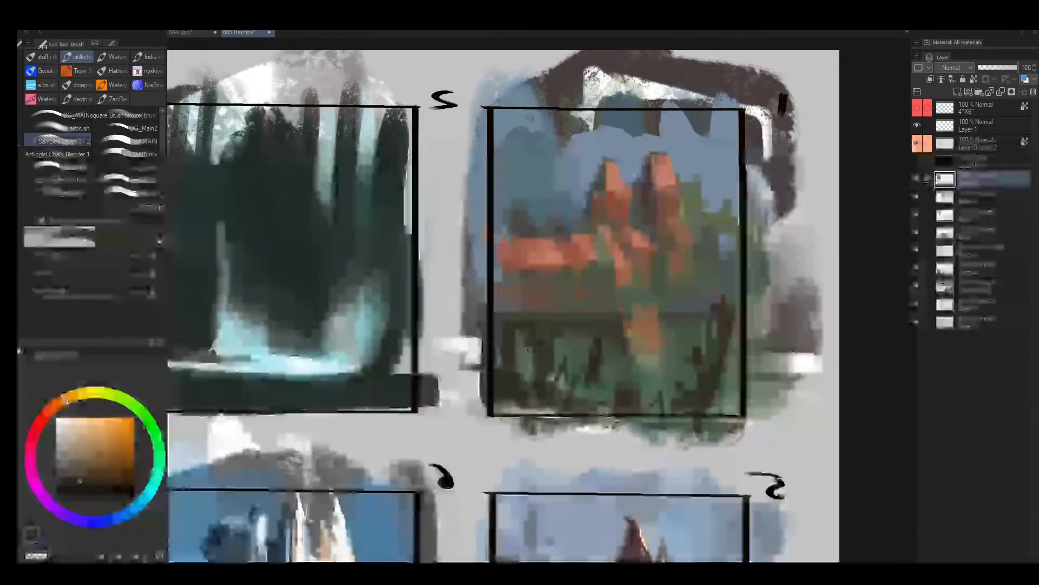
drag(548, 348, 553, 386)
mouse_move(584, 355)
mouse_down()
mouse_move(587, 374)
mouse_move(604, 346)
mouse_move(618, 348)
mouse_move(628, 379)
mouse_up()
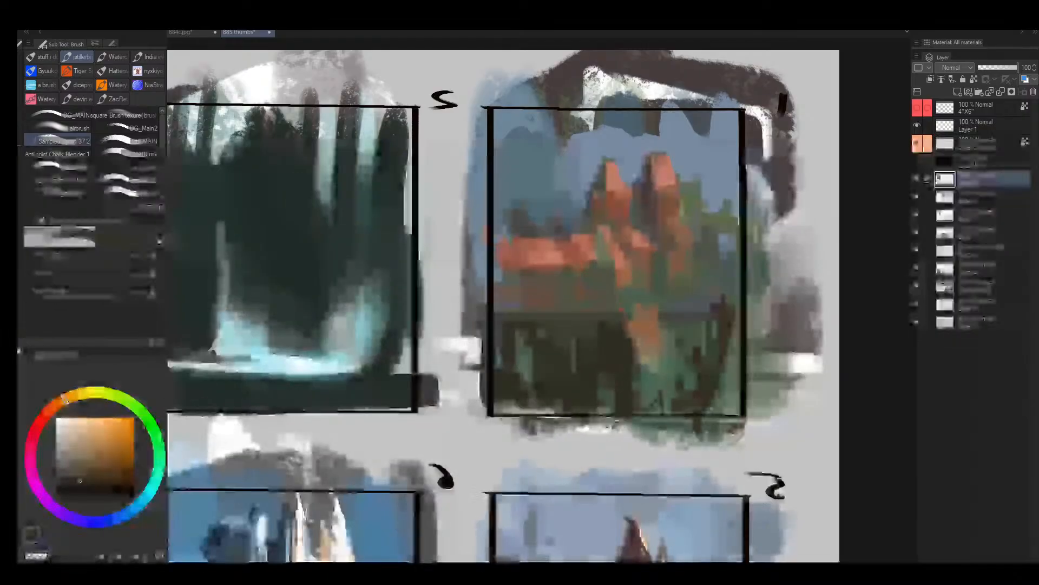
- Break up the dark foreground's upper edge below frame 1's ledge with short vertical strokes, undoing an unwanted one
drag(490, 280, 491, 310)
mouse_move(599, 276)
mouse_down()
mouse_move(613, 295)
mouse_move(594, 320)
mouse_up()
key(bracketleft)
key(ctrl+z)
mouse_move(542, 307)
mouse_down()
mouse_move(535, 334)
mouse_move(540, 318)
mouse_up()
- Unmirror the view and paint dark strokes around the orange patch in frame 1's foreground
key(h)
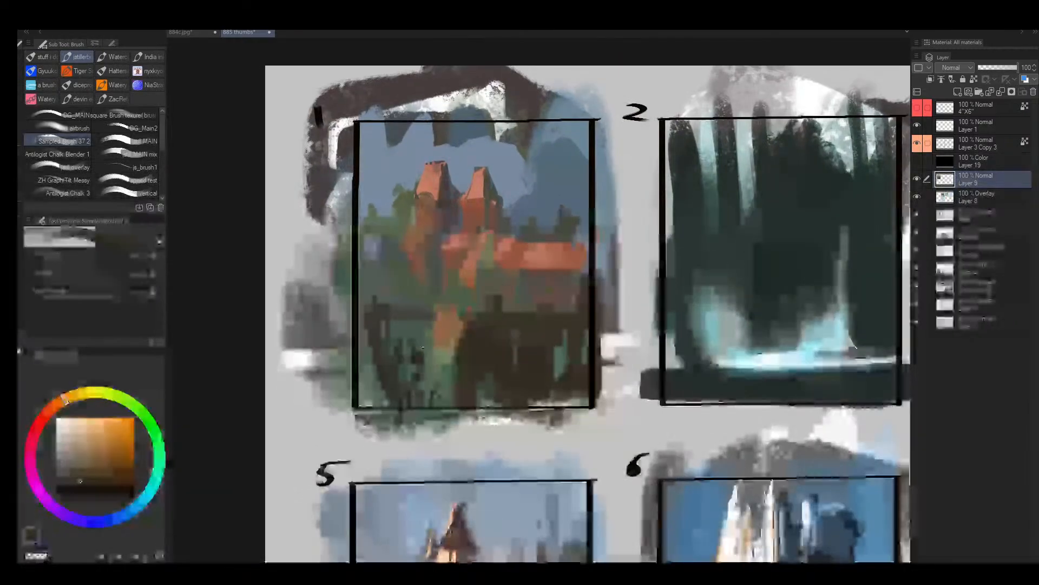
mouse_move(417, 353)
mouse_down()
mouse_move(439, 348)
mouse_move(436, 329)
mouse_up()
drag(450, 313, 454, 324)
- Add thin green foliage shapes against the sky beside frame 1's taller spire with a smaller brush
key(bracketleft)
key(bracketleft)
key(bracketleft)
key(bracketleft)
key(bracketleft)
key(bracketleft)
key(bracketleft)
key(bracketleft)
key(bracketleft)
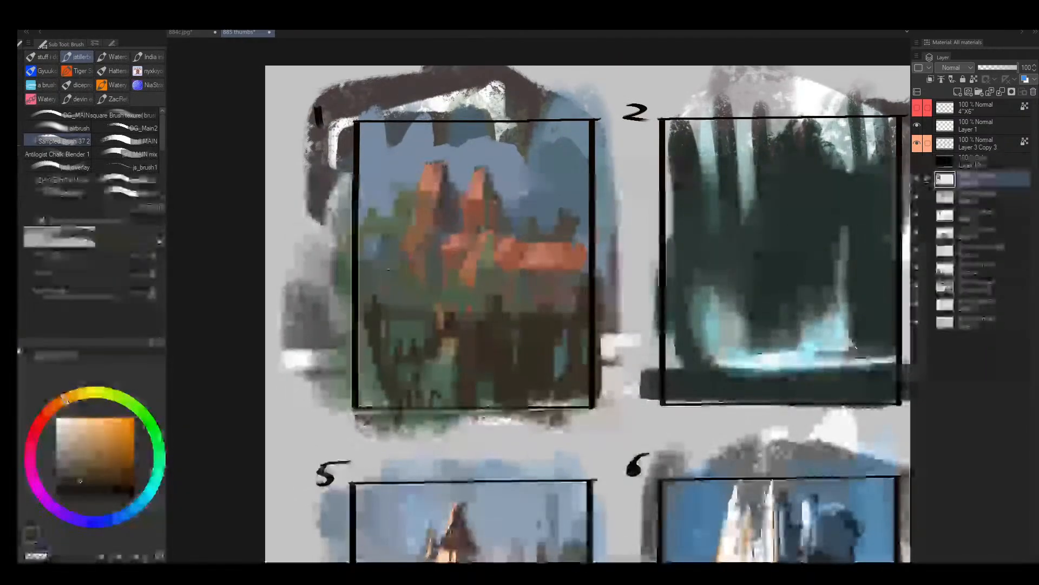
mouse_move(382, 221)
mouse_down()
mouse_move(382, 238)
mouse_move(382, 215)
mouse_up()
alt+click(386, 221)
- Repaint frame 1's upper sky in even sampled blue with a large brush, leaving a darker distant mountain shape
key(bracketright)
key(bracketright)
key(bracketright)
alt+click(505, 195)
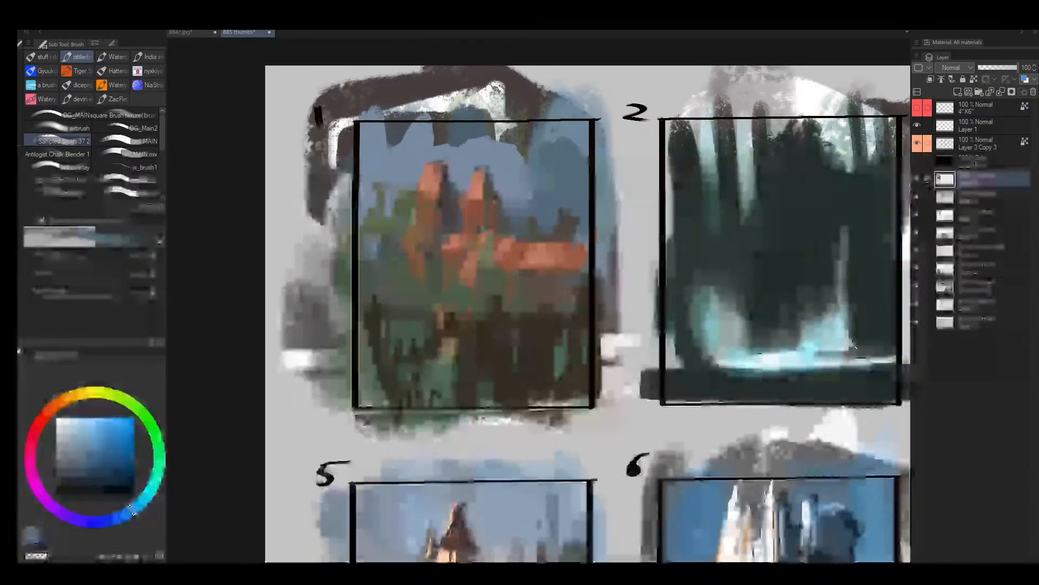
key(bracketright)
key(bracketright)
mouse_move(544, 146)
mouse_down()
mouse_move(517, 157)
mouse_move(506, 135)
mouse_move(394, 133)
mouse_move(485, 117)
mouse_up()
key(bracketright)
key(bracketright)
key(bracketright)
- Mirror the view and blend sampled olive along the top edge of frame 1's dark foreground
alt+click(474, 268)
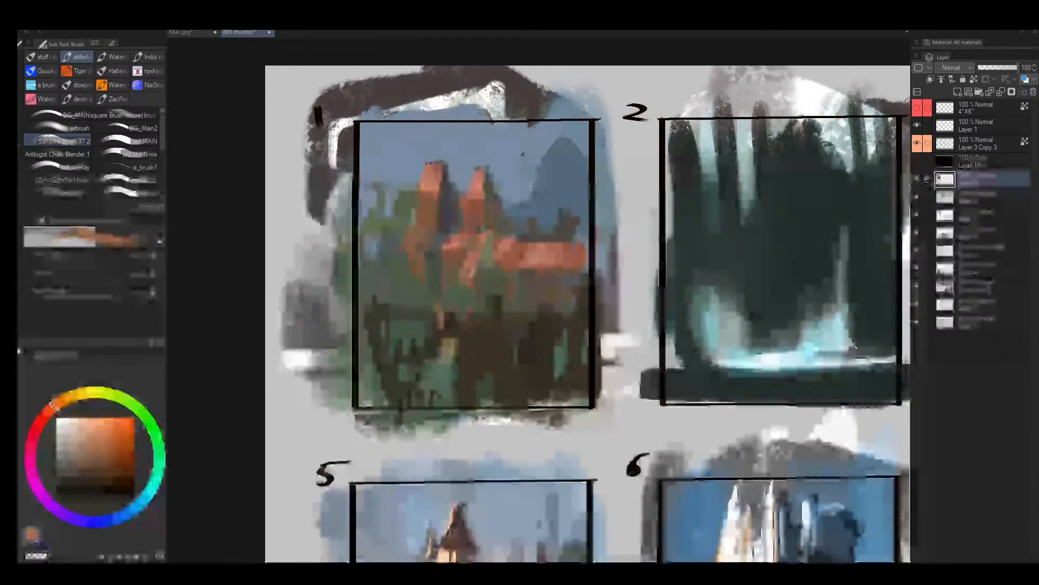
alt+click(485, 292)
key(bracketleft)
key(h)
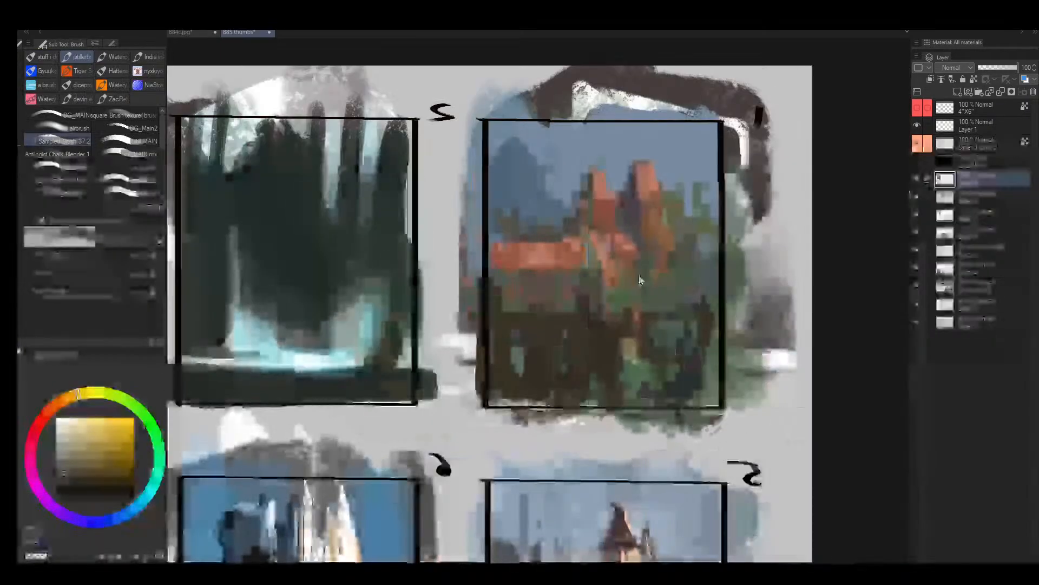
alt+click(657, 301)
key(bracketright)
drag(588, 307, 486, 307)
alt+click(581, 330)
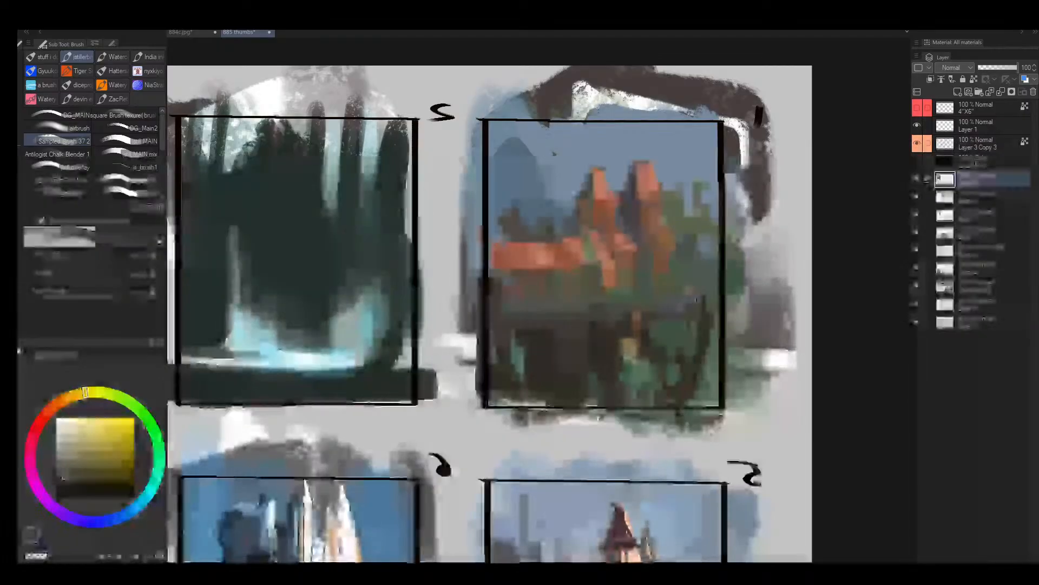
- Deepen frame 1's lower foreground beneath the spires with sampled dark brown strokes
alt+click(589, 325)
key(bracketleft)
alt+click(602, 342)
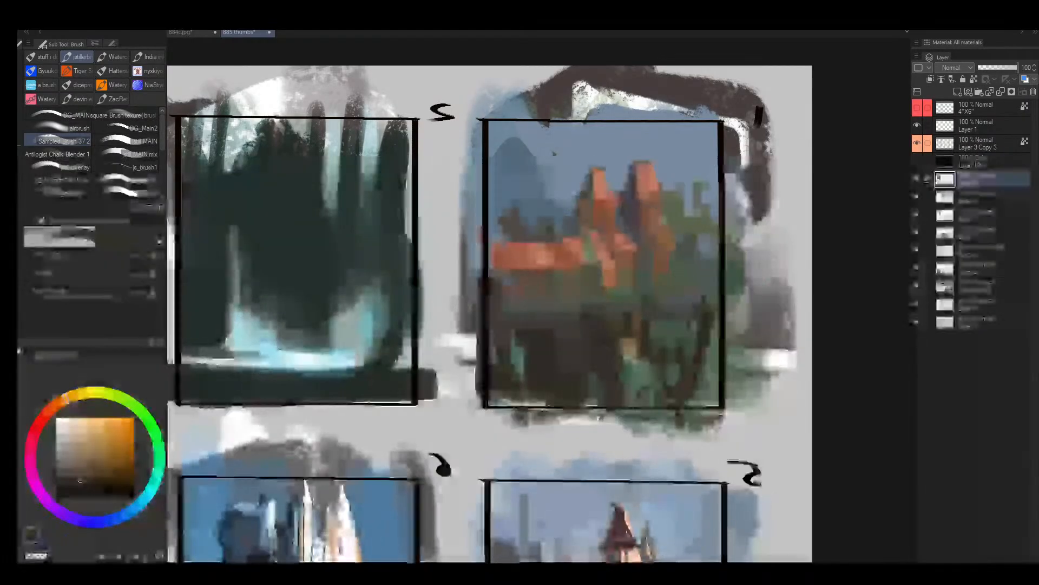
key(bracketright)
drag(632, 369, 664, 404)
- Unmirror the view and paint sampled green diagonally down across frame 1's dark foreground
key(h)
alt+click(449, 372)
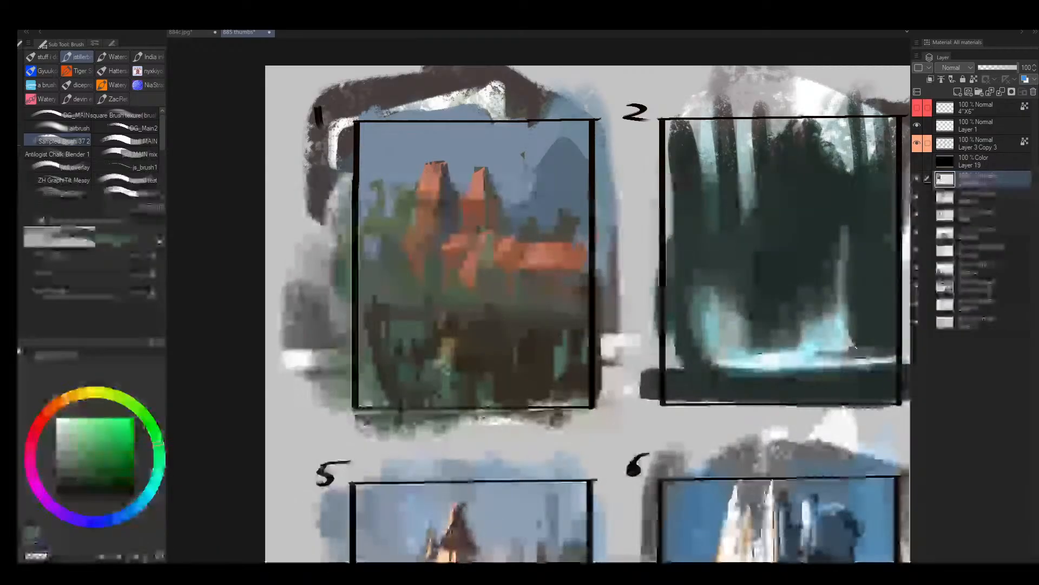
drag(499, 322, 423, 396)
- Lasso diagonal slope shapes across frame 1's lower foreground
key(m)
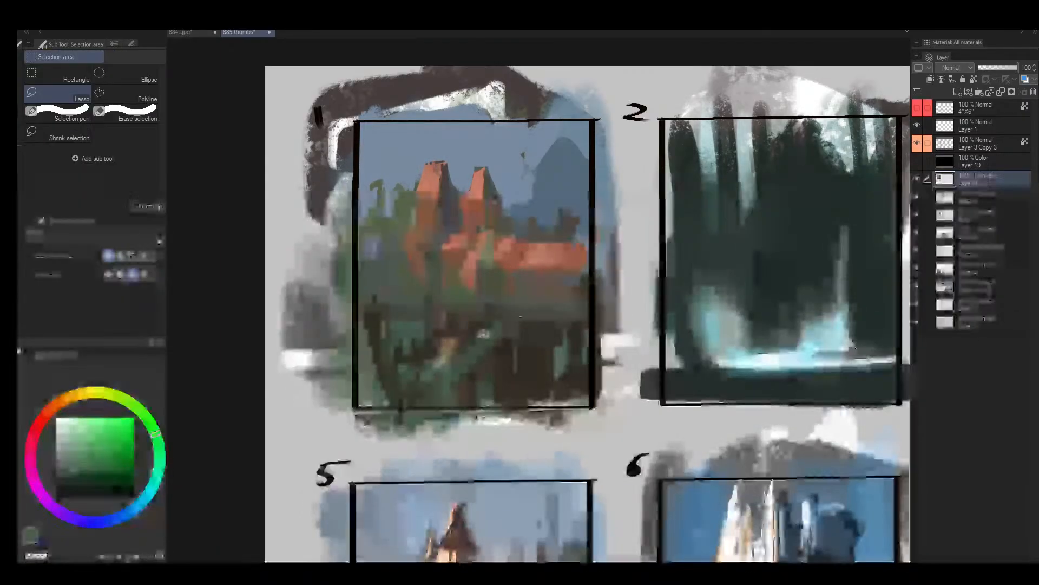
drag(527, 316, 410, 359)
mouse_move(443, 314)
mouse_down()
mouse_move(370, 348)
mouse_move(428, 309)
mouse_move(367, 328)
mouse_move(386, 306)
mouse_move(287, 375)
mouse_up()
- Paint sampled muted green and brown inside and outside the lassoed slope by inverting the selection, and deselect
key(b)
alt+click(448, 306)
key(ctrl+shift+i)
alt+click(480, 356)
key(])
mouse_move(460, 352)
mouse_down()
mouse_move(411, 318)
mouse_move(329, 357)
mouse_move(450, 344)
mouse_move(476, 359)
mouse_move(420, 360)
mouse_move(487, 326)
mouse_move(353, 380)
mouse_move(402, 320)
mouse_up()
alt+click(479, 358)
key(ctrl+shift+i)
key(ctrl+d)
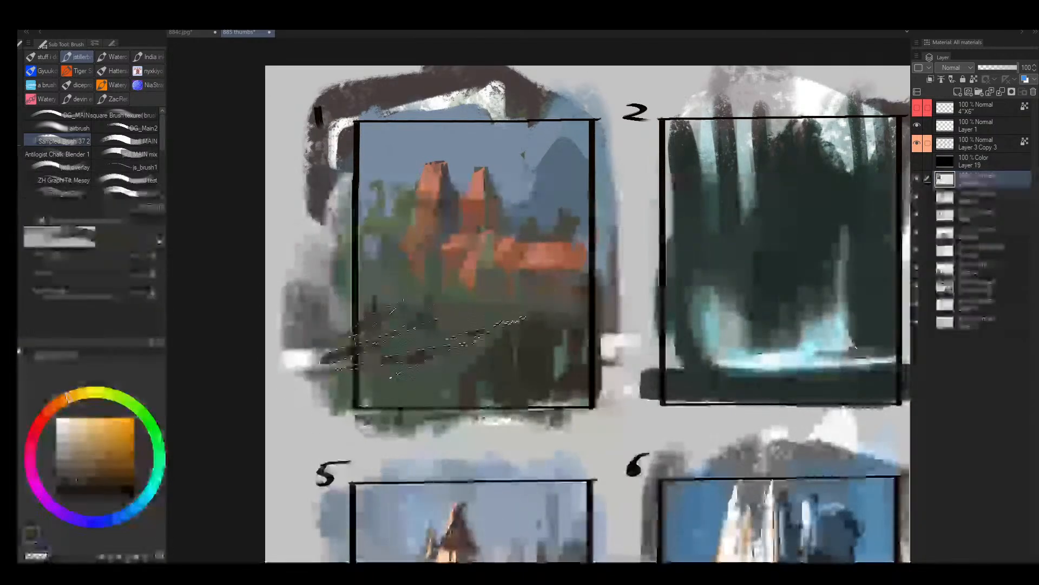
- Paint dark brown diagonal furrows into frame 1's green foreground slope with progressively smaller brushes
key([)
key([)
key([)
key([)
drag(470, 342, 408, 378)
key([)
key([)
key([)
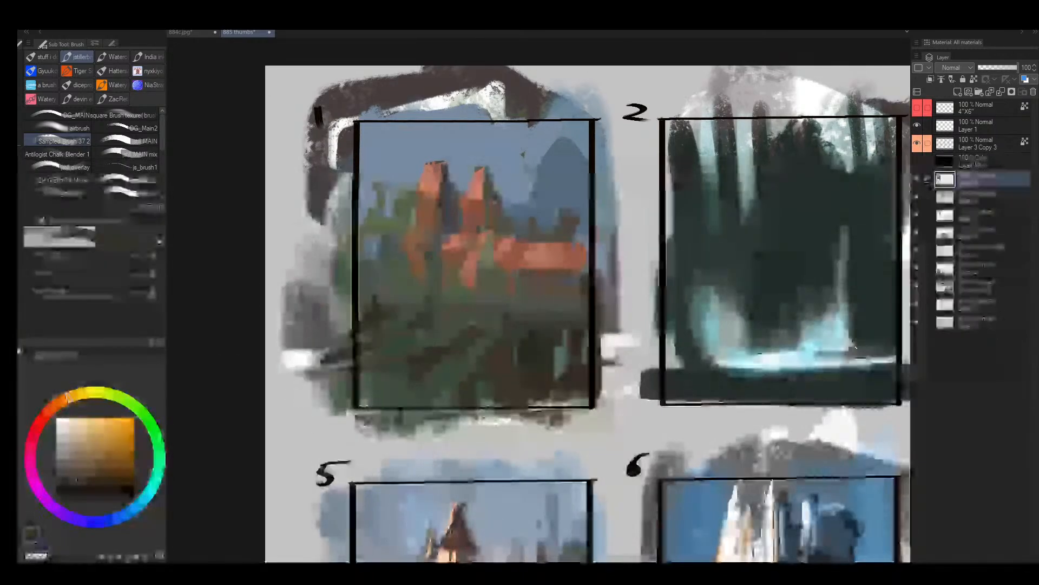
drag(476, 337, 478, 318)
key([)
key([)
key([)
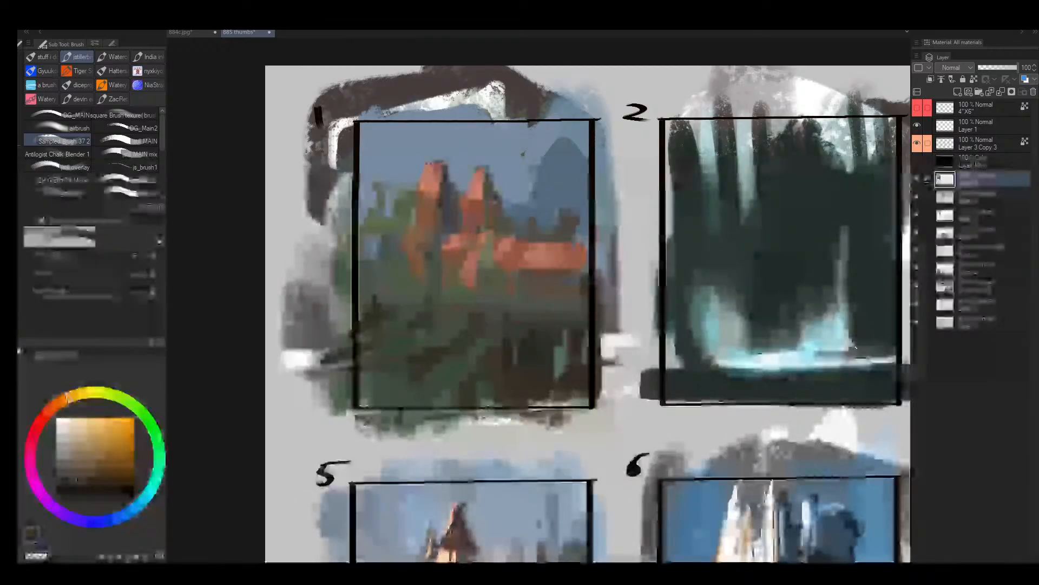
- Add fine dark touches to the base of frame 1's spires and the ledge's underside
key([)
key([)
key([)
key([)
mouse_move(498, 287)
mouse_down()
mouse_move(488, 302)
mouse_move(455, 272)
mouse_move(420, 282)
mouse_up()
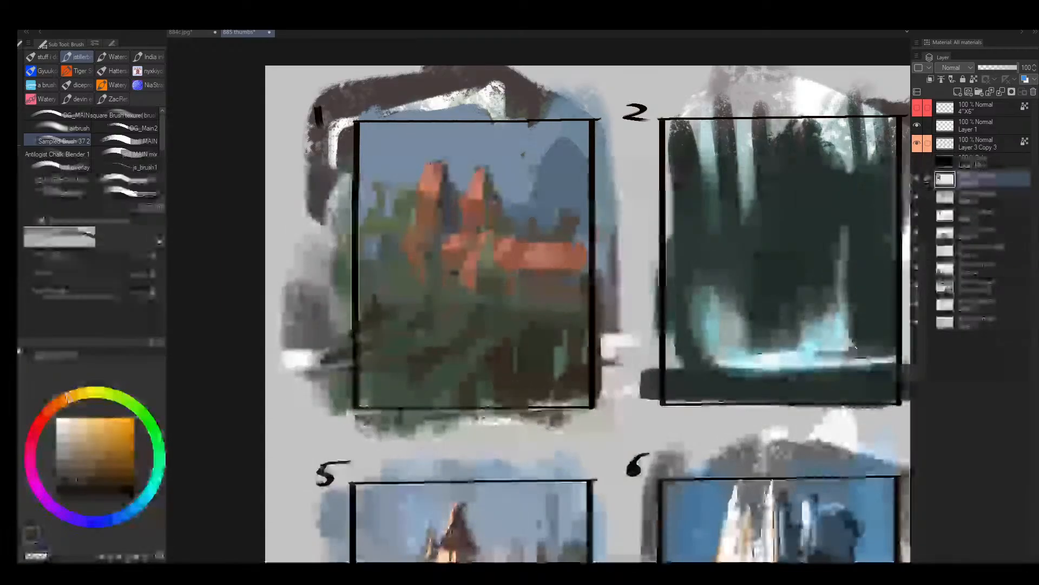
key(])
mouse_move(521, 277)
mouse_down()
mouse_move(508, 279)
mouse_move(530, 278)
mouse_move(516, 282)
mouse_move(518, 302)
mouse_move(525, 267)
mouse_up()
key(])
key(])
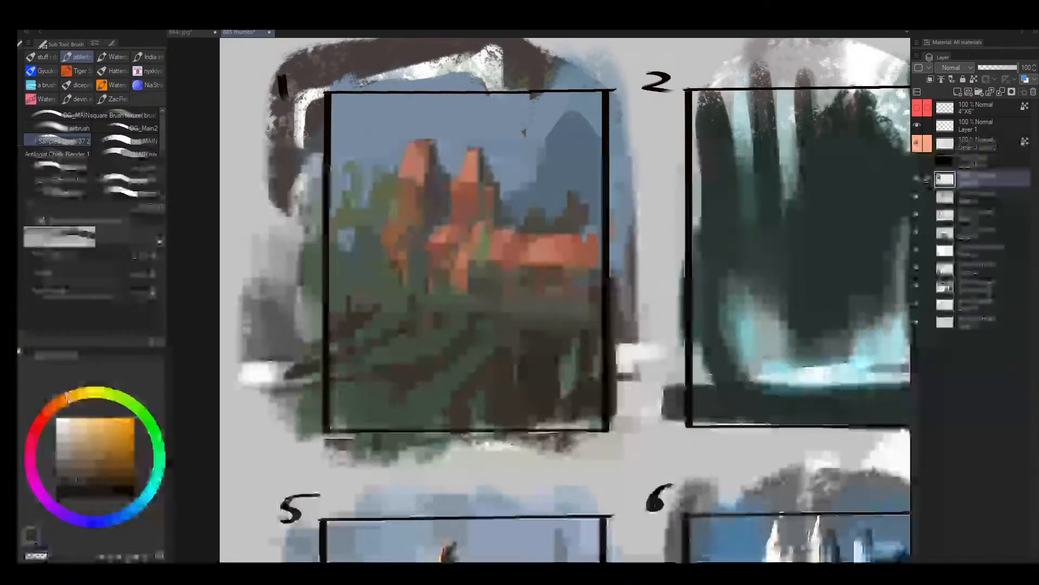
- Brighten the top of frame 1's ledge with sampled light orange strokes
key(bracketleft)
alt+click(526, 253)
alt+click(540, 242)
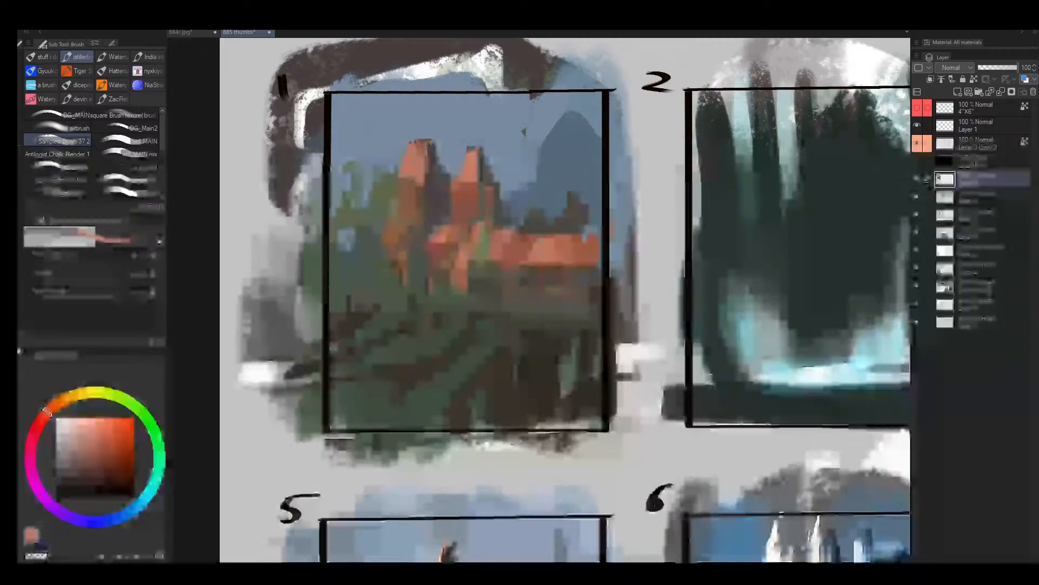
key(bracketright)
key(bracketright)
drag(532, 236, 530, 237)
- Refine the junction of the smaller spire and the ledge in frame 1 with sampled olive and orange dabs
alt+click(494, 224)
key(bracketright)
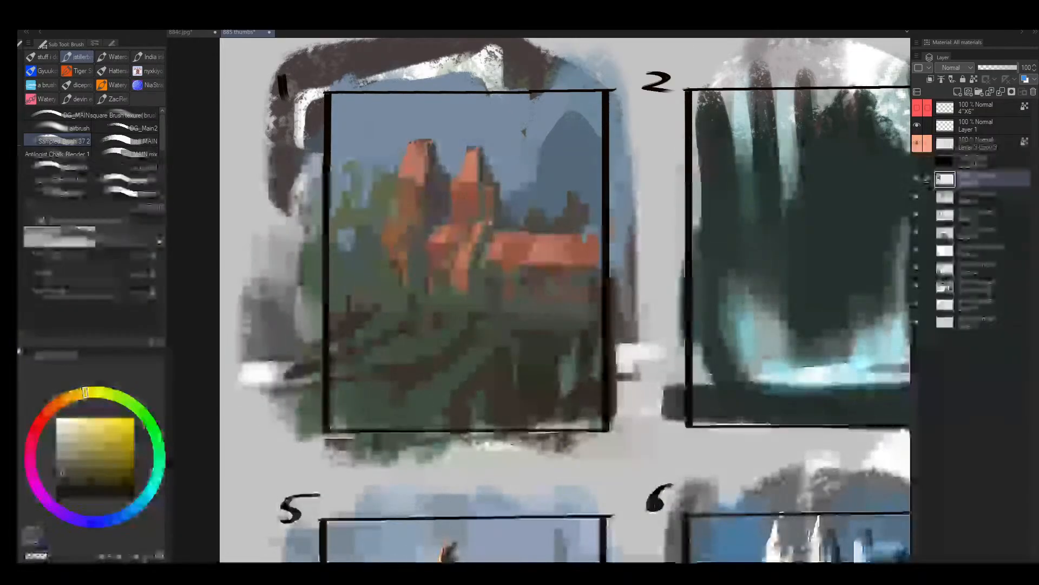
alt+click(492, 230)
alt+click(486, 240)
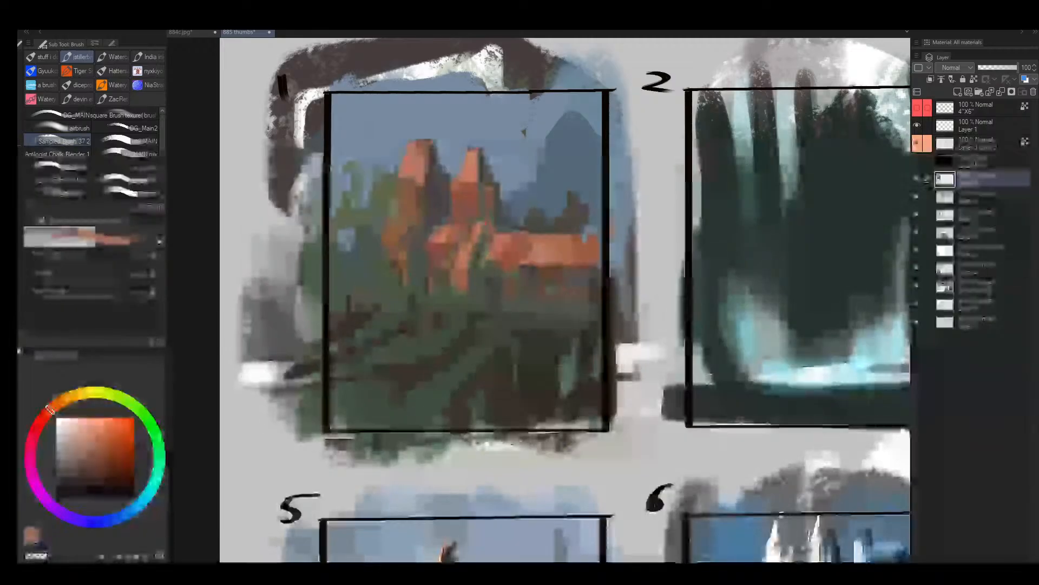
alt+click(477, 241)
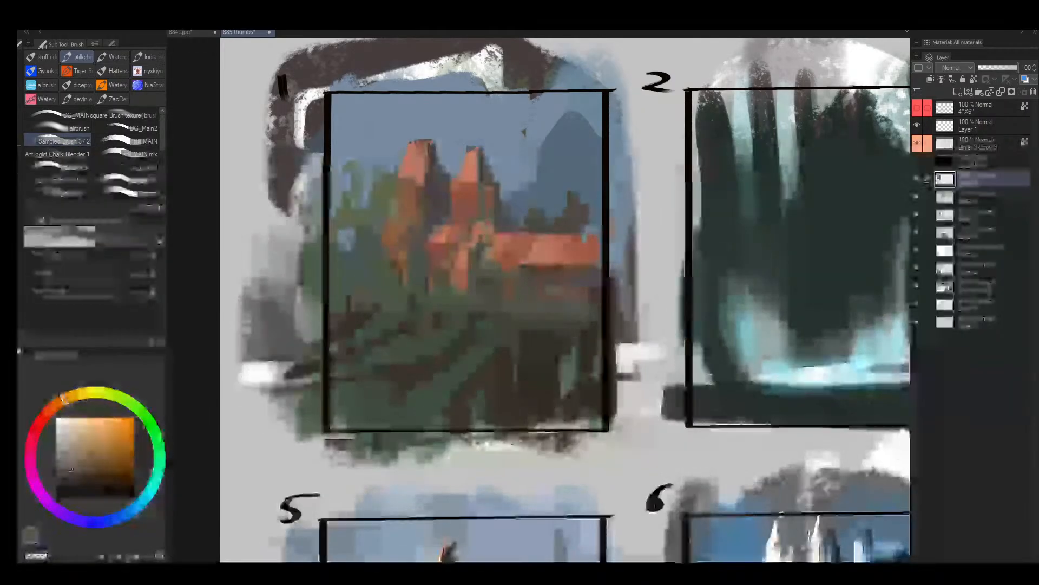
- Mirror the canvas and extend frame 1's long orange roof to the frame's edge with a sampled orange
key(bracketleft)
key(bracketleft)
key(ctrl+space)
key(h)
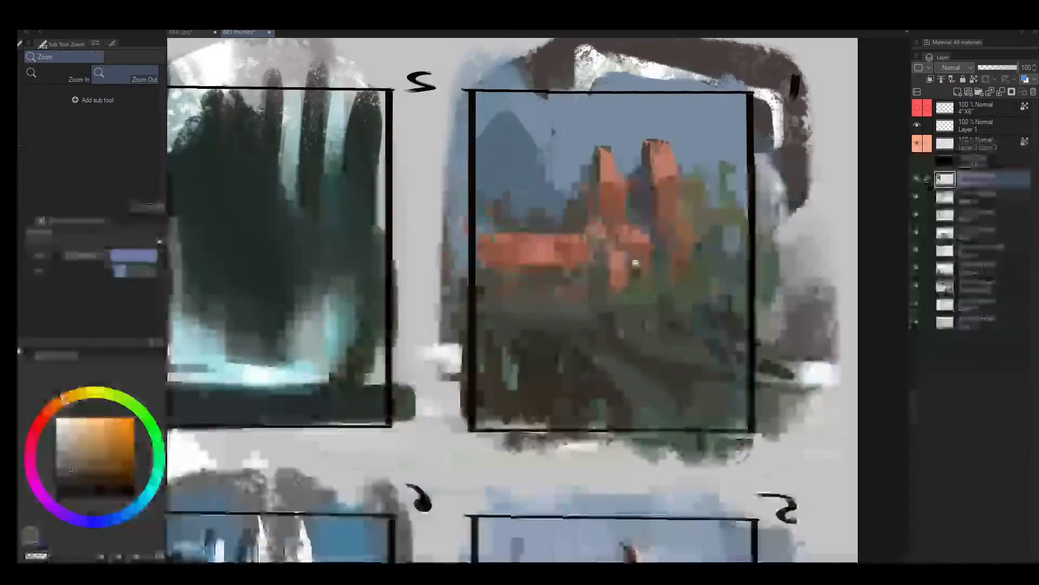
click(702, 255)
drag(702, 254, 567, 255)
drag(568, 255, 599, 246)
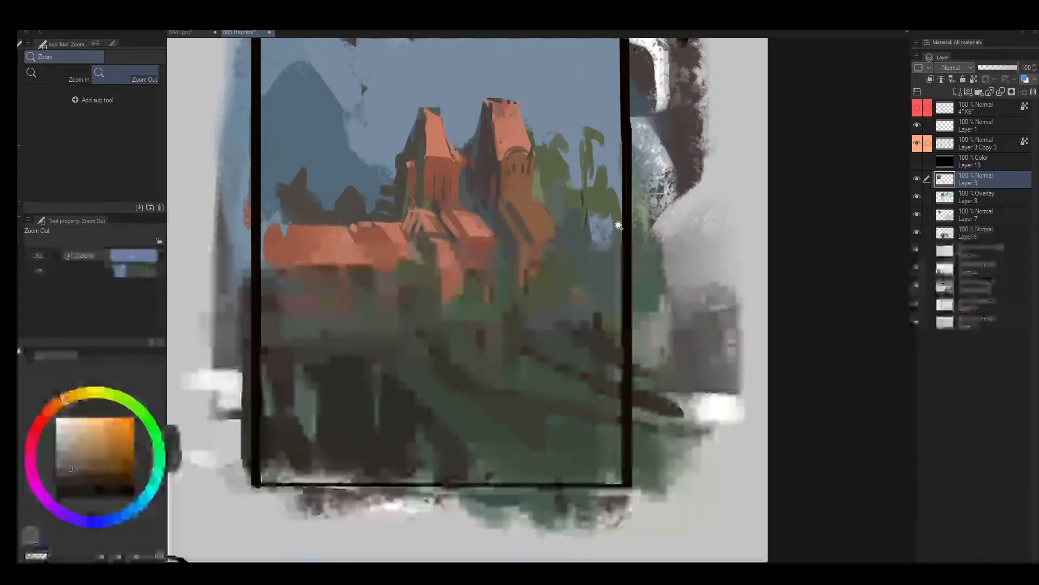
key(b)
alt+click(539, 261)
key(bracketright)
key(bracketright)
key(bracketright)
key(bracketright)
key(bracketright)
key(bracketright)
key(bracketright)
key(bracketright)
key(bracketright)
key(bracketright)
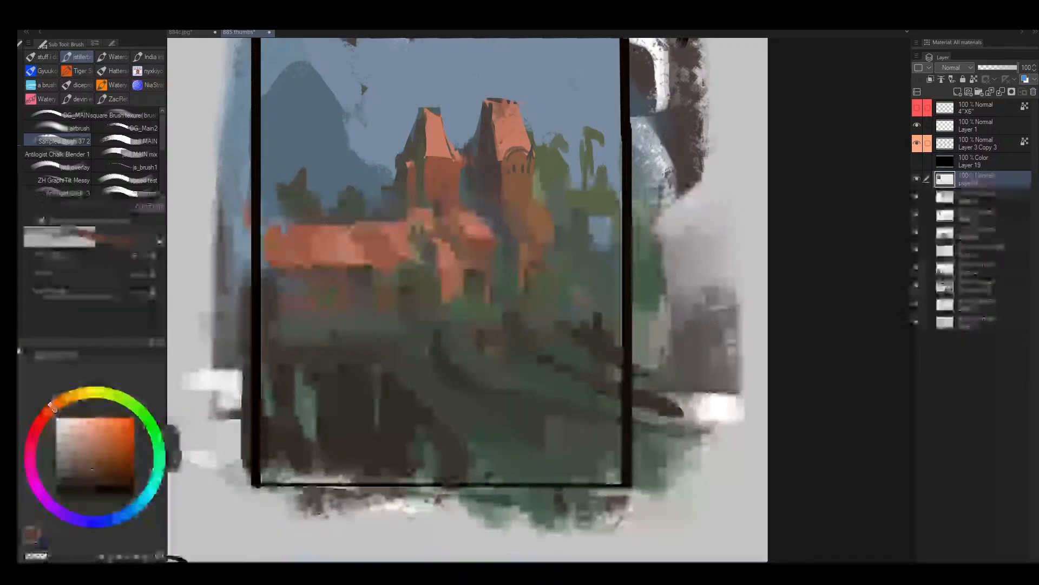
alt+click(280, 235)
drag(275, 231, 268, 248)
- Fill in the dark olive foliage behind the outer end of the long orange roof with sampled colour
alt+click(297, 210)
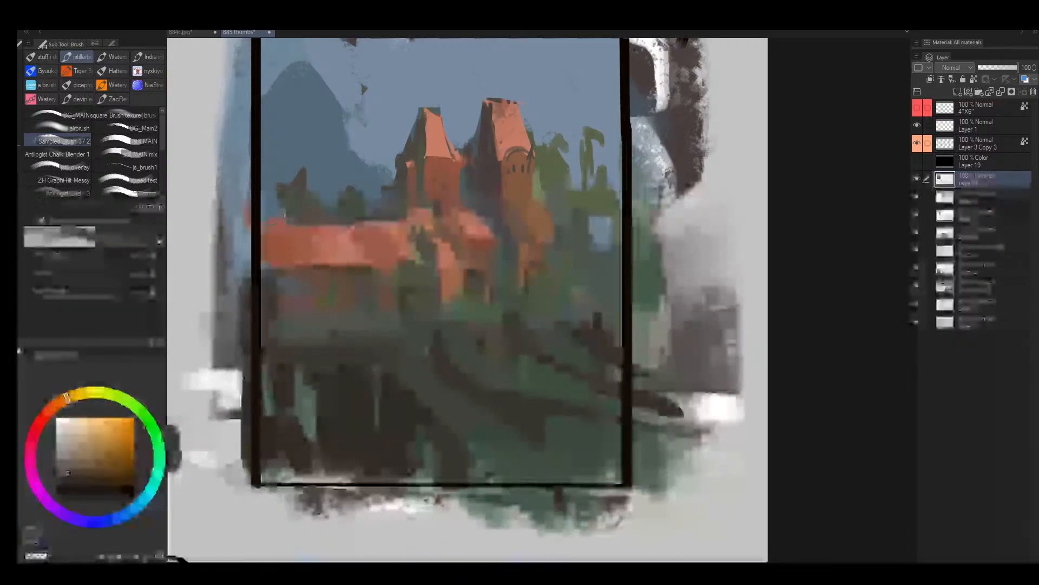
key(bracketleft)
mouse_move(275, 210)
mouse_down()
mouse_move(308, 211)
mouse_move(279, 209)
mouse_up()
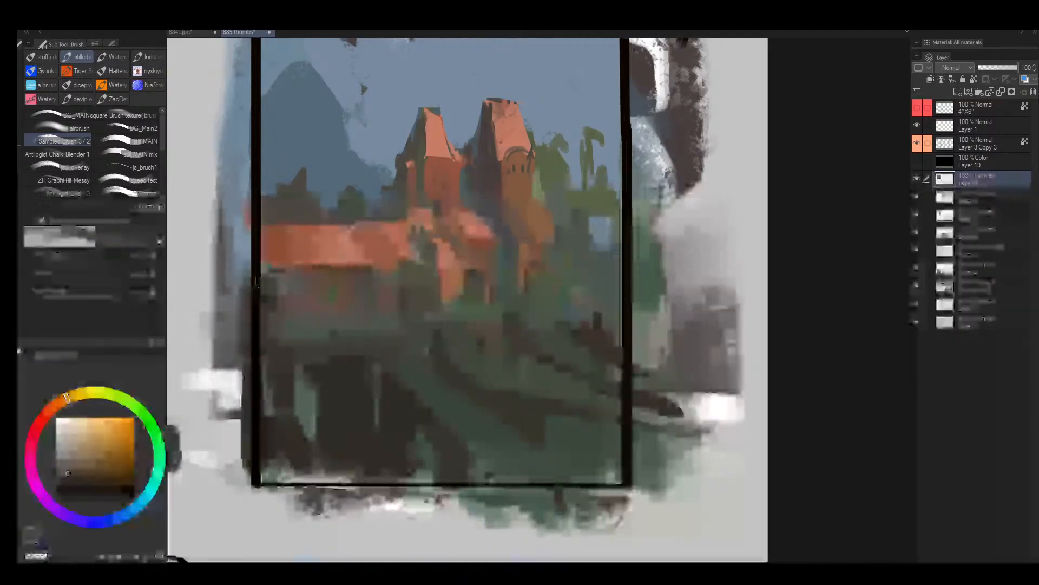
key(bracketright)
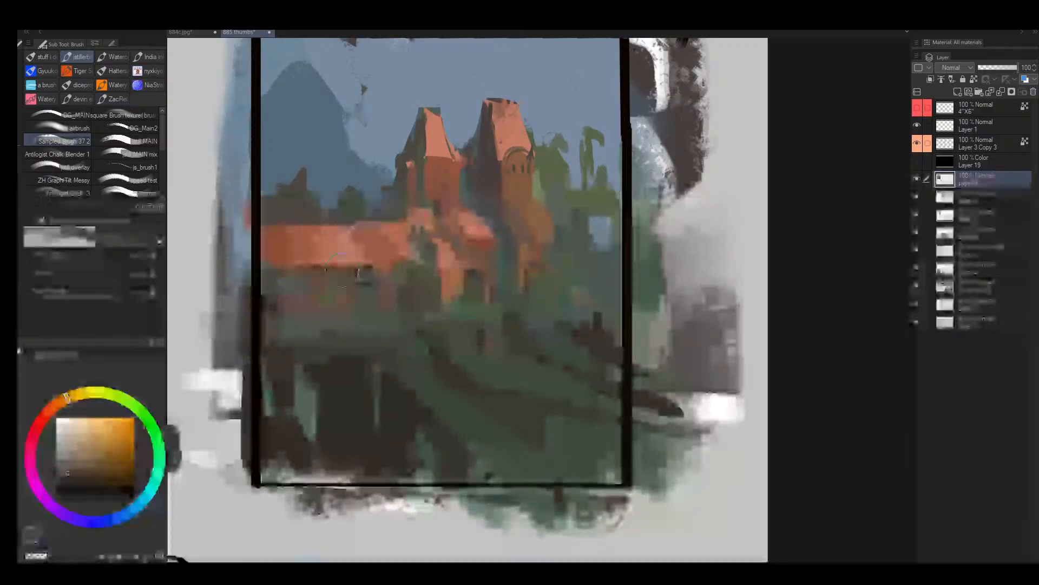
- Darken the wall beneath the long orange roof with broad sampled dark brown strokes
alt+click(478, 223)
key(bracketright)
key(bracketright)
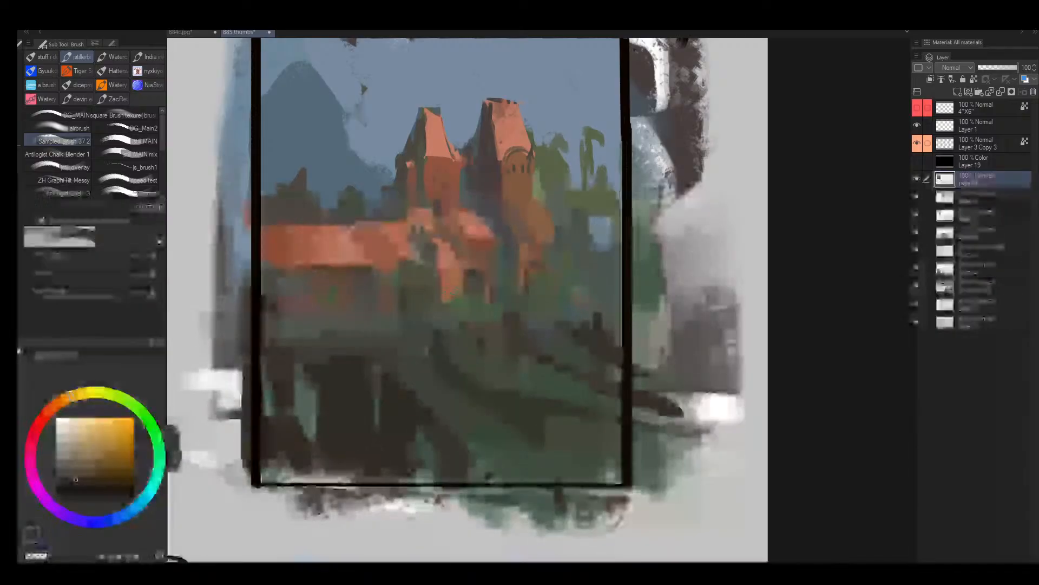
mouse_move(277, 295)
mouse_down()
mouse_move(297, 283)
mouse_move(325, 290)
mouse_move(325, 313)
mouse_up()
- Dab small muted-blue openings into the dark wall under the long roof, sampling the blue from the distant mountain
key(bracketleft)
key(bracketleft)
key(bracketleft)
key(bracketleft)
key(bracketleft)
key(bracketleft)
key(bracketleft)
key(bracketleft)
key(bracketleft)
key(bracketleft)
key(bracketleft)
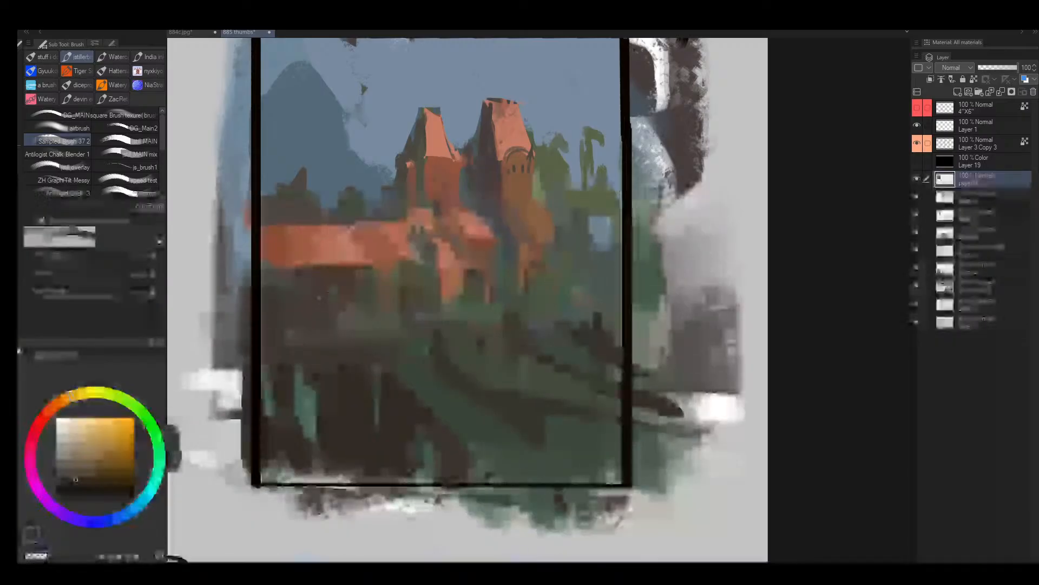
alt+click(366, 167)
key(bracketright)
key(bracketright)
key(bracketright)
key(bracketright)
key(bracketright)
key(bracketright)
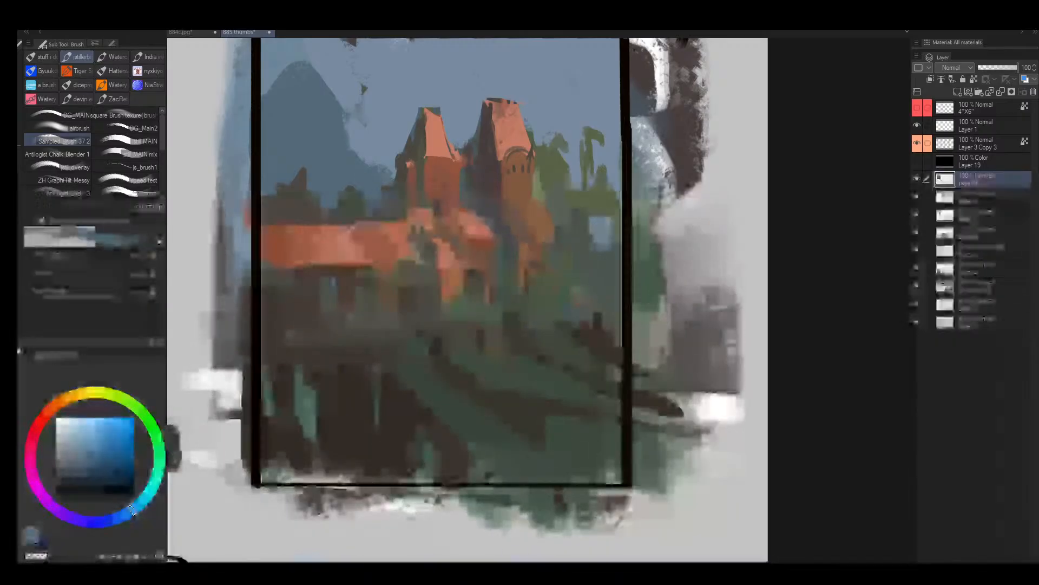
key(bracketleft)
key(bracketleft)
key(bracketleft)
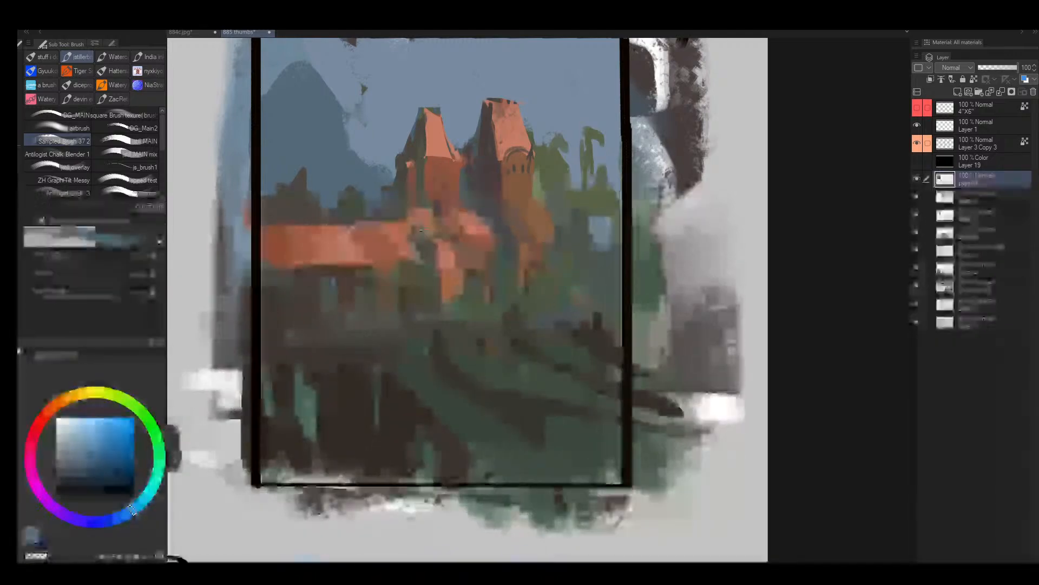
- Dab sampled green foliage below the end of the long roof nearest the towers
alt+click(411, 285)
alt+click(408, 280)
key(bracketright)
mouse_move(405, 296)
mouse_down()
mouse_move(415, 290)
mouse_move(403, 320)
mouse_up()
- Draw a thin dark eave line under the flared base of the larger tower with a small brush
alt+click(481, 270)
key(bracketleft)
key(bracketleft)
key(bracketleft)
key(bracketleft)
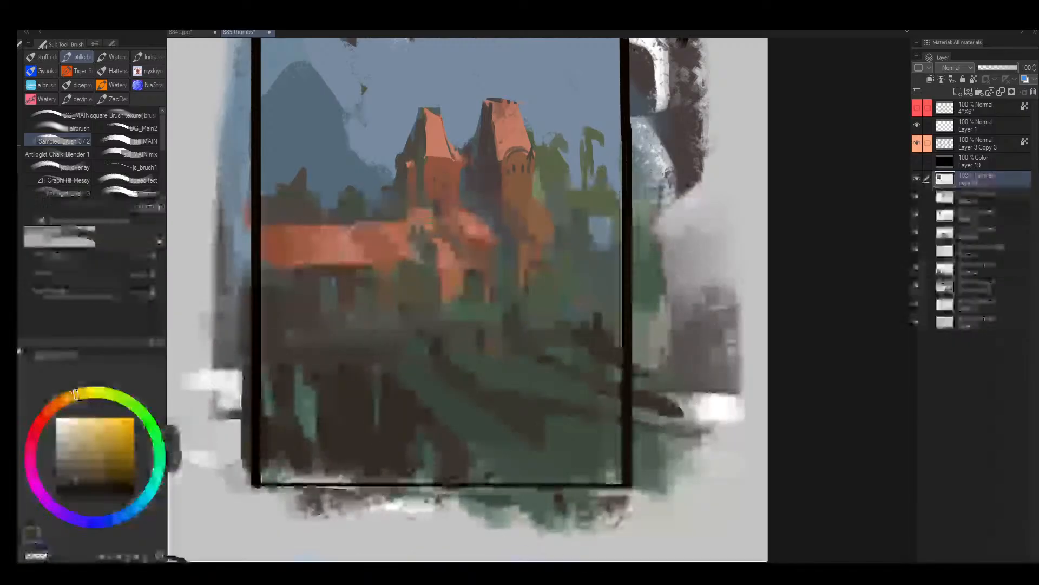
key(bracketleft)
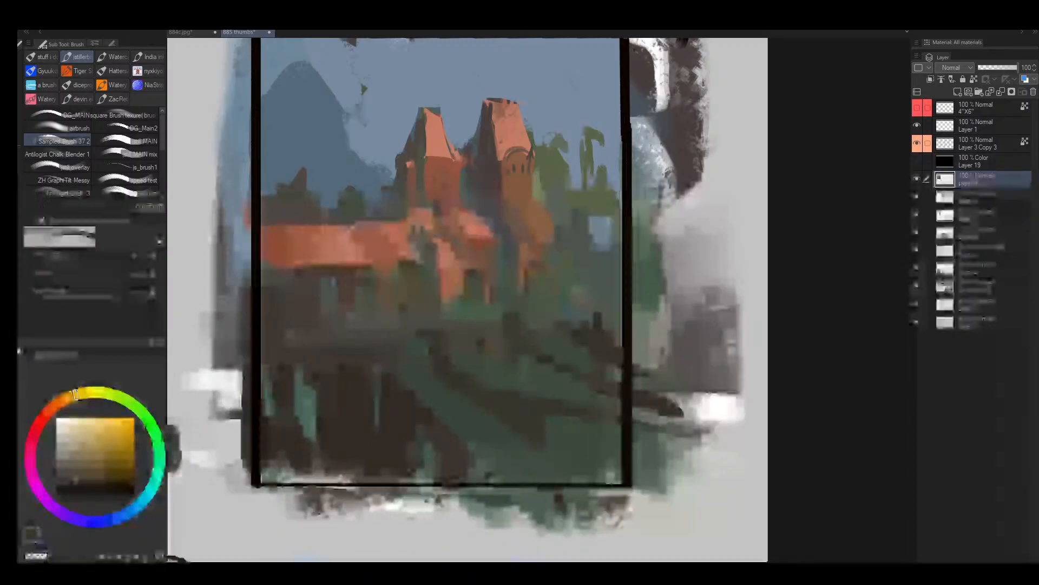
drag(536, 244, 568, 245)
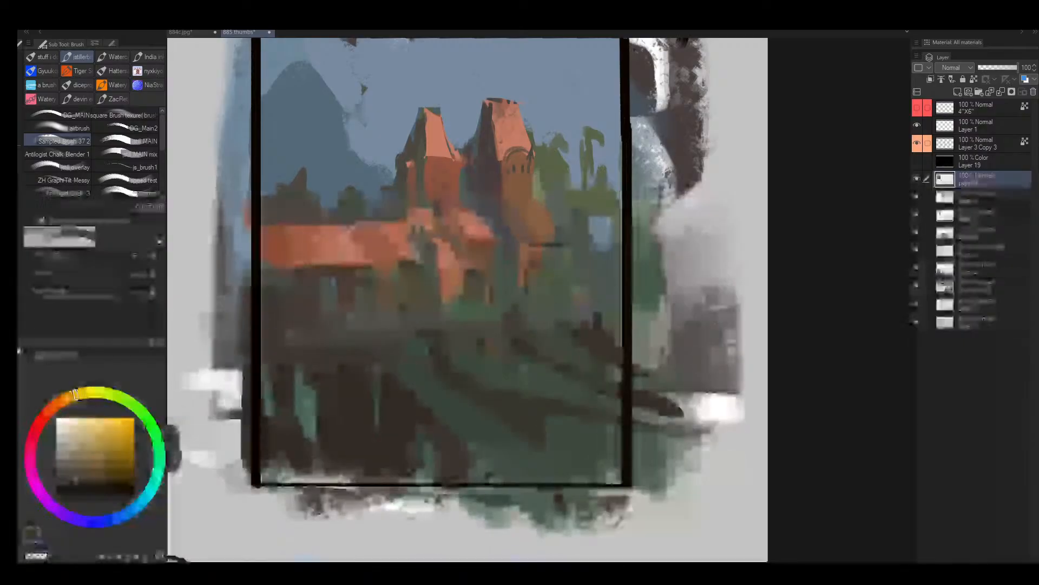
key(bracketright)
key(bracketright)
key(bracketright)
key(bracketright)
key(bracketleft)
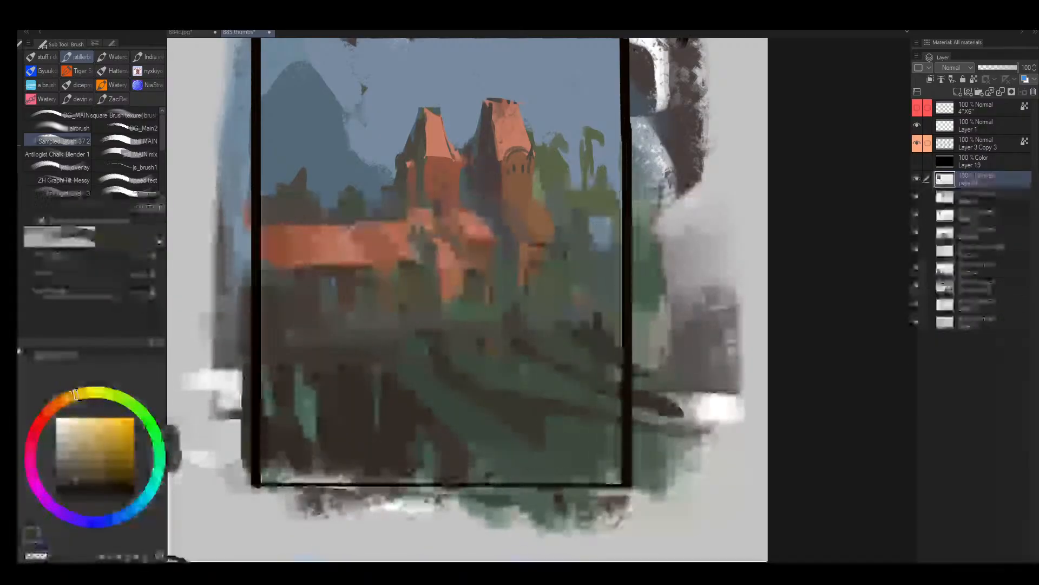
- Flip the canvas back and add small pointed dark finials to the tops of both orange towers
key(h)
key(bracketleft)
key(bracketleft)
key(bracketleft)
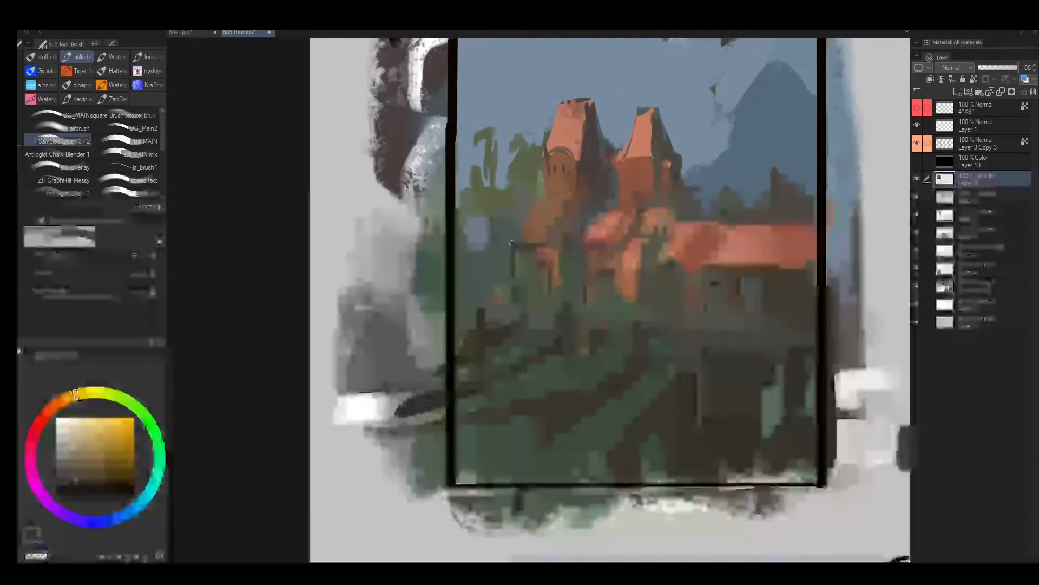
key(bracketleft)
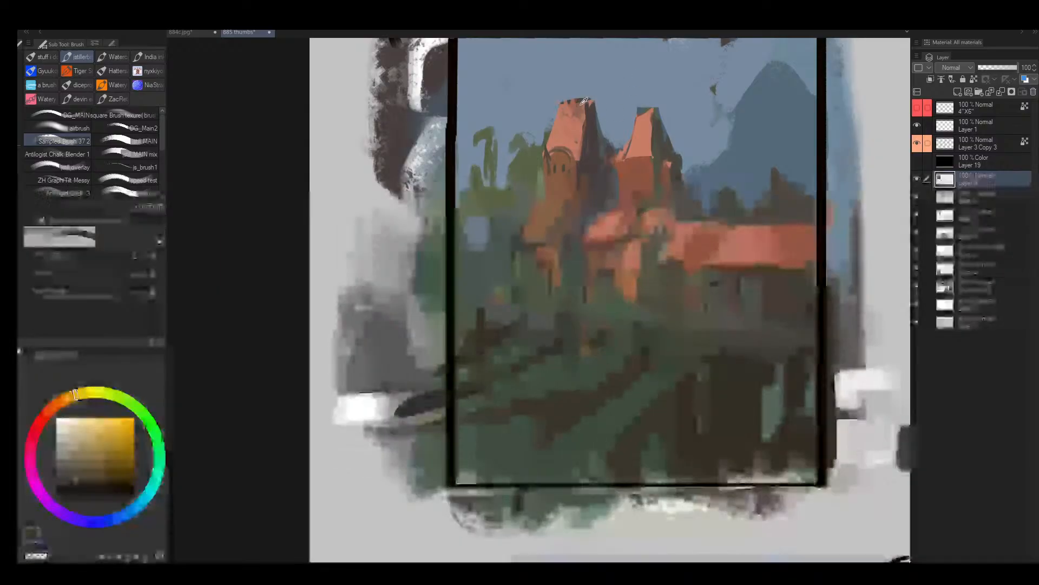
alt+click(583, 100)
alt+click(573, 95)
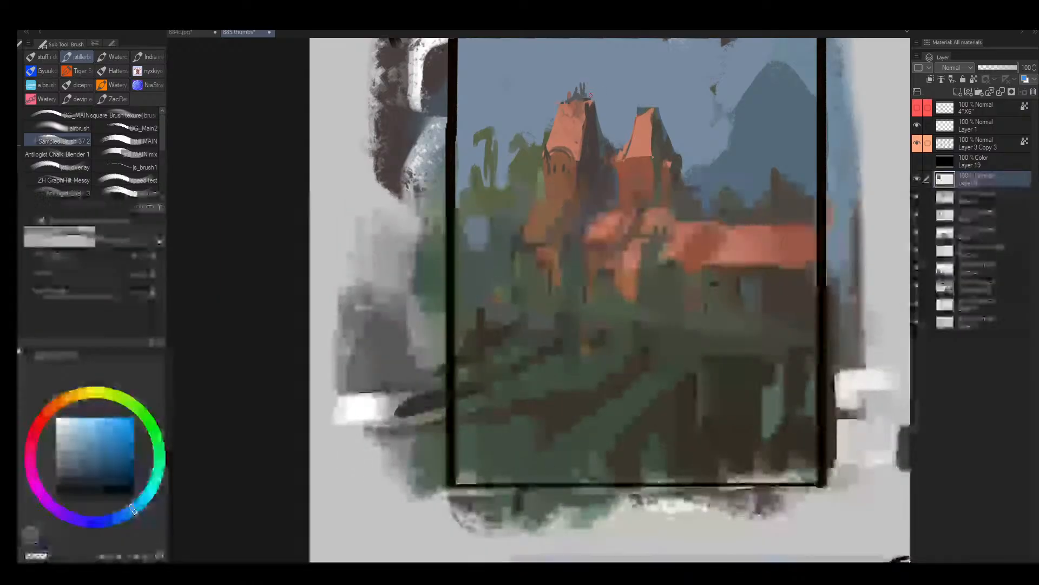
key(bracketright)
alt+click(650, 99)
alt+click(648, 109)
drag(649, 93, 649, 106)
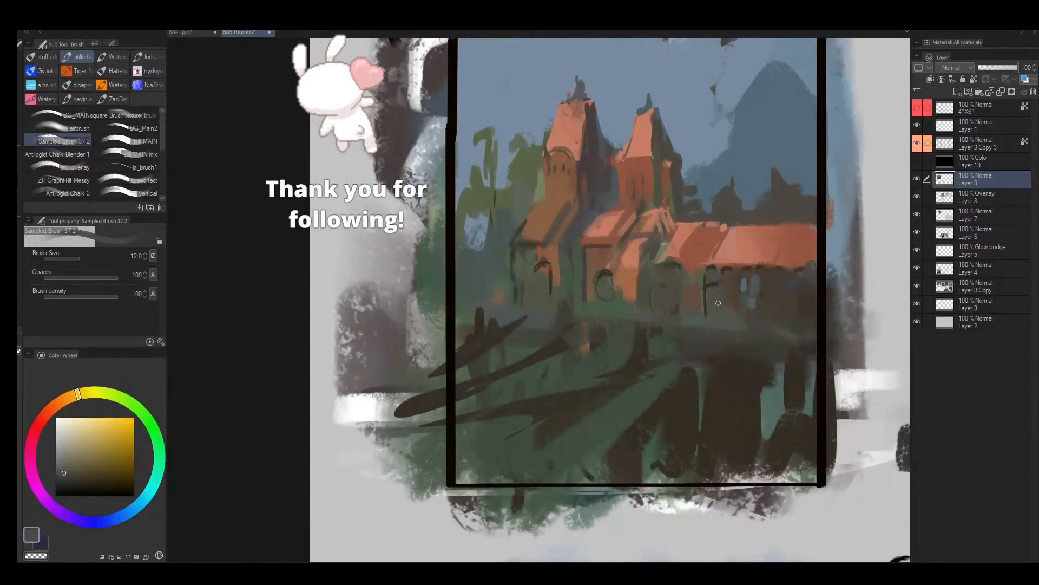
- Mirror the canvas and deepen the furrows on frame 1's green slope with sampled dark brown and green strokes
key(h)
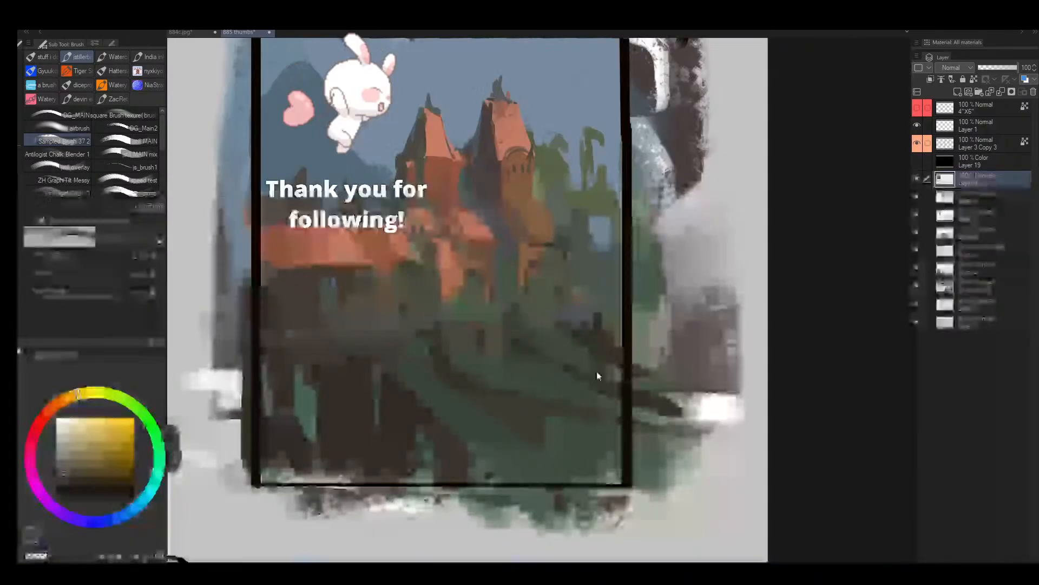
mouse_move(515, 376)
mouse_down()
mouse_move(457, 394)
mouse_move(501, 367)
mouse_move(494, 404)
mouse_up()
alt+click(445, 406)
key(bracketright)
key(bracketright)
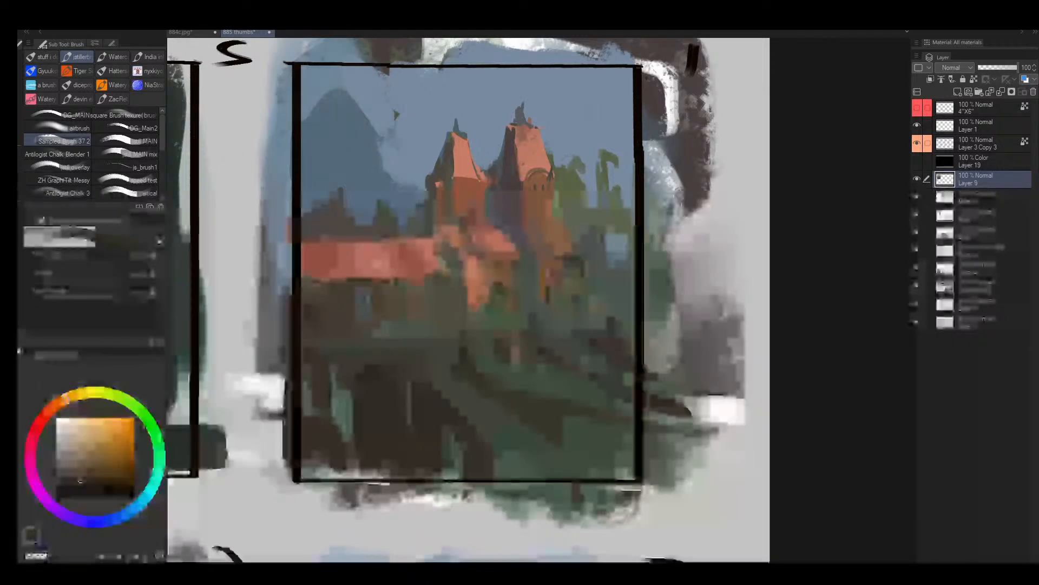
drag(496, 337, 520, 374)
alt+click(496, 334)
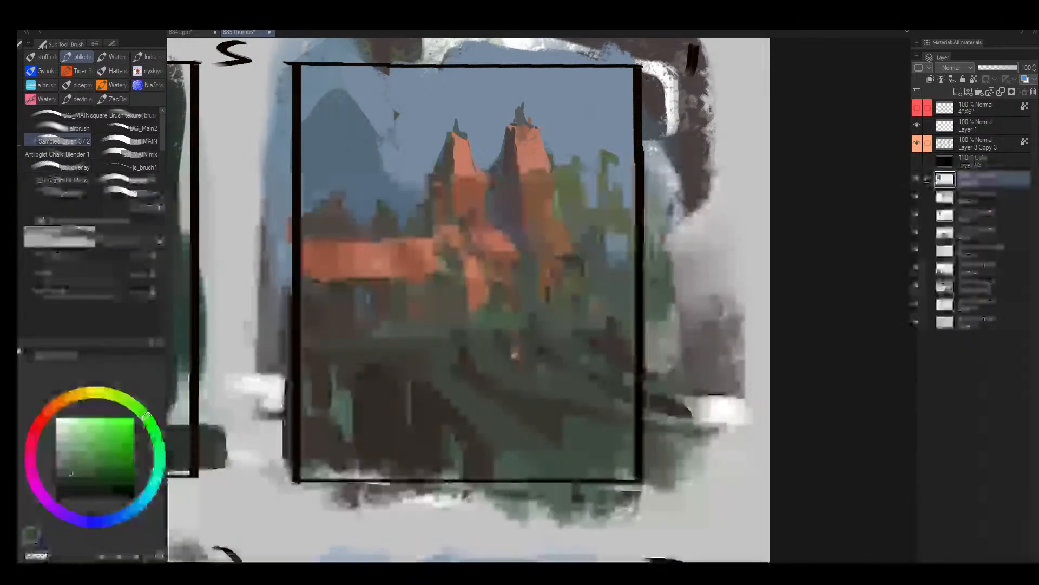
alt+click(511, 347)
key(bracketright)
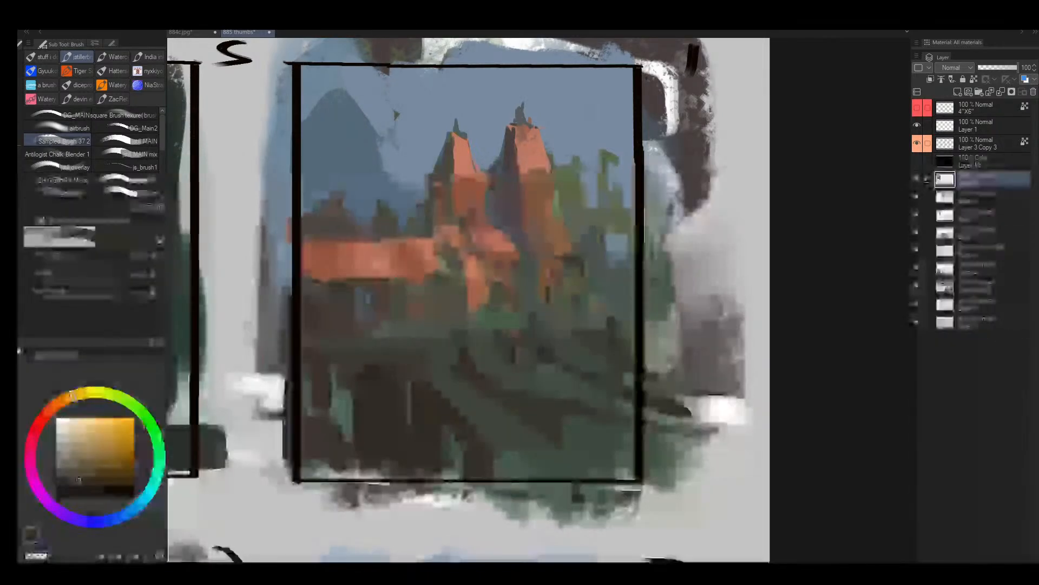
key(bracketright)
key(bracketright)
key(bracketright)
key(bracketright)
key(bracketright)
key(bracketright)
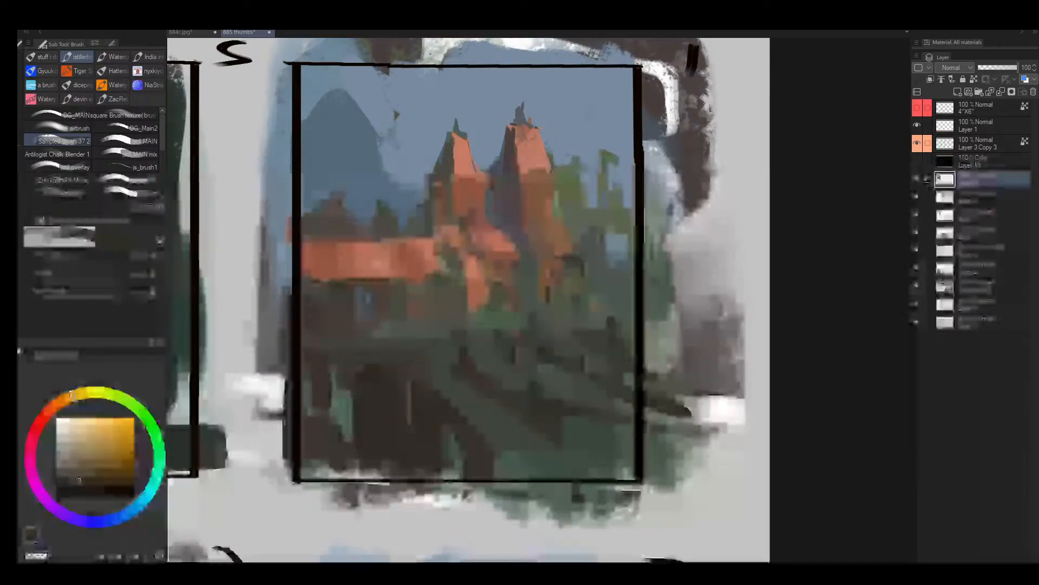
drag(474, 454, 469, 403)
- Add small near-black accents to the lower slope with a finer brush and flip the canvas back
click(80, 491)
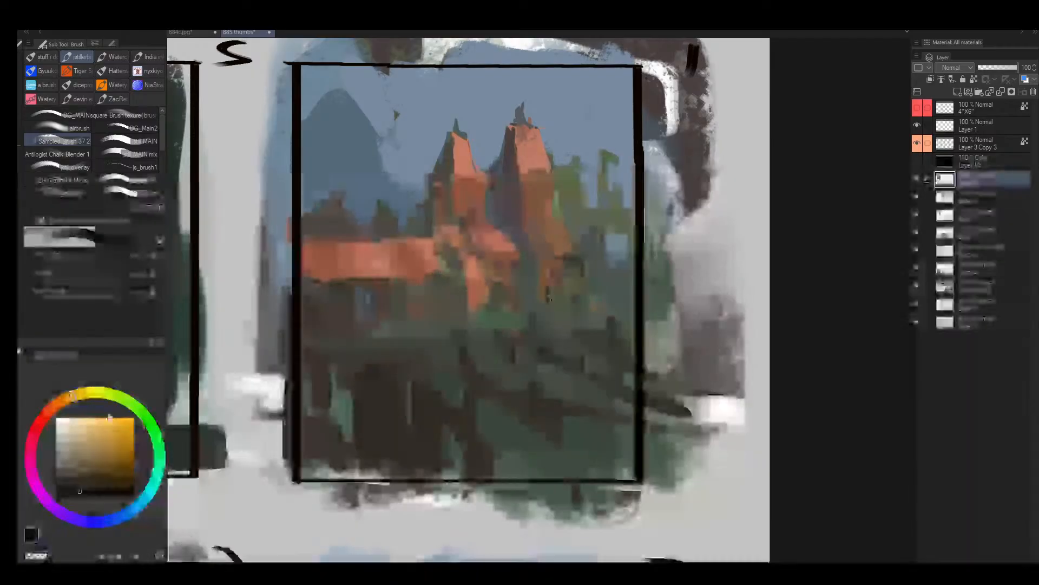
key(bracketleft)
key(bracketleft)
key(bracketleft)
key(bracketleft)
drag(450, 462, 446, 441)
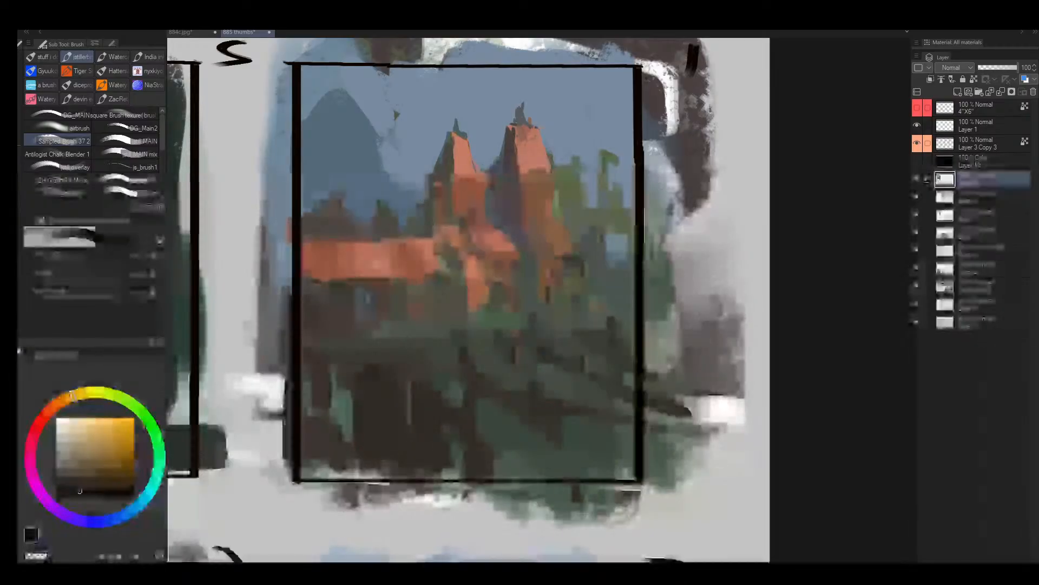
key(h)
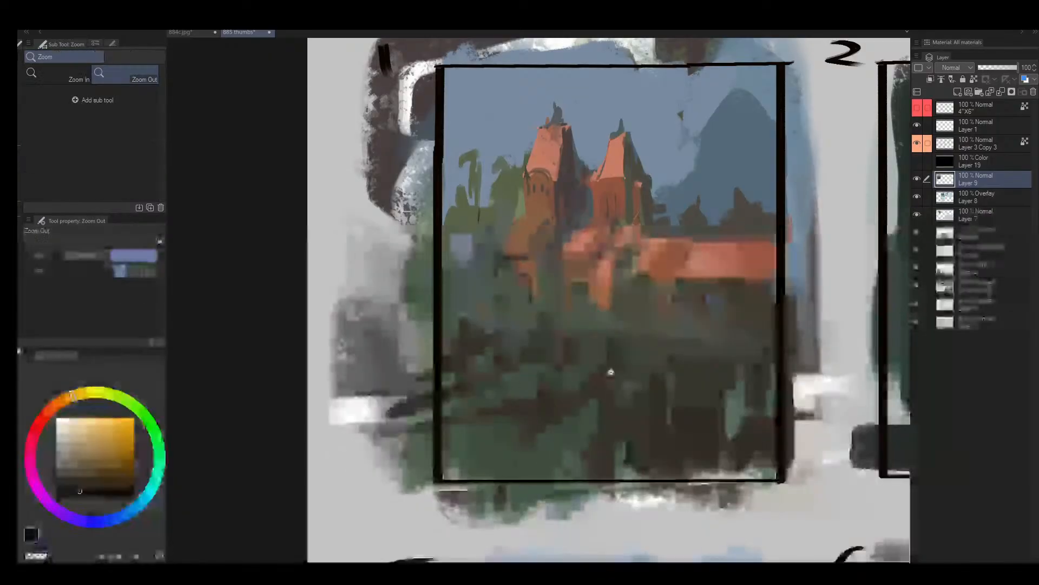
ctrl+click(612, 372)
key(bracketleft)
key(bracketleft)
key(bracketleft)
key(bracketleft)
mouse_move(472, 242)
mouse_down()
mouse_move(498, 273)
mouse_move(497, 240)
mouse_move(491, 271)
mouse_up()
key(ctrl+z)
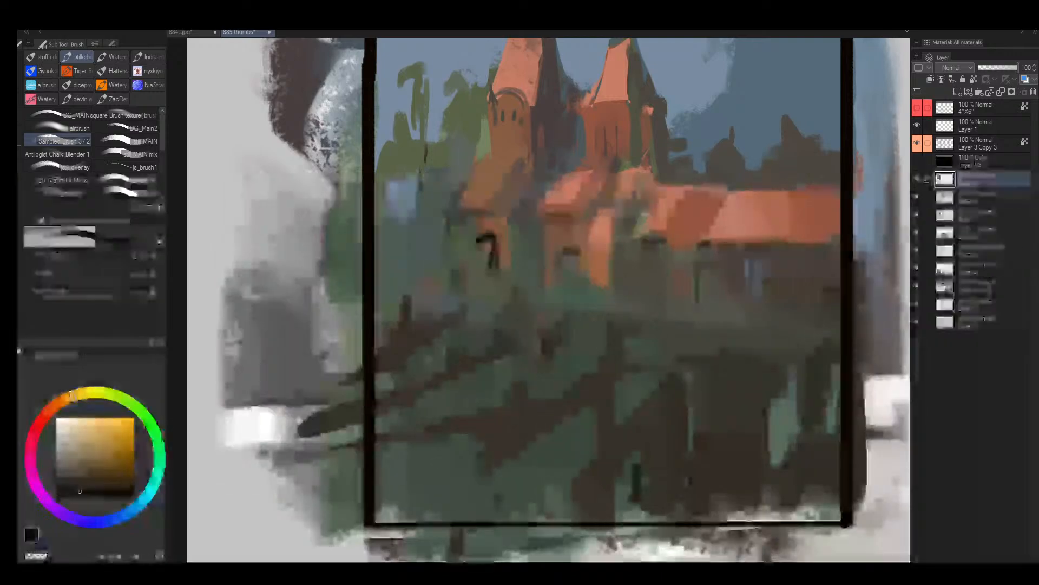
drag(581, 249, 580, 287)
mouse_move(654, 259)
mouse_down()
mouse_move(671, 283)
mouse_move(699, 298)
mouse_up()
mouse_move(695, 248)
mouse_down()
mouse_move(700, 288)
mouse_move(742, 270)
mouse_up()
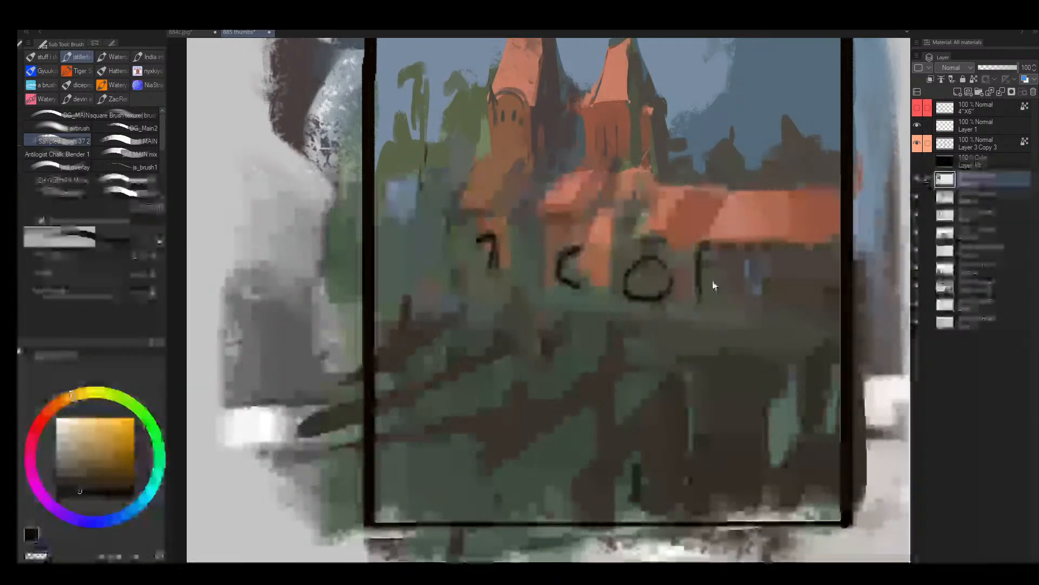
key(ctrl+z)
key(ctrl+z)
key(ctrl+z)
key(ctrl+z)
key(ctrl+z)
key(ctrl+z)
key(ctrl+z)
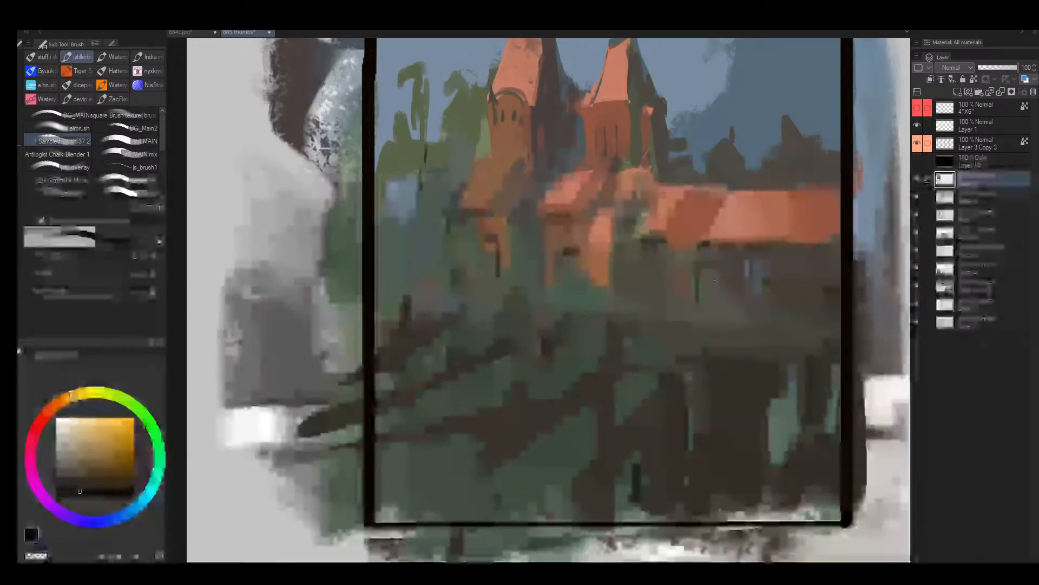
key(bracketleft)
mouse_move(480, 242)
mouse_down()
mouse_move(499, 276)
mouse_move(578, 253)
mouse_up()
key(ctrl+z)
- Add fine near-black arch tops and broken eave marks beneath the castle's orange roofs
key(bracketleft)
key(bracketleft)
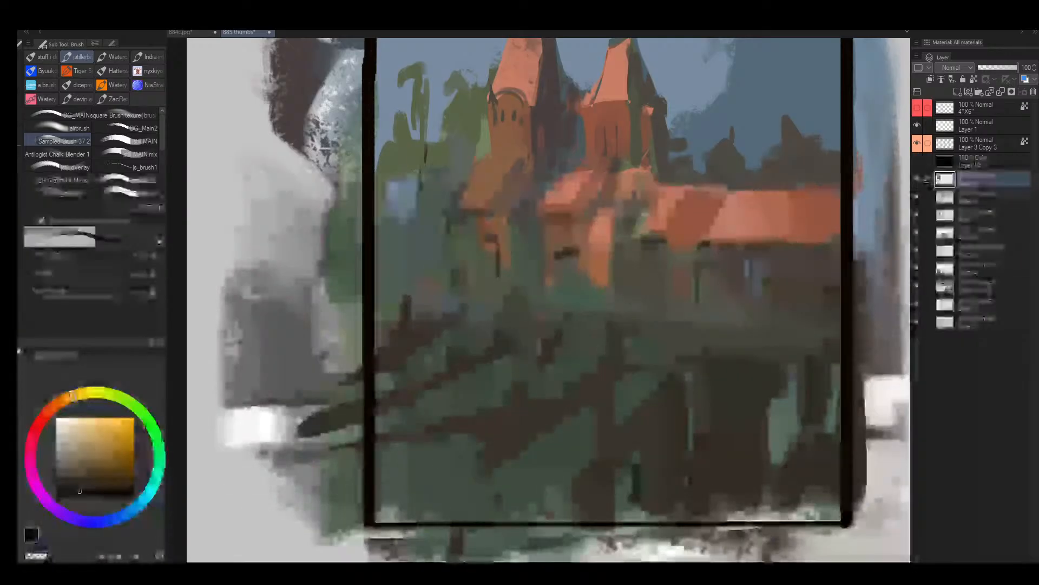
key(bracketright)
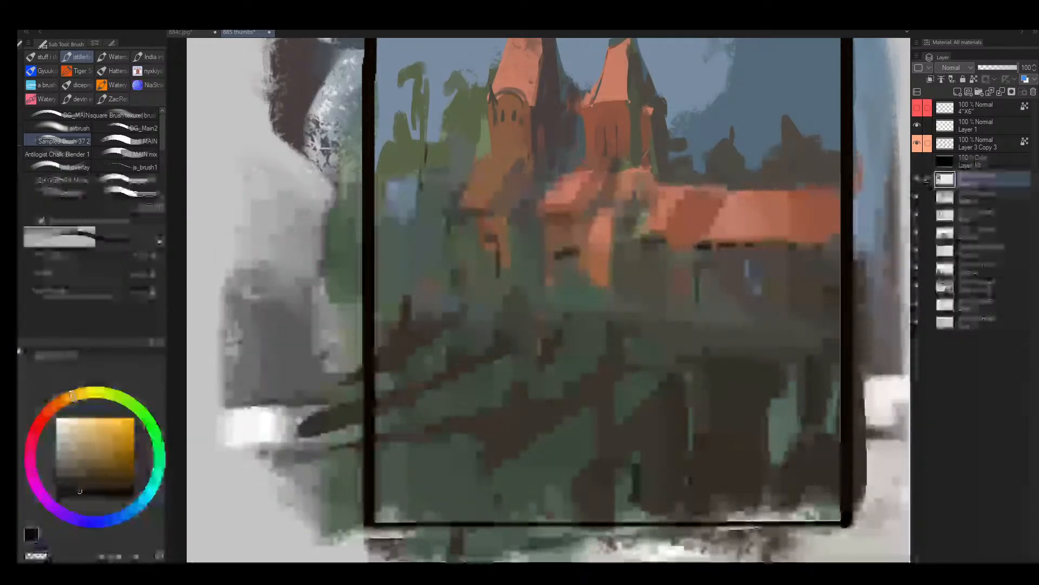
- Soften the dark arch lines and wall bases beneath frame 1's orange roofs with fine sampled muted green strokes
key(alt+space)
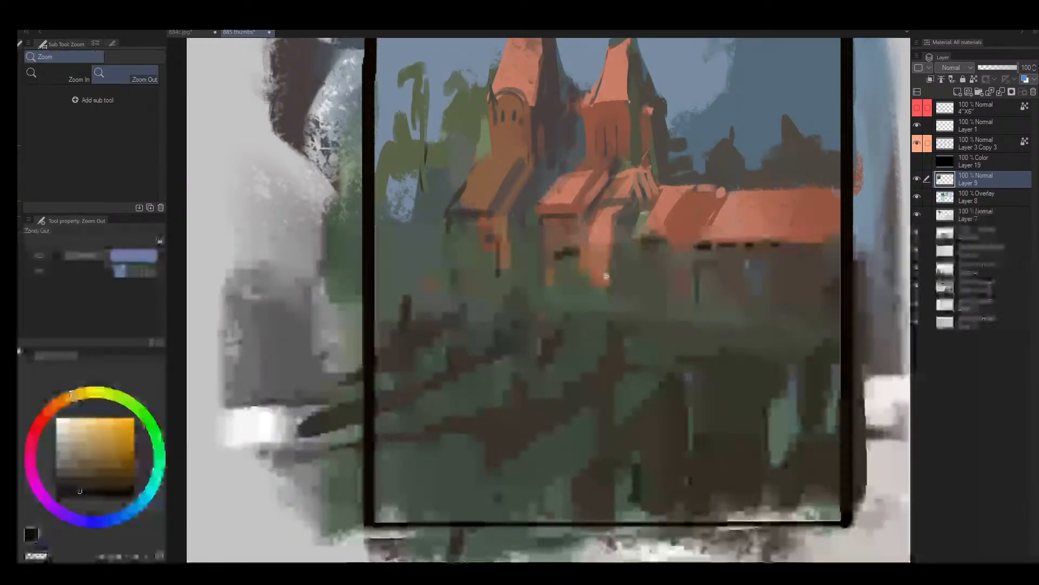
mouse_move(609, 275)
mouse_down()
mouse_move(596, 275)
mouse_move(659, 267)
mouse_up()
drag(440, 245, 453, 233)
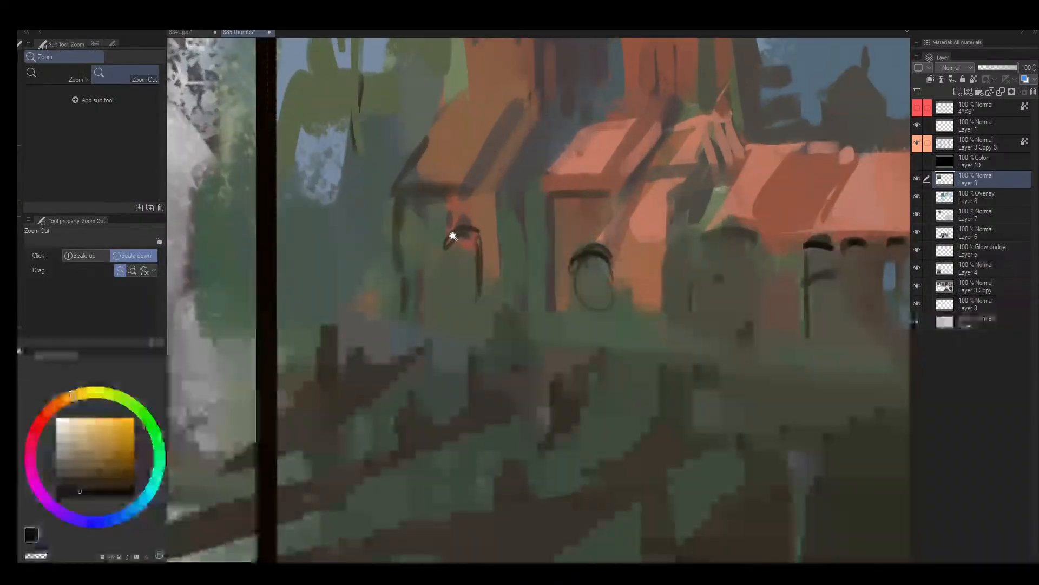
key(e)
key(bracketleft)
key(bracketleft)
key(bracketleft)
key(bracketleft)
key(b)
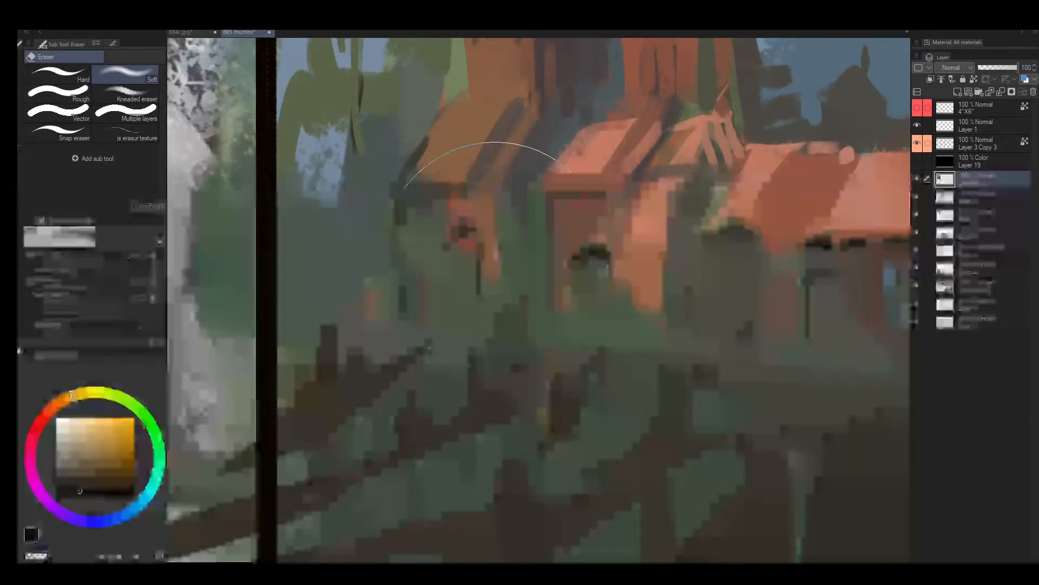
key(bracketright)
key(bracketright)
key(bracketright)
key(bracketright)
key(bracketright)
key(bracketright)
key(bracketright)
key(bracketright)
key(bracketright)
key(bracketright)
alt+click(470, 280)
drag(480, 295, 479, 281)
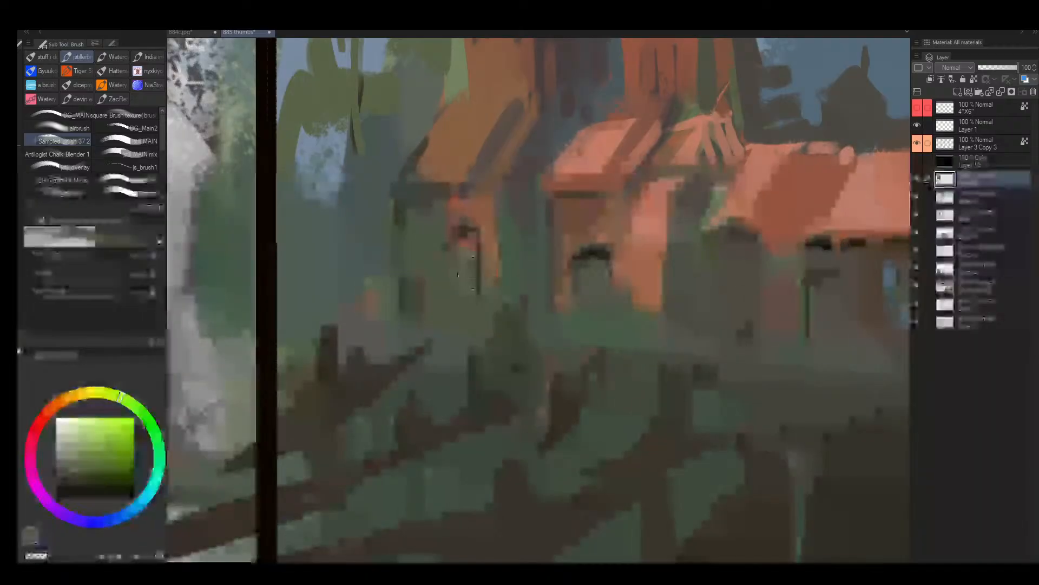
drag(599, 300, 596, 300)
drag(631, 337, 590, 353)
drag(674, 346, 639, 366)
- Mirror the canvas and paint dark green tree marks along the lower edge of frame 1's slope
key(h)
drag(476, 316, 487, 304)
mouse_move(428, 332)
mouse_down()
mouse_move(475, 274)
mouse_move(436, 299)
mouse_up()
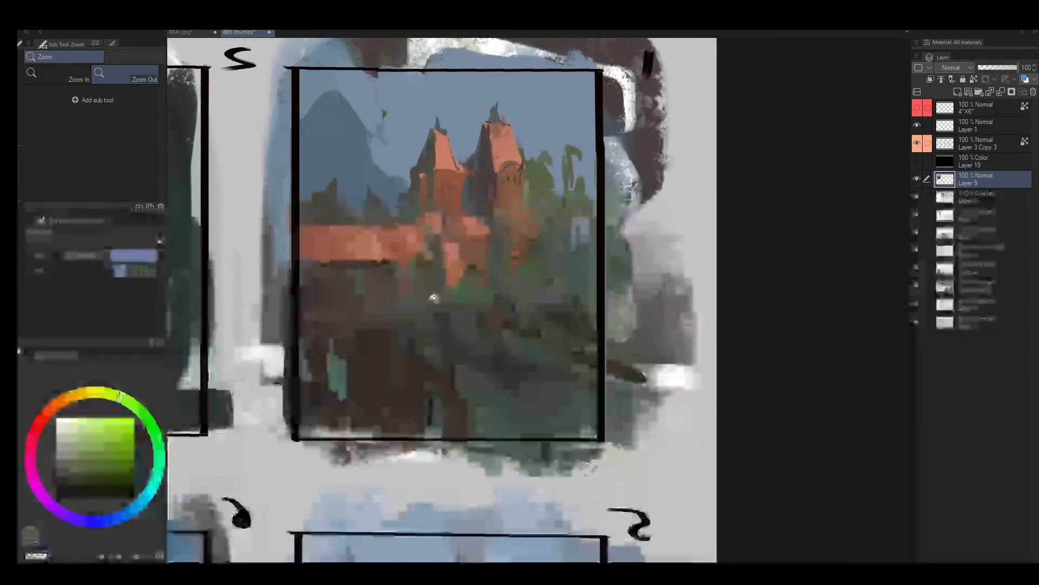
key(b)
alt+click(429, 409)
alt+click(429, 414)
key(bracketright)
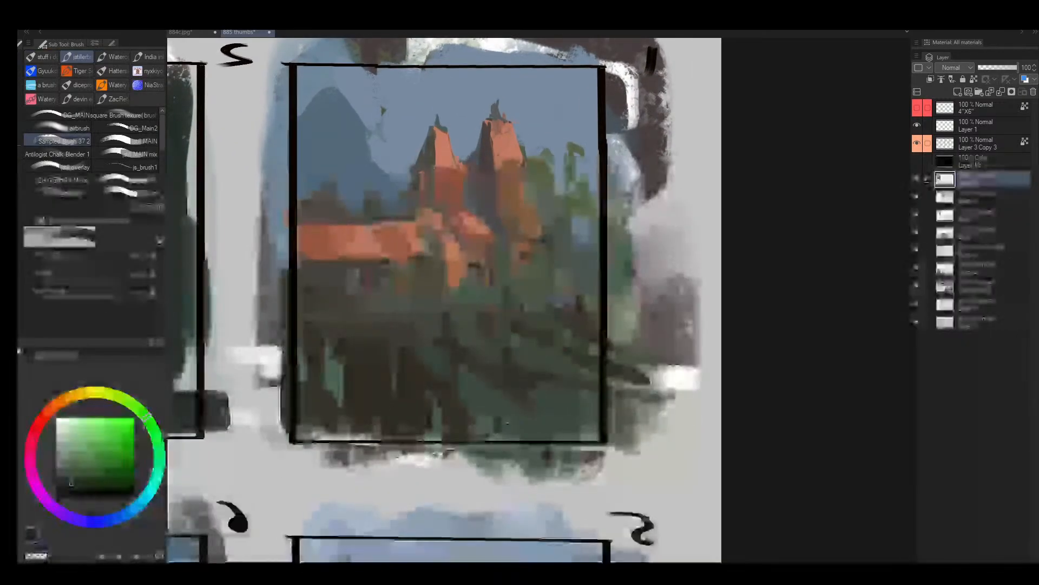
drag(496, 407, 499, 437)
drag(482, 394, 475, 434)
drag(539, 458, 533, 422)
- Add thin dark green vertical streaks down the middle of frame 1's slope with a finer brush
key(bracketleft)
key(bracketleft)
key(bracketleft)
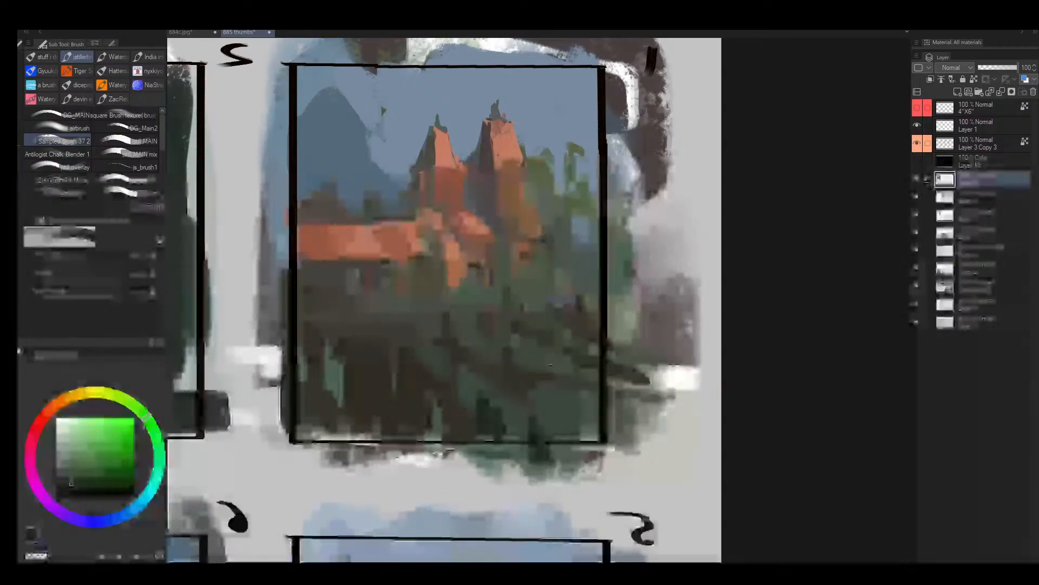
mouse_move(426, 339)
mouse_down()
mouse_move(409, 326)
mouse_move(443, 416)
mouse_move(436, 355)
mouse_move(453, 413)
mouse_up()
alt+click(436, 352)
alt+click(412, 382)
- Cover the dark brown patches of frame 1's lower slope with broad muted green strokes
key(bracketright)
key(bracketright)
key(bracketright)
key(bracketright)
drag(401, 351, 394, 340)
drag(320, 352, 332, 417)
alt+click(433, 380)
key(bracketright)
mouse_move(426, 347)
mouse_down()
mouse_move(394, 371)
mouse_move(393, 433)
mouse_up()
mouse_move(321, 391)
mouse_down()
mouse_move(325, 425)
mouse_move(362, 440)
mouse_up()
- Flip the canvas back and dab small dark brown bush shapes on the upper slope below the castle
key(h)
key(bracketleft)
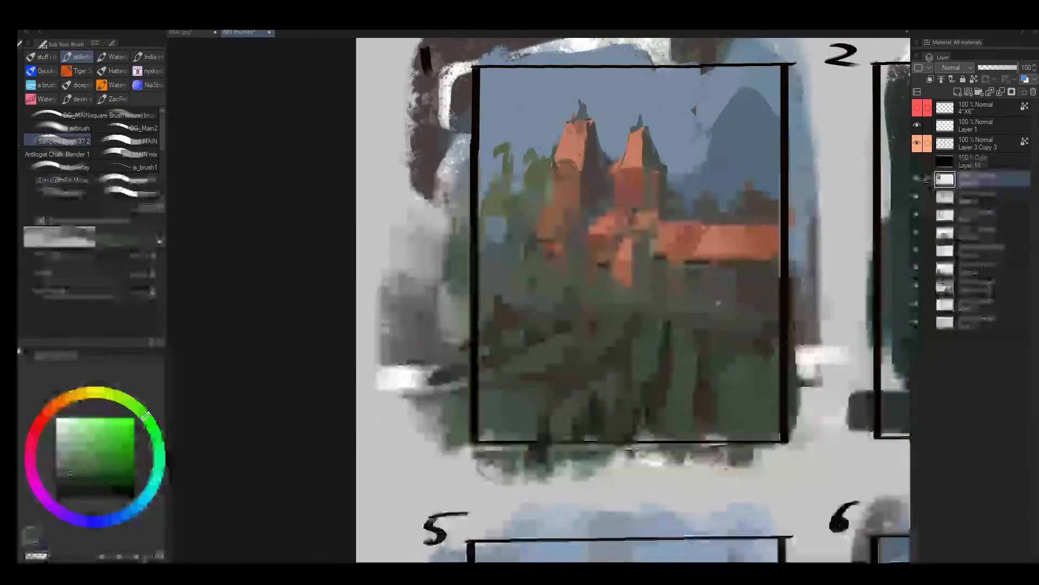
key(bracketleft)
key(bracketleft)
key(bracketleft)
key(bracketleft)
alt+click(639, 313)
alt+click(639, 313)
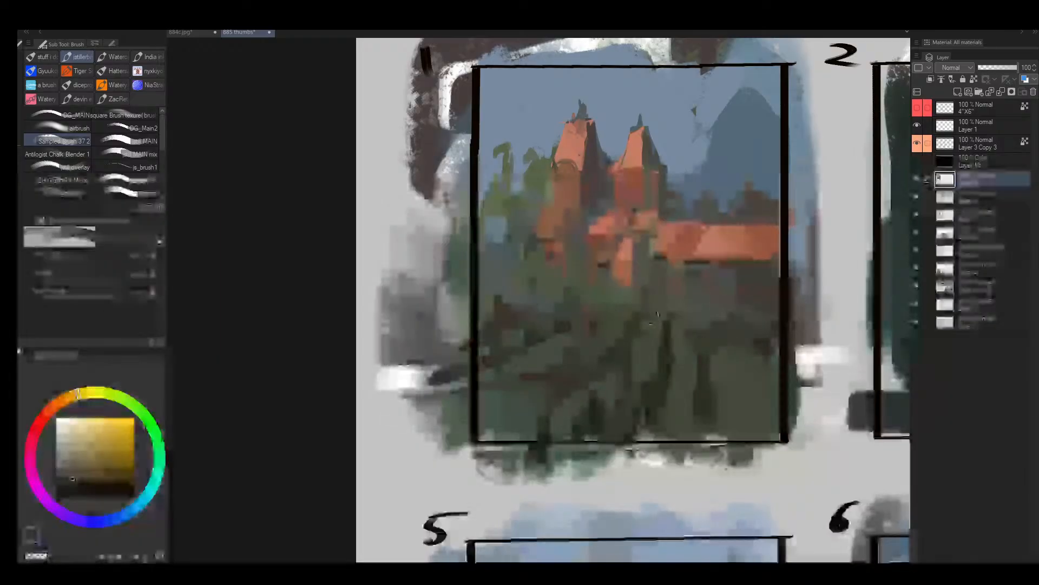
alt+click(538, 318)
alt+click(534, 314)
mouse_move(519, 312)
mouse_down()
mouse_move(523, 295)
mouse_move(526, 319)
mouse_move(537, 308)
mouse_move(521, 325)
mouse_move(566, 326)
mouse_up()
alt+click(544, 317)
alt+click(544, 315)
alt+click(533, 308)
- Block in a dark green conifer in frame 1's foreground, below the long orange roof
key(bracketright)
key(bracketright)
alt+click(586, 395)
key(bracketright)
key(bracketright)
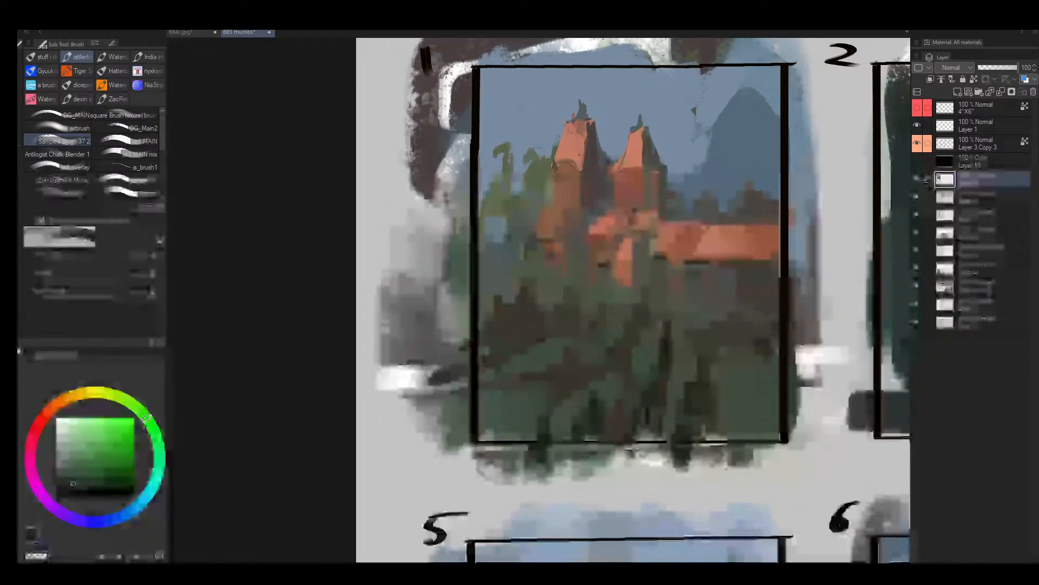
drag(684, 404, 715, 436)
key(bracketleft)
key(bracketleft)
key(bracketleft)
alt+click(539, 297)
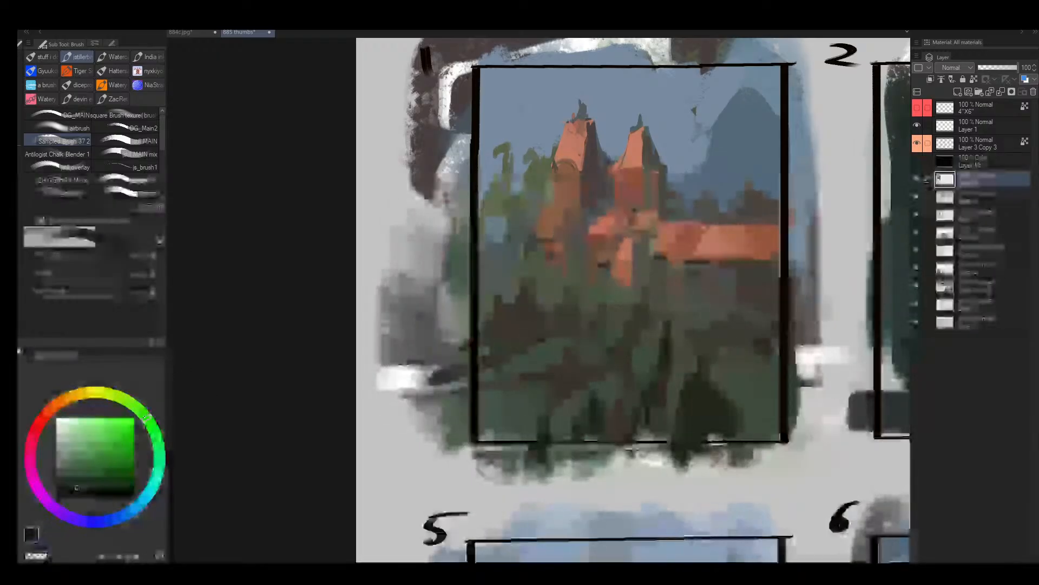
mouse_move(704, 398)
mouse_down()
mouse_move(701, 352)
mouse_move(702, 388)
mouse_up()
- Extend the foreground conifer's pointed top and fill out its base with a near-black green
click(77, 489)
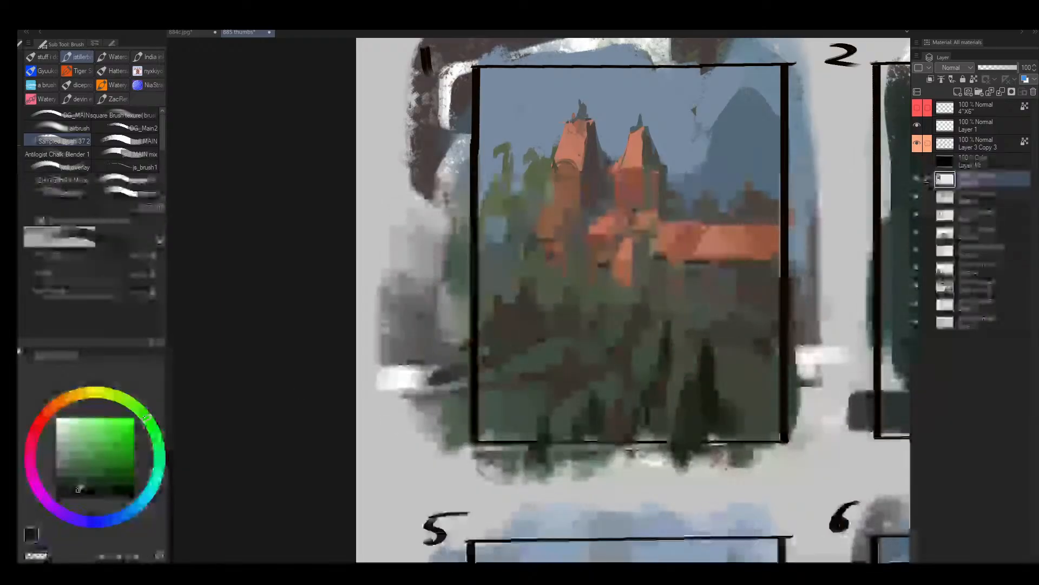
key(bracketleft)
key(bracketleft)
key(bracketright)
key(bracketright)
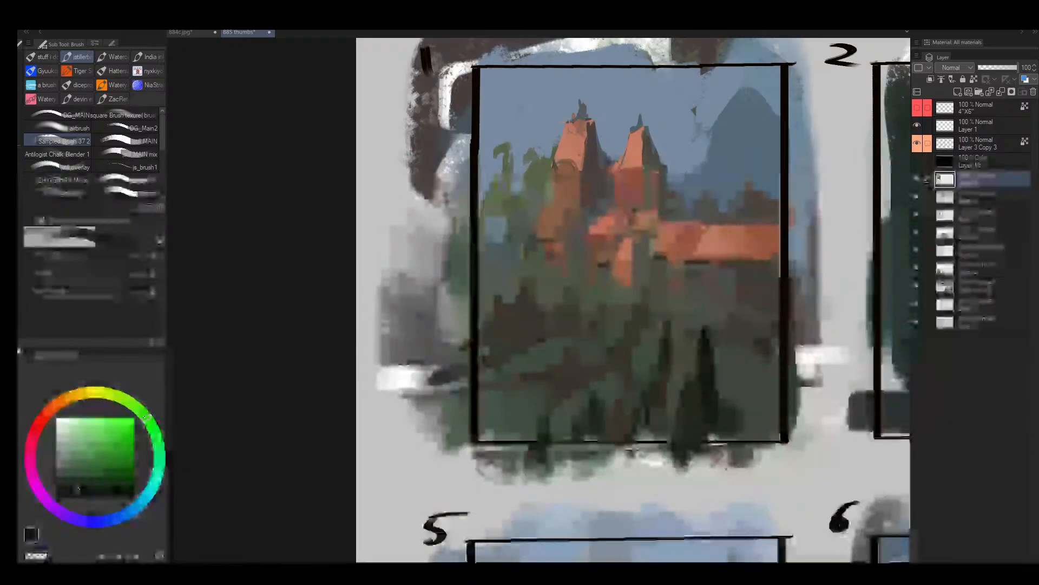
mouse_move(711, 339)
mouse_down()
mouse_move(728, 383)
mouse_move(704, 352)
mouse_move(706, 382)
mouse_up()
key(bracketright)
key(bracketright)
key(bracketright)
key(bracketright)
drag(696, 431, 703, 443)
- Paint a second near-black green conifer beside the first and slimmer trees across the middle slope
mouse_move(624, 427)
mouse_down()
mouse_move(623, 445)
mouse_move(632, 393)
mouse_move(663, 330)
mouse_up()
key(bracketleft)
key(bracketleft)
key(bracketleft)
key(bracketleft)
key(bracketleft)
key(bracketleft)
drag(594, 359, 544, 389)
key(bracketleft)
key(bracketleft)
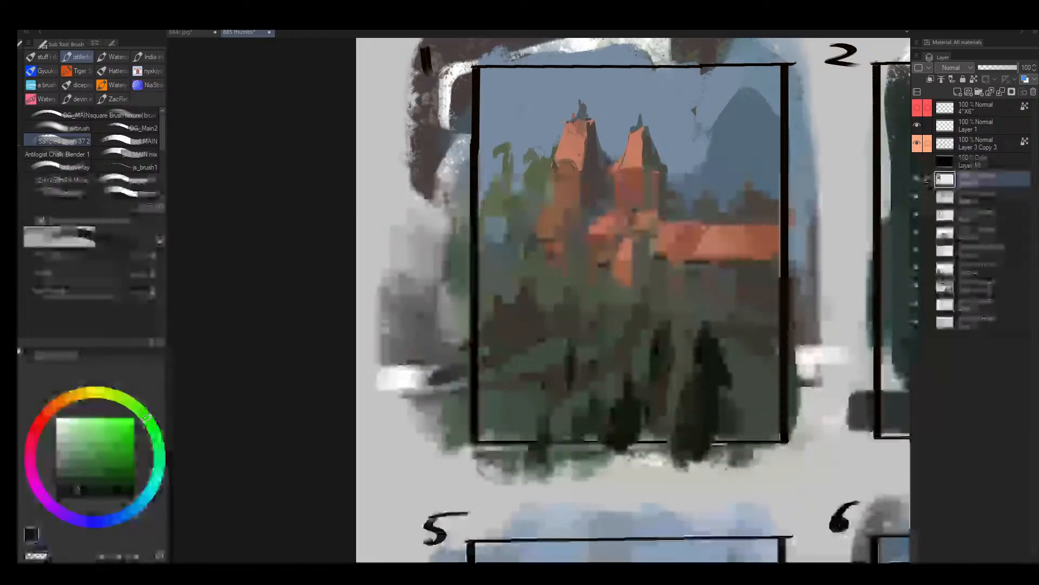
drag(624, 311, 623, 348)
- Mirror the canvas and add dark green trees toward both side edges of frame 1's lower slope
key(h)
key(bracketright)
key(bracketright)
drag(318, 347, 314, 391)
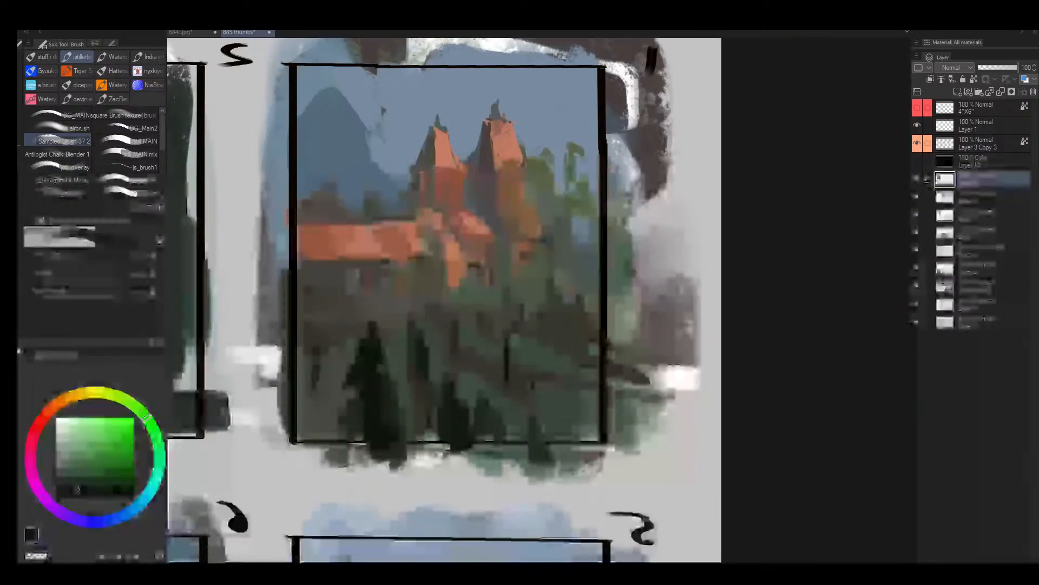
mouse_move(534, 394)
mouse_down()
mouse_move(535, 424)
mouse_move(535, 379)
mouse_up()
alt+click(536, 427)
key(])
mouse_move(566, 421)
mouse_down()
mouse_move(591, 385)
mouse_move(588, 460)
mouse_up()
- Widen the large conifer and fill the frame edge beneath the long roof with tall near-black green trees
alt+click(371, 392)
mouse_move(362, 394)
mouse_down()
mouse_move(347, 431)
mouse_move(331, 435)
mouse_up()
drag(307, 339, 292, 460)
mouse_move(311, 409)
mouse_down()
mouse_move(328, 425)
mouse_move(330, 414)
mouse_up()
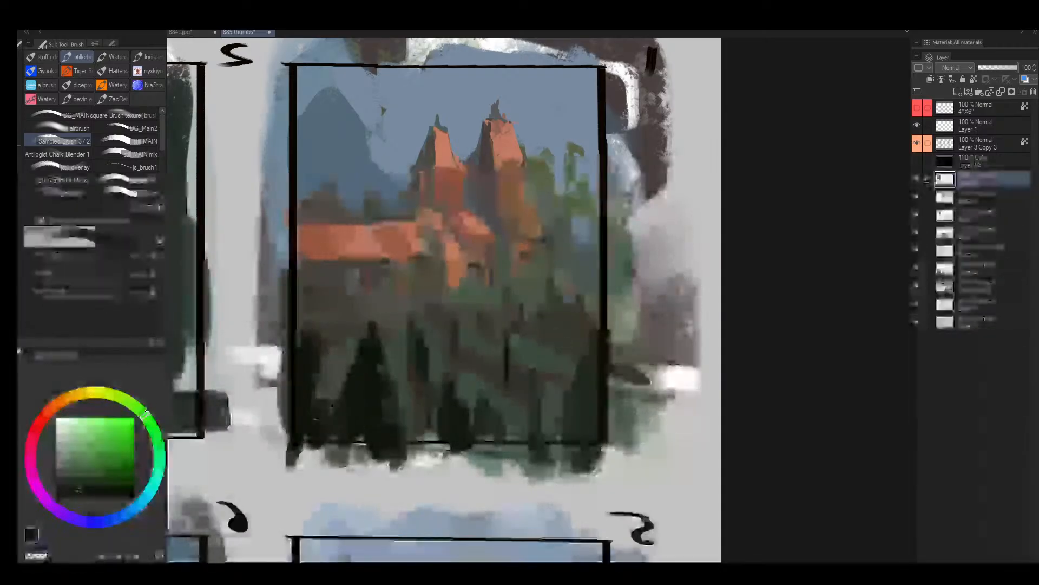
mouse_move(304, 297)
mouse_down()
mouse_move(295, 383)
mouse_move(318, 385)
mouse_move(319, 337)
mouse_up()
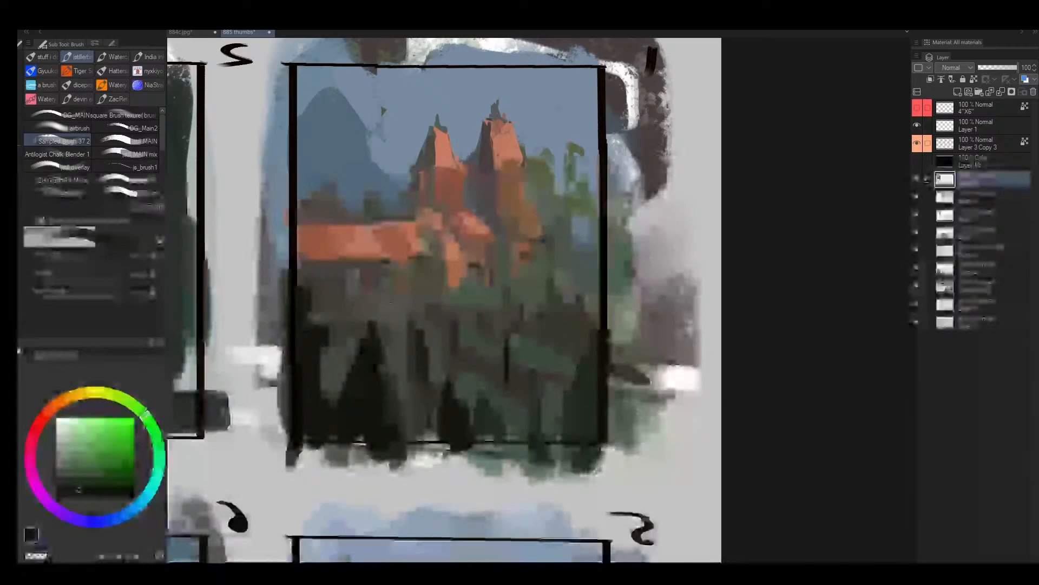
- Paint over the blue gap among the trees beside the castle with small muted green strokes
key([)
key([)
key([)
alt+click(567, 221)
drag(577, 212, 586, 241)
drag(585, 213, 595, 239)
alt+click(591, 205)
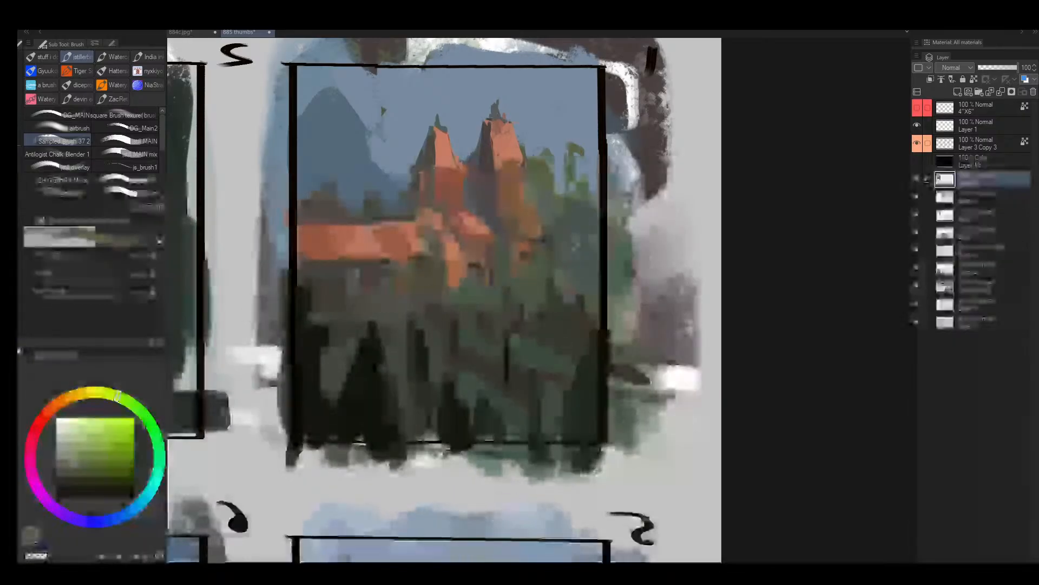
drag(580, 202, 594, 209)
alt+click(579, 239)
- Flip the canvas back and paint muted blue distant shapes between frame 1's towers and the mountain
key(h)
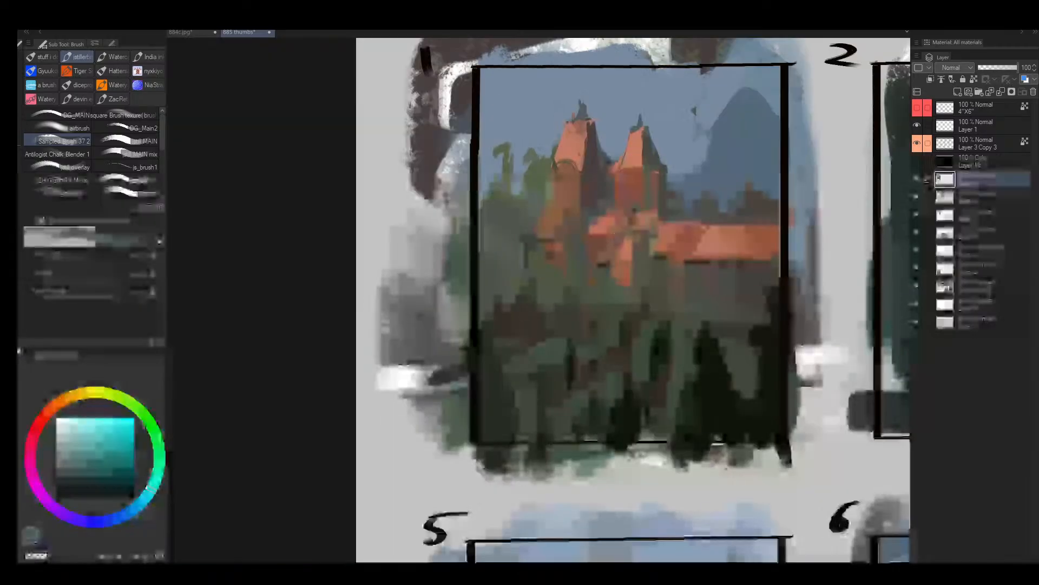
drag(699, 216, 621, 245)
alt+click(592, 257)
drag(620, 244, 542, 253)
mouse_move(537, 253)
mouse_down()
mouse_move(508, 260)
mouse_move(540, 224)
mouse_move(552, 232)
mouse_up()
alt+click(534, 207)
key(bracketleft)
key(bracketleft)
alt+click(543, 221)
alt+click(542, 216)
alt+click(548, 221)
key(bracketright)
key(bracketright)
alt+click(558, 208)
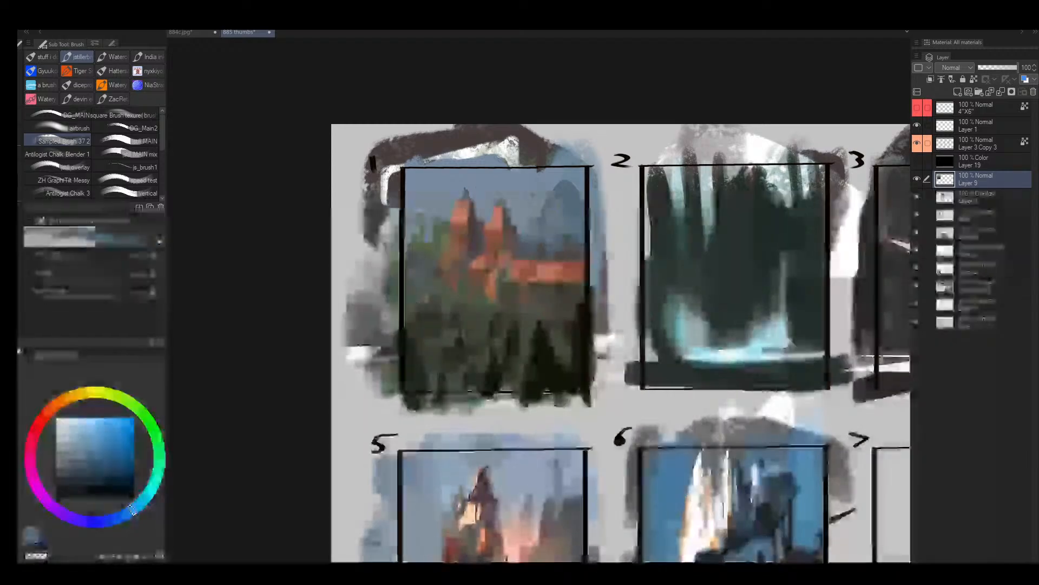
- Touch up the trees beside the castle in muted green and refine slim blue spires beside the mountain
key(bracketright)
alt+click(425, 223)
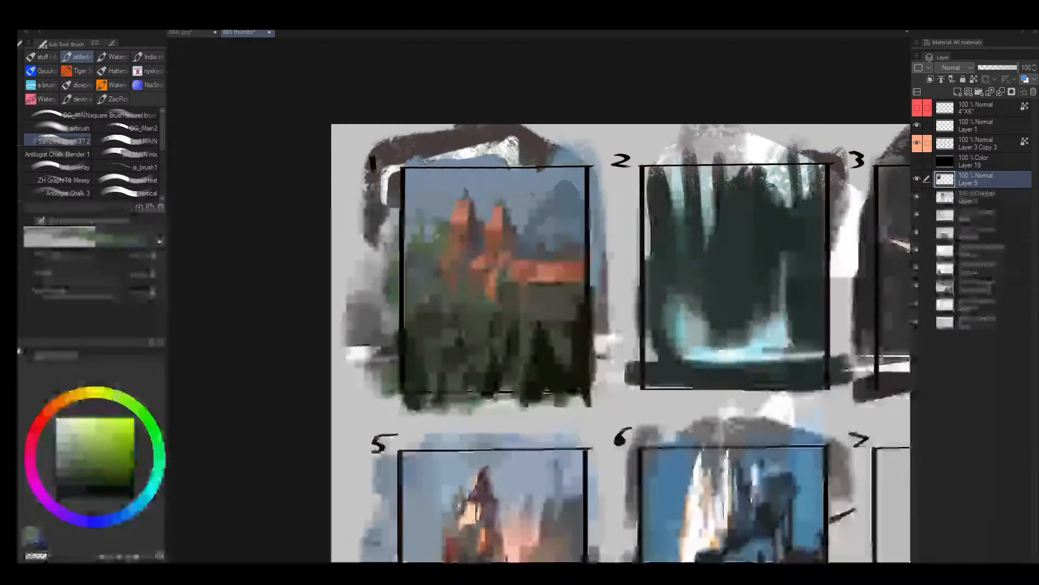
key(bracketleft)
key(bracketleft)
alt+click(537, 217)
key(bracketleft)
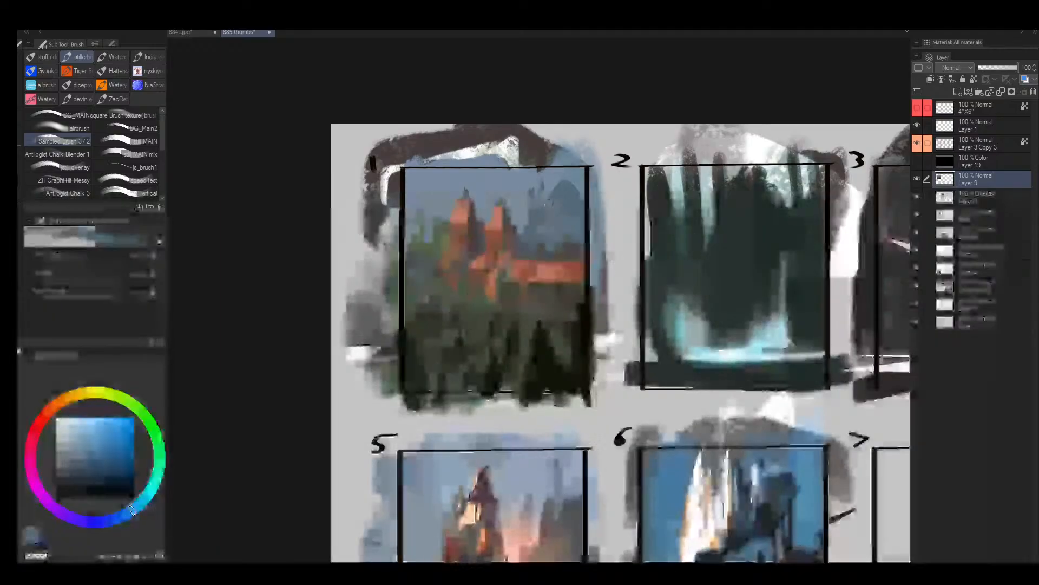
alt+click(525, 195)
key(bracketright)
key(bracketright)
alt+click(544, 204)
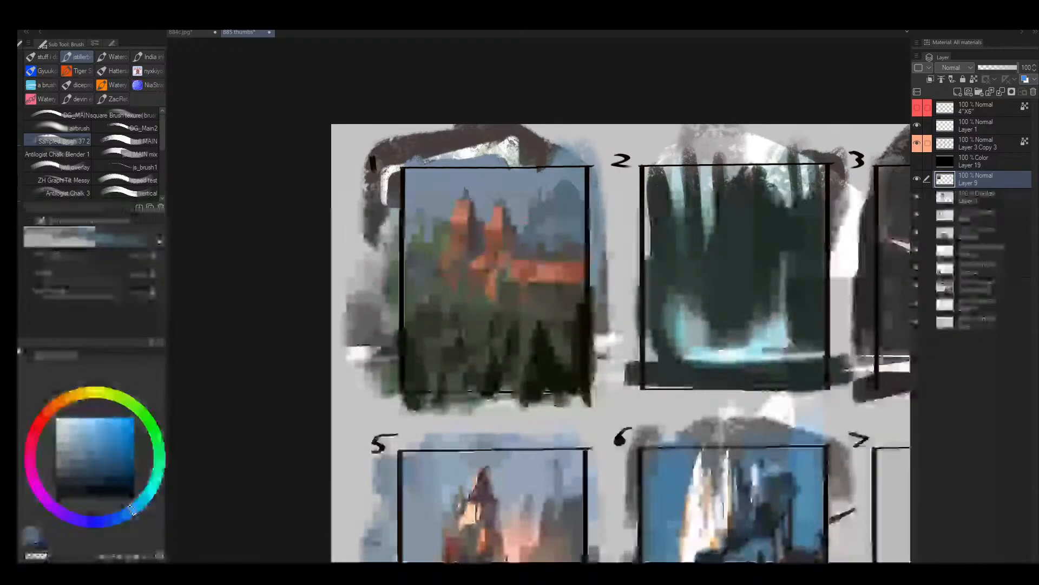
drag(541, 188, 538, 210)
- Examine frame 1's castle up close and in comparison with the whole thumbnail sheet
key(alt+space)
mouse_move(545, 246)
mouse_down()
mouse_move(527, 229)
mouse_move(499, 251)
mouse_move(479, 235)
mouse_move(483, 268)
mouse_move(422, 322)
mouse_move(443, 313)
mouse_up()
key(bracketright)
alt+click(477, 250)
key(alt+space)
drag(513, 298, 394, 243)
drag(417, 303, 392, 229)
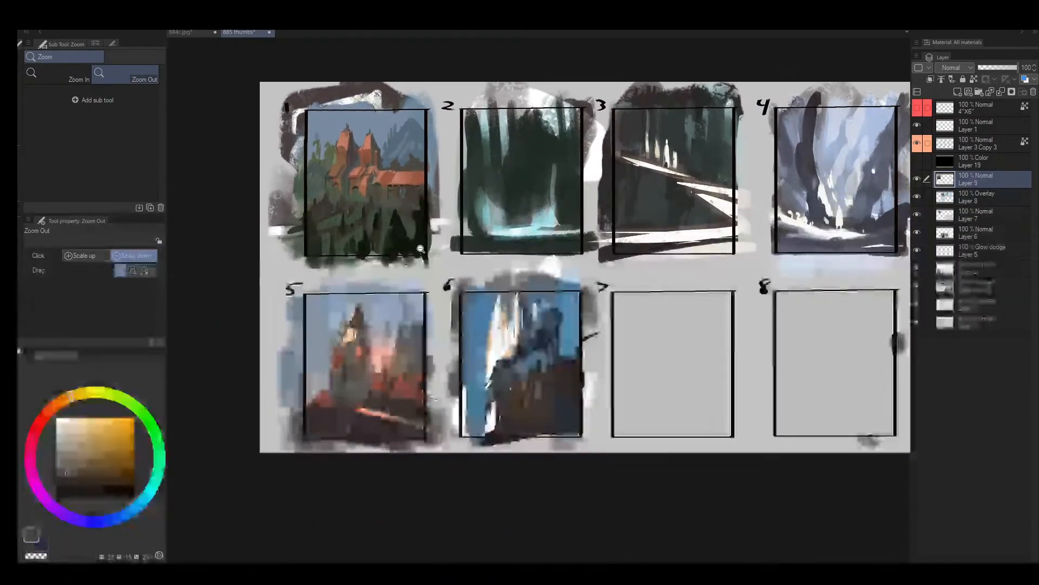
drag(368, 374, 385, 345)
drag(356, 180, 395, 122)
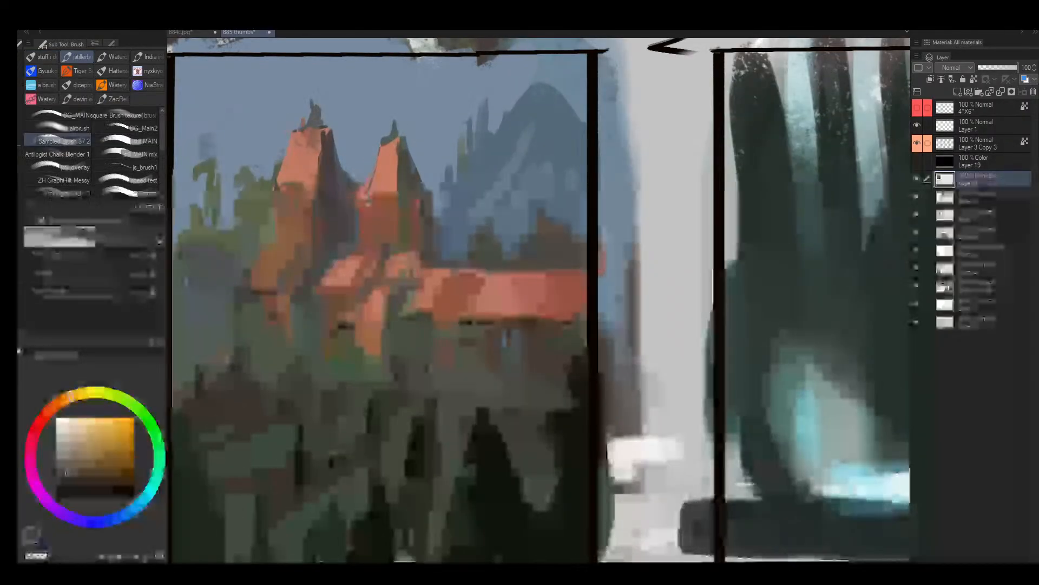
alt+click(389, 174)
drag(362, 264, 331, 266)
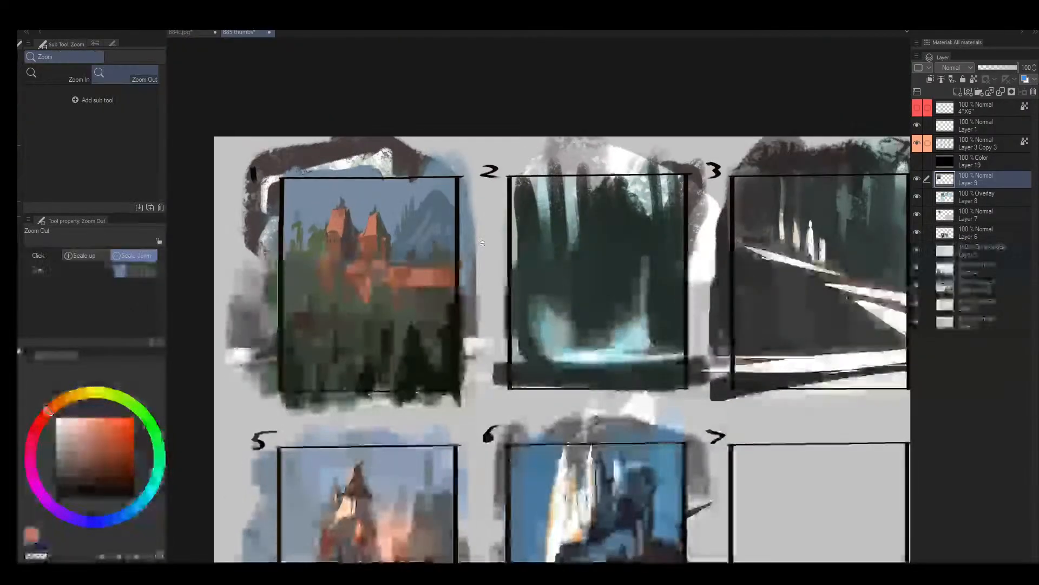
mouse_move(675, 303)
mouse_down()
mouse_move(692, 287)
mouse_move(403, 252)
mouse_up()
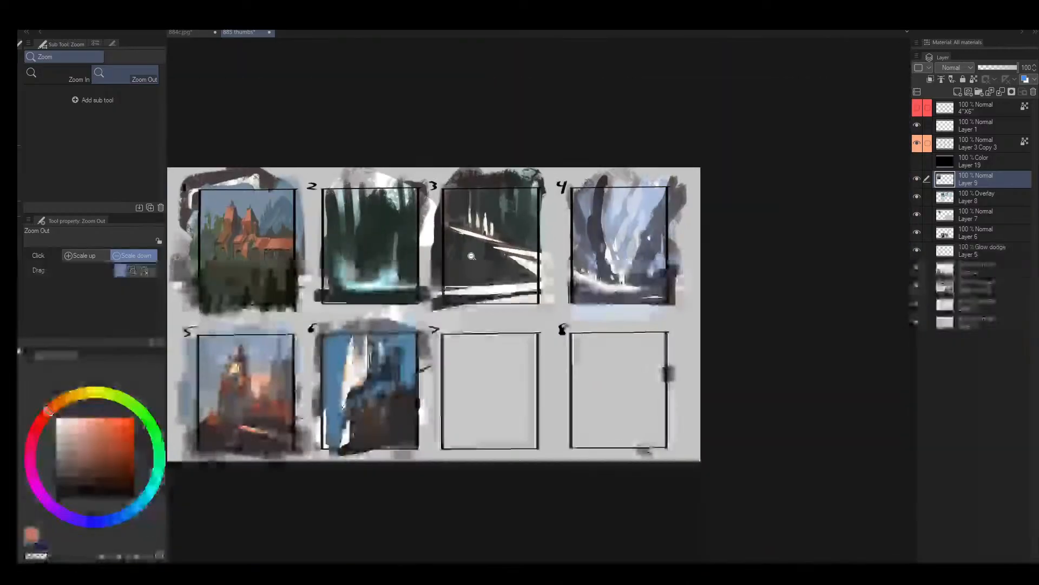
- Touch up the light facade of frame 5's tower with sampled warm tones
drag(189, 426, 338, 306)
drag(339, 306, 253, 448)
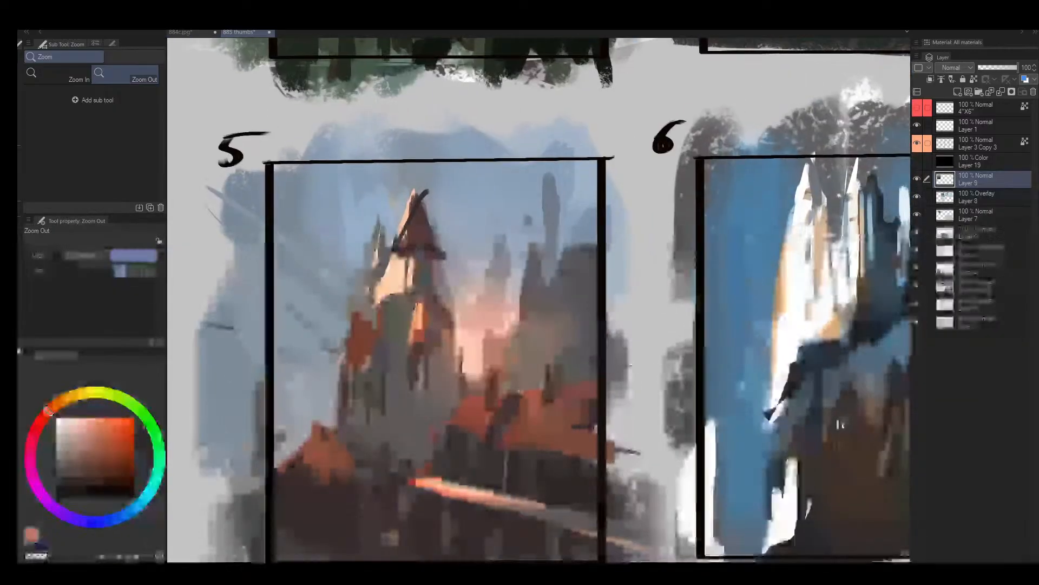
alt+click(377, 238)
alt+click(385, 277)
mouse_move(370, 262)
mouse_down()
mouse_move(374, 282)
mouse_move(332, 292)
mouse_move(425, 309)
mouse_move(377, 306)
mouse_up()
alt+click(375, 277)
mouse_move(444, 238)
mouse_down()
mouse_move(377, 357)
mouse_move(349, 355)
mouse_up()
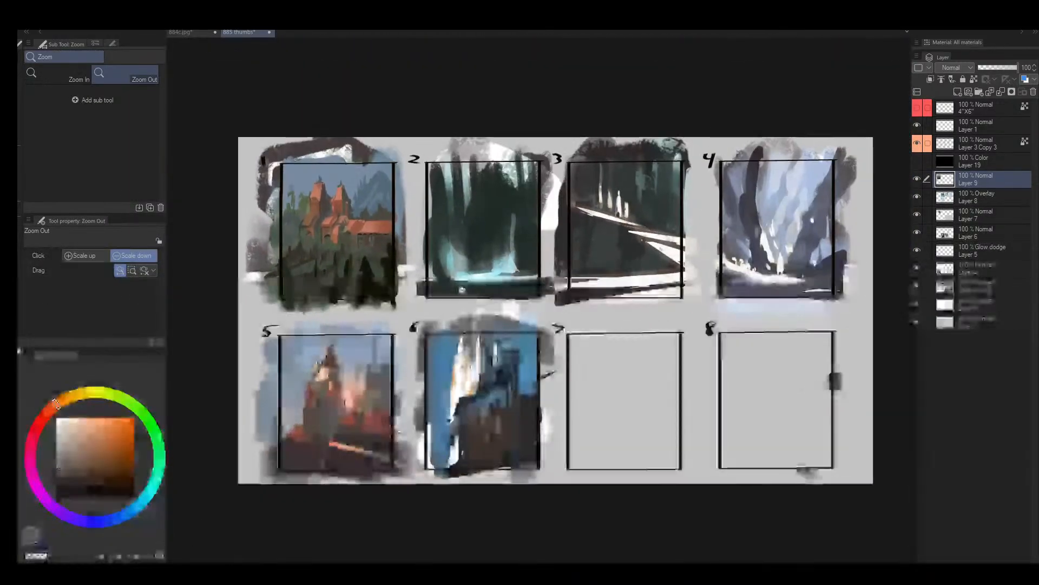
- Sample frame 2's teal and try a dark green tint over frame 3's lower slope
drag(475, 270, 495, 244)
alt+click(440, 247)
key(bracketright)
key(bracketright)
key(bracketright)
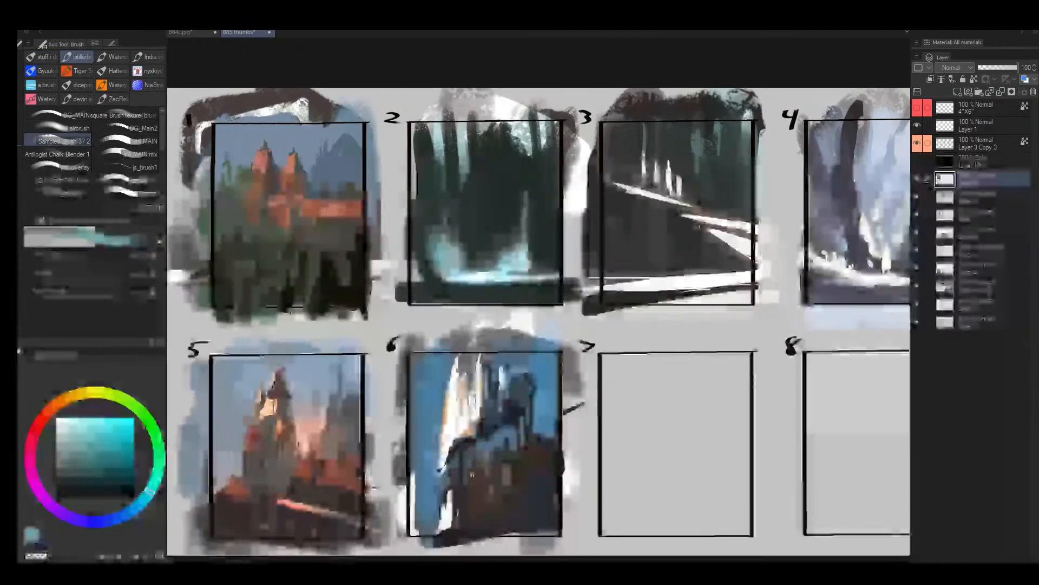
mouse_move(673, 178)
mouse_down()
mouse_move(581, 211)
mouse_move(619, 174)
mouse_move(572, 197)
mouse_up()
alt+click(561, 181)
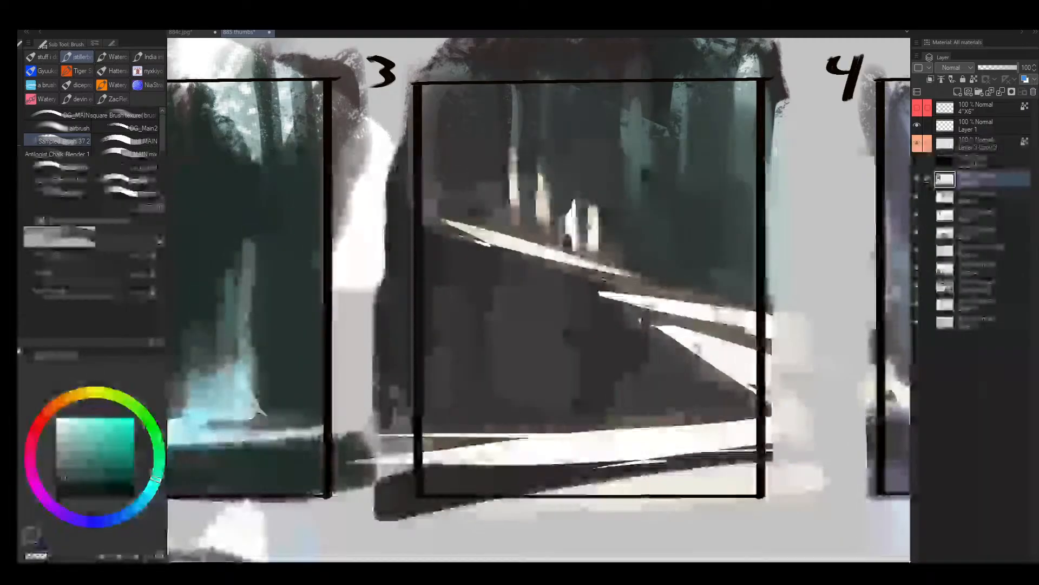
mouse_move(626, 225)
mouse_down()
mouse_move(512, 266)
mouse_move(510, 234)
mouse_up()
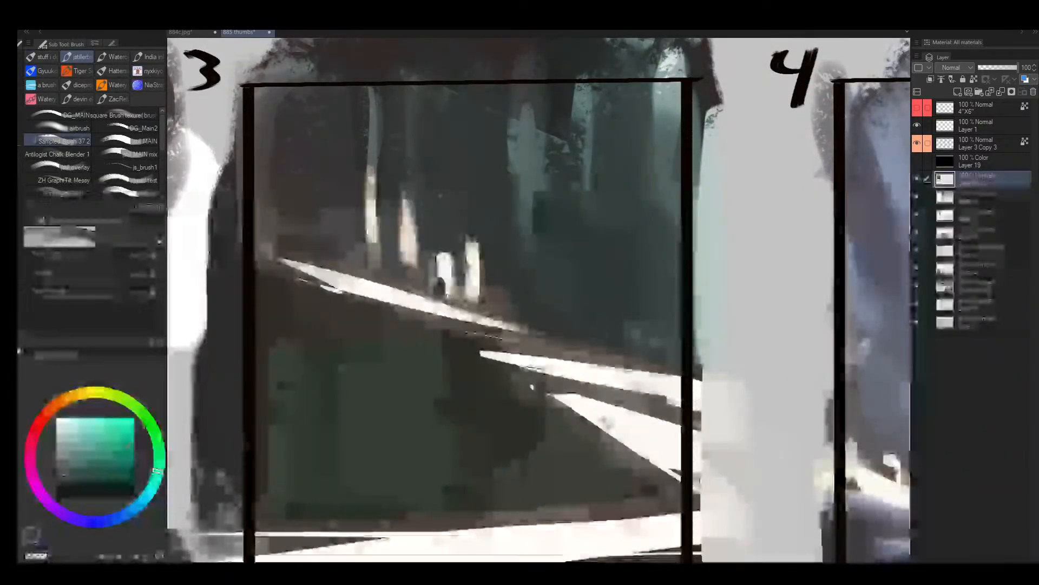
- Paint broad muted dark strokes across frame 3's lower slope with a larger brush
click(56, 407)
click(68, 475)
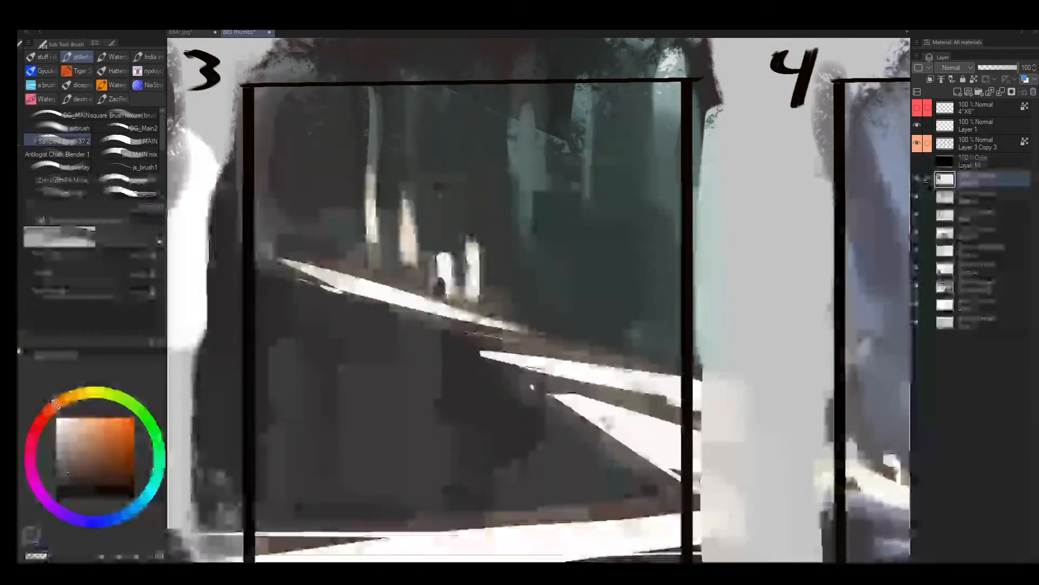
key(bracketright)
drag(391, 353, 366, 446)
drag(381, 378, 346, 439)
alt+click(396, 422)
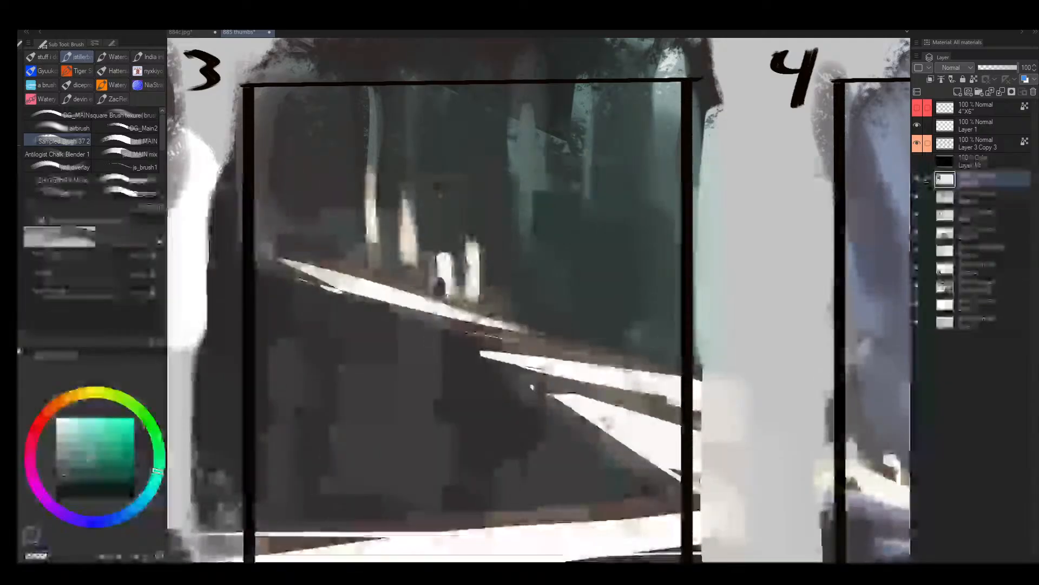
- Paint a misty muted teal patch in the middle of frame 3's dark slope
click(148, 494)
click(63, 454)
drag(75, 453, 76, 453)
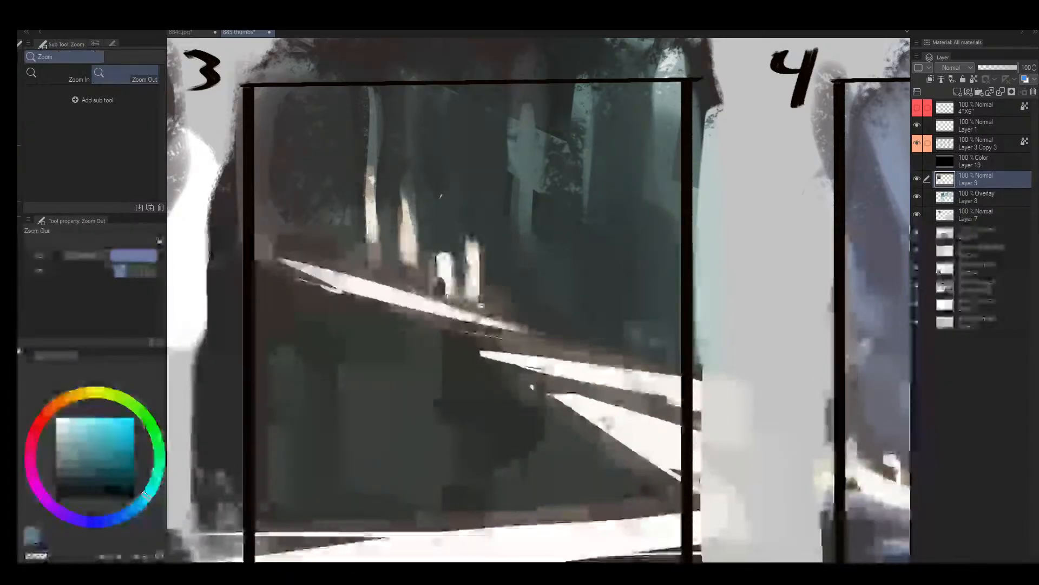
mouse_move(481, 307)
mouse_down()
mouse_move(450, 344)
mouse_move(479, 300)
mouse_up()
key(bracketright)
alt+click(469, 312)
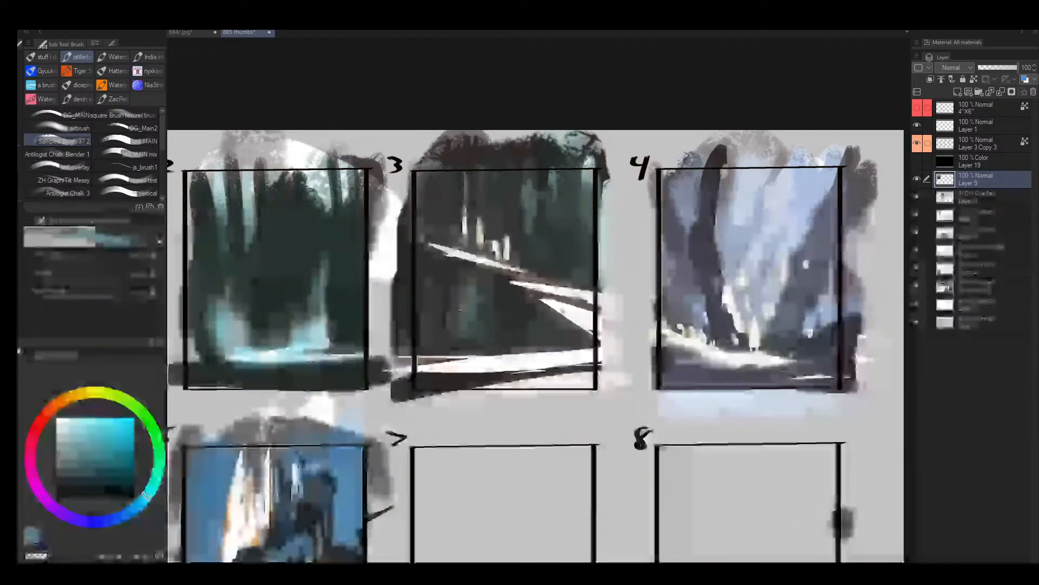
key(bracketright)
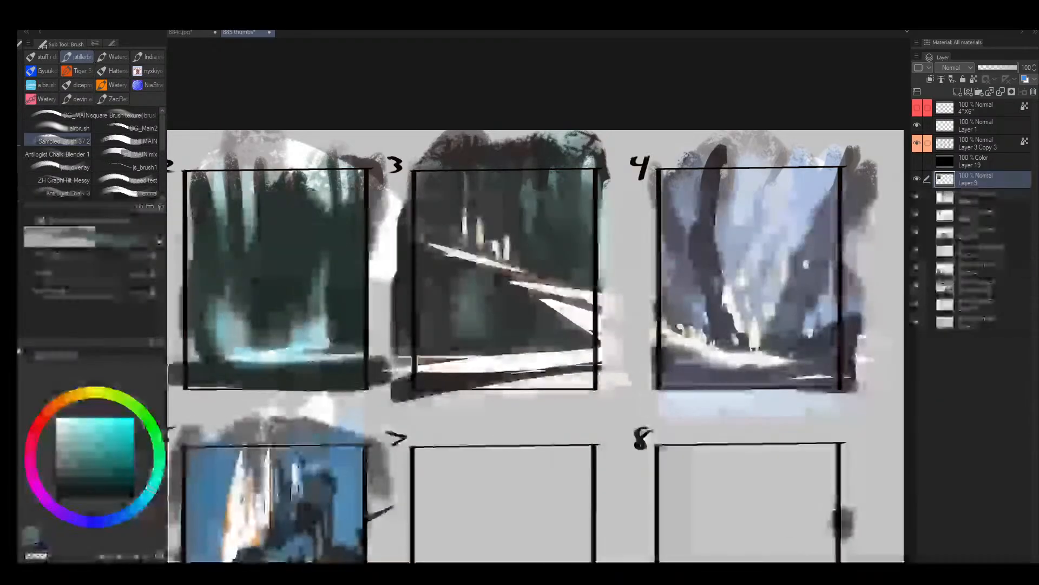
- Refine the slope's teal strokes with a smaller brush and paint muted teal ground below frame 3's lowest path
key(bracketleft)
key(bracketleft)
key(bracketleft)
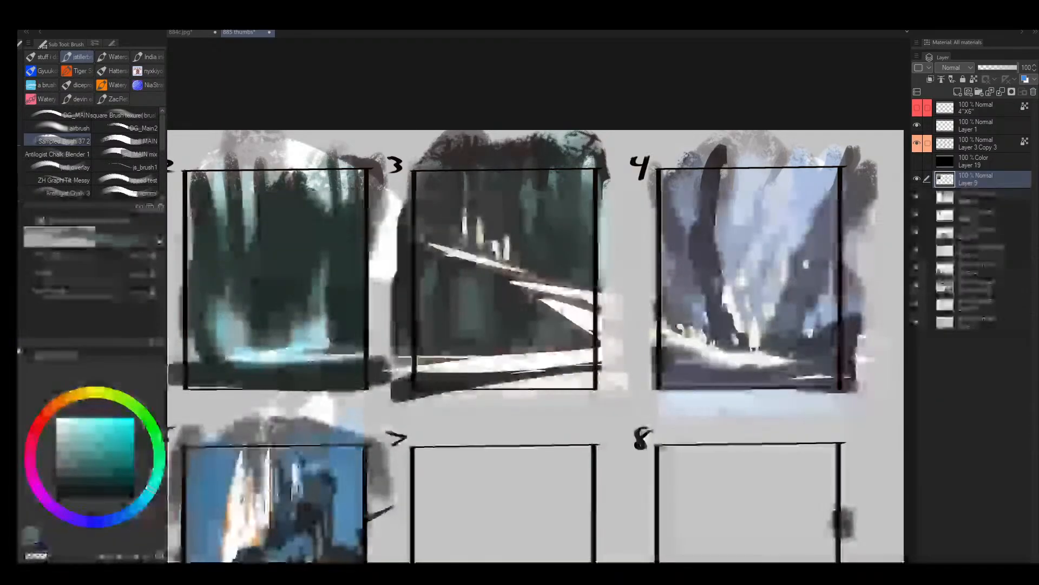
drag(428, 383, 593, 377)
alt+click(494, 376)
key(bracketleft)
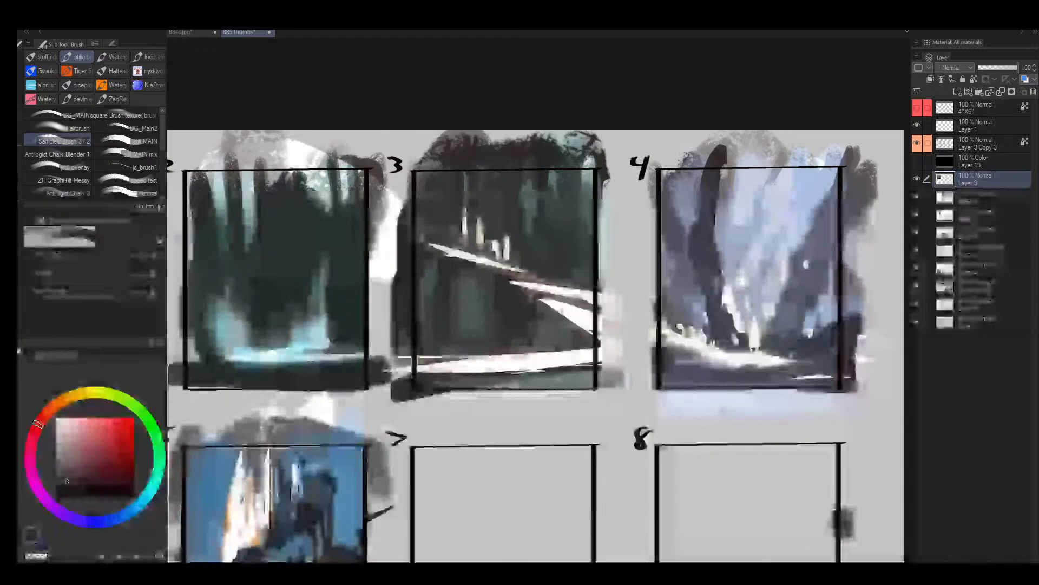
drag(494, 375, 594, 371)
alt+click(510, 326)
alt+click(488, 360)
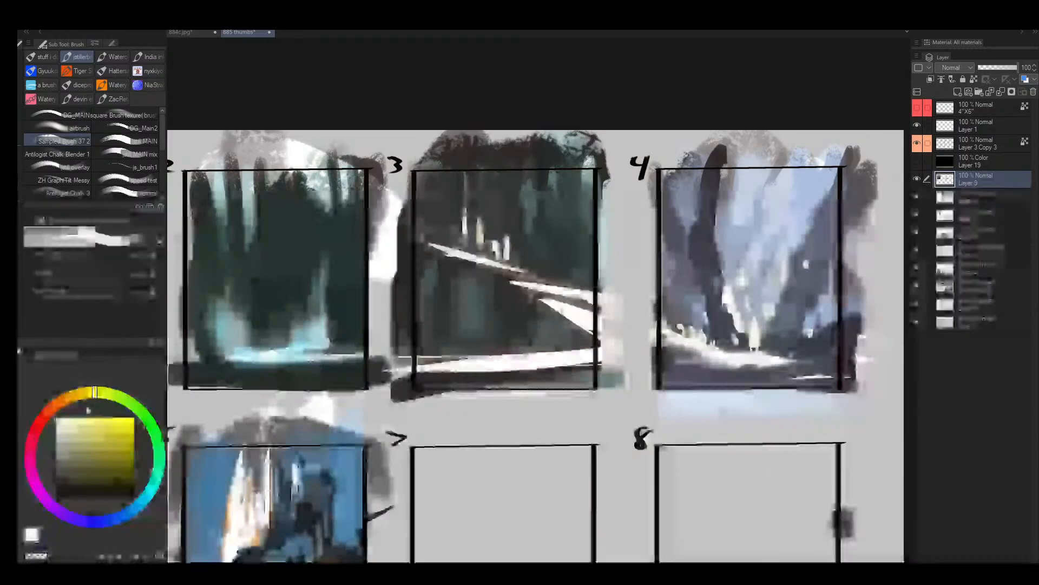
- Choose a pale warm yellow and repaint frame 3's lowest white path in muted cream
click(80, 394)
click(71, 431)
key(bracketleft)
key(bracketleft)
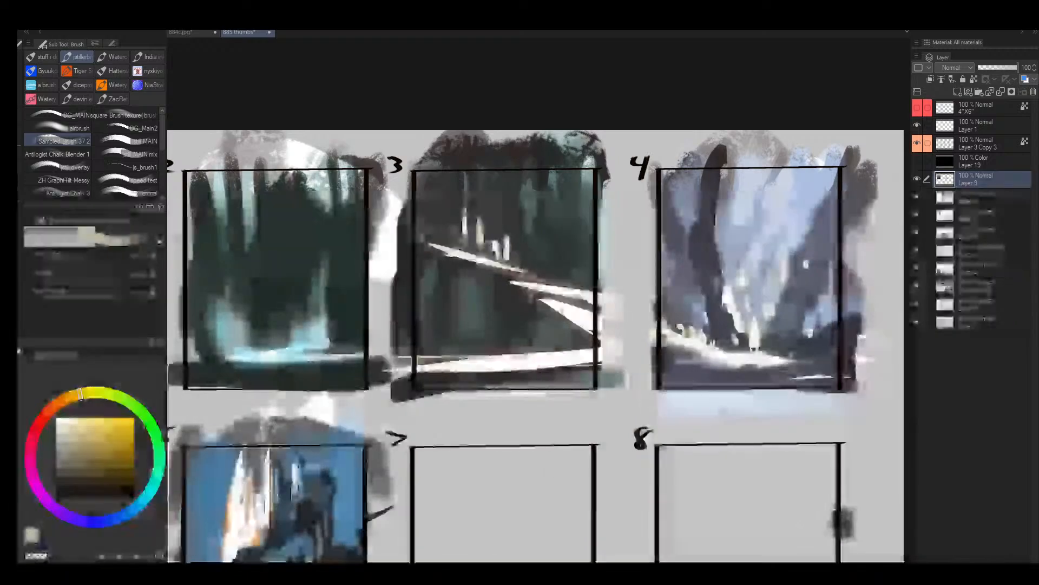
mouse_move(415, 370)
mouse_down()
mouse_move(570, 360)
mouse_move(459, 364)
mouse_up()
key(bracketright)
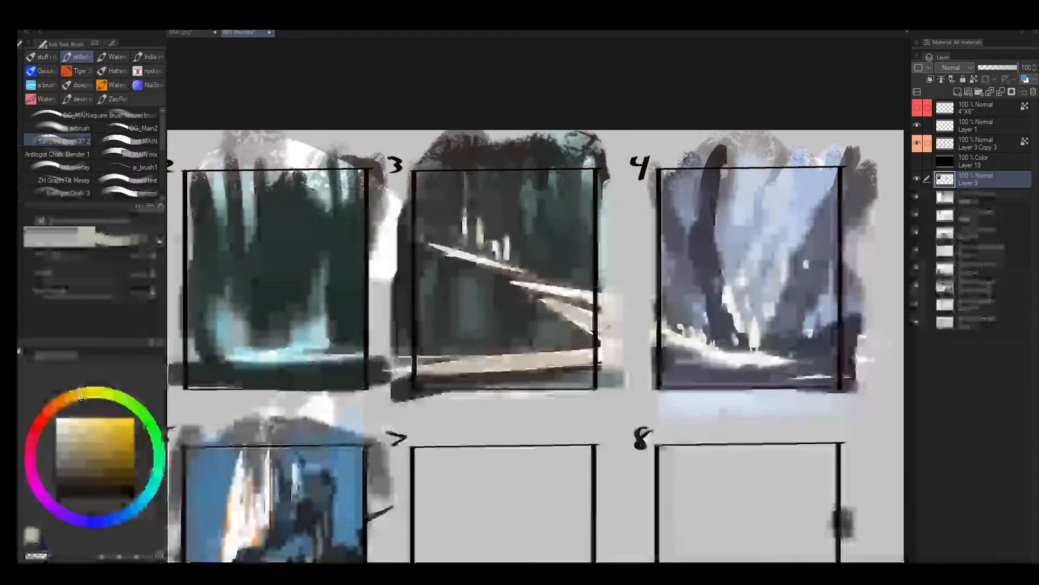
- Tint frame 3's middle and upper path sections with the warm cream color
drag(557, 306, 582, 315)
drag(519, 285, 600, 299)
key(bracketleft)
key(bracketleft)
key(bracketleft)
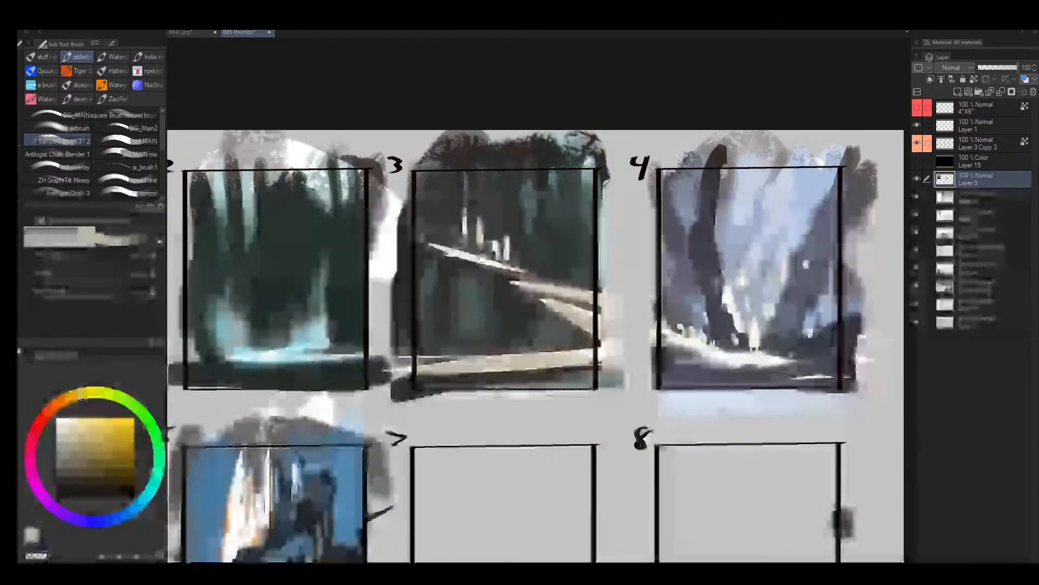
mouse_move(433, 248)
mouse_down()
mouse_move(503, 265)
mouse_move(514, 233)
mouse_move(523, 263)
mouse_up()
- Paint dark forest tones over the two bright shapes beside the pale trunks above frame 3's upper path
alt+click(518, 232)
key(bracketright)
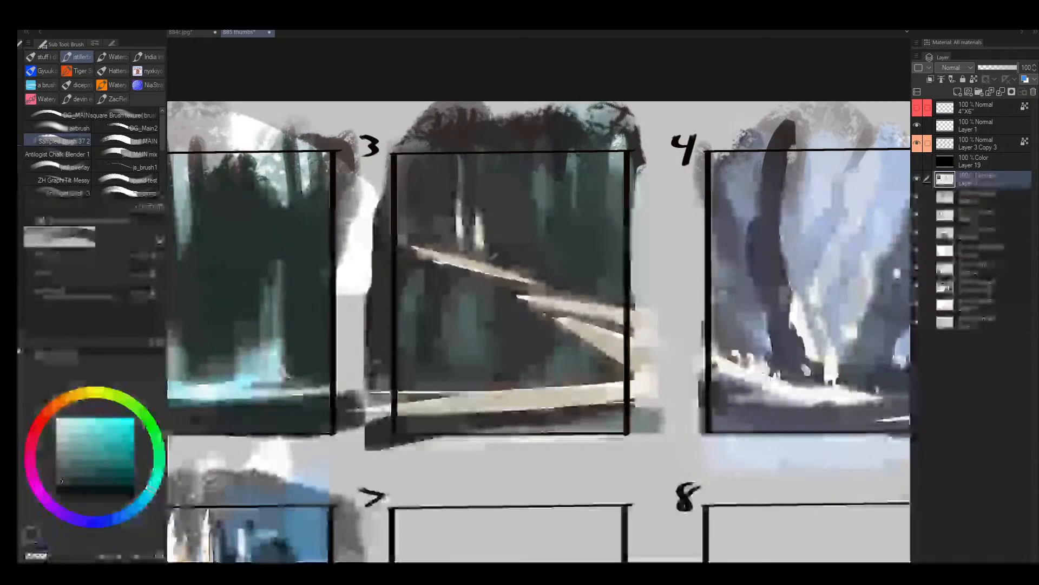
alt+click(481, 244)
key(bracketright)
key(bracketright)
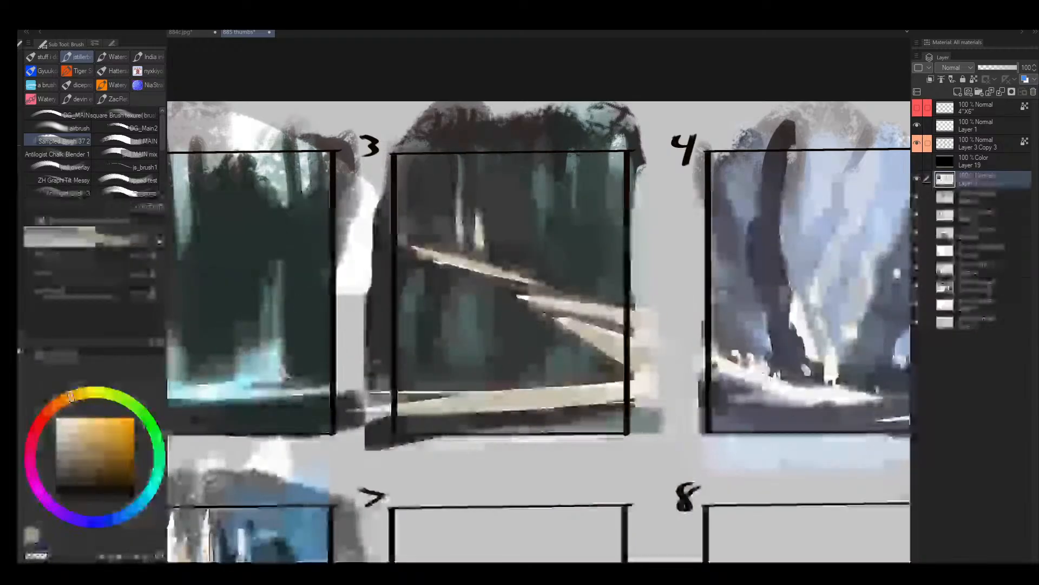
- Paint slim muted blue-gray tree trunks above the start of frame 3's upper path
click(69, 445)
click(139, 504)
key(bracketright)
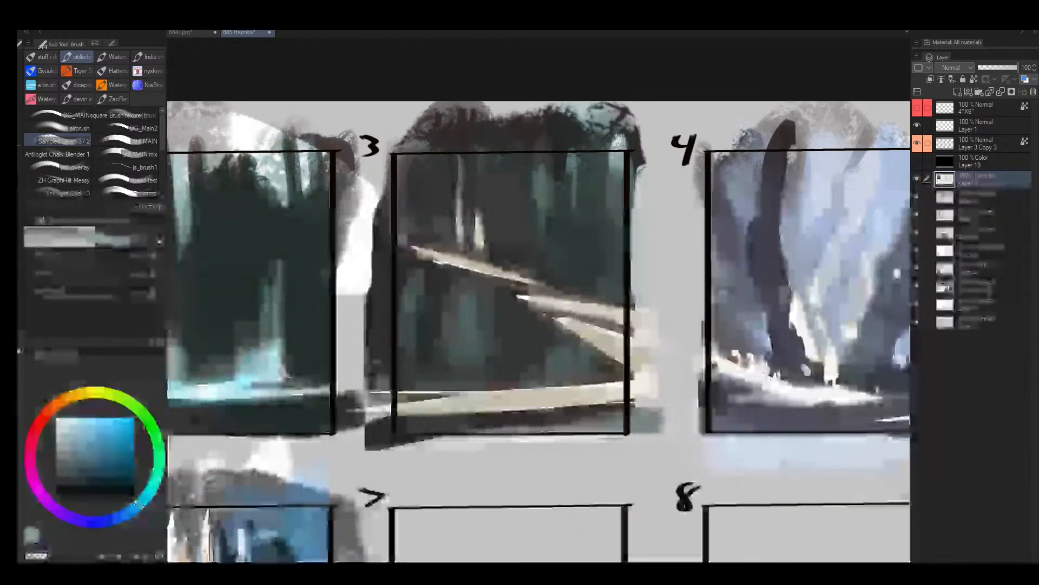
drag(466, 161, 453, 241)
key(bracketright)
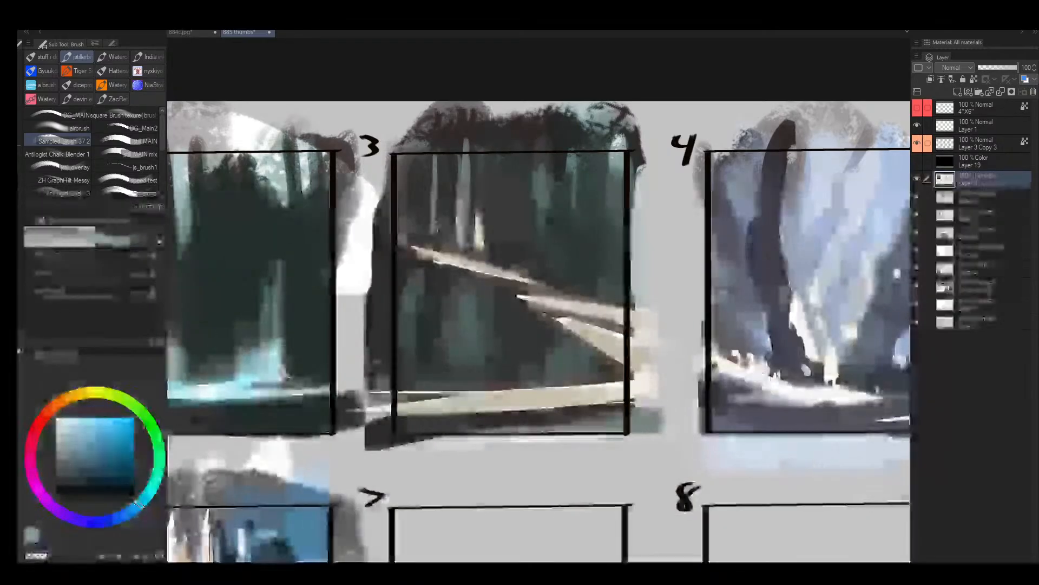
- Add tall muted teal trunks to the forest above frame 3's middle path
mouse_move(546, 265)
mouse_down()
mouse_move(542, 157)
mouse_move(545, 267)
mouse_up()
alt+click(543, 176)
key(bracketleft)
drag(535, 211, 533, 254)
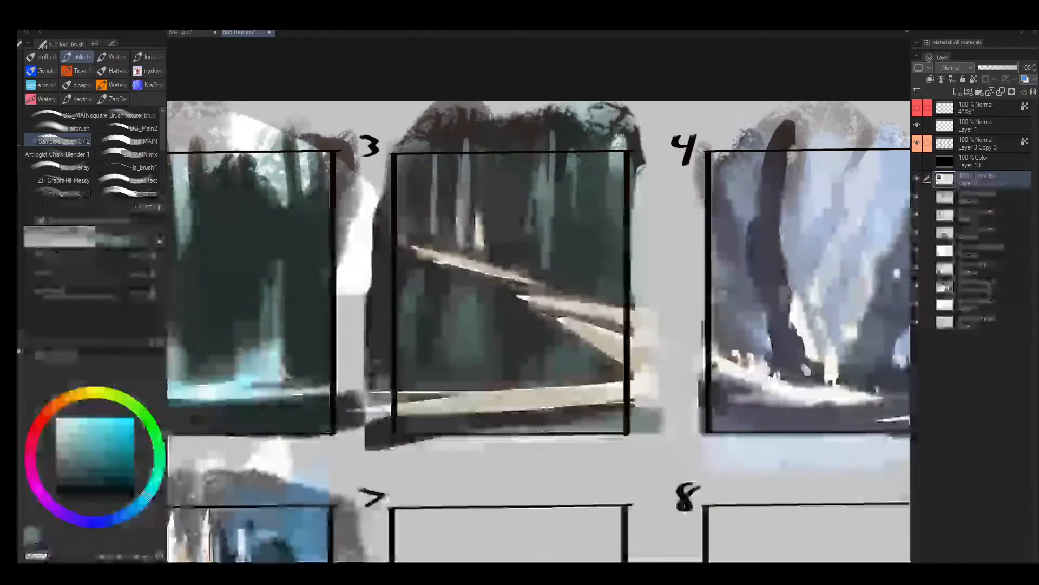
drag(598, 132, 600, 290)
drag(586, 261, 579, 205)
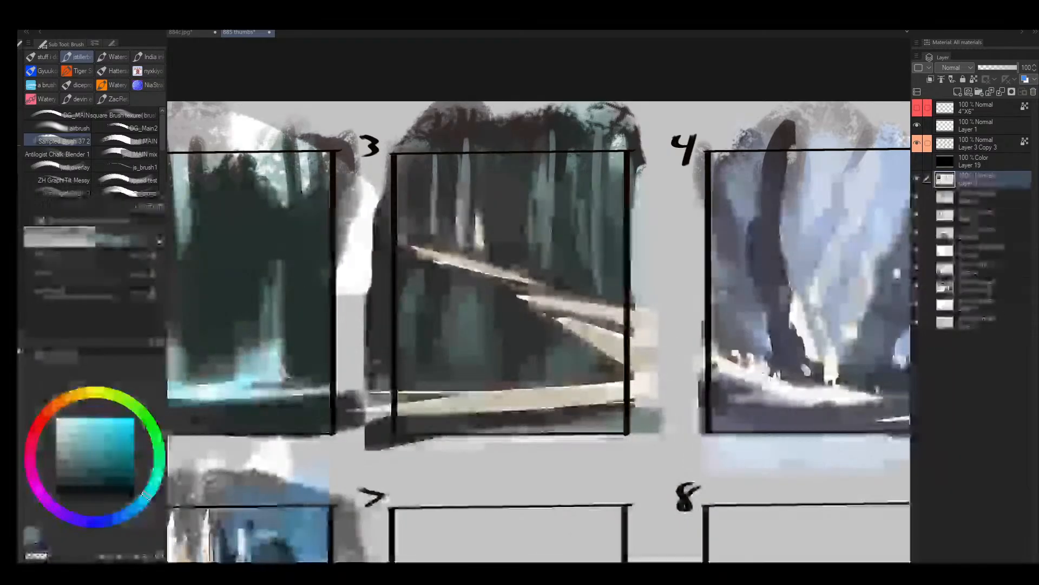
- Cover the bright short trunk above frame 3's upper path with dark tones and shape a tiny cream figure there
key(bracketright)
key(bracketright)
alt+click(479, 233)
alt+click(472, 214)
drag(475, 209, 475, 233)
alt+click(492, 266)
key(bracketleft)
key(bracketleft)
key(bracketleft)
key(bracketleft)
key(bracketleft)
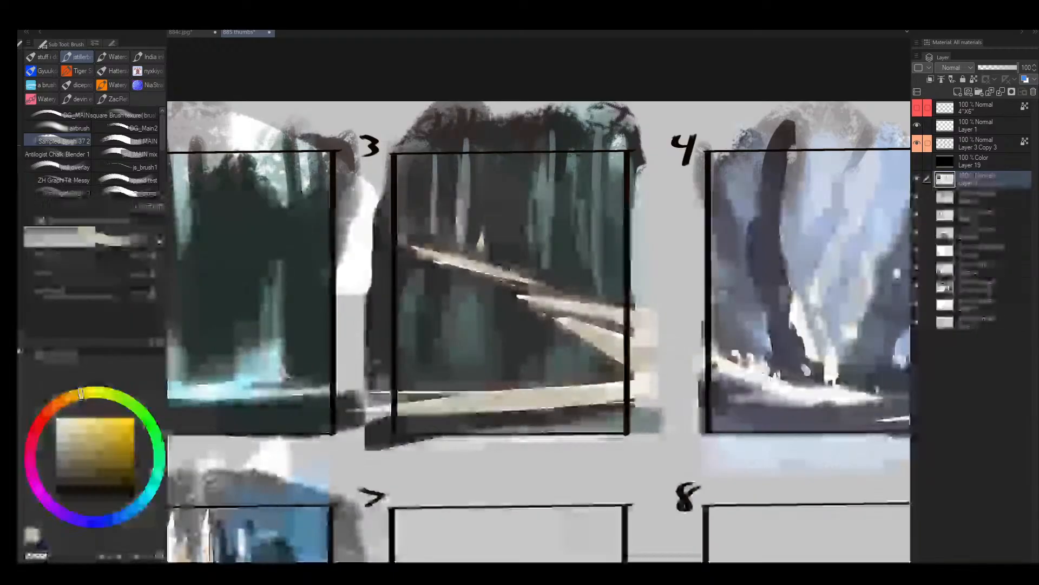
- Choose a medium green and paint a small green accent beside the tiny figures in frame 3
click(137, 407)
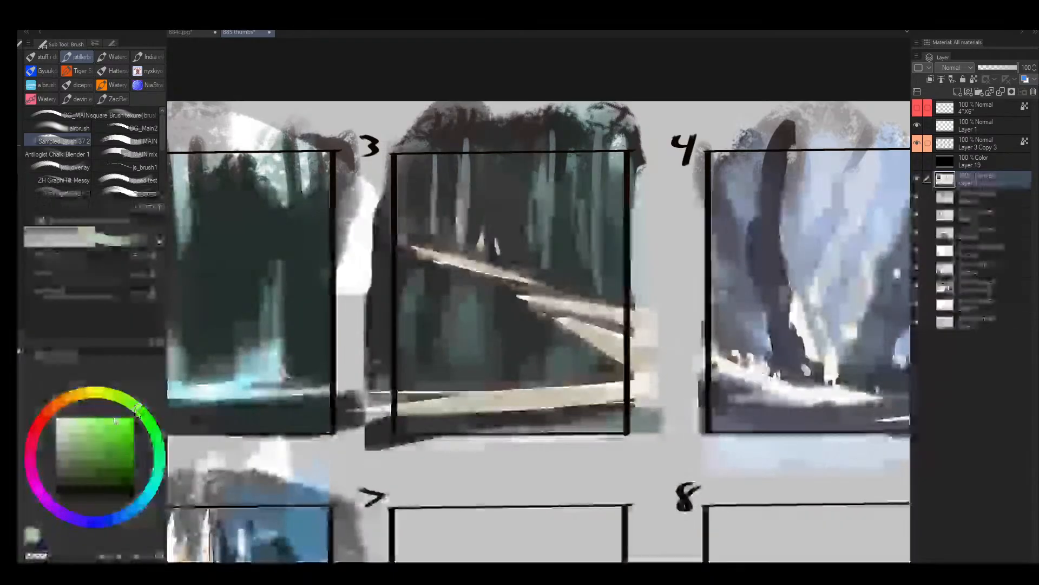
click(95, 457)
key(bracketright)
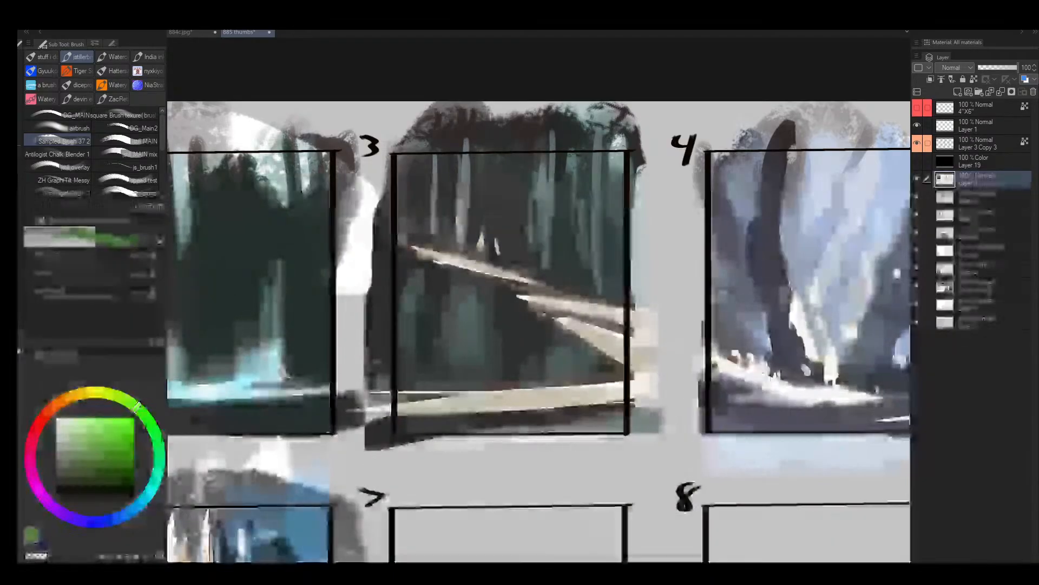
mouse_move(498, 236)
mouse_down()
mouse_move(499, 246)
mouse_move(414, 303)
mouse_up()
- Flip the canvas and try temporary green marks over frame 6's castle and spires, undoing each one
key(alt+space)
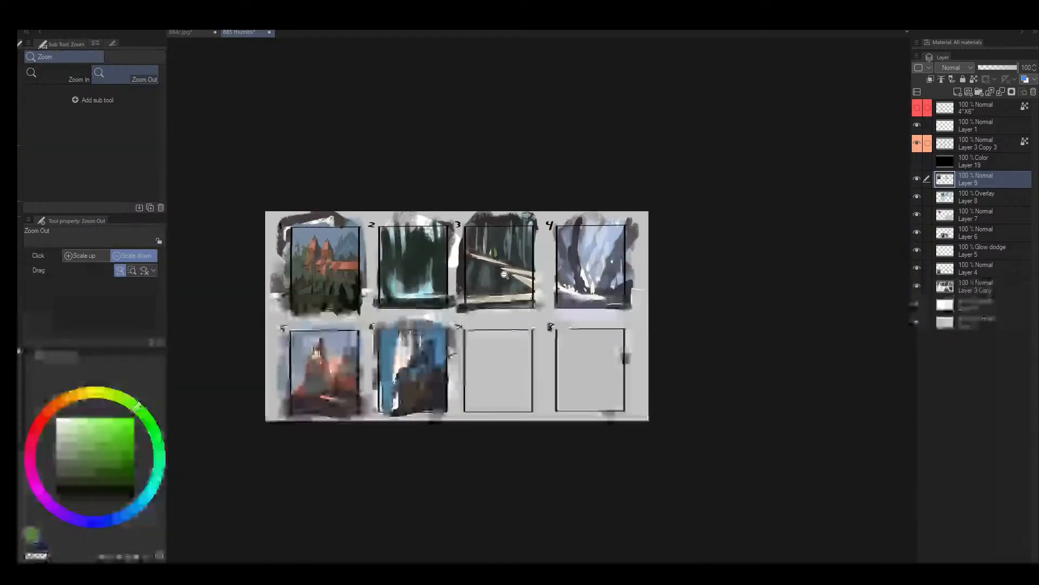
drag(413, 348, 468, 393)
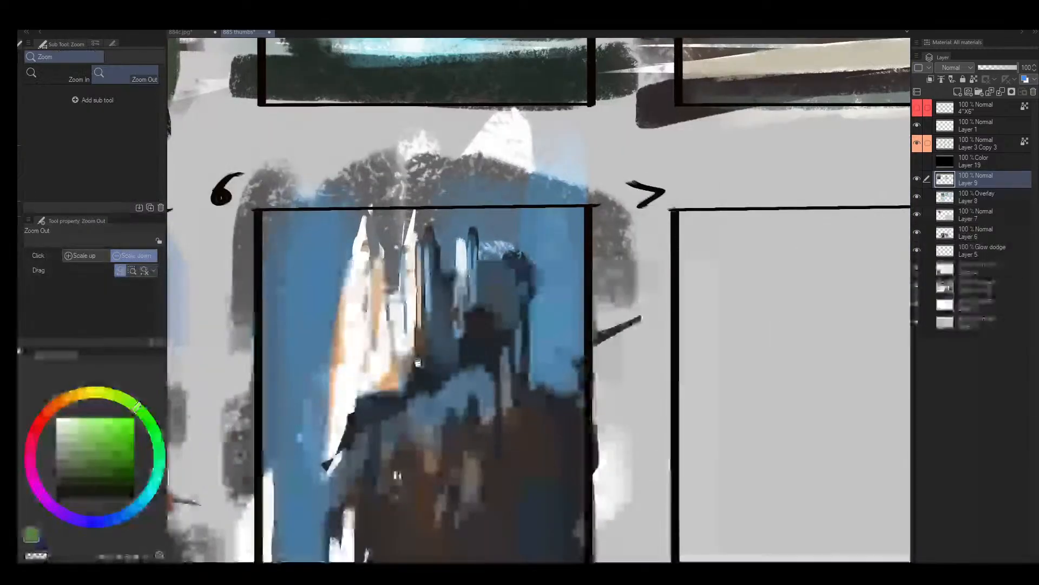
key(h)
drag(677, 364, 443, 289)
mouse_move(449, 327)
mouse_down()
mouse_move(412, 330)
mouse_move(446, 329)
mouse_move(477, 283)
mouse_up()
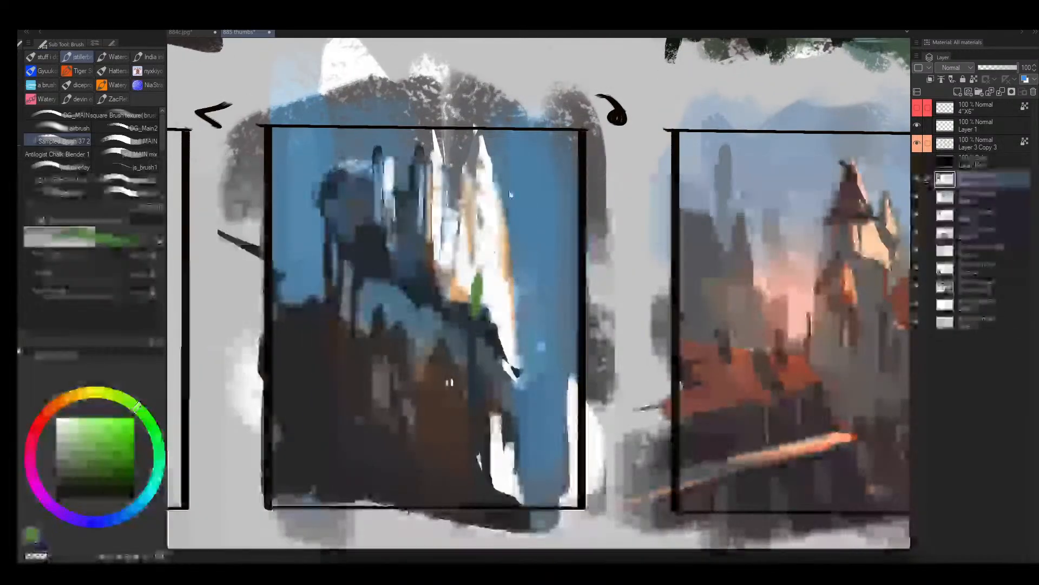
key(ctrl+z)
mouse_move(424, 139)
mouse_down()
mouse_move(331, 201)
mouse_move(400, 154)
mouse_up()
key(ctrl+z)
- Try thinner green guide strokes around frame 6's spires and cliff, undo them, and flip the canvas back
key(bracketleft)
key(bracketleft)
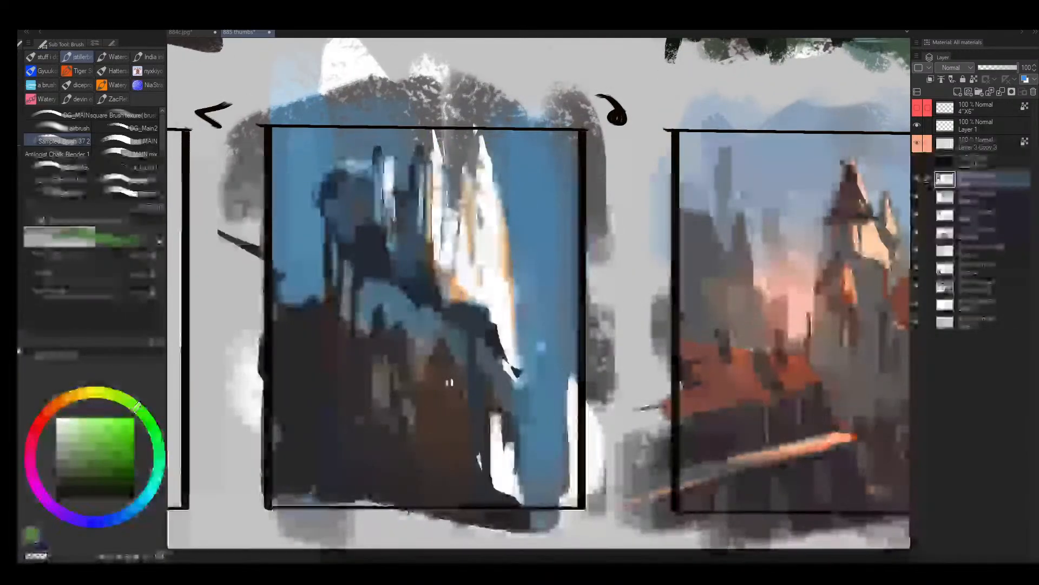
mouse_move(472, 136)
mouse_down()
mouse_move(413, 138)
mouse_move(436, 129)
mouse_up()
key(ctrl+z)
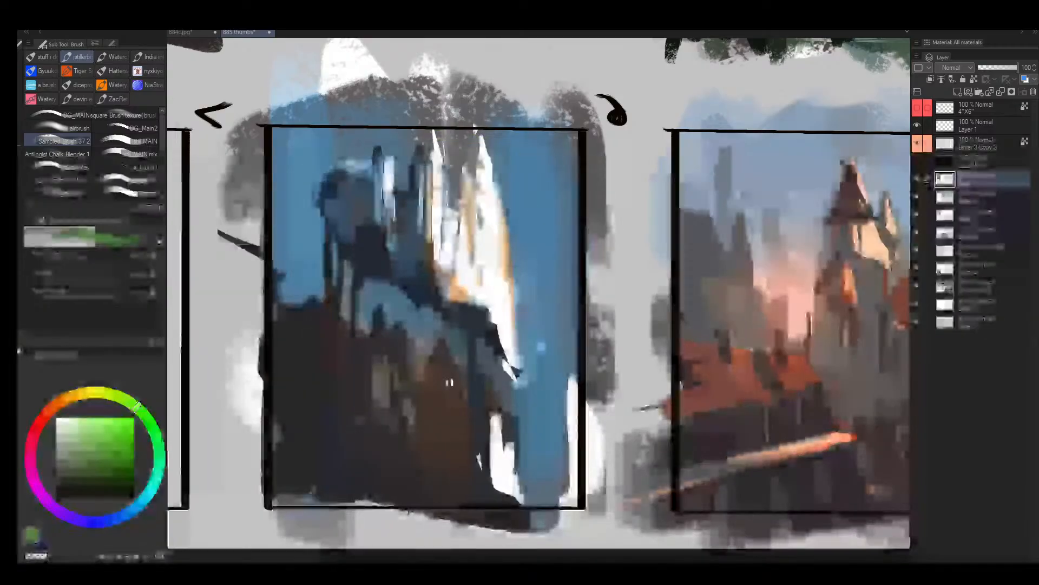
mouse_move(279, 432)
mouse_down()
mouse_move(374, 315)
mouse_move(416, 523)
mouse_move(358, 470)
mouse_up()
mouse_move(414, 149)
mouse_down()
mouse_move(563, 256)
mouse_move(311, 176)
mouse_up()
key(ctrl+z)
key(ctrl+z)
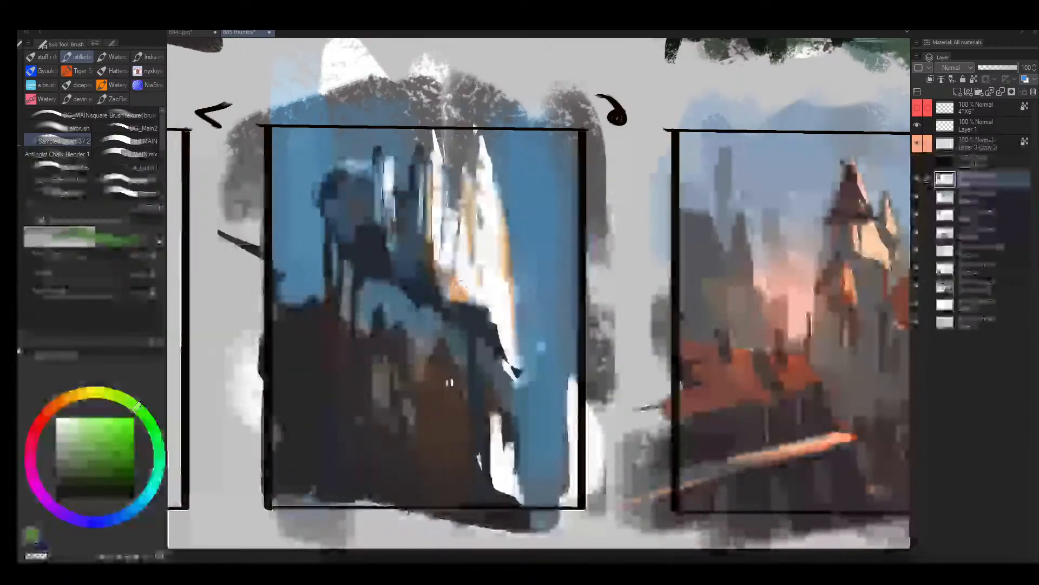
drag(456, 297, 436, 324)
key(h)
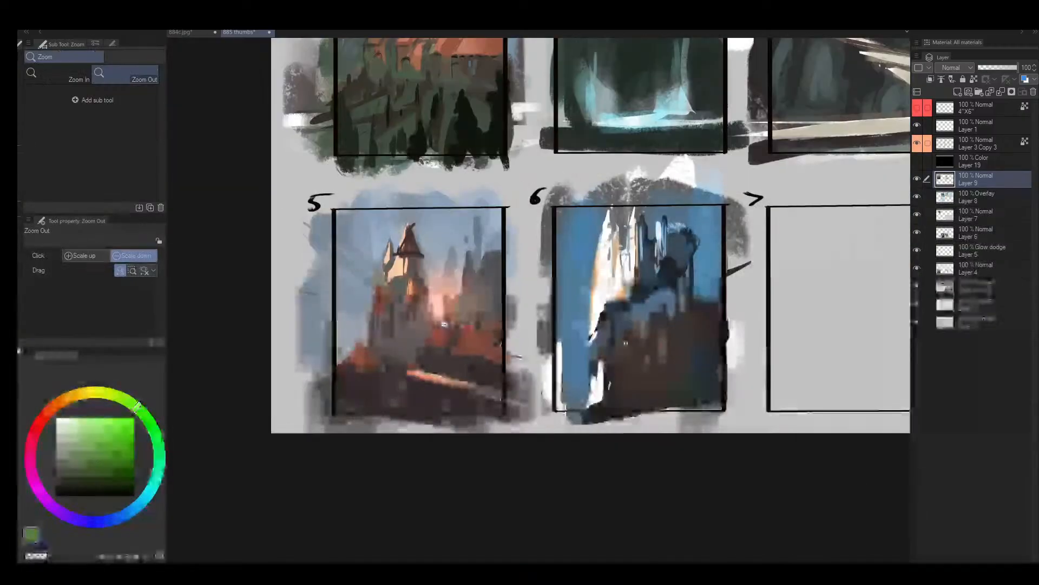
- Circle frame 6's castle and dark cliff with green guide ellipses, undo the marks, and return to the whole sheet
drag(551, 302, 337, 317)
drag(423, 314, 444, 308)
drag(467, 181, 471, 178)
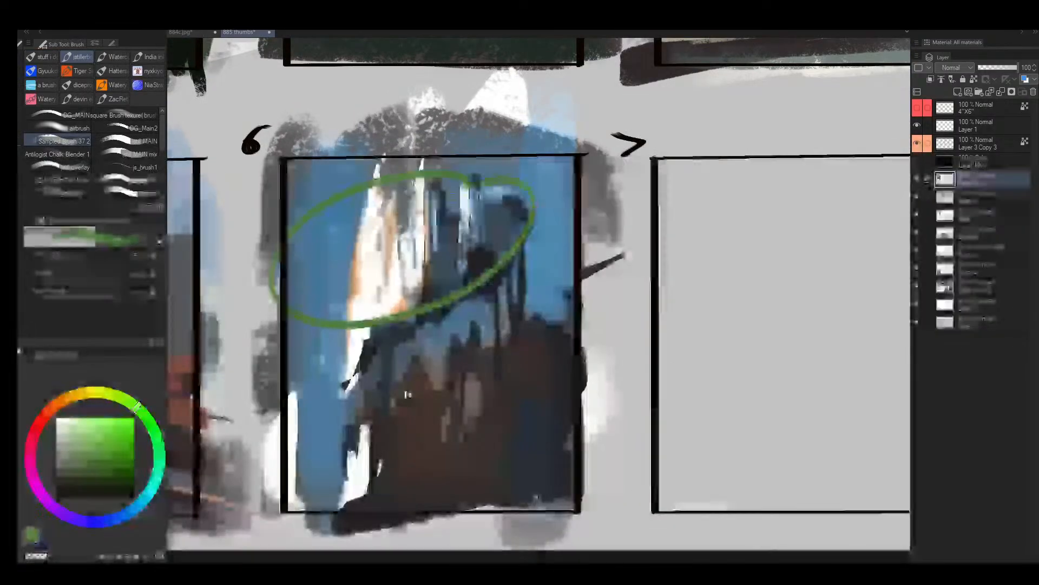
mouse_move(346, 444)
mouse_down()
mouse_move(574, 379)
mouse_move(396, 354)
mouse_up()
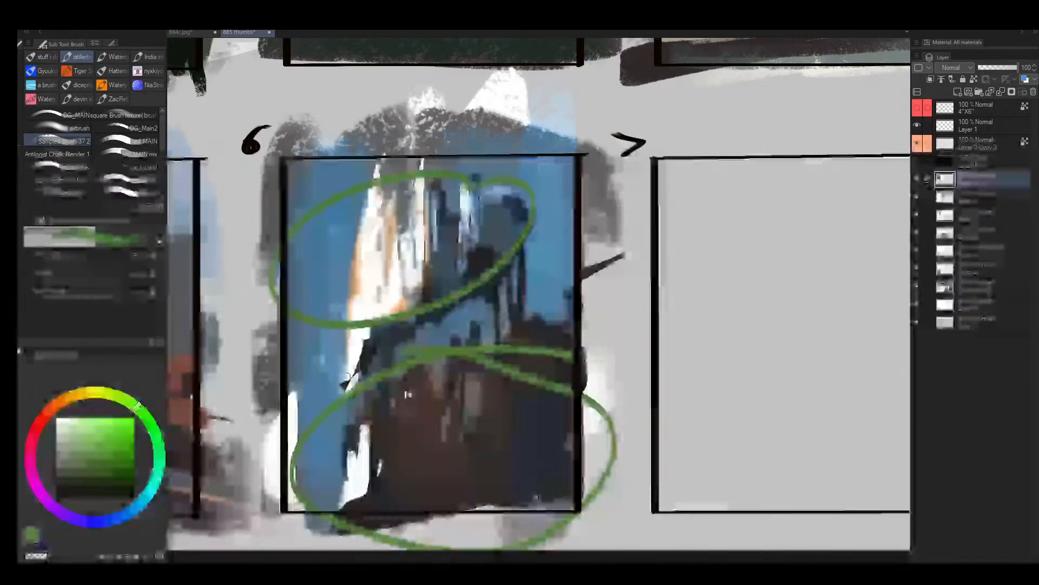
drag(256, 370, 332, 354)
key(ctrl+z)
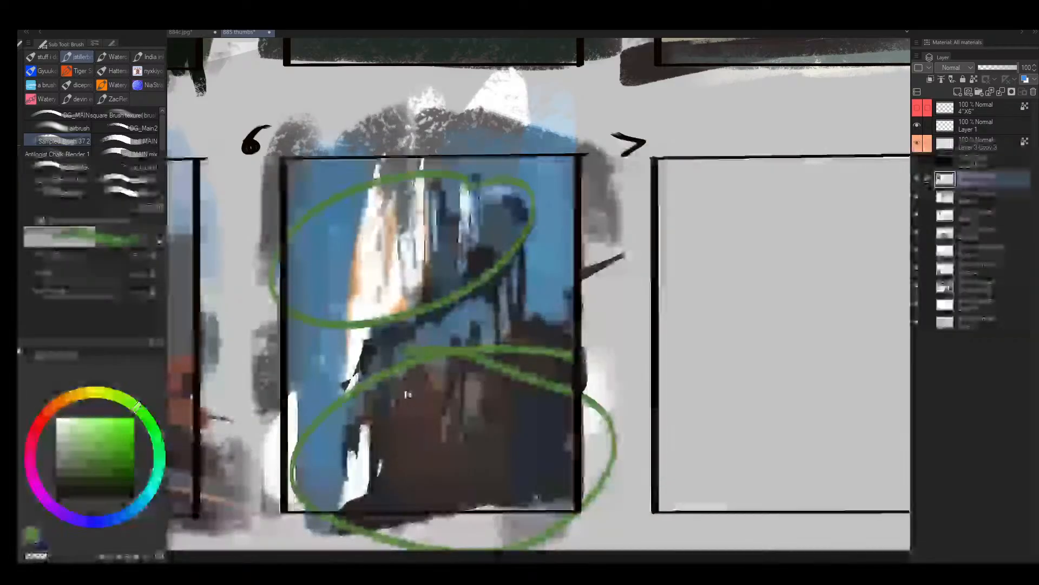
key(ctrl+z)
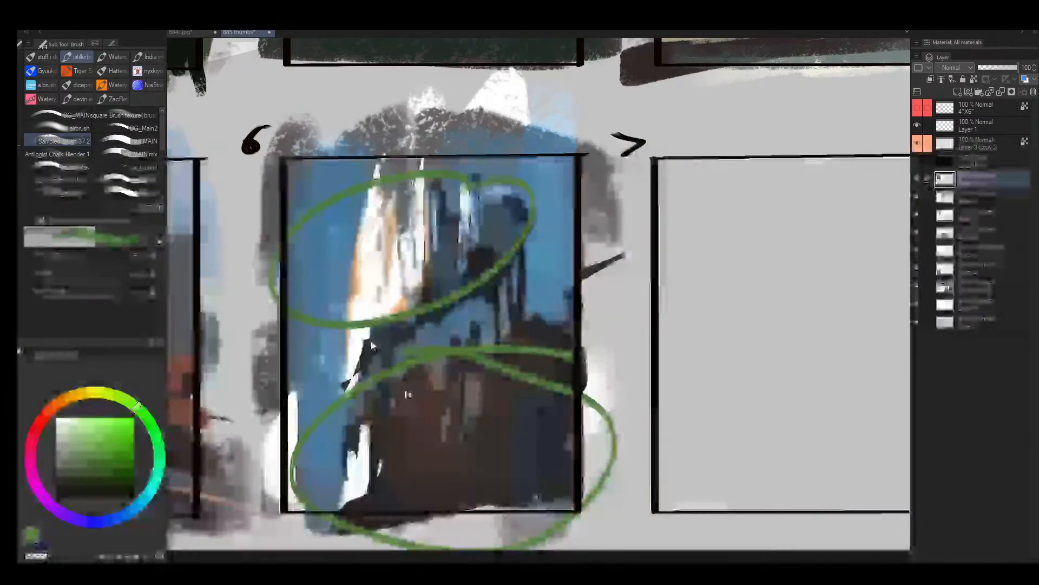
key(ctrl+z)
key(ctrl+z)
key(alt+space)
drag(434, 307, 352, 368)
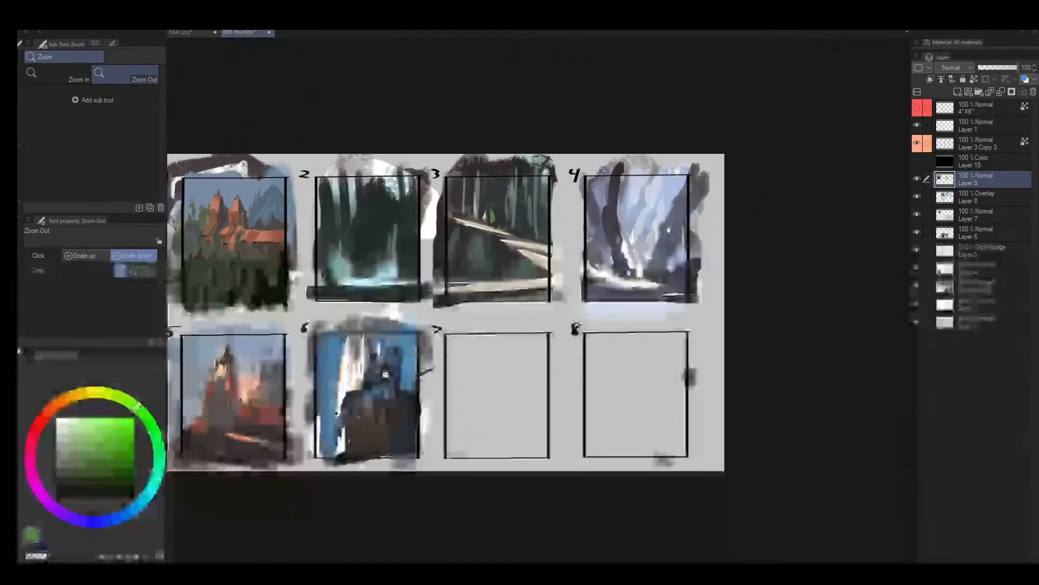
- Try green guide strokes up frame 6's pale spires and across its castle and cliff, undoing each one
drag(346, 408, 379, 416)
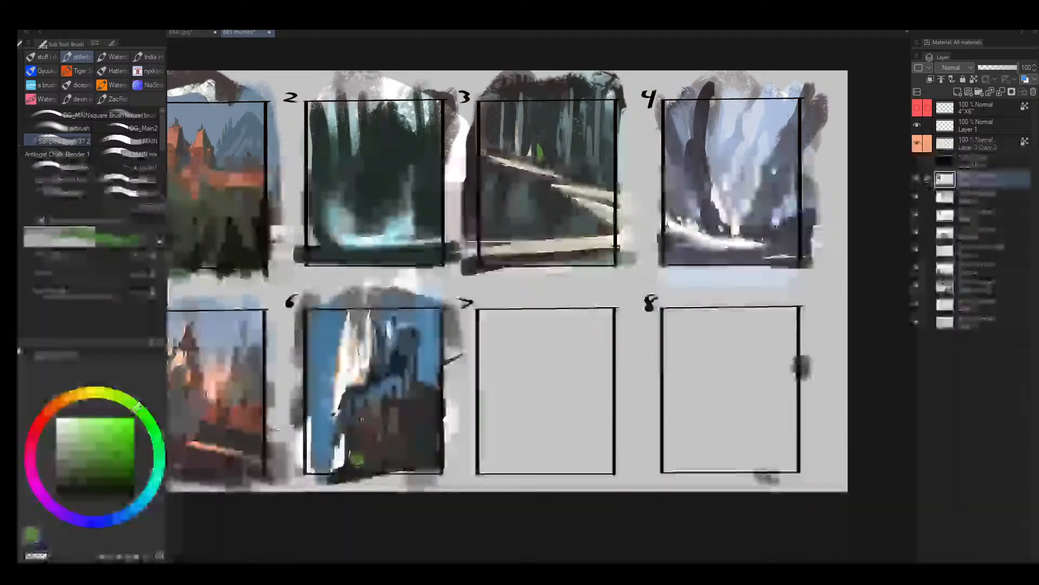
drag(357, 460, 362, 405)
key(ctrl+z)
key(ctrl+z)
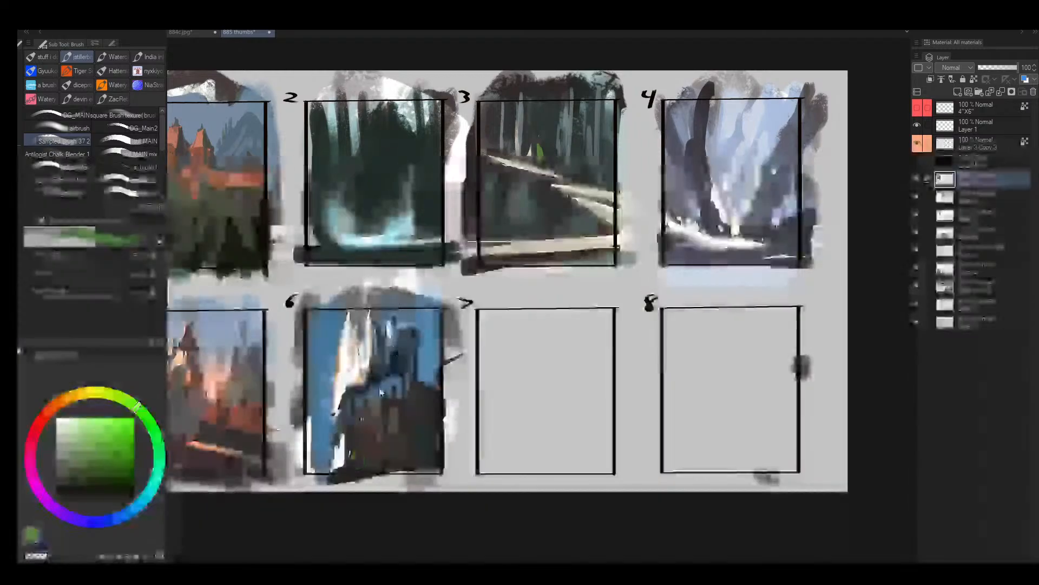
mouse_move(350, 446)
mouse_down()
mouse_move(363, 439)
mouse_move(365, 342)
mouse_up()
key(ctrl+z)
drag(307, 420, 472, 406)
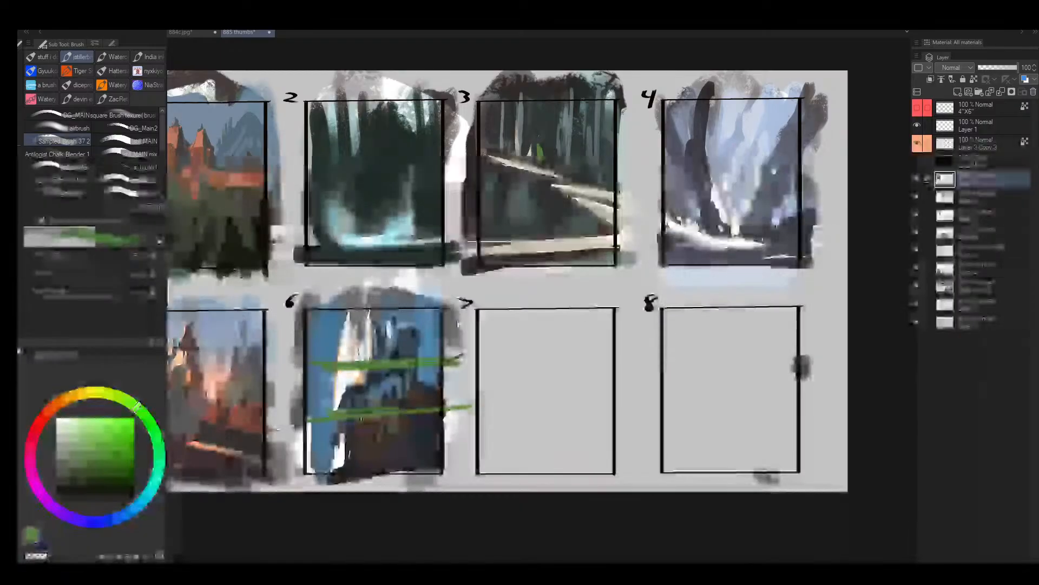
key(ctrl+z)
key(ctrl+z)
- Switch to white, reduce the brush size and dab a tiny light accent on frame 6's dark cliff
drag(398, 387, 398, 402)
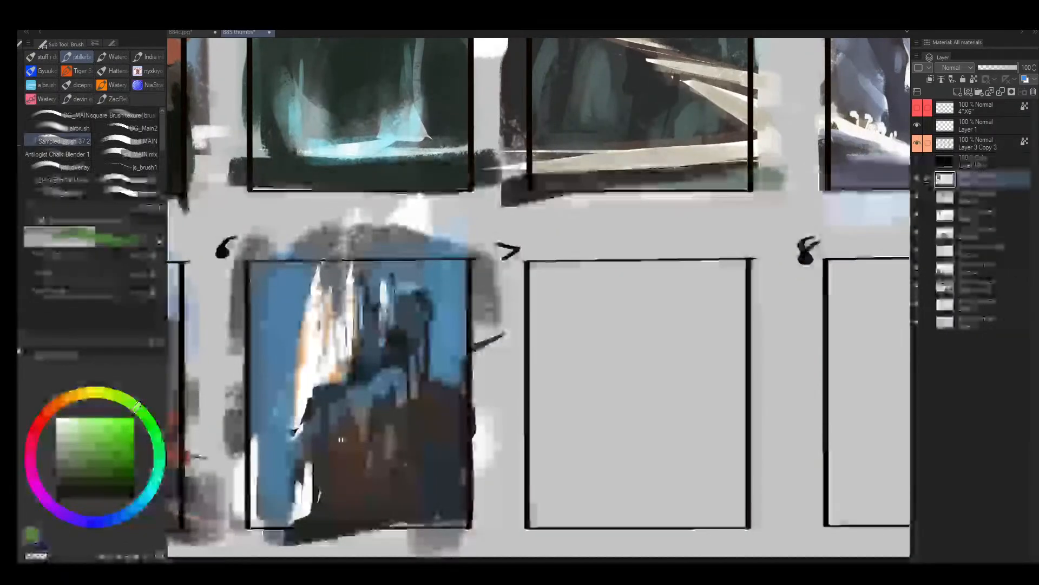
alt+click(349, 431)
mouse_move(348, 428)
mouse_down()
mouse_move(341, 441)
mouse_move(354, 408)
mouse_move(365, 414)
mouse_move(340, 436)
mouse_up()
alt+click(339, 411)
alt+click(353, 434)
key([)
alt+click(308, 476)
drag(426, 450, 424, 440)
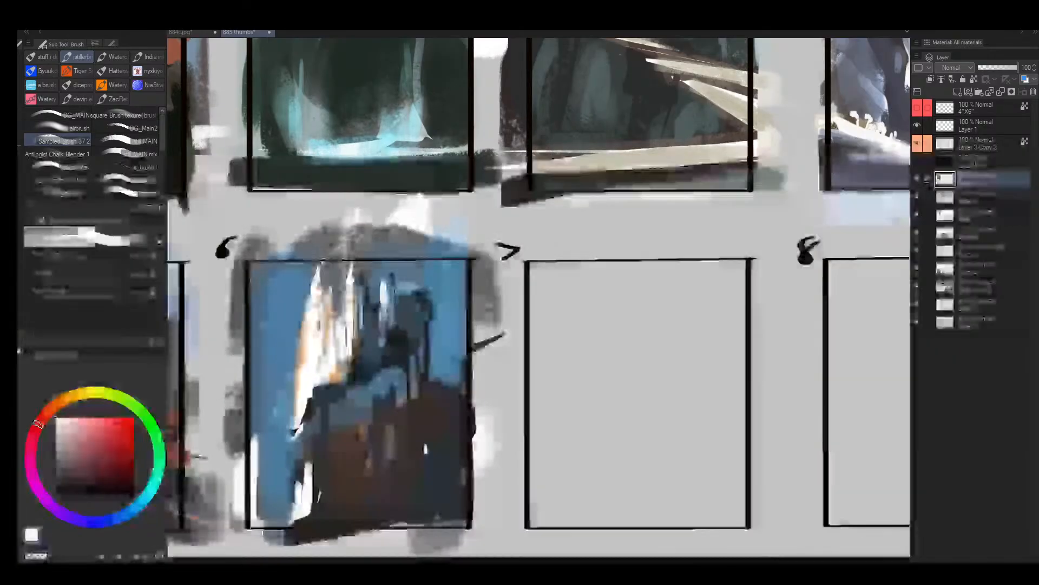
- Try a thin pale line linking the cliff accent to the spires in frame 6, and undo it
key([)
drag(358, 368, 352, 357)
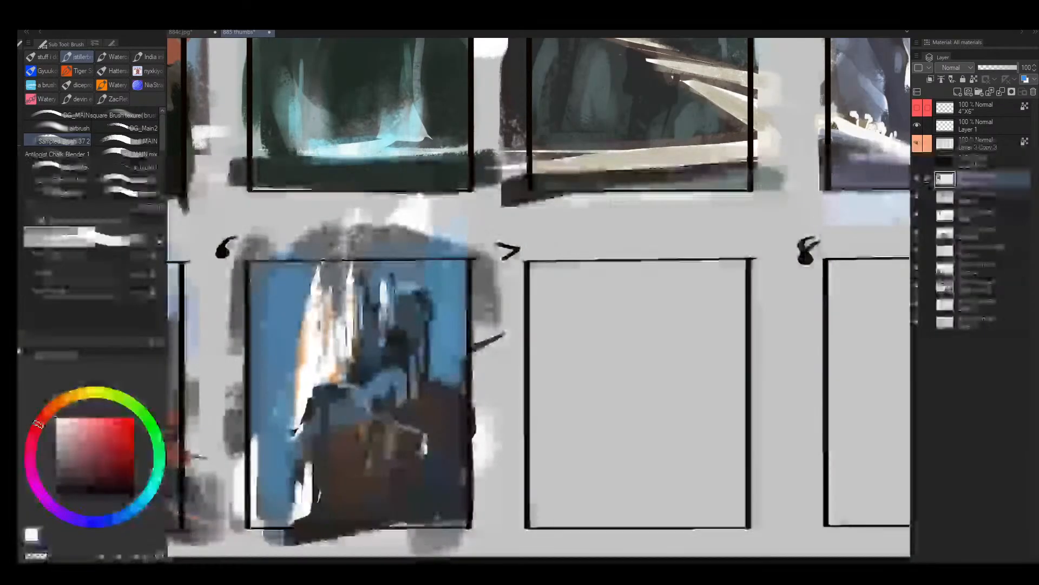
drag(323, 296, 324, 321)
key(ctrl+z)
key(ctrl+z)
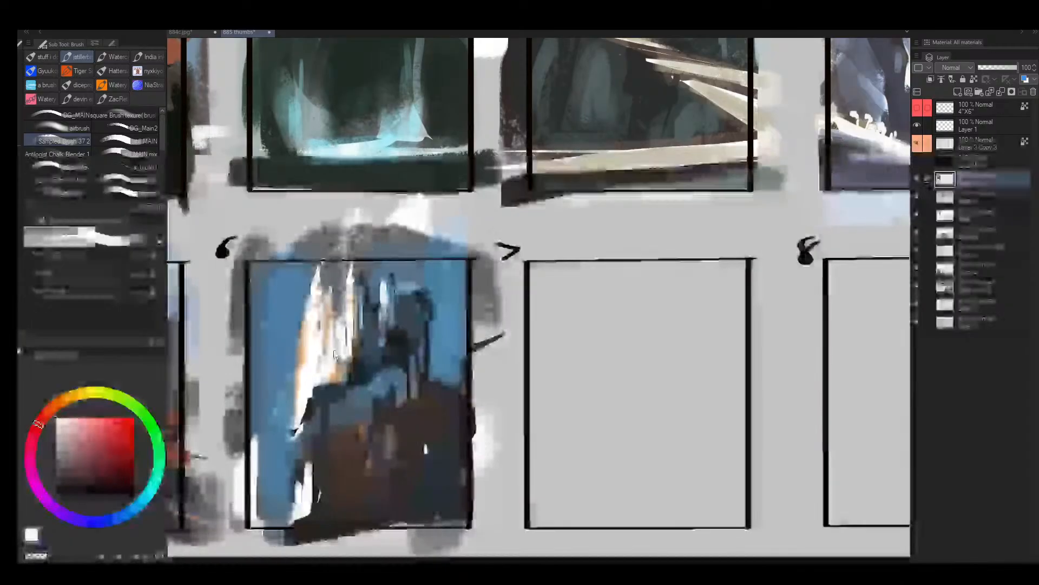
- Touch up frame 3's background trunks with a larger brush in muted teal, and save the thumbnail sheet
drag(453, 332, 346, 341)
drag(424, 348, 488, 346)
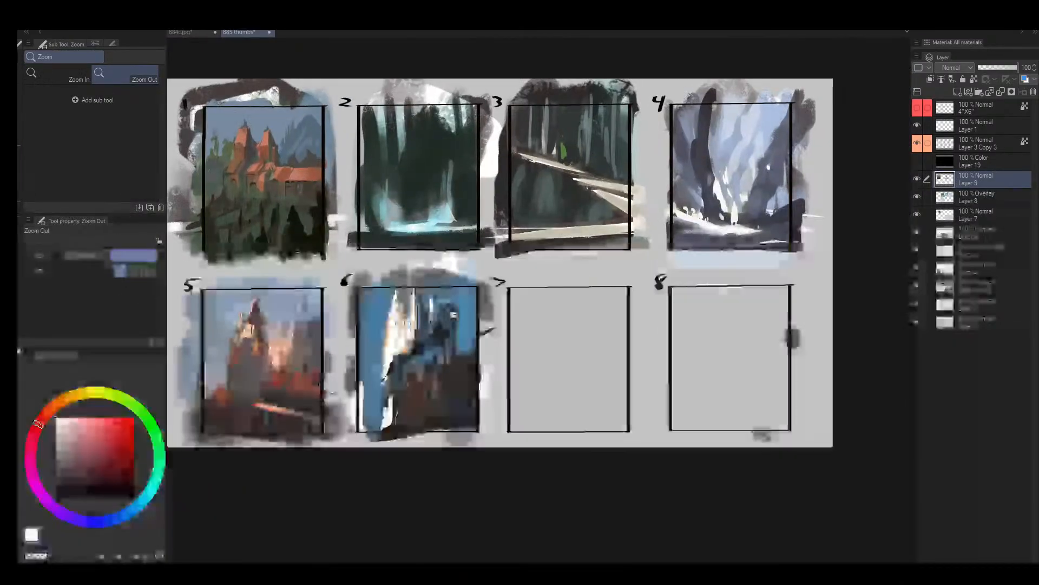
drag(544, 210, 534, 318)
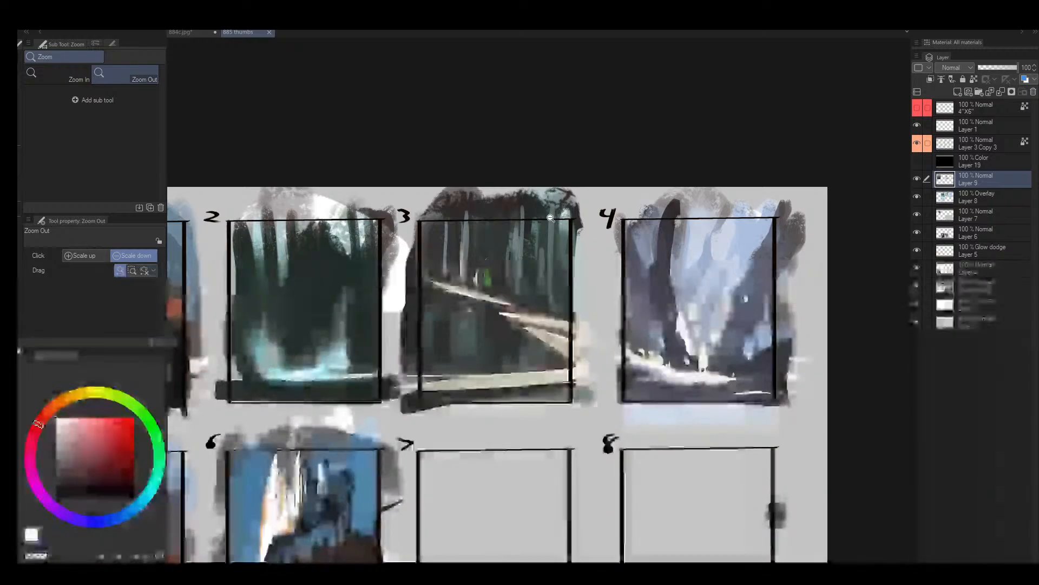
click(536, 243)
scroll(521, 271, up, 3)
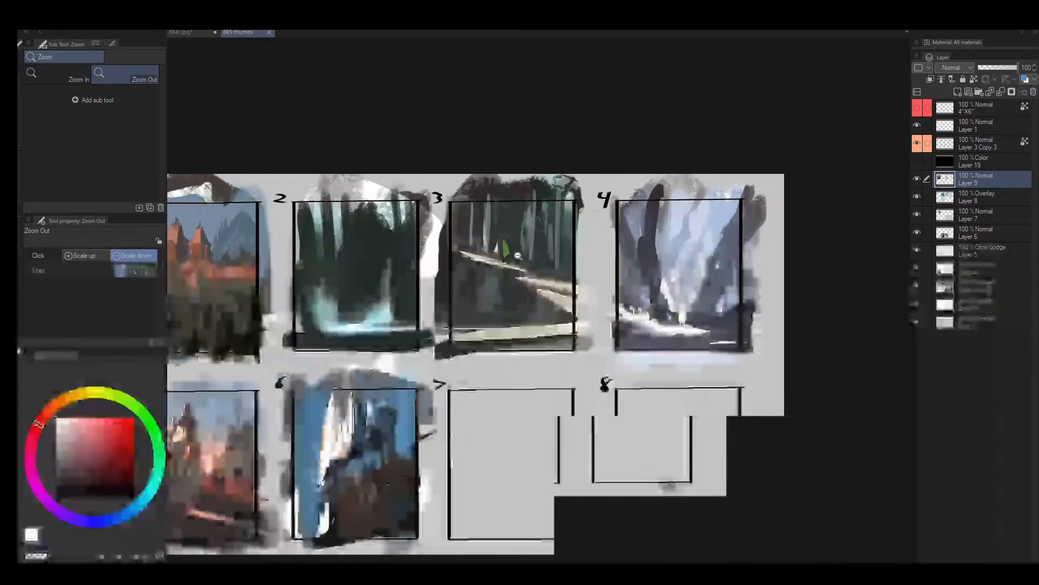
key(b)
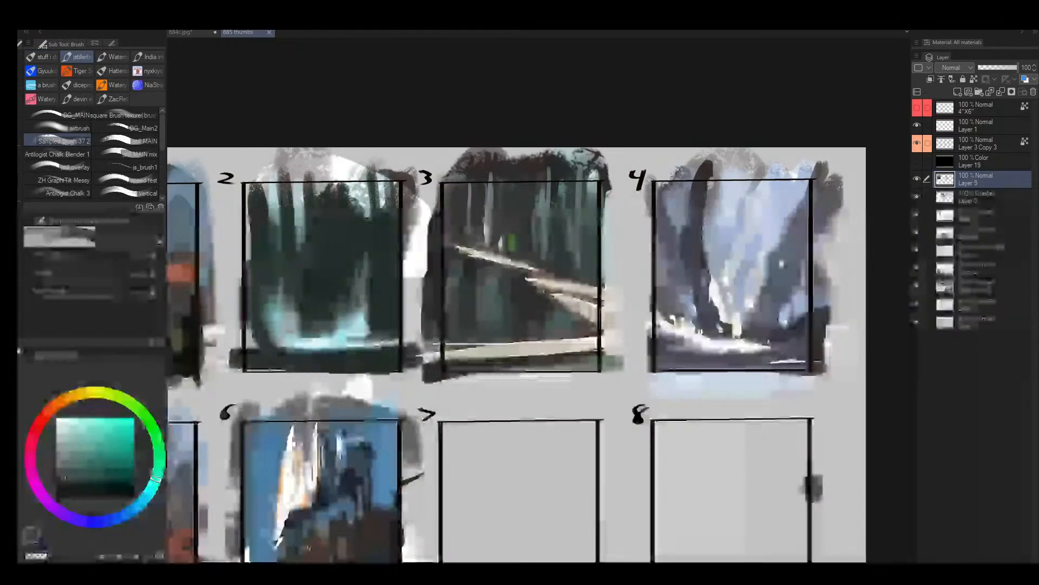
scroll(520, 222, up, 3)
key(bracketright)
key(bracketright)
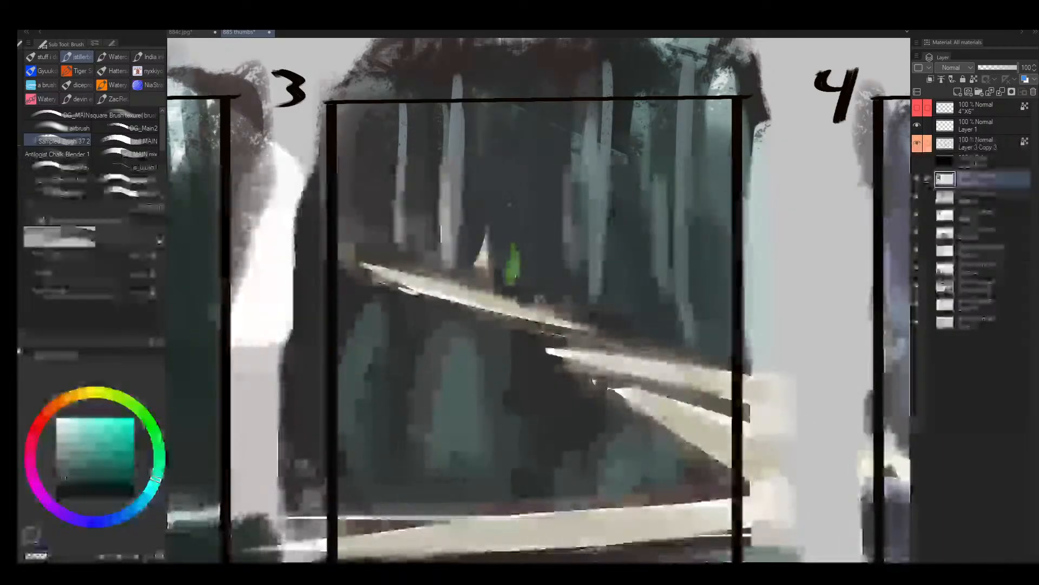
key(alt+space)
mouse_move(629, 194)
mouse_down()
mouse_move(567, 211)
mouse_move(622, 205)
mouse_up()
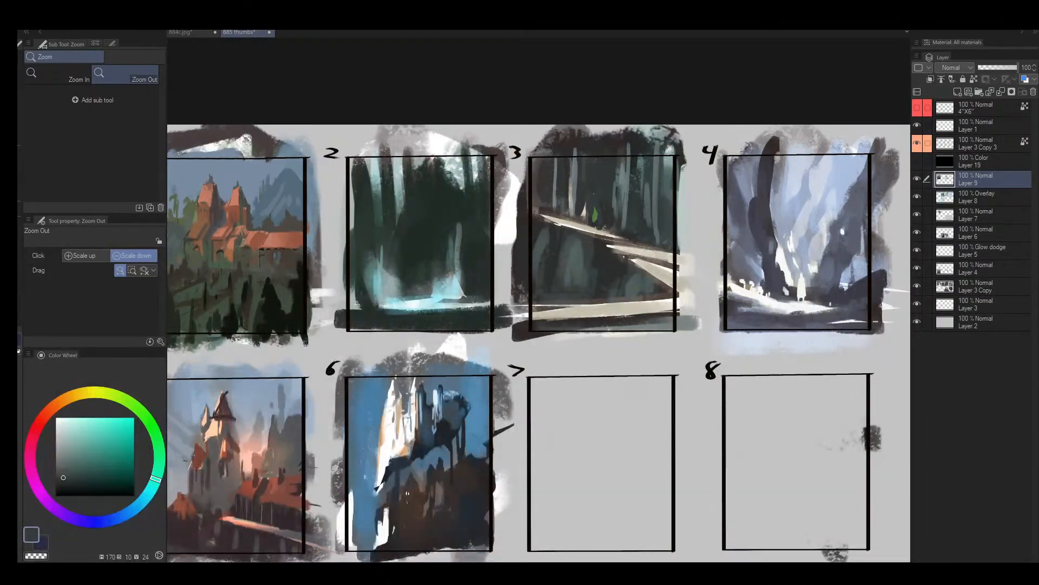
key(ctrl+s)
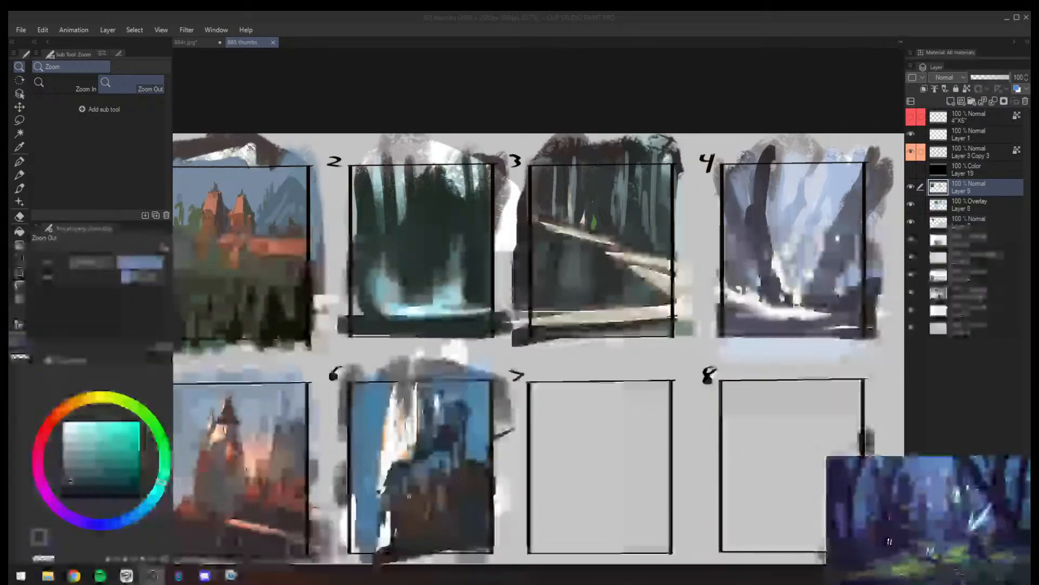
- Open thumbs 846.jpg from the aa streampaint 846 folder under aa Streampaintings
click(43, 29)
mouse_move(23, 31)
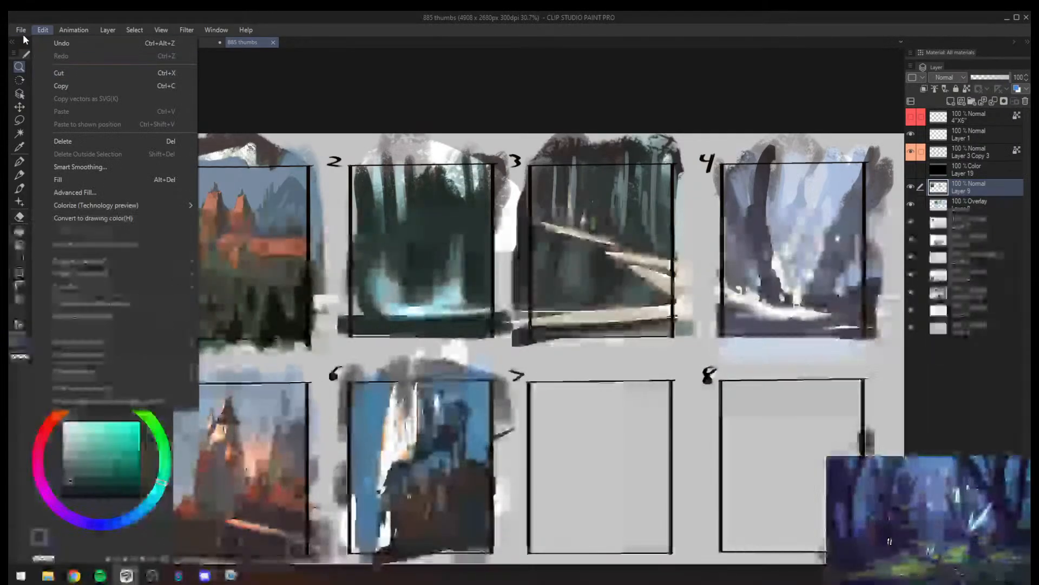
click(54, 64)
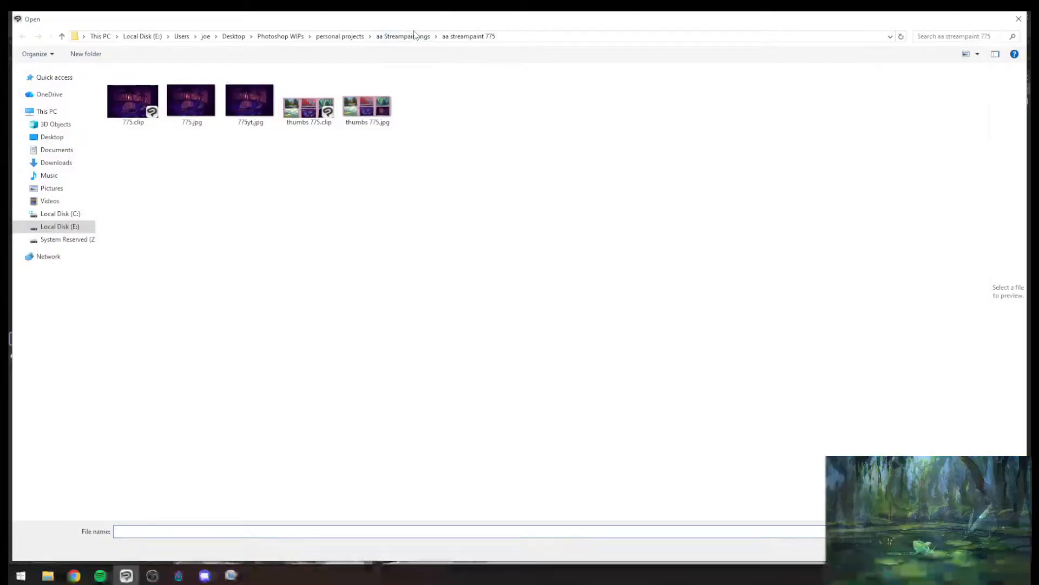
click(407, 37)
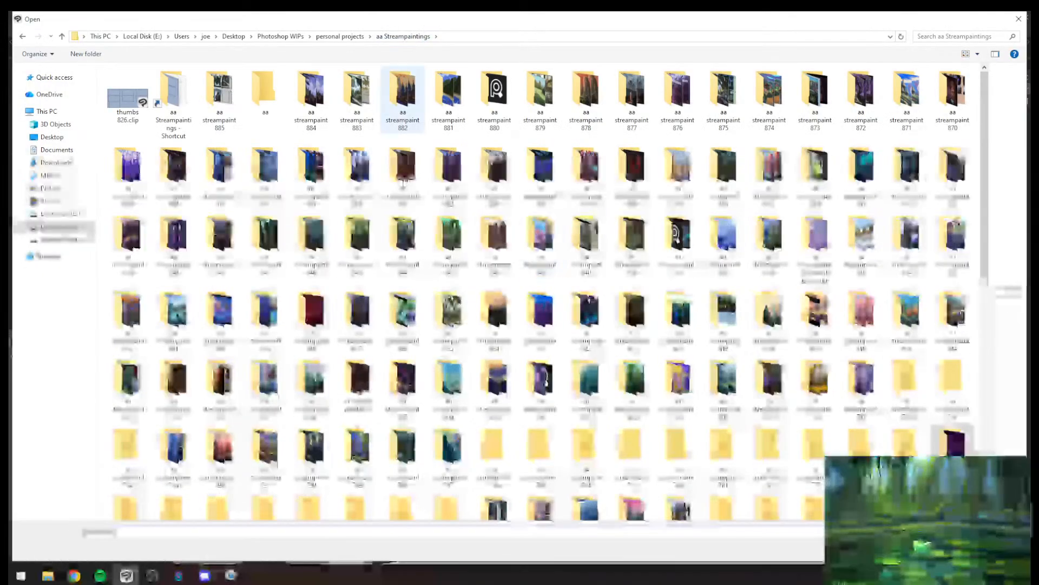
scroll(519, 280, down, 10)
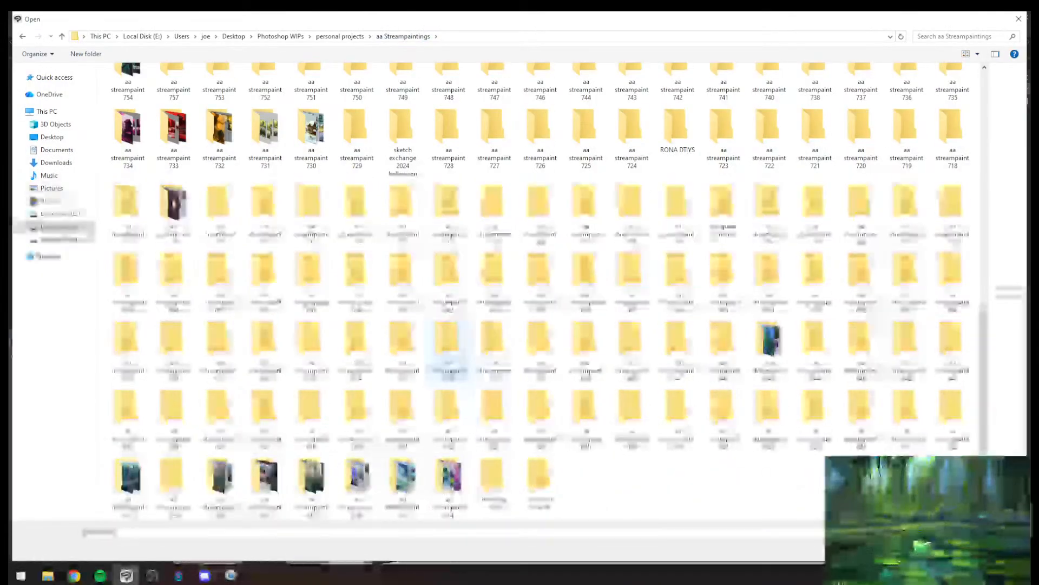
scroll(418, 408, up, 10)
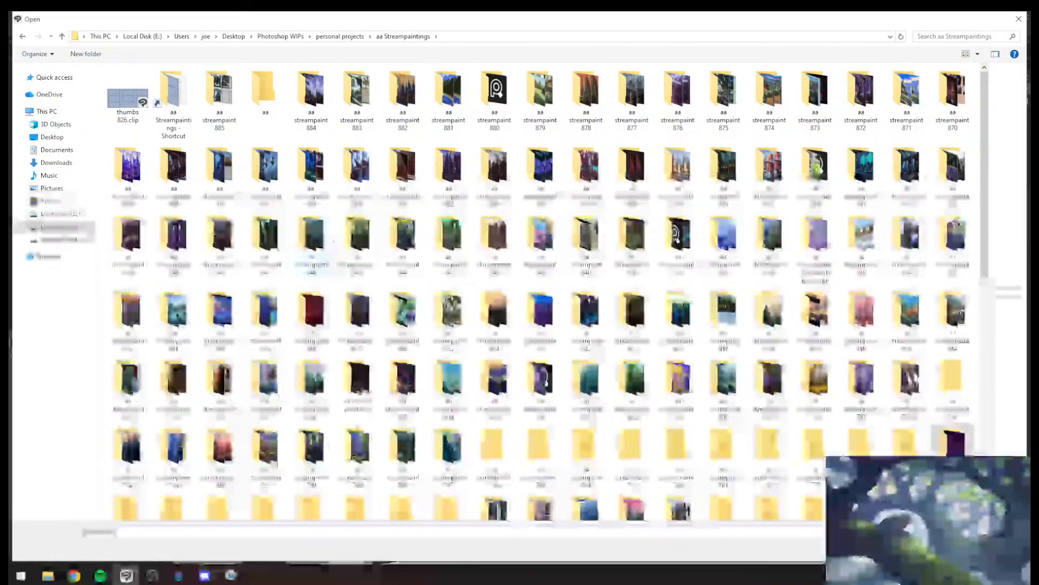
double_click(310, 244)
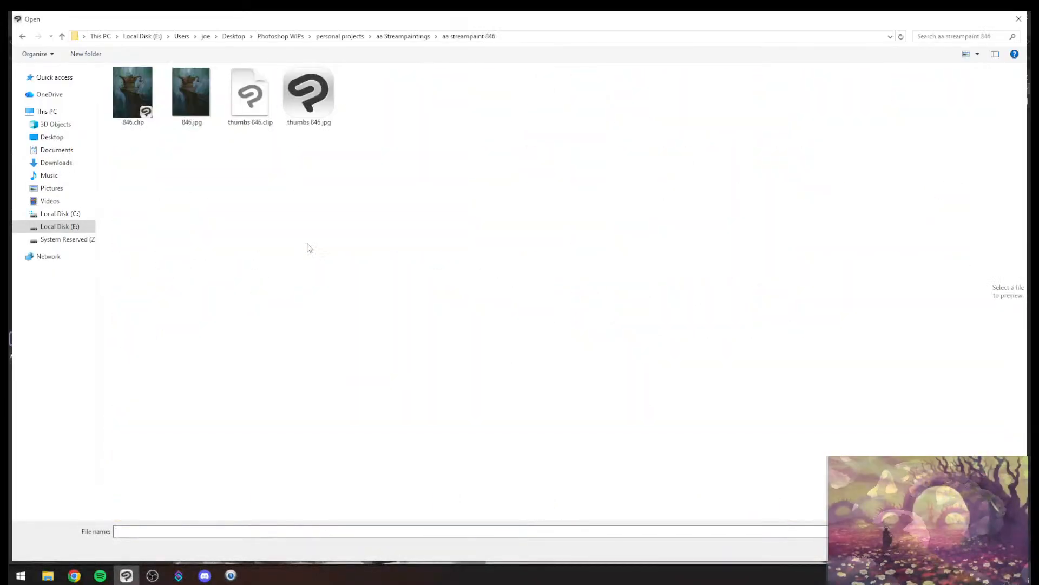
double_click(308, 109)
- Look over the older thumbnail sheet and examine frame 1's split composition with the sloping waterline up close
scroll(534, 324, up, 1)
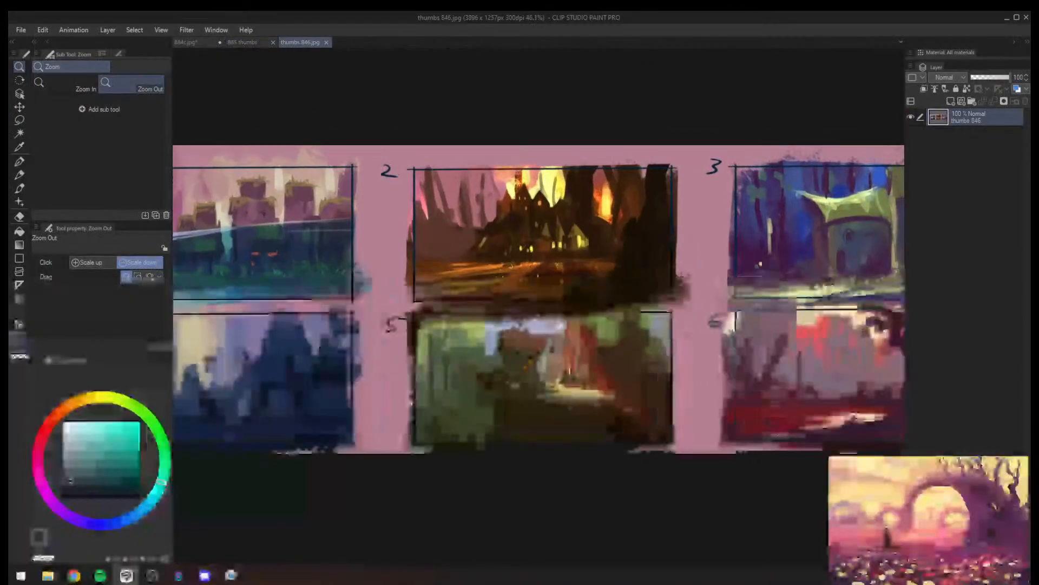
drag(282, 261, 403, 271)
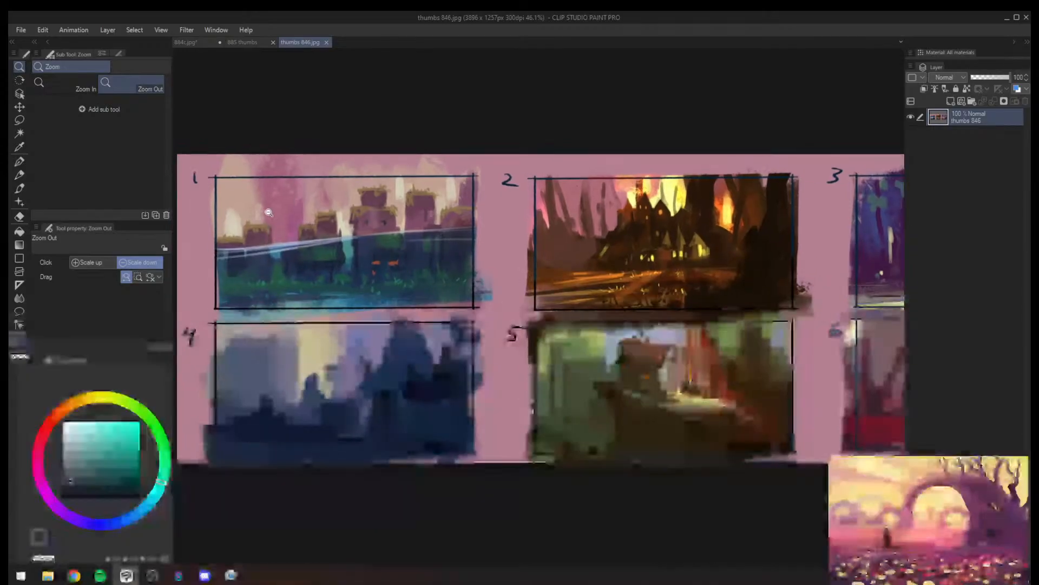
drag(267, 212, 295, 214)
drag(412, 258, 380, 258)
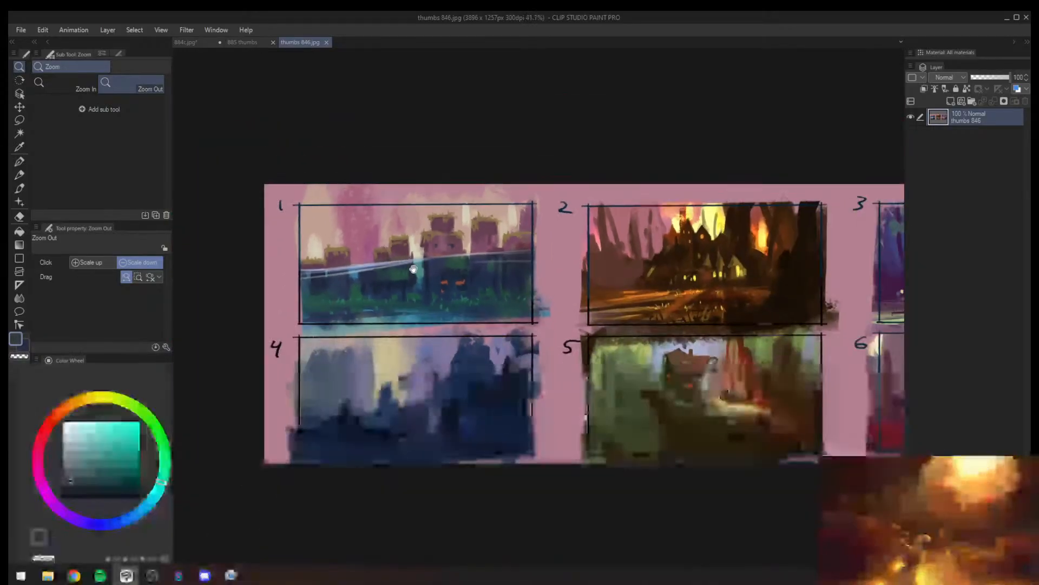
drag(613, 305, 405, 283)
drag(651, 284, 590, 283)
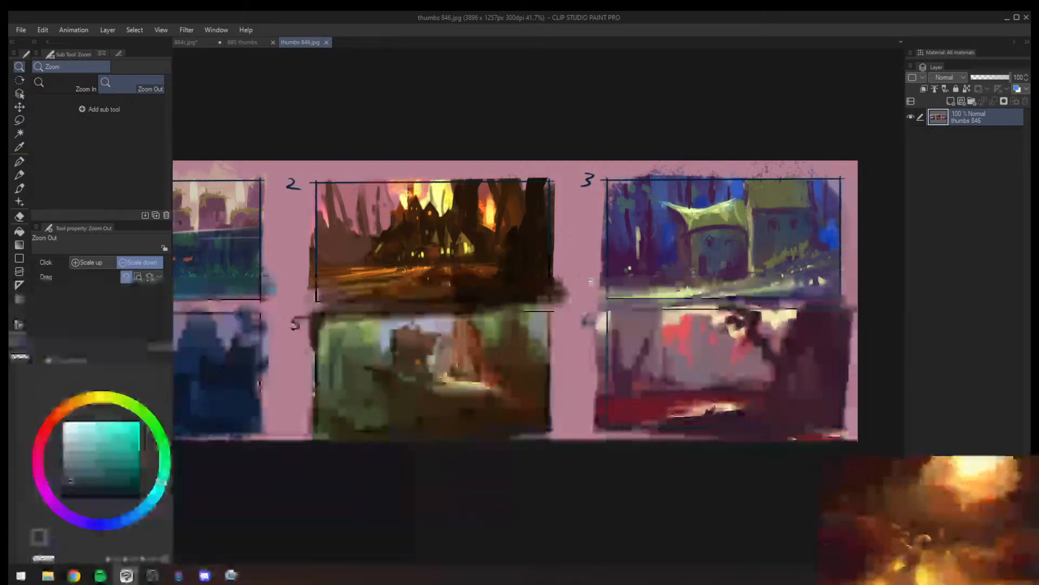
drag(362, 357, 461, 319)
drag(382, 263, 446, 315)
mouse_move(367, 247)
mouse_down()
mouse_move(444, 258)
mouse_move(380, 242)
mouse_up()
drag(364, 287, 370, 264)
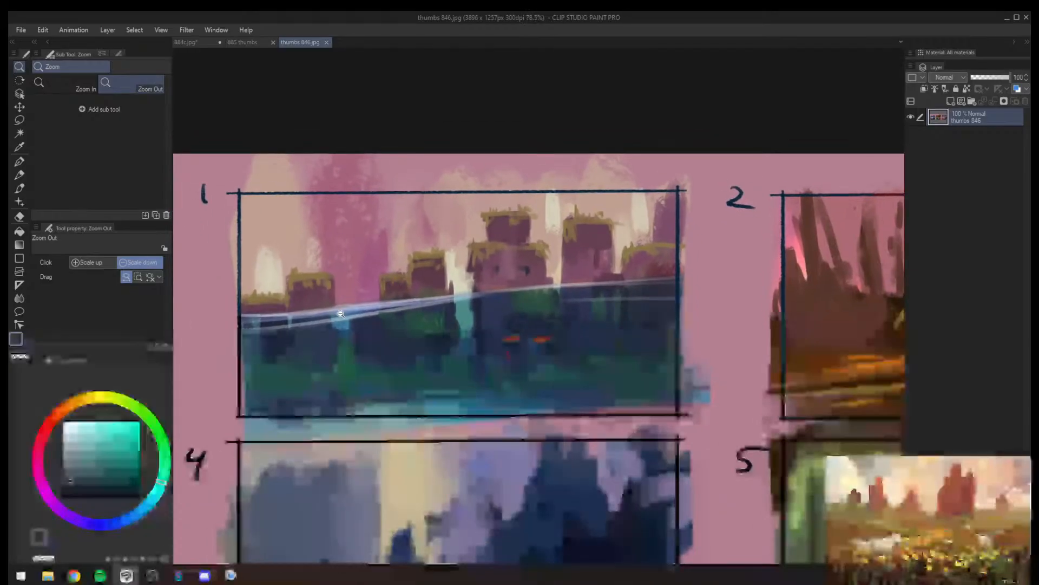
key(alt+Tab)
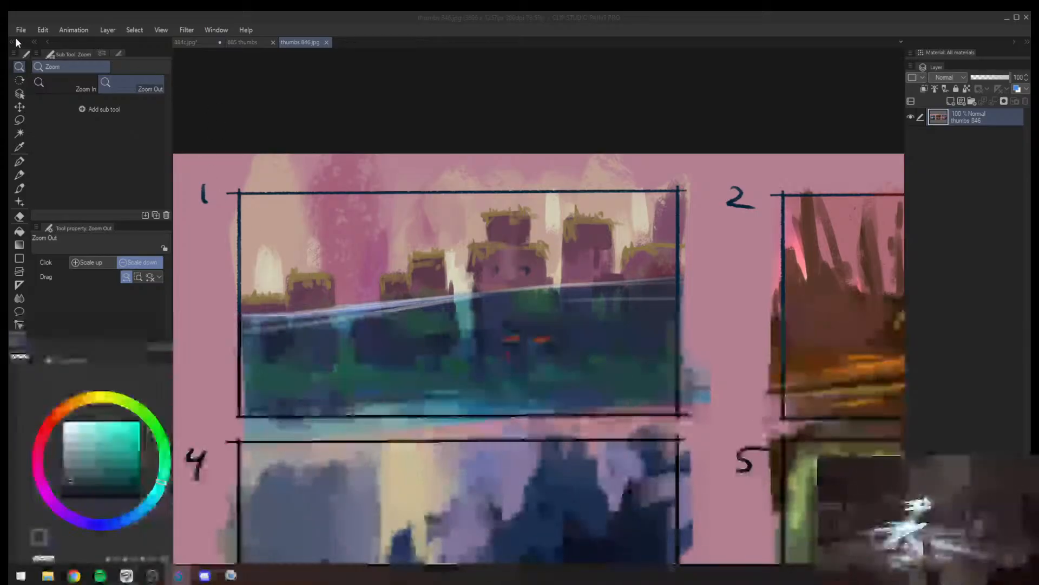
click(295, 237)
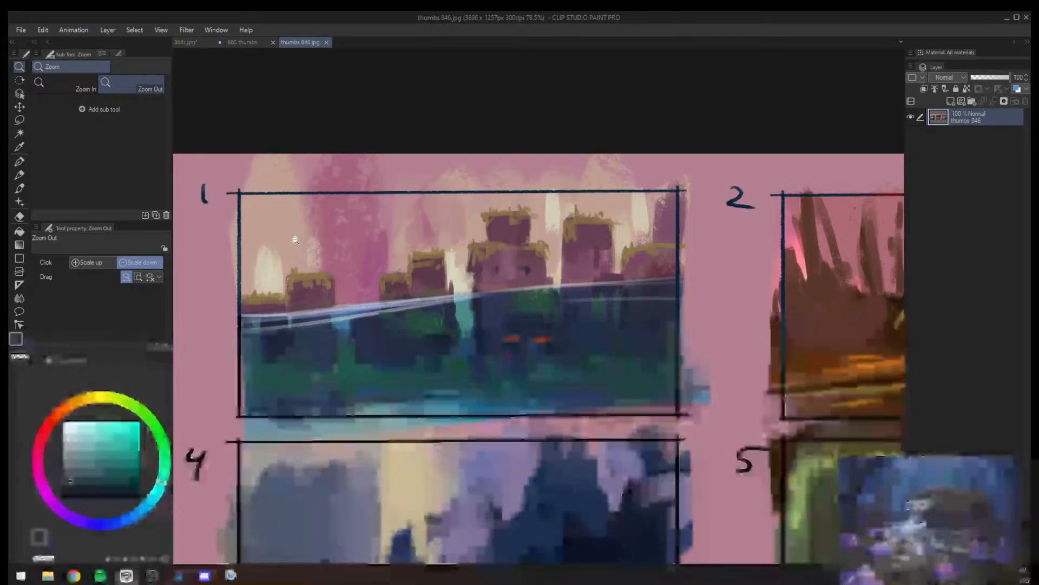
- Examine the older sheet's frame 3 houses and frame 6 dark tree up close, comparing them with the whole sheet
drag(394, 276, 392, 315)
drag(624, 341, 621, 320)
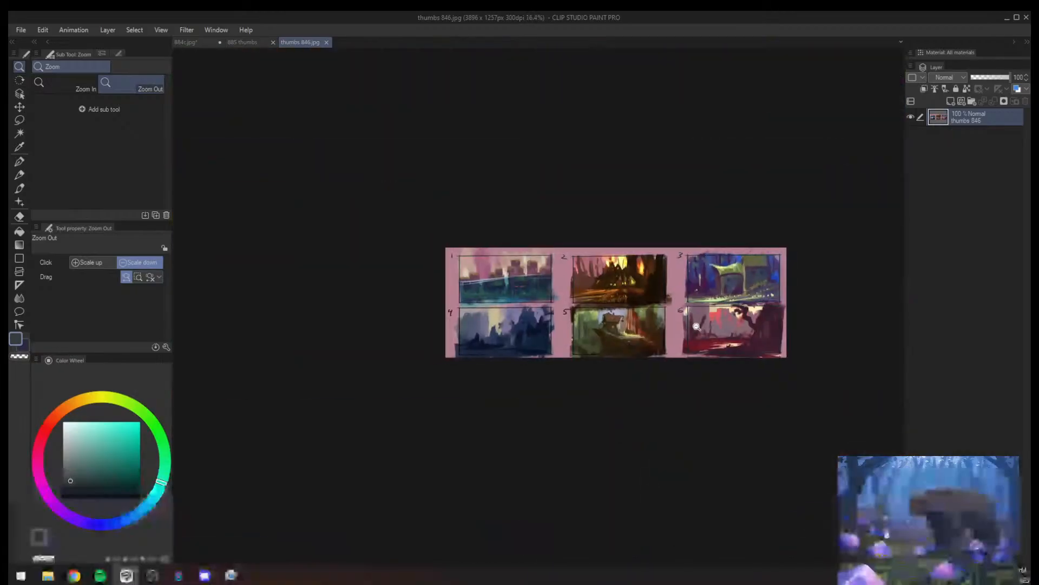
drag(786, 319, 838, 313)
drag(768, 269, 741, 270)
drag(725, 218, 756, 222)
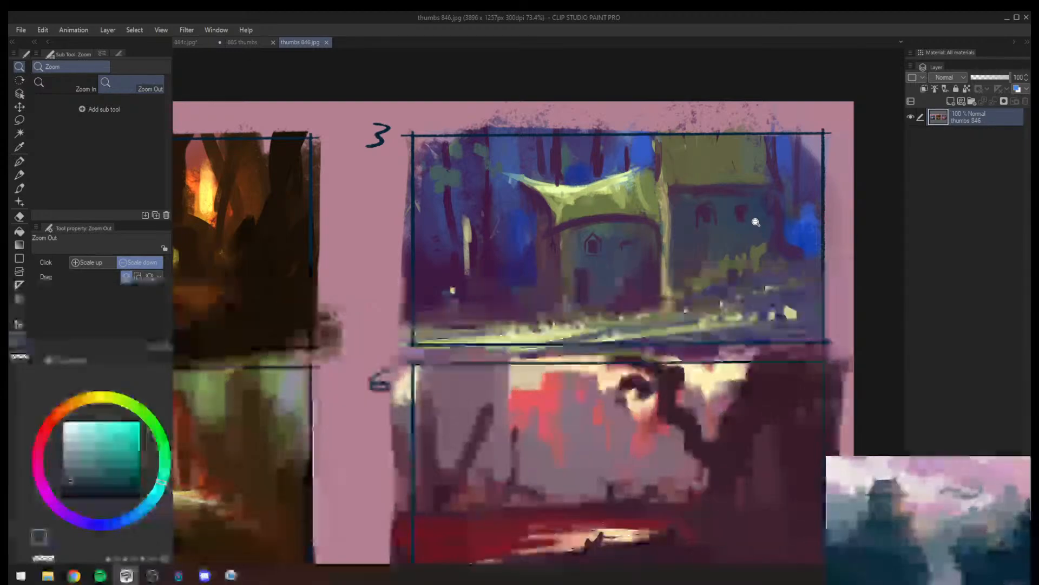
drag(737, 238, 692, 264)
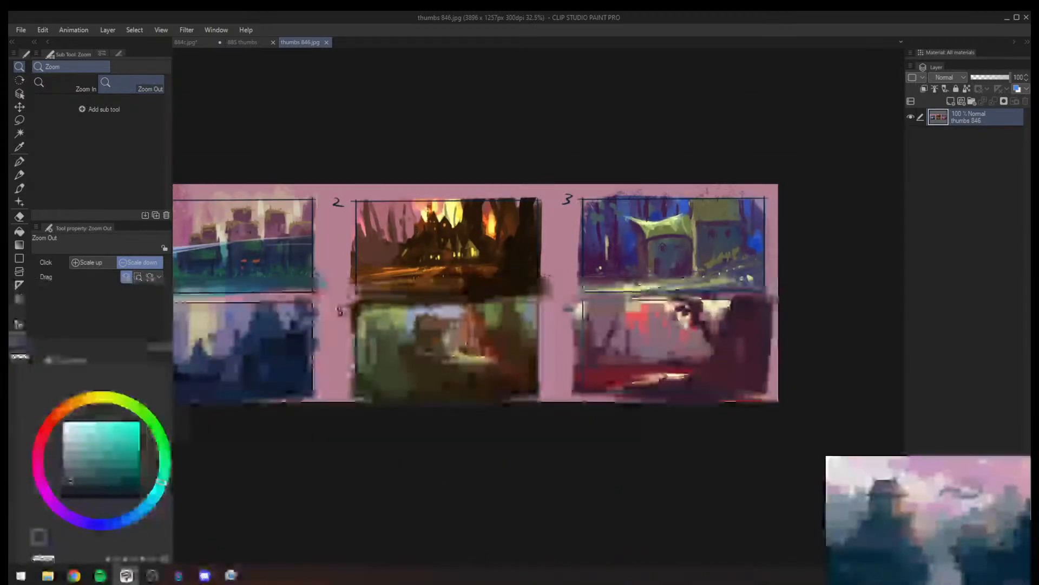
drag(528, 283, 644, 261)
drag(729, 255, 757, 256)
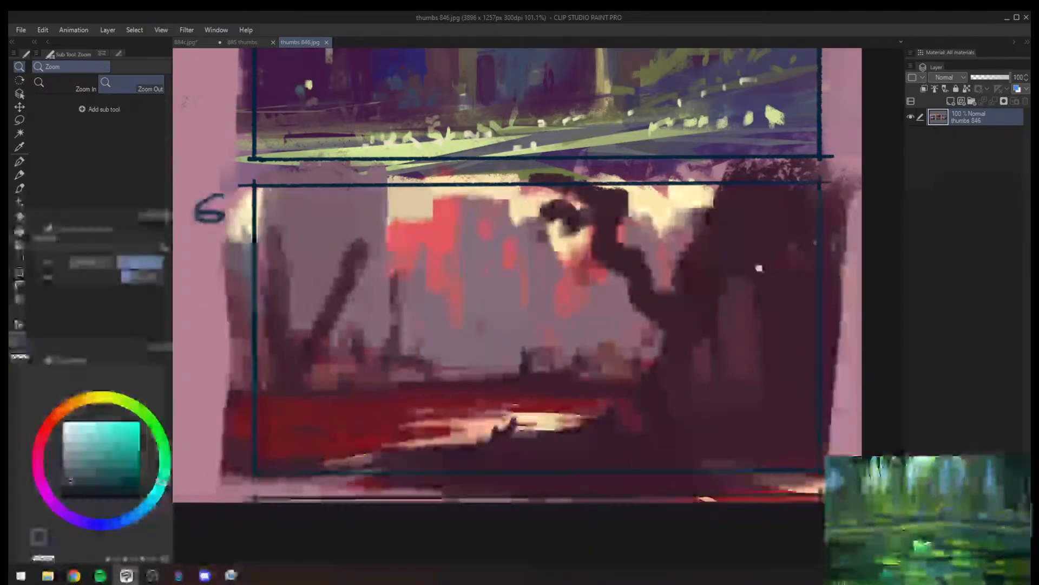
drag(759, 269, 658, 286)
drag(429, 267, 325, 255)
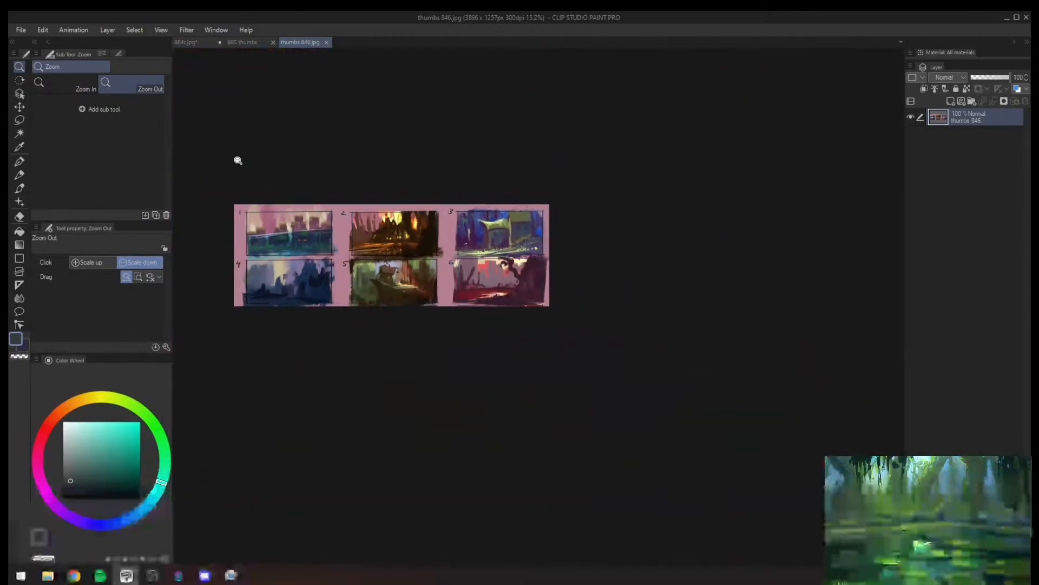
- Open 678 thumbs.jpg from the aa streampaint 678 folder under aa Streampaintings
click(22, 30)
click(44, 66)
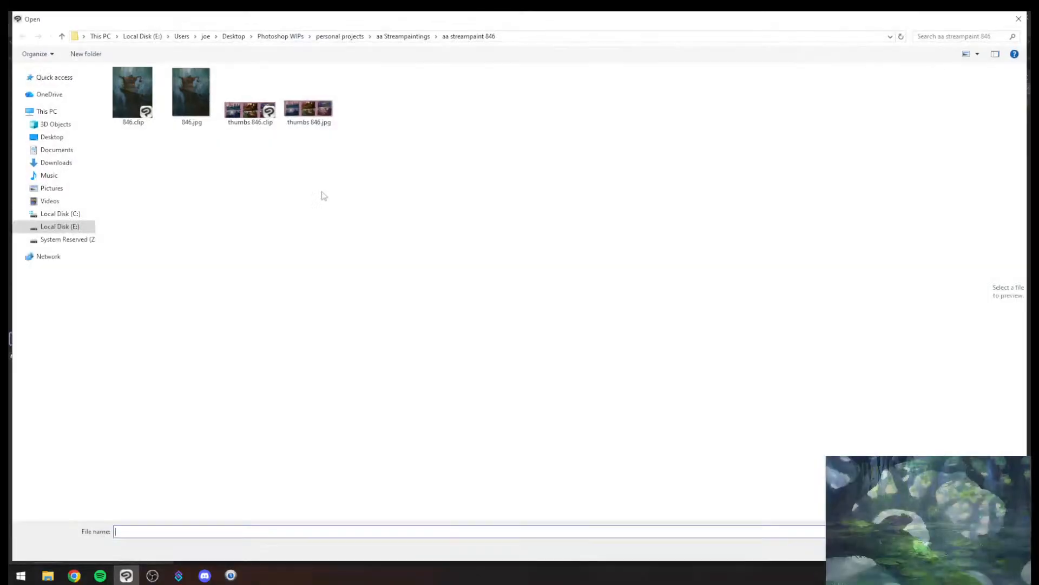
click(401, 37)
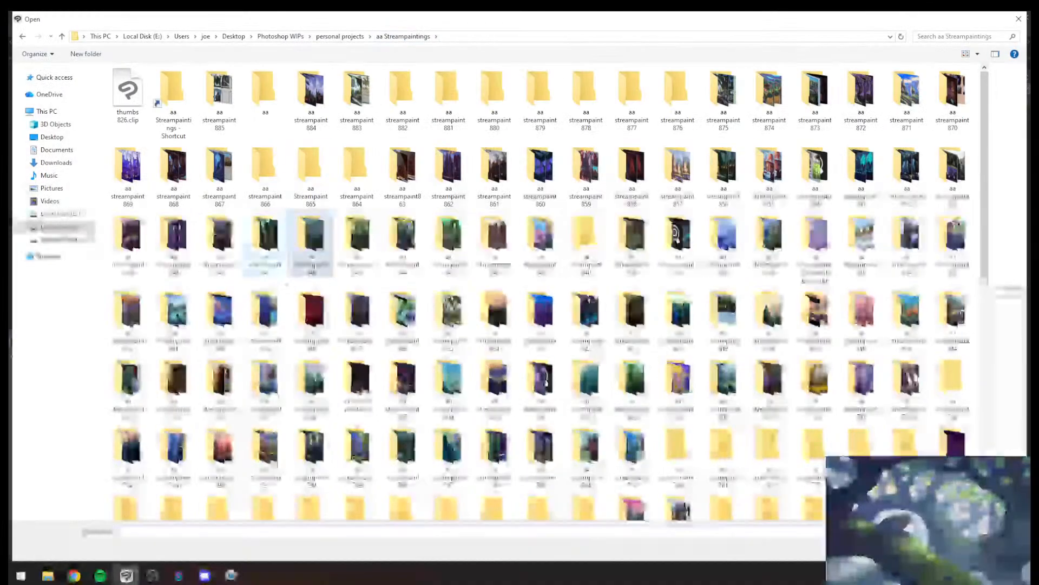
scroll(349, 384, down, 10)
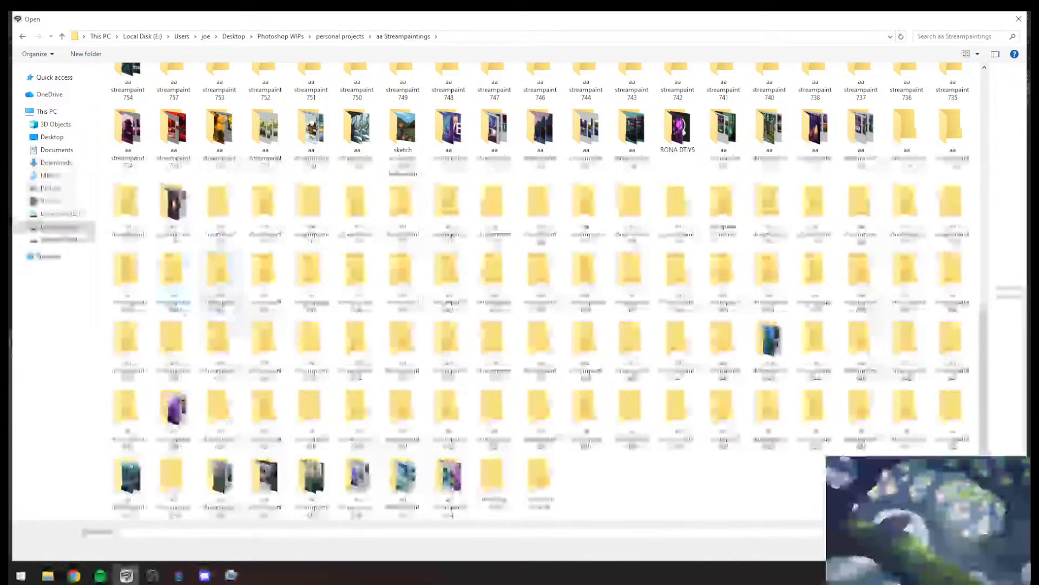
double_click(169, 341)
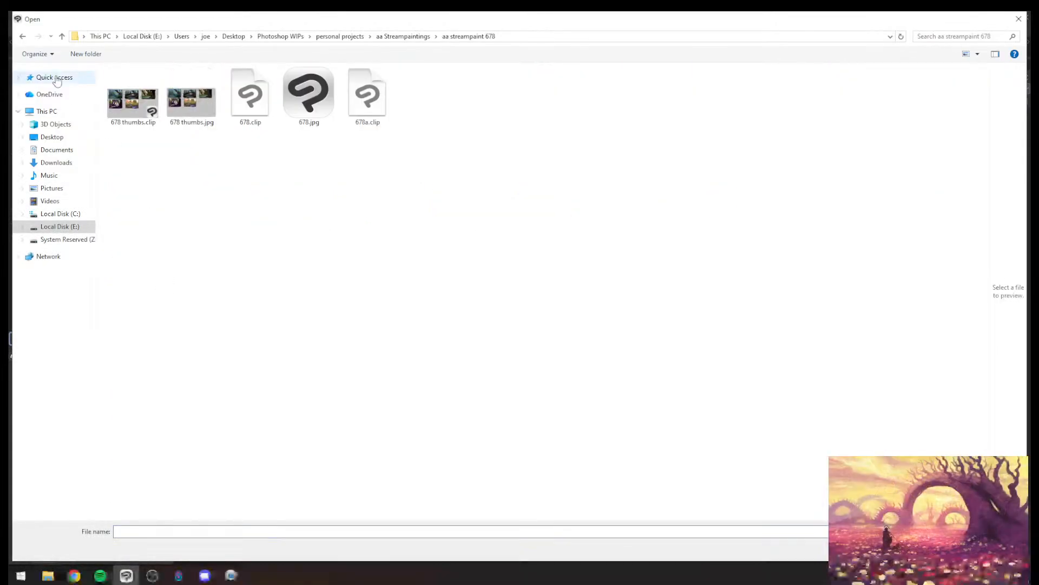
double_click(184, 108)
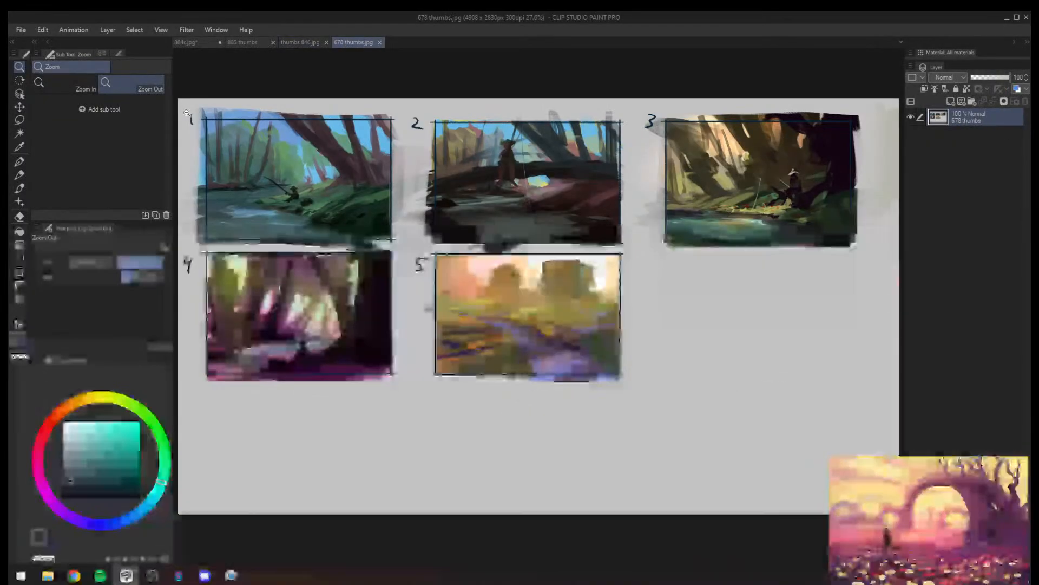
- Examine frame 1's river forest in the 678 sheet up close, and close both older reference sheets
scroll(312, 142, up, 2)
drag(291, 232, 262, 204)
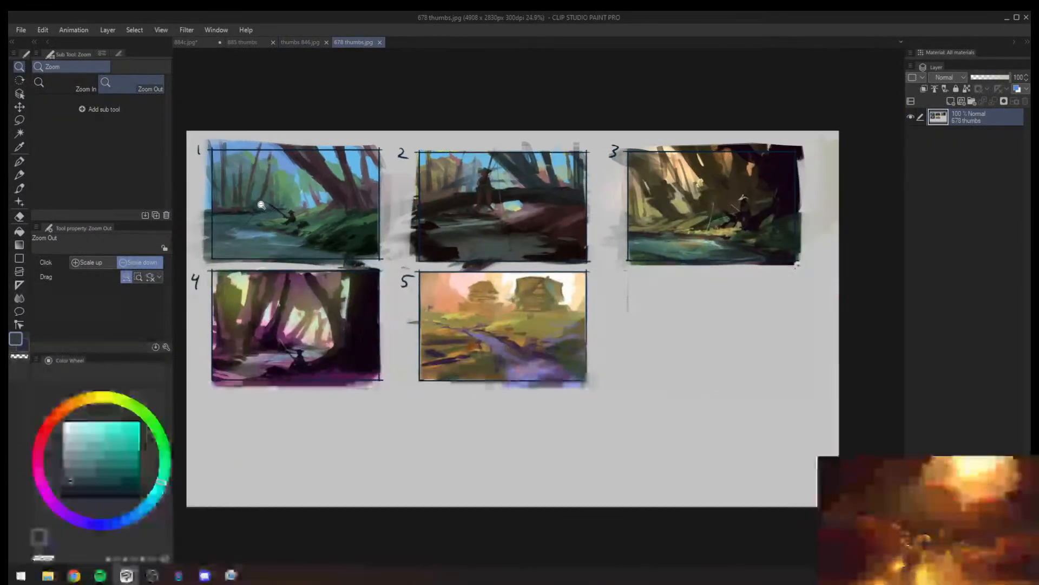
drag(225, 174, 275, 186)
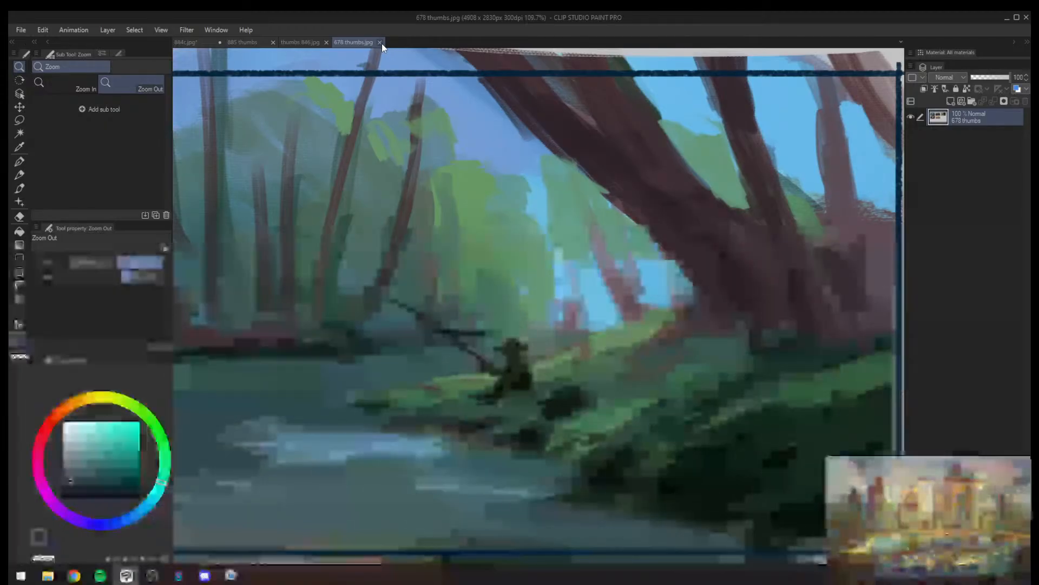
click(380, 42)
click(327, 42)
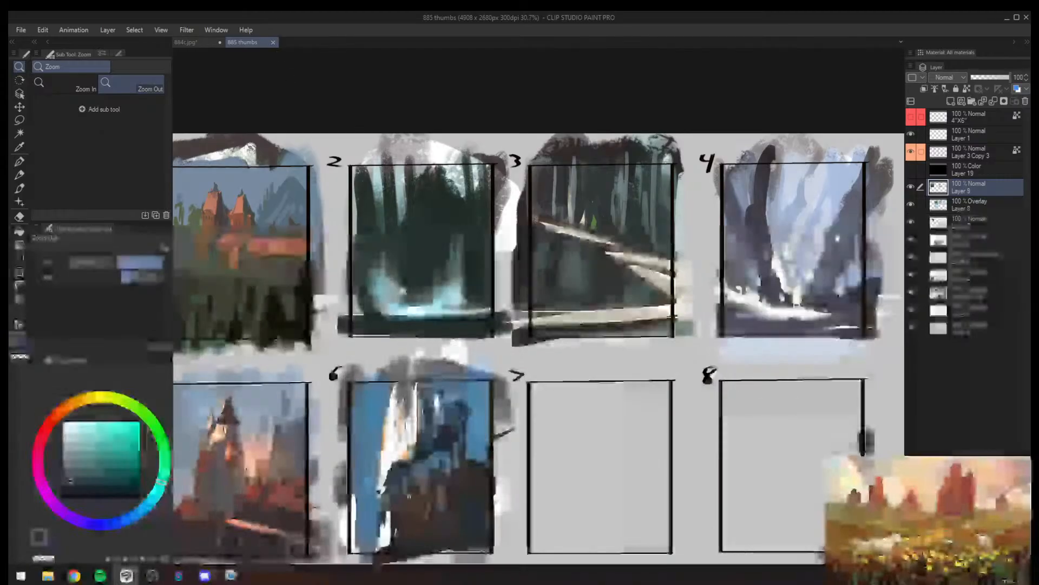
- Look over the 885 thumbnail sheet and compare it with the 884c dragon painting
drag(441, 384, 405, 374)
drag(401, 454, 597, 417)
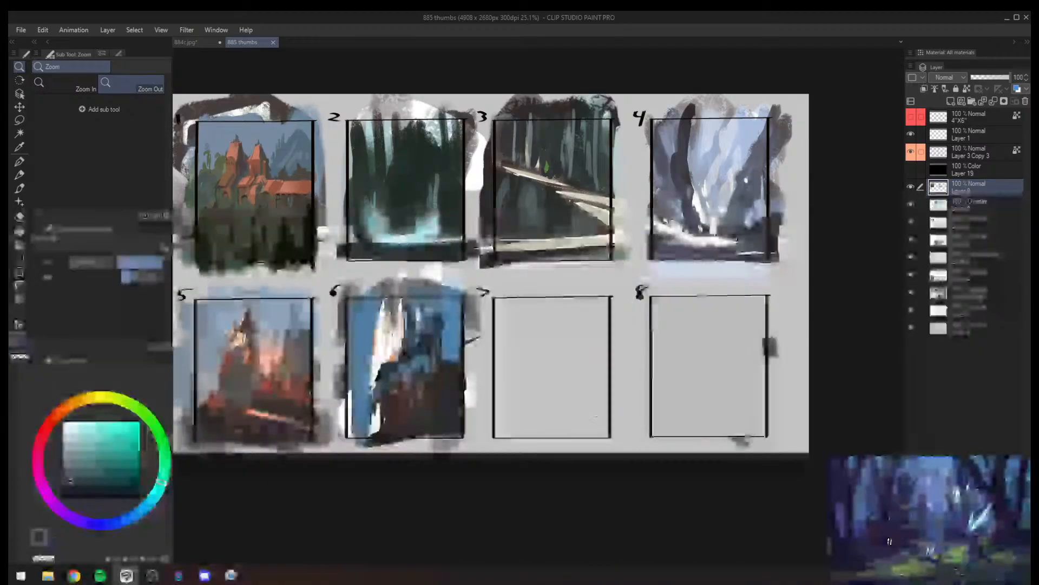
drag(460, 266, 424, 293)
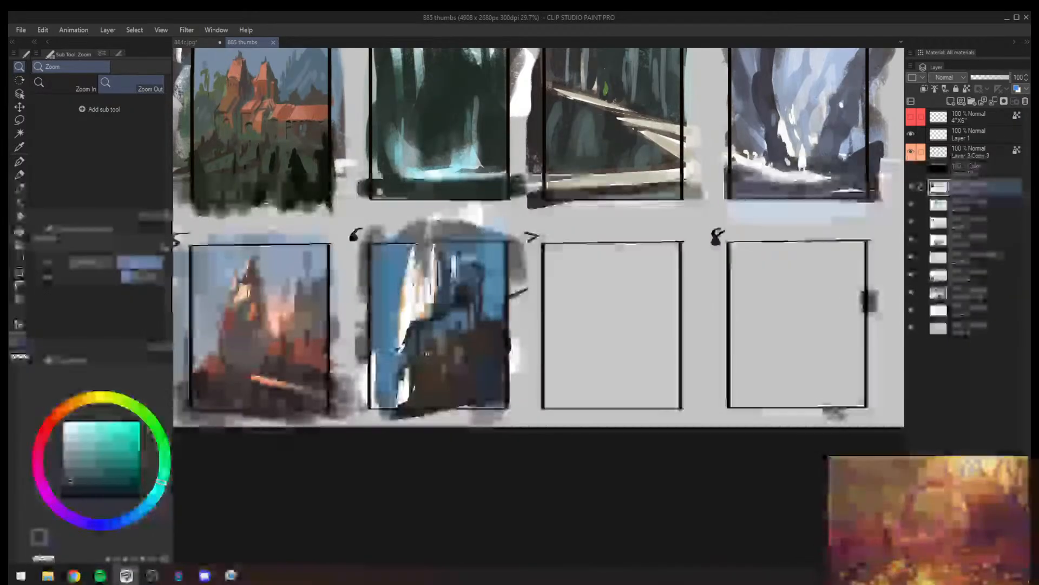
click(244, 113)
click(300, 191)
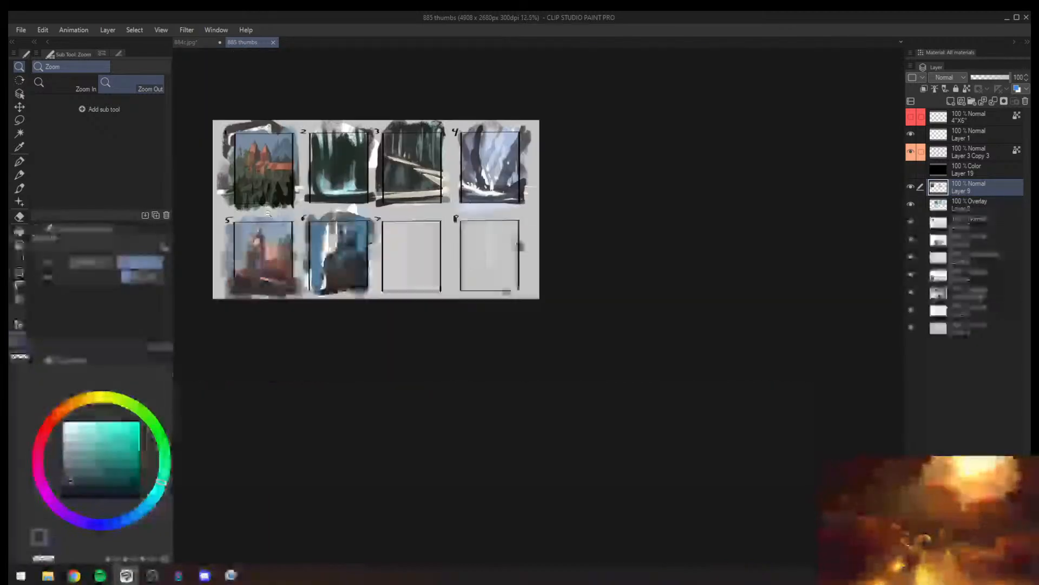
click(191, 42)
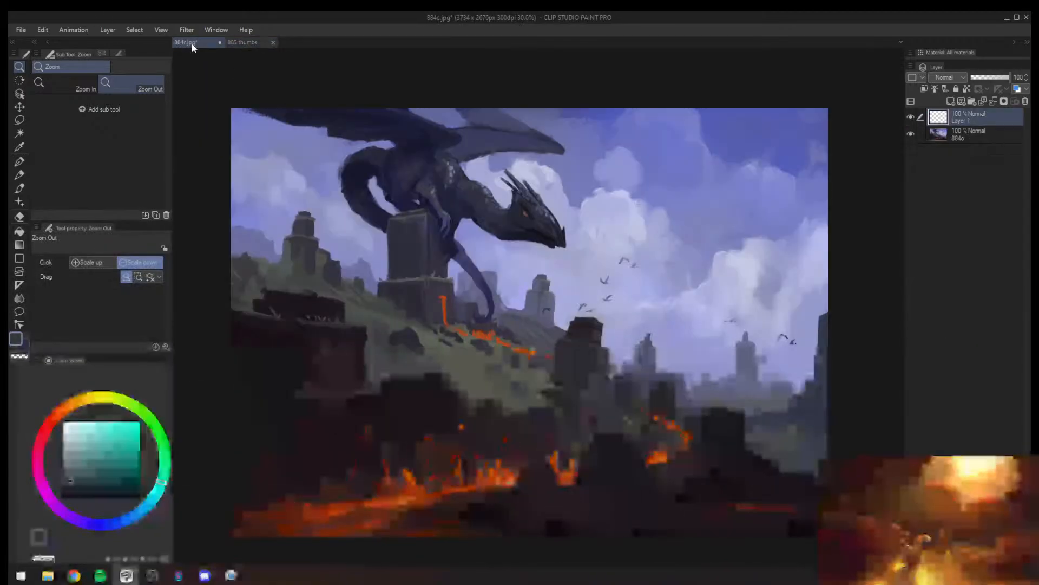
click(249, 44)
click(191, 44)
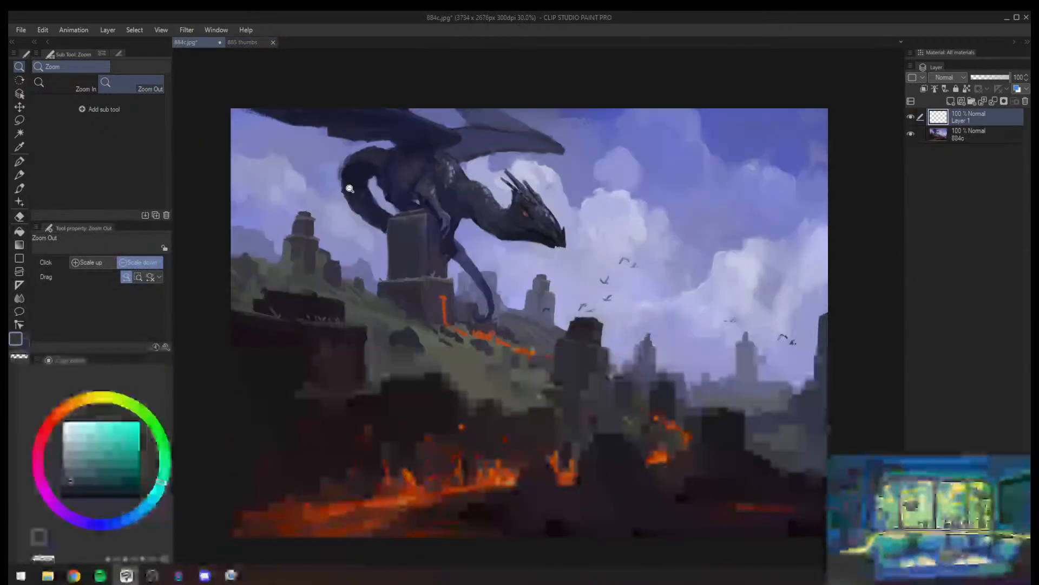
drag(548, 313, 507, 320)
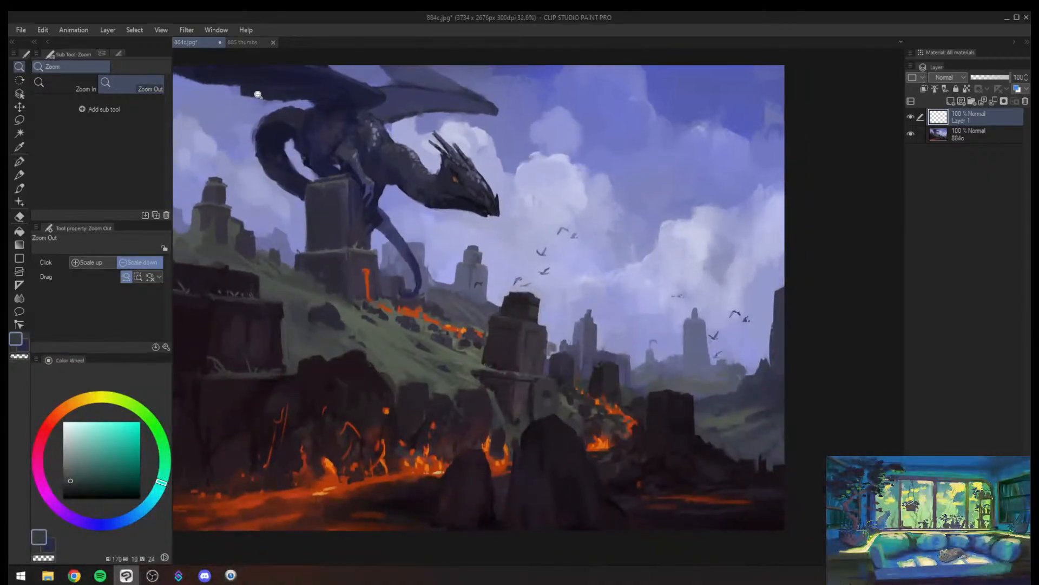
click(242, 43)
- Examine the castle thumbnails in frames 5 and 1 and the cliff in frame 6, comparing them with the whole sheet
scroll(364, 295, up, 6)
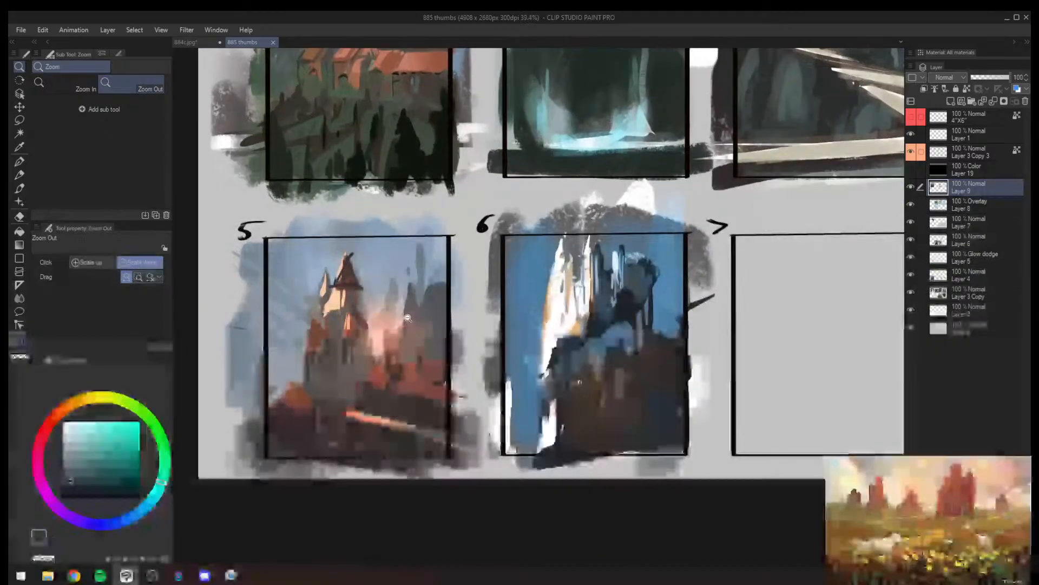
scroll(460, 267, up, 3)
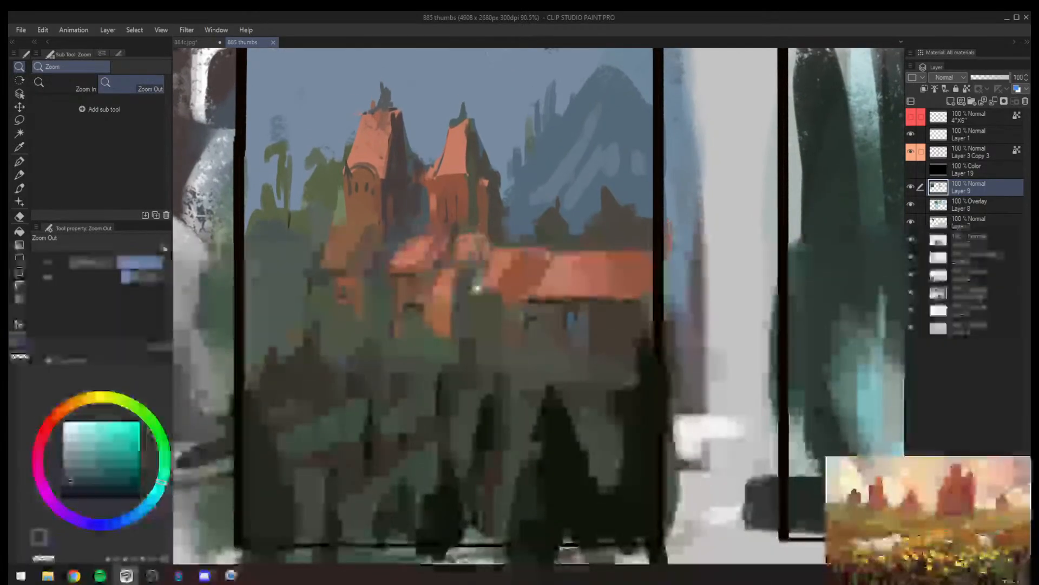
mouse_move(476, 288)
mouse_down()
mouse_move(498, 112)
mouse_move(509, 239)
mouse_move(466, 291)
mouse_up()
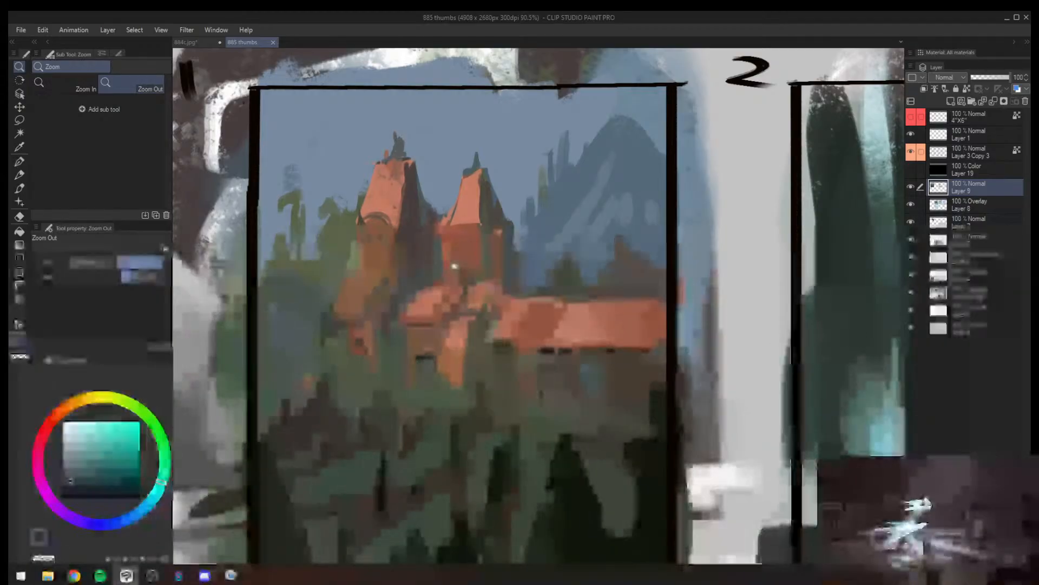
drag(520, 418, 466, 418)
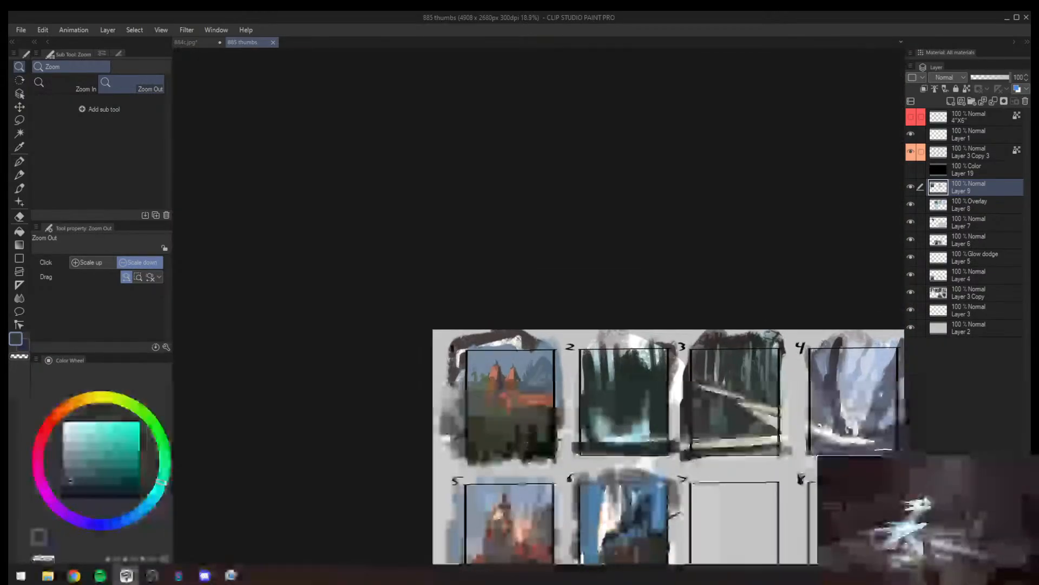
drag(661, 483, 459, 305)
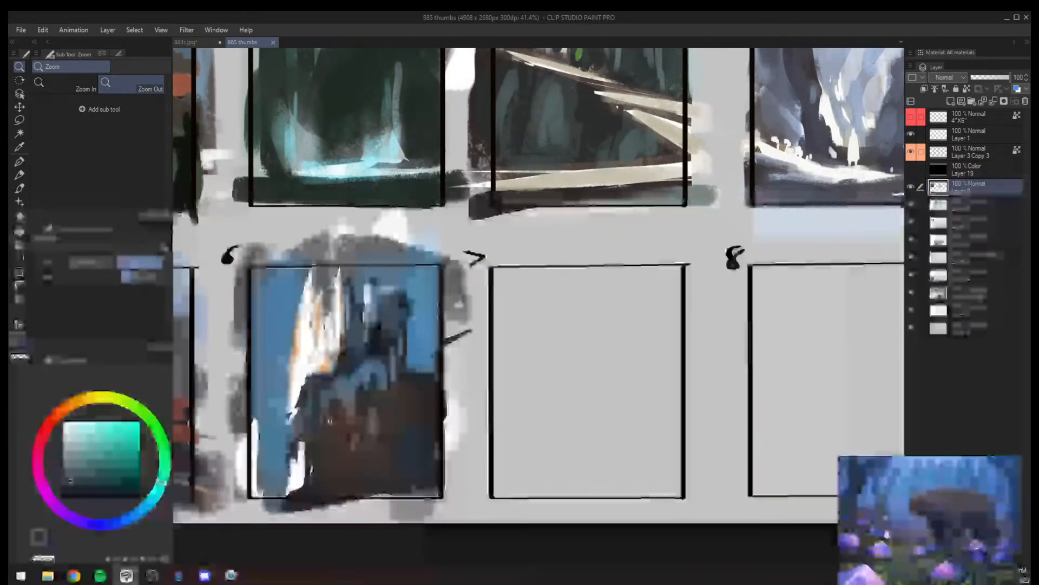
click(441, 309)
click(433, 309)
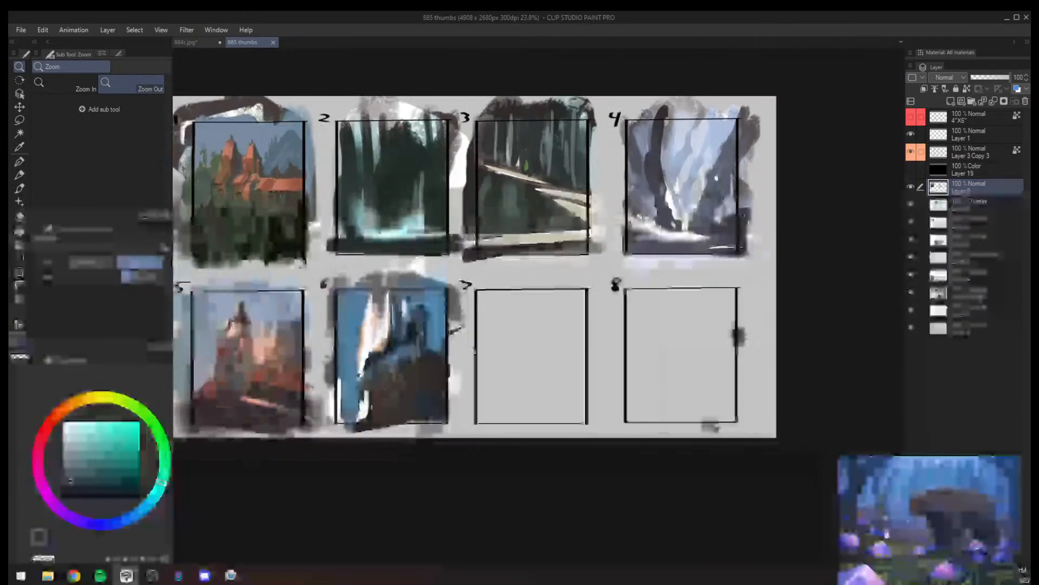
drag(506, 335, 541, 336)
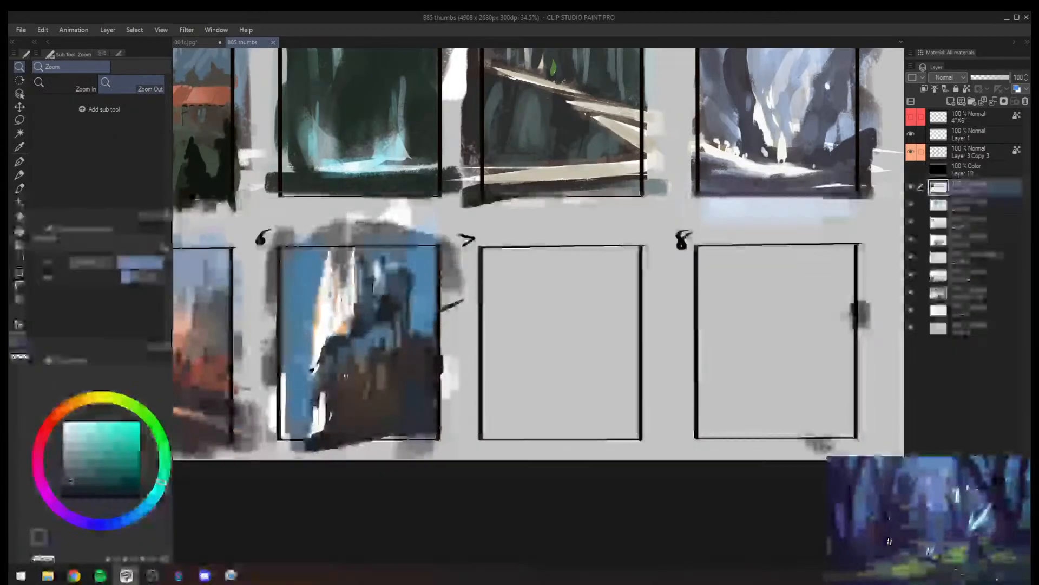
- Set a near-black brush colour and try a short vertical stroke in the empty frame 7
mouse_move(656, 325)
mouse_down()
mouse_move(638, 306)
mouse_move(576, 306)
mouse_up()
click(132, 498)
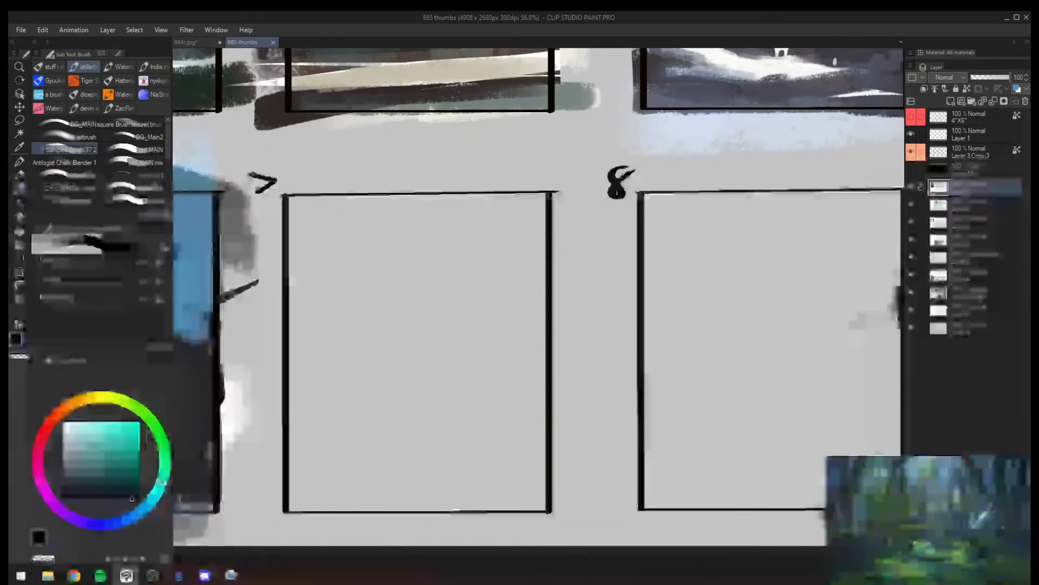
drag(396, 301, 428, 267)
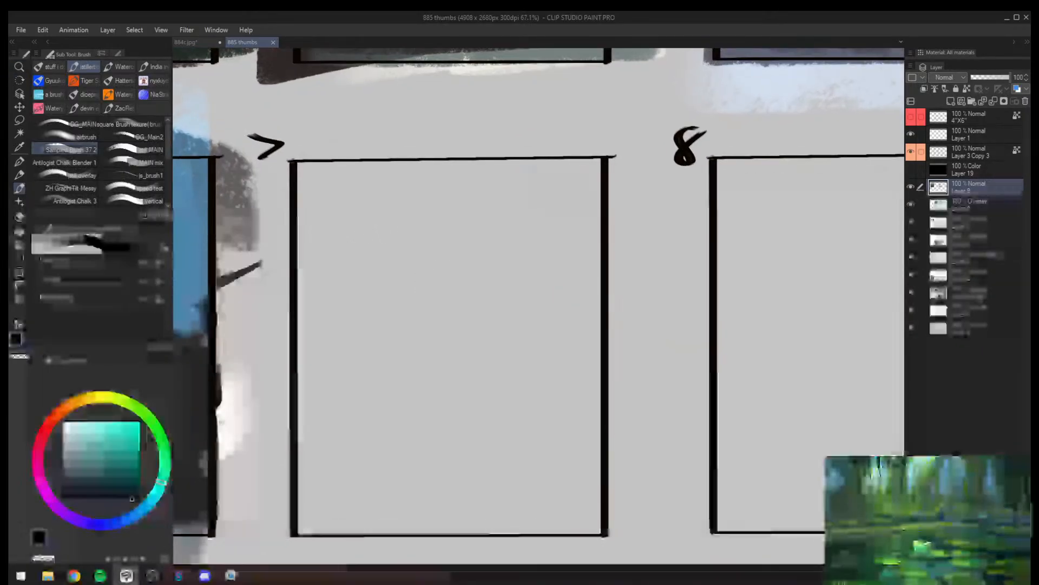
drag(335, 269, 335, 295)
key(ctrl+z)
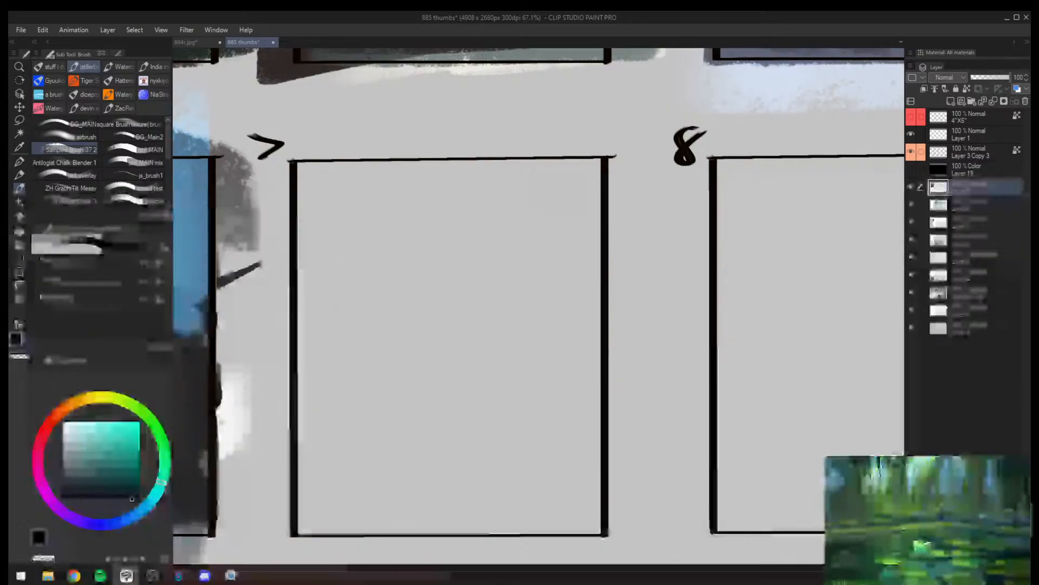
- Handwrite the sequence 1 2 3 4 5, trailing off in a dot and dashes, across the upper part of frame 7
key(alt+Tab)
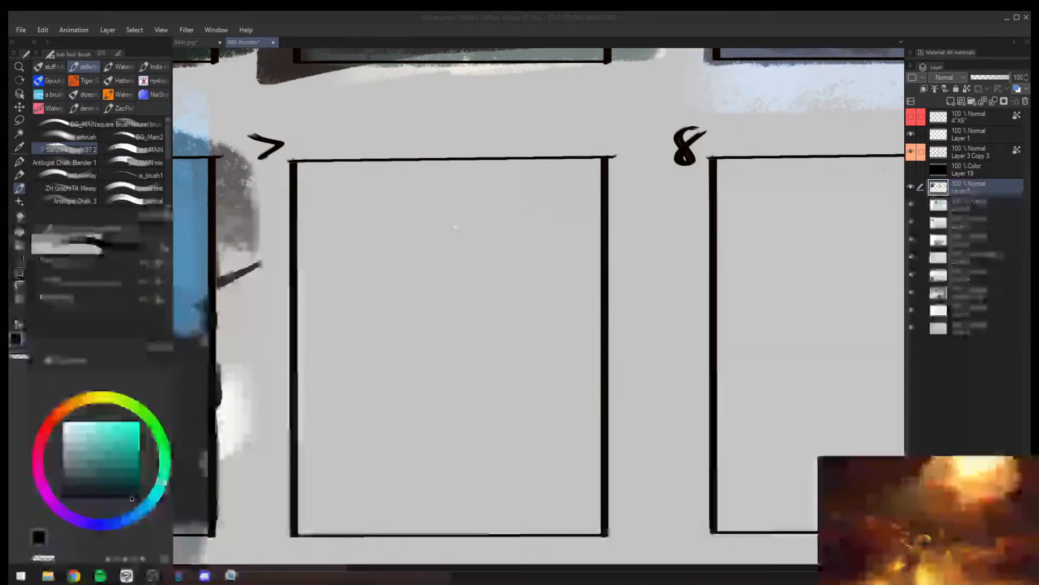
click(444, 225)
key(alt+space)
drag(376, 205, 422, 139)
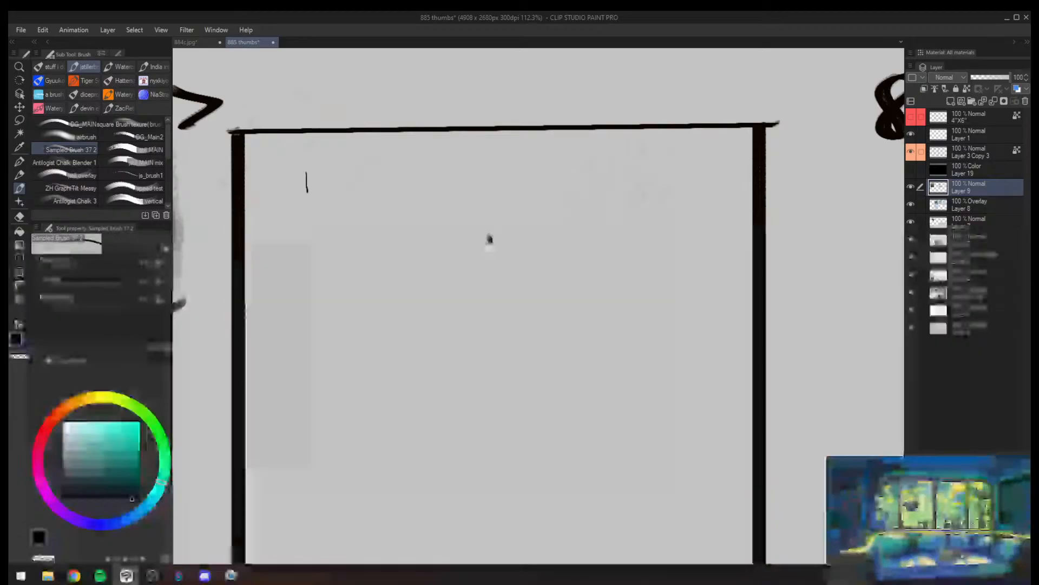
mouse_move(317, 154)
mouse_down()
mouse_move(308, 225)
mouse_move(267, 157)
mouse_move(371, 216)
mouse_move(418, 173)
mouse_move(336, 154)
mouse_move(329, 114)
mouse_move(326, 128)
mouse_move(379, 129)
mouse_up()
key(ctrl+z)
key(ctrl+z)
key(bracketright)
mouse_move(419, 110)
mouse_down()
mouse_move(434, 122)
mouse_move(429, 137)
mouse_up()
drag(476, 112, 460, 132)
drag(482, 111, 498, 109)
click(520, 133)
drag(561, 135, 577, 137)
drag(633, 135, 652, 140)
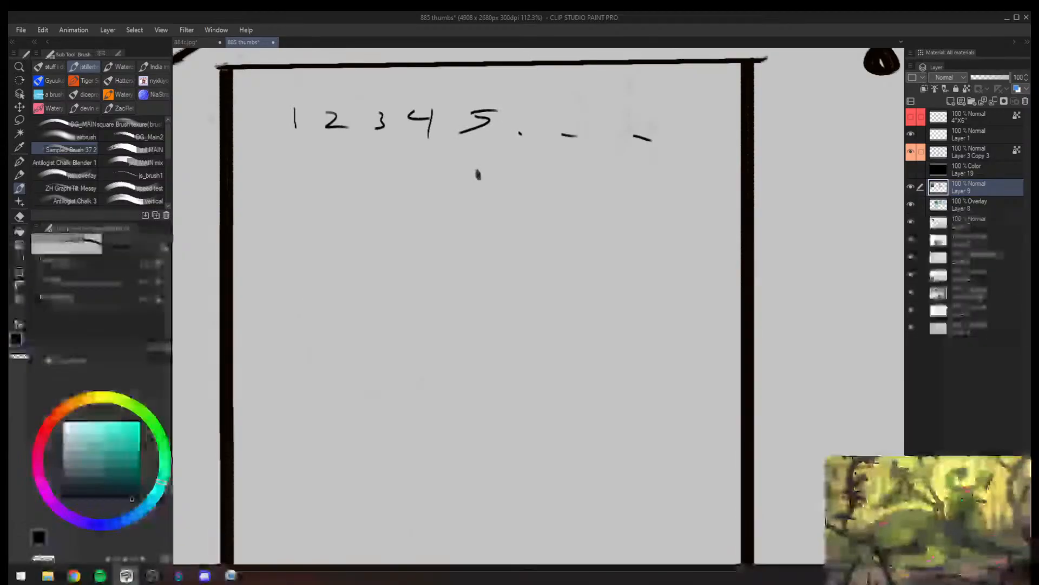
- Handwrite 365 followed by a row of trailing dots lower down in frame 7
drag(274, 354, 264, 383)
drag(313, 351, 299, 374)
mouse_move(328, 361)
mouse_down()
mouse_move(329, 383)
mouse_move(359, 358)
mouse_up()
click(374, 384)
click(427, 375)
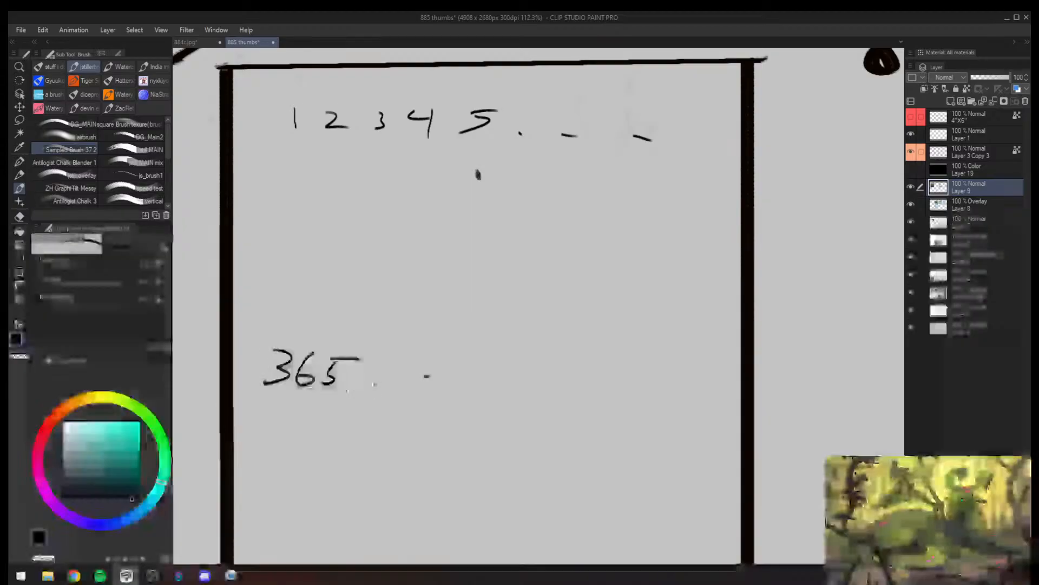
click(488, 383)
click(564, 380)
- Try a large loop above the 365 and a circle around the 1, undoing each
scroll(547, 187, up, 2)
key(bracketright)
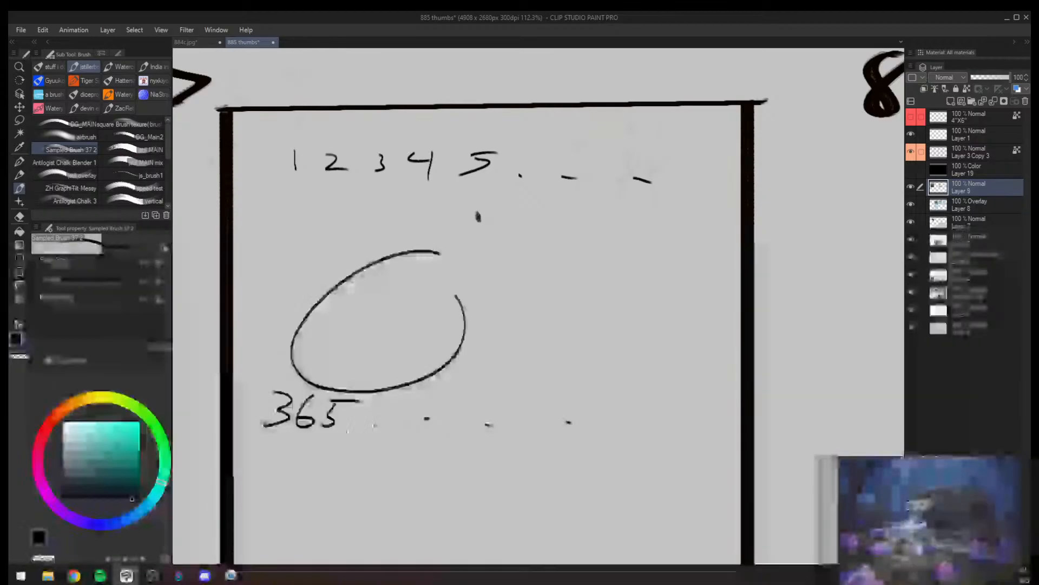
mouse_move(315, 353)
mouse_down()
mouse_move(355, 438)
mouse_move(246, 358)
mouse_up()
key(ctrl+z)
mouse_move(308, 147)
mouse_down()
mouse_move(277, 143)
mouse_move(303, 133)
mouse_up()
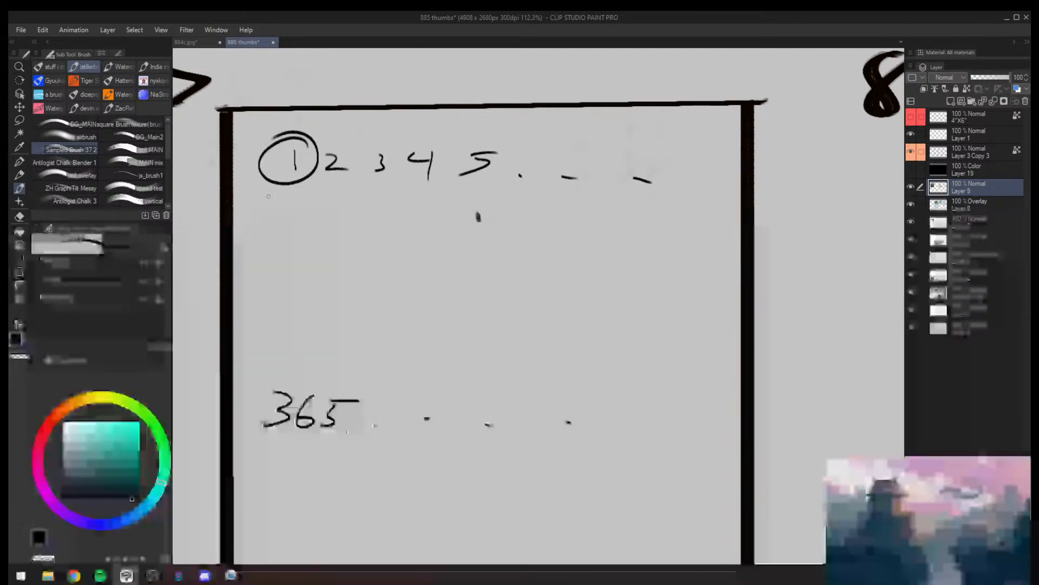
key(ctrl+z)
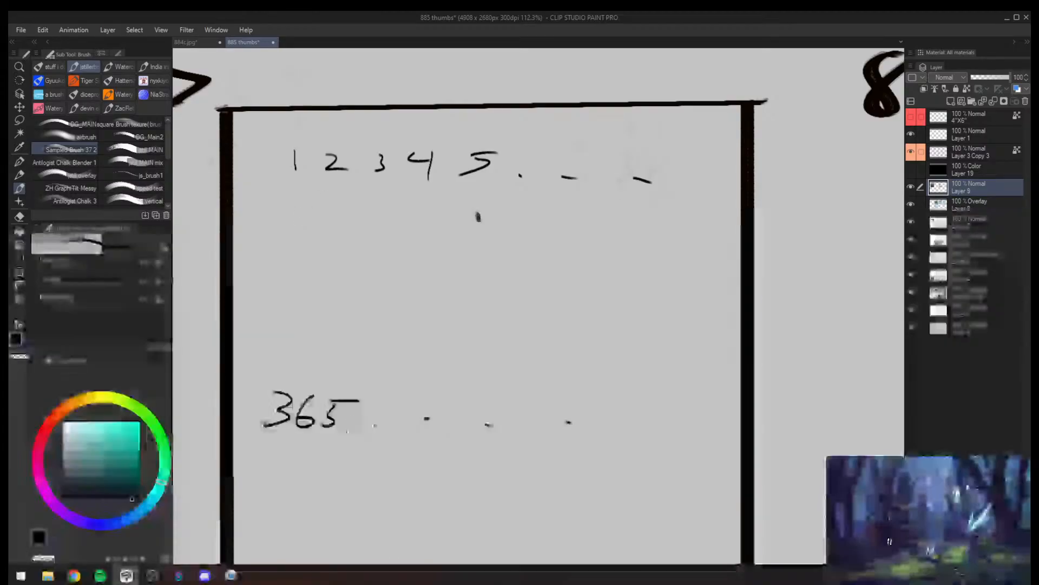
- Try several circles around the 365, undoing each one, and add a small curved mark beneath the number
mouse_move(344, 383)
mouse_down()
mouse_move(368, 423)
mouse_move(254, 385)
mouse_up()
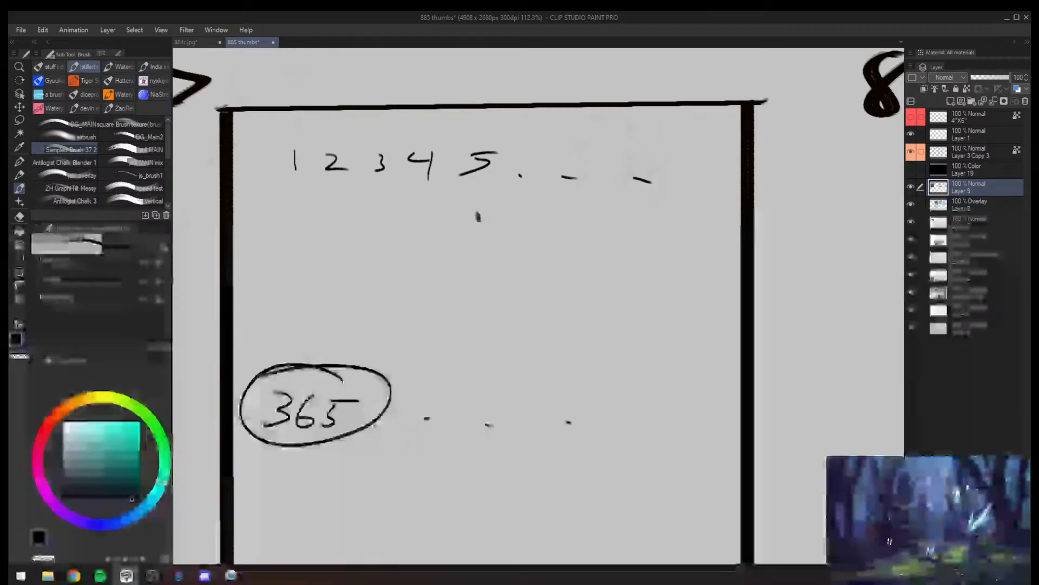
key(ctrl+z)
drag(313, 463, 297, 460)
drag(298, 378, 328, 376)
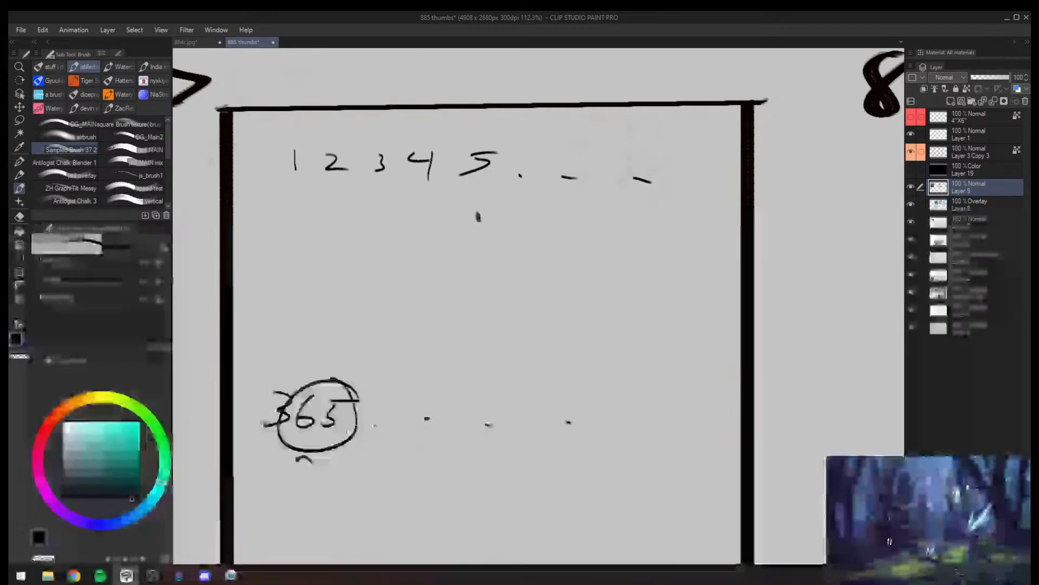
key(ctrl+z)
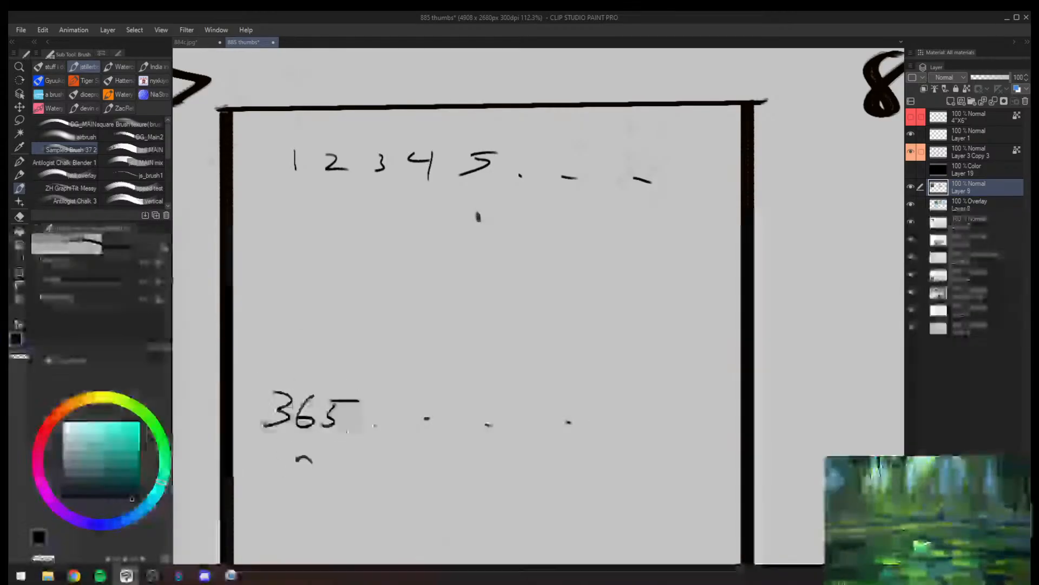
mouse_move(352, 383)
mouse_down()
mouse_move(280, 417)
mouse_move(295, 390)
mouse_up()
key(ctrl+z)
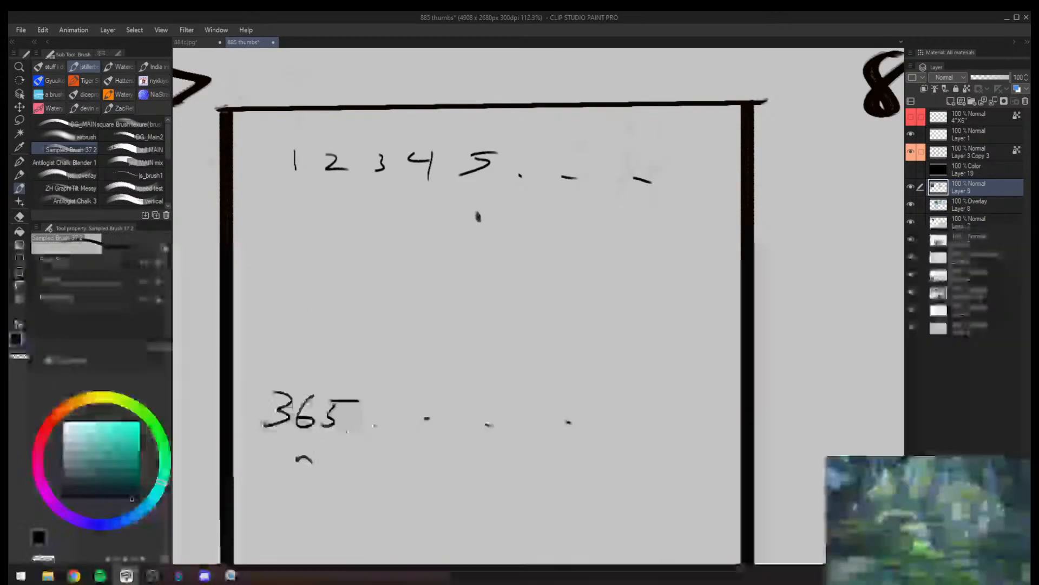
- Draw short branching strokes below the 5 of 365
mouse_move(262, 439)
mouse_down()
mouse_move(300, 443)
mouse_move(292, 376)
mouse_move(318, 421)
mouse_move(320, 479)
mouse_up()
key(ctrl+z)
drag(331, 429, 343, 466)
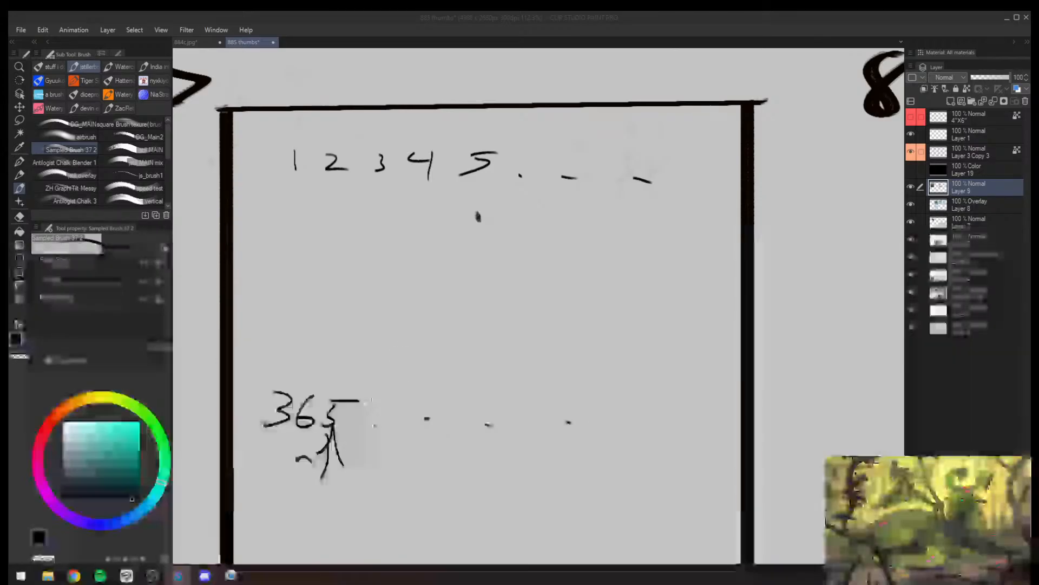
- Clear all the handwritten notes from frame 7, leaving the frame empty
key(alt+space)
mouse_move(351, 402)
mouse_down()
mouse_move(323, 411)
mouse_move(326, 356)
mouse_move(300, 392)
mouse_move(325, 354)
mouse_move(311, 442)
mouse_move(450, 410)
mouse_move(368, 458)
mouse_move(432, 502)
mouse_move(572, 325)
mouse_move(445, 267)
mouse_move(581, 242)
mouse_move(330, 288)
mouse_move(654, 302)
mouse_move(354, 229)
mouse_move(441, 253)
mouse_move(329, 214)
mouse_move(455, 202)
mouse_move(412, 195)
mouse_move(629, 214)
mouse_move(542, 226)
mouse_up()
key(e)
key(alt+space)
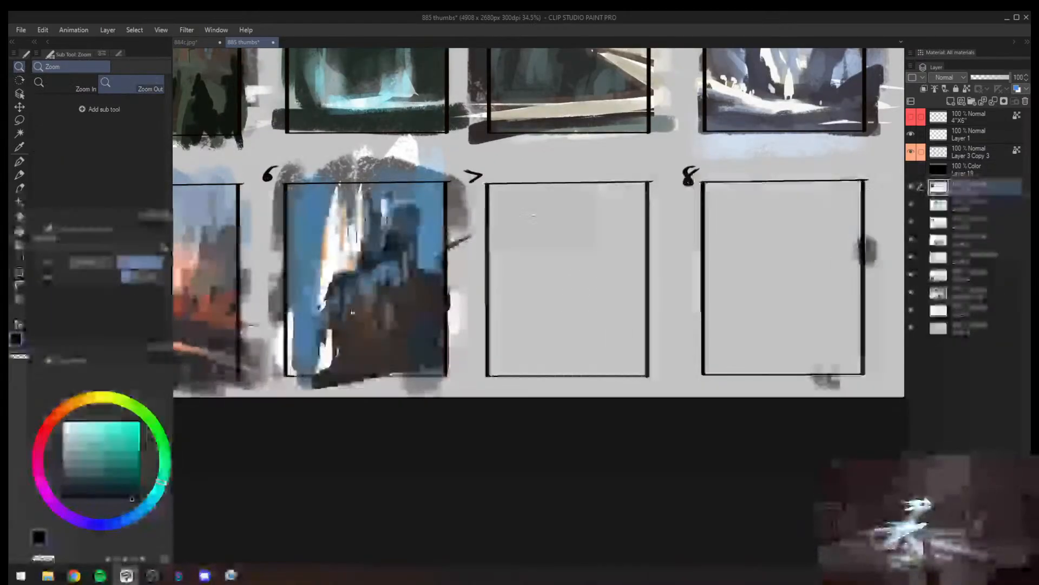
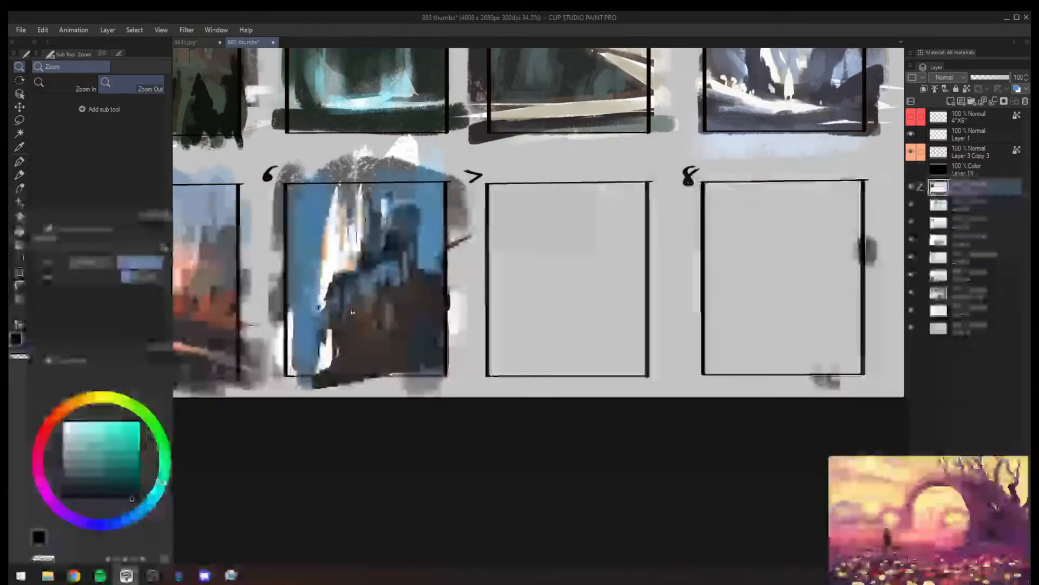
- Paint dark strokes outlining the pointed roof of the main tower in thumbnail 5
drag(537, 259, 357, 291)
drag(544, 199, 665, 270)
scroll(523, 219, up, 2)
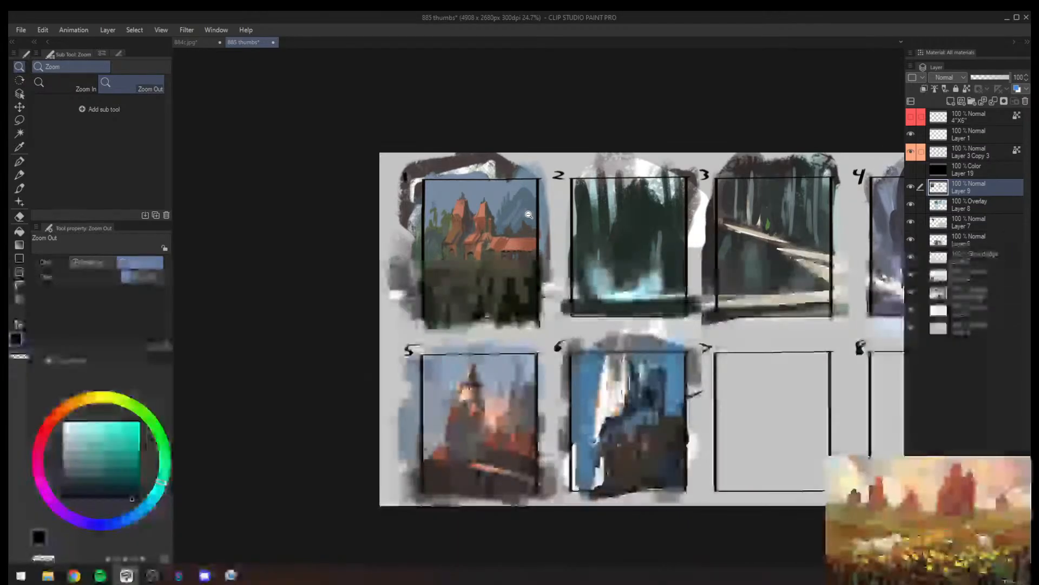
drag(538, 353, 482, 356)
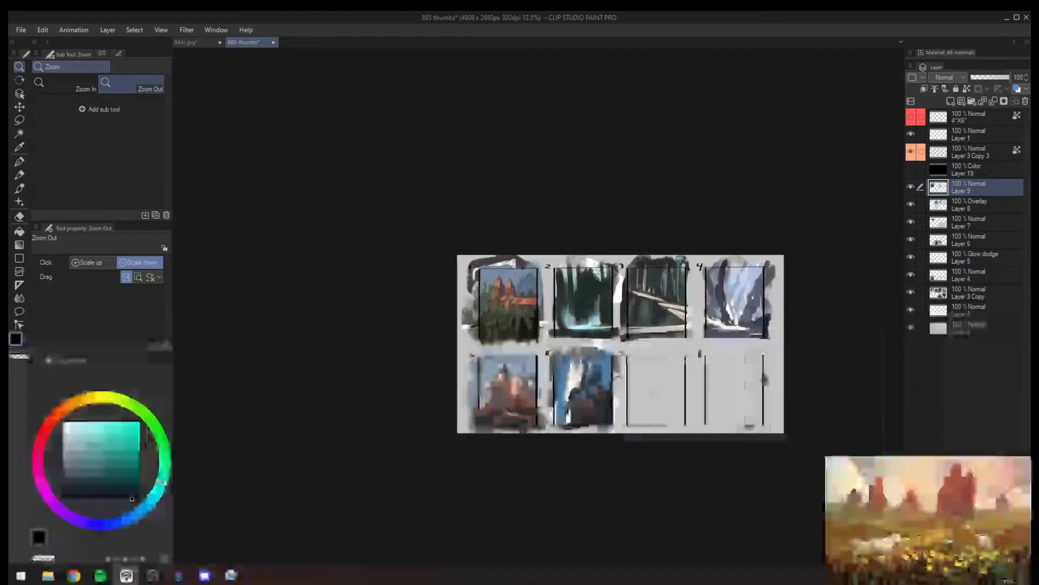
drag(607, 397, 692, 375)
scroll(346, 387, up, 5)
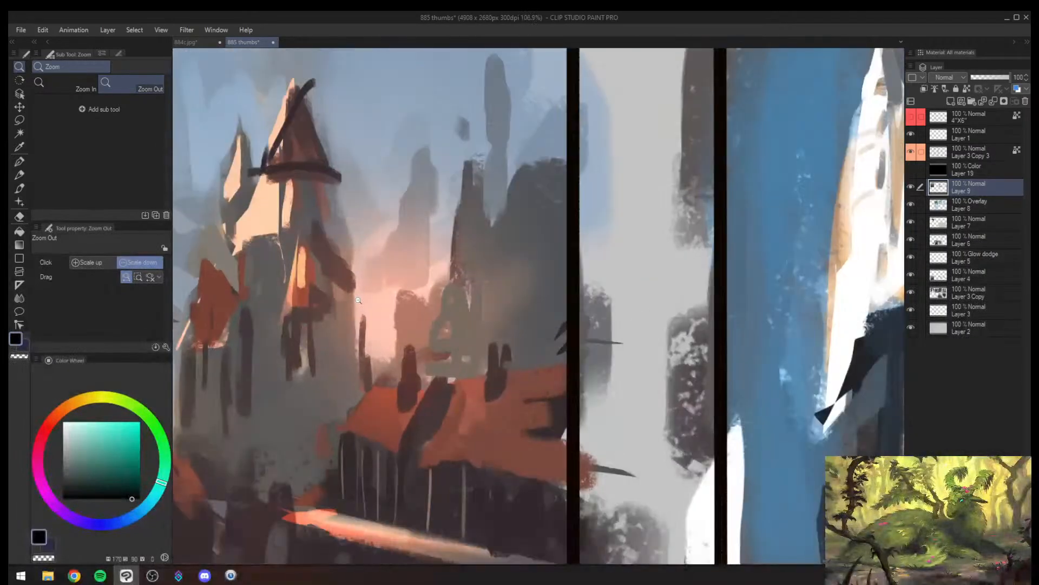
key(b)
alt+click(295, 341)
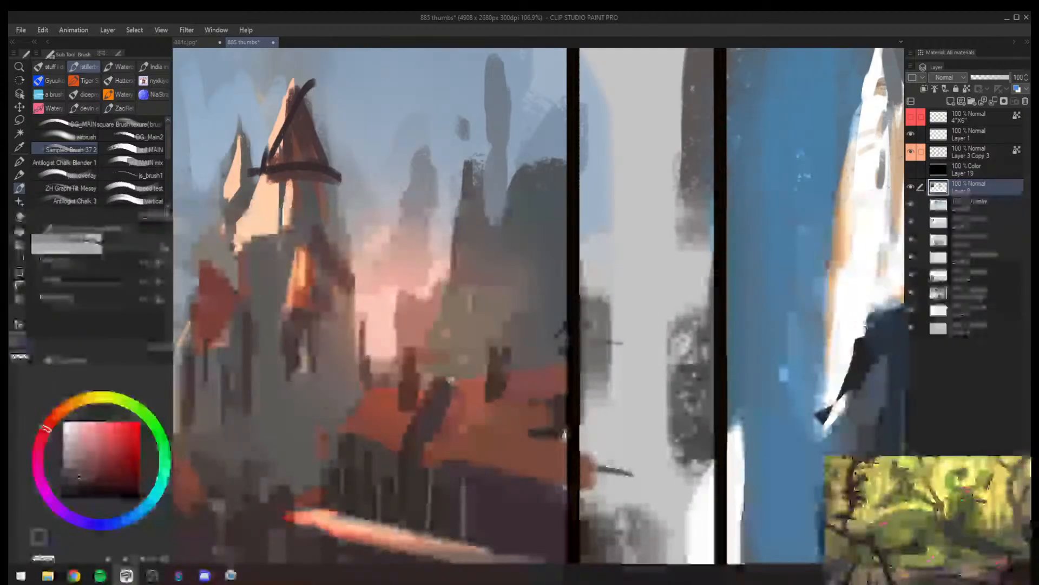
key(alt+space)
drag(325, 335, 260, 341)
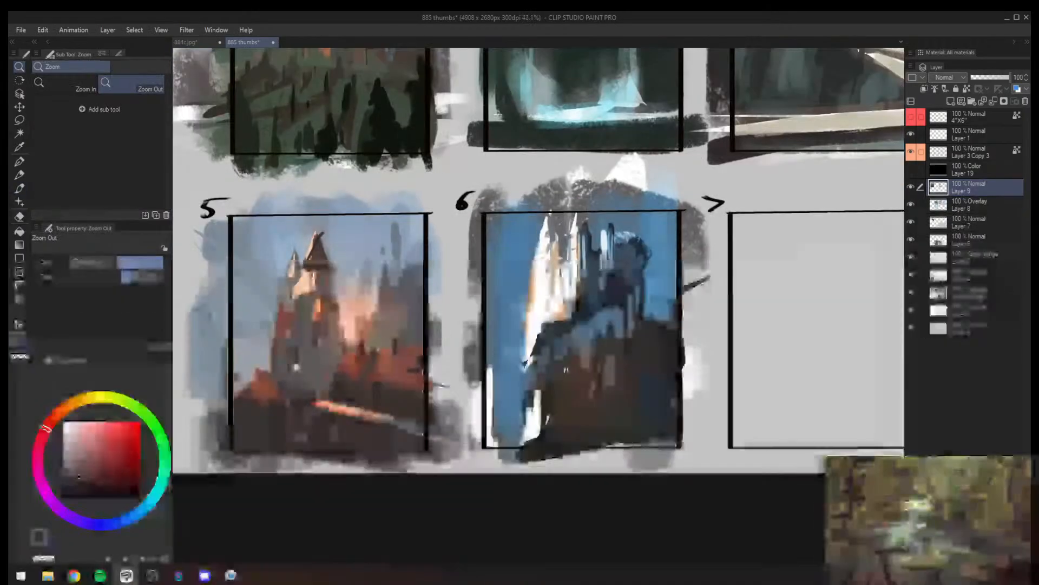
- Switch from the thumbnail sheet to the 884c.jpg dragon painting
drag(611, 303, 391, 377)
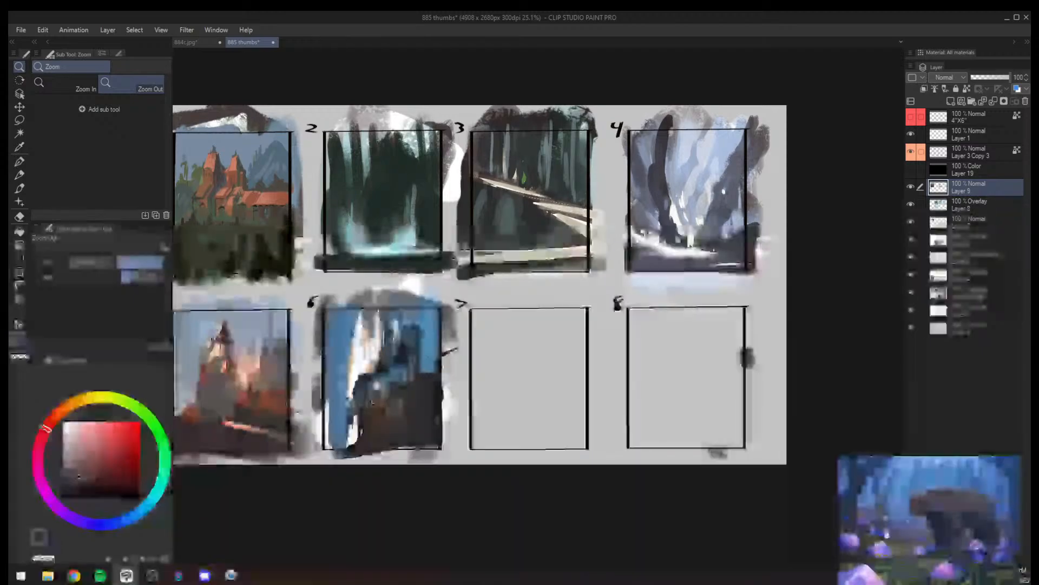
drag(611, 278, 644, 276)
drag(534, 233, 389, 367)
mouse_move(442, 449)
mouse_down()
mouse_move(509, 443)
mouse_move(447, 445)
mouse_move(436, 435)
mouse_up()
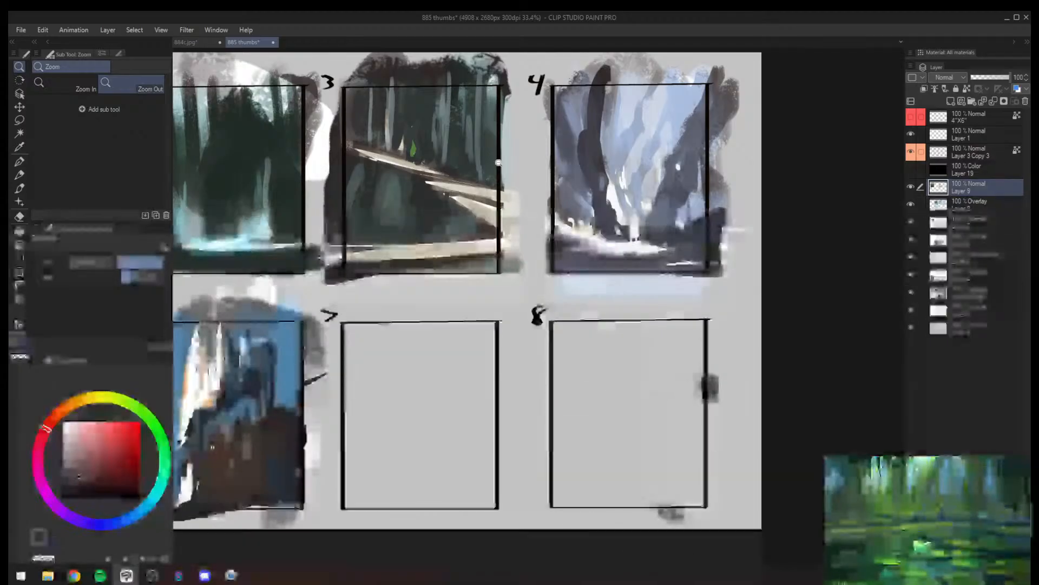
click(192, 42)
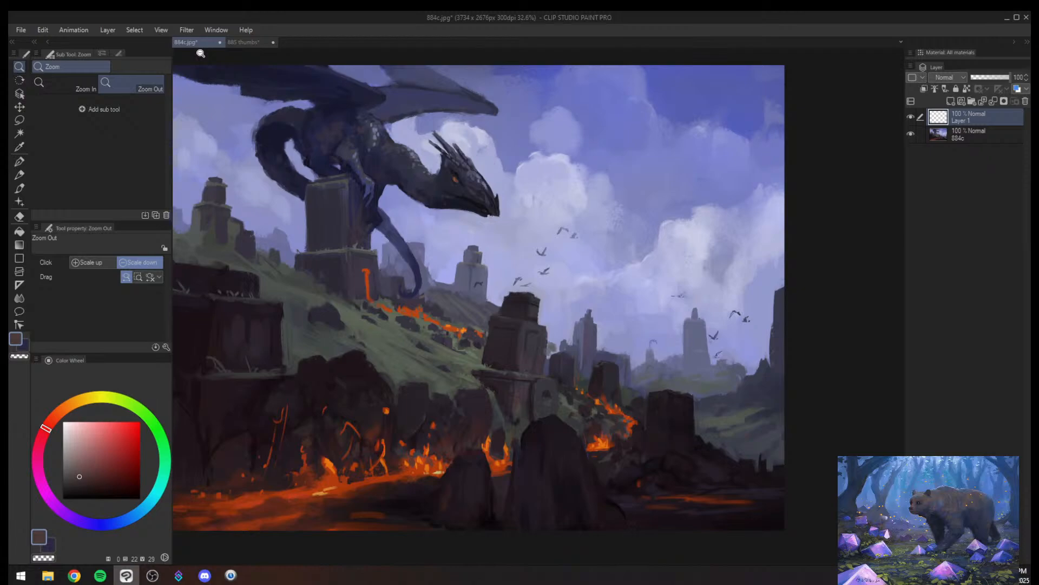
- Paint a tall dark pointed spire rising from the dark stone block right of the lava, using brush size 120
mouse_move(484, 327)
mouse_down()
mouse_move(414, 326)
mouse_move(531, 305)
mouse_move(529, 279)
mouse_move(521, 318)
mouse_move(543, 357)
mouse_up()
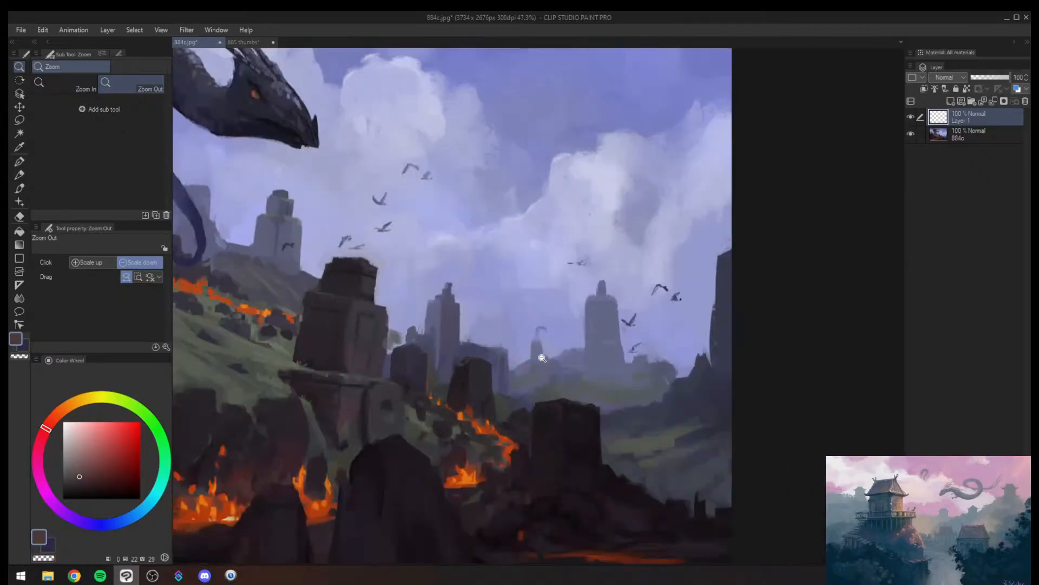
alt+click(540, 427)
click(107, 495)
key(bracketright)
key(bracketright)
key(bracketright)
key(bracketright)
key(bracketright)
key(bracketright)
key(bracketright)
key(bracketright)
key(bracketright)
key(bracketright)
key(bracketright)
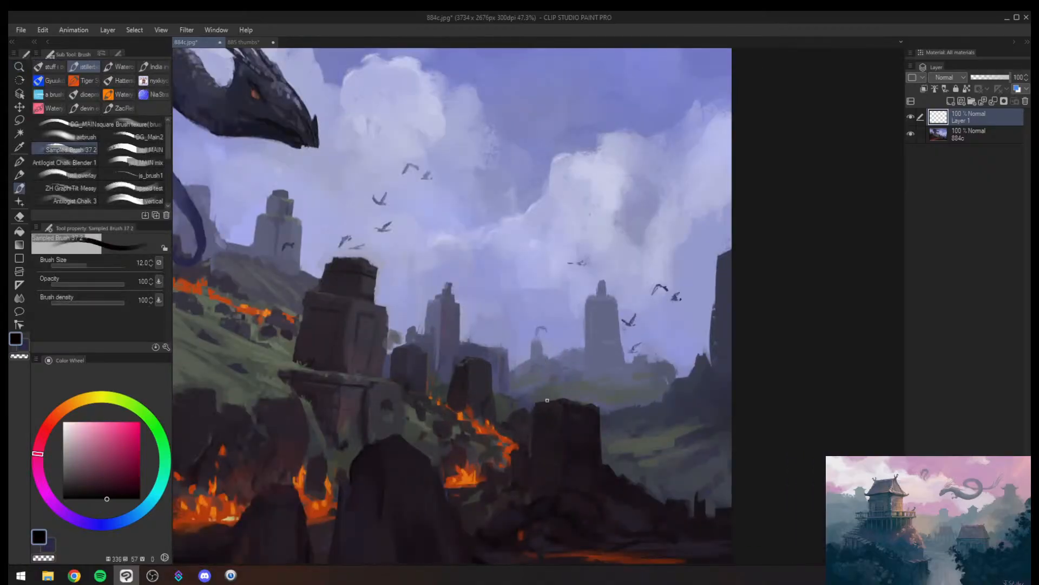
alt+click(545, 443)
key(bracketright)
key(bracketright)
key(bracketright)
key(bracketright)
key(bracketright)
key(bracketright)
mouse_move(546, 407)
mouse_down()
mouse_move(550, 329)
mouse_move(555, 387)
mouse_move(588, 295)
mouse_move(594, 329)
mouse_up()
key(bracketleft)
mouse_move(567, 285)
mouse_down()
mouse_move(594, 271)
mouse_move(573, 266)
mouse_move(561, 299)
mouse_move(556, 285)
mouse_move(549, 327)
mouse_up()
mouse_move(554, 250)
mouse_down()
mouse_move(580, 167)
mouse_move(584, 260)
mouse_move(562, 255)
mouse_move(578, 241)
mouse_up()
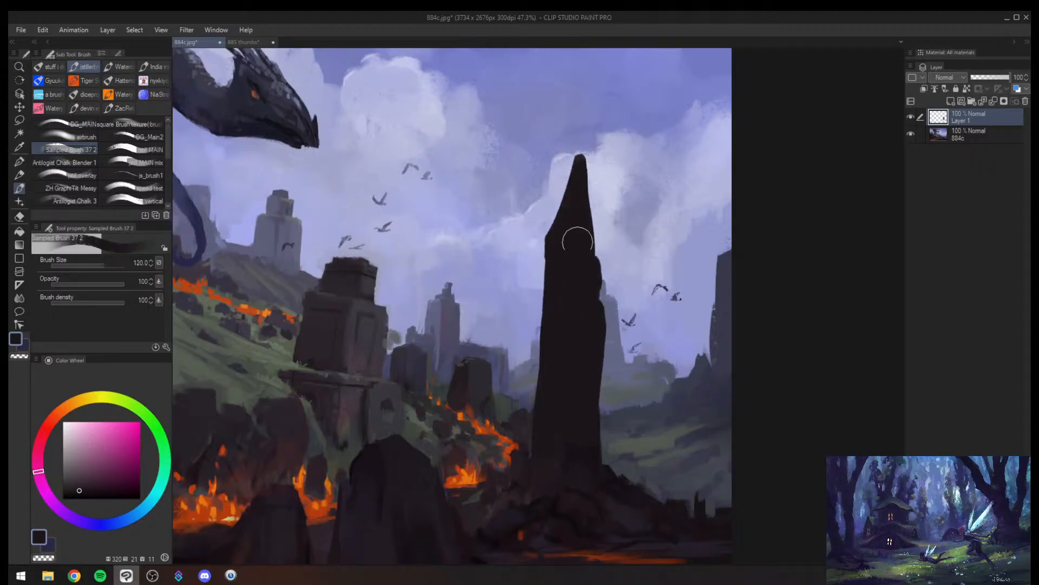
- Add a dark curved arm to the spire, arching out and hanging down toward the lava
key(bracketleft)
key(bracketleft)
mouse_move(532, 283)
mouse_down()
mouse_move(563, 277)
mouse_move(530, 390)
mouse_move(492, 290)
mouse_move(493, 321)
mouse_move(465, 353)
mouse_move(471, 420)
mouse_up()
key(bracketleft)
key(bracketright)
key(bracketright)
drag(479, 319, 524, 306)
- Paint a second, shorter dark spire on the outer side of the tall one
mouse_move(623, 279)
mouse_down()
mouse_move(634, 223)
mouse_move(625, 285)
mouse_move(635, 267)
mouse_up()
alt+click(635, 191)
drag(634, 199, 615, 257)
mouse_move(635, 194)
mouse_down()
mouse_move(646, 268)
mouse_move(626, 287)
mouse_move(627, 343)
mouse_move(635, 324)
mouse_move(622, 380)
mouse_move(594, 425)
mouse_move(618, 406)
mouse_move(628, 455)
mouse_up()
alt+click(628, 280)
- Flip the canvas view horizontally and brush a faint lighter purple patch onto the tall spire's face at brush size 250
key(bracketright)
key(bracketright)
key(bracketright)
key(bracketright)
key(alt+space)
mouse_move(624, 357)
mouse_down()
mouse_move(615, 368)
mouse_move(675, 359)
mouse_up()
key(h)
drag(675, 357, 695, 331)
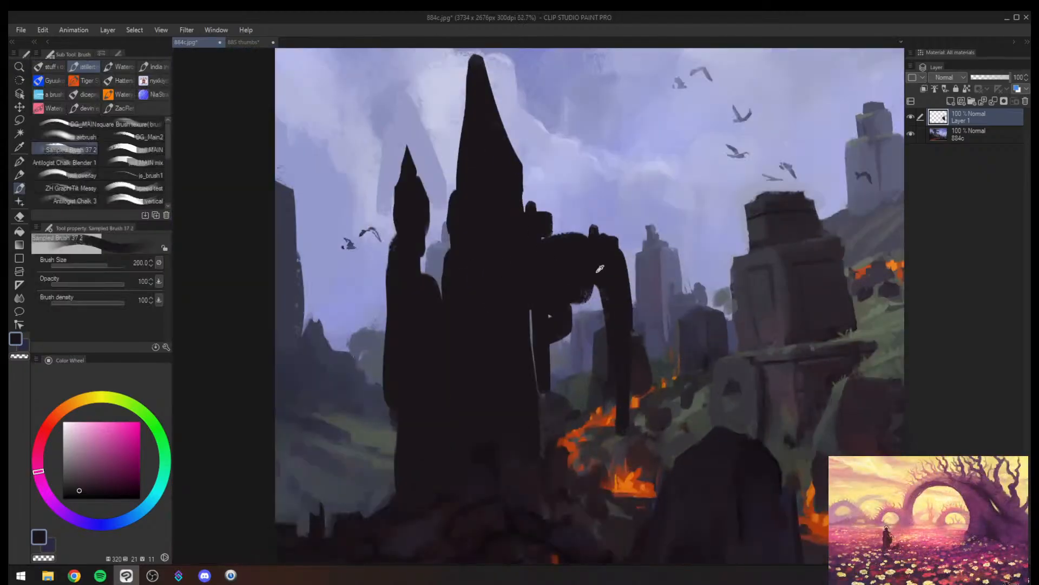
alt+click(664, 271)
drag(501, 276, 469, 345)
drag(494, 250, 496, 288)
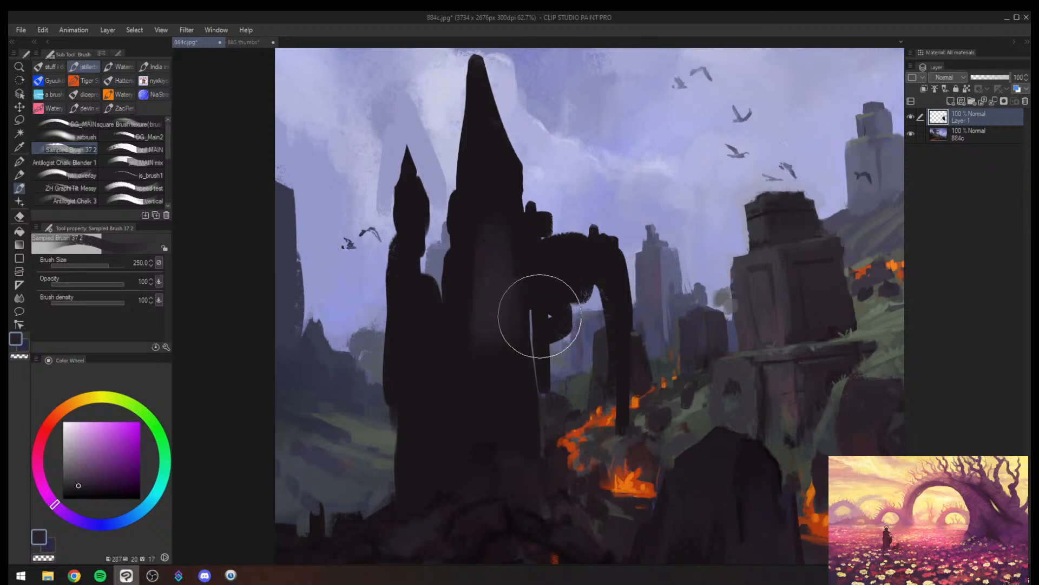
- Choose a pale blue and paint it over the distant tower below the dragon's head with a smaller brush
key(alt+space)
drag(560, 331, 504, 341)
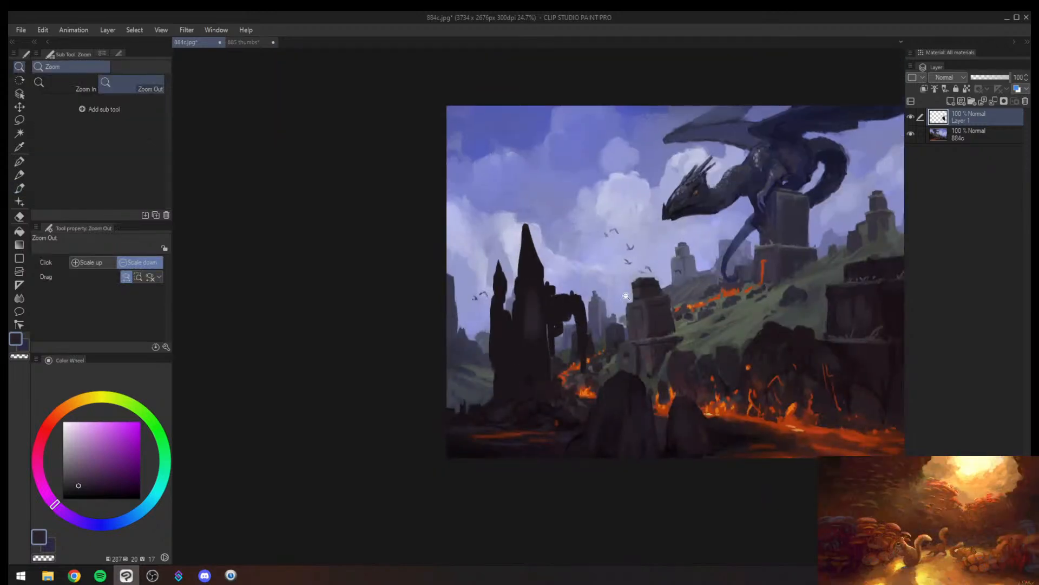
mouse_move(783, 284)
mouse_down()
mouse_move(823, 283)
mouse_move(675, 355)
mouse_up()
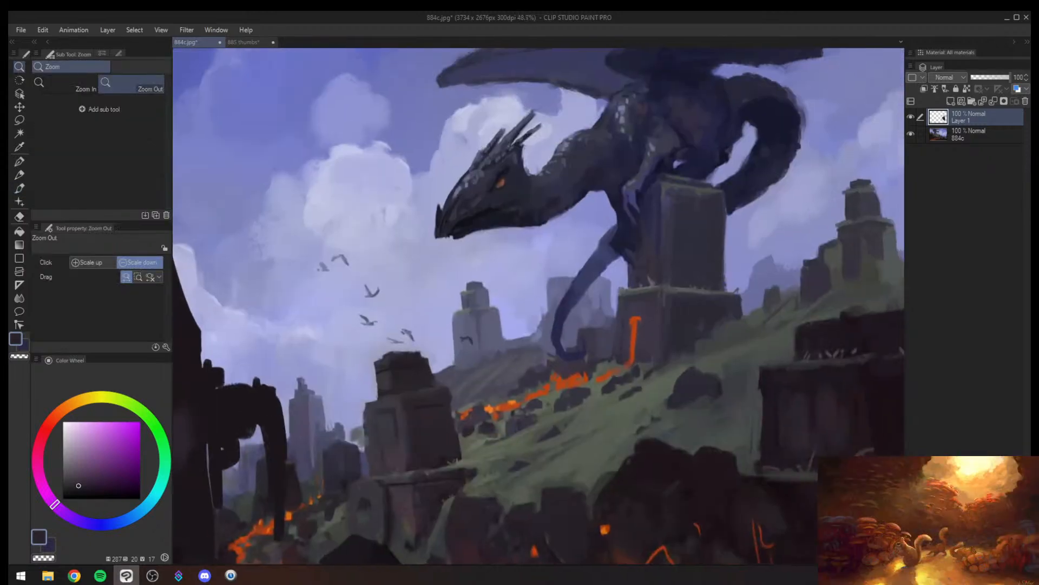
alt+click(683, 255)
click(77, 458)
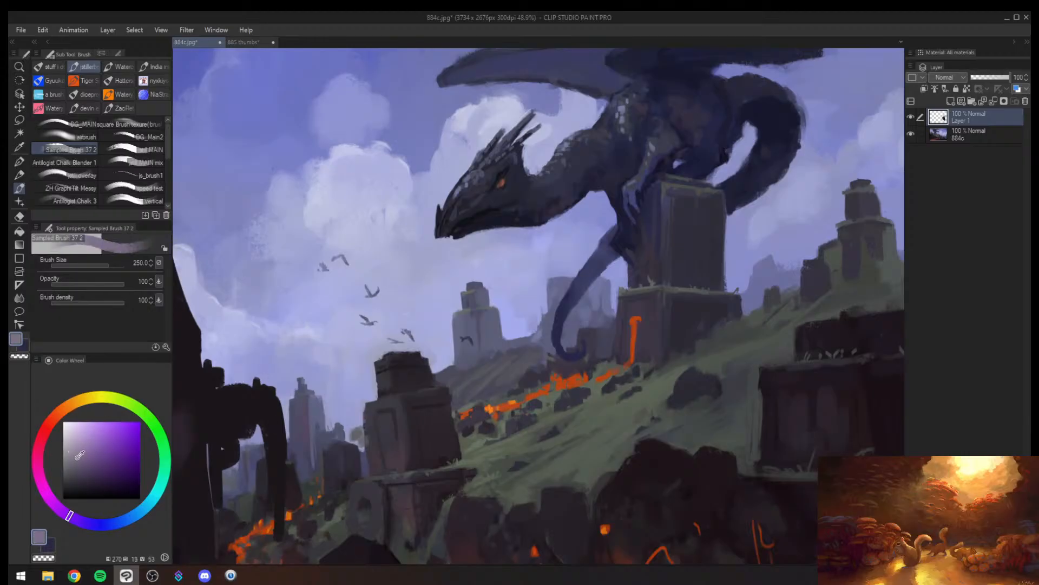
click(149, 505)
click(74, 441)
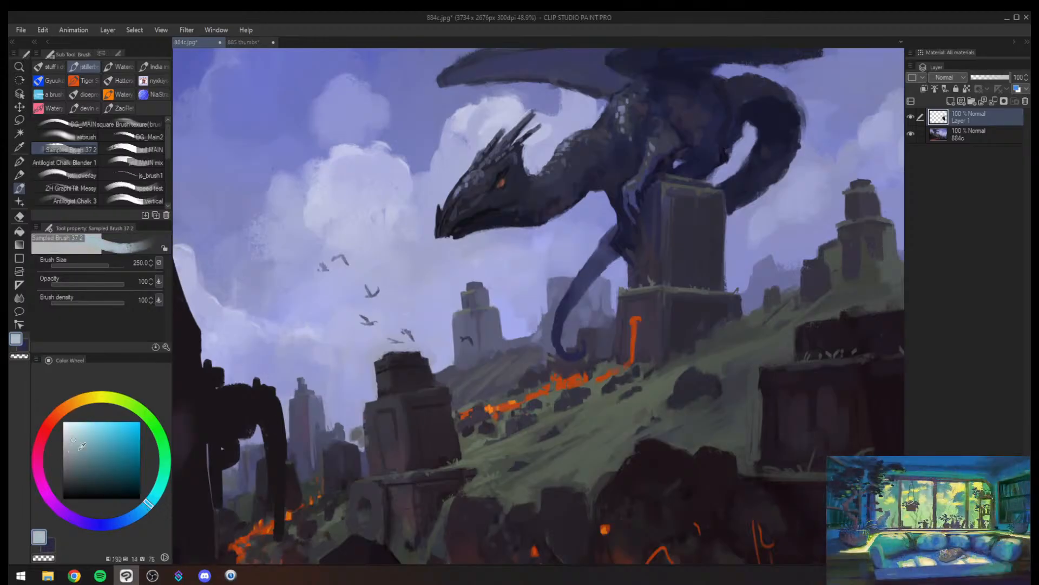
key([)
- Switch to white and paint a bright highlight on the upper part of the distant tower
key([)
key([)
key([)
mouse_move(476, 278)
mouse_down()
mouse_move(477, 320)
mouse_move(457, 272)
mouse_move(483, 318)
mouse_move(463, 315)
mouse_move(466, 344)
mouse_move(474, 291)
mouse_move(469, 317)
mouse_move(464, 283)
mouse_move(472, 307)
mouse_move(474, 293)
mouse_move(489, 312)
mouse_move(489, 331)
mouse_move(487, 296)
mouse_move(488, 330)
mouse_up()
click(74, 432)
click(63, 422)
key([)
key([)
key([)
key([)
key([)
alt+click(463, 287)
key(])
key(])
key(])
alt+click(471, 279)
alt+click(464, 310)
key(])
alt+click(498, 335)
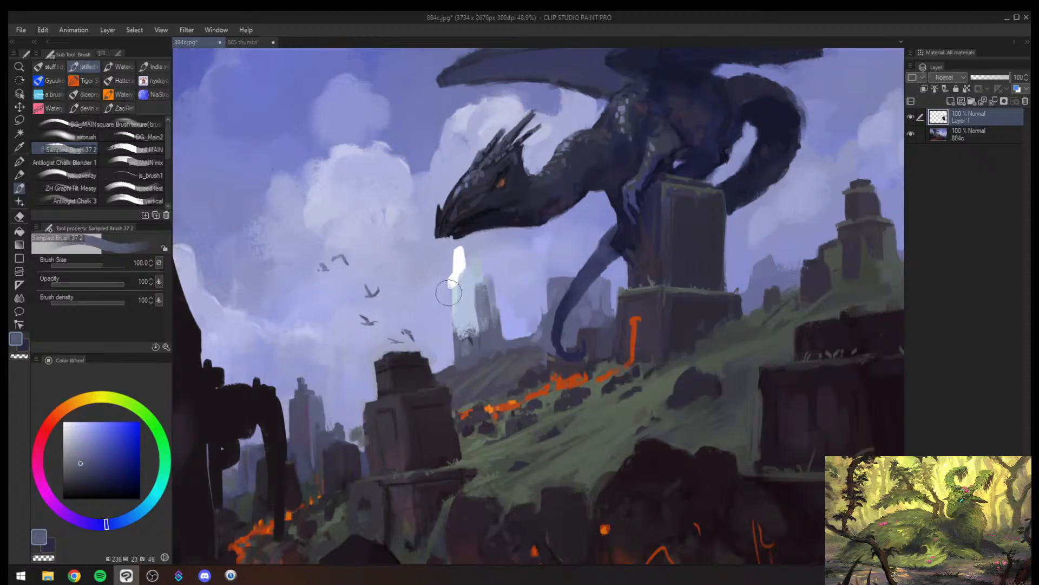
- Build up the distant tower's pointed shape with blue-grey shadow strokes and white highlight strokes
drag(449, 293, 456, 344)
alt+click(461, 302)
mouse_move(463, 291)
mouse_down()
mouse_move(462, 331)
mouse_move(469, 265)
mouse_move(476, 283)
mouse_move(461, 263)
mouse_move(481, 289)
mouse_move(472, 250)
mouse_up()
alt+click(481, 296)
alt+click(466, 292)
key([)
key([)
key([)
key([)
alt+click(460, 265)
alt+click(486, 292)
mouse_move(472, 251)
mouse_down()
mouse_move(485, 289)
mouse_move(404, 295)
mouse_move(463, 291)
mouse_up()
key(alt+space)
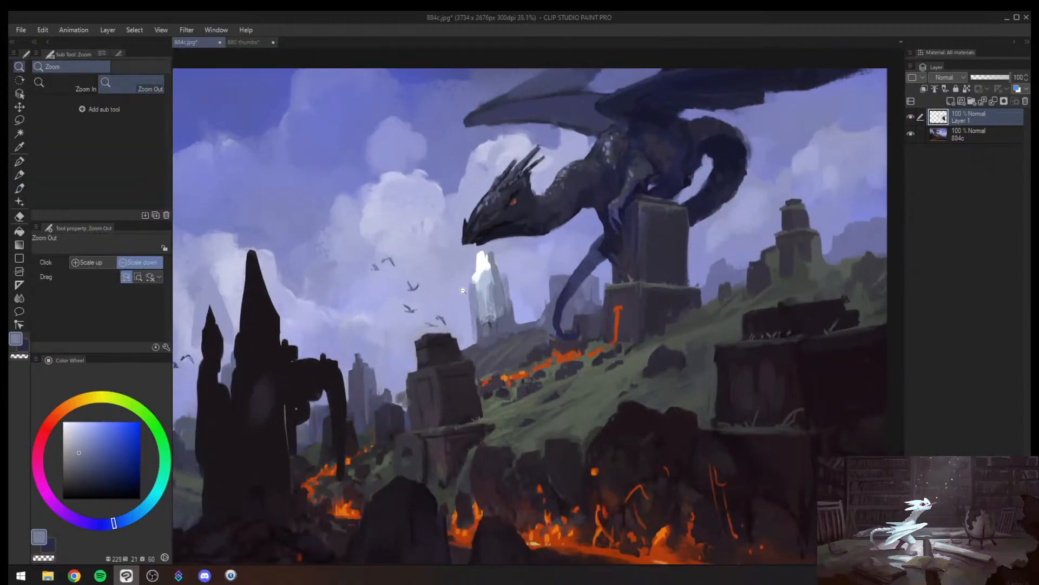
- Flip the canvas view back and add pale blue strokes to the distant tower and the near stone pillar
mouse_move(548, 347)
mouse_down()
mouse_move(458, 344)
mouse_move(530, 342)
mouse_up()
key(h)
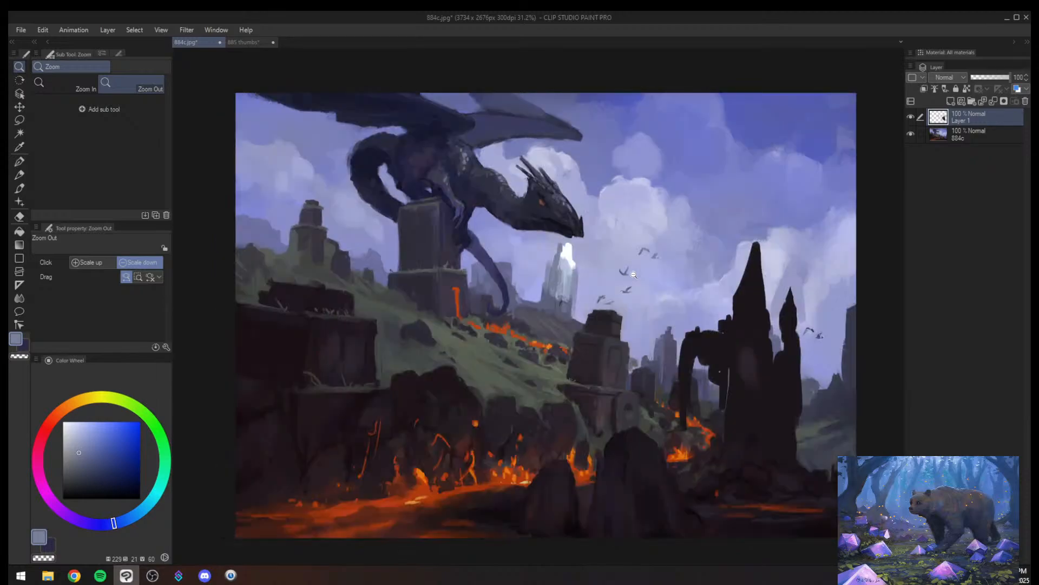
key(e)
key(b)
alt+click(564, 262)
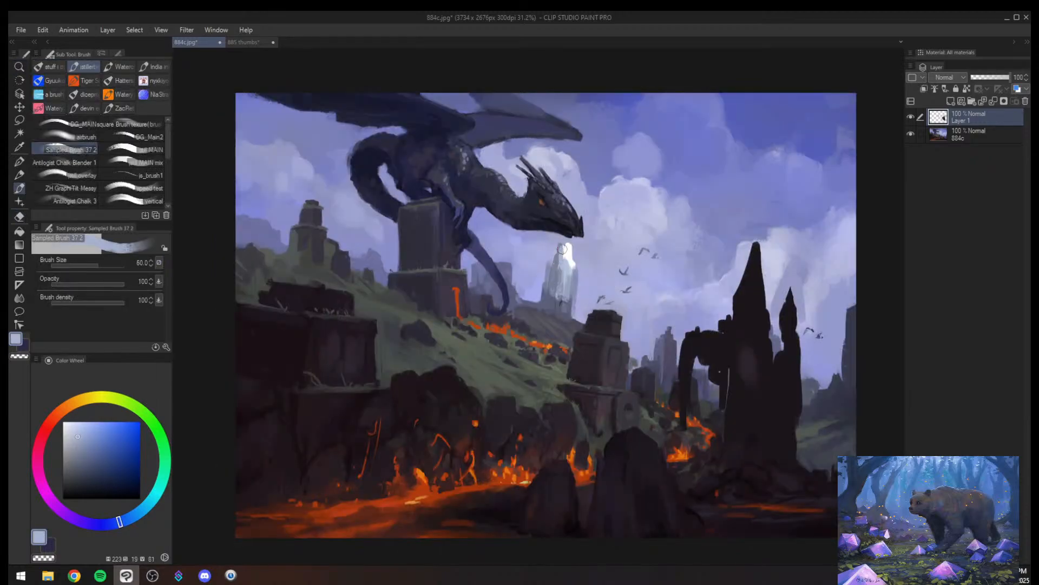
drag(562, 250, 559, 284)
key(bracketright)
key(bracketright)
key(bracketright)
key(bracketright)
drag(588, 343, 579, 389)
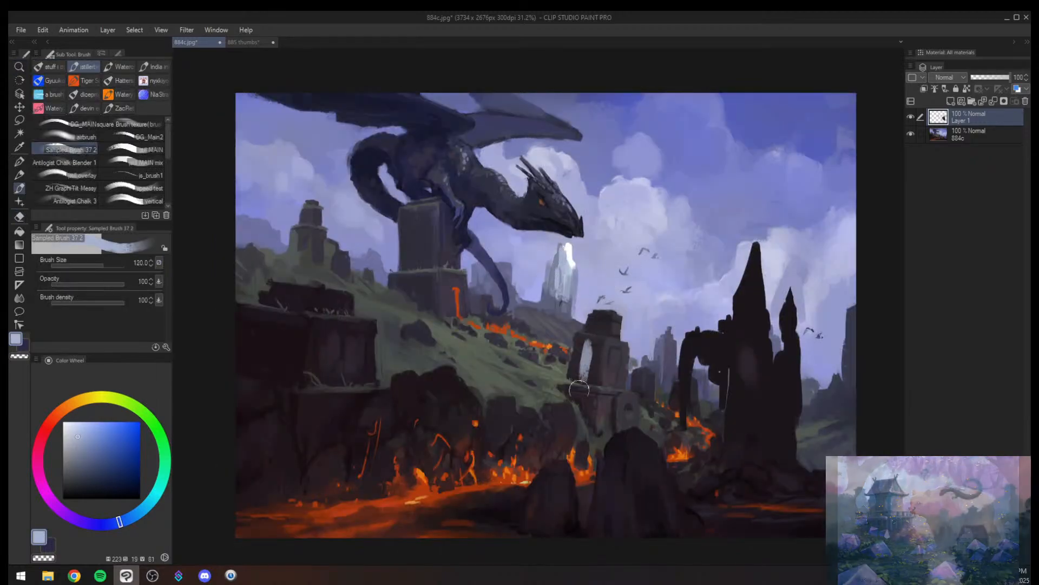
- Undo the pale stroke on the near pillar and erase the pale paint over the distant tower with the Soft eraser
key(z)
key(ctrl+z)
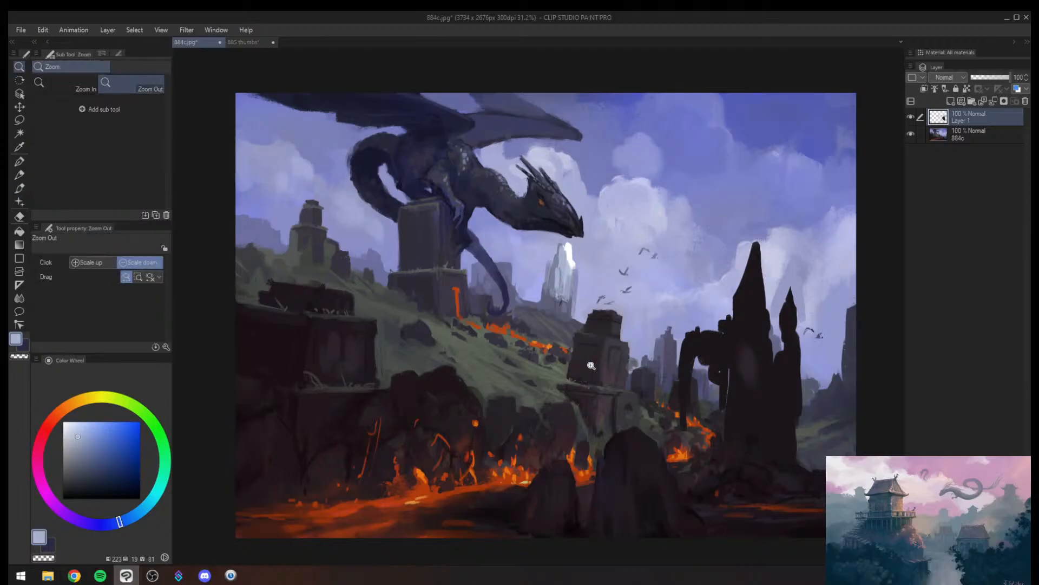
key(ctrl+z)
key(e)
drag(571, 251, 562, 272)
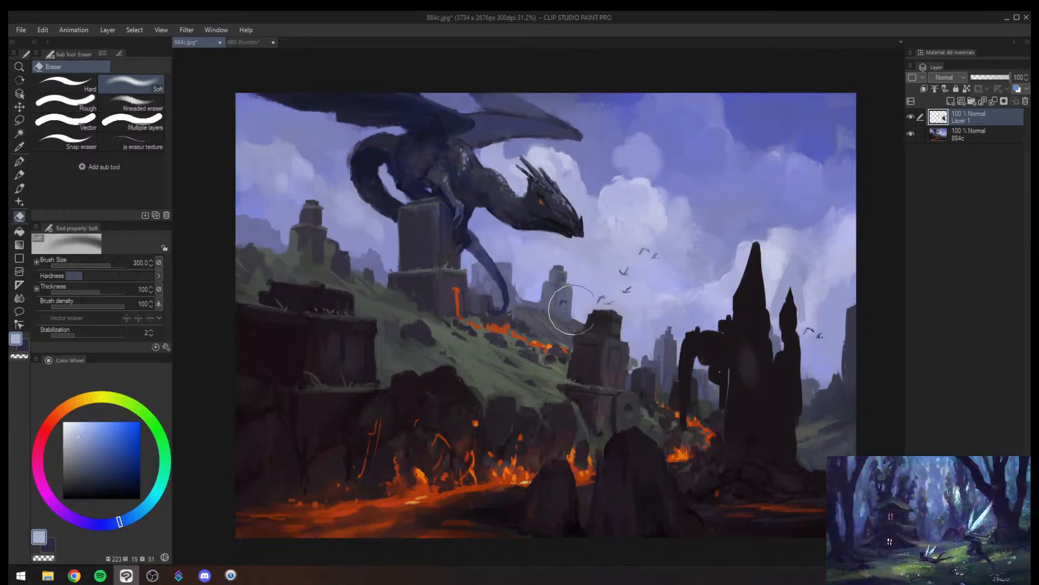
- Erase the painted dark spires and curved arm with the Soft eraser at size 1700
key(h)
key(z)
click(457, 364)
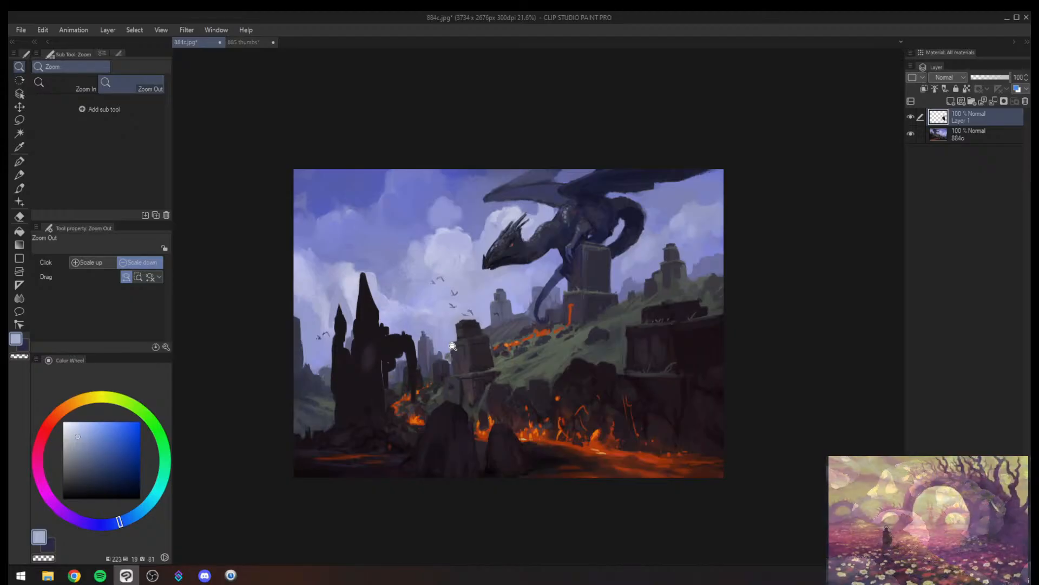
click(439, 350)
key(h)
drag(632, 362, 506, 374)
click(569, 384)
key(e)
key(bracketright)
key(bracketright)
key(bracketright)
key(bracketright)
key(bracketright)
key(bracketright)
key(bracketright)
key(bracketright)
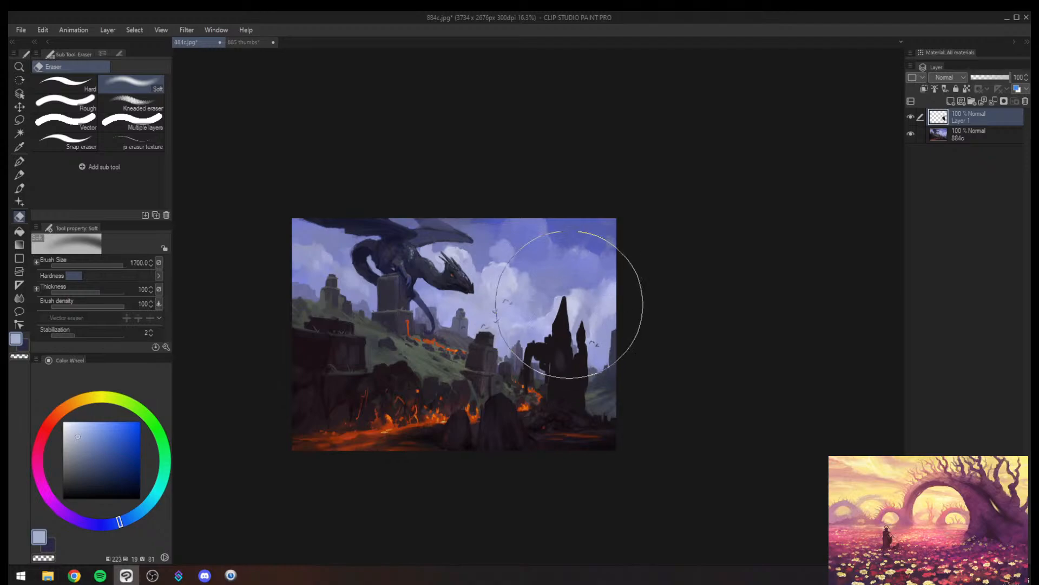
mouse_move(571, 304)
mouse_down()
mouse_move(538, 354)
mouse_move(585, 320)
mouse_move(588, 374)
mouse_move(539, 378)
mouse_move(516, 405)
mouse_up()
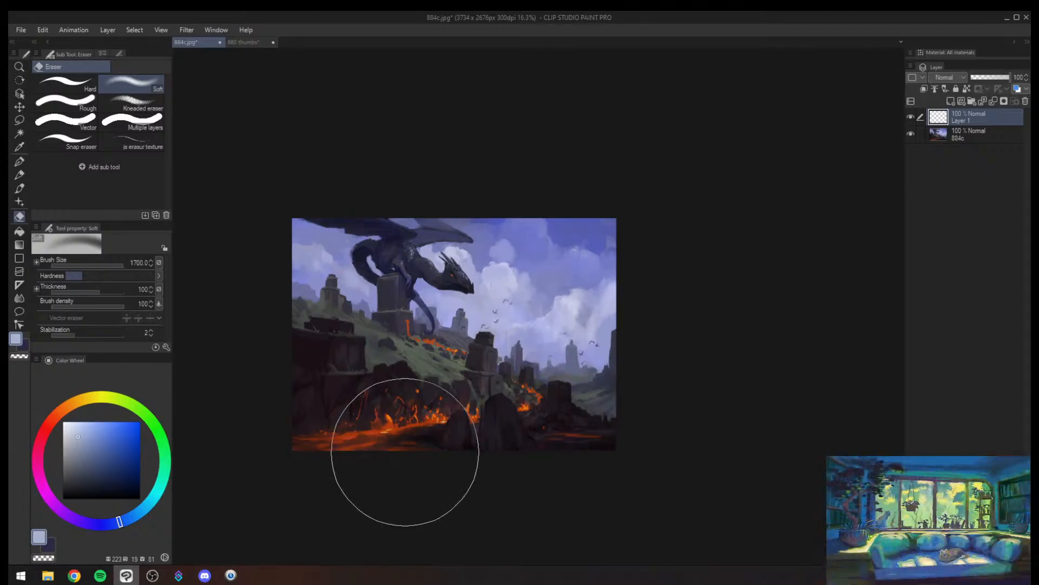
- Switch back to the 885 thumbs document
key(alt+space)
drag(459, 341, 493, 318)
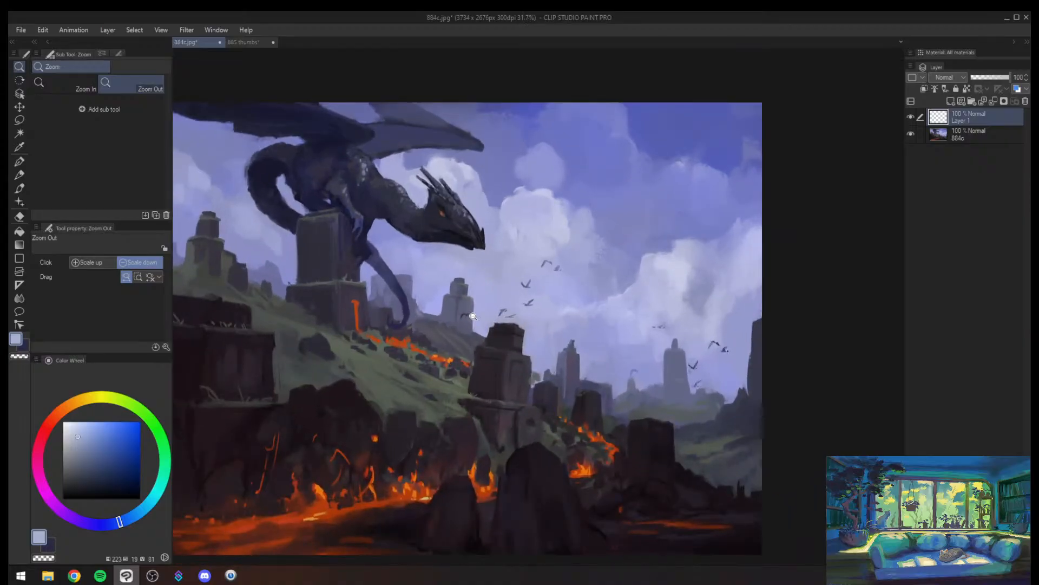
mouse_move(519, 339)
mouse_down()
mouse_move(498, 347)
mouse_move(577, 378)
mouse_move(544, 413)
mouse_move(551, 405)
mouse_up()
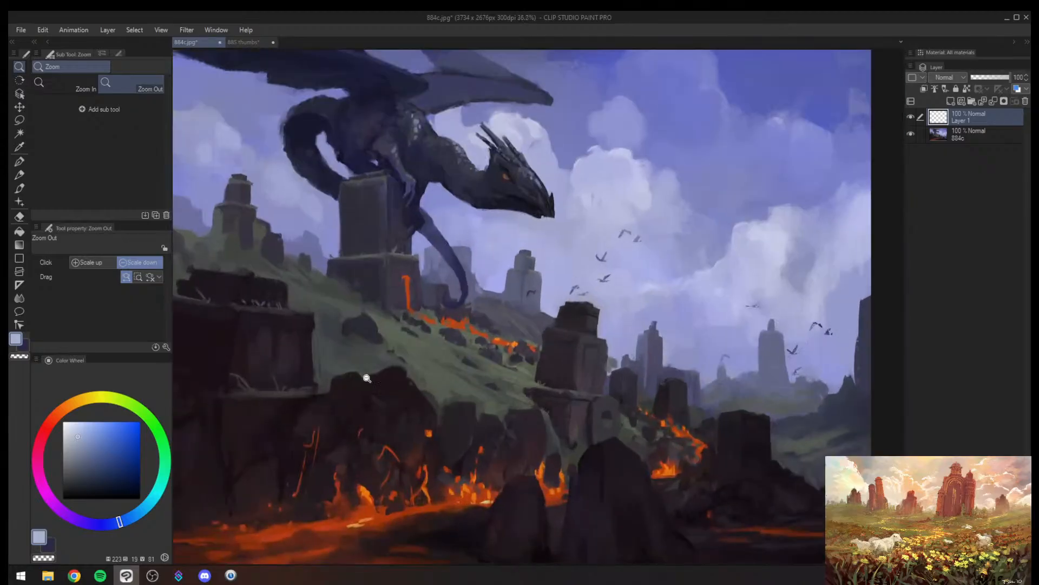
click(249, 44)
- Examine the painted thumbnails alongside empty frames 7 and 8 on the thumbnail sheet
drag(356, 167, 343, 180)
drag(437, 108, 469, 113)
drag(424, 210, 366, 273)
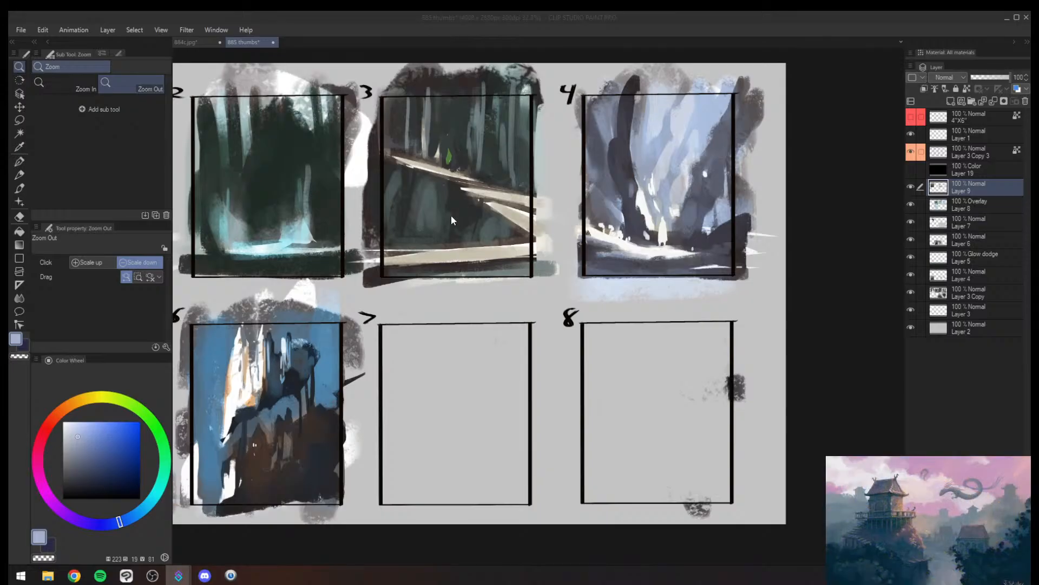
click(464, 254)
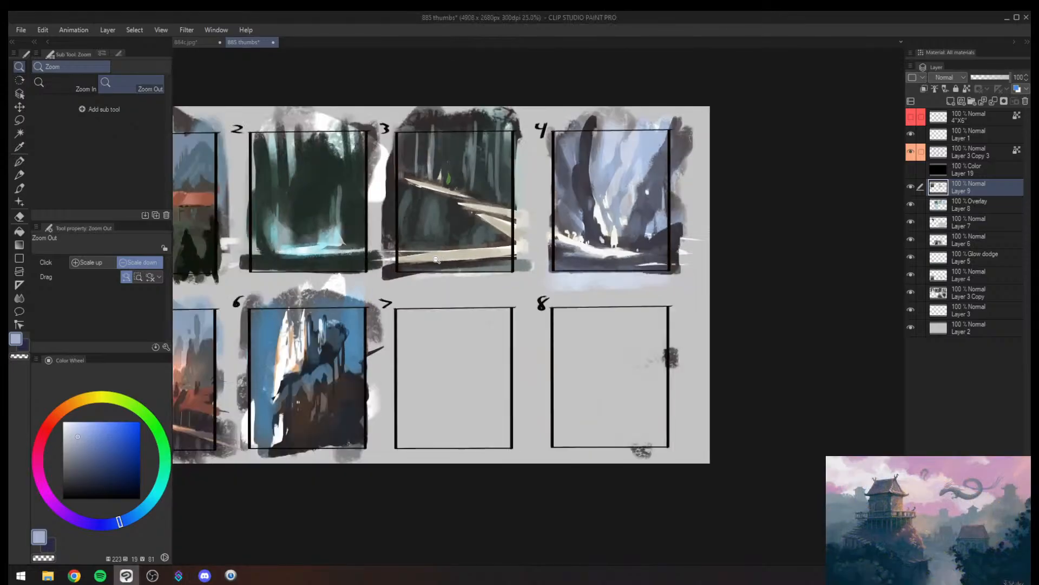
click(432, 262)
scroll(435, 267, up, 3)
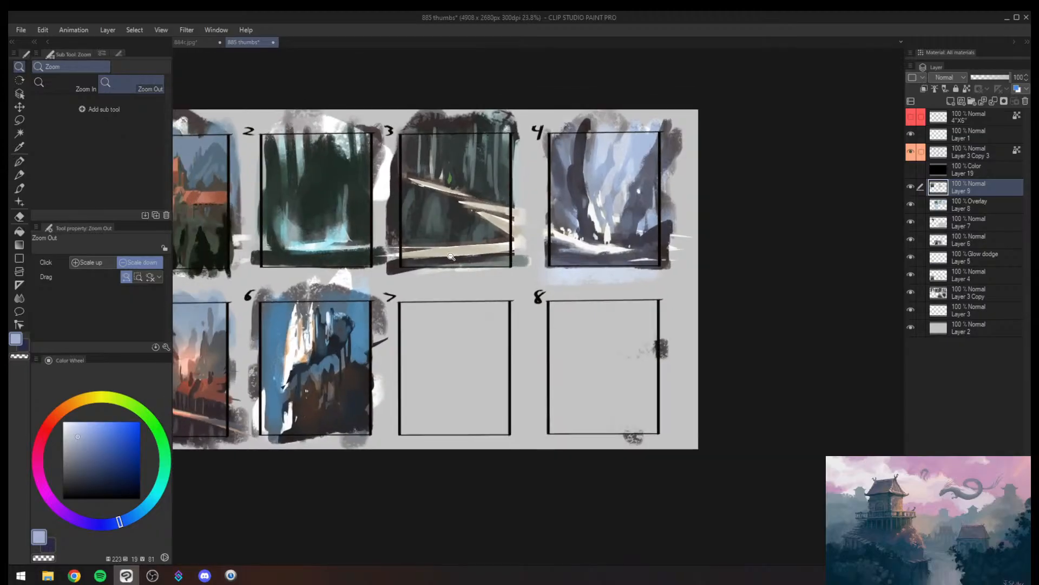
drag(454, 250, 408, 269)
scroll(429, 275, down, 3)
scroll(430, 273, up, 3)
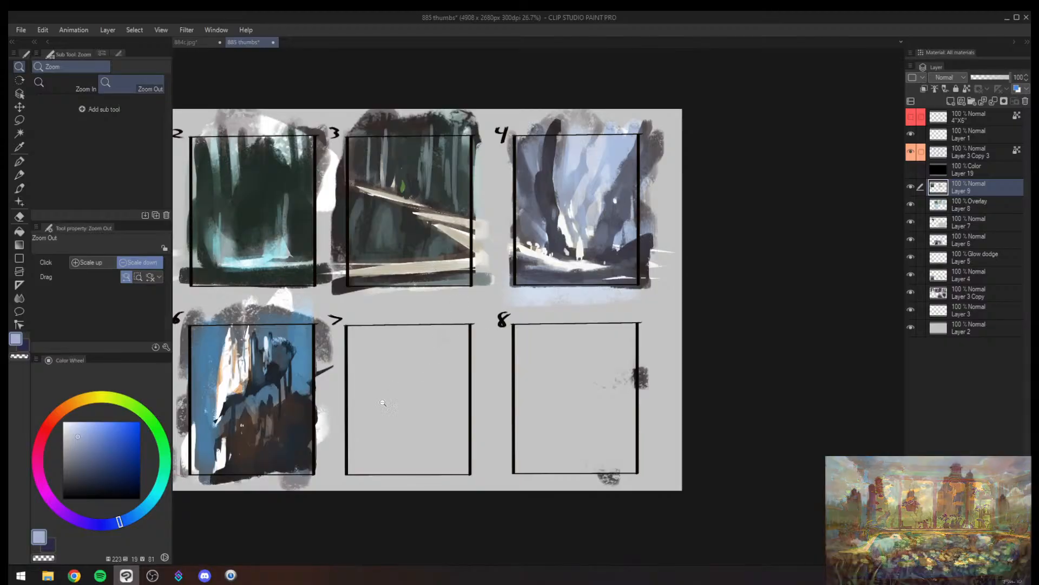
- Sketch a small triangle in upper thumbnail 7 and a diagonal line leading to overlapping triangles below, using brush size 20
mouse_move(377, 406)
mouse_down()
mouse_move(386, 338)
mouse_move(348, 350)
mouse_move(366, 371)
mouse_move(414, 328)
mouse_up()
key(b)
alt+click(270, 332)
key(ctrl+z)
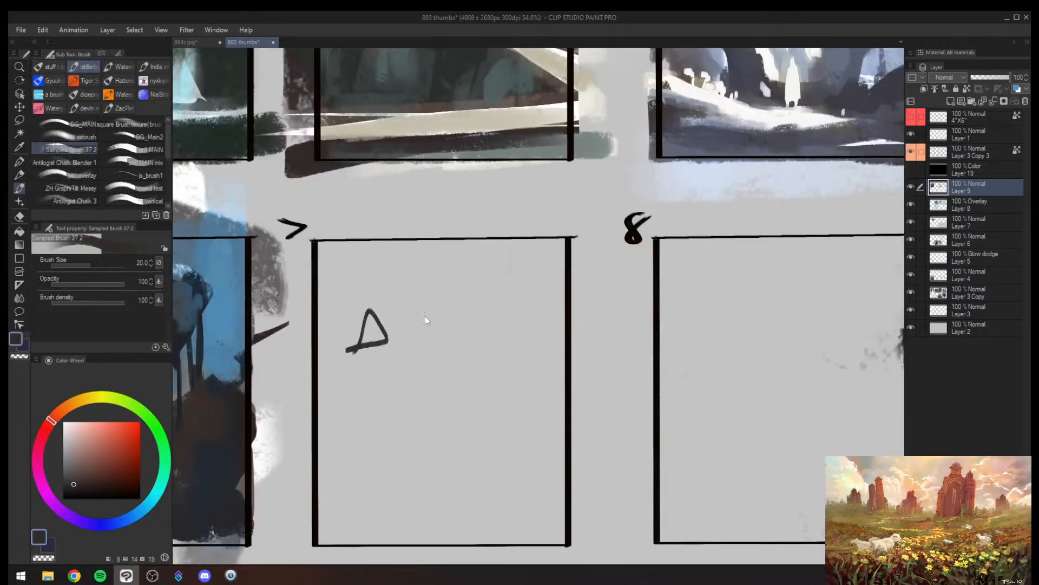
drag(401, 370, 479, 524)
drag(428, 493, 476, 523)
drag(511, 443, 477, 520)
drag(464, 456, 426, 521)
drag(426, 521, 512, 510)
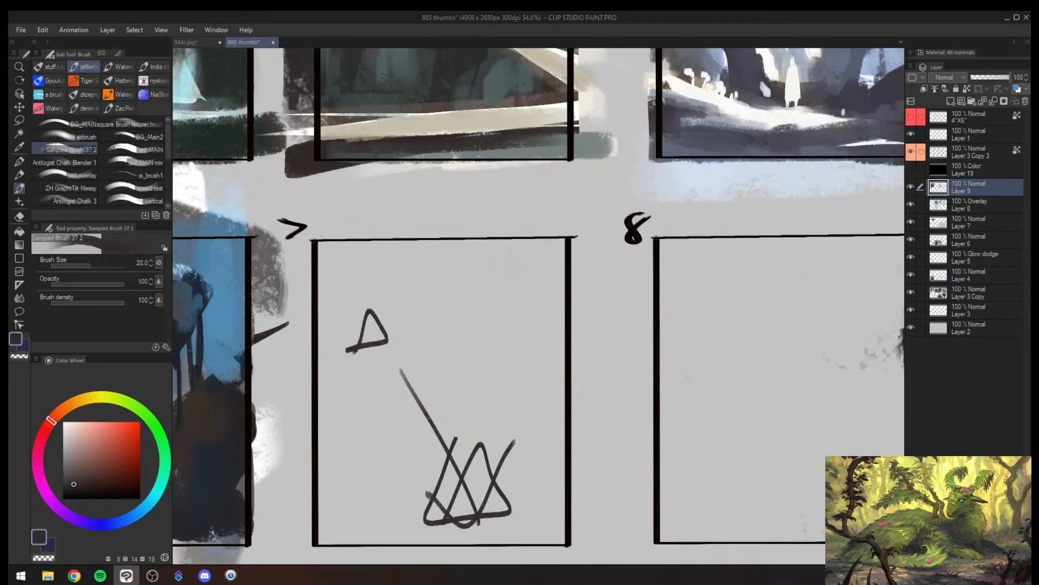
- Undo the overlapping triangles and the diagonal line in thumbnail 7, keeping the small upper triangle
drag(470, 412, 455, 437)
key(ctrl+z)
key(ctrl+z)
key(ctrl+z)
key(ctrl+z)
key(ctrl+z)
- Draw a large bold triangle in the lower part of thumbnail 7 at brush size 70 and trim it with transparent strokes
mouse_move(436, 517)
mouse_down()
mouse_move(454, 472)
mouse_move(425, 524)
mouse_move(528, 445)
mouse_move(470, 366)
mouse_move(410, 523)
mouse_move(519, 483)
mouse_move(466, 362)
mouse_move(464, 394)
mouse_move(544, 506)
mouse_move(452, 495)
mouse_move(430, 419)
mouse_move(432, 505)
mouse_up()
key(])
key(])
key(])
key(])
key(c)
drag(478, 432, 459, 490)
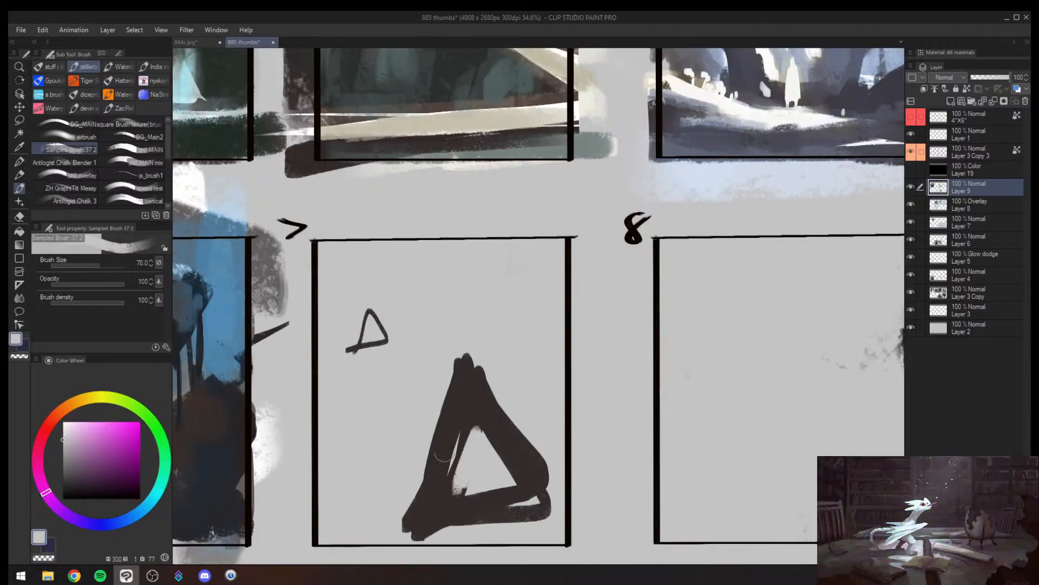
- Draw a curved arrow and a straight arrow leading to the large triangle in thumbnail 7 at brush size 30
key(c)
key([)
key([)
key([)
mouse_move(337, 371)
mouse_down()
mouse_move(341, 423)
mouse_move(403, 457)
mouse_move(381, 450)
mouse_move(402, 459)
mouse_move(312, 490)
mouse_up()
mouse_move(377, 426)
mouse_down()
mouse_move(410, 449)
mouse_move(320, 475)
mouse_up()
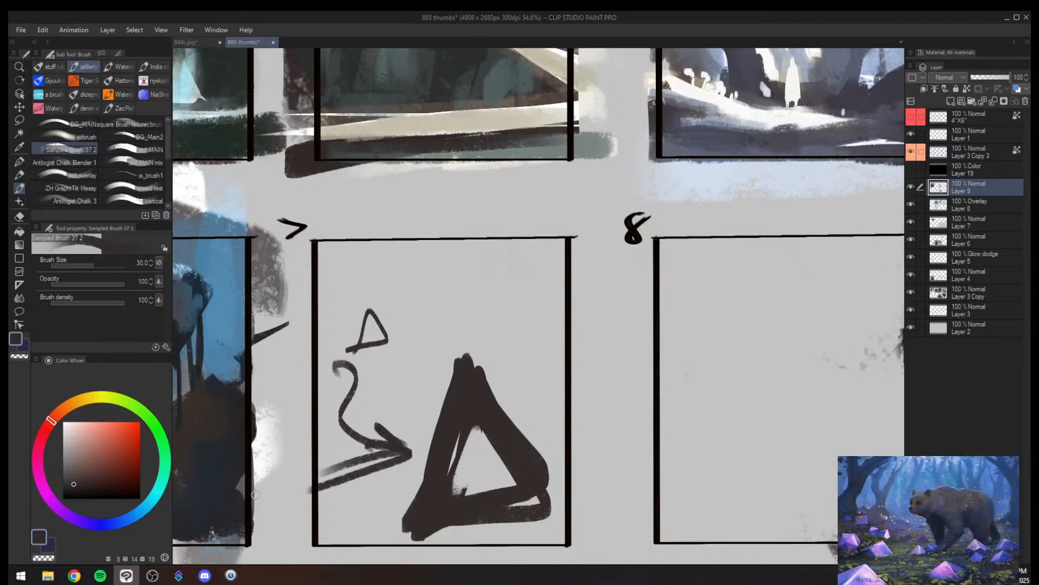
- Circle the small upper triangle in thumbnail 7 with a loose ring at brush size 25
key(alt+space)
mouse_move(464, 415)
mouse_down()
mouse_move(450, 451)
mouse_move(458, 403)
mouse_up()
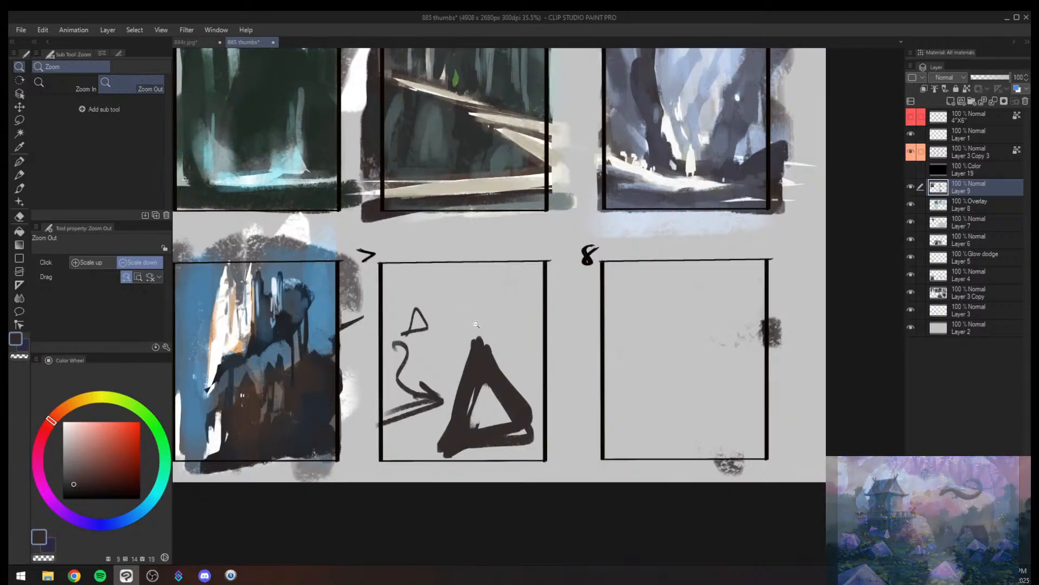
key(b)
mouse_move(394, 295)
mouse_down()
mouse_move(453, 349)
mouse_move(459, 324)
mouse_up()
key(ctrl+z)
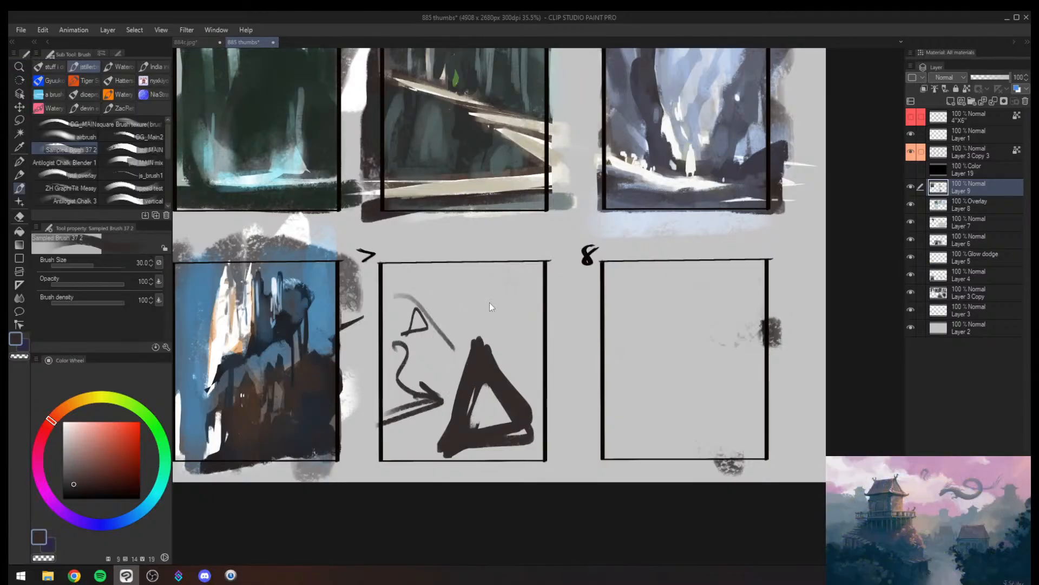
key(ctrl+z)
drag(428, 286, 374, 303)
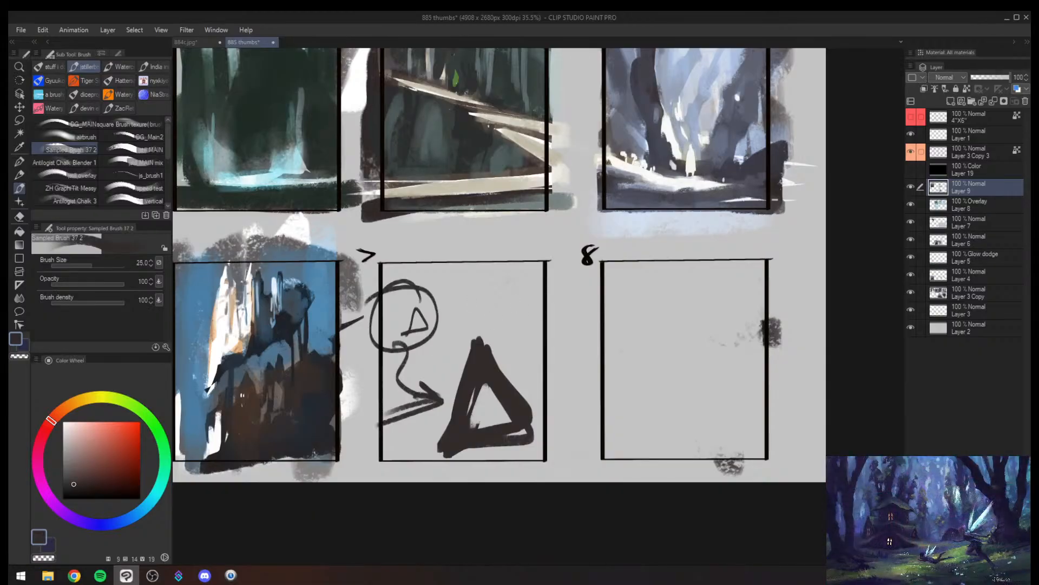
- Clear the triangle and arrow sketches from thumbnail 7 with the Soft eraser
key(ctrl+z)
key(e)
mouse_move(422, 349)
mouse_down()
mouse_move(492, 430)
mouse_move(506, 399)
mouse_move(451, 350)
mouse_move(408, 401)
mouse_move(430, 371)
mouse_move(496, 367)
mouse_up()
key(ctrl+z)
key(bracketleft)
key(bracketleft)
key(bracketleft)
key(bracketleft)
key(bracketleft)
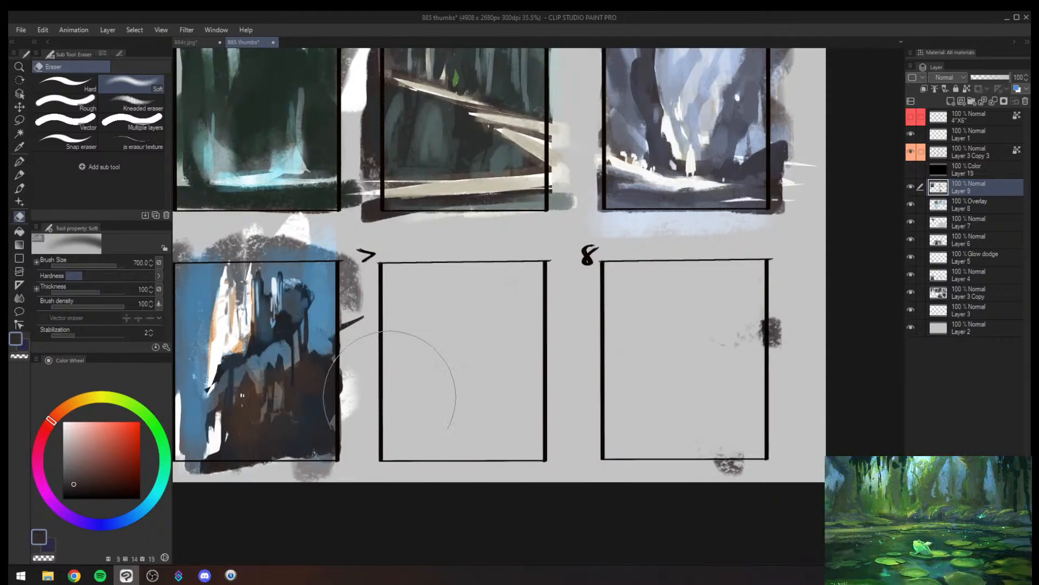
- Rework the dark rock formation beside the white cliffs in thumbnail 6 with sampled dark and blue strokes at about brush size 60
key(alt+space)
drag(429, 345, 417, 415)
mouse_move(511, 328)
mouse_down()
mouse_move(488, 352)
mouse_move(473, 341)
mouse_move(513, 345)
mouse_up()
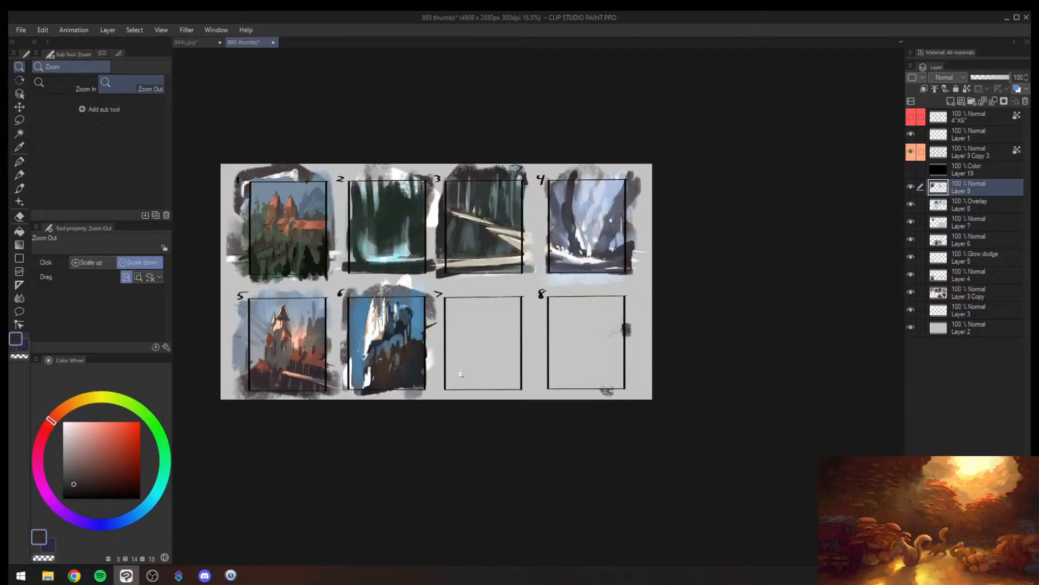
drag(468, 308, 447, 320)
mouse_move(445, 320)
mouse_down()
mouse_move(489, 296)
mouse_move(453, 315)
mouse_move(416, 312)
mouse_move(435, 264)
mouse_move(371, 222)
mouse_move(365, 328)
mouse_move(358, 263)
mouse_move(364, 318)
mouse_up()
alt+click(398, 247)
alt+click(396, 271)
key([)
alt+click(369, 238)
alt+click(373, 282)
alt+click(362, 266)
drag(376, 264, 366, 344)
key(])
alt+click(391, 274)
alt+click(355, 296)
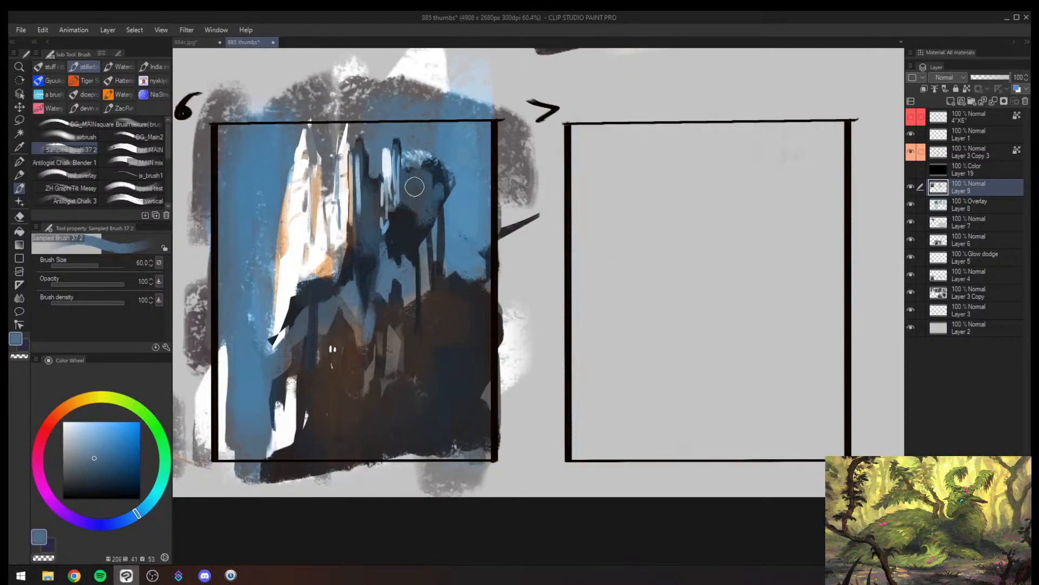
- Flip the canvas view horizontally and paint dark navy strokes beneath the rock formation in thumbnail 6 at about brush size 70
key(/)
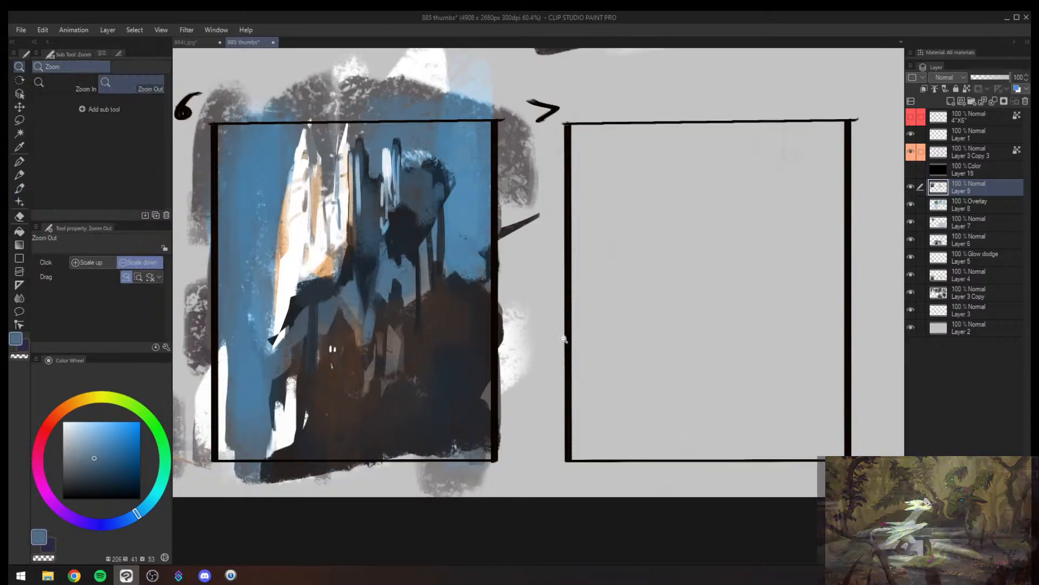
mouse_move(562, 339)
mouse_down()
mouse_move(524, 347)
mouse_move(555, 347)
mouse_up()
key(h)
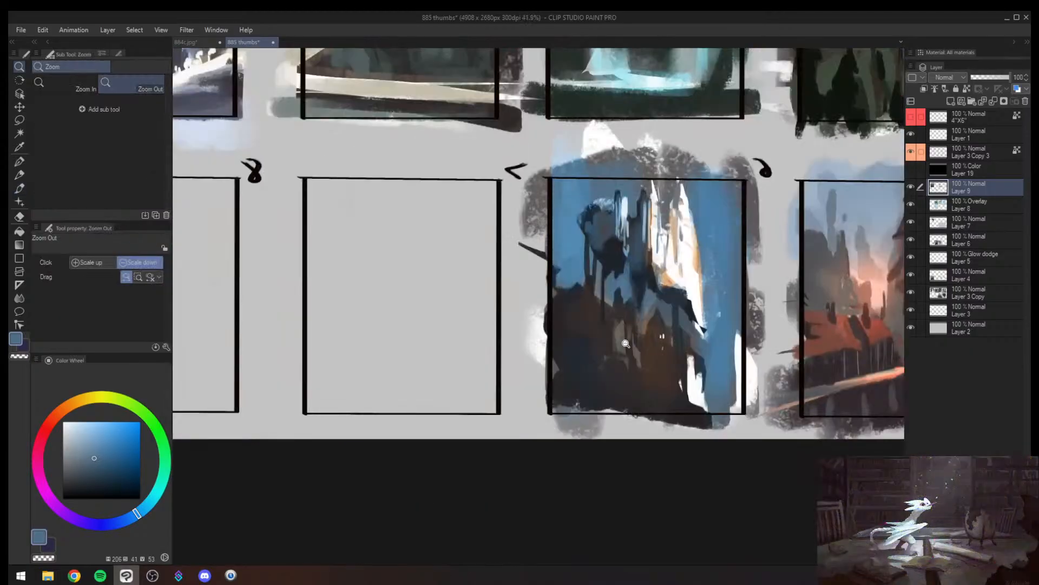
drag(626, 394, 426, 458)
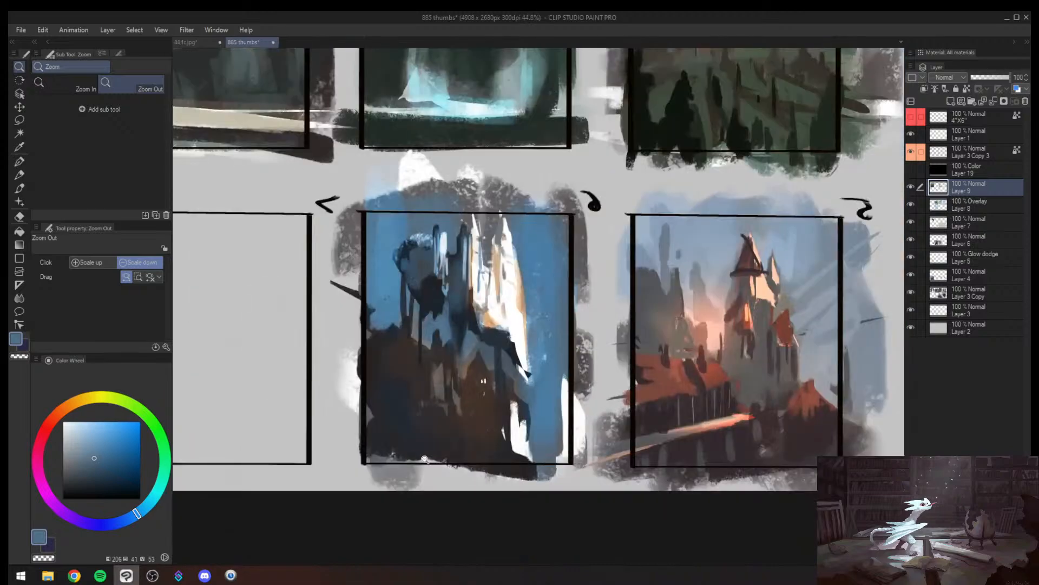
drag(407, 360, 440, 318)
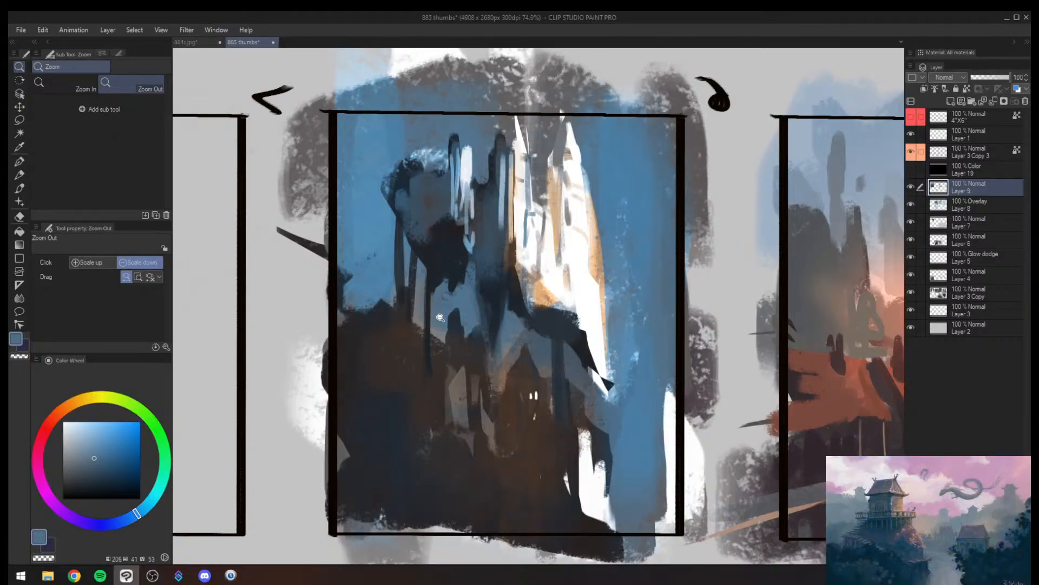
alt+click(436, 269)
key(bracketright)
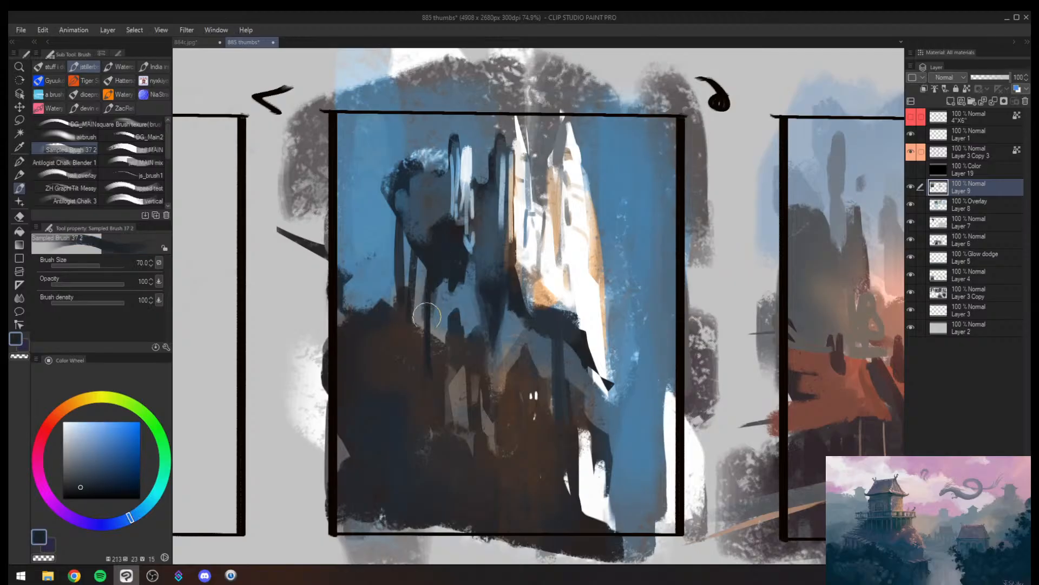
mouse_move(421, 262)
mouse_down()
mouse_move(425, 335)
mouse_move(436, 336)
mouse_up()
alt+click(443, 311)
key(bracketleft)
drag(418, 282, 417, 348)
alt+click(467, 295)
- Flip the canvas view back and refine the base of thumbnail 6's rock formation with sampled blue at brush size 50
key(alt+space)
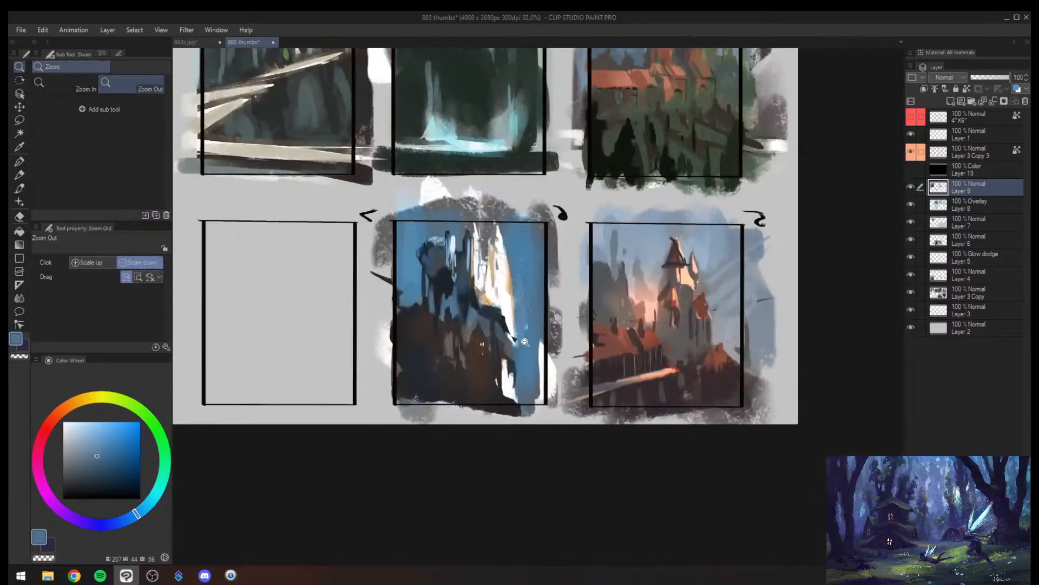
drag(526, 343, 554, 309)
key(h)
drag(760, 325, 599, 332)
drag(443, 327, 477, 293)
alt+click(398, 298)
drag(399, 299, 401, 342)
alt+click(399, 320)
alt+click(399, 323)
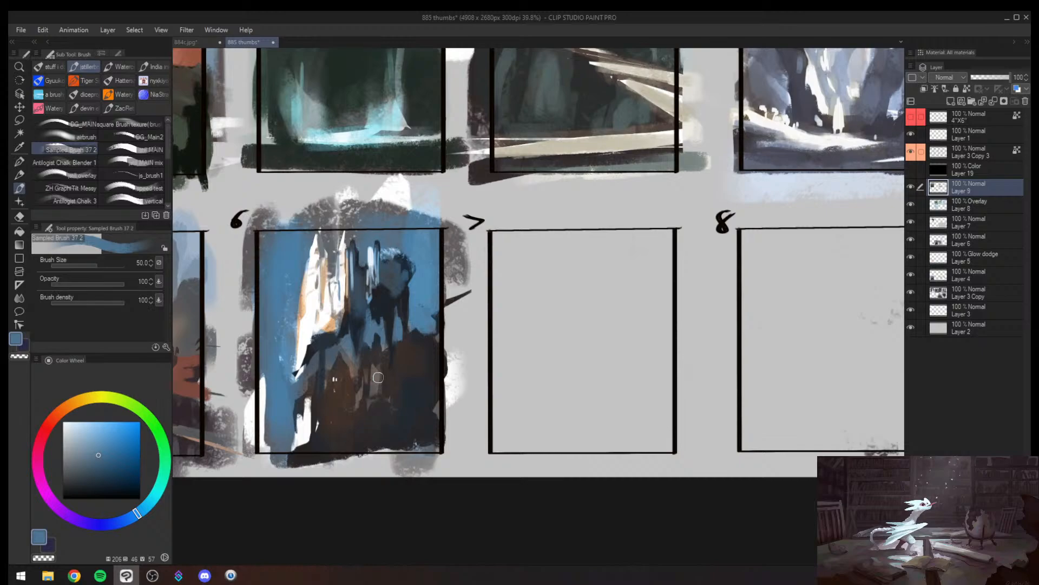
- Darken the forest area above the lowest path in thumbnail 3 with sampled dark teal strokes at brush size 120
key(alt+space)
drag(465, 217, 371, 333)
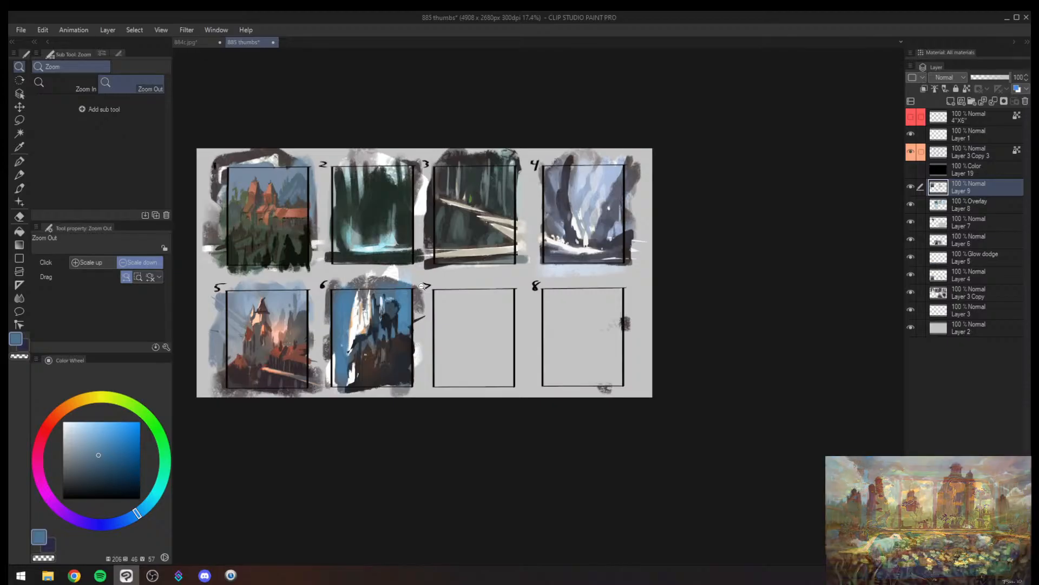
mouse_move(497, 265)
mouse_down()
mouse_move(464, 300)
mouse_move(513, 245)
mouse_move(495, 263)
mouse_up()
drag(495, 264, 471, 350)
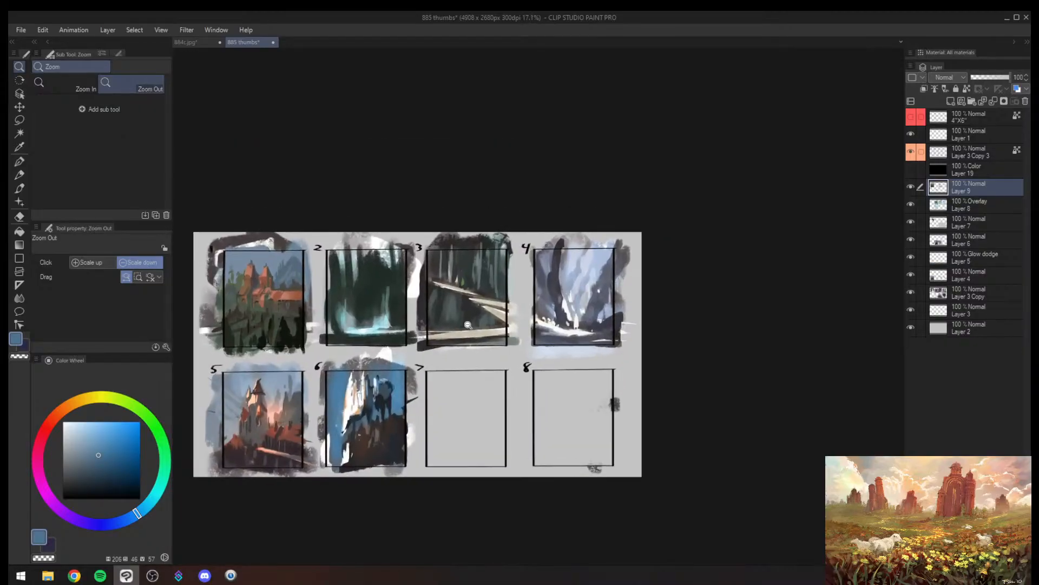
drag(450, 301, 507, 246)
alt+click(428, 298)
key(])
mouse_move(432, 287)
mouse_down()
mouse_move(425, 280)
mouse_move(423, 314)
mouse_up()
alt+click(398, 305)
mouse_move(377, 290)
mouse_down()
mouse_move(376, 269)
mouse_move(371, 355)
mouse_up()
alt+click(376, 271)
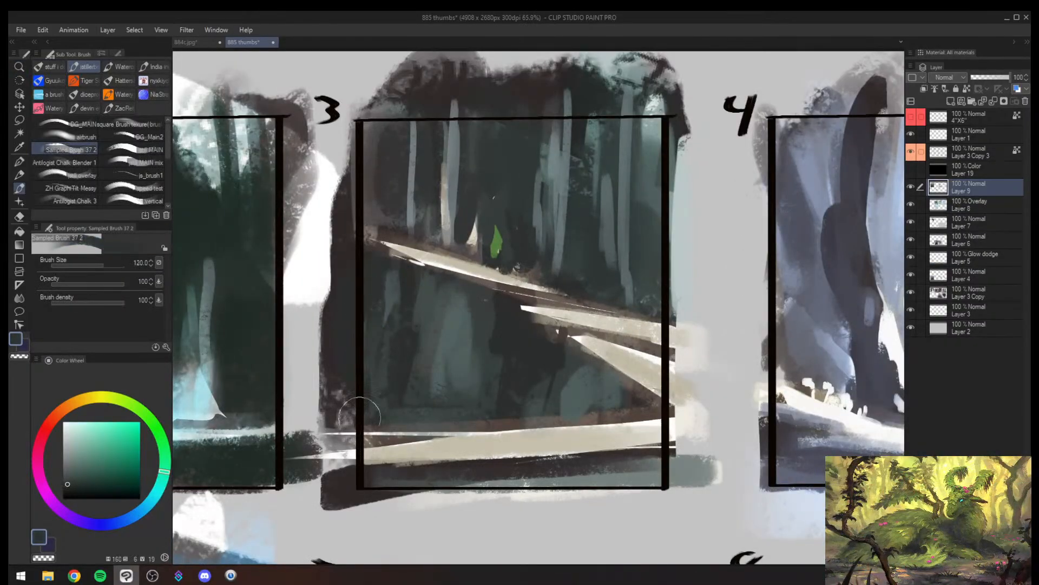
mouse_move(450, 389)
mouse_down()
mouse_move(418, 423)
mouse_move(478, 399)
mouse_move(548, 424)
mouse_up()
drag(491, 389, 510, 381)
alt+click(392, 319)
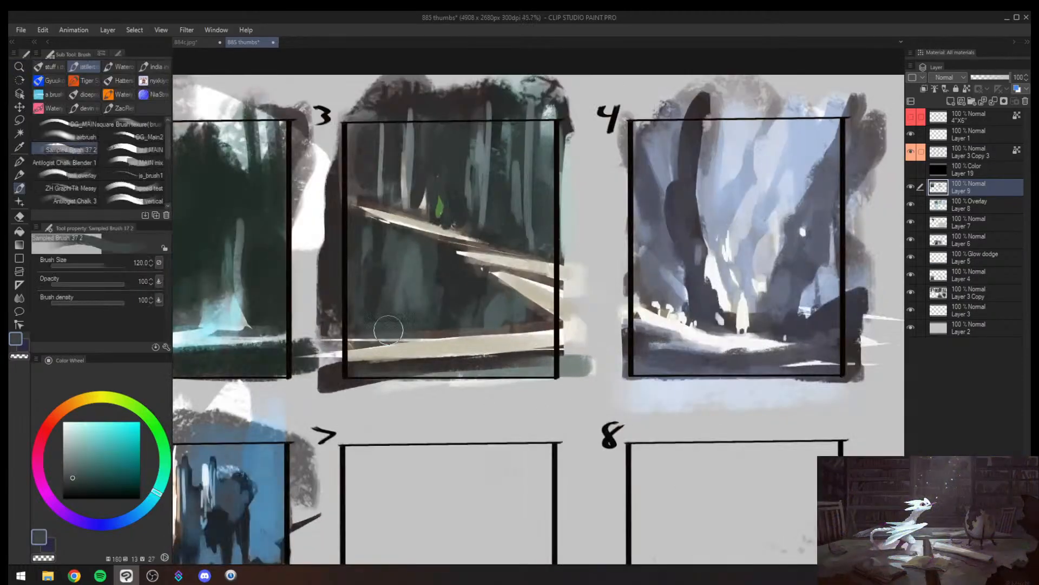
- Tone down and refine the edges of the lowest path in thumbnail 3 with sampled greys at brush size 50
drag(389, 329, 577, 333)
key(bracketleft)
key(bracketleft)
key(bracketleft)
alt+click(518, 327)
key(bracketleft)
key(bracketleft)
alt+click(544, 338)
alt+click(542, 355)
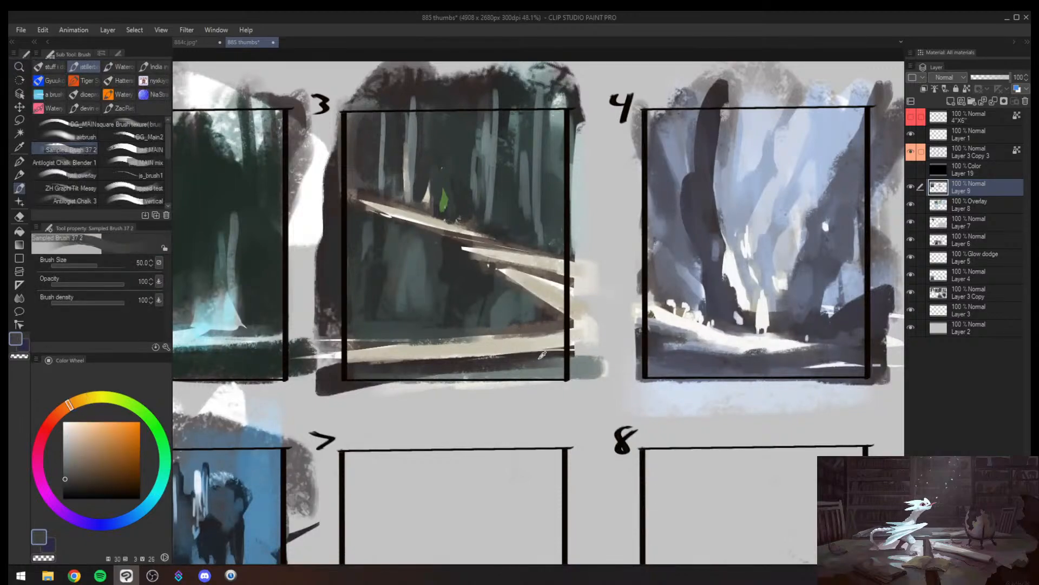
alt+click(542, 356)
drag(522, 356, 570, 348)
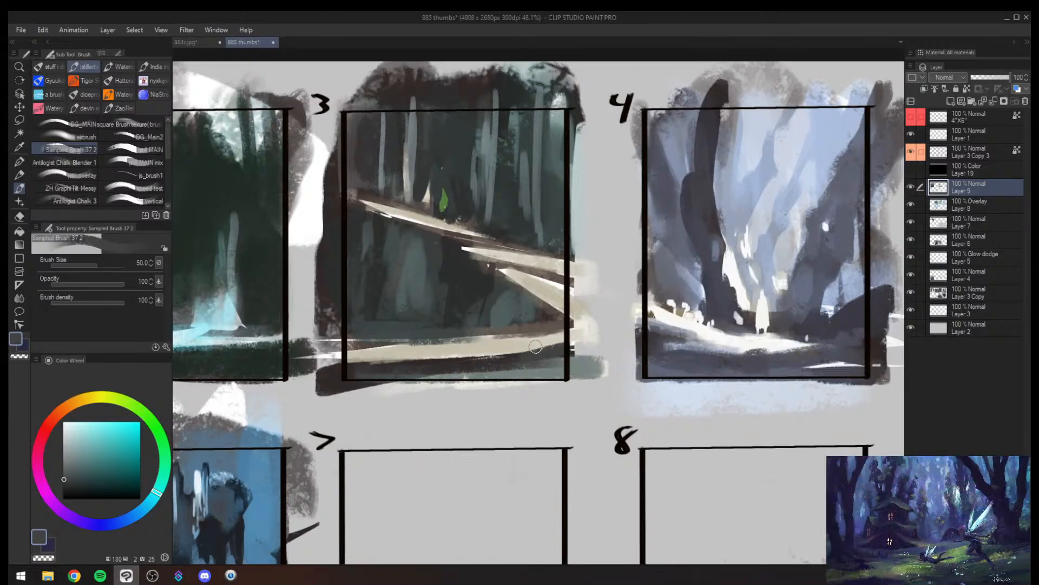
- Lighten the shadowed rock formation in thumbnail 6 with sampled sky blue at brush size 170
key(alt+space)
drag(500, 382, 457, 429)
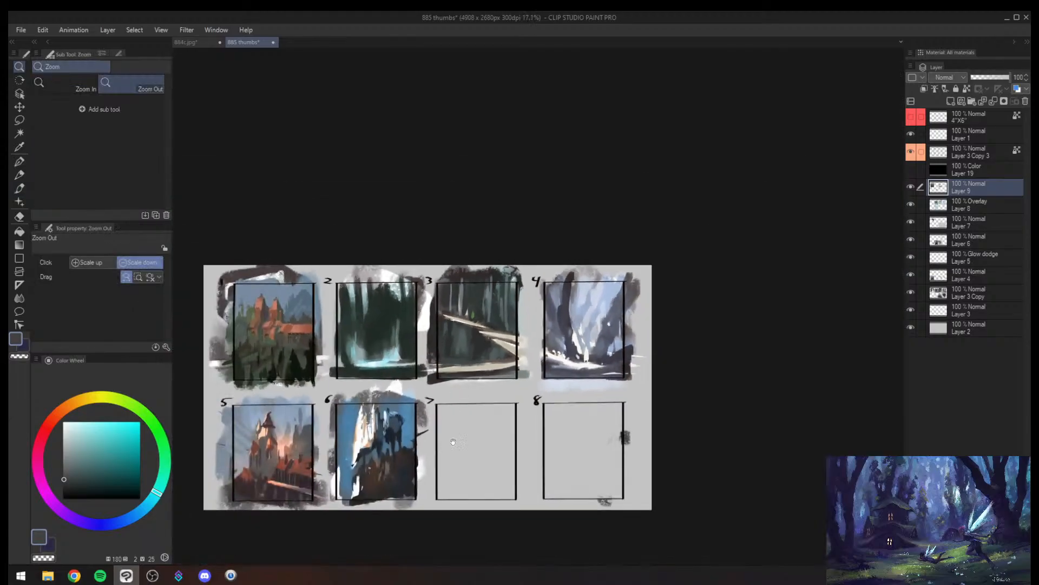
mouse_move(422, 465)
mouse_down()
mouse_move(481, 277)
mouse_move(453, 297)
mouse_move(438, 272)
mouse_move(371, 330)
mouse_move(371, 314)
mouse_up()
alt+click(499, 266)
alt+click(477, 253)
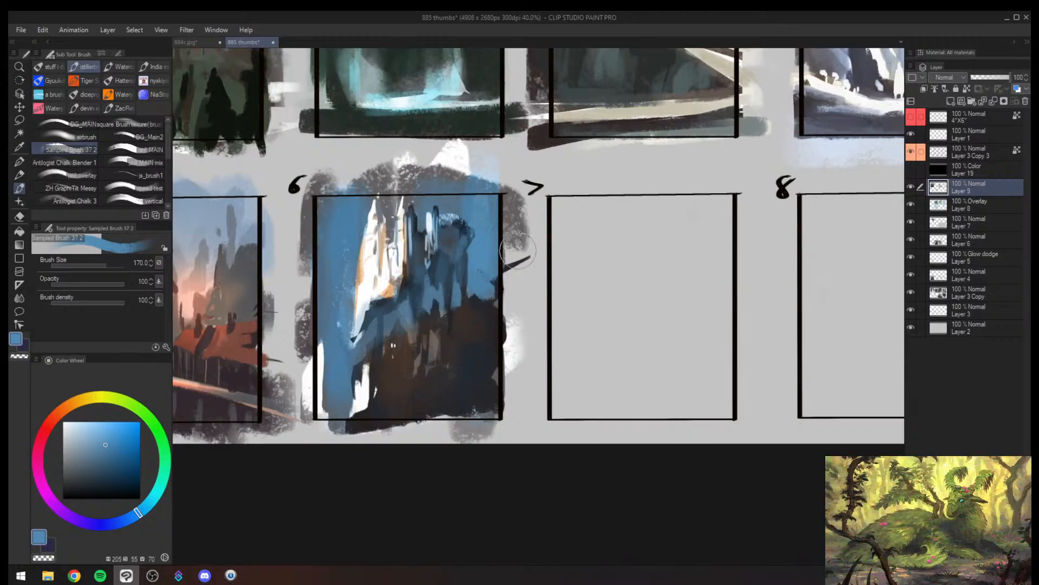
- Soften the forest in thumbnail 2 with sampled teal strokes at brush size 200
key(alt+space)
mouse_move(478, 290)
mouse_down()
mouse_move(457, 311)
mouse_move(494, 241)
mouse_move(460, 362)
mouse_up()
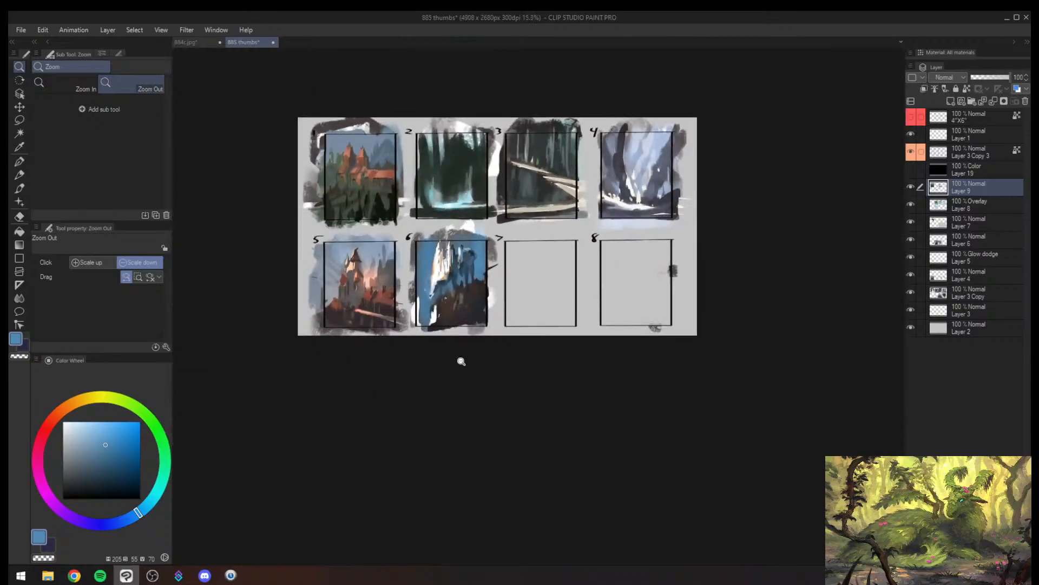
drag(476, 271, 452, 415)
mouse_move(405, 328)
mouse_down()
mouse_move(436, 292)
mouse_move(387, 358)
mouse_move(394, 378)
mouse_up()
alt+click(411, 341)
key(bracketright)
drag(442, 343, 453, 331)
alt+click(477, 303)
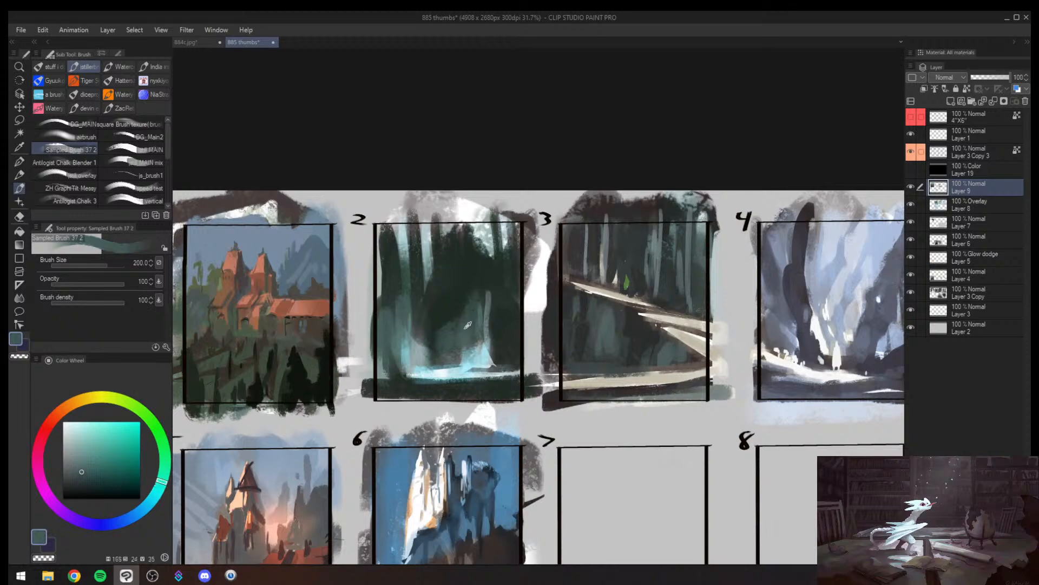
- Tint the upper-left trees in thumbnail 2 with a muted yellow-grey at brush size 300, undoing the excess stroke
click(89, 398)
click(72, 451)
key(bracketright)
key(bracketright)
mouse_move(395, 236)
mouse_down()
mouse_move(387, 269)
mouse_move(453, 227)
mouse_up()
key(ctrl+z)
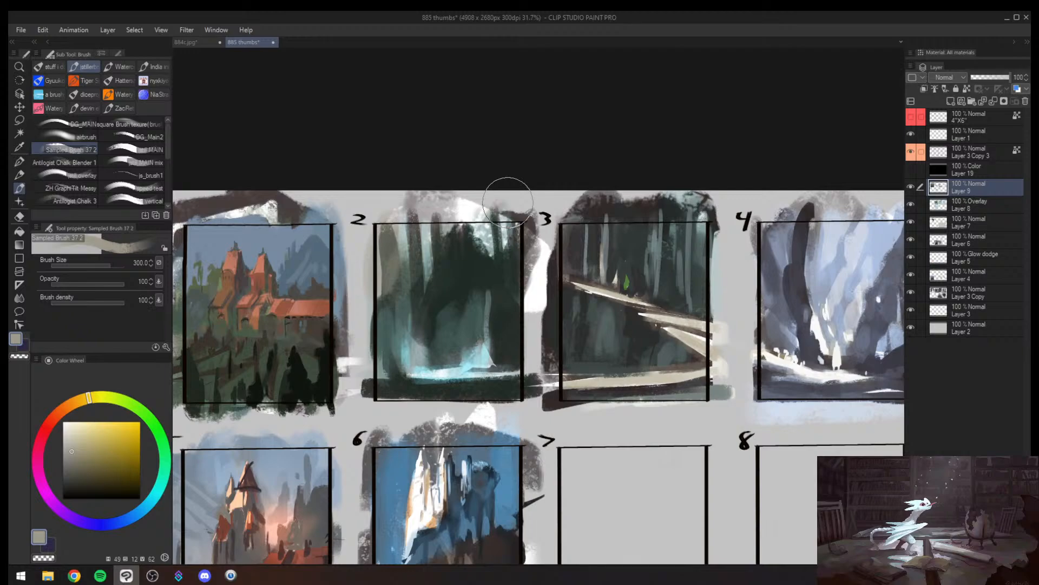
- Subdue the cyan glow at the lower left of thumbnail 2 with sampled dark green strokes
key(alt+space)
mouse_move(438, 345)
mouse_down()
mouse_move(404, 368)
mouse_move(435, 268)
mouse_up()
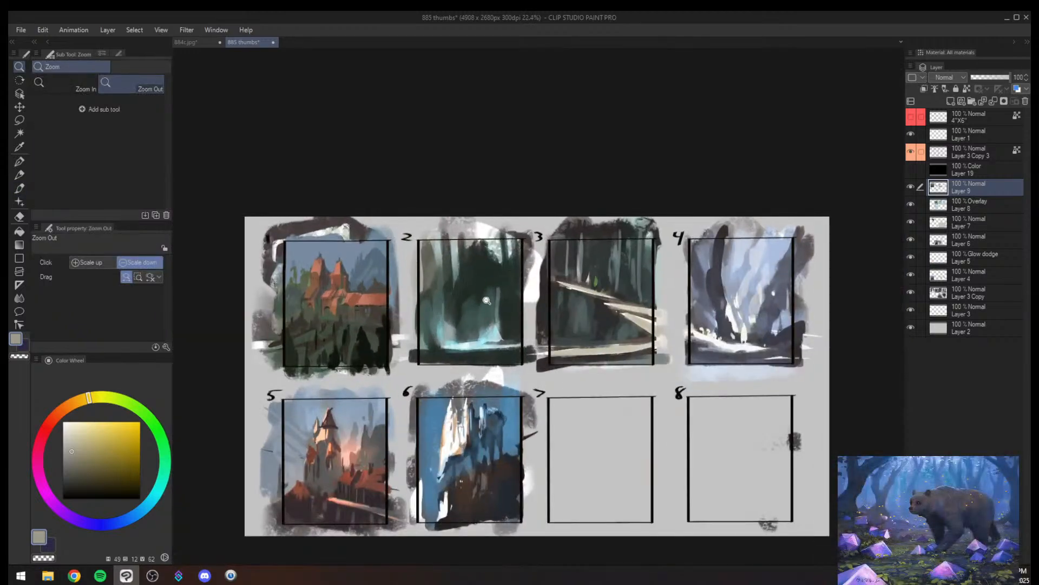
drag(463, 323, 457, 241)
alt+click(418, 306)
mouse_move(417, 308)
mouse_down()
mouse_move(388, 368)
mouse_move(408, 378)
mouse_up()
alt+click(424, 378)
- Paint a small dark green bush at the lower-left edge of thumbnail 2 at brush size 80
key([)
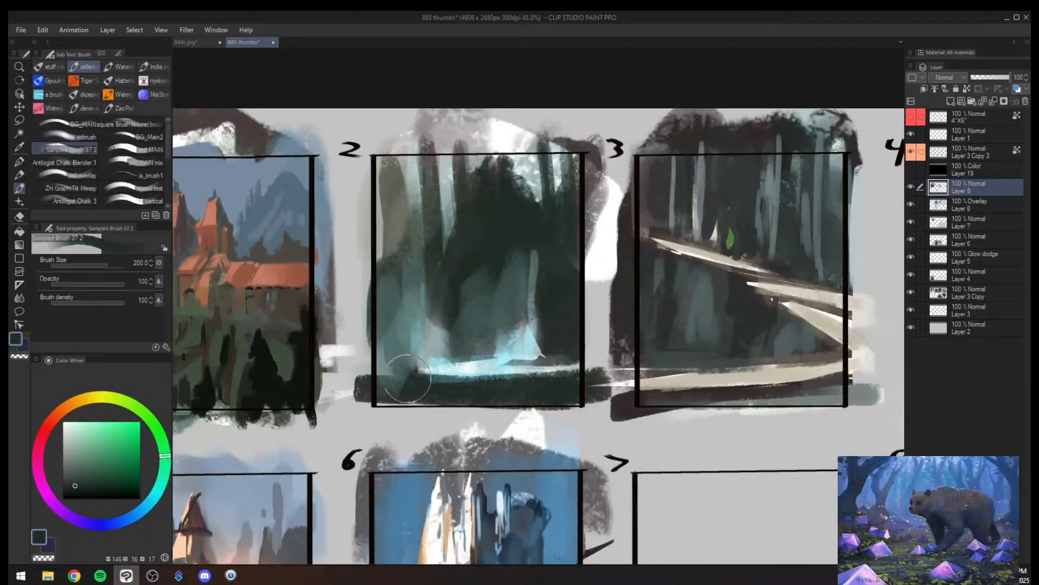
key([)
key([)
key([)
key([)
key([)
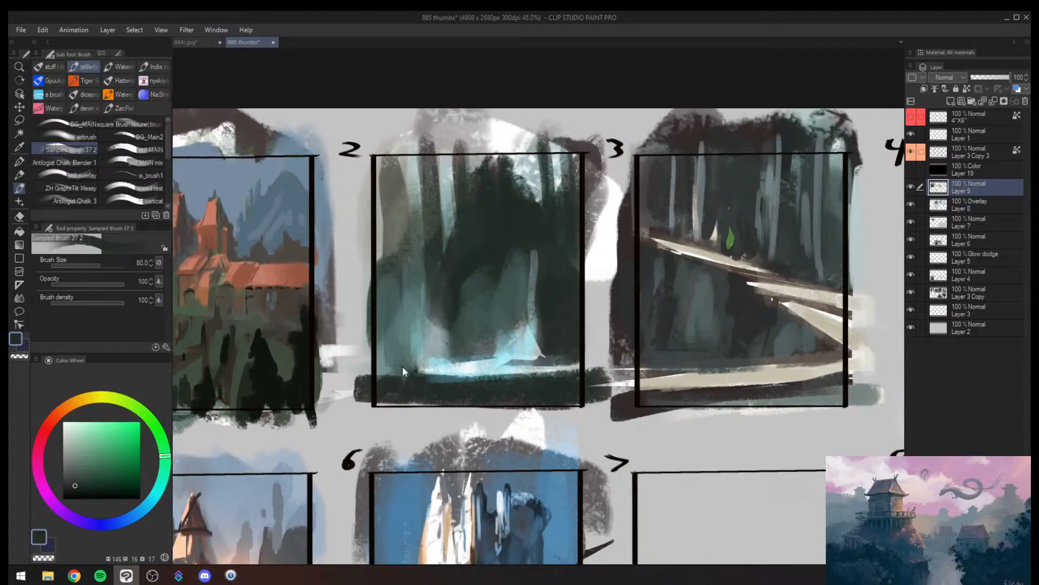
alt+click(401, 380)
mouse_move(382, 368)
mouse_down()
mouse_move(405, 370)
mouse_move(394, 368)
mouse_move(402, 358)
mouse_move(413, 363)
mouse_move(384, 346)
mouse_move(419, 375)
mouse_move(398, 380)
mouse_move(408, 379)
mouse_move(388, 362)
mouse_up()
alt+click(407, 352)
alt+click(399, 375)
alt+click(387, 362)
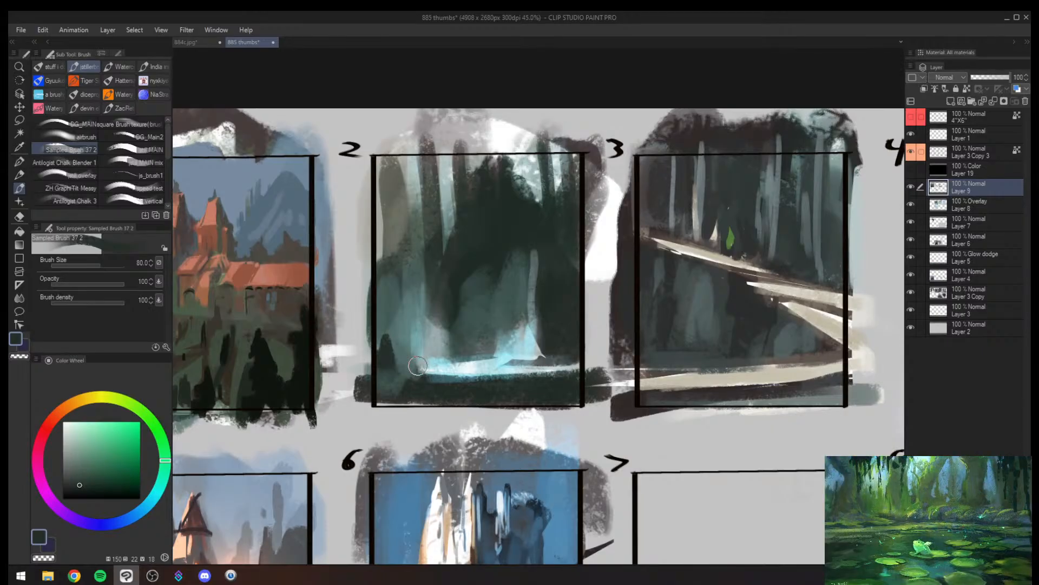
- Flip the canvas view horizontally and brush grey-blue haze among the trees above the path in thumbnail 3 at brush size 120
key(alt+space)
mouse_move(524, 311)
mouse_down()
mouse_move(492, 342)
mouse_move(532, 300)
mouse_up()
key(h)
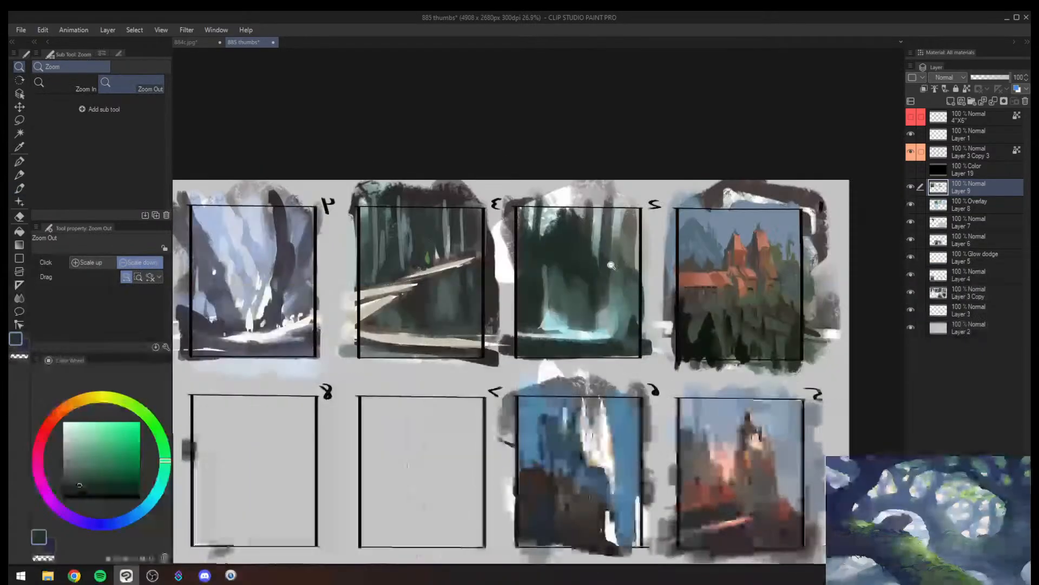
drag(636, 291, 526, 279)
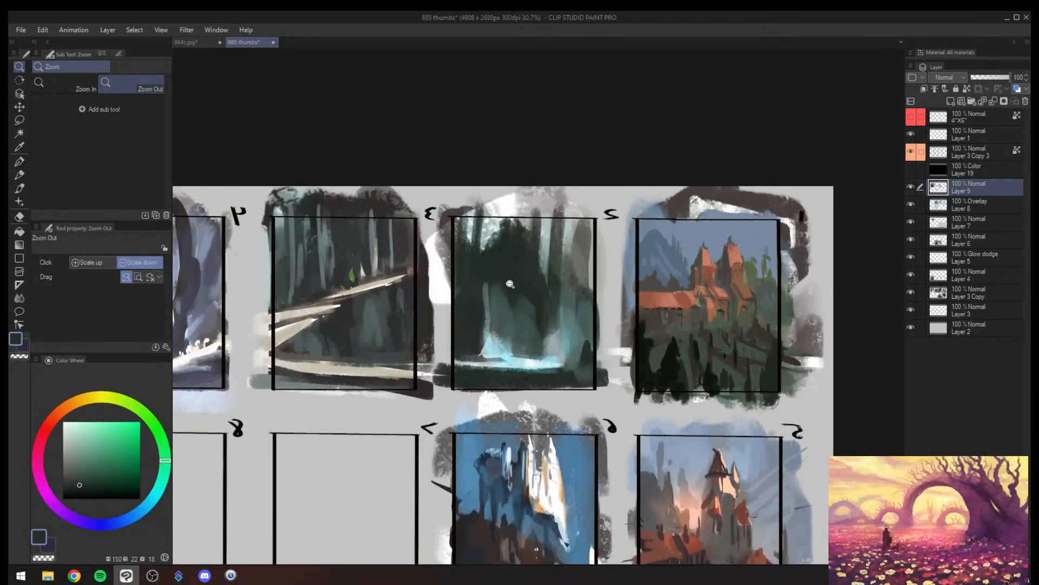
drag(523, 237, 573, 227)
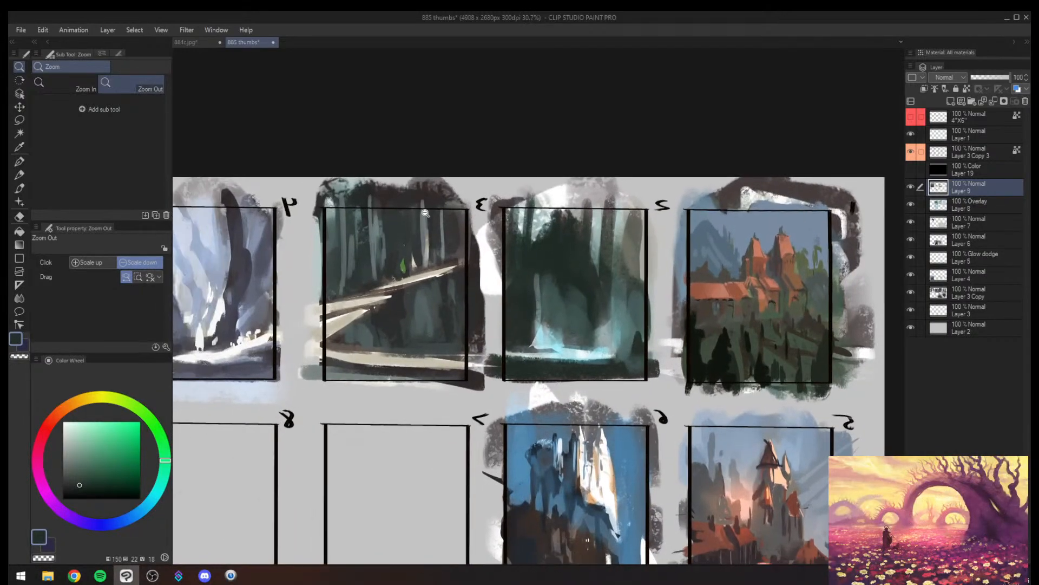
key(b)
alt+click(368, 256)
key(bracketright)
key(bracketright)
alt+click(377, 259)
alt+click(382, 258)
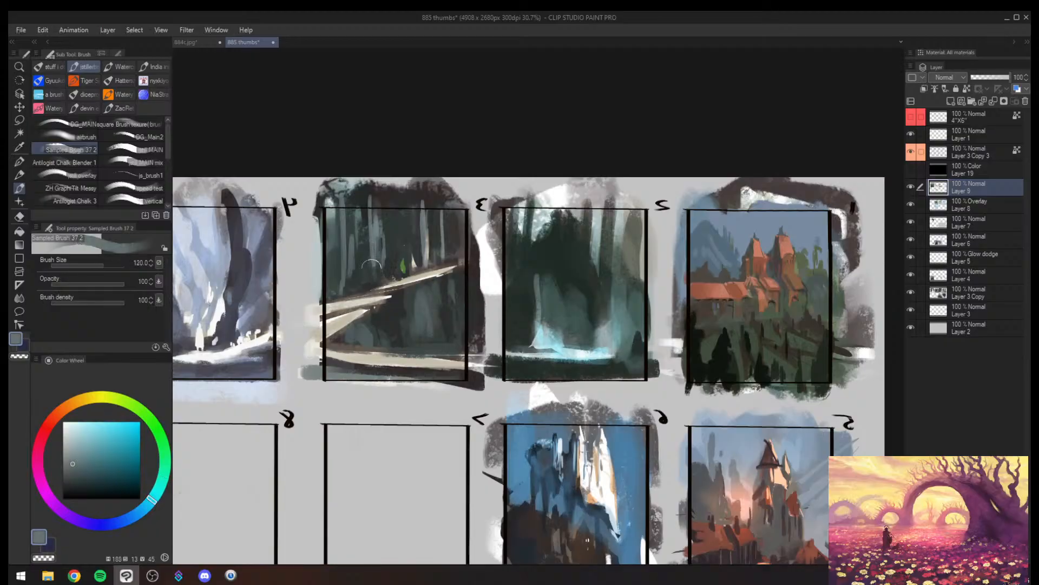
- Brush muted teal-grey and sampled dark green strokes into the trees of thumbnail 2 at brush size 200
mouse_move(516, 233)
mouse_down()
mouse_move(481, 241)
mouse_move(561, 271)
mouse_move(529, 283)
mouse_move(515, 274)
mouse_up()
alt+click(544, 282)
key(bracketright)
key(bracketright)
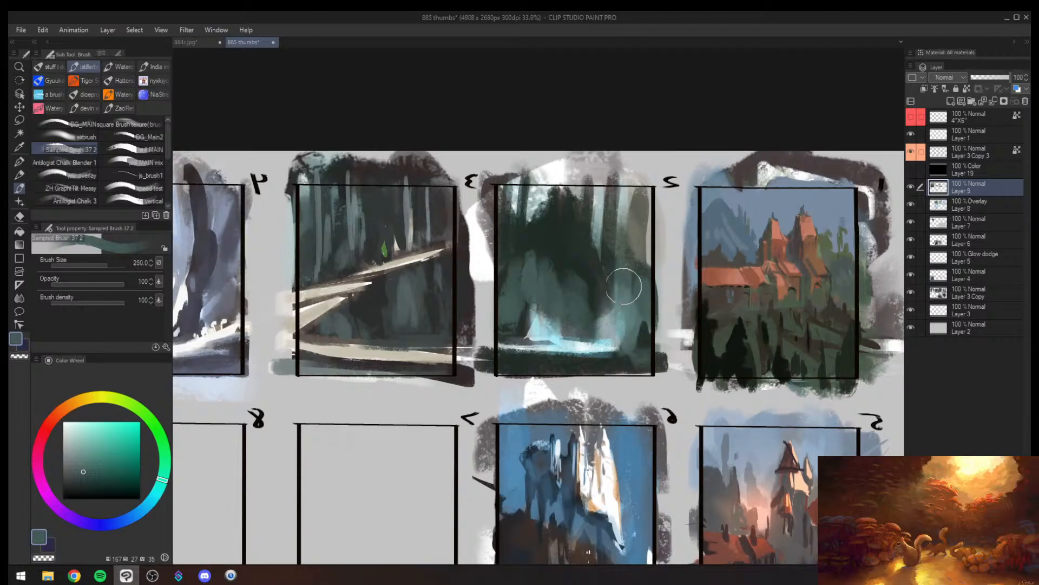
alt+click(595, 288)
mouse_move(597, 310)
mouse_down()
mouse_move(599, 329)
mouse_move(539, 429)
mouse_up()
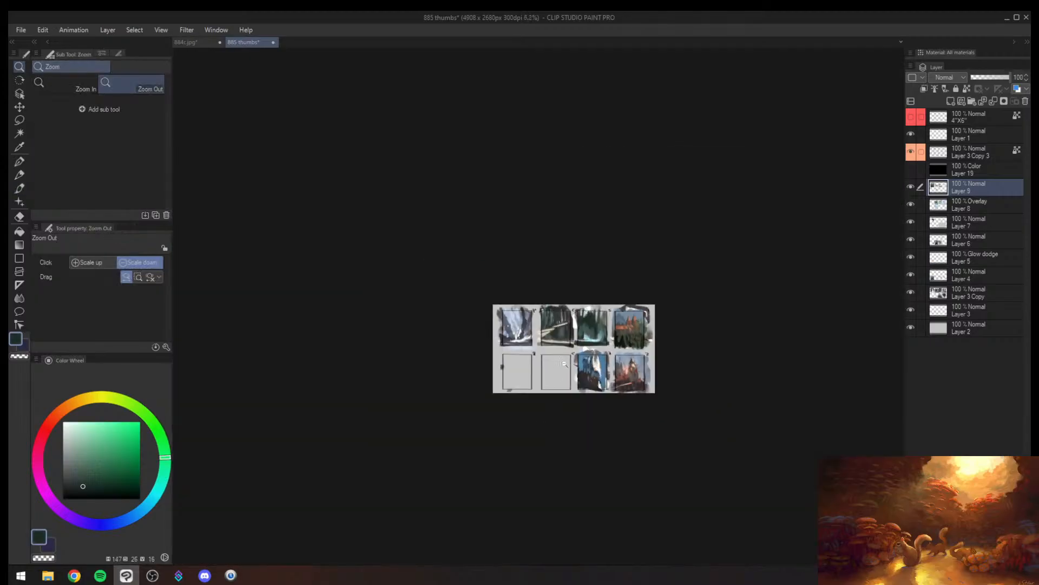
drag(591, 368, 683, 305)
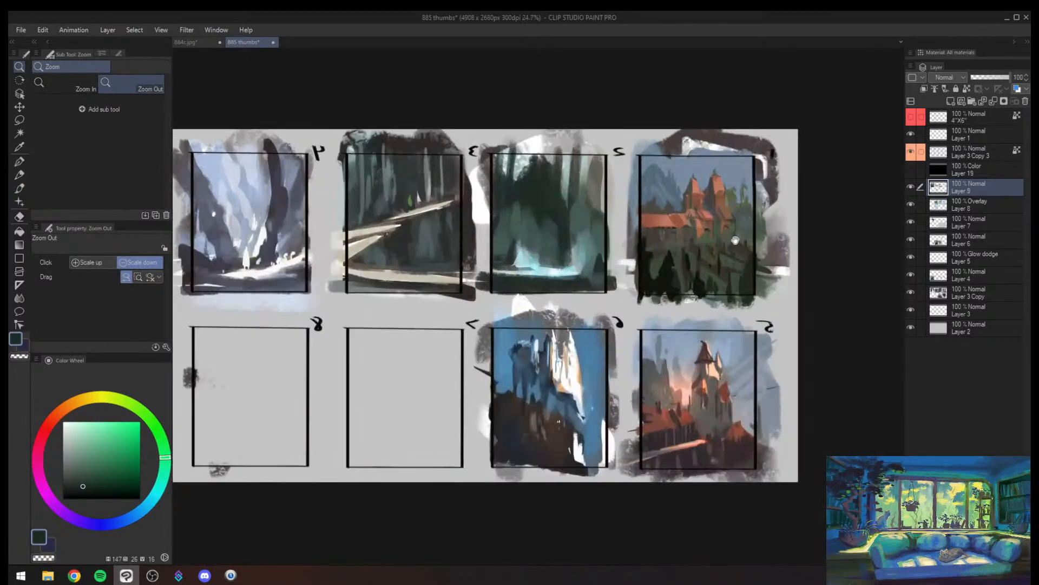
- Glaze a sampled muted green broadly over the trees in thumbnail 2 at brush size 700
drag(736, 239, 692, 290)
drag(640, 319, 657, 313)
alt+click(625, 305)
key(bracketright)
key(bracketright)
key(bracketright)
key(bracketright)
key(bracketright)
key(bracketright)
key(bracketright)
key(bracketright)
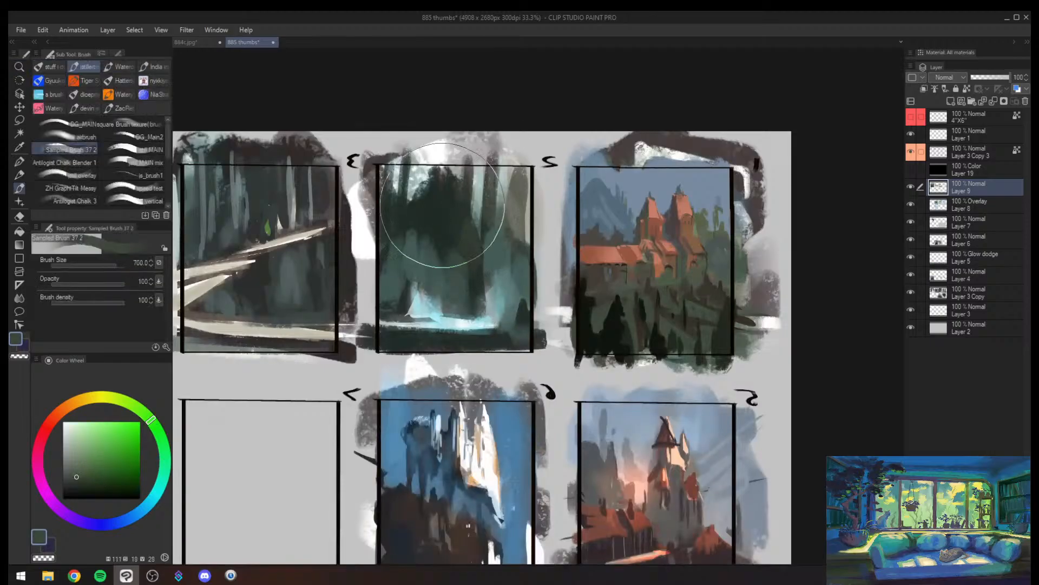
drag(442, 214, 423, 313)
drag(506, 342, 475, 394)
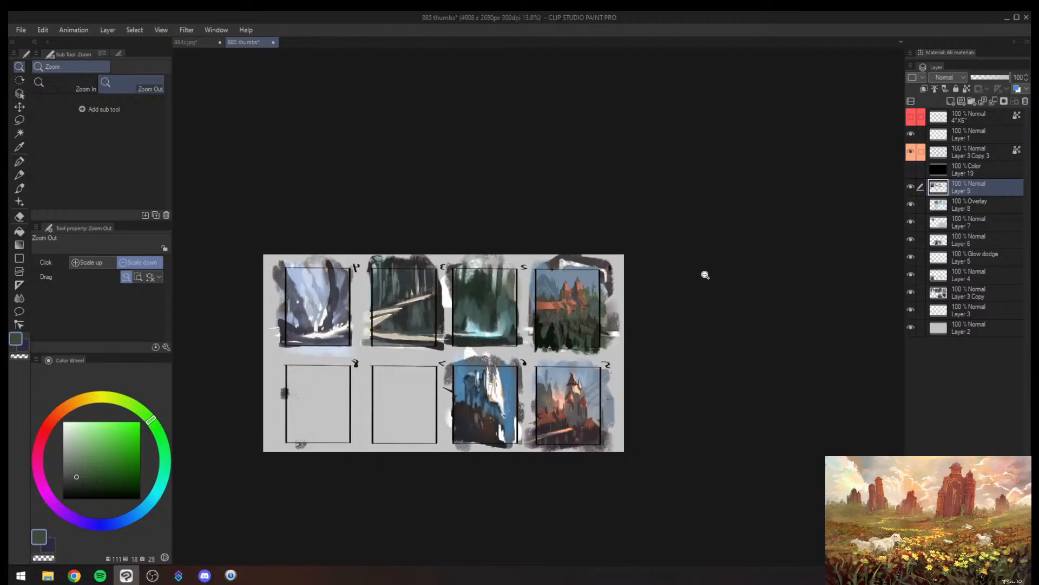
- Flip the canvas view back to its normal orientation
key(h)
drag(761, 367, 538, 359)
drag(372, 372, 398, 340)
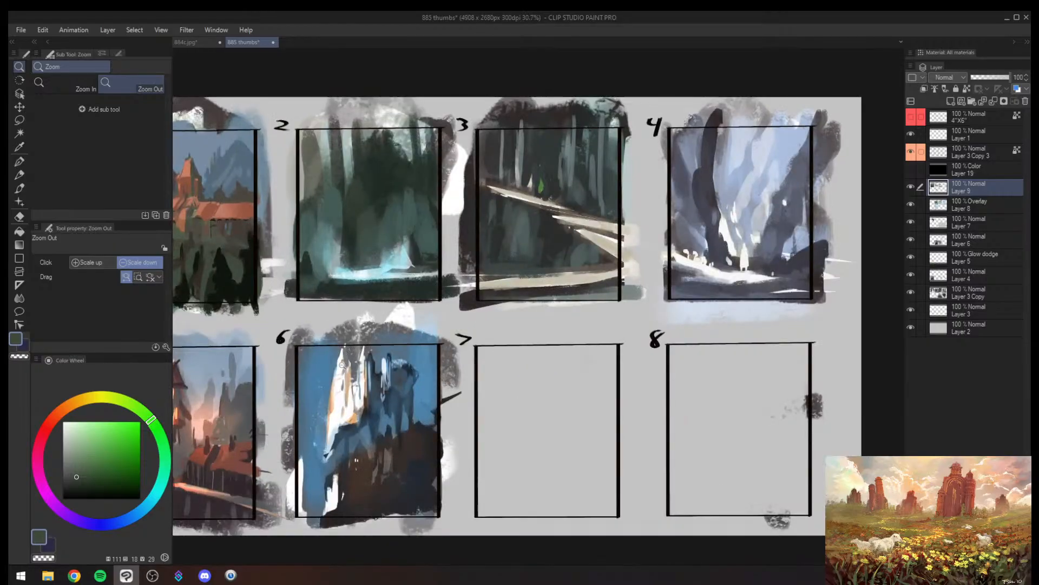
- Paint sampled dark blue shadow over the lit castle towers in thumbnail 6 at brush size 400
alt+click(373, 415)
key(bracketleft)
key(bracketleft)
key(bracketleft)
key(bracketleft)
key(bracketleft)
key(bracketleft)
key(bracketleft)
key(bracketleft)
key(bracketleft)
key(bracketleft)
key(bracketleft)
key(bracketleft)
key(bracketleft)
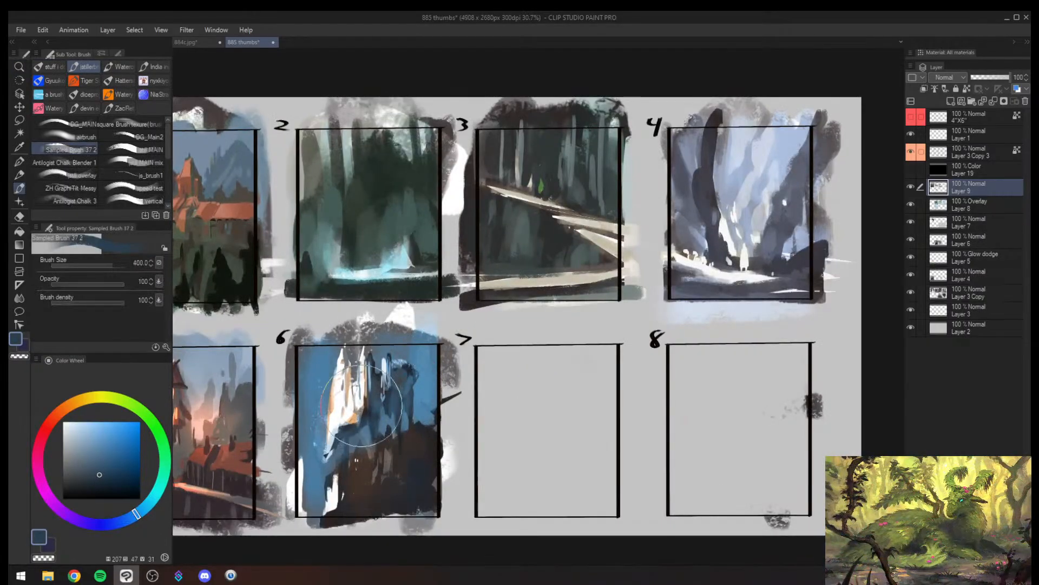
mouse_move(359, 411)
mouse_down()
mouse_move(348, 434)
mouse_move(362, 415)
mouse_up()
alt+click(350, 432)
key(bracketright)
alt+click(416, 381)
key(bracketright)
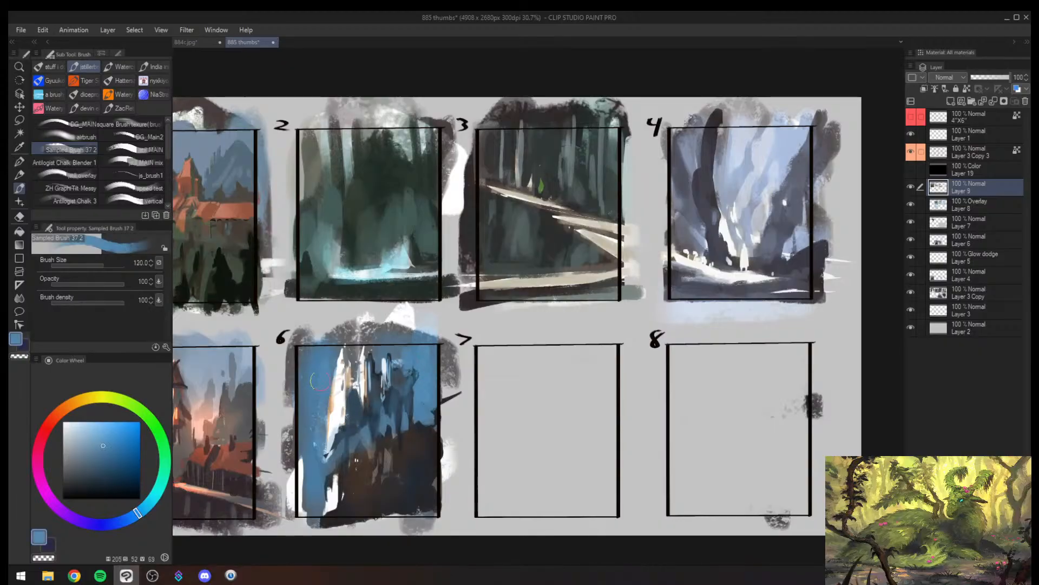
- Cut back the white tower's left edge in thumbnail 6 with sky blue at brush size 120 and touch it with cream at 100
drag(337, 371, 331, 407)
alt+click(338, 402)
key(bracketleft)
alt+click(337, 406)
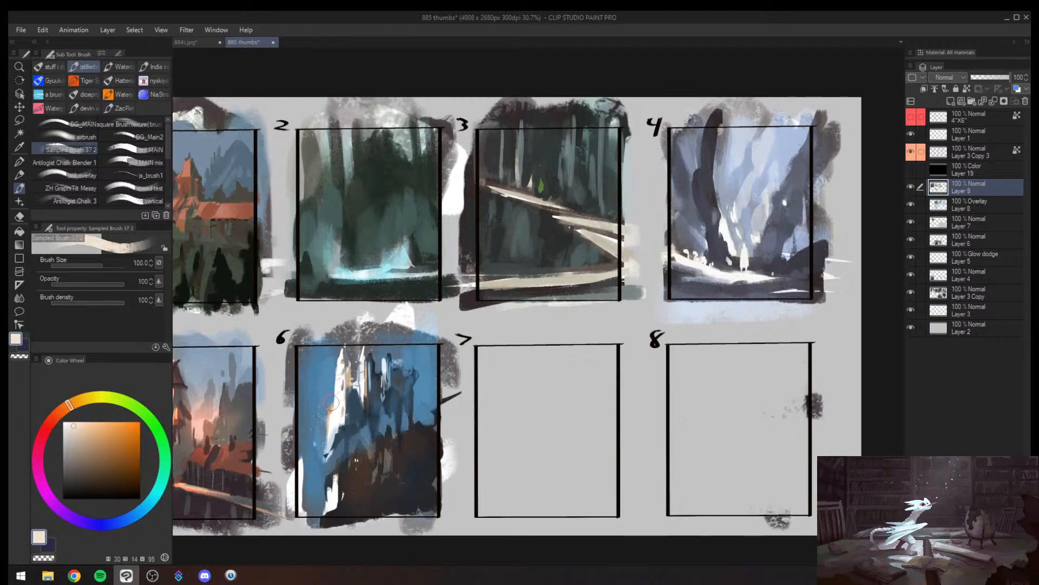
alt+click(332, 386)
alt+click(345, 401)
- Add a slim white tower beside the castle's left side in thumbnail 6 and trim it with sampled sky blue at brush size 40
key(bracketleft)
key(bracketleft)
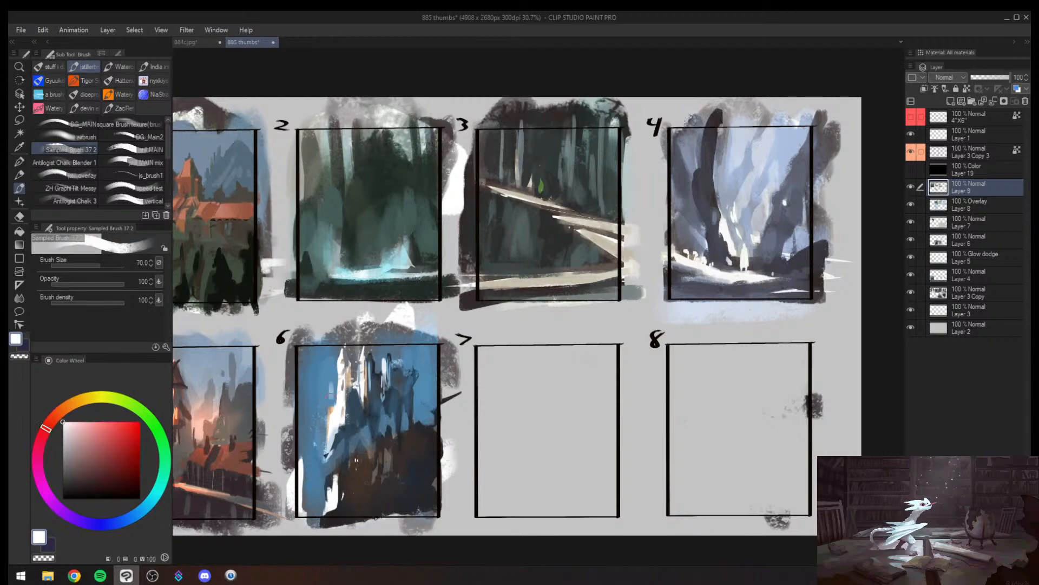
key(bracketleft)
key(bracketleft)
key(bracketleft)
key(bracketleft)
drag(328, 385, 327, 432)
drag(328, 386, 326, 437)
alt+click(335, 377)
key(bracketright)
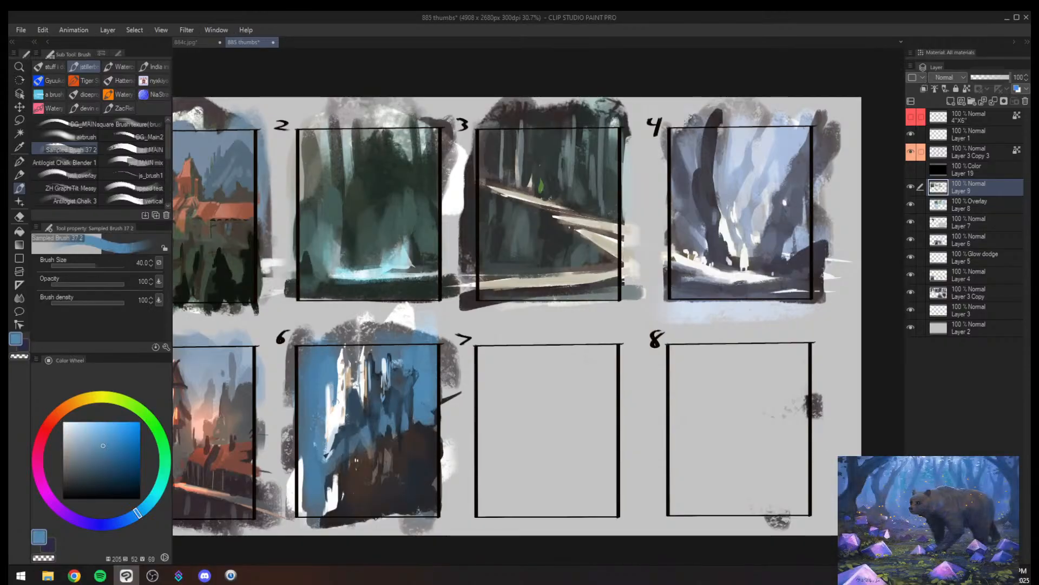
drag(326, 387, 327, 437)
- Refine the slim tower's pointed tip in thumbnail 6 with sampled pale blue and sky blue, reducing the brush size to 15
key(ctrl+space)
mouse_move(365, 366)
mouse_down()
mouse_move(337, 407)
mouse_move(415, 362)
mouse_up()
alt+click(315, 365)
key(bracketleft)
key(bracketleft)
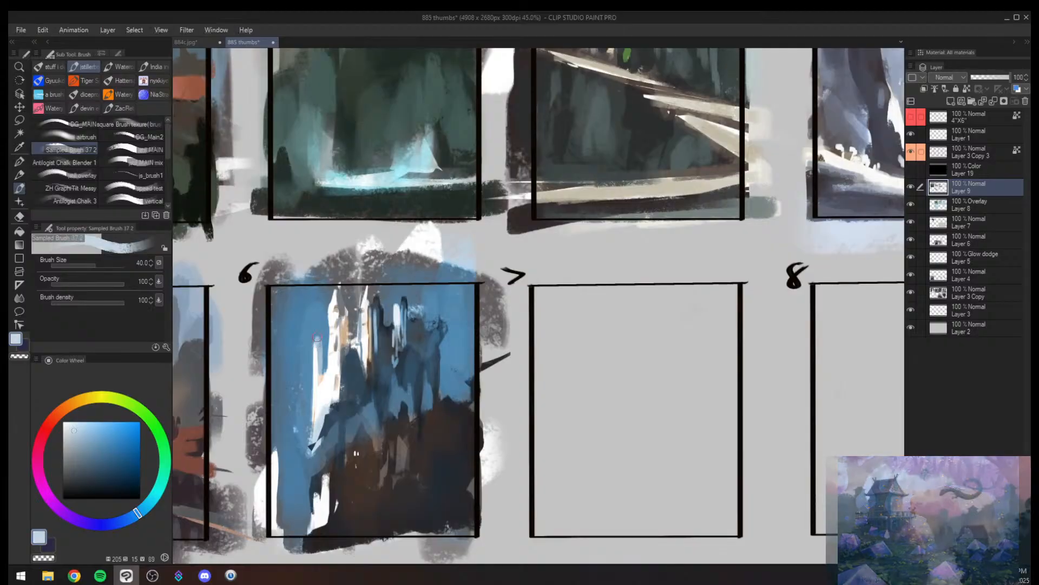
key(bracketleft)
alt+click(306, 344)
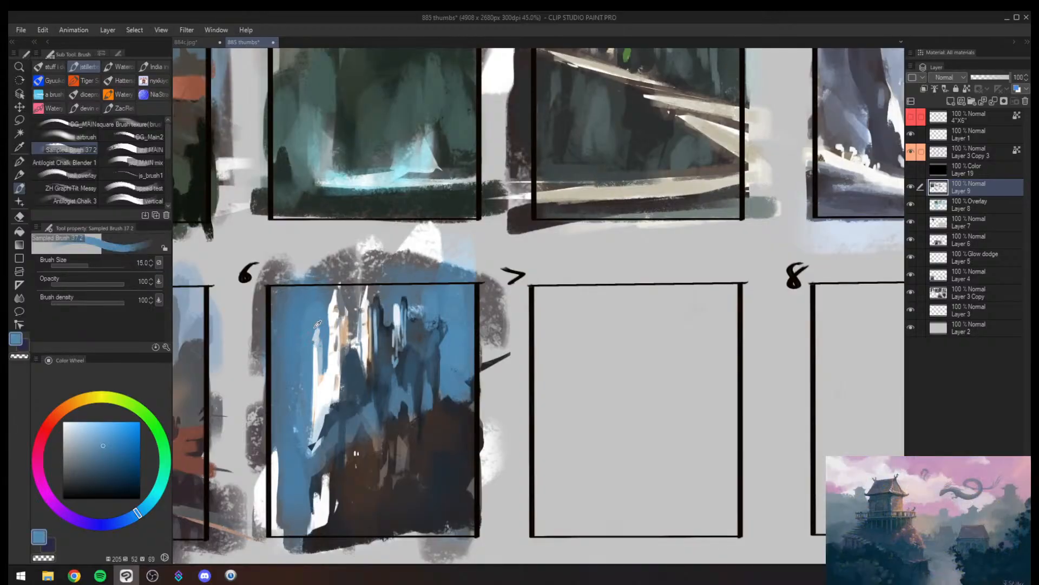
drag(316, 340, 319, 327)
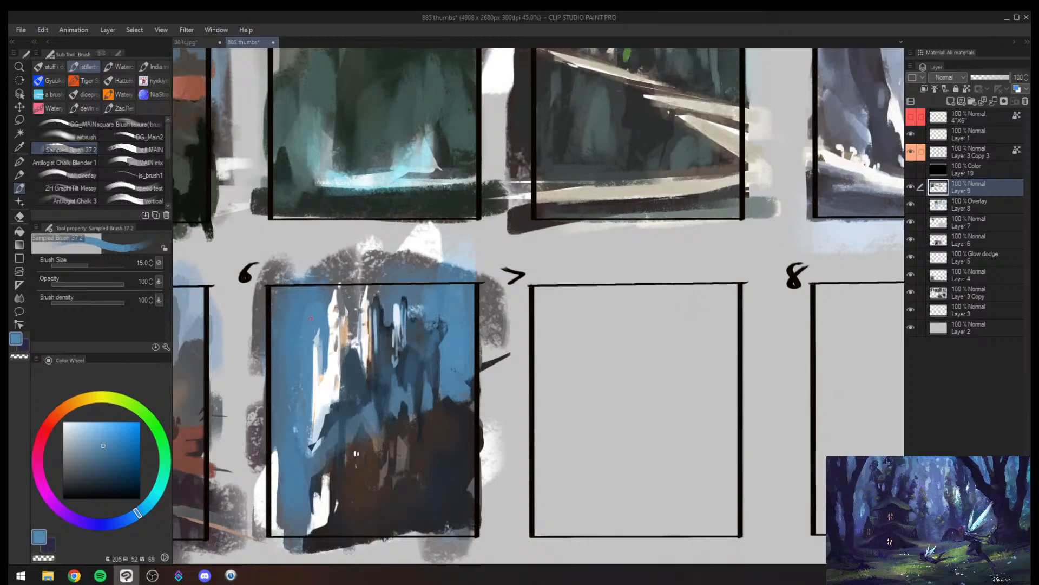
- Rework the shadowed spire beside the central towers in thumbnail 6 with sampled grey-blue at brush size 50
key(alt+space)
mouse_move(438, 316)
mouse_down()
mouse_move(385, 386)
mouse_move(459, 288)
mouse_move(460, 250)
mouse_move(433, 180)
mouse_move(398, 279)
mouse_move(398, 262)
mouse_move(399, 325)
mouse_move(409, 228)
mouse_move(395, 244)
mouse_move(395, 214)
mouse_move(388, 225)
mouse_move(402, 188)
mouse_move(375, 243)
mouse_move(386, 184)
mouse_move(381, 222)
mouse_move(401, 179)
mouse_move(405, 229)
mouse_up()
key(bracketright)
key(bracketright)
key(bracketright)
key(bracketright)
key(bracketright)
alt+click(411, 238)
key(bracketleft)
alt+click(396, 242)
alt+click(404, 197)
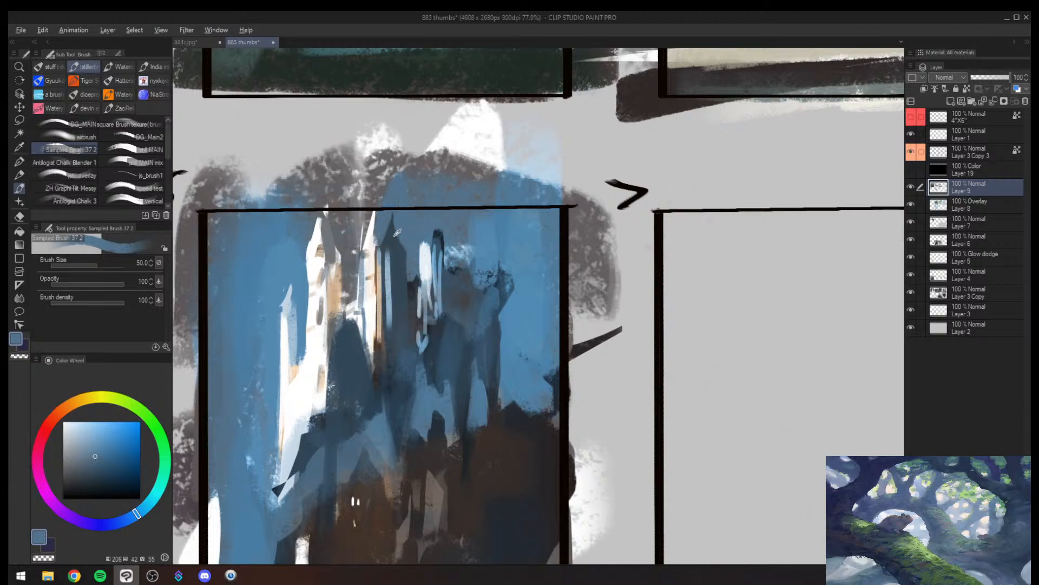
- Sharpen the central tower and its neighbouring dark spire in thumbnail 6 with sampled blue and warm grey at brush size 30
alt+click(379, 226)
alt+click(379, 227)
mouse_move(375, 208)
mouse_down()
mouse_move(377, 233)
mouse_move(365, 231)
mouse_move(378, 254)
mouse_up()
alt+click(388, 251)
key([)
drag(372, 214, 367, 274)
alt+click(370, 253)
alt+click(370, 253)
key([)
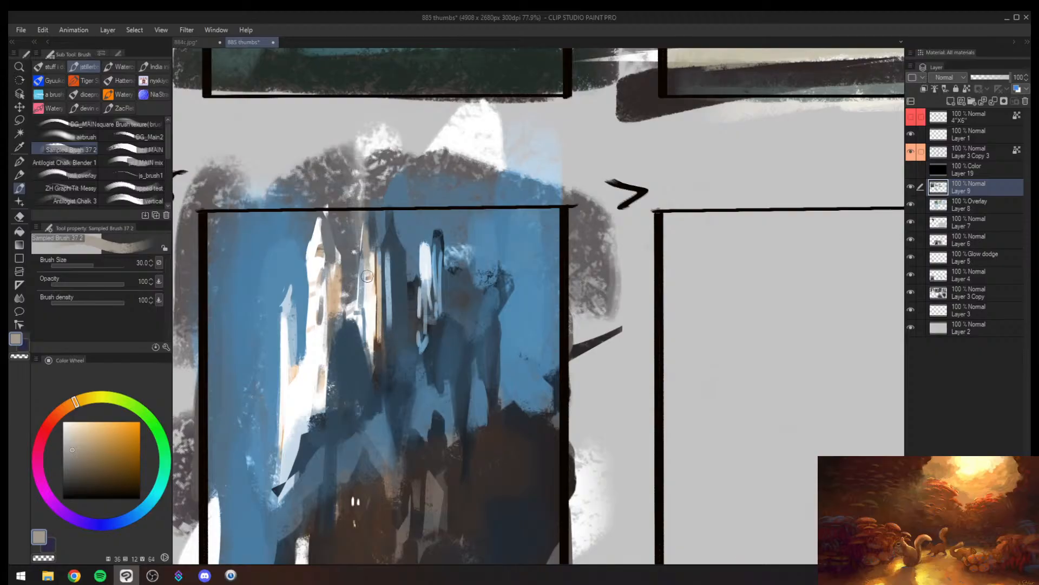
- Sketch a short black bar near the top of frame 7, a vertical edge on its left and a horizontal ground line
alt+click(565, 394)
drag(686, 349, 496, 295)
key([)
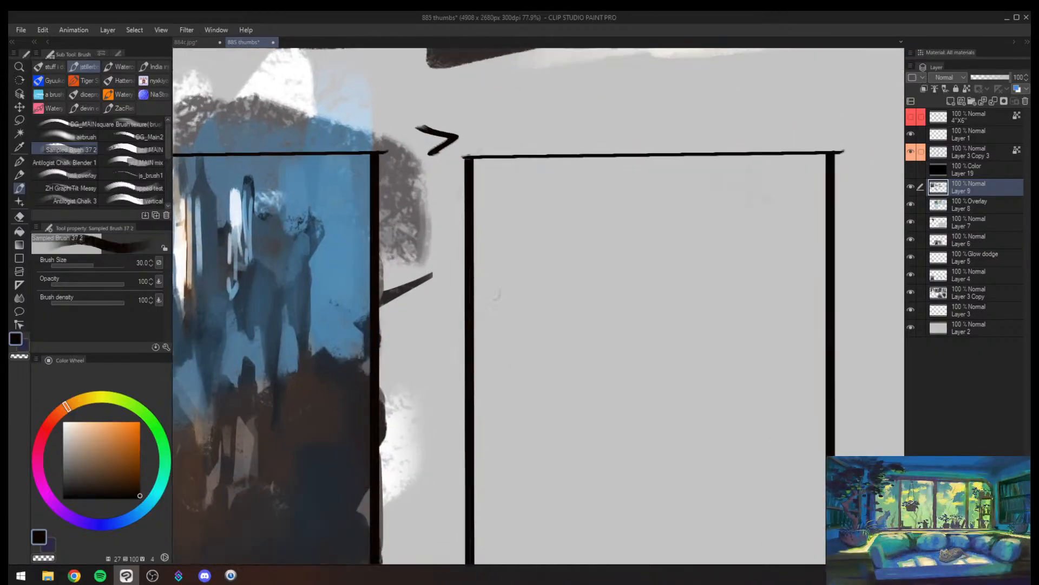
drag(526, 221, 617, 220)
drag(533, 447, 395, 394)
key([)
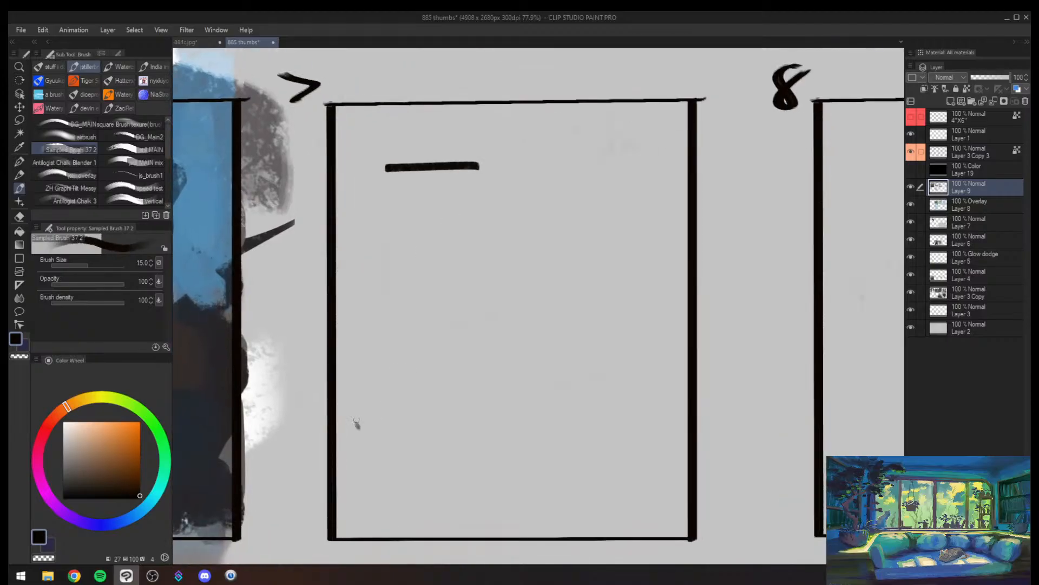
mouse_move(355, 168)
mouse_down()
mouse_move(353, 334)
mouse_move(337, 440)
mouse_up()
drag(314, 439, 566, 443)
- Draw a short ledge off the vertical edge in frame 7 and an arrow spanning ledge to ground at brush size 10
key([)
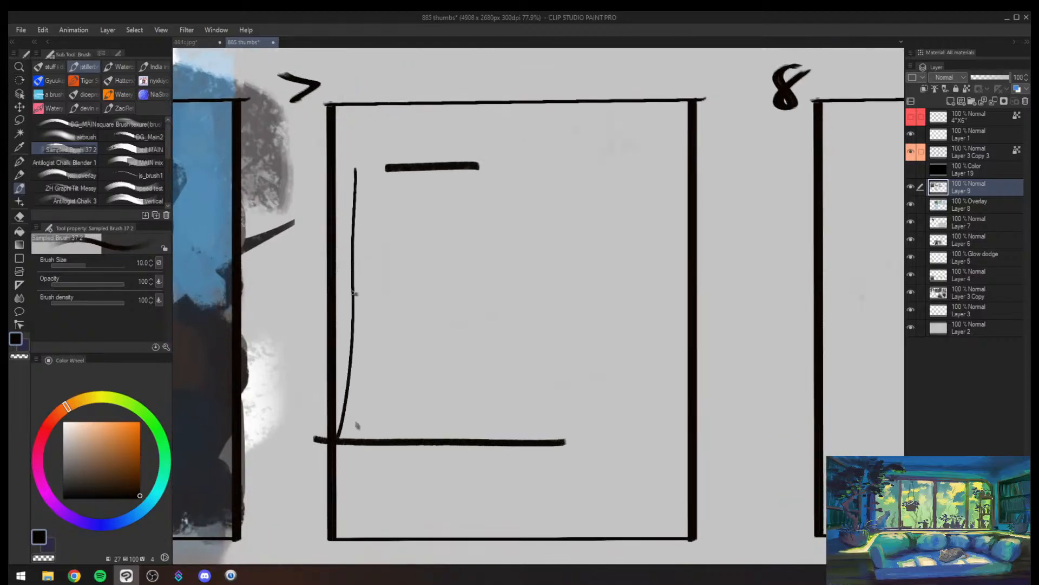
mouse_move(353, 293)
mouse_down()
mouse_move(404, 293)
mouse_move(411, 330)
mouse_up()
mouse_move(403, 295)
mouse_down()
mouse_move(391, 428)
mouse_move(403, 426)
mouse_up()
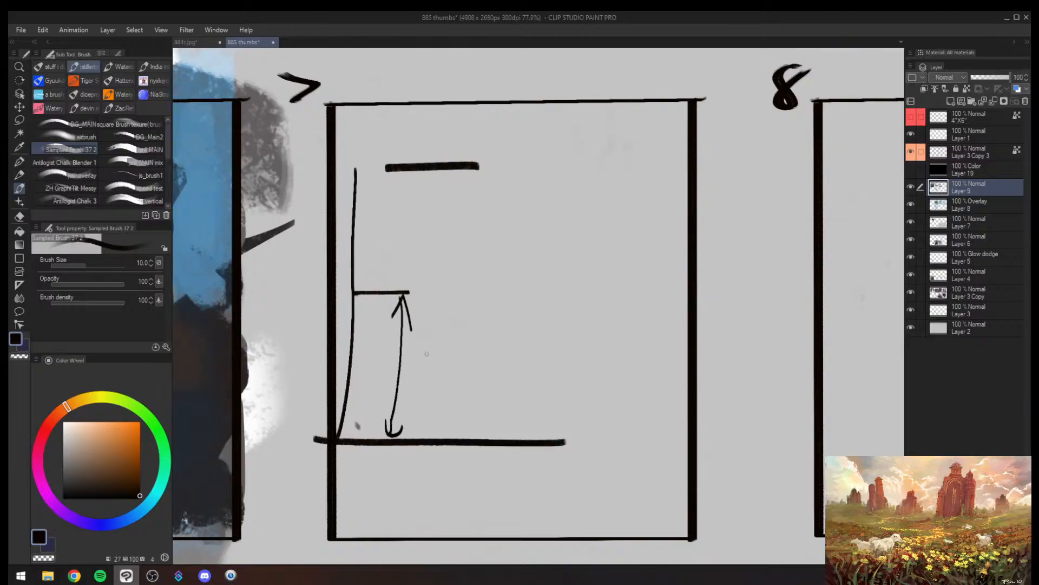
- Sketch a curved arrow dropping off the ledge's end in frame 7, undoing the first curve, the ellipse and the extra ledge strokes
mouse_move(401, 297)
mouse_down()
mouse_move(444, 328)
mouse_move(495, 428)
mouse_up()
key(ctrl+z)
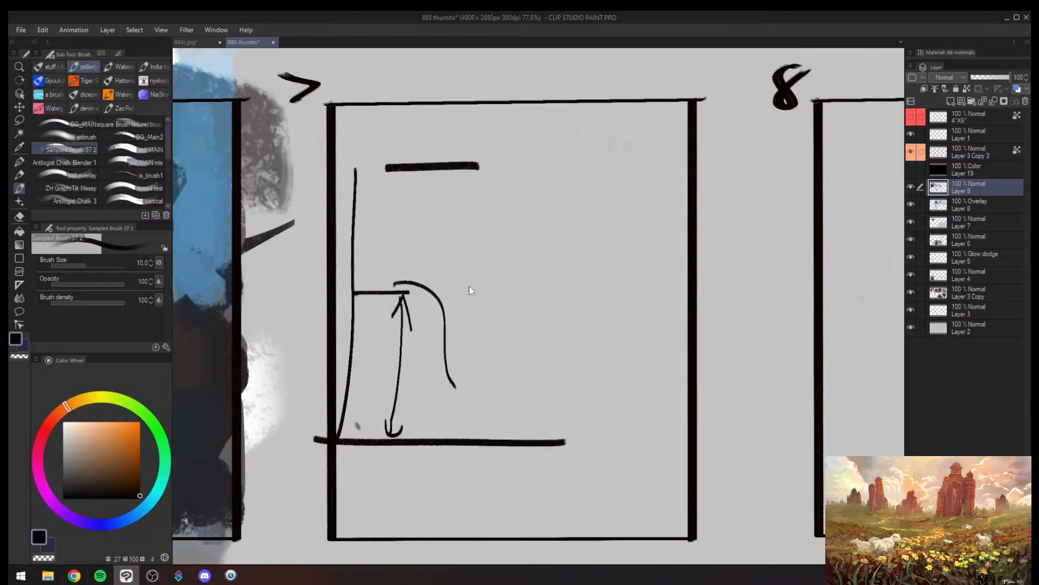
key(ctrl+z)
key(ctrl+z)
drag(382, 277, 455, 322)
mouse_move(431, 304)
mouse_down()
mouse_move(447, 317)
mouse_move(458, 291)
mouse_up()
mouse_move(460, 147)
mouse_down()
mouse_move(486, 133)
mouse_move(338, 151)
mouse_up()
key(ctrl+z)
drag(354, 280, 453, 275)
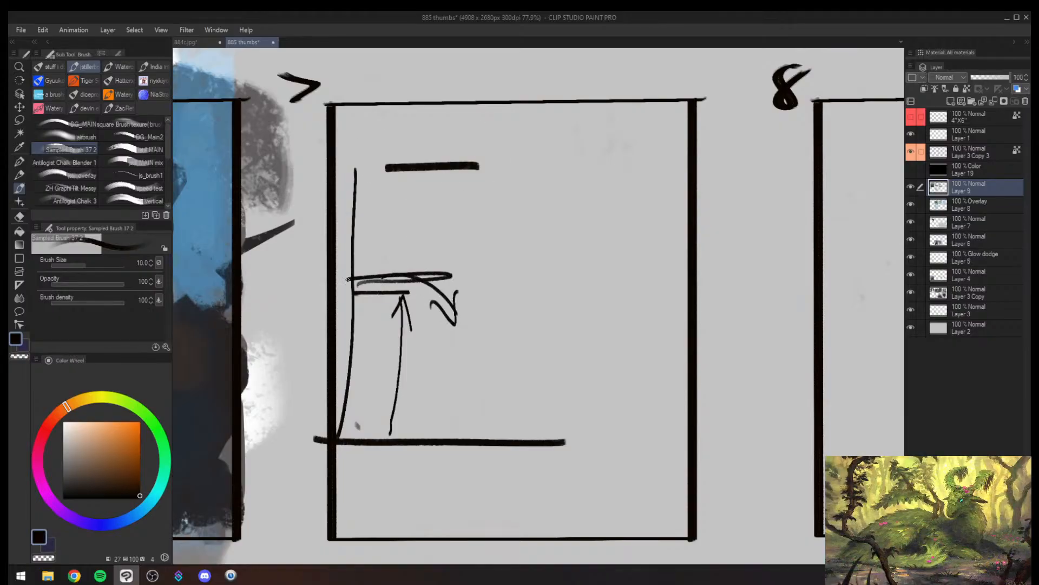
key(ctrl+z)
- Draw a row of upward arrows and vertical lines of varying heights across frame 7, rising from the ground line
mouse_move(448, 436)
mouse_down()
mouse_move(437, 312)
mouse_move(455, 334)
mouse_up()
drag(485, 434, 493, 225)
mouse_move(486, 242)
mouse_down()
mouse_move(491, 210)
mouse_move(510, 242)
mouse_up()
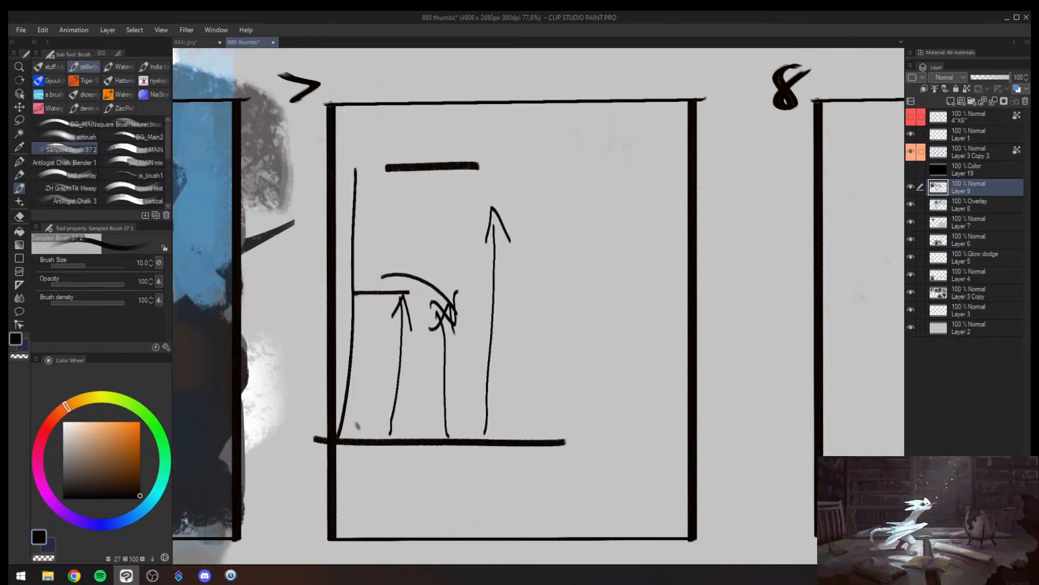
drag(526, 419, 546, 146)
drag(523, 186, 560, 172)
mouse_move(544, 429)
mouse_down()
mouse_move(553, 287)
mouse_move(558, 295)
mouse_up()
mouse_move(584, 446)
mouse_down()
mouse_move(589, 267)
mouse_move(611, 267)
mouse_up()
key(ctrl+z)
mouse_move(598, 413)
mouse_down()
mouse_move(604, 330)
mouse_move(629, 314)
mouse_up()
- Point a small arrow at the upper bar in frame 7 and circle the ledge heavily at brush size 12, undoing the bar's ellipse
drag(493, 156, 337, 161)
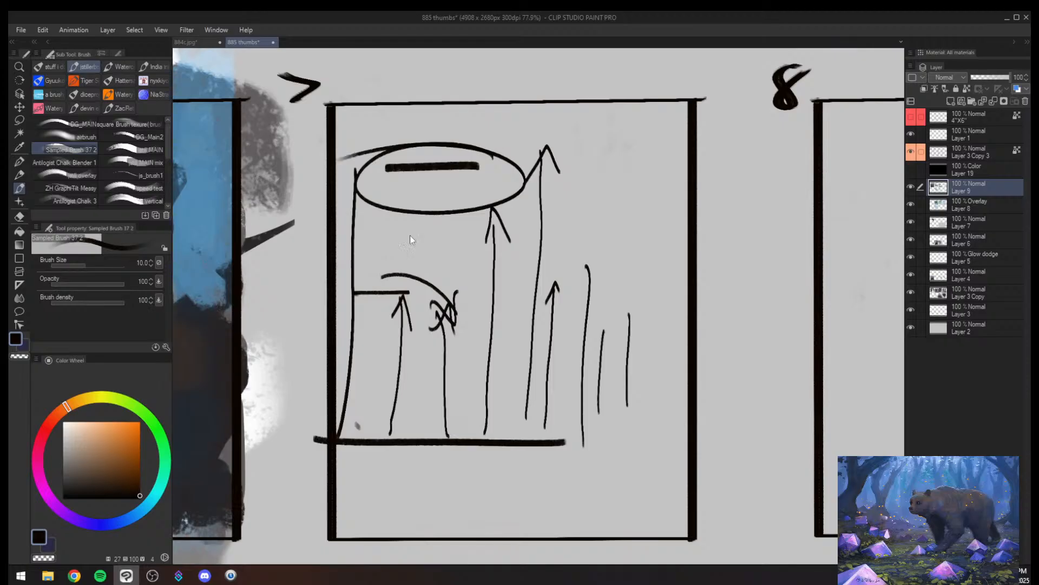
key(ctrl+z)
mouse_move(366, 222)
mouse_down()
mouse_move(402, 188)
mouse_move(402, 216)
mouse_up()
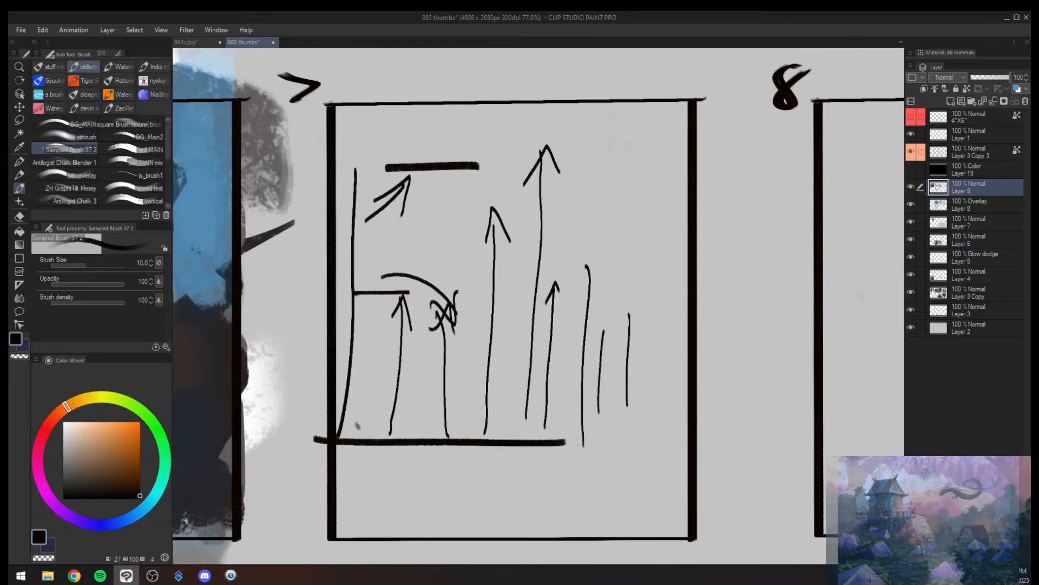
key(bracketright)
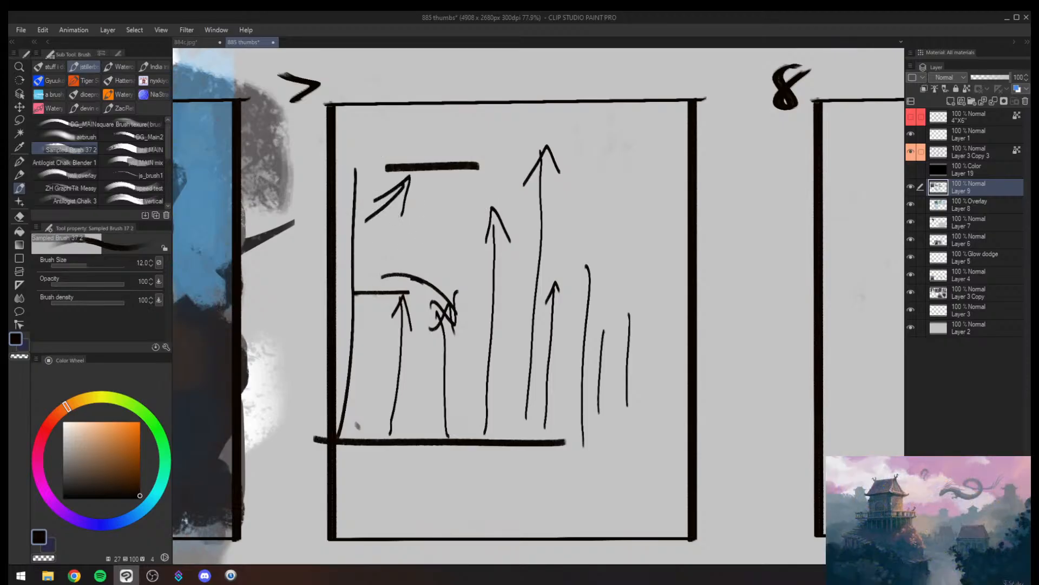
mouse_move(411, 275)
mouse_down()
mouse_move(472, 283)
mouse_move(345, 301)
mouse_up()
key(bracketright)
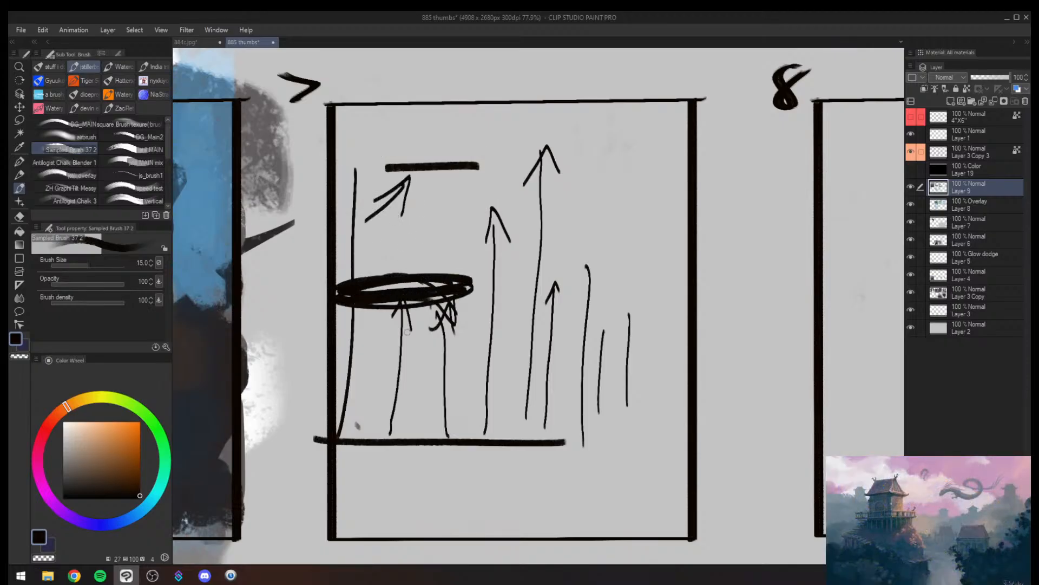
- Add small curves on the ground line at brush size 10 and curved strokes above the ledge, undoing the ellipse around the upper bar
key(bracketleft)
mouse_move(404, 429)
mouse_down()
mouse_move(352, 454)
mouse_move(421, 432)
mouse_up()
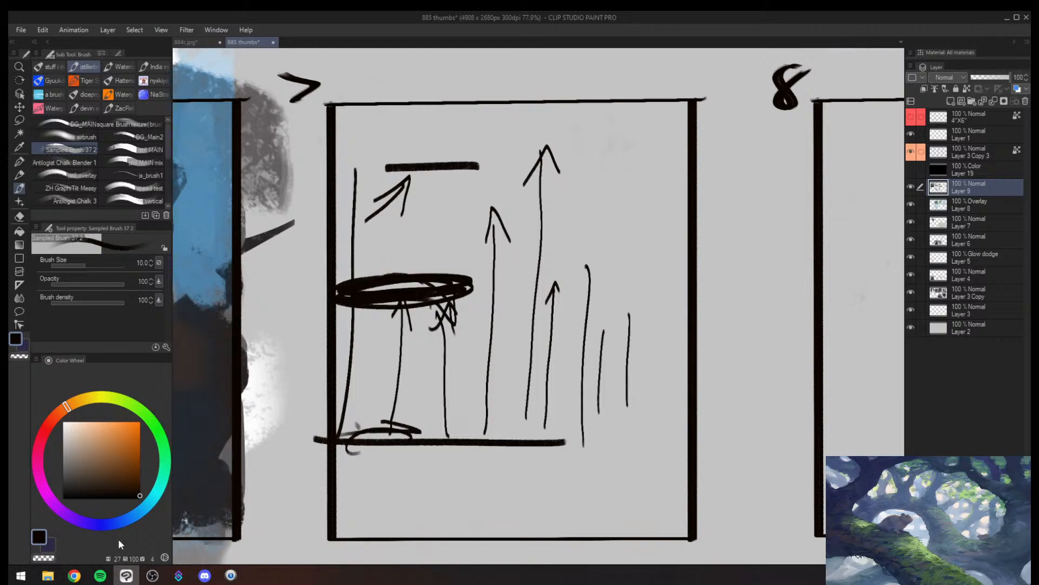
mouse_move(476, 147)
mouse_down()
mouse_move(390, 193)
mouse_move(341, 148)
mouse_up()
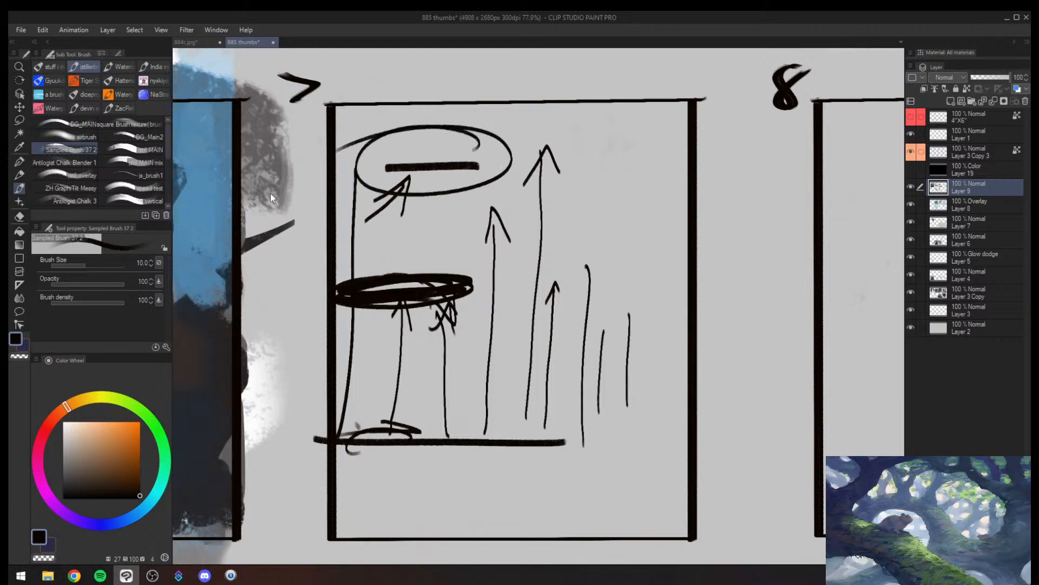
key(ctrl+z)
mouse_move(370, 268)
mouse_down()
mouse_move(441, 270)
mouse_move(432, 274)
mouse_up()
drag(471, 276, 438, 227)
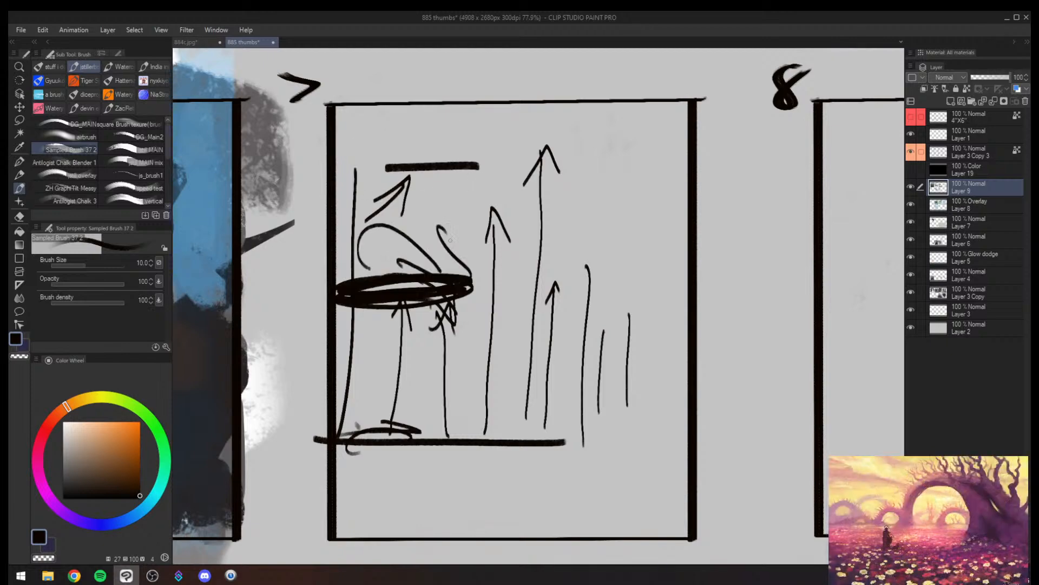
- Erase the diagram in frame 7 and sketch five vertical black lines growing taller toward the middle
key(e)
mouse_move(522, 214)
mouse_down()
mouse_move(492, 350)
mouse_move(411, 439)
mouse_up()
key(b)
drag(391, 279, 376, 459)
drag(412, 238, 404, 448)
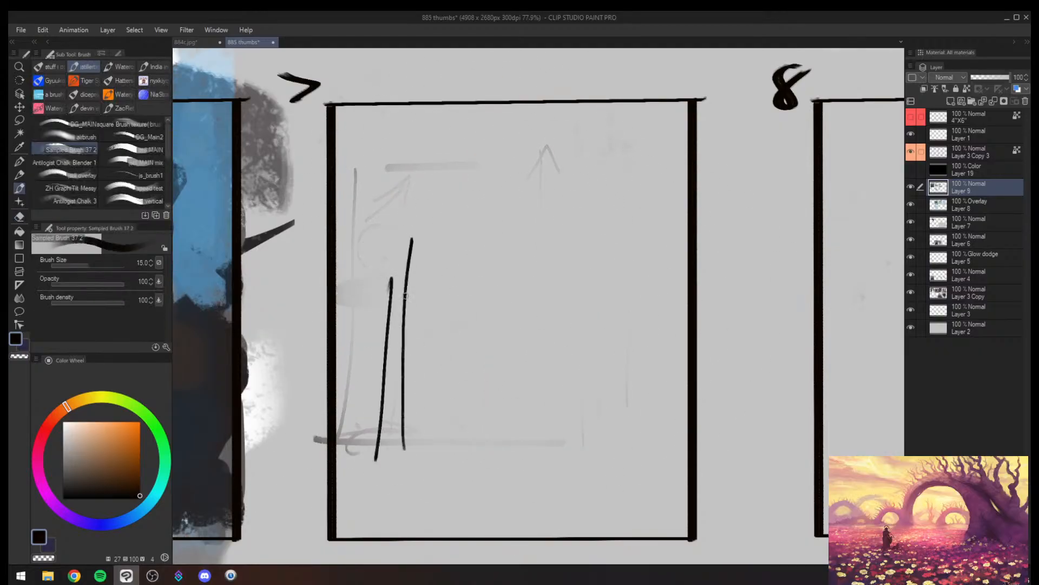
drag(464, 165, 439, 449)
drag(507, 458, 507, 150)
drag(542, 460, 543, 110)
- Add three shorter vertical lines on the right of frame 7 and a horizontal bar across its top at brush size 20
key(bracketright)
drag(564, 447, 549, 284)
drag(595, 451, 607, 364)
drag(643, 445, 639, 367)
drag(406, 112, 675, 125)
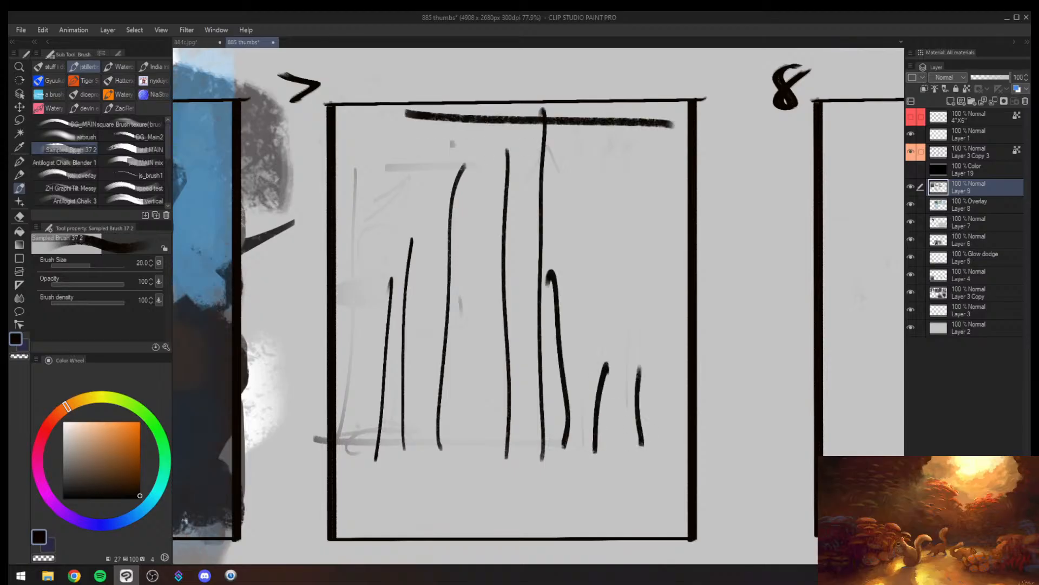
mouse_move(335, 157)
mouse_down()
mouse_move(707, 145)
mouse_move(690, 198)
mouse_move(698, 122)
mouse_up()
drag(395, 95, 661, 91)
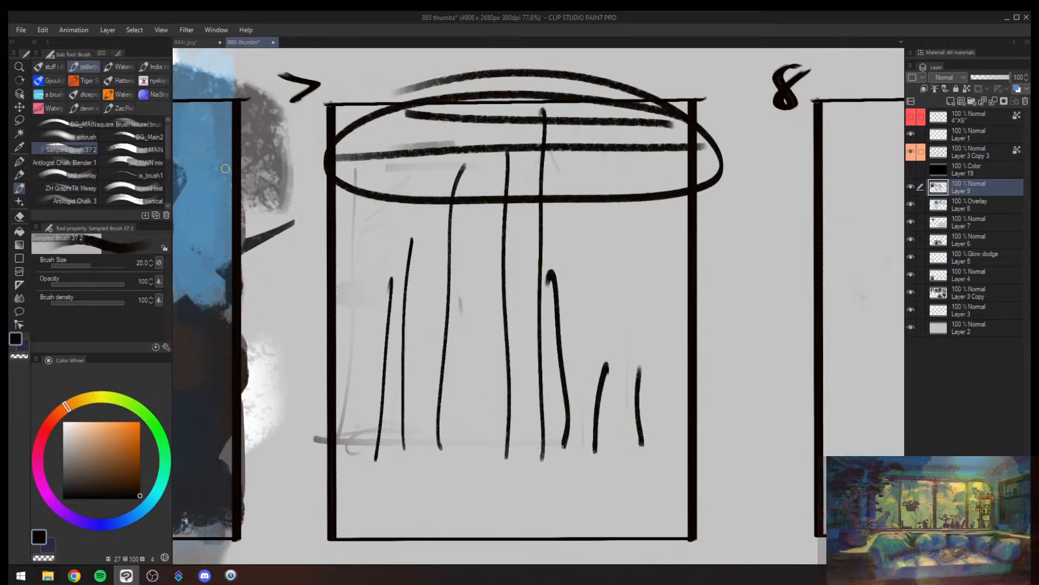
key(ctrl+z)
key(ctrl+z)
key(ctrl+z)
key(ctrl+z)
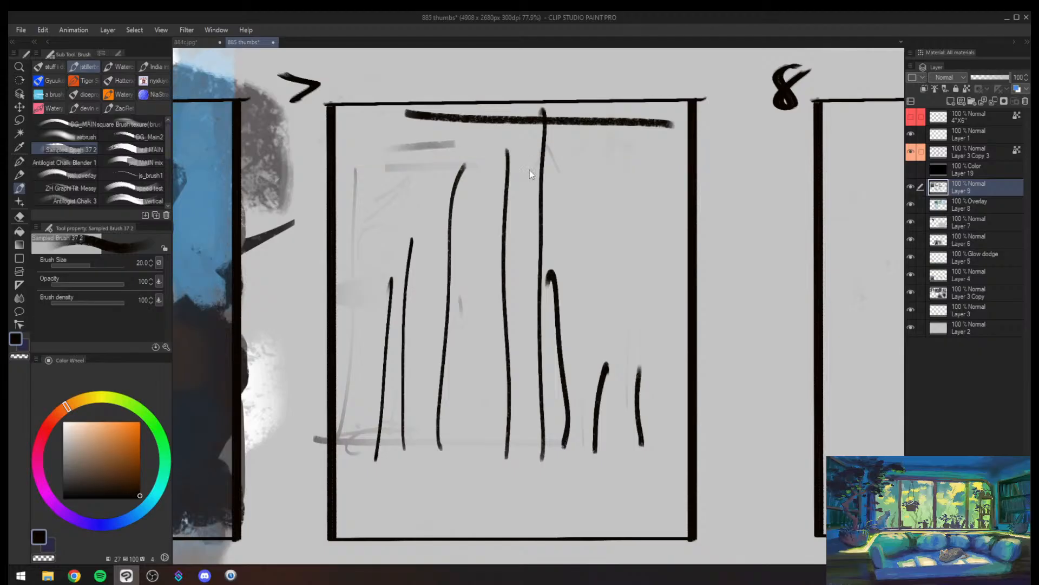
key(ctrl+z)
- Draw a rightward arrow beneath the vertical lines in frame 7 and circle the top bar with a thin ellipse at brush size 6
drag(484, 252, 476, 260)
key(e)
key(b)
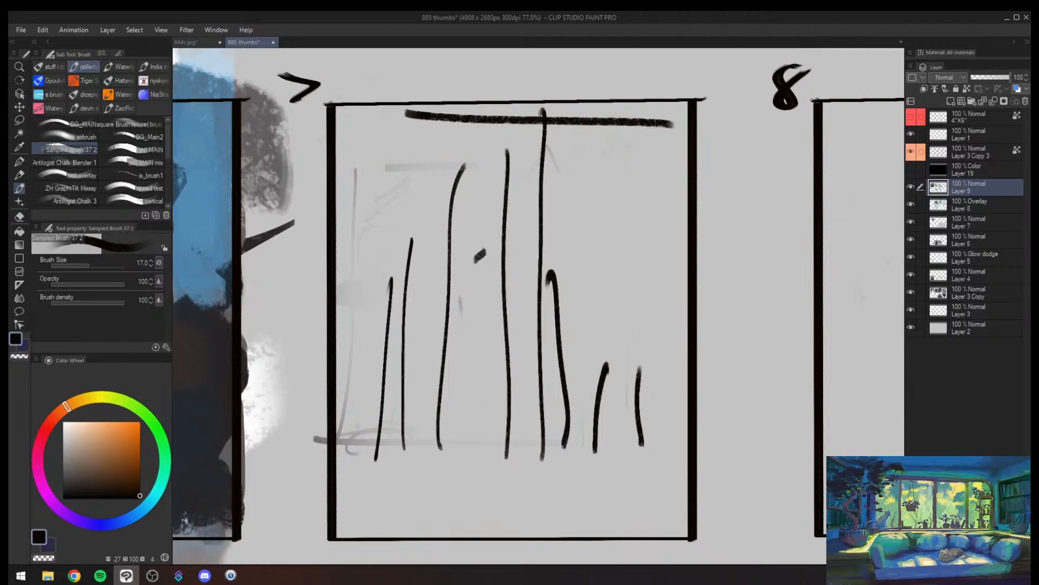
drag(355, 482, 471, 479)
drag(430, 466, 420, 507)
mouse_move(655, 332)
mouse_down()
mouse_move(640, 405)
mouse_move(544, 482)
mouse_move(688, 376)
mouse_up()
key(ctrl+z)
mouse_move(559, 112)
mouse_down()
mouse_move(499, 166)
mouse_move(407, 114)
mouse_up()
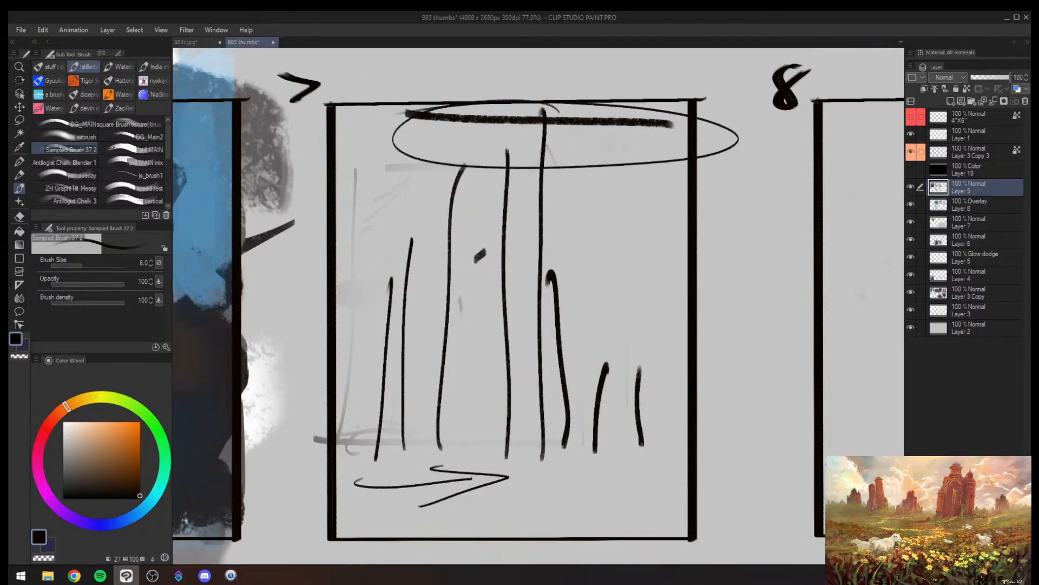
- Erase the line diagram in frame 7 with the Soft eraser at brush size 1000
key(e)
scroll(480, 213, down, 2)
mouse_move(515, 232)
mouse_down()
mouse_move(516, 204)
mouse_move(515, 290)
mouse_move(486, 391)
mouse_move(522, 325)
mouse_move(496, 232)
mouse_move(395, 432)
mouse_up()
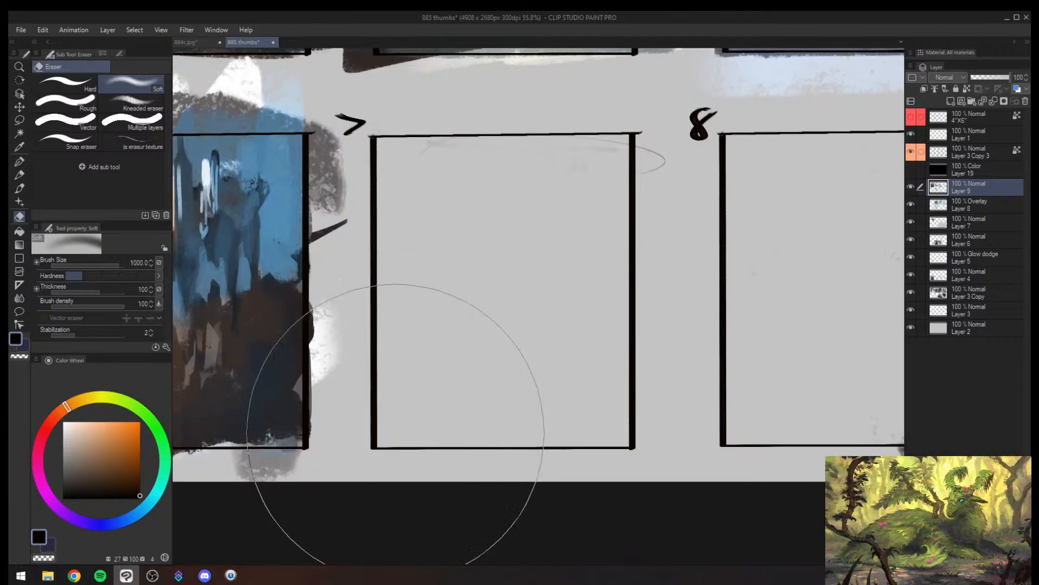
- Examine the full eight-frame sheet, comparing the thumbnails in normal and horizontally mirrored view
key(alt+space)
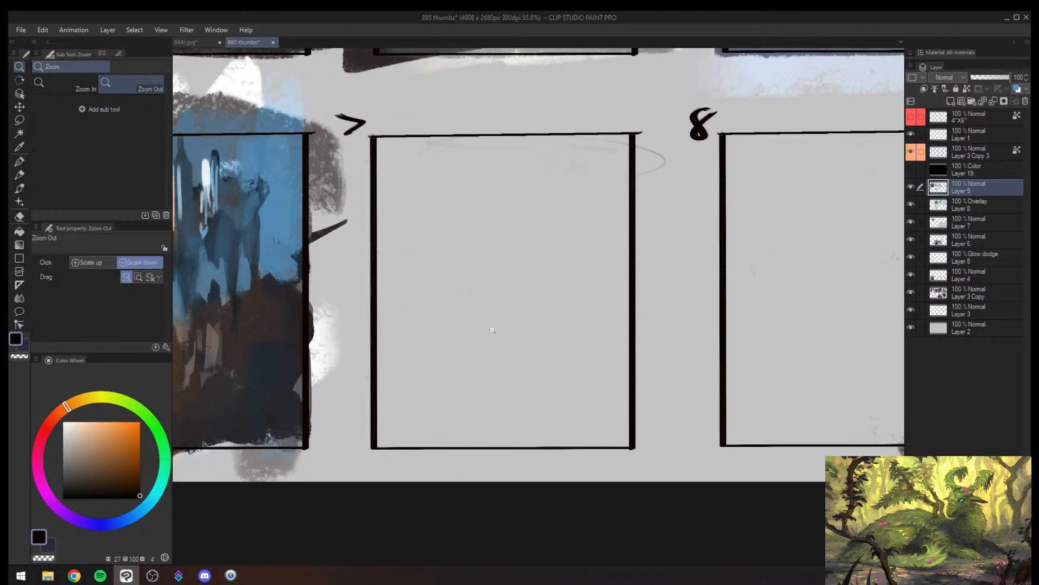
mouse_move(492, 328)
mouse_down()
mouse_move(418, 355)
mouse_move(420, 314)
mouse_up()
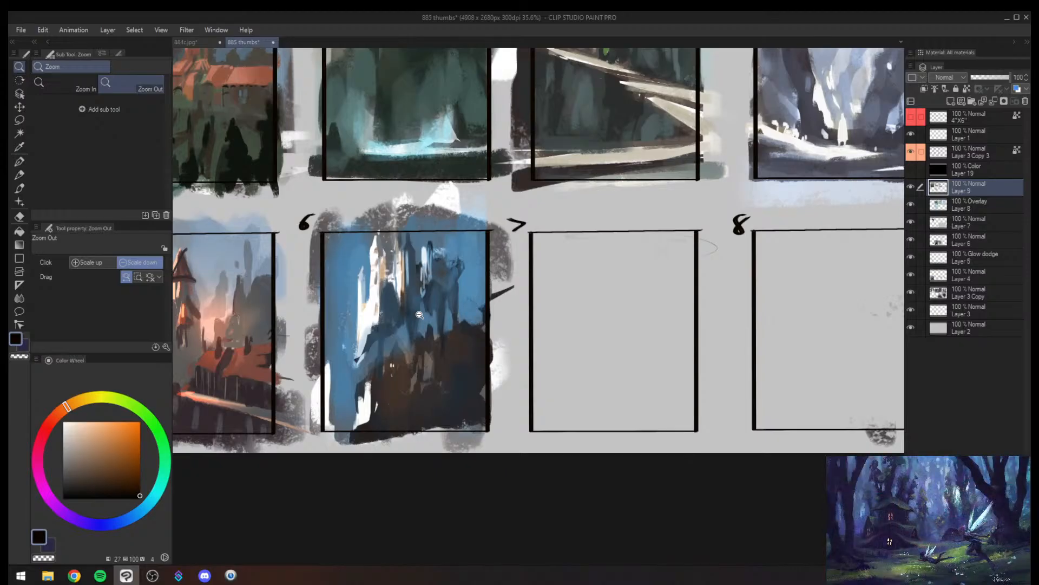
key(x)
drag(503, 373, 469, 425)
drag(379, 401, 405, 352)
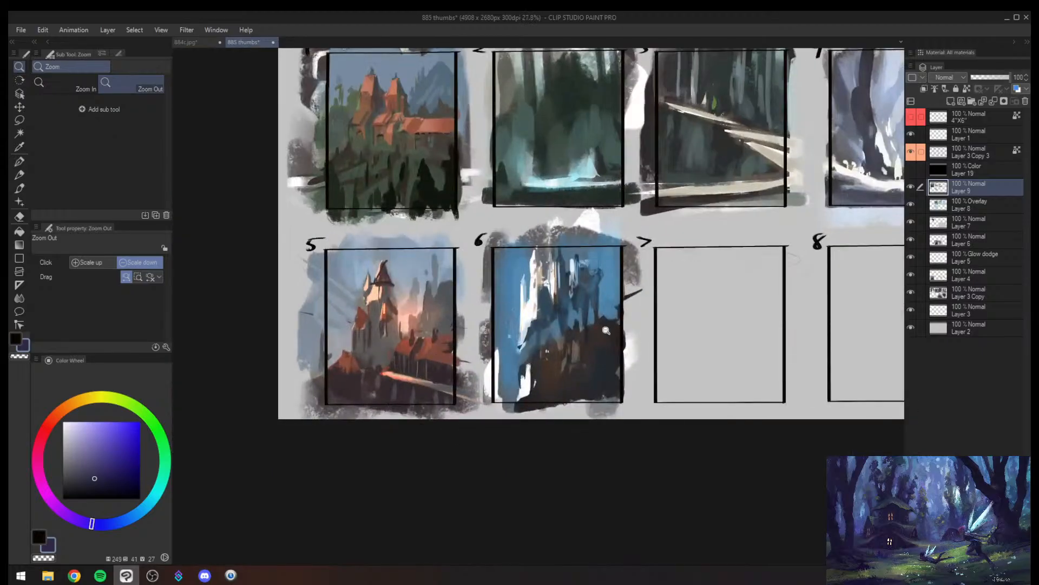
drag(599, 341, 586, 362)
drag(597, 366, 460, 436)
drag(460, 437, 491, 379)
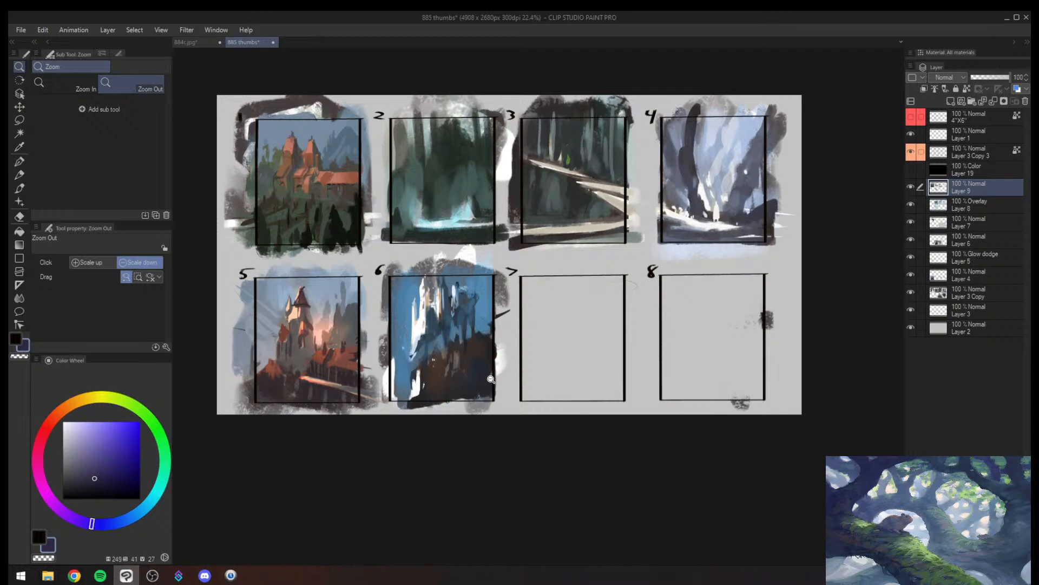
key(h)
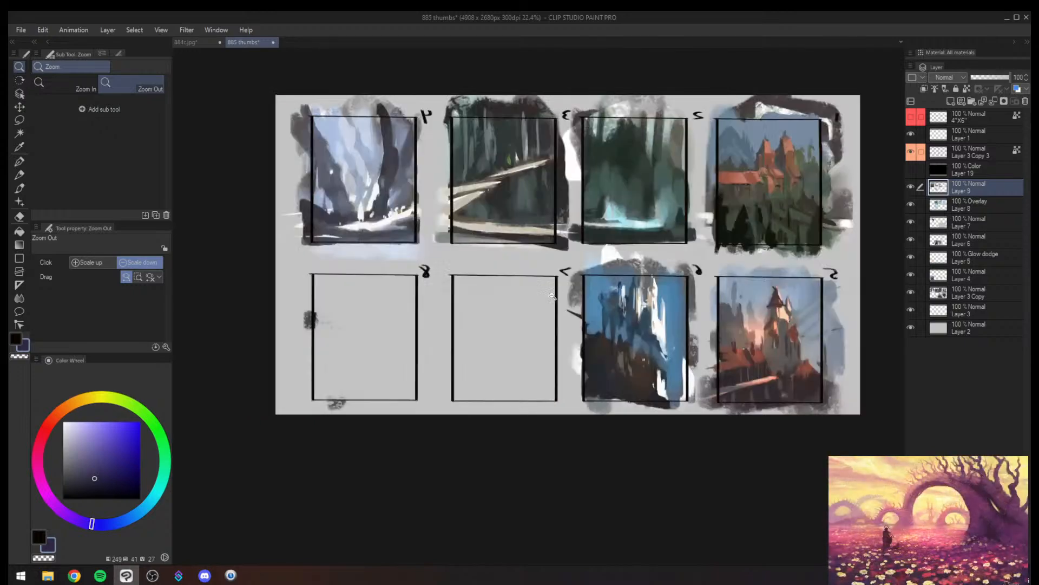
scroll(624, 308, up, 1)
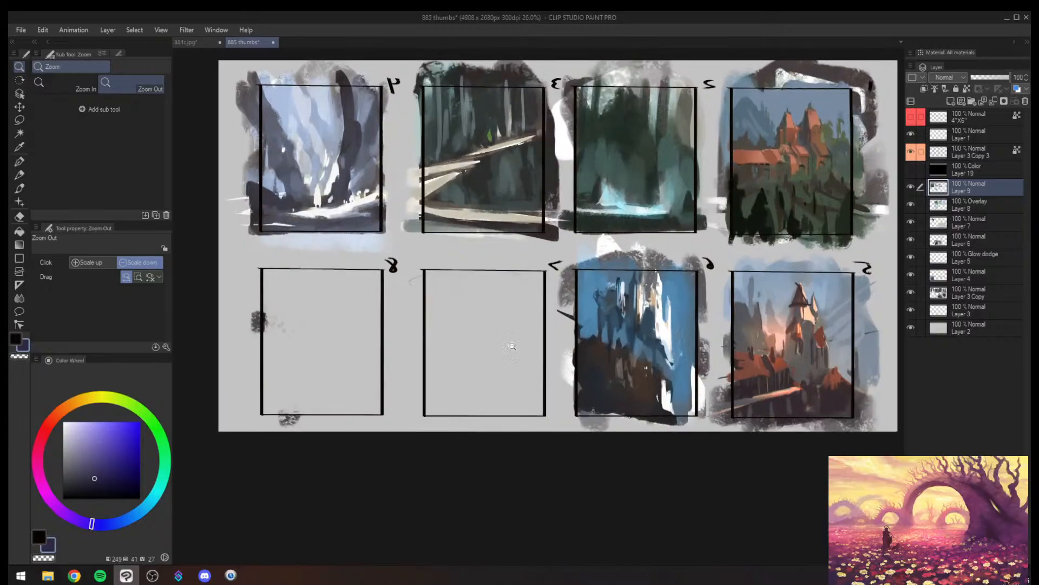
scroll(510, 348, up, 2)
scroll(524, 335, down, 5)
- Paint a muted teal vertical shape among the dark trees in the middle of frame 2
drag(511, 357, 491, 398)
mouse_move(596, 265)
mouse_down()
mouse_move(616, 256)
mouse_move(570, 267)
mouse_up()
alt+click(479, 327)
key(])
key(])
key(])
key(])
key(])
key(])
key(])
key(])
key(])
key(])
key(])
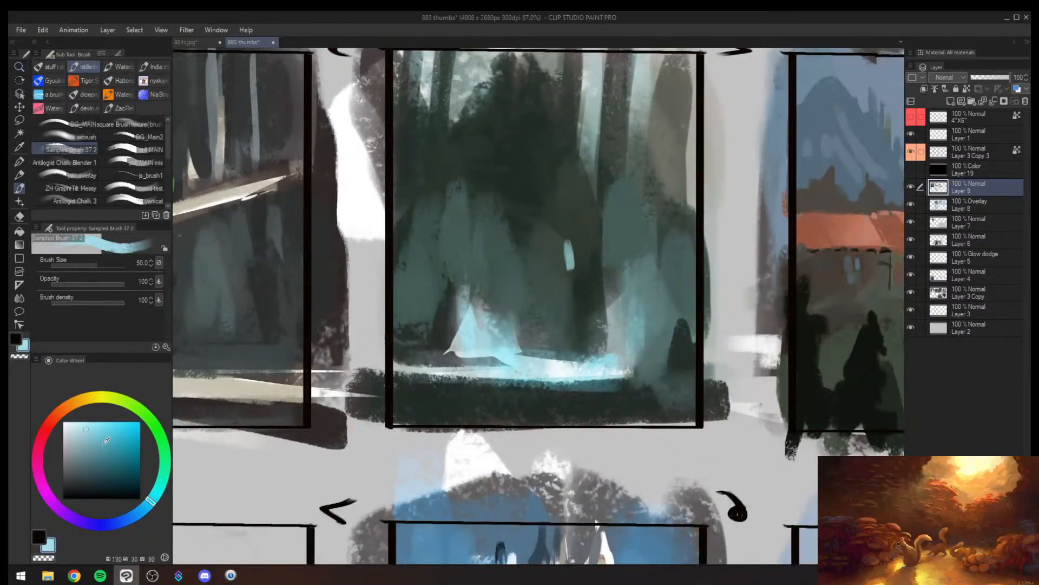
click(115, 464)
key(])
key(])
key(])
mouse_move(546, 232)
mouse_down()
mouse_move(555, 277)
mouse_move(560, 249)
mouse_move(563, 259)
mouse_up()
alt+click(562, 255)
key(])
alt+click(548, 248)
drag(559, 216, 557, 315)
key([)
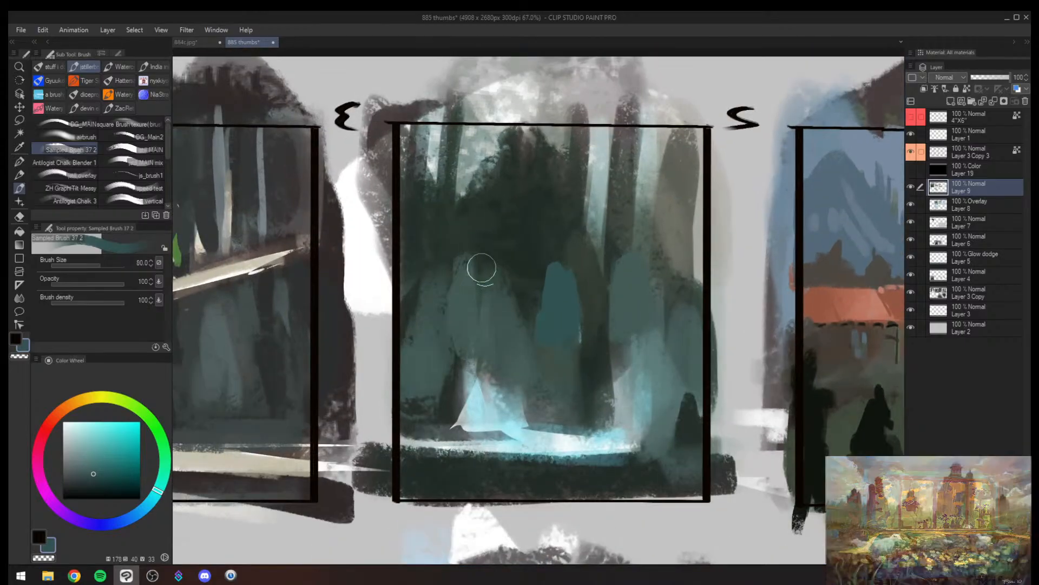
- Paint a pointed teal spire beside the first teal shape in frame 2 and blend dark green around it, undoing one stray stroke
mouse_move(466, 245)
mouse_down()
mouse_move(478, 300)
mouse_move(450, 285)
mouse_up()
alt+click(447, 255)
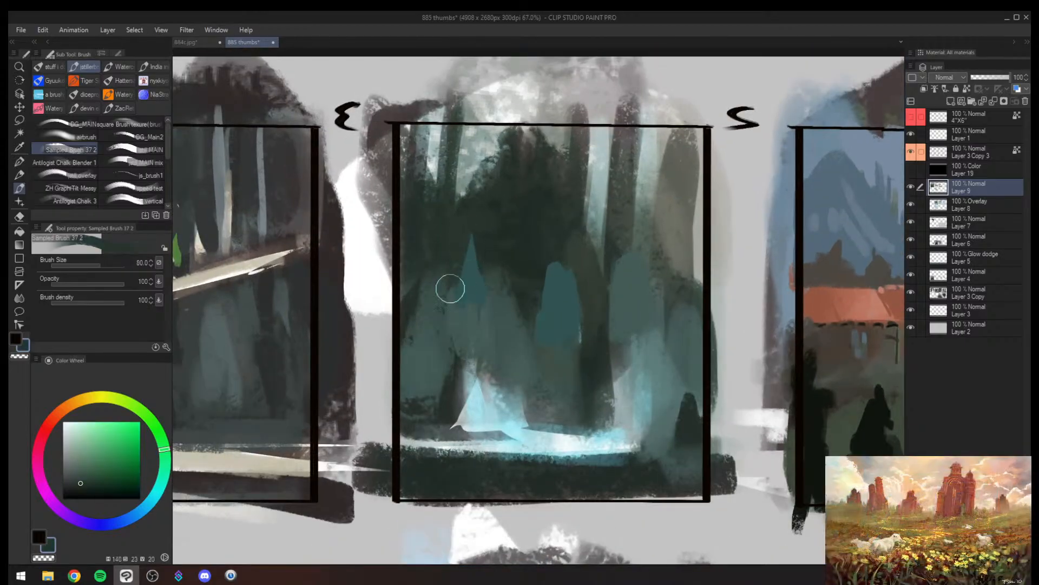
alt+click(471, 285)
mouse_move(469, 236)
mouse_down()
mouse_move(470, 262)
mouse_move(447, 290)
mouse_move(542, 218)
mouse_up()
key(ctrl+z)
alt+click(461, 245)
drag(468, 256, 458, 279)
drag(481, 223, 469, 274)
alt+click(485, 230)
mouse_move(491, 236)
mouse_down()
mouse_move(507, 288)
mouse_move(486, 323)
mouse_up()
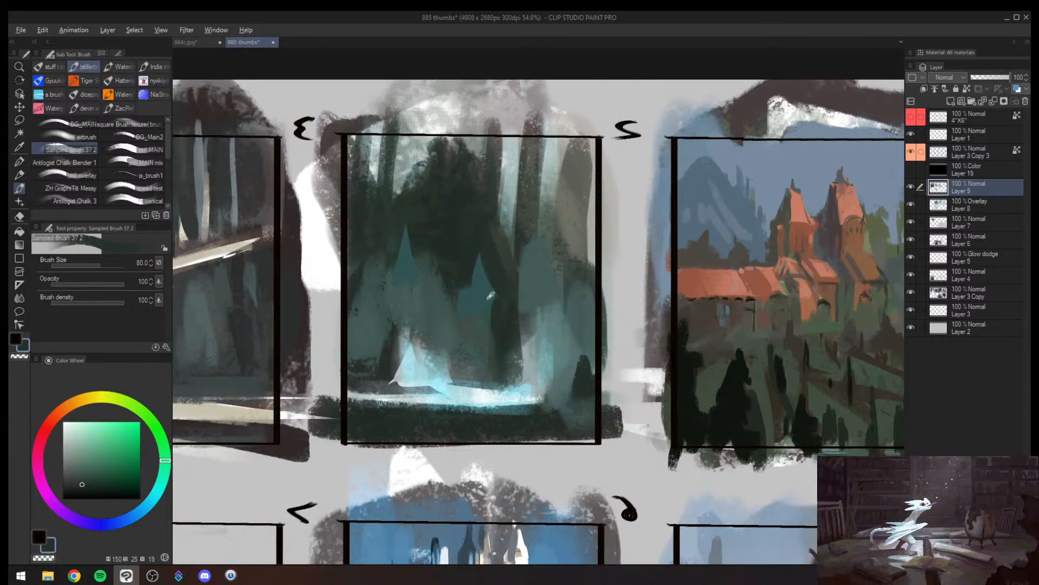
alt+click(486, 301)
key([)
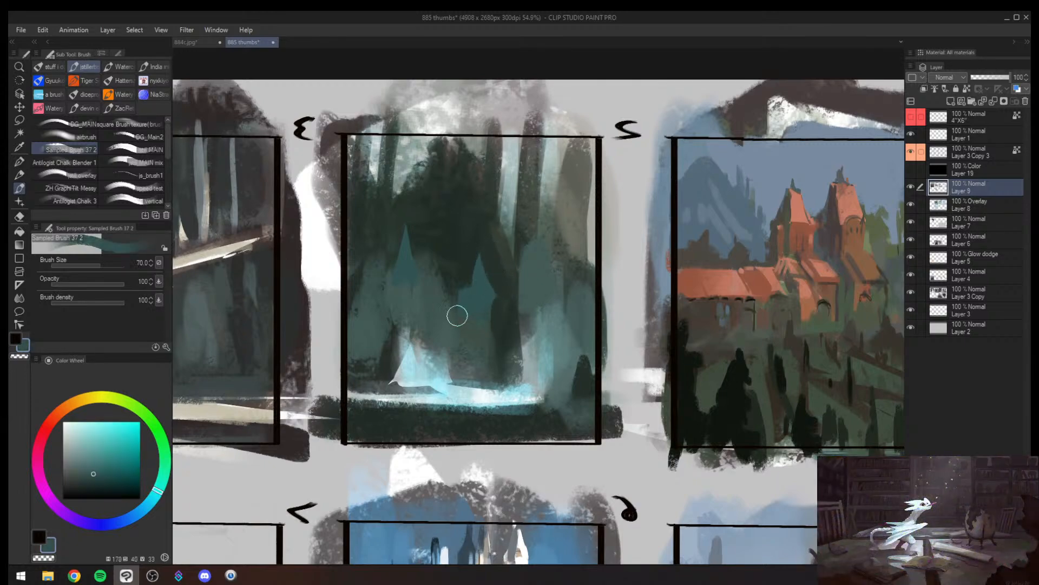
- Carve the first teal shape in frame 2 into a narrow spire with dark green, adding small dark marks at brush size 20
alt+click(460, 273)
mouse_move(463, 281)
mouse_down()
mouse_move(464, 329)
mouse_move(495, 370)
mouse_up()
alt+click(485, 312)
key([)
alt+click(500, 320)
key([)
key([)
key([)
key([)
key([)
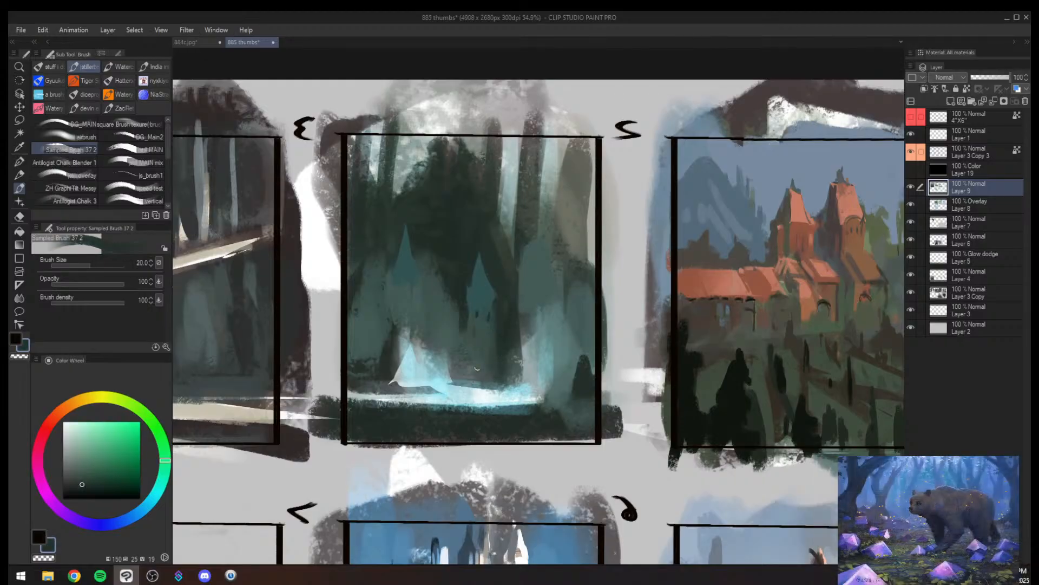
alt+click(491, 324)
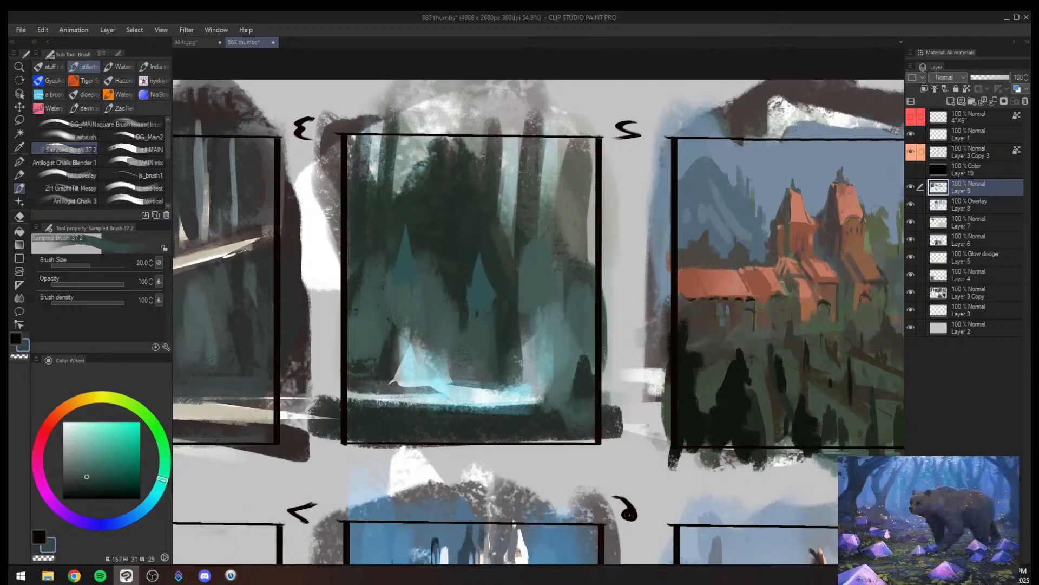
alt+click(493, 306)
drag(489, 311, 488, 315)
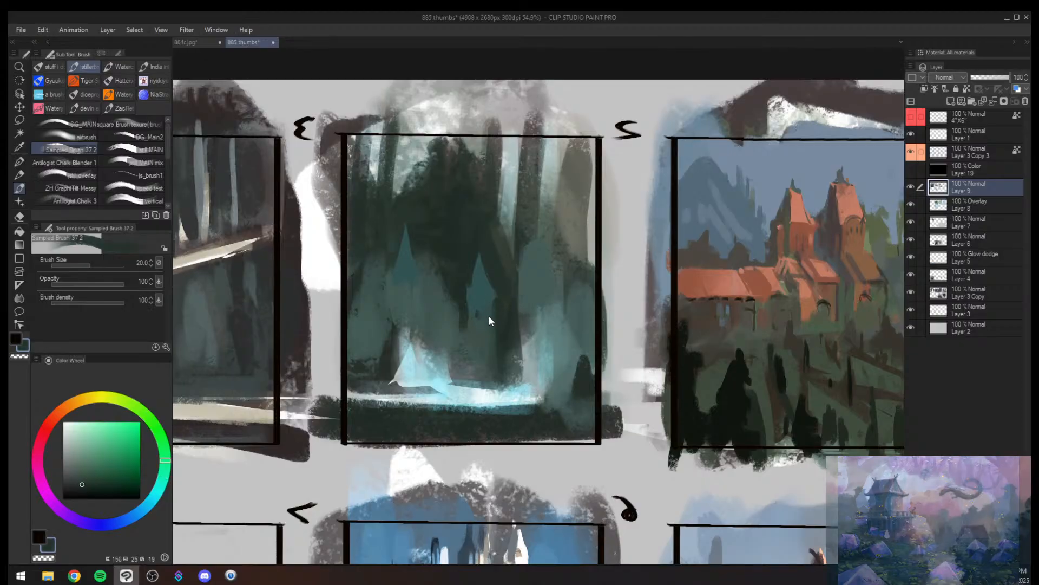
- Restore the unmirrored view and reshape the edges of frame 2's larger teal spire with dark green and teal at brush size 120
key(h)
mouse_move(646, 292)
mouse_down()
mouse_move(684, 292)
mouse_move(539, 279)
mouse_move(558, 271)
mouse_up()
alt+click(441, 272)
key(bracketright)
key(bracketright)
key(bracketright)
key(bracketright)
key(bracketright)
mouse_move(440, 258)
mouse_down()
mouse_move(435, 280)
mouse_move(422, 248)
mouse_move(420, 313)
mouse_up()
alt+click(422, 248)
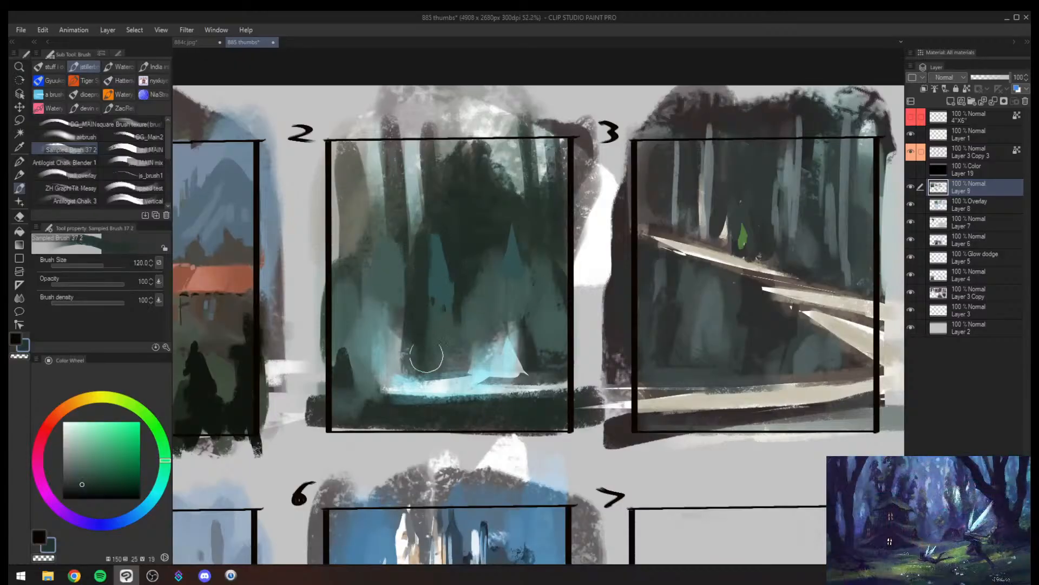
alt+click(438, 275)
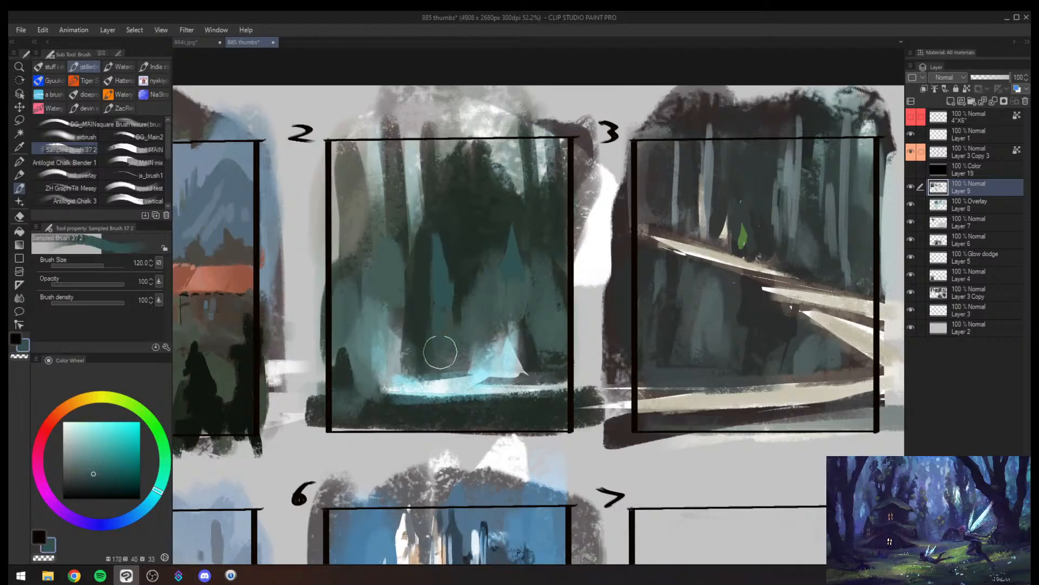
alt+click(425, 336)
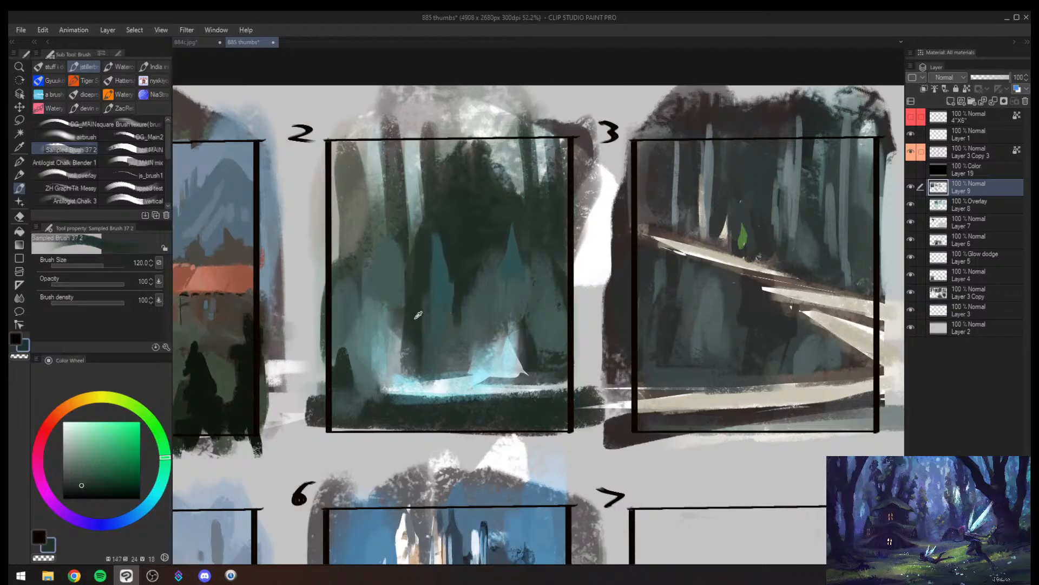
- Extend the larger teal spire in frame 2 upward into a tall narrow trunk and darken the area beside it
alt+click(442, 250)
key([)
drag(443, 218, 440, 297)
alt+click(448, 309)
alt+click(450, 205)
drag(443, 199, 424, 240)
mouse_move(427, 197)
mouse_down()
mouse_move(415, 243)
mouse_move(410, 297)
mouse_up()
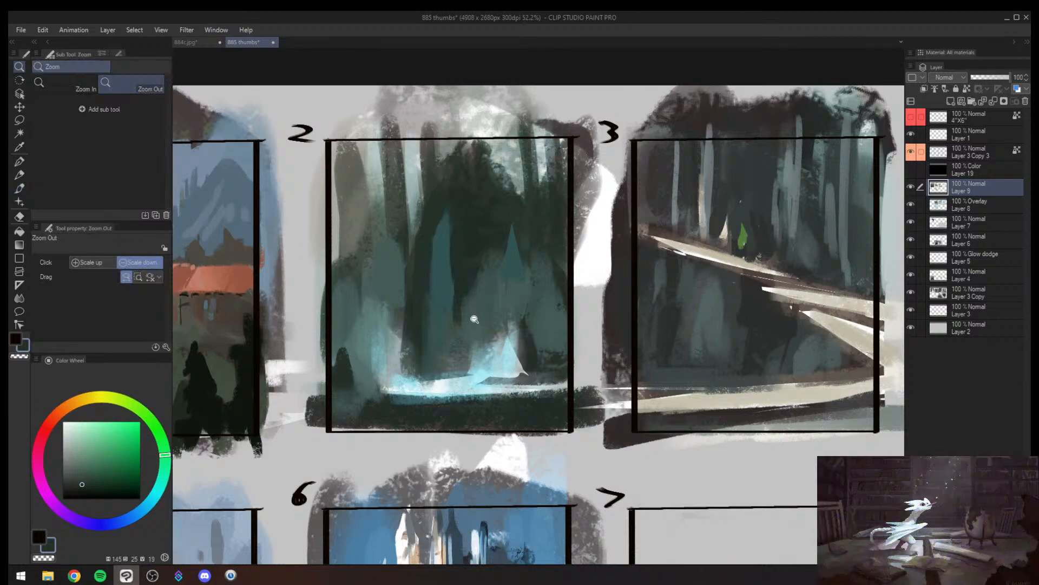
- Paint long vertical teal and dark green trunk strokes around the central spire in frame 2, enlarging the brush to 150
drag(473, 318, 558, 273)
alt+click(454, 262)
mouse_move(458, 212)
mouse_down()
mouse_move(458, 307)
mouse_move(462, 224)
mouse_move(461, 254)
mouse_up()
drag(457, 183, 450, 312)
alt+click(437, 220)
mouse_move(443, 187)
mouse_down()
mouse_move(440, 283)
mouse_move(455, 258)
mouse_up()
alt+click(456, 221)
key(])
alt+click(432, 193)
key(])
mouse_move(425, 195)
mouse_down()
mouse_move(394, 221)
mouse_move(413, 266)
mouse_move(412, 238)
mouse_move(414, 312)
mouse_up()
alt+click(414, 269)
drag(409, 222, 415, 318)
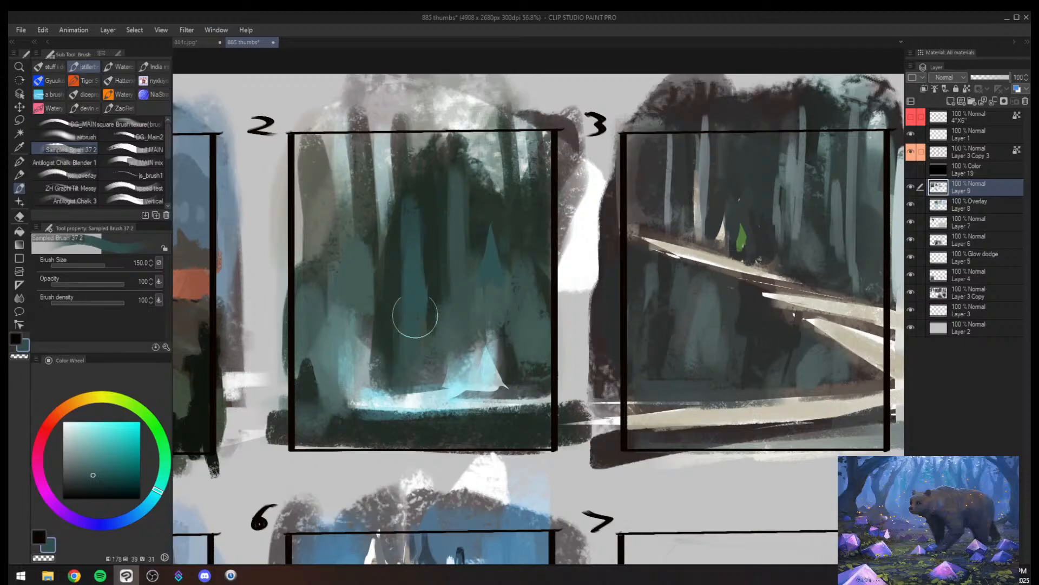
- Extend the dark trunks toward frame 2's upper edge and paint a pale sky opening between them at brush size 150
alt+click(420, 189)
drag(402, 162, 401, 179)
drag(395, 139, 395, 168)
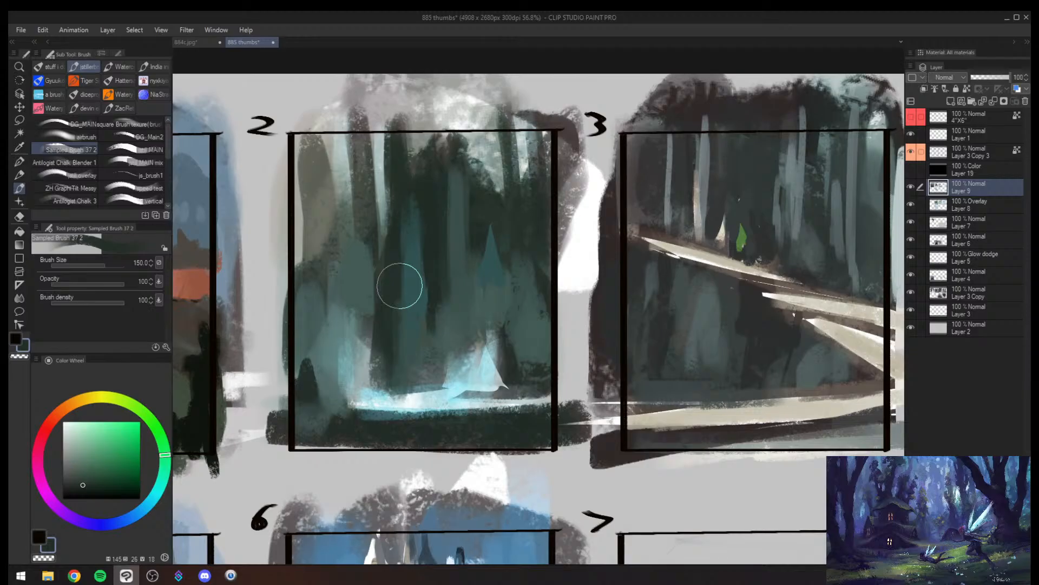
alt+click(391, 213)
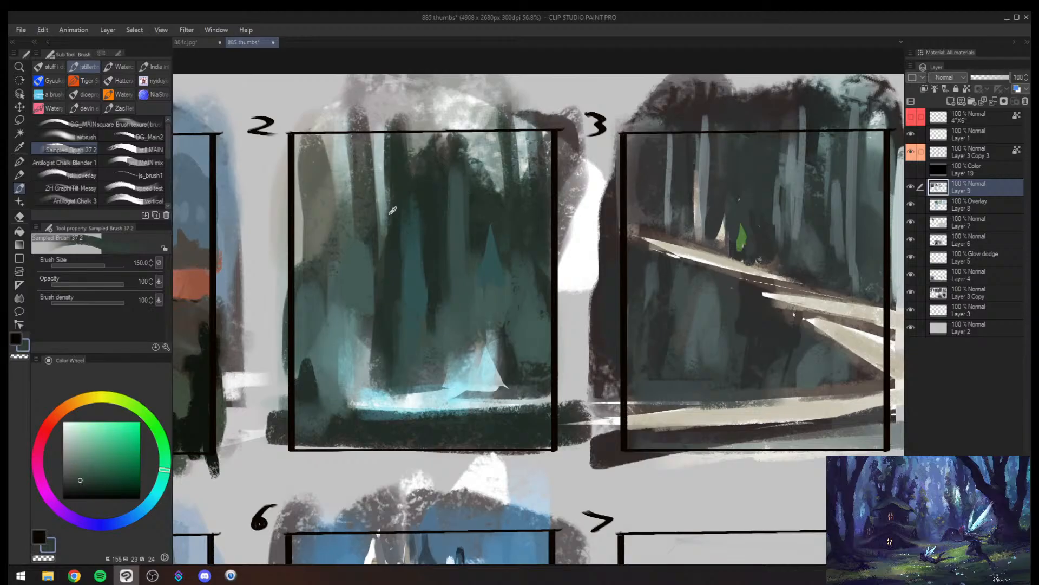
drag(390, 201, 391, 247)
alt+click(397, 114)
mouse_move(397, 116)
mouse_down()
mouse_move(427, 138)
mouse_move(442, 111)
mouse_move(431, 187)
mouse_up()
key(h)
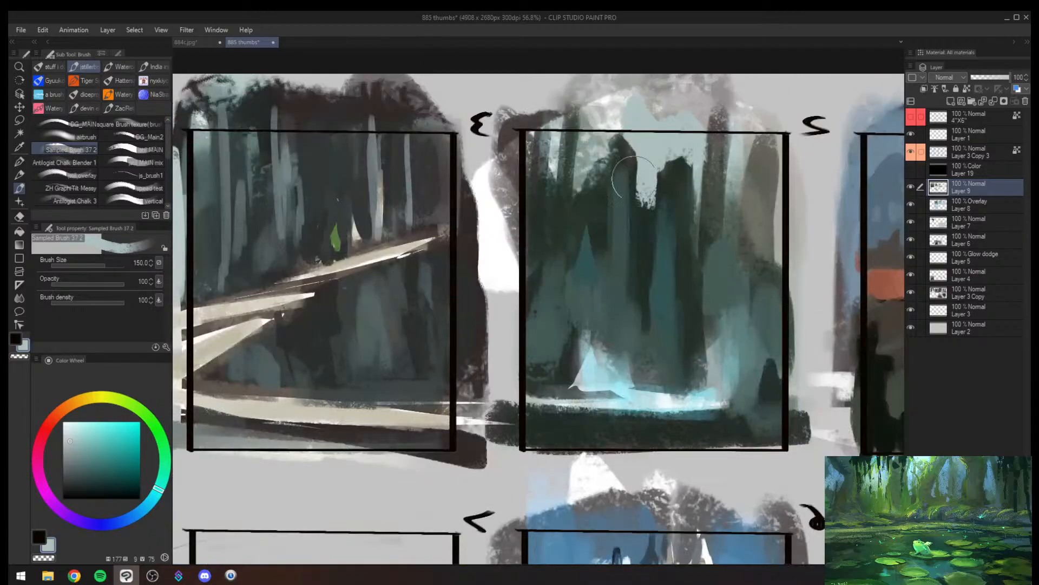
- Lasso a thin tall spire above the glowing mound in frame 2, fill it with light cyan strokes, and deselect
key(alt+space)
mouse_move(714, 234)
mouse_down()
mouse_move(624, 243)
mouse_move(489, 293)
mouse_move(512, 249)
mouse_move(508, 231)
mouse_move(476, 255)
mouse_move(498, 238)
mouse_up()
key(m)
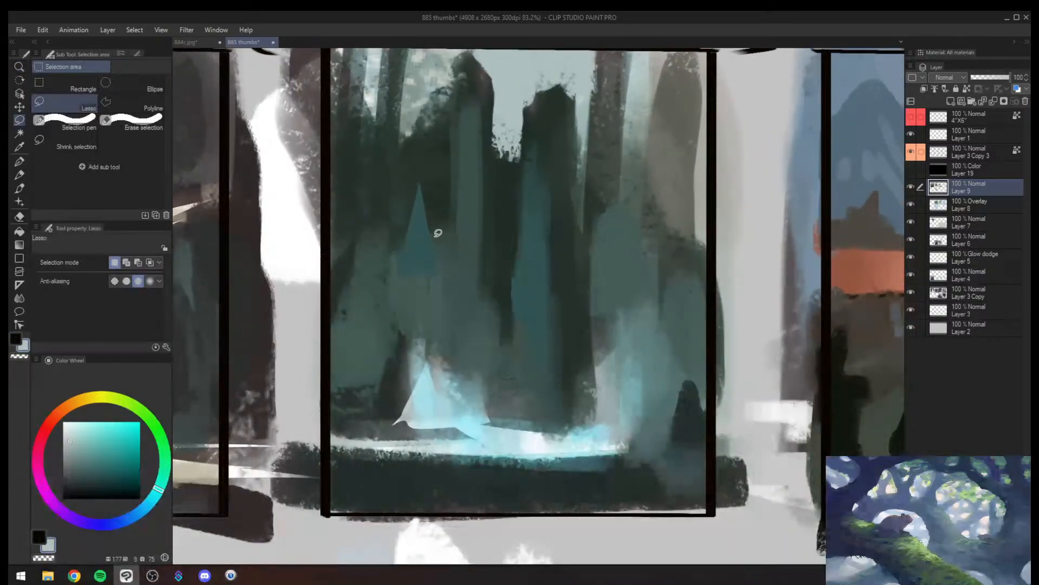
mouse_move(430, 352)
mouse_down()
mouse_move(441, 251)
mouse_move(437, 411)
mouse_move(424, 205)
mouse_up()
key(b)
alt+click(432, 397)
mouse_move(438, 402)
mouse_down()
mouse_move(443, 355)
mouse_move(451, 408)
mouse_move(498, 362)
mouse_move(498, 424)
mouse_up()
key(ctrl+d)
- Paint two slender light cyan spires beside the glowing mound in frame 2, with the brush up to size 60
key(bracketleft)
key(bracketleft)
key(bracketleft)
key(bracketleft)
key(bracketleft)
key(bracketleft)
key(bracketleft)
key(bracketleft)
key(bracketleft)
alt+click(498, 382)
drag(498, 346, 501, 426)
alt+click(513, 373)
key(bracketright)
key(bracketright)
drag(511, 383, 506, 324)
alt+click(499, 382)
key(bracketright)
mouse_move(473, 357)
mouse_down()
mouse_move(470, 402)
mouse_move(479, 403)
mouse_up()
drag(477, 326, 484, 425)
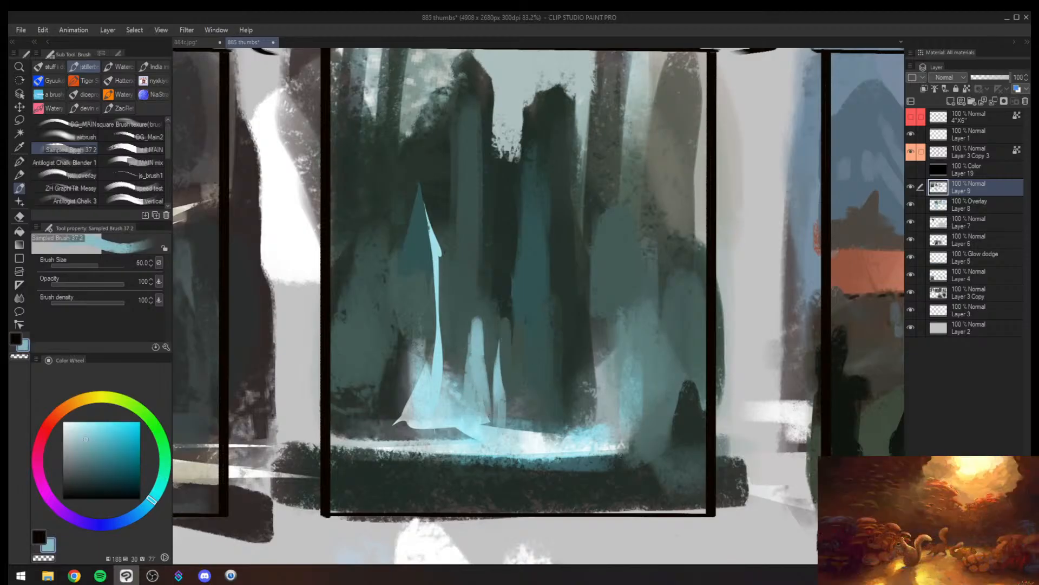
- Trim the cyan spires and add a small rounded cyan mark and an outer cyan streak near frame 2's waterline
alt+click(468, 310)
mouse_move(483, 360)
mouse_down()
mouse_move(485, 425)
mouse_move(469, 314)
mouse_move(487, 346)
mouse_move(468, 379)
mouse_move(471, 398)
mouse_up()
alt+click(478, 385)
mouse_move(546, 424)
mouse_down()
mouse_move(547, 440)
mouse_move(509, 421)
mouse_up()
key(h)
key(ctrl+space)
key(bracketright)
mouse_move(651, 454)
mouse_down()
mouse_move(662, 446)
mouse_move(664, 396)
mouse_move(660, 421)
mouse_move(540, 425)
mouse_up()
key(ctrl+space)
drag(671, 416, 808, 416)
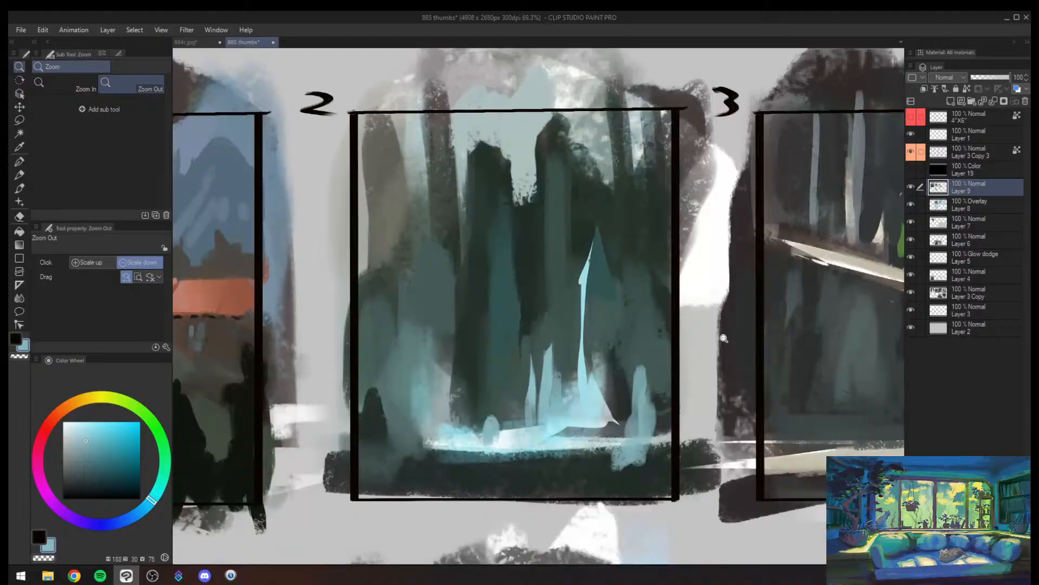
- Shorten the tall cyan spire in frame 2 by painting dark green over its upper part and tapering its tip
alt+click(583, 346)
mouse_move(587, 295)
mouse_down()
mouse_move(588, 377)
mouse_move(578, 355)
mouse_up()
alt+click(571, 339)
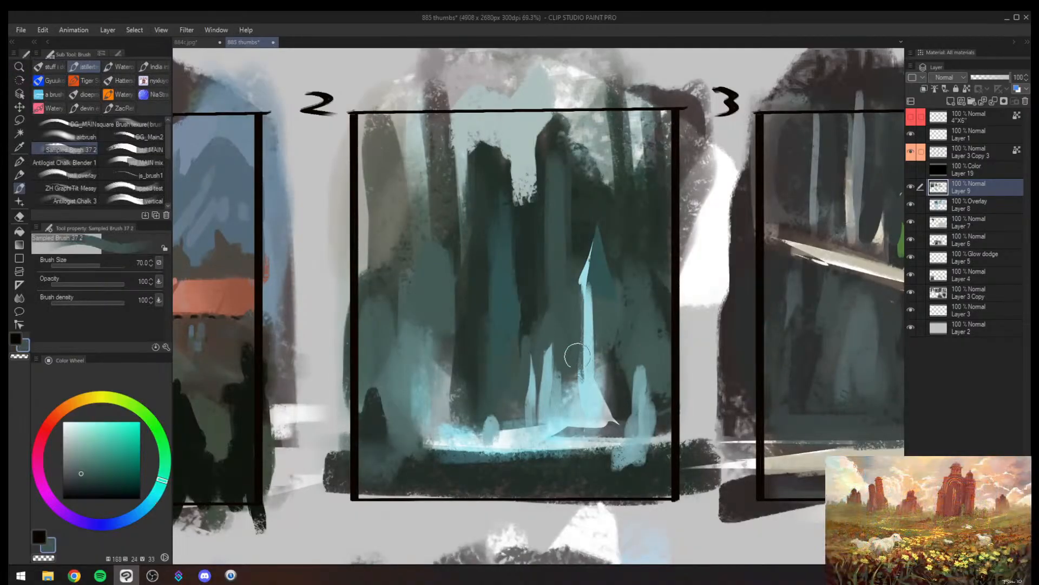
mouse_move(583, 265)
mouse_down()
mouse_move(589, 335)
mouse_move(574, 362)
mouse_move(591, 354)
mouse_move(590, 338)
mouse_move(593, 378)
mouse_up()
alt+click(591, 358)
alt+click(601, 320)
key([)
key([)
key([)
key([)
mouse_move(599, 316)
mouse_down()
mouse_move(601, 381)
mouse_move(487, 379)
mouse_up()
drag(587, 393, 596, 302)
- Add a narrow light cyan spike between the trunks above the waterline in frame 2
alt+click(510, 386)
key(])
drag(506, 370, 505, 380)
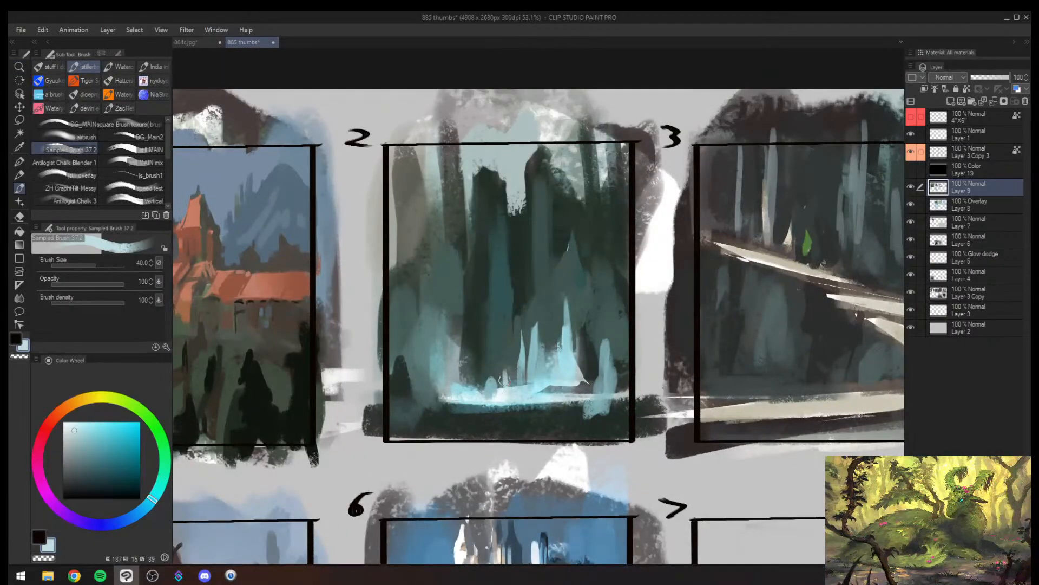
alt+click(548, 360)
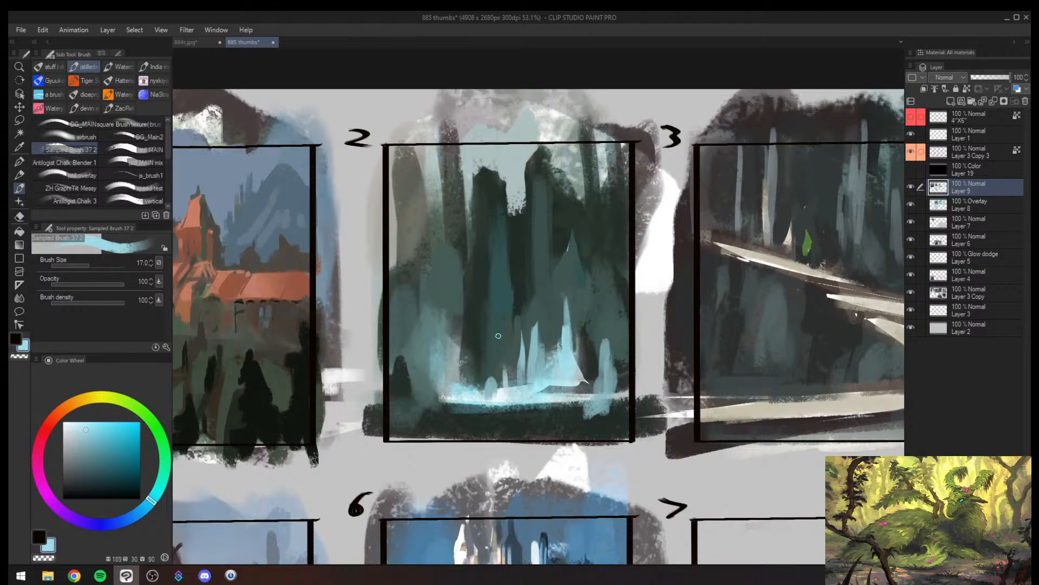
key(])
drag(501, 338, 504, 388)
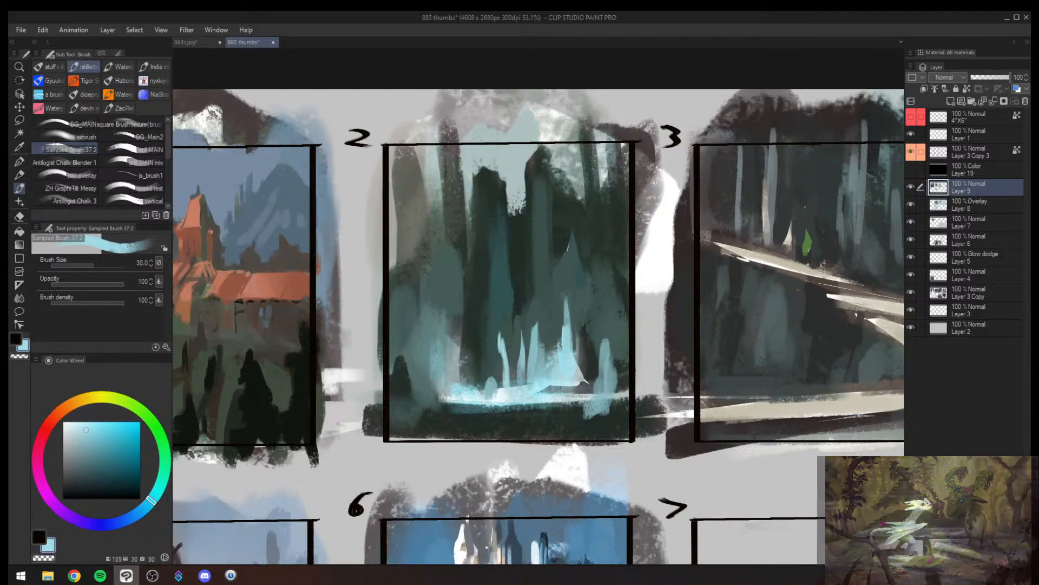
alt+click(514, 363)
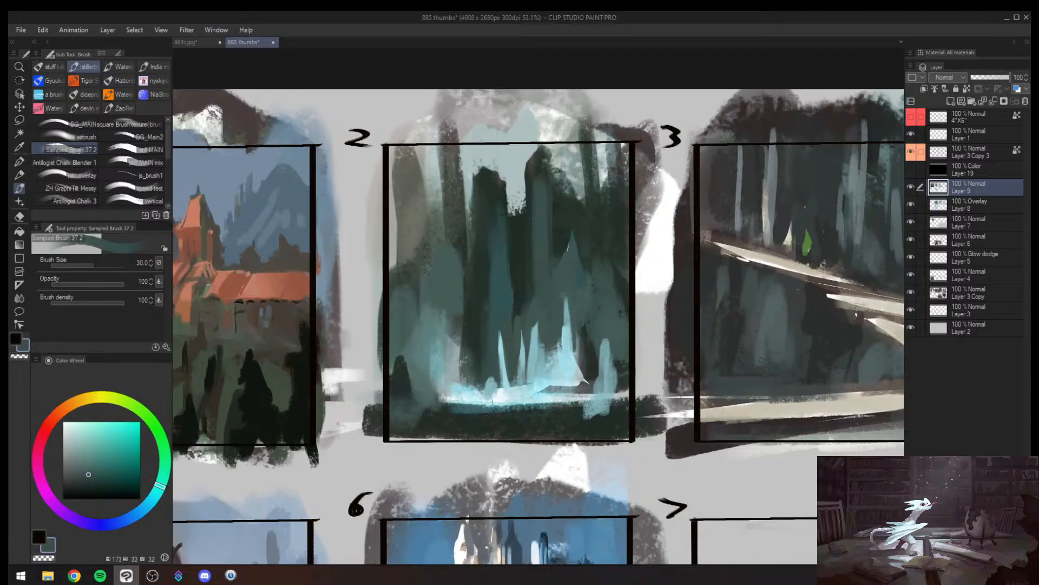
- Add short cyan spikes at the base of the dark trunk in frame 2, enlarging the brush to 50
alt+click(494, 381)
mouse_move(482, 358)
mouse_down()
mouse_move(485, 388)
mouse_move(478, 368)
mouse_up()
alt+click(476, 350)
key(])
key(])
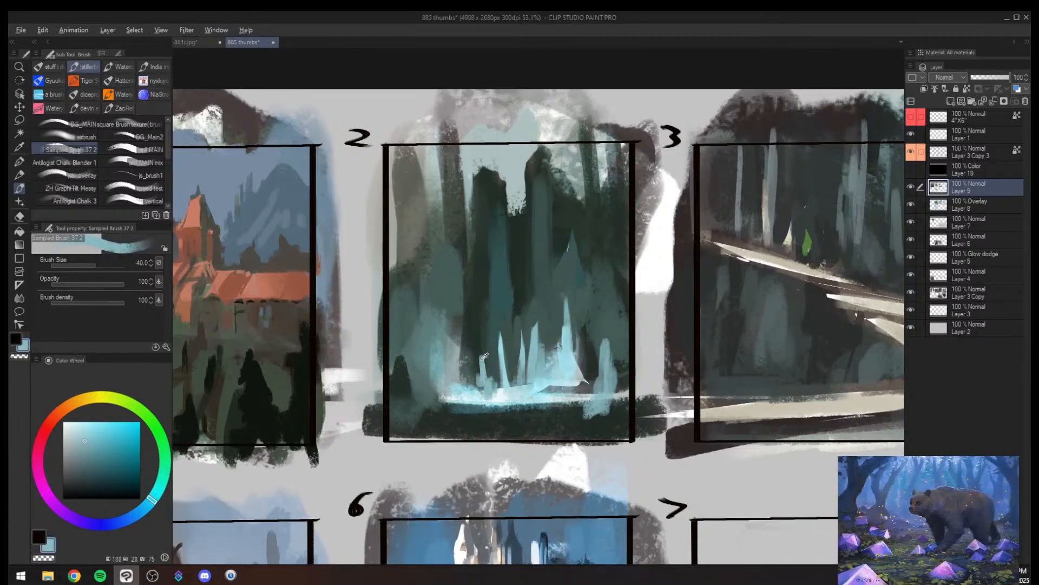
alt+click(491, 373)
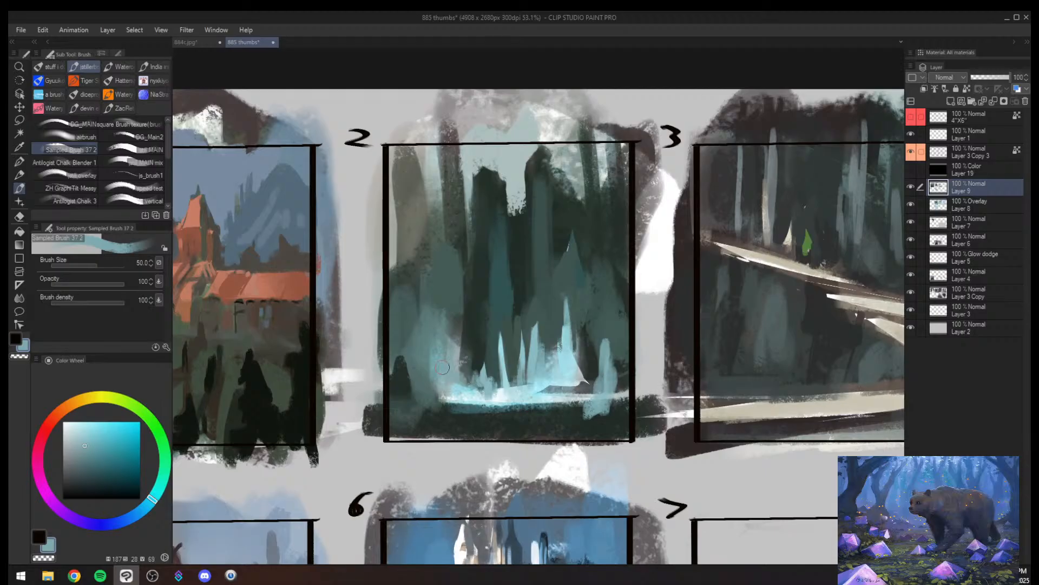
- Mirror the view and paint pale peach vertical streaks beside the cyan glow in frame 2, with the brush up to size 40
key(h)
alt+drag(576, 333, 547, 338)
alt+drag(601, 307, 640, 288)
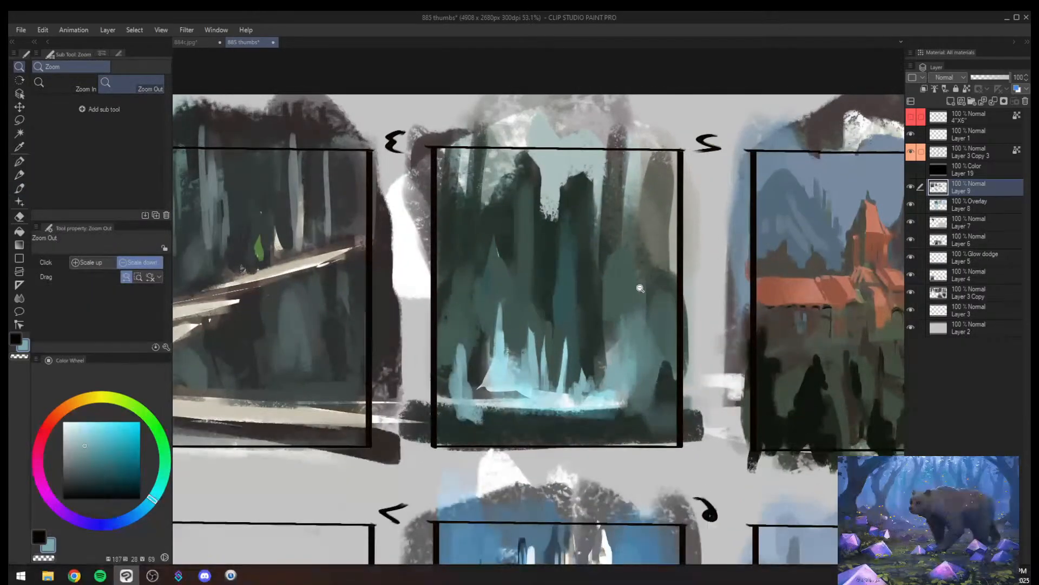
alt+click(613, 355)
click(70, 441)
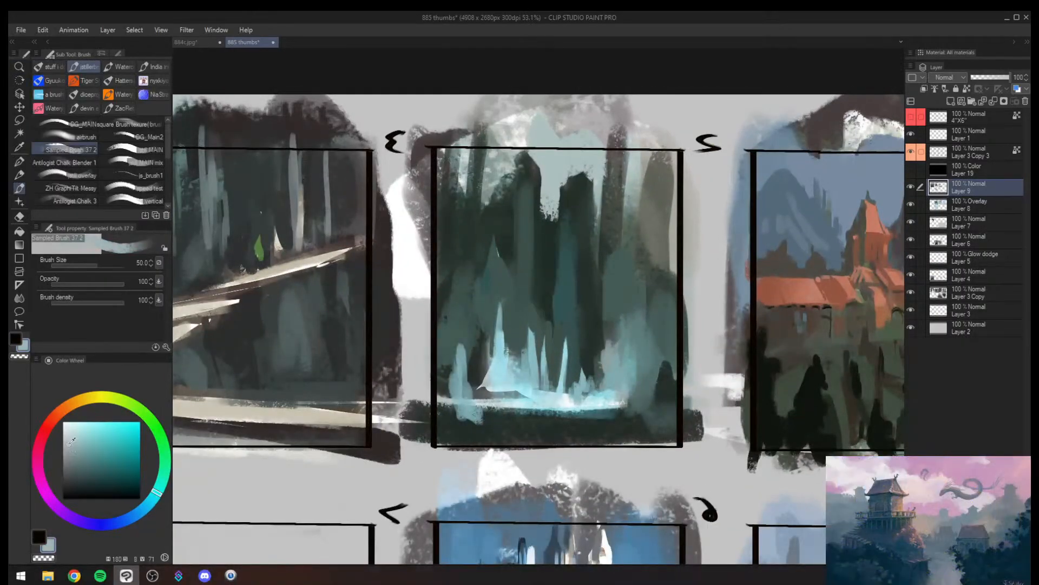
click(59, 411)
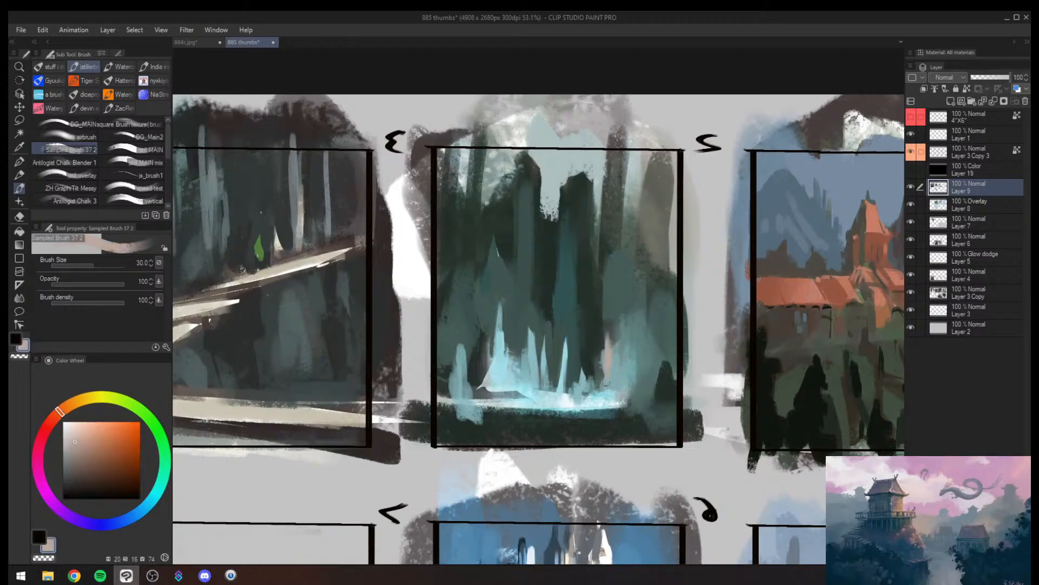
key(])
drag(603, 353, 600, 390)
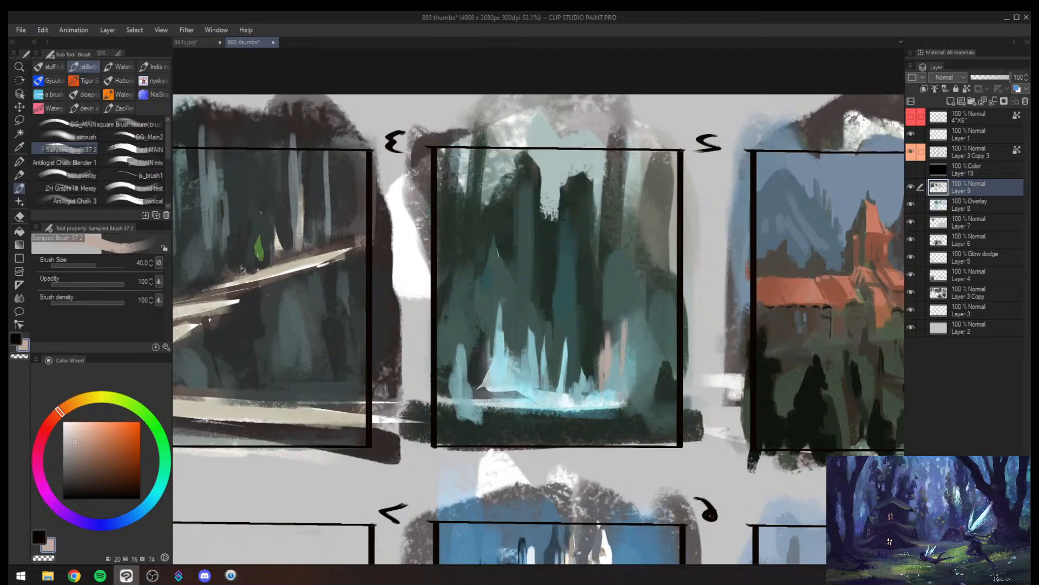
key(alt+space)
mouse_move(631, 339)
mouse_down()
mouse_move(590, 335)
mouse_move(620, 326)
mouse_move(673, 256)
mouse_up()
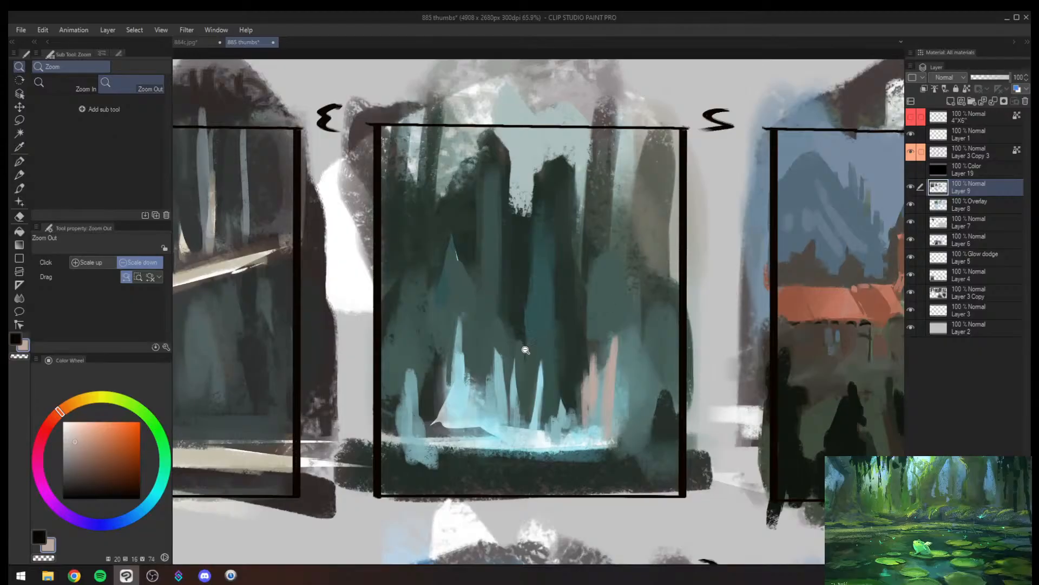
mouse_move(505, 375)
mouse_down()
mouse_move(609, 364)
mouse_move(558, 357)
mouse_move(644, 338)
mouse_move(344, 308)
mouse_up()
key(h)
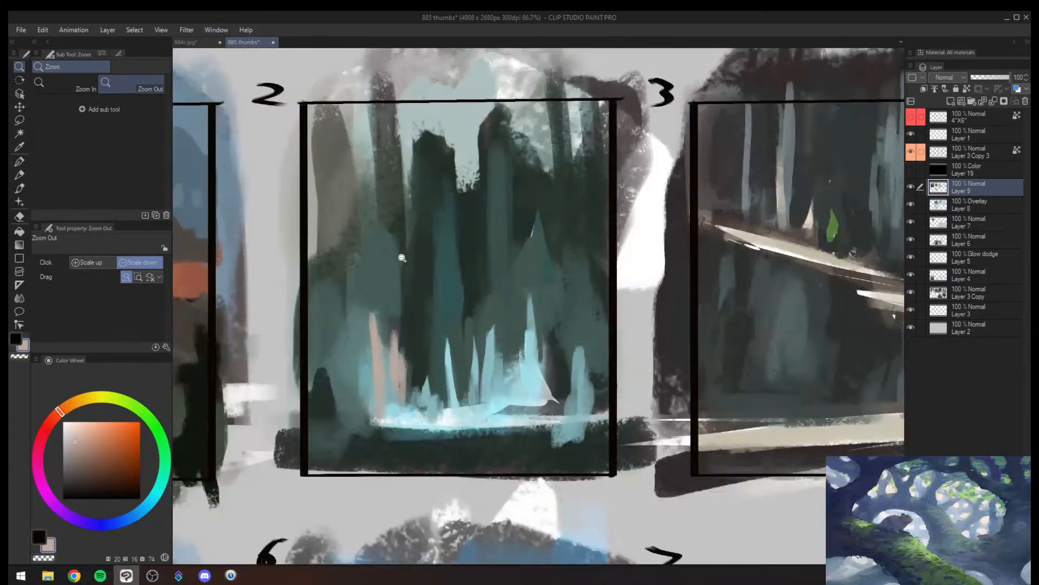
drag(399, 341, 420, 336)
alt+click(348, 425)
alt+click(352, 431)
drag(362, 432, 370, 391)
alt+click(342, 347)
key(bracketright)
key(bracketright)
key(bracketright)
key(bracketright)
drag(351, 341, 356, 442)
key(ctrl+z)
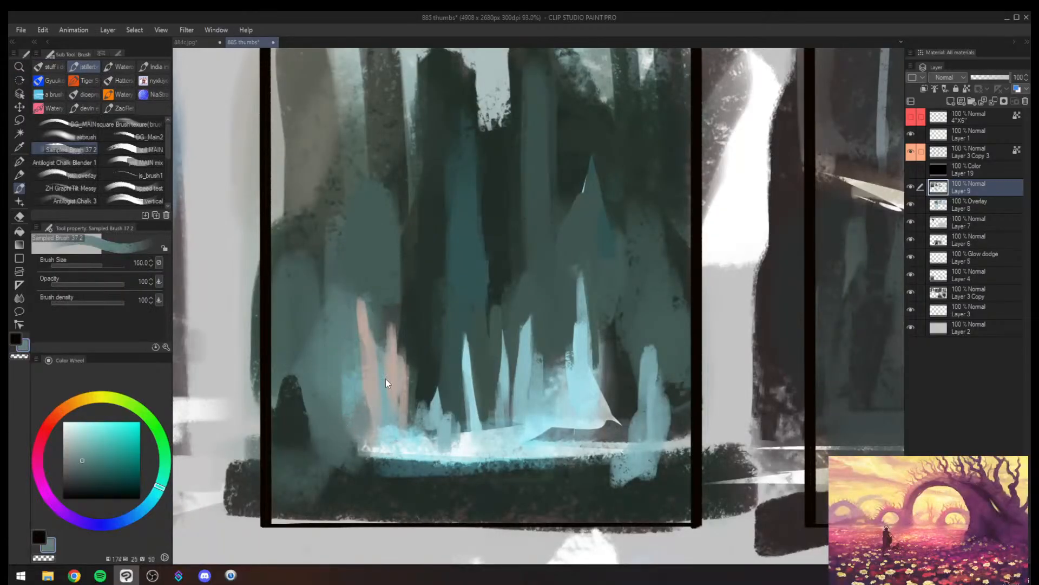
key(ctrl+z)
alt+click(409, 315)
drag(400, 322, 422, 360)
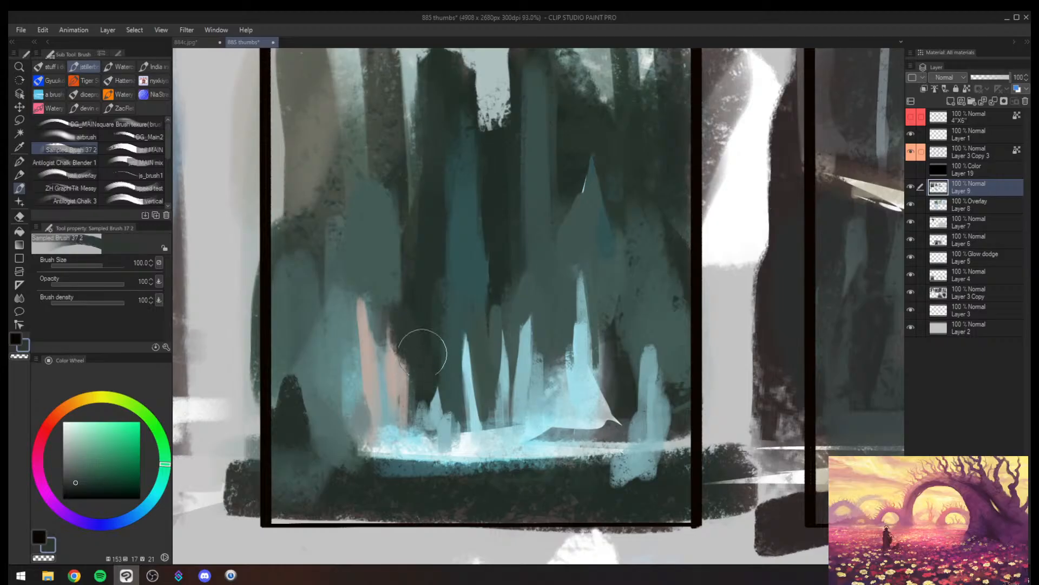
key(ctrl+z)
- Paint pale peach across the base of the cyan spikes above frame 2's waterline with a size 60 brush
key(bracketleft)
alt+click(397, 368)
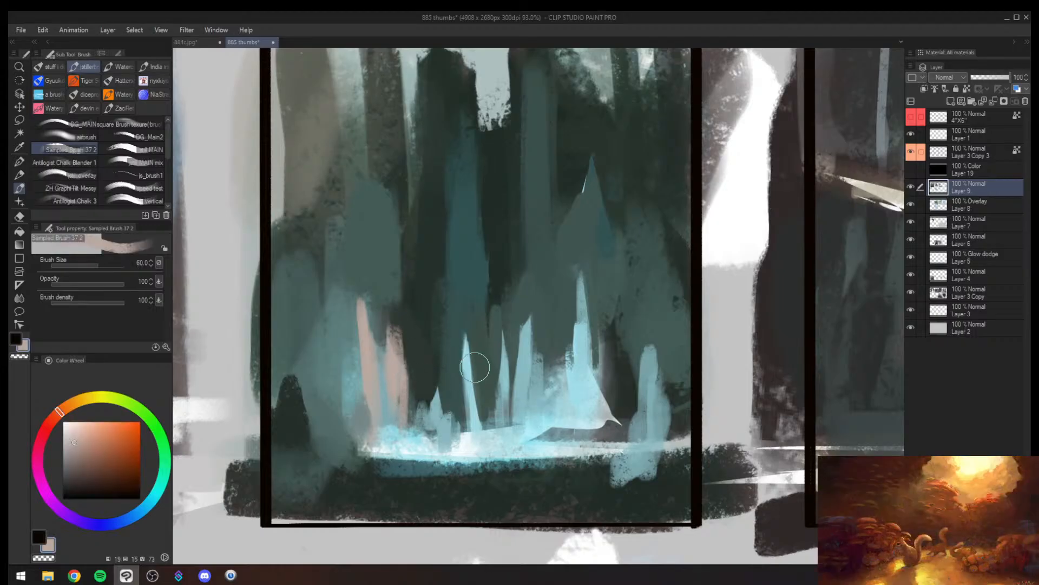
mouse_move(446, 409)
mouse_down()
mouse_move(454, 441)
mouse_move(469, 422)
mouse_move(488, 442)
mouse_move(544, 436)
mouse_move(552, 422)
mouse_up()
key(bracketleft)
key(bracketleft)
key(bracketleft)
key(alt+space)
key(h)
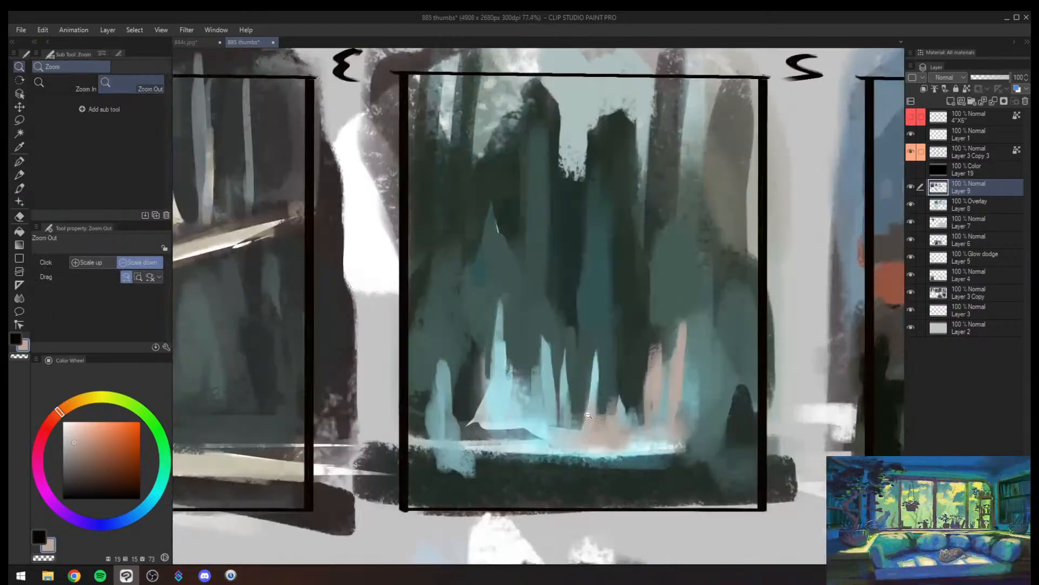
- Extend a muted peach-grey stroke along frame 2's waterline and darken the gap beside the tall cyan spire with dark green
drag(644, 413, 631, 395)
alt+click(612, 426)
drag(590, 425, 506, 425)
alt+click(536, 401)
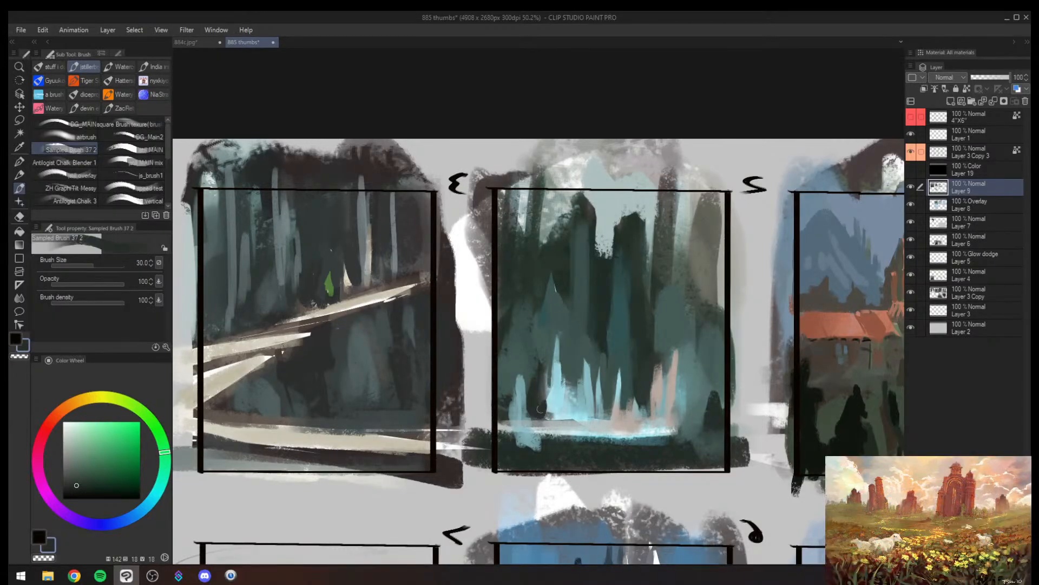
alt+click(576, 406)
alt+click(609, 404)
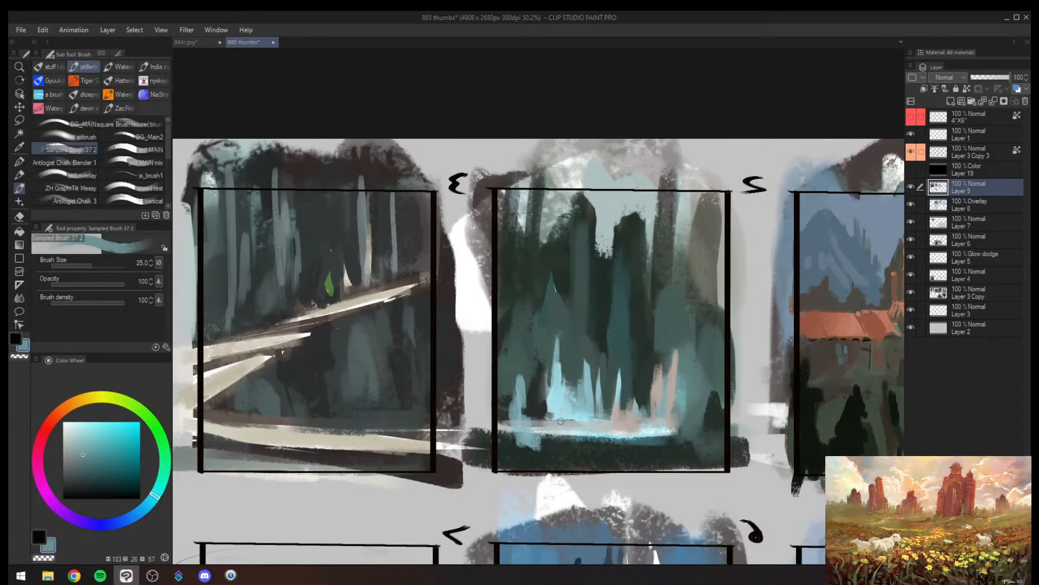
key(bracketleft)
key(bracketleft)
key(bracketleft)
key(ctrl+z)
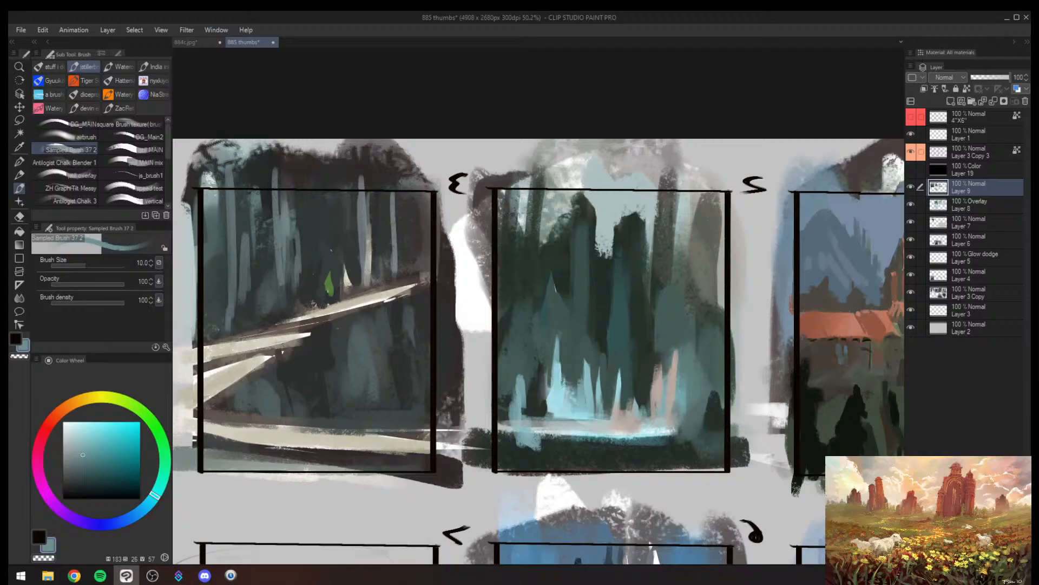
mouse_move(619, 423)
mouse_down()
mouse_move(544, 420)
mouse_move(706, 431)
mouse_up()
key(bracketright)
key(bracketright)
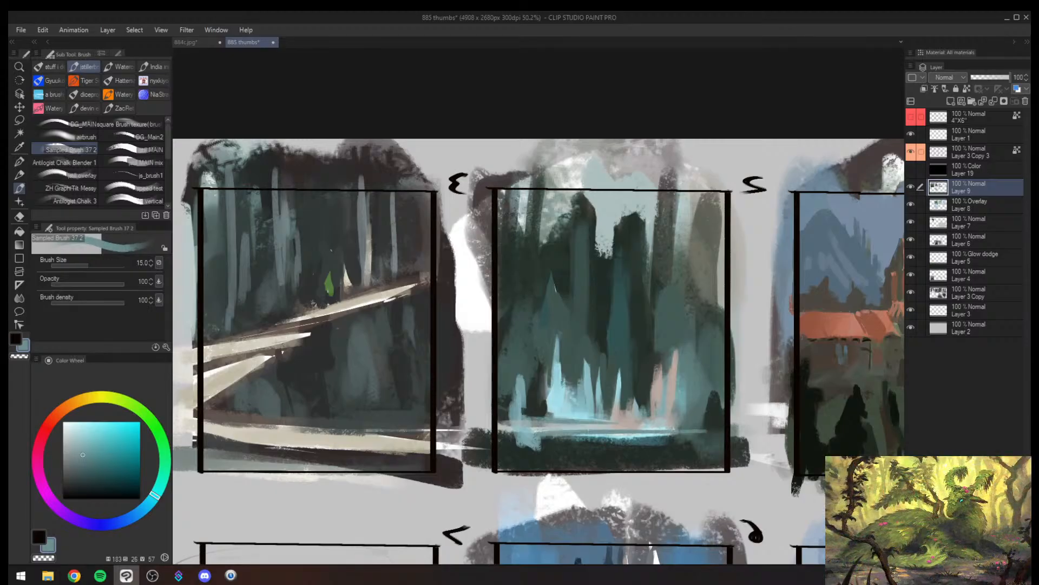
key(ctrl+z)
key(ctrl+z)
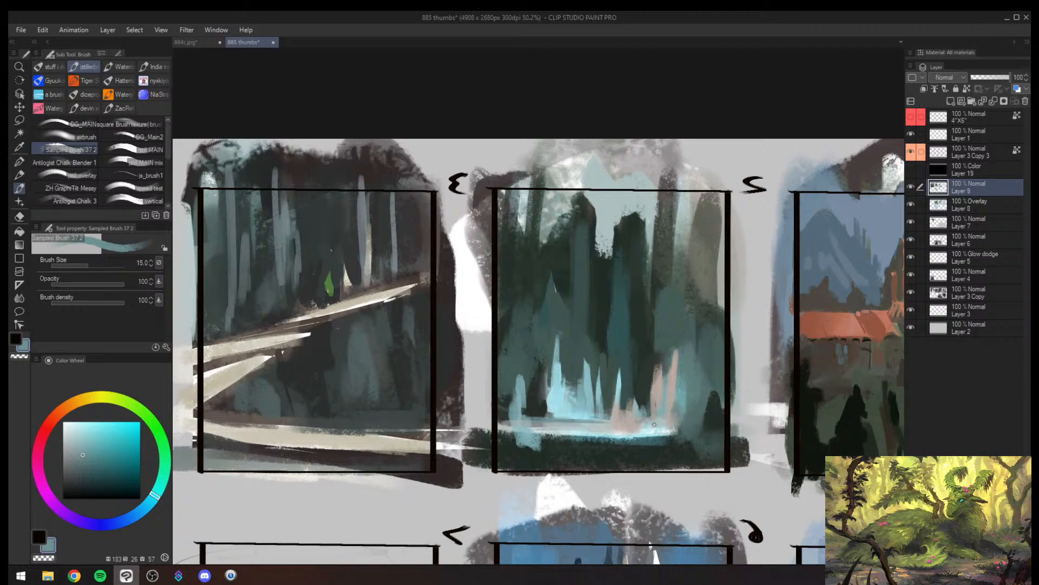
- Cover the bright waterline and dark foreground bank in frame 2 with broad muted teal strokes, using brush size 150
key(bracketright)
key(bracketright)
key(bracketright)
key(bracketright)
key(bracketright)
key(bracketright)
key(bracketright)
key(bracketright)
key(bracketright)
key(bracketright)
key(bracketright)
key(bracketright)
alt+click(518, 399)
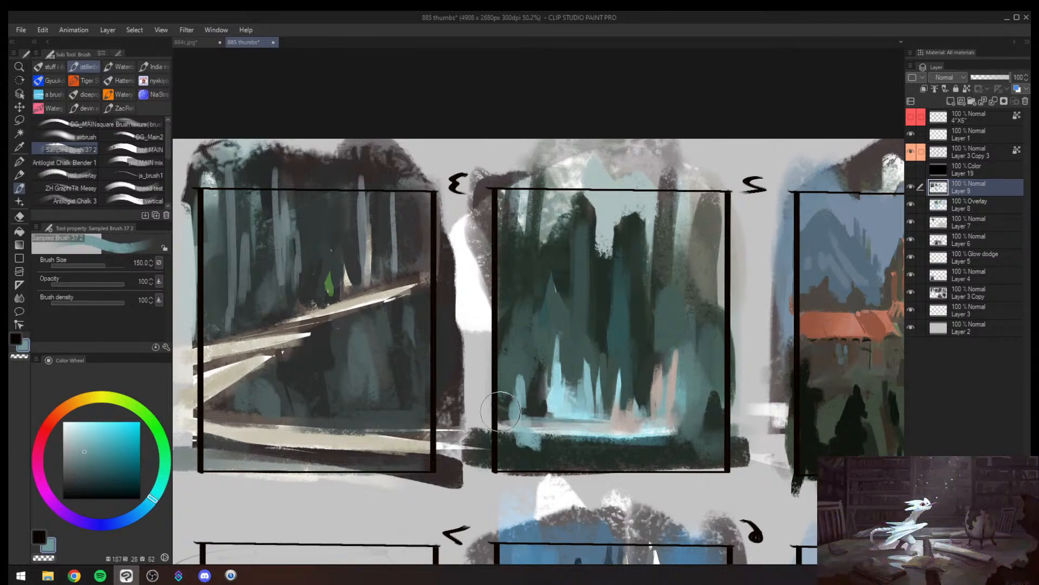
alt+click(500, 412)
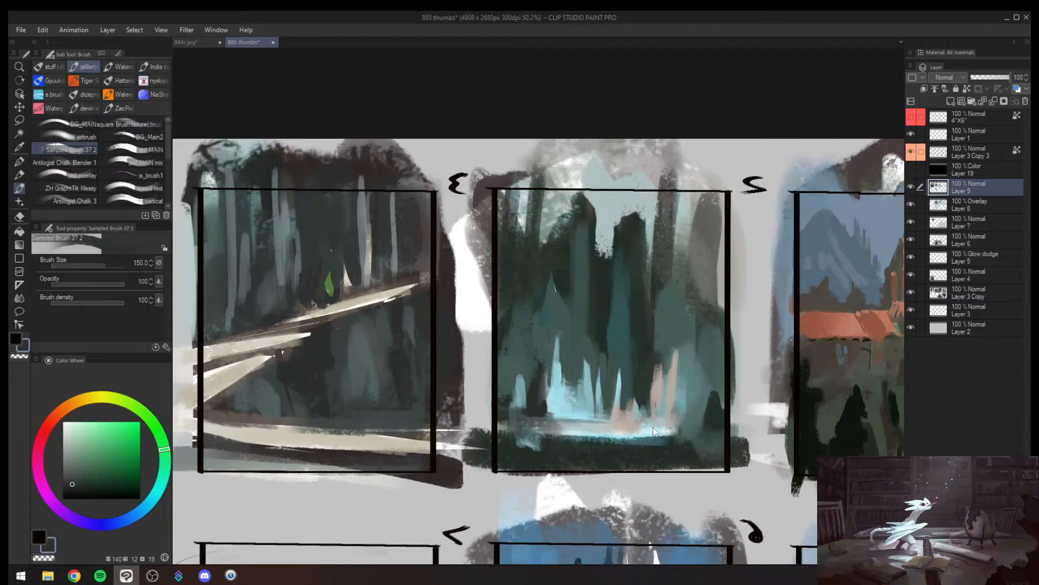
alt+click(695, 396)
mouse_move(698, 398)
mouse_down()
mouse_move(622, 464)
mouse_move(648, 451)
mouse_up()
key(ctrl+z)
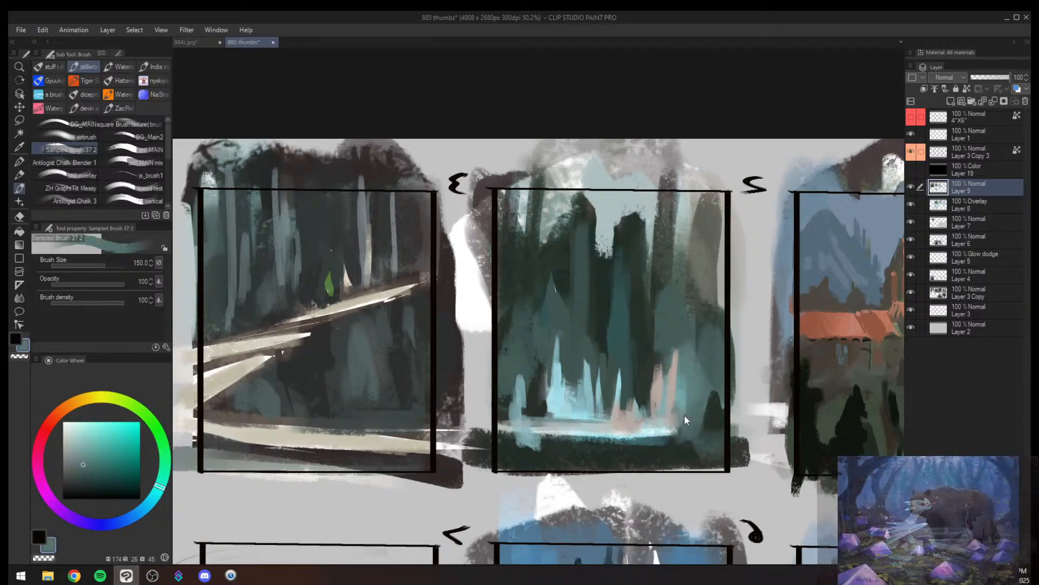
alt+click(700, 418)
drag(701, 418, 596, 456)
drag(511, 426, 618, 451)
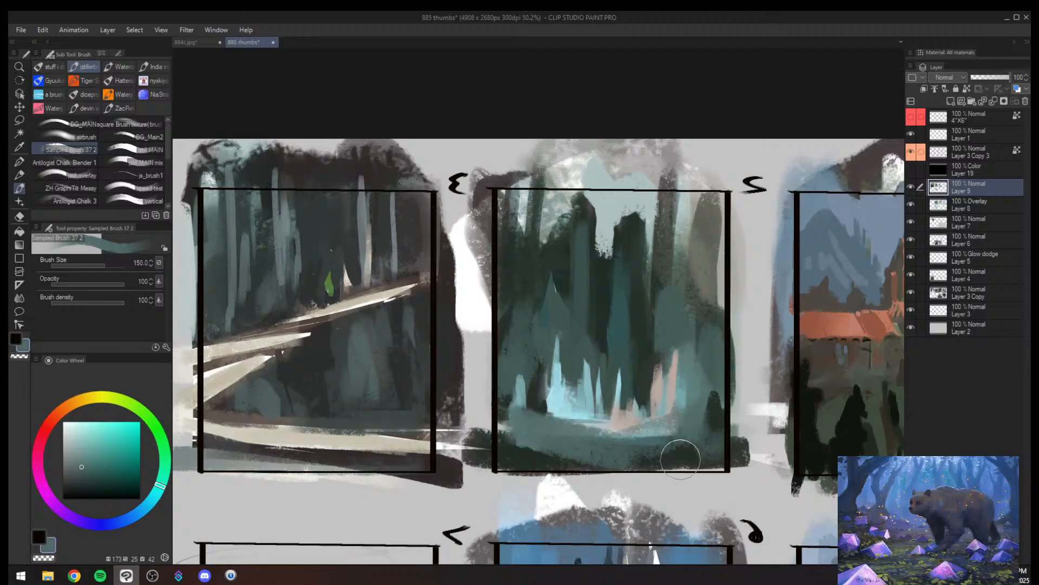
key(h)
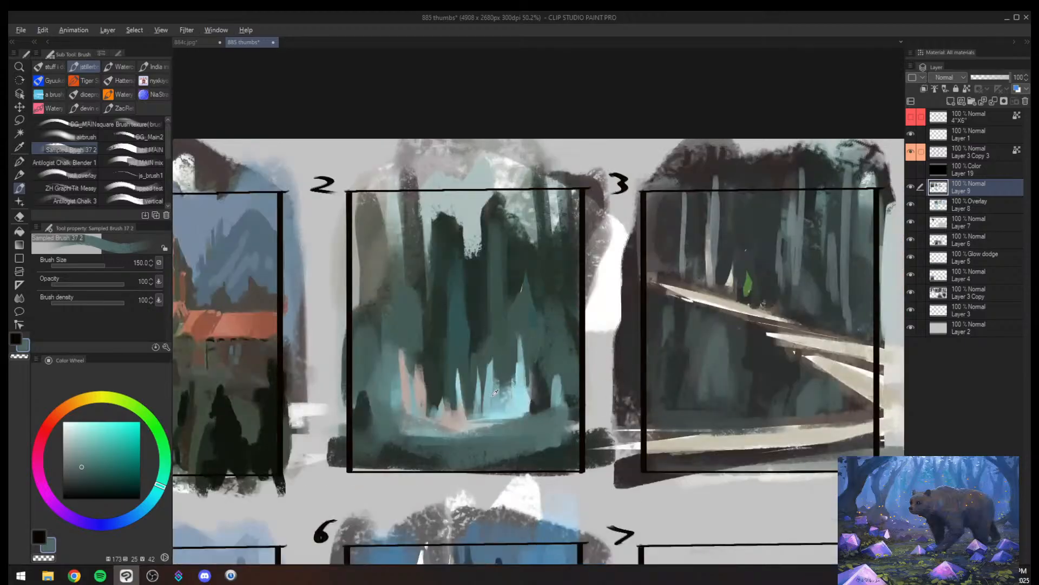
alt+click(492, 395)
key(bracketleft)
drag(490, 363, 490, 307)
key(ctrl+z)
- Reshape the narrow cyan spike beside the peach accents in frame 2 with light cyan and dark teal at brush size 60
key(bracketleft)
key(bracketleft)
key(bracketleft)
key(bracketleft)
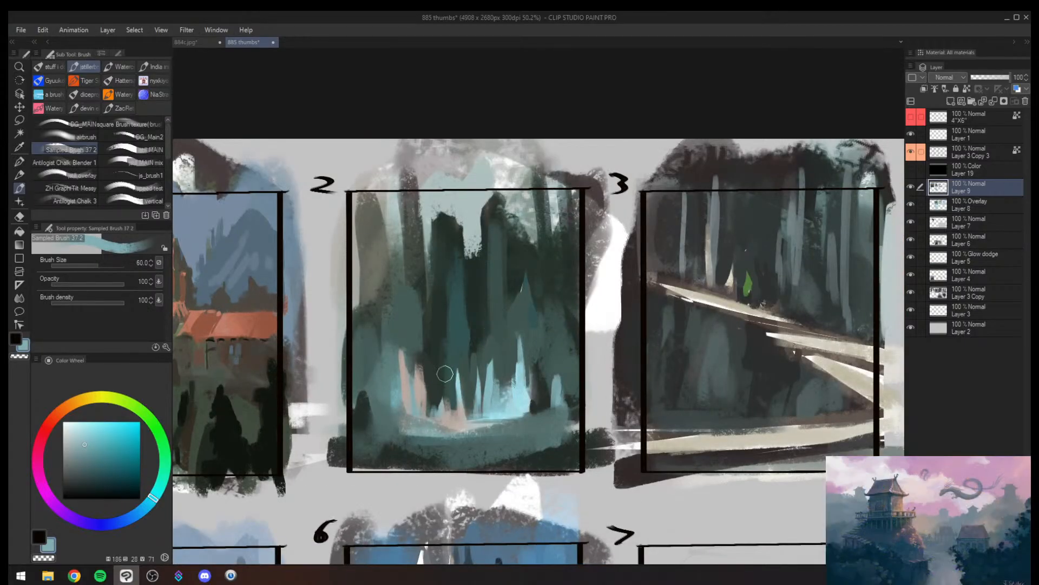
drag(453, 373, 453, 413)
alt+click(450, 416)
drag(453, 374, 454, 409)
alt+click(443, 381)
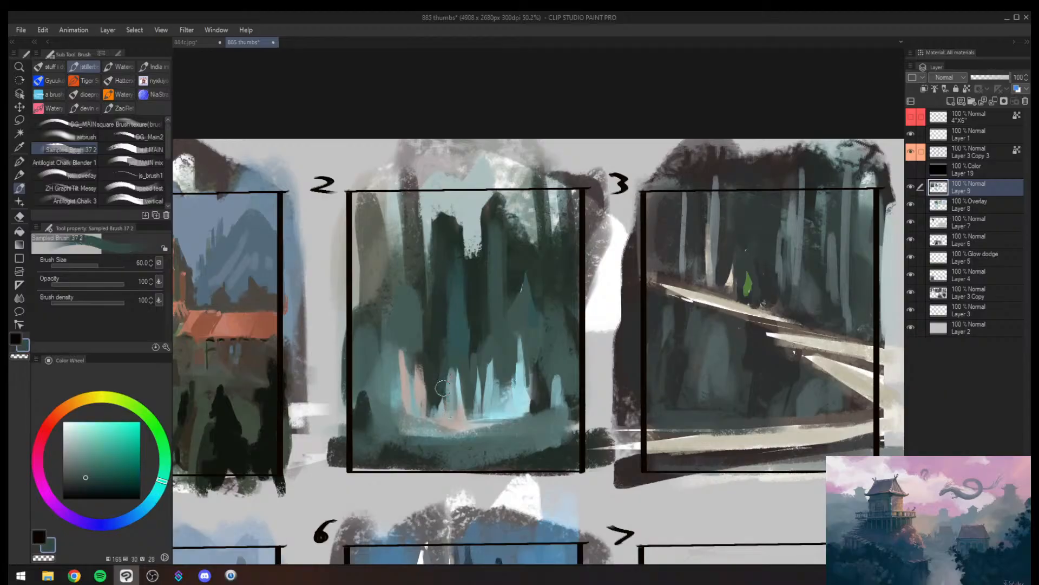
alt+click(448, 414)
drag(451, 360, 450, 399)
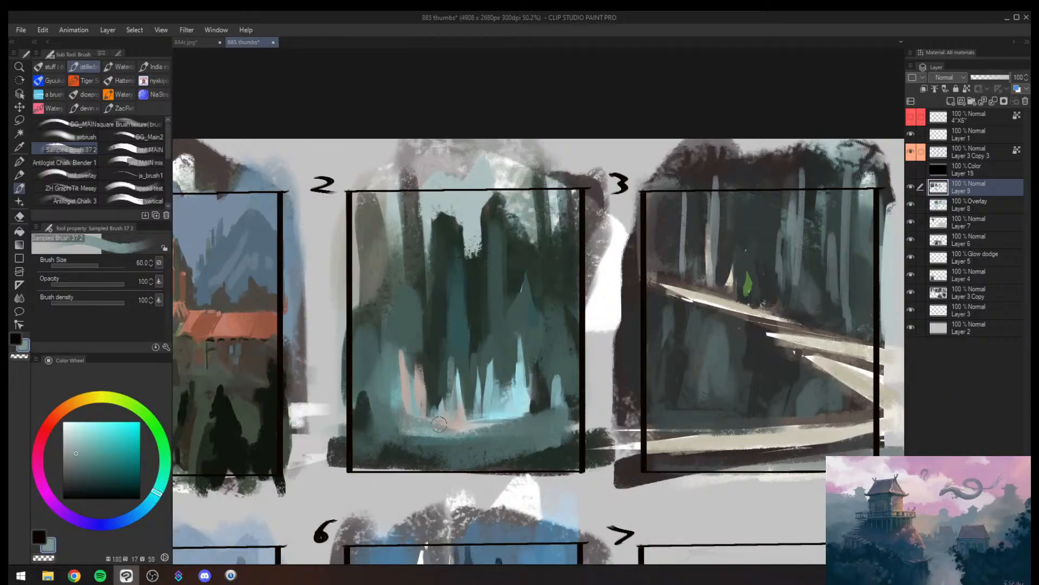
- Rebuild frame 2's tall glowing spire with wider light cyan strokes and dab a cyan reflection below its base
alt+click(523, 382)
drag(530, 357, 530, 402)
alt+click(530, 344)
key(bracketright)
key(bracketright)
mouse_move(519, 336)
mouse_down()
mouse_move(549, 401)
mouse_move(544, 414)
mouse_up()
alt+click(523, 375)
drag(507, 421, 507, 432)
key(bracketleft)
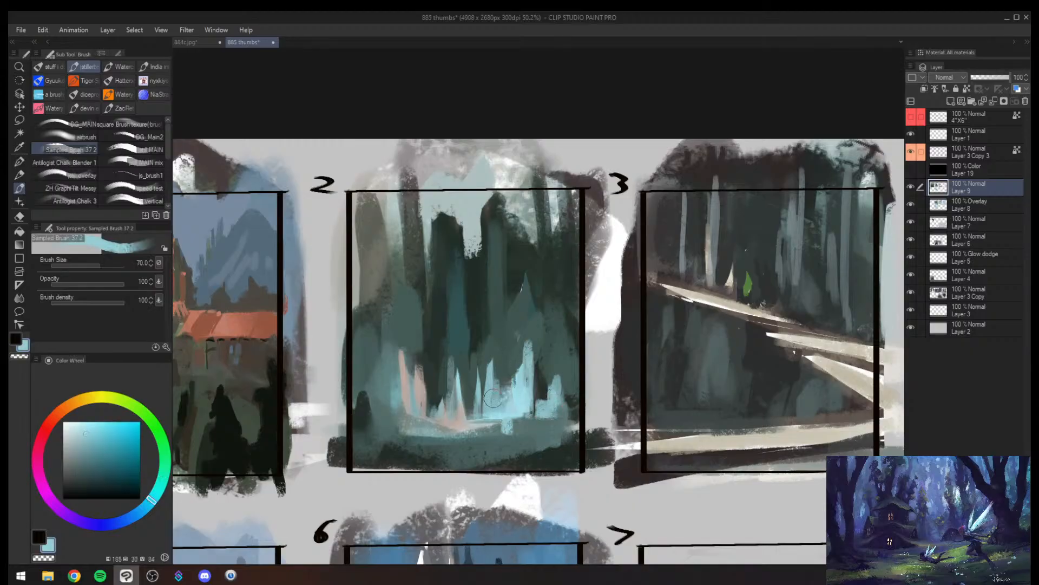
key(h)
key(alt+space)
mouse_move(696, 373)
mouse_down()
mouse_move(707, 362)
mouse_move(669, 379)
mouse_move(731, 343)
mouse_move(677, 361)
mouse_up()
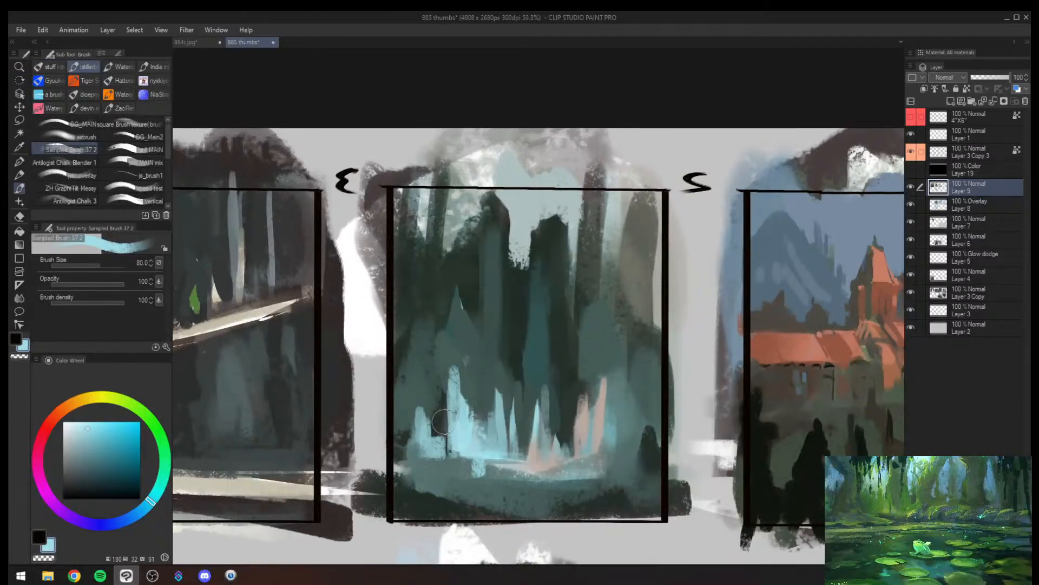
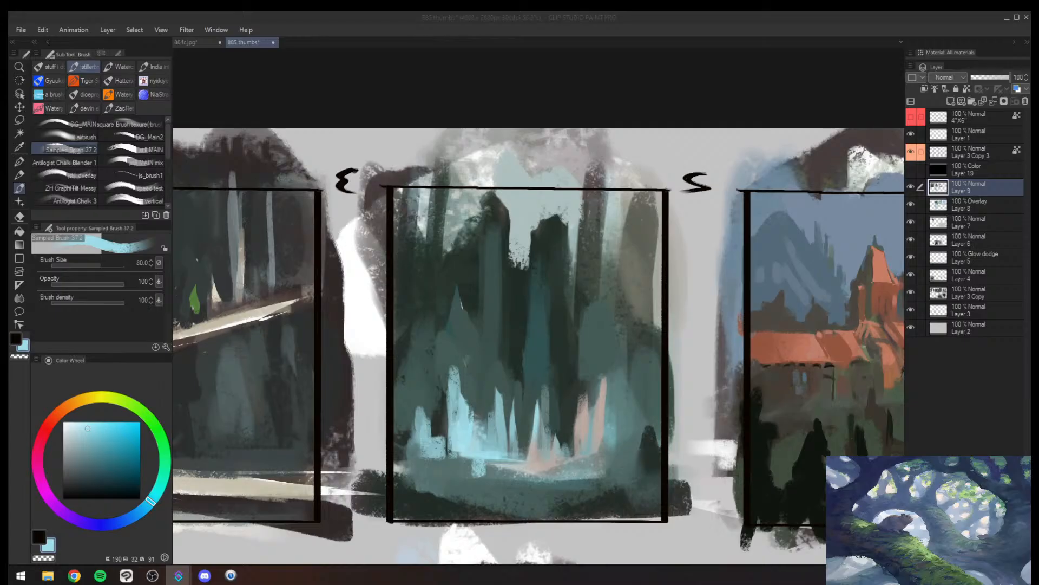
- Cover the upper parts of the thin cyan spires in frame 2 with sampled muted teal, using a brush size around 150
click(536, 362)
key(alt+space)
mouse_move(560, 360)
mouse_down()
mouse_move(509, 387)
mouse_move(574, 371)
mouse_move(534, 386)
mouse_move(580, 357)
mouse_up()
key(h)
drag(696, 383, 737, 356)
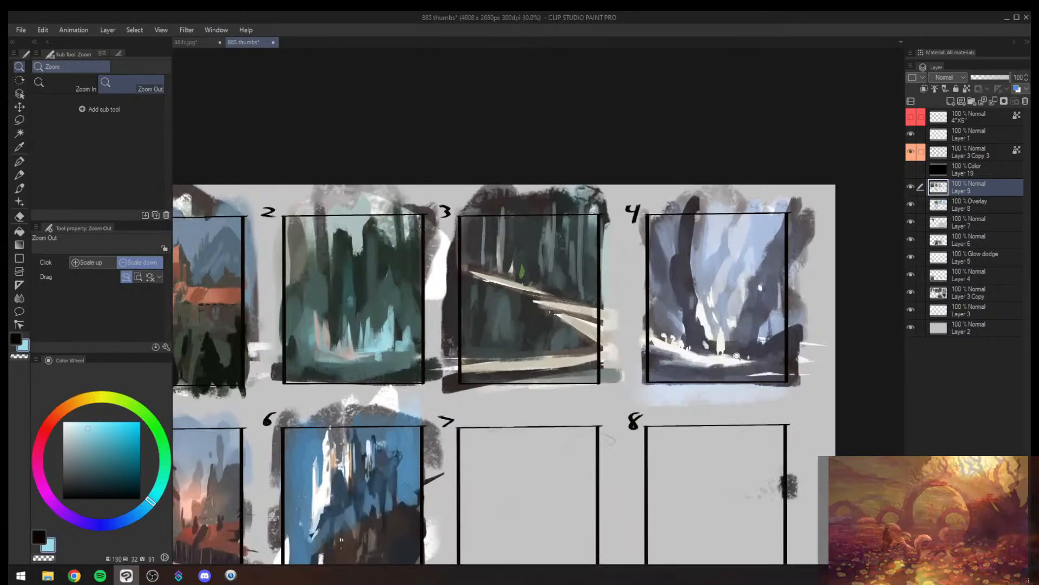
drag(647, 325, 563, 328)
drag(525, 314, 669, 308)
mouse_move(711, 348)
mouse_down()
mouse_move(555, 344)
mouse_move(541, 354)
mouse_up()
mouse_move(559, 348)
mouse_down()
mouse_move(587, 325)
mouse_move(608, 272)
mouse_move(574, 339)
mouse_up()
alt+click(609, 276)
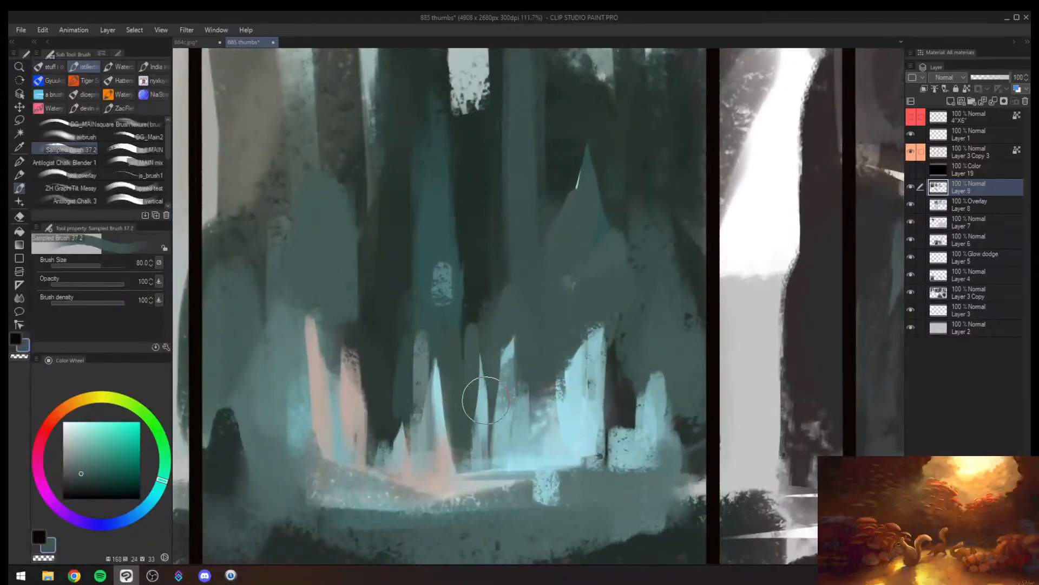
key(])
key(])
key(])
key(])
key(])
drag(528, 369, 610, 301)
key([)
key([)
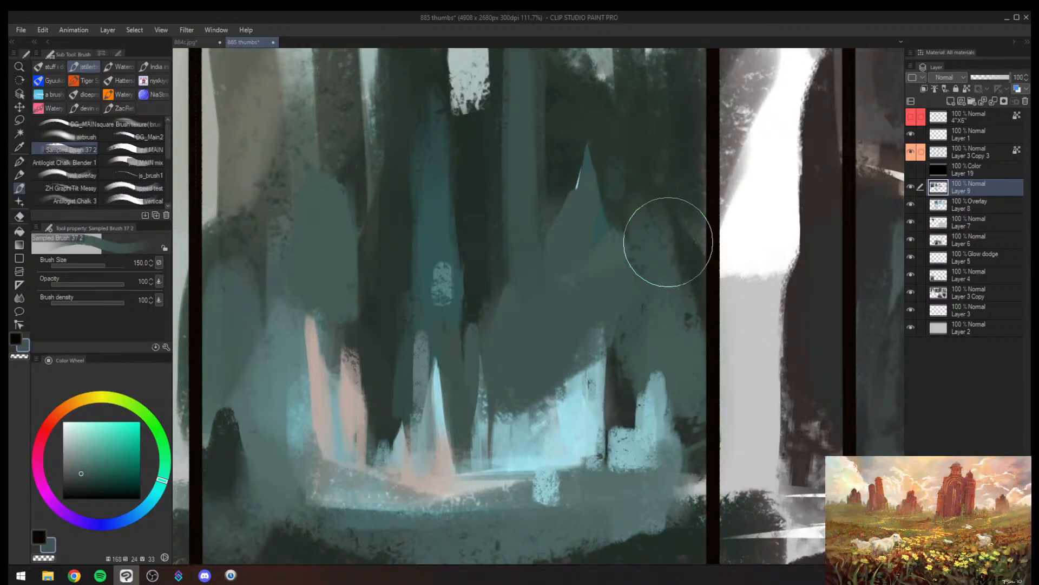
- Paint dark green over the peach accents and narrow central spires in frame 2 at brush size 100, and dab cyan beside them
key(alt+space)
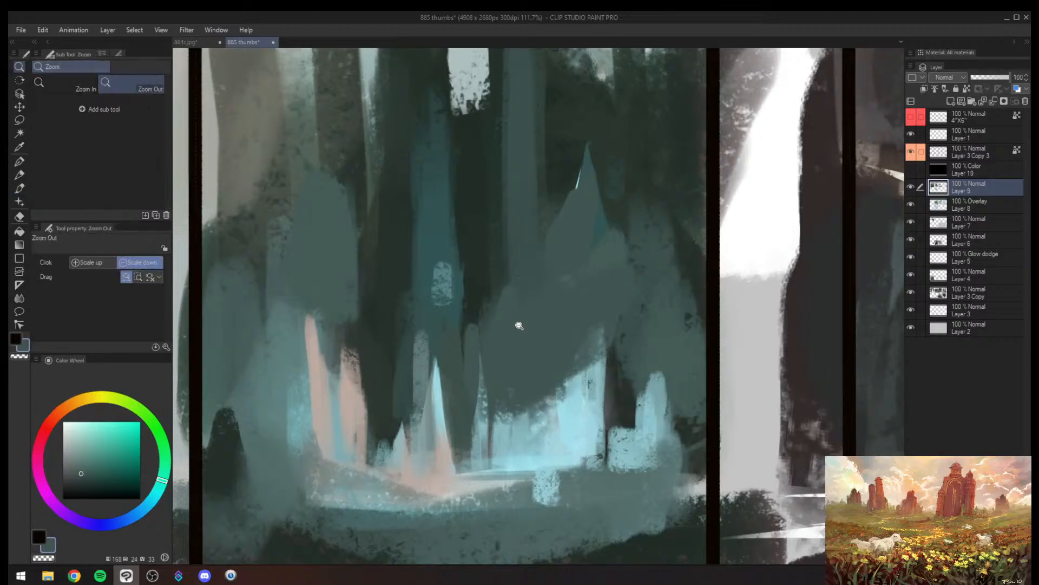
mouse_move(520, 328)
mouse_down()
mouse_move(489, 357)
mouse_move(510, 347)
mouse_up()
alt+click(460, 298)
mouse_move(410, 320)
mouse_down()
mouse_move(460, 320)
mouse_move(494, 336)
mouse_up()
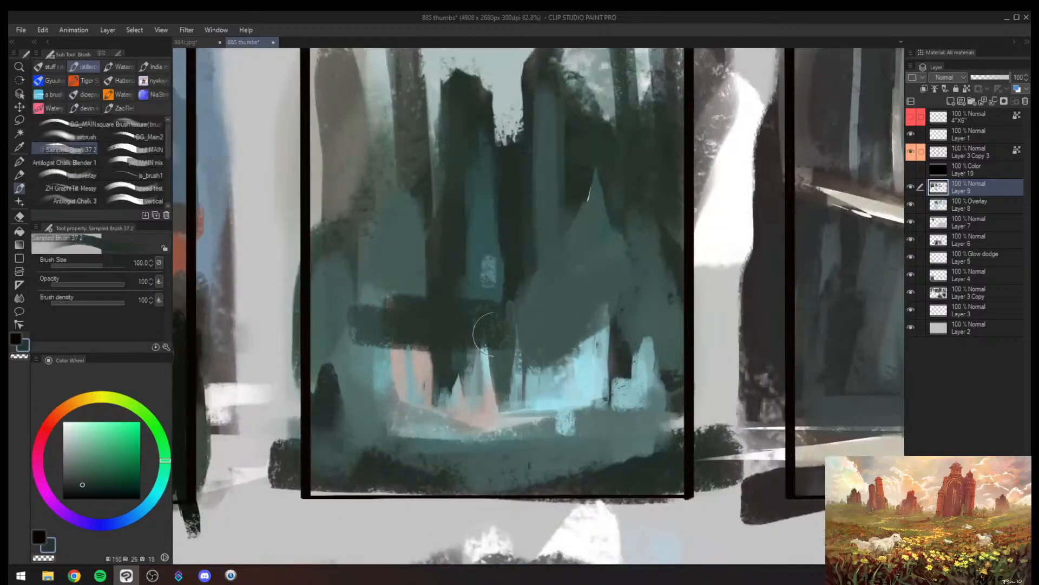
alt+click(519, 372)
mouse_move(409, 353)
mouse_down()
mouse_move(504, 376)
mouse_move(451, 383)
mouse_move(544, 400)
mouse_move(574, 388)
mouse_move(572, 361)
mouse_move(537, 378)
mouse_up()
alt+click(453, 381)
alt+click(563, 383)
drag(383, 350, 381, 378)
- Extend the dark green band from frame 2's left border across its centre with broad strokes at brush size 150
alt+click(404, 316)
mouse_move(321, 290)
mouse_down()
mouse_move(441, 320)
mouse_move(353, 311)
mouse_move(483, 350)
mouse_up()
key(])
key(])
mouse_move(533, 325)
mouse_down()
mouse_move(511, 349)
mouse_move(458, 363)
mouse_move(484, 377)
mouse_up()
drag(497, 380, 510, 371)
- Brush a thin sampled peach-grey stroke through the dark area above the waterline in frame 2
alt+click(459, 400)
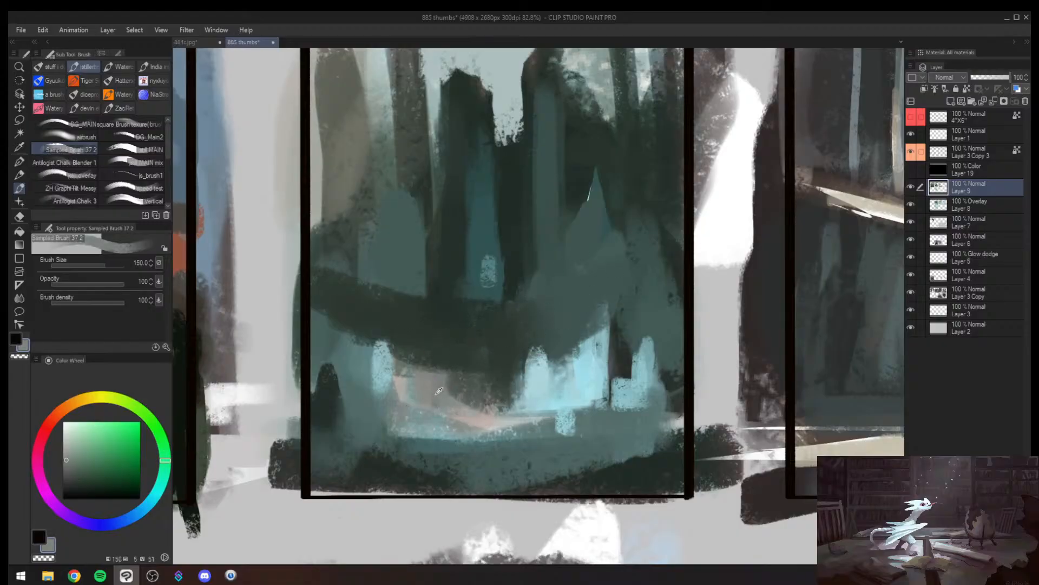
key([)
key([)
key([)
key([)
key([)
key([)
key([)
key([)
key([)
key([)
key([)
key([)
drag(443, 373, 507, 359)
- Lasso a zigzag path shape above frame 2's waterline, fill it with muted peach strokes, and deselect
key(h)
key(ctrl+space)
mouse_move(706, 292)
mouse_down()
mouse_move(677, 314)
mouse_move(699, 292)
mouse_up()
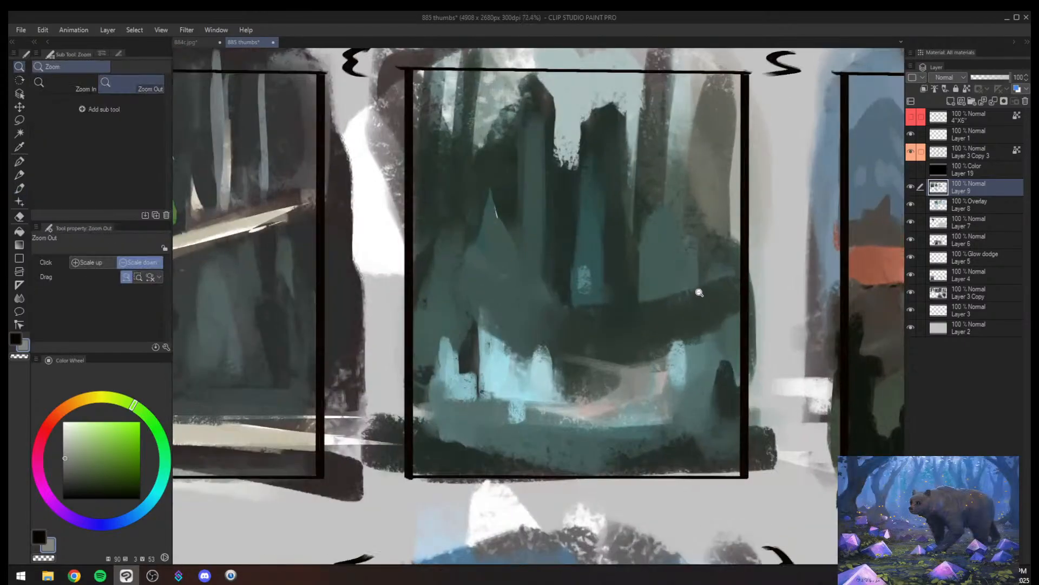
key(m)
mouse_move(548, 355)
mouse_down()
mouse_move(670, 370)
mouse_move(671, 381)
mouse_move(567, 407)
mouse_move(453, 415)
mouse_move(608, 393)
mouse_move(613, 383)
mouse_move(599, 374)
mouse_move(655, 382)
mouse_move(451, 411)
mouse_move(639, 408)
mouse_move(699, 365)
mouse_move(622, 360)
mouse_up()
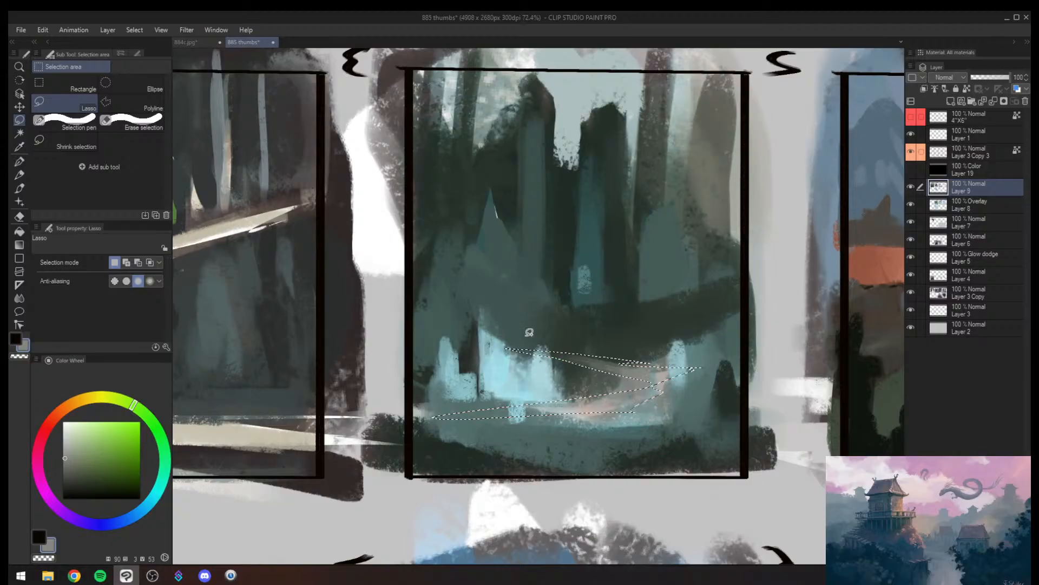
key(b)
key(bracketright)
key(bracketright)
key(bracketright)
key(bracketright)
key(bracketright)
key(bracketright)
key(bracketright)
alt+click(612, 391)
mouse_move(574, 398)
mouse_down()
mouse_move(652, 395)
mouse_move(612, 390)
mouse_move(534, 353)
mouse_move(601, 358)
mouse_up()
key(ctrl+d)
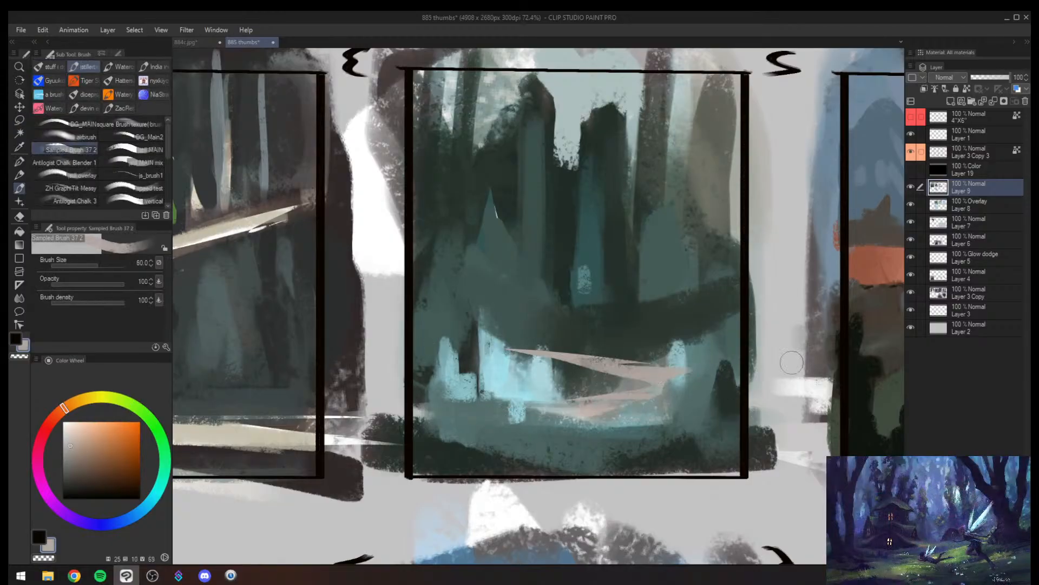
- Round off the tops of the glowing cyan cluster beside the peach path with soft light cyan strokes
alt+click(545, 367)
drag(535, 334, 538, 364)
mouse_move(504, 331)
mouse_down()
mouse_move(507, 371)
mouse_move(509, 339)
mouse_move(524, 357)
mouse_move(534, 338)
mouse_move(540, 377)
mouse_move(494, 343)
mouse_move(532, 341)
mouse_up()
alt+click(518, 361)
key(bracketright)
alt+click(536, 376)
key(h)
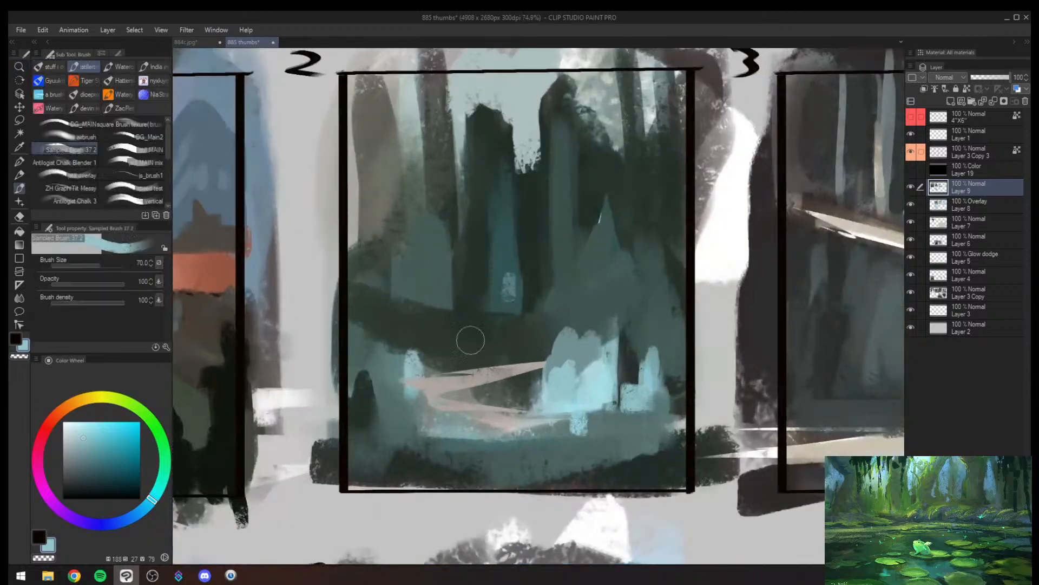
- Paint two thin muted teal spikes rising behind the peach path, trimming their edges with a smaller brush
key(bracketright)
mouse_move(461, 338)
mouse_down()
mouse_move(451, 362)
mouse_move(466, 360)
mouse_up()
alt+click(460, 354)
key(bracketleft)
key(bracketleft)
alt+click(447, 346)
alt+click(465, 352)
key(bracketleft)
key(bracketleft)
alt+click(479, 339)
mouse_move(495, 326)
mouse_down()
mouse_move(473, 327)
mouse_move(474, 353)
mouse_up()
alt+click(495, 328)
key(bracketleft)
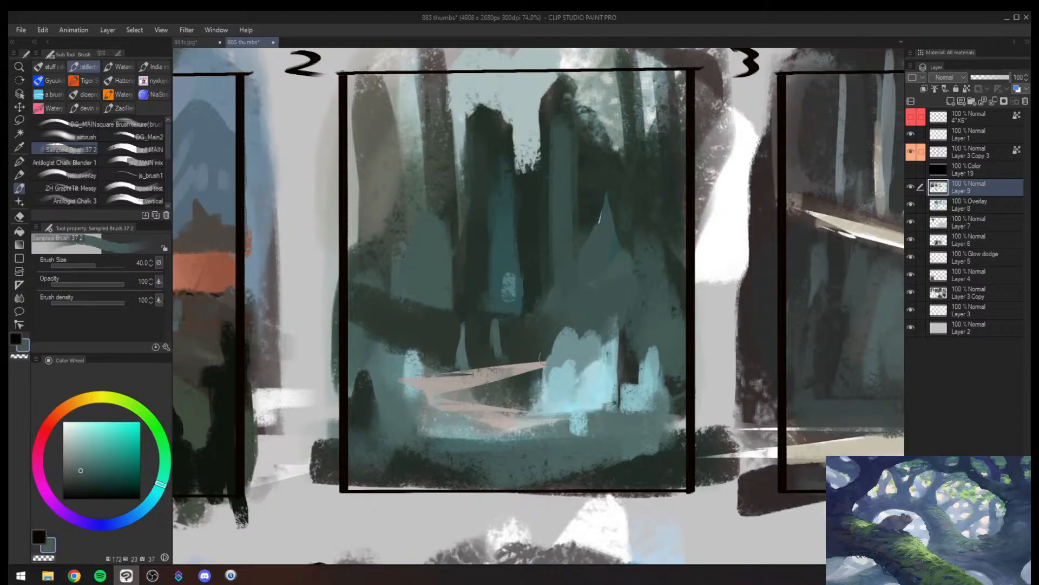
- Build pointed muted teal spires above the glowing cyan cluster in frame 2
alt+click(570, 340)
key(bracketright)
mouse_move(564, 305)
mouse_down()
mouse_move(568, 348)
mouse_move(550, 333)
mouse_move(560, 287)
mouse_move(555, 331)
mouse_up()
alt+click(551, 327)
mouse_move(557, 303)
mouse_down()
mouse_move(554, 331)
mouse_move(561, 321)
mouse_move(579, 331)
mouse_move(579, 308)
mouse_move(587, 356)
mouse_move(565, 344)
mouse_move(573, 311)
mouse_move(570, 357)
mouse_up()
alt+click(568, 348)
mouse_move(562, 308)
mouse_down()
mouse_move(558, 345)
mouse_move(594, 358)
mouse_move(536, 341)
mouse_up()
key(alt+space)
drag(602, 326, 621, 302)
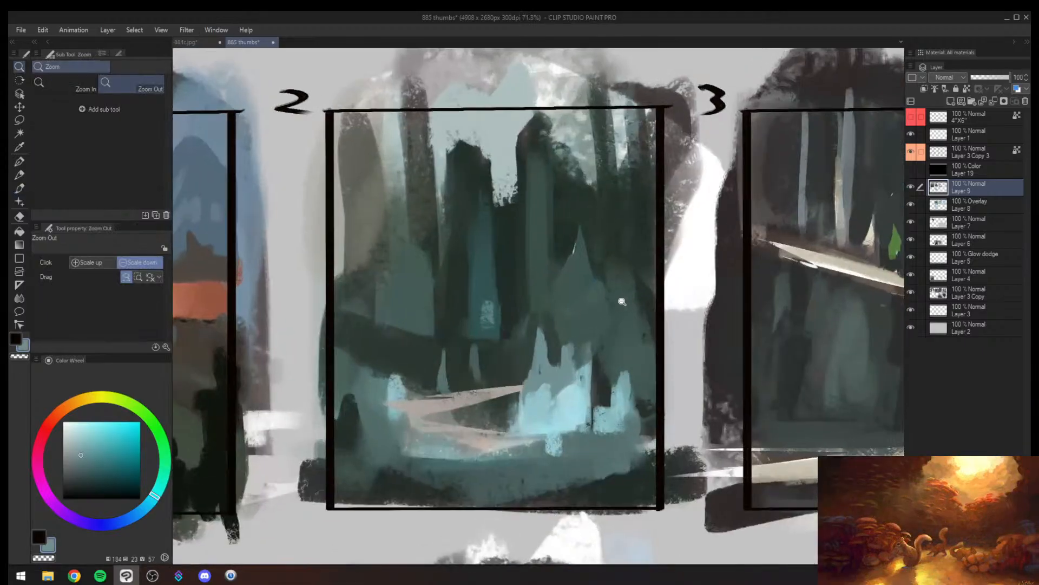
- Add two small light cyan posts standing on the peach path in frame 2
key(h)
mouse_move(585, 395)
mouse_down()
mouse_move(585, 414)
mouse_move(565, 426)
mouse_move(584, 402)
mouse_move(607, 414)
mouse_up()
alt+click(560, 404)
alt+click(551, 423)
- Lay broad muted teal mist behind the glowing cyan spires toward frame 2's edge, using brush size 200
key(bracketright)
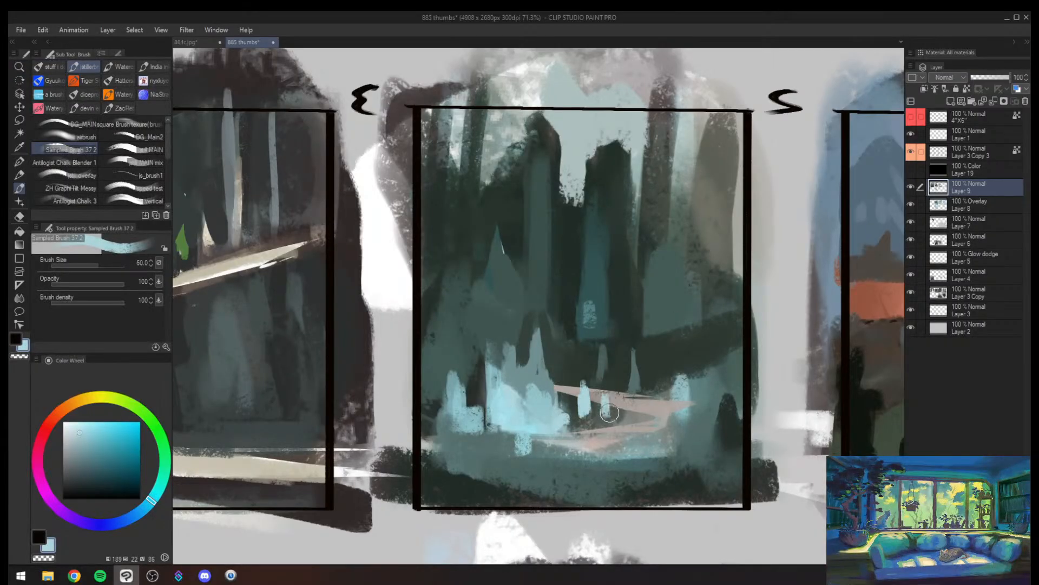
key(bracketright)
mouse_move(471, 327)
mouse_down()
mouse_move(467, 390)
mouse_move(469, 377)
mouse_up()
alt+click(469, 346)
key(])
key(])
key(])
key(])
alt+click(495, 353)
mouse_move(456, 315)
mouse_down()
mouse_move(458, 379)
mouse_move(438, 352)
mouse_up()
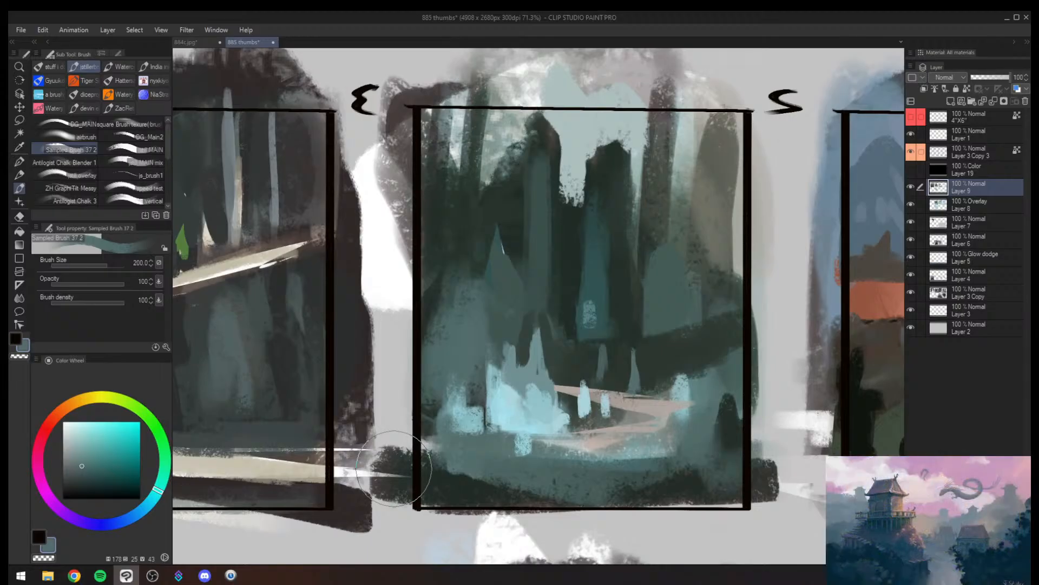
- Cover the light dab and lower end of the central blue-teal trunk in frame 2 with darker teal-green strokes
key(alt+space)
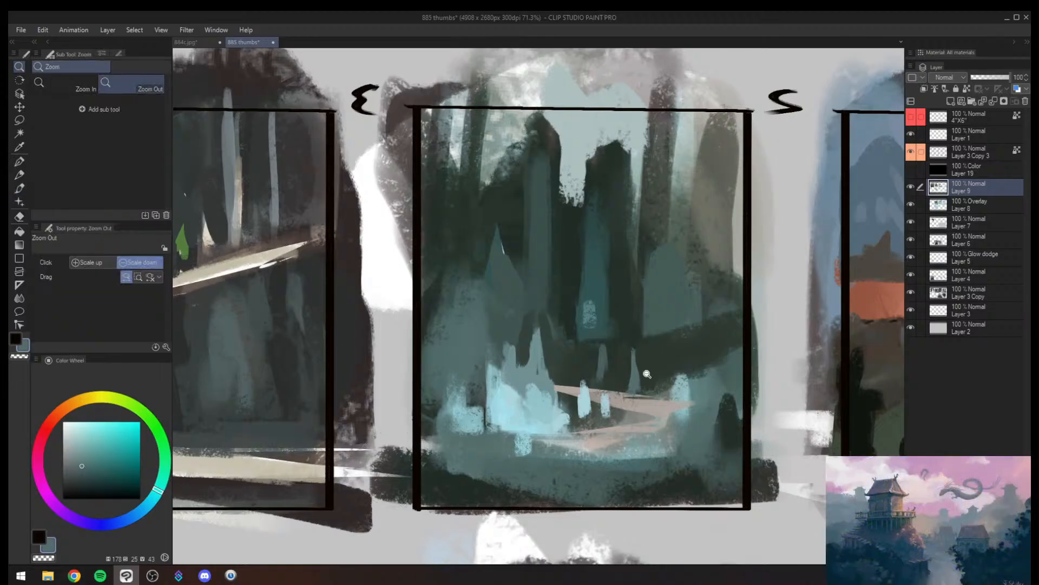
drag(647, 372, 672, 269)
alt+click(589, 287)
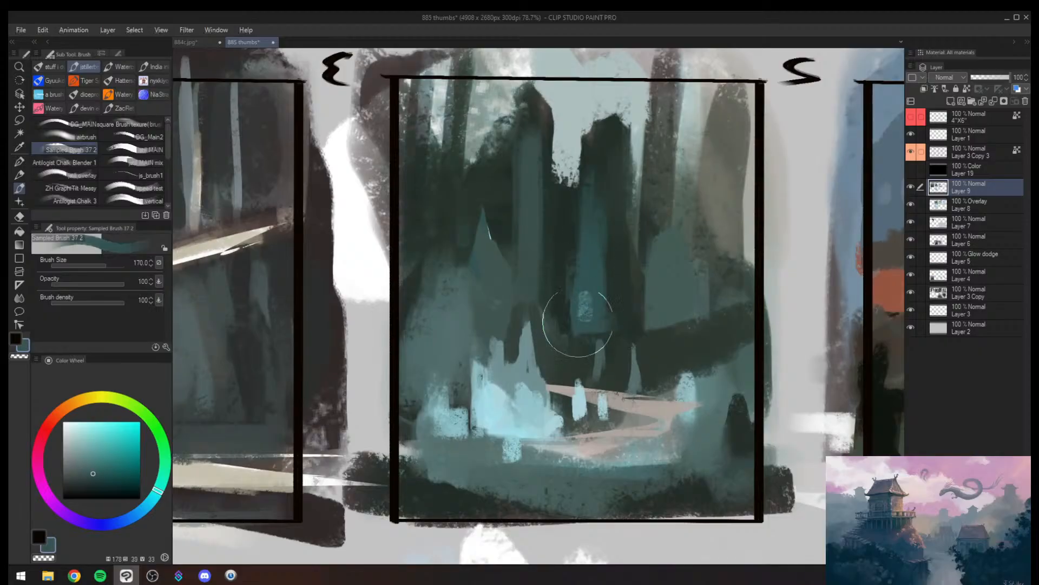
key(bracketleft)
mouse_move(575, 325)
mouse_down()
mouse_move(575, 387)
mouse_move(585, 275)
mouse_move(567, 402)
mouse_move(584, 330)
mouse_move(634, 268)
mouse_move(617, 351)
mouse_up()
- Carve a dark green opening into the muted teal tree beyond the path at brush size 120 and extend its trunk downward in teal
key(alt+space)
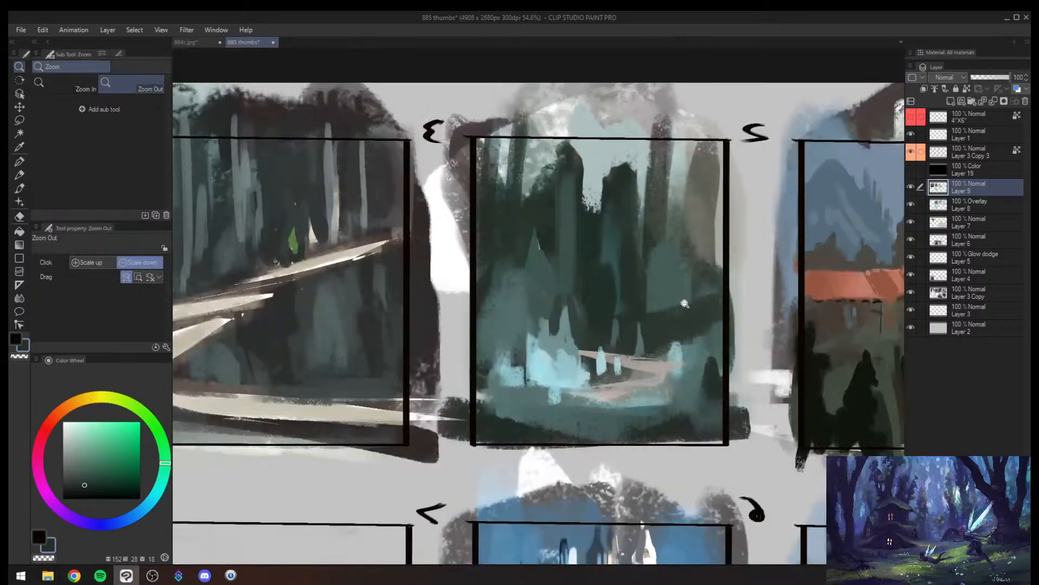
mouse_move(689, 308)
mouse_down()
mouse_move(637, 375)
mouse_move(647, 275)
mouse_move(651, 344)
mouse_up()
key([)
key([)
key([)
key([)
key([)
key(])
key(])
key(])
key(])
key(])
key(])
key(])
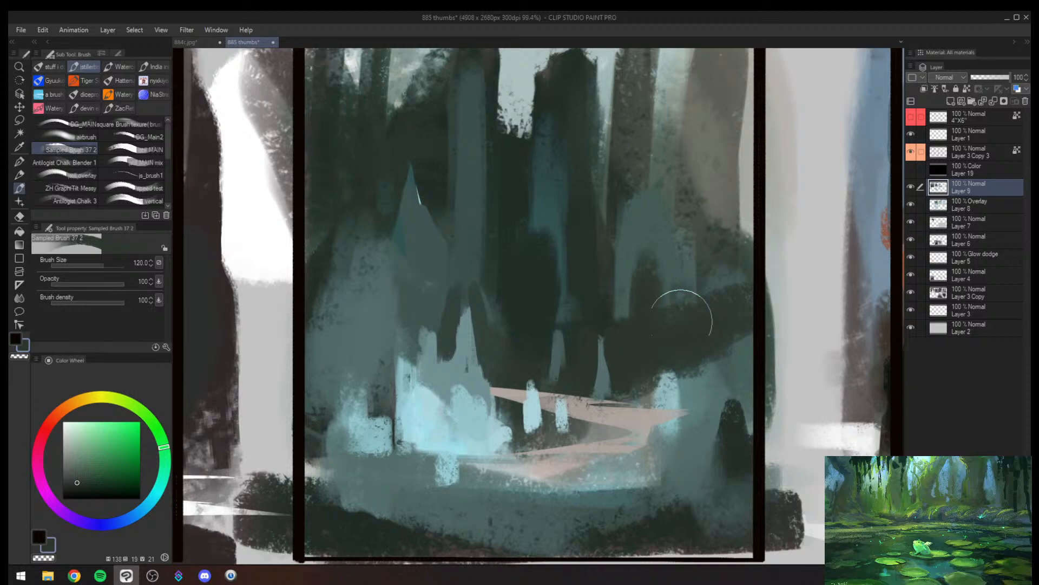
alt+click(673, 298)
mouse_move(672, 272)
mouse_down()
mouse_move(664, 379)
mouse_move(657, 356)
mouse_up()
- Draw thin teal trunks and roots hanging down behind the peach path with a small brush, refining their edges in dark green
key([)
key([)
key([)
key([)
key([)
key([)
key([)
key([)
key([)
key([)
key([)
key([)
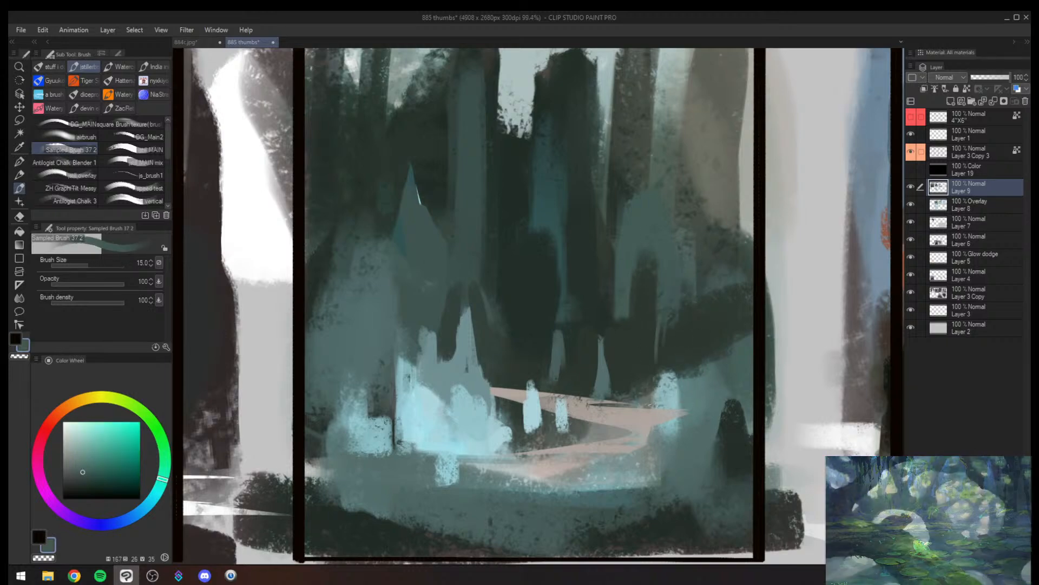
key(])
key(])
key(])
drag(648, 315, 649, 368)
mouse_move(615, 310)
mouse_down()
mouse_move(613, 360)
mouse_move(609, 351)
mouse_up()
key(])
drag(568, 283, 565, 358)
drag(561, 308, 560, 331)
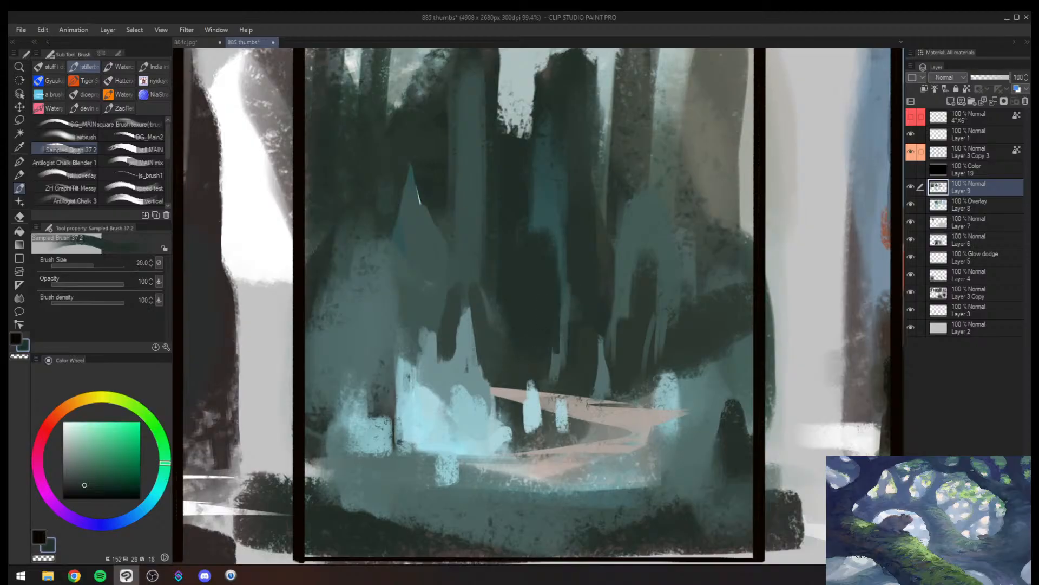
alt+click(551, 368)
drag(551, 368, 561, 294)
alt+click(561, 295)
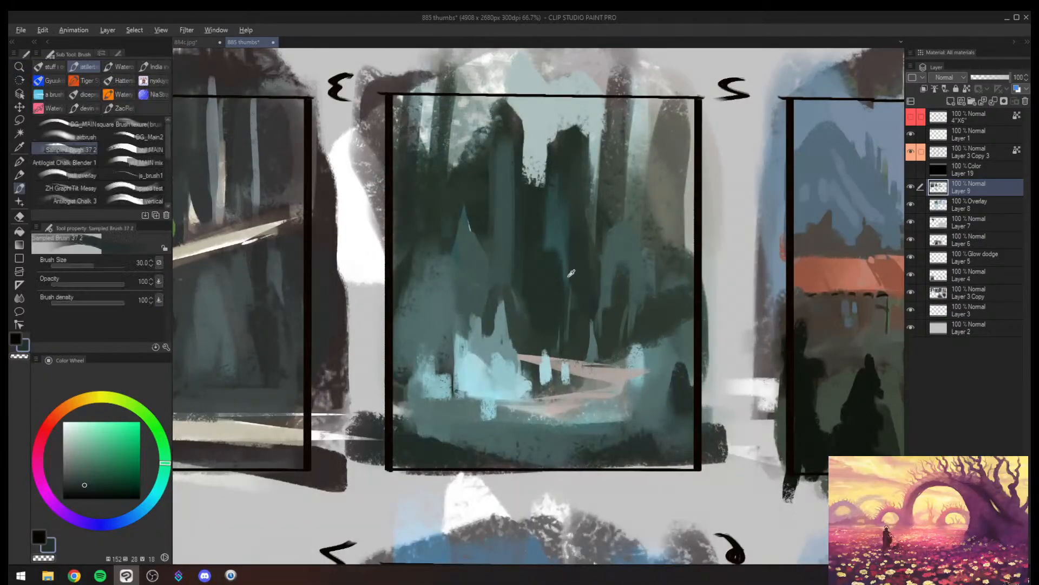
- Dab a small teal mark in the dark gap between the thin trunks and trim it back with dark green
alt+click(548, 340)
drag(557, 285, 546, 295)
alt+click(540, 292)
key(])
key(])
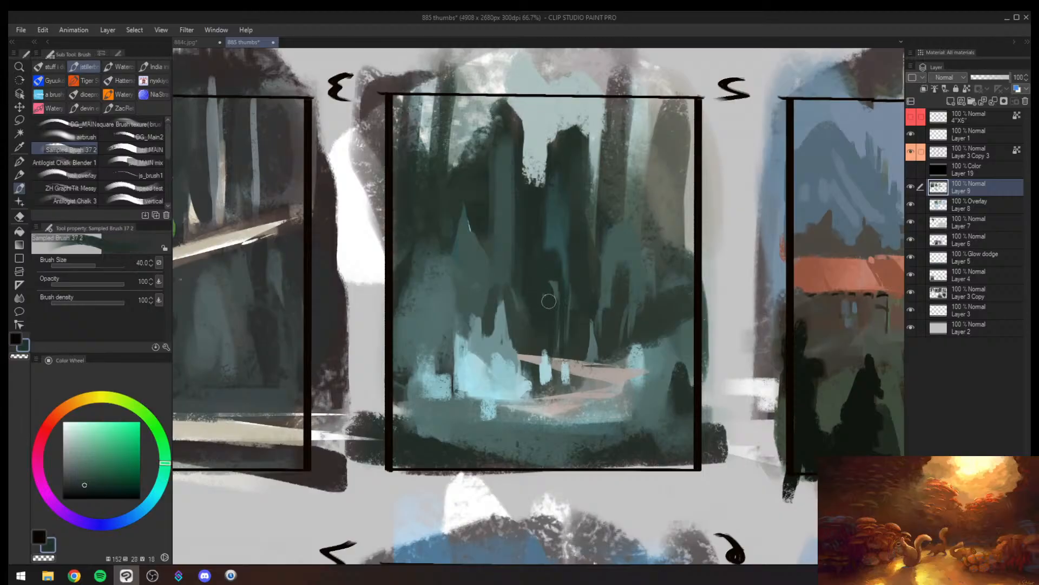
alt+click(548, 293)
key(])
key([)
key([)
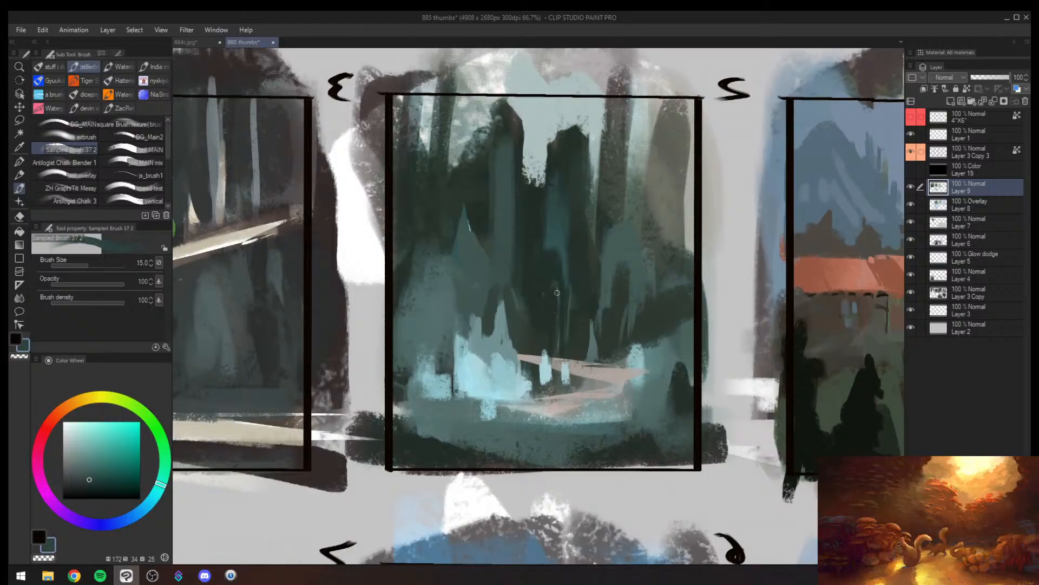
- Paint a broad dark teal trunk up past frame 2's top edge and touch up the pale sky gap beside it
key(/)
drag(554, 347, 533, 392)
key(h)
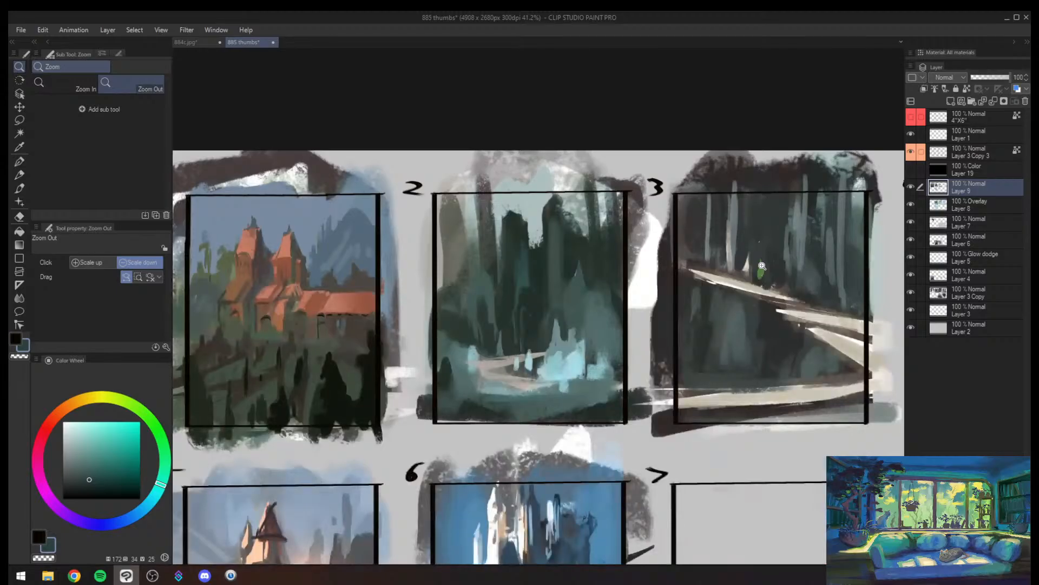
mouse_move(582, 292)
mouse_down()
mouse_move(542, 295)
mouse_move(623, 284)
mouse_move(585, 278)
mouse_move(605, 254)
mouse_up()
key(b)
key(])
key(])
key(])
key(])
key(])
key(])
key(])
key(])
key(])
key(])
mouse_move(499, 125)
mouse_down()
mouse_move(492, 147)
mouse_move(479, 100)
mouse_move(473, 141)
mouse_move(491, 262)
mouse_move(523, 127)
mouse_move(535, 196)
mouse_up()
key([)
key([)
alt+click(518, 154)
key(bracketleft)
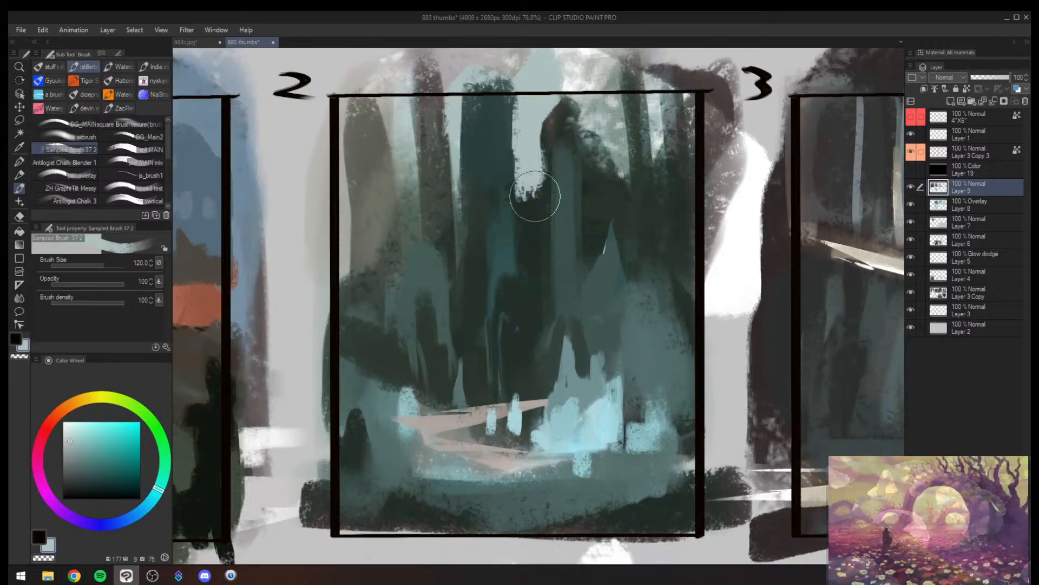
- Fill the pale side of frame 2 with tall dark teal trunks and extend the muted teal tree upward between them
key(alt+space)
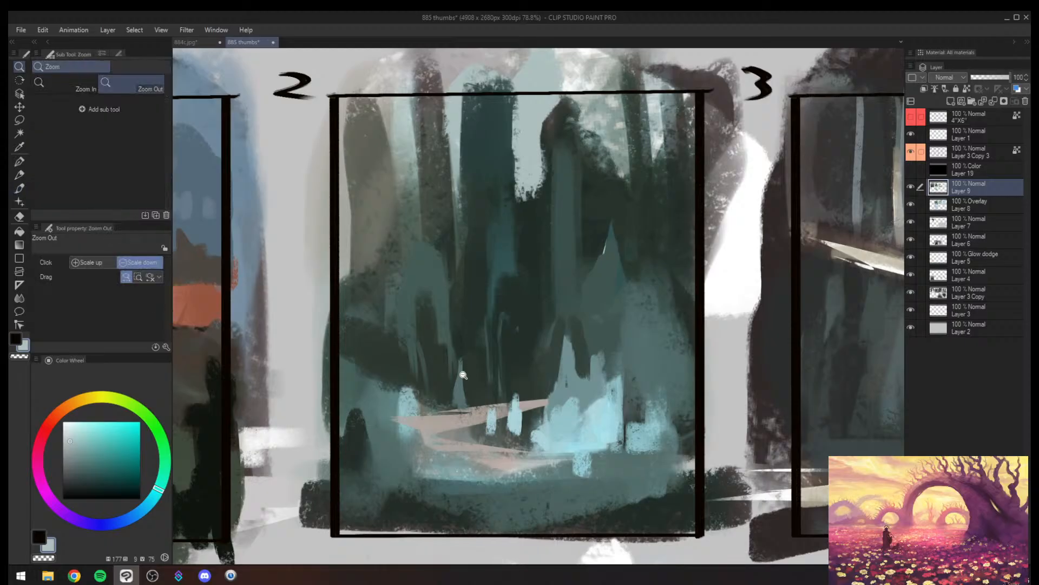
drag(464, 371, 442, 368)
key(h)
mouse_move(630, 331)
mouse_down()
mouse_move(525, 349)
mouse_move(547, 341)
mouse_up()
alt+click(556, 269)
mouse_move(556, 265)
mouse_down()
mouse_move(555, 219)
mouse_move(545, 270)
mouse_move(560, 265)
mouse_move(575, 303)
mouse_move(593, 187)
mouse_up()
key(])
alt+click(588, 305)
mouse_move(540, 206)
mouse_down()
mouse_move(498, 274)
mouse_move(512, 268)
mouse_move(535, 179)
mouse_up()
alt+click(495, 274)
mouse_move(527, 261)
mouse_down()
mouse_move(562, 164)
mouse_move(583, 211)
mouse_up()
key(])
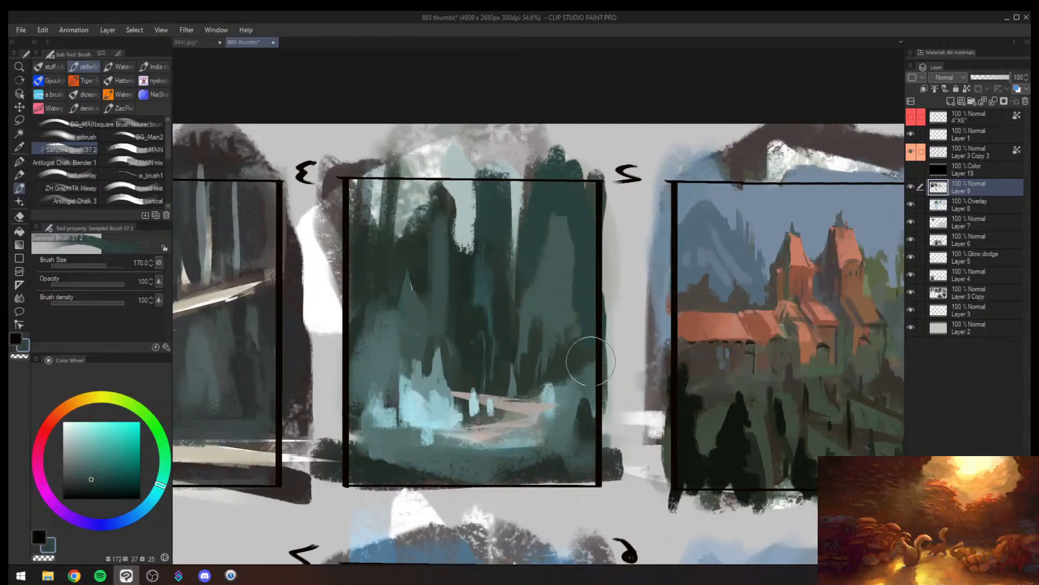
- Block in a wide dark green trunk along frame 2's side border at brush size 170, overlapping the muted teal tree
alt+click(566, 348)
drag(563, 346, 587, 197)
mouse_move(569, 327)
mouse_down()
mouse_move(573, 245)
mouse_move(573, 340)
mouse_move(580, 218)
mouse_move(558, 350)
mouse_move(572, 238)
mouse_move(536, 381)
mouse_up()
alt+click(540, 290)
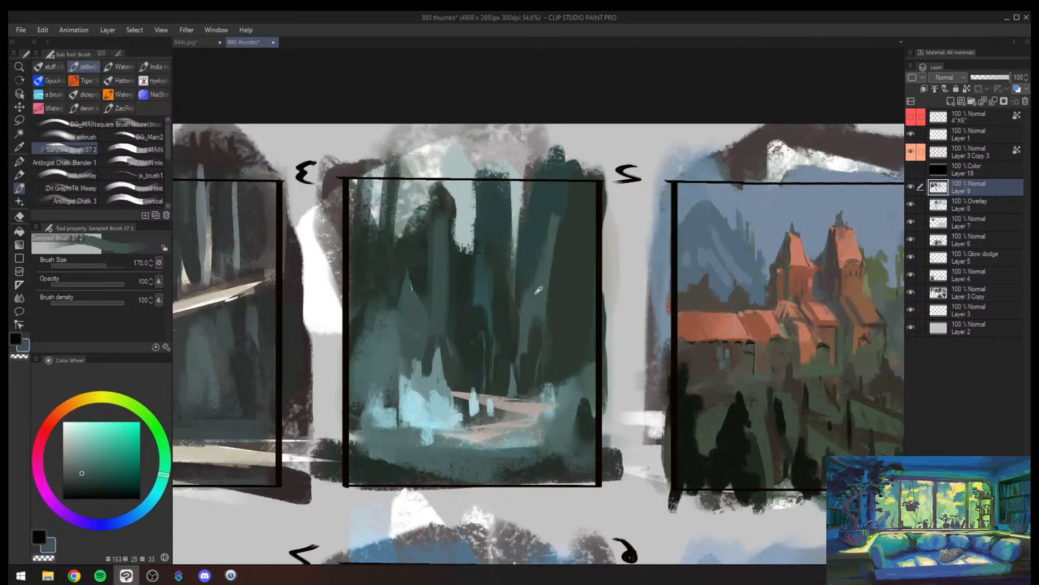
- Brush muted teal down the wide dark trunk along frame 2's side border and add a pale cyan highlight to its lower half
drag(555, 216, 530, 366)
key([)
key([)
key([)
key([)
key([)
key([)
key([)
key([)
key([)
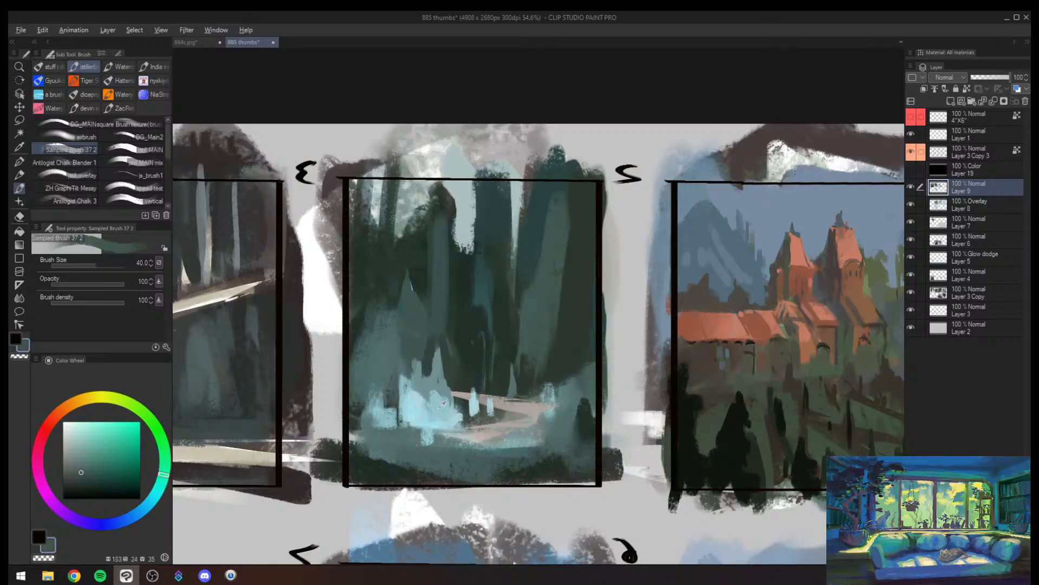
alt+click(490, 405)
drag(554, 323, 551, 354)
key(])
key(])
key(])
key(])
key(])
key(])
drag(554, 299, 546, 359)
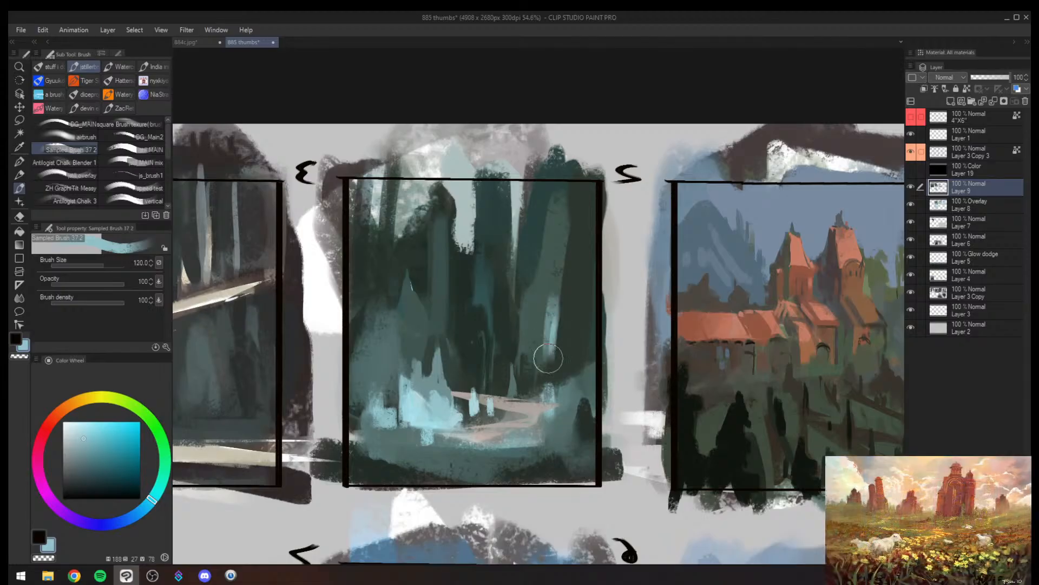
- Broaden the pale highlight into a grainy teal glow across the lower part of frame 2's wide trunk
key(])
key(])
key(])
key(])
key(])
key(])
alt+click(551, 309)
drag(554, 293, 544, 368)
drag(534, 417, 538, 369)
key([)
key([)
key([)
key([)
key([)
key([)
key([)
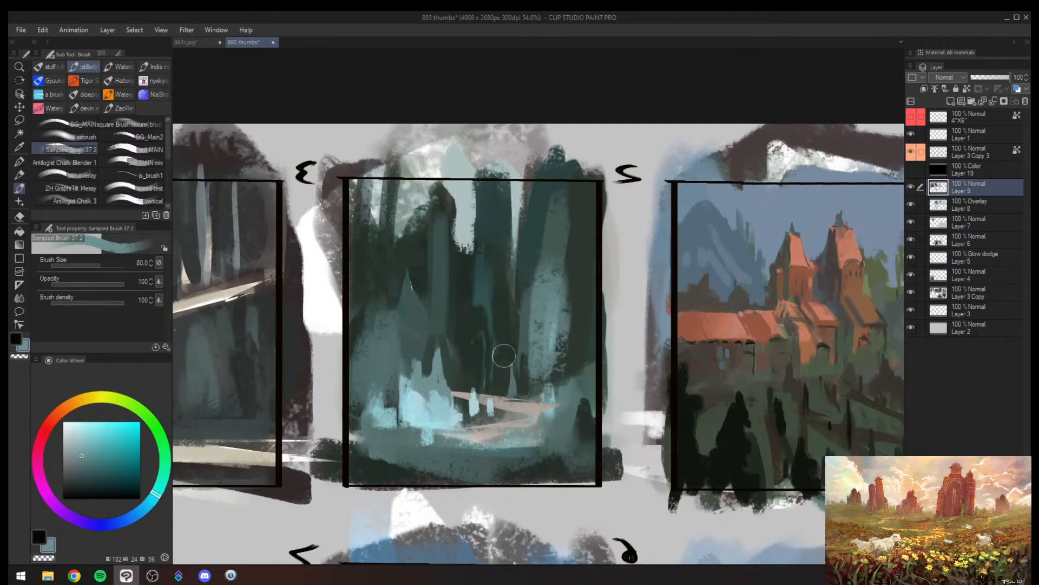
- Flip the canvas view back to its normal orientation and review the painted thumbnails across the sheet
key(alt+space)
drag(494, 364, 471, 364)
mouse_move(601, 364)
mouse_down()
mouse_move(619, 365)
mouse_move(582, 367)
mouse_up()
mouse_move(591, 379)
mouse_down()
mouse_move(622, 372)
mouse_move(574, 374)
mouse_up()
drag(635, 416, 654, 405)
mouse_move(545, 328)
mouse_down()
mouse_move(584, 295)
mouse_move(545, 309)
mouse_up()
key(h)
drag(624, 330, 424, 387)
mouse_move(424, 387)
mouse_down()
mouse_move(438, 371)
mouse_move(414, 379)
mouse_up()
drag(379, 413, 410, 399)
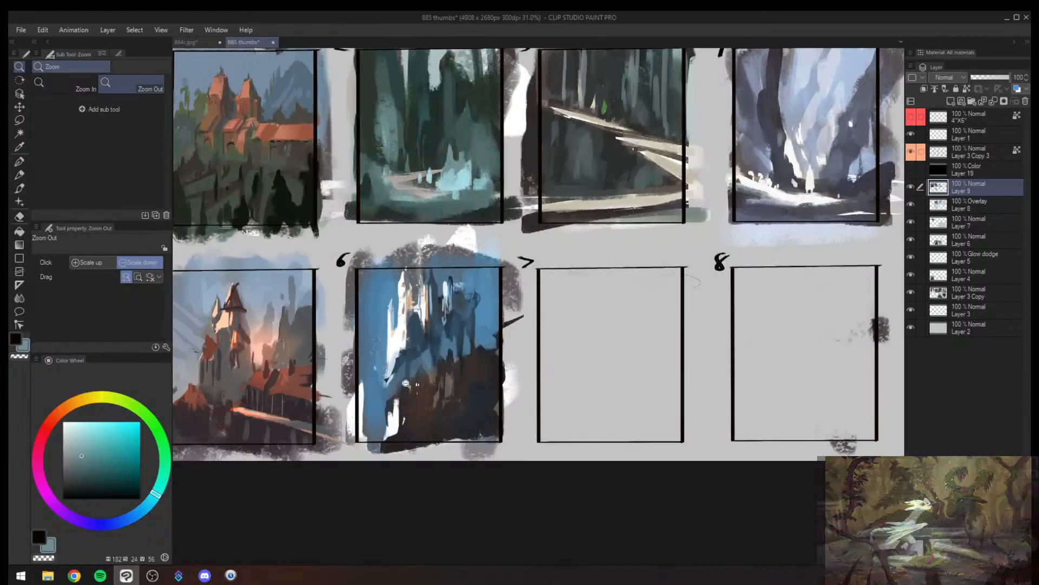
drag(454, 342, 444, 357)
drag(568, 172, 521, 247)
scroll(490, 287, up, 8)
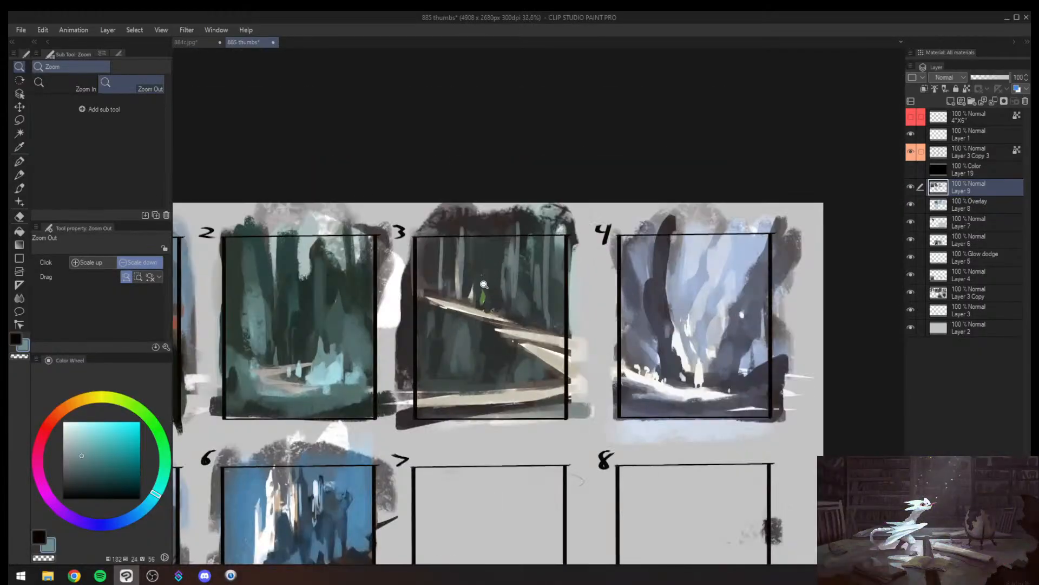
- Trim the bright green shape on frame 3's upper path with small strokes to form the head and legs of a standing figure
key(b)
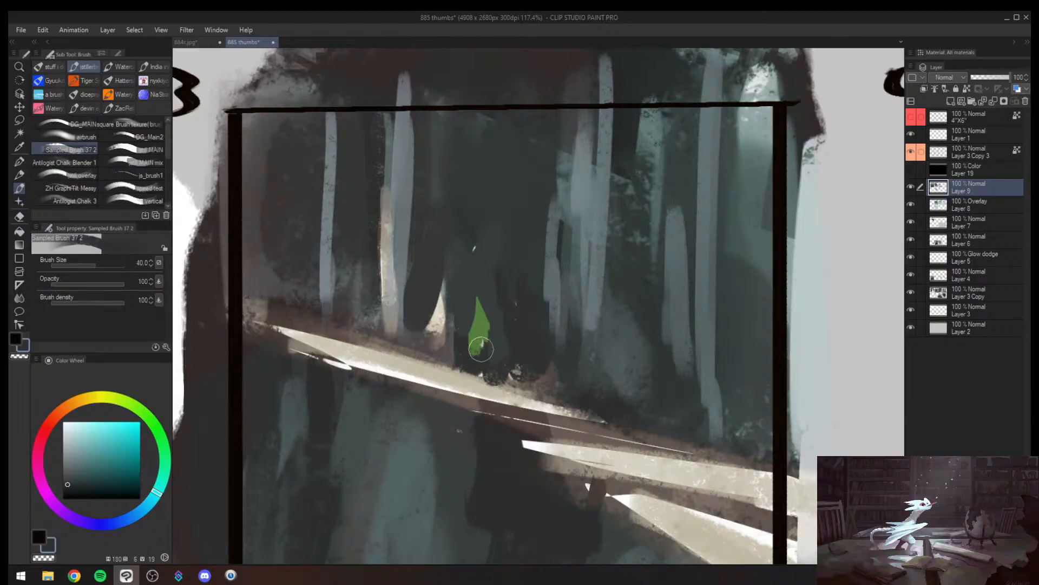
key([)
key([)
key([)
key([)
key([)
key([)
key([)
key([)
key([)
mouse_move(473, 351)
mouse_down()
mouse_move(489, 329)
mouse_move(480, 285)
mouse_move(475, 321)
mouse_move(487, 325)
mouse_move(476, 369)
mouse_up()
alt+click(485, 344)
key(])
key(])
alt+click(473, 295)
- Pick a lighter teal green, dab in the body of frame 3's small figure and trim its edge with dark strokes
click(93, 445)
key(])
alt+click(480, 312)
key([)
key([)
alt+click(465, 341)
drag(470, 332, 469, 354)
- Touch up the sky beside the castle tower in frame 5 with muted blue-grey dabs at small brush sizes
key(alt+space)
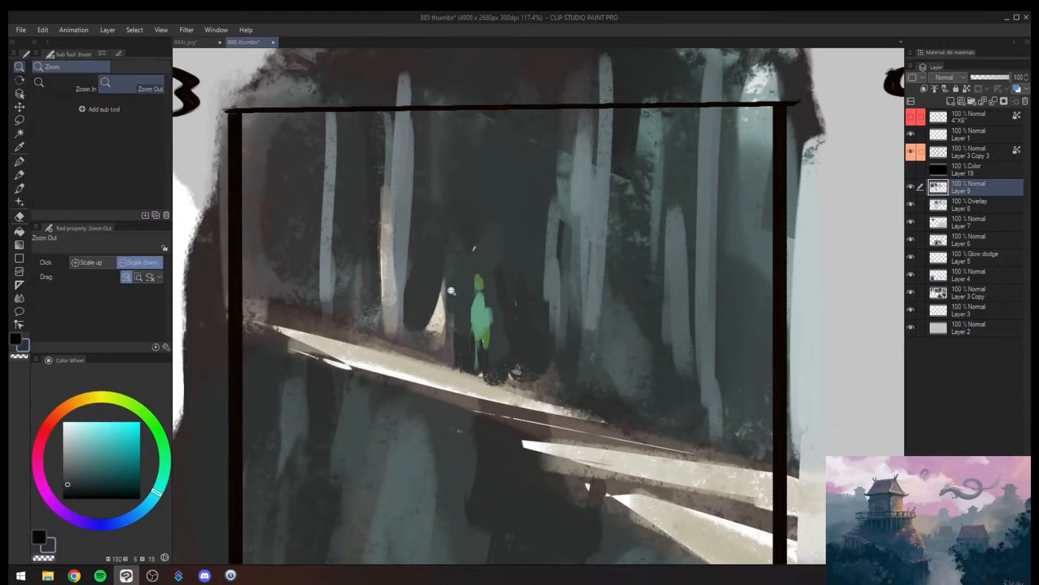
mouse_move(538, 293)
mouse_down()
mouse_move(448, 391)
mouse_move(504, 391)
mouse_move(487, 367)
mouse_up()
drag(488, 367, 465, 359)
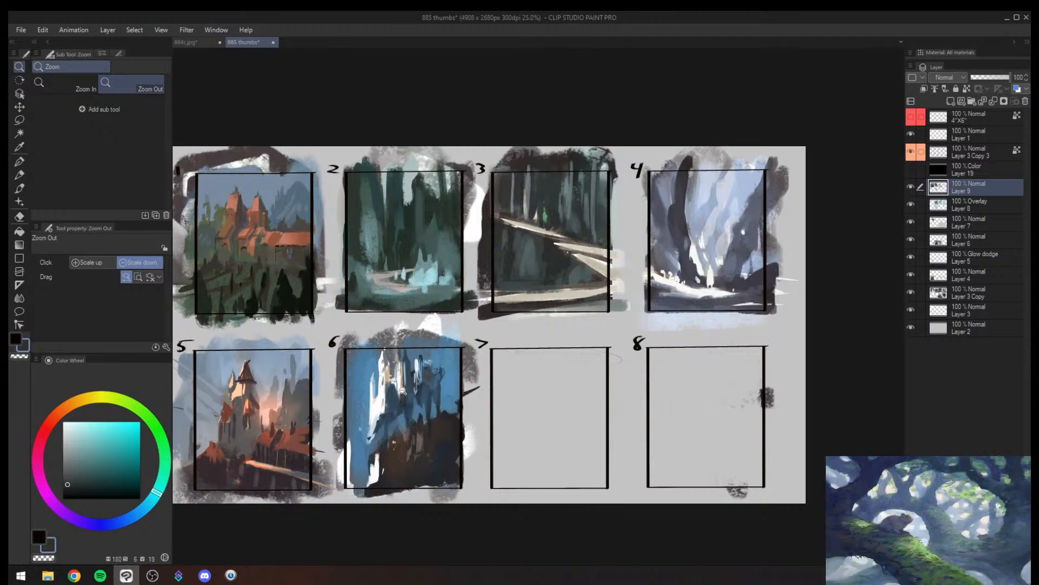
mouse_move(441, 372)
mouse_down()
mouse_move(405, 381)
mouse_move(433, 377)
mouse_up()
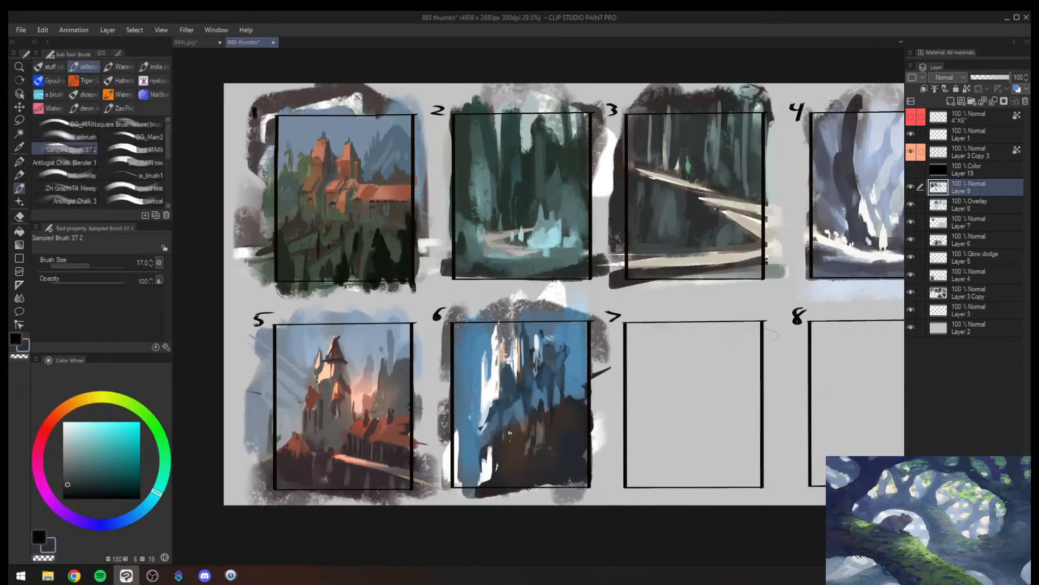
alt+click(364, 367)
drag(367, 367, 366, 373)
key(])
key(])
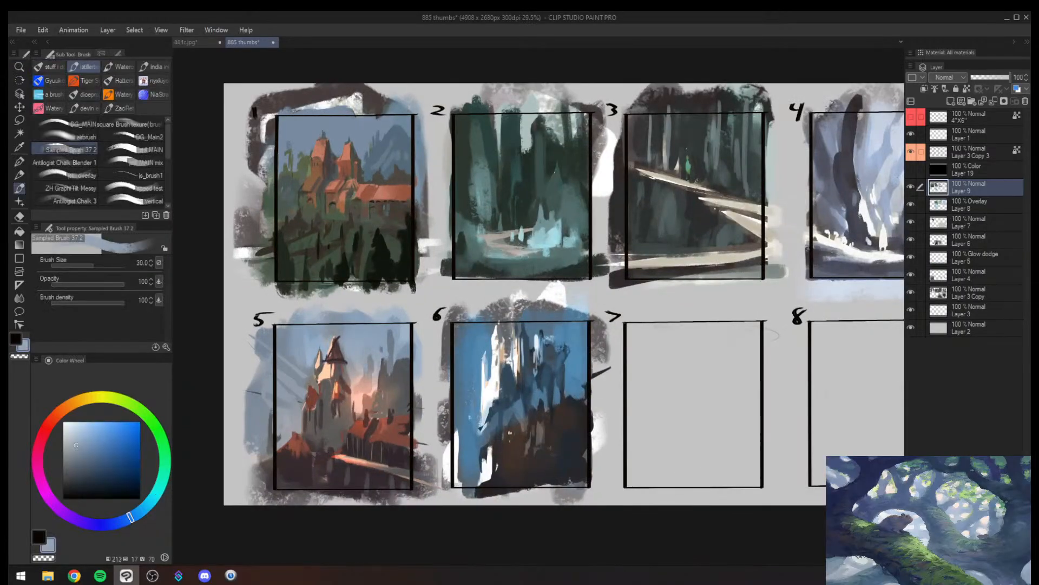
alt+click(360, 363)
key(])
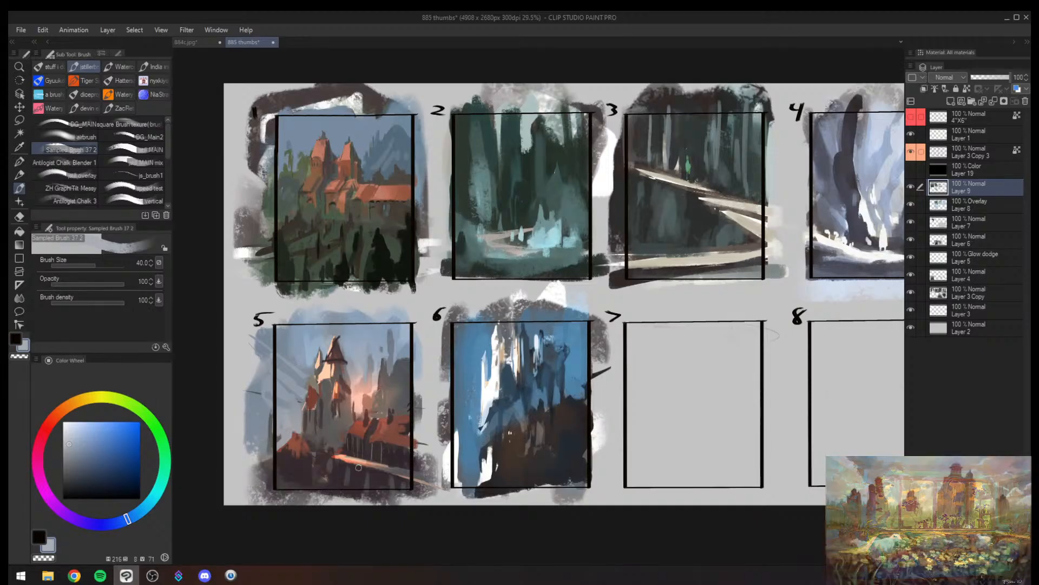
- Mirror the canvas view to examine all the thumbnail compositions and return it to the normal orientation
key(alt+space)
drag(557, 366, 704, 347)
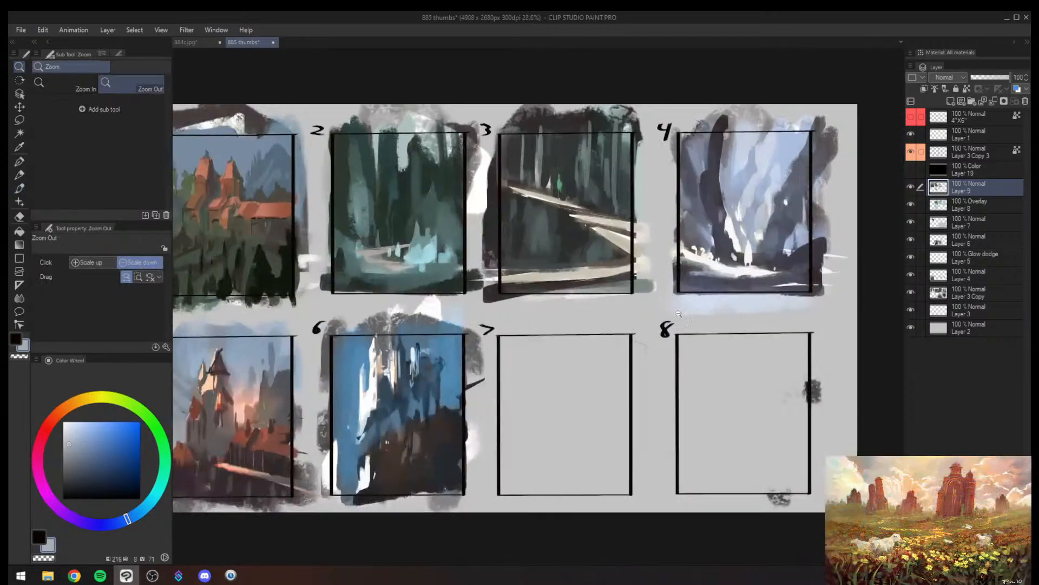
drag(671, 287, 674, 311)
key(h)
drag(774, 328, 696, 334)
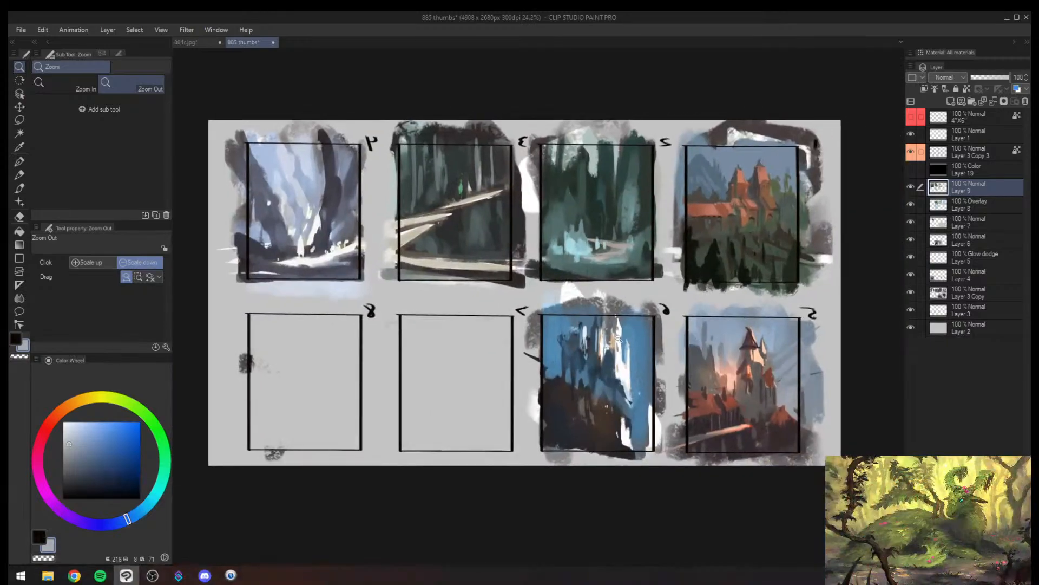
drag(604, 353, 548, 355)
drag(668, 360, 728, 359)
key(b)
mouse_move(429, 245)
mouse_down()
mouse_move(439, 282)
mouse_move(370, 303)
mouse_up()
alt+click(454, 270)
drag(519, 278, 584, 267)
key(h)
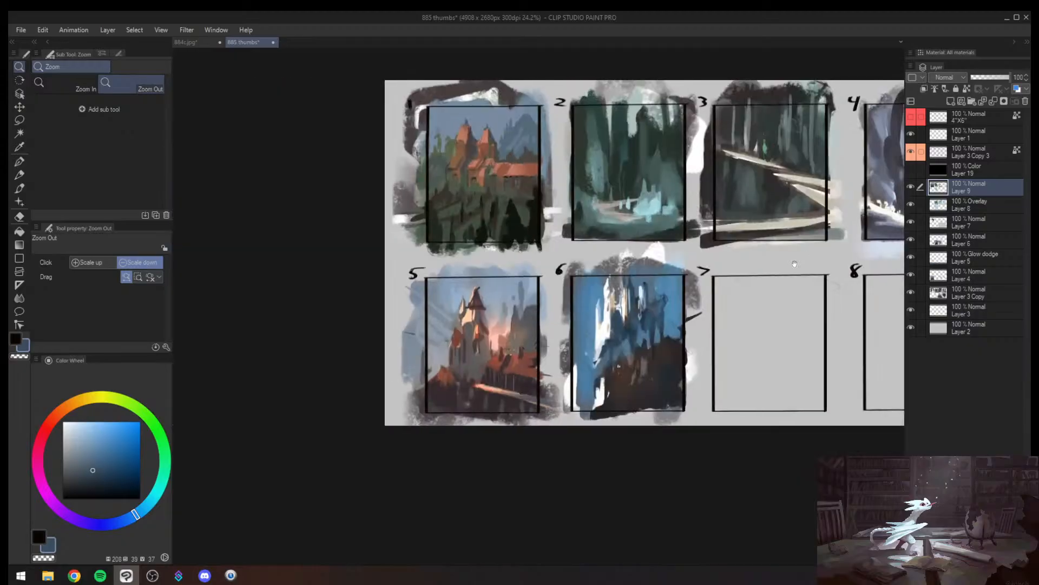
mouse_move(804, 250)
mouse_down()
mouse_move(556, 271)
mouse_move(575, 268)
mouse_up()
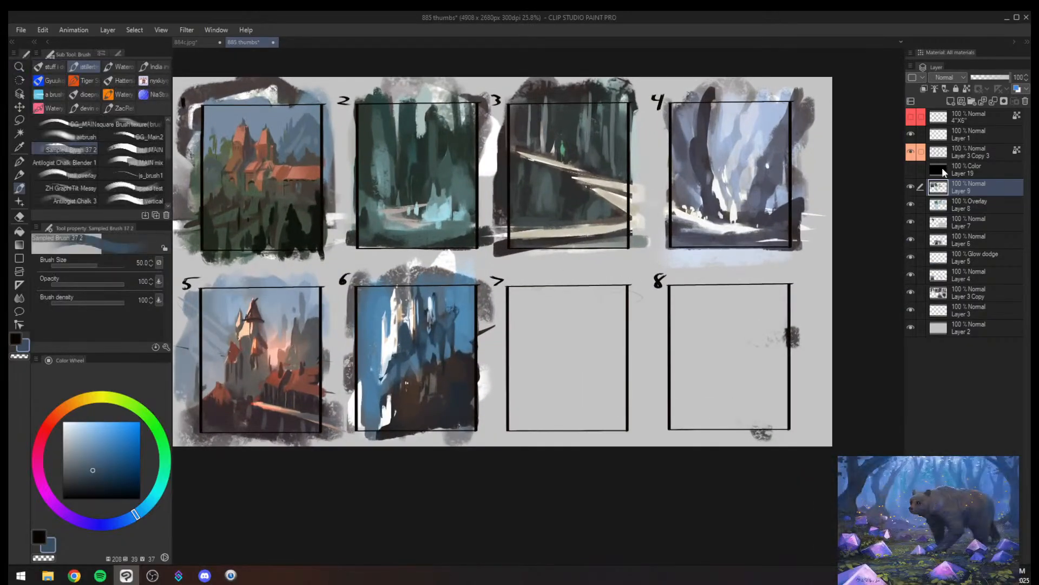
- Add a new layer at the very top of the layer stack and enlarge the brush to 250
click(951, 101)
drag(973, 186, 986, 111)
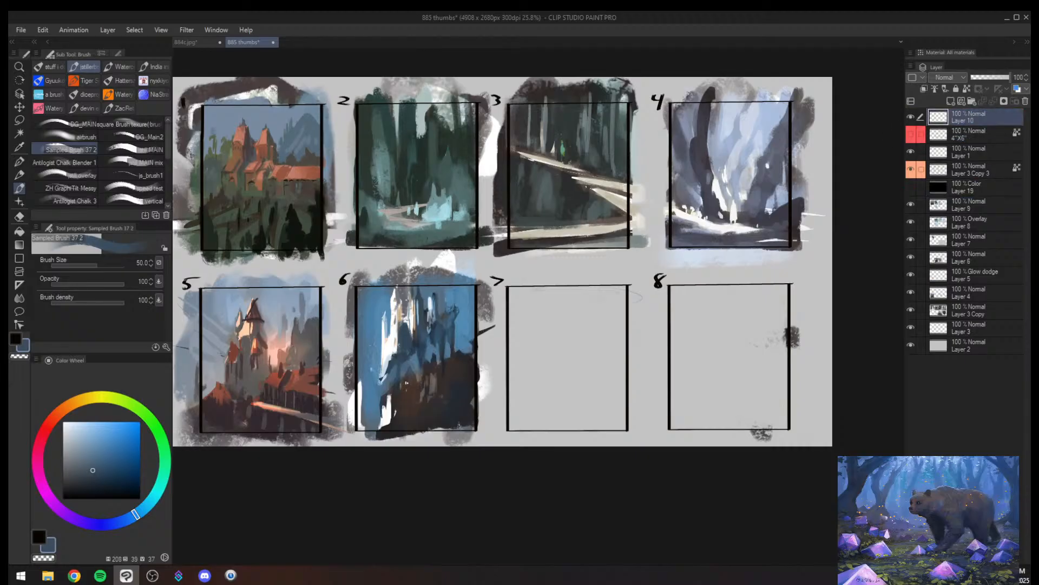
click(522, 342)
key(])
key(])
key(])
key(])
key(])
key(])
key(])
key(])
key(])
drag(503, 278, 496, 324)
key(ctrl+z)
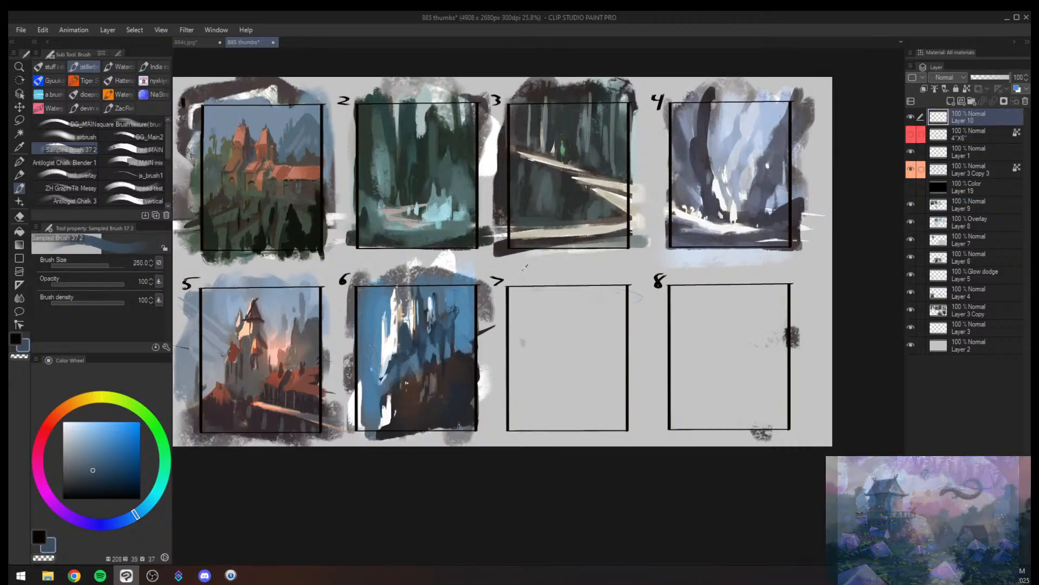
- Sample the light grey background and paint over the empty frames 7 and 8, including their borders and numbers
alt+click(523, 270)
drag(503, 275, 509, 425)
key(])
key(])
key(])
drag(513, 374, 513, 415)
mouse_move(543, 302)
mouse_down()
mouse_move(814, 299)
mouse_move(779, 415)
mouse_move(549, 414)
mouse_move(610, 369)
mouse_move(668, 367)
mouse_move(580, 330)
mouse_move(524, 290)
mouse_move(499, 309)
mouse_move(502, 357)
mouse_up()
- Hide all the interface palettes and frame the sheet of six painted thumbnails for review
key(alt+space)
drag(486, 311, 455, 309)
mouse_move(383, 277)
mouse_down()
mouse_move(397, 247)
mouse_move(429, 233)
mouse_up()
key(Tab)
drag(411, 205, 385, 232)
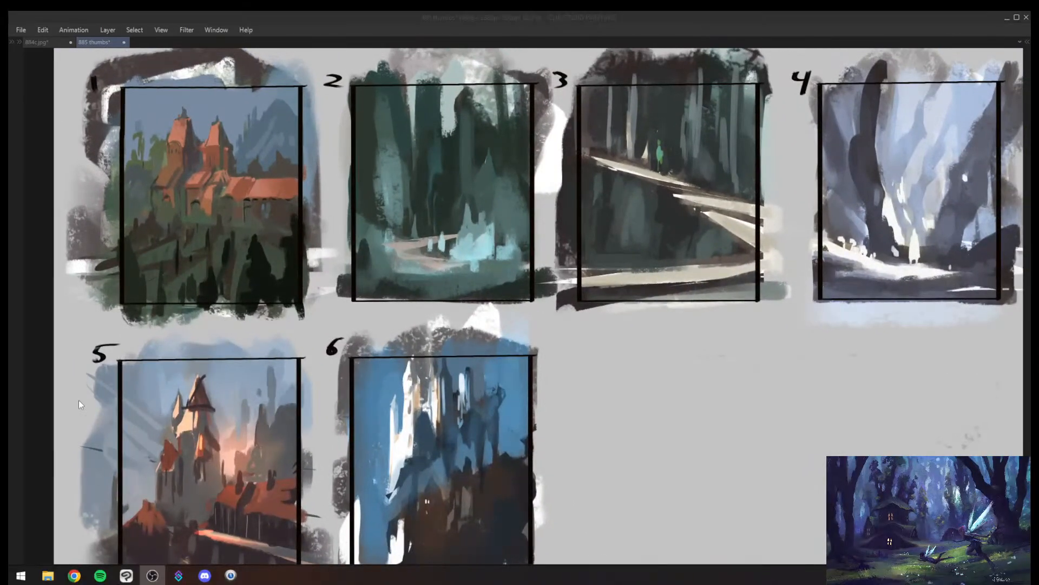
drag(465, 329, 487, 333)
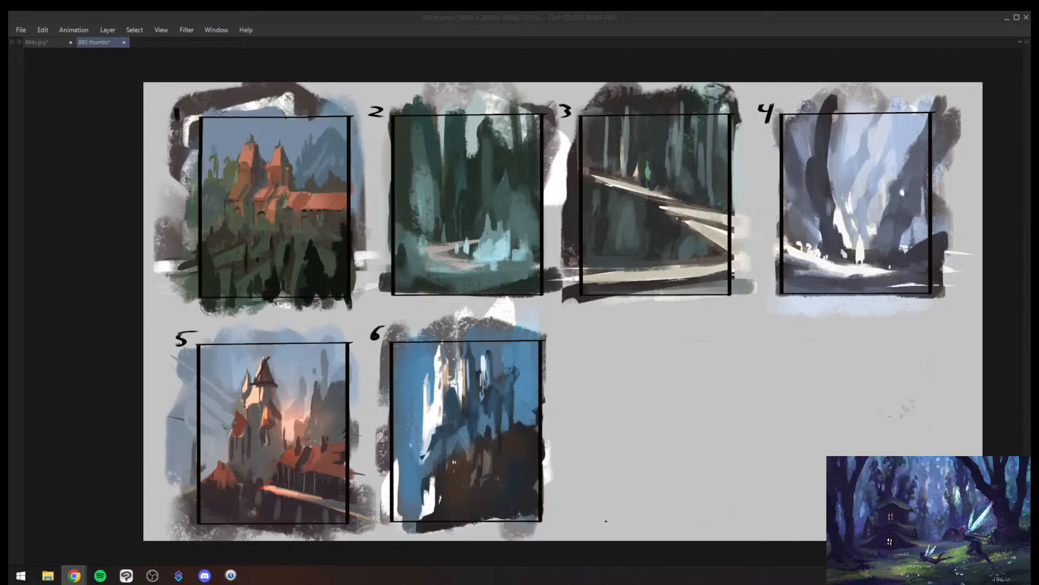
click(834, 223)
drag(835, 223, 838, 239)
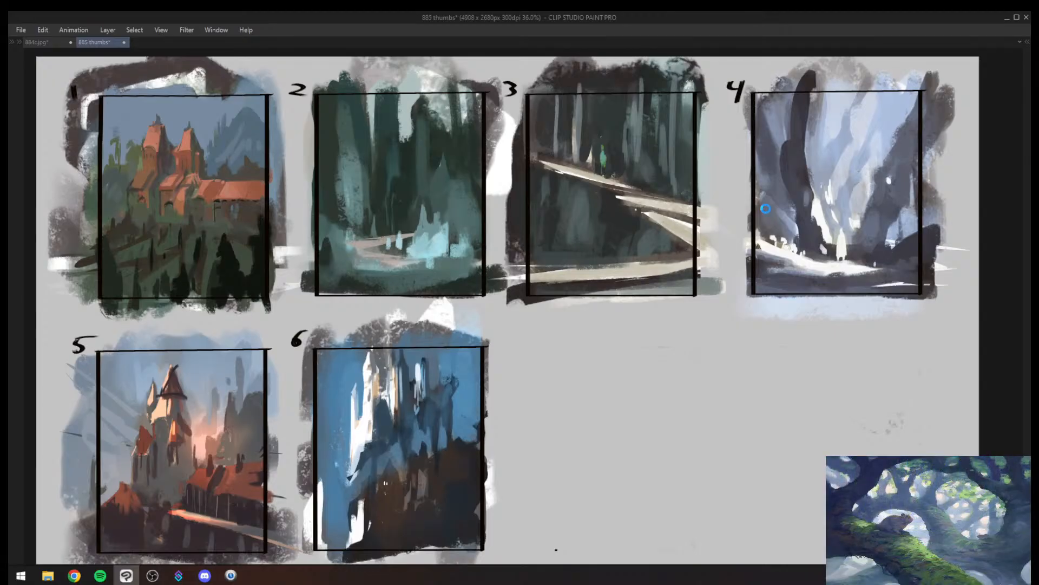
- Try to save the thumbnail sheet, and close the other open document, 884c.jpg
key(ctrl+s)
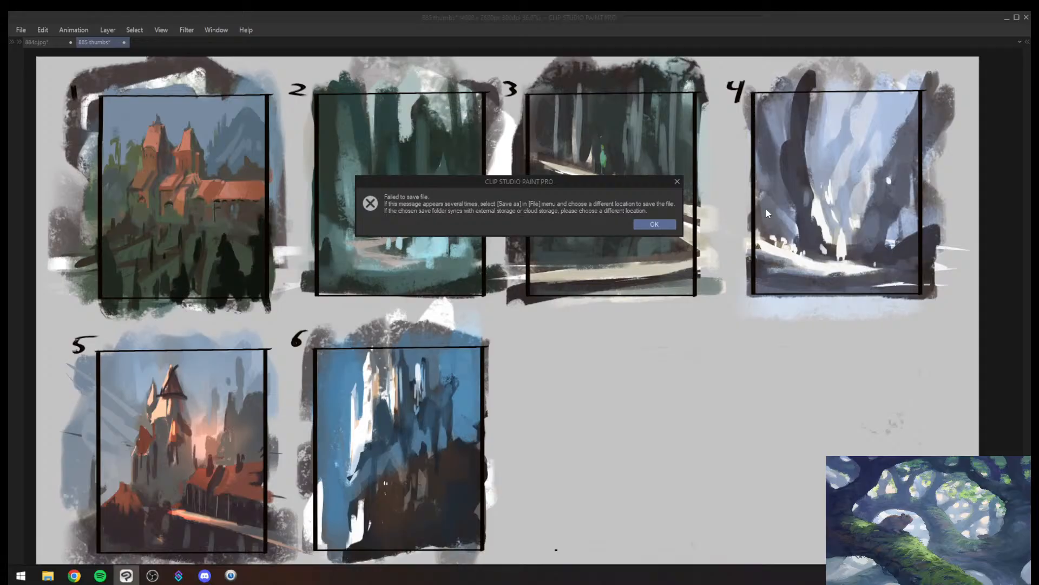
click(657, 226)
click(41, 41)
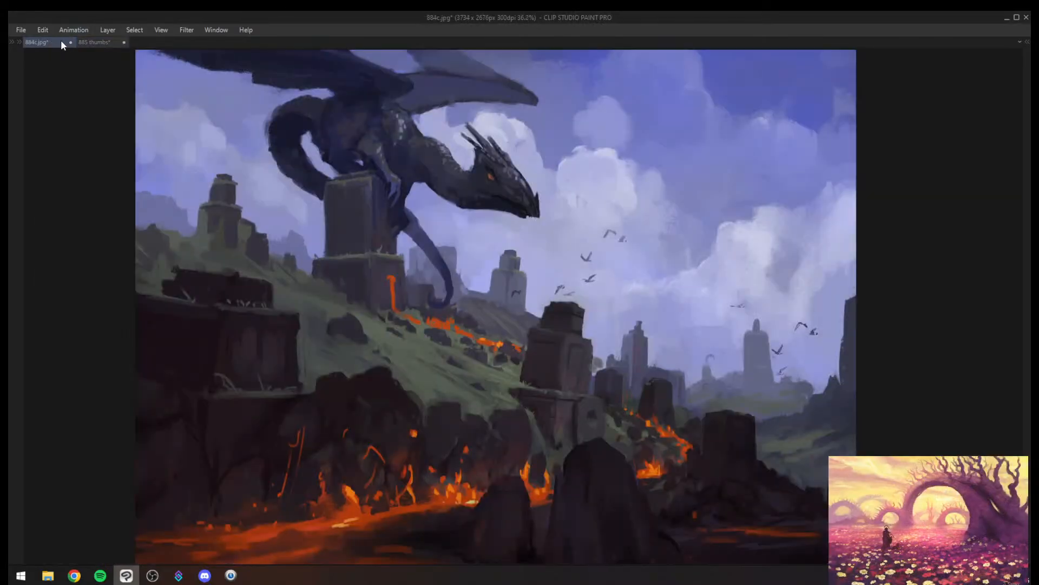
click(71, 42)
click(504, 222)
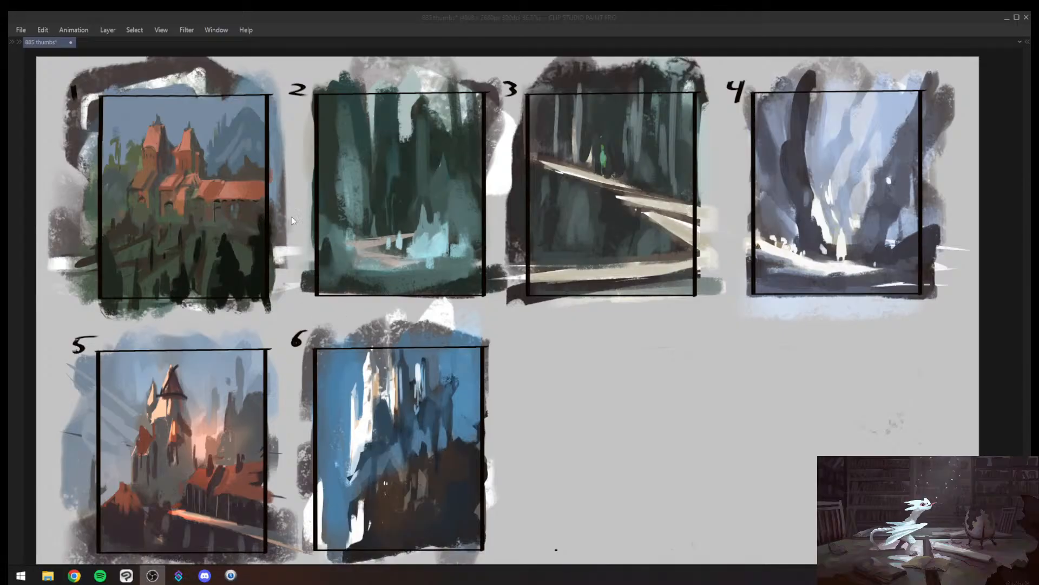
- Switch to the Chrome browser and close the Magic: The Gathering – Lorwyn image page
click(359, 250)
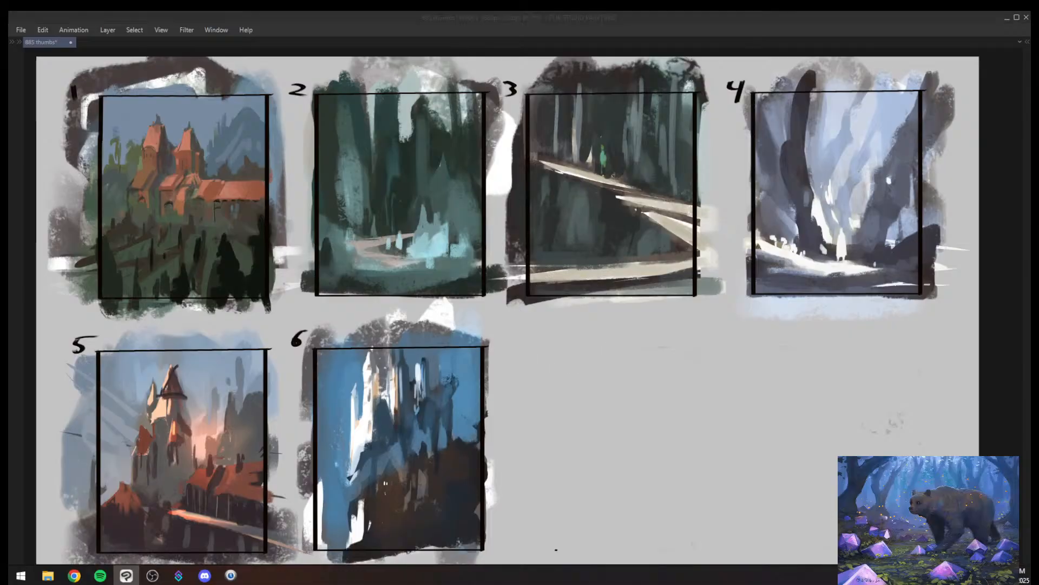
key(alt+Tab)
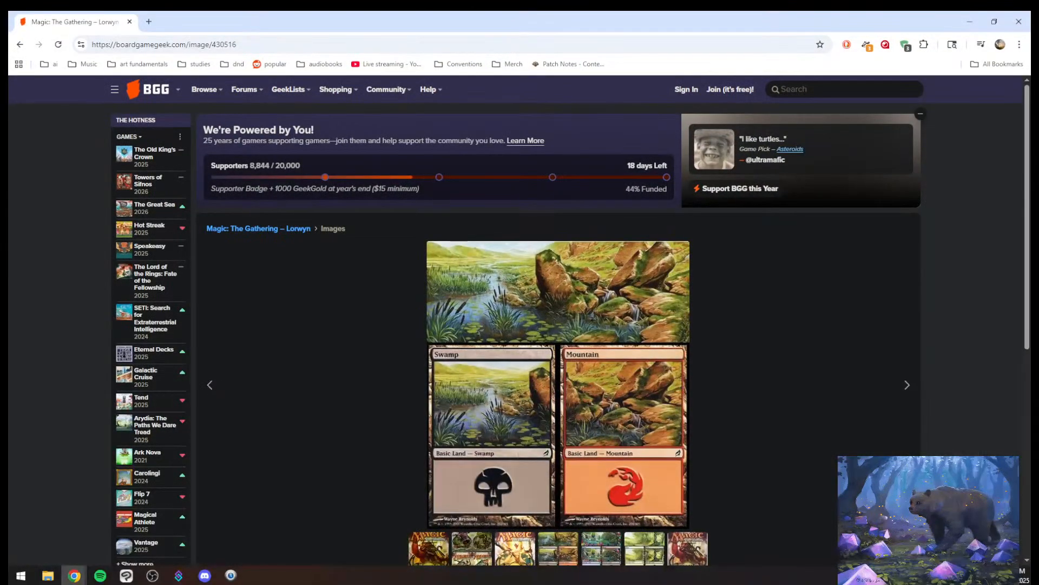
click(130, 23)
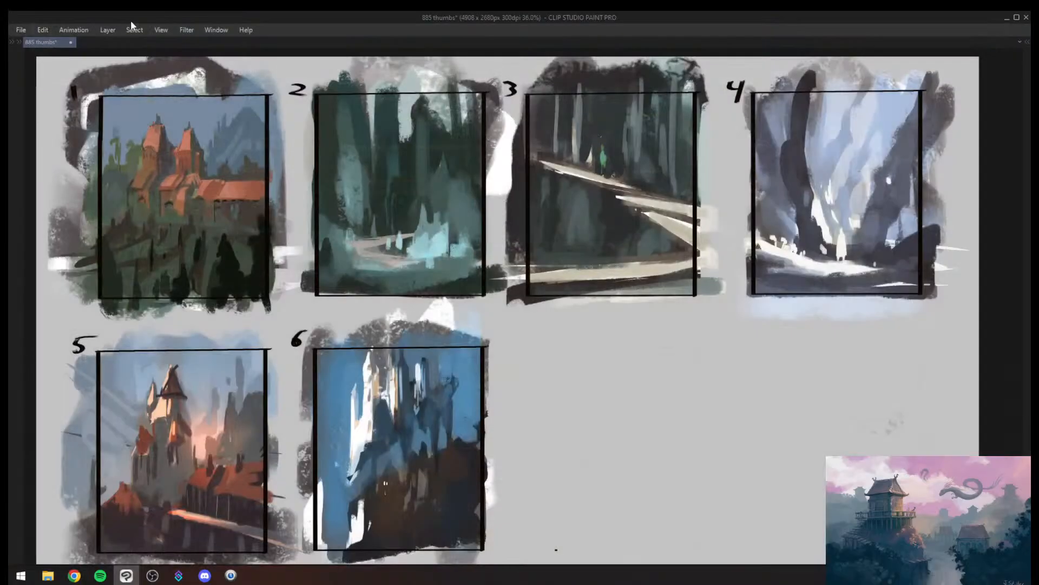
key(alt+Tab)
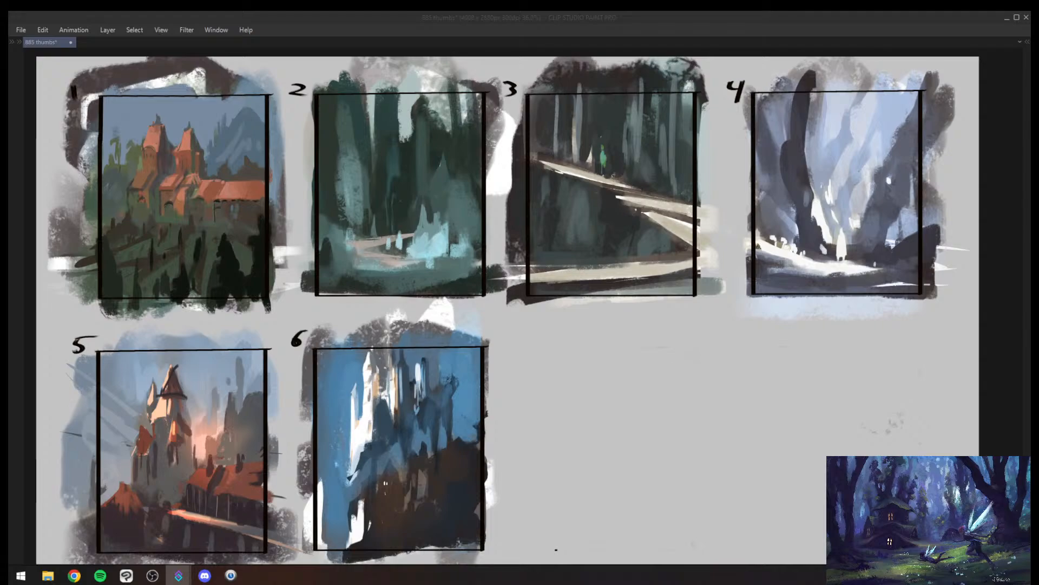
click(458, 338)
mouse_move(468, 341)
mouse_down()
mouse_move(434, 342)
mouse_move(476, 342)
mouse_up()
mouse_move(472, 339)
mouse_down()
mouse_move(467, 361)
mouse_move(453, 358)
mouse_move(464, 353)
mouse_up()
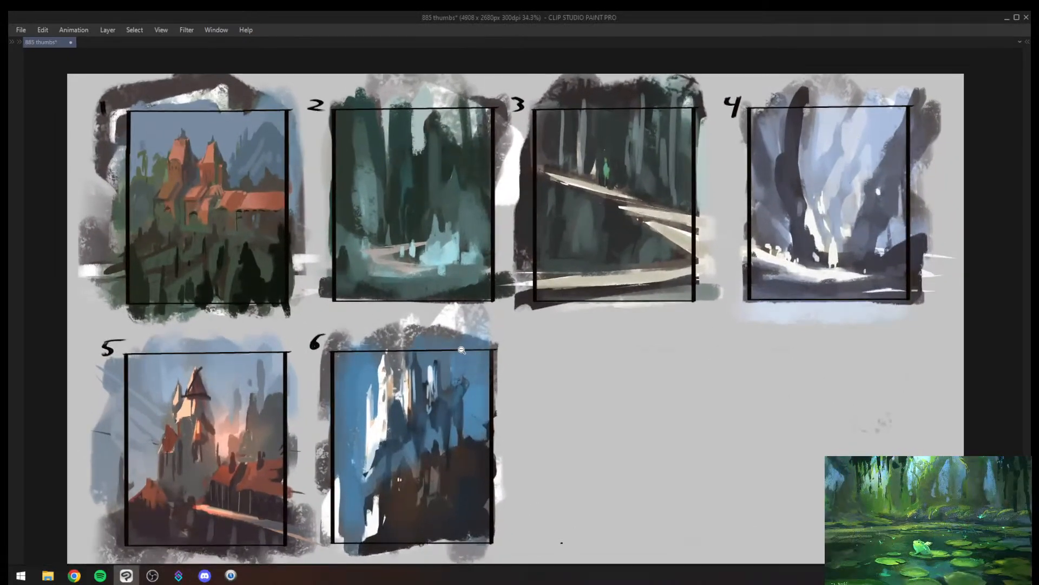
key(alt+Tab)
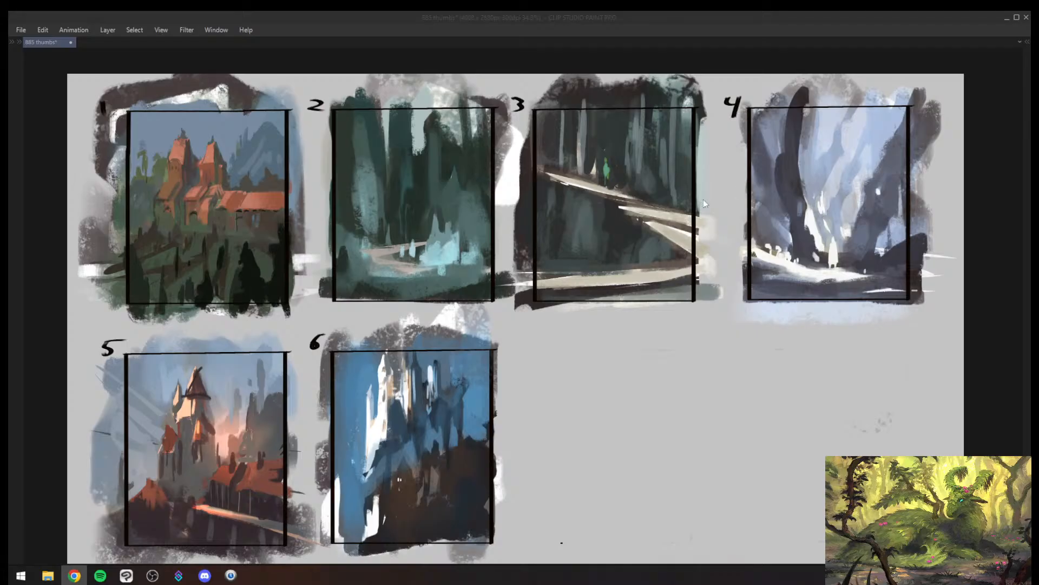
click(476, 347)
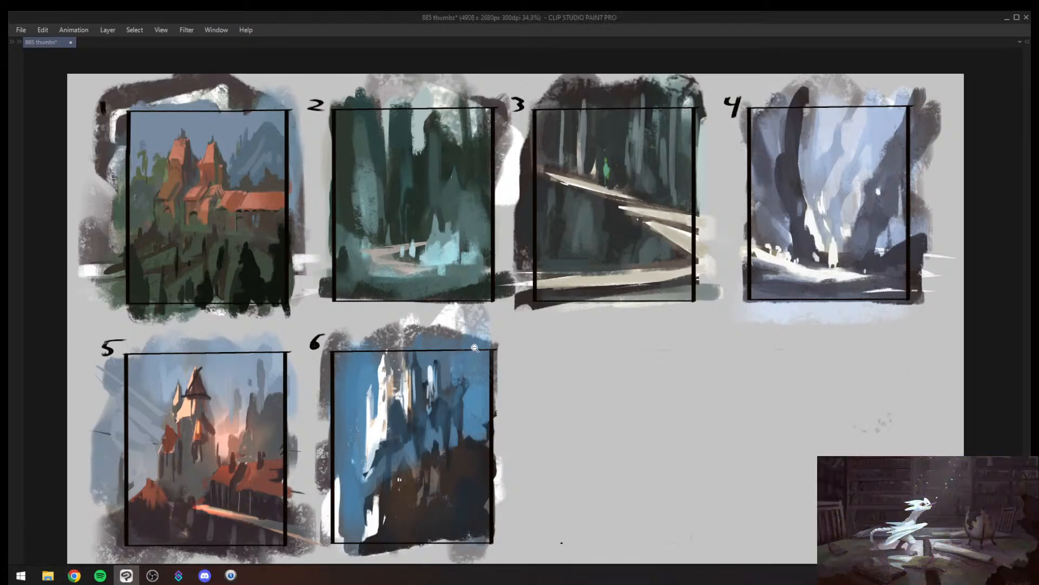
scroll(329, 338, up, 2)
scroll(329, 338, down, 2)
drag(326, 345, 331, 330)
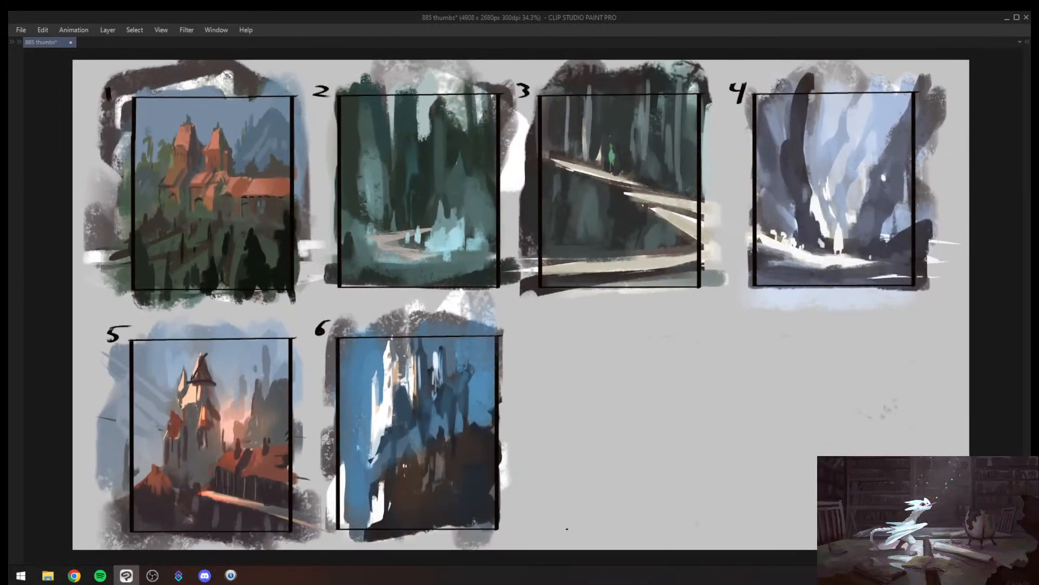
key(alt+Tab)
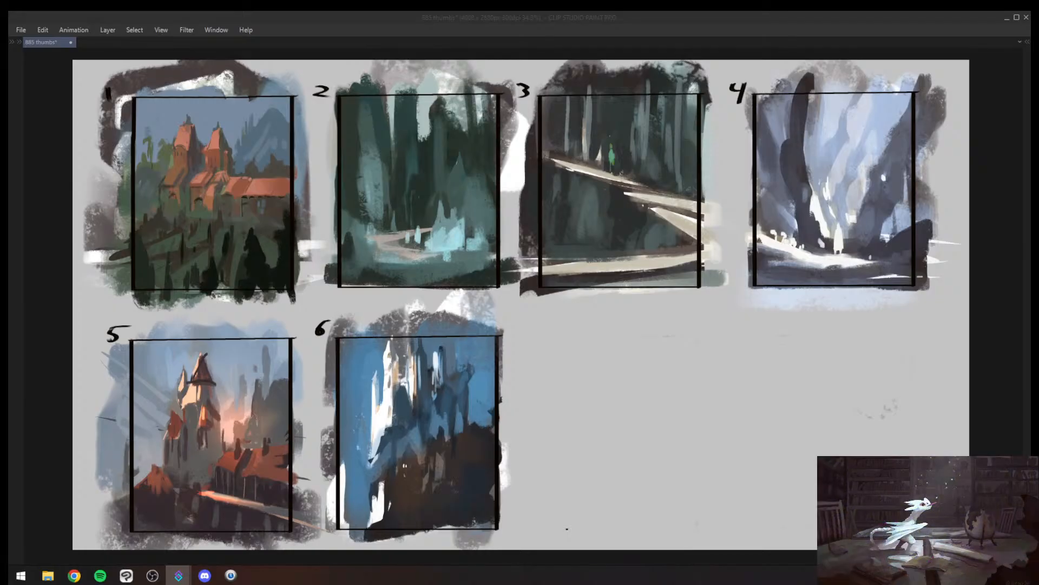
click(527, 354)
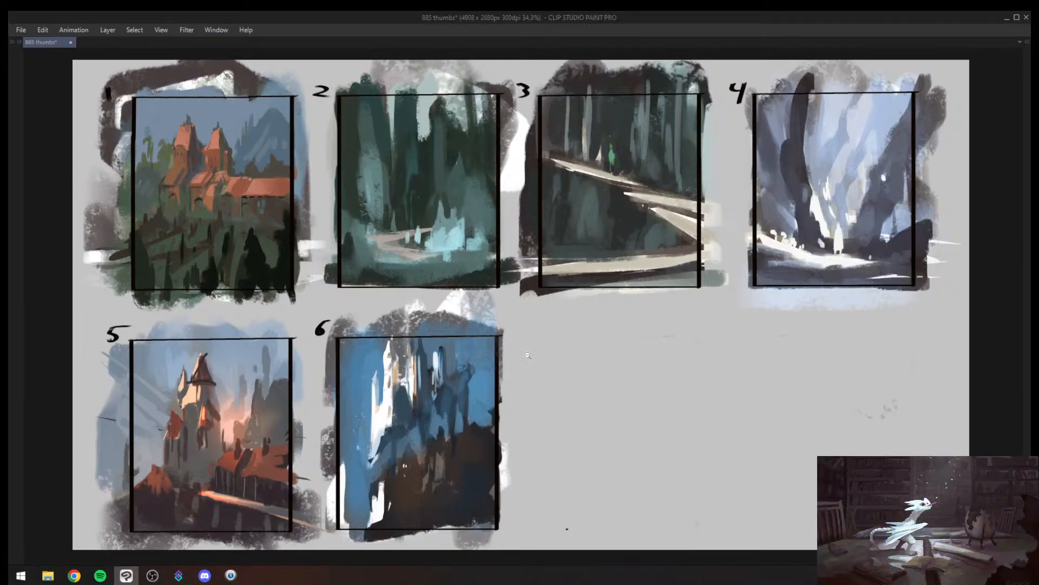
mouse_move(527, 354)
mouse_down()
mouse_move(468, 360)
mouse_move(514, 364)
mouse_up()
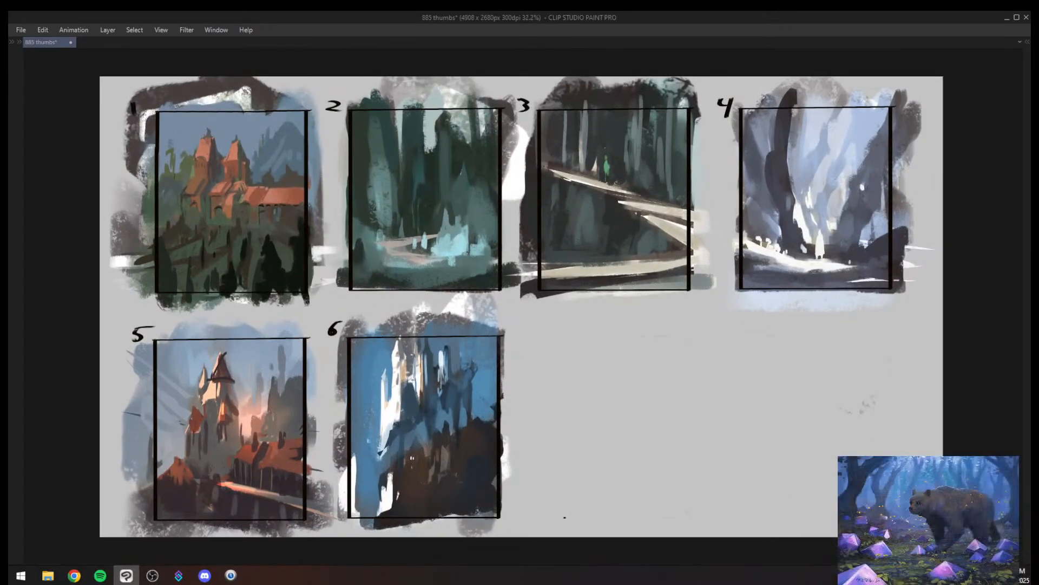
key(alt+Tab)
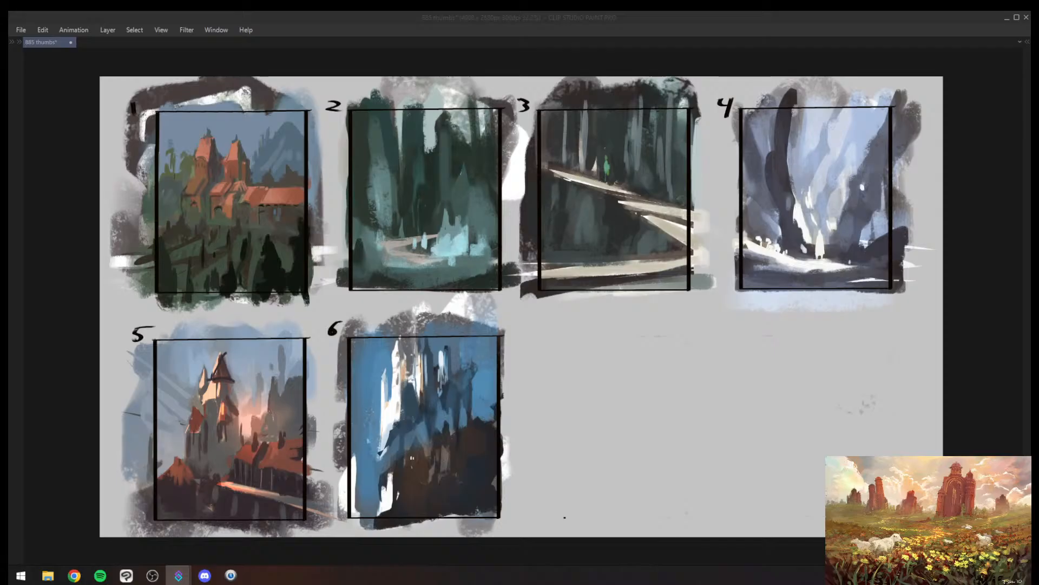
click(553, 400)
drag(539, 387, 510, 375)
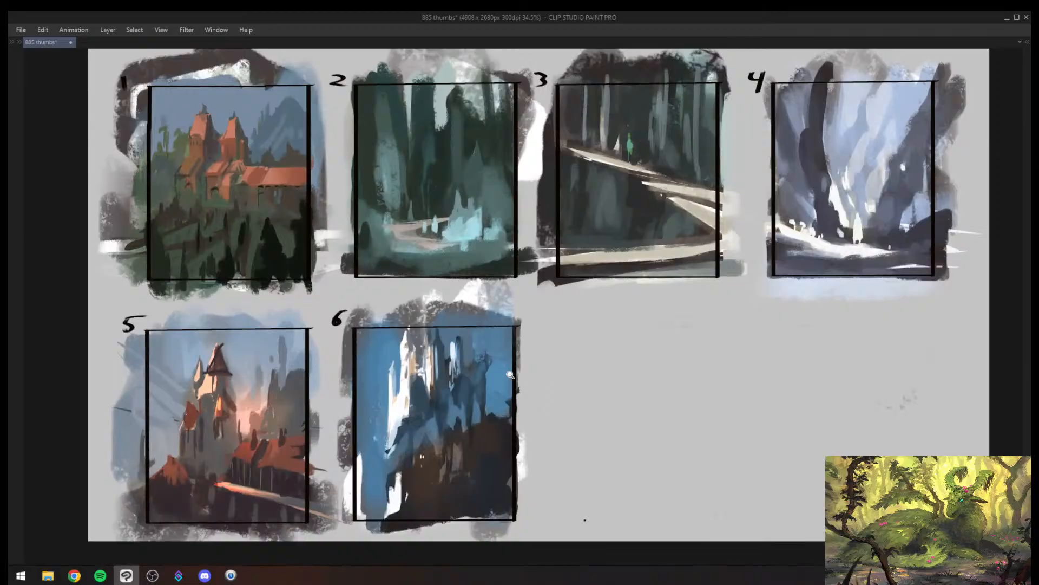
key(alt+Tab)
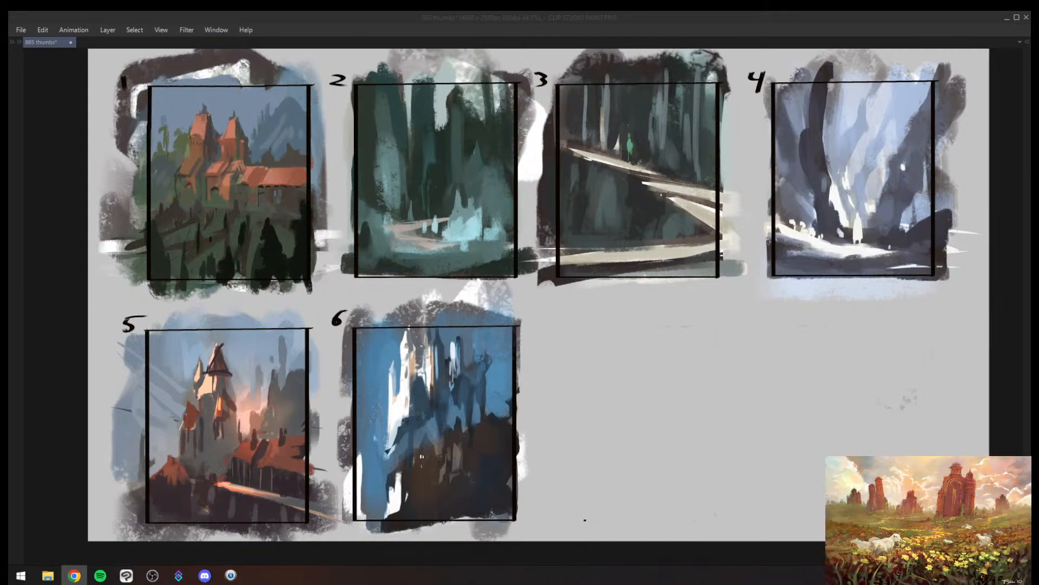
drag(402, 295, 328, 362)
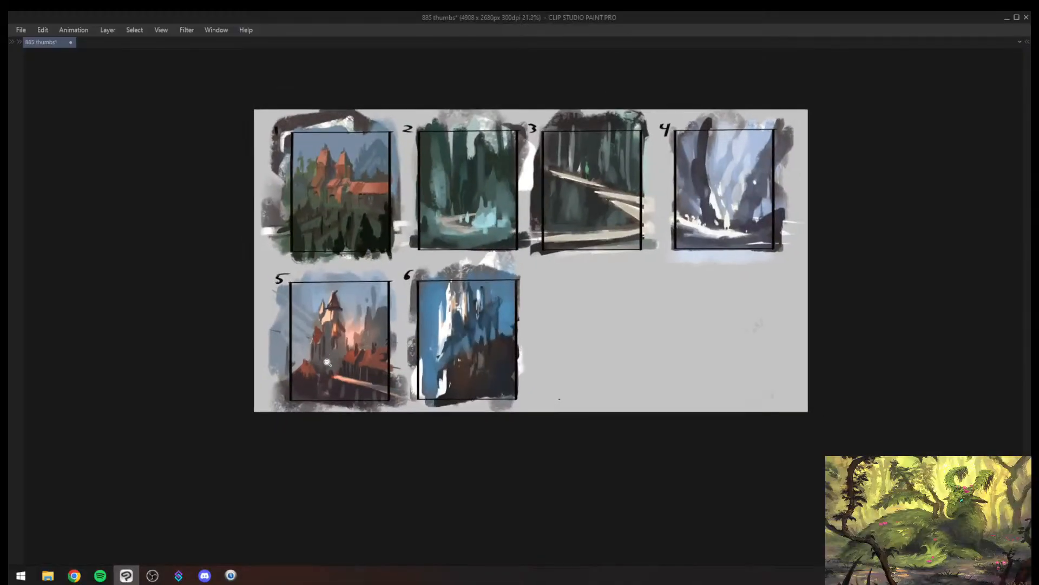
- Bring back the interface palettes and merge the painted layers from Layer 3 up to Layer 9 into one layer
key(Tab)
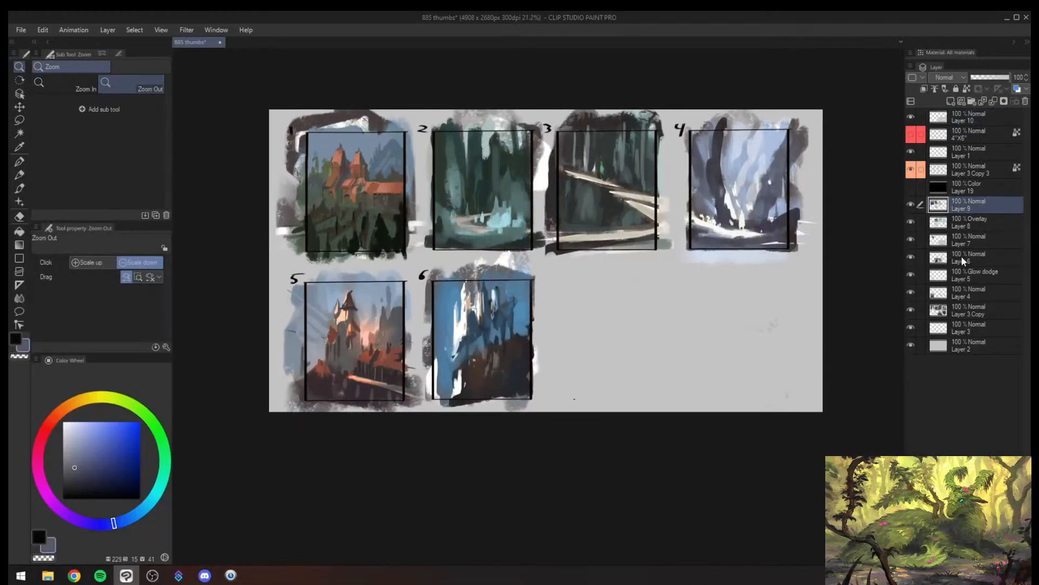
shift+click(969, 327)
key(shift+alt+e)
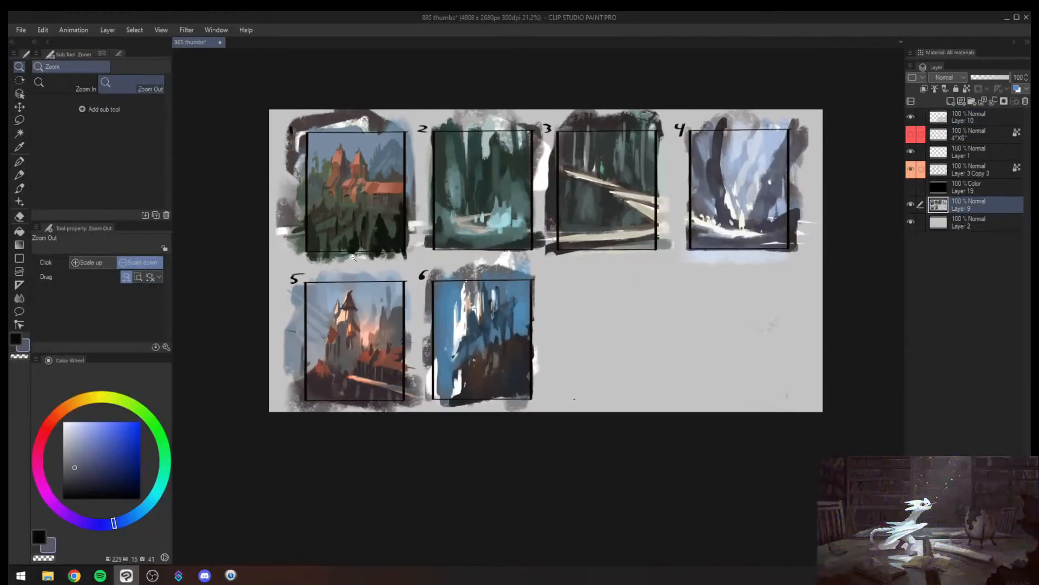
scroll(353, 257, up, 1)
key(m)
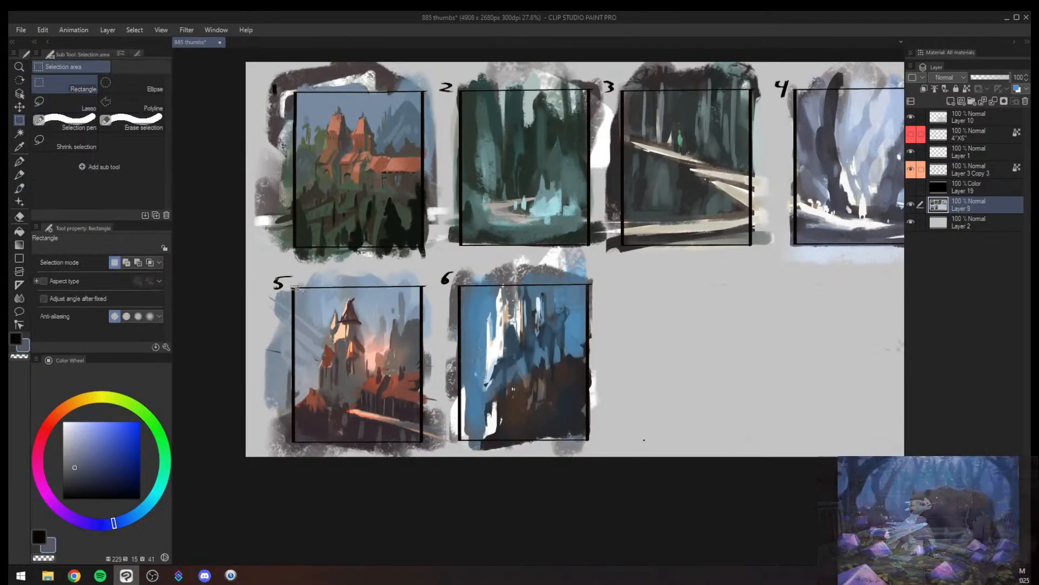
drag(291, 285, 423, 445)
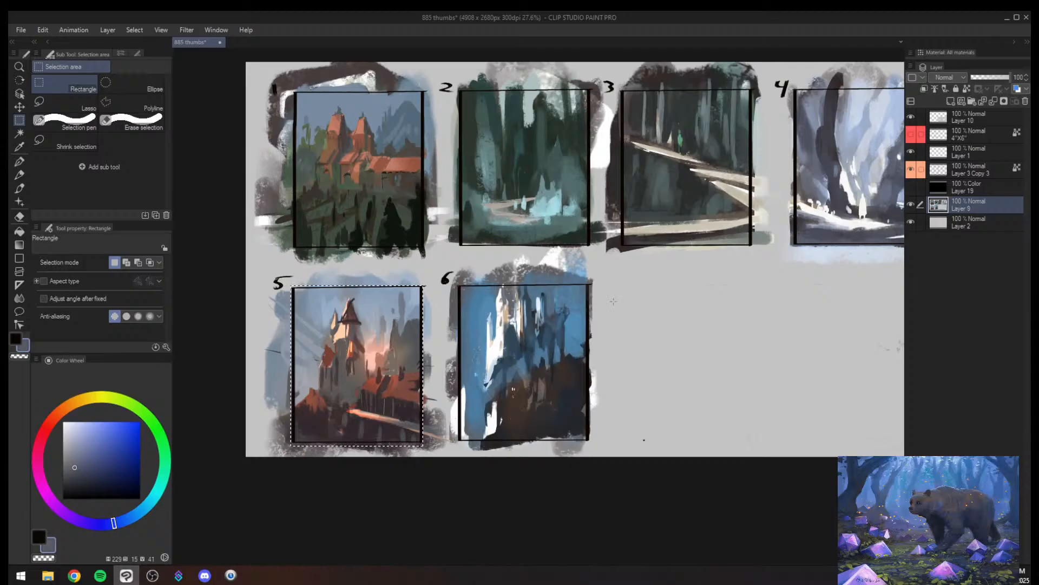
key(ctrl+d)
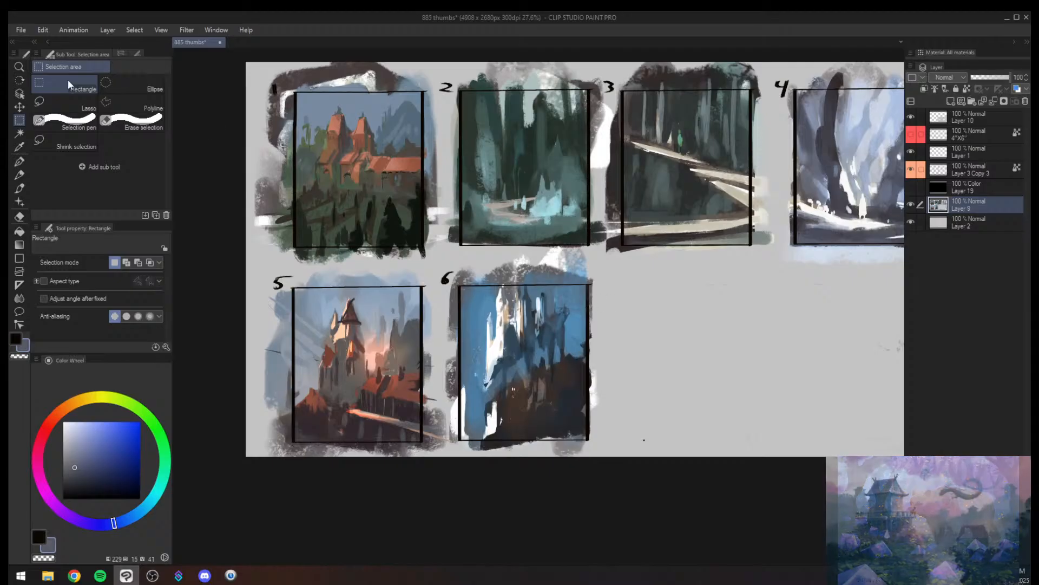
click(20, 30)
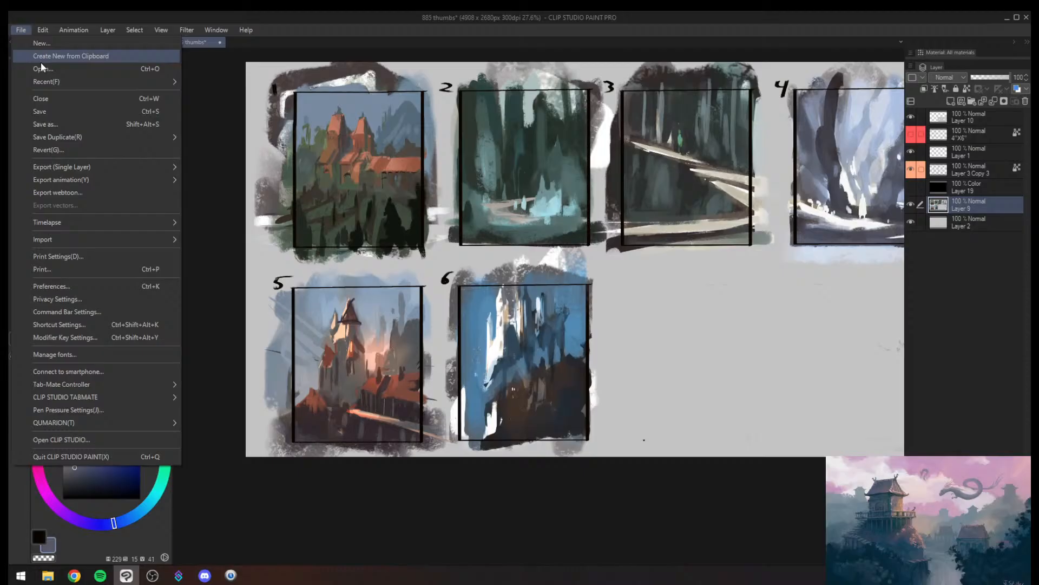
click(369, 353)
- Circle the castle in thumbnail 1 with a loose dark brush ellipse and undo the stroke
key(alt+space)
drag(347, 358, 333, 470)
drag(311, 245, 336, 238)
drag(576, 339, 315, 175)
drag(421, 298, 379, 398)
drag(412, 448, 439, 313)
mouse_move(435, 336)
mouse_down()
mouse_move(518, 323)
mouse_move(354, 293)
mouse_move(400, 259)
mouse_up()
alt+click(451, 352)
key([)
key([)
key([)
key([)
key([)
key([)
key([)
key(ctrl+z)
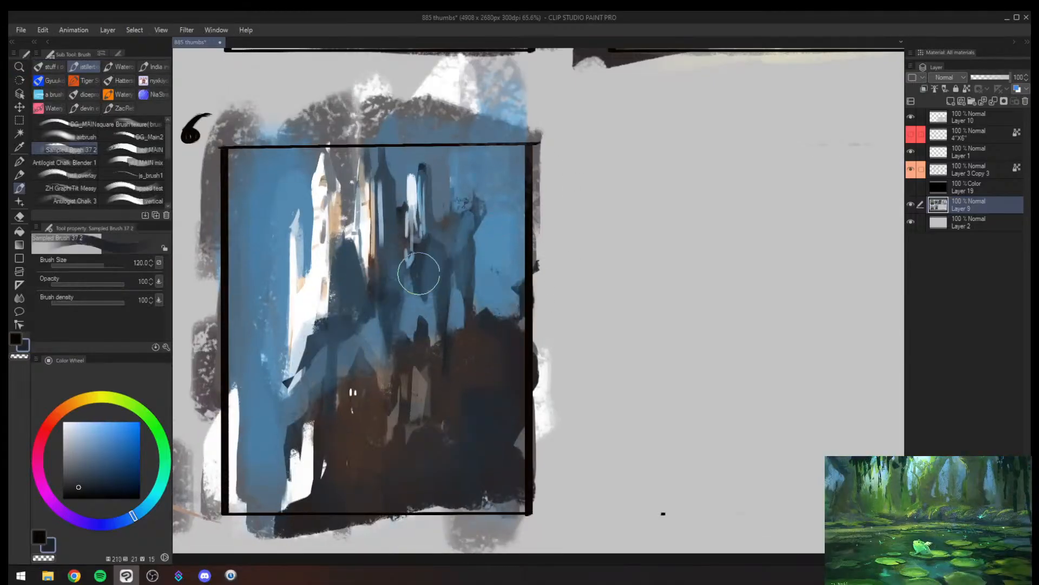
drag(441, 318, 366, 308)
drag(418, 231, 508, 279)
drag(395, 210, 405, 197)
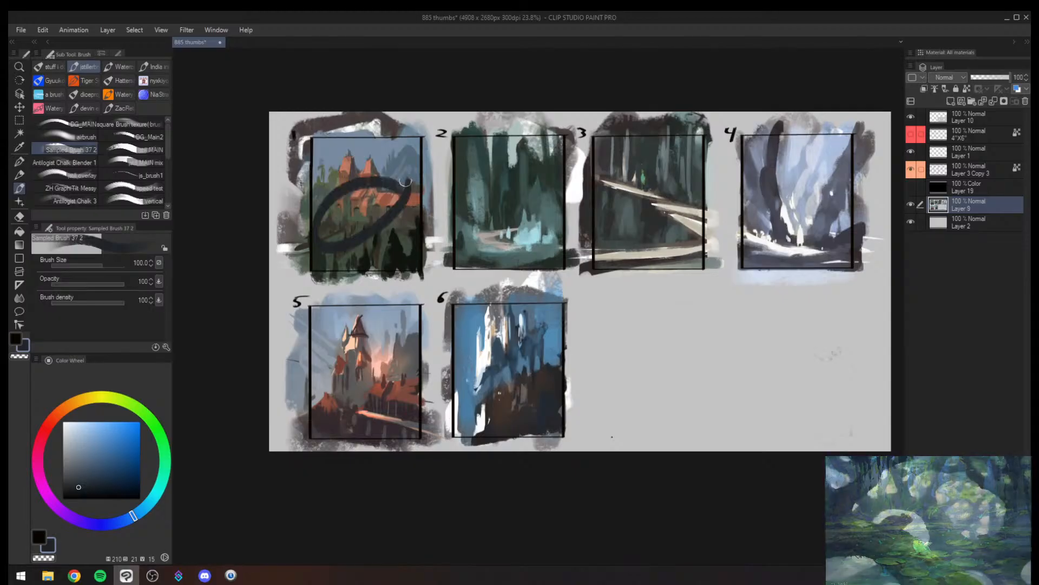
key(ctrl+z)
- Sketch rough dark loops and pointer marks around thumbnails 5 and 6 and undo them
drag(560, 324, 627, 318)
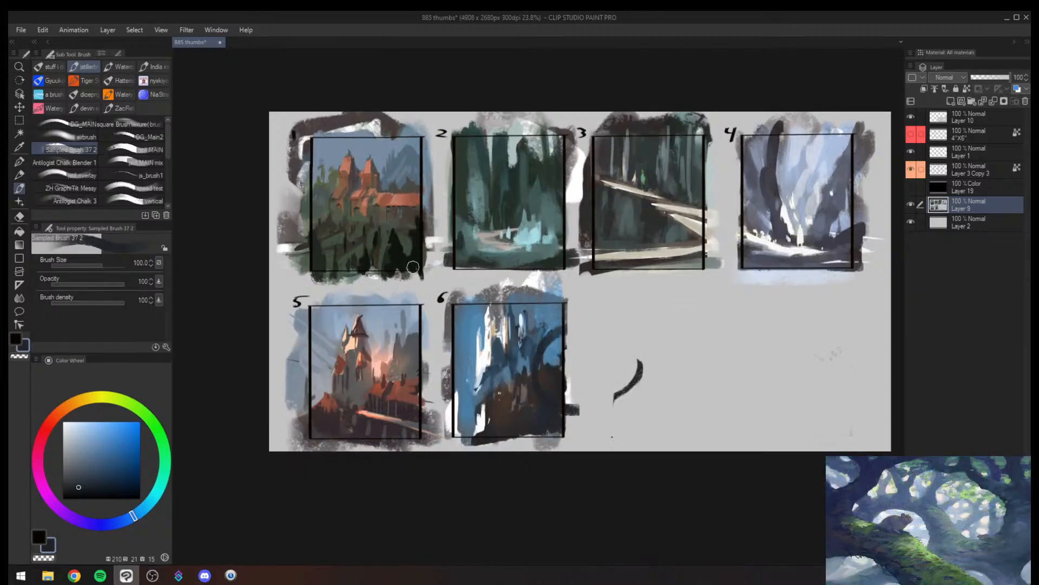
mouse_move(425, 240)
mouse_down()
mouse_move(417, 300)
mouse_move(448, 258)
mouse_up()
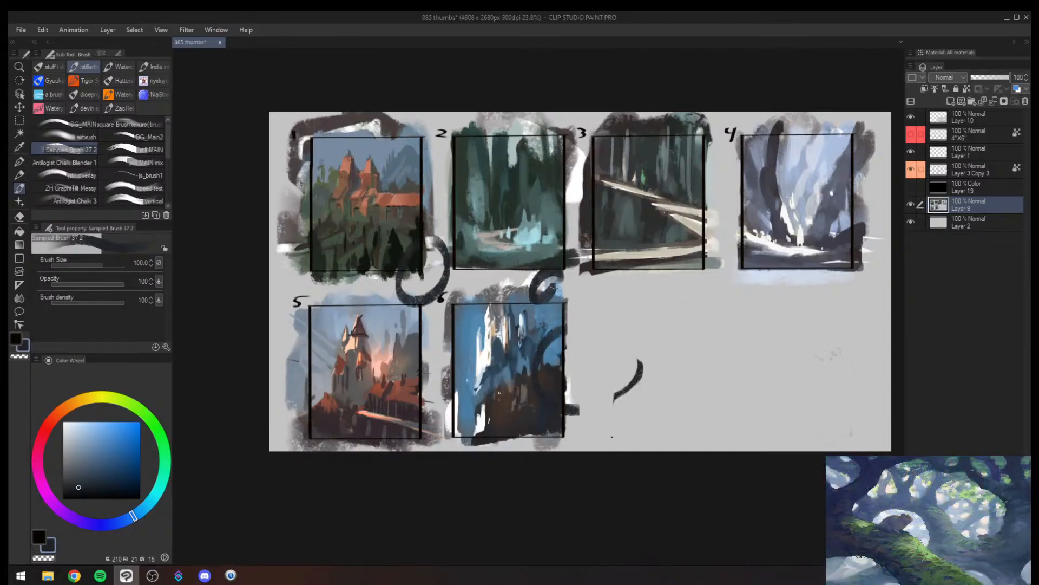
key(ctrl+z)
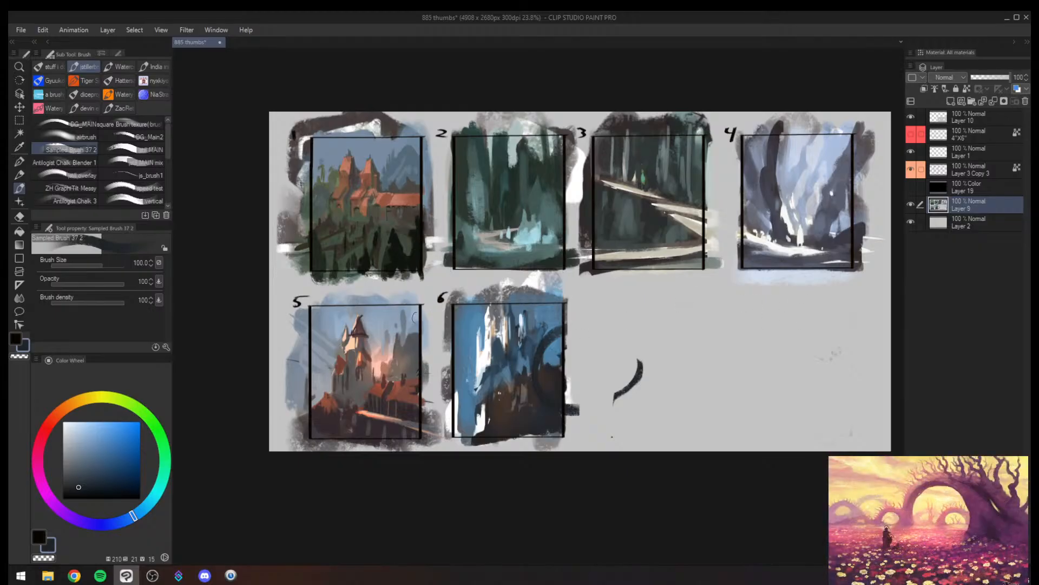
mouse_move(431, 303)
mouse_down()
mouse_move(357, 449)
mouse_move(376, 273)
mouse_up()
key(ctrl+z)
key(alt+space)
drag(334, 379, 344, 347)
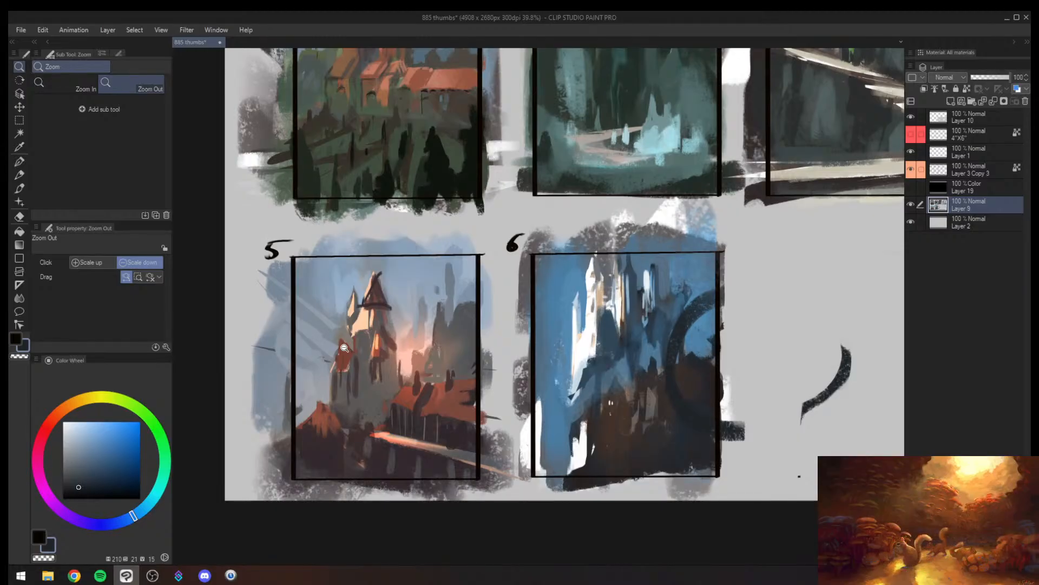
mouse_move(433, 291)
mouse_down()
mouse_move(390, 325)
mouse_move(421, 348)
mouse_move(380, 362)
mouse_up()
key(ctrl+z)
click(380, 362)
key([)
drag(265, 251, 274, 290)
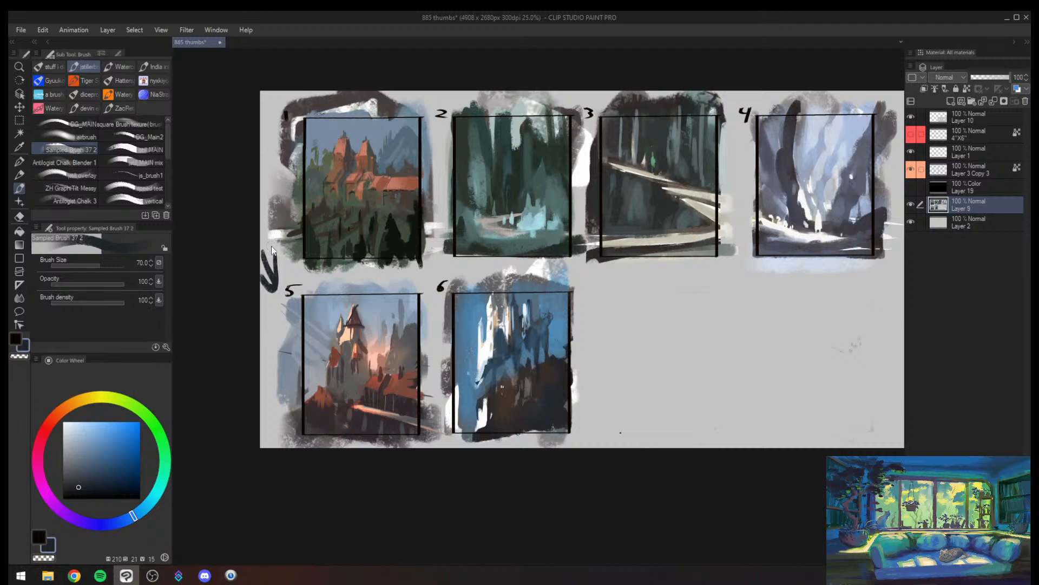
key(ctrl+z)
key(ctrl+z)
- Draw two small dark arrows pointing at the upper corners of frame 5 with a size 20 brush
drag(436, 267, 416, 282)
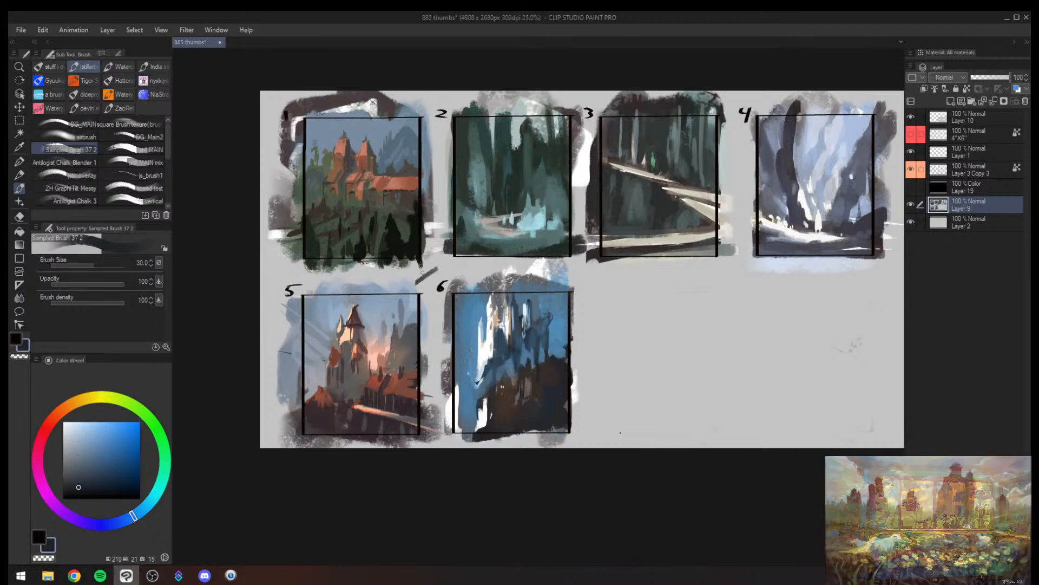
key([)
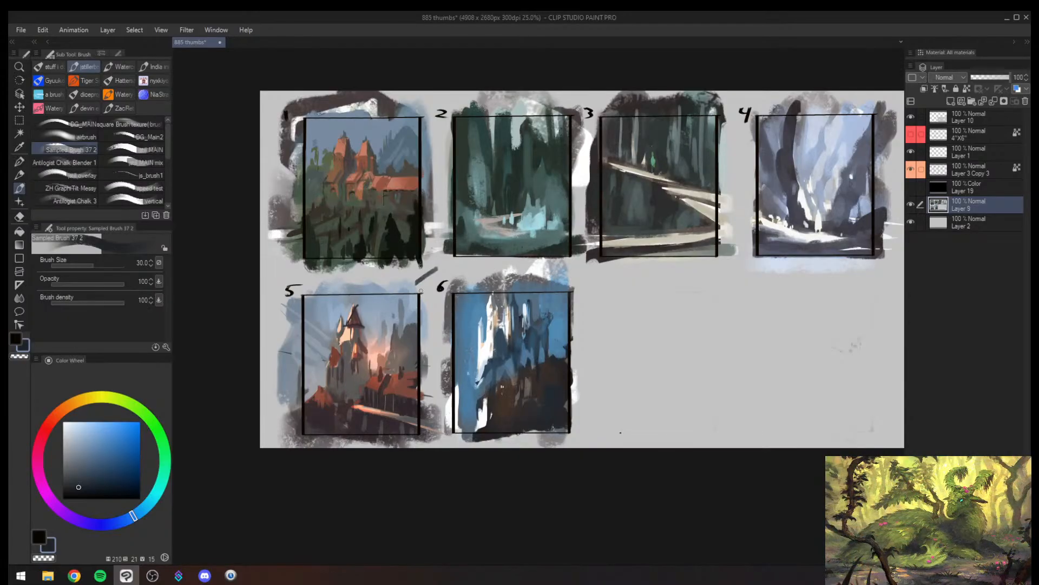
key(ctrl+z)
drag(442, 270, 417, 287)
key(ctrl+z)
key(ctrl+z)
key(ctrl+z)
key(ctrl+z)
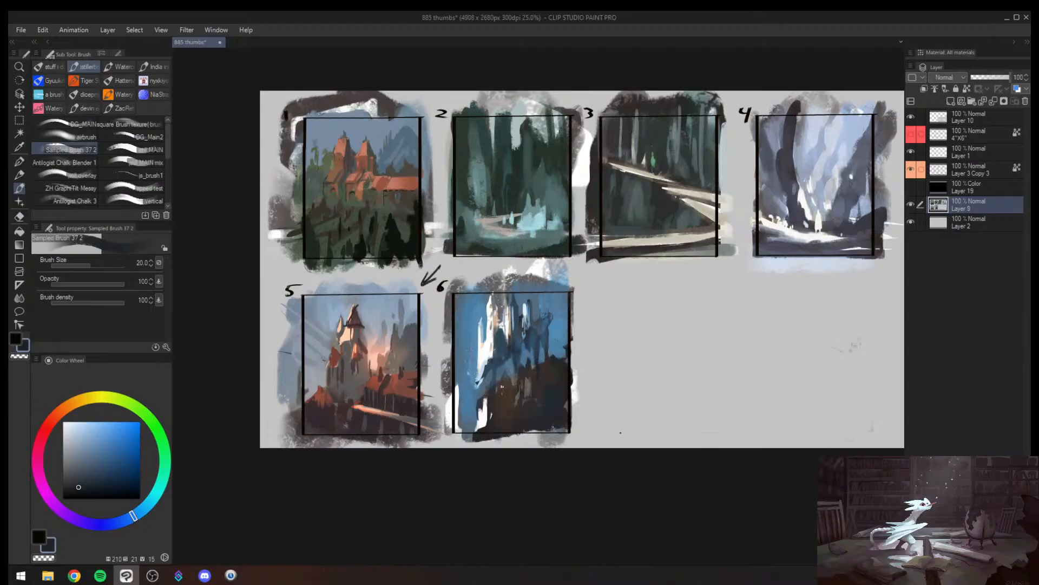
mouse_move(272, 266)
mouse_down()
mouse_move(309, 287)
mouse_move(287, 285)
mouse_up()
mouse_move(366, 286)
mouse_down()
mouse_move(323, 282)
mouse_move(274, 447)
mouse_up()
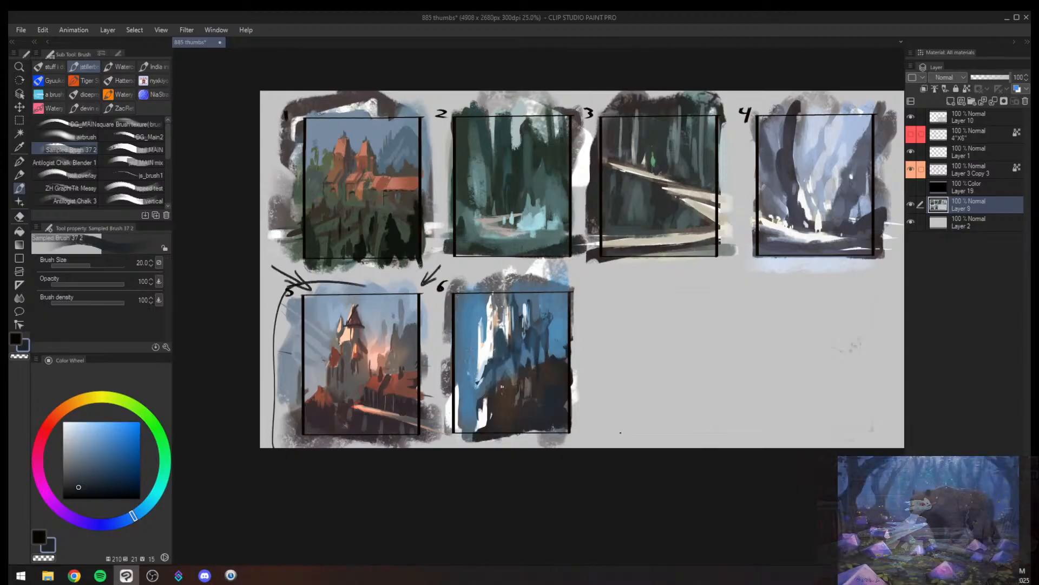
key(ctrl+z)
key(ctrl+z)
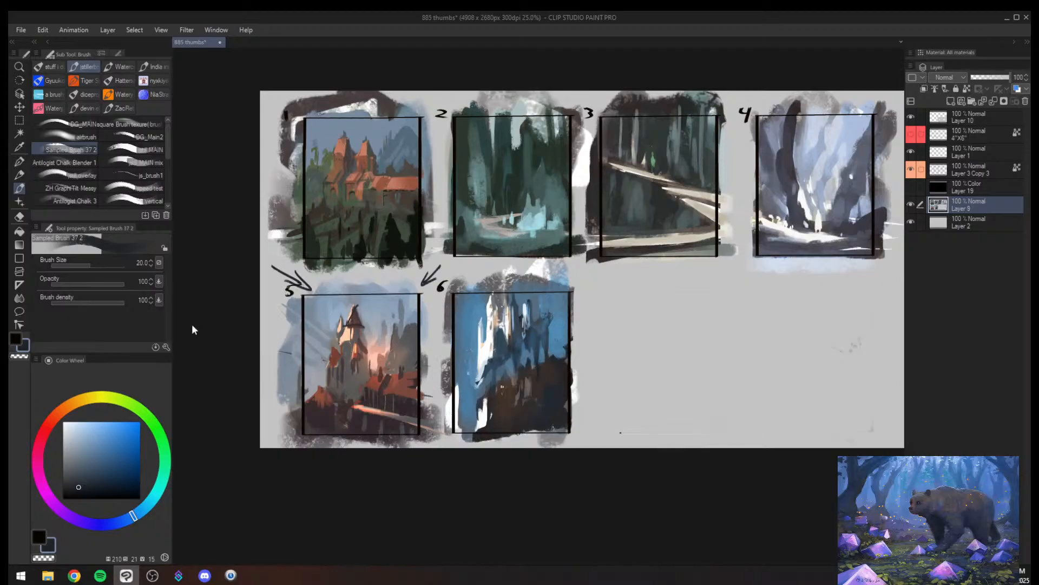
drag(347, 327, 279, 453)
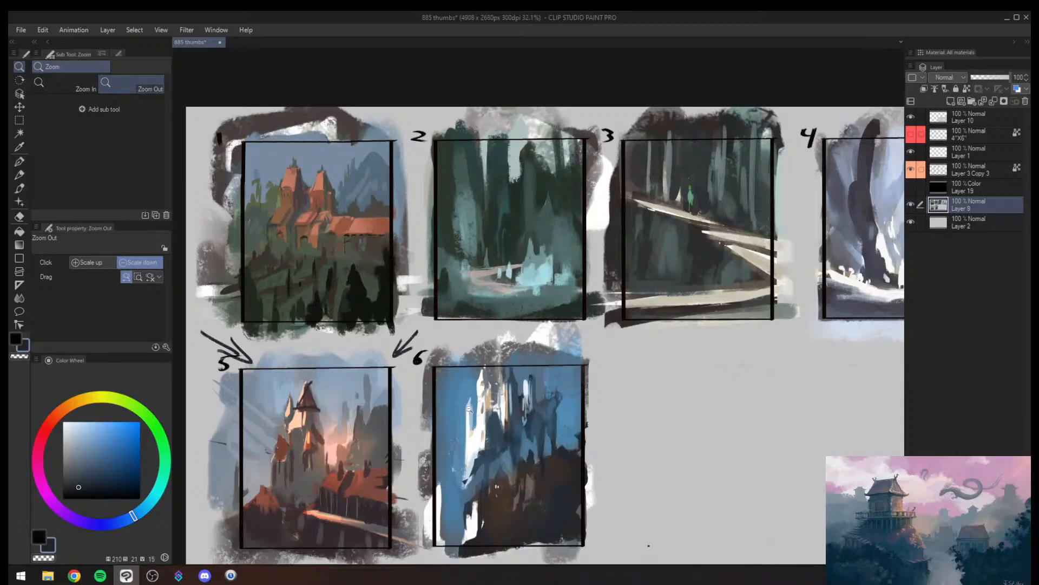
mouse_move(465, 419)
mouse_down()
mouse_move(412, 481)
mouse_move(419, 461)
mouse_move(398, 440)
mouse_move(322, 457)
mouse_up()
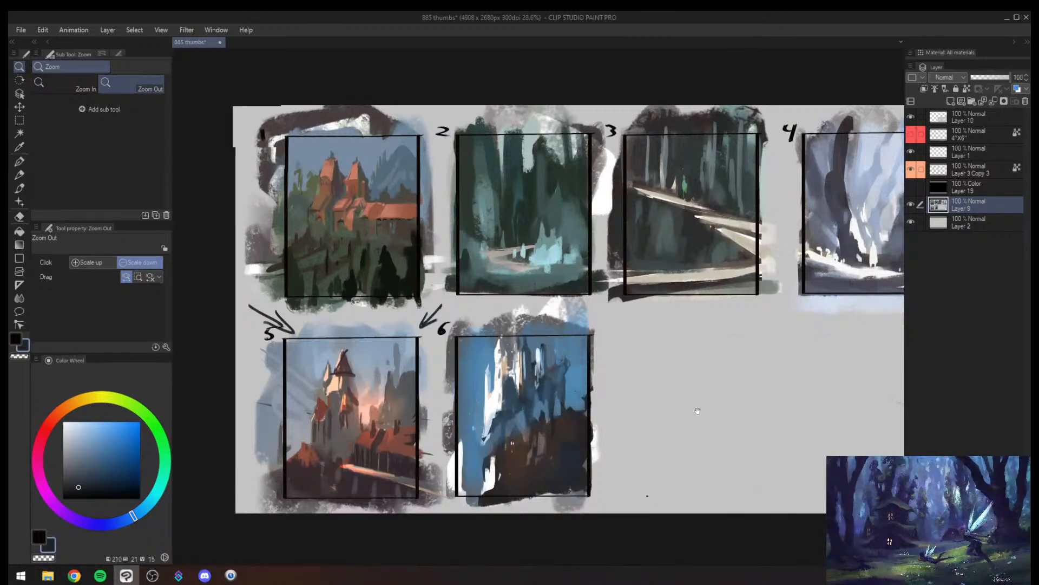
drag(696, 413, 519, 415)
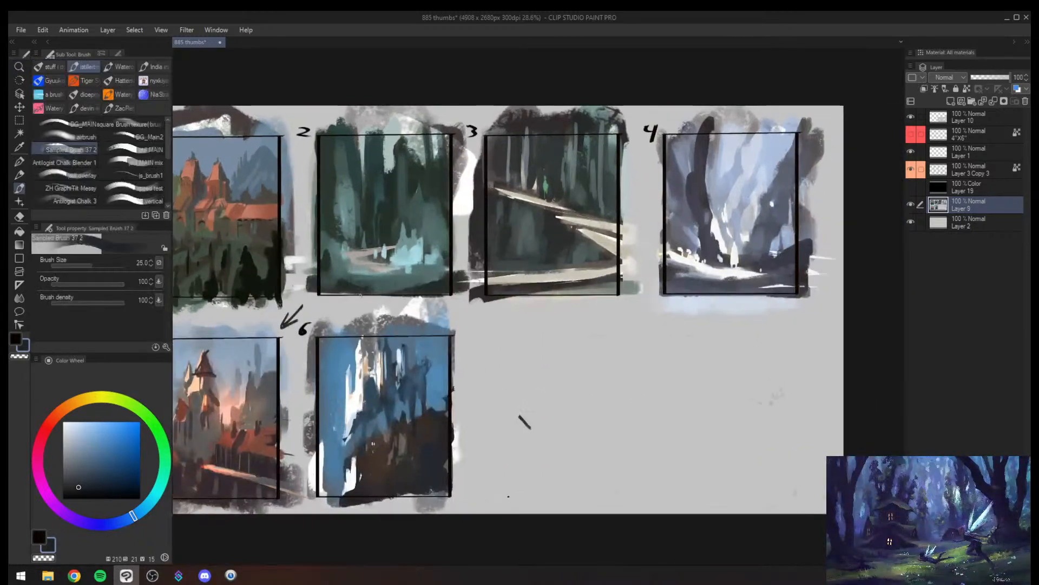
drag(390, 349, 567, 320)
key(alt+space)
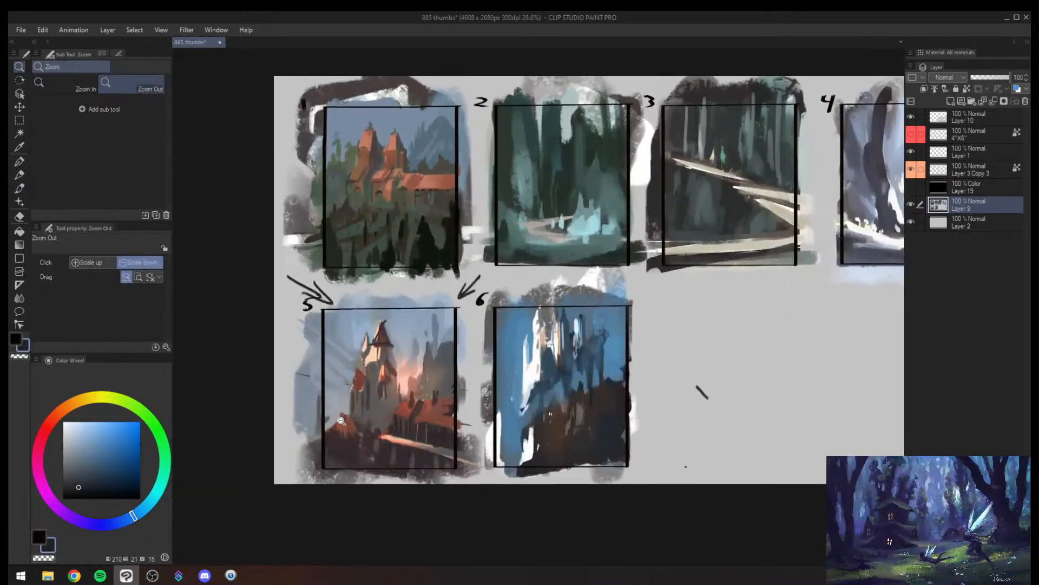
key(alt+Tab)
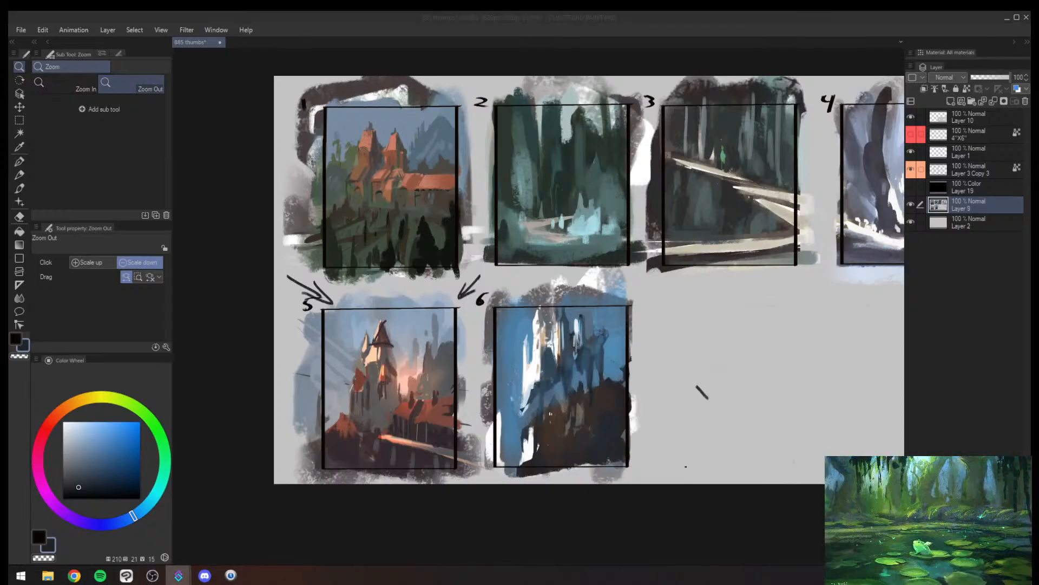
key(alt+Tab)
key(alt+Tab)
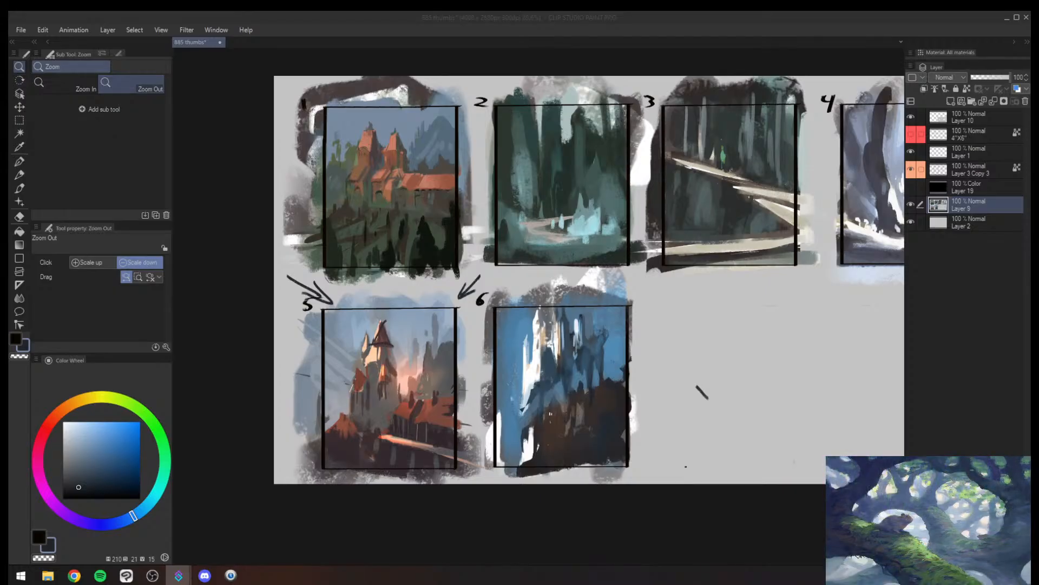
click(388, 367)
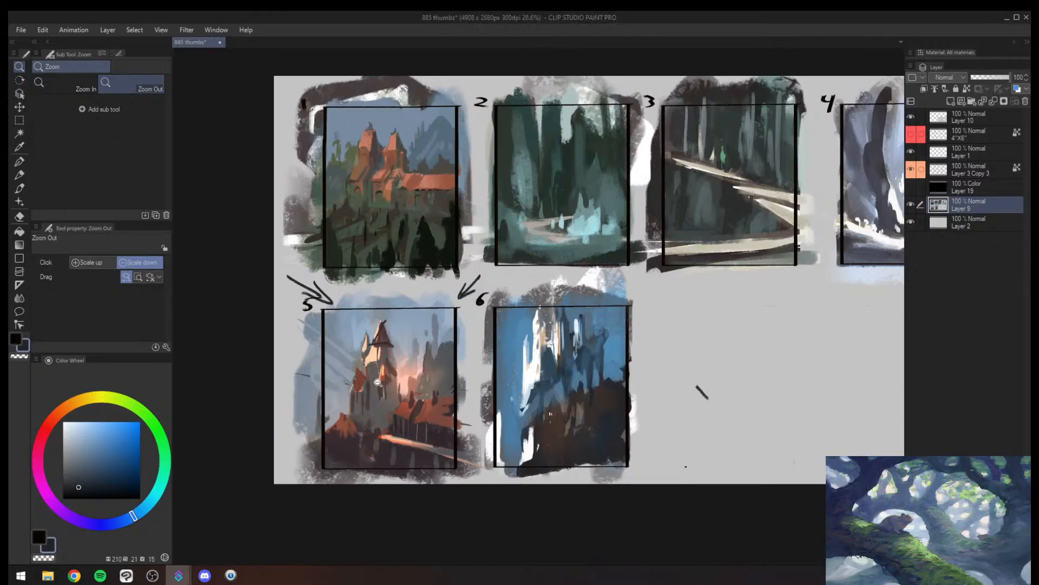
- Undo the stray mark in the empty area and the arrows drawn beside frame 5
key(ctrl+z)
key(ctrl+z)
key(ctrl+z)
key(ctrl+z)
key(ctrl+z)
key(ctrl+z)
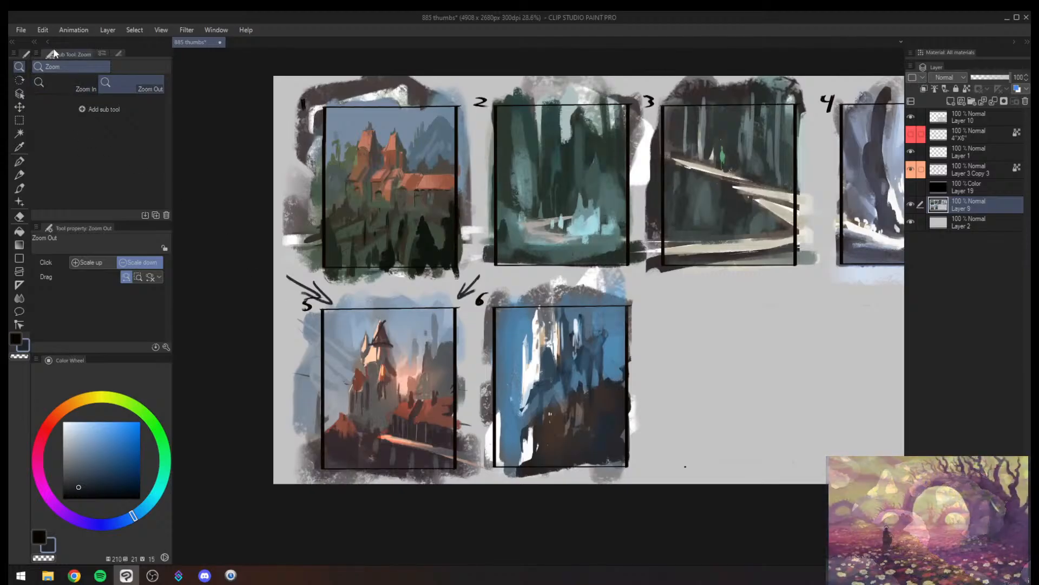
- Save the thumbnail sheet as the JPEG file 885 thumbs.jpg in the aa streampaint 885 folder
click(20, 30)
click(44, 120)
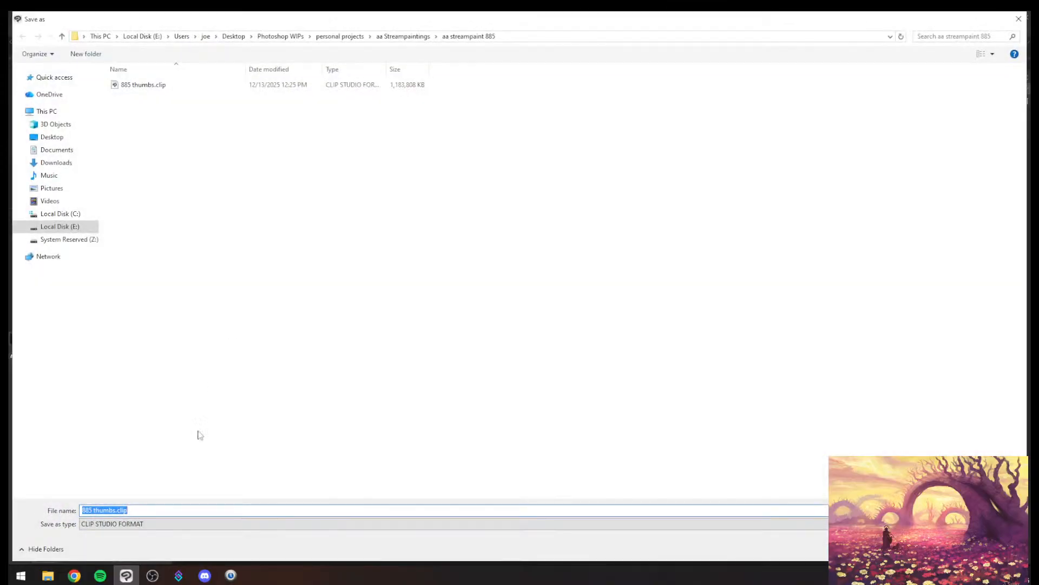
click(162, 523)
click(162, 472)
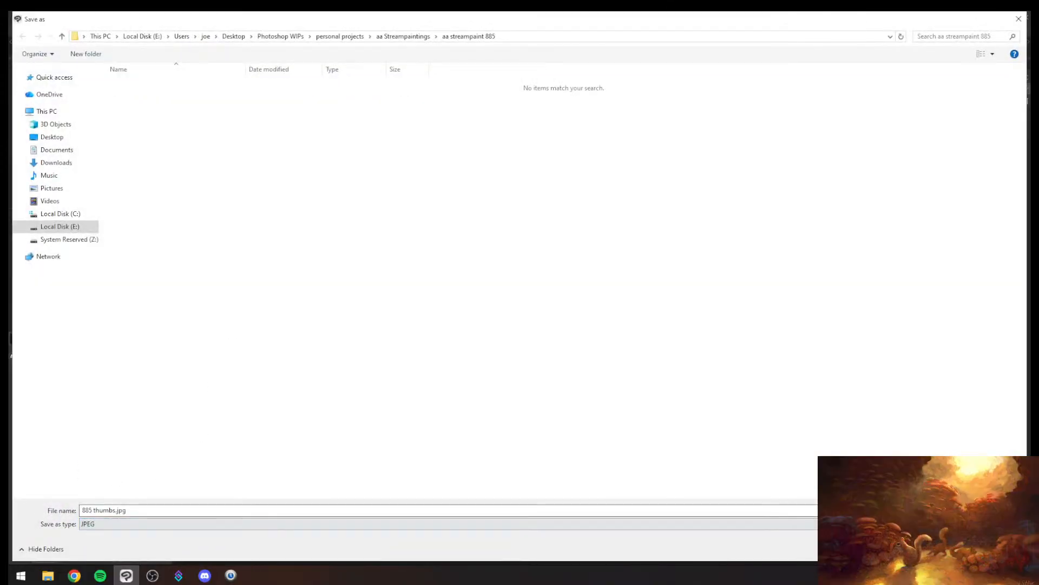
key(Return)
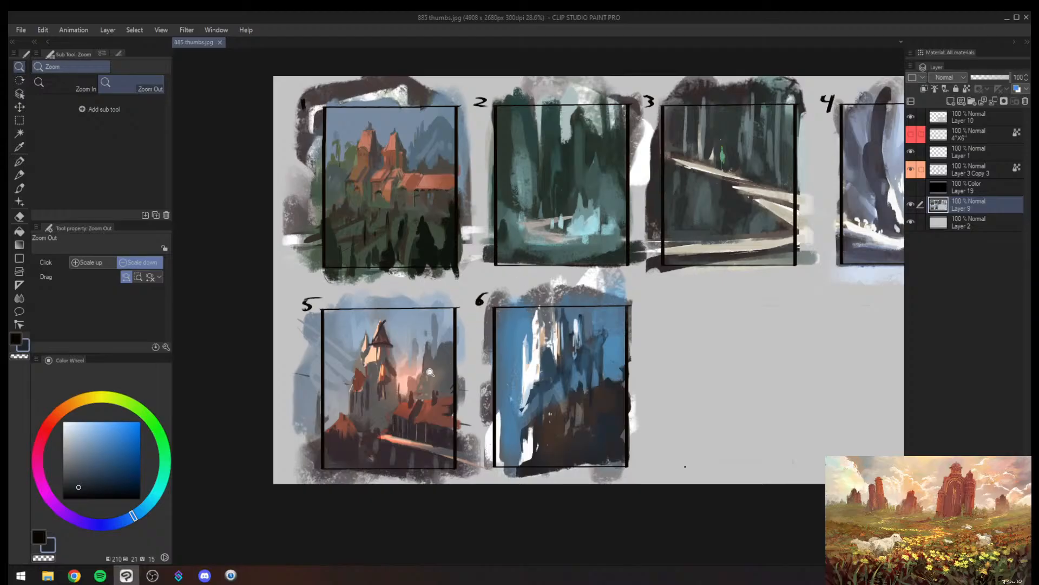
- Repaint the right-hand trunk and the gap beside it in thumbnail 4 with broad slate and pale blue strokes
drag(454, 381, 450, 413)
drag(500, 376, 362, 355)
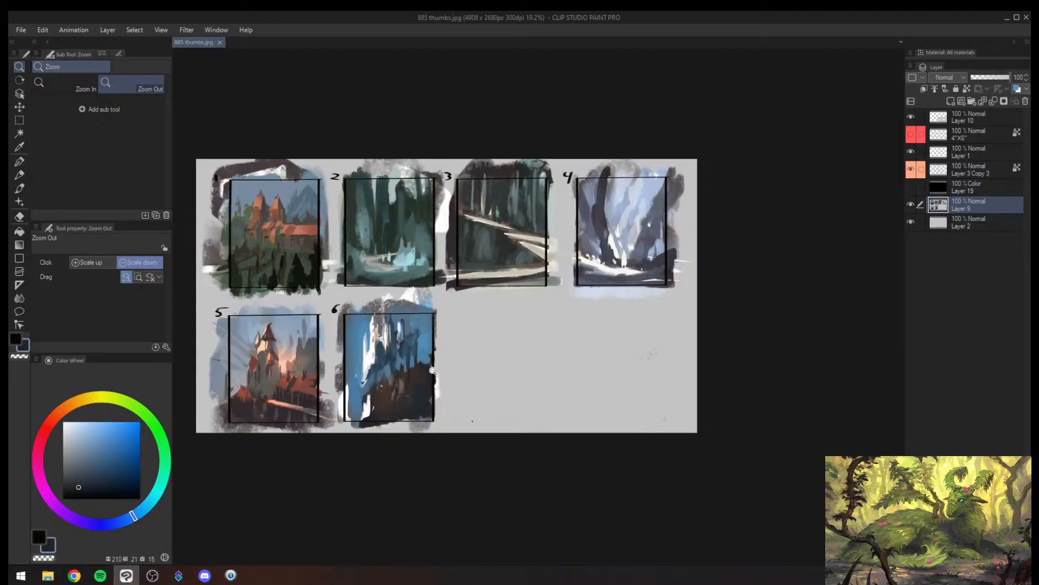
mouse_move(668, 241)
mouse_down()
mouse_move(703, 239)
mouse_move(657, 252)
mouse_move(694, 248)
mouse_up()
drag(655, 205, 566, 312)
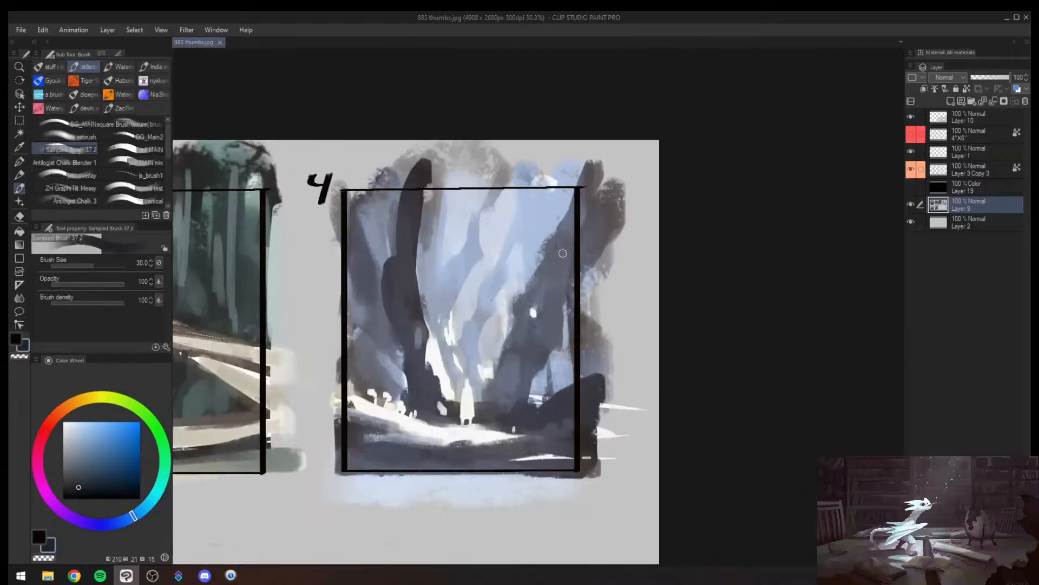
alt+click(552, 269)
mouse_move(595, 196)
mouse_down()
mouse_move(543, 283)
mouse_move(569, 232)
mouse_up()
alt+click(537, 219)
mouse_move(570, 175)
mouse_down()
mouse_move(498, 270)
mouse_move(499, 334)
mouse_move(510, 308)
mouse_move(489, 345)
mouse_move(500, 346)
mouse_move(479, 374)
mouse_move(423, 365)
mouse_move(439, 404)
mouse_up()
- Try thin dark curved contour strokes around the base of the left trunk in thumbnail 4, reducing the brush to size 15
key(bracketleft)
key(bracketleft)
alt+click(422, 378)
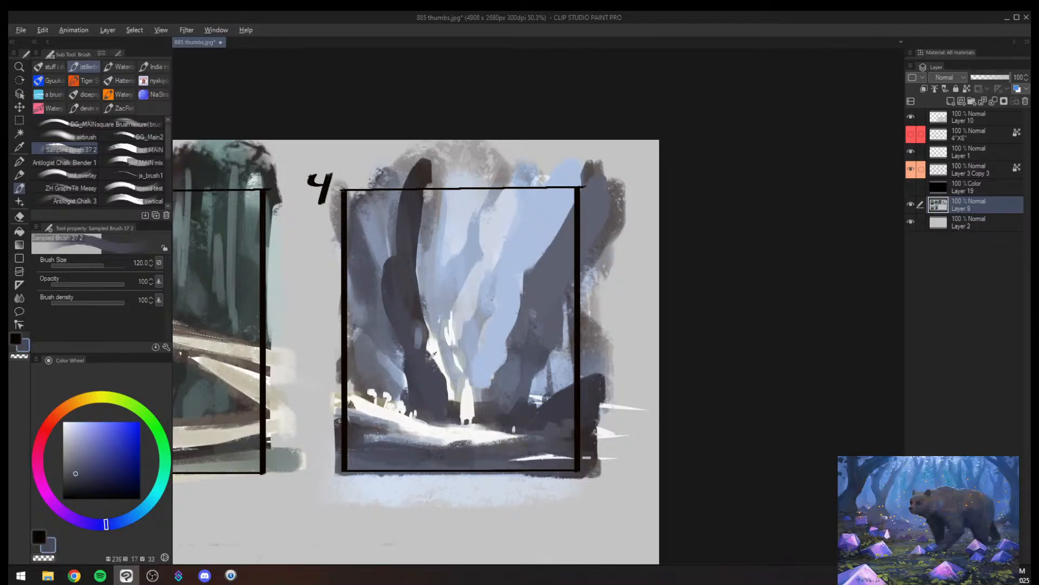
alt+click(398, 377)
key(bracketleft)
key(bracketleft)
key(bracketleft)
key(bracketleft)
key(bracketleft)
key(bracketleft)
alt+click(410, 391)
key(bracketleft)
key(bracketleft)
key(bracketleft)
key(bracketleft)
key(bracketleft)
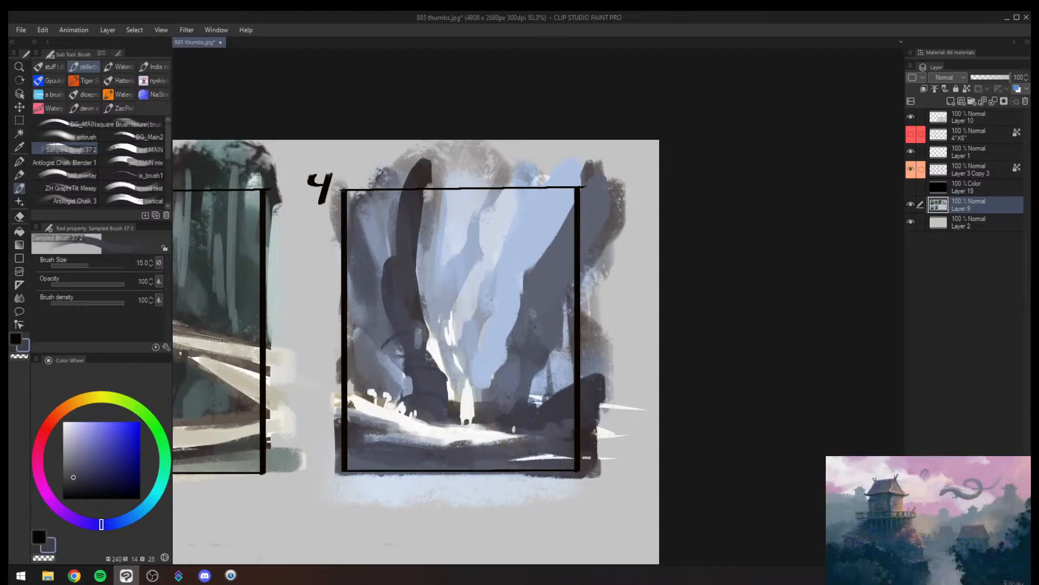
- Undo the thin contour strokes on the left trunk of thumbnail 4
key(bracketright)
key(bracketright)
key(bracketright)
key(ctrl+z)
key(ctrl+z)
key(alt+space)
drag(490, 350, 453, 379)
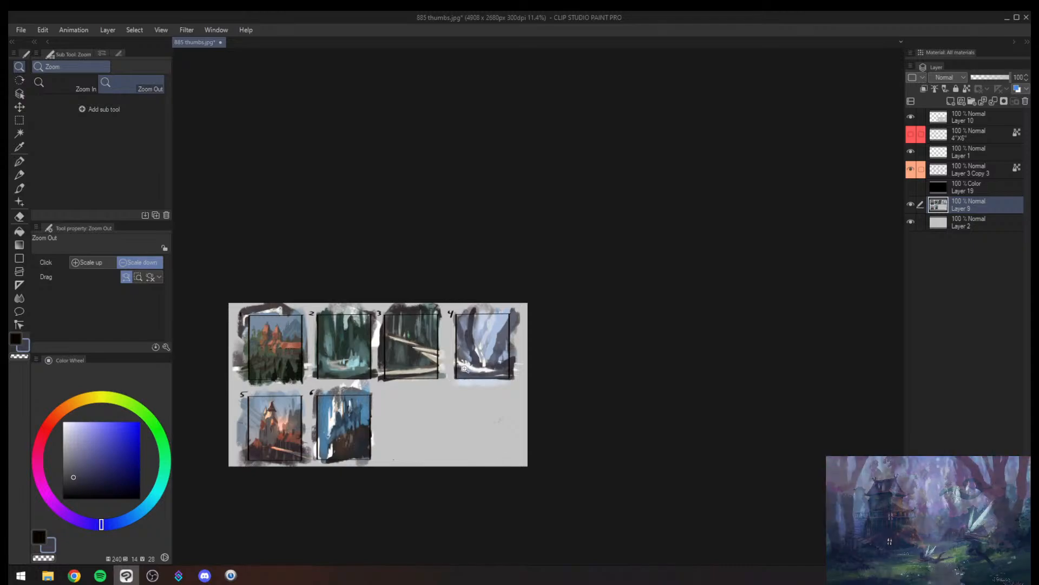
- Try covering the light patch left of the white figure and the pale central branch in thumbnail 4 with slate and pale blue strokes
drag(510, 349, 521, 288)
alt+click(420, 428)
drag(416, 419, 410, 443)
mouse_move(425, 365)
mouse_down()
mouse_move(434, 433)
mouse_move(412, 445)
mouse_move(434, 432)
mouse_up()
key(bracketright)
key(bracketright)
alt+click(445, 347)
drag(429, 358, 432, 385)
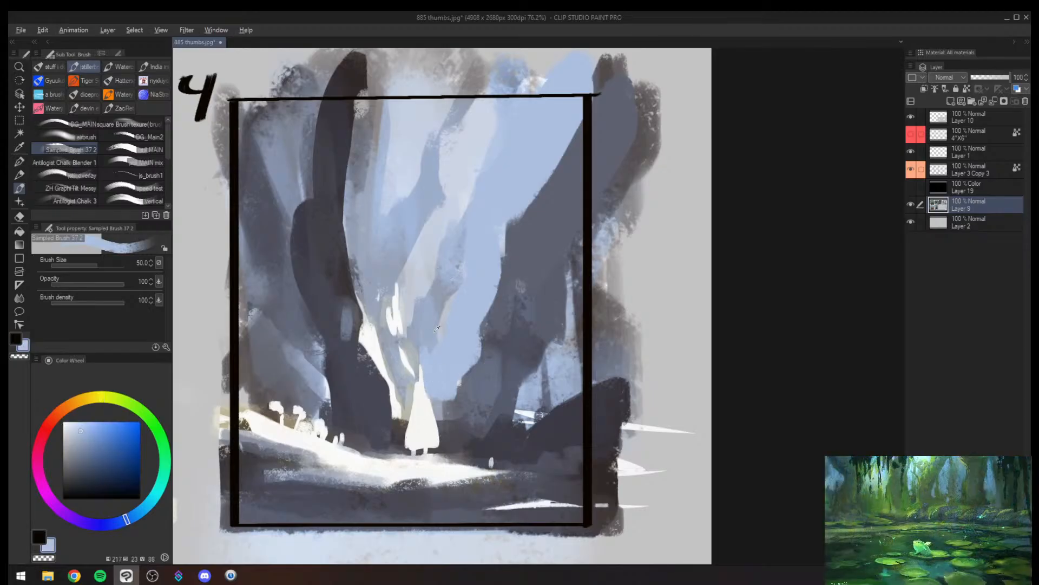
alt+click(434, 330)
key(bracketright)
mouse_move(424, 315)
mouse_down()
mouse_move(446, 229)
mouse_move(466, 274)
mouse_move(443, 282)
mouse_up()
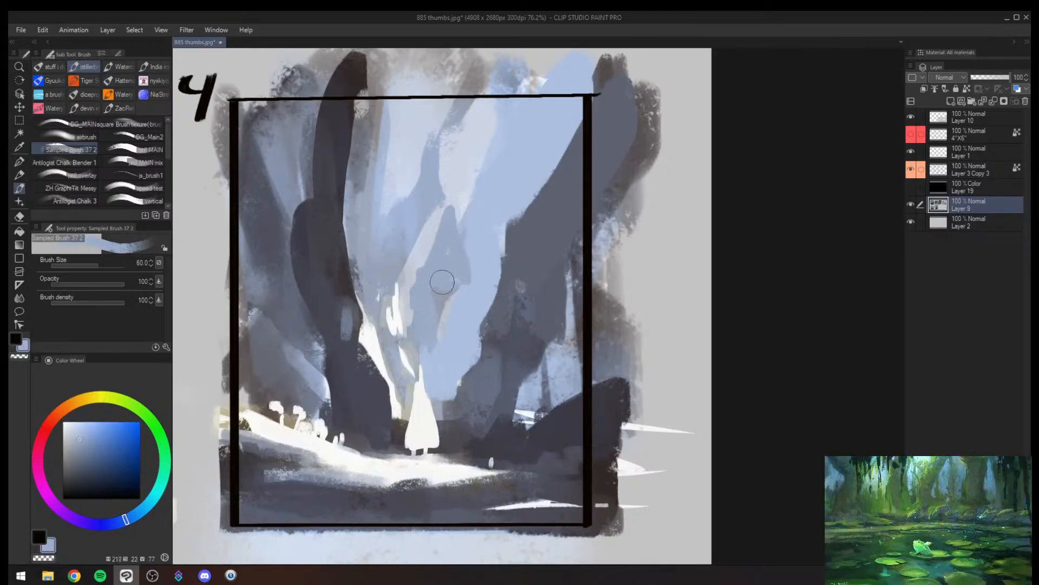
- Undo the last three strokes around the white figure and pale branch in thumbnail 4
key(ctrl+z)
key(ctrl+z)
key(ctrl+z)
key(ctrl+z)
key(ctrl+z)
key(ctrl+z)
key(alt+space)
mouse_move(499, 326)
mouse_down()
mouse_move(481, 381)
mouse_move(434, 448)
mouse_move(456, 389)
mouse_move(416, 376)
mouse_up()
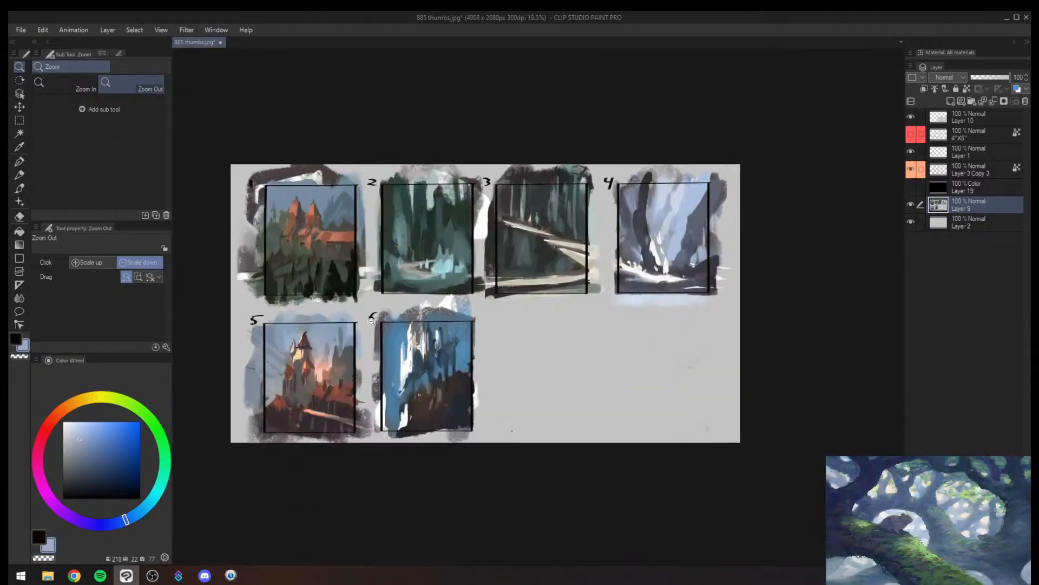
- Extend the outer edge of the right-hand trunk in thumbnail 4 with slate strokes from a size 60 brush
click(719, 213)
drag(443, 305, 364, 376)
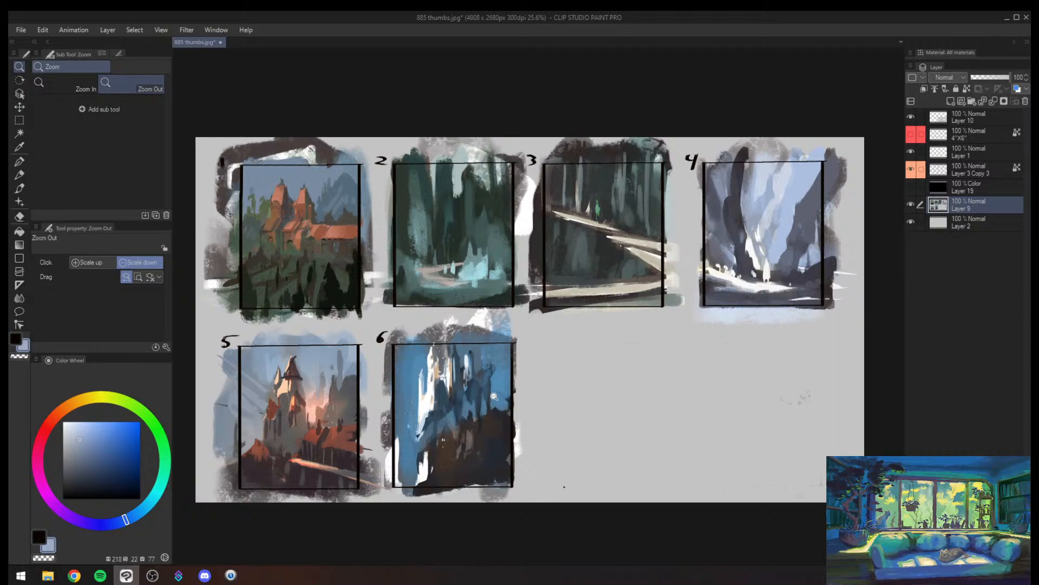
click(470, 415)
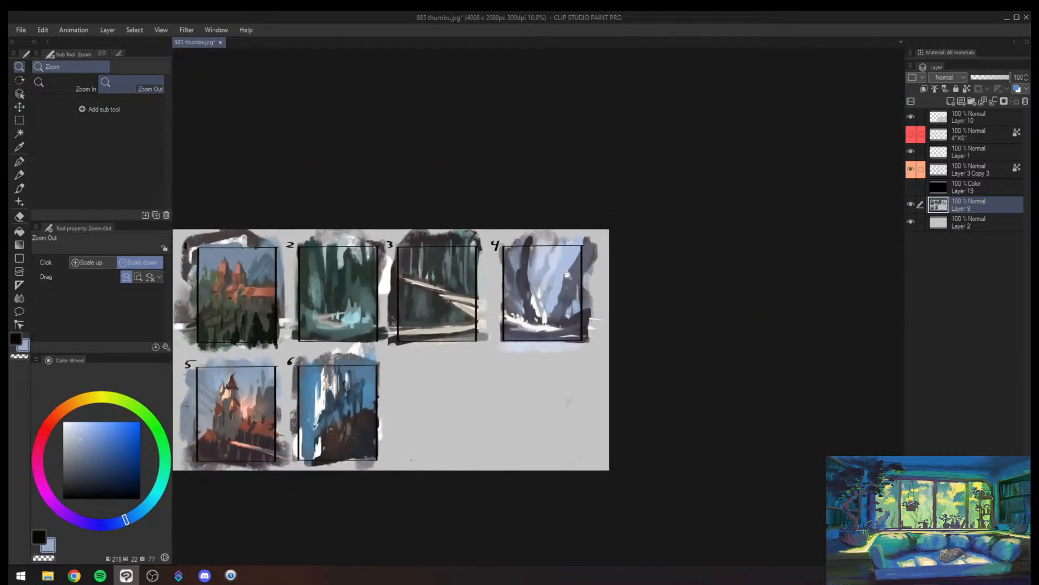
mouse_move(561, 275)
mouse_down()
mouse_move(598, 257)
mouse_move(599, 283)
mouse_up()
alt+click(582, 368)
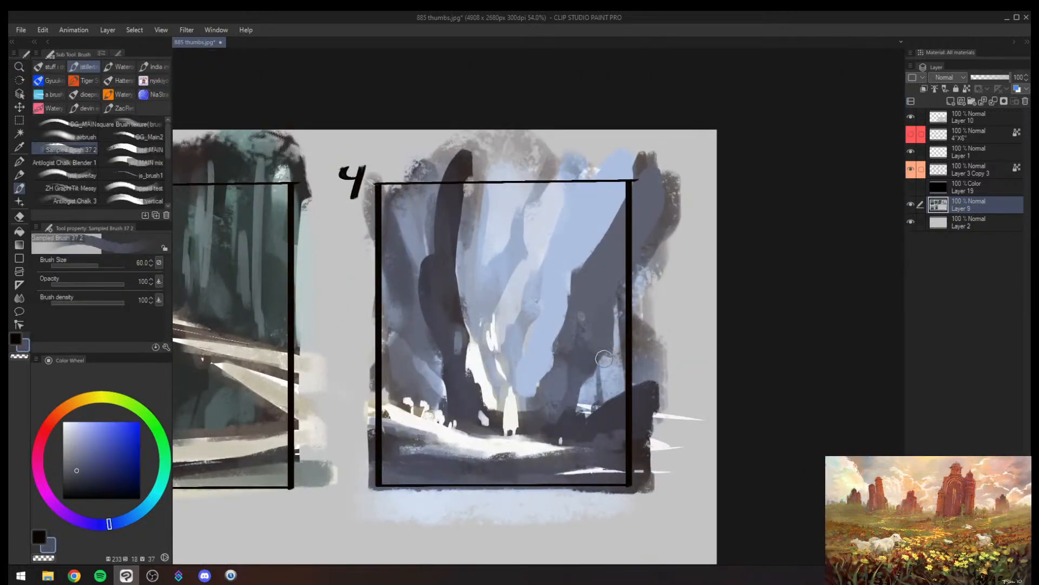
mouse_move(604, 360)
mouse_down()
mouse_move(572, 398)
mouse_move(618, 319)
mouse_up()
alt+click(596, 296)
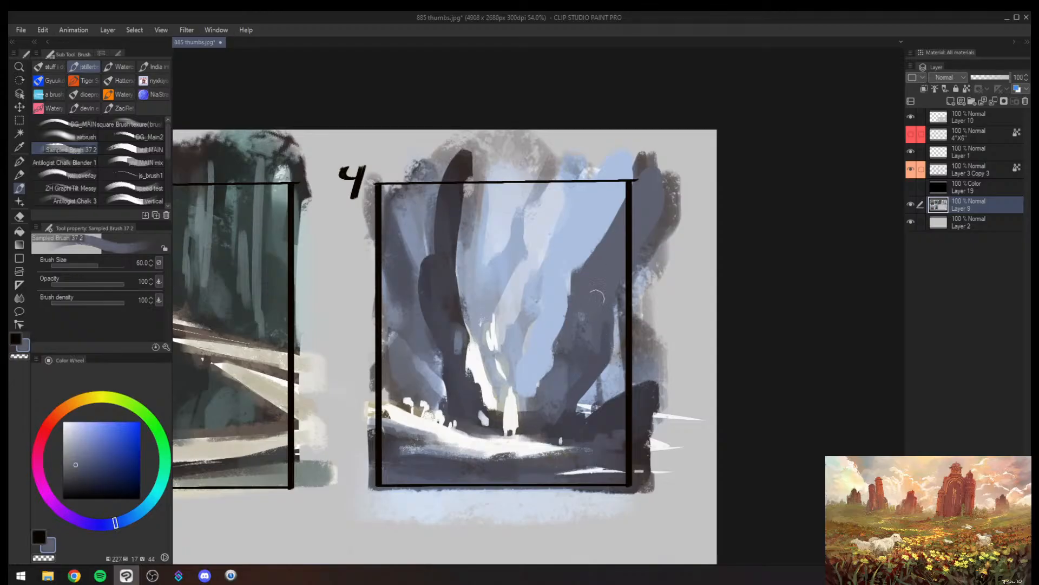
- Paint dark slate over the base of the left trunk in thumbnail 4 with a size 170 brush
key(bracketright)
key(bracketright)
key(bracketright)
key(bracketright)
key(bracketright)
alt+click(459, 387)
drag(461, 365, 480, 419)
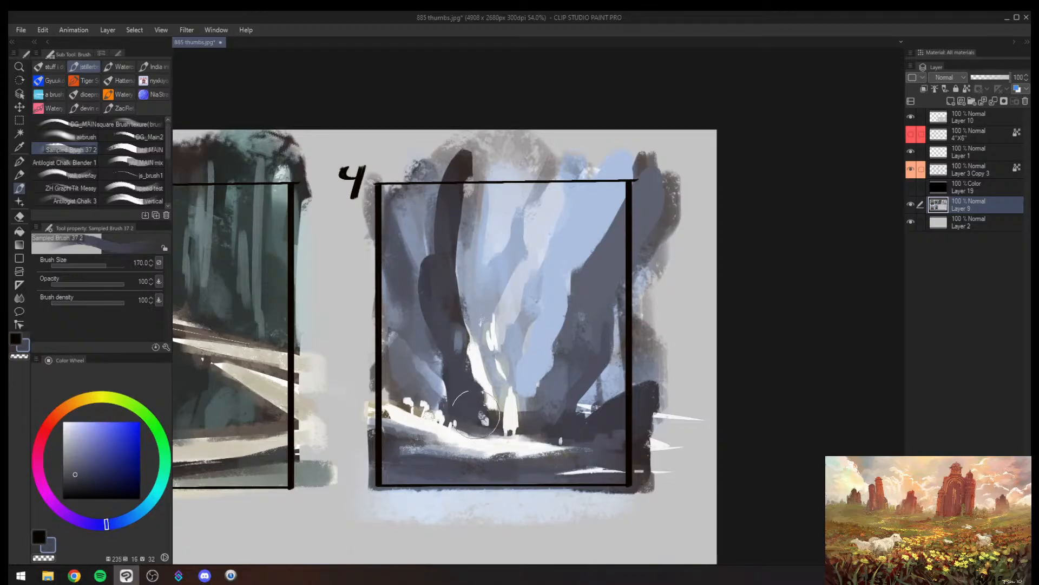
key(alt+space)
drag(495, 339, 449, 379)
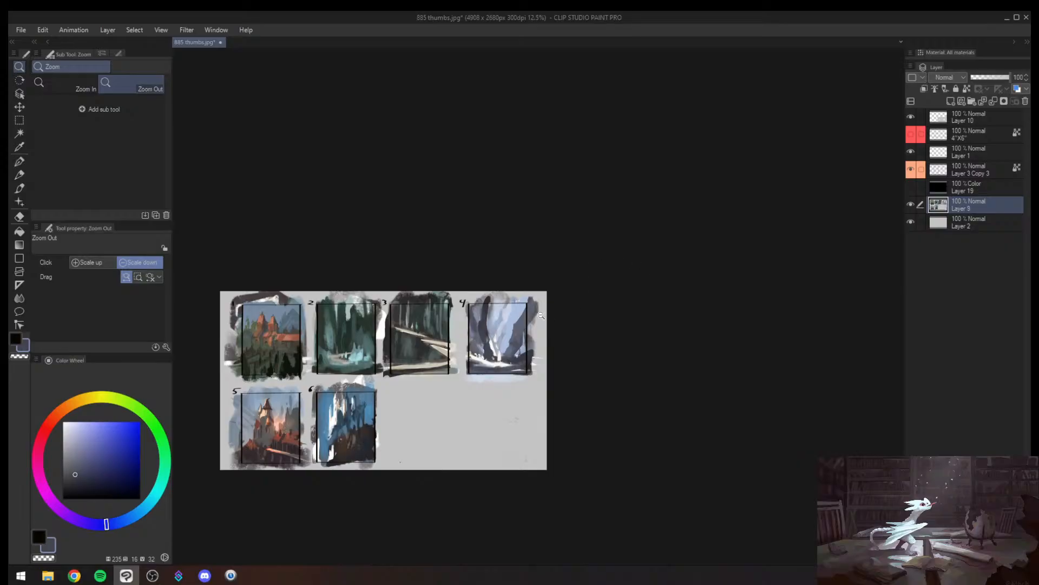
- Add dark blue strokes between the pale spires in thumbnail 6 with a smaller brush
mouse_move(541, 320)
mouse_down()
mouse_move(572, 302)
mouse_move(534, 337)
mouse_up()
mouse_move(308, 467)
mouse_down()
mouse_move(330, 429)
mouse_move(315, 443)
mouse_move(335, 373)
mouse_up()
alt+click(334, 362)
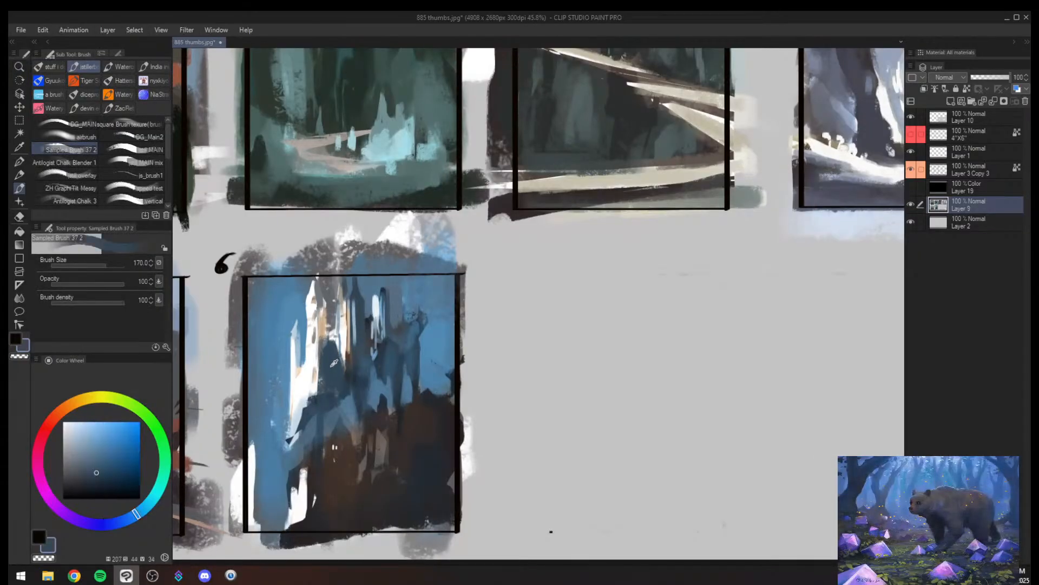
key(bracketleft)
key(bracketleft)
key(bracketleft)
drag(322, 307, 326, 360)
mouse_move(342, 314)
mouse_down()
mouse_move(342, 358)
mouse_move(324, 331)
mouse_up()
- Cross out thumbnails 1 and 5 with large light grey X marks using a size 100 brush
drag(284, 269, 482, 315)
mouse_move(490, 197)
mouse_down()
mouse_move(314, 111)
mouse_move(561, 254)
mouse_move(645, 286)
mouse_up()
alt+click(441, 150)
drag(423, 144, 306, 282)
drag(321, 159, 391, 283)
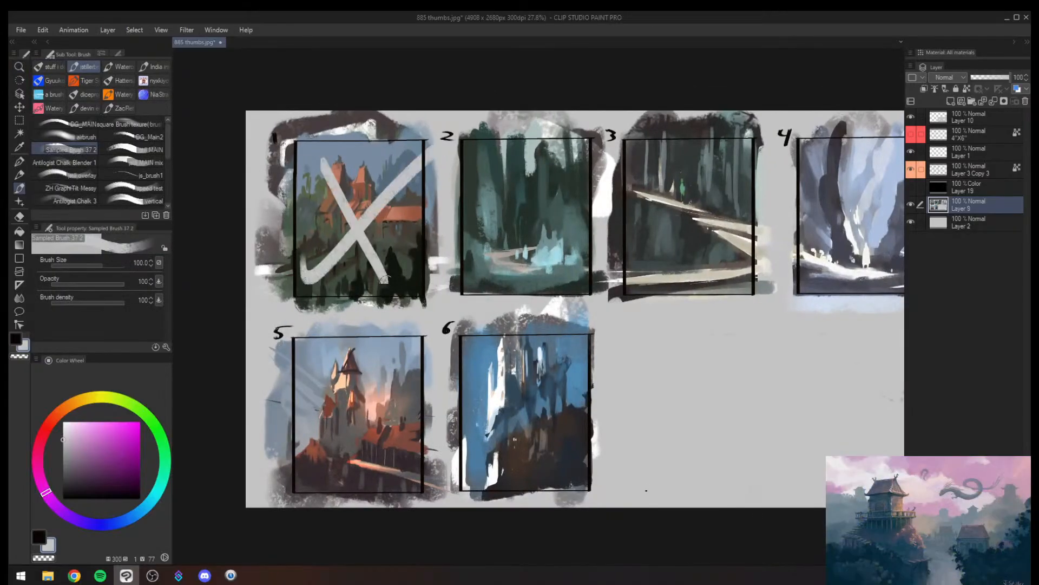
drag(410, 344, 308, 476)
drag(299, 355, 422, 472)
drag(737, 259, 580, 268)
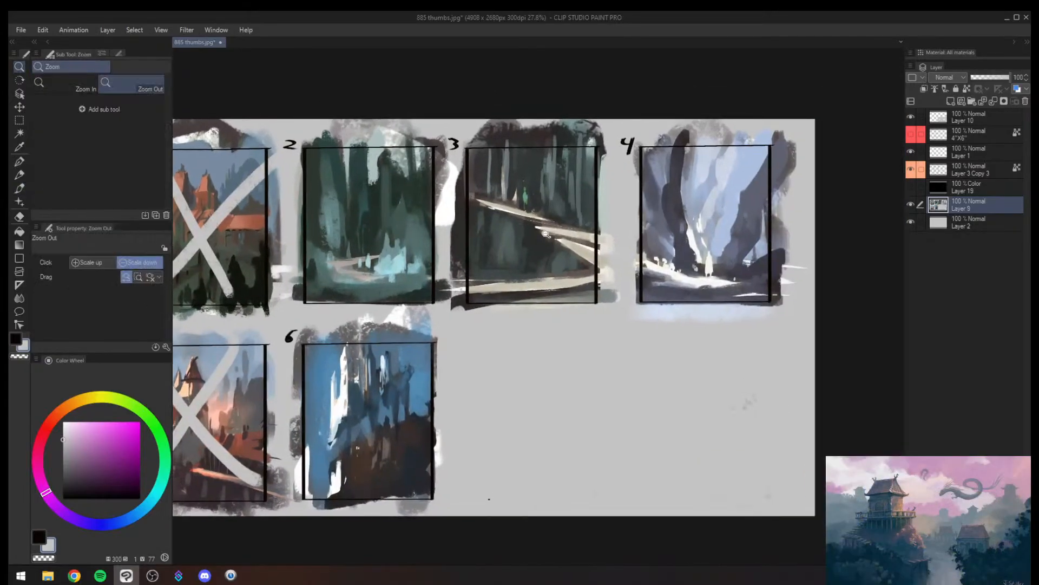
- Brush cream strokes along the upper path in thumbnail 3 with a size 15 brush
drag(559, 200, 546, 250)
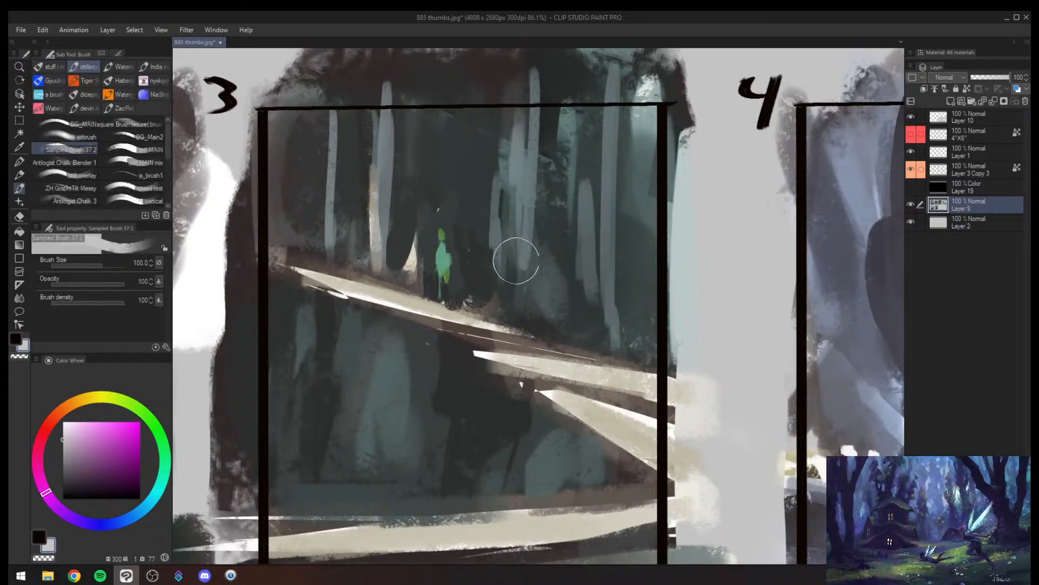
mouse_move(526, 280)
mouse_down()
mouse_move(509, 293)
mouse_move(533, 290)
mouse_up()
alt+click(415, 280)
alt+click(416, 280)
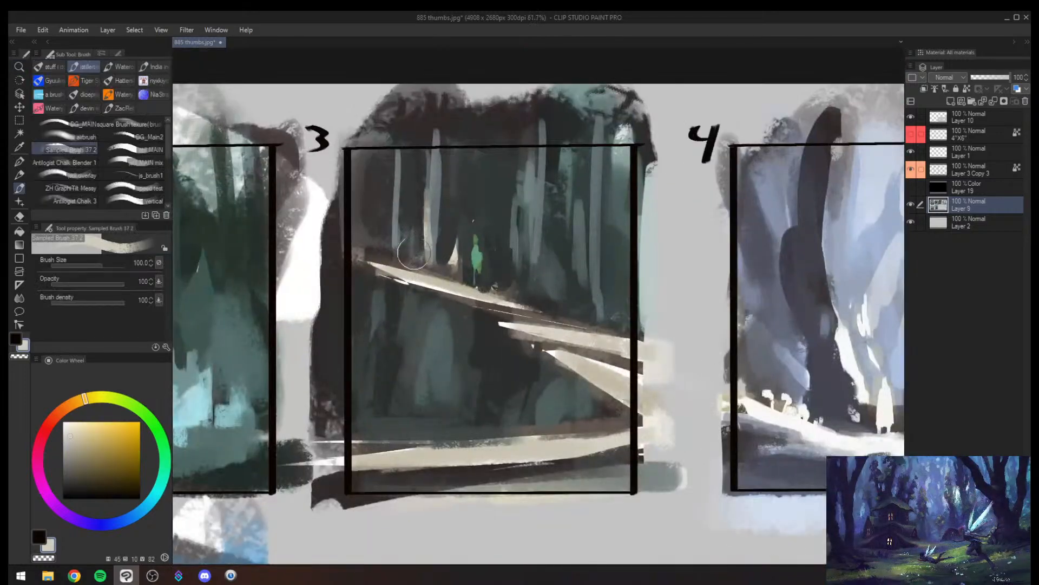
key(bracketleft)
key(bracketleft)
key(bracketleft)
key(bracketleft)
key(bracketleft)
key(bracketleft)
key(bracketleft)
key(bracketleft)
key(bracketleft)
key(bracketleft)
key(bracketleft)
mouse_move(360, 262)
mouse_down()
mouse_move(533, 309)
mouse_move(372, 275)
mouse_up()
key(bracketright)
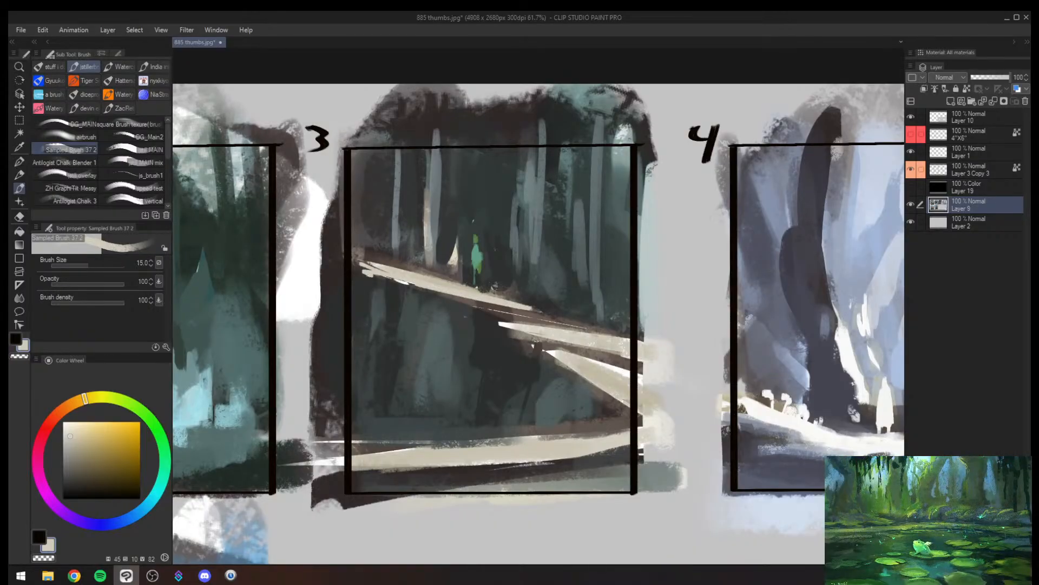
- Undo the cream path strokes in thumbnail 3 and the X marks over thumbnails 1 and 5
key(ctrl+z)
key(ctrl+z)
key(ctrl+z)
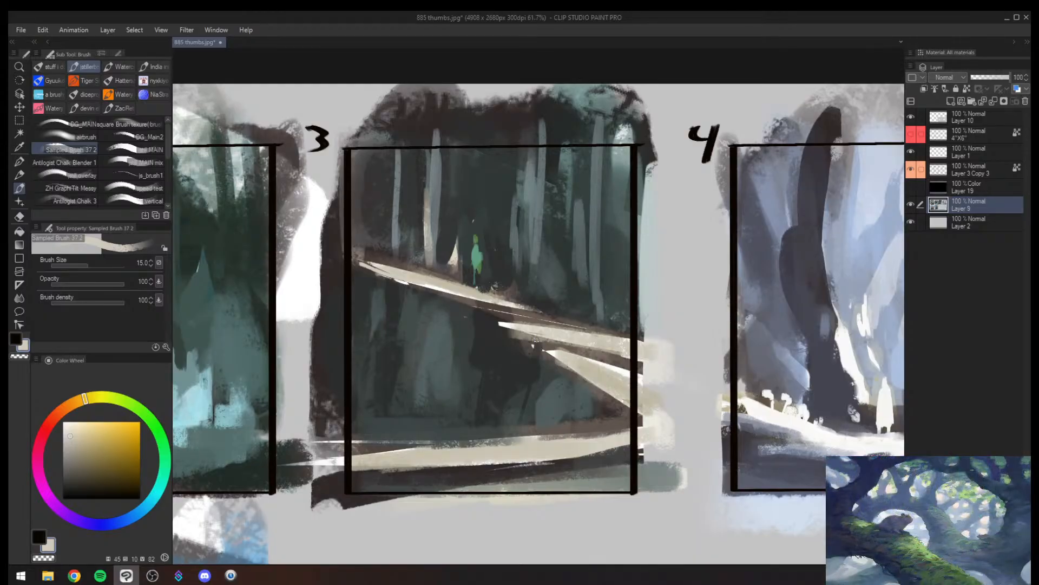
key(alt+space)
mouse_move(492, 355)
mouse_down()
mouse_move(427, 424)
mouse_move(455, 444)
mouse_move(482, 361)
mouse_move(459, 339)
mouse_up()
key(ctrl+z)
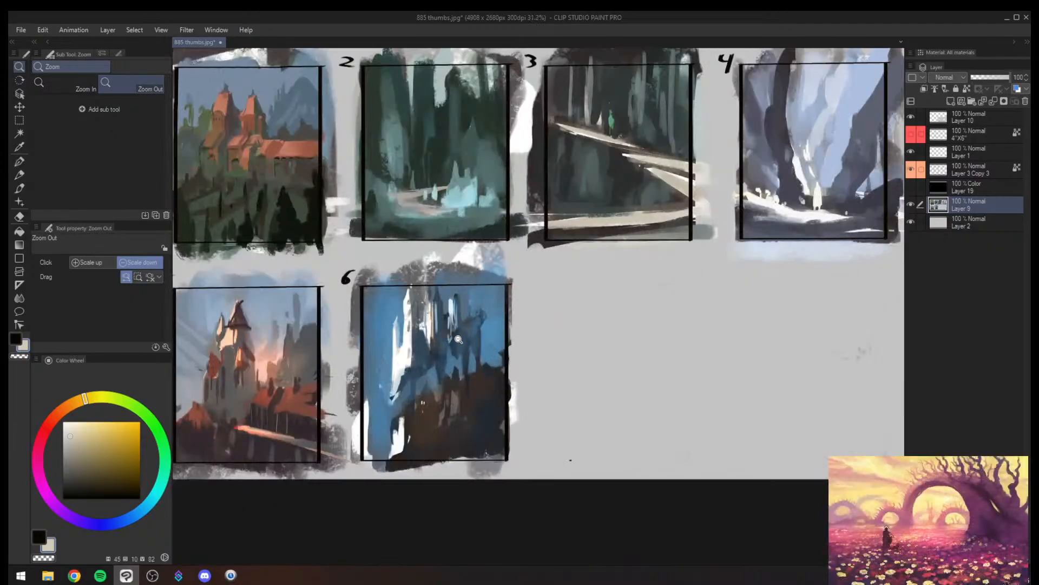
- Mirror the canvas view horizontally and inspect thumbnail 4 and the rest of the sheet in reverse
key(h)
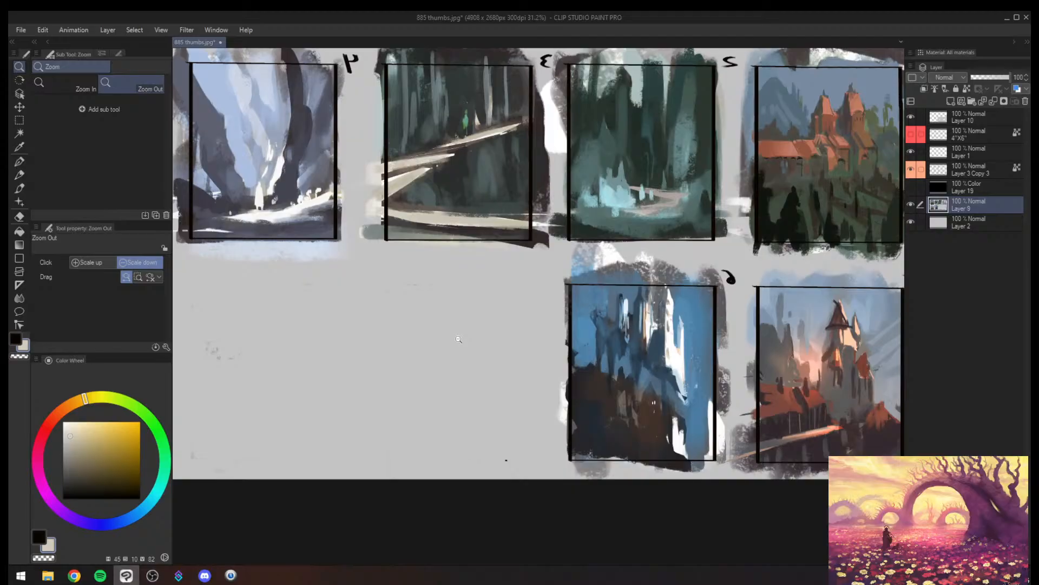
click(426, 343)
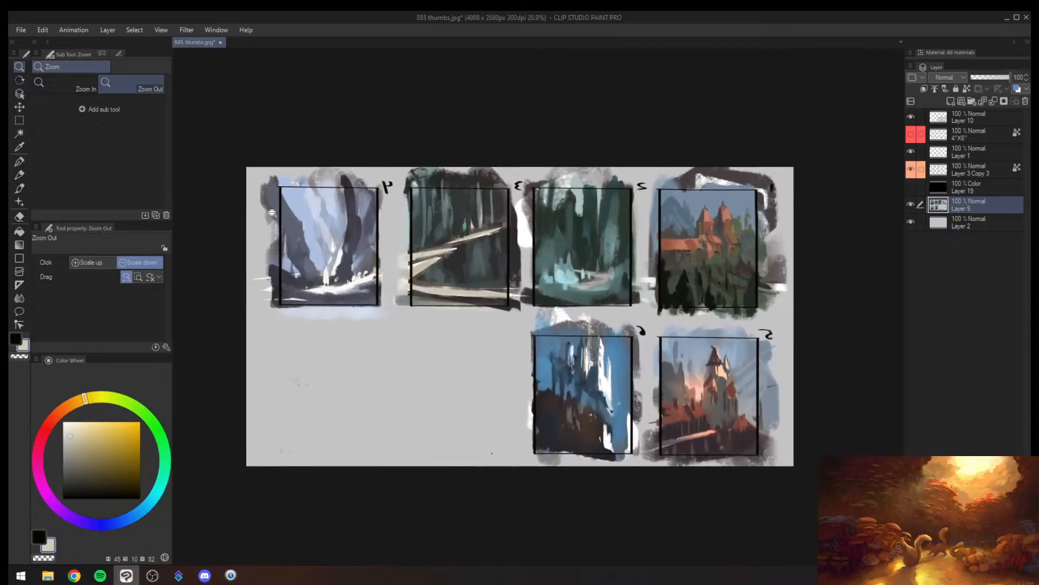
scroll(336, 230, up, 3)
scroll(332, 229, up, 2)
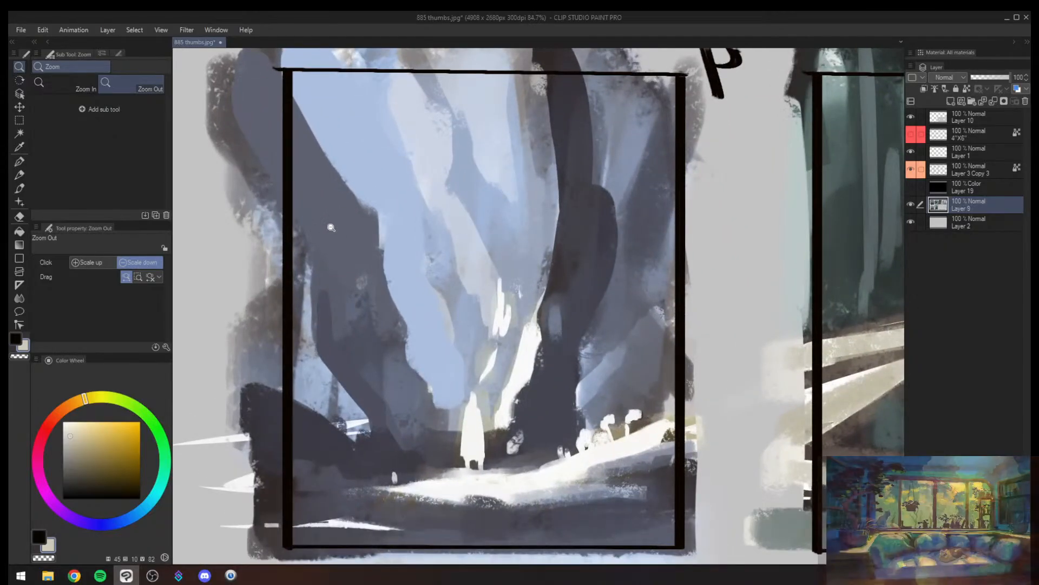
drag(397, 259, 348, 268)
drag(650, 310, 428, 228)
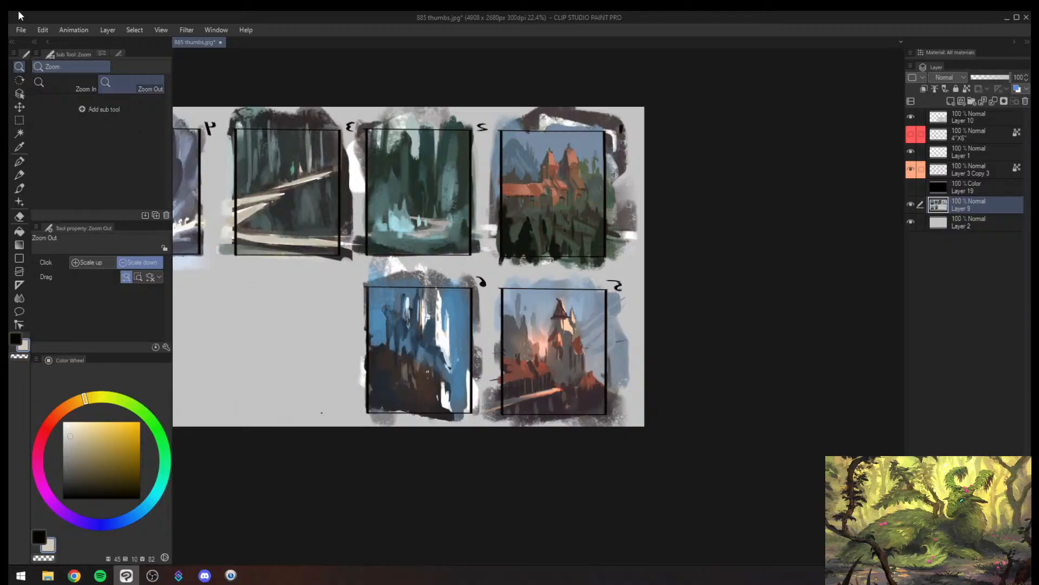
key(alt+Tab)
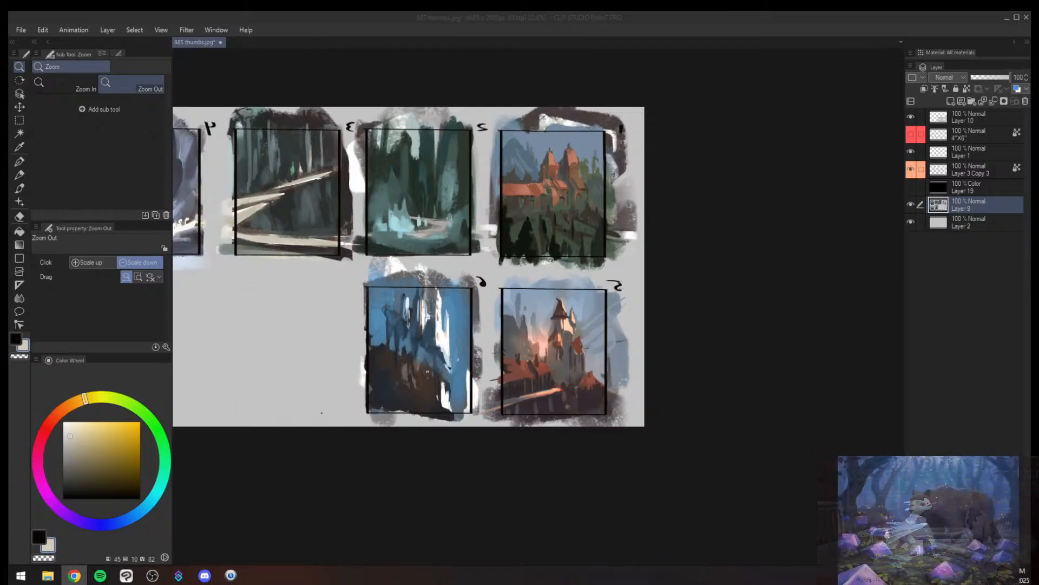
click(445, 260)
click(445, 260)
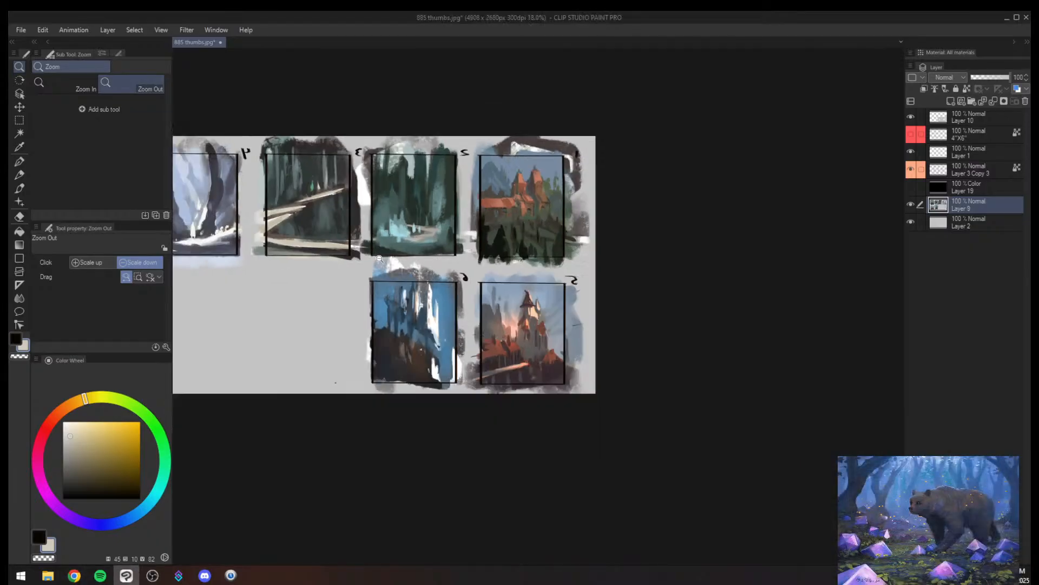
key(alt+Tab)
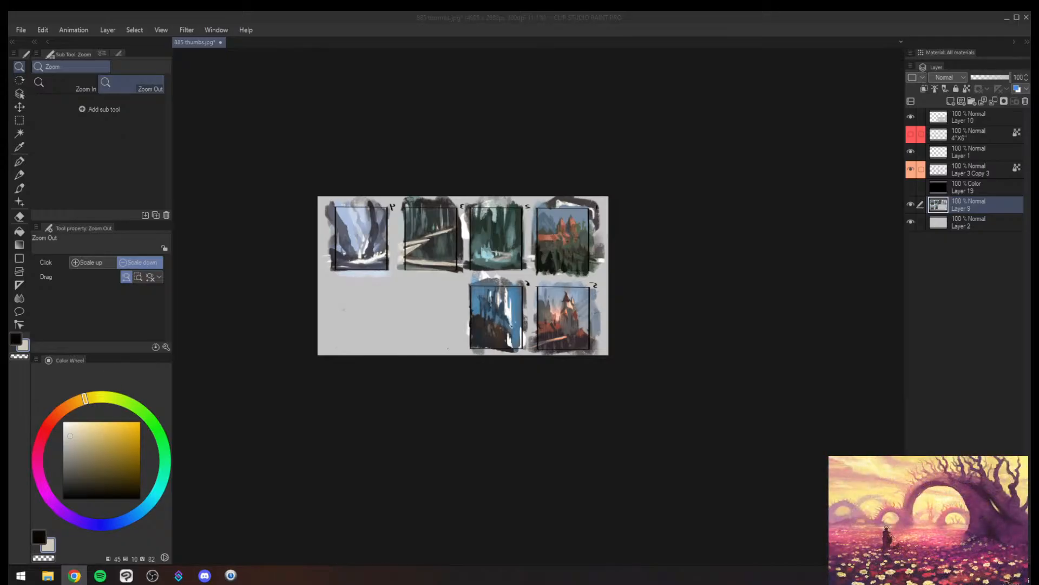
key(alt+Tab)
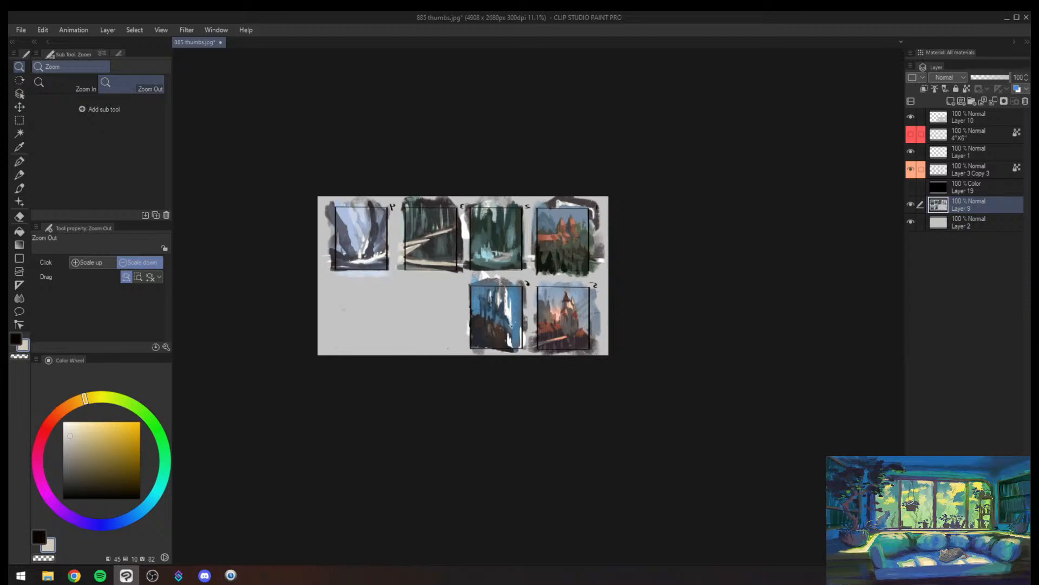
click(600, 429)
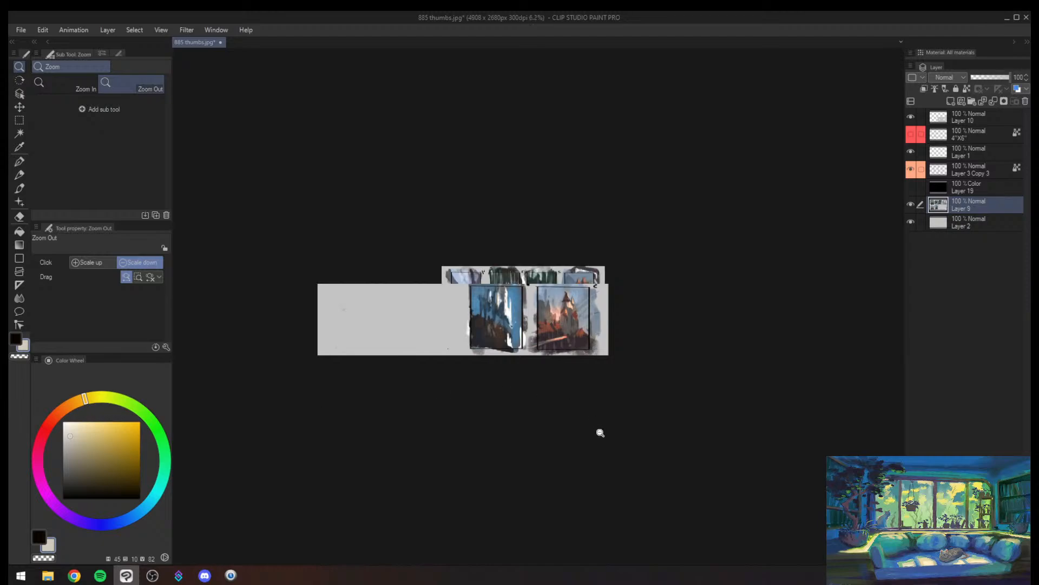
- Examine the mirrored thumbnails together and flip the canvas view back to its normal orientation
drag(499, 294, 574, 292)
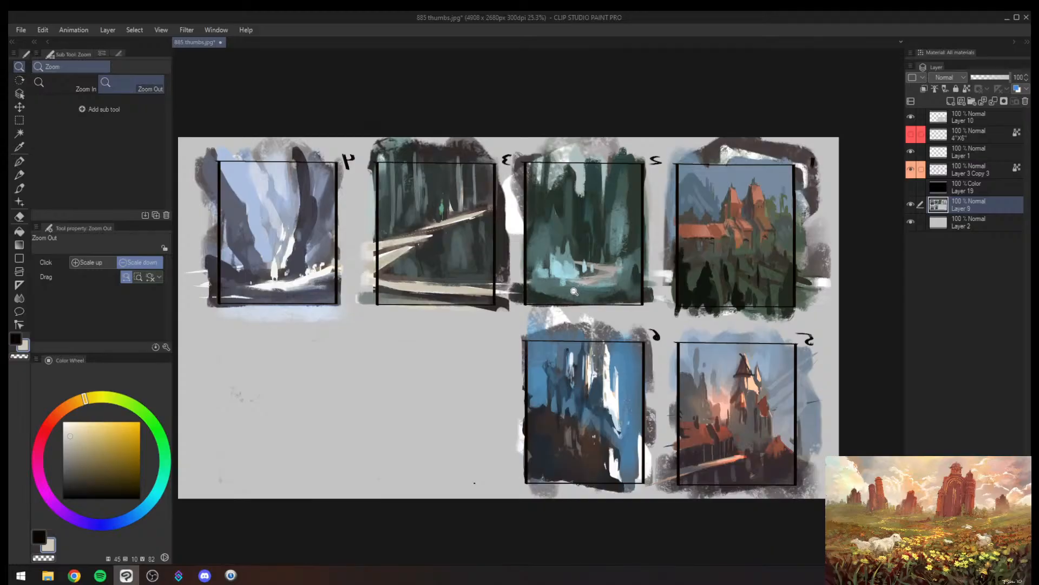
drag(517, 367, 540, 364)
mouse_move(608, 399)
mouse_down()
mouse_move(600, 376)
mouse_move(637, 380)
mouse_move(598, 397)
mouse_up()
key(h)
drag(705, 378, 722, 340)
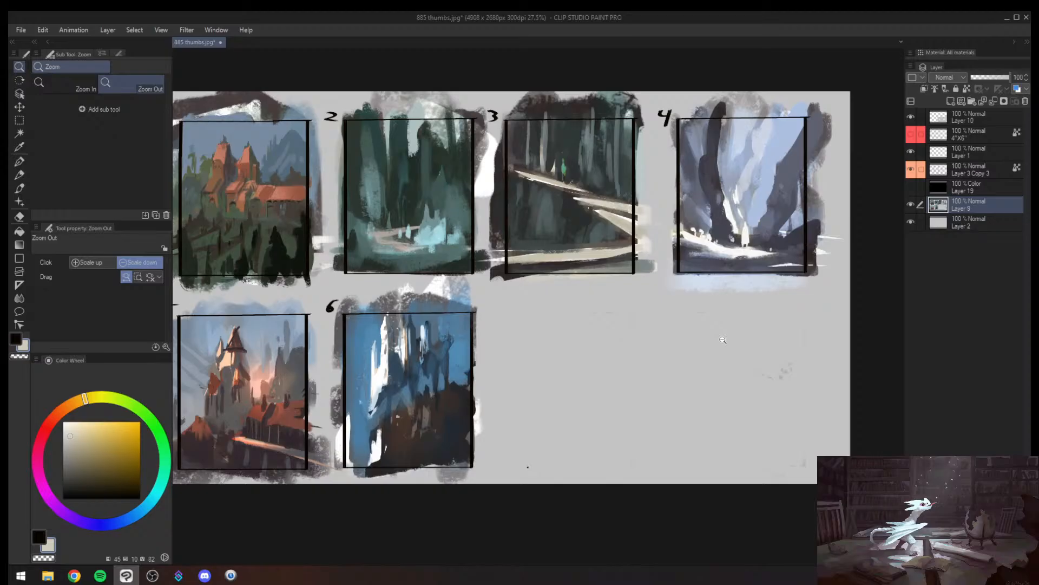
- Save the whole thumbnail sheet as a separate working file named 885
drag(470, 417, 480, 407)
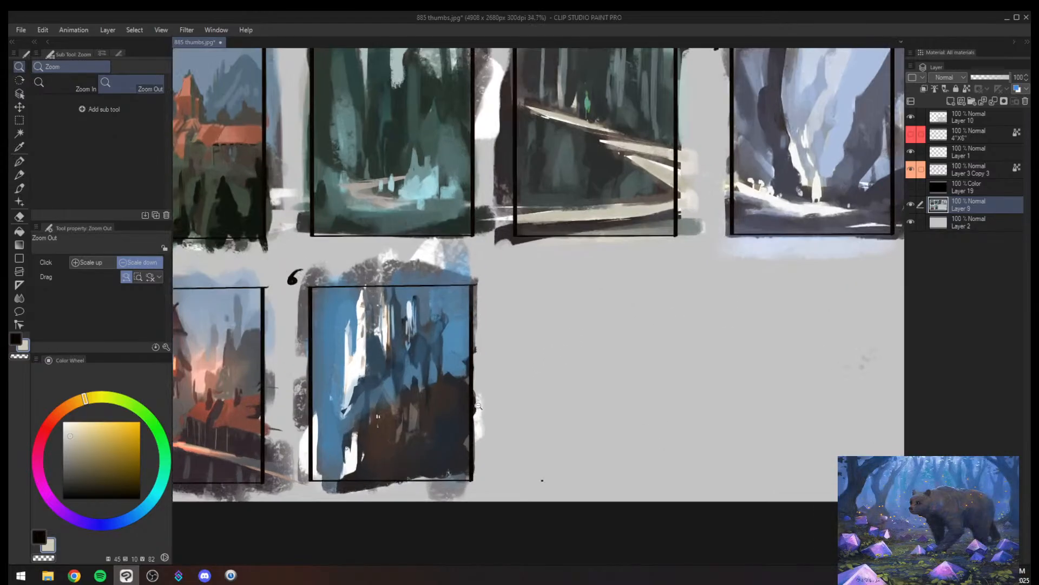
drag(409, 375, 492, 380)
drag(271, 341, 365, 331)
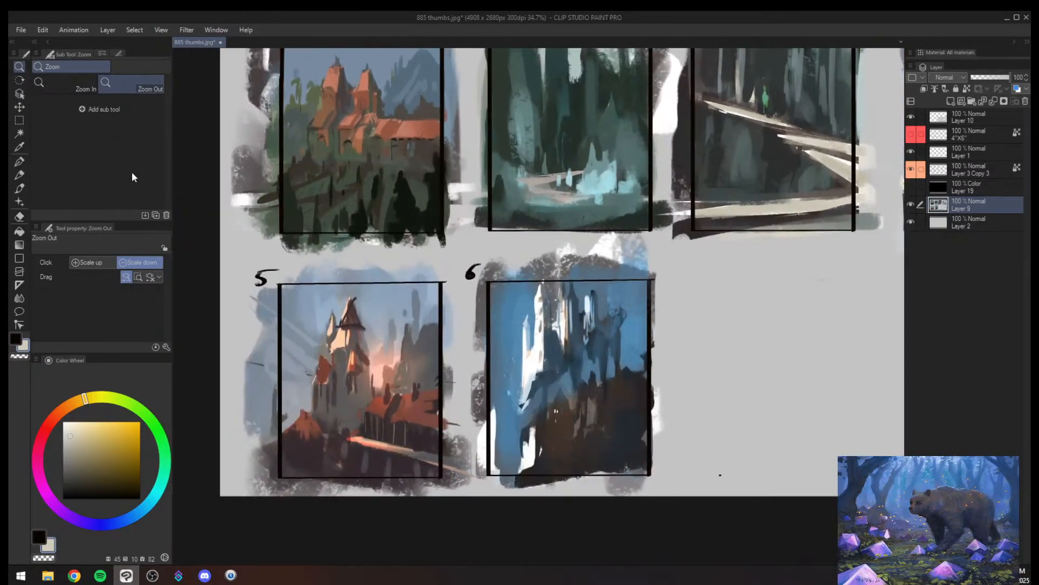
click(16, 118)
click(20, 31)
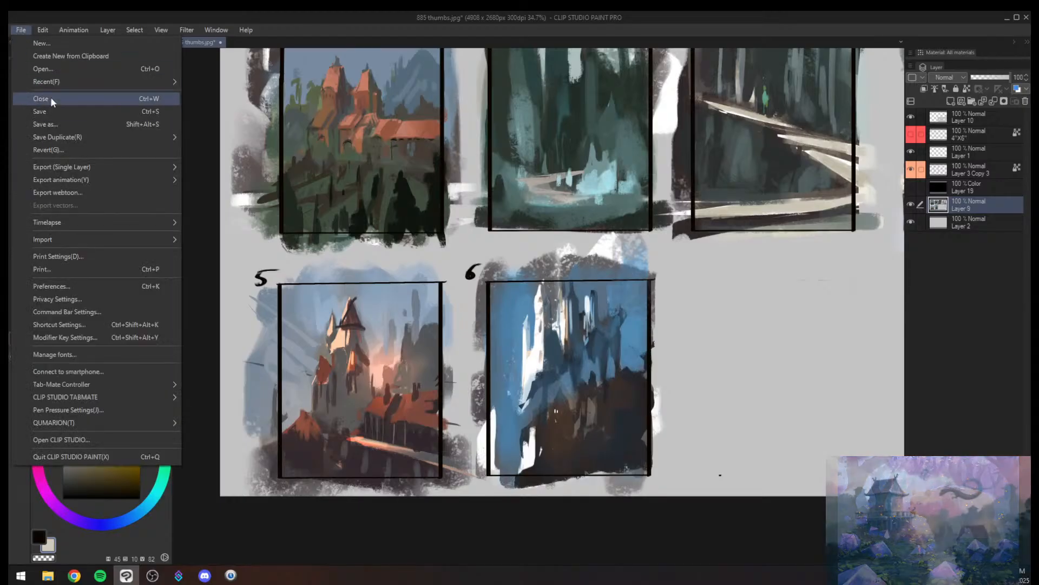
click(52, 124)
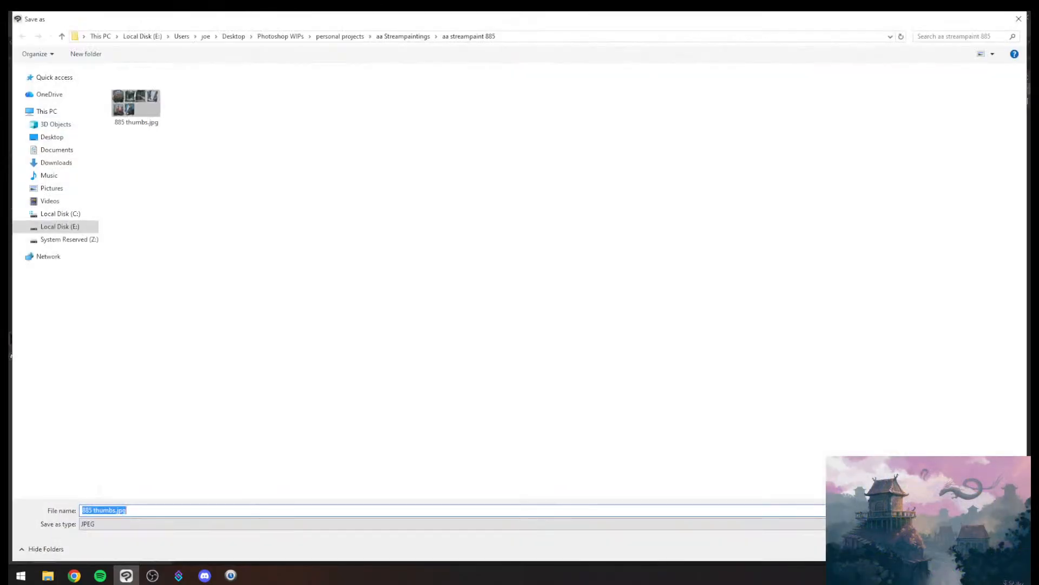
key(Return)
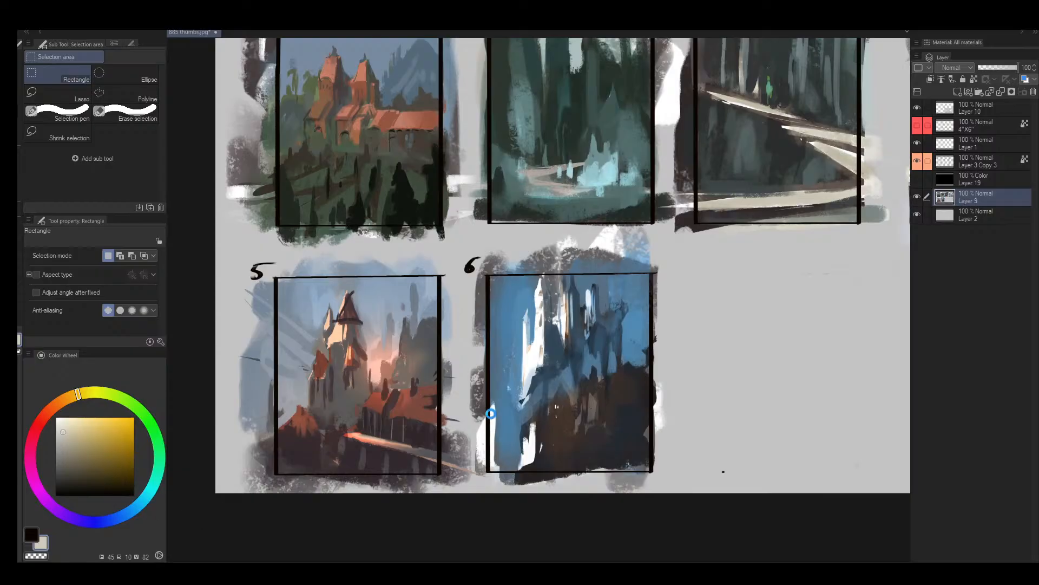
key(ctrl+s)
key(alt+space)
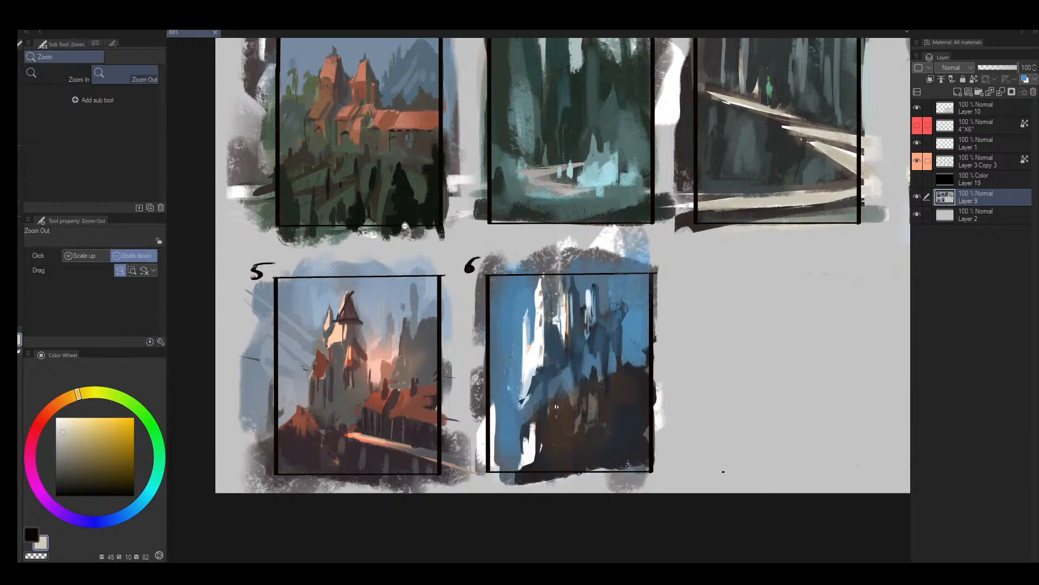
- Copy the castle painting inside thumbnail 5's frame and paste it as a new layer
mouse_move(429, 203)
mouse_down()
mouse_move(428, 187)
mouse_move(325, 210)
mouse_up()
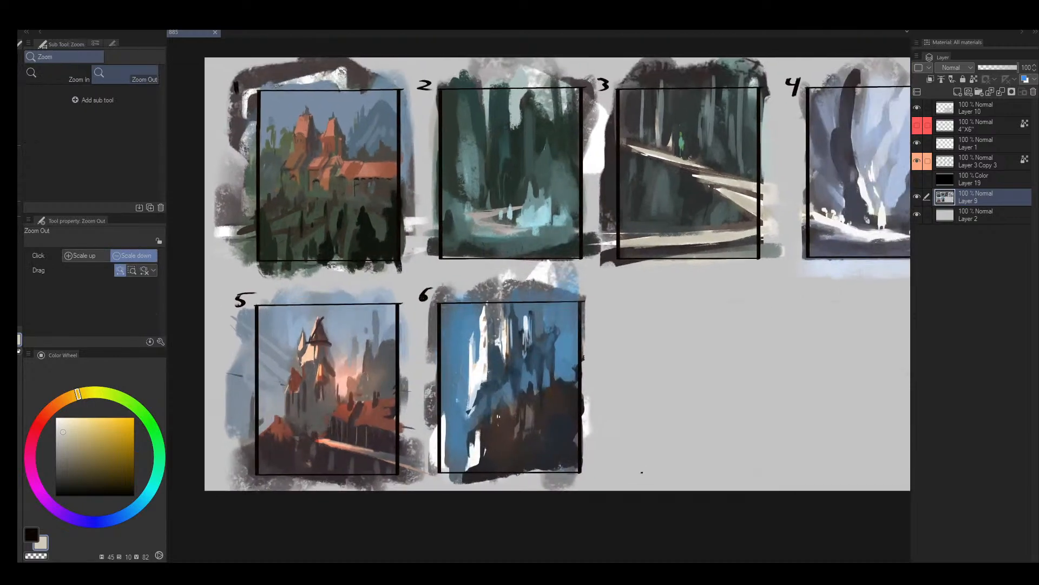
drag(542, 279, 504, 274)
drag(583, 226, 556, 240)
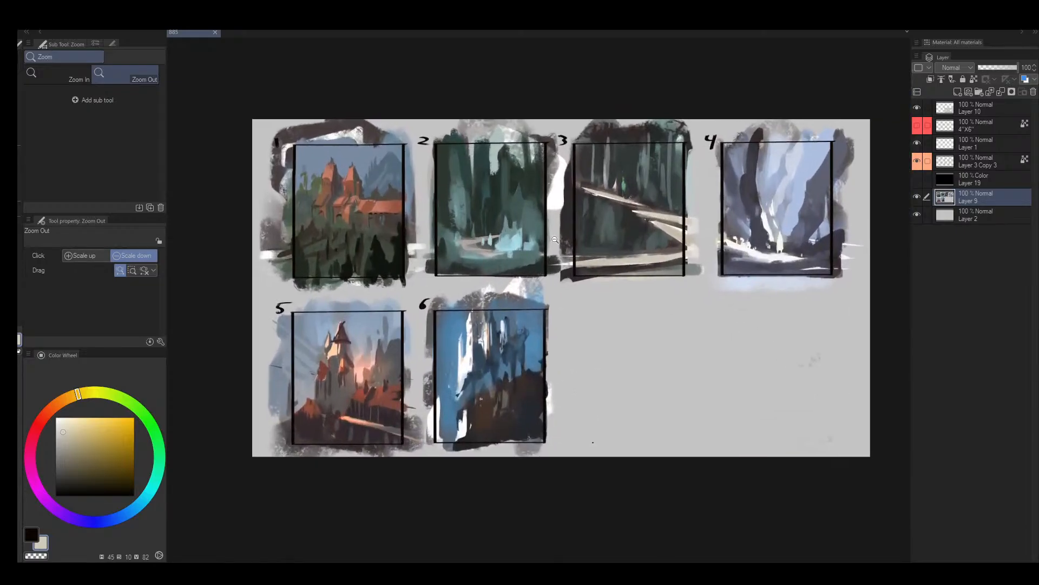
key(m)
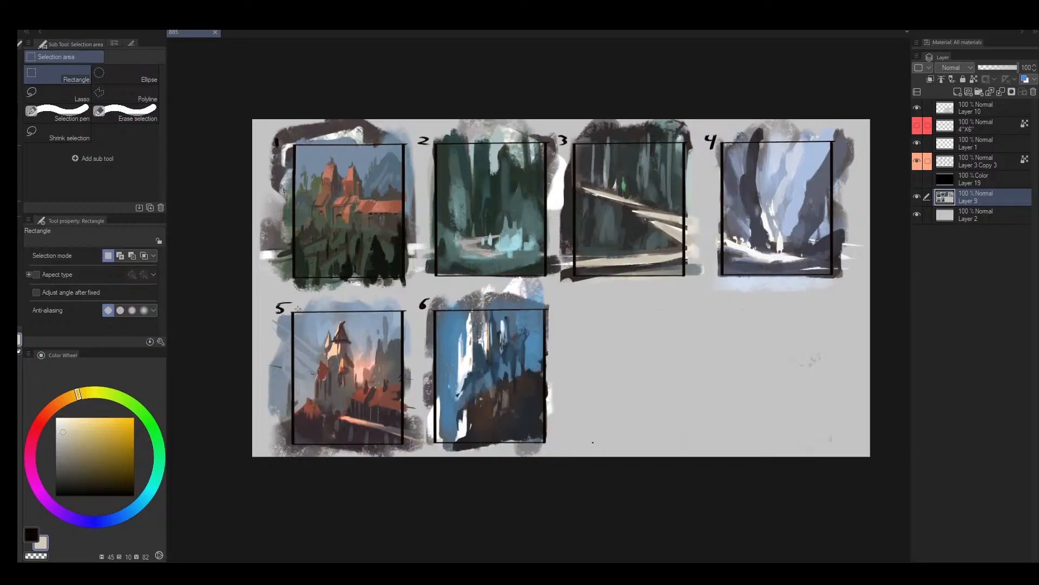
drag(292, 312, 402, 443)
key(ctrl+c)
key(ctrl+v)
- Scale the pasted castle painting up to 245 percent and shift it slightly lower on the sheet
key(ctrl+t)
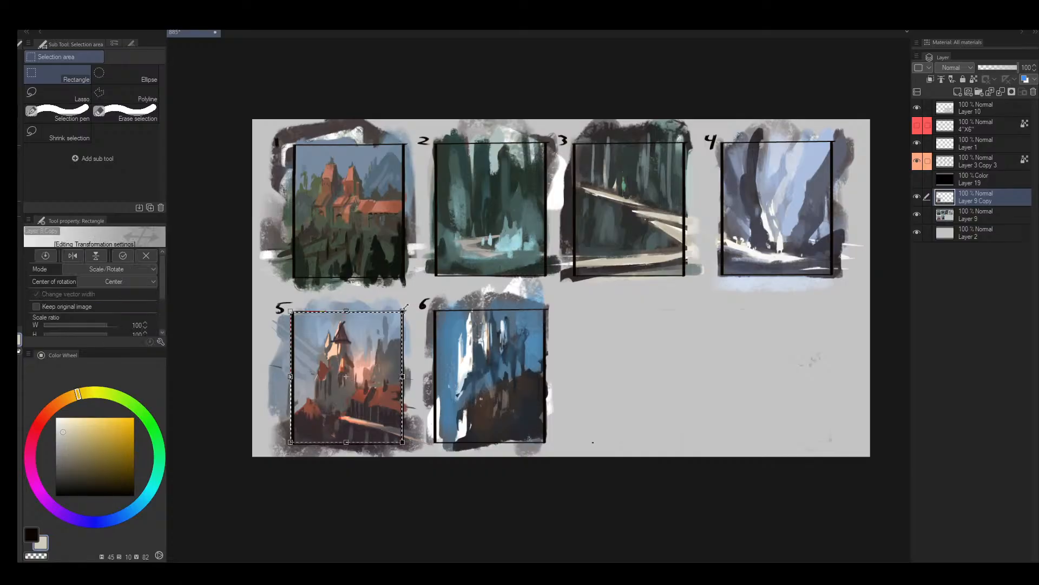
drag(540, 210, 615, 120)
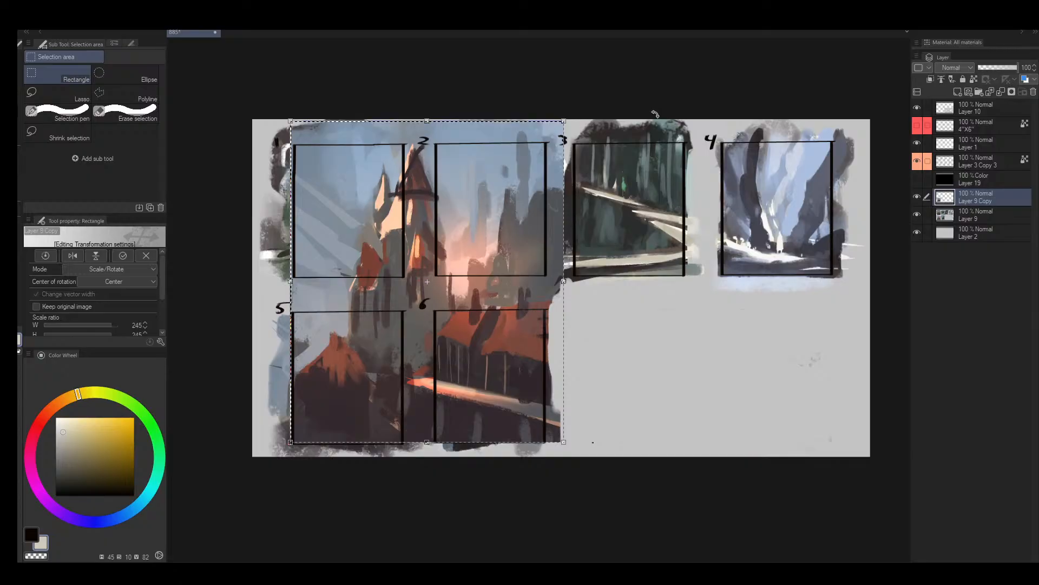
key(Return)
key(ctrl+alt+space)
click(499, 231)
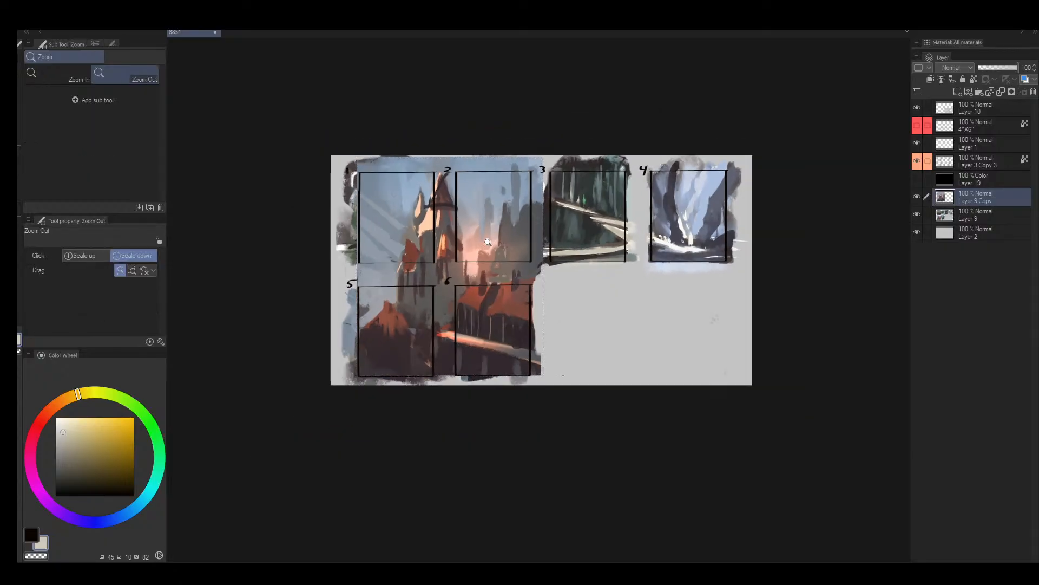
mouse_move(488, 242)
mouse_down()
mouse_move(497, 234)
mouse_move(475, 252)
mouse_move(483, 257)
mouse_up()
key(k)
drag(476, 303, 478, 313)
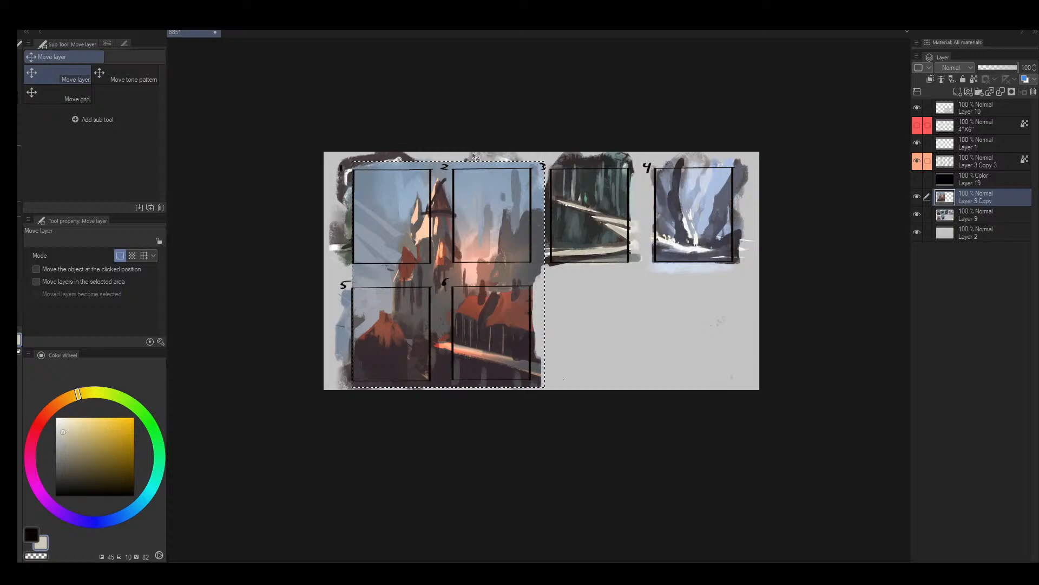
- Crop the canvas to the selection around the enlarged castle painting and clear the selection
key(ctrl+t)
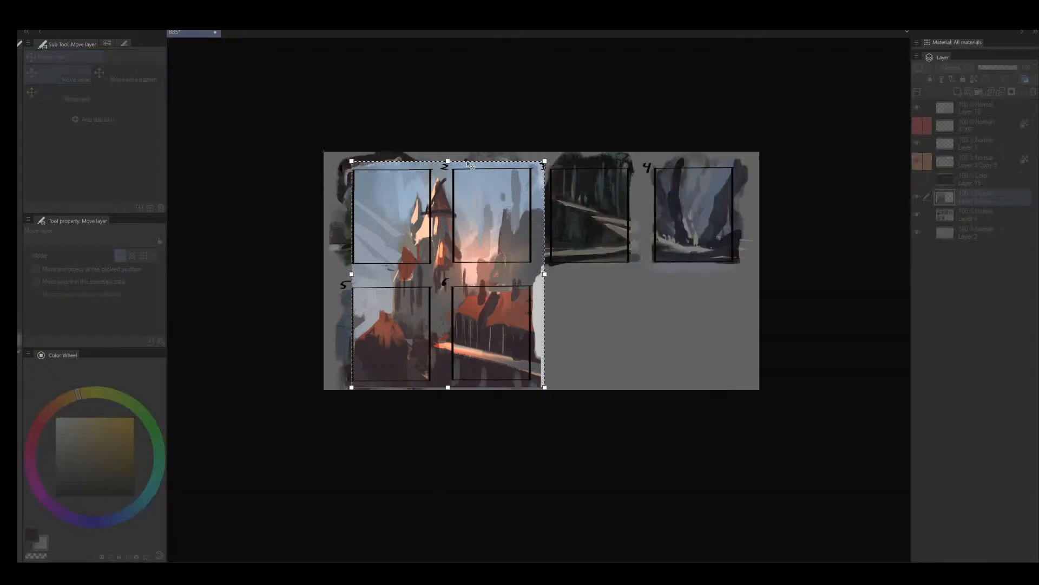
key(Return)
key(ctrl+t)
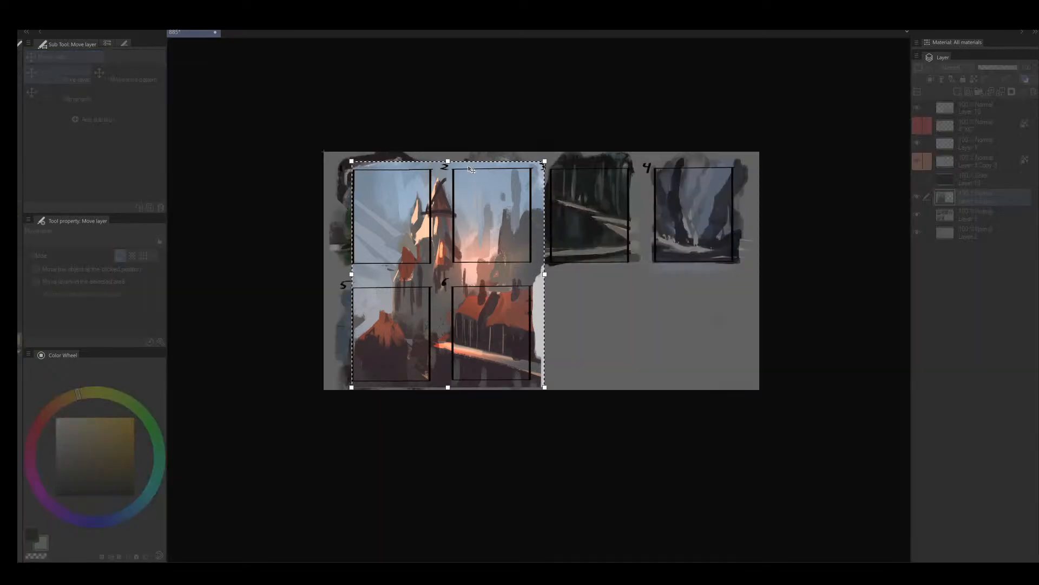
key(Return)
key(ctrl+alt+c)
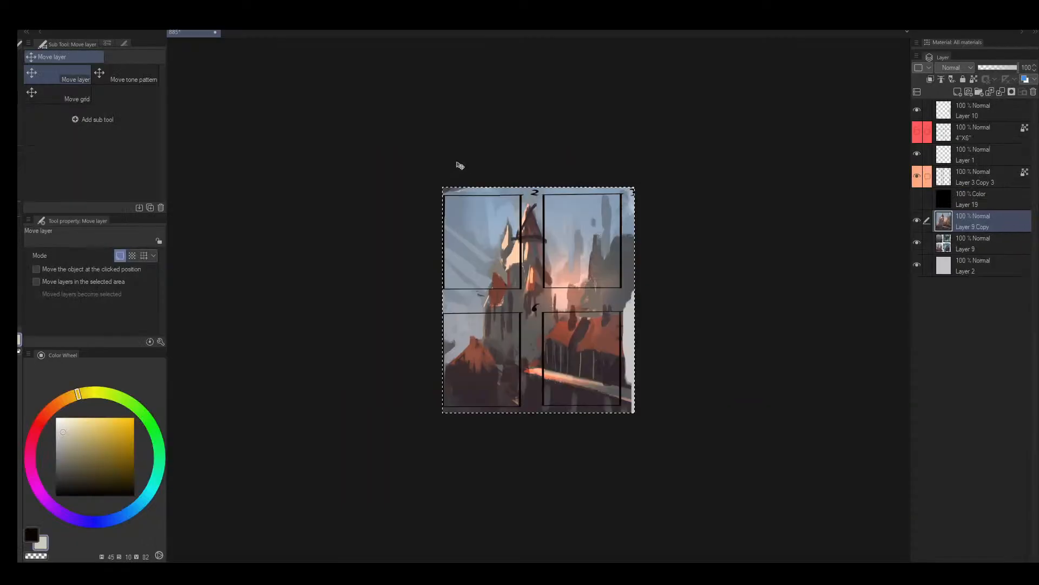
key(ctrl+d)
- Hide the original thumbnails on Layer 9 and the black frames on Layer 3 Copy 3
key(slash)
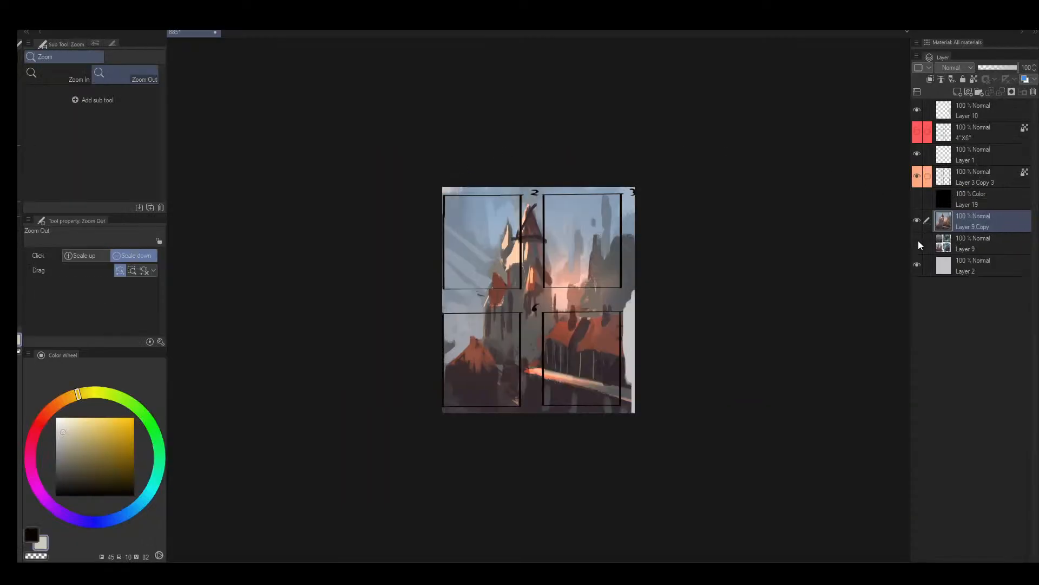
click(917, 176)
mouse_move(542, 283)
mouse_down()
mouse_move(663, 261)
mouse_move(545, 241)
mouse_move(589, 206)
mouse_up()
- Sample a grey-blue for the pale strip at the painting's right edge, add a new layer and enlarge the brush from 150 to 400
key(b)
alt+click(534, 309)
key(bracketright)
key(bracketright)
key(bracketright)
key(bracketright)
key(bracketright)
key(bracketright)
key(bracketright)
key(bracketright)
key(bracketright)
key(bracketright)
key(bracketright)
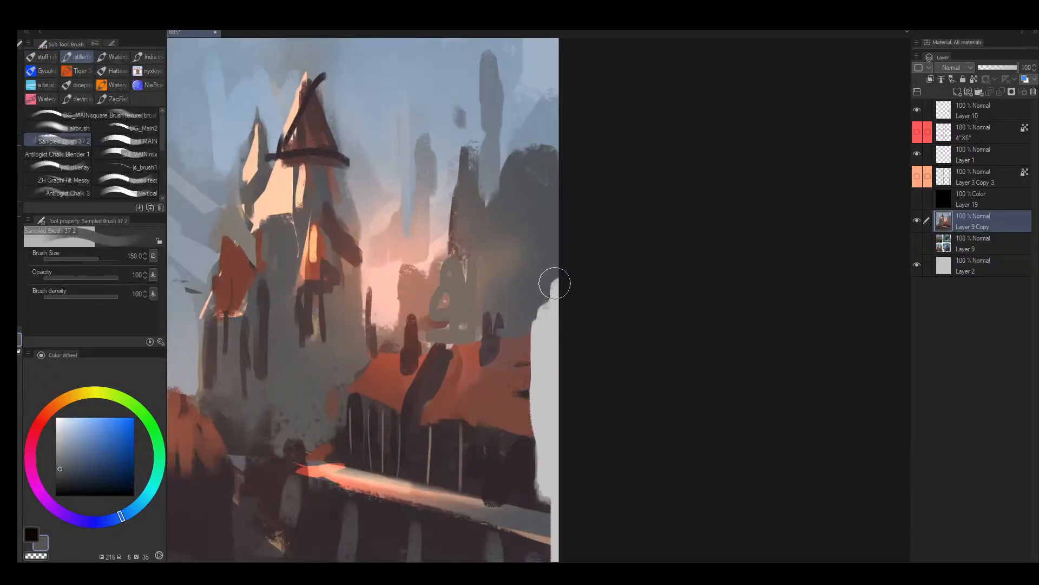
key(ctrl+shift+n)
alt+click(534, 312)
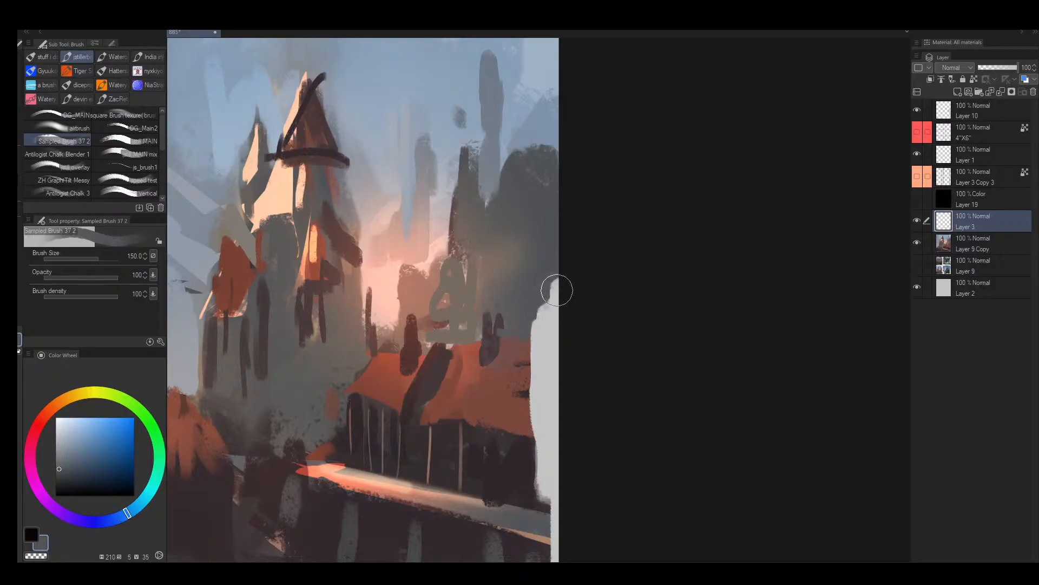
key(bracketright)
key(bracketright)
key(bracketright)
key(bracketright)
key(bracketright)
- Add another layer and brush dark brown over the pale strip beside the bridge, starting with a size 400 brush
key(ctrl+shift+n)
alt+click(520, 466)
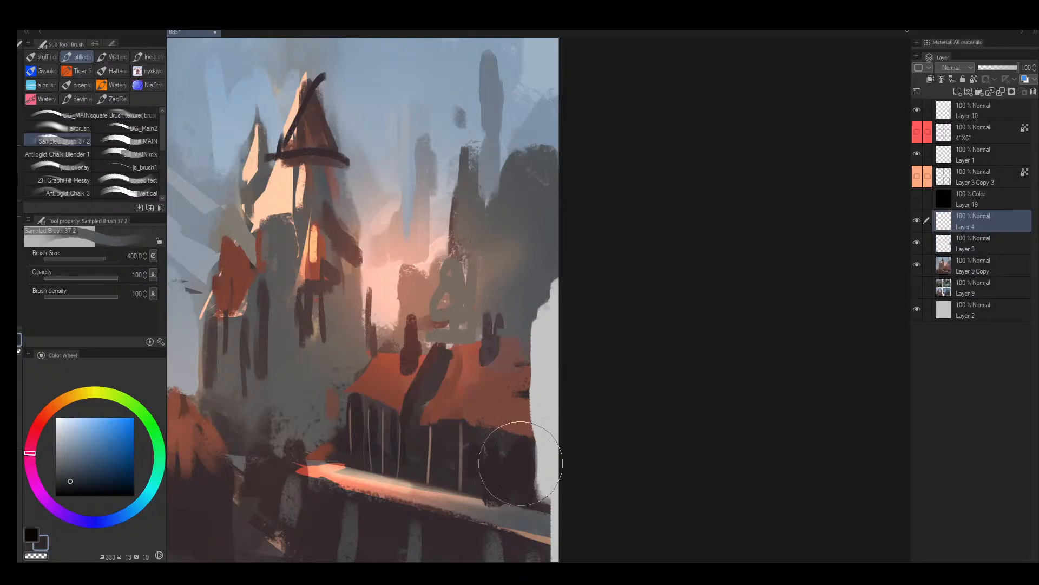
drag(520, 469, 545, 477)
key(bracketleft)
key(bracketleft)
- Hide Layer 1 and Layer 10 to show only the castle painting
click(917, 156)
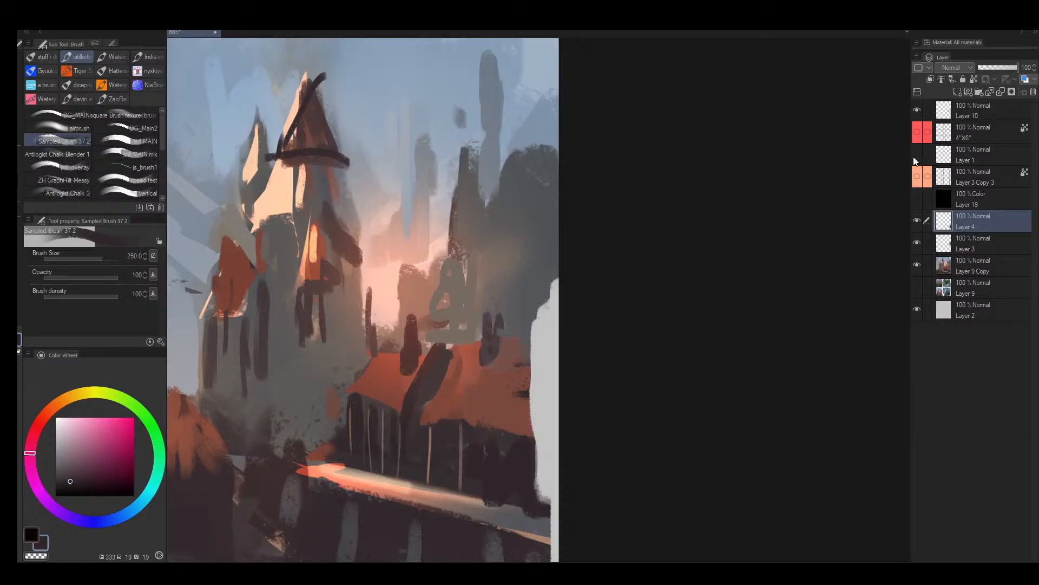
click(917, 114)
drag(628, 260, 593, 255)
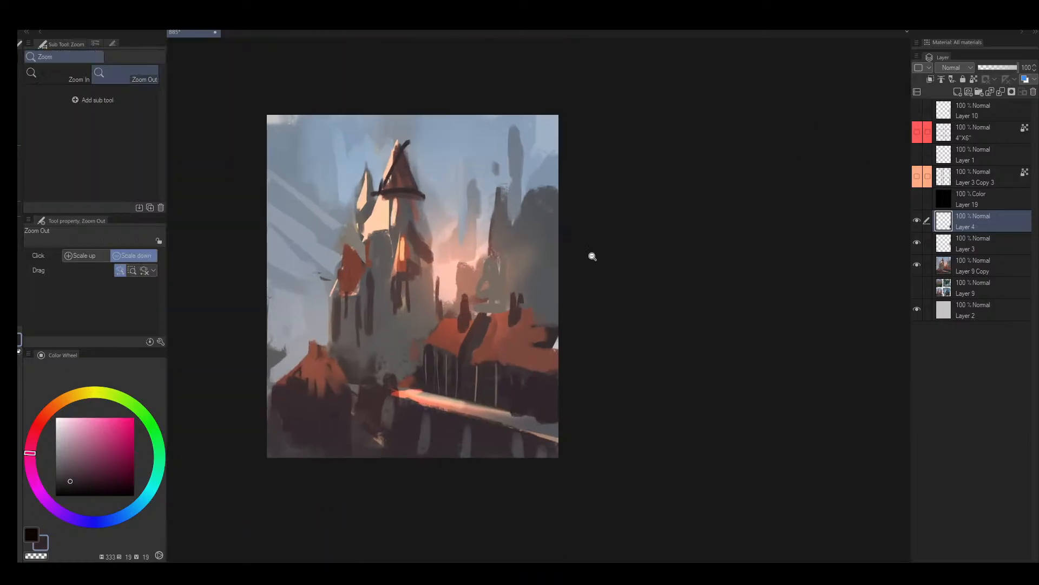
- Brush sampled sky blue around the distant rock at the upper right and the main tower's peak, using a size 300 brush
alt+click(539, 205)
drag(542, 187, 556, 171)
alt+click(549, 163)
key(bracketright)
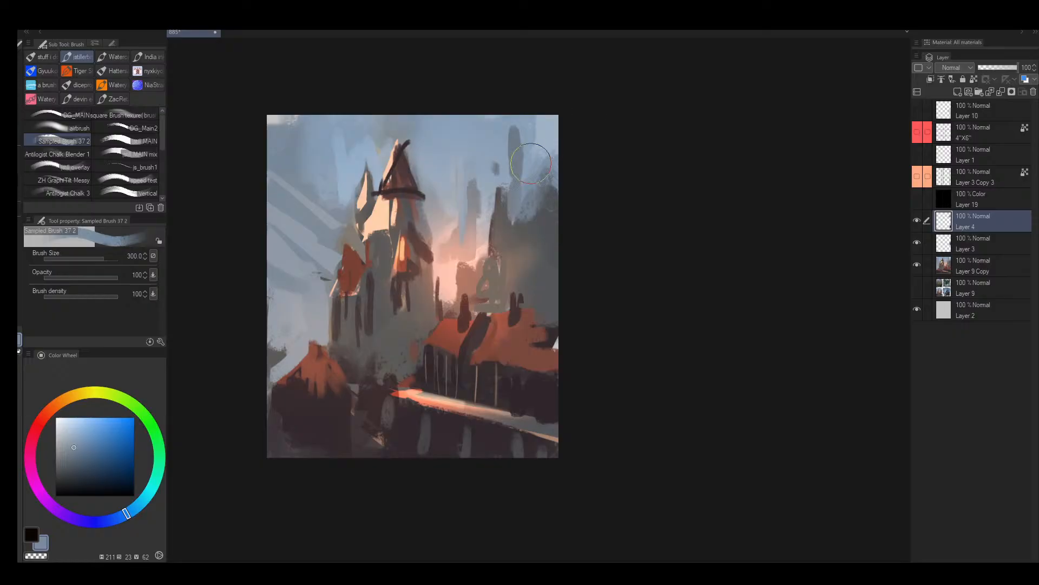
drag(380, 179, 403, 161)
alt+click(435, 113)
mouse_move(435, 113)
mouse_down()
mouse_move(448, 130)
mouse_move(436, 124)
mouse_move(411, 141)
mouse_move(383, 194)
mouse_up()
- Sharpen the tip and lit side of the main tower's roof with sampled peach at brush size 50
key(bracketleft)
key(bracketleft)
key(bracketleft)
key(bracketleft)
key(bracketleft)
key(bracketleft)
key(bracketleft)
alt+click(399, 149)
drag(402, 133, 393, 186)
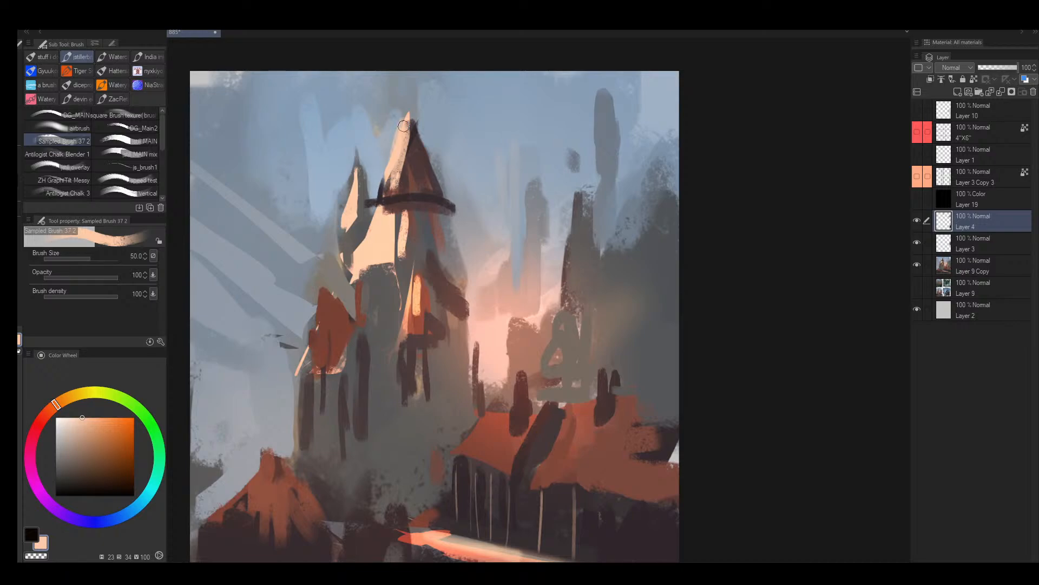
drag(404, 126, 326, 313)
- Flip the castle view horizontally and brush sampled light tones along the outer edge of the small turret's wall
drag(413, 211, 426, 186)
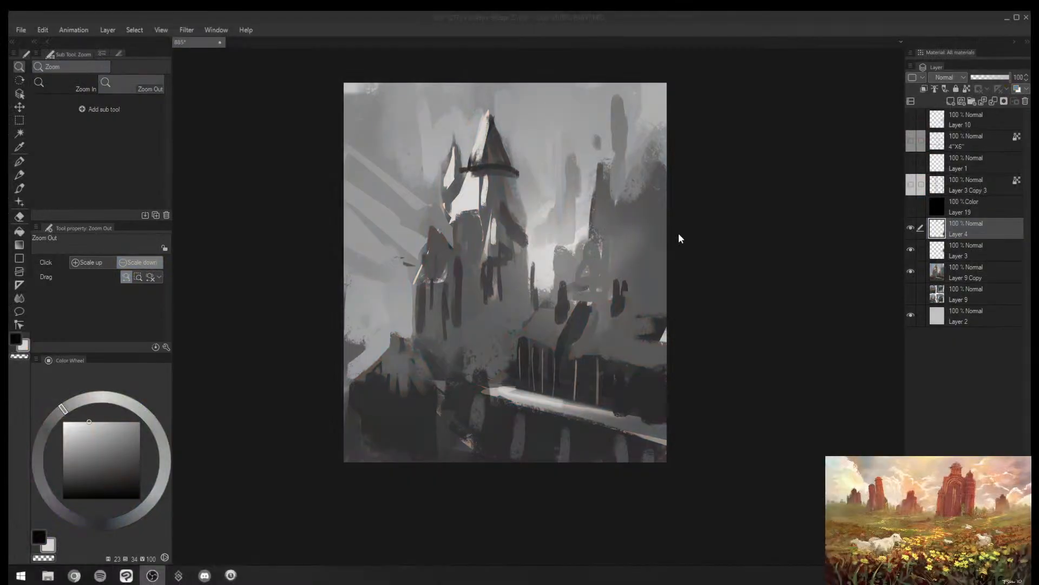
click(660, 236)
scroll(570, 215, up, 2)
key(b)
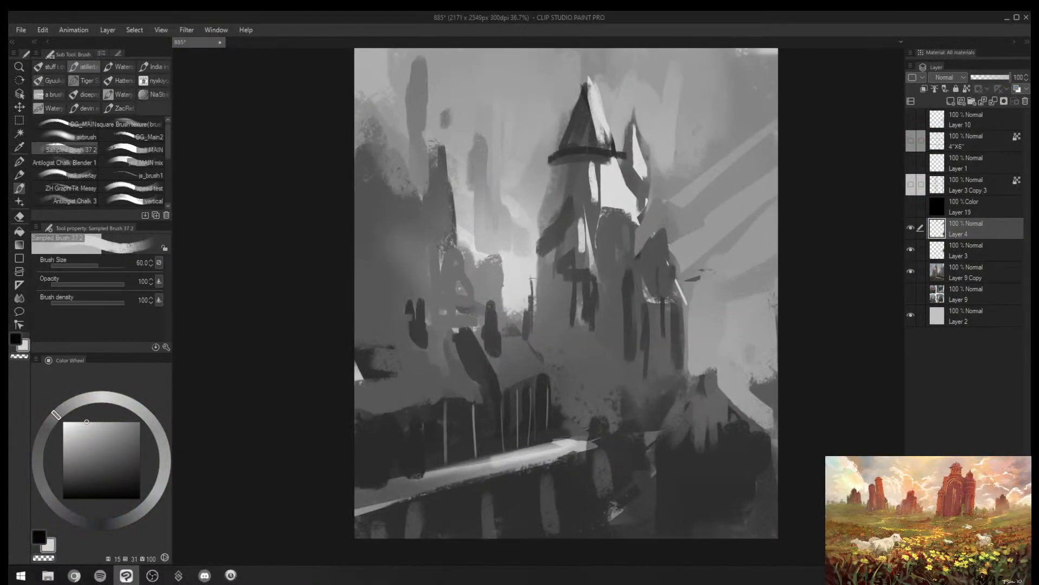
drag(539, 269, 538, 297)
alt+click(697, 335)
mouse_move(691, 357)
mouse_down()
mouse_move(687, 319)
mouse_move(678, 349)
mouse_up()
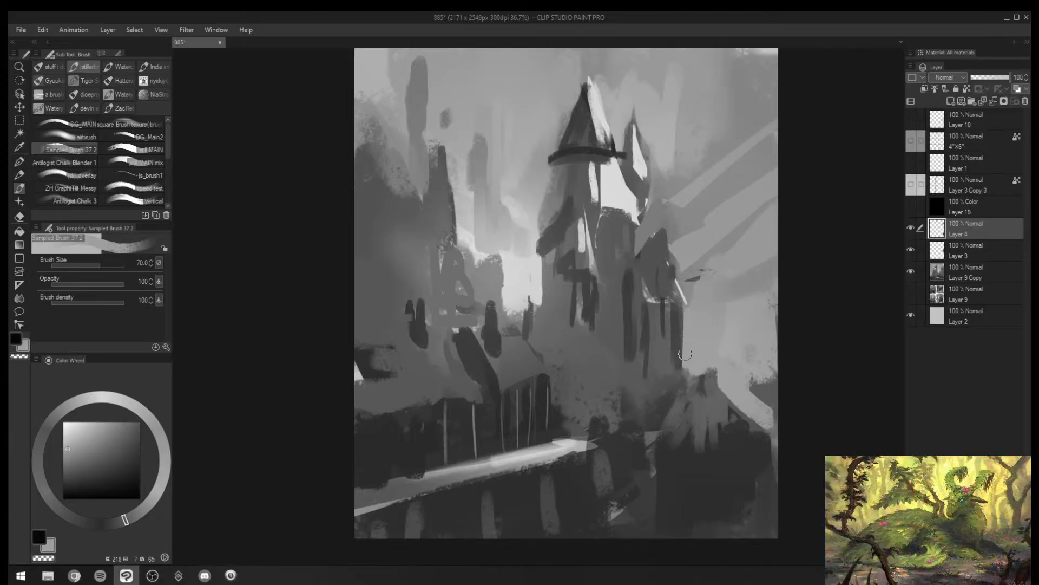
alt+click(678, 328)
- Fill the small turret's roof with a size 70 brush and trim its outline with sky colour at size 80
alt+click(669, 272)
mouse_move(667, 263)
mouse_down()
mouse_move(681, 290)
mouse_move(680, 280)
mouse_up()
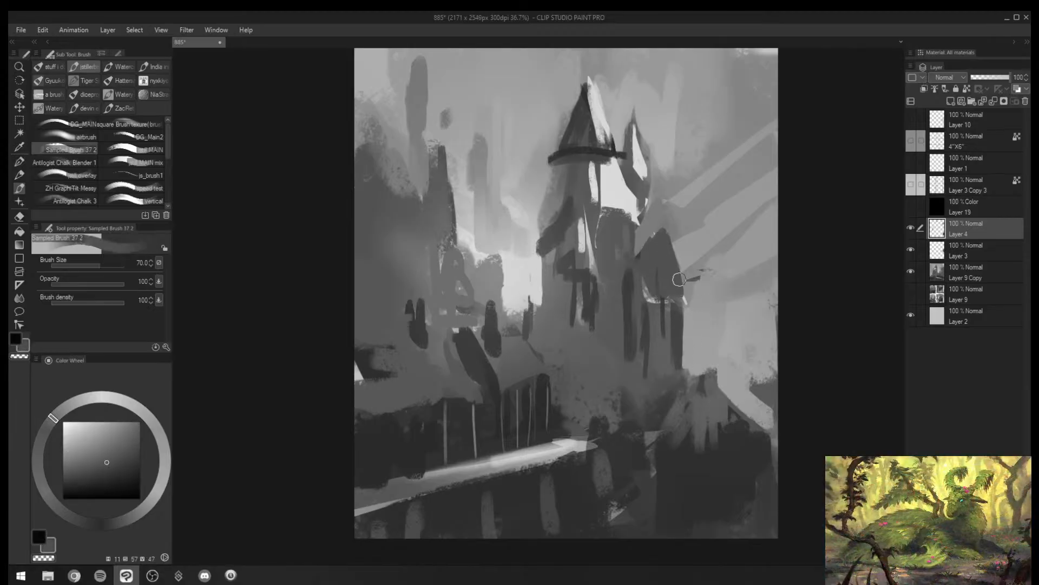
alt+click(690, 253)
key(])
drag(673, 233, 689, 271)
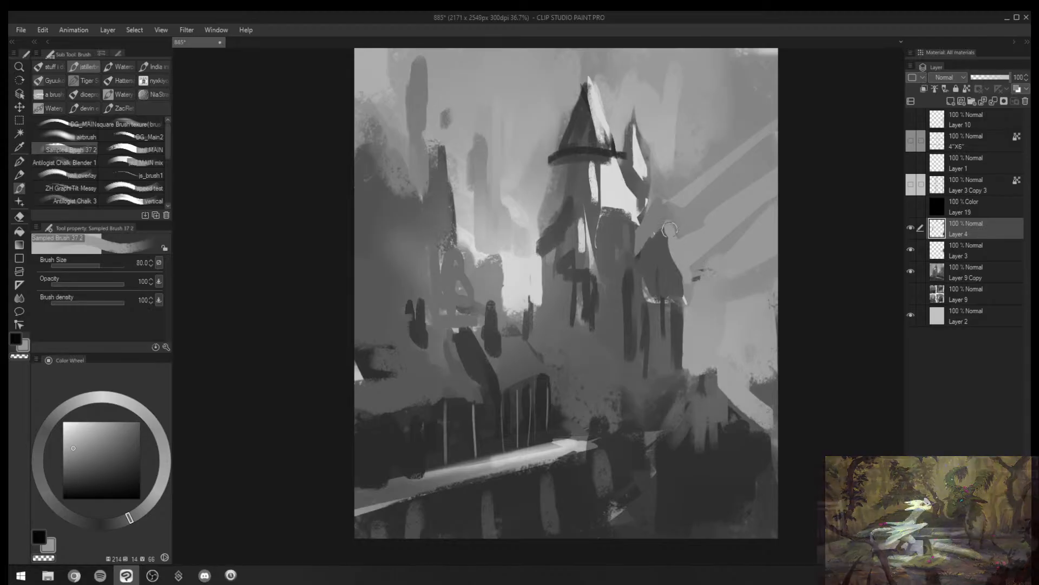
- Brush sampled glow and sky tones along the main tower's edge below its roof with a size 80 brush
alt+click(529, 295)
alt+click(529, 262)
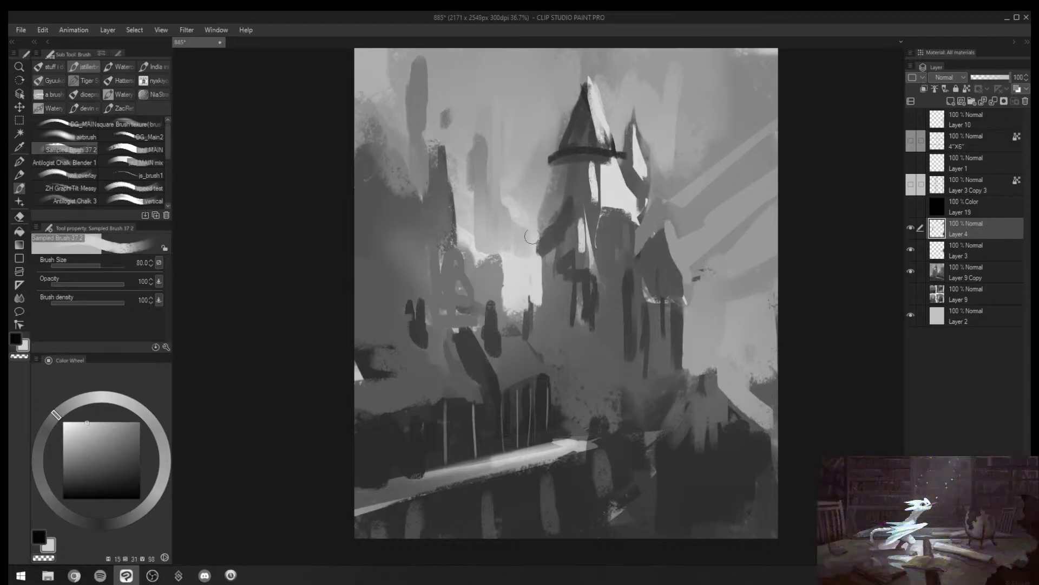
drag(532, 237, 539, 215)
alt+click(536, 209)
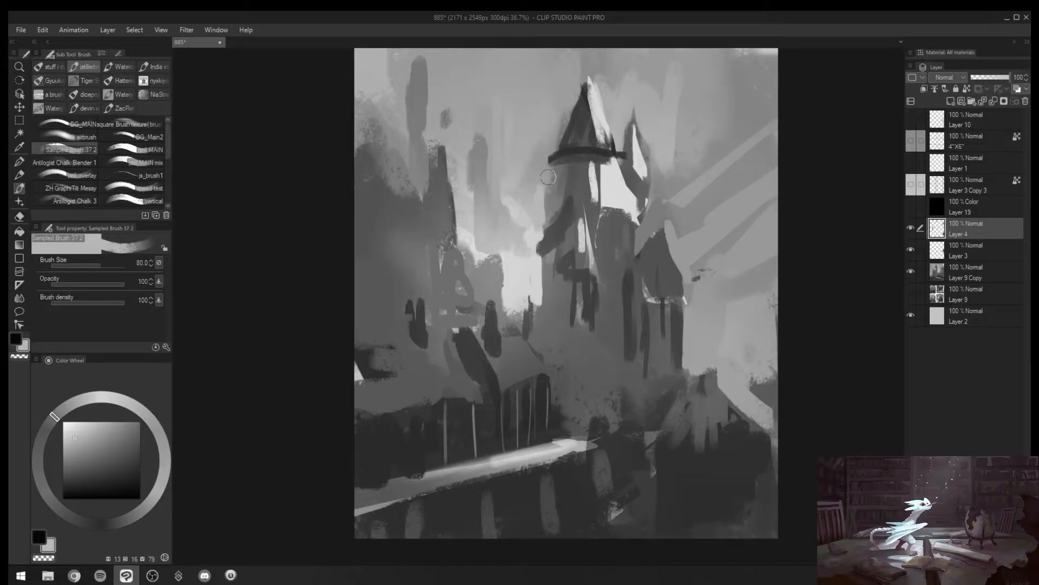
drag(548, 175, 549, 212)
key(])
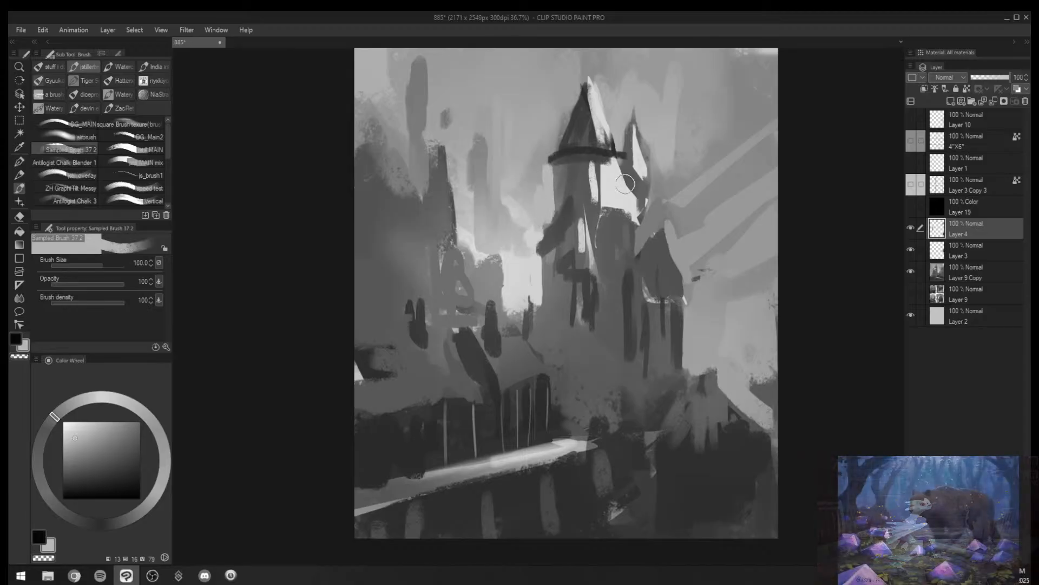
- Brush sampled wall tones over the lower part of the bright highlight beneath the main tower's roof
alt+click(611, 224)
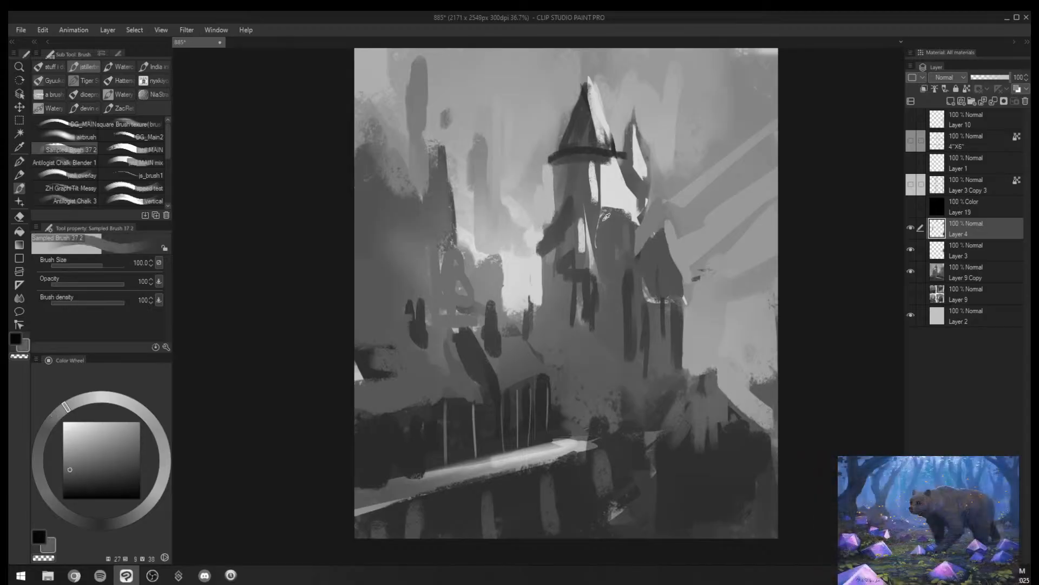
key([)
drag(600, 174, 601, 218)
mouse_move(601, 173)
mouse_down()
mouse_move(599, 203)
mouse_move(541, 196)
mouse_move(593, 195)
mouse_move(626, 212)
mouse_move(613, 201)
mouse_move(623, 209)
mouse_move(637, 189)
mouse_move(634, 207)
mouse_up()
alt+click(584, 179)
- Brush sampled grey into the narrow spire beside the main tower, reducing the brush to size 40
key(alt+space)
alt+click(614, 214)
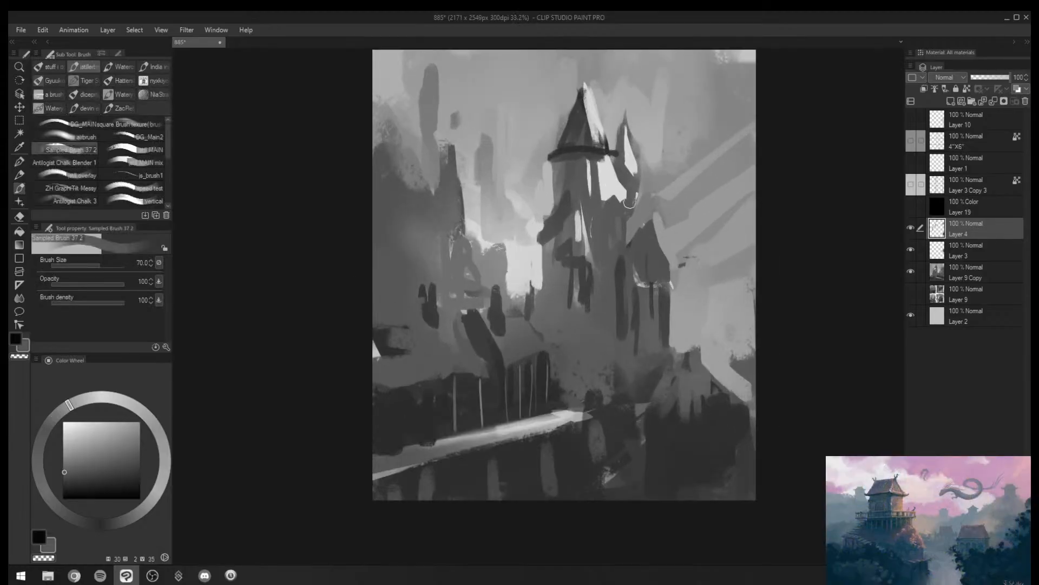
alt+click(625, 178)
key([)
key([)
key([)
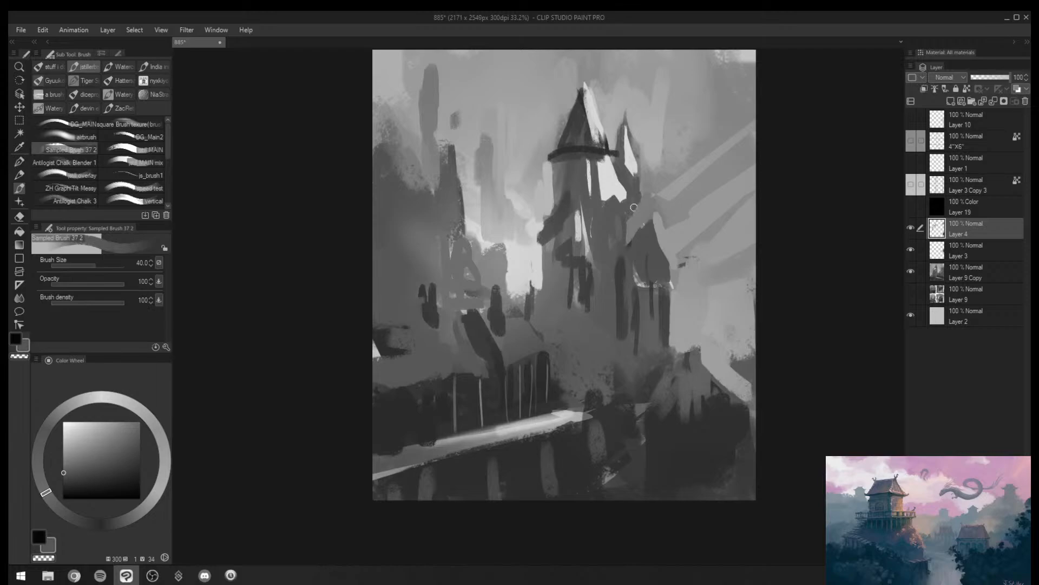
- Brush sampled wall greys over the shaded side of the main tower beside the narrow lower highlight, enlarging the brush to size 70
alt+click(565, 217)
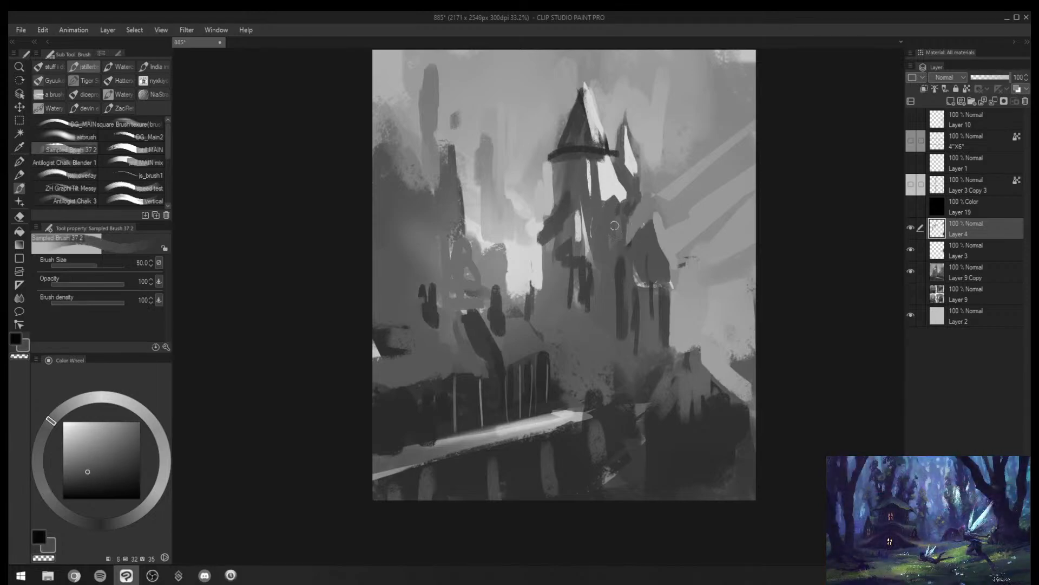
key(])
key(])
alt+click(570, 223)
alt+click(561, 199)
mouse_move(572, 207)
mouse_down()
mouse_move(549, 237)
mouse_move(561, 239)
mouse_up()
alt+click(550, 226)
key(])
alt+click(551, 257)
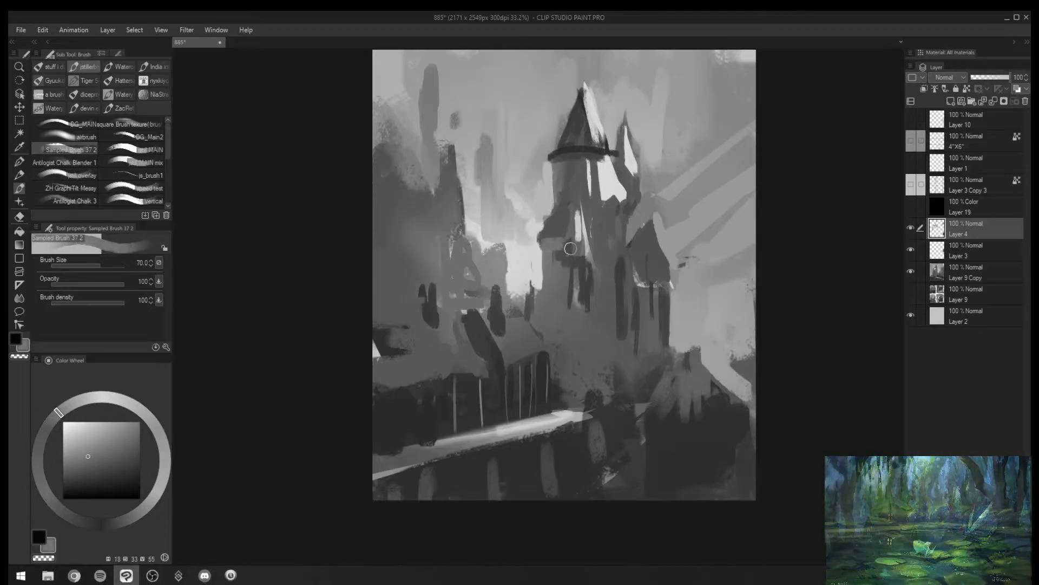
- Block in small dark shapes beneath the tower's lower highlight and trim the sloping roof edge against the sky at size 50
alt+click(564, 233)
key([)
key([)
key([)
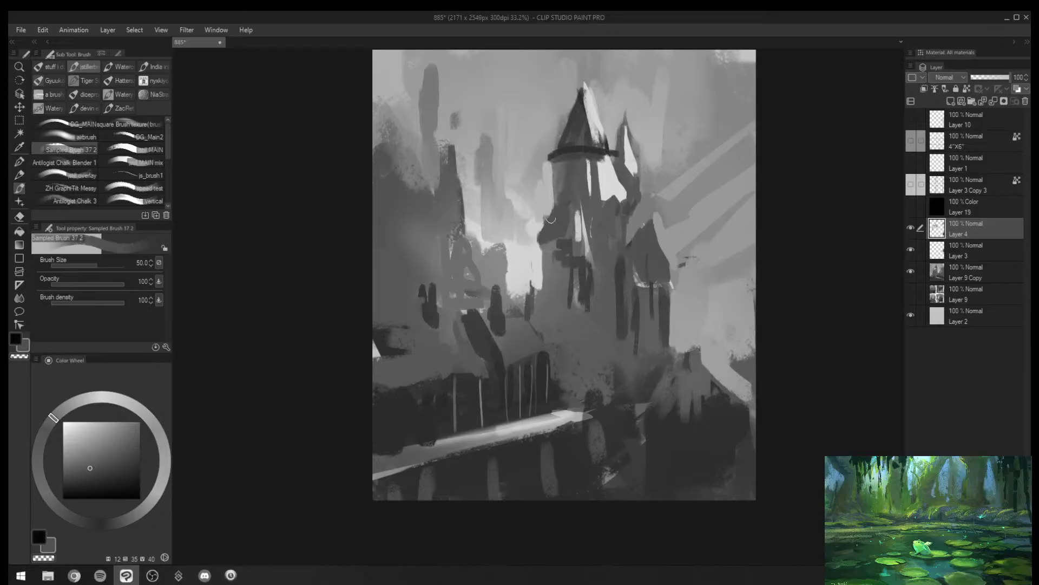
alt+click(551, 214)
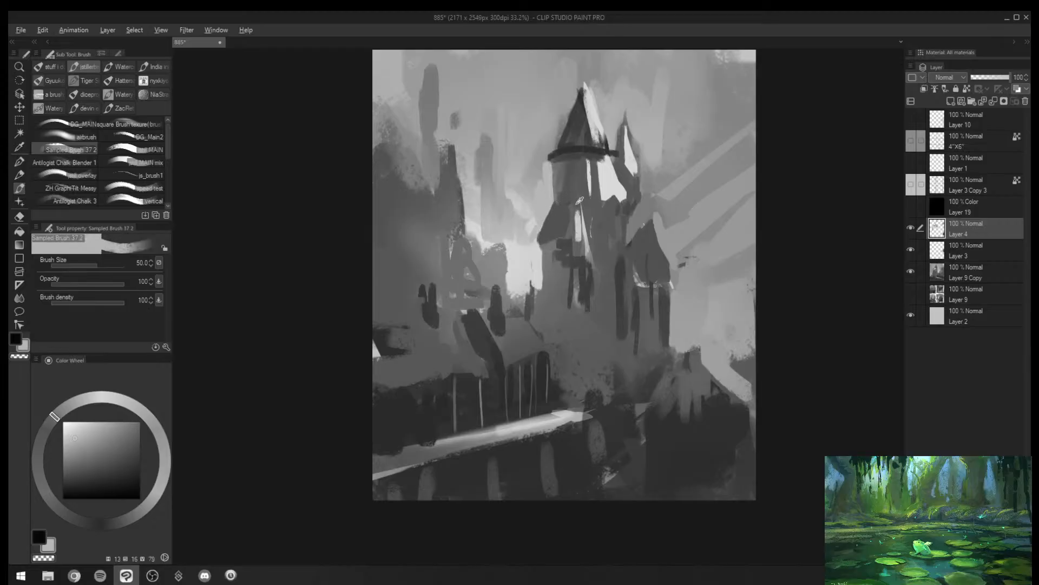
- Extend the main tower's lower highlight upward with sampled bright strokes, using a size 60 brush
alt+click(581, 212)
drag(571, 191, 568, 229)
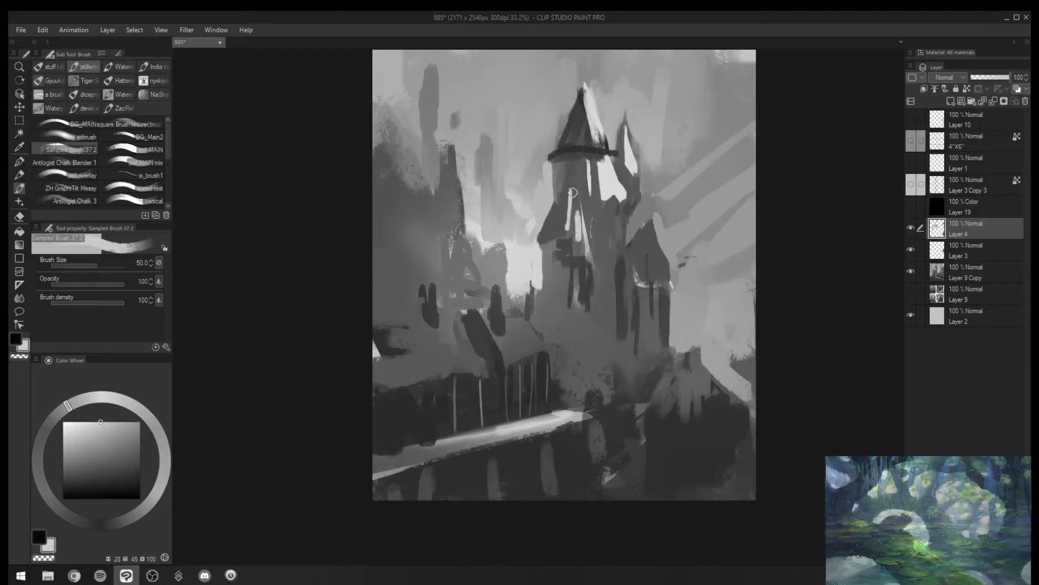
key(])
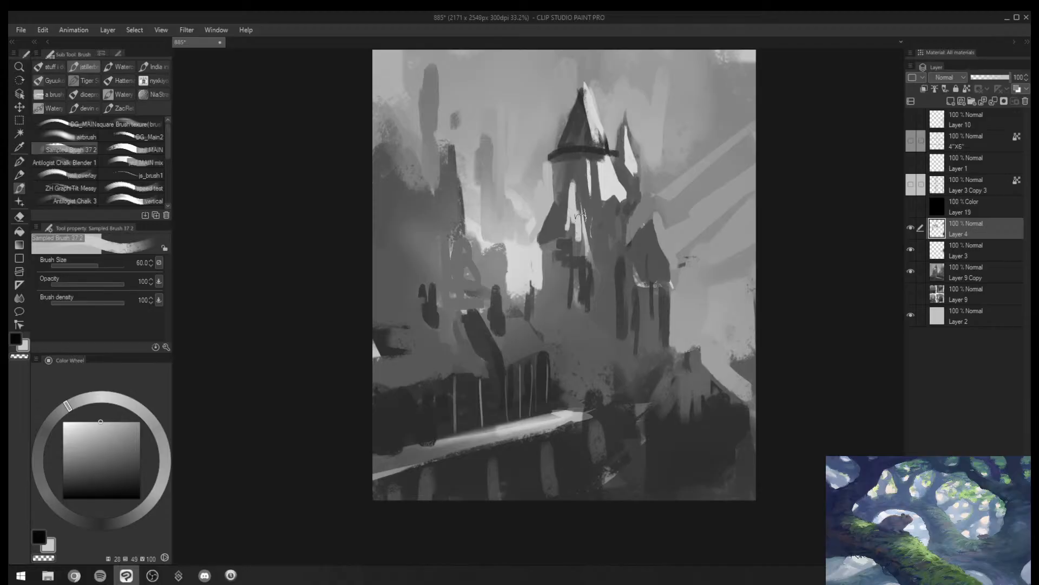
drag(573, 184, 585, 238)
- Refine the lower highlight into a pointed gable shape with sampled tones, reducing the brush to size 30
key([)
key([)
drag(573, 189, 569, 230)
key([)
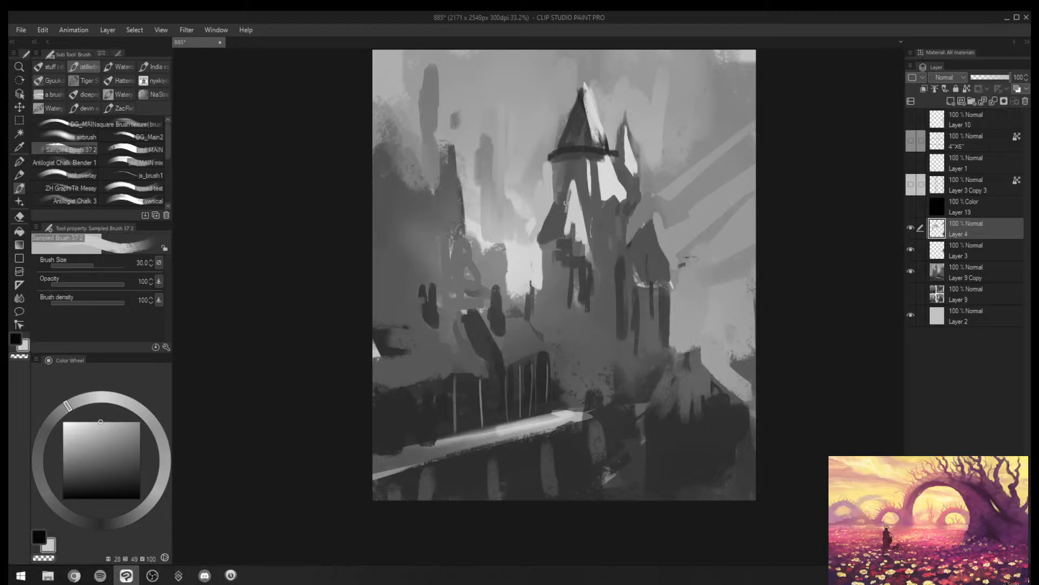
alt+click(565, 205)
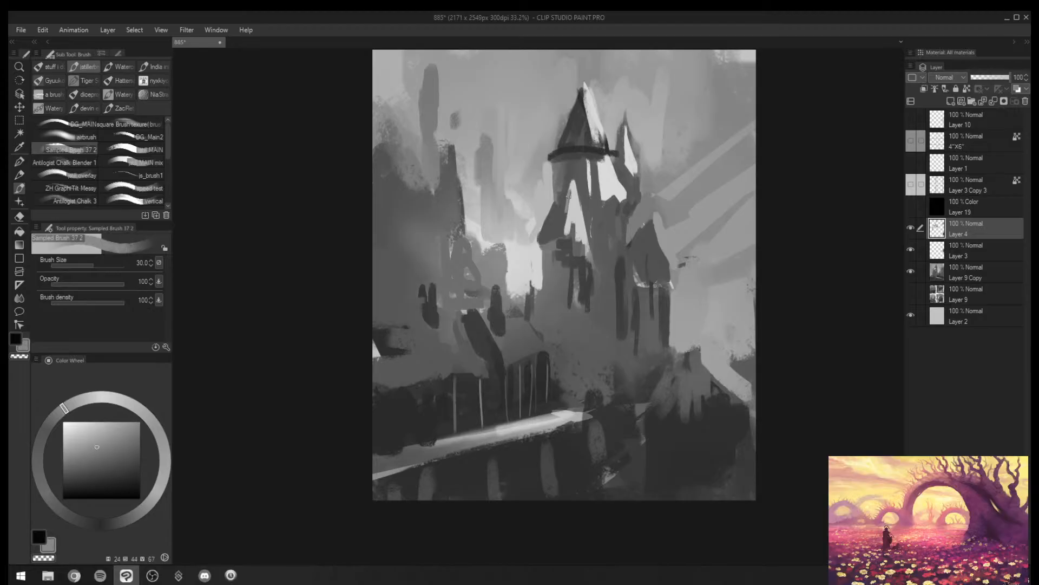
alt+click(570, 193)
key(])
key(])
mouse_move(572, 185)
mouse_down()
mouse_move(561, 215)
mouse_move(589, 243)
mouse_move(525, 259)
mouse_move(533, 253)
mouse_up()
key(ctrl+z)
key(ctrl+z)
- Dab sampled dark grey at the base of the gable highlight and mirror the canvas view horizontally
alt+click(570, 239)
key(/)
key(h)
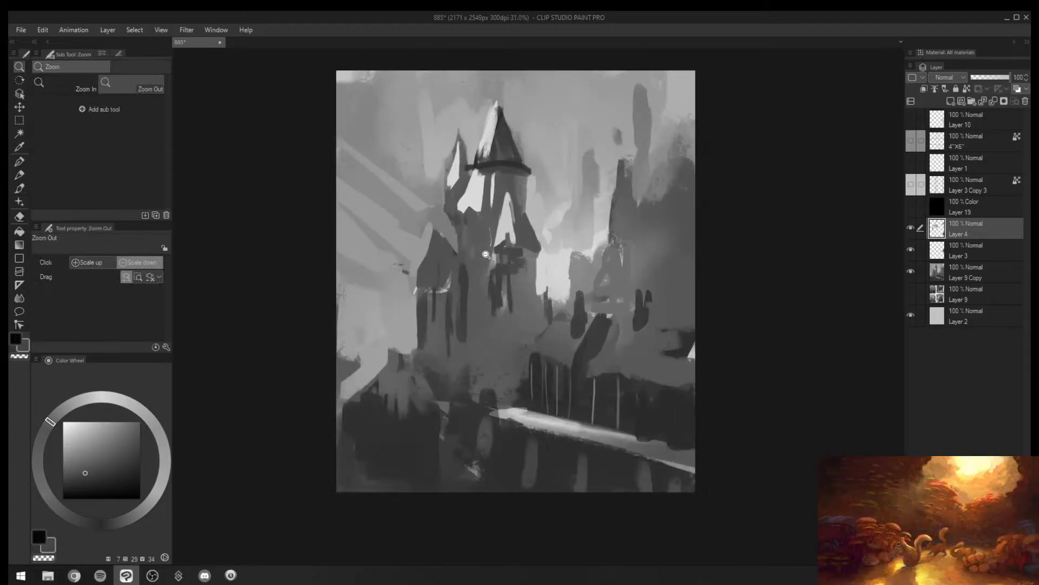
key(b)
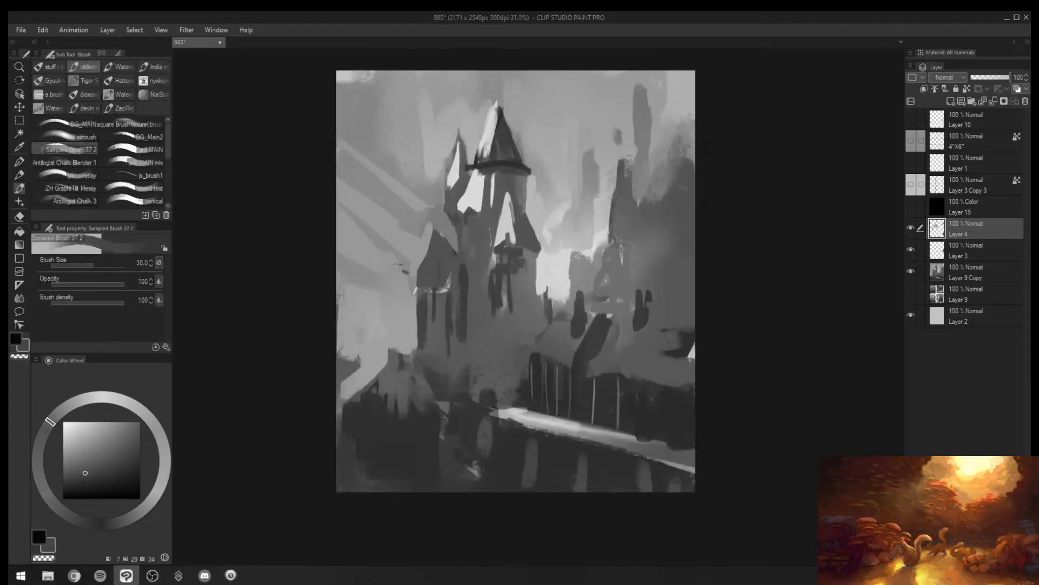
key(alt+Tab)
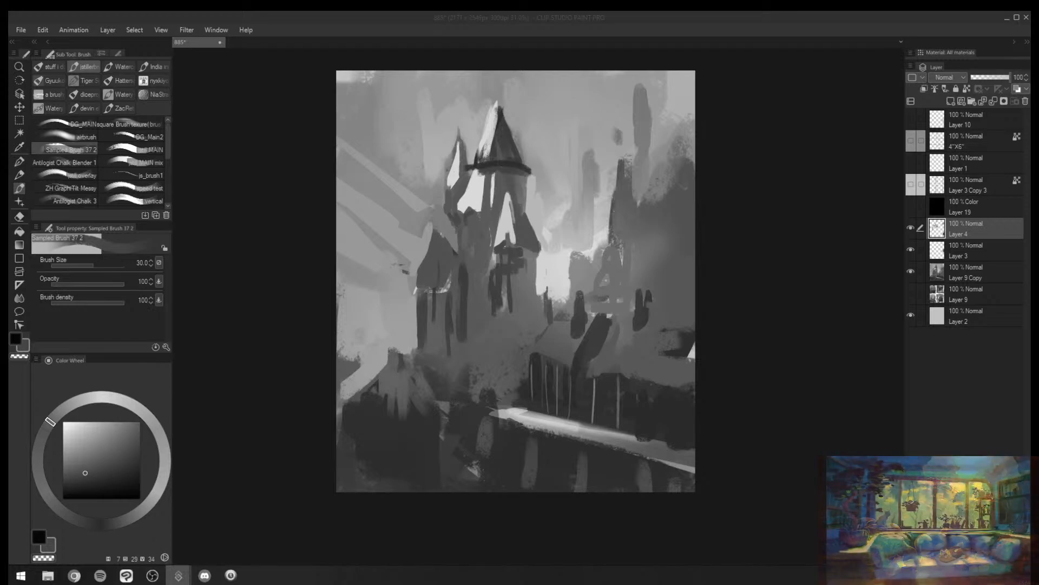
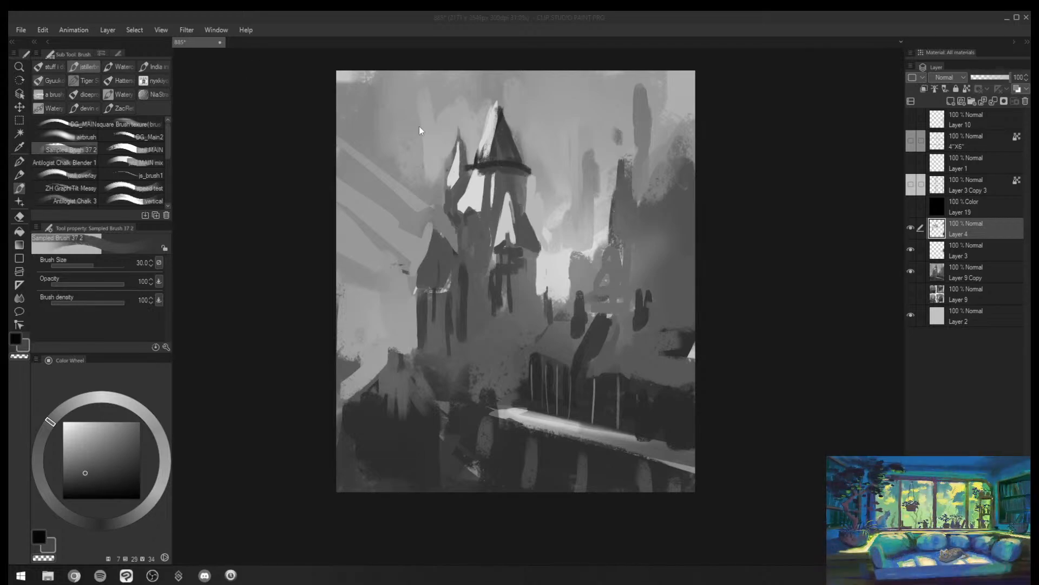
- Add the barn-and-skeleton painting to the empty PureRef board, enlarge the board window and fit the image to it
drag(855, 233, 749, 261)
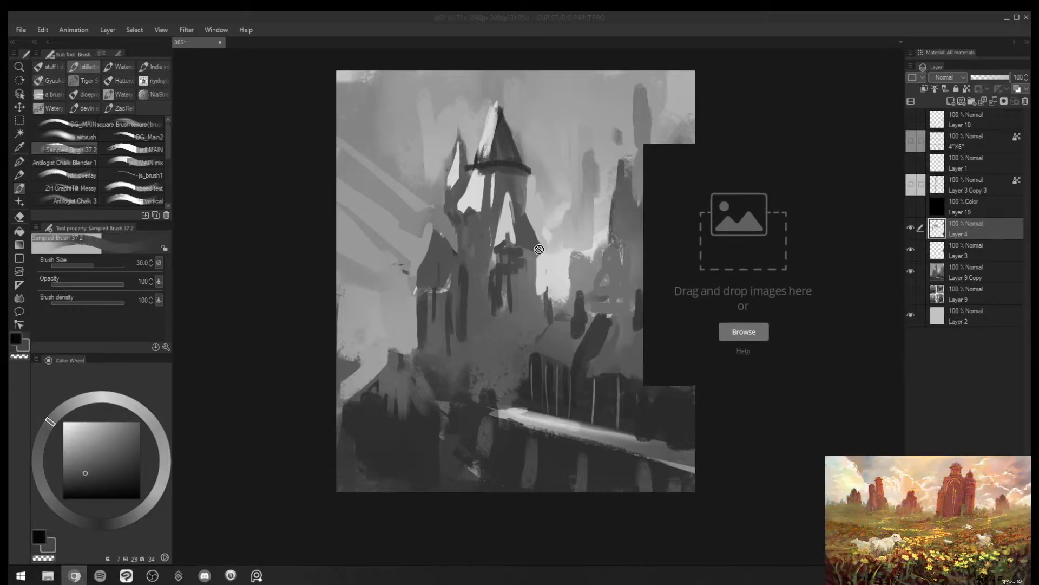
drag(864, 252, 723, 249)
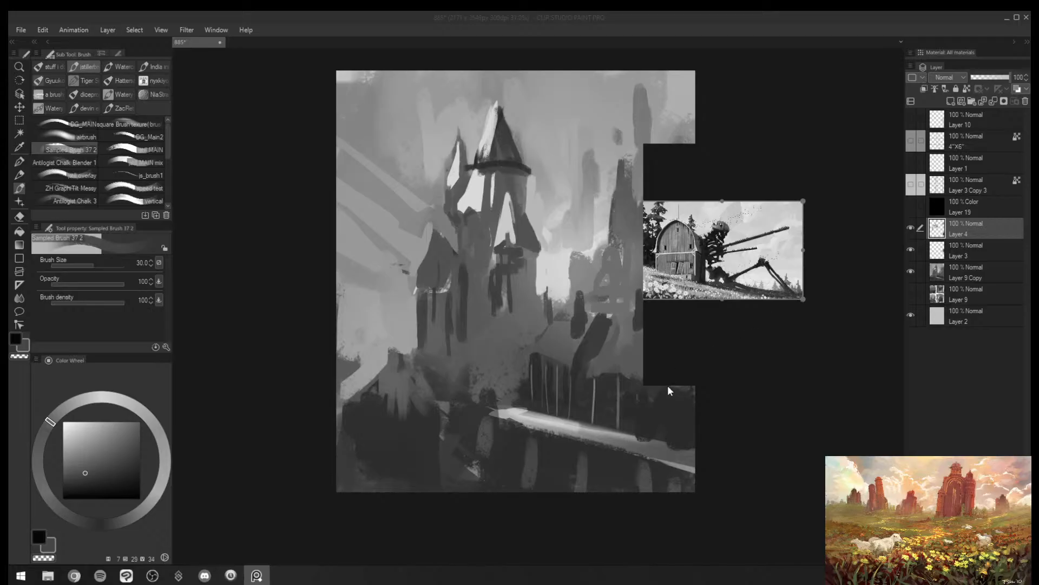
drag(647, 383, 527, 425)
drag(724, 265, 673, 314)
double_click(672, 314)
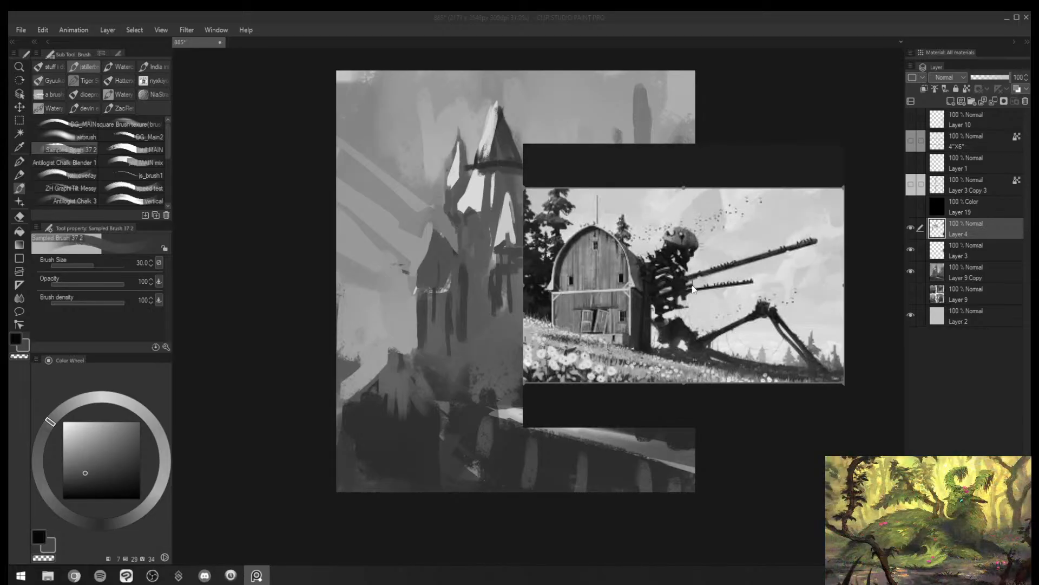
- Examine the barn painting at different magnifications and shift the reference window further over the castle canvas
scroll(697, 286, up, 1)
scroll(697, 287, down, 1)
drag(708, 258, 719, 259)
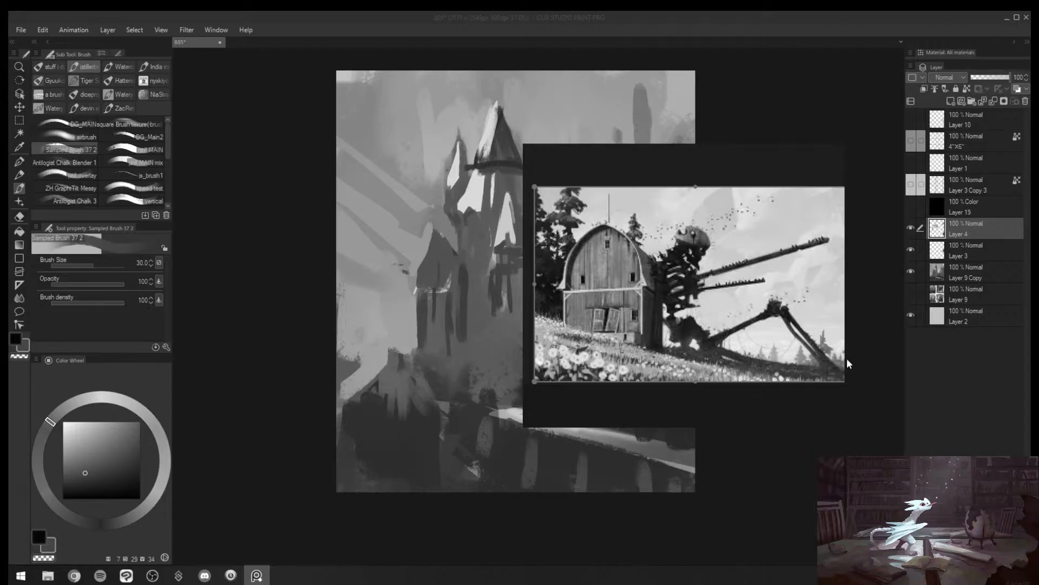
drag(742, 292, 731, 273)
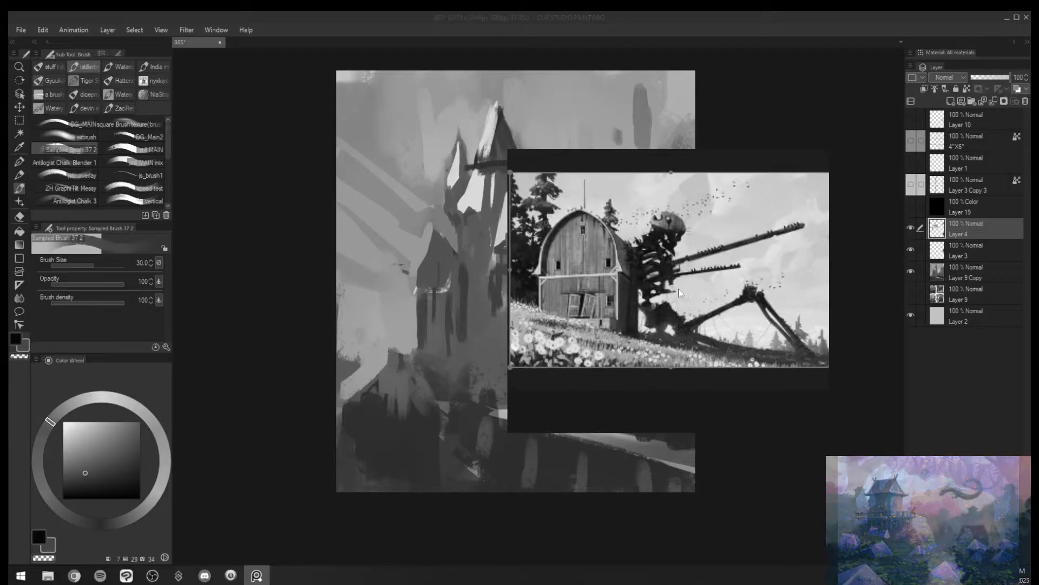
scroll(669, 287, up, 2)
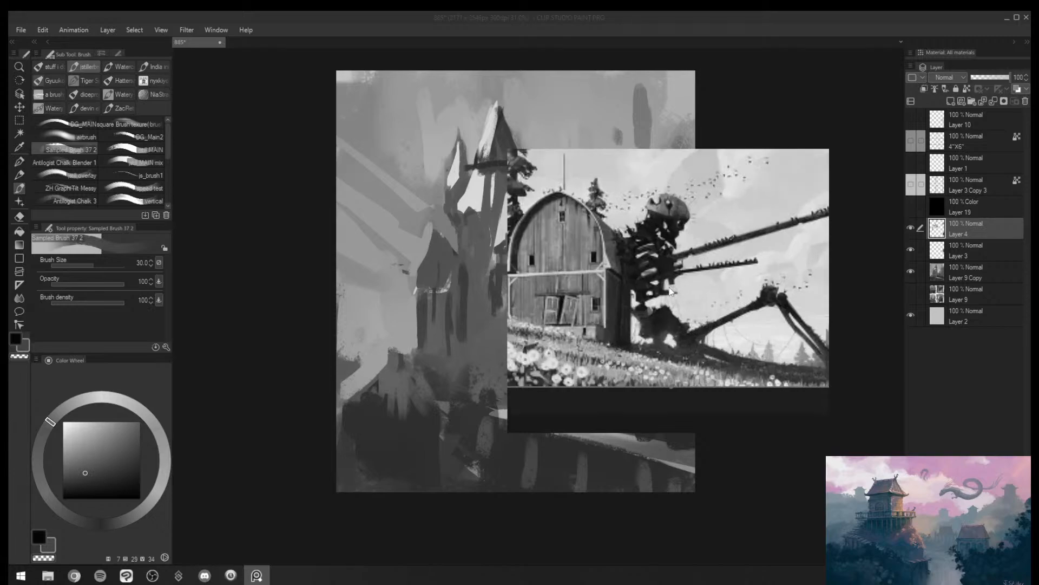
drag(628, 277, 531, 281)
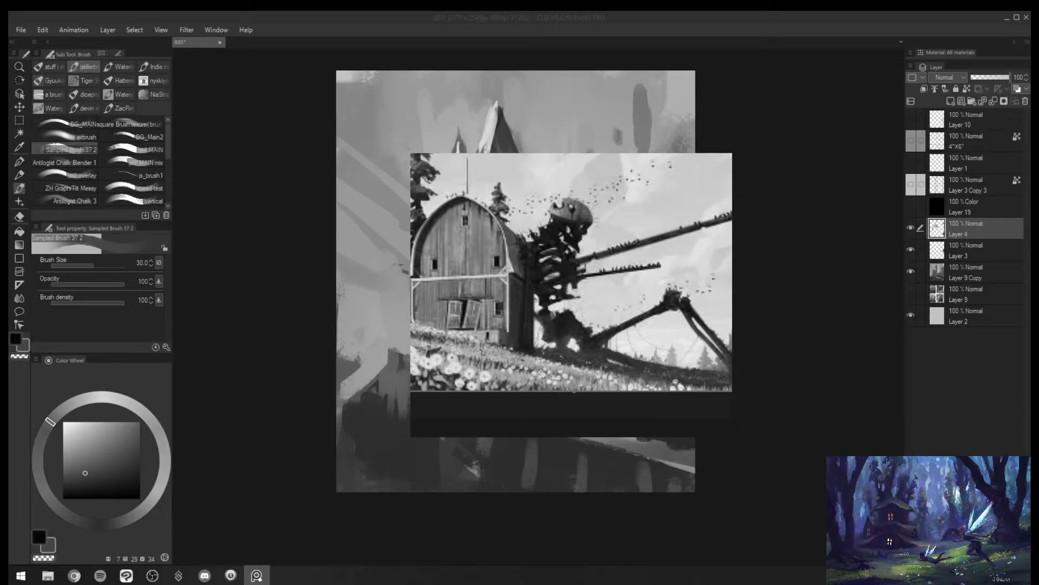
- Paste the rowing boat painting onto the reference board over the barn painting
key(alt+Tab)
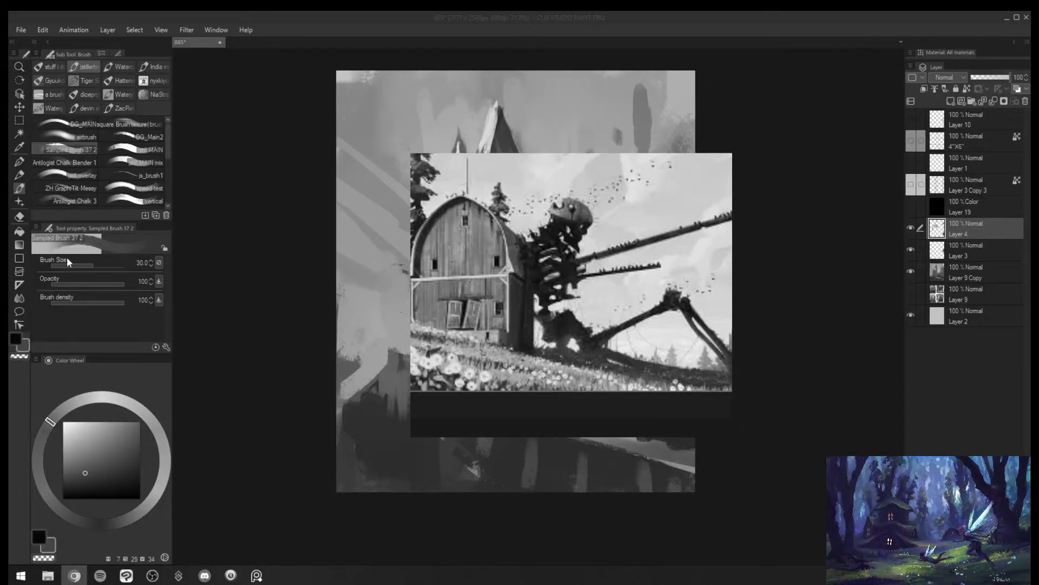
click(615, 284)
key(ctrl+v)
drag(626, 292, 589, 289)
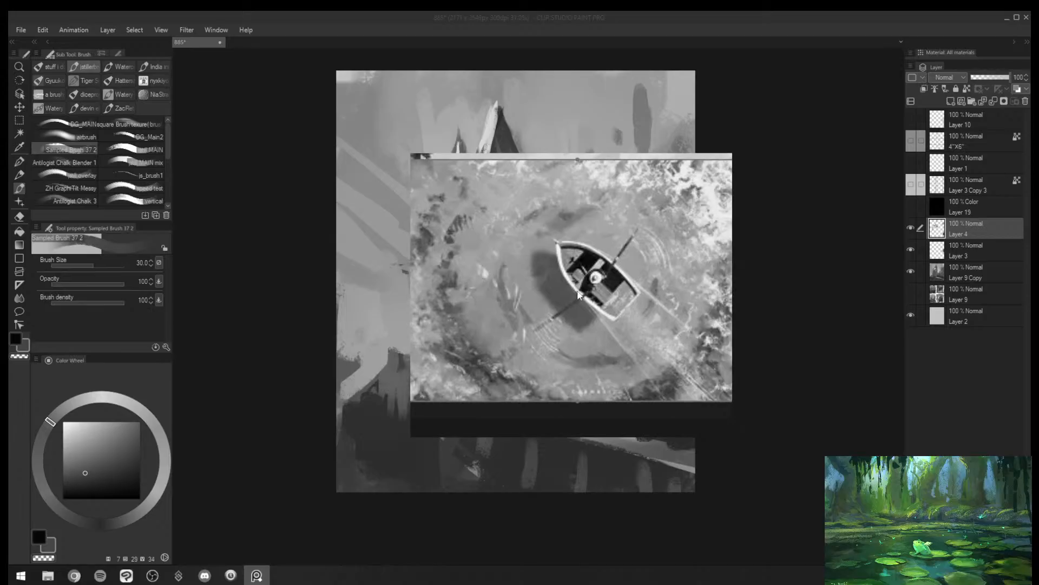
- Examine the rowing boat painting's values, comparing the close-up of the boat with the whole image
scroll(576, 273, down, 3)
scroll(581, 257, up, 1)
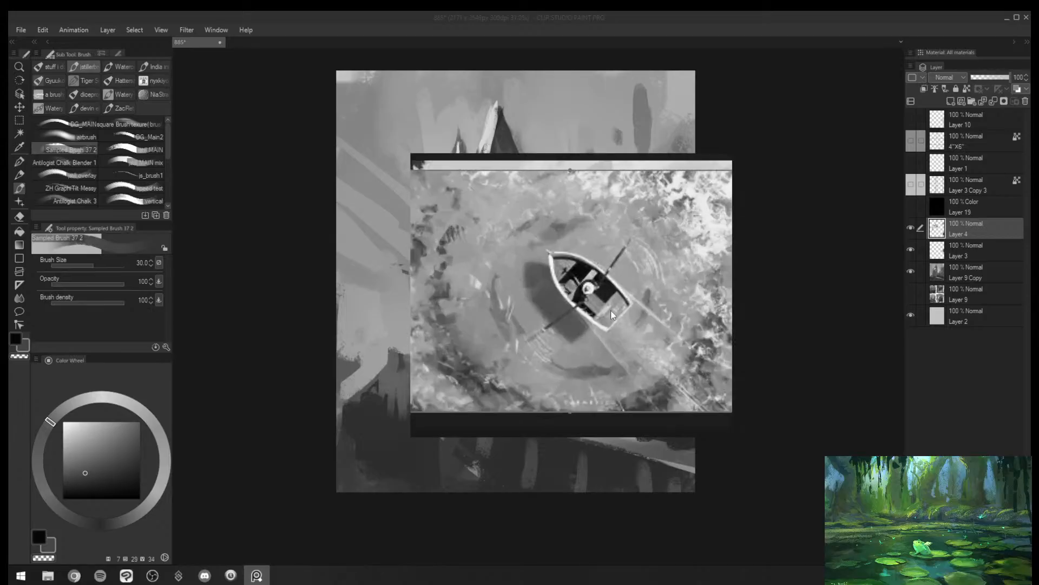
scroll(601, 291, up, 2)
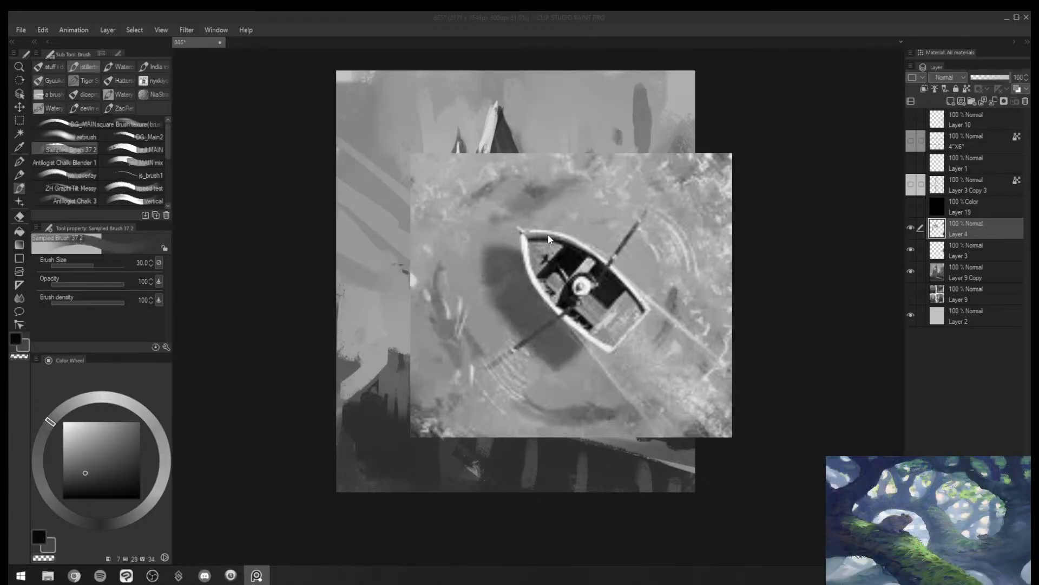
scroll(559, 253, up, 2)
scroll(561, 234, down, 2)
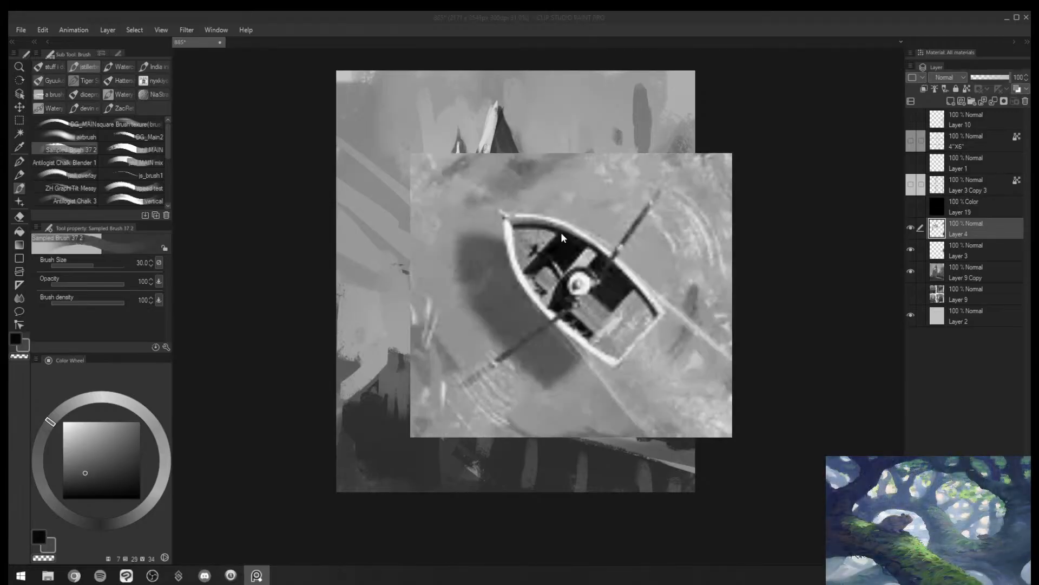
scroll(543, 266, down, 3)
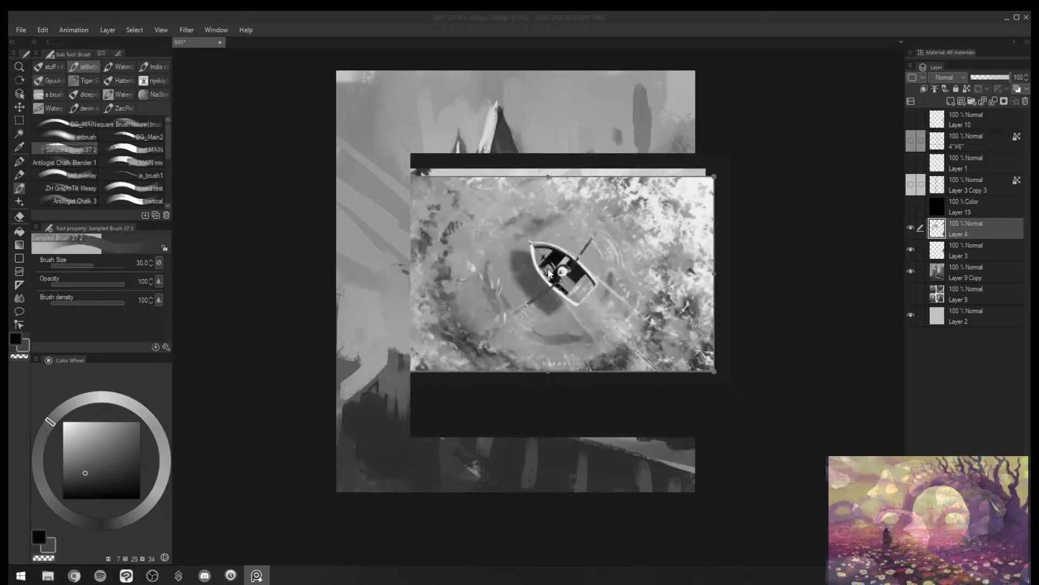
scroll(547, 269, up, 3)
scroll(548, 268, down, 3)
- Arrange the boat painting directly beneath the barn painting on the reference board
drag(548, 269, 556, 385)
click(577, 258)
mouse_move(588, 351)
mouse_down()
mouse_move(575, 329)
mouse_move(593, 334)
mouse_move(582, 334)
mouse_up()
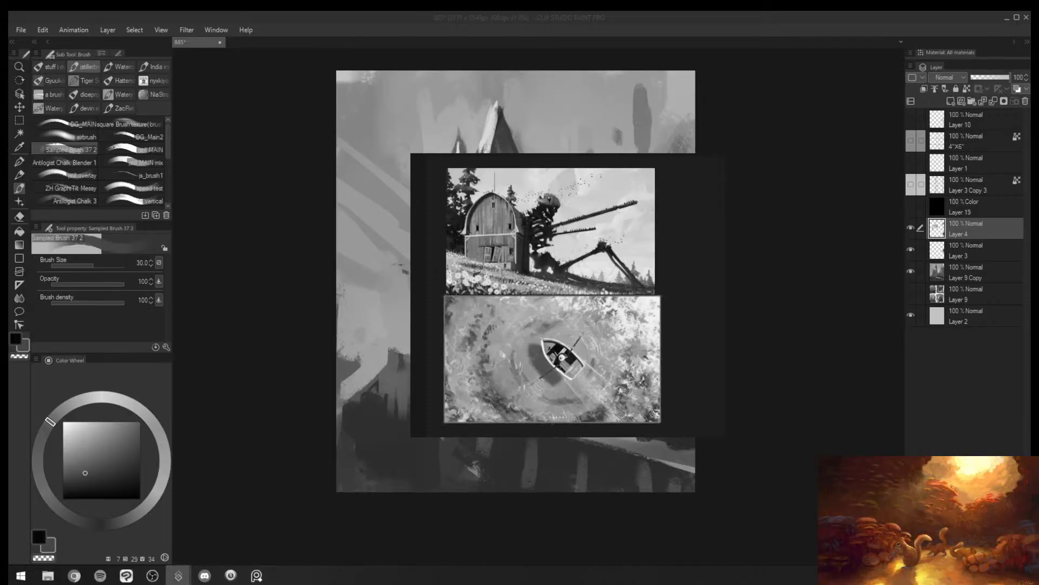
- Compare the greyscale values of the boat and barn paintings, from close-up detail to full view
scroll(606, 326, up, 4)
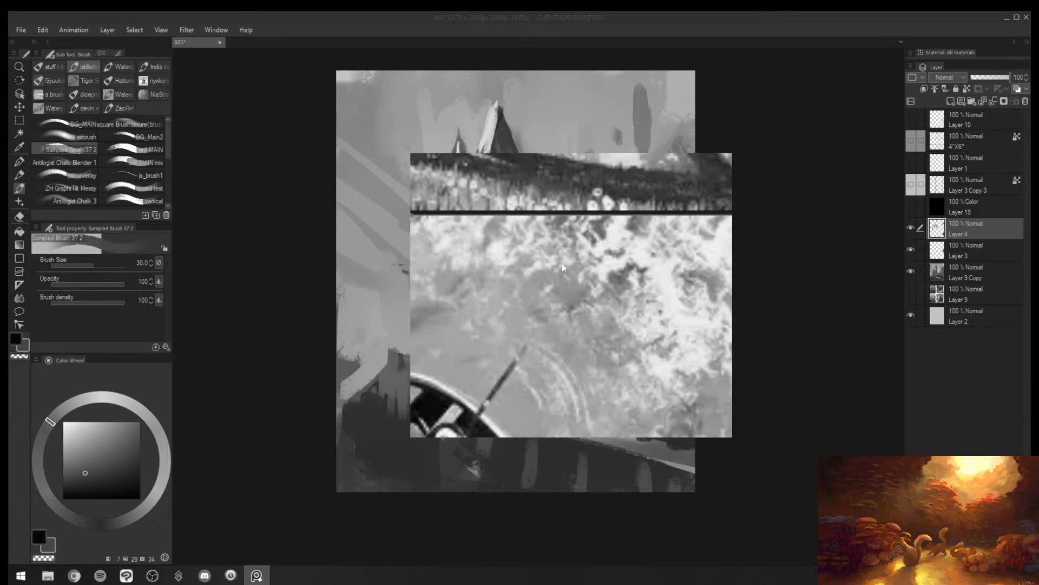
scroll(562, 263, down, 4)
scroll(504, 293, up, 6)
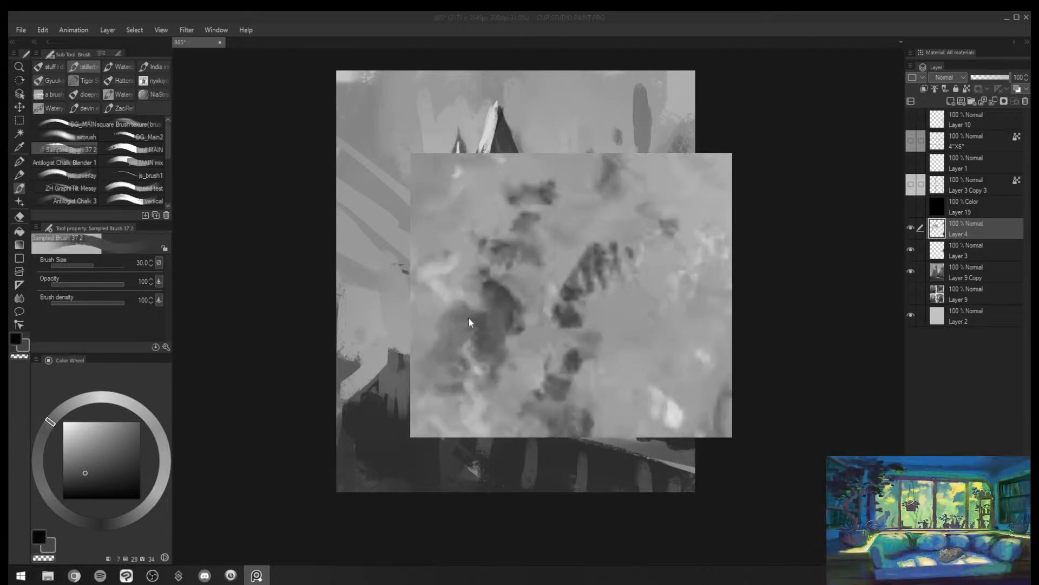
scroll(482, 304, down, 6)
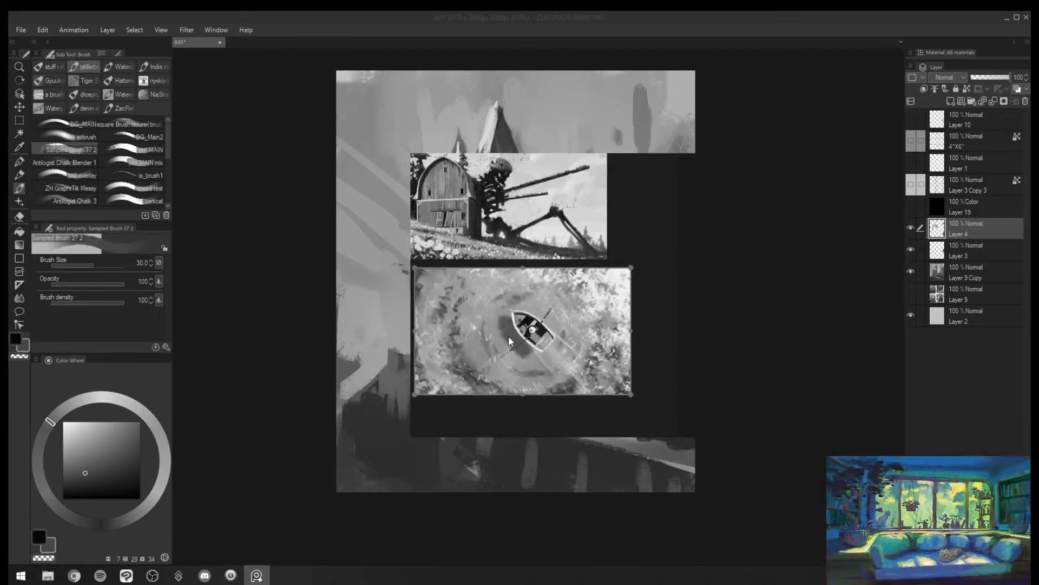
mouse_move(508, 335)
mouse_down()
mouse_move(550, 340)
mouse_move(527, 334)
mouse_up()
scroll(528, 326, up, 3)
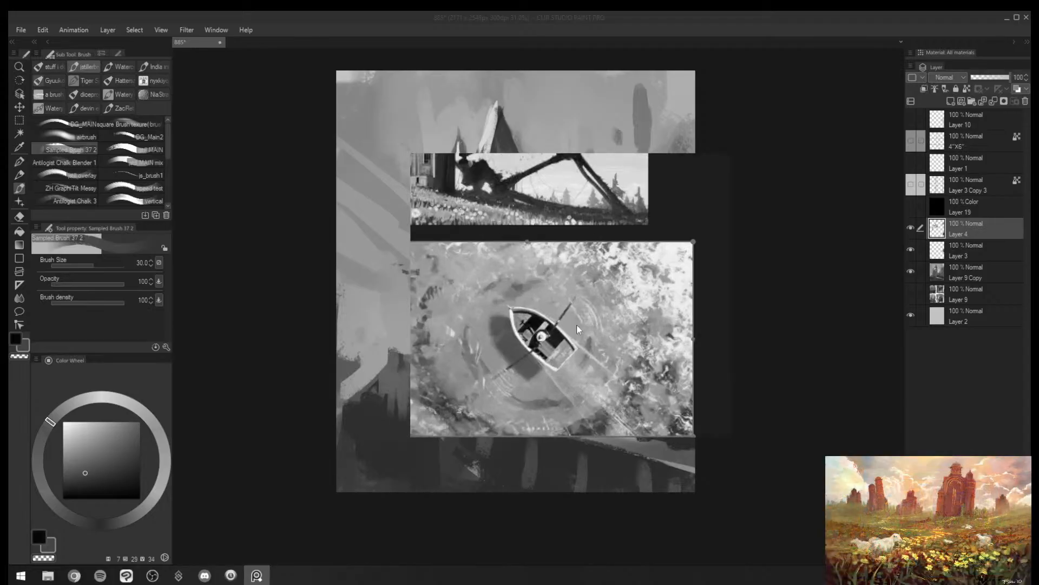
scroll(576, 324, down, 4)
scroll(545, 249, up, 6)
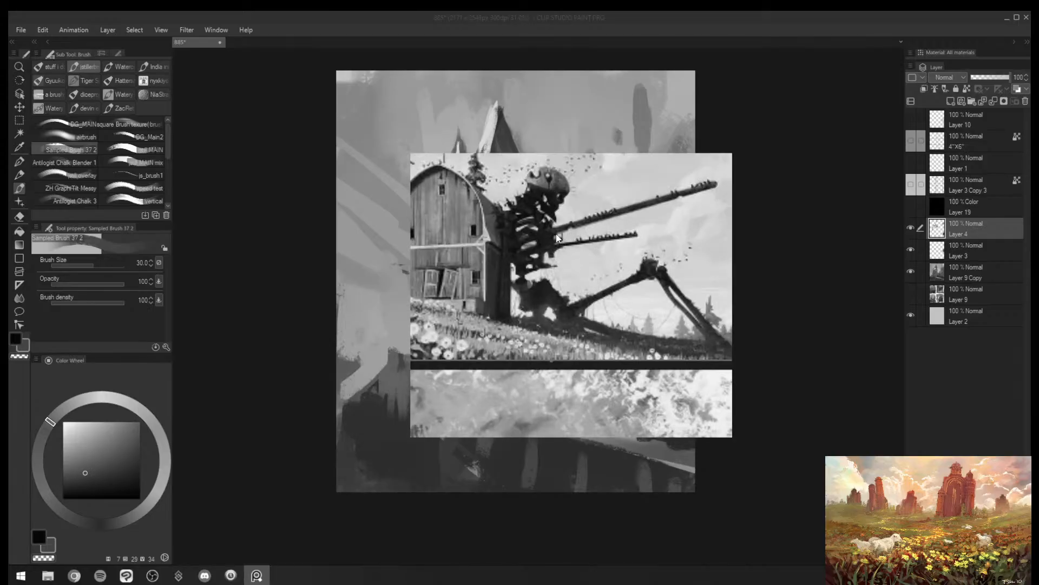
scroll(591, 255, down, 3)
mouse_move(559, 239)
mouse_down()
mouse_move(595, 269)
mouse_move(561, 249)
mouse_up()
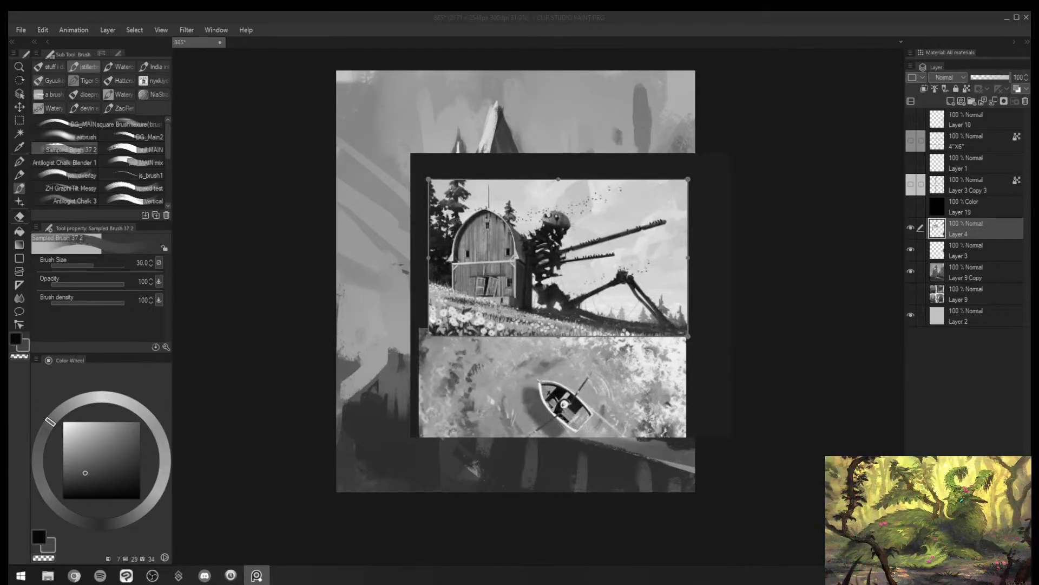
- Move the reference window off the castle's main tower
key(alt+Tab)
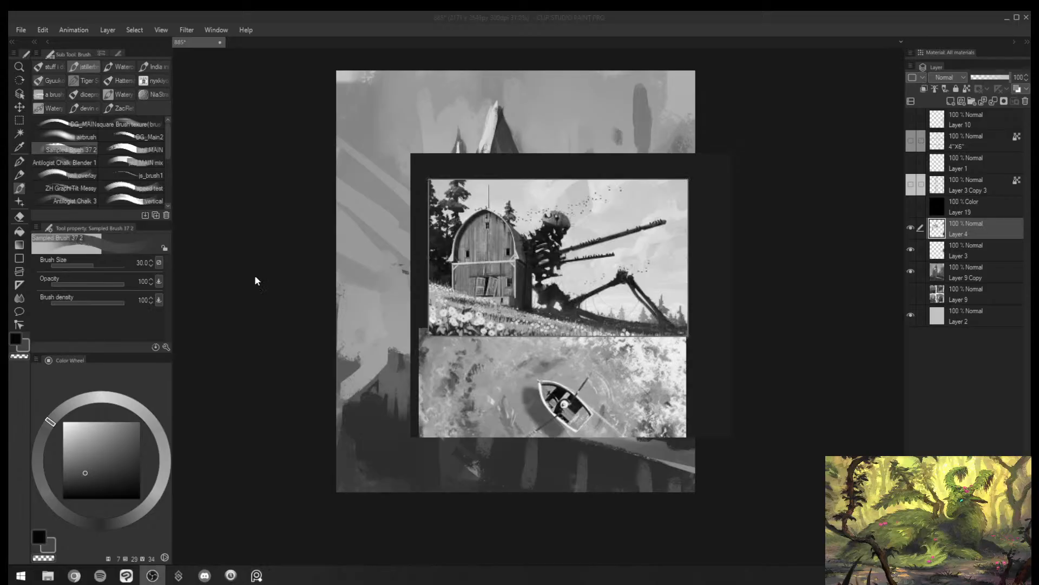
drag(533, 292, 560, 296)
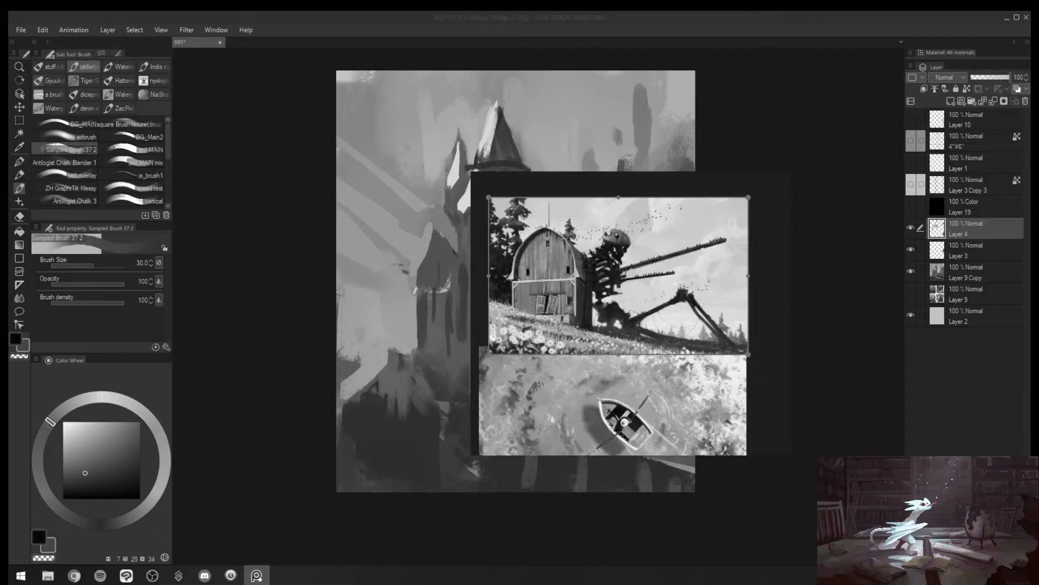
key(alt+Tab)
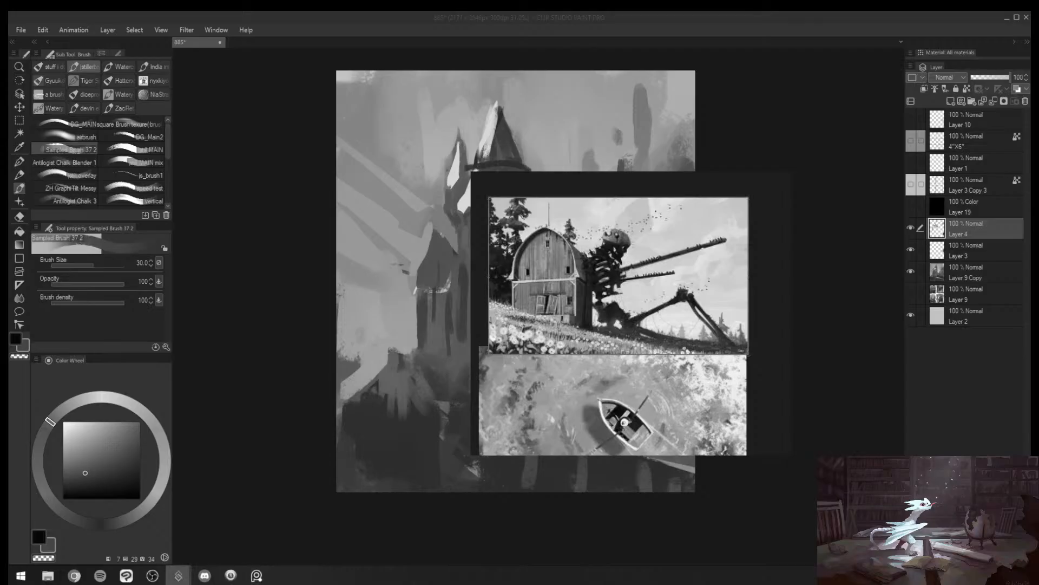
drag(584, 342, 655, 316)
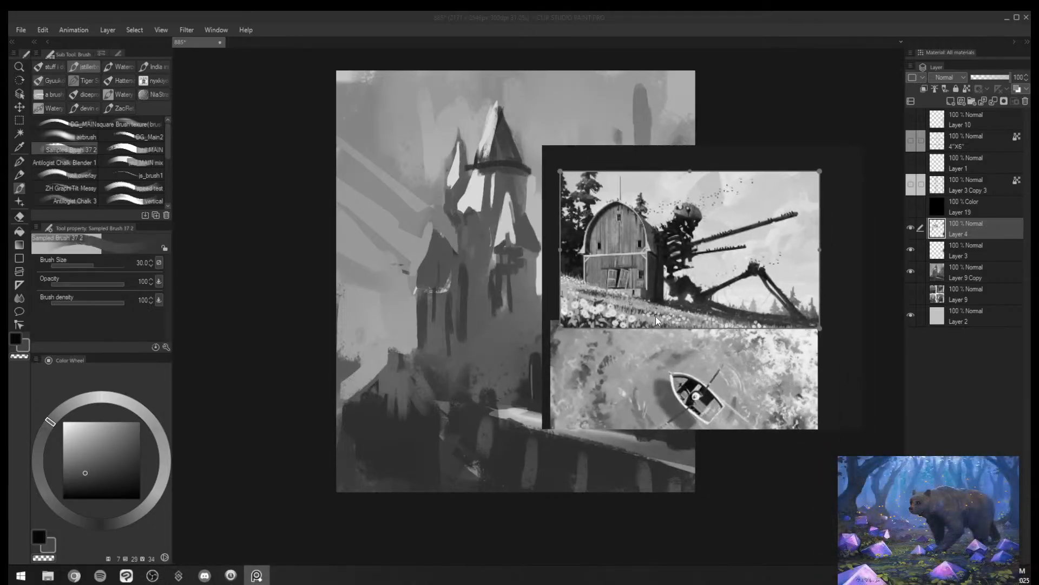
- Widen the reference window across the castle canvas and offset the barn painting from the boat painting
scroll(684, 255, up, 2)
click(540, 292)
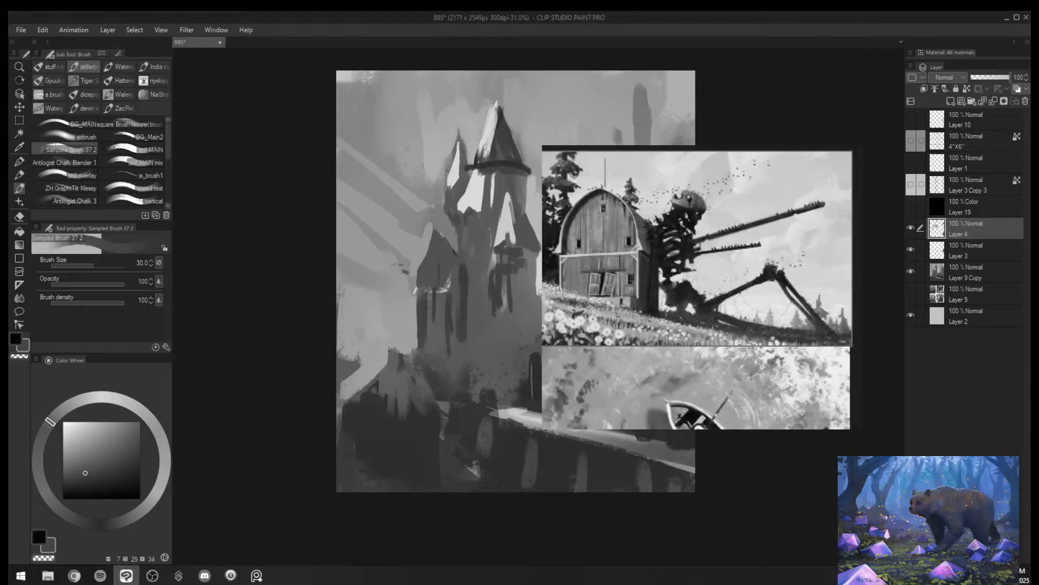
drag(543, 292, 407, 291)
drag(675, 269, 607, 262)
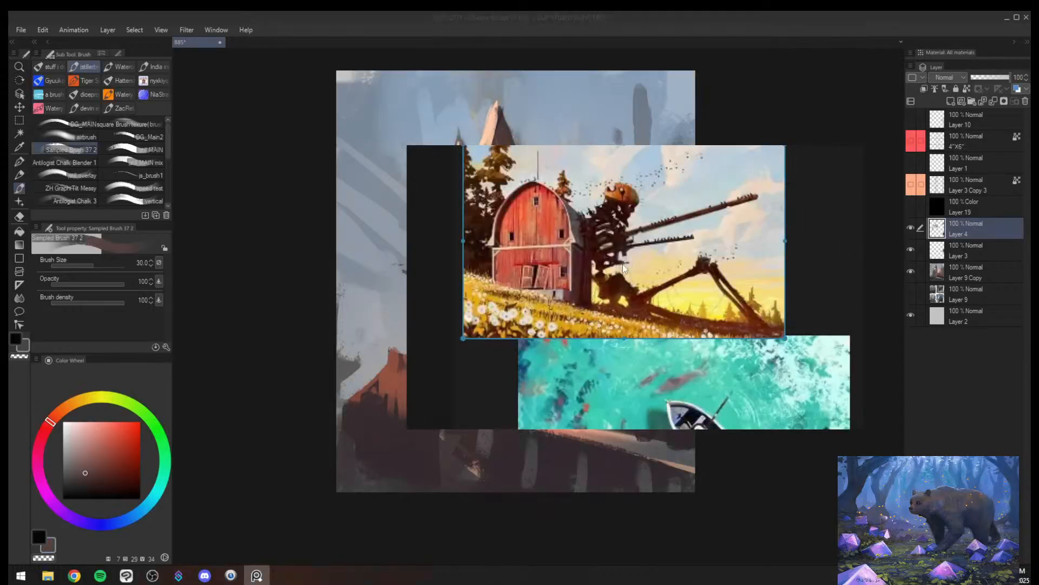
drag(586, 313, 590, 296)
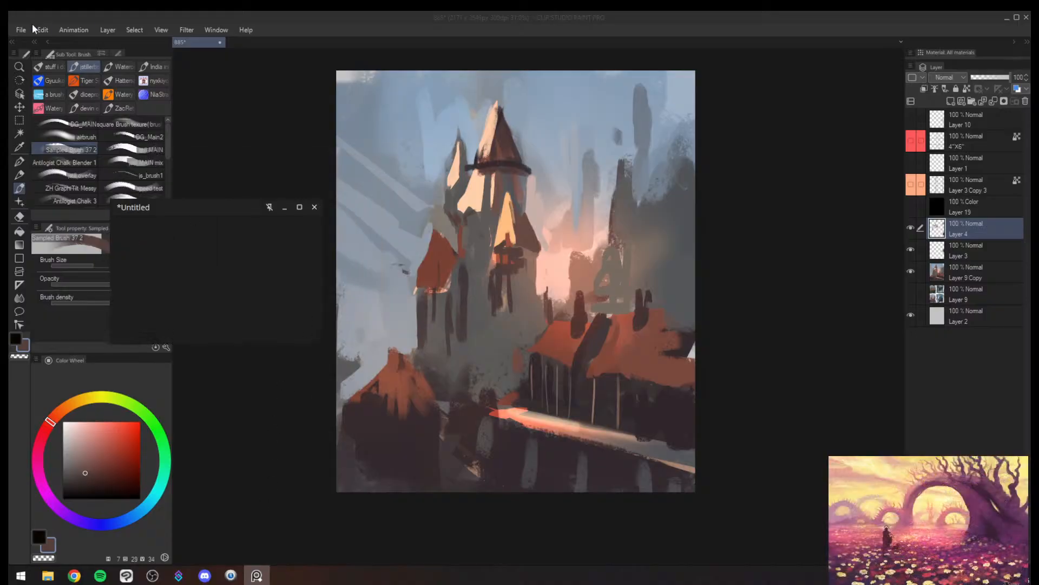
- Open thumbs 884.jpg and enlarge the thumbnail with the winding orange path
click(26, 40)
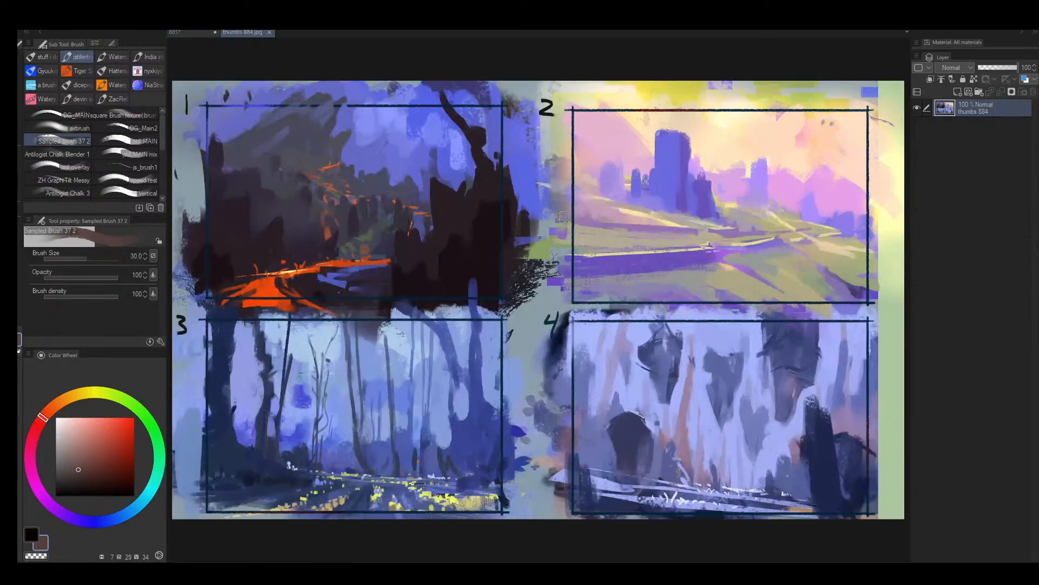
drag(476, 130, 497, 129)
scroll(498, 128, up, 2)
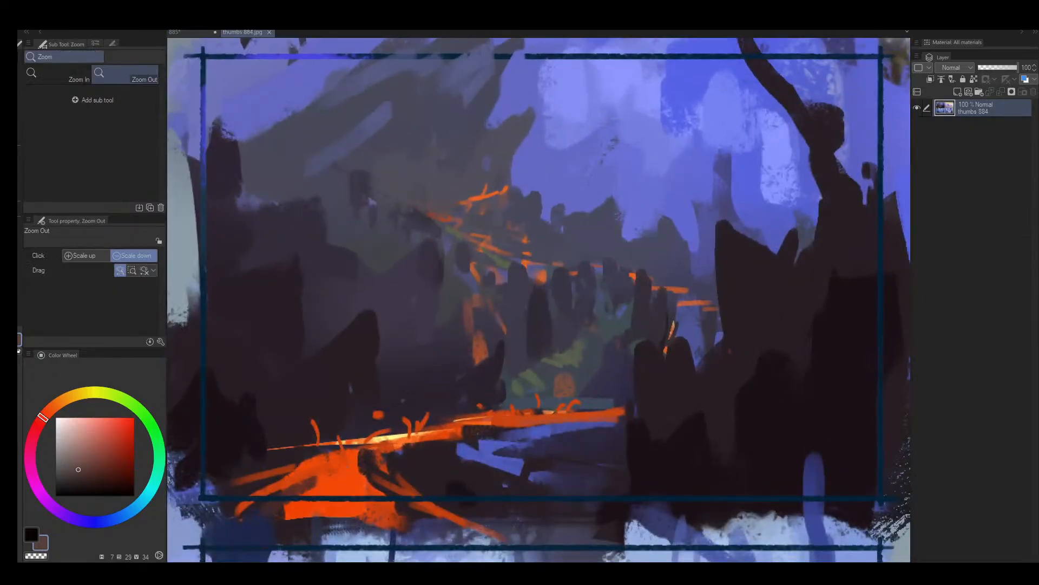
- Paint a curved stroke in sampled orange along the thumbnail's foreground path with a size 20 brush
key(b)
alt+click(361, 511)
key(bracketleft)
drag(390, 482, 599, 398)
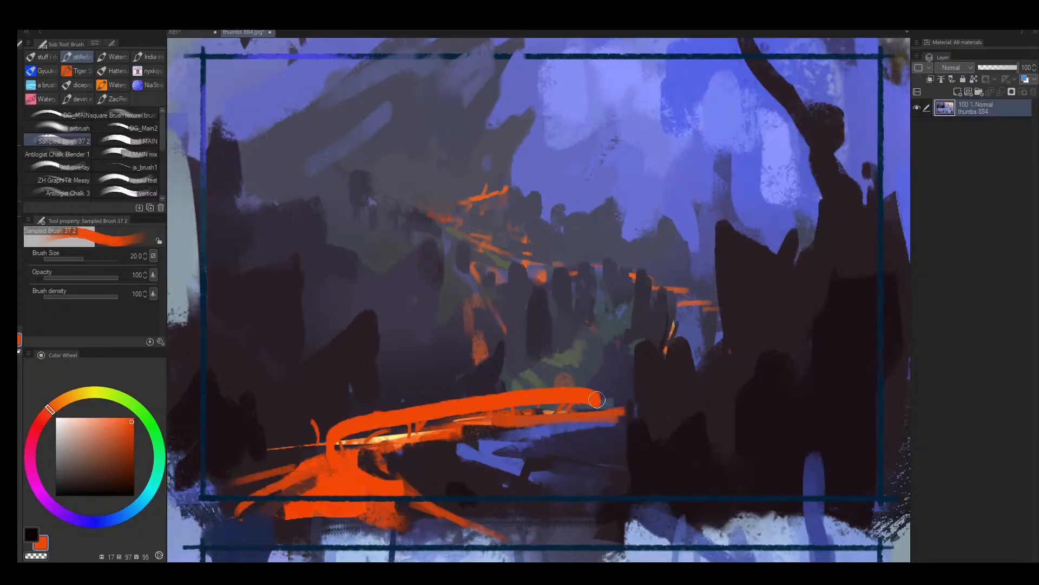
- Try winding orange strokes along the thumbnail's distant path and undo them
drag(485, 165, 705, 307)
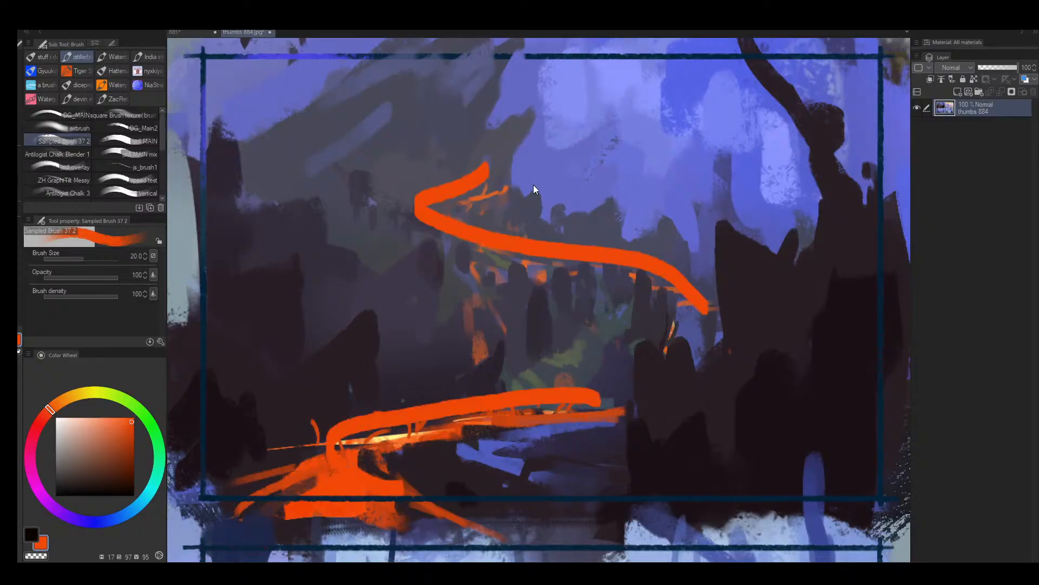
key(ctrl+z)
drag(558, 192, 647, 291)
key(ctrl+z)
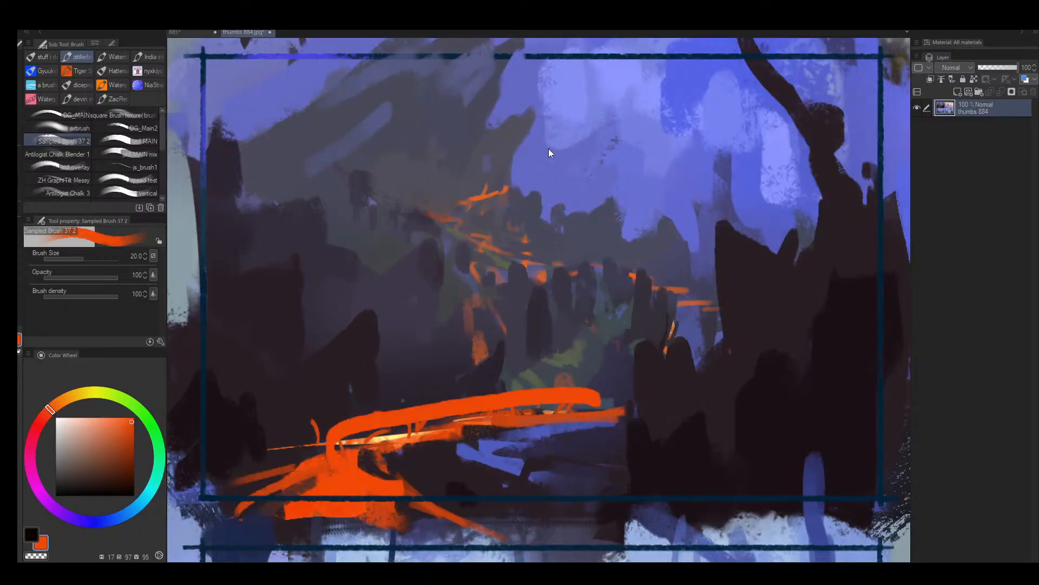
- Try sampled-color strokes across the thumbnail's midground slope and dark foreground rocks, and undo them
alt+click(276, 269)
mouse_move(222, 143)
mouse_down()
mouse_move(566, 154)
mouse_move(575, 217)
mouse_move(672, 219)
mouse_move(723, 288)
mouse_up()
alt+click(810, 429)
mouse_move(662, 466)
mouse_down()
mouse_move(747, 134)
mouse_move(895, 233)
mouse_up()
key(ctrl+z)
key(ctrl+z)
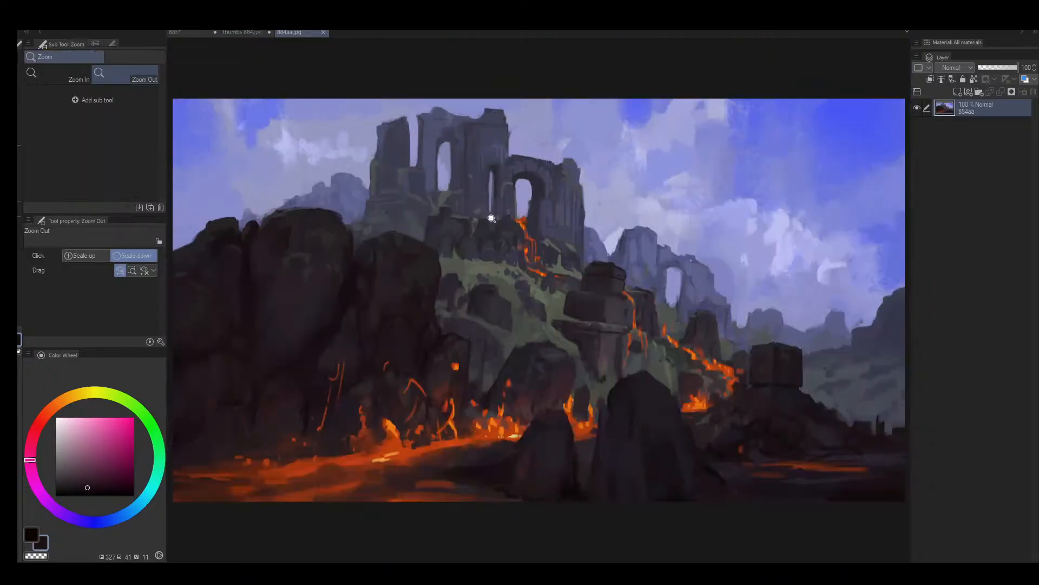
- Examine the ruined-castle lava painting in 884aa.jpg and the dragon version in 884c.jpg
scroll(482, 211, down, 3)
scroll(481, 211, up, 2)
key(b)
alt+click(384, 311)
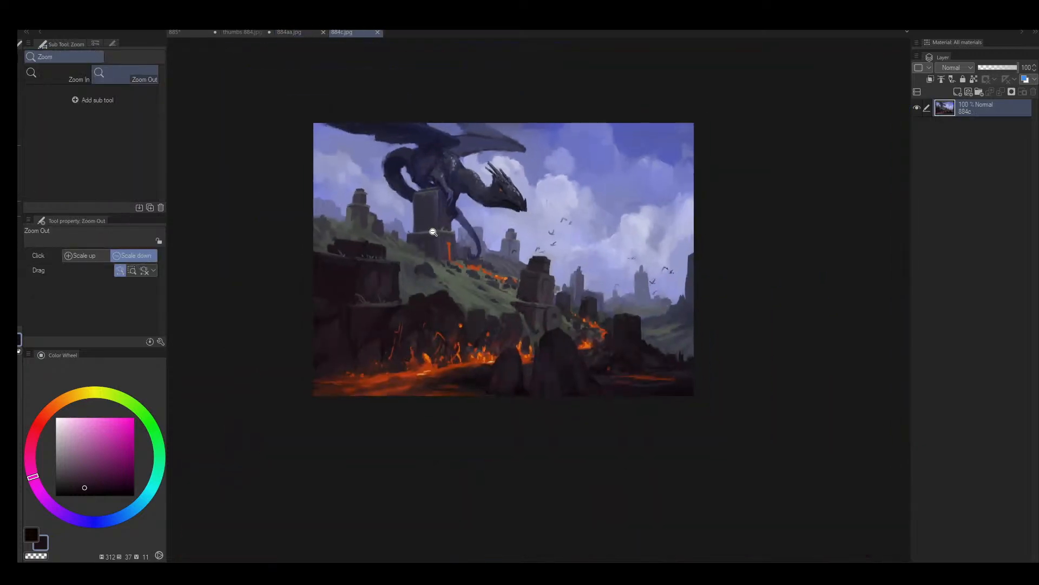
scroll(433, 232, up, 3)
key(b)
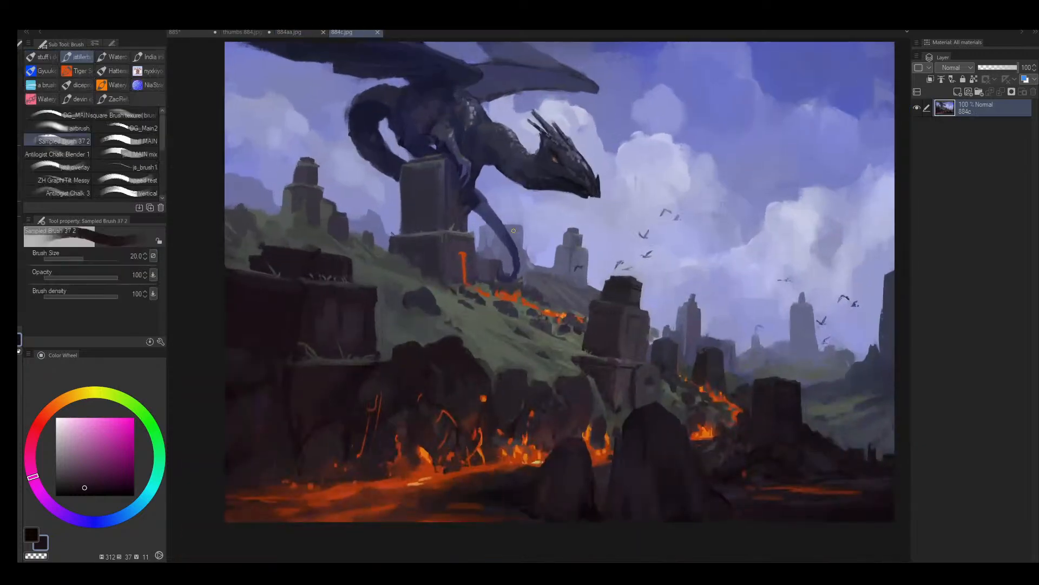
- Try dark sampled-color strokes over the dragon painting's sky, ruins and slope with the brush enlarged to 70, and undo them
alt+click(582, 404)
key(bracketright)
mouse_move(569, 108)
mouse_down()
mouse_move(349, 199)
mouse_move(578, 119)
mouse_up()
key(ctrl+z)
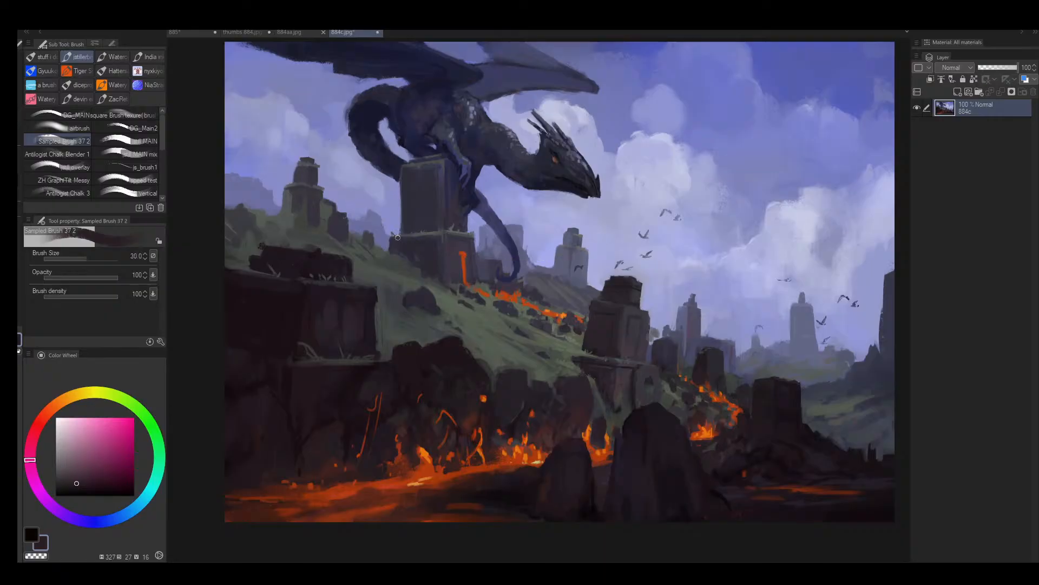
key(bracketright)
key(bracketright)
key(bracketright)
key(bracketright)
mouse_move(264, 247)
mouse_down()
mouse_move(358, 237)
mouse_move(374, 340)
mouse_move(475, 324)
mouse_move(571, 247)
mouse_move(653, 274)
mouse_move(662, 403)
mouse_up()
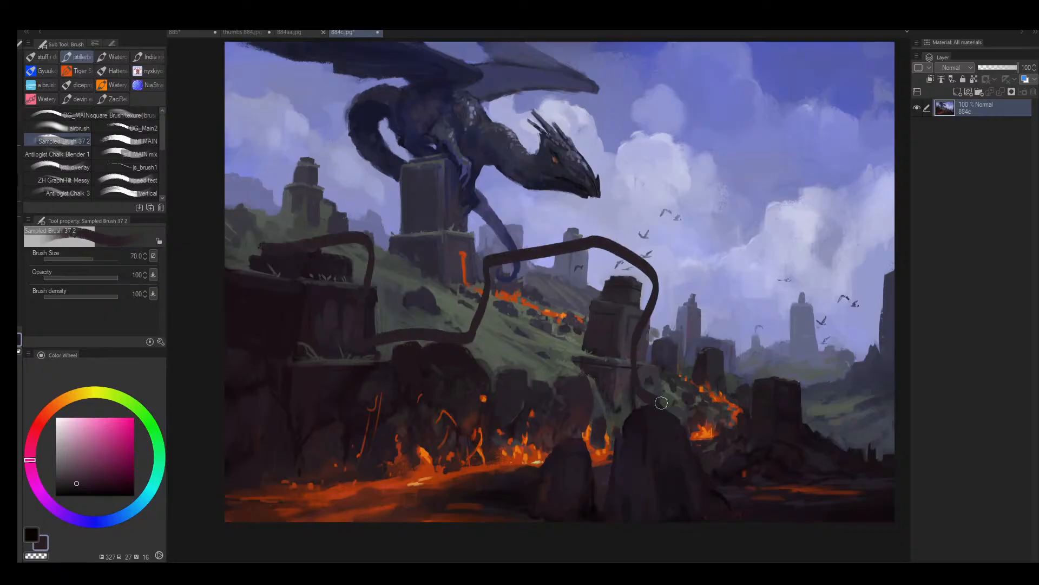
key(ctrl+z)
drag(471, 254, 603, 336)
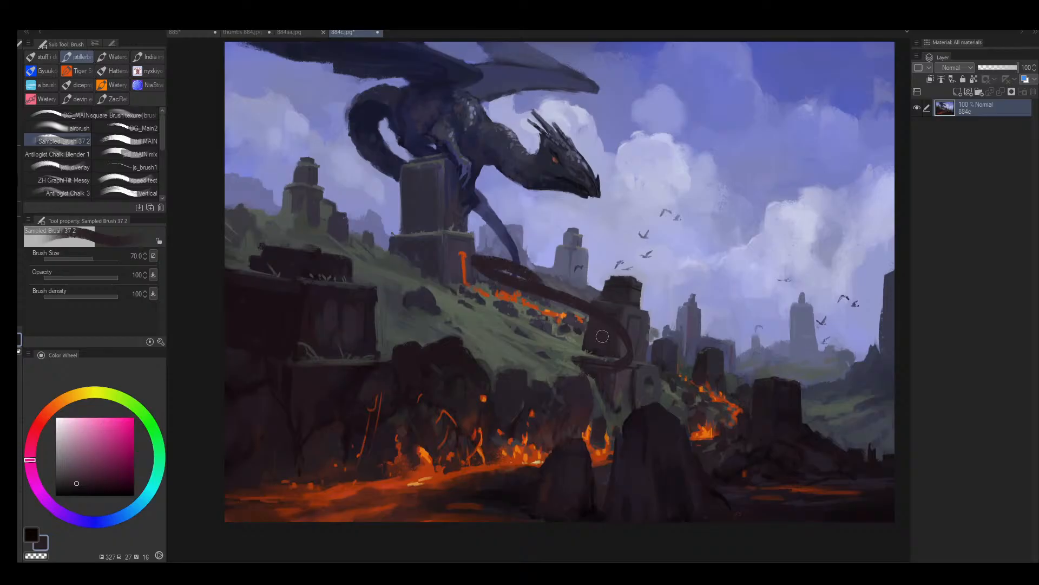
key(ctrl+z)
- Mirror the dragon painting, try a sampled orange stroke from the foreground lava up the slope, and undo it
key(alt+space)
mouse_move(688, 282)
mouse_down()
mouse_move(643, 330)
mouse_move(680, 304)
mouse_move(656, 323)
mouse_move(724, 299)
mouse_up()
key(h)
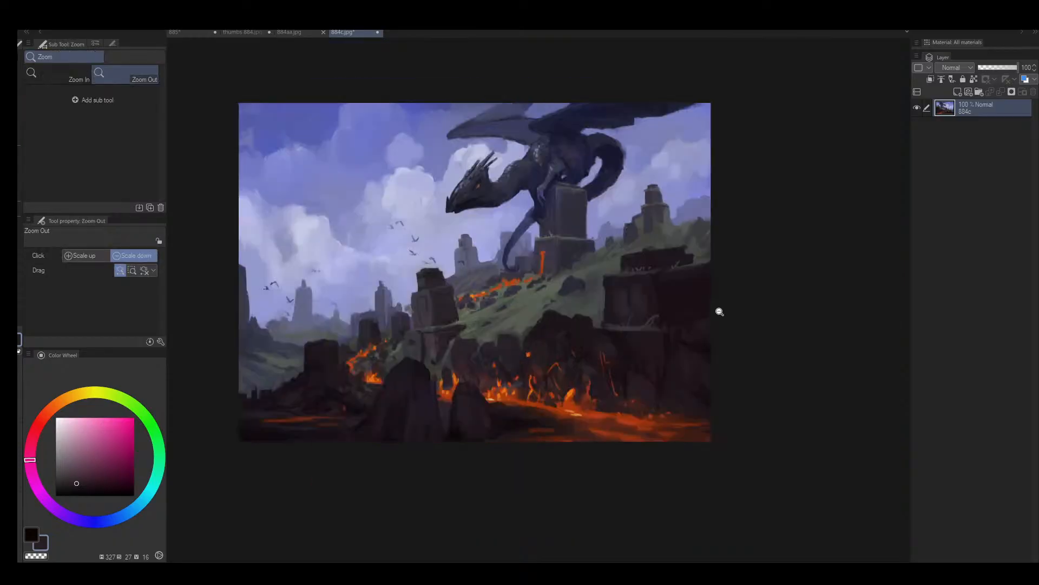
alt+click(612, 411)
mouse_move(597, 406)
mouse_down()
mouse_move(358, 365)
mouse_move(566, 269)
mouse_up()
key(ctrl+z)
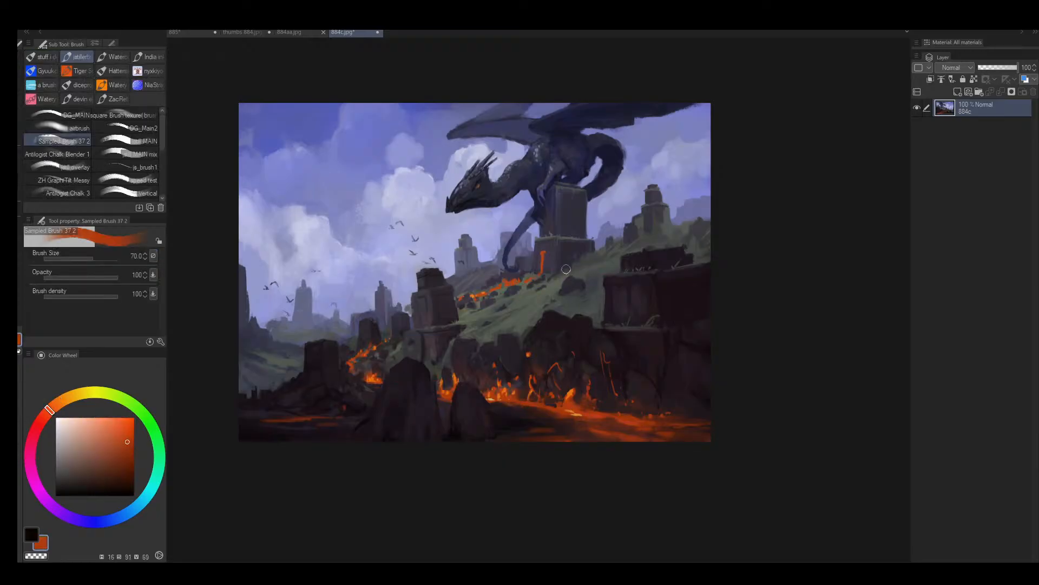
- Restore the dragon painting's orientation and examine its overall values and the lava-lit foreground cliffs up close
key(alt+space)
mouse_move(624, 355)
mouse_down()
mouse_move(599, 371)
mouse_move(627, 338)
mouse_up()
key(h)
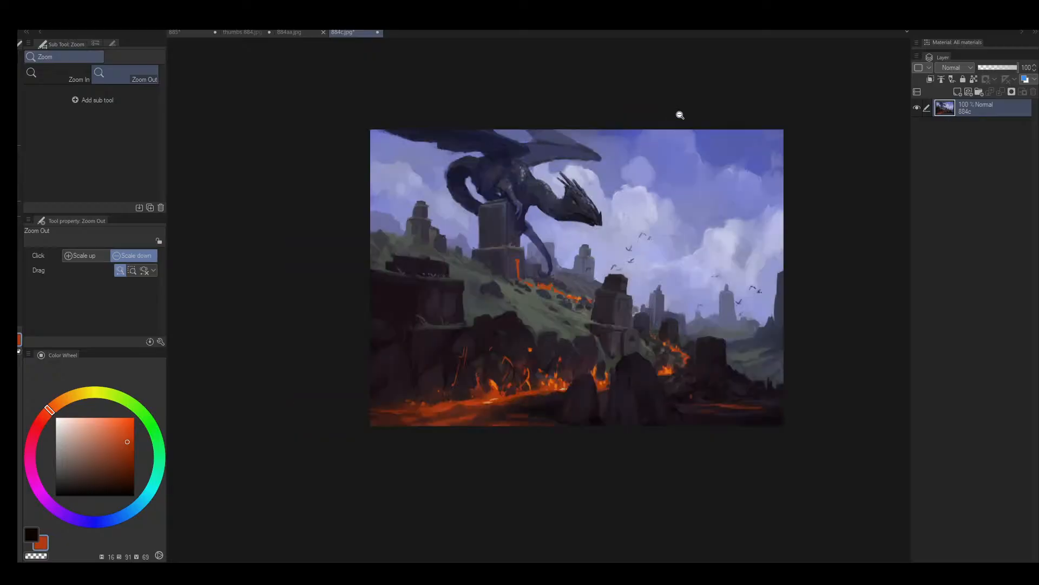
mouse_move(607, 242)
mouse_down()
mouse_move(580, 251)
mouse_move(612, 226)
mouse_up()
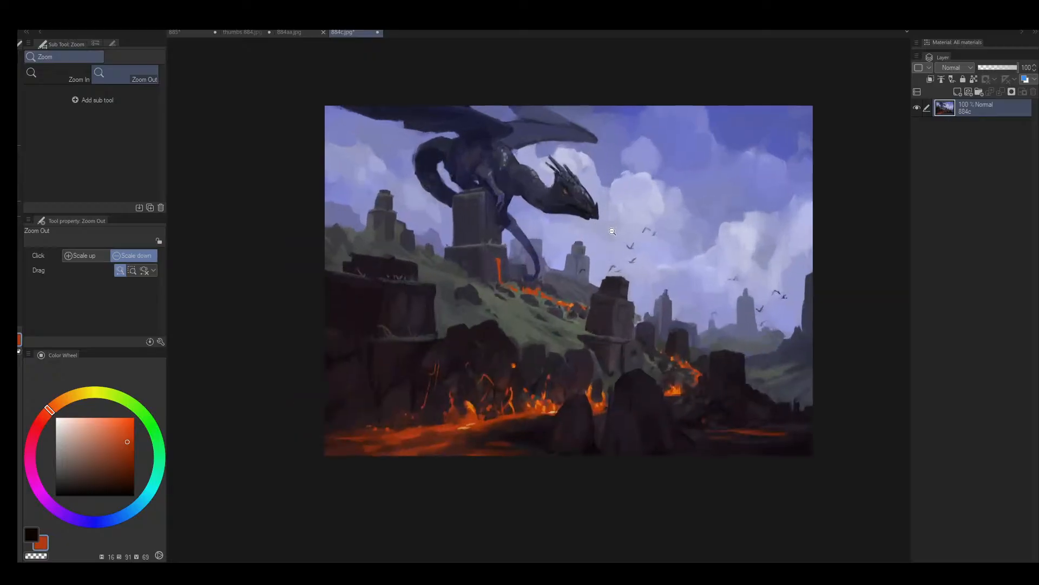
alt+click(565, 193)
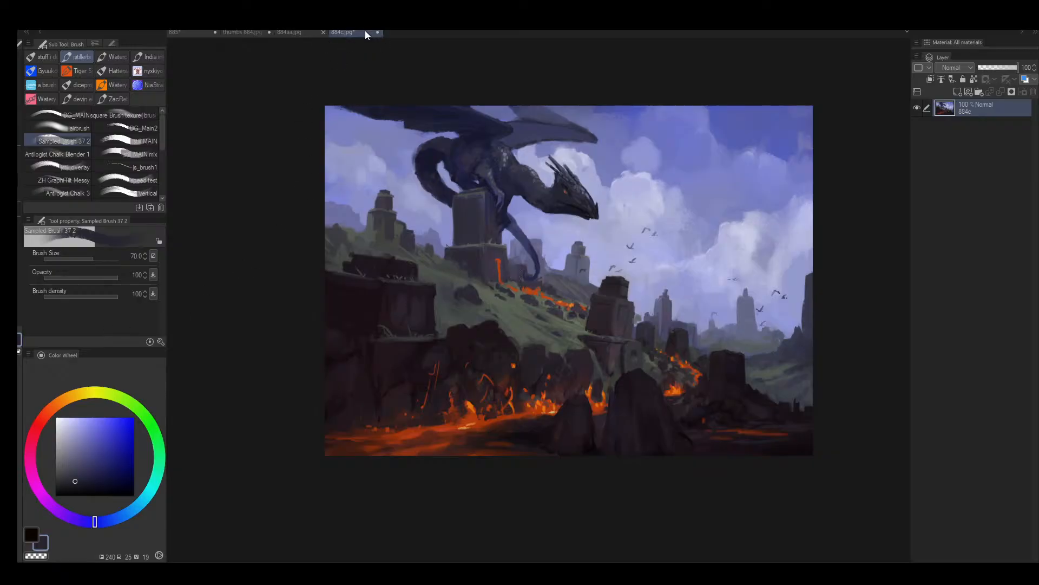
key(alt+space)
mouse_move(524, 272)
mouse_down()
mouse_move(499, 293)
mouse_move(551, 278)
mouse_up()
drag(564, 328, 549, 341)
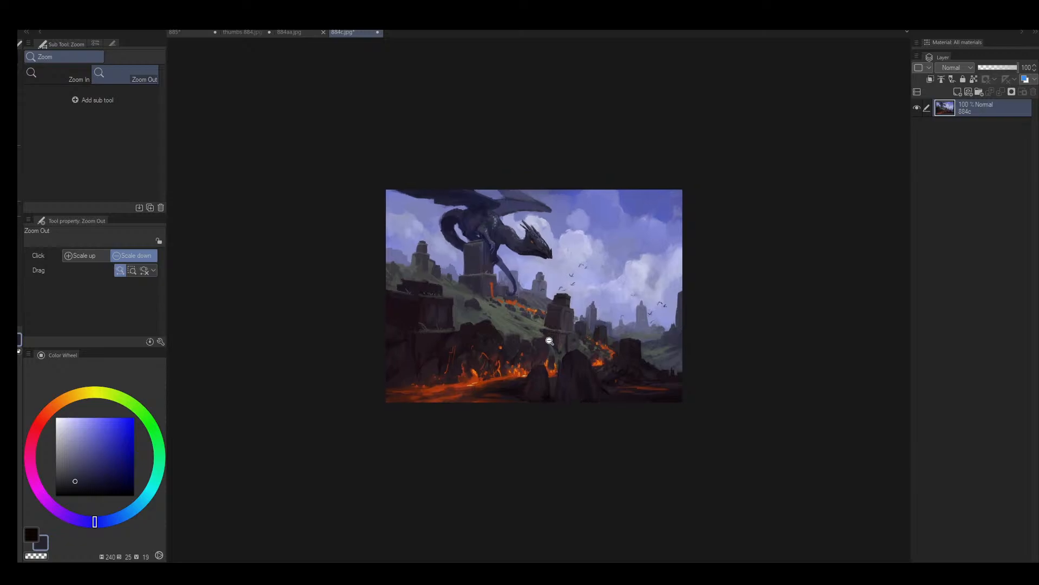
scroll(549, 341, up, 1)
scroll(479, 313, up, 1)
scroll(640, 433, up, 1)
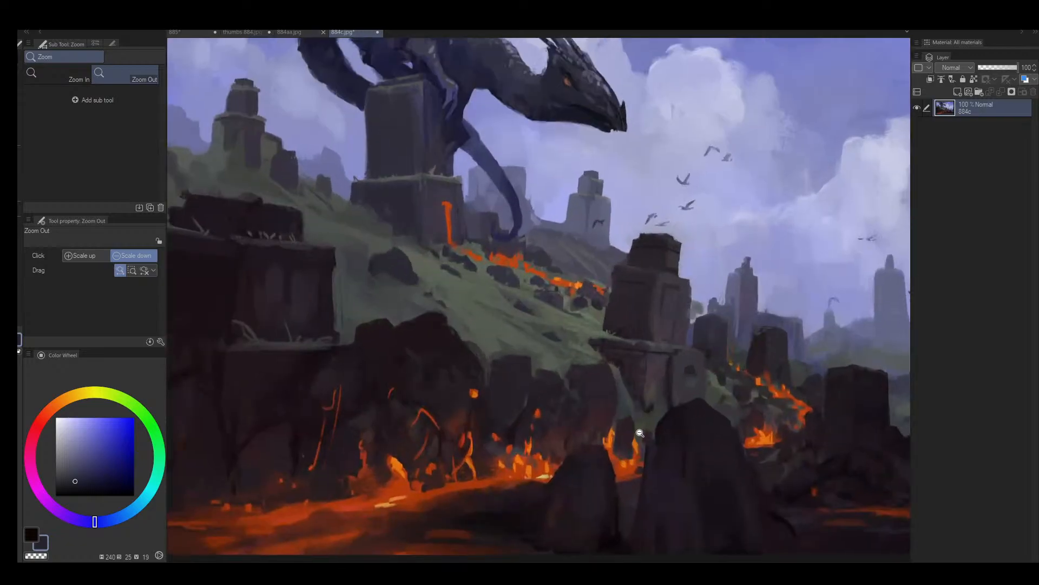
scroll(355, 406, up, 3)
drag(328, 414, 625, 302)
drag(549, 338, 504, 400)
mouse_move(496, 399)
mouse_down()
mouse_move(457, 397)
mouse_move(492, 392)
mouse_up()
drag(677, 393, 323, 331)
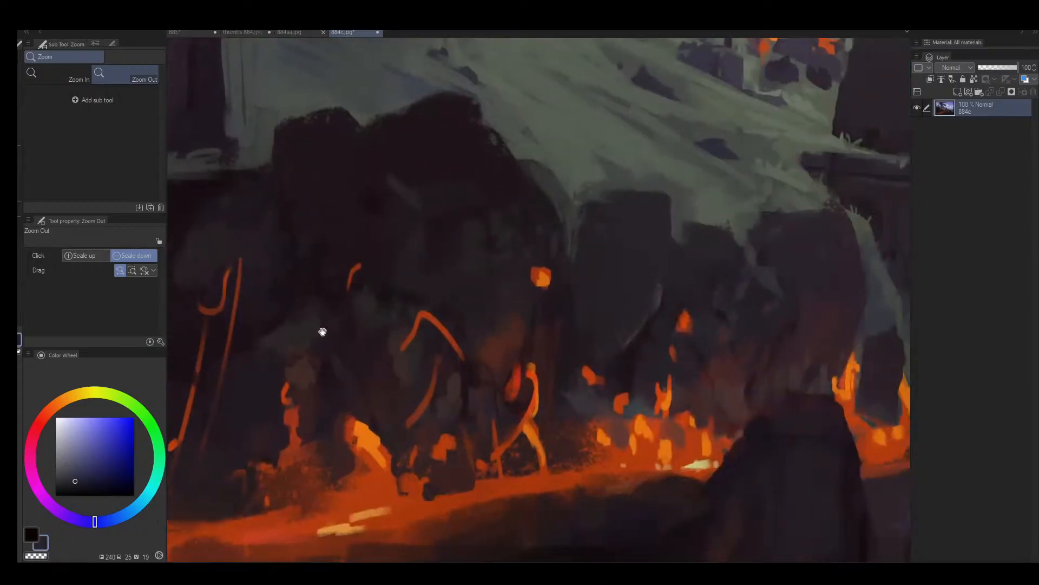
drag(378, 284, 399, 251)
drag(427, 212, 397, 340)
mouse_move(427, 333)
mouse_down()
mouse_move(324, 350)
mouse_move(382, 355)
mouse_up()
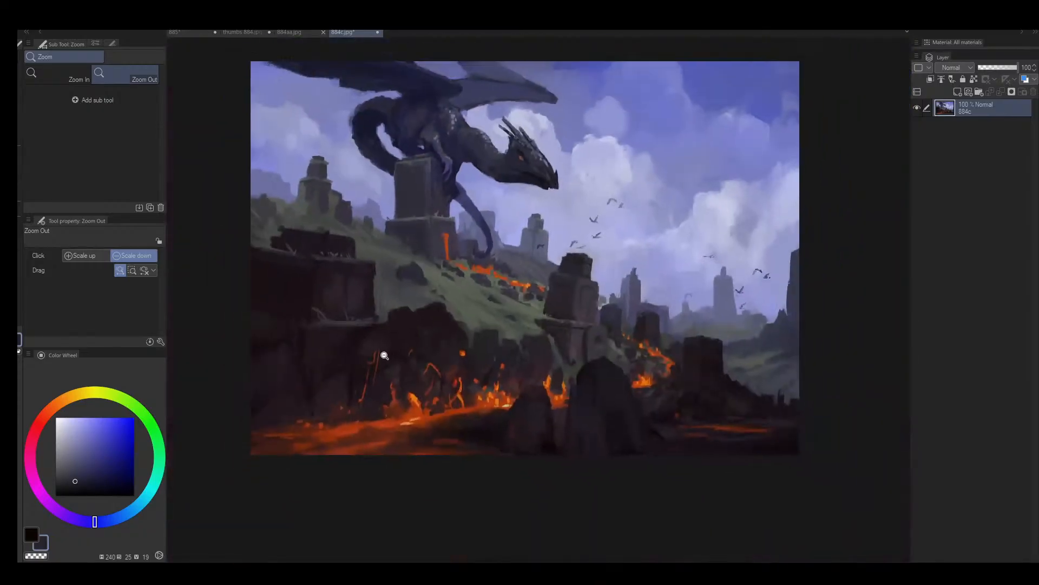
- Close 884c.jpg, 884aa.jpg and the 884 thumbnail sheet to return to the castle painting
click(378, 32)
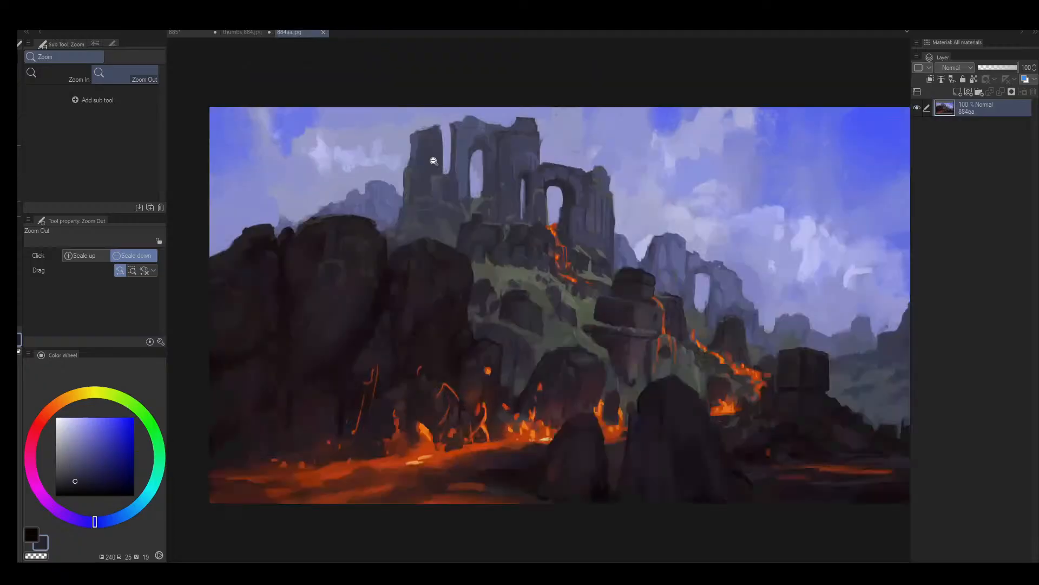
click(323, 33)
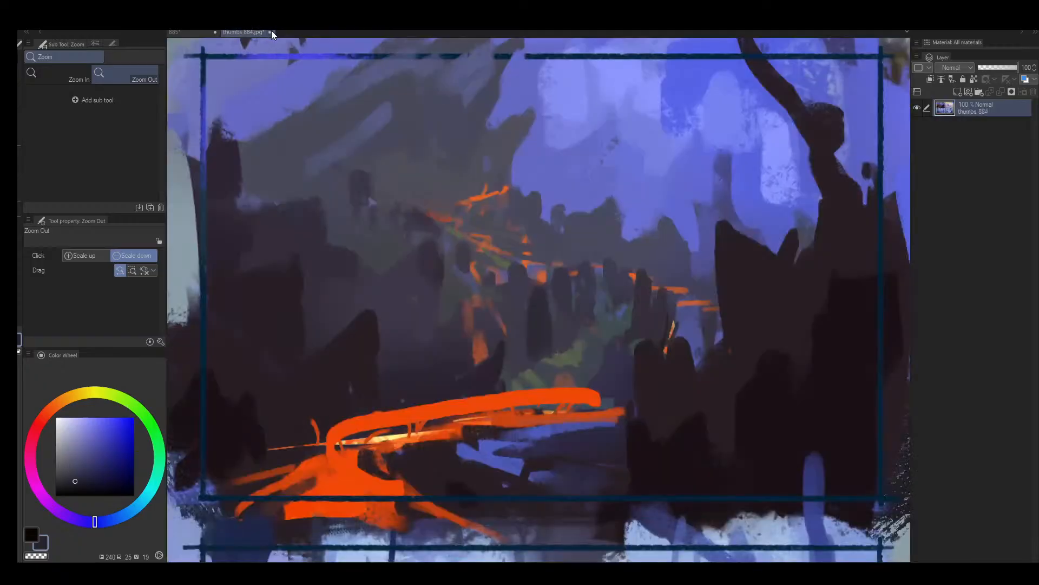
click(534, 211)
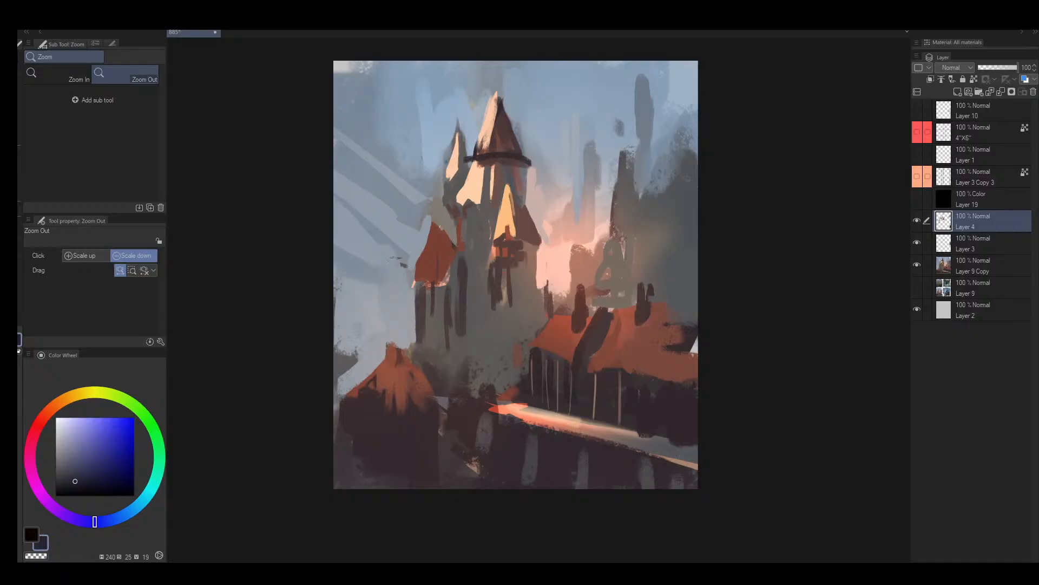
- Examine the castle painting's composition and values at several sizes, both mirrored and in its original orientation
scroll(582, 326, down, 6)
scroll(582, 326, up, 4)
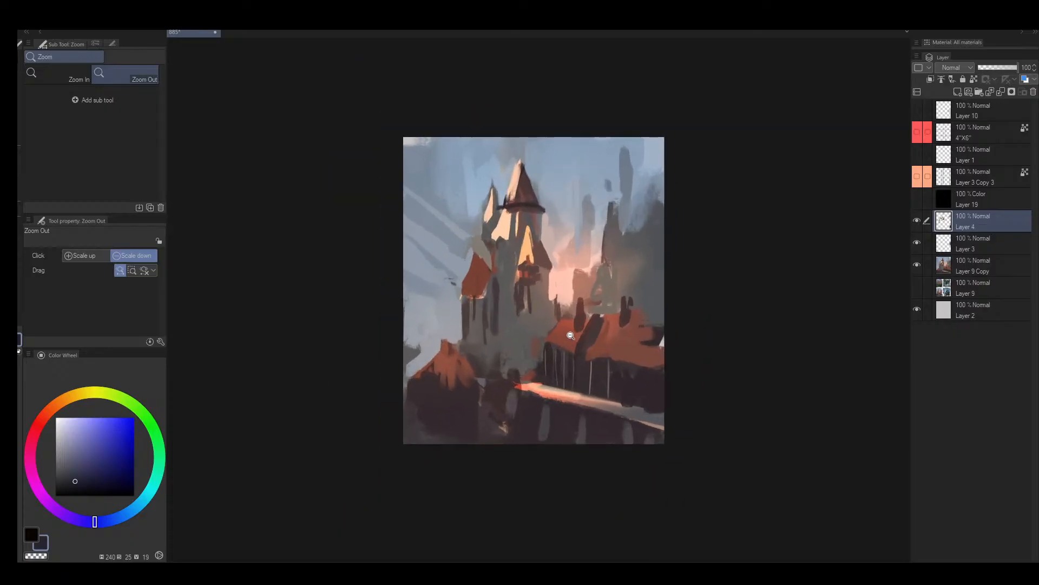
drag(580, 327, 533, 349)
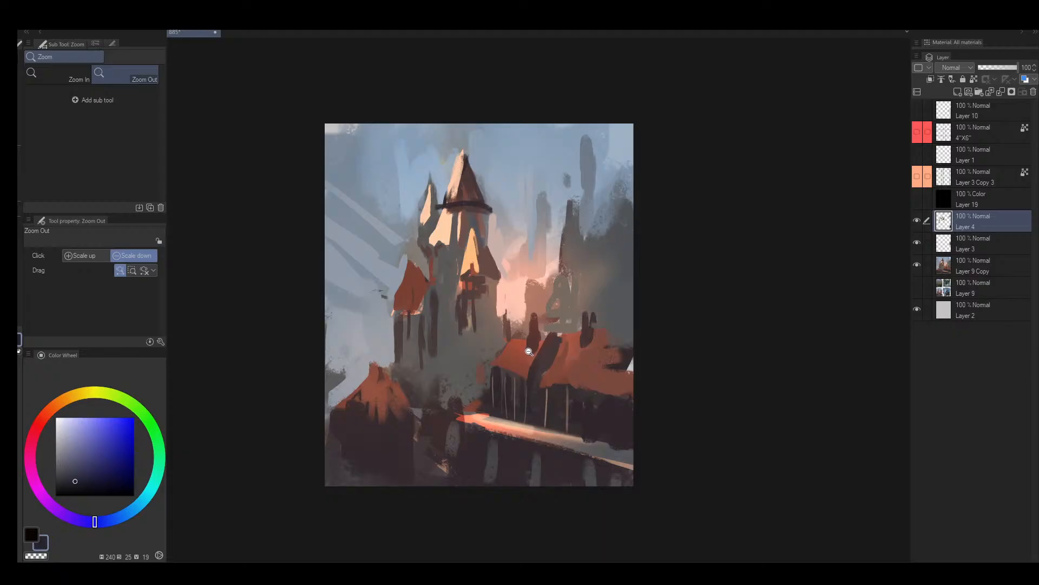
click(528, 351)
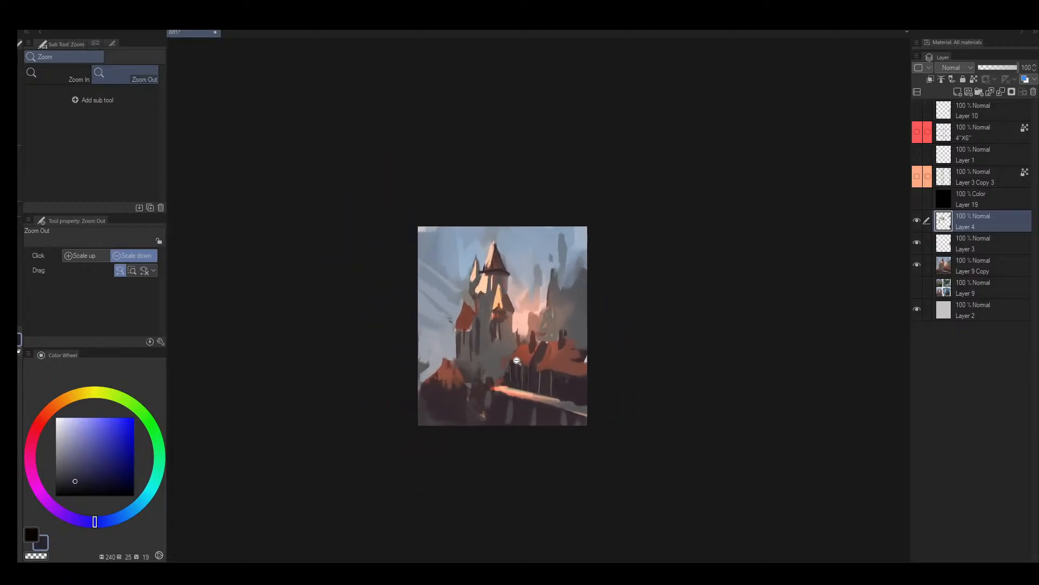
mouse_move(517, 361)
mouse_down()
mouse_move(499, 368)
mouse_move(531, 348)
mouse_move(498, 371)
mouse_move(532, 347)
mouse_up()
key(h)
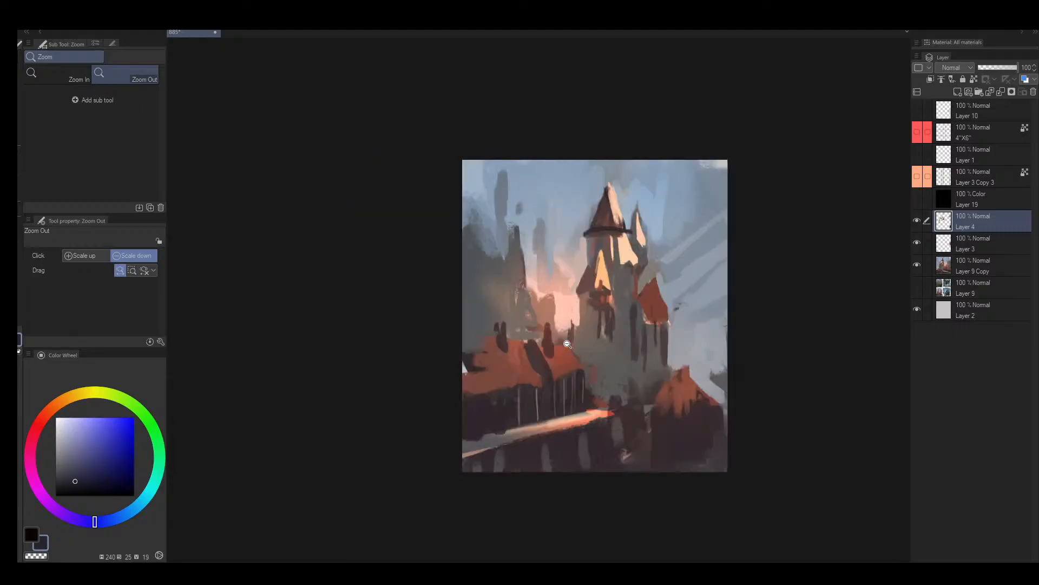
drag(660, 373, 688, 326)
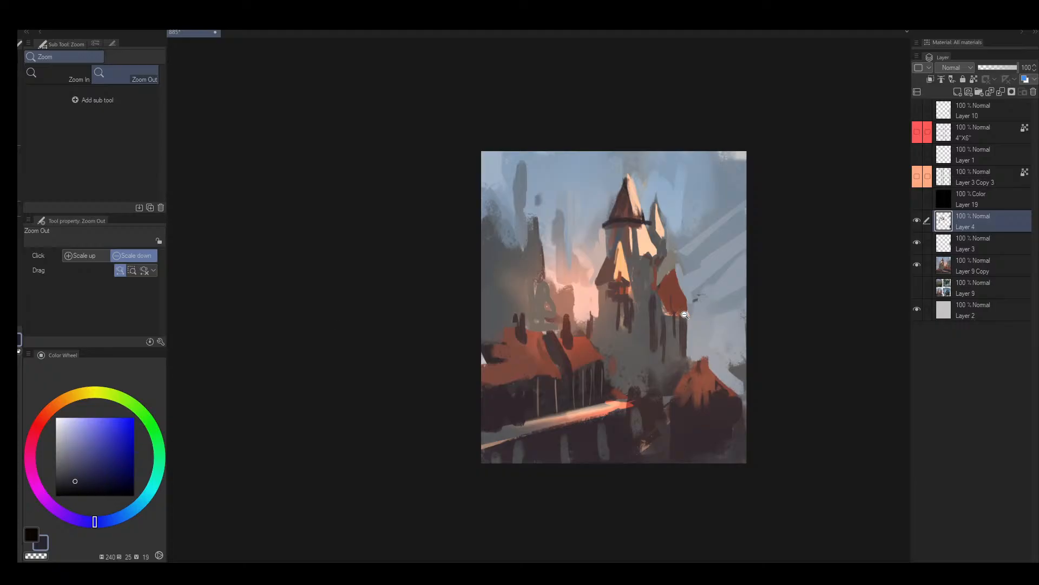
drag(680, 315, 632, 341)
drag(683, 327, 733, 320)
mouse_move(686, 293)
mouse_down()
mouse_move(670, 265)
mouse_move(509, 296)
mouse_up()
drag(509, 296, 516, 297)
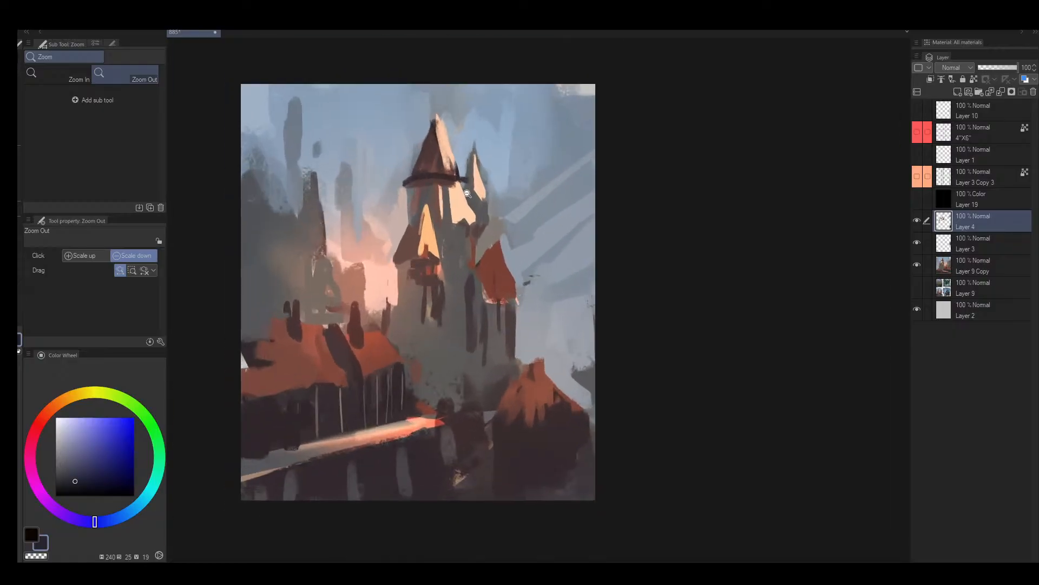
drag(468, 193, 472, 186)
key(h)
drag(699, 249, 677, 250)
drag(709, 251, 533, 285)
drag(488, 232, 513, 229)
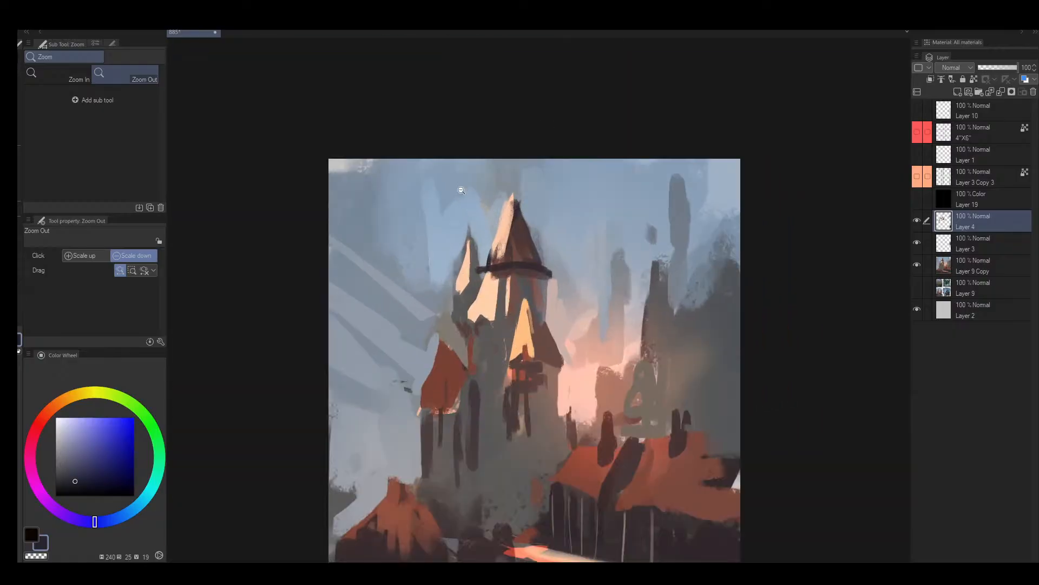
- Repaint the sky's upper corner beside the main tower with sampled grey-blue at brush size 300
alt+click(443, 186)
alt+click(349, 184)
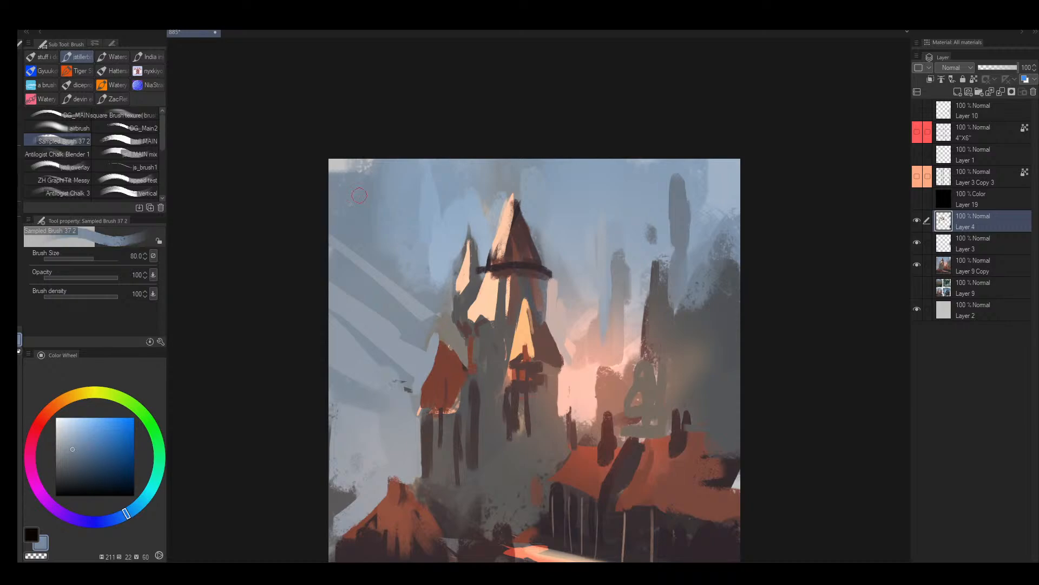
key(bracketright)
key(bracketright)
key(bracketright)
key(bracketright)
key(bracketright)
key(bracketright)
key(bracketright)
mouse_move(378, 172)
mouse_down()
mouse_move(378, 155)
mouse_move(326, 193)
mouse_up()
alt+click(407, 190)
mouse_move(389, 176)
mouse_down()
mouse_move(371, 223)
mouse_move(337, 221)
mouse_move(332, 188)
mouse_move(364, 271)
mouse_up()
alt+click(340, 196)
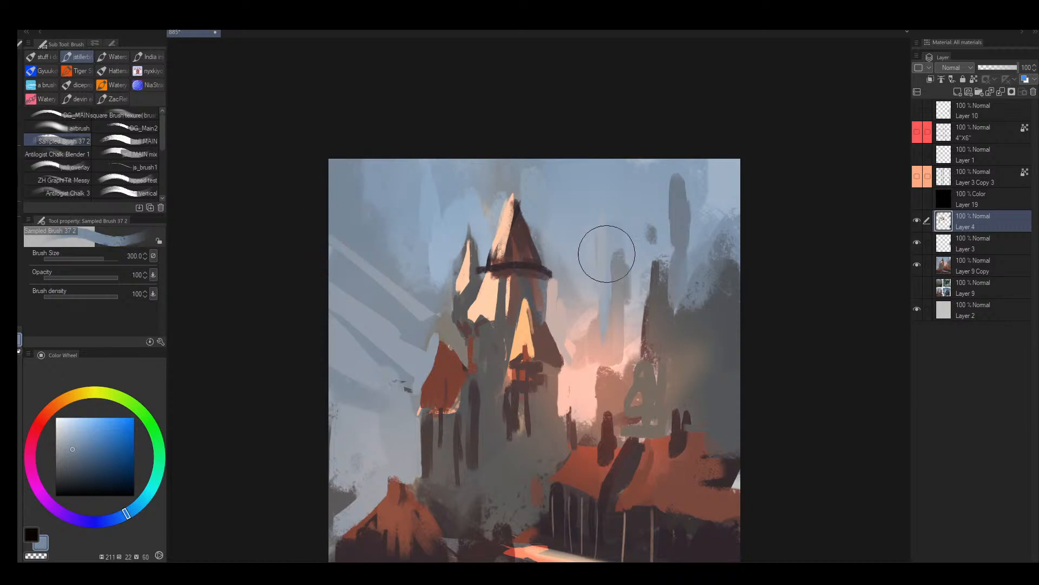
- Paint sampled lighter blue over the dark vertical smudge in the sky above the distant tower, narrowing it to a spire
alt+click(628, 187)
mouse_move(638, 211)
mouse_down()
mouse_move(705, 127)
mouse_move(658, 240)
mouse_up()
alt+click(692, 187)
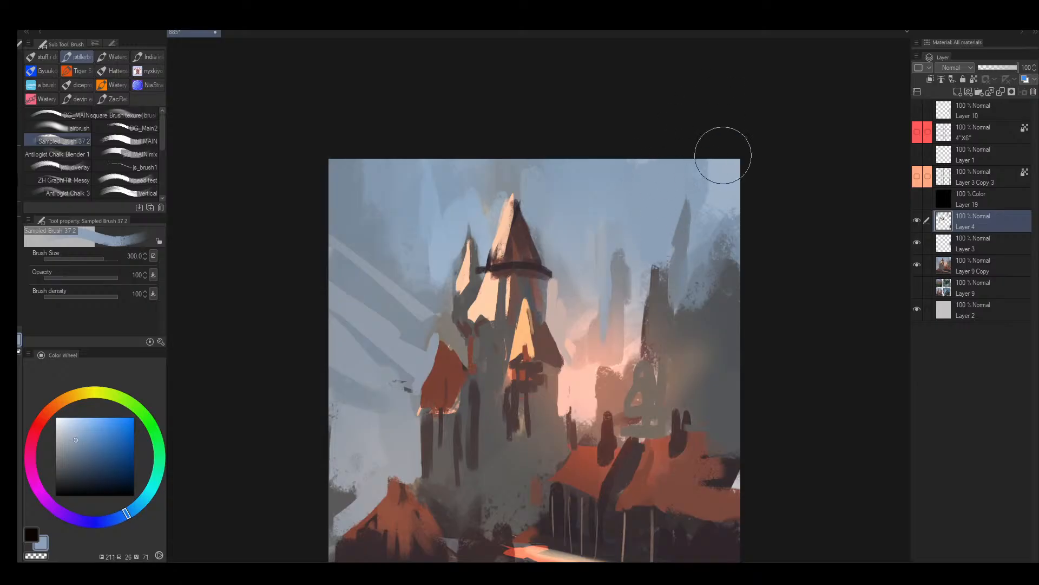
mouse_move(723, 156)
mouse_down()
mouse_move(732, 176)
mouse_move(711, 232)
mouse_up()
- Block in the distant tower behind the red roofs with sampled dark grey at brush size 200
scroll(690, 239, down, 3)
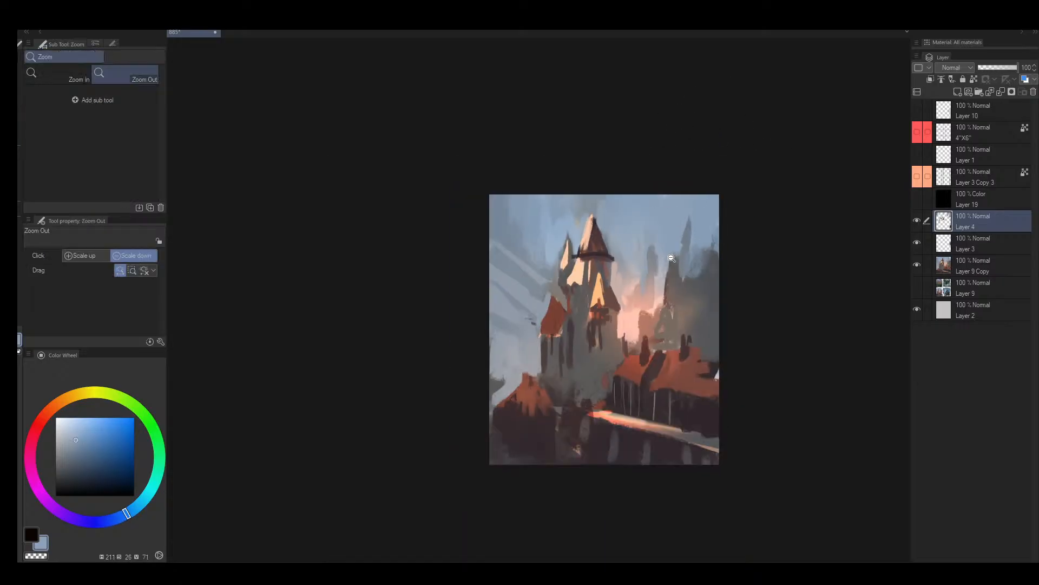
scroll(690, 239, up, 2)
alt+click(670, 270)
key([)
drag(670, 268, 666, 313)
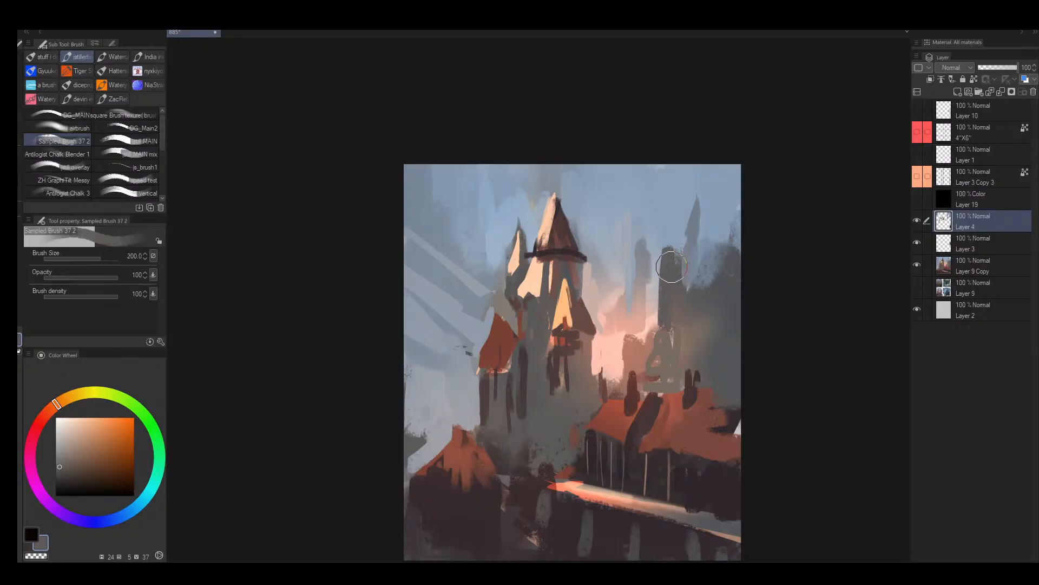
alt+click(677, 239)
mouse_move(676, 242)
mouse_down()
mouse_move(681, 258)
mouse_move(667, 265)
mouse_move(662, 253)
mouse_move(659, 274)
mouse_up()
alt+click(670, 266)
alt+click(662, 239)
- Reshape the distant tower into a tapering spire and rework the hazy mass around it with sampled muted tones
mouse_move(714, 231)
mouse_down()
mouse_move(664, 293)
mouse_move(675, 318)
mouse_move(707, 275)
mouse_move(675, 302)
mouse_up()
alt+click(663, 289)
alt+click(682, 290)
mouse_move(673, 274)
mouse_down()
mouse_move(653, 371)
mouse_move(666, 286)
mouse_move(657, 322)
mouse_move(653, 260)
mouse_move(653, 297)
mouse_up()
key(ctrl+z)
alt+click(669, 291)
alt+click(648, 261)
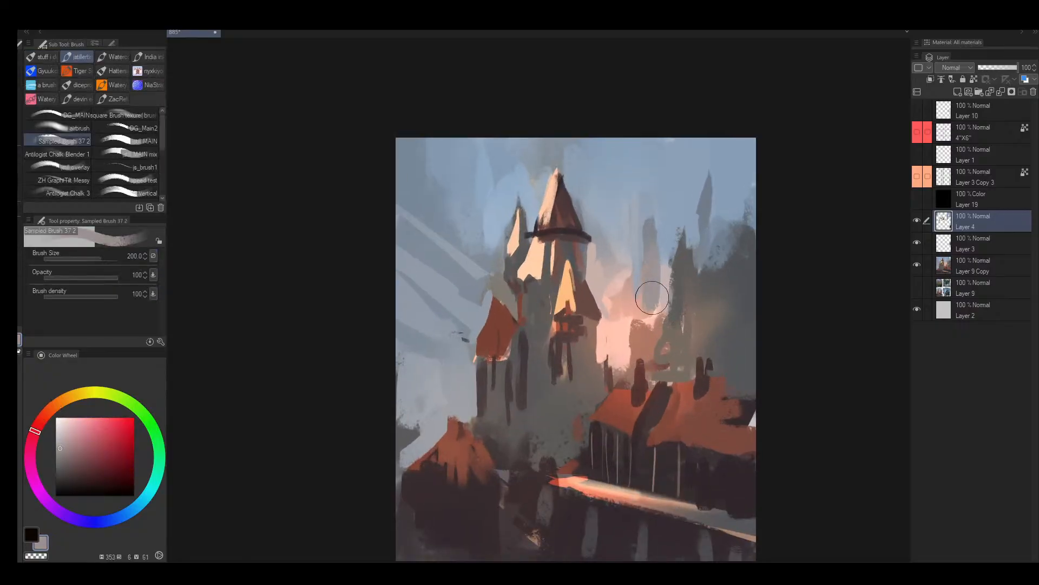
- Blend the sky between the main castle and the distant spire with sampled blue and pink strokes
alt+click(661, 222)
mouse_move(657, 220)
mouse_down()
mouse_move(660, 241)
mouse_move(645, 207)
mouse_move(642, 260)
mouse_move(622, 251)
mouse_move(631, 243)
mouse_move(622, 289)
mouse_up()
alt+click(643, 211)
alt+click(642, 261)
alt+click(603, 236)
mouse_move(601, 235)
mouse_down()
mouse_move(602, 279)
mouse_move(628, 307)
mouse_move(646, 292)
mouse_up()
alt+click(629, 307)
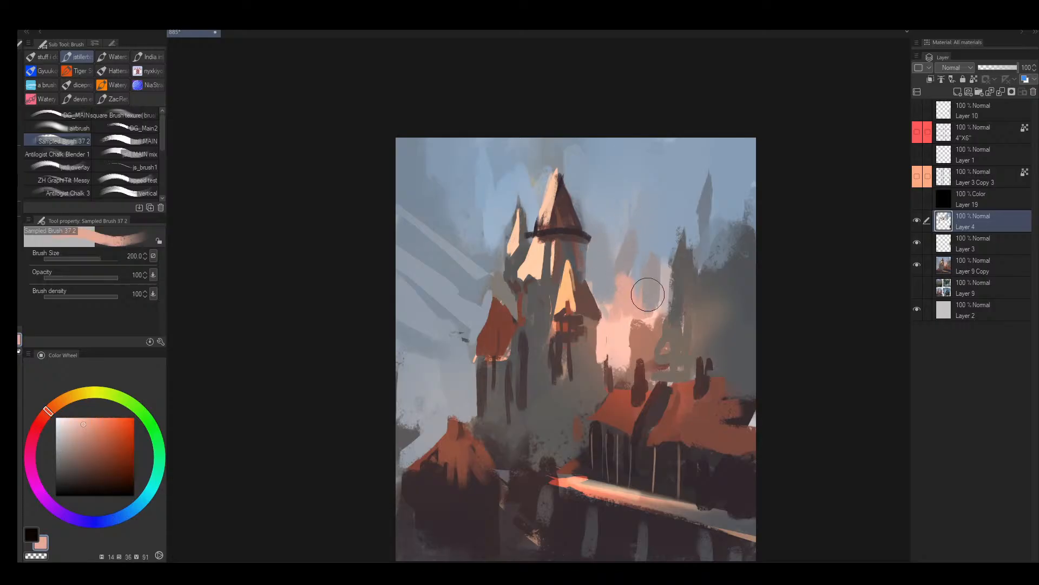
- Mirror the canvas and spread sampled peach and grey-lilac strokes through the sky glow beside the main tower
key(h)
key(alt+space)
mouse_move(581, 293)
mouse_down()
mouse_move(562, 316)
mouse_move(586, 304)
mouse_up()
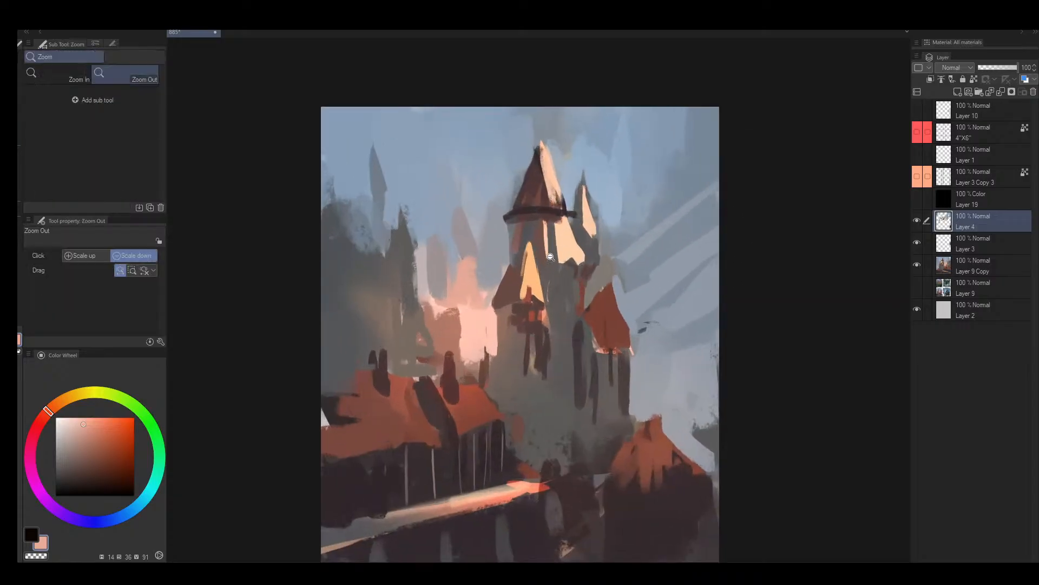
drag(476, 279, 479, 291)
alt+click(481, 253)
mouse_move(485, 236)
mouse_down()
mouse_move(472, 265)
mouse_move(500, 242)
mouse_move(476, 295)
mouse_up()
alt+click(466, 281)
alt+click(466, 255)
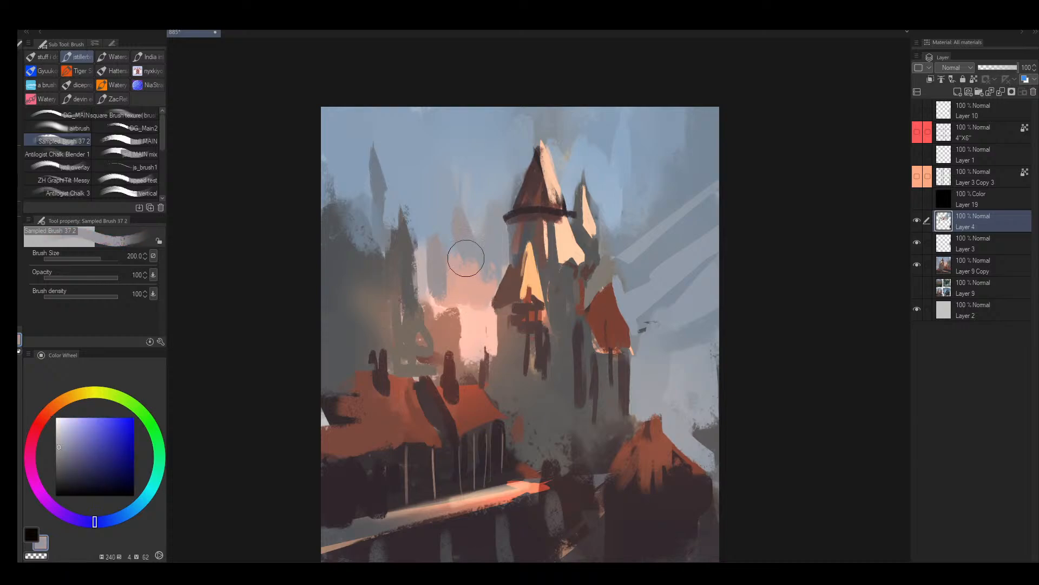
mouse_move(466, 258)
mouse_down()
mouse_move(501, 262)
mouse_move(449, 258)
mouse_move(444, 288)
mouse_up()
alt+click(456, 290)
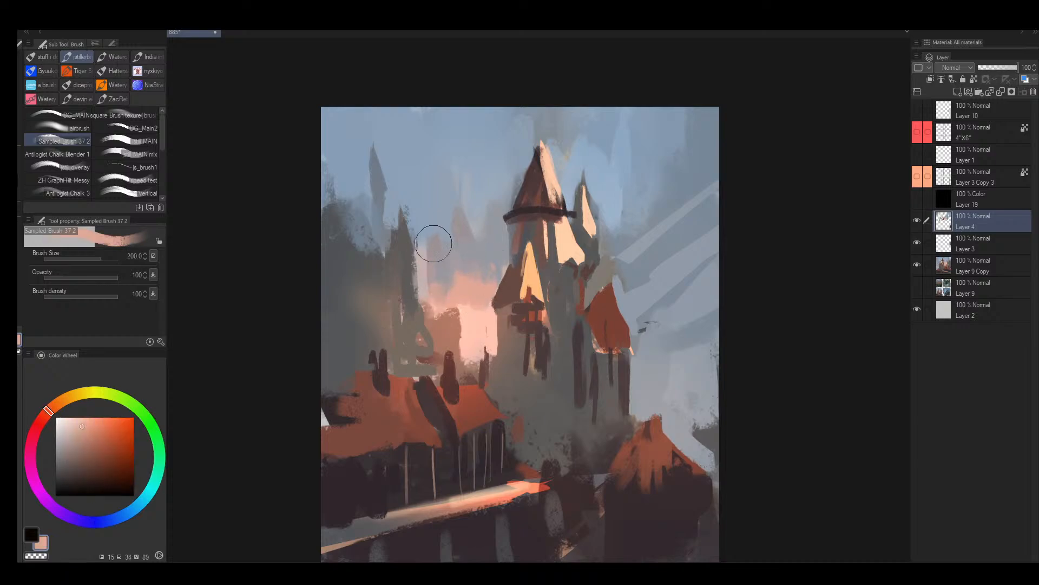
drag(434, 244, 435, 299)
- Touch up the distant dark spire's tip and edge with sampled dark grey at brush size 100
alt+click(398, 246)
key([)
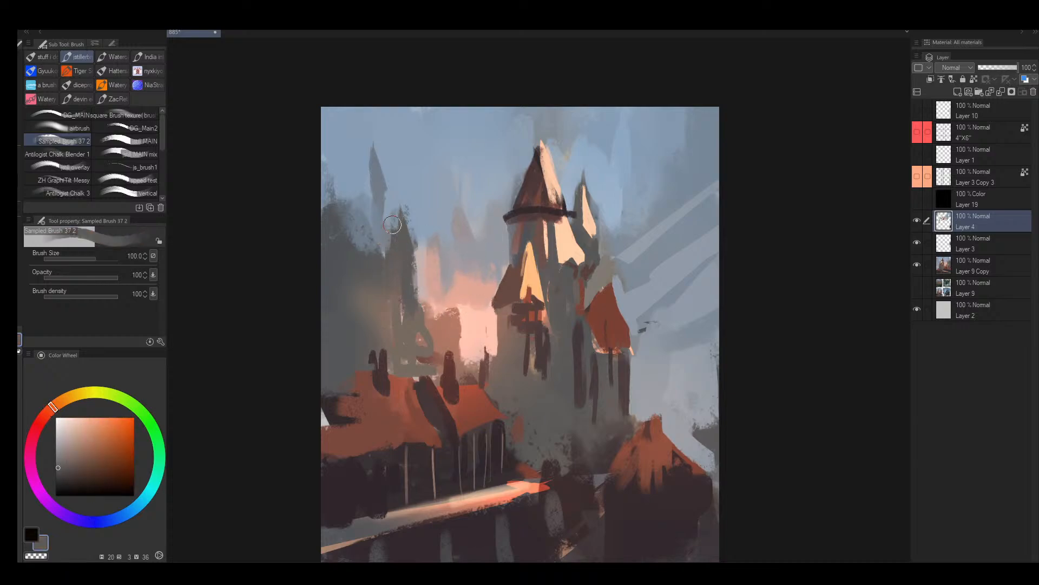
key(ctrl+alt+space)
drag(535, 206, 521, 223)
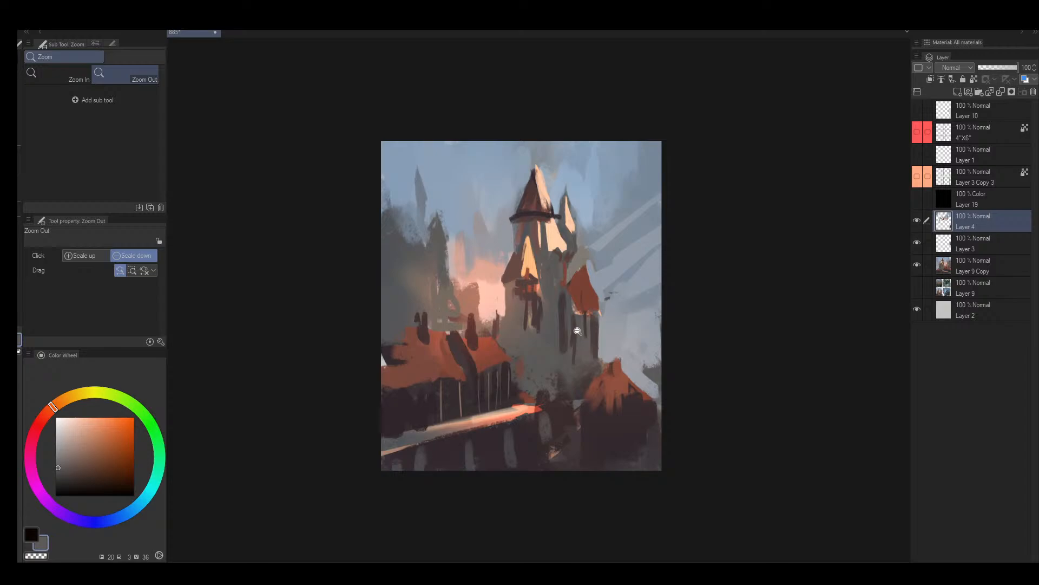
drag(576, 288, 597, 278)
- Try sampled cream highlight strokes on the main tower's upper section at brush size 30
alt+click(548, 211)
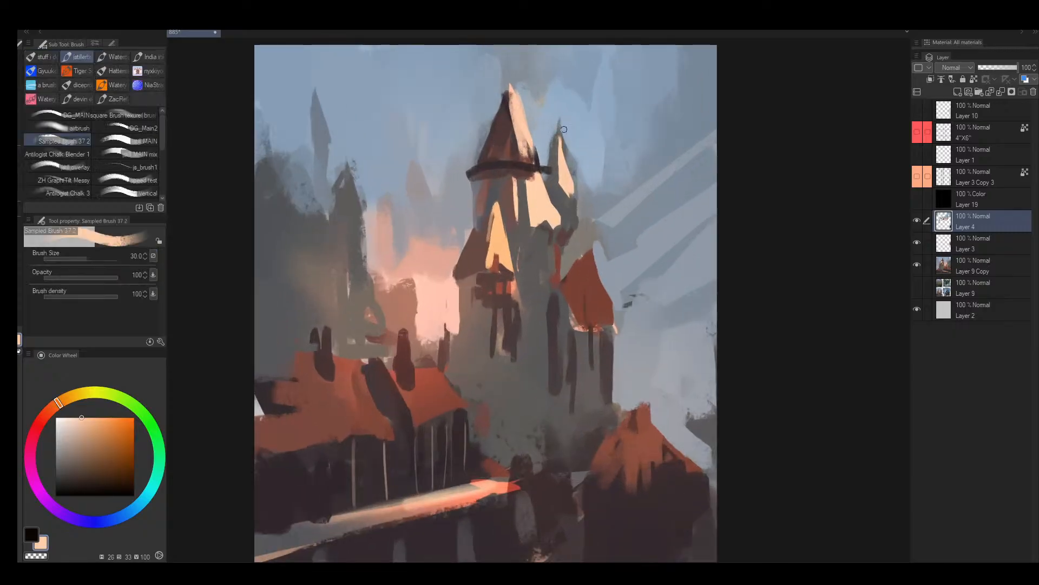
drag(499, 222, 550, 195)
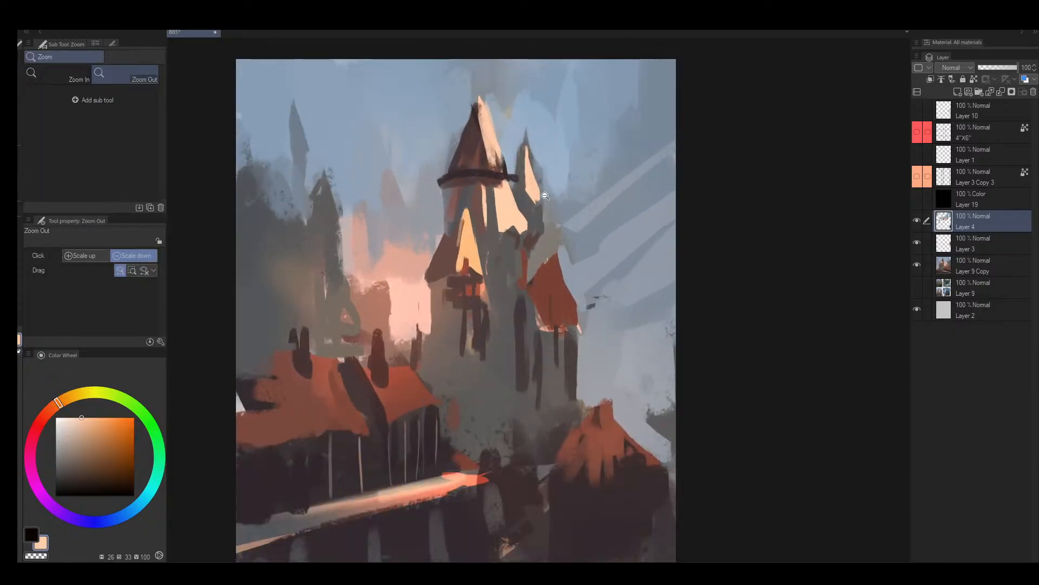
key(ctrl+z)
drag(499, 237, 527, 237)
key(ctrl+z)
- Paint sampled tan and brown strokes down the shaded side of the main tower's yellow conical roof at brush sizes 25 to 30
key([)
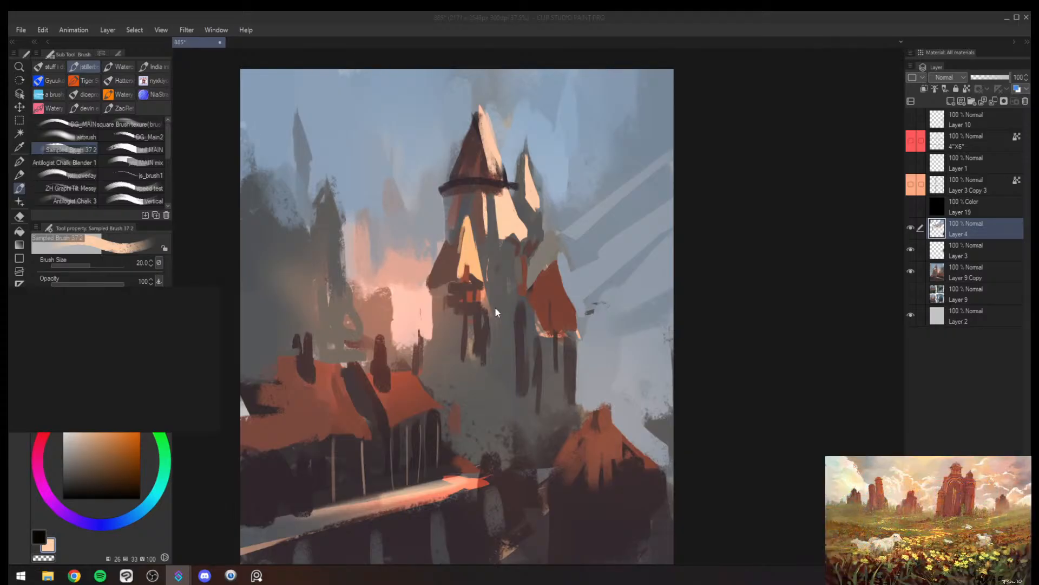
drag(491, 309, 469, 326)
key(alt+space)
drag(492, 290, 461, 310)
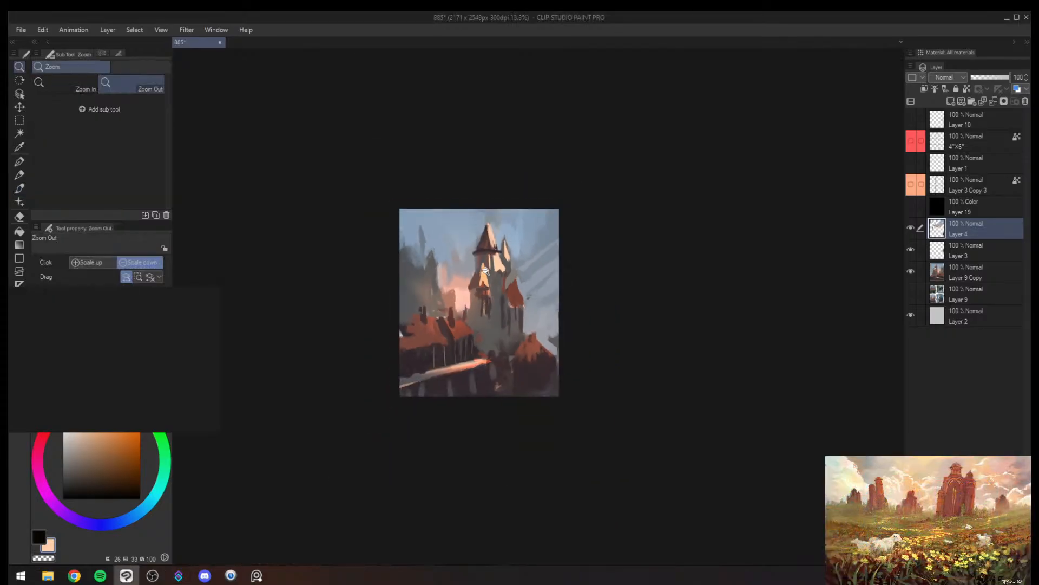
scroll(487, 275, up, 5)
key(b)
drag(476, 253, 460, 328)
drag(466, 291, 459, 345)
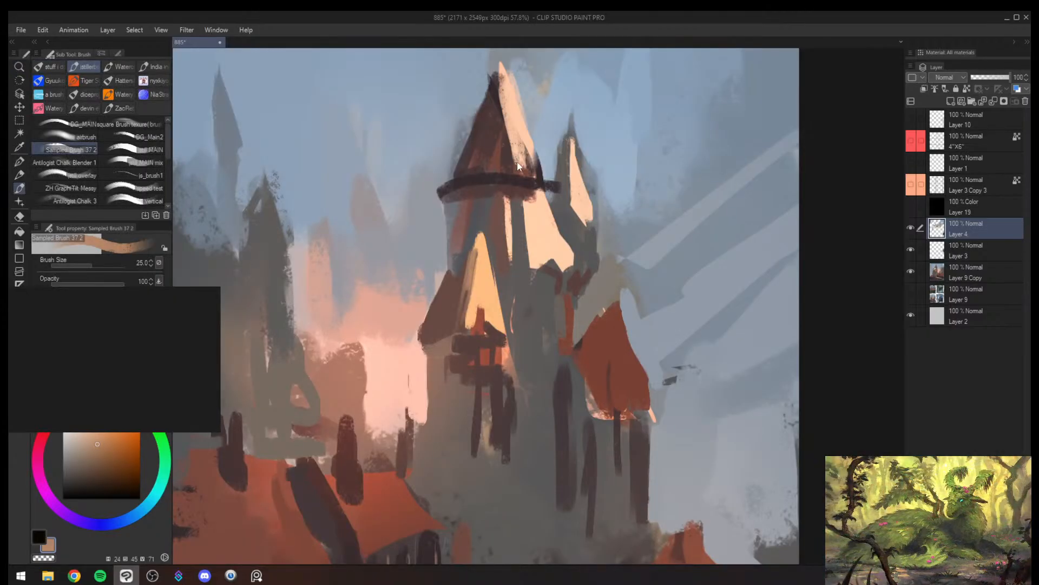
drag(473, 251, 460, 316)
drag(476, 253, 455, 341)
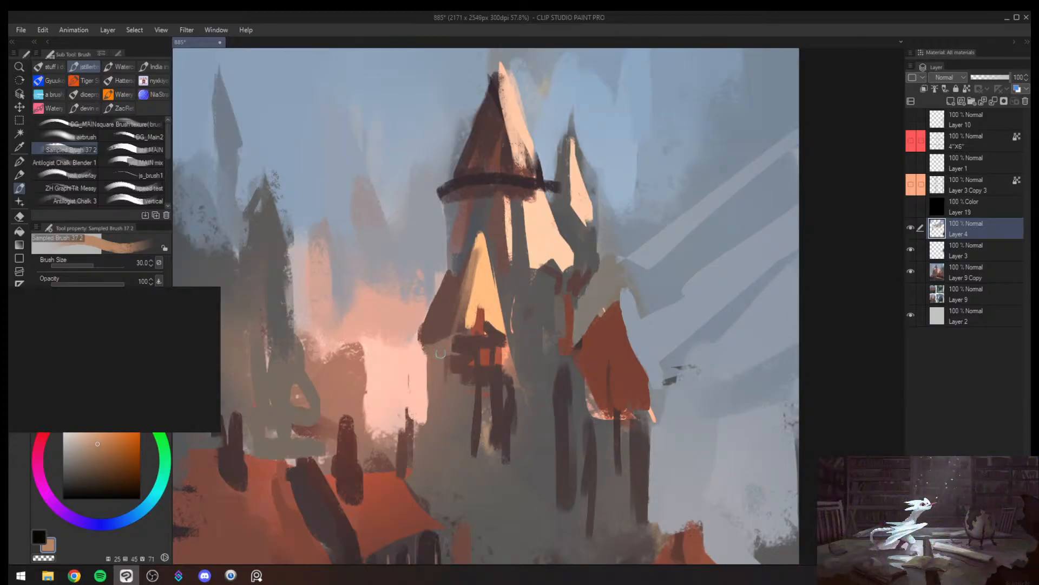
alt+click(449, 324)
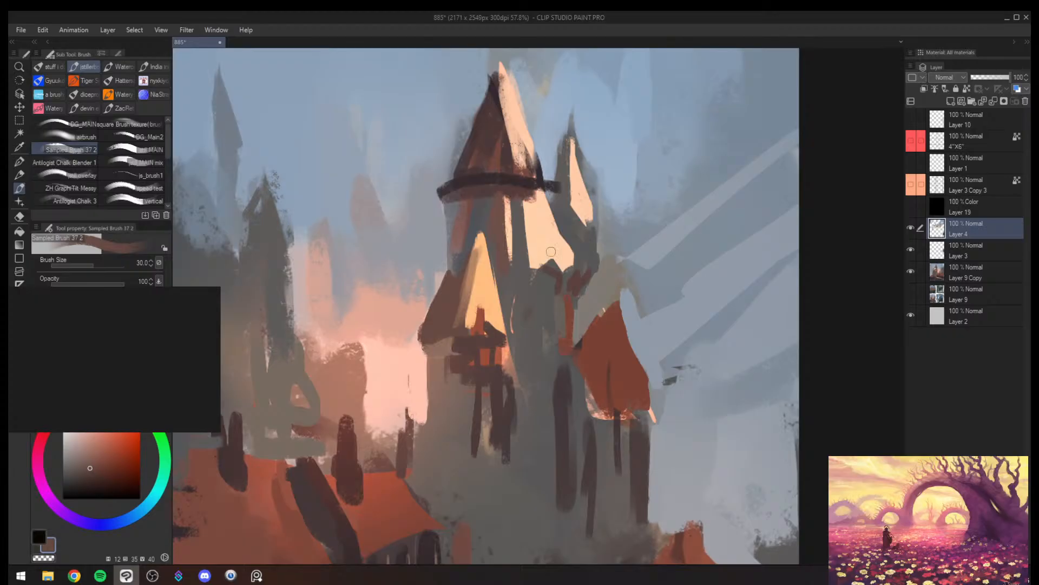
- Build brown-to-orange transition strokes between the yellow cone's shadowed and lit sides at brush size 40
key(ctrl+space)
mouse_move(512, 315)
mouse_down()
mouse_move(506, 419)
mouse_move(492, 245)
mouse_move(443, 344)
mouse_up()
alt+click(471, 287)
key(])
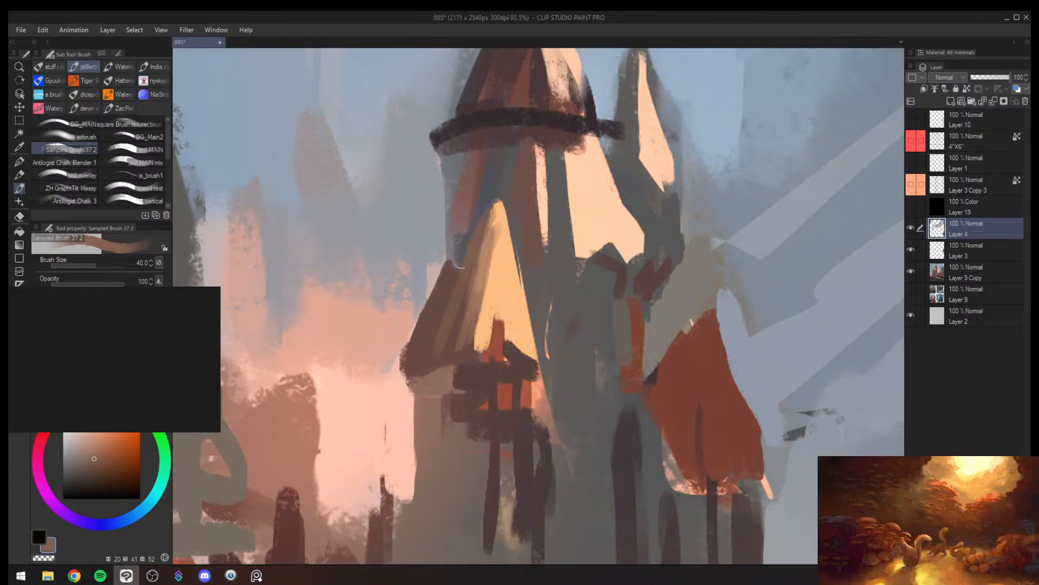
alt+click(473, 274)
alt+click(494, 236)
drag(493, 210, 469, 351)
alt+click(490, 244)
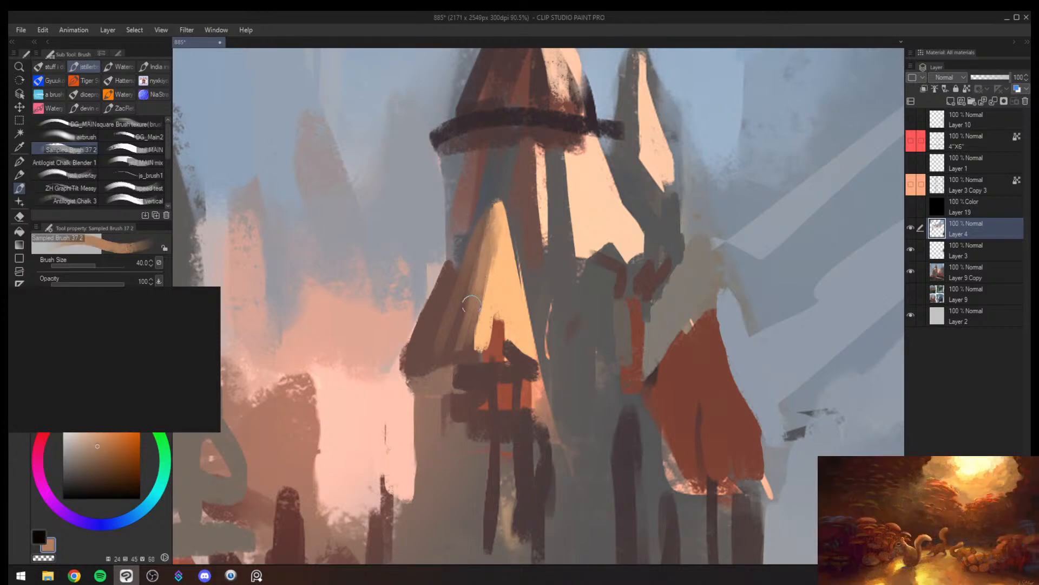
alt+click(472, 306)
alt+click(464, 332)
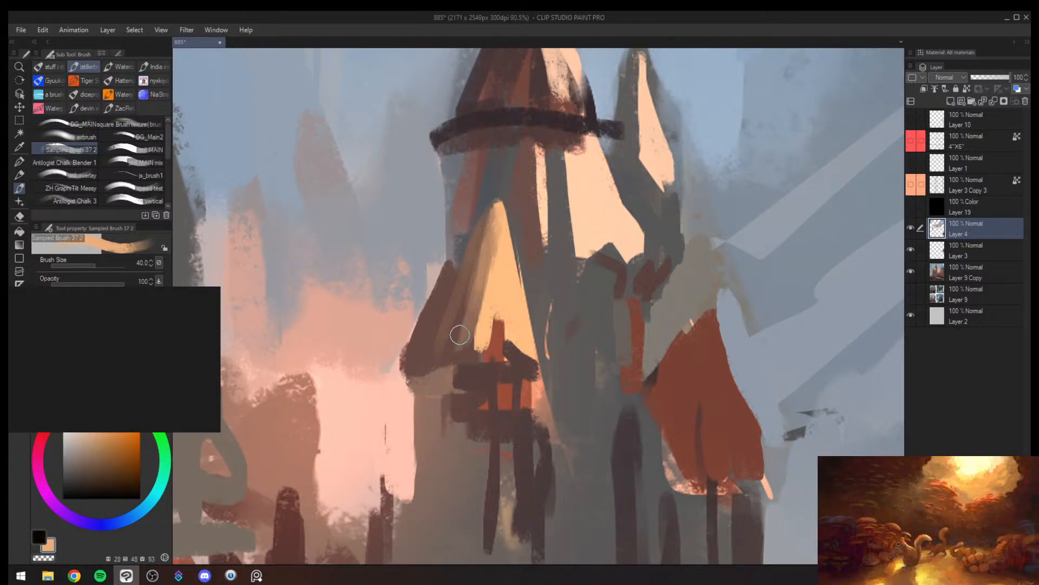
- Cover the yellow cone's dark side with sampled warm tan and gold strokes, enlarging the brush to 60
key(])
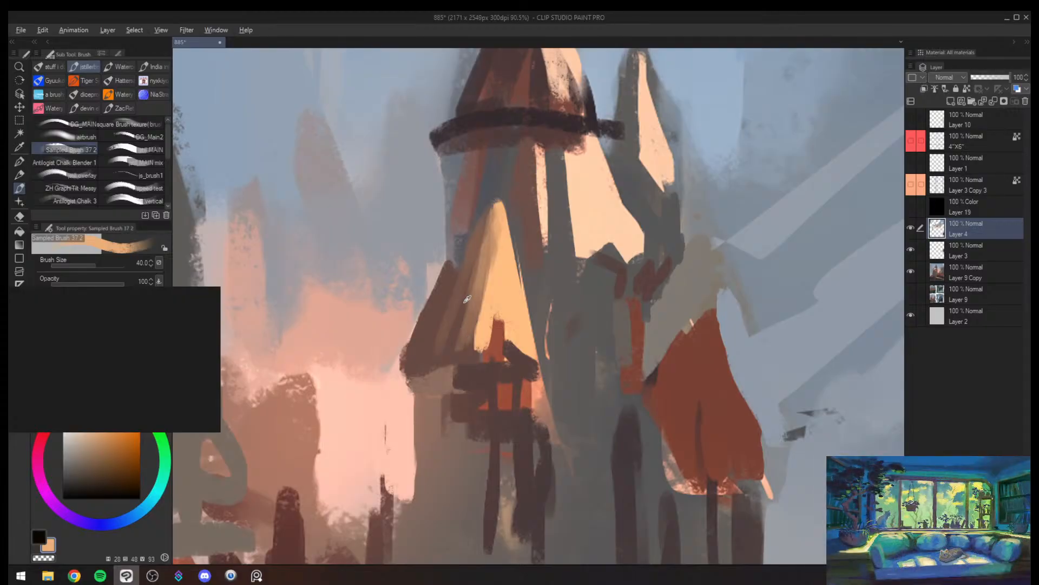
alt+click(443, 327)
mouse_move(444, 328)
mouse_down()
mouse_move(451, 286)
mouse_move(423, 344)
mouse_move(486, 200)
mouse_move(444, 337)
mouse_move(471, 275)
mouse_move(437, 348)
mouse_move(474, 290)
mouse_move(440, 351)
mouse_move(475, 262)
mouse_move(442, 351)
mouse_move(482, 314)
mouse_up()
key(])
alt+click(480, 228)
alt+click(461, 324)
alt+click(490, 285)
mouse_move(496, 241)
mouse_down()
mouse_move(465, 338)
mouse_move(492, 231)
mouse_move(462, 343)
mouse_move(476, 287)
mouse_move(468, 330)
mouse_move(484, 289)
mouse_move(480, 322)
mouse_up()
alt+click(468, 342)
mouse_move(494, 223)
mouse_down()
mouse_move(472, 335)
mouse_move(467, 326)
mouse_up()
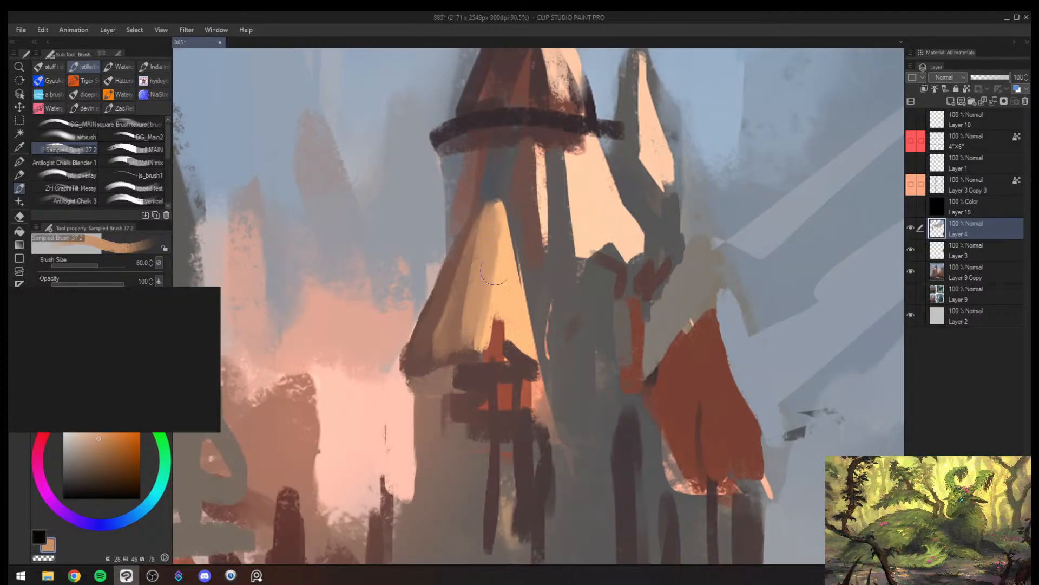
alt+click(494, 279)
drag(498, 243, 473, 385)
- Mirror the canvas and reshape the side spire's outer edge with sampled sky blue and cream strokes
key(slash)
key(h)
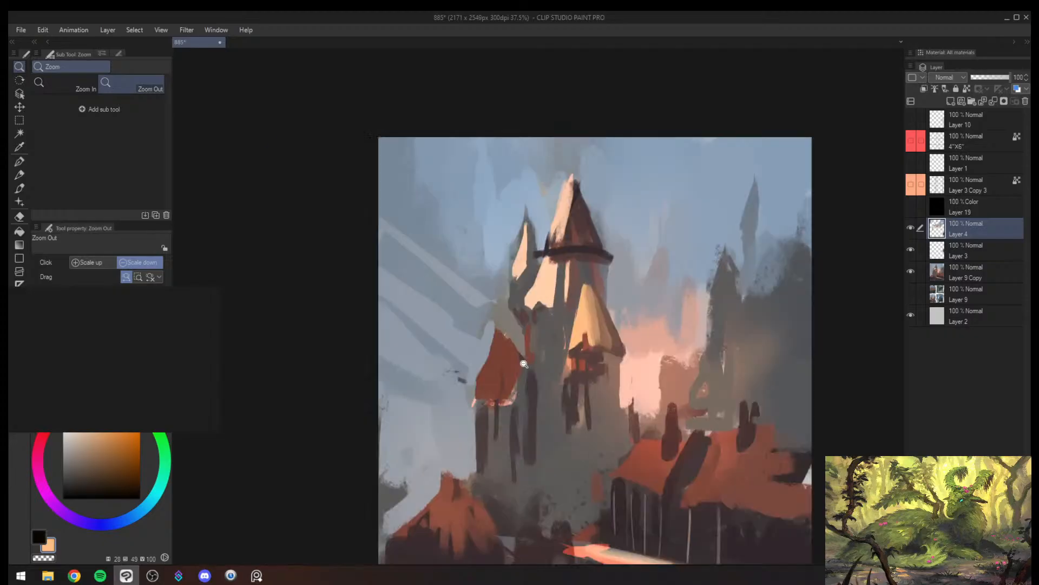
mouse_move(574, 333)
mouse_down()
mouse_move(519, 379)
mouse_move(565, 338)
mouse_up()
drag(610, 281, 635, 257)
mouse_move(571, 268)
mouse_down()
mouse_move(601, 232)
mouse_move(593, 193)
mouse_up()
alt+click(551, 292)
mouse_move(551, 291)
mouse_down()
mouse_move(572, 254)
mouse_move(547, 258)
mouse_move(595, 130)
mouse_move(560, 239)
mouse_up()
alt+click(543, 230)
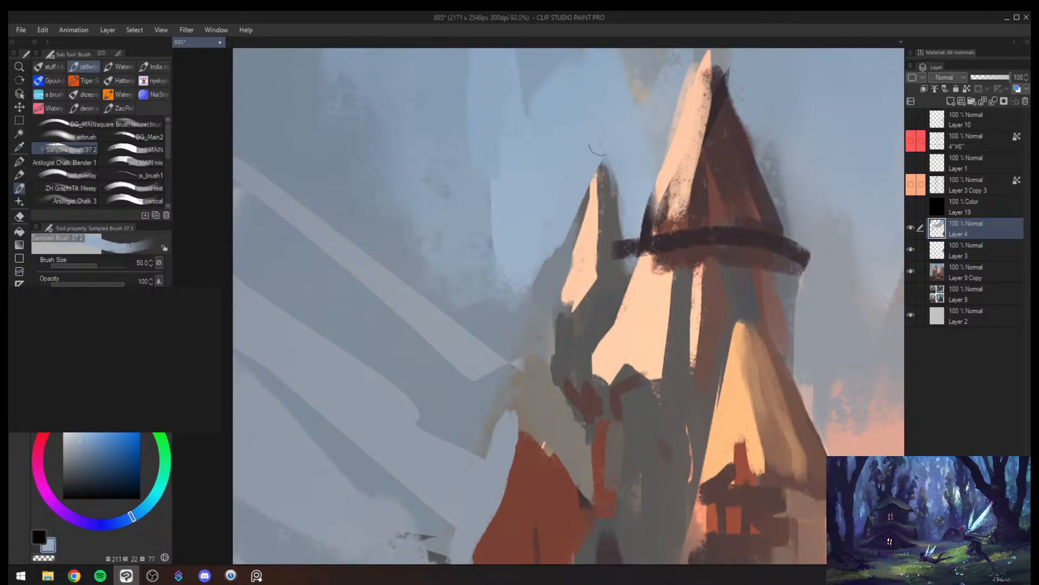
alt+click(570, 253)
alt+click(584, 251)
mouse_move(587, 203)
mouse_down()
mouse_move(547, 303)
mouse_move(572, 246)
mouse_up()
key([)
mouse_move(590, 210)
mouse_down()
mouse_move(514, 314)
mouse_move(531, 320)
mouse_move(517, 339)
mouse_up()
key(ctrl+z)
- Define the base of the side spire's lit face with sampled dark grey at brush size 40 and cream at 50
key(alt+space)
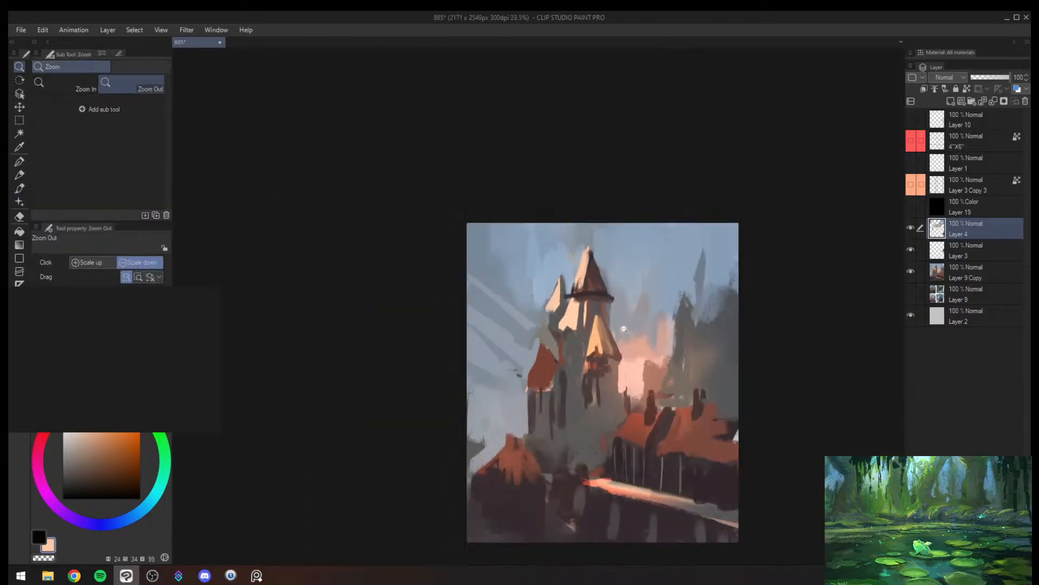
drag(625, 329, 656, 324)
drag(510, 301, 531, 299)
alt+click(484, 314)
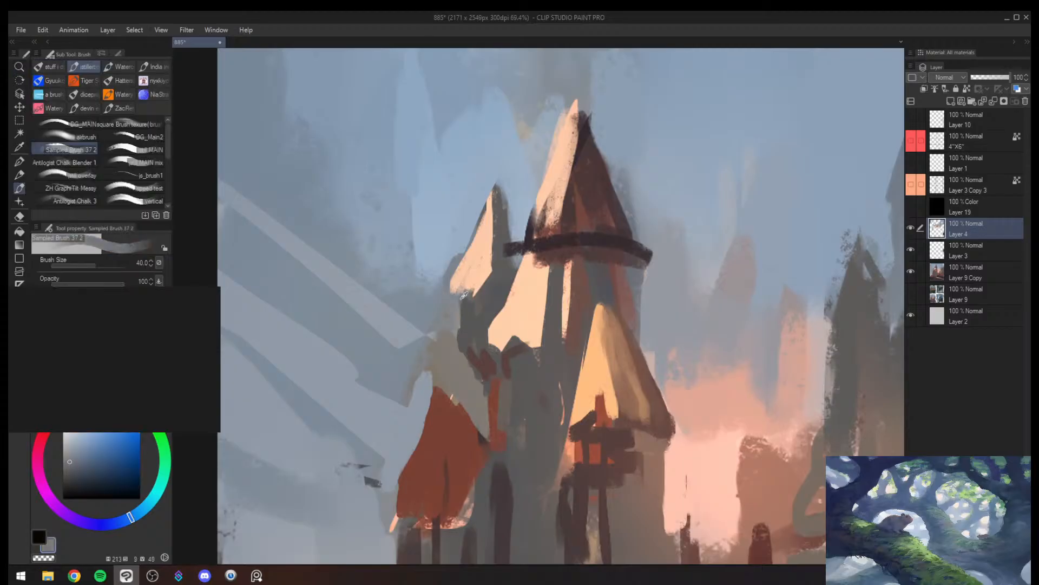
alt+click(470, 311)
mouse_move(468, 294)
mouse_down()
mouse_move(460, 304)
mouse_move(479, 284)
mouse_up()
alt+click(481, 274)
key(])
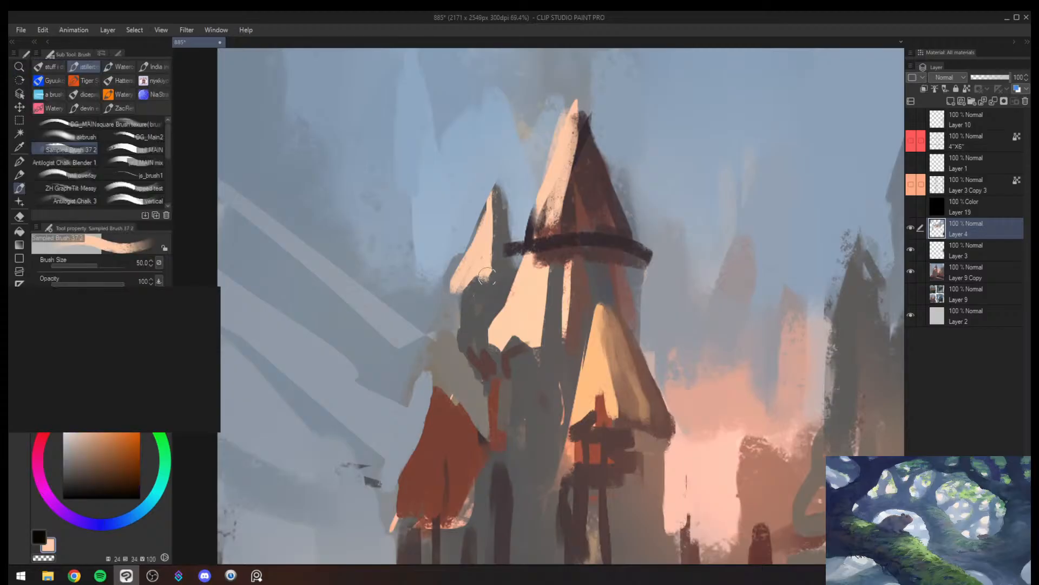
- Fill the gap between the side spire and main roof with sampled blue and rework the end of the dark roof ledge
alt+click(502, 227)
mouse_move(505, 211)
mouse_down()
mouse_move(513, 254)
mouse_move(513, 237)
mouse_move(530, 230)
mouse_up()
alt+click(544, 222)
alt+click(546, 205)
mouse_move(541, 206)
mouse_down()
mouse_move(532, 231)
mouse_move(554, 251)
mouse_move(535, 242)
mouse_move(611, 241)
mouse_move(691, 320)
mouse_move(694, 281)
mouse_move(673, 255)
mouse_move(604, 237)
mouse_move(634, 239)
mouse_up()
alt+click(542, 246)
- Thin the main roof's dark ledge and clean up the tower wall below it with sampled tones
key(alt+space)
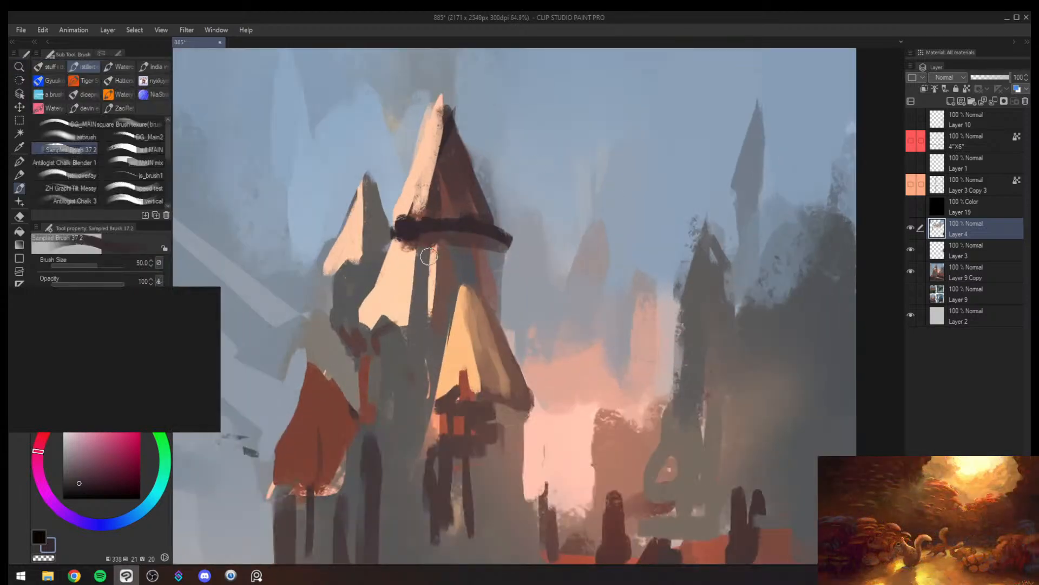
alt+click(422, 264)
mouse_move(434, 257)
mouse_down()
mouse_move(423, 234)
mouse_move(463, 248)
mouse_move(499, 241)
mouse_move(510, 257)
mouse_move(516, 354)
mouse_move(576, 331)
mouse_move(544, 331)
mouse_up()
alt+click(514, 253)
- Check the values in greyscale and extend the haze beside the distant spire with sampled muted peach at brush size 100
key(alt+space)
key(ctrl+super+c)
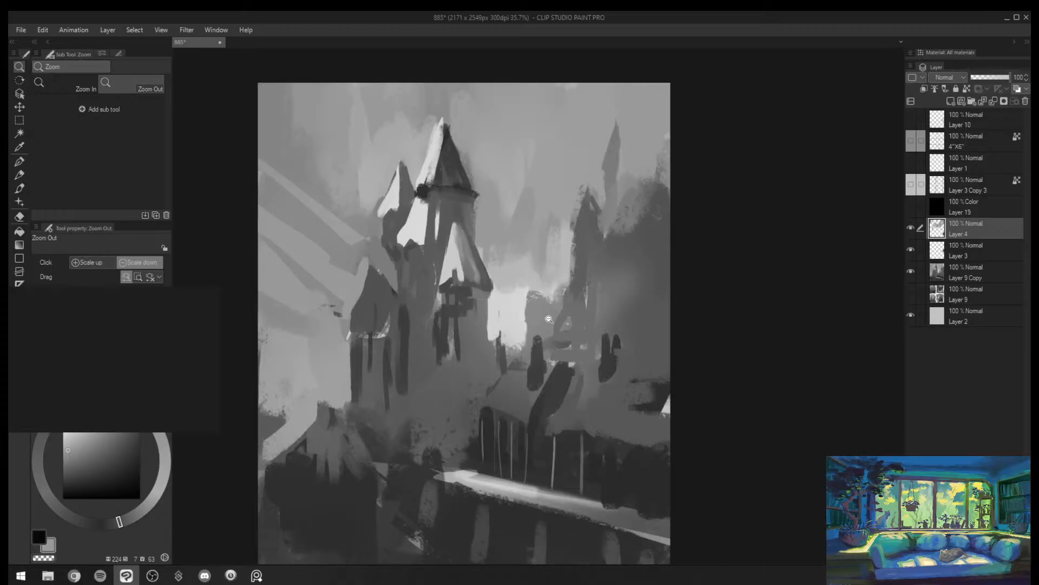
key(ctrl+super+c)
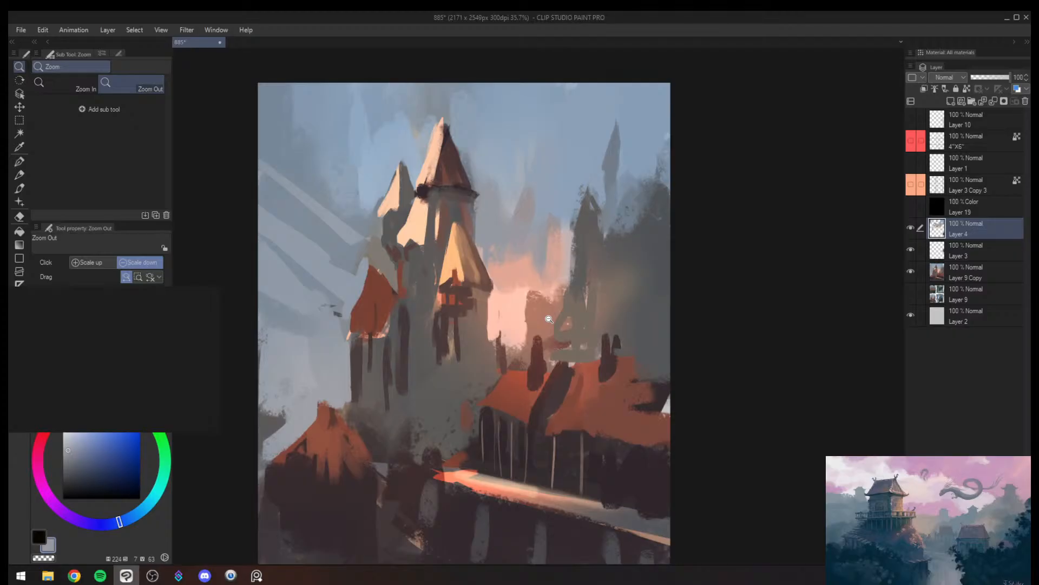
mouse_move(485, 393)
mouse_down()
mouse_move(458, 394)
mouse_move(487, 392)
mouse_up()
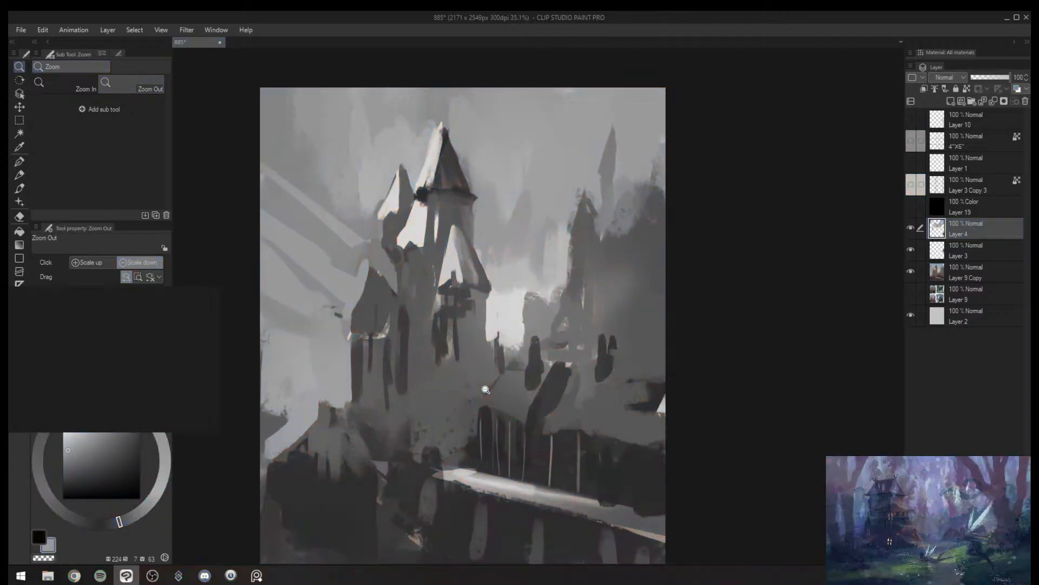
alt+click(543, 294)
key(bracketleft)
key(bracketleft)
key(bracketleft)
drag(546, 294, 554, 299)
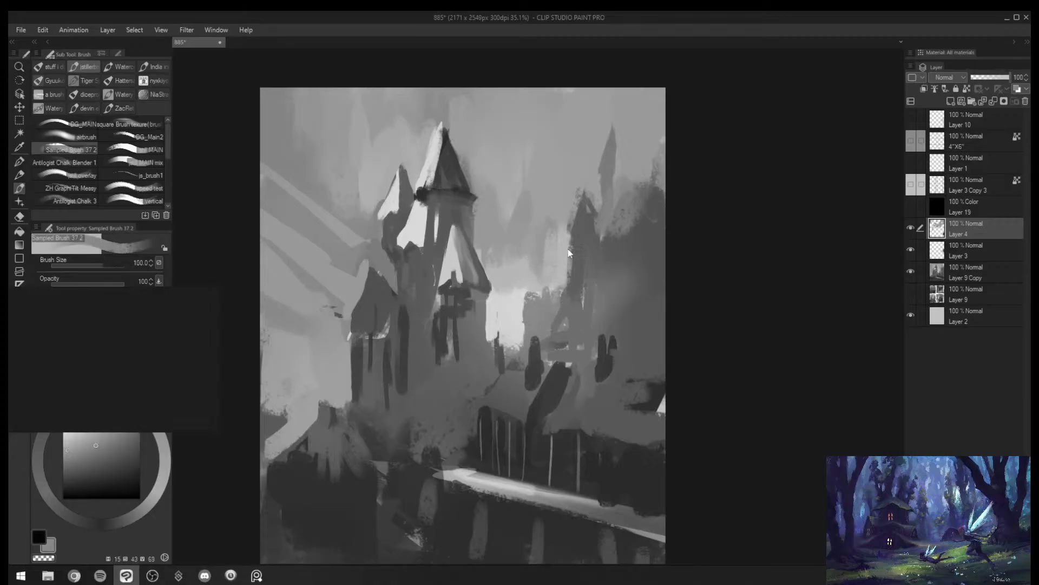
- Reshape the red-roofed turret's peak with sampled red-brown at brush size 80 and blend sampled sky blue around it at 100
alt+click(371, 278)
drag(375, 269, 358, 300)
key(bracketleft)
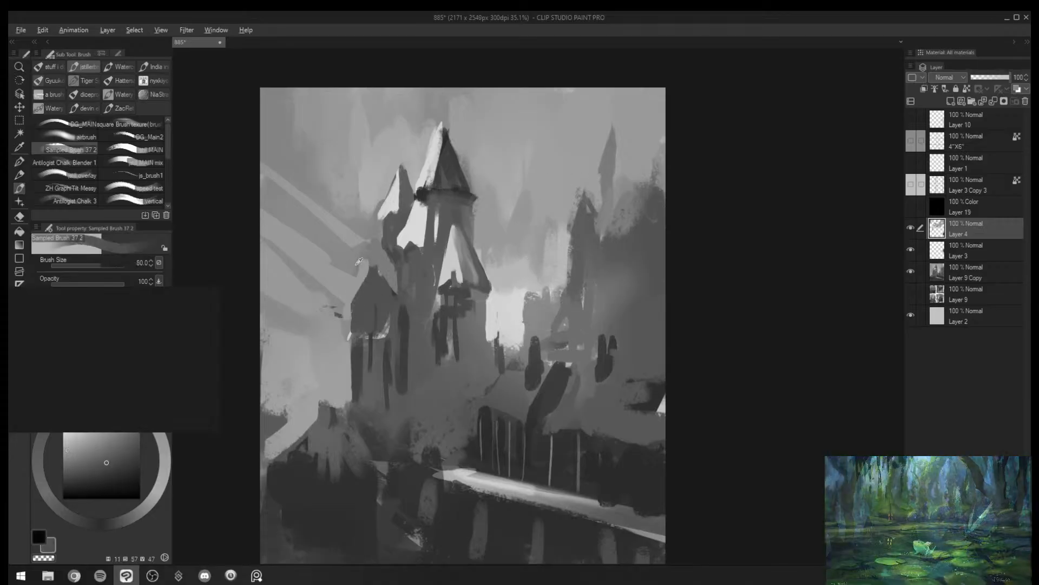
alt+click(362, 256)
mouse_move(371, 251)
mouse_down()
mouse_move(350, 279)
mouse_move(387, 235)
mouse_move(343, 272)
mouse_move(357, 275)
mouse_move(366, 258)
mouse_move(343, 242)
mouse_move(367, 248)
mouse_up()
alt+click(354, 276)
key(bracketright)
alt+click(355, 242)
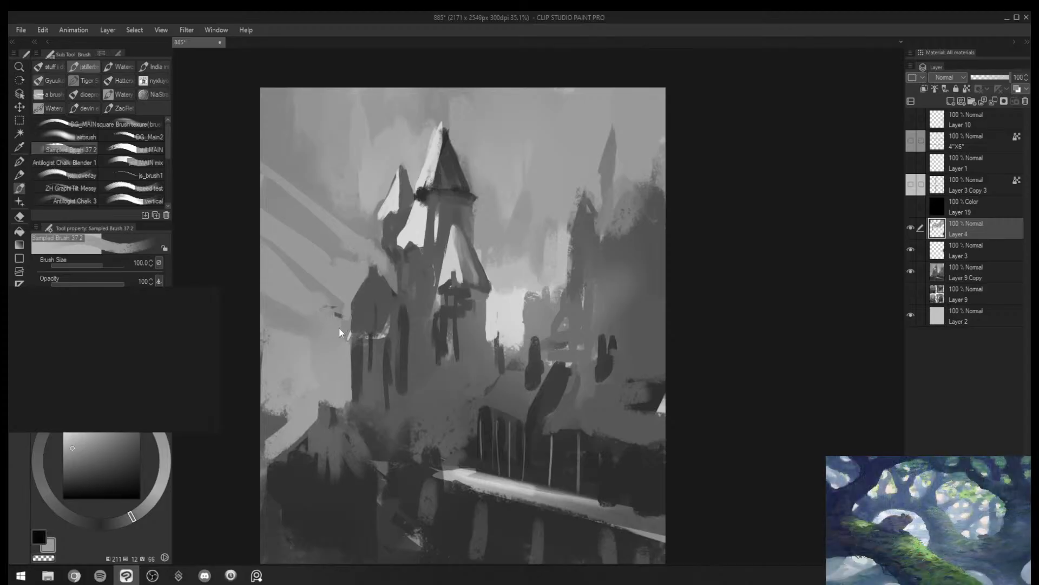
- Return to colour, mirror the canvas and paint out the orange strip beside the red-roofed turret with sampled greys
key(h)
key(alt+space)
drag(566, 395, 539, 398)
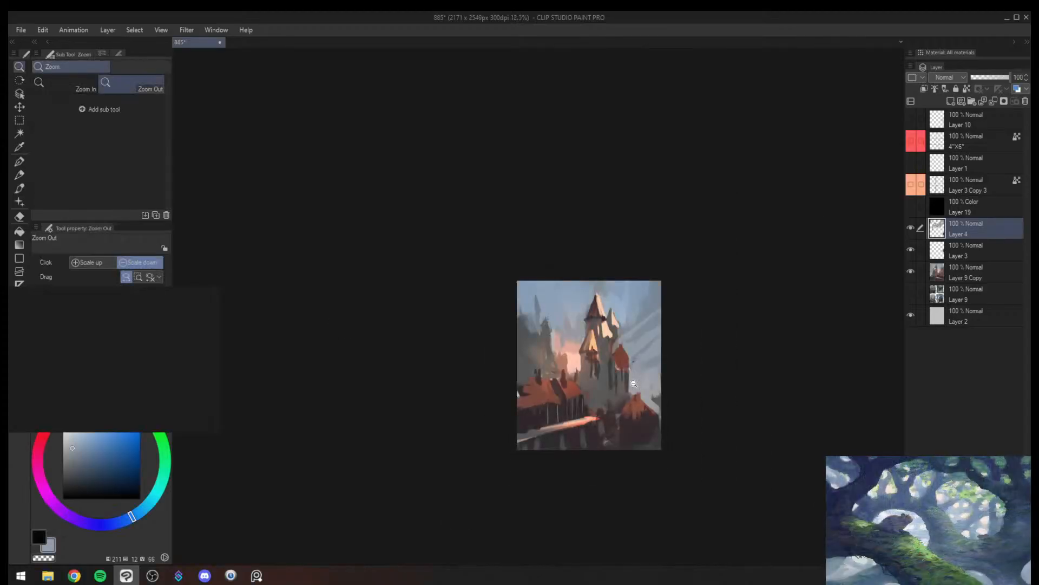
drag(642, 382, 668, 368)
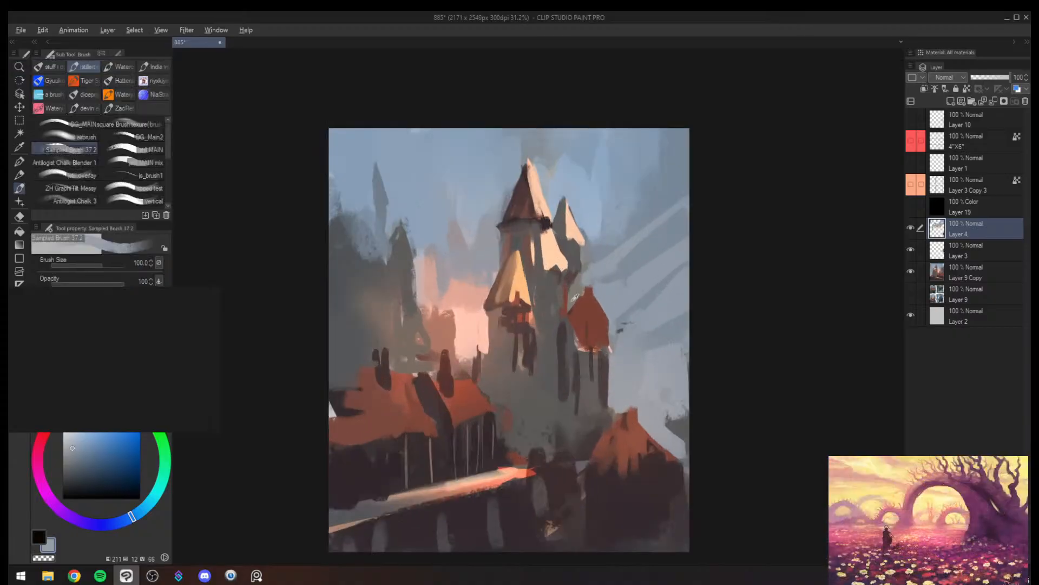
alt+click(558, 310)
drag(559, 309, 562, 278)
key([)
alt+click(537, 245)
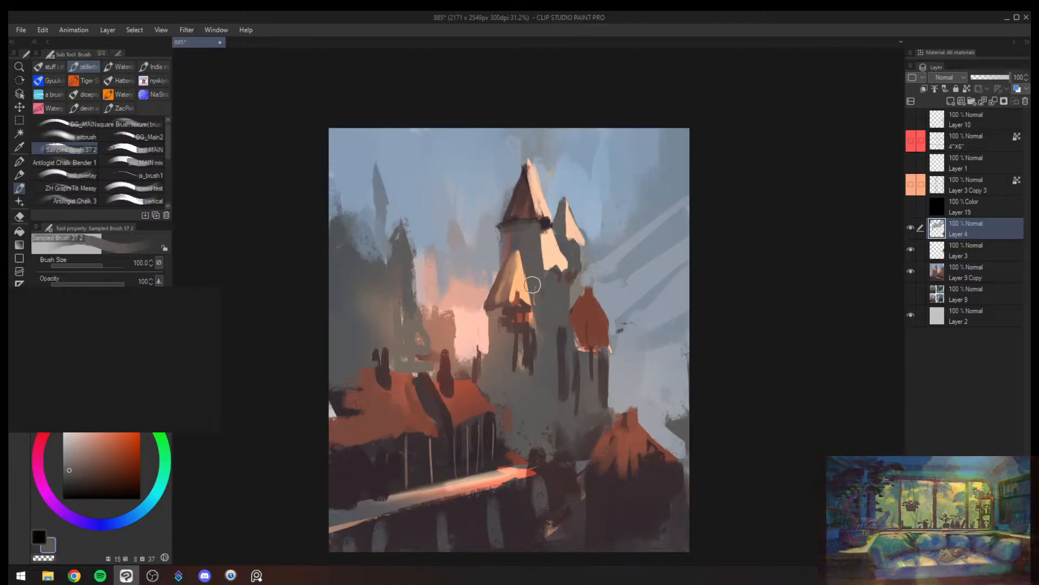
- Smooth the main tower's grey wall with broad sampled grey strokes beneath the yellow cone
key(ctrl+space)
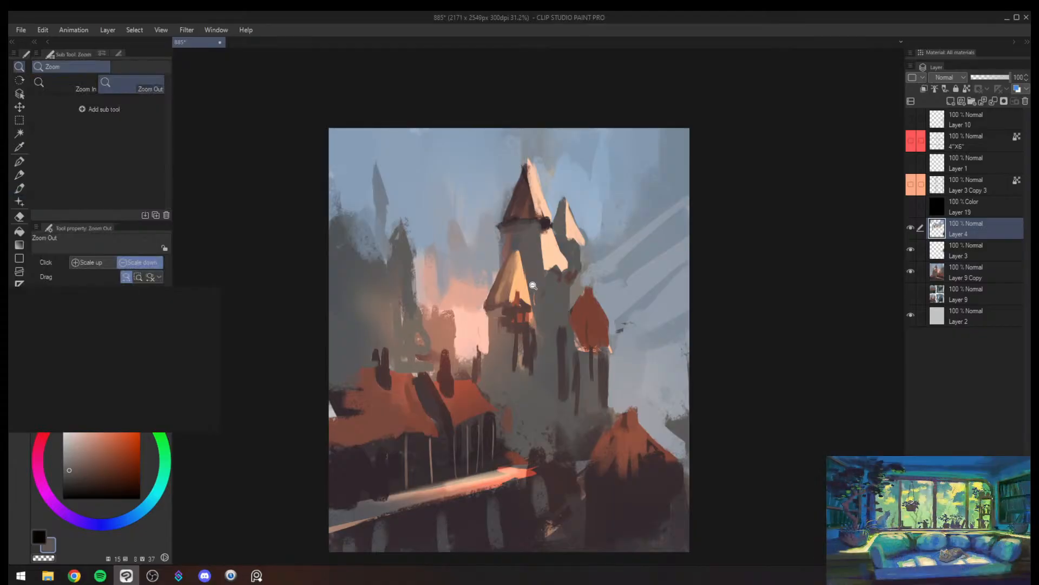
drag(550, 329, 536, 368)
drag(583, 343, 599, 279)
alt+click(498, 335)
key(])
drag(507, 313, 512, 396)
- Shade the red turret's pointed roof with sampled dark brown and red strokes at brush size 80
alt+click(523, 298)
key([)
key([)
mouse_move(538, 284)
mouse_down()
mouse_move(513, 315)
mouse_move(533, 324)
mouse_move(539, 343)
mouse_move(549, 340)
mouse_up()
mouse_move(545, 267)
mouse_down()
mouse_move(553, 315)
mouse_move(547, 263)
mouse_move(536, 293)
mouse_move(544, 320)
mouse_move(547, 259)
mouse_move(560, 302)
mouse_up()
alt+click(560, 304)
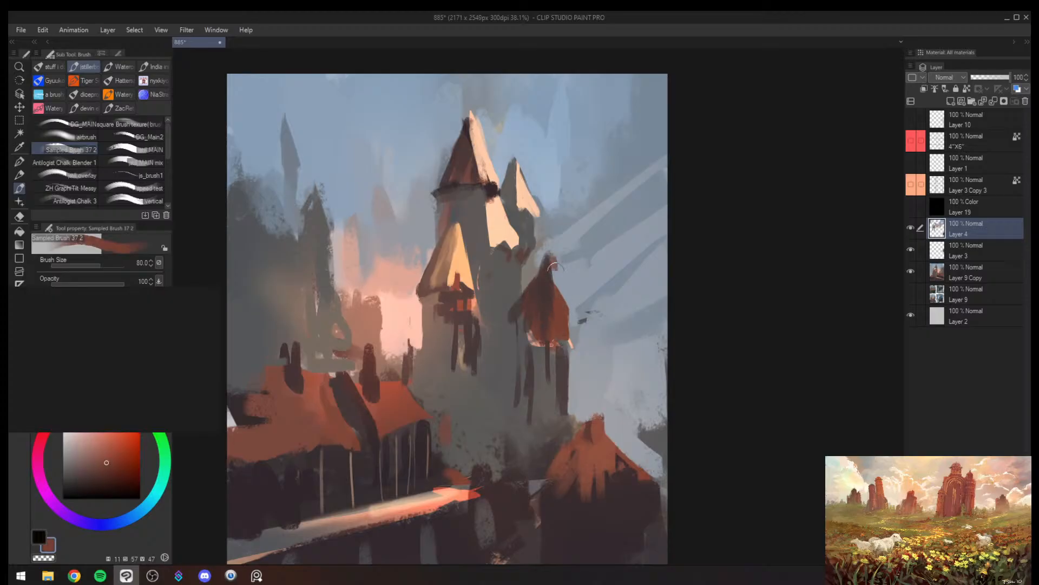
drag(553, 263, 555, 303)
drag(553, 265, 562, 303)
alt+click(571, 277)
drag(557, 256, 572, 304)
alt+click(538, 283)
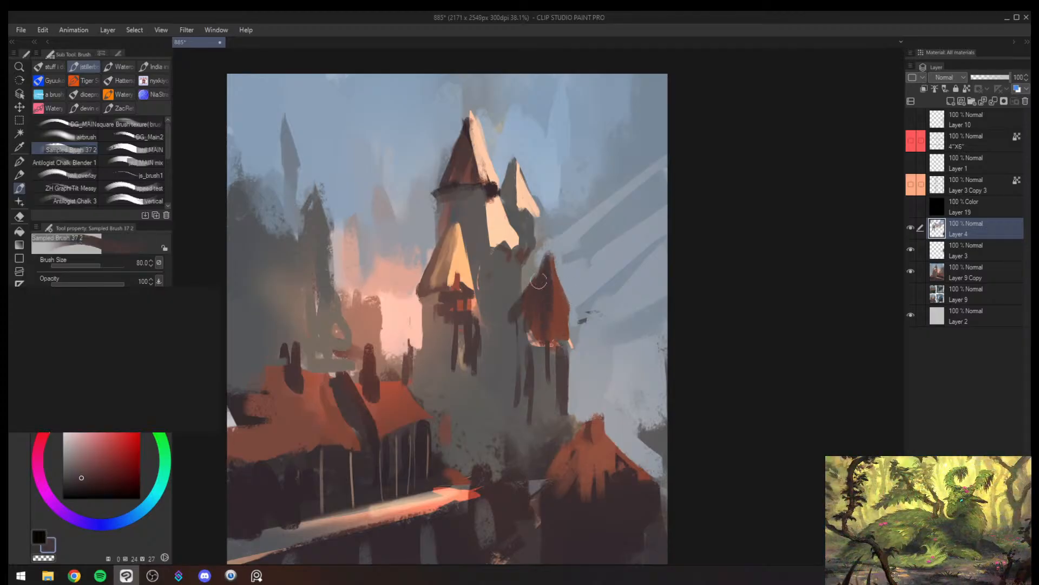
- Trim the red turret roof's inner edge with sampled greys and sky blue at brush size 60 and mirror the canvas
alt+click(504, 332)
drag(544, 264, 512, 318)
key([)
alt+click(533, 263)
mouse_move(533, 262)
mouse_down()
mouse_move(525, 287)
mouse_move(550, 239)
mouse_move(526, 285)
mouse_up()
key([)
alt+click(549, 244)
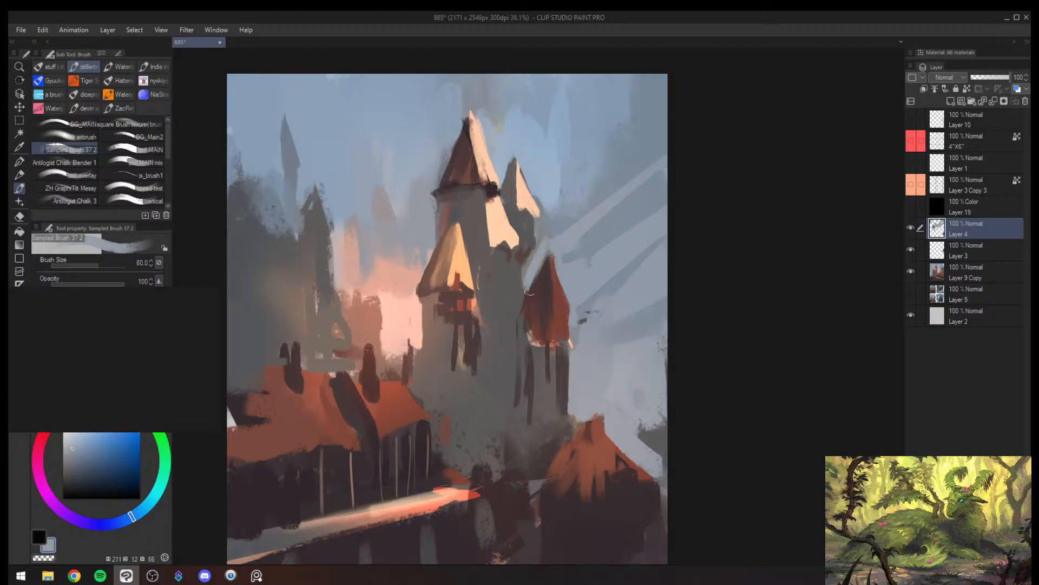
alt+click(515, 325)
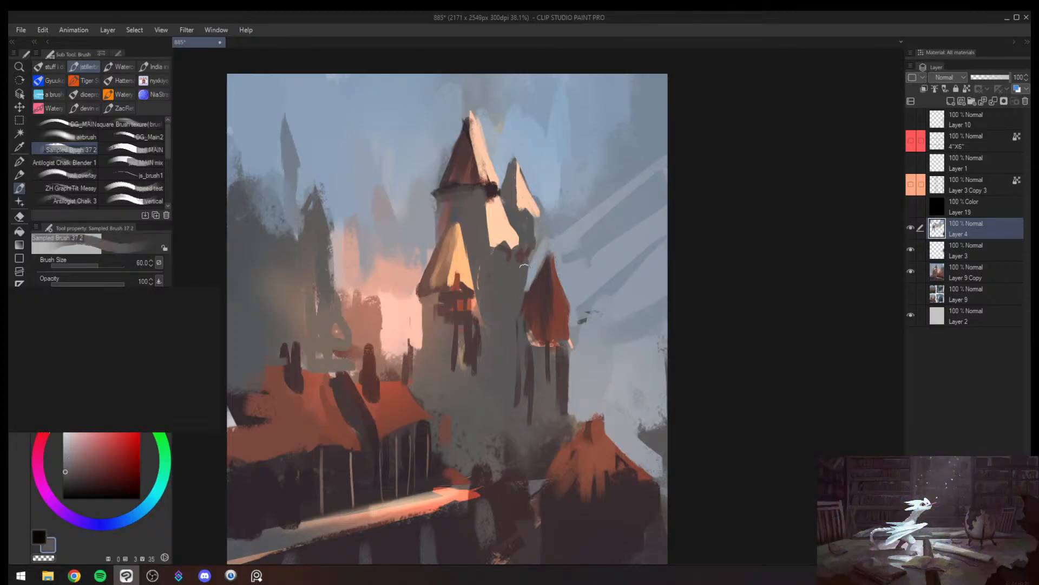
drag(524, 266, 522, 292)
alt+click(542, 255)
alt+click(542, 252)
mouse_move(543, 250)
mouse_down()
mouse_move(489, 320)
mouse_move(678, 202)
mouse_up()
key(h)
key(b)
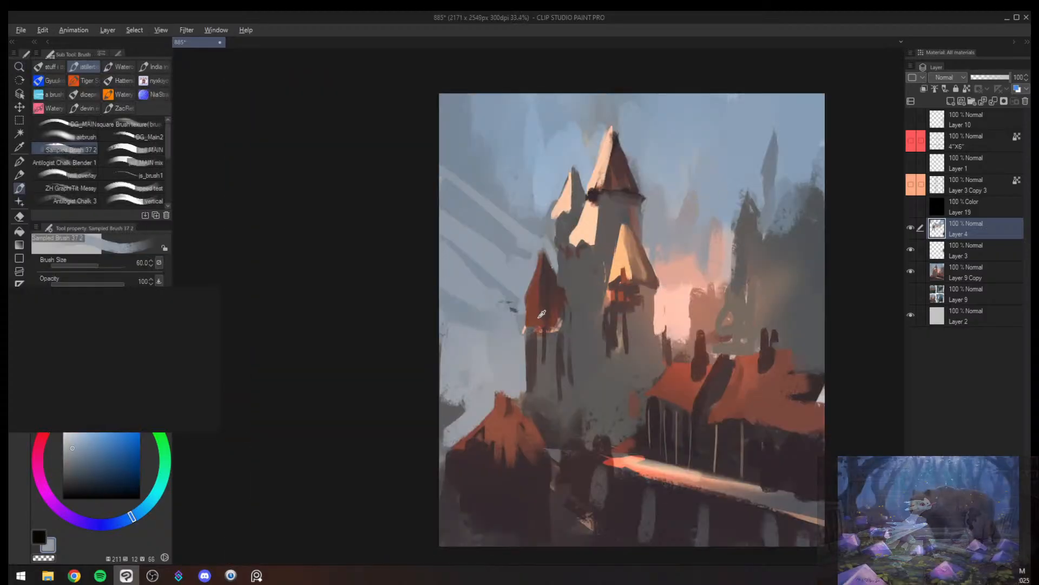
- Cover the red turret's lower roof with sampled red-brown at brush size 70 and mirror the canvas
alt+click(541, 314)
key(bracketright)
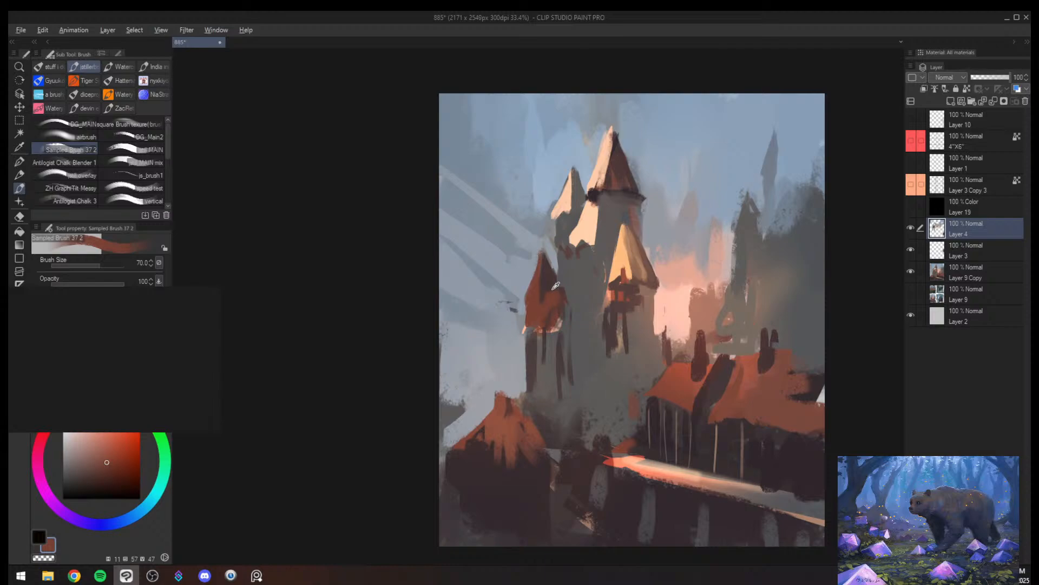
alt+click(555, 286)
alt+click(547, 302)
scroll(571, 330, down, 2)
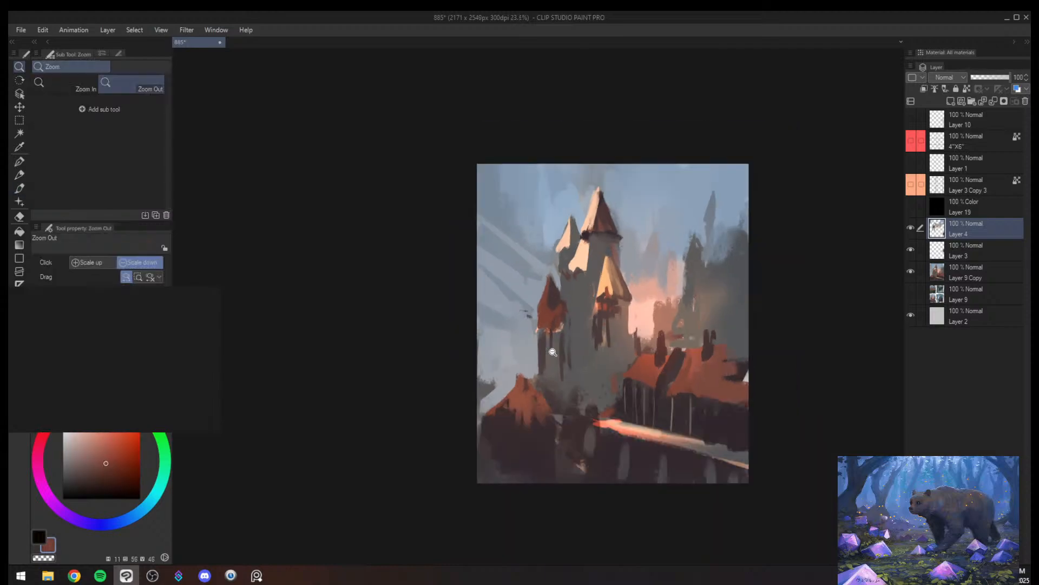
scroll(565, 338, up, 2)
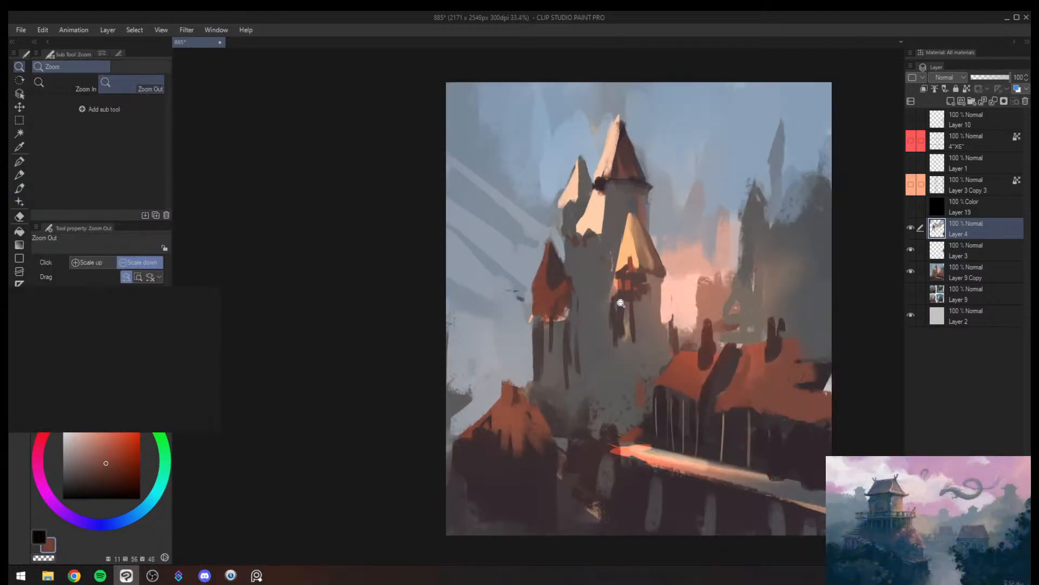
mouse_move(621, 302)
mouse_down()
mouse_move(605, 313)
mouse_move(623, 311)
mouse_up()
key(h)
key(b)
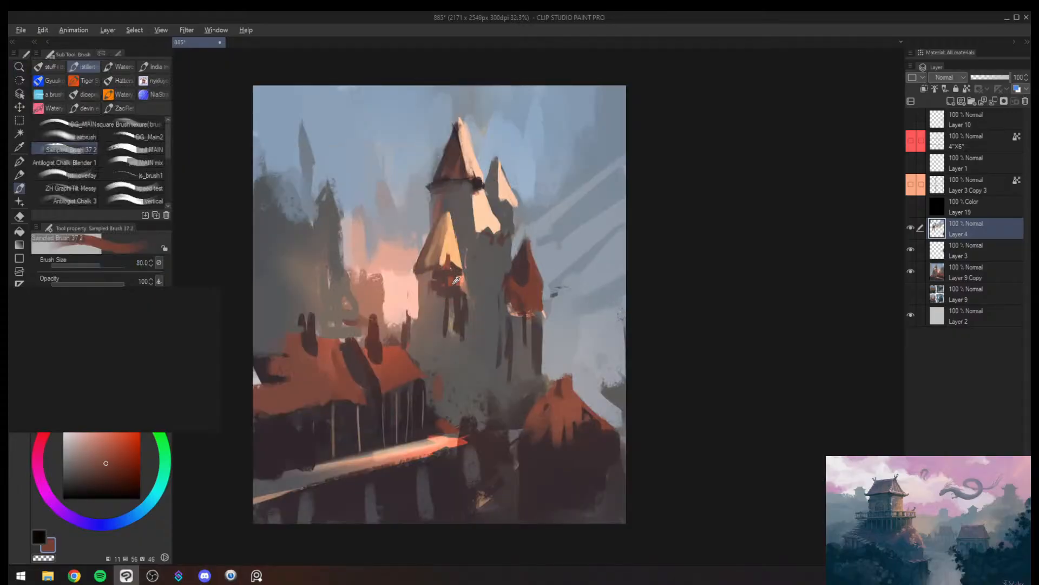
- Paint vertical sampled brown and grey strokes down the tower shaft beneath the yellow cone
alt+click(448, 275)
alt+click(446, 271)
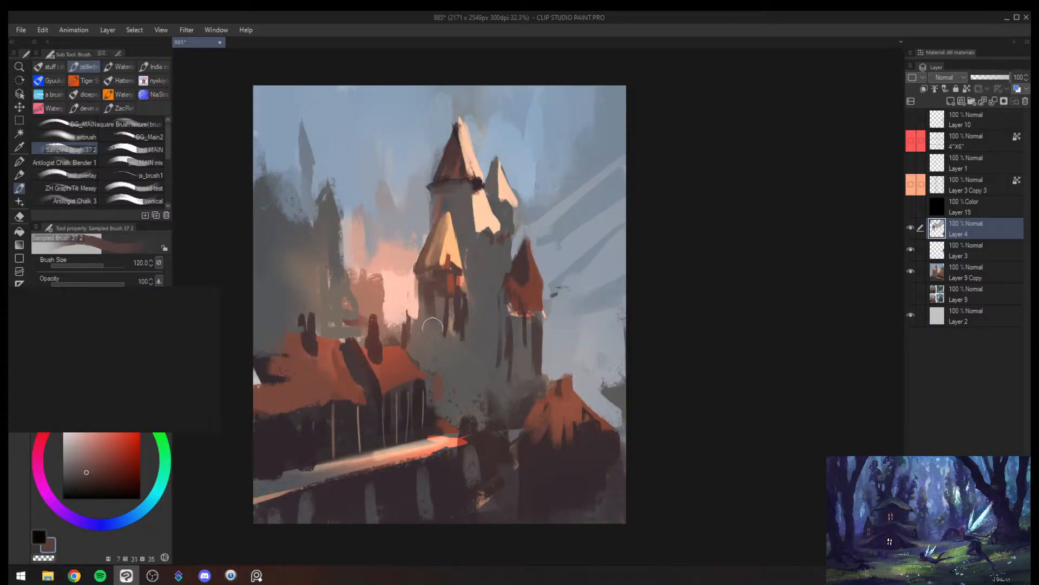
alt+click(435, 346)
drag(440, 332, 434, 369)
alt+click(430, 304)
drag(425, 290, 421, 357)
alt+click(433, 305)
drag(433, 302, 430, 362)
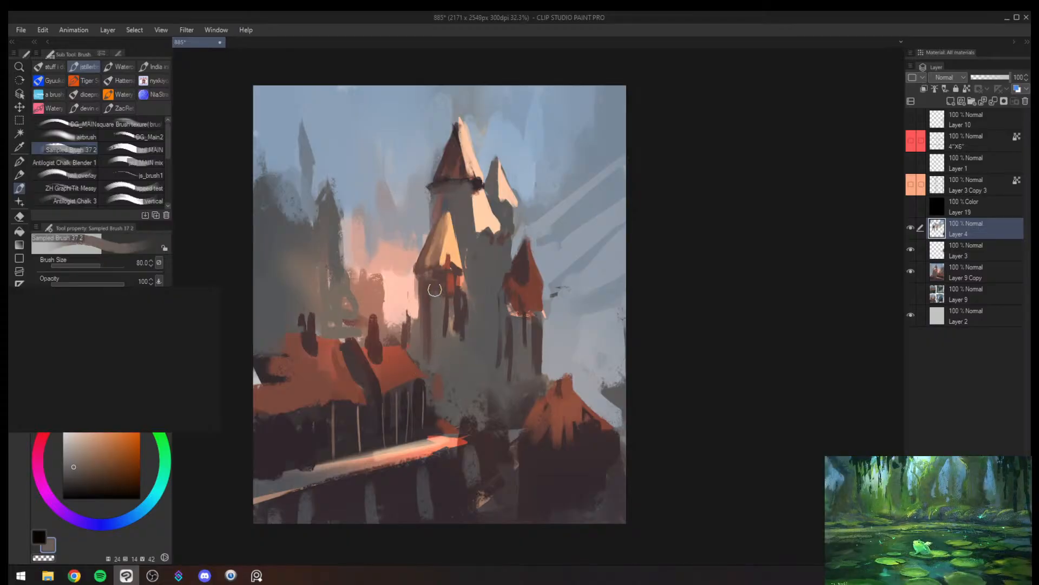
- Extend red-brown and grey strokes down the same shaft's inner edge at brush size 100 and mirror the canvas
alt+click(443, 313)
alt+click(452, 281)
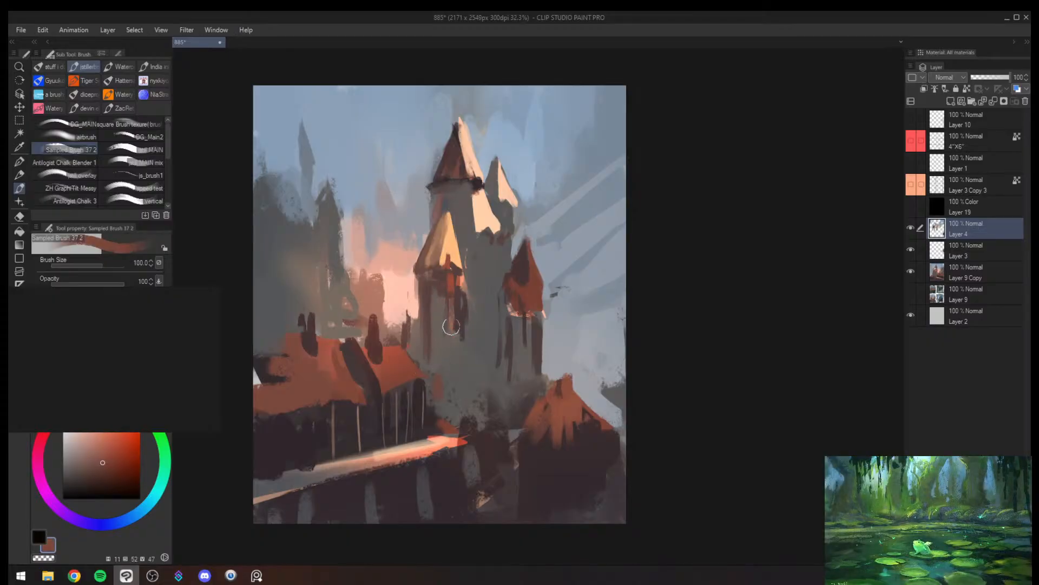
drag(456, 320, 453, 359)
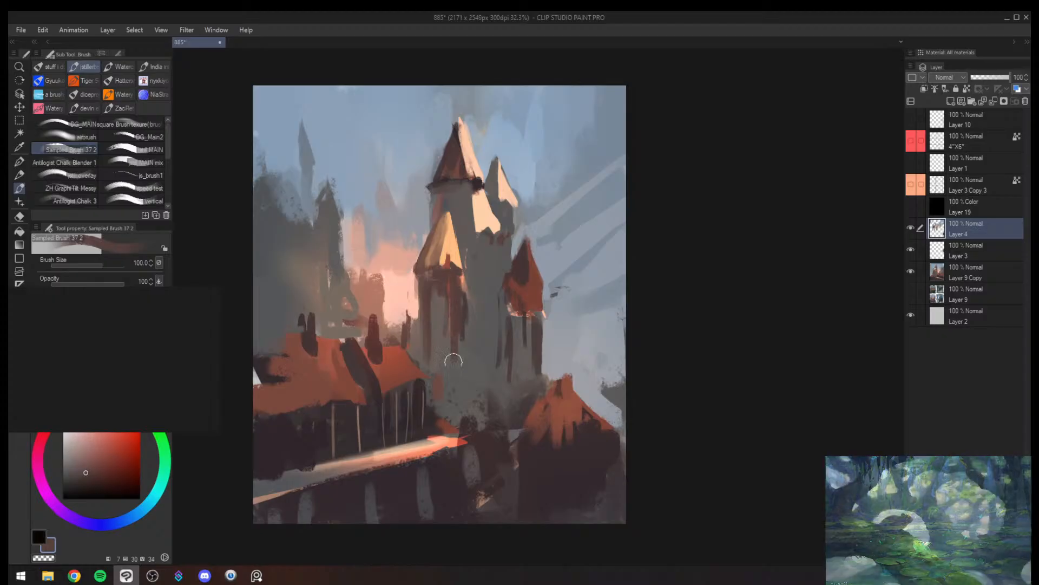
alt+click(472, 302)
drag(466, 282, 464, 334)
alt+click(458, 289)
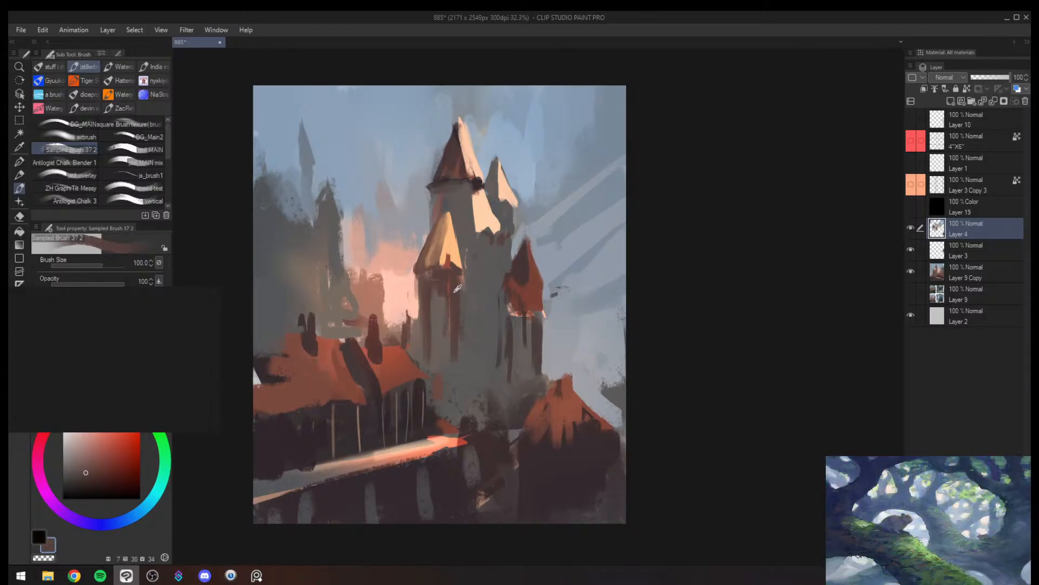
key(bracketleft)
key(bracketleft)
alt+click(524, 320)
key(h)
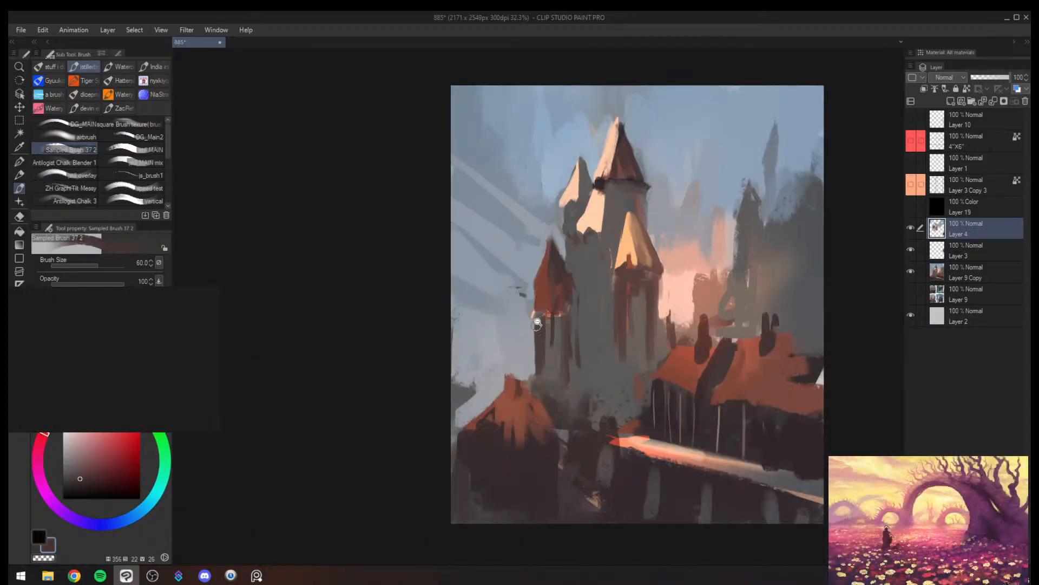
- Switch to greyscale and cover the wall around the yellow cone's shaft with sampled grey at brush size 200
drag(530, 328, 511, 345)
mouse_move(581, 318)
mouse_down()
mouse_move(623, 311)
mouse_move(565, 306)
mouse_move(677, 292)
mouse_up()
key(ctrl+super+c)
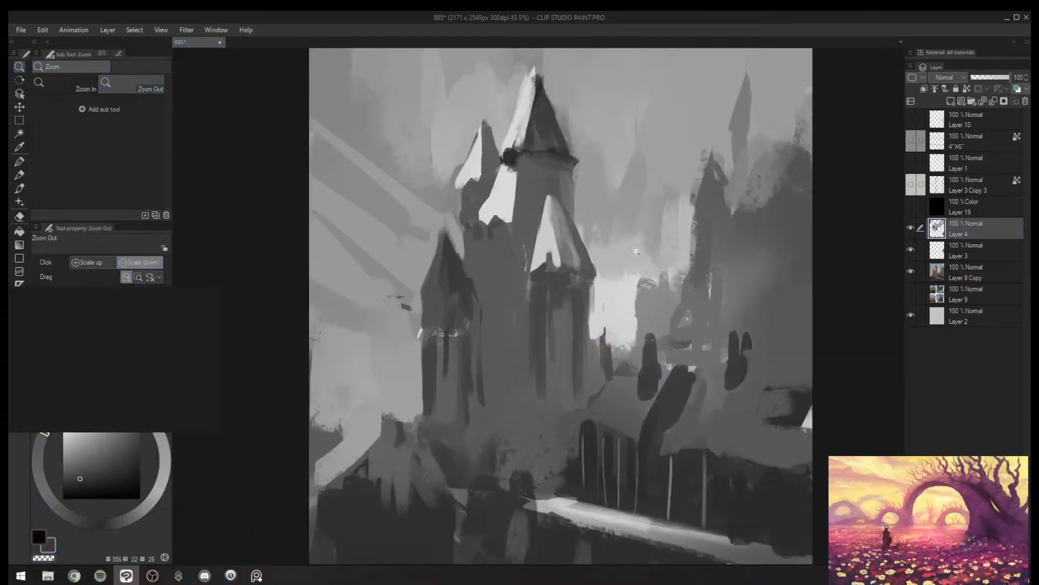
alt+click(525, 303)
key(bracketright)
key(bracketright)
key(bracketright)
key(bracketright)
key(bracketright)
mouse_move(541, 310)
mouse_down()
mouse_move(568, 304)
mouse_move(536, 280)
mouse_up()
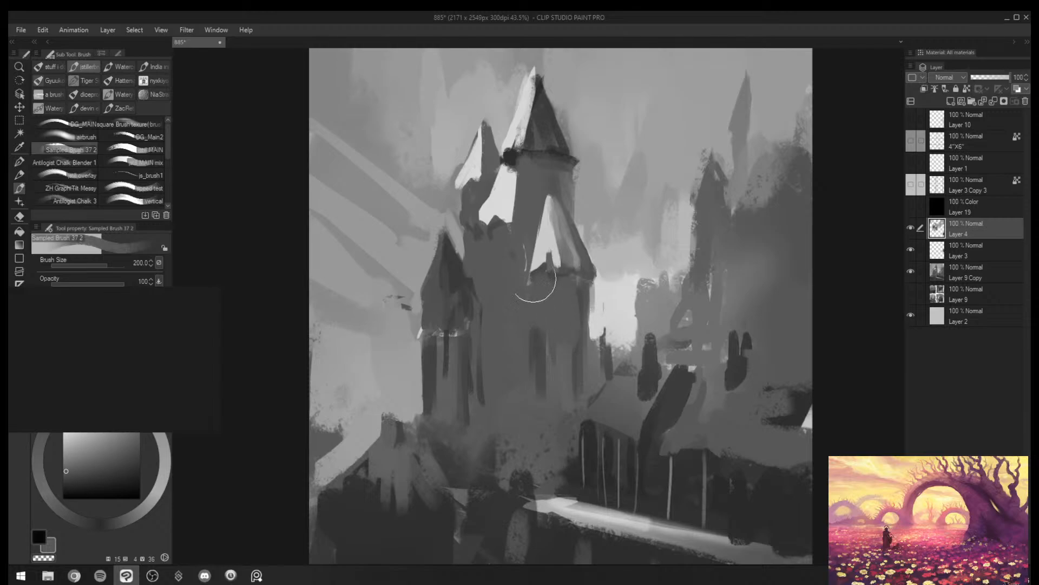
mouse_move(523, 229)
mouse_down()
mouse_move(517, 188)
mouse_move(514, 231)
mouse_up()
- Add sampled cream highlights to the sunlit side of the red turret's roof and mirror the canvas
key(bracketleft)
key(bracketleft)
key(bracketleft)
mouse_move(504, 167)
mouse_down()
mouse_move(502, 163)
mouse_move(460, 265)
mouse_move(474, 173)
mouse_move(458, 186)
mouse_move(452, 247)
mouse_move(424, 284)
mouse_up()
alt+click(474, 171)
key(bracketleft)
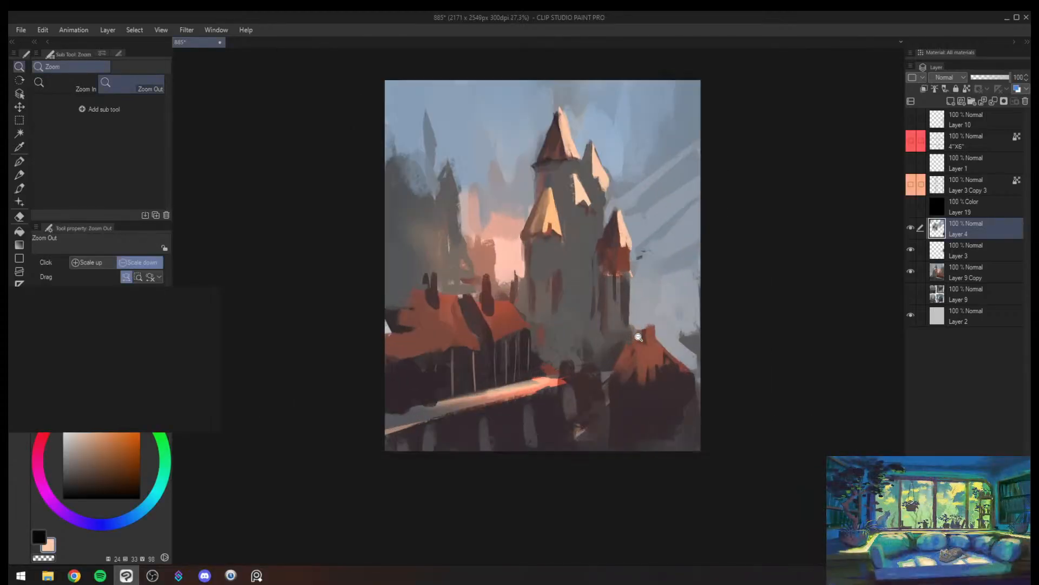
- Darken the red turret's shaft with sampled dark plum and compare the painting in greyscale and colour
drag(639, 338, 641, 338)
alt+click(622, 375)
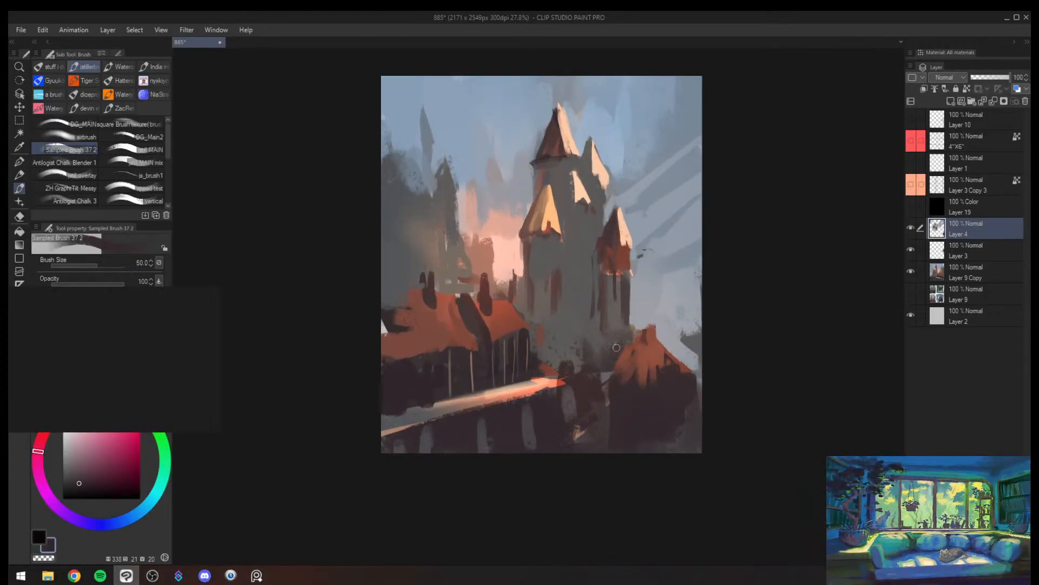
key(ctrl+super+c)
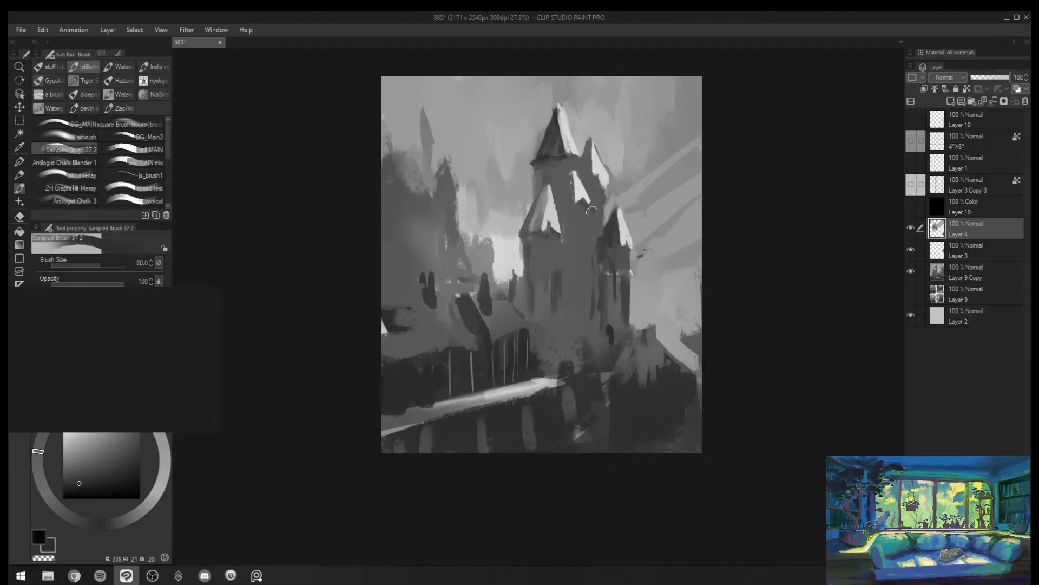
mouse_move(608, 298)
mouse_down()
mouse_move(598, 295)
mouse_move(598, 318)
mouse_move(571, 265)
mouse_move(557, 298)
mouse_move(537, 304)
mouse_up()
key(ctrl+super+c)
key(alt+space)
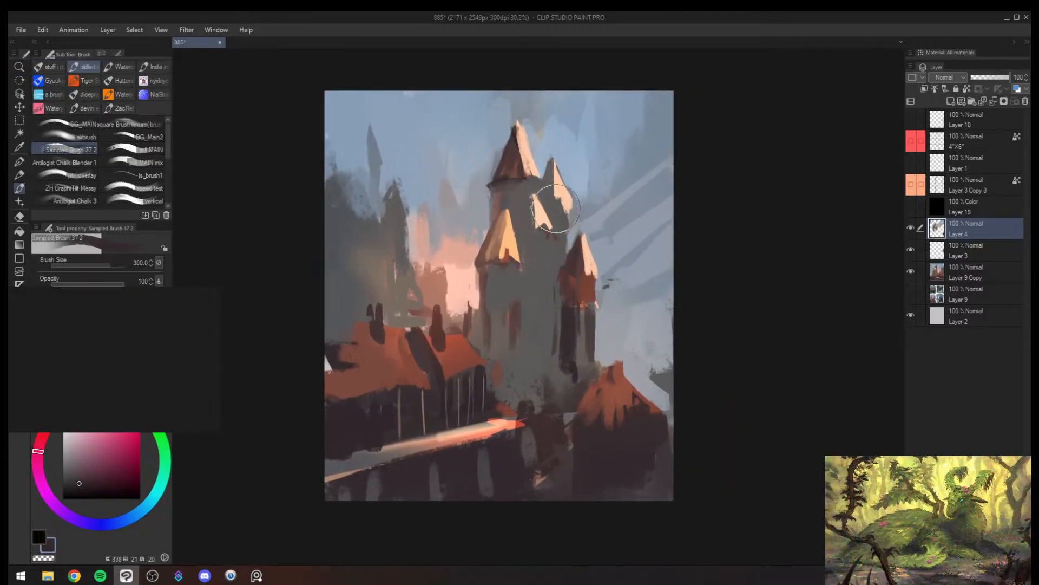
- Lay a broad dark plum shadow over the tower shaft beneath the yellow cone with a larger brush
key(bracketright)
key(bracketright)
key(bracketleft)
mouse_move(496, 293)
mouse_down()
mouse_move(495, 353)
mouse_move(499, 314)
mouse_up()
- Undo the dark stroke beside the cream roof and shade the main wall below it at brush sizes 170 to 200
key(bracketleft)
key(bracketleft)
key(bracketleft)
key(bracketleft)
key(bracketleft)
key(bracketleft)
drag(533, 238, 532, 206)
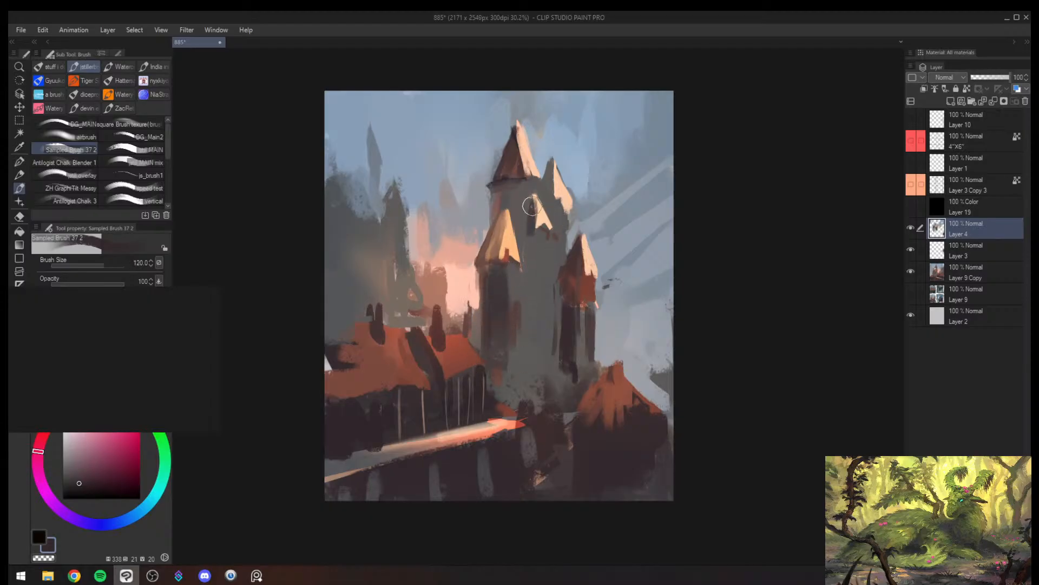
key(ctrl+z)
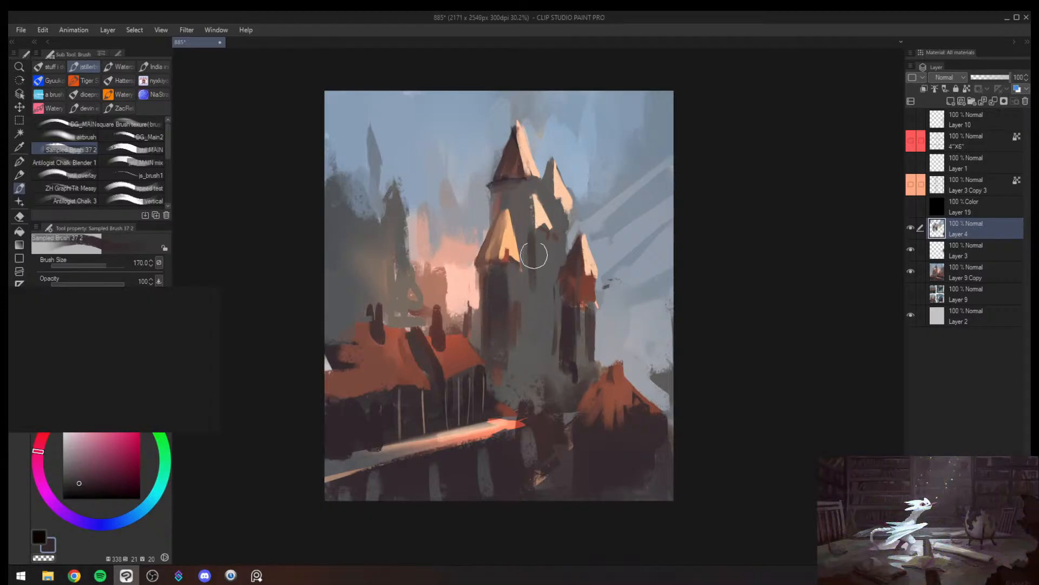
drag(536, 238, 536, 365)
mouse_move(535, 241)
mouse_down()
mouse_move(532, 361)
mouse_move(539, 245)
mouse_move(540, 344)
mouse_up()
alt+click(534, 347)
drag(538, 260, 539, 356)
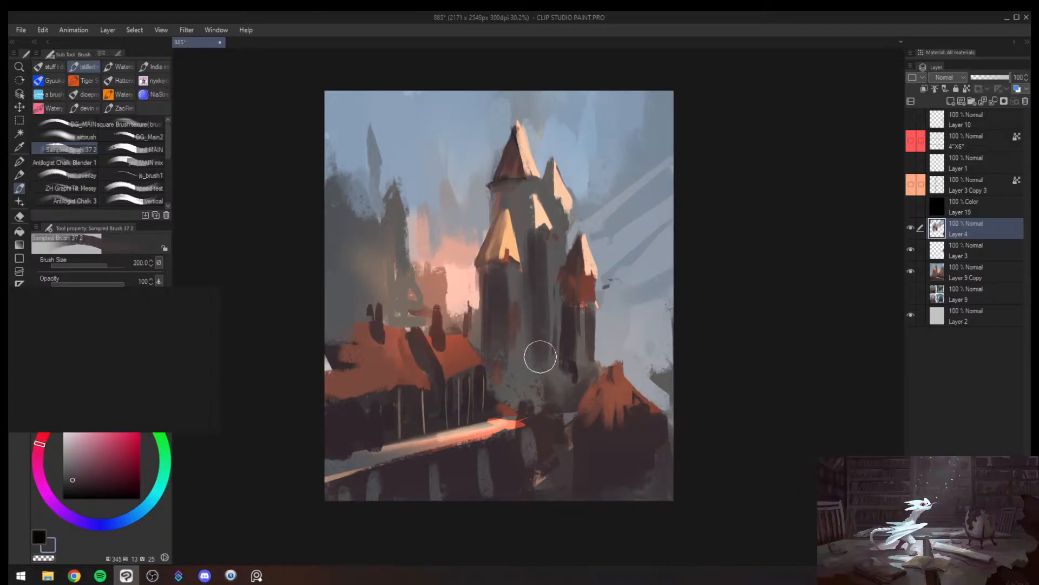
- Refine the main wall's vertical shadow edge with sampled grey and dark plum strokes at brush size 120
alt+click(548, 260)
key([)
key([)
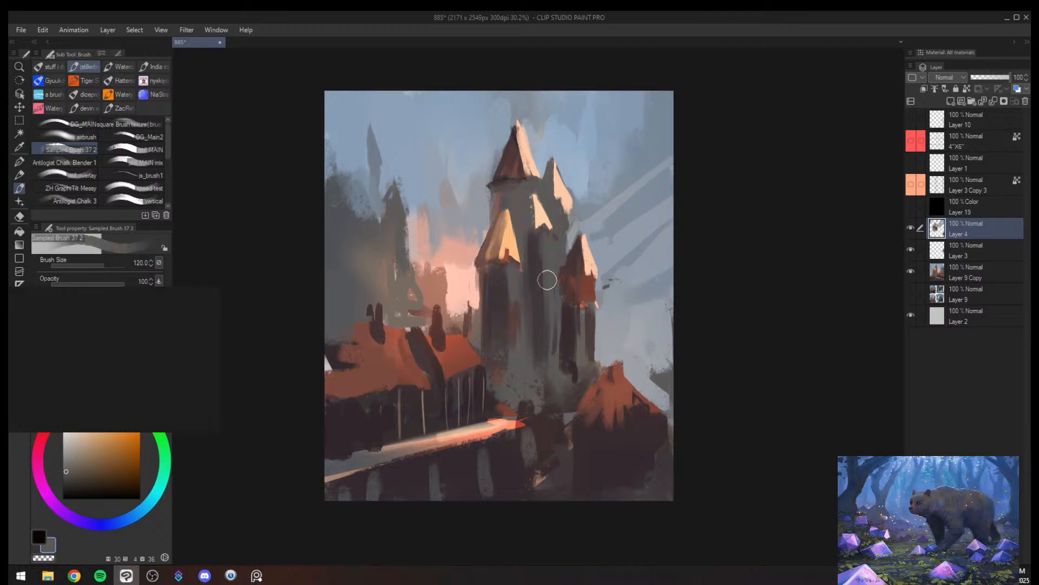
drag(542, 244, 543, 349)
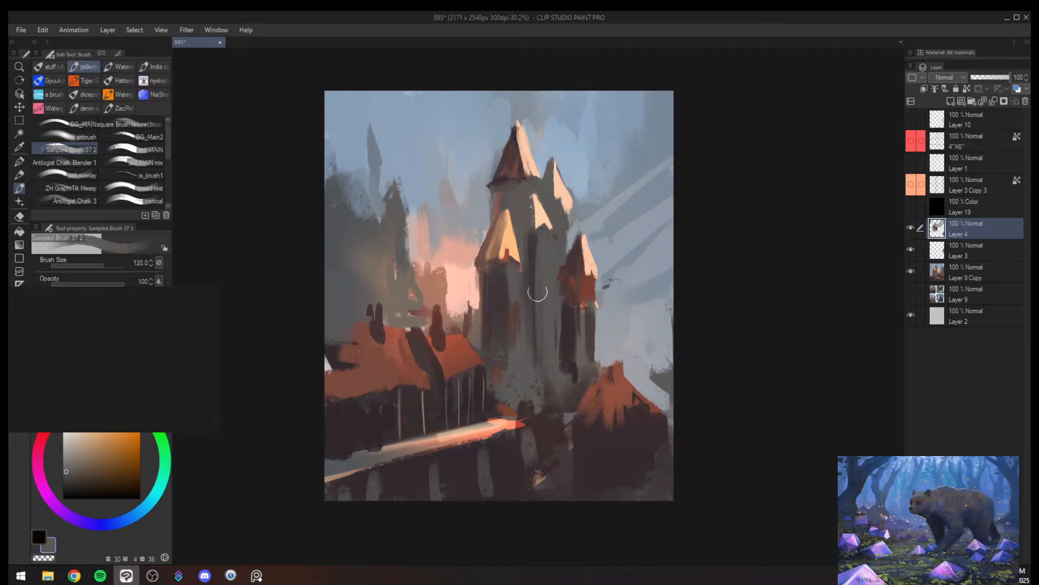
alt+click(533, 250)
drag(532, 251, 533, 364)
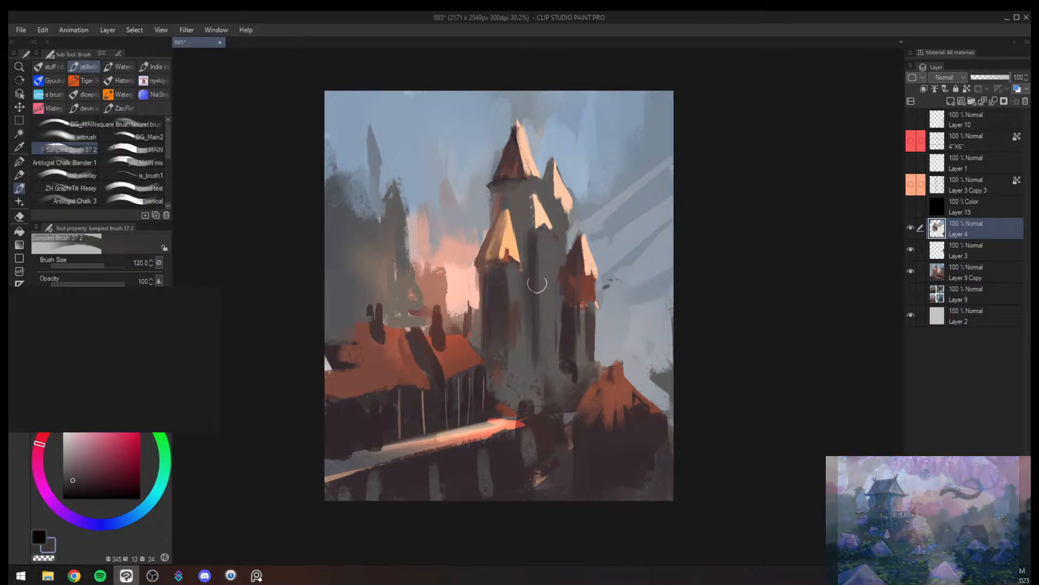
- Mirror the canvas and blend the shaft beneath the yellow cone with sampled warm grey at brush size 120
key(alt+space)
mouse_move(548, 217)
mouse_down()
mouse_move(535, 261)
mouse_move(550, 216)
mouse_move(526, 223)
mouse_up()
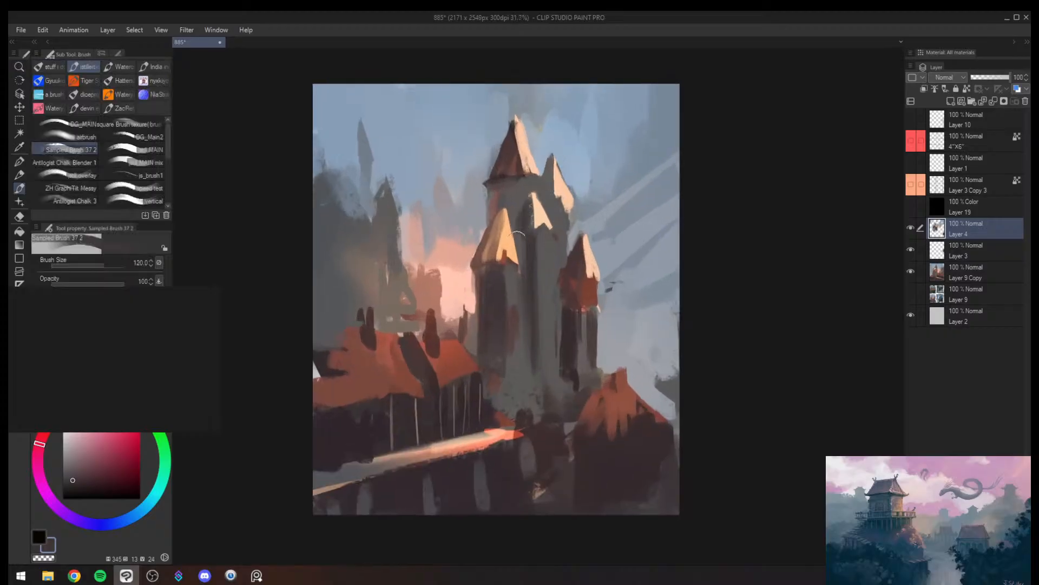
key(h)
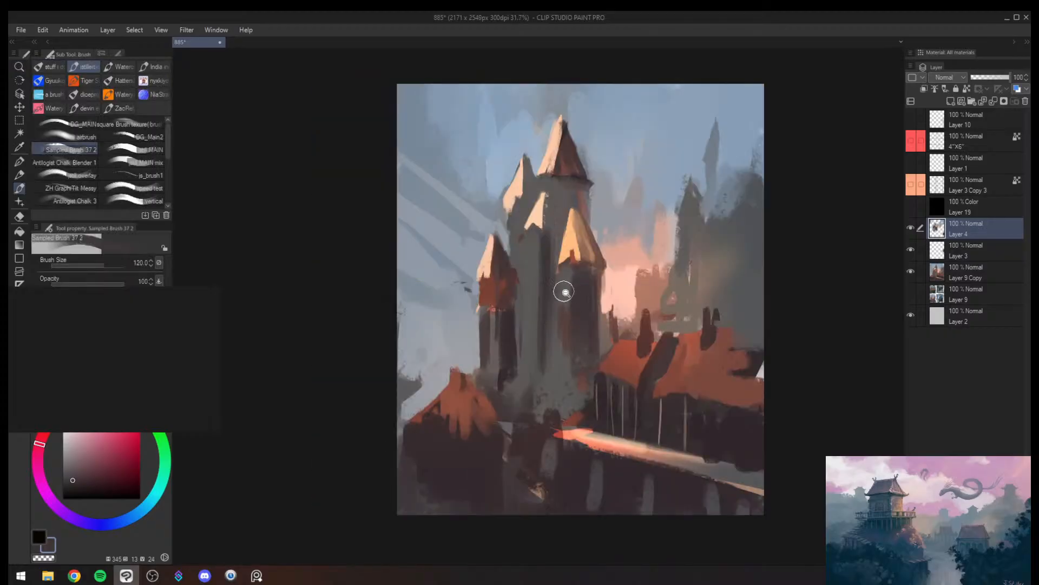
key(alt+space)
mouse_move(564, 290)
mouse_down()
mouse_move(563, 390)
mouse_move(563, 355)
mouse_move(564, 380)
mouse_up()
drag(592, 310, 597, 282)
alt+click(579, 227)
drag(580, 227, 576, 273)
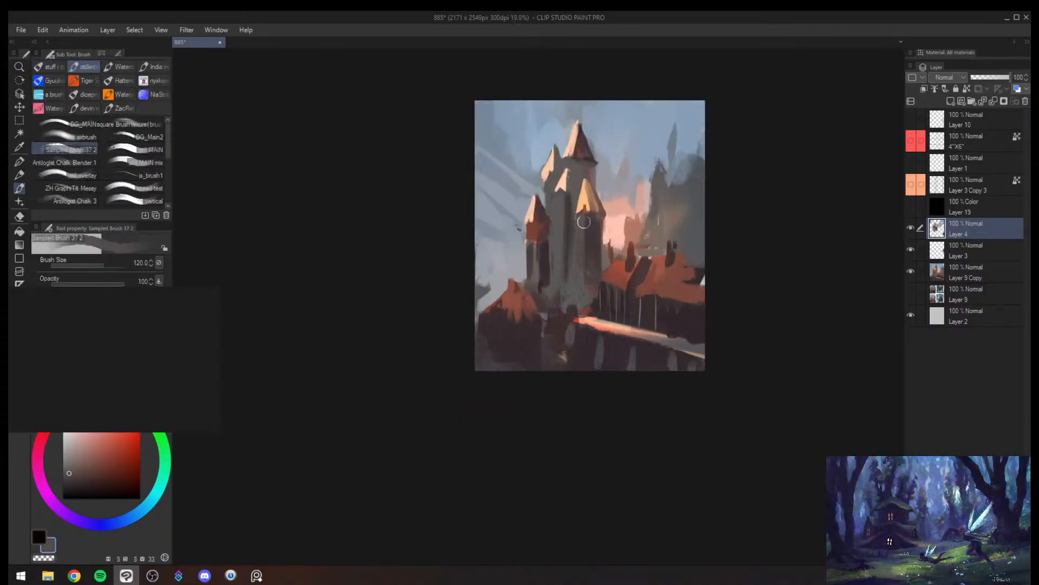
- Deepen the shadow on the yellow-coned tower's shaft with sampled dark plum and review the painting at thumbnail size
alt+click(584, 278)
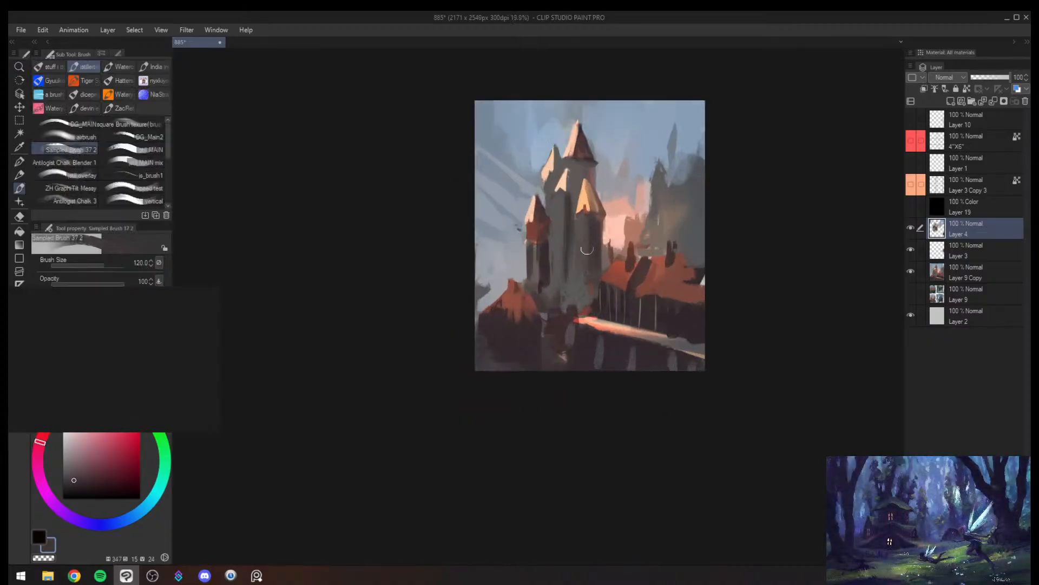
key(alt+space)
drag(595, 244, 574, 333)
drag(580, 263, 578, 295)
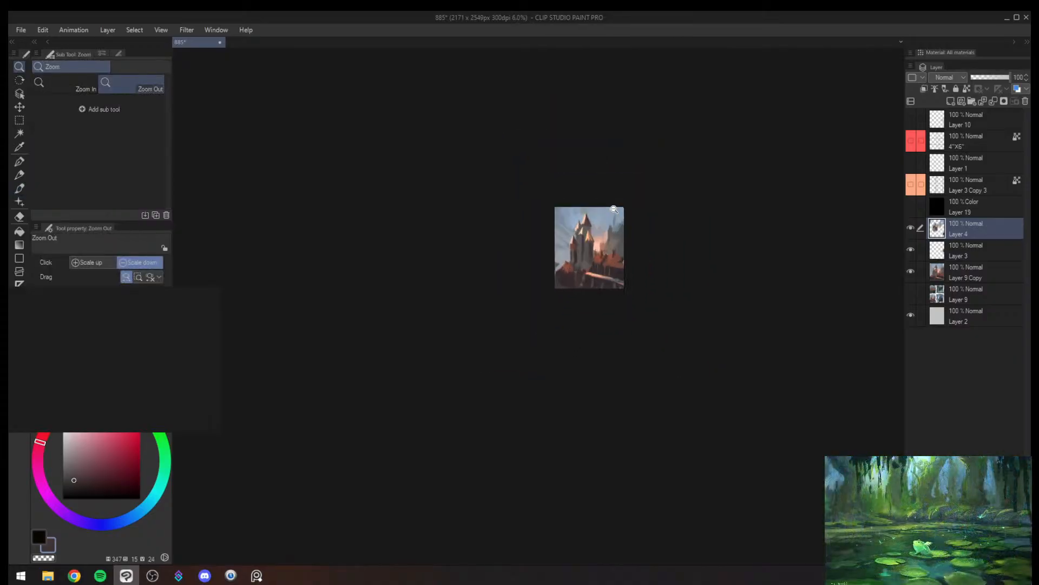
mouse_move(599, 232)
mouse_down()
mouse_move(621, 207)
mouse_move(623, 165)
mouse_up()
- Block in the red turret's shaft with sampled grey on its lit face and dark plum on its shaded face
mouse_move(442, 376)
mouse_down()
mouse_move(431, 333)
mouse_move(429, 403)
mouse_up()
alt+click(437, 368)
key(bracketleft)
key(bracketleft)
mouse_move(431, 293)
mouse_down()
mouse_move(426, 355)
mouse_move(426, 285)
mouse_move(425, 404)
mouse_up()
alt+click(458, 347)
drag(439, 285, 440, 320)
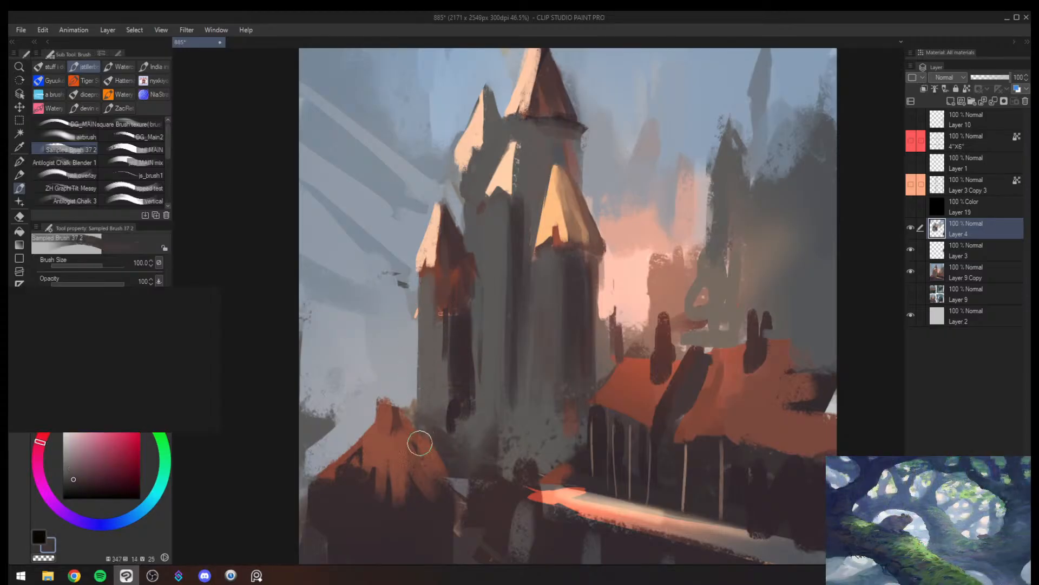
- Define the red turret shaft's corner with dark plum and sampled grey vertical strokes at brush size 80
drag(439, 265, 438, 406)
drag(438, 290, 437, 395)
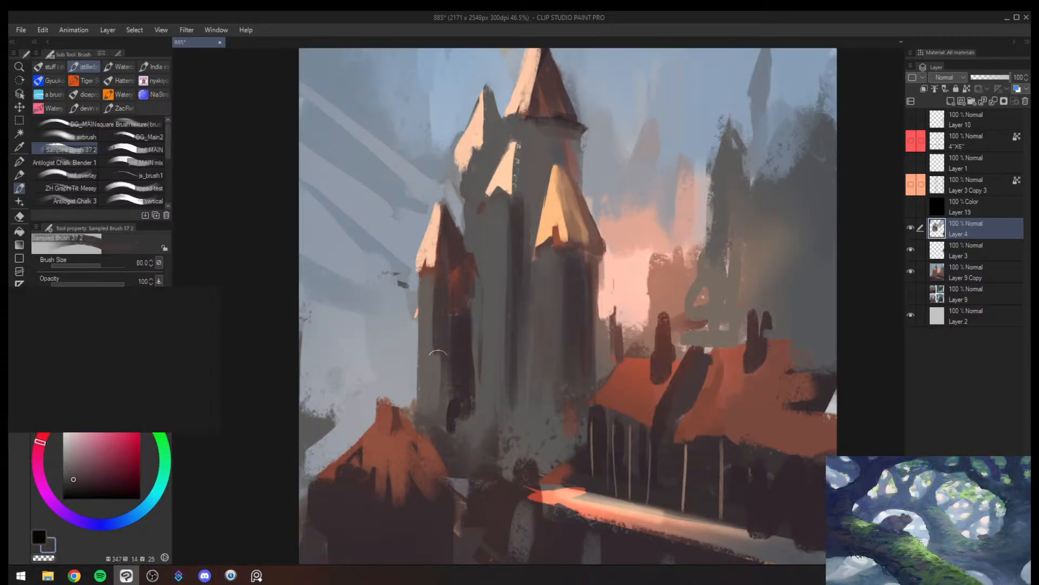
drag(435, 351, 433, 401)
alt+click(427, 350)
mouse_move(431, 294)
mouse_down()
mouse_move(425, 410)
mouse_move(427, 330)
mouse_up()
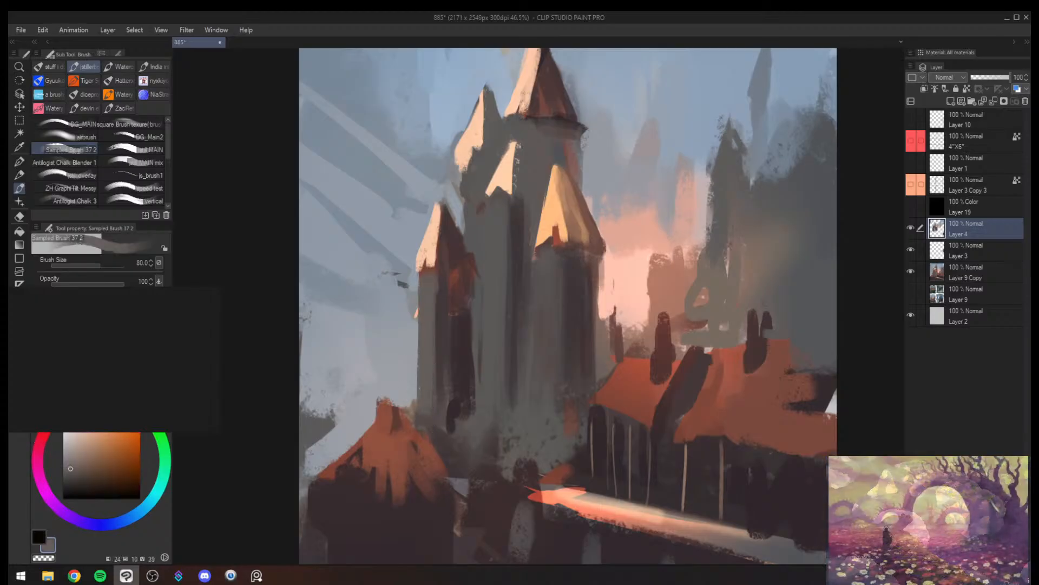
- Paint sampled grey over the dark gap between the red turret and the main tower at brush size 150
key(alt+space)
click(481, 333)
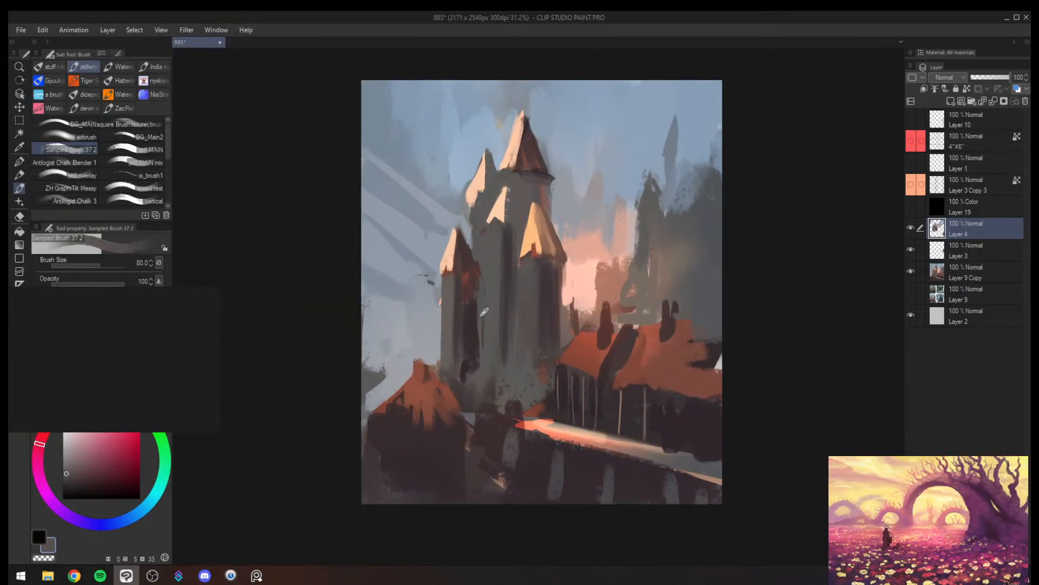
key(bracketright)
key(bracketright)
key(bracketright)
drag(479, 333, 479, 360)
drag(482, 288, 474, 371)
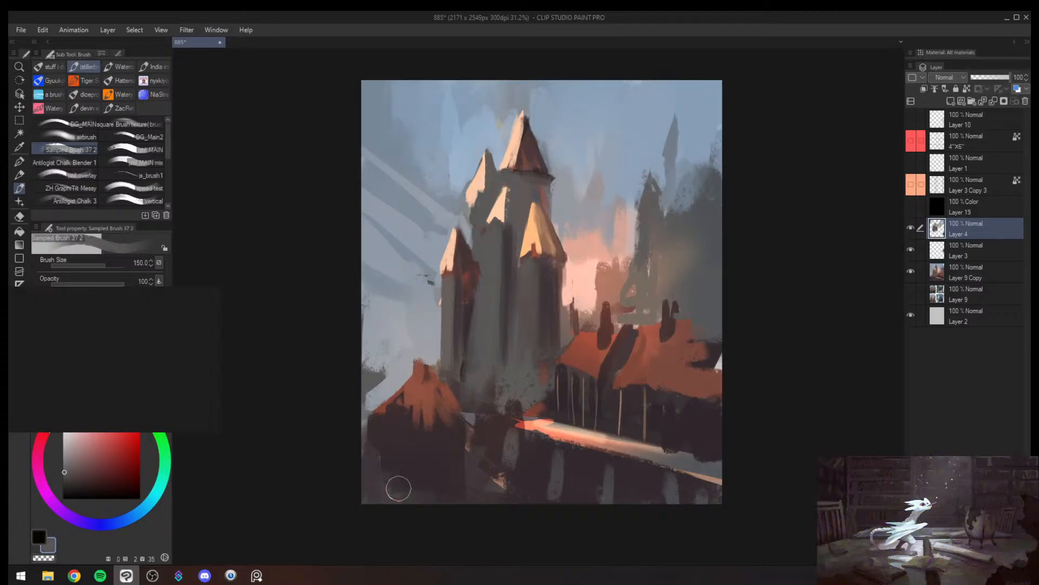
- Check the painting's values in greyscale and its composition in mirrored view
mouse_move(618, 335)
mouse_down()
mouse_move(601, 349)
mouse_move(623, 334)
mouse_move(609, 355)
mouse_move(603, 340)
mouse_up()
key(ctrl+super+c)
key(h)
key(ctrl+super+c)
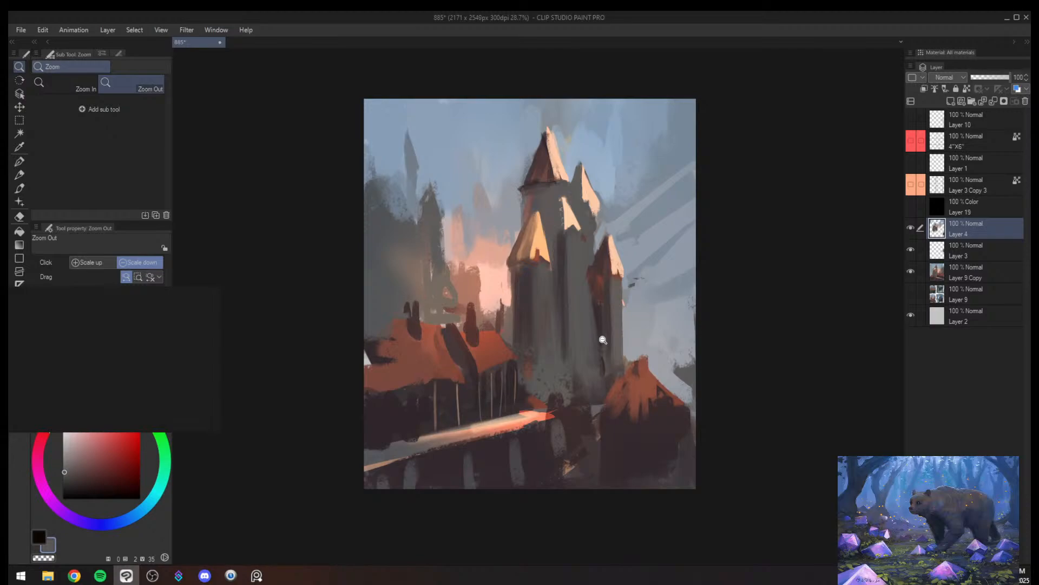
mouse_move(145, 390)
mouse_down()
mouse_move(289, 384)
mouse_move(361, 306)
mouse_move(537, 324)
mouse_move(574, 0)
mouse_up()
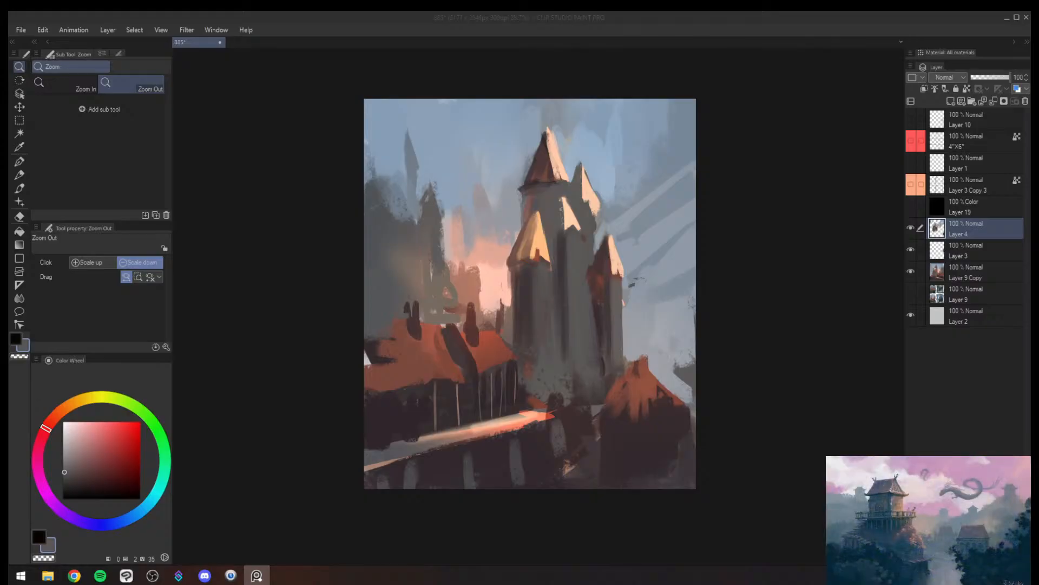
click(603, 346)
drag(599, 350, 599, 345)
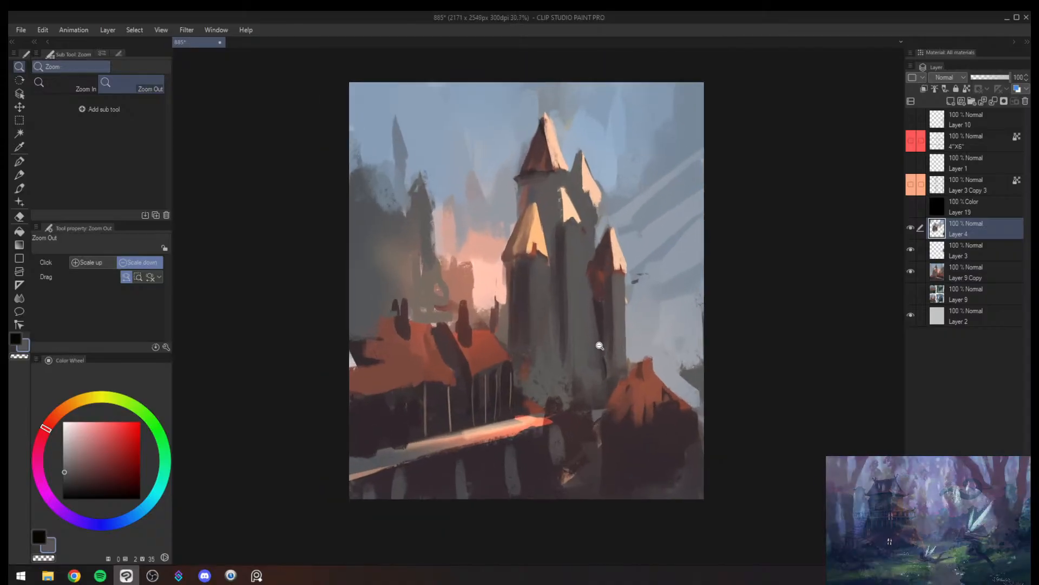
key(h)
drag(729, 347, 617, 373)
drag(577, 355, 599, 329)
key(b)
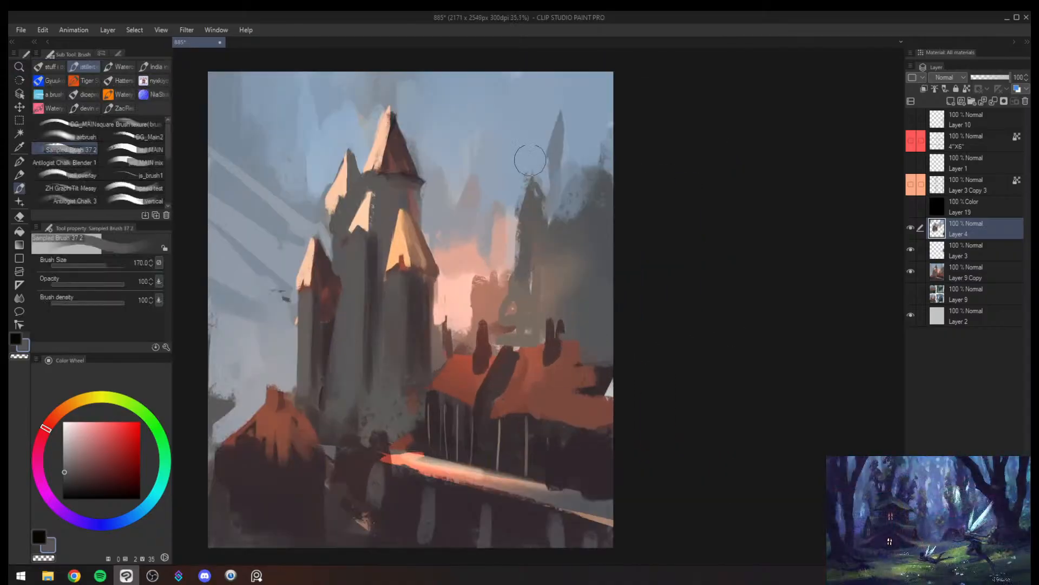
- Paint over the distant spire beside the castle with sampled sky blue at brush size 400
alt+click(531, 161)
key(])
key(])
key(])
drag(553, 115, 571, 199)
mouse_move(574, 215)
mouse_down()
mouse_move(523, 271)
mouse_move(526, 236)
mouse_up()
key(b)
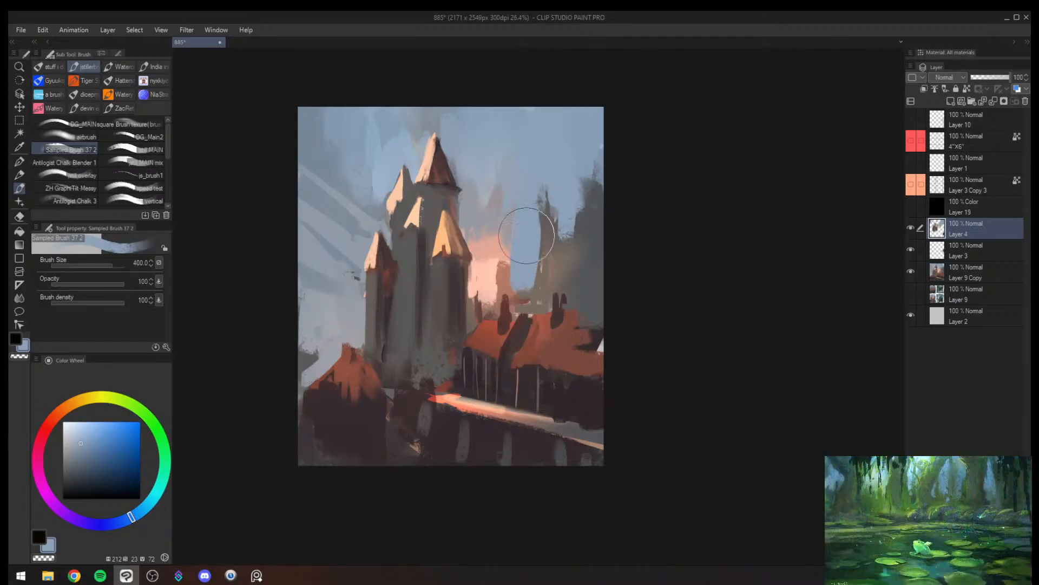
alt+click(502, 221)
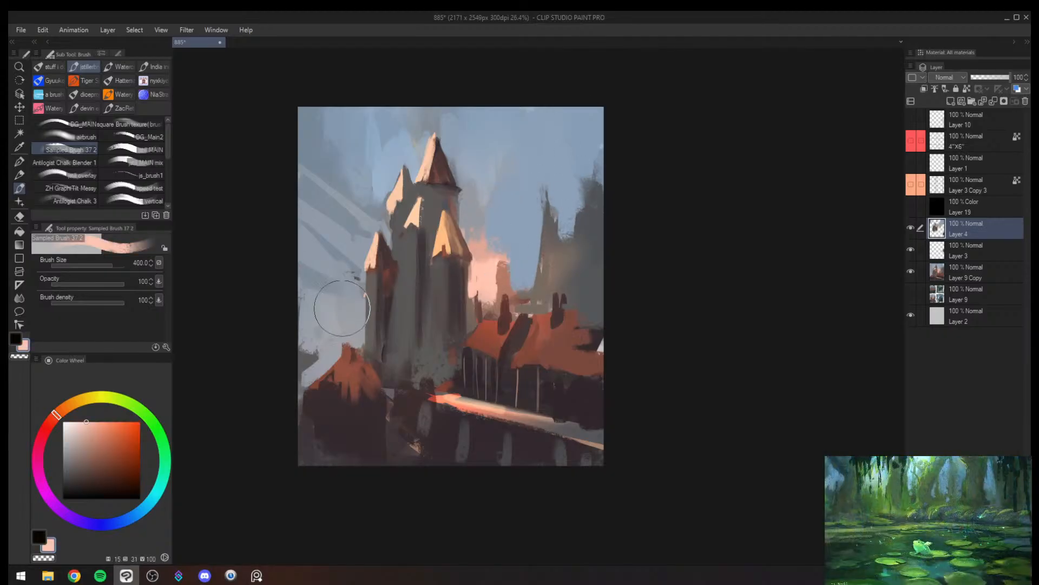
- Paint a sampled peach glow in the sky beside the red turret at brush size 250, undoing the excess stroke
mouse_move(342, 308)
mouse_down()
mouse_move(349, 283)
mouse_move(355, 306)
mouse_up()
key([)
key([)
drag(328, 263, 327, 320)
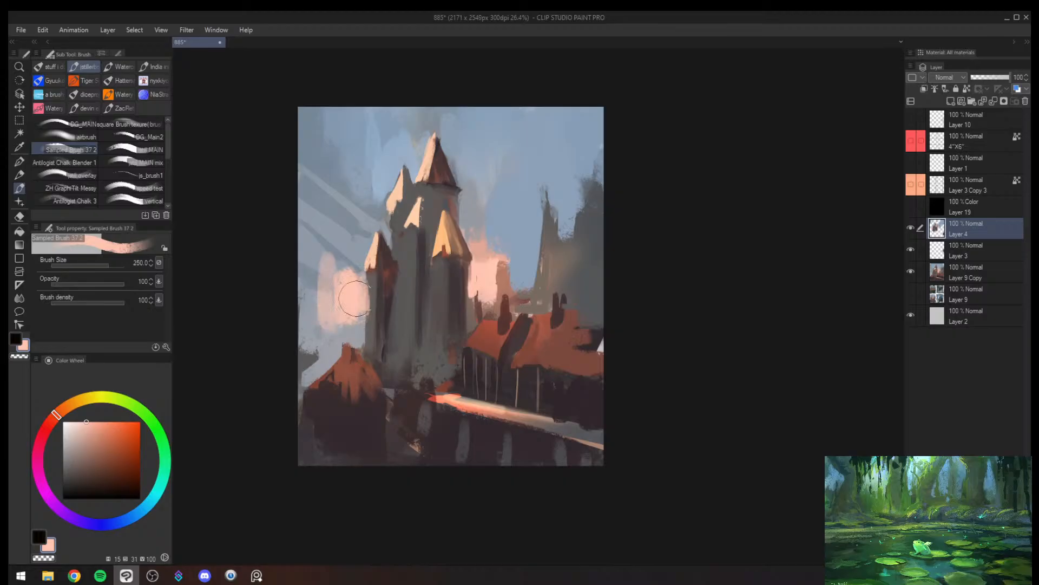
key(ctrl+z)
- Repaint the red turret's shaft and its reddish side with sampled grey, touching its roof with reddish brown at brush size 150
alt+click(378, 310)
key([)
key([)
drag(373, 287, 374, 342)
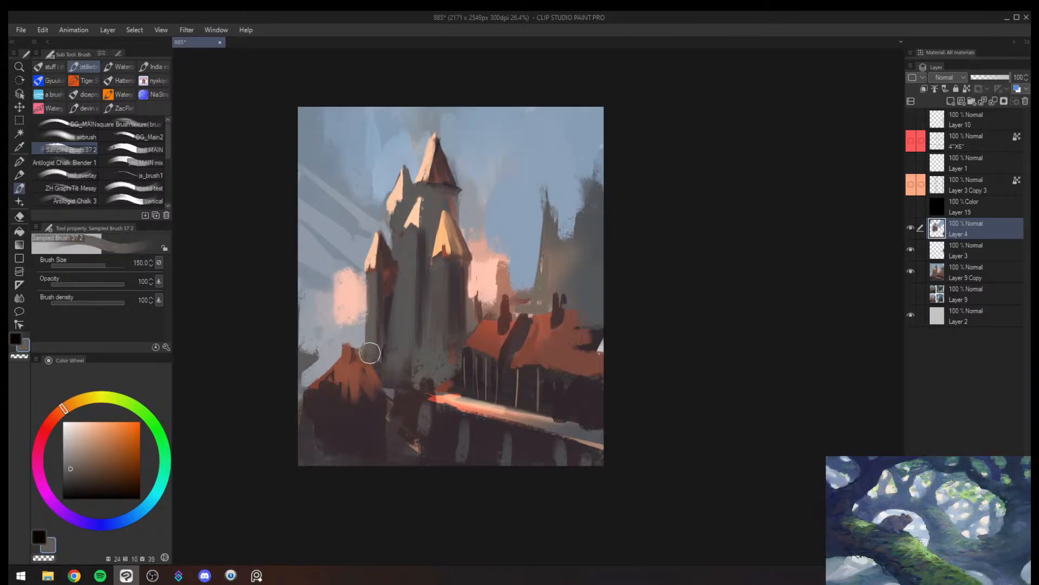
alt+click(384, 303)
alt+click(401, 288)
drag(396, 268, 393, 289)
alt+click(387, 278)
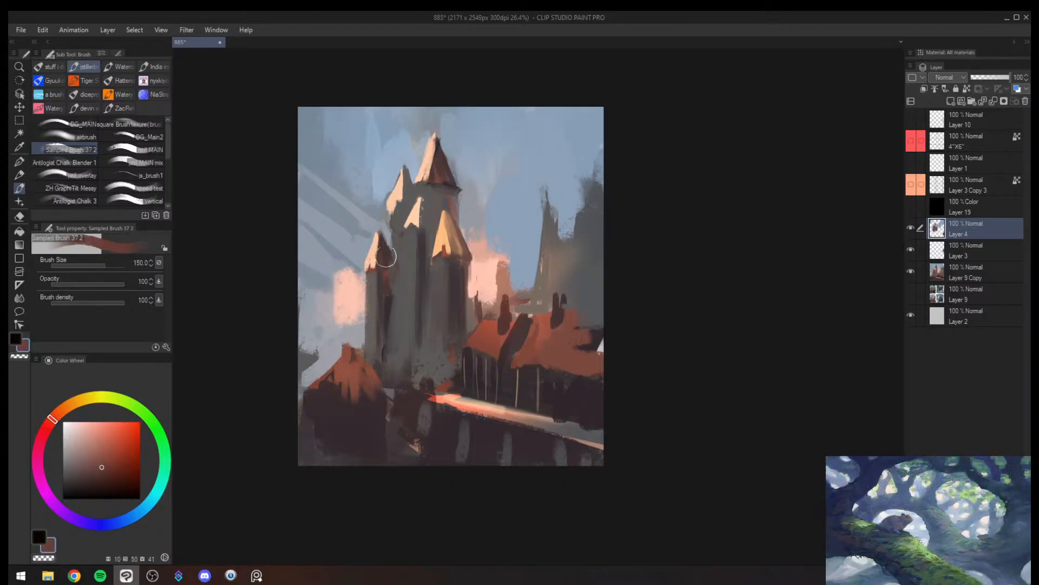
drag(445, 223, 455, 243)
- Check the castle's values in greyscale, mirror the canvas and return to the colour view
key(ctrl+super+c)
key(h)
key(alt+space)
drag(727, 296, 692, 301)
mouse_move(756, 306)
mouse_down()
mouse_move(668, 320)
mouse_move(682, 297)
mouse_up()
key(ctrl+super+c)
drag(599, 439, 640, 397)
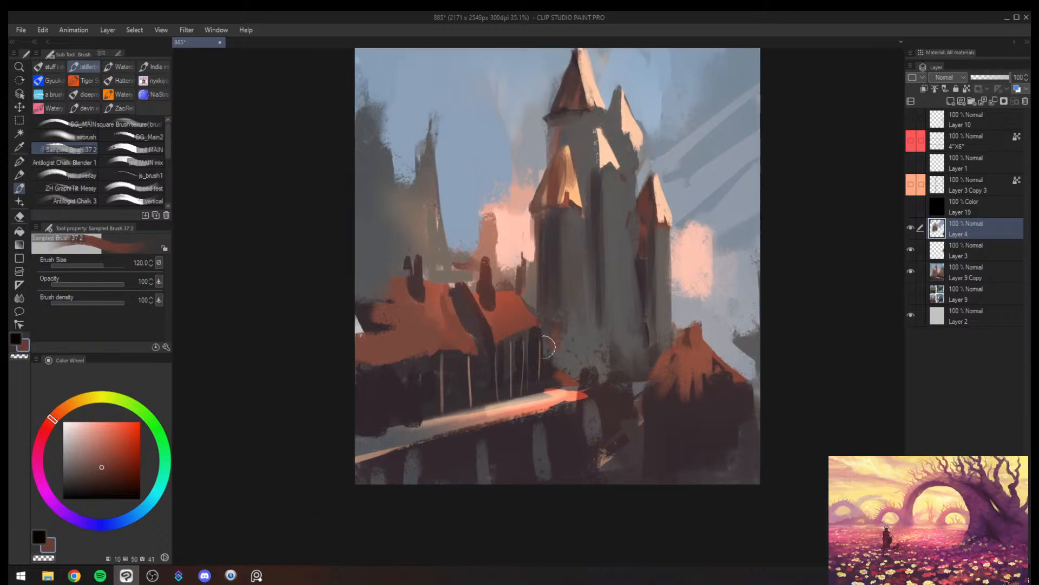
- Redefine the long roof's eave with sampled dark plum and fill its slope with sampled brick red at brush size 150
alt+click(459, 366)
drag(476, 354, 357, 362)
mouse_move(407, 355)
mouse_down()
mouse_move(448, 351)
mouse_move(352, 343)
mouse_up()
alt+click(456, 331)
key(])
key(])
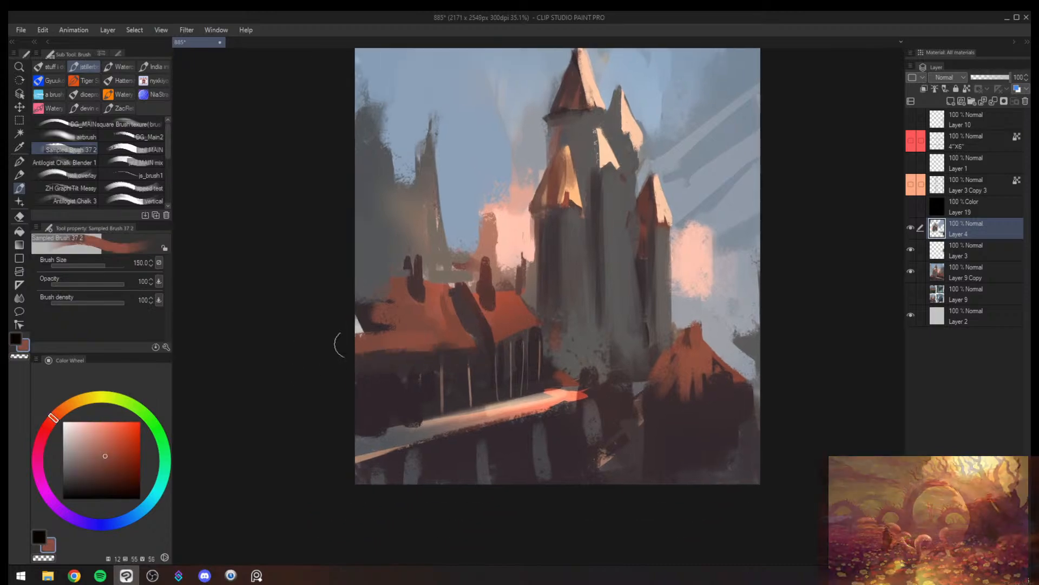
drag(434, 306, 368, 324)
mouse_move(504, 356)
mouse_down()
mouse_move(480, 351)
mouse_move(558, 334)
mouse_up()
key(])
key(])
drag(592, 430, 519, 518)
key(ctrl+z)
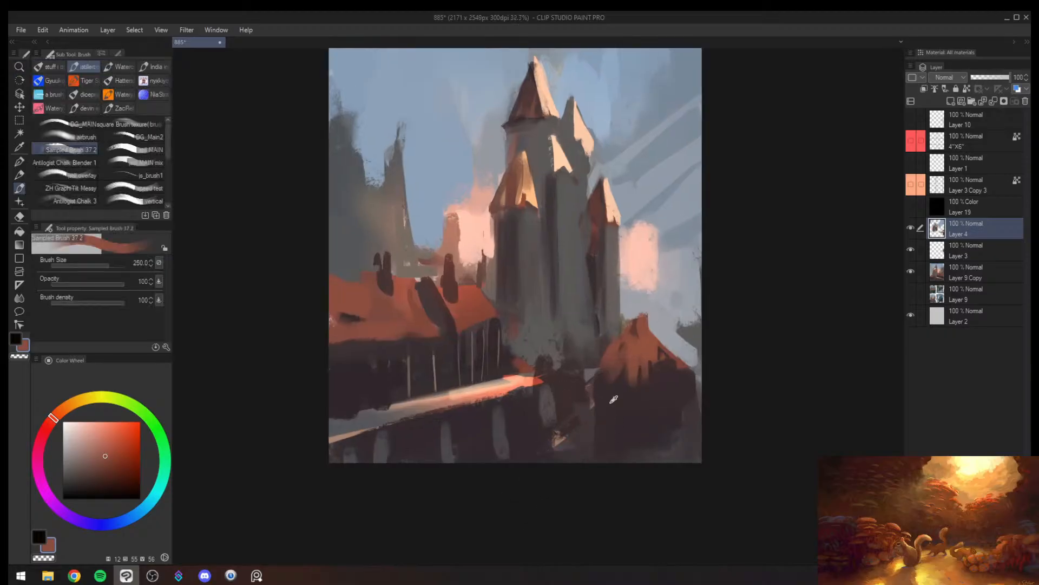
- Darken the castle's base and the front tower's shaft with sampled dark plum at brush sizes up to 500
alt+click(615, 400)
mouse_move(579, 429)
mouse_down()
mouse_move(594, 404)
mouse_move(584, 364)
mouse_move(579, 376)
mouse_move(570, 355)
mouse_move(566, 392)
mouse_move(556, 355)
mouse_move(538, 347)
mouse_up()
alt+click(583, 349)
alt+click(588, 399)
drag(514, 289, 533, 329)
key(])
key(])
key(])
drag(521, 236, 542, 347)
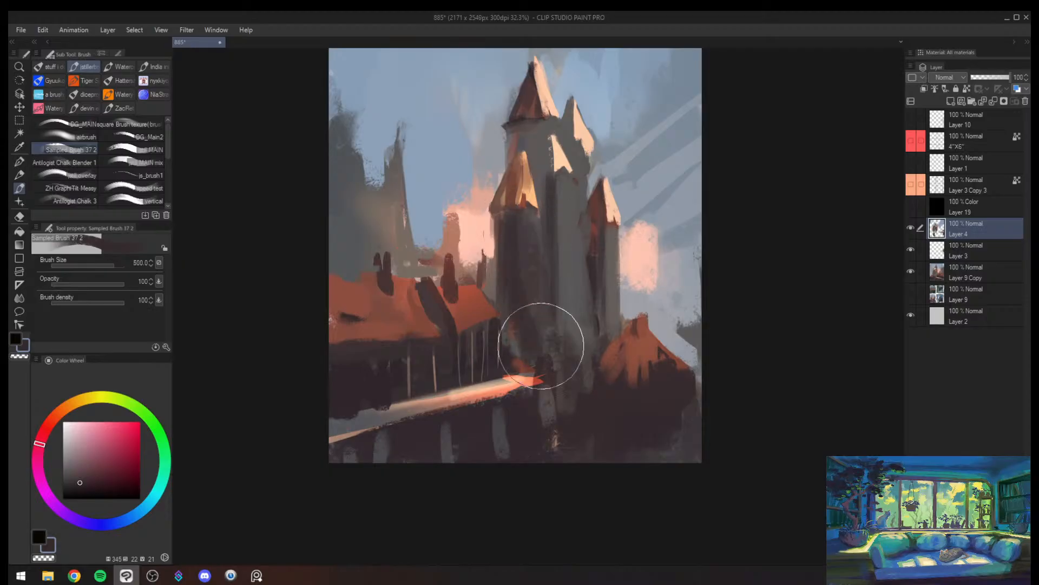
drag(506, 280, 531, 329)
- Shade the red turret's shaft and the central shaft's dark side with dark plum strokes, reducing the brush to 150
key([)
key([)
key([)
drag(594, 275, 604, 327)
key([)
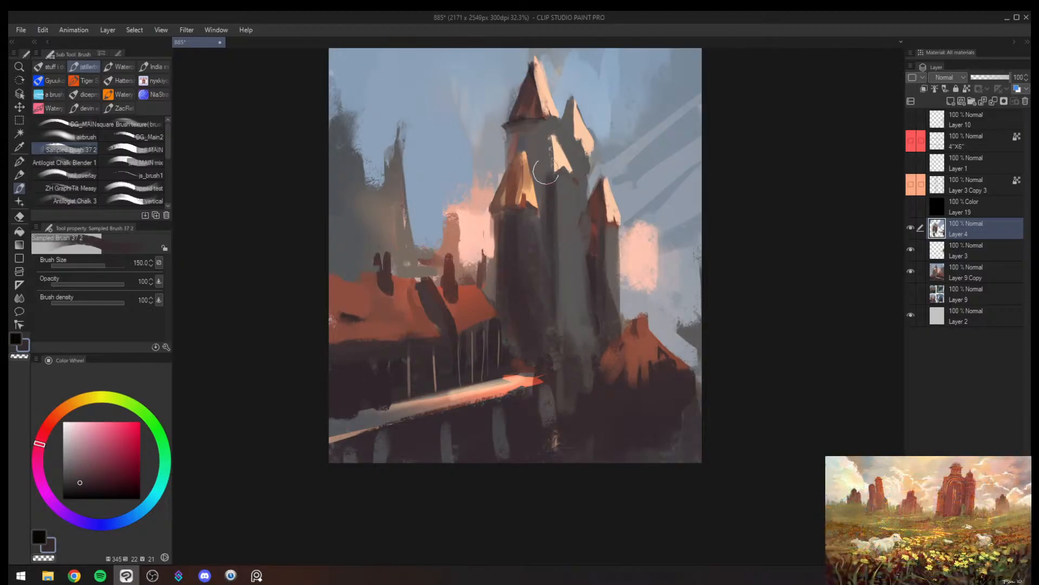
drag(549, 146, 562, 242)
drag(545, 174, 569, 340)
- Mirror the canvas and, in greyscale view, paint sampled grey vertical strokes on the central and front tower shafts
key(h)
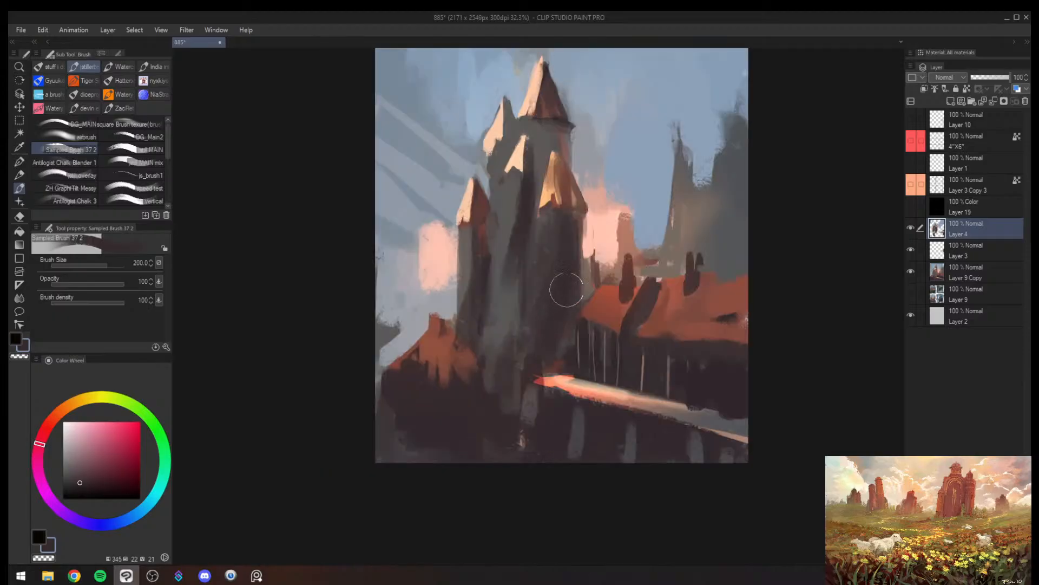
key(ctrl+super+c)
alt+click(509, 255)
key([)
key([)
drag(523, 259, 525, 343)
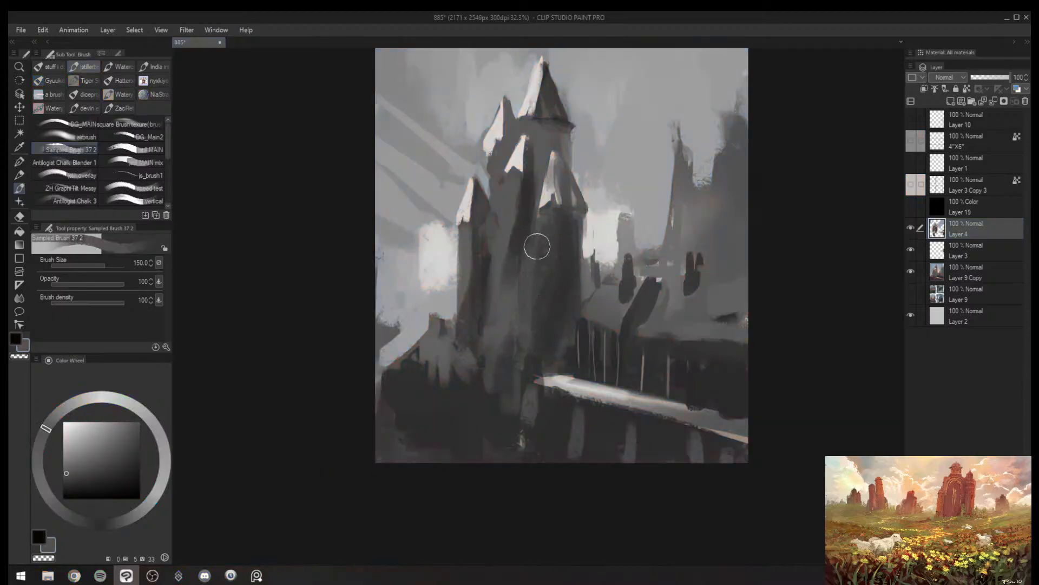
key([)
key([)
drag(546, 232, 553, 311)
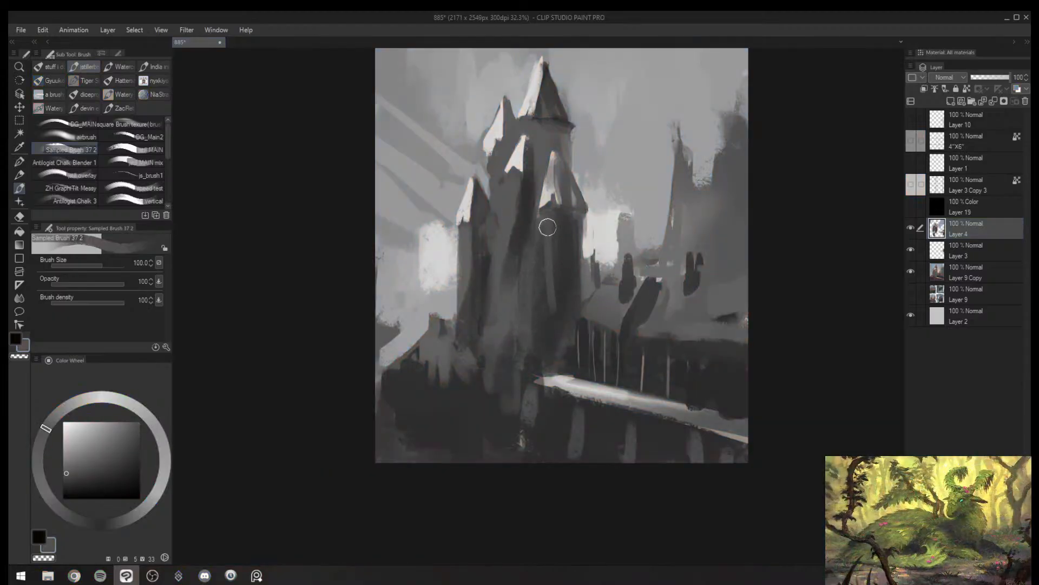
mouse_move(547, 227)
mouse_down()
mouse_move(548, 308)
mouse_move(500, 282)
mouse_up()
drag(577, 261, 621, 260)
- Paint sampled dark reddish brown vertical strokes on the distant spire and the block beside the peach glow
alt+click(597, 295)
key(])
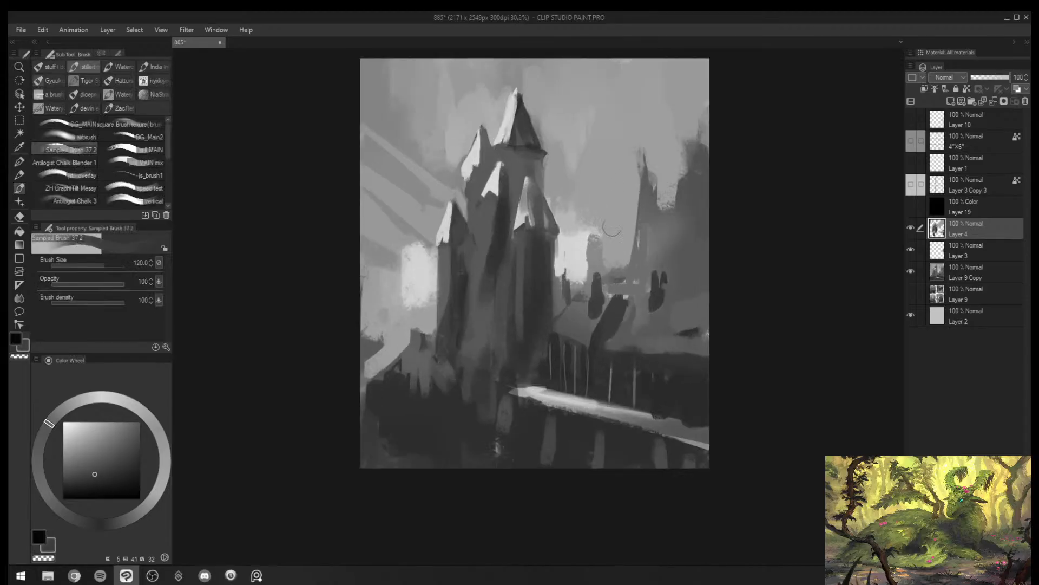
drag(655, 185, 660, 260)
key(])
key(])
key(])
drag(667, 270, 671, 283)
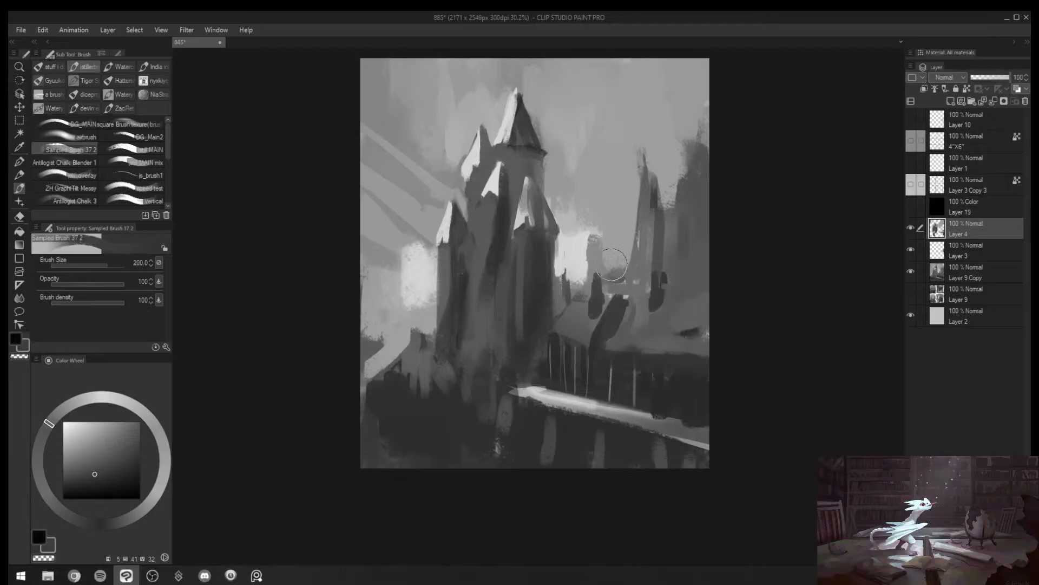
key([)
key([)
drag(600, 238, 602, 280)
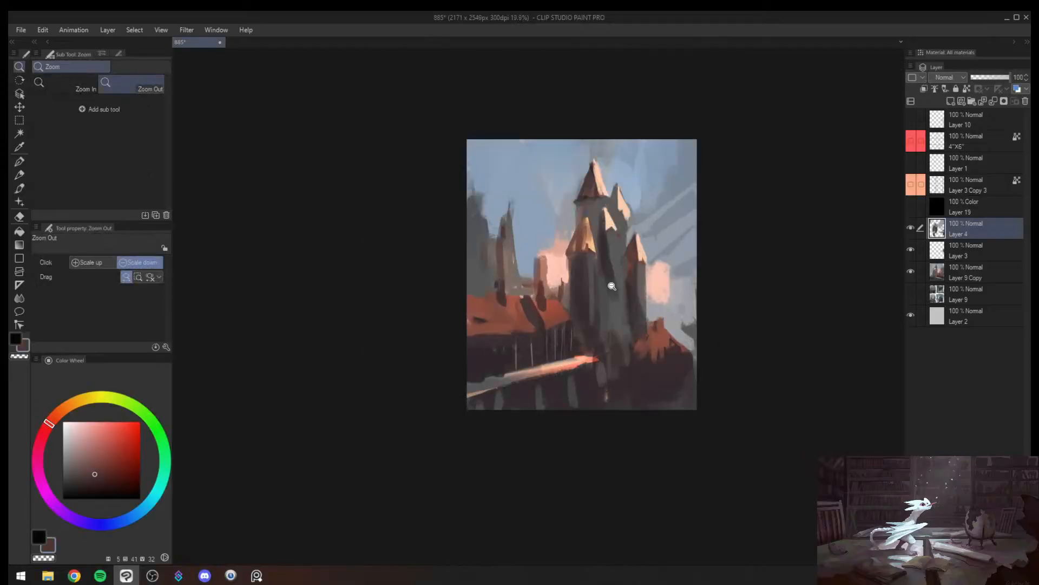
- Paint sampled brick red on the long roof and as patches near the bridge's end at brush size 200
alt+click(513, 316)
key(])
key(])
mouse_move(504, 311)
mouse_down()
mouse_move(509, 326)
mouse_move(498, 323)
mouse_up()
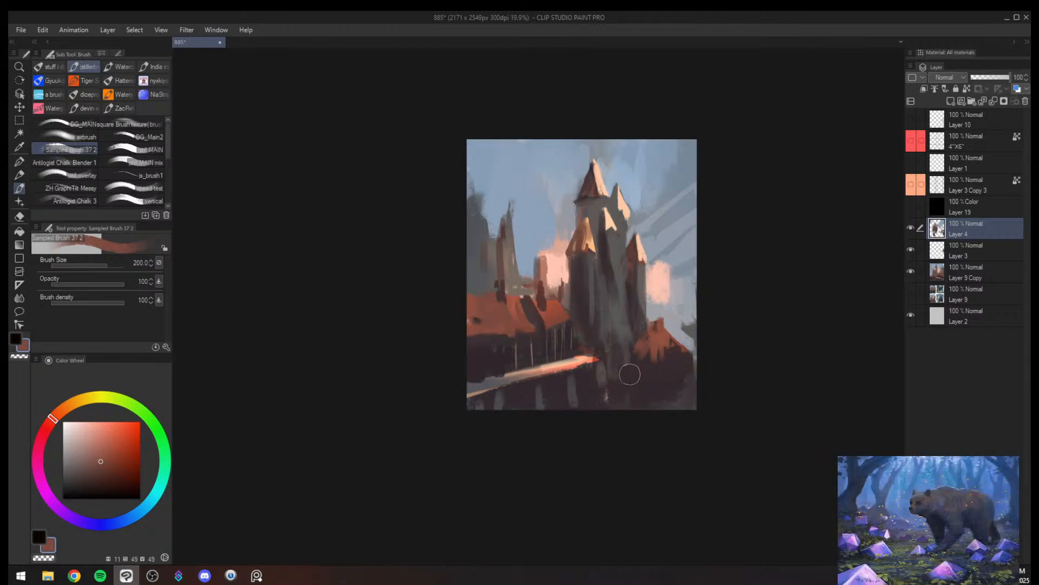
key(])
key(])
drag(576, 366, 590, 386)
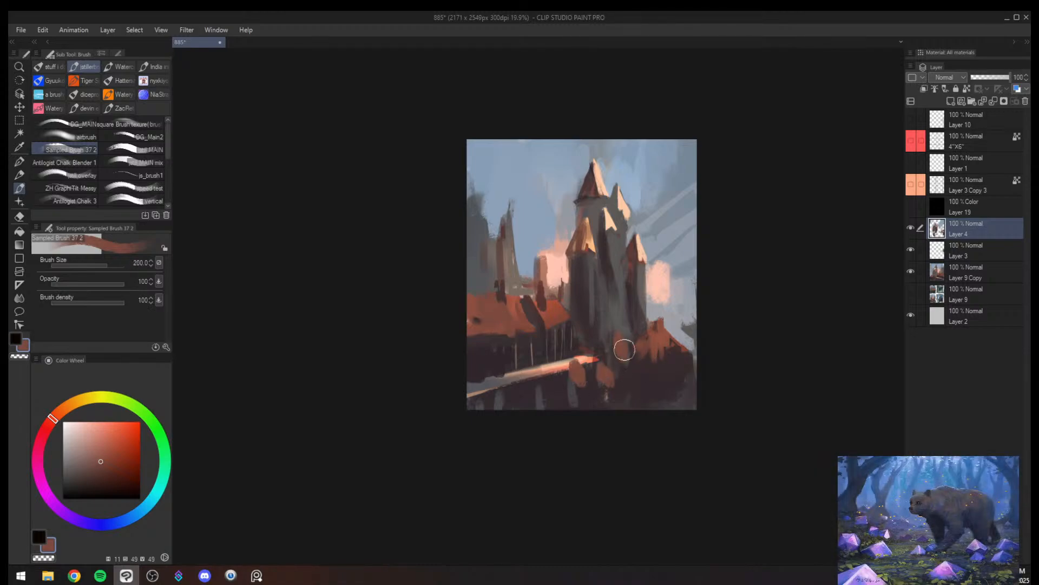
- Compare the composition in mirrored and greyscale views, undoing the trial stroke on the castle
key(h)
mouse_move(485, 255)
mouse_down()
mouse_move(497, 241)
mouse_move(483, 244)
mouse_up()
key(ctrl+z)
alt+click(470, 219)
alt+click(456, 201)
alt+click(484, 225)
key(ctrl+super+c)
key(h)
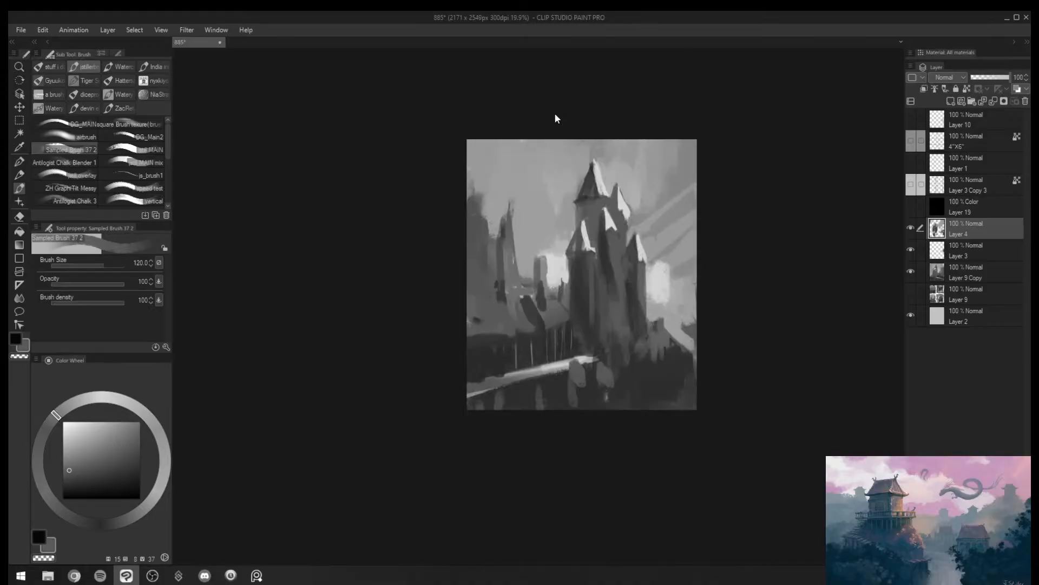
- Paint sampled grey over the small middle roof and darken the second spire's shaded side at brush size 150
key(ctrl+space)
drag(641, 243, 699, 239)
key(])
mouse_move(557, 164)
mouse_down()
mouse_move(573, 178)
mouse_move(577, 229)
mouse_move(577, 183)
mouse_up()
alt+click(558, 238)
mouse_move(584, 127)
mouse_down()
mouse_move(576, 170)
mouse_move(590, 227)
mouse_up()
alt+click(583, 189)
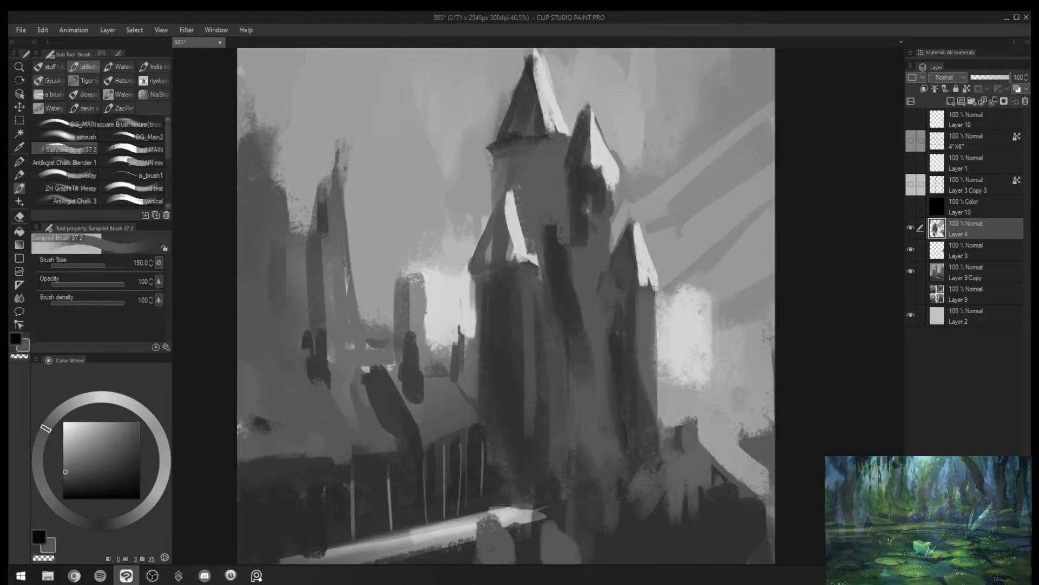
- Define the shadow beneath the second spire's roof with sampled dark plum, using brush sizes from 100 down to 30
key([)
key([)
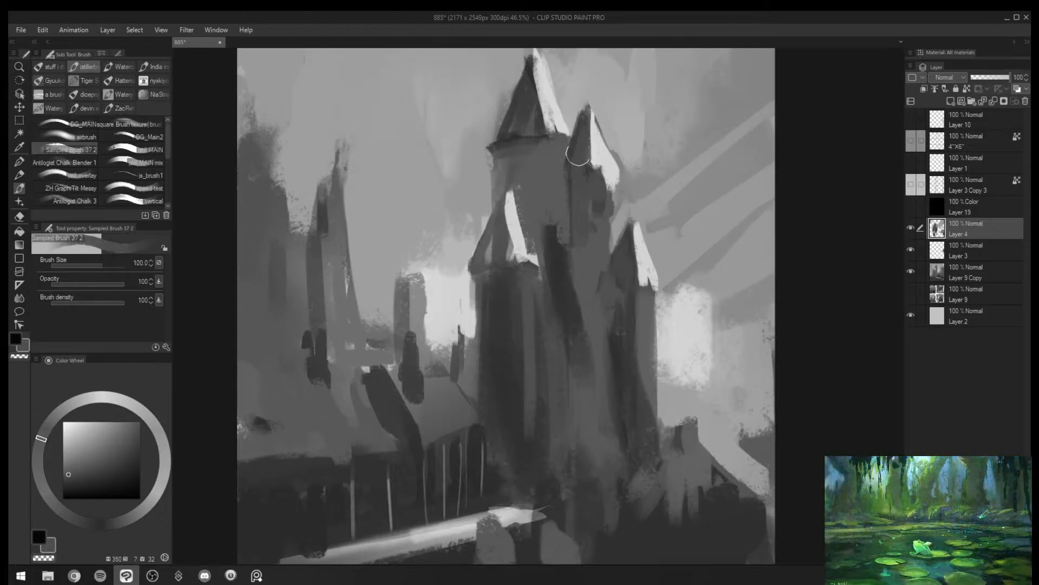
mouse_move(586, 159)
mouse_down()
mouse_move(577, 177)
mouse_move(598, 176)
mouse_up()
key(bracketleft)
key(bracketleft)
key(bracketleft)
key(bracketleft)
key(bracketleft)
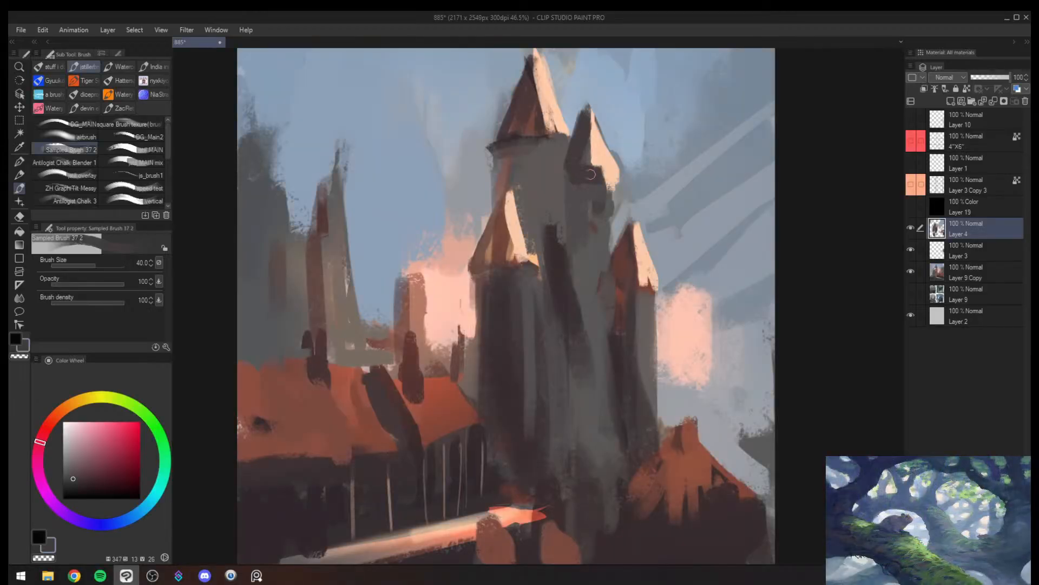
alt+click(576, 177)
key(bracketright)
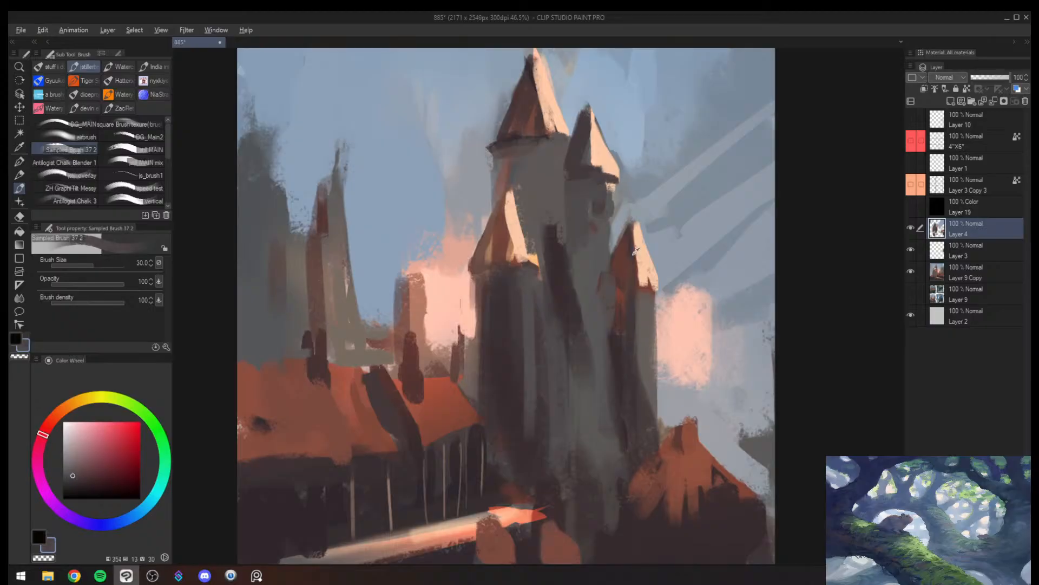
- Paint the second spire's eave edge with reddish brown sampled from the red turret's roof at brush size 25
alt+click(646, 286)
key(bracketleft)
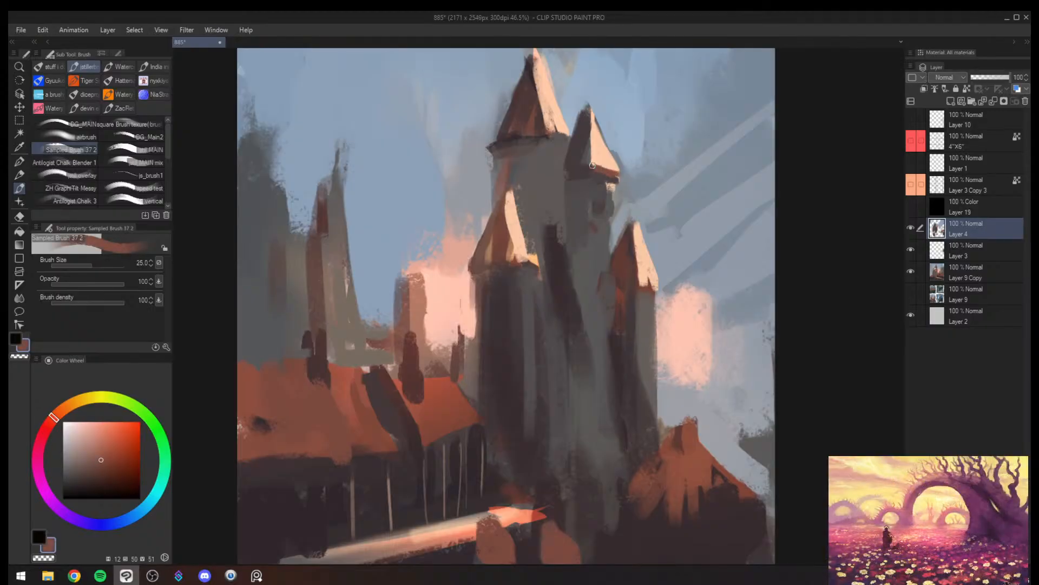
drag(566, 171, 589, 167)
- Paint dark plum vertical edges on the second spire's shaft and the main tower's wall at brush sizes 50 and 30
alt+click(580, 173)
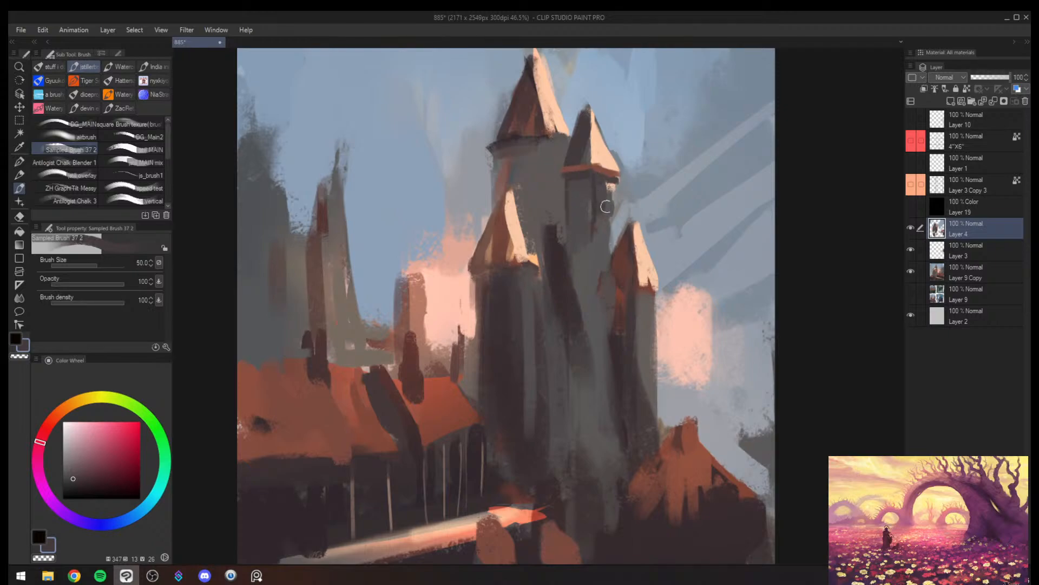
drag(615, 182, 613, 219)
key(bracketleft)
key(bracketleft)
drag(533, 148, 531, 210)
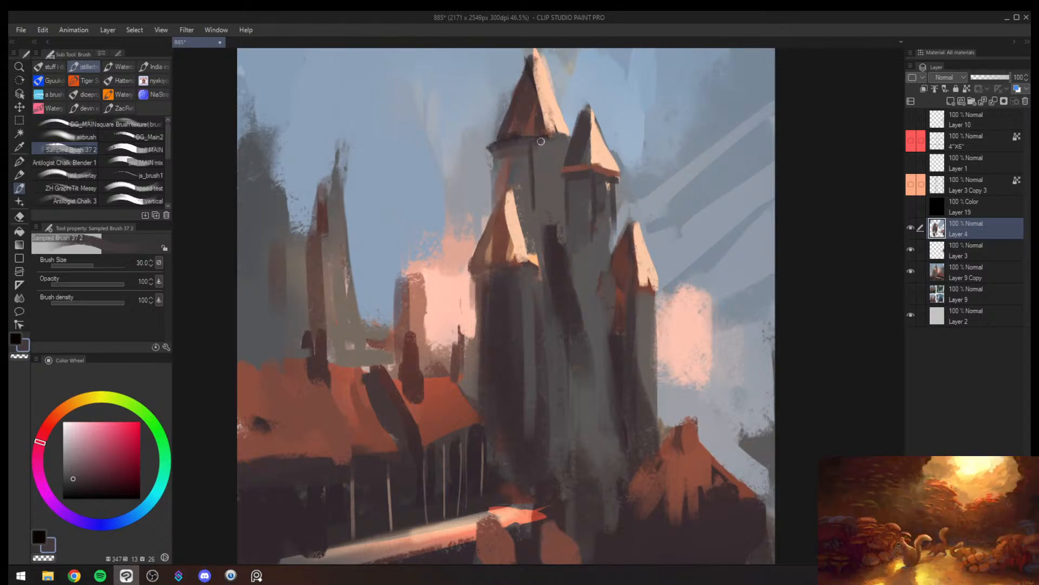
- Paint dark plum eave lines beneath the main, front and red turret roofs, adding an arched dormer on the turret
alt+click(524, 133)
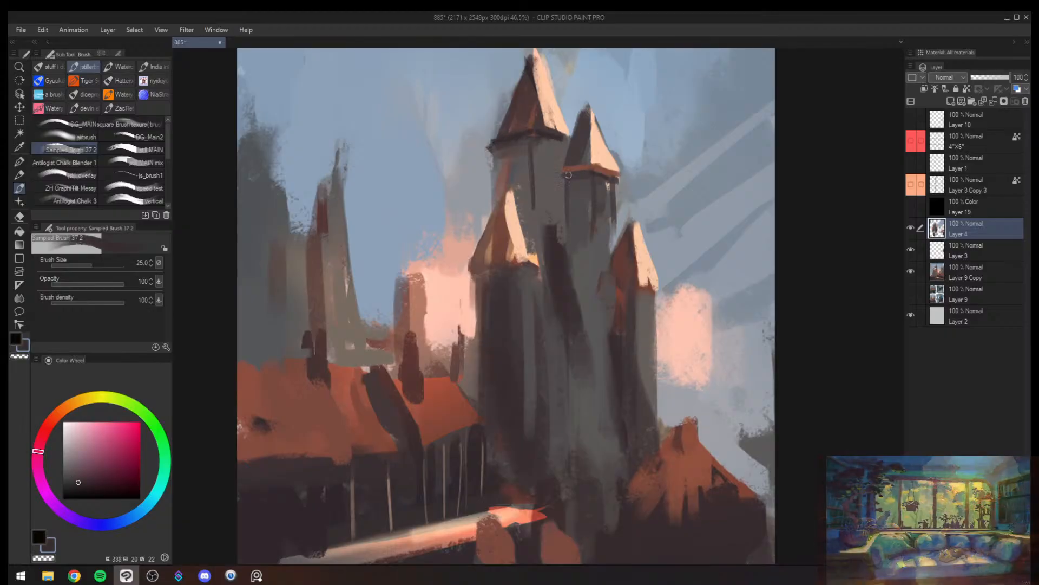
drag(514, 262, 532, 264)
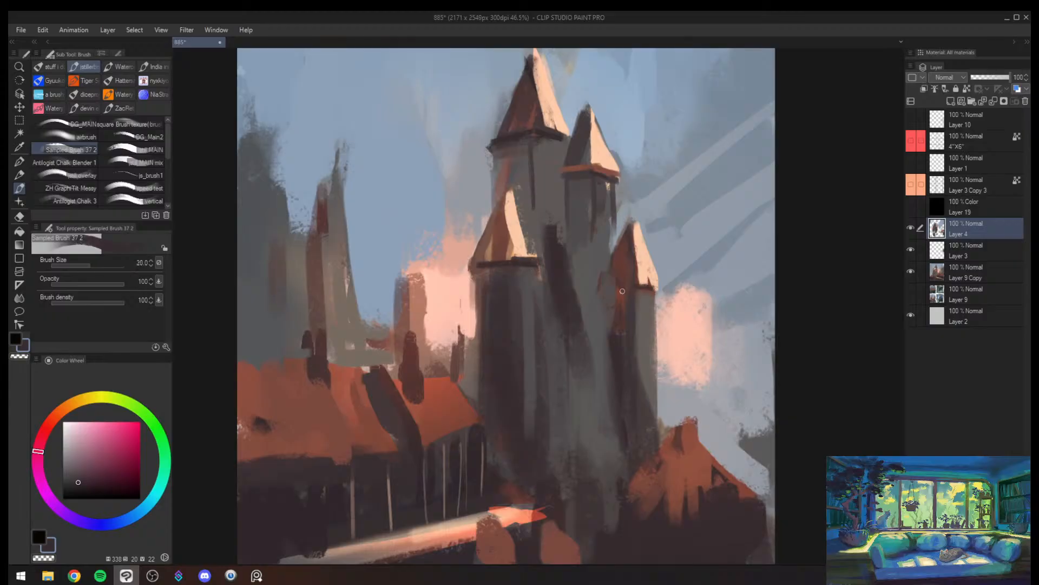
key(bracketright)
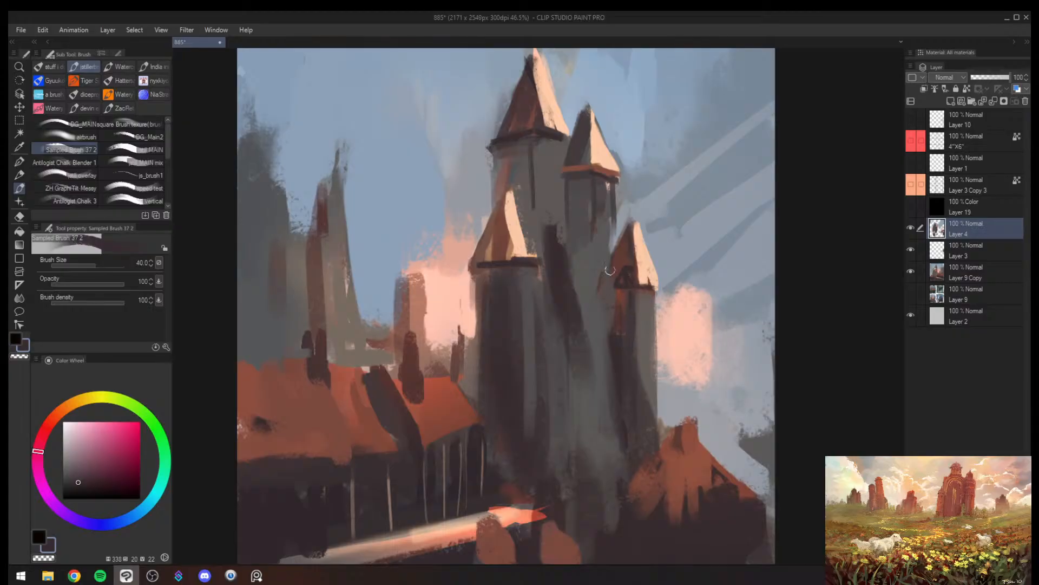
key(bracketleft)
key(bracketleft)
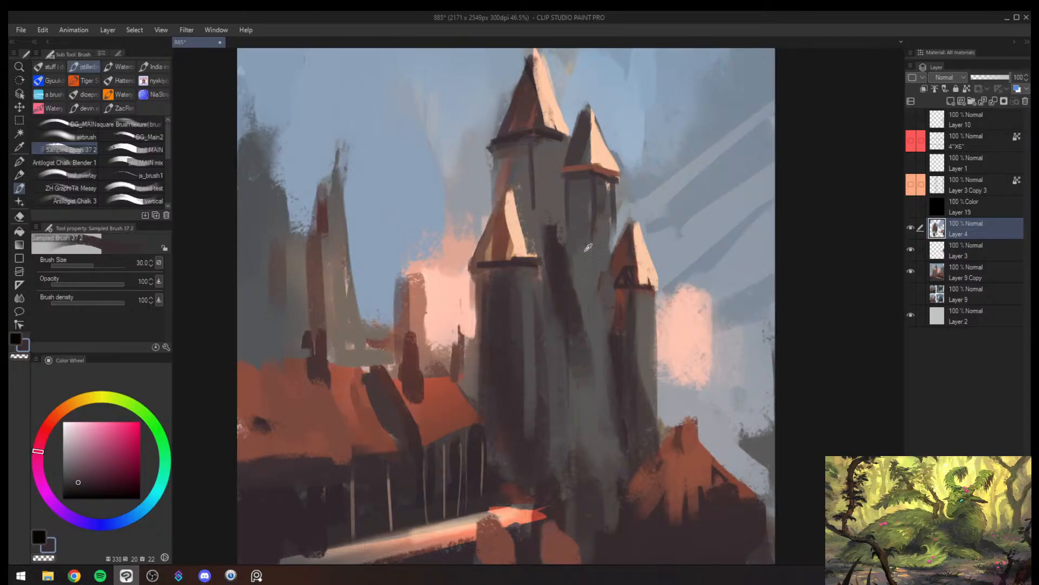
- Mirror the canvas and repaint the central shaft and the main tower's wall behind the front spire with sampled greys
drag(592, 249, 592, 350)
key(alt+space)
drag(582, 403, 594, 370)
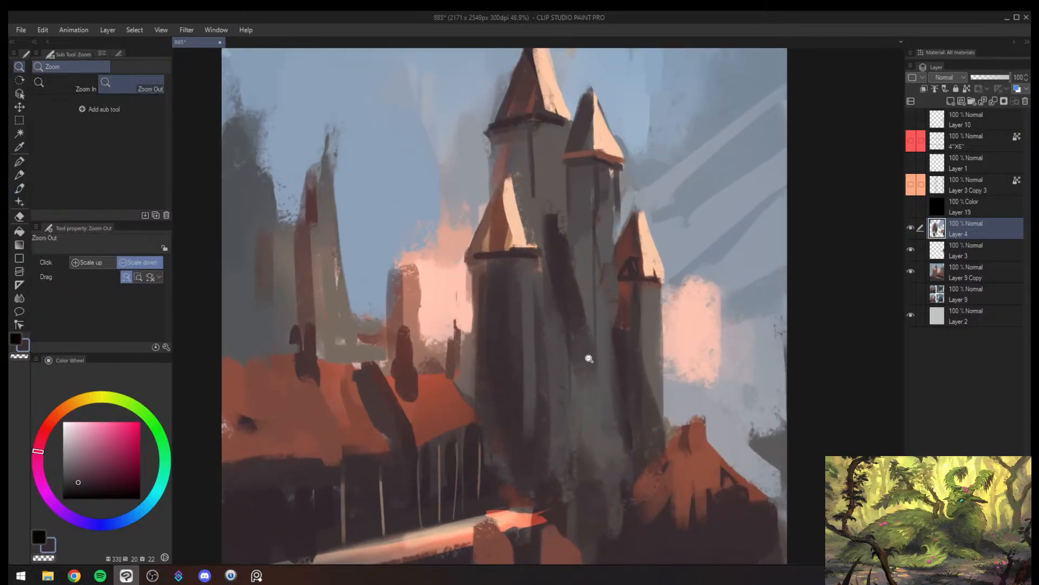
key(h)
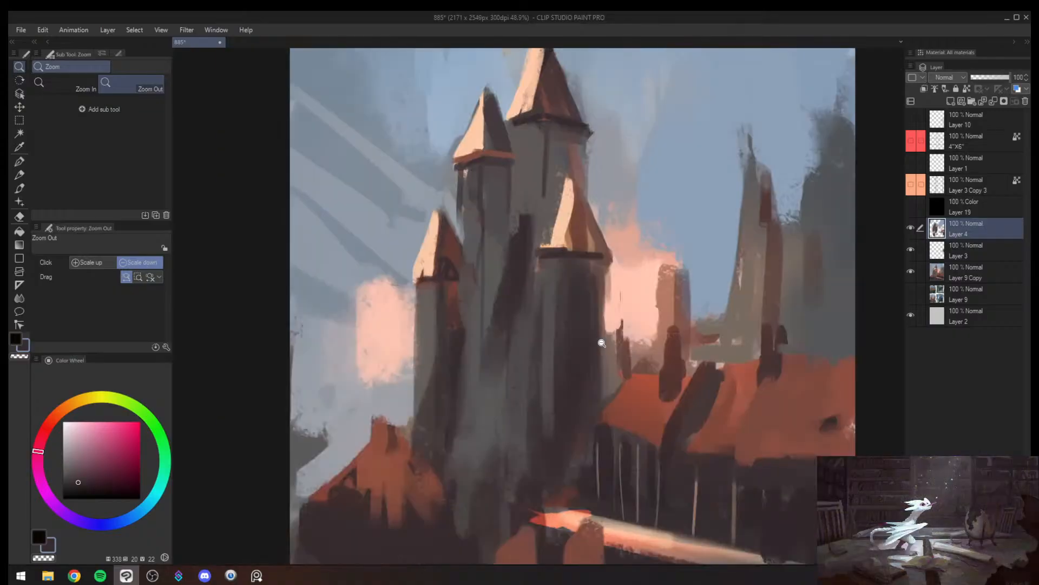
drag(628, 191, 554, 246)
alt+click(569, 229)
key([)
alt+click(569, 192)
drag(572, 185, 551, 235)
drag(576, 172, 554, 214)
alt+click(568, 172)
- Paint small dark windows beneath the main tower's roof at brush size 50
alt+click(576, 127)
key([)
key([)
key([)
drag(569, 152, 567, 146)
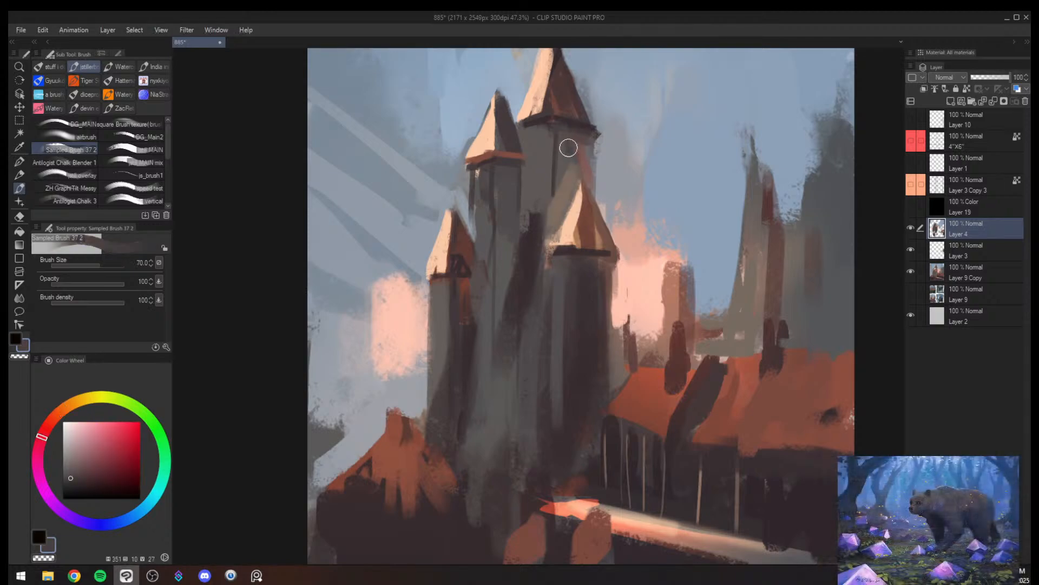
alt+click(541, 145)
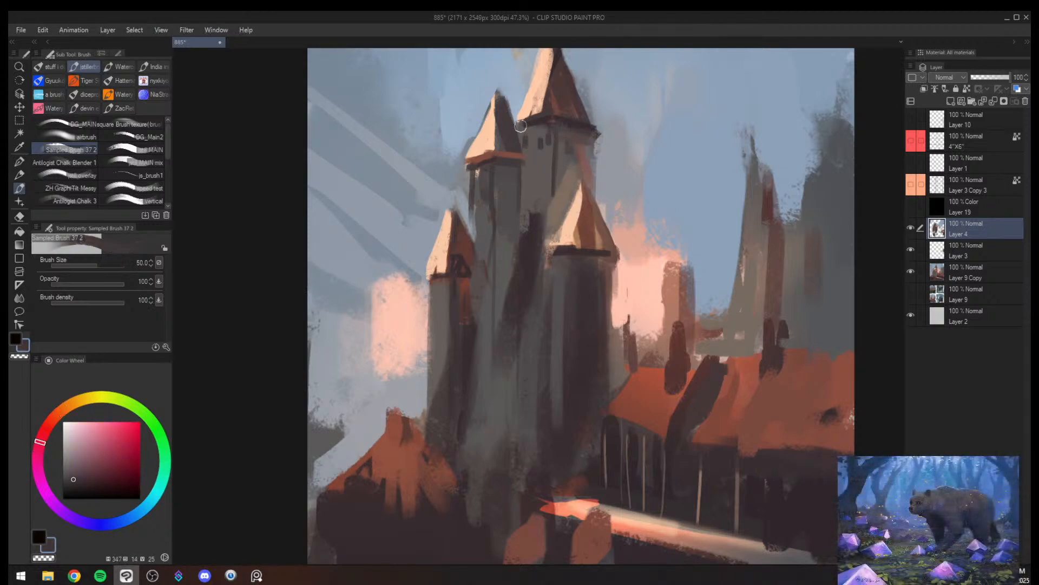
- Trim the main tower's edge with sampled sky blue, unmirror the canvas and retouch the red turret with sampled dark tones
alt+click(520, 139)
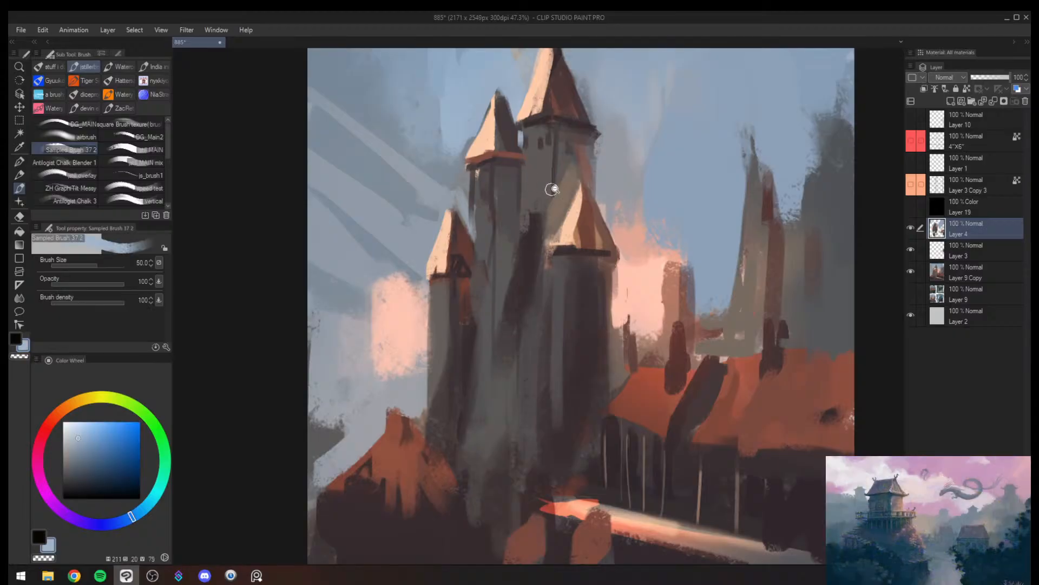
drag(552, 189, 506, 192)
key(h)
drag(594, 224, 616, 203)
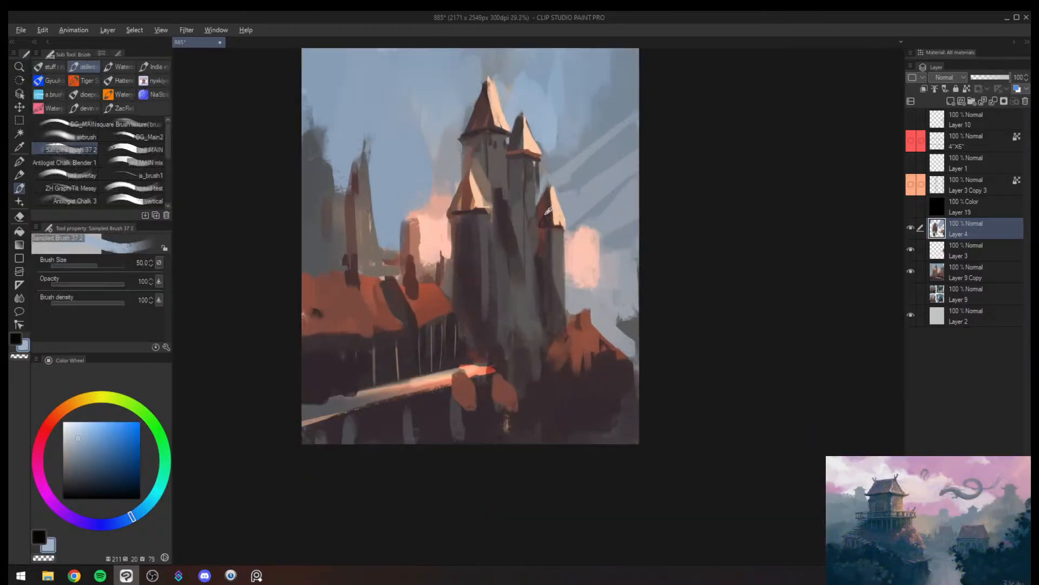
alt+click(534, 206)
alt+click(547, 242)
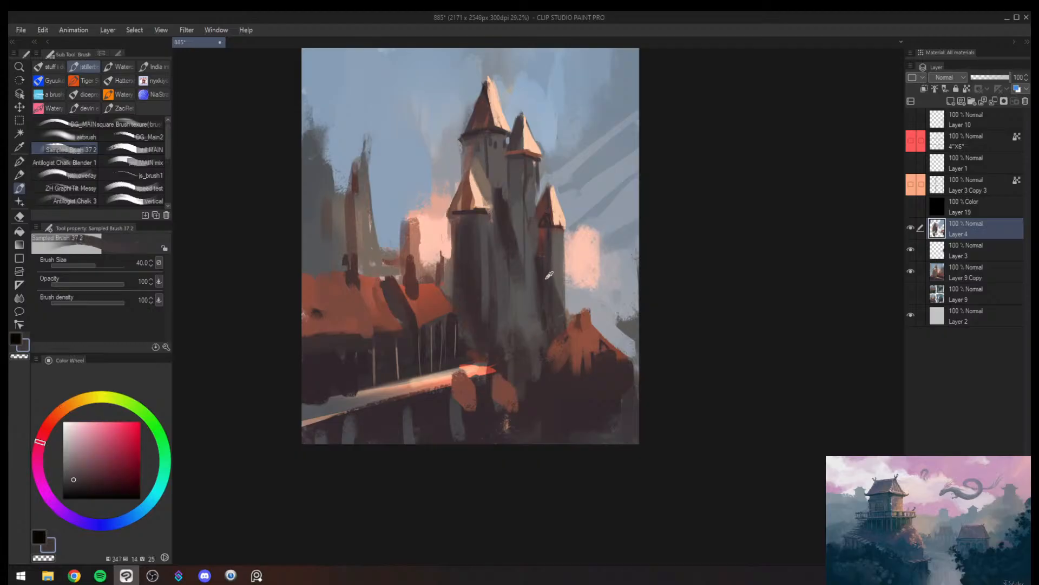
- Sample dark plum tones from the castle and deepen the shaded central shaft with the brush around size 70
alt+click(521, 137)
key(bracketright)
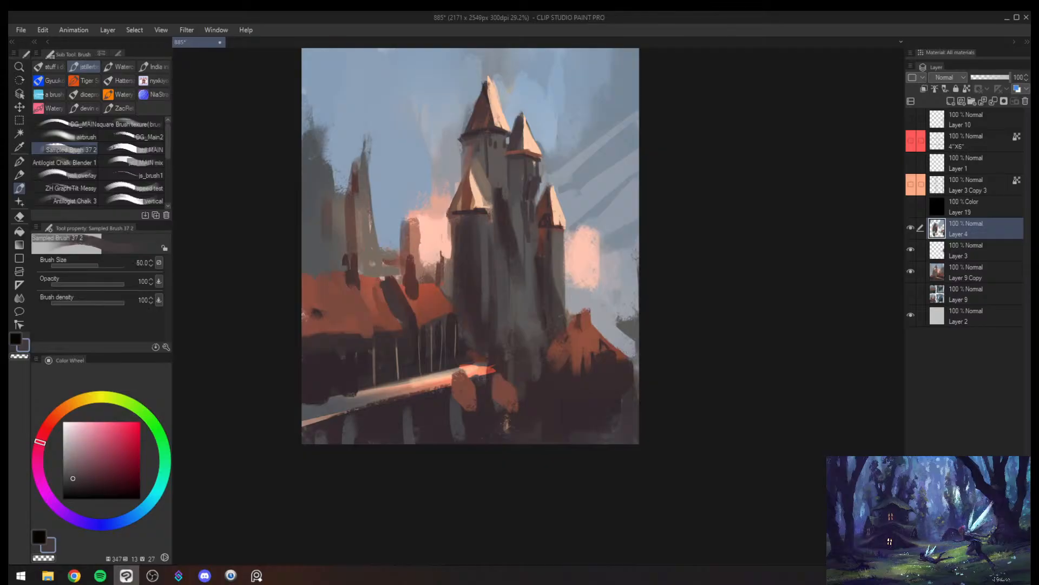
key(bracketright)
key(bracketright)
alt+click(522, 260)
key(bracketright)
key(bracketright)
key(bracketright)
alt+click(521, 269)
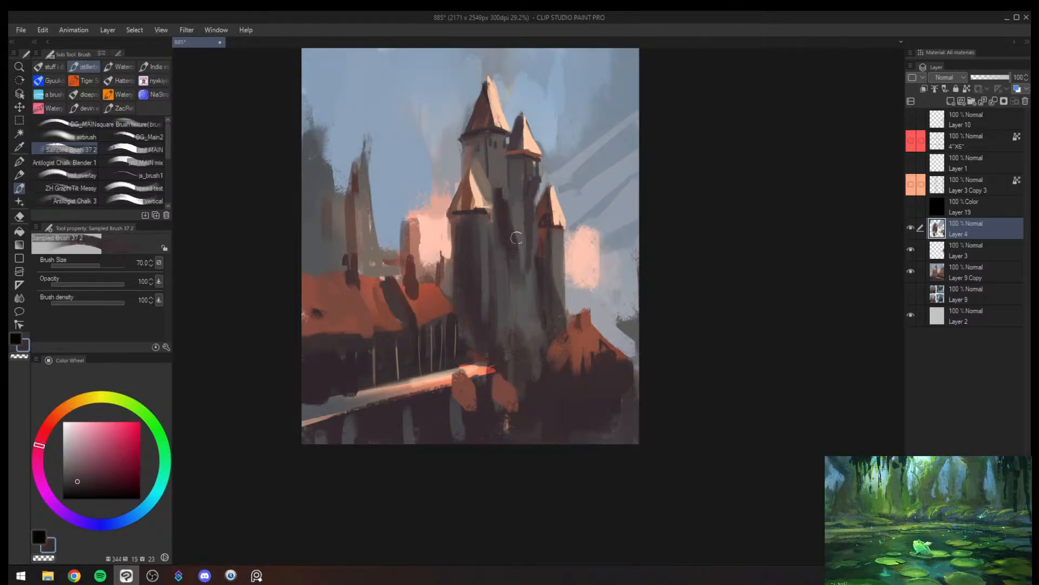
key(ctrl+space)
drag(530, 217, 519, 264)
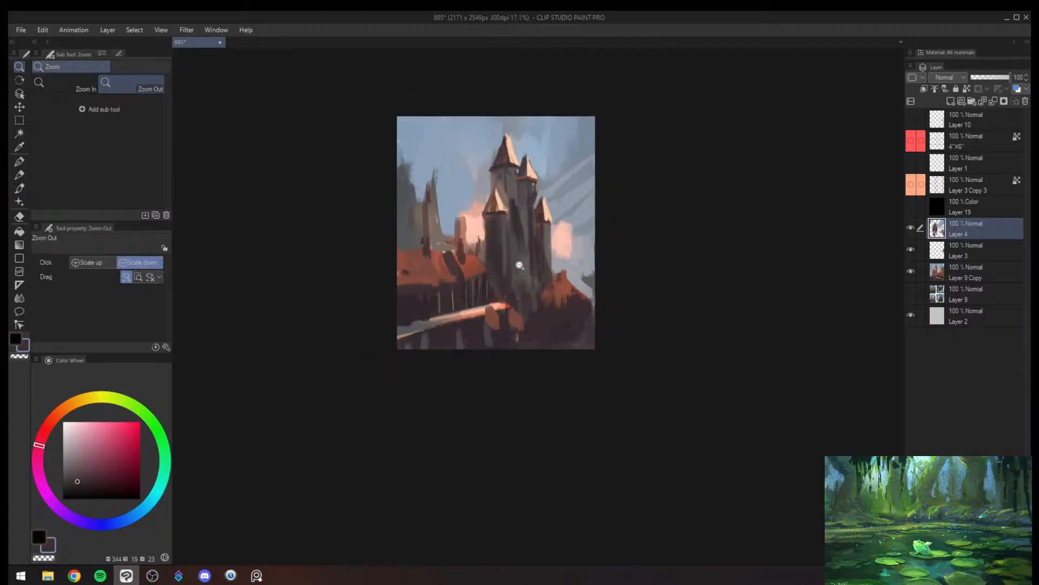
- Retouch the shading around the main tower and front spire with sampled dark tones and a larger brush
mouse_move(543, 198)
mouse_down()
mouse_move(551, 149)
mouse_move(499, 160)
mouse_move(491, 219)
mouse_up()
alt+click(482, 194)
alt+click(487, 215)
key(bracketright)
drag(500, 154, 496, 167)
key(alt+space)
drag(498, 238, 489, 264)
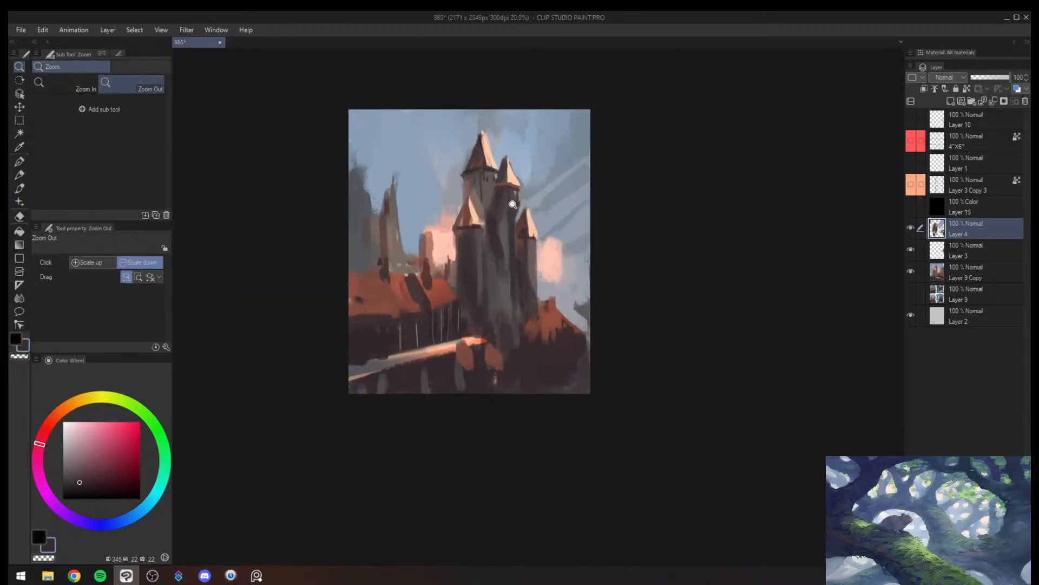
- Repaint the main tower's wall beneath its roof and behind the front spire with sampled warm greys at brush size 100
drag(513, 204, 535, 118)
alt+click(484, 187)
key(bracketleft)
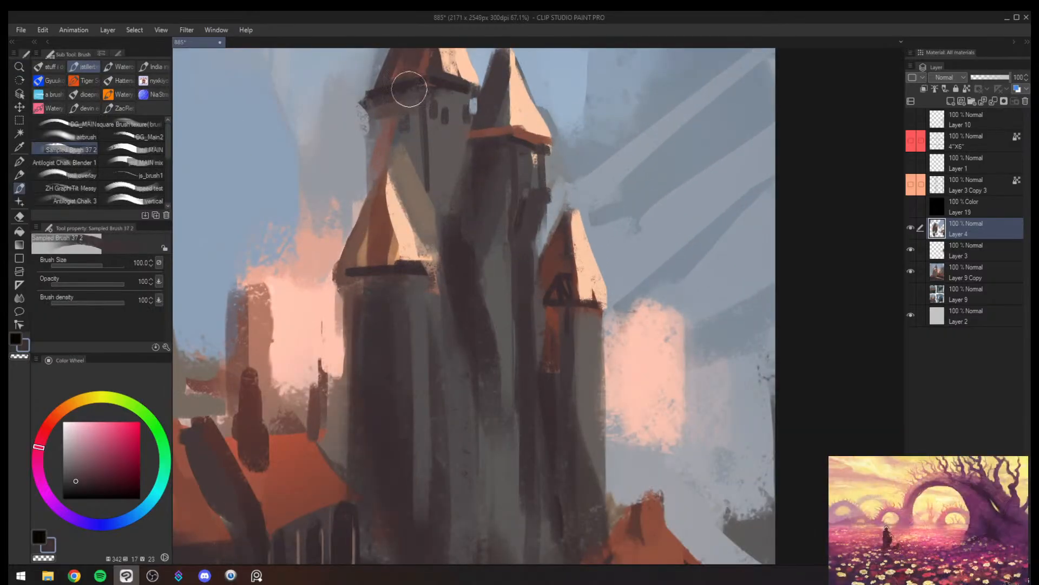
alt+click(409, 90)
mouse_move(383, 98)
mouse_down()
mouse_move(385, 133)
mouse_move(409, 123)
mouse_move(422, 183)
mouse_up()
mouse_move(431, 103)
mouse_down()
mouse_move(424, 148)
mouse_move(443, 143)
mouse_move(445, 193)
mouse_move(438, 147)
mouse_up()
alt+click(453, 147)
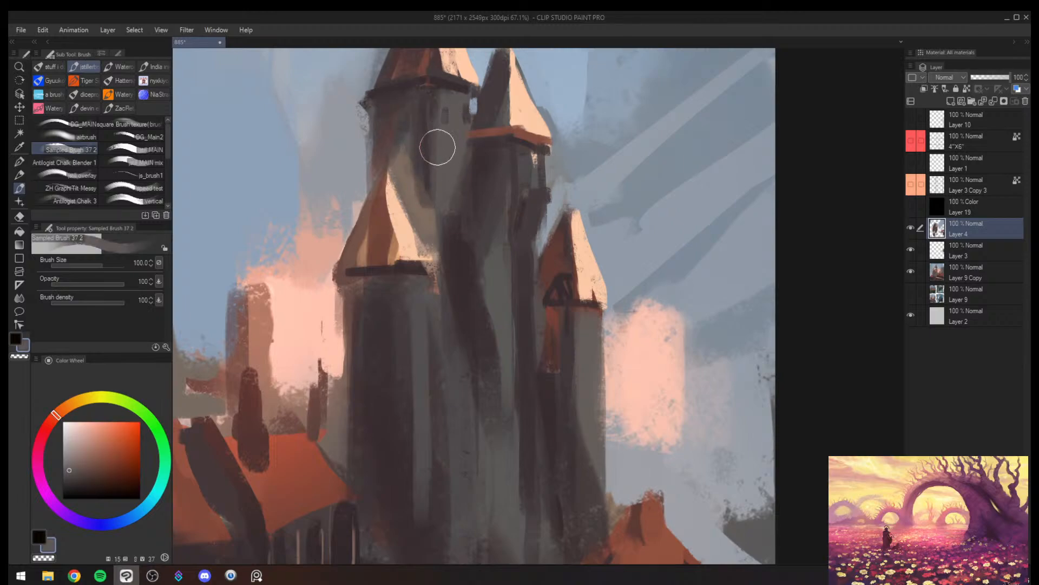
alt+click(418, 204)
drag(415, 187, 428, 243)
key(alt+space)
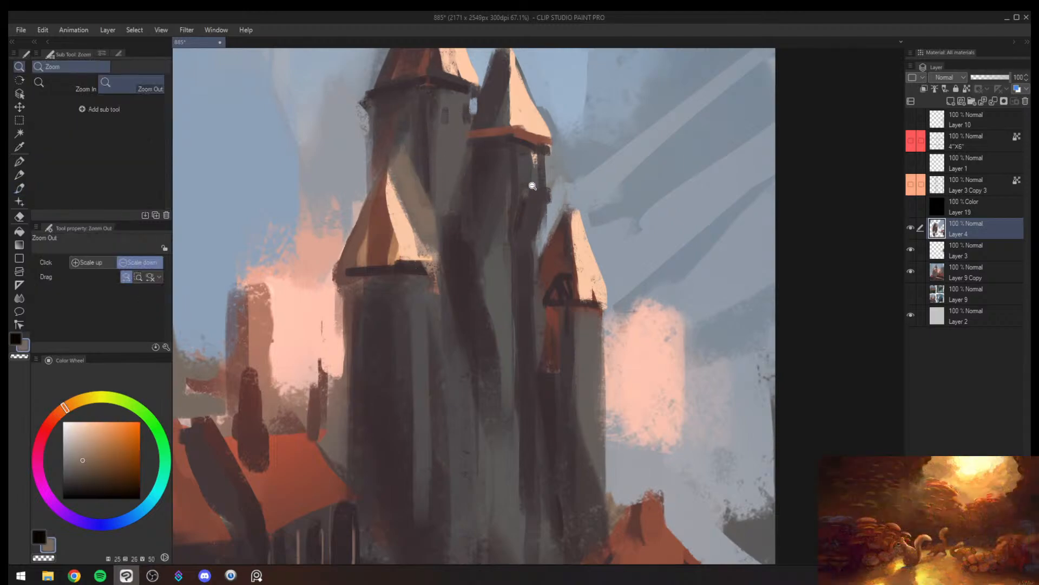
click(504, 215)
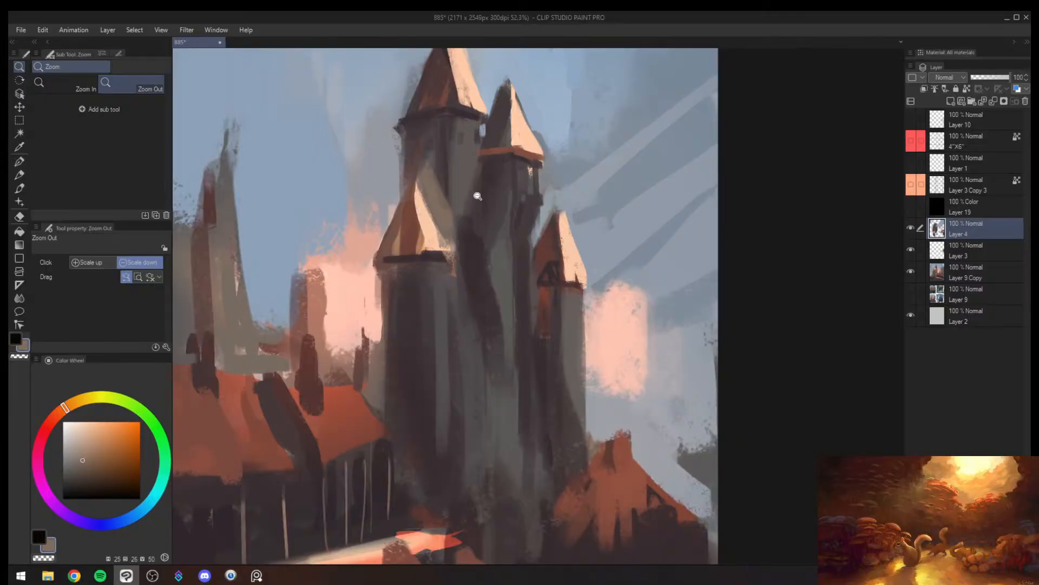
- Mirror the canvas and turn the pink block beside the red turret into a ragged, diagonal pink cloud bank at brush size 200
mouse_move(491, 253)
mouse_down()
mouse_move(481, 286)
mouse_move(505, 257)
mouse_up()
key(h)
mouse_move(591, 253)
mouse_down()
mouse_move(575, 277)
mouse_move(462, 265)
mouse_up()
mouse_move(544, 250)
mouse_down()
mouse_move(520, 277)
mouse_move(511, 214)
mouse_up()
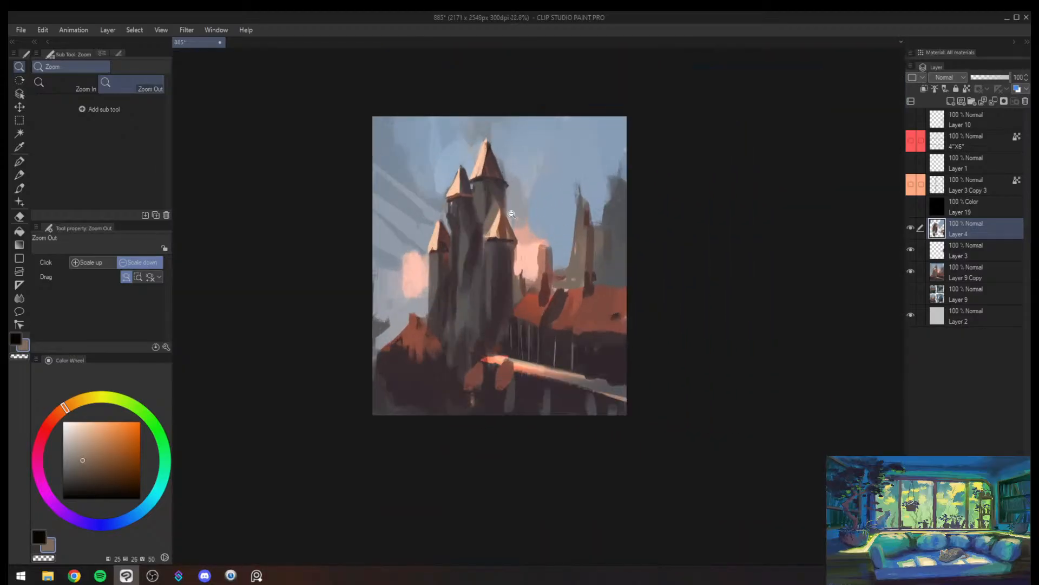
alt+click(416, 278)
key(bracketright)
key(bracketright)
key(bracketright)
key(bracketright)
drag(402, 268, 377, 244)
mouse_move(376, 245)
mouse_down()
mouse_move(406, 258)
mouse_move(423, 234)
mouse_move(422, 274)
mouse_move(420, 248)
mouse_up()
alt+click(422, 235)
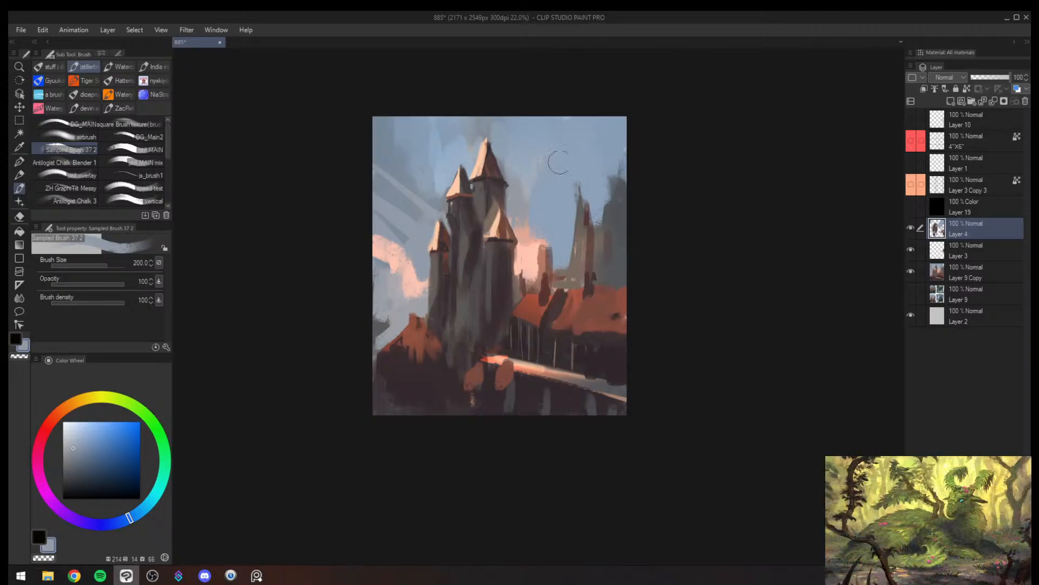
- Cut sampled sky blue into the pink glow beside the front tower, shaping it into a low cloud and covering the chimney tower
alt+click(539, 215)
mouse_move(534, 224)
mouse_down()
mouse_move(520, 244)
mouse_move(526, 277)
mouse_up()
alt+click(533, 266)
key(bracketleft)
alt+click(541, 229)
mouse_move(538, 243)
mouse_down()
mouse_move(533, 278)
mouse_move(558, 248)
mouse_move(572, 252)
mouse_move(564, 264)
mouse_move(561, 241)
mouse_move(517, 280)
mouse_move(548, 264)
mouse_up()
alt+click(532, 276)
alt+click(561, 237)
alt+click(528, 275)
alt+click(526, 261)
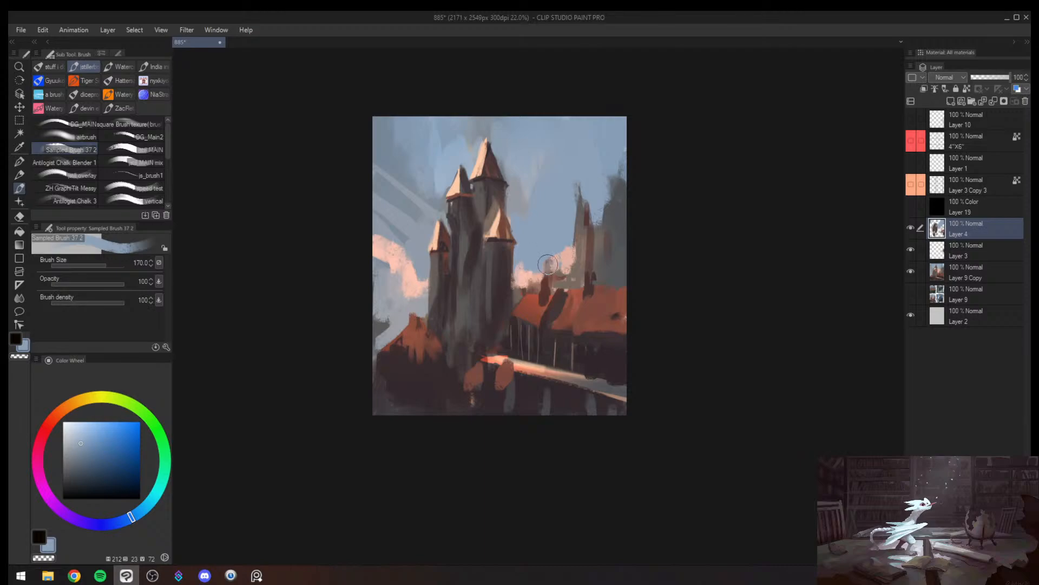
- Repaint the long building's roof ridge with sampled red-brown at brush size 80, then unmirror the canvas
alt+click(559, 266)
alt+click(543, 296)
alt+click(531, 309)
mouse_move(532, 307)
mouse_down()
mouse_move(545, 254)
mouse_move(601, 188)
mouse_move(572, 282)
mouse_move(586, 283)
mouse_move(530, 292)
mouse_move(617, 282)
mouse_up()
alt+click(556, 293)
alt+click(542, 298)
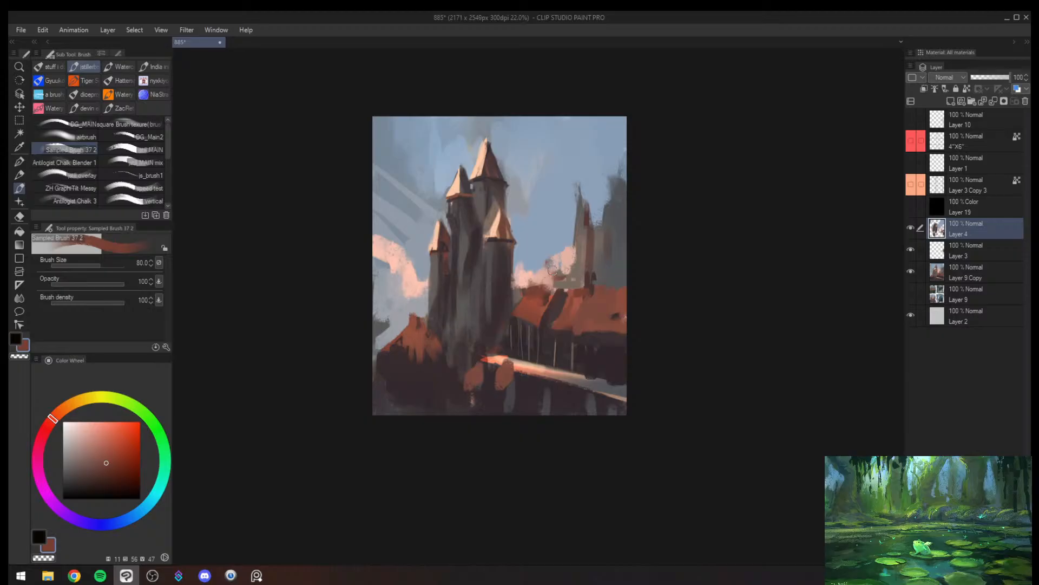
key(h)
key(alt+space)
mouse_move(546, 272)
mouse_down()
mouse_move(527, 272)
mouse_move(580, 266)
mouse_move(557, 274)
mouse_move(595, 246)
mouse_up()
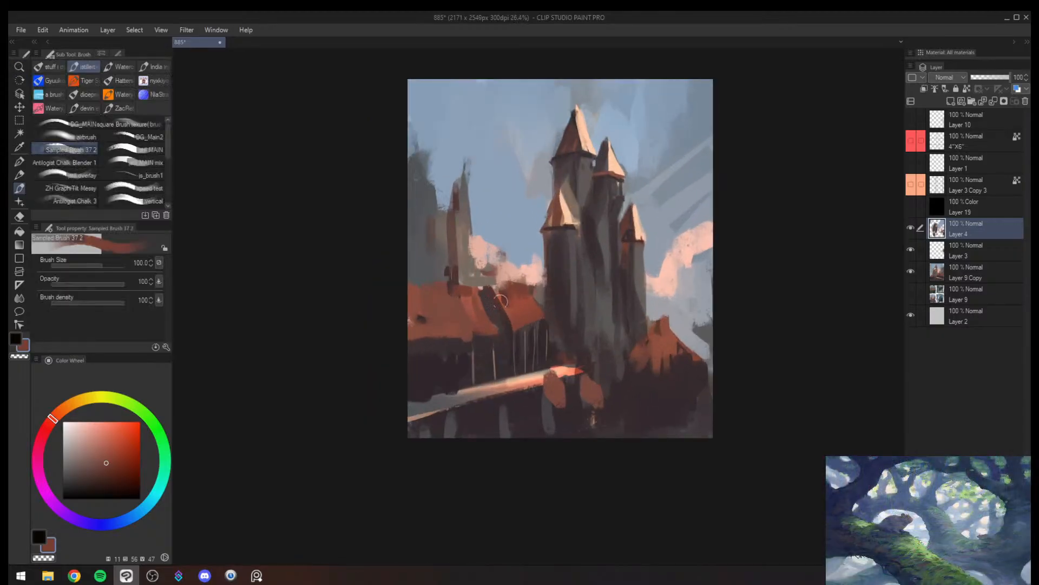
- Paint the long building's wall under the roof in sampled dark plum at brush sizes 250 and 200, leaving an irregular eave edge
alt+click(477, 351)
key(bracketleft)
key(bracketleft)
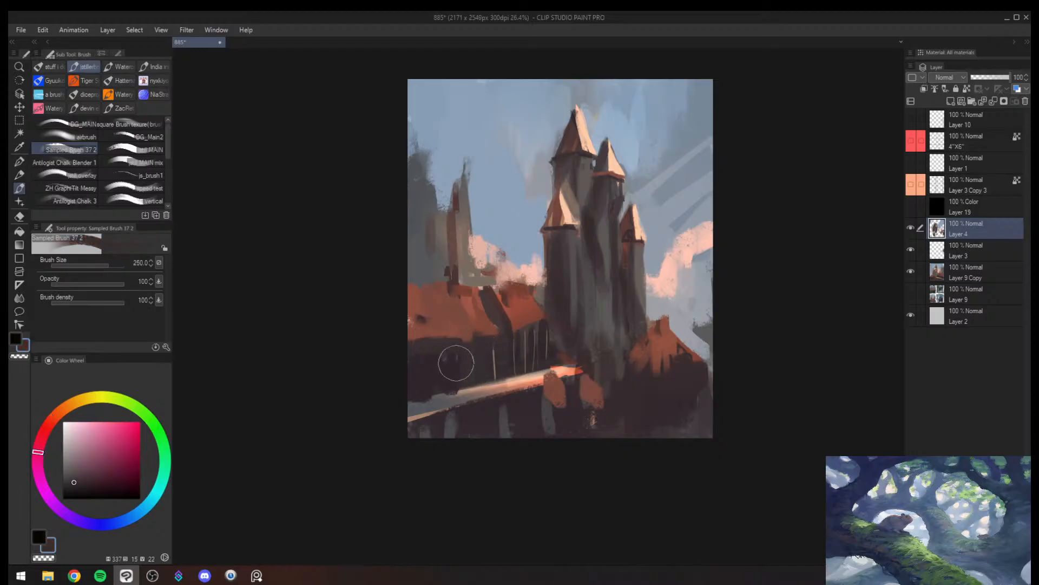
key(bracketleft)
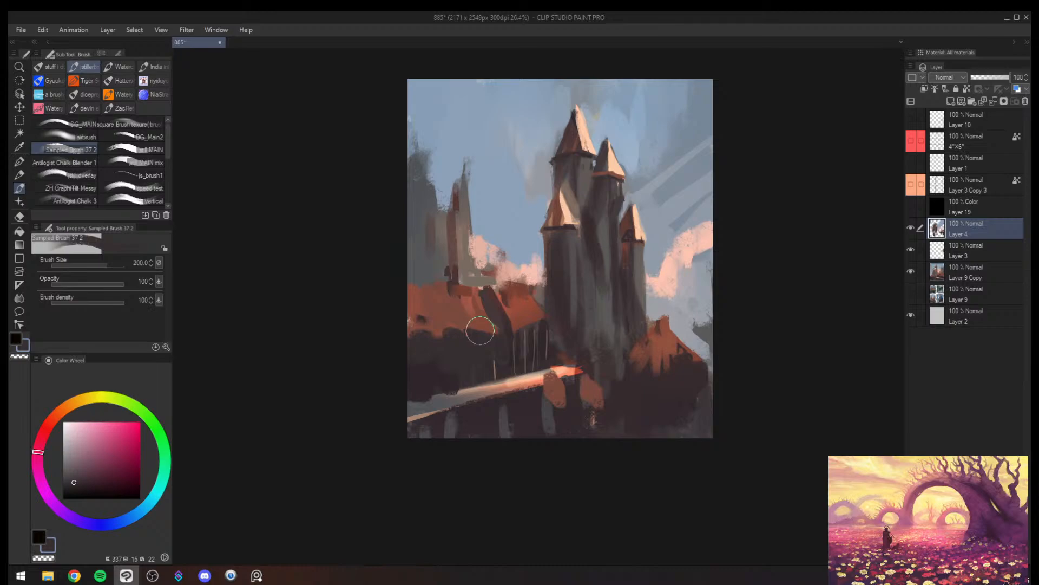
key(alt+space)
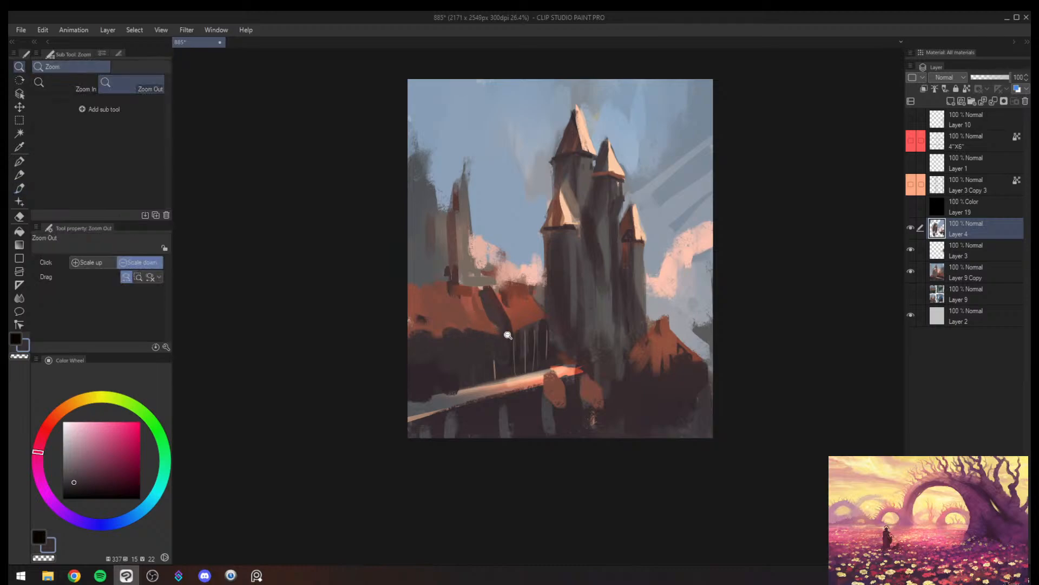
drag(508, 334, 490, 337)
drag(491, 336, 515, 328)
- Mirror the canvas and simplify the distant spires into one grey pointed tower with low trees, trimmed with sampled sky blue at brush size 250
key(h)
mouse_move(585, 324)
mouse_down()
mouse_move(564, 326)
mouse_move(616, 310)
mouse_move(604, 305)
mouse_move(660, 218)
mouse_up()
alt+click(635, 238)
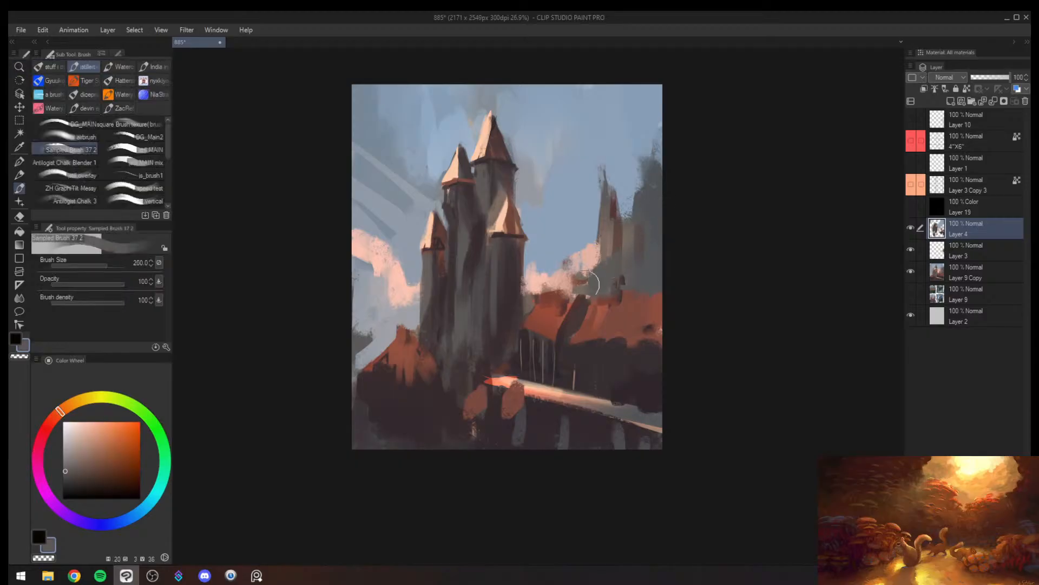
mouse_move(588, 291)
mouse_down()
mouse_move(634, 230)
mouse_move(566, 294)
mouse_move(656, 202)
mouse_move(576, 262)
mouse_move(571, 284)
mouse_move(639, 241)
mouse_move(611, 247)
mouse_move(609, 226)
mouse_move(612, 269)
mouse_up()
key(])
drag(605, 217, 603, 266)
alt+click(612, 175)
drag(606, 163, 586, 208)
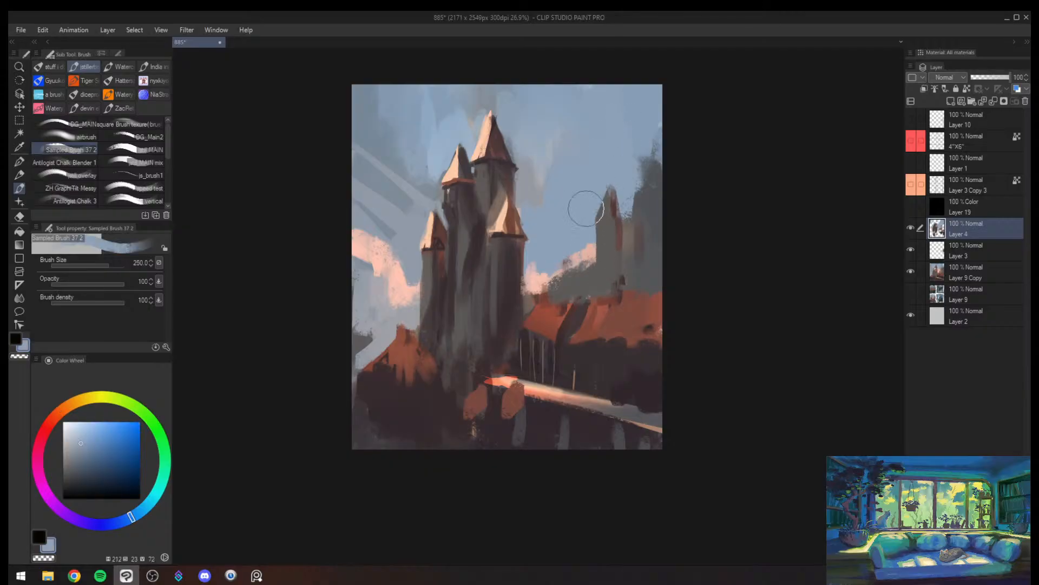
alt+click(614, 241)
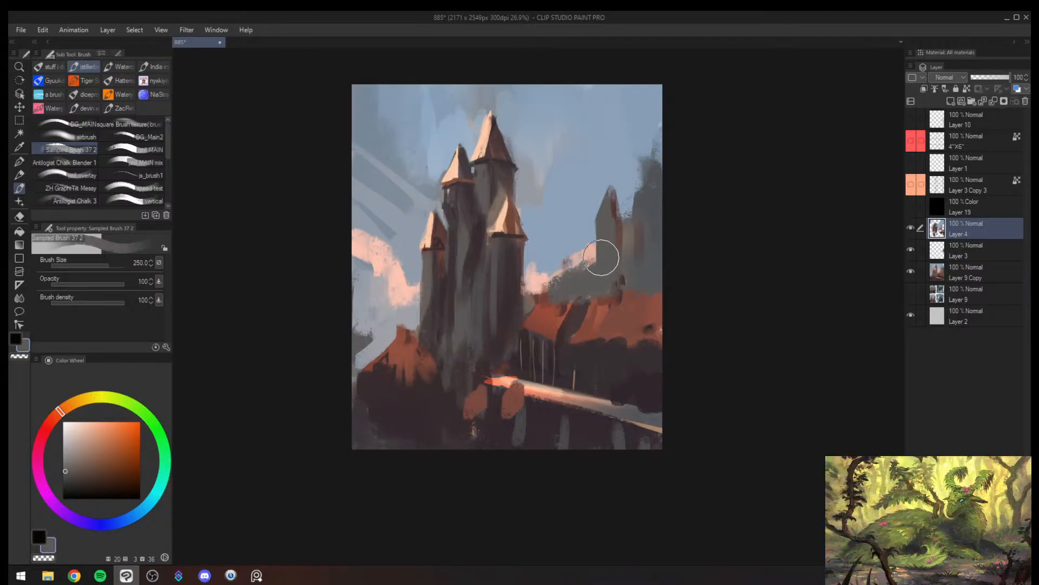
- Lower the tall distant foliage with sampled sky blue, extend the grey treeline over the pink cloud, and unmirror the canvas
alt+click(631, 142)
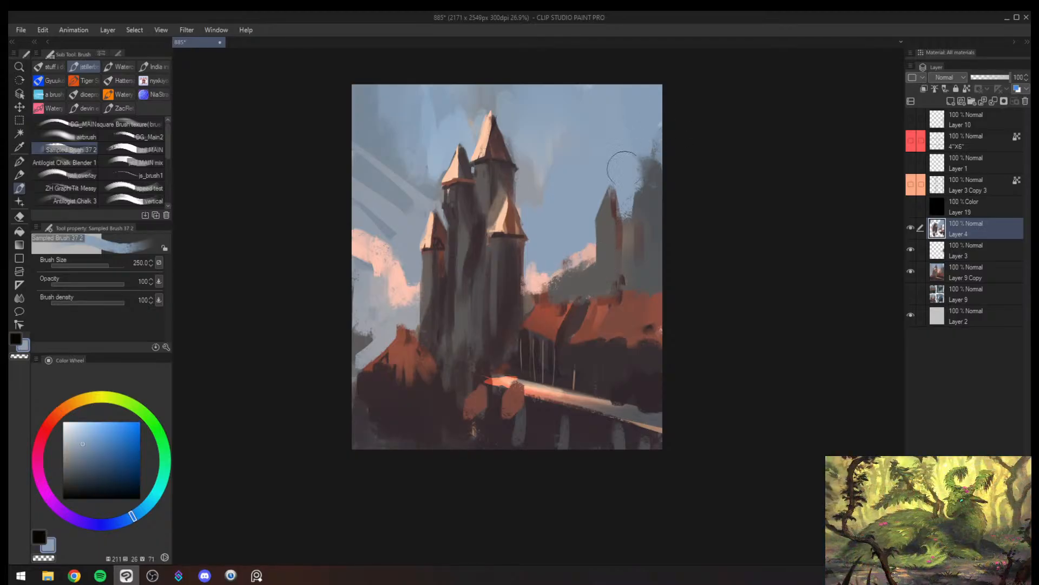
drag(654, 138, 657, 190)
alt+click(636, 191)
alt+click(635, 145)
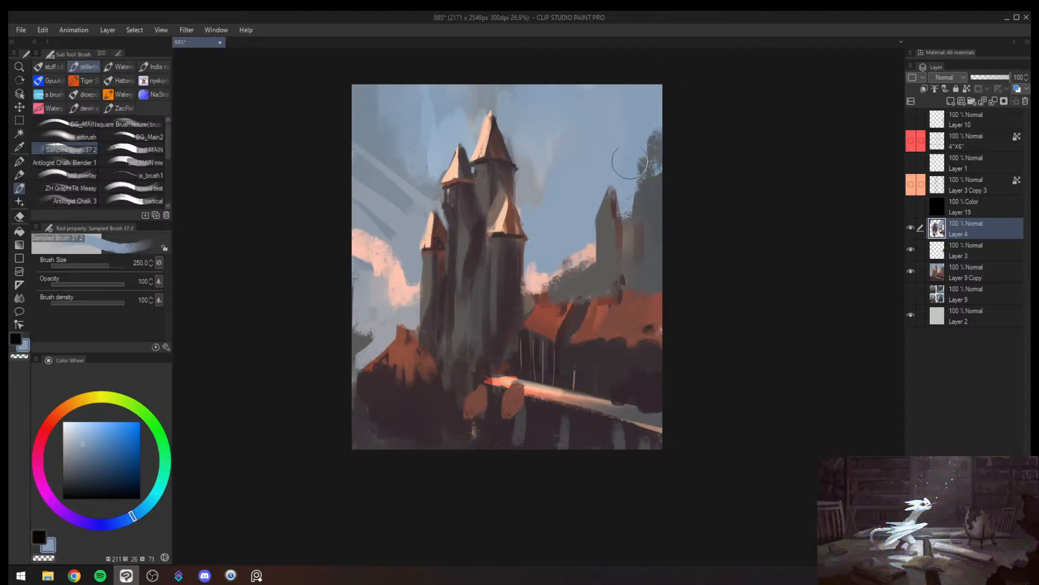
drag(644, 154, 645, 179)
alt+click(585, 271)
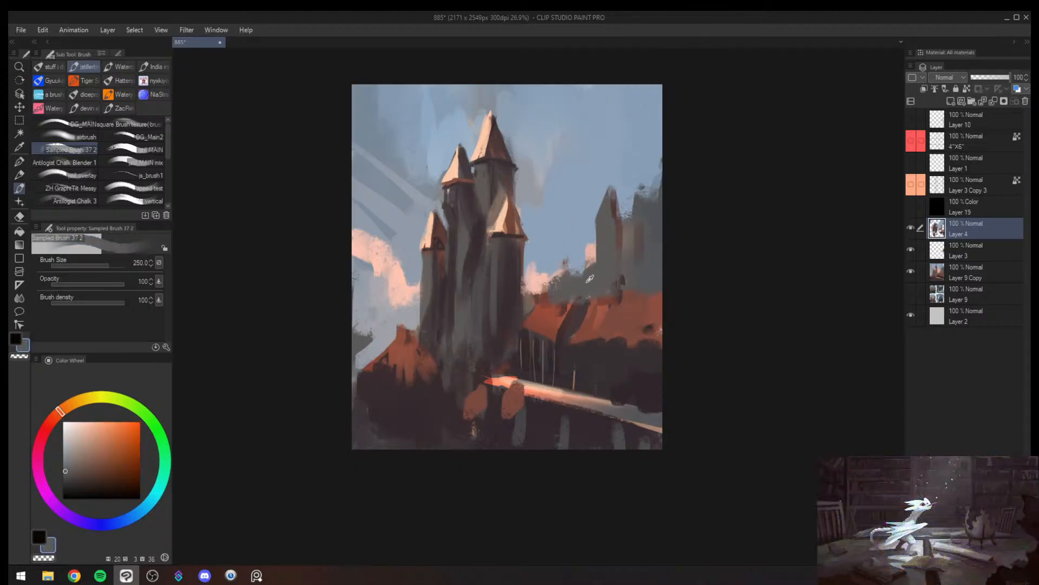
drag(585, 263, 588, 283)
key(alt+space)
mouse_move(562, 330)
mouse_down()
mouse_move(563, 339)
mouse_move(570, 332)
mouse_up()
key(h)
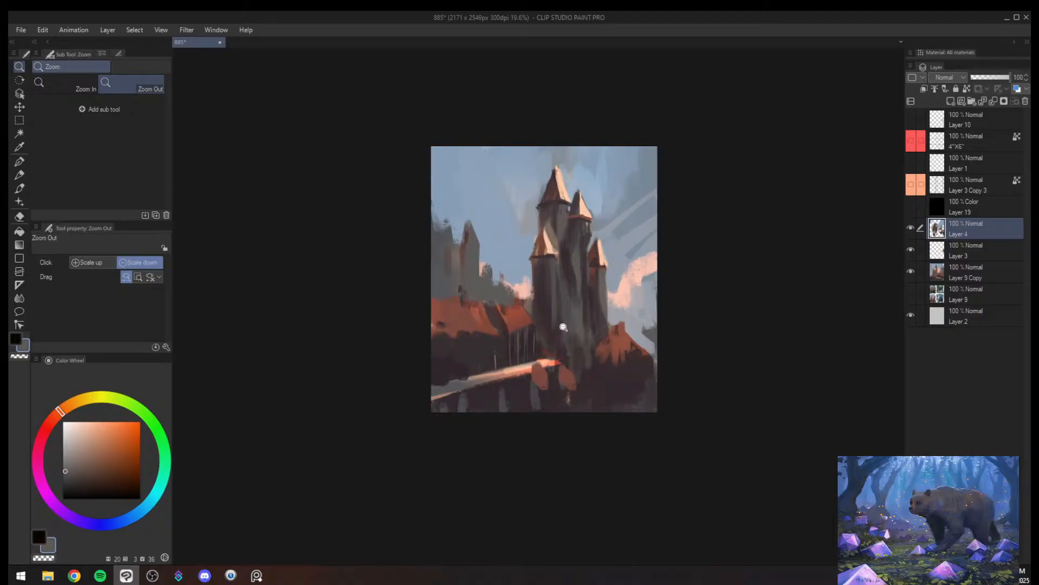
- Sharpen the long building's roof ridge and gable with sampled orange-red at brush sizes 70 and 50
drag(564, 327, 542, 282)
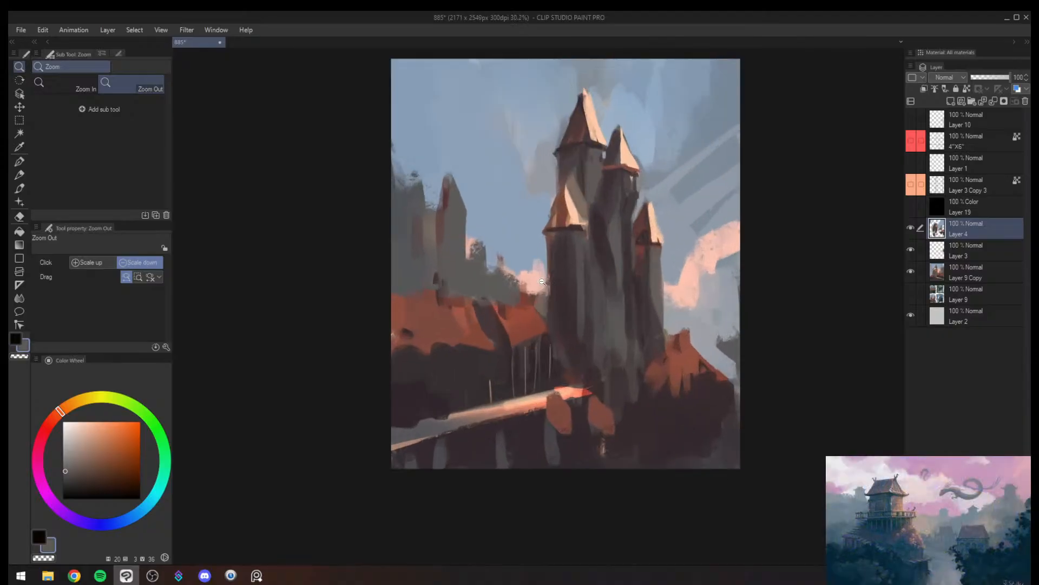
key(b)
alt+click(515, 301)
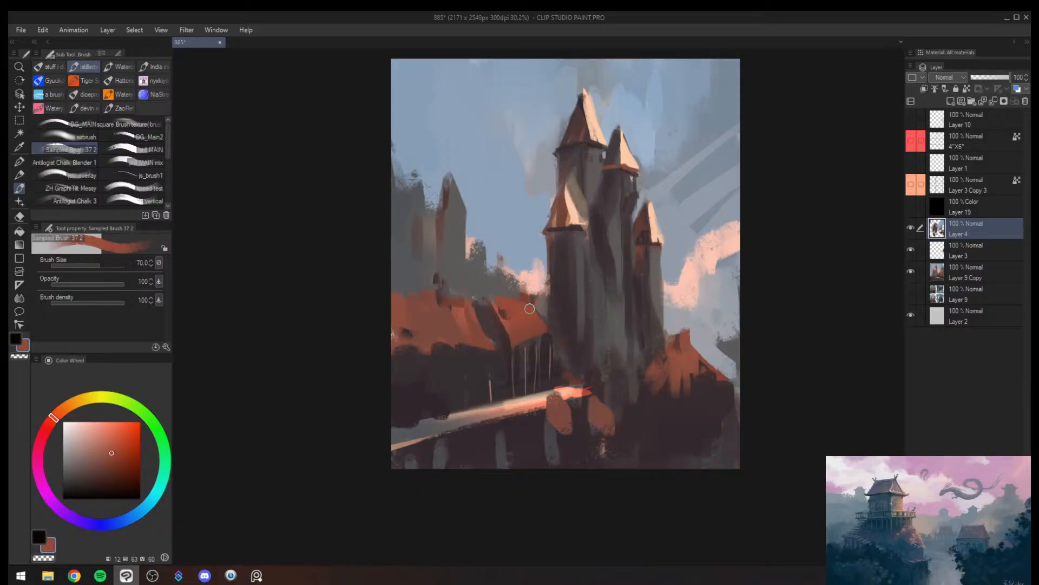
key(bracketright)
key(bracketleft)
key(bracketleft)
key(bracketleft)
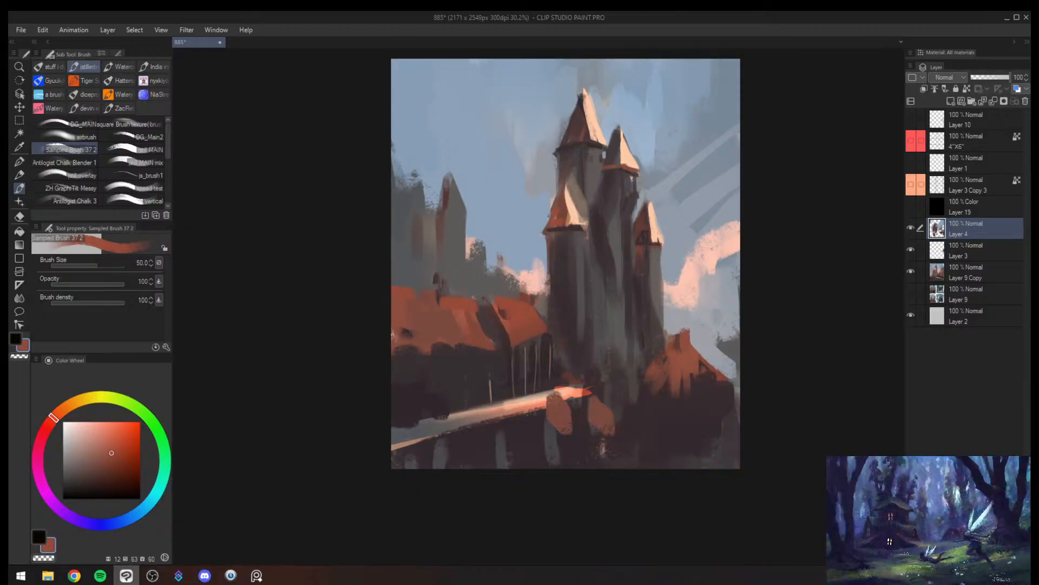
- Paint the shaded sides of the tower roofs in saturated red, using brush size 100 on the main roof
alt+click(580, 131)
key(bracketright)
key(bracketright)
key(bracketright)
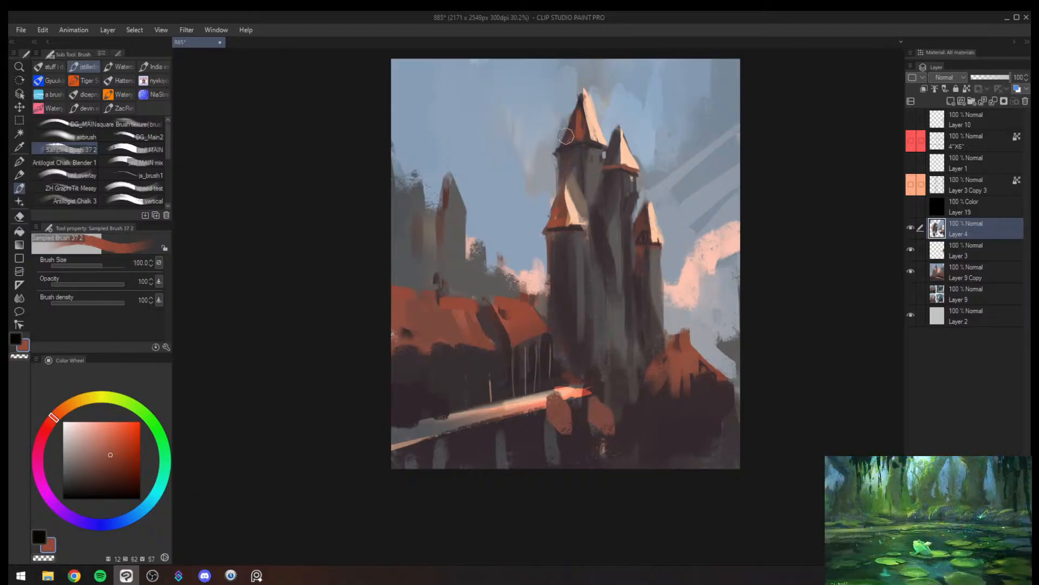
key(bracketleft)
key(bracketleft)
key(bracketleft)
- Redefine the main tower roof's eave corner with sampled sky and dark red-brown tones at a small brush size
key(bracketleft)
alt+click(549, 172)
alt+click(566, 166)
mouse_move(556, 156)
mouse_down()
mouse_move(546, 194)
mouse_move(552, 164)
mouse_up()
alt+click(552, 181)
alt+click(566, 165)
alt+click(566, 164)
alt+click(563, 165)
key(bracketleft)
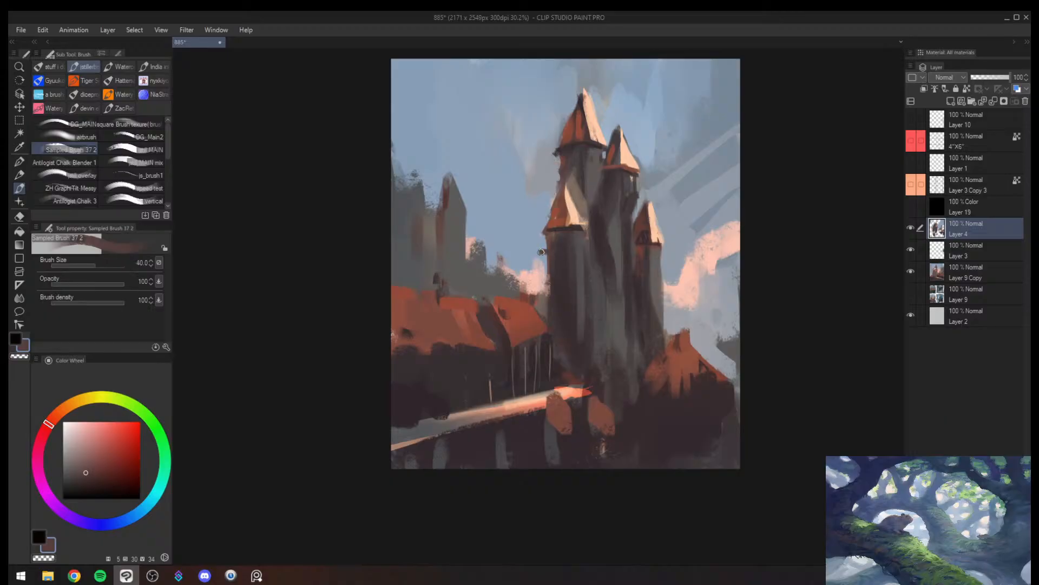
- Paint a slim dark bracket and post beside the front tower and check it with the canvas mirrored
alt+click(559, 260)
drag(541, 252, 539, 309)
key(alt+space)
drag(556, 270, 554, 302)
key(h)
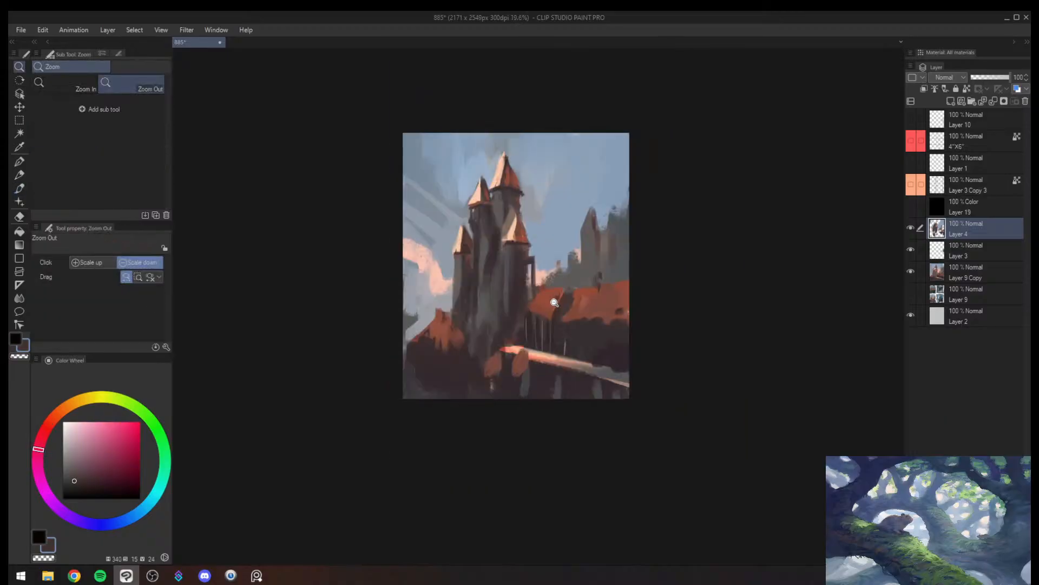
key(h)
- Lasso a strip at the castle's base and paint thin, pale pink light streaks there, reducing the brush to size 30
drag(647, 340, 615, 357)
mouse_move(620, 347)
mouse_down()
mouse_move(649, 341)
mouse_move(677, 299)
mouse_up()
key(m)
mouse_move(629, 327)
mouse_down()
mouse_move(580, 331)
mouse_move(635, 327)
mouse_move(579, 329)
mouse_move(604, 328)
mouse_up()
key(b)
alt+click(680, 258)
key(])
key(])
key(])
key(])
key(ctrl+d)
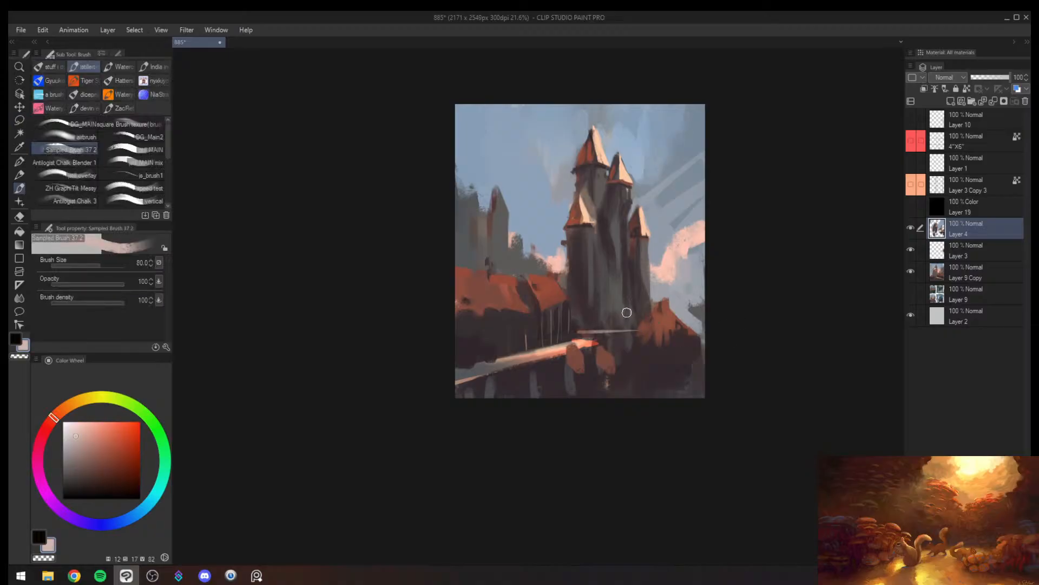
key(bracketleft)
key(bracketleft)
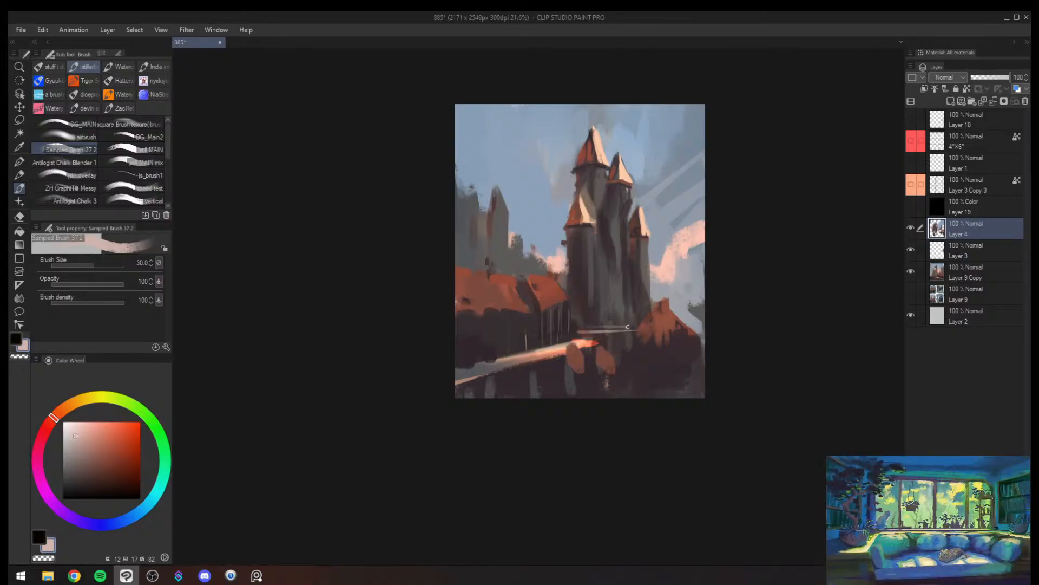
- Glaze sampled sky blue as atmospheric haze over the tower roofs and shafts at brush size 500
alt+click(654, 153)
key(bracketright)
key(bracketright)
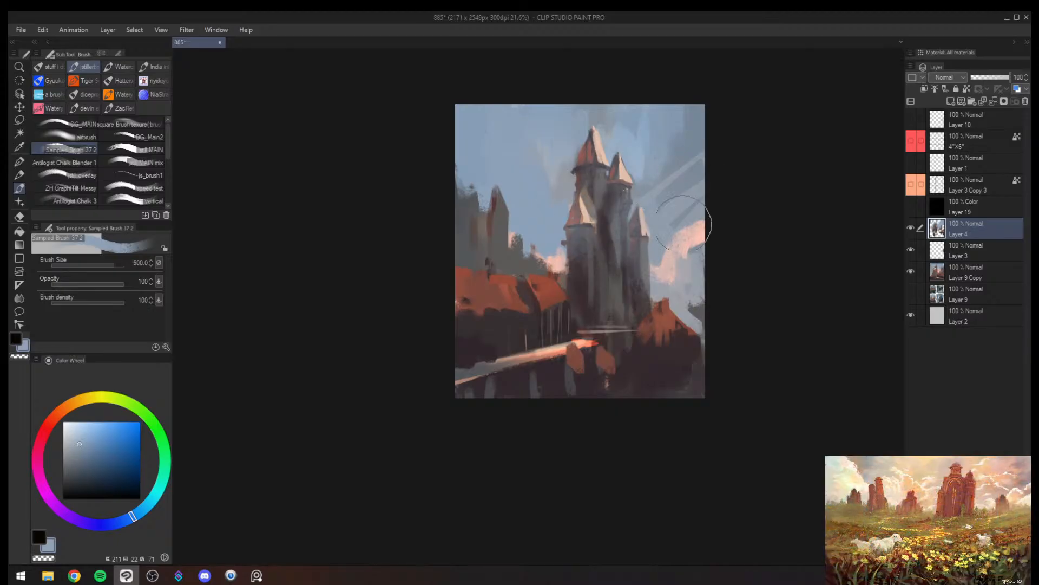
- Sample dark plum from the shaft and building shadows and darken the front tower's lower wall at brush sizes 160 and 120
alt+click(601, 274)
key(bracketleft)
key(bracketleft)
key(bracketleft)
key(bracketleft)
key(bracketleft)
key(bracketleft)
key(bracketleft)
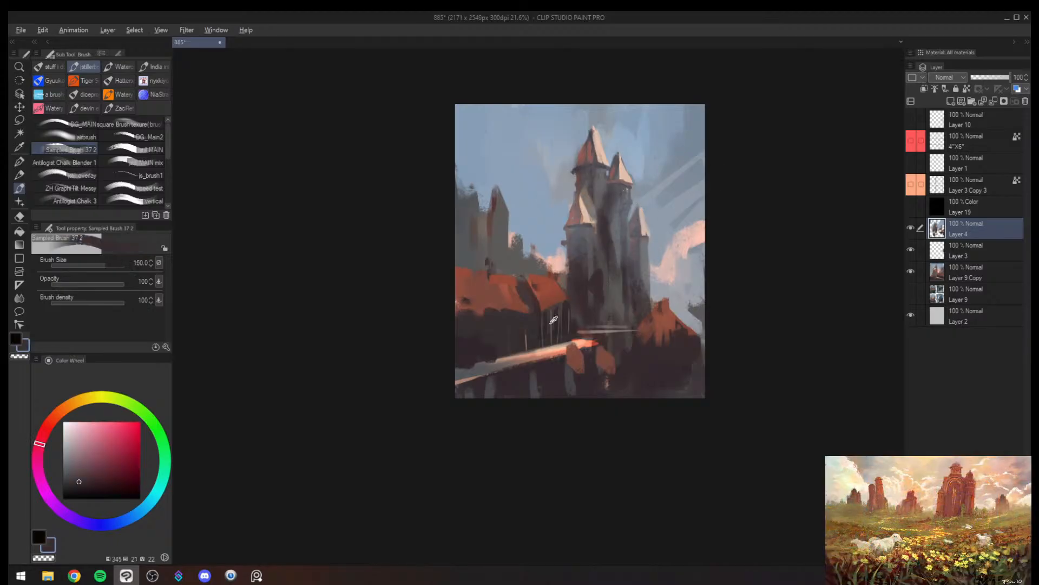
alt+click(485, 348)
alt+click(599, 287)
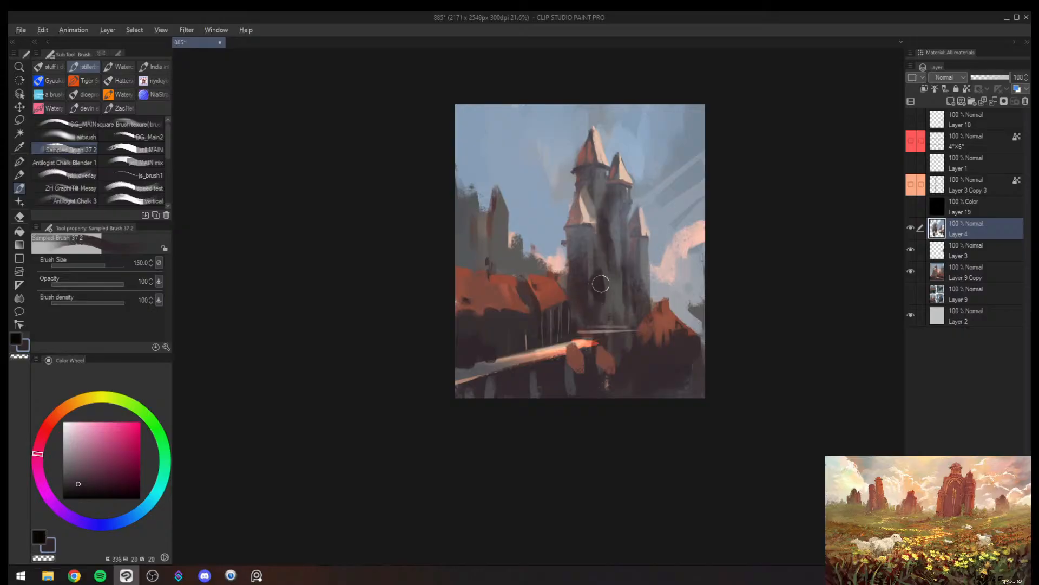
key(bracketleft)
key(bracketleft)
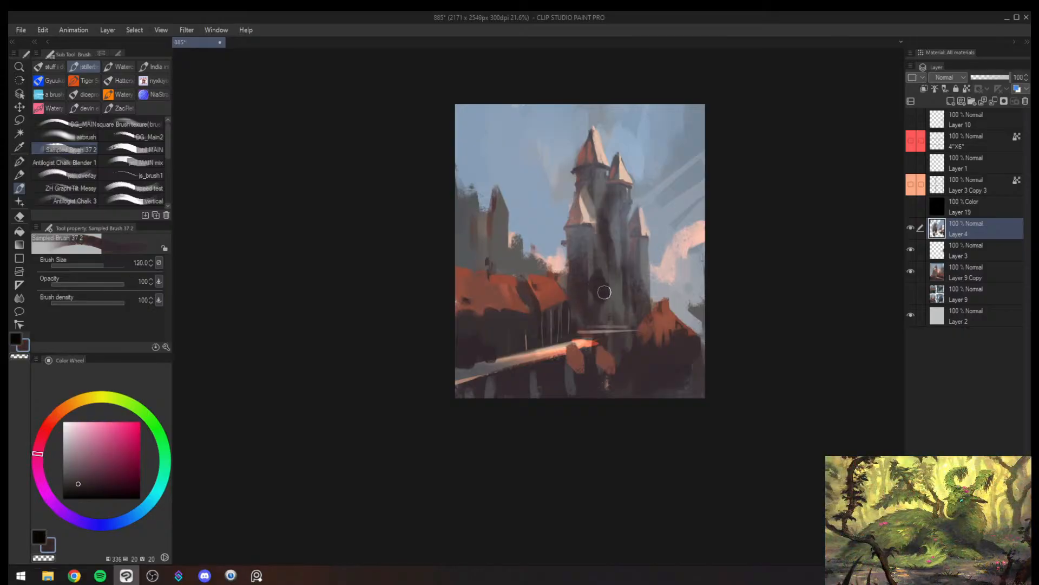
- Paint dark plum shapes into the castle's lower wall at brush size 150, sampling tones from the surrounding masonry
key(bracketright)
key(bracketleft)
key(bracketleft)
key(bracketleft)
key(bracketright)
key(bracketright)
key(bracketright)
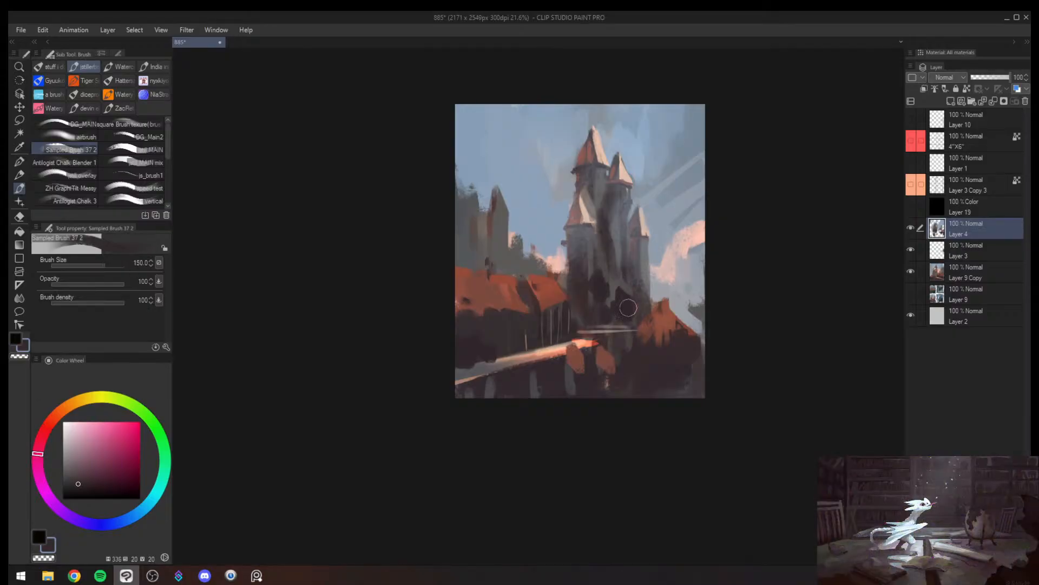
alt+click(637, 295)
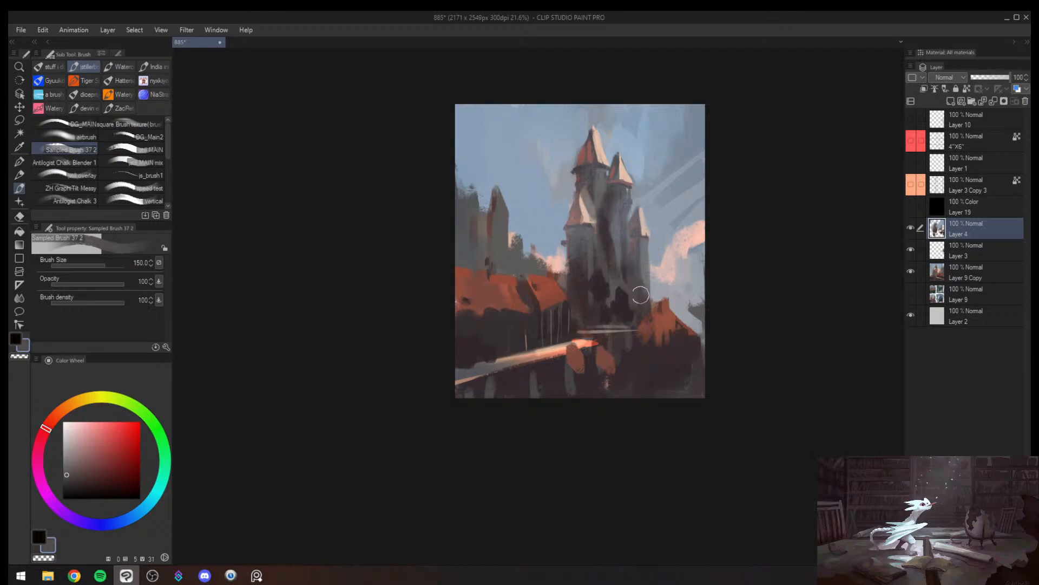
alt+click(601, 290)
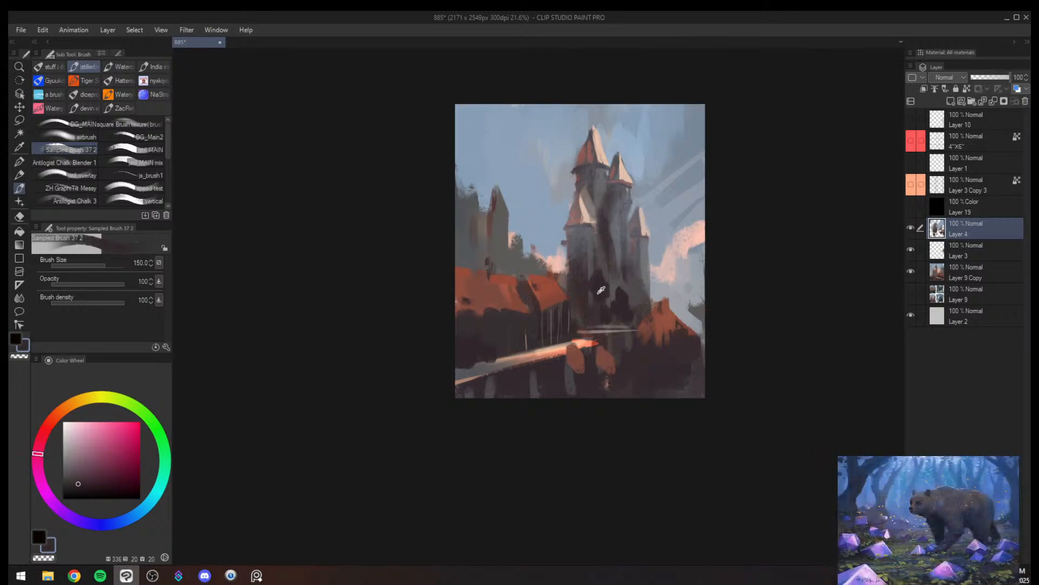
- Rework the shadow at the front tower's base with sampled dark plum-grey strokes at brush size 100
alt+click(608, 280)
key([)
key([)
drag(606, 274, 609, 286)
alt+click(600, 295)
- Mirror the canvas and paint sampled cool grey down the front tower's shaft at brush size 120
key(h)
mouse_move(549, 269)
mouse_down()
mouse_move(471, 269)
mouse_move(514, 265)
mouse_up()
alt+click(500, 267)
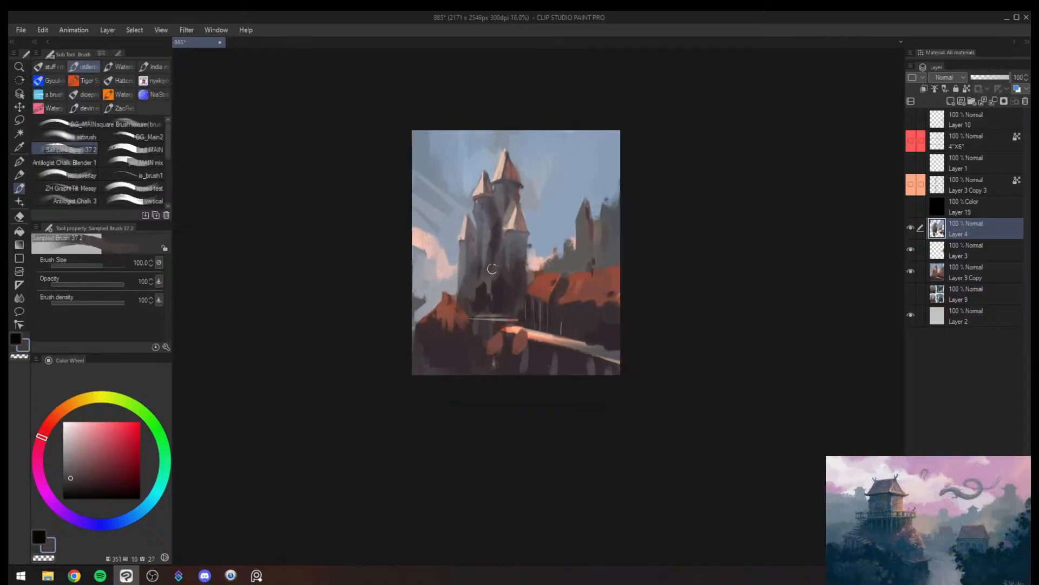
alt+click(516, 254)
key(bracketright)
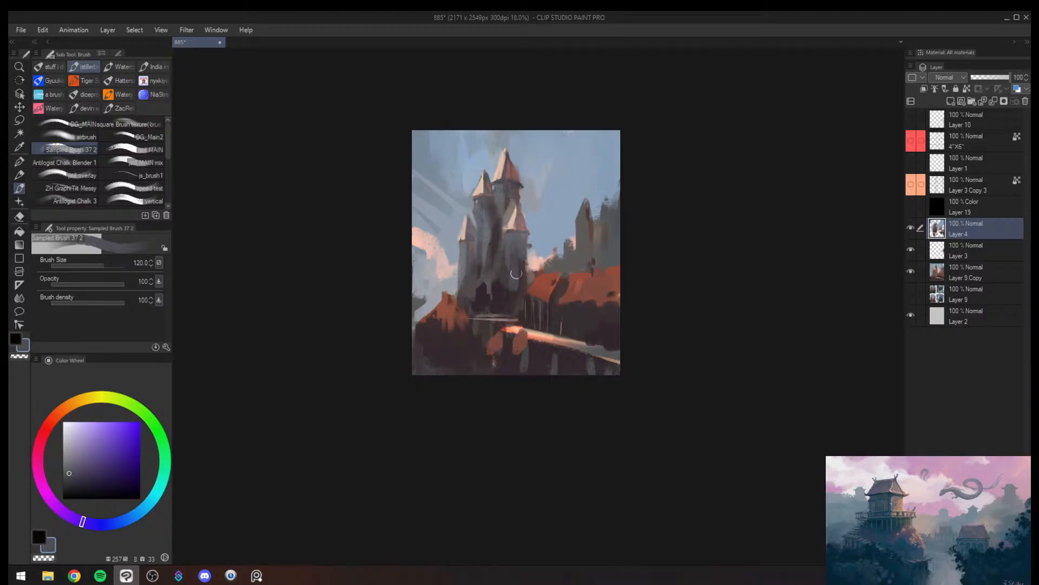
alt+click(492, 228)
alt+click(498, 232)
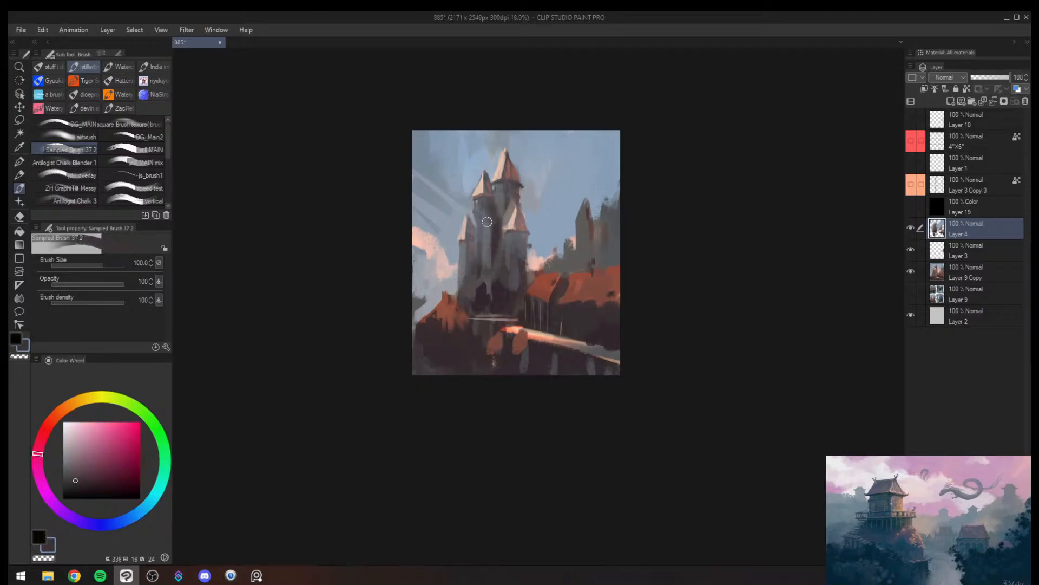
- Paint a small dark plum accent below the second tower's roof with a finer brush
key(bracketleft)
key(bracketleft)
key(bracketleft)
key(bracketleft)
drag(482, 198, 481, 219)
key(alt+space)
drag(494, 254, 482, 255)
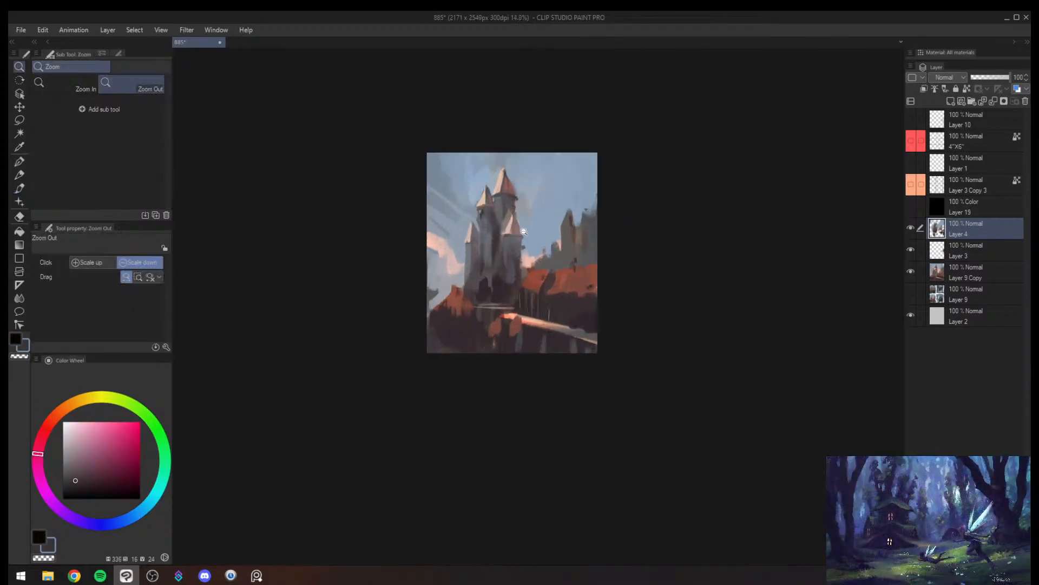
- Sample muted grey from the distant buildings and paint it between the red roof and the castle at brush size 120
alt+click(556, 248)
key(bracketright)
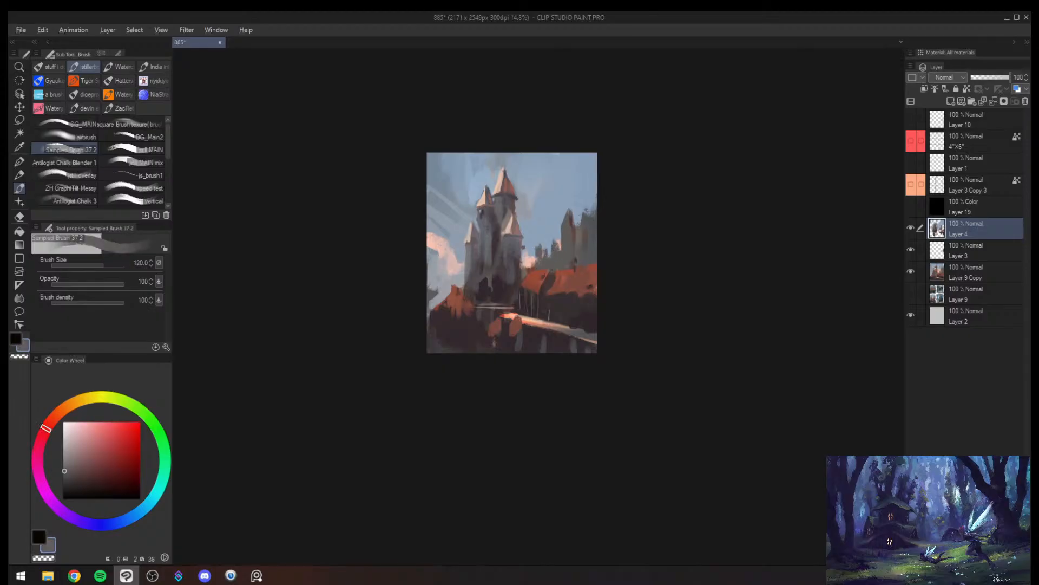
key(h)
alt+click(532, 264)
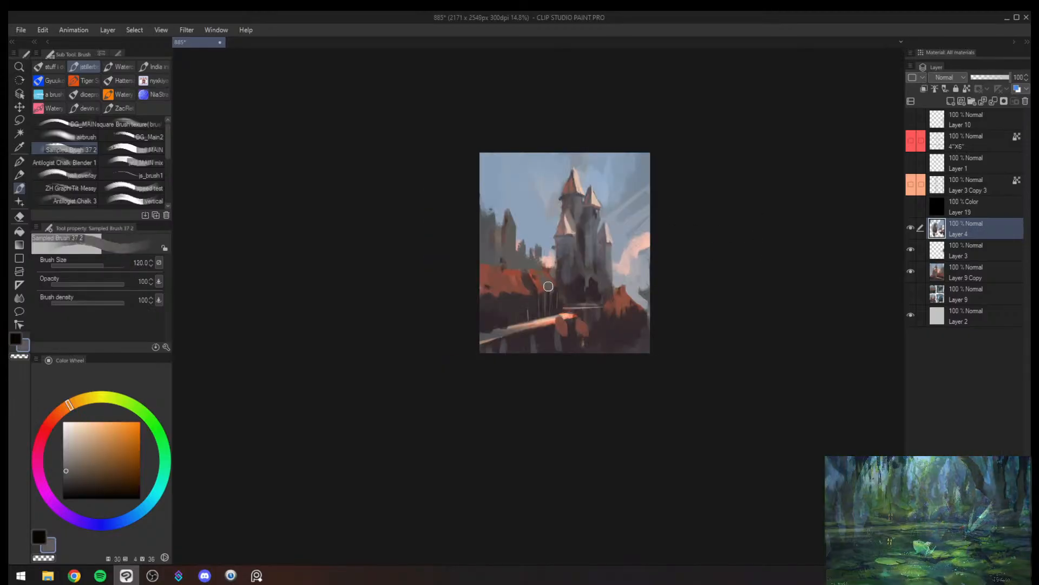
key(bracketleft)
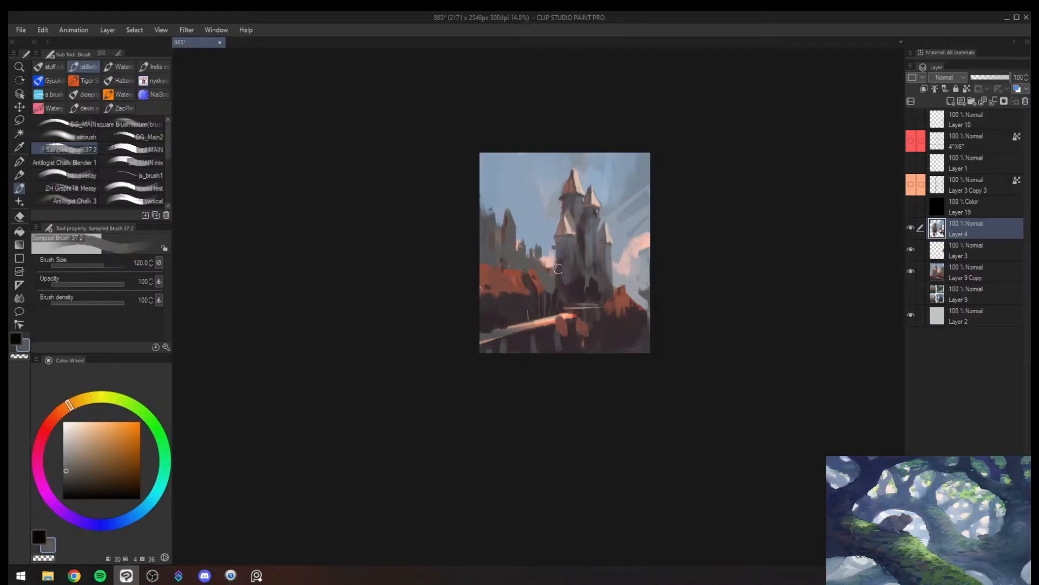
- Mirror the canvas and darken the area around the long red roof with sampled dark plum at size 120
key(h)
alt+click(578, 295)
key([)
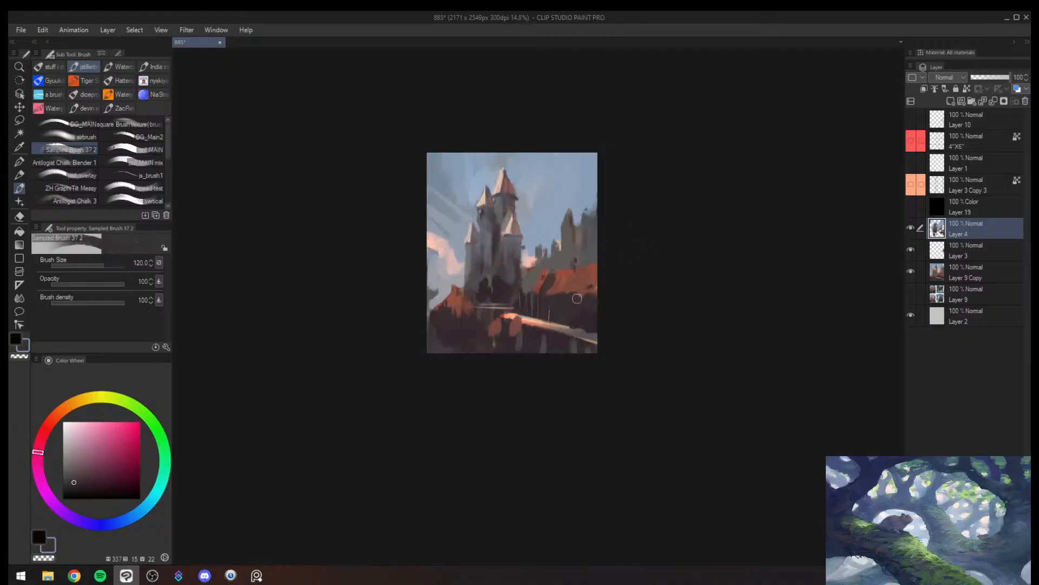
drag(596, 254, 579, 297)
- Repaint the long roof with sampled brick reds at brush sizes 70 and 80
alt+click(572, 269)
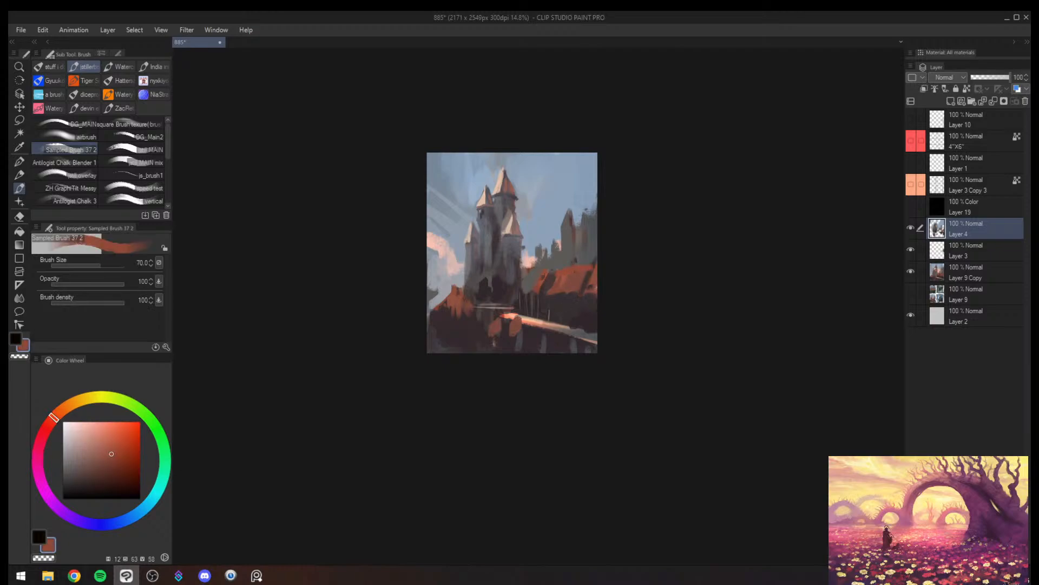
alt+click(566, 260)
key(])
alt+click(568, 288)
key(])
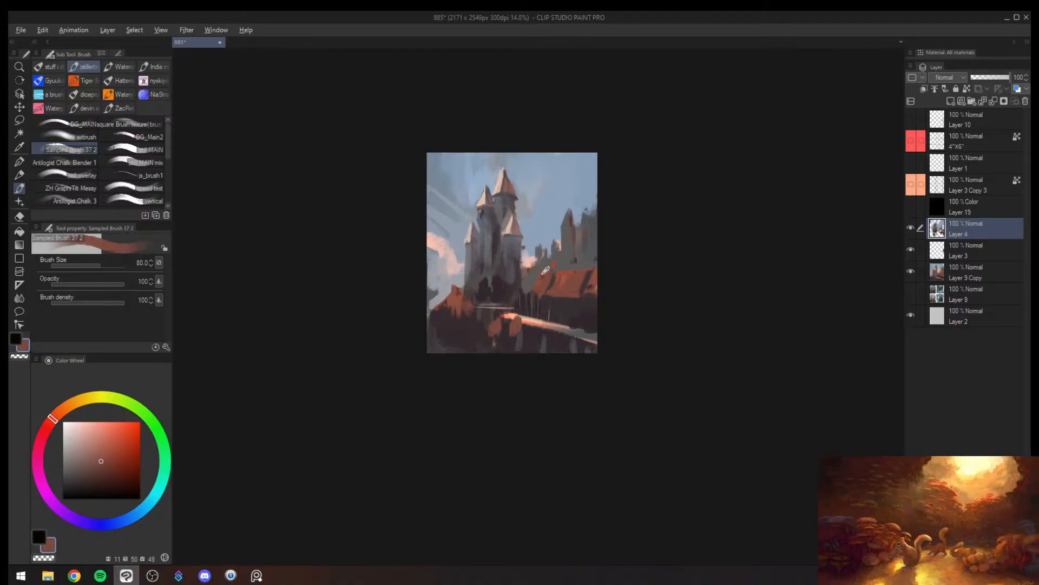
- Trim the long roof's end nearest the castle with sampled grey-brown at brush size 80
alt+click(543, 273)
alt+click(543, 277)
alt+click(549, 269)
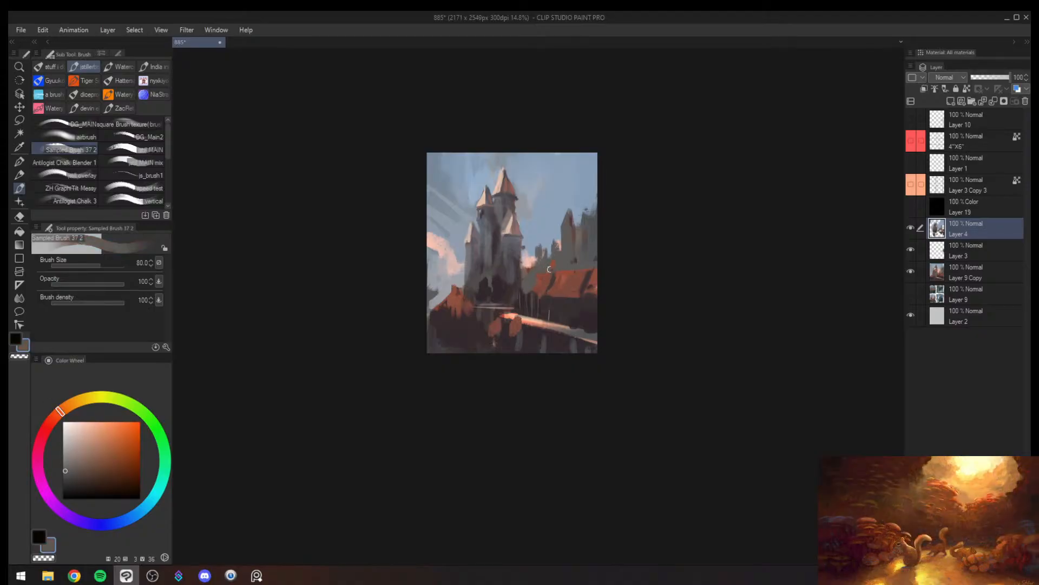
- Paint the wall beneath the long roof's eaves in sampled dark plum at brush size 150
alt+click(532, 294)
key(bracketright)
key(bracketright)
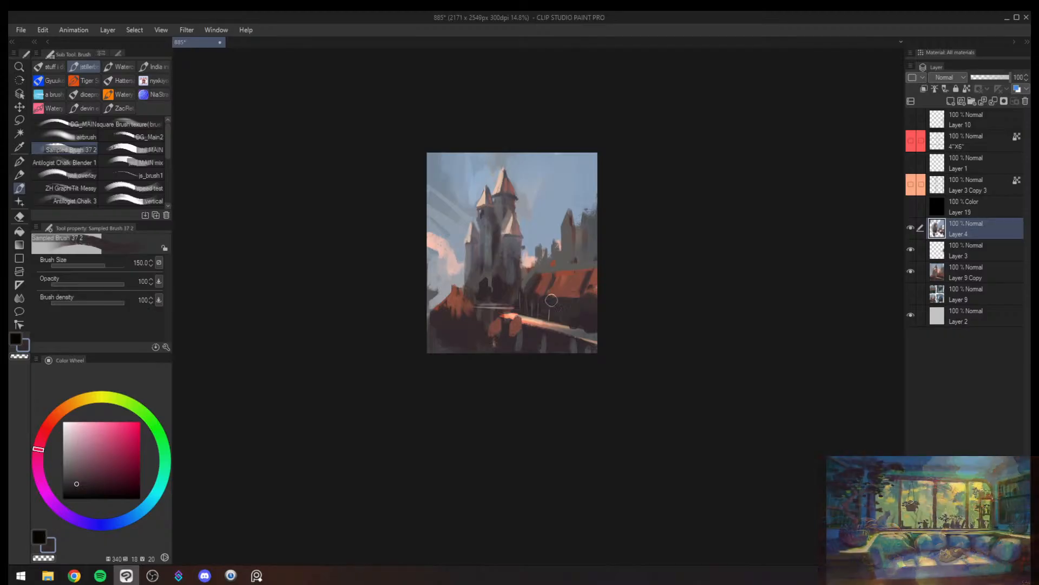
alt+click(568, 305)
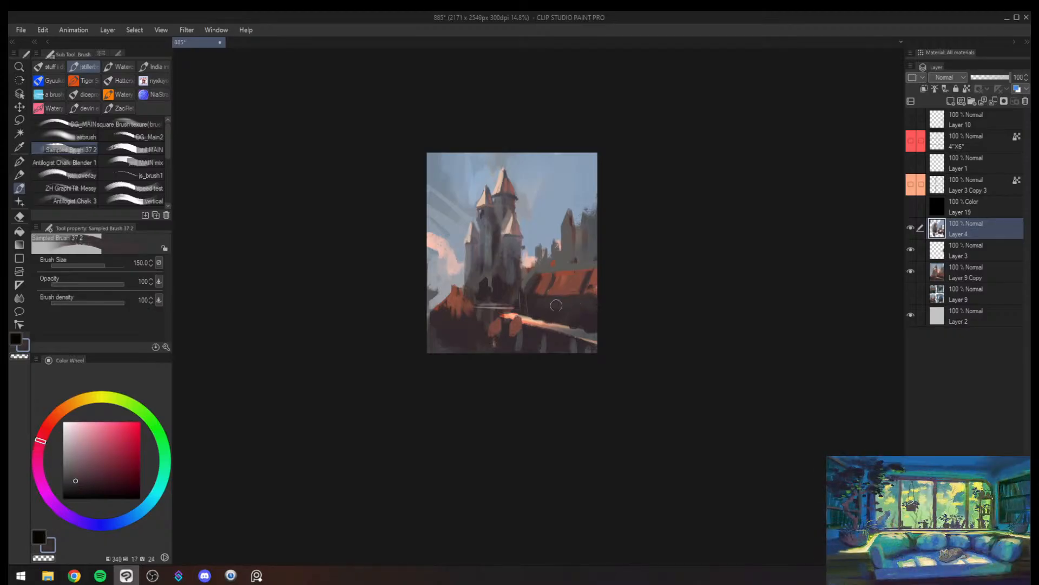
alt+click(549, 307)
alt+click(561, 324)
- Paint muted blue-grey patches along the path below the long roof at brush size 170
key(bracketright)
drag(570, 327, 600, 332)
alt+click(594, 331)
key(bracketleft)
key(bracketleft)
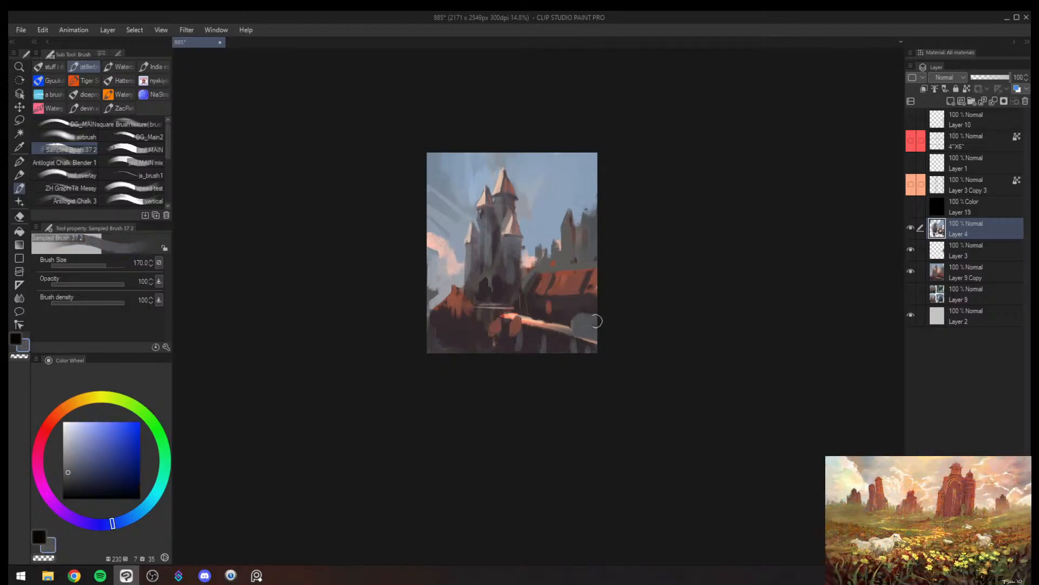
mouse_move(540, 316)
mouse_down()
mouse_move(584, 366)
mouse_move(600, 347)
mouse_move(593, 322)
mouse_move(567, 324)
mouse_move(540, 348)
mouse_move(565, 344)
mouse_move(531, 353)
mouse_up()
- Flip the canvas, sample the roof's brick red and paint a broad reddish patch across the foreground at size 150
key(h)
alt+click(598, 334)
key(bracketright)
key(bracketright)
alt+click(540, 349)
key(bracketleft)
alt+click(531, 289)
key(bracketright)
key(bracketright)
key(bracketleft)
key(bracketleft)
key(bracketleft)
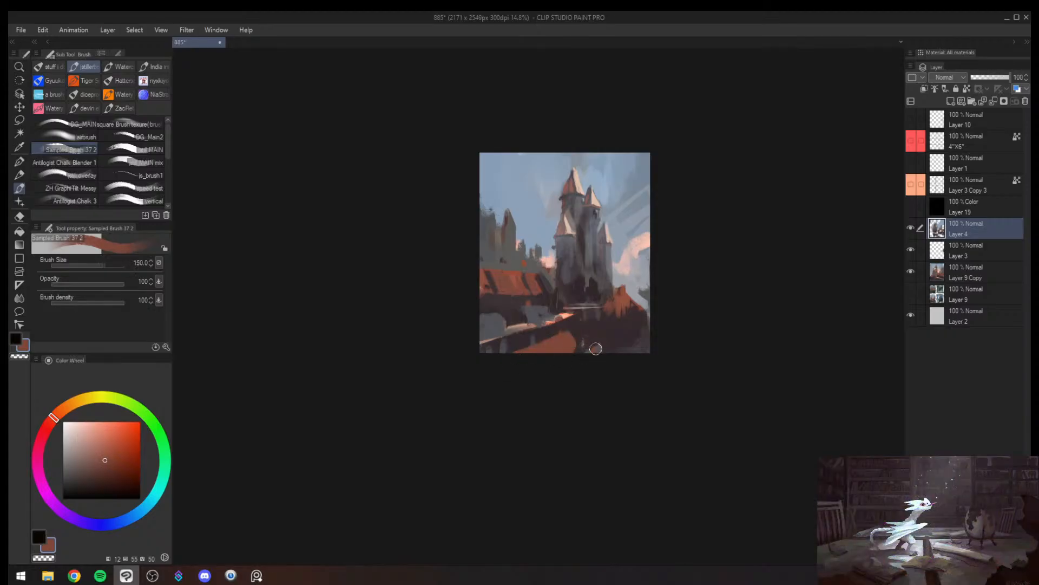
- Reshape the red mass beside the castle into a gabled house with dark walls, reducing the brush to size 50
alt+click(623, 305)
mouse_move(612, 304)
mouse_down()
mouse_move(643, 317)
mouse_move(622, 328)
mouse_move(580, 326)
mouse_move(648, 324)
mouse_up()
alt+click(607, 282)
alt+click(607, 282)
key(bracketleft)
key(bracketleft)
key(bracketleft)
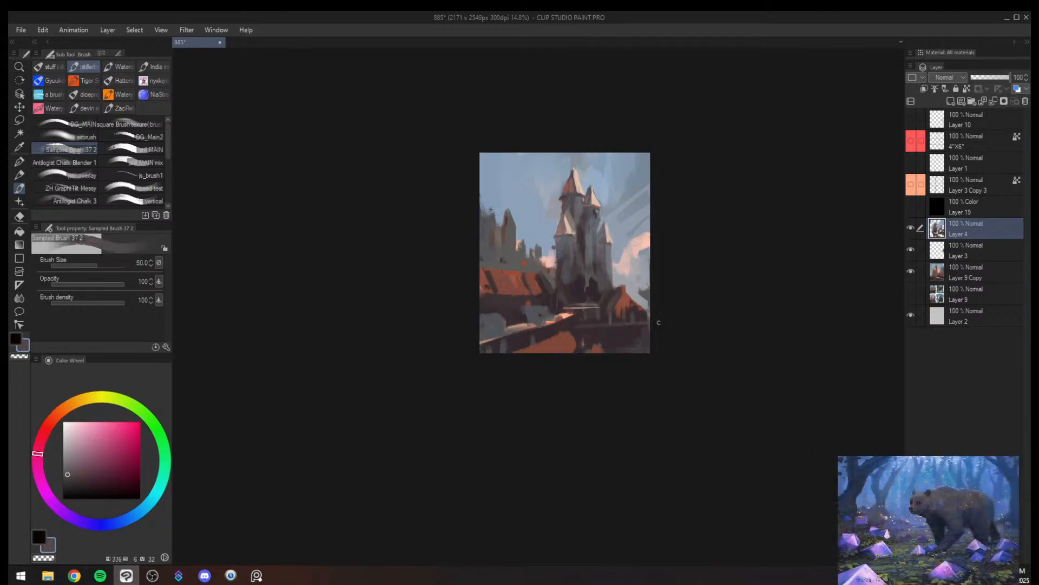
- Undo the last stroke, erase with transparent colour at size 80 and paint dark plum around the small house at size 150
key(ctrl+z)
key(bracketright)
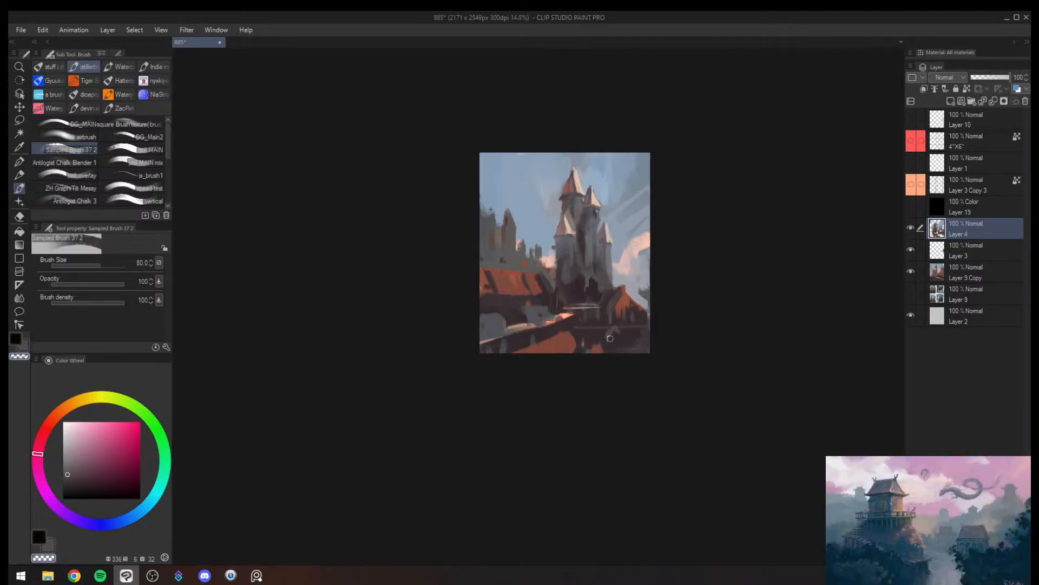
alt+click(611, 336)
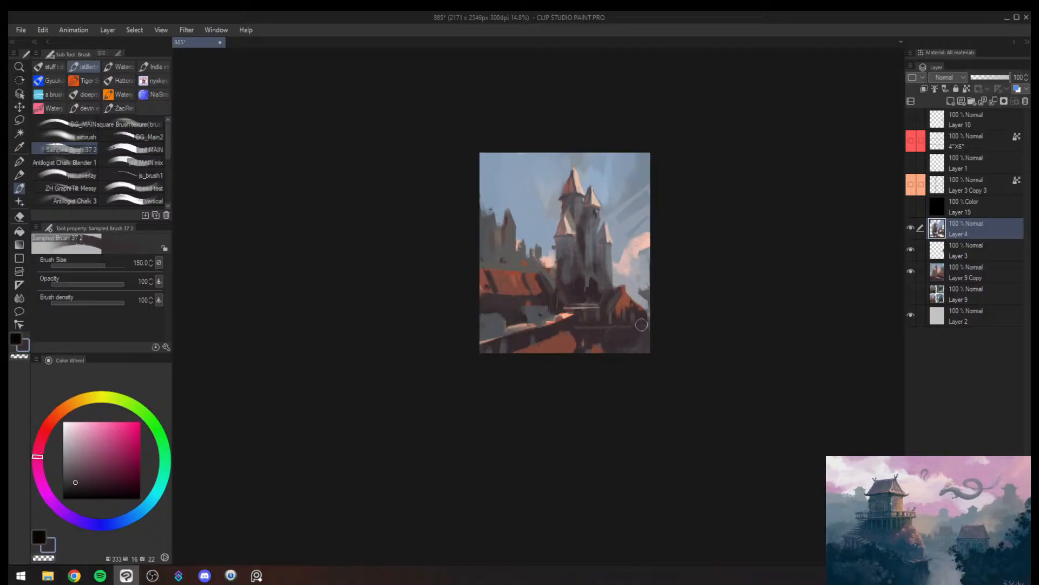
alt+click(640, 302)
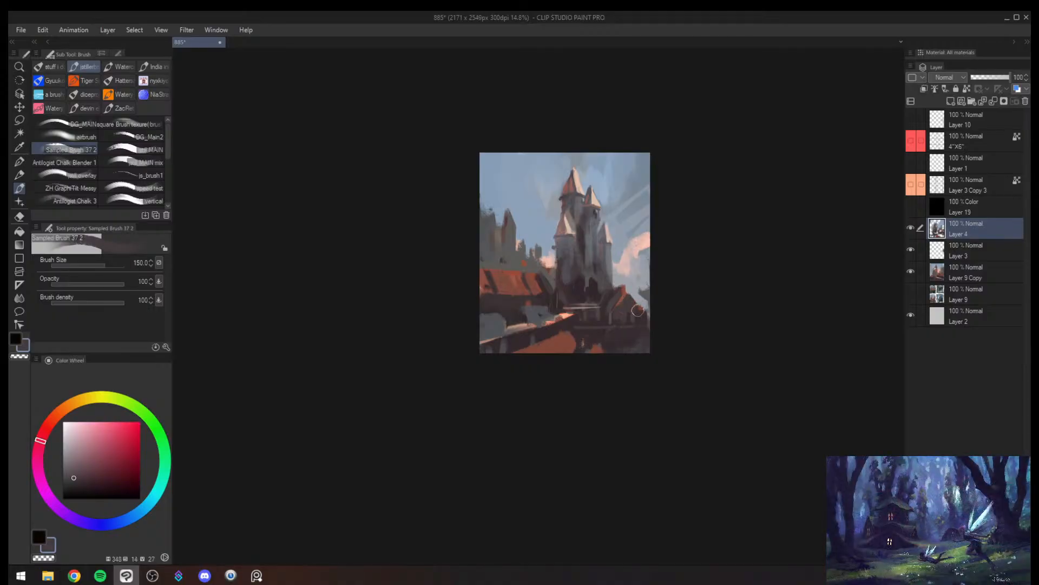
- Check the canvas mirrored and soften the castle's base beside the long roof with sampled plum-grey at size 120
alt+click(629, 285)
mouse_move(629, 284)
mouse_down()
mouse_move(541, 260)
mouse_move(628, 222)
mouse_up()
key(h)
key(alt+space)
key(h)
mouse_move(691, 268)
mouse_down()
mouse_move(671, 283)
mouse_move(667, 240)
mouse_up()
alt+click(560, 310)
mouse_move(559, 310)
mouse_down()
mouse_move(540, 312)
mouse_move(539, 301)
mouse_move(535, 323)
mouse_up()
alt+click(558, 289)
alt+click(539, 304)
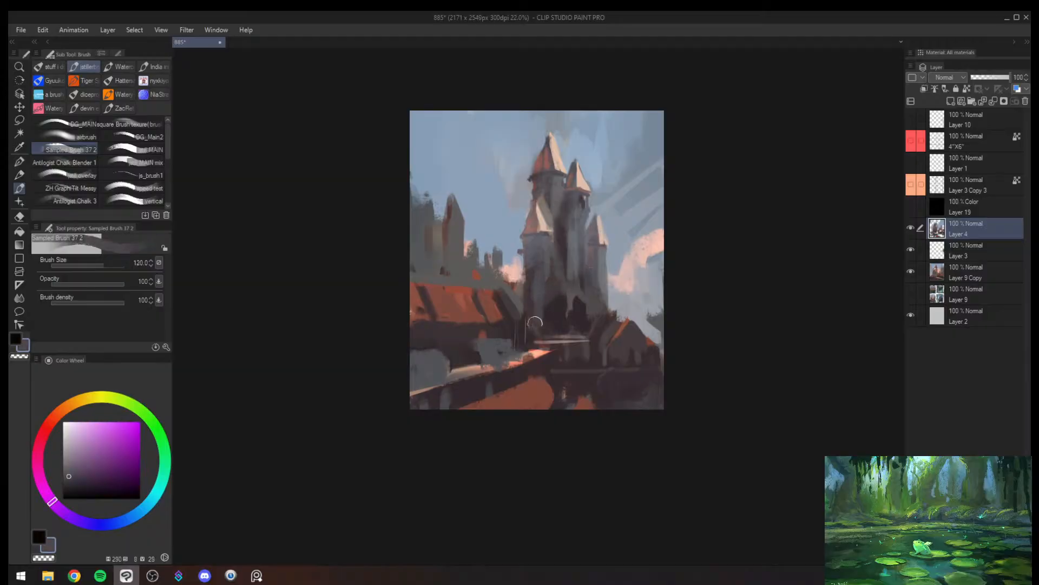
- Check the painting's values in greyscale and flip the canvas
key(ctrl+super+c)
drag(618, 302, 582, 301)
drag(589, 297, 612, 292)
key(ctrl+super+c)
key(h)
- Lasso the long red roof, sample cool grey from the towers and enlarge the brush to size 170
key(m)
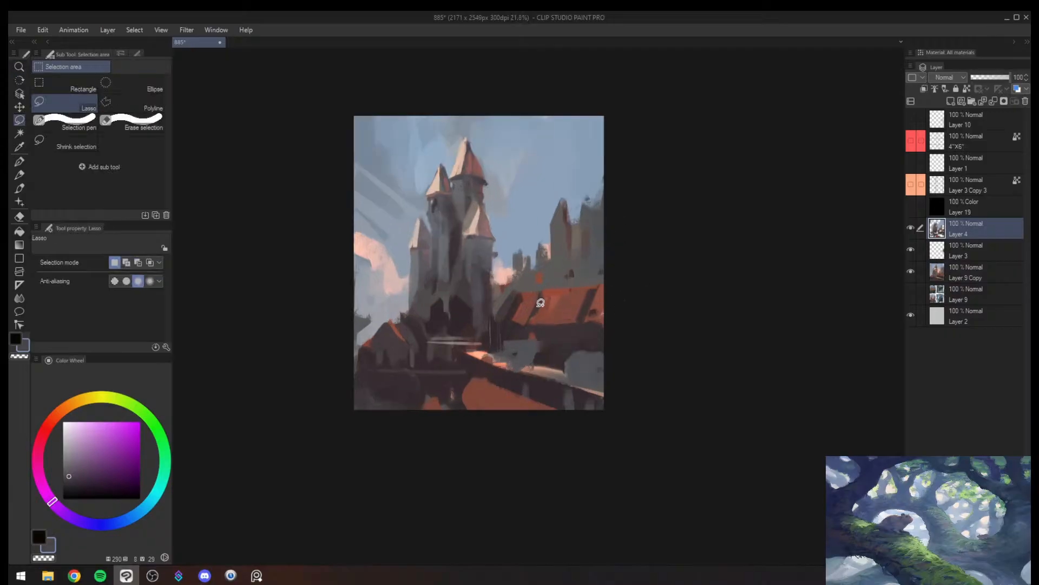
mouse_move(516, 309)
mouse_down()
mouse_move(510, 318)
mouse_move(619, 332)
mouse_move(680, 265)
mouse_move(527, 287)
mouse_move(528, 320)
mouse_move(661, 286)
mouse_move(569, 287)
mouse_move(518, 304)
mouse_move(534, 351)
mouse_move(519, 331)
mouse_up()
key(b)
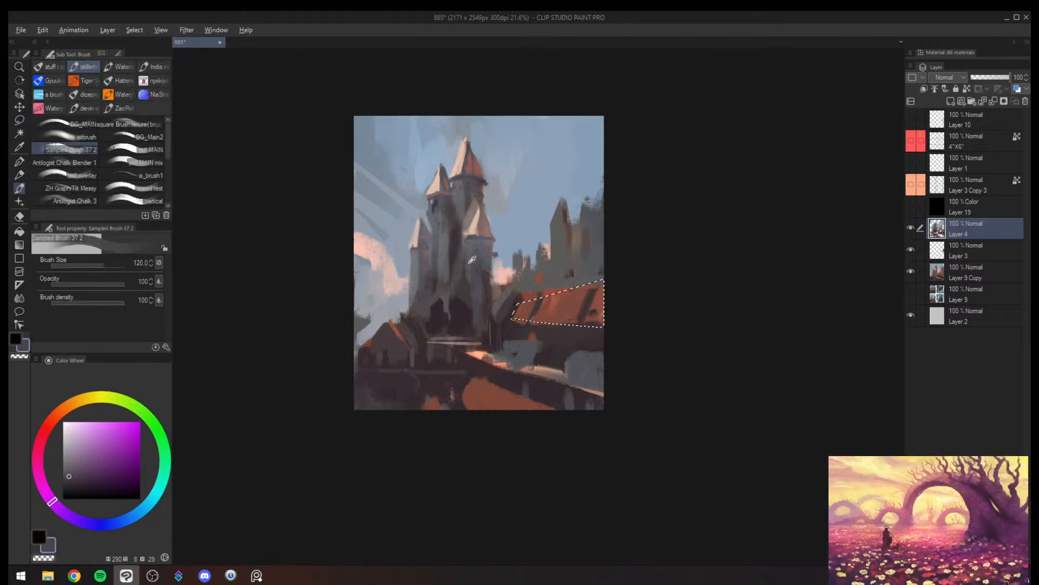
alt+click(409, 259)
alt+click(458, 260)
alt+click(494, 262)
key(])
key(])
key(])
key(])
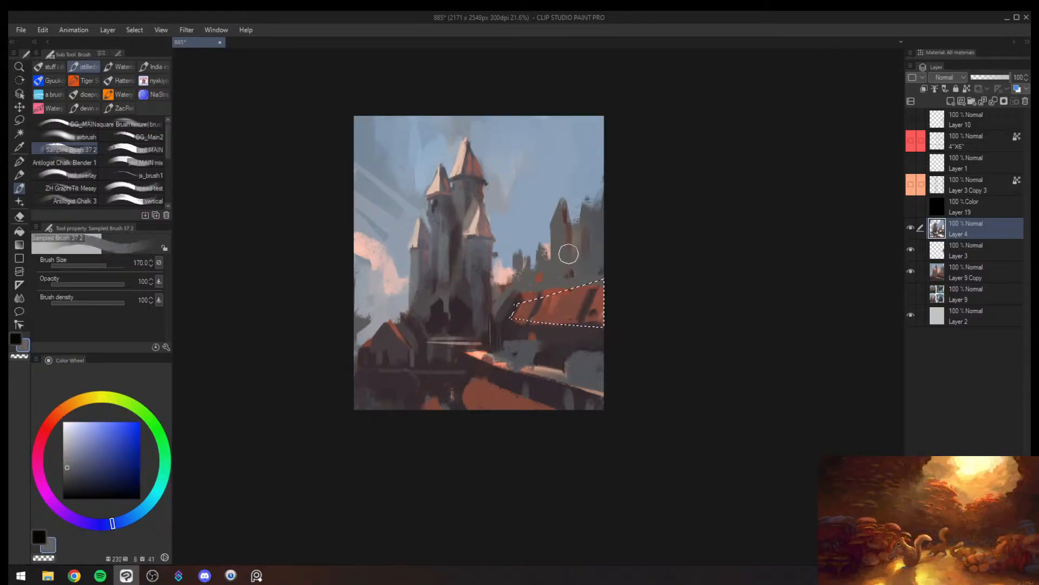
- Sample pale peach from a tower roof, paint dappled light across the selected roof up to brush size 600, and deselect
alt+click(437, 186)
key(])
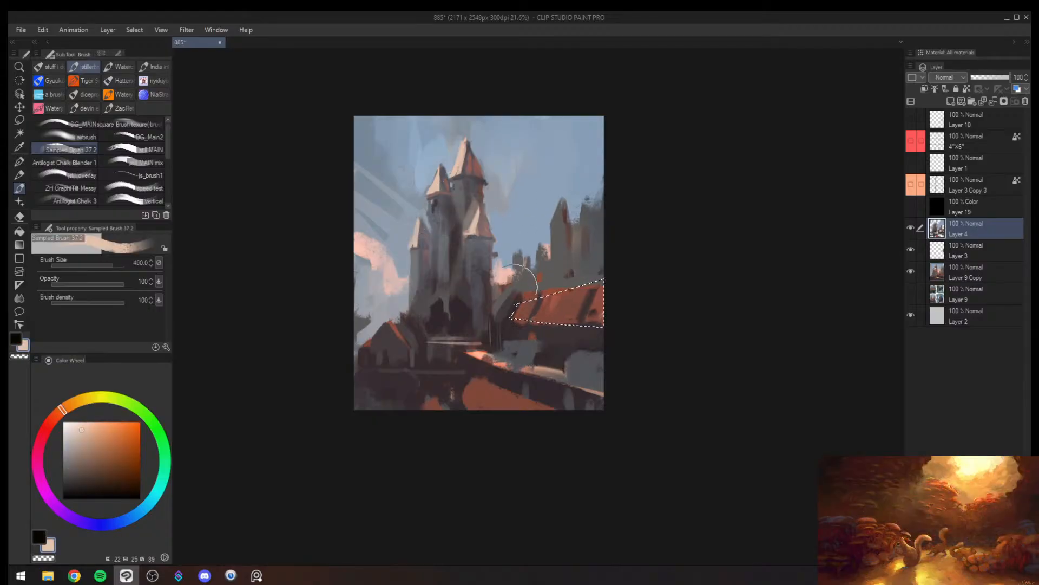
key(])
mouse_move(527, 280)
mouse_down()
mouse_move(497, 334)
mouse_move(600, 247)
mouse_move(530, 276)
mouse_move(462, 404)
mouse_up()
key(])
key(])
drag(590, 276, 499, 437)
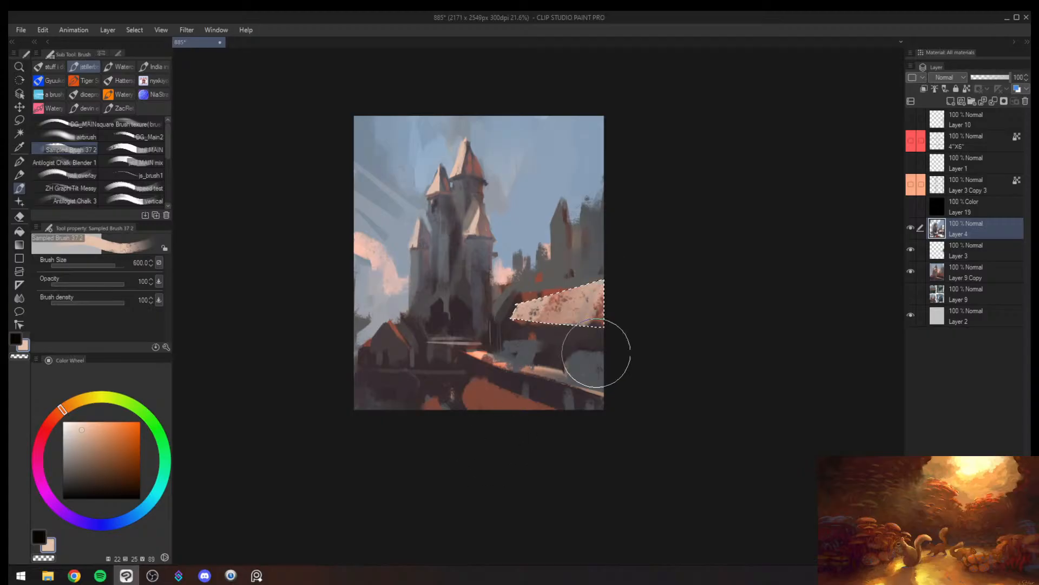
key(ctrl+d)
- Examine the sunlit roof with the canvas mirrored and in greyscale
key(h)
key(super+ctrl+c)
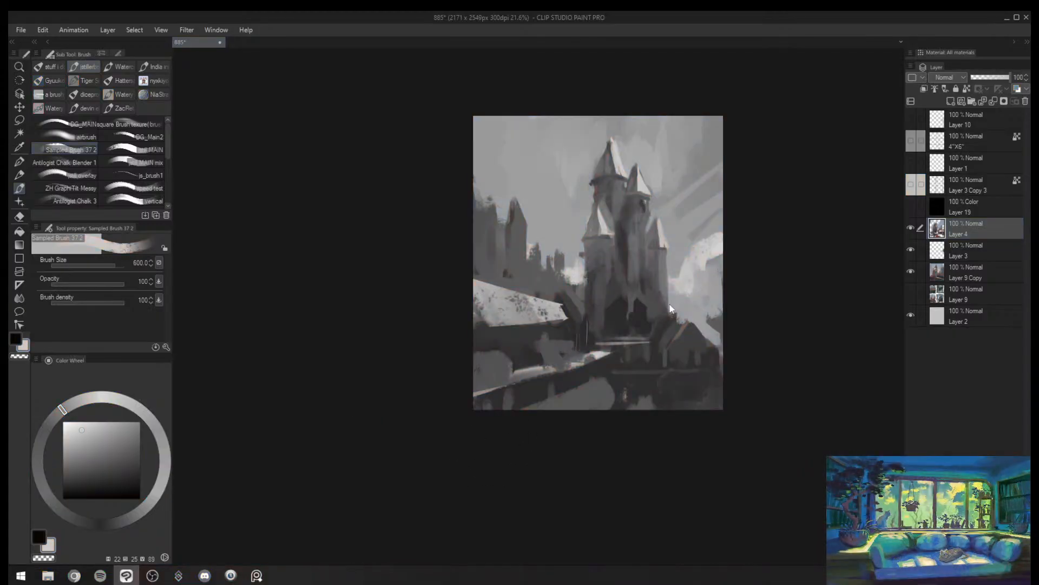
key(h)
key(super+ctrl+c)
key(/)
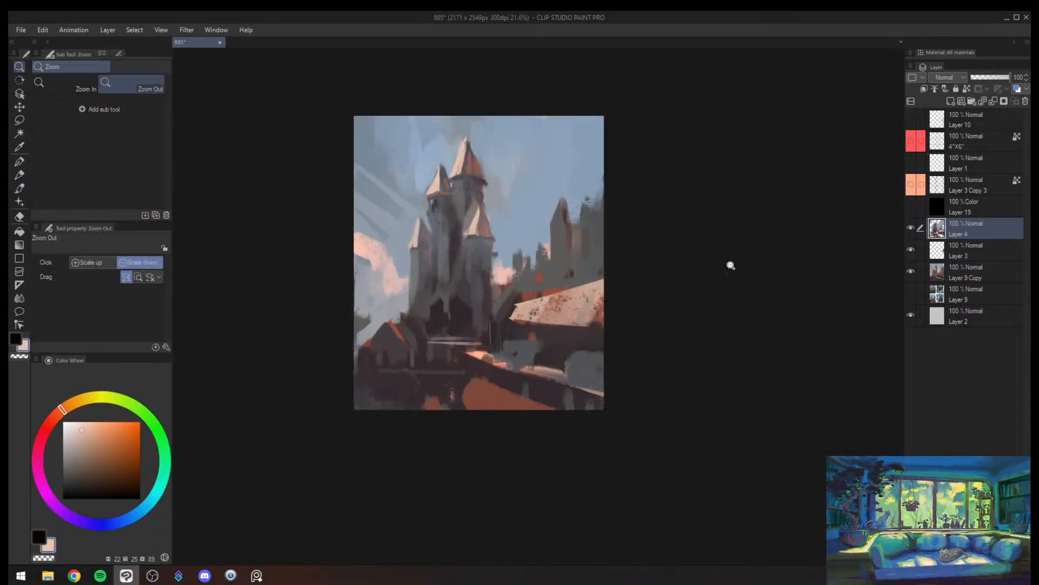
key(h)
mouse_move(692, 297)
mouse_down()
mouse_move(645, 329)
mouse_move(689, 292)
mouse_move(655, 311)
mouse_move(682, 273)
mouse_up()
key(h)
- Paint thin dark plum and grey-brown strokes along the sunlit roof's end nearest the castle at brush sizes 40 and 60
key(b)
alt+click(548, 270)
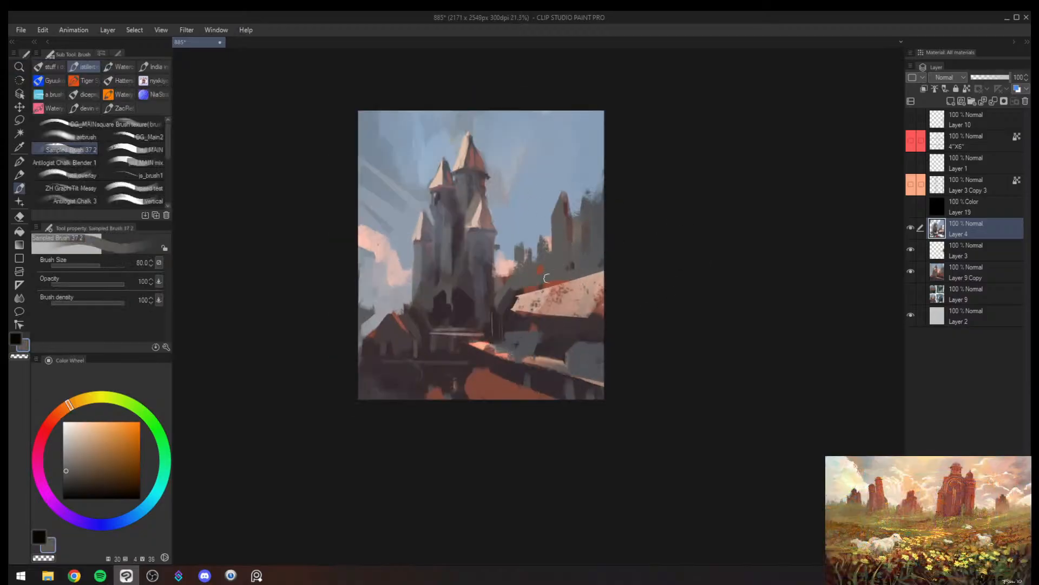
key(])
alt+click(532, 313)
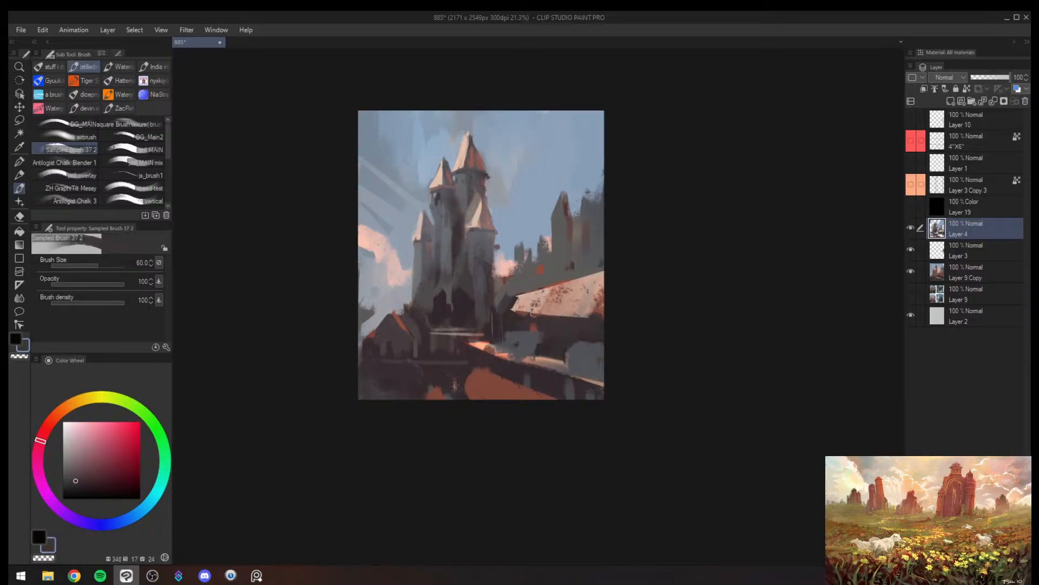
key(ctrl+z)
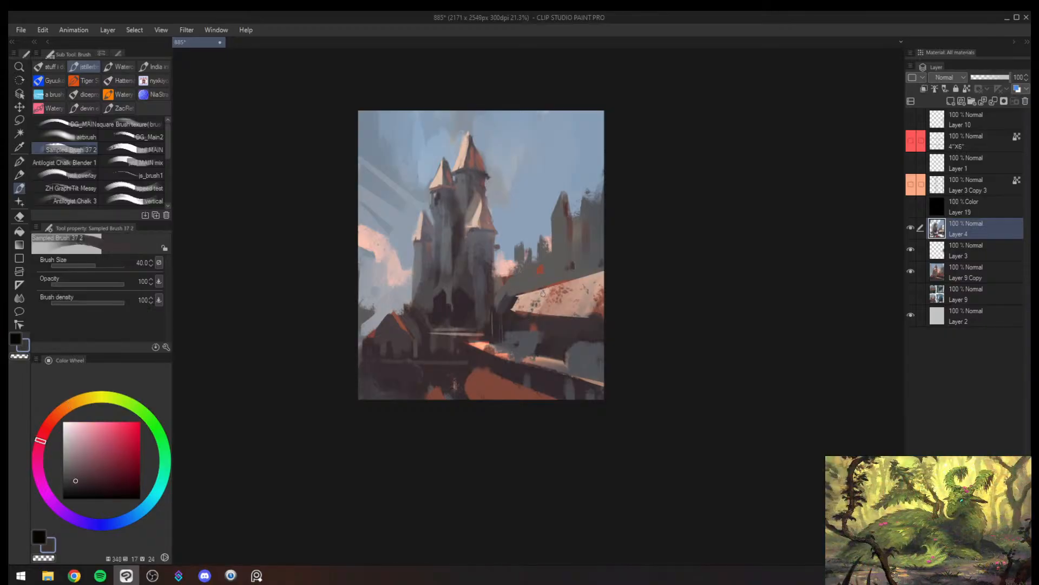
drag(535, 295, 523, 315)
alt+click(520, 295)
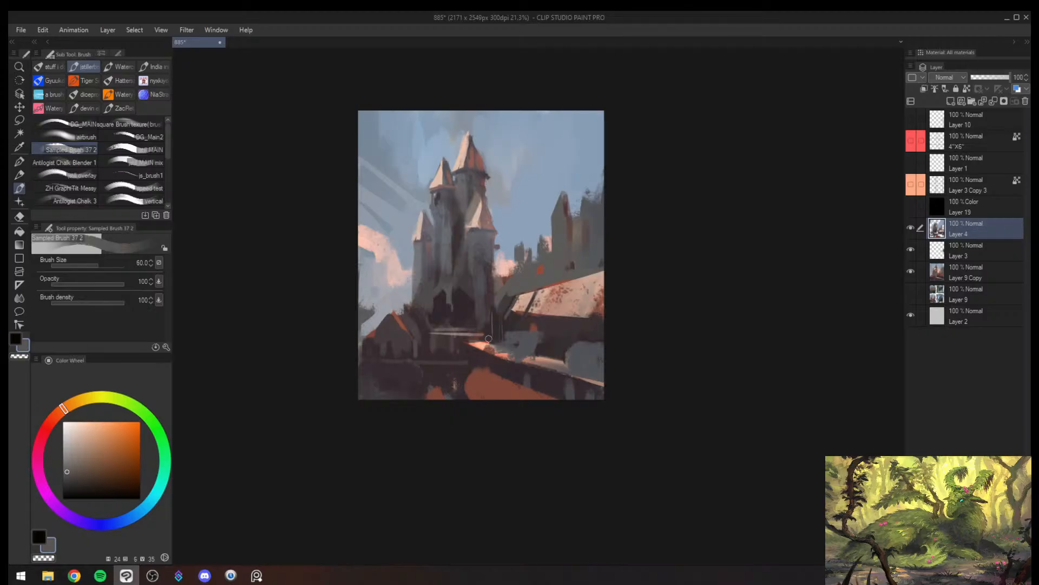
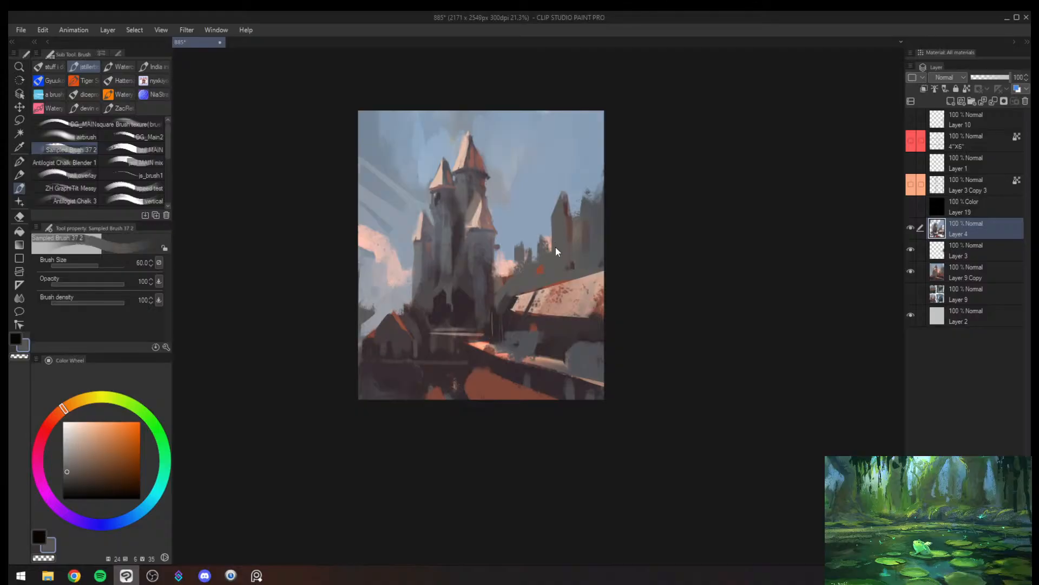
- Sample peach from the sunlit long roof and paint along its upper edge at brush size 70
key(h)
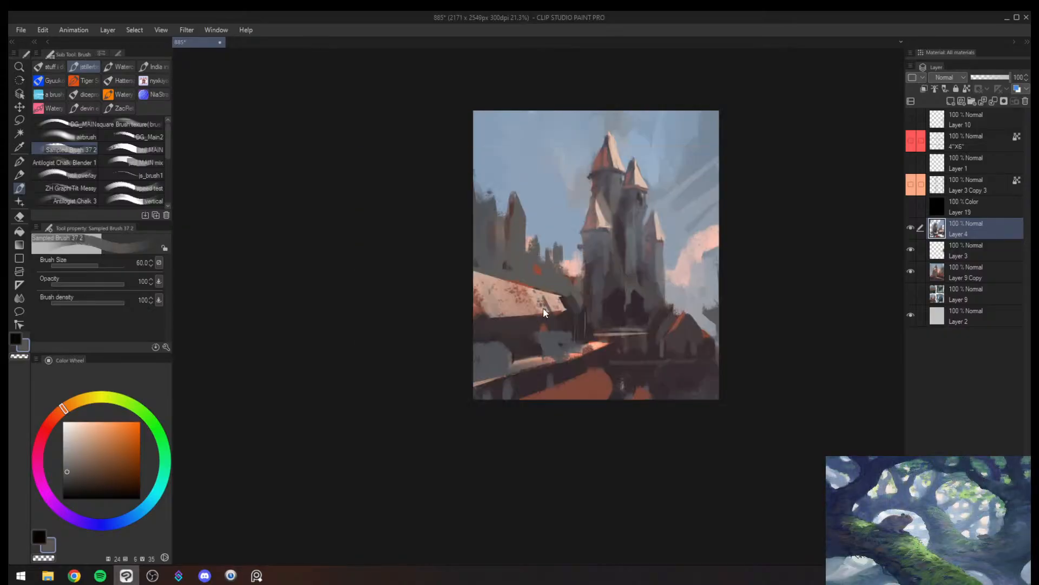
key(alt+space)
mouse_move(529, 339)
mouse_down()
mouse_move(511, 363)
mouse_move(558, 313)
mouse_move(561, 303)
mouse_move(542, 311)
mouse_move(575, 276)
mouse_move(561, 307)
mouse_up()
alt+click(557, 289)
key(bracketright)
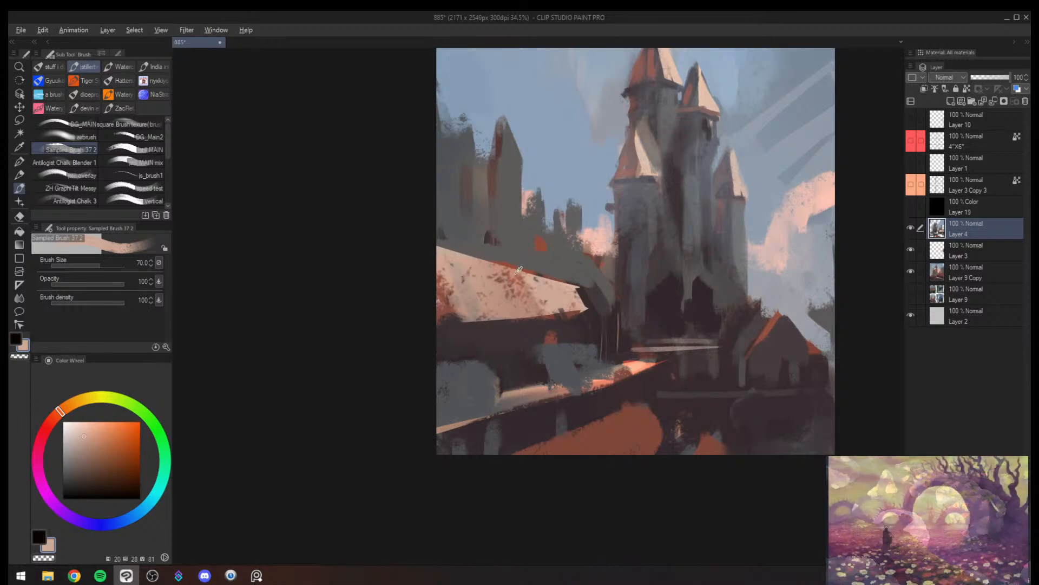
alt+click(511, 272)
key(h)
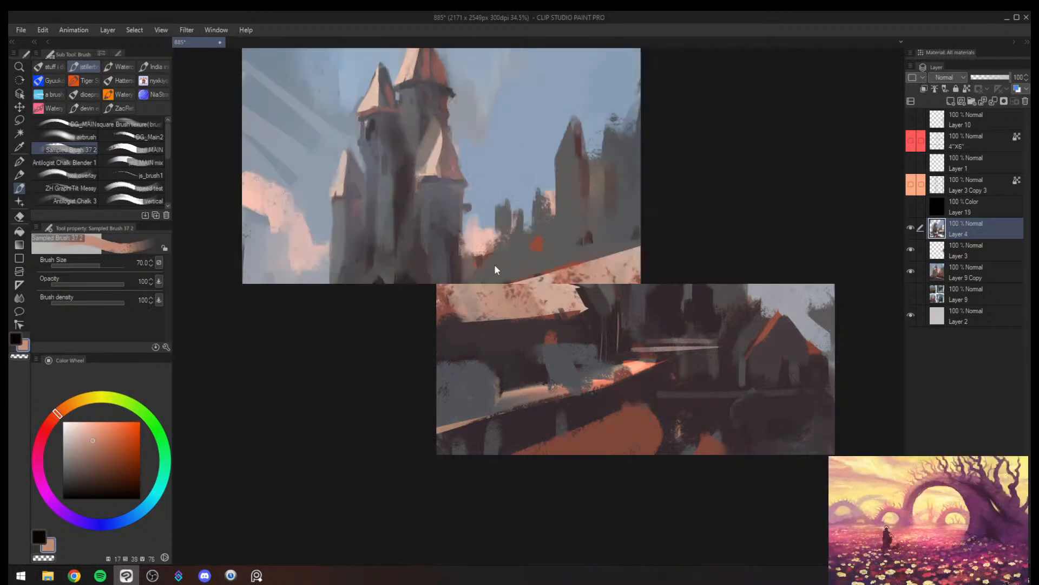
- Reshape the sunlit roof's upper edge and its end nearest the castle with sampled peach and grey-brown at brush sizes 60 and 70
key(alt+space)
mouse_move(677, 271)
mouse_down()
mouse_move(645, 297)
mouse_move(622, 252)
mouse_up()
alt+click(579, 285)
alt+click(578, 282)
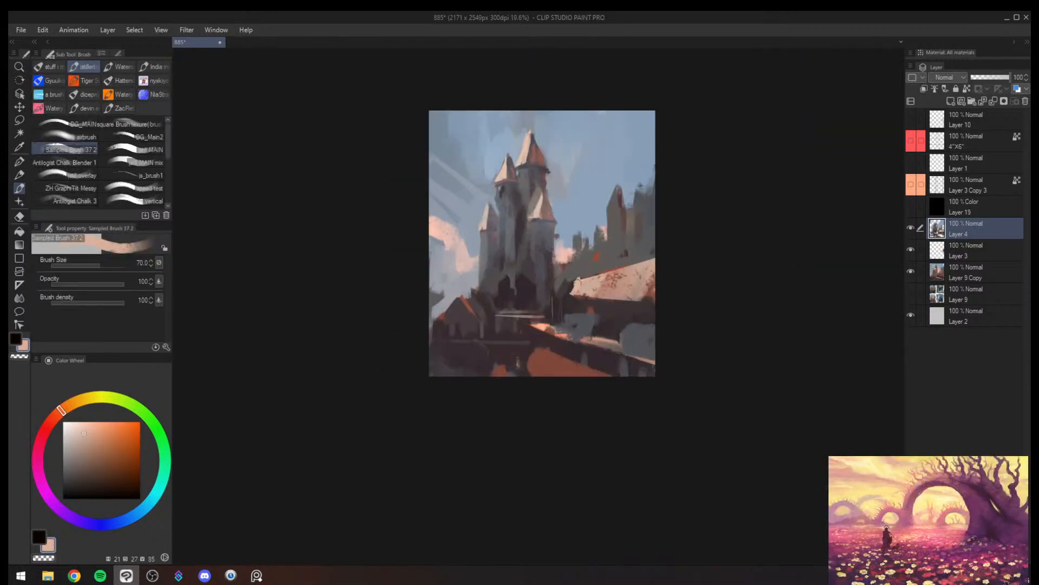
alt+click(575, 275)
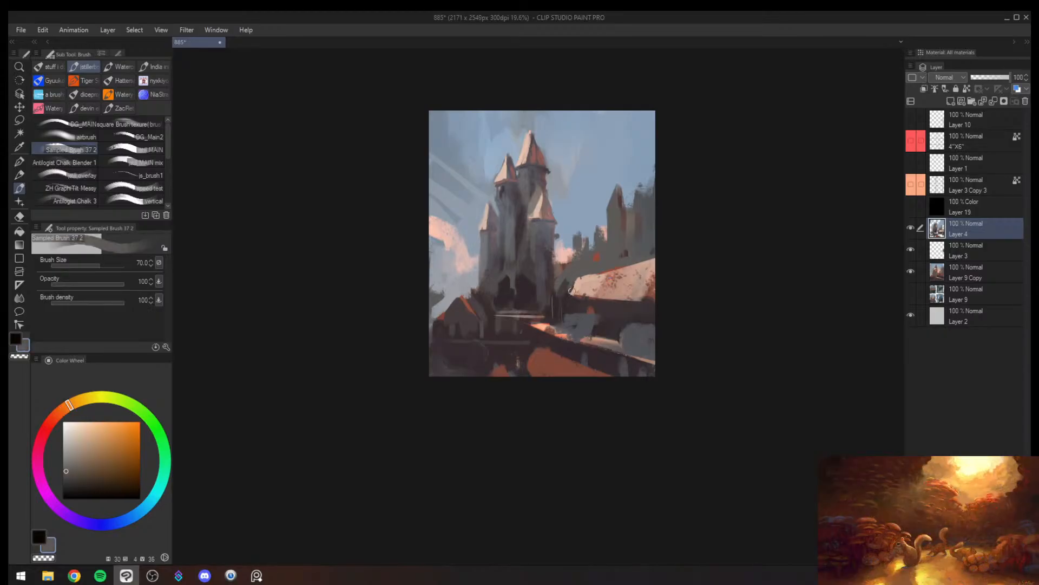
alt+click(584, 281)
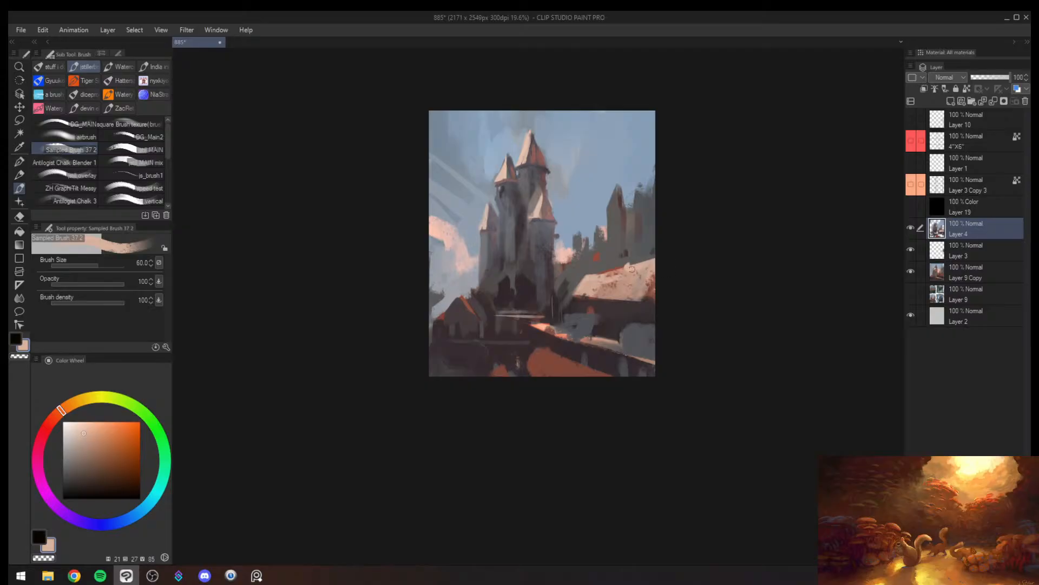
alt+click(563, 303)
alt+click(575, 281)
key(bracketright)
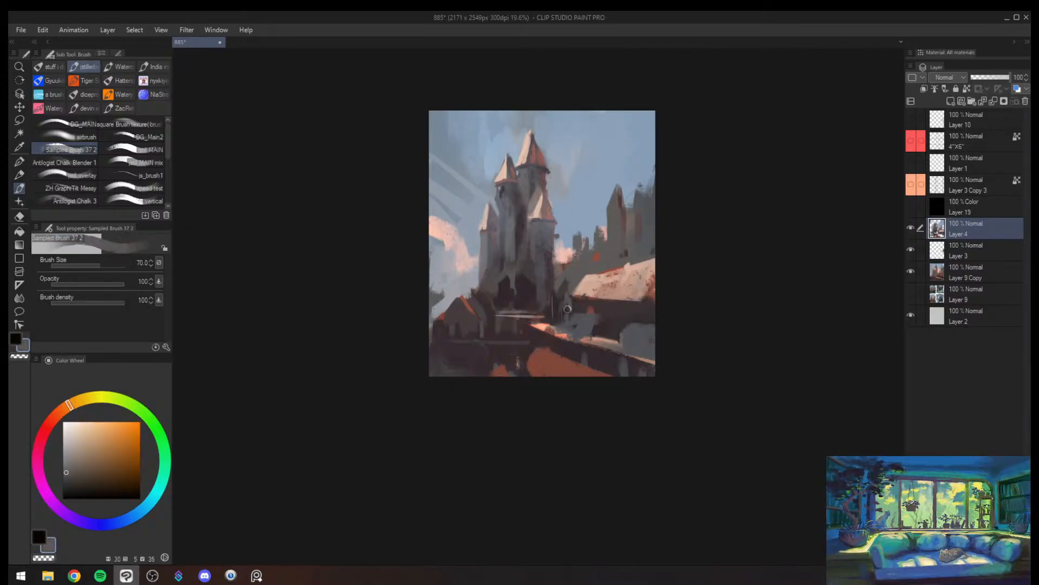
- Paint sampled dark plum and grey over the blue-grey shapes beneath the long roof, at brush sizes from 70 to 200
alt+click(580, 307)
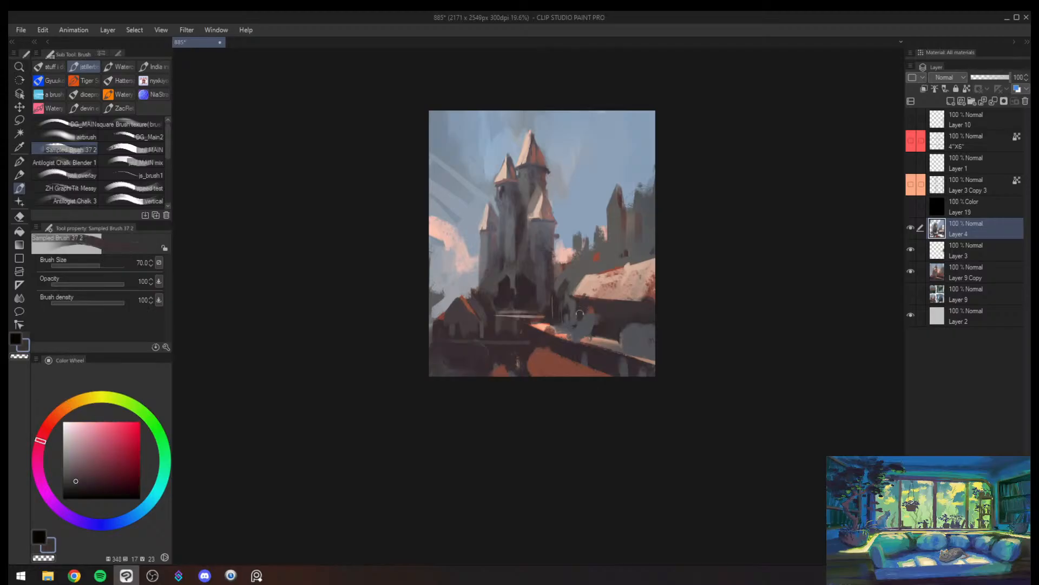
alt+click(601, 314)
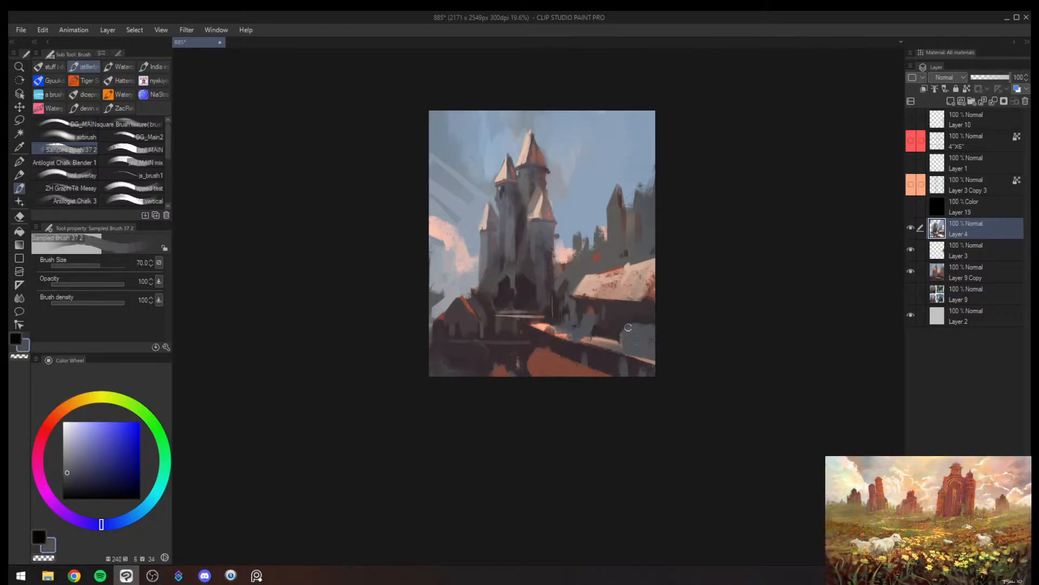
alt+click(616, 327)
key(bracketright)
key(bracketright)
key(bracketright)
key(bracketright)
key(bracketright)
key(bracketright)
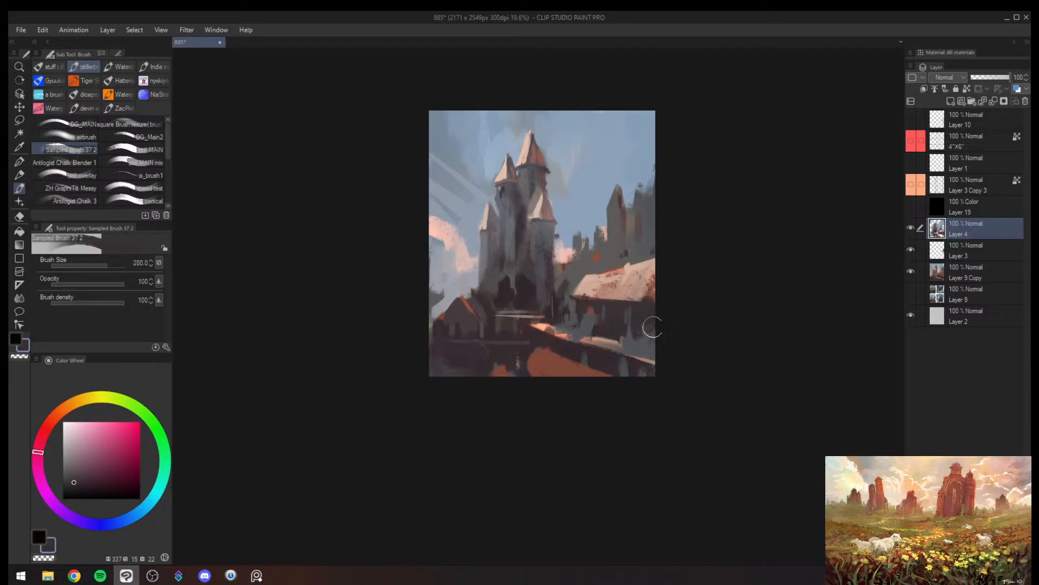
key(bracketleft)
mouse_move(596, 334)
mouse_down()
mouse_move(621, 341)
mouse_move(524, 331)
mouse_move(566, 326)
mouse_move(433, 386)
mouse_move(474, 364)
mouse_up()
- Lasso the lit top of the foreground wall, paint it dusty pink-brown at brush size 300, and deselect
key(h)
key(alt+space)
key(m)
alt+click(518, 302)
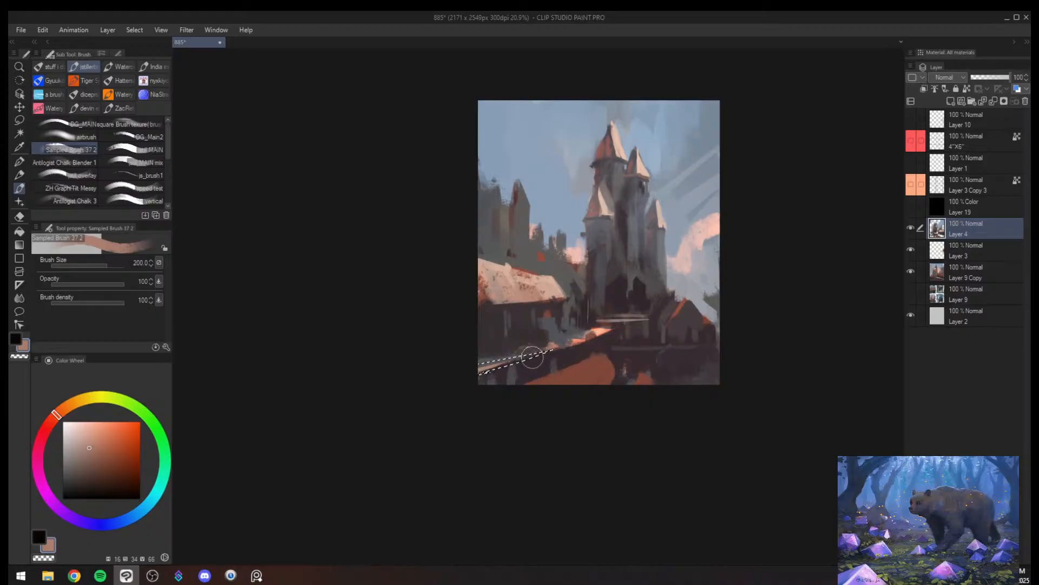
key(])
drag(547, 353, 482, 374)
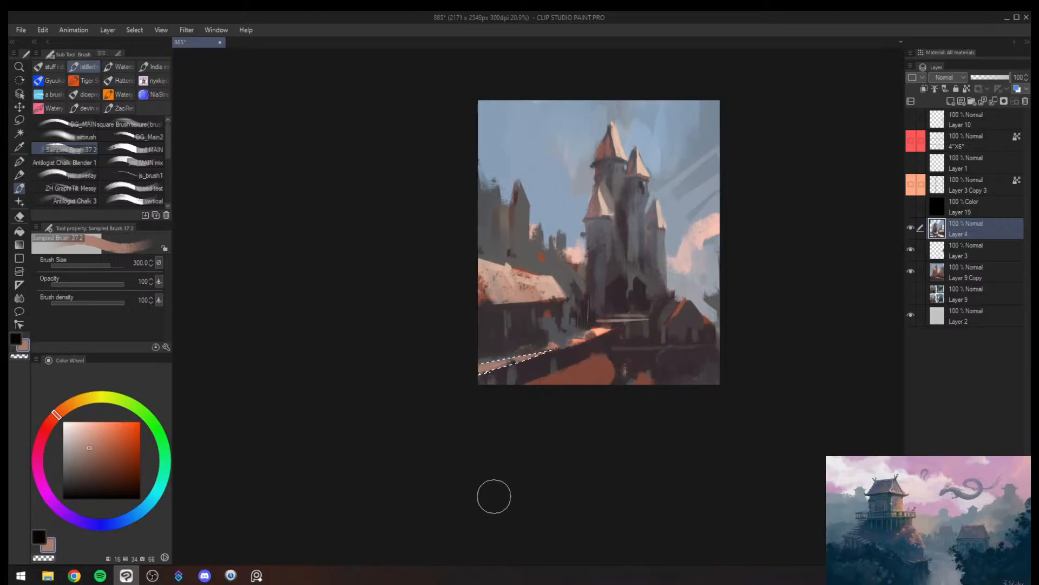
key(ctrl+d)
- Paint small orange strokes at the castle's base and warm light on the small house's roof at brush sizes 30 and 40
key(h)
key(slash)
click(602, 399)
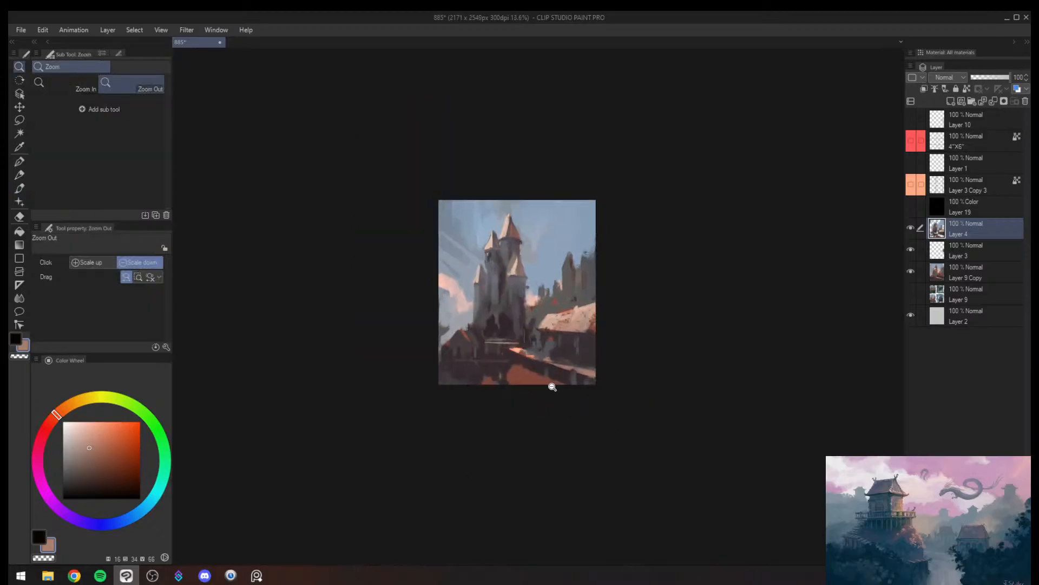
key(b)
alt+click(512, 327)
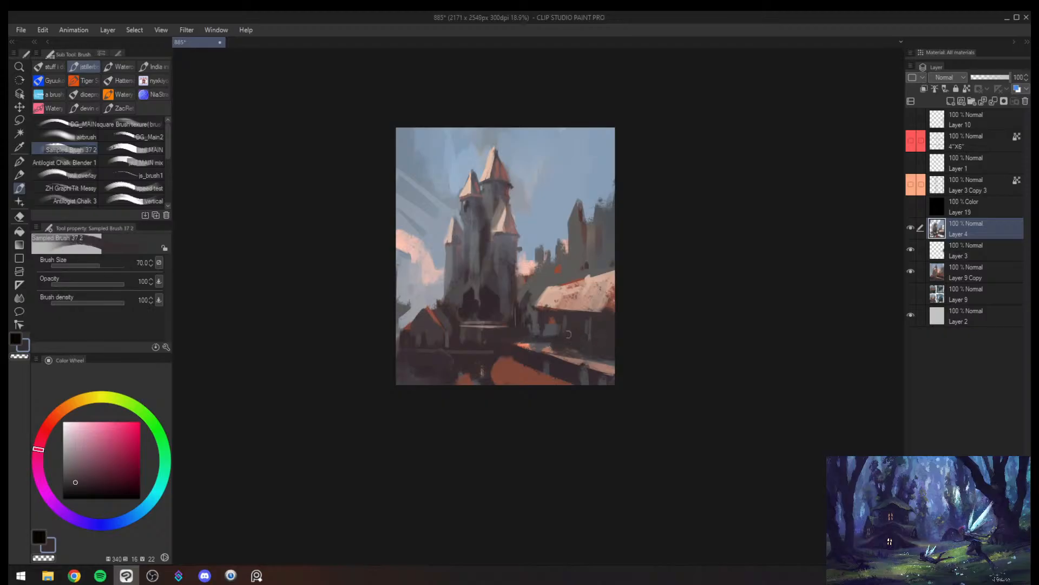
key(bracketleft)
key(bracketleft)
alt+click(535, 343)
alt+click(529, 345)
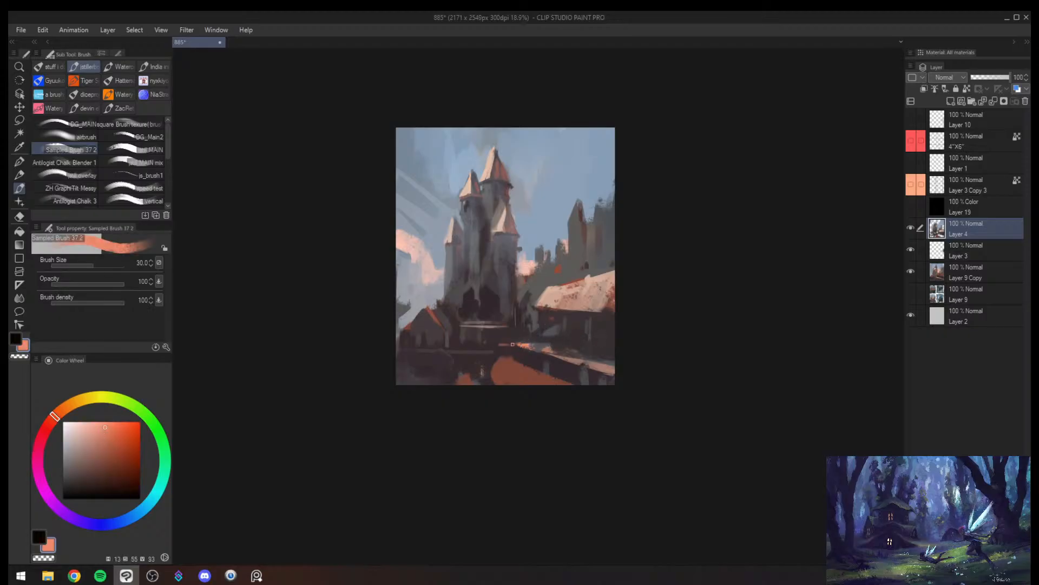
key(bracketright)
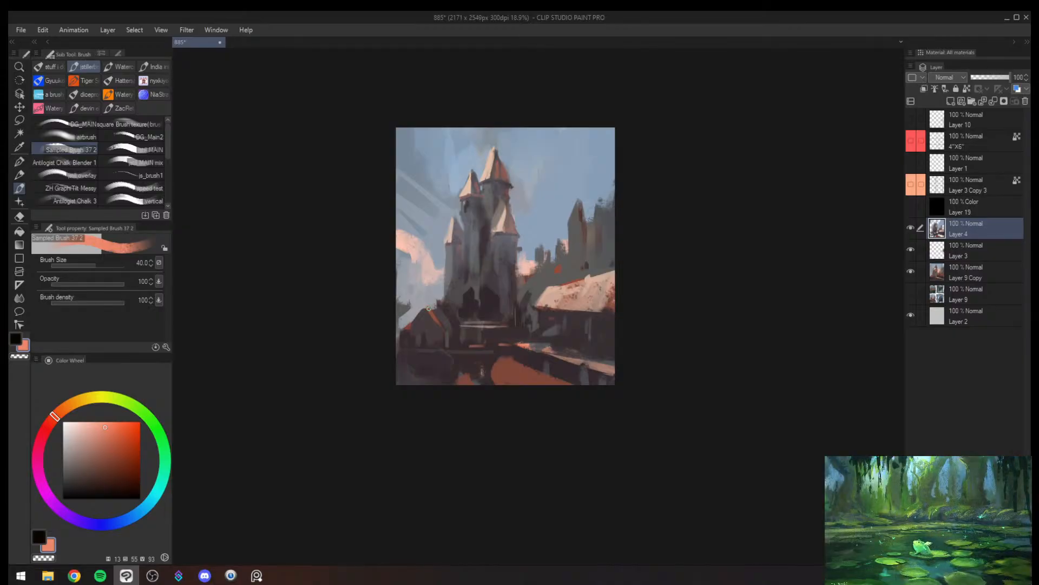
alt+click(573, 282)
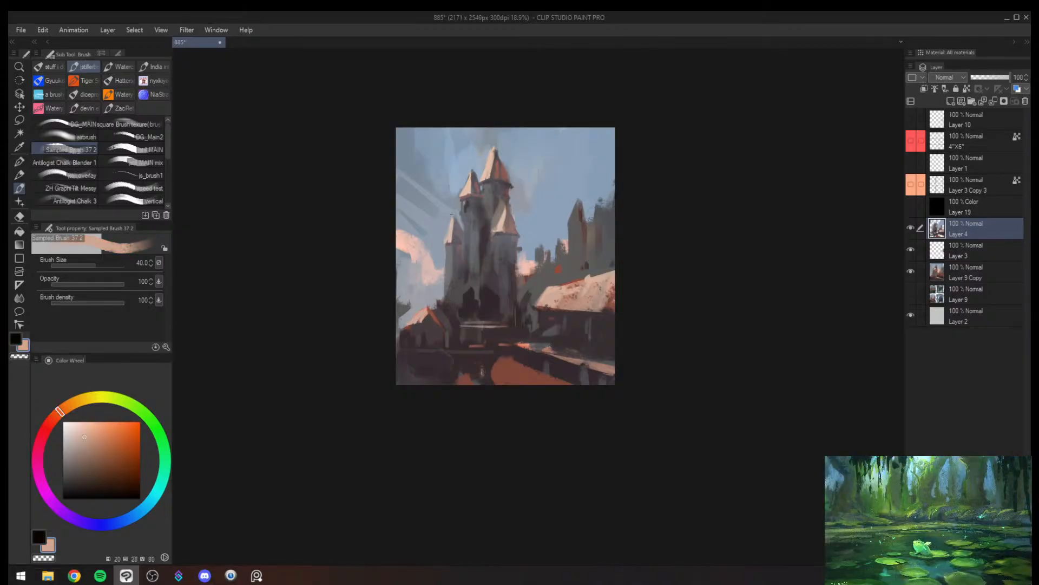
- Sample sky blue and paint it down the gap between the castle and the long roof at brush size 170
key(h)
key(alt+space)
mouse_move(618, 314)
mouse_down()
mouse_move(585, 327)
mouse_move(683, 286)
mouse_move(670, 287)
mouse_up()
key(h)
alt+click(512, 210)
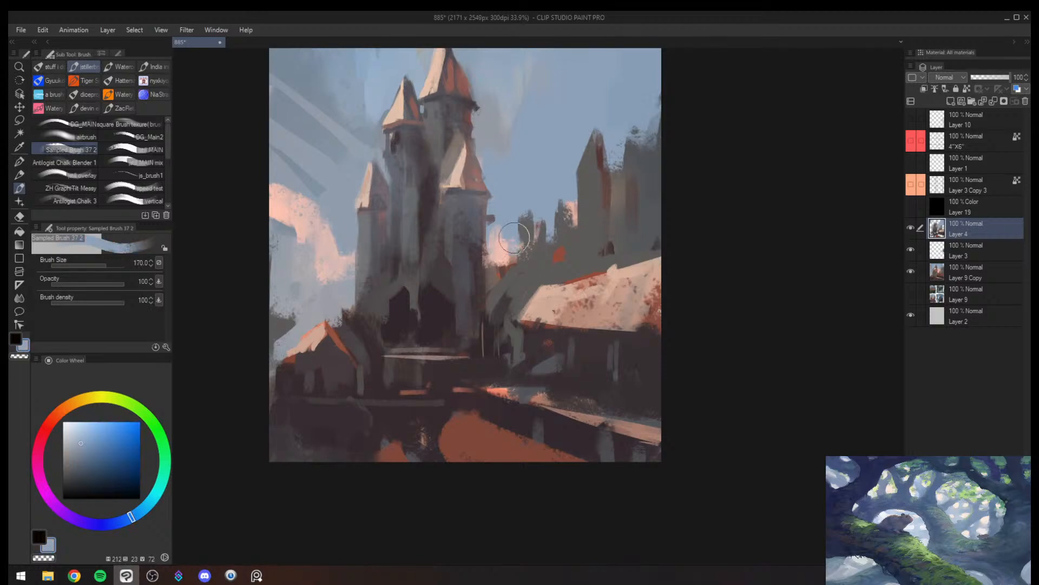
mouse_move(515, 238)
mouse_down()
mouse_move(511, 266)
mouse_move(496, 275)
mouse_move(494, 294)
mouse_move(504, 290)
mouse_up()
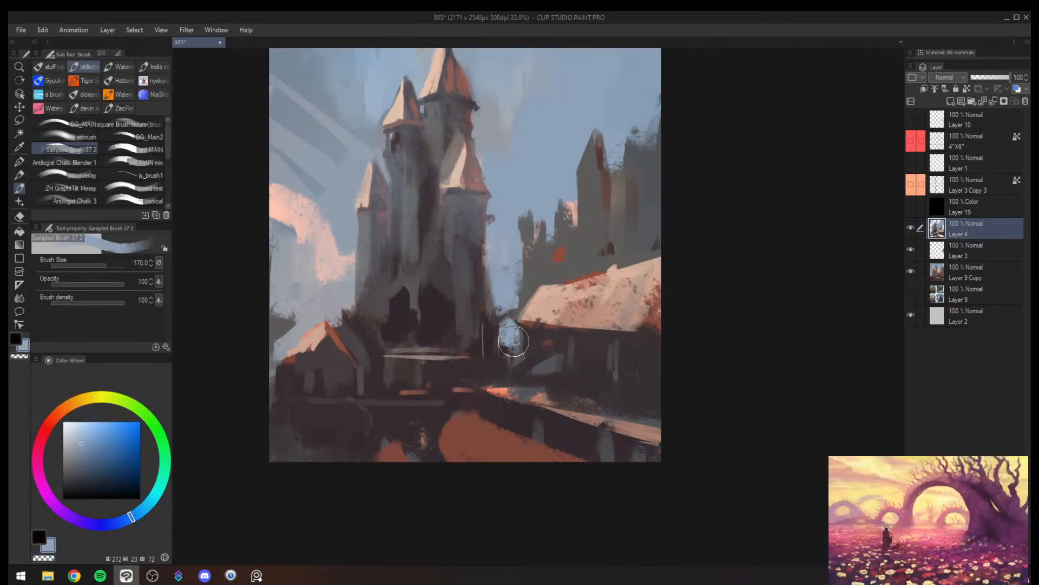
drag(532, 329, 549, 313)
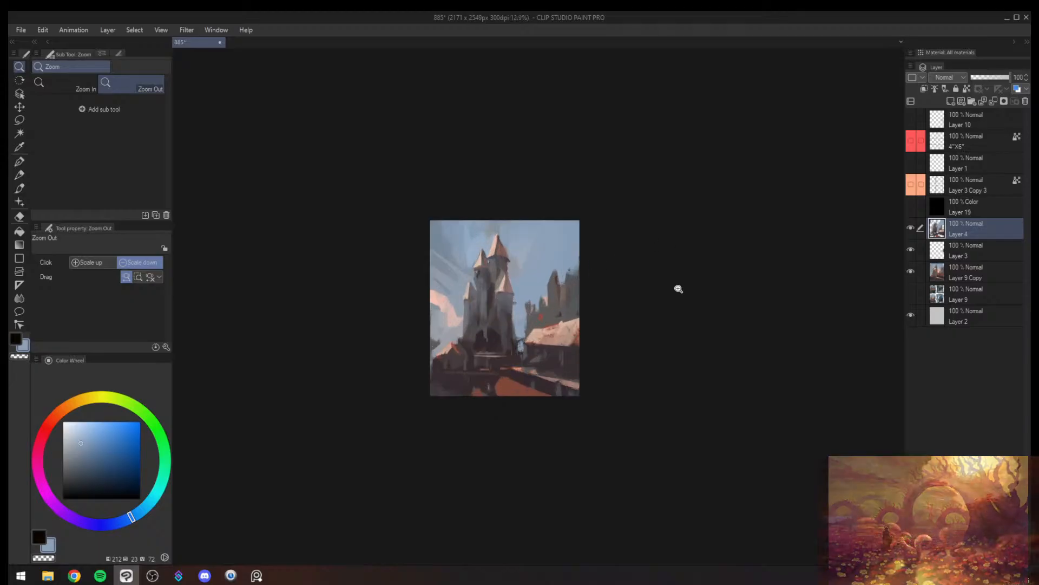
- Try a broad sky-blue haze over the distant buildings at brush sizes 600 and 500, and undo the strokes
key(h)
drag(647, 302, 688, 295)
mouse_move(513, 316)
mouse_down()
mouse_move(515, 298)
mouse_move(482, 265)
mouse_up()
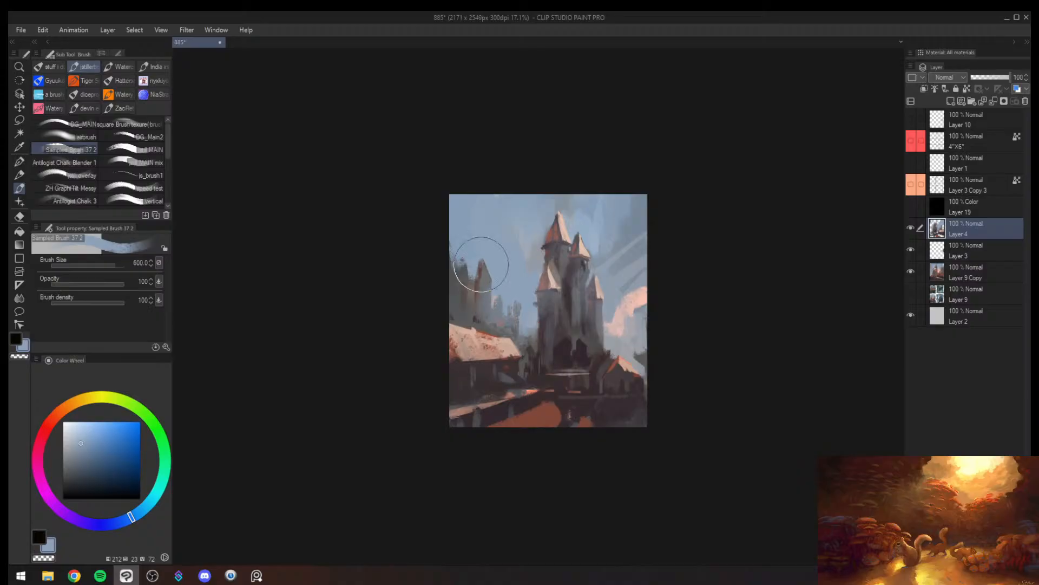
key([)
drag(481, 305, 525, 342)
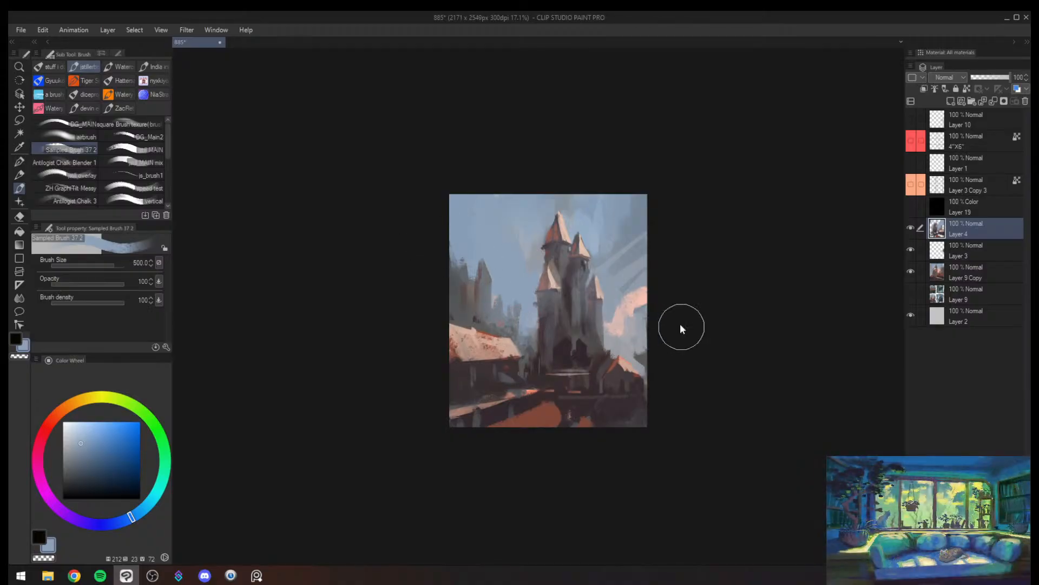
key(ctrl+z)
key(ctrl+z)
key(ctrl+z)
key(h)
- Sample grey-brown and touch up the area around the sunlit roof's castle end at brush size 70
key([)
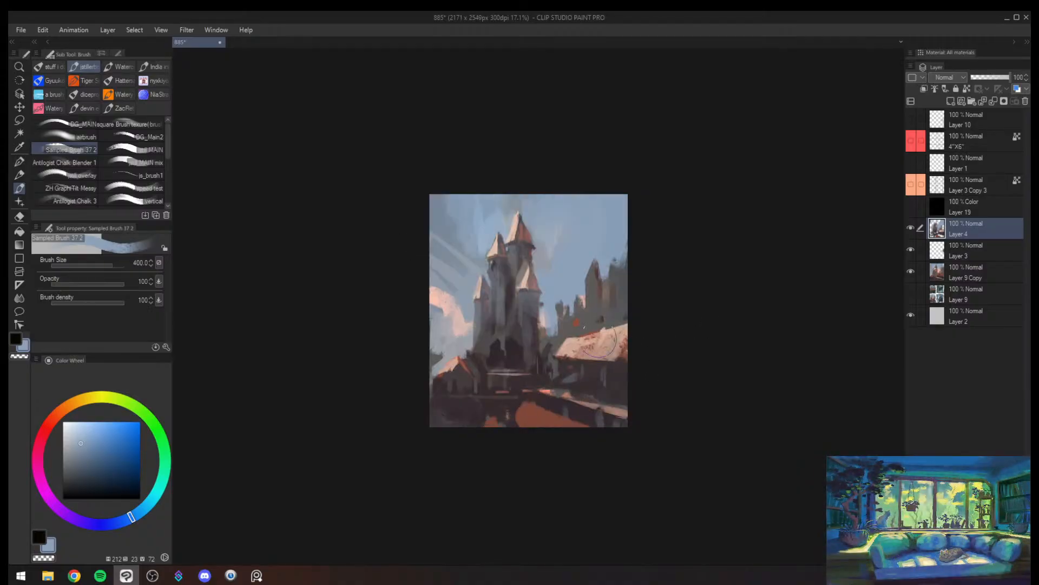
alt+click(582, 328)
key([)
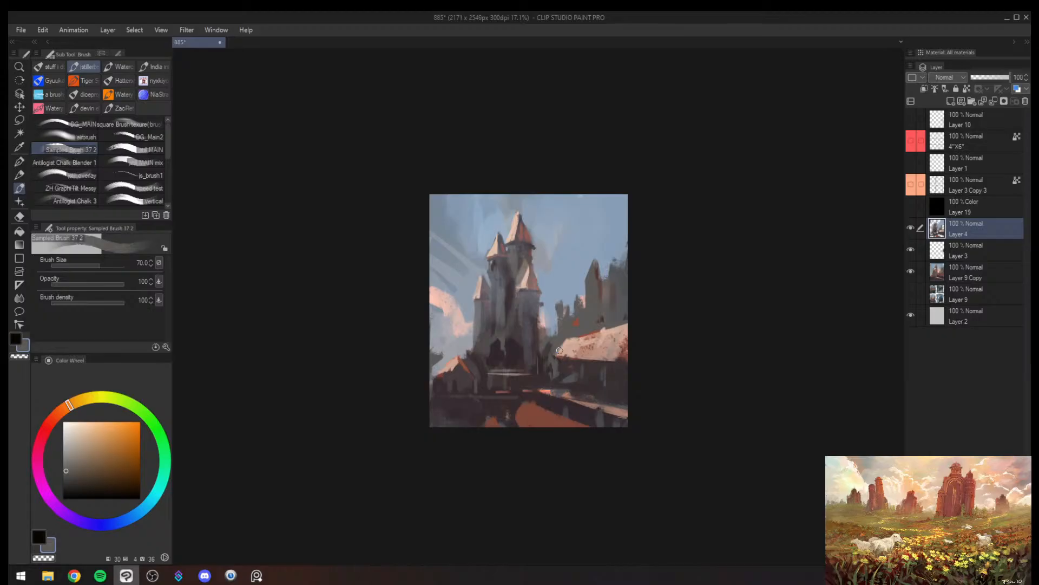
- Mirror the canvas, sample pale pink from the cloud and paint pink cloud touches at brush size 150
key(slash)
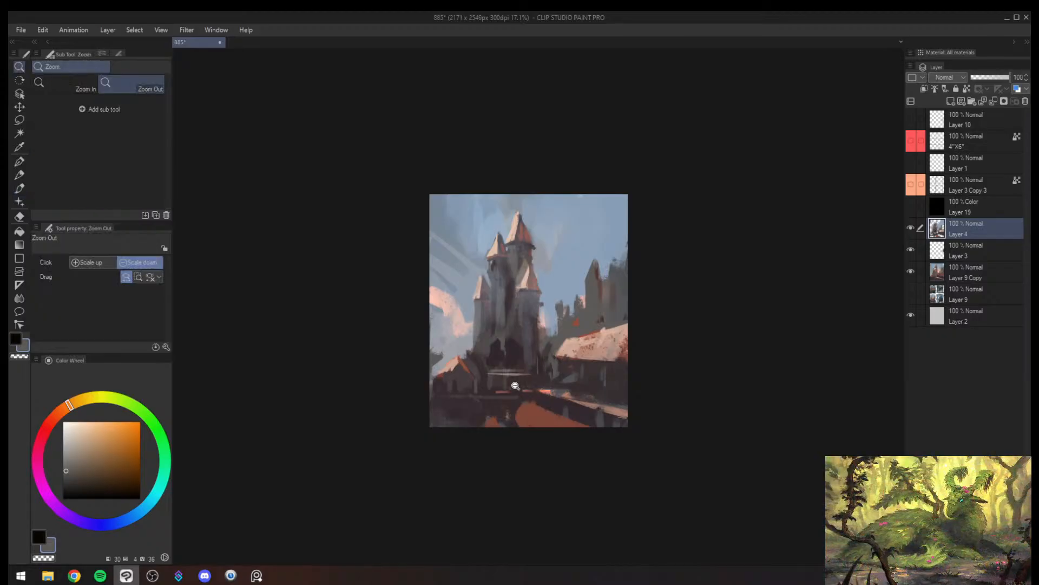
mouse_move(515, 385)
mouse_down()
mouse_move(486, 388)
mouse_move(581, 326)
mouse_up()
key(h)
mouse_move(617, 260)
mouse_down()
mouse_move(598, 265)
mouse_move(654, 260)
mouse_up()
key(b)
alt+click(671, 296)
key(bracketright)
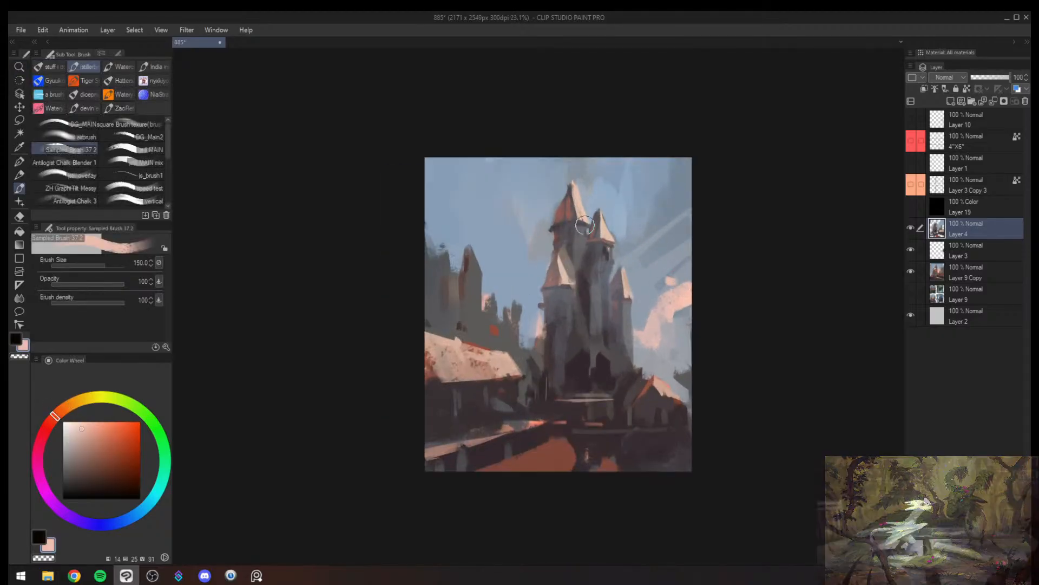
- Sample sky blue and paint out the tall distant towers above the long roof at brush size 170
alt+click(495, 275)
mouse_move(489, 279)
mouse_down()
mouse_move(423, 269)
mouse_move(475, 285)
mouse_up()
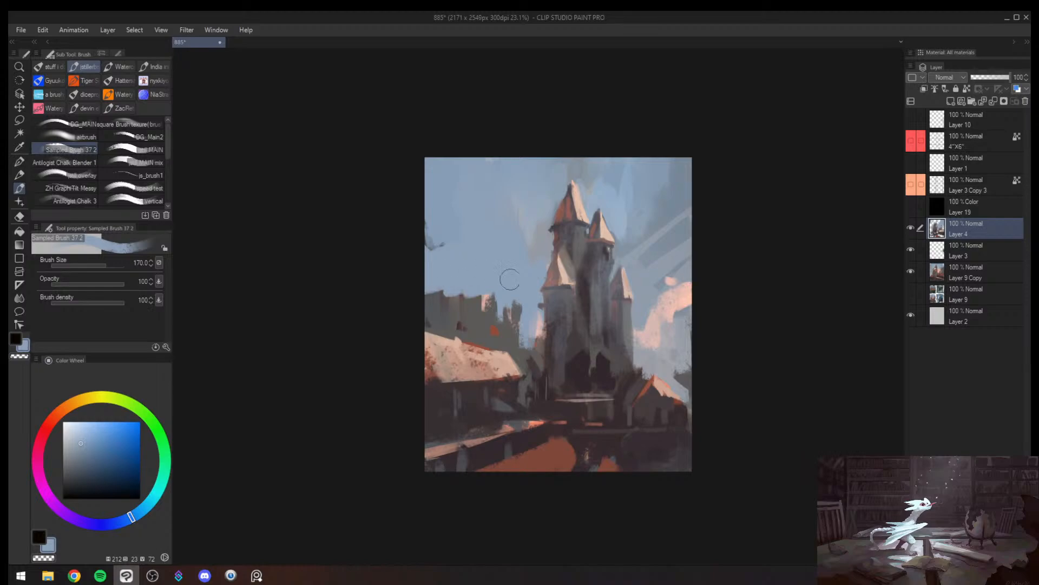
- Using the greyscale view, cover the small house beside the castle with dark plum shapes at brush sizes up to 300
key(h)
key(ctrl+super+c)
key(slash)
drag(656, 272, 622, 293)
key(b)
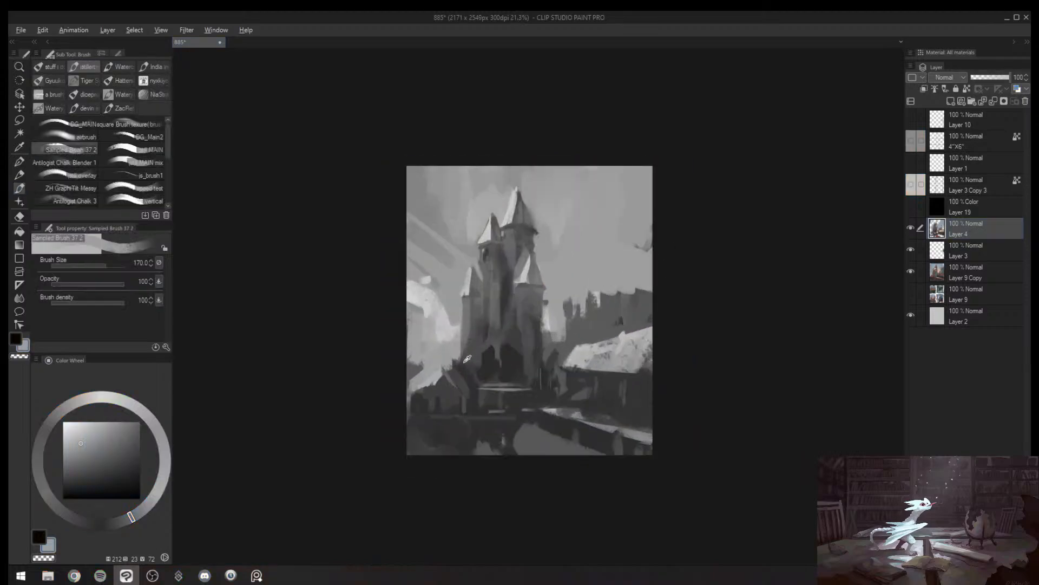
alt+click(457, 379)
mouse_move(455, 375)
mouse_down()
mouse_move(458, 345)
mouse_move(451, 370)
mouse_up()
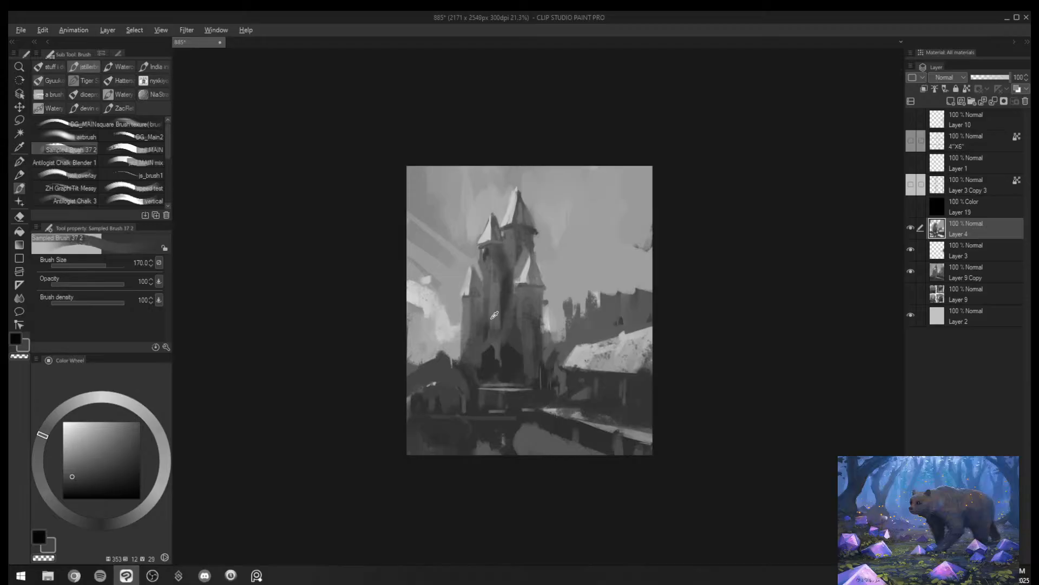
alt+click(479, 360)
key(bracketright)
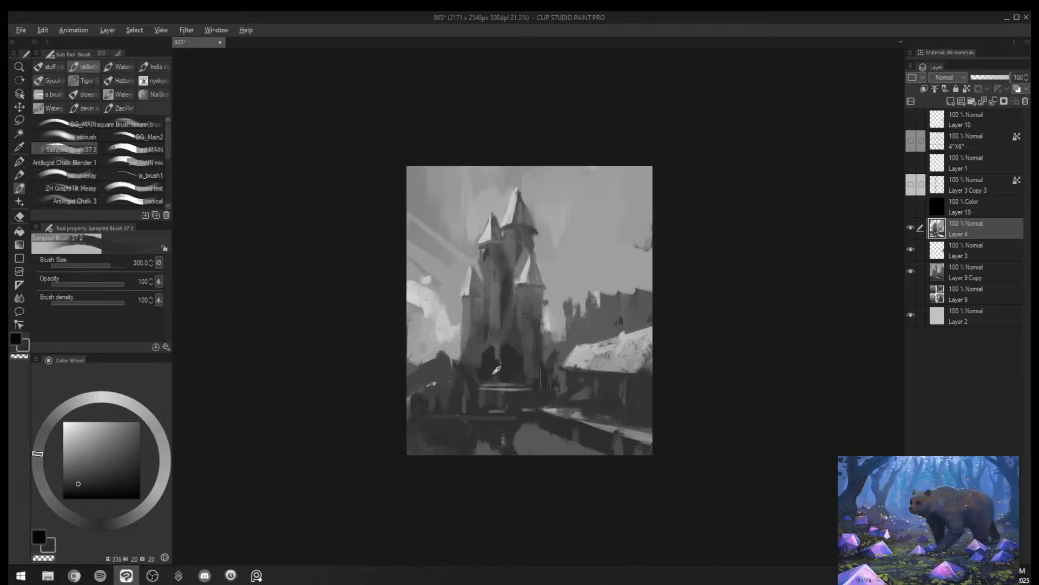
drag(457, 431, 483, 455)
key(h)
key(ctrl+super+c)
- Sample pale lavender-grey and paint light haze between the castle and the long roof at brush size 200
key(bracketright)
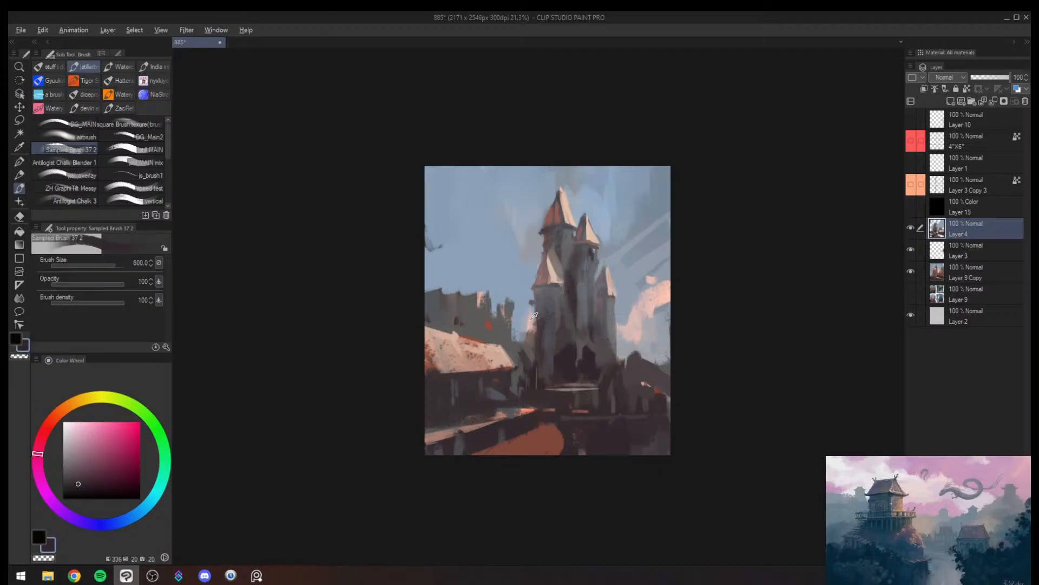
alt+click(532, 318)
key(bracketleft)
key(bracketleft)
key(bracketleft)
key(bracketleft)
key(bracketleft)
key(bracketleft)
key(bracketleft)
drag(528, 340, 525, 374)
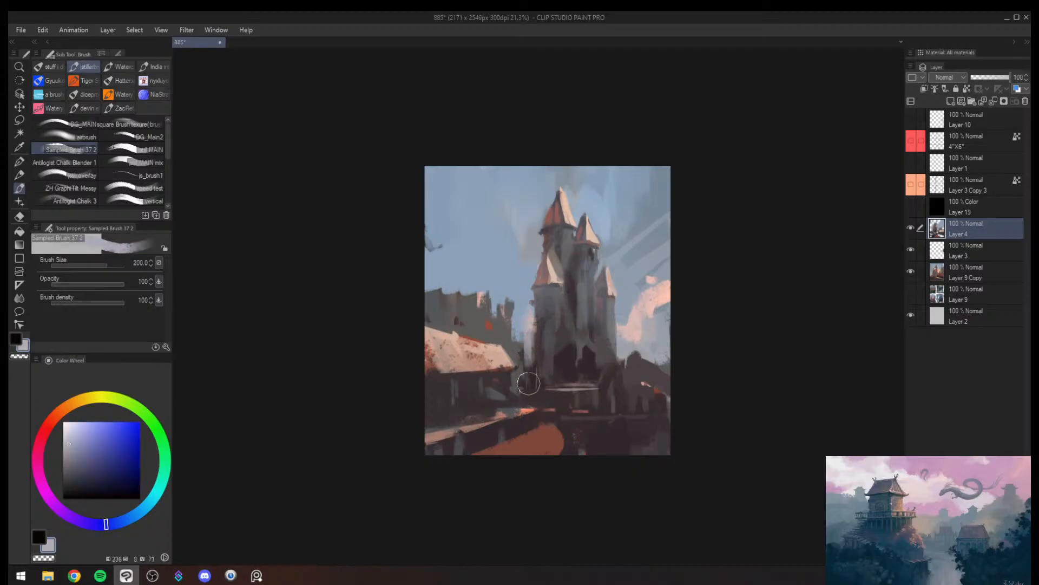
- Lasso the castle with its surrounding sky and shift it upward and away from the long roof, keeping the selection
key(m)
mouse_move(674, 288)
mouse_down()
mouse_move(695, 415)
mouse_move(551, 386)
mouse_move(675, 139)
mouse_move(691, 217)
mouse_up()
drag(613, 305, 624, 290)
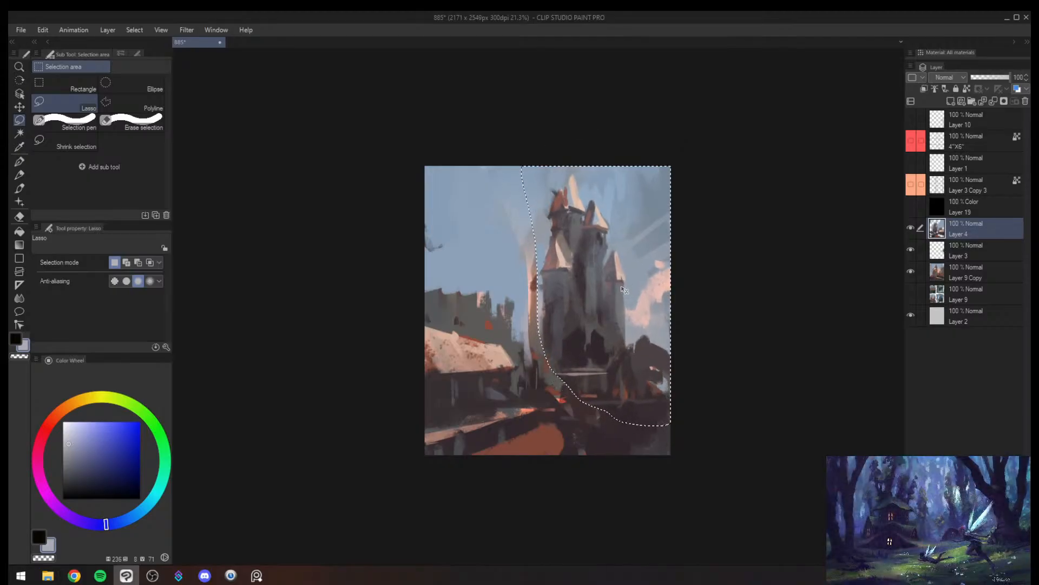
key(ctrl+d)
key(b)
key(ctrl+z)
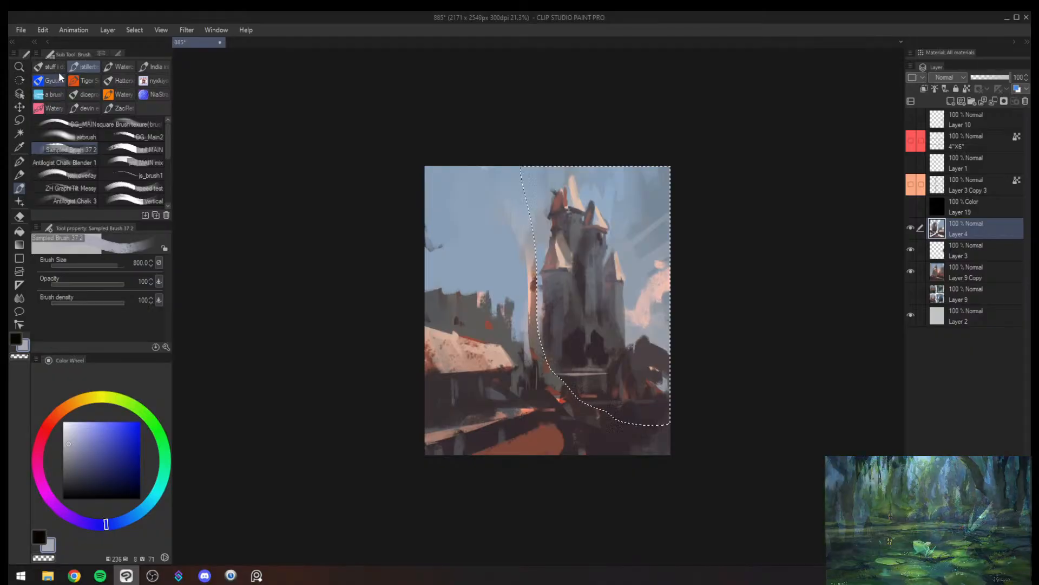
- Choose the airbrush, sample the sky blue and make it lighter and slightly more saturated for haze
click(83, 138)
alt+click(517, 206)
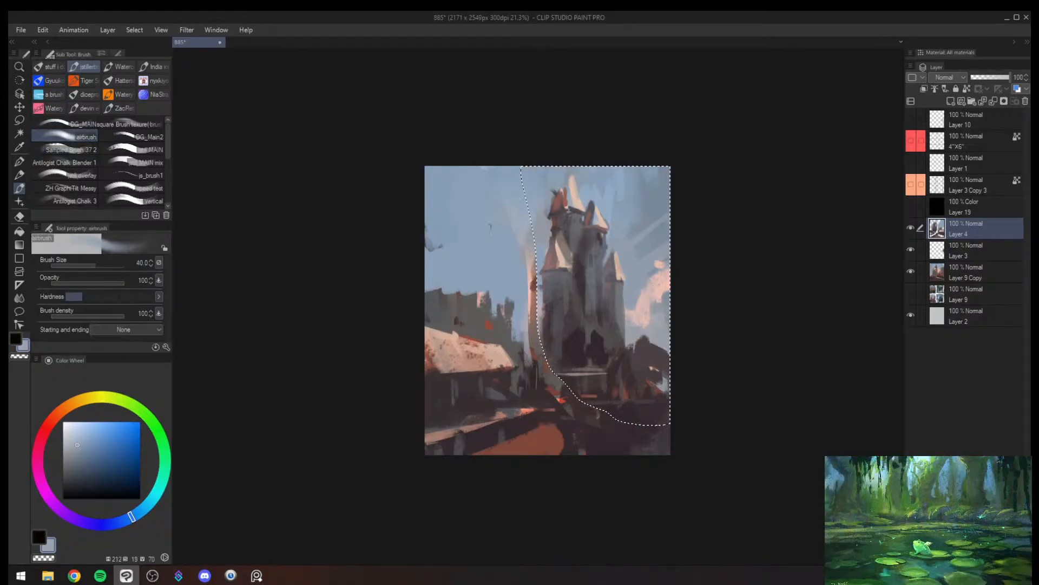
click(85, 428)
- Airbrush sky-blue haze over the selected castle and its base at brush sizes up to 1000, then deselect and mirror the canvas
key(])
key(])
key(])
key(])
key(])
key(])
key(])
key(])
key(])
key(])
key(])
key(])
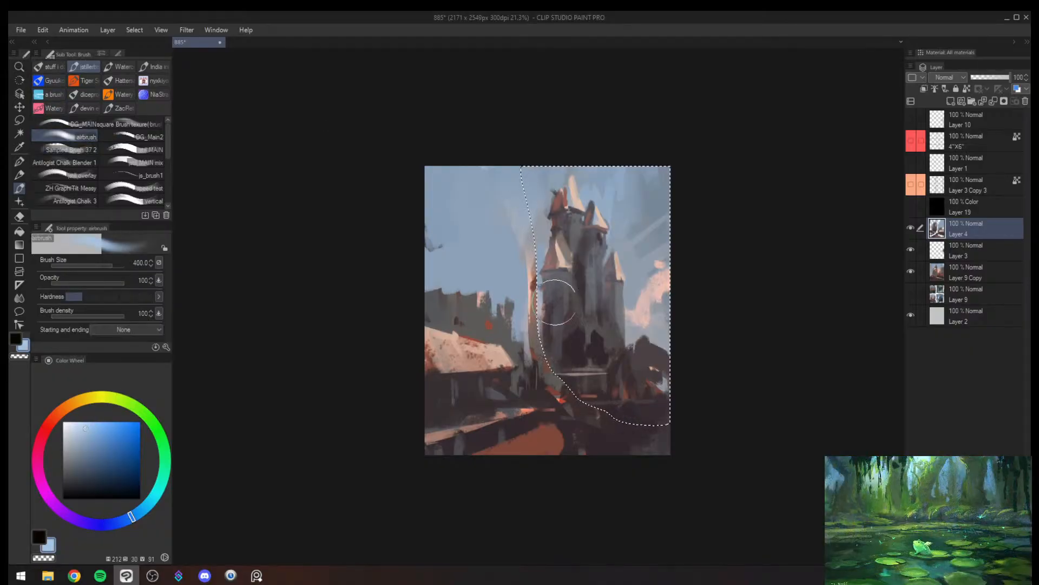
key(])
key(])
key(])
key(])
key(])
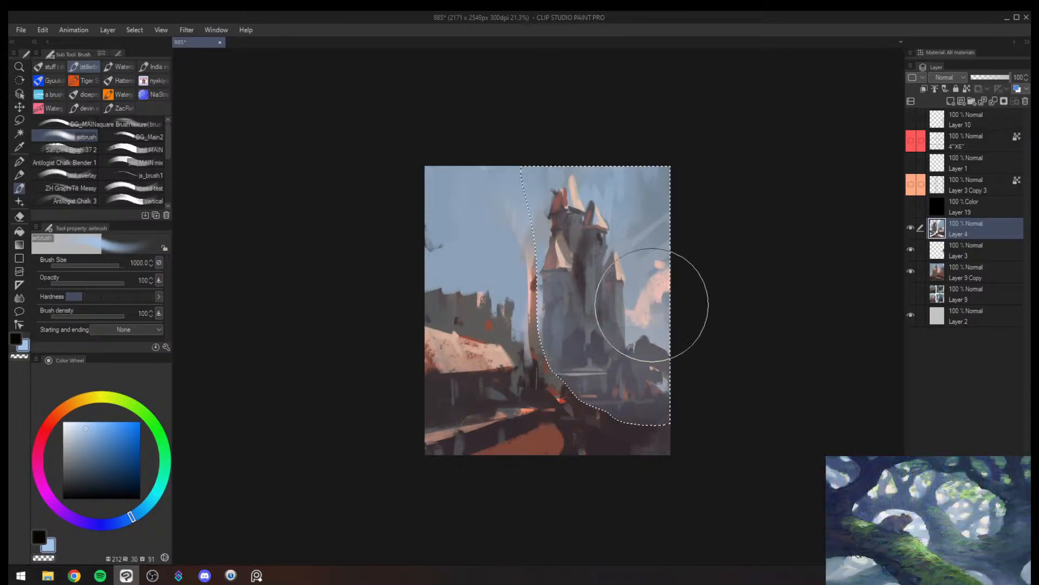
mouse_move(482, 274)
mouse_down()
mouse_move(564, 303)
mouse_move(612, 341)
mouse_up()
key(ctrl+d)
key(h)
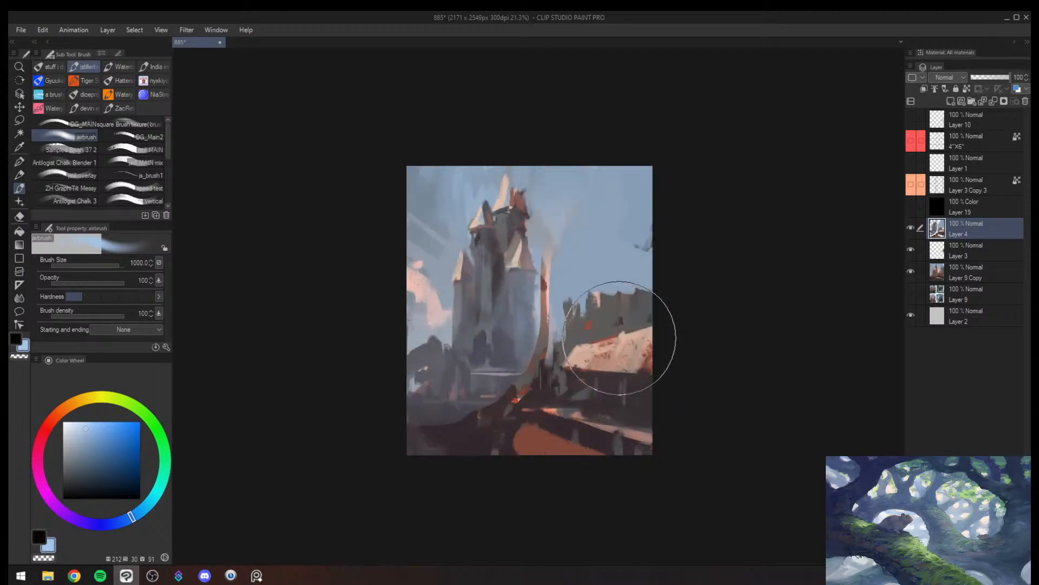
- Undo the airbrushed haze and the castle's latest shift, keeping its lasso selection, and turn the mirrored view back
key([)
key([)
key([)
key([)
key([)
key(ctrl+z)
key(ctrl+z)
key(ctrl+z)
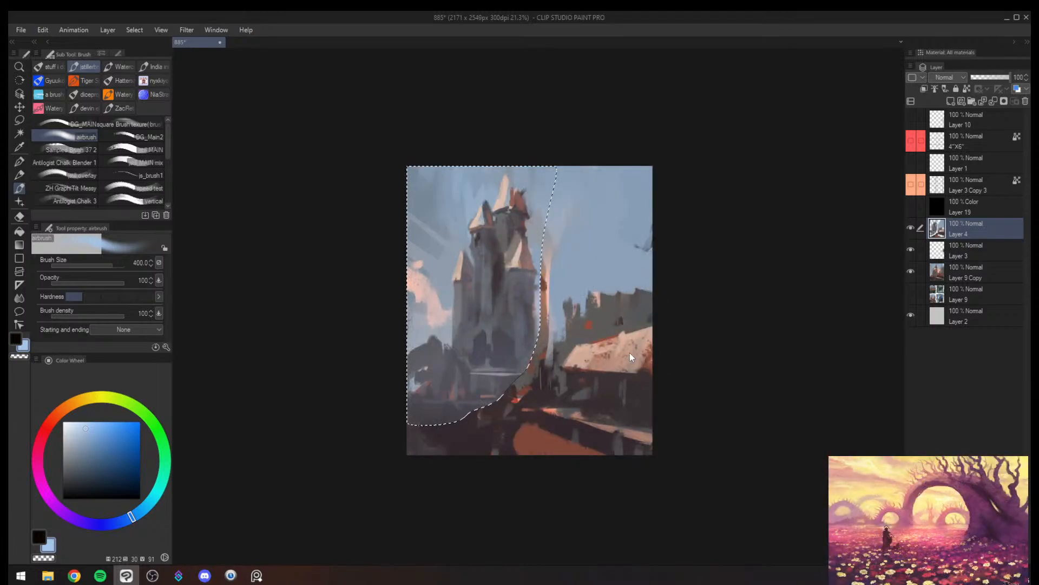
key(ctrl+z)
key(ctrl+z)
key(ctrl+z)
key(k)
key(h)
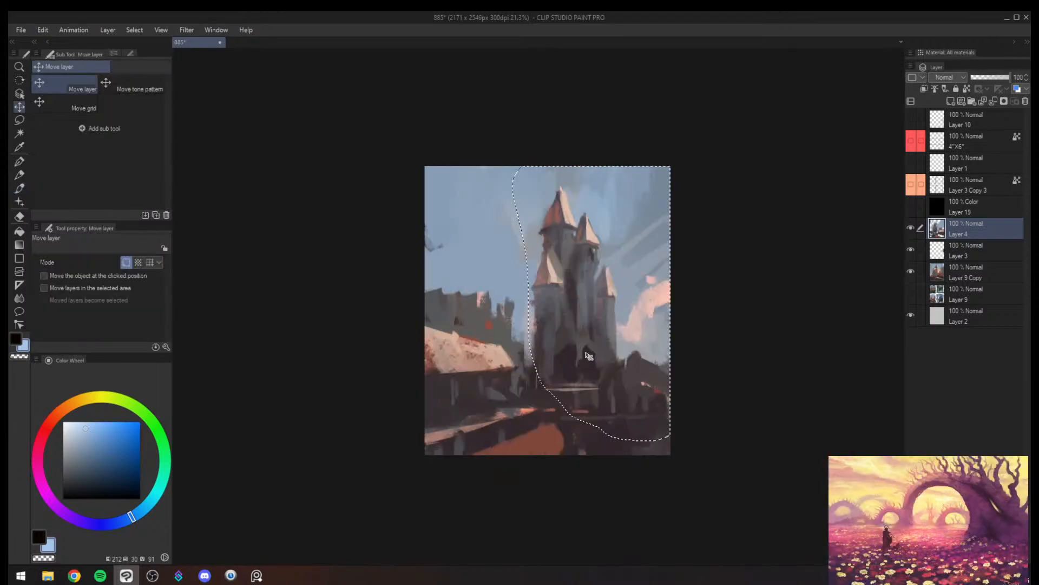
- Airbrush pale blue haze over the castle's lower walls at size 600 and the dark ground below at 400, then deselect
key(b)
mouse_move(568, 348)
mouse_down()
mouse_move(609, 297)
mouse_move(544, 336)
mouse_up()
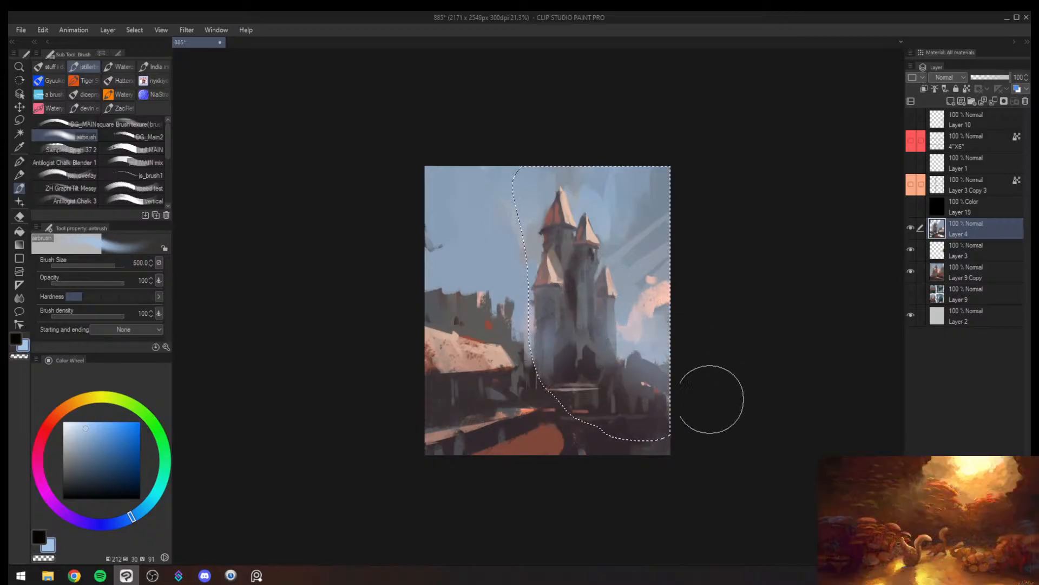
key(bracketleft)
key(bracketleft)
mouse_move(570, 421)
mouse_down()
mouse_move(679, 421)
mouse_move(687, 433)
mouse_up()
key(ctrl+d)
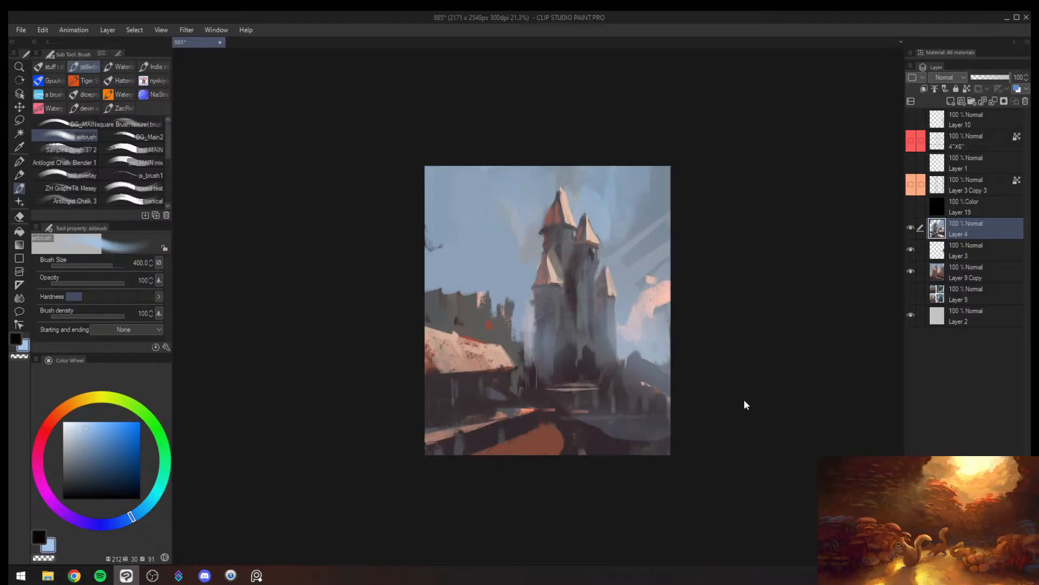
- Sample dark plum and paint dark shapes below the castle's entrance with Sampled Brush 37 2 at brush size 250
key(bracketleft)
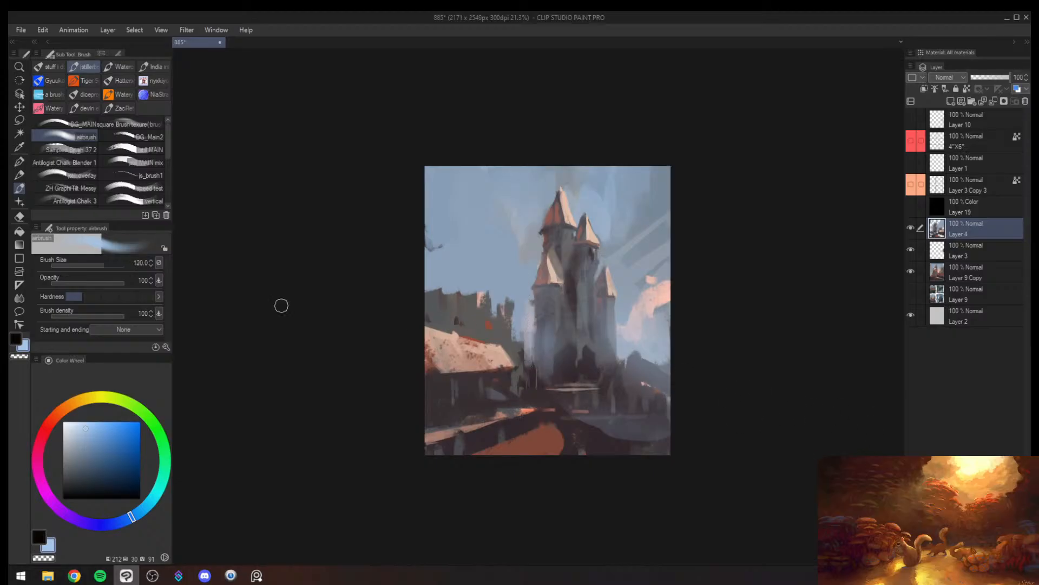
click(50, 94)
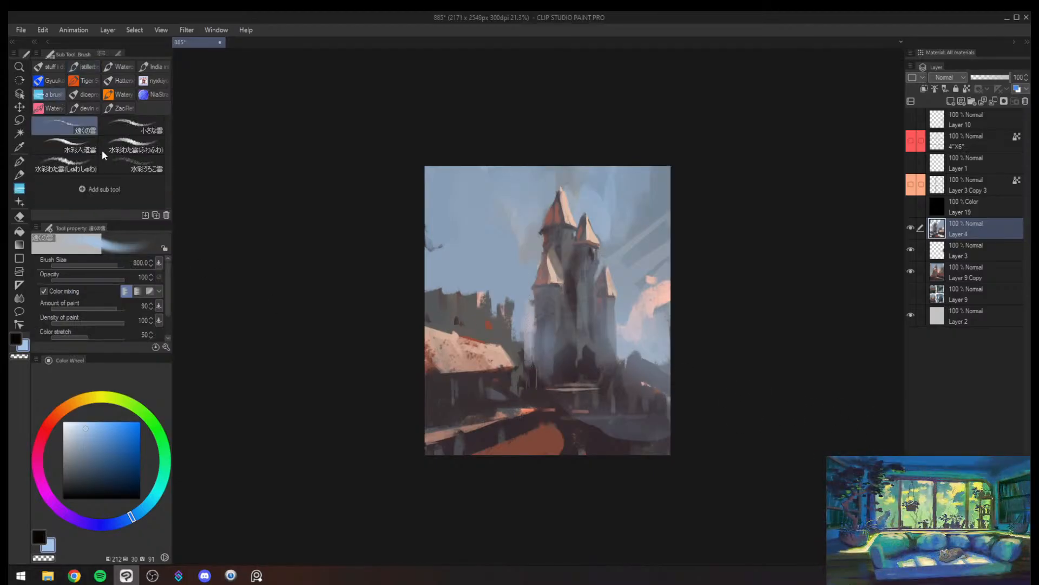
click(85, 67)
alt+click(599, 425)
key(bracketright)
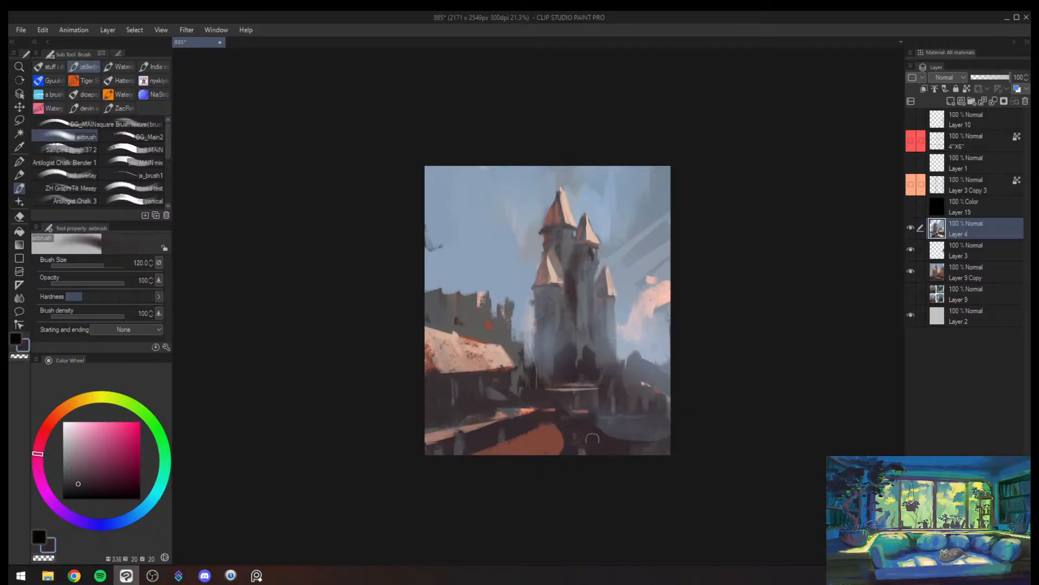
click(81, 150)
key(bracketleft)
key(bracketleft)
key(bracketleft)
key(bracketleft)
key(bracketleft)
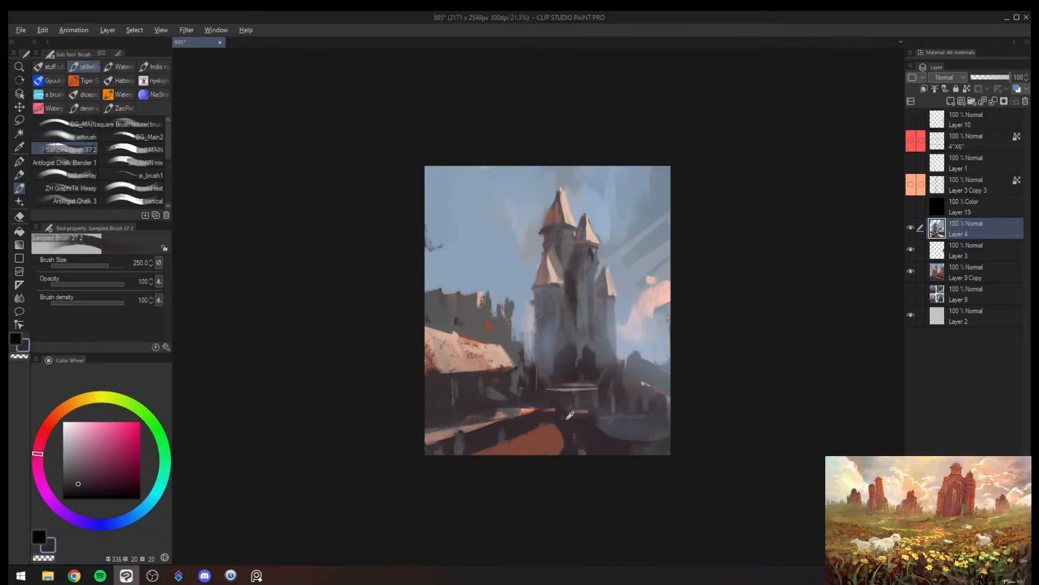
alt+click(571, 417)
mouse_move(580, 410)
mouse_down()
mouse_move(590, 426)
mouse_move(659, 428)
mouse_move(626, 393)
mouse_up()
- Mirror the canvas, sample sky blue and paint out the wall silhouettes between the castle and the long roof at brush sizes up to 300
key(h)
key(alt+space)
alt+click(566, 377)
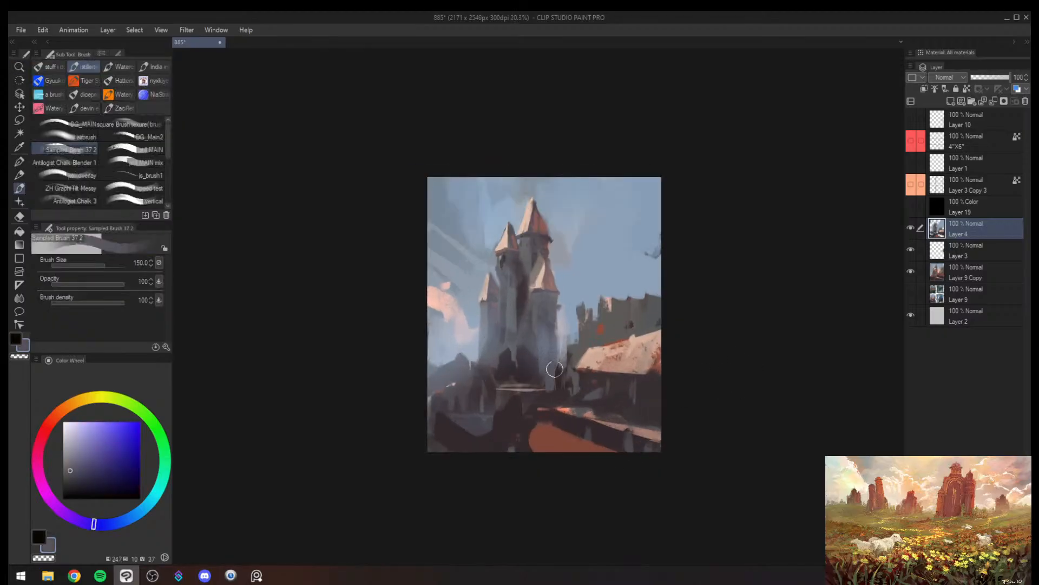
alt+click(573, 319)
key(bracketright)
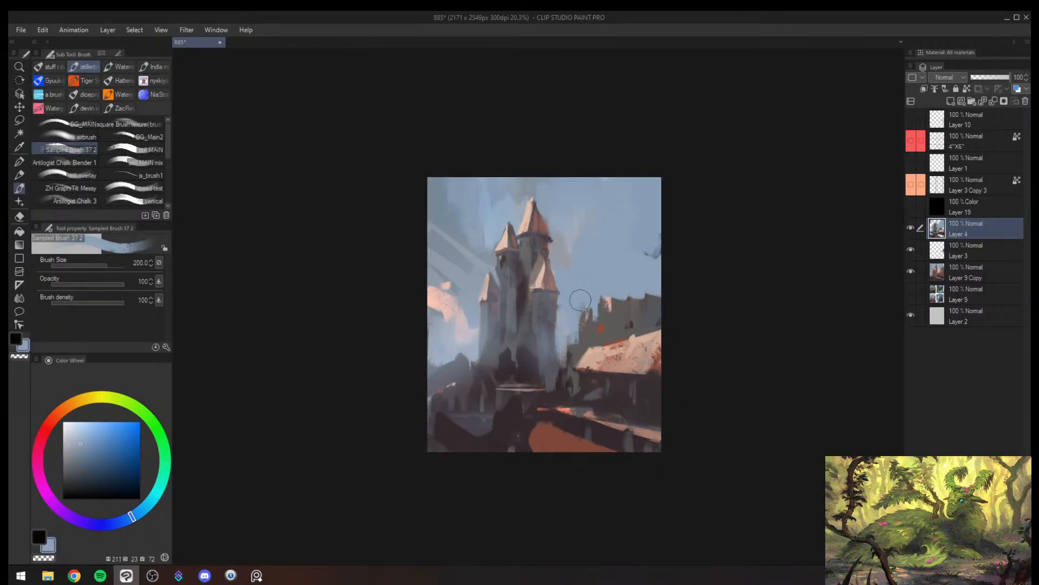
key(bracketright)
mouse_move(600, 301)
mouse_down()
mouse_move(588, 299)
mouse_move(598, 312)
mouse_up()
drag(576, 349, 565, 356)
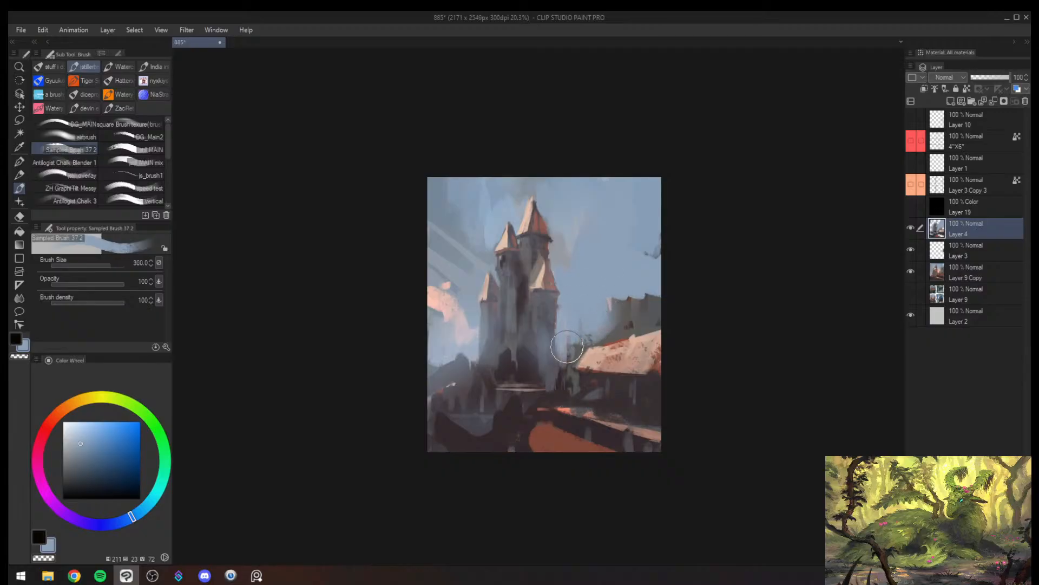
- Shape a small gabled house at the long roof's end with sampled dark plum and pale peach, using brush sizes down to 40
alt+click(589, 382)
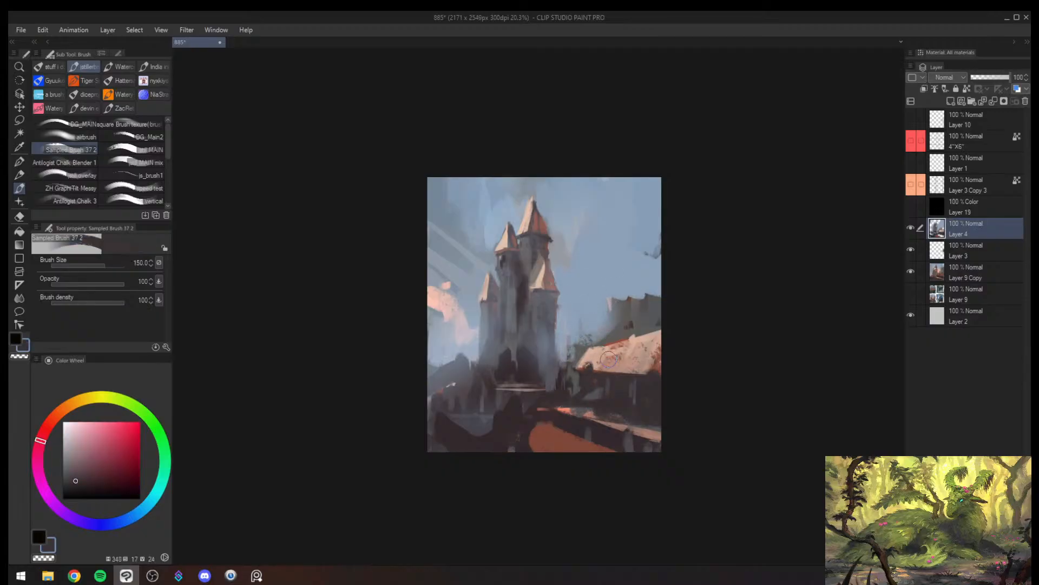
key(bracketleft)
key(bracketleft)
key(bracketleft)
key(bracketleft)
key(bracketleft)
key(bracketleft)
key(bracketleft)
key(bracketleft)
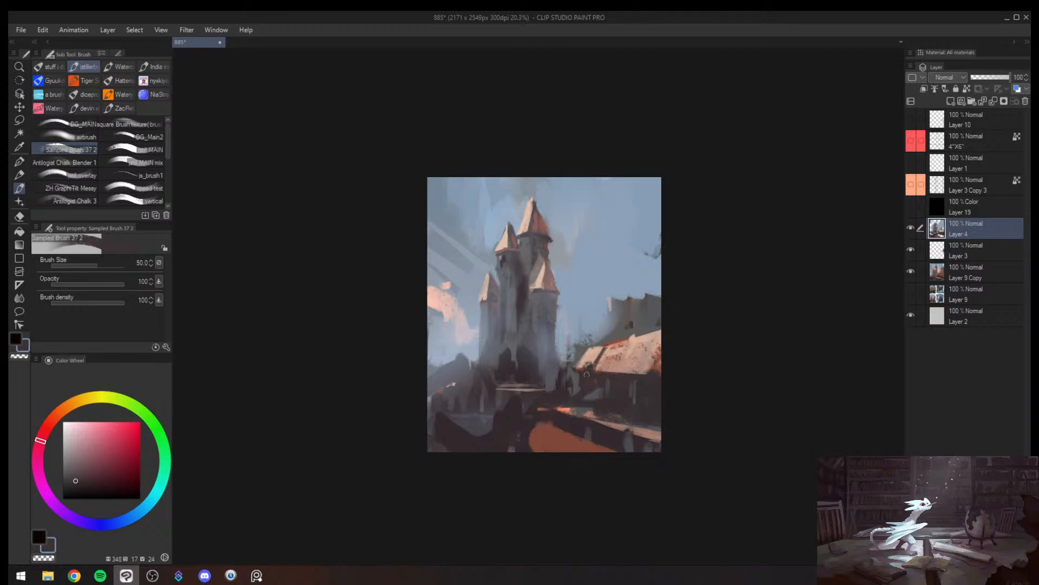
alt+click(580, 376)
key(bracketright)
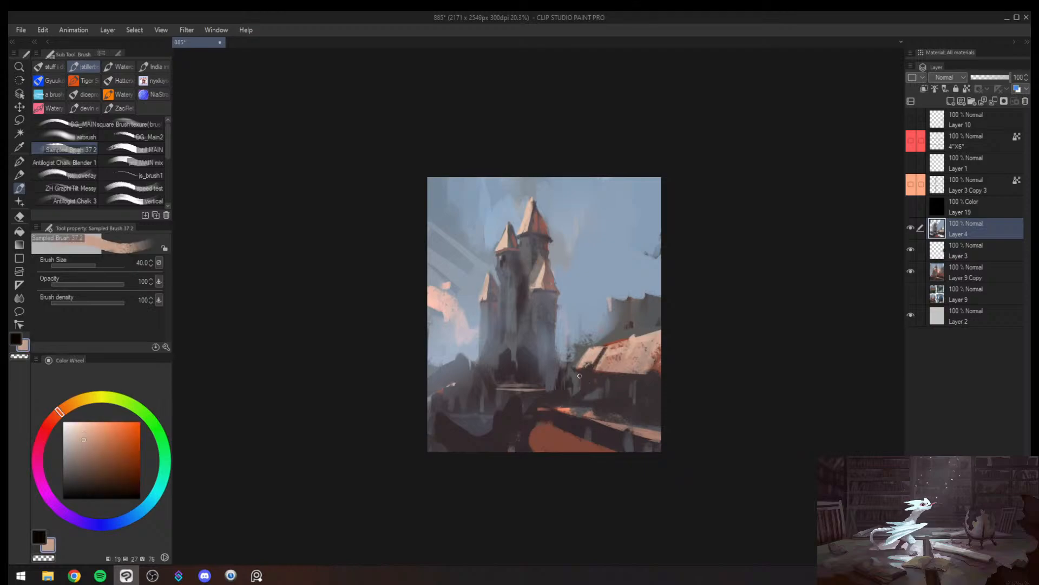
key(bracketright)
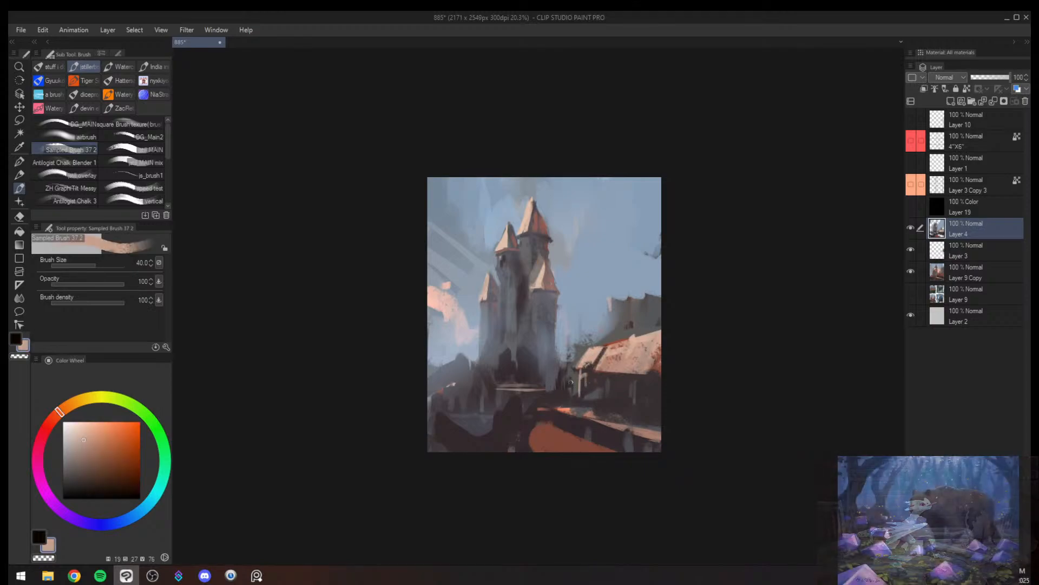
- Touch up the foot of the castle steps and reshape the dark gateway with sampled greys at brush sizes 40 to 70
alt+click(519, 396)
drag(529, 396, 535, 400)
alt+click(502, 349)
key(bracketright)
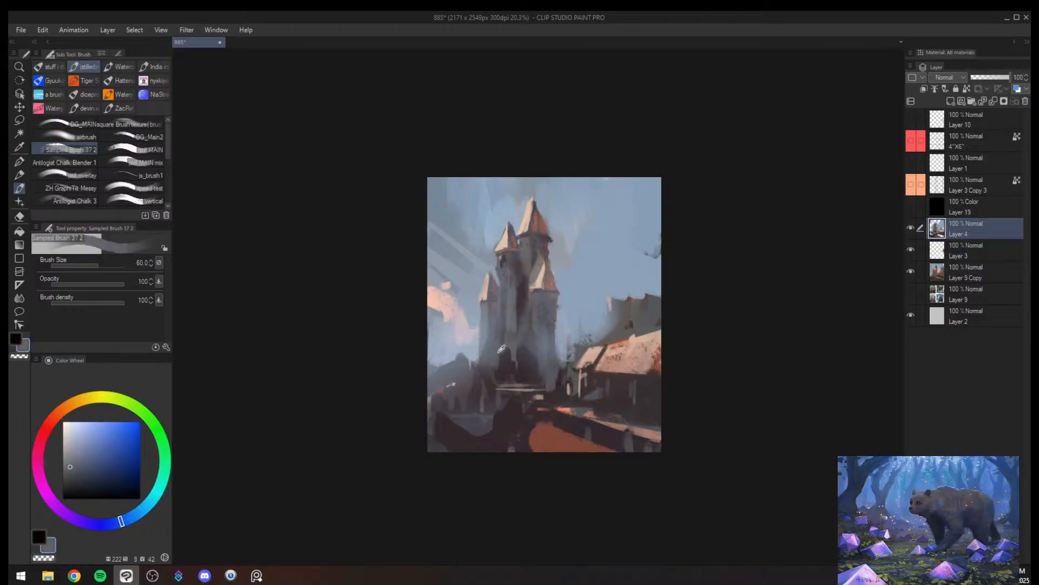
drag(504, 348, 497, 374)
alt+click(511, 354)
alt+click(528, 338)
key(bracketright)
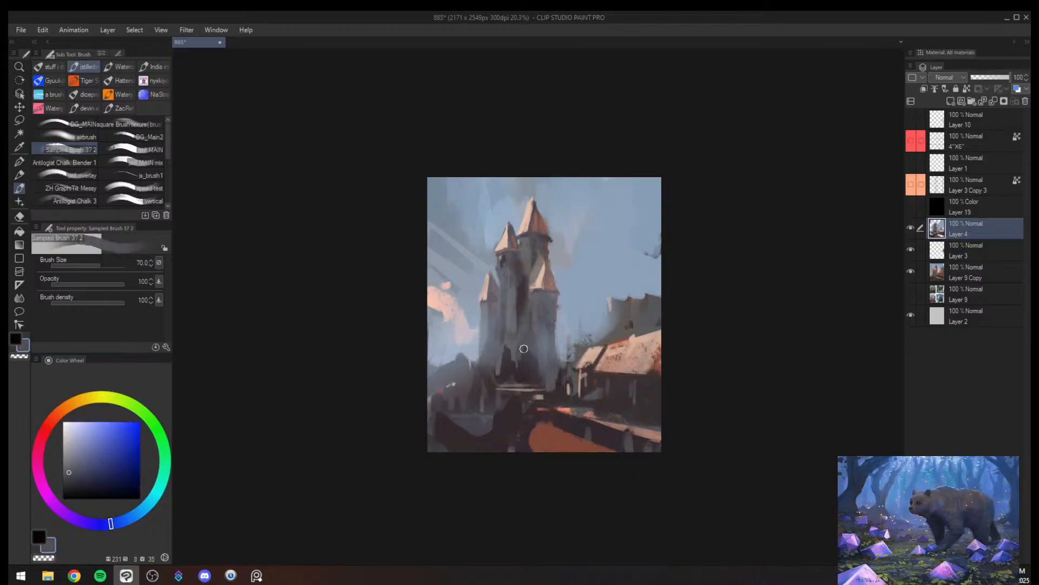
key(bracketleft)
key(bracketleft)
key(bracketleft)
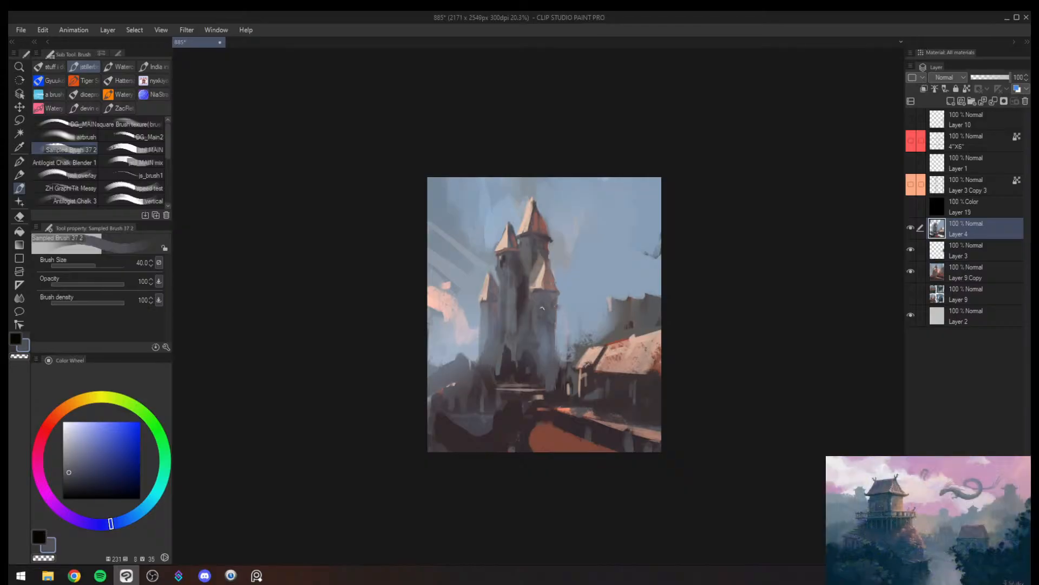
- Unmirror the canvas, sample sky blue and paint out most of the wall skyline above the long roof at brush size 400
key(h)
key(bracketright)
key(bracketright)
key(bracketright)
key(bracketright)
key(bracketright)
key(bracketright)
key(bracketright)
key(bracketright)
key(bracketright)
key(bracketright)
key(bracketright)
alt+click(459, 289)
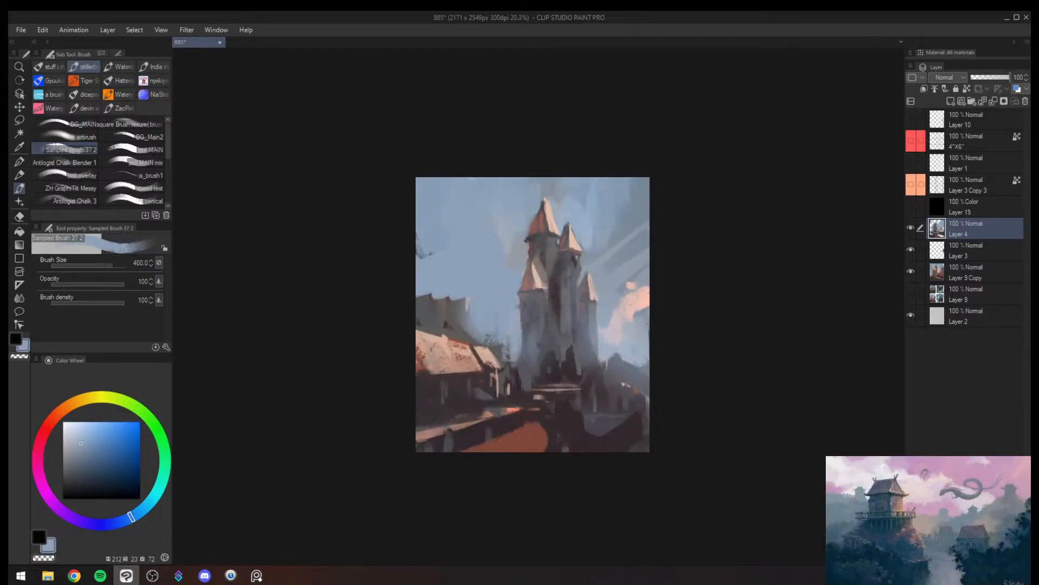
mouse_move(459, 298)
mouse_down()
mouse_move(446, 285)
mouse_move(469, 294)
mouse_move(439, 304)
mouse_up()
key(alt+space)
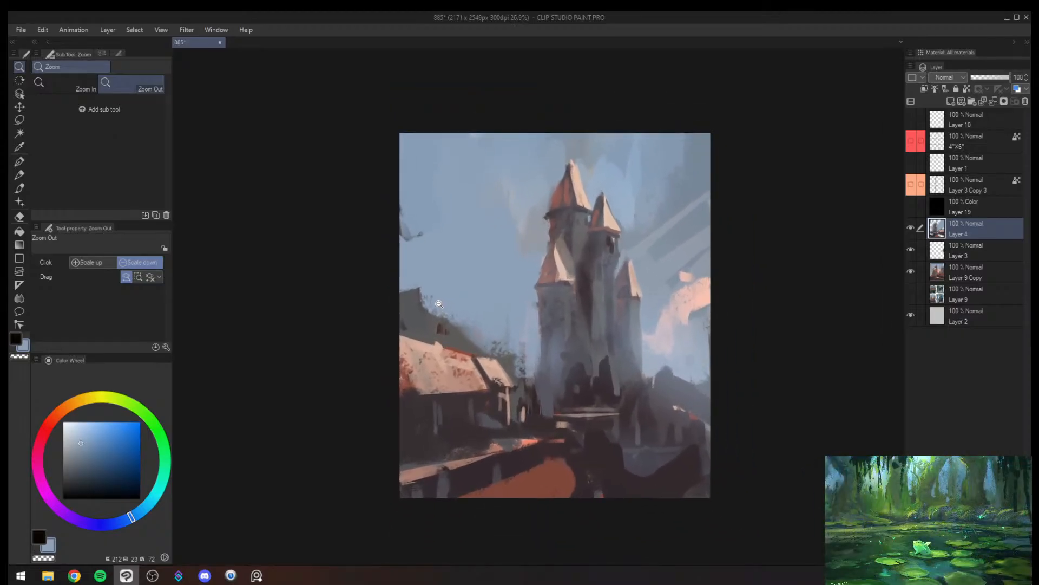
key(b)
mouse_move(432, 291)
mouse_down()
mouse_move(435, 317)
mouse_move(412, 314)
mouse_up()
- Sample a neutral grey and paint rounded tree-like silhouettes behind the long roof and small house at brush size 120
alt+click(409, 311)
key(bracketleft)
key(bracketleft)
key(bracketleft)
key(bracketleft)
key(bracketleft)
key(bracketleft)
alt+click(513, 347)
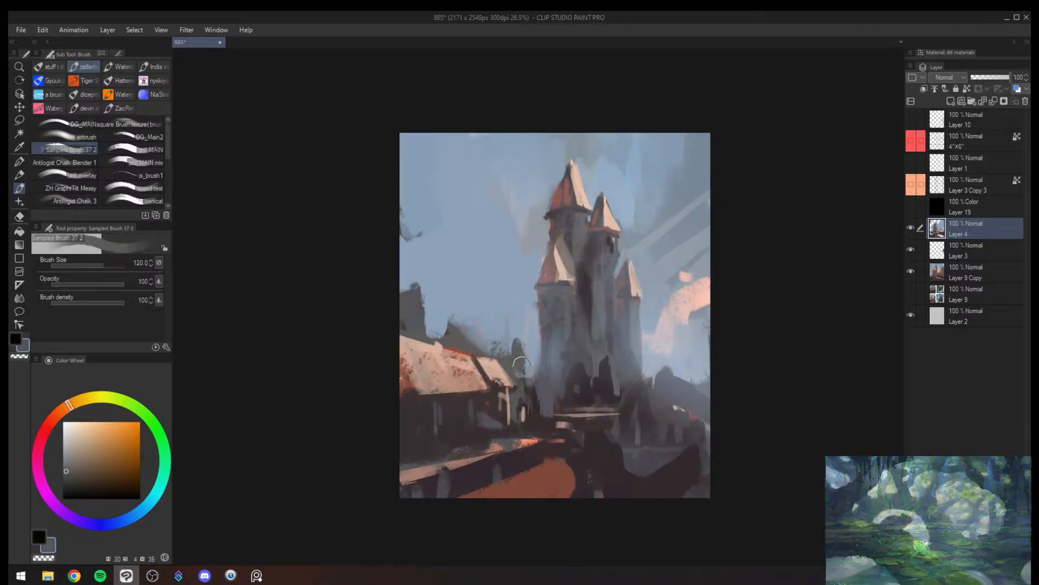
- Sample dark plum and paint blocky silhouettes in front of the castle's gateway at brush size 200
key(bracketright)
alt+click(608, 373)
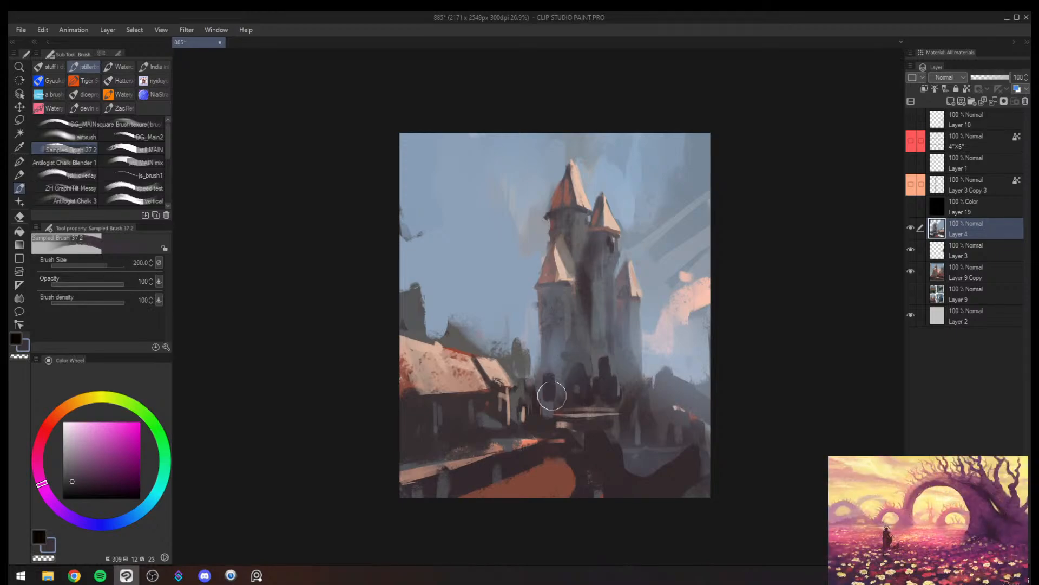
key(bracketright)
alt+click(541, 377)
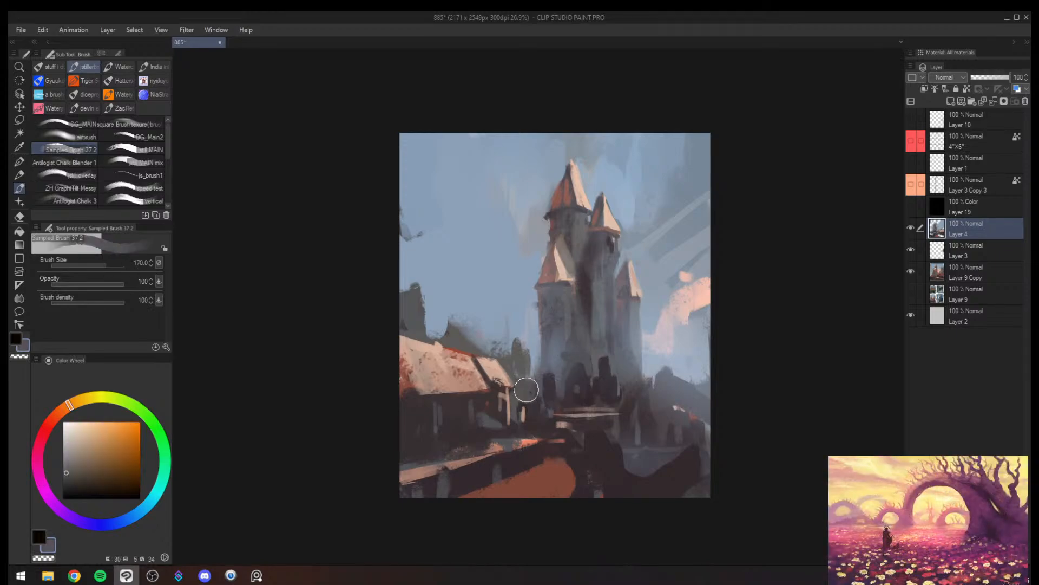
key(ctrl+alt+space)
drag(543, 393, 583, 371)
- Mirror the canvas and paint blue-grey over the tops of the dark gateway silhouettes, flattening them into a low wall
key(h)
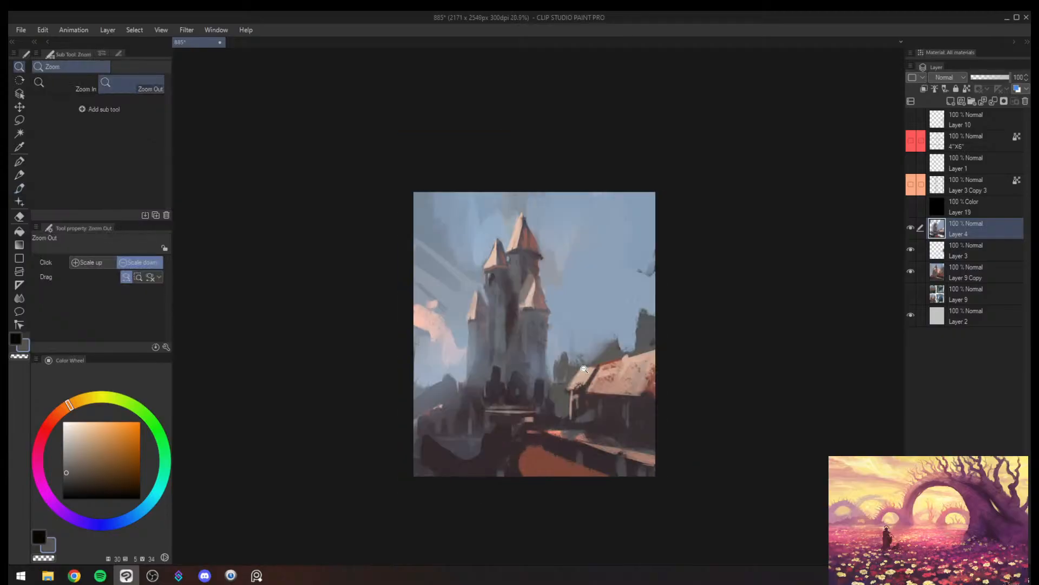
alt+click(509, 364)
alt+click(504, 372)
alt+click(517, 370)
mouse_move(504, 371)
mouse_down()
mouse_move(522, 373)
mouse_move(496, 372)
mouse_up()
alt+click(514, 368)
alt+click(494, 373)
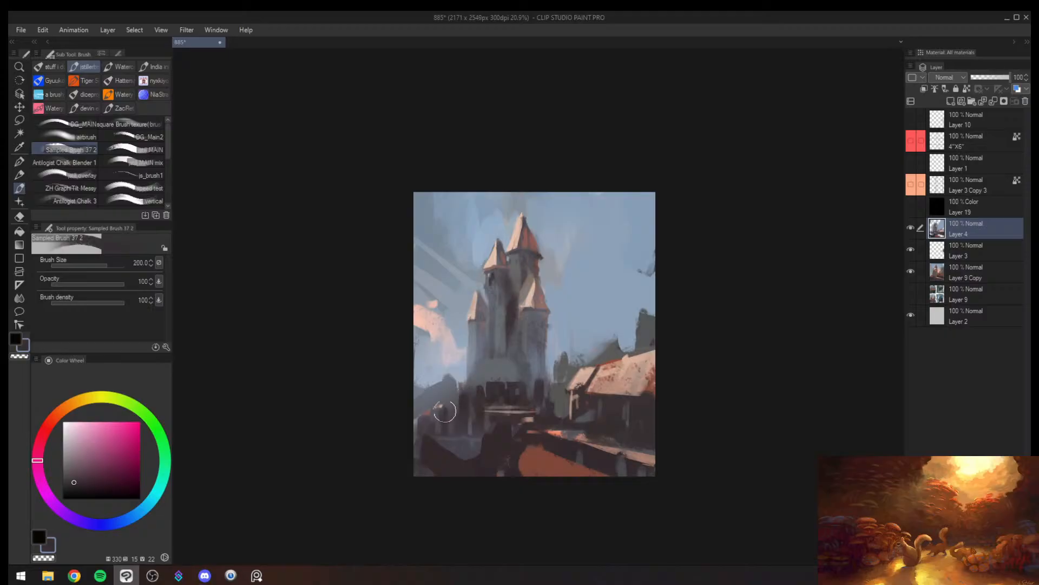
- Darken the low buildings beside the castle with plum and add a grey silhouette behind the long roof at brush size 200
drag(444, 411, 436, 418)
drag(627, 315, 669, 292)
alt+click(607, 378)
mouse_move(603, 355)
mouse_down()
mouse_move(603, 388)
mouse_move(571, 413)
mouse_up()
key(b)
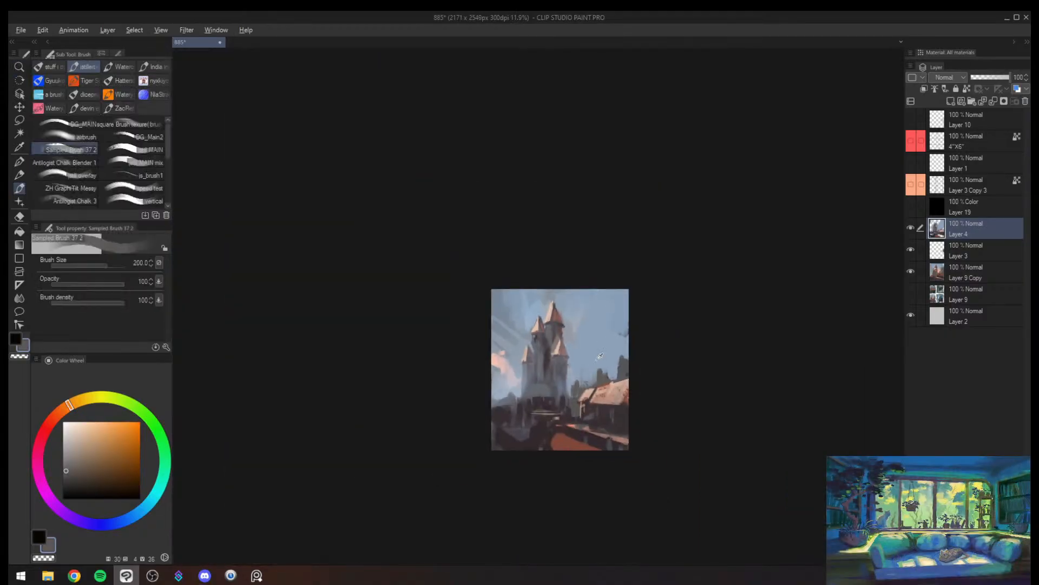
- Sample pale peach from the existing cloud and paint another cloud on the castle's opposite side at brush size 400
alt+click(568, 325)
alt+click(503, 359)
key(])
key(])
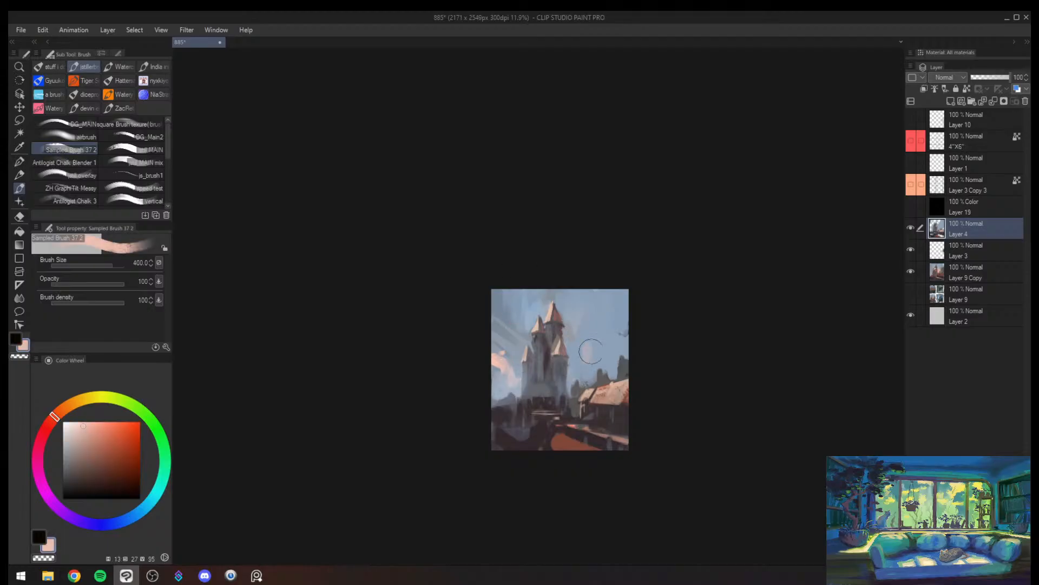
key([)
key([)
- Sample neutral grey, paint a large building silhouette behind the long roof at brush size 250 and trim its top with sky blue
alt+click(601, 379)
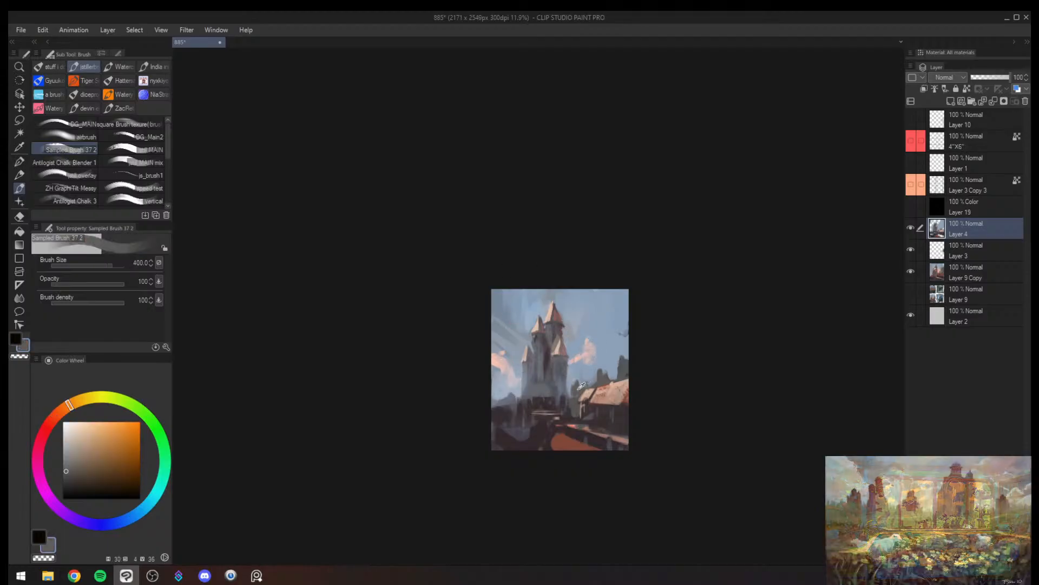
mouse_move(601, 375)
mouse_down()
mouse_move(583, 392)
mouse_move(603, 368)
mouse_move(616, 370)
mouse_up()
alt+click(591, 371)
alt+click(603, 375)
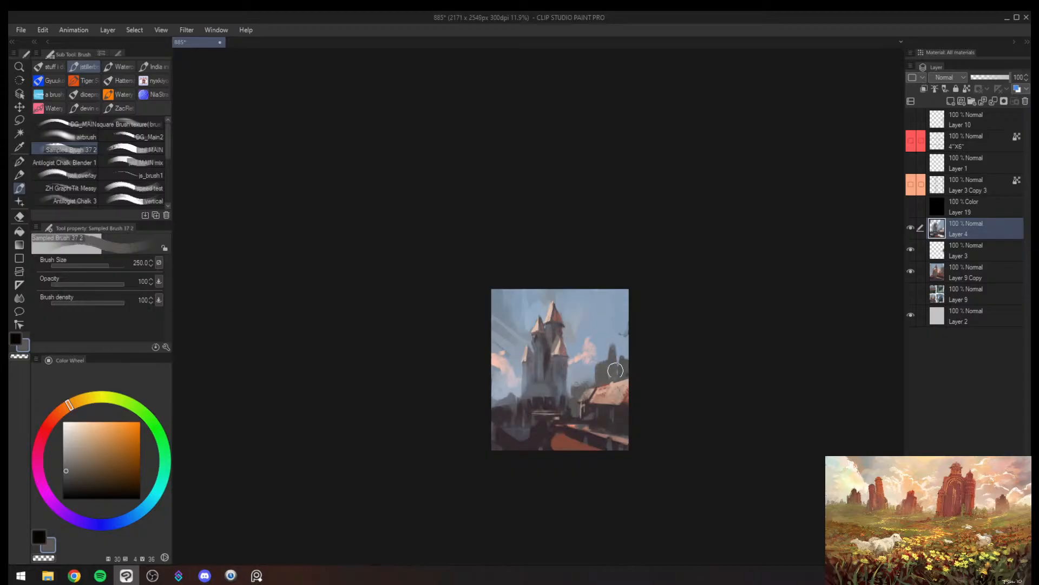
alt+click(604, 347)
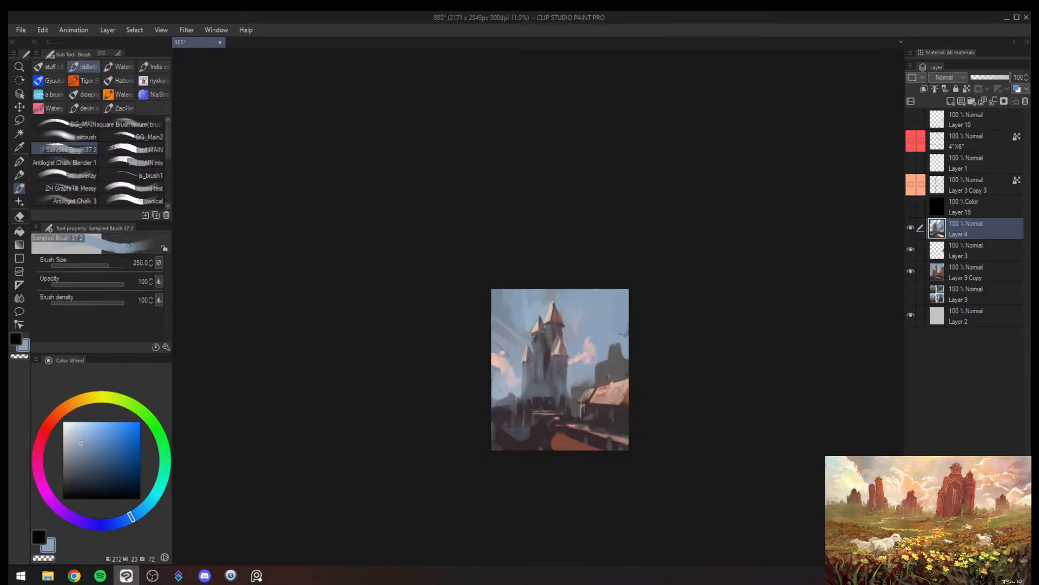
- Paint a warm brown lit face on the building silhouette behind the long roof, then resample its grey at brush size 150
alt+click(607, 382)
drag(606, 371, 599, 374)
key(bracketleft)
key(bracketleft)
alt+click(618, 357)
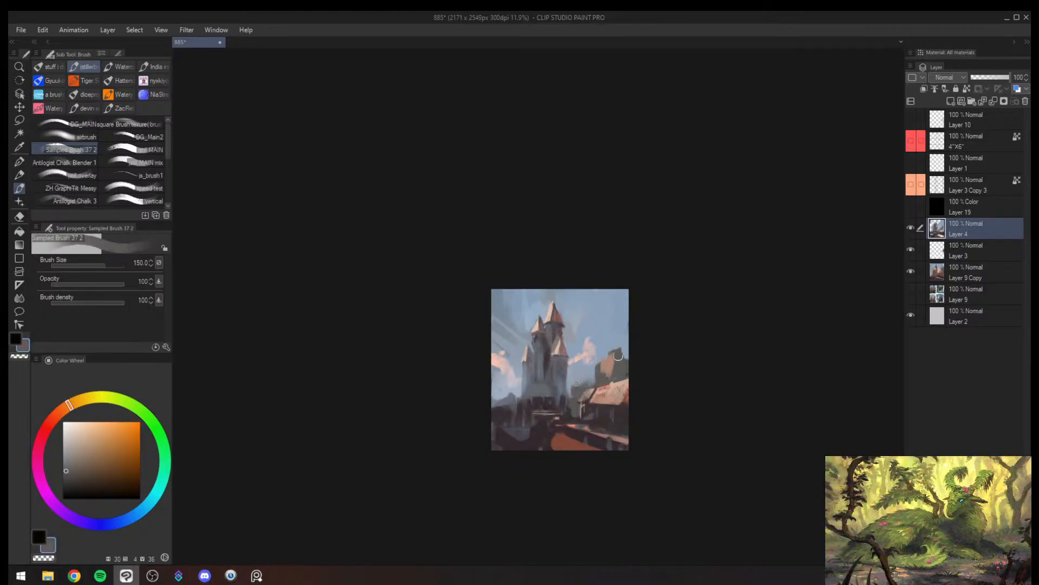
- Check the castle painting's composition mirrored and its values in greyscale, comparing both orientations
key(h)
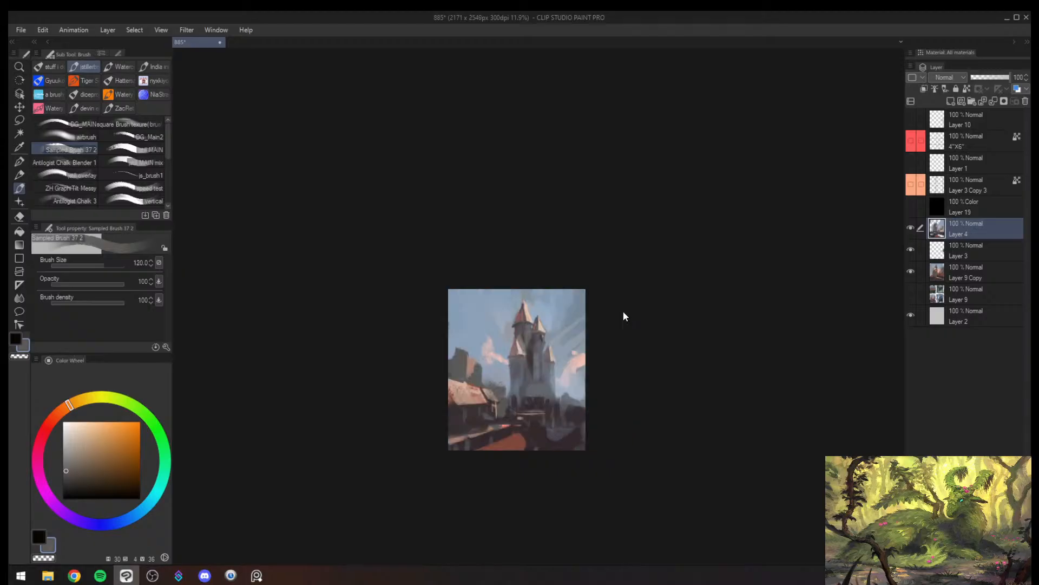
key(ctrl+super+c)
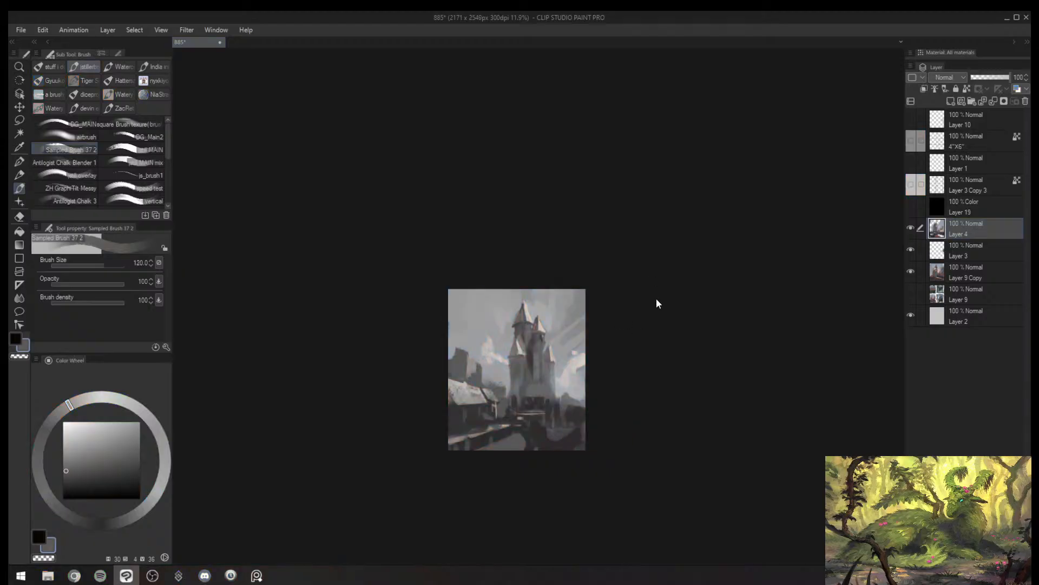
key(h)
key(alt+space)
drag(593, 387, 606, 371)
key(ctrl+super+c)
key(h)
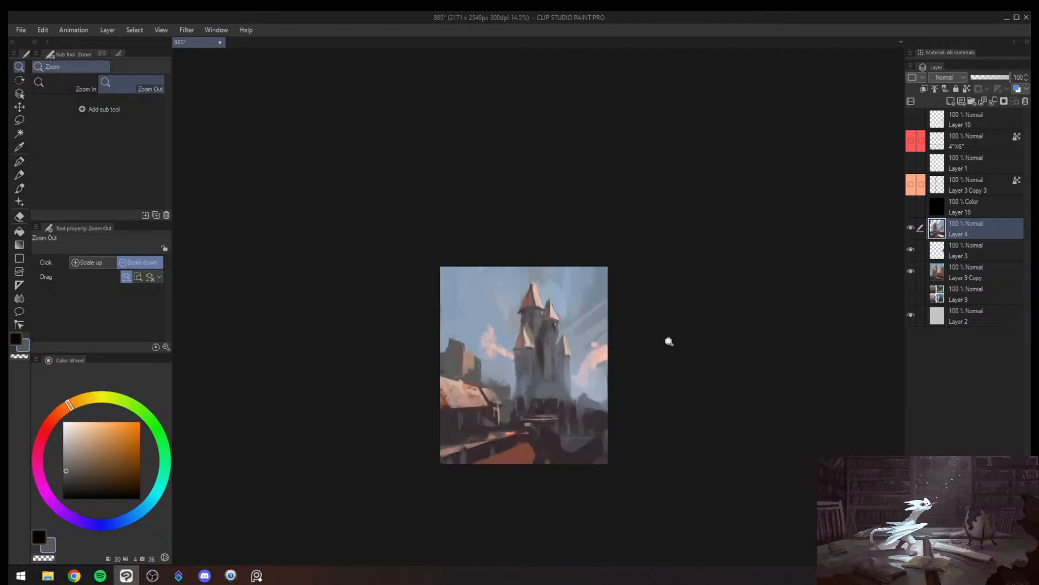
scroll(567, 405, up, 1)
- Lasso thin winding path shapes below the castle and fill them with sampled sky blue at brush size 400, clearing the selection
key(m)
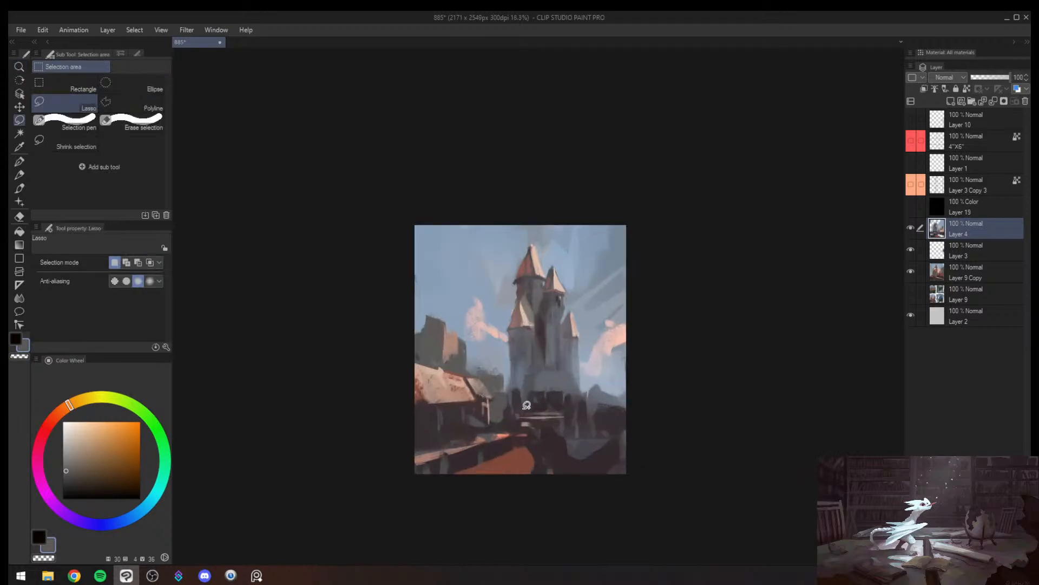
drag(627, 418, 414, 459)
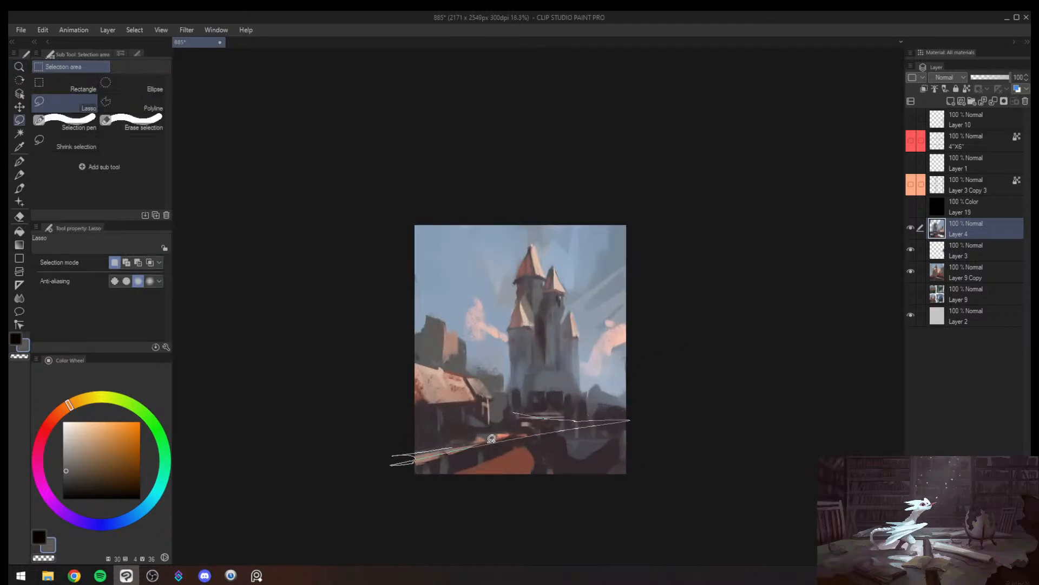
mouse_move(492, 438)
mouse_down()
mouse_move(515, 414)
mouse_move(560, 404)
mouse_move(527, 416)
mouse_move(620, 421)
mouse_up()
key(b)
alt+click(588, 381)
key(bracketright)
key(bracketright)
key(bracketright)
key(bracketright)
key(bracketright)
key(ctrl+d)
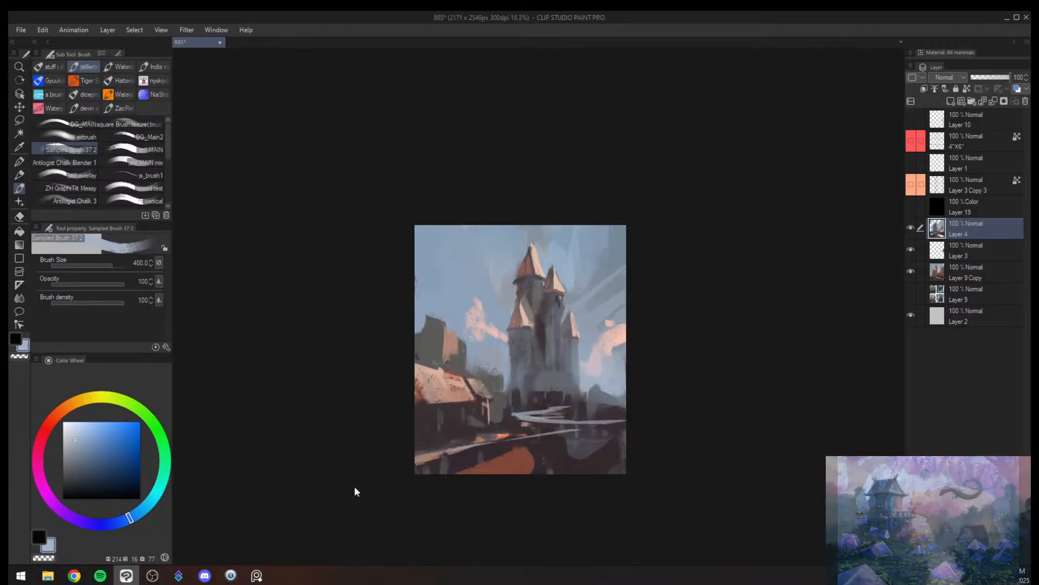
- Mirror the view and break up the pale path with sampled grey-blue and dark plum, using brush sizes 40 to 100
key(h)
key(bracketleft)
alt+click(521, 406)
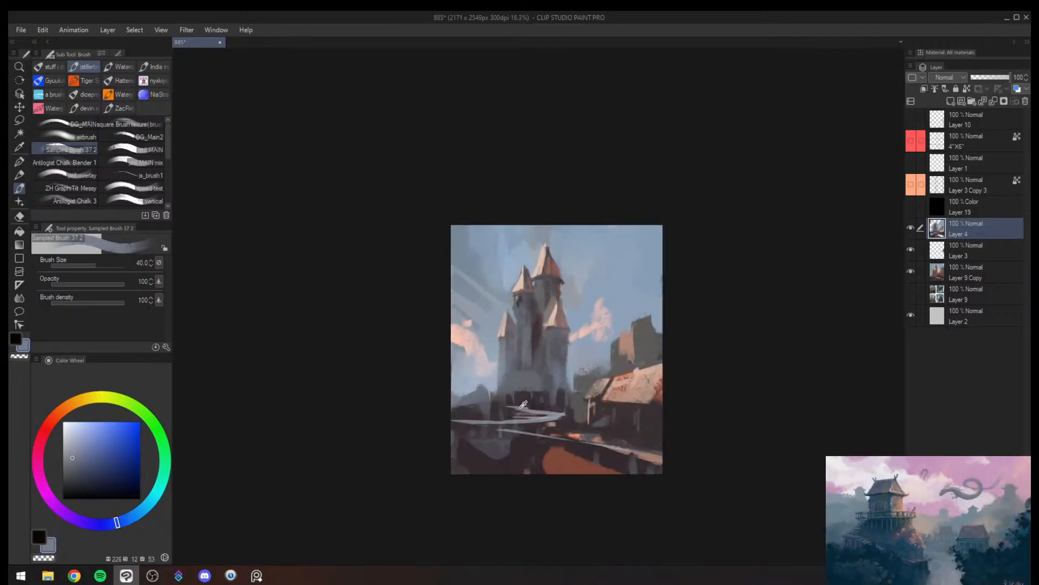
alt+click(507, 409)
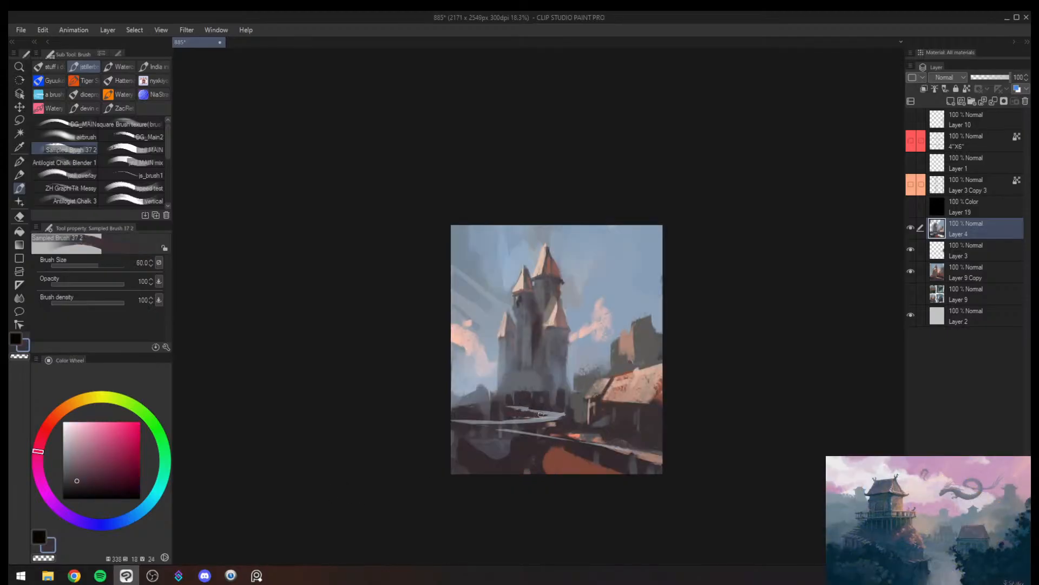
key(bracketright)
key(bracketright)
key(bracketright)
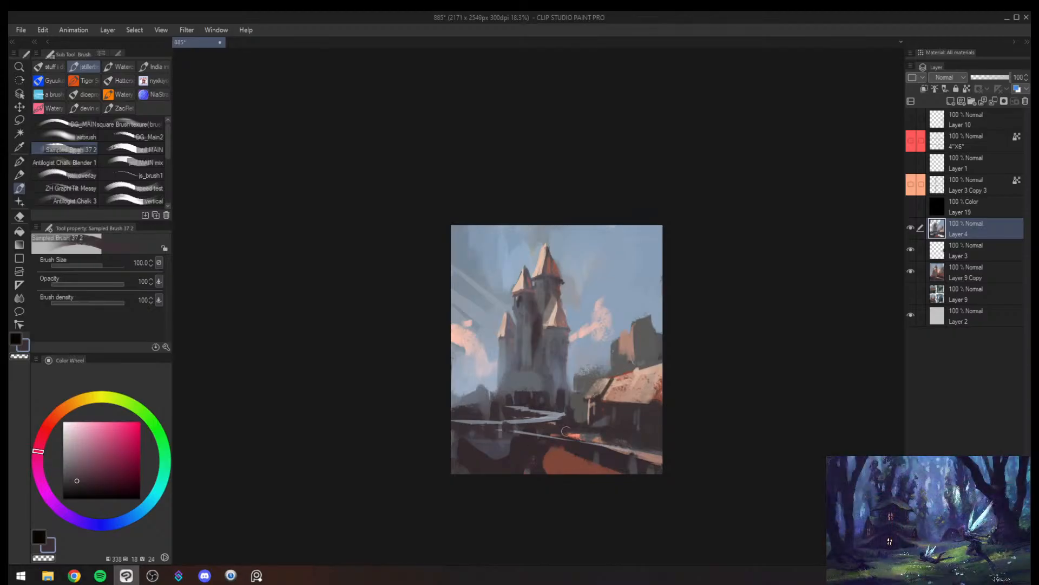
- Tone down the long-roofed building's gable end and darken the low buildings opposite with sampled plum at brush size 120
alt+click(581, 409)
drag(579, 414, 588, 424)
alt+click(586, 430)
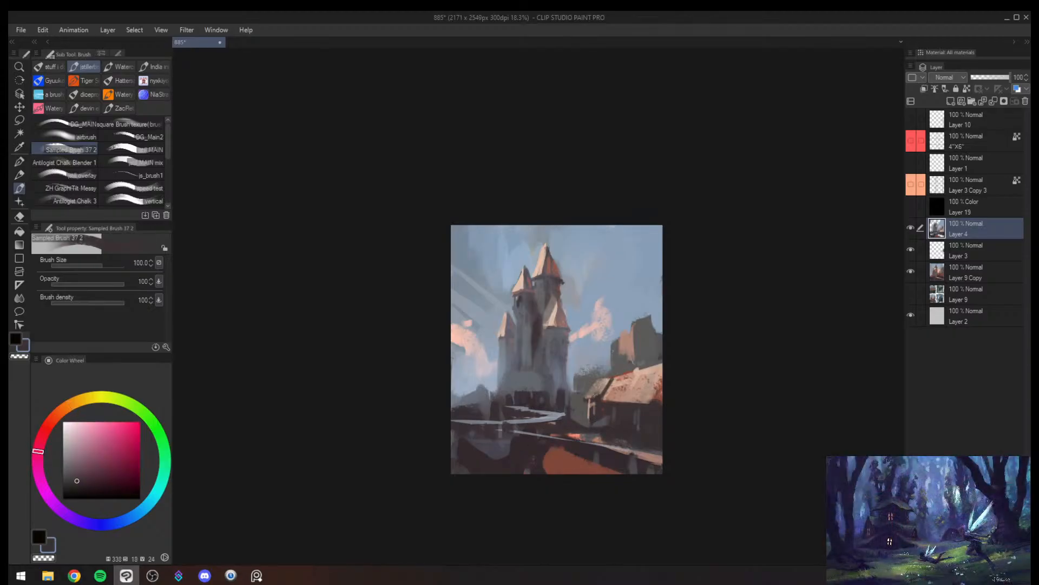
alt+click(596, 401)
key(h)
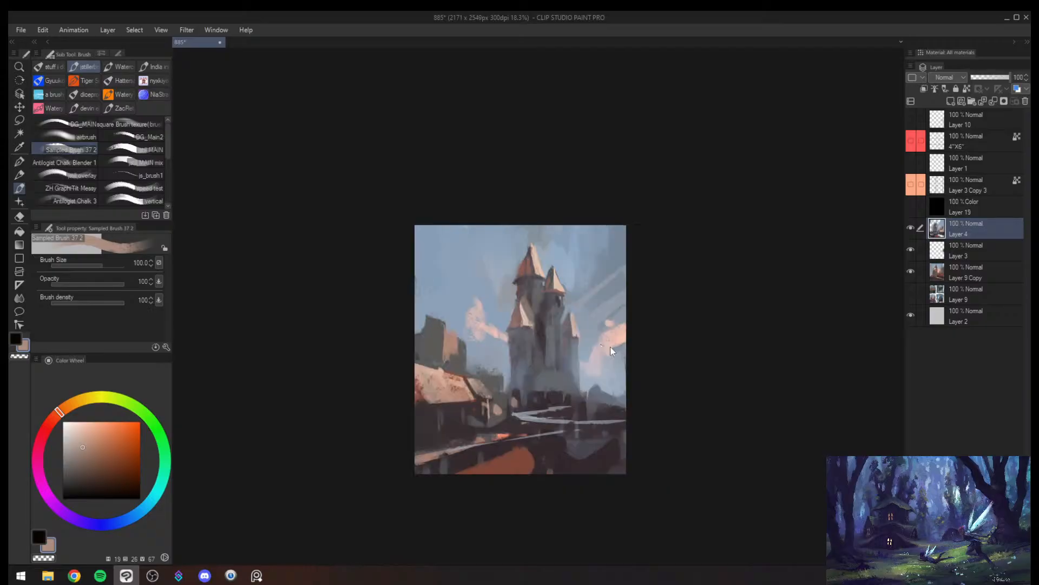
drag(513, 398, 516, 409)
key(bracketright)
drag(612, 421, 623, 421)
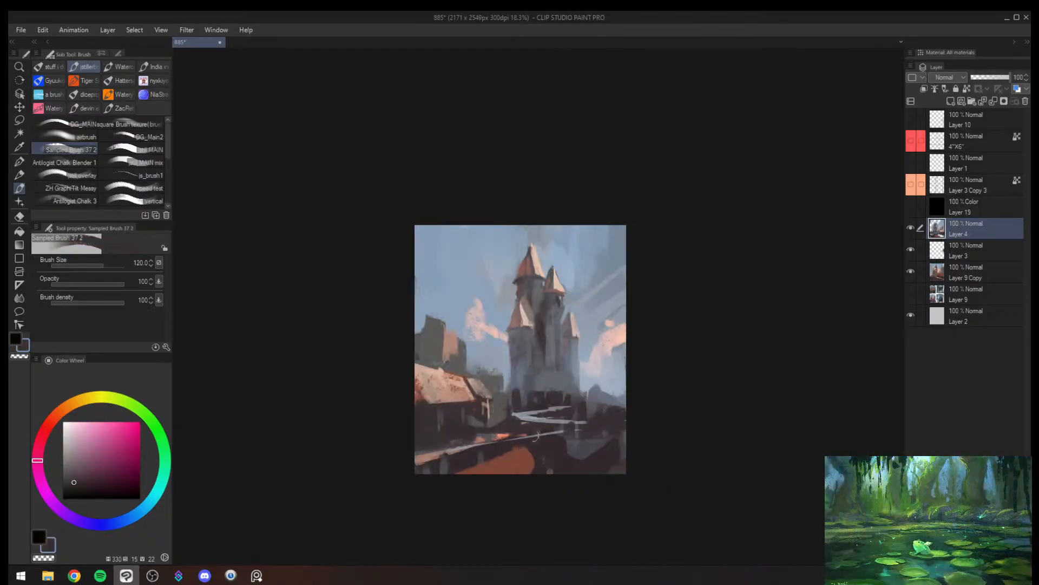
- Sample the foreground's red-brown and paint it over the end of the long roof at brush size 120
alt+click(445, 397)
key(bracketleft)
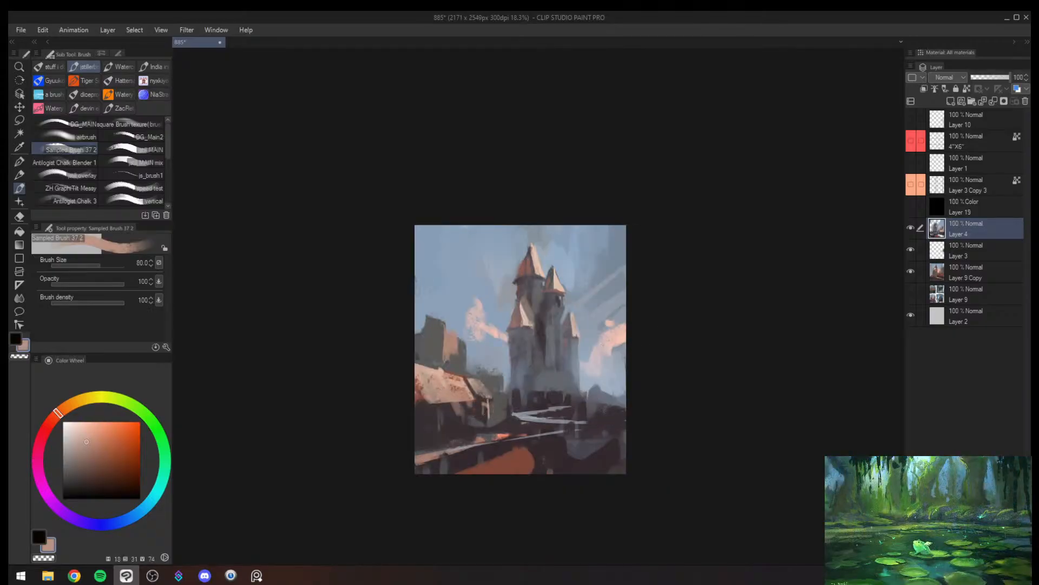
alt+click(525, 455)
key(bracketleft)
drag(477, 390, 491, 399)
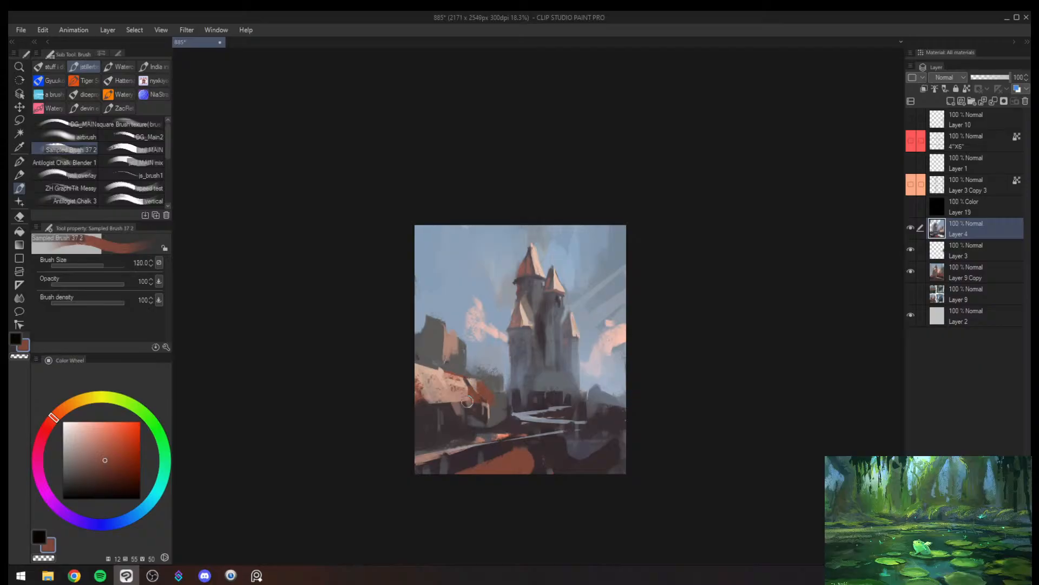
- Add red-brown accents to the long roof and the base of the castle's side turret roof with a smaller brush
key(bracketleft)
key(bracketleft)
key(bracketleft)
mouse_move(527, 334)
mouse_down()
mouse_move(510, 323)
mouse_move(510, 342)
mouse_up()
key(bracketright)
key(bracketright)
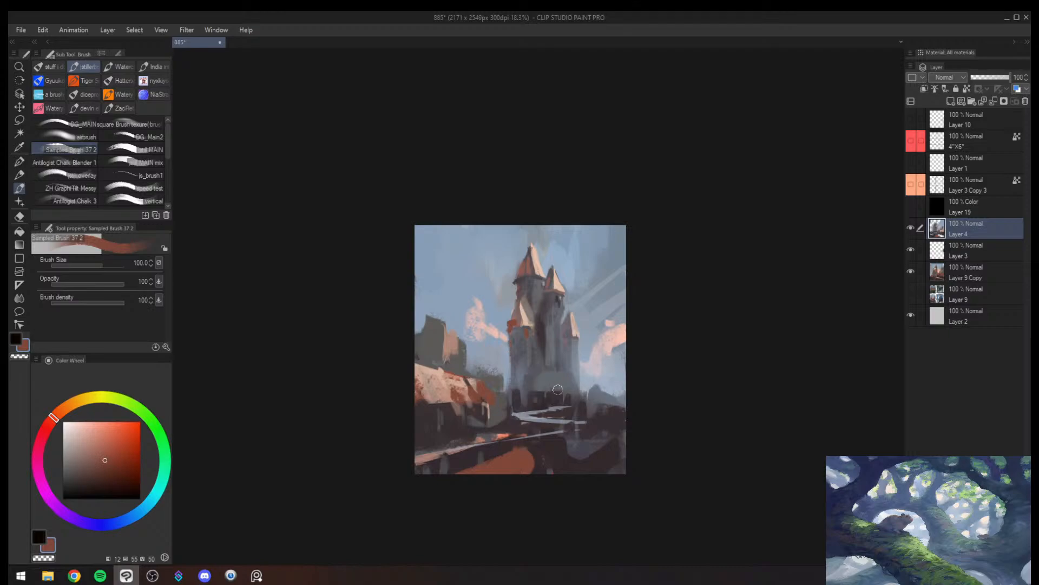
- Paint small red-brown rooftops along the castle's base and over the neighbouring low buildings, checking the view mirrored
mouse_move(556, 391)
mouse_down()
mouse_move(519, 392)
mouse_move(572, 391)
mouse_move(560, 384)
mouse_move(535, 383)
mouse_move(550, 383)
mouse_move(540, 400)
mouse_move(586, 396)
mouse_move(603, 418)
mouse_move(573, 417)
mouse_up()
key(bracketleft)
key(bracketleft)
key(bracketleft)
key(bracketleft)
key(h)
key(bracketright)
key(bracketright)
key(bracketright)
key(bracketright)
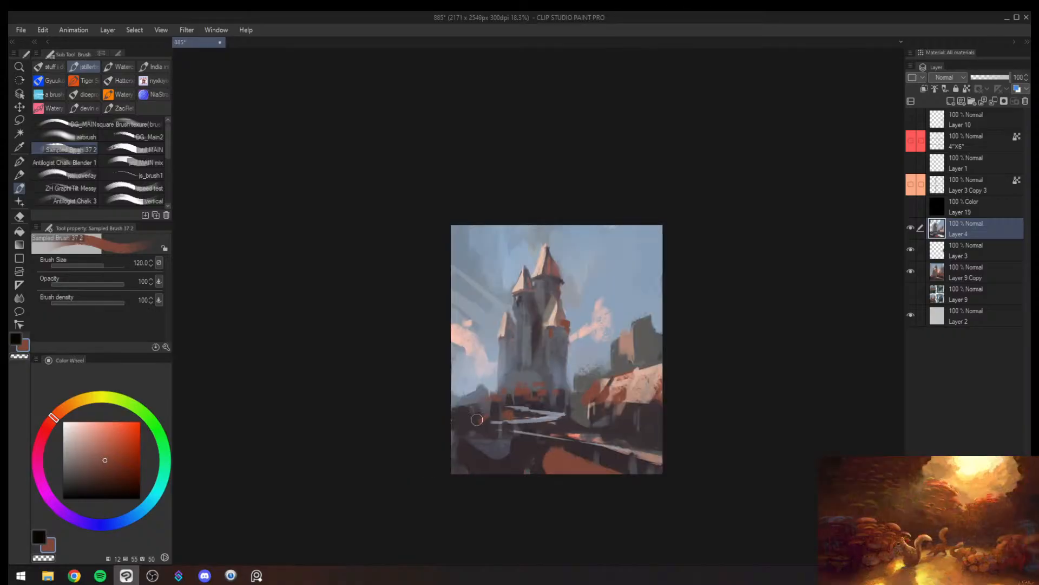
- Try covering the top of the long roof with sampled grey and repainting its face muted red-brown at brush size 200
mouse_move(556, 399)
mouse_down()
mouse_move(604, 401)
mouse_move(586, 382)
mouse_move(670, 365)
mouse_move(625, 381)
mouse_move(668, 378)
mouse_up()
alt+click(586, 381)
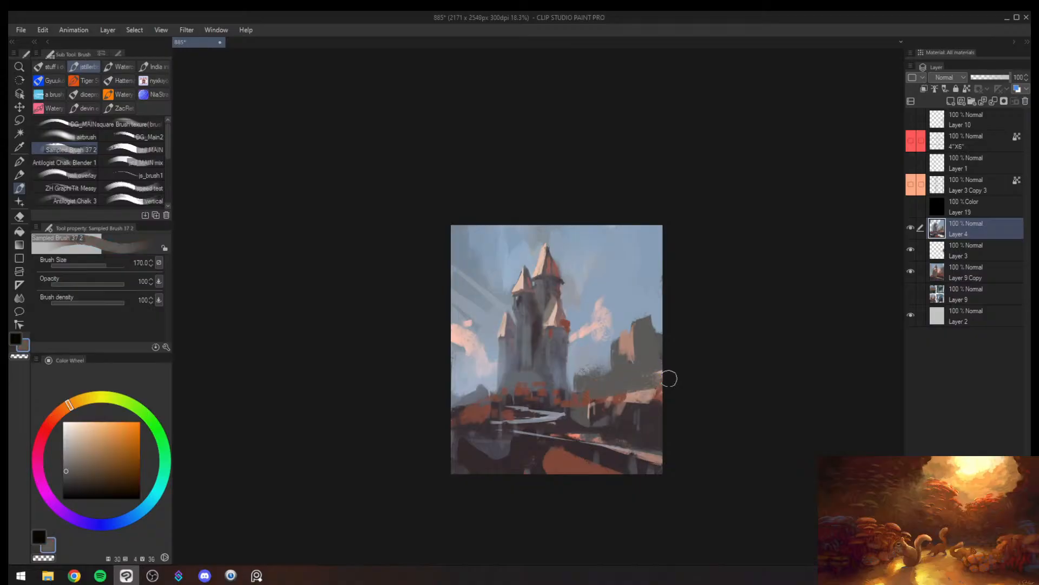
alt+click(620, 397)
key(bracketright)
key(bracketright)
key(bracketright)
key(bracketright)
mouse_move(616, 407)
mouse_down()
mouse_move(605, 418)
mouse_move(599, 407)
mouse_move(636, 398)
mouse_up()
key(h)
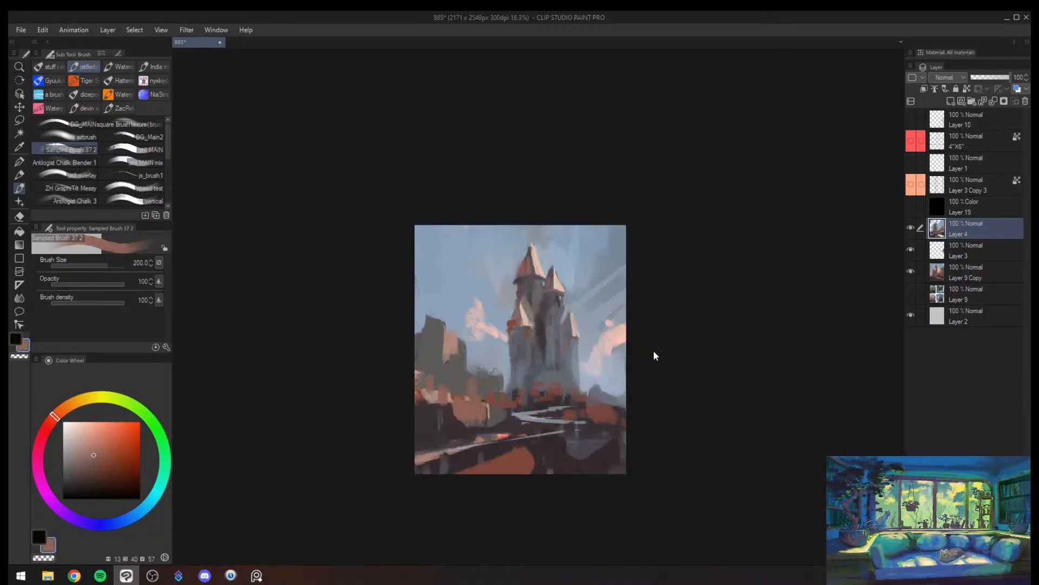
- Undo the last strokes painted over the long roof
key(slash)
key(h)
key(ctrl+z)
key(ctrl+z)
key(ctrl+z)
key(ctrl+z)
key(ctrl+z)
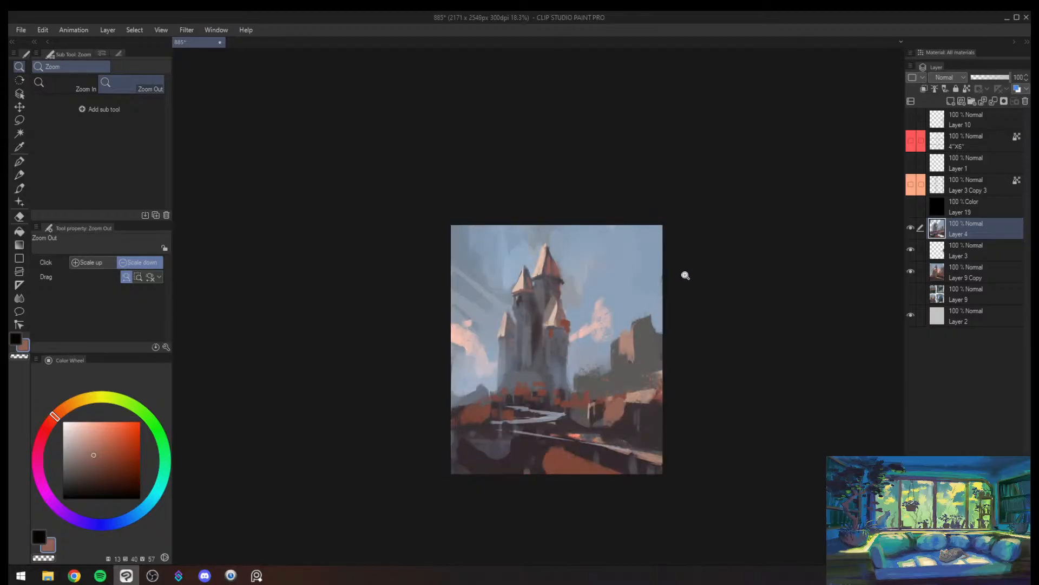
- Examine the painting's values in greyscale from near and far, returning to colour
drag(650, 382, 668, 359)
click(920, 207)
key(ctrl+super+c)
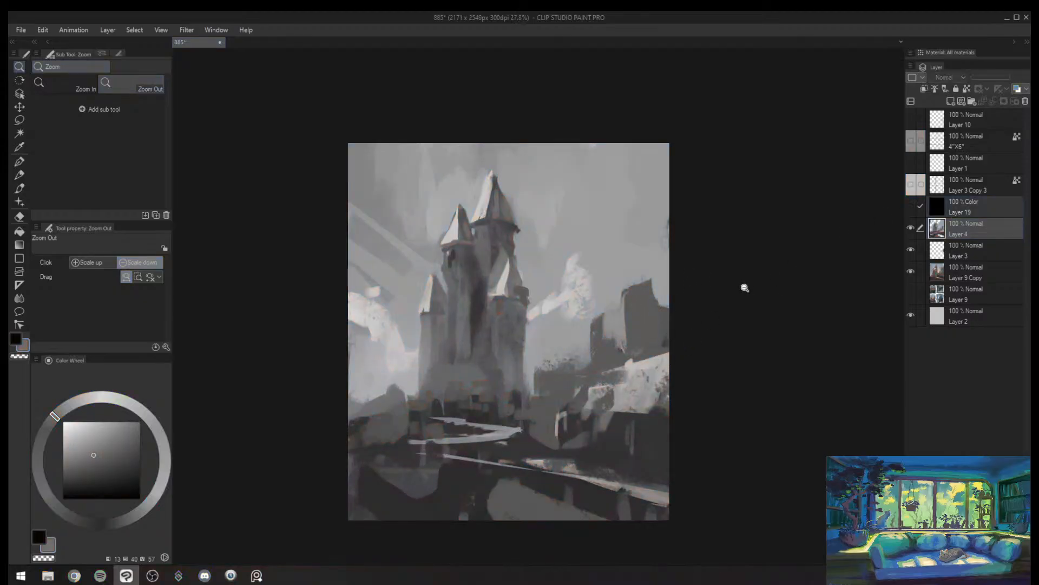
drag(667, 311, 688, 289)
click(677, 319)
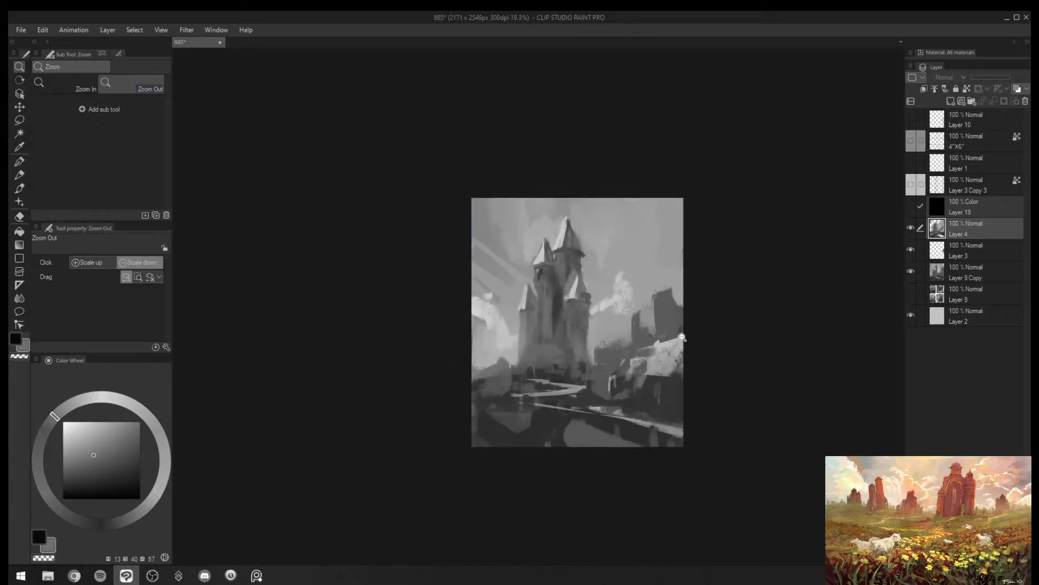
key(ctrl+super+c)
- Compare the repainted castle with the earlier version by toggling Layer 4's visibility, leaving Layer 4 visible and active
click(911, 228)
click(911, 251)
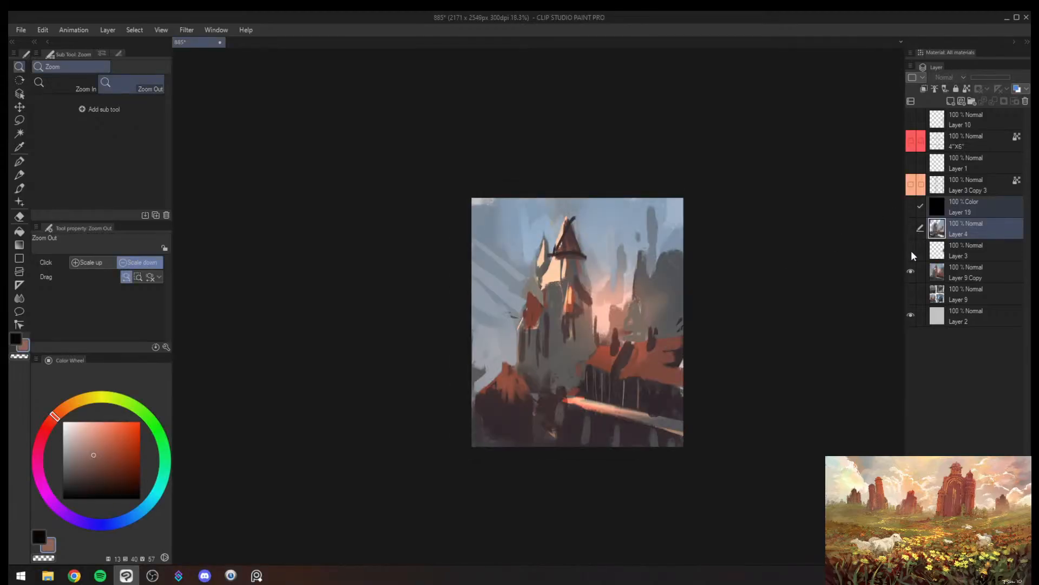
click(913, 251)
click(911, 230)
click(911, 229)
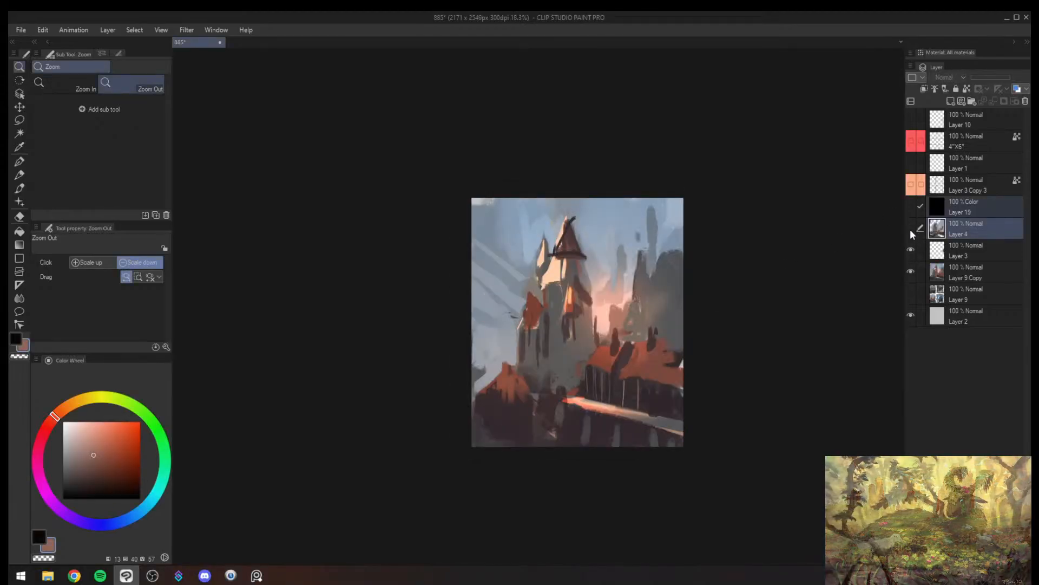
click(910, 229)
click(911, 229)
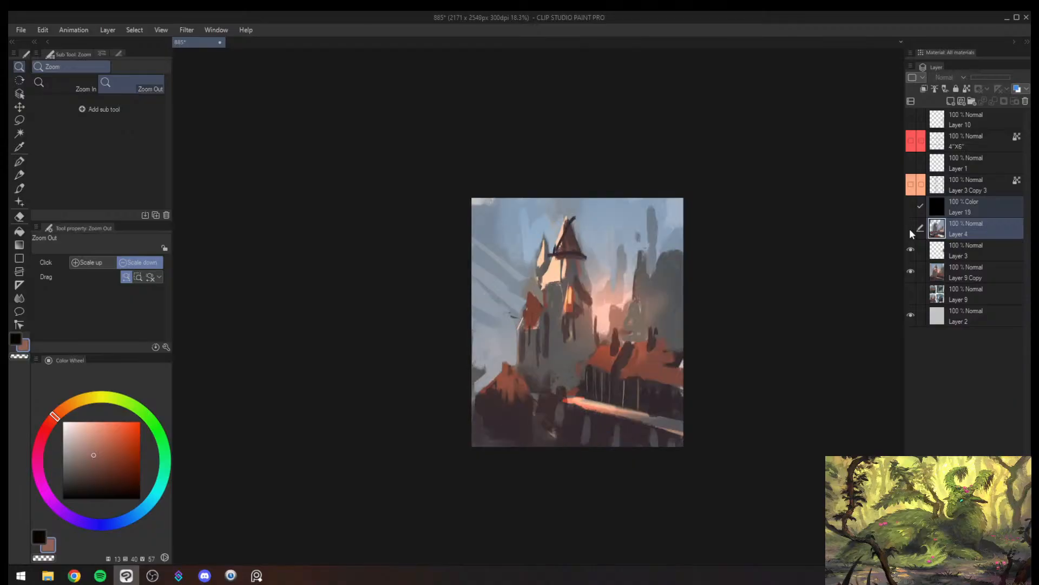
click(910, 229)
click(911, 228)
click(949, 230)
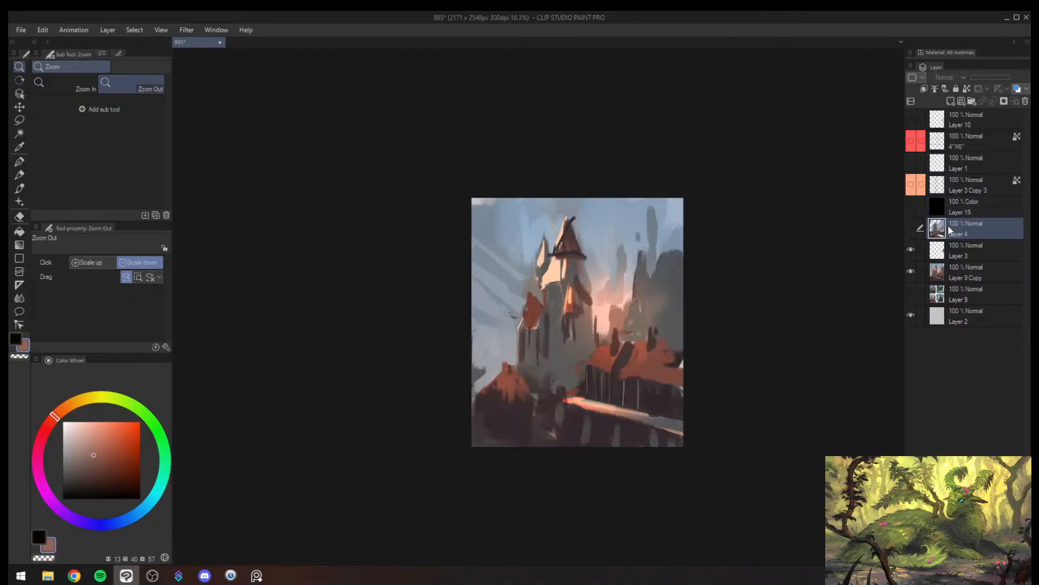
click(910, 228)
click(911, 228)
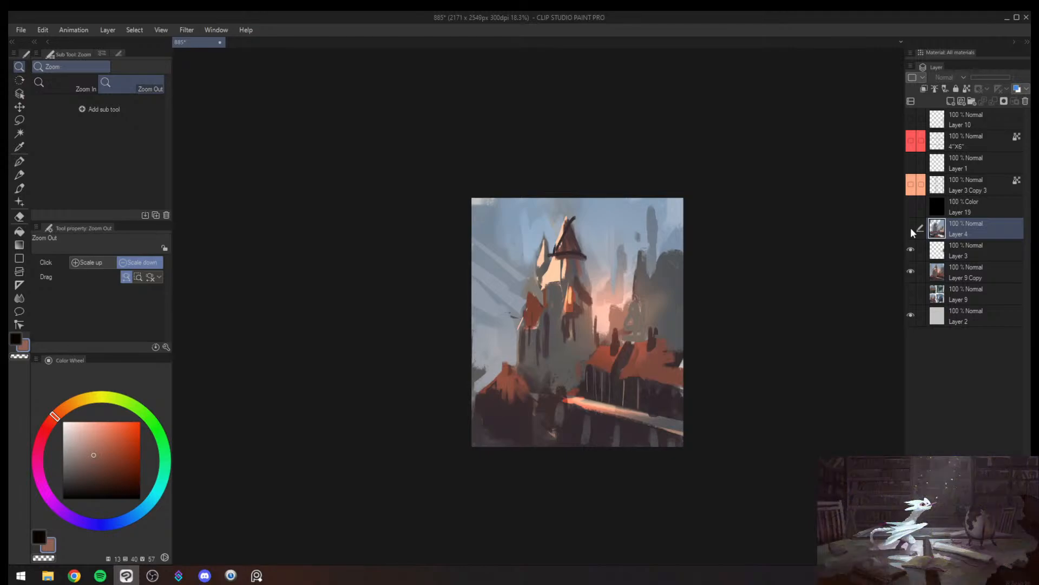
click(915, 227)
- Soft-erase parts of Layer 4 at brush size 1200 to blend the original castle and rooftops back in, and mirror the view
key(e)
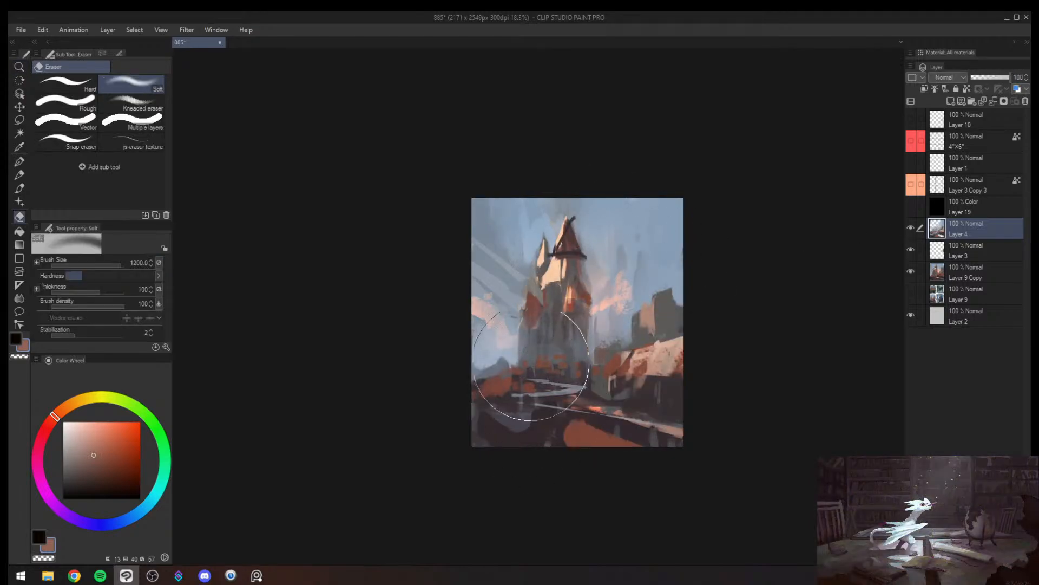
drag(518, 430, 538, 404)
drag(630, 338, 654, 372)
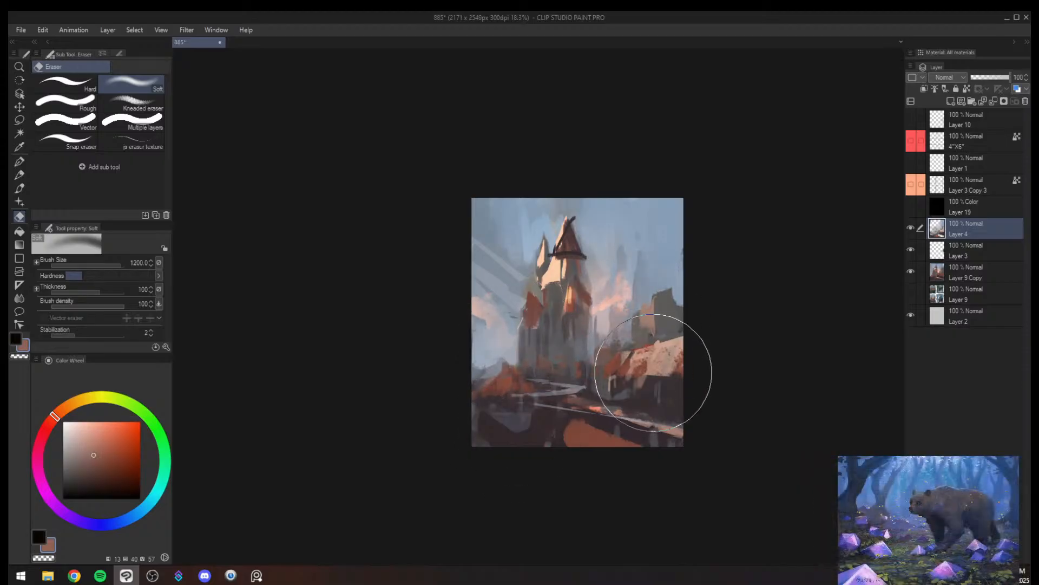
key(h)
key(alt+space)
click(562, 348)
drag(536, 339, 550, 290)
- Create a new layer above Layer 4 and sample the castle's dark brown for a size 17 brush
key(ctrl+shift+n)
scroll(529, 341, up, 1)
key(b)
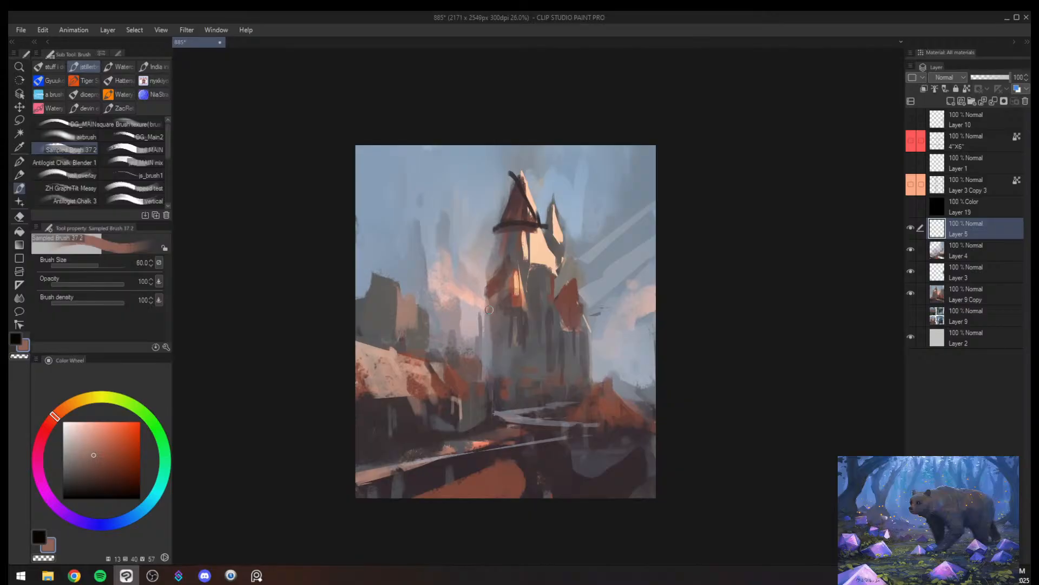
key(bracketright)
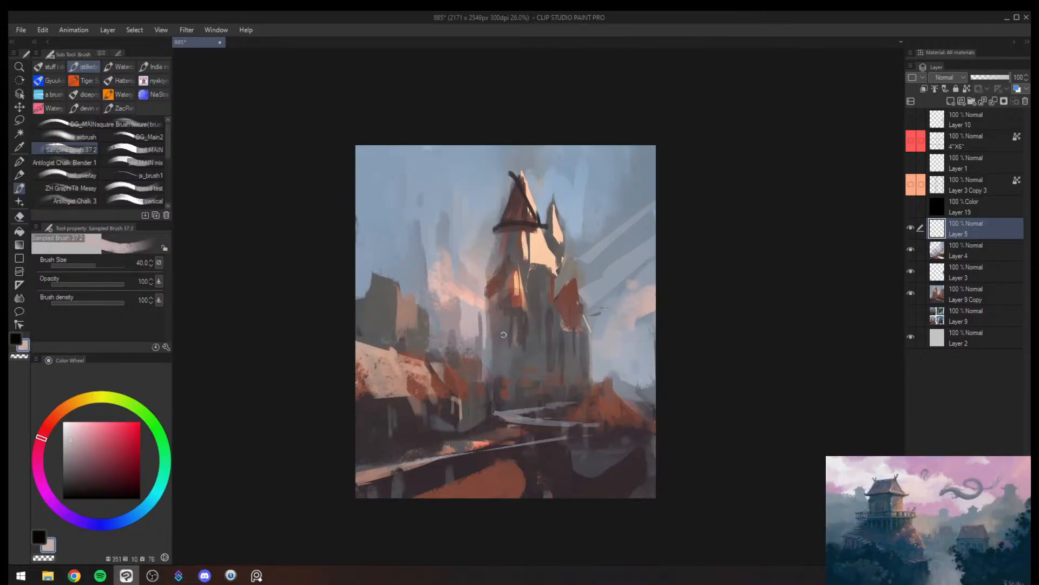
key(bracketleft)
alt+click(503, 303)
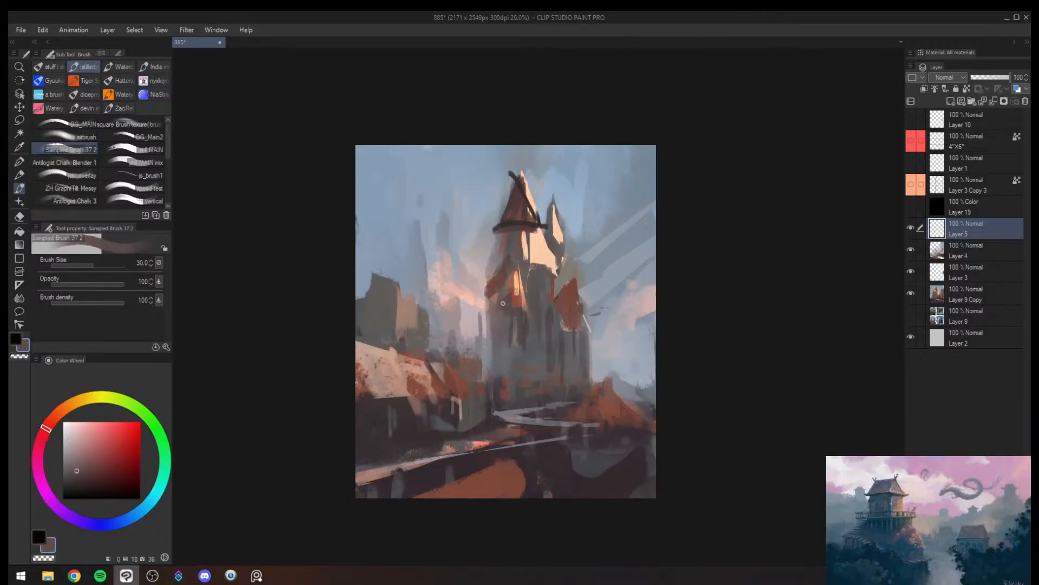
scroll(498, 308, up, 1)
key(bracketleft)
key(bracketleft)
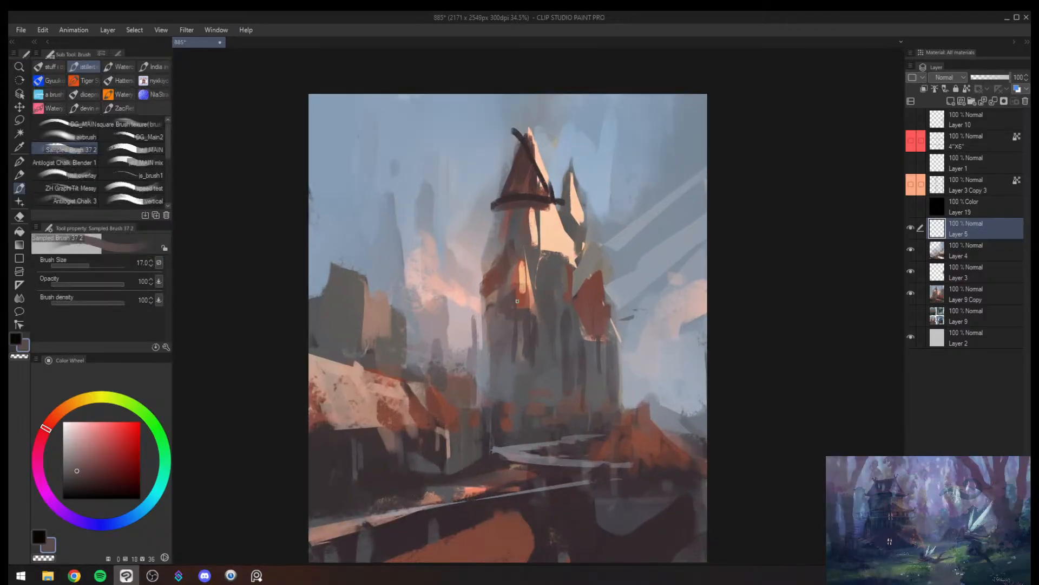
- Sample orange-red from the castle and paint a thin eave line beneath the side turret's roof at brush size 10
alt+click(500, 304)
key(bracketleft)
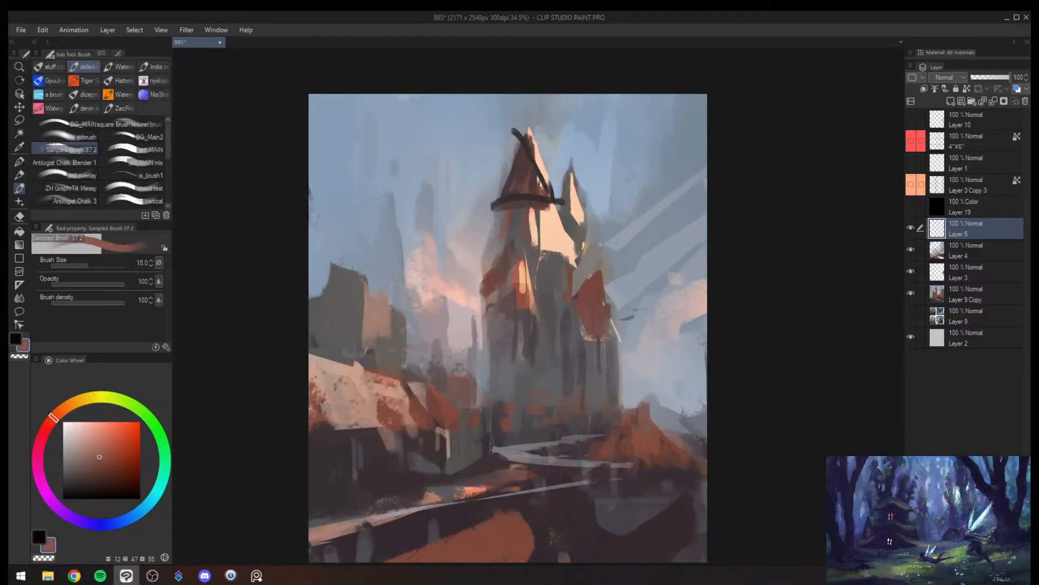
alt+click(526, 312)
alt+click(515, 296)
key(bracketleft)
key(bracketleft)
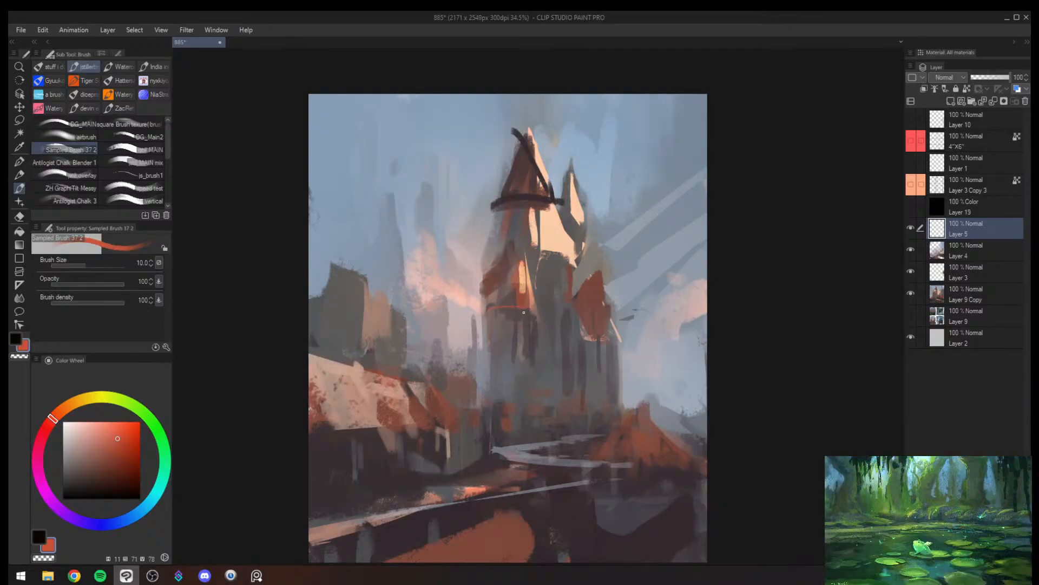
key(bracketleft)
- Paint orange-red eave lines on the second turret and the tallest spire's brim, strengthening the turret's edge at brush size 12
drag(570, 314, 622, 316)
drag(509, 195, 547, 204)
key(bracketright)
key(bracketleft)
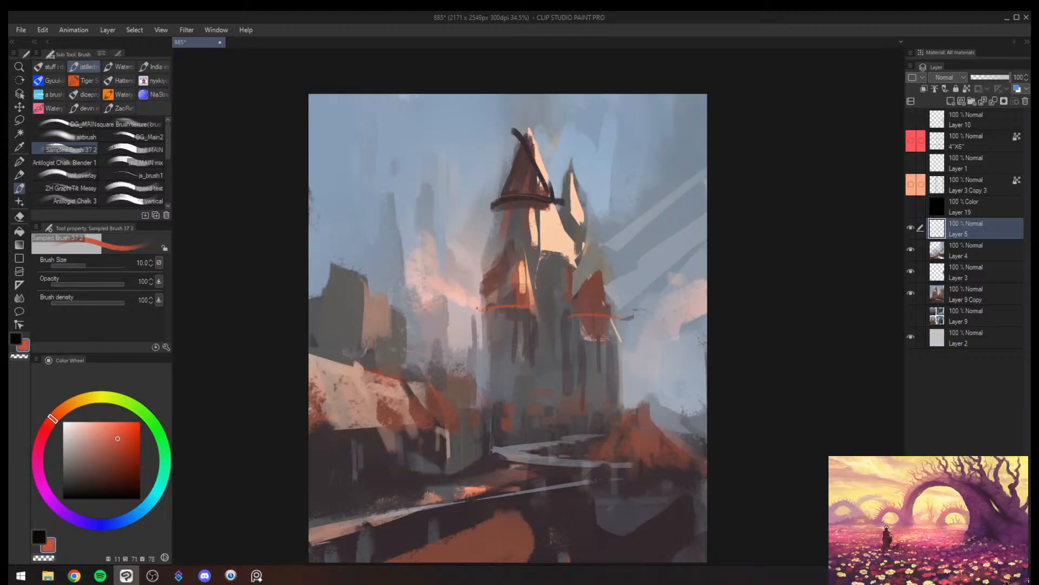
key(])
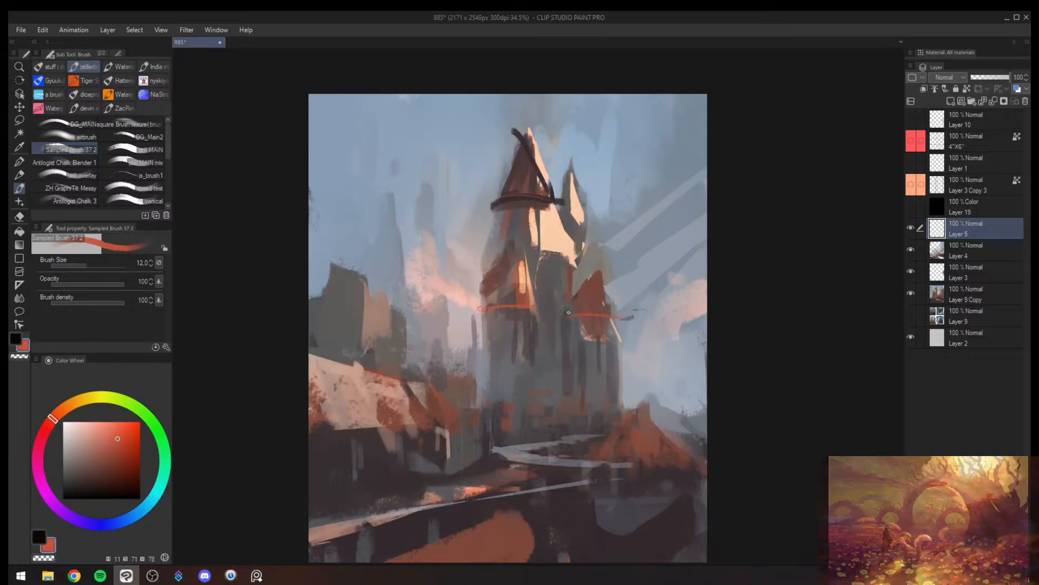
drag(571, 311, 611, 311)
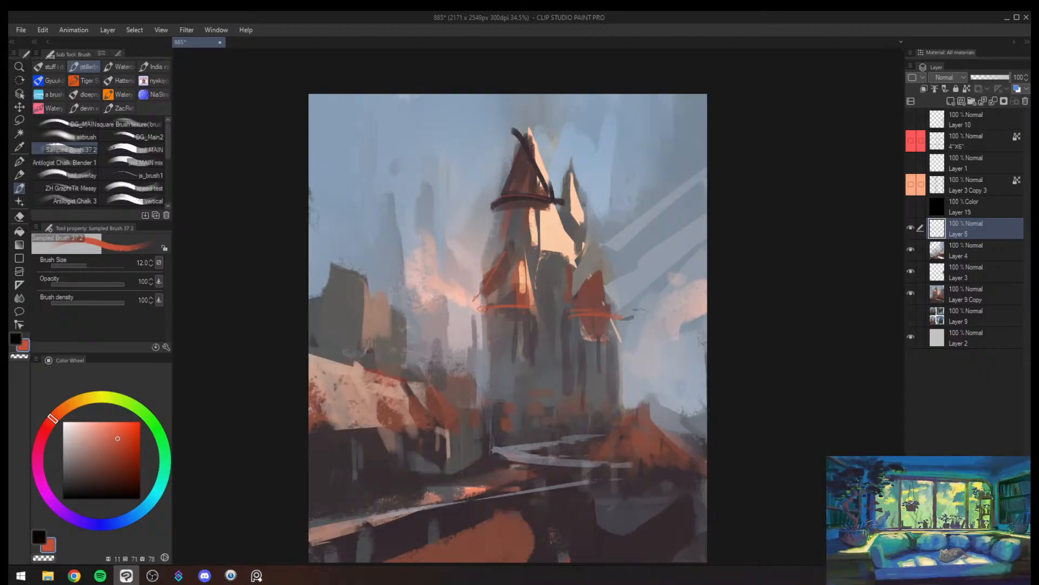
- Mirror the view and paint orange-red lines along the cream tower's base and the small spire's outline at brush sizes 10 and 12
key(h)
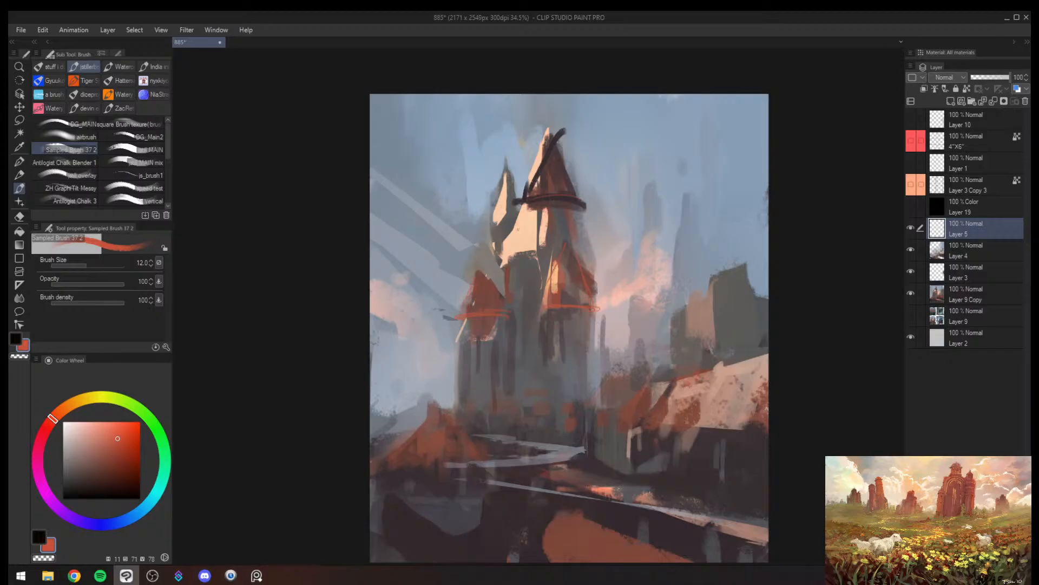
key(bracketleft)
drag(502, 257, 540, 252)
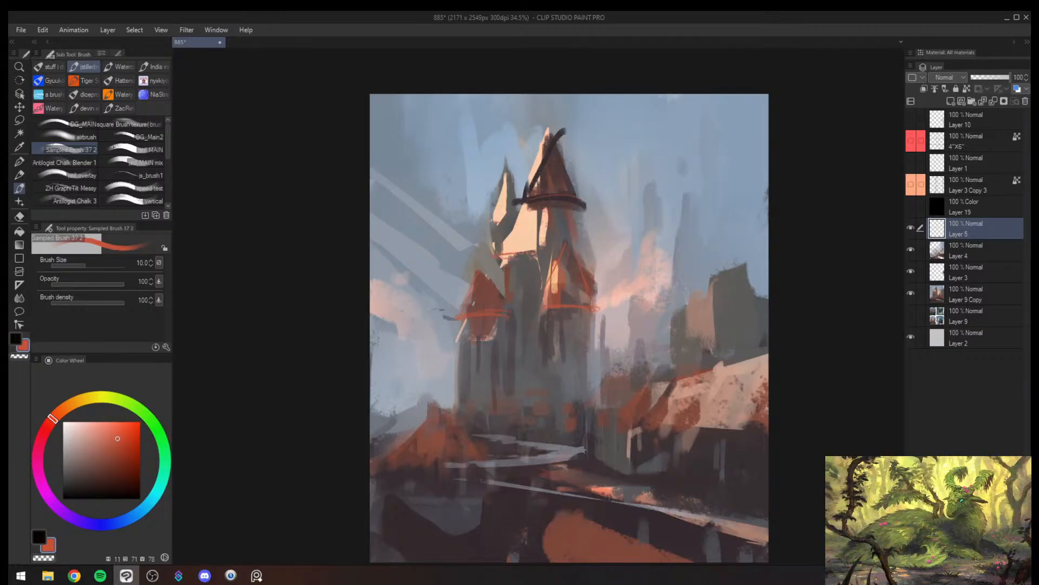
key(bracketright)
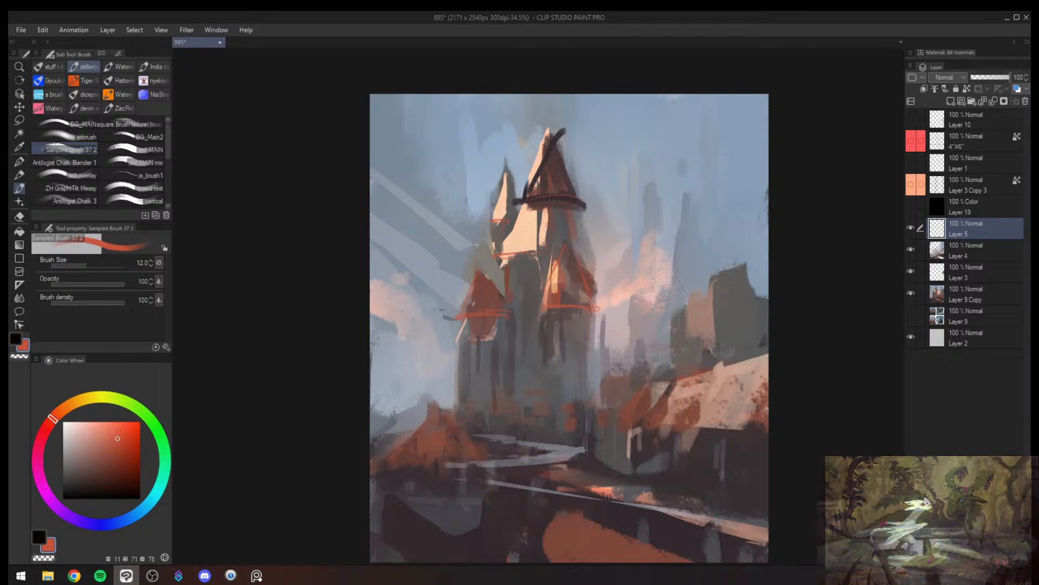
drag(505, 170, 509, 218)
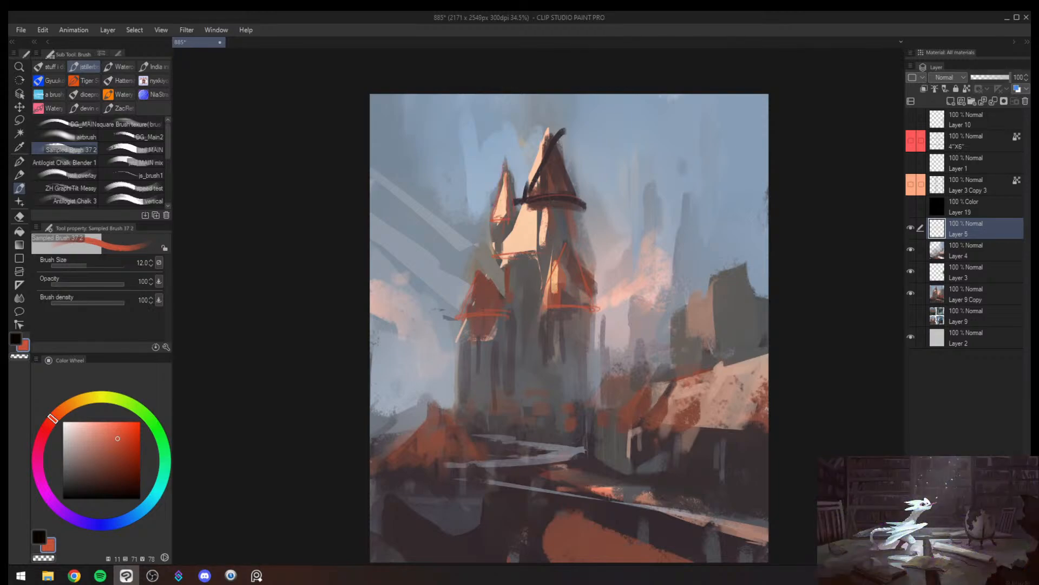
- Paint an orange-red corner line down the main tower below the tallest spire's brim at brush size 17
key(bracketright)
key(bracketright)
key(bracketright)
key(bracketright)
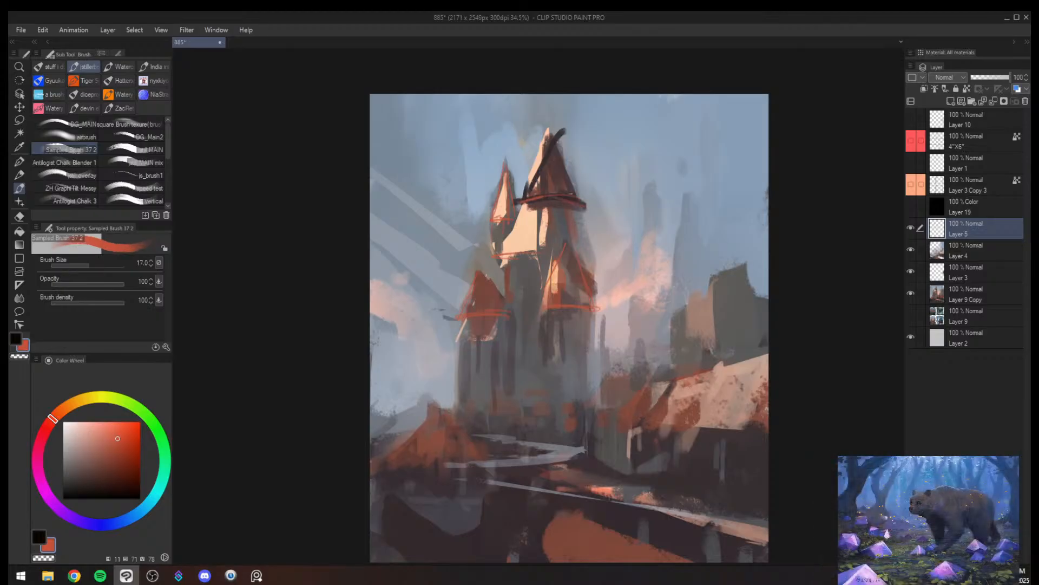
drag(542, 214, 543, 239)
key(ctrl+alt+space)
click(560, 269)
drag(560, 269, 563, 268)
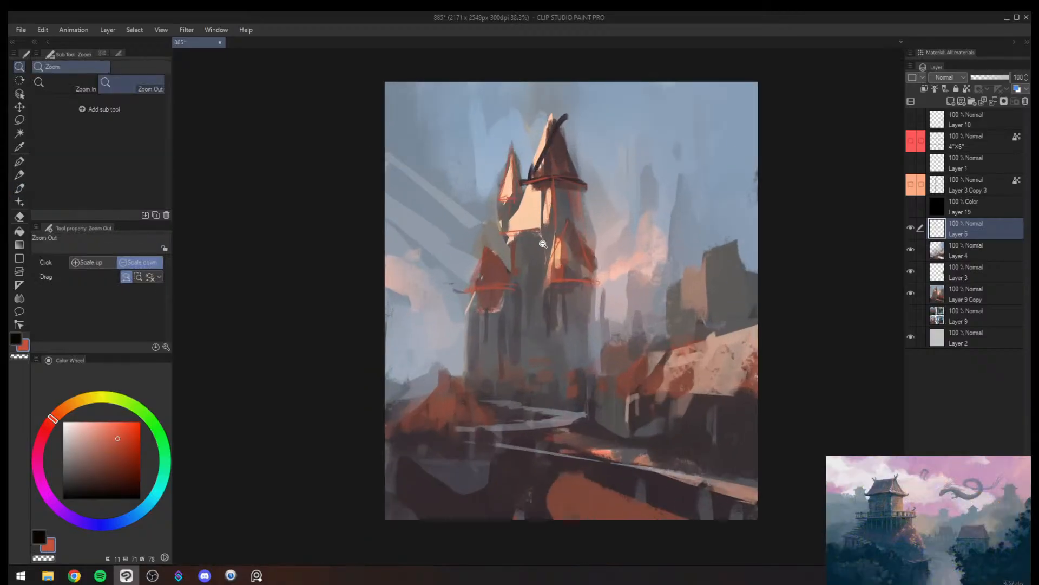
- Mirror the view and paint long orange-red vertical edges down the tower bodies below the turrets at brush size 25
key(h)
key(b)
key(bracketleft)
key(bracketleft)
key(bracketleft)
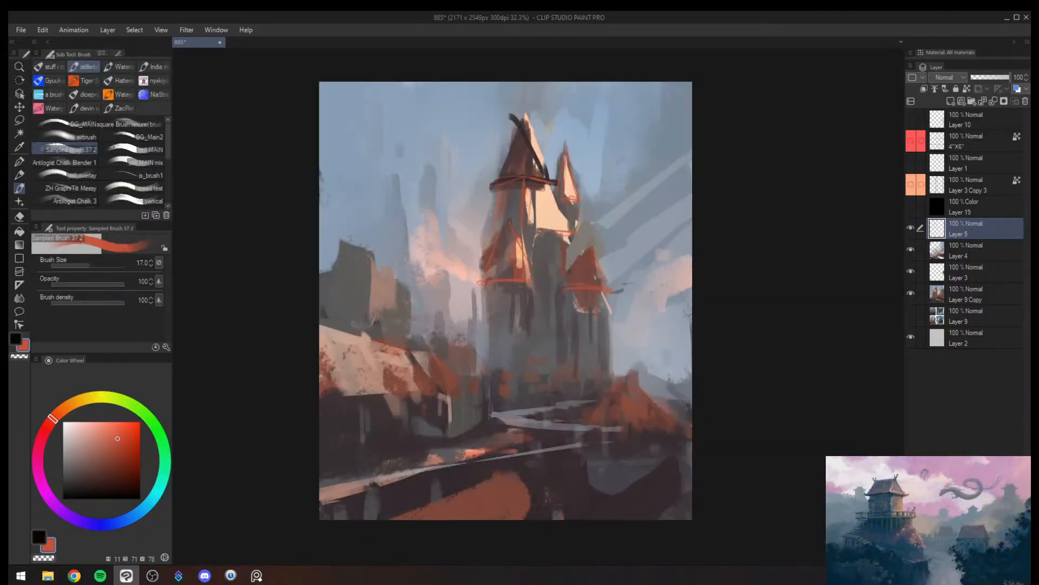
key(bracketleft)
key(bracketright)
key(bracketright)
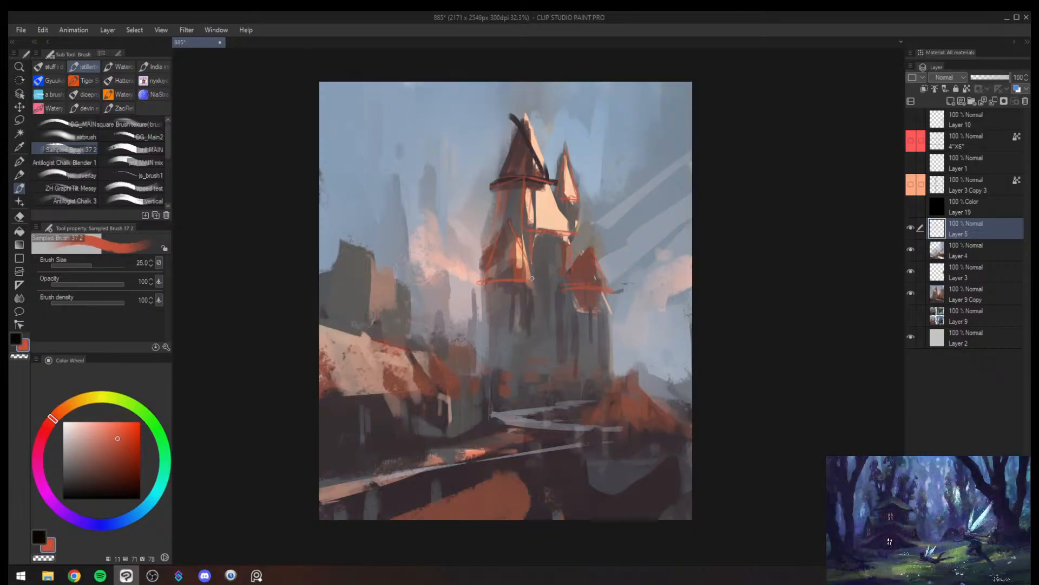
drag(532, 278, 532, 320)
drag(531, 299, 529, 373)
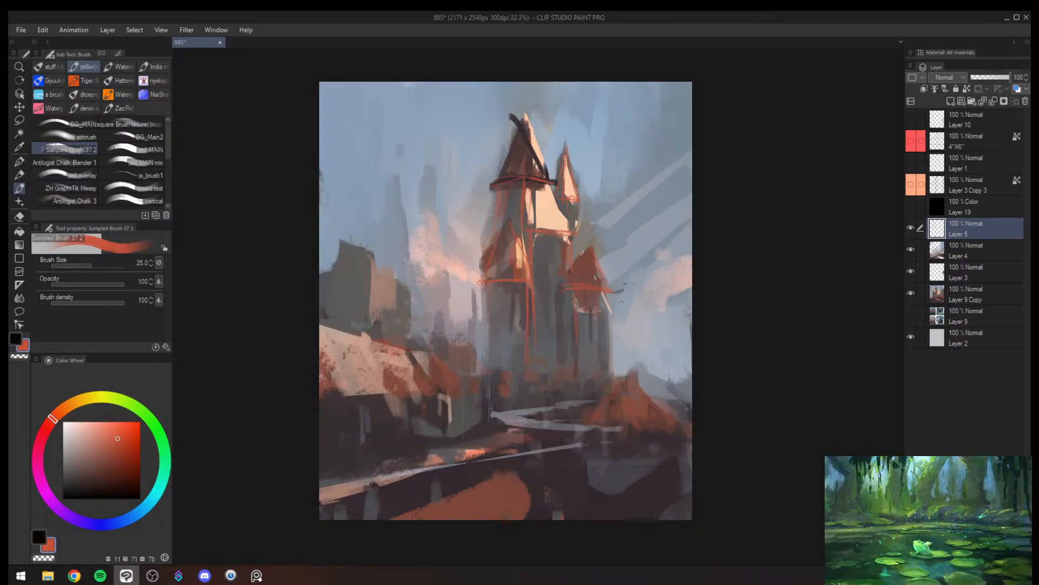
- Add an orange-red outer edge to the side turret's lower wall at brush size 20
key(bracketleft)
key(bracketleft)
key(bracketright)
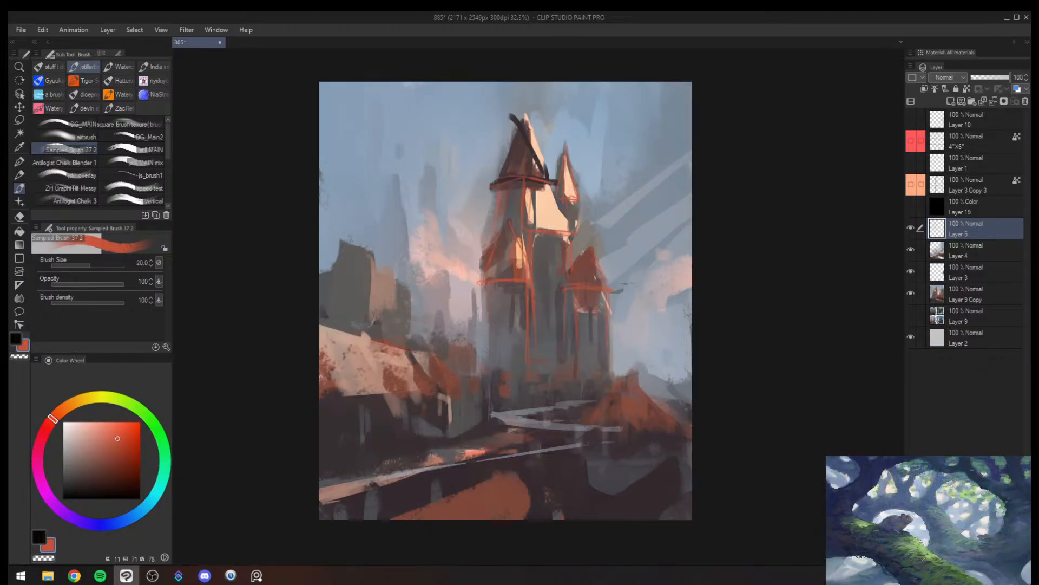
- Mirror the view and repaint the front turret's roof with muted browns sampled from it, at brush sizes 50 to 70
key(h)
key(e)
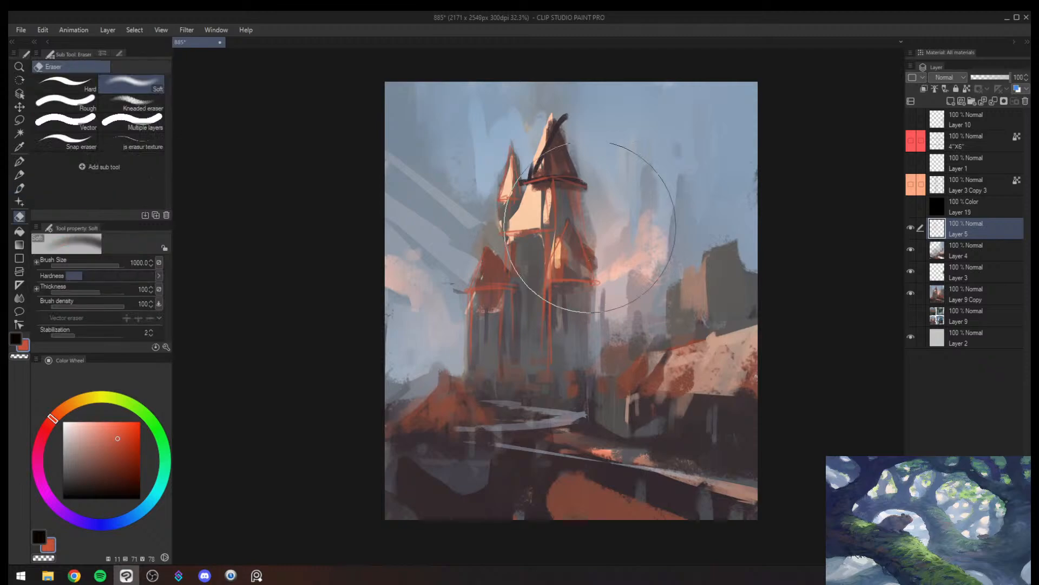
key(b)
alt+click(577, 257)
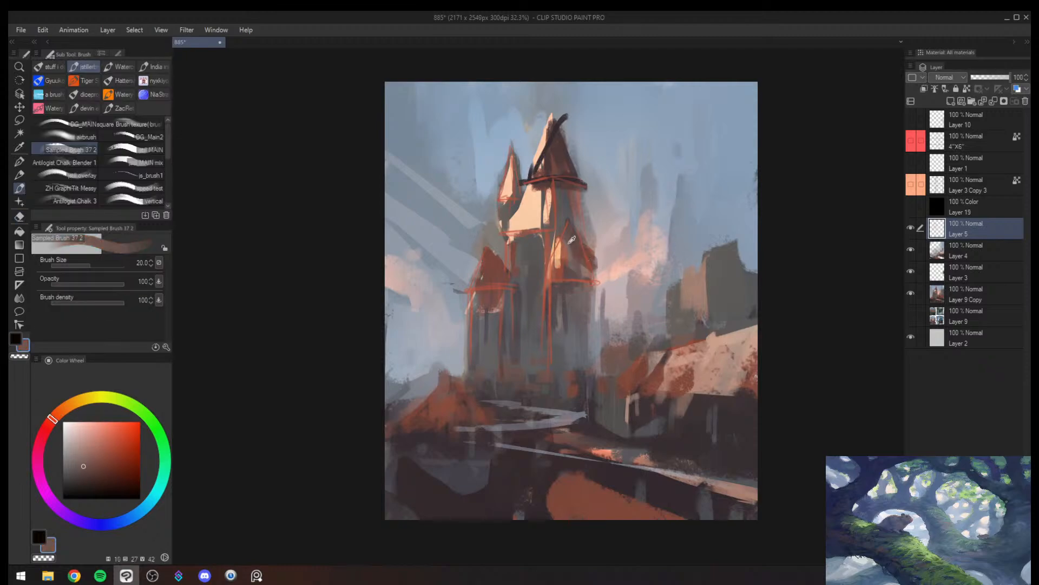
alt+click(567, 218)
key(bracketright)
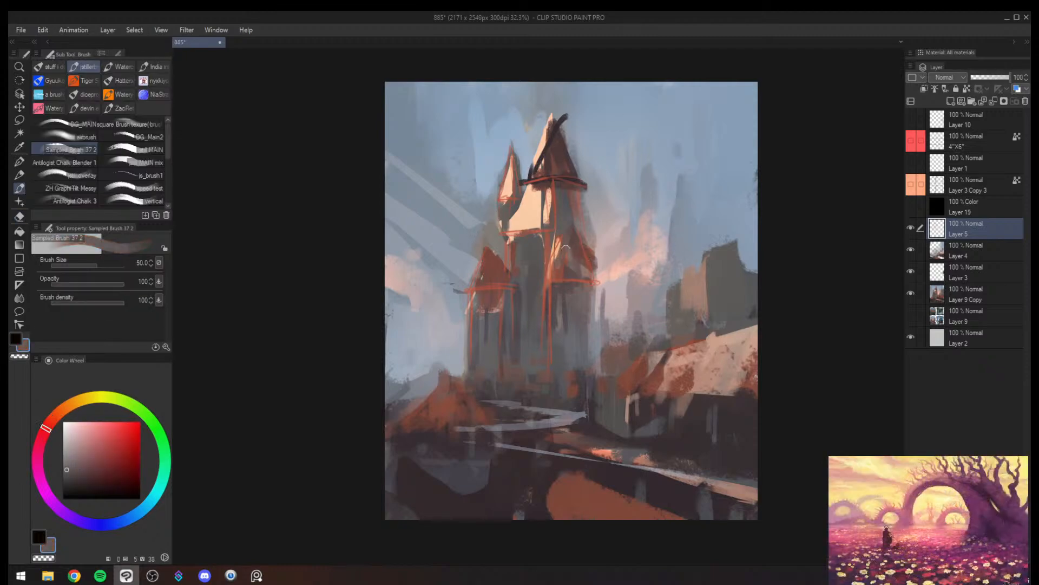
alt+click(558, 248)
key(bracketright)
drag(560, 244, 566, 262)
alt+click(567, 231)
alt+click(570, 228)
key(bracketright)
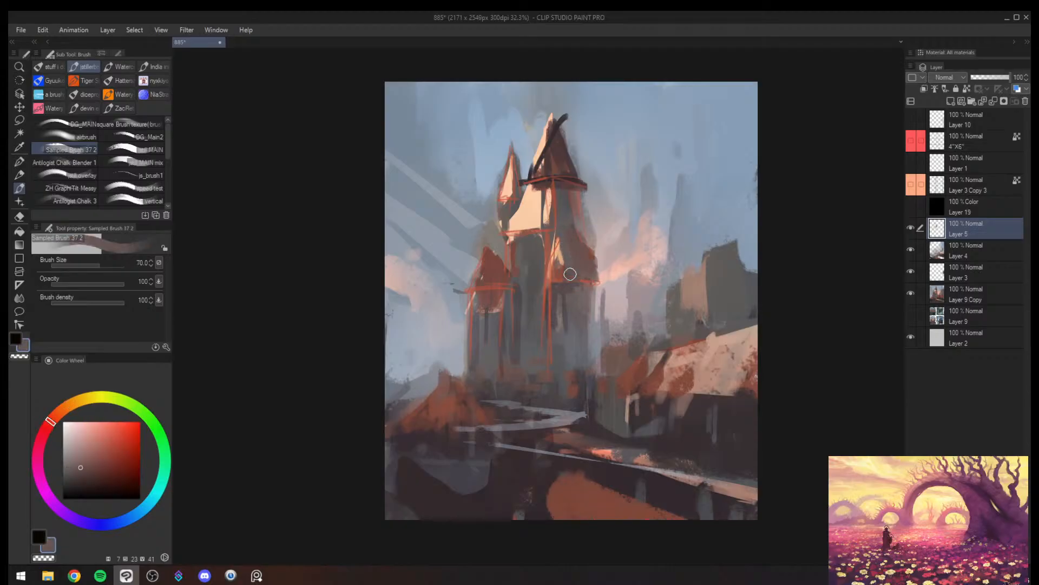
- Sample tan from the front turret and paint thin highlight lines around its roof at brush sizes 12 and 15
key(bracketleft)
key(bracketleft)
alt+click(566, 261)
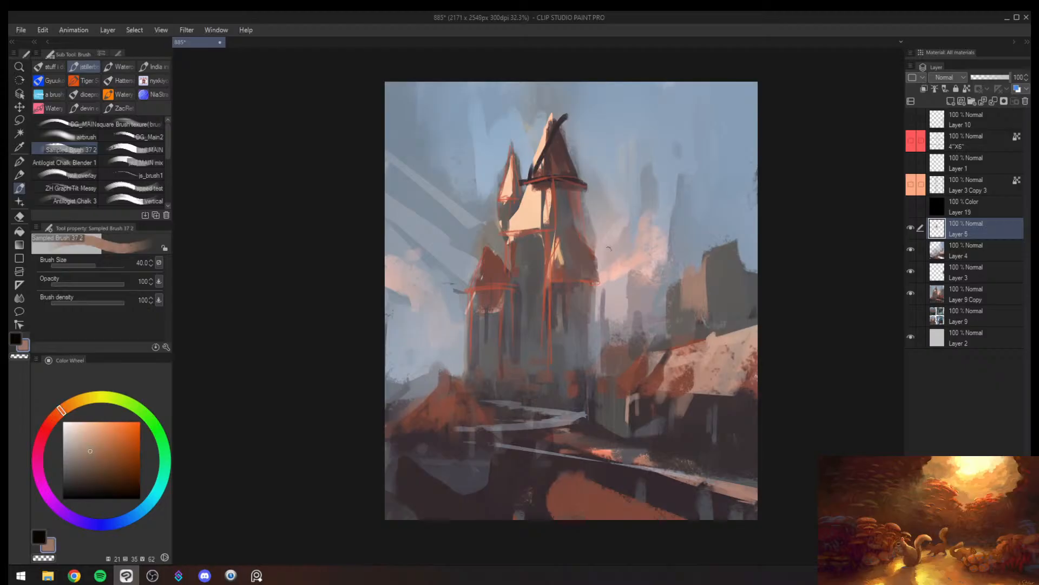
key(bracketleft)
key(bracketleft)
key(bracketleft)
key(bracketright)
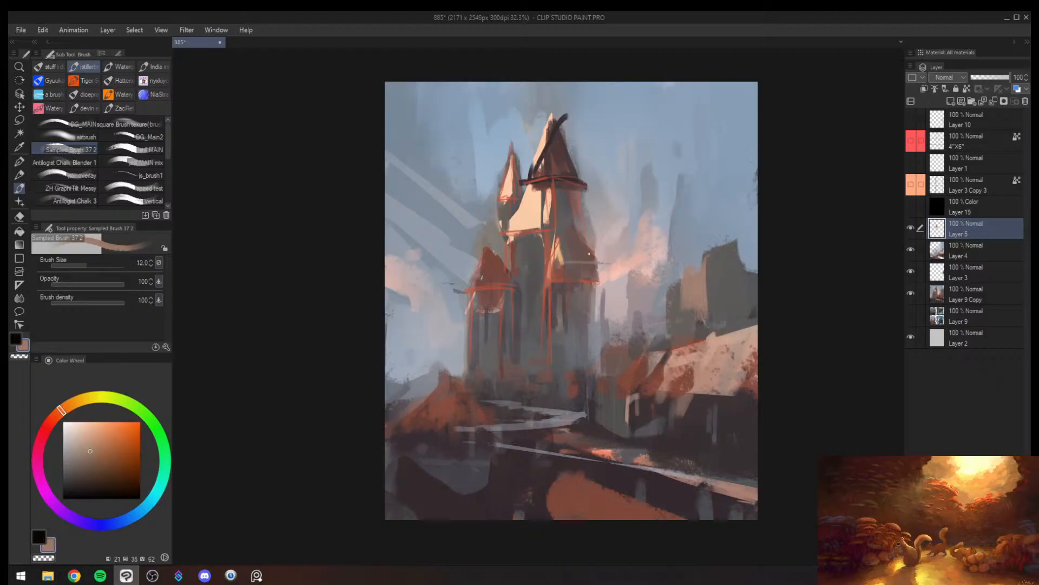
key(bracketright)
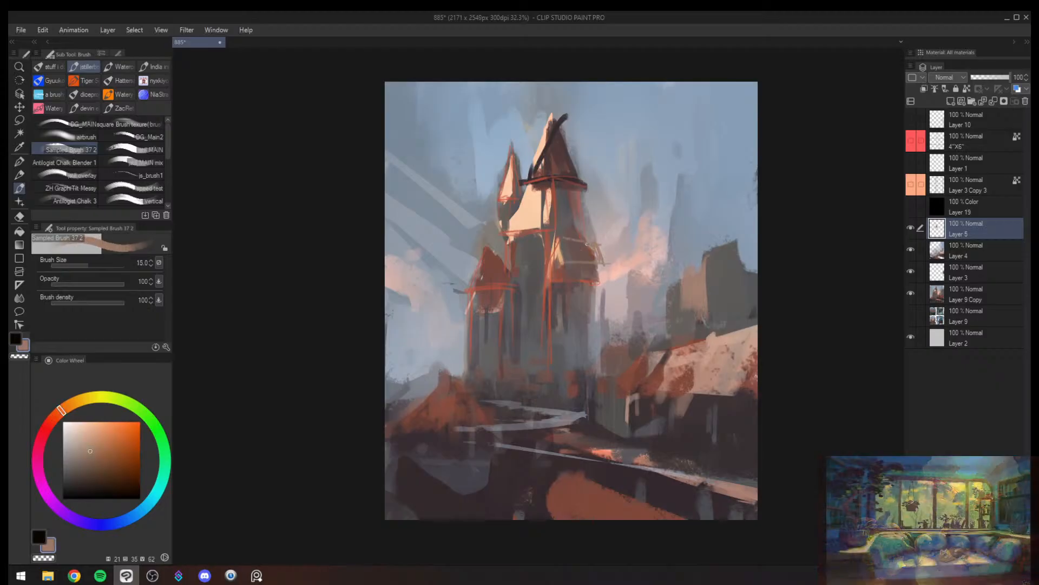
drag(562, 242, 577, 241)
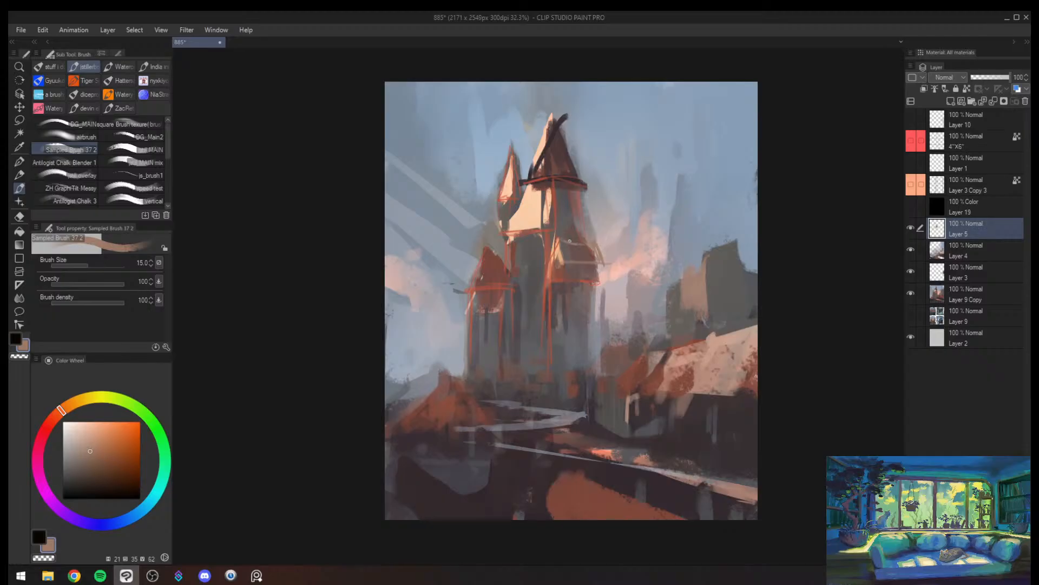
- Sample dark brown to sharpen the tallest spire's brim at brush size 17, and touch its lit edge with sampled peach
alt+click(573, 177)
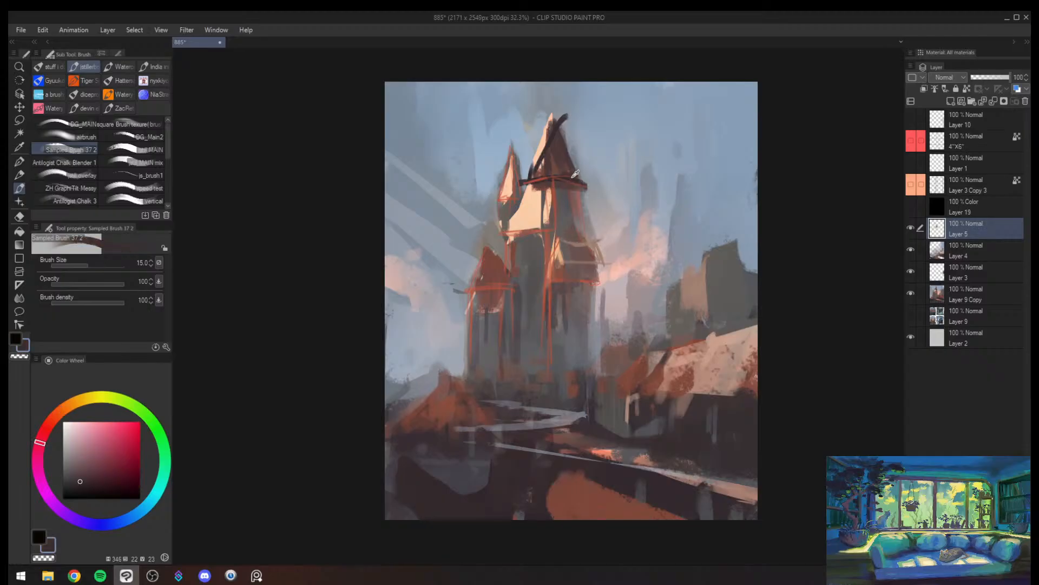
key(bracketright)
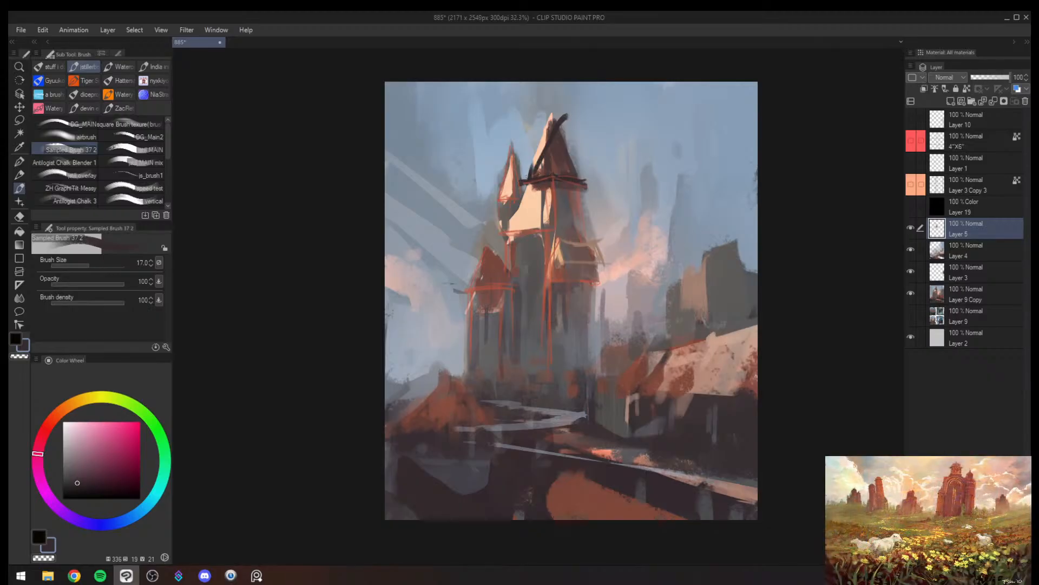
alt+click(548, 139)
drag(552, 128, 536, 172)
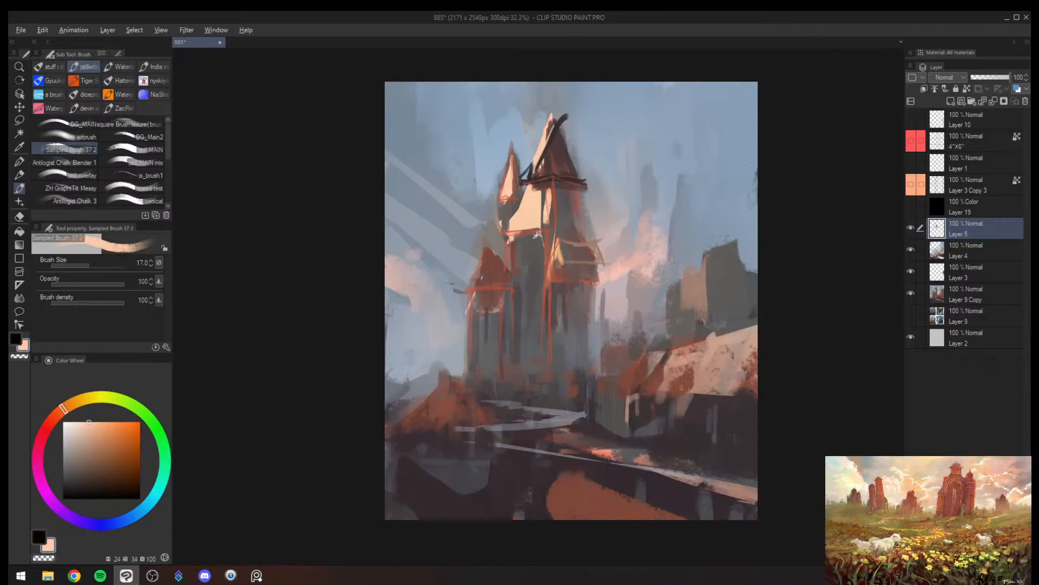
- Cover the black line on the tallest spire with sampled reddish brown at size 60, and its overhang with sky blue at size 80
alt+click(553, 215)
key(bracketright)
key(bracketright)
key(bracketright)
key(bracketright)
key(bracketright)
key(bracketright)
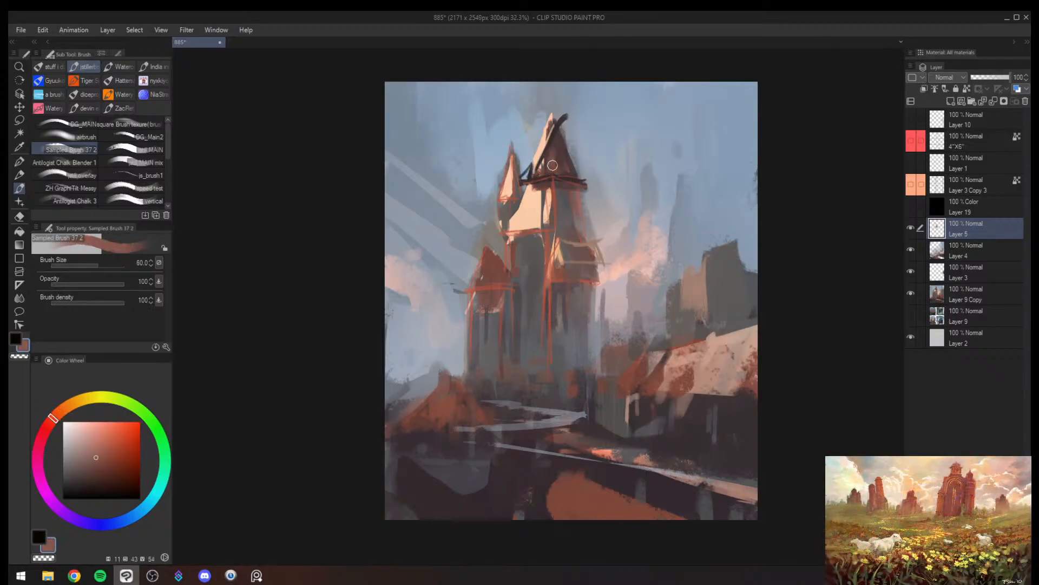
mouse_move(555, 139)
mouse_down()
mouse_move(548, 164)
mouse_move(563, 167)
mouse_up()
alt+click(579, 140)
key(bracketright)
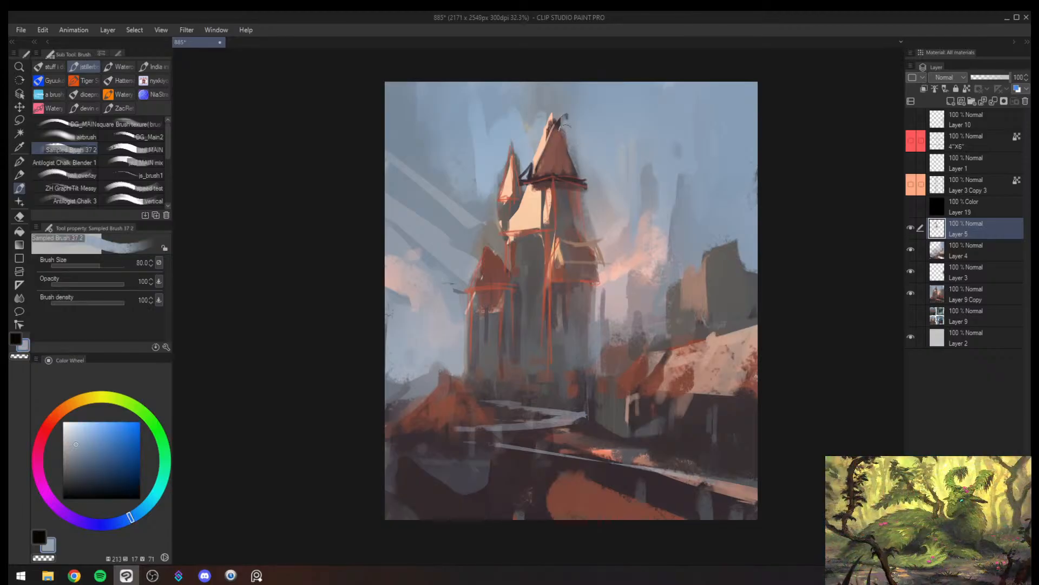
drag(565, 126, 575, 161)
- Mirror the view, paint sampled peach over the tallest spire's sunlit face, and clean up its edges with sky blue at brush size 40
key(h)
alt+click(536, 143)
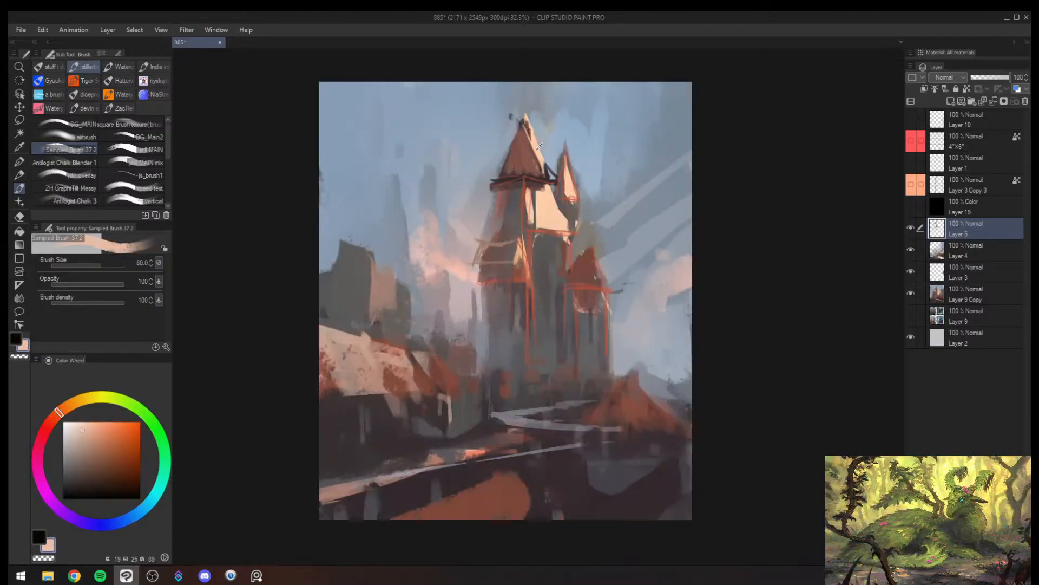
mouse_move(531, 133)
mouse_down()
mouse_move(536, 165)
mouse_move(525, 134)
mouse_move(524, 171)
mouse_move(517, 139)
mouse_move(518, 171)
mouse_move(502, 162)
mouse_move(559, 174)
mouse_up()
key(bracketleft)
key(bracketleft)
key(bracketleft)
key(bracketleft)
key(bracketleft)
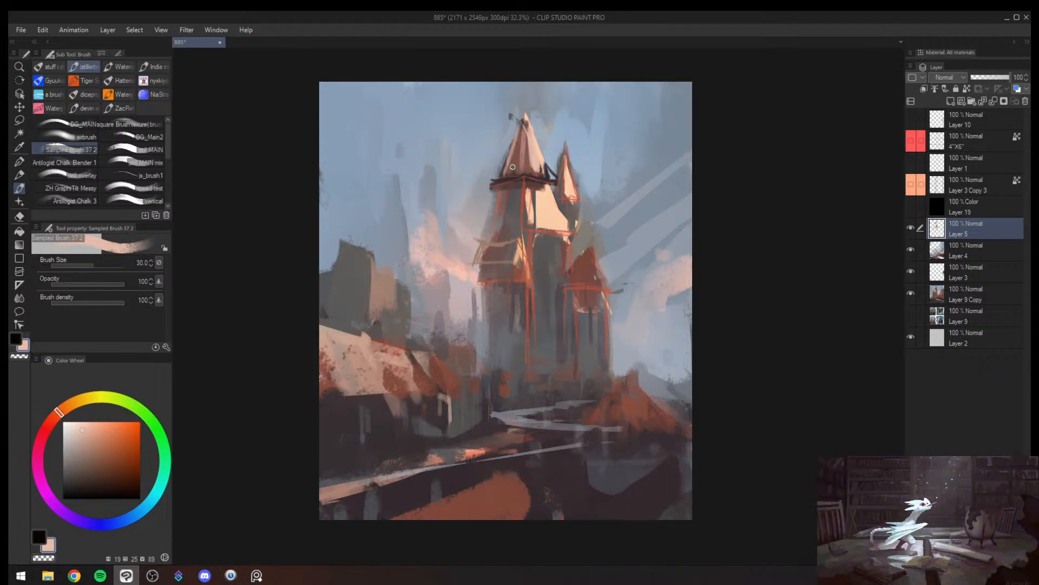
alt+click(515, 171)
alt+click(502, 166)
key(bracketright)
alt+click(553, 167)
mouse_move(564, 178)
mouse_down()
mouse_move(545, 187)
mouse_move(562, 180)
mouse_up()
key(h)
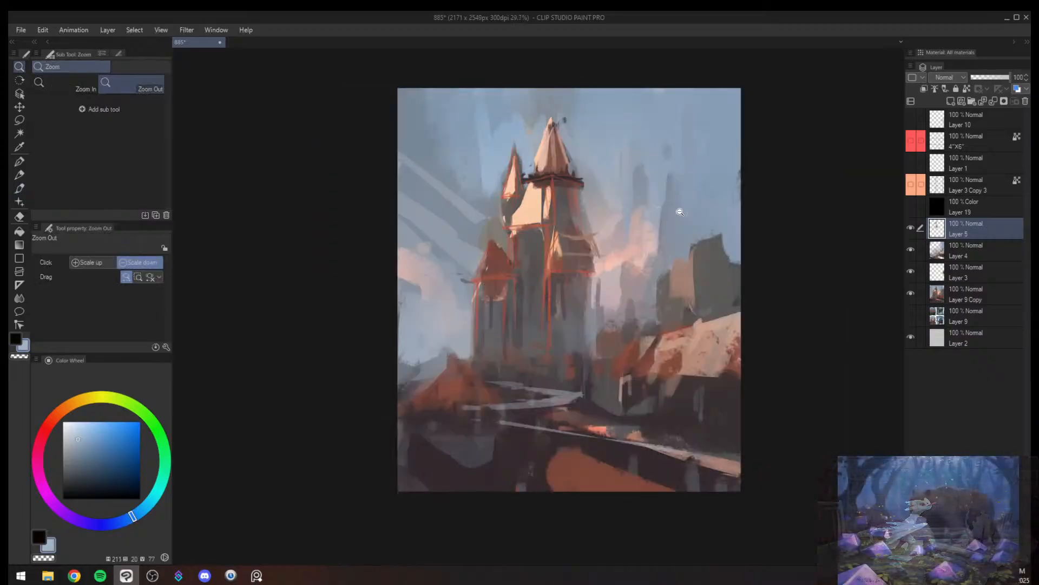
- Sample red from the tower and paint the outer vertical edge below the front turret at brush size 40
mouse_move(661, 235)
mouse_down()
mouse_move(638, 244)
mouse_move(657, 236)
mouse_up()
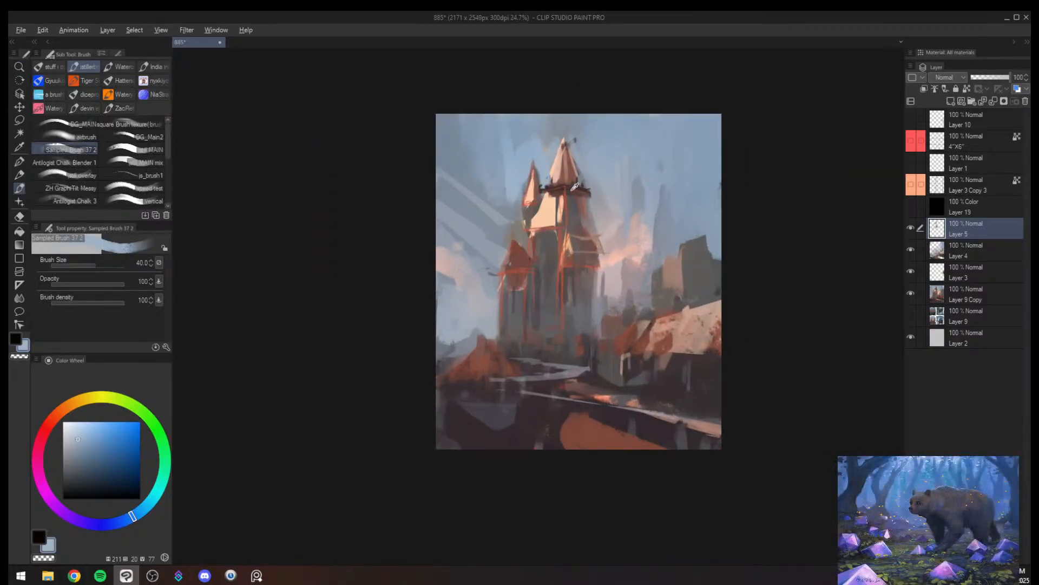
alt+click(562, 224)
alt+click(563, 232)
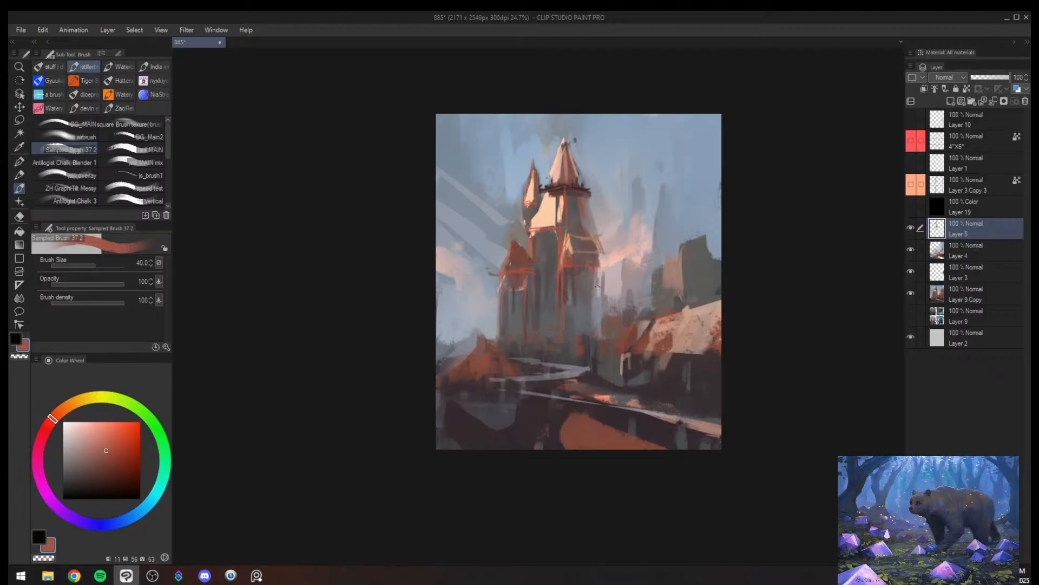
drag(598, 287, 599, 310)
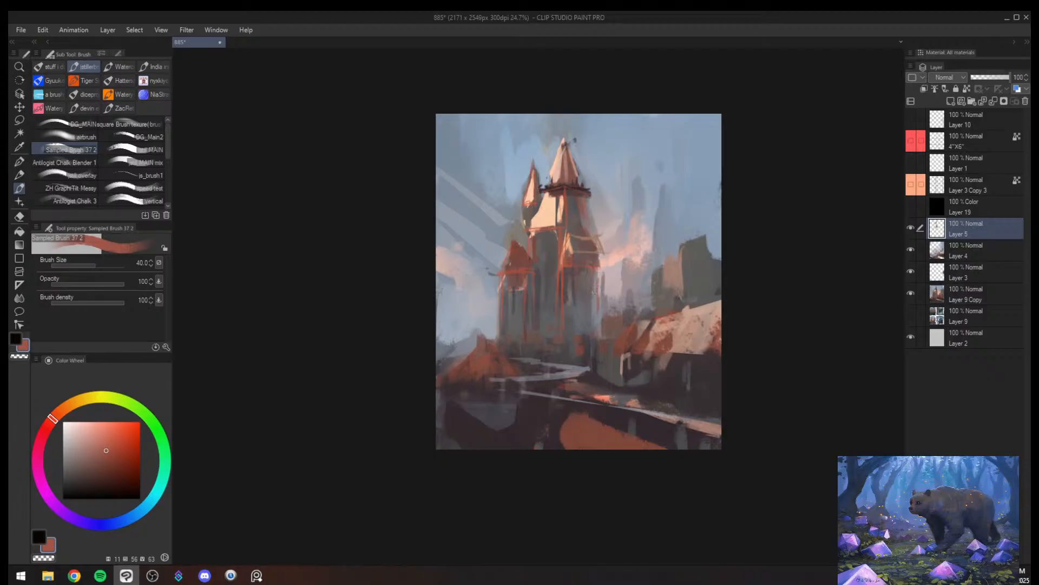
- Sample orange-red from the front turret and add thin structural lines beneath its eave at brush sizes 17 and 12
alt+click(567, 268)
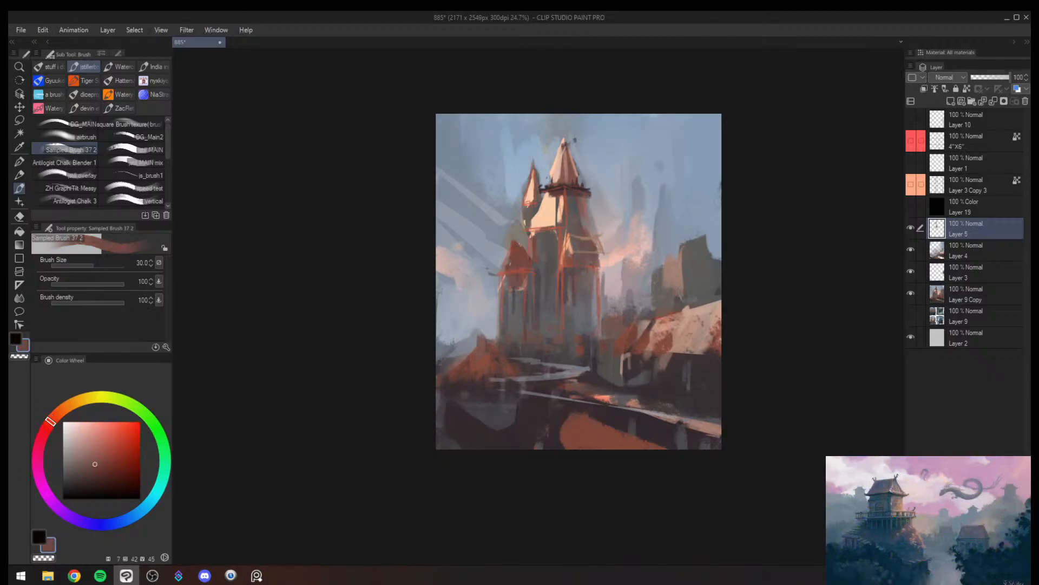
alt+click(570, 266)
key(bracketleft)
key(bracketleft)
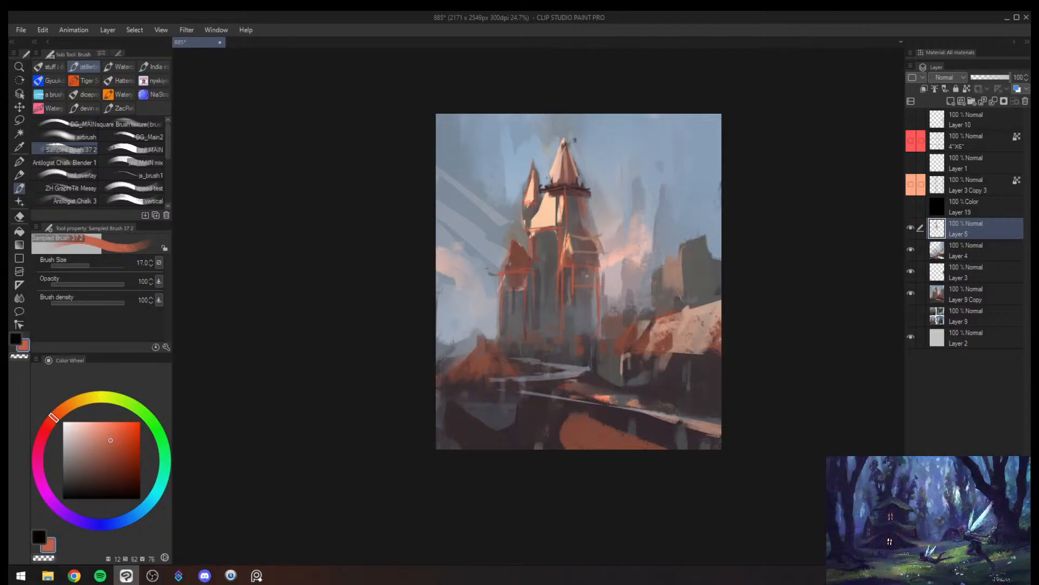
key(bracketright)
key(bracketleft)
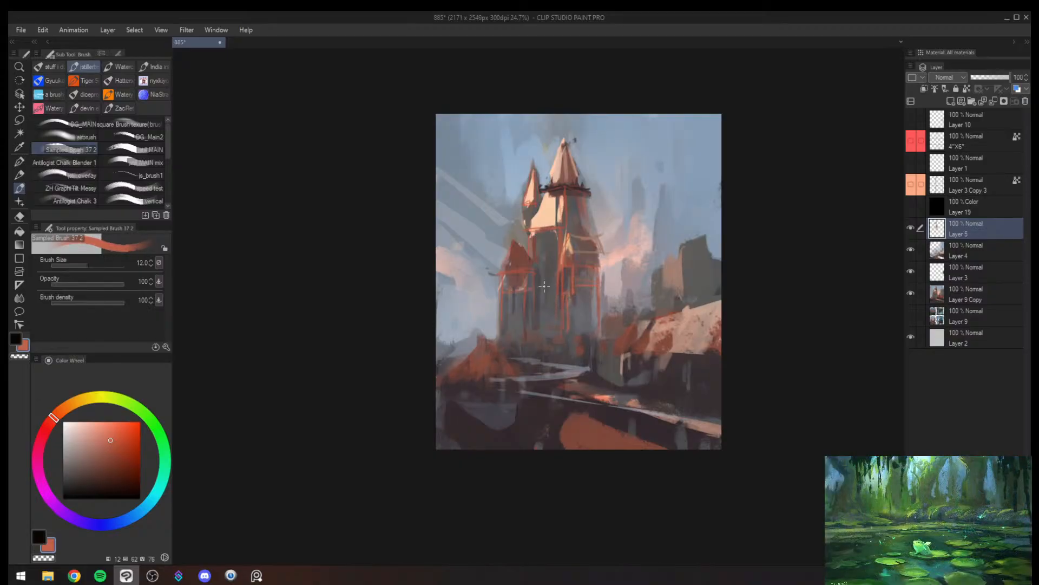
- Paint orange-red detail lines on the side turret's walls and roof at brush sizes 17 and 20
key(bracketright)
key(bracketright)
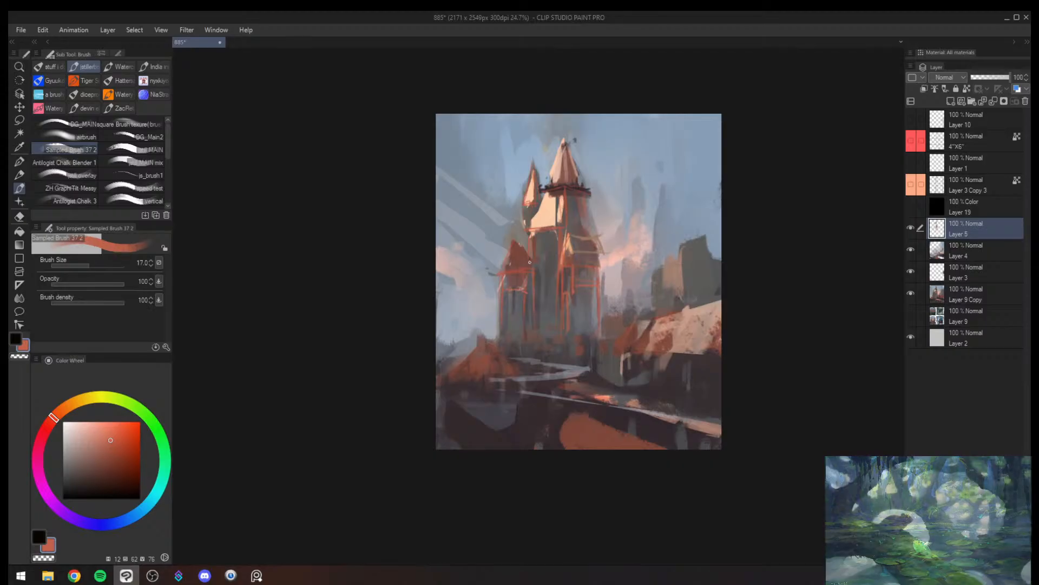
key(bracketright)
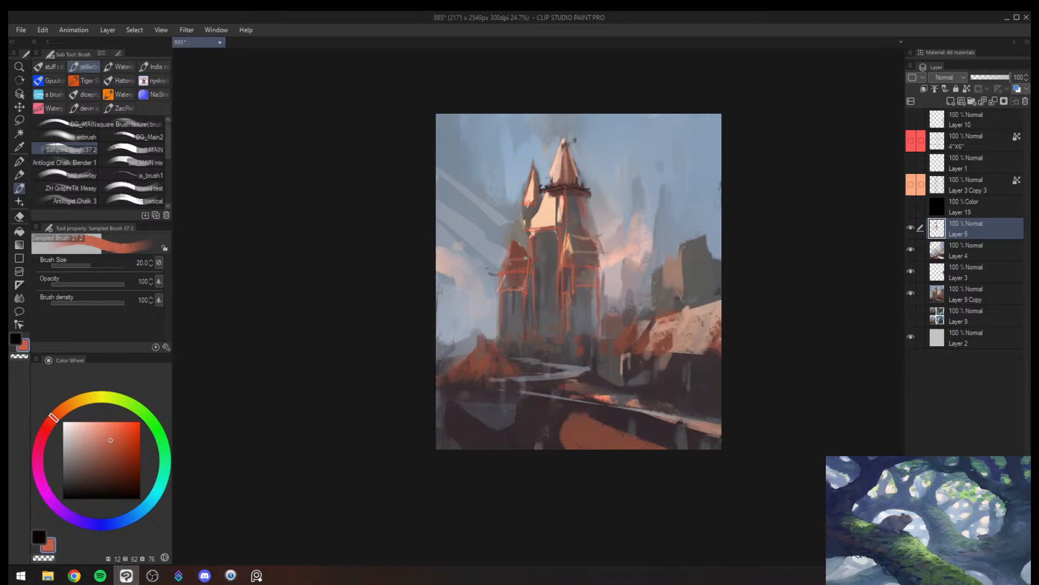
- Sample the background color beside the side turret and paint over its roof peak with a larger brush
alt+click(516, 236)
key(bracketright)
key(bracketright)
key(bracketright)
key(bracketright)
key(bracketright)
key(bracketright)
key(bracketright)
drag(517, 243, 518, 249)
- Flip the canvas view and touch up the side turret's walls with sampled grey and reddish brown at brush sizes 70 and 50
key(h)
key(alt+space)
drag(664, 232, 587, 261)
alt+click(589, 265)
alt+click(583, 271)
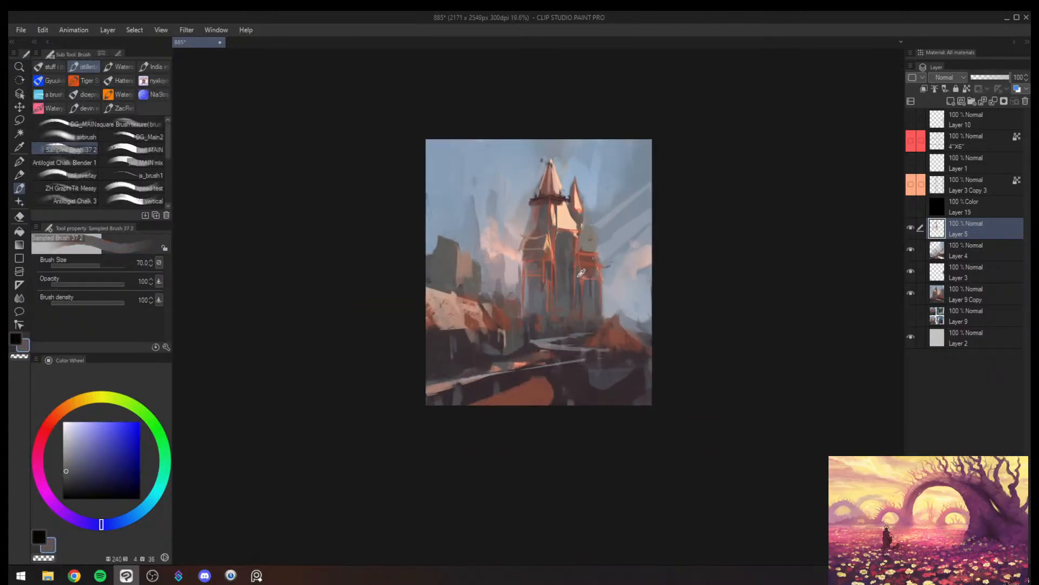
alt+click(583, 279)
key(bracketleft)
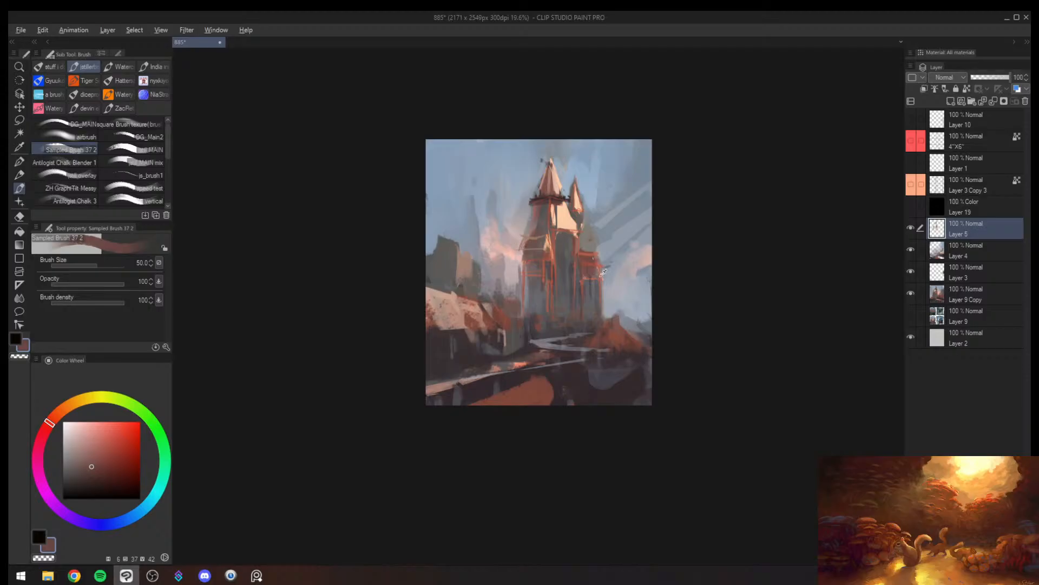
alt+click(603, 272)
- Sample orange-red from the tower and outline the small hut's roof beside the castle base at brush sizes 25 and 15
scroll(605, 297, up, 2)
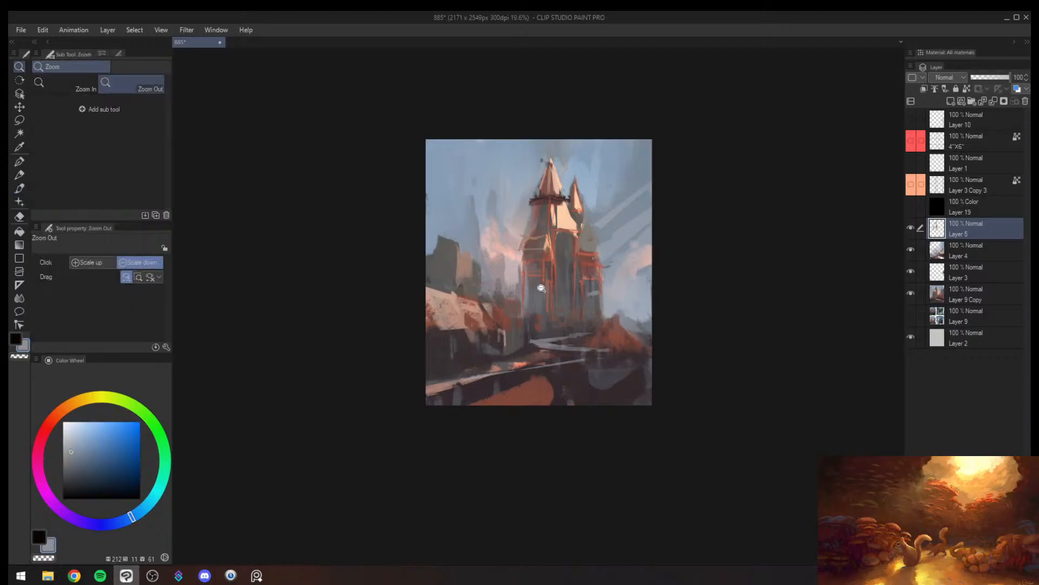
alt+click(563, 246)
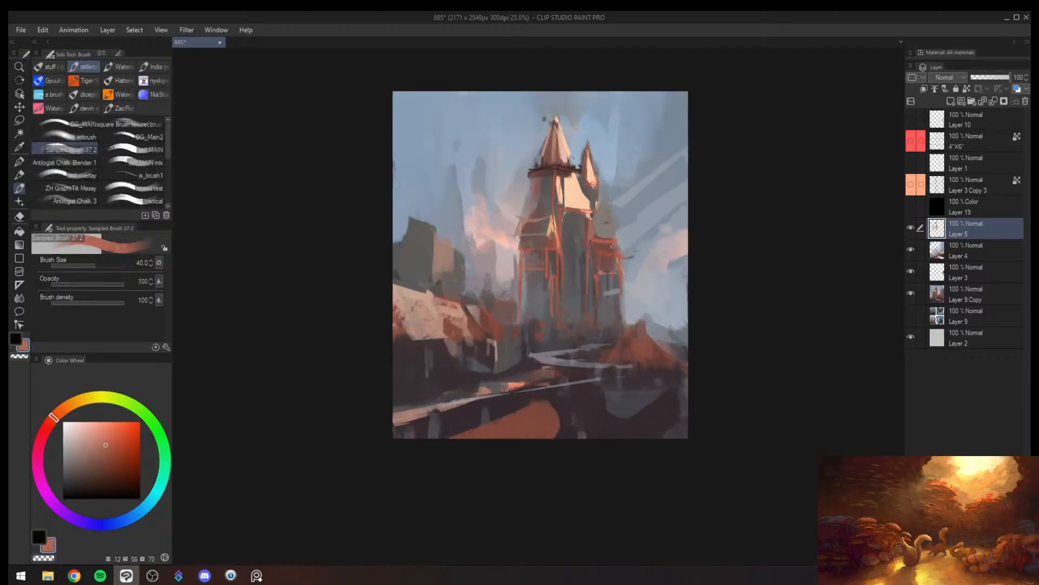
key(bracketleft)
key(bracketleft)
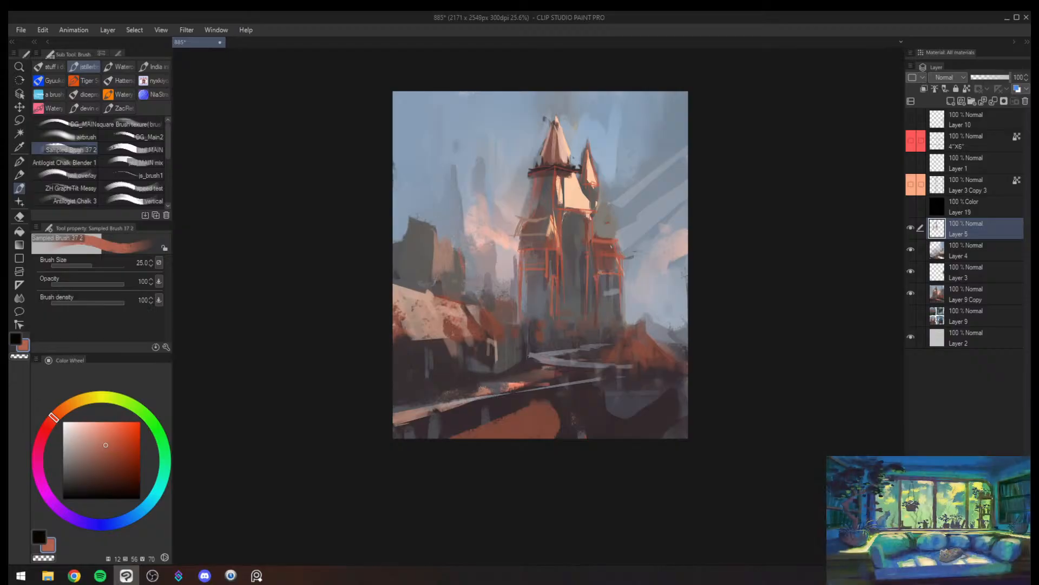
key(bracketleft)
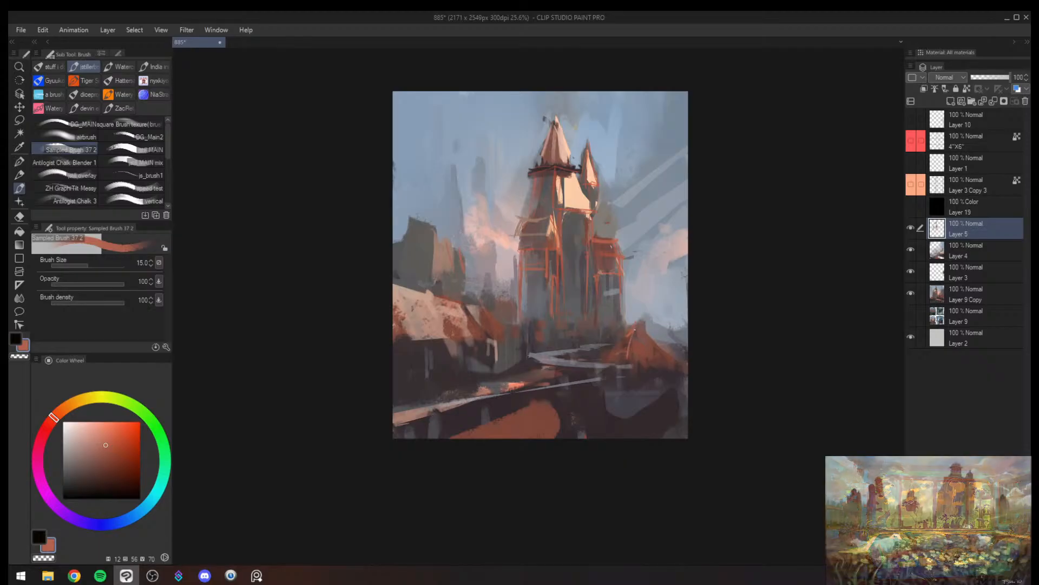
key(bracketright)
key(bracketright)
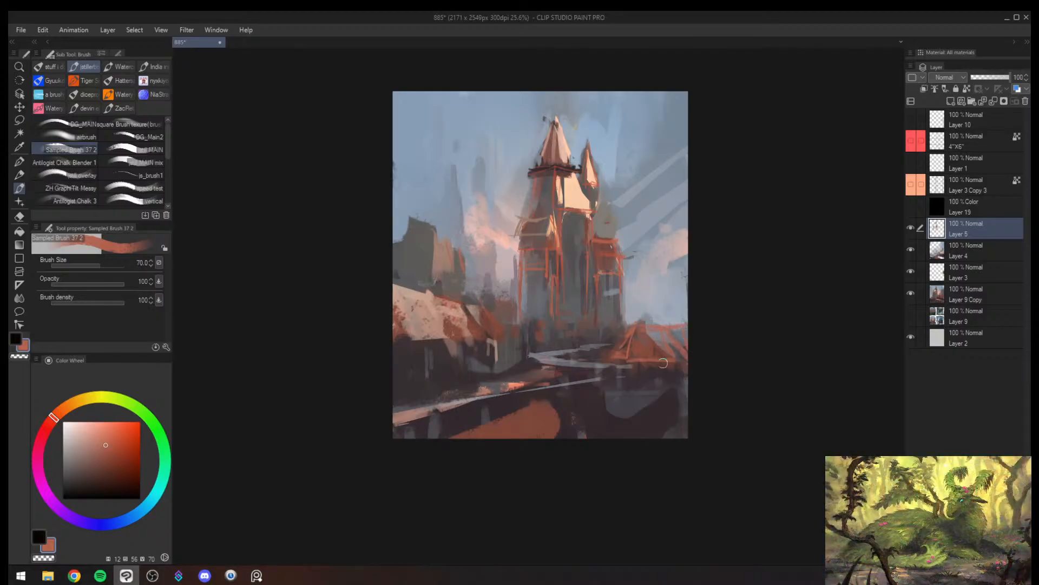
- Flip the canvas view and outline the large foreground building's roof with orange-red lines at brush sizes 25 and 17
key(bracketleft)
key(bracketleft)
key(h)
key(bracketleft)
drag(594, 309, 572, 338)
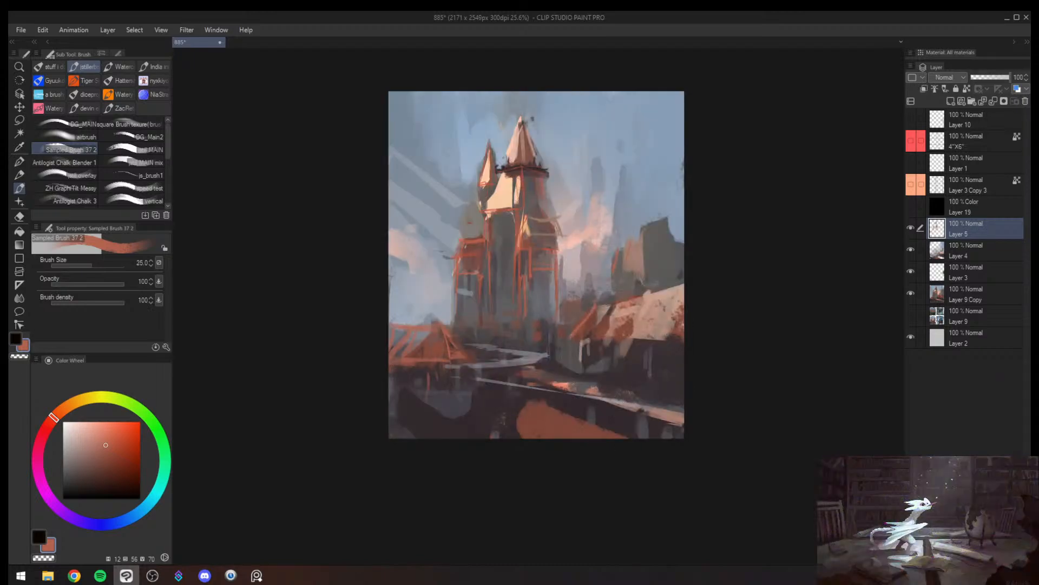
key(bracketleft)
key(bracketleft)
key(bracketleft)
key(bracketright)
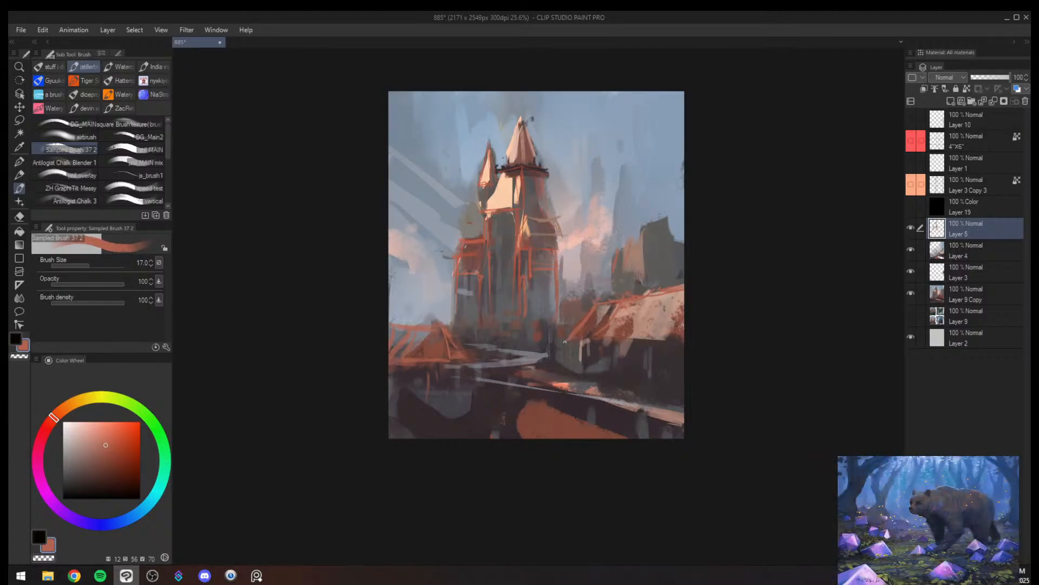
key(bracketright)
- Paint posts and shaded walls beneath the large roof with sampled reddish brown, peach and dark grey at brush sizes 25 to 60
alt+click(610, 357)
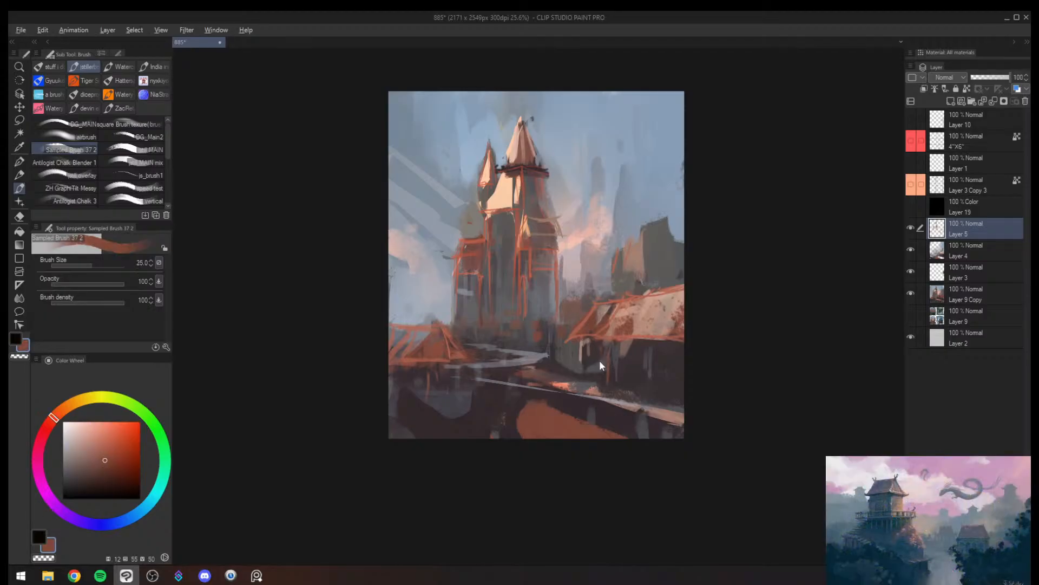
alt+click(639, 328)
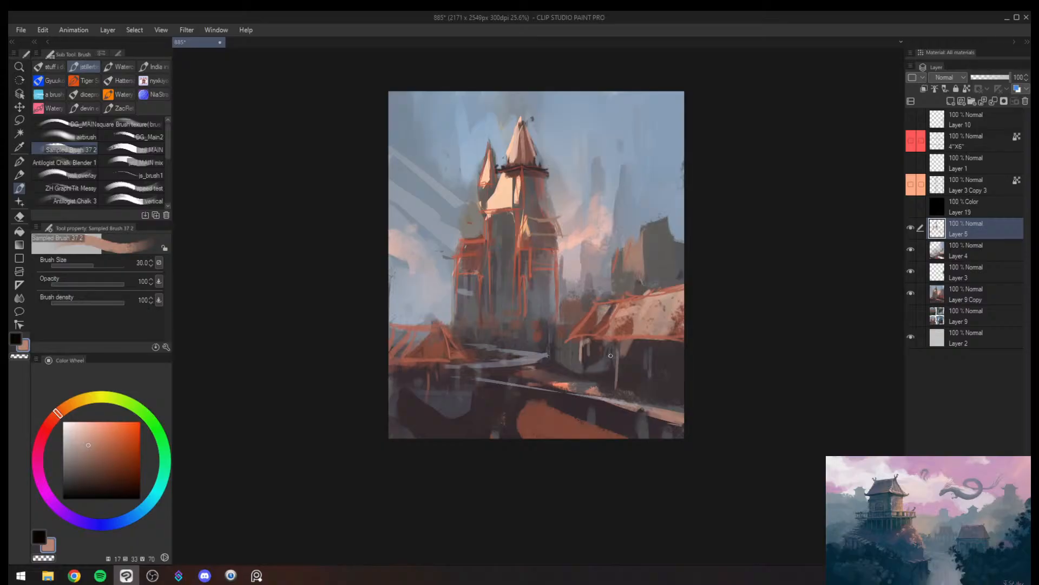
key(bracketright)
alt+click(616, 384)
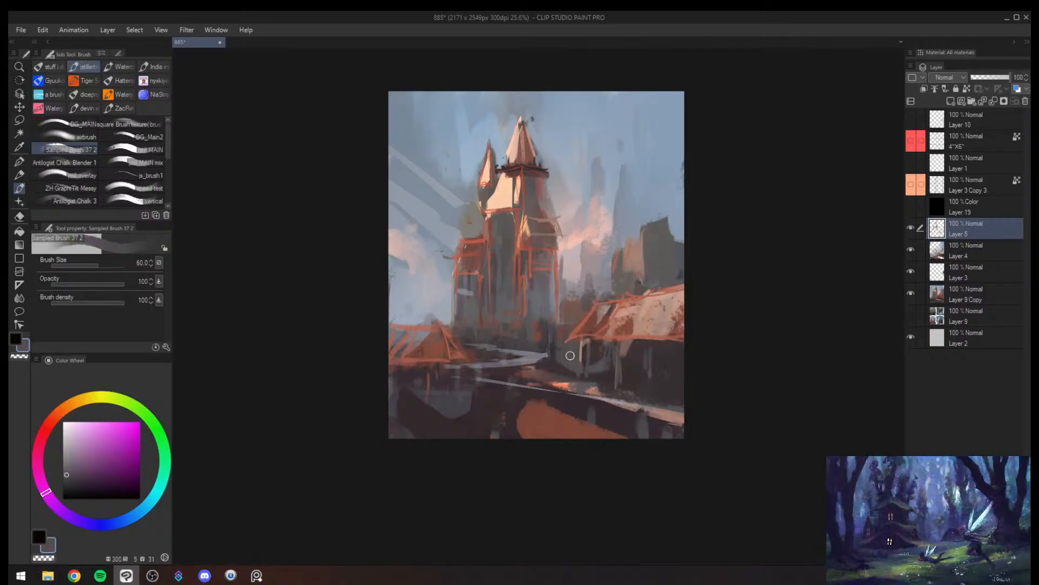
alt+click(592, 363)
key(bracketleft)
key(bracketleft)
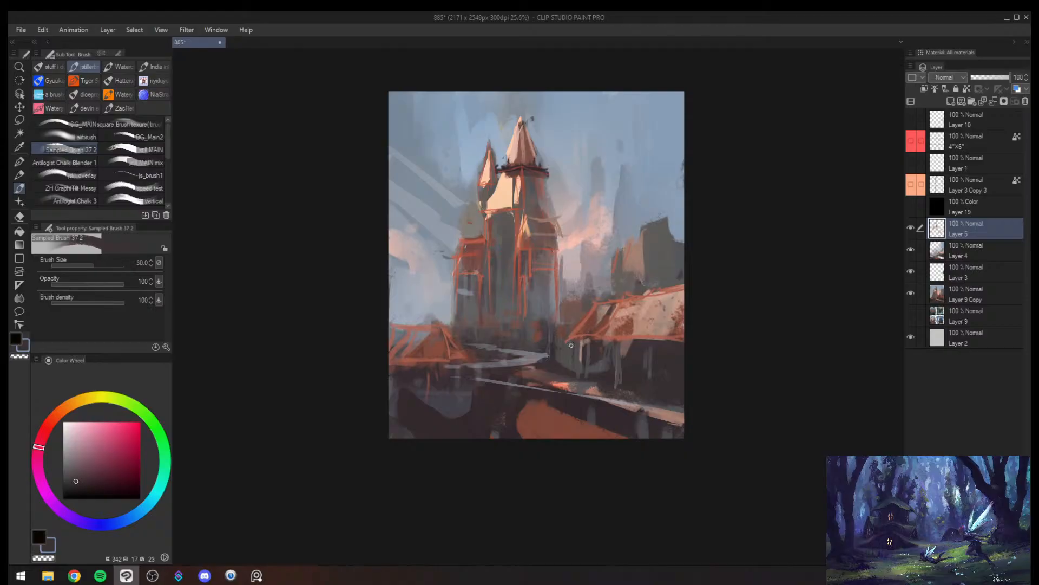
alt+click(675, 351)
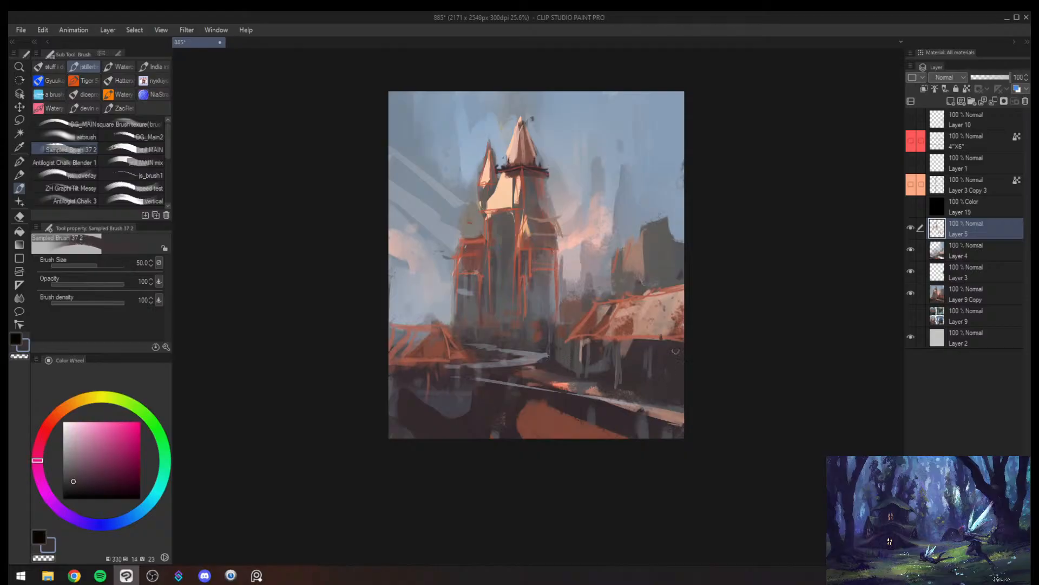
- Flip the canvas view and paint sampled dark grey over the winding path below the castle at brush size 50
key(alt+space)
mouse_move(671, 350)
mouse_down()
mouse_move(659, 351)
mouse_move(679, 333)
mouse_up()
key(h)
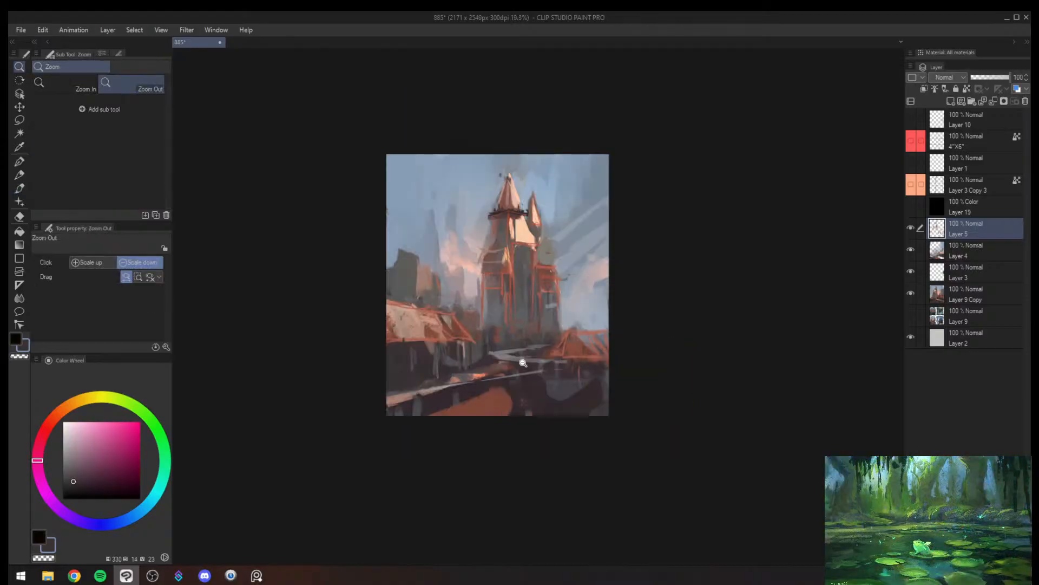
mouse_move(523, 364)
mouse_down()
mouse_move(502, 331)
mouse_move(512, 338)
mouse_move(543, 301)
mouse_up()
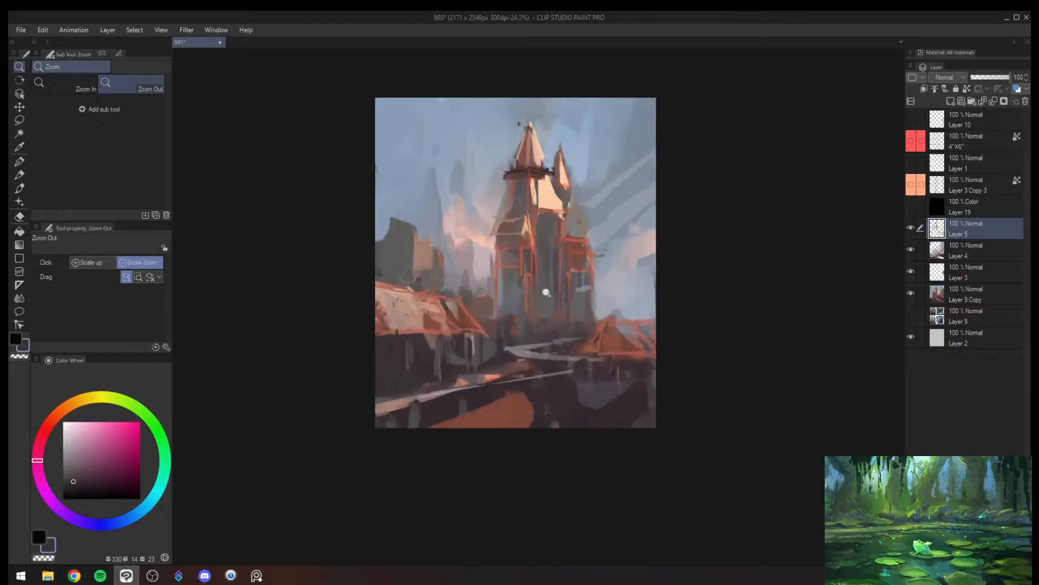
alt+click(521, 348)
mouse_move(524, 350)
mouse_down()
mouse_move(499, 351)
mouse_move(552, 337)
mouse_up()
alt+click(521, 356)
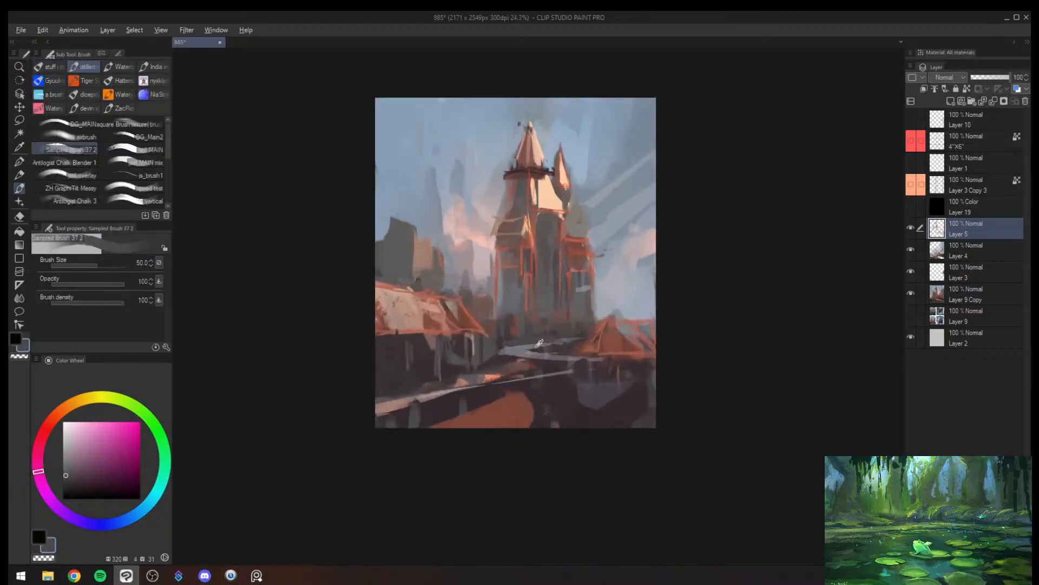
- Sample grey-blue from the path and add thin edge lines with small vertical railing posts at brush size 17
alt+click(535, 348)
key(bracketleft)
key(bracketleft)
key(bracketleft)
key(bracketleft)
key(bracketleft)
key(bracketleft)
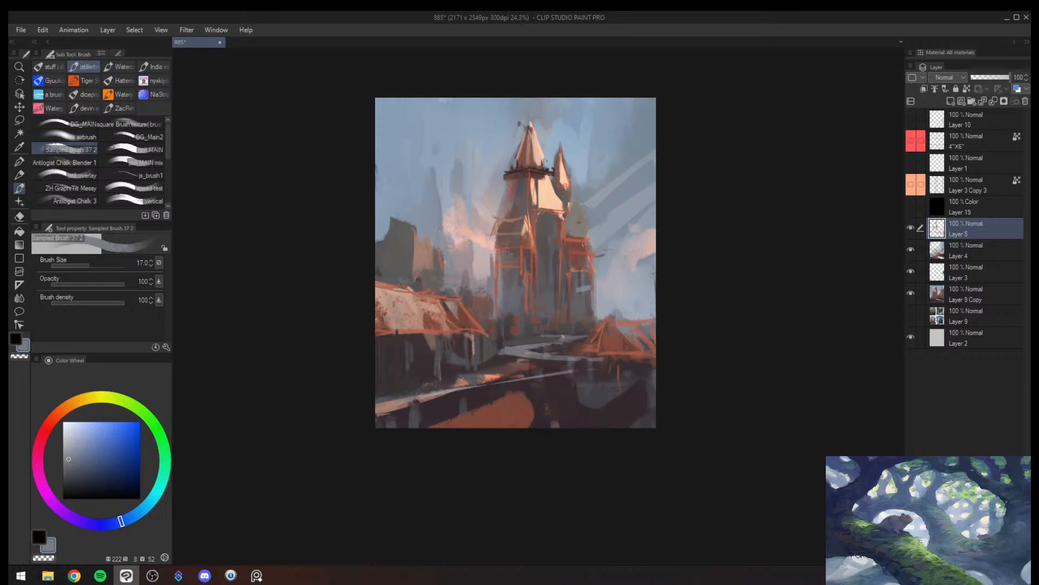
key(bracketright)
drag(560, 337, 595, 321)
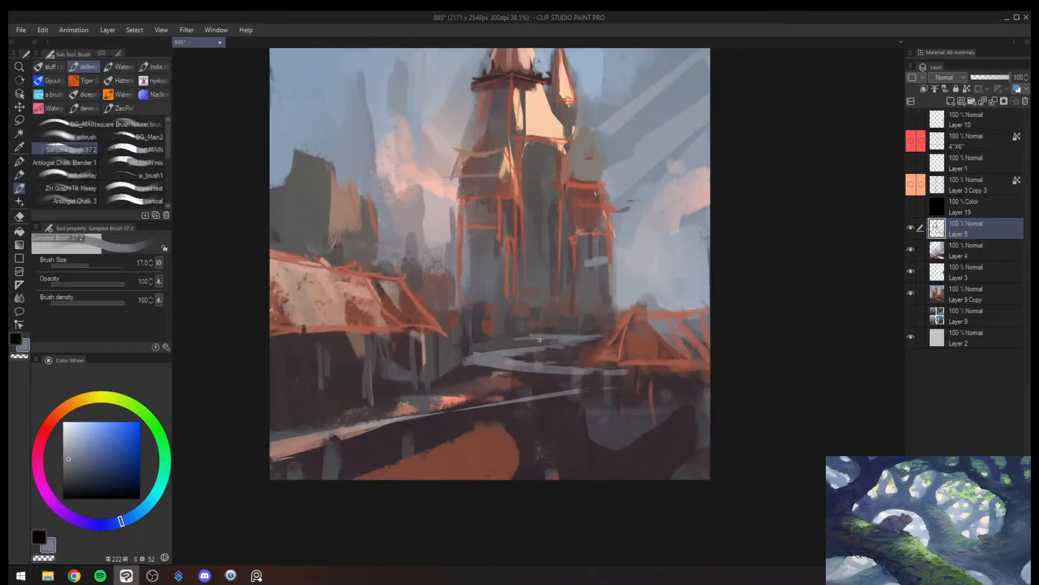
key(bracketright)
key(bracketleft)
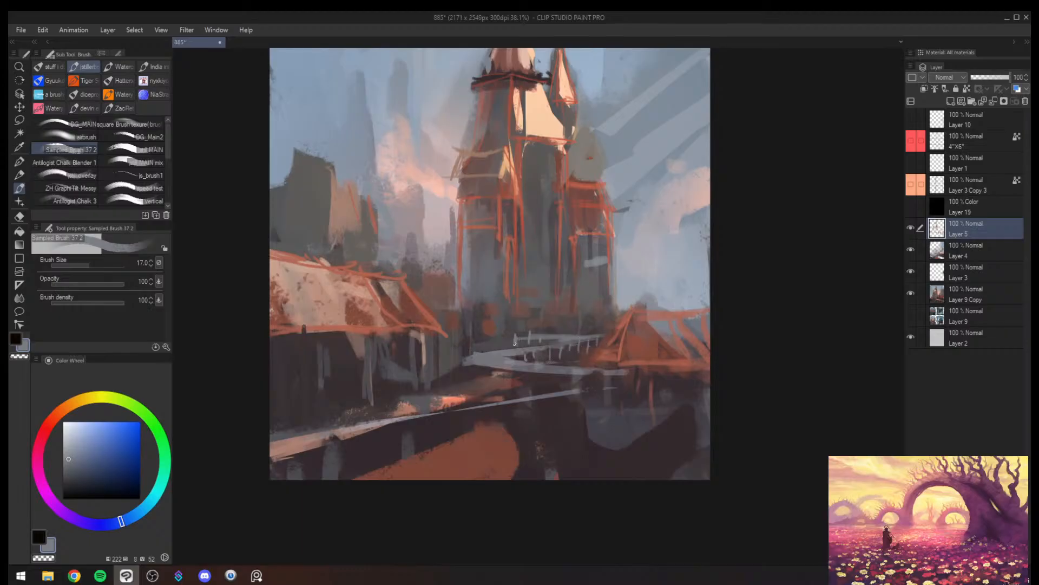
drag(549, 335, 616, 325)
key(alt+space)
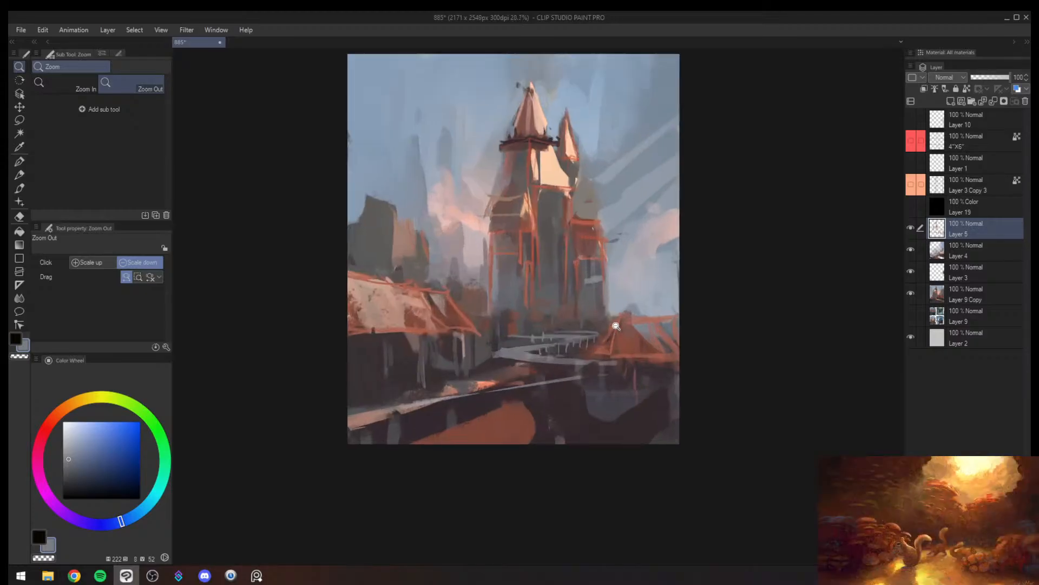
- Flip the canvas view, undo the last stroke and paint a vertical grey post beneath the small hut's roof at brush size 20
key(h)
key(ctrl+z)
key(b)
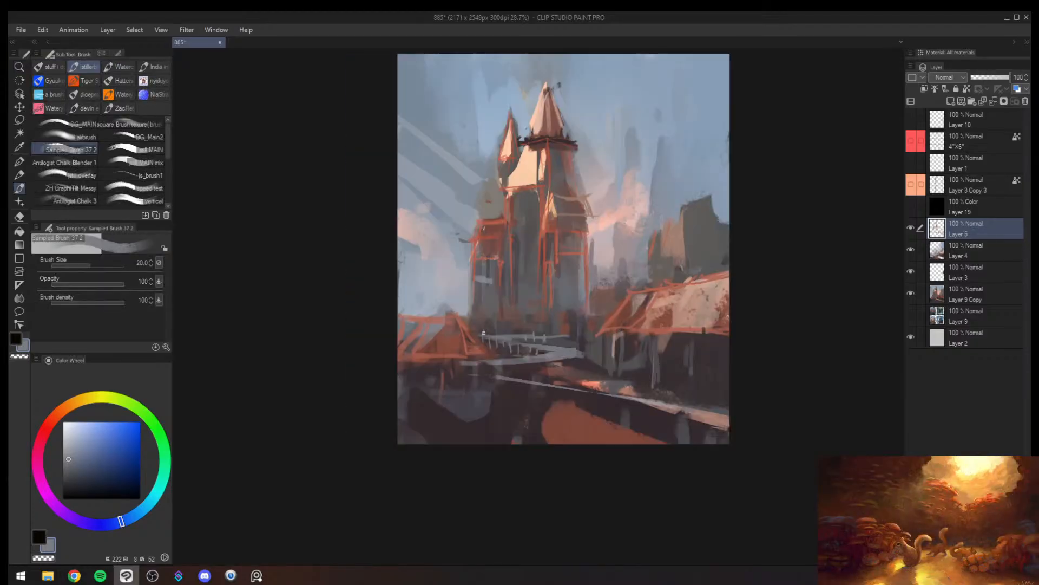
drag(460, 359, 460, 406)
- Sample a pale pinkish grey and paint haze over the clouds beside the tower at brush size 60
alt+click(634, 274)
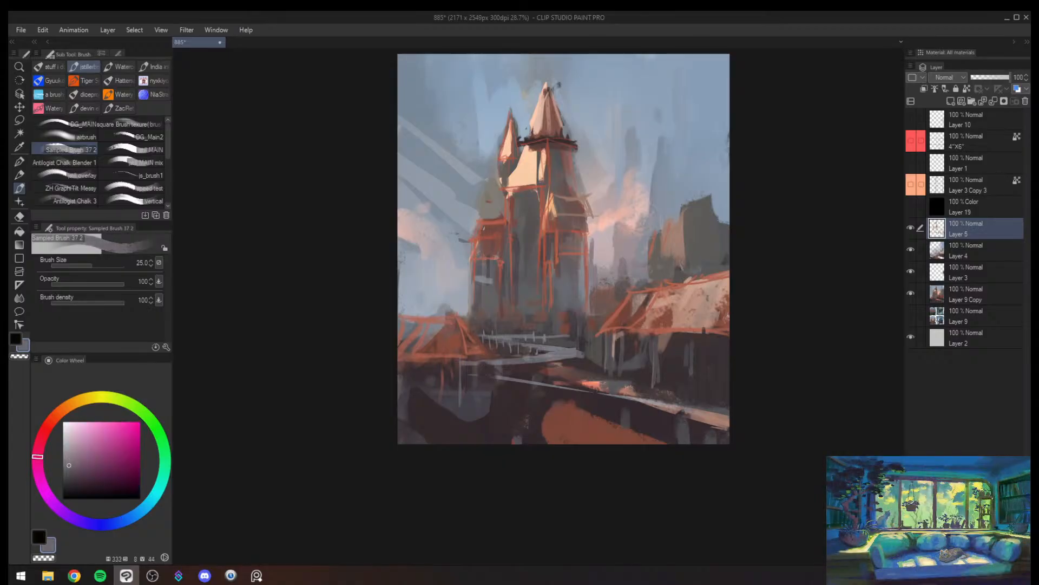
alt+click(624, 253)
alt+click(606, 245)
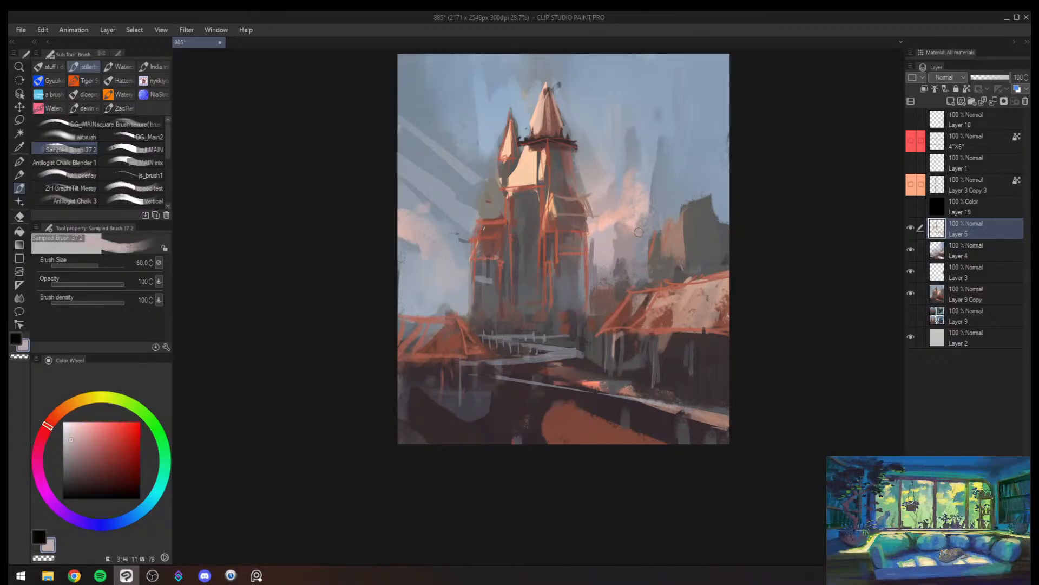
mouse_move(622, 233)
mouse_down()
mouse_move(638, 244)
mouse_move(680, 239)
mouse_up()
key(alt+space)
key(h)
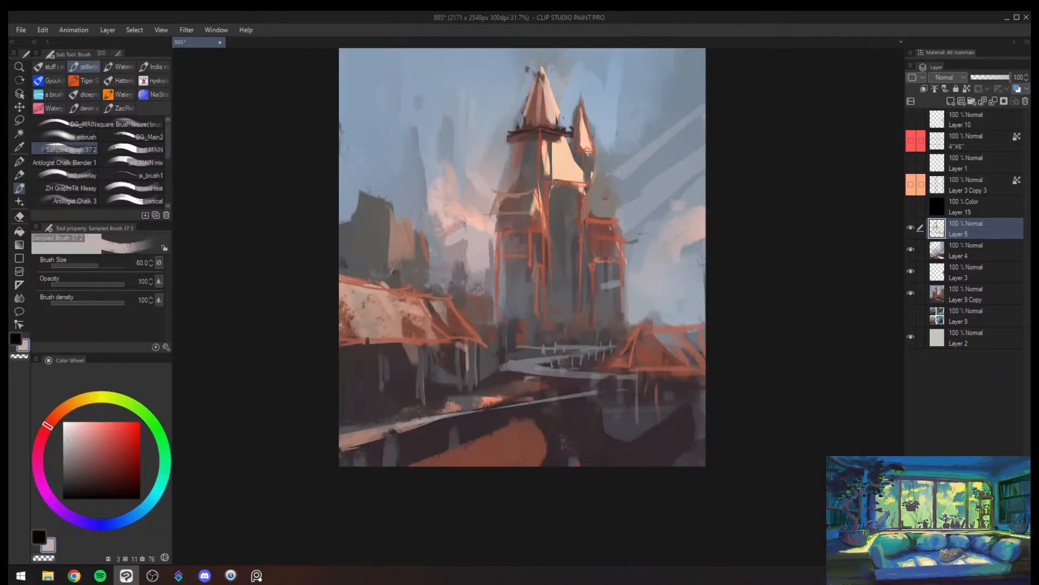
- Paint sampled muted mauve strokes across the underside of the cloud beside the tower, ending at brush size 70
key(])
key(])
mouse_move(434, 216)
mouse_down()
mouse_move(447, 224)
mouse_move(431, 204)
mouse_move(465, 222)
mouse_up()
alt+click(447, 245)
alt+click(445, 245)
key([)
key([)
key([)
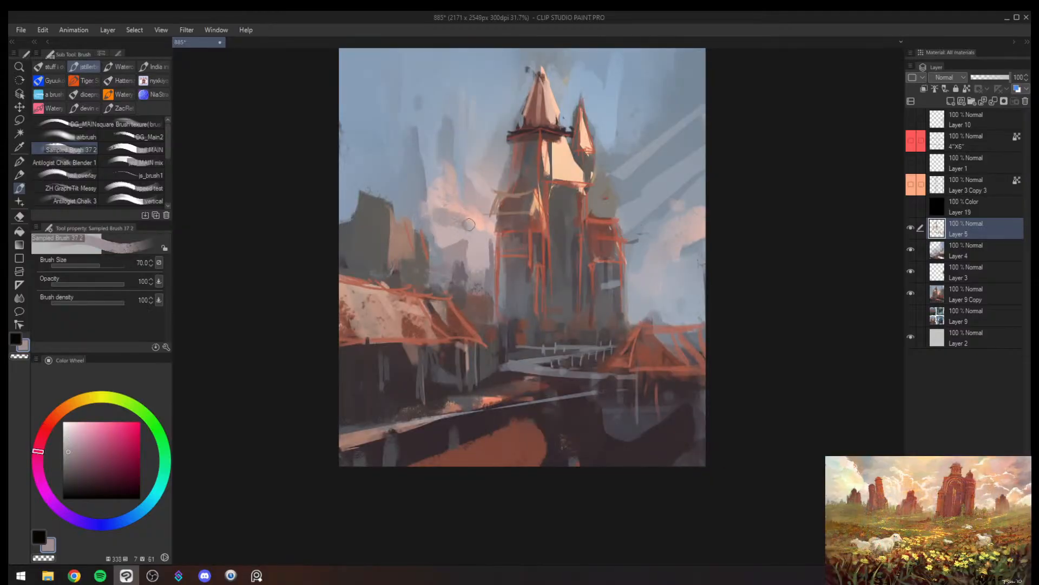
- Extend the cloud upward and outward from the tower, brightening it with sampled peach at brush size 120
alt+click(428, 185)
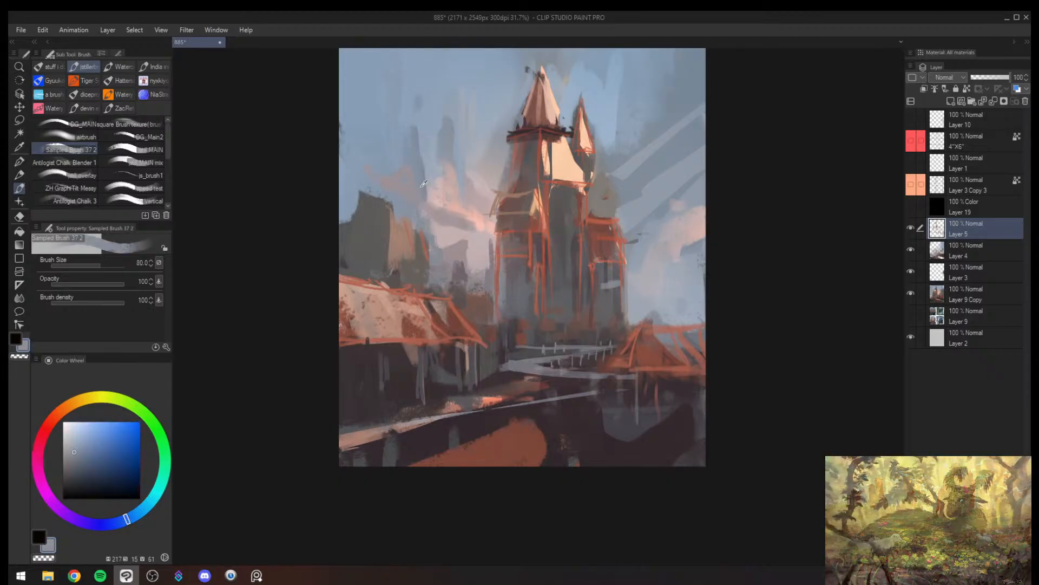
key(])
key(])
key(])
key(])
mouse_move(428, 185)
mouse_down()
mouse_move(432, 193)
mouse_move(439, 172)
mouse_move(412, 115)
mouse_move(409, 164)
mouse_move(398, 145)
mouse_up()
alt+click(466, 214)
alt+click(456, 198)
mouse_move(457, 206)
mouse_down()
mouse_move(473, 195)
mouse_move(480, 210)
mouse_up()
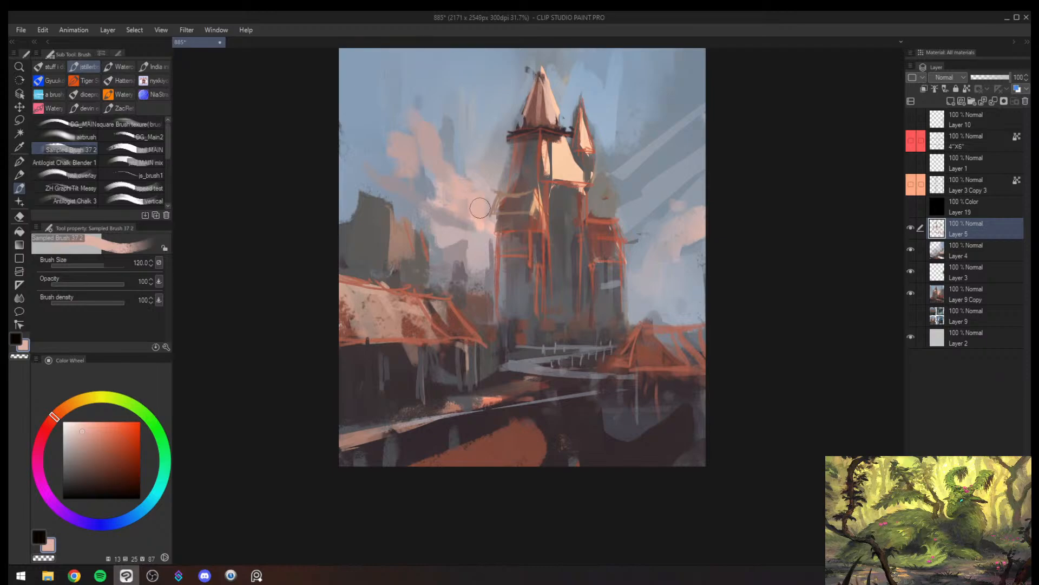
- Shade the cloud with sampled violet-grey at brush size 100 and add a pale pinkish-grey streak across the distant building at size 70
alt+click(430, 193)
key([)
key([)
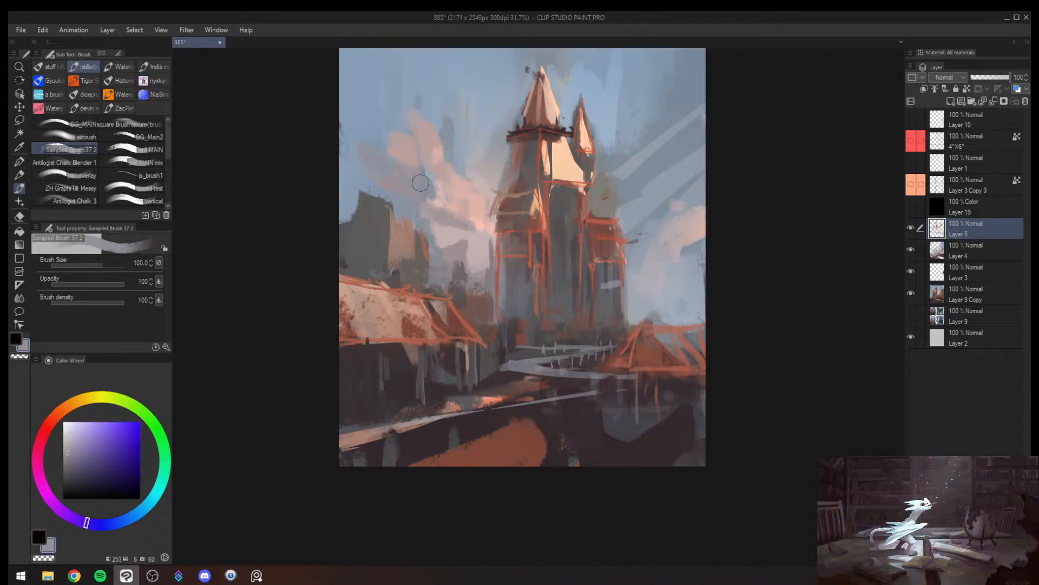
key(h)
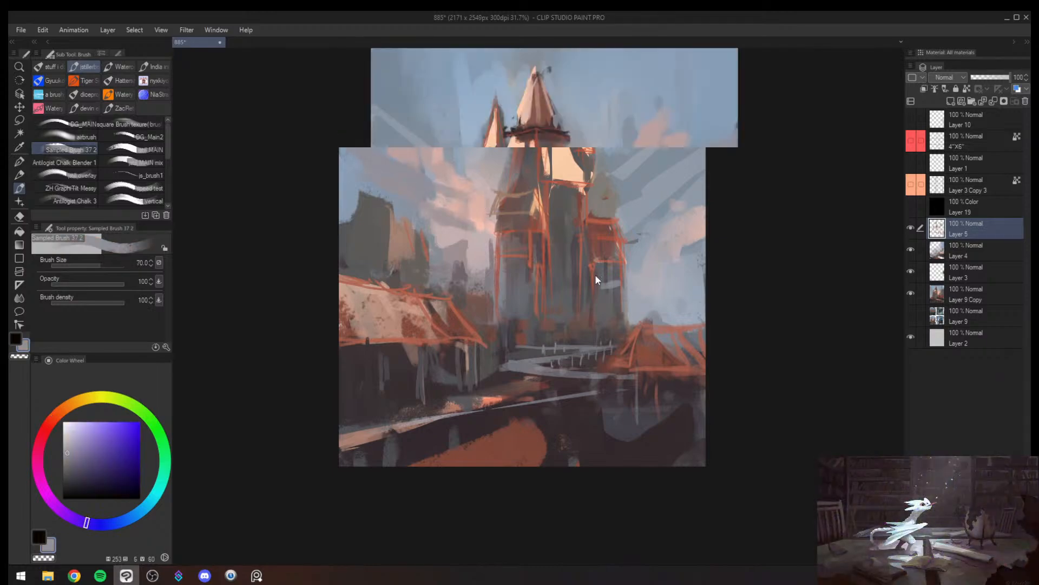
mouse_move(699, 281)
mouse_down()
mouse_move(691, 260)
mouse_move(706, 227)
mouse_up()
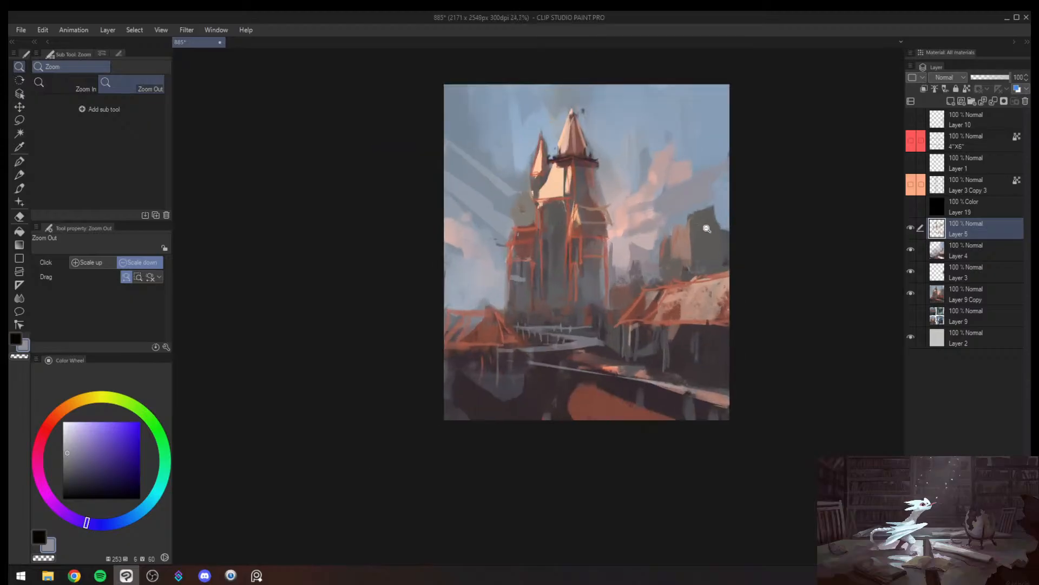
alt+click(642, 240)
key(bracketleft)
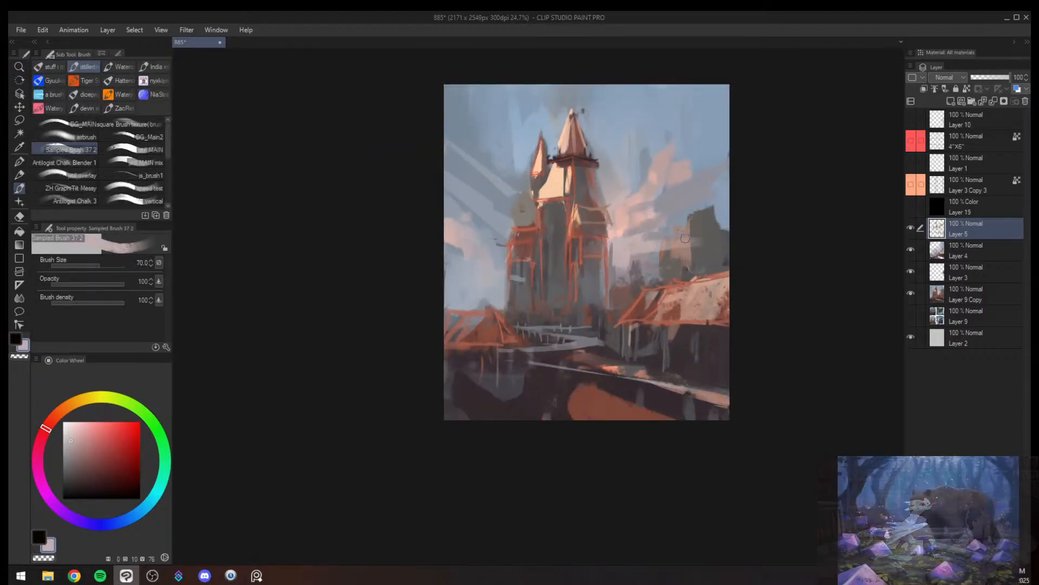
ctrl+alt+click(723, 232)
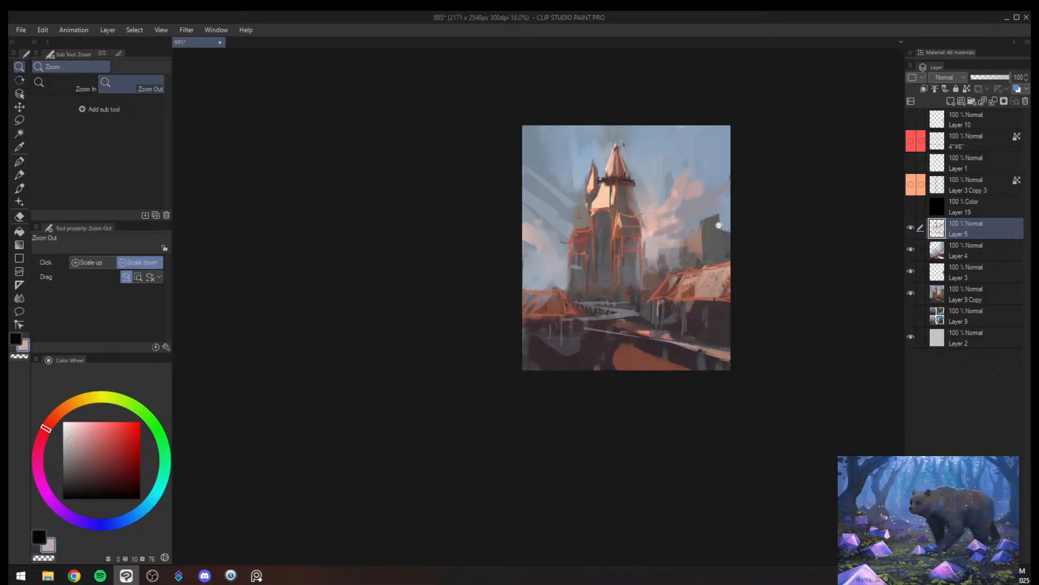
- Check the flipped composition with the display color filter and block sampled reddish brown over the large roof at brush size 250
key(h)
key(ctrl+super+c)
key(ctrl+super+c)
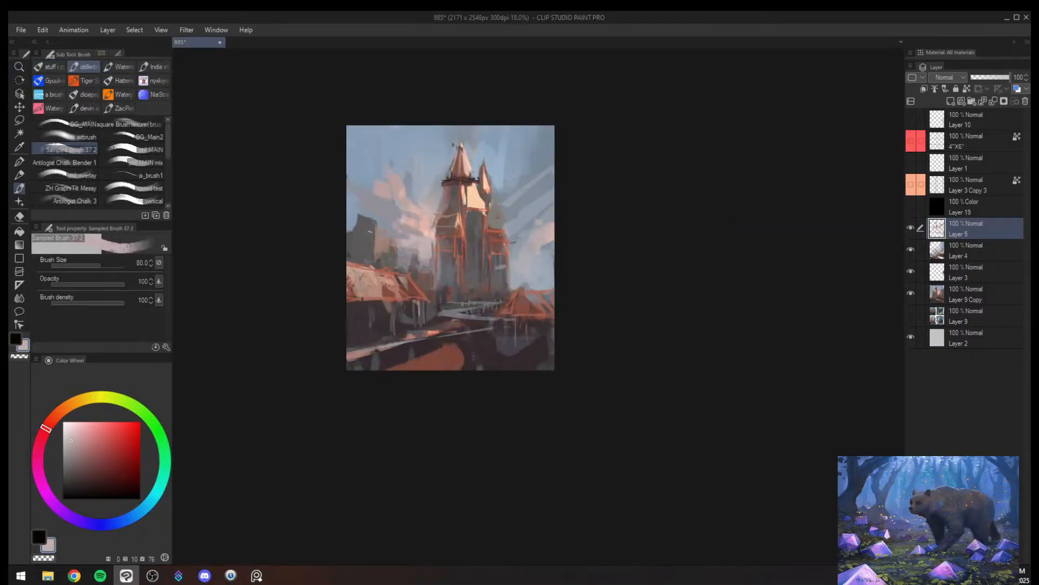
alt+click(391, 292)
mouse_move(346, 261)
mouse_down()
mouse_move(356, 292)
mouse_move(378, 287)
mouse_up()
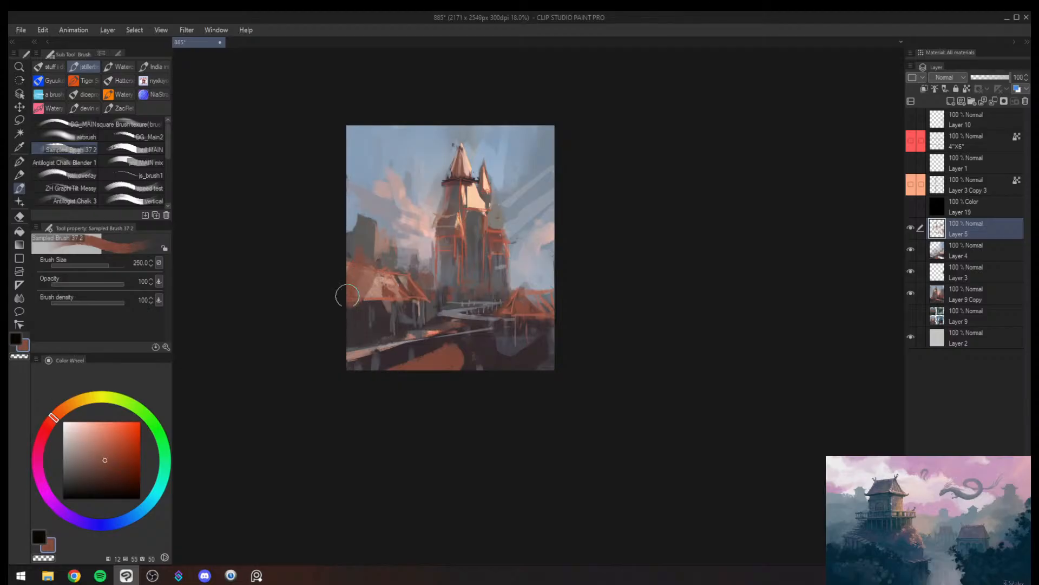
- Rework the distant building above the large roof, undoing the last two strokes and painting sampled sky blue over its lower edge
alt+click(458, 268)
mouse_move(368, 265)
mouse_down()
mouse_move(351, 287)
mouse_move(380, 256)
mouse_move(375, 283)
mouse_move(385, 262)
mouse_move(356, 255)
mouse_move(401, 257)
mouse_move(343, 250)
mouse_move(388, 217)
mouse_move(343, 248)
mouse_move(371, 255)
mouse_move(387, 241)
mouse_up()
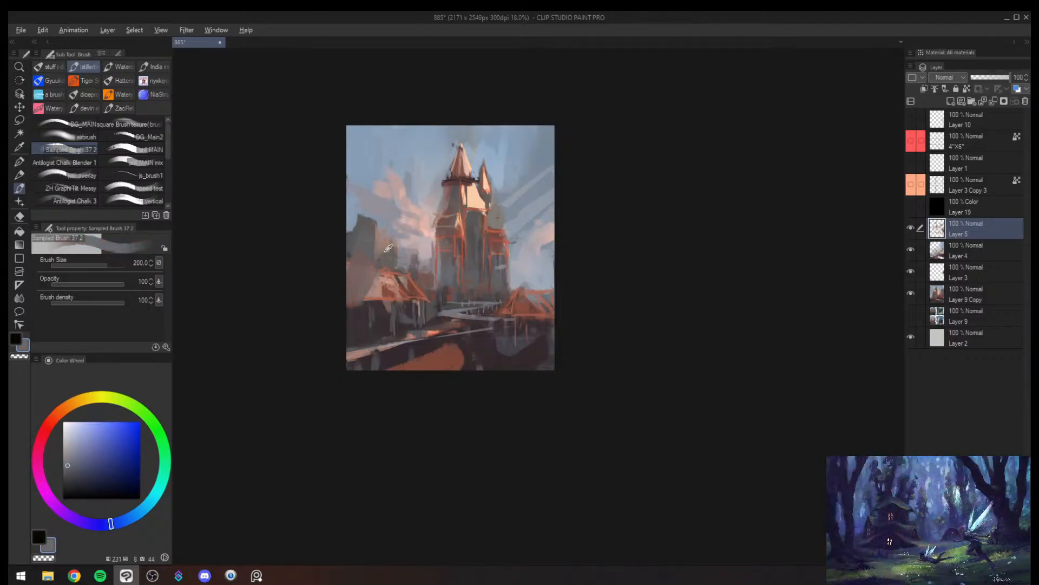
alt+click(386, 251)
alt+click(418, 245)
key(])
key(ctrl+z)
key(ctrl+z)
alt+click(362, 217)
key(alt+space)
drag(387, 241, 385, 265)
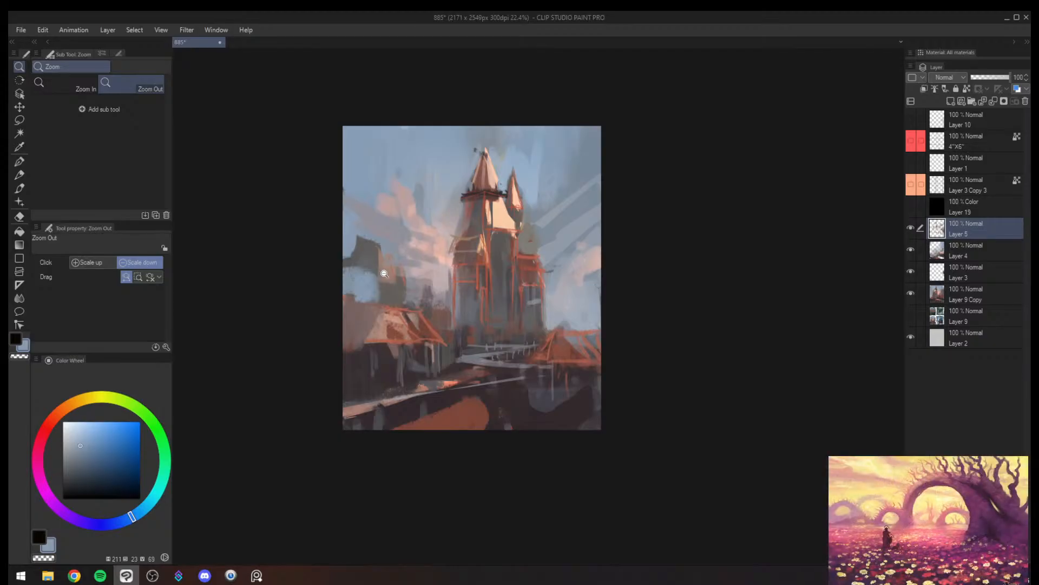
- Paint sampled sky blue over the outer edge of the distant building and the cloud area at brush size 300
click(440, 344)
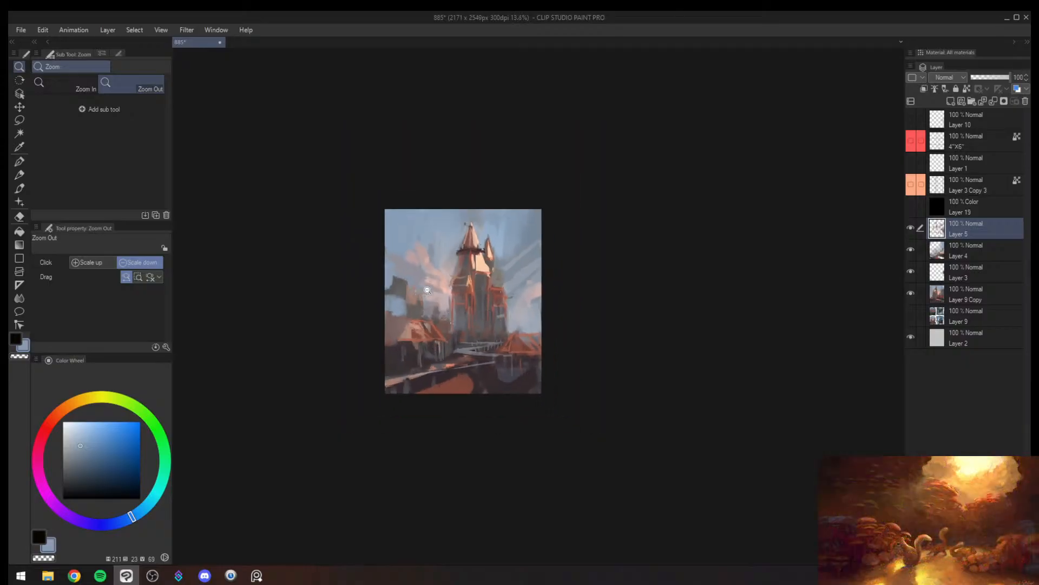
drag(435, 305, 456, 295)
mouse_move(457, 295)
mouse_down()
mouse_move(434, 329)
mouse_move(460, 298)
mouse_up()
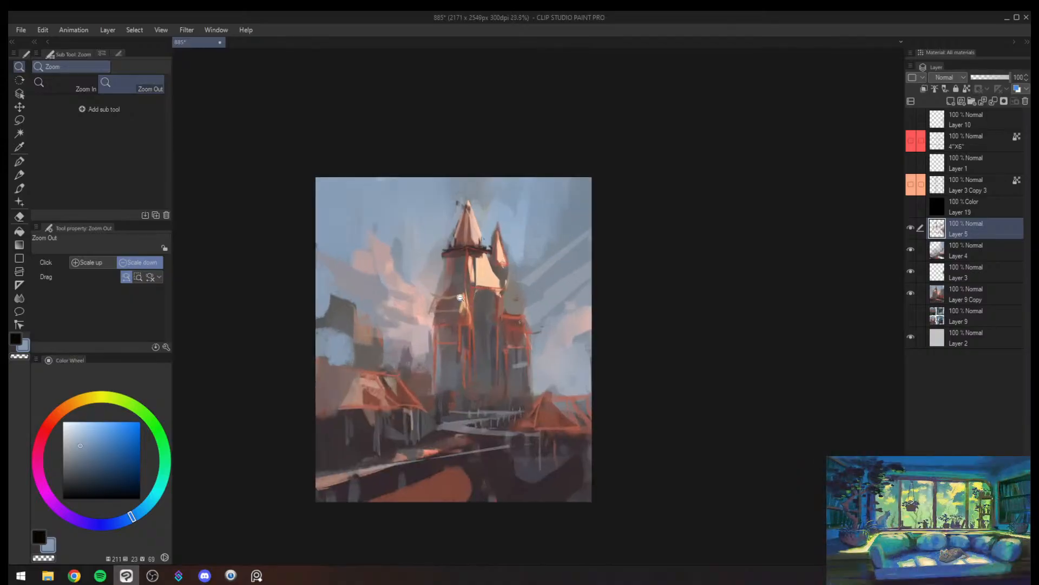
key(b)
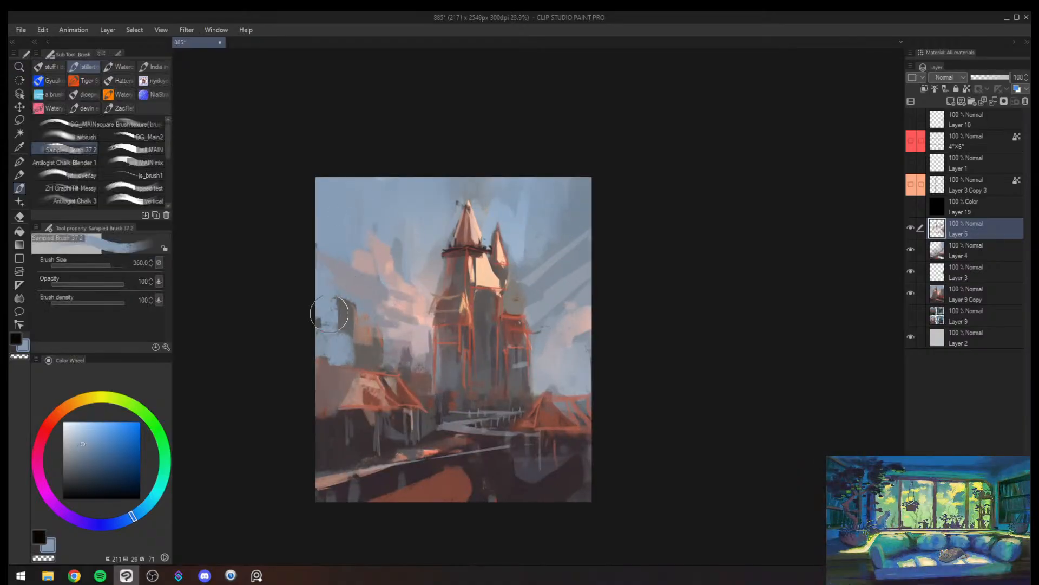
drag(583, 350, 576, 365)
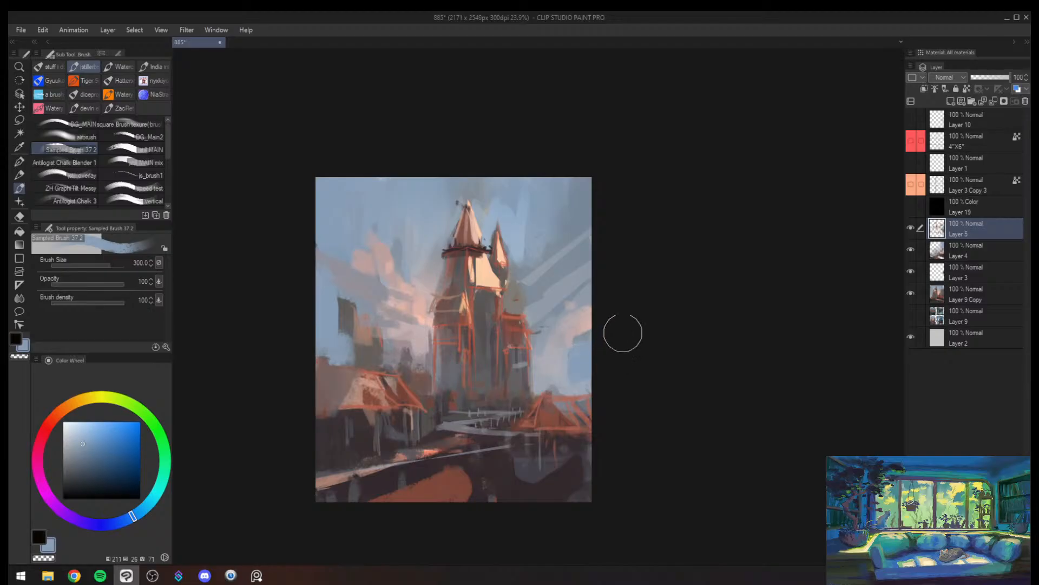
- Flip the canvas horizontally and examine the whole composition at a reduced zoom
key(h)
key(alt+space)
drag(666, 343, 643, 374)
drag(743, 357, 628, 365)
drag(551, 357, 547, 345)
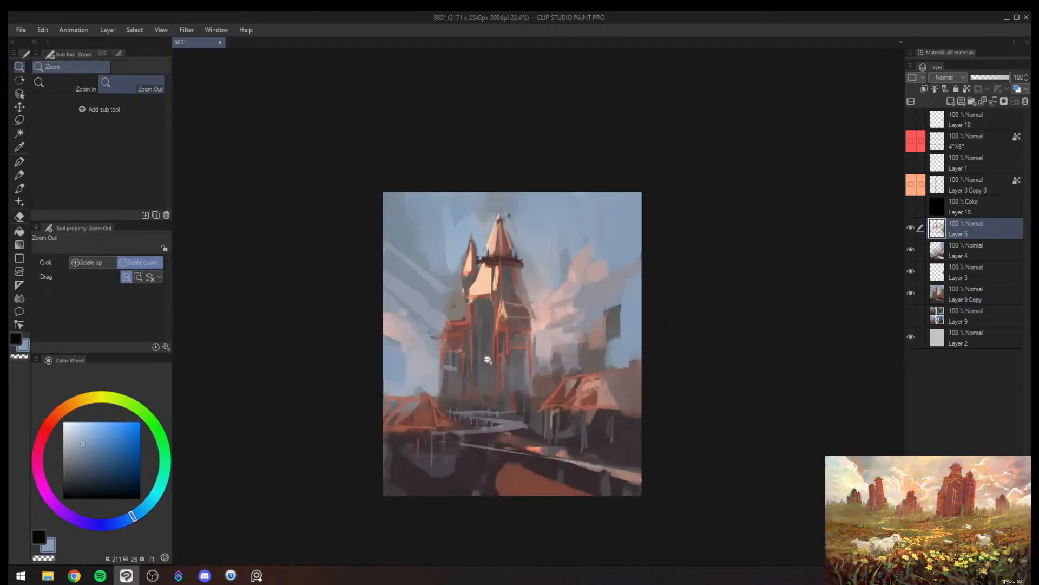
drag(472, 377, 512, 346)
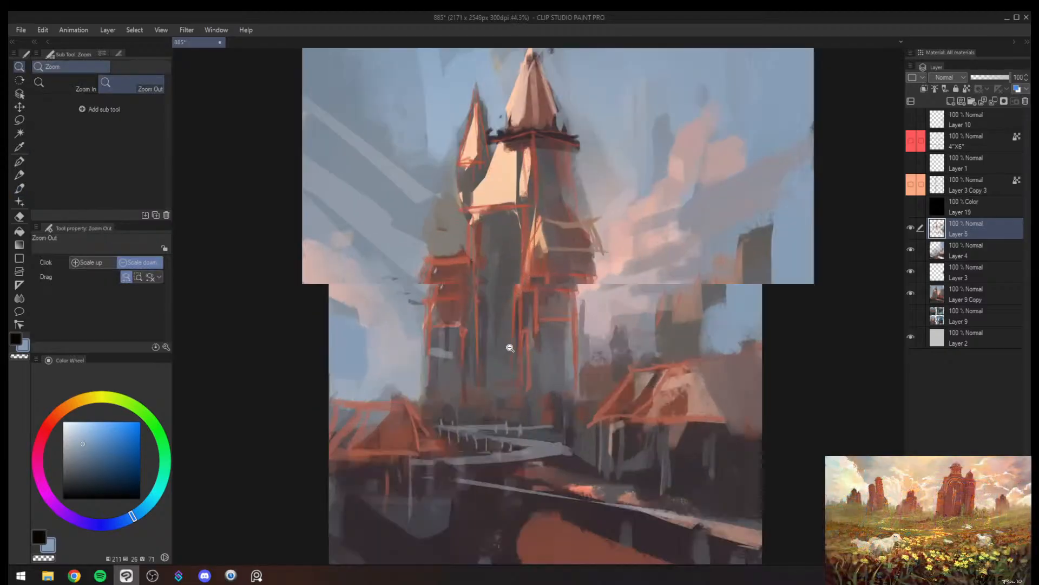
drag(487, 357, 429, 389)
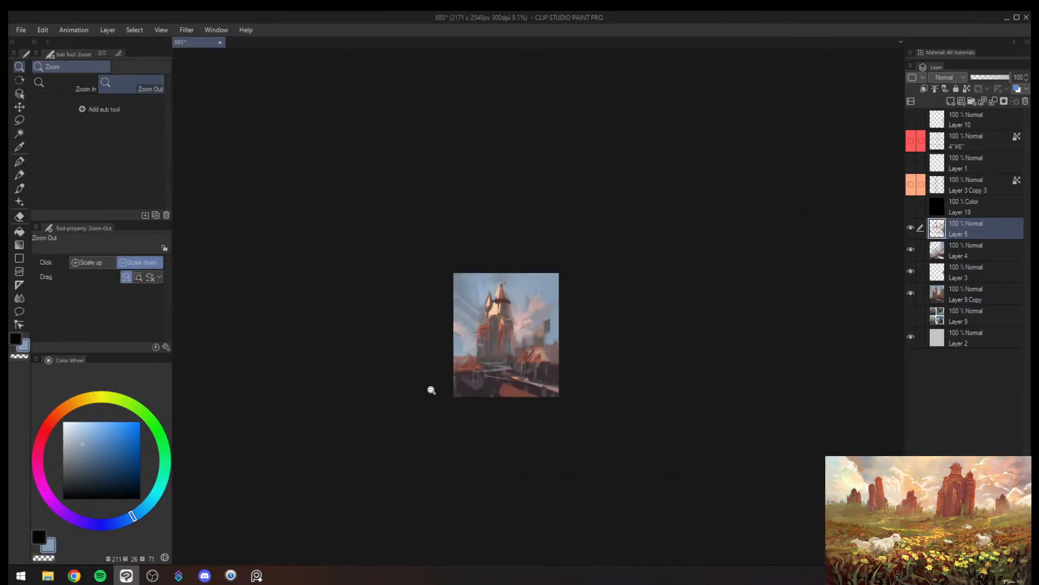
- Try removing the distant building above the large roof, and undo the change
mouse_move(529, 315)
mouse_down()
mouse_move(613, 317)
mouse_move(591, 350)
mouse_move(579, 338)
mouse_move(558, 356)
mouse_move(574, 379)
mouse_move(587, 376)
mouse_move(520, 404)
mouse_move(566, 374)
mouse_up()
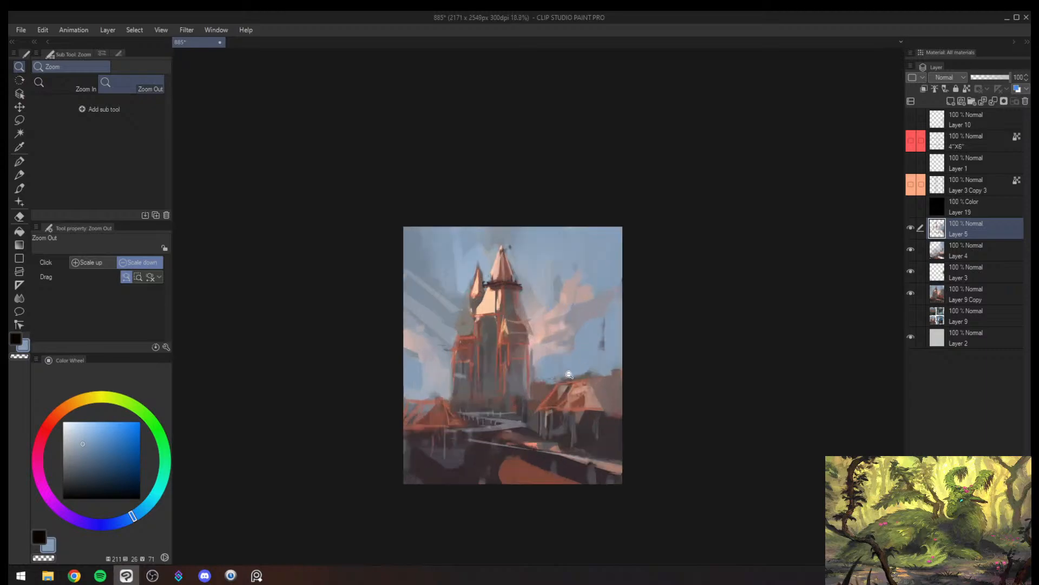
key(ctrl+z)
key(ctrl+z)
key(ctrl+z)
key(ctrl+z)
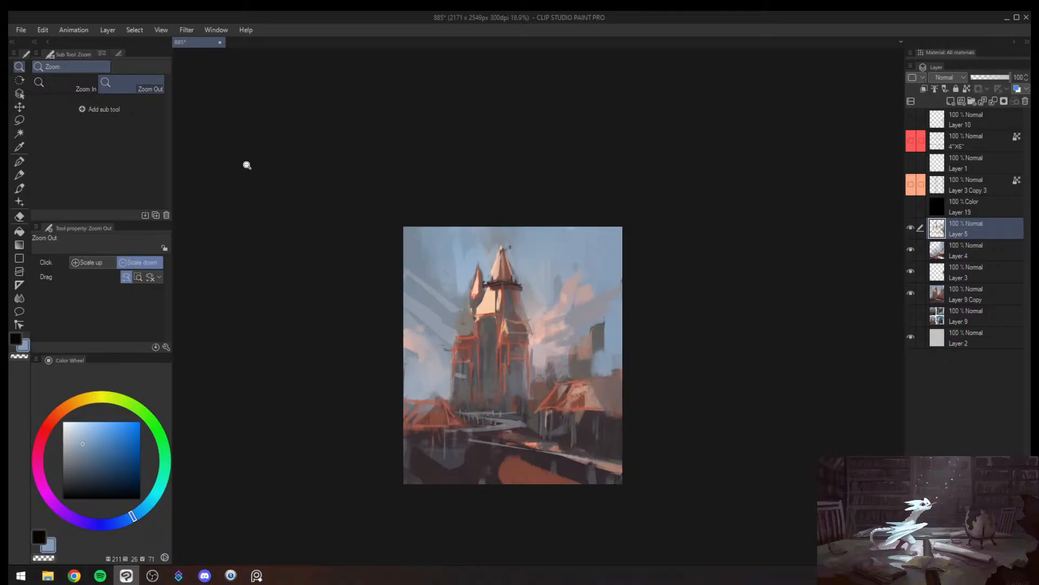
key(b)
key(bracketleft)
key(bracketleft)
key(bracketleft)
key(bracketleft)
key(bracketleft)
key(bracketleft)
key(bracketleft)
alt+click(561, 290)
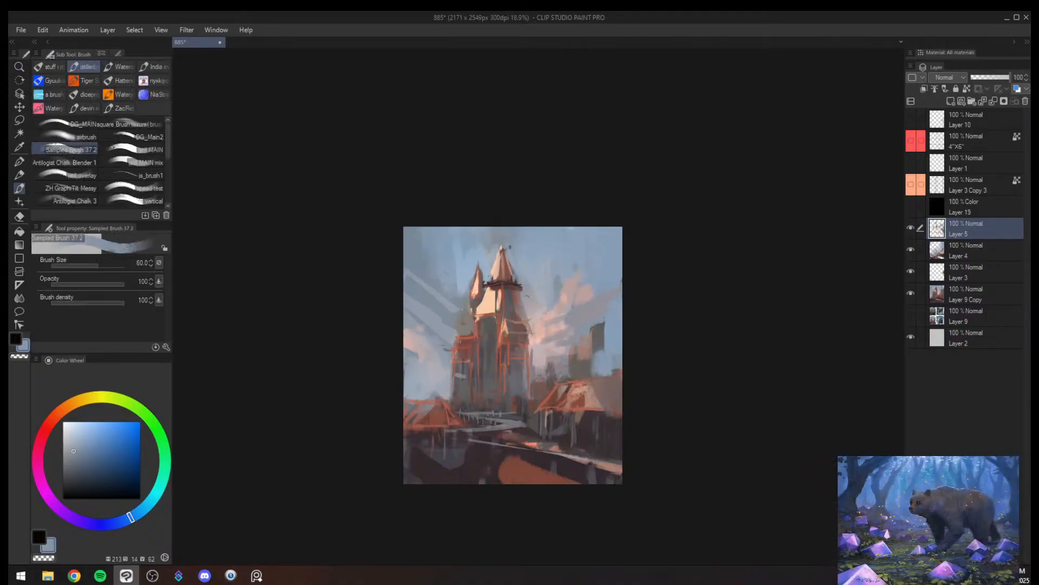
drag(553, 244, 536, 294)
drag(553, 245, 599, 281)
drag(536, 295, 601, 288)
key(ctrl+z)
key(ctrl+z)
key(ctrl+z)
- Sketch a demonstration triangle and a horizontal line crossing its tip in the sky with sampled dark purple-brown at brush size 25
alt+click(578, 427)
key(ctrl+space)
drag(537, 273, 550, 274)
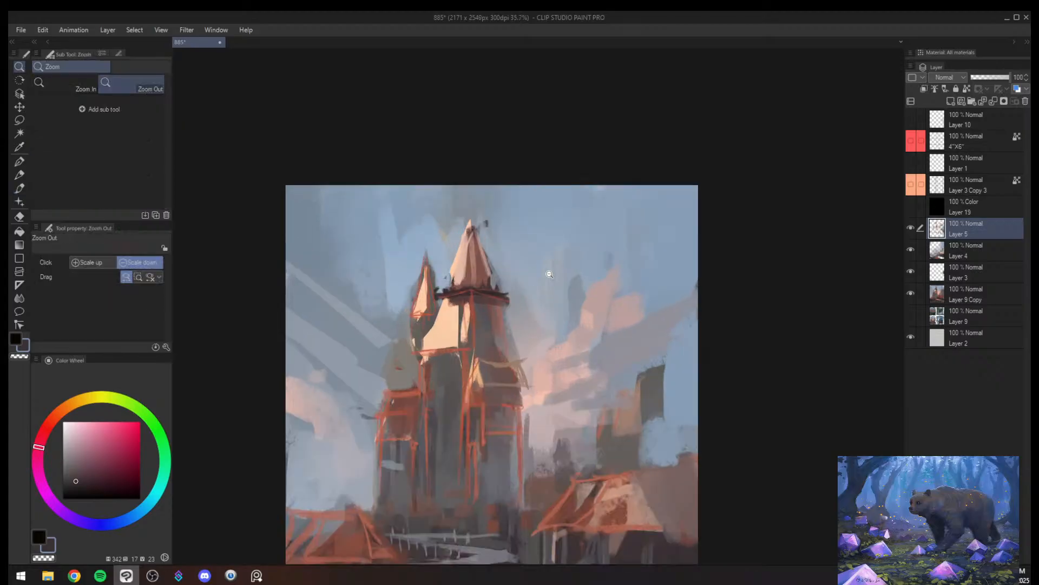
key(bracketleft)
key(bracketleft)
mouse_move(587, 209)
mouse_down()
mouse_move(613, 320)
mouse_move(524, 339)
mouse_up()
drag(498, 221, 710, 225)
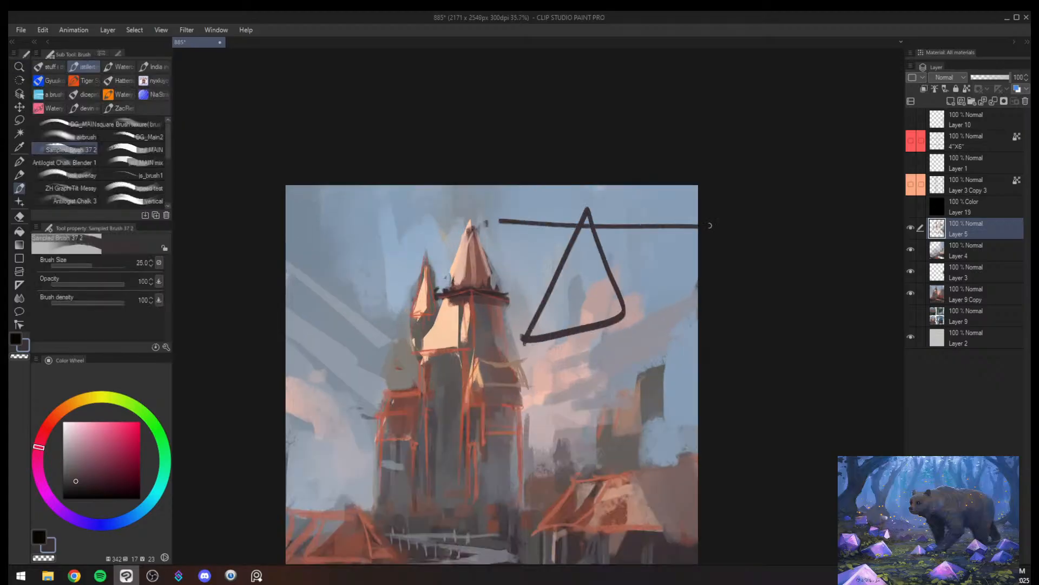
- Add a curved stroke and an arrow to the sky triangle at brush size 20, and circle its apex at size 15
key(ctrl+space)
drag(606, 222, 620, 221)
key(bracketleft)
key(bracketleft)
mouse_move(575, 436)
mouse_down()
mouse_move(616, 443)
mouse_move(599, 345)
mouse_up()
drag(642, 309, 644, 365)
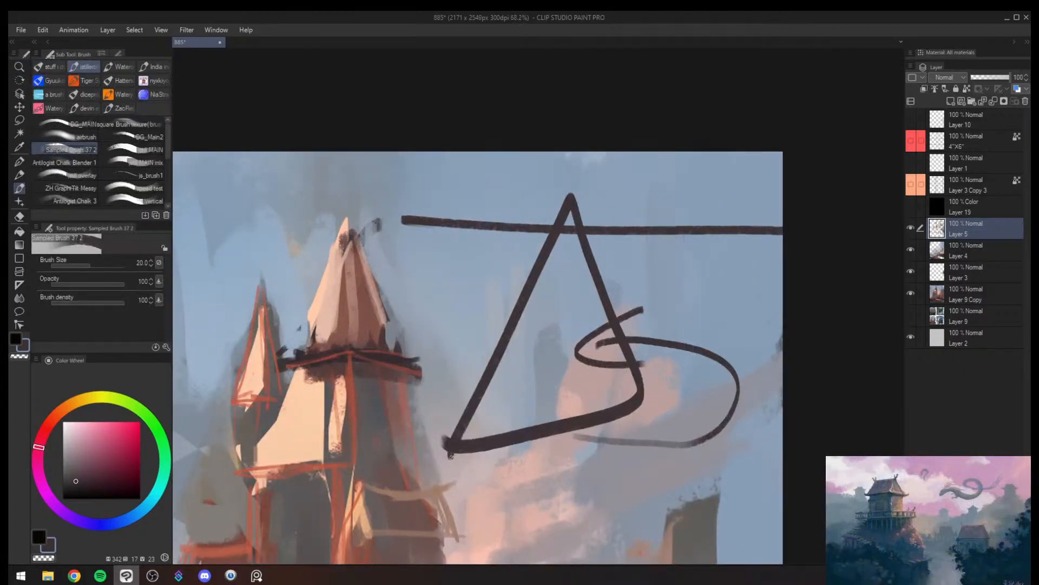
drag(456, 261, 578, 292)
drag(547, 261, 535, 303)
key(alt+space)
drag(580, 195, 599, 196)
mouse_move(540, 164)
mouse_down()
mouse_move(634, 233)
mouse_move(571, 176)
mouse_up()
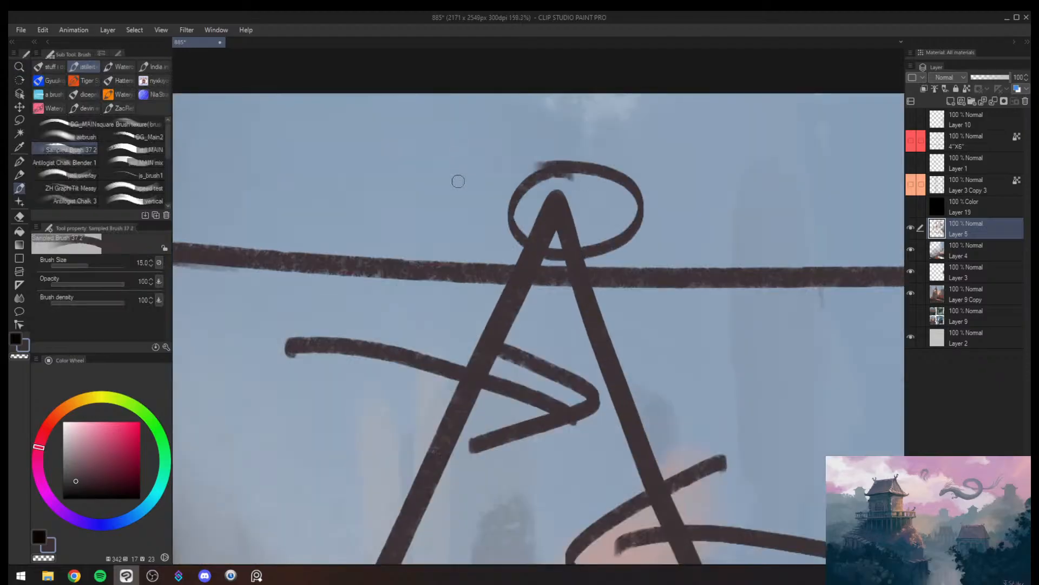
key(alt)
key(bracketleft)
mouse_move(671, 266)
mouse_down()
mouse_move(677, 250)
mouse_move(650, 330)
mouse_up()
drag(640, 314, 680, 337)
key(ctrl+z)
mouse_move(622, 202)
mouse_down()
mouse_move(672, 270)
mouse_move(629, 334)
mouse_up()
key(ctrl+z)
key(ctrl+z)
mouse_move(637, 230)
mouse_down()
mouse_move(641, 328)
mouse_move(625, 342)
mouse_up()
key(ctrl+z)
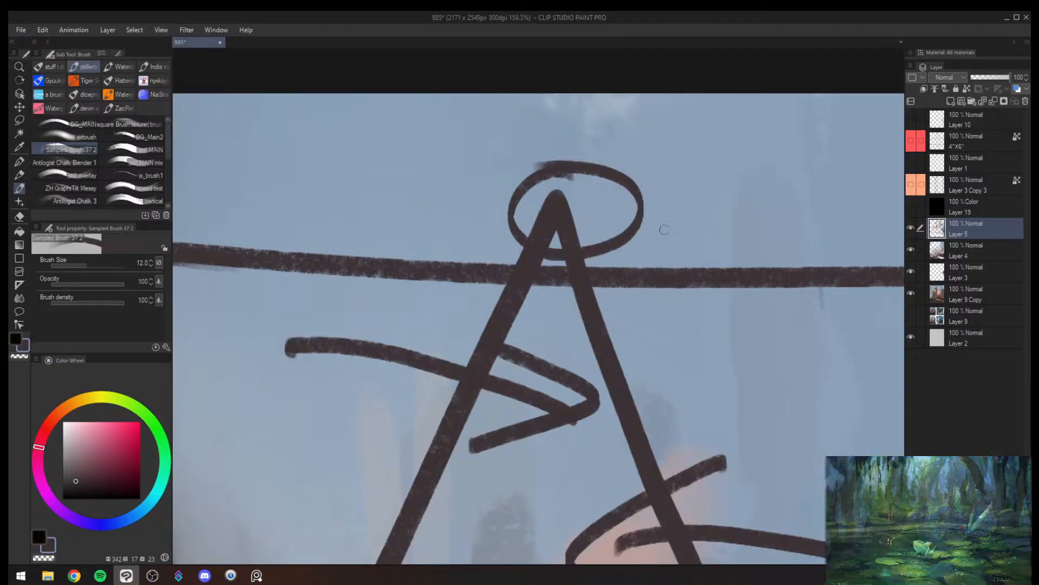
- Draw stacked ellipses around the sky triangle, redrawing the lowest one wider at brush size 12
key(bracketleft)
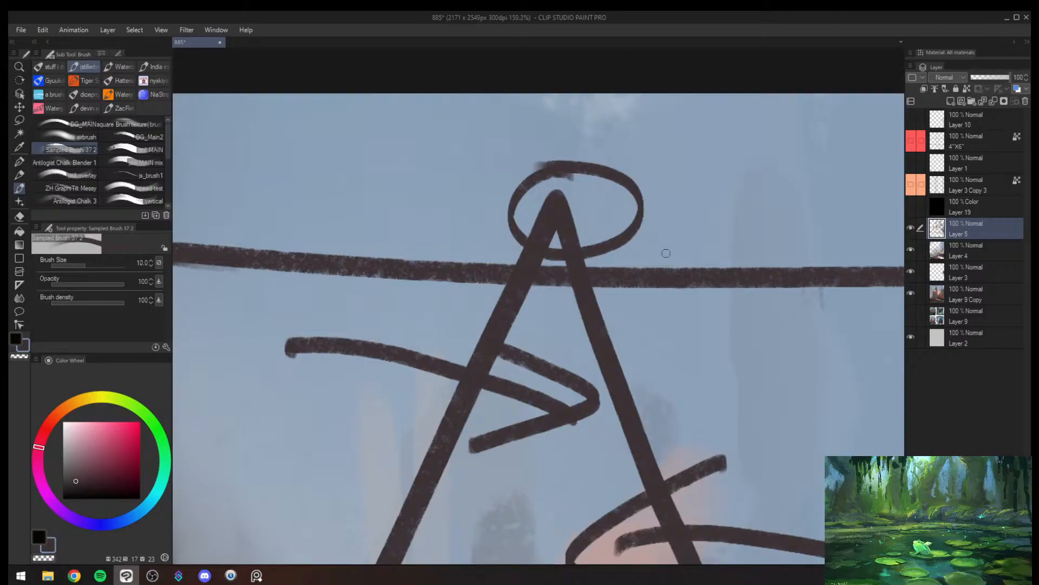
mouse_move(581, 301)
mouse_down()
mouse_move(447, 320)
mouse_move(639, 331)
mouse_move(577, 222)
mouse_move(488, 327)
mouse_move(525, 243)
mouse_up()
key(alt+space)
key(bracketright)
key(bracketright)
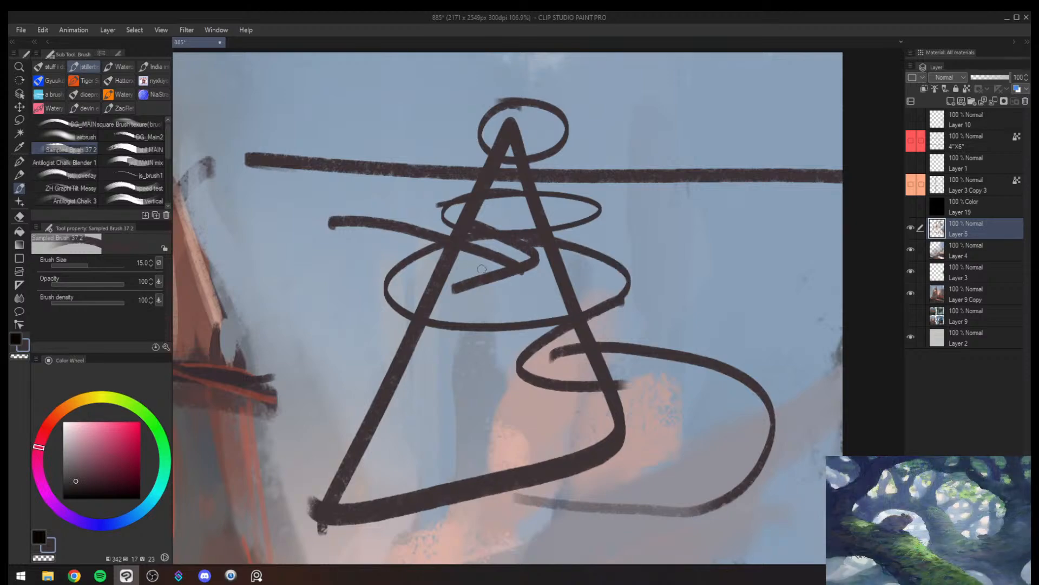
key(bracketleft)
mouse_move(517, 321)
mouse_down()
mouse_move(552, 389)
mouse_move(440, 333)
mouse_up()
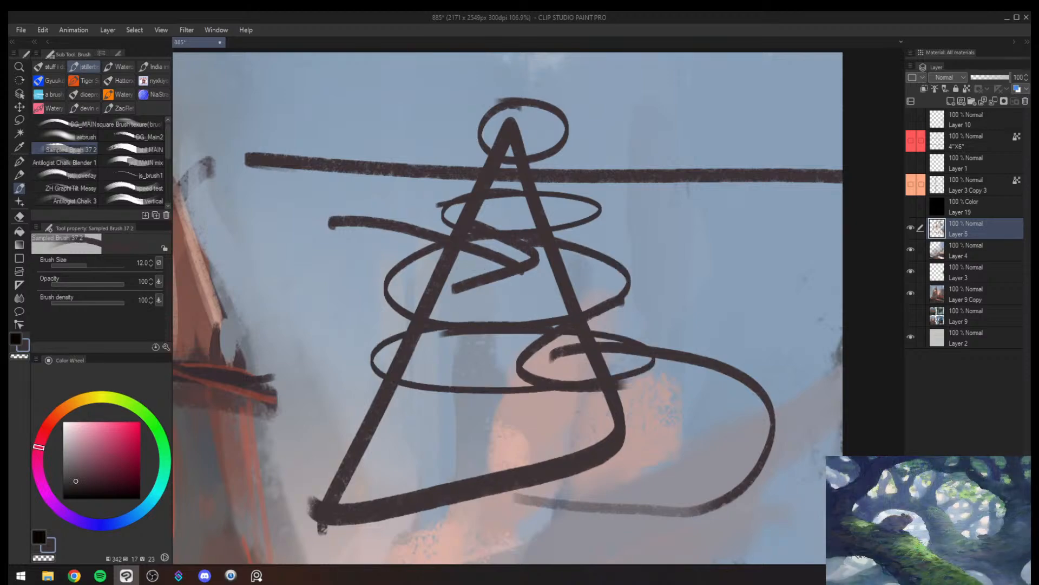
key(ctrl+z)
mouse_move(552, 328)
mouse_down()
mouse_move(404, 373)
mouse_move(506, 320)
mouse_up()
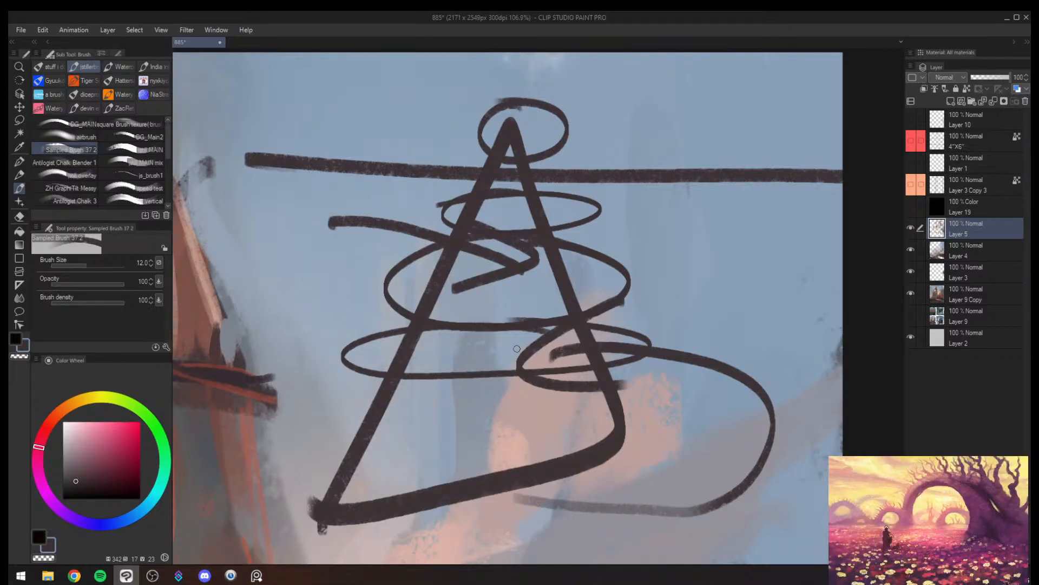
- Undo the entire demonstration diagram drawn in the sky beside the tower
key(ctrl+z)
key(ctrl+z)
key(ctrl+z)
key(ctrl+z)
key(ctrl+z)
key(ctrl+z)
key(ctrl+z)
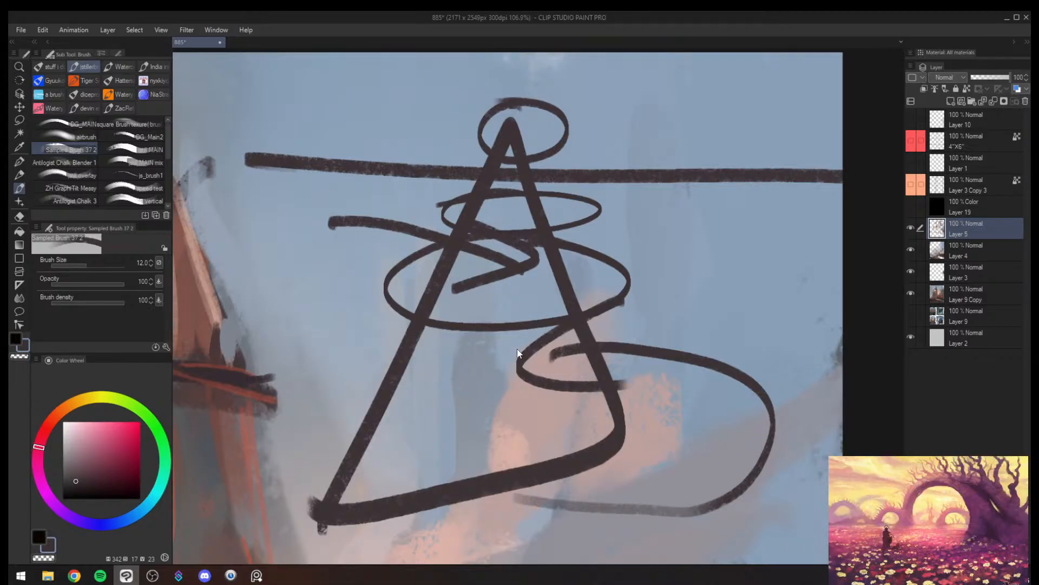
key(ctrl+z)
key(ctrl+z)
key(ctrl+z)
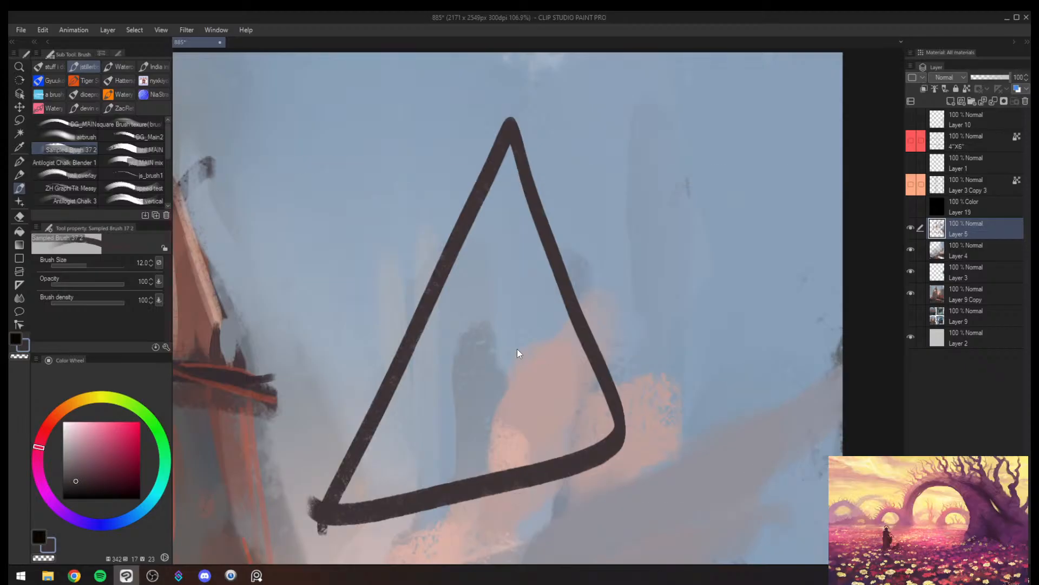
key(alt+space)
mouse_move(573, 400)
mouse_down()
mouse_move(535, 436)
mouse_move(481, 419)
mouse_move(526, 401)
mouse_move(462, 422)
mouse_up()
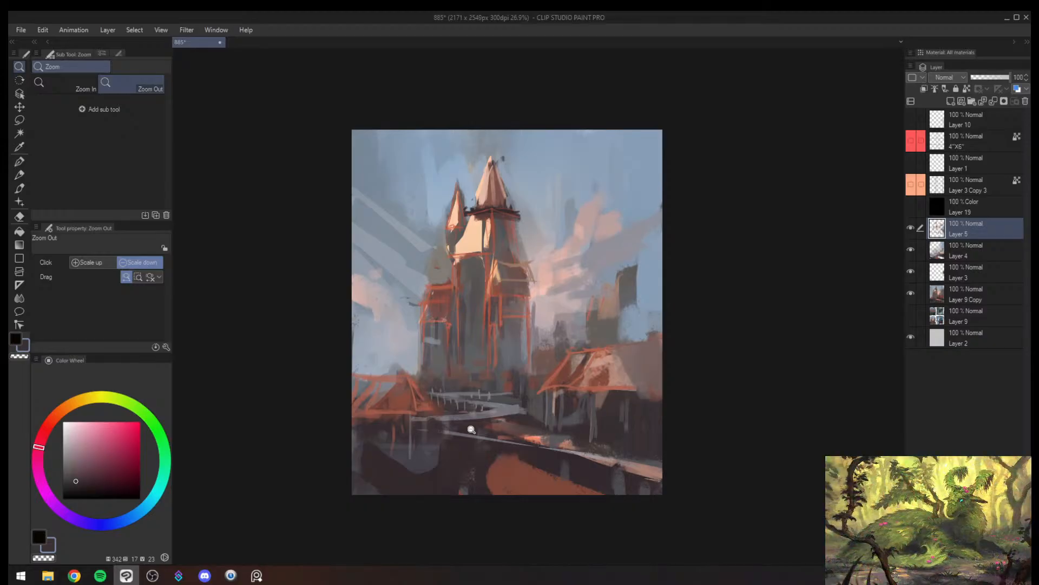
- Sketch a thin reddish-brown line across the main tower's shaded wall below the lit face at brush size 10, using a sampled color
click(553, 318)
scroll(588, 279, up, 1)
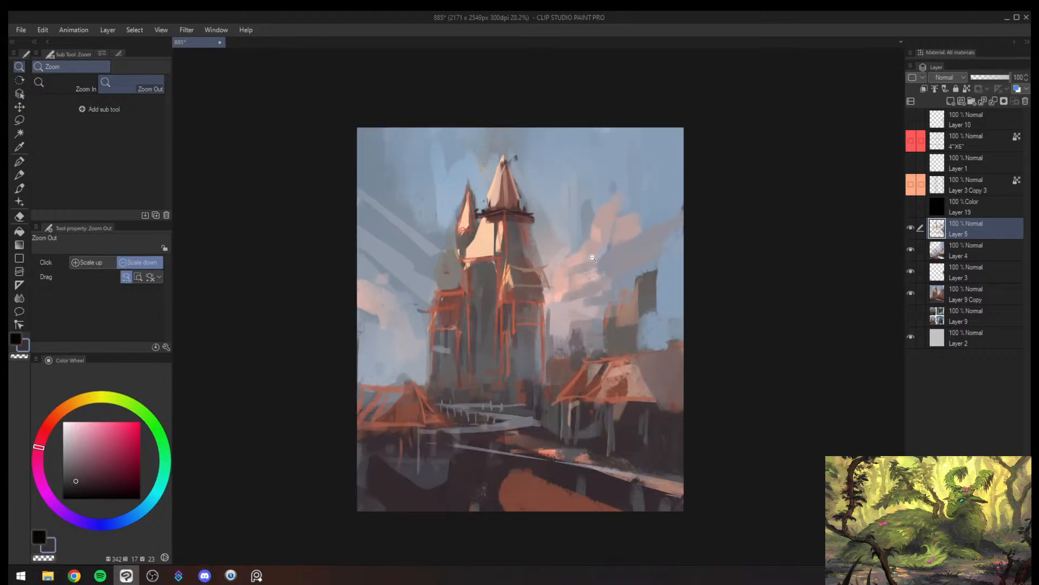
scroll(497, 271, up, 2)
key(b)
alt+click(517, 263)
mouse_move(517, 240)
mouse_down()
mouse_move(516, 275)
mouse_move(502, 281)
mouse_up()
key([)
drag(465, 251, 464, 279)
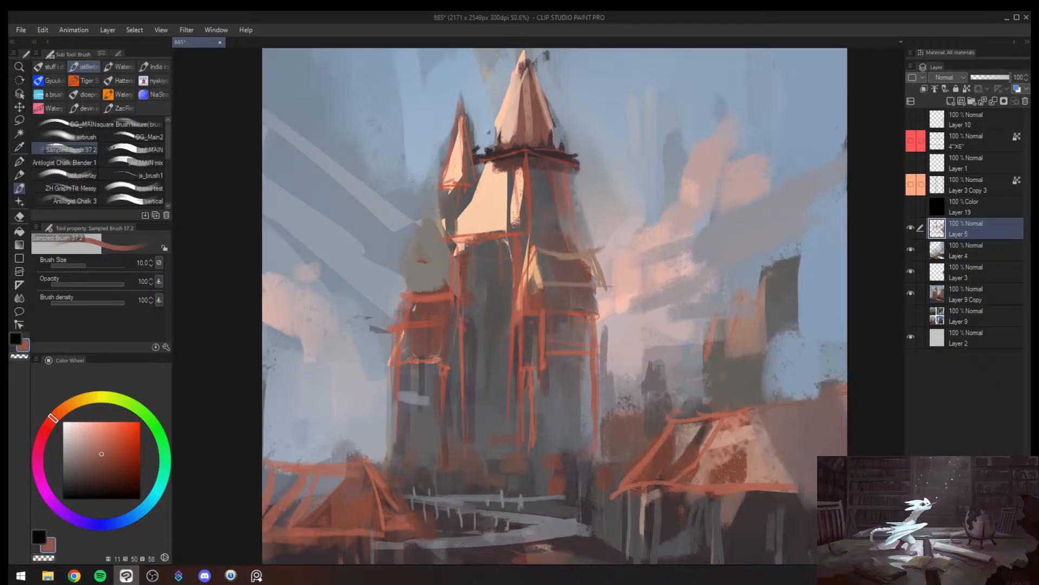
- Dot small dark arches along the lower edge of the lit tower face with sampled grey at brush sizes 15 to 17
alt+click(516, 221)
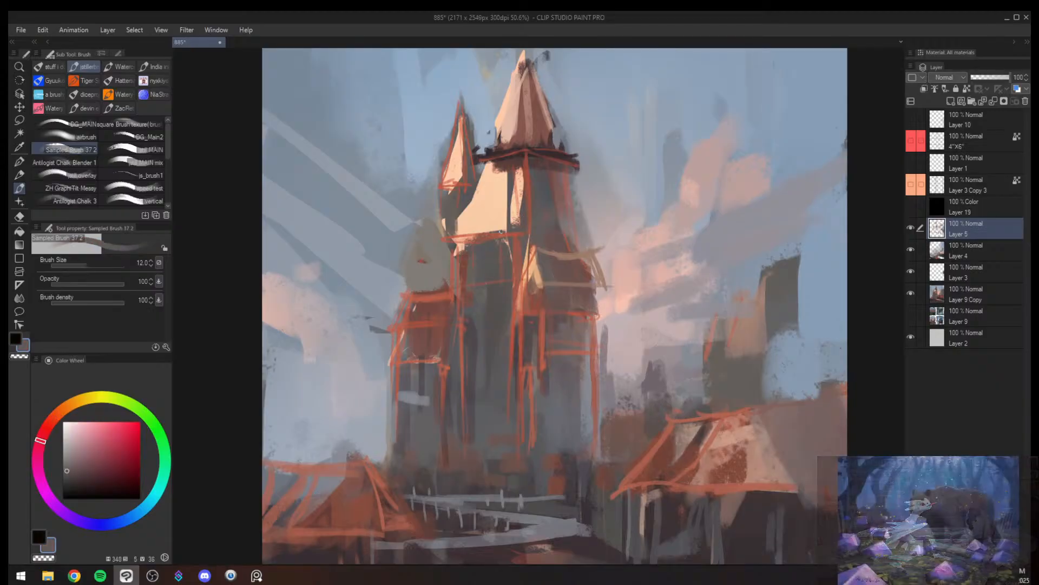
key(])
key(])
alt+click(594, 281)
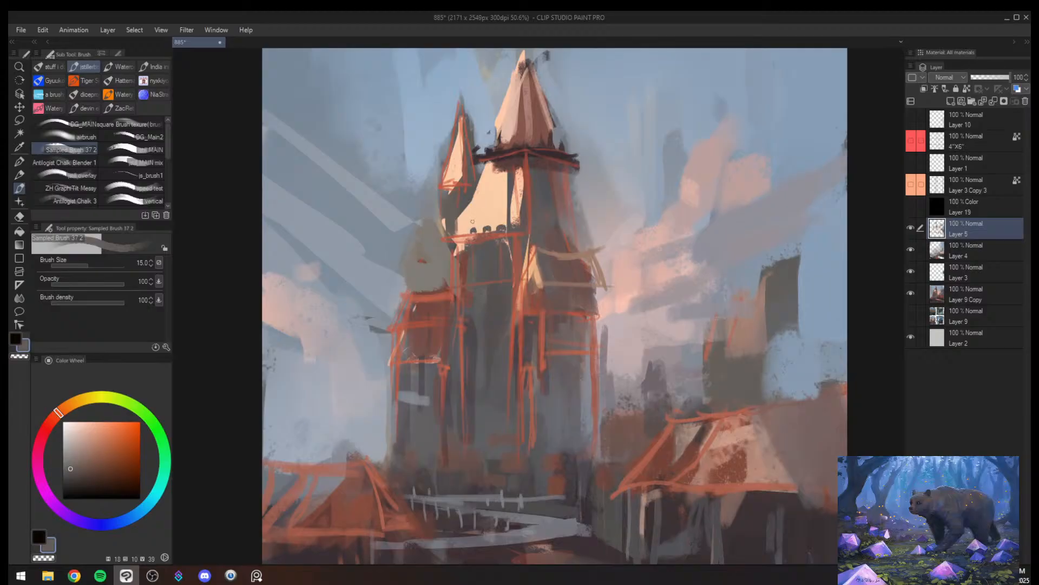
key(])
drag(460, 230, 463, 231)
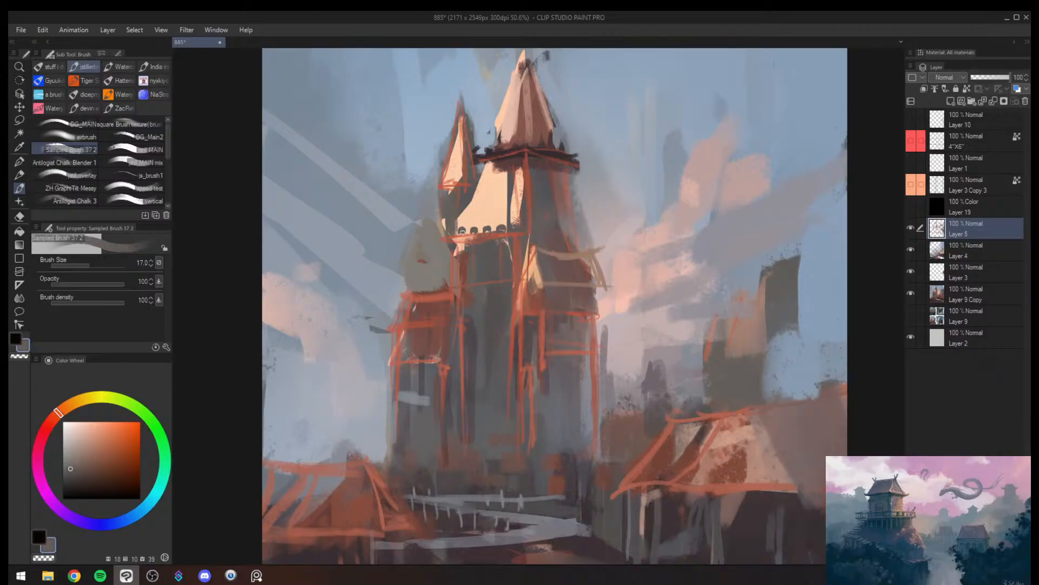
- Touch up the lit tower face with sampled pale orange at brush size 20
alt+click(470, 218)
drag(529, 243, 494, 252)
mouse_move(546, 230)
mouse_down()
mouse_move(572, 228)
mouse_move(550, 226)
mouse_up()
key(])
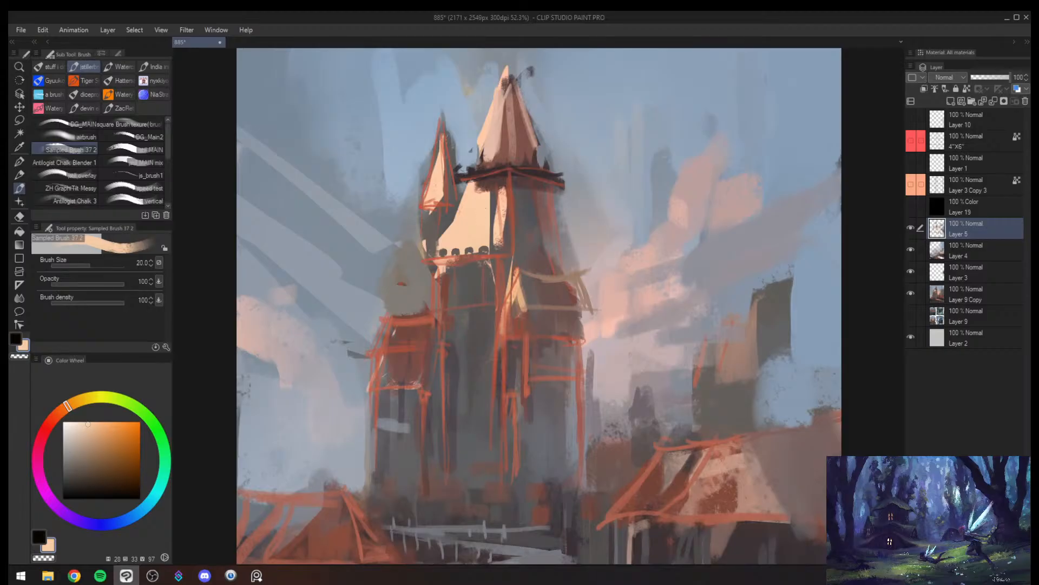
mouse_move(487, 180)
mouse_down()
mouse_move(490, 244)
mouse_move(490, 185)
mouse_move(469, 193)
mouse_move(483, 194)
mouse_up()
- Shade the top of the lit tower face beneath the balcony with sampled blue-grey and brownish grey at brush size 40
alt+click(493, 217)
key(])
alt+click(478, 212)
alt+click(462, 188)
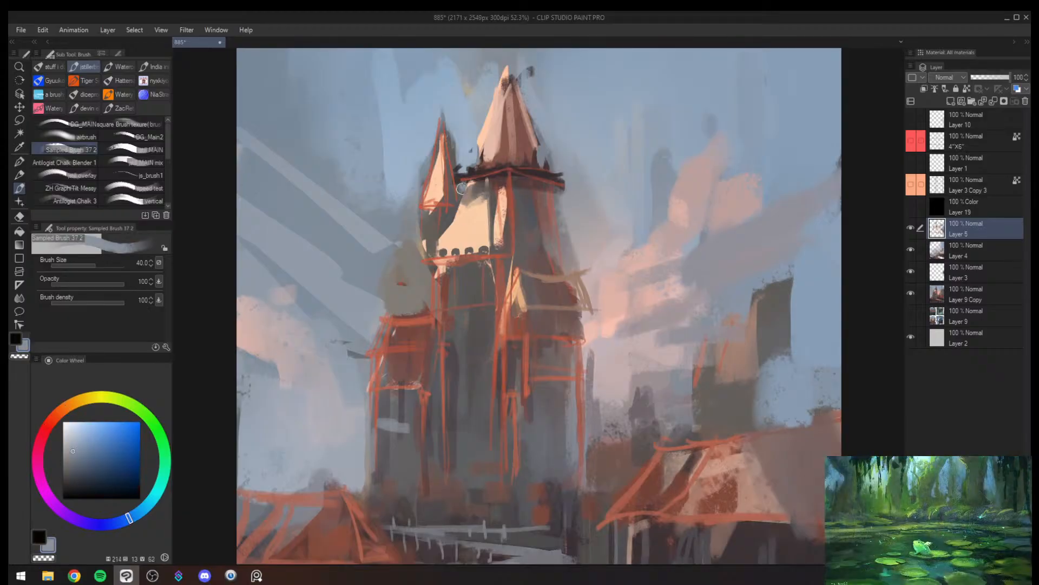
alt+click(472, 183)
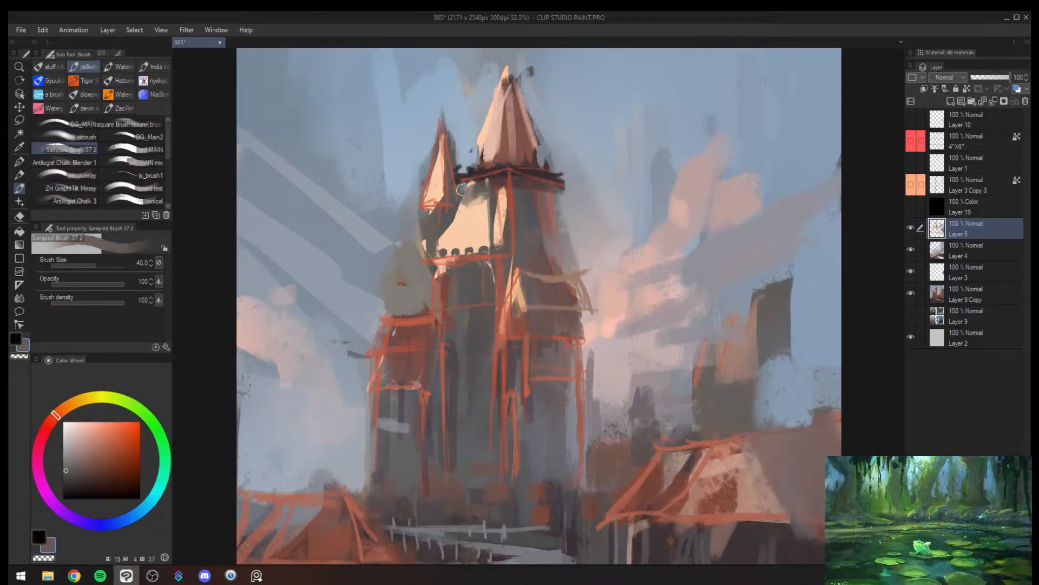
alt+click(481, 187)
mouse_move(476, 184)
mouse_down()
mouse_move(487, 183)
mouse_move(476, 196)
mouse_up()
alt+click(475, 199)
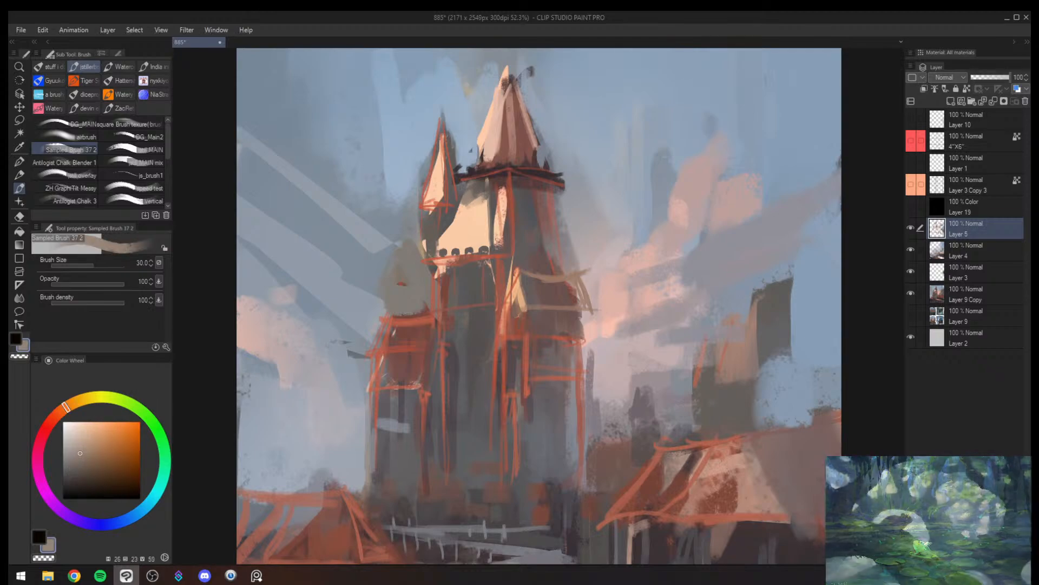
- Refine the row of small arches on the lit tower face with sampled greys at brush size 17
key([)
alt+click(484, 243)
key([)
alt+click(564, 225)
key([)
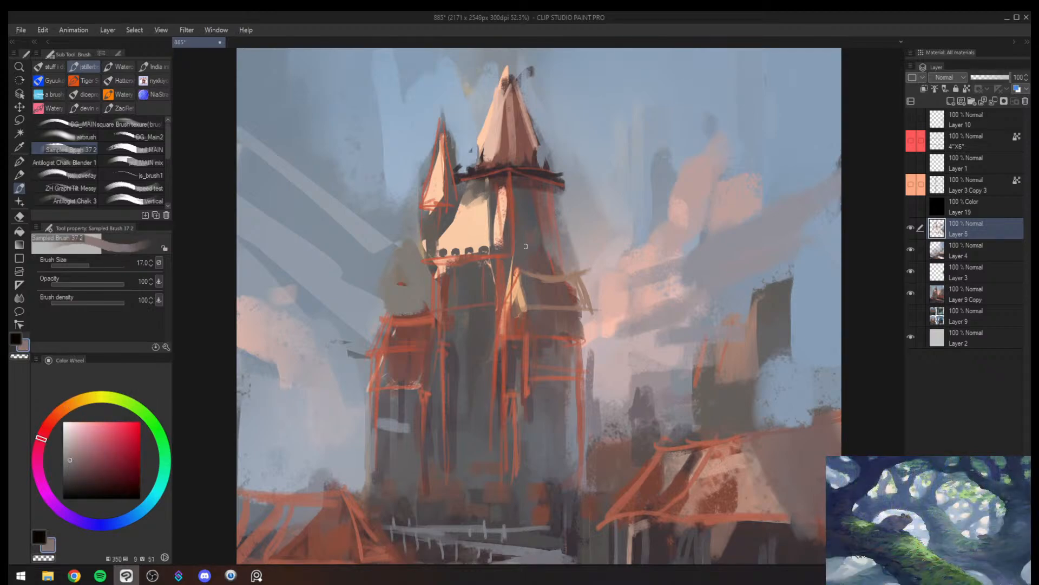
- Darken the strip between the lit tower face and the peach corner highlight with sampled dark grey and a larger brush
alt+click(495, 208)
key(])
key(])
key(])
key(])
key(])
key(])
mouse_move(497, 200)
mouse_down()
mouse_move(495, 239)
mouse_move(501, 203)
mouse_move(506, 230)
mouse_move(503, 203)
mouse_move(511, 242)
mouse_move(507, 201)
mouse_move(504, 229)
mouse_up()
- Repaint the tower's narrow corner highlight with sampled peach and trim its shaded edge with sampled dark grey at brush size 30
alt+click(507, 198)
key([)
key([)
key([)
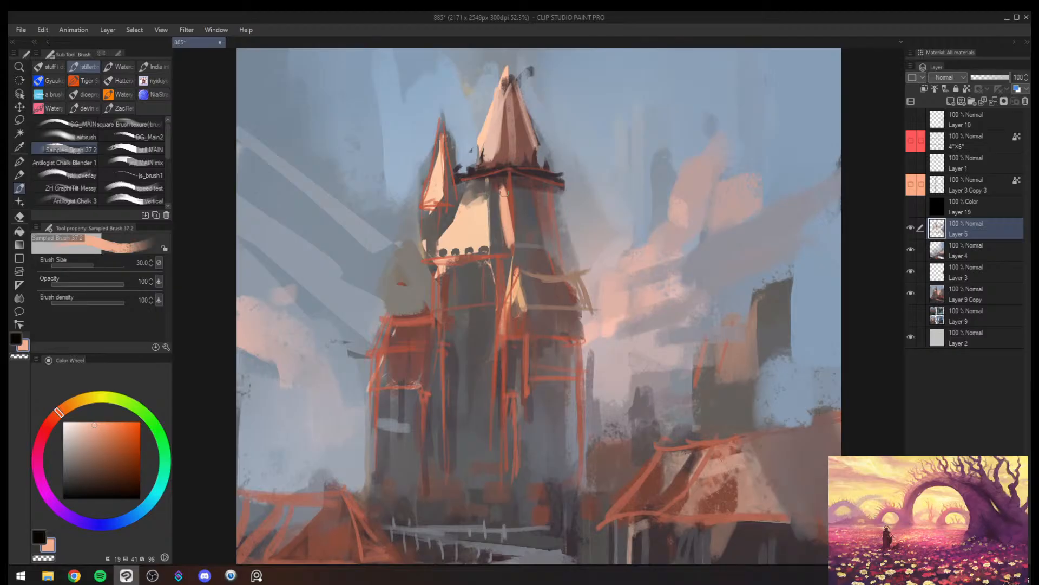
drag(504, 192, 514, 243)
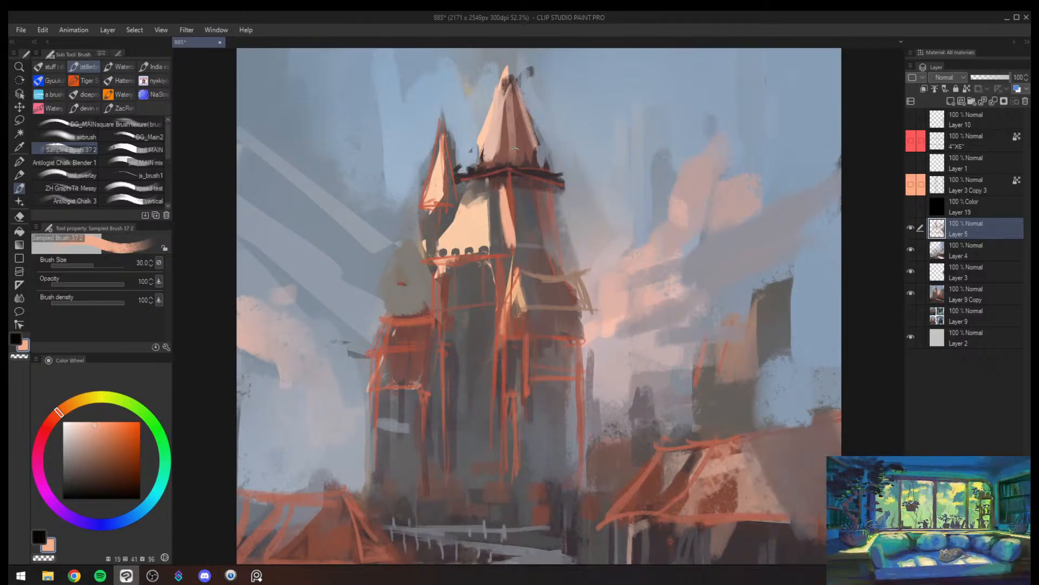
alt+click(496, 204)
drag(499, 188, 501, 231)
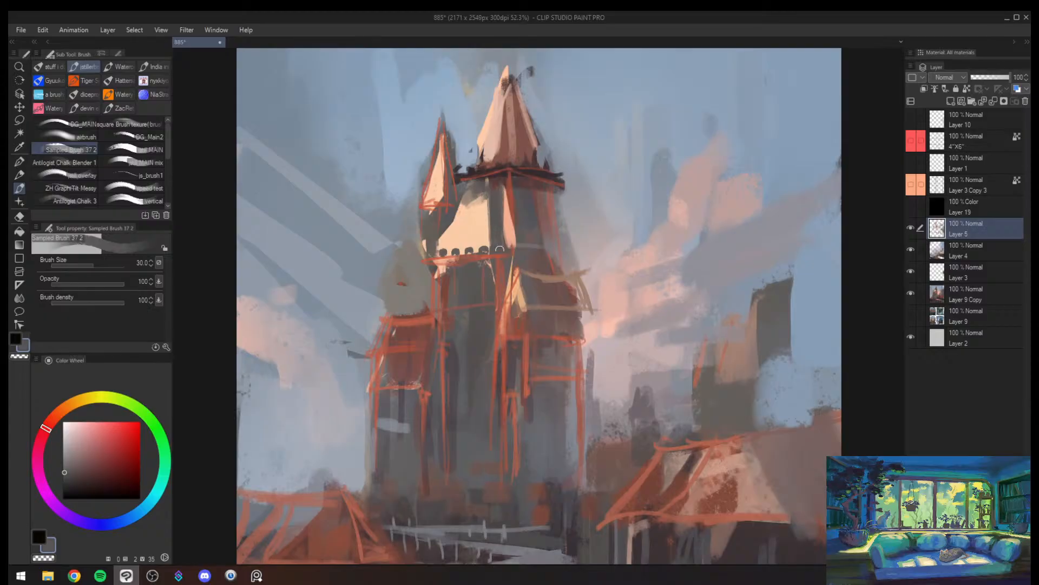
- Dab small dark battlements around the base of the main spire with sampled dark mauve and grey at brush size 25
alt+click(532, 169)
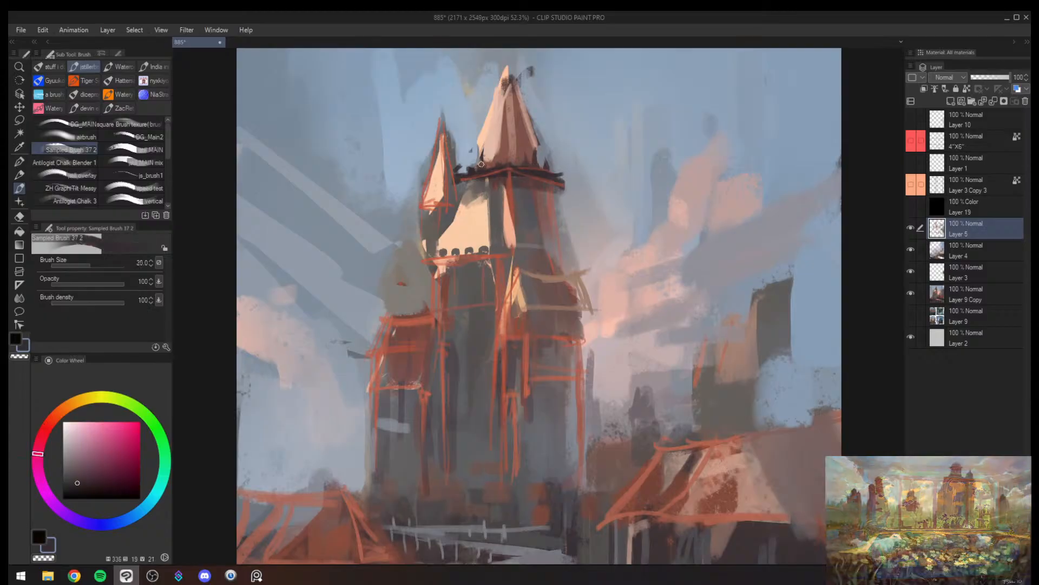
drag(481, 165, 485, 157)
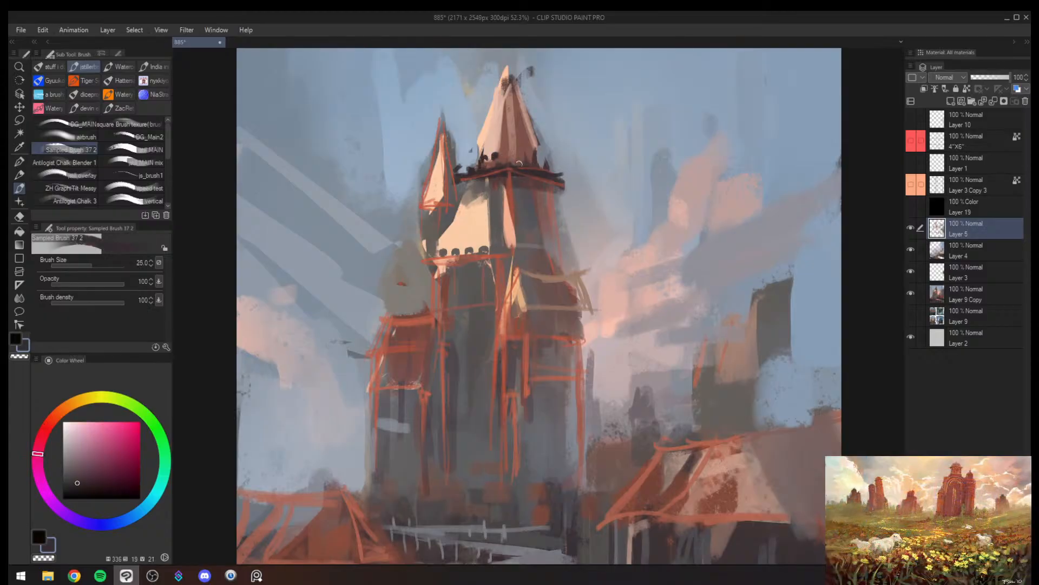
alt+click(493, 150)
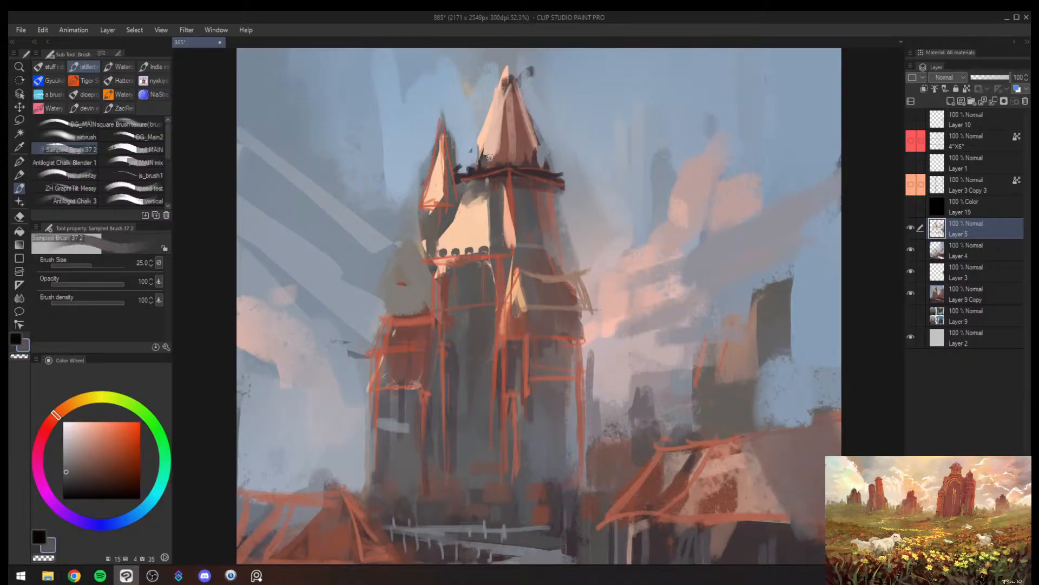
alt+click(533, 160)
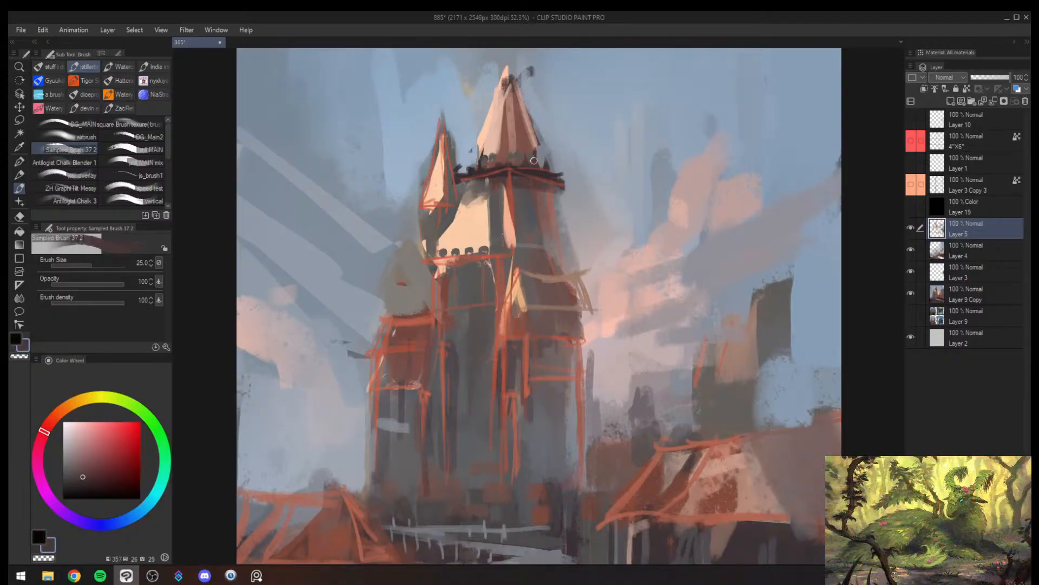
- Clean the gap between the spires with sampled sky blue and brighten the spires with sampled orange and peach at brush size 30
alt+click(469, 163)
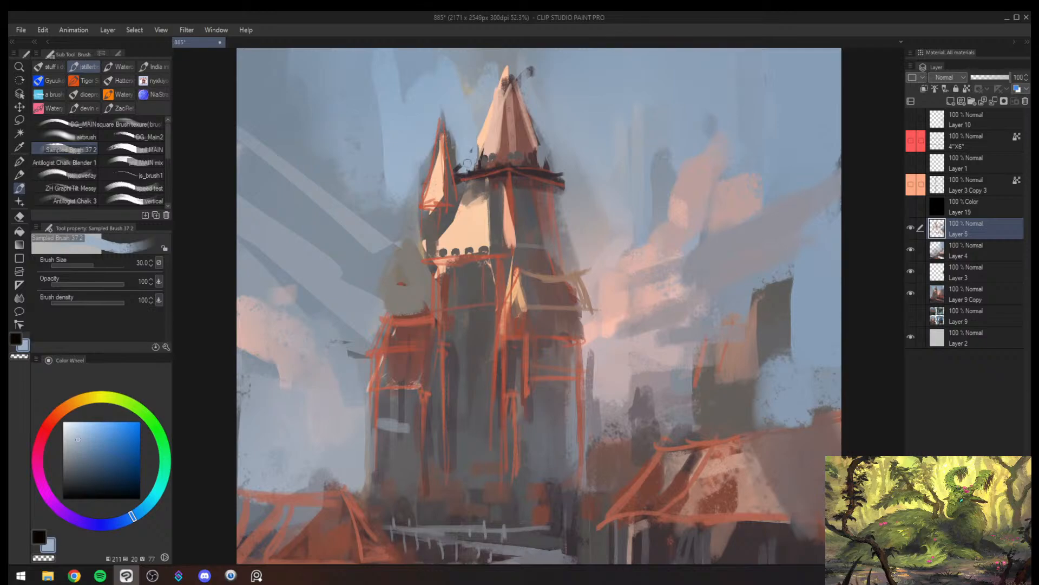
alt+click(445, 136)
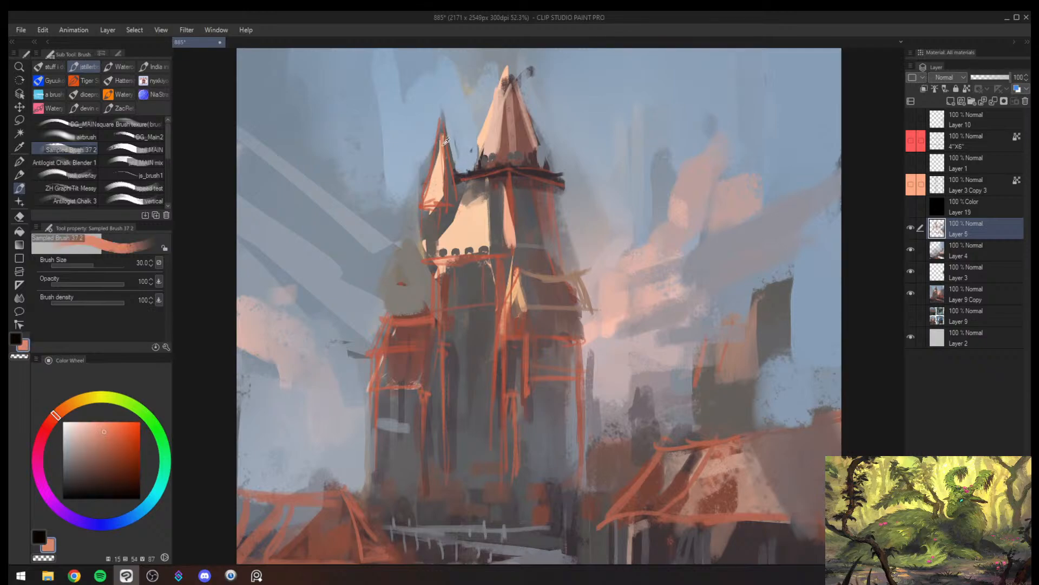
alt+click(440, 142)
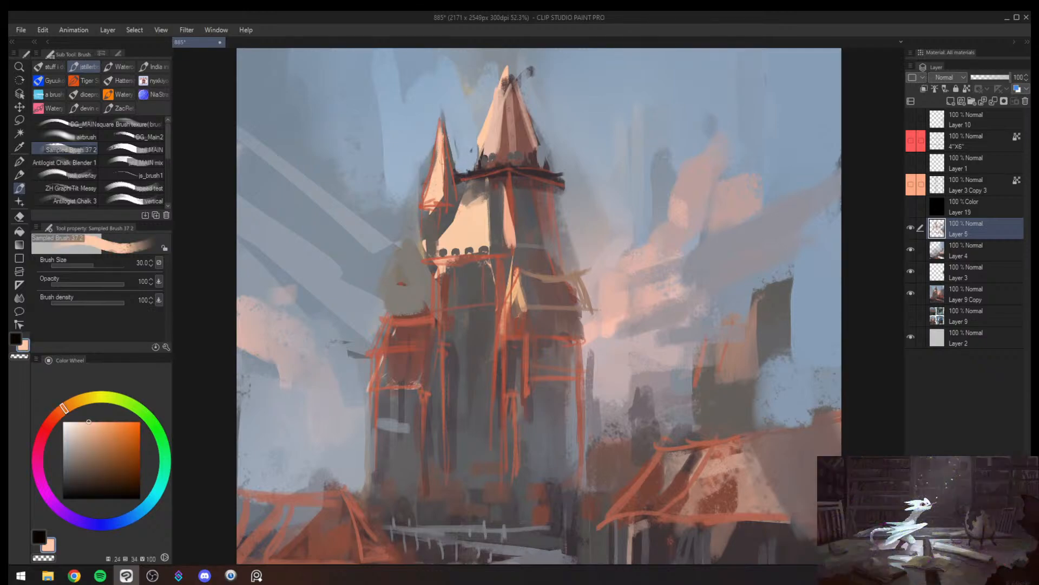
mouse_move(504, 75)
mouse_down()
mouse_move(497, 105)
mouse_move(471, 108)
mouse_move(520, 76)
mouse_up()
key(alt+space)
alt+click(505, 192)
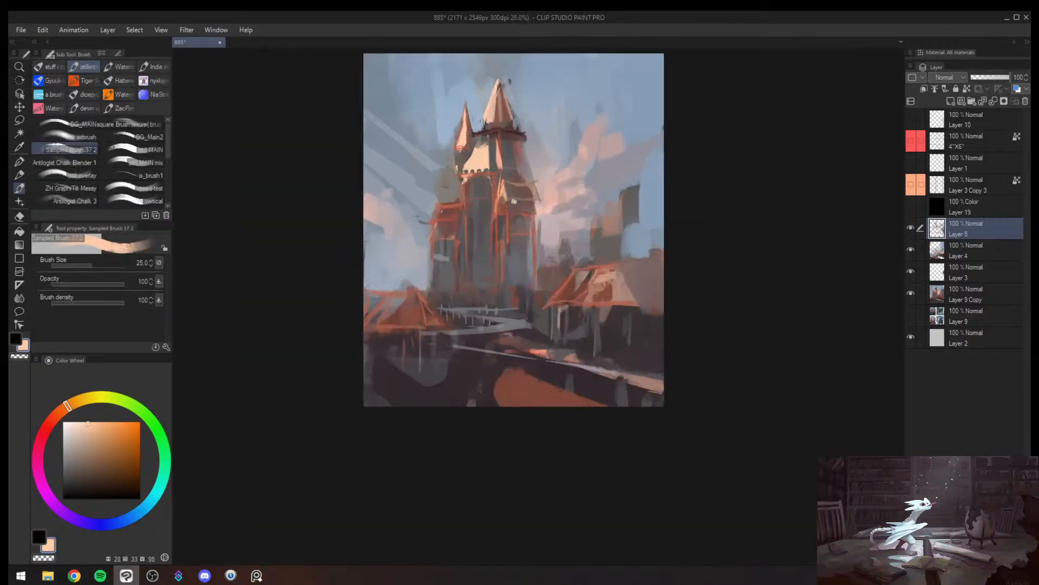
- Paint a row of small dark arches beneath the lower roof on the tower's shaded side at brush size 17
key(alt+space)
mouse_move(518, 199)
mouse_down()
mouse_move(530, 204)
mouse_move(518, 204)
mouse_up()
alt+click(511, 193)
key([)
key(alt+space)
alt+click(502, 206)
key([)
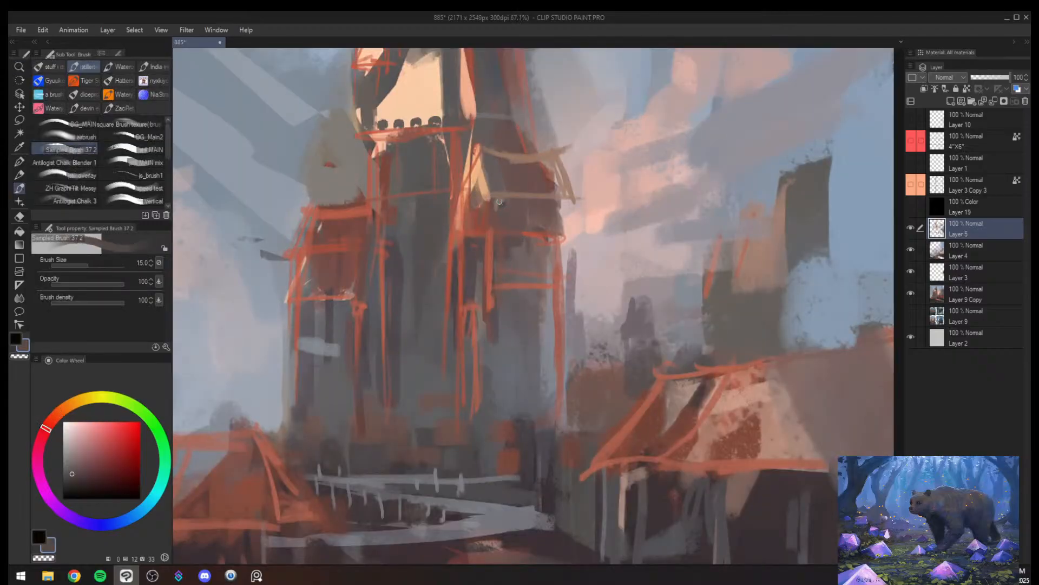
key(])
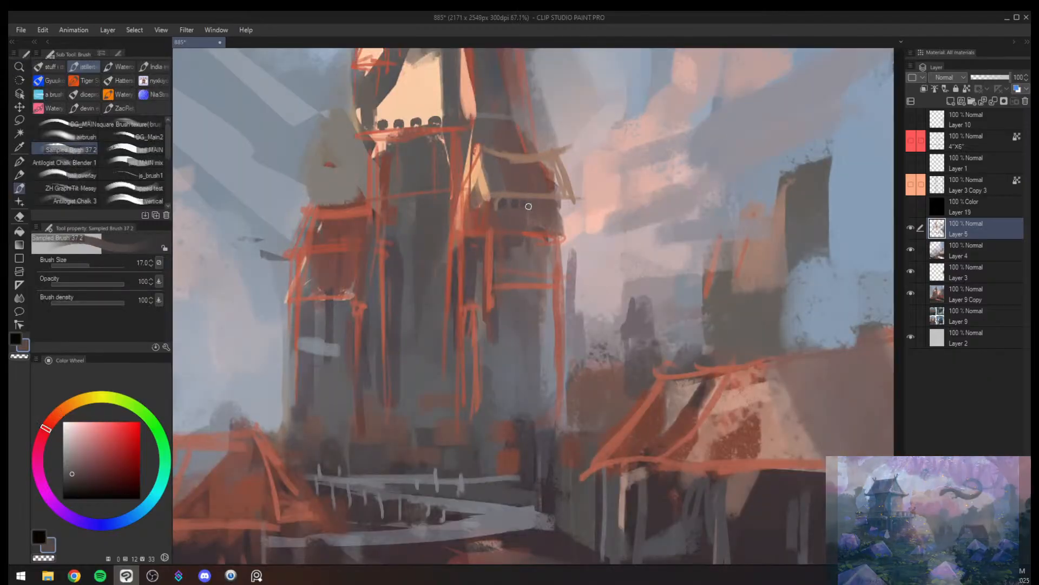
key(])
- Build out the outer end of the arched ledge past the tower's edge with sampled brownish grey, raising the brush size to 30
drag(556, 203, 565, 217)
alt+click(558, 219)
key(])
key(])
key(/)
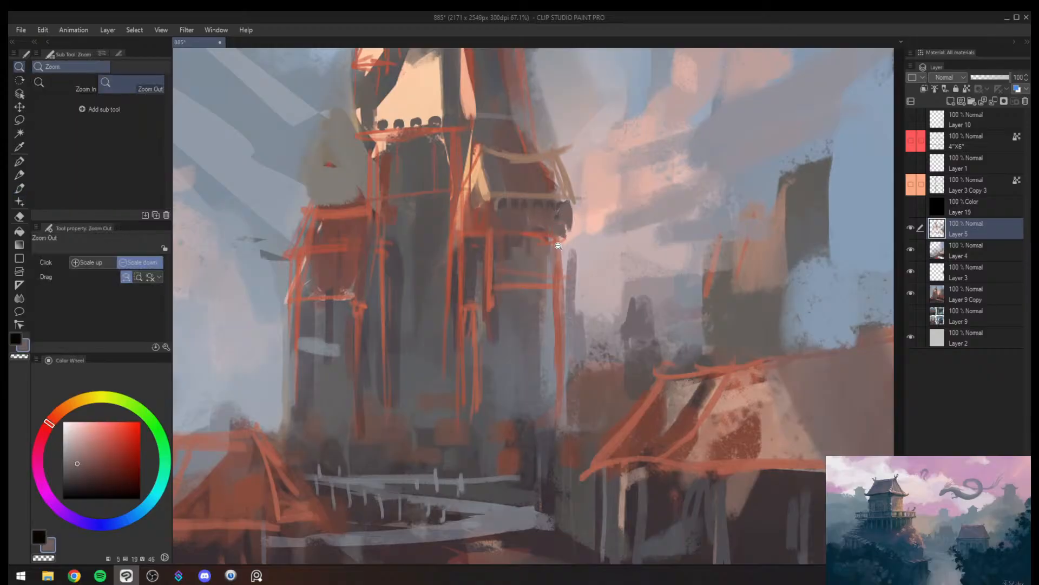
click(563, 232)
- Refine the small gable with sampled brown and draw a thin tan highlight down the corner below it, using the mirrored view
key(h)
key(b)
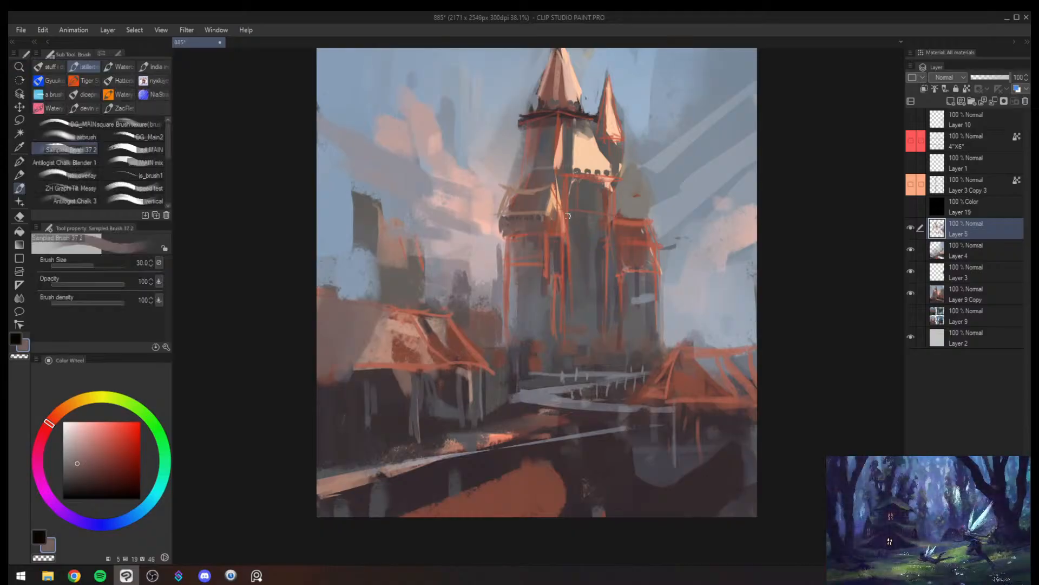
alt+click(566, 221)
key([)
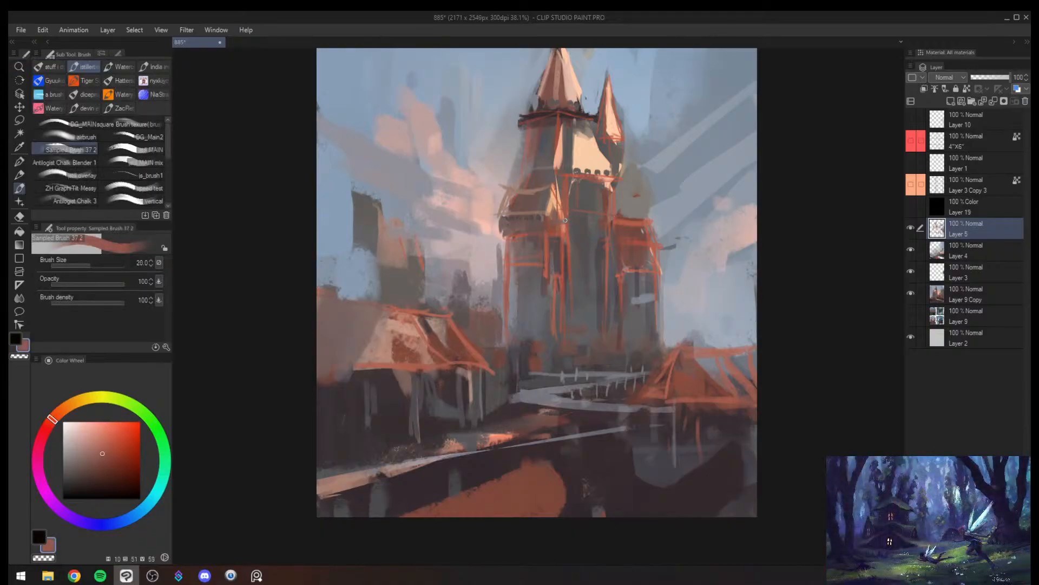
alt+click(553, 211)
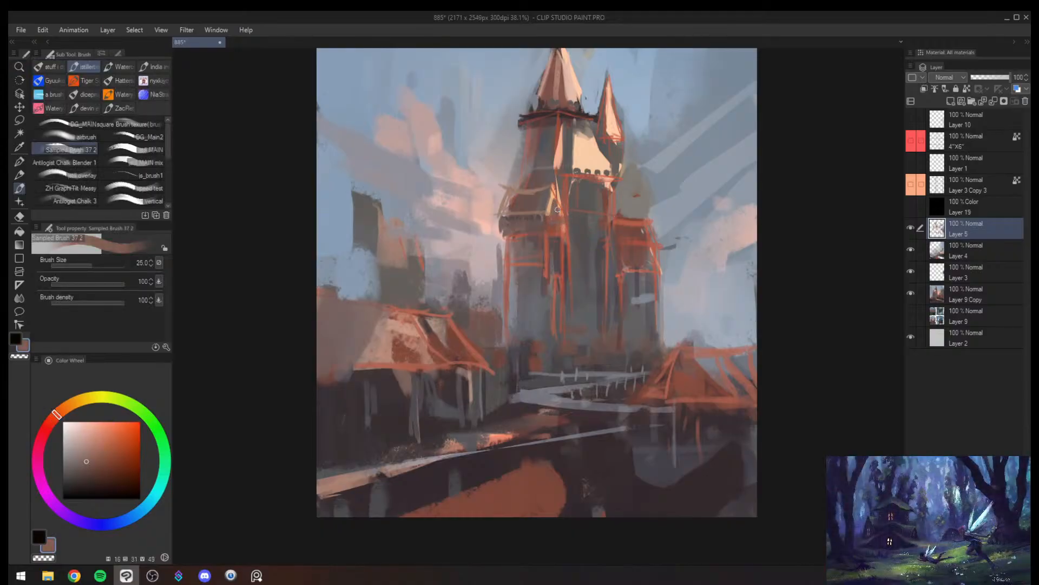
alt+click(560, 217)
key([)
key([)
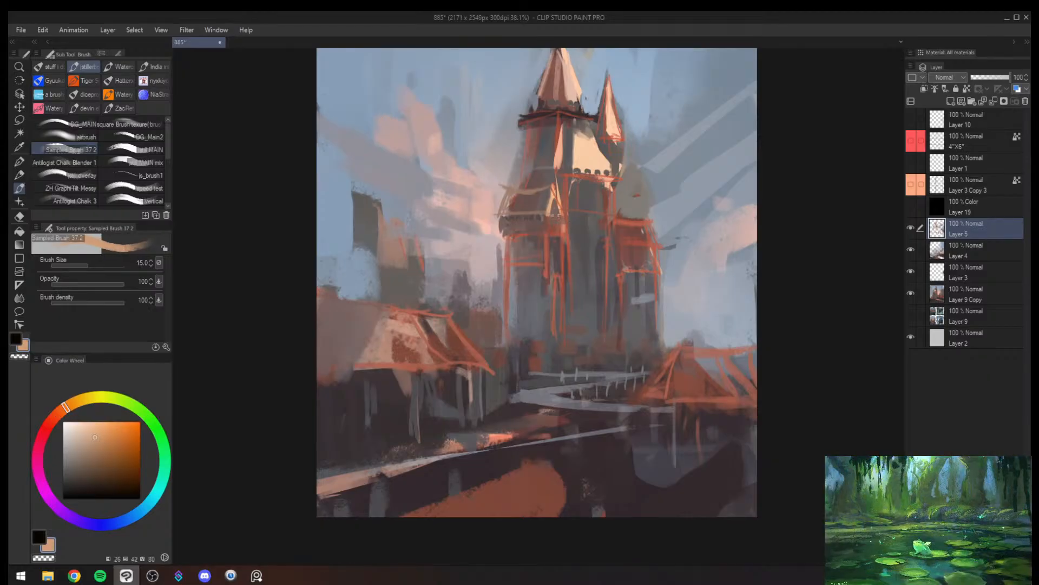
key([)
mouse_move(548, 258)
mouse_down()
mouse_move(542, 314)
mouse_move(544, 223)
mouse_up()
key(bracketright)
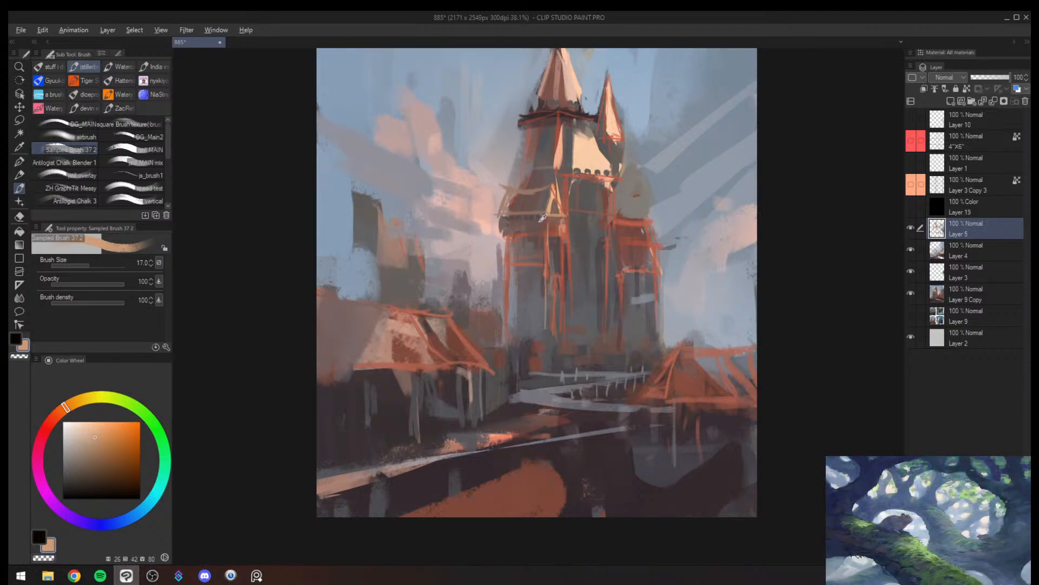
- Block in the tower's shaded lower face with sampled dark reddish brown at brush size 80, refining its upper edge at size 40
alt+click(542, 219)
key(bracketright)
key(bracketright)
key(bracketright)
key(bracketright)
key(bracketright)
key(bracketright)
key(bracketright)
key(bracketright)
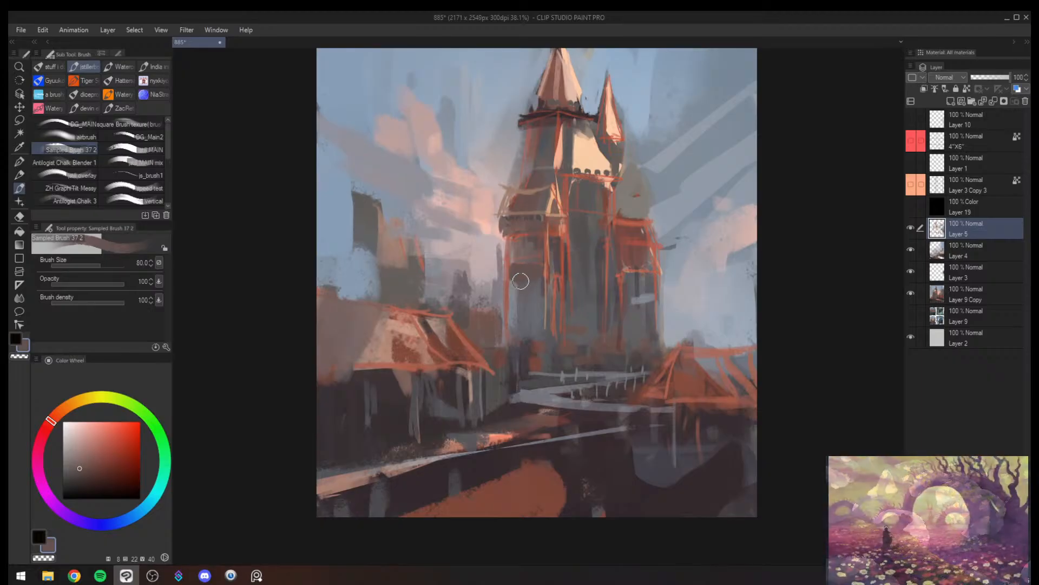
mouse_move(520, 281)
mouse_down()
mouse_move(518, 276)
mouse_move(507, 242)
mouse_move(507, 264)
mouse_move(514, 237)
mouse_move(509, 264)
mouse_up()
key(bracketleft)
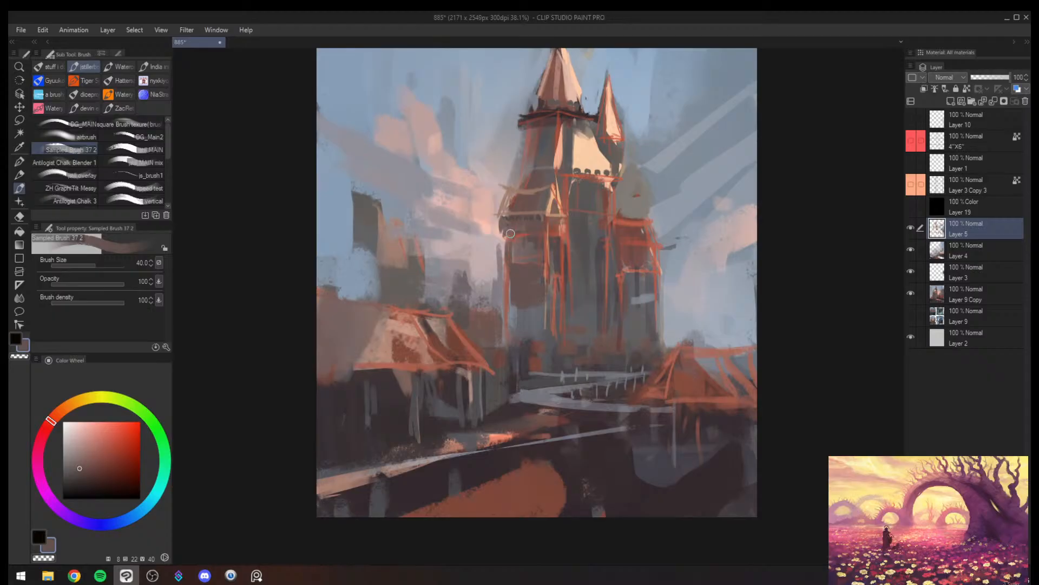
key(bracketright)
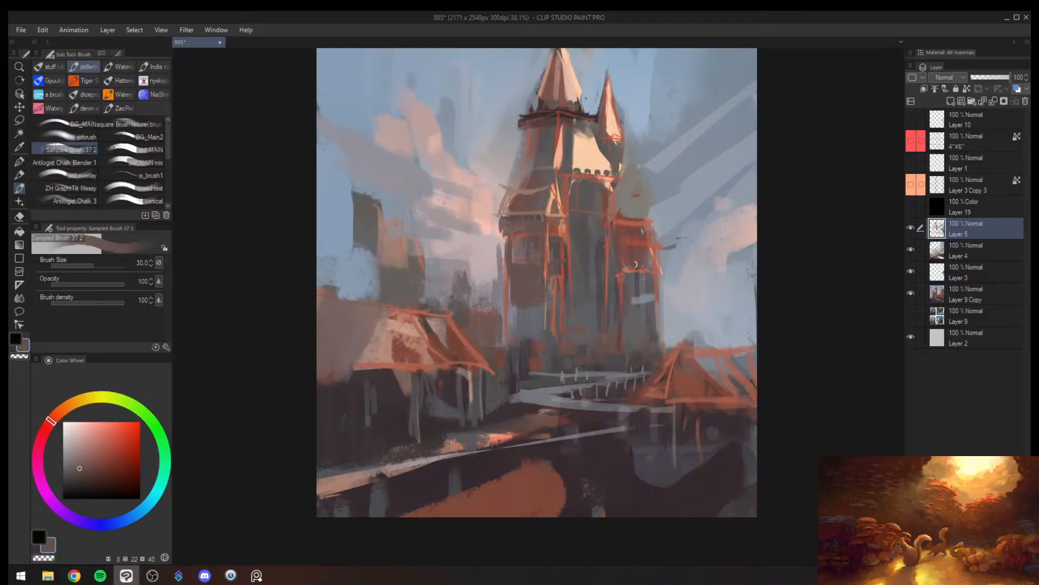
- Darken the edge beside the side tower with sampled mauve grey at size 40 and add a thin band below the arches
alt+click(601, 251)
mouse_move(611, 235)
mouse_down()
mouse_move(618, 268)
mouse_move(619, 259)
mouse_up()
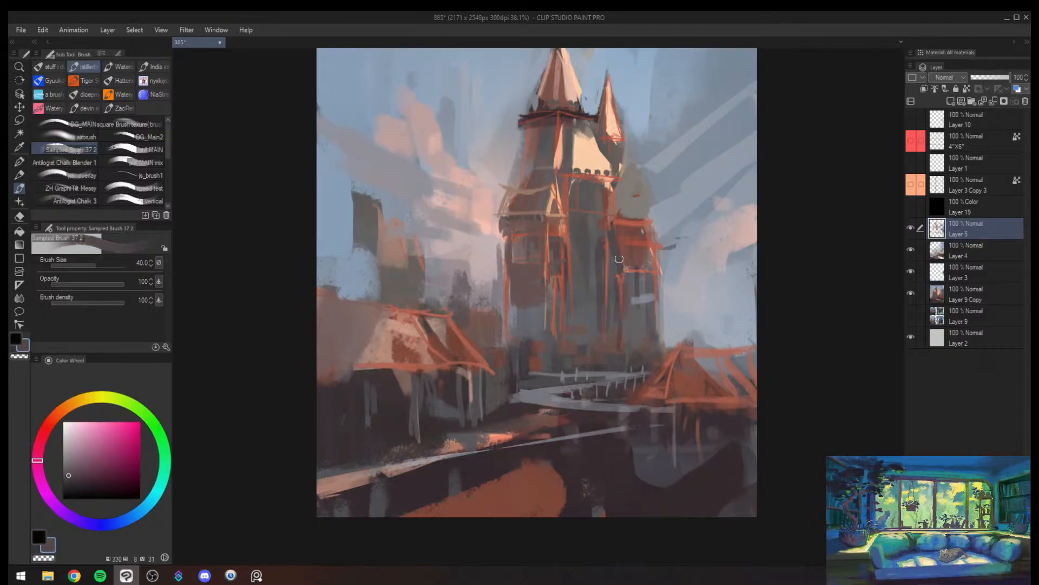
key(h)
drag(514, 225, 512, 225)
key(bracketleft)
key(bracketleft)
key(bracketleft)
key(bracketleft)
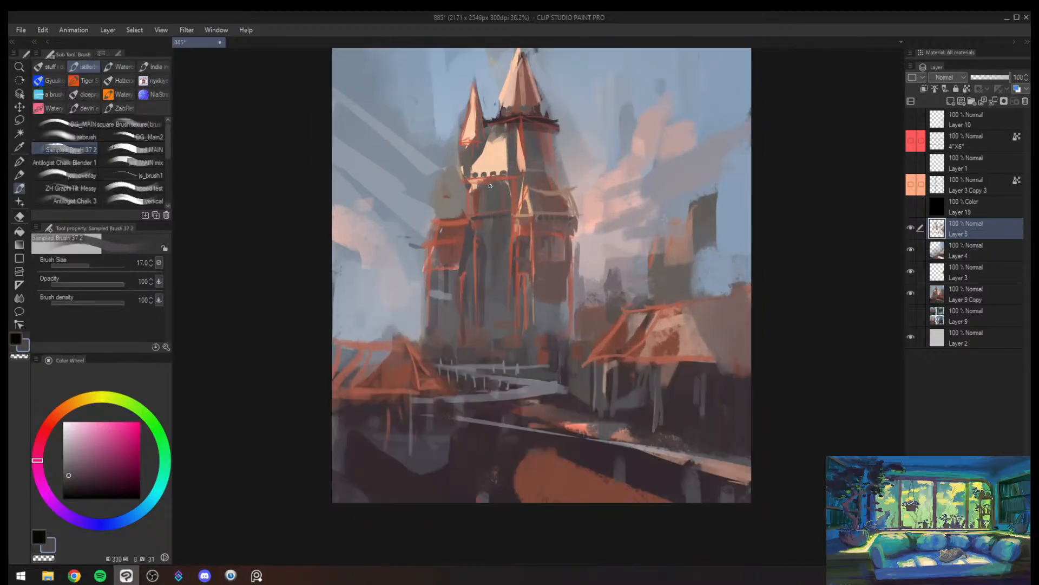
key(bracketleft)
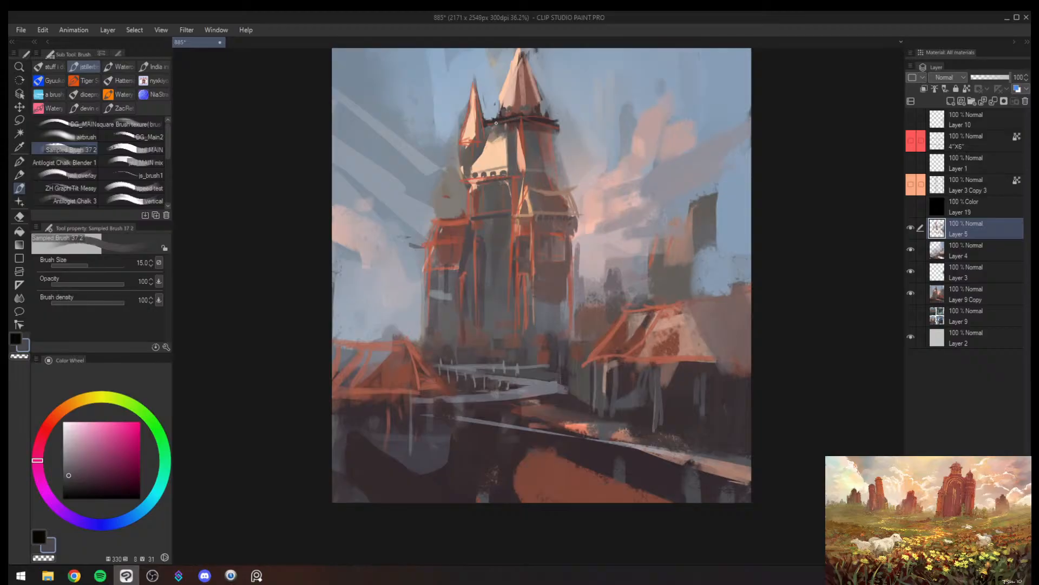
key(bracketright)
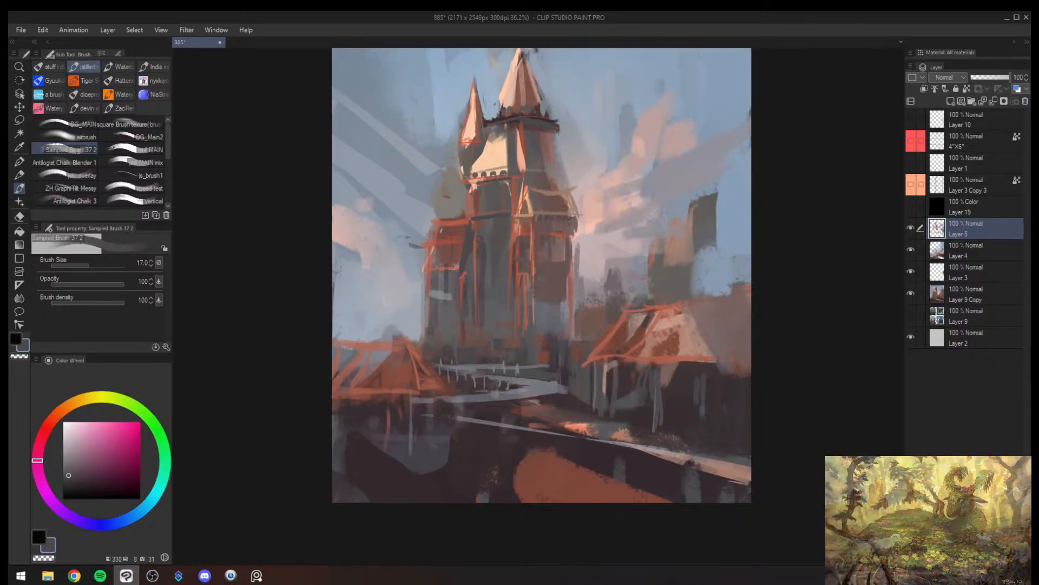
- Paint over the rounded dome above the side tower with sampled sky blue at brush size 120 and check the mirrored view
mouse_move(535, 196)
mouse_down()
mouse_move(522, 206)
mouse_move(544, 196)
mouse_up()
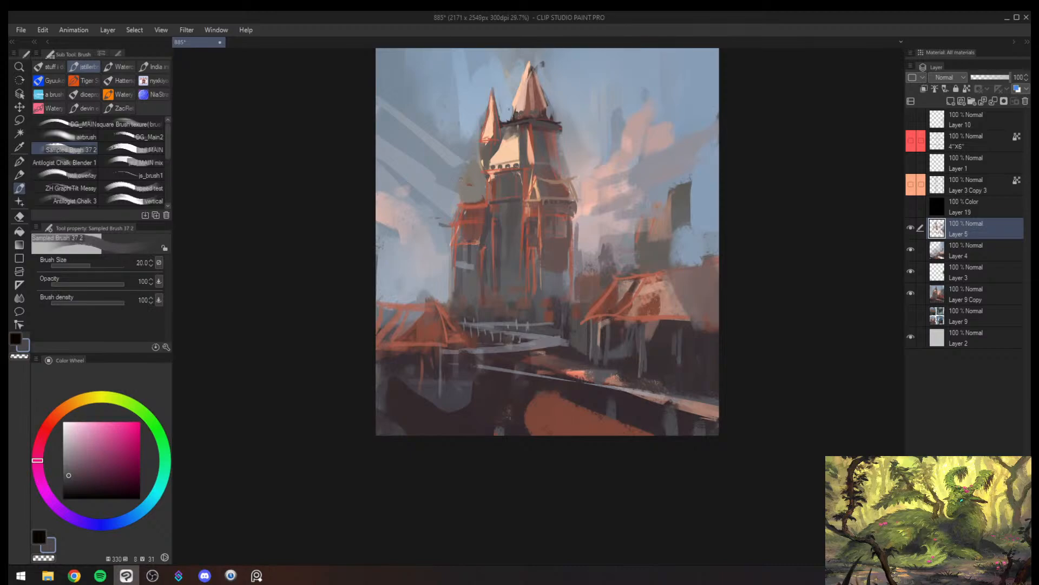
key(bracketright)
key(bracketright)
key(bracketright)
key(bracketright)
alt+click(465, 169)
mouse_move(467, 170)
mouse_down()
mouse_move(468, 148)
mouse_move(473, 180)
mouse_up()
alt+click(466, 171)
key(bracketright)
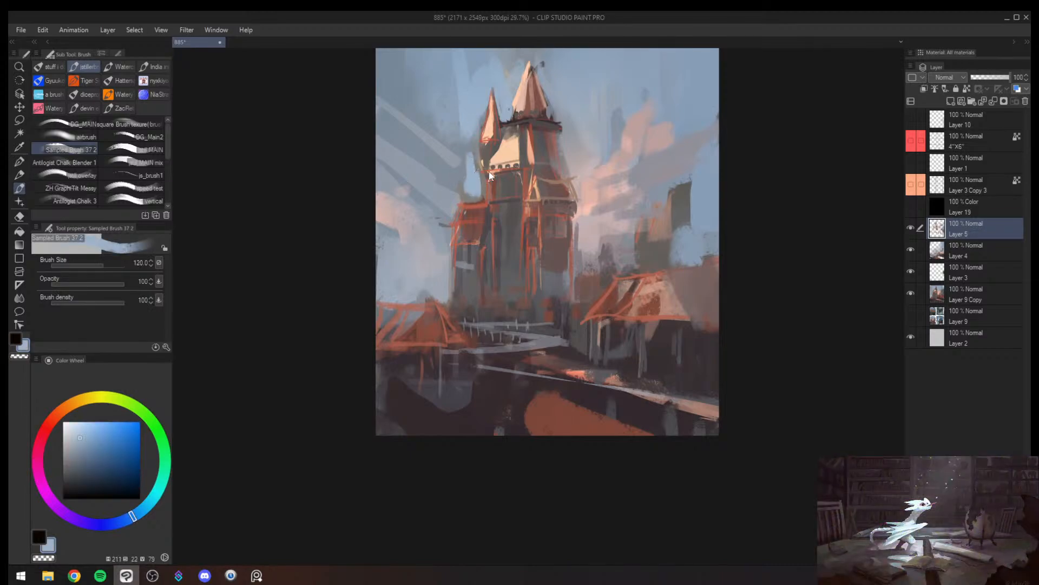
key(ctrl+super+c)
key(h)
key(h)
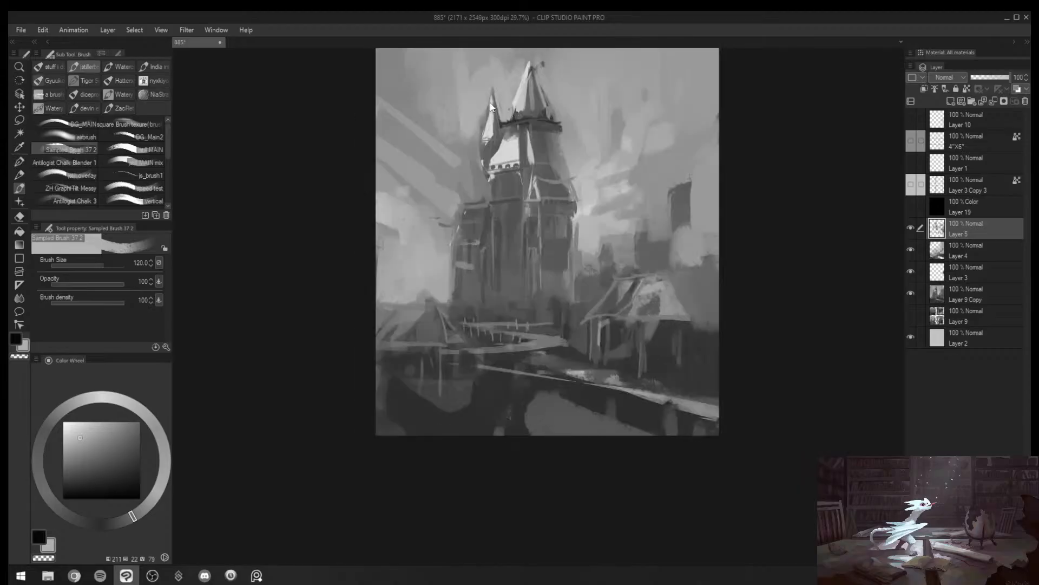
key(ctrl+super+c)
- Paint dark grey shapes above the side tower, against the main tower's edge, with sampled grey at brush size 80
alt+click(511, 192)
key(bracketleft)
key(bracketleft)
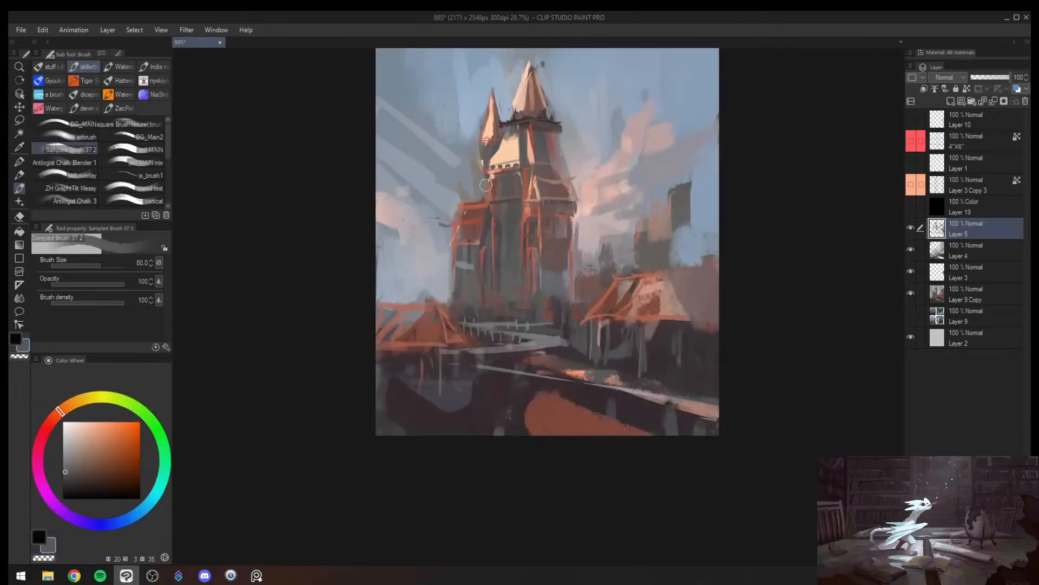
drag(487, 185, 464, 203)
alt+click(482, 174)
- Streak the upper tower's shaded face with sampled reddish orange at size 40 and soften its outer edge with sampled lavender grey
key(ctrl+space)
drag(519, 172, 561, 138)
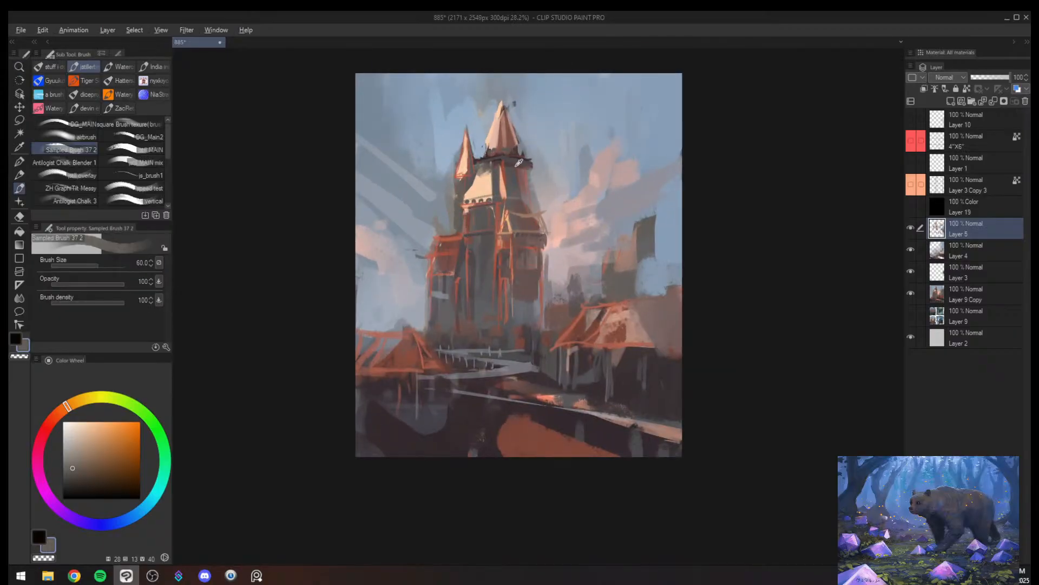
alt+click(516, 166)
key(bracketleft)
key(bracketleft)
alt+click(510, 171)
key(bracketleft)
key(bracketleft)
key(bracketleft)
key(bracketleft)
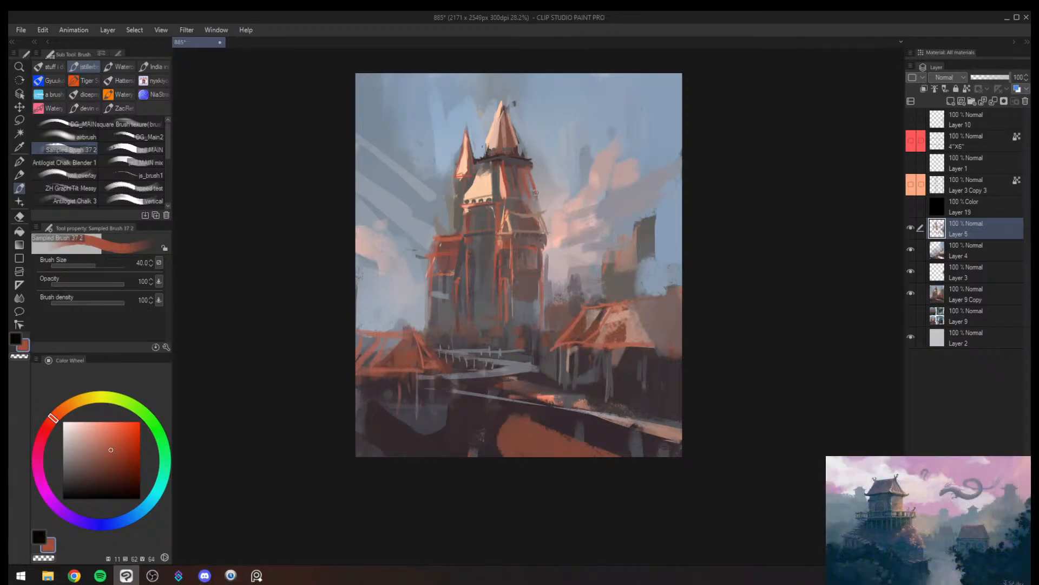
alt+click(542, 179)
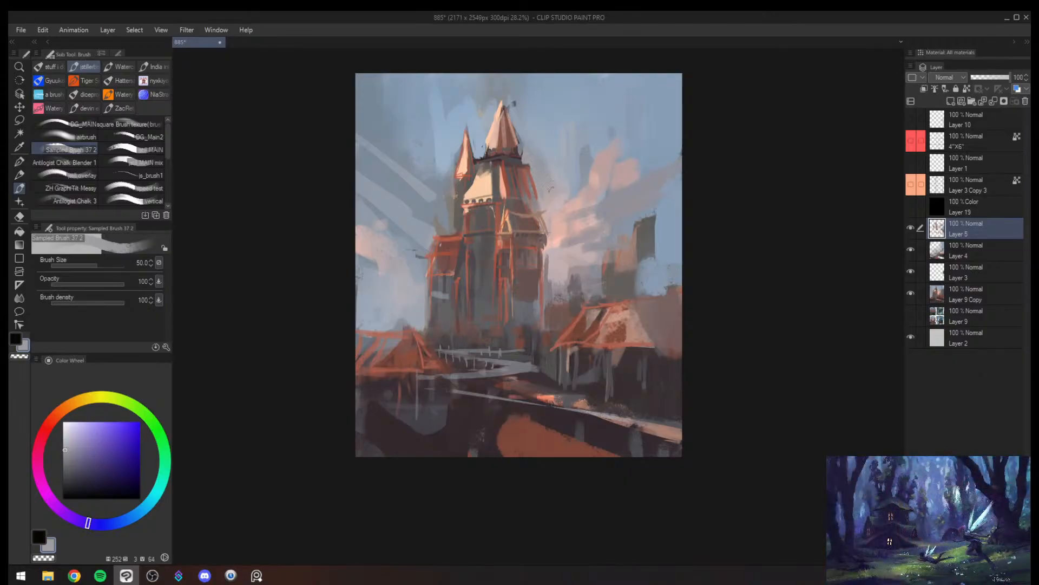
- Draw a thin dark line across the base of the upper tower's shaded face with sampled dark brown at brush size 7
key(h)
key(alt+space)
drag(665, 206, 585, 169)
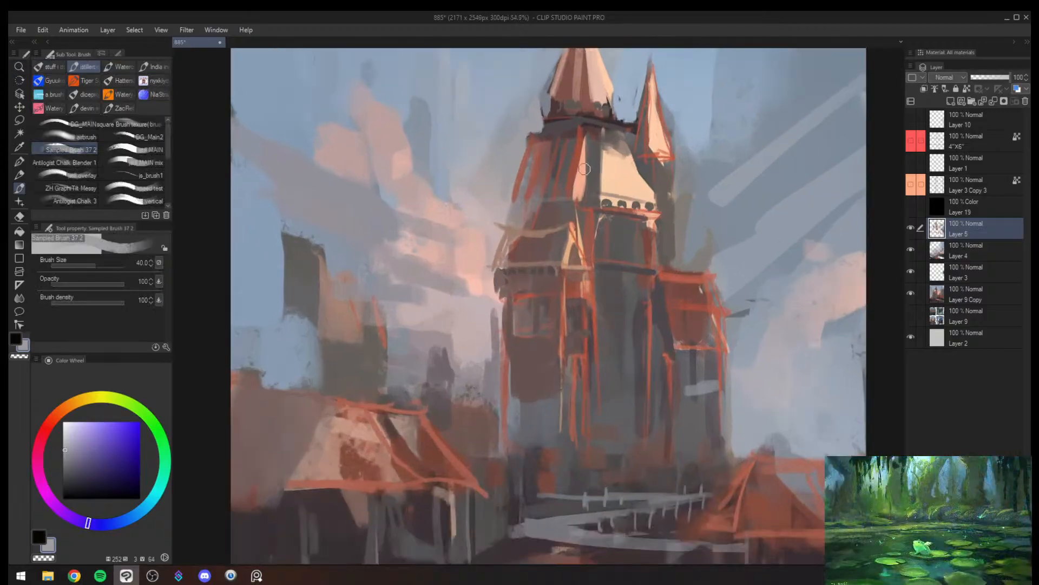
key(bracketleft)
key(bracketleft)
key(bracketleft)
key(bracketleft)
key(bracketleft)
key(bracketleft)
key(bracketleft)
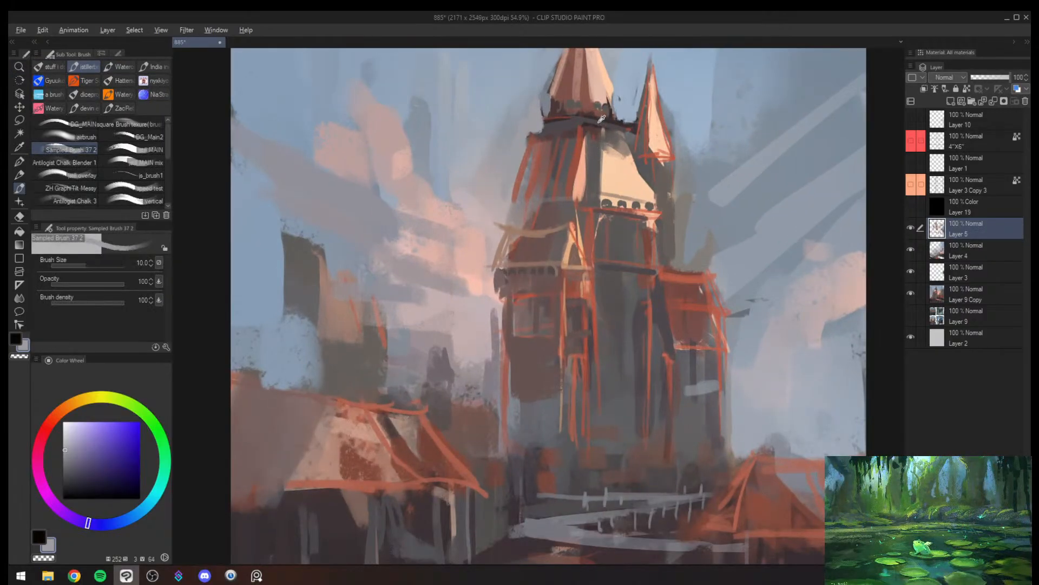
alt+click(589, 198)
drag(578, 193, 510, 202)
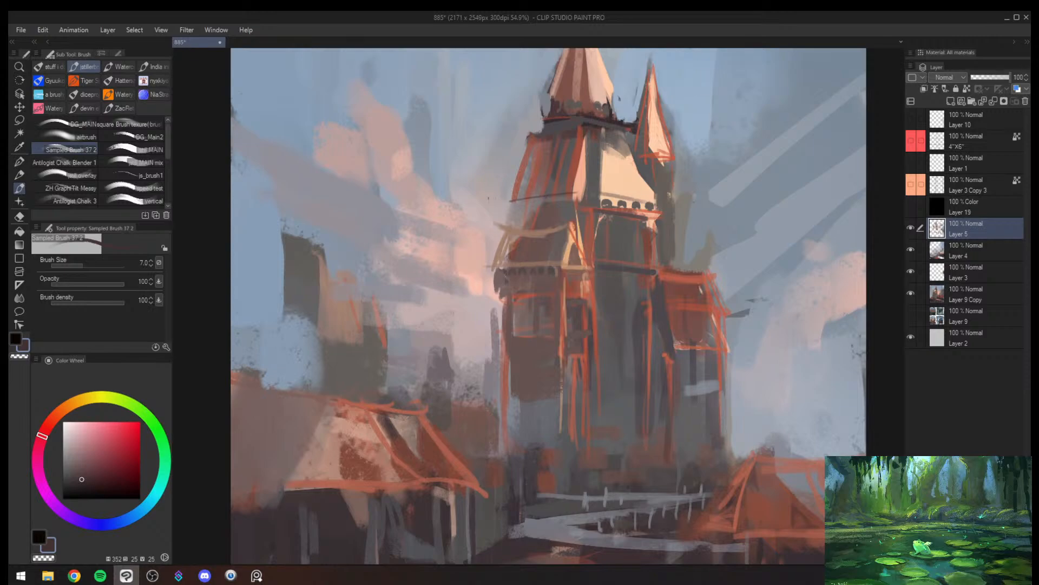
- Draw a slanted dark strut off the upper tower's outer edge at brush size 10, redoing the first stroke
key(ctrl+space)
drag(433, 201, 437, 200)
key(bracketright)
key(bracketright)
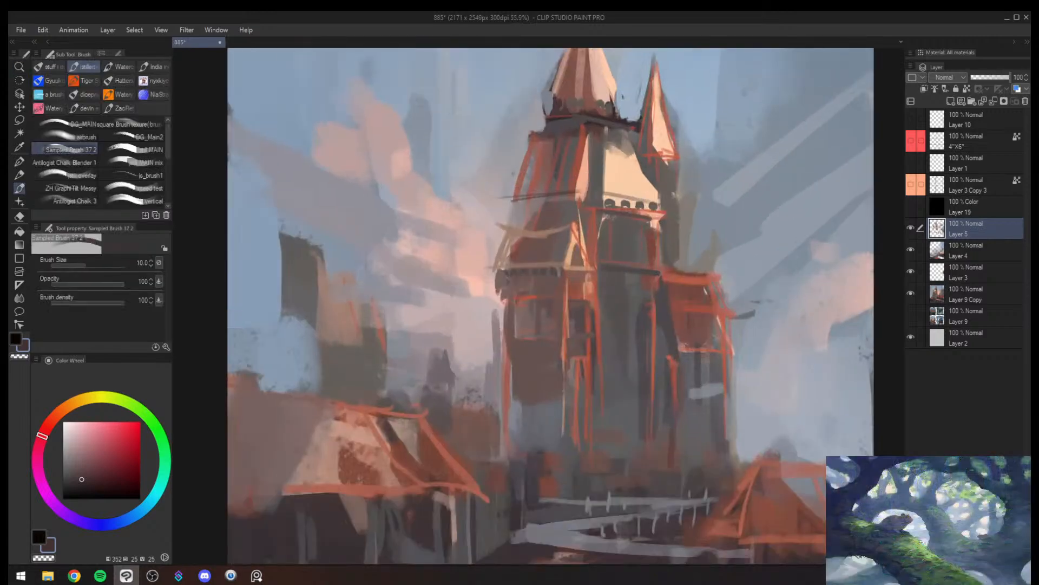
drag(524, 153, 508, 199)
key(ctrl+z)
drag(515, 173, 497, 198)
key(bracketright)
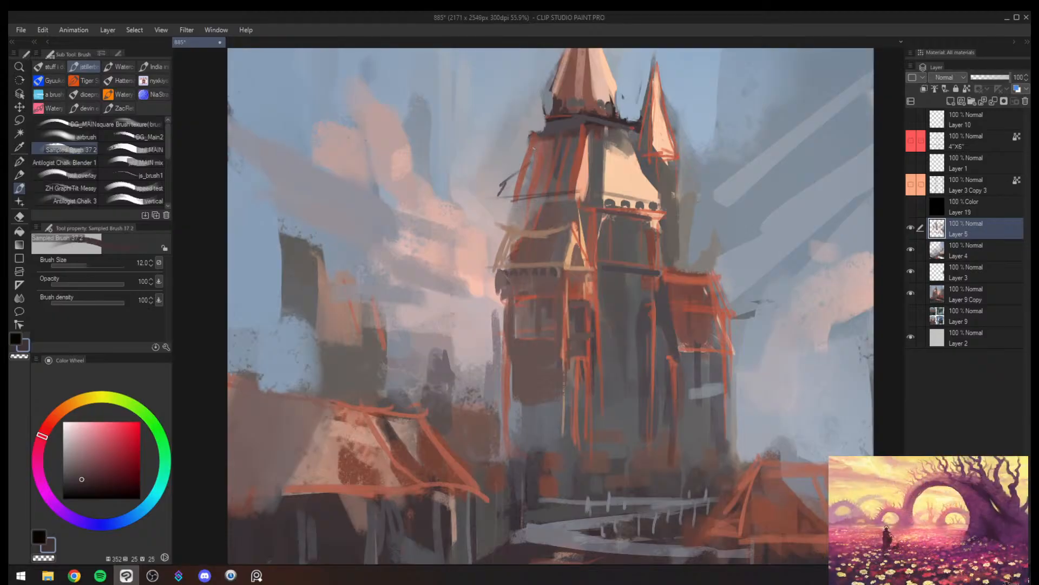
- Connect the slanted strut to the top of the upper tower with dark strokes at brush size 12
alt+click(529, 140)
mouse_move(535, 134)
mouse_down()
mouse_move(528, 158)
mouse_move(461, 154)
mouse_move(503, 157)
mouse_up()
key(alt+space)
alt+click(620, 171)
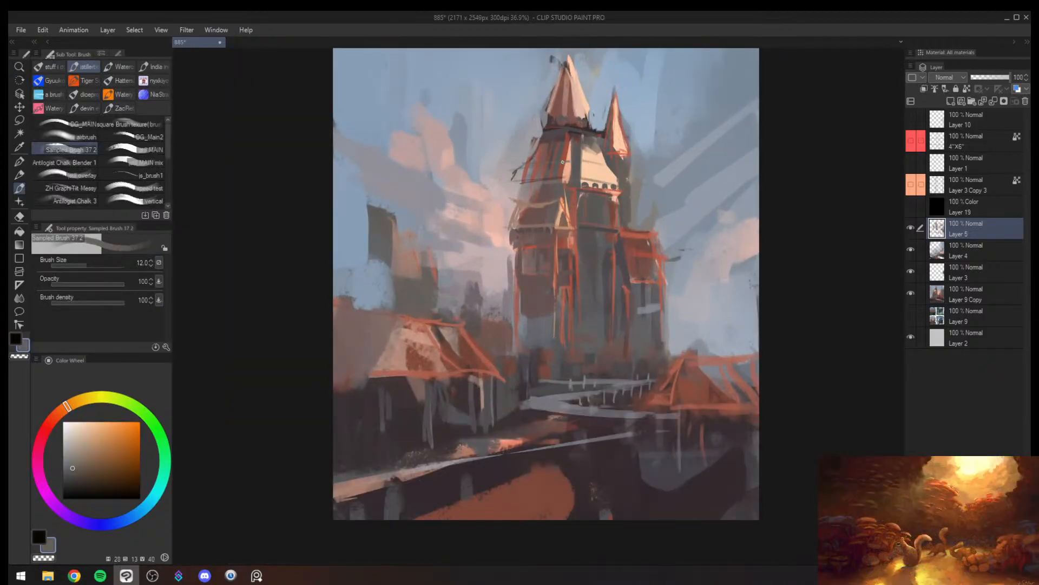
- Touch up the main tower's outer edge beside the pink clouds with brownish grey at brush size 30
key(alt+space)
mouse_move(598, 184)
mouse_down()
mouse_move(460, 189)
mouse_move(538, 196)
mouse_move(533, 235)
mouse_up()
key(])
key(])
key(])
key(alt+space)
drag(577, 205, 612, 207)
key(])
key(])
drag(500, 254, 500, 275)
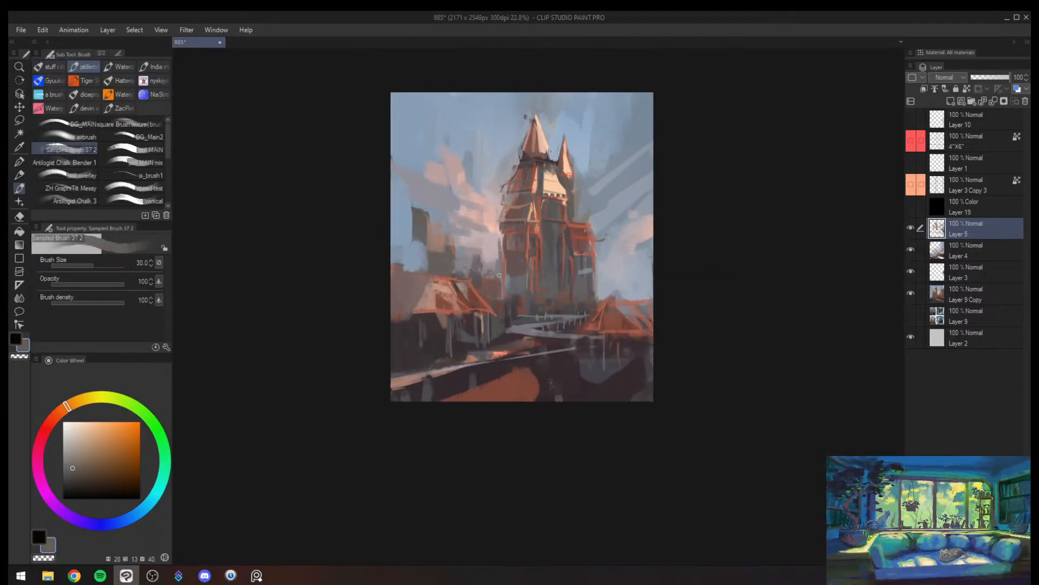
- Block in distant building silhouettes in the sky beside the main tower with sampled blue grey and an enlarged brush, checking the values in greyscale
key(alt+space)
mouse_move(597, 236)
mouse_down()
mouse_move(557, 238)
mouse_move(621, 242)
mouse_move(606, 223)
mouse_move(587, 239)
mouse_move(611, 248)
mouse_up()
alt+click(500, 240)
key(space)
key(alt+space)
key(])
key(])
key(])
key(])
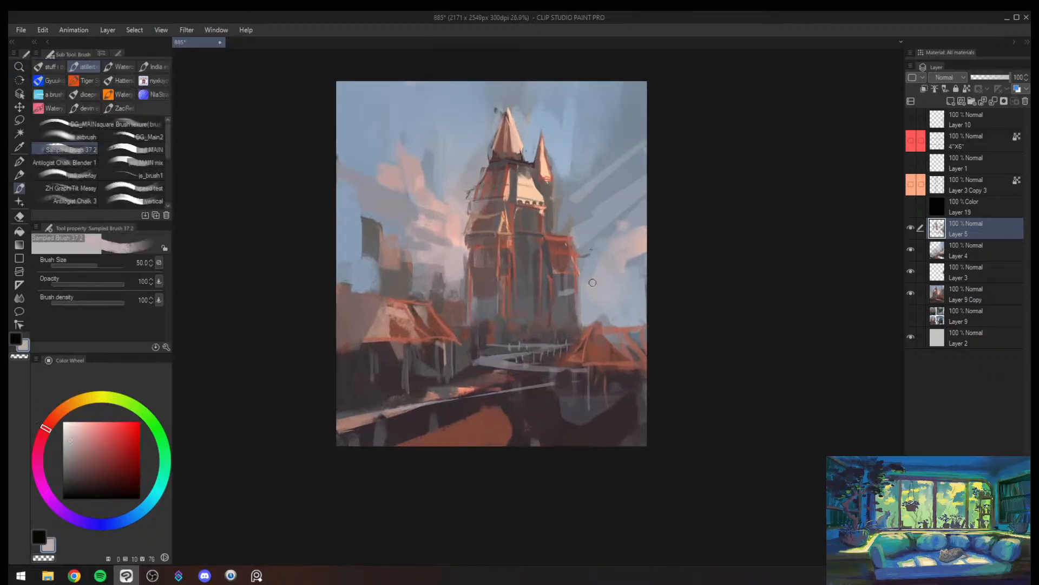
key(])
key(])
key(])
alt+click(602, 311)
mouse_move(609, 287)
mouse_down()
mouse_move(610, 319)
mouse_move(622, 299)
mouse_move(629, 310)
mouse_up()
key(])
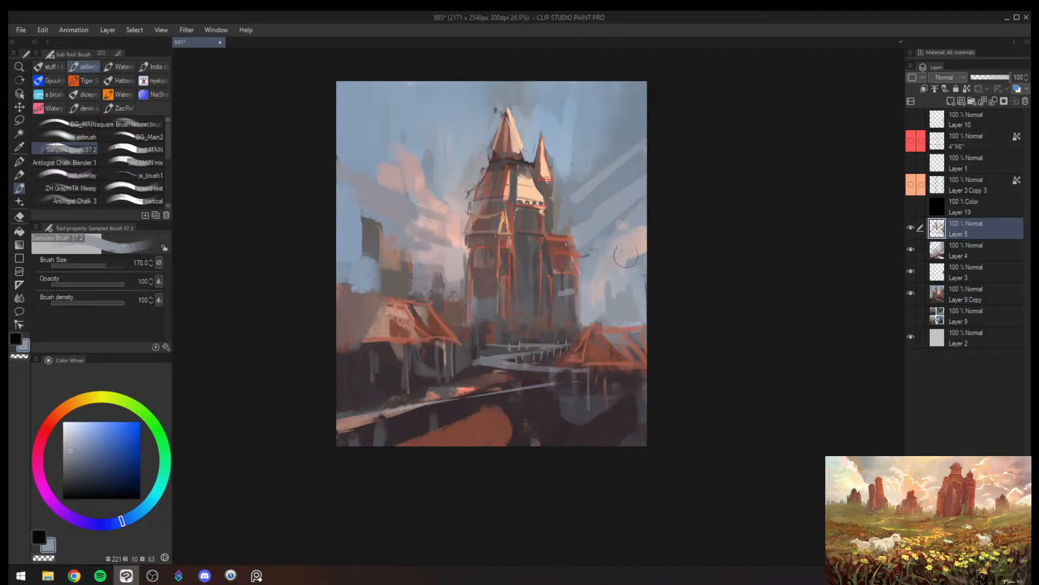
key(ctrl+super+c)
- Check the painting mirrored and in greyscale, undo the last two strokes, and restore the normal color view
key(ctrl+super+c)
- Brush sampled light blue into the sky beside the smaller spire and down toward the distant buildings at brush size 170 and above
alt+click(555, 119)
key(])
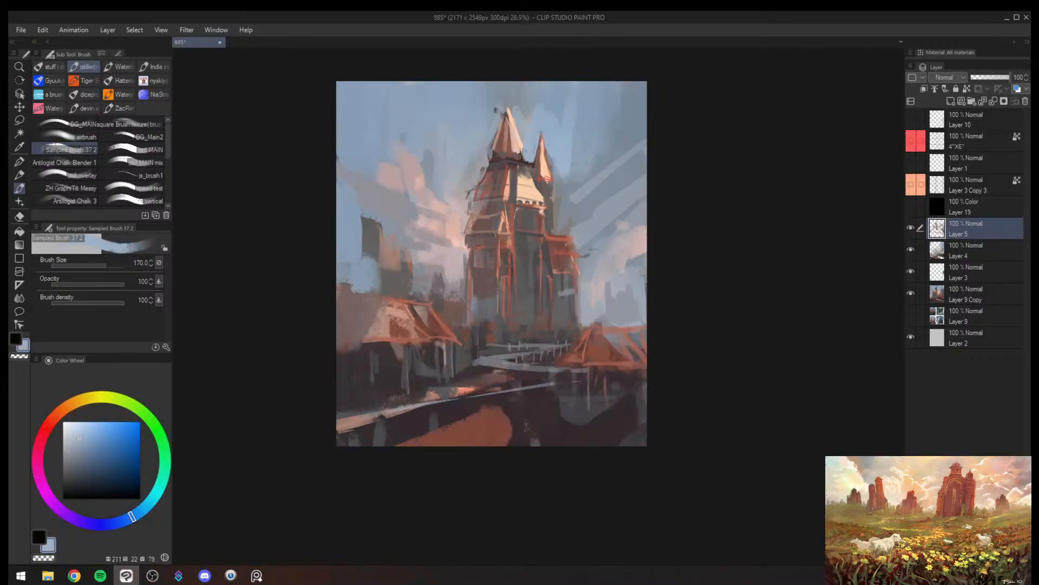
mouse_move(549, 121)
mouse_down()
mouse_move(563, 206)
mouse_move(562, 196)
mouse_move(578, 193)
mouse_move(617, 273)
mouse_up()
key(])
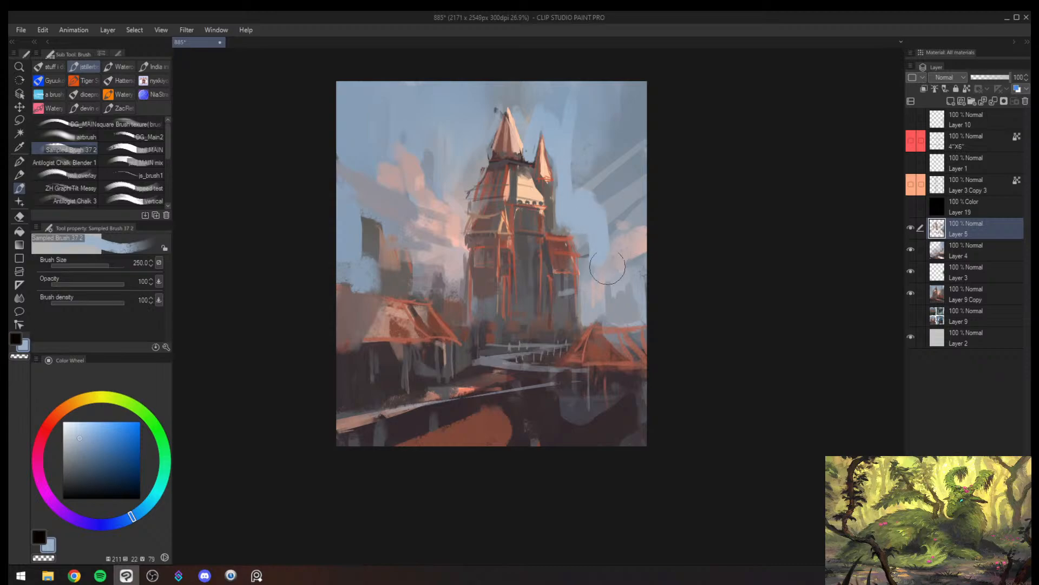
key(ctrl+super+c)
key(h)
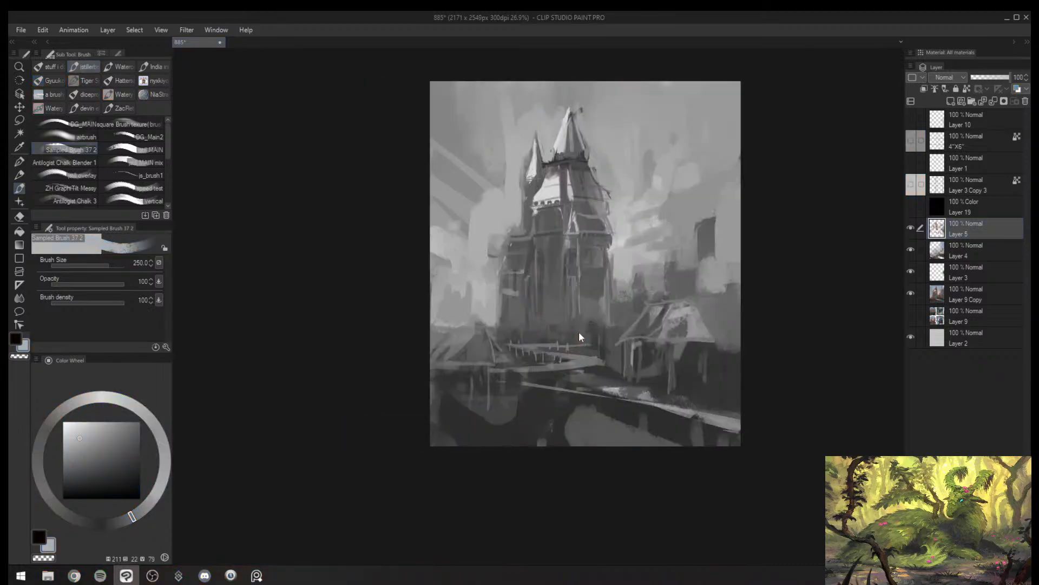
key(ctrl+z)
key(ctrl+z)
key(ctrl+super+c)
key(h)
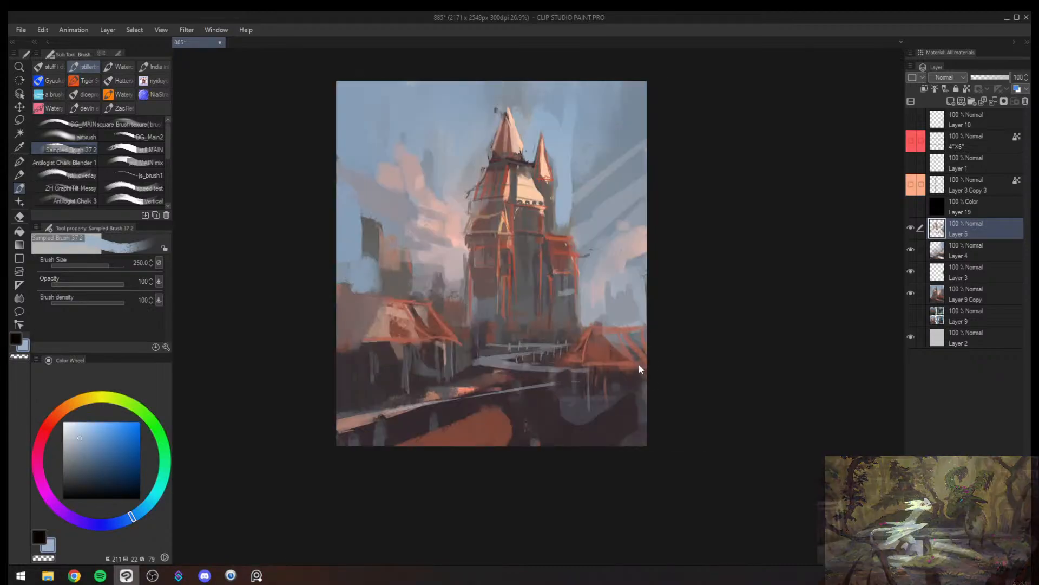
- Highlight the narrow pointed buttress on the main tower's front with sampled cream at brush size 25
key(alt+space)
mouse_move(589, 323)
mouse_down()
mouse_move(569, 330)
mouse_move(589, 306)
mouse_up()
alt+click(544, 168)
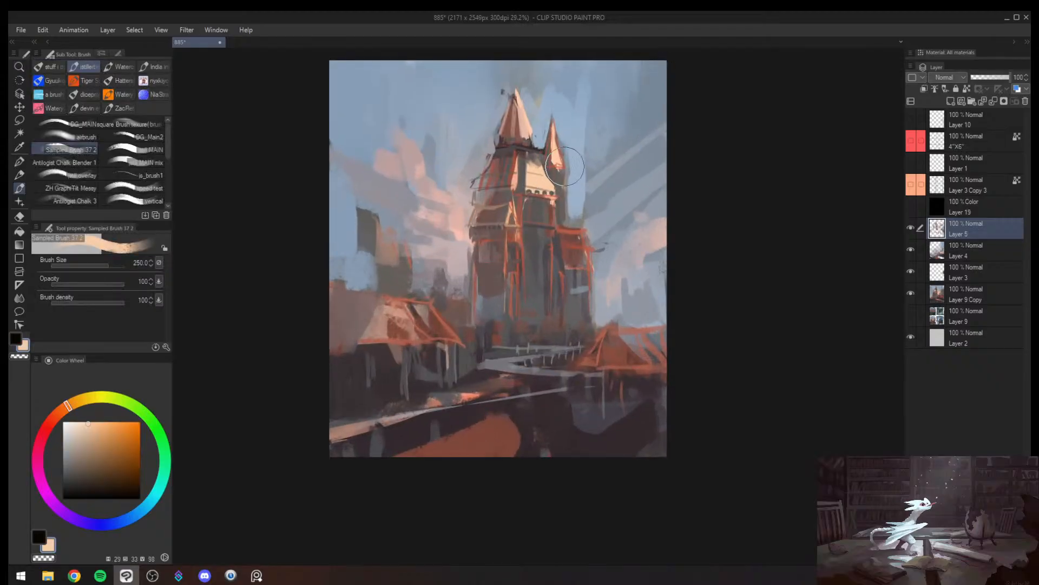
key([)
key([)
key([)
key([)
key([)
key([)
key([)
drag(515, 234, 510, 265)
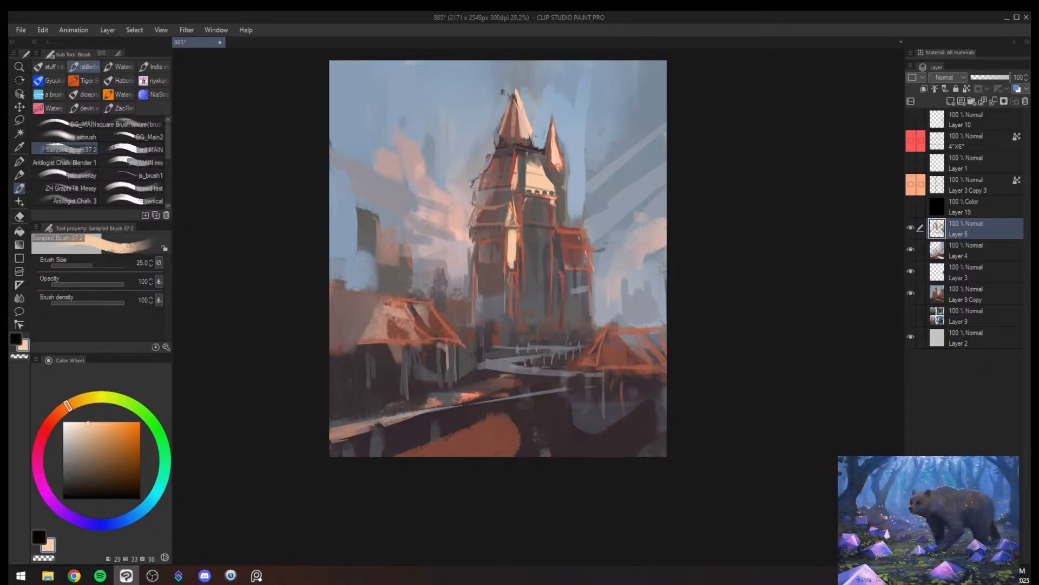
- Paint short vertical cream columns beneath the main tower's battlement band with a larger brush
key(bracketright)
key(bracketright)
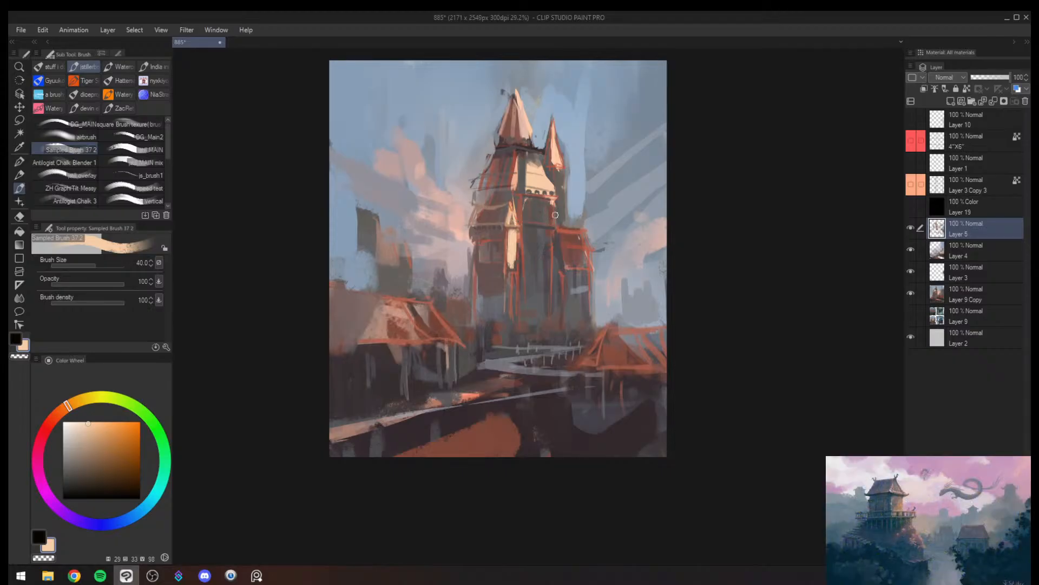
key(bracketright)
mouse_move(551, 208)
mouse_down()
mouse_move(550, 224)
mouse_move(529, 222)
mouse_up()
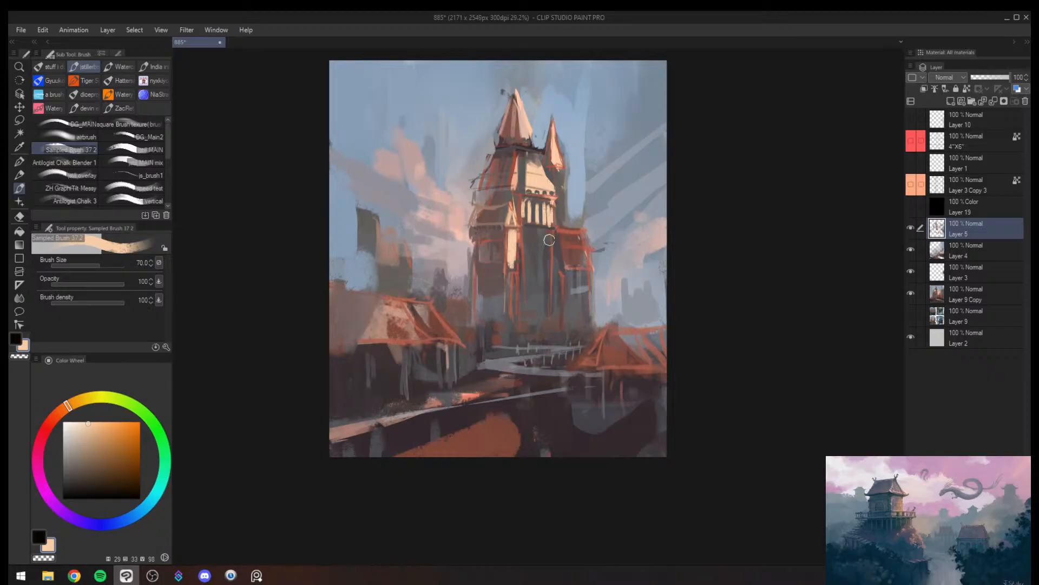
- Paint long vertical cream strokes down the main tower's lower wall at brush size 120 and 100, then undo the last three strokes
key(bracketright)
key(bracketright)
key(bracketright)
mouse_move(543, 234)
mouse_down()
mouse_move(543, 305)
mouse_move(531, 315)
mouse_up()
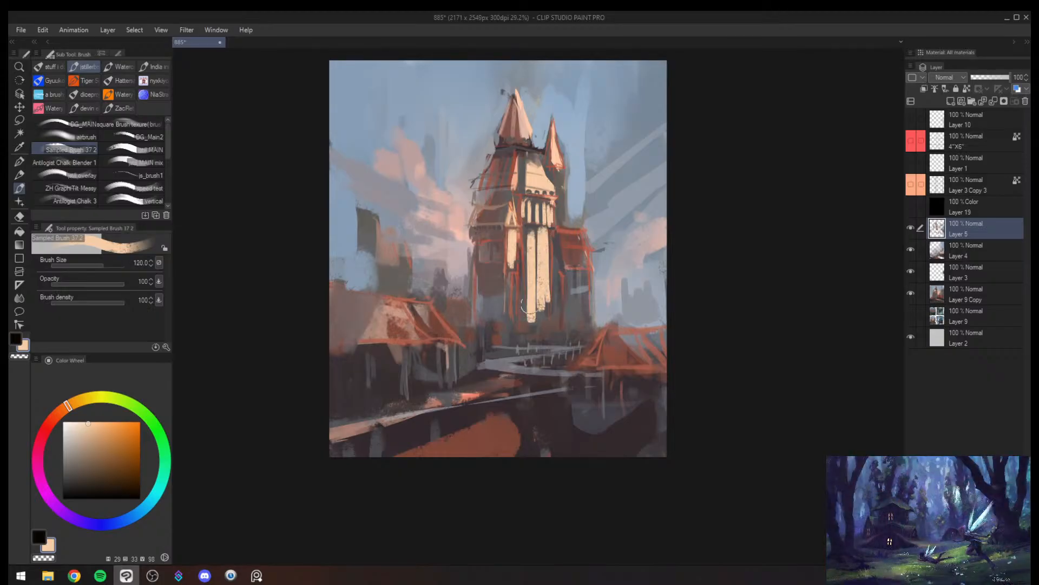
drag(550, 238, 550, 328)
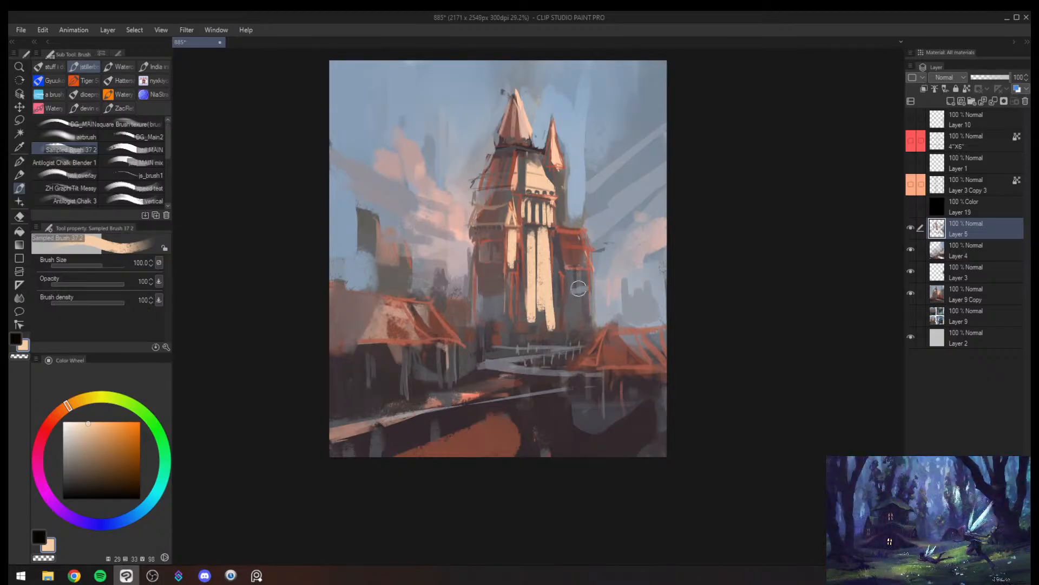
key(ctrl+z)
key(ctrl+z)
key(ctrl+z)
- Paint slanted cream strokes across the side wing's roof, mirroring the canvas and redoing the strokes at brush size 40
key(bracketleft)
drag(563, 231, 580, 270)
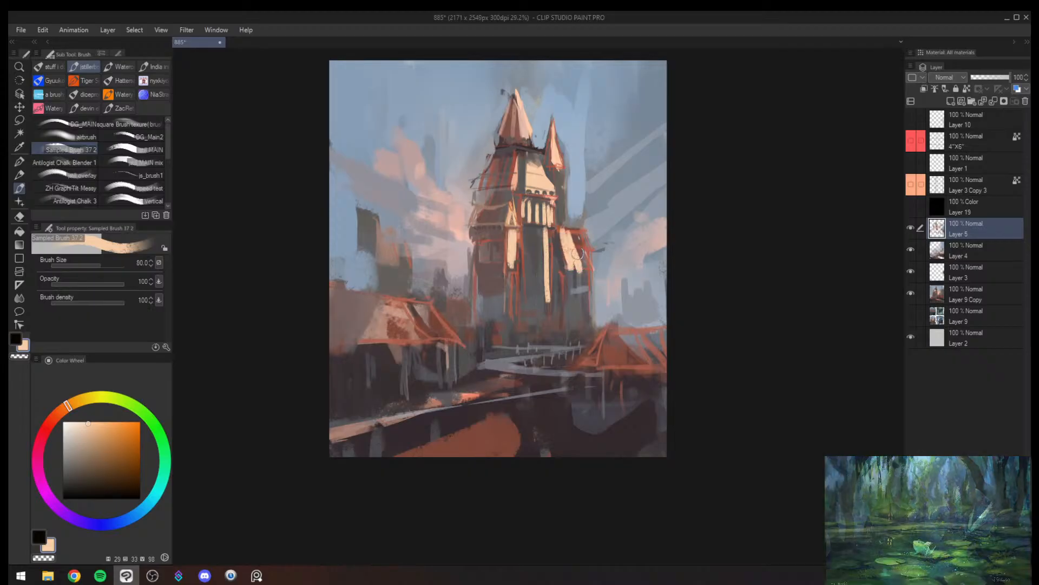
key(h)
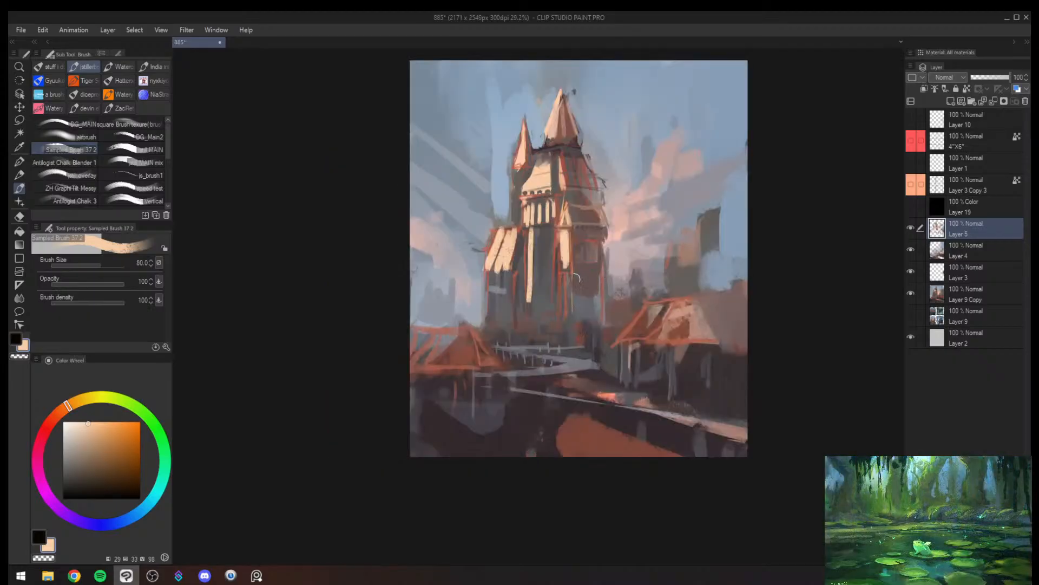
key(ctrl+z)
key(ctrl+z)
mouse_move(506, 265)
mouse_down()
mouse_move(497, 235)
mouse_move(492, 264)
mouse_move(507, 235)
mouse_move(507, 266)
mouse_move(530, 234)
mouse_up()
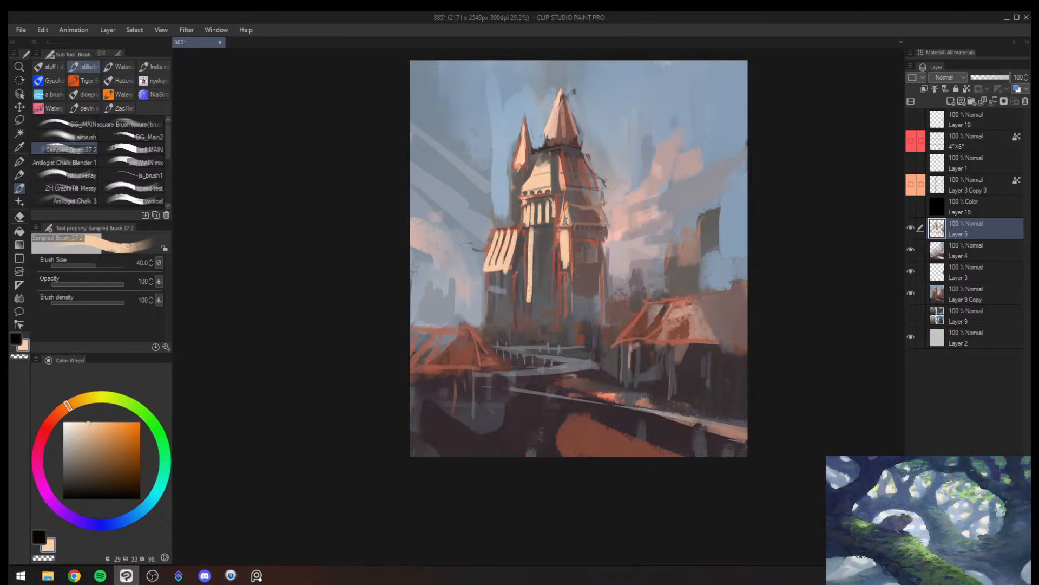
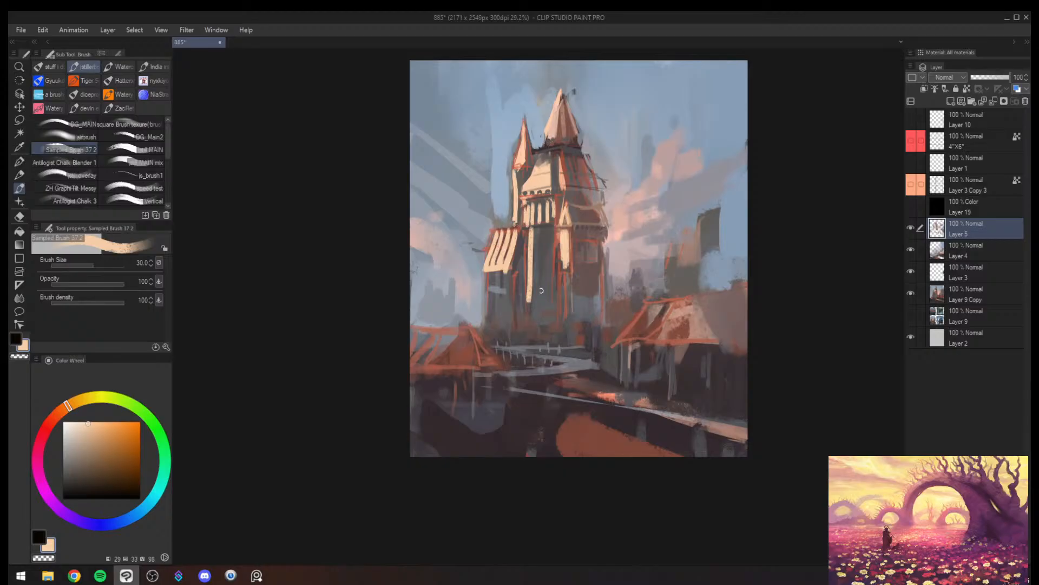
key(bracketright)
key(bracketright)
key(bracketright)
key(bracketright)
key(bracketright)
drag(537, 241, 540, 297)
key(ctrl+z)
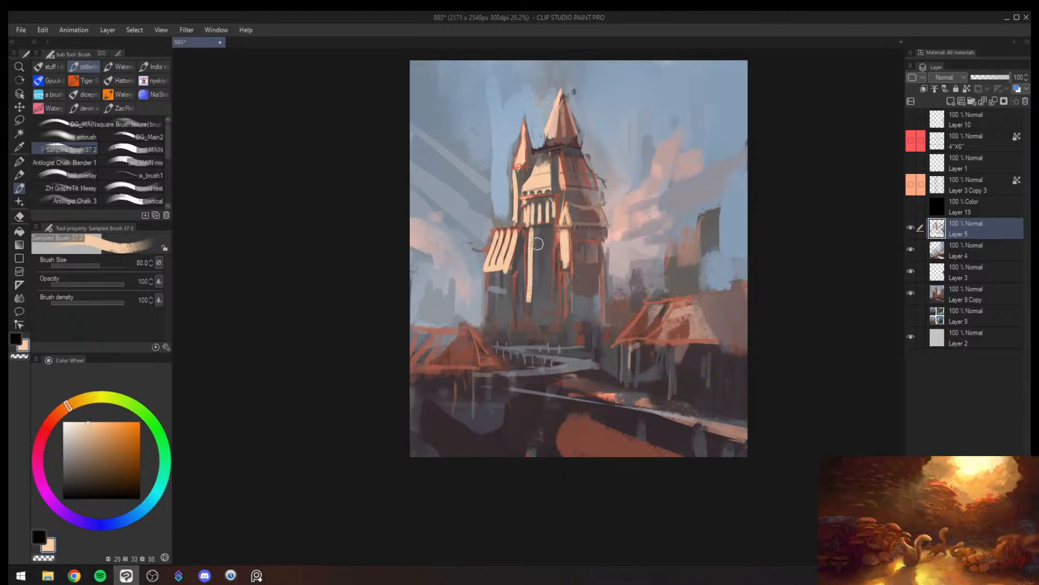
- Fill the central tower's front wall below the pillars with speckled cream light using brush size 120
drag(538, 238, 538, 296)
key(bracketright)
key(bracketright)
key(ctrl+z)
mouse_move(541, 232)
mouse_down()
mouse_move(548, 278)
mouse_move(552, 234)
mouse_move(553, 295)
mouse_up()
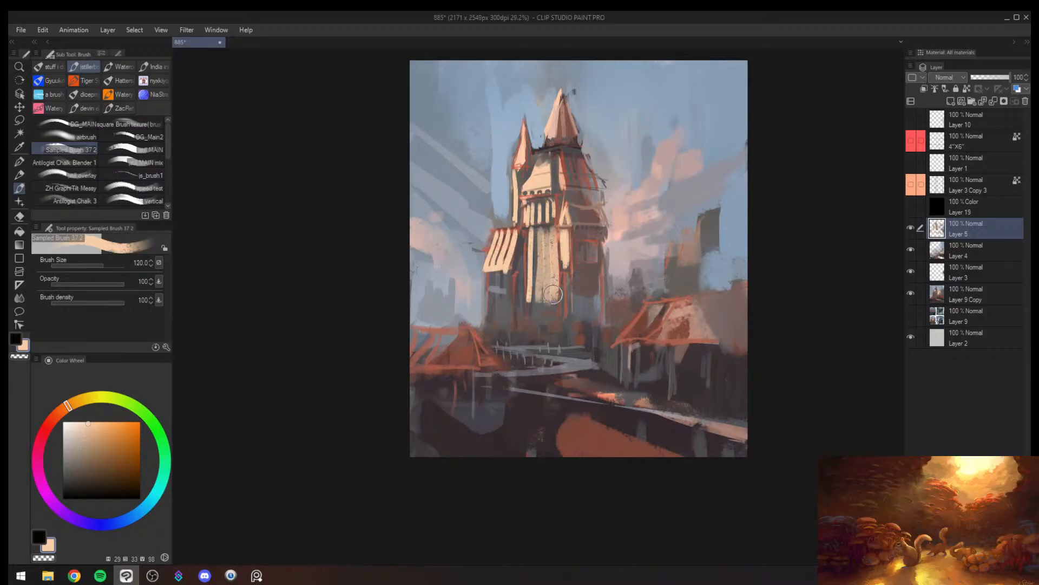
- Paint two dark arched windows on the lit front wall of the tower and mirror the canvas view
alt+click(547, 252)
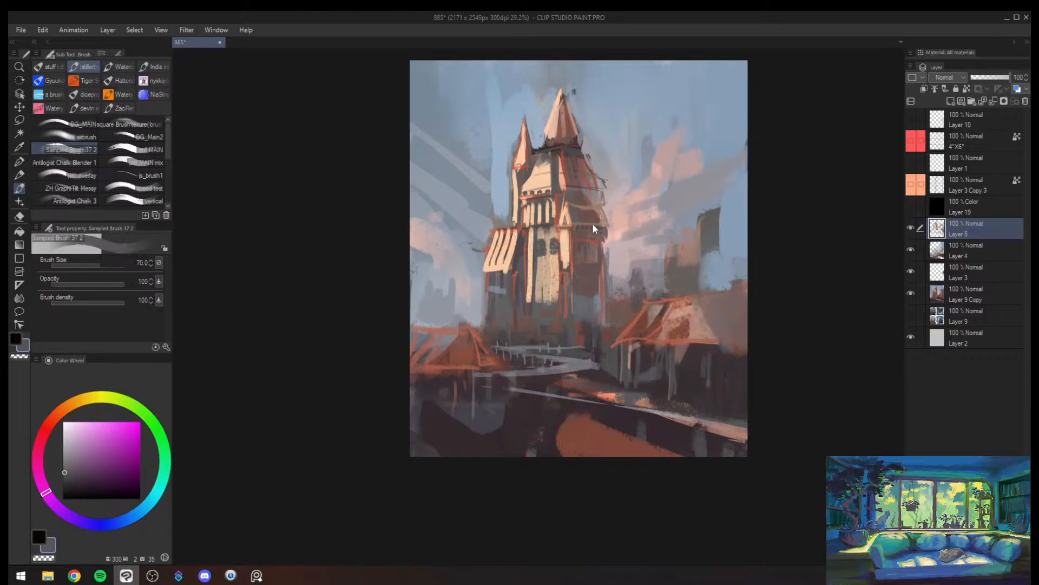
key(h)
drag(521, 247, 530, 246)
key(bracketleft)
key(bracketleft)
key(bracketleft)
key(bracketleft)
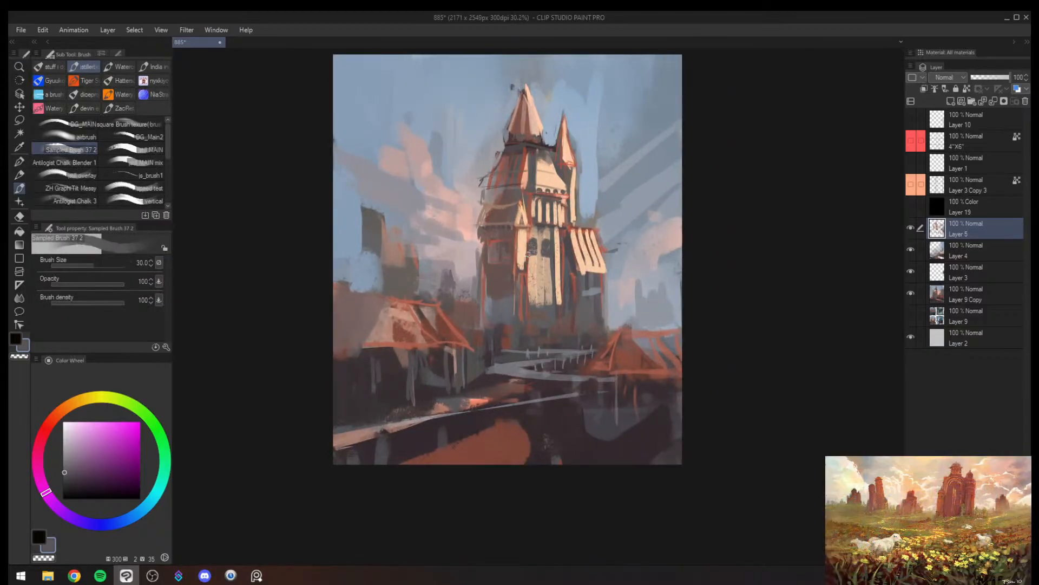
mouse_move(584, 271)
mouse_down()
mouse_move(555, 275)
mouse_move(579, 271)
mouse_up()
key(b)
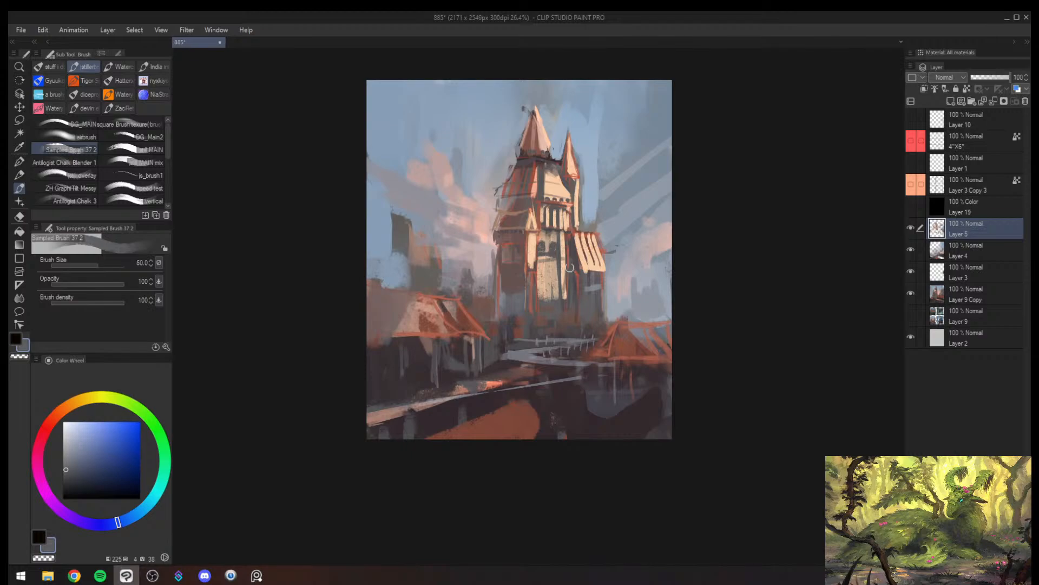
- Paint a curved grey-blue shadow over the tower's lower front wall at brush size 120, and mirror the view back
key(bracketright)
key(bracketright)
key(bracketright)
mouse_move(562, 246)
mouse_down()
mouse_move(556, 286)
mouse_move(555, 271)
mouse_move(469, 288)
mouse_move(515, 287)
mouse_move(488, 303)
mouse_move(618, 313)
mouse_move(607, 314)
mouse_up()
key(h)
key(ctrl+space)
key(bracketright)
key(ctrl+space)
key(bracketleft)
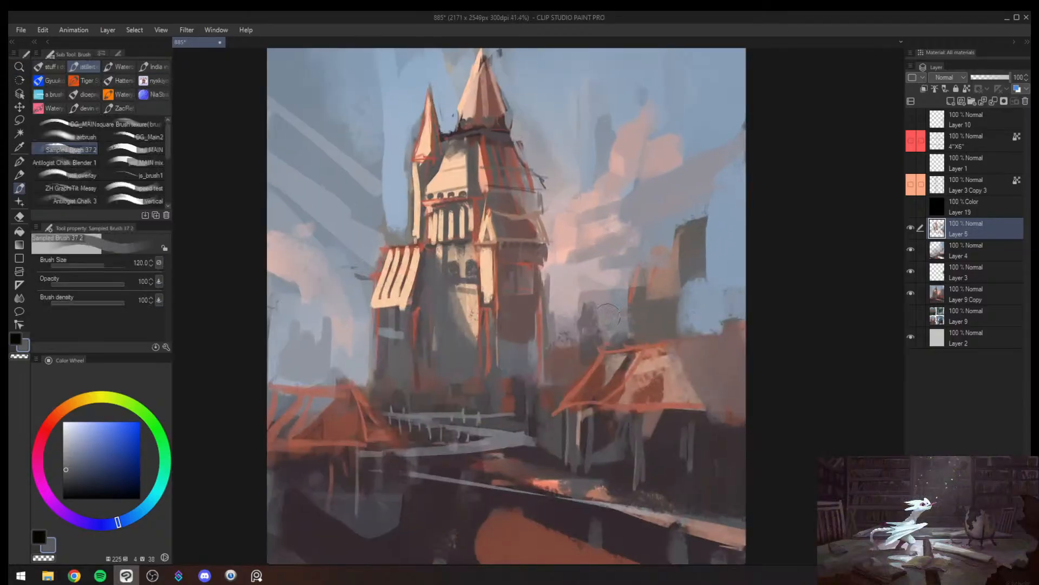
- Redraw the corner post below the striped side roof in sampled red-orange and shade beside it with dark purple-grey
alt+click(580, 387)
key(bracketleft)
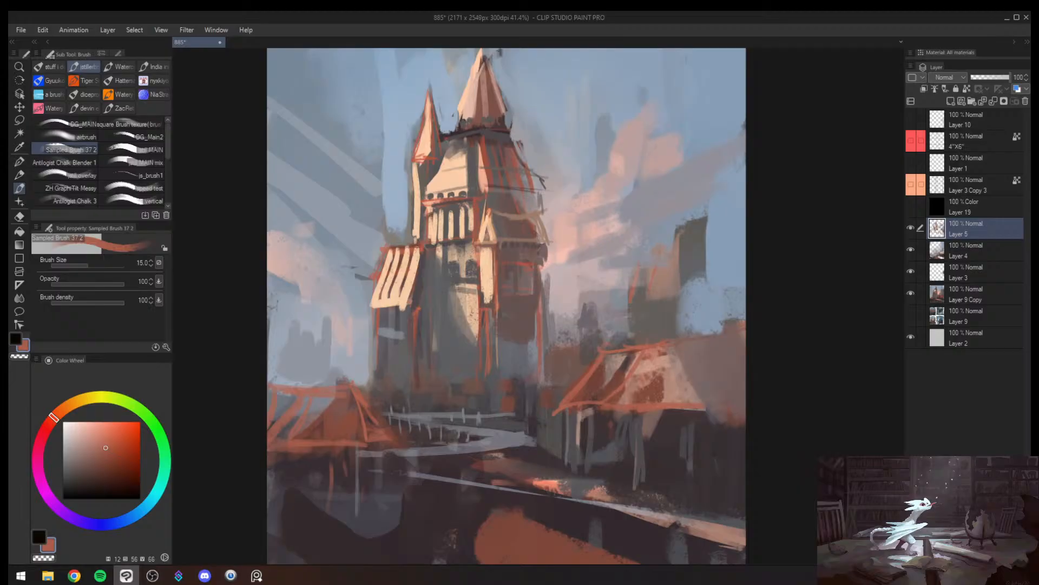
alt+click(418, 311)
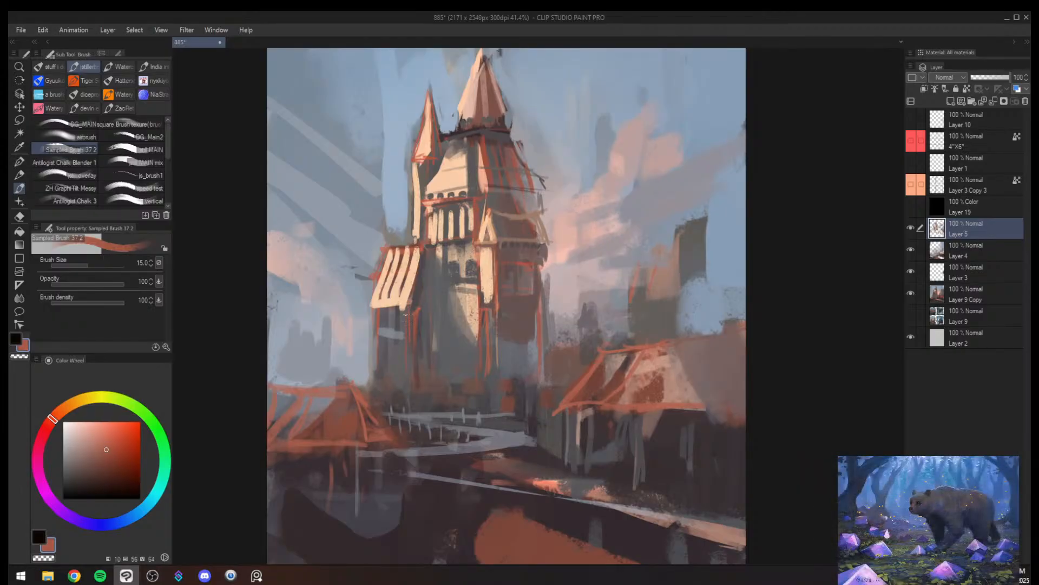
alt+click(418, 297)
key(bracketright)
key(bracketright)
key(bracketright)
key(bracketright)
key(bracketright)
drag(416, 317, 417, 347)
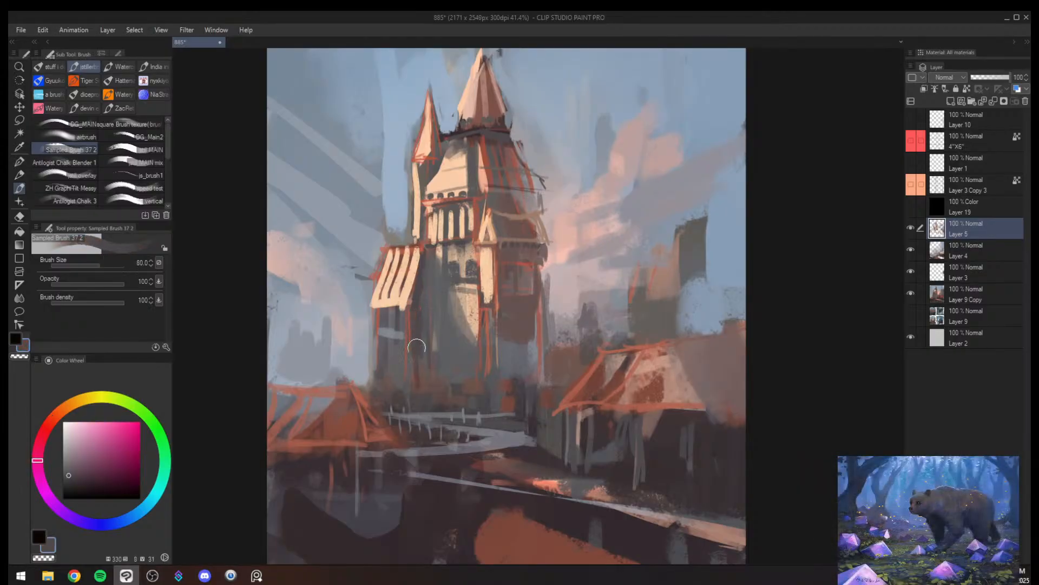
key(bracketleft)
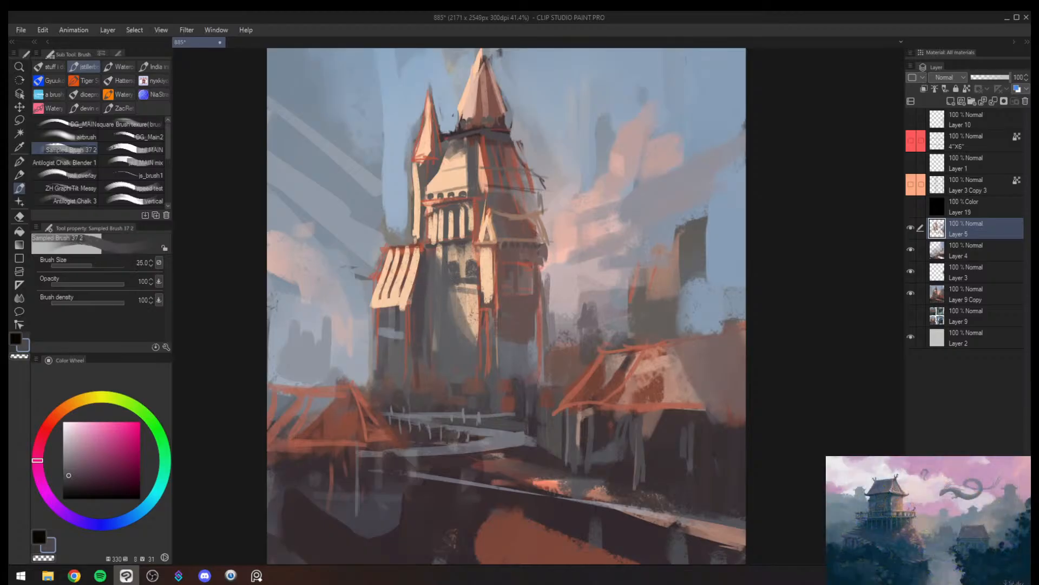
- Refine the two arched tower windows and the ledge beneath them with thin dark strokes
key(alt+space)
drag(460, 263, 486, 216)
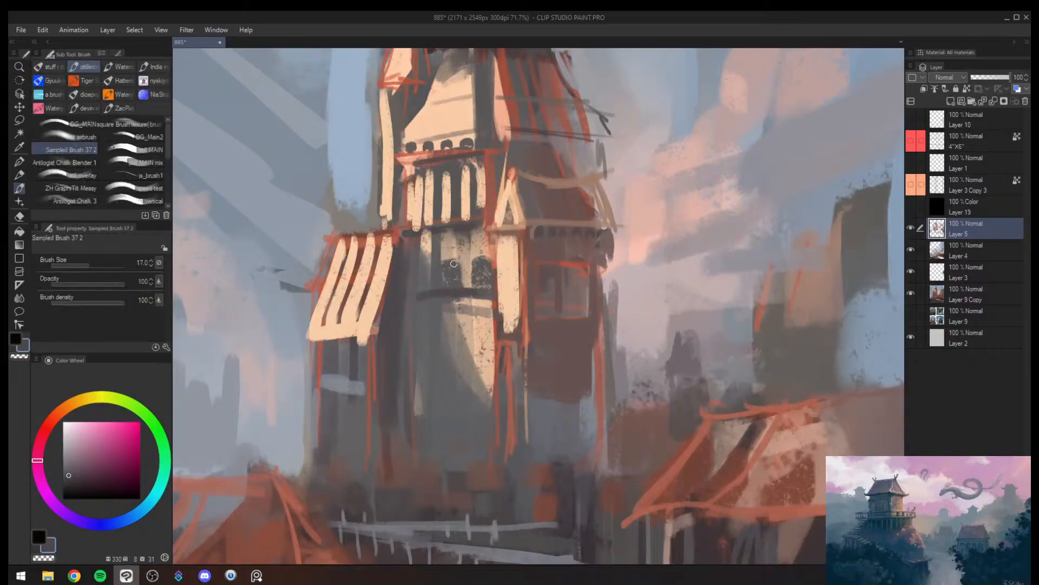
key(alt+space)
drag(462, 251, 533, 275)
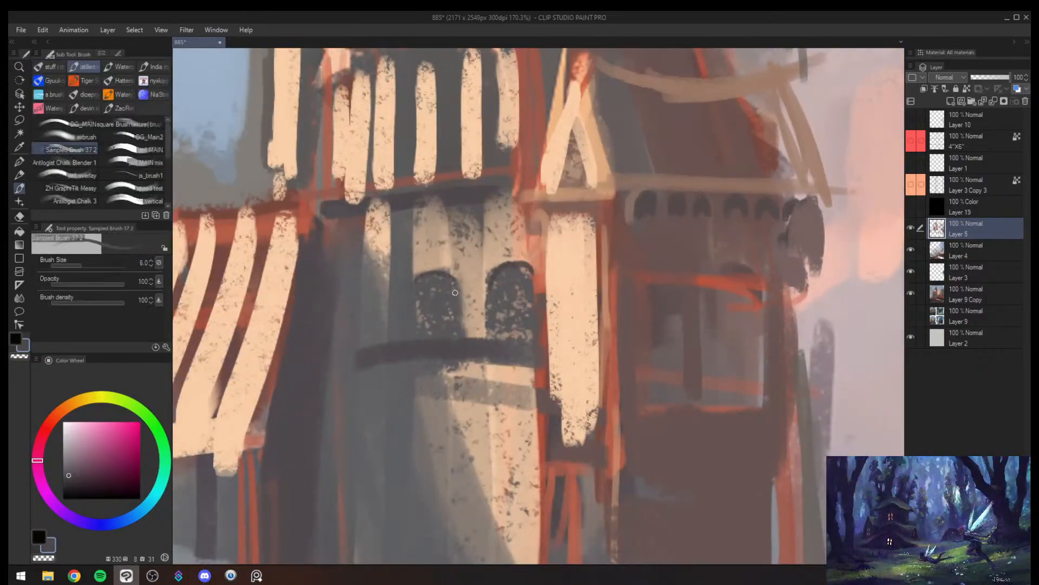
key(alt+space)
click(407, 301)
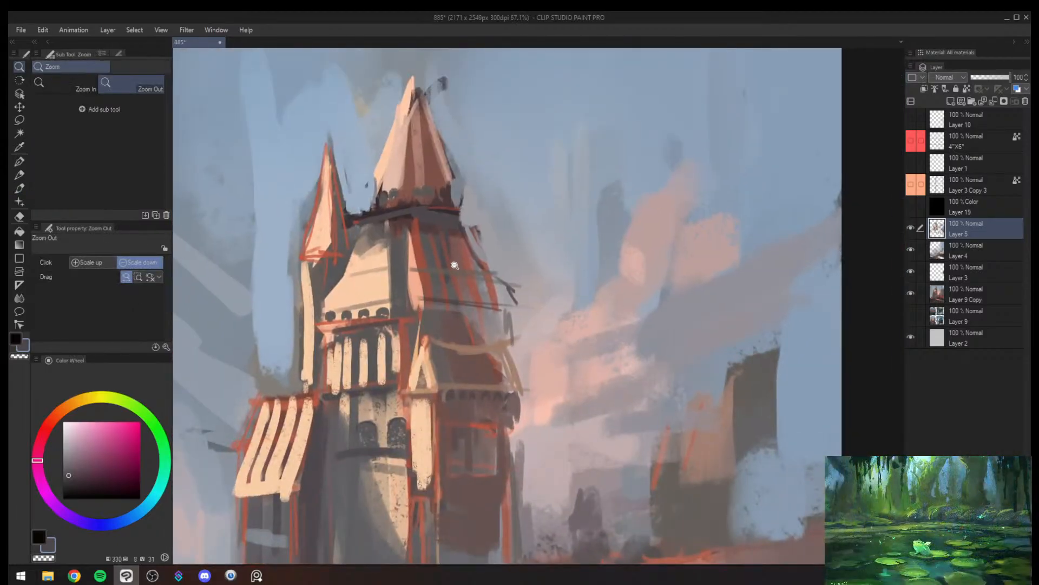
- Draw dark contour lines and a row of small arches along the upper tower's shadowed side
drag(455, 265, 514, 268)
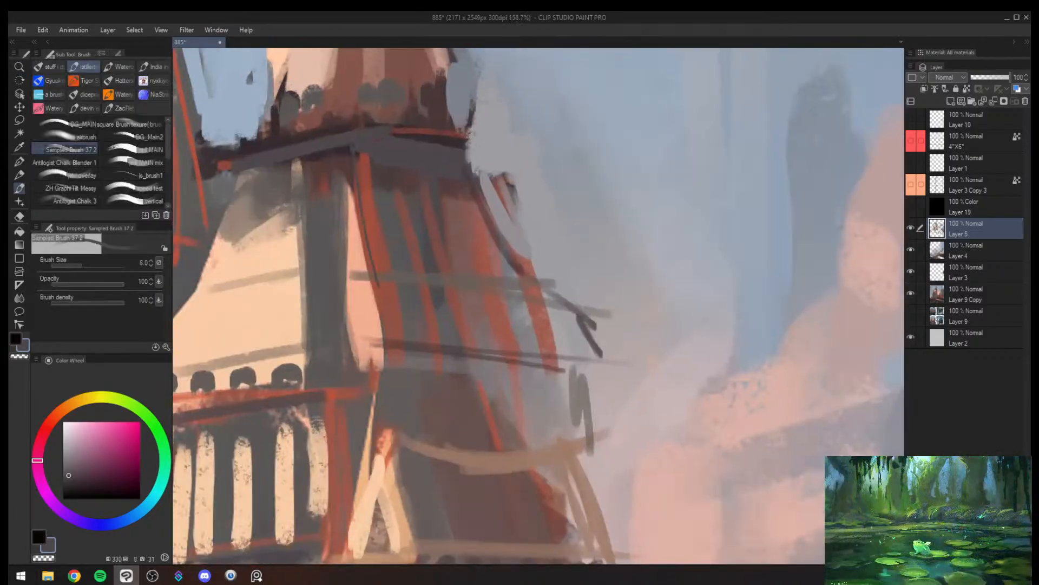
mouse_move(490, 171)
mouse_down()
mouse_move(543, 352)
mouse_move(563, 372)
mouse_up()
key(alt+space)
key(h)
mouse_move(640, 371)
mouse_down()
mouse_move(612, 369)
mouse_move(537, 288)
mouse_up()
drag(466, 290, 493, 267)
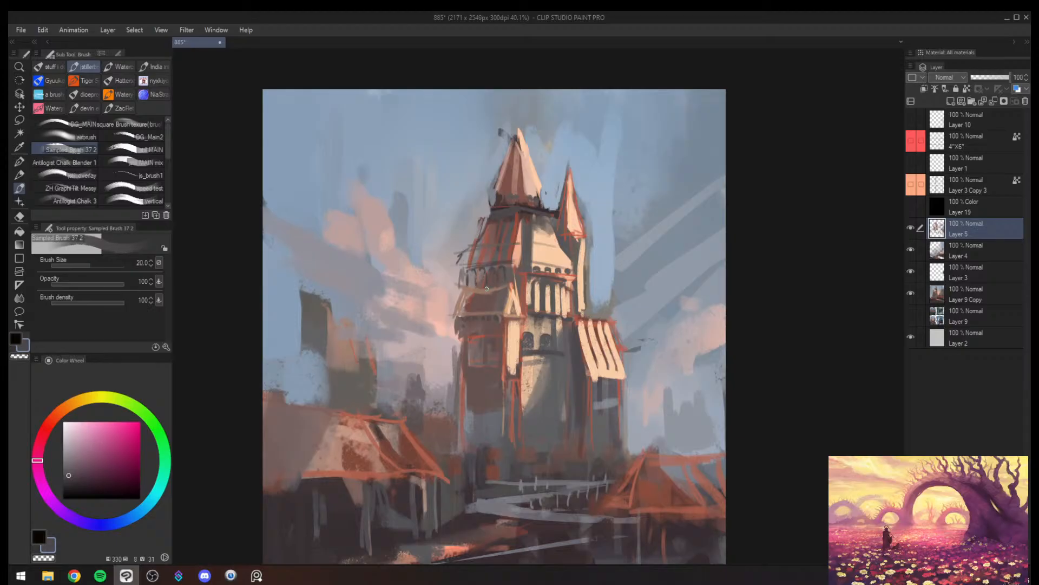
- Examine the whole castle composition in both mirrored and normal orientation
key(slash)
drag(542, 266, 523, 271)
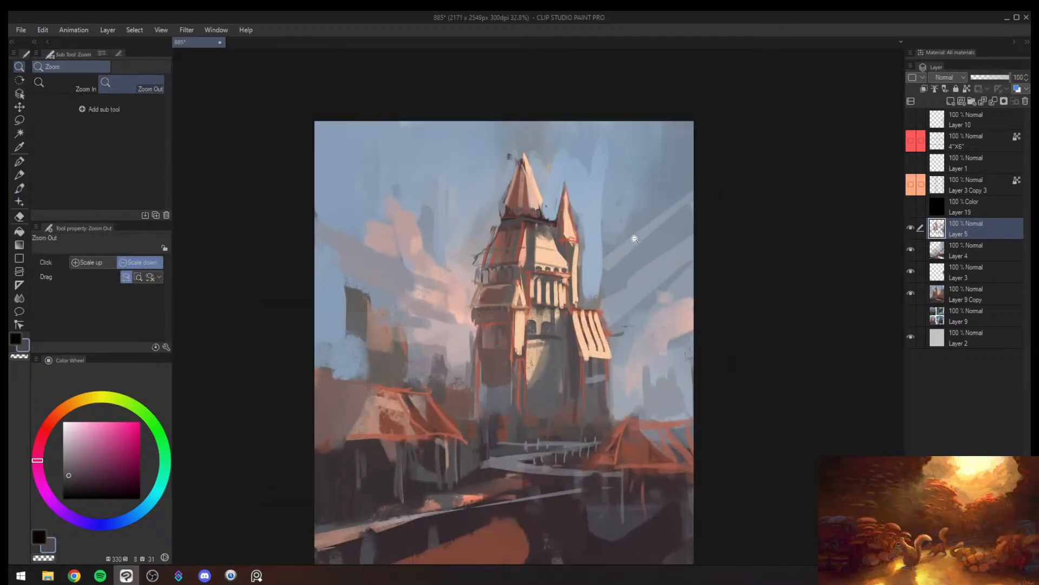
key(h)
key(ctrl+super+c)
key(ctrl+super+c)
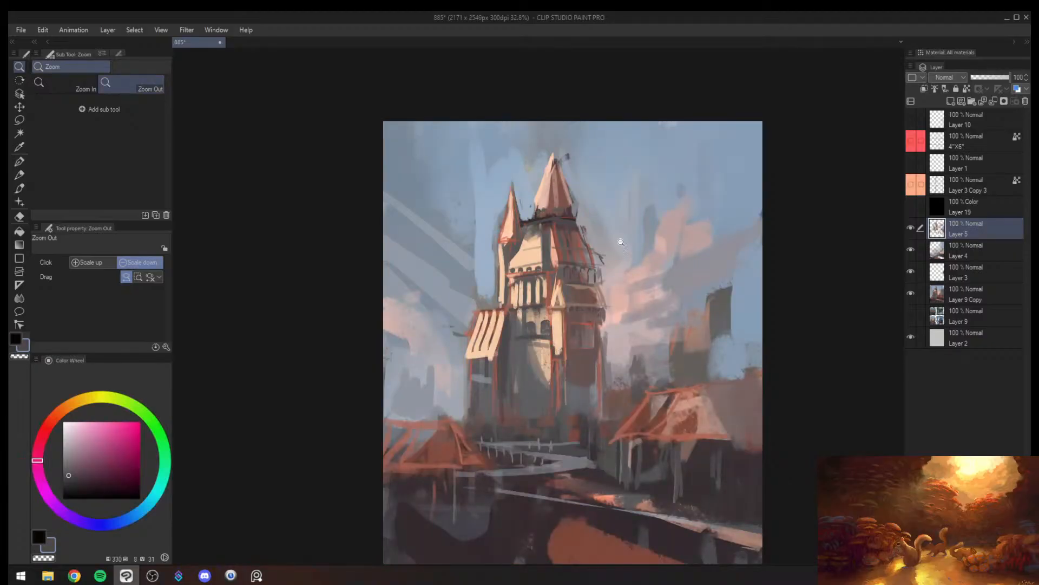
drag(585, 343, 490, 344)
mouse_move(616, 345)
mouse_down()
mouse_move(655, 332)
mouse_move(638, 326)
mouse_move(613, 354)
mouse_move(628, 337)
mouse_move(588, 346)
mouse_up()
key(ctrl+super+c)
key(ctrl+super+c)
key(ctrl+super+c)
key(ctrl+super+c)
- Add a new layer above Layer 5 and set its blending mode to Multiply
key(b)
alt+click(595, 342)
key(bracketright)
key(bracketright)
key(bracketright)
mouse_move(472, 351)
mouse_down()
mouse_move(485, 361)
mouse_move(448, 355)
mouse_up()
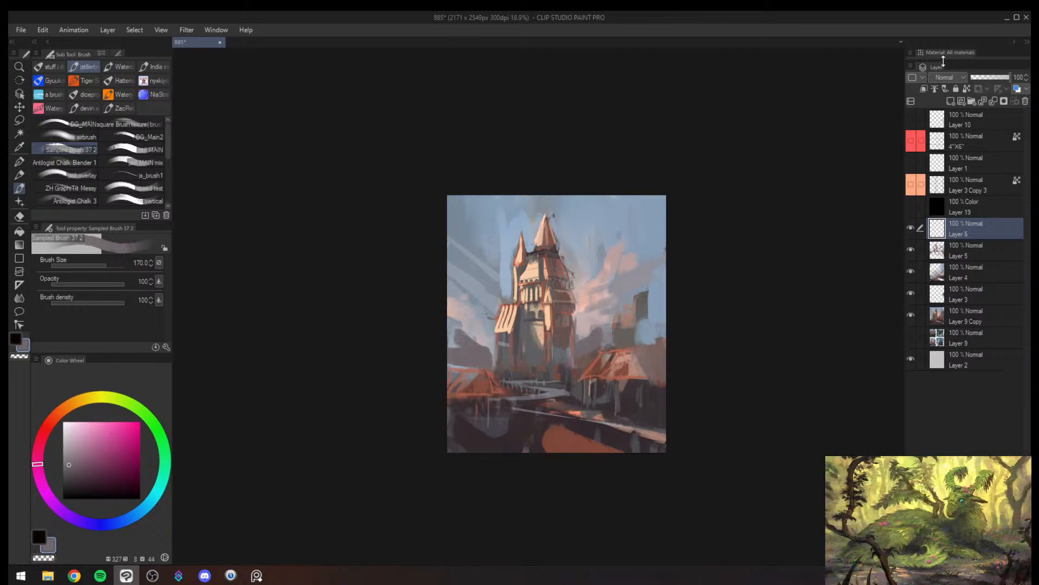
click(947, 77)
click(946, 110)
- Darken the foreground, houses and surrounding sky with large sampled light-blue strokes on the Multiply layer
key(bracketright)
key(bracketright)
key(bracketright)
key(bracketright)
key(bracketright)
key(bracketright)
key(bracketright)
key(bracketright)
key(bracketright)
alt+click(661, 325)
mouse_move(661, 327)
mouse_down()
mouse_move(659, 370)
mouse_move(615, 452)
mouse_move(633, 406)
mouse_move(560, 488)
mouse_move(582, 408)
mouse_move(528, 481)
mouse_up()
mouse_move(471, 254)
mouse_down()
mouse_move(452, 213)
mouse_move(481, 306)
mouse_move(515, 312)
mouse_move(531, 347)
mouse_move(575, 359)
mouse_move(583, 351)
mouse_move(571, 383)
mouse_up()
key(bracketleft)
key(bracketleft)
drag(473, 391, 580, 394)
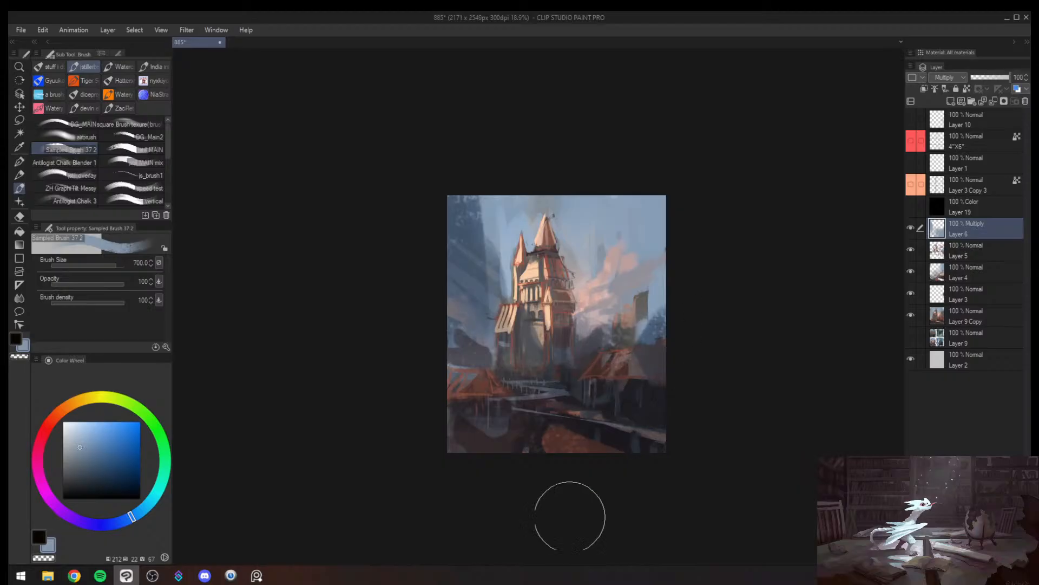
- Soft-erase the tint from the sky beside the small turret at size 400, then darken the sky around the background tower
key(h)
key(e)
mouse_move(584, 271)
mouse_down()
mouse_move(580, 299)
mouse_move(606, 217)
mouse_move(616, 223)
mouse_move(605, 229)
mouse_move(604, 277)
mouse_move(588, 244)
mouse_move(593, 216)
mouse_up()
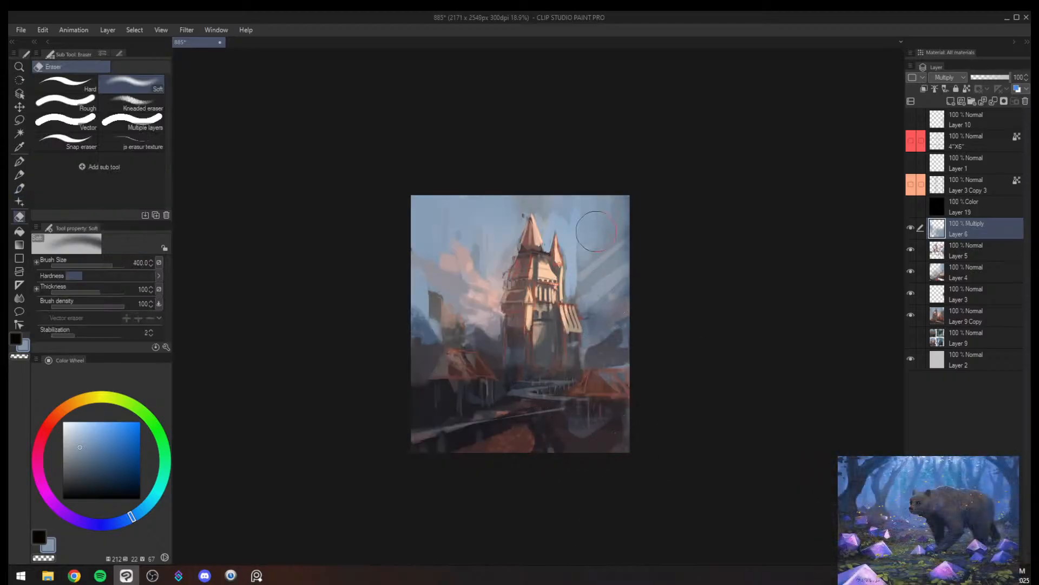
key(b)
drag(426, 295, 453, 354)
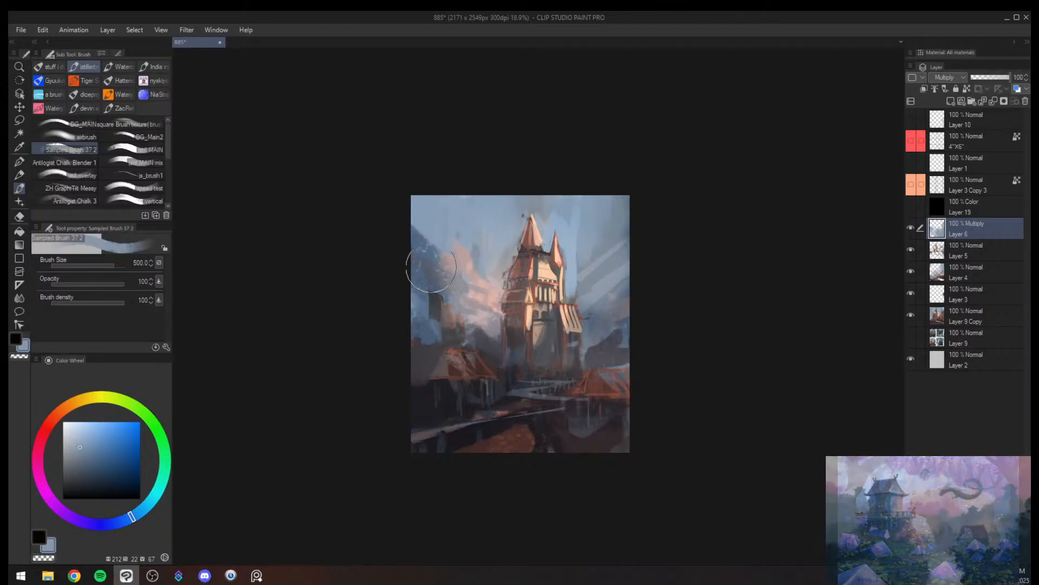
drag(453, 190, 457, 224)
key(h)
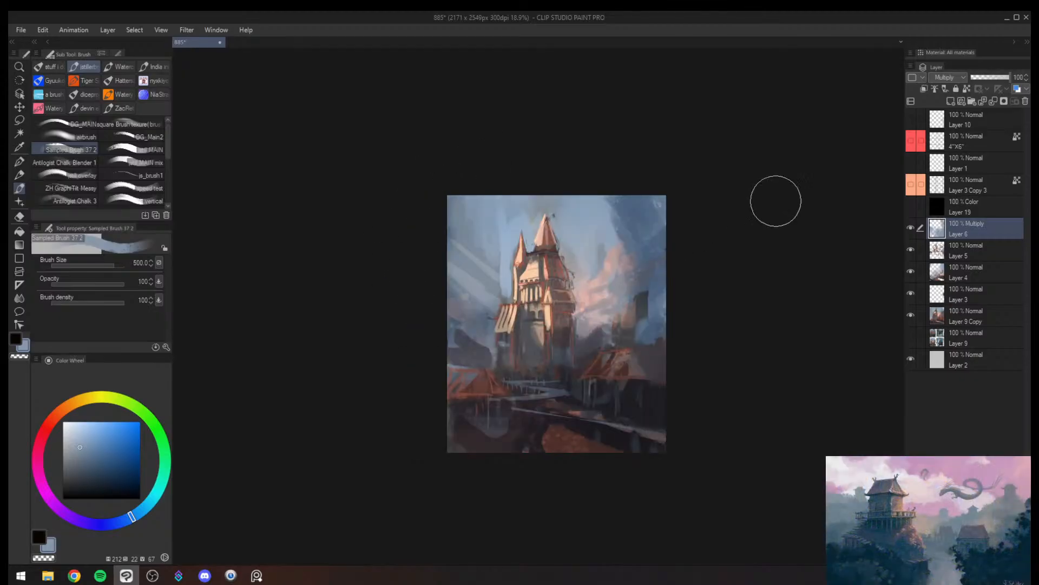
key(ctrl+z)
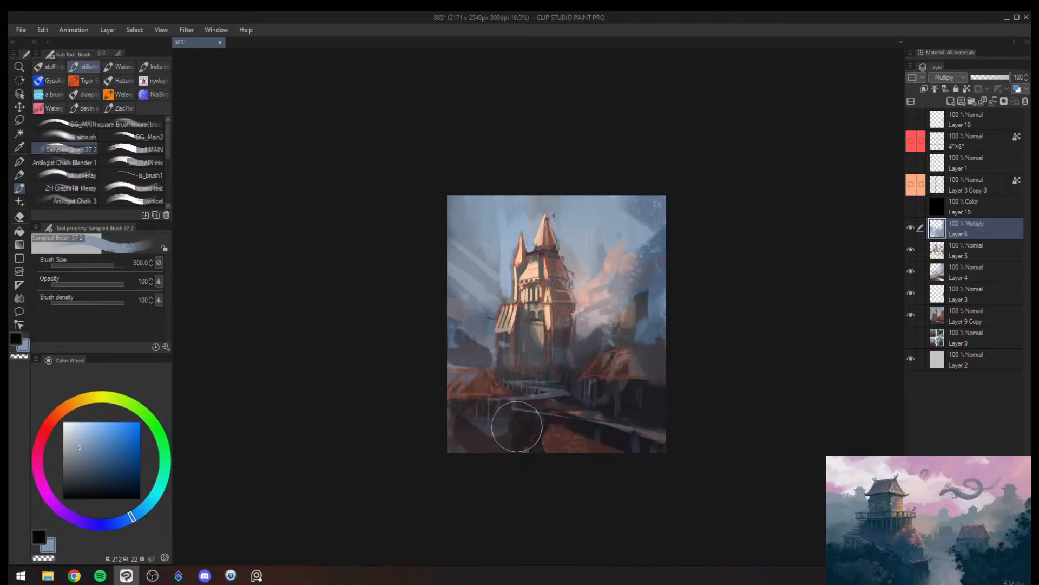
- Darken the lower-left foreground below the red-roofed house with the blue Multiply brush at size 500
drag(517, 427, 421, 451)
key(])
key(])
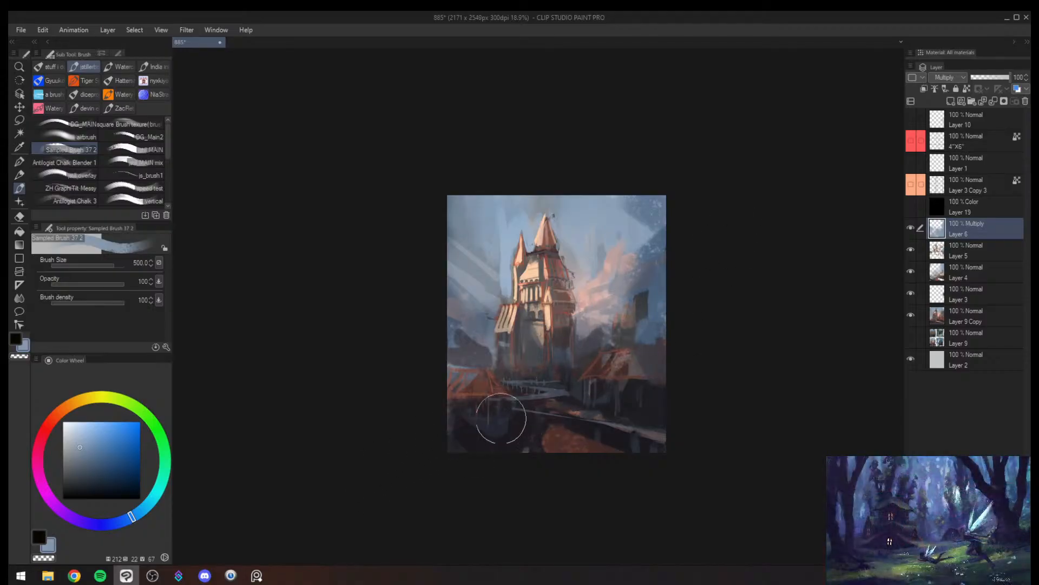
- Tint the sky right of the castle with a lighter blue at brush size 800 and soften it with the eraser
click(78, 440)
key(bracketright)
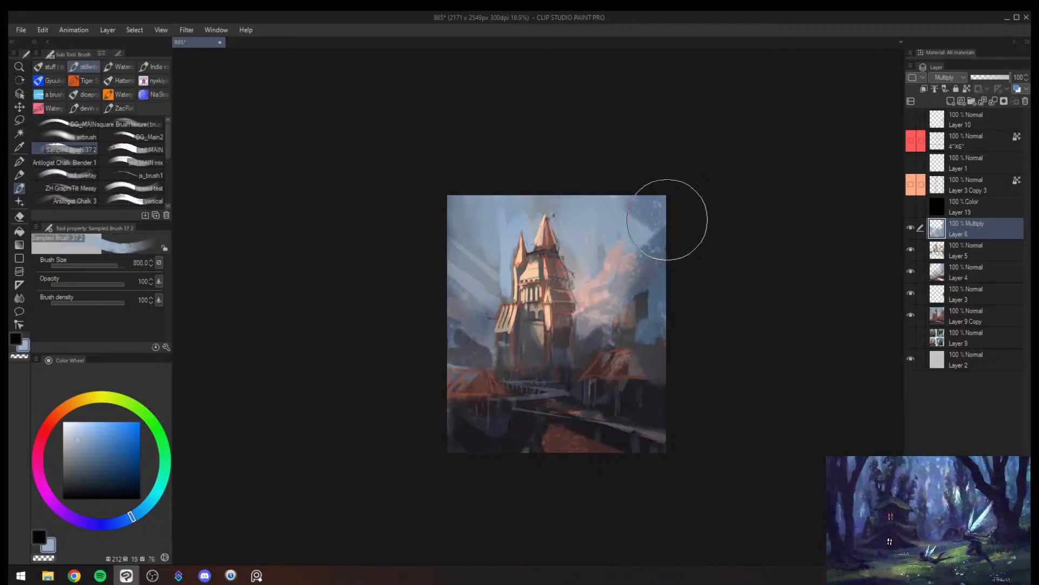
drag(668, 233, 590, 311)
key(e)
mouse_move(680, 159)
mouse_down()
mouse_move(601, 249)
mouse_move(609, 266)
mouse_move(661, 250)
mouse_move(655, 304)
mouse_up()
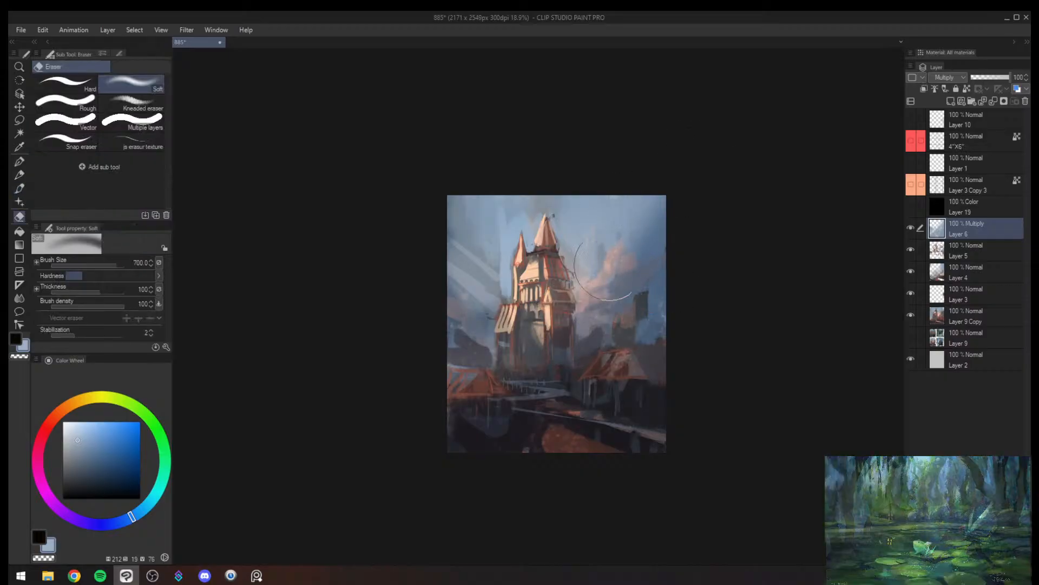
- Tint the clouds left of the castle at brush size 700, soft-erase the excess above, and mirror the view
key(b)
mouse_move(481, 340)
mouse_down()
mouse_move(447, 317)
mouse_move(497, 338)
mouse_move(487, 305)
mouse_up()
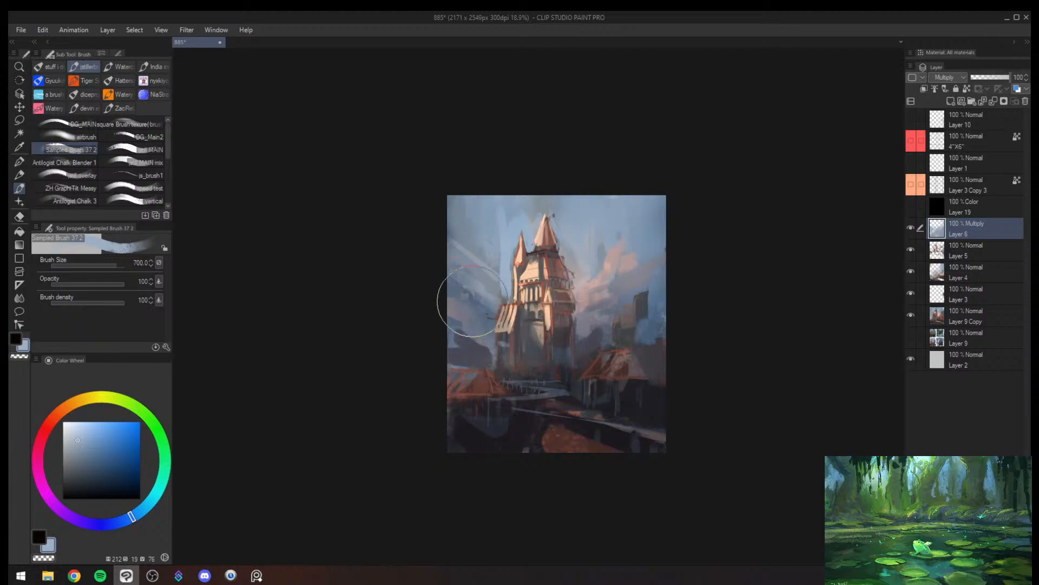
key(e)
drag(494, 218, 475, 262)
key(h)
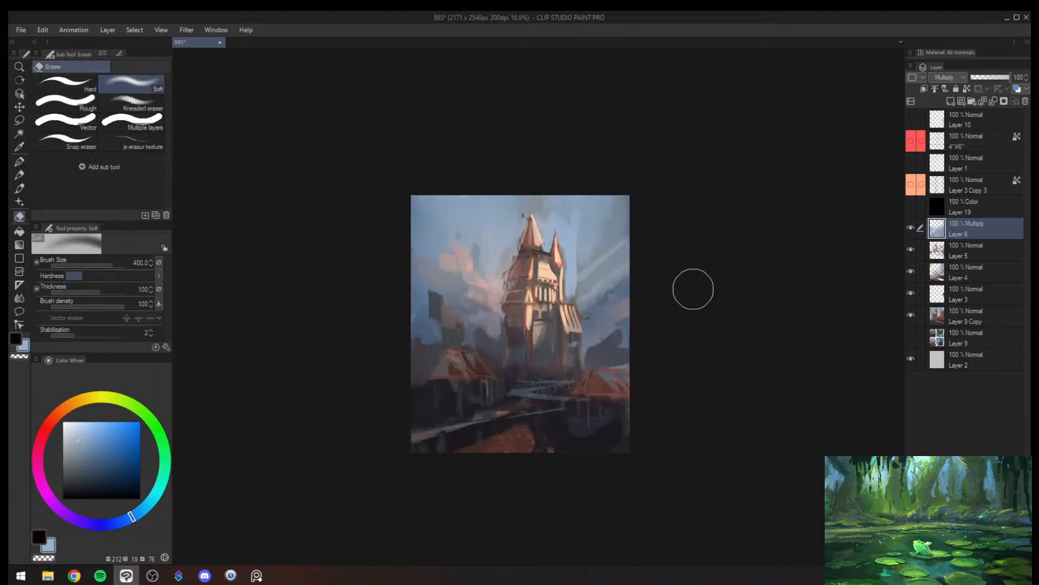
- Deepen the foreground street, water and houses with a more saturated blue at brush size 500 on the Multiply layer
key(b)
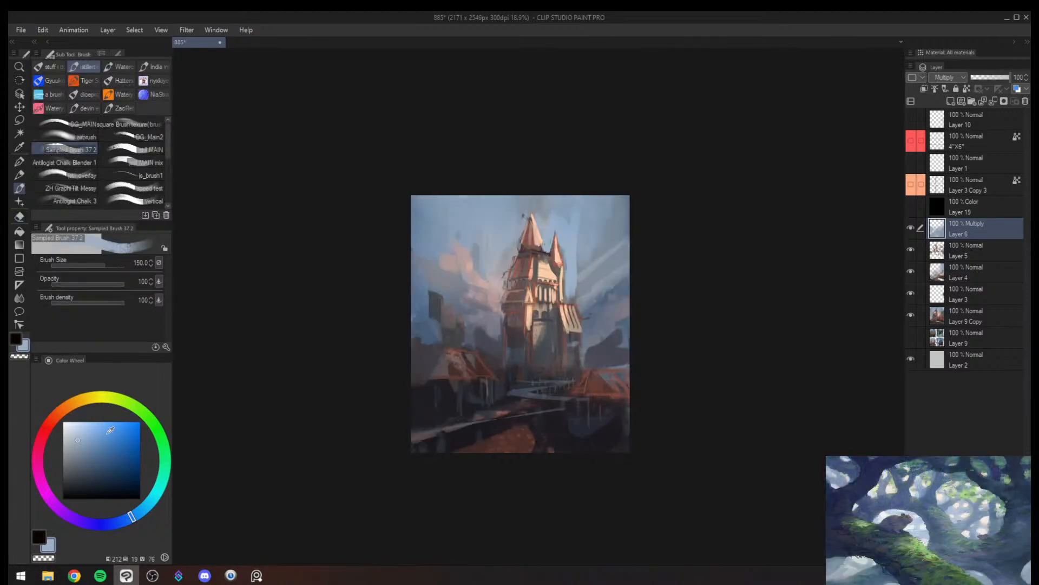
drag(107, 433, 92, 429)
key(bracketright)
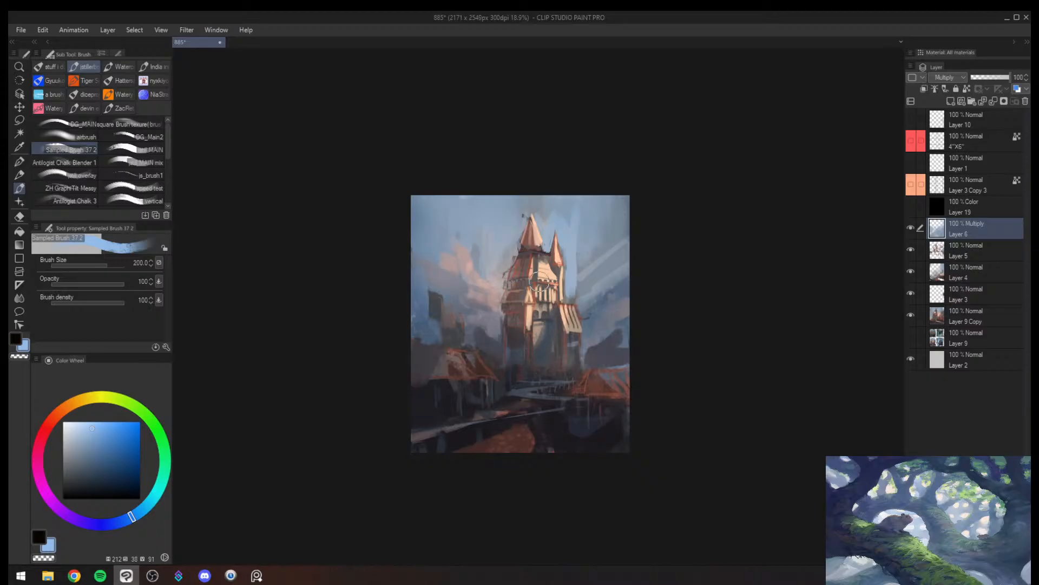
drag(512, 440, 454, 429)
key(bracketright)
key(bracketright)
key(bracketright)
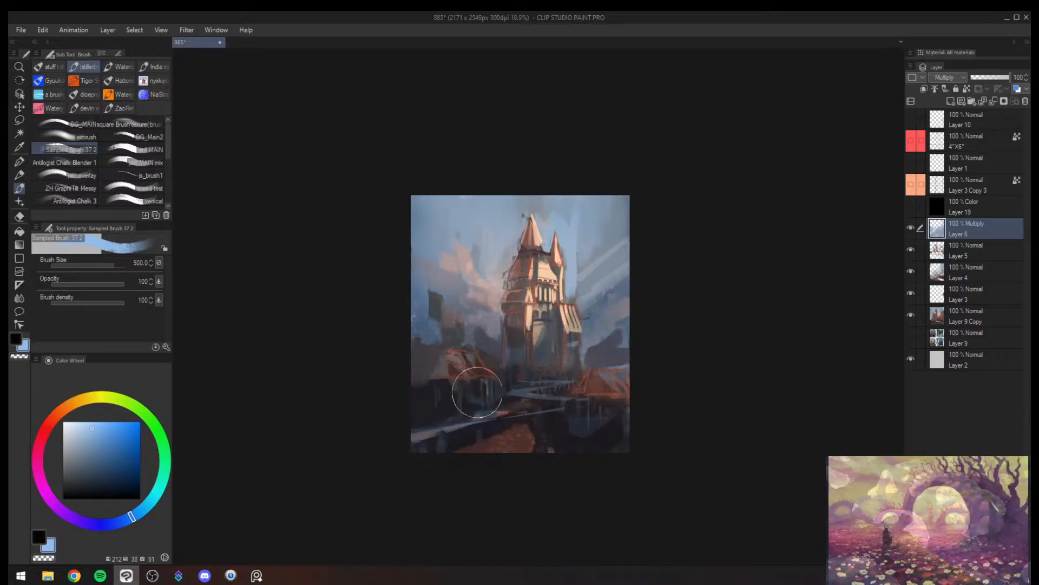
drag(477, 392, 383, 434)
mouse_move(532, 407)
mouse_down()
mouse_move(563, 406)
mouse_move(565, 374)
mouse_move(566, 384)
mouse_move(539, 380)
mouse_move(567, 370)
mouse_move(597, 405)
mouse_move(630, 397)
mouse_move(599, 415)
mouse_up()
key(h)
key(ctrl+space)
drag(669, 414, 633, 434)
key(bracketright)
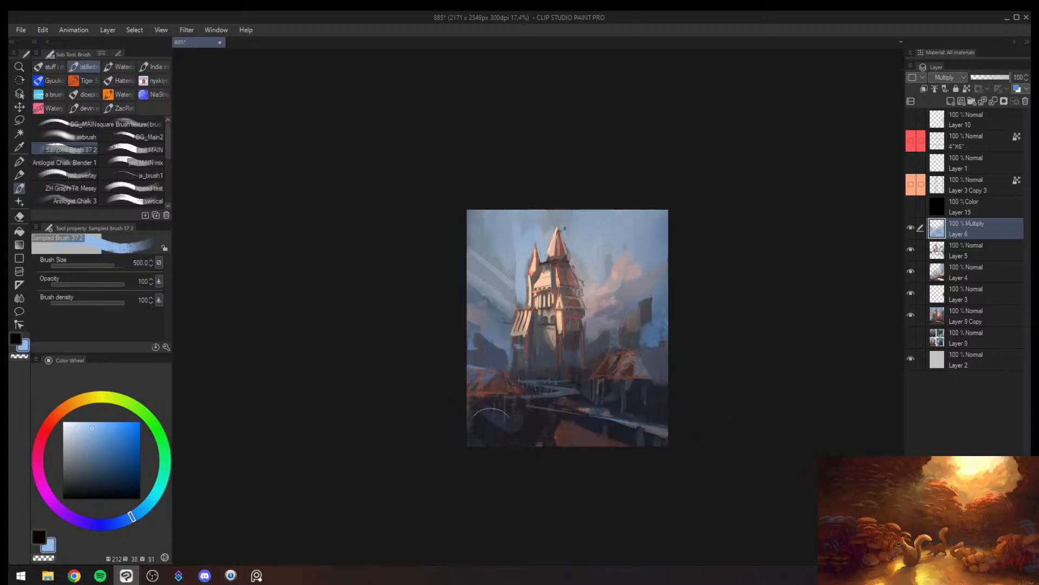
key(bracketleft)
- Add a new Normal layer above the Multiply layer and paint a reddish-brown path in the foreground at brush size 400
key(ctrl+shift+n)
key(ctrl+space)
drag(642, 360, 645, 355)
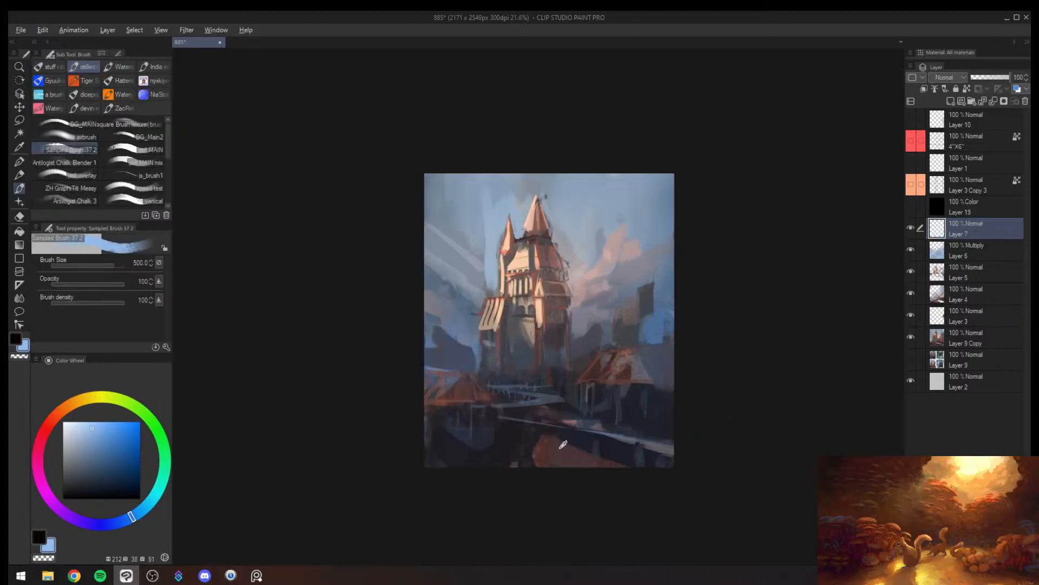
alt+click(560, 448)
key(bracketleft)
drag(560, 420, 536, 469)
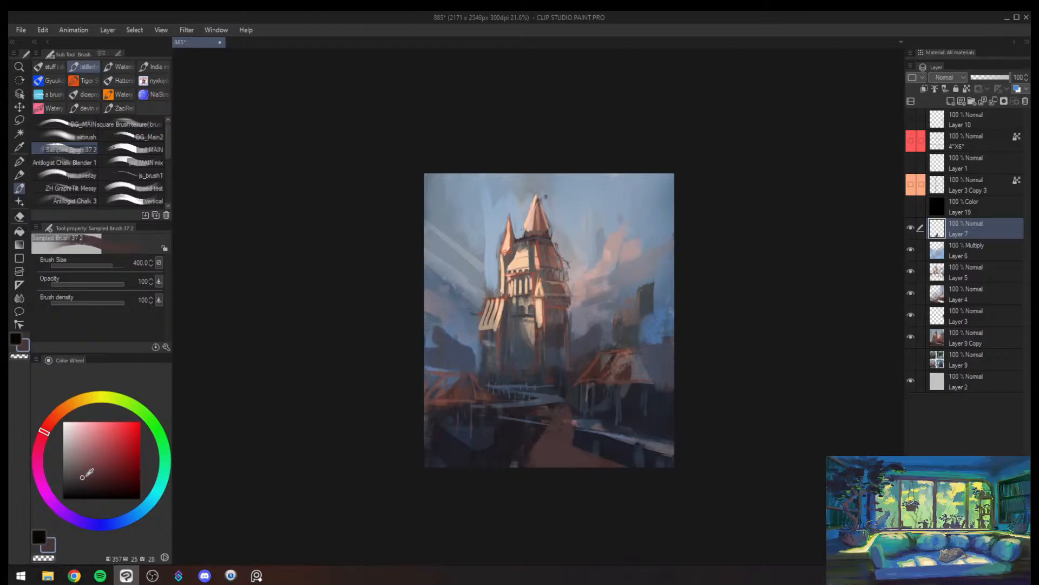
- Add a darker brown stroke along the foreground path with brush size 170
click(78, 483)
key(bracketleft)
key(bracketleft)
key(bracketleft)
key(bracketleft)
drag(571, 398, 535, 461)
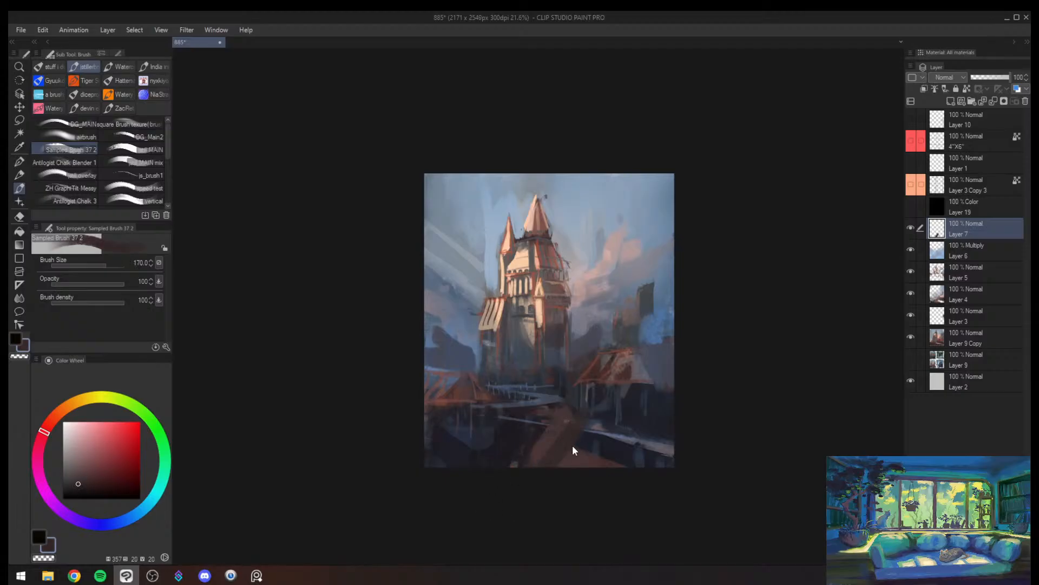
alt+click(559, 438)
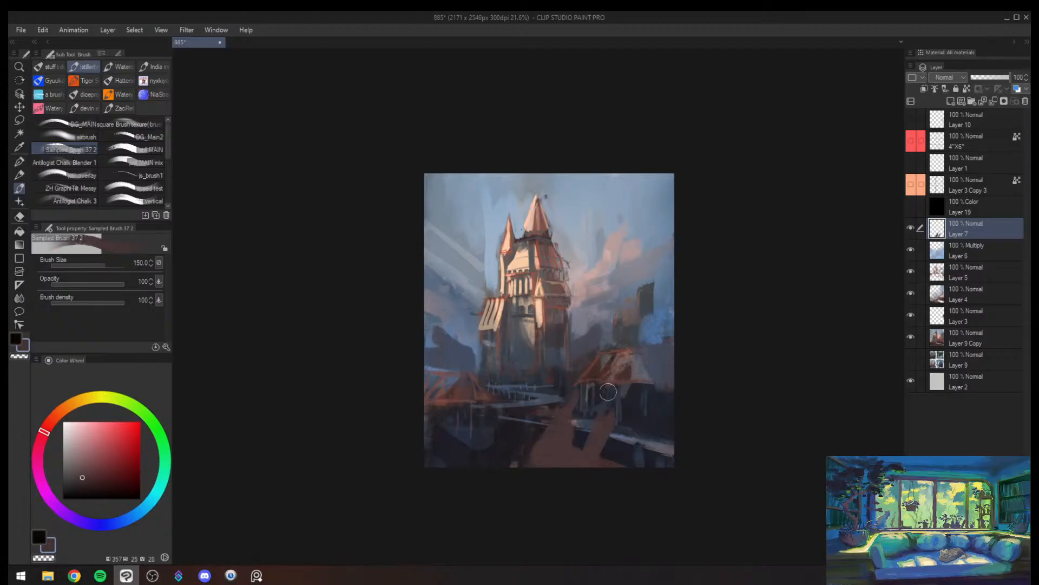
key(bracketright)
key(bracketright)
key(h)
key(ctrl+z)
key(ctrl+z)
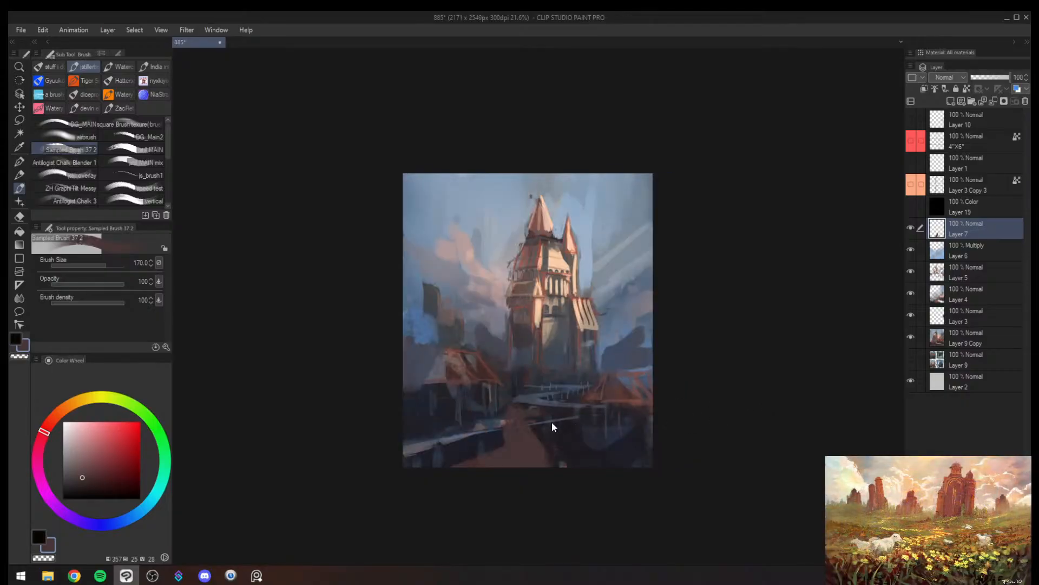
key(bracketleft)
drag(522, 391, 558, 487)
drag(483, 407, 358, 494)
mouse_move(430, 439)
mouse_down()
mouse_move(476, 400)
mouse_move(349, 536)
mouse_up()
key(ctrl+z)
key(ctrl+z)
key(ctrl+z)
key(ctrl+z)
- Try a reddish-brown roof slope with diagonal strokes over the left foreground houses, starting at brush size 150
drag(486, 394, 362, 308)
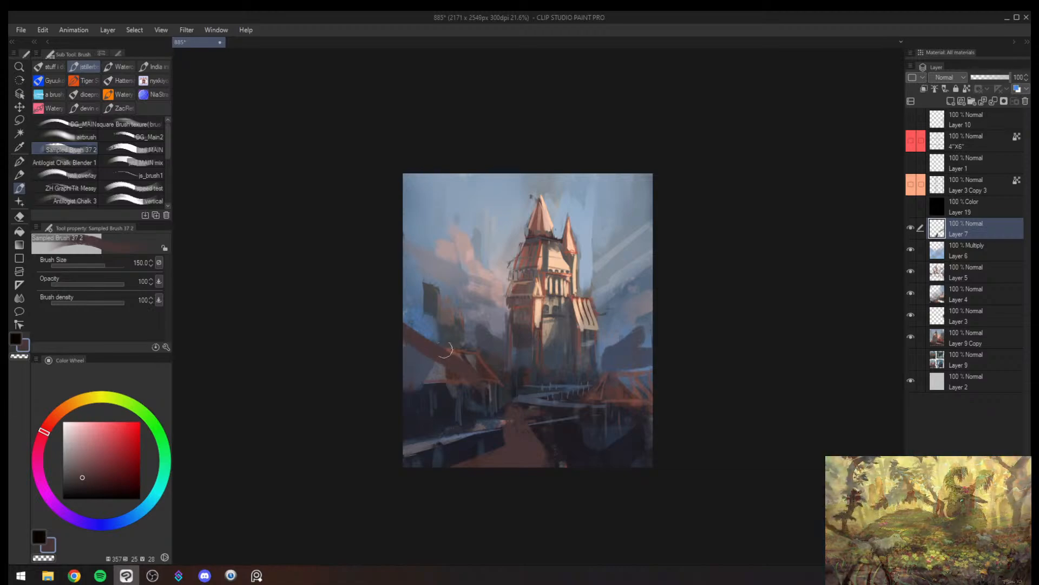
drag(474, 390, 503, 495)
key(bracketright)
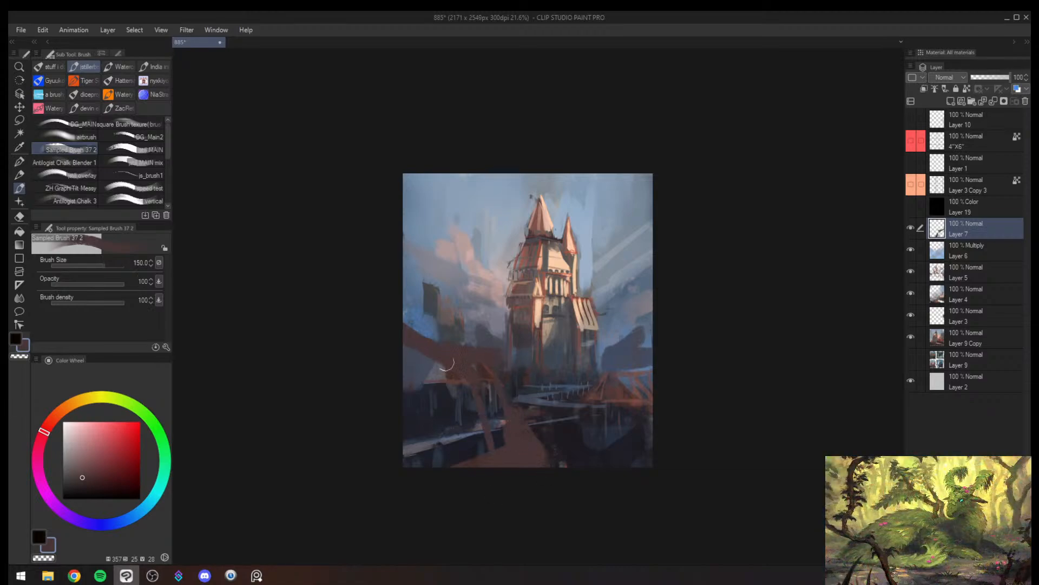
drag(447, 368, 473, 495)
key(bracketright)
drag(413, 370, 433, 477)
drag(405, 383, 427, 522)
alt+click(431, 399)
key(bracketright)
key(bracketright)
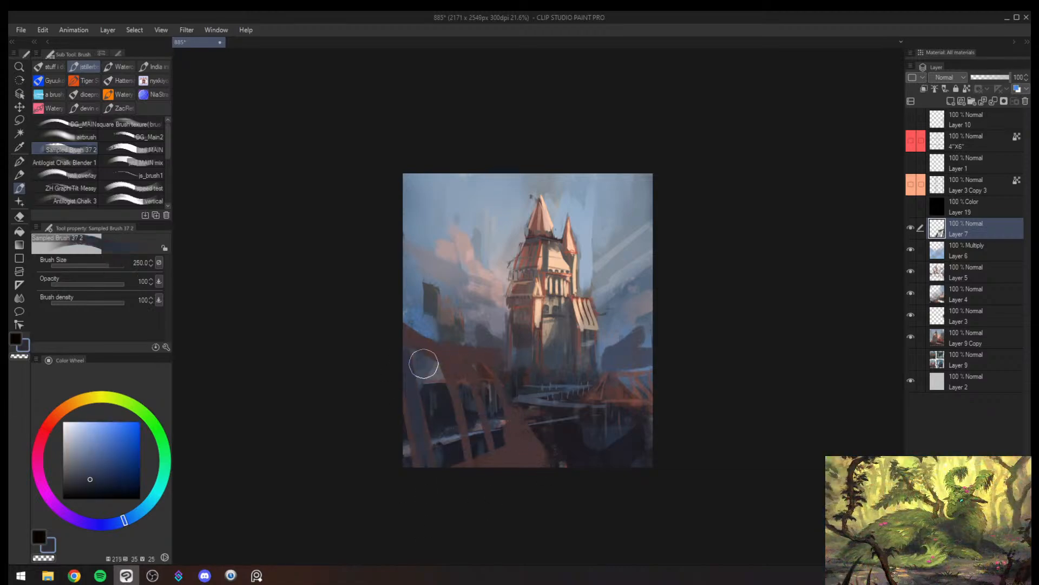
- Try filling the left foreground with a reddish-brown mass at brush sizes 250 to 400 and mirror the view
drag(423, 364, 447, 458)
alt+click(455, 382)
key(bracketright)
drag(432, 365, 449, 450)
key(bracketright)
drag(468, 379, 506, 467)
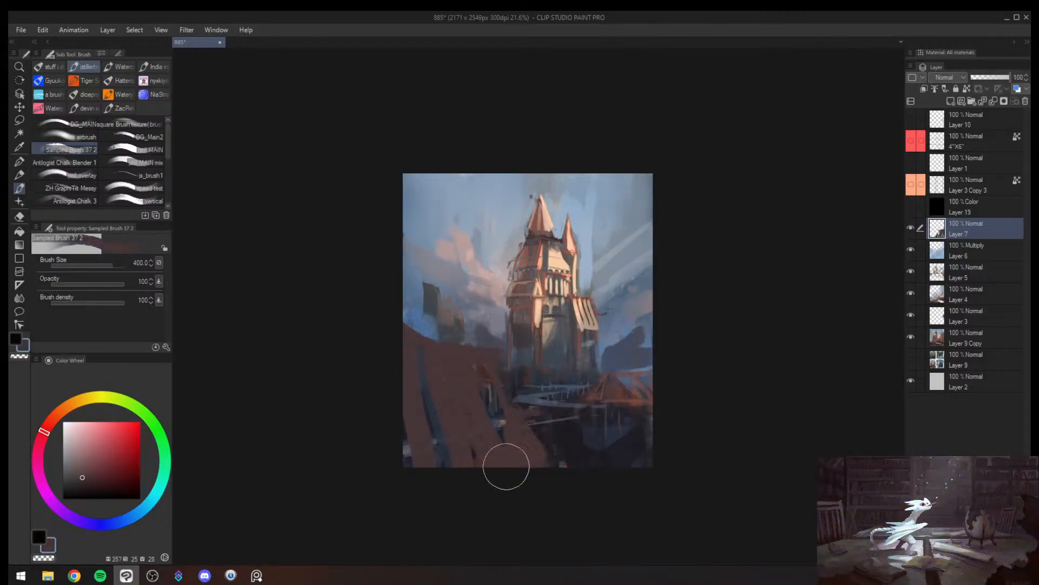
drag(494, 392, 494, 423)
key(bracketleft)
key(h)
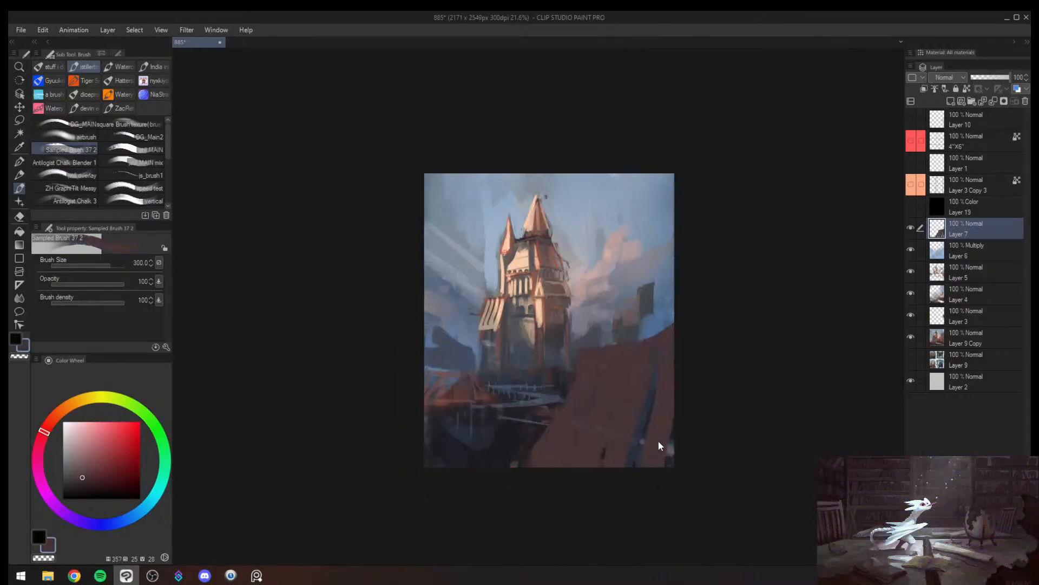
- Undo the large reddish-brown roof shape and the foreground path, including their Normal layer
key(ctrl+z)
key(ctrl+z)
key(ctrl+z)
key(ctrl+z)
key(ctrl+z)
key(ctrl+z)
key(ctrl+z)
key(ctrl+z)
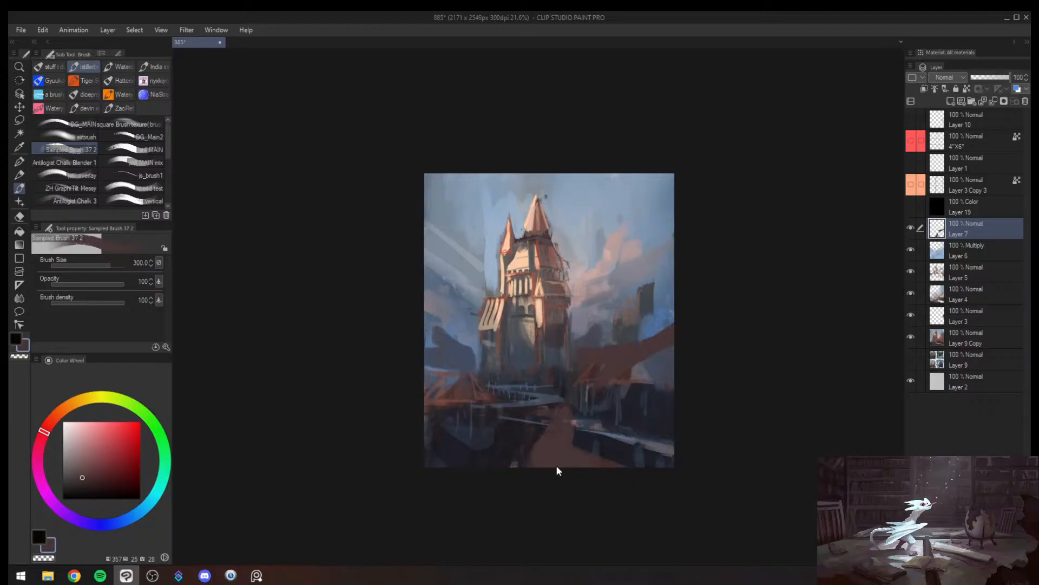
key(ctrl+z)
key(ctrl+z)
key(ctrl+z)
key(ctrl+z)
- Try a curved dark brown stroke across the foreground house at brush size 200 on the Multiply layer
key(bracketleft)
mouse_move(584, 460)
mouse_down()
mouse_move(603, 424)
mouse_move(578, 459)
mouse_up()
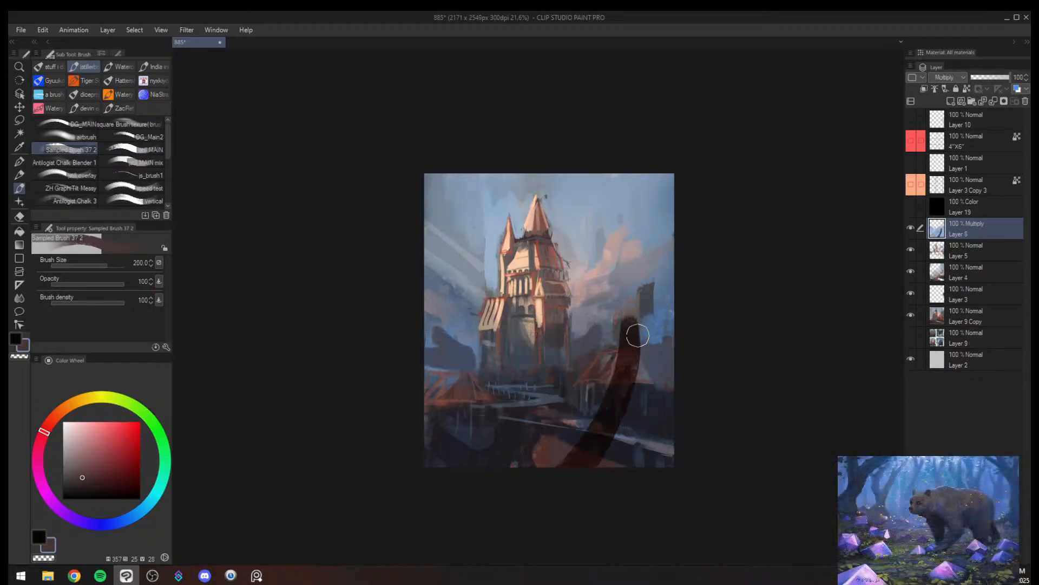
drag(637, 335, 754, 228)
key(bracketleft)
key(ctrl+z)
key(bracketleft)
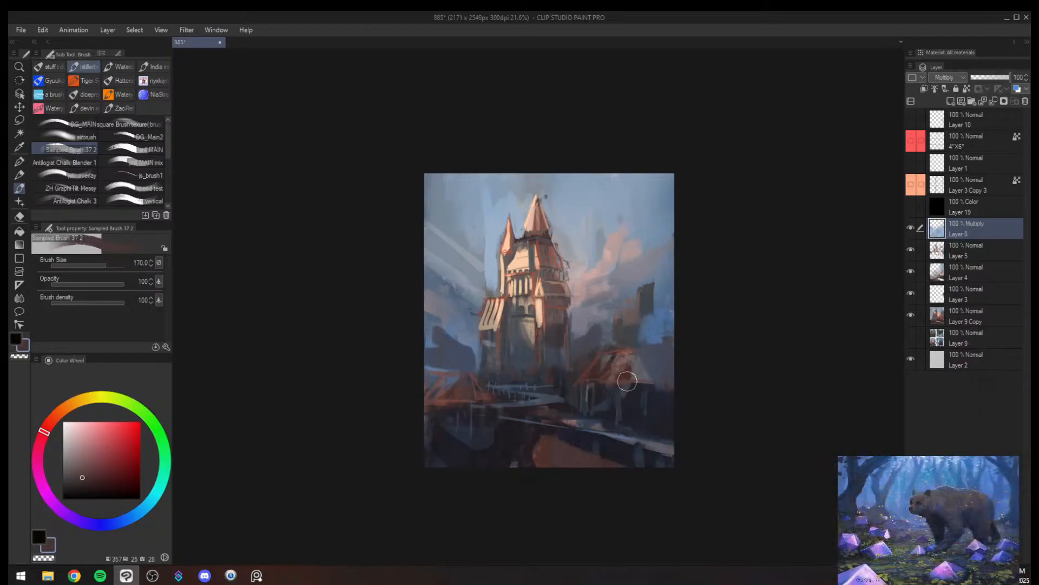
- Try near-black diagonal and roofline strokes over the foreground house on a new Normal layer, using brush sizes 120 and 150
mouse_move(631, 341)
mouse_down()
mouse_move(539, 503)
mouse_move(640, 337)
mouse_move(552, 497)
mouse_up()
key(ctrl+shift+n)
alt+click(614, 389)
key(bracketleft)
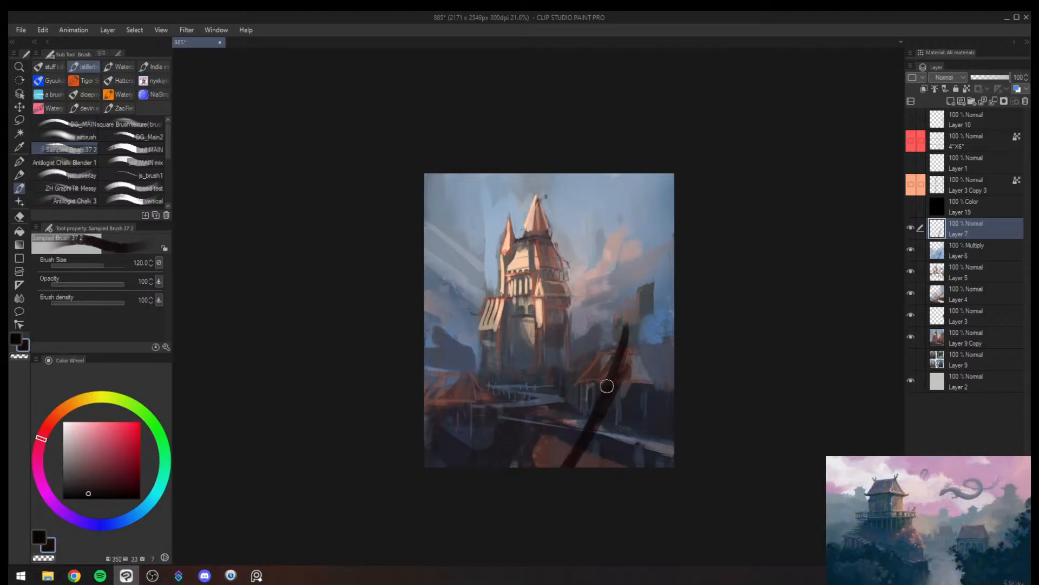
drag(607, 385, 693, 314)
key(ctrl+z)
drag(632, 362, 698, 351)
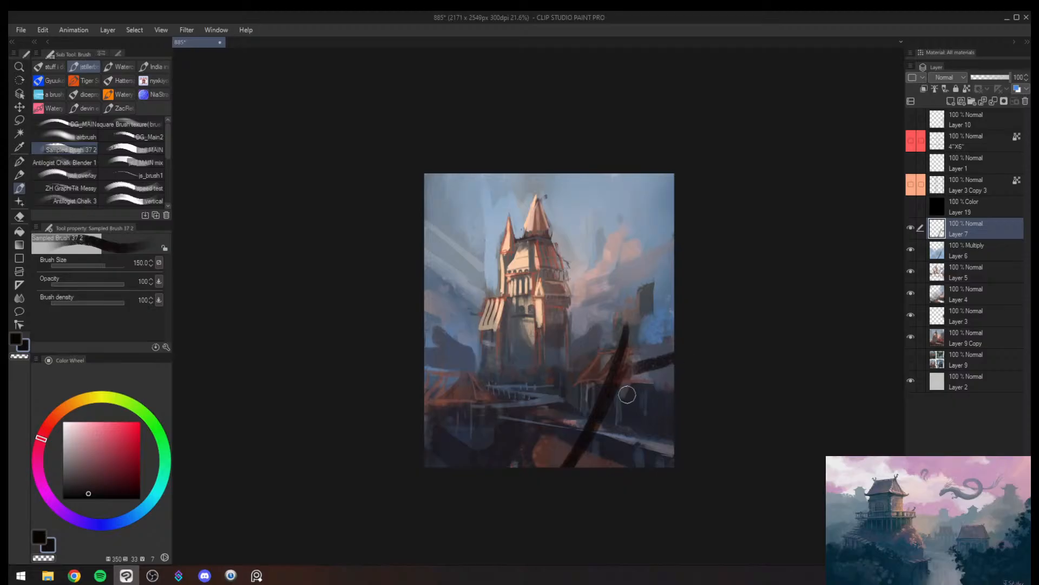
key(ctrl+z)
key(ctrl+z)
key(ctrl+z)
key(ctrl+z)
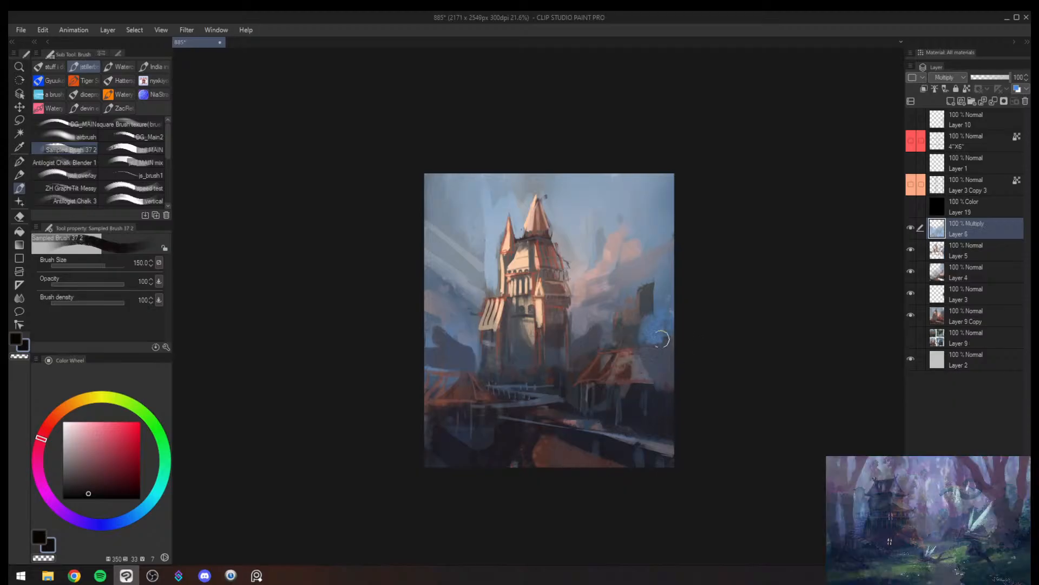
- Try two near-black diagonals forming a peak in the centre foreground at brush size 100
key(bracketleft)
drag(546, 415, 473, 480)
drag(555, 412, 631, 472)
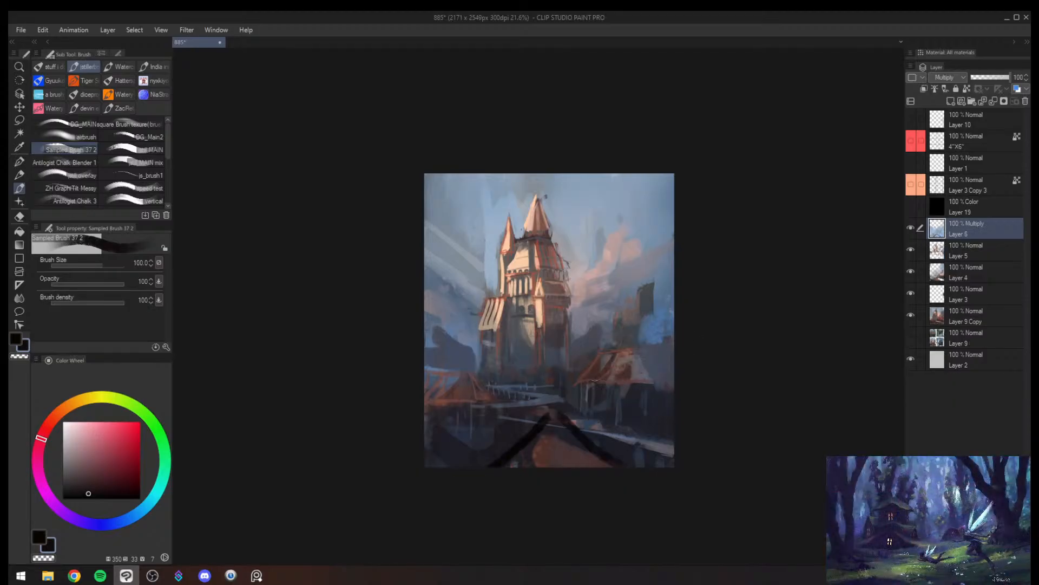
key(ctrl+z)
key(ctrl+z)
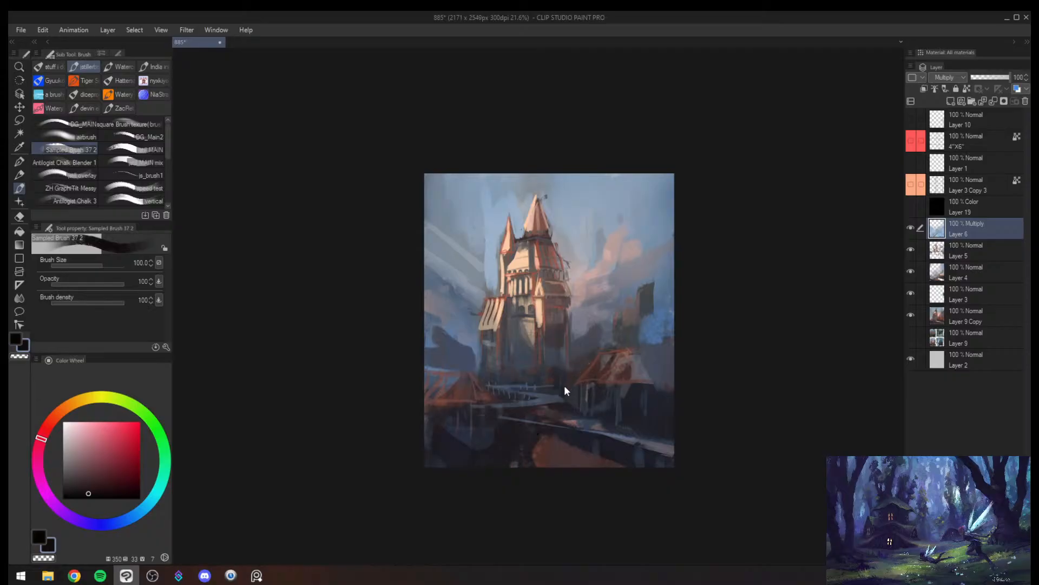
- Add a new Normal layer and paint near-black diagonal edges for two foreground roofs at brush sizes 80 and 70
key(ctrl+shift+n)
key(bracketleft)
drag(522, 438, 510, 467)
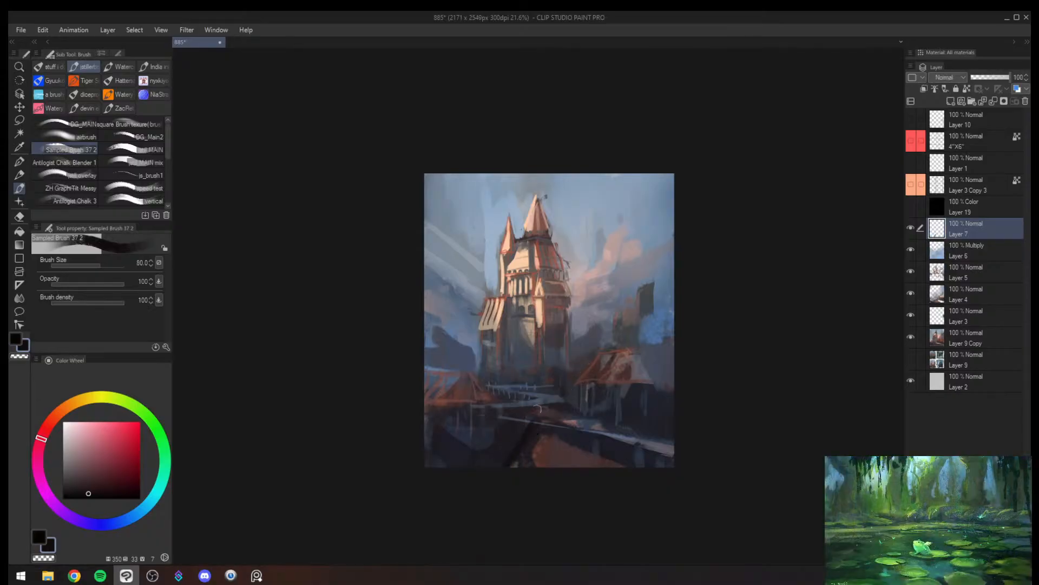
key(h)
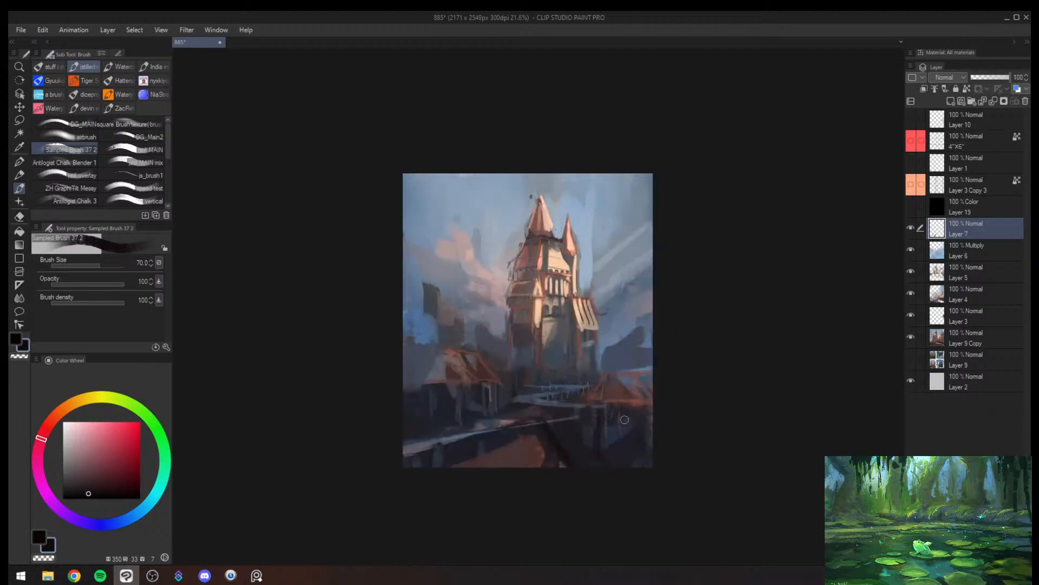
drag(434, 391, 469, 464)
key(ctrl+z)
drag(453, 411, 464, 435)
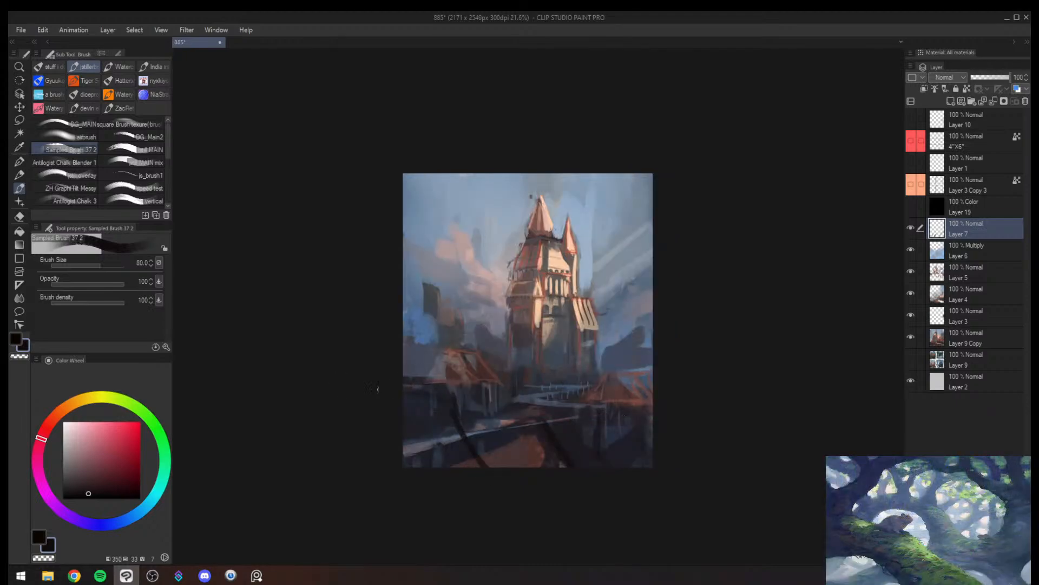
- Paint the dark top edge of the left foreground roof and the ridge line of the house behind it
drag(402, 391, 458, 397)
key([)
drag(403, 343, 453, 353)
key(ctrl+z)
key([)
key([)
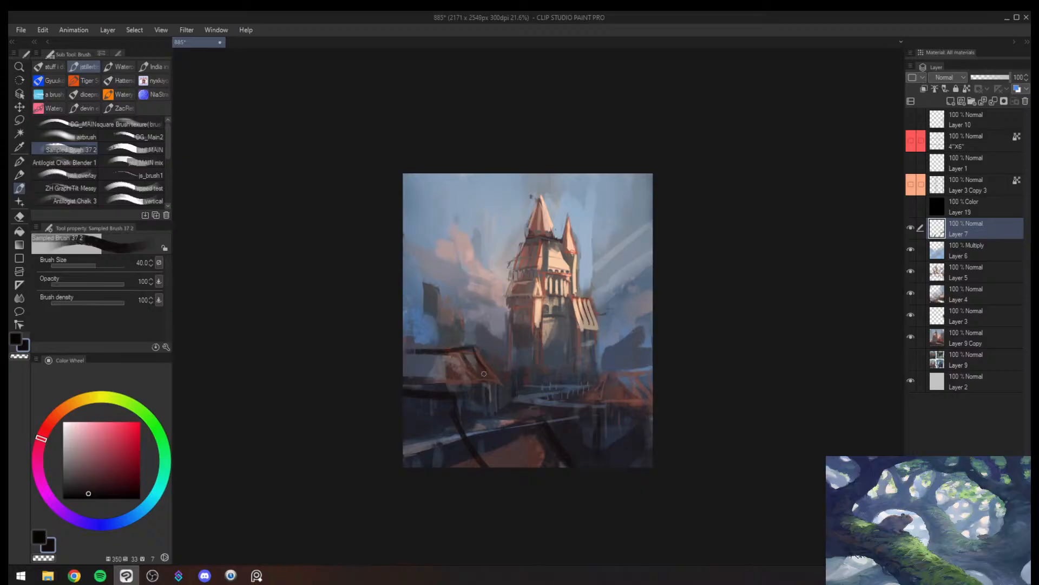
key(ctrl+z)
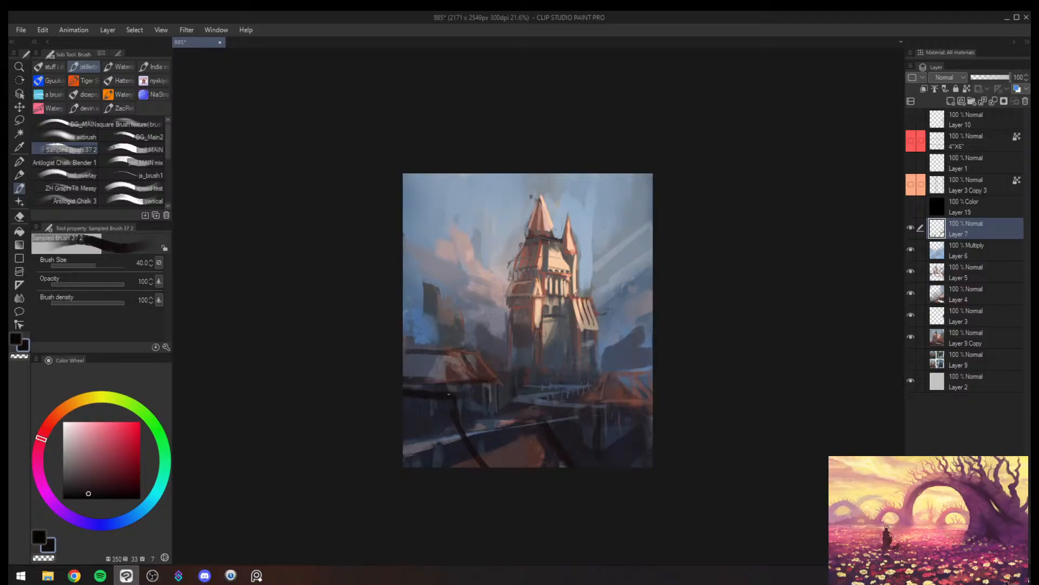
- Fill the left foreground roof with dark reddish-brown, enlarging the brush to 250
mouse_move(421, 401)
mouse_down()
mouse_move(473, 466)
mouse_move(418, 467)
mouse_move(489, 457)
mouse_move(420, 461)
mouse_move(449, 426)
mouse_move(404, 399)
mouse_move(447, 409)
mouse_move(421, 442)
mouse_move(449, 469)
mouse_up()
key(])
key(])
key(])
key(])
key(])
key(])
key(])
alt+click(527, 455)
alt+click(476, 459)
key([)
key(])
key(])
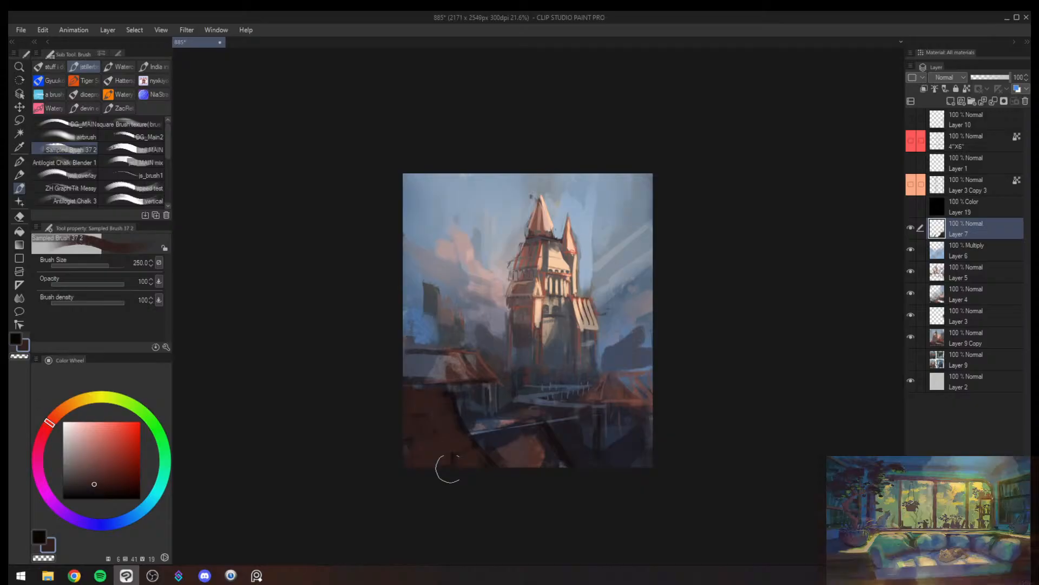
alt+click(504, 444)
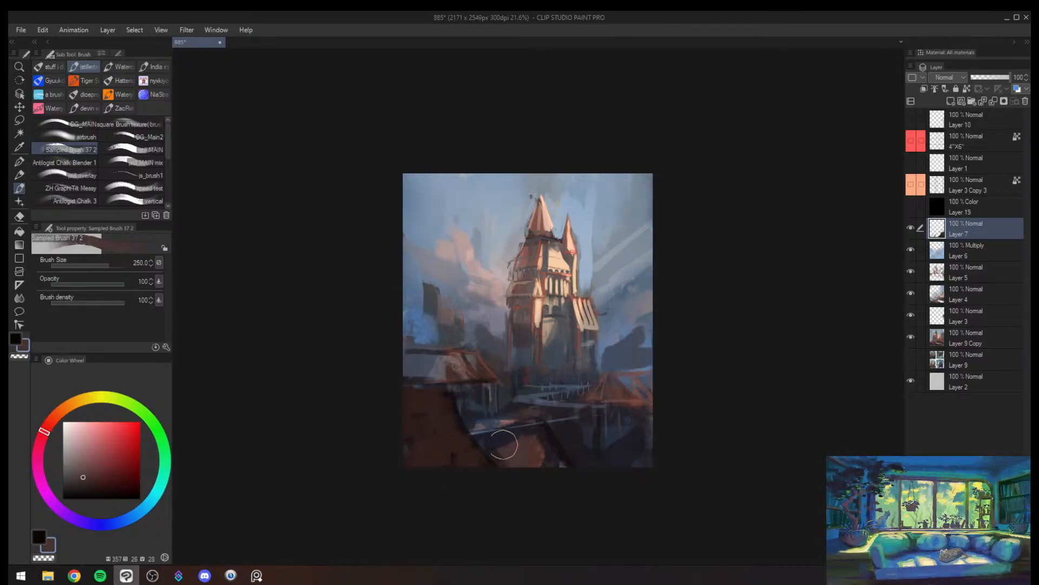
- Extend the brown centre roof at brush sizes 100 and 120, darken the street behind with muted purple, and mirror the view
key([)
key([)
key([)
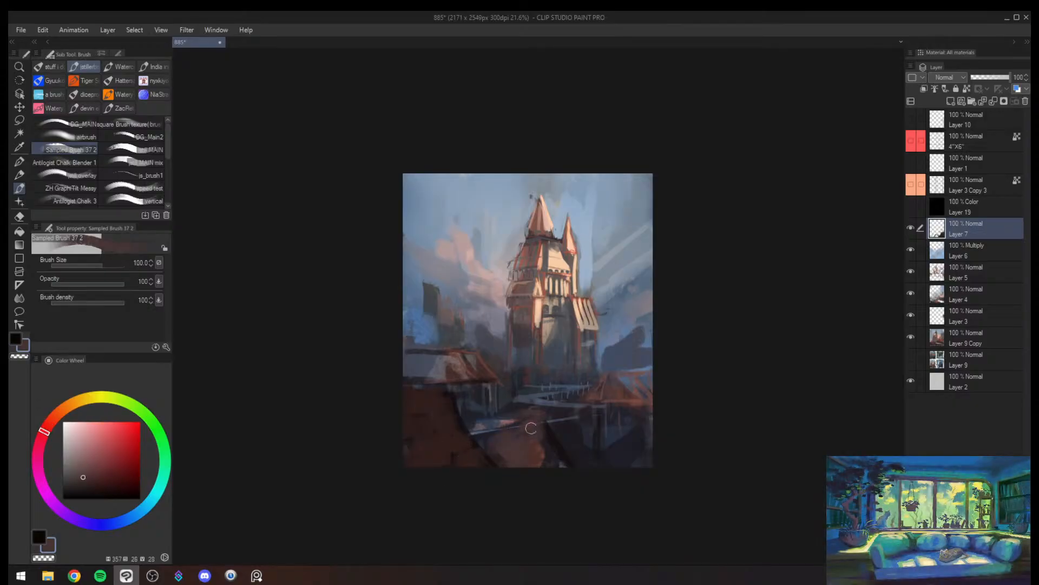
drag(543, 439, 565, 461)
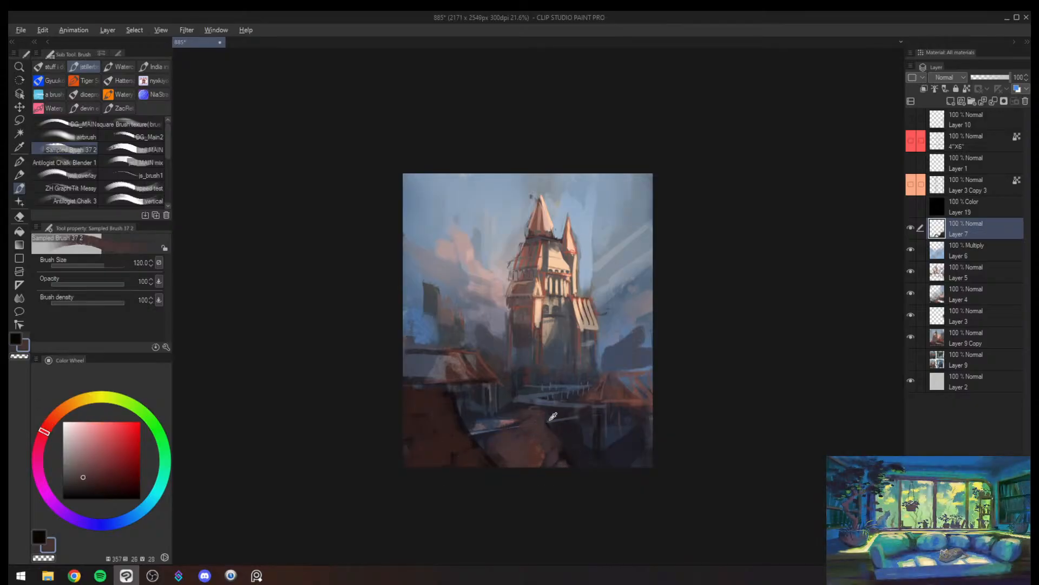
alt+click(539, 405)
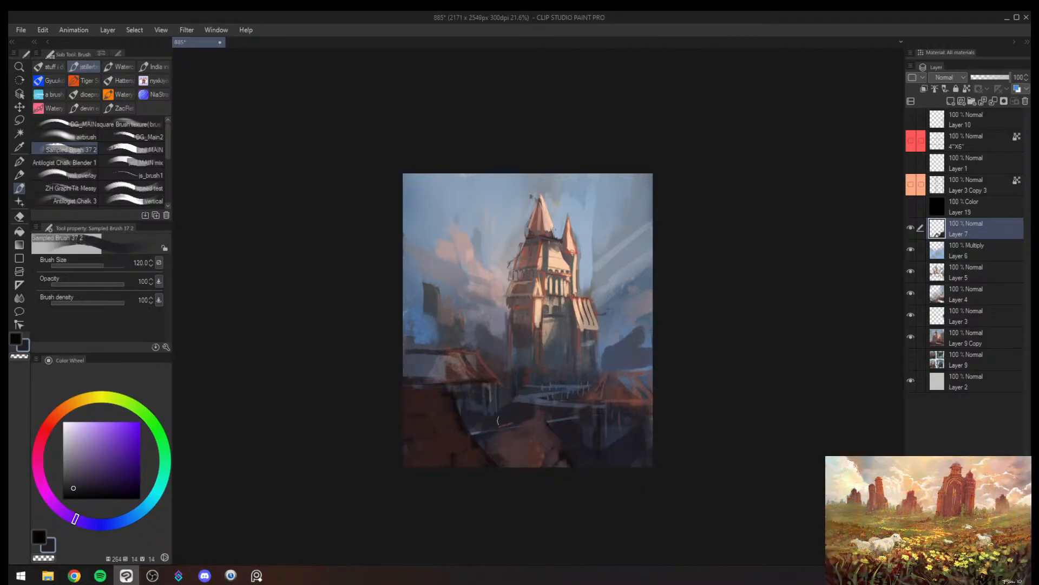
key(h)
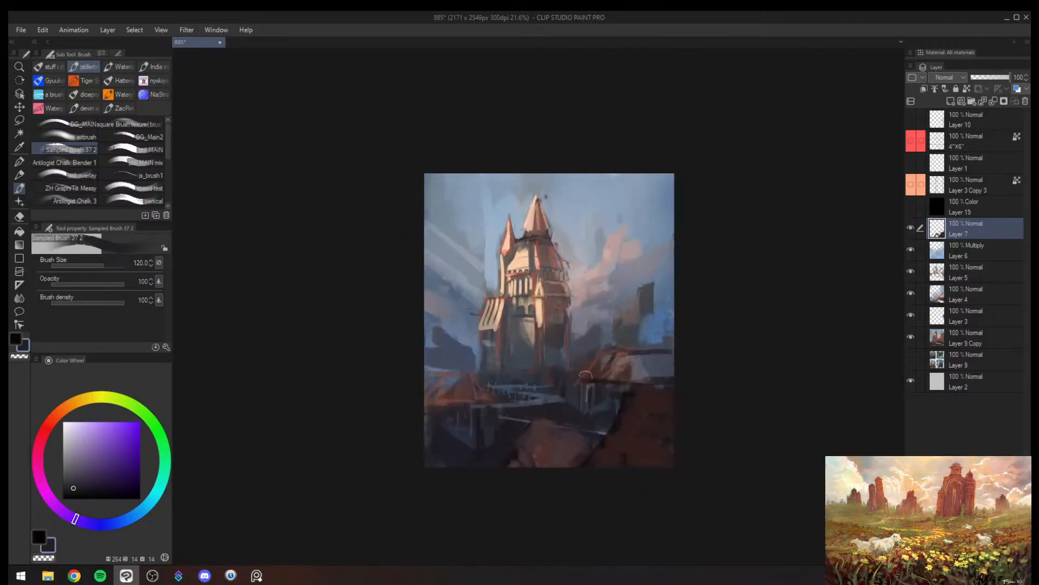
- Refine the centre foreground roof's edge with sampled dark reds, reducing the brush from 100 to 60 and smaller
alt+click(584, 438)
alt+click(626, 439)
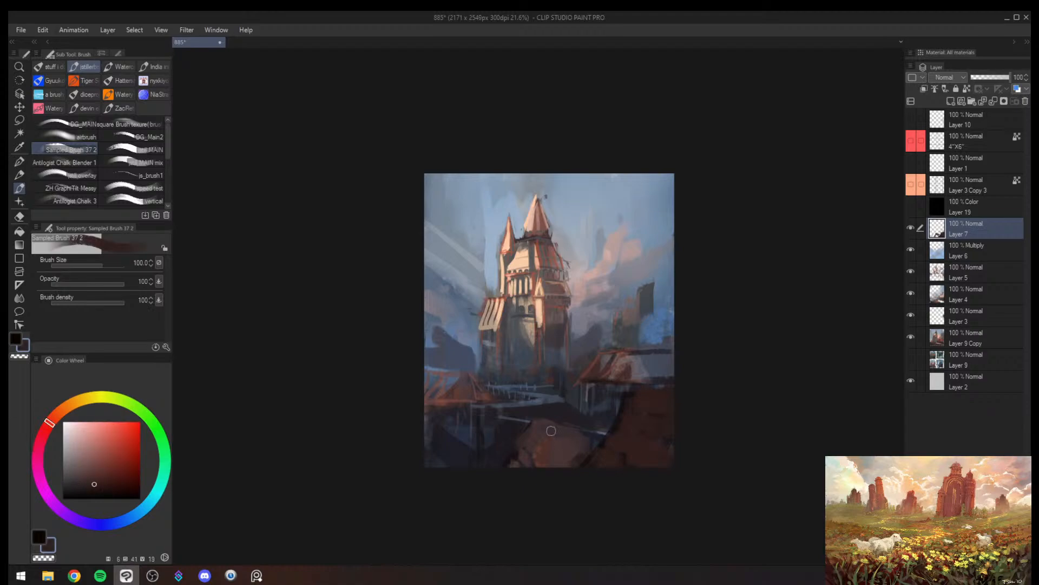
key(bracketleft)
key(bracketleft)
key(bracketleft)
mouse_move(540, 425)
mouse_down()
mouse_move(551, 425)
mouse_move(538, 433)
mouse_up()
alt+click(523, 443)
key(bracketleft)
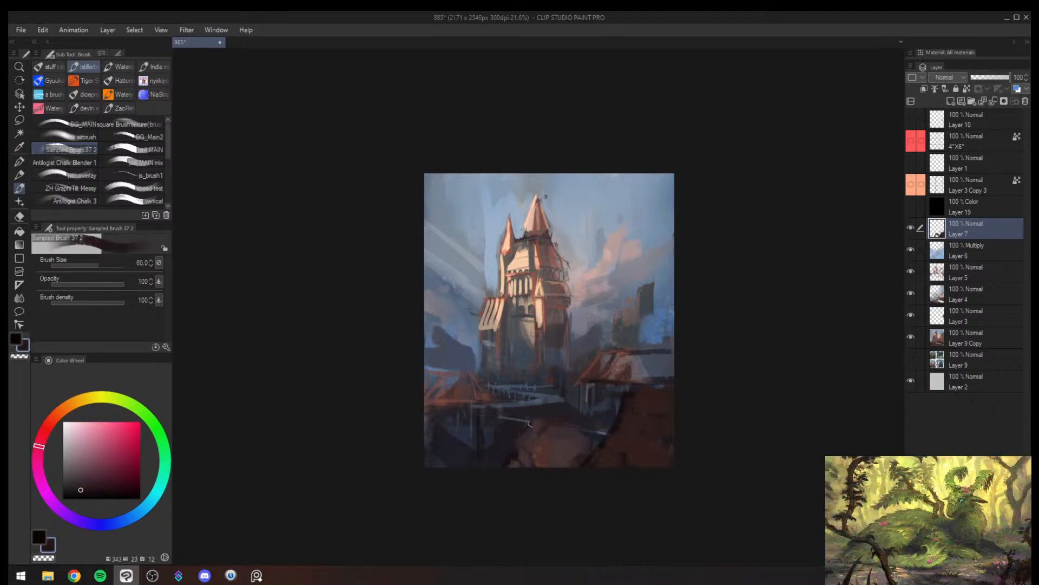
alt+click(514, 449)
key(bracketleft)
- Draw near-black ridge and tile lines on the centre foreground roof at brush sizes 17 and 15
key(ctrl+space)
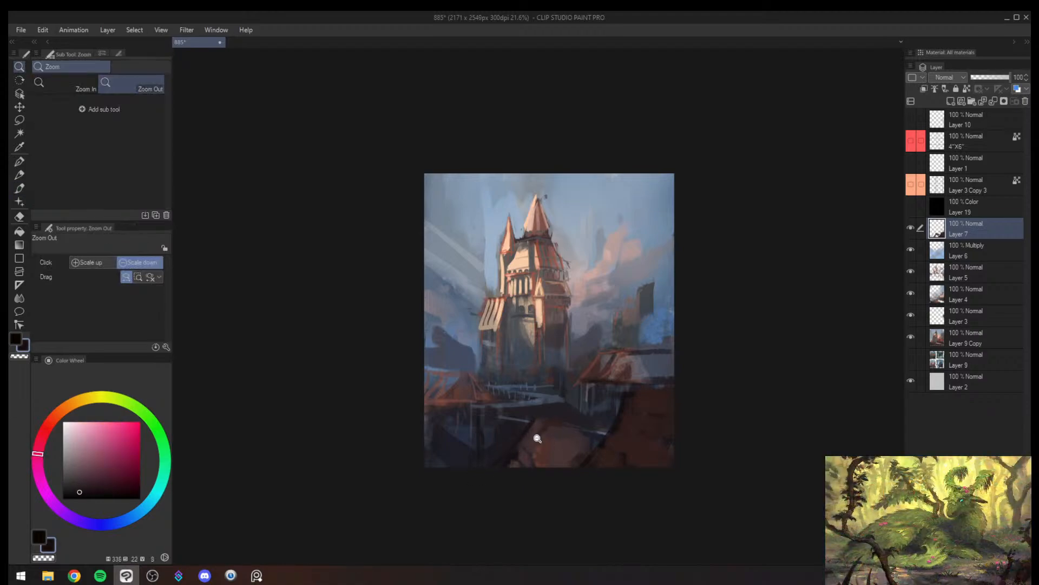
drag(532, 442, 563, 433)
key(bracketright)
key(bracketright)
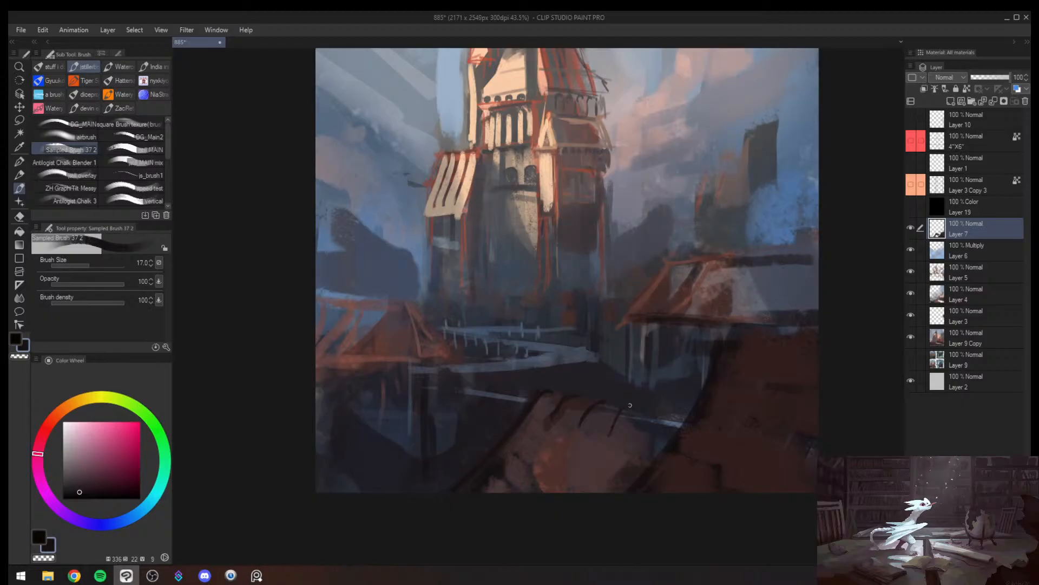
key(bracketright)
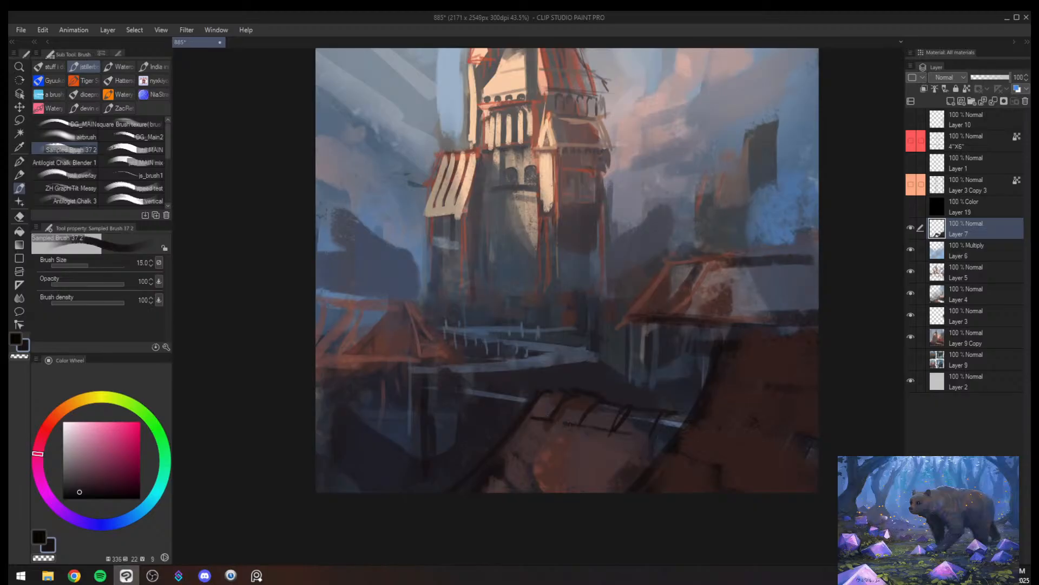
key(alt+space)
drag(553, 466, 632, 455)
key(h)
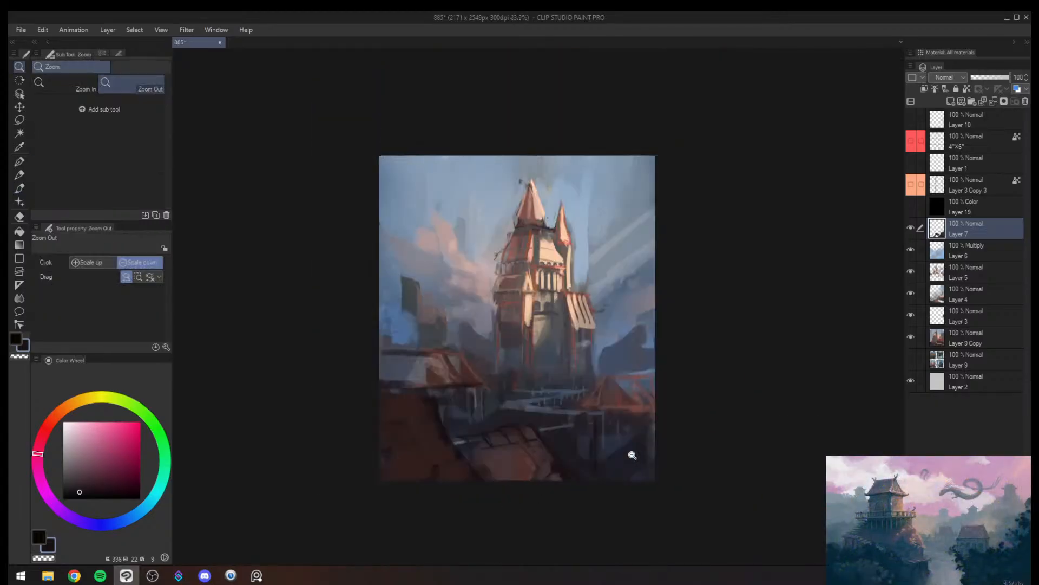
- Repaint the right-hand house roof in orange-brown at brush size 60 and clean its edges with sampled blues at size 70
key(b)
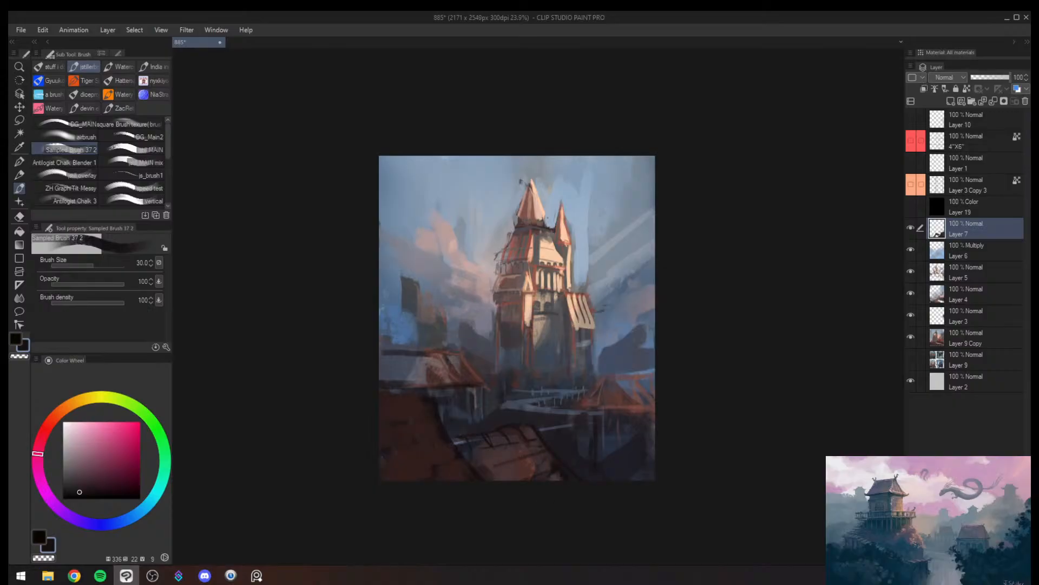
alt+click(626, 403)
key([)
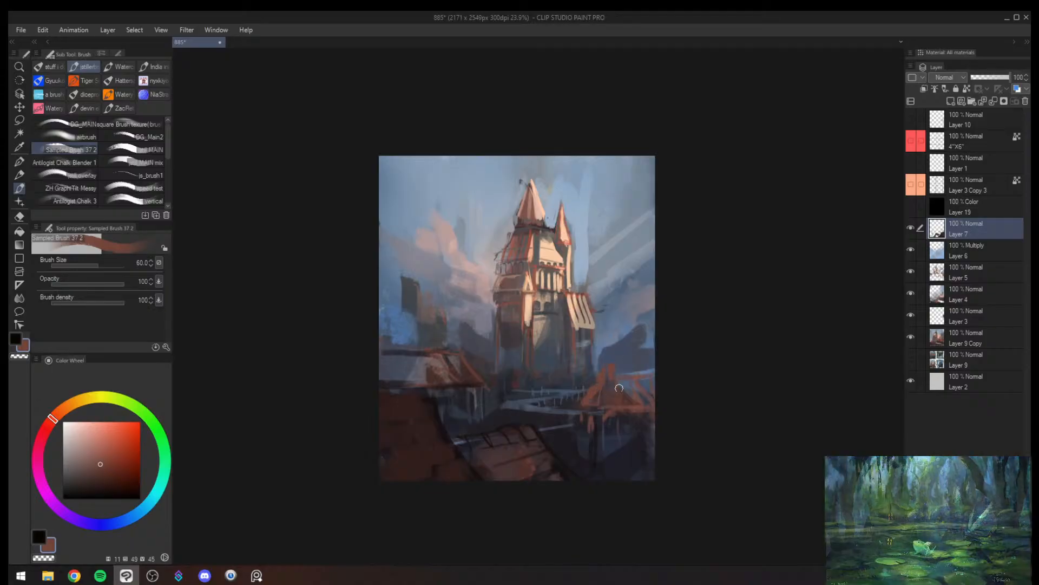
alt+click(610, 361)
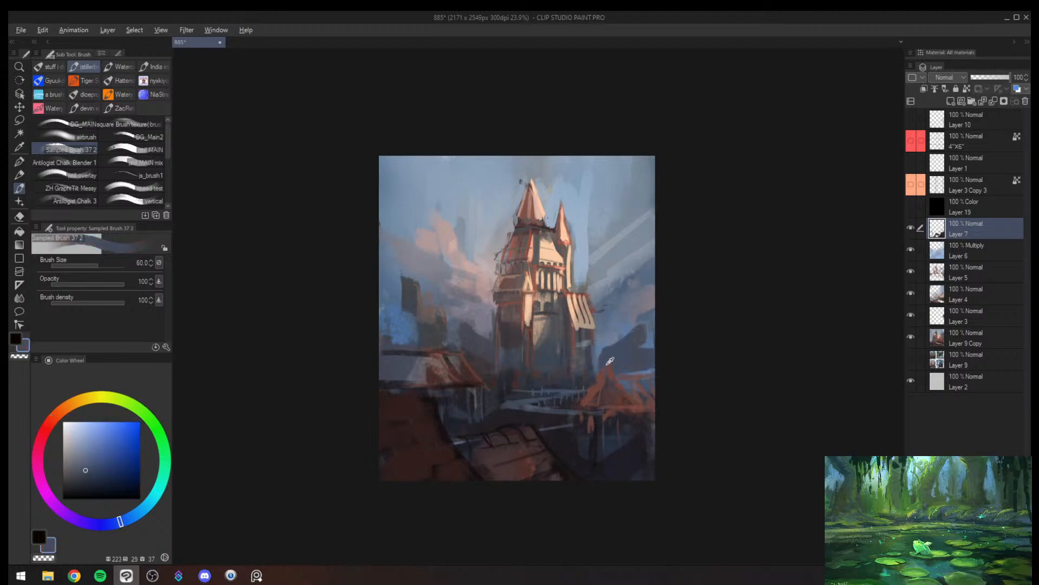
alt+click(609, 379)
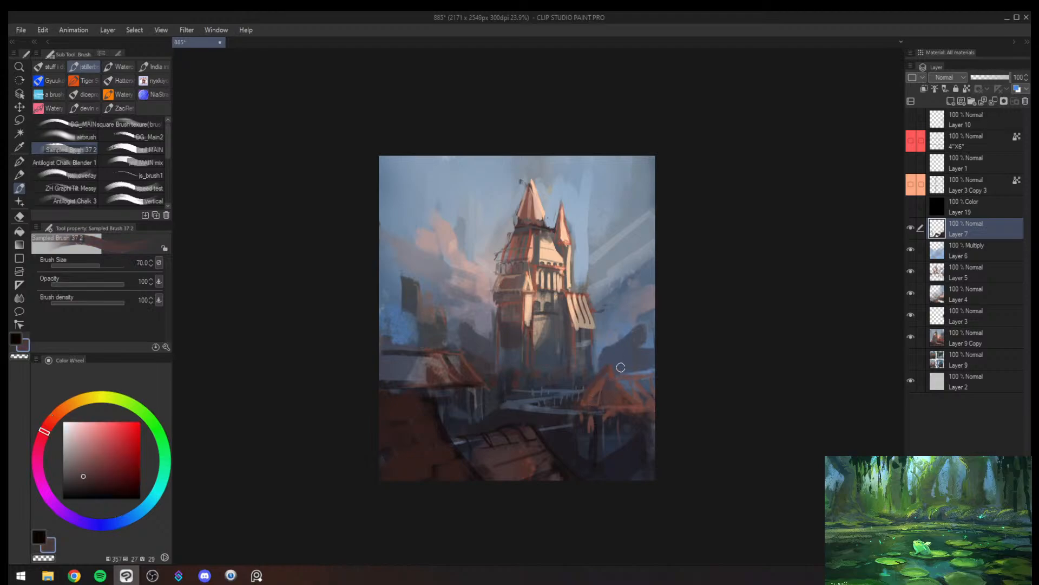
alt+click(620, 332)
drag(623, 336, 630, 345)
key(h)
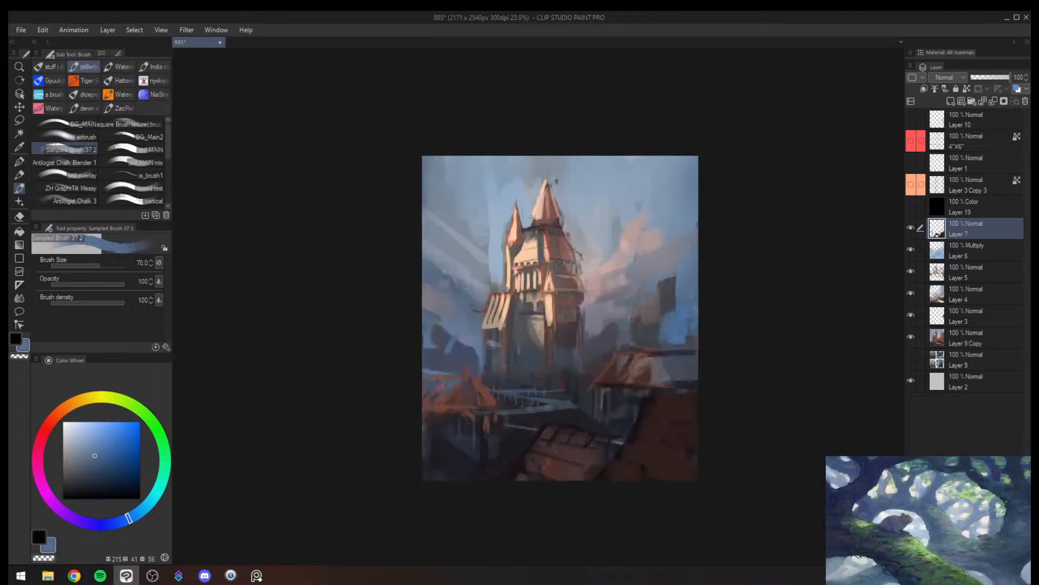
alt+click(636, 393)
alt+click(647, 402)
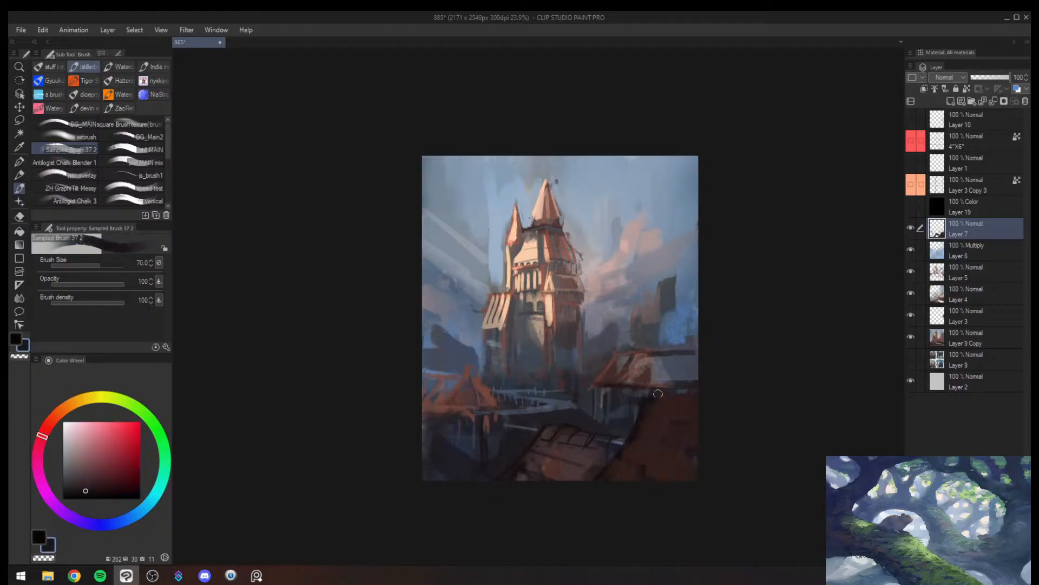
mouse_move(594, 388)
mouse_down()
mouse_move(678, 358)
mouse_move(616, 398)
mouse_up()
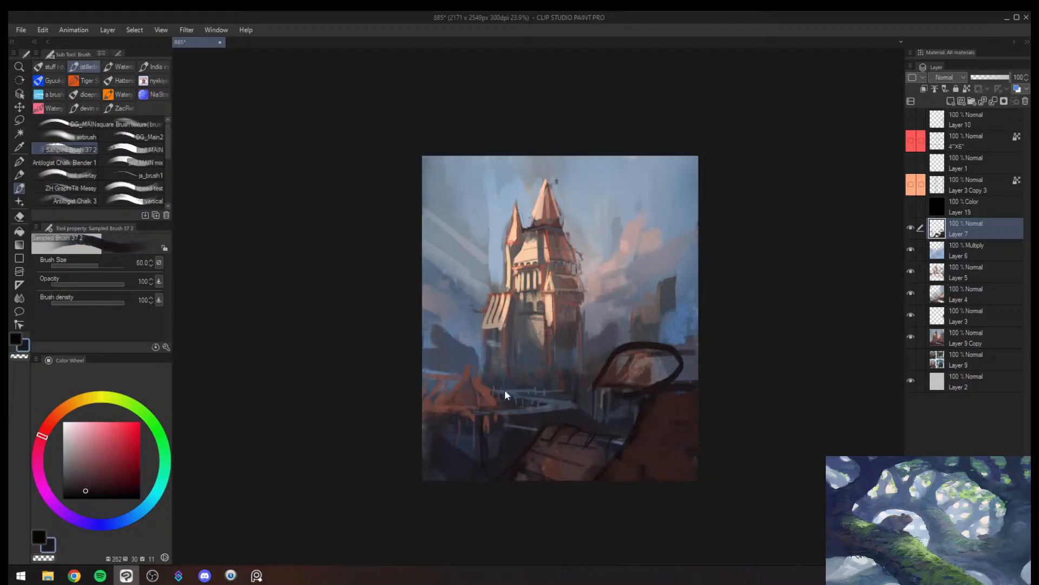
key(ctrl+z)
mouse_move(498, 399)
mouse_down()
mouse_move(452, 423)
mouse_move(502, 375)
mouse_up()
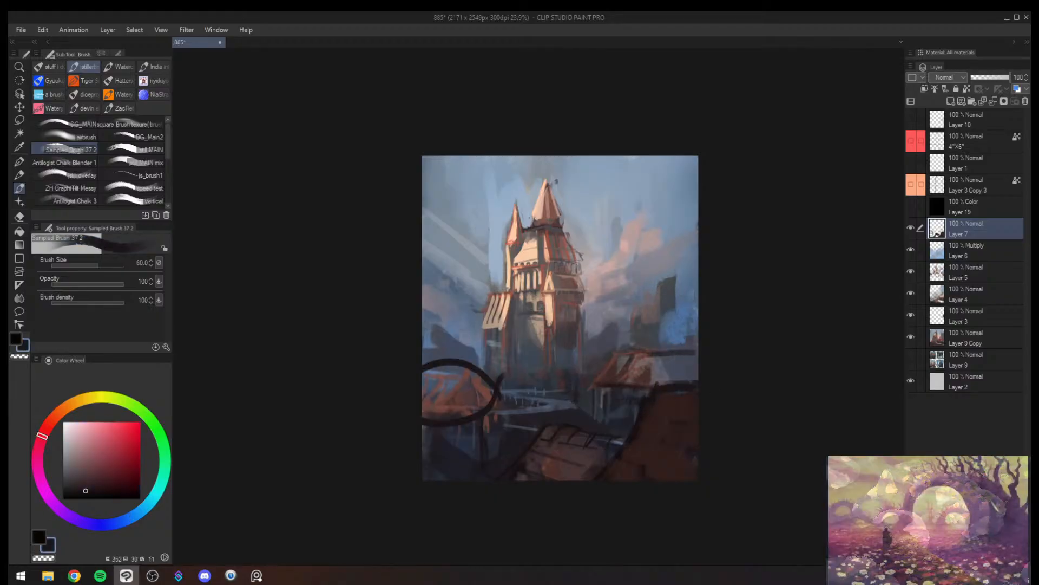
drag(593, 379, 617, 398)
key(ctrl+z)
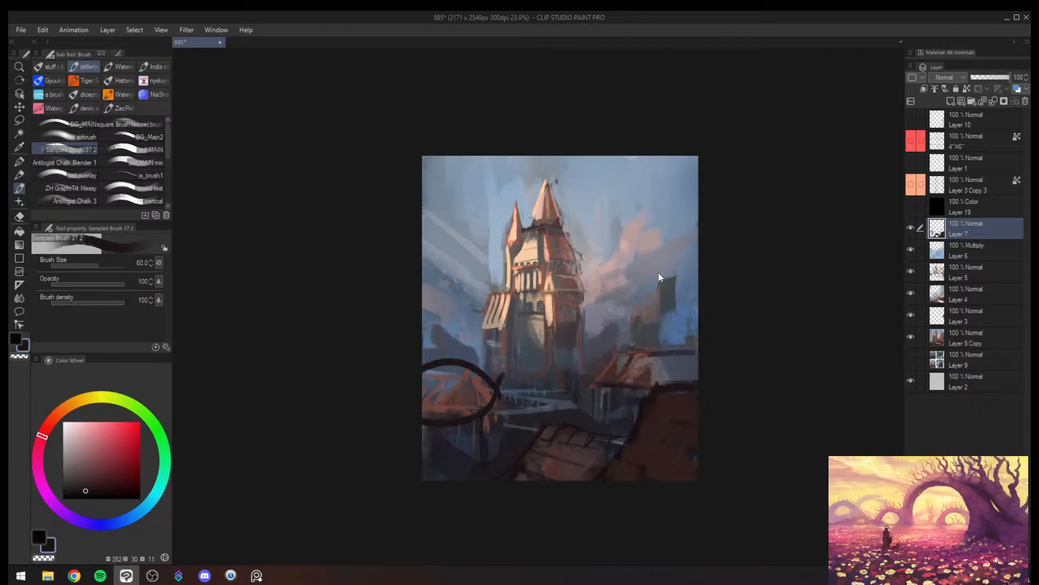
key(ctrl+z)
- Refine the distant hills behind the left-hand village house with sampled blues at brush sizes 70 and 60
alt+click(444, 321)
key(bracketright)
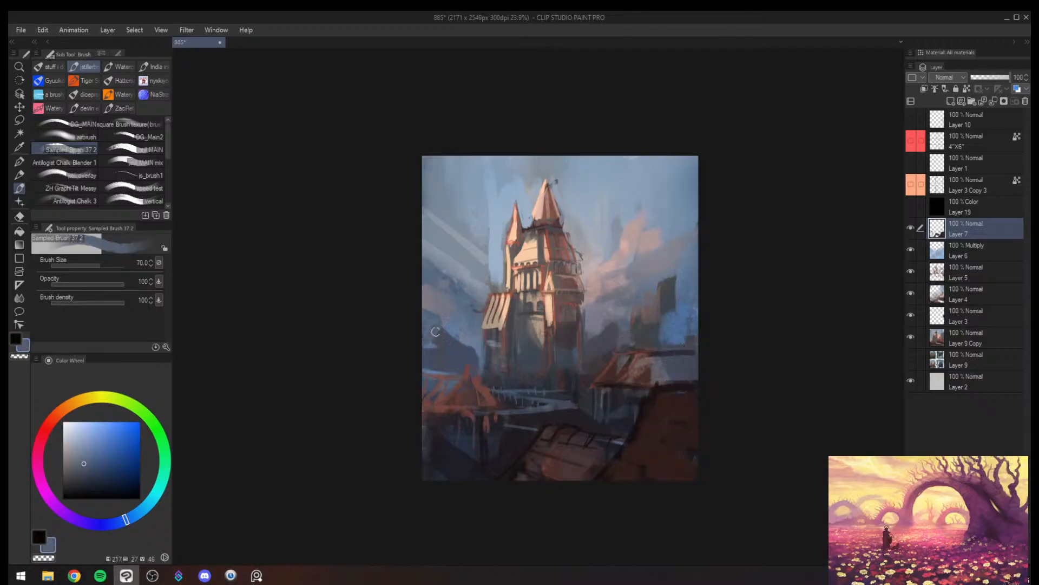
mouse_move(493, 341)
mouse_down()
mouse_move(453, 330)
mouse_move(560, 327)
mouse_up()
alt+click(429, 352)
key(bracketleft)
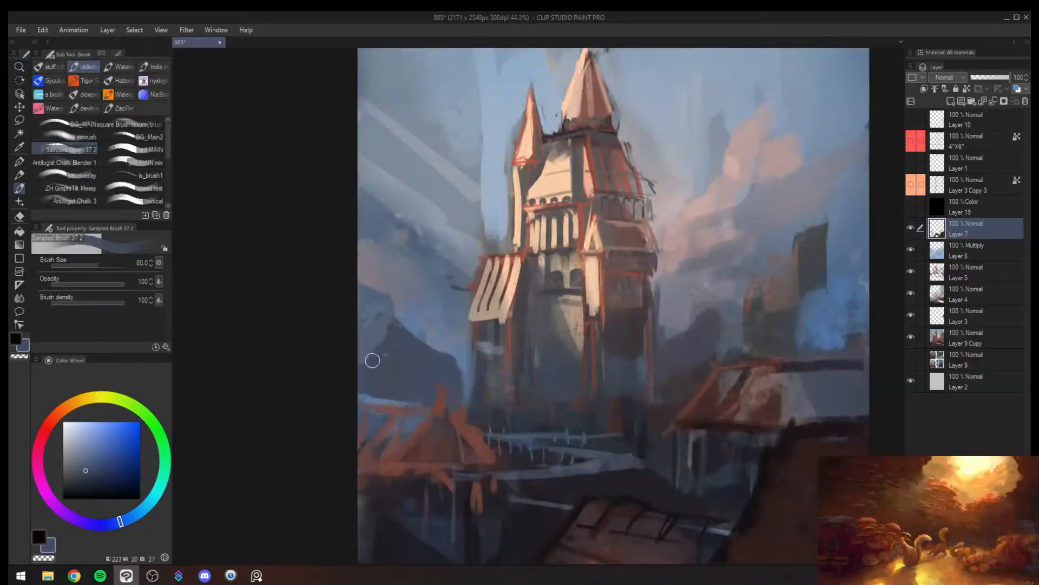
alt+click(372, 355)
key(bracketright)
key(bracketright)
drag(466, 326, 456, 308)
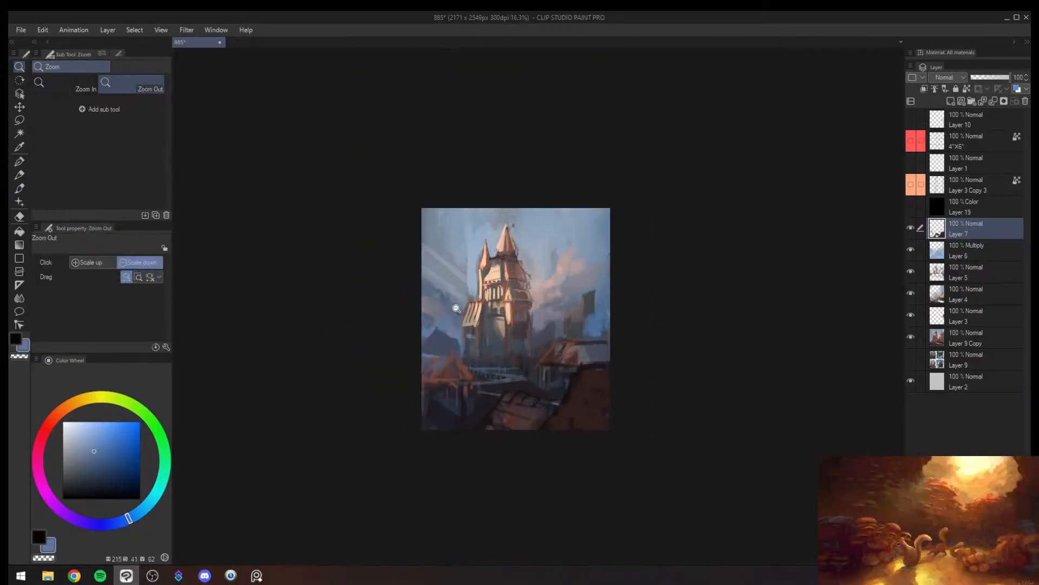
- Paint over the dark distant tower right of the castle with sampled blues at brush size 100 and mirror the view
drag(552, 320, 575, 258)
alt+click(551, 317)
drag(548, 320, 591, 333)
alt+click(587, 323)
key(bracketright)
key(bracketright)
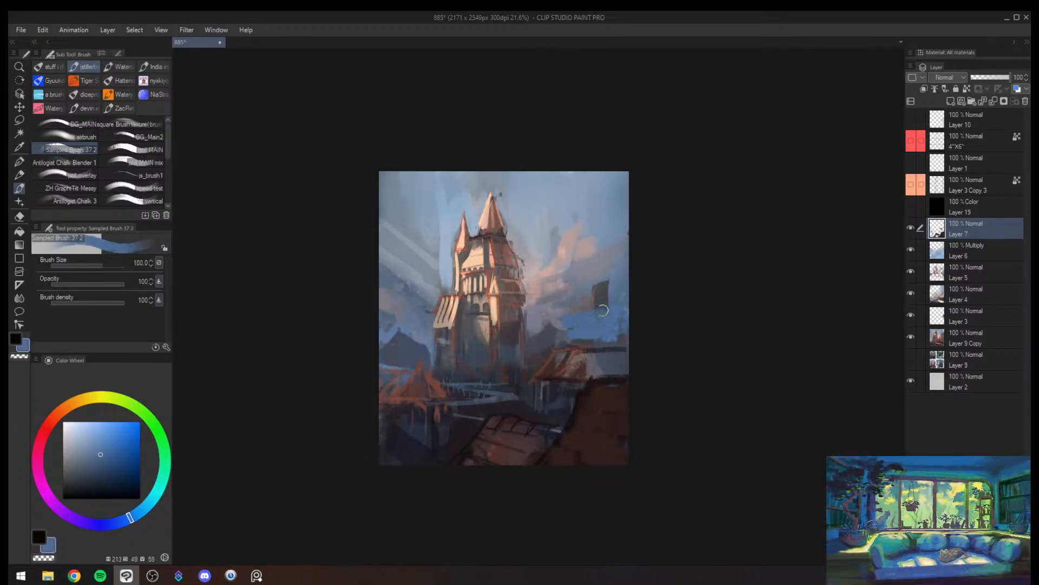
key(h)
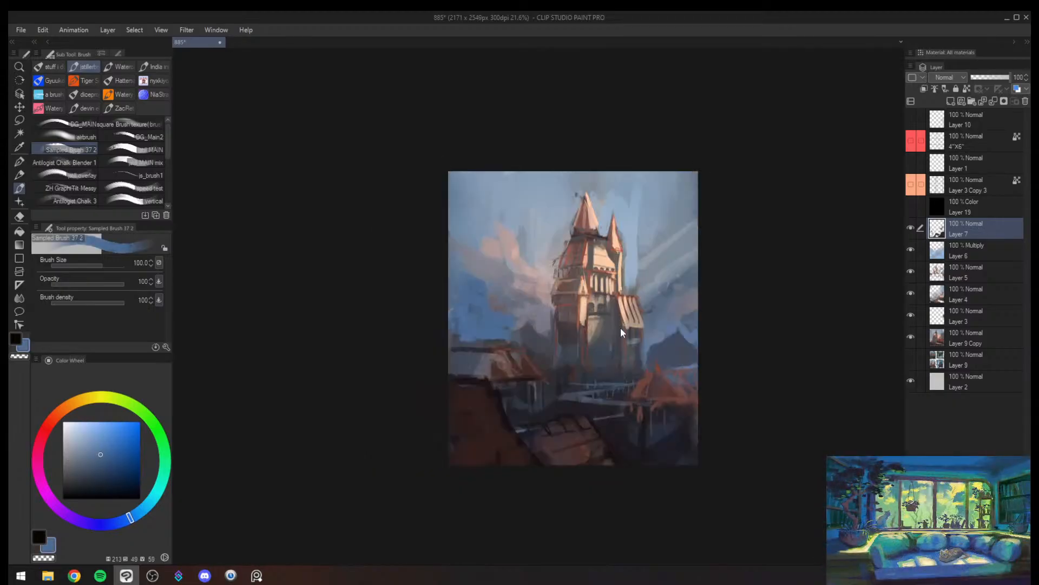
- Paint dark blue hills behind the left-hand house and fill its grey roof section with reddish brown at brush size 120
mouse_move(668, 331)
mouse_down()
mouse_move(638, 339)
mouse_move(711, 320)
mouse_up()
alt+click(473, 341)
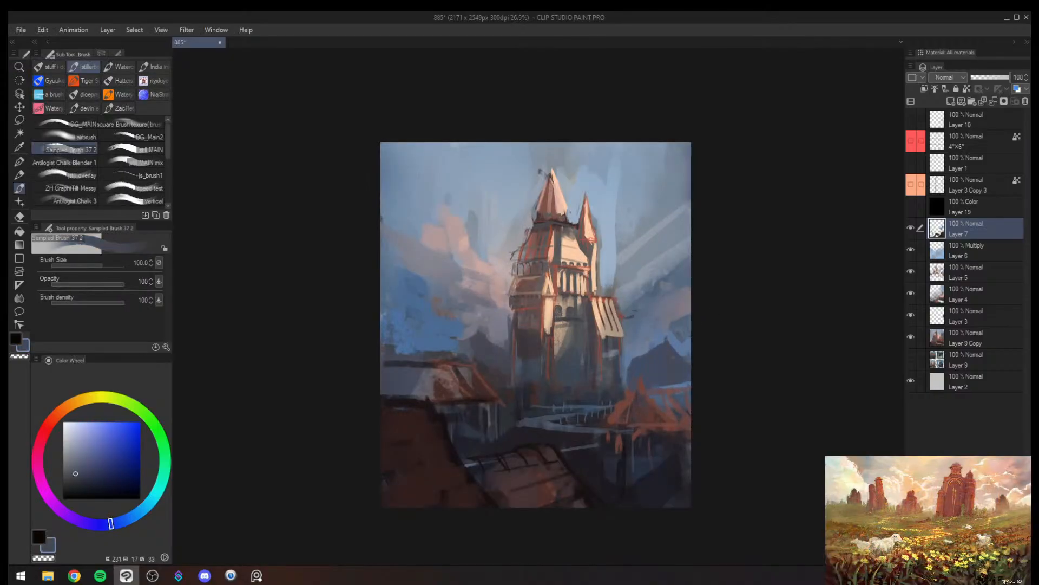
key(bracketright)
mouse_move(445, 337)
mouse_down()
mouse_move(378, 332)
mouse_move(406, 347)
mouse_move(391, 347)
mouse_move(507, 352)
mouse_move(395, 366)
mouse_move(449, 378)
mouse_move(426, 372)
mouse_move(429, 382)
mouse_move(380, 369)
mouse_move(388, 385)
mouse_move(384, 360)
mouse_move(431, 379)
mouse_up()
alt+click(407, 365)
alt+click(479, 387)
key(bracketleft)
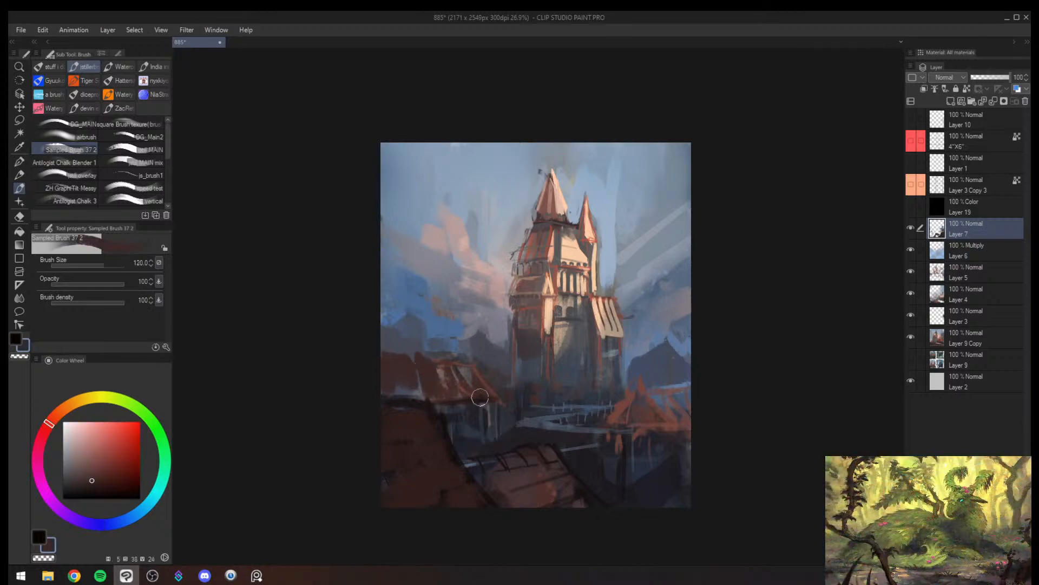
- Clean the left-hand house roof's upper edge with sampled blue and rework its lower edge in dark browns at brush size 100
alt+click(483, 346)
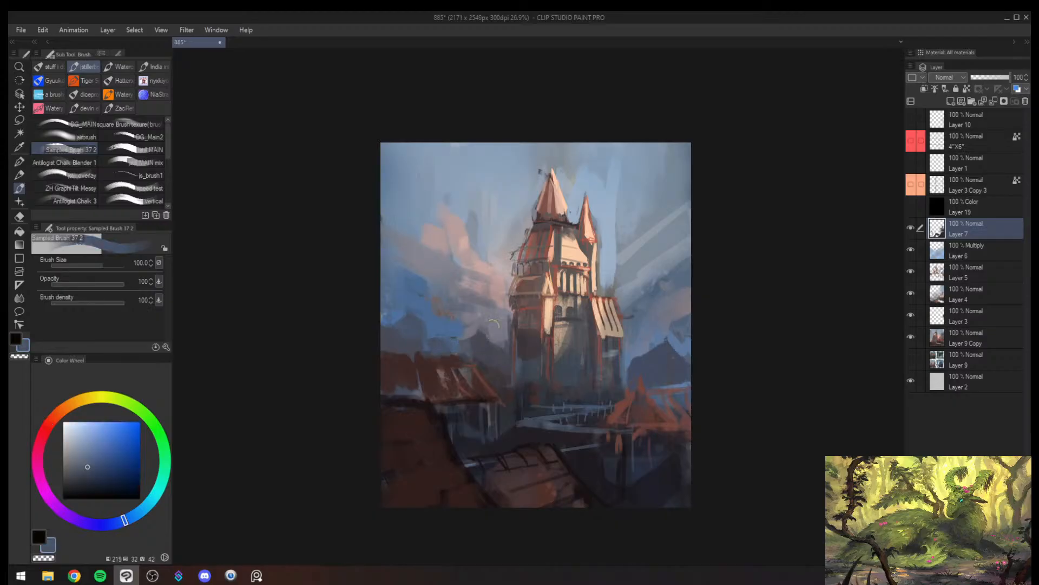
alt+click(417, 378)
drag(417, 390, 409, 394)
alt+click(426, 405)
alt+click(410, 412)
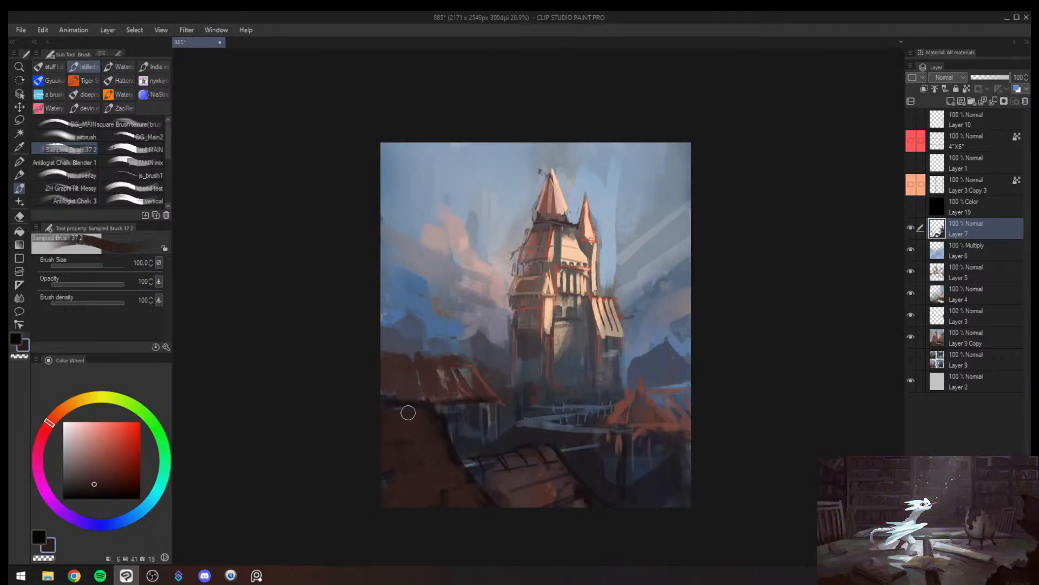
alt+click(408, 413)
alt+click(405, 418)
- Soften the centre foreground roof's dark edge with muted purple at brush size 80 and darken the street behind it
alt+click(500, 477)
key(bracketleft)
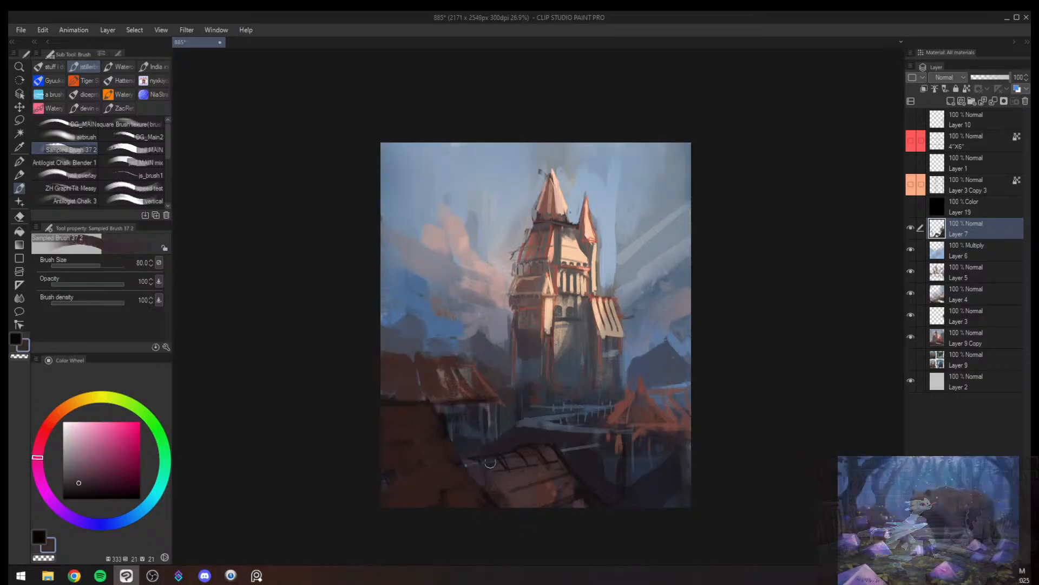
mouse_move(589, 464)
mouse_down()
mouse_move(575, 464)
mouse_move(601, 446)
mouse_up()
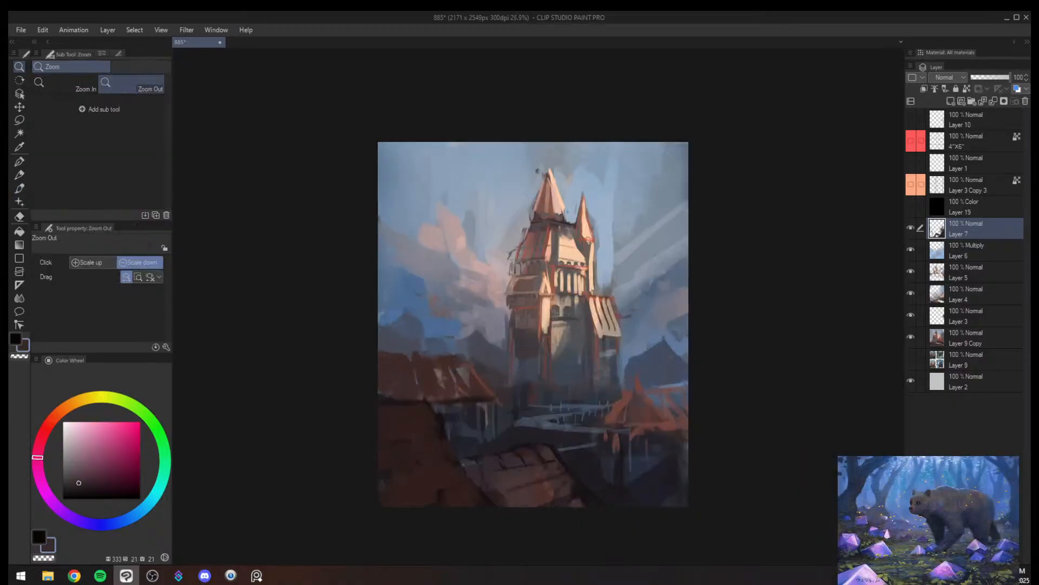
key(bracketright)
alt+click(505, 437)
alt+click(515, 431)
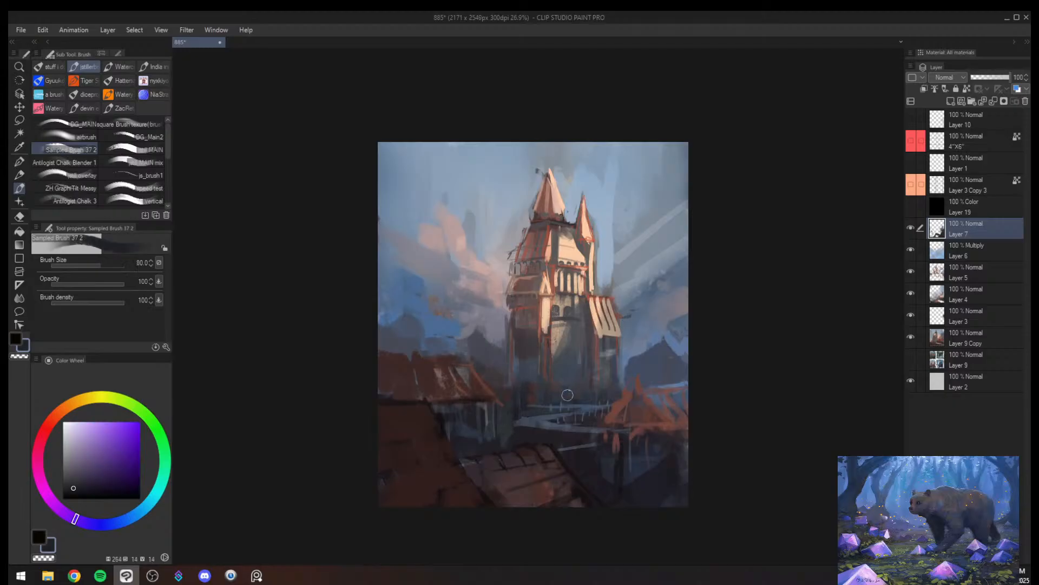
- Add fine grey-blue strokes to the street below the castle at brush size 20 and mirror the view
key(bracketleft)
key(bracketleft)
key(bracketleft)
key(bracketleft)
key(bracketleft)
key(bracketleft)
key(bracketleft)
alt+click(548, 424)
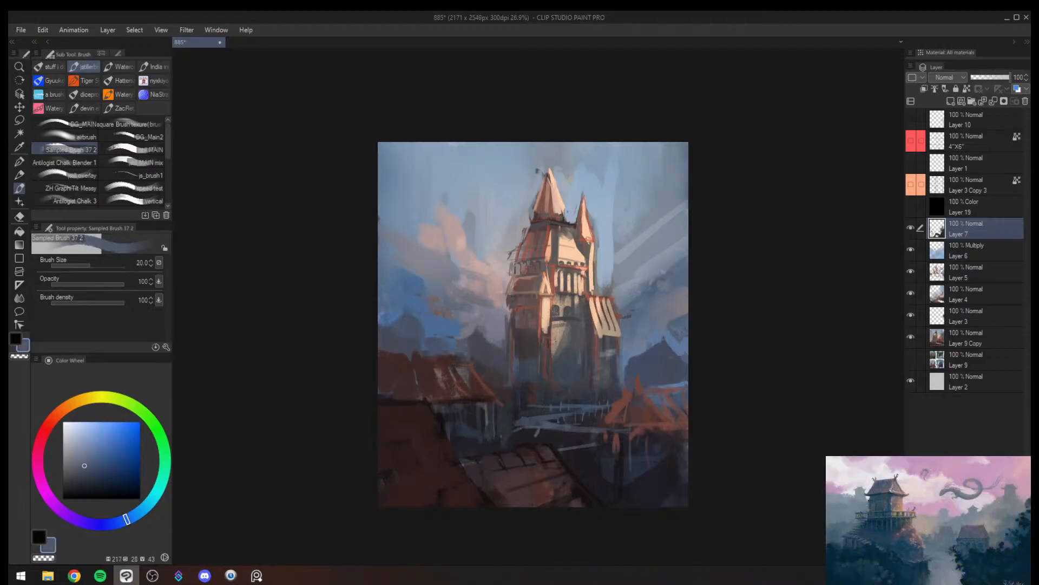
key(h)
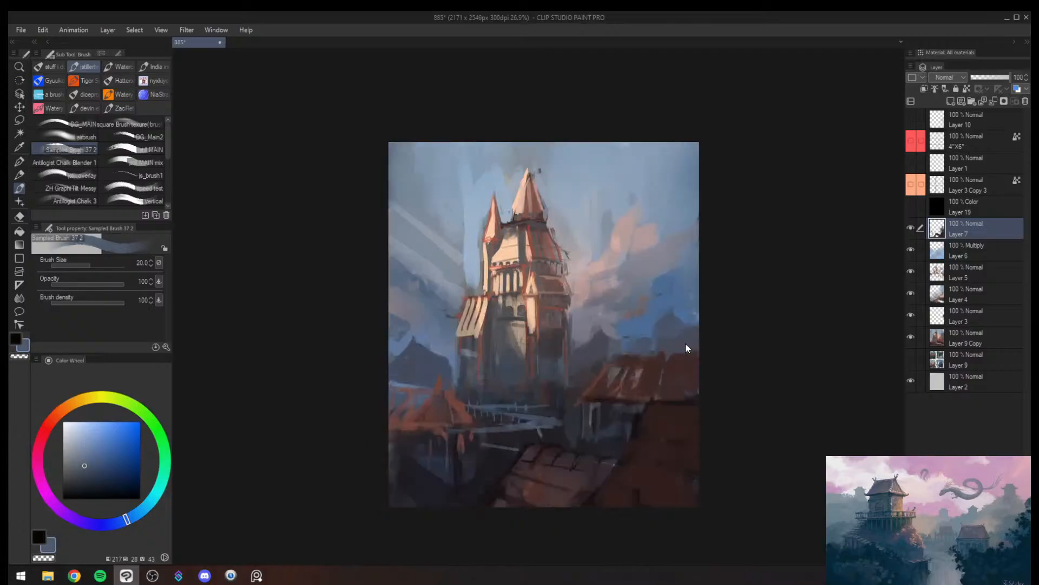
- Repaint the upper sky left of the castle in sampled pale blue at brush size 400
mouse_move(683, 347)
mouse_down()
mouse_move(641, 372)
mouse_move(666, 331)
mouse_up()
key(bracketright)
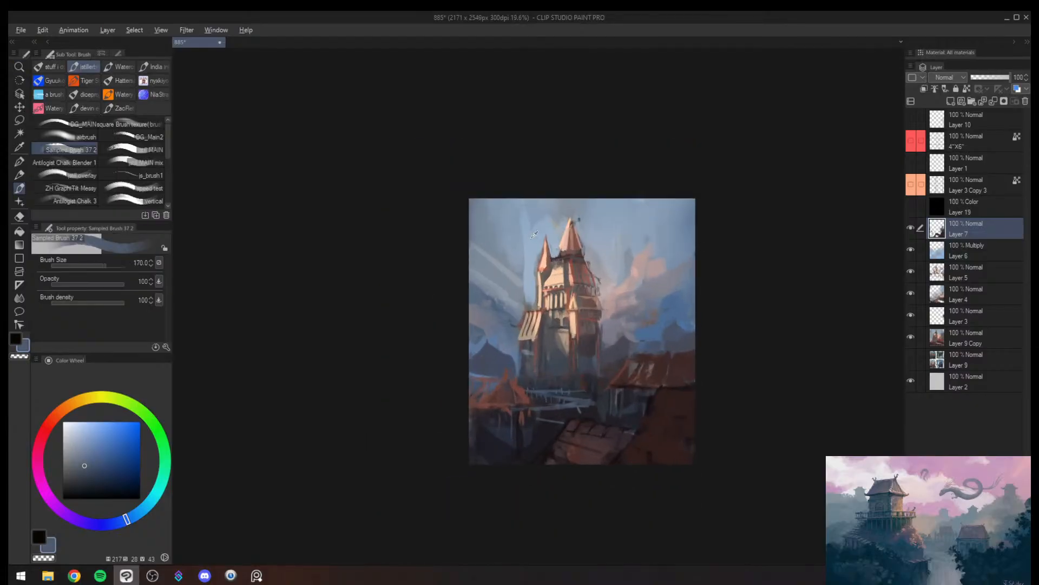
alt+click(535, 234)
key(bracketright)
key(bracketright)
key(bracketright)
key(bracketright)
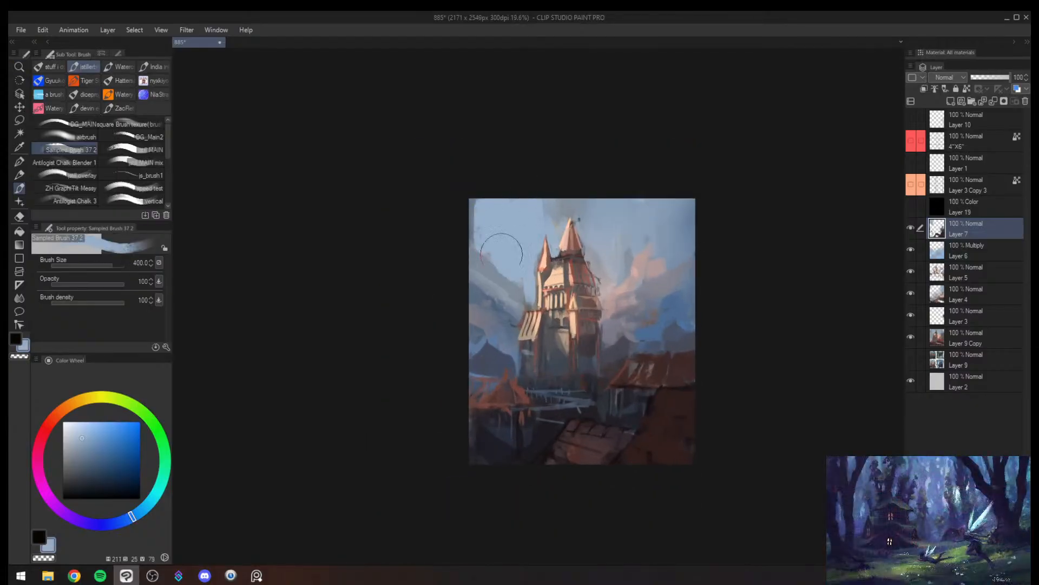
- Build up the pink cloud right of the castle with sampled pink at brush size 300
alt+click(625, 288)
key(bracketleft)
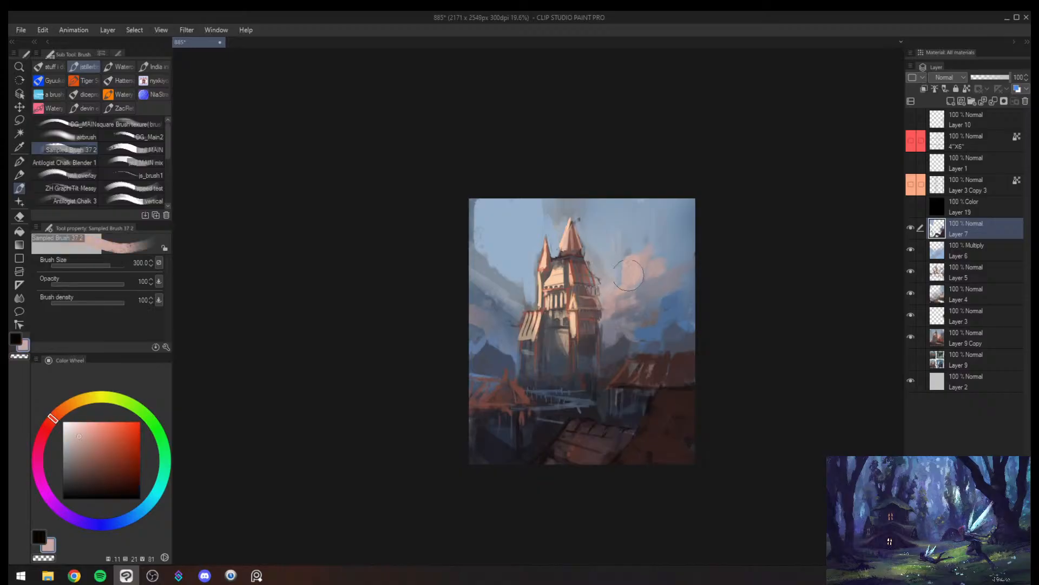
drag(655, 264, 627, 283)
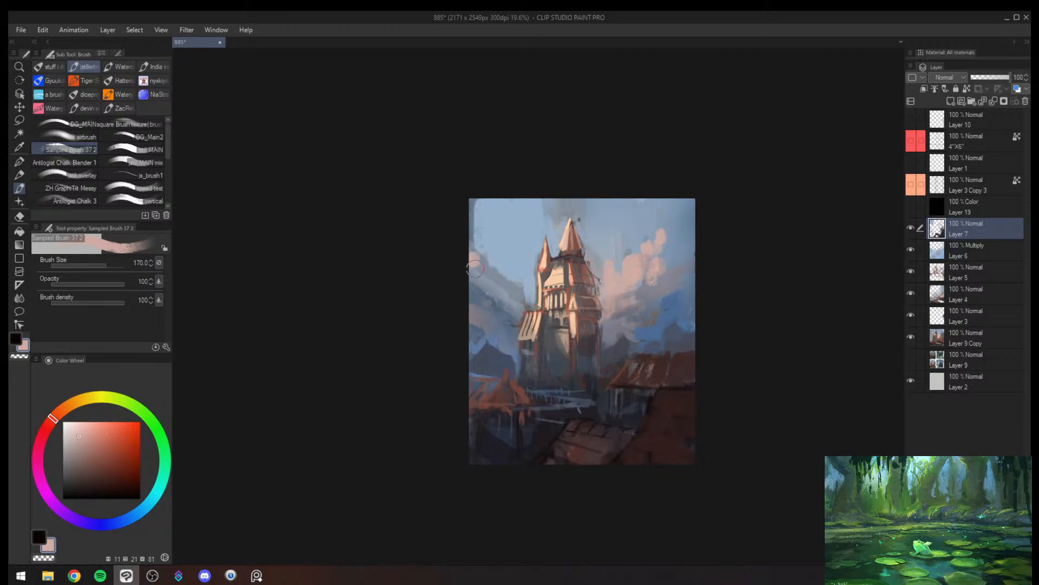
- Paint large blue cloud masses on both sides of the castle at brush sizes 300 and 400, and mirror the view
alt+click(505, 297)
key(bracketright)
mouse_move(482, 263)
mouse_down()
mouse_move(477, 279)
mouse_move(510, 289)
mouse_up()
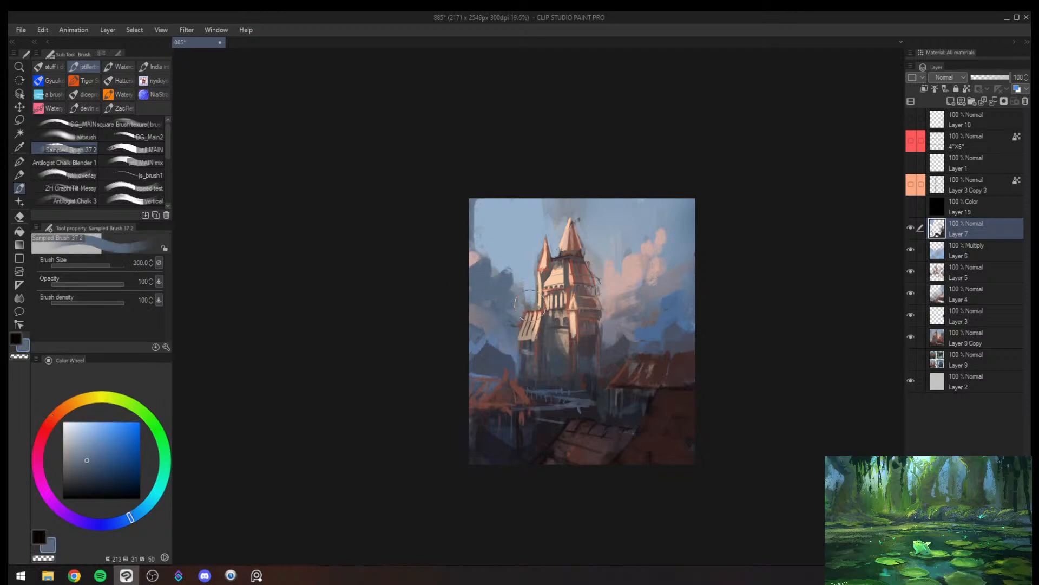
alt+click(674, 303)
key(bracketright)
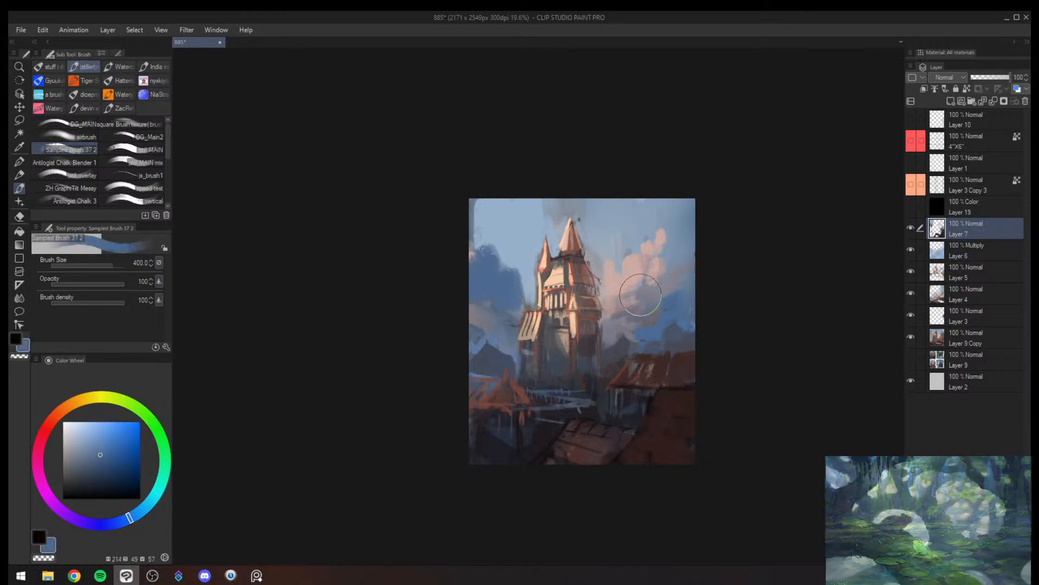
drag(641, 296, 670, 250)
key(h)
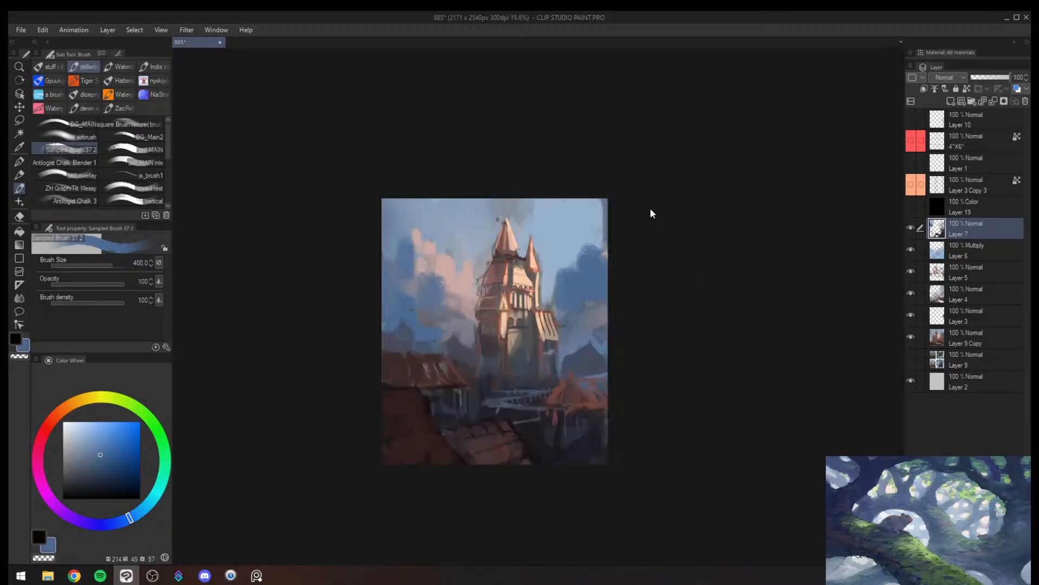
- Cut back the right-hand cloud with sampled pale blue and rework its lower edge in darker blue at brush size 300
alt+click(575, 239)
key(bracketright)
mouse_move(563, 252)
mouse_down()
mouse_move(577, 307)
mouse_move(581, 249)
mouse_up()
alt+click(592, 287)
key(bracketleft)
key(bracketleft)
drag(568, 301, 565, 325)
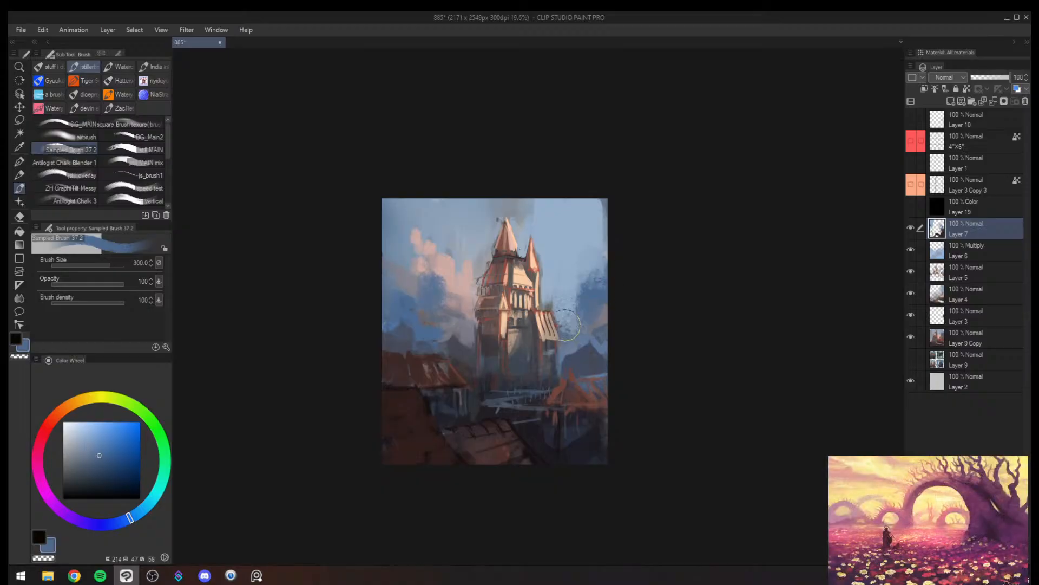
- Cover the outer part of the pink cloud left of the castle with sampled blues at brush size 300
alt+click(414, 287)
mouse_move(410, 275)
mouse_down()
mouse_move(408, 241)
mouse_move(373, 279)
mouse_move(404, 293)
mouse_up()
alt+click(408, 291)
alt+click(405, 293)
drag(404, 230, 380, 275)
drag(419, 257, 437, 308)
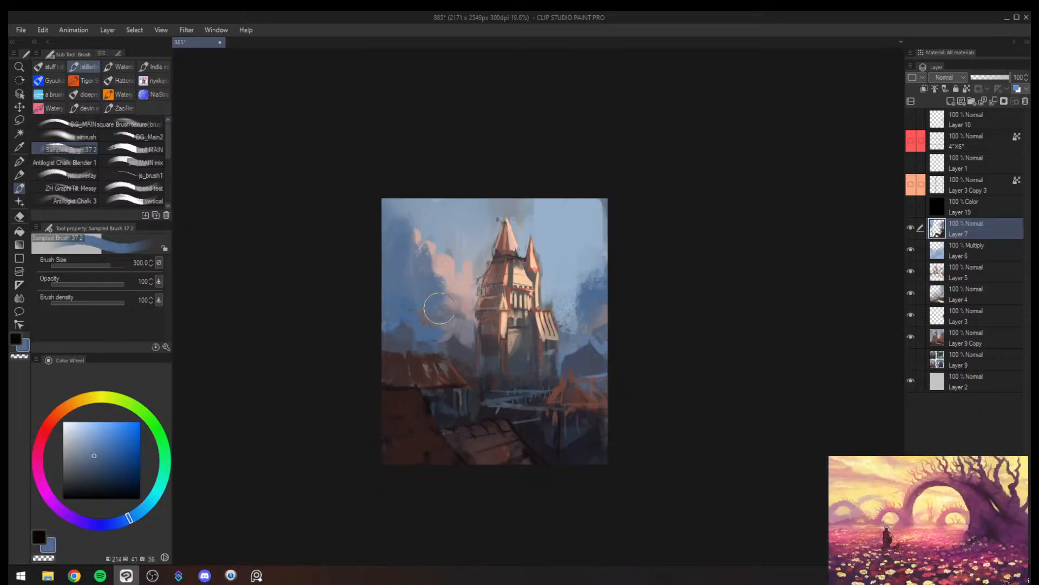
- Add sampled pink highlights to the cloud left of the castle at brush size 200
key(bracketleft)
alt+click(457, 290)
alt+click(458, 284)
key(bracketright)
mouse_move(445, 270)
mouse_down()
mouse_move(419, 247)
mouse_move(427, 294)
mouse_up()
drag(423, 250, 403, 245)
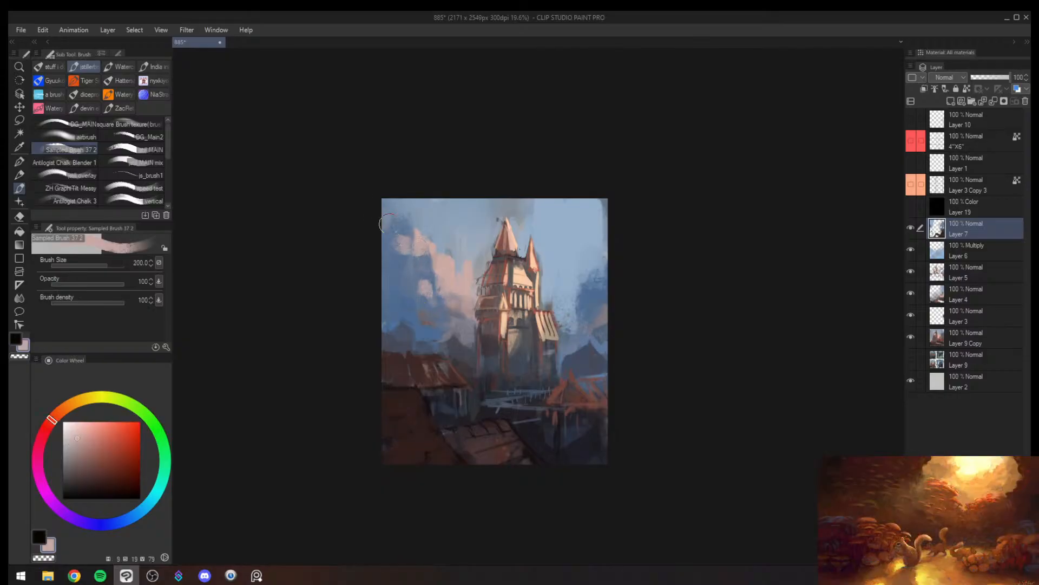
drag(402, 208, 400, 220)
drag(427, 223, 446, 252)
drag(399, 200, 404, 215)
key(h)
key(ctrl+z)
key(ctrl+z)
key(ctrl+z)
key(ctrl+z)
key(ctrl+z)
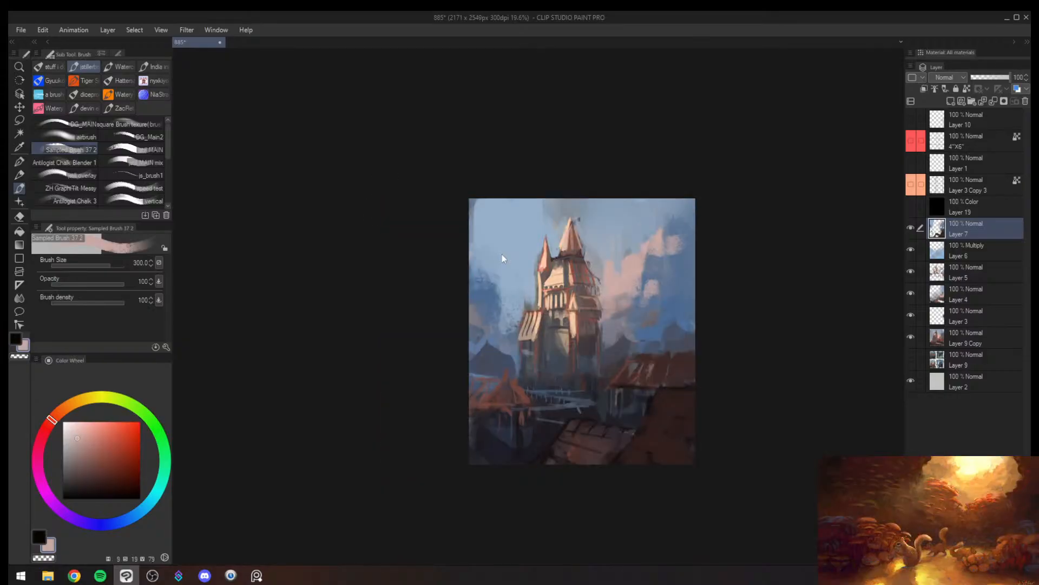
key(ctrl+z)
key(ctrl+z)
- Reshape the top of the pink cloud right of the castle with a sampled colour and a larger brush
alt+click(656, 251)
key(bracketright)
mouse_move(650, 246)
mouse_down()
mouse_move(626, 236)
mouse_move(610, 248)
mouse_move(639, 238)
mouse_up()
- Darken the upper-left sky and rework the left-hand cloud with sampled blues and a much larger brush
alt+click(677, 230)
key(bracketright)
key(bracketright)
key(bracketright)
mouse_move(506, 233)
mouse_down()
mouse_move(504, 212)
mouse_move(485, 218)
mouse_up()
alt+click(493, 216)
alt+click(480, 274)
alt+click(681, 270)
drag(508, 302, 512, 314)
- Paint both upper corners of the sky in a more saturated blue at brush sizes 500 and 600
alt+click(490, 247)
key(bracketright)
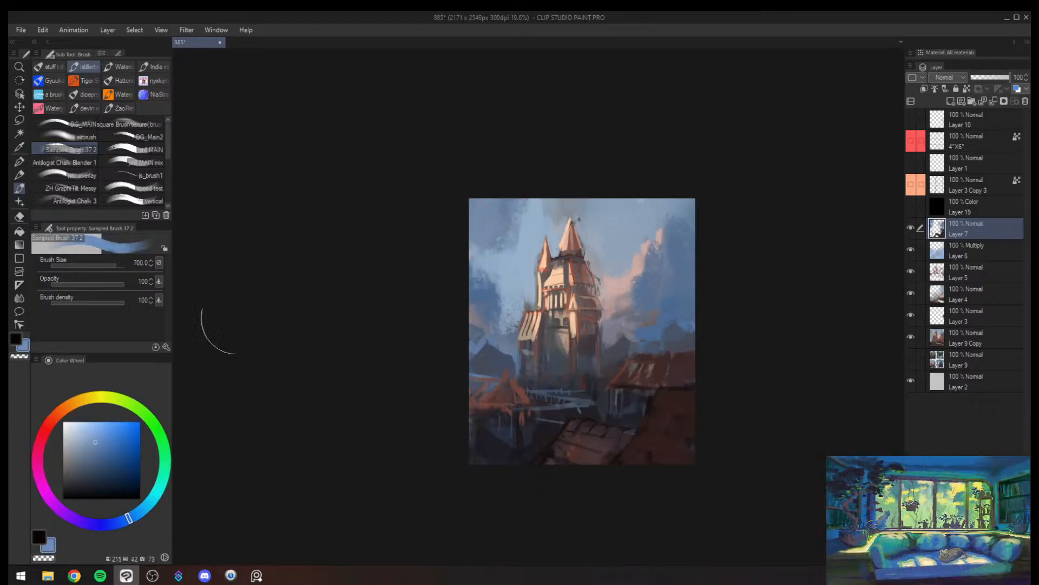
key(bracketleft)
key(bracketleft)
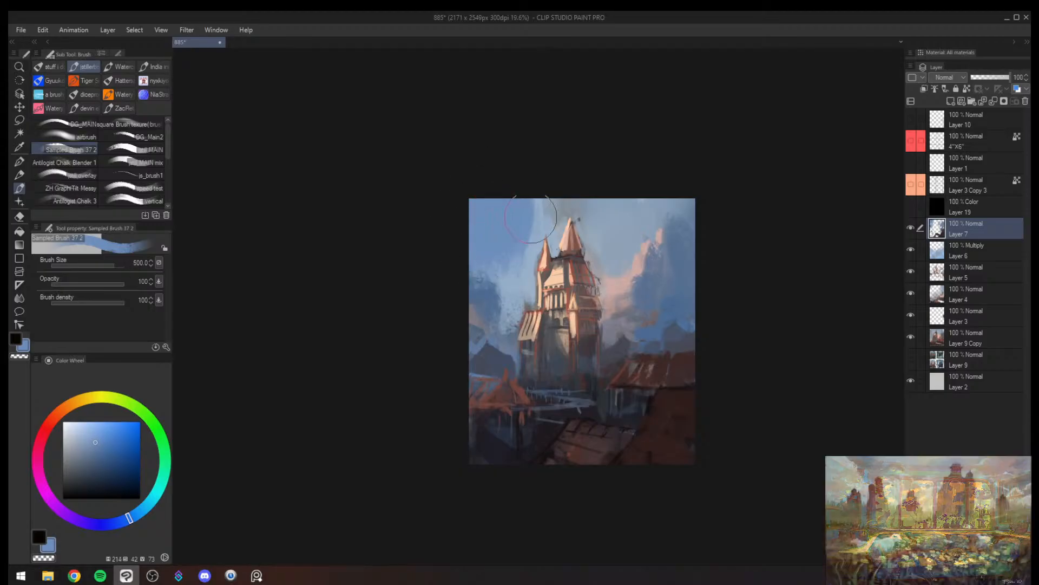
drag(628, 211, 664, 193)
key(bracketleft)
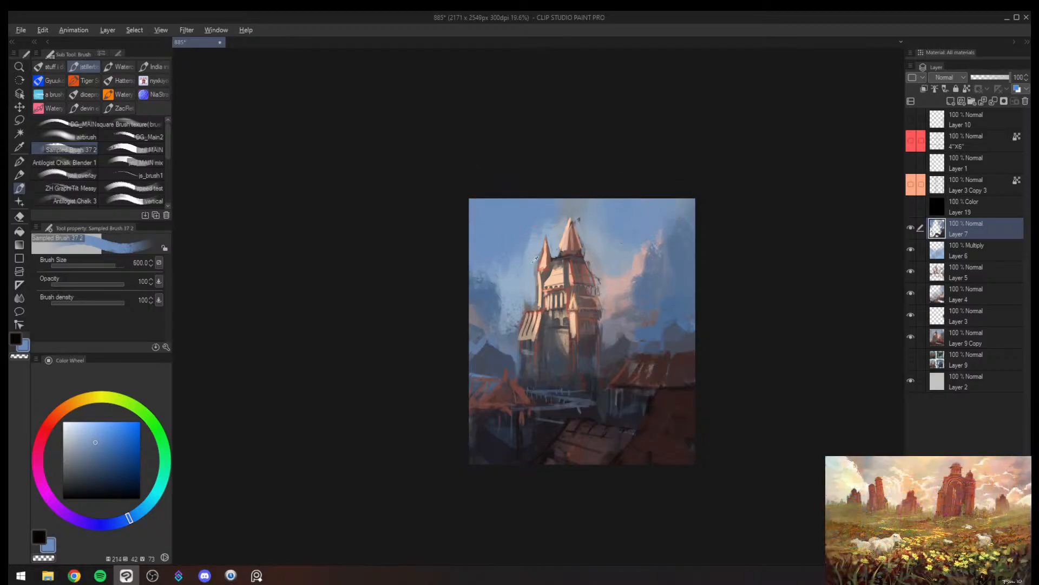
- Blend sampled pale blues over the sky left of the castle and around its spires, reducing the brush to 400
alt+click(525, 275)
mouse_move(525, 274)
mouse_down()
mouse_move(523, 206)
mouse_move(535, 214)
mouse_move(556, 200)
mouse_move(492, 216)
mouse_move(481, 283)
mouse_move(505, 267)
mouse_move(500, 314)
mouse_up()
alt+click(487, 256)
alt+click(615, 242)
mouse_move(616, 241)
mouse_down()
mouse_move(597, 206)
mouse_move(575, 196)
mouse_up()
key(bracketleft)
key(bracketleft)
key(bracketright)
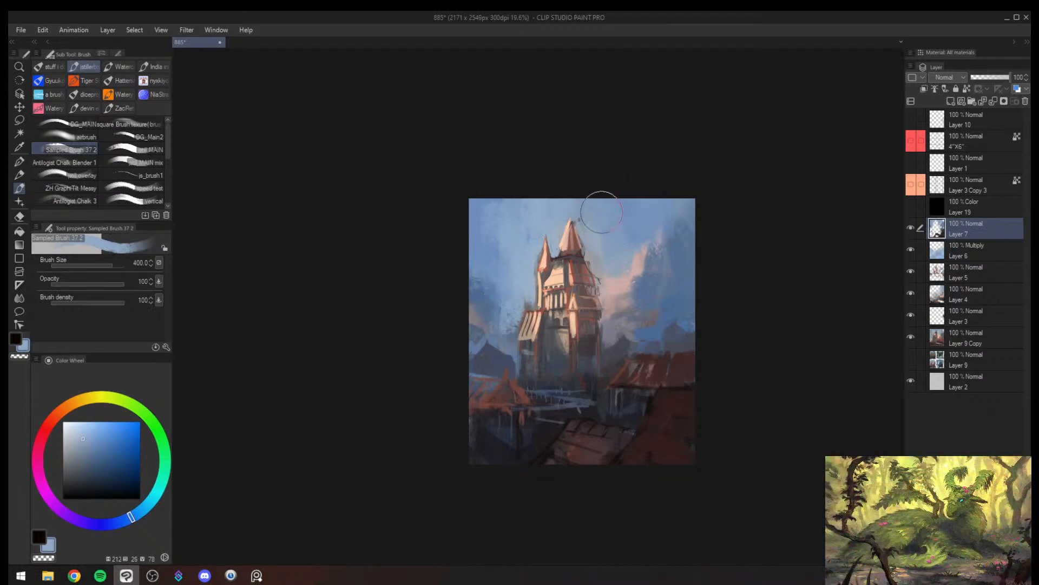
- Cover the pink cloud beside the castle with muted blue at brush sizes 500 and 300, and mirror the view
key(bracketright)
drag(633, 245, 625, 290)
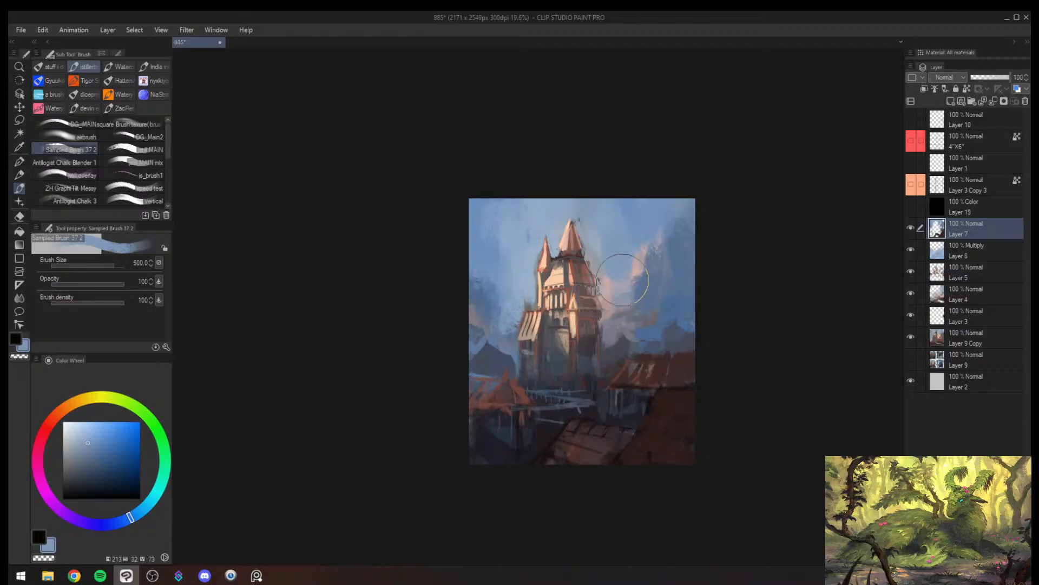
key(bracketleft)
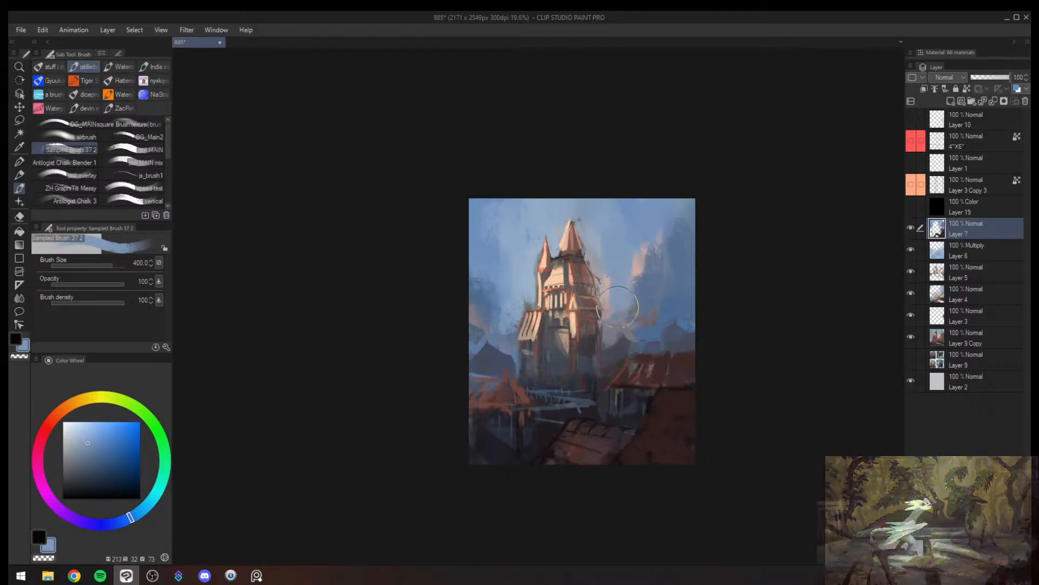
key(bracketleft)
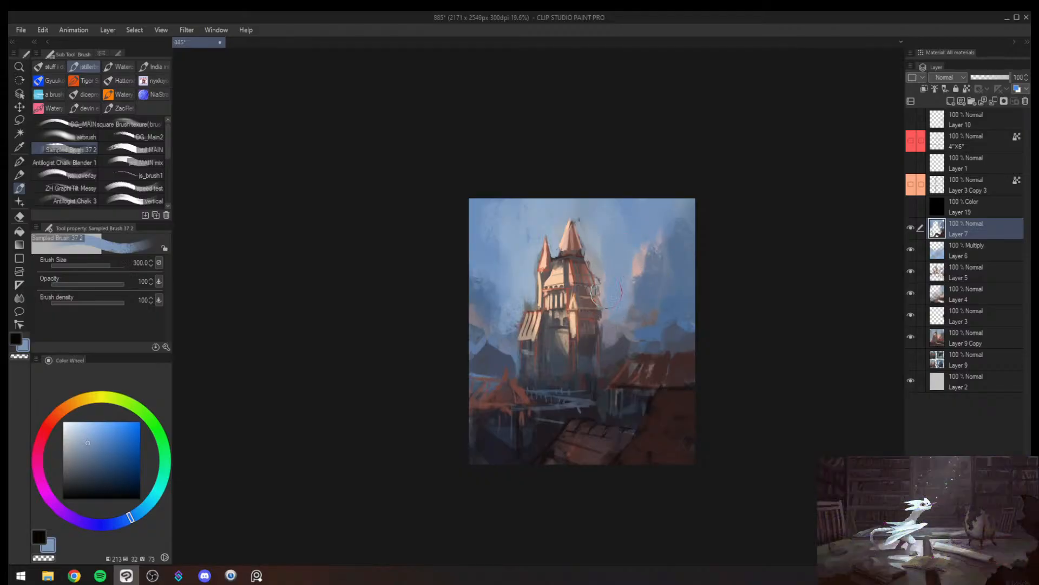
key(z)
drag(613, 289, 581, 335)
key(h)
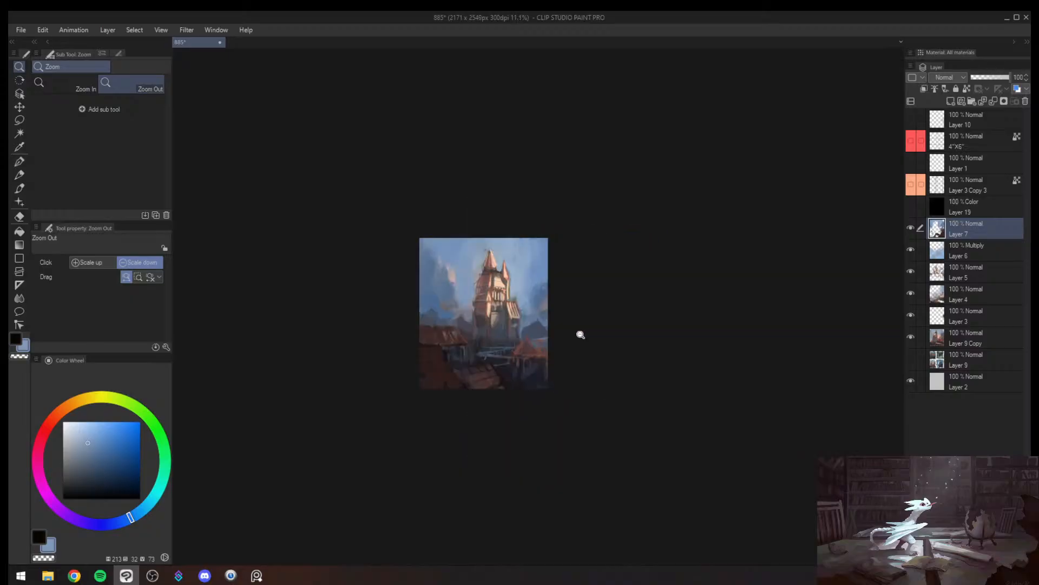
- Rework the cloud beside the castle with a peach tone sampled from the tower at brush size 500, and mirror the view
key(b)
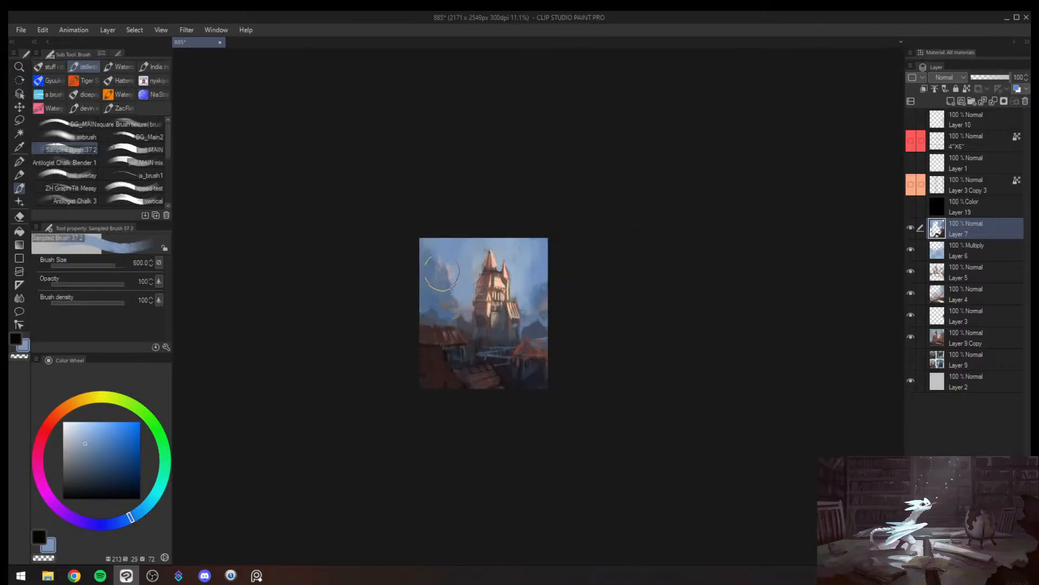
alt+click(496, 280)
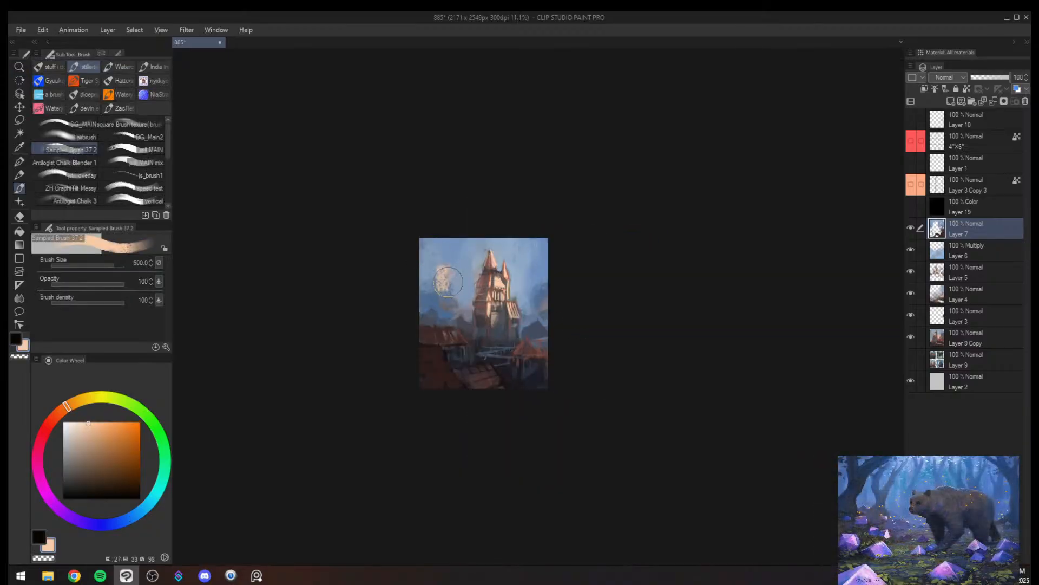
key([)
drag(436, 269, 444, 282)
key(ctrl+z)
key(h)
key(z)
drag(657, 295, 691, 274)
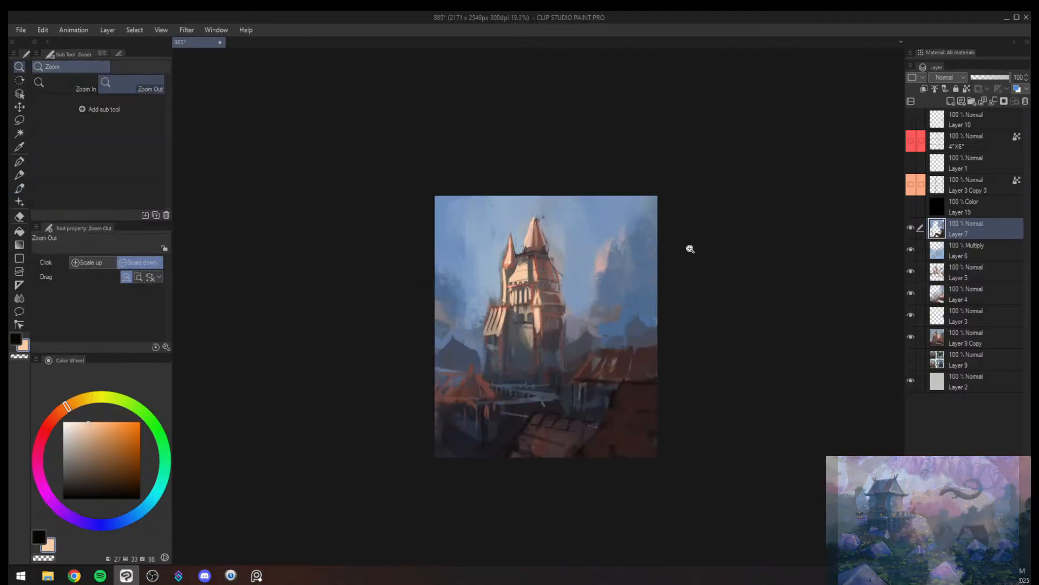
key(e)
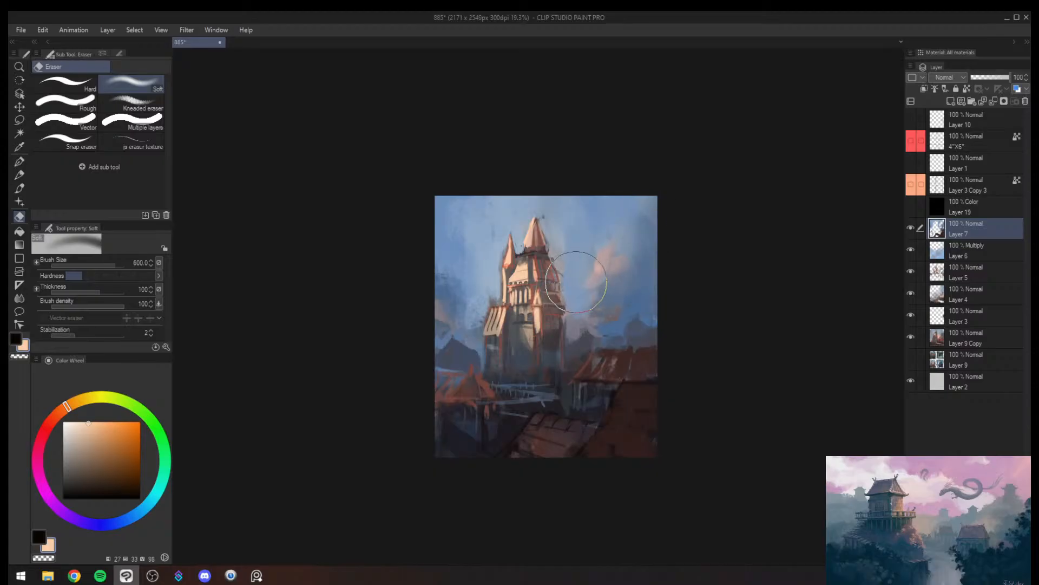
- Add a new layer above Layer 7 and set its blending mode to Glow dodge
key(ctrl+shift+n)
key(z)
drag(578, 377, 622, 324)
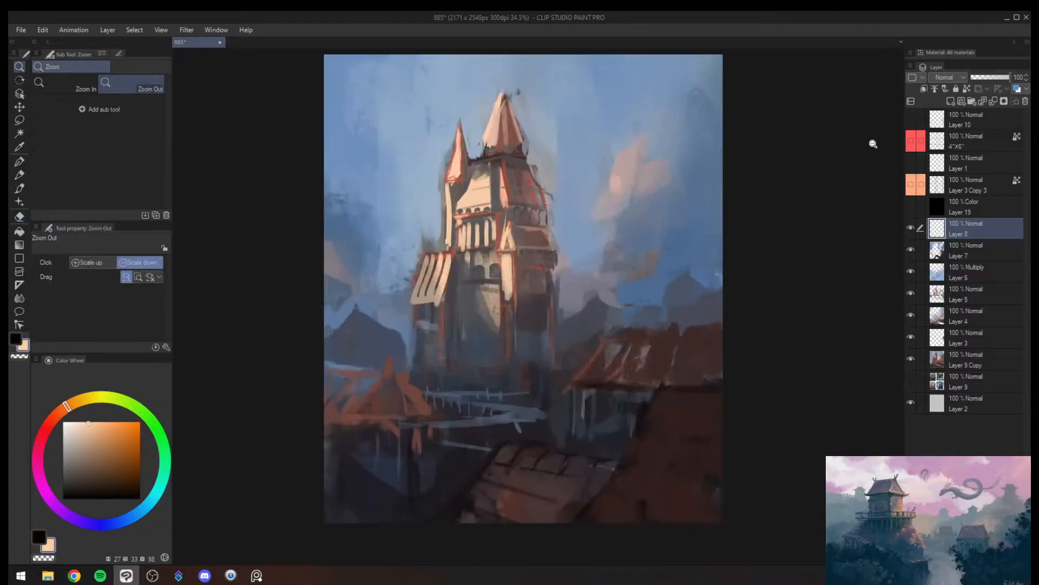
key(b)
click(948, 77)
click(944, 182)
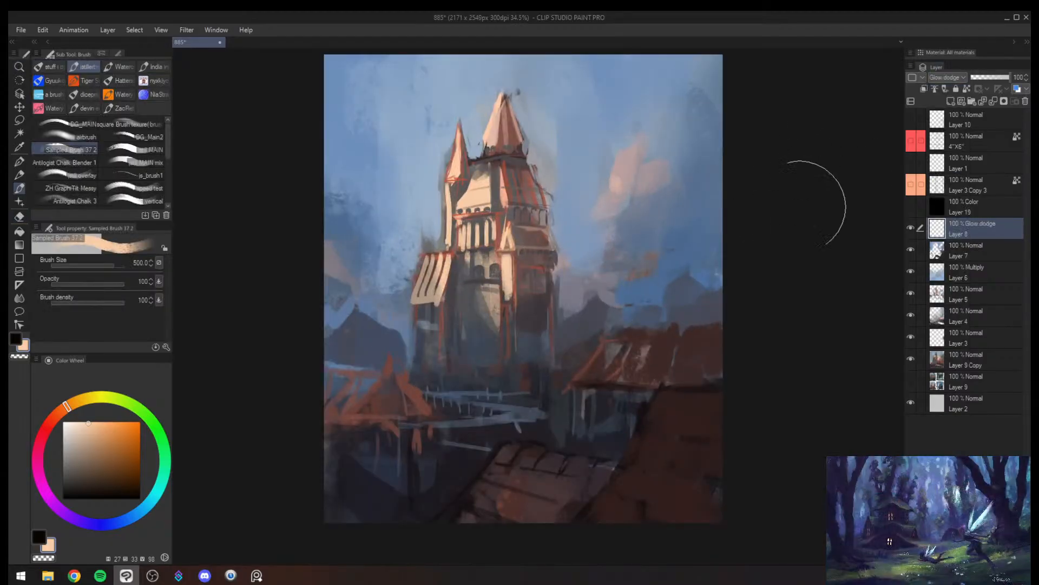
key(bracketleft)
key(bracketleft)
key(bracketleft)
key(bracketleft)
key(bracketleft)
mouse_move(511, 102)
mouse_down()
mouse_move(489, 171)
mouse_move(502, 117)
mouse_move(444, 222)
mouse_up()
key(ctrl+z)
- Switch to the airbrush and choose a saturated orange with hue 34, saturation 68 and value 100
click(70, 137)
key(slash)
drag(484, 252, 397, 274)
key(ctrl+z)
drag(76, 400, 76, 408)
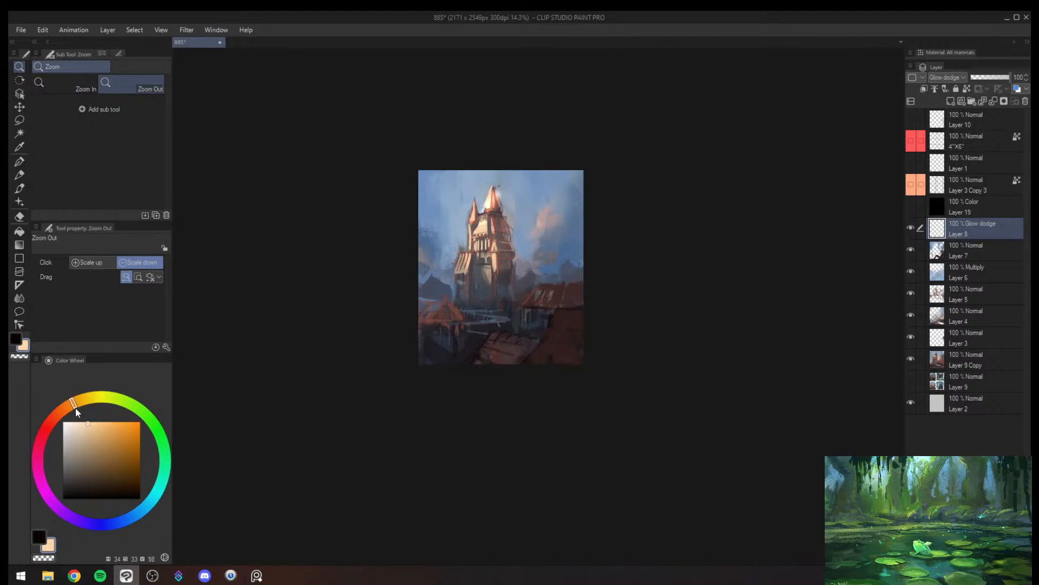
click(116, 421)
key(b)
drag(489, 187, 482, 249)
key(slash)
drag(494, 230, 558, 227)
key(e)
mouse_move(484, 184)
mouse_down()
mouse_move(418, 282)
mouse_move(441, 298)
mouse_up()
key(ctrl+z)
key(ctrl+z)
- Airbrush a warm orange glow down the castle's sunlit walls and upper tower, ending at brush size 400
key(b)
key(bracketleft)
key(bracketleft)
key(bracketleft)
drag(474, 225, 476, 319)
drag(491, 265, 478, 316)
key(bracketright)
key(bracketright)
drag(477, 217, 472, 243)
drag(462, 193, 461, 244)
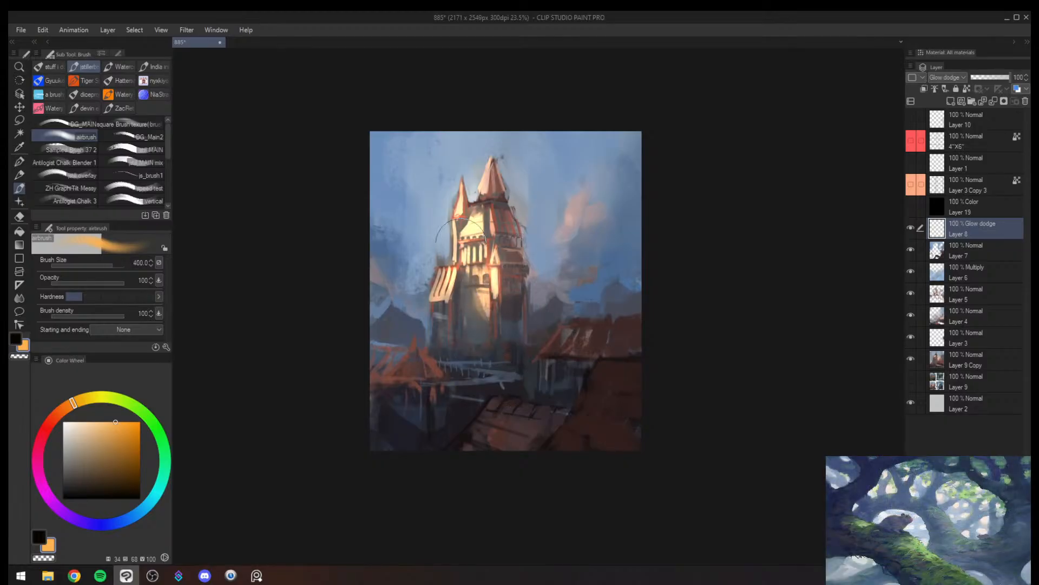
- Mirror the view and soften the glow around the castle spires with a smaller soft eraser
key(e)
key(h)
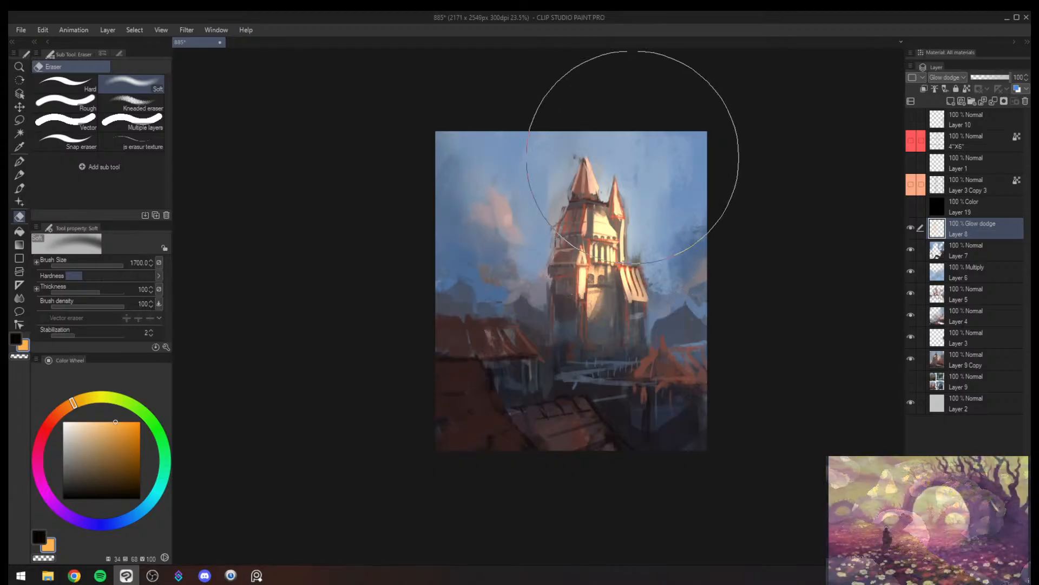
key(bracketleft)
key(bracketleft)
key(bracketleft)
key(bracketleft)
drag(595, 183, 617, 188)
- Airbrush orange light onto the foreground tiled roof and the neighbouring village roofs at brush sizes 400 and 250
key(b)
drag(555, 422, 581, 432)
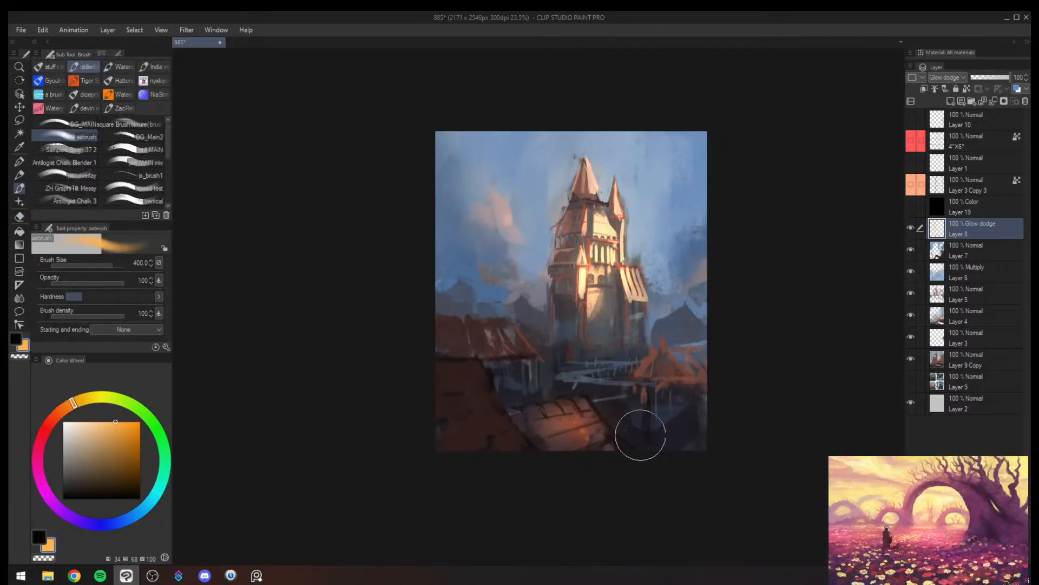
key(bracketleft)
key(bracketleft)
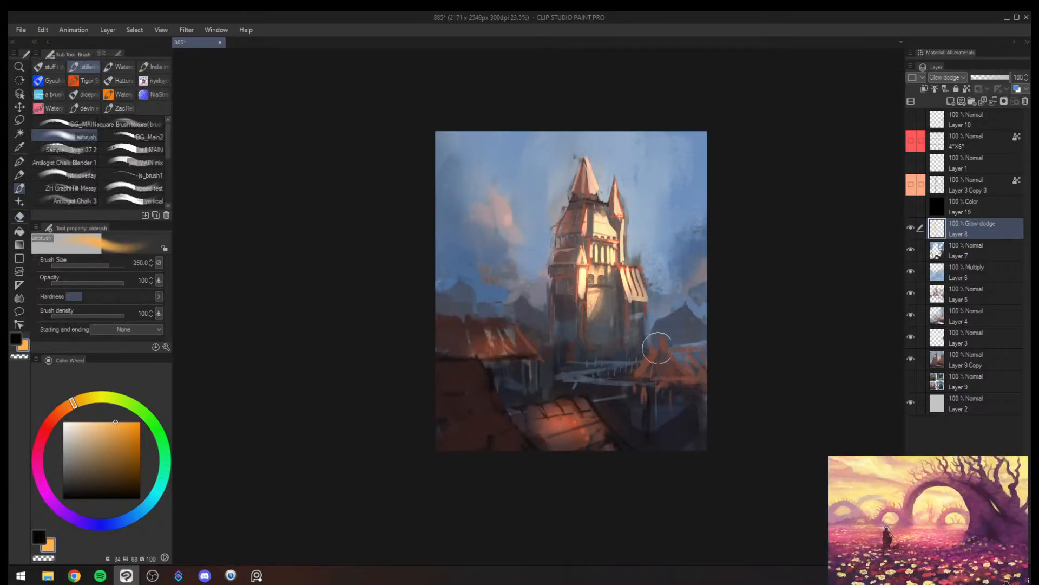
- Mirror the view back and tone down the glow on the lower castle walls with the soft eraser at size 800
key(h)
key(e)
scroll(610, 355, down, 3)
scroll(529, 413, up, 2)
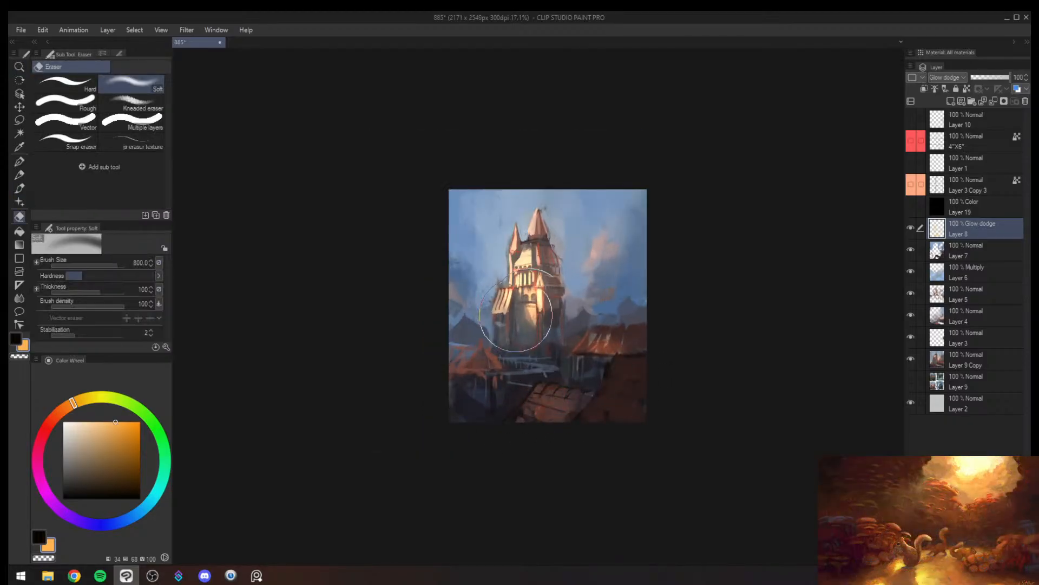
drag(516, 309, 534, 283)
- Airbrush orange highlights along the house roof's eaves at size 60 and on the pointed village roof at size 170
key(b)
key(bracketleft)
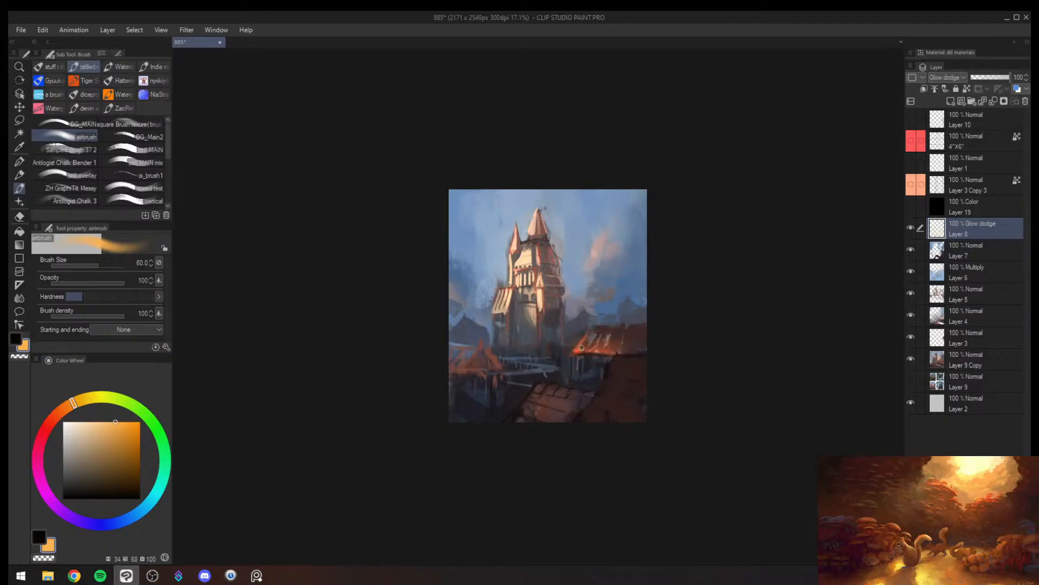
drag(606, 345, 589, 340)
key(bracketright)
key(bracketright)
key(bracketright)
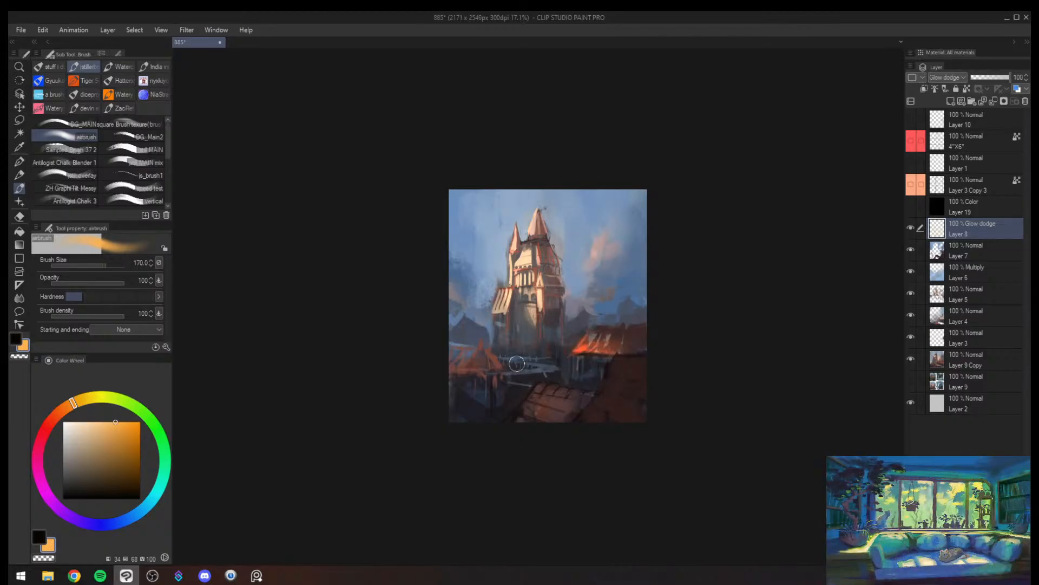
drag(478, 349, 481, 336)
key(bracketleft)
key(bracketleft)
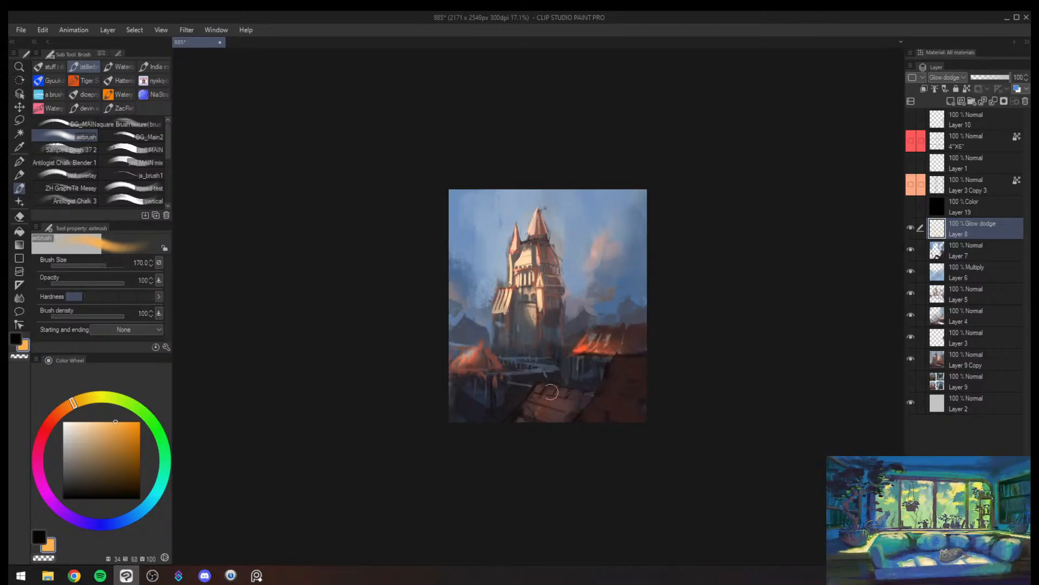
- Mirror the view, add fine orange highlights around the walkway at size 30, and soften the roof glow with the eraser at 700
key(h)
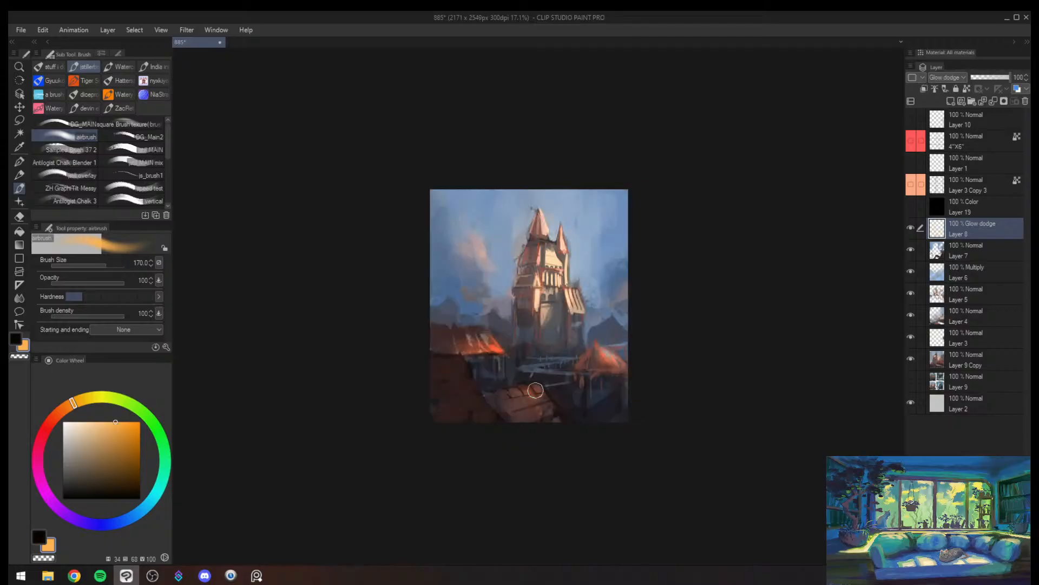
key(bracketleft)
key(bracketleft)
key(bracketleft)
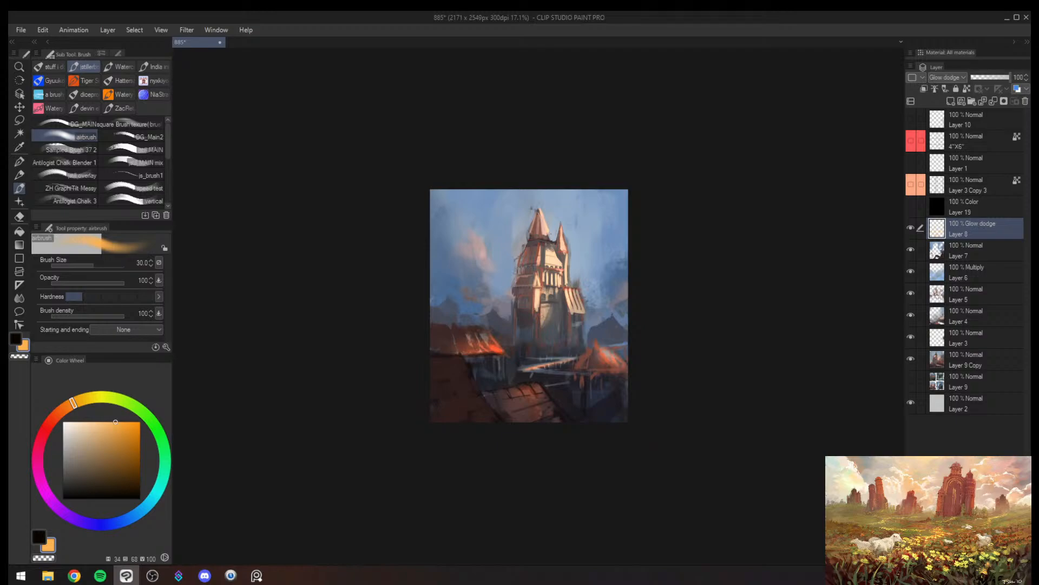
key(e)
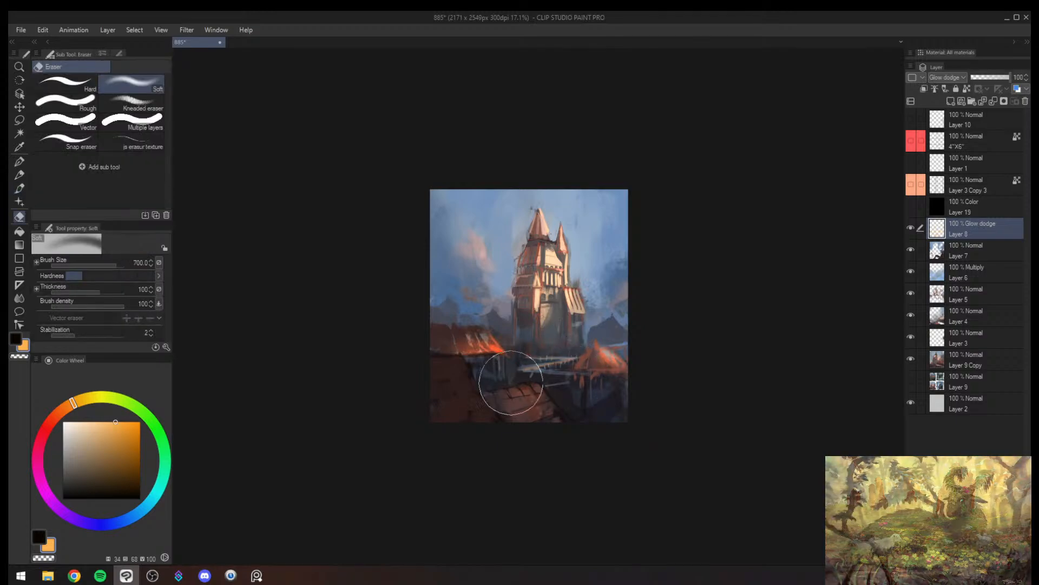
- Airbrush small glowing lights on the walkway below the castle at brush sizes 20 and 50
key(b)
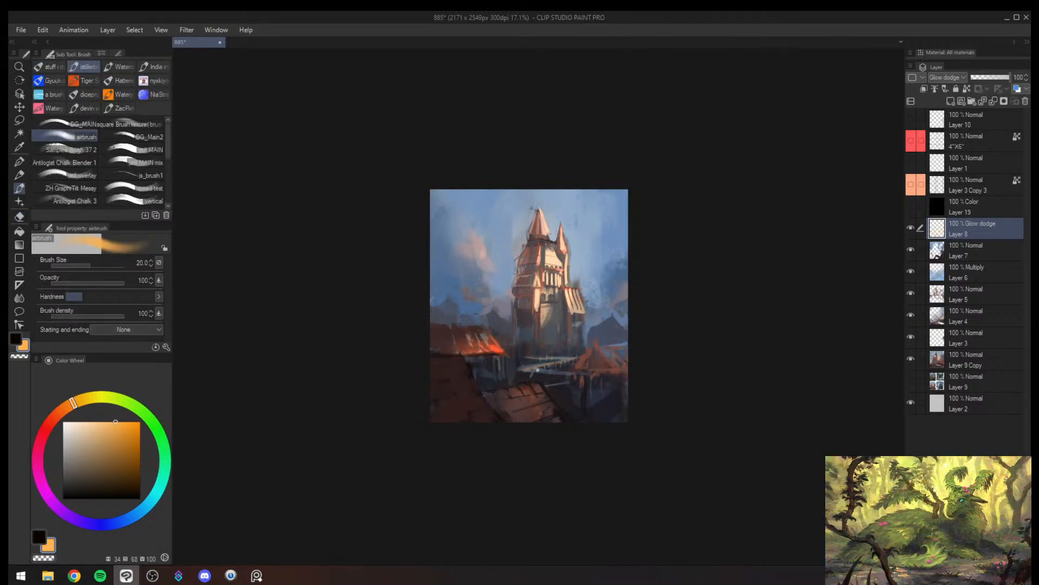
key(bracketright)
key(bracketright)
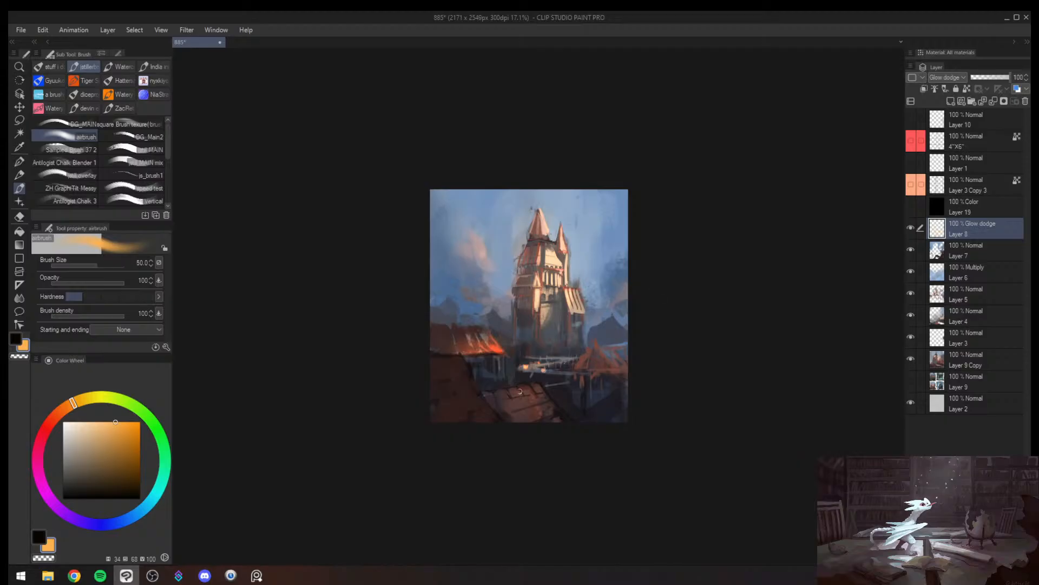
key(bracketright)
- Tone down the orange glow along the house roof's eaves with the soft eraser and mirror the view back
key(e)
drag(483, 351, 490, 364)
key(b)
key(bracketright)
key(bracketright)
key(z)
drag(549, 347, 570, 346)
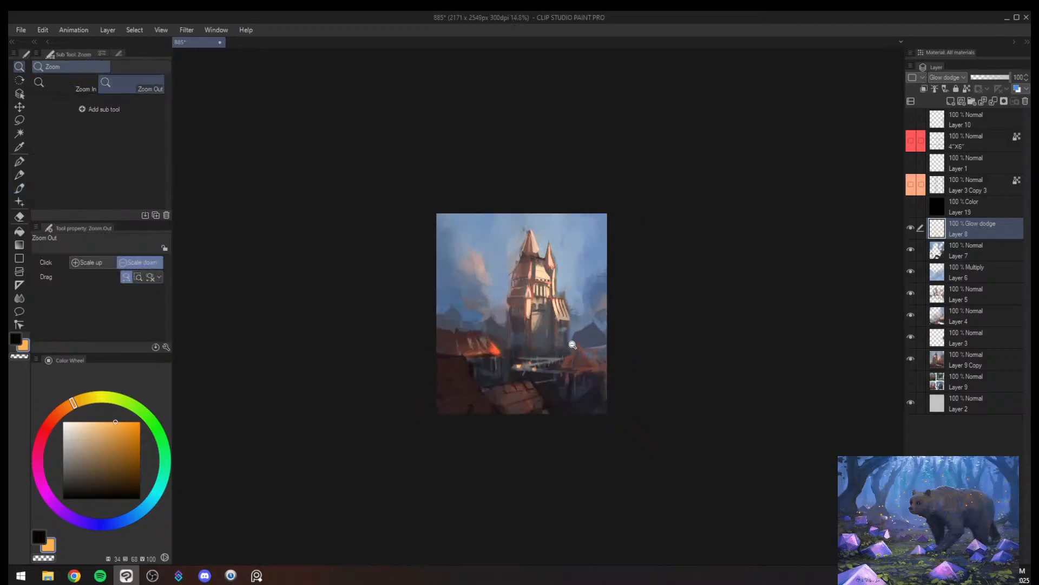
key(h)
key(b)
key(z)
scroll(622, 353, up, 3)
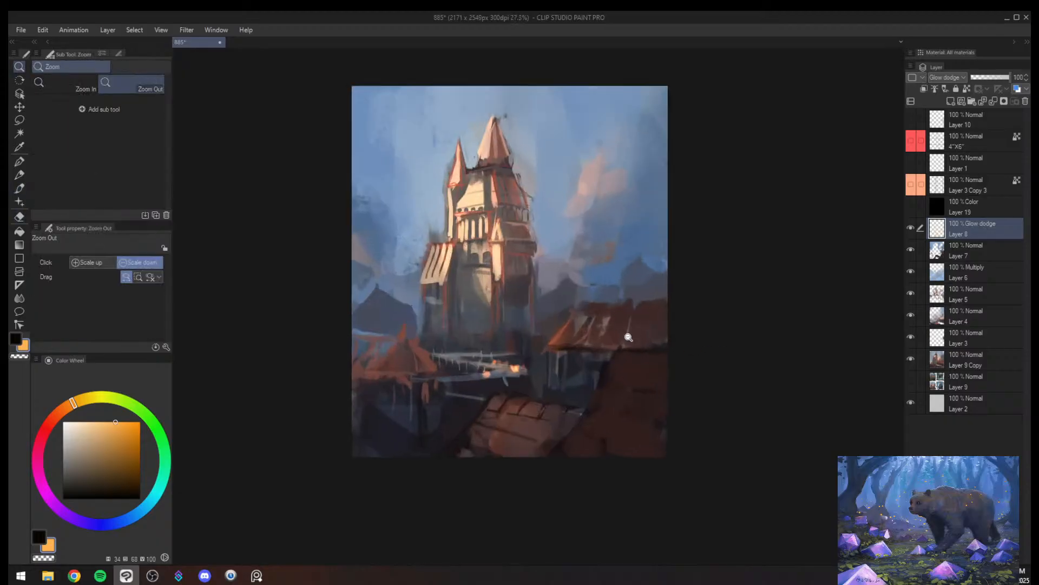
- Airbrush a glowing orange window under the house's eaves at about size 40 and erase the excess glow on the roof above
key(b)
key(bracketleft)
key(bracketleft)
key(bracketleft)
key(bracketleft)
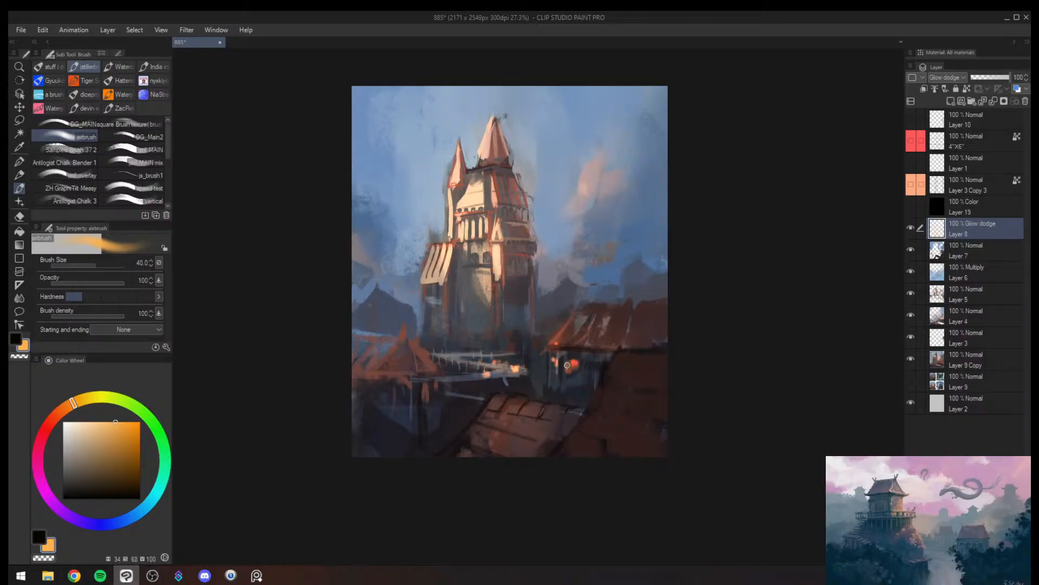
key(bracketright)
drag(568, 365, 572, 367)
key(e)
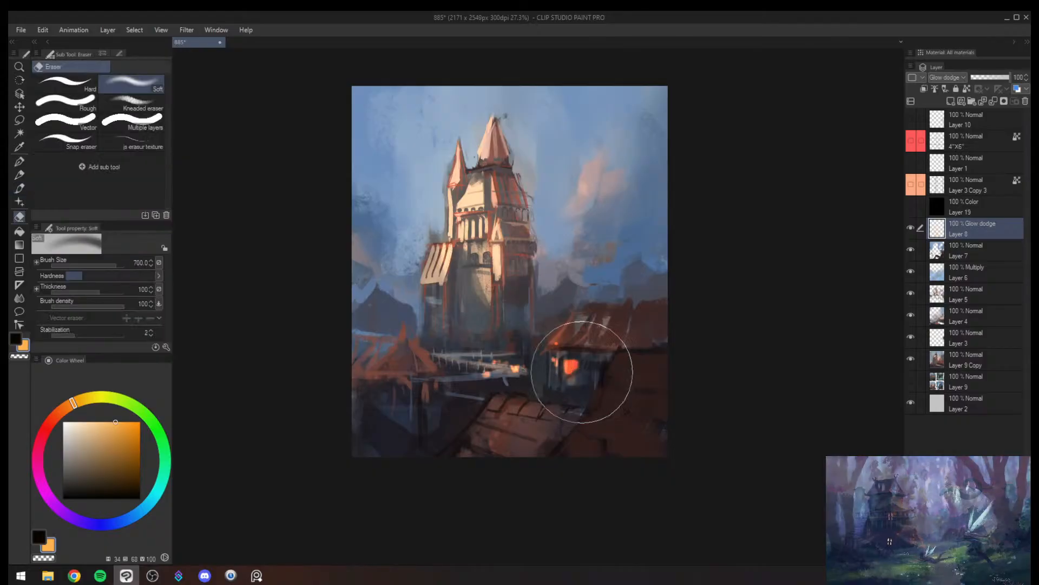
drag(559, 350, 548, 343)
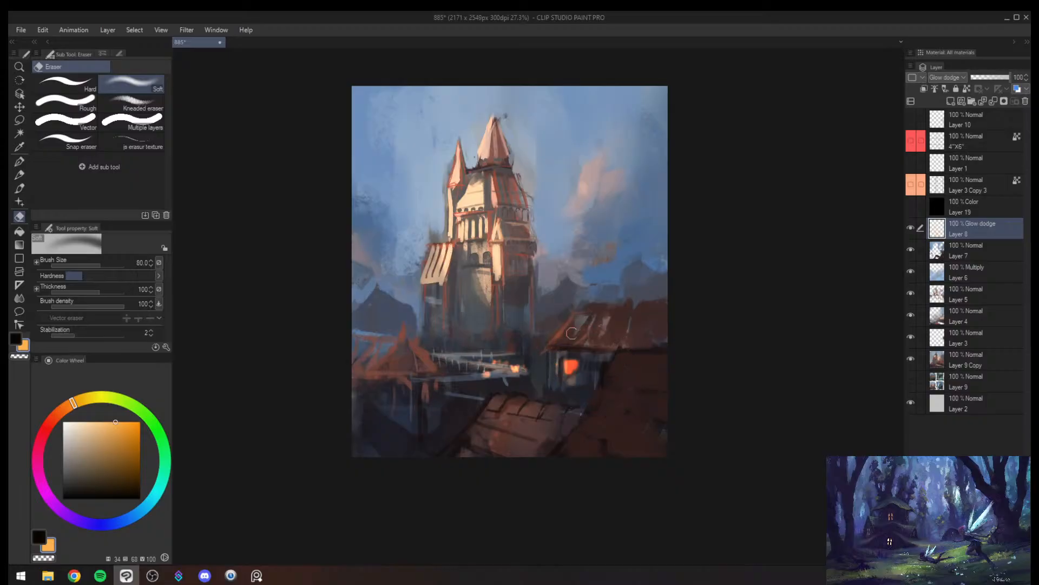
key(b)
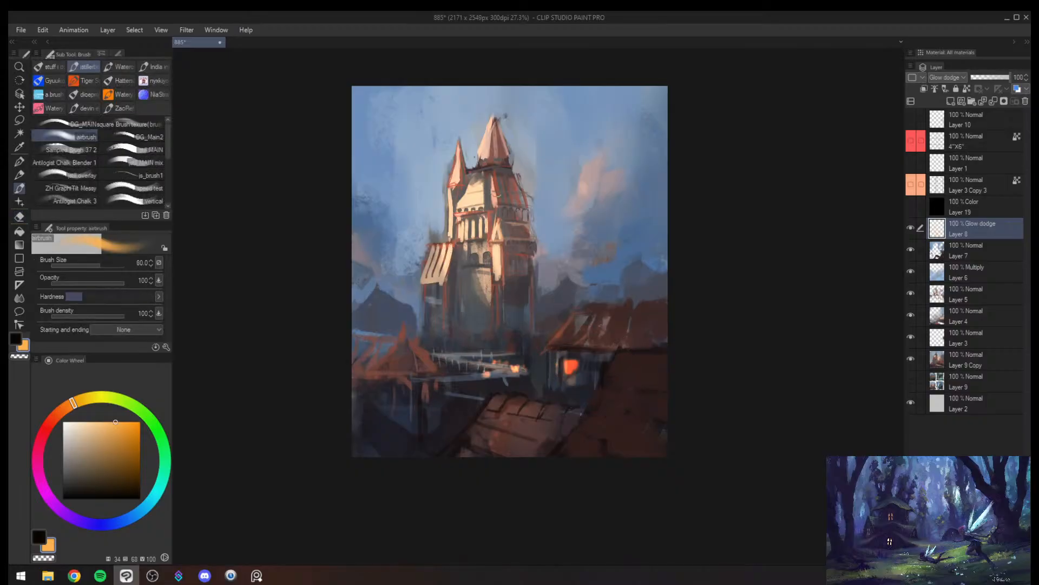
mouse_move(454, 211)
mouse_down()
mouse_move(449, 168)
mouse_move(414, 208)
mouse_up()
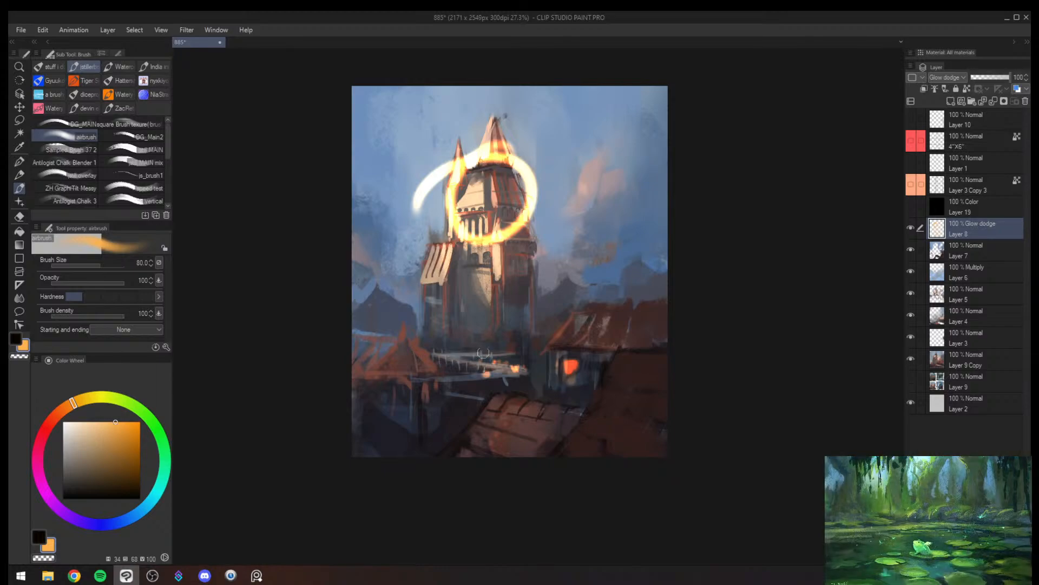
mouse_move(437, 353)
mouse_down()
mouse_move(507, 344)
mouse_move(518, 379)
mouse_move(595, 347)
mouse_move(566, 379)
mouse_up()
key(ctrl+z)
key(ctrl+z)
key(ctrl+z)
- Try to paint a second glowing window beside the first at brush size 30, checking it in the mirrored view
key(bracketleft)
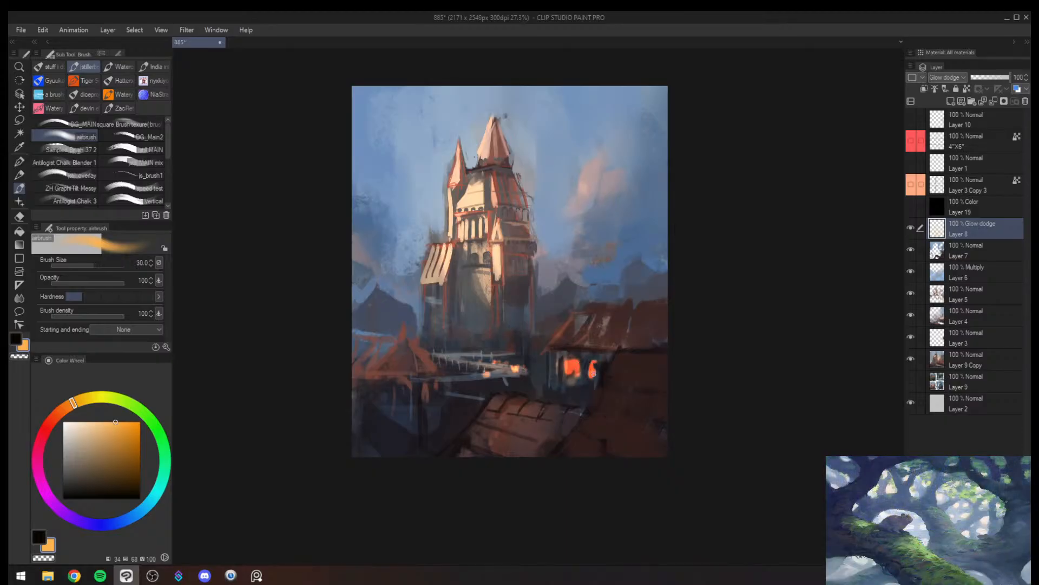
key(slash)
mouse_move(594, 373)
mouse_down()
mouse_move(577, 399)
mouse_move(588, 378)
mouse_up()
key(h)
key(ctrl+z)
key(ctrl+z)
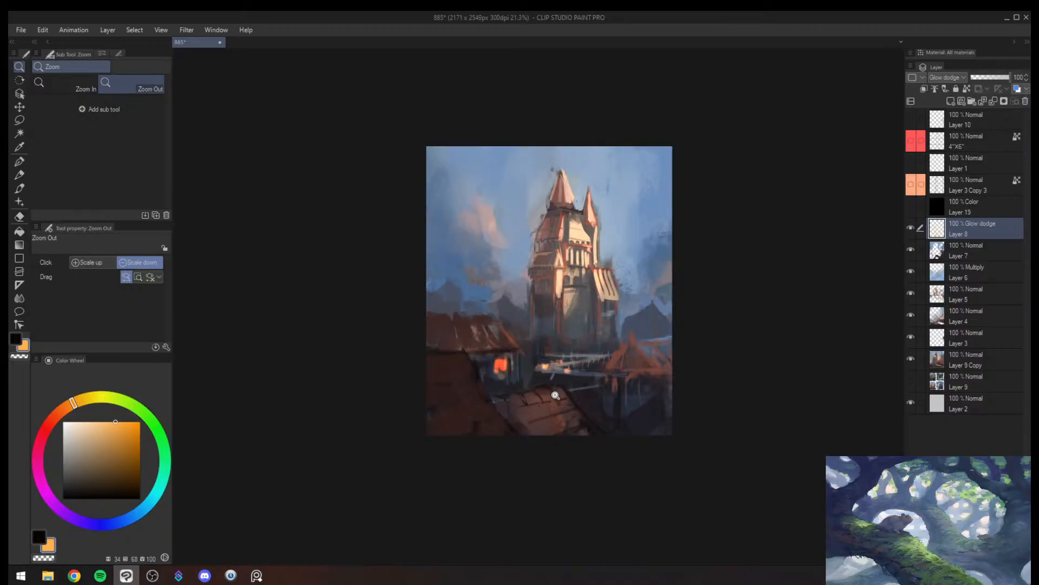
- Add a normal layer above the Glow dodge layer, sample the window's orange, and select Sampled Brush 37 2 at size 12
key(e)
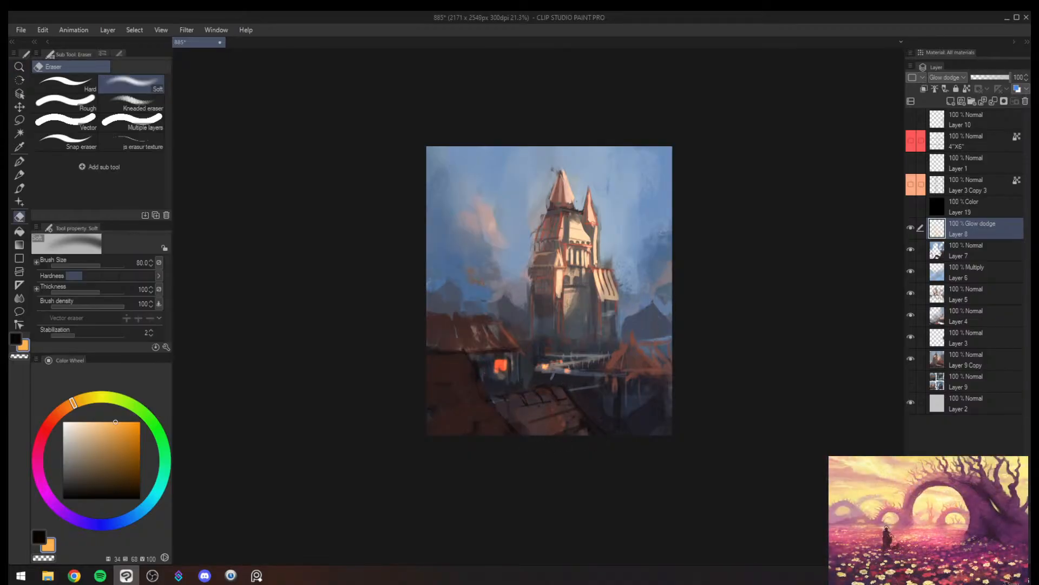
key(ctrl+shift+n)
key(slash)
drag(531, 352, 540, 341)
key(b)
alt+click(494, 369)
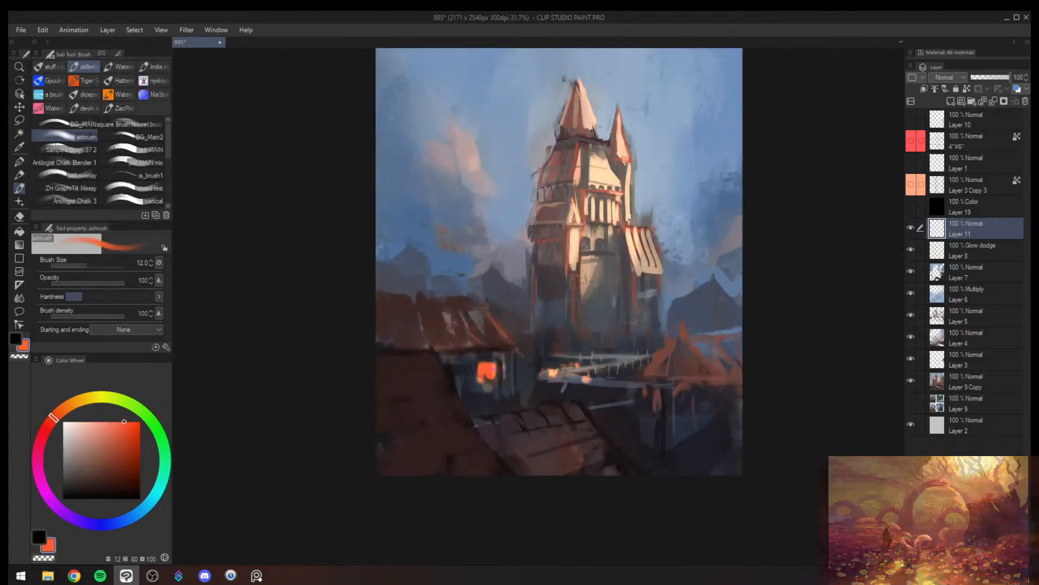
click(70, 149)
scroll(512, 368, up, 2)
key(bracketleft)
key(bracketleft)
key(bracketleft)
key(bracketleft)
key(bracketleft)
key(bracketleft)
key(bracketleft)
key(bracketleft)
key(bracketleft)
key(bracketleft)
key(bracketleft)
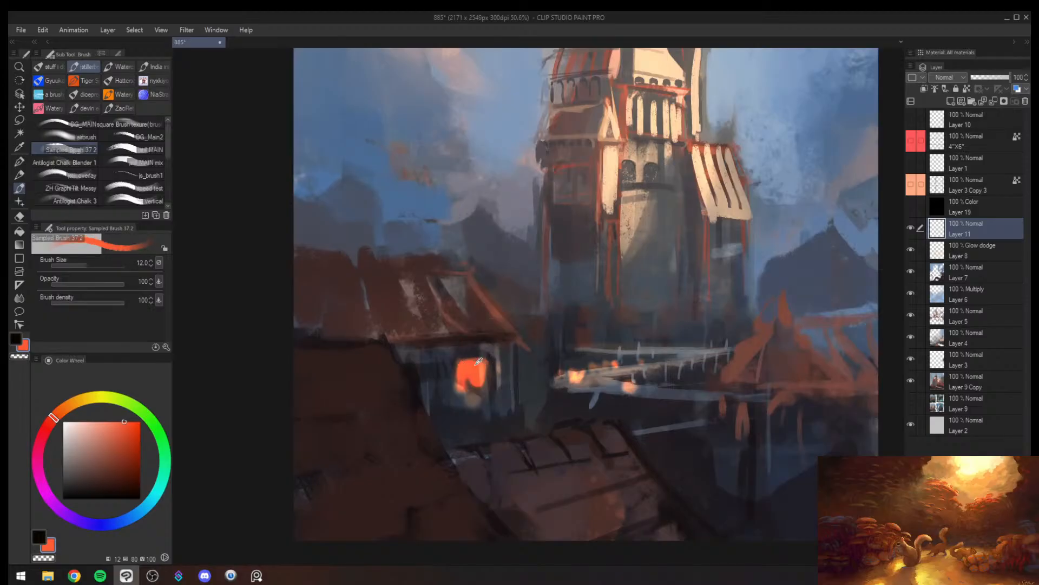
- Fill out the glowing window with sampled orange and trim its edge with sampled dark blue-grey at brush size 20
alt+click(477, 364)
mouse_move(470, 359)
mouse_down()
mouse_move(483, 360)
mouse_move(456, 410)
mouse_up()
alt+click(451, 370)
alt+click(453, 391)
alt+click(453, 391)
key(bracketright)
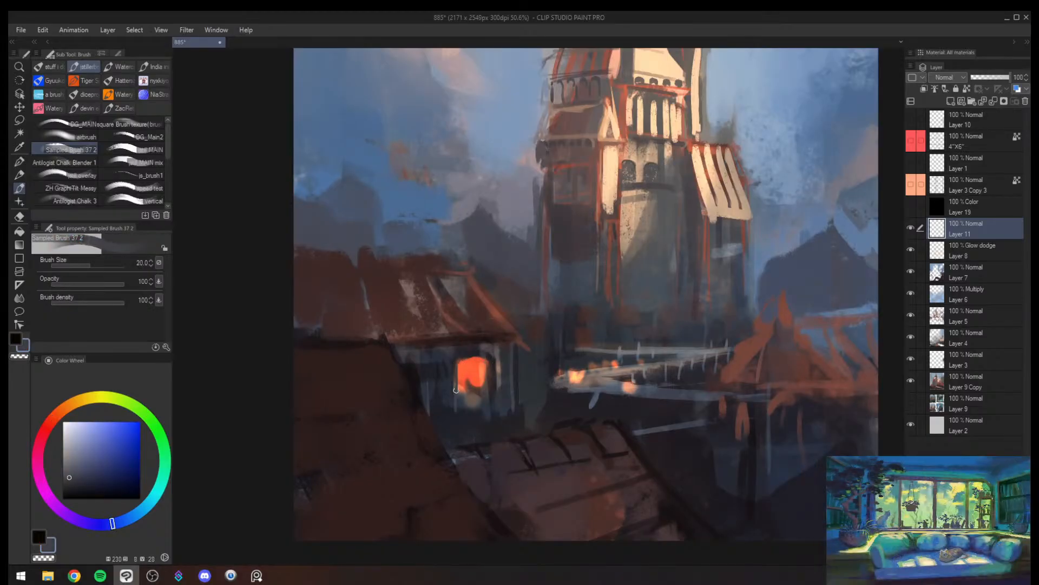
alt+click(454, 391)
- Reshape the house's glowing window into an arched opening with sampled orange, brown and dark blue strokes at brush sizes 25 to 30
key(bracketright)
alt+click(483, 390)
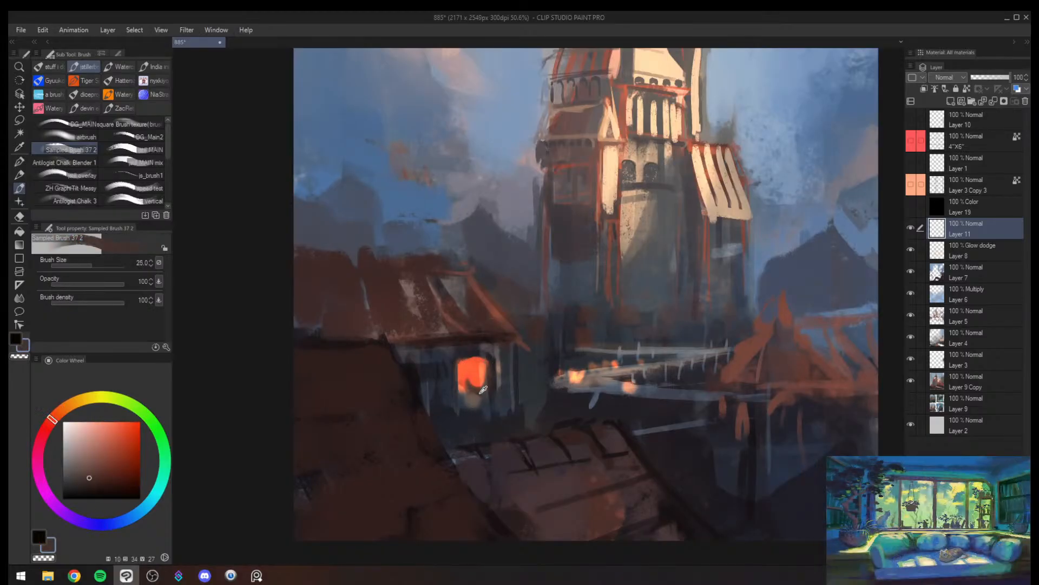
alt+click(480, 375)
key(bracketright)
mouse_move(466, 383)
mouse_down()
mouse_move(487, 383)
mouse_move(464, 356)
mouse_up()
alt+click(489, 368)
key(bracketright)
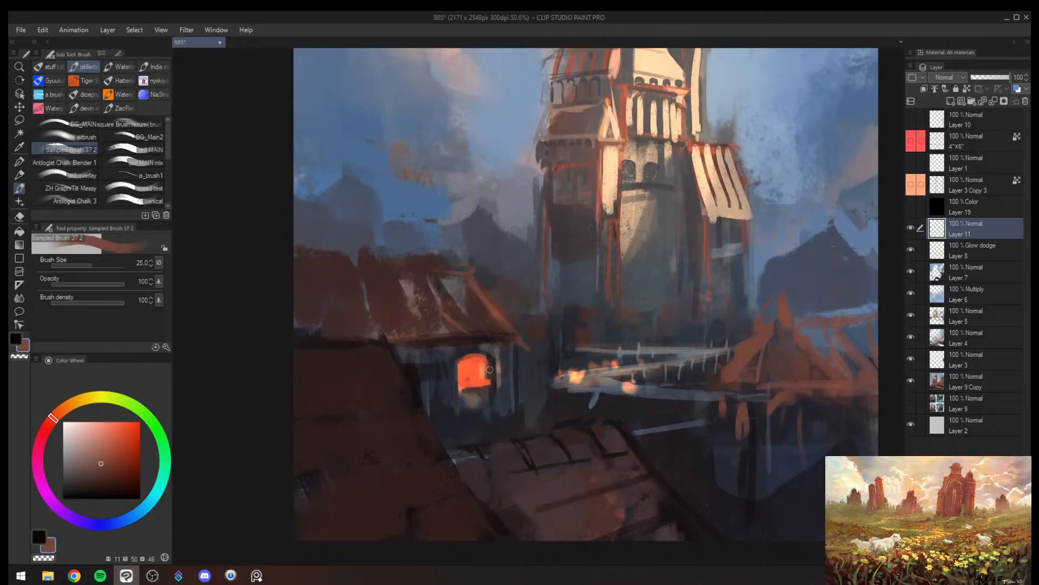
key(bracketright)
key(bracketright)
alt+click(452, 396)
drag(457, 395, 480, 402)
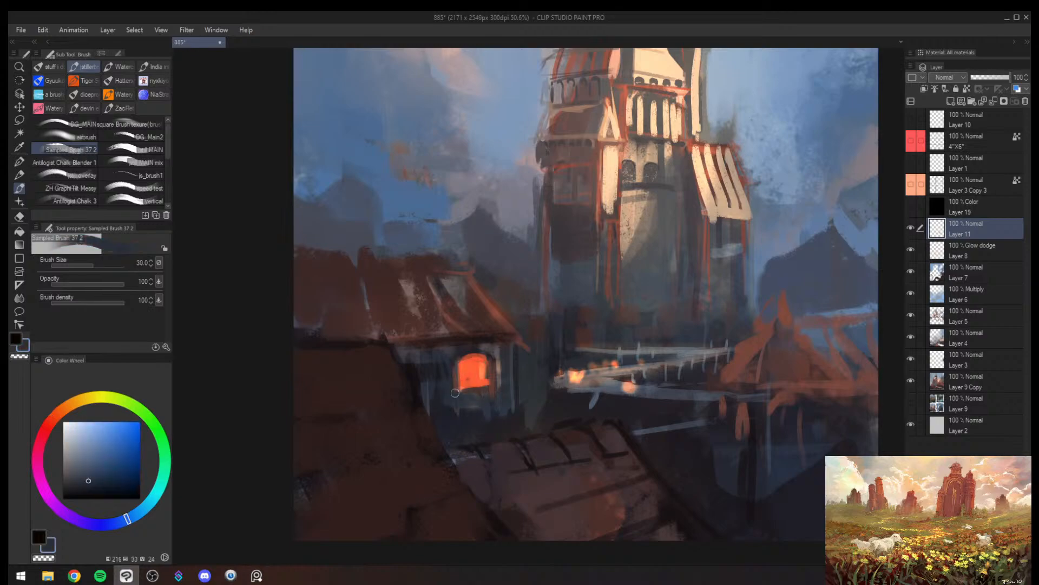
- Paint dark maroon window bars across the glowing window at brush sizes 17 and 12, undoing the first attempt
alt+click(475, 383)
alt+click(487, 362)
key(bracketleft)
key(bracketleft)
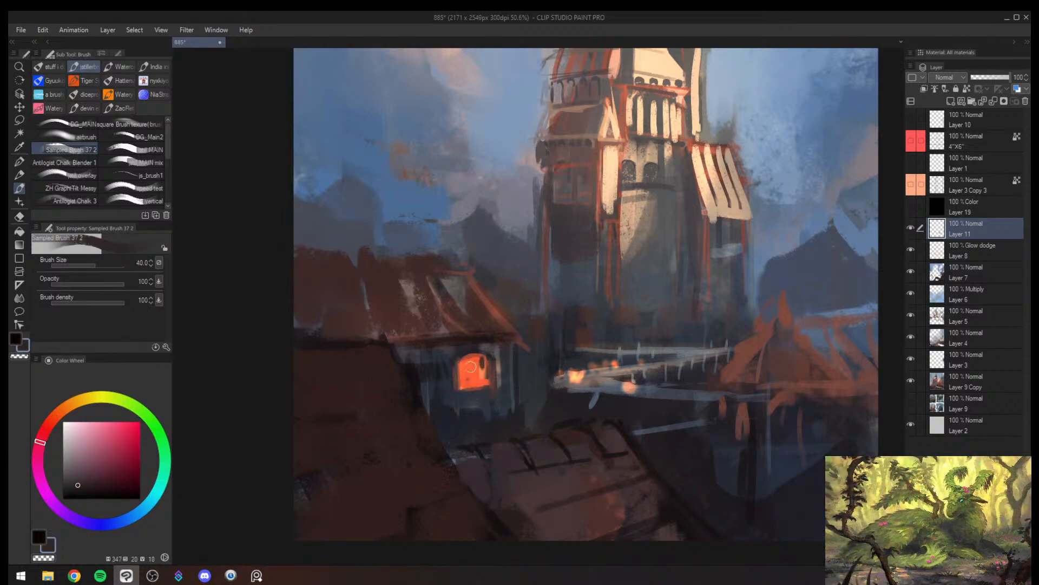
key(bracketleft)
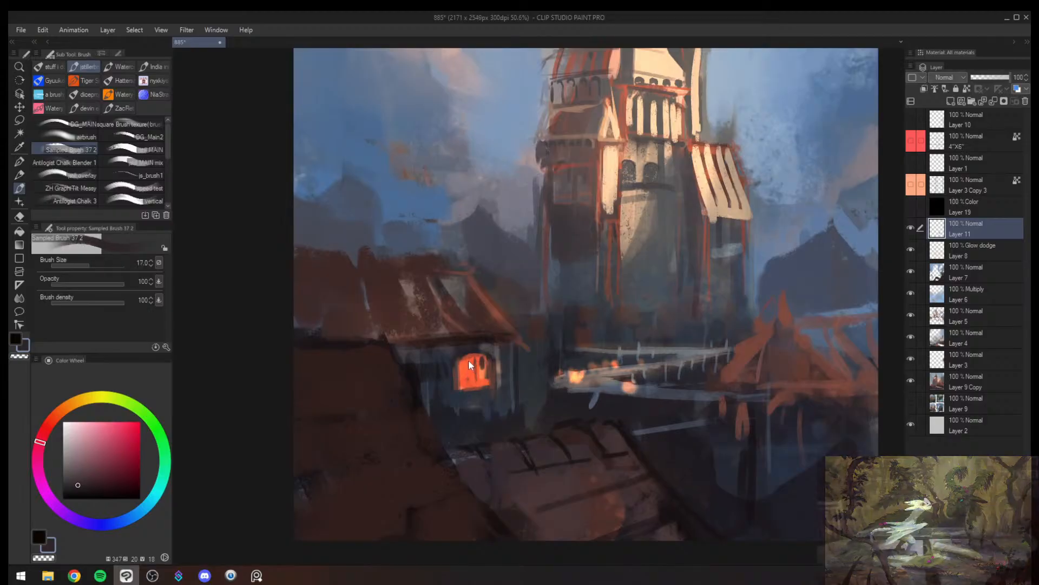
key(ctrl+z)
key(ctrl+z)
drag(469, 359, 469, 374)
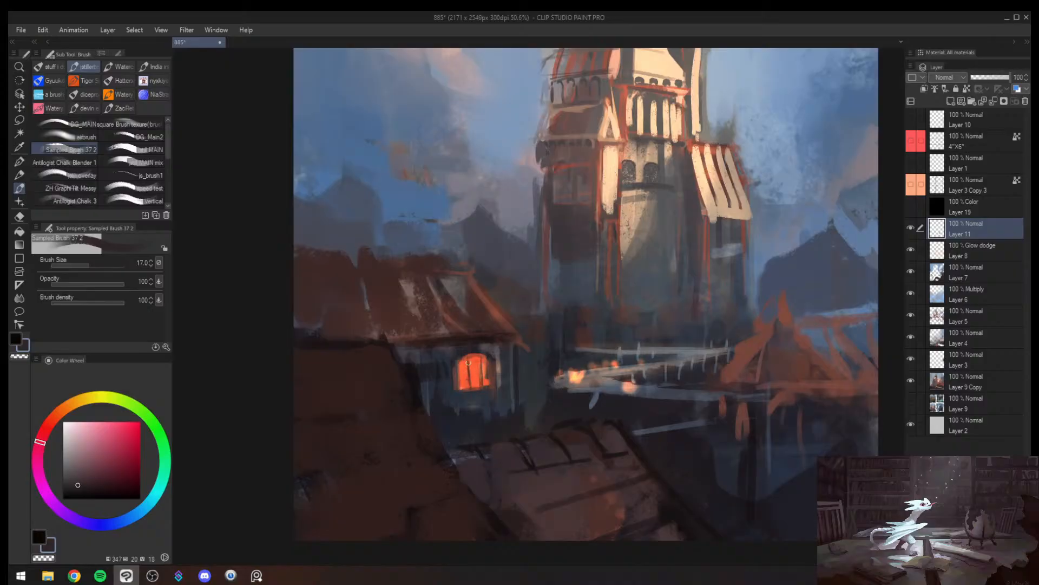
key(bracketleft)
key(bracketleft)
key(bracketleft)
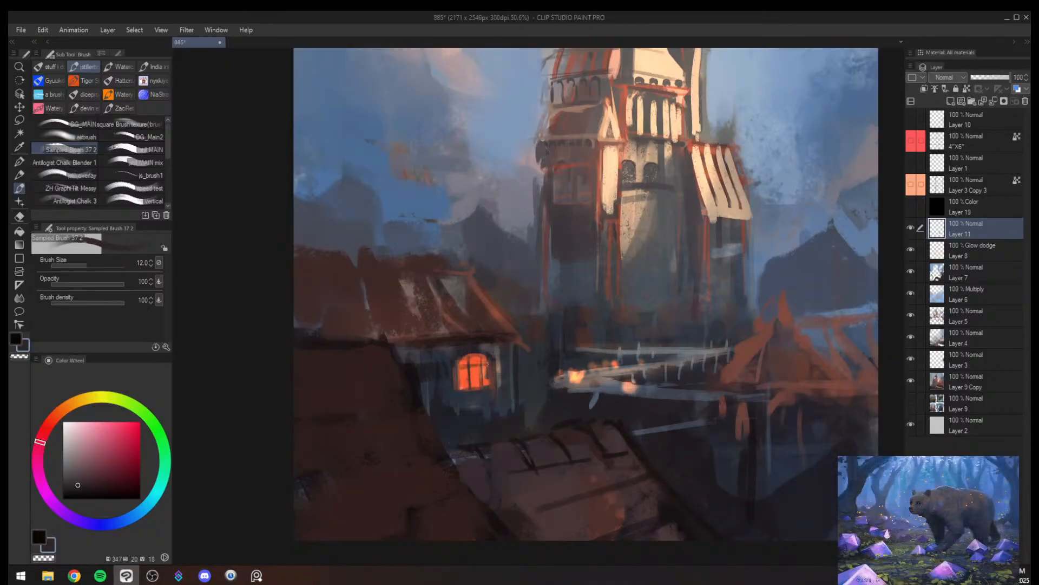
alt+click(486, 371)
- Refine the frame and lower edge of the glowing window with small strokes in sampled colours
key(bracketright)
key(bracketright)
alt+click(493, 376)
mouse_move(489, 371)
mouse_down()
mouse_move(472, 368)
mouse_move(465, 391)
mouse_up()
key(bracketright)
alt+click(494, 382)
key(bracketright)
- Touch up the wall beside the window and the roof above it with sampled colours in the mirrored view
key(alt+space)
key(h)
mouse_move(569, 378)
mouse_down()
mouse_move(606, 382)
mouse_move(562, 378)
mouse_move(591, 356)
mouse_move(588, 328)
mouse_move(646, 312)
mouse_move(599, 309)
mouse_move(696, 306)
mouse_up()
alt+click(608, 385)
key(bracketleft)
key(bracketleft)
key(bracketleft)
alt+click(577, 361)
alt+click(577, 361)
key(bracketright)
alt+click(591, 348)
key(bracketright)
key(bracketright)
alt+click(593, 326)
alt+click(593, 324)
alt+click(595, 324)
key(bracketleft)
key(bracketleft)
alt+click(692, 359)
- Paint a dark maroon ridge line along the top of the house roof at brush size 25, undoing the first stroke
key(bracketleft)
drag(583, 311, 651, 308)
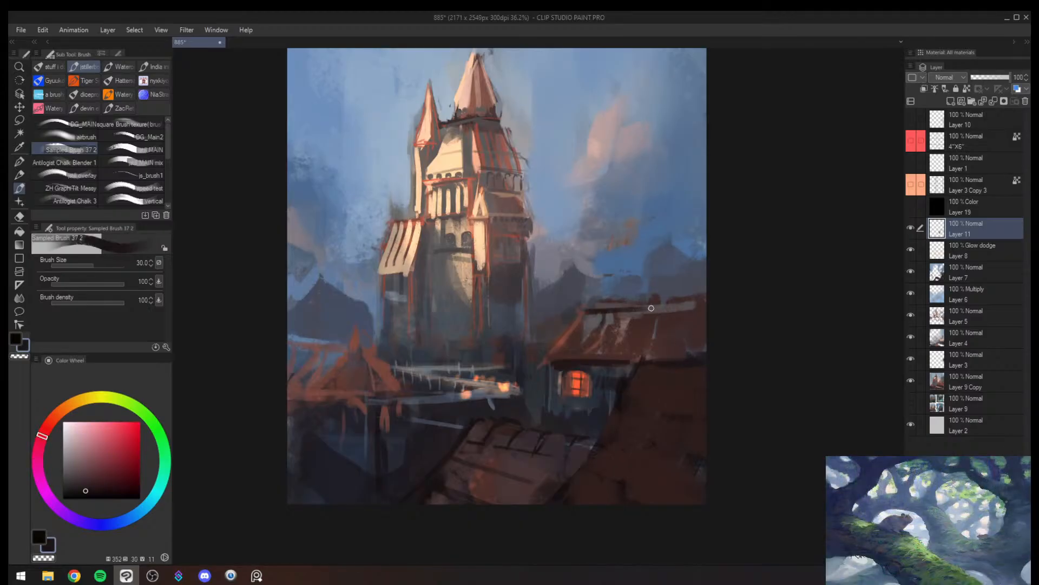
key(ctrl+z)
key(bracketleft)
drag(583, 312, 624, 311)
drag(573, 312, 646, 309)
drag(621, 310, 726, 304)
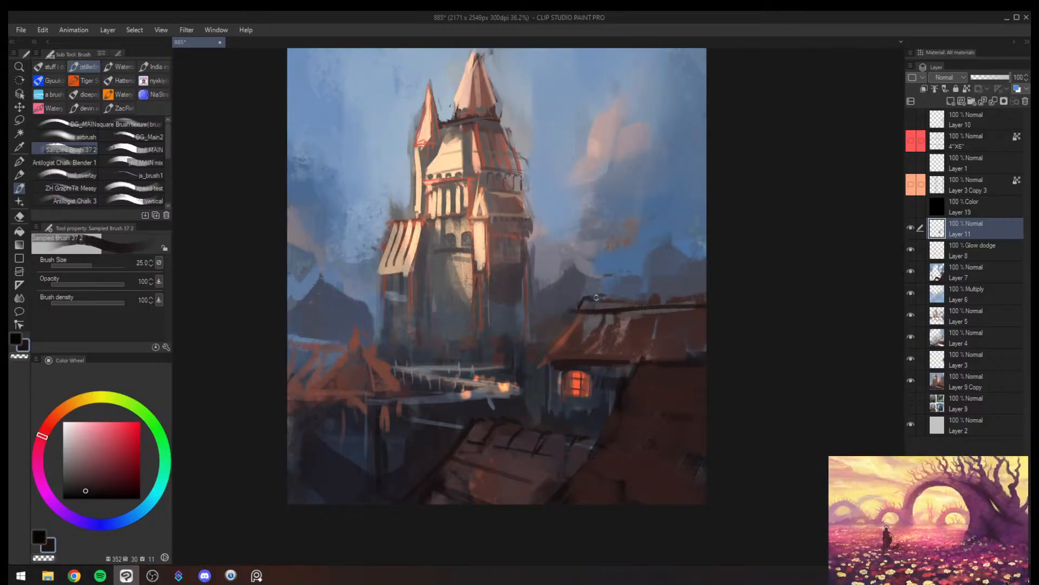
- Add a thin dark railing with short uprights above the roof ridge at brush size 20
key(bracketleft)
mouse_move(600, 295)
mouse_down()
mouse_move(620, 307)
mouse_move(722, 285)
mouse_move(599, 296)
mouse_up()
key(bracketright)
key(bracketright)
key(bracketright)
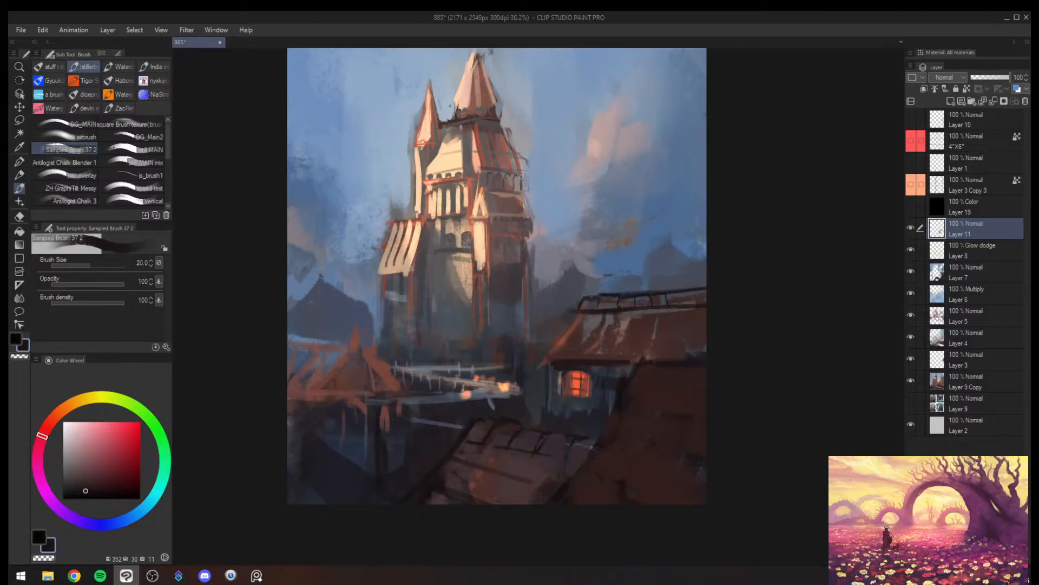
drag(669, 294, 666, 306)
mouse_move(683, 292)
mouse_down()
mouse_move(681, 303)
mouse_move(704, 298)
mouse_up()
- Paint the roof surface below the ridge with dark maroon and sampled greyish brown, starting at brush size 60
drag(584, 311, 697, 303)
key(bracketright)
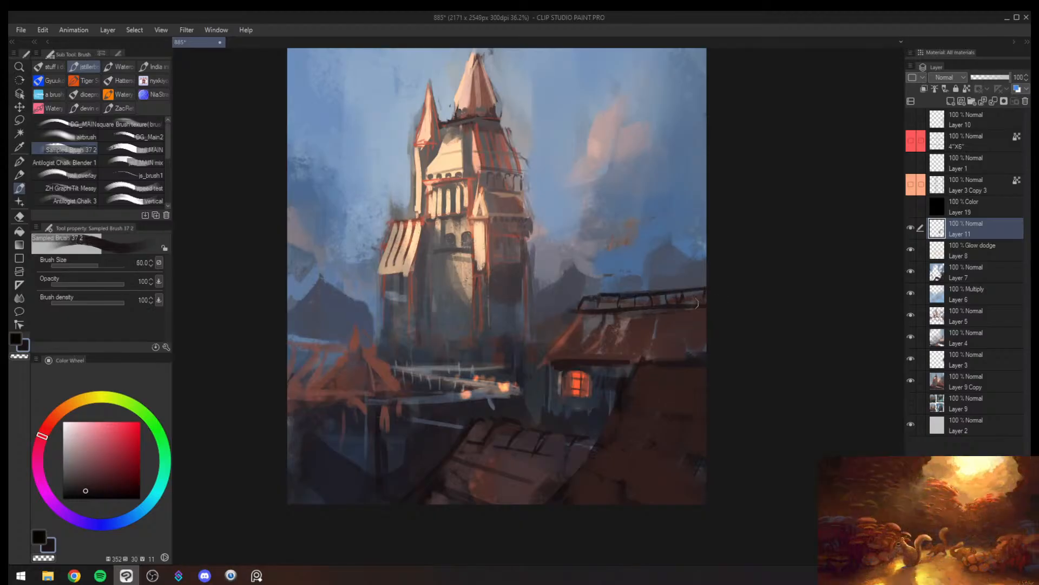
alt+click(602, 314)
drag(631, 313, 723, 307)
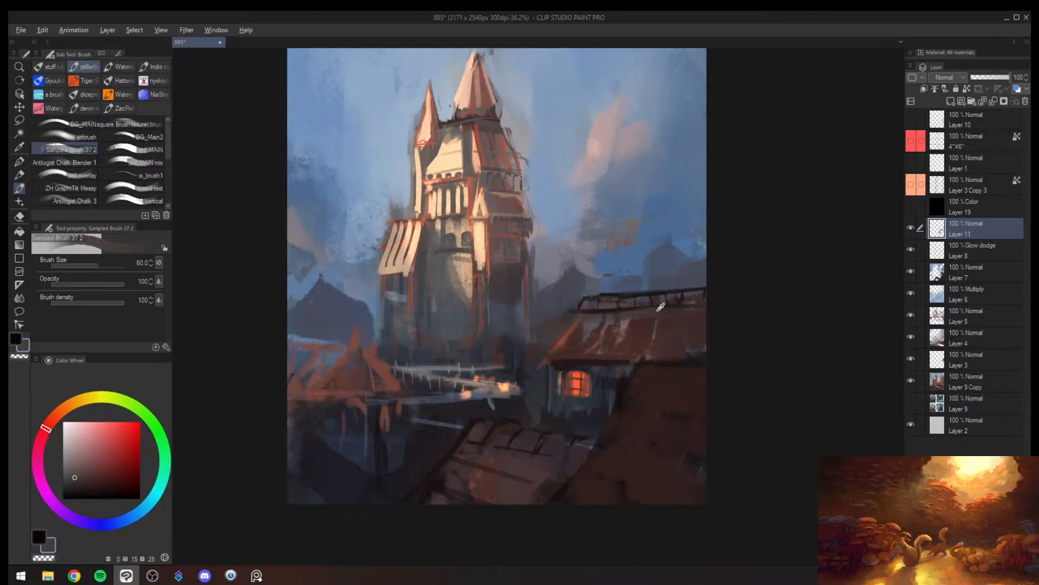
alt+click(633, 308)
alt+click(633, 308)
key(bracketleft)
key(bracketleft)
mouse_move(620, 312)
mouse_down()
mouse_move(675, 310)
mouse_move(635, 323)
mouse_move(660, 360)
mouse_up()
alt+click(639, 319)
- Darken the house roof's eaves above the window with sampled dark maroon at about brush size 25
alt+click(689, 355)
alt+click(689, 357)
key(bracketleft)
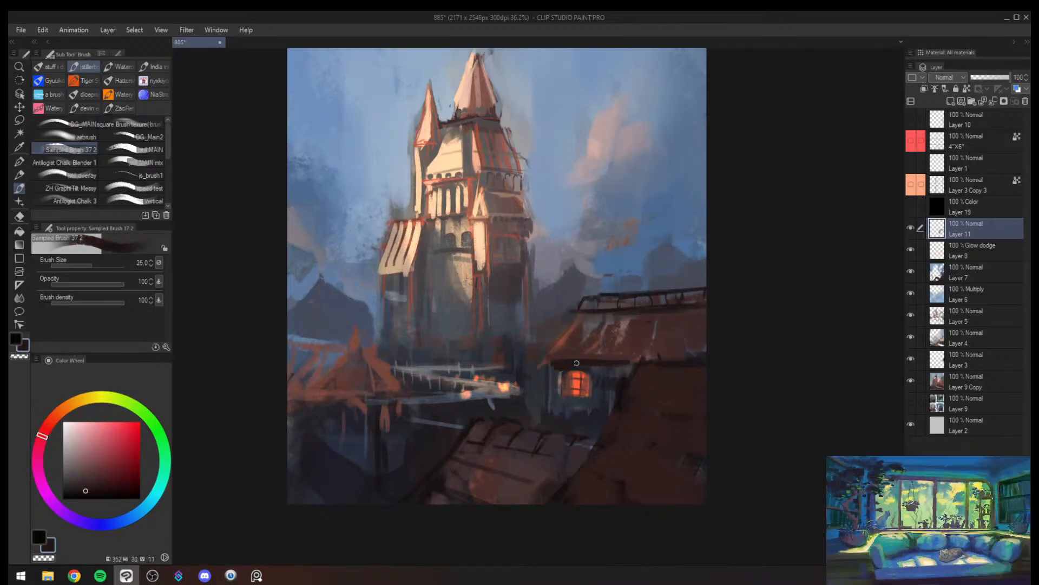
key(bracketright)
alt+click(563, 358)
- Block purplish-grey shingle patches along the lower edge of the house roof at about brush size 50
alt+click(689, 350)
key(bracketright)
key(bracketright)
key(bracketright)
mouse_move(690, 353)
mouse_down()
mouse_move(662, 357)
mouse_move(712, 356)
mouse_move(656, 349)
mouse_move(670, 335)
mouse_move(615, 343)
mouse_up()
alt+click(652, 355)
key(bracketleft)
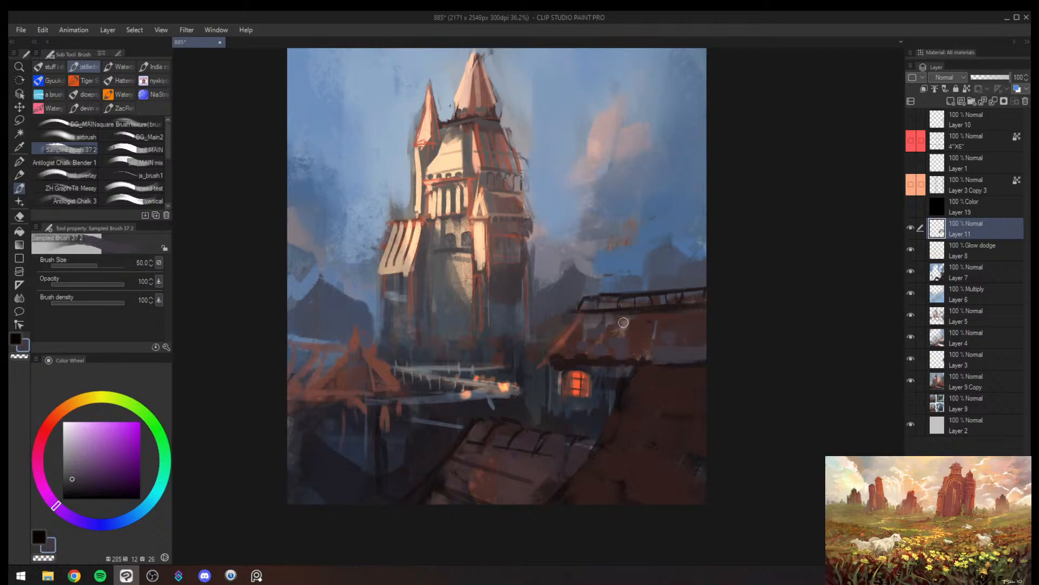
- Dab staggered grey and reddish shingles across the house roof with sampled colours at brush sizes 40 to 70
alt+click(598, 320)
key(bracketleft)
key(bracketleft)
key(bracketleft)
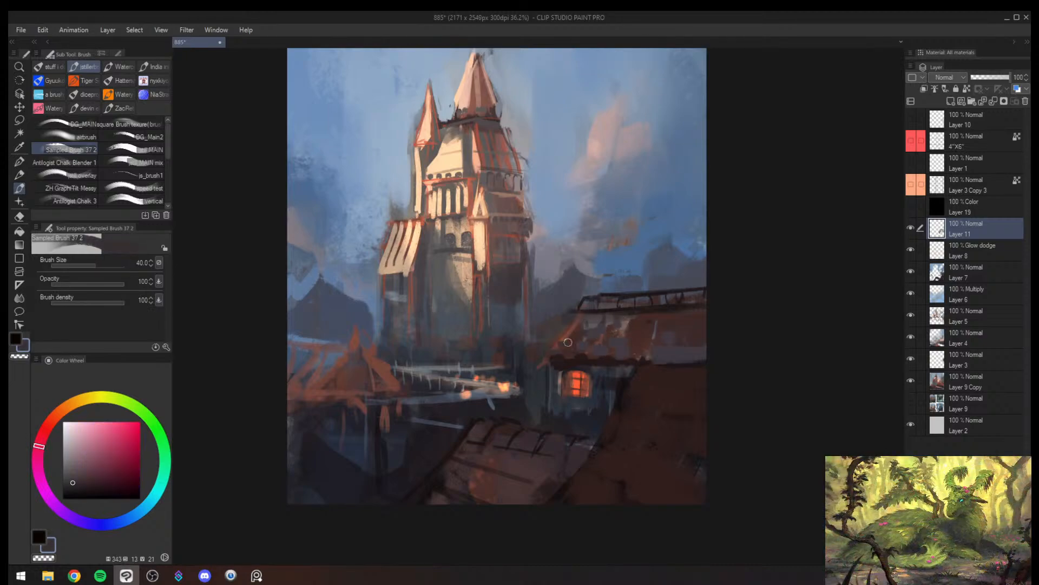
alt+click(595, 321)
key(bracketright)
drag(583, 323, 560, 351)
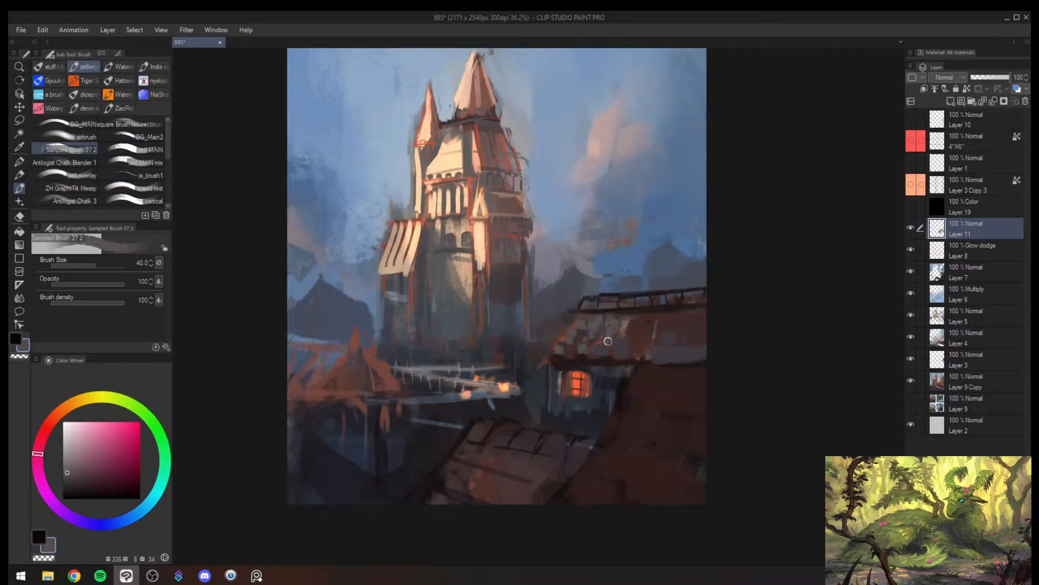
click(655, 335)
click(652, 353)
key(bracketright)
click(678, 353)
click(682, 341)
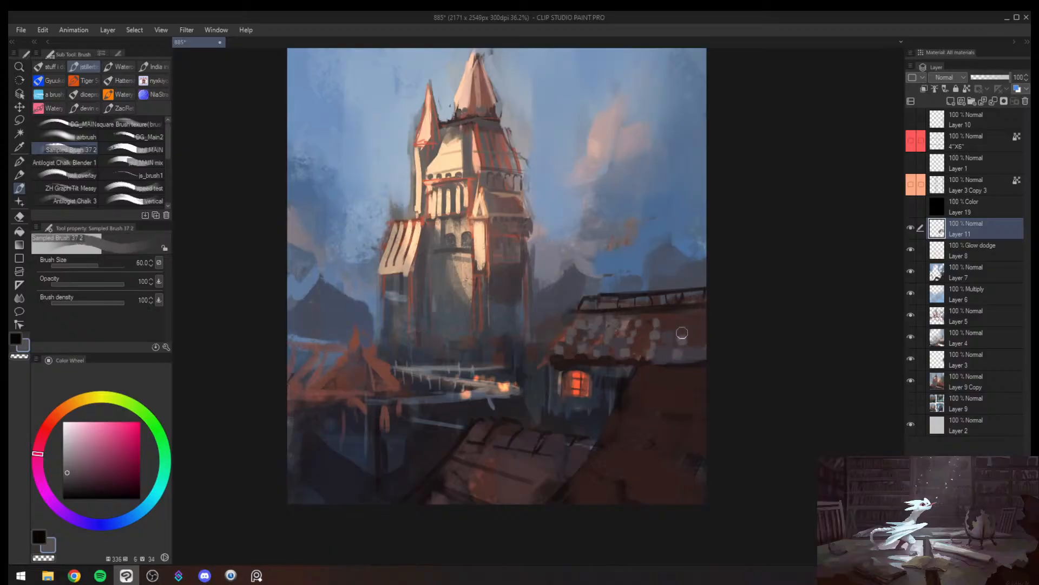
click(704, 323)
- Dab sampled dusty maroon tiles onto the foreground roof at brush size 70, with the view flipped back
key(h)
key(alt+space)
drag(642, 340, 624, 358)
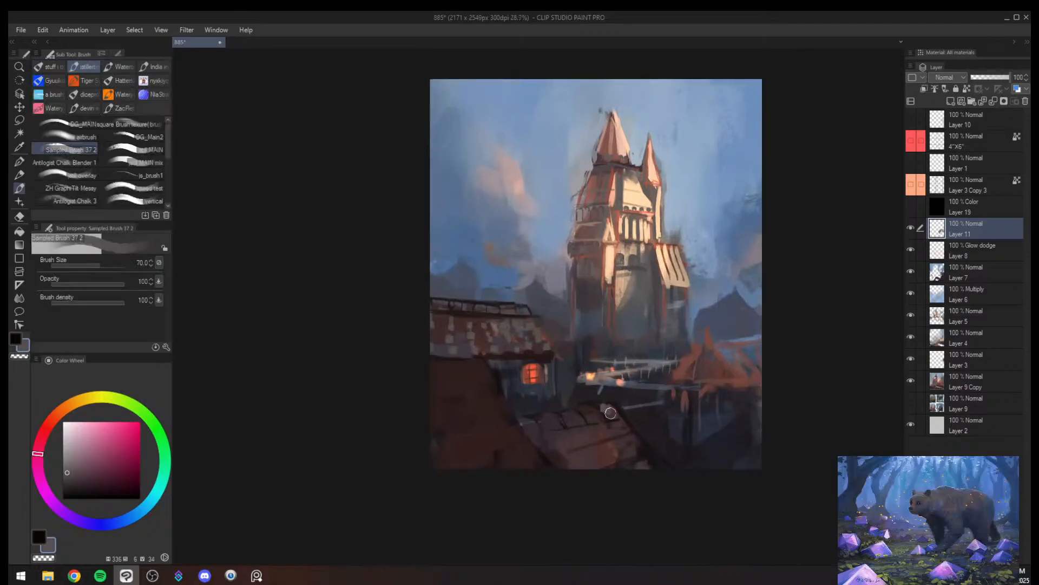
alt+click(610, 411)
key(bracketright)
key(bracketleft)
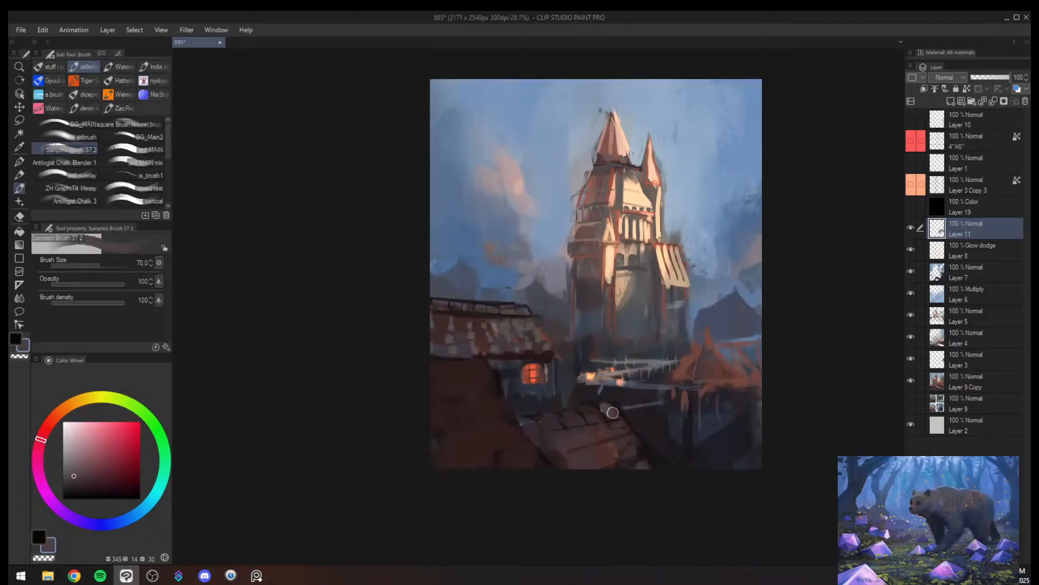
key(bracketright)
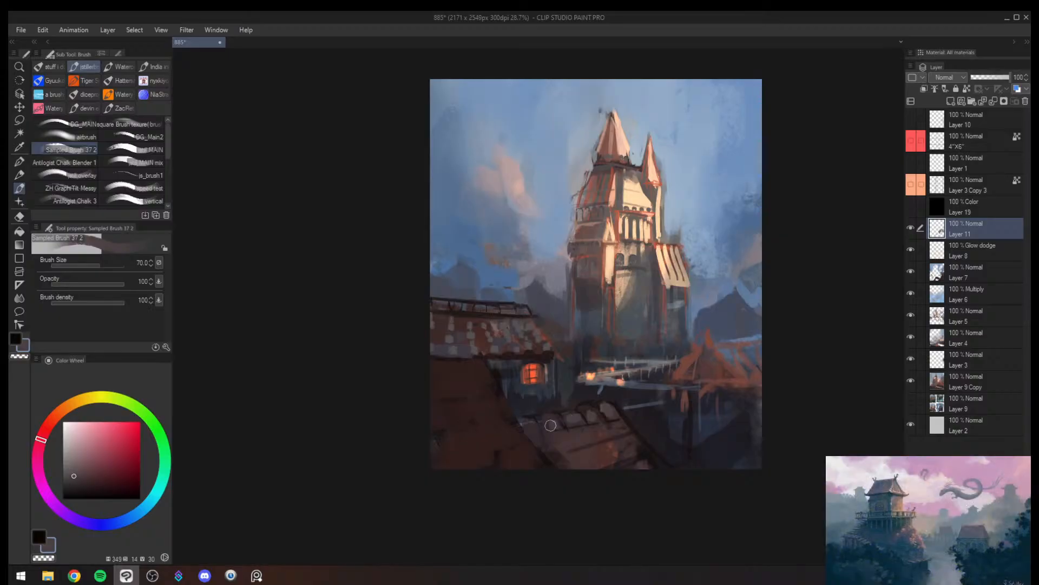
key(bracketleft)
key(bracketleft)
key(bracketright)
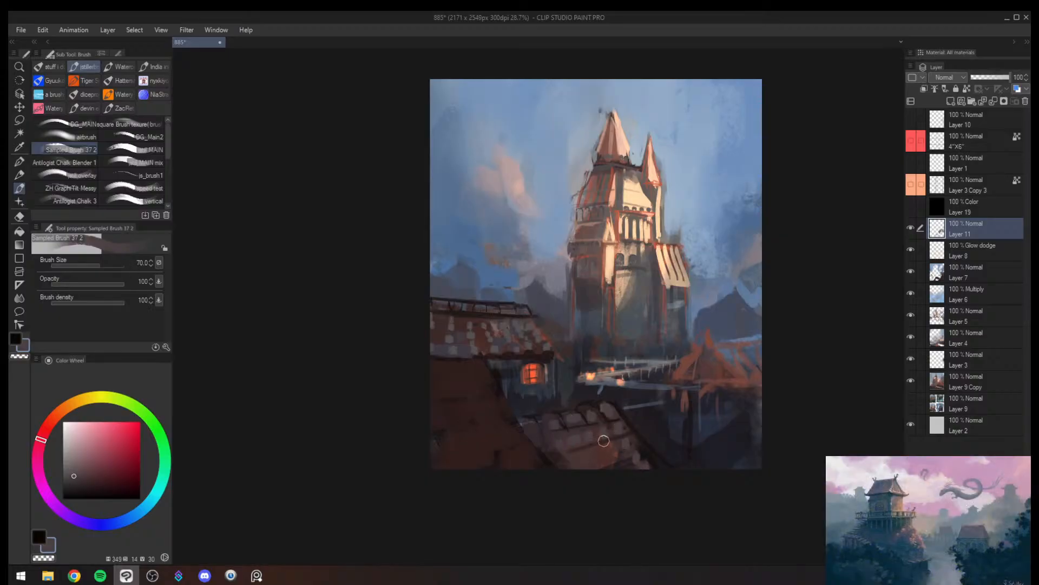
- Darken the area between the house and the bridge with sampled dark purple at brush size 80 in the mirrored view
key(h)
key(alt+space)
drag(711, 339, 638, 314)
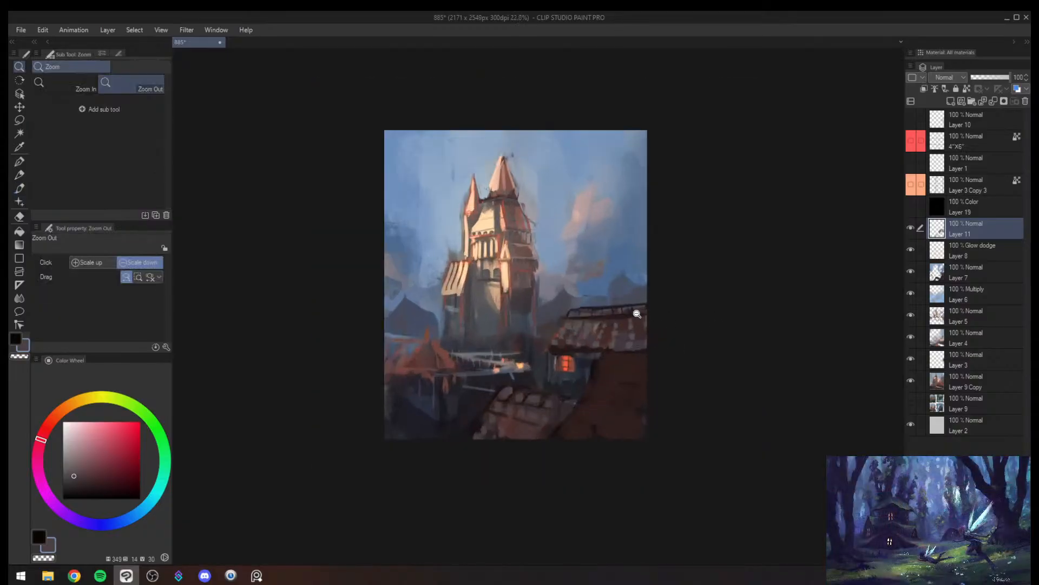
alt+click(535, 352)
key(bracketright)
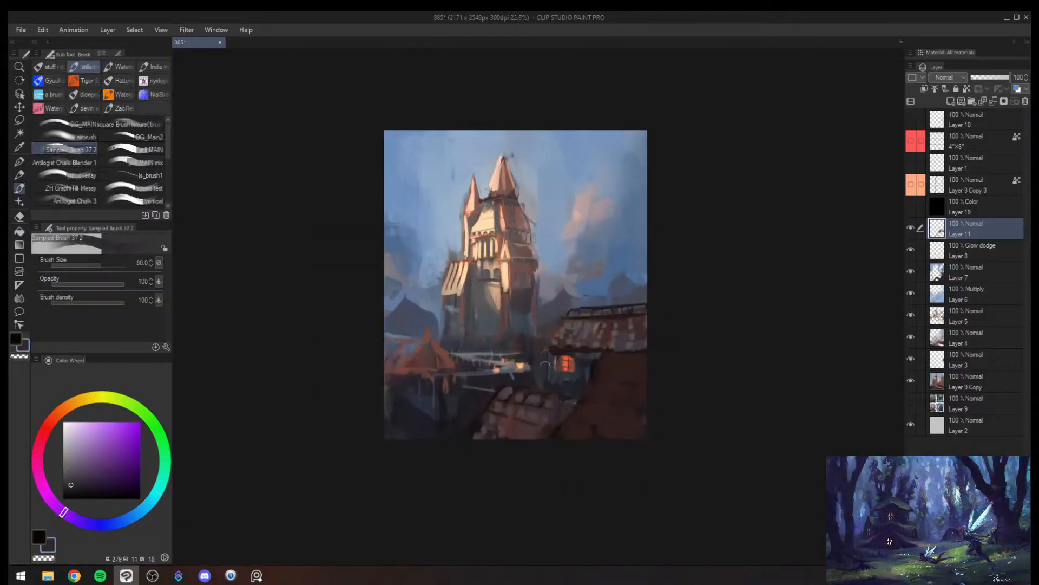
alt+click(500, 380)
key(bracketright)
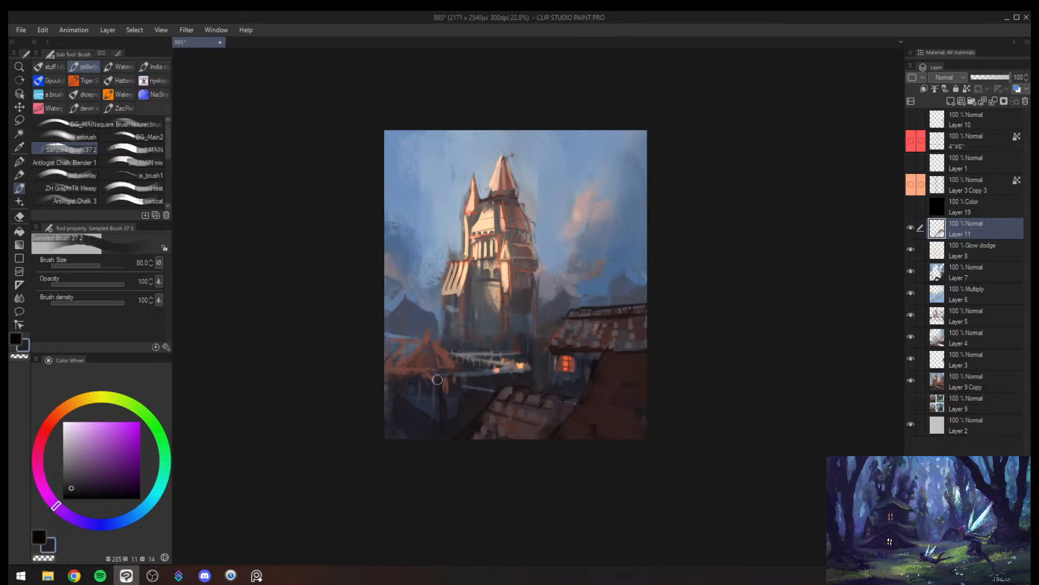
- Dab sampled blue tiles onto the orange village roof beside the bridge at about brush size 60
alt+click(429, 343)
key(bracketleft)
alt+click(433, 342)
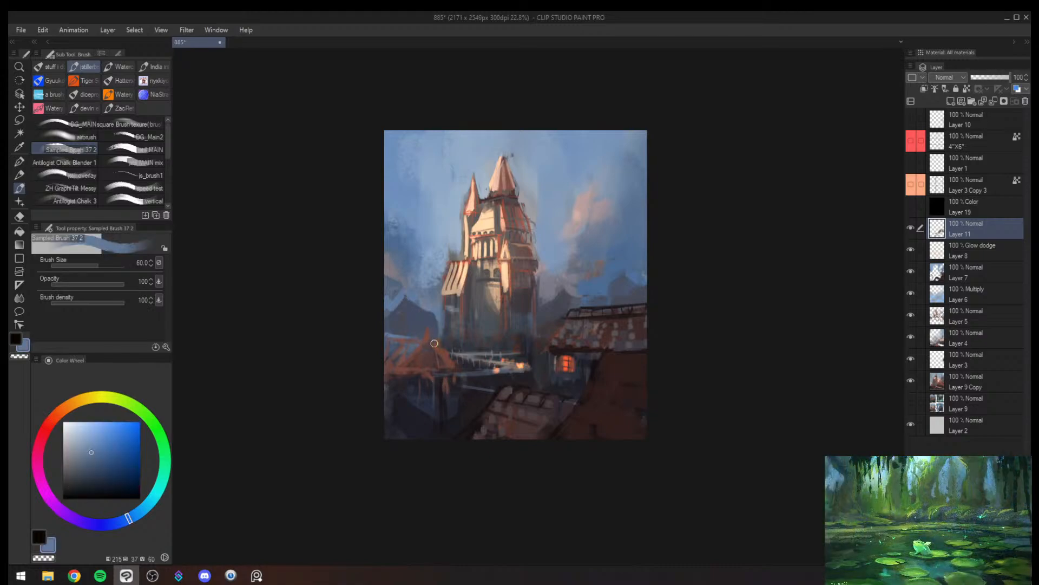
key(bracketright)
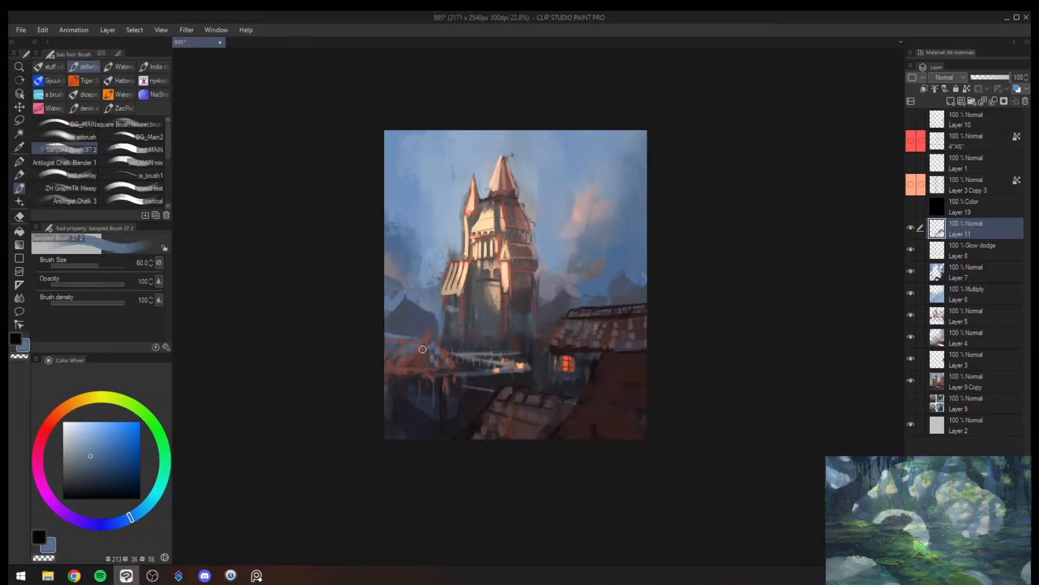
alt+click(410, 342)
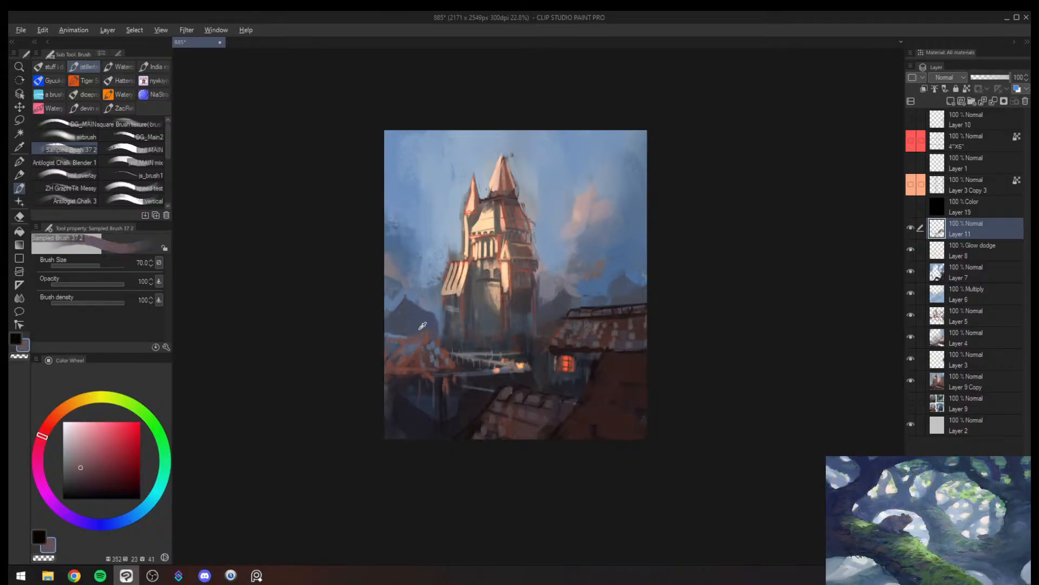
- Speckle the distant mountain beside the castle with light blue dabs at brush sizes 40 and 25, checking the flipped view
alt+click(420, 330)
drag(407, 328, 386, 336)
drag(490, 333, 533, 334)
alt+click(388, 301)
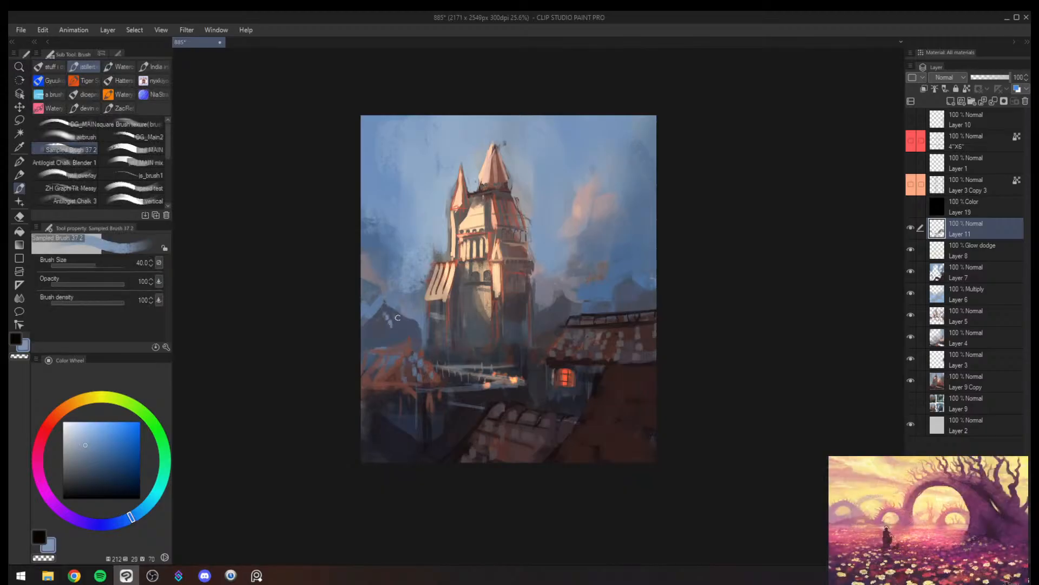
key(h)
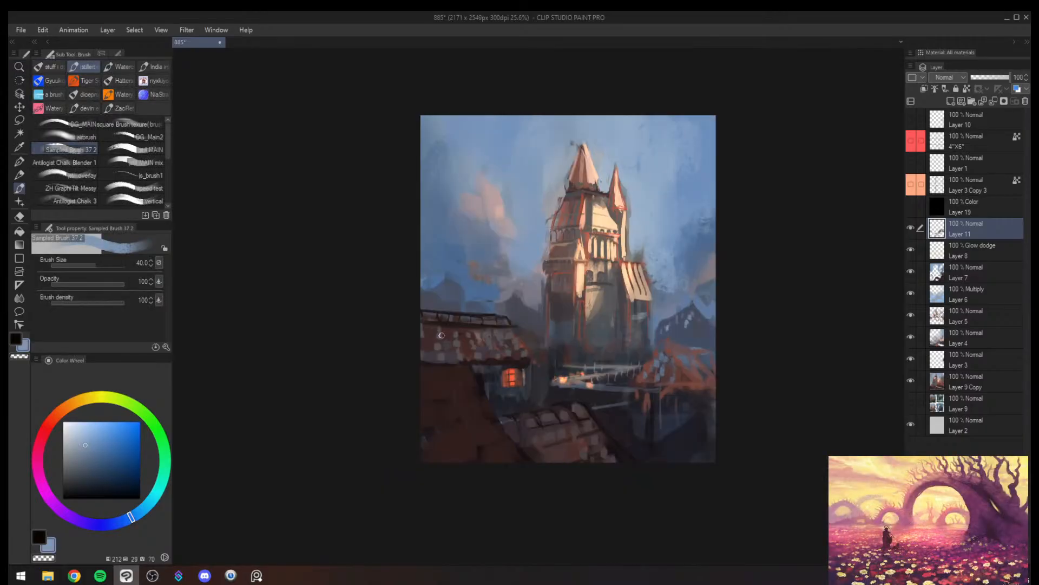
ctrl+click(671, 320)
key(bracketleft)
key(bracketleft)
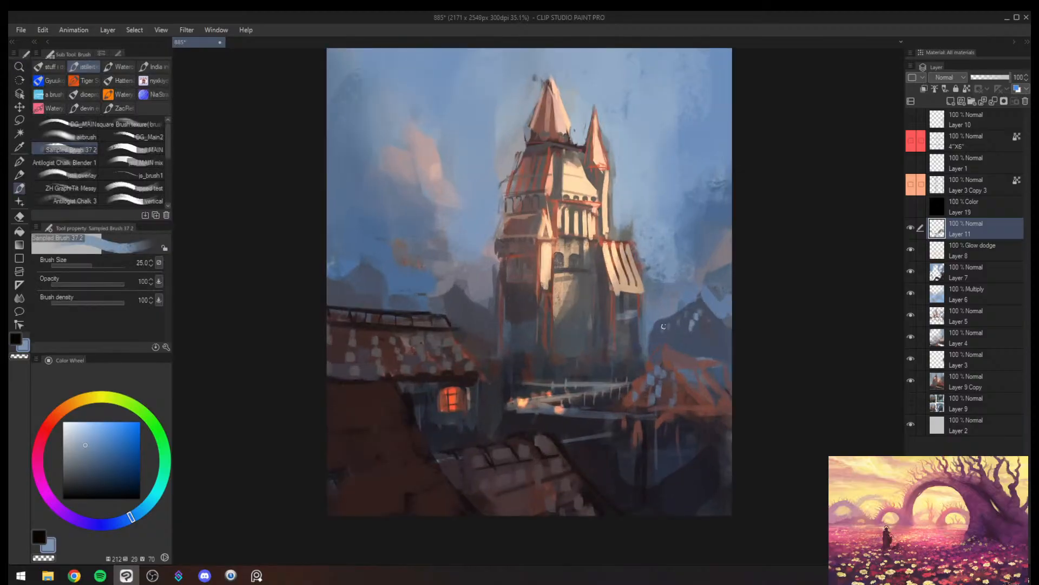
drag(665, 322, 641, 342)
alt+click(664, 322)
key(bracketright)
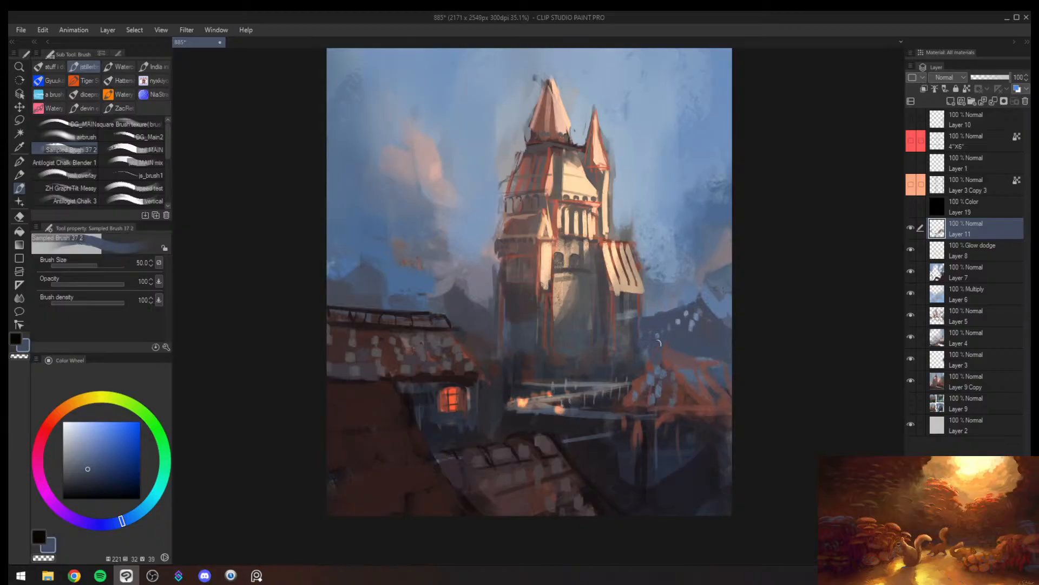
- Paint dark blue rounded bushes along the castle's foot with sampled dark blue from about brush size 50
alt+click(622, 367)
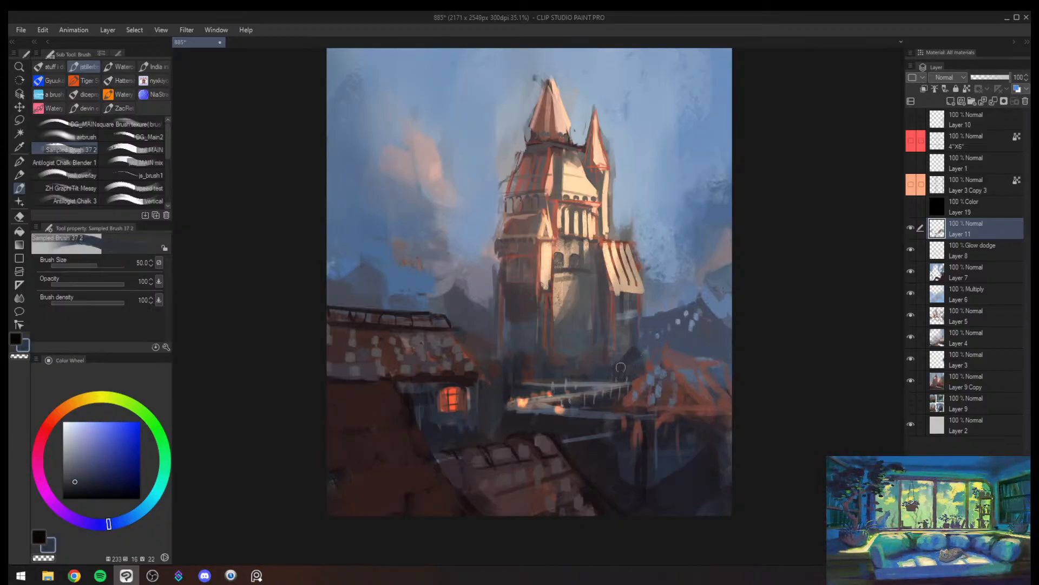
key(bracketright)
mouse_move(621, 368)
mouse_down()
mouse_move(521, 363)
mouse_move(540, 351)
mouse_move(542, 362)
mouse_move(516, 367)
mouse_move(546, 357)
mouse_up()
alt+click(523, 365)
key(bracketleft)
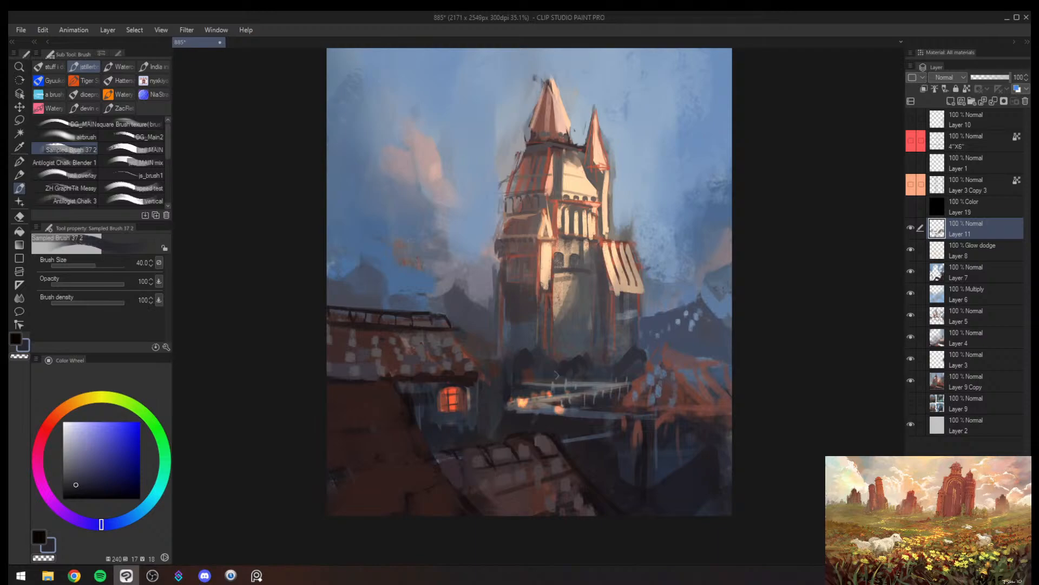
- Add dark foliage strokes around the house end of the bridge, covering part of its orange lights
mouse_move(558, 378)
mouse_down()
mouse_move(585, 360)
mouse_move(581, 390)
mouse_move(561, 411)
mouse_move(579, 411)
mouse_move(509, 410)
mouse_move(483, 433)
mouse_move(468, 491)
mouse_up()
key(h)
key(alt+space)
key(alt+space)
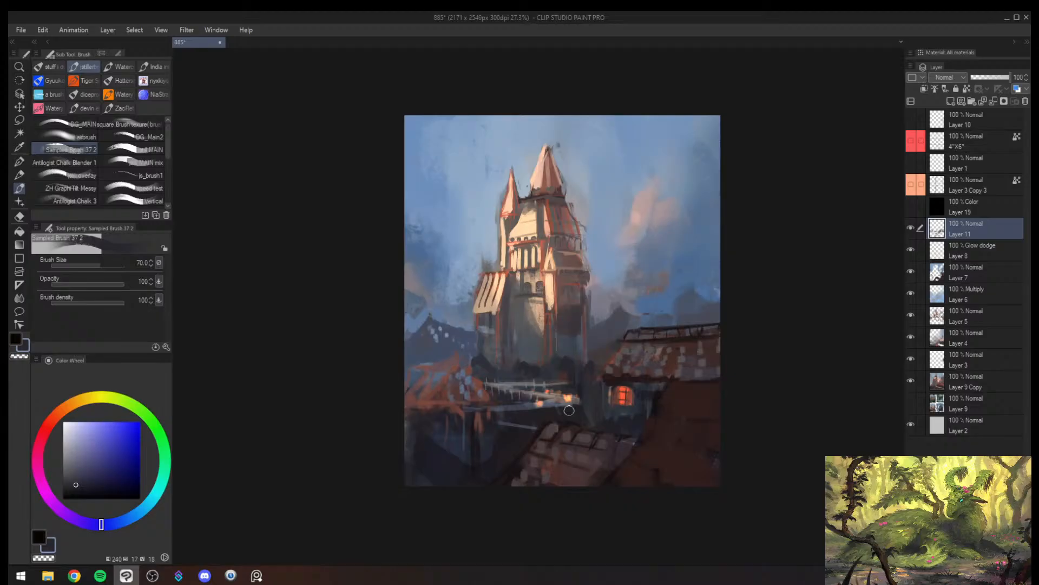
alt+click(568, 410)
key(bracketright)
- Darken the lower corner beneath the orange village roof with sampled dark violet at brush sizes 700 and 500
alt+click(482, 436)
key(bracketright)
key(bracketright)
key(bracketright)
key(bracketright)
key(bracketright)
key(bracketright)
key(bracketright)
key(bracketright)
key(bracketright)
key(bracketright)
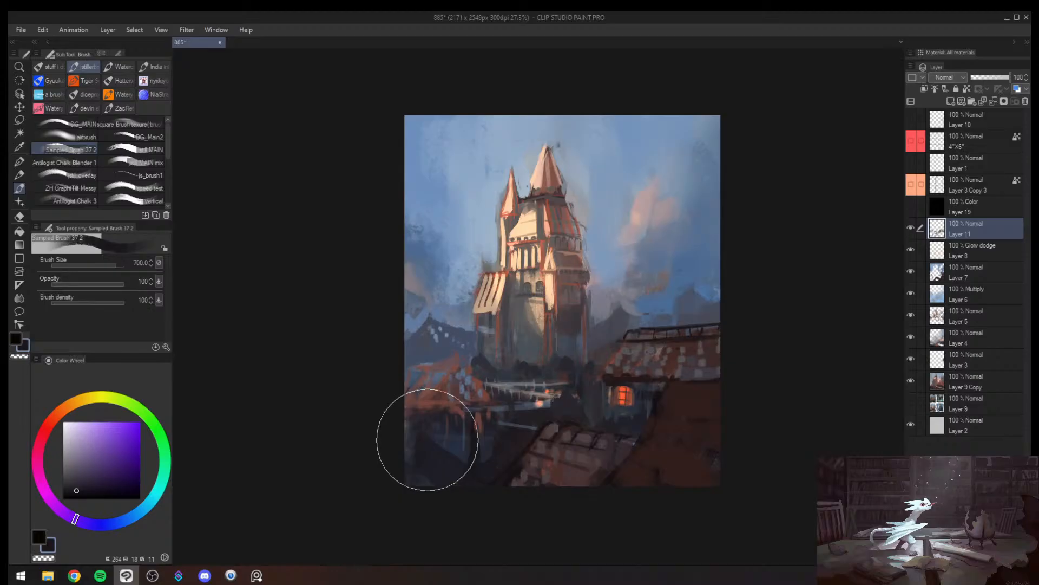
drag(428, 440, 423, 514)
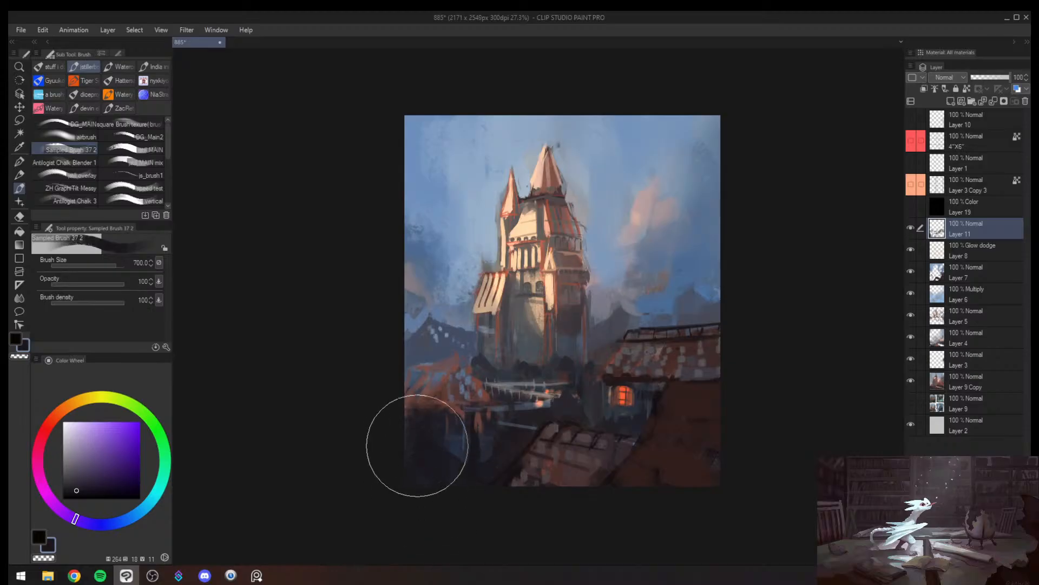
key(bracketleft)
drag(450, 454, 466, 497)
alt+click(475, 351)
key(bracketleft)
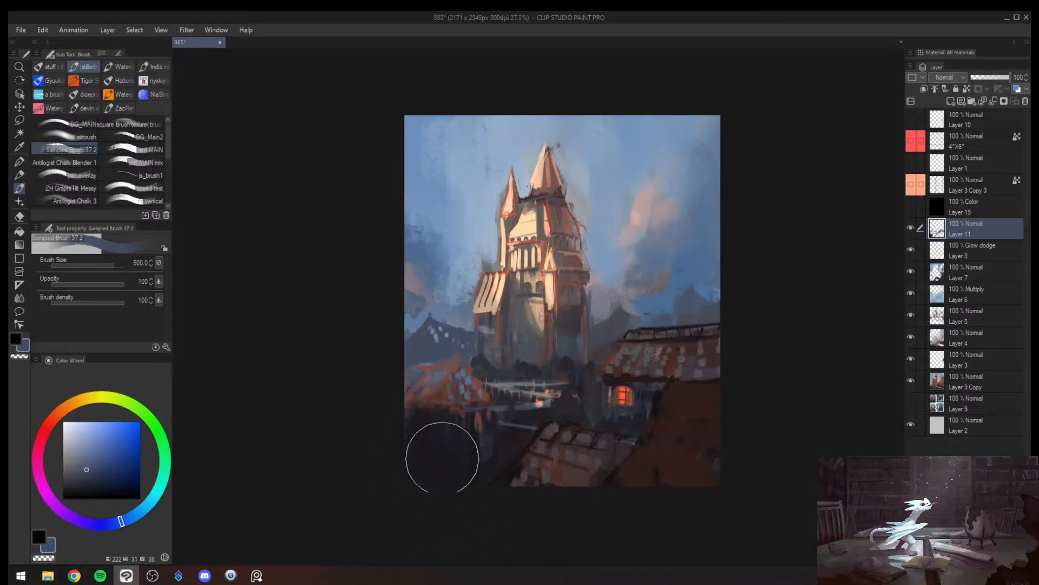
- Paint vertical dark blue wall strokes beneath the orange village roof with sampled darks, reducing the brush size to 150
key(bracketleft)
drag(446, 442, 447, 454)
alt+click(447, 450)
key(bracketleft)
mouse_move(439, 420)
mouse_down()
mouse_move(418, 482)
mouse_move(467, 455)
mouse_move(461, 447)
mouse_move(458, 521)
mouse_up()
alt+click(466, 454)
alt+click(456, 422)
key(bracketleft)
- In the mirrored view, darken the gap beside the lower shingled roof with sampled darks at brush sizes 70 and 40
key(bracketleft)
key(bracketleft)
key(bracketleft)
mouse_move(480, 436)
mouse_down()
mouse_move(482, 515)
mouse_move(484, 483)
mouse_up()
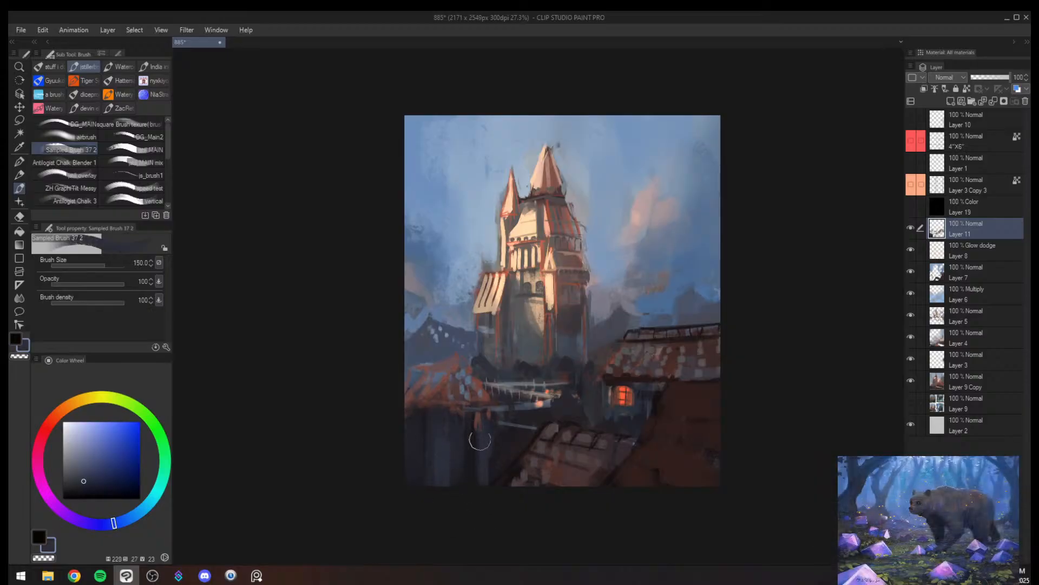
key(h)
drag(588, 423, 591, 416)
key(bracketleft)
key(bracketleft)
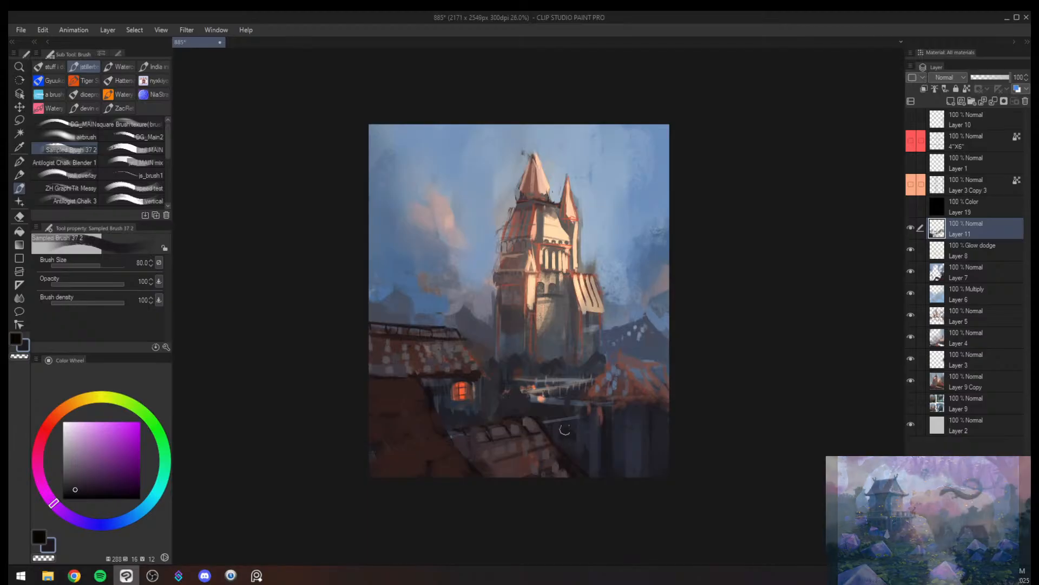
alt+click(577, 448)
alt+click(574, 438)
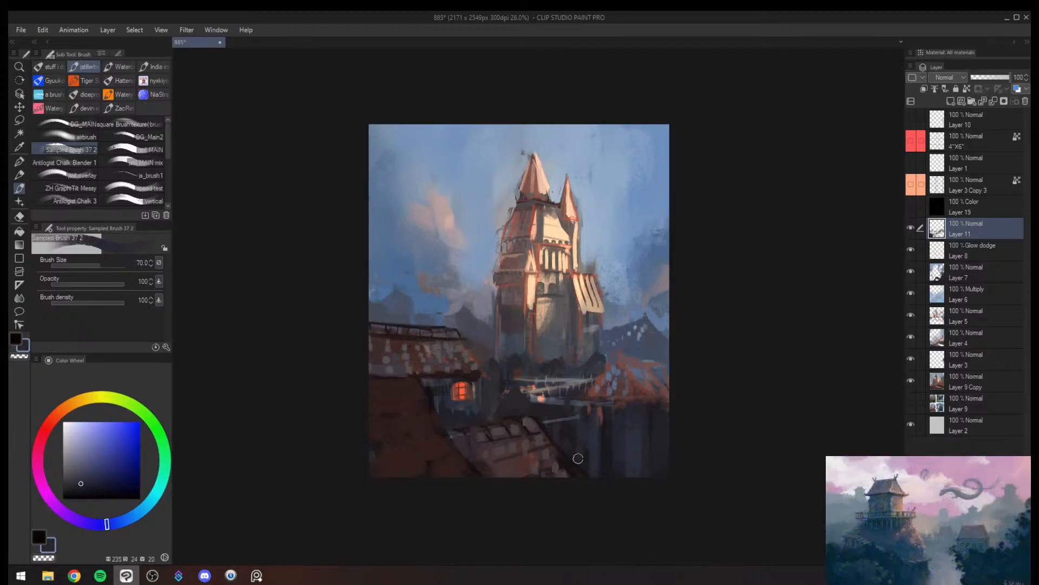
alt+click(582, 470)
key(bracketleft)
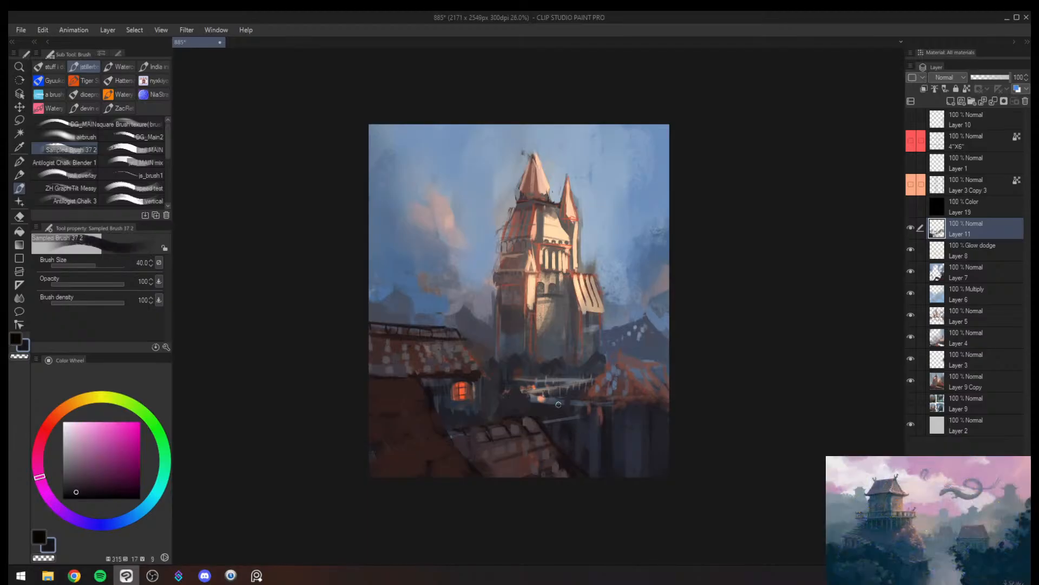
- Dab a small sampled muted blue patch below the bridge at about brush size 50 and return to the unmirrored view
alt+click(599, 349)
key(bracketright)
key(bracketright)
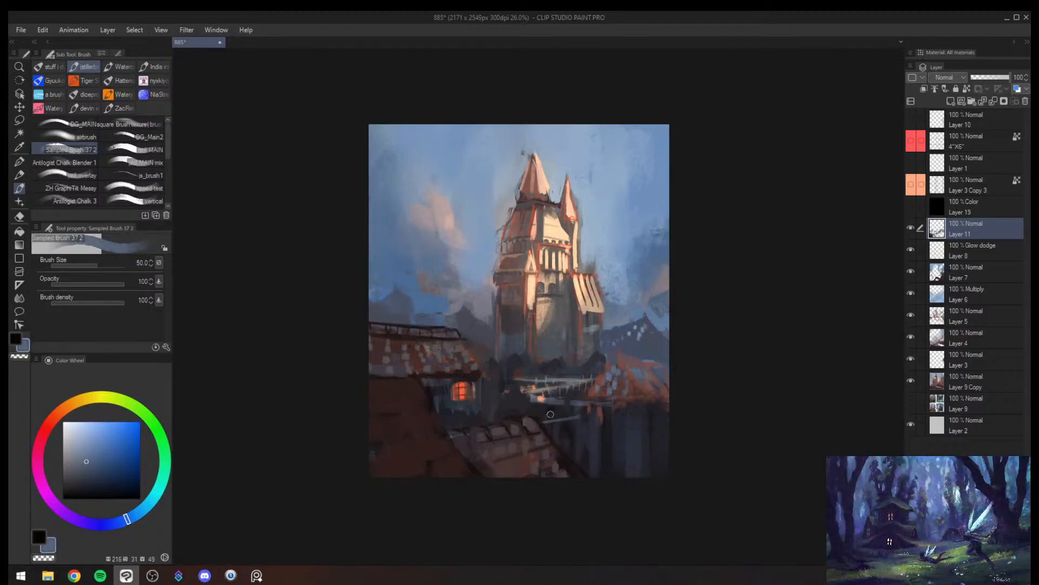
key(h)
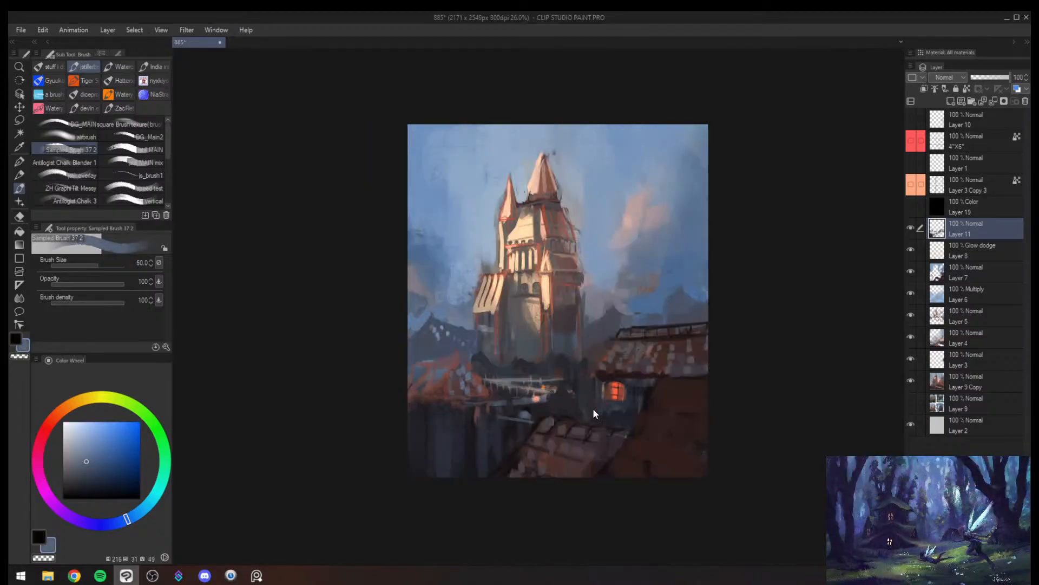
key(ctrl+space)
mouse_move(634, 366)
mouse_down()
mouse_move(609, 373)
mouse_move(672, 349)
mouse_up()
- Paint a near-black edge along the top of the large brown foreground roof at brush size 100
alt+click(622, 409)
key(bracketright)
key(bracketright)
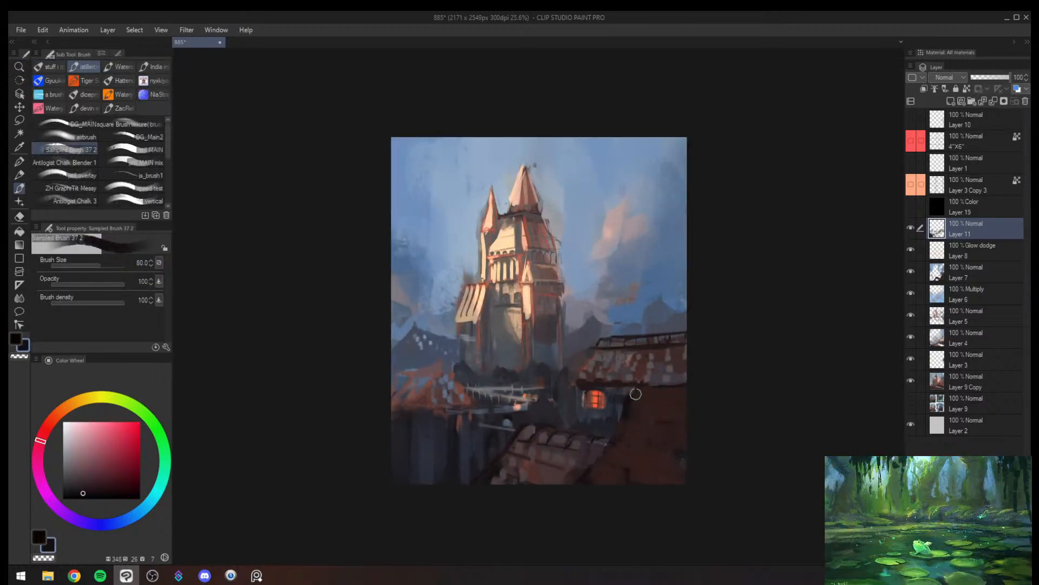
key(bracketright)
drag(638, 381, 722, 377)
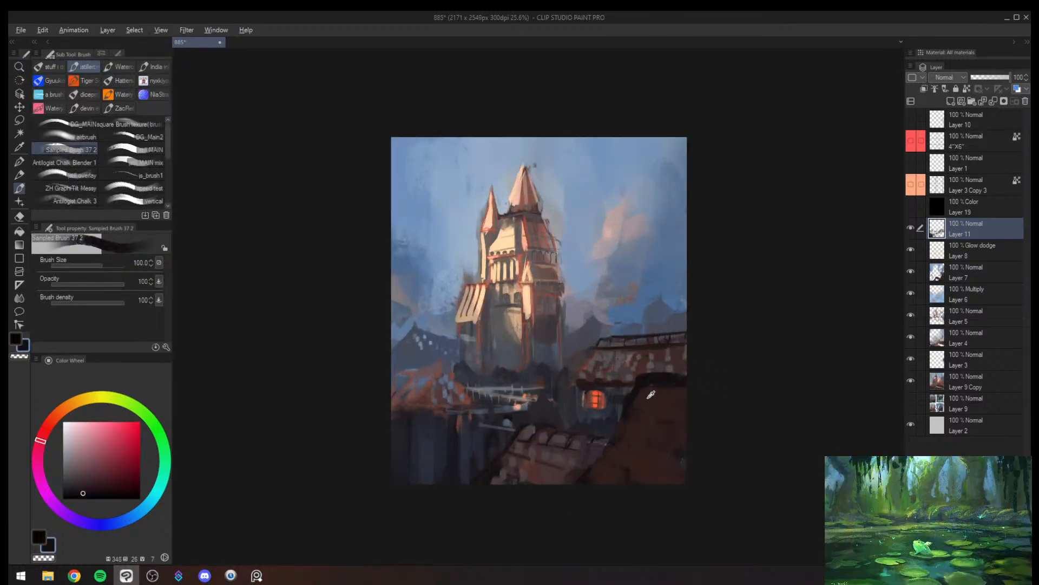
- Refine the large brown foreground roof's sloping edge with sampled dark outlines, reducing the brush size from 80 to 40
alt+click(650, 398)
mouse_move(644, 390)
mouse_down()
mouse_move(690, 382)
mouse_move(618, 416)
mouse_up()
alt+click(633, 398)
key(bracketleft)
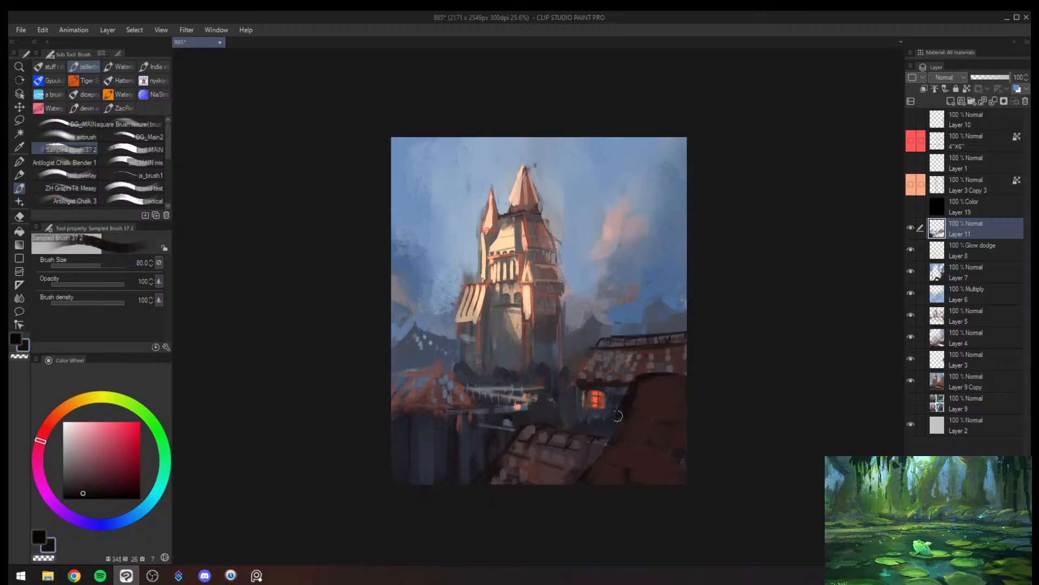
key(bracketleft)
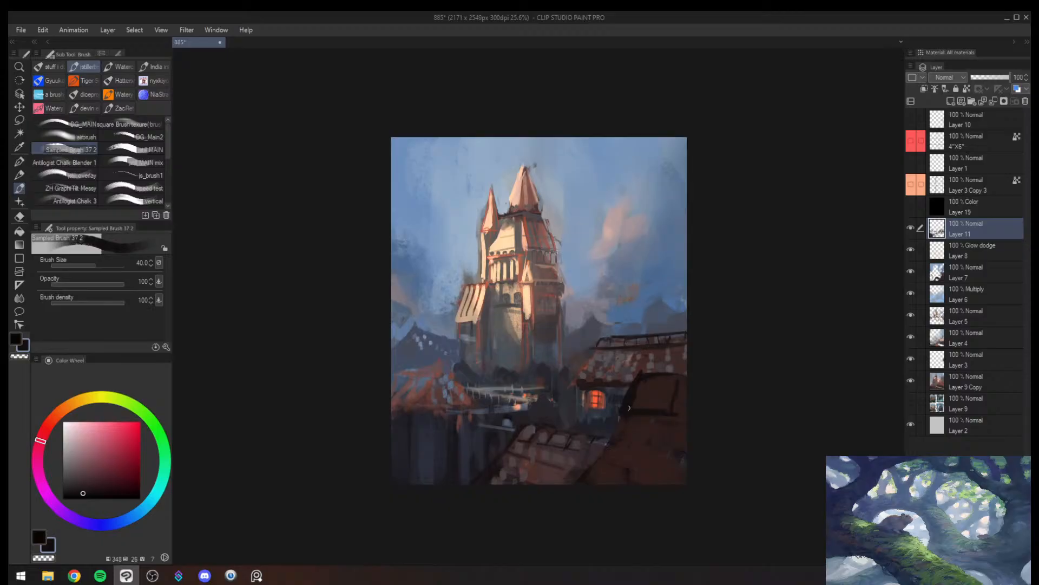
drag(621, 418, 554, 536)
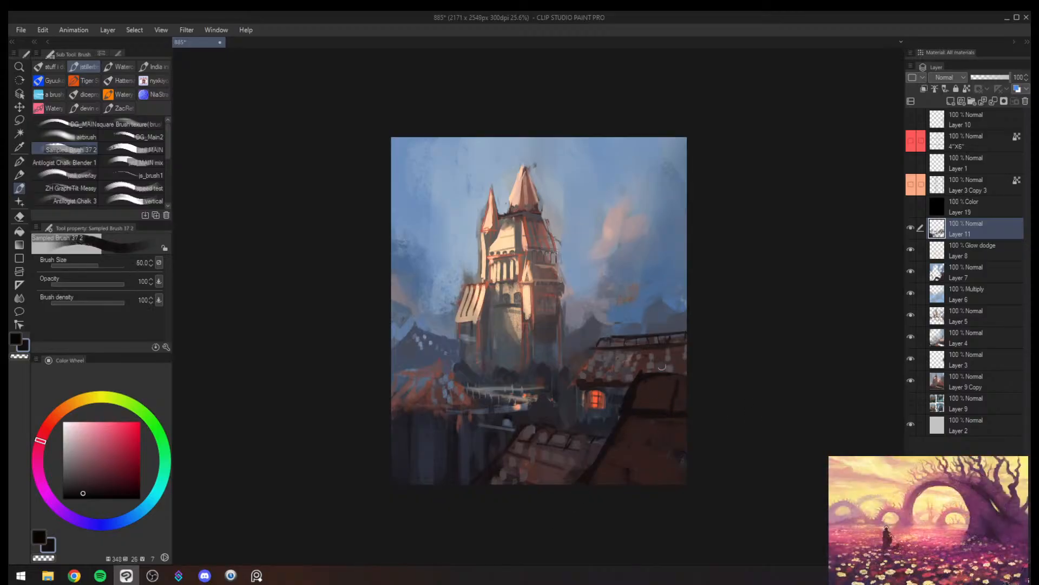
- Cover the upper section of the brown foreground roof with sampled grey-violet at brush size 100, checking it in the mirrored view
alt+click(654, 299)
key(bracketright)
key(bracketright)
alt+click(656, 383)
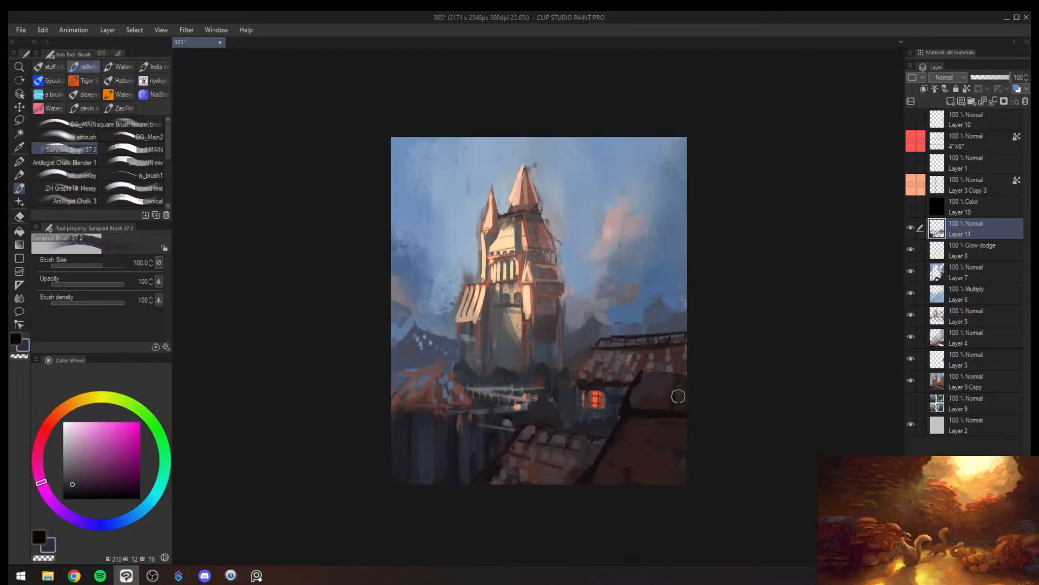
mouse_move(688, 404)
mouse_down()
mouse_move(658, 414)
mouse_move(687, 382)
mouse_move(632, 372)
mouse_move(663, 340)
mouse_up()
key(h)
alt+click(477, 341)
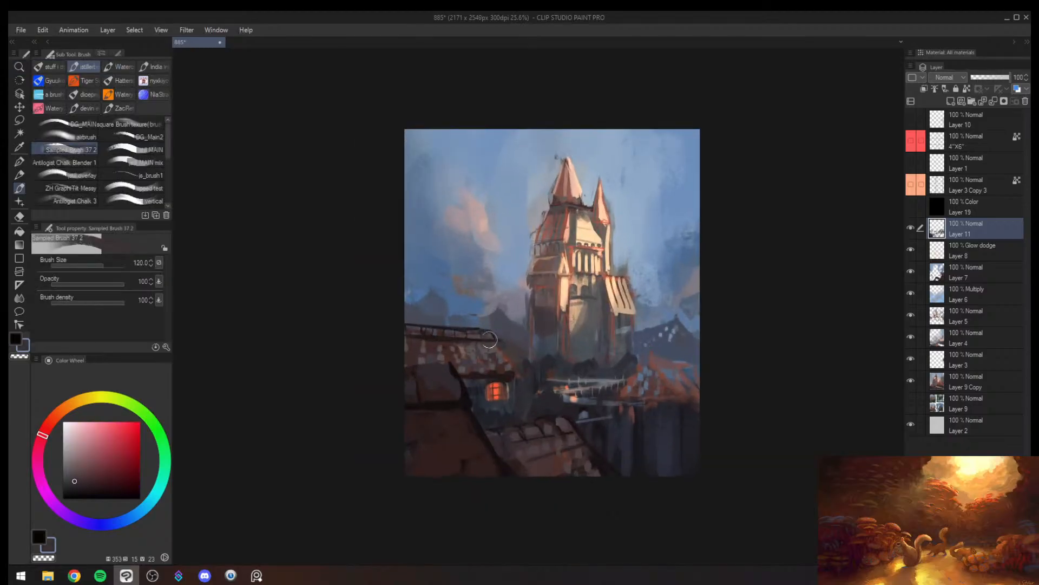
key(bracketleft)
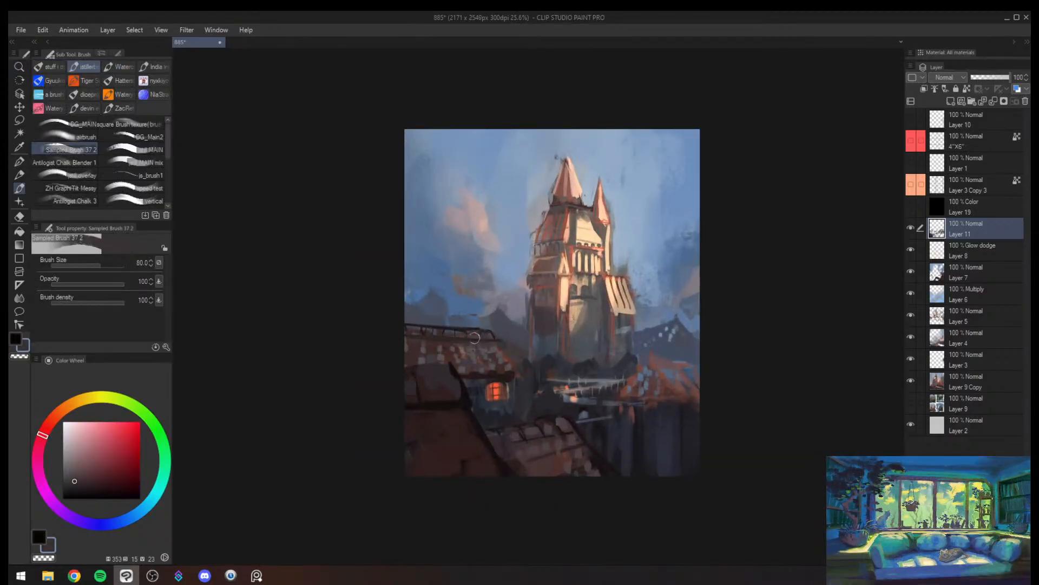
- Reshape the speckled distant mountain beside the castle into a flatter silhouette with sampled blues at brush size 100
alt+click(445, 325)
key(ctrl+space)
drag(527, 316, 461, 315)
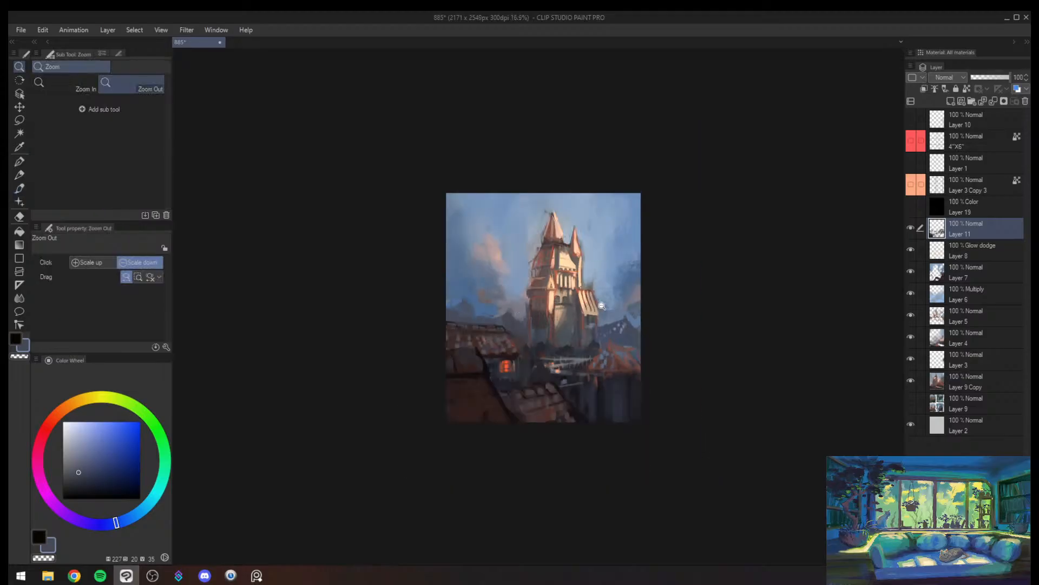
drag(615, 316, 678, 258)
alt+click(616, 327)
alt+click(616, 325)
key(bracketright)
drag(614, 322, 647, 339)
alt+click(646, 315)
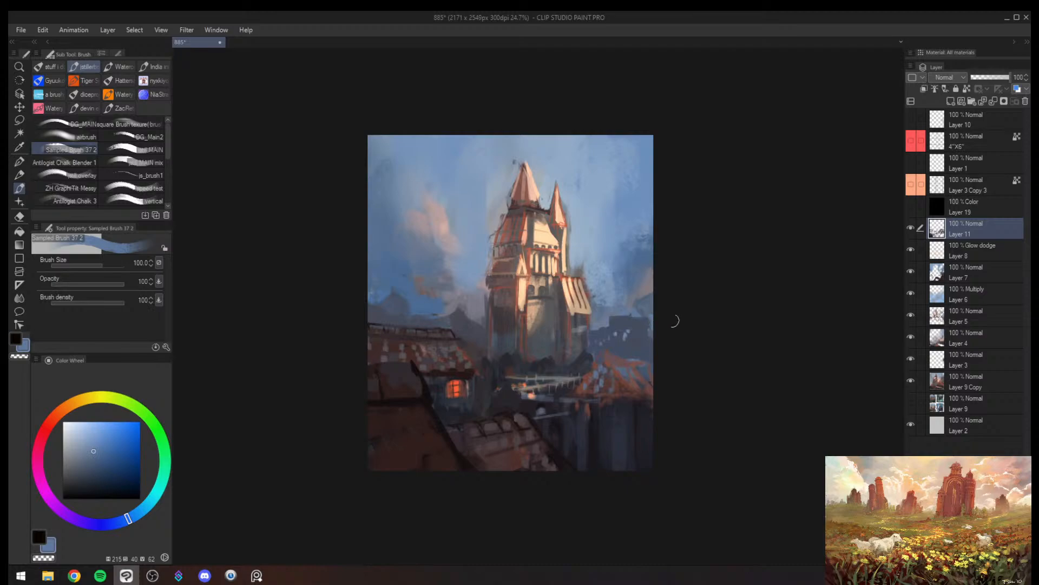
- Touch up the distant mountain between the tower and the shingled roof with sampled muted blue at brush sizes 70 and 50
alt+click(445, 319)
key(bracketleft)
key(bracketleft)
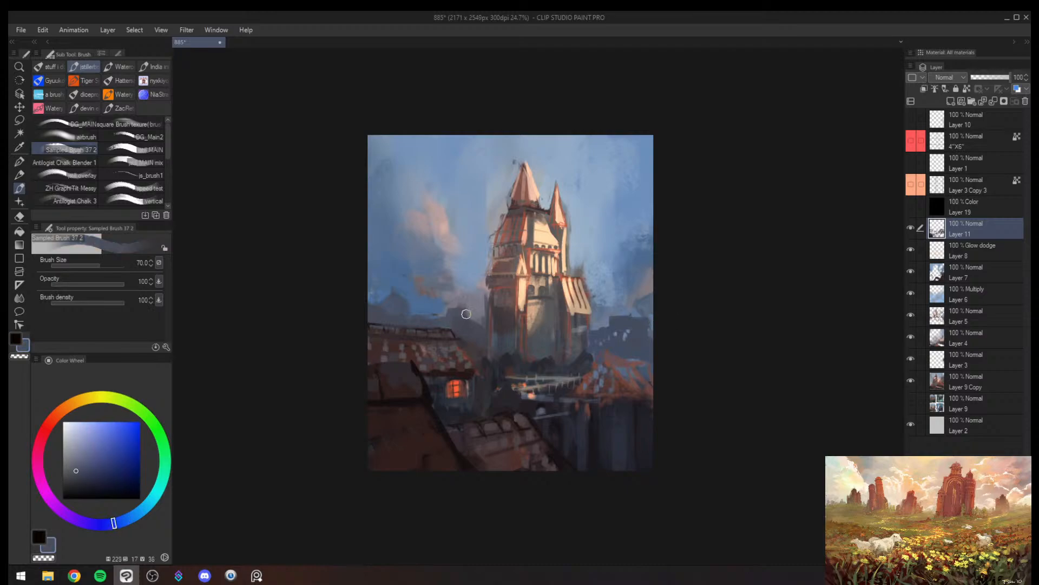
key(h)
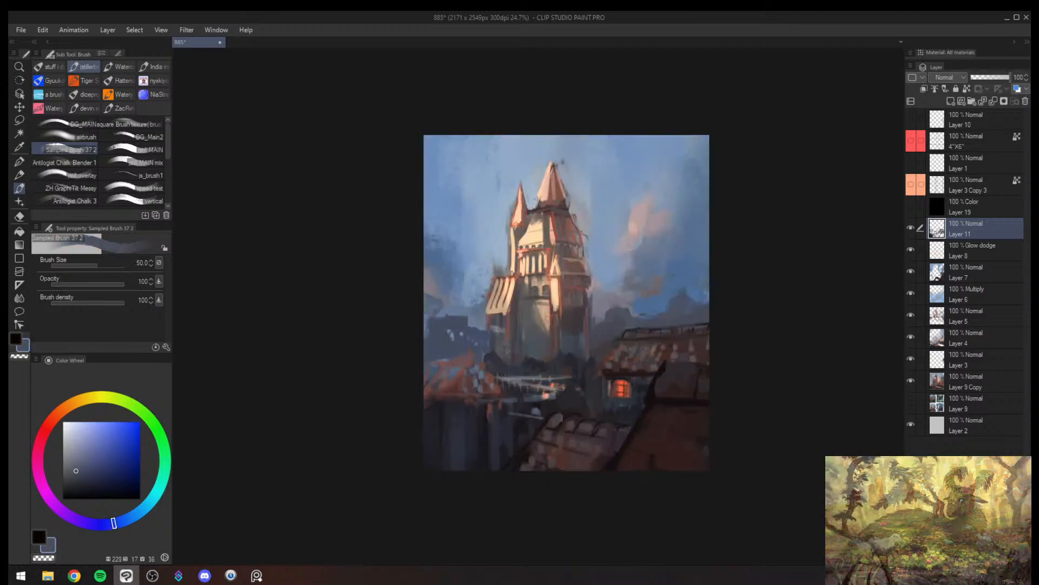
- Check the painting's values in a greyscale preview and mirrored view, and restore the colour display
key(ctrl+space)
mouse_move(644, 281)
mouse_down()
mouse_move(626, 285)
mouse_move(646, 273)
mouse_up()
key(ctrl+super+c)
key(h)
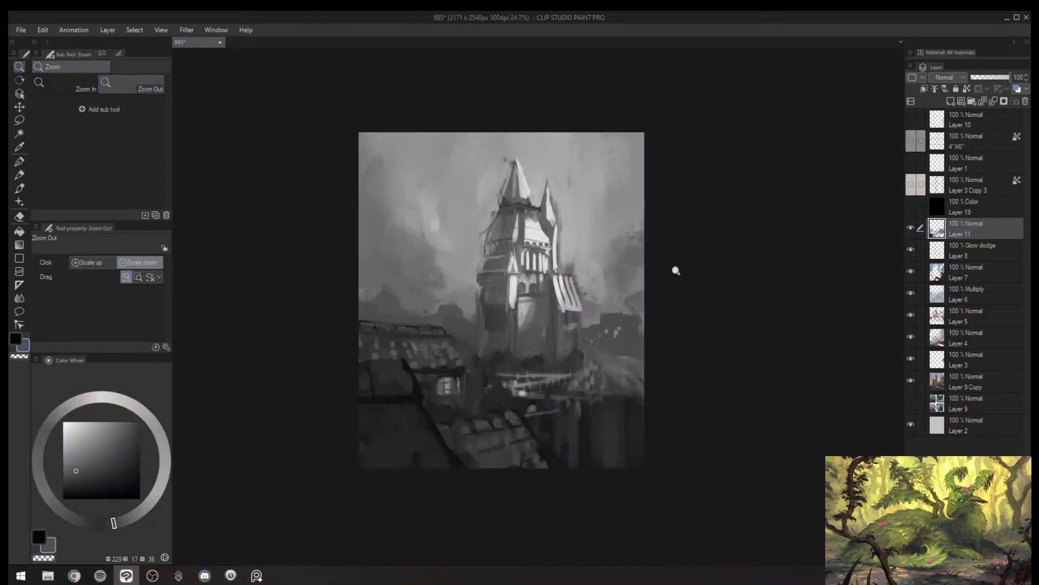
key(ctrl+super+c)
scroll(675, 270, up, 2)
scroll(608, 244, up, 2)
- Paint light grey-blue strokes along the stripes of the side wing's sunlit slanted roof at about brush size 50
key(b)
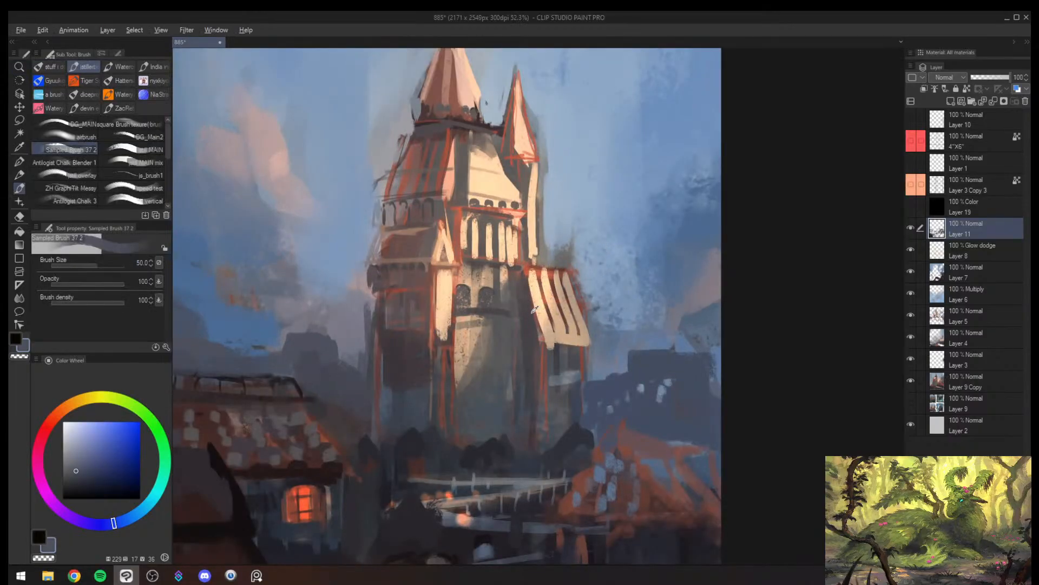
alt+click(533, 311)
alt+click(548, 266)
key(bracketright)
mouse_move(543, 281)
mouse_down()
mouse_move(554, 325)
mouse_move(553, 285)
mouse_move(571, 334)
mouse_up()
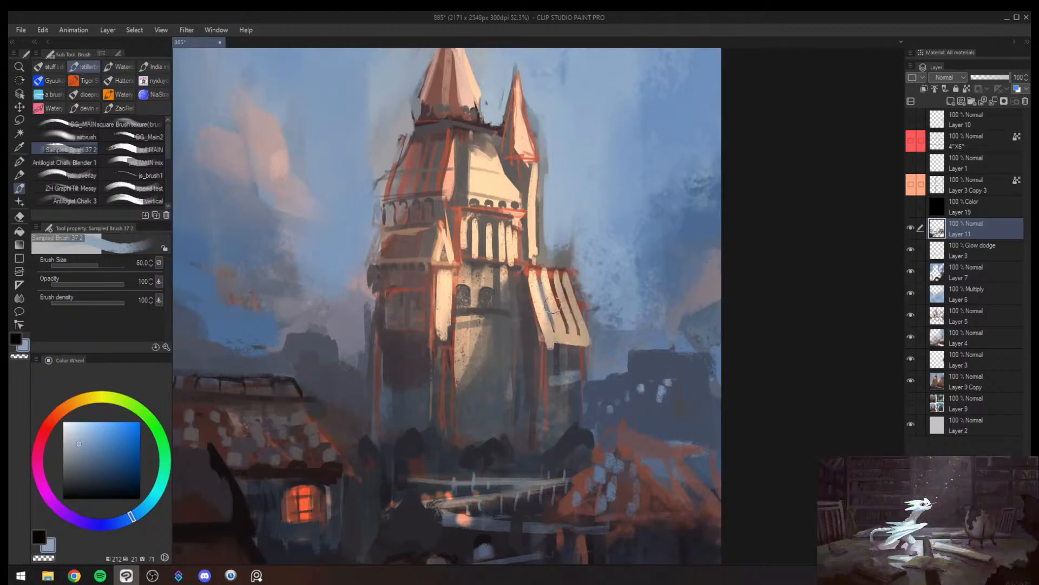
key(bracketright)
- Shade the small spire and the main tower's cone with sampled greyish red at brush sizes 50 and 30
key(bracketright)
alt+click(515, 153)
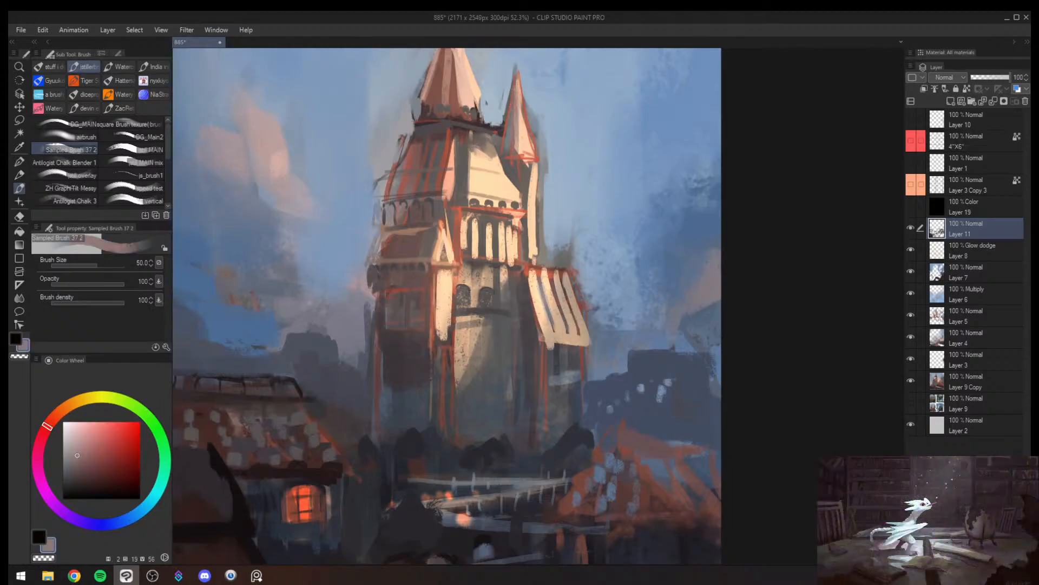
drag(451, 94, 440, 183)
drag(433, 135, 420, 189)
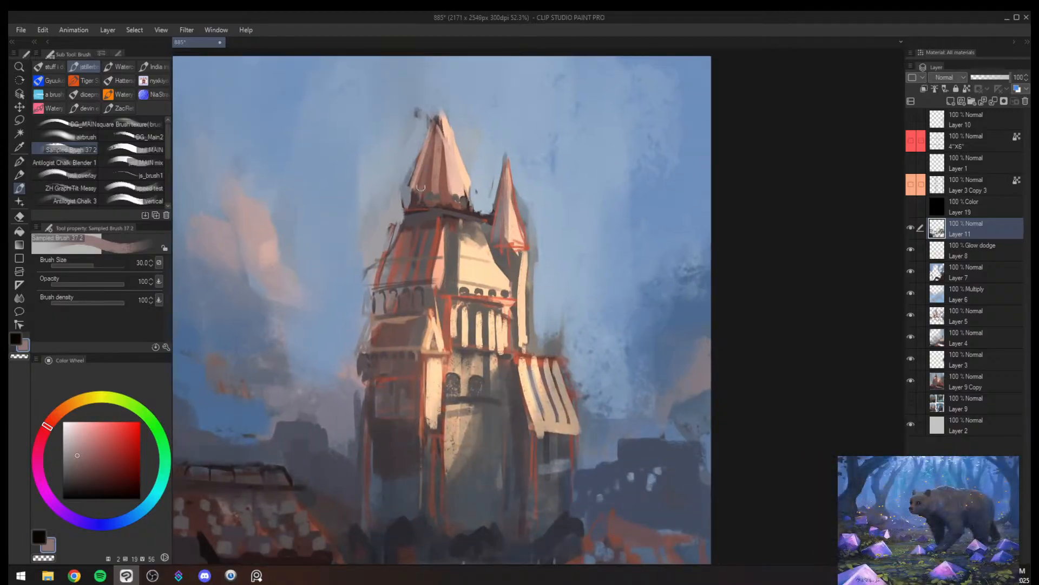
key(alt+space)
mouse_move(485, 341)
mouse_down()
mouse_move(433, 331)
mouse_move(528, 310)
mouse_up()
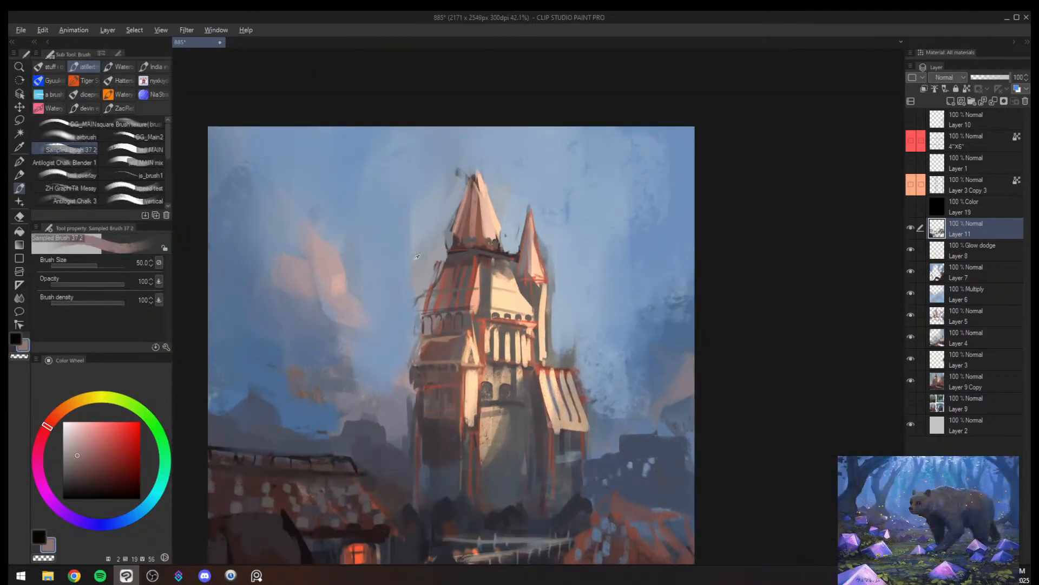
- Clean up the sky beside the main tower's upper edge with sampled light blue at brush size 50
alt+click(400, 275)
mouse_move(413, 268)
mouse_down()
mouse_move(426, 292)
mouse_move(424, 232)
mouse_move(445, 217)
mouse_up()
key(alt+space)
mouse_move(460, 262)
mouse_down()
mouse_move(438, 287)
mouse_move(453, 268)
mouse_up()
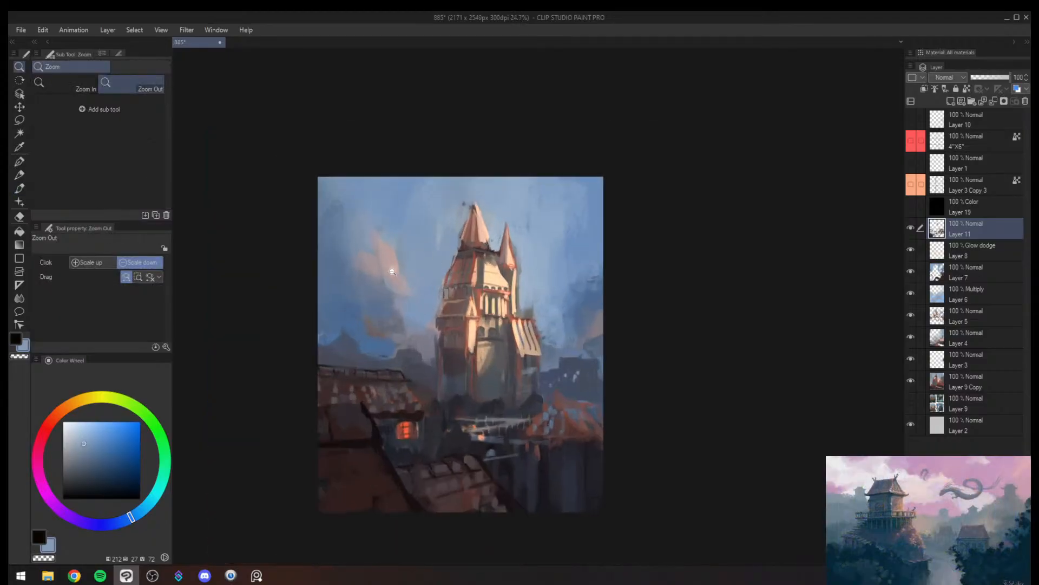
- Brush sampled light blue into the outer sky beside the pink cloud and review the whole painting unmirrored
alt+click(350, 292)
mouse_move(352, 300)
mouse_down()
mouse_move(392, 296)
mouse_move(325, 250)
mouse_up()
key(bracketright)
key(h)
drag(669, 352, 541, 269)
key(alt+space)
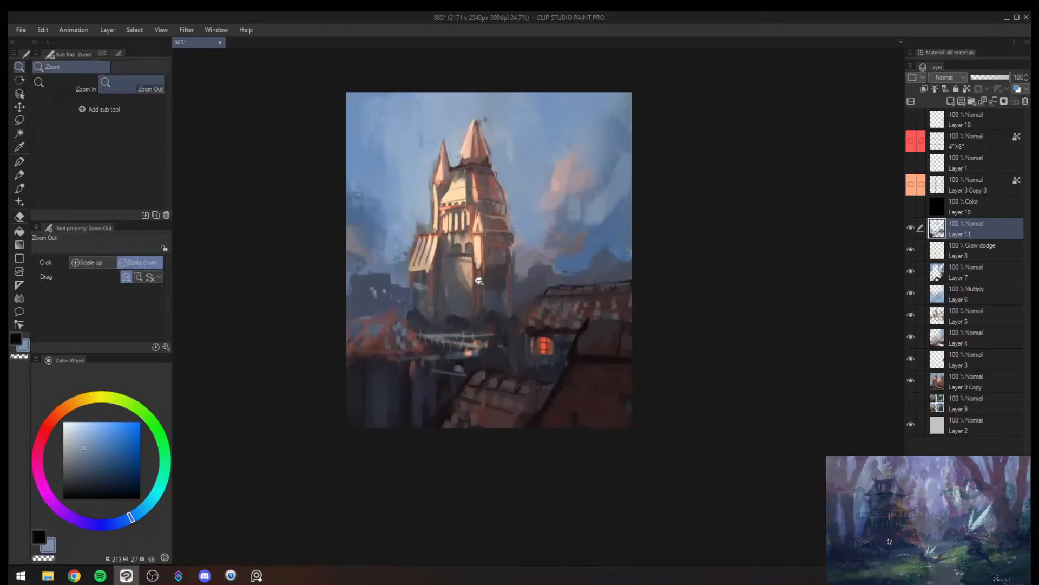
mouse_move(476, 280)
mouse_down()
mouse_move(487, 264)
mouse_move(468, 277)
mouse_up()
drag(473, 215, 465, 259)
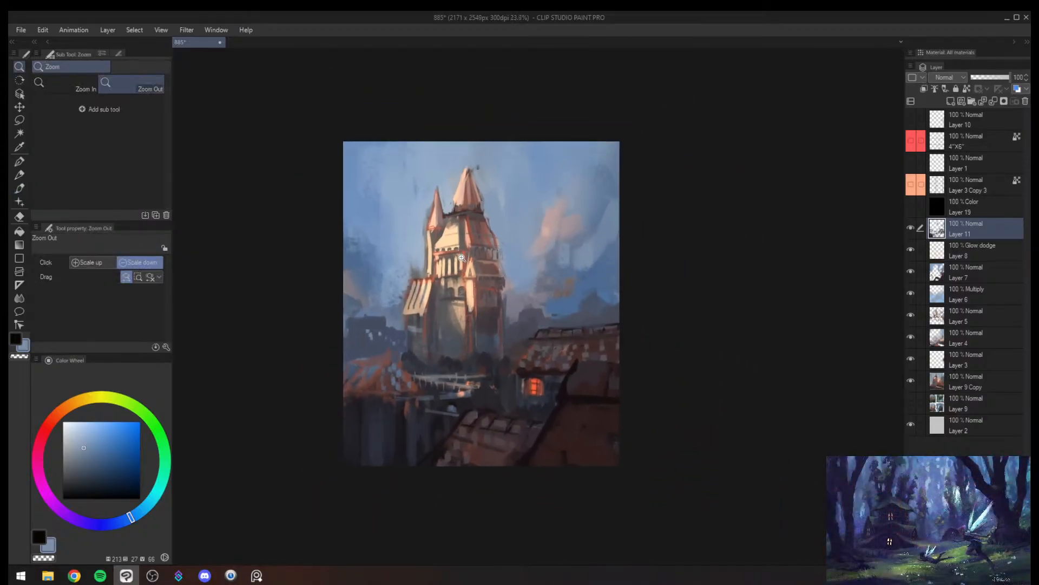
- Create a merged copy of the visible layers above Layer 11 and raise its saturation to 18
key(ctrl+alt+shift+e)
click(42, 29)
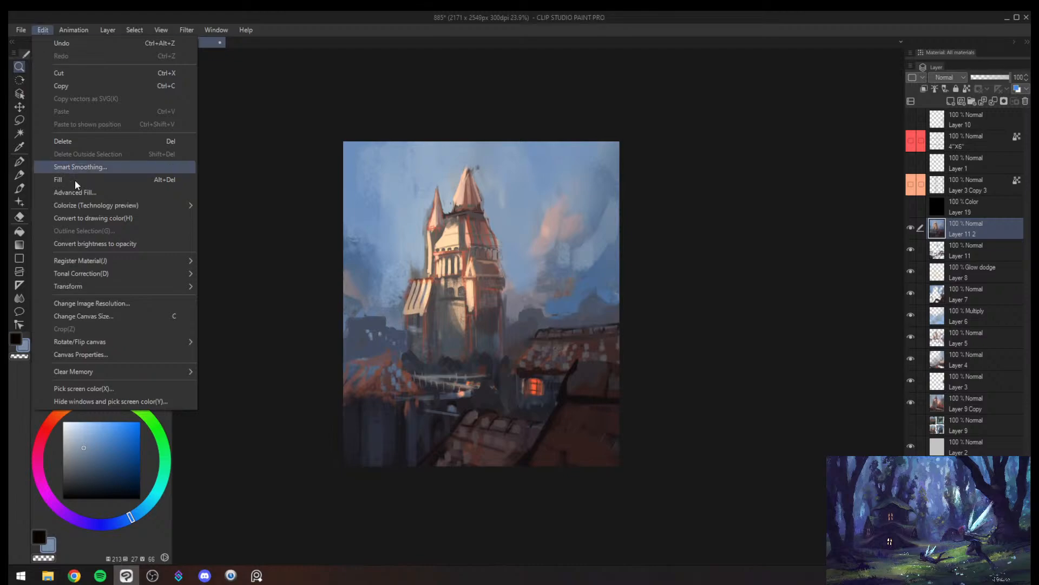
mouse_move(101, 273)
click(279, 287)
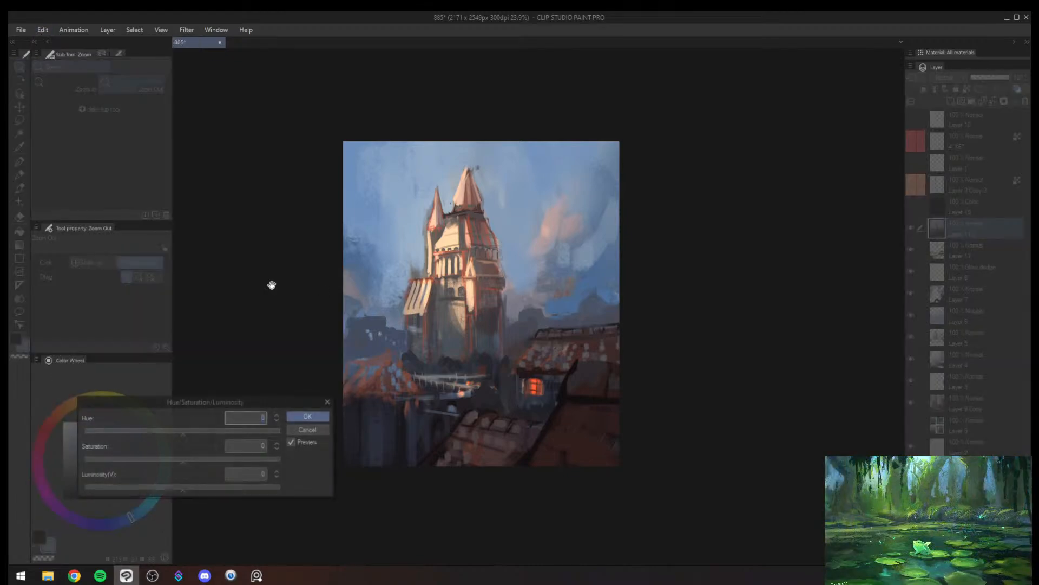
click(224, 459)
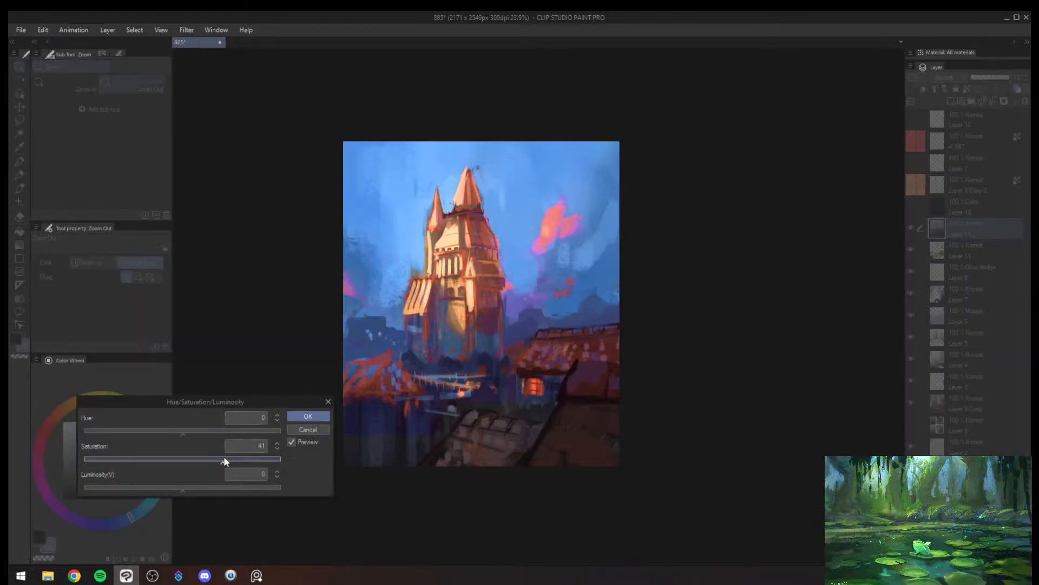
click(246, 458)
drag(232, 401, 318, 434)
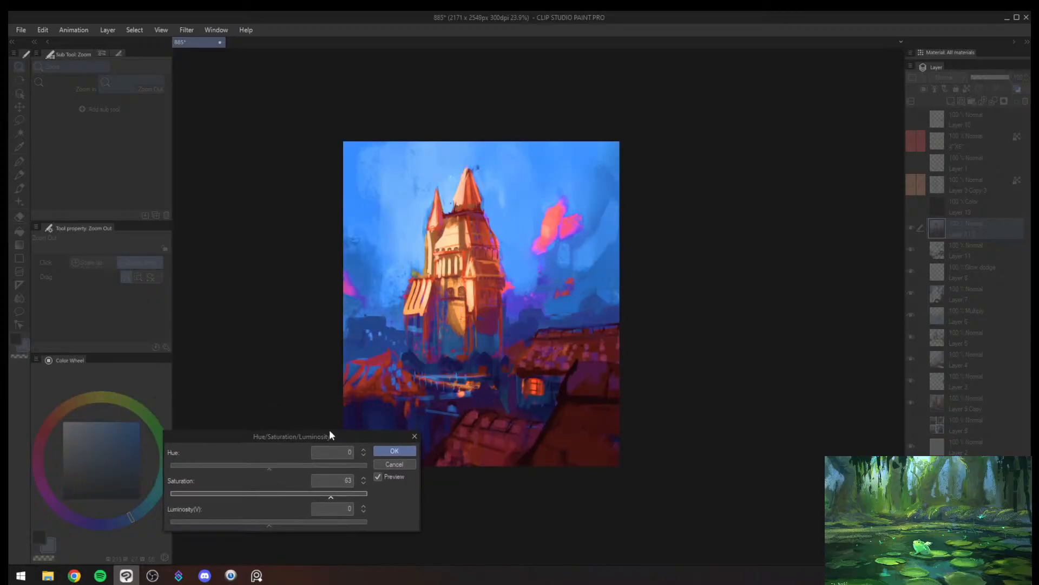
click(275, 495)
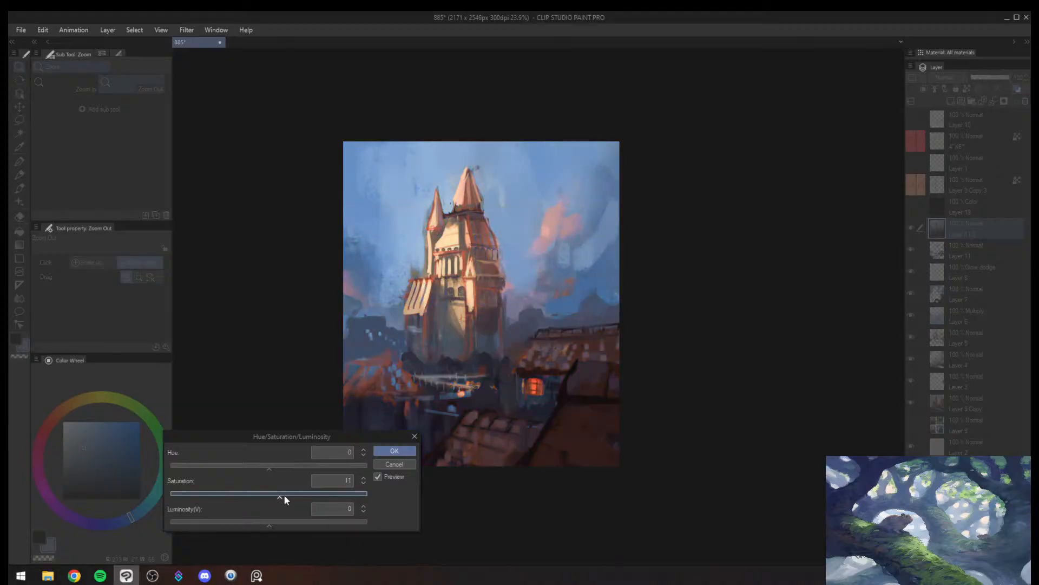
drag(283, 495, 290, 493)
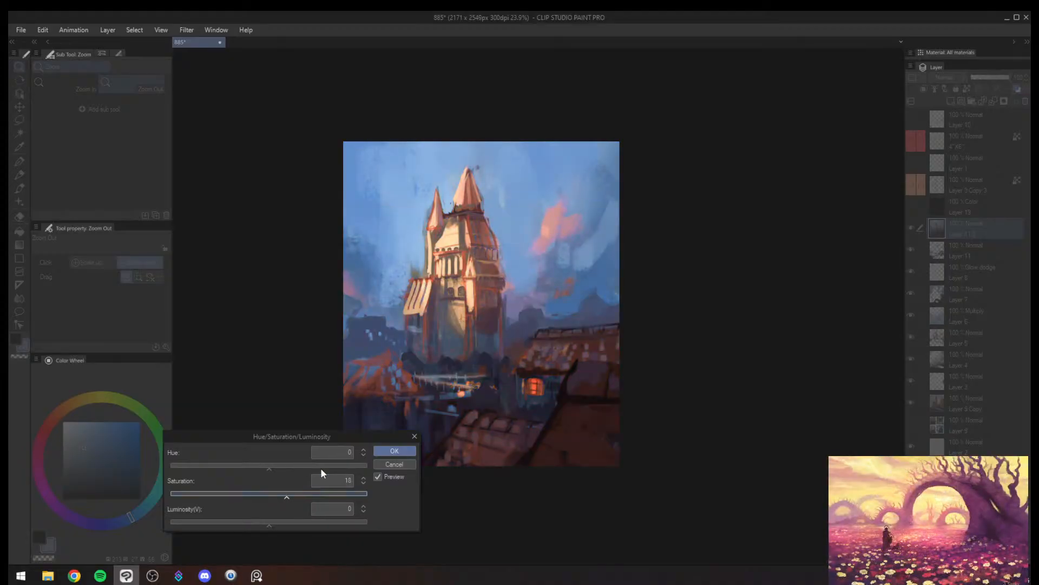
click(394, 451)
- Add a black layer mask to the saturated merged copy to hide all of it
right_click(998, 228)
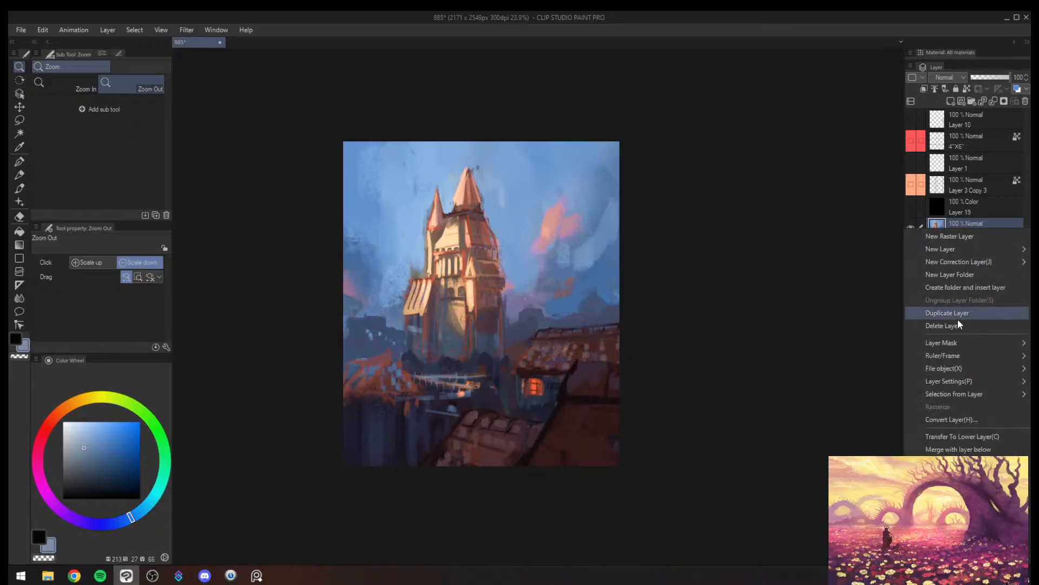
mouse_move(953, 343)
click(853, 346)
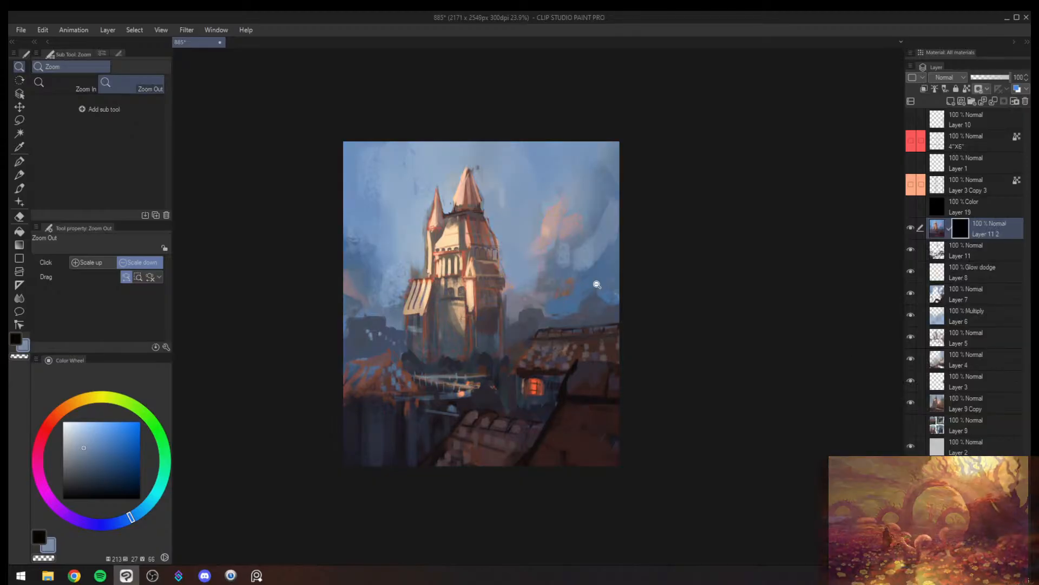
- Paint on the layer mask with Sampled Brush 37 2 at size 1000 to reveal the saturated copy across the sky around the castle
key(e)
key(b)
drag(433, 211, 417, 273)
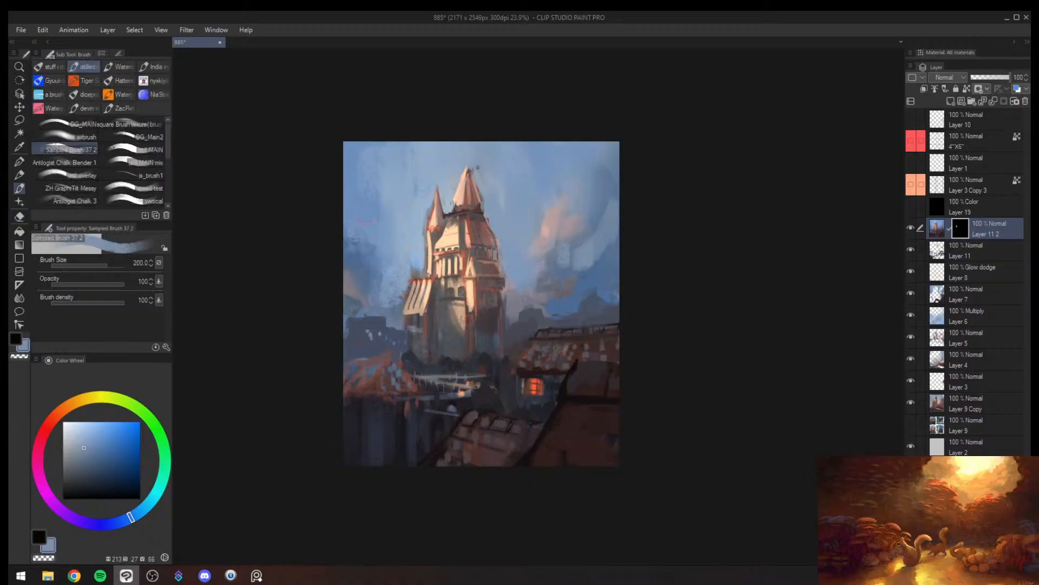
key(])
key(])
key(])
key(])
key(])
key(])
key(])
key(])
mouse_move(406, 180)
mouse_down()
mouse_move(391, 245)
mouse_move(398, 203)
mouse_up()
drag(524, 155, 527, 200)
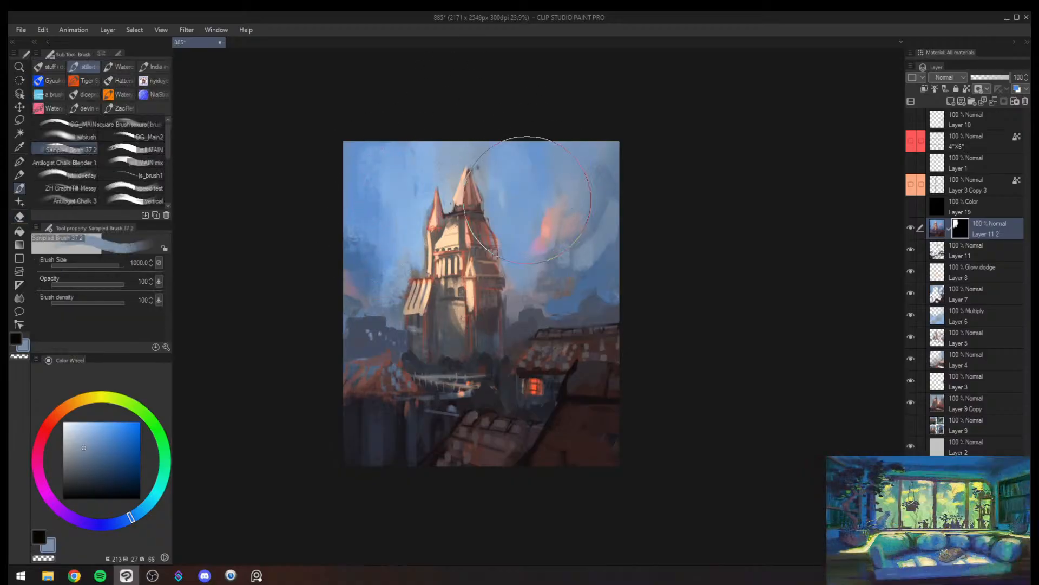
- Mirror the canvas and hide most of the saturation revealed in the sky with an enlarged Soft eraser on the mask
key(h)
key(e)
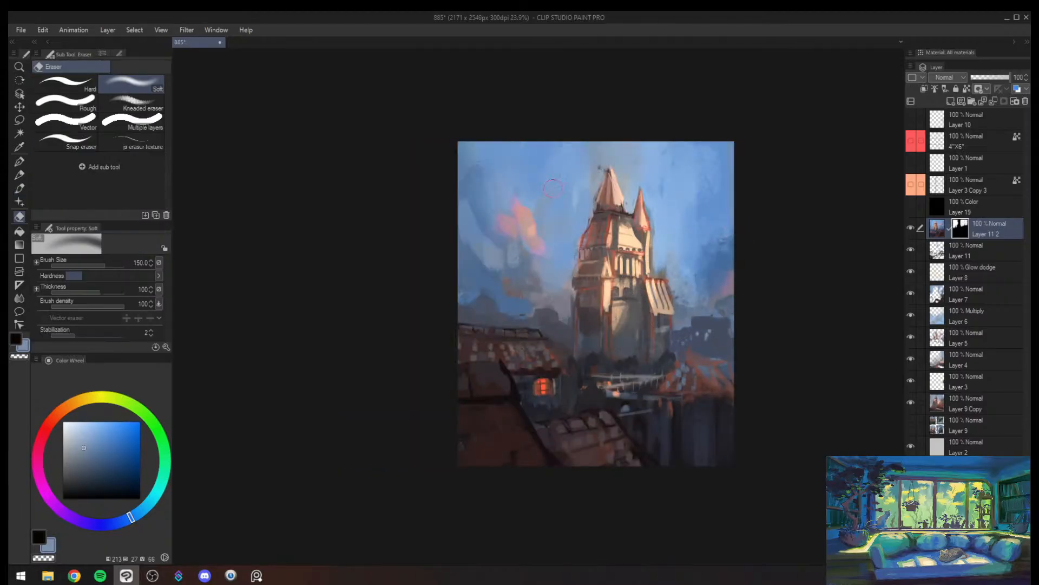
key(])
key(])
key(])
key(])
key(])
key(])
key(])
key(])
mouse_move(696, 228)
mouse_down()
mouse_move(591, 192)
mouse_move(498, 210)
mouse_move(476, 182)
mouse_up()
- Reveal the saturated copy over the lit window, near roof tiles and castle base by brushing the mask at size 500
key(b)
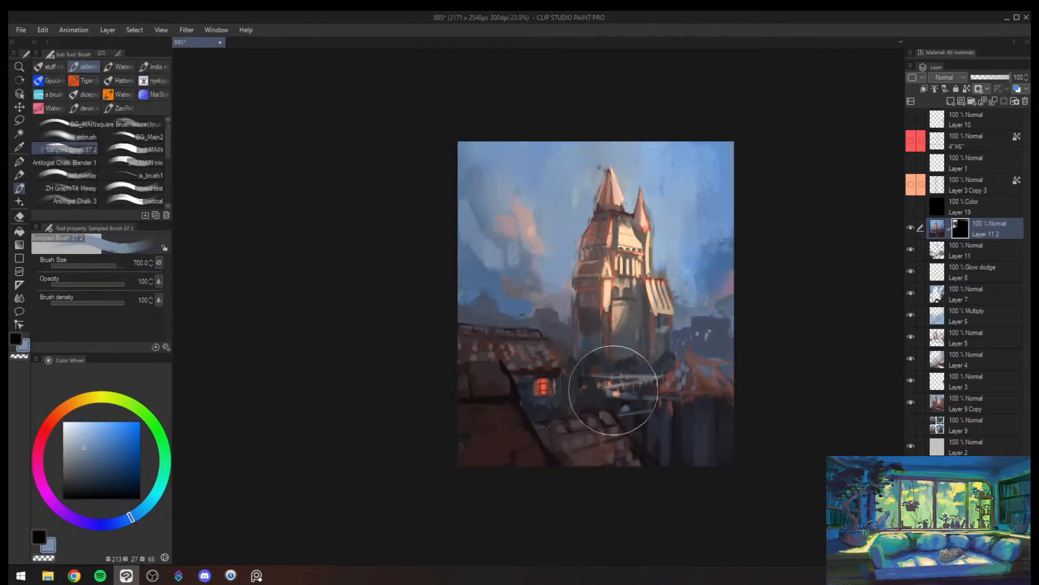
key([)
key([)
key([)
key([)
key(])
key(])
mouse_move(544, 395)
mouse_down()
mouse_move(512, 347)
mouse_move(527, 373)
mouse_up()
drag(606, 351, 603, 370)
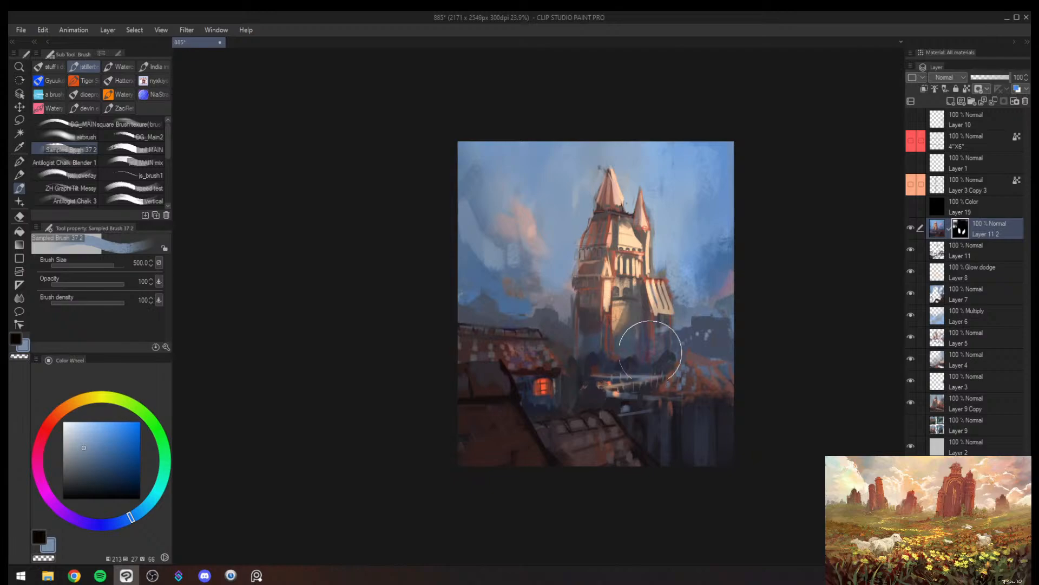
- Bring the extra saturation into the main tower's shaded walls and roofs by brushing the mask with a smaller brush
key([)
key([)
key([)
key([)
key([)
key([)
mouse_move(587, 302)
mouse_down()
mouse_move(596, 325)
mouse_move(601, 231)
mouse_up()
key(])
key(])
key(])
key([)
key([)
key([)
key(])
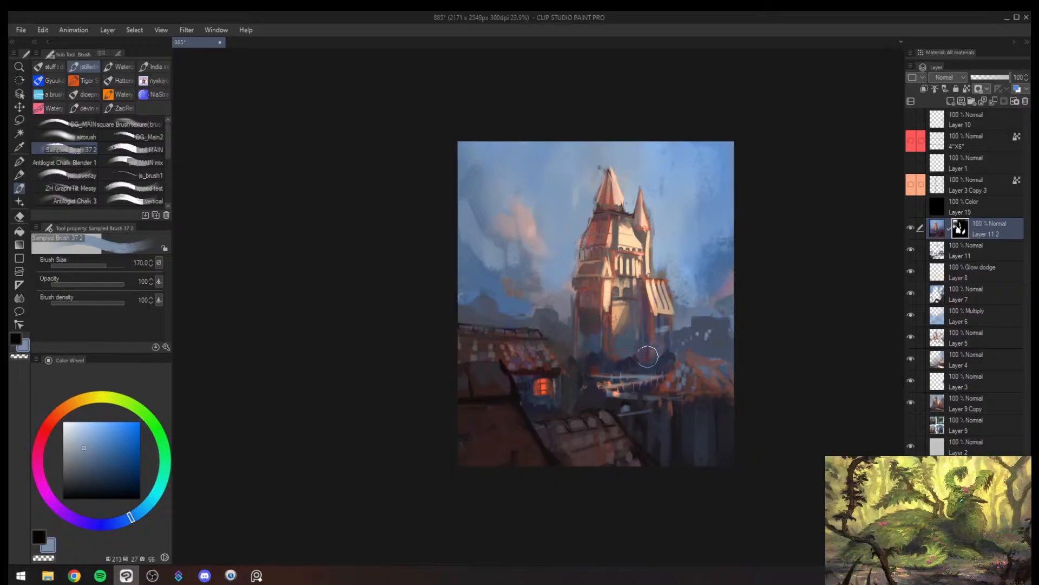
- Reveal the saturated copy on the orange village roofs and the tiled roof above the window at brush sizes 250 to 300
key(bracketleft)
key(bracketleft)
key(bracketright)
key(bracketright)
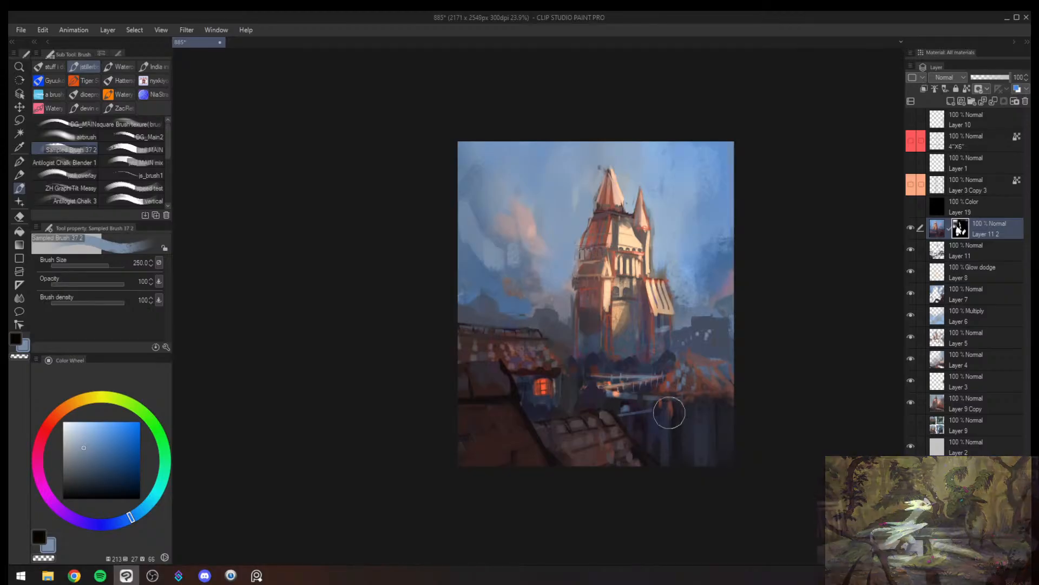
drag(692, 393, 733, 394)
key(h)
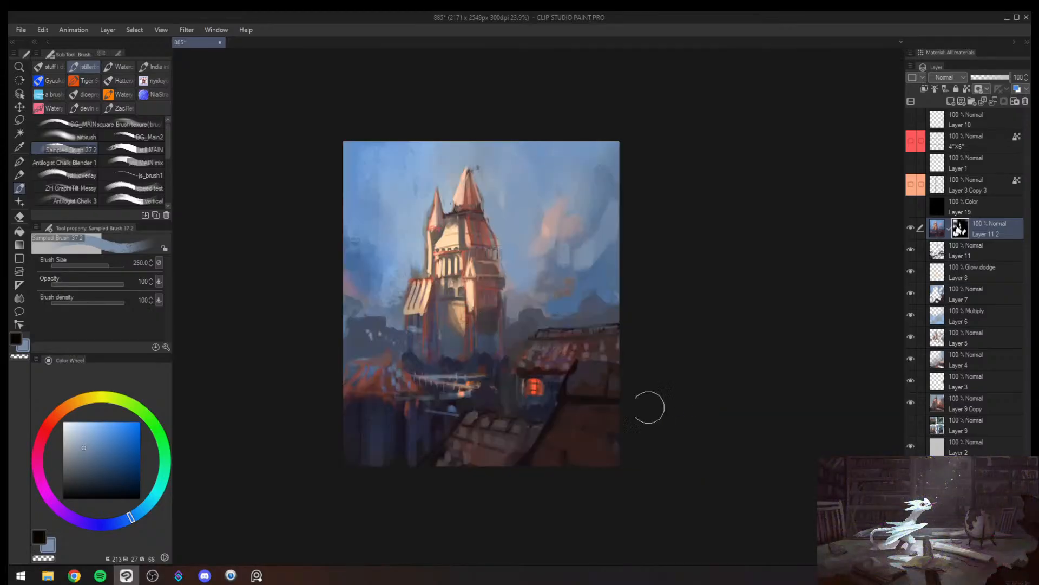
key(alt+space)
drag(607, 409, 601, 412)
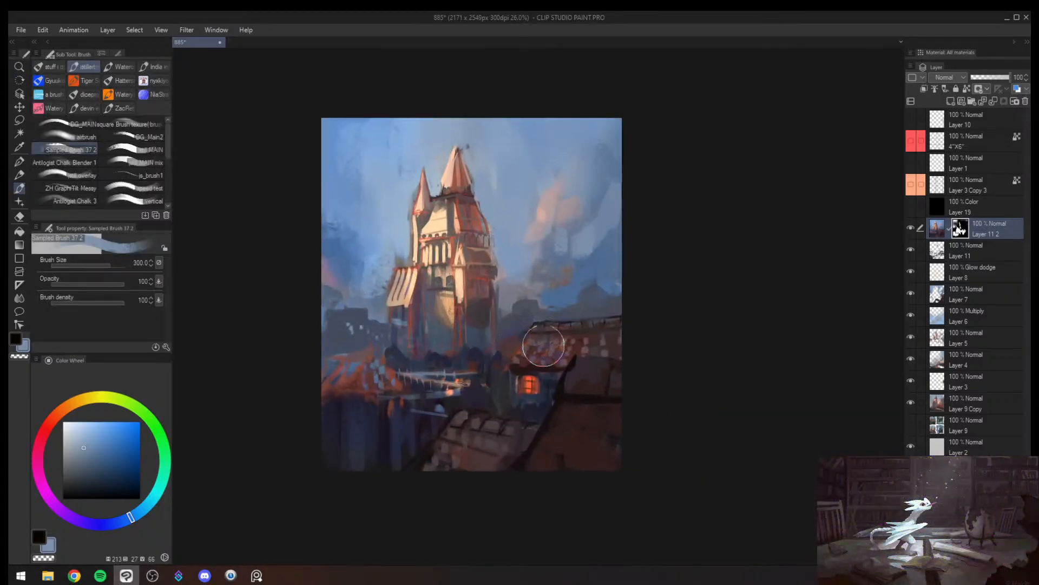
- Reduce the revealed saturation in the sky beside the small turret with the Soft eraser at size 700 and review the painting mirrored
key(e)
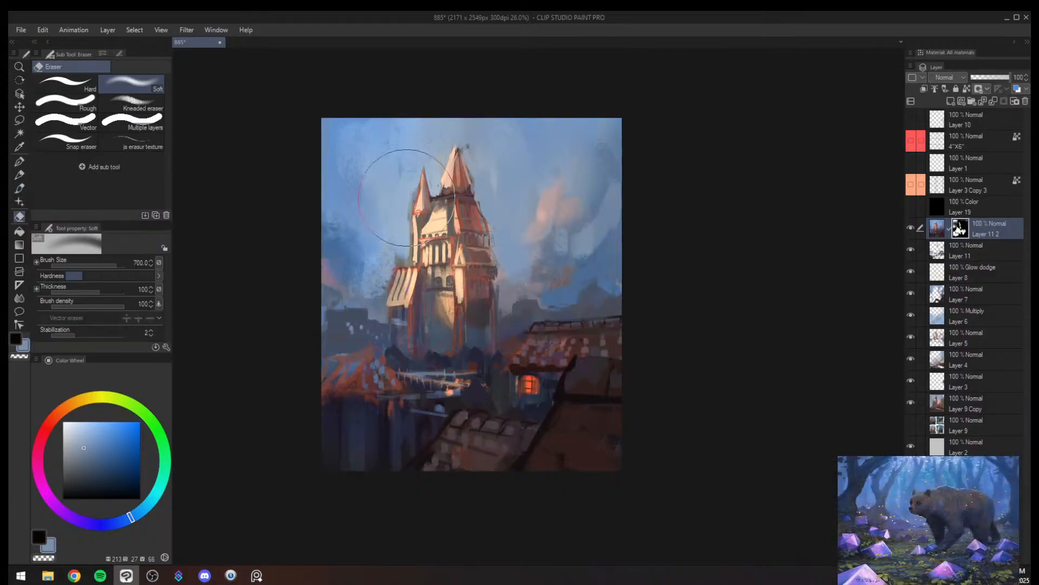
key(b)
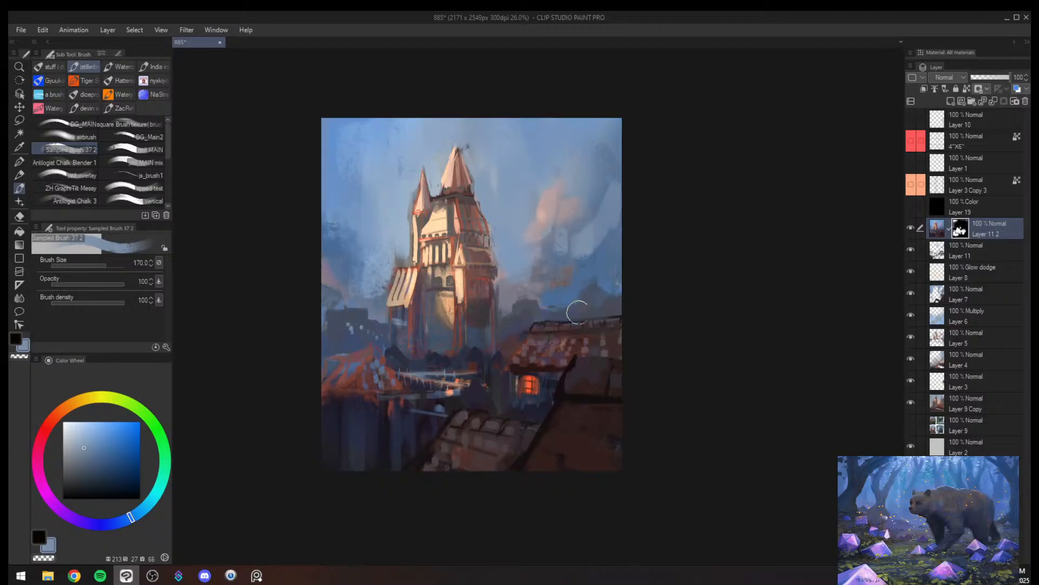
key(alt+space)
click(609, 366)
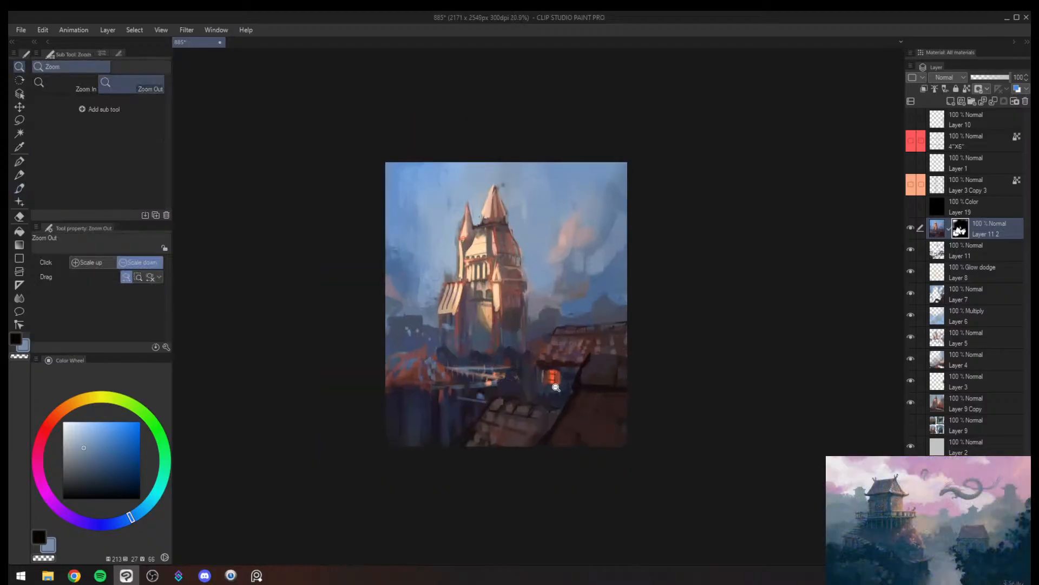
click(575, 368)
drag(545, 392, 555, 399)
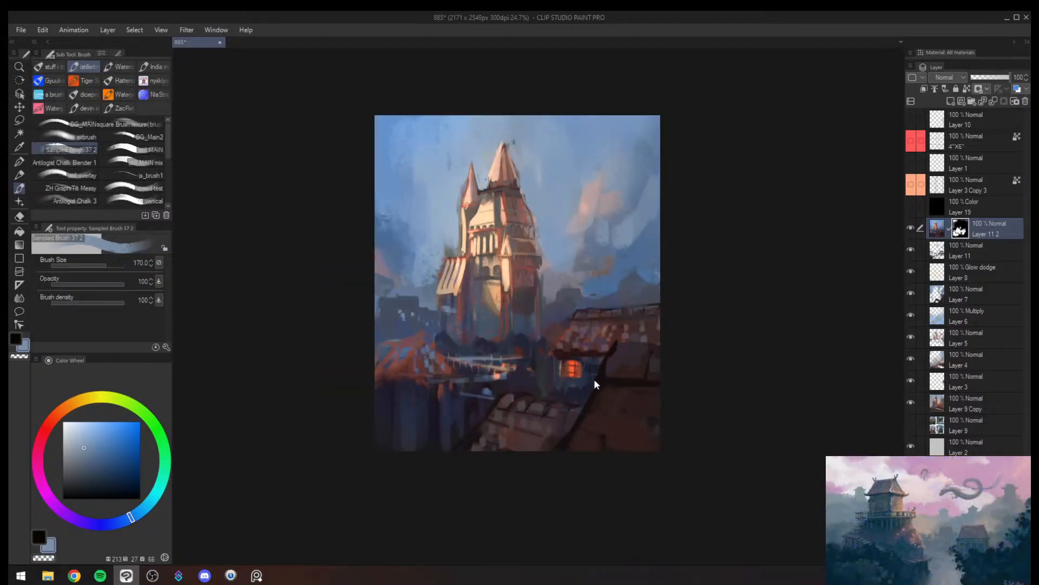
key(h)
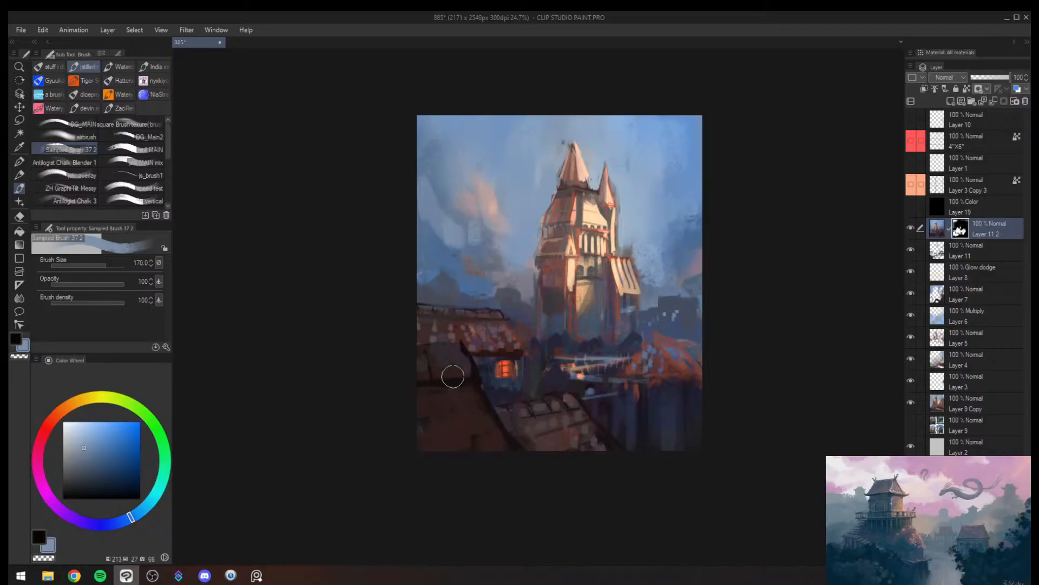
key(bracketright)
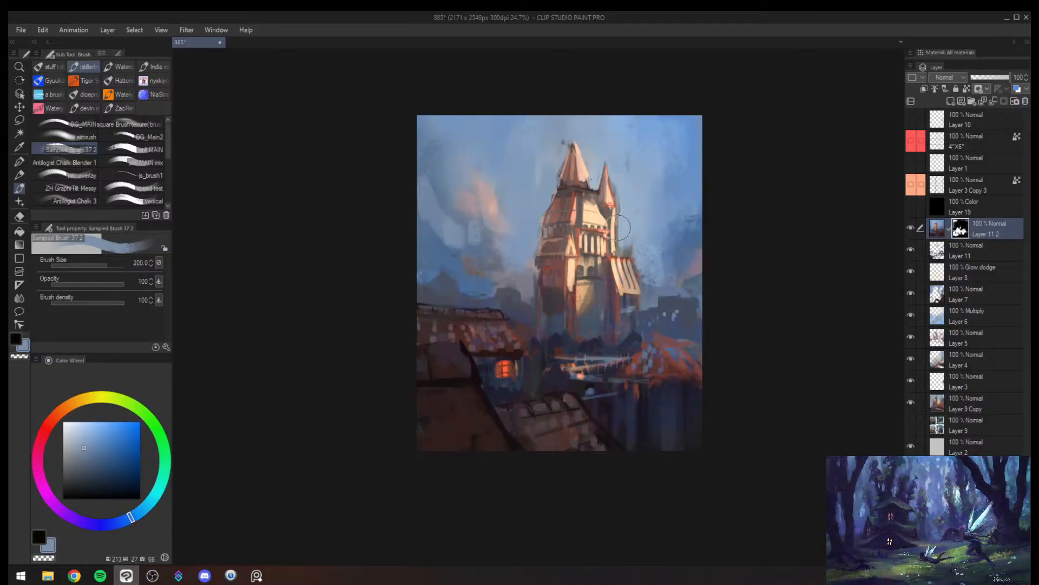
- Add a new layer above the masked saturated copy and sample a darker sky blue below the pink cloud
key(ctrl+shift+n)
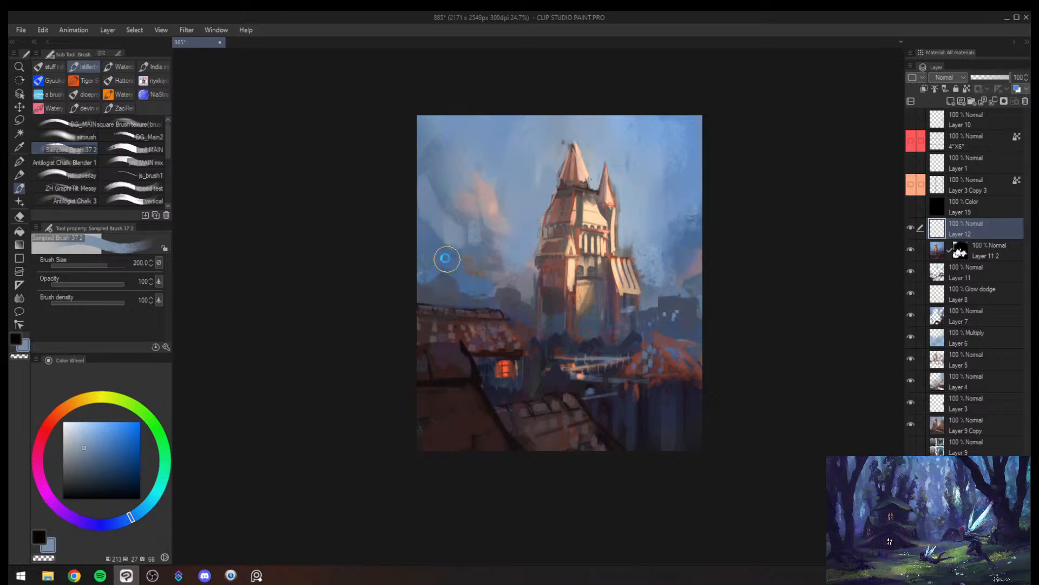
alt+click(446, 261)
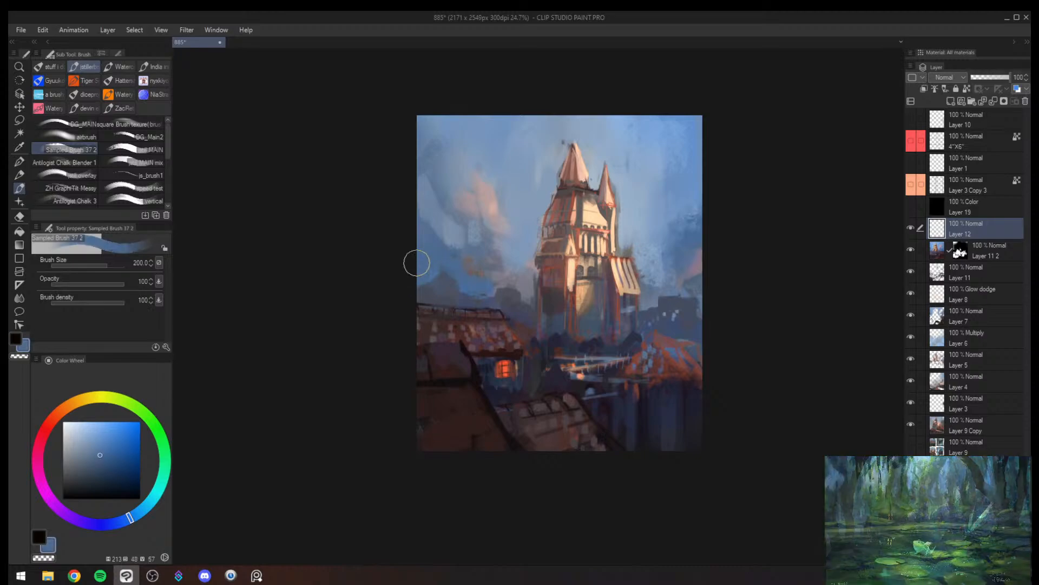
key(alt+space)
click(504, 289)
drag(536, 282, 626, 268)
click(594, 265)
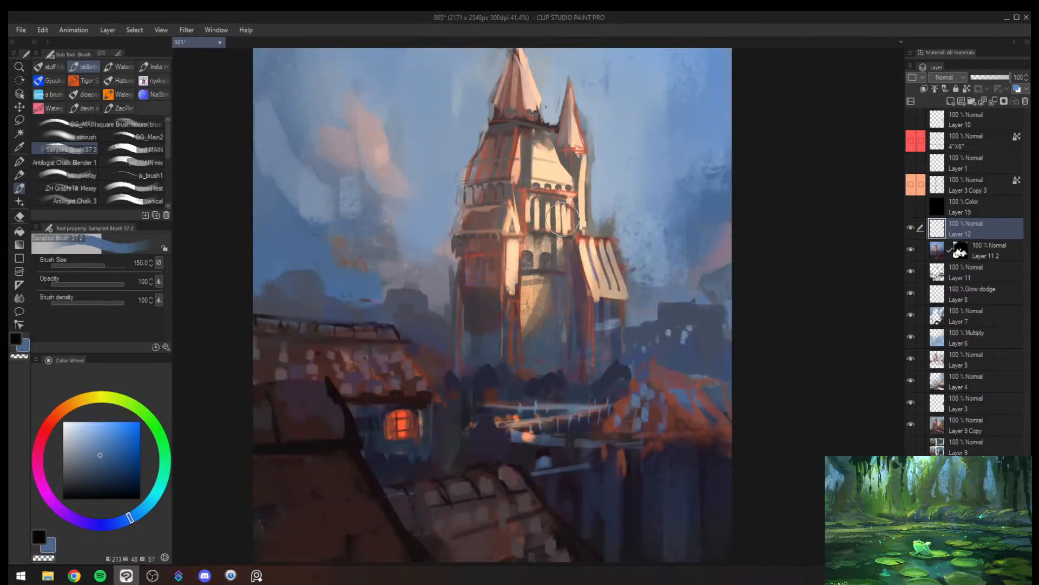
- Add another new layer, mix a paler cream from the tower's lit wall colour and brush highlights onto the tower's sunlit gable
alt+click(512, 260)
click(81, 427)
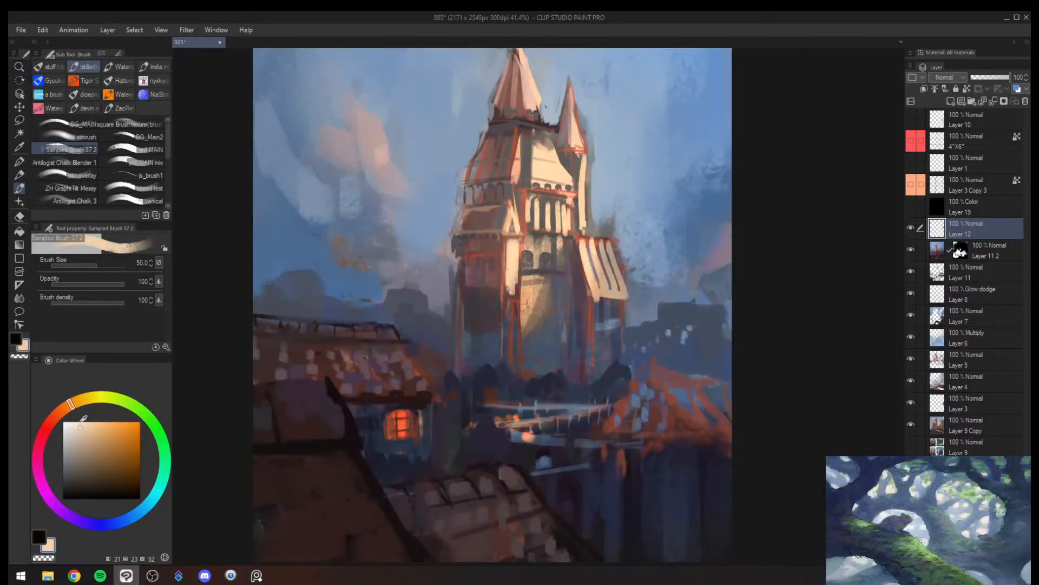
drag(538, 172, 512, 220)
key(ctrl+shift+n)
alt+click(471, 227)
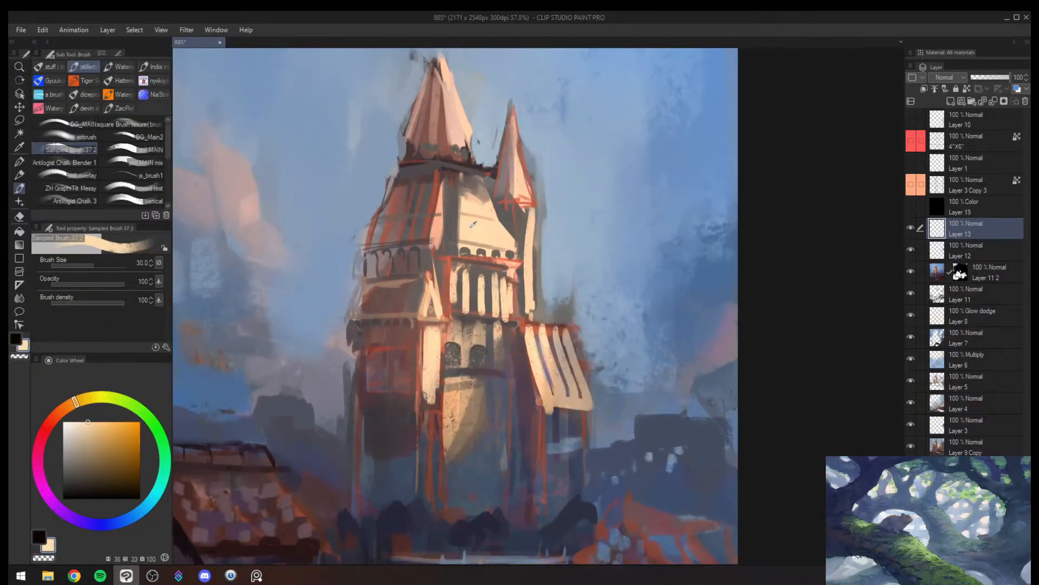
click(77, 426)
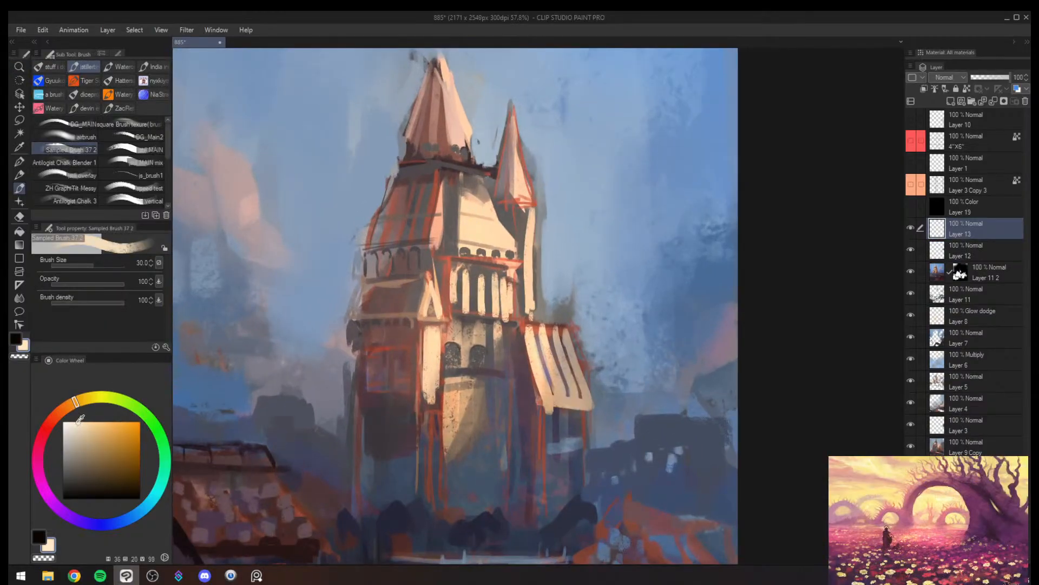
click(76, 422)
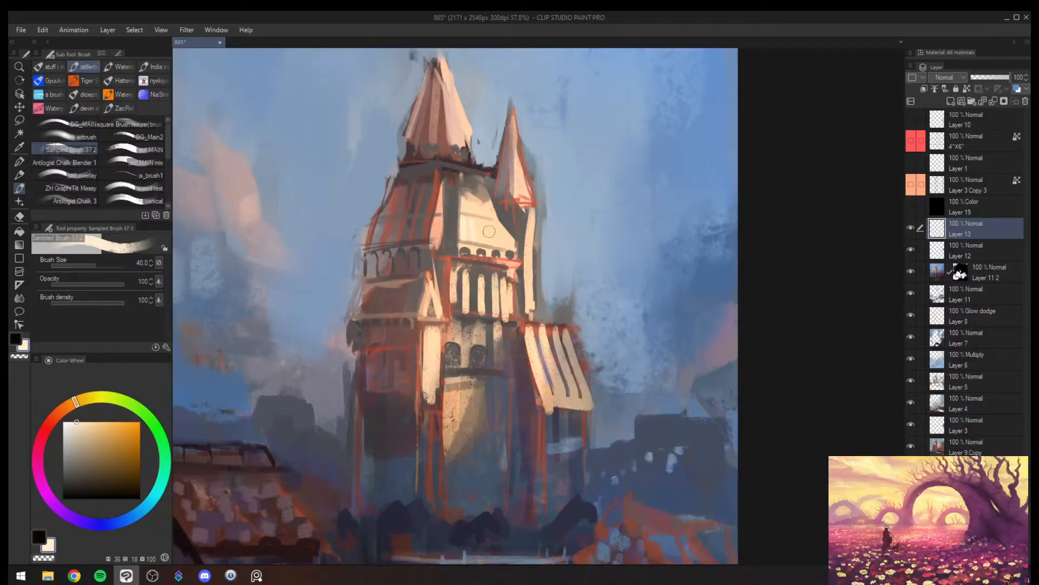
click(75, 426)
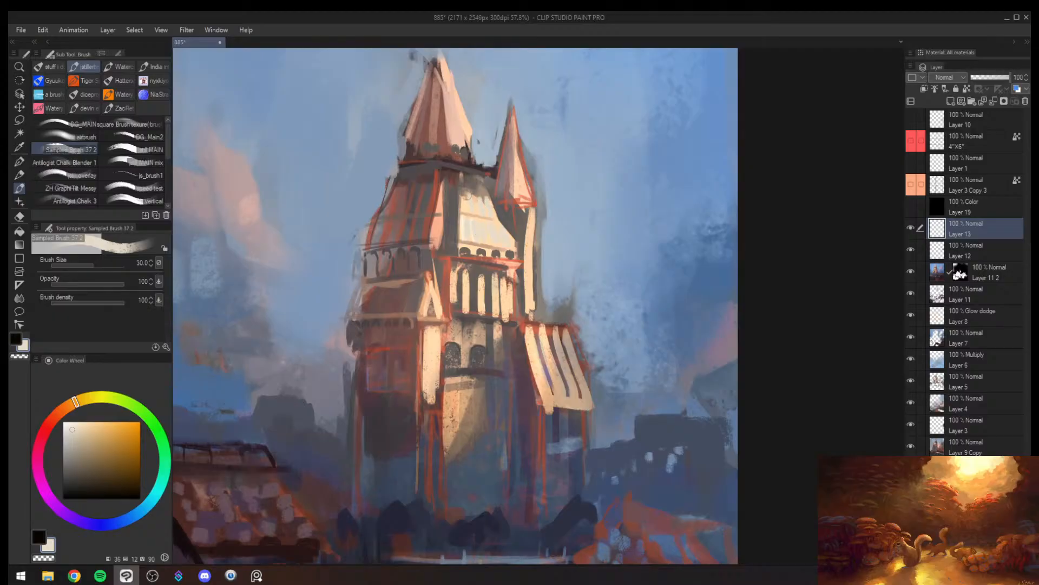
mouse_move(450, 91)
mouse_down()
mouse_move(461, 132)
mouse_move(428, 163)
mouse_up()
key(h)
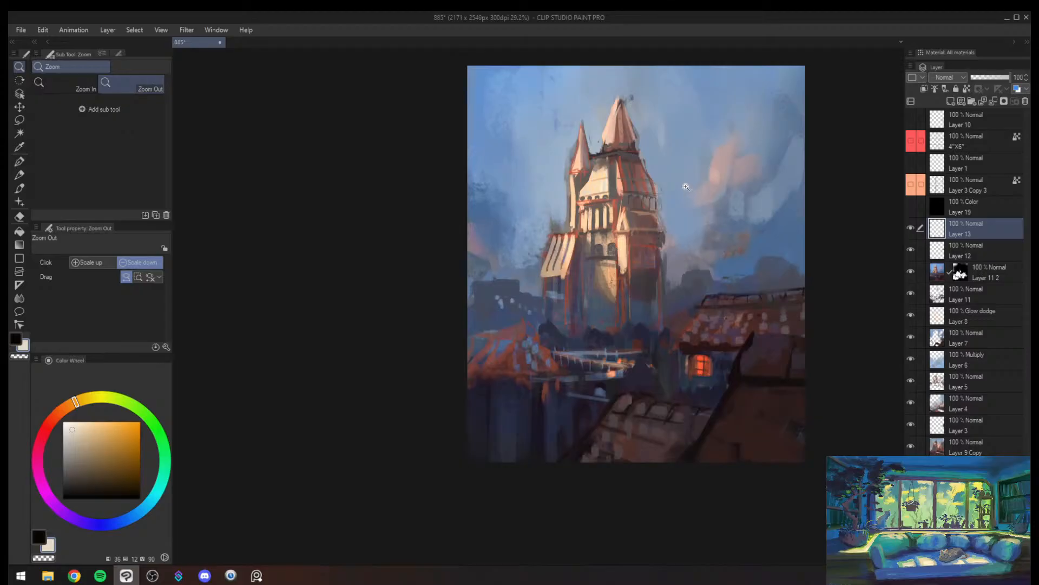
drag(645, 173, 585, 223)
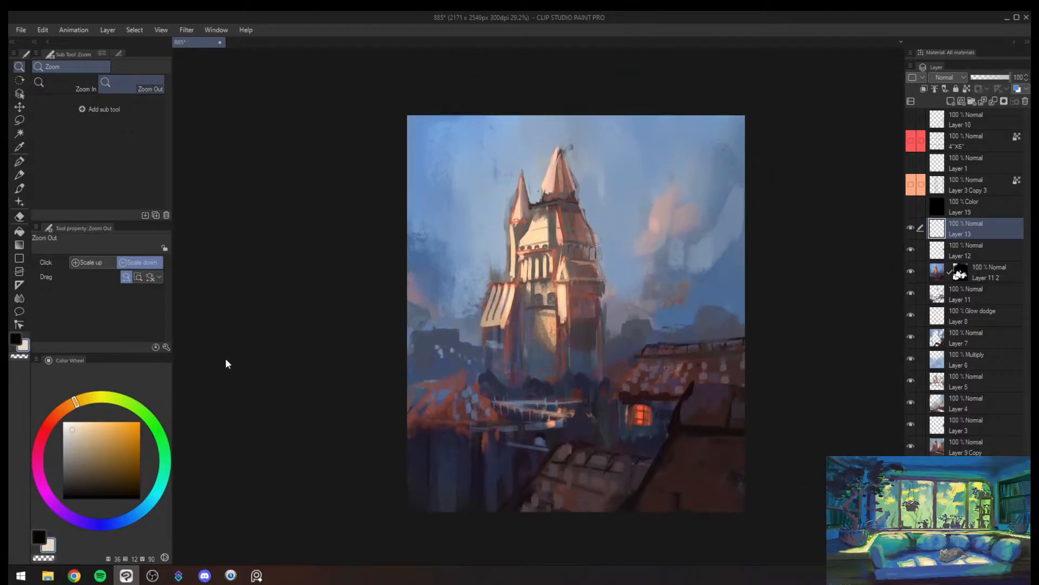
- Paint thin pale cream stripes down the tower's sunlit gable roof at brush size 20
scroll(564, 205, up, 5)
key(b)
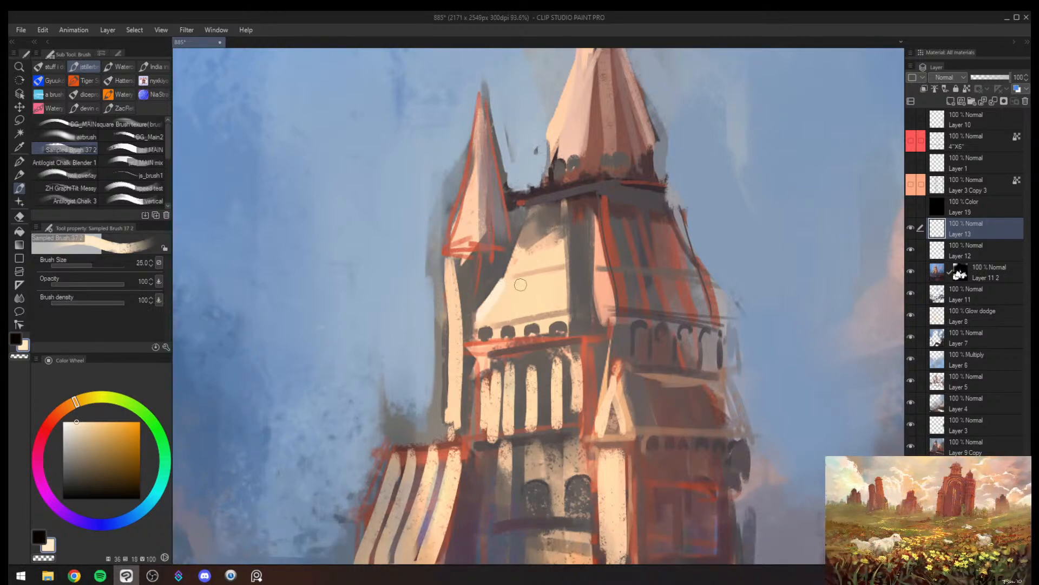
key(bracketleft)
key(bracketleft)
mouse_move(507, 283)
mouse_down()
mouse_move(477, 318)
mouse_move(500, 322)
mouse_up()
key(bracketright)
key(ctrl+z)
mouse_move(519, 281)
mouse_down()
mouse_move(496, 318)
mouse_move(530, 312)
mouse_up()
drag(553, 273, 546, 308)
drag(564, 273, 560, 309)
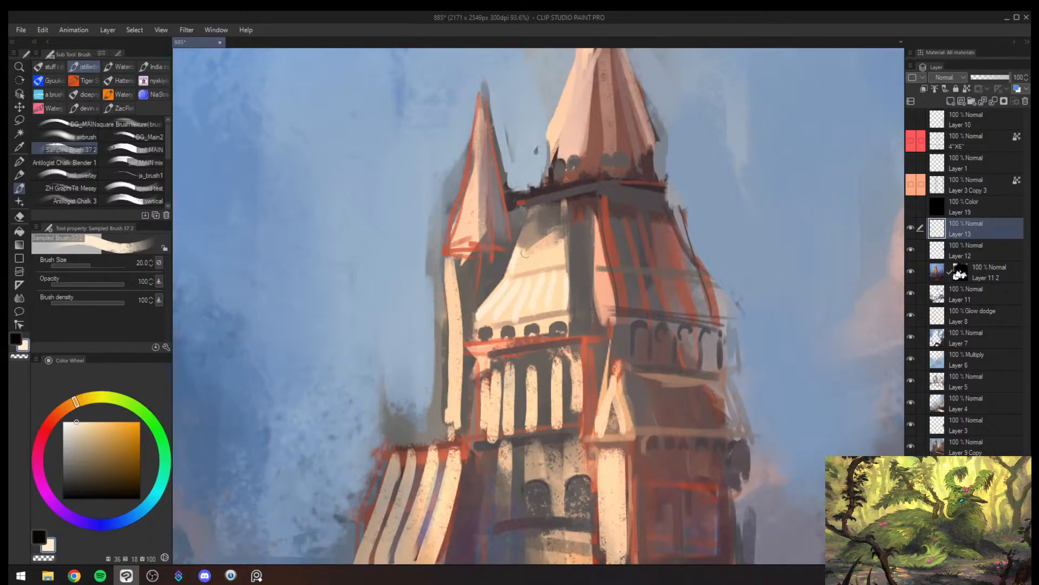
mouse_move(525, 253)
mouse_down()
mouse_move(538, 267)
mouse_move(599, 263)
mouse_move(590, 279)
mouse_up()
key(ctrl+space)
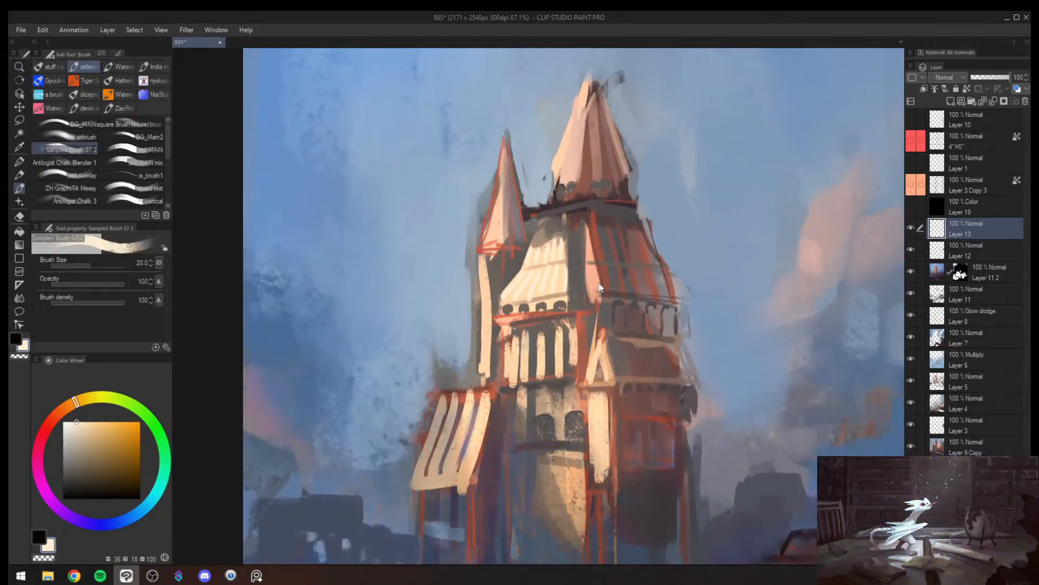
- Streak pale cream highlights down the small turret's roof and the main spire's sunlit side at brush sizes 15 and 17
key(bracketleft)
key(bracketleft)
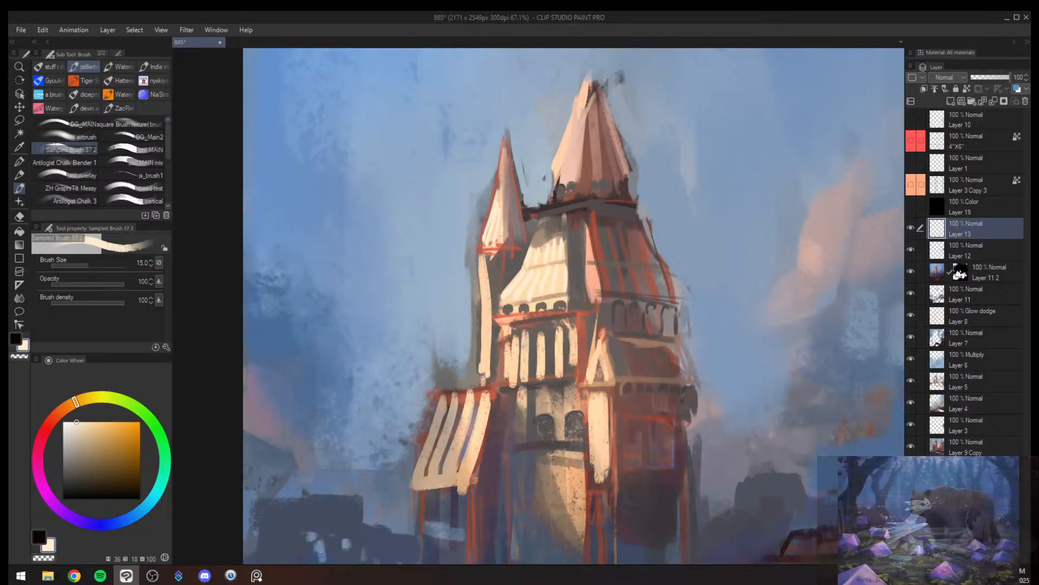
key(bracketright)
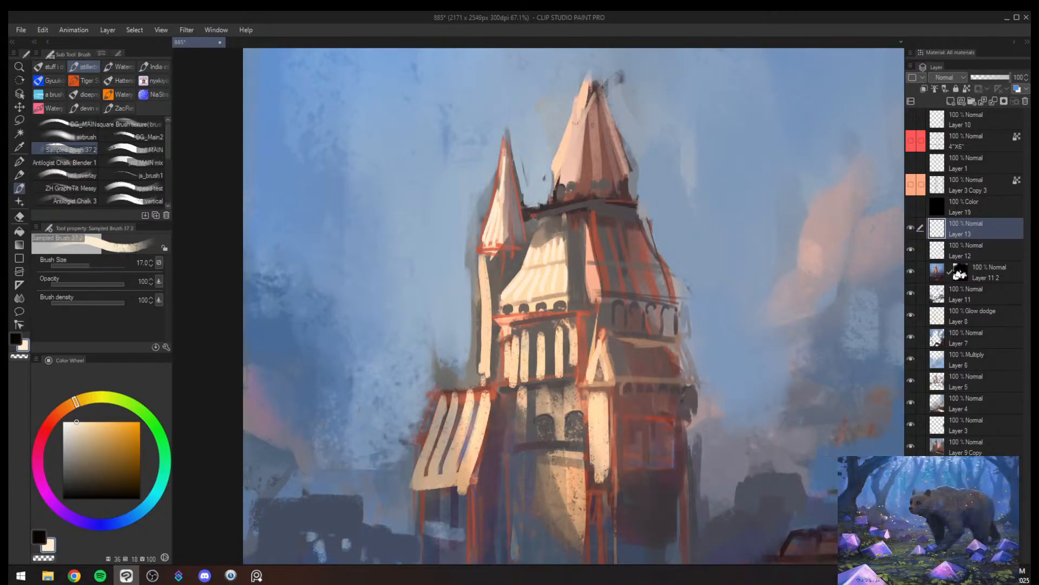
drag(552, 168, 585, 83)
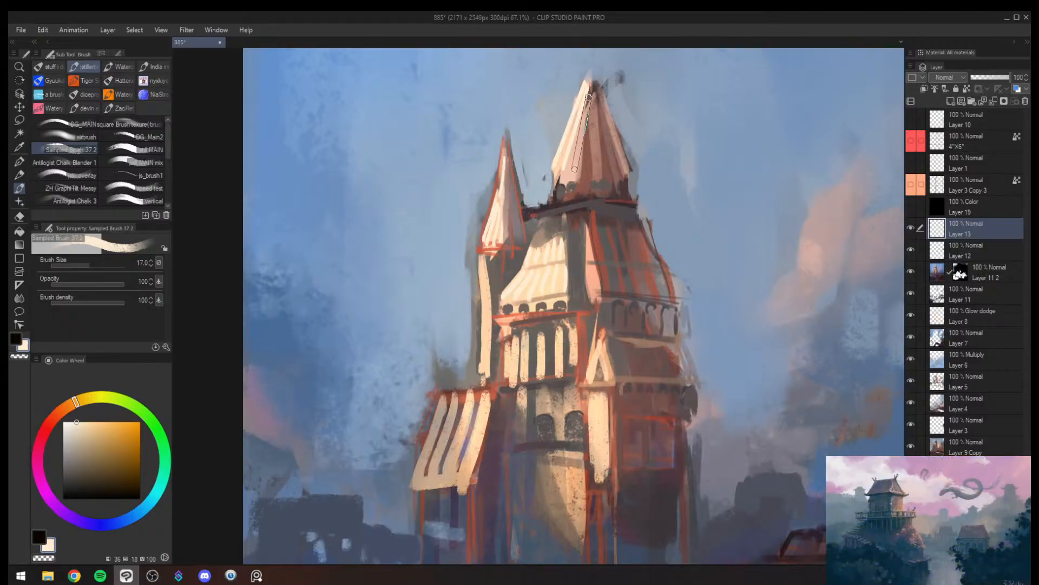
shift+click(588, 97)
click(581, 163)
shift+click(589, 92)
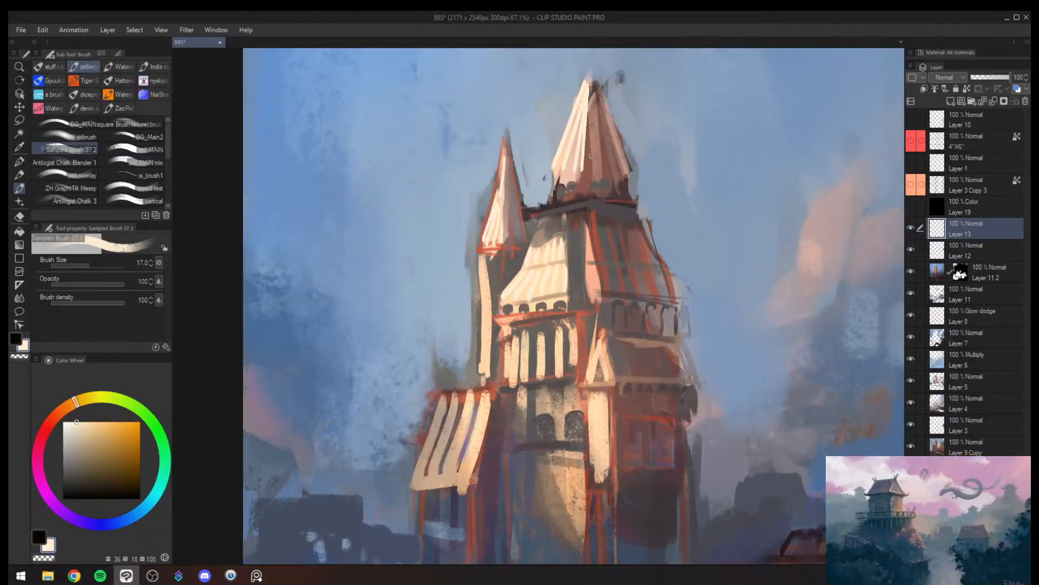
drag(582, 165, 591, 92)
- Sample the muted red-brown of the main spire, mirror the canvas view horizontally and undo the last stroke
alt+click(590, 163)
key(alt+space)
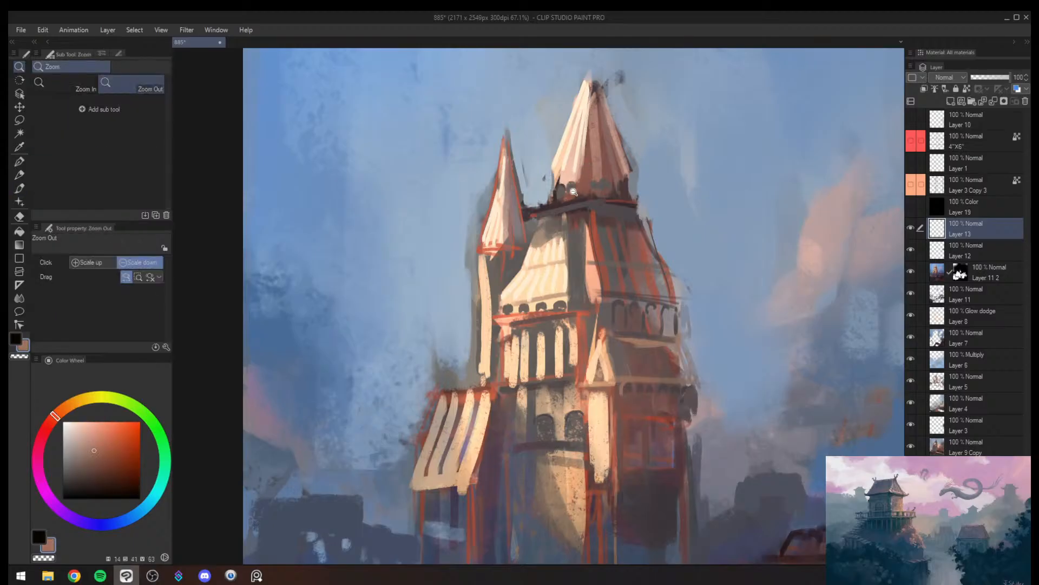
drag(585, 172, 554, 245)
key(h)
drag(503, 329, 541, 309)
mouse_move(397, 420)
mouse_down()
mouse_move(418, 417)
mouse_move(386, 422)
mouse_move(409, 418)
mouse_up()
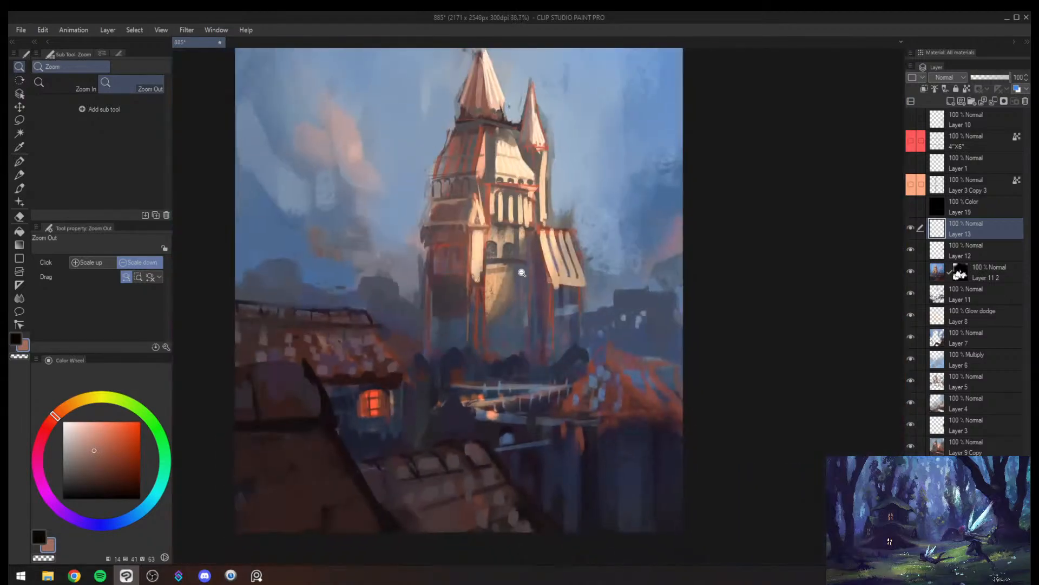
drag(522, 273, 546, 271)
key(ctrl+z)
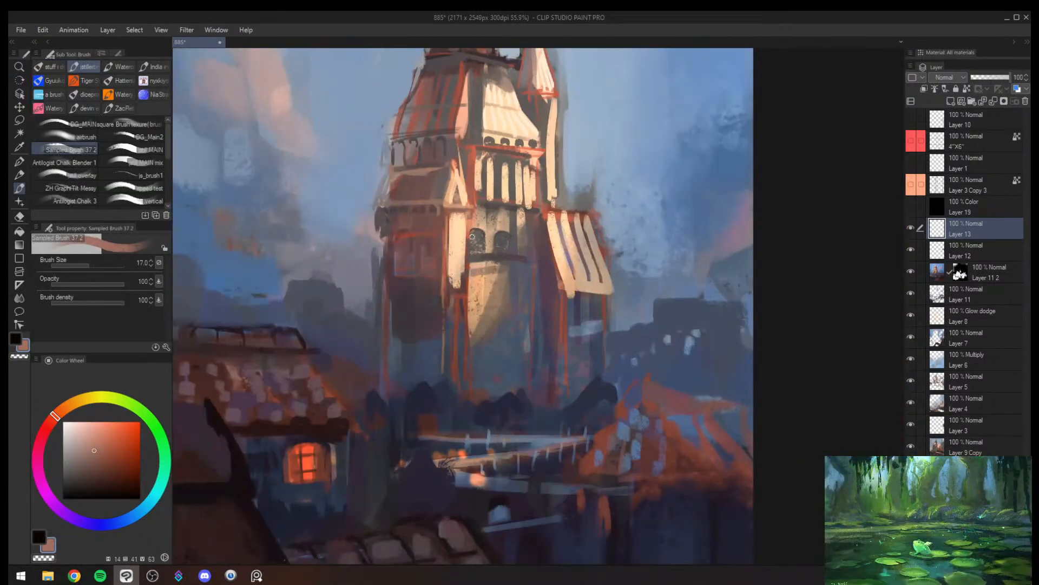
- Sample warm cream from the tower's lit wall and paint thin stripes just below the arched windows at brush size 17
alt+click(461, 224)
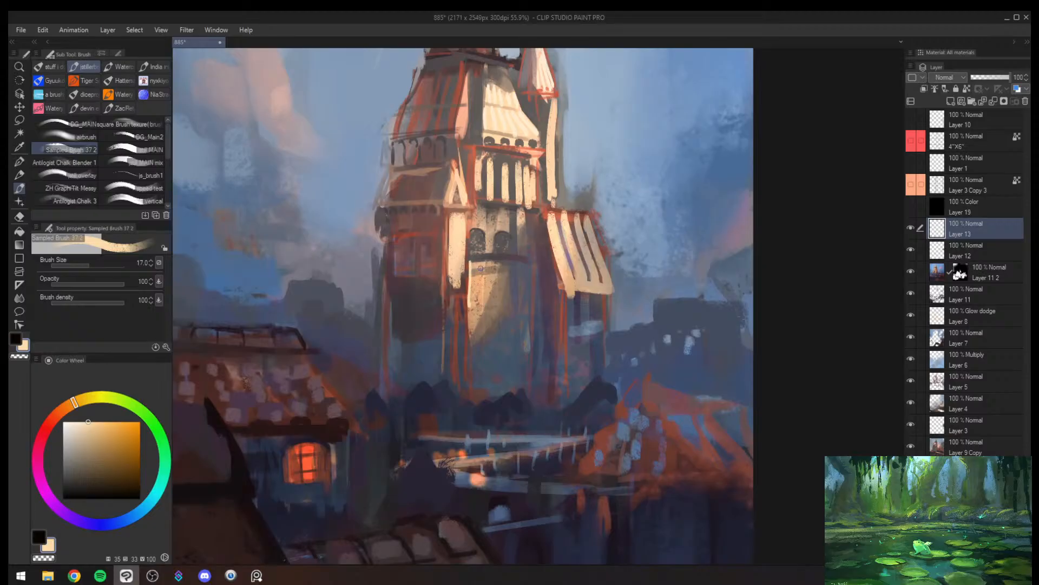
mouse_move(480, 262)
mouse_down()
mouse_move(479, 303)
mouse_move(461, 275)
mouse_move(525, 272)
mouse_up()
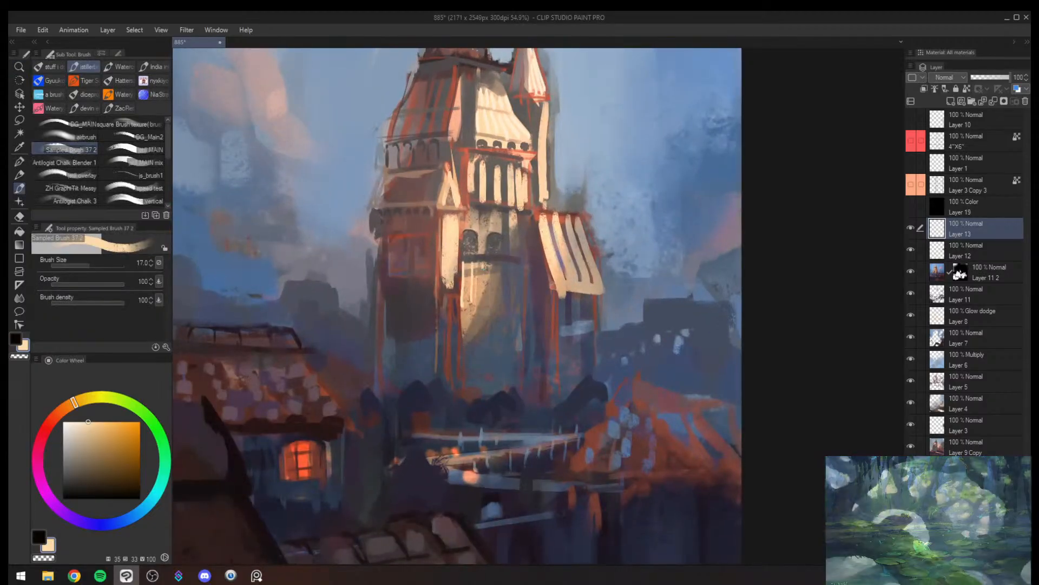
- Brush muted blue-grey and violet-grey over the tower's shaded lower wall beneath the cream stripes at brush sizes 20 and 25
key(bracketright)
key(bracketright)
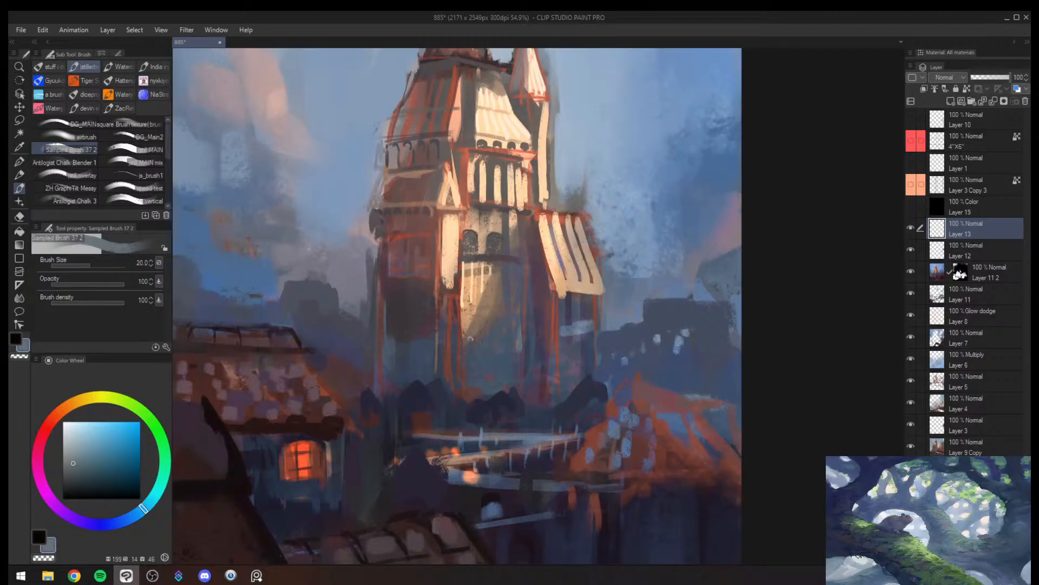
mouse_move(469, 341)
mouse_down()
mouse_move(469, 385)
mouse_move(481, 351)
mouse_move(476, 369)
mouse_move(485, 361)
mouse_up()
key(ctrl+z)
key(ctrl+z)
drag(497, 325, 499, 345)
alt+click(506, 284)
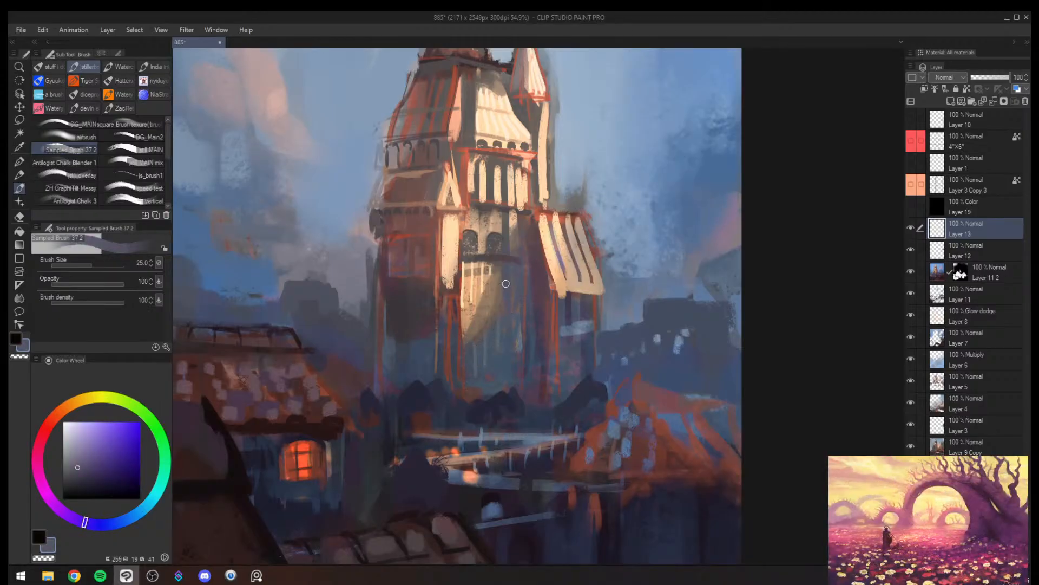
alt+click(492, 364)
alt+click(494, 369)
drag(508, 348, 495, 353)
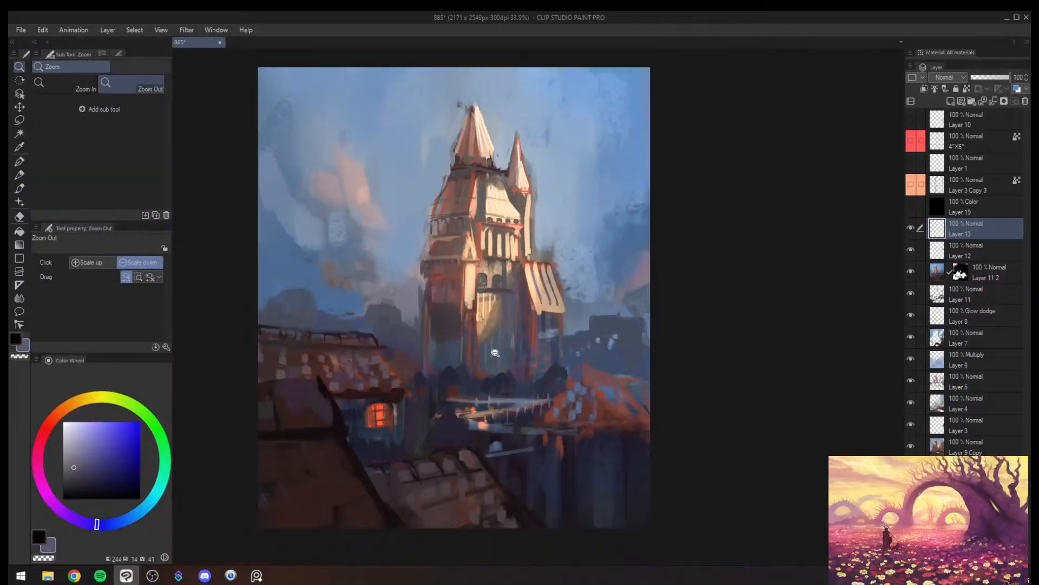
- Pick up the tan of the wall above the arched windows with the brush at size 40
drag(501, 272, 524, 183)
key(b)
alt+click(485, 265)
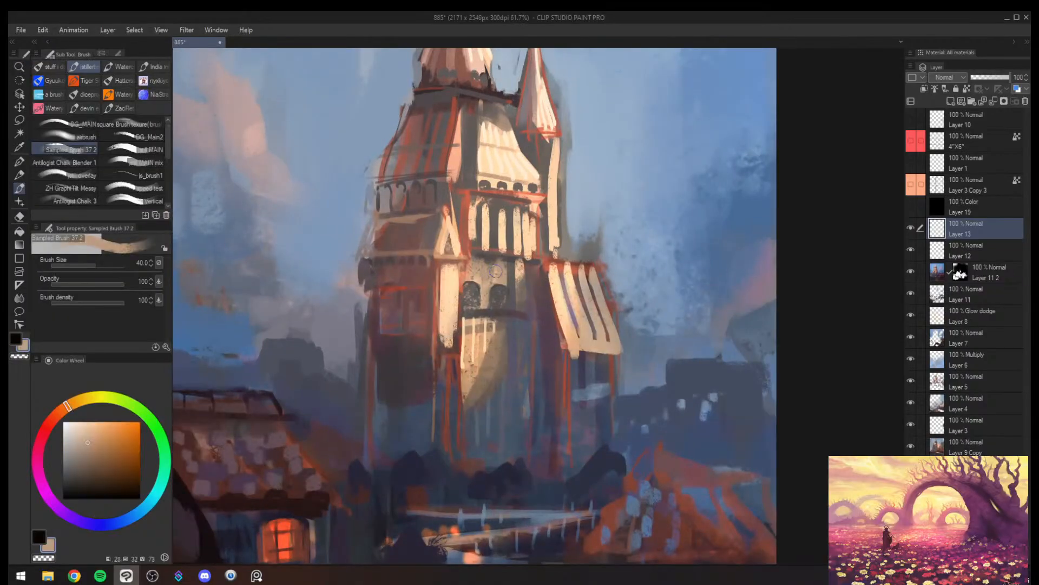
- Sample a light sky blue beside the tower, then a more saturated blue farther out, and set the brush size to 50
alt+click(596, 218)
key(bracketleft)
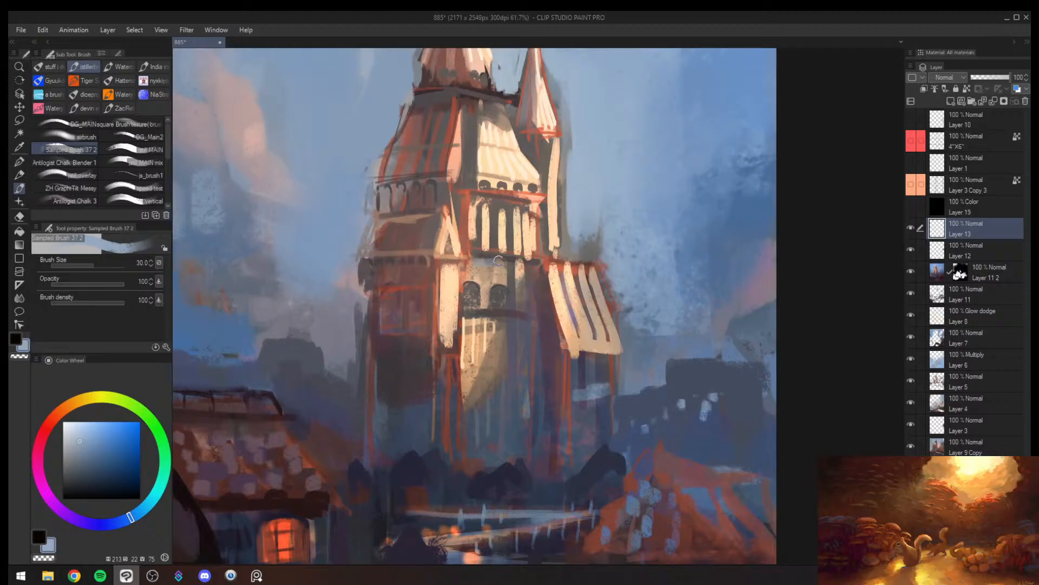
alt+click(733, 204)
key(bracketright)
key(bracketright)
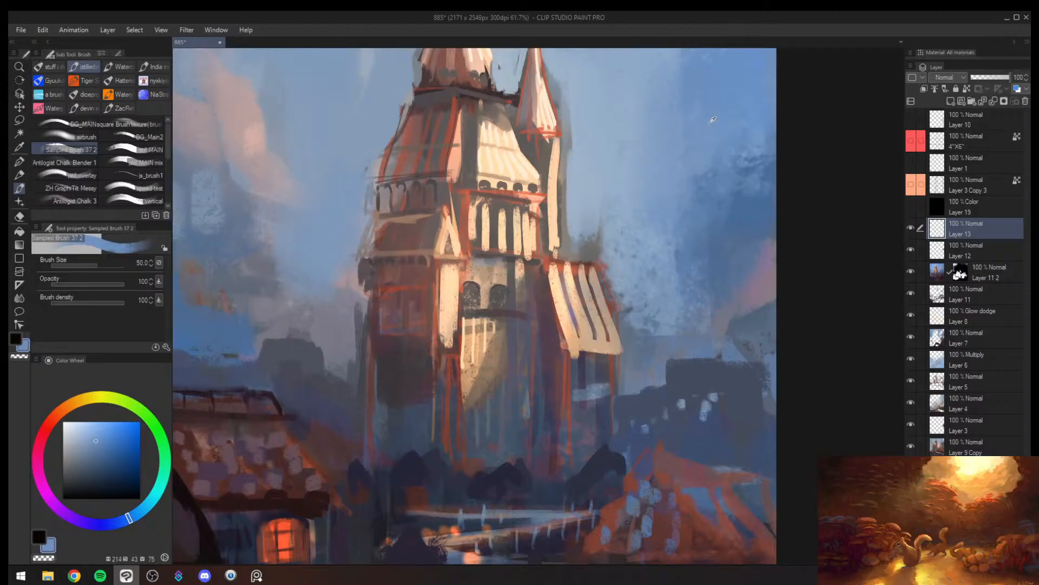
drag(487, 261, 511, 263)
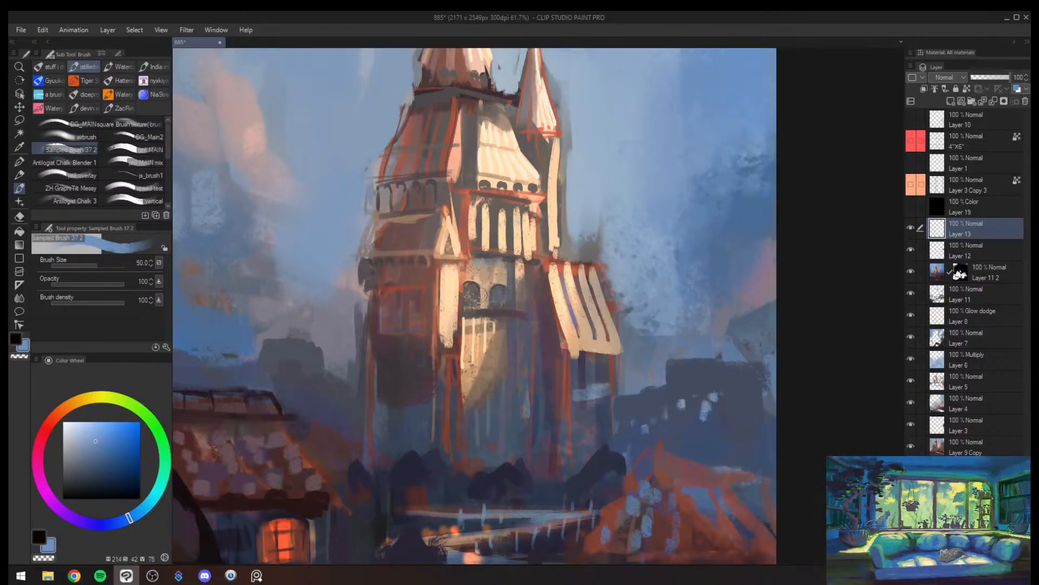
- Flip the canvas view back to its original orientation and check the whole composition
key(alt+space)
drag(488, 298, 455, 296)
drag(512, 274, 527, 265)
key(h)
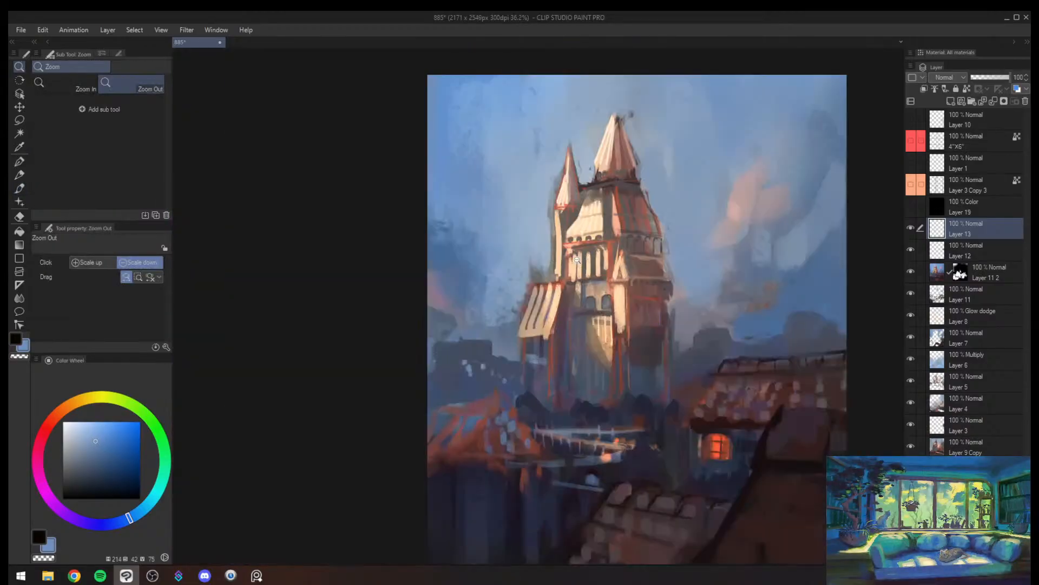
drag(695, 295, 614, 261)
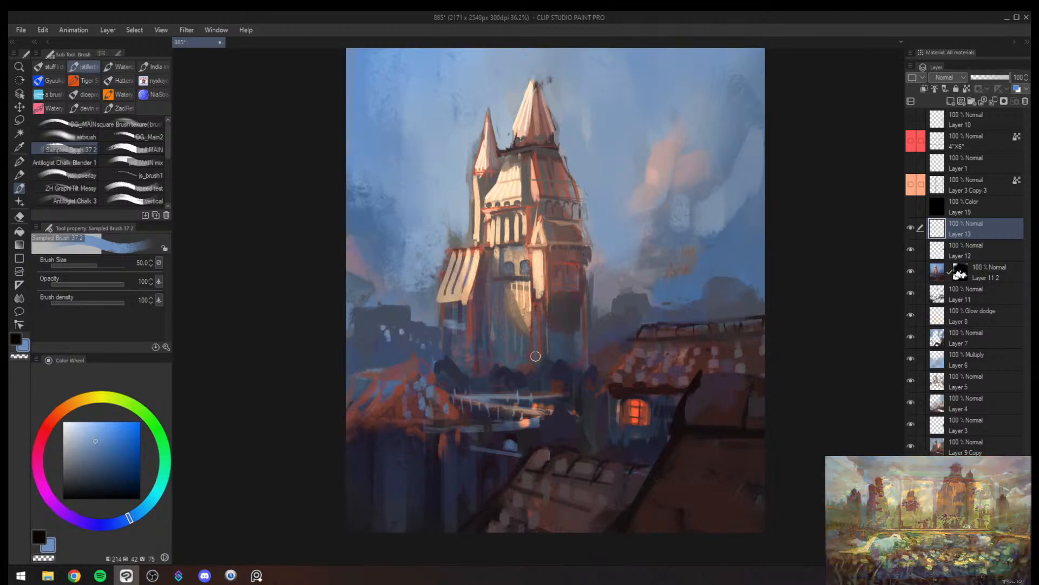
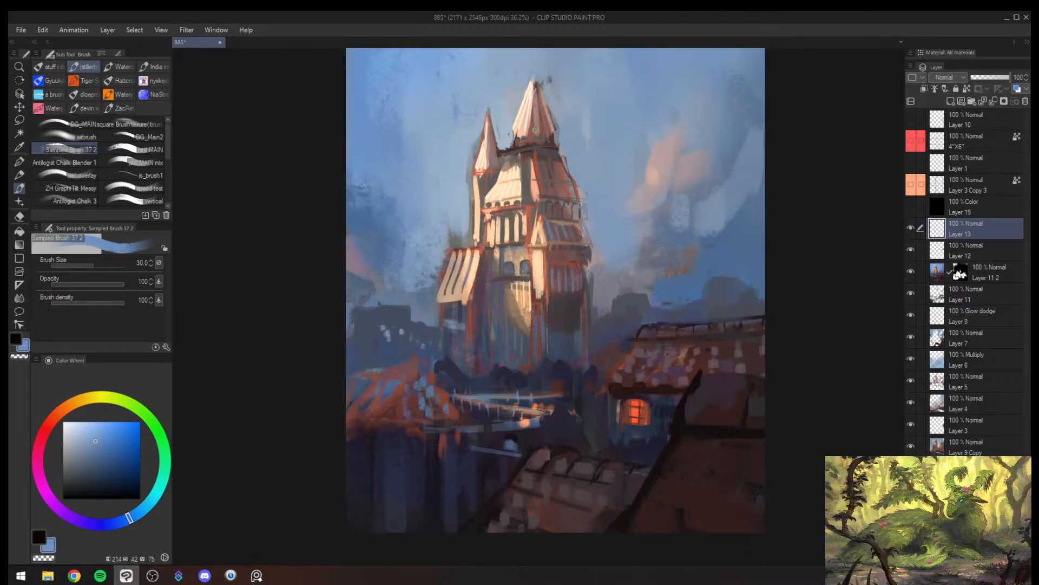
- Mirror the canvas view and check the tower within the whole composition
key(/)
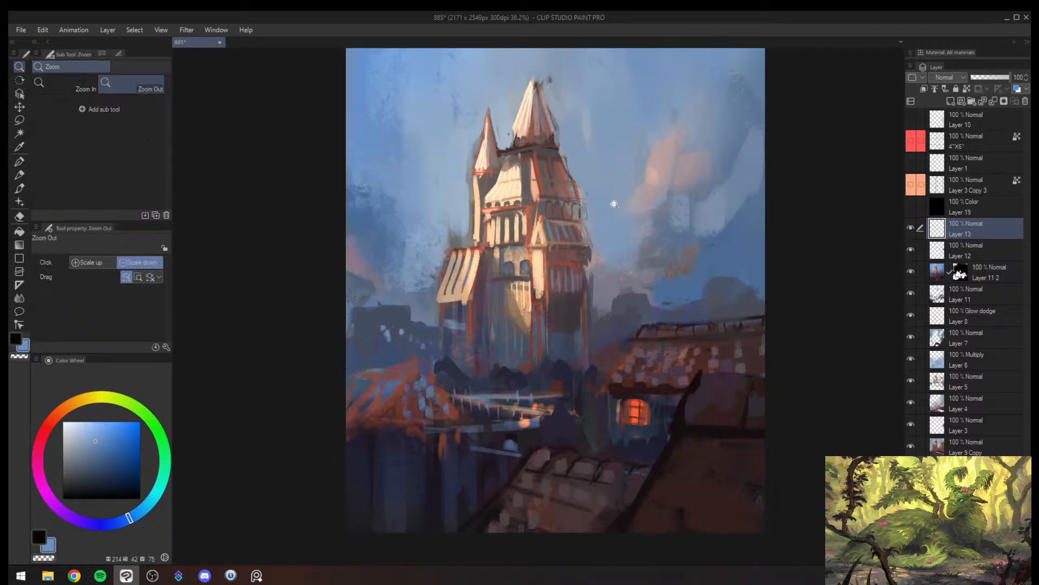
drag(607, 210, 589, 218)
key(h)
mouse_move(630, 250)
mouse_down()
mouse_move(606, 285)
mouse_move(620, 263)
mouse_up()
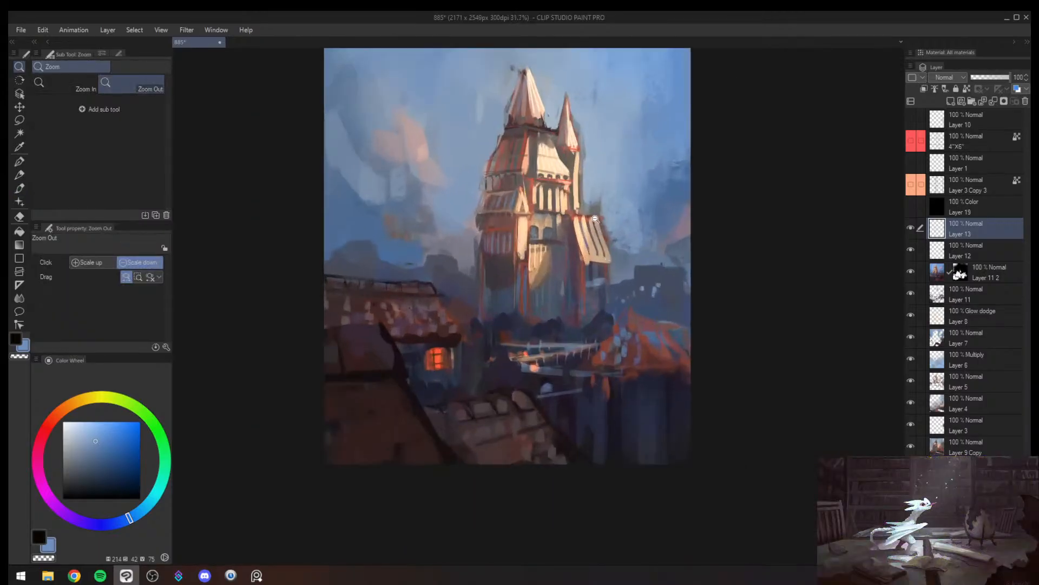
key(b)
drag(577, 223, 582, 255)
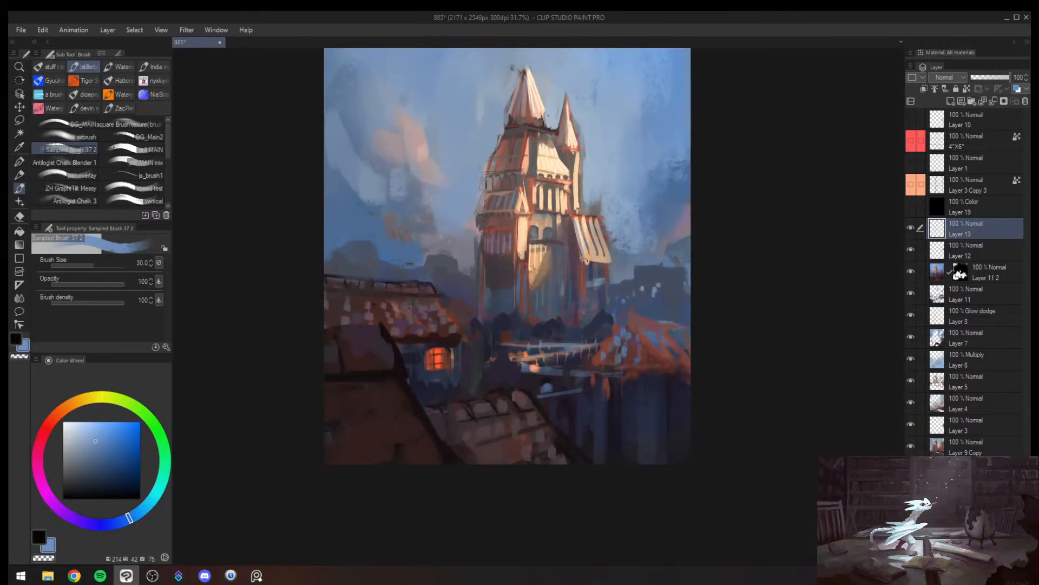
- Brush sampled reddish brown and brighter red-orange into the dark gaps between the cream columns below the pale roof at brush size 40
key(/)
mouse_move(551, 197)
mouse_down()
mouse_move(583, 189)
mouse_move(554, 226)
mouse_up()
key(b)
key(])
alt+click(558, 165)
alt+click(558, 158)
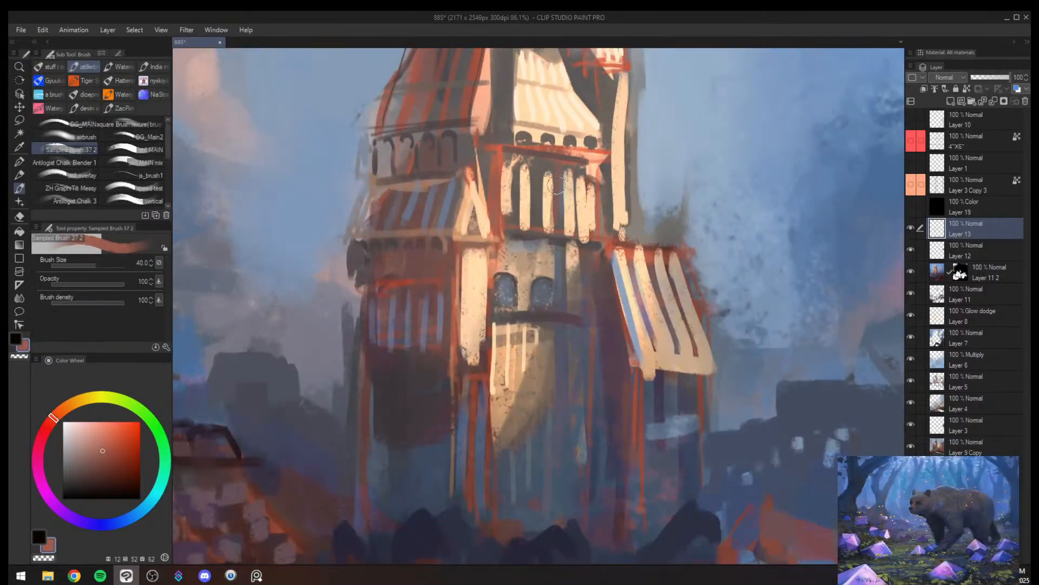
mouse_move(540, 172)
mouse_down()
mouse_move(537, 222)
mouse_move(515, 161)
mouse_move(517, 206)
mouse_up()
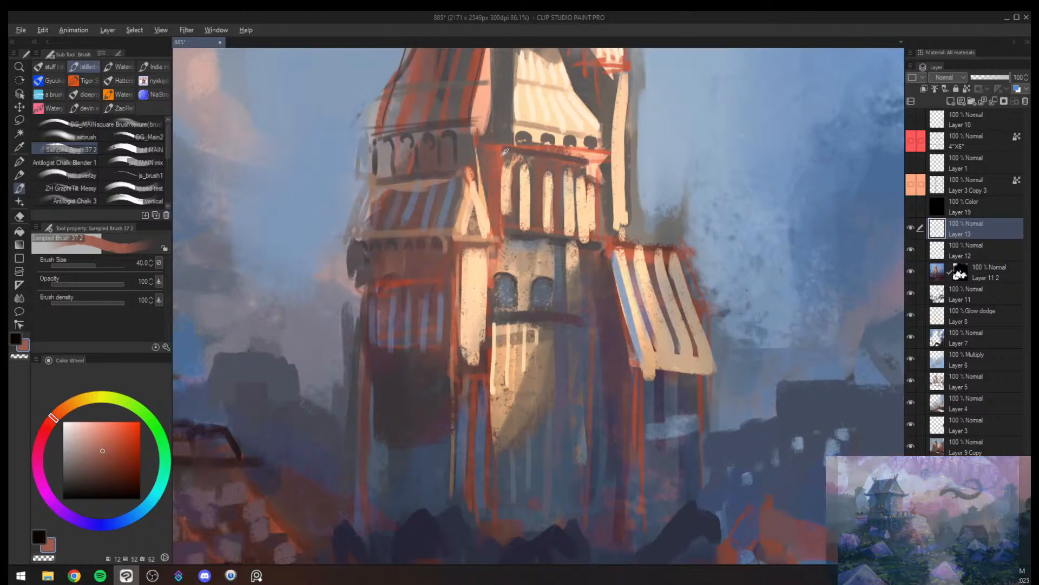
alt+click(526, 150)
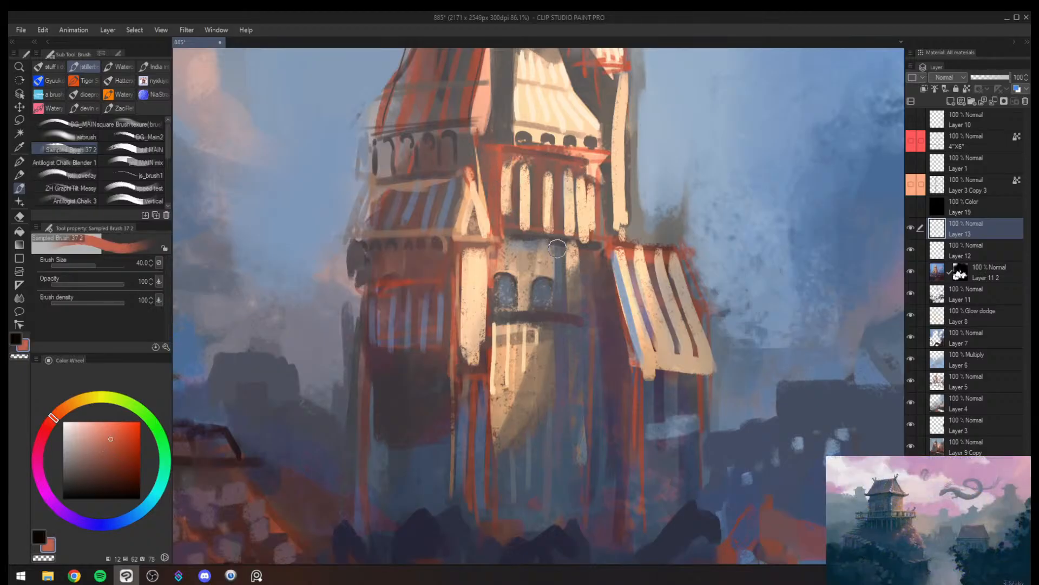
- Set the brush size to 50 and pick up a dark maroon-grey near the base of the main spire
key(ctrl+space)
mouse_move(610, 255)
mouse_down()
mouse_move(566, 261)
mouse_move(594, 244)
mouse_up()
key(bracketright)
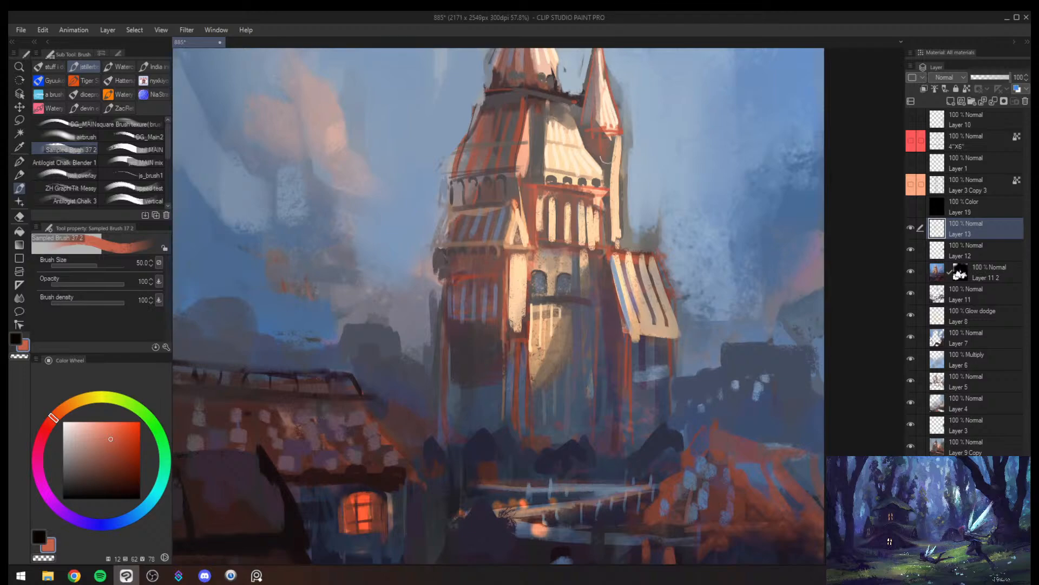
alt+click(628, 163)
key(alt+space)
mouse_move(612, 196)
mouse_down()
mouse_move(575, 260)
mouse_move(647, 66)
mouse_up()
click(620, 145)
alt+click(492, 124)
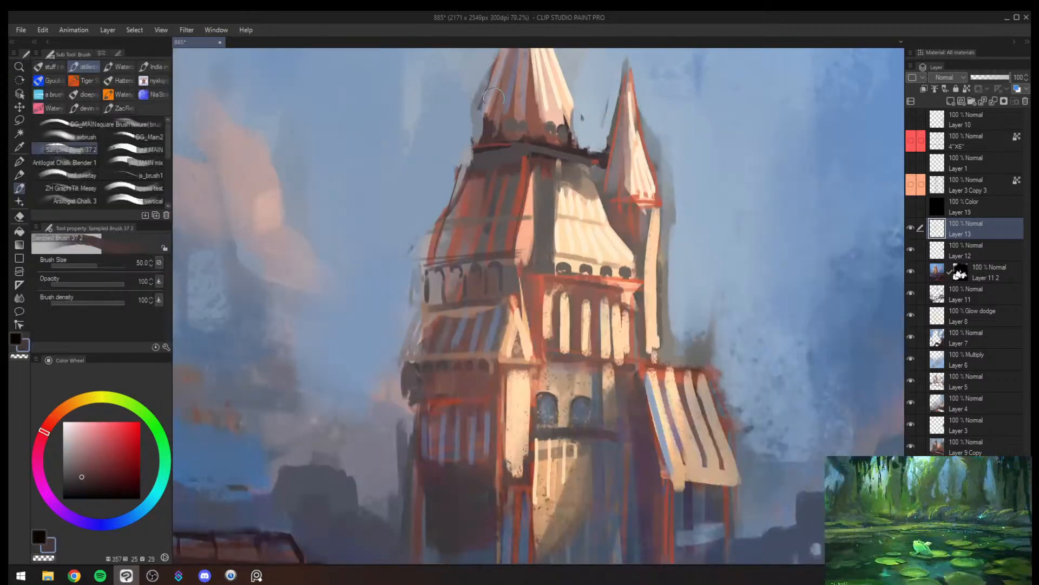
- Define the small dark arches along the base of the main spire with dark maroon-grey at brush size 10
key(bracketleft)
key(bracketleft)
key(bracketleft)
key(bracketleft)
key(bracketleft)
key(bracketleft)
key(bracketleft)
key(bracketleft)
drag(487, 118, 500, 123)
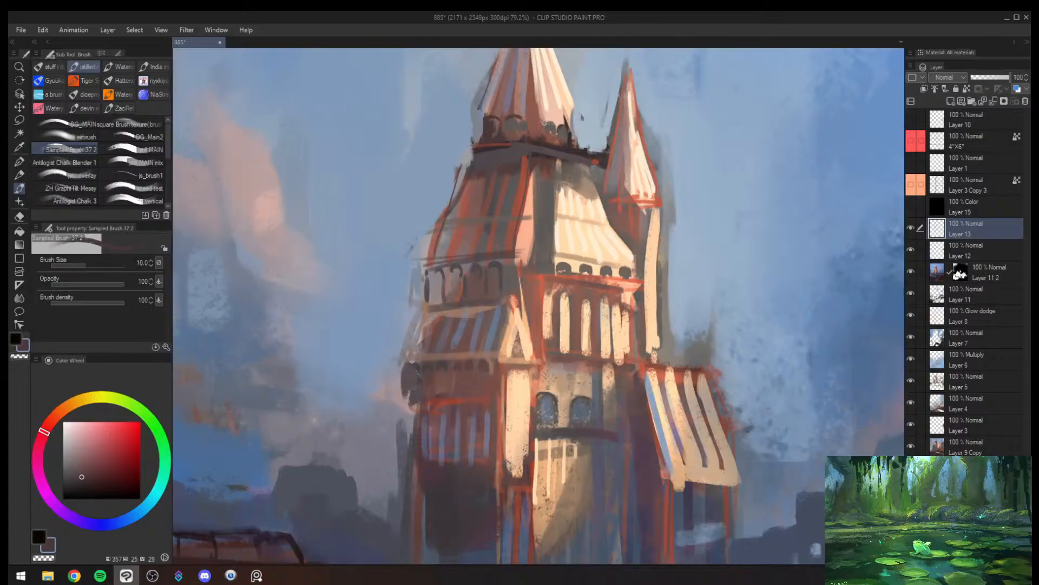
mouse_move(564, 114)
mouse_down()
mouse_move(573, 130)
mouse_move(512, 157)
mouse_up()
key(alt+space)
mouse_move(533, 120)
mouse_down()
mouse_move(574, 112)
mouse_move(564, 130)
mouse_move(574, 131)
mouse_up()
key(bracketleft)
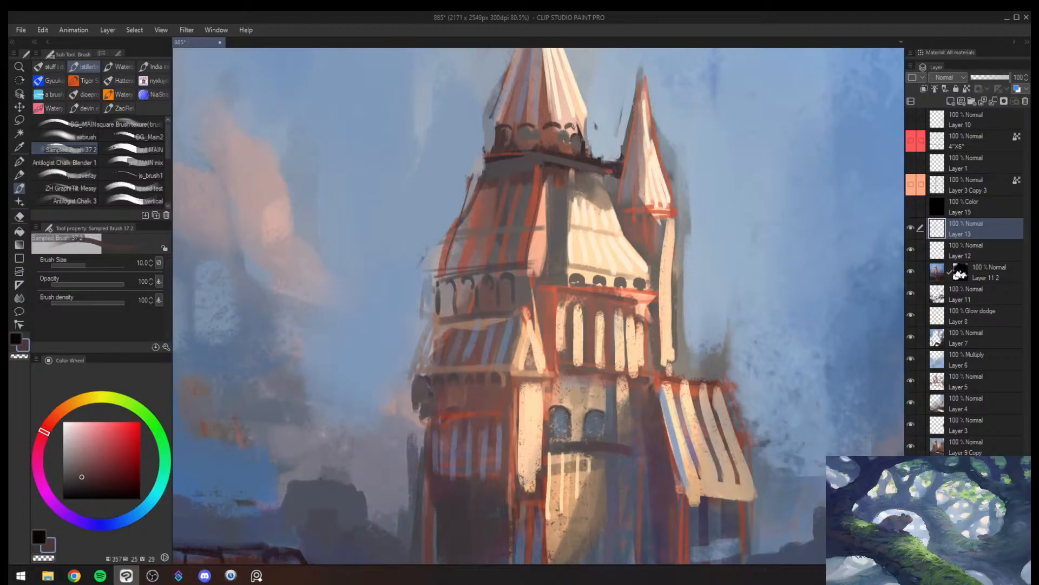
- Work grey-brown at brush size 15 and reddish brown at size 20 into the arches under the main spire's lit side
alt+click(575, 139)
key(bracketright)
key(bracketright)
key(bracketright)
drag(570, 127, 569, 142)
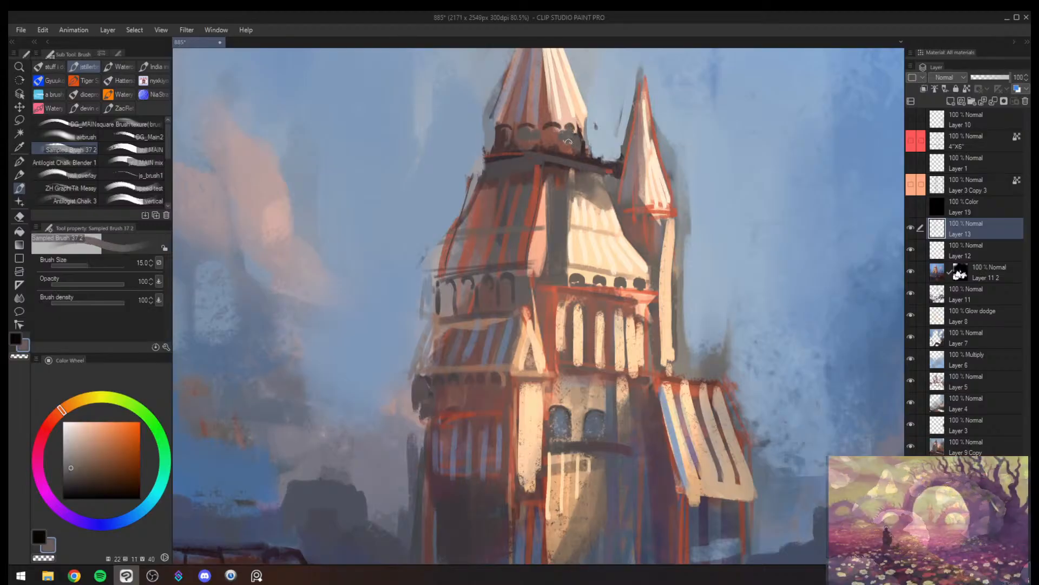
alt+click(552, 135)
key(bracketright)
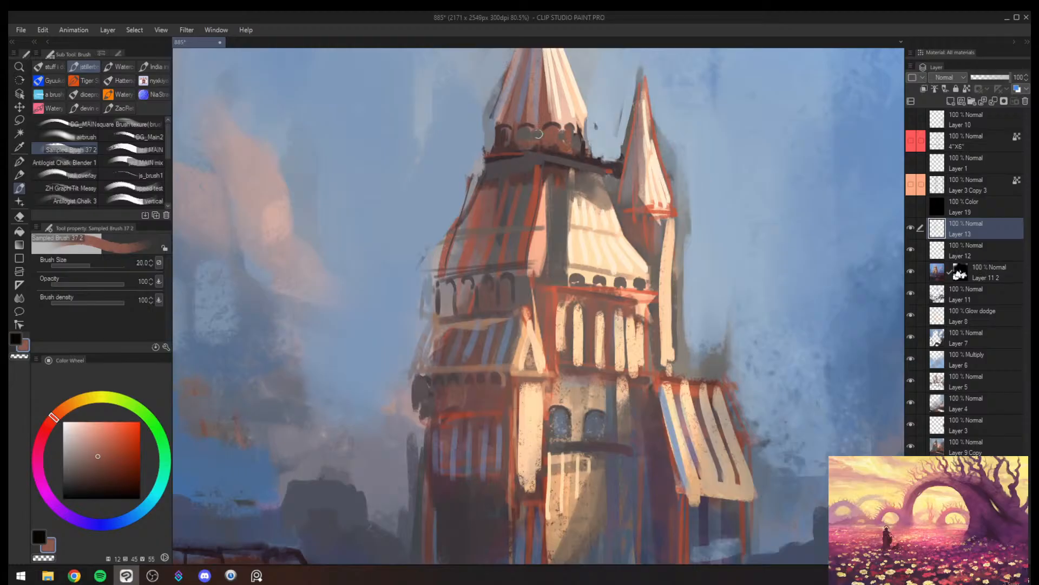
- Refine the arches at the shaded end of the main spire's base with dark maroon and dusty mauve at about brush size 20
drag(504, 133, 507, 139)
alt+click(489, 138)
alt+click(497, 133)
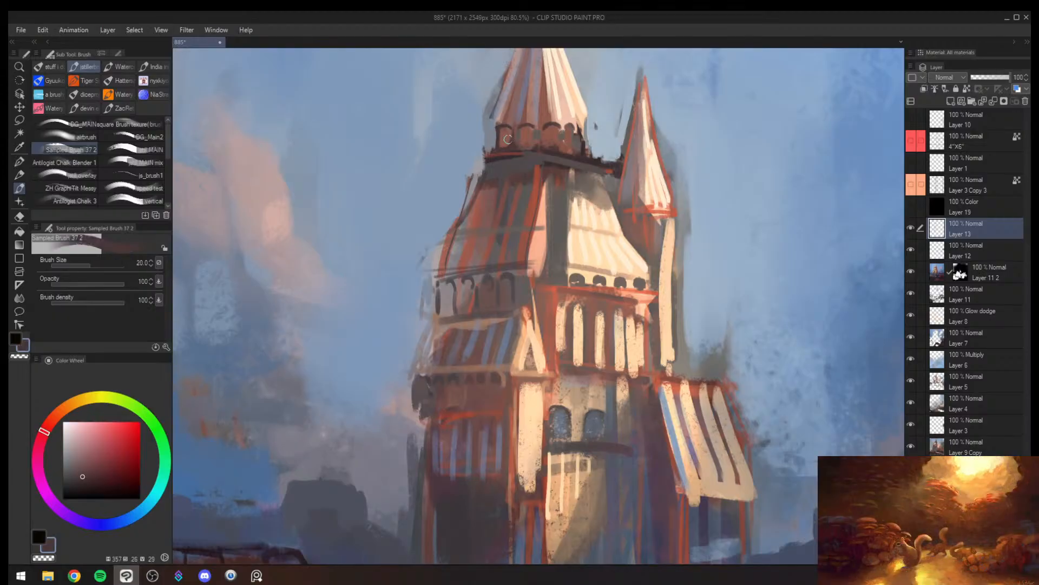
key(bracketleft)
alt+click(503, 136)
mouse_move(501, 134)
mouse_down()
mouse_move(499, 147)
mouse_move(517, 143)
mouse_up()
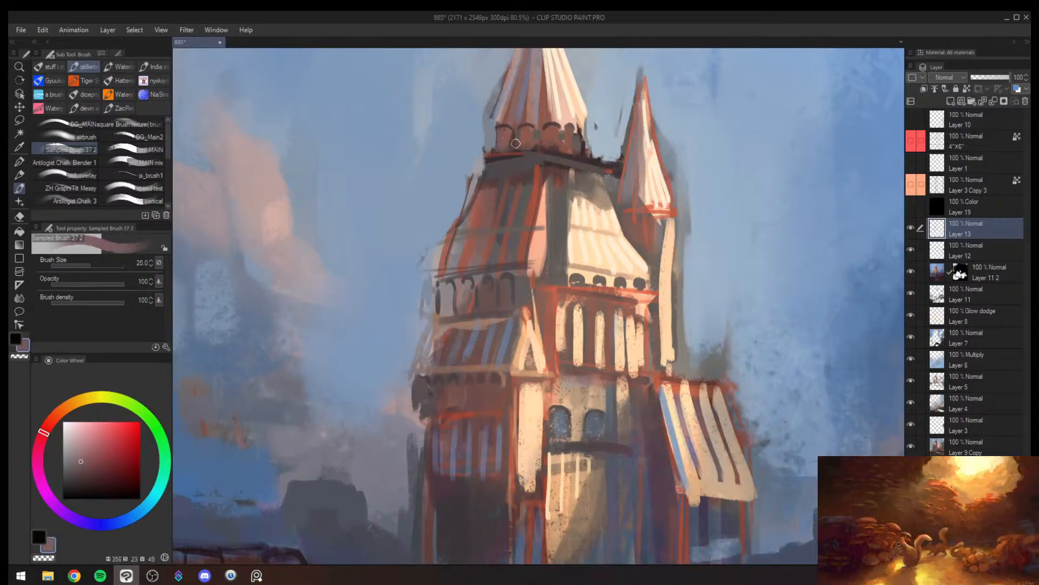
alt+click(536, 136)
- Cover the stray dark marks beside the main spire and small turret with sampled pale blue-grey sky colours at brush size 17
alt+click(591, 125)
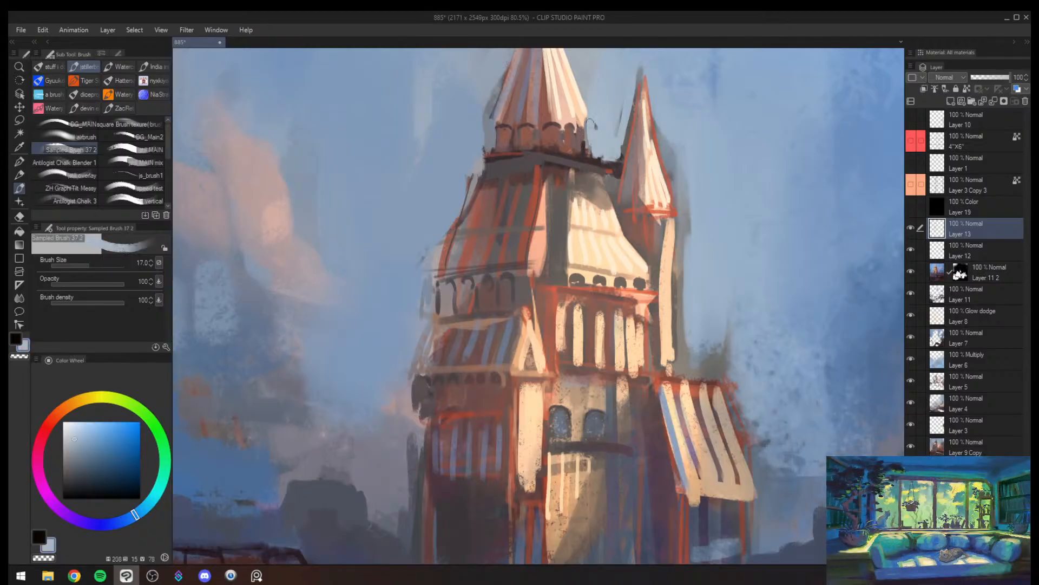
alt+click(479, 108)
drag(483, 112, 502, 74)
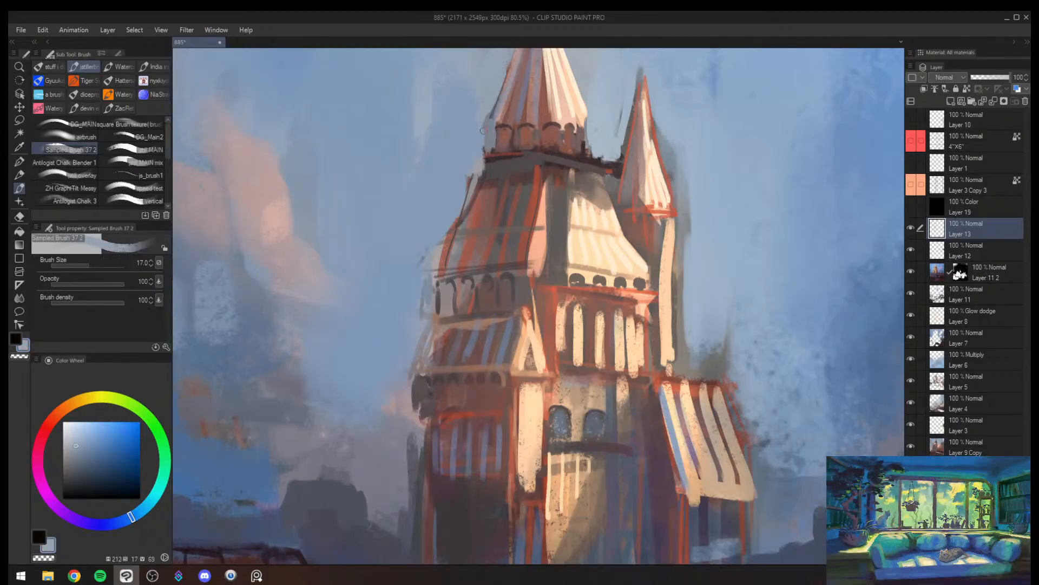
alt+click(481, 124)
drag(481, 125, 493, 145)
mouse_move(626, 136)
mouse_down()
mouse_move(636, 94)
mouse_move(626, 95)
mouse_move(619, 133)
mouse_move(640, 75)
mouse_up()
alt+click(630, 87)
- Paint a small waving pennant above the tip of the small turret in muted pink and pale peach at brush size 10
key(bracketright)
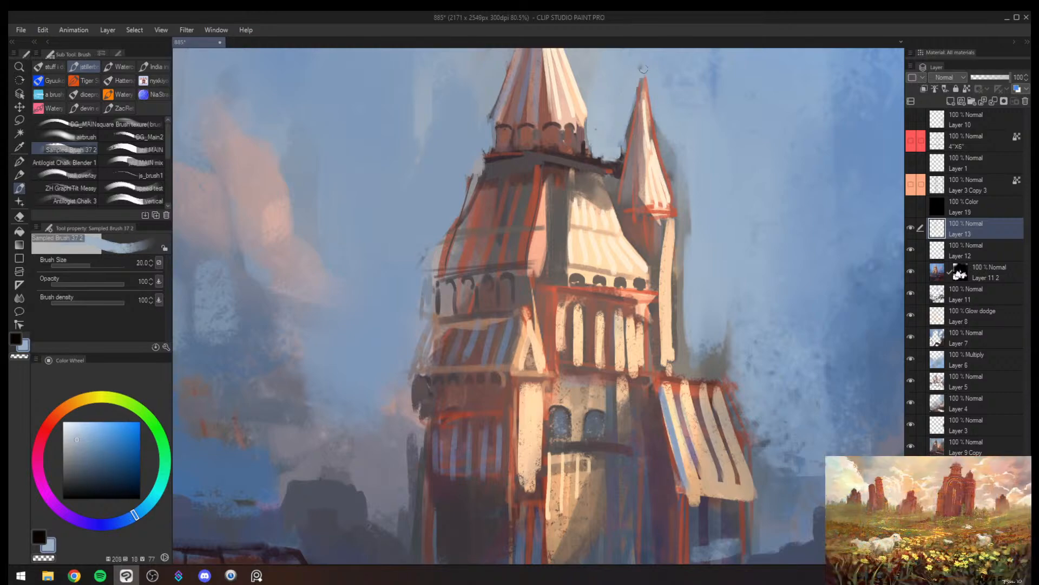
key(alt+space)
mouse_move(643, 111)
mouse_down()
mouse_move(590, 208)
mouse_move(620, 108)
mouse_up()
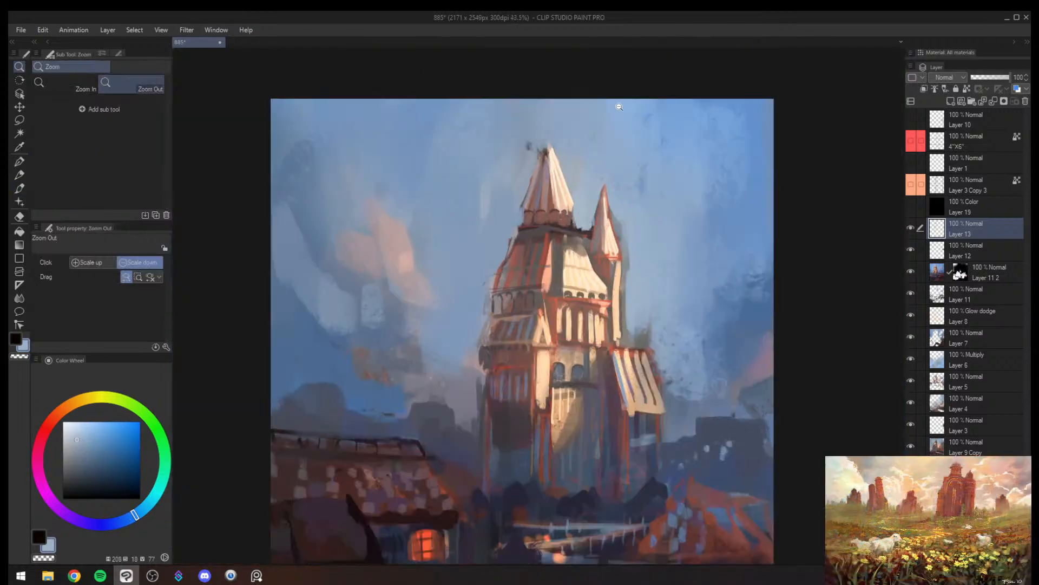
alt+click(611, 191)
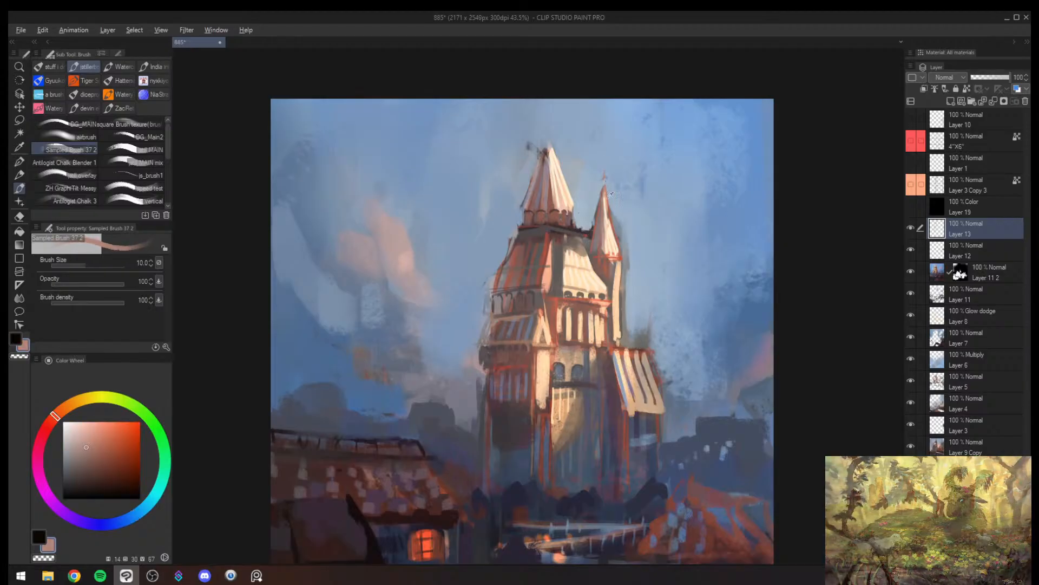
alt+click(610, 219)
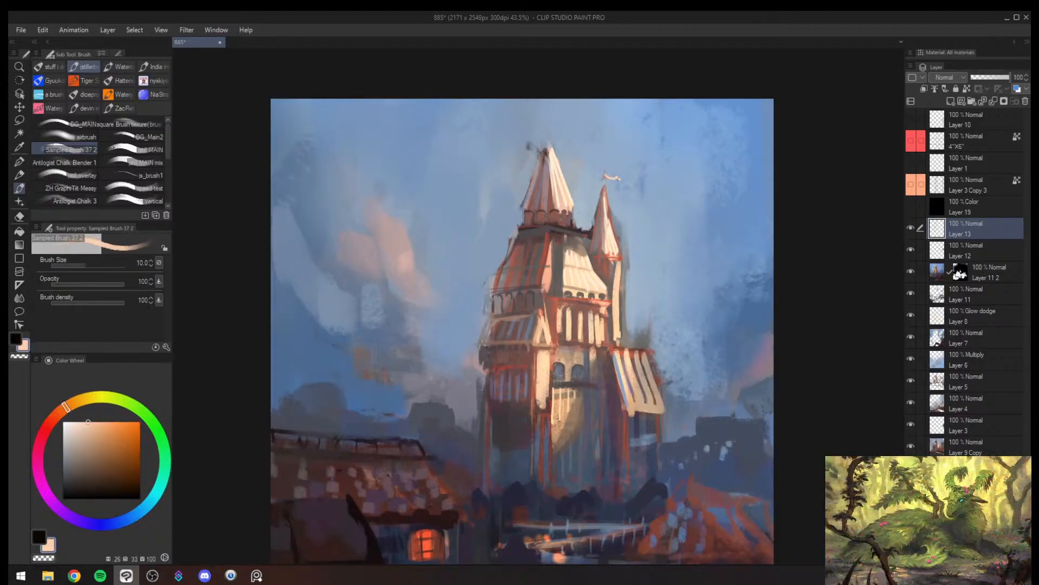
drag(604, 173, 631, 179)
- Flip the canvas view back to its original orientation and paint a pale peach pennant at the tip of the main spire
scroll(623, 176, down, 2)
key(h)
scroll(469, 170, up, 2)
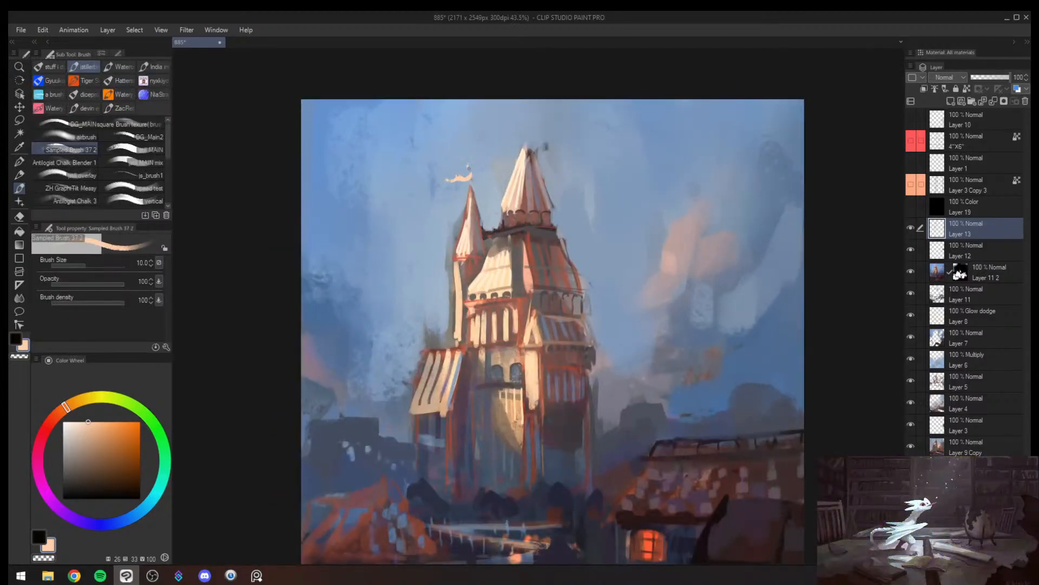
key(bracketright)
mouse_move(526, 147)
mouse_down()
mouse_move(528, 124)
mouse_move(504, 139)
mouse_up()
key(bracketleft)
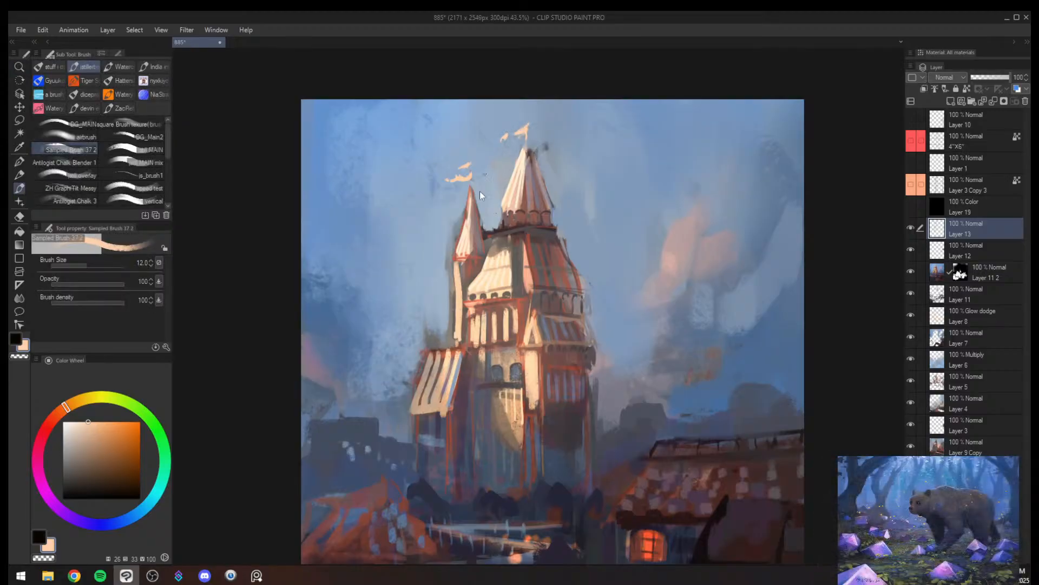
- Mirror the canvas view and add a small pale peach pennant at the ridge of the striped side roof at brush size 15
key(h)
key(alt+space)
drag(528, 271, 507, 272)
drag(597, 270, 612, 265)
key(bracketright)
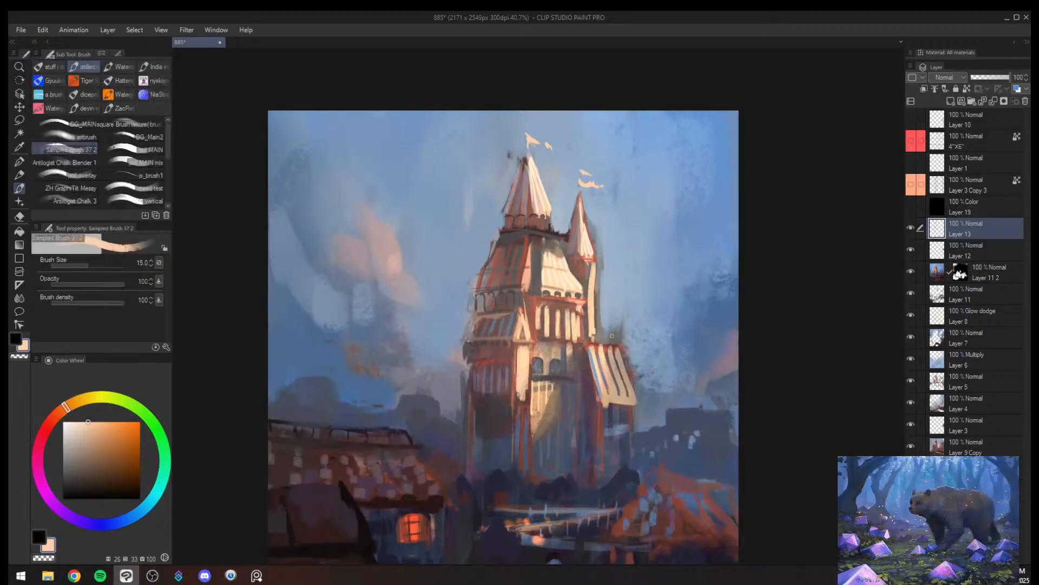
key(space)
drag(610, 347, 610, 262)
key(alt+space)
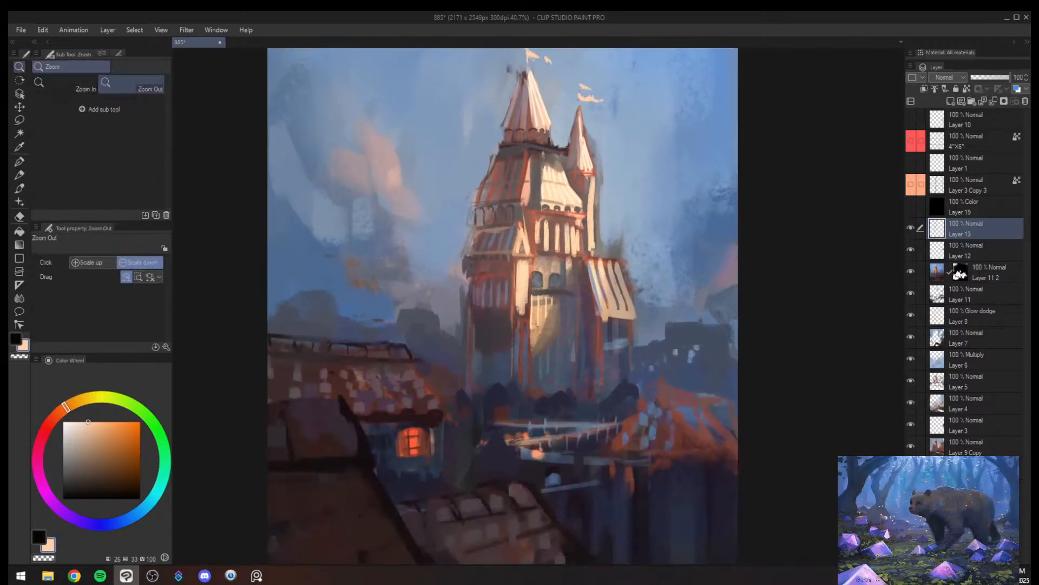
key(alt+space)
click(615, 257)
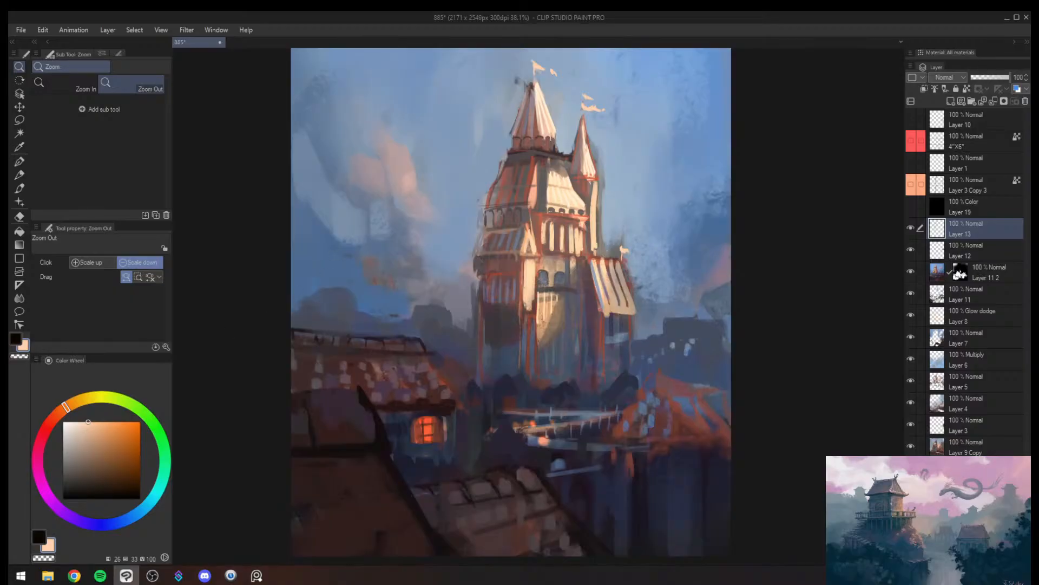
- Flip the canvas view, sample the lit cottage window's orange, and dab a small light among the dark trees below the tower at brush size 15
drag(755, 260, 724, 283)
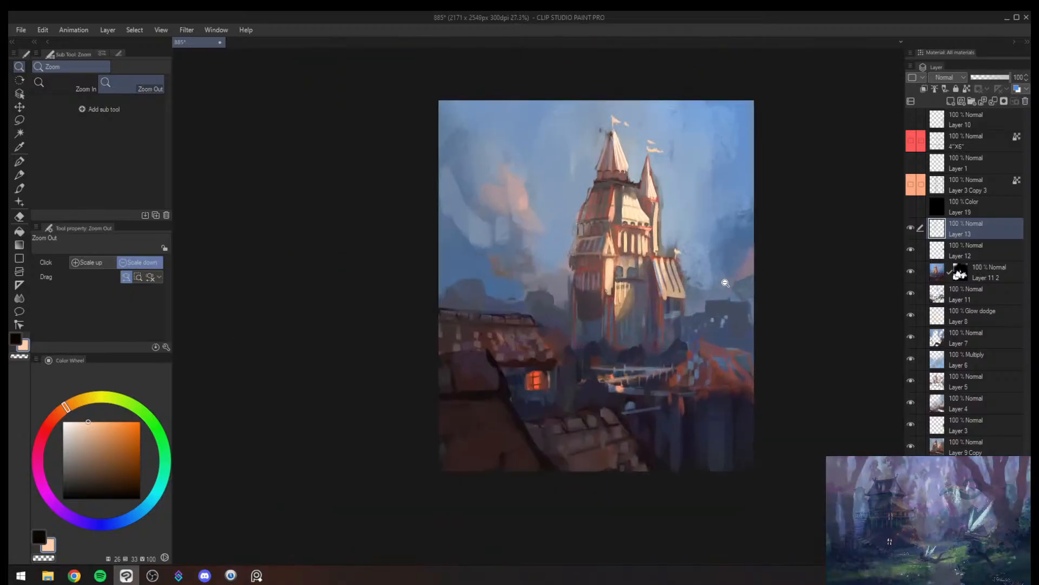
key(h)
drag(579, 378, 587, 375)
alt+click(528, 371)
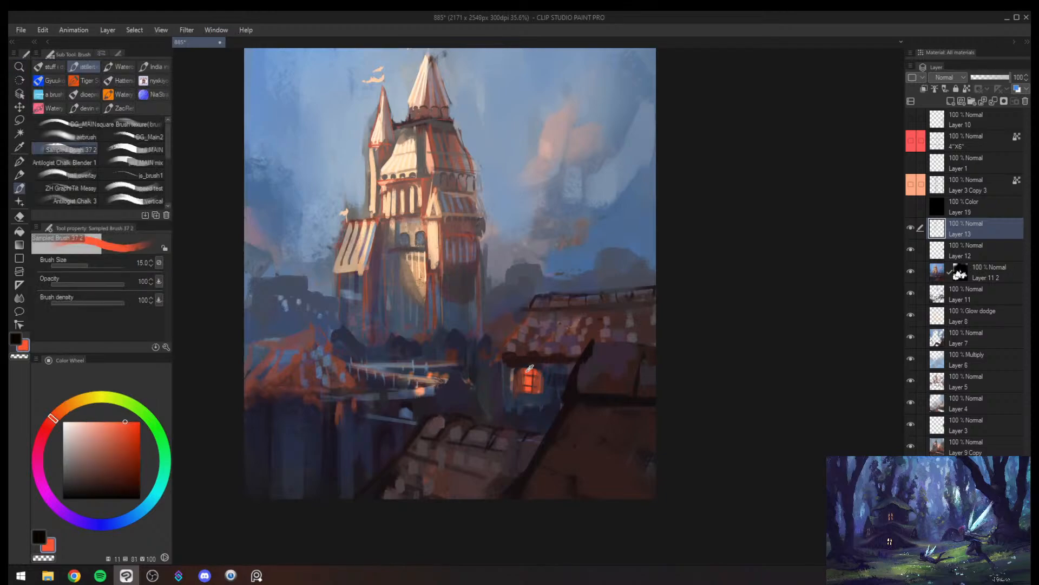
key(bracketright)
key(bracketright)
scroll(403, 353, up, 1)
key(bracketleft)
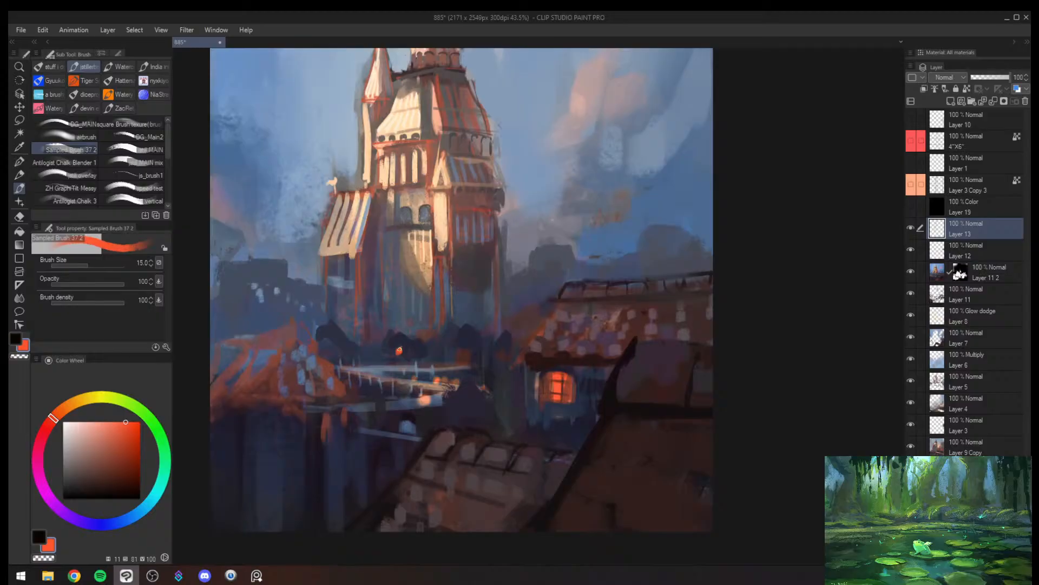
alt+click(400, 350)
- Trim the orange light with dark navy at brush size 17 and add a second small orange light in the neighbouring trees
key(bracketright)
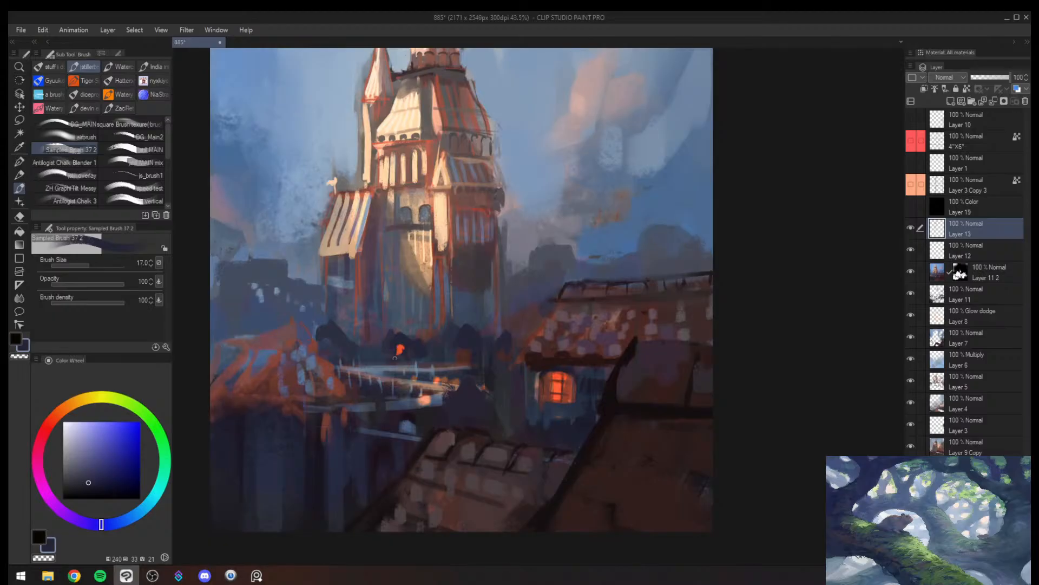
alt+click(399, 349)
alt+click(400, 352)
key(bracketleft)
key(bracketleft)
alt+click(401, 348)
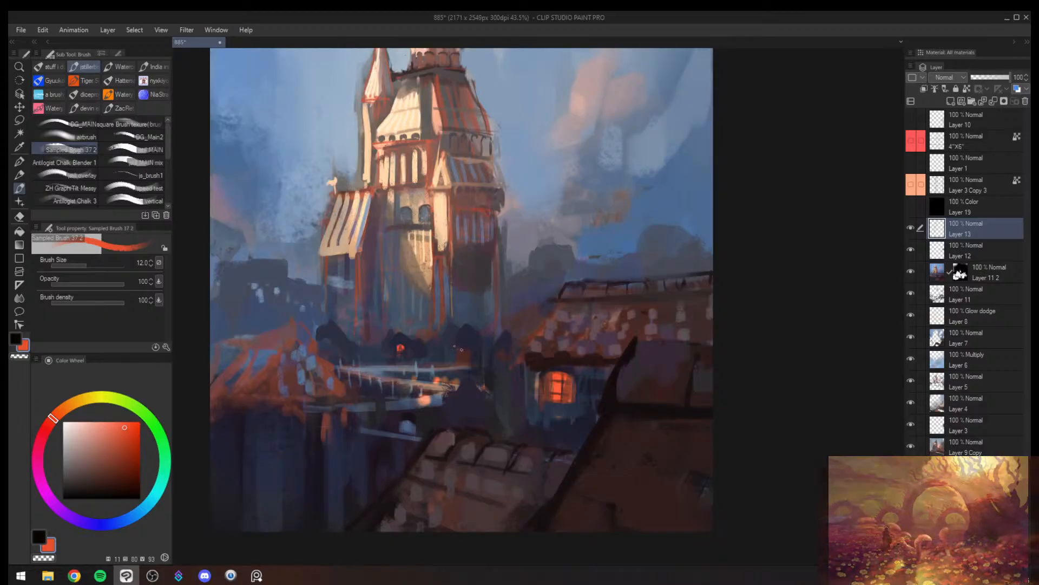
key(bracketright)
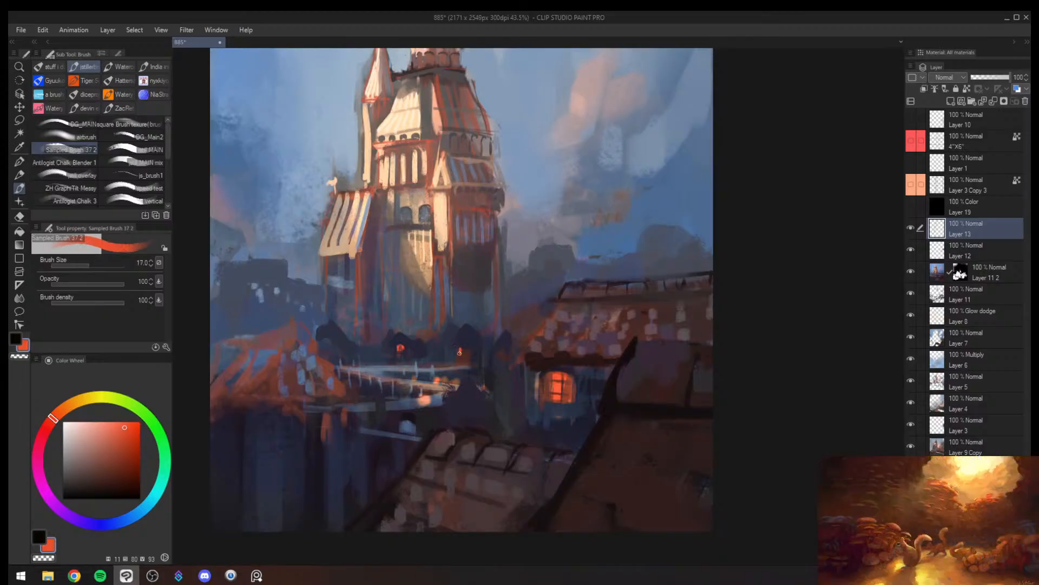
mouse_move(497, 353)
mouse_down()
mouse_move(487, 369)
mouse_move(499, 351)
mouse_up()
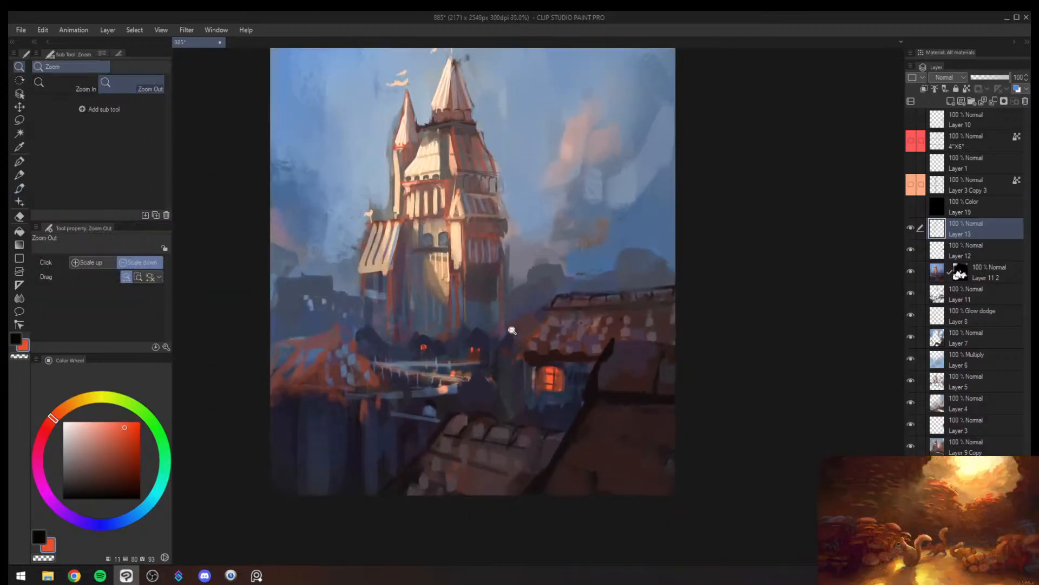
- Mirror the canvas view and brush dark navy over the ground between the lit trees and the pale bridge at brush size 25
key(h)
key(bracketright)
key(bracketright)
drag(682, 400, 632, 396)
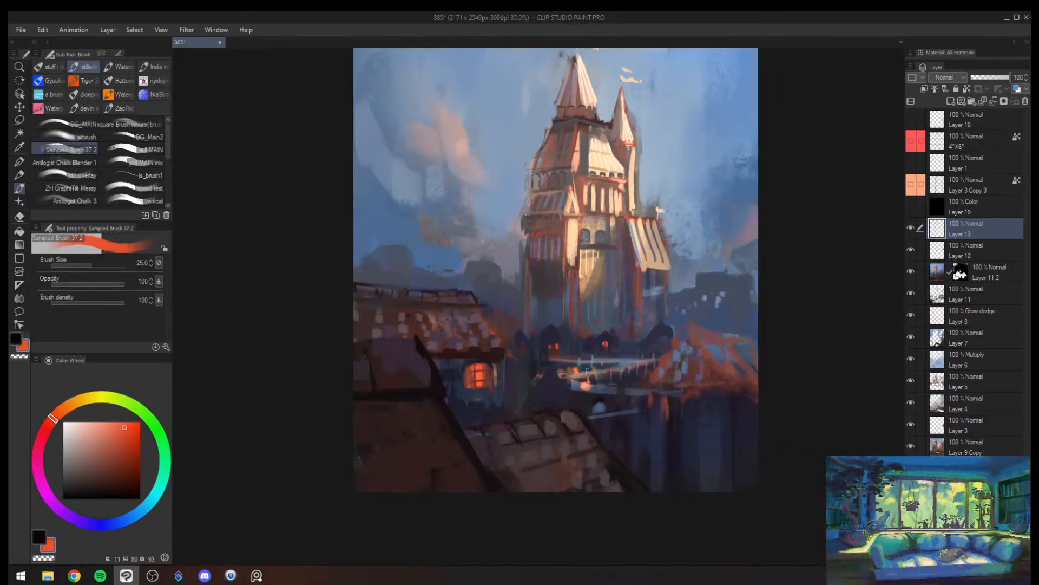
alt+click(625, 359)
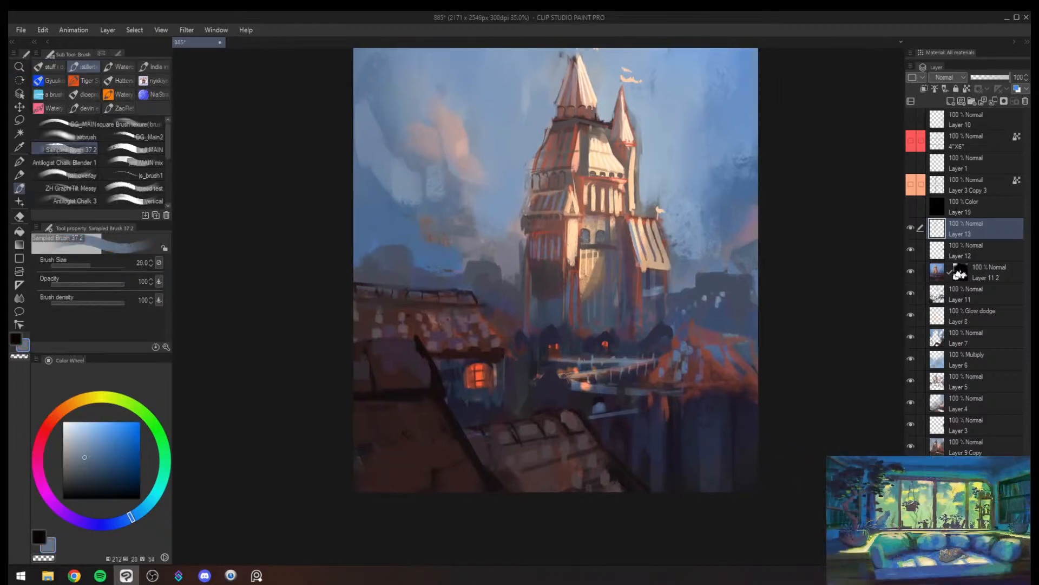
alt+click(593, 362)
key(bracketright)
drag(548, 357, 600, 357)
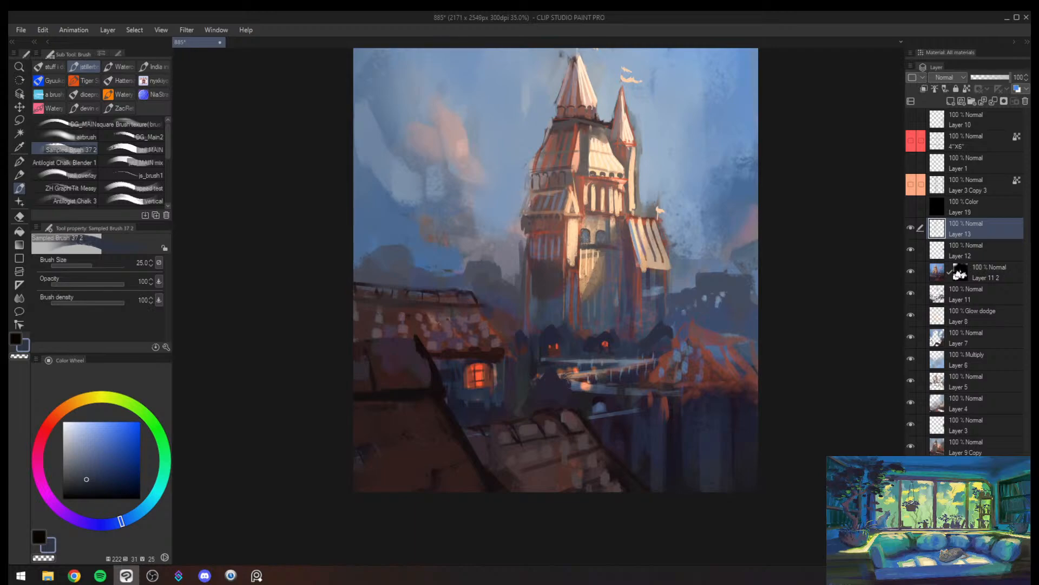
alt+click(638, 358)
alt+click(565, 365)
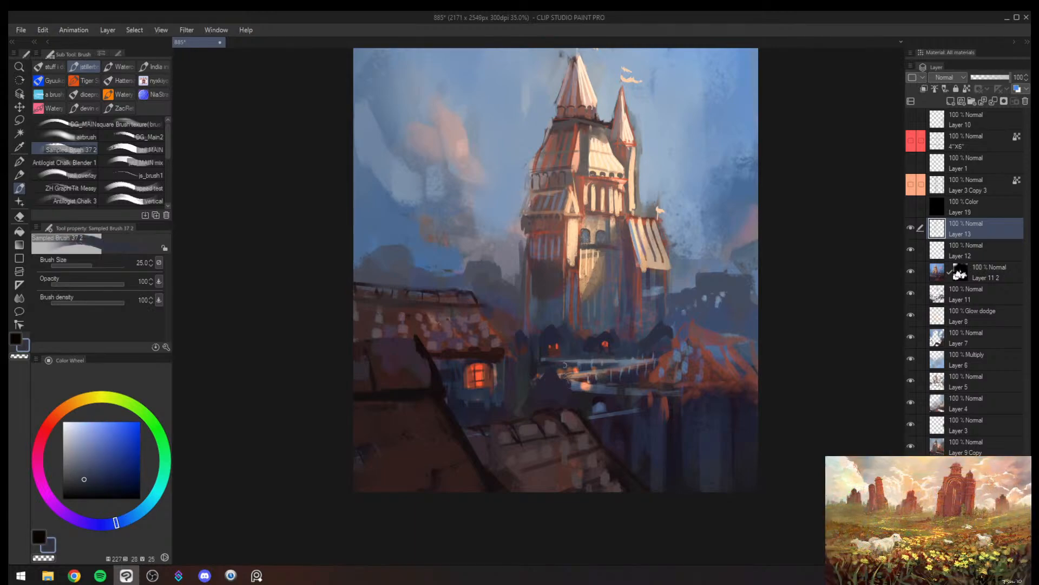
alt+click(638, 358)
- Sample the sky's muted blue and brush it over the sky beside the striped side roof at brush size 80
key(ctrl+space)
mouse_move(646, 366)
mouse_down()
mouse_move(626, 368)
mouse_move(644, 363)
mouse_up()
key(bracketright)
alt+click(691, 248)
key(bracketright)
key(bracketright)
key(bracketright)
key(bracketright)
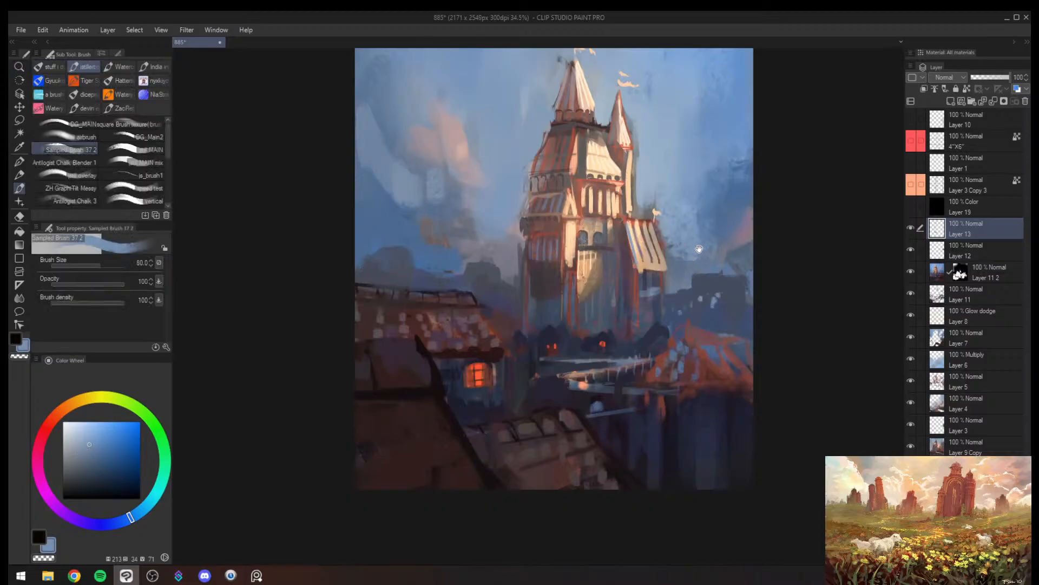
drag(699, 249, 634, 267)
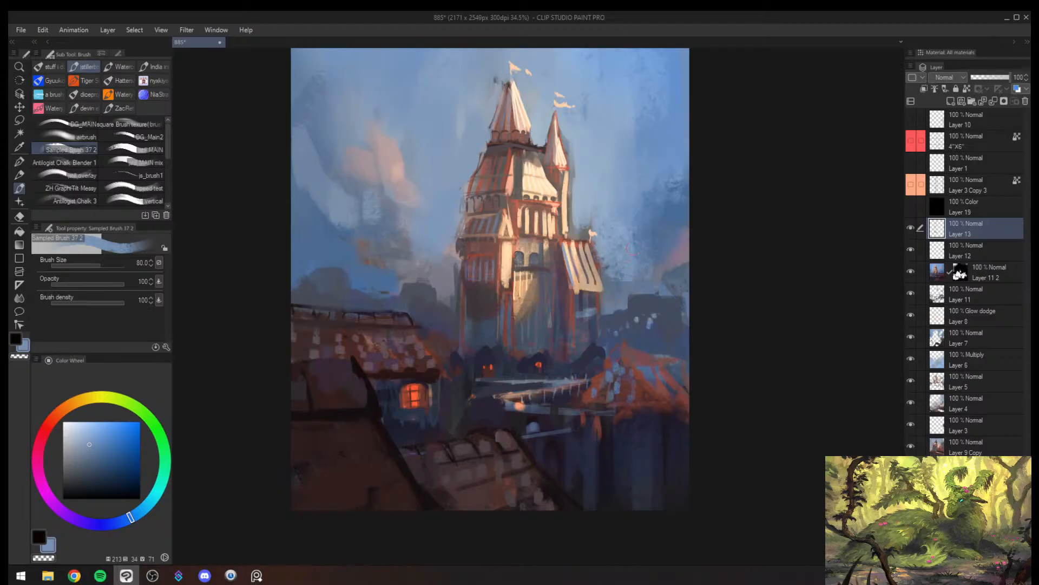
alt+click(608, 249)
drag(599, 249, 604, 273)
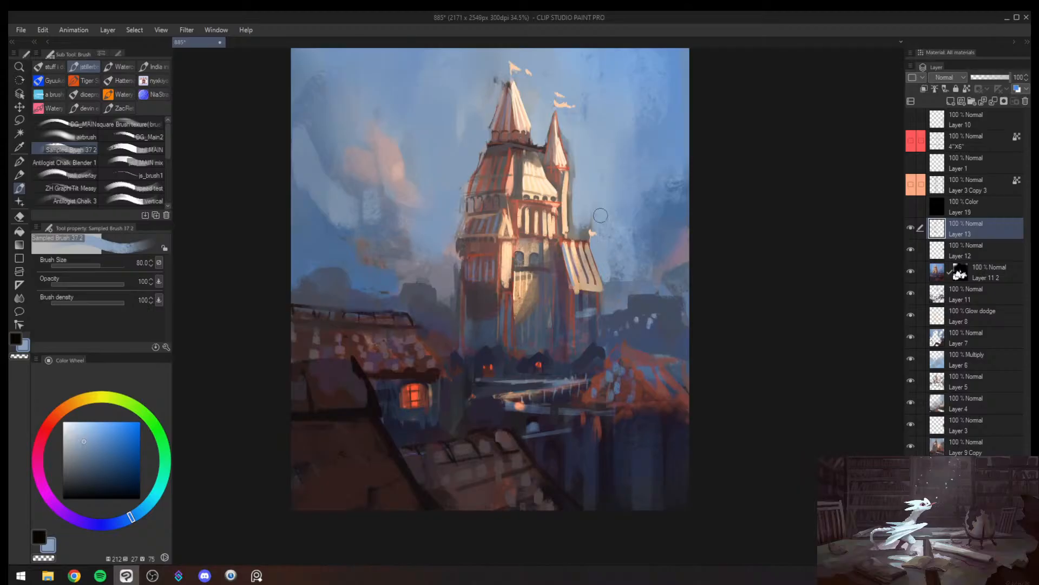
- Mirror the canvas view and brush sampled sky blues over the sky on both sides of the tower at brush size 100
key(alt+space)
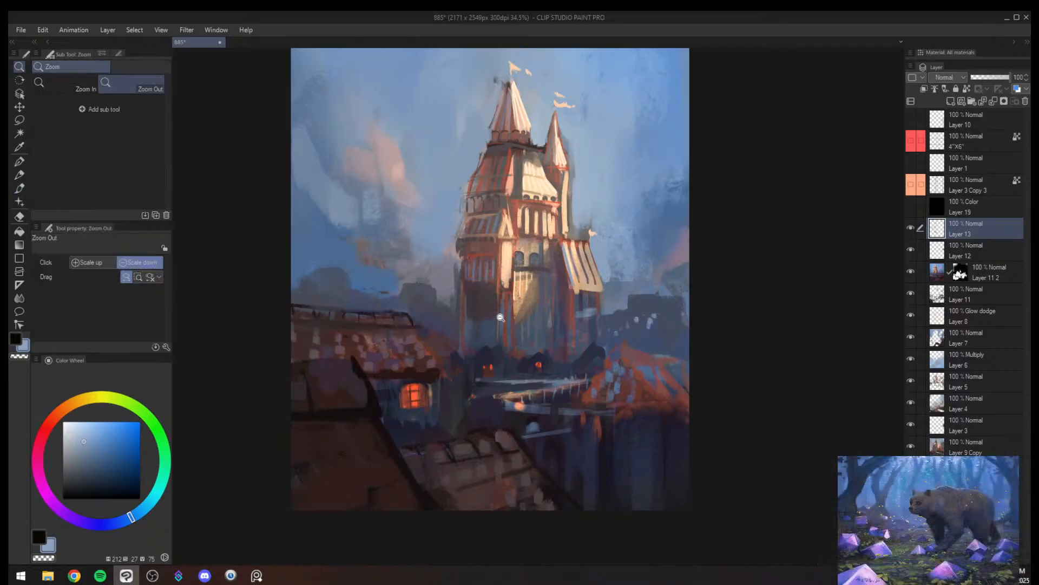
mouse_move(500, 318)
mouse_down()
mouse_move(484, 333)
mouse_move(570, 264)
mouse_up()
key(h)
alt+click(467, 260)
key(])
drag(485, 250, 474, 233)
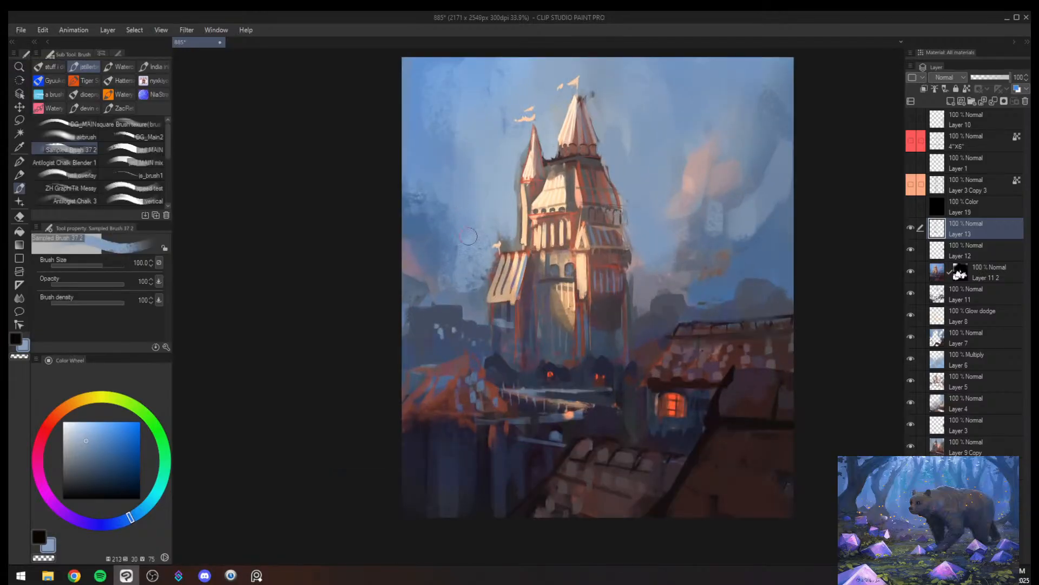
alt+click(467, 223)
drag(490, 266, 476, 300)
alt+click(655, 258)
mouse_move(645, 271)
mouse_down()
mouse_move(633, 303)
mouse_move(662, 279)
mouse_up()
mouse_move(685, 270)
mouse_down()
mouse_move(652, 301)
mouse_move(699, 261)
mouse_up()
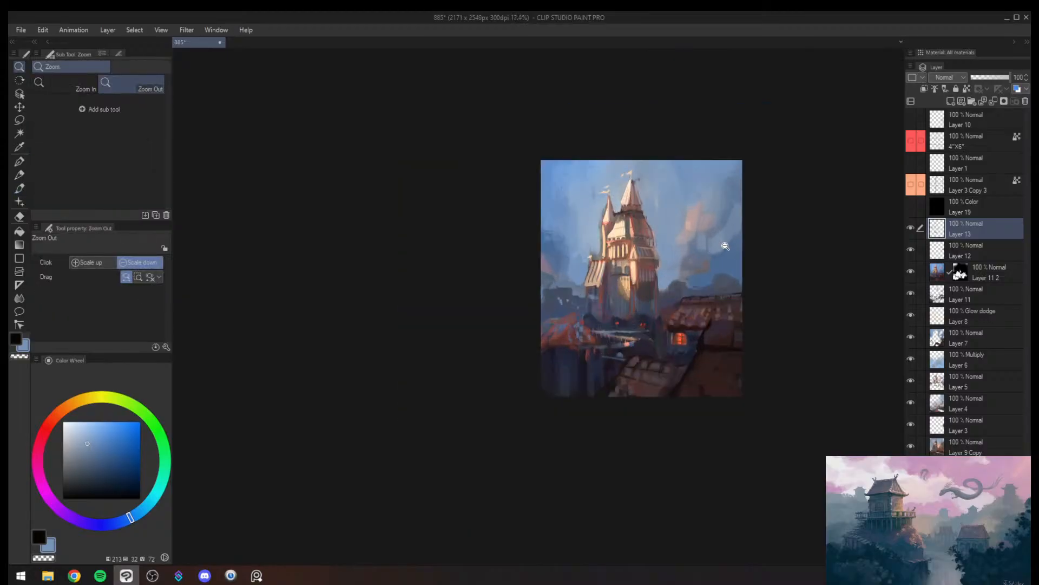
- Flip the canvas view and smooth the sky beyond the striped side roof with mid blue at brush size 120
key(h)
key(b)
alt+click(510, 270)
alt+click(510, 268)
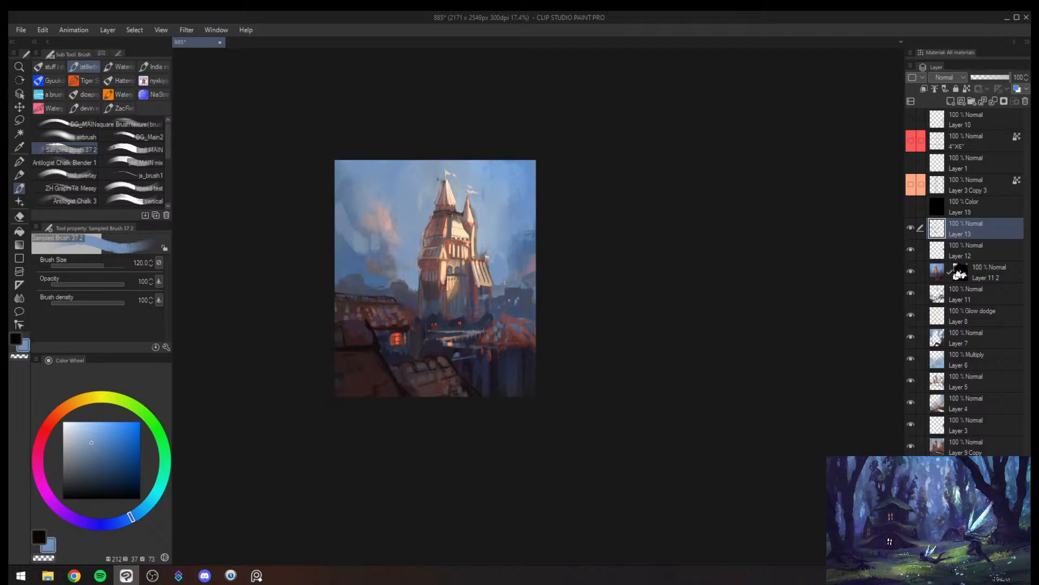
- Sample a darker slate blue and brush it over the clouds between the village roof and the tower at brush size 200
alt+click(390, 279)
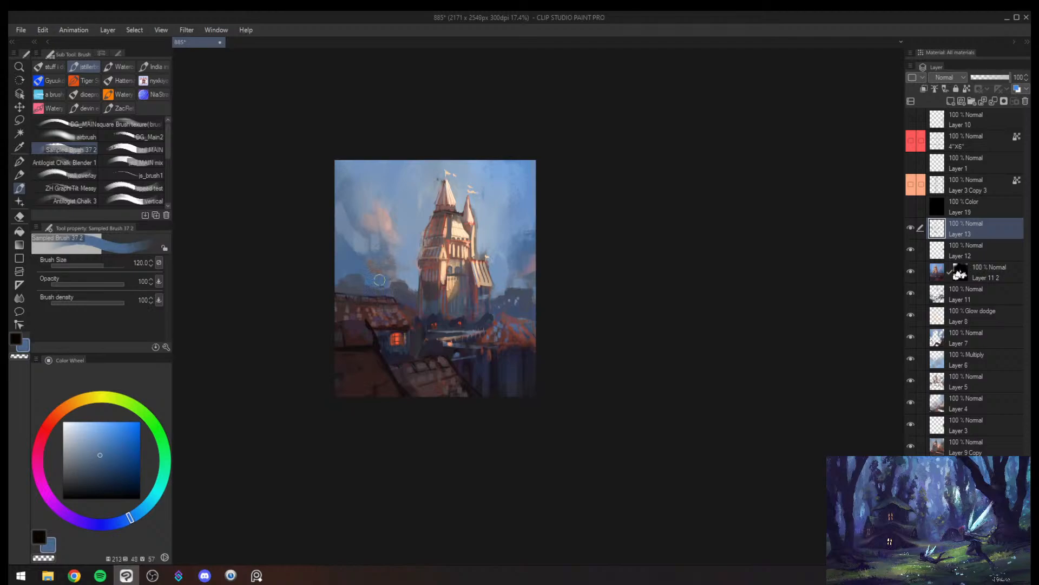
key(bracketright)
key(bracketright)
key(bracketright)
mouse_move(394, 273)
mouse_down()
mouse_move(420, 257)
mouse_move(385, 265)
mouse_move(381, 247)
mouse_move(384, 268)
mouse_up()
alt+click(396, 263)
alt+click(383, 264)
- Sample a lighter sky blue and blend it over the dark cloud near the painting's edge beyond the striped roof
alt+click(521, 256)
alt+click(510, 255)
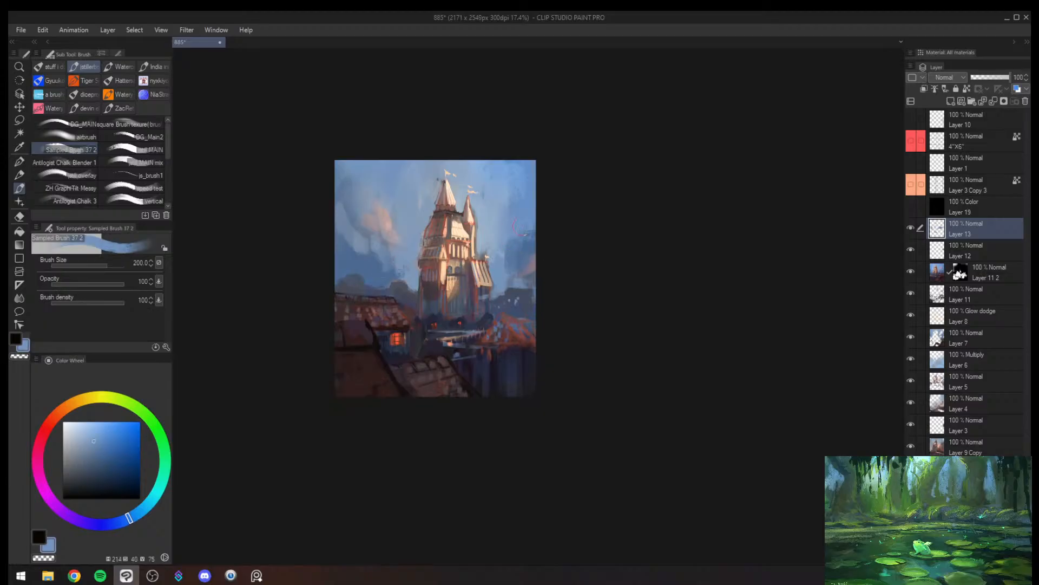
alt+click(529, 250)
mouse_move(528, 241)
mouse_down()
mouse_move(540, 238)
mouse_move(512, 249)
mouse_move(535, 240)
mouse_up()
alt+click(515, 232)
alt+click(524, 249)
- Mirror the canvas view and clean up the pointed edge of the dark foreground roof with sampled dark tones, reducing the brush size to 40
key(alt+space)
drag(547, 276, 560, 263)
key(h)
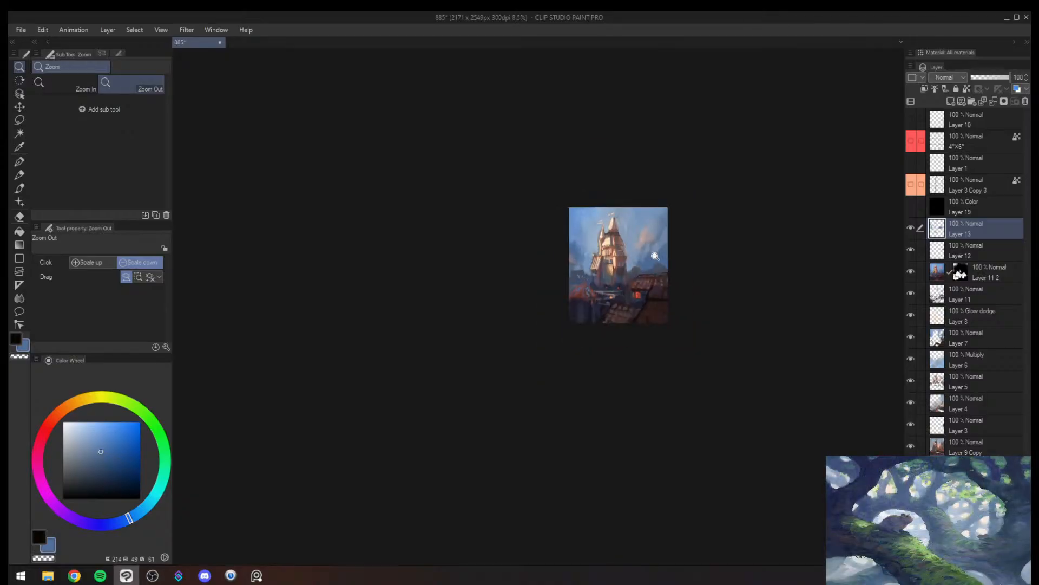
drag(656, 254, 701, 248)
key(b)
alt+click(610, 404)
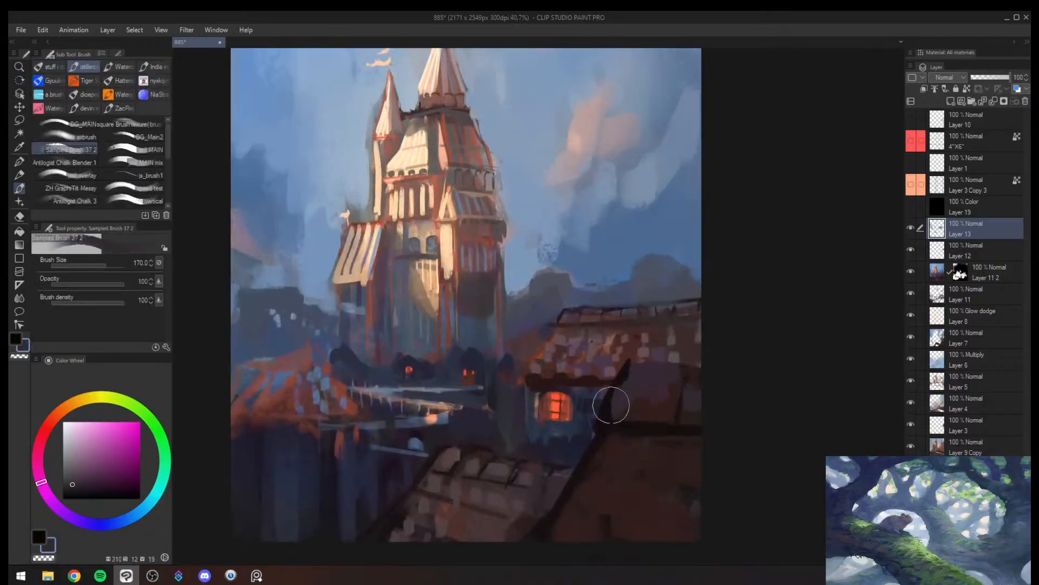
key([)
drag(606, 409, 613, 415)
key(bracketleft)
key(bracketleft)
alt+click(647, 370)
click(628, 377)
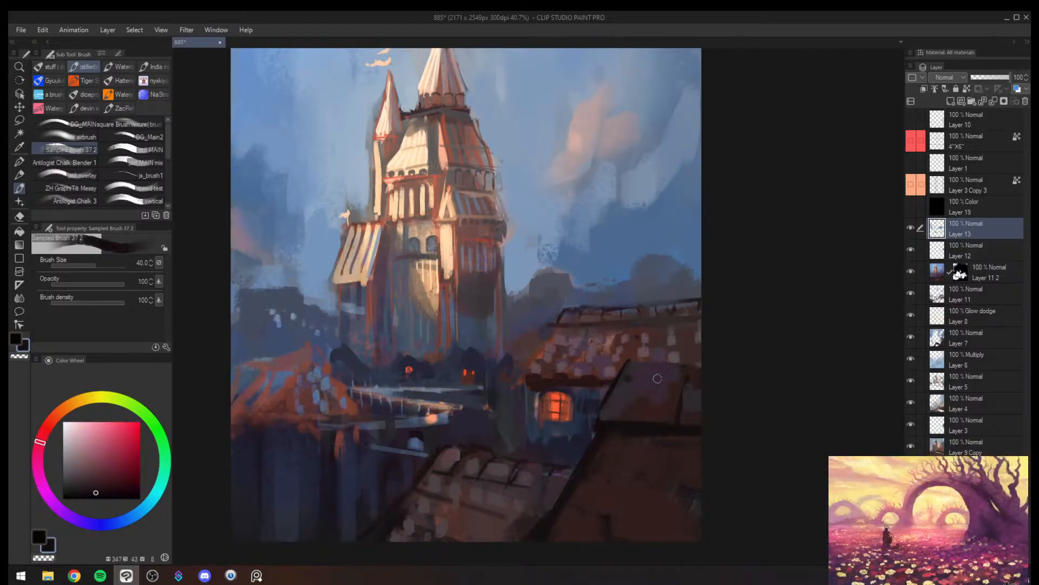
- Draw near-black ridge tile outlines along the top of the dark foreground roof at brush size 25
key(bracketleft)
key(bracketleft)
drag(659, 362, 681, 362)
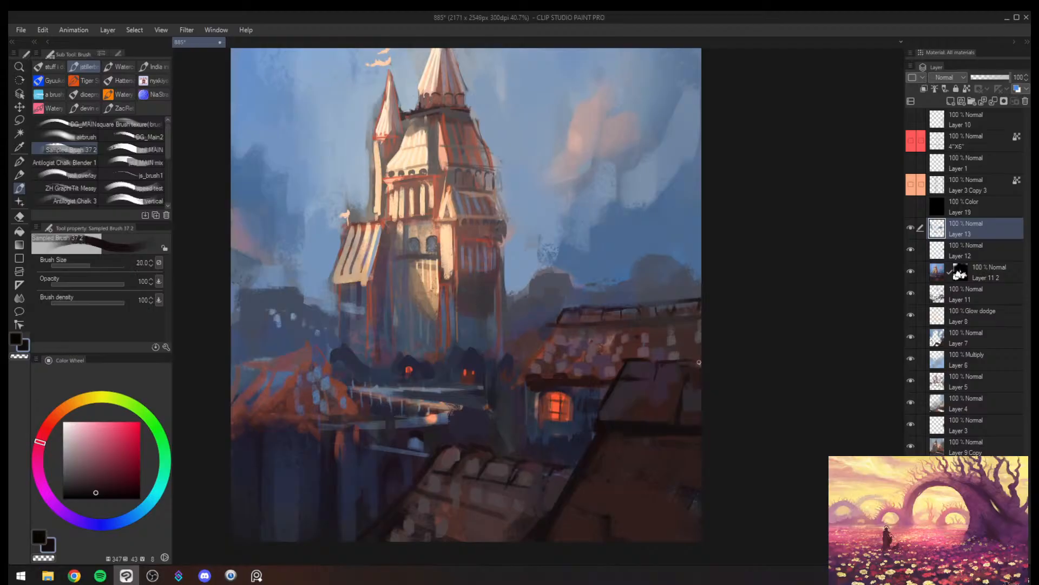
- Sample dark purple-brown and brush tile shading across the upper slope of the foreground roof at brush size 50
alt+click(680, 395)
alt+click(684, 410)
key(])
key(])
alt+click(670, 374)
mouse_move(657, 381)
mouse_down()
mouse_move(656, 398)
mouse_move(605, 405)
mouse_up()
alt+click(638, 404)
alt+click(629, 389)
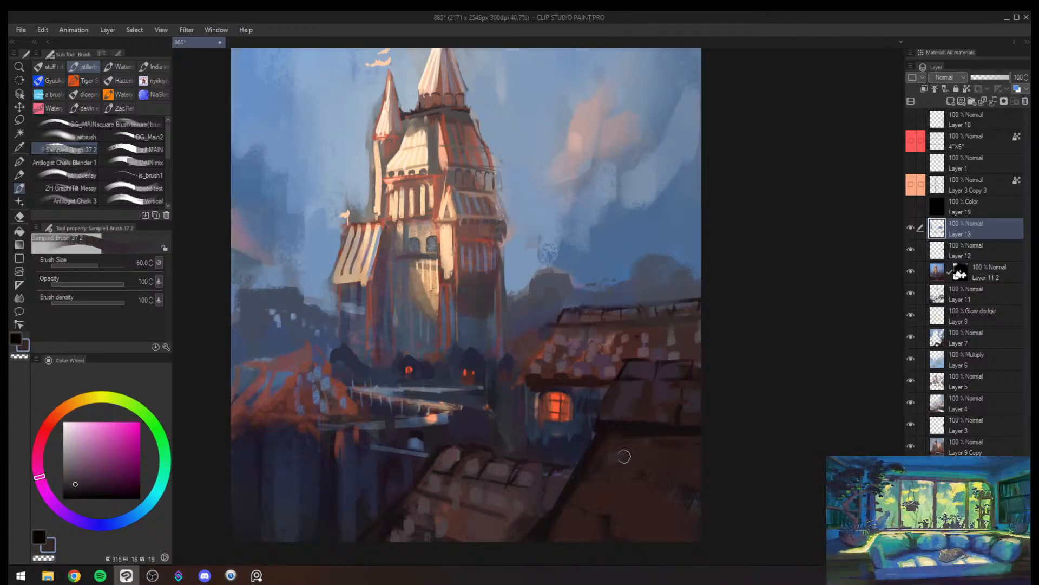
- Flip the canvas view and brush sampled dark red-brown over the foreground roof at brush size 80
ctrl+alt+click(658, 455)
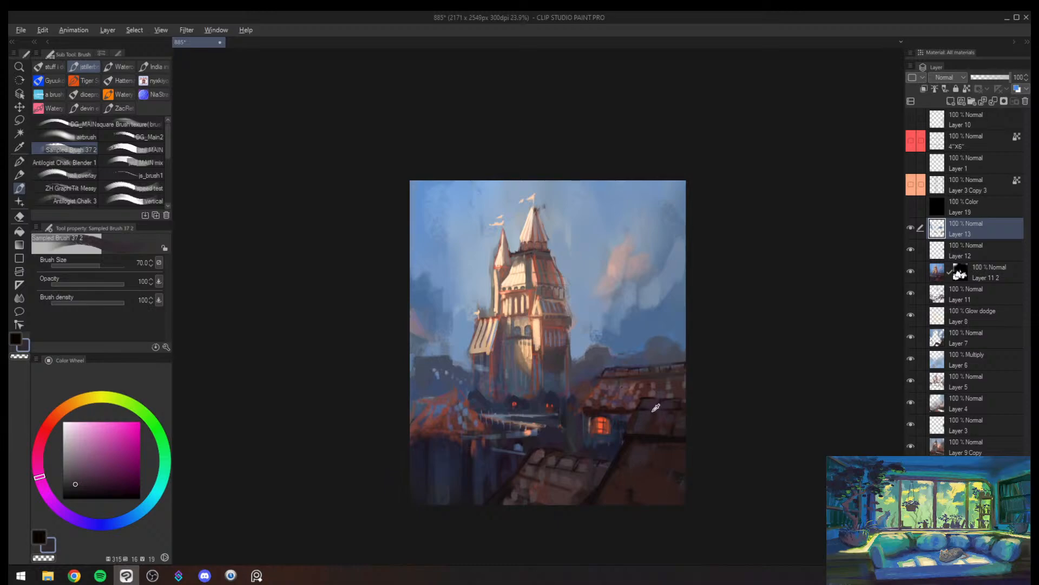
key(])
key(h)
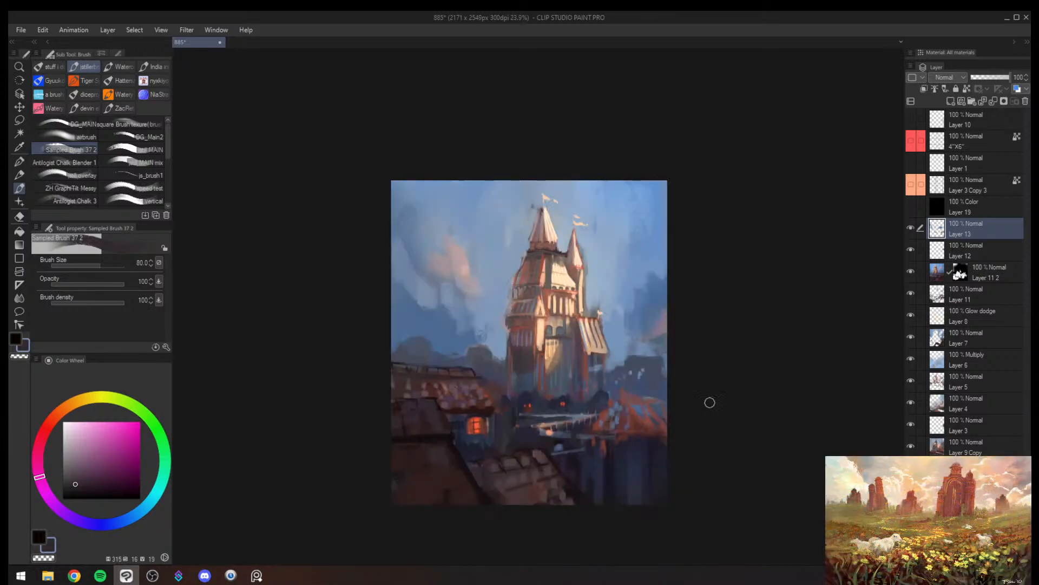
drag(717, 347, 695, 352)
alt+click(476, 428)
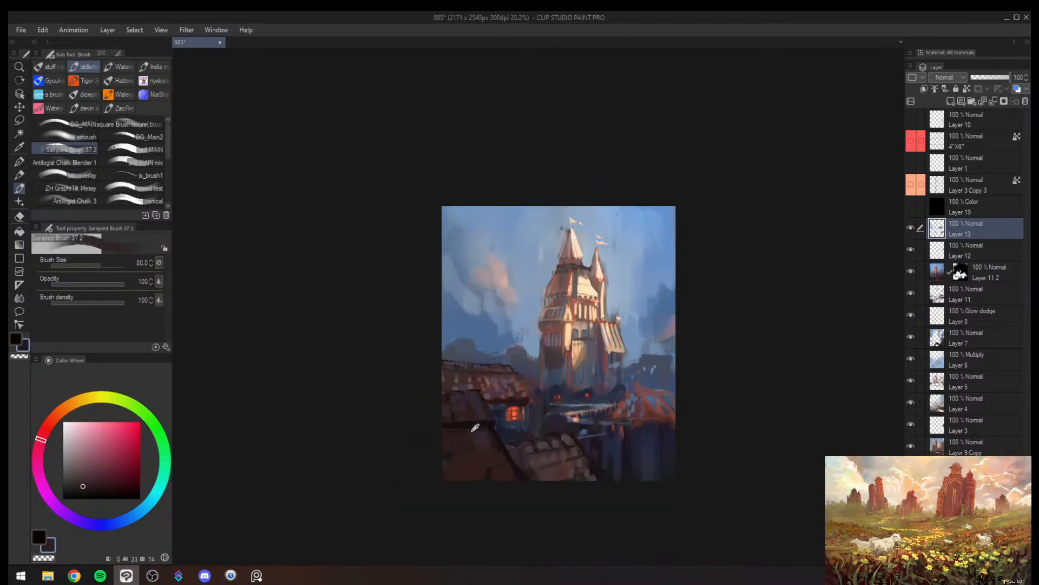
alt+click(505, 425)
drag(536, 423, 626, 387)
- Mirror the canvas view and brush dark navy over the ground between the lit cottage and the pale bridge
key(h)
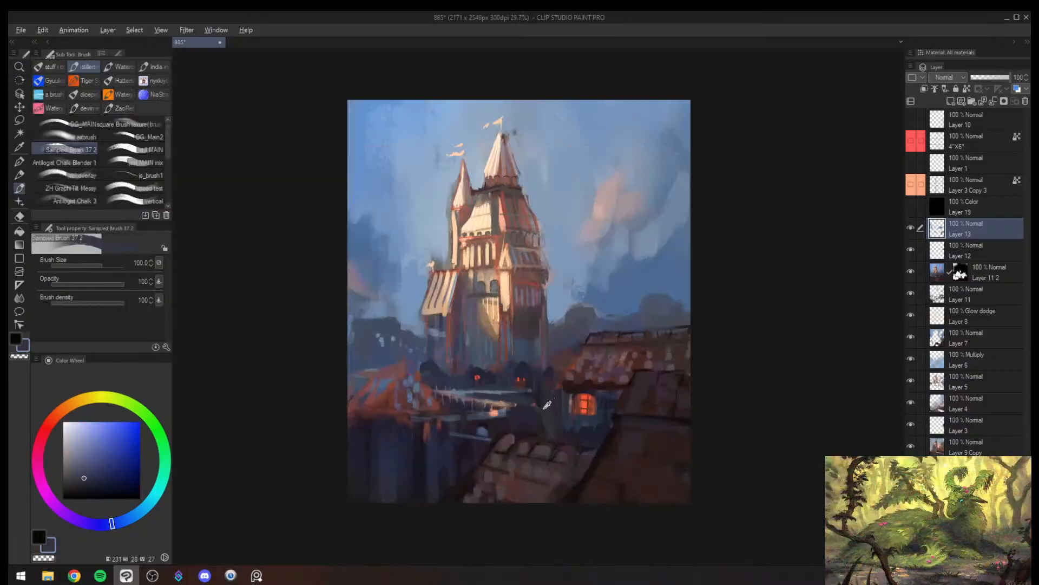
alt+click(547, 405)
key(bracketleft)
alt+click(515, 399)
mouse_move(513, 398)
mouse_down()
mouse_move(501, 412)
mouse_move(460, 418)
mouse_move(497, 411)
mouse_up()
drag(537, 402, 516, 410)
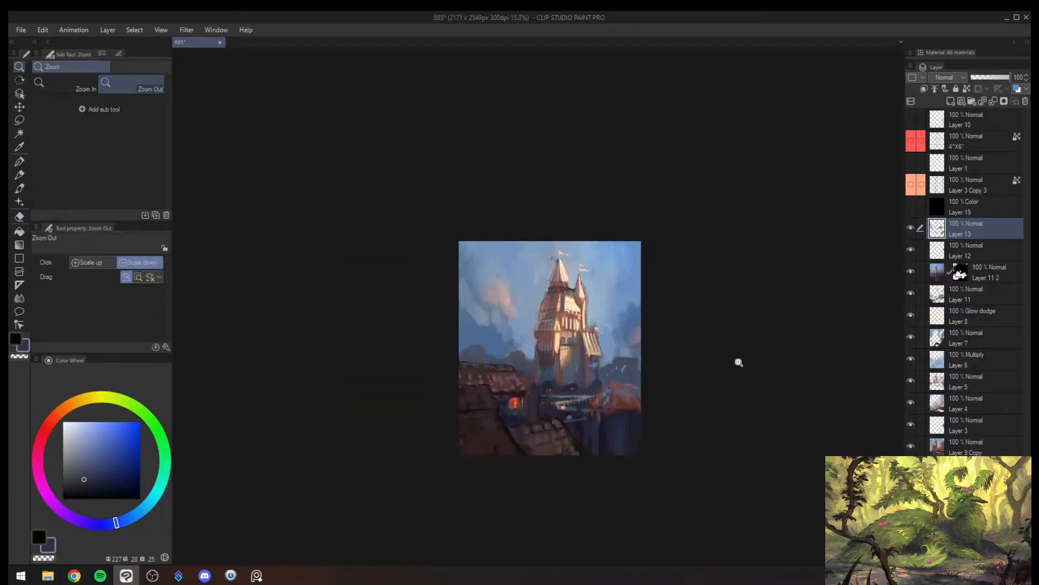
- Sample peach orange and dab a row of tiny lamp lights along the pale bridge at brush size 8
drag(608, 399, 604, 366)
key(bracketleft)
key(bracketleft)
key(bracketleft)
key(bracketleft)
key(bracketleft)
key(bracketleft)
key(bracketleft)
key(bracketleft)
key(bracketleft)
key(bracketleft)
key(bracketleft)
key(bracketleft)
alt+click(593, 333)
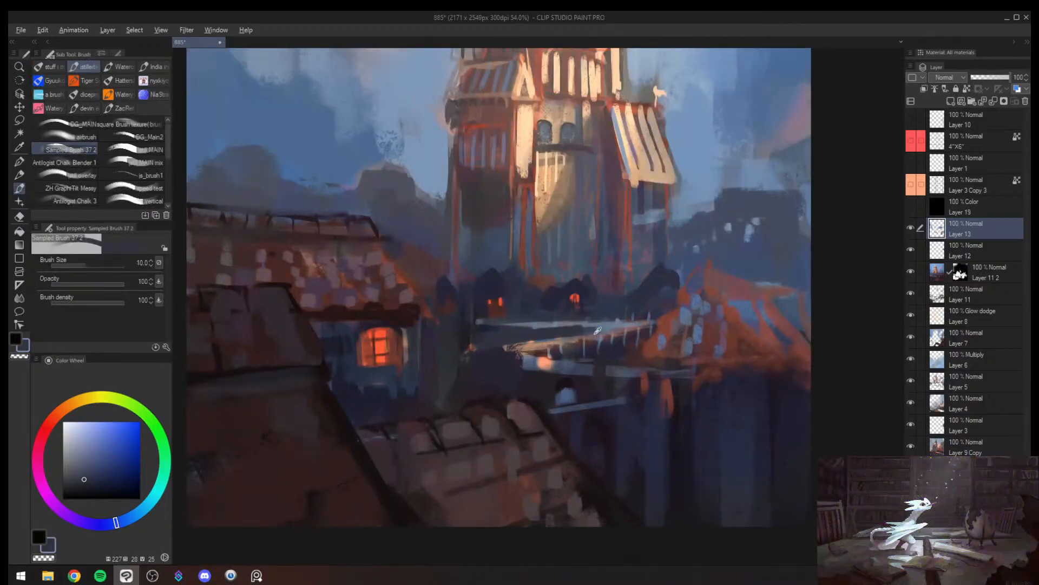
alt+click(545, 348)
key(bracketleft)
key(bracketleft)
key(bracketleft)
key(bracketleft)
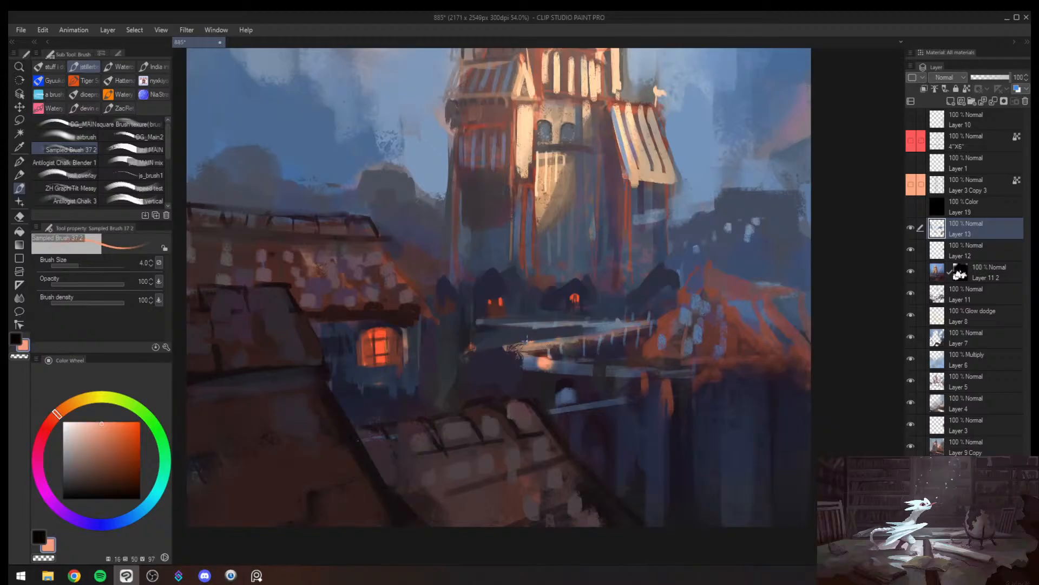
key(bracketright)
key(bracketright)
key(bracketright)
key(bracketright)
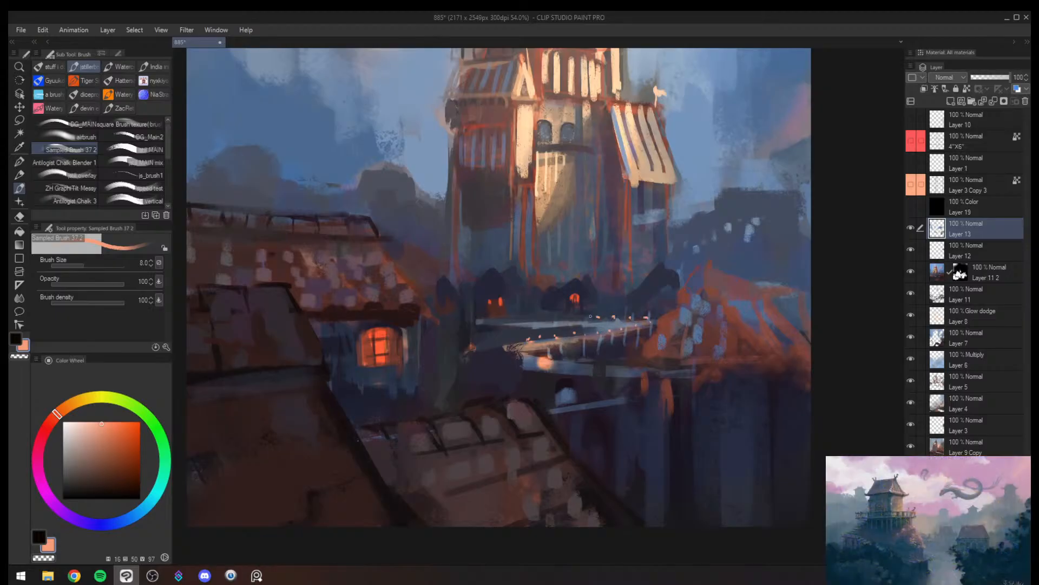
- Mirror the canvas view and shape a pointed navy roof over the lit dark form nearest the cottage at brush size 12
key(/)
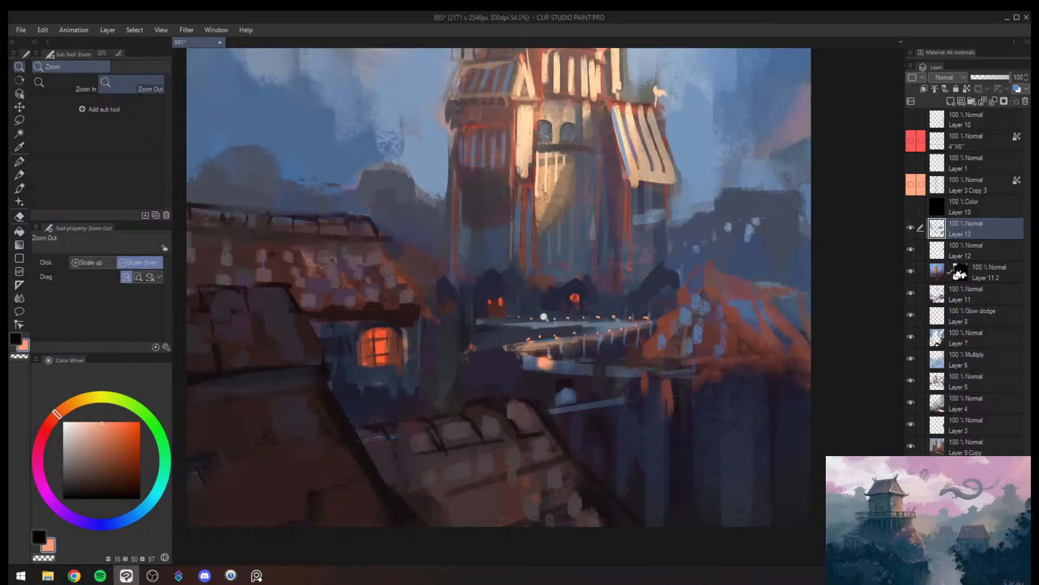
key(h)
mouse_move(543, 316)
mouse_down()
mouse_move(511, 320)
mouse_move(593, 304)
mouse_move(599, 283)
mouse_up()
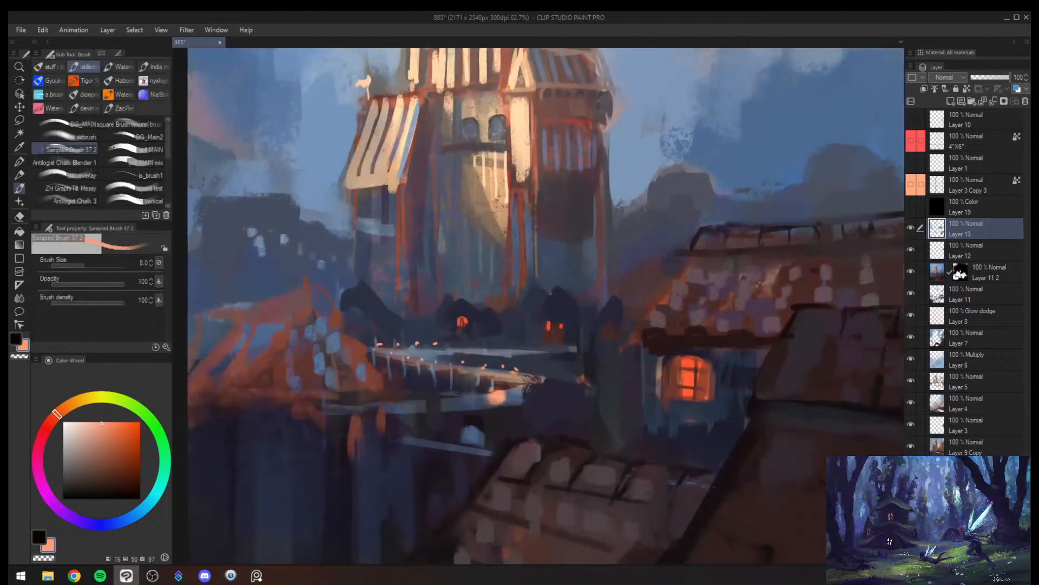
alt+click(550, 295)
mouse_move(539, 309)
mouse_down()
mouse_move(547, 299)
mouse_move(579, 303)
mouse_move(554, 322)
mouse_up()
alt+click(574, 290)
key(/)
drag(570, 287, 600, 277)
key(b)
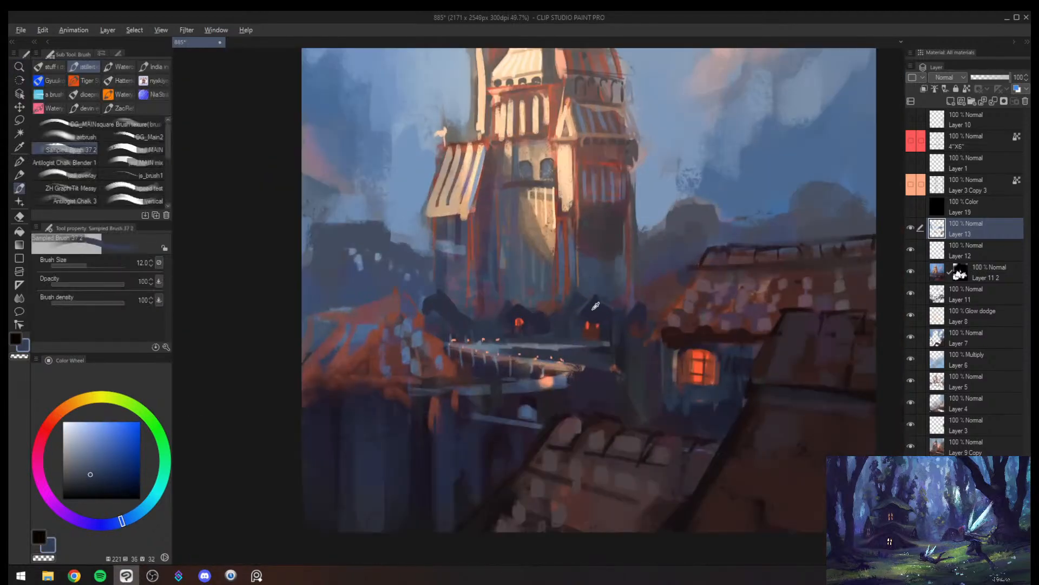
- Shape a pointed roof on the dark form beside the orange roof with navy, edging it in slate blue at brush size 15
alt+click(517, 309)
key(bracketleft)
key(bracketleft)
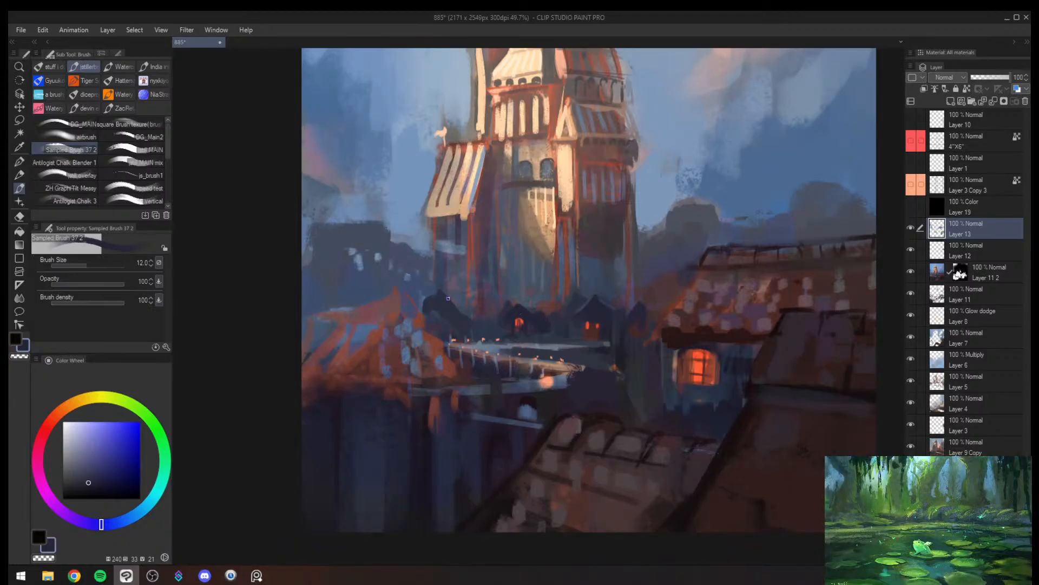
alt+click(417, 304)
key(bracketright)
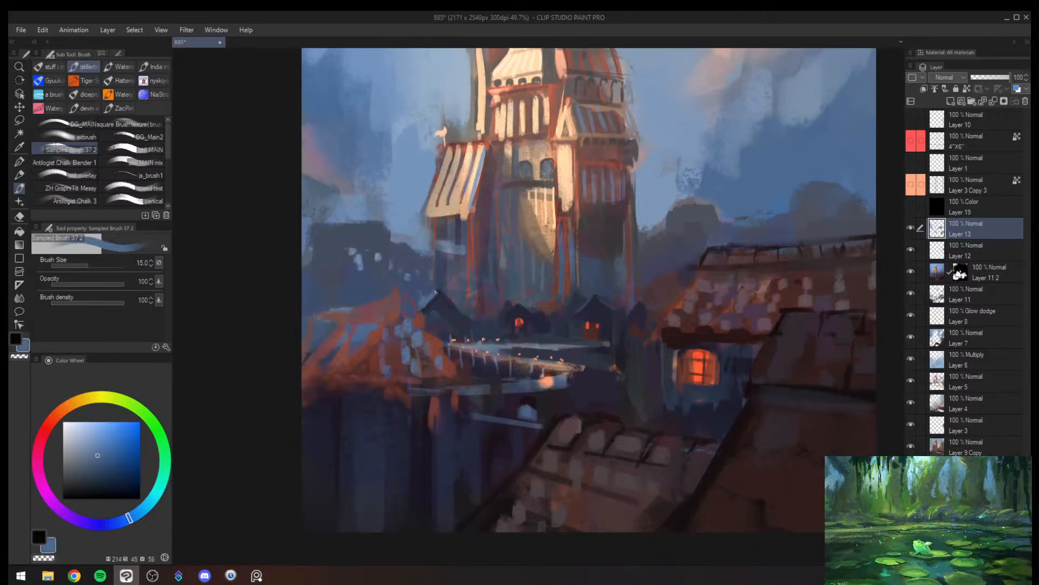
key(alt+space)
mouse_move(468, 283)
mouse_down()
mouse_move(436, 281)
mouse_move(462, 286)
mouse_move(428, 292)
mouse_move(487, 317)
mouse_up()
alt+click(472, 287)
key(bracketright)
key(alt+space)
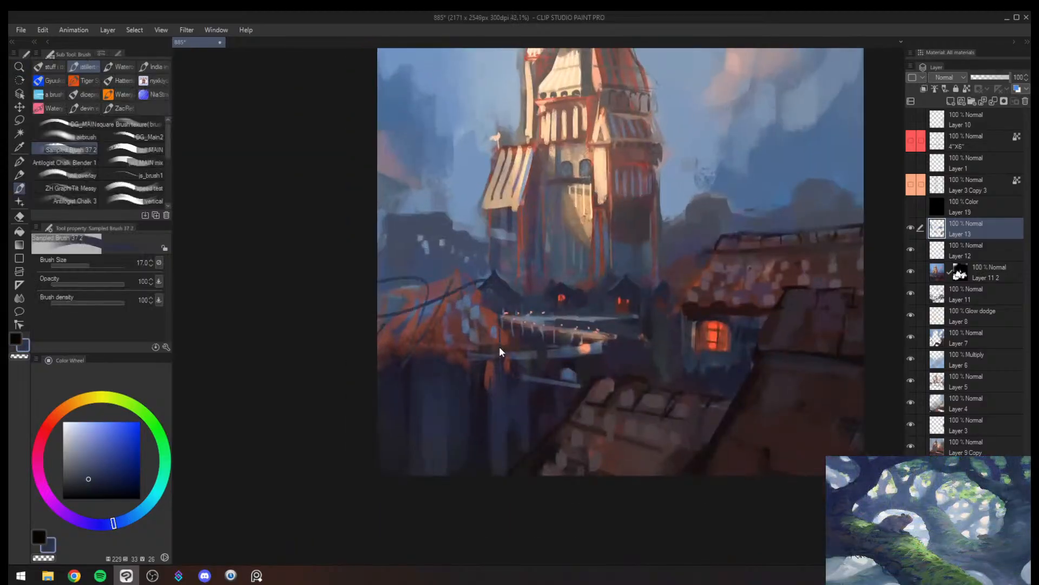
key(ctrl+z)
key(ctrl+z)
- Brush muted dark red over the top of the orange village roof at brush size 25 and save the painting
key(bracketright)
key(bracketright)
alt+click(432, 288)
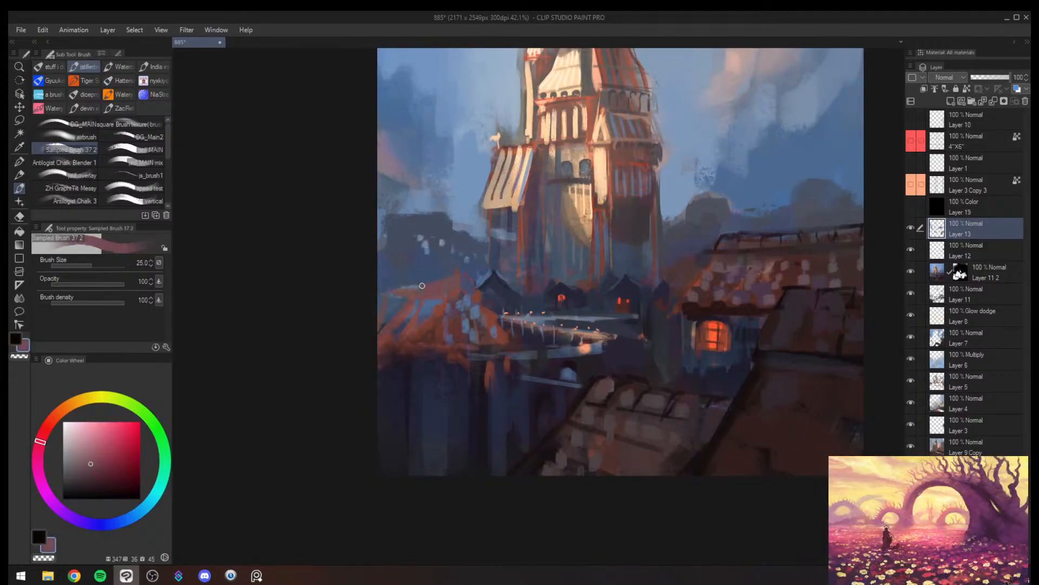
key(alt+space)
drag(432, 288, 461, 308)
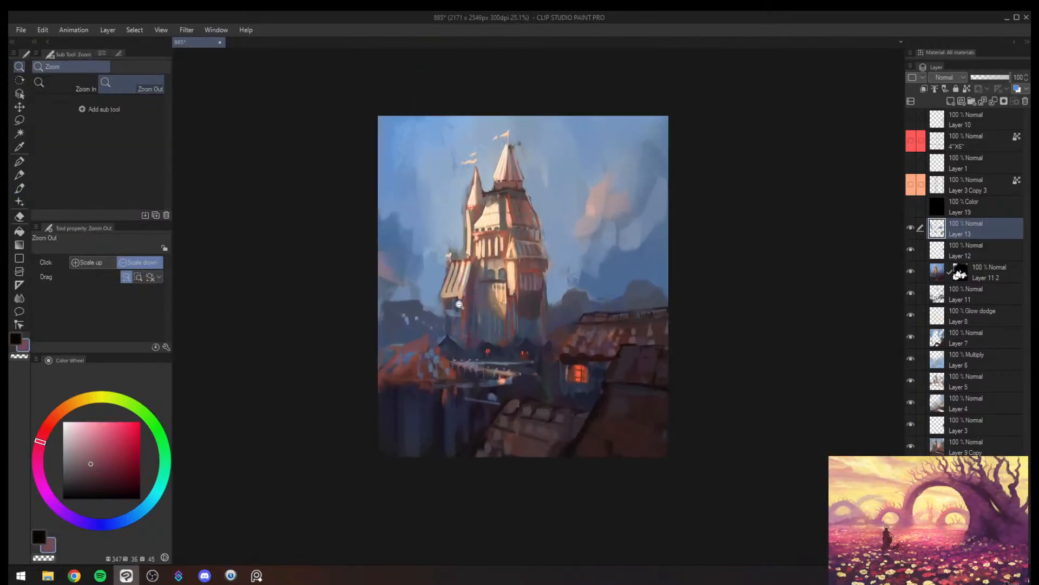
key(ctrl+s)
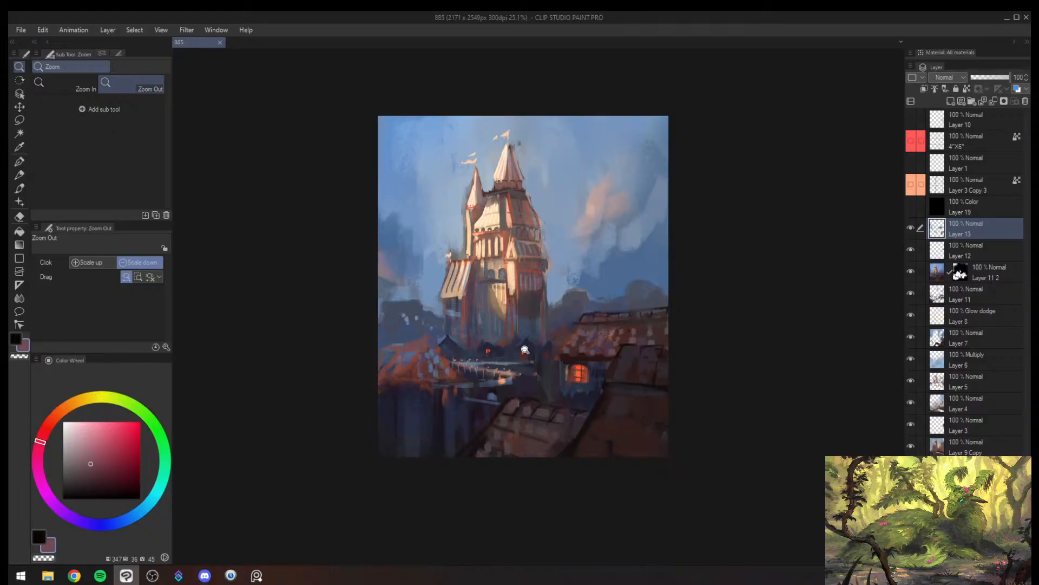
- Flip the canvas view and paint sampled sky blue over the small pennant on the striped side roof at brush size 40
scroll(524, 348, down, 3)
scroll(534, 351, up, 2)
key(h)
scroll(714, 325, up, 2)
mouse_move(746, 278)
mouse_down()
mouse_move(727, 293)
mouse_move(613, 289)
mouse_move(647, 287)
mouse_up()
alt+click(528, 302)
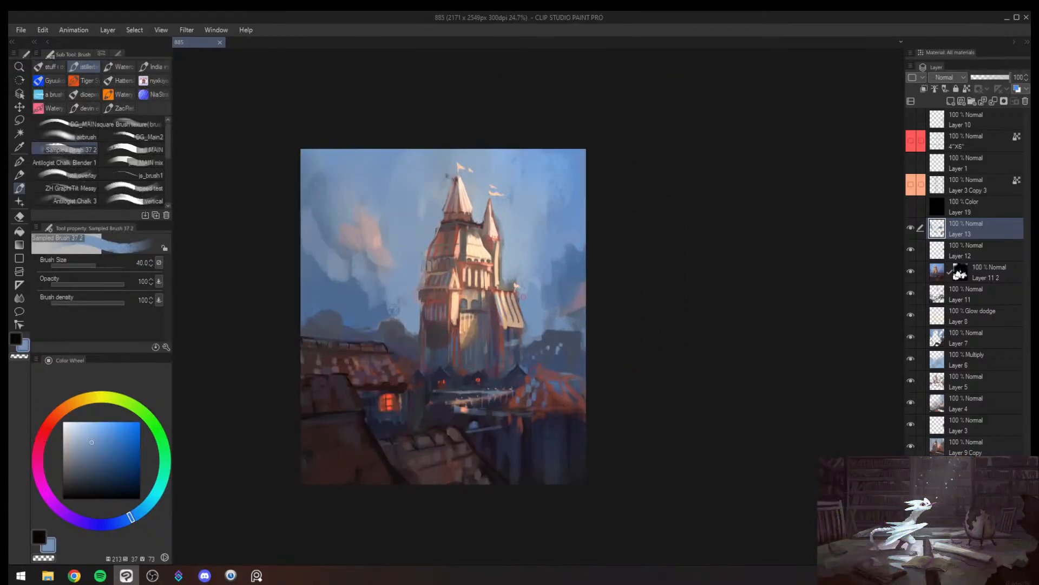
drag(518, 288, 574, 287)
- Sample a paler blue and brush it over the sky beside the slender turret at brush size 60
key(])
key(])
alt+click(498, 261)
mouse_move(492, 260)
mouse_down()
mouse_move(503, 289)
mouse_move(521, 274)
mouse_move(507, 285)
mouse_move(528, 297)
mouse_move(521, 307)
mouse_up()
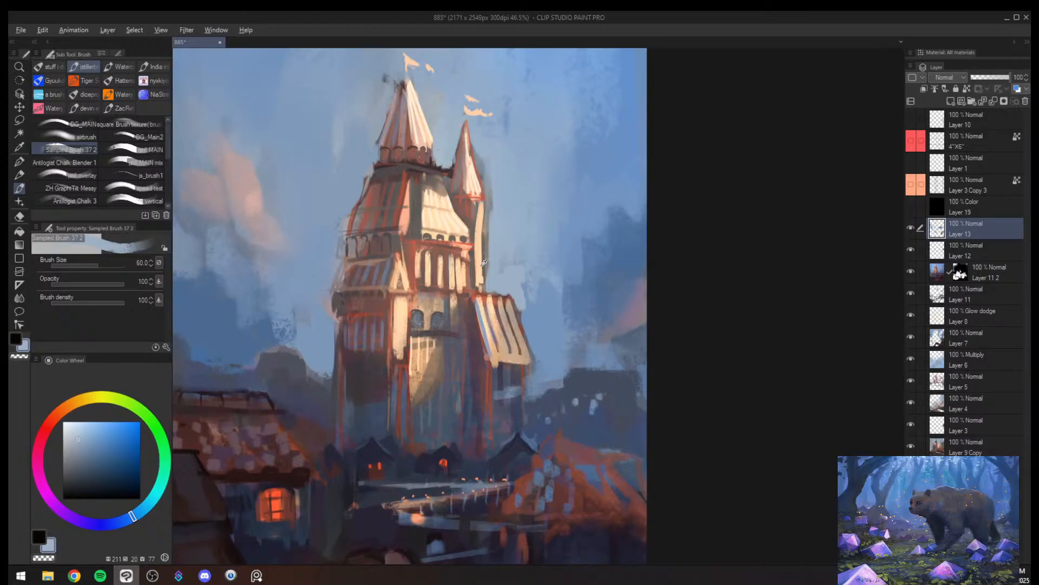
- Brush pale cream along the shaft of the slender side turret and undo the last stroke
alt+click(480, 232)
key(bracketleft)
drag(481, 223, 476, 280)
mouse_move(482, 211)
mouse_down()
mouse_move(476, 279)
mouse_move(486, 251)
mouse_up()
key(ctrl+z)
key(alt+space)
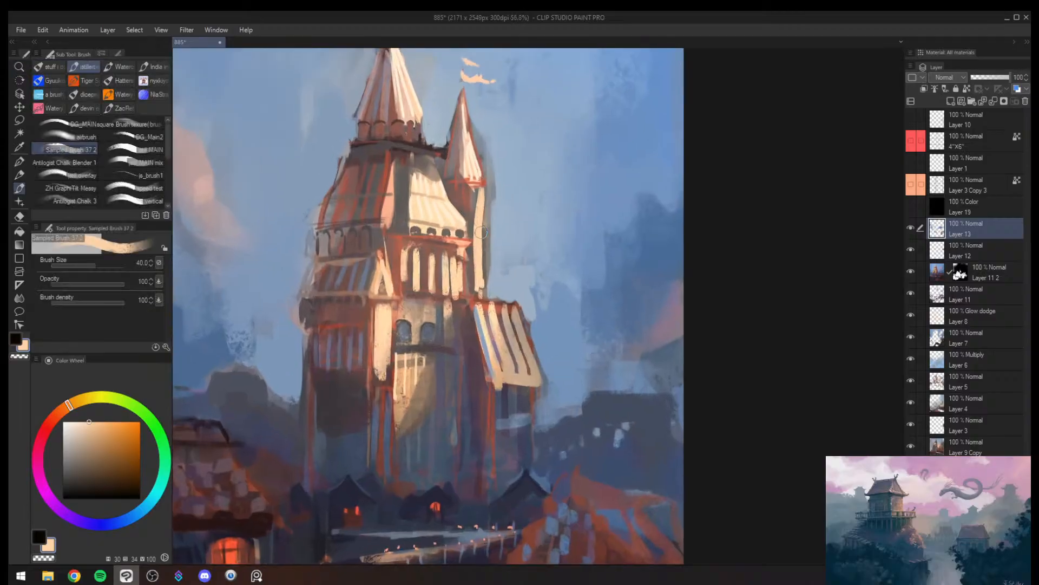
- Sample a muted grey-brown and shade down the slender side turret's shaft at brush size 40
alt+click(474, 222)
key(bracketleft)
mouse_move(477, 213)
mouse_down()
mouse_move(476, 247)
mouse_move(477, 202)
mouse_move(479, 291)
mouse_up()
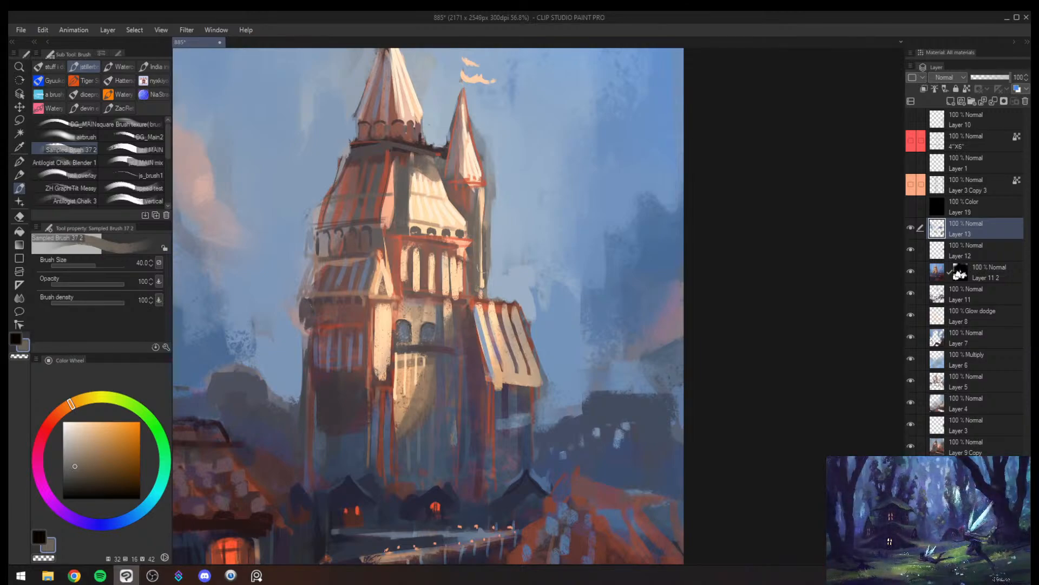
- Sample pale sky blue and brush it along the slender turret and into the gap beside the main spire at brush size 40
alt+click(503, 238)
drag(491, 198, 487, 286)
alt+click(493, 148)
drag(483, 135, 484, 166)
alt+click(444, 118)
drag(454, 109, 446, 143)
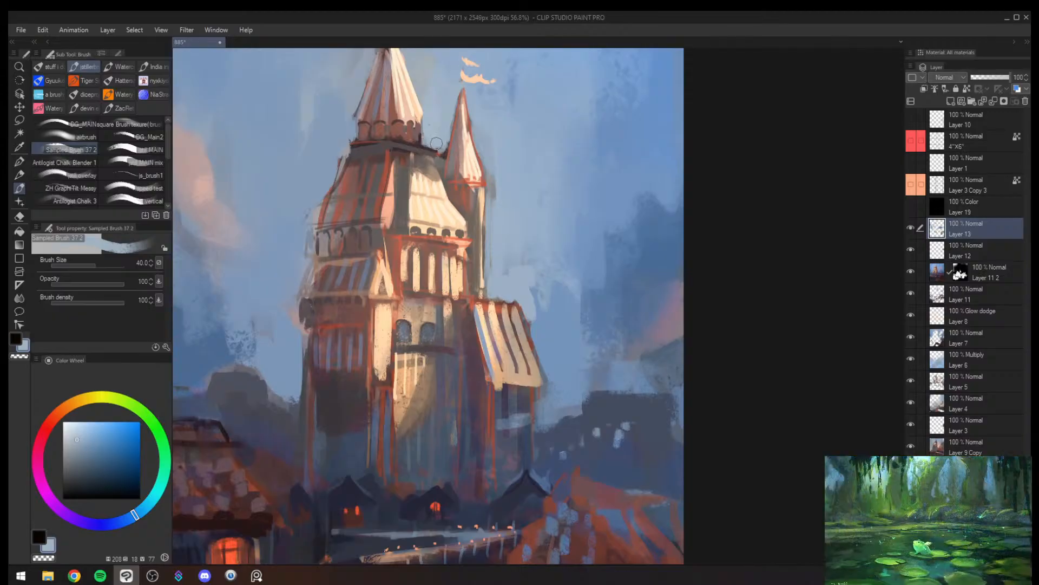
alt+drag(440, 149, 463, 152)
scroll(463, 152, up, 5)
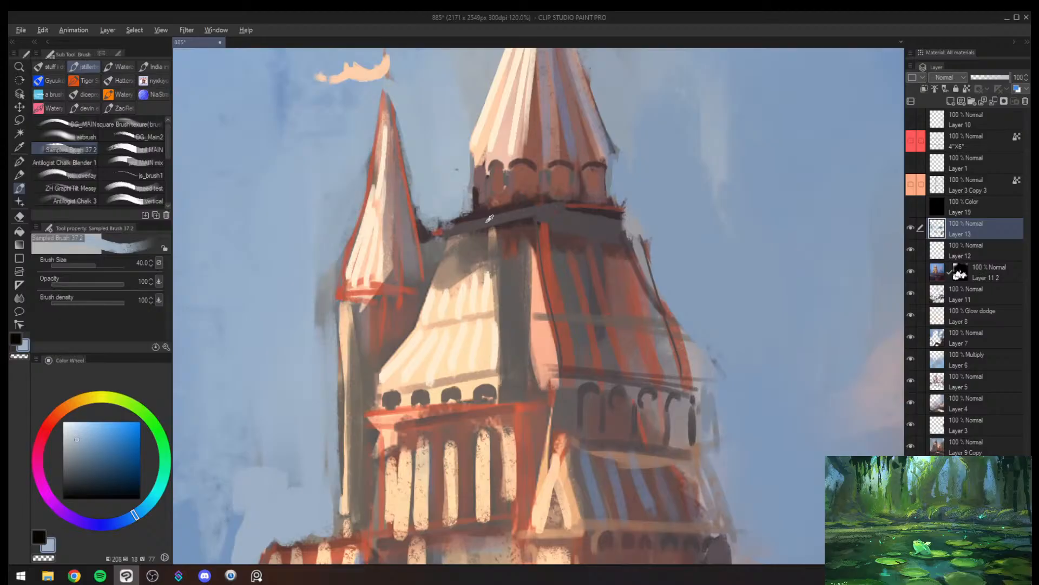
- Sample muted mauve and grey-violet tones and touch up the shaded side of the main spire, reducing the brush size to 30 and below
alt+click(486, 223)
mouse_move(478, 224)
mouse_down()
mouse_move(476, 191)
mouse_move(485, 209)
mouse_move(508, 211)
mouse_up()
key([)
alt+click(577, 154)
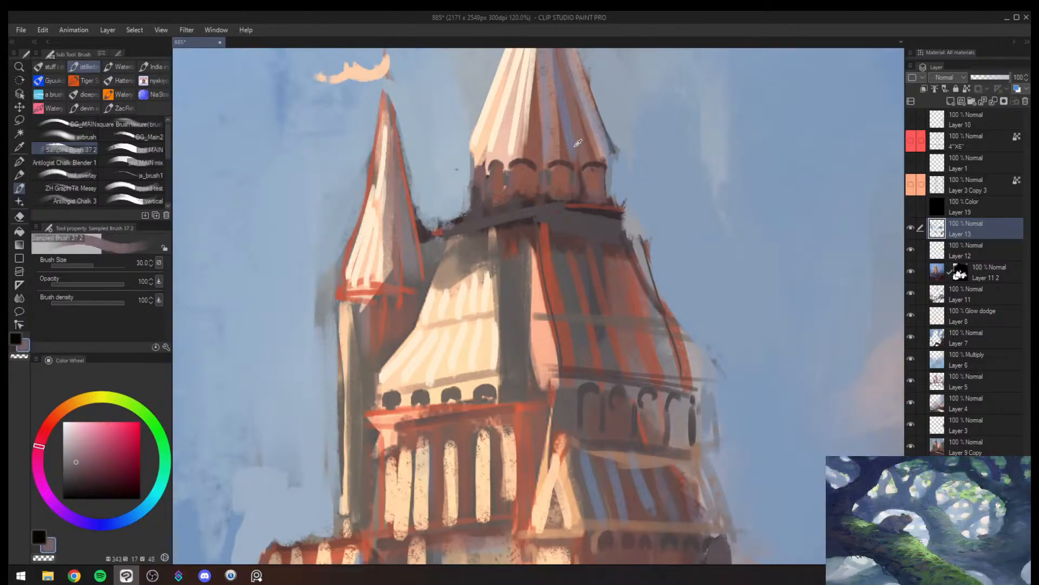
alt+click(575, 147)
key([)
mouse_move(508, 187)
mouse_down()
mouse_move(506, 216)
mouse_move(484, 216)
mouse_move(505, 276)
mouse_up()
key(alt+space)
drag(543, 242, 570, 241)
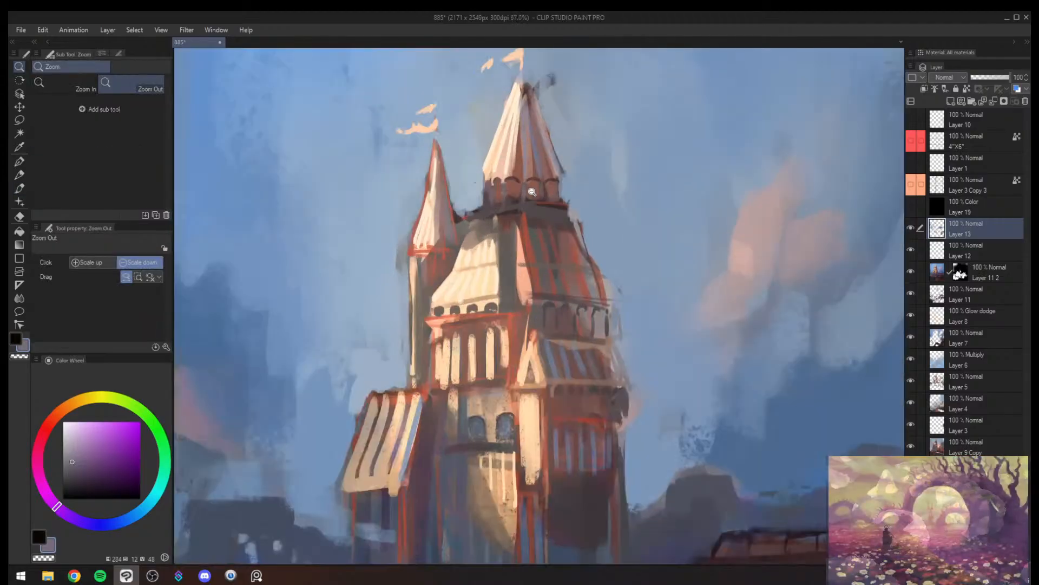
- Sample pale sky blue and brush it into the gap between the slender turret and the main tower
alt+click(482, 232)
alt+click(459, 227)
mouse_move(455, 216)
mouse_down()
mouse_move(460, 224)
mouse_move(471, 216)
mouse_move(453, 249)
mouse_up()
alt+click(460, 218)
key(])
key(alt+space)
drag(504, 220, 601, 178)
mouse_move(591, 182)
mouse_down()
mouse_move(557, 198)
mouse_move(598, 169)
mouse_up()
drag(560, 230, 484, 265)
mouse_move(484, 265)
mouse_down()
mouse_move(453, 304)
mouse_move(513, 243)
mouse_up()
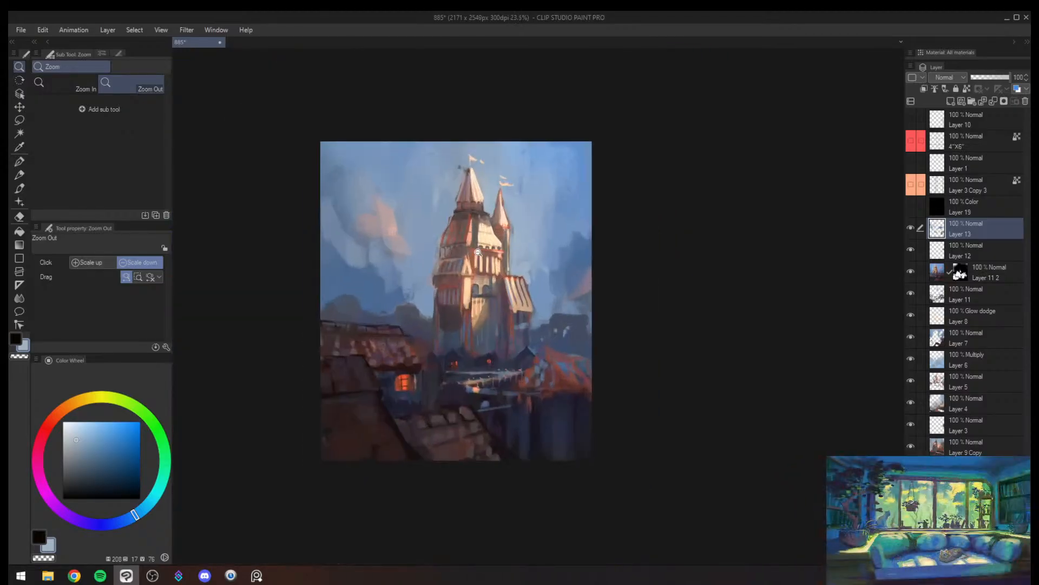
- Sample mid and deeper sky blues and brush them over the sky around the pink cloud at brush sizes 120 and 150
drag(385, 284, 404, 262)
key(b)
alt+click(363, 259)
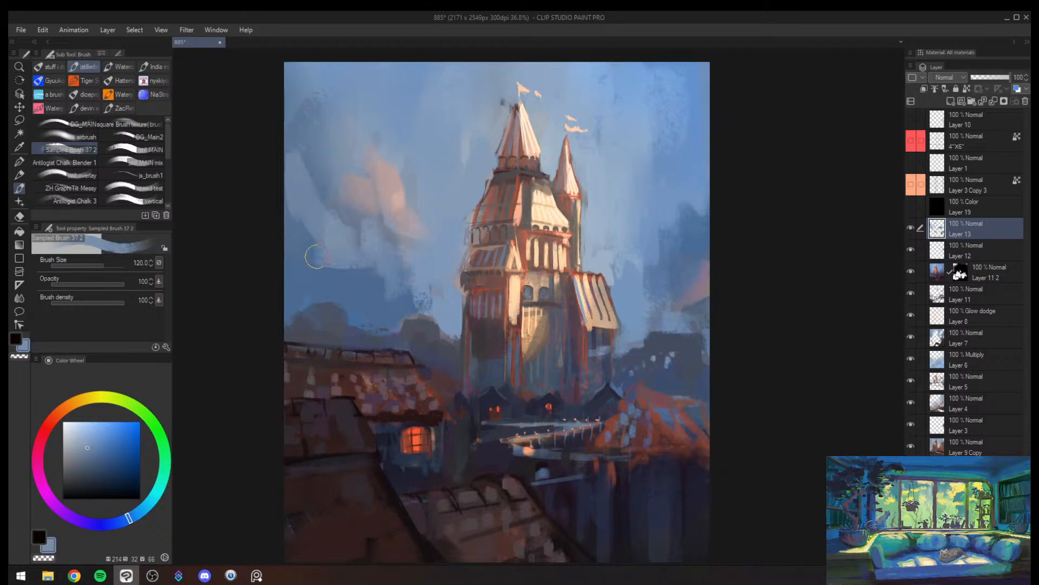
mouse_move(315, 256)
mouse_down()
mouse_move(302, 233)
mouse_move(328, 261)
mouse_move(317, 242)
mouse_up()
key(])
drag(287, 206, 382, 284)
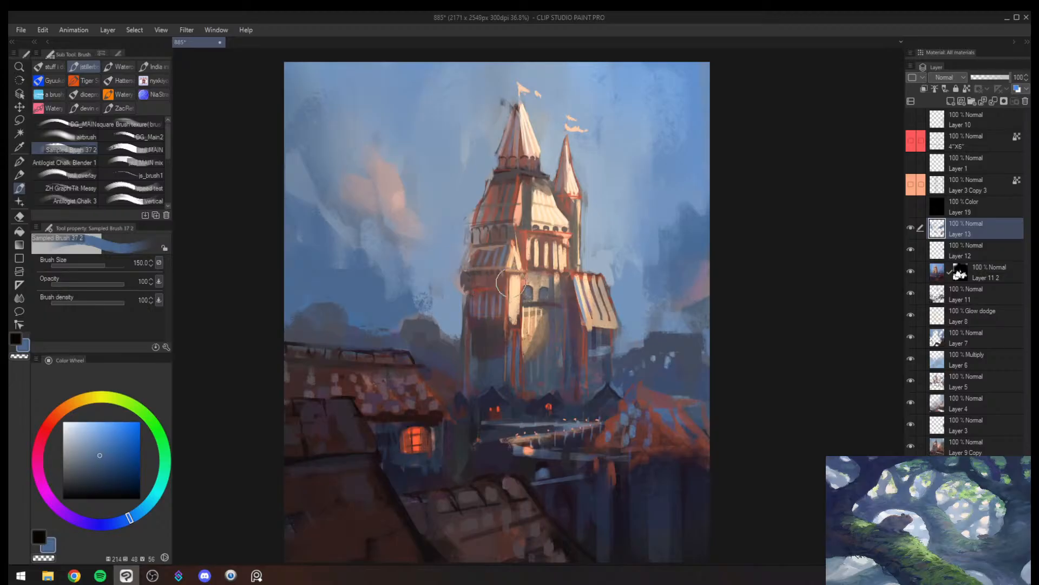
- Flip the canvas view and paint sampled dark reddish grey and slate tones along the tower's shaded lower edge at brush size 50
key(slash)
drag(500, 320, 490, 351)
key(h)
drag(585, 298, 606, 293)
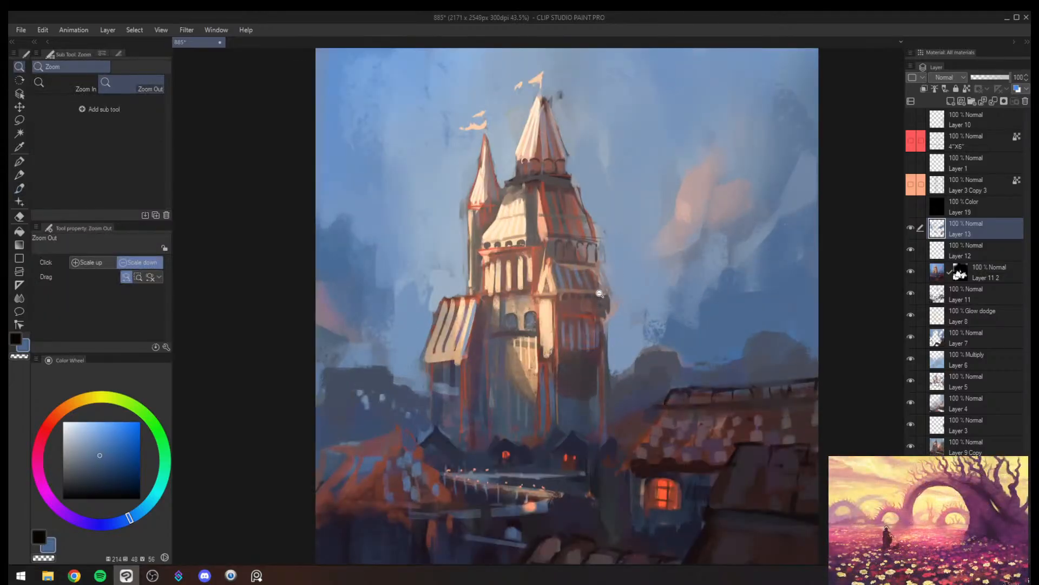
key(b)
alt+click(610, 364)
drag(606, 355, 615, 380)
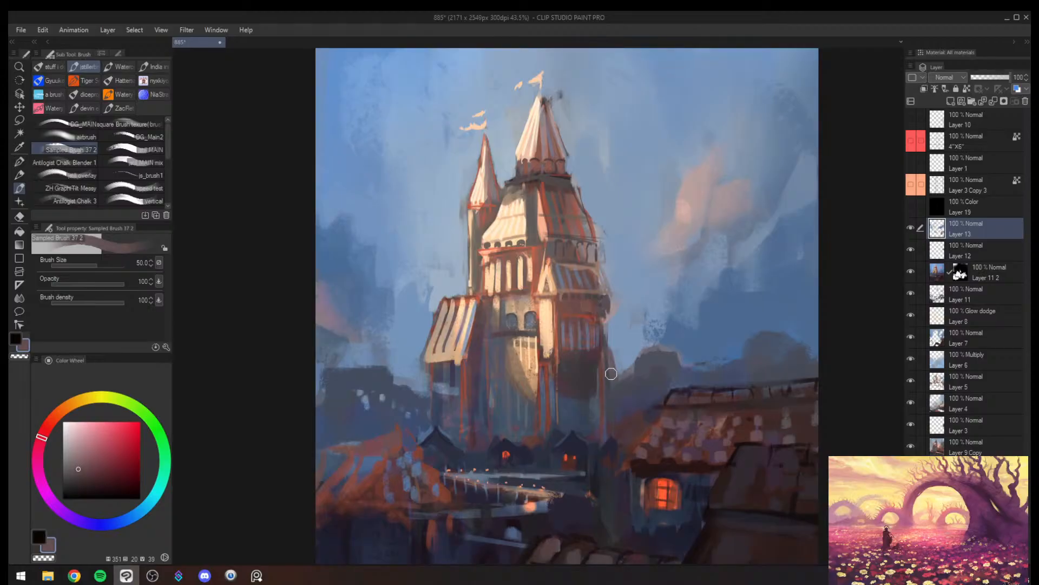
alt+click(510, 390)
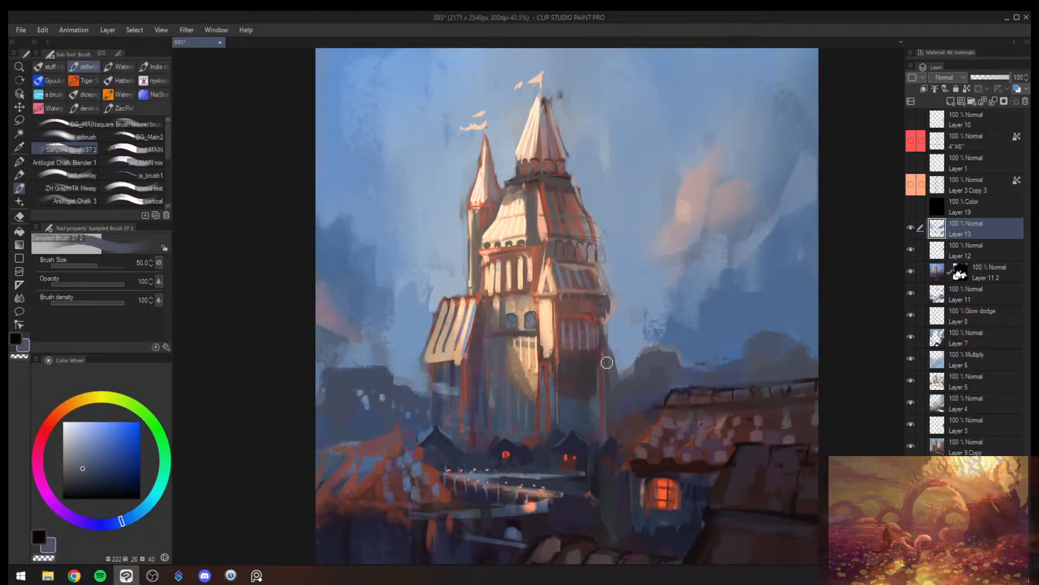
- Paint a pointed peak on the distant hill beside the tower in sampled dark slate blue, reducing the brush size to 17
key(slash)
click(634, 336)
drag(633, 337, 602, 354)
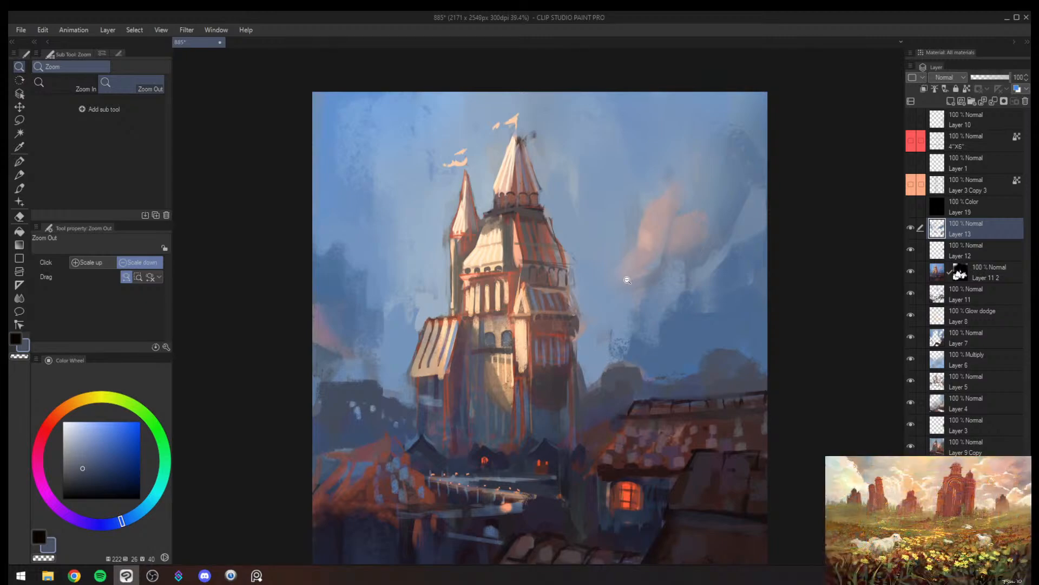
click(675, 283)
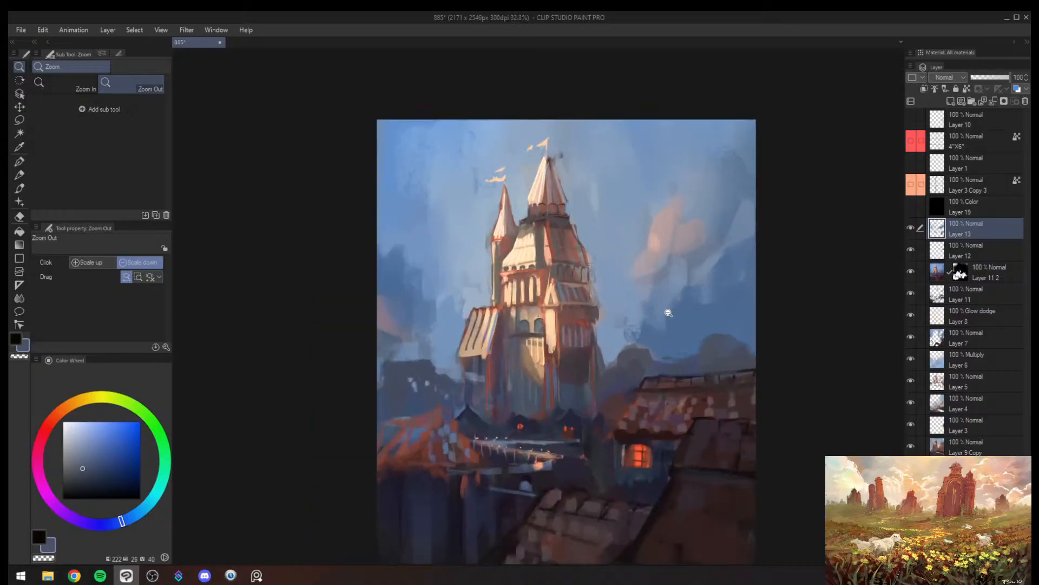
key(b)
alt+click(630, 345)
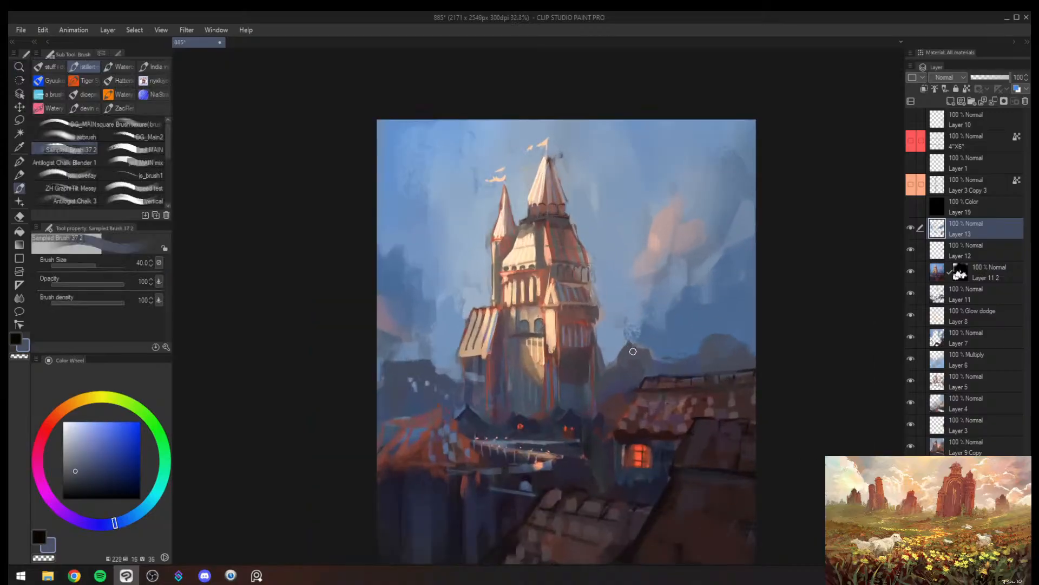
key(bracketleft)
key(bracketleft)
key(bracketleft)
key(bracketleft)
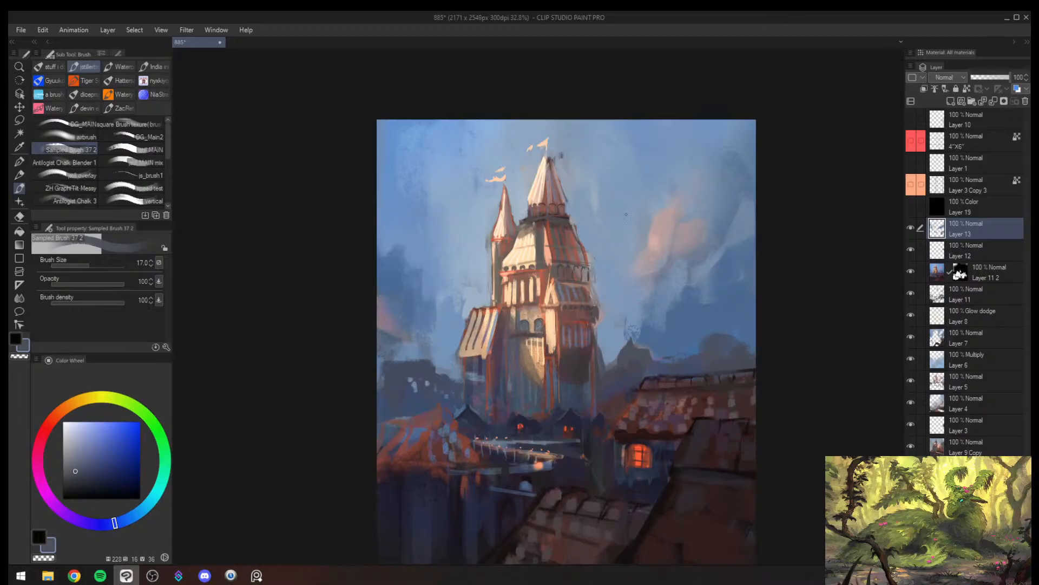
- Flip the canvas view, switch to the Blend tool and create a merged copy of the visible layers above Layer 13
key(slash)
mouse_move(612, 250)
mouse_down()
mouse_move(586, 256)
mouse_move(634, 261)
mouse_up()
key(h)
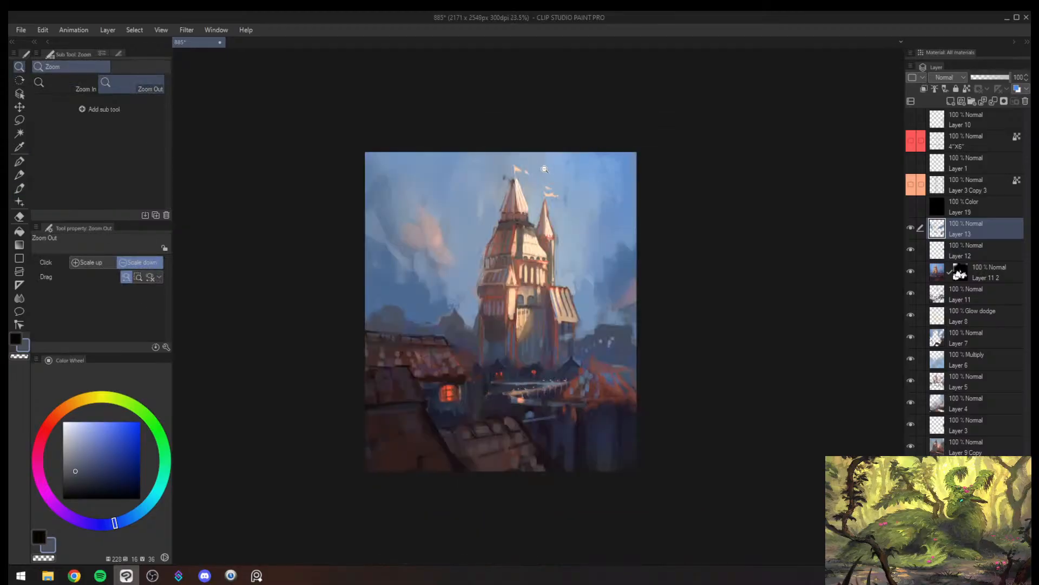
scroll(544, 170, up, 2)
key(j)
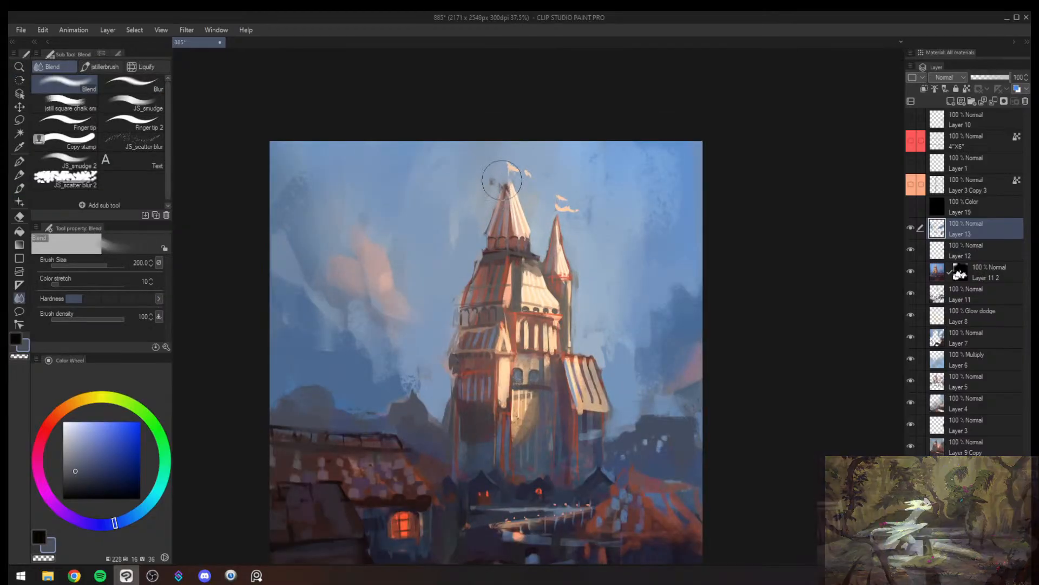
key(ctrl+shift+alt+e)
- Choose the JS_smudge blender and smudge away the dark specks and rough edge beside the main spire's tip at brush size 60
key(ctrl+space)
drag(493, 200, 519, 199)
key(bracketleft)
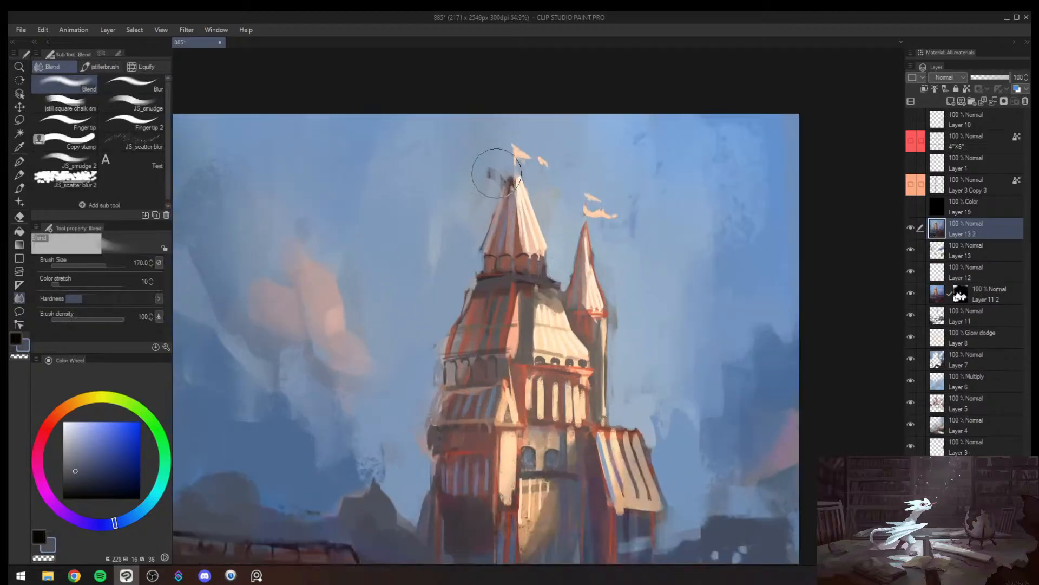
key(bracketleft)
key(bracketleft)
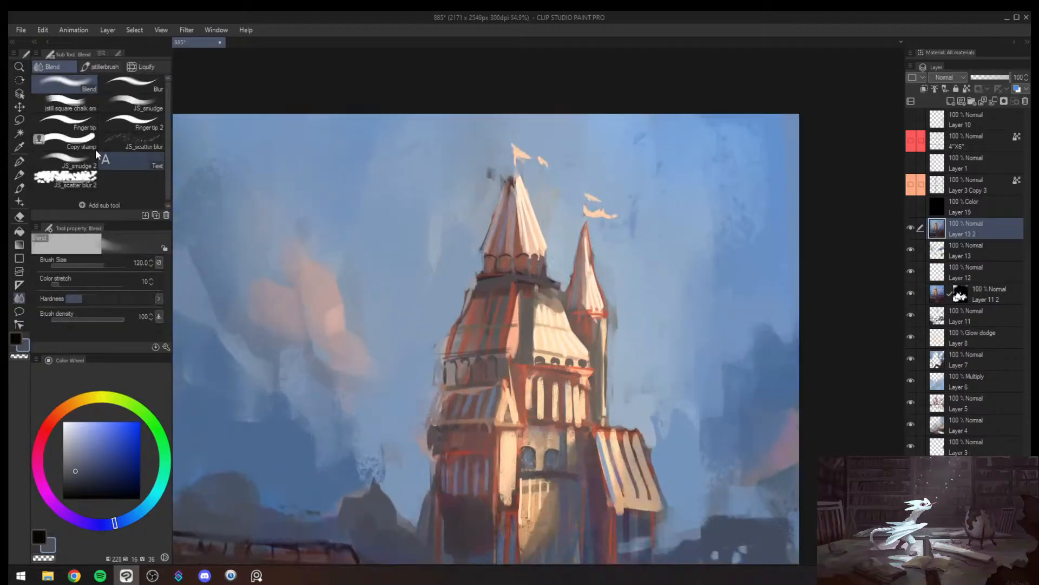
click(82, 130)
click(132, 103)
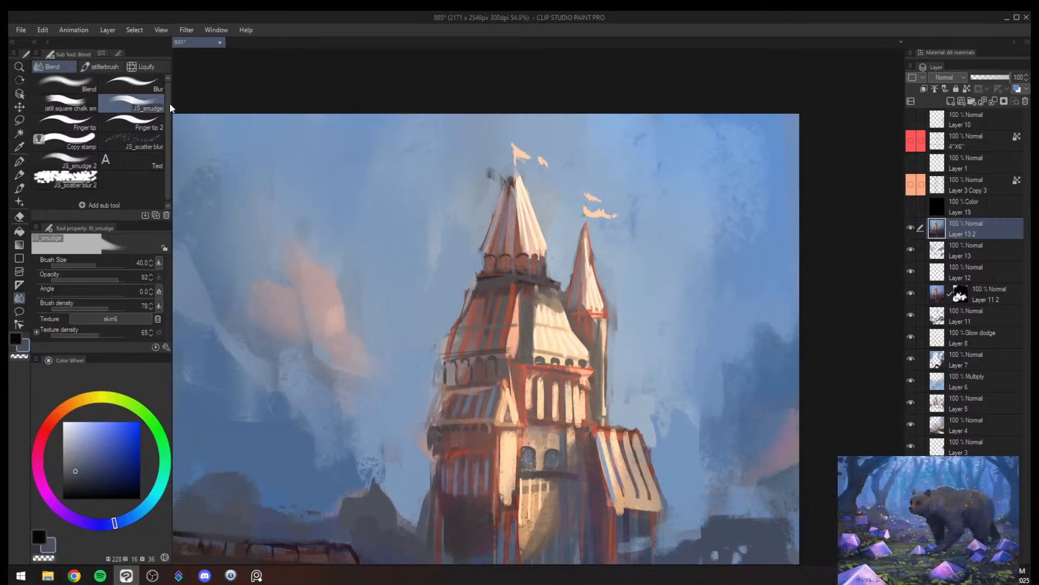
mouse_move(488, 157)
mouse_down()
mouse_move(484, 196)
mouse_move(495, 176)
mouse_move(479, 235)
mouse_up()
key(bracketright)
key(bracketright)
drag(502, 174, 481, 236)
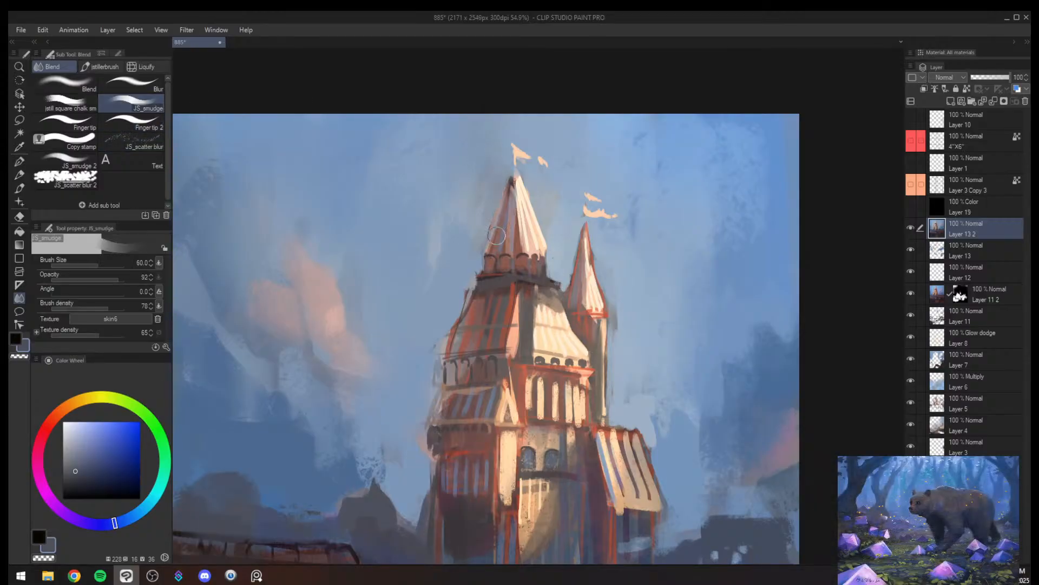
- Reduce the smudge brush to 30, try smearing the end of the ledge beneath the spire and undo that stroke
key(bracketleft)
key(bracketleft)
scroll(482, 238, up, 5)
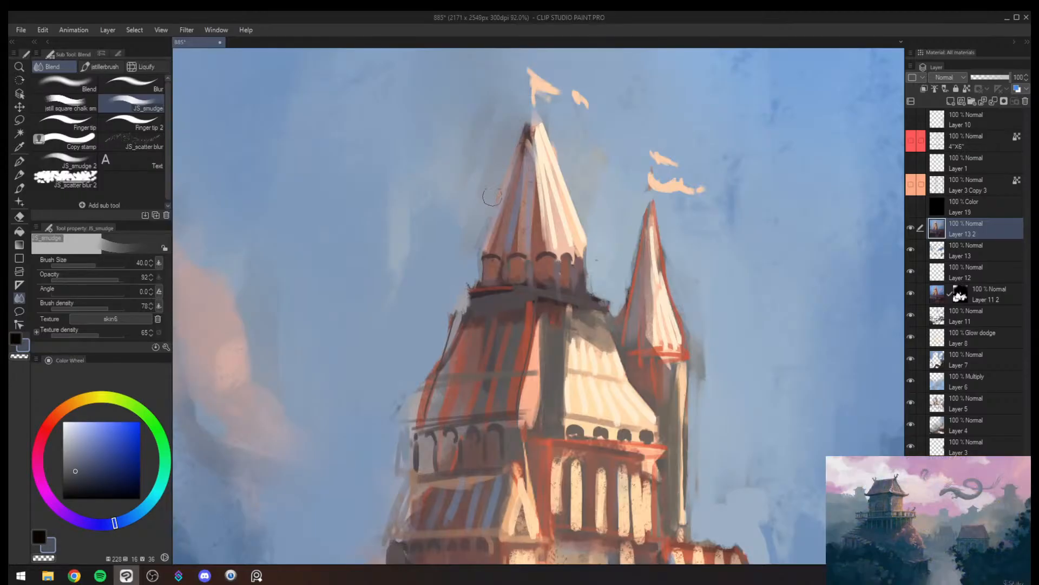
key(bracketright)
key(ctrl+alt+space)
scroll(499, 253, up, 5)
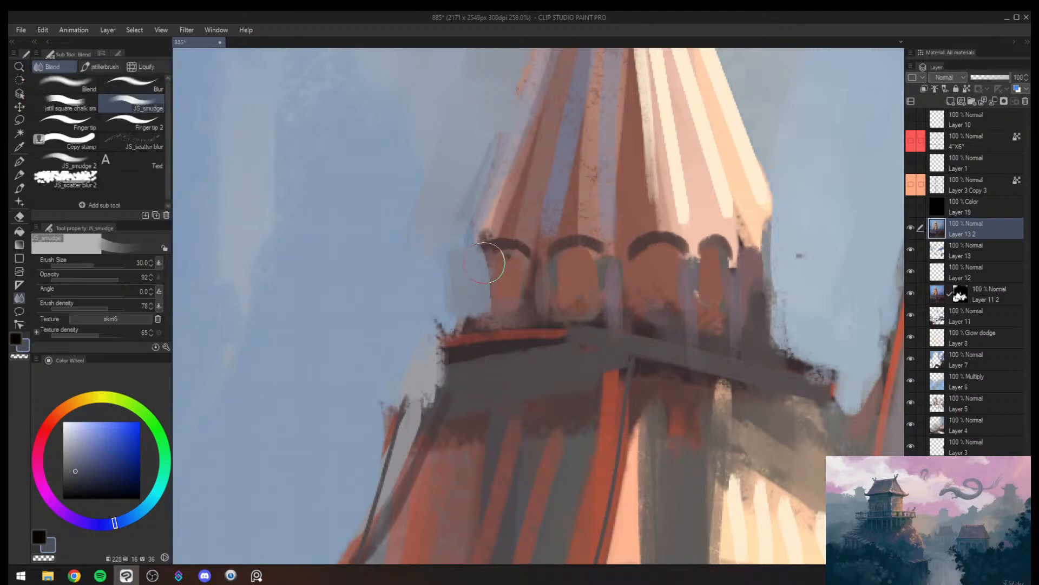
drag(429, 369, 468, 379)
key(ctrl+z)
- Smudge the outer edge of the main spire's arched base and ledge with a smaller brush
key(alt+space)
key(bracketleft)
key(bracketleft)
key(bracketleft)
key(bracketleft)
mouse_move(430, 347)
mouse_down()
mouse_move(434, 380)
mouse_move(438, 344)
mouse_move(422, 348)
mouse_move(440, 338)
mouse_move(433, 386)
mouse_move(434, 335)
mouse_move(477, 257)
mouse_move(457, 274)
mouse_move(439, 264)
mouse_move(441, 289)
mouse_move(458, 285)
mouse_move(479, 256)
mouse_move(515, 242)
mouse_move(506, 276)
mouse_move(514, 241)
mouse_up()
key(bracketleft)
scroll(514, 241, down, 5)
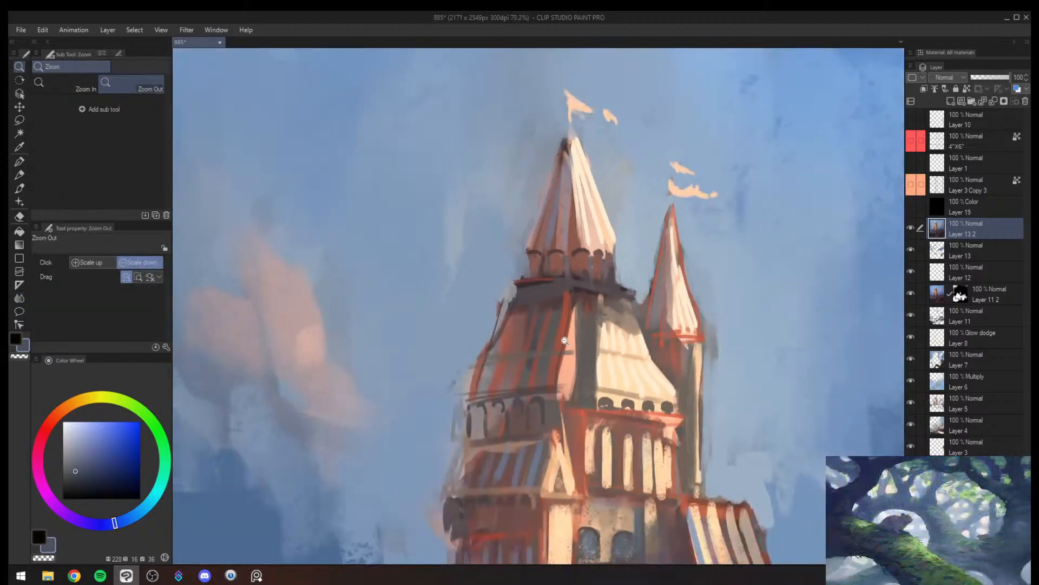
scroll(609, 242, up, 3)
mouse_move(609, 242)
mouse_down()
mouse_move(590, 230)
mouse_move(625, 243)
mouse_move(611, 243)
mouse_move(620, 250)
mouse_move(582, 198)
mouse_move(574, 239)
mouse_up()
scroll(574, 239, down, 5)
scroll(517, 287, up, 3)
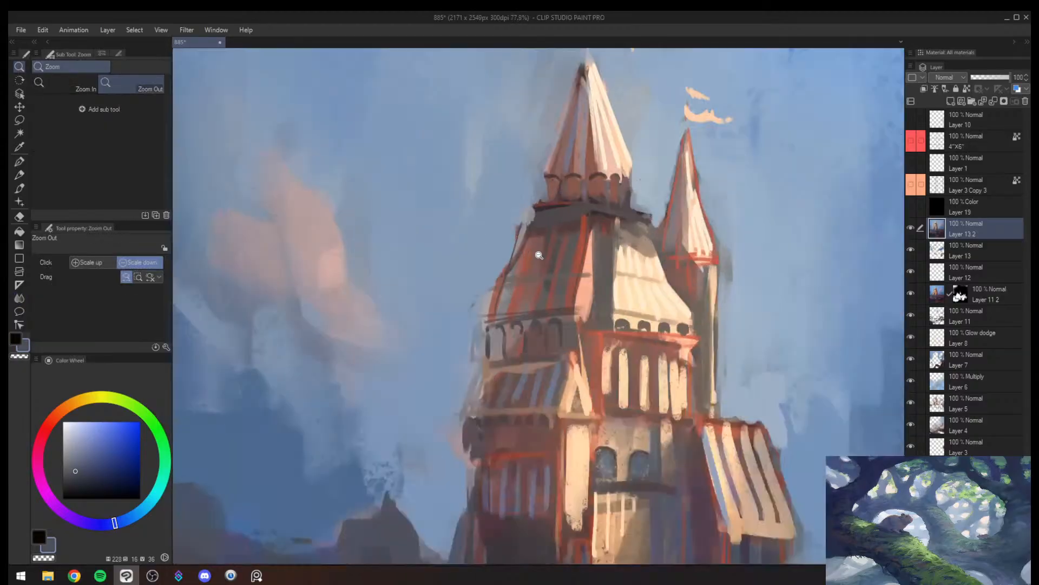
key(bracketright)
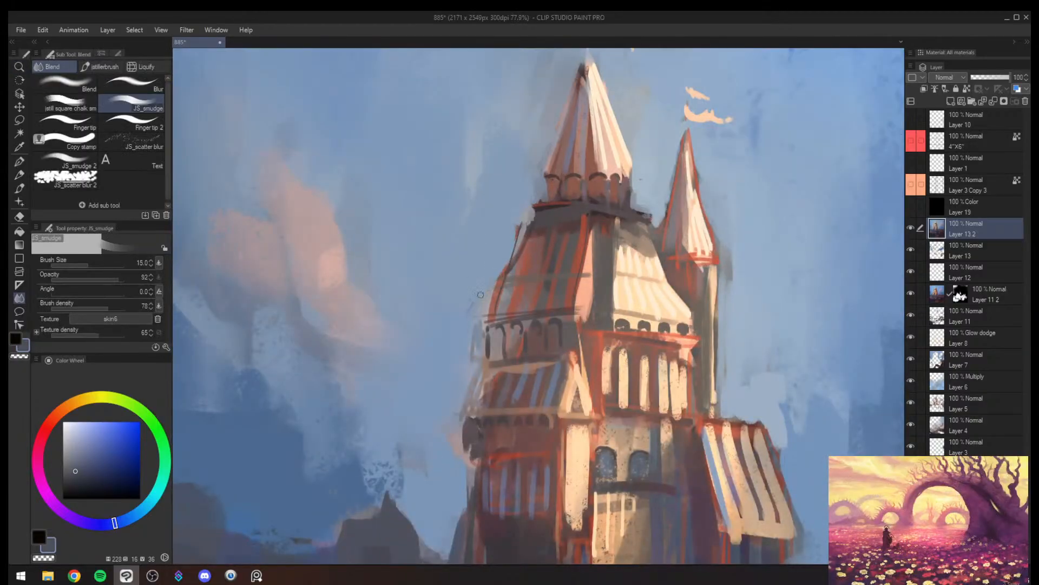
key(b)
mouse_move(489, 275)
mouse_down()
mouse_move(478, 314)
mouse_move(482, 287)
mouse_up()
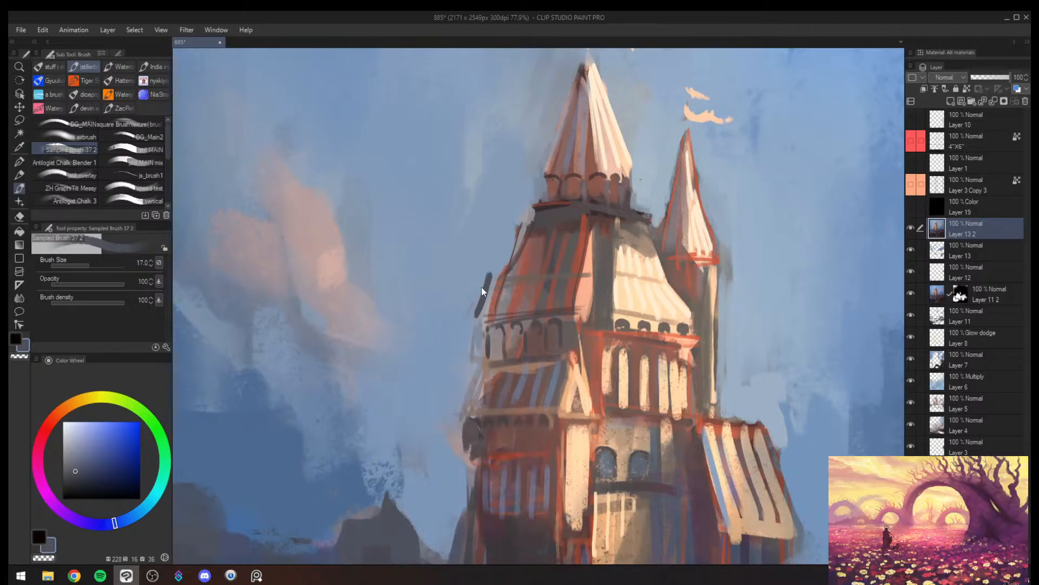
key(ctrl+z)
- Smudge the stray marks outside the shaded arcade and lower striped roof into the sky, enlarging the brush from 17 to 30
key(alt+space)
scroll(476, 293, up, 2)
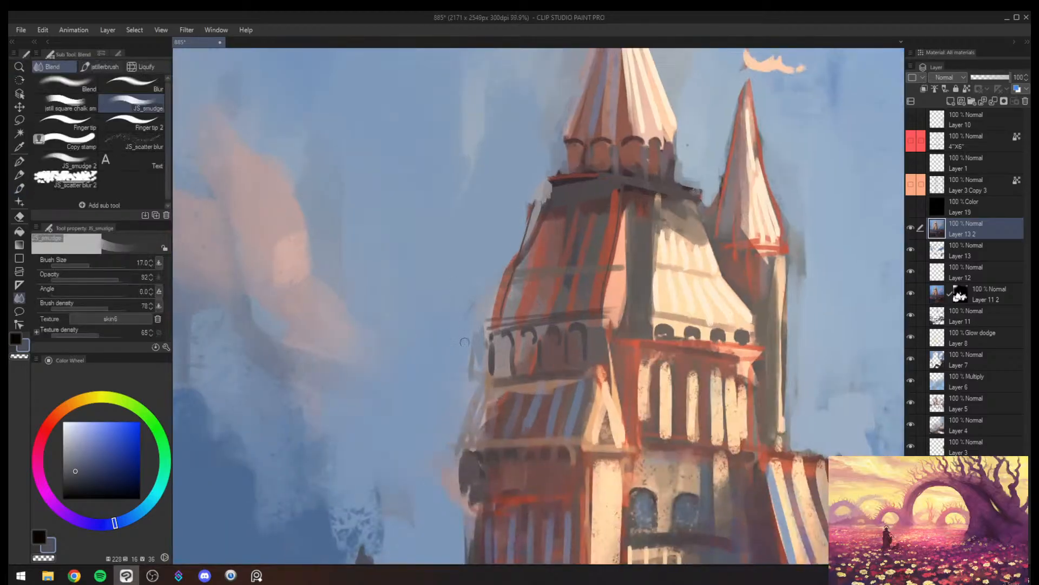
key(bracketright)
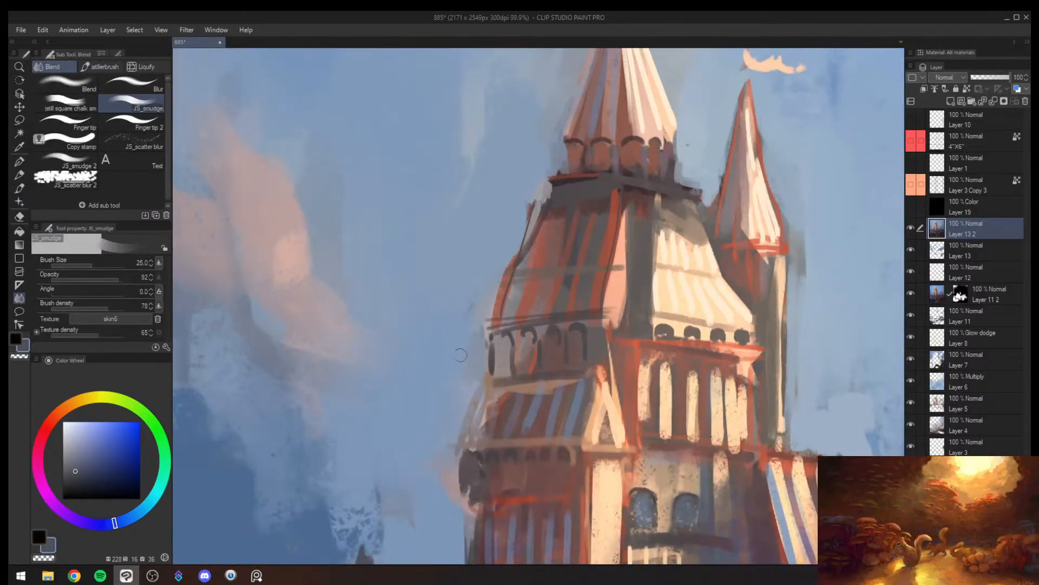
key(bracketright)
drag(480, 341, 484, 373)
drag(462, 418, 455, 446)
- Smudge the dark corner and wall edge below the lower striped roof at brush size 30
drag(508, 409, 433, 400)
drag(487, 303, 548, 292)
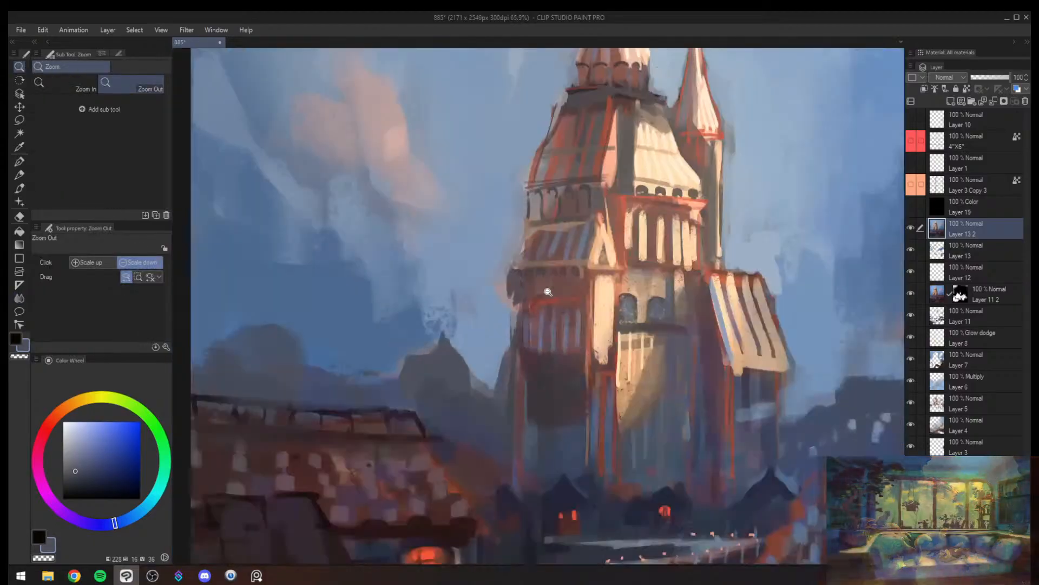
drag(514, 325, 512, 347)
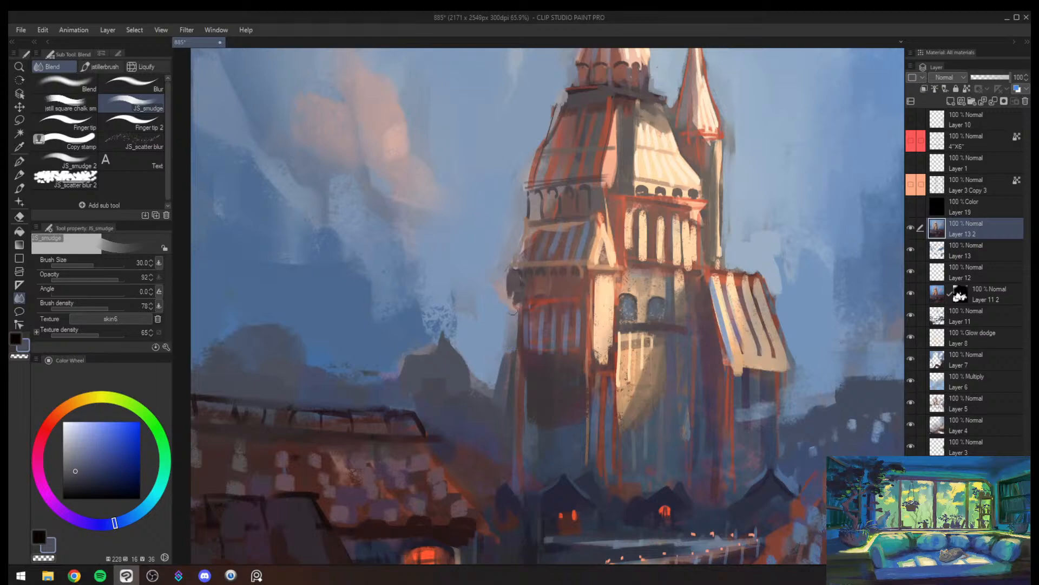
drag(506, 276, 507, 295)
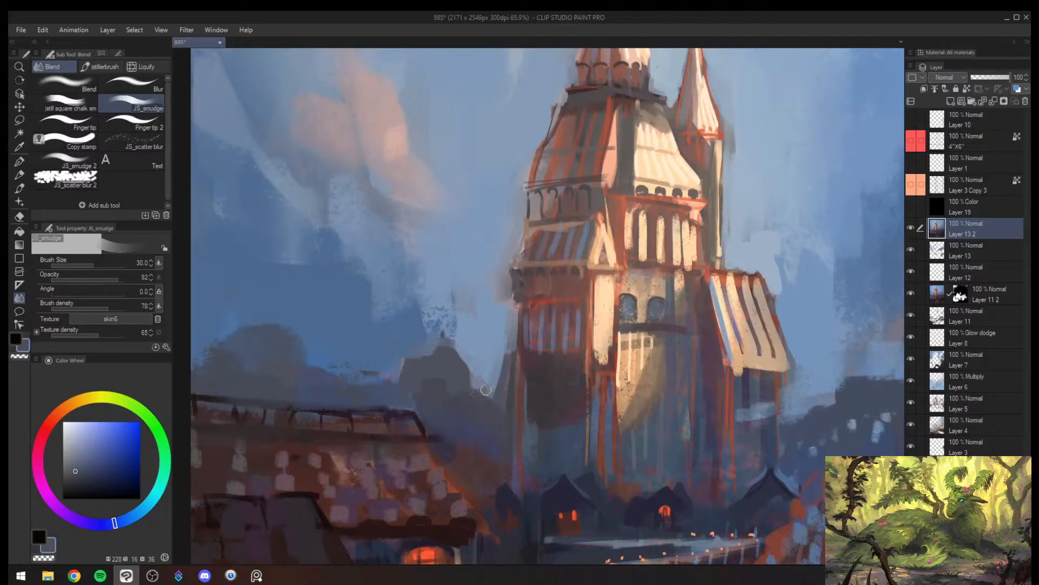
- Smudge the pale sky patch above the striped side roof at brush size 40
key(ctrl+space)
drag(571, 330, 603, 344)
drag(671, 329, 670, 275)
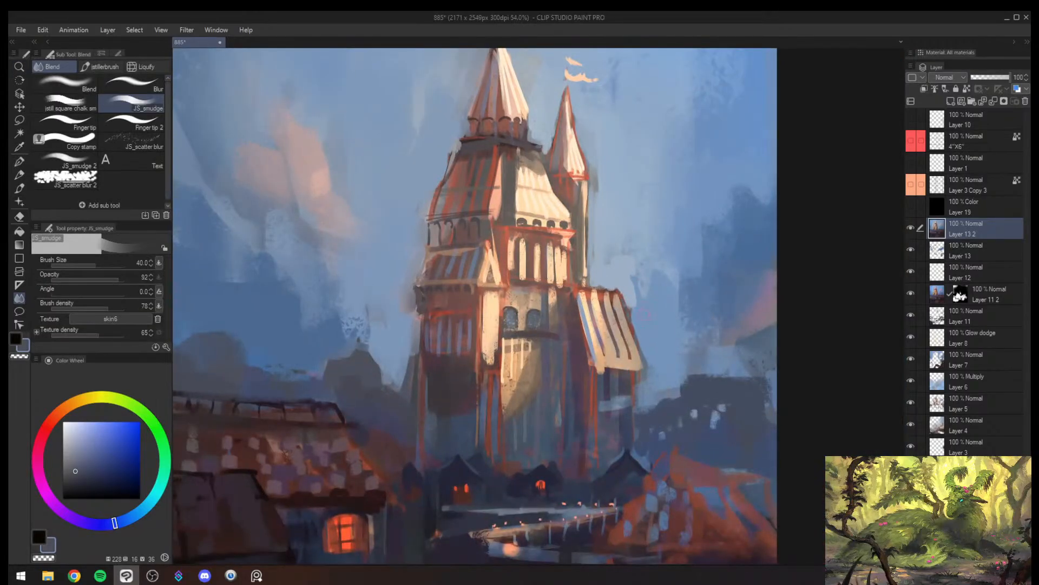
key(])
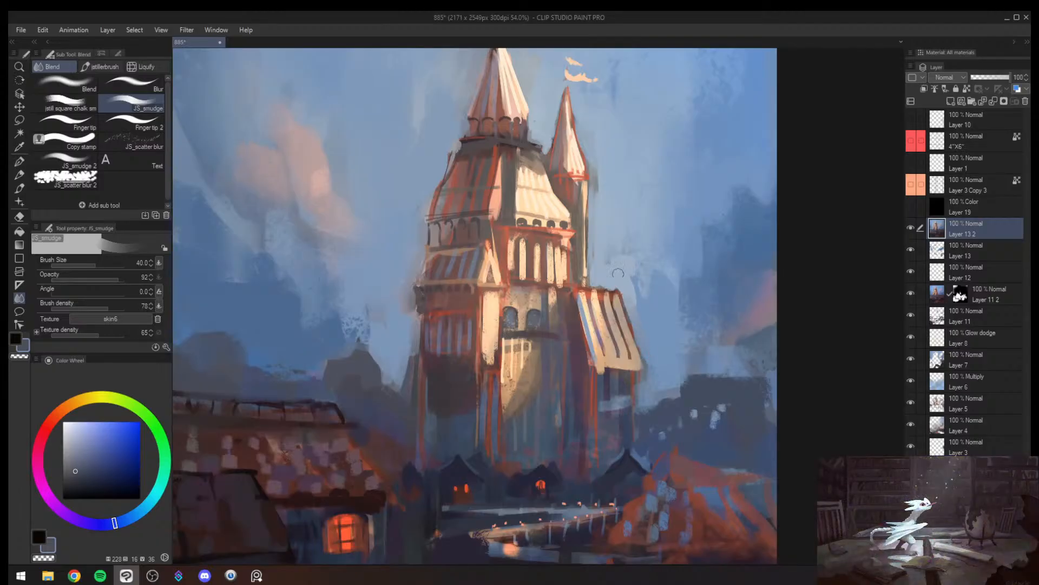
mouse_move(618, 273)
mouse_down()
mouse_move(599, 284)
mouse_move(629, 288)
mouse_up()
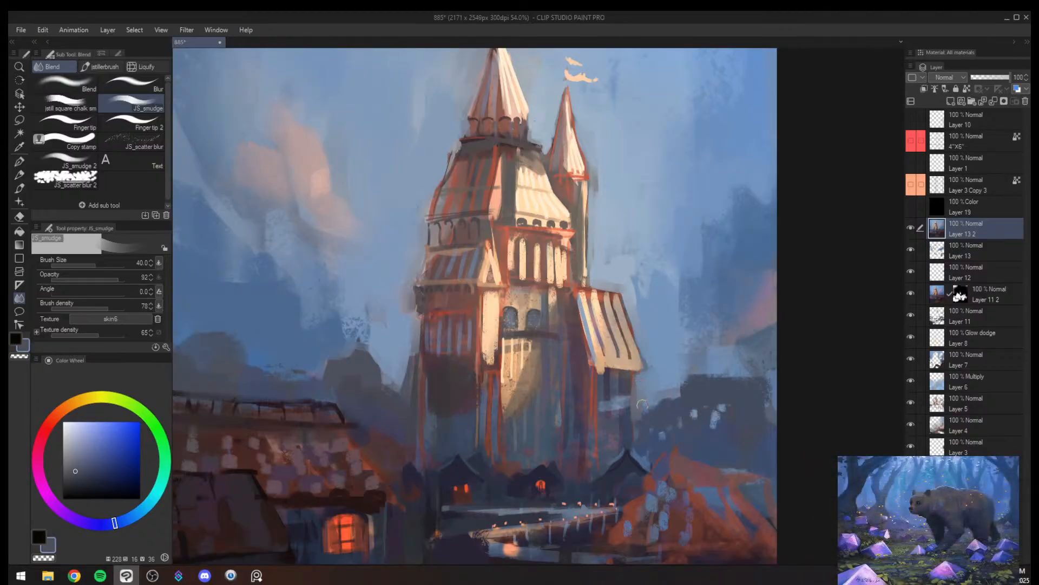
- Smudge the sky below the side roof's eave and along the distant hill's top edge at brush size 40
drag(643, 405, 642, 417)
drag(679, 372, 767, 379)
key(alt+space)
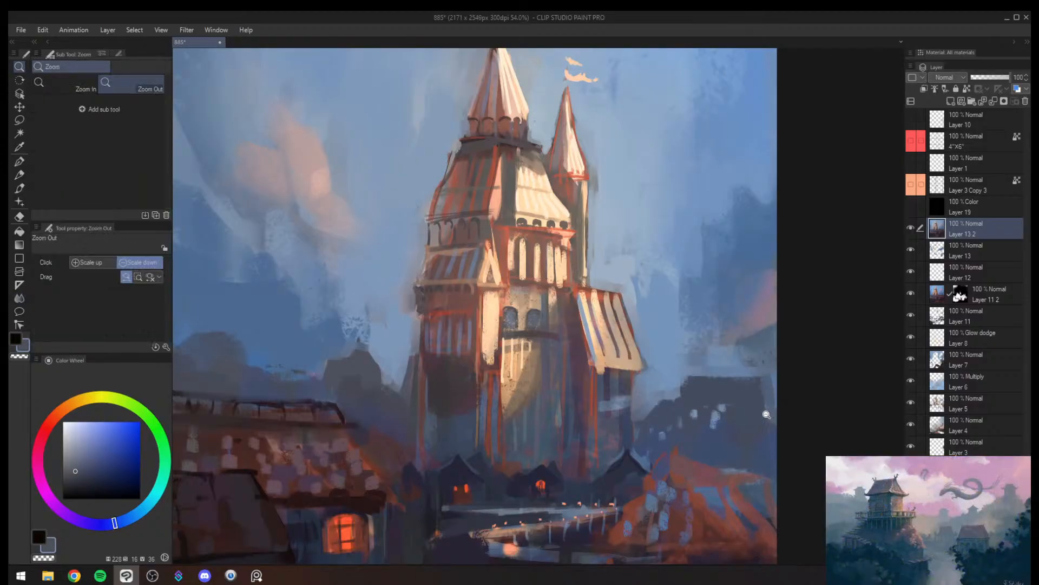
- Smudge the ragged edges of the dark cloud bank below the pink cloud at brush size 50
click(766, 414)
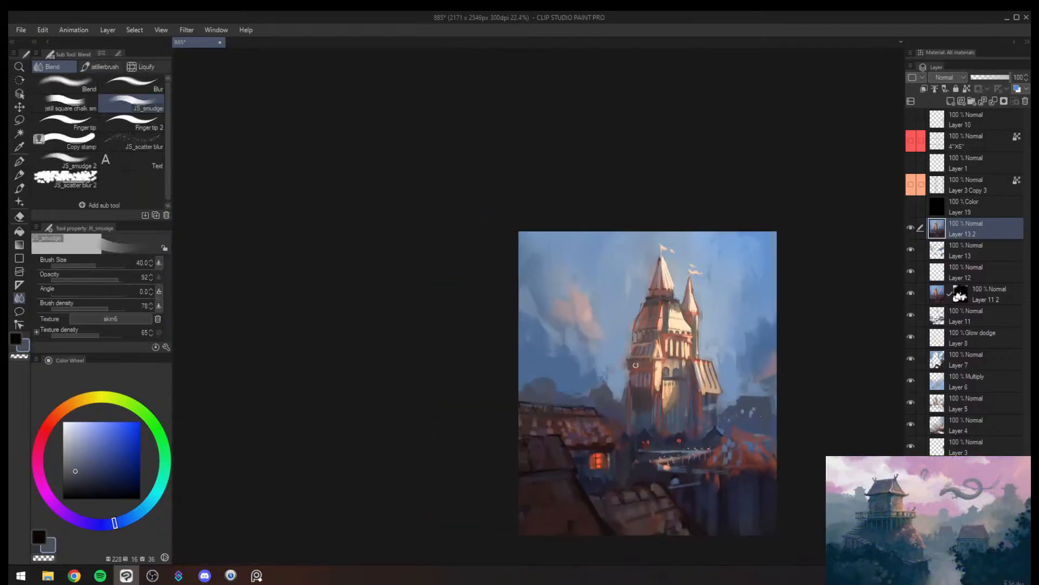
key(ctrl+space)
drag(636, 365, 640, 373)
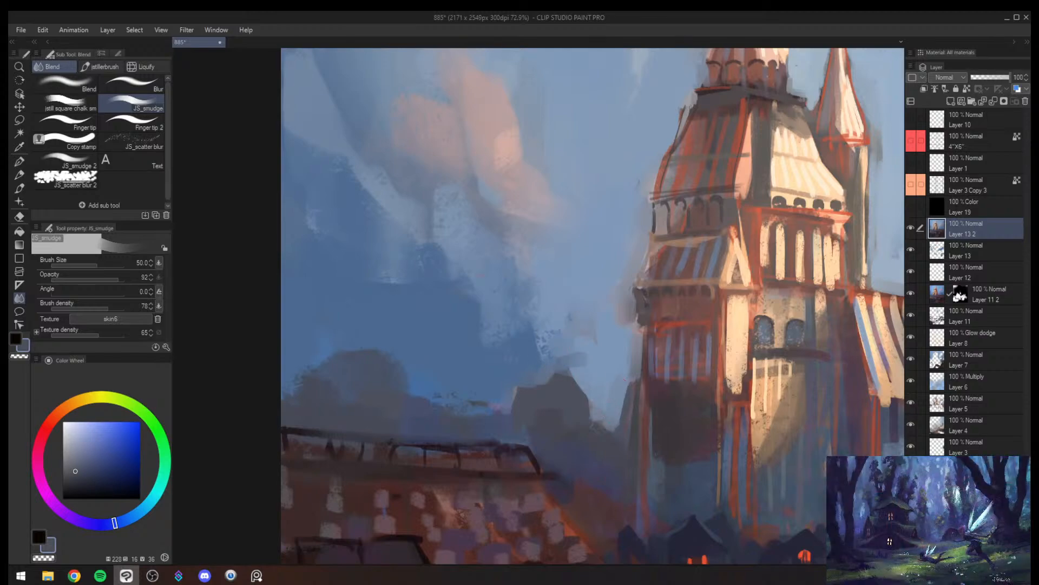
key(bracketright)
key(bracketright)
mouse_move(398, 277)
mouse_down()
mouse_move(325, 258)
mouse_move(335, 235)
mouse_move(483, 312)
mouse_move(462, 327)
mouse_up()
- Mirror the canvas and smudge the dark cloud beside the smaller turret, enlarging the brush from 60 to 70
key(alt+space)
key(h)
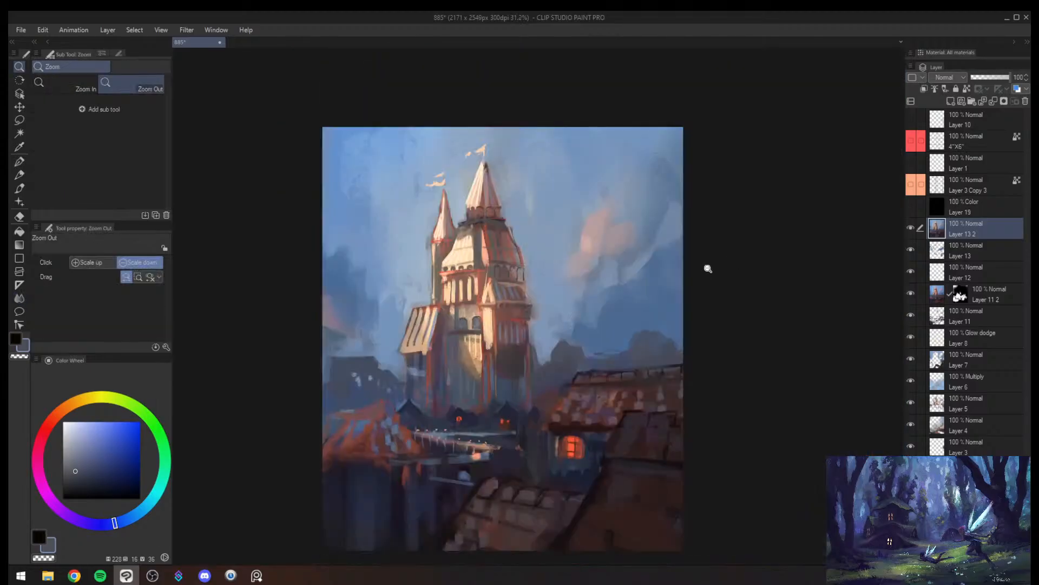
key(bracketleft)
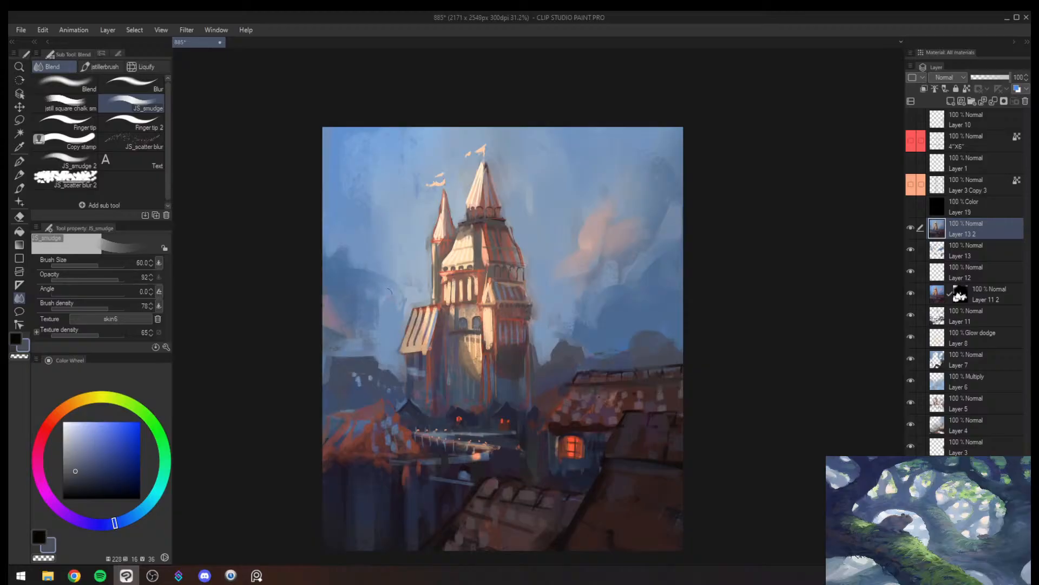
mouse_move(329, 252)
mouse_down()
mouse_move(350, 278)
mouse_move(354, 265)
mouse_up()
key(])
mouse_move(327, 233)
mouse_down()
mouse_move(351, 277)
mouse_move(385, 287)
mouse_move(389, 302)
mouse_up()
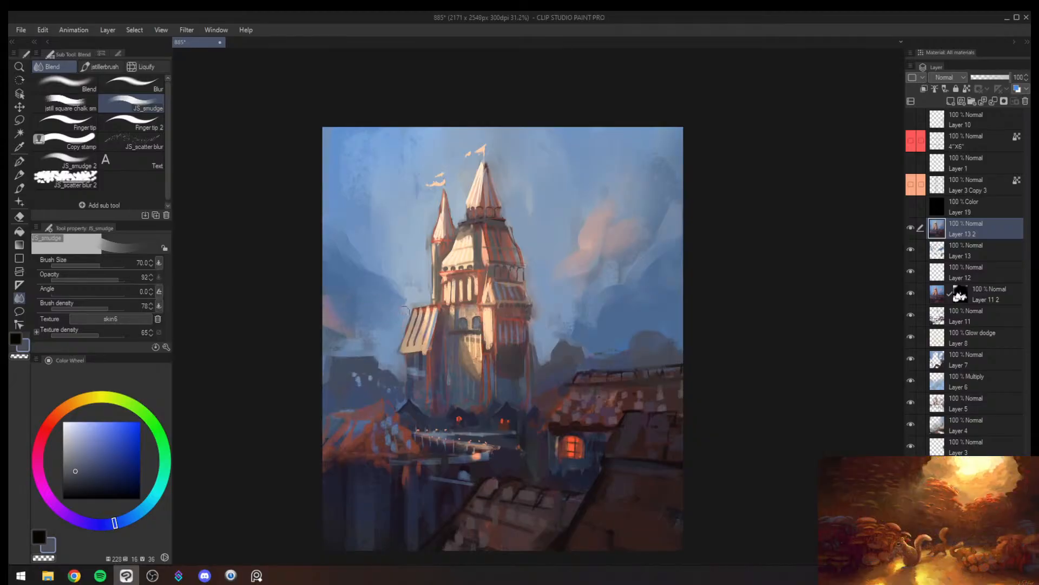
- Smudge the same dark cloud out to the canvas edge, enlarging the brush from 70 to 120
mouse_move(349, 261)
mouse_down()
mouse_move(315, 214)
mouse_move(304, 233)
mouse_up()
key(bracketright)
key(bracketright)
drag(352, 268, 321, 255)
key(bracketright)
- Flip the canvas back and smudge the streaky sky beside the smaller turret and flag at brush size 120
key(h)
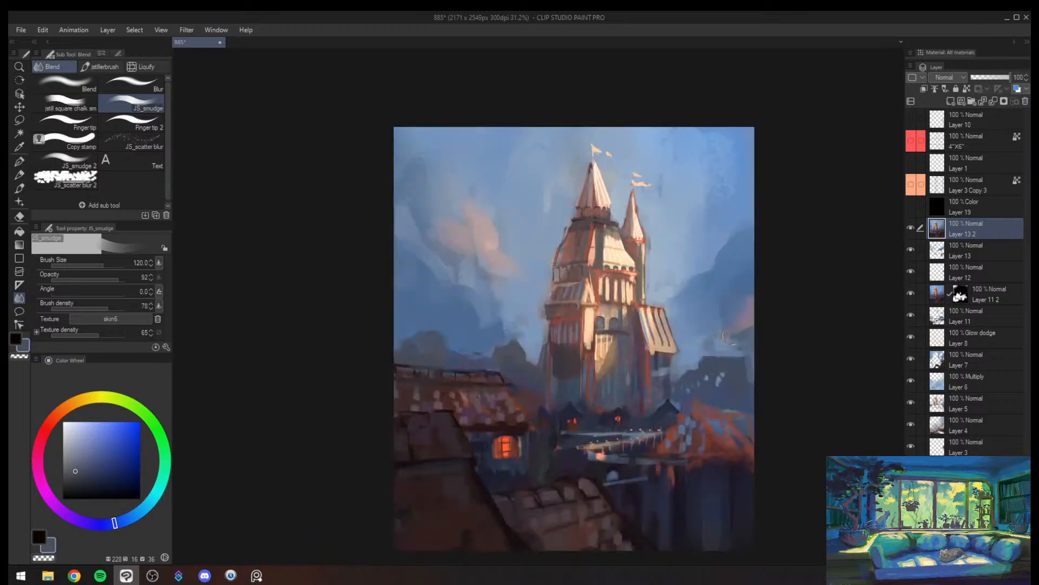
key(alt+space)
drag(716, 294, 761, 297)
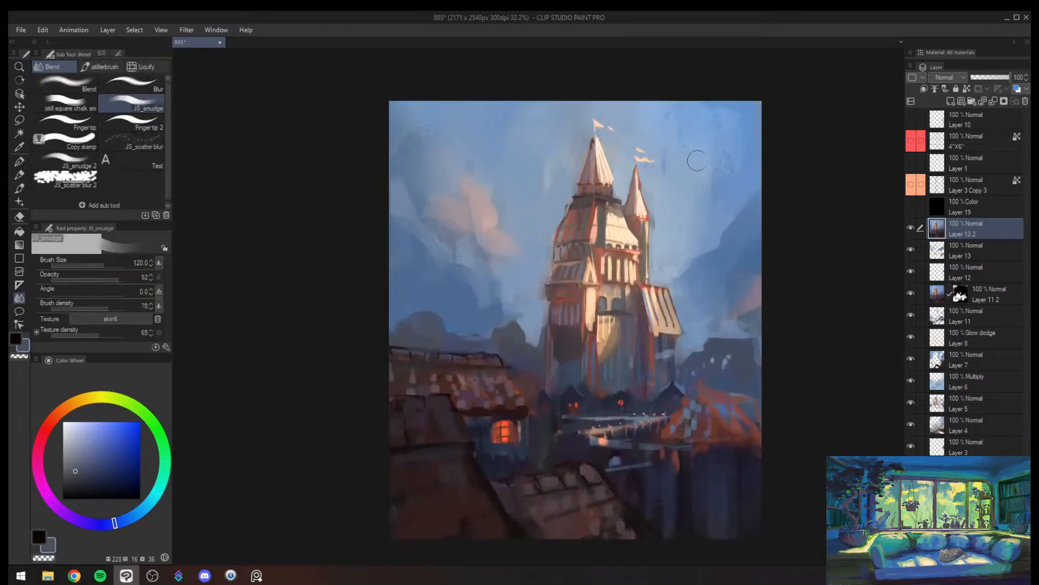
drag(696, 163, 693, 169)
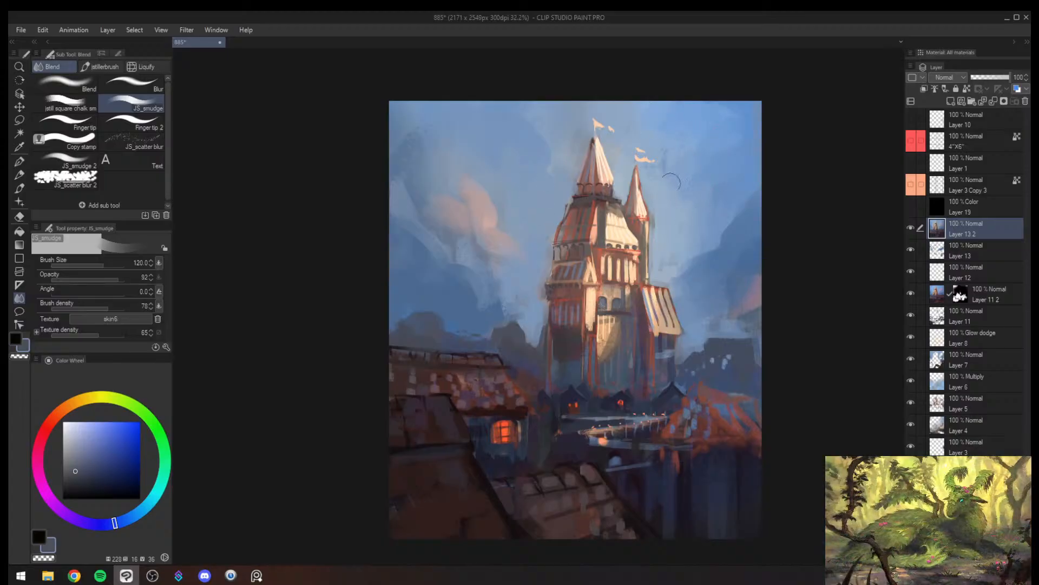
key(alt+space)
drag(685, 216, 731, 221)
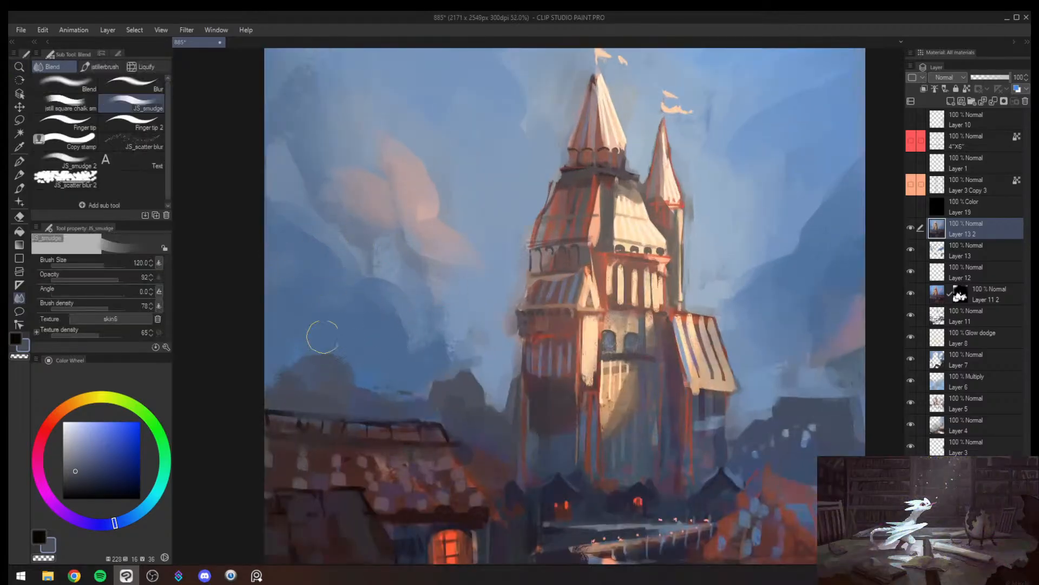
- Reduce the smudge brush to 25 and blend the shaded wall between the sunlit patch and the striped side roof
key(alt+space)
drag(557, 405, 525, 420)
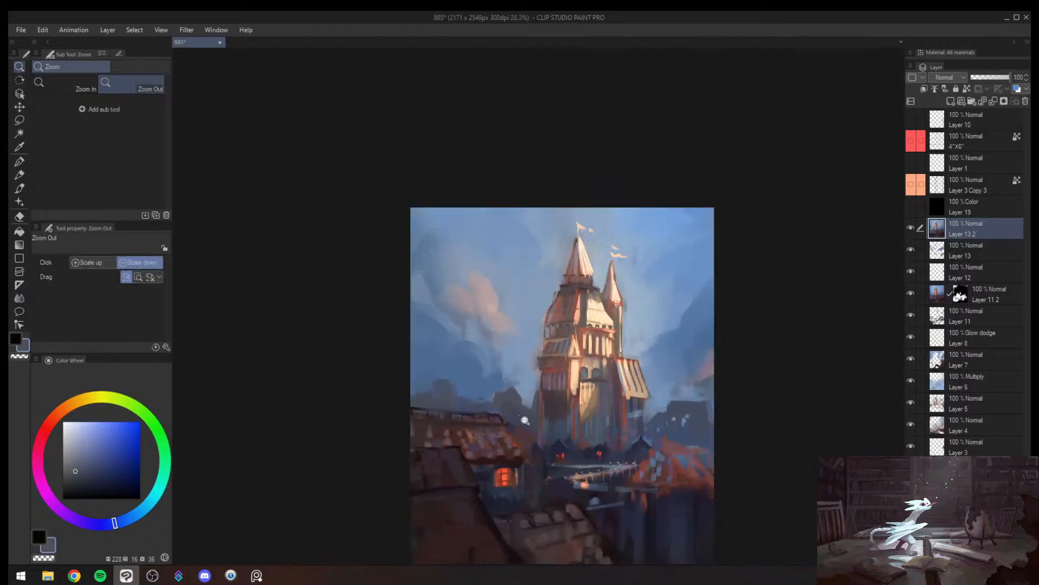
drag(651, 445, 585, 334)
drag(546, 341, 568, 307)
key([)
key(bracketleft)
key(bracketleft)
key(bracketleft)
key(bracketleft)
key(bracketleft)
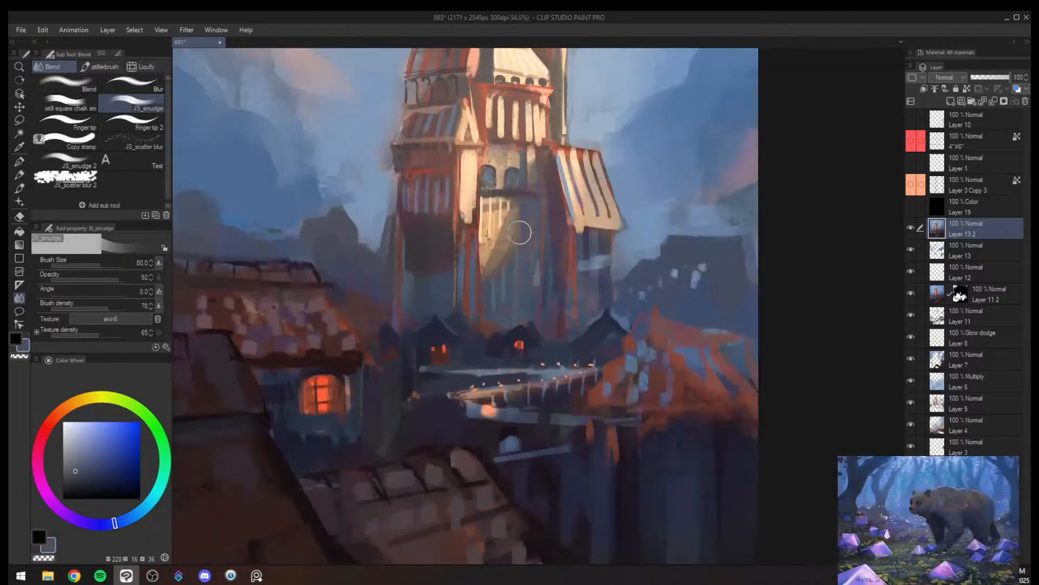
key(bracketleft)
key(bracketleft)
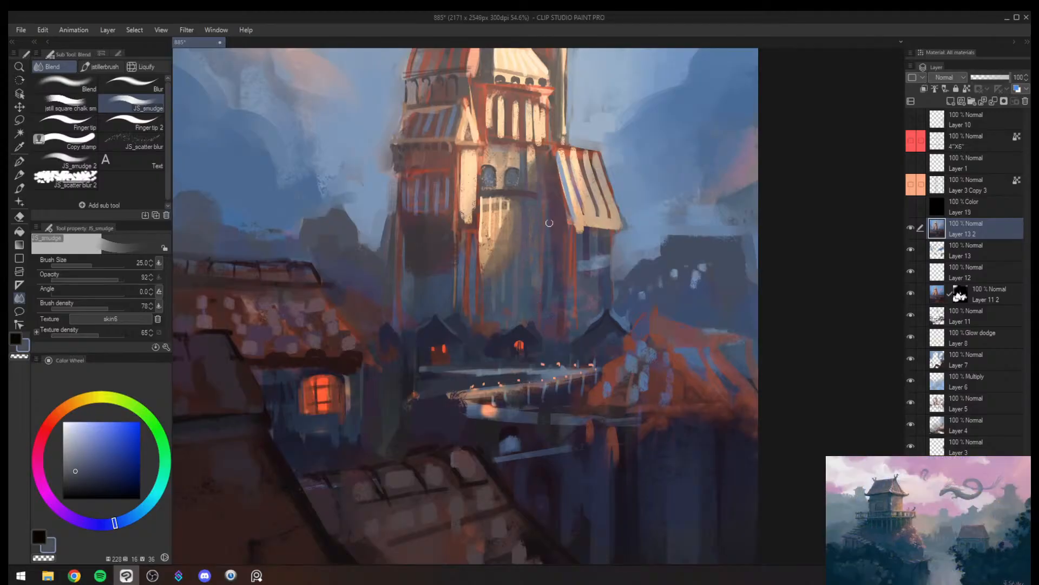
- Smudge the tower's lower wall down towards the village rooftops at brush size 30
key(ctrl+space)
mouse_move(557, 339)
mouse_down()
mouse_move(531, 343)
mouse_move(549, 339)
mouse_up()
key(])
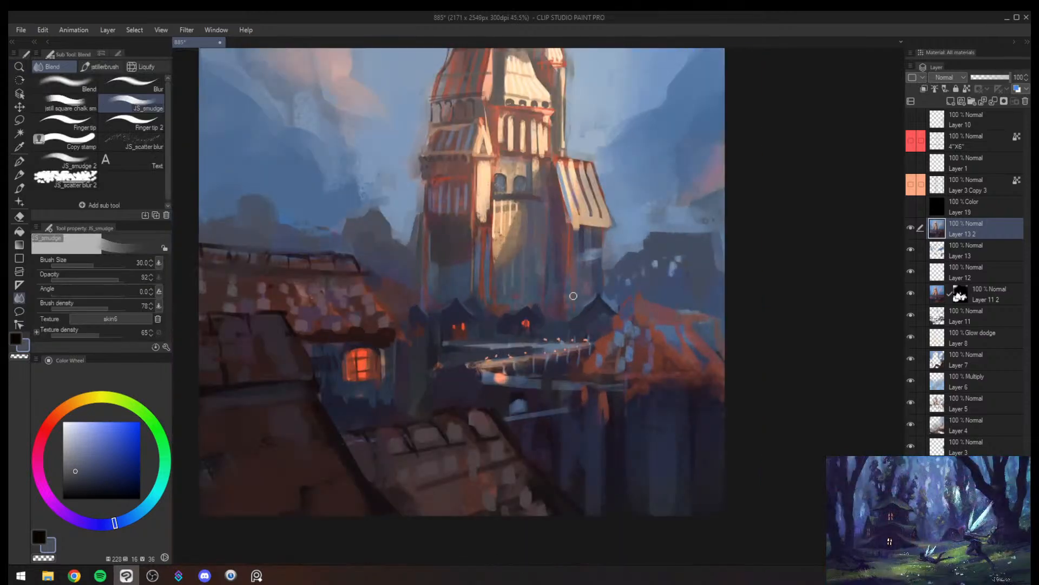
mouse_move(597, 244)
mouse_down()
mouse_move(595, 295)
mouse_move(599, 239)
mouse_move(625, 200)
mouse_up()
- Paint the shaded wall edge below the side roof's eave with Sampled Brush 37 2, enlarging it from 17 to 25
key(alt+space)
key(b)
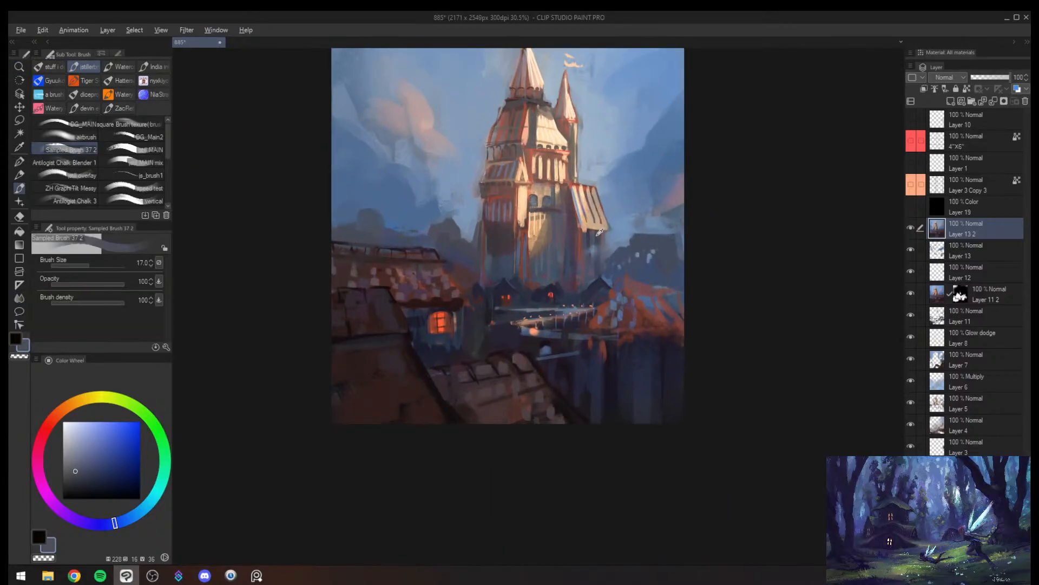
alt+click(604, 238)
drag(604, 238, 603, 259)
key(])
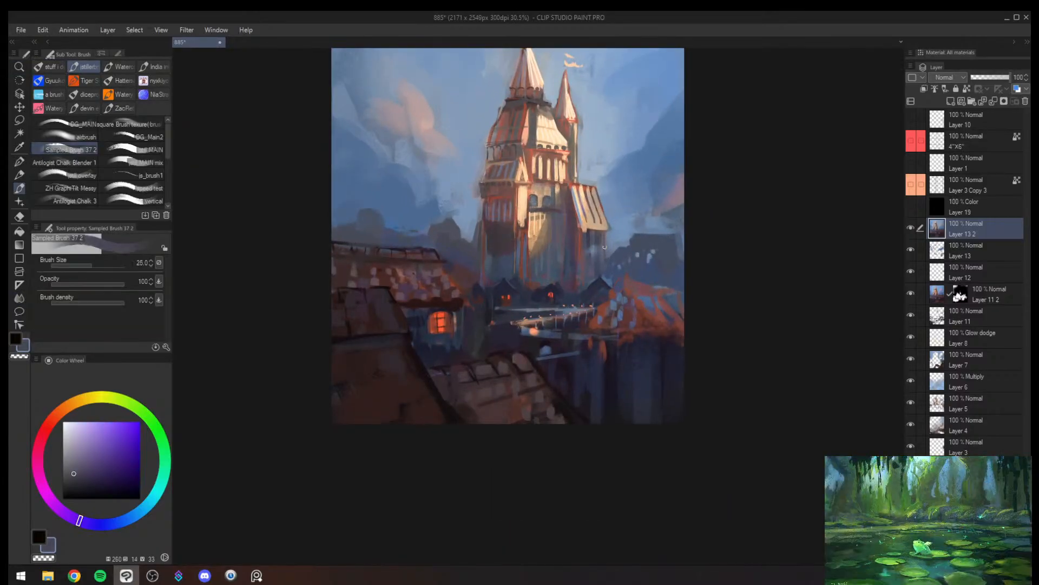
- Smudge the base of the tower's shaded lower wall at brush size 40
key(alt+space)
mouse_move(603, 249)
mouse_down()
mouse_move(605, 233)
mouse_move(607, 254)
mouse_up()
drag(591, 219, 632, 188)
key(j)
key(])
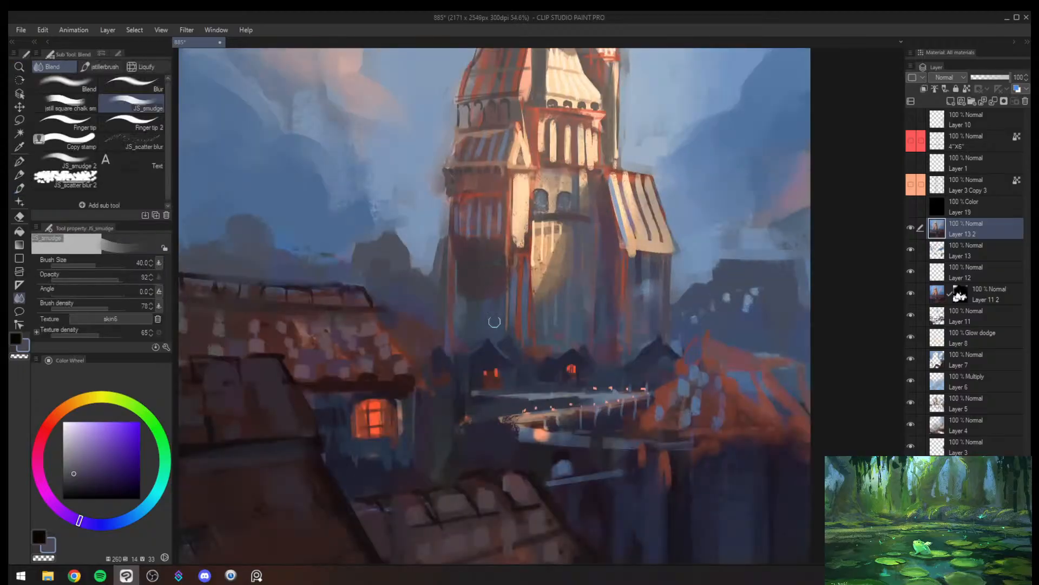
drag(458, 289, 459, 334)
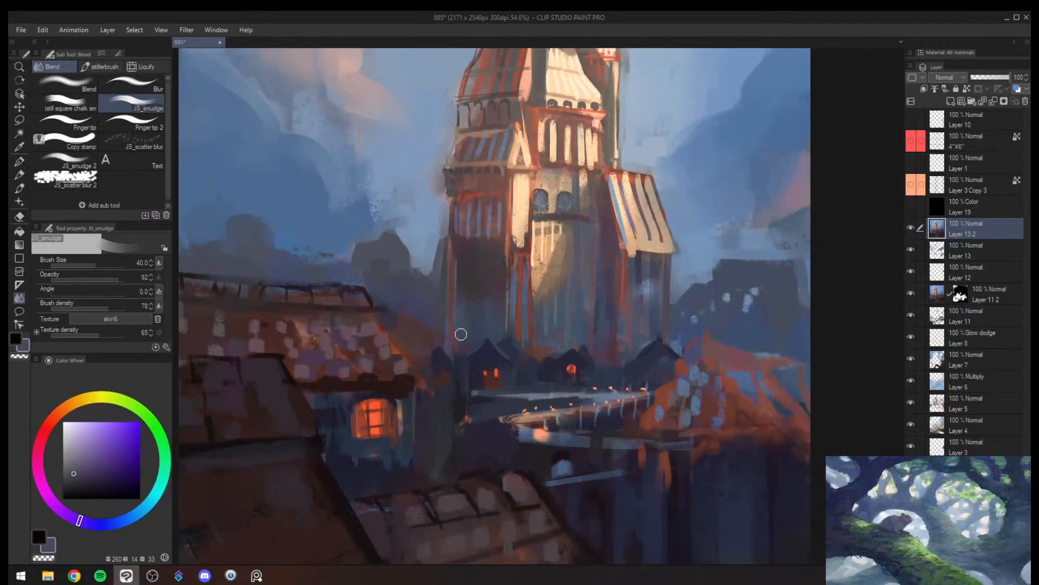
- Paint sampled dark blue tones over the shaded lower wall and its corner with Sampled Brush 37 2 at size 40
key(b)
alt+click(467, 302)
alt+click(467, 304)
alt+click(477, 304)
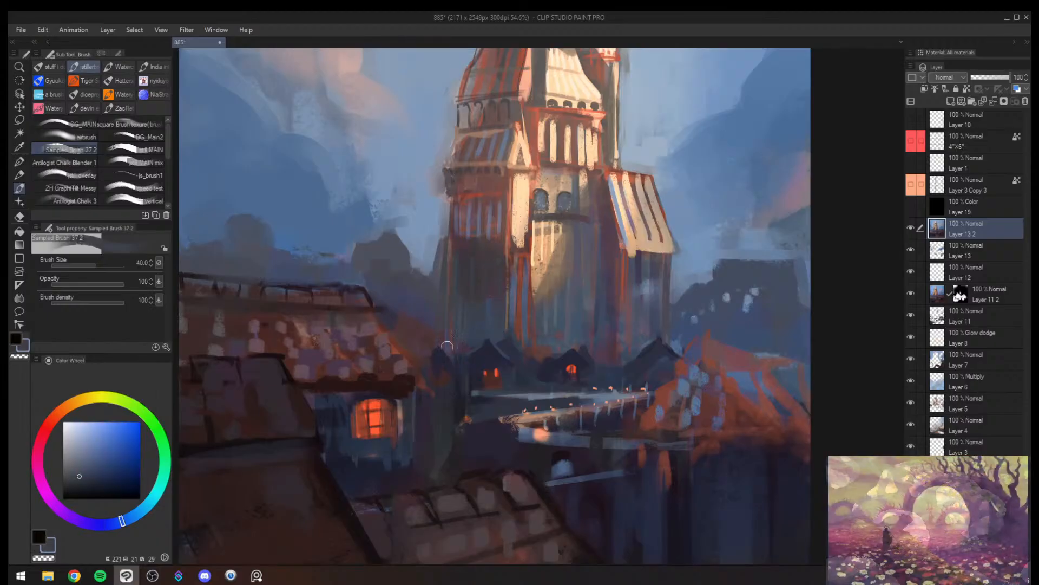
alt+click(446, 316)
- Smudge the dark cliff below the bridge and orange roof, enlarging the brush from 50 to 70
key(alt+space)
mouse_move(475, 313)
mouse_down()
mouse_move(441, 343)
mouse_move(498, 283)
mouse_up()
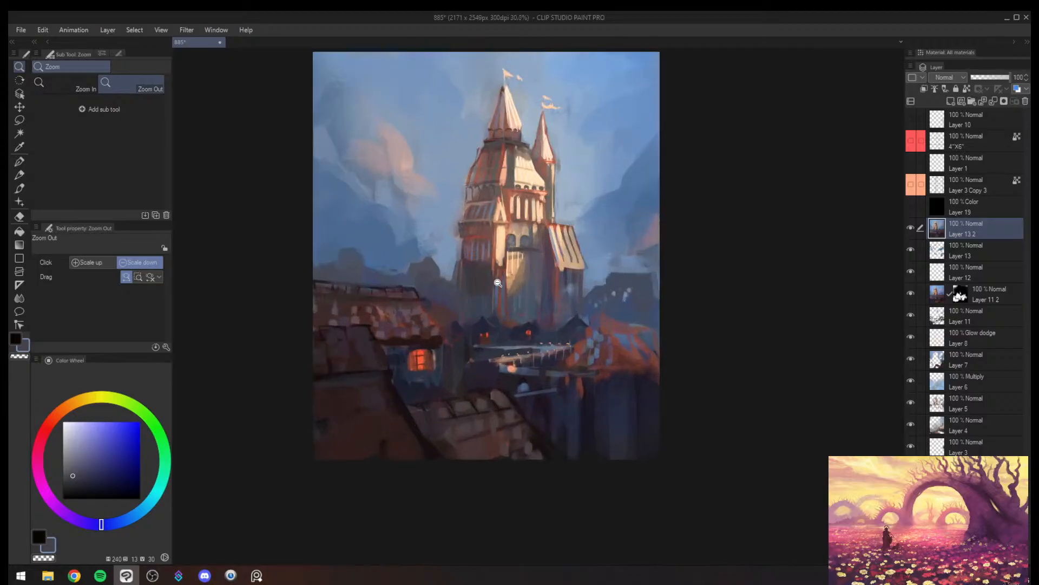
key(j)
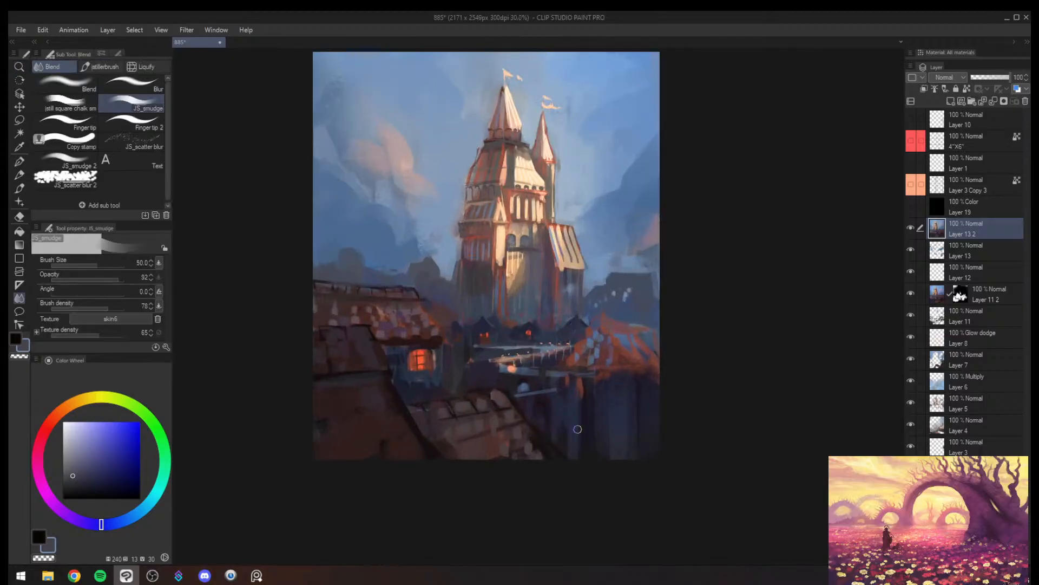
key(bracketright)
key(bracketright)
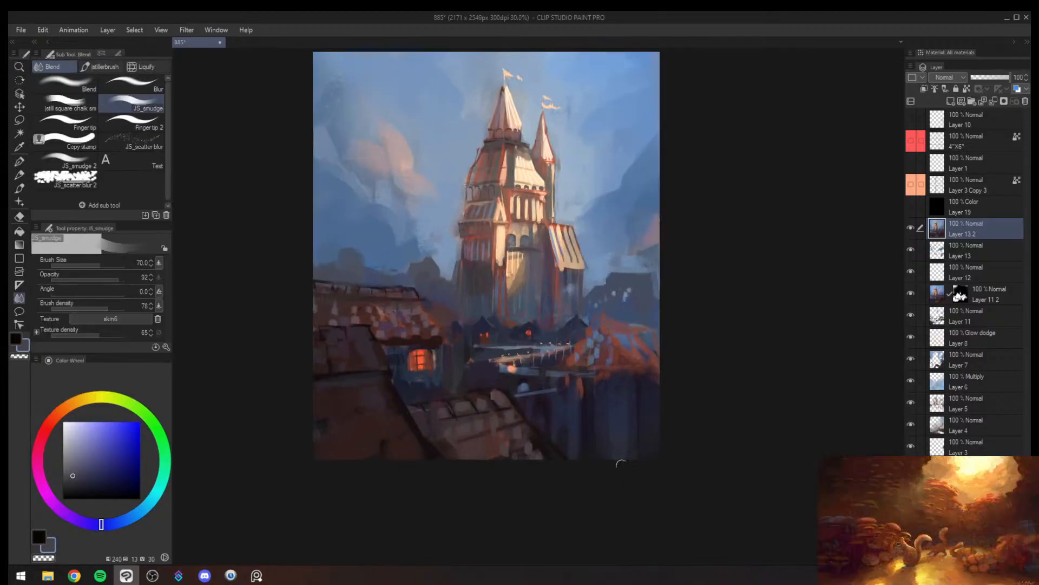
- Mirror the canvas and smudge the clouds and the dark area below the orange roof at brush size 100
key(h)
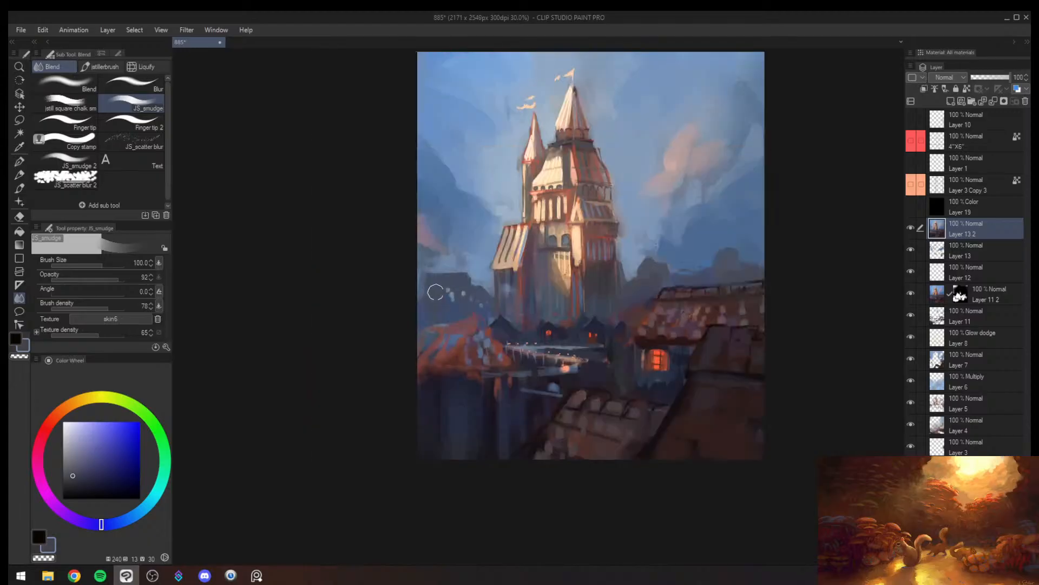
key(bracketright)
key(bracketright)
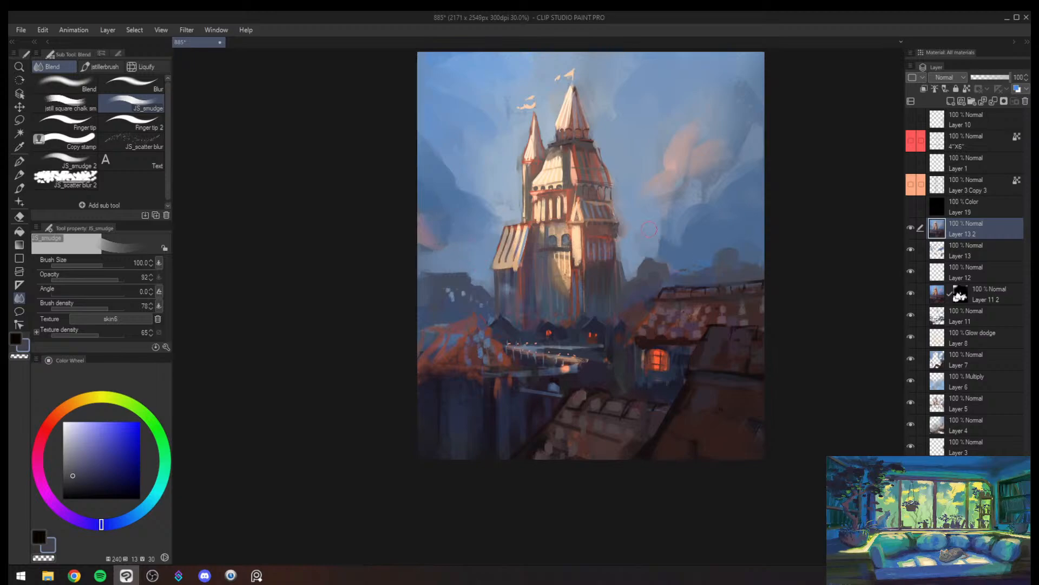
key(alt+space)
mouse_move(655, 242)
mouse_down()
mouse_move(663, 236)
mouse_move(631, 263)
mouse_move(641, 259)
mouse_up()
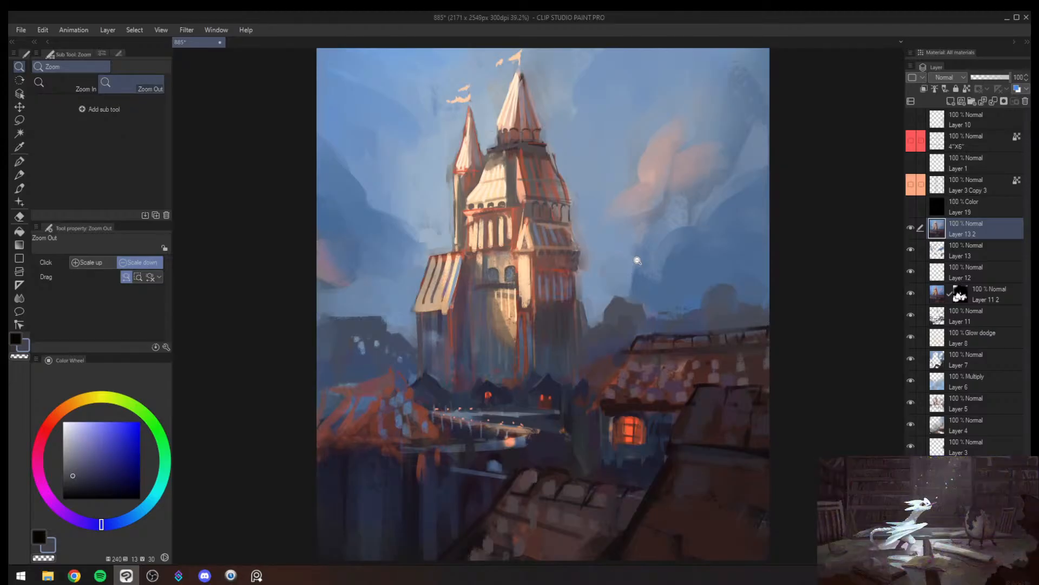
key(alt+Tab)
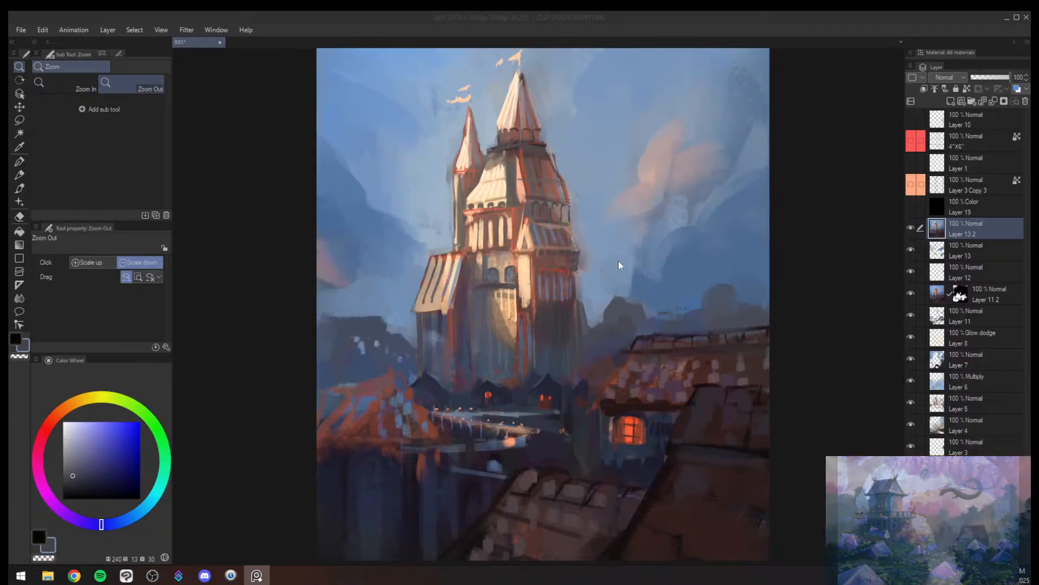
click(437, 408)
scroll(503, 395, up, 2)
scroll(513, 389, down, 4)
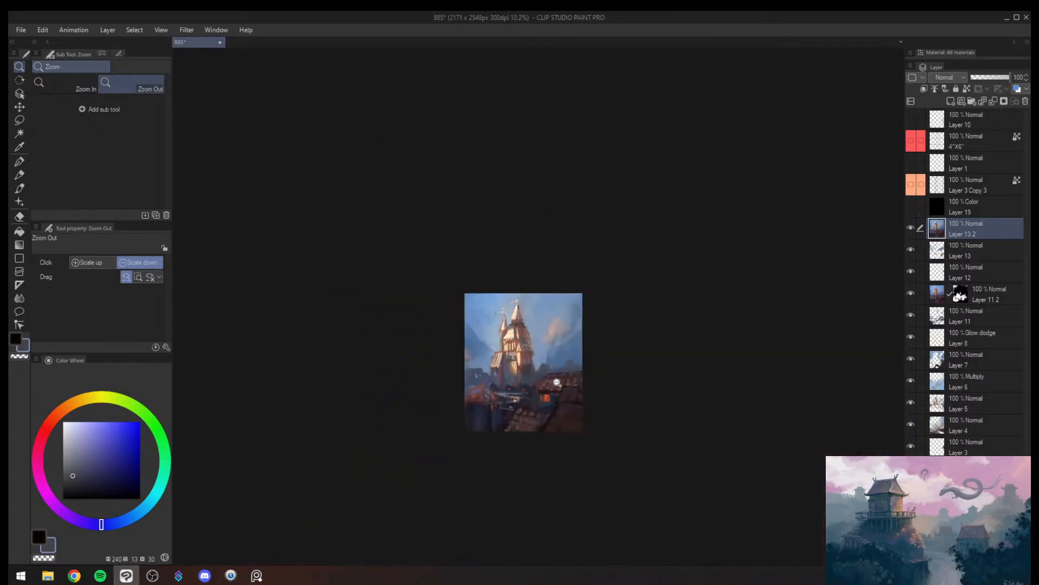
scroll(563, 379, up, 3)
scroll(714, 342, down, 1)
scroll(713, 342, up, 5)
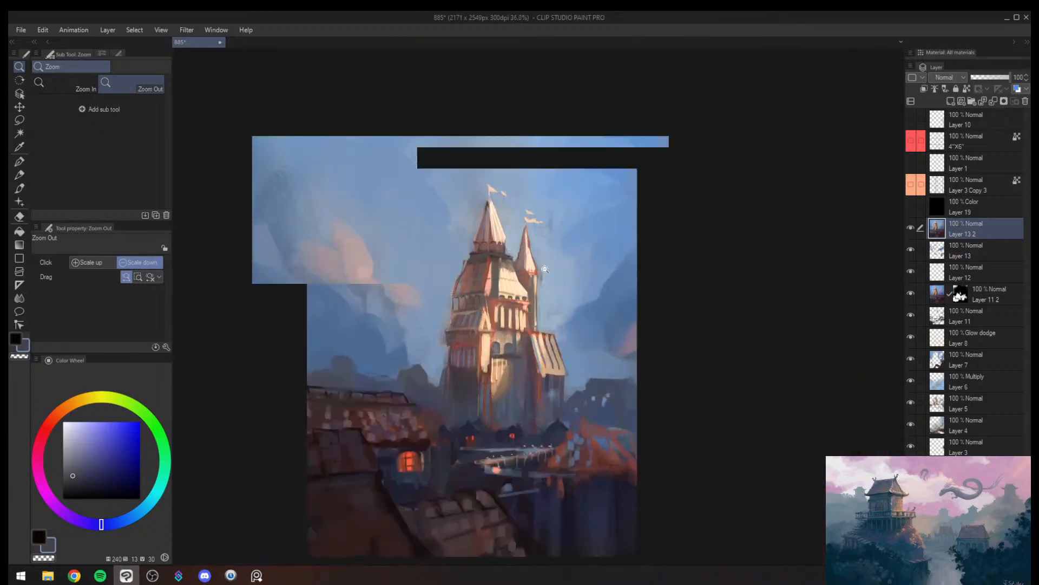
- Paint the narrow pillar between the shaded arcade and sunlit wall in sampled orange-brown with Sampled Brush 37 2 at size 15
key(b)
alt+click(431, 293)
key(bracketleft)
key(bracketleft)
key(bracketleft)
key(bracketleft)
key(bracketleft)
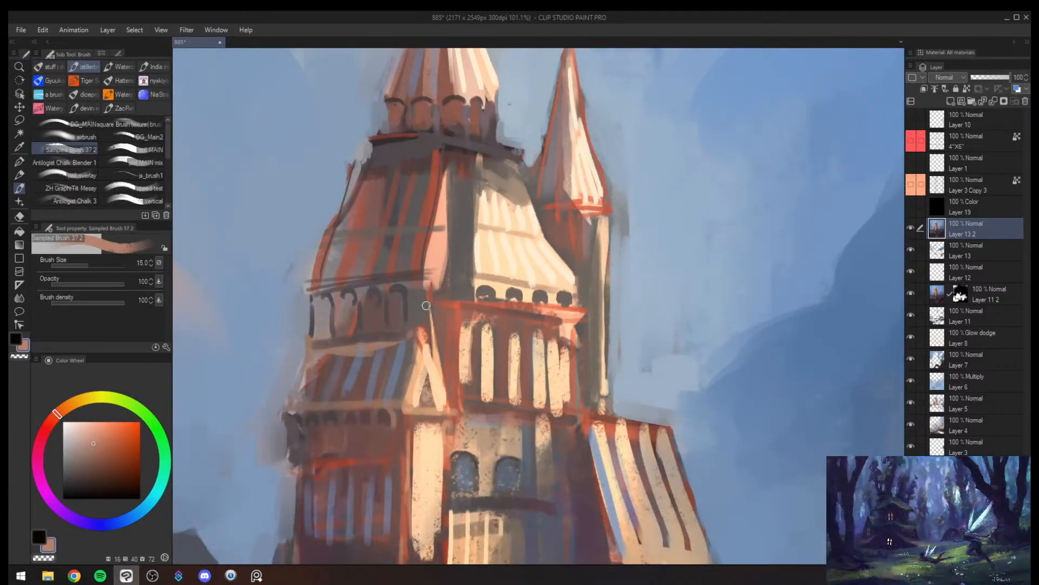
drag(426, 291, 430, 341)
- Repaint the shaded arcade's arches and columns with sampled muted reddish browns at brush size 17
alt+click(411, 289)
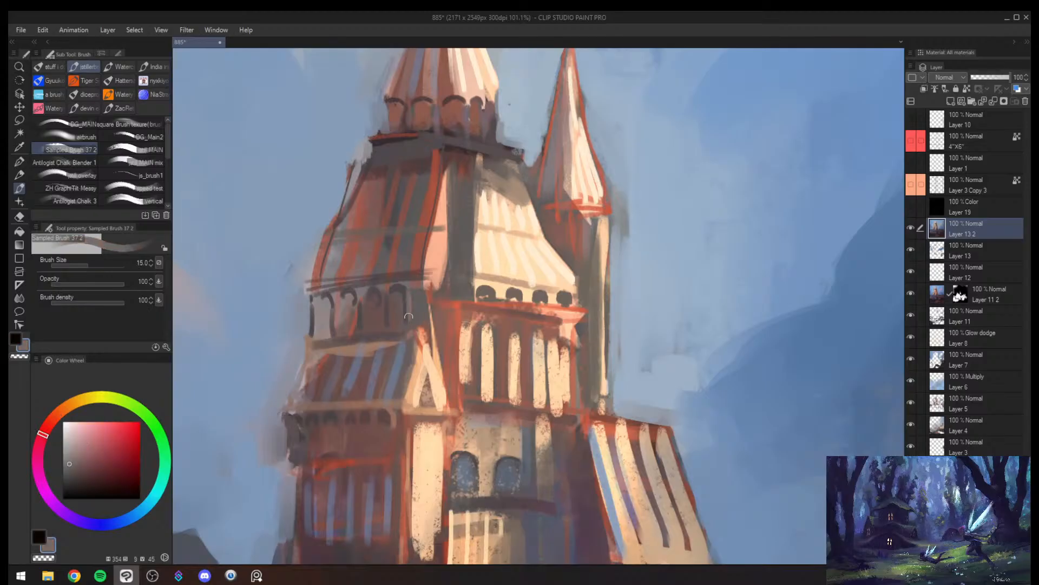
key(bracketright)
key(bracketright)
alt+click(358, 317)
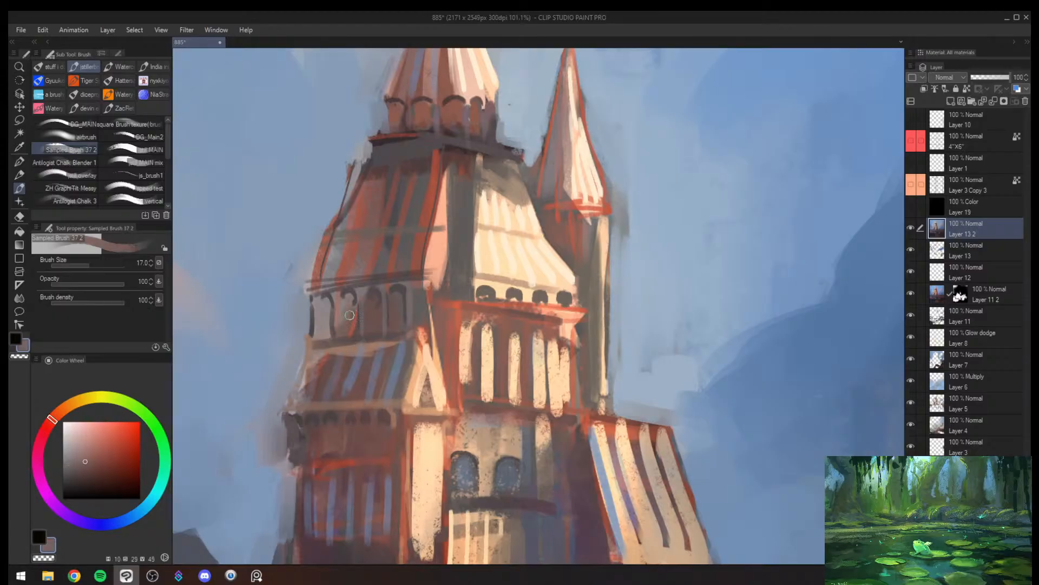
mouse_move(350, 318)
mouse_down()
mouse_move(353, 305)
mouse_move(349, 316)
mouse_move(460, 315)
mouse_up()
alt+click(354, 297)
- Paint the outer edges of the arcade and shaded upper roof in reddish brown at brush size 15, and save the file
key(alt+space)
click(396, 349)
alt+click(272, 290)
alt+click(267, 296)
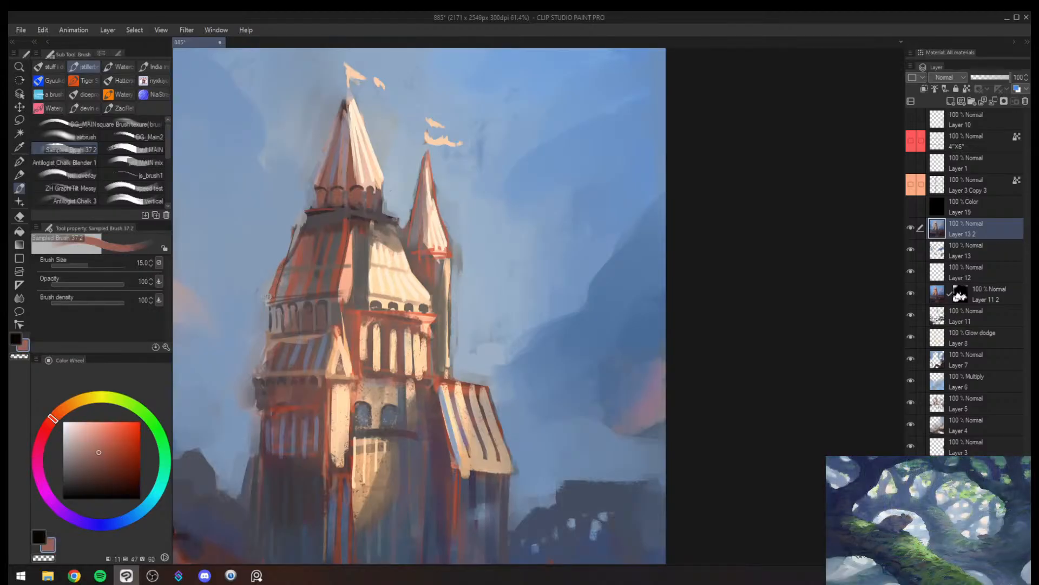
drag(286, 253, 280, 265)
mouse_move(297, 225)
mouse_down()
mouse_move(283, 257)
mouse_move(293, 246)
mouse_move(233, 241)
mouse_move(306, 239)
mouse_up()
key(alt+space)
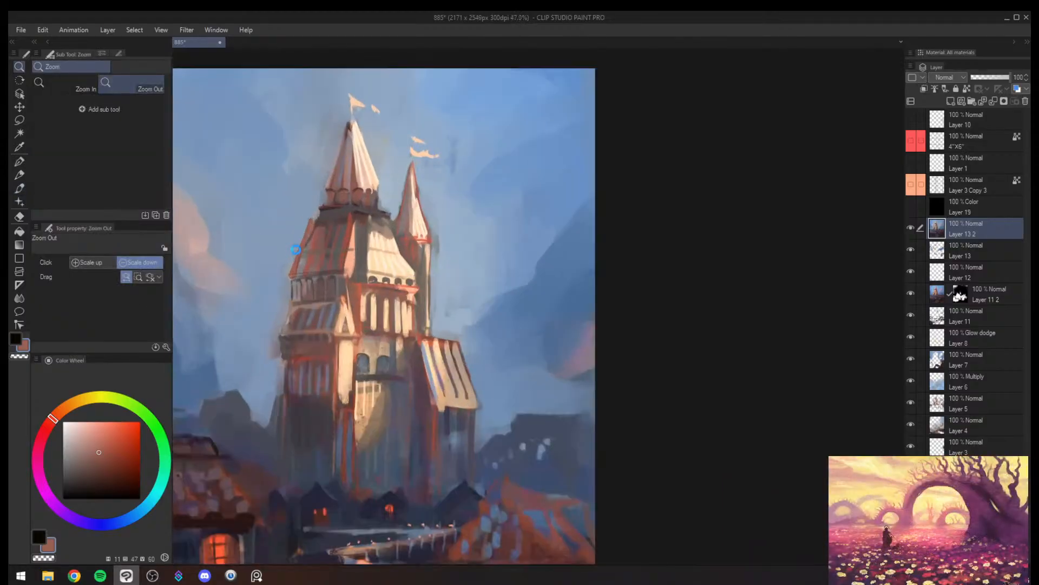
key(ctrl+s)
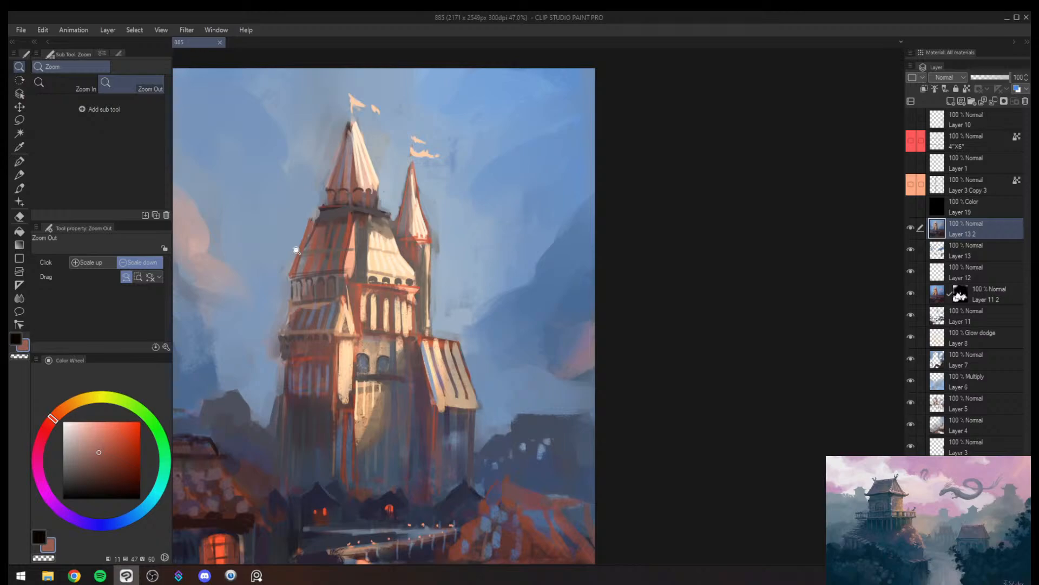
- Paint sampled blue between the distant hill and the tower's lower wall at brush size 30, and mirror the canvas
mouse_move(354, 333)
mouse_down()
mouse_move(318, 379)
mouse_move(326, 319)
mouse_move(352, 317)
mouse_move(354, 332)
mouse_move(321, 376)
mouse_move(360, 302)
mouse_up()
alt+click(349, 316)
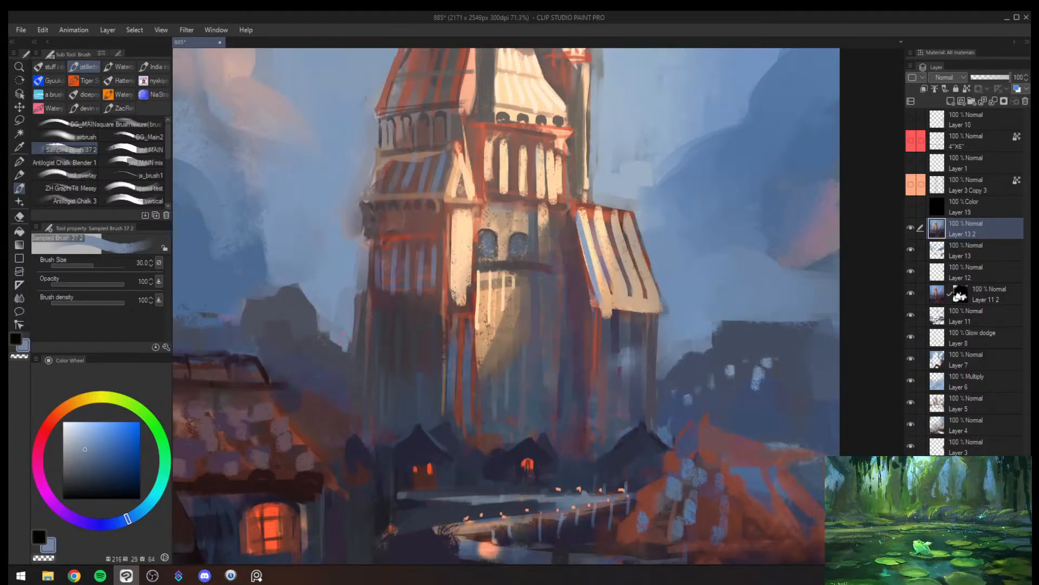
drag(337, 335, 326, 322)
alt+click(335, 322)
alt+click(340, 307)
key(h)
drag(775, 267, 780, 266)
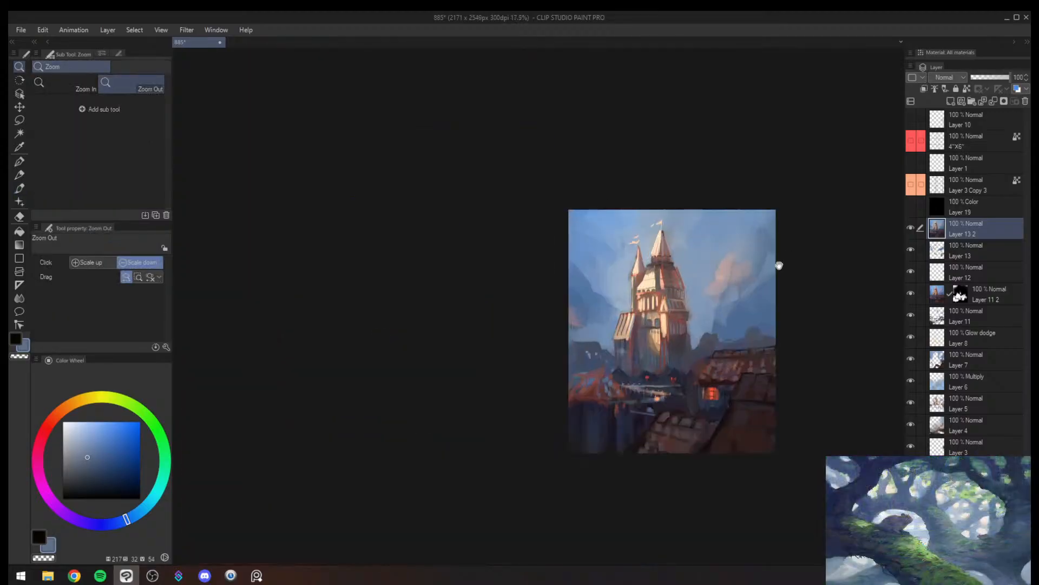
- Paint a small turreted building silhouette on the distant hill beside the tower in sampled grey-blue at brush size 17
drag(744, 300, 778, 285)
drag(690, 324, 496, 314)
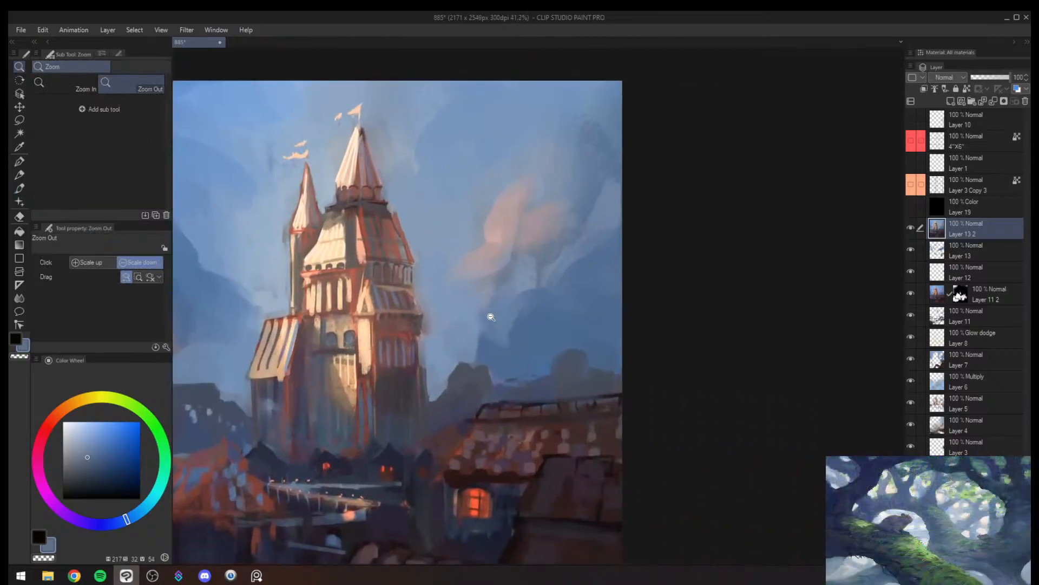
alt+click(484, 361)
alt+click(465, 363)
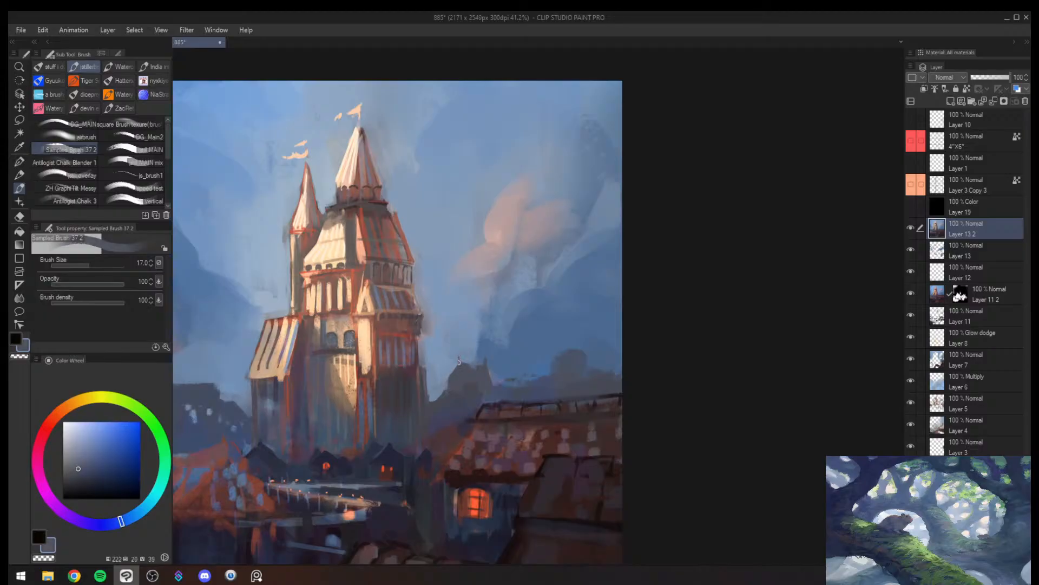
mouse_move(466, 374)
mouse_down()
mouse_move(448, 416)
mouse_move(490, 398)
mouse_move(500, 375)
mouse_up()
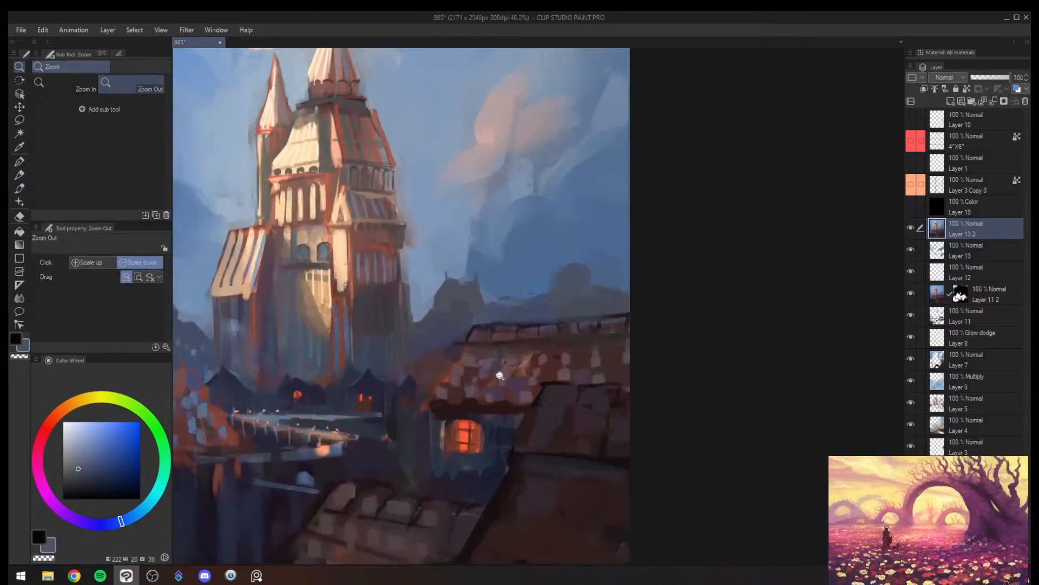
- Darken the house wall and eave end beside the lit window in sampled dark reddish brown at brush size 100
alt+click(438, 406)
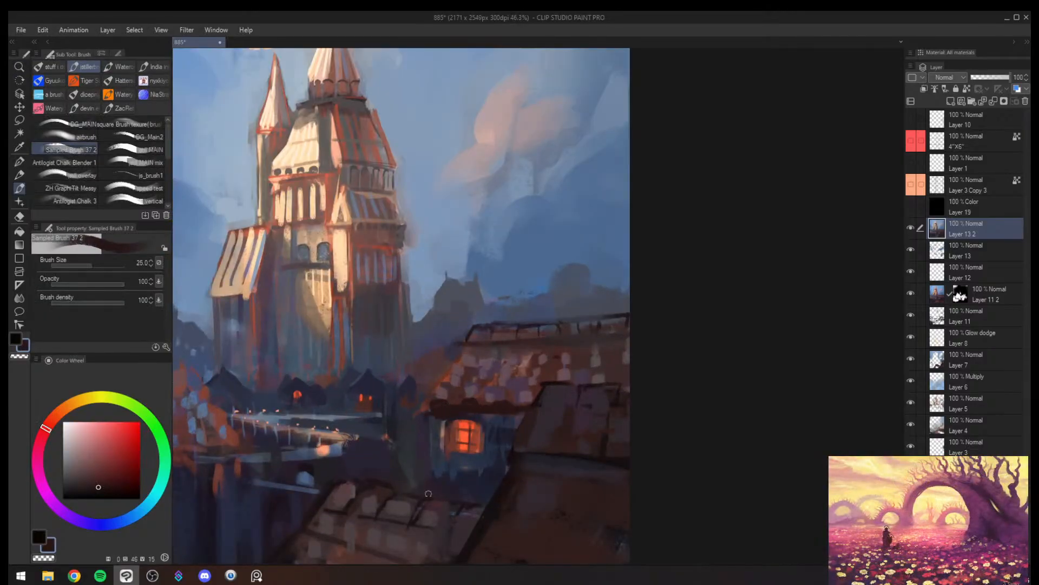
drag(436, 425, 440, 456)
key(bracketright)
key(bracketright)
key(bracketright)
key(bracketright)
key(bracketright)
key(bracketright)
key(bracketright)
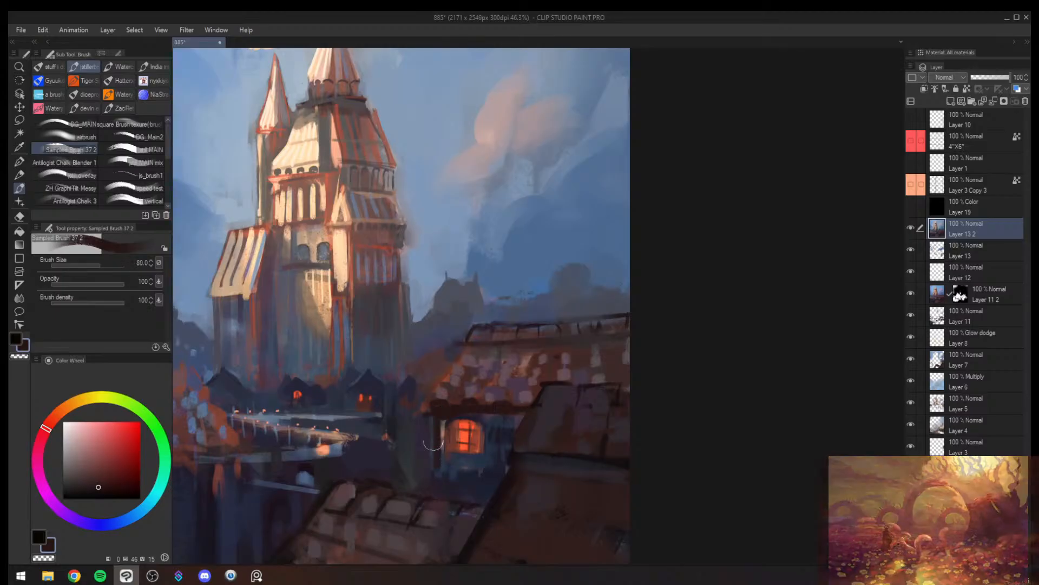
key(bracketright)
drag(436, 433, 436, 468)
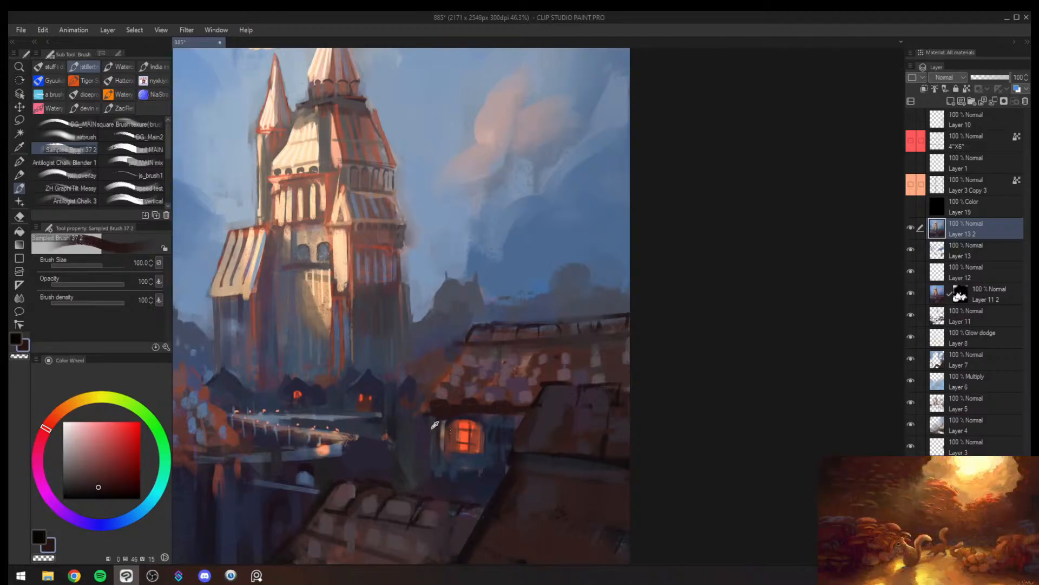
alt+click(437, 480)
alt+click(436, 408)
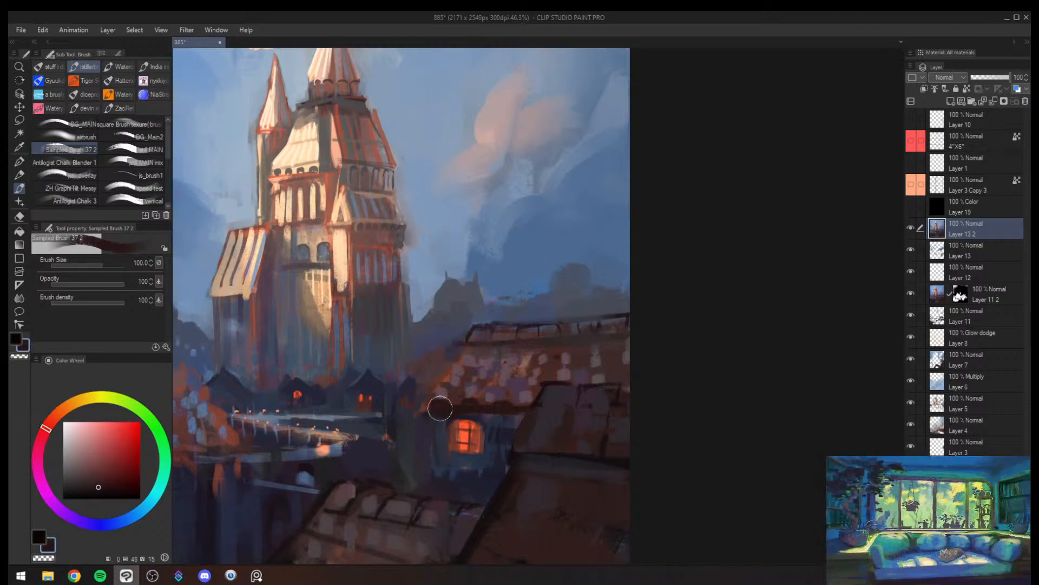
- Shade the wall and eave between the lit window and the large foreground roof with sampled dark tones at brush size 80
alt+click(493, 405)
key([)
mouse_move(490, 406)
mouse_down()
mouse_move(507, 408)
mouse_move(489, 411)
mouse_move(493, 472)
mouse_up()
alt+click(498, 436)
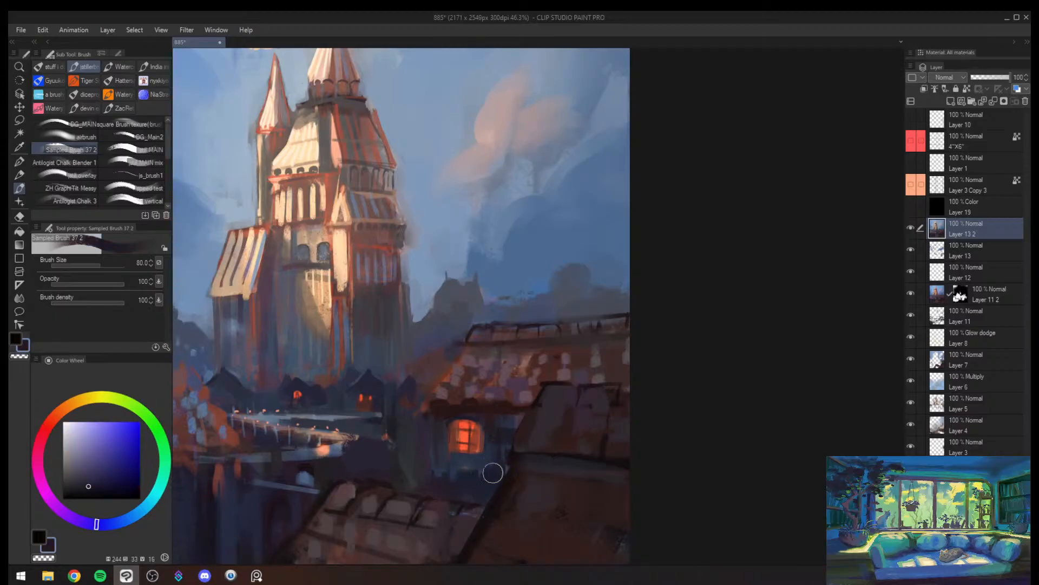
alt+click(504, 414)
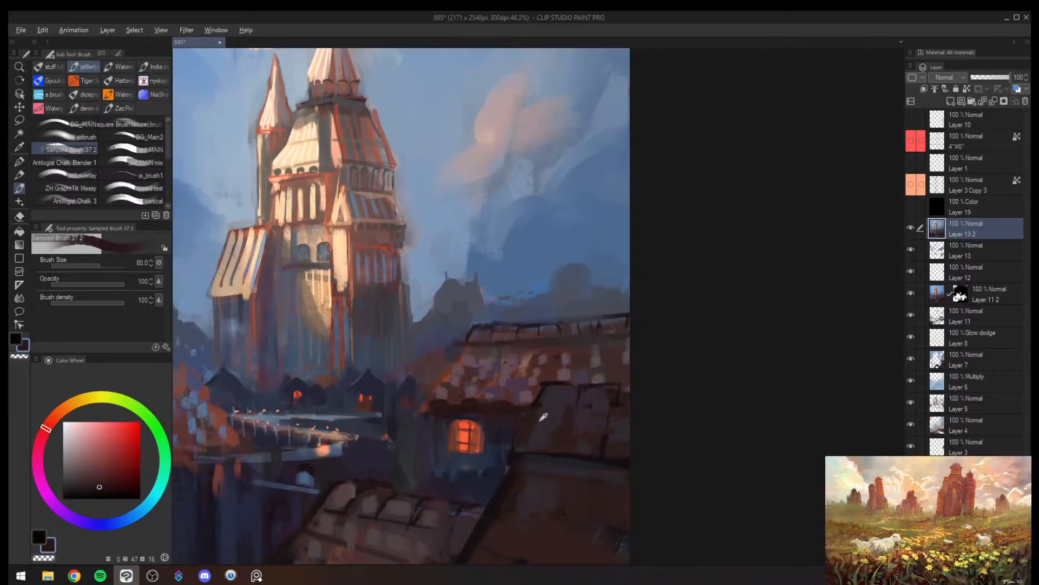
alt+click(522, 426)
key([)
alt+click(536, 421)
key([)
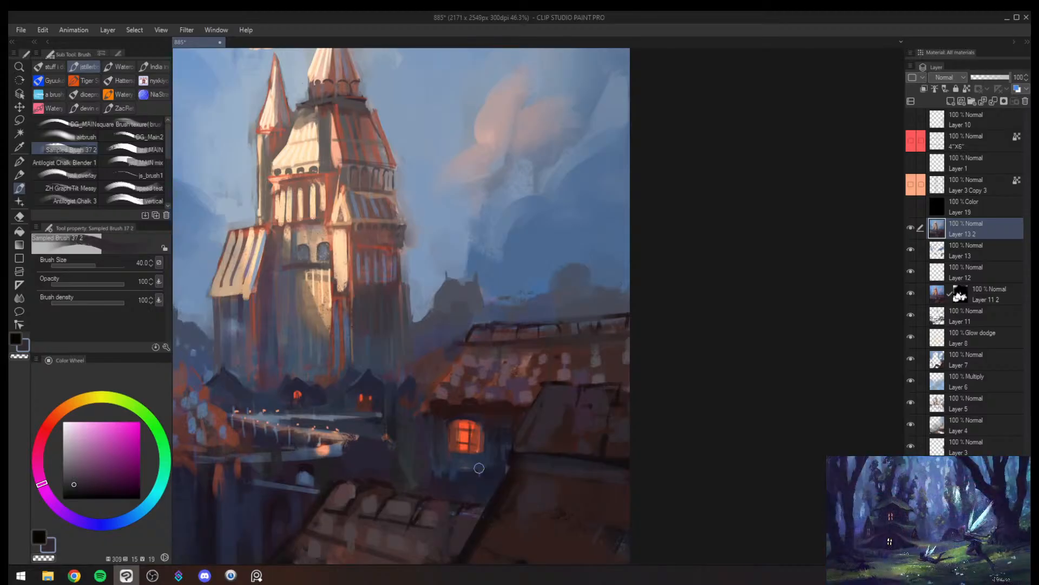
- Paint the hillside between the tower and the tiled roof in sampled muted blue at brush size 80
key(/)
click(509, 318)
scroll(481, 325, up, 2)
key(b)
alt+click(454, 323)
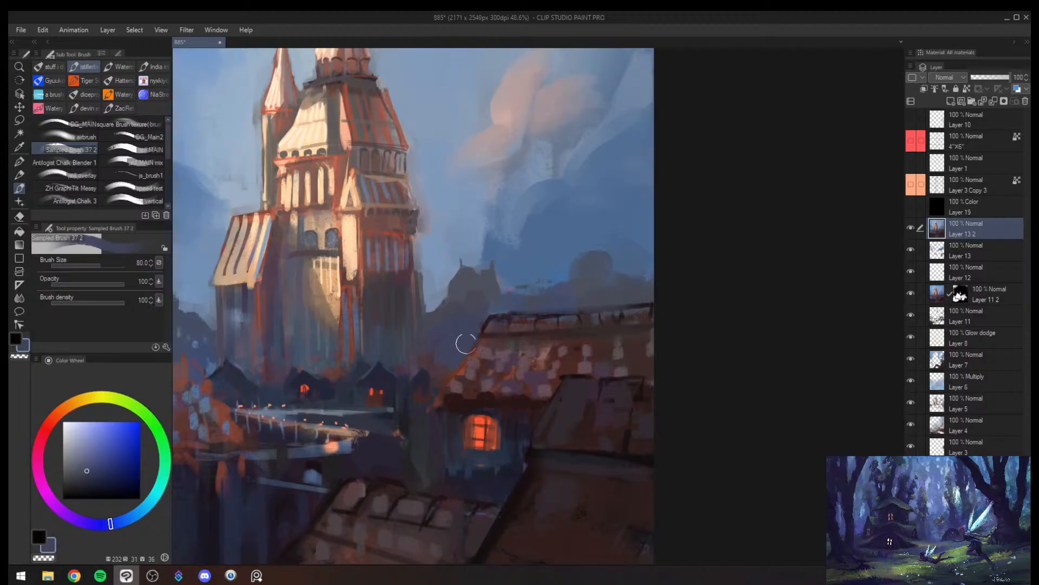
alt+click(481, 355)
- Refine the silhouette of the distant building and its hill slope with sampled grey-blue at brush size 30
key(bracketleft)
key(bracketleft)
key(bracketleft)
key(bracketleft)
key(bracketleft)
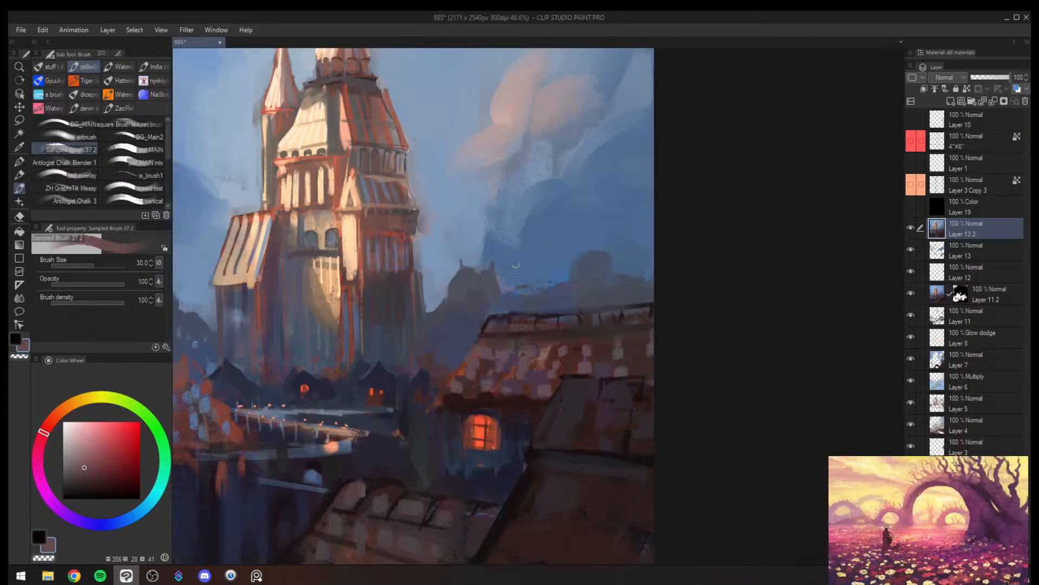
key(alt+space)
mouse_move(452, 333)
mouse_down()
mouse_move(414, 362)
mouse_move(476, 302)
mouse_move(448, 227)
mouse_up()
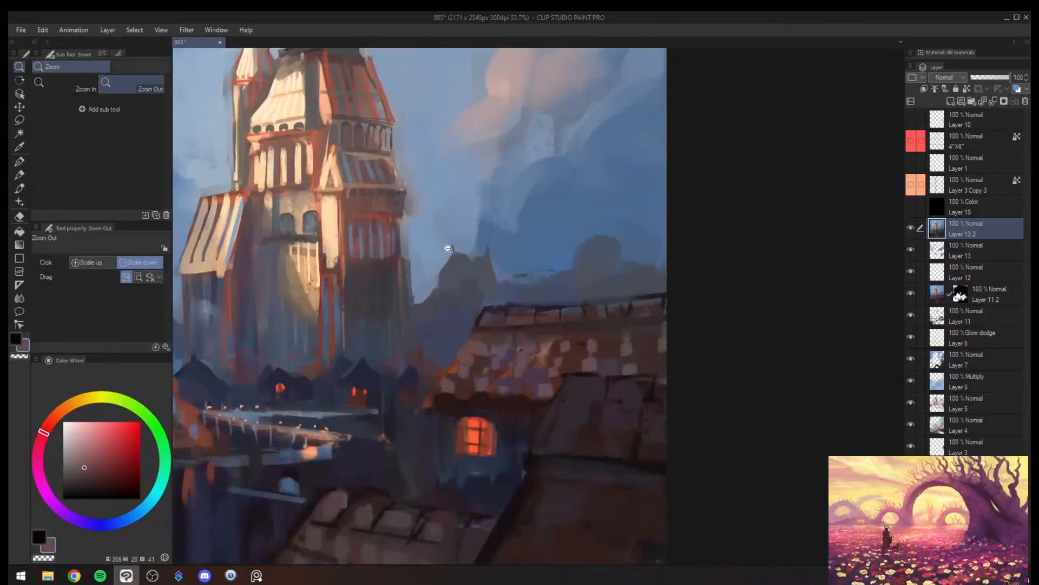
alt+click(439, 282)
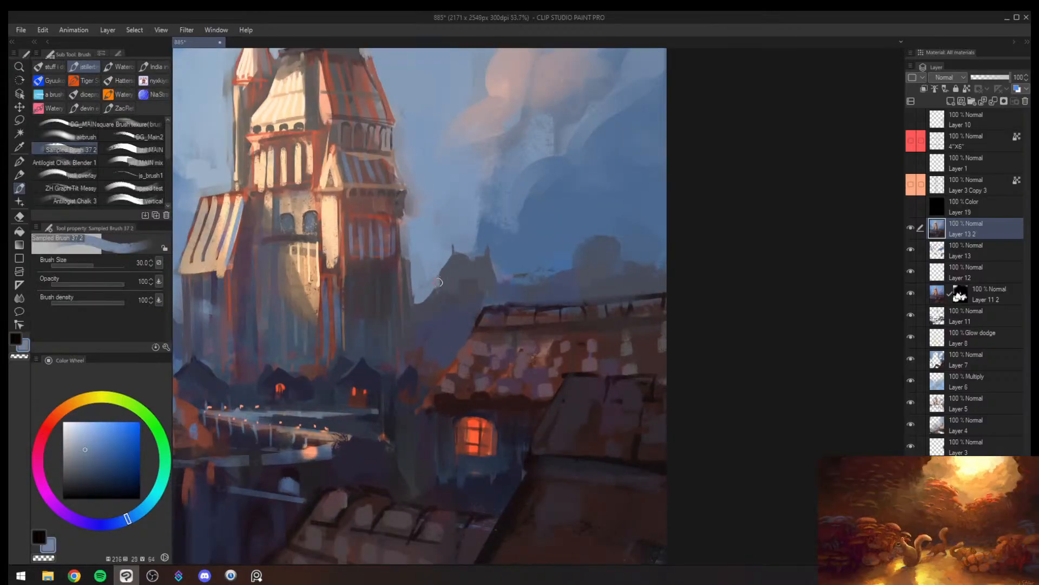
- Paint faint building silhouettes along the horizon above the tiled roof in sampled blue at brush size 70
key(alt+space)
mouse_move(496, 287)
mouse_down()
mouse_move(466, 303)
mouse_move(489, 265)
mouse_move(491, 312)
mouse_move(448, 347)
mouse_move(495, 283)
mouse_move(506, 284)
mouse_move(507, 321)
mouse_move(534, 313)
mouse_up()
alt+click(495, 280)
key(])
key(])
key(])
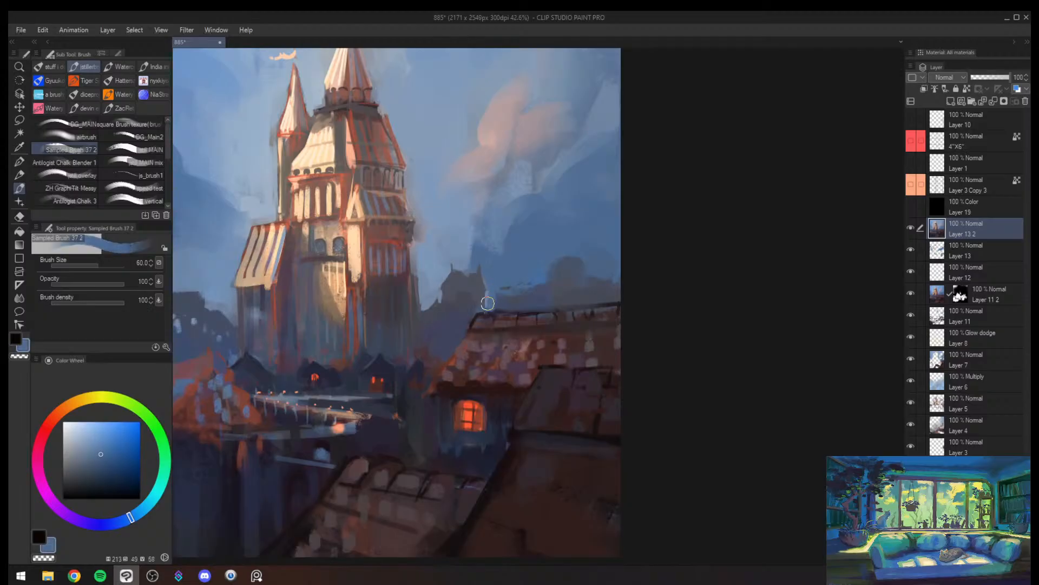
alt+click(478, 312)
alt+click(505, 307)
key(])
alt+click(508, 304)
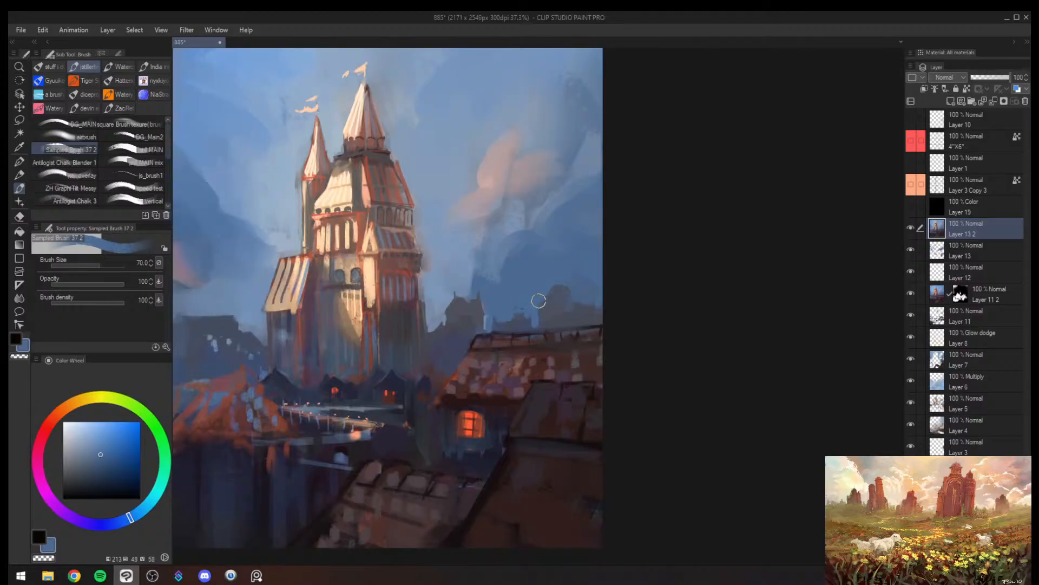
- Paint dark accents at the outer end of the tiled roof's ridge with sampled dark purple at brush size 17
mouse_move(585, 305)
mouse_down()
mouse_move(555, 352)
mouse_move(587, 290)
mouse_up()
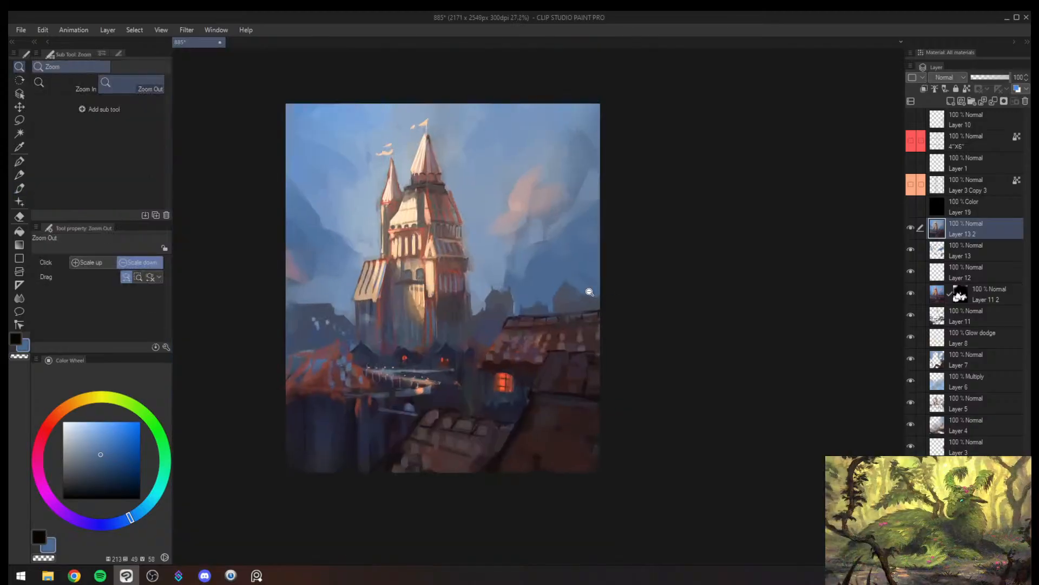
key(bracketleft)
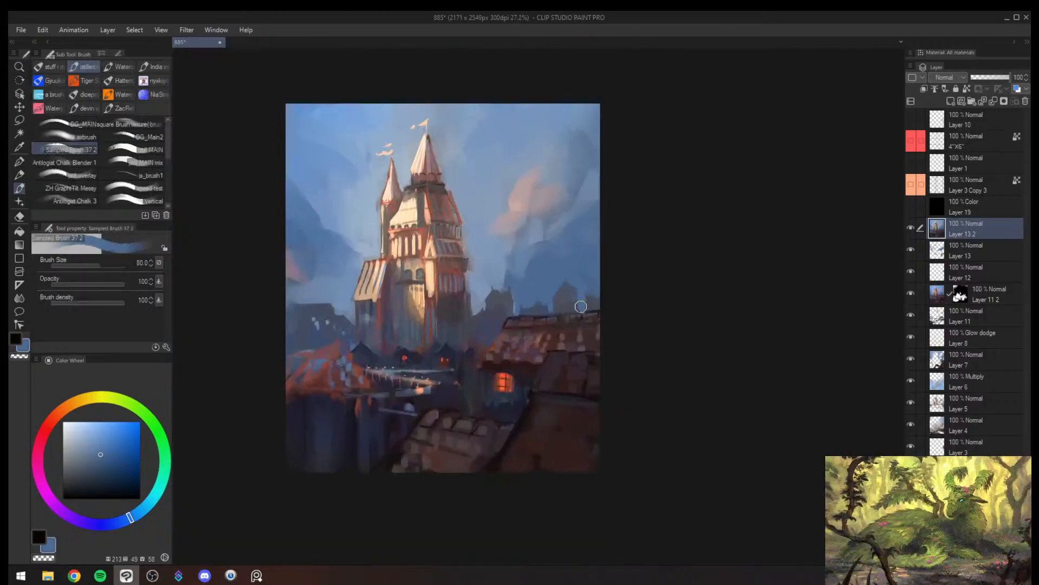
key(bracketleft)
key(bracketleft)
key(bracketleft)
key(bracketleft)
key(bracketleft)
key(bracketleft)
key(bracketleft)
alt+click(589, 312)
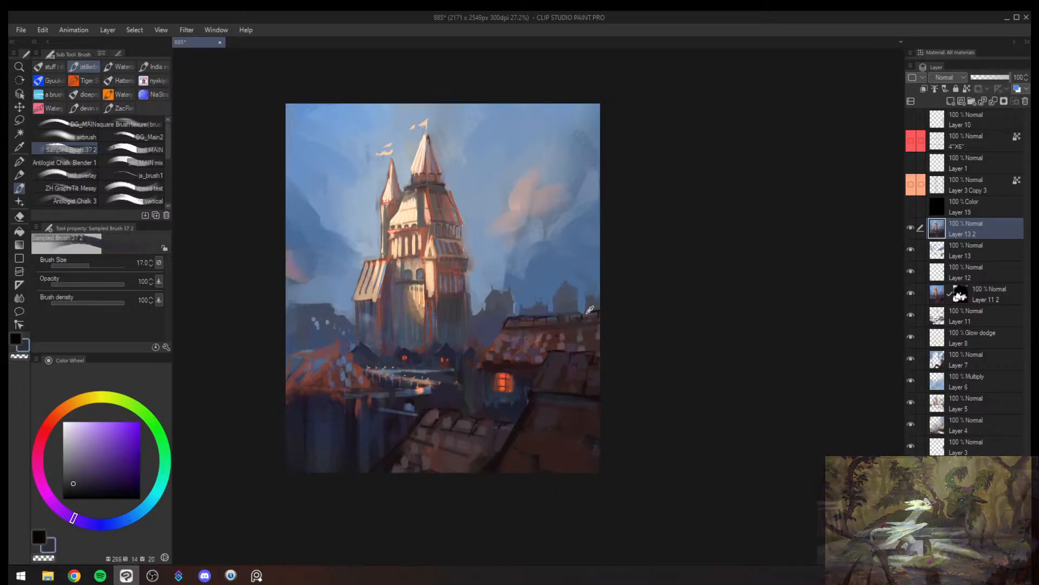
alt+click(589, 312)
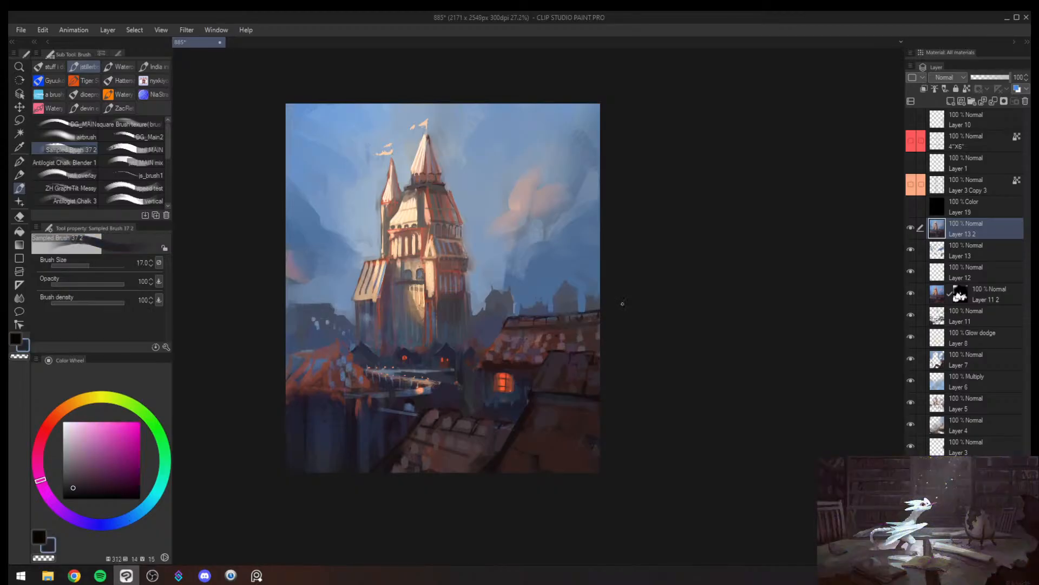
- Mirror the canvas and paint a thin light-blue rim along the blue cloud's edge at brush size 8
key(h)
drag(537, 282, 527, 283)
drag(655, 275, 687, 267)
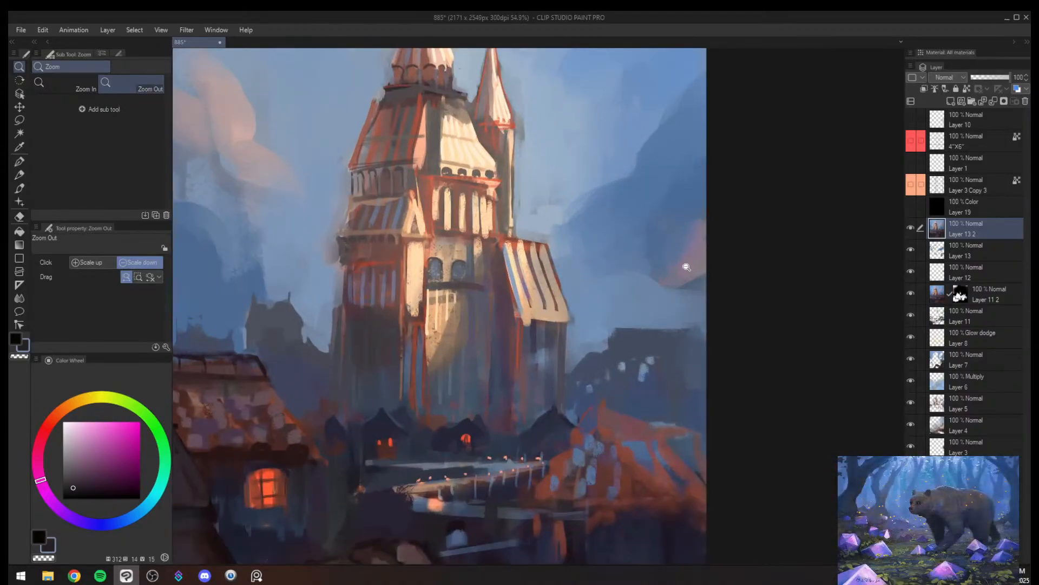
alt+click(595, 167)
key(bracketleft)
key(bracketleft)
key(bracketleft)
key(bracketleft)
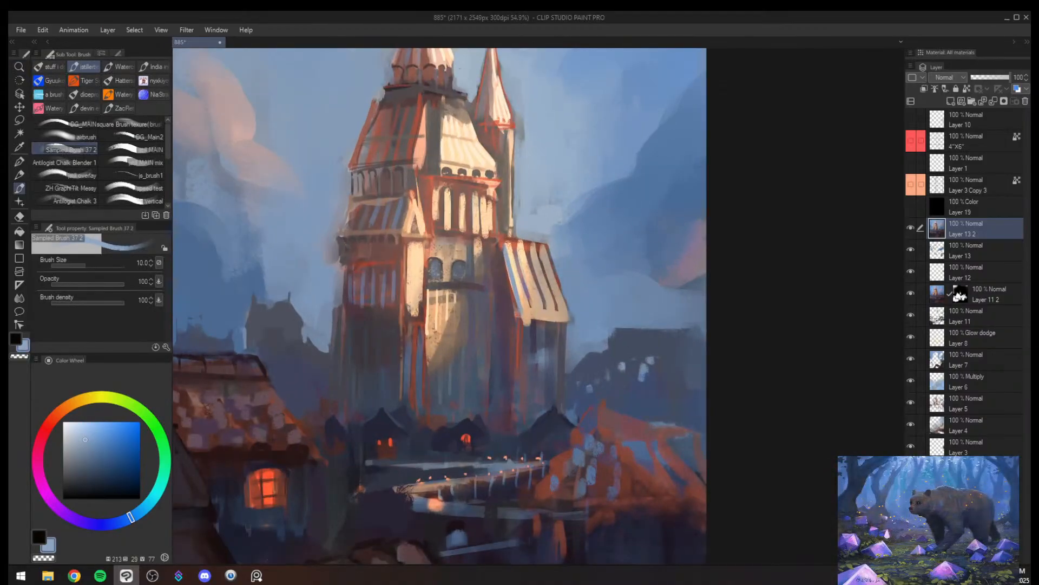
alt+click(587, 182)
drag(575, 204, 616, 182)
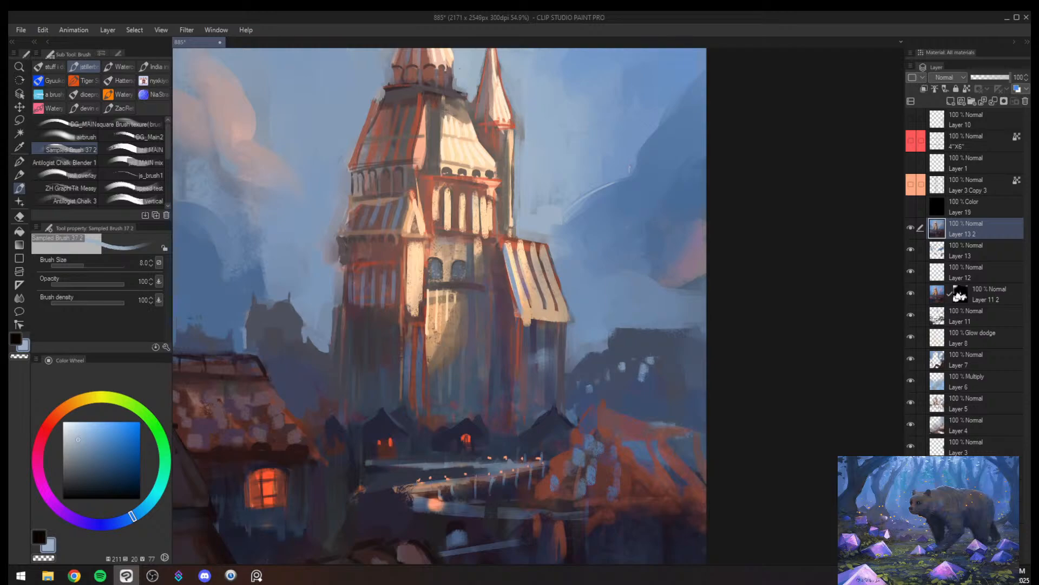
- Mirror the canvas back and touch up the pink cloud with its sampled light pink at brush size 10
key(h)
drag(587, 226, 540, 232)
key(b)
alt+click(541, 231)
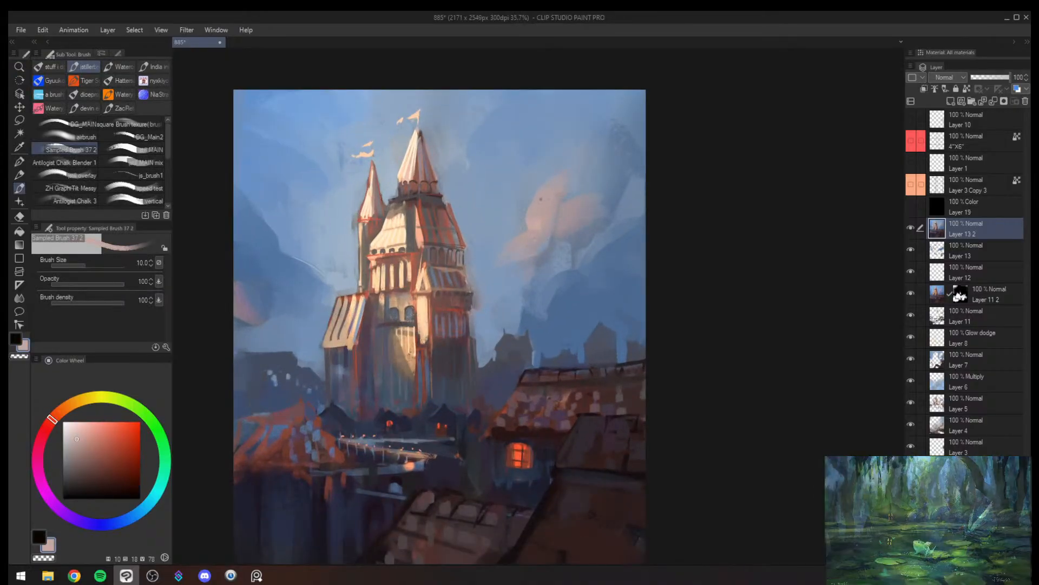
alt+click(543, 222)
key(])
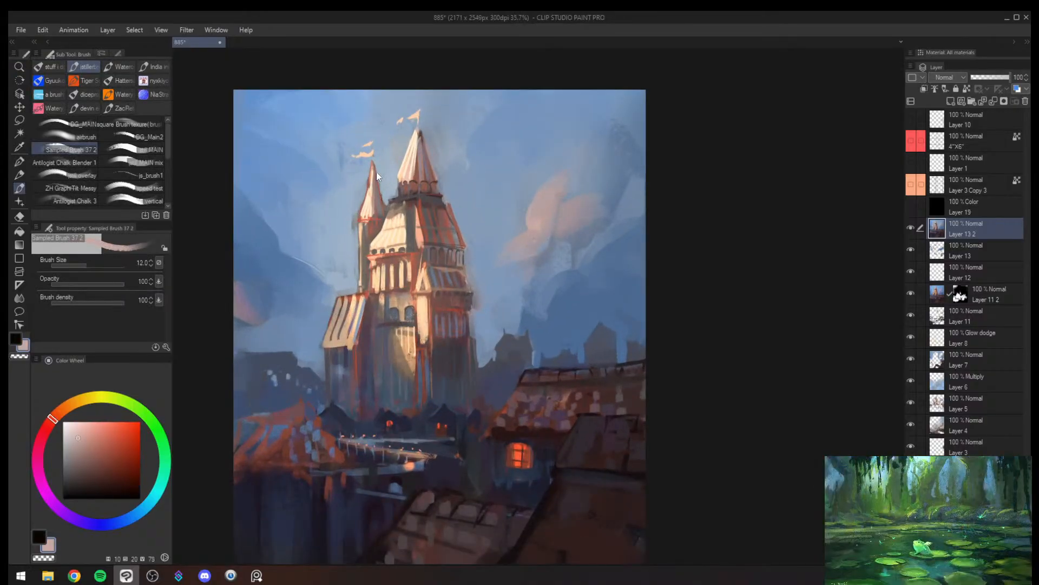
- Repaint the cloud mass at the canvas edge with sampled blue at brush size 40 and muted purple at size 25
key(])
key(])
key(])
key(])
alt+click(250, 217)
key(])
drag(250, 200, 267, 227)
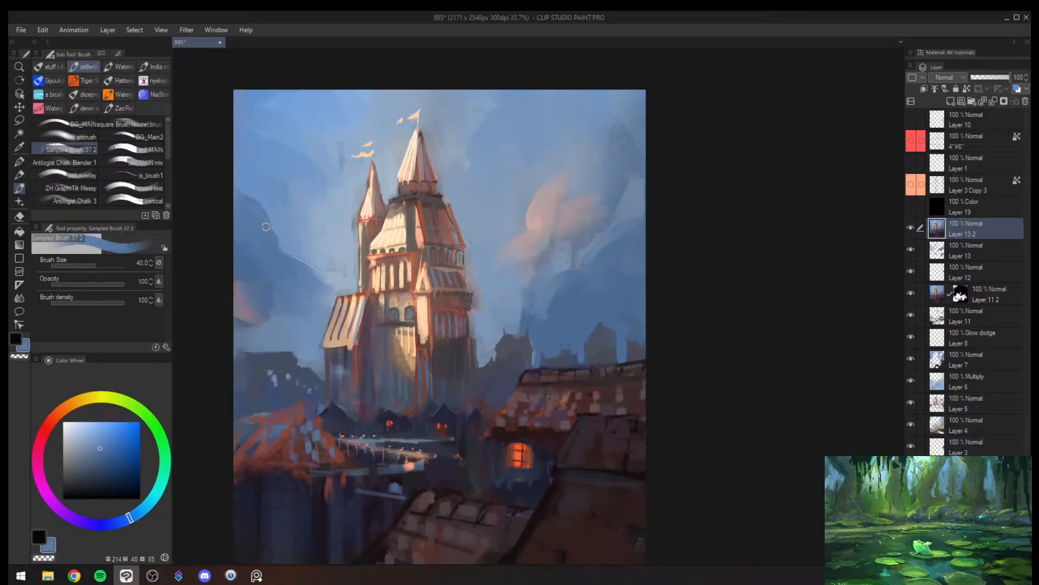
alt+click(243, 289)
drag(241, 282, 254, 279)
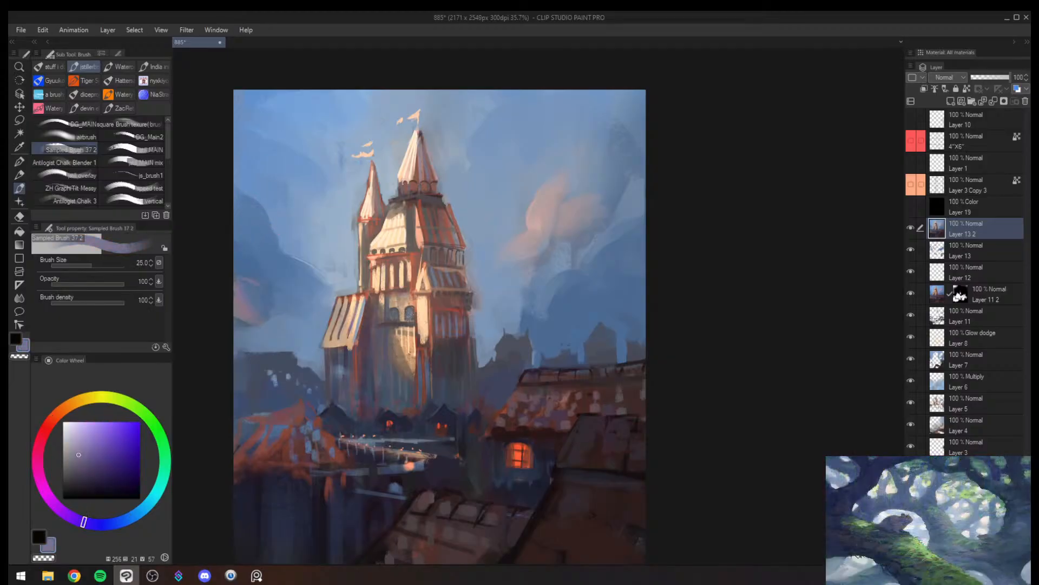
- Mirror the canvas and paint the side of the orange roof by the bridge in sampled reddish brown at brush size 25
key(z)
drag(314, 341, 298, 346)
key(h)
mouse_move(793, 350)
mouse_down()
mouse_move(808, 351)
mouse_move(655, 313)
mouse_up()
key(b)
mouse_move(580, 343)
mouse_down()
mouse_move(596, 347)
mouse_move(542, 429)
mouse_up()
alt+click(575, 395)
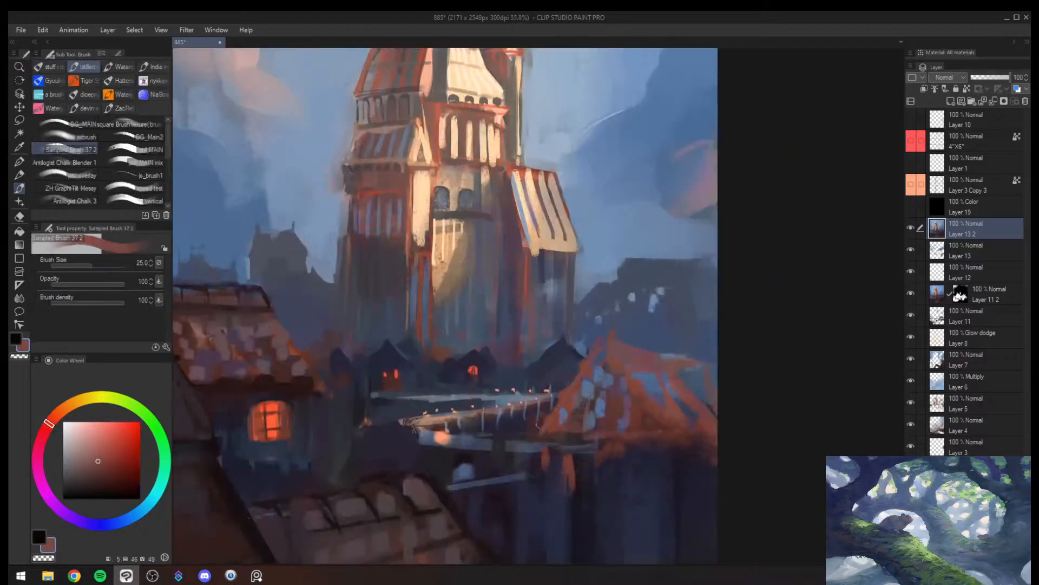
- Reshape the near end of the orange roof beside the bridge with a larger brush
key(z)
mouse_move(640, 396)
mouse_down()
mouse_move(584, 395)
mouse_move(594, 388)
mouse_move(592, 414)
mouse_move(610, 378)
mouse_move(635, 379)
mouse_move(626, 412)
mouse_up()
key(b)
key(])
alt+click(609, 419)
alt+click(612, 421)
- Paint a dark vertical post across the orange roof in sampled dark purple at brush size 50
key([)
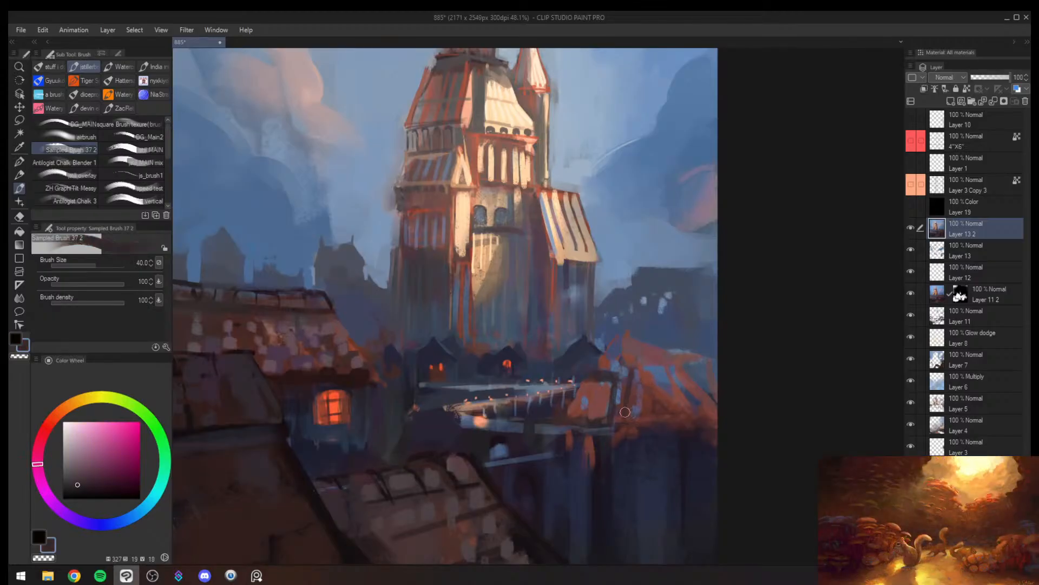
drag(634, 371, 628, 416)
drag(635, 368, 629, 412)
alt+click(619, 374)
drag(648, 377, 663, 413)
key([)
scroll(709, 367, down, 3)
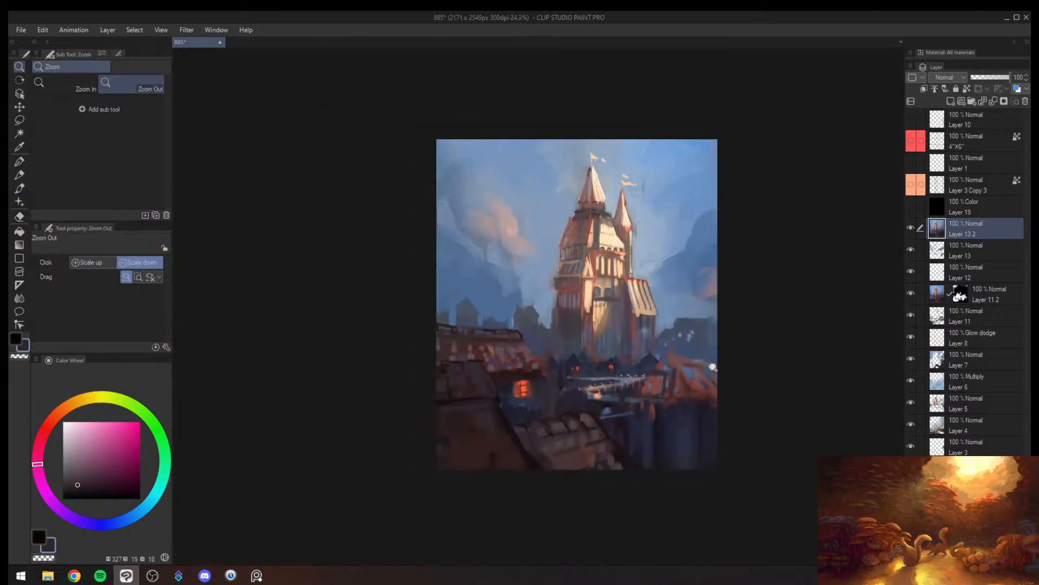
- Refine the dark post beside the orange roof in sampled dark violet at brush size 40, and save the file
alt+click(653, 371)
key(])
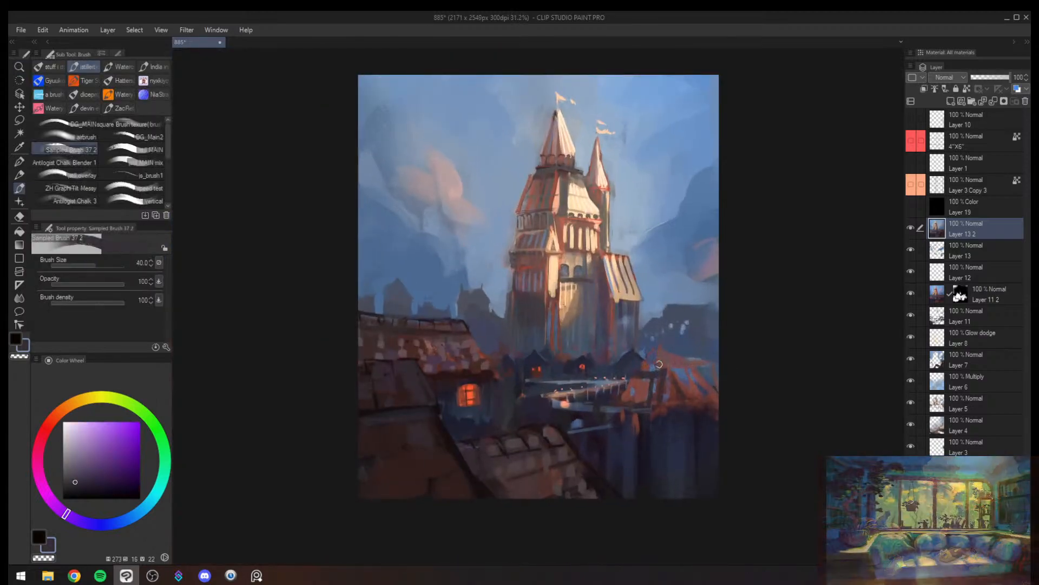
key(alt+space)
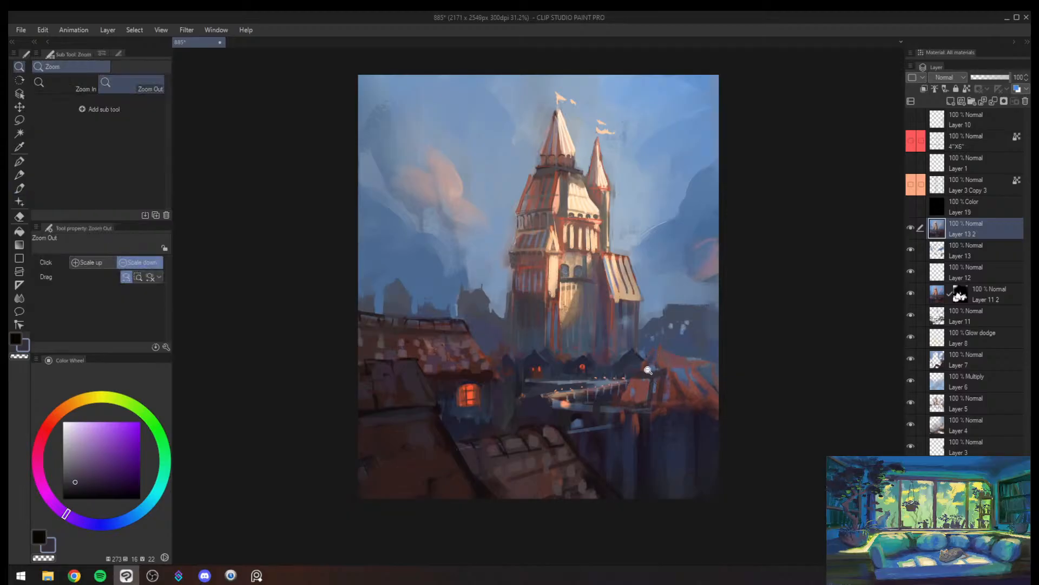
drag(648, 370, 656, 367)
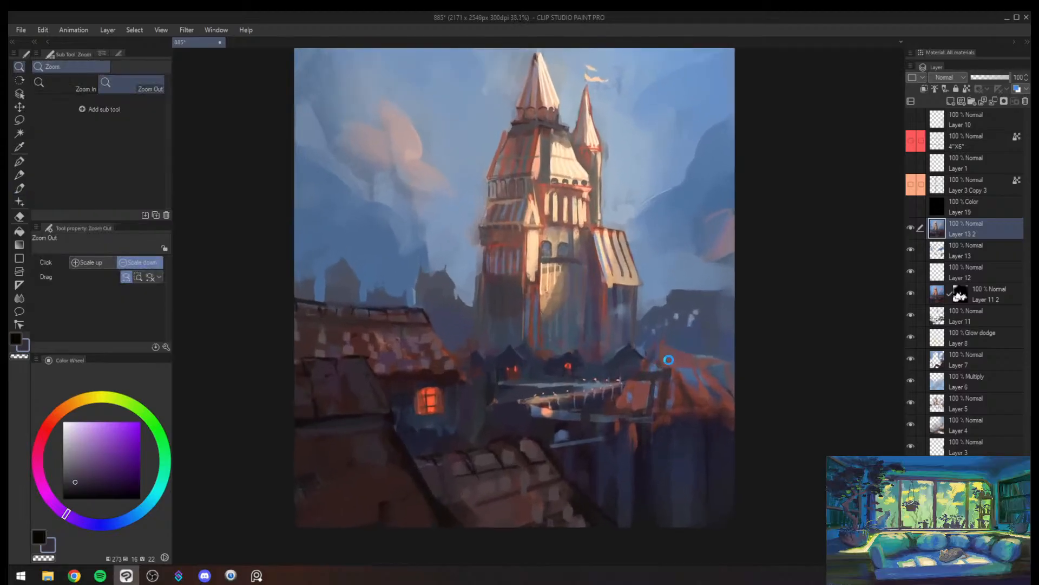
key(ctrl+s)
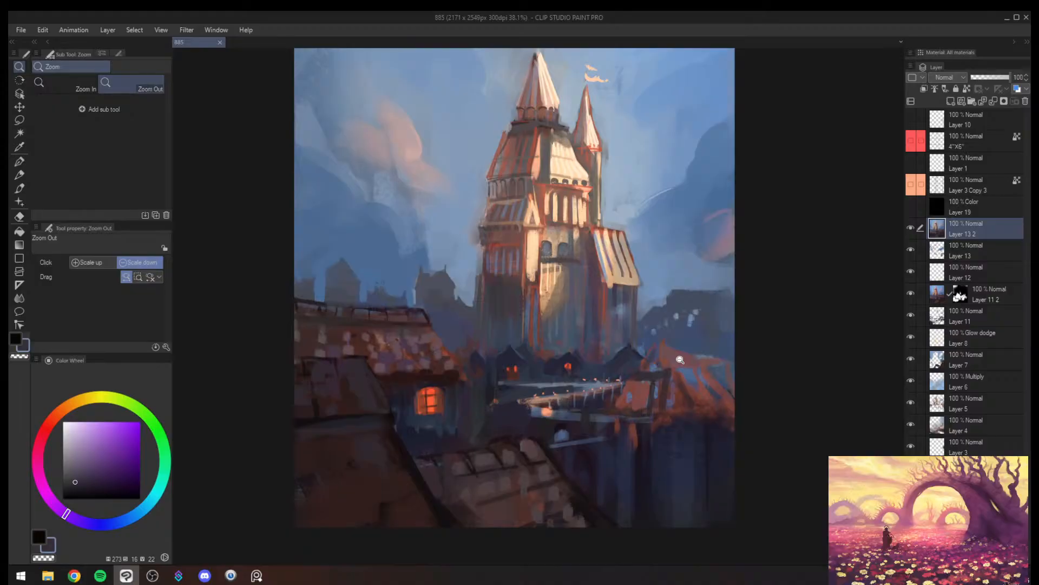
- Mirror the canvas back to its original orientation and check the whole composition
drag(440, 321, 402, 388)
key(h)
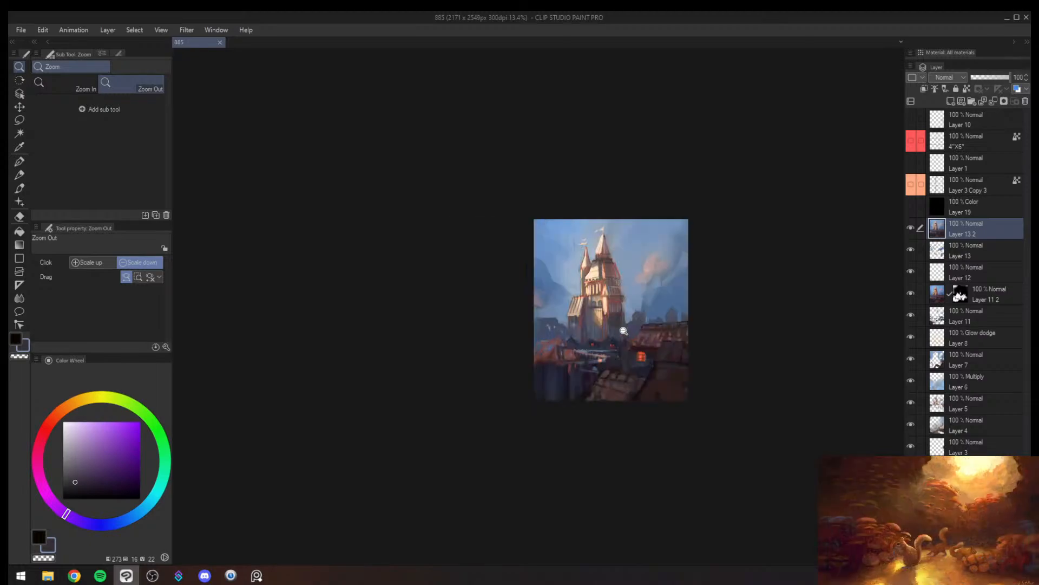
mouse_move(694, 346)
mouse_down()
mouse_move(711, 334)
mouse_move(689, 353)
mouse_move(711, 308)
mouse_up()
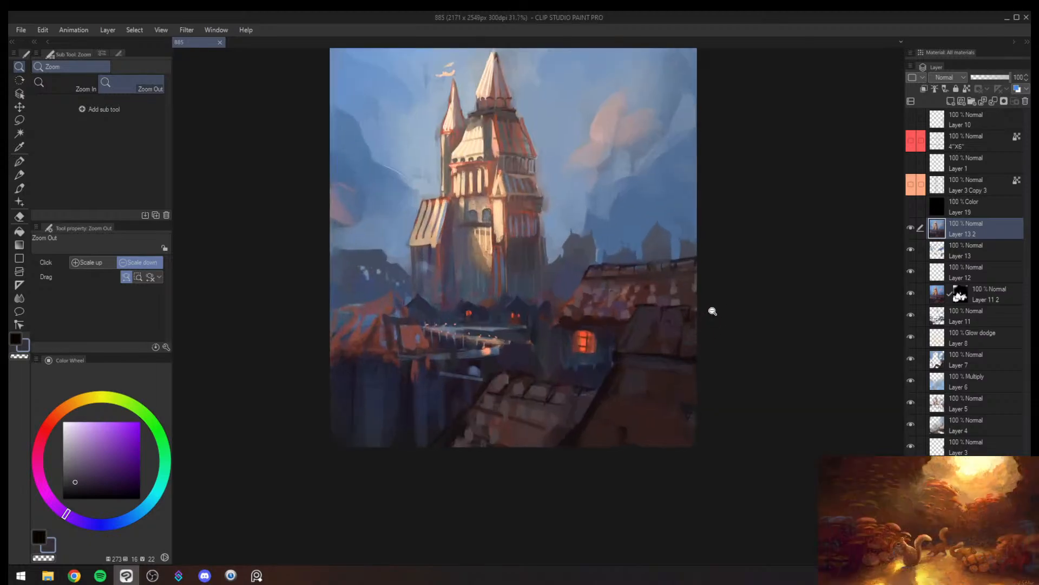
- Repaint the large dark roof in the near foreground in sampled dark brown, enlarging the brush to size 100
key(b)
mouse_move(663, 333)
mouse_down()
mouse_move(648, 348)
mouse_move(659, 366)
mouse_move(710, 355)
mouse_up()
alt+click(651, 349)
key(bracketright)
key(bracketright)
alt+click(610, 405)
key(bracketright)
key(bracketright)
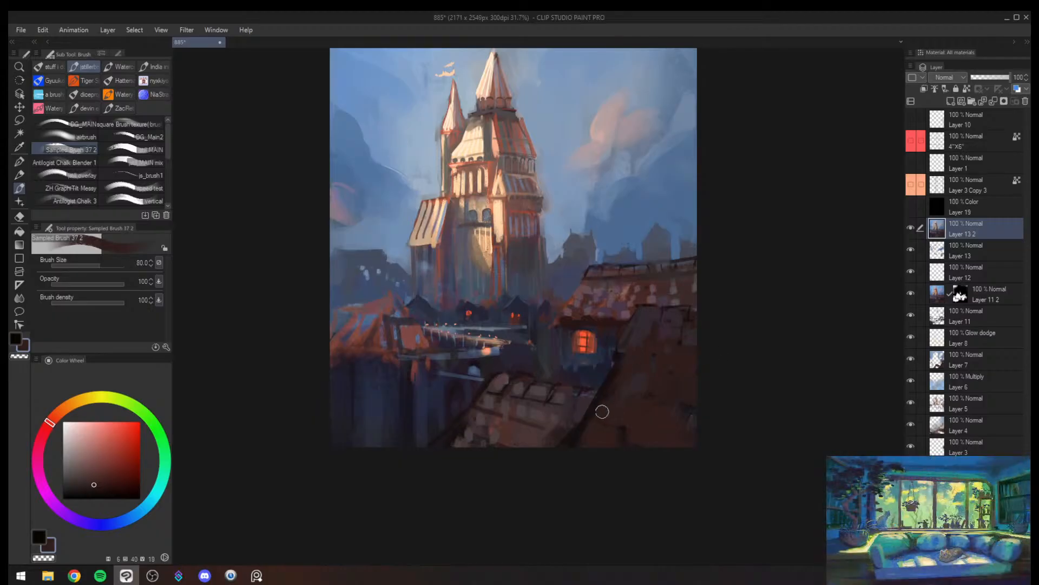
mouse_move(603, 410)
mouse_down()
mouse_move(621, 366)
mouse_move(583, 443)
mouse_move(557, 478)
mouse_move(598, 410)
mouse_move(524, 502)
mouse_up()
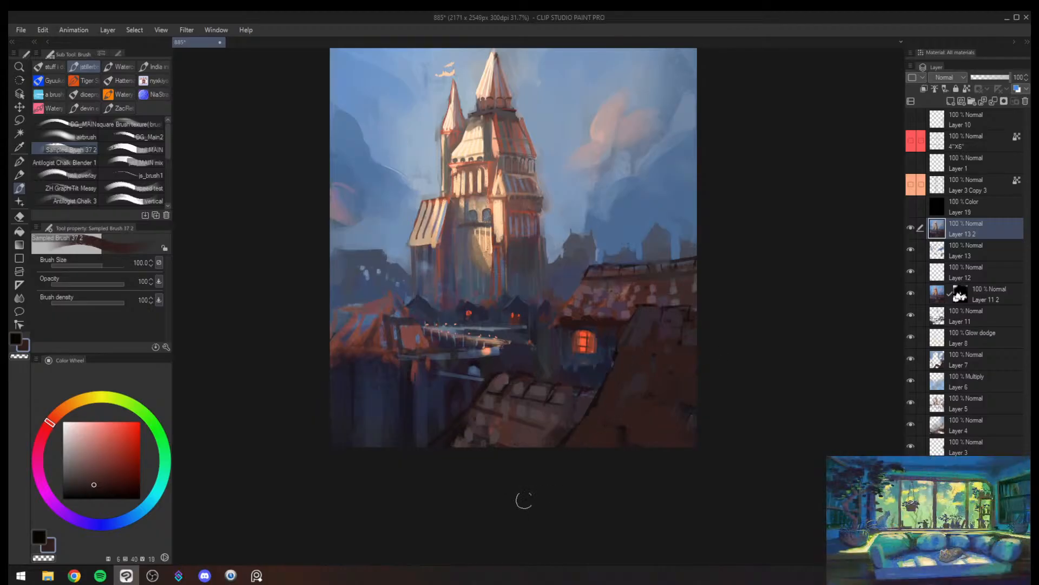
- Mirror the canvas and repaint the house wall around the lit window in sampled dark blue with a smaller brush
key(alt+space)
drag(605, 380, 571, 407)
drag(633, 360, 674, 332)
key(h)
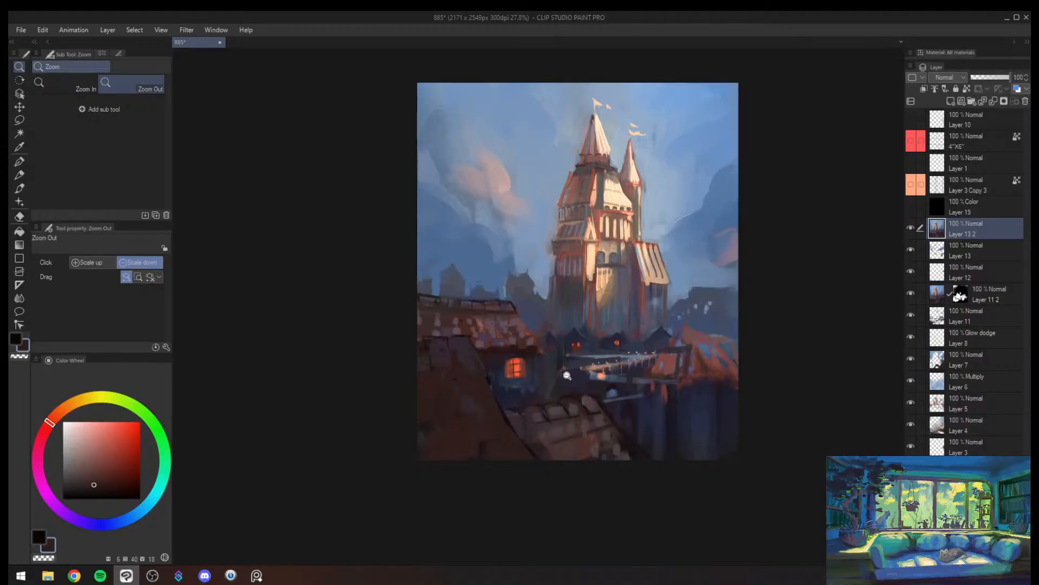
drag(544, 387, 566, 373)
alt+click(476, 345)
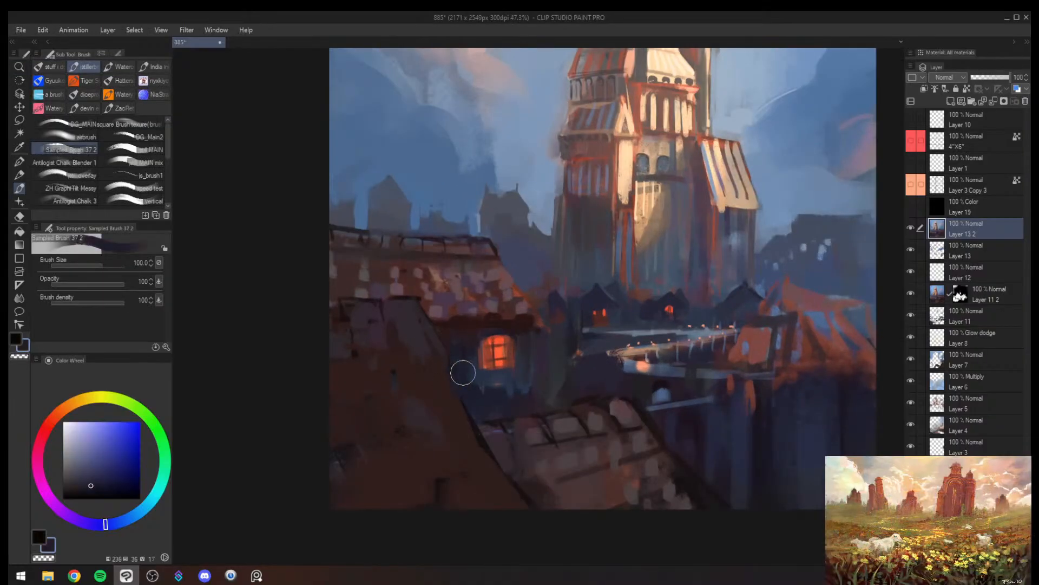
alt+click(458, 369)
key([)
key([)
mouse_move(452, 355)
mouse_down()
mouse_move(441, 339)
mouse_move(457, 372)
mouse_move(477, 380)
mouse_up()
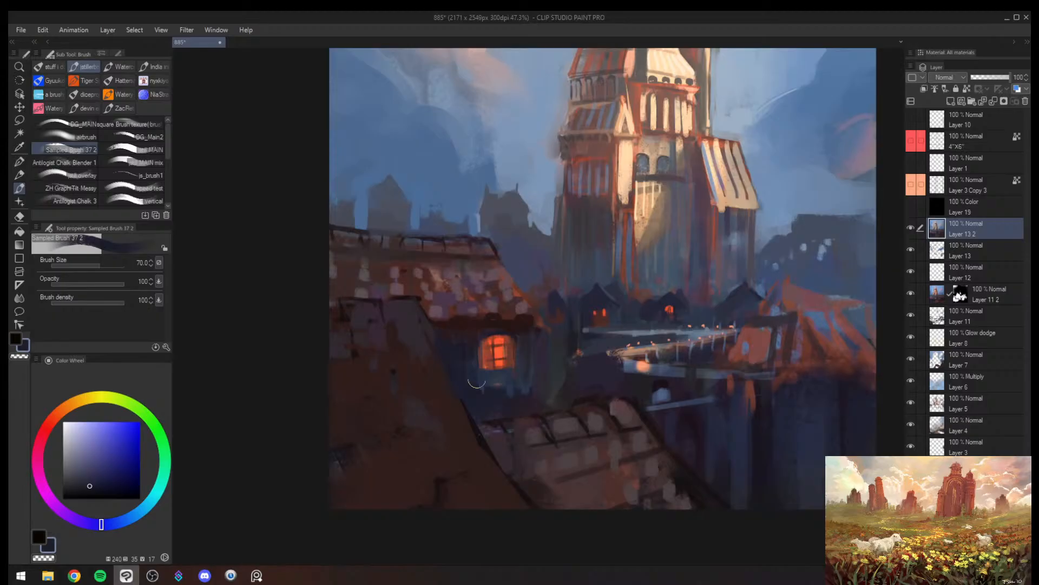
alt+click(530, 402)
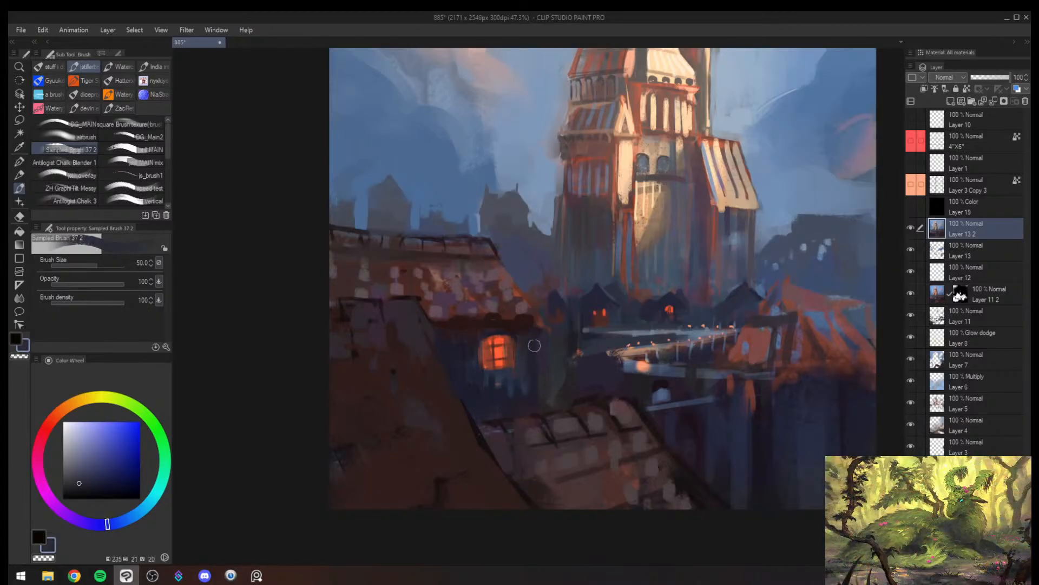
- Mirror the canvas back and touch up the shadowed houses below the tower in sampled dark blue at brush sizes 50 and 40
key(alt+space)
alt+click(536, 383)
key(h)
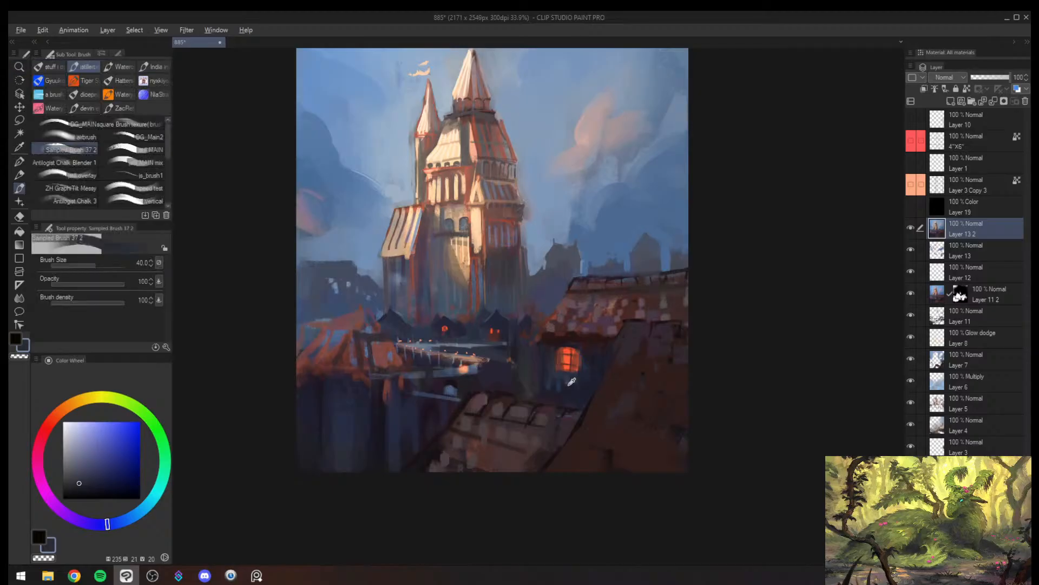
alt+click(577, 376)
key(bracketright)
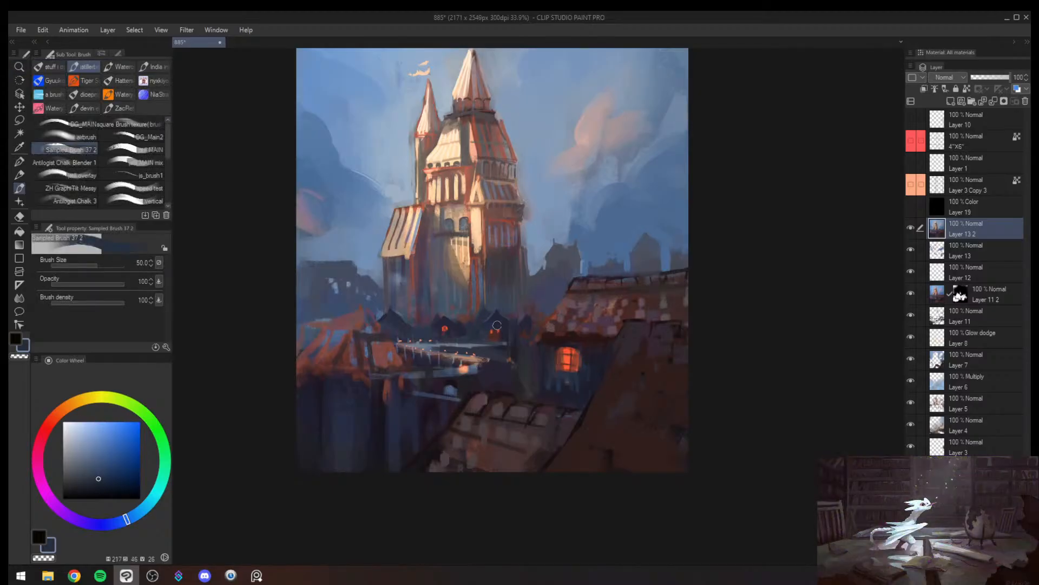
key(bracketleft)
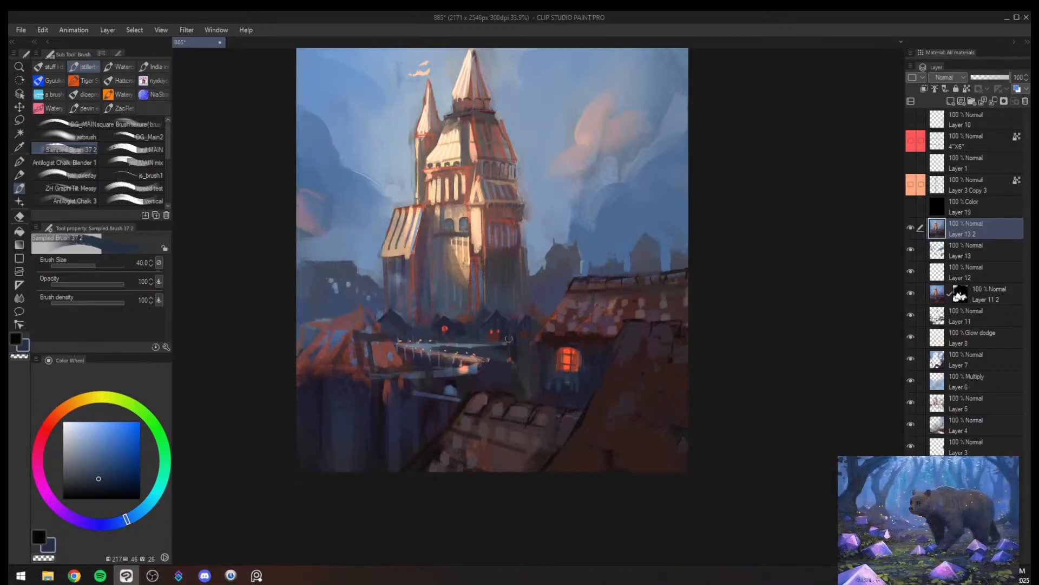
- Soften the tower base and the distant silhouette lights with the JS_smudge blender, reducing the brush to size 70
key(j)
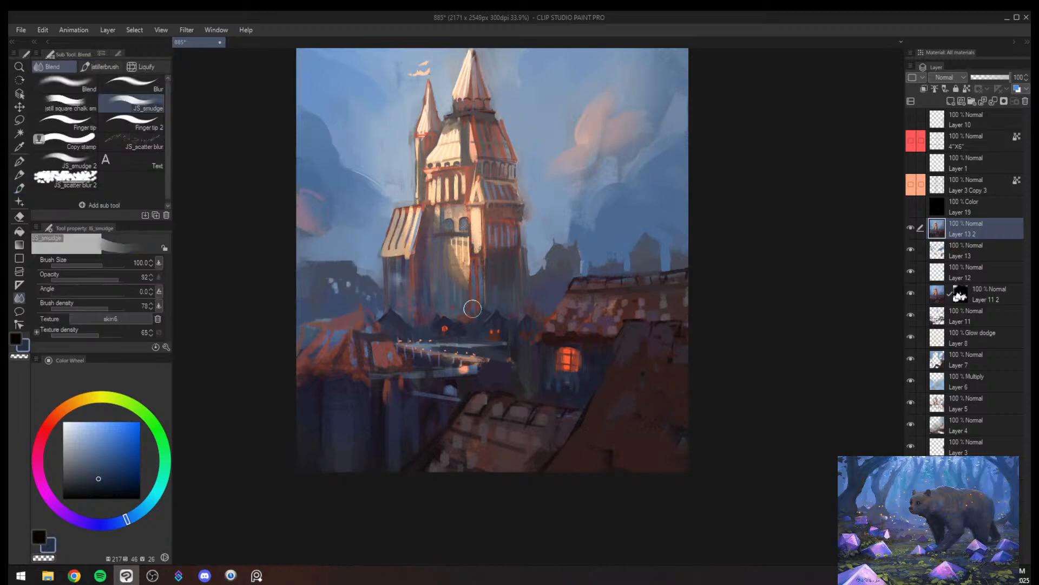
key(bracketleft)
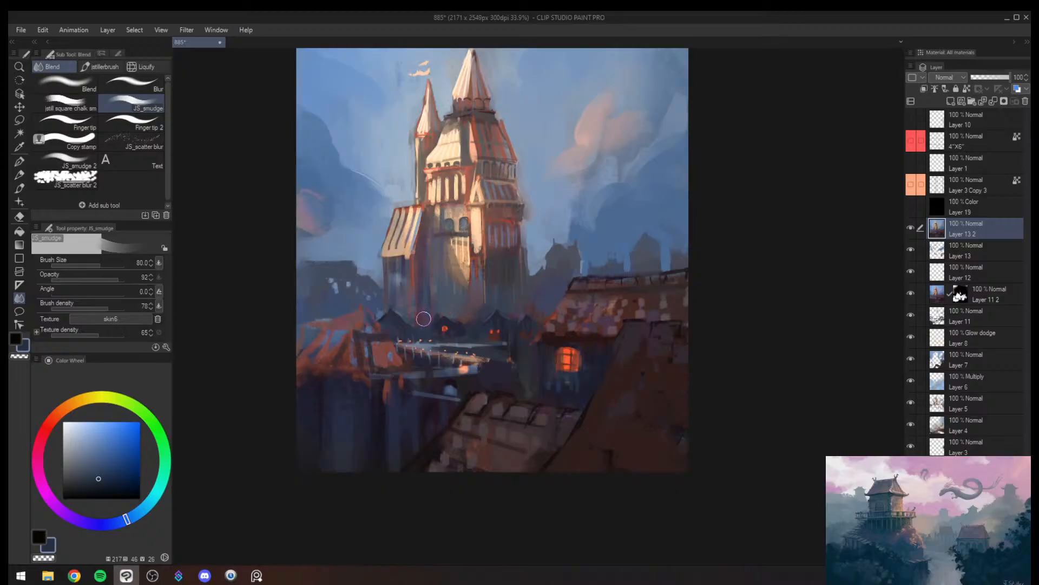
key(ctrl+alt+space)
drag(415, 304, 426, 316)
key(bracketleft)
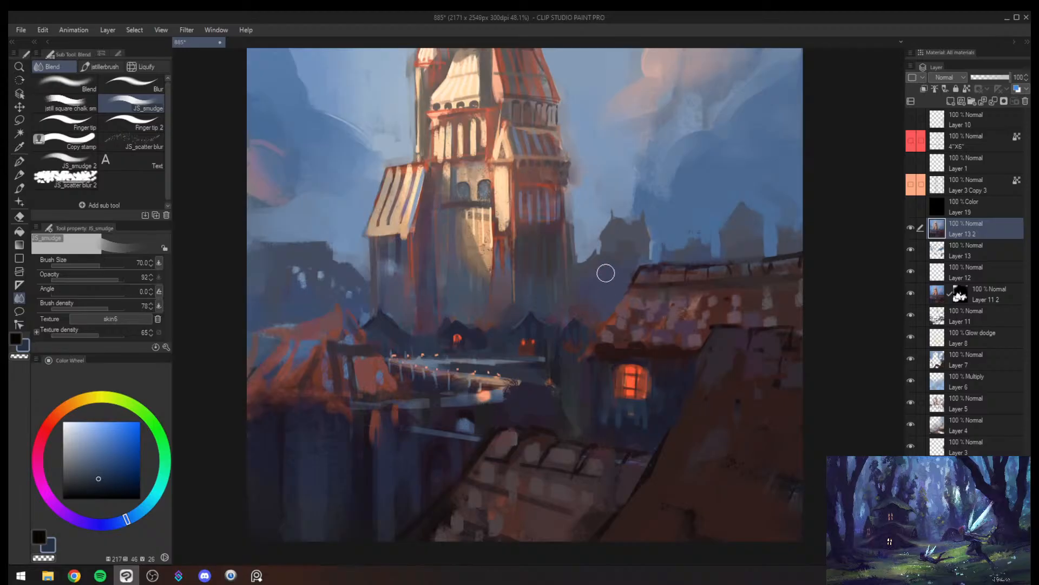
drag(303, 278, 302, 293)
- Mirror the canvas and rework the peak of the orange roof beside the bridge in sampled dark purple and blue at brush size 50
ctrl+alt+click(325, 331)
key(h)
mouse_move(738, 327)
mouse_down()
mouse_move(592, 302)
mouse_move(567, 347)
mouse_up()
alt+click(566, 340)
alt+click(586, 337)
key(bracketright)
key(bracketright)
alt+click(606, 320)
alt+click(608, 319)
alt+click(584, 318)
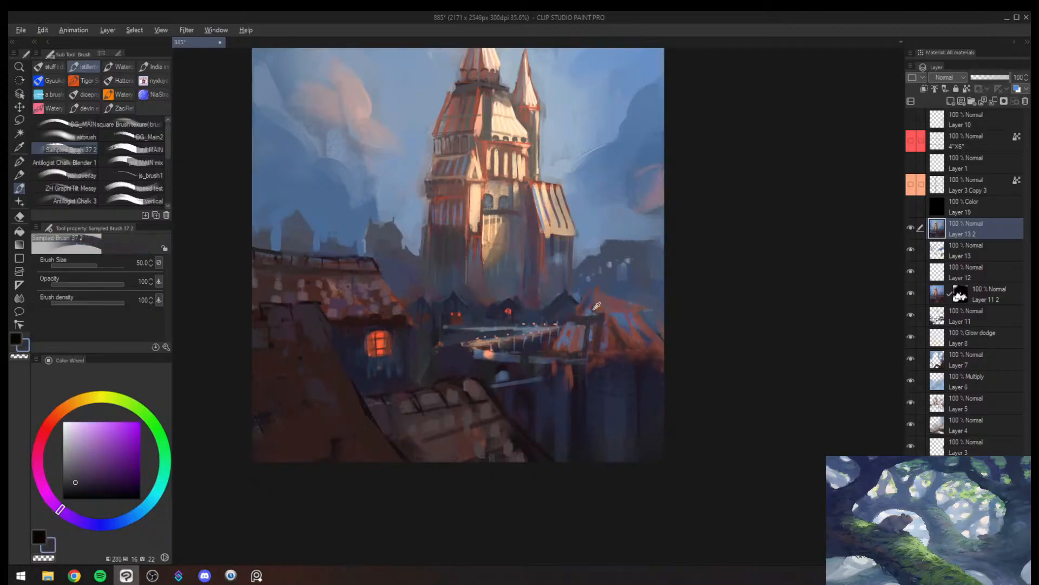
drag(580, 311, 595, 310)
alt+click(591, 304)
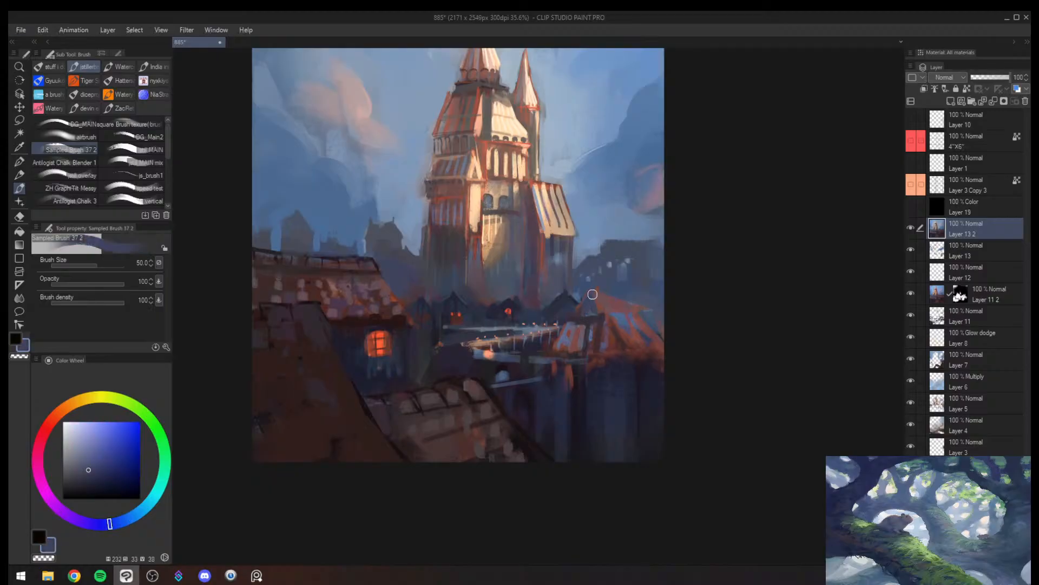
- Sharpen the orange roof's peak and upper edge in sampled reddish brown at brush size 25, and save the file
alt+click(604, 304)
key(bracketleft)
key(bracketleft)
key(bracketleft)
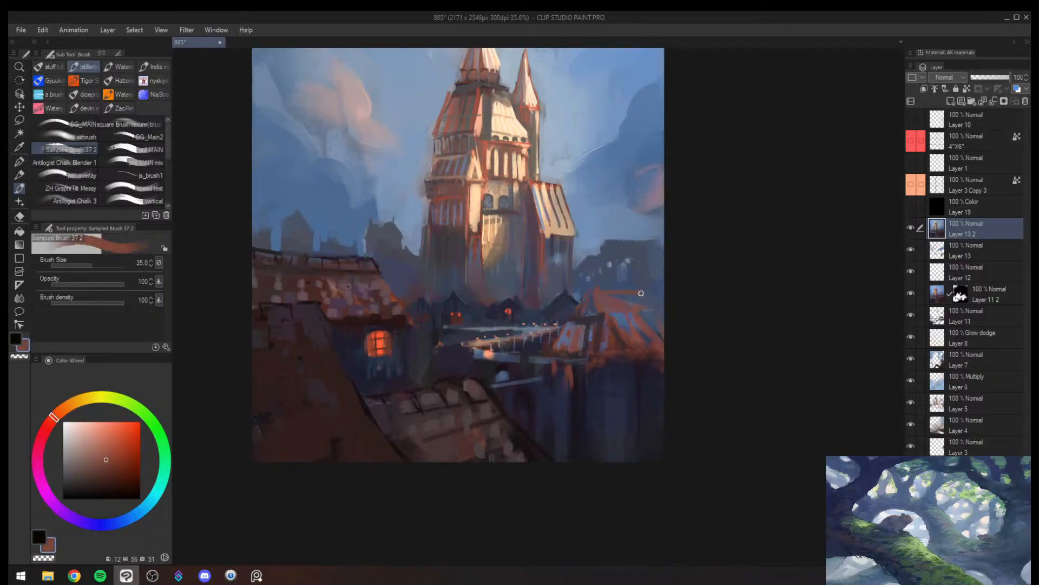
key(alt+space)
drag(587, 318, 609, 318)
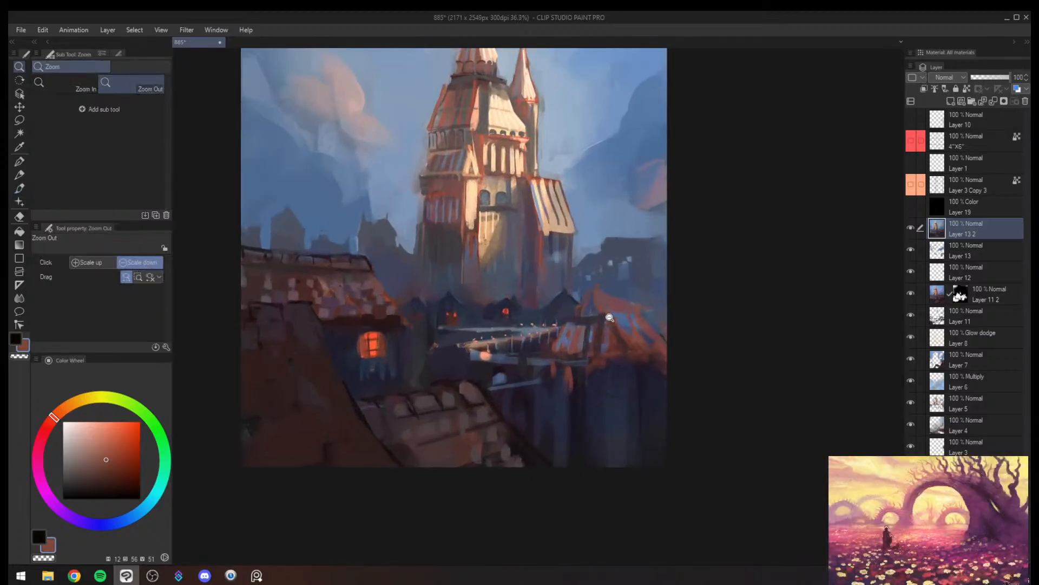
key(ctrl+s)
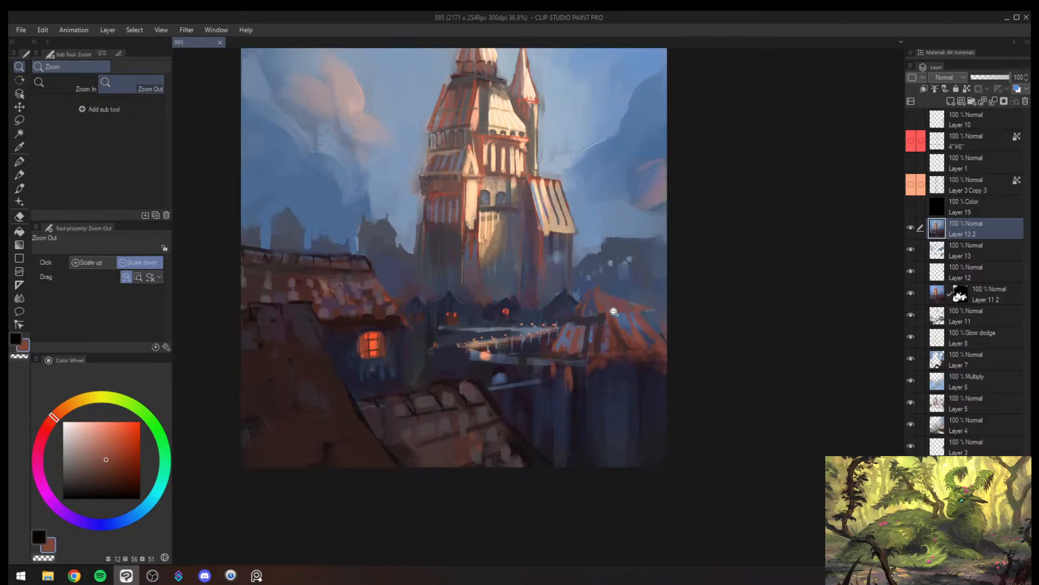
- Mirror the canvas back and add highlights to the large pink cloud in sampled pale pink at brush size 40
mouse_move(559, 253)
mouse_down()
mouse_move(599, 206)
mouse_move(522, 306)
mouse_move(558, 263)
mouse_up()
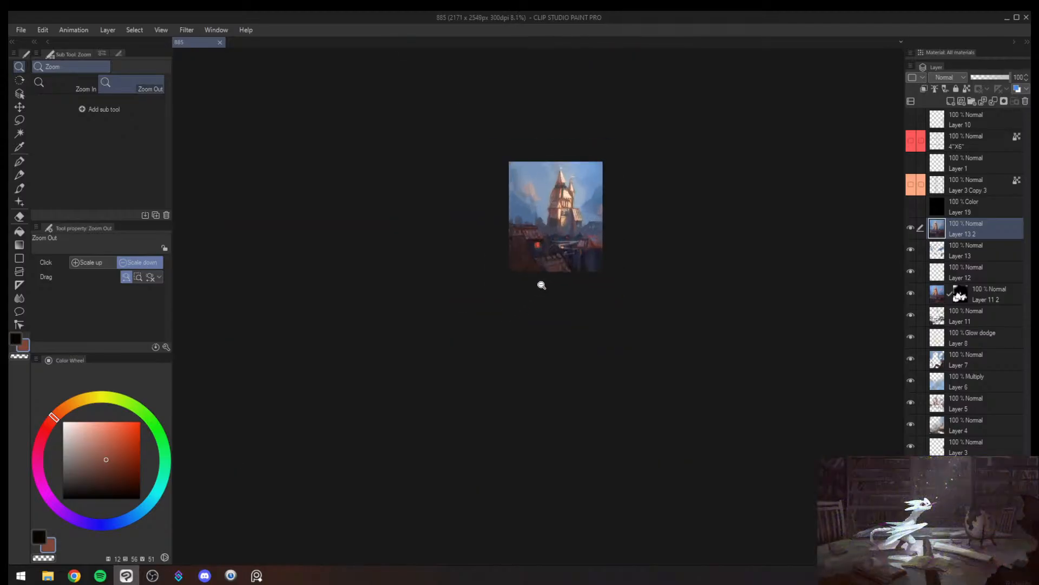
mouse_move(645, 213)
mouse_down()
mouse_move(624, 173)
mouse_move(580, 260)
mouse_move(555, 216)
mouse_up()
alt+click(500, 241)
alt+click(507, 237)
key(bracketright)
key(bracketright)
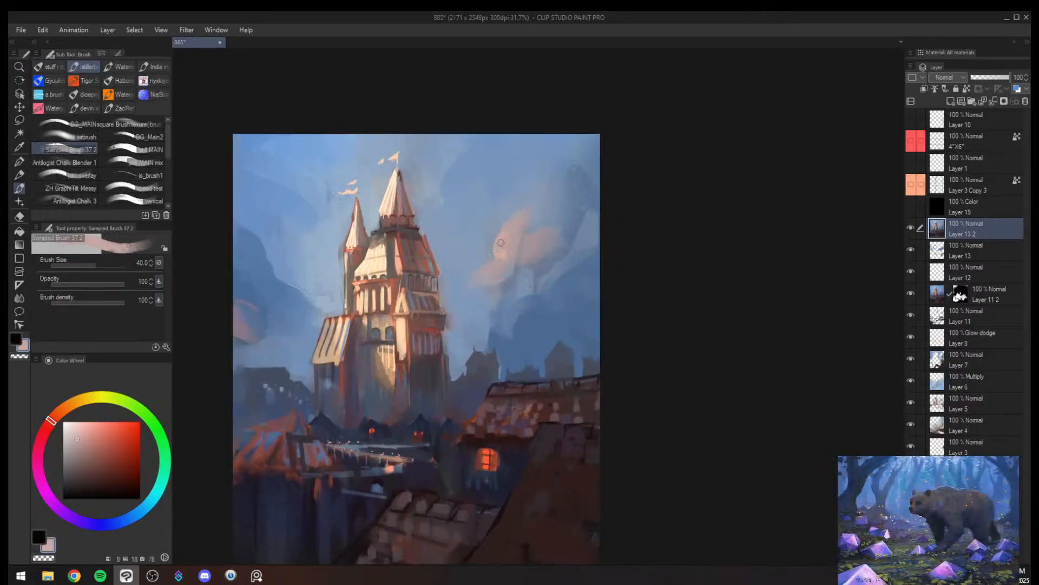
mouse_move(501, 242)
mouse_down()
mouse_move(523, 219)
mouse_move(540, 228)
mouse_move(534, 244)
mouse_move(561, 231)
mouse_up()
drag(506, 275, 453, 287)
drag(385, 299, 422, 295)
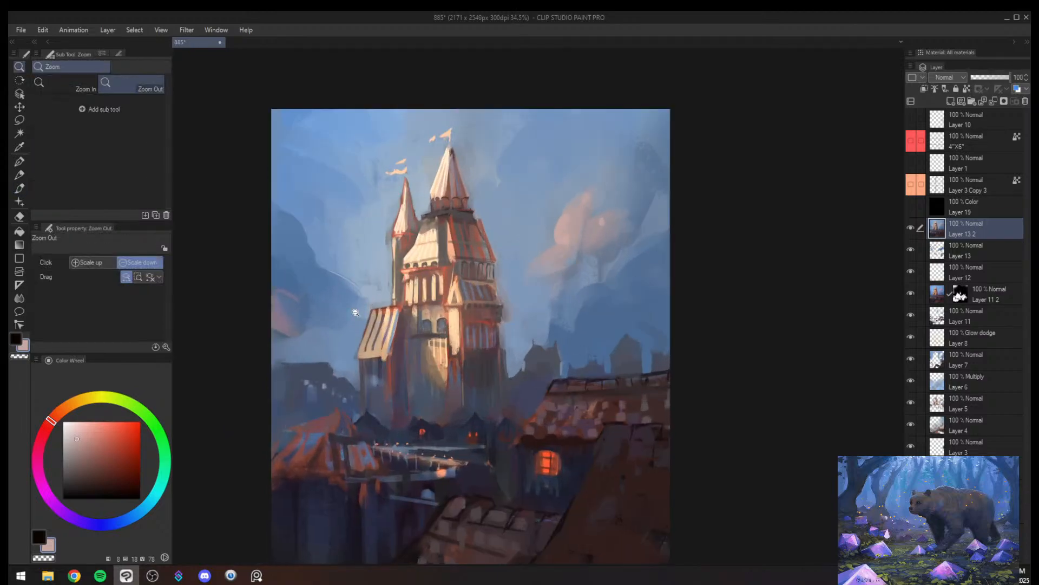
- Reshape the small pink cloud at the canvas edge with sampled pink and sky blue strokes, using a larger brush
key(bracketright)
alt+click(274, 302)
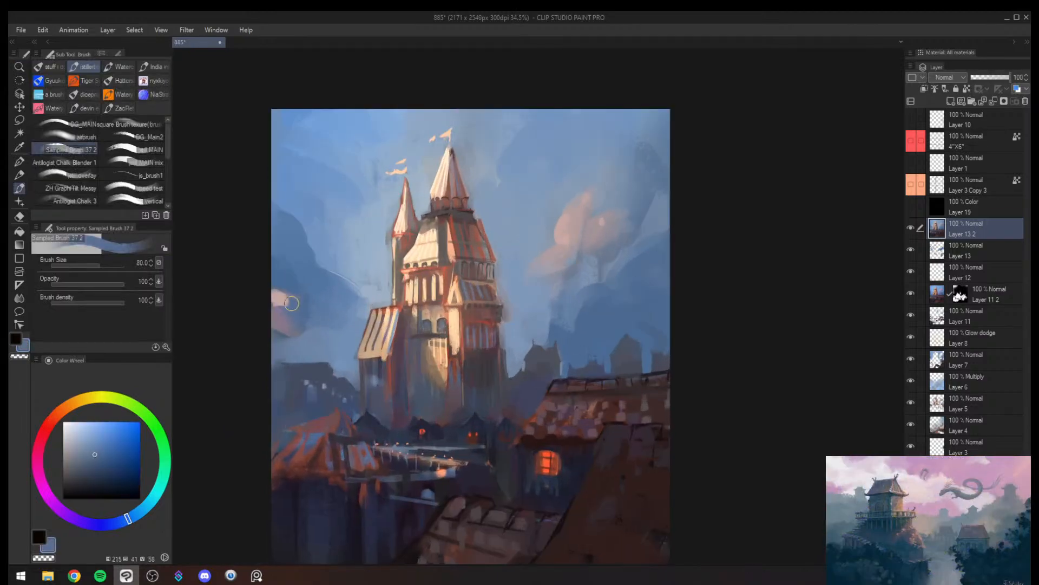
key(bracketright)
key(bracketright)
mouse_move(265, 296)
mouse_down()
mouse_move(314, 324)
mouse_move(276, 300)
mouse_up()
alt+click(276, 295)
alt+click(291, 314)
alt+click(278, 299)
alt+click(273, 298)
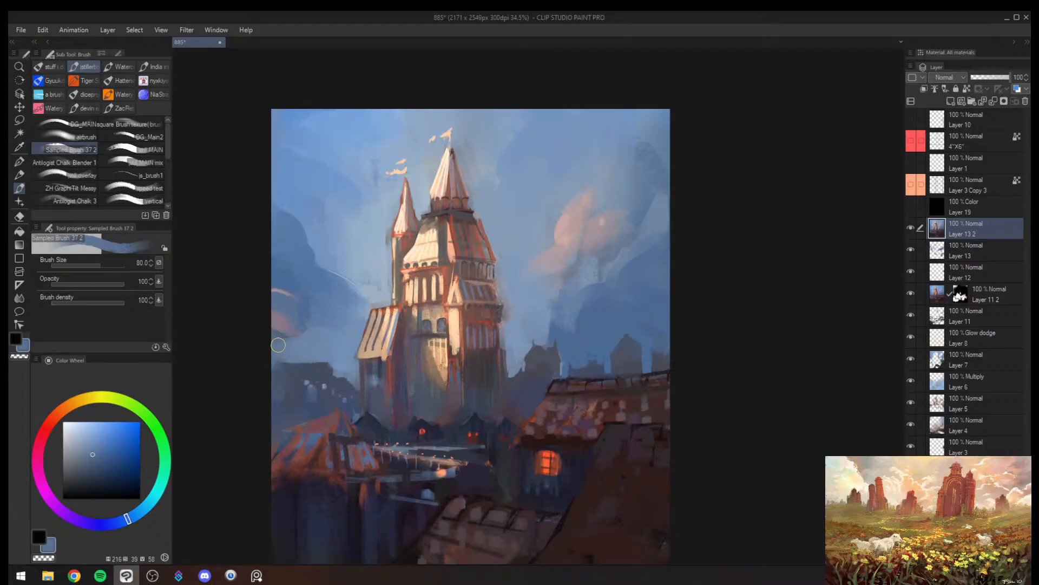
- Try to lighten the sky between the pink cloud and the tower in sampled light blue at brush size 250
key(alt+space)
mouse_move(479, 335)
mouse_down()
mouse_move(465, 346)
mouse_move(482, 343)
mouse_up()
key(h)
mouse_move(723, 293)
mouse_down()
mouse_move(570, 319)
mouse_move(552, 251)
mouse_up()
alt+click(501, 307)
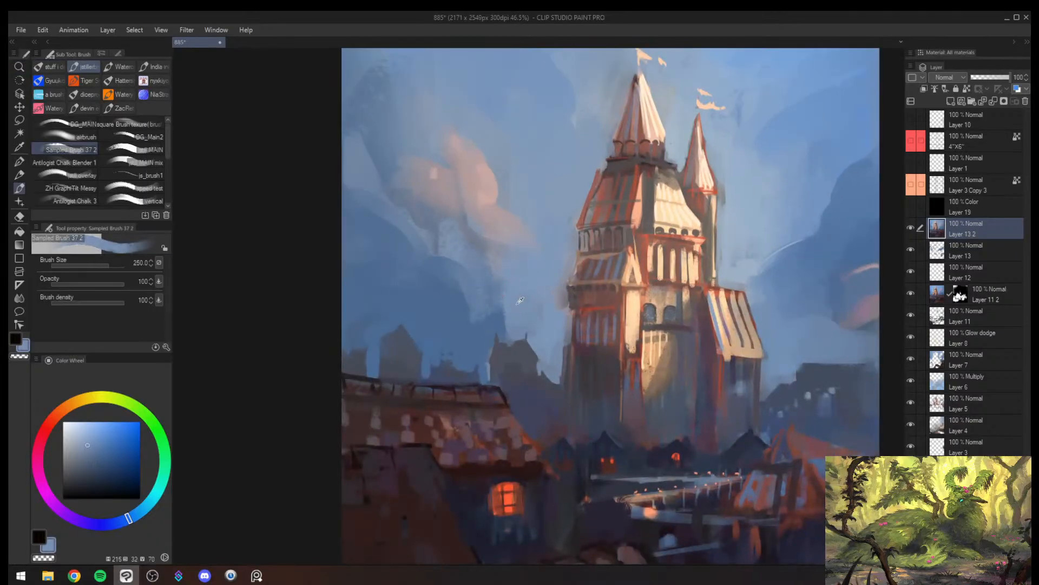
drag(477, 317, 487, 315)
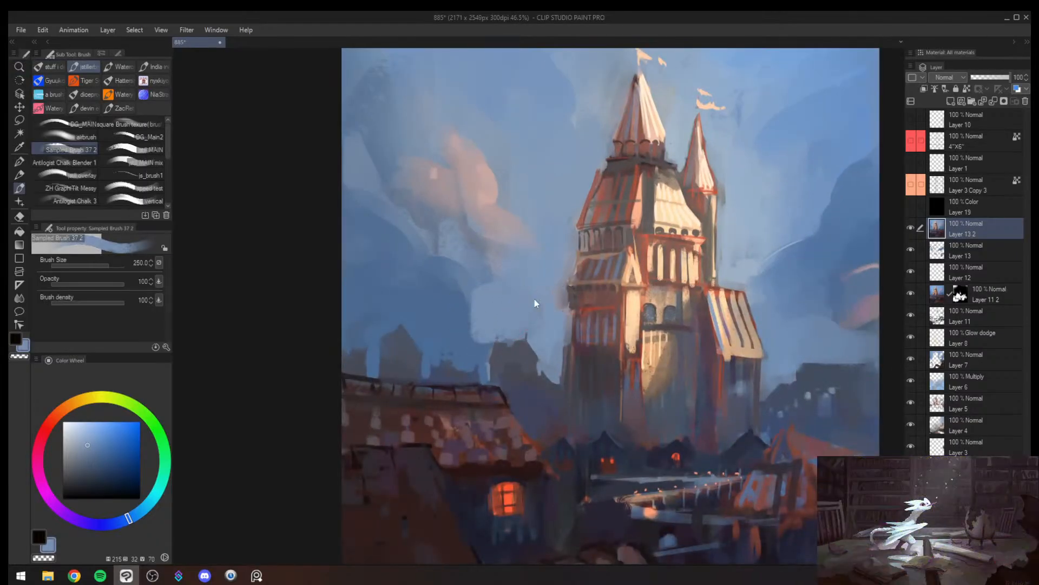
key(ctrl+z)
key(ctrl+z)
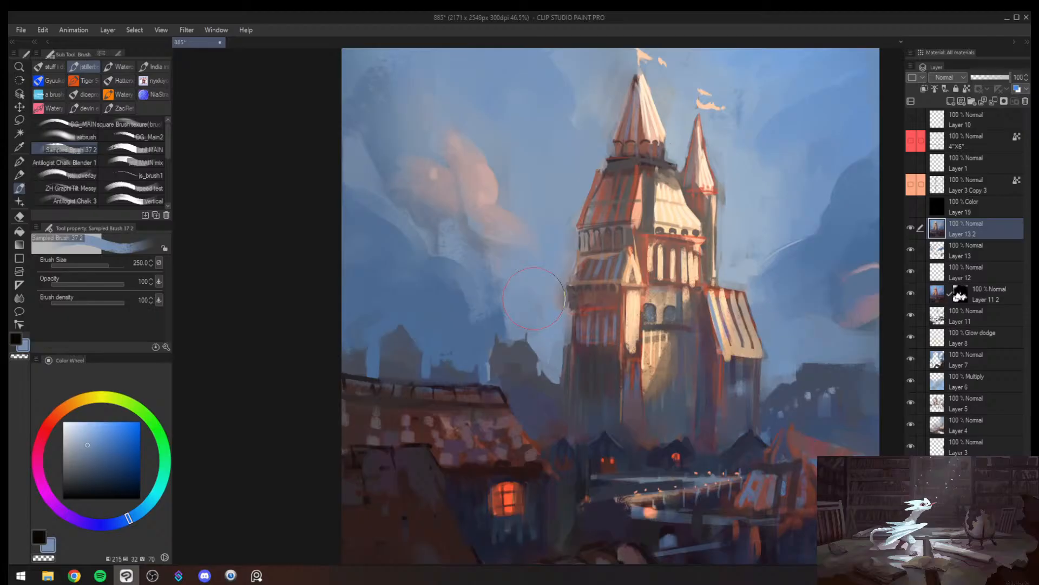
- Mirror the canvas back to its original orientation and review the whole painting
key(alt+space)
drag(581, 378, 567, 380)
mouse_move(639, 371)
mouse_down()
mouse_move(616, 395)
mouse_move(670, 349)
mouse_up()
key(h)
drag(561, 376, 573, 371)
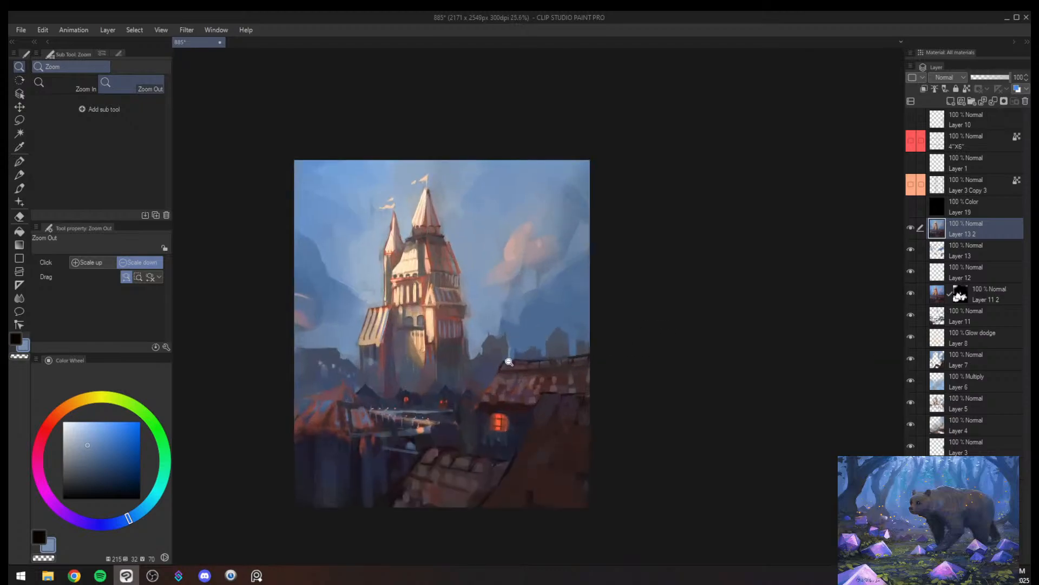
- Paint vertical blue-grey strokes on the wall beneath the tower's striped side roof at brush size 80
drag(405, 347, 435, 338)
drag(372, 335, 387, 323)
key(b)
alt+click(298, 400)
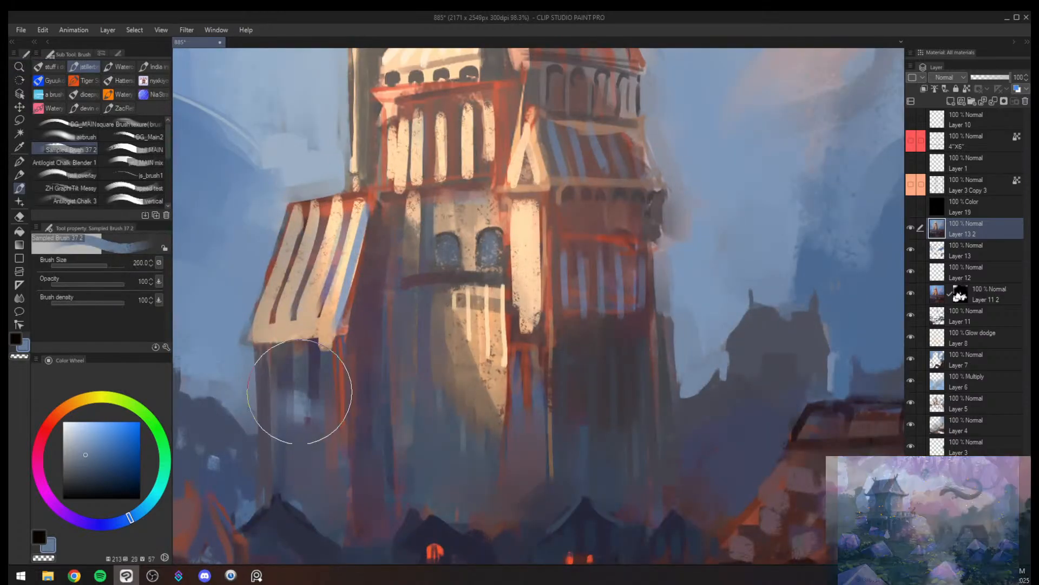
key(bracketleft)
key(bracketleft)
key(bracketleft)
key(bracketleft)
drag(298, 366, 302, 464)
key(ctrl+z)
key(bracketleft)
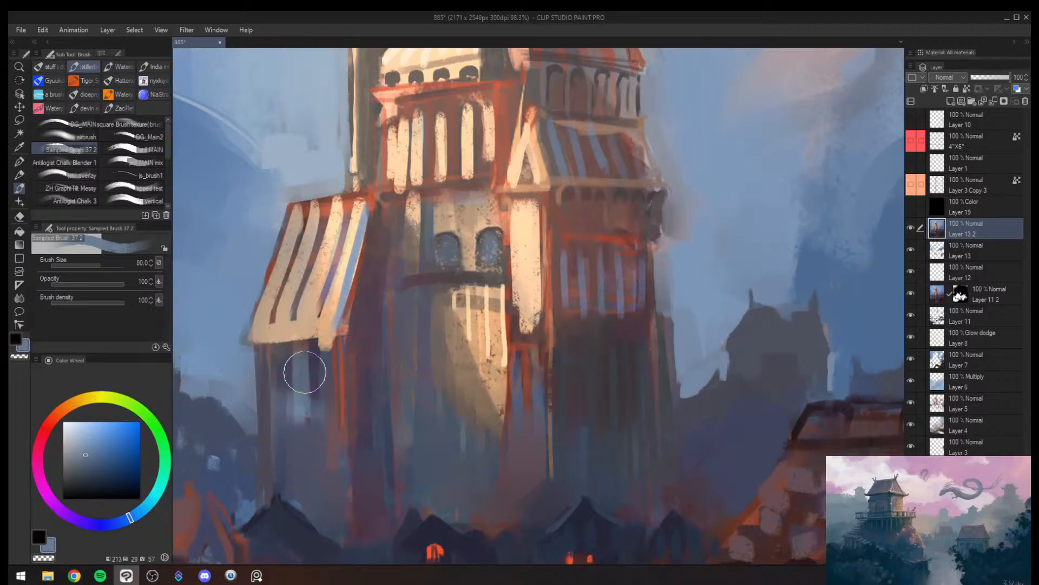
drag(289, 380, 281, 458)
drag(273, 368, 274, 465)
- Paint a scalloped lower edge on the striped side roof in sampled blue-grey and tan at brush size 25
key(alt+space)
drag(389, 334, 344, 355)
drag(351, 345, 373, 336)
alt+click(363, 333)
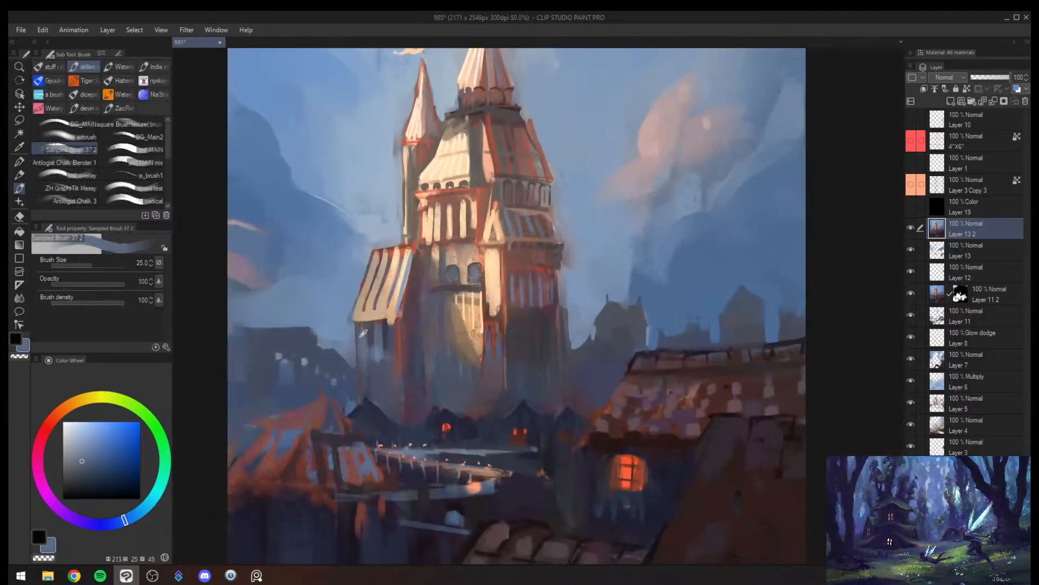
alt+click(389, 319)
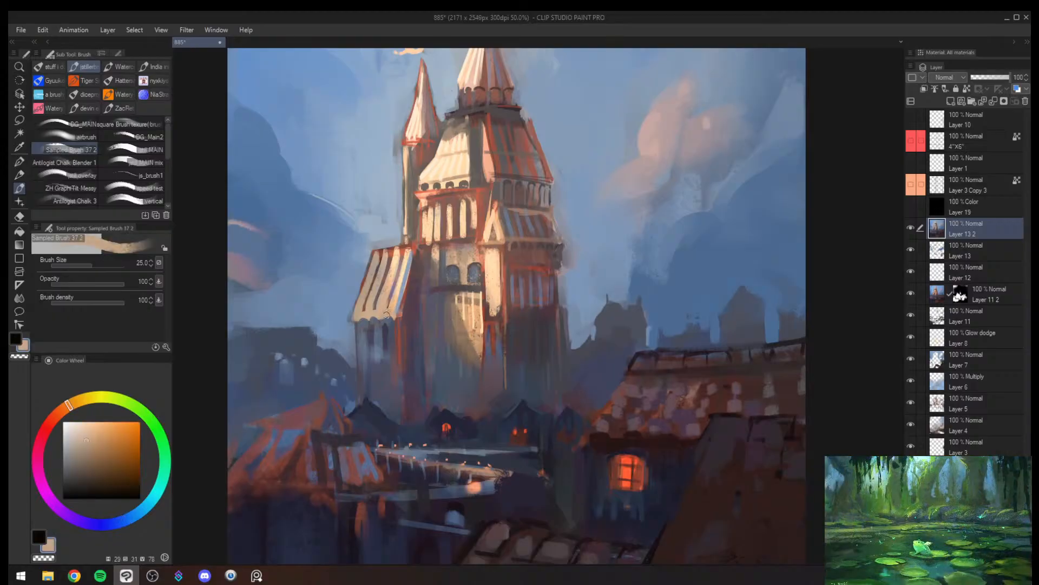
alt+click(388, 320)
alt+click(383, 318)
- Clean up the striped roof's corner against the tower in sampled grey-blue, muted purple and warm cream
alt+click(399, 324)
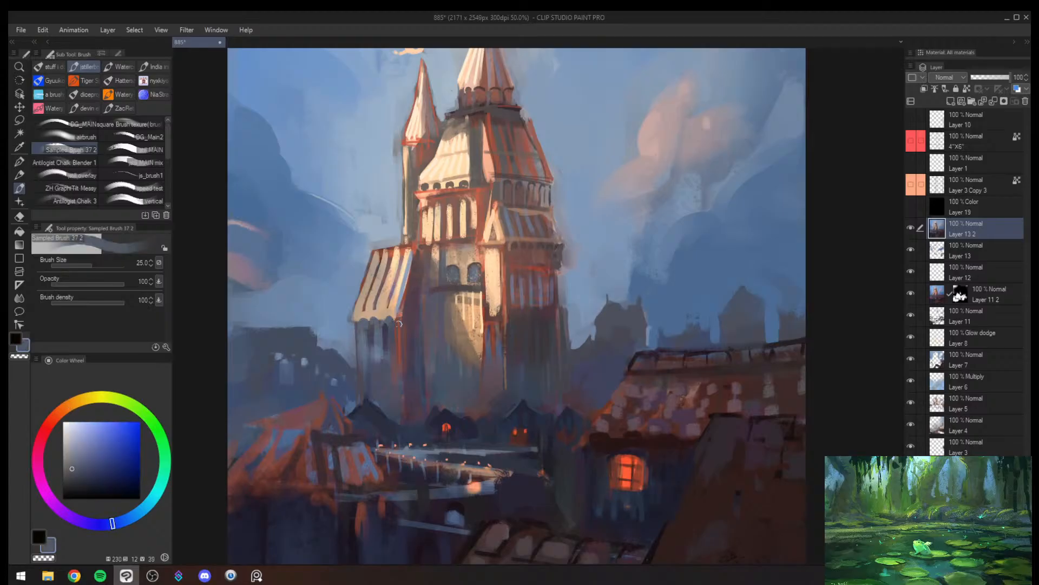
alt+click(411, 302)
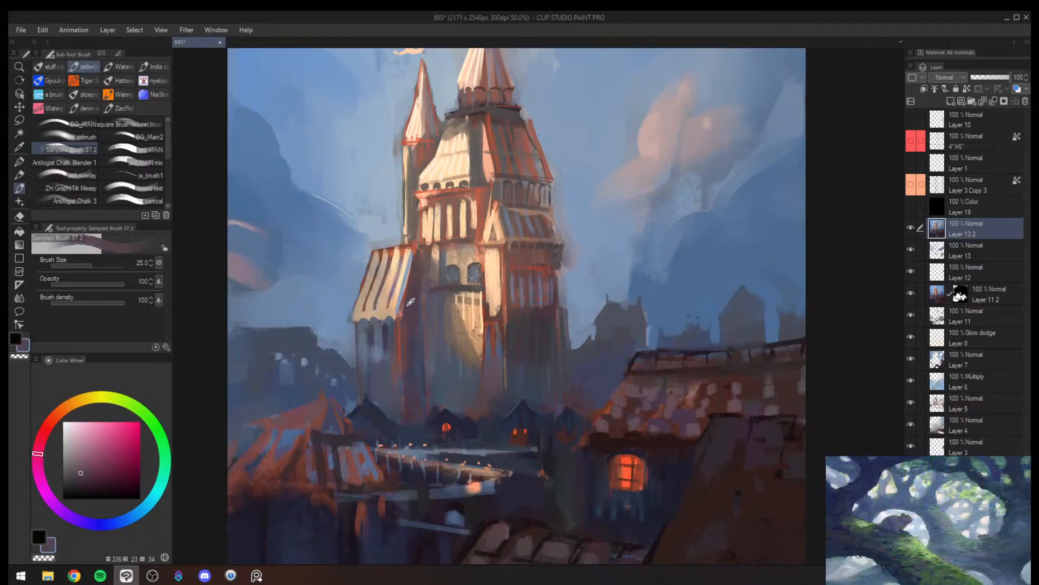
alt+click(401, 314)
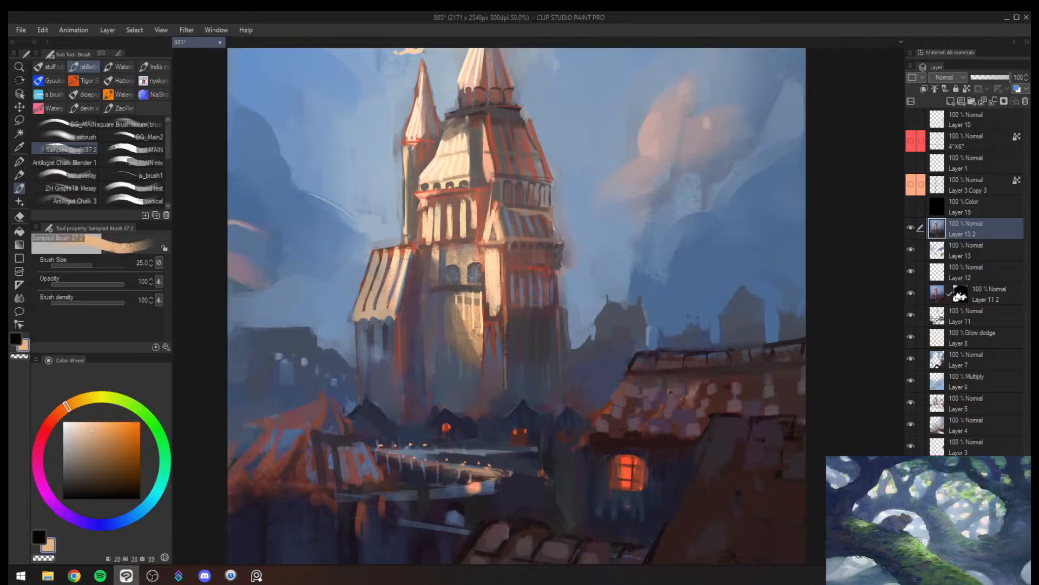
mouse_move(406, 256)
mouse_down()
mouse_move(399, 296)
mouse_move(415, 341)
mouse_up()
- Paint narrow dark blue-grey window openings in the wall beneath the striped side roof, reducing the brush to size 17
key(h)
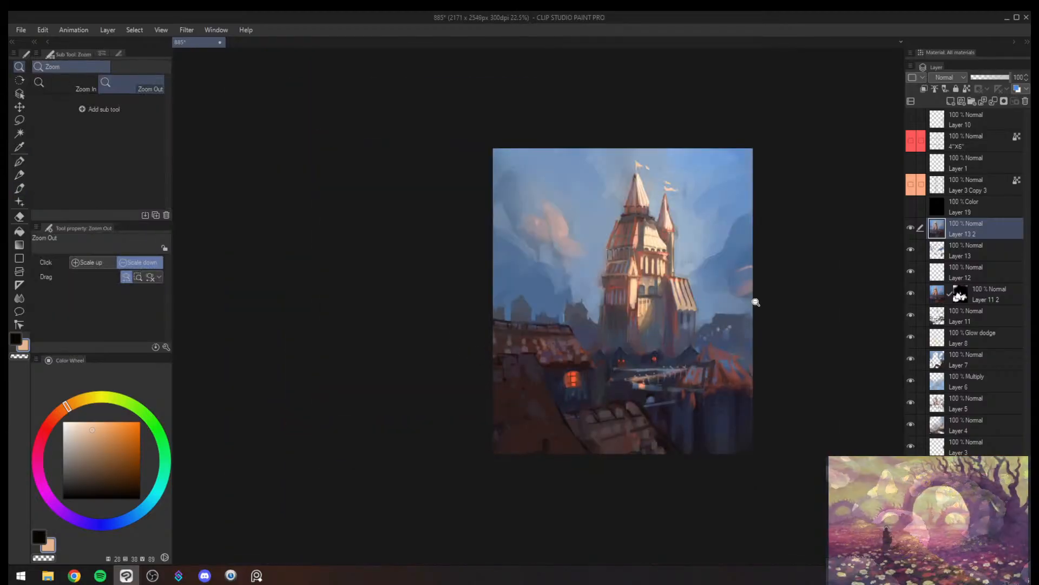
mouse_move(729, 304)
mouse_down()
mouse_move(749, 293)
mouse_move(583, 302)
mouse_move(555, 338)
mouse_move(595, 305)
mouse_move(563, 318)
mouse_move(580, 320)
mouse_up()
alt+click(514, 328)
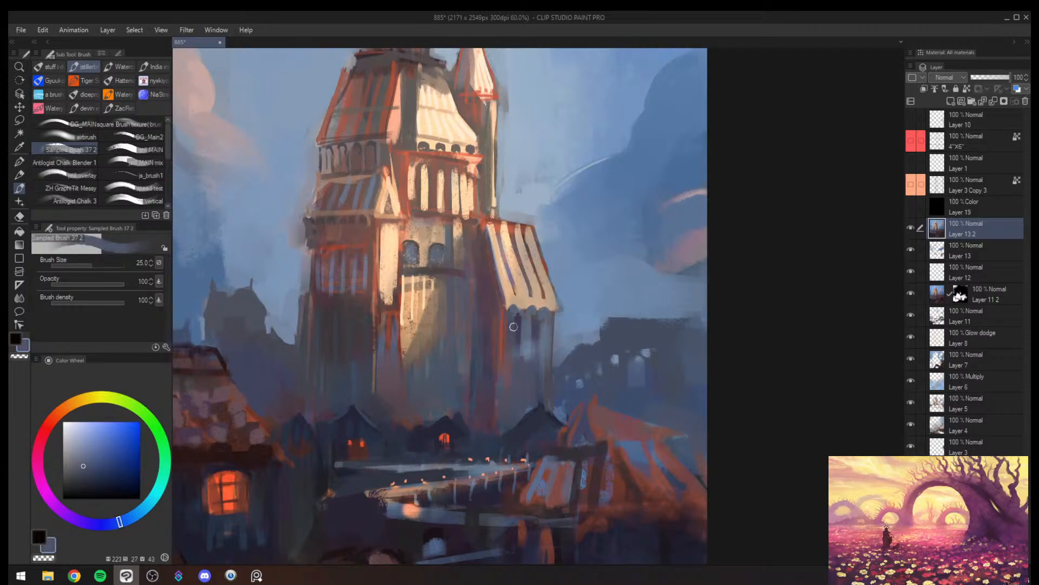
key(bracketright)
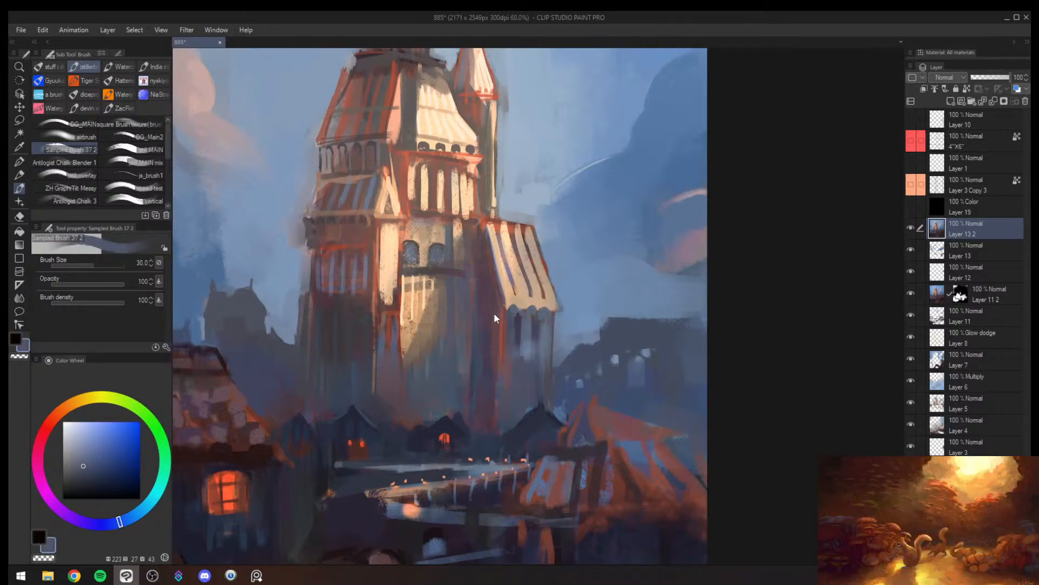
mouse_move(496, 334)
mouse_down()
mouse_move(482, 336)
mouse_move(516, 308)
mouse_up()
key(bracketleft)
key(bracketleft)
key(bracketleft)
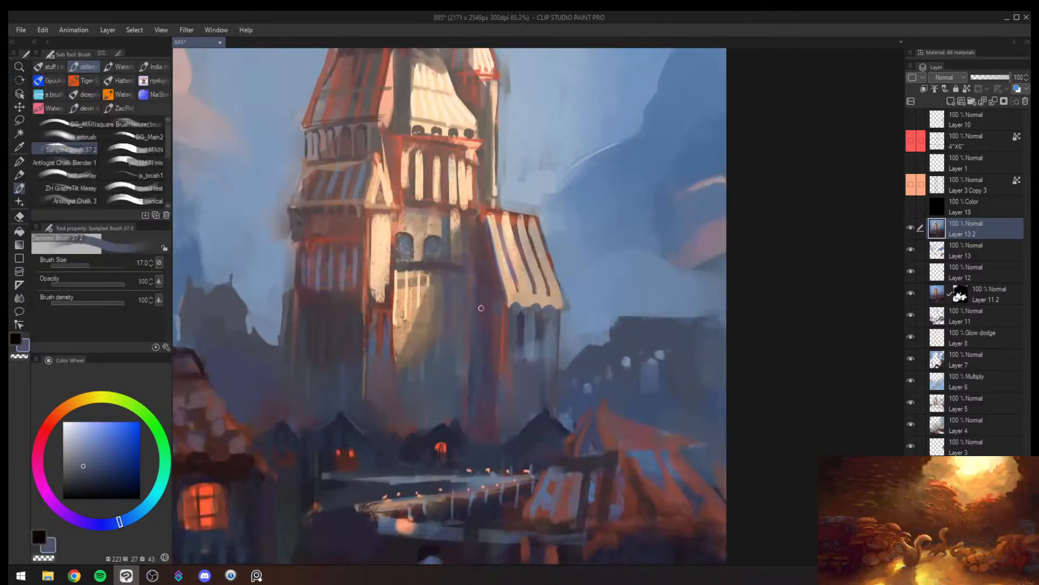
- Add thin muted red strokes at the striped side roof's edge beside the tower at brush size 12
ctrl+alt+click(556, 296)
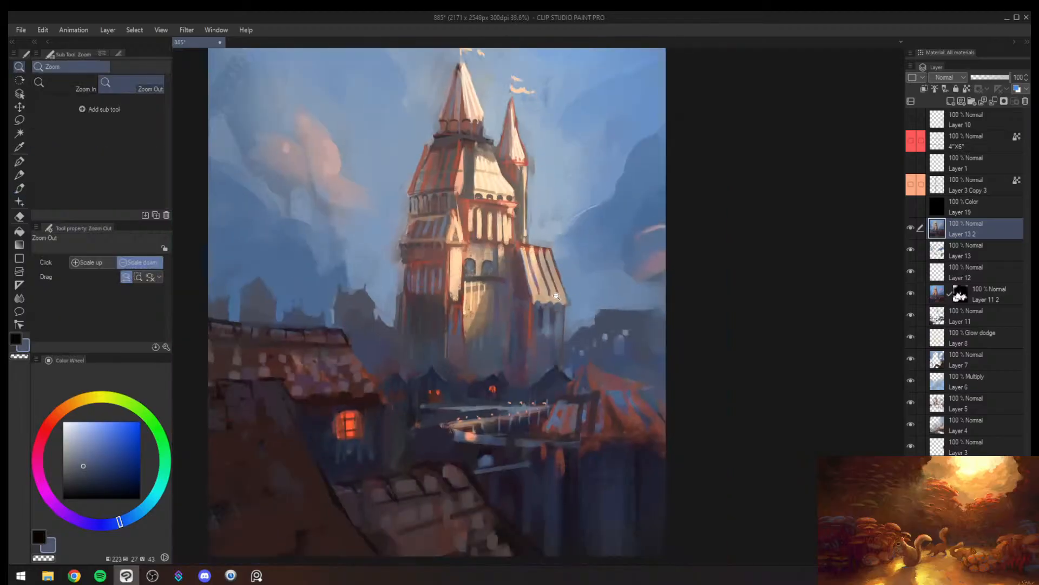
mouse_move(556, 296)
mouse_down()
mouse_move(574, 283)
mouse_move(539, 298)
mouse_move(608, 297)
mouse_move(593, 289)
mouse_up()
alt+click(528, 300)
key(bracketleft)
alt+click(524, 299)
- Mirror the canvas and add short muted red strokes along the lower edge of the tower's sunlit roof
key(alt+space)
key(h)
drag(656, 283, 676, 278)
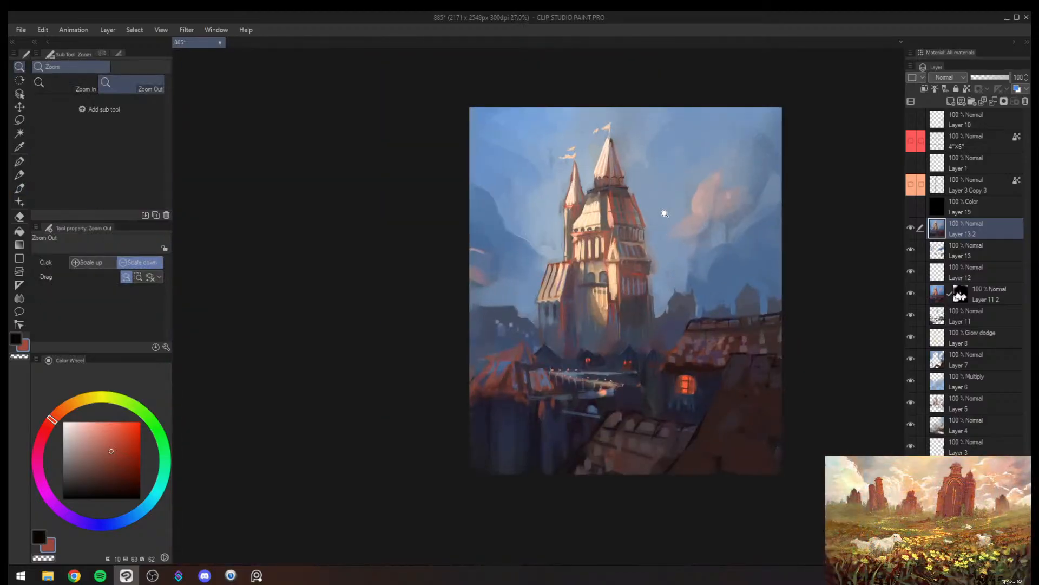
drag(598, 217, 646, 215)
drag(541, 246, 553, 243)
drag(556, 242, 569, 241)
drag(576, 238, 586, 236)
drag(592, 236, 602, 235)
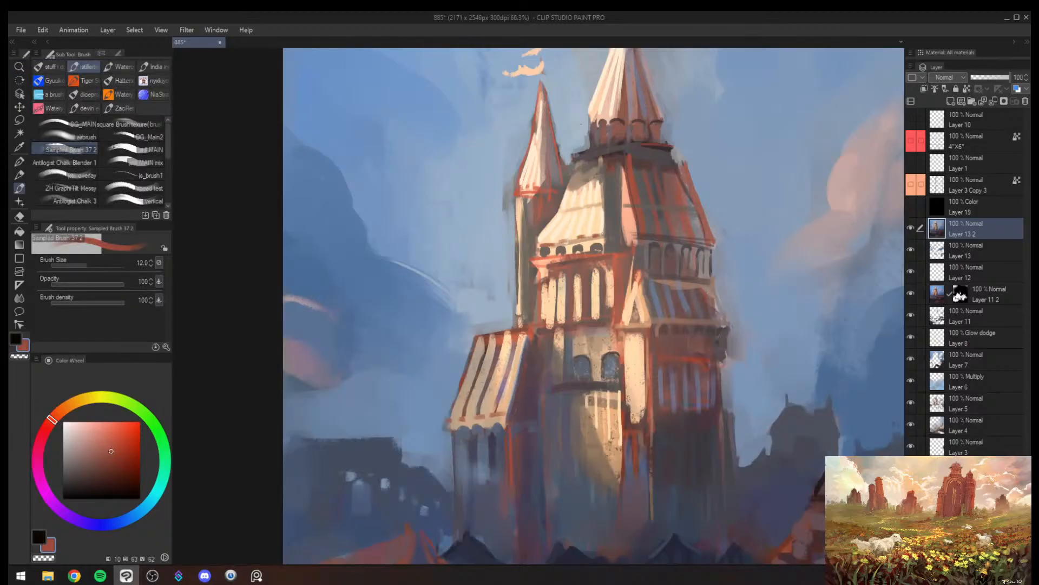
- Rework the shaded edge between the tower's cream and red roof faces in sampled dark grey, red-brown and cream at brush sizes 17 to 25
key(alt+space)
mouse_move(686, 252)
mouse_down()
mouse_move(664, 253)
mouse_move(733, 263)
mouse_up()
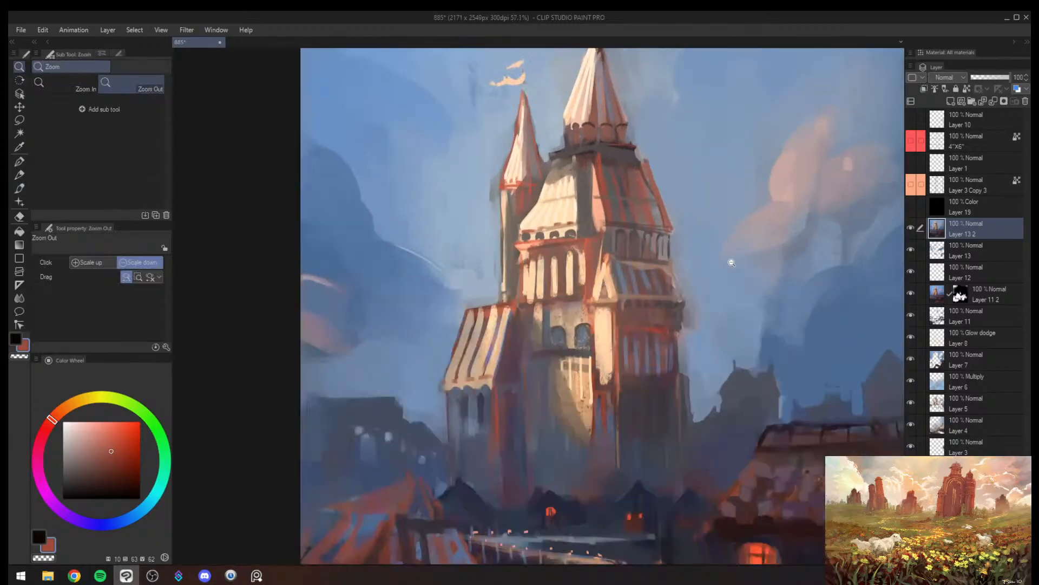
alt+click(595, 190)
key(])
drag(600, 191, 598, 205)
key(])
alt+click(590, 187)
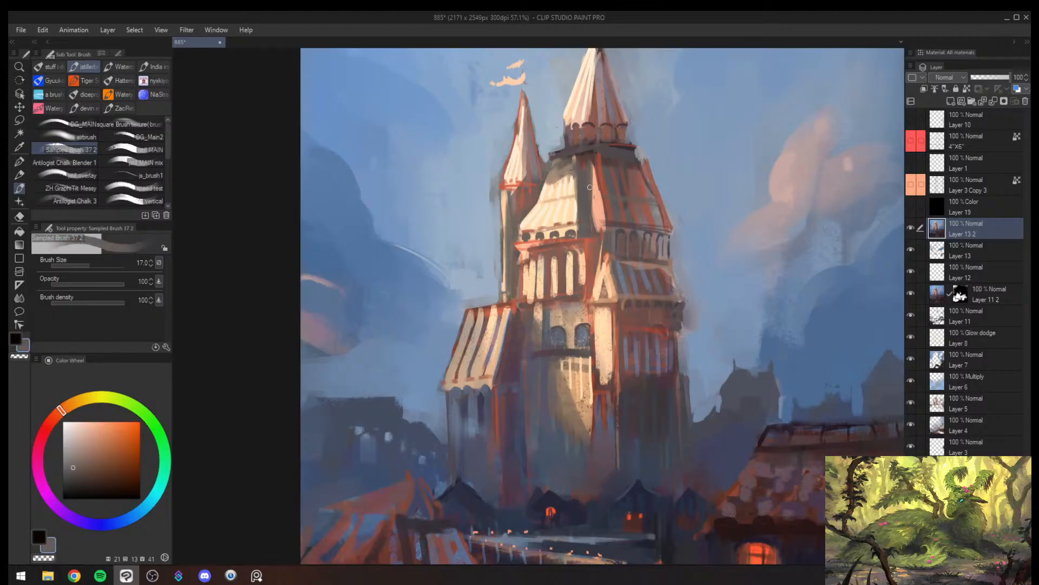
alt+click(613, 193)
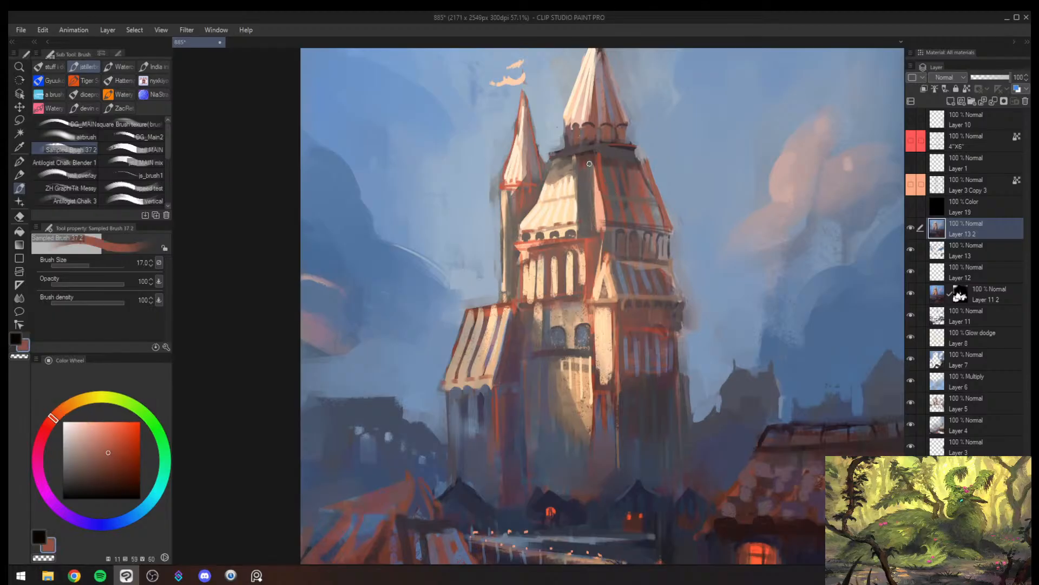
key(])
alt+click(580, 209)
key(])
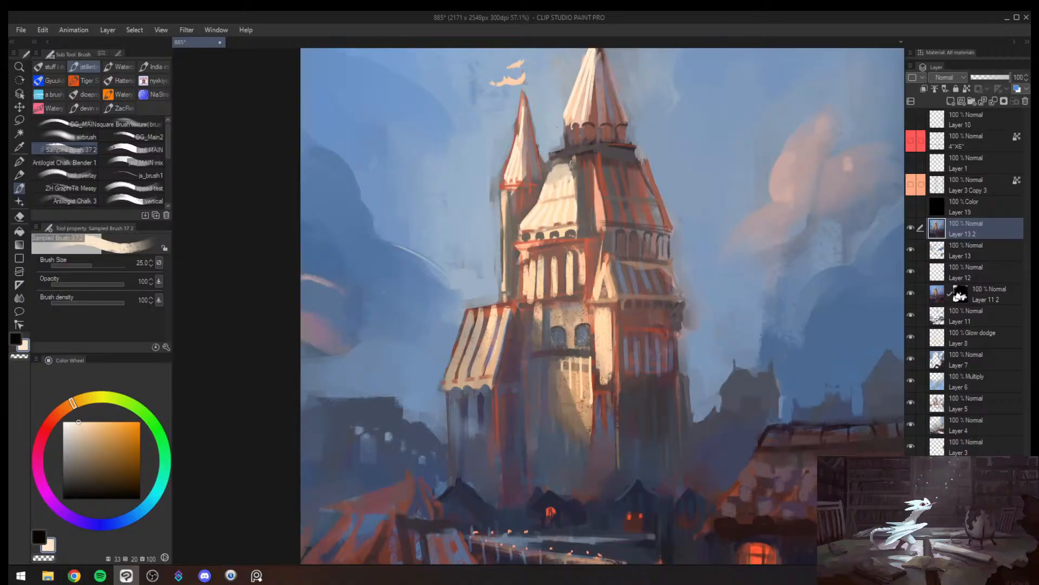
- Soften the area around the top of the sunlit tower roof in sampled muted grey with a larger brush
alt+click(569, 156)
alt+click(548, 170)
mouse_move(546, 173)
mouse_down()
mouse_move(565, 155)
mouse_move(536, 164)
mouse_move(541, 188)
mouse_move(564, 153)
mouse_move(540, 197)
mouse_move(549, 166)
mouse_move(572, 152)
mouse_move(550, 158)
mouse_move(593, 150)
mouse_up()
alt+click(537, 164)
key(])
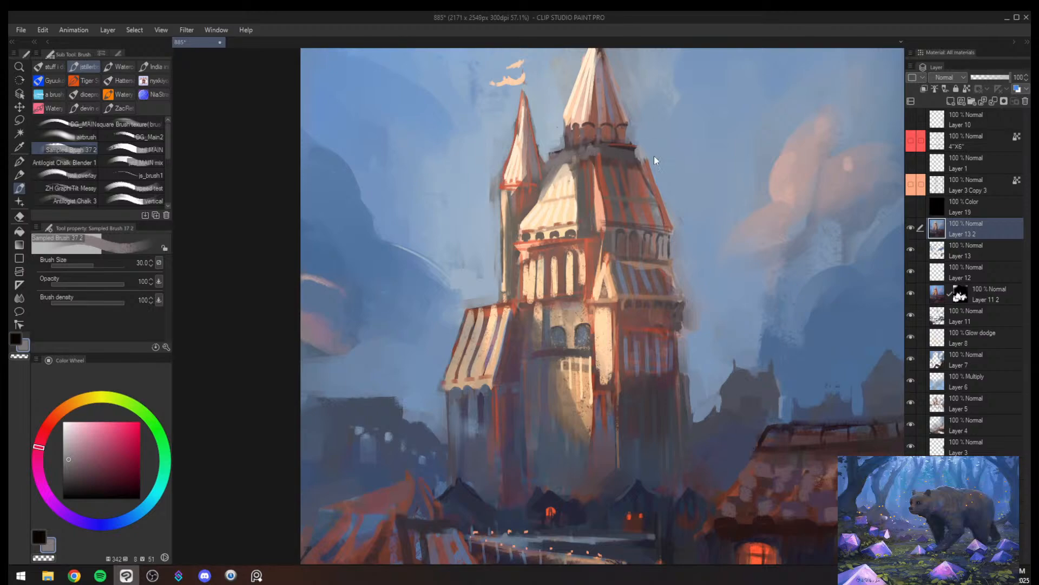
- Mirror the canvas back to check the whole painting, and save the file
key(h)
key(alt+space)
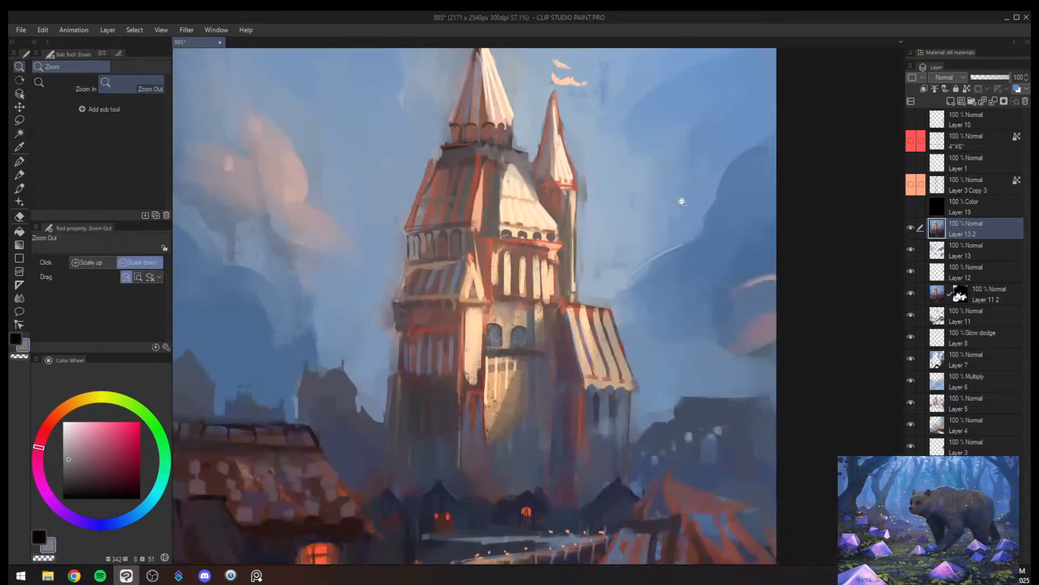
mouse_move(679, 200)
mouse_down()
mouse_move(652, 223)
mouse_move(659, 179)
mouse_up()
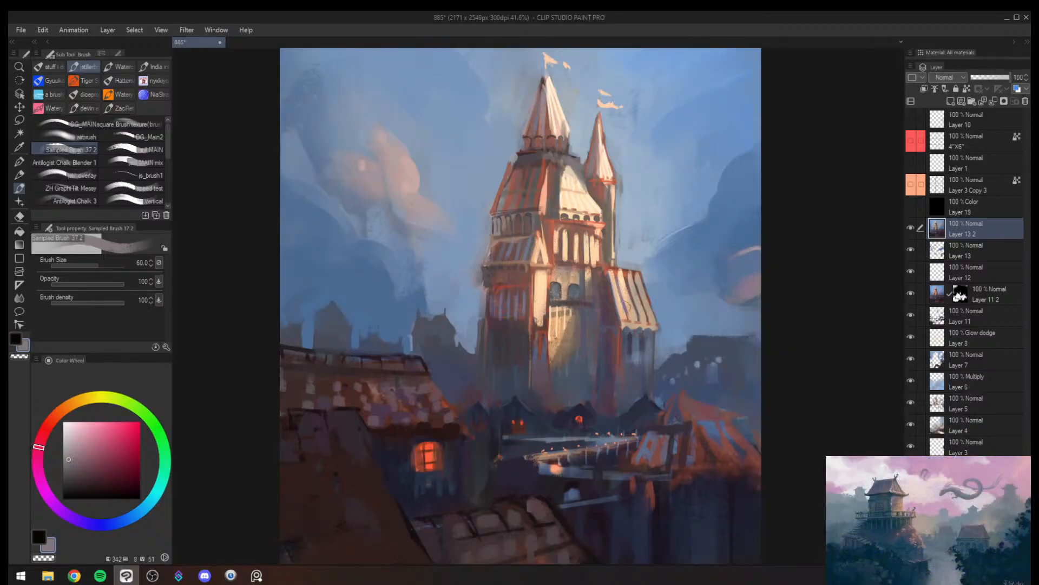
key(alt+space)
drag(671, 226, 630, 294)
key(ctrl+s)
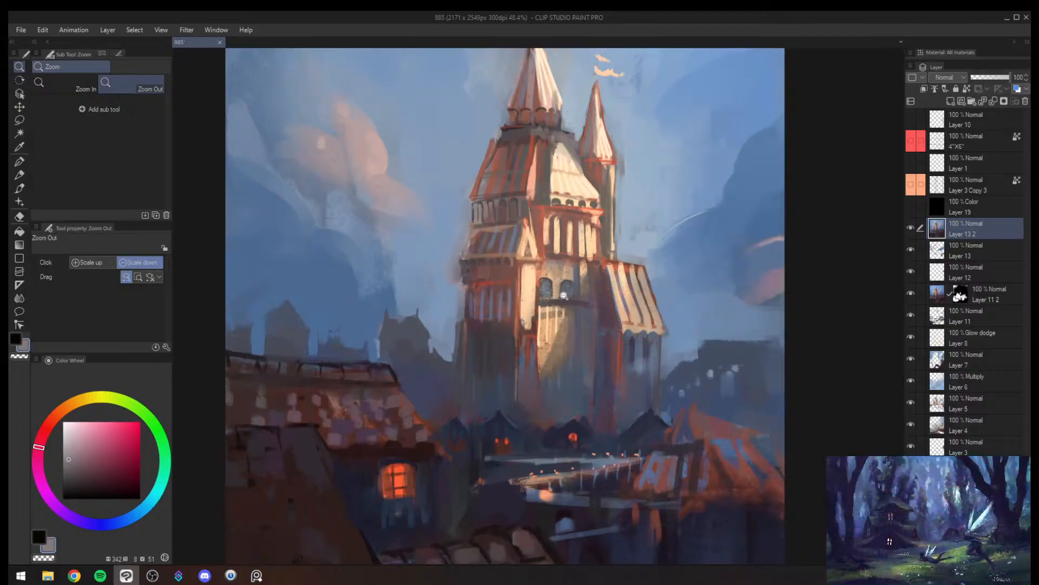
- Mirror the canvas and paint fine muted red accents along the striped side roof's upper edge at brush size 12
drag(521, 311, 593, 298)
key(h)
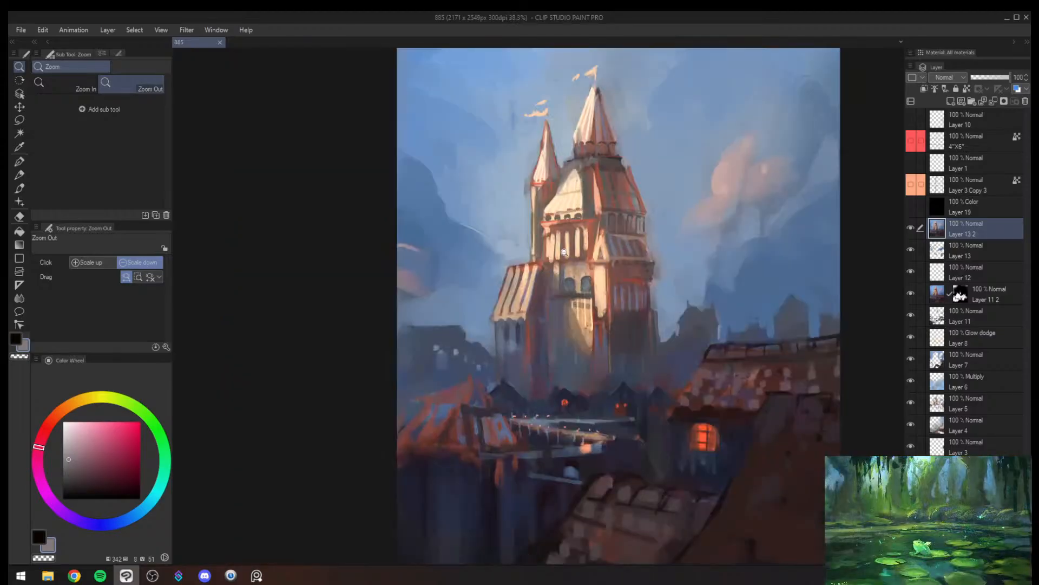
mouse_move(540, 253)
mouse_down()
mouse_move(569, 252)
mouse_move(501, 270)
mouse_move(500, 261)
mouse_move(523, 261)
mouse_move(500, 277)
mouse_move(524, 270)
mouse_up()
key(b)
alt+click(513, 260)
alt+click(509, 258)
key(bracketleft)
key(bracketleft)
key(bracketleft)
key(bracketleft)
key(bracketleft)
alt+click(500, 274)
key(bracketleft)
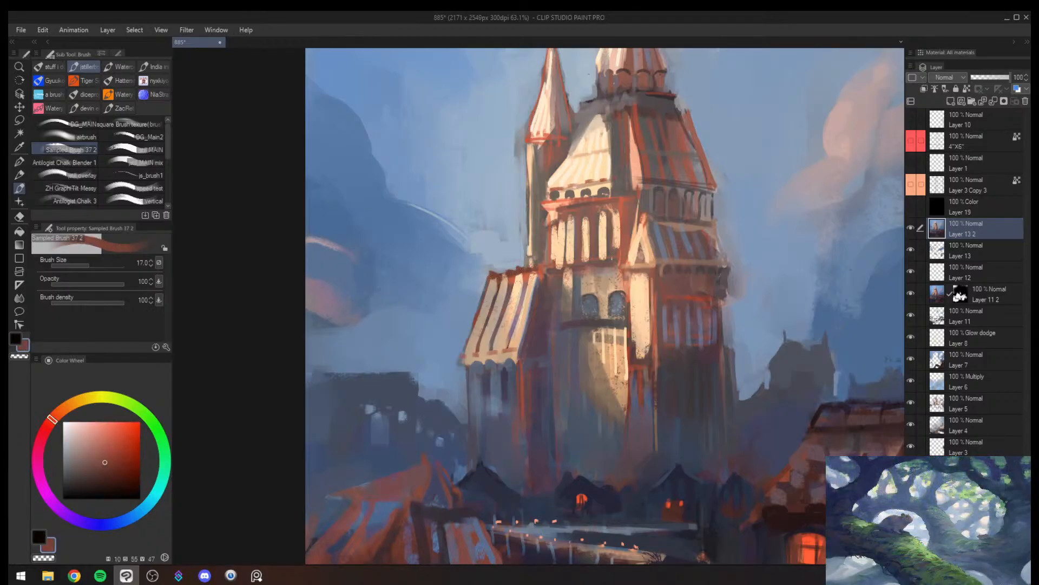
key(slash)
drag(640, 262, 563, 264)
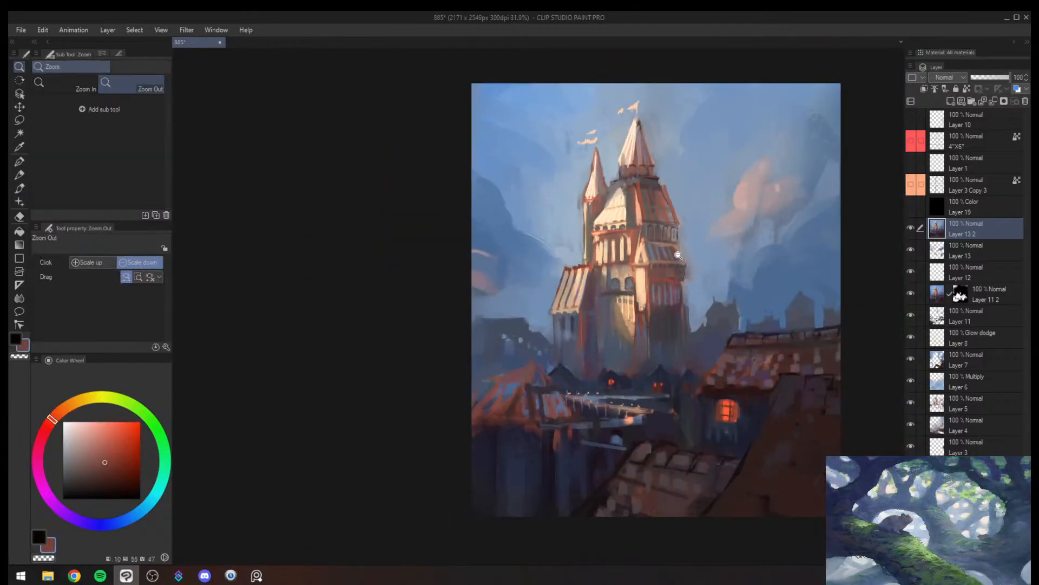
- Mirror the canvas back and trim the outer edge of the tower's shadowed side with sampled sky blue at brush size 25
drag(677, 255, 707, 223)
key(h)
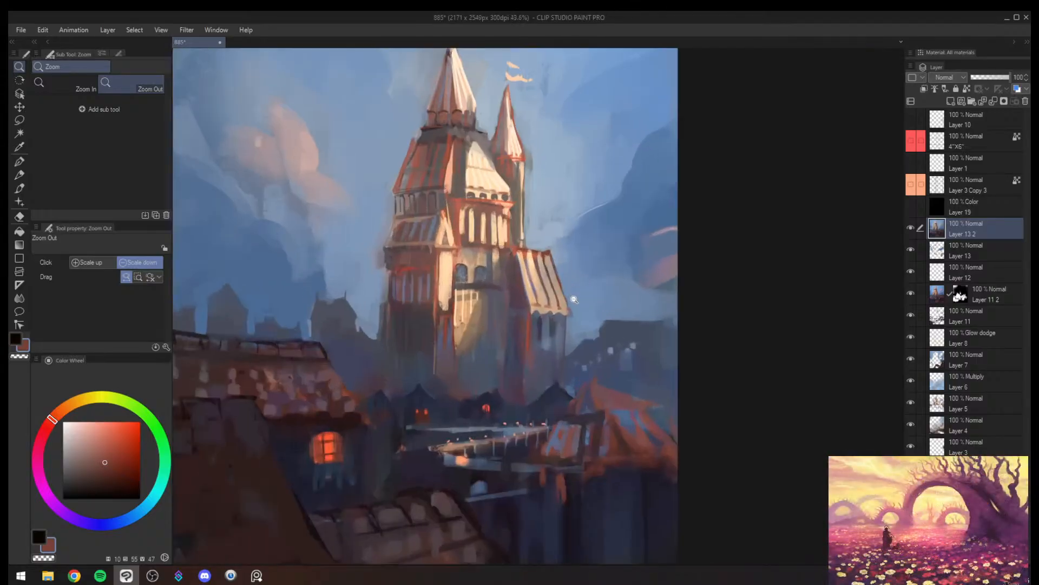
key(b)
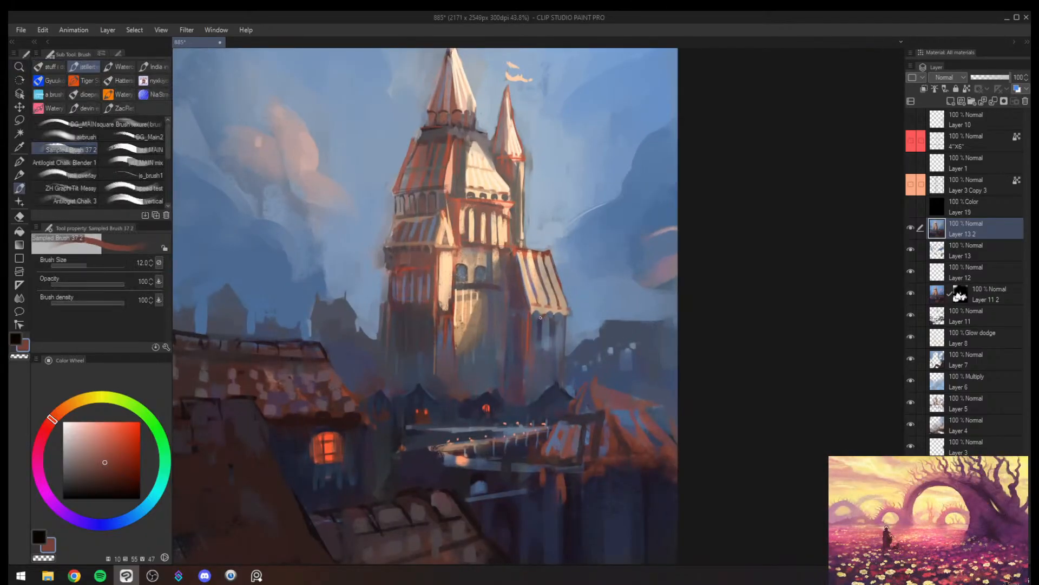
key(slash)
mouse_move(574, 321)
mouse_down()
mouse_move(556, 335)
mouse_move(571, 324)
mouse_up()
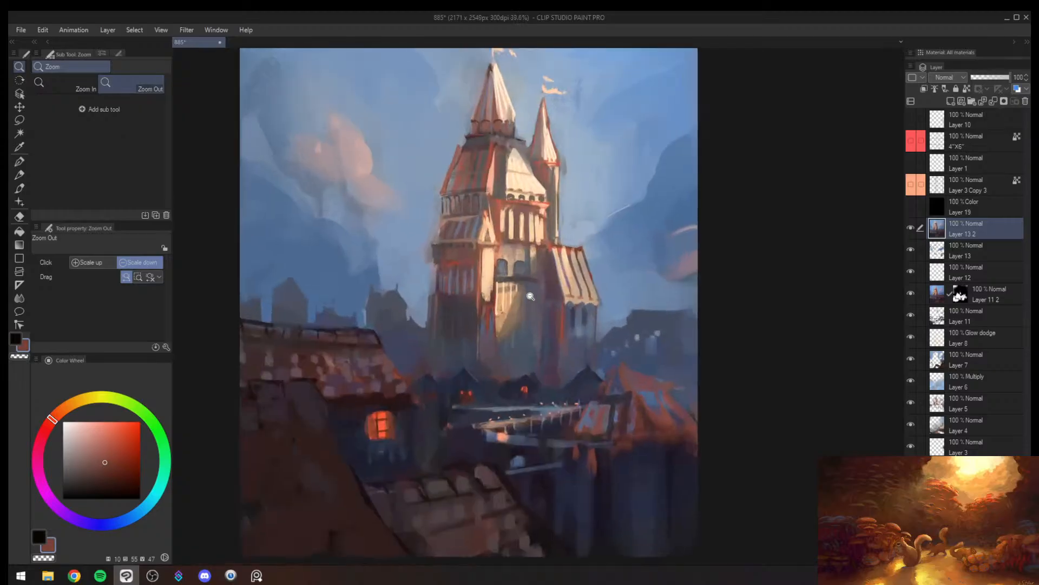
key(b)
alt+click(428, 299)
key(bracketright)
key(bracketright)
key(bracketright)
key(bracketright)
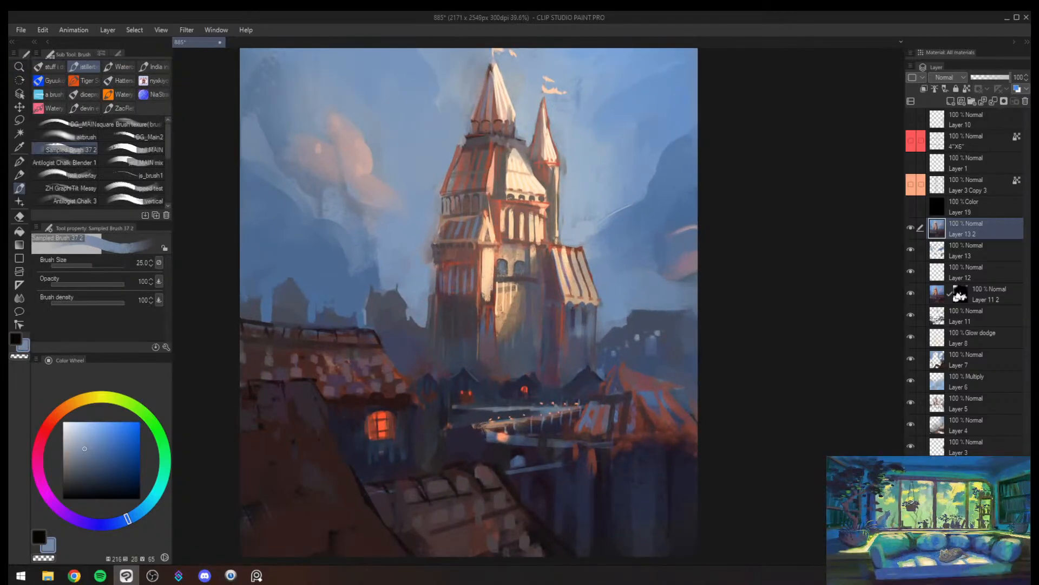
drag(427, 325, 432, 294)
- Touch up the sunlit gabled pillar's lower end and add small dark windows in sampled muted purple and red-brown
alt+click(445, 288)
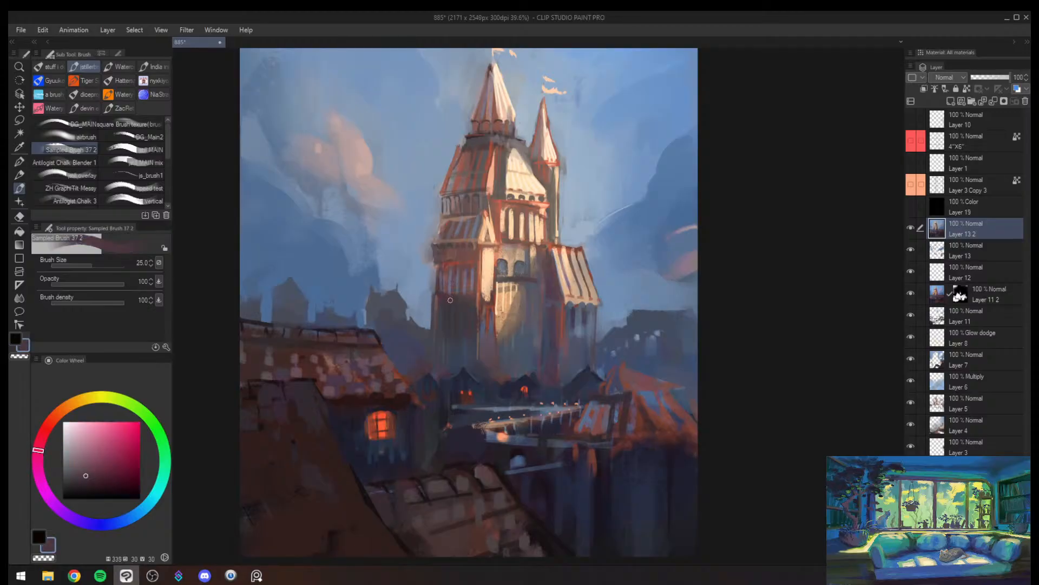
alt+click(486, 301)
alt+click(488, 303)
drag(489, 302, 489, 298)
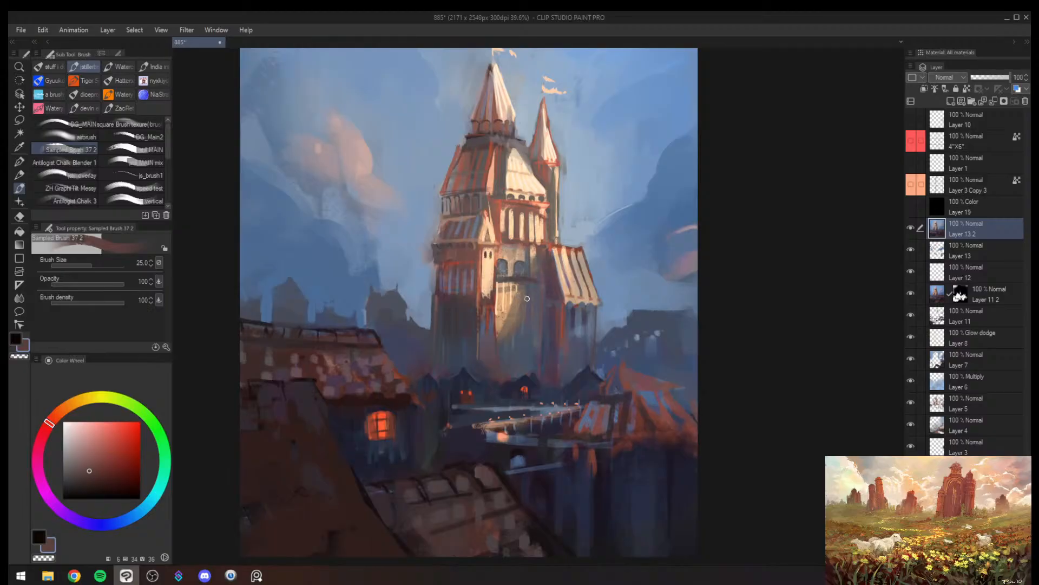
- Clean up the outer edges of the tower and side-roof wall in sampled sky blue and muted purple at brush sizes 25 to 30
alt+click(438, 298)
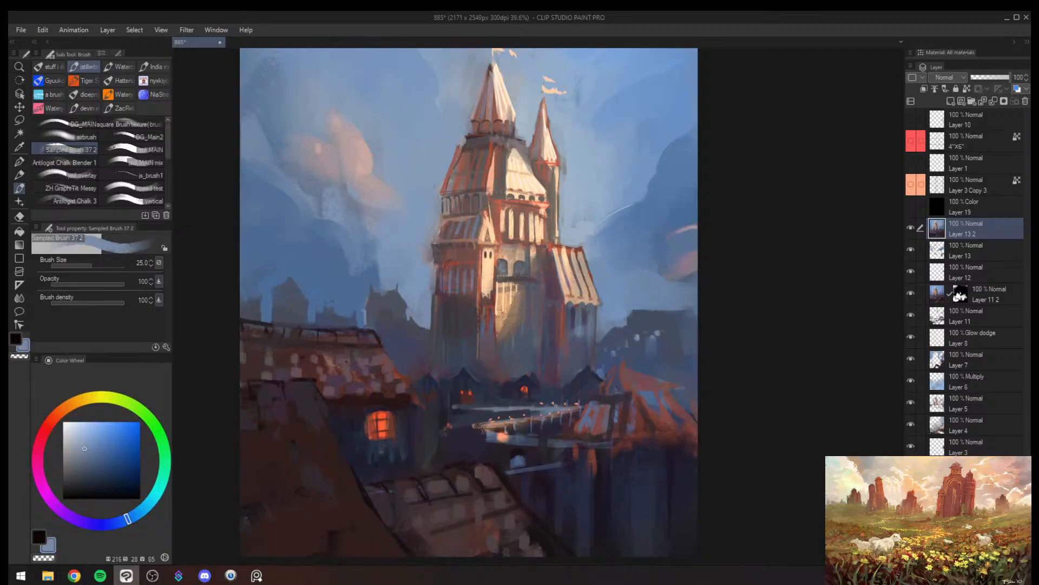
key(bracketright)
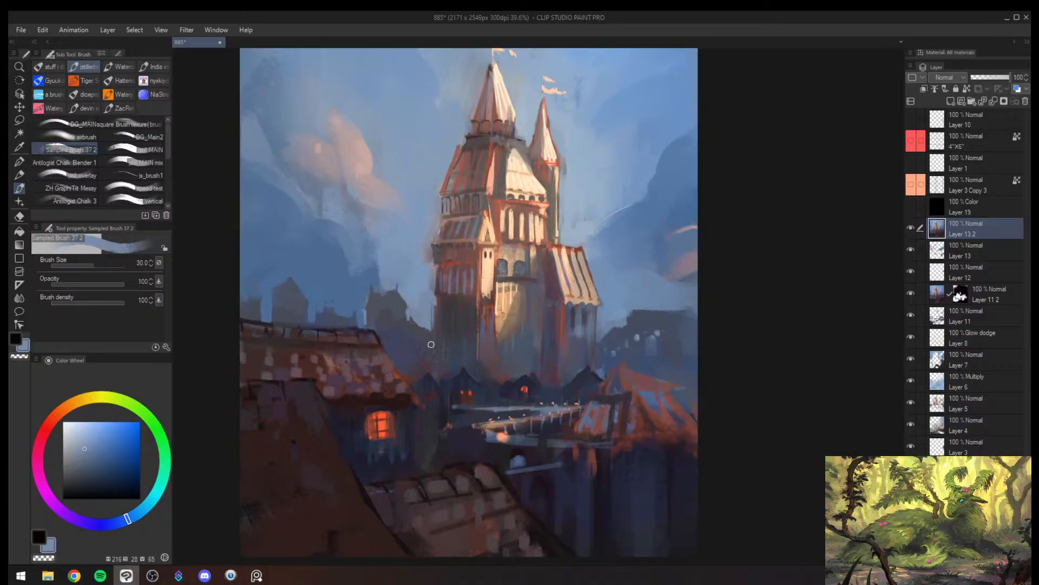
key(h)
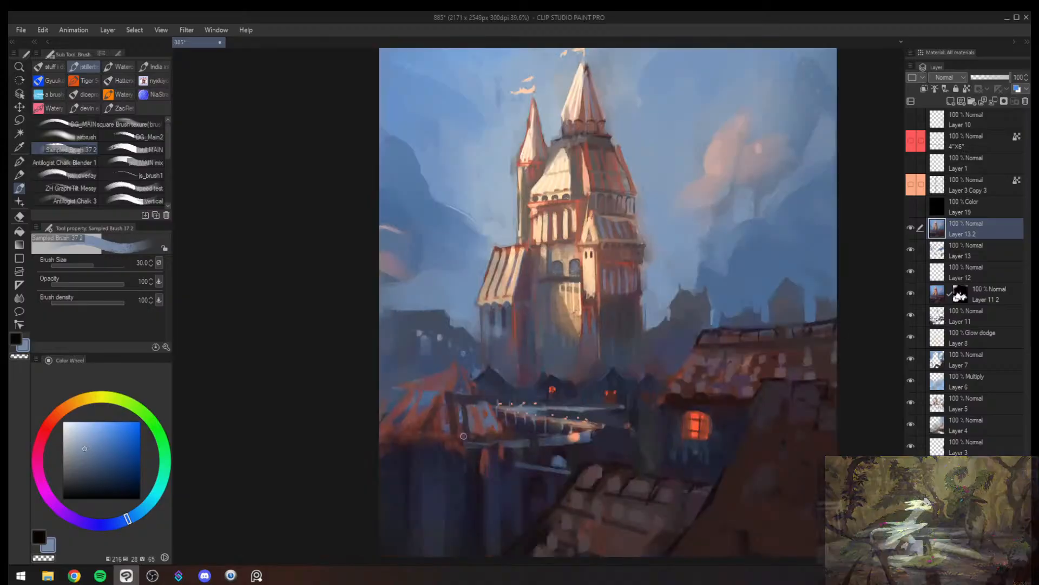
alt+click(520, 289)
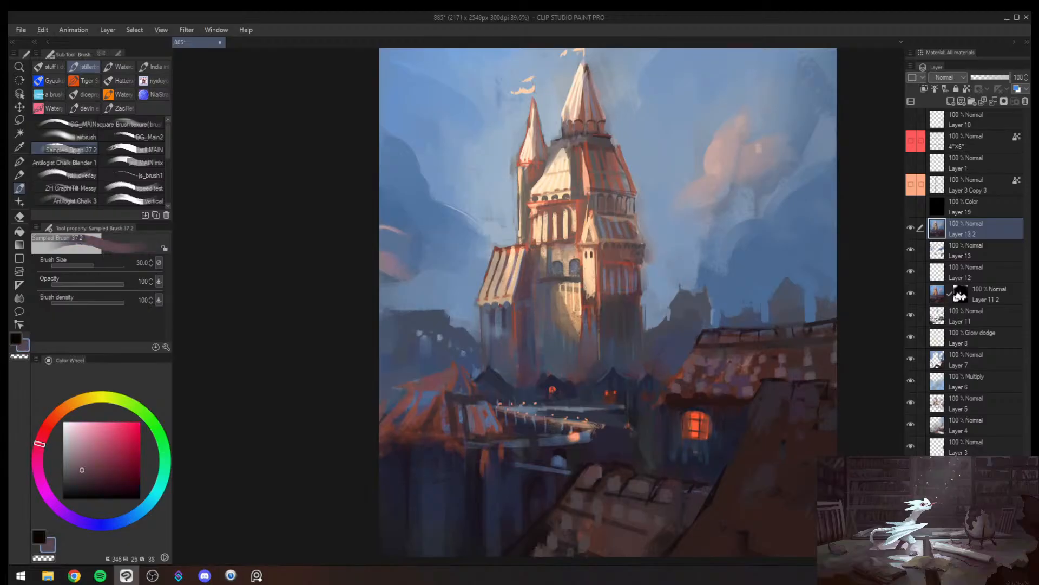
alt+click(481, 309)
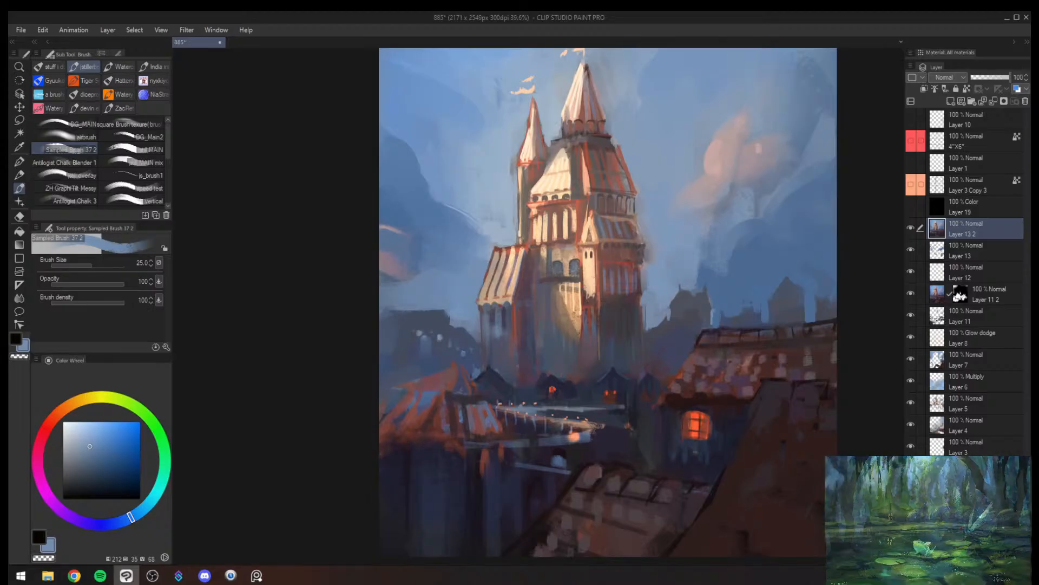
- Mirror the canvas and paint a small pointed rooftop on the distant building beside the tower in sampled dark blue at brush size 60
key(alt+space)
drag(591, 387, 547, 417)
mouse_move(651, 400)
mouse_down()
mouse_move(631, 411)
mouse_move(636, 382)
mouse_move(661, 362)
mouse_move(711, 353)
mouse_up()
key(h)
alt+click(610, 363)
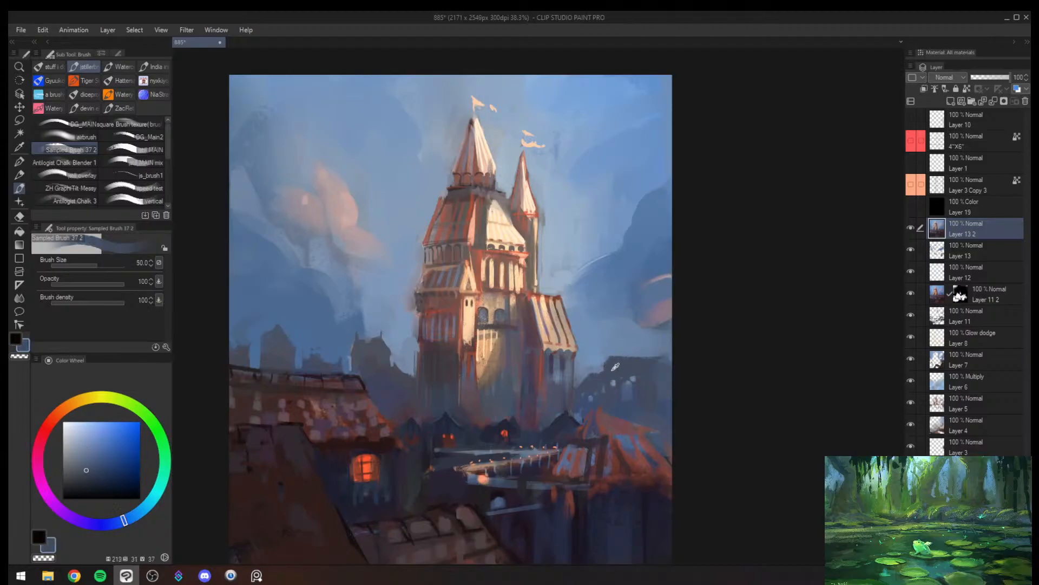
mouse_move(612, 363)
mouse_down()
mouse_move(666, 354)
mouse_move(623, 367)
mouse_move(634, 356)
mouse_move(620, 351)
mouse_move(620, 384)
mouse_up()
key(bracketright)
key(bracketright)
alt+click(615, 349)
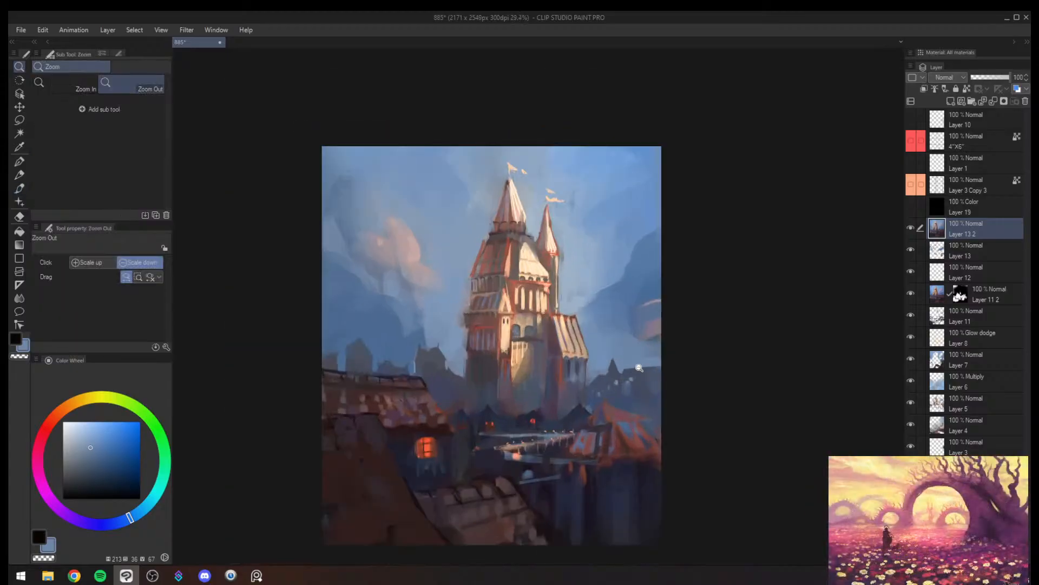
key(bracketright)
alt+click(633, 372)
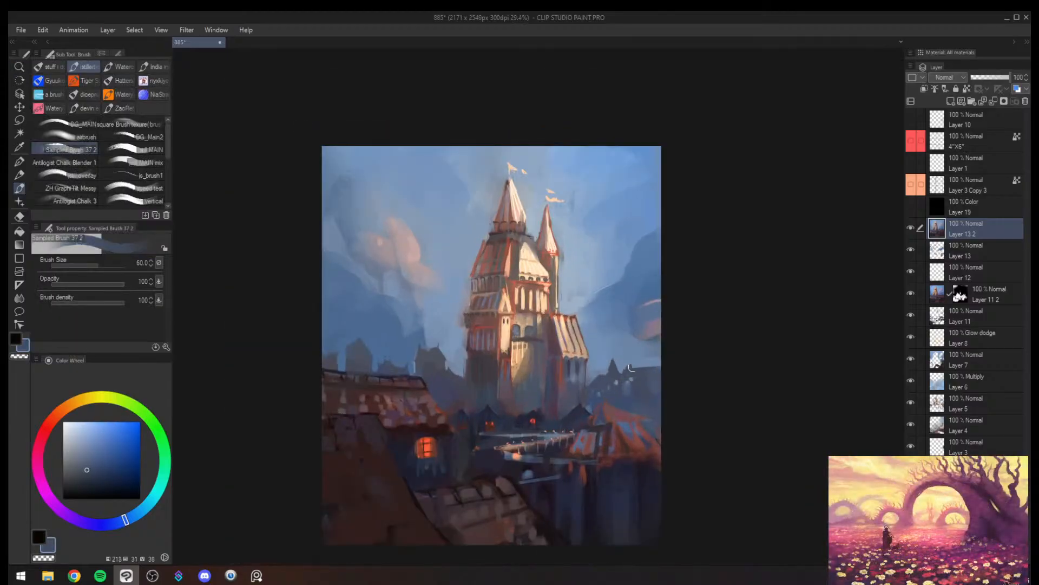
- Build the distant rooftop into a broader, taller silhouette with sampled dark blue and sky blue at brush size 120
key(bracketright)
key(bracketright)
key(bracketright)
key(bracketright)
alt+click(631, 367)
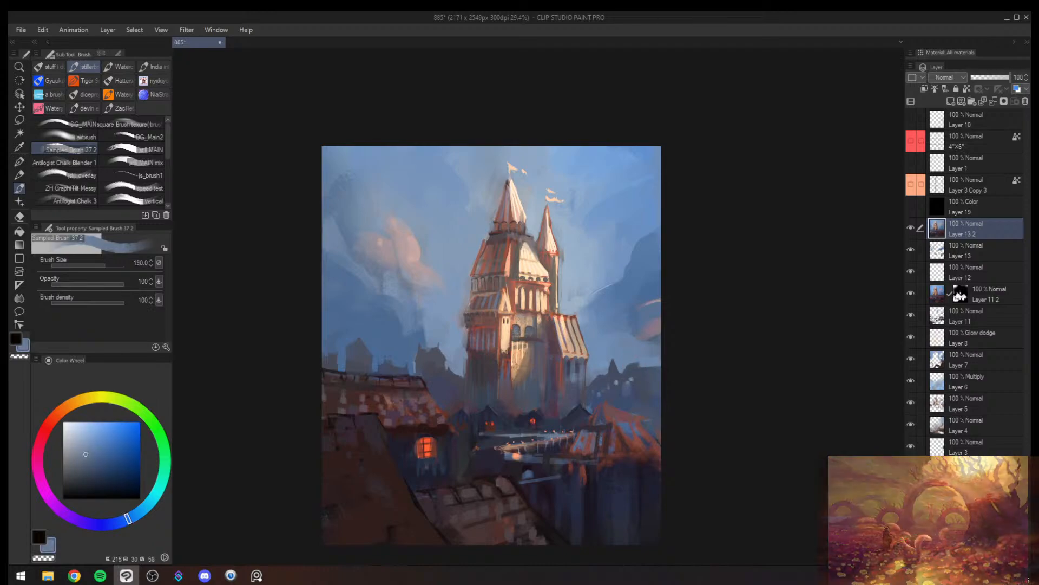
alt+click(617, 371)
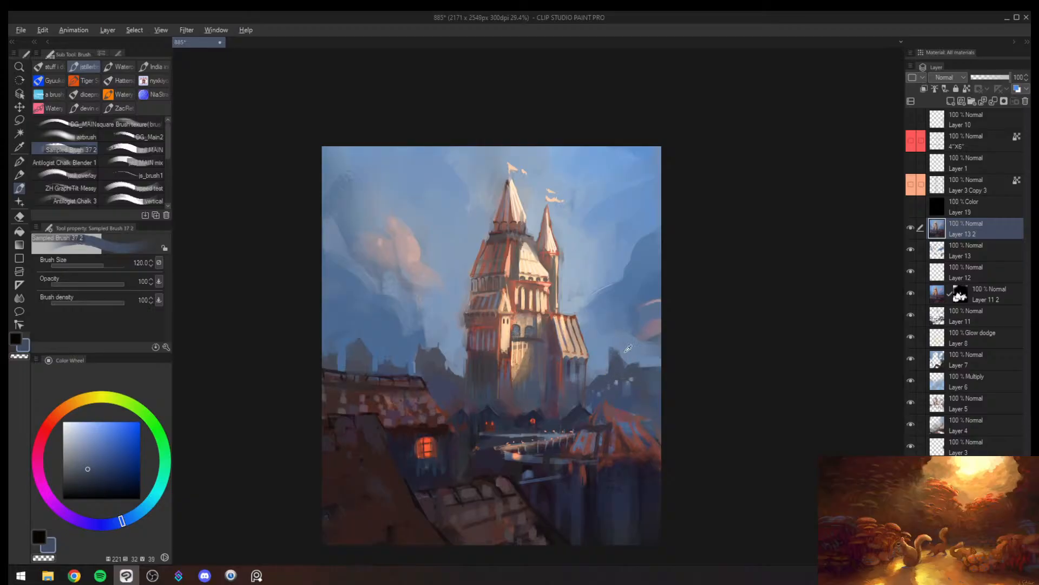
key(bracketright)
alt+click(613, 355)
alt+click(618, 369)
key(bracketleft)
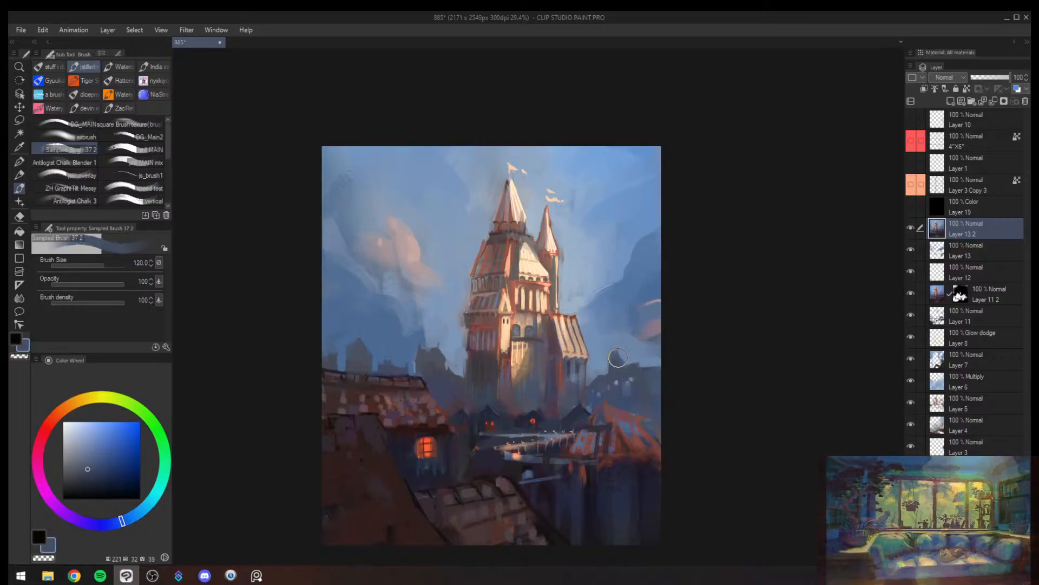
- Refine the distant rooftop beside the tower into a sharper point in sampled sky blue and dark blue at brush sizes 100 and 80
alt+click(612, 344)
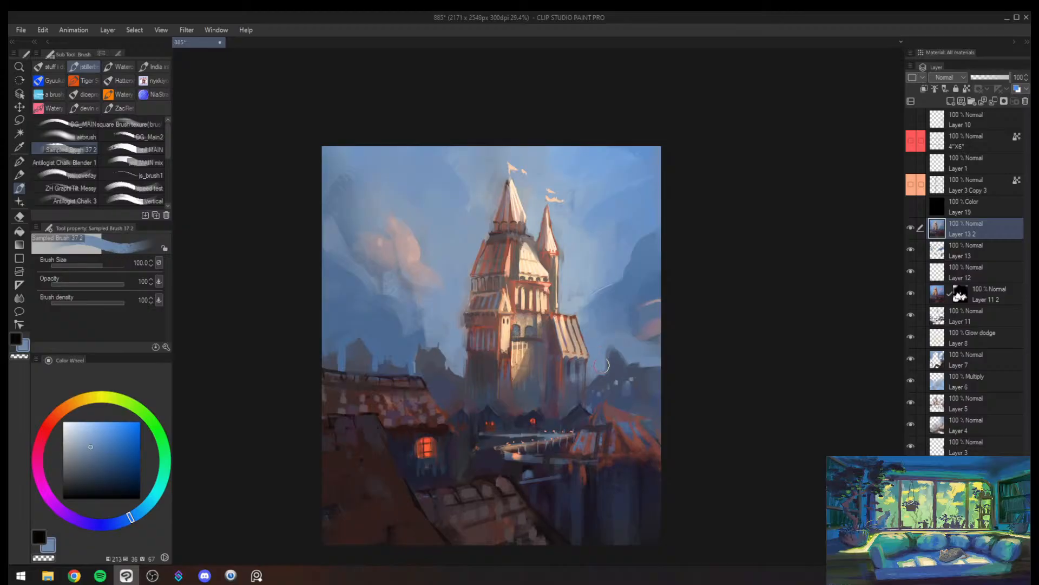
key(bracketleft)
alt+click(618, 358)
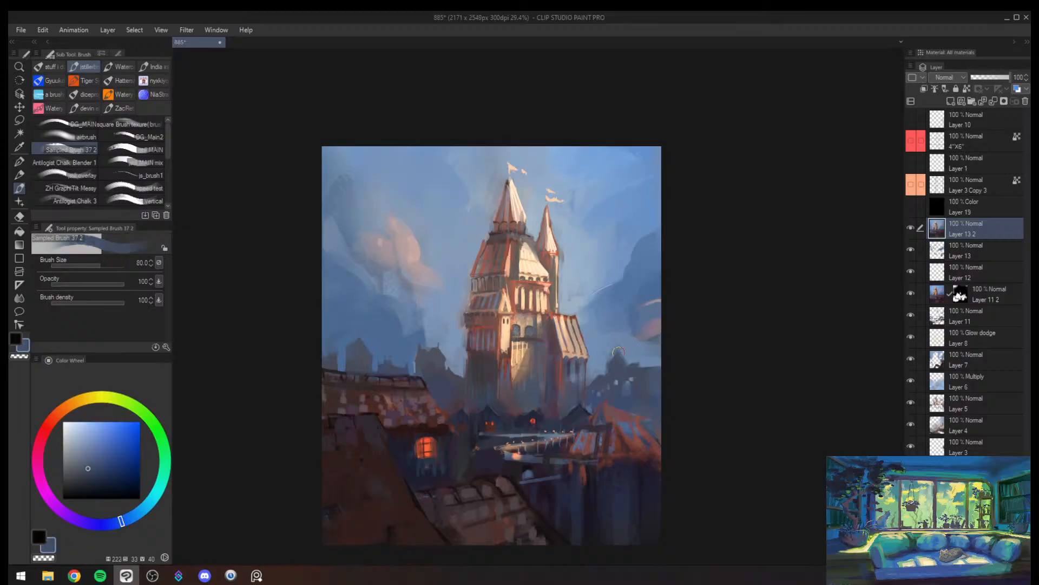
alt+click(641, 371)
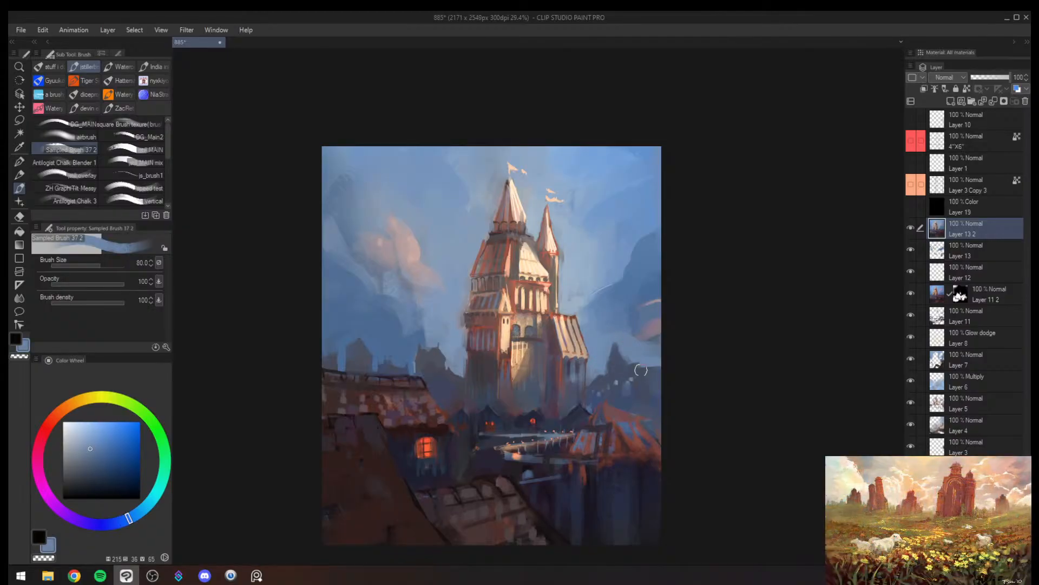
alt+click(625, 367)
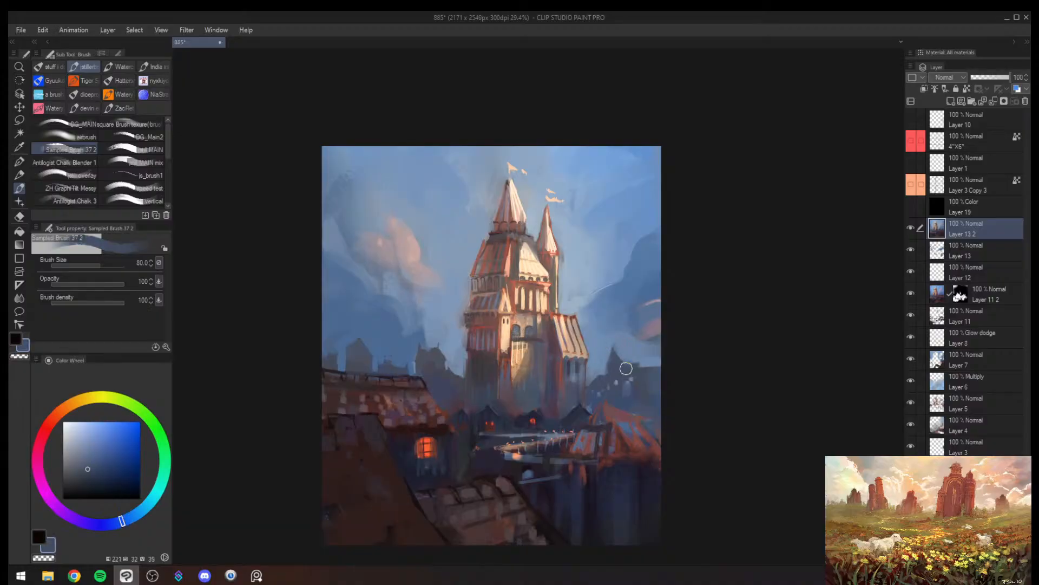
- Mirror the canvas and paint a tall pointed tower silhouette above the village roof in sampled muted blue
key(h)
key(alt+space)
drag(731, 380, 783, 347)
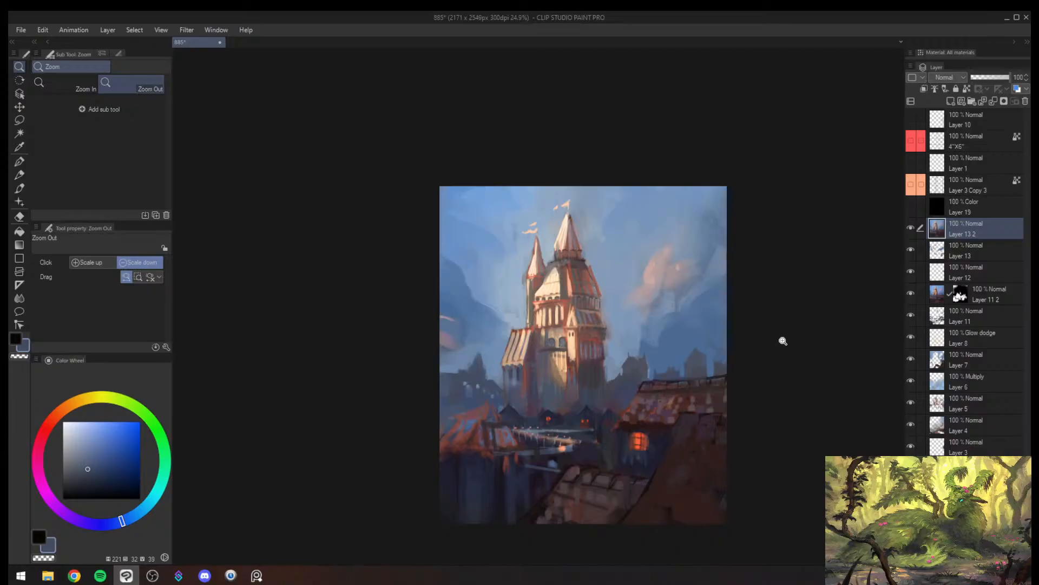
drag(676, 398, 704, 341)
alt+click(613, 388)
mouse_move(613, 387)
mouse_down()
mouse_move(692, 381)
mouse_move(688, 367)
mouse_move(772, 279)
mouse_move(750, 316)
mouse_move(718, 336)
mouse_move(750, 318)
mouse_move(692, 341)
mouse_move(665, 329)
mouse_move(665, 312)
mouse_move(658, 337)
mouse_up()
alt+click(633, 377)
key(bracketleft)
key(bracketleft)
drag(664, 295, 666, 334)
alt+click(674, 292)
mouse_move(672, 293)
mouse_down()
mouse_move(654, 340)
mouse_move(677, 308)
mouse_up()
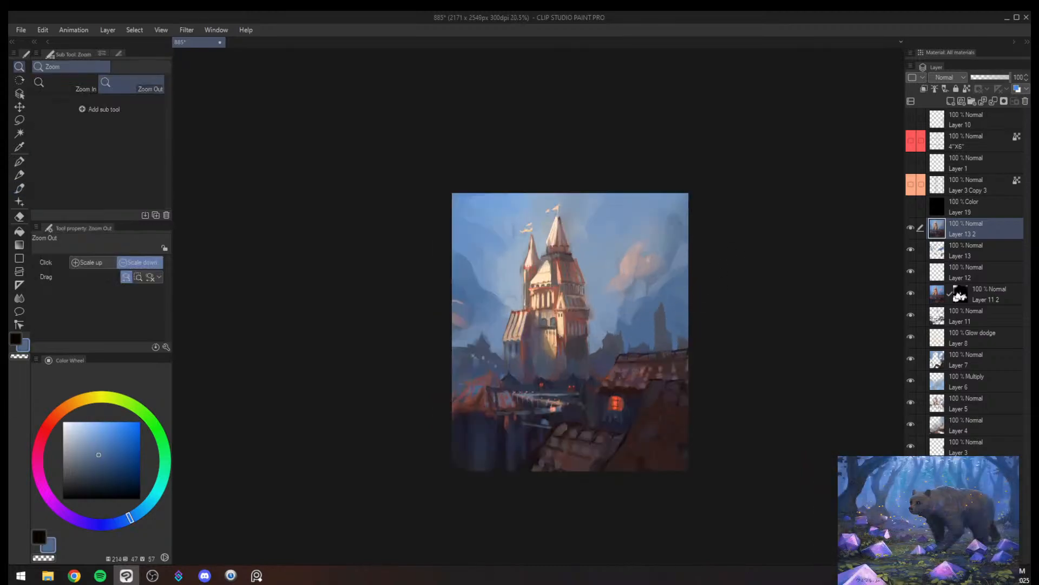
- Paint a second tall silhouette near the castle in sampled dark blue at brush size 100 and trim it with sky blue at size 80
key(bracketright)
alt+click(618, 339)
drag(621, 336, 621, 308)
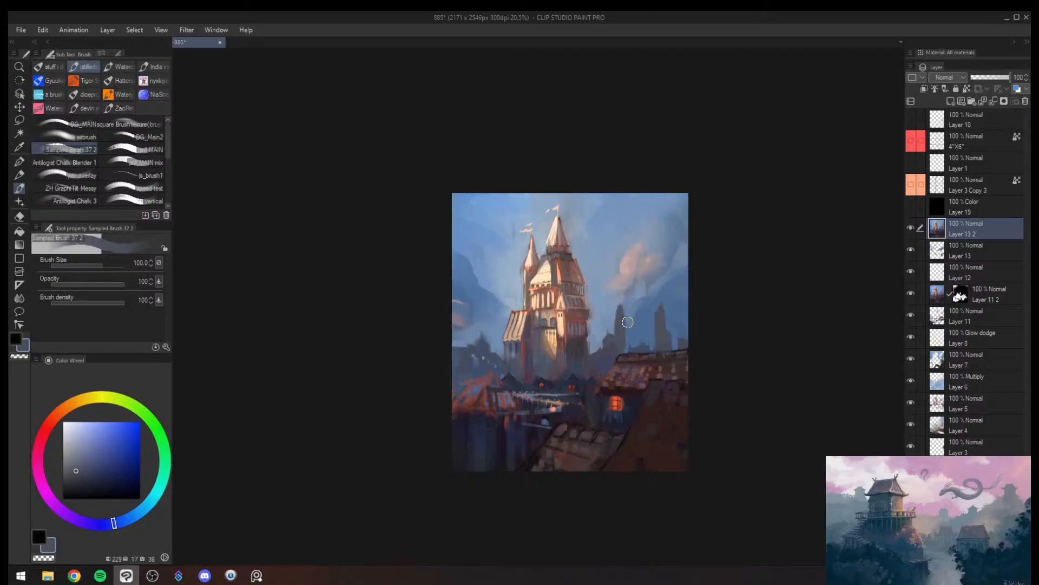
alt+click(616, 318)
key([)
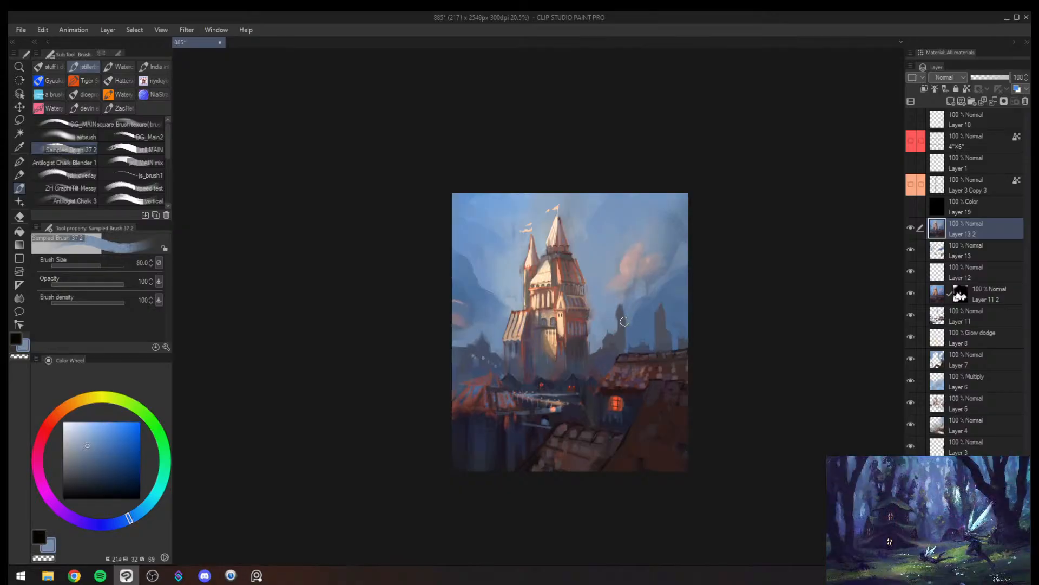
key(bracketleft)
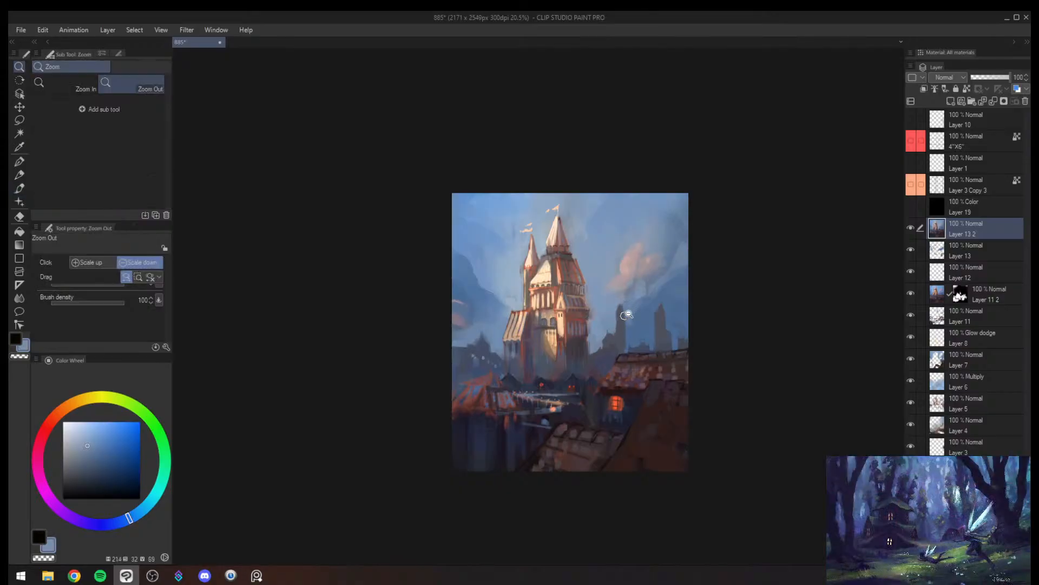
- Shape the pointed top and edges of the second distant tower in sampled sky blue and dark blue at brush size 50
scroll(615, 324, up, 4)
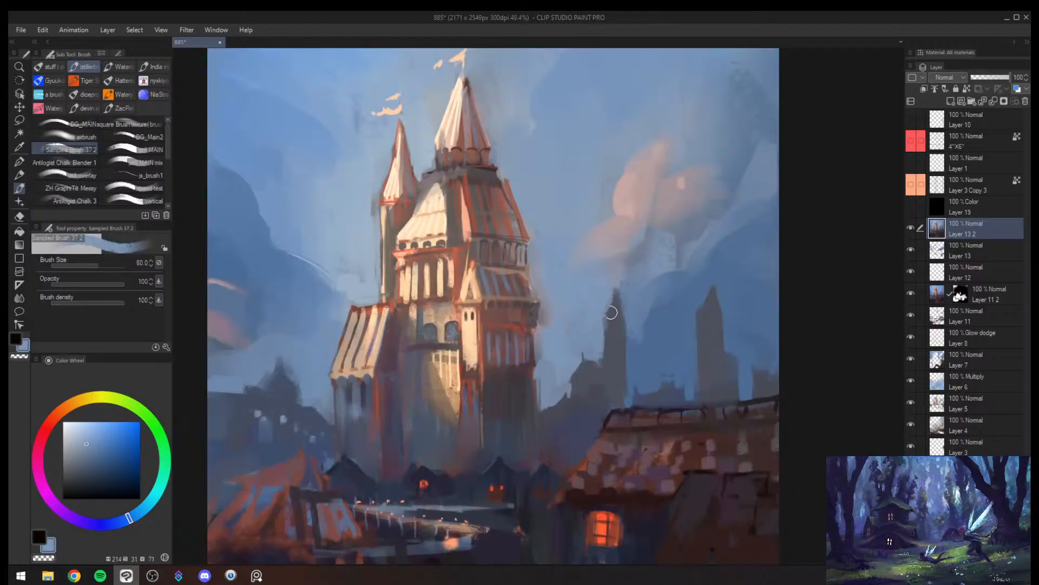
key(bracketleft)
key(bracketleft)
key(bracketleft)
alt+click(628, 330)
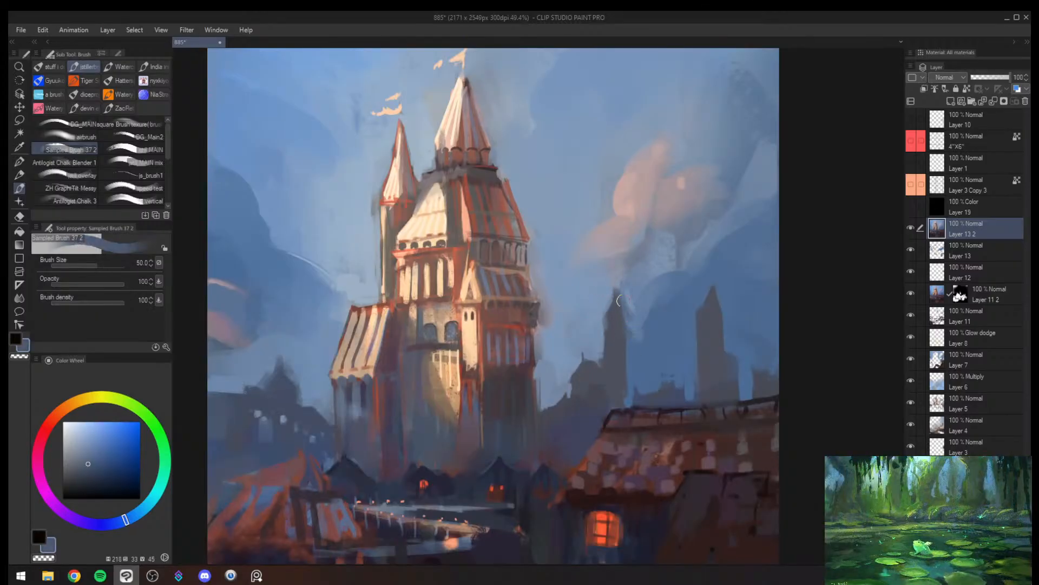
key(bracketright)
key(bracketright)
key(bracketright)
- Mirror the canvas and touch up the distant towers' lower edges and surrounding haze in sampled greyish blues at brush sizes 80 and 100
key(alt+space)
mouse_move(641, 357)
mouse_down()
mouse_move(618, 392)
mouse_move(635, 358)
mouse_up()
key(h)
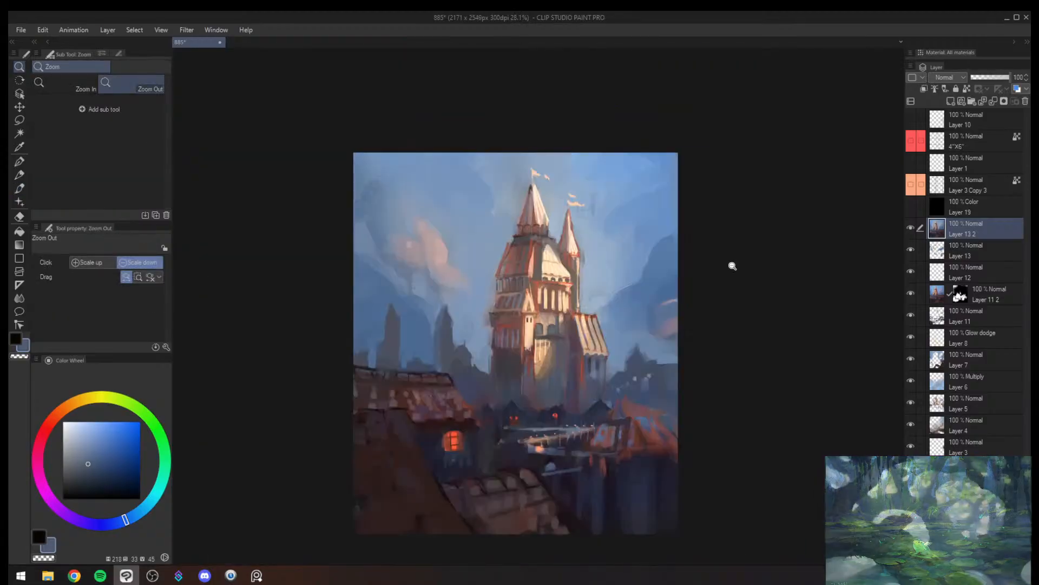
key(b)
alt+click(443, 357)
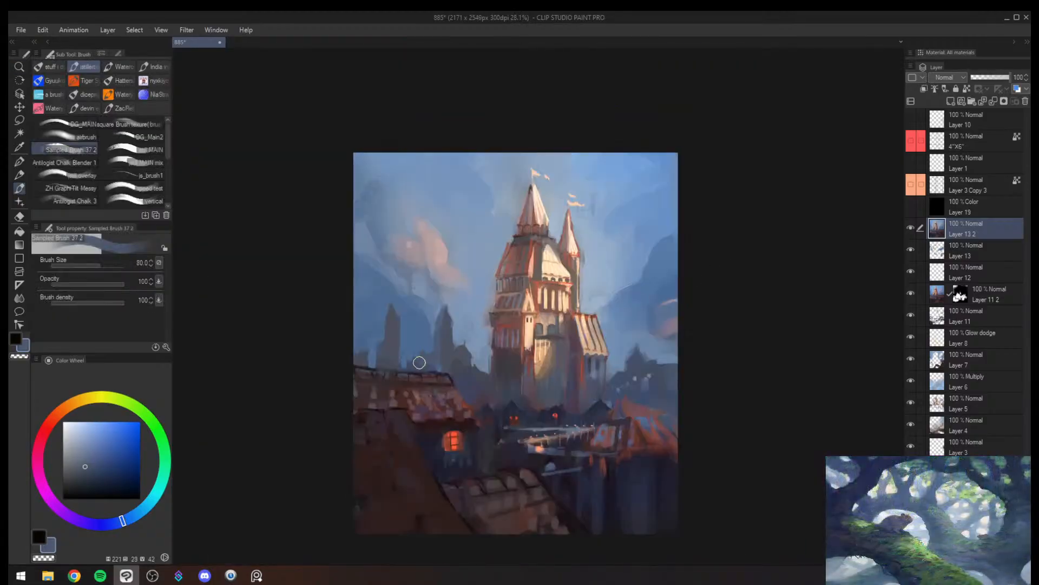
key(alt+space)
mouse_move(431, 374)
mouse_down()
mouse_move(407, 413)
mouse_move(472, 330)
mouse_move(428, 336)
mouse_move(438, 328)
mouse_up()
key(b)
alt+click(440, 321)
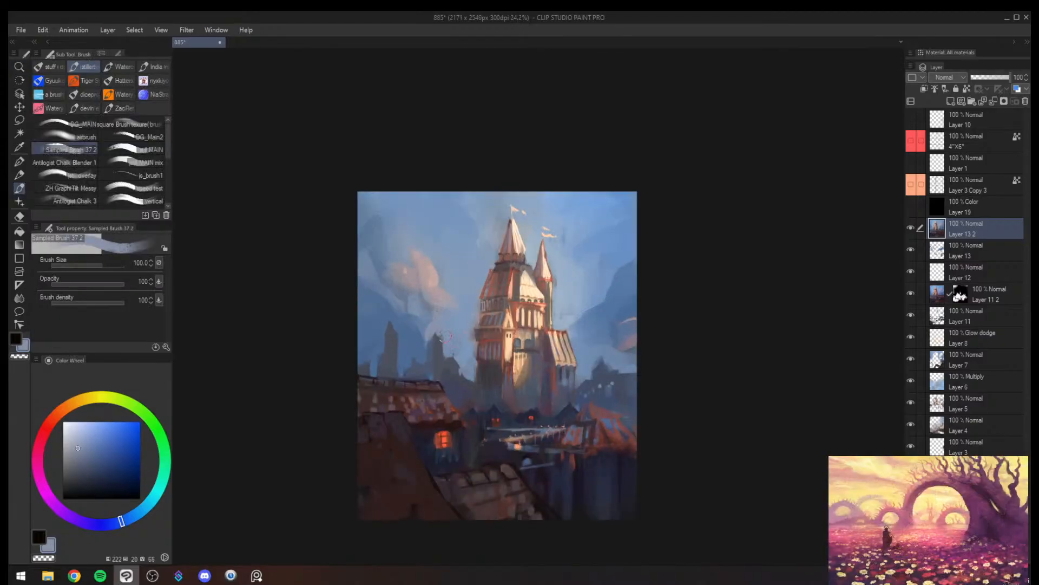
- Mirror the canvas back and sample a near-black red from the dark foreground
key(h)
key(ctrl+space)
drag(750, 323, 711, 313)
key(space)
drag(706, 312, 648, 334)
mouse_move(637, 332)
mouse_down()
mouse_move(613, 352)
mouse_move(649, 343)
mouse_up()
drag(622, 415, 614, 311)
alt+click(481, 425)
key(alt+space)
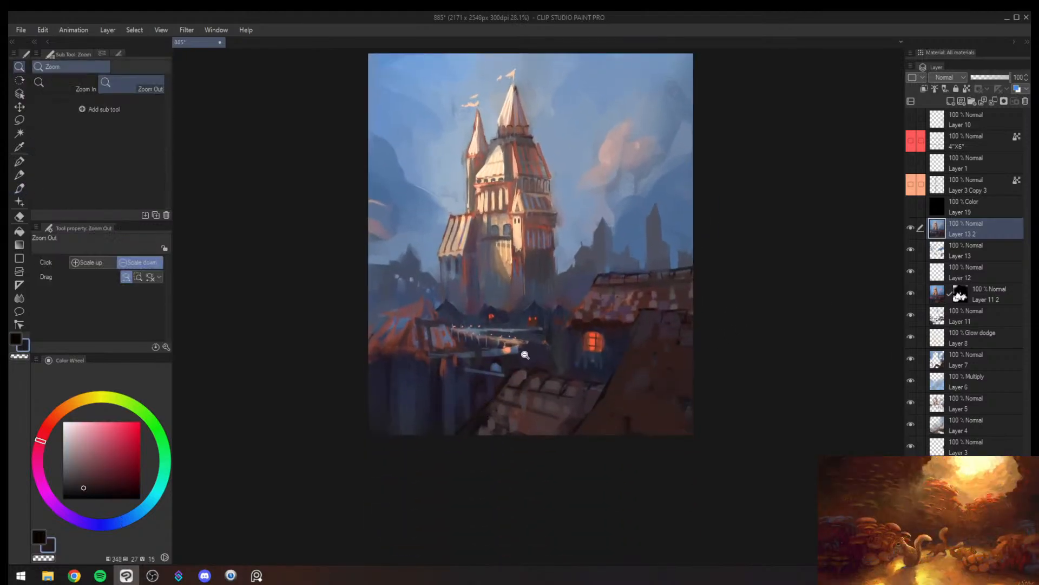
drag(524, 353, 514, 348)
drag(532, 333, 490, 437)
drag(484, 387, 482, 336)
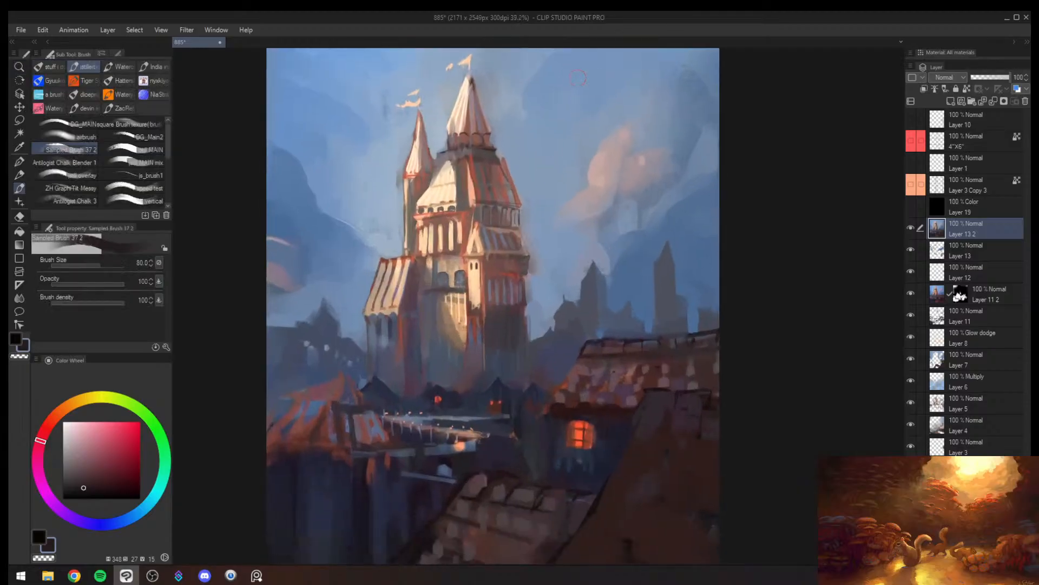
- Add a new layer above the painting and set the brush size to 12
key(ctrl+shift+n)
key([)
key([)
key([)
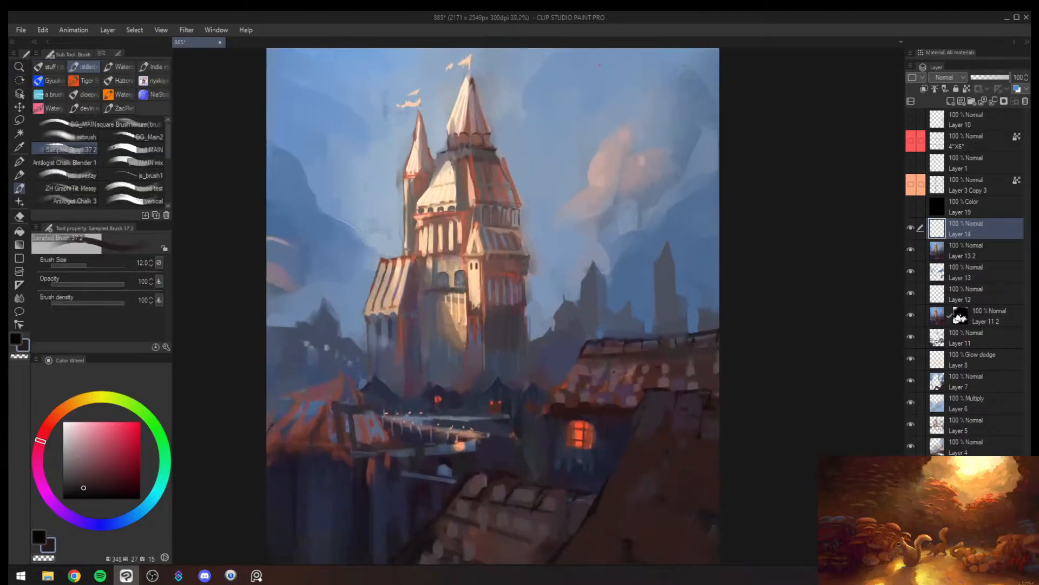
drag(599, 65, 612, 62)
mouse_move(605, 63)
mouse_down()
mouse_move(600, 72)
mouse_move(617, 57)
mouse_move(604, 65)
mouse_move(614, 66)
mouse_up()
key(ctrl+z)
key(ctrl+z)
- Sign the painting with the artist's signature in the sky's upper right corner on the new layer and save the file
key([)
drag(629, 56, 657, 62)
mouse_move(668, 56)
mouse_down()
mouse_move(651, 78)
mouse_move(674, 67)
mouse_move(626, 96)
mouse_up()
key(alt+space)
drag(461, 262, 466, 252)
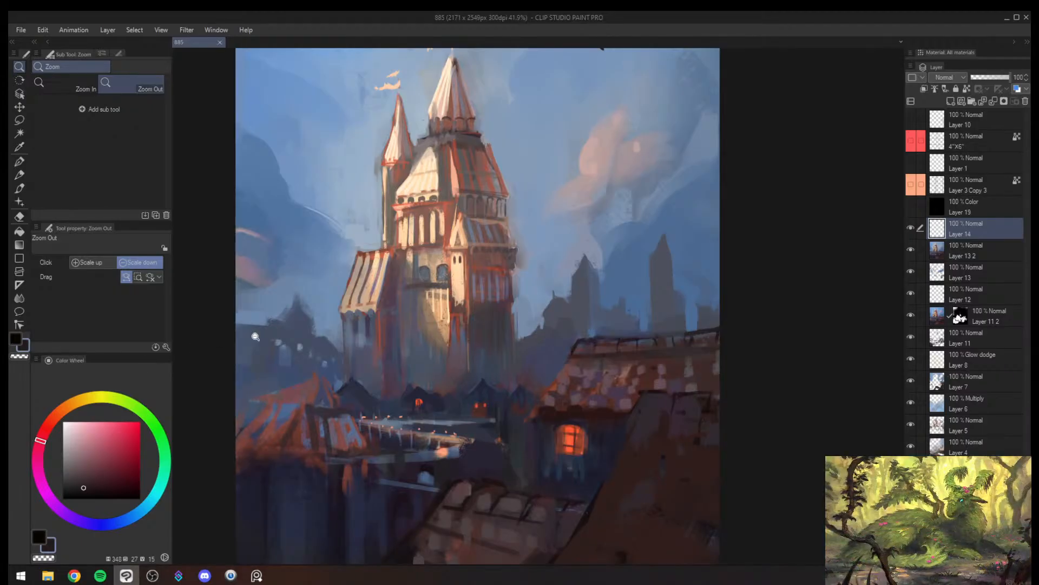
key(ctrl+s)
- Review the signed painting at several zoom levels and in mirrored view to judge the overall composition
mouse_move(475, 286)
mouse_down()
mouse_move(450, 304)
mouse_move(463, 290)
mouse_move(515, 295)
mouse_up()
key(ctrl+super+c)
key(h)
key(h)
key(ctrl+super+c)
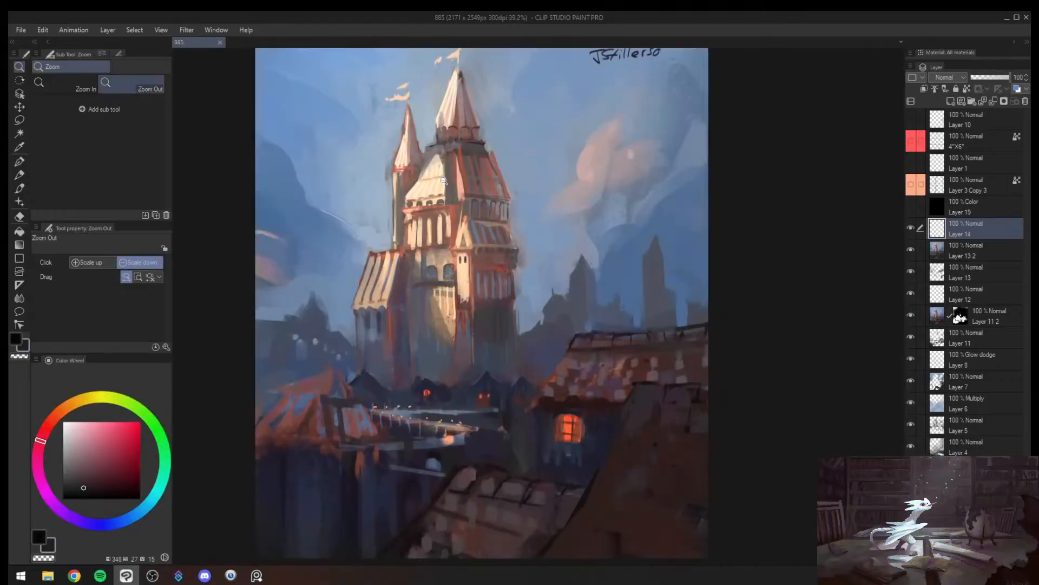
mouse_move(475, 234)
mouse_down()
mouse_move(440, 217)
mouse_move(465, 225)
mouse_up()
drag(463, 226, 484, 250)
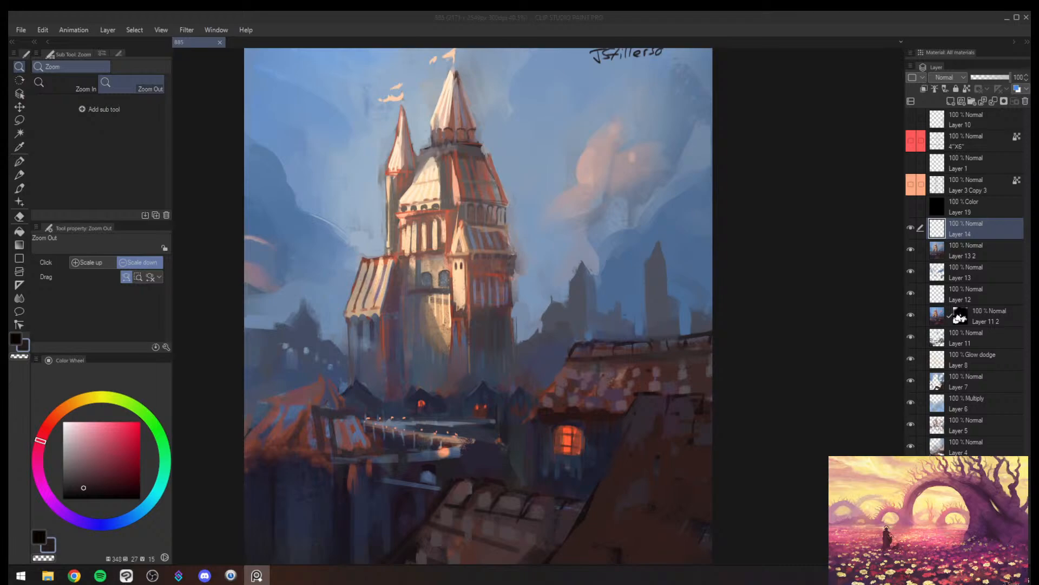
click(527, 325)
scroll(528, 340, down, 3)
scroll(527, 340, up, 4)
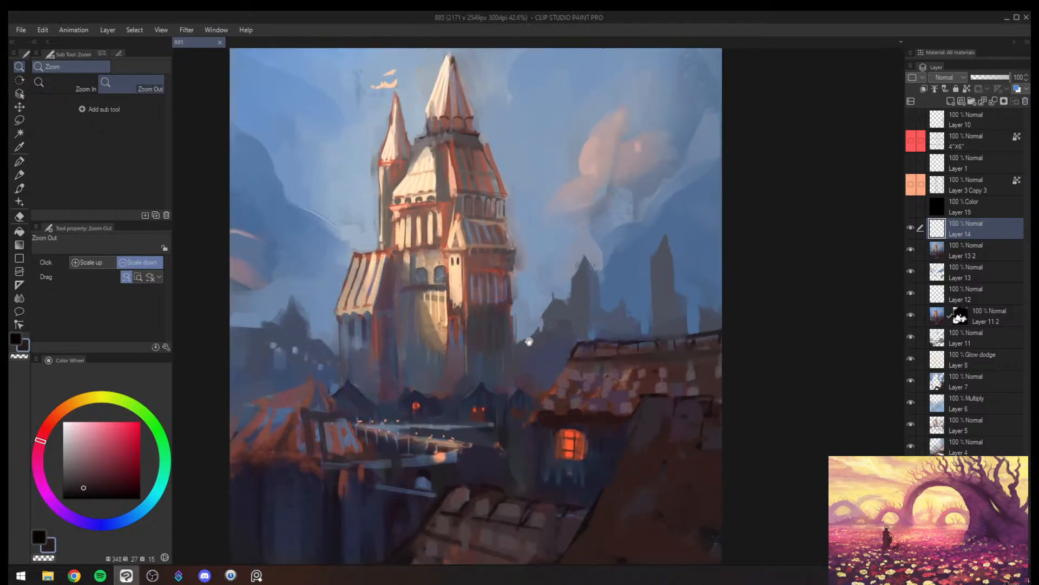
drag(530, 338, 526, 340)
scroll(499, 314, down, 3)
scroll(499, 314, up, 1)
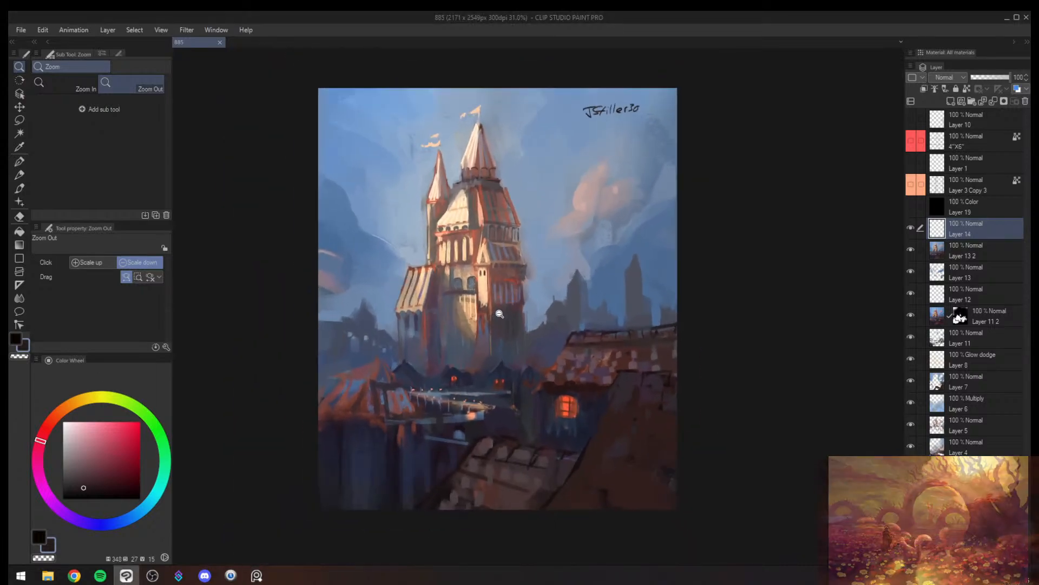